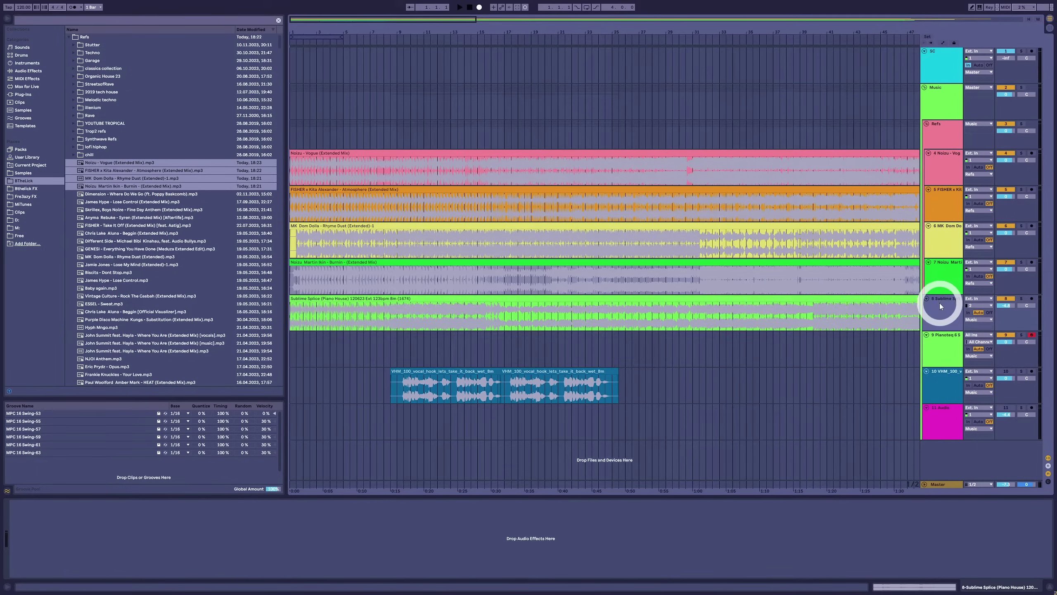
Delete the Sublime Splice (Piano House) track from the arrangement.
{"action": "key", "text": "Delete"}
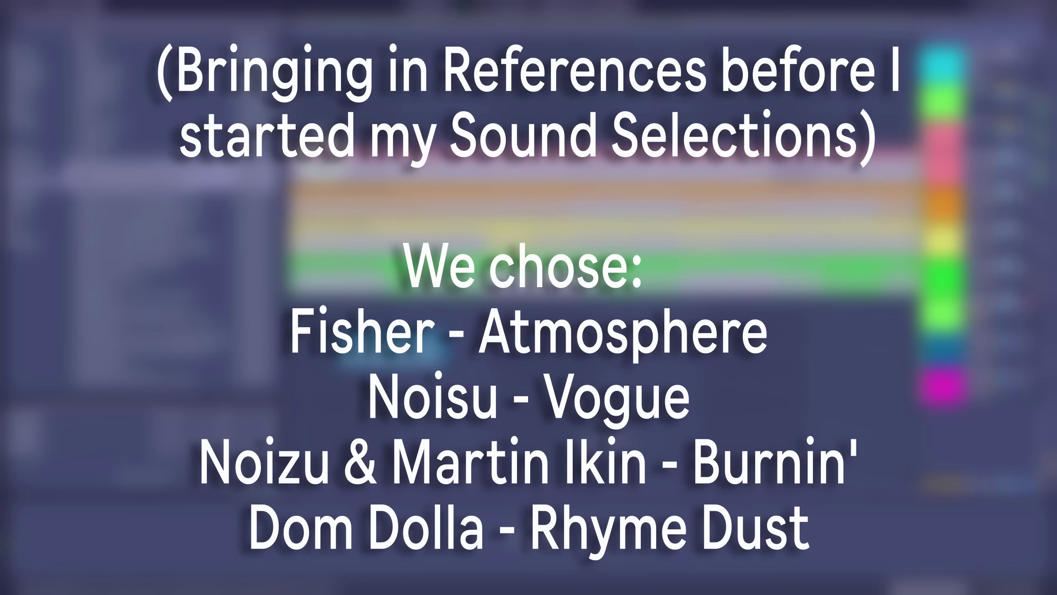
{"action": "left_click", "coordinate": [295, 189]}
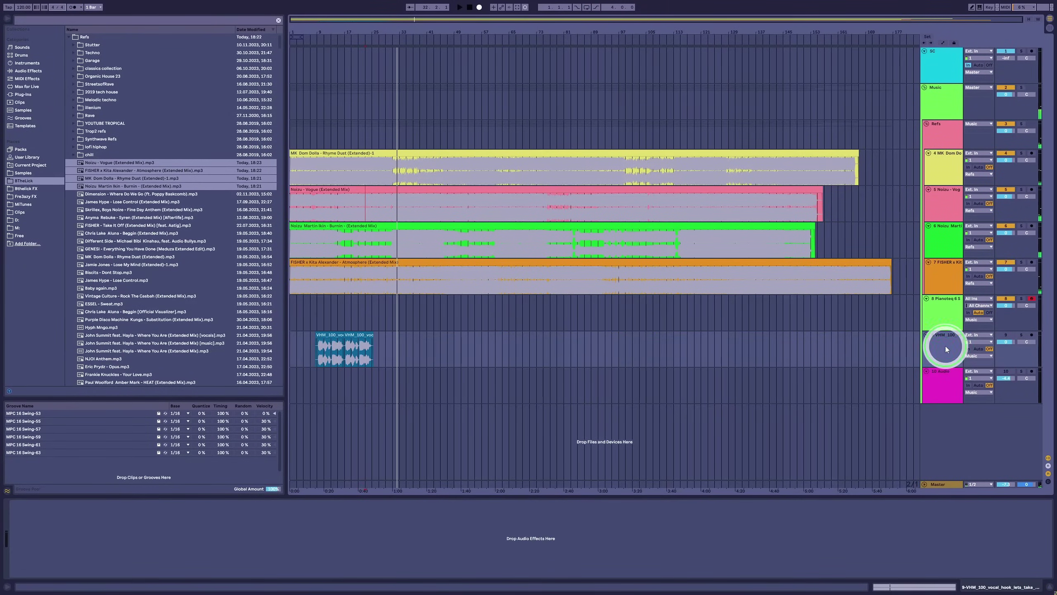
Insert a MIDI track below the magenta audio track, unfold it and activate the browser search.
{"action": "left_click", "coordinate": [944, 377]}
{"action": "key", "text": "ctrl+shift+t"}
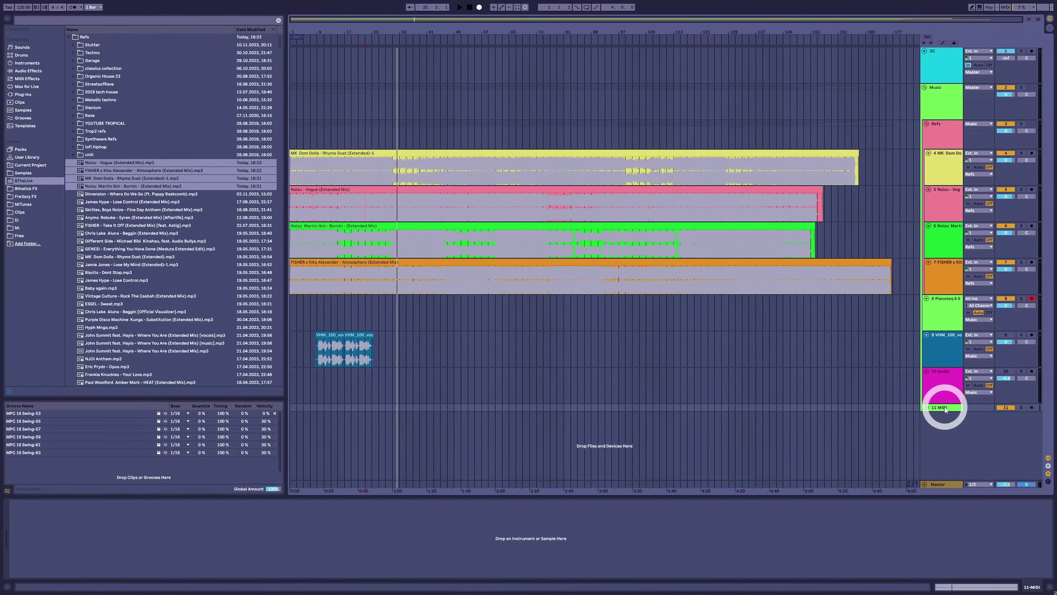
{"action": "left_click", "coordinate": [927, 407]}
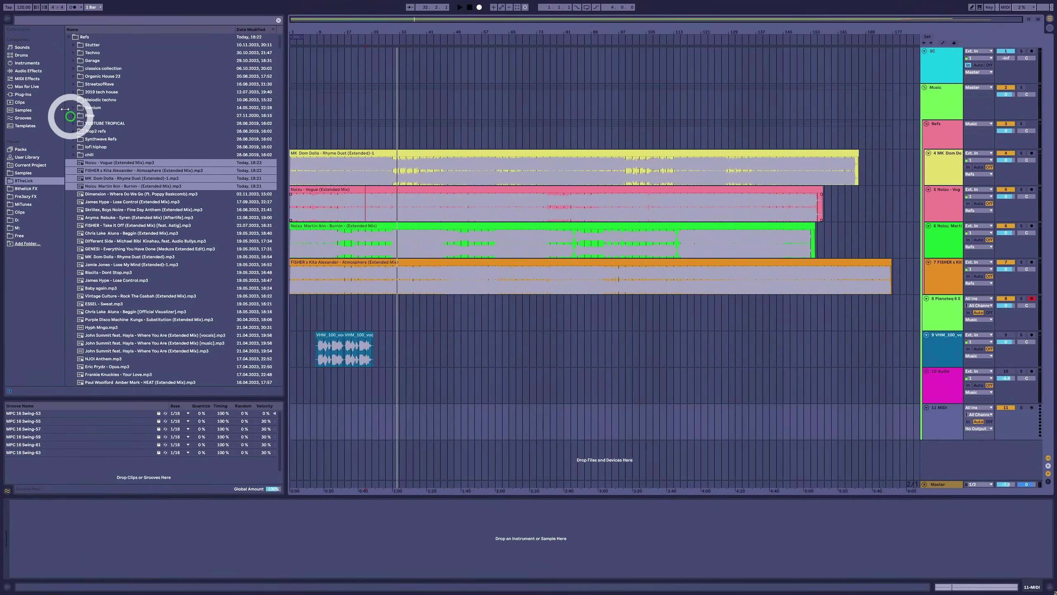
{"action": "left_click", "coordinate": [35, 24]}
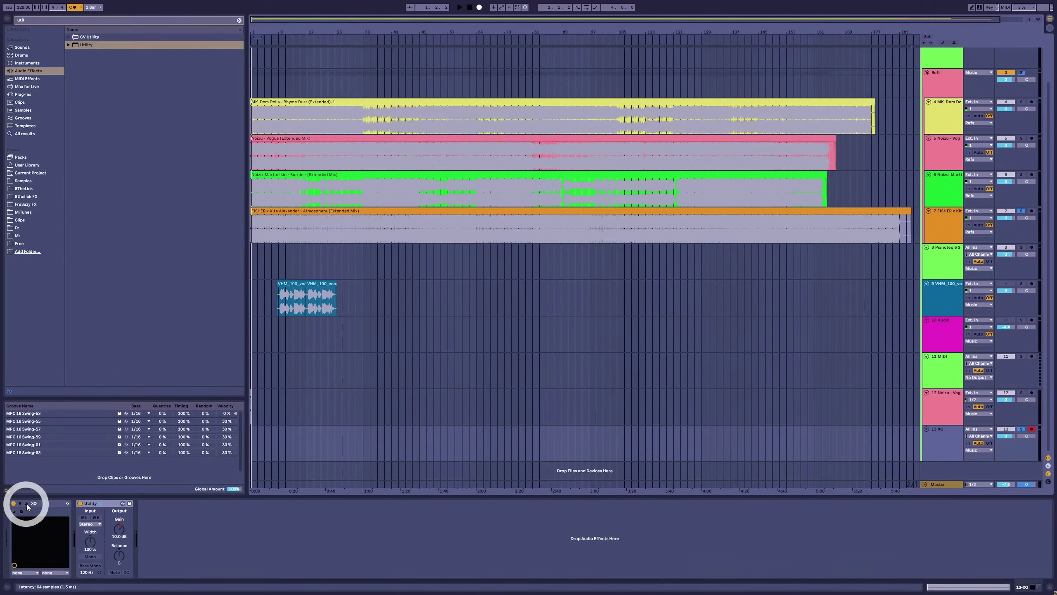
Open the XO plug-in on track 13 and audition samples in the red kick area of its sample space.
{"action": "left_click", "coordinate": [27, 504]}
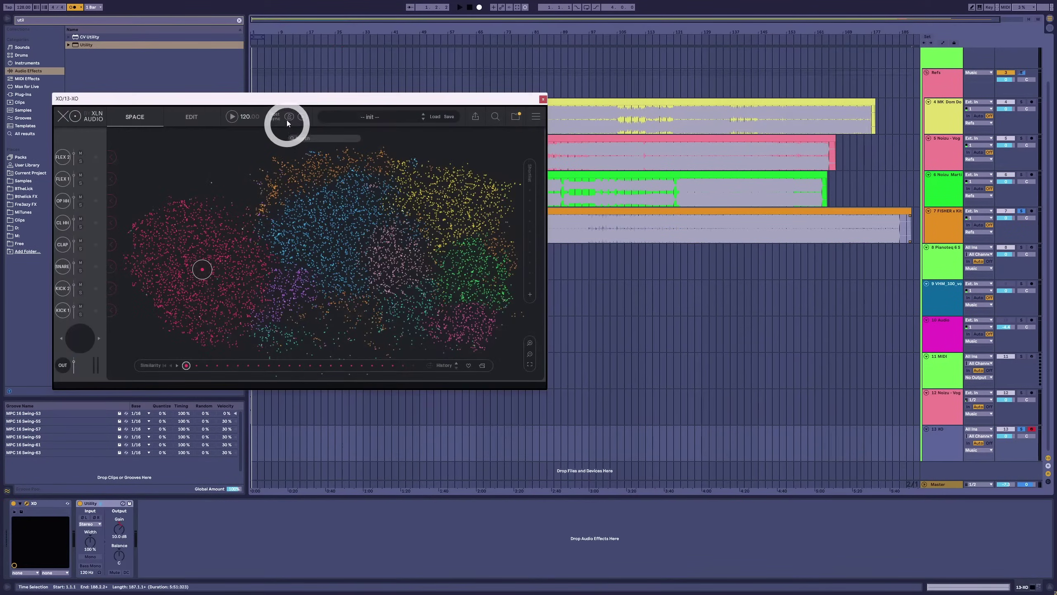
{"action": "left_click_drag", "start_coordinate": [291, 97], "coordinate": [608, 145]}
{"action": "left_click_drag", "start_coordinate": [514, 307], "coordinate": [499, 250]}
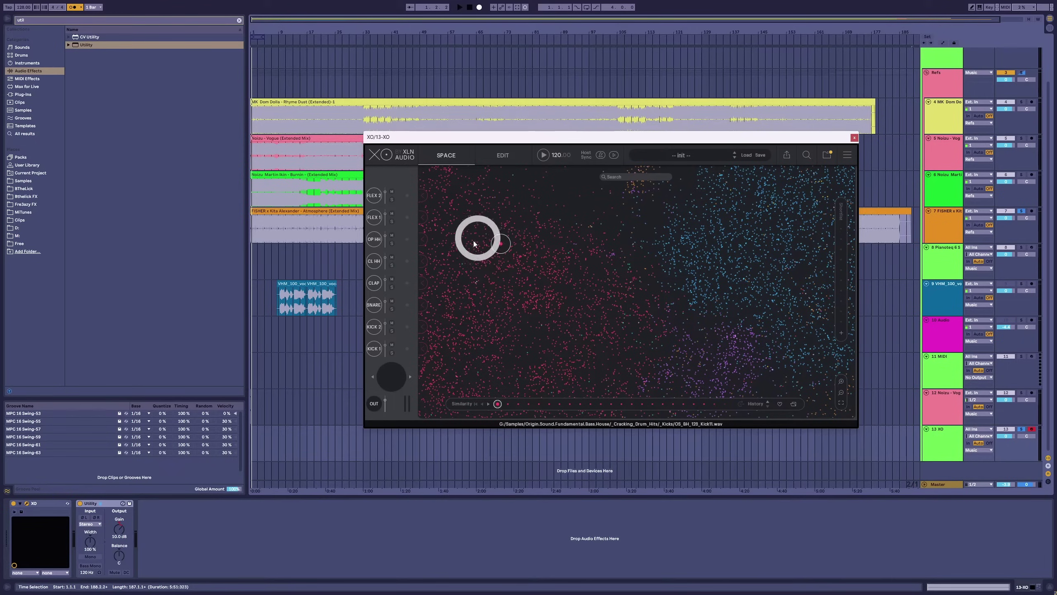
{"action": "left_click_drag", "start_coordinate": [474, 244], "coordinate": [539, 295]}
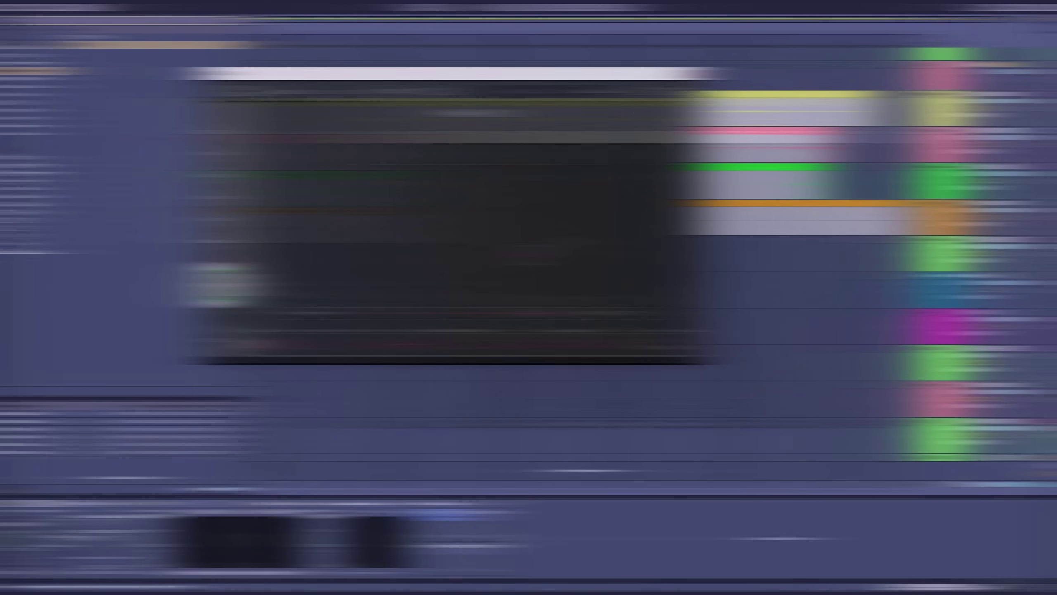
Load XO's Kick 1 sample, KICKS2.wav, as an instrument on the empty MIDI track 14.
{"action": "left_click", "coordinate": [219, 285]}
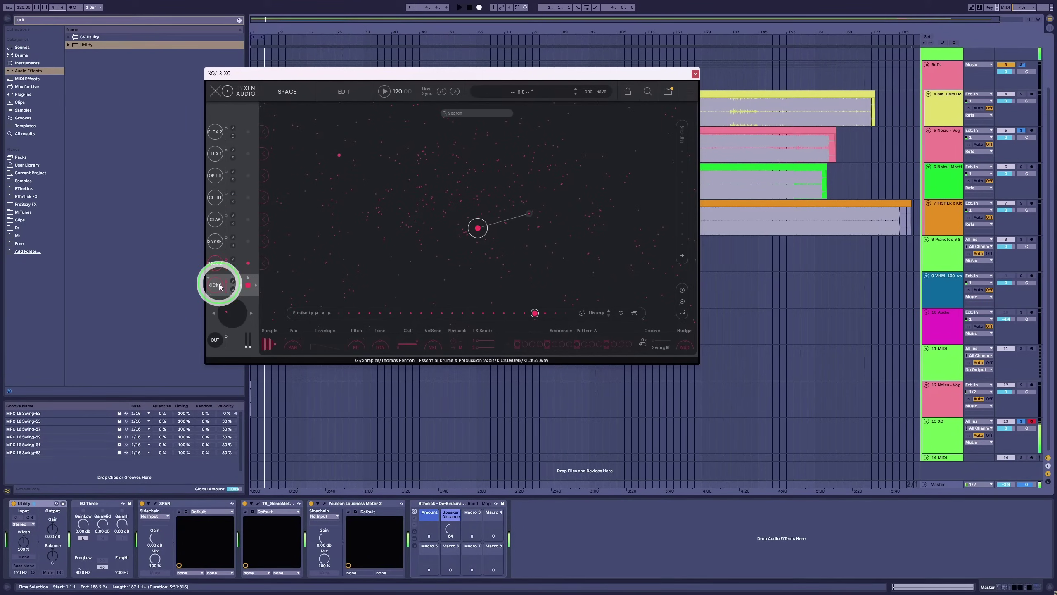
{"action": "left_click", "coordinate": [695, 74]}
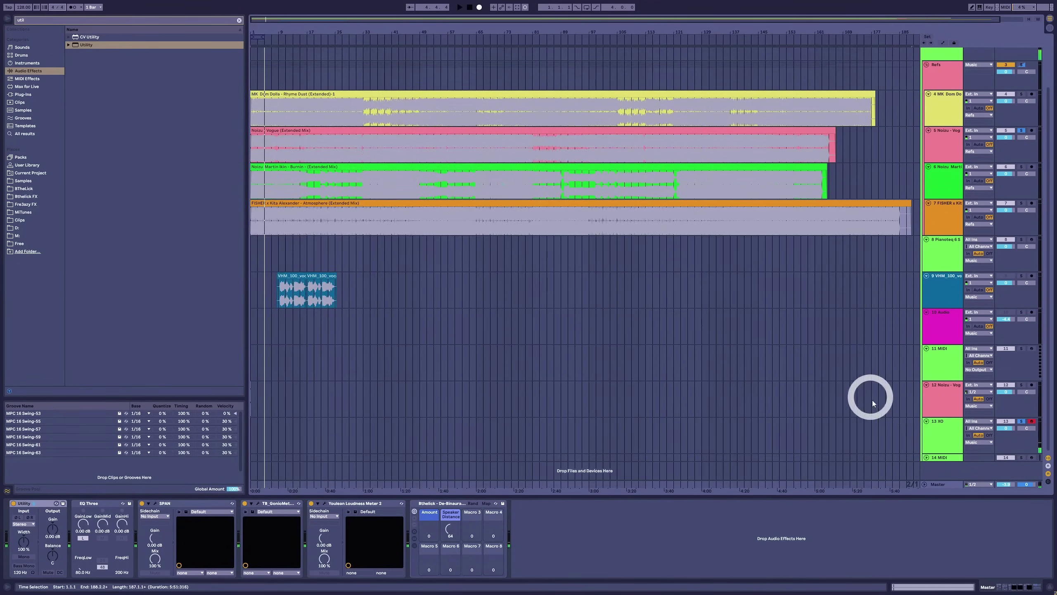
{"action": "left_click", "coordinate": [942, 456]}
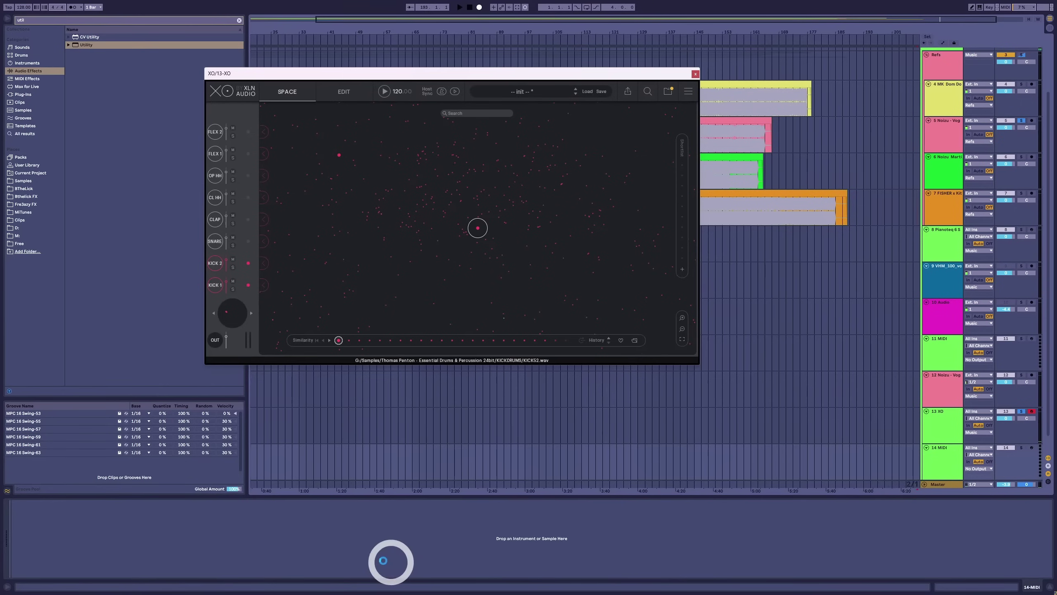
{"action": "left_click_drag", "start_coordinate": [383, 560], "coordinate": [165, 524]}
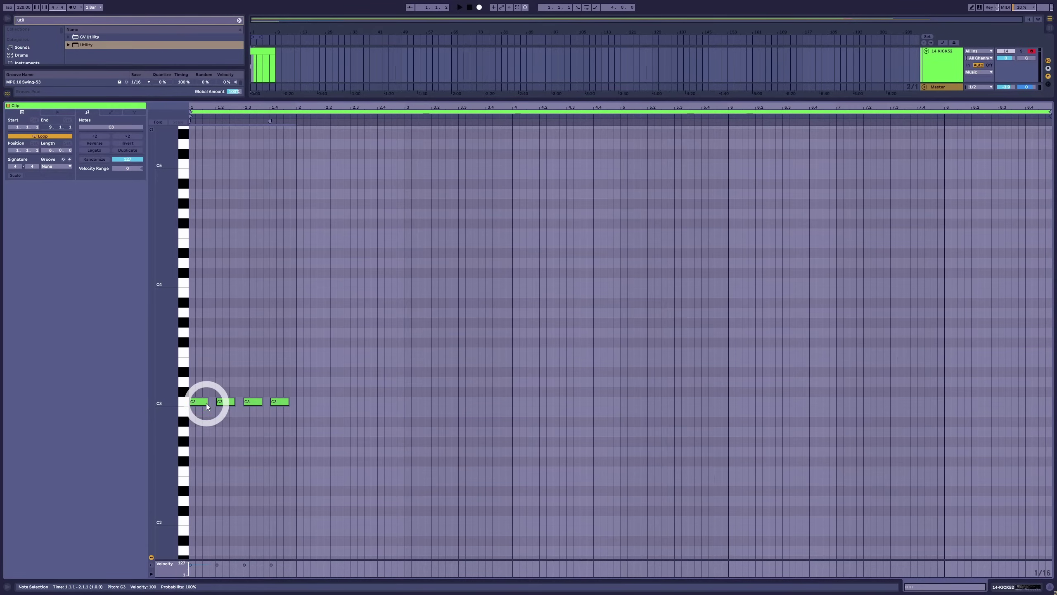
Shorten the four C3 notes slightly in the KICKS2 MIDI clip and close the note editor.
{"action": "left_click_drag", "start_coordinate": [207, 406], "coordinate": [204, 403]}
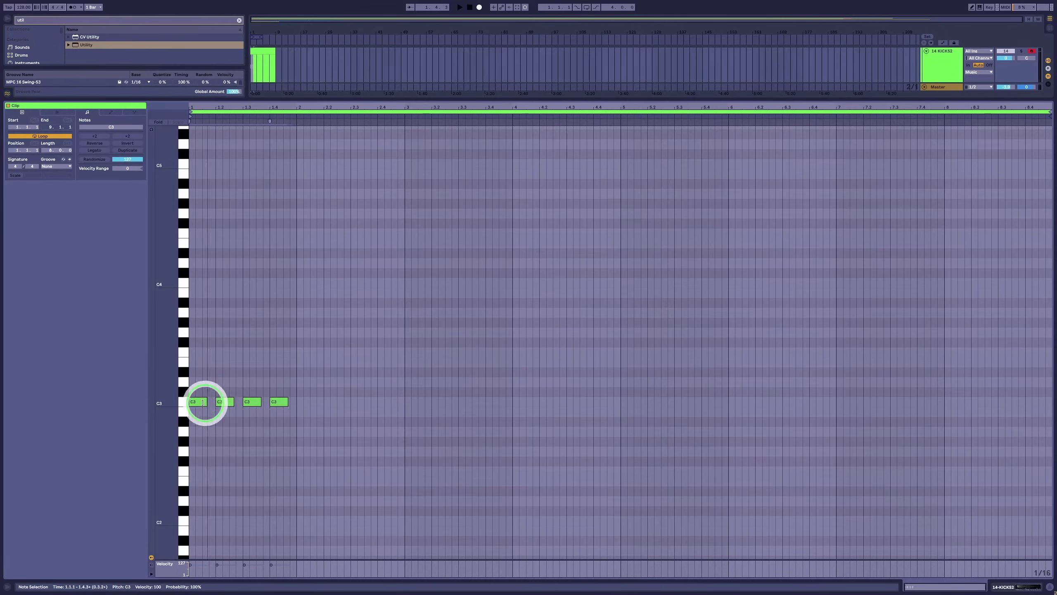
{"action": "left_click", "coordinate": [299, 113]}
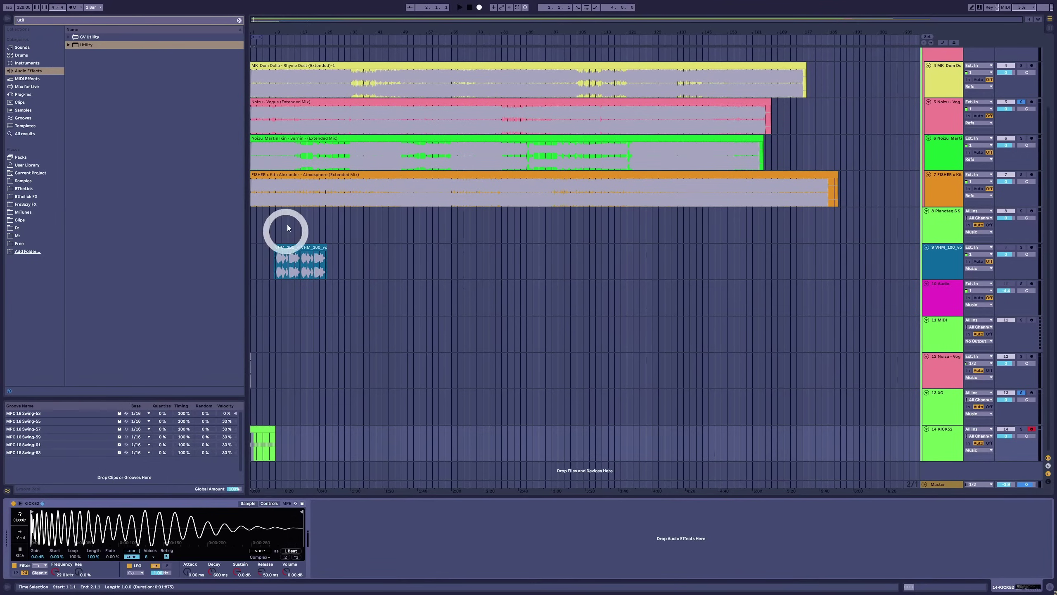
Examine the kick waveforms and their spacing in the opening bars of the four reference tracks.
{"action": "scroll", "coordinate": [286, 230], "scroll_direction": "up", "scroll_amount": 2}
{"action": "left_click_drag", "start_coordinate": [255, 33], "coordinate": [252, 28]}
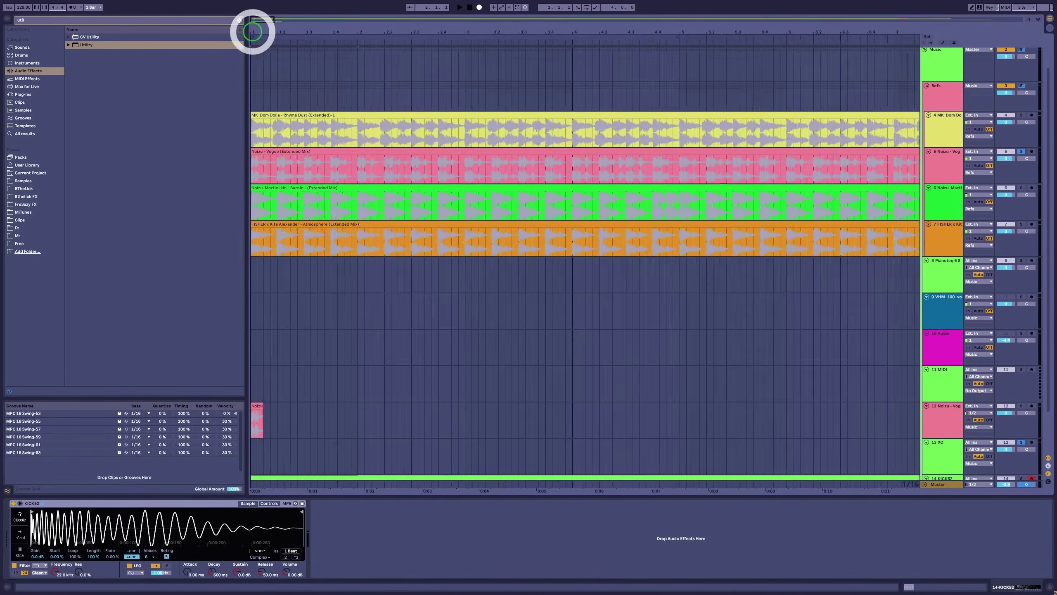
{"action": "left_click", "coordinate": [340, 205]}
{"action": "mouse_move", "coordinate": [366, 36]}
{"action": "left_mouse_down"}
{"action": "mouse_move", "coordinate": [377, 31]}
{"action": "mouse_move", "coordinate": [367, 32]}
{"action": "left_mouse_up"}
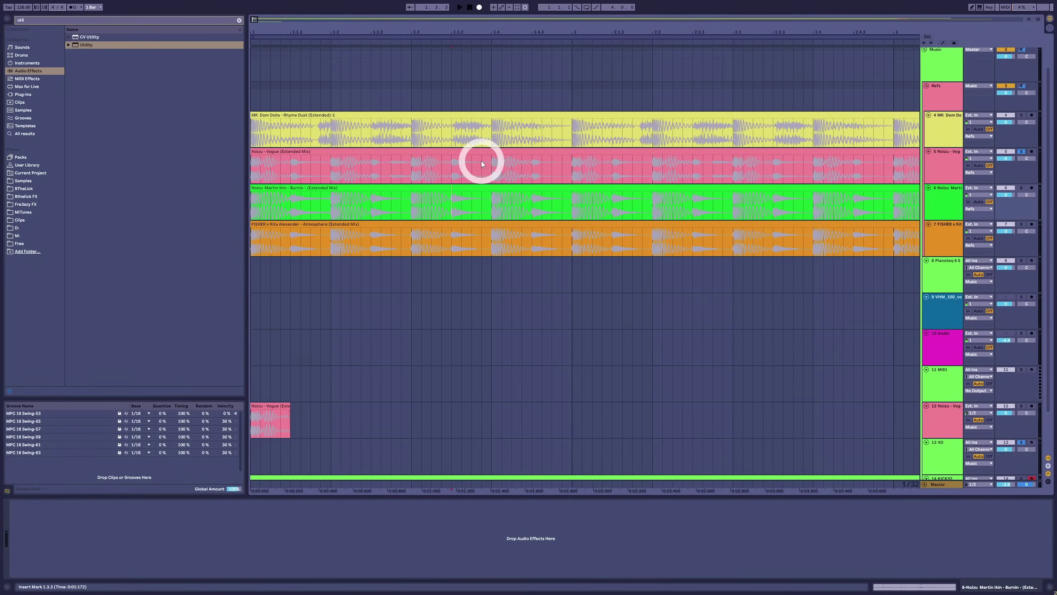
{"action": "left_click_drag", "start_coordinate": [439, 31], "coordinate": [300, 194]}
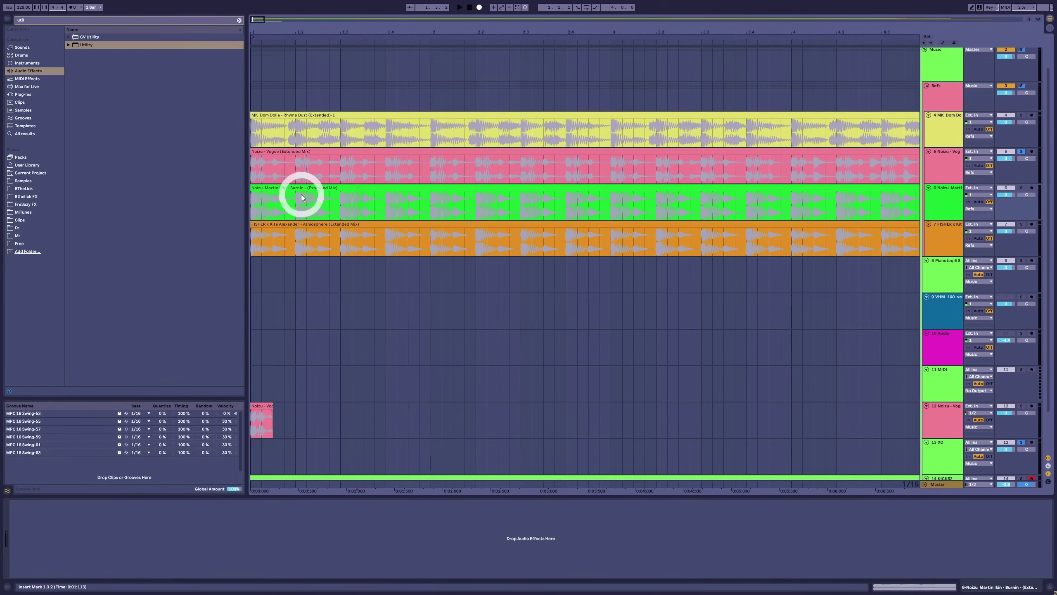
{"action": "left_click_drag", "start_coordinate": [319, 31], "coordinate": [326, 158]}
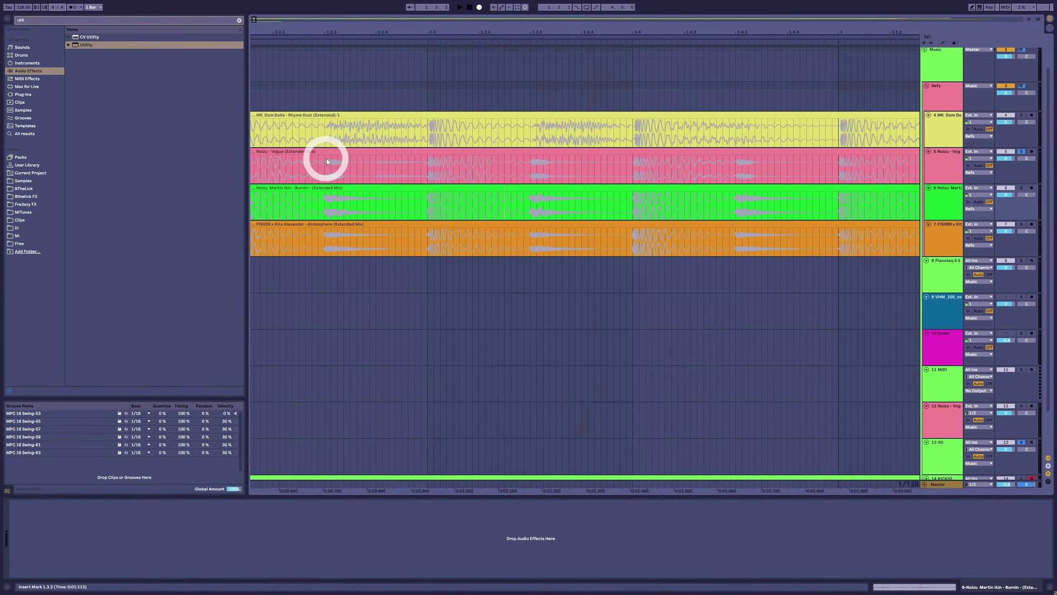
{"action": "left_click_drag", "start_coordinate": [325, 33], "coordinate": [1031, 225]}
{"action": "left_click", "coordinate": [1010, 145]}
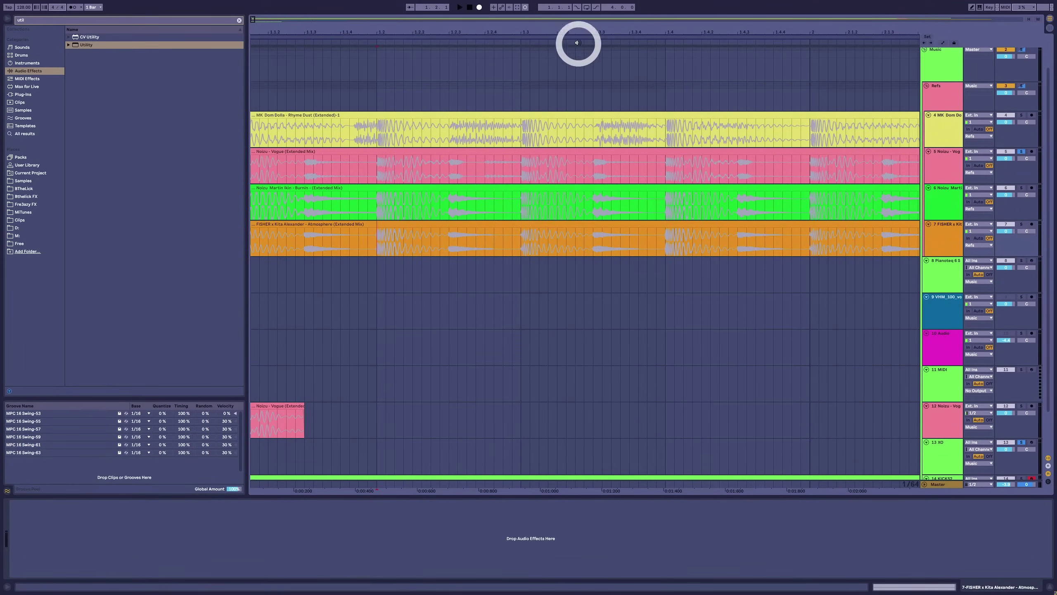
{"action": "mouse_move", "coordinate": [576, 31]}
{"action": "left_mouse_down"}
{"action": "mouse_move", "coordinate": [585, 109]}
{"action": "mouse_move", "coordinate": [569, 30]}
{"action": "left_mouse_up"}
{"action": "left_click", "coordinate": [274, 184]}
{"action": "scroll", "coordinate": [274, 184], "scroll_direction": "down", "scroll_amount": 2}
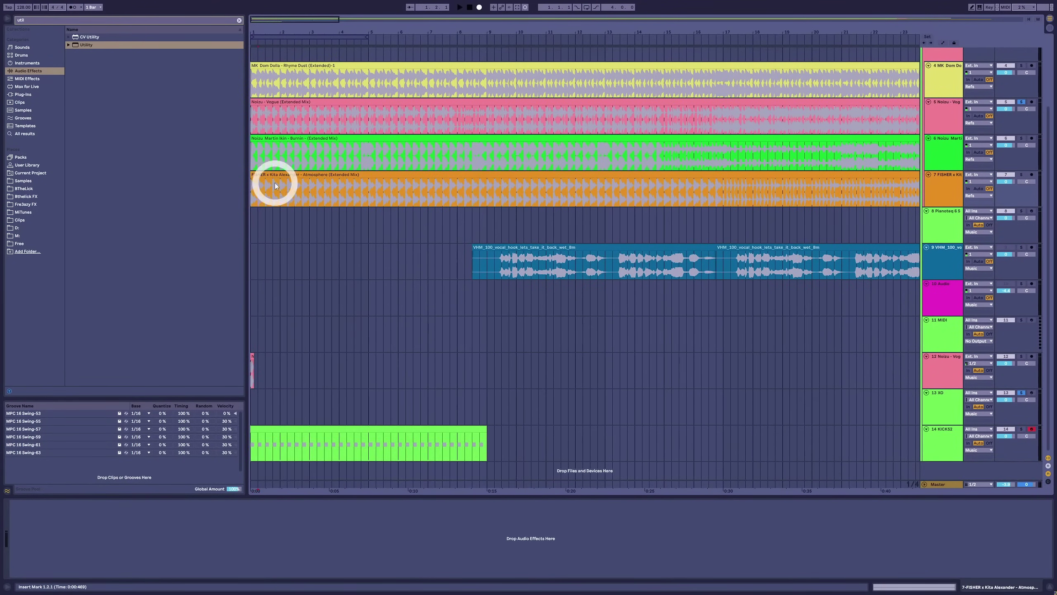
Extend the KICKS2 MIDI clip to bar 45 and set the kick track's volume to -7.2 dB.
{"action": "left_click", "coordinate": [546, 261]}
{"action": "left_click", "coordinate": [470, 425]}
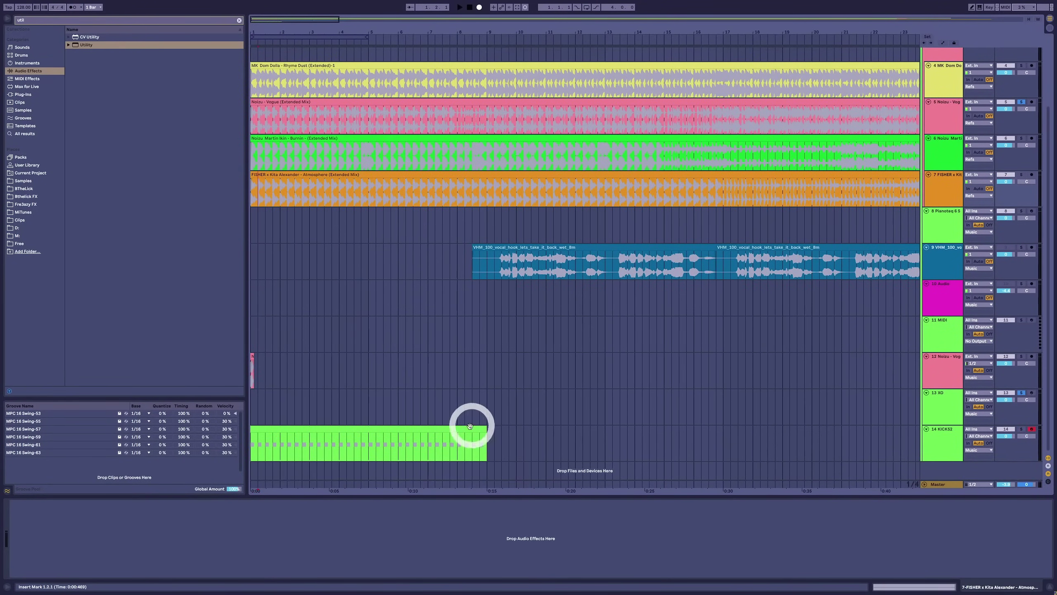
{"action": "left_click", "coordinate": [462, 429]}
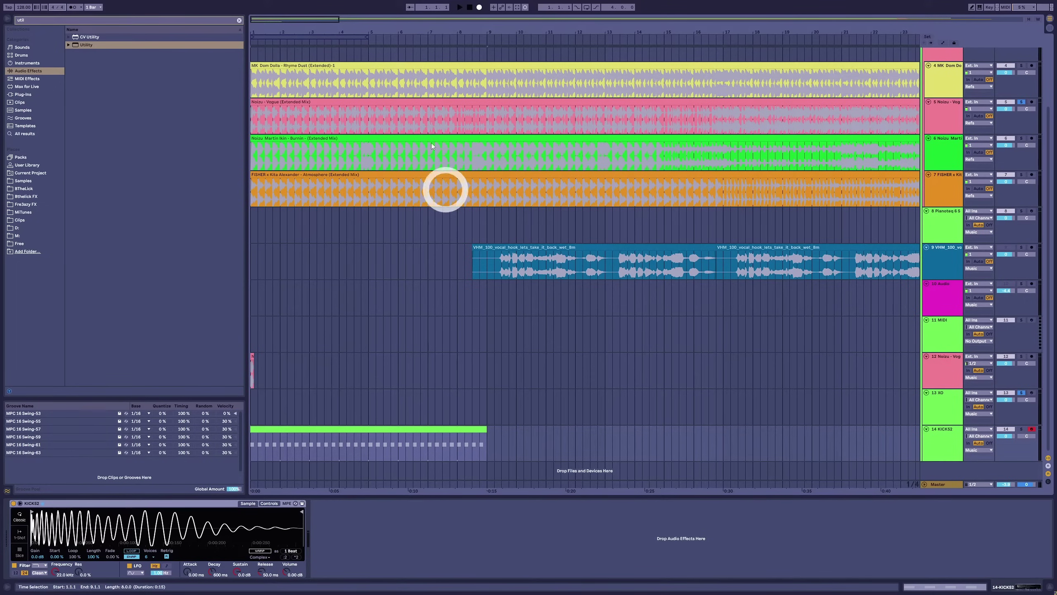
{"action": "left_click_drag", "start_coordinate": [394, 31], "coordinate": [394, 29]}
{"action": "left_click", "coordinate": [342, 424]}
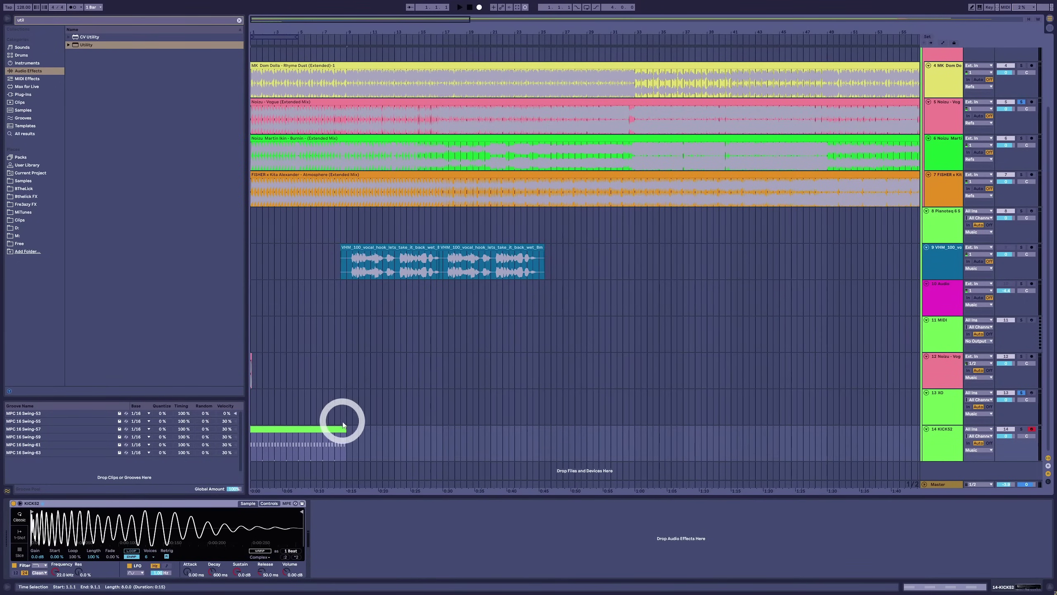
{"action": "left_click_drag", "start_coordinate": [344, 427], "coordinate": [774, 429]}
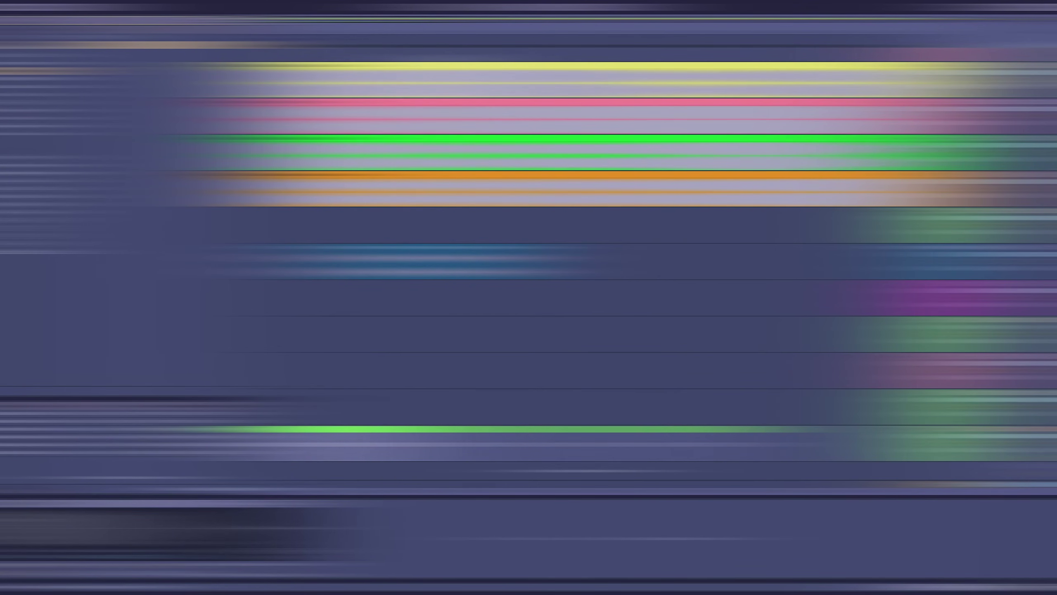
{"action": "left_click", "coordinate": [1013, 437]}
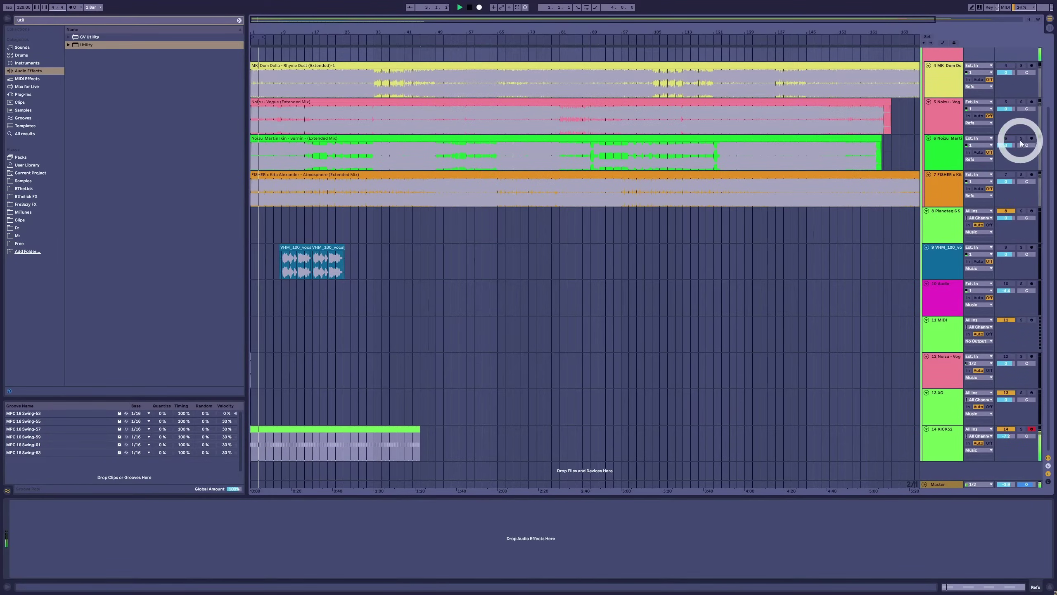
Show the sampler controls of the KICKS2 track and set the kick's transpose to -4 st.
{"action": "left_click", "coordinate": [936, 437]}
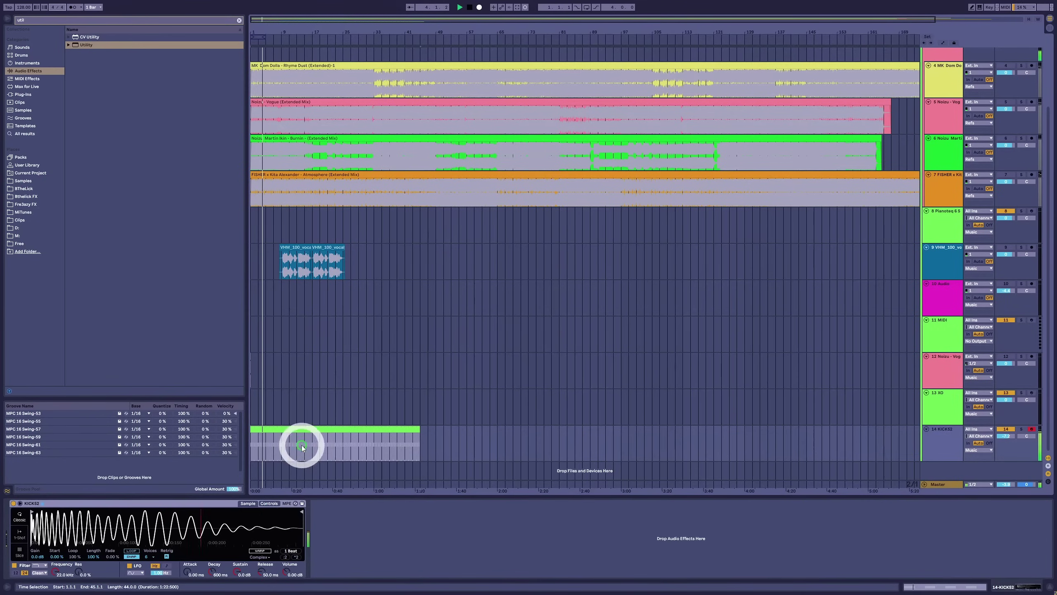
{"action": "left_click", "coordinate": [316, 435]}
{"action": "left_click", "coordinate": [271, 503]}
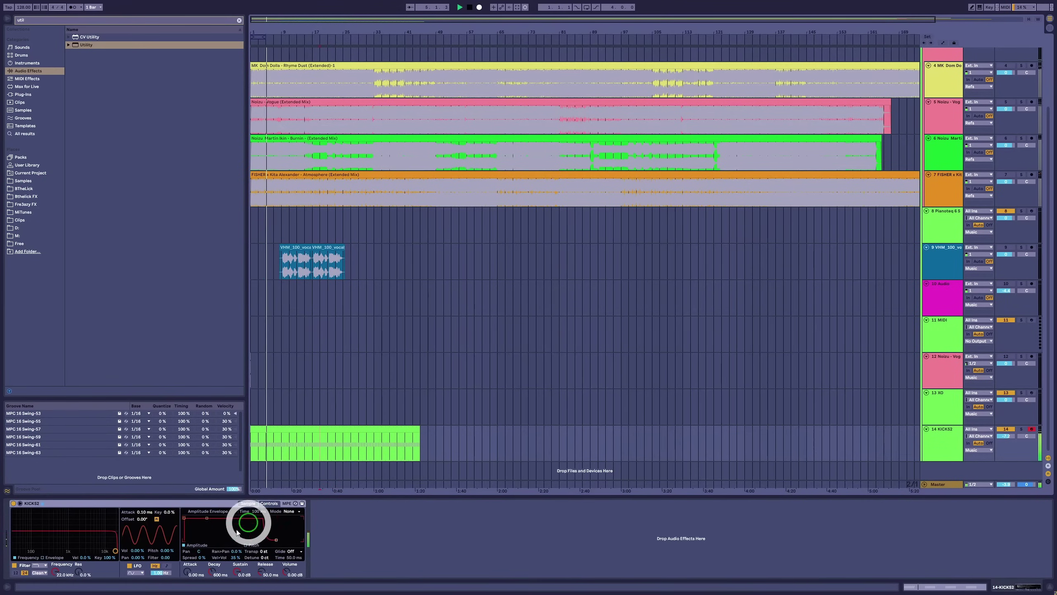
{"action": "left_click", "coordinate": [264, 551]}
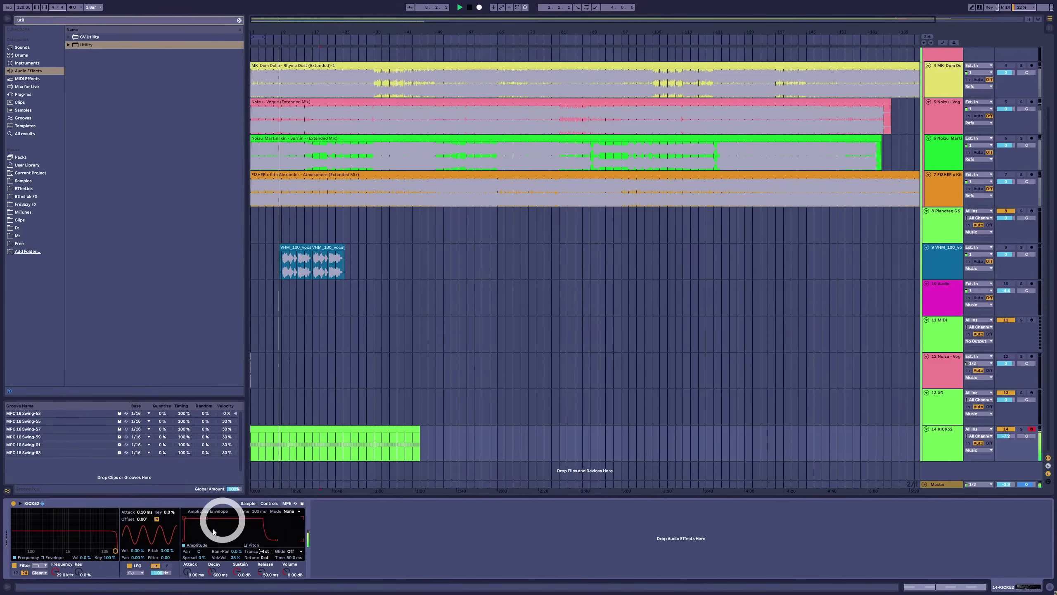
Give the kick a pitch envelope of +17 st with a 148 ms decay and set its transpose to -3 st.
{"action": "left_click", "coordinate": [249, 546]}
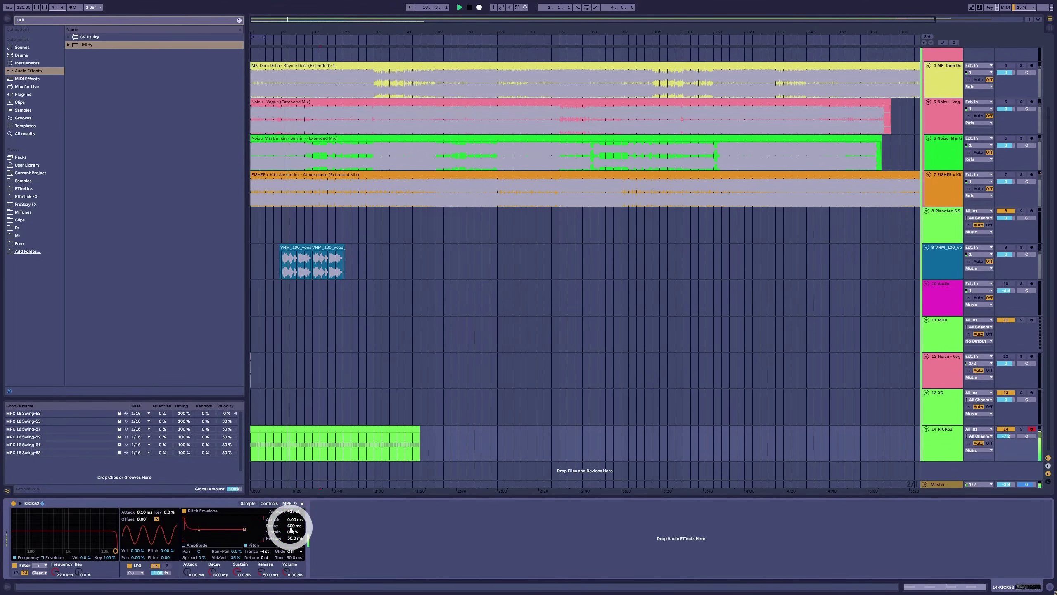
{"action": "mouse_move", "coordinate": [292, 525]}
{"action": "left_mouse_down"}
{"action": "mouse_move", "coordinate": [291, 554]}
{"action": "mouse_move", "coordinate": [294, 526]}
{"action": "left_mouse_up"}
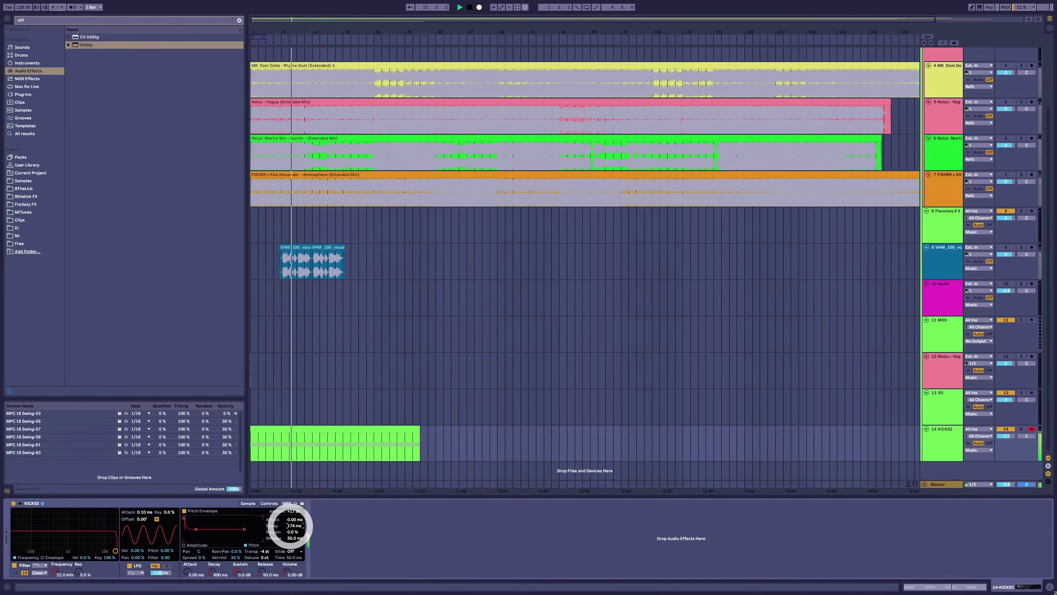
{"action": "left_click", "coordinate": [269, 504]}
{"action": "left_click", "coordinate": [269, 504]}
{"action": "left_click", "coordinate": [264, 559]}
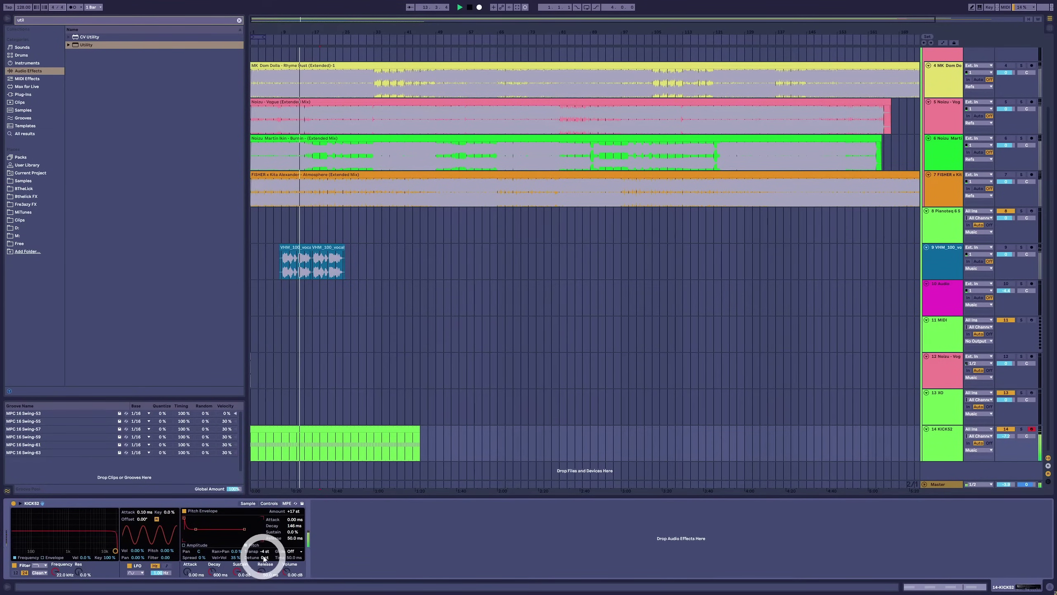
Inspect the playing kick's frequency spectrum in the SPAN analyzer on the Master track, then close the analyzer.
{"action": "left_click", "coordinate": [934, 484]}
{"action": "left_click", "coordinate": [173, 508]}
{"action": "left_click", "coordinate": [155, 504]}
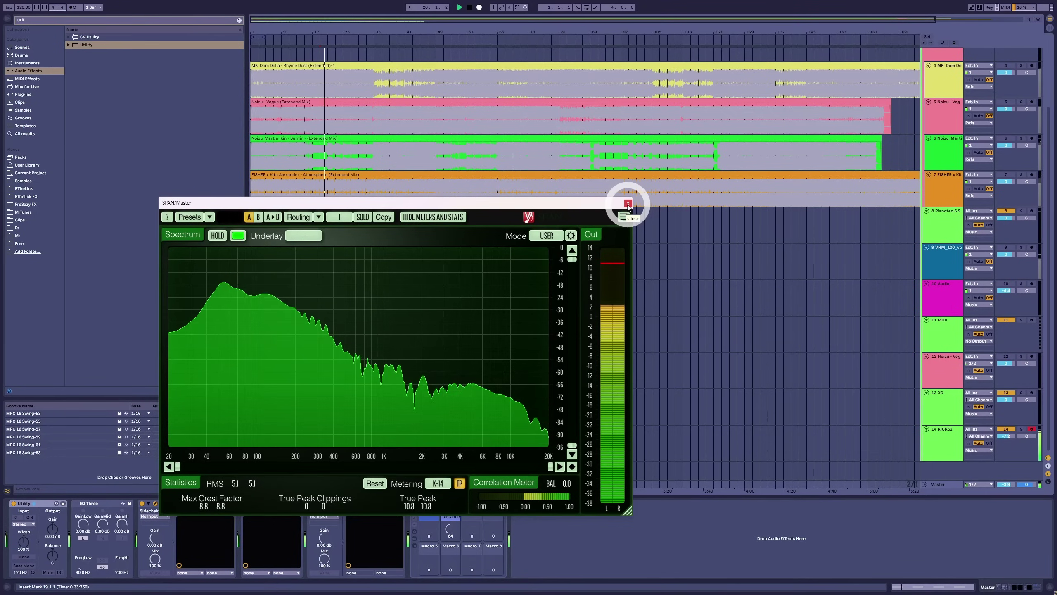
{"action": "left_click", "coordinate": [628, 204]}
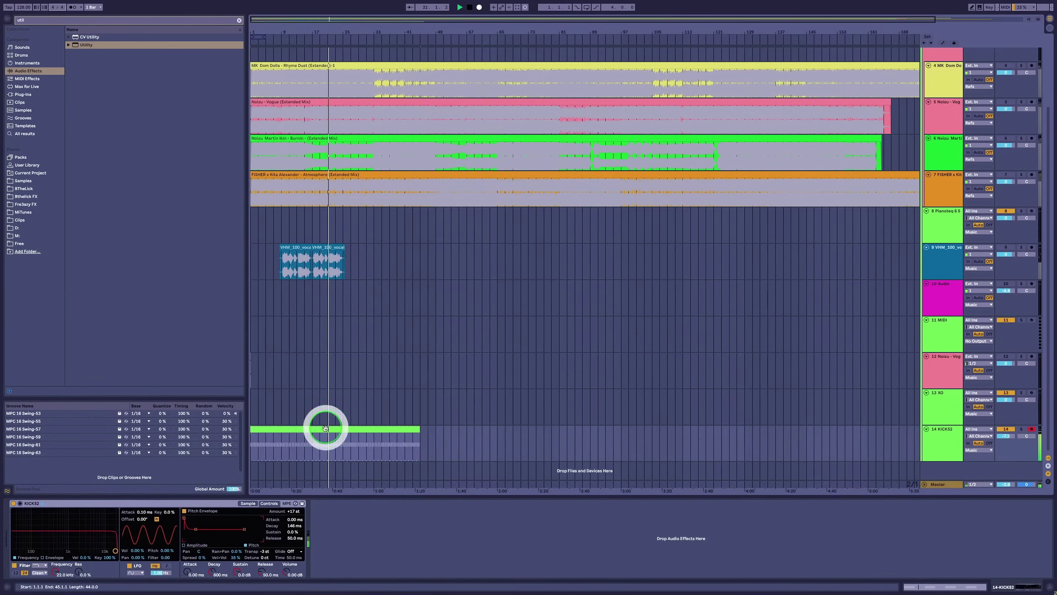
Insert a new MIDI track directly below the KICKS2 track.
{"action": "left_click", "coordinate": [930, 440]}
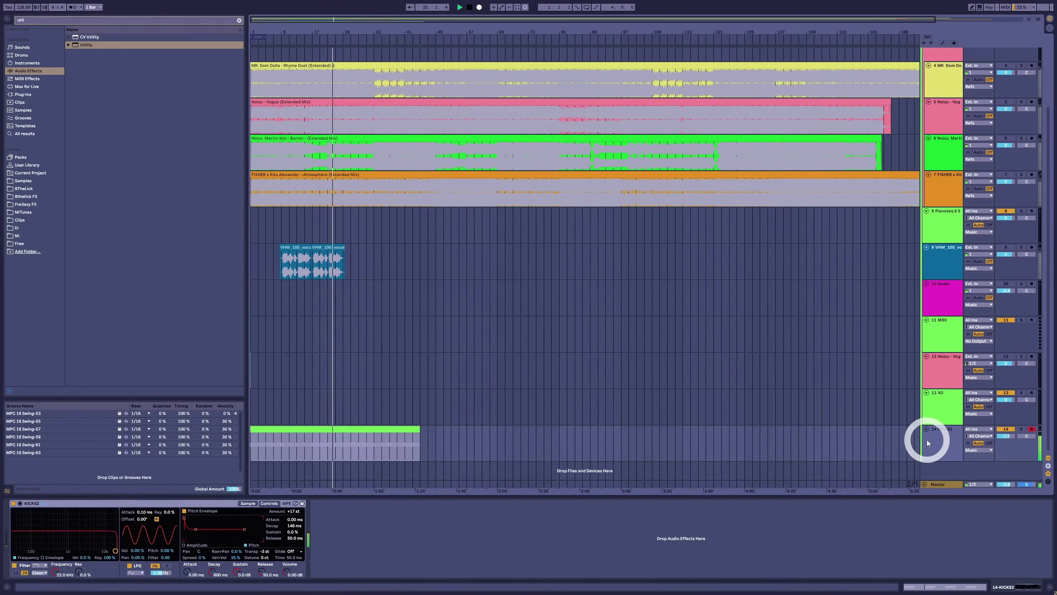
{"action": "key", "text": "ctrl+shift+t"}
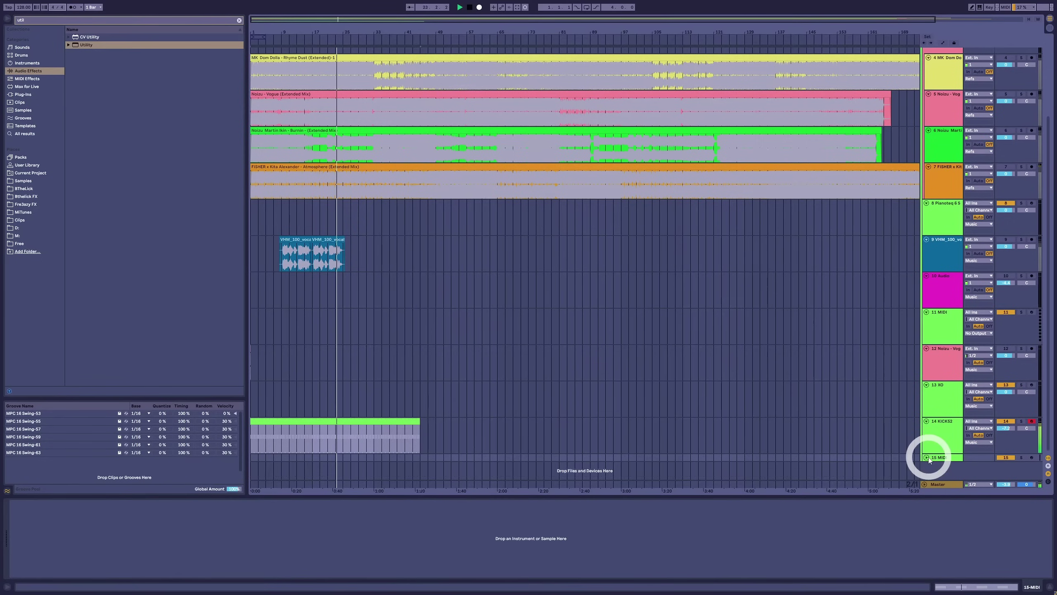
{"action": "left_click", "coordinate": [944, 454]}
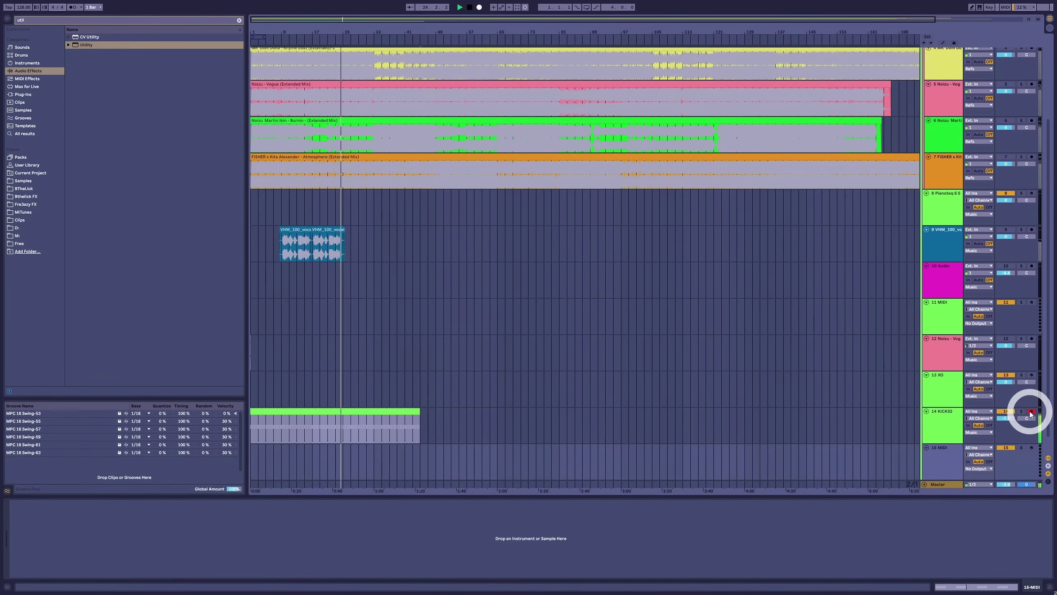
{"action": "left_click", "coordinate": [956, 427]}
{"action": "left_click", "coordinate": [940, 469]}
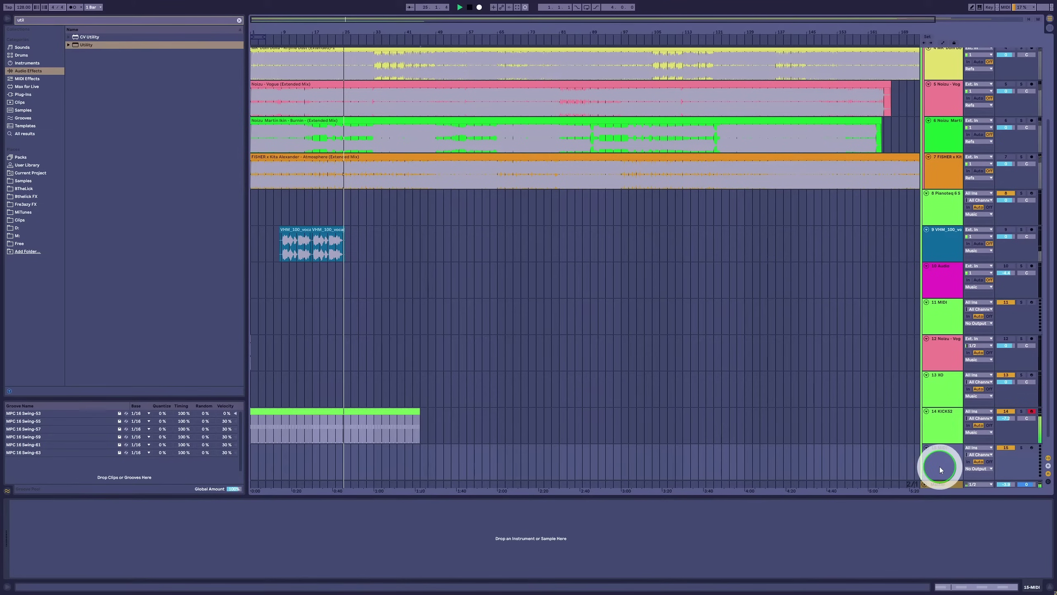
{"action": "left_click", "coordinate": [947, 430]}
{"action": "left_click", "coordinate": [946, 453]}
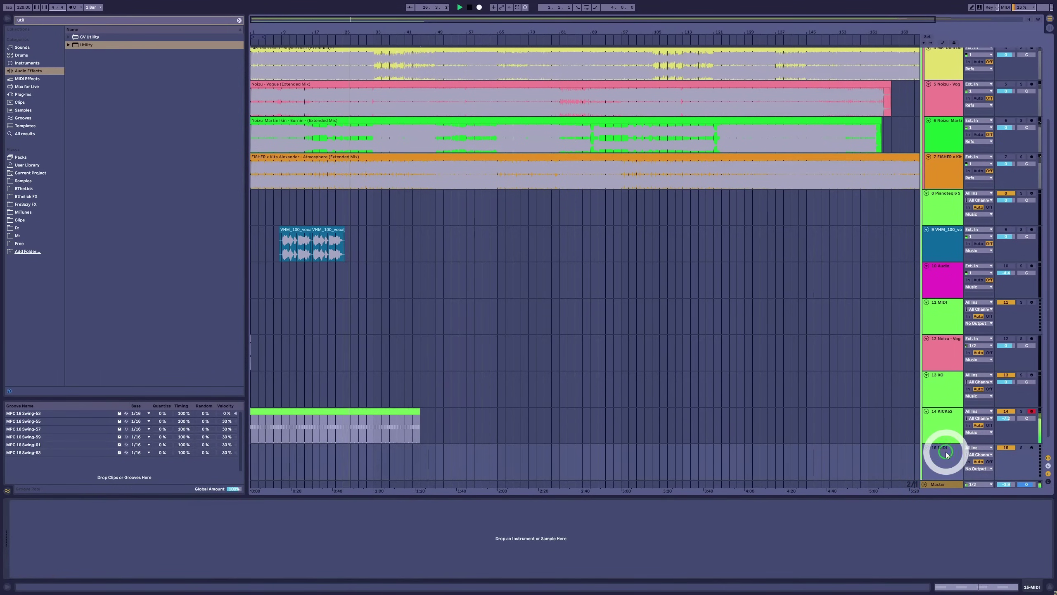
{"action": "left_click", "coordinate": [934, 425]}
{"action": "left_click", "coordinate": [935, 439]}
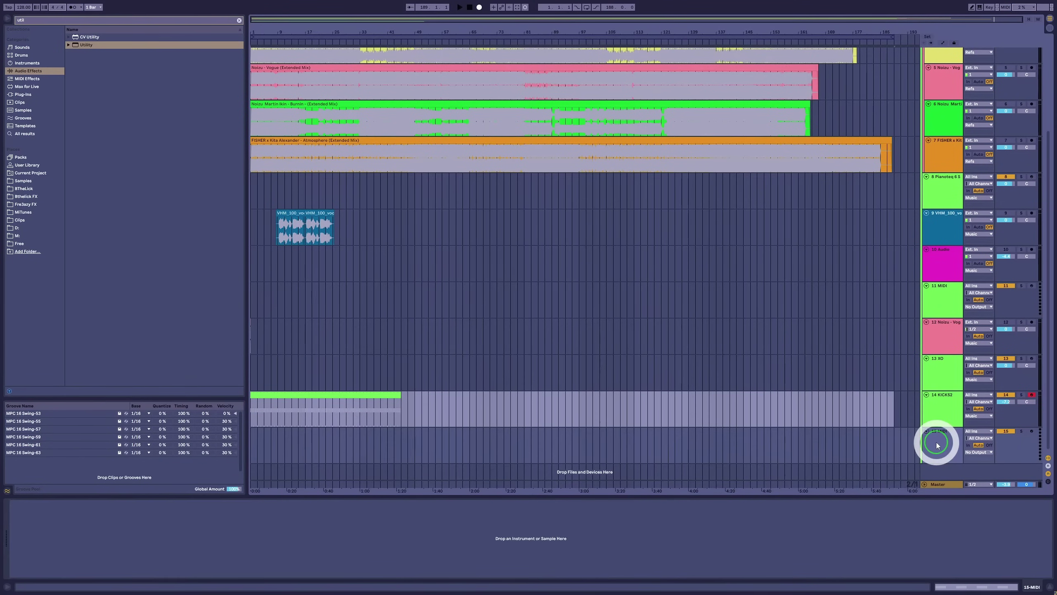
{"action": "left_click", "coordinate": [937, 419]}
{"action": "left_click", "coordinate": [939, 447]}
{"action": "left_click", "coordinate": [940, 413]}
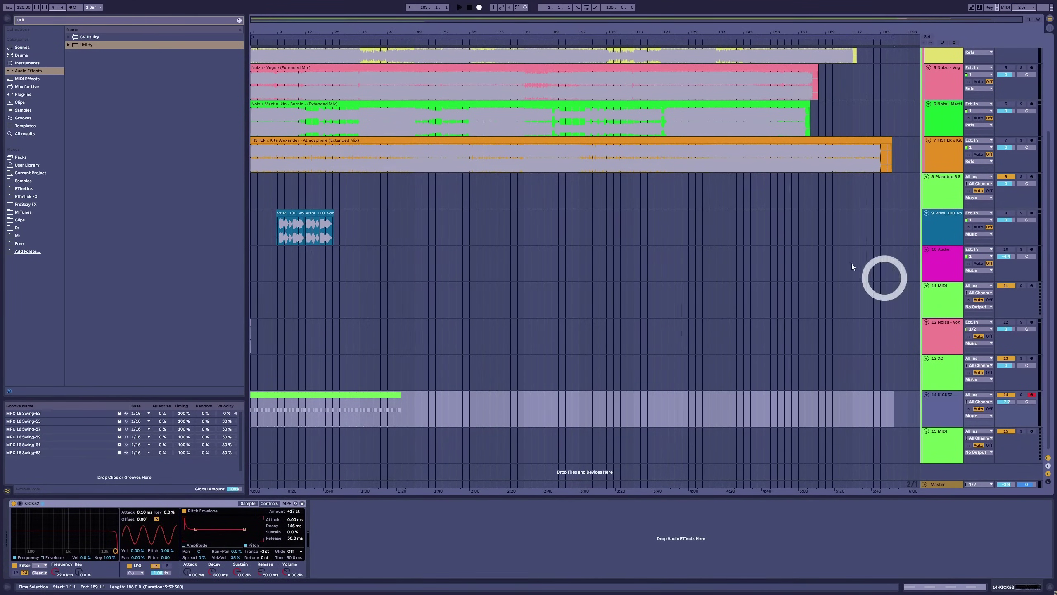
Listen to the "Burnin" reference track from its early section for its percussion.
{"action": "scroll", "coordinate": [903, 221], "scroll_direction": "up", "scroll_amount": 2}
{"action": "left_click", "coordinate": [1001, 139]}
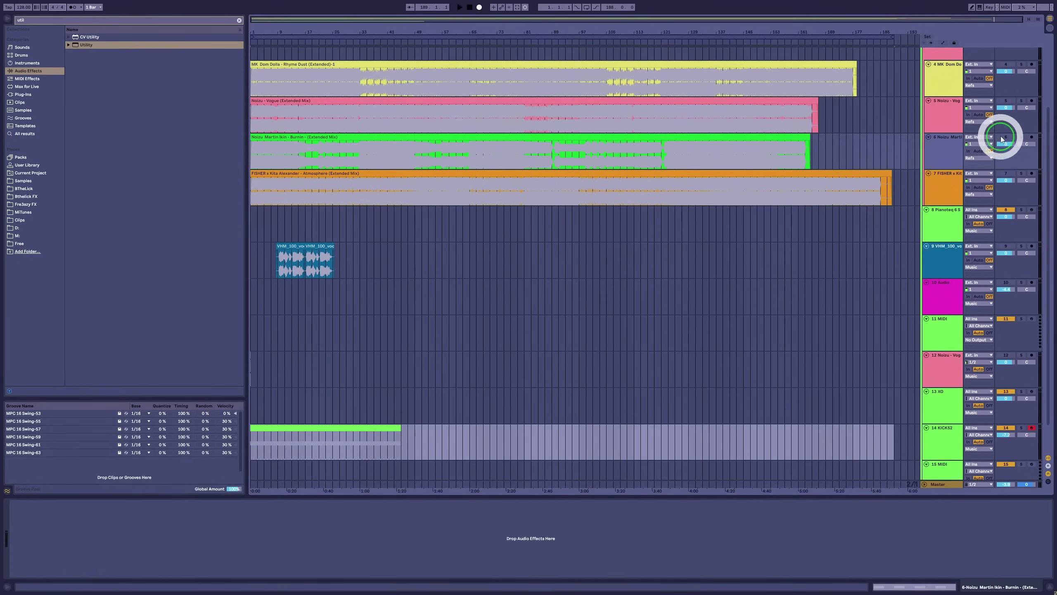
{"action": "left_click", "coordinate": [360, 148]}
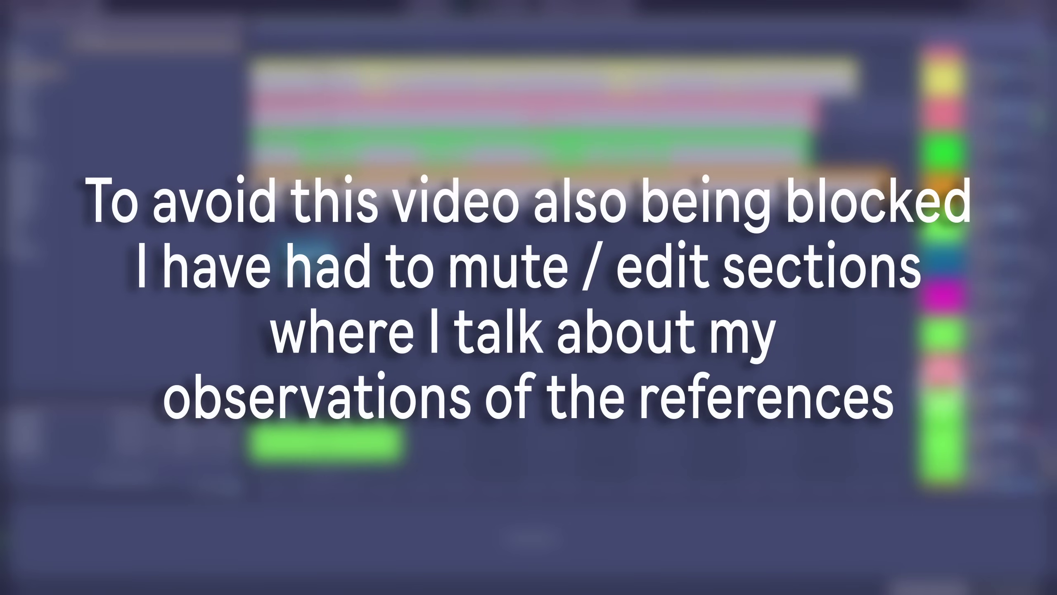
Search the drum library for 909 and load the 909 Core Kit onto the new MIDI track below KICKS2.
{"action": "scroll", "coordinate": [932, 479], "scroll_direction": "down", "scroll_amount": 2}
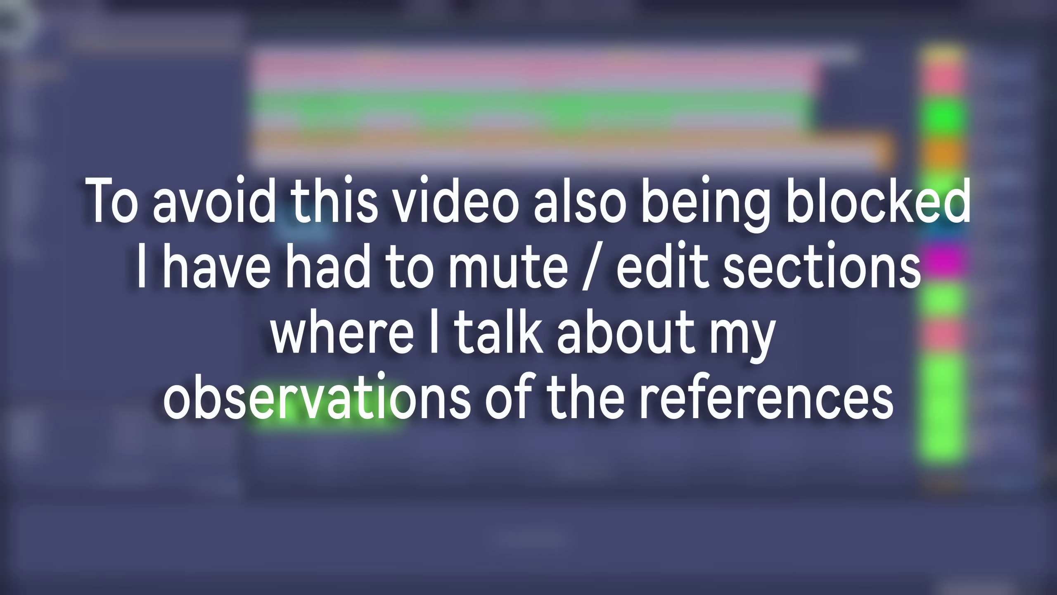
{"action": "left_click", "coordinate": [35, 28]}
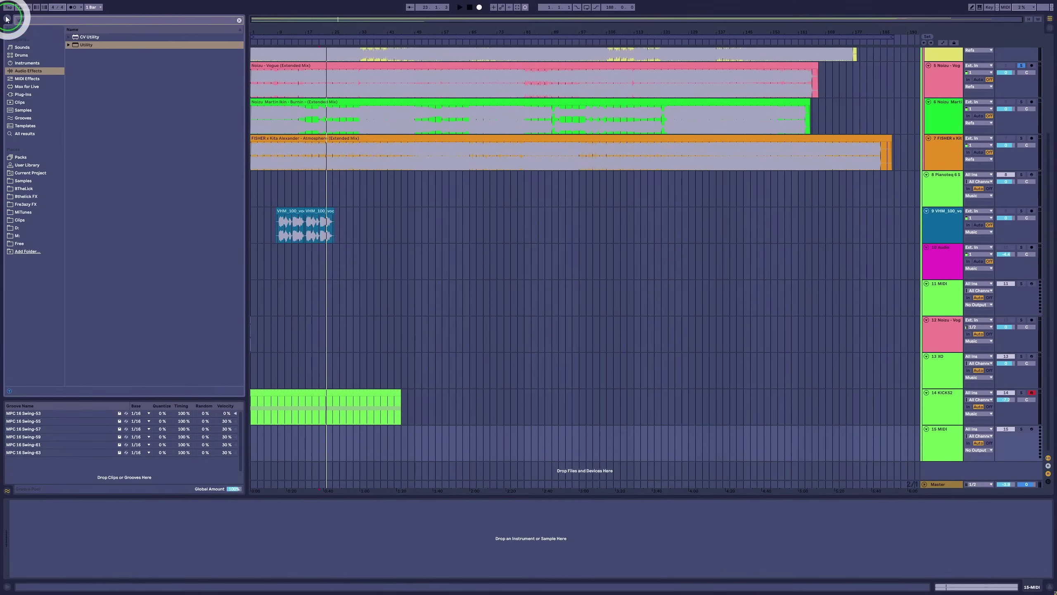
{"action": "type", "text": "909"}
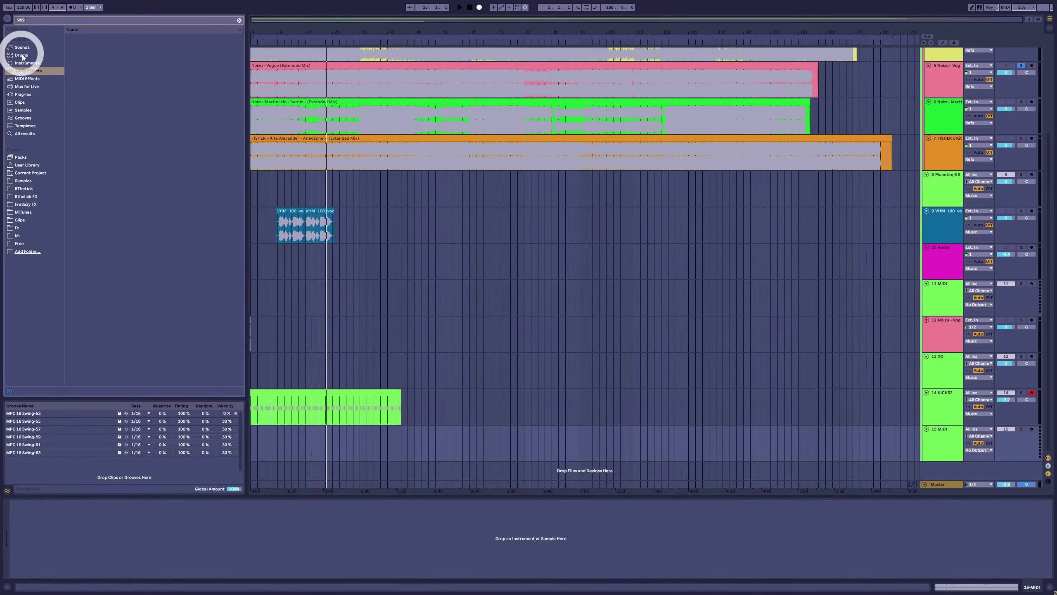
{"action": "left_click", "coordinate": [59, 61]}
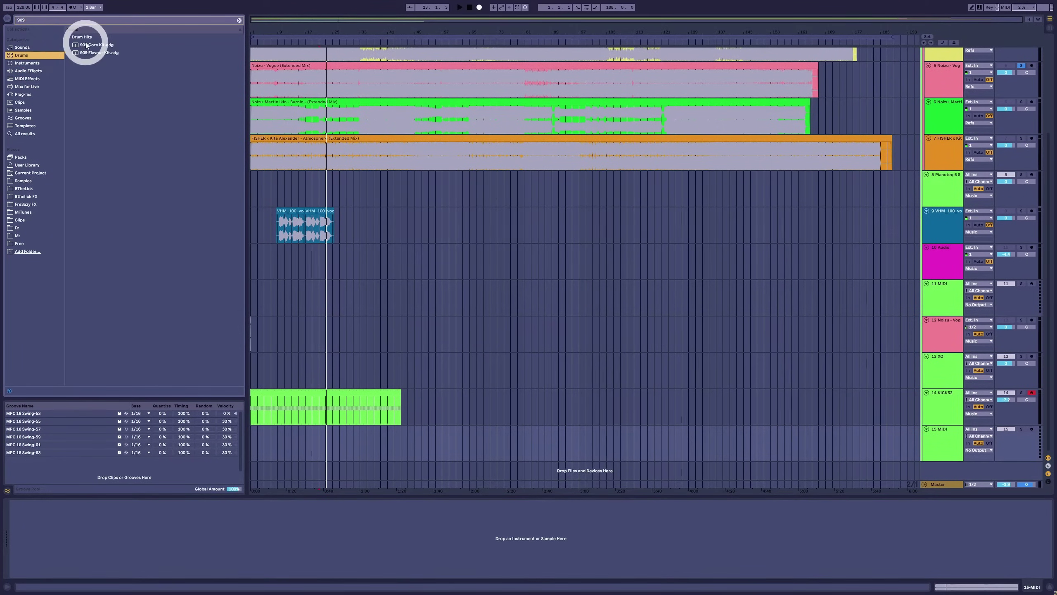
{"action": "left_click_drag", "start_coordinate": [86, 46], "coordinate": [380, 507]}
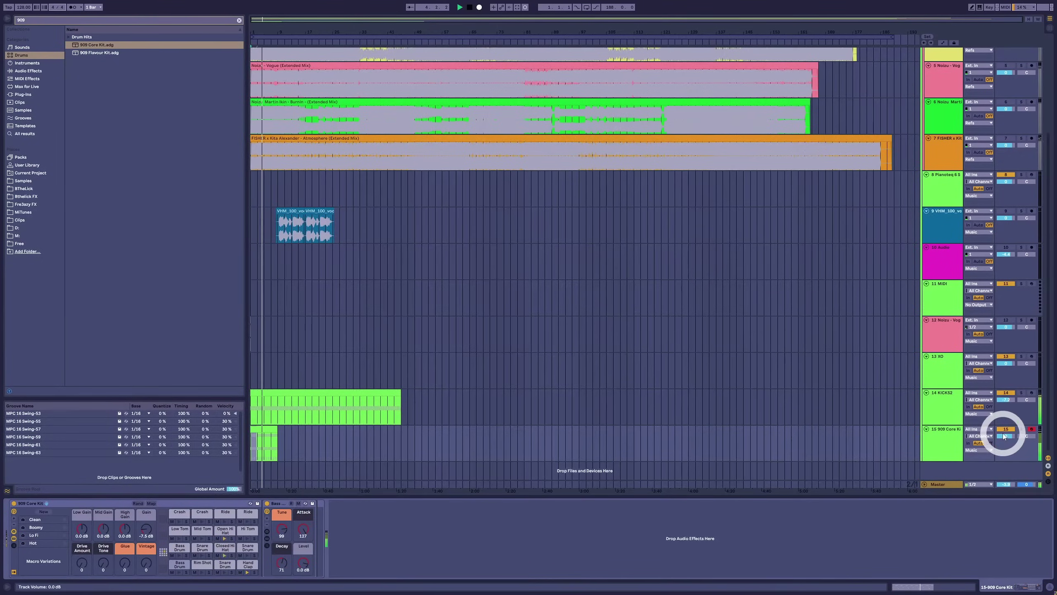
Adjust the 909 Core Kit track's volume and raise the kit's High Gain.
{"action": "left_click_drag", "start_coordinate": [1004, 436], "coordinate": [1003, 434]}
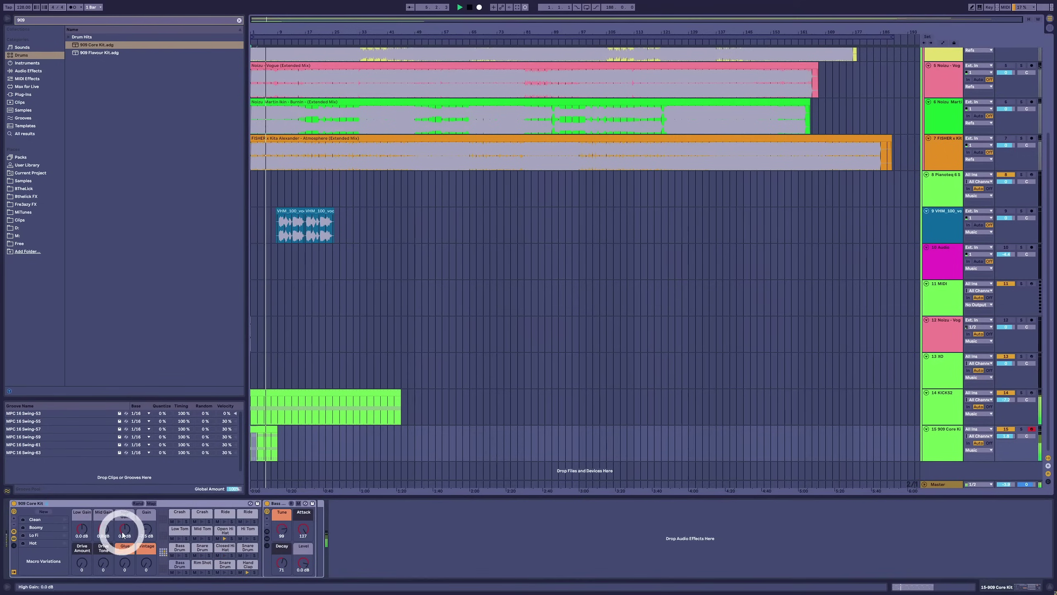
{"action": "left_click_drag", "start_coordinate": [125, 533], "coordinate": [124, 529]}
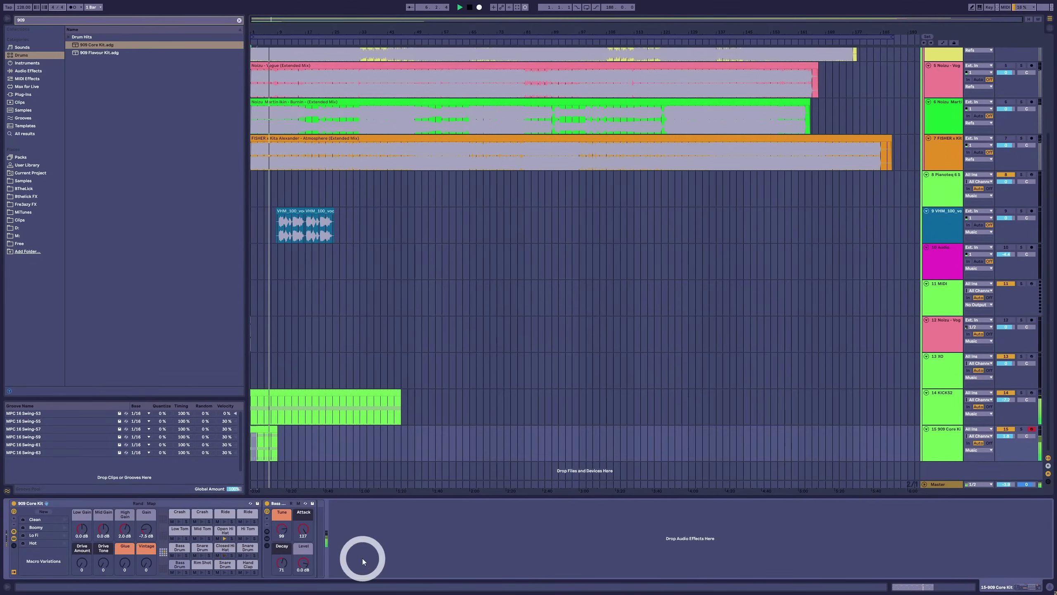
Extend the 909 Core Kit clip so that it ends together with the KICKS2 clip.
{"action": "left_click", "coordinate": [273, 432]}
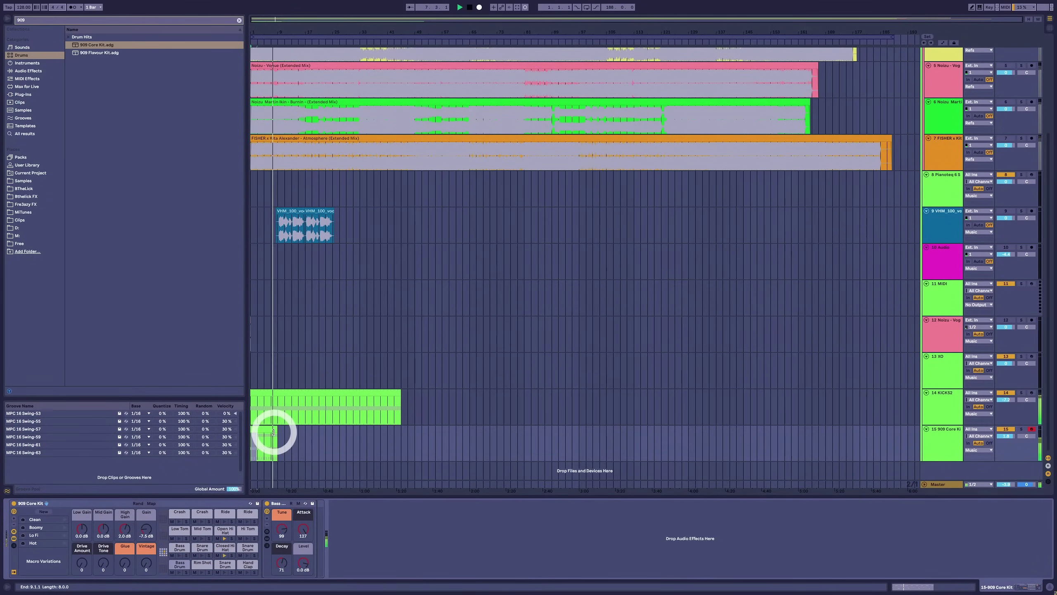
{"action": "left_click_drag", "start_coordinate": [274, 432], "coordinate": [404, 437]}
Select the open hi-hat notes in the 909 clip and set the kit's Open Hi Hat Decay to 557 ms.
{"action": "double_click", "coordinate": [384, 427]}
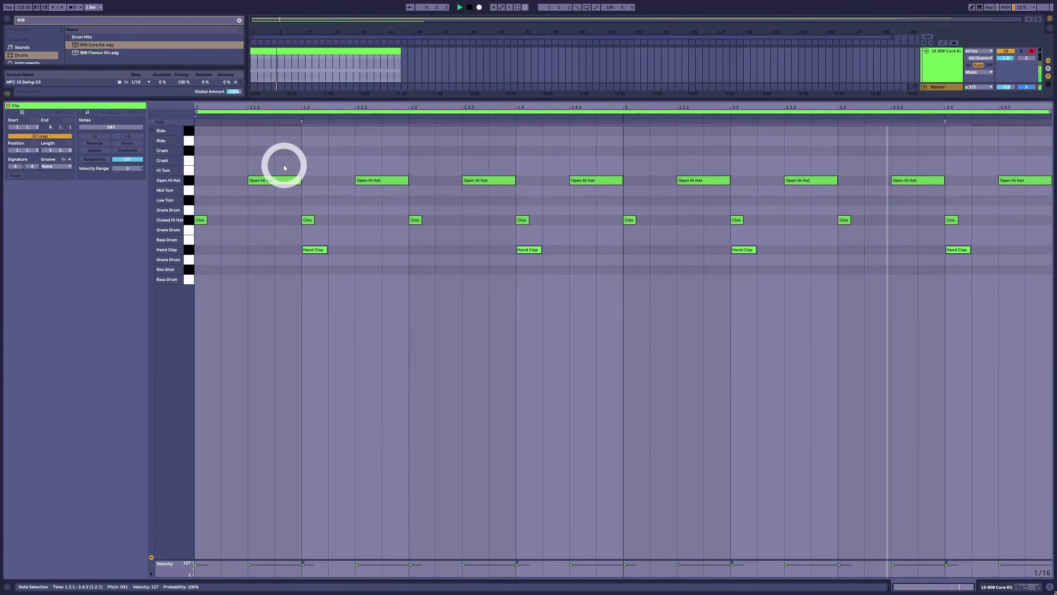
{"action": "left_click_drag", "start_coordinate": [284, 167], "coordinate": [1012, 180]}
{"action": "left_click", "coordinate": [840, 221]}
{"action": "key", "text": "shift+Tab"}
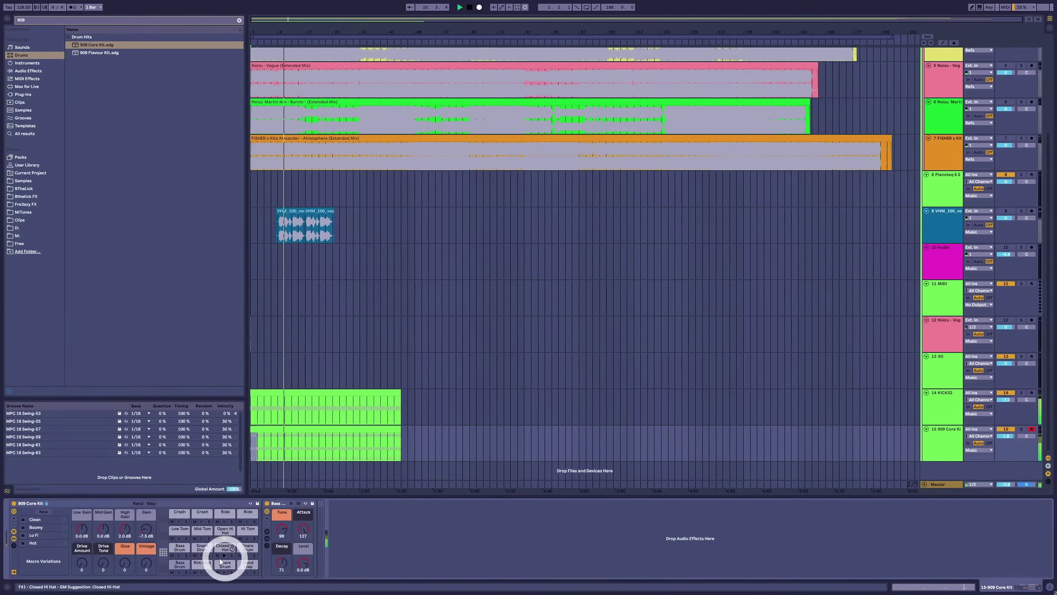
{"action": "left_click", "coordinate": [225, 531]}
{"action": "left_click", "coordinate": [292, 530]}
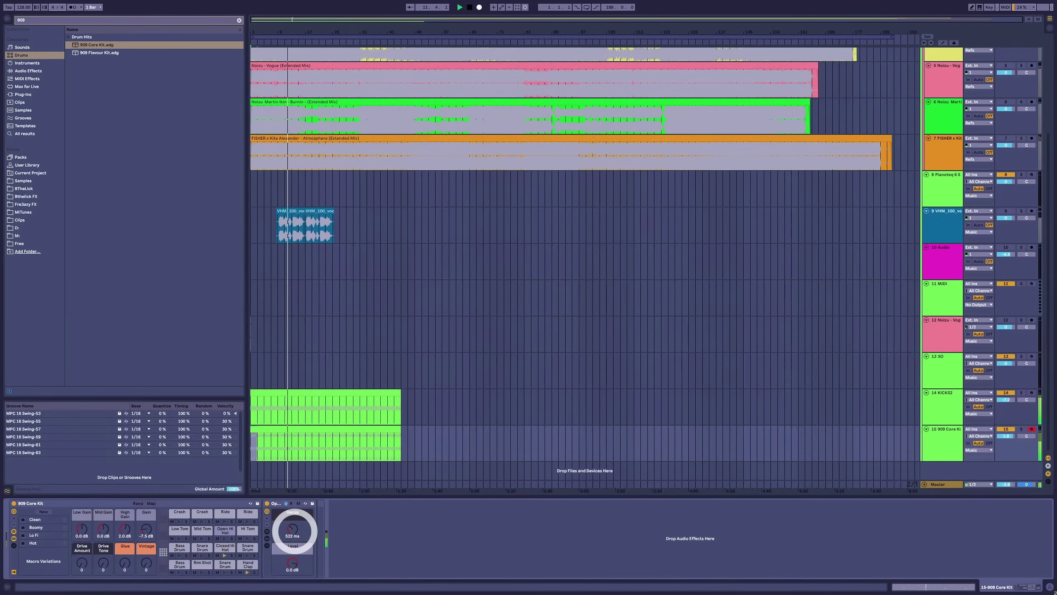
{"action": "left_click_drag", "start_coordinate": [293, 530], "coordinate": [304, 418]}
Shorten the offbeat open hi-hat notes in the 909 clip and select the closed hi-hat notes.
{"action": "double_click", "coordinate": [306, 430]}
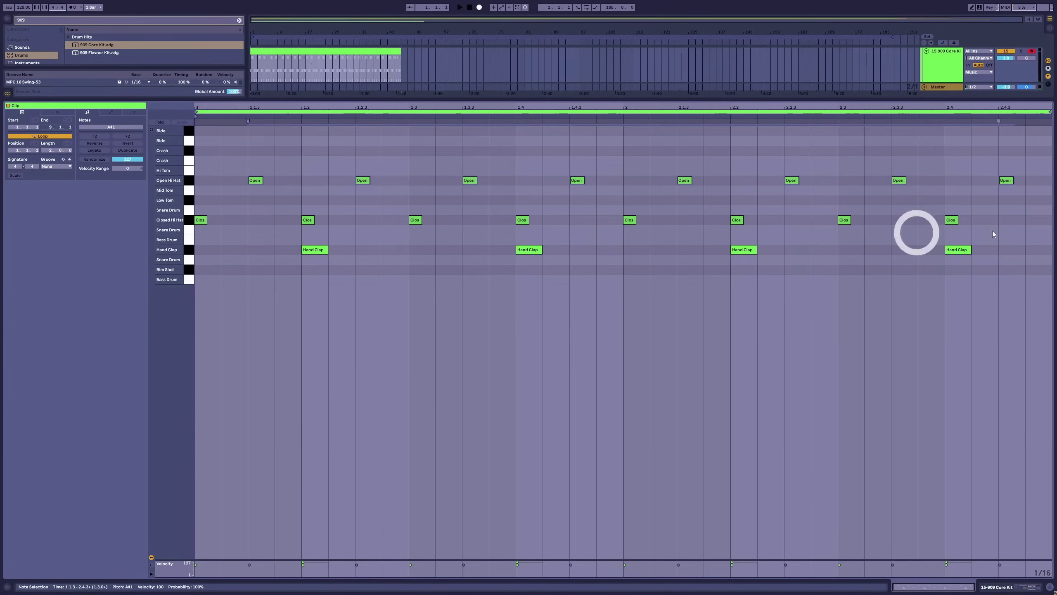
{"action": "left_click_drag", "start_coordinate": [1014, 213], "coordinate": [154, 225]}
{"action": "key", "text": "shift+Tab"}
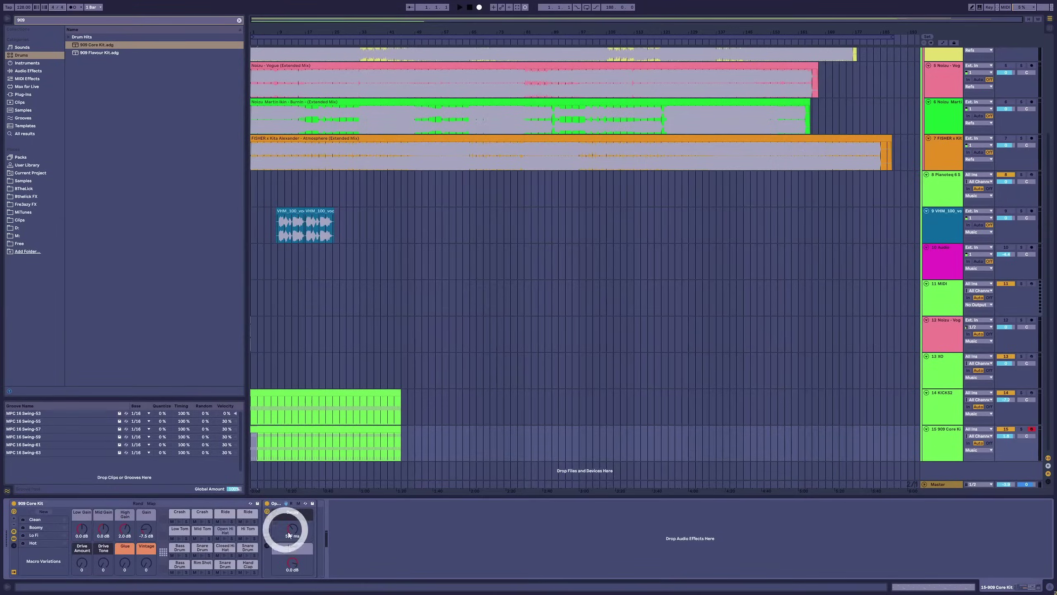
Play the drum pattern from the start to check the hi-hats and claps, with the 909 clip's notes shown.
{"action": "key", "text": "shift+Tab"}
{"action": "key", "text": "shift+Tab"}
{"action": "left_click", "coordinate": [217, 561]}
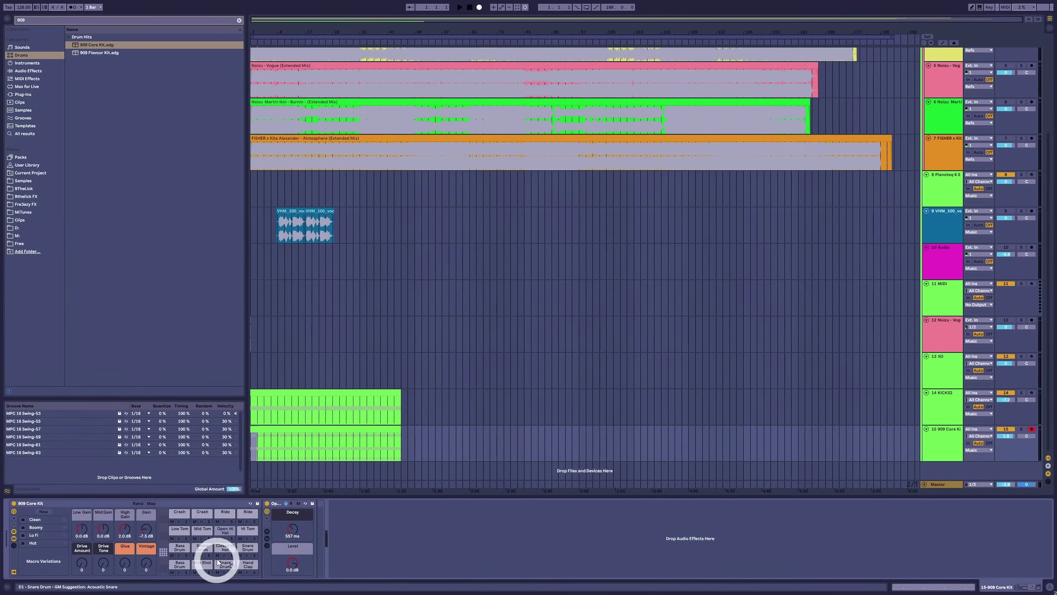
{"action": "key", "text": "space"}
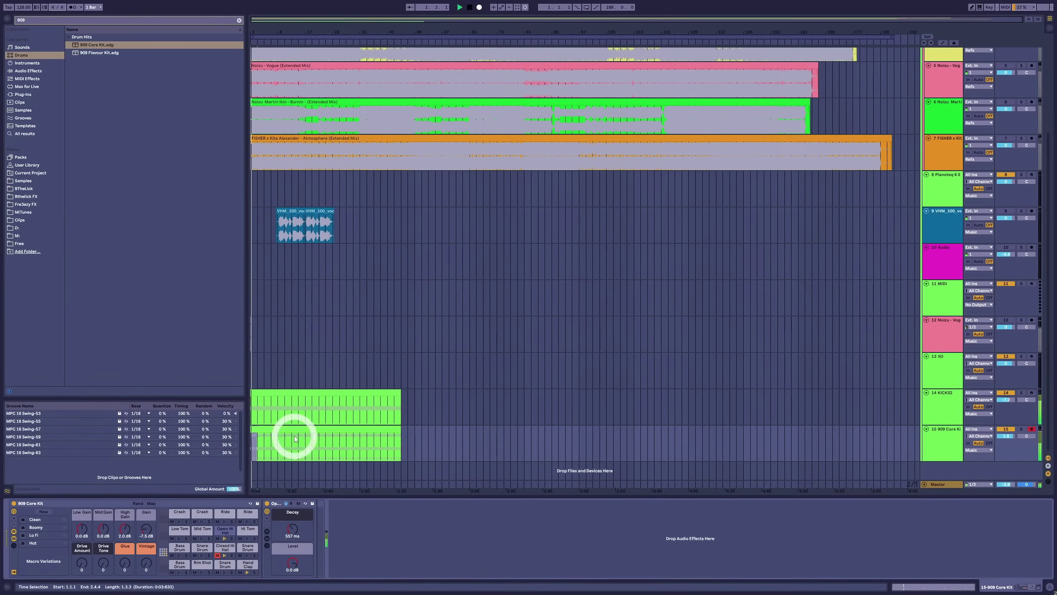
{"action": "left_click", "coordinate": [295, 429]}
{"action": "key", "text": "shift+Tab"}
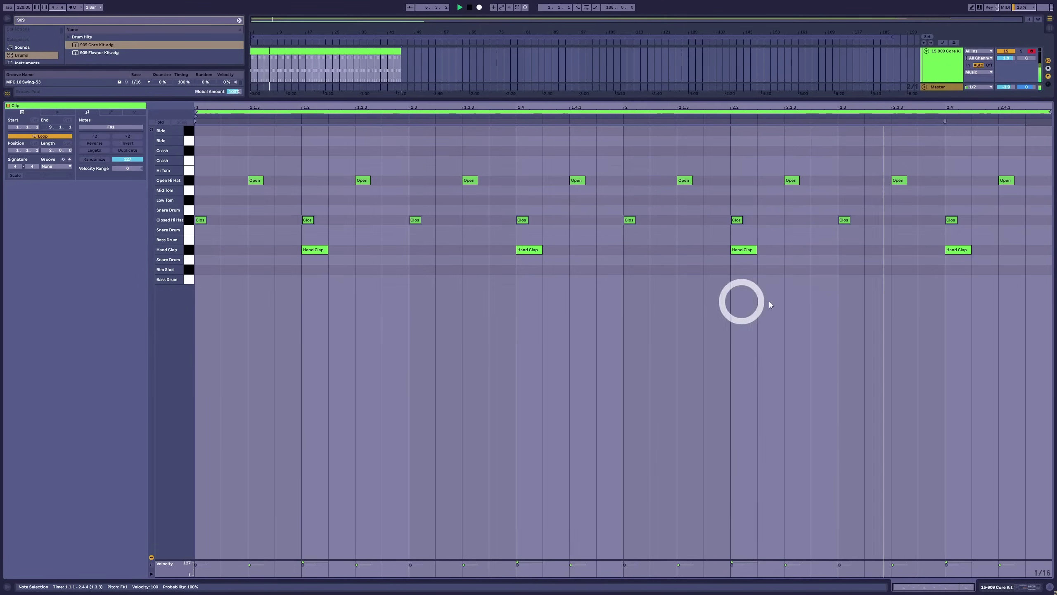
{"action": "key", "text": "space"}
Add sixteenth-note rim shots at 2.3.4, 2.4.2 and 2.4.4 at the end of the 909 clip's two-bar pattern.
{"action": "double_click", "coordinate": [922, 267]}
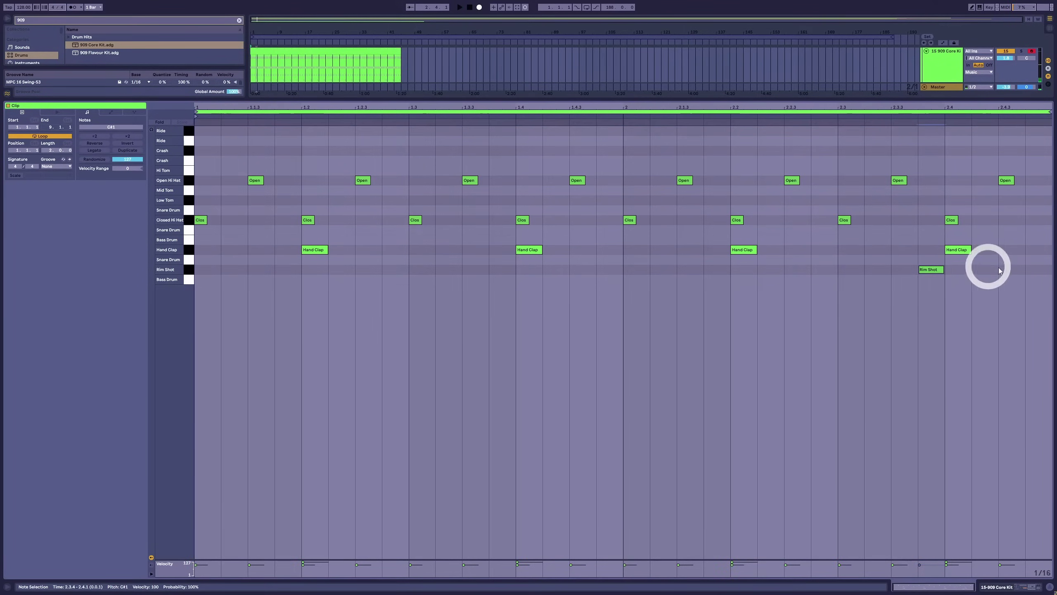
{"action": "double_click", "coordinate": [980, 273]}
{"action": "left_click_drag", "start_coordinate": [914, 292], "coordinate": [1002, 264]}
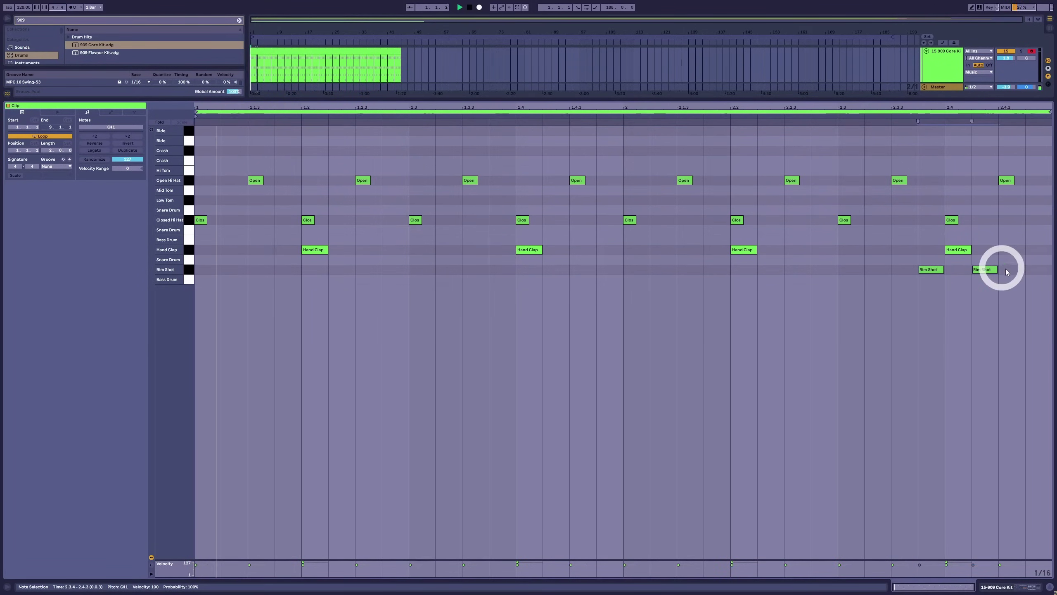
{"action": "double_click", "coordinate": [1033, 269]}
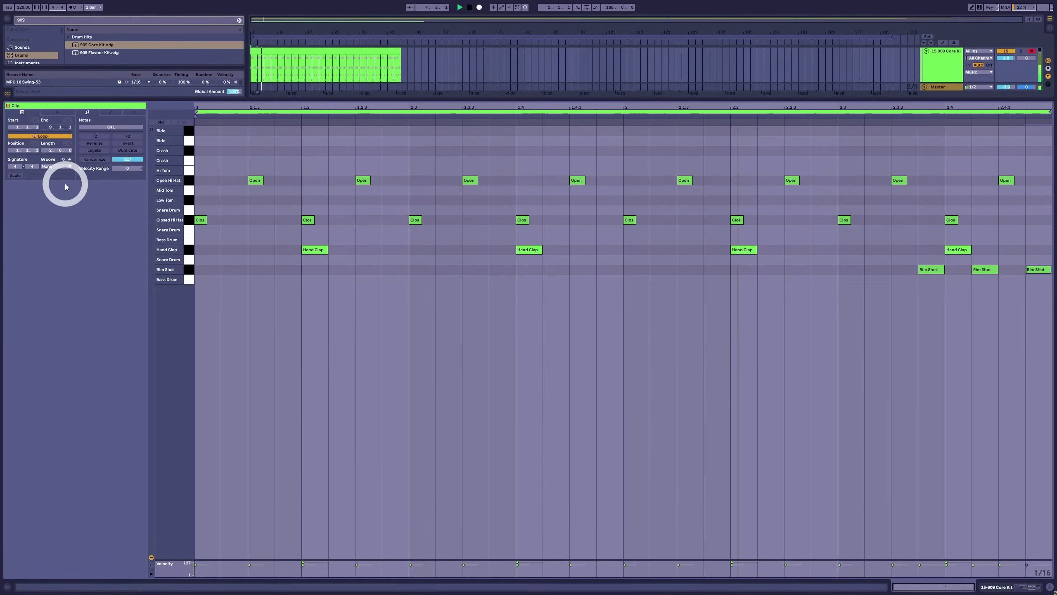
Apply the MPC 16 Swing-55 groove to the 909 clip and listen to its effect on the rim shots.
{"action": "left_click", "coordinate": [64, 167]}
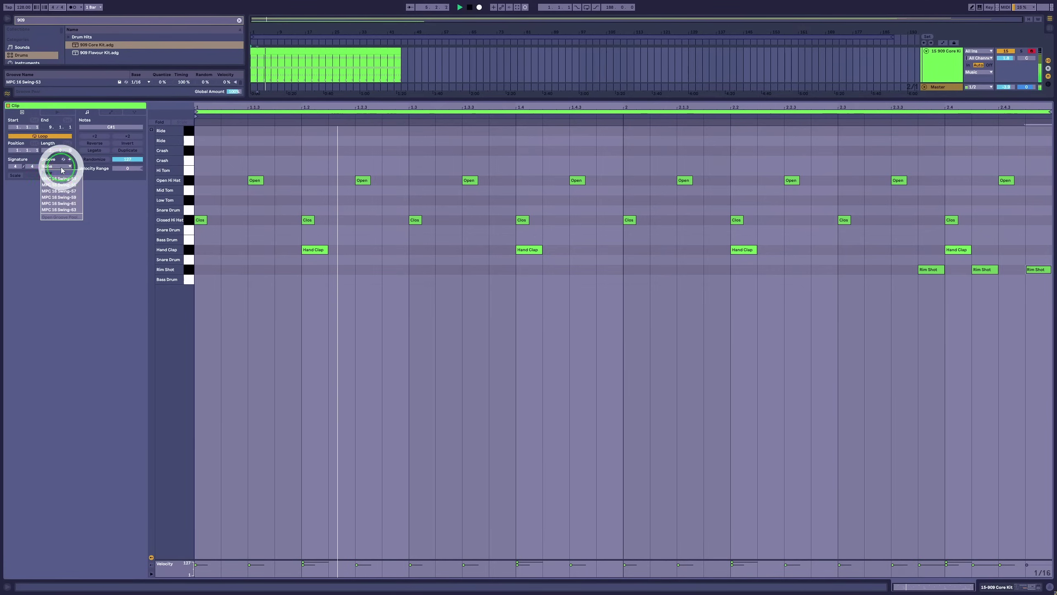
{"action": "left_click", "coordinate": [71, 186]}
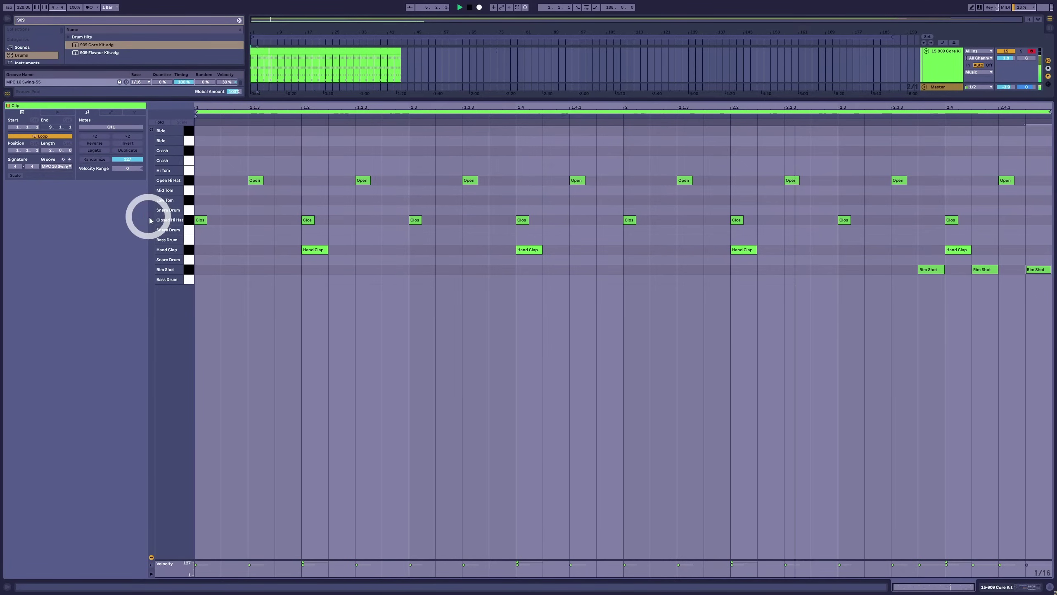
{"action": "left_click", "coordinate": [319, 242]}
{"action": "left_click", "coordinate": [853, 280]}
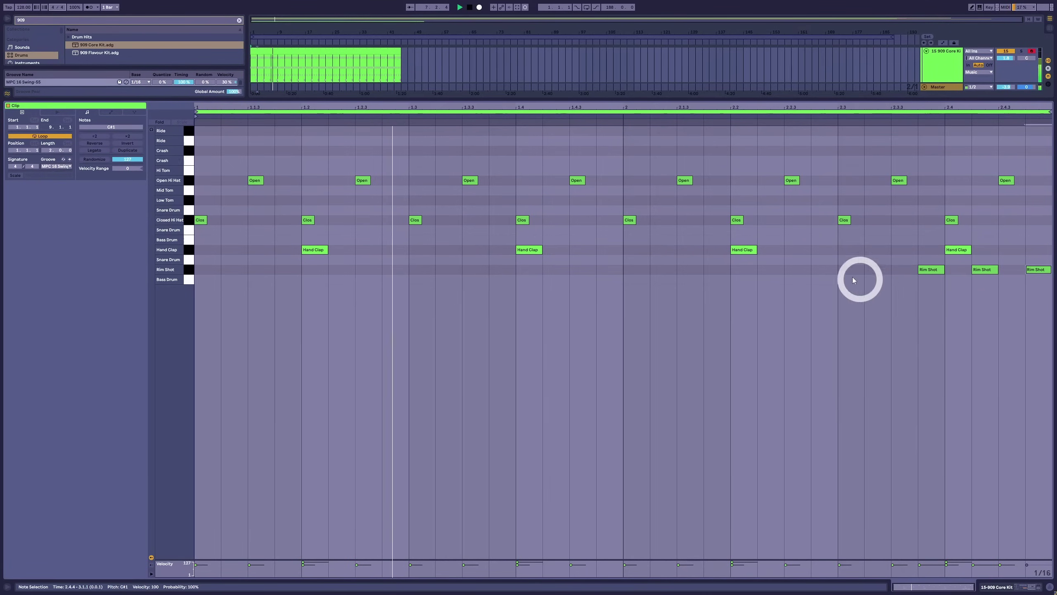
{"action": "left_click_drag", "start_coordinate": [890, 287], "coordinate": [1052, 269]}
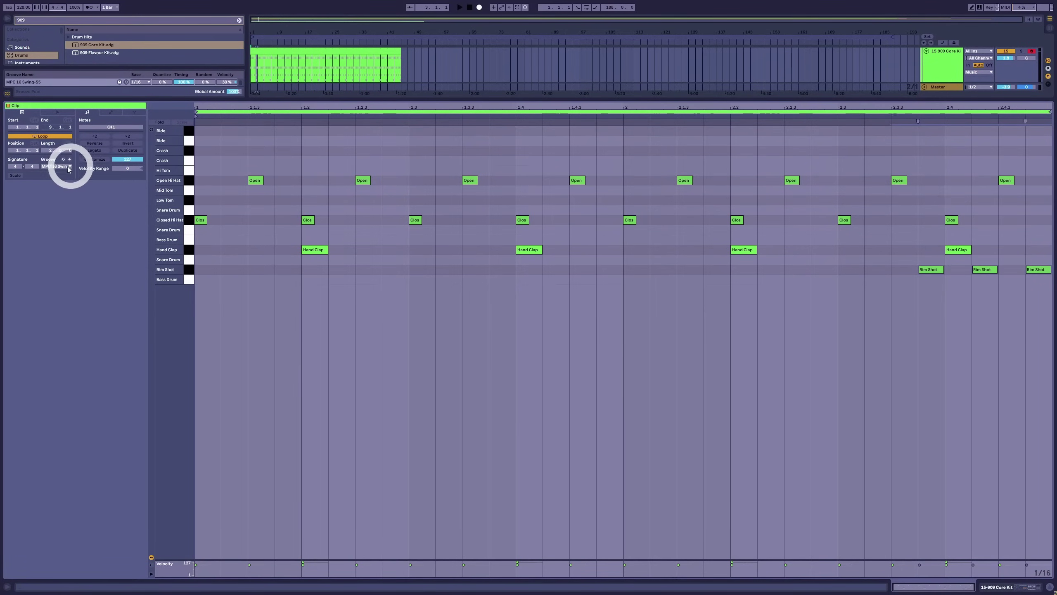
{"action": "left_click", "coordinate": [58, 166]}
{"action": "left_click", "coordinate": [59, 166]}
Add four consecutive sixteenth-note rim shots from 1.1.1 to 1.1.4 in the 909 clip.
{"action": "double_click", "coordinate": [220, 269]}
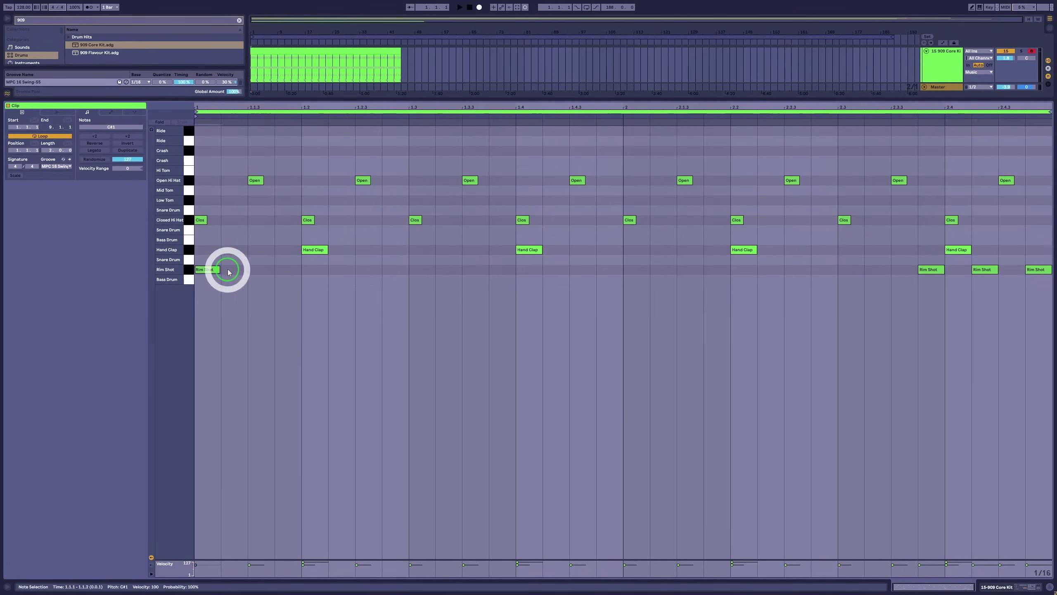
{"action": "double_click", "coordinate": [247, 269]}
{"action": "double_click", "coordinate": [260, 270]}
{"action": "double_click", "coordinate": [286, 270]}
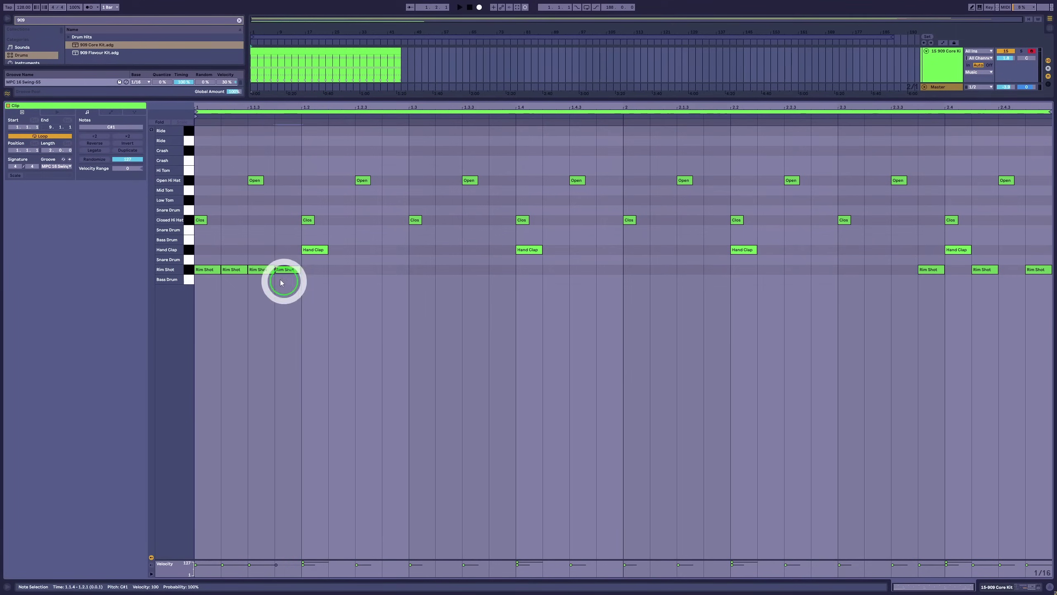
Delete the four consecutive sixteenth-note rim shots from 1.1.1 to 1.1.4 in the 909 clip.
{"action": "left_click_drag", "start_coordinate": [241, 247], "coordinate": [235, 276]}
{"action": "left_click", "coordinate": [226, 273]}
{"action": "left_click", "coordinate": [235, 271]}
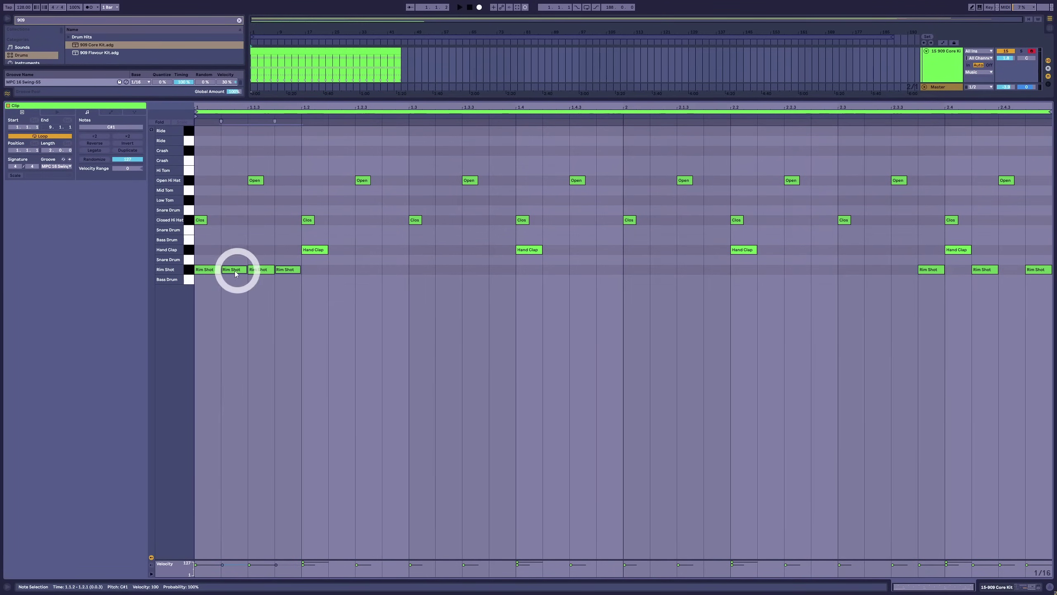
{"action": "left_click", "coordinate": [241, 281]}
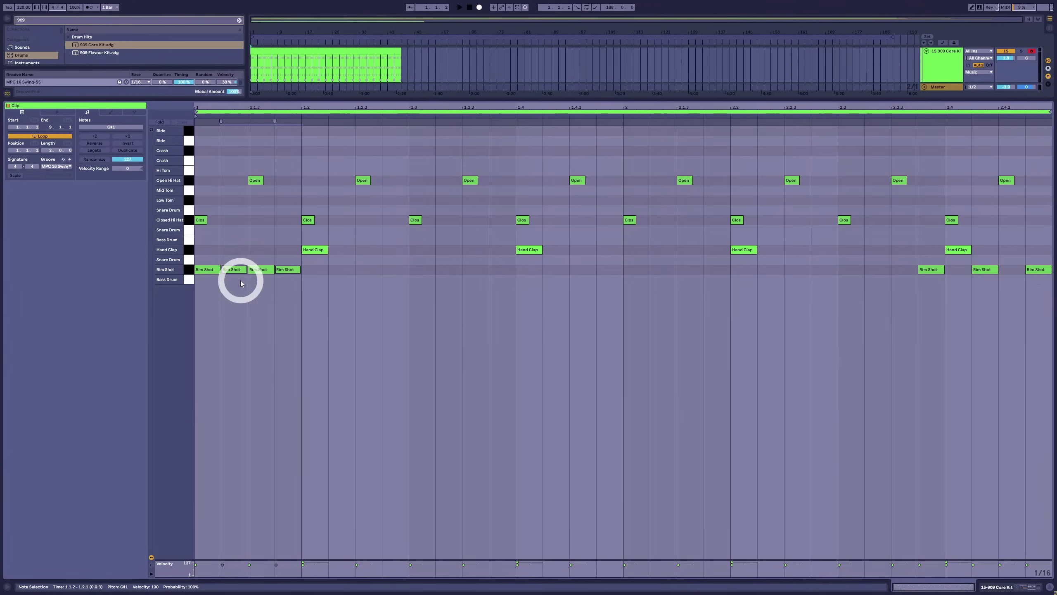
{"action": "left_click_drag", "start_coordinate": [225, 283], "coordinate": [258, 284]}
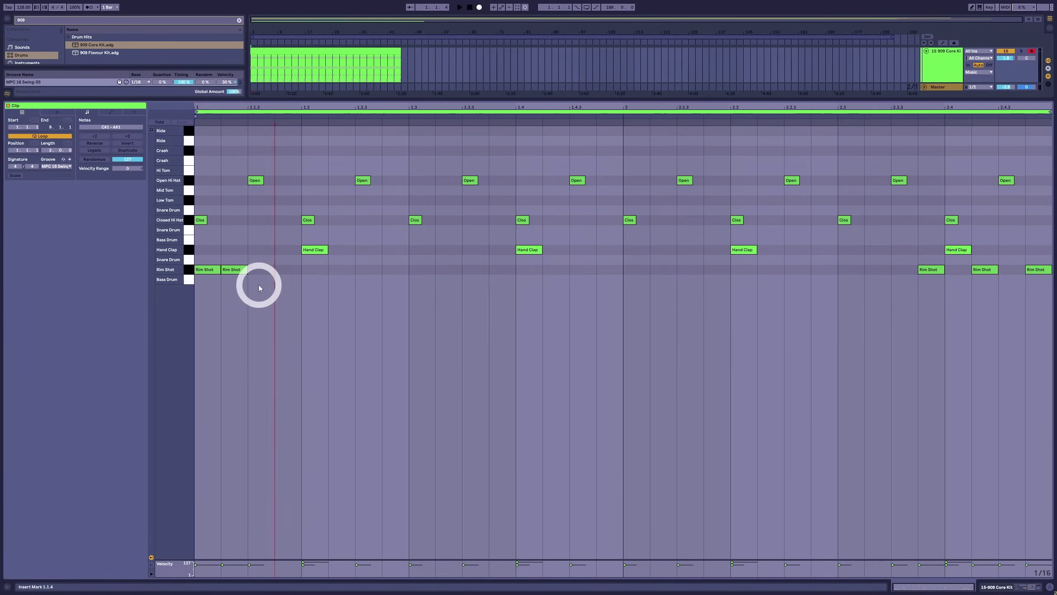
{"action": "key", "text": "Delete"}
{"action": "left_click_drag", "start_coordinate": [330, 173], "coordinate": [363, 222]}
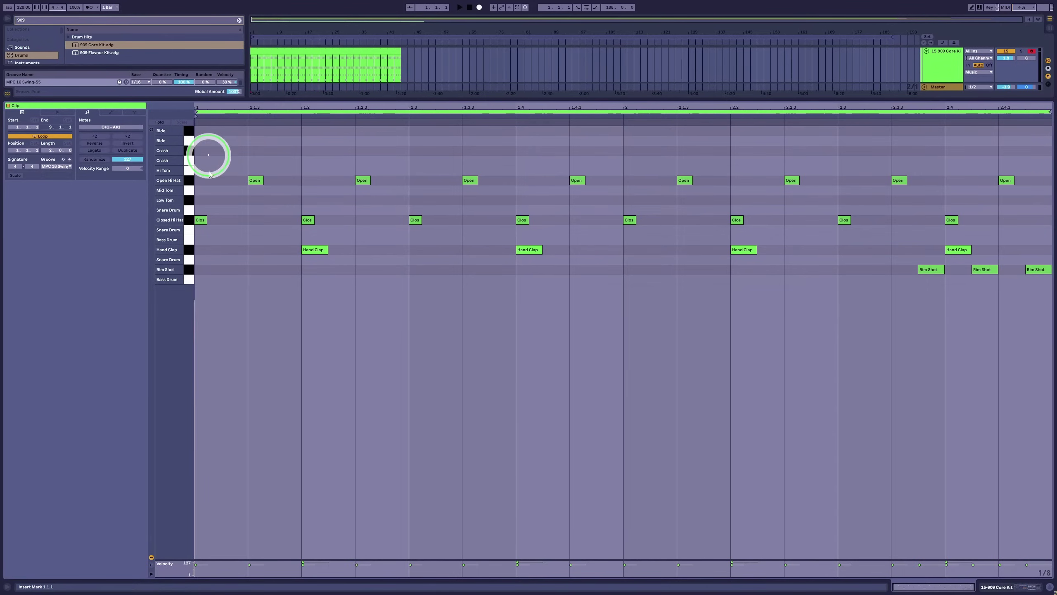
Select the remaining notes in the 909 clip with the grid at 1/16 and play the pattern in the arrangement.
{"action": "left_click_drag", "start_coordinate": [208, 154], "coordinate": [1053, 366]}
{"action": "key", "text": "ctrl+1"}
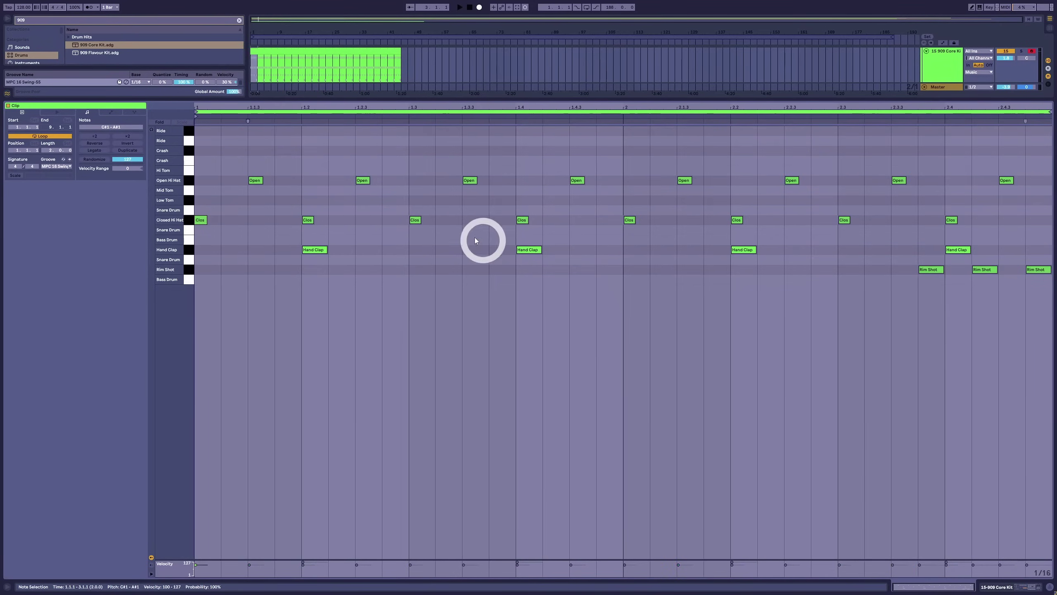
{"action": "left_click", "coordinate": [242, 210]}
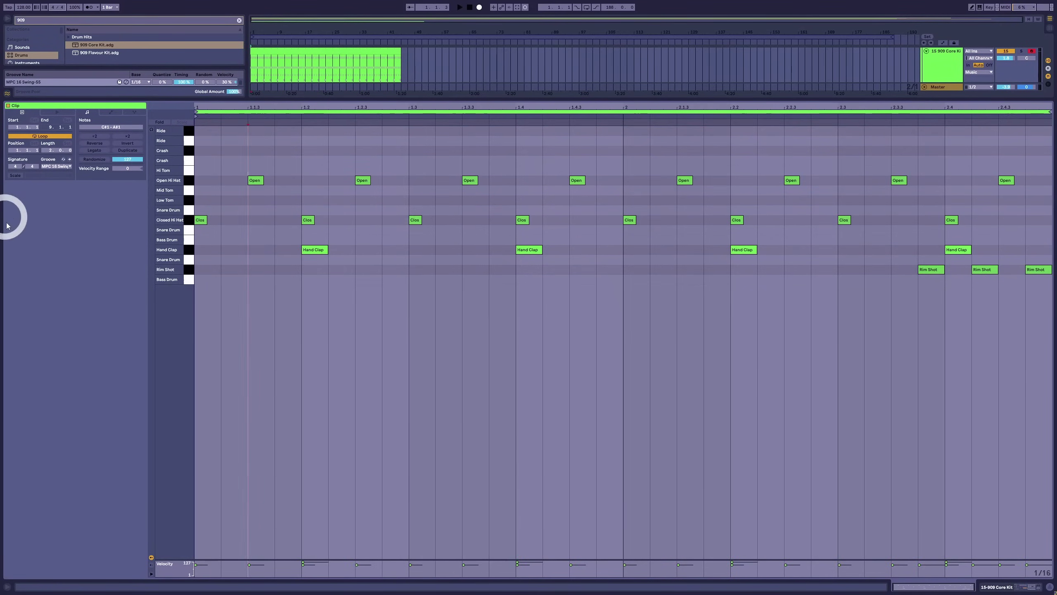
{"action": "left_click", "coordinate": [65, 166]}
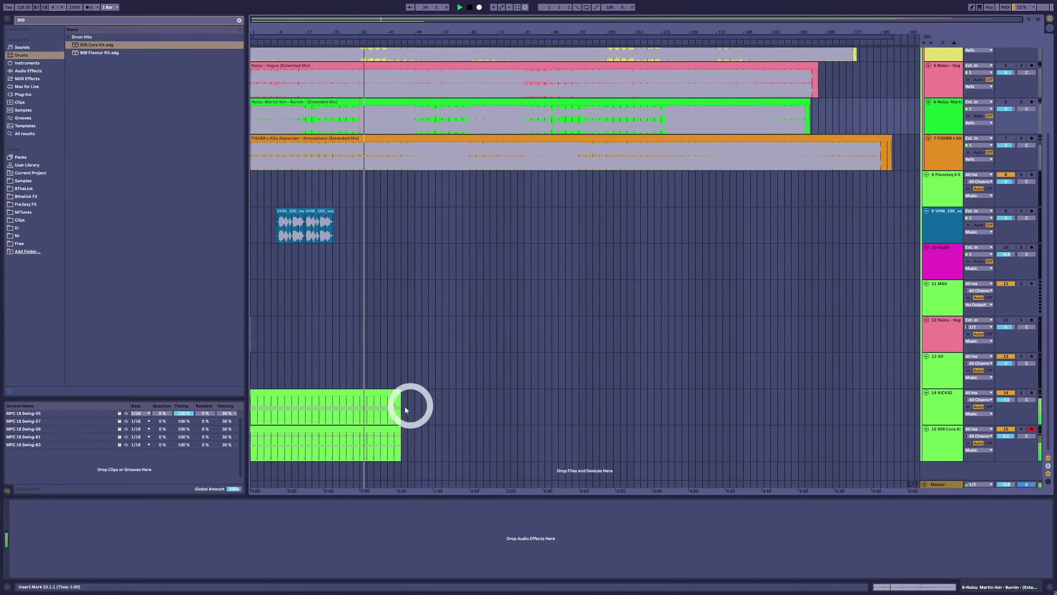
Remove the hand claps from the 909 clip, trying out a single one at 1.2 with adjusted velocity before deleting it too.
{"action": "left_click", "coordinate": [380, 425]}
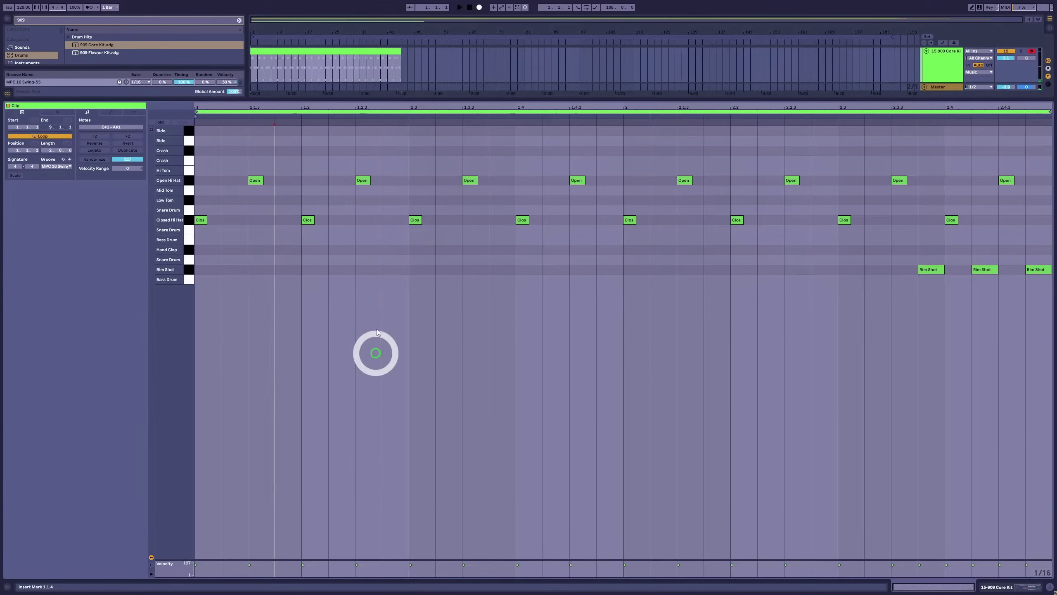
{"action": "double_click", "coordinate": [307, 250]}
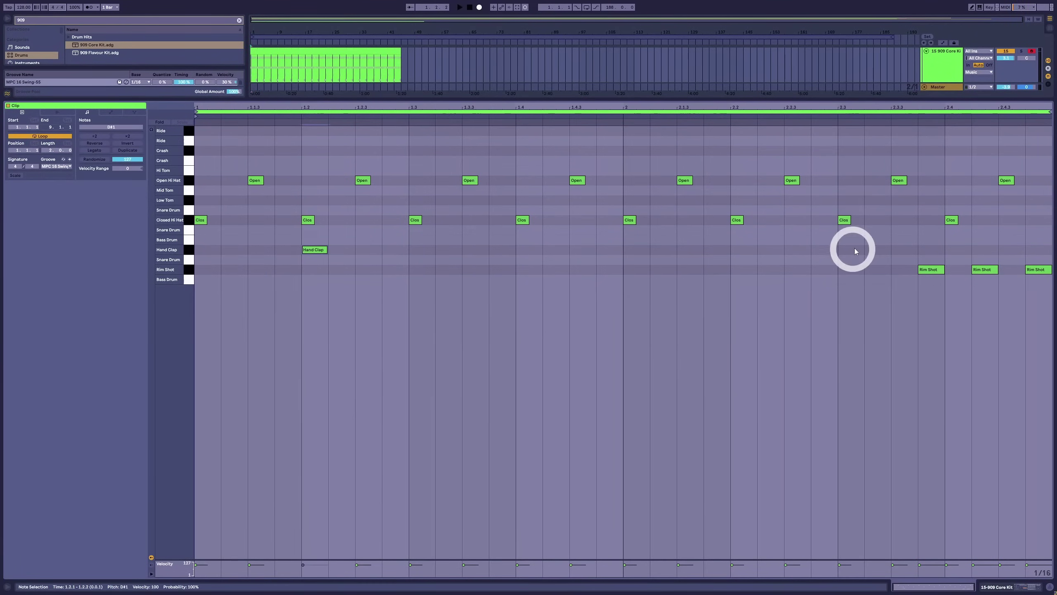
{"action": "key", "text": "space"}
{"action": "key", "text": "space"}
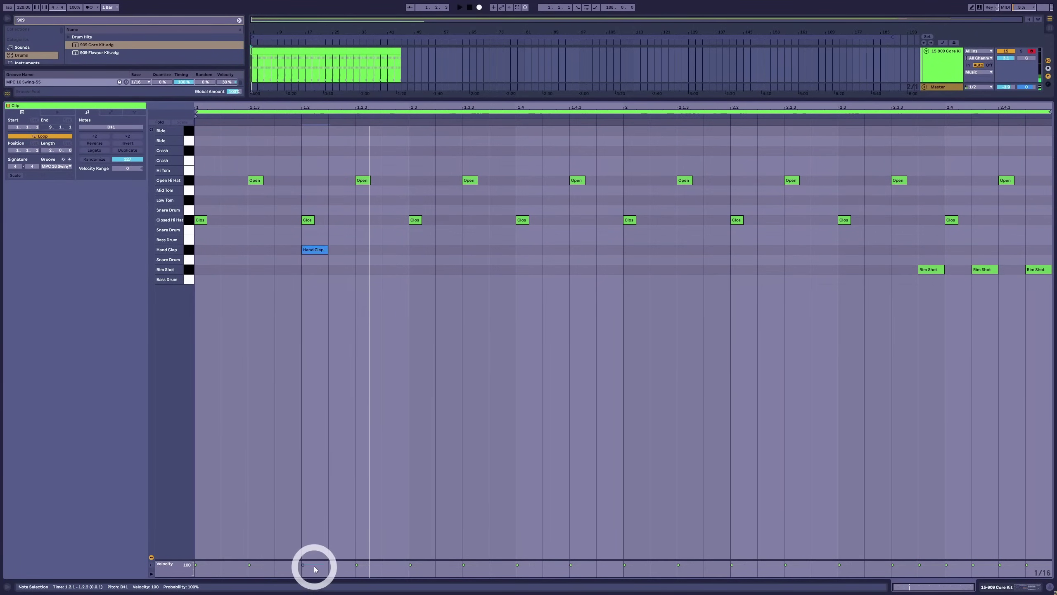
{"action": "left_click_drag", "start_coordinate": [313, 566], "coordinate": [317, 549]}
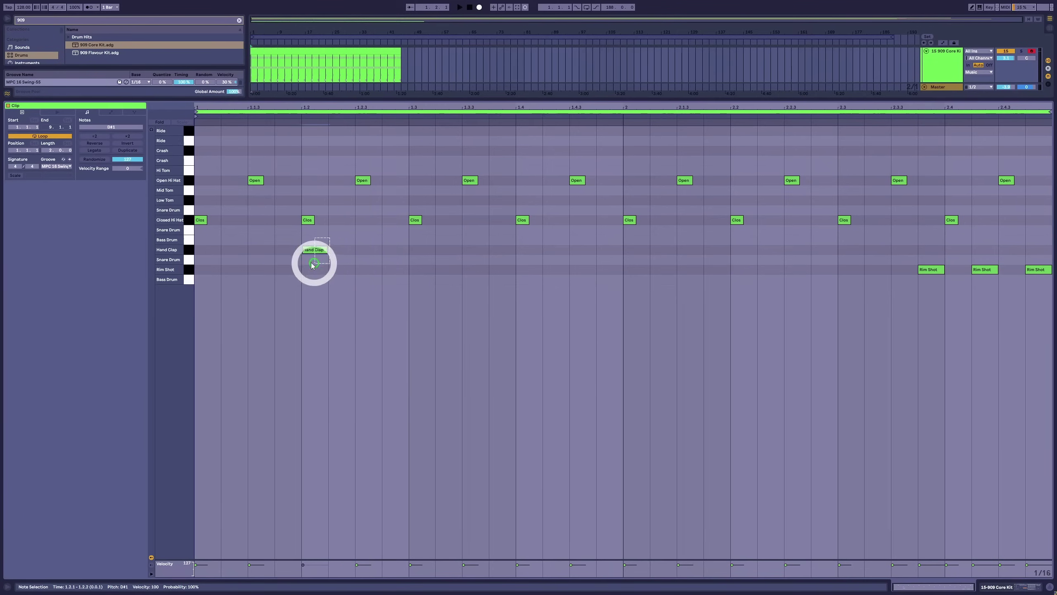
{"action": "double_click", "coordinate": [308, 249]}
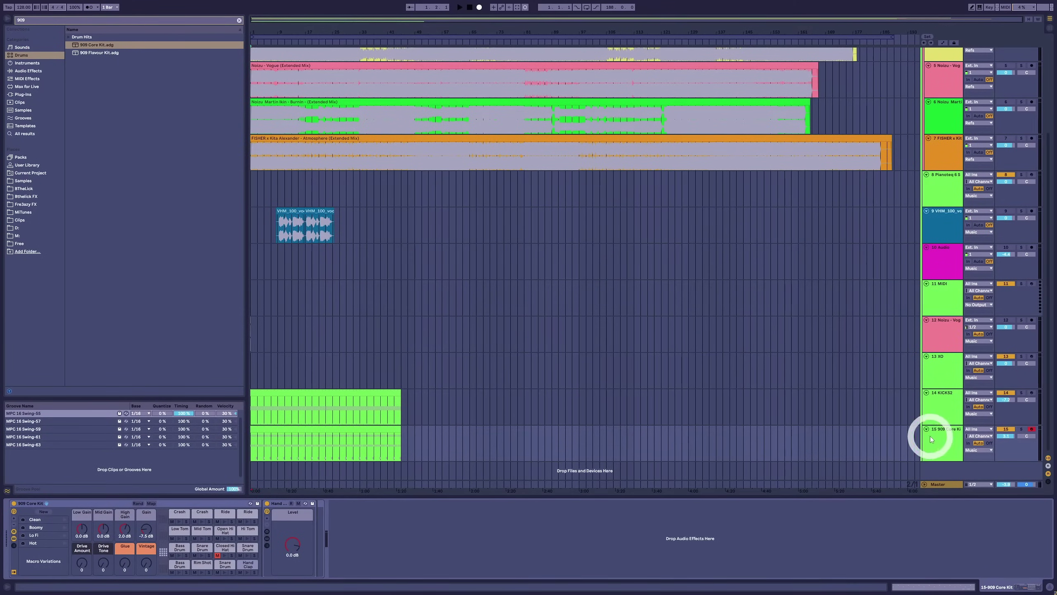
Add a new MIDI track below the 909 kit and audition clap and snare samples in XO's sample space.
{"action": "key", "text": "ctrl+shift+t"}
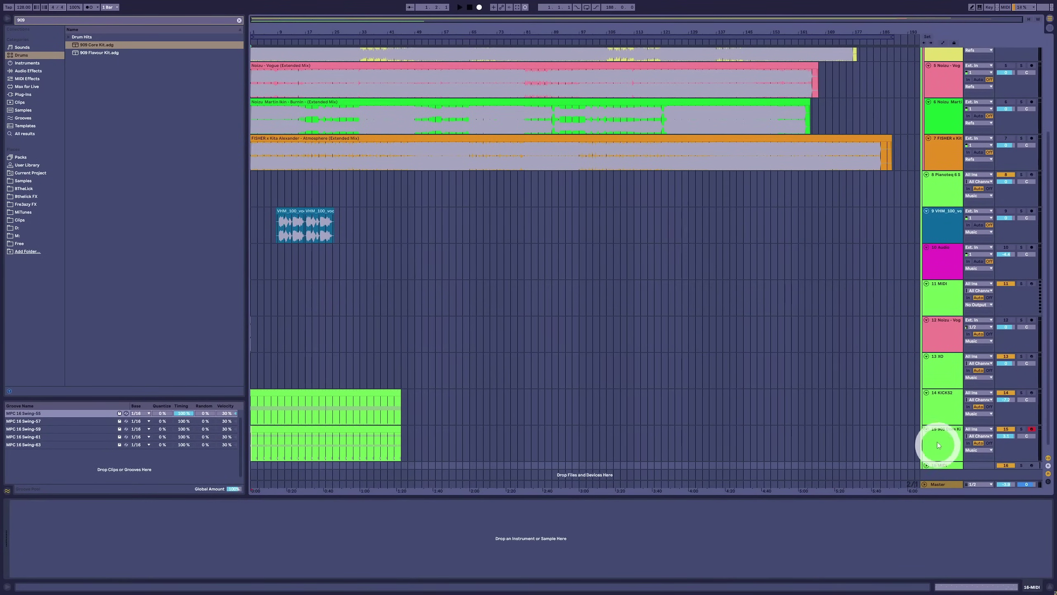
{"action": "left_click", "coordinate": [926, 456]}
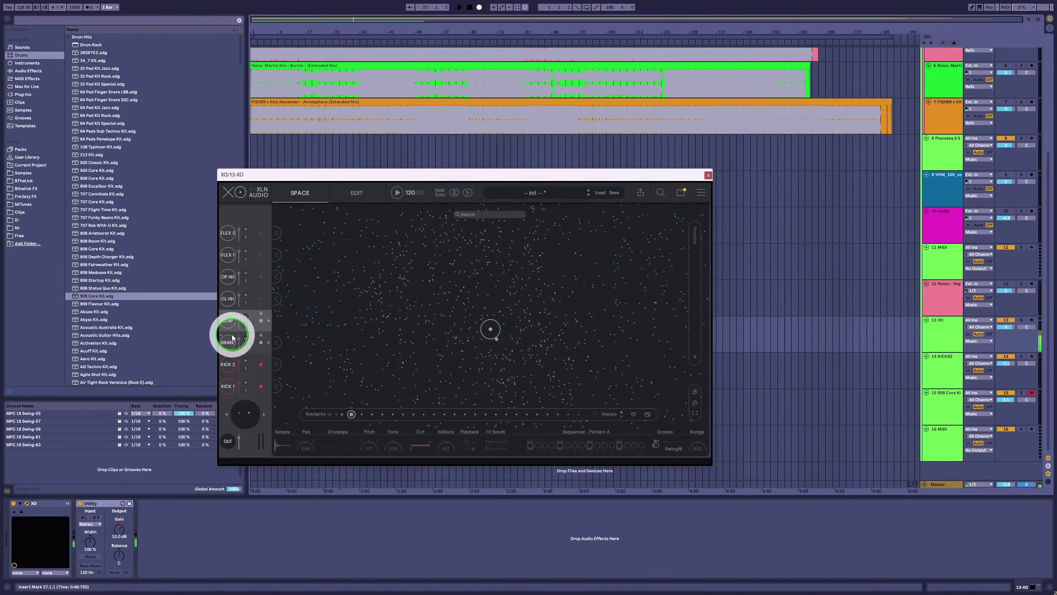
{"action": "left_click", "coordinate": [231, 321]}
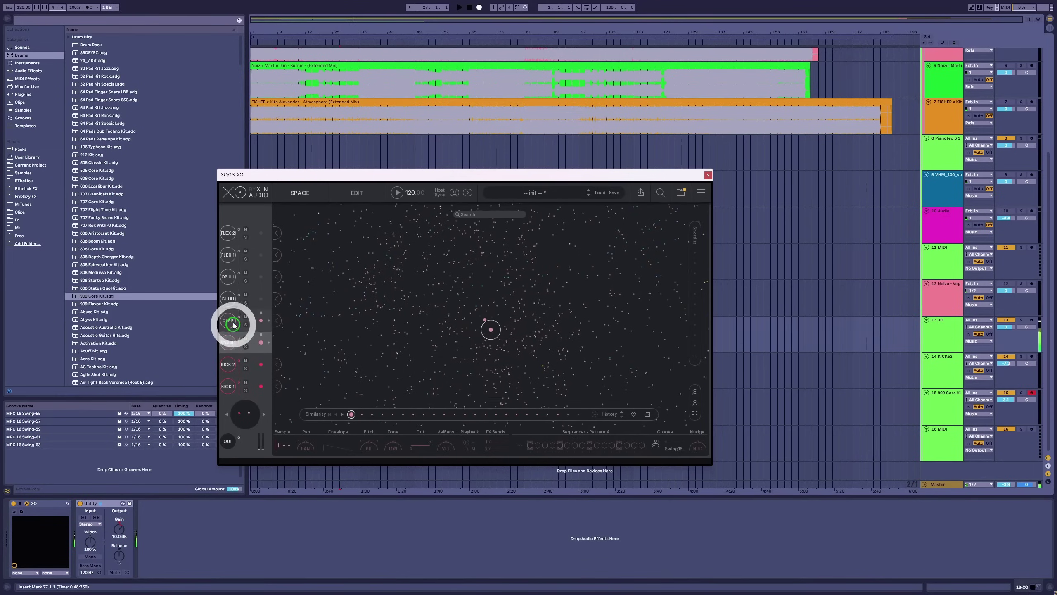
{"action": "left_click_drag", "start_coordinate": [474, 321], "coordinate": [536, 359]}
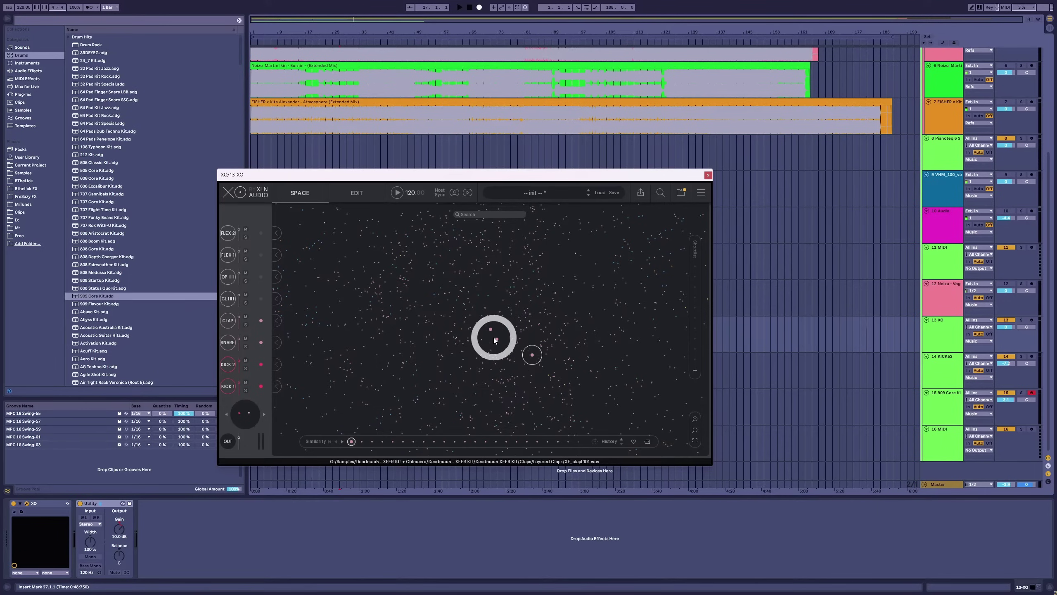
{"action": "left_click", "coordinate": [228, 343]}
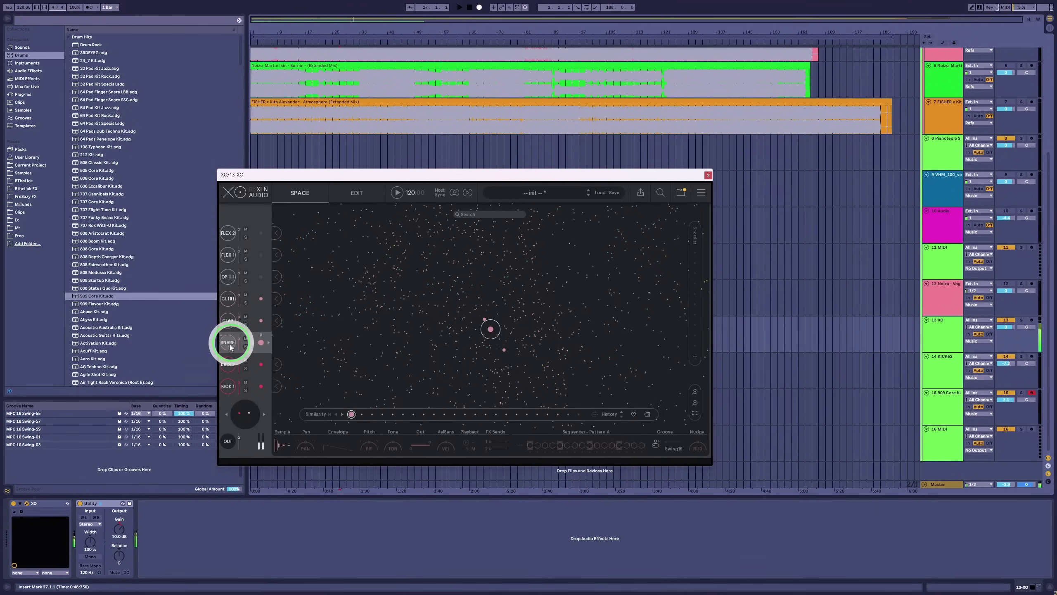
Build a Drum Rack with the CLAP74 and CLAP170 samples on the new track and program looping one-bar claps at 1.2 and 1.4.
{"action": "left_click", "coordinate": [940, 440]}
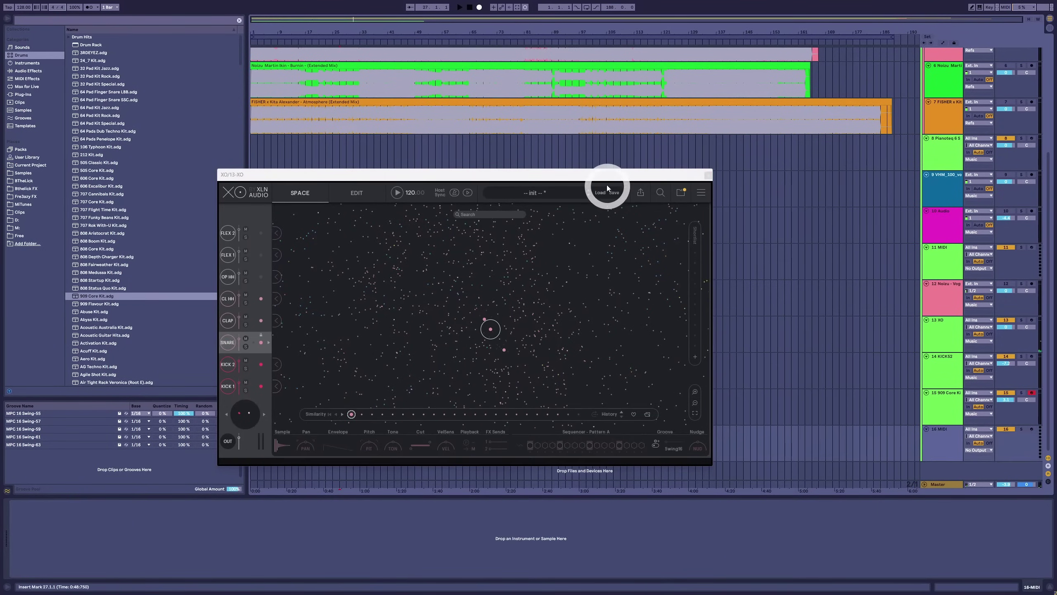
{"action": "left_click", "coordinate": [247, 441]}
{"action": "left_click", "coordinate": [284, 146]}
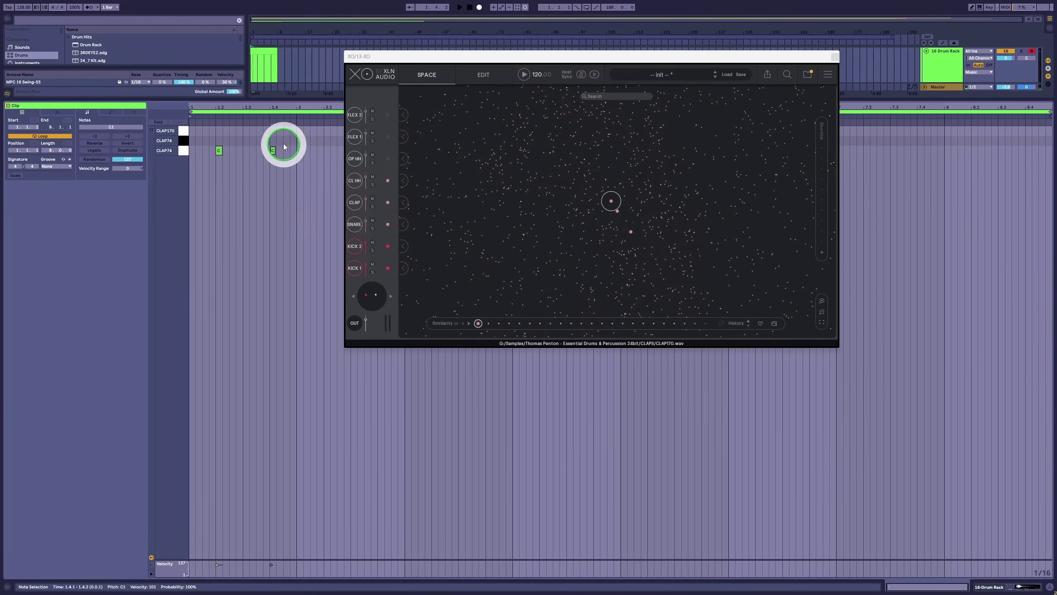
{"action": "key", "text": "ctrl+alt+p"}
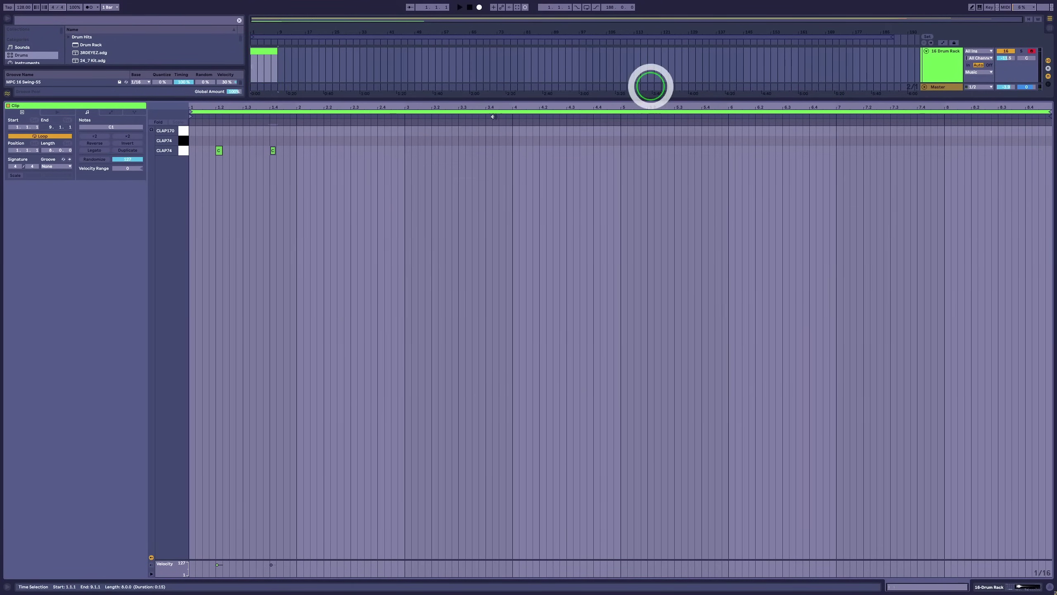
{"action": "left_click", "coordinate": [296, 110]}
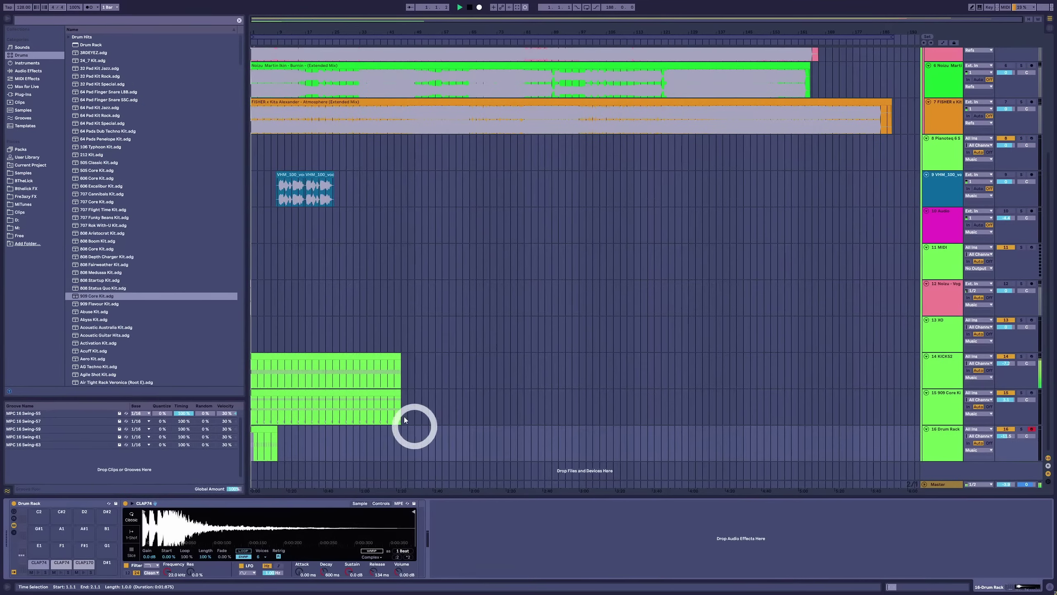
Extend the clap clip to the end of the kick clip at bar 45 and set the Drum Rack track's volume to -11.1 dB.
{"action": "left_click", "coordinate": [283, 427]}
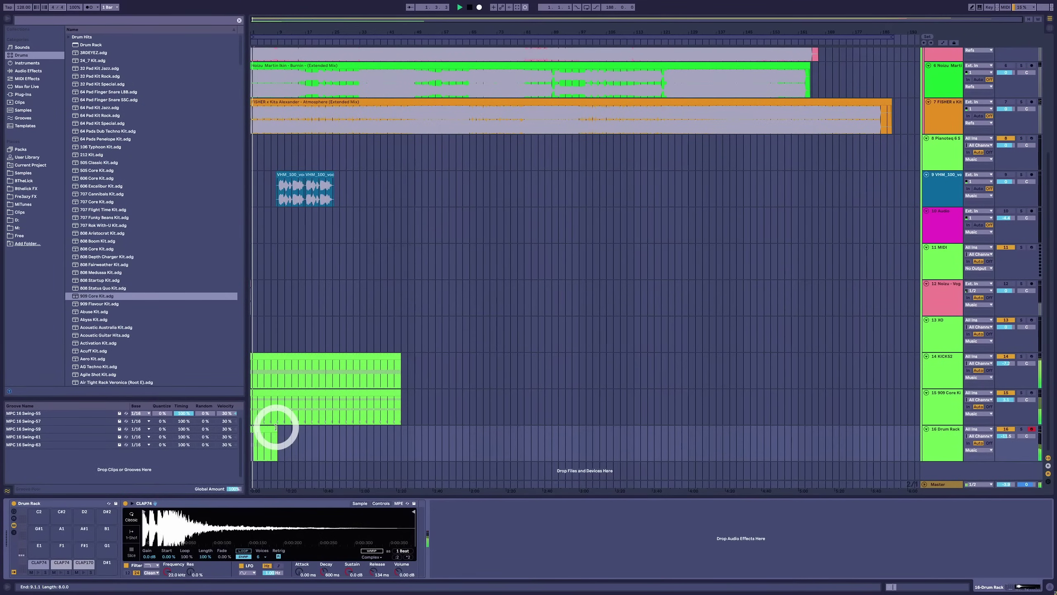
{"action": "left_click_drag", "start_coordinate": [275, 427], "coordinate": [400, 428]}
{"action": "left_click", "coordinate": [1014, 439]}
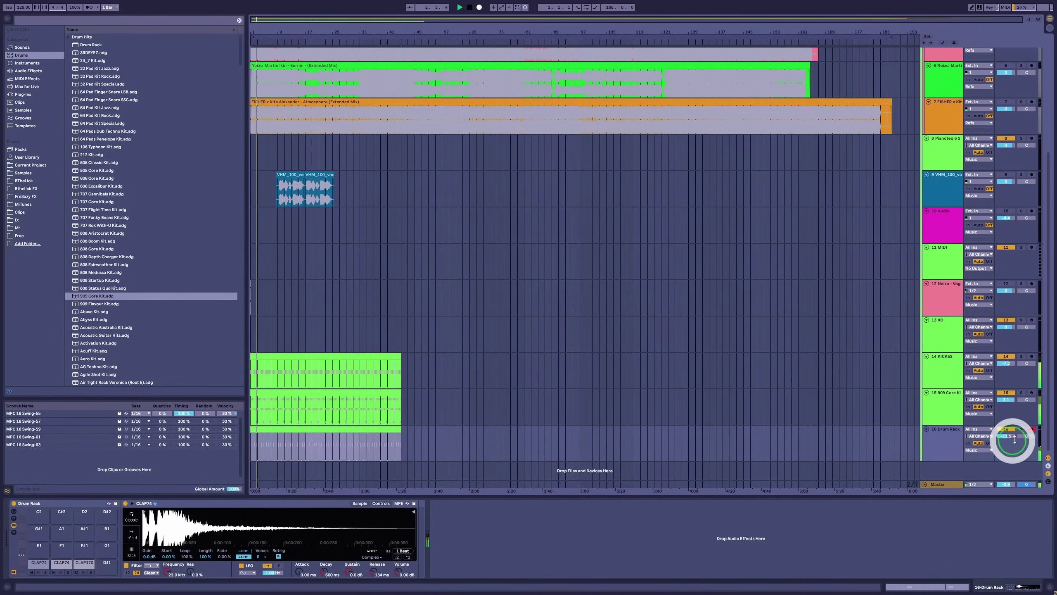
{"action": "left_click_drag", "start_coordinate": [1014, 440], "coordinate": [1014, 435]}
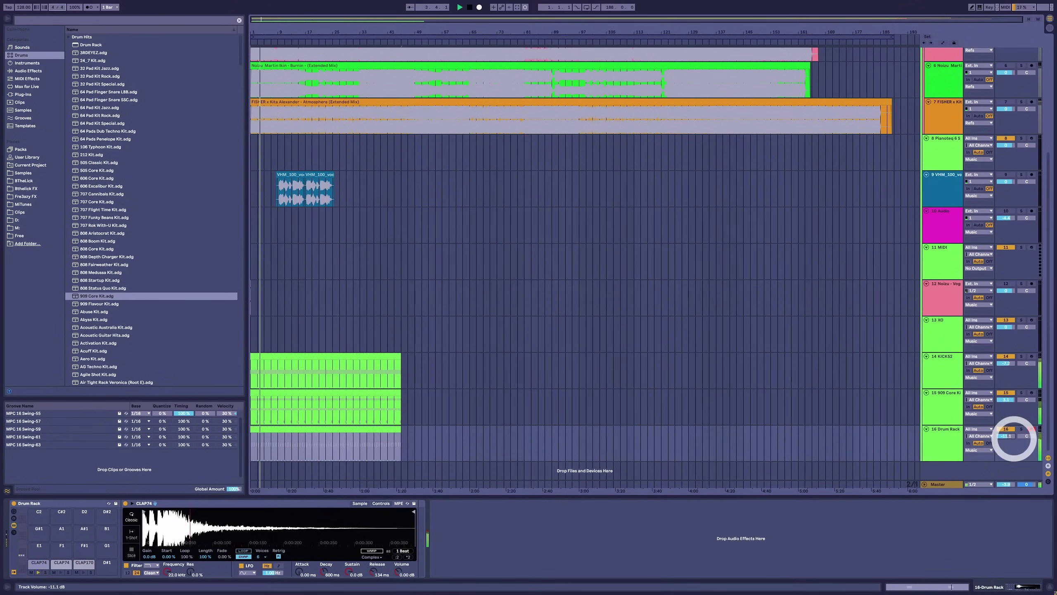
Check the 909 and kick tracks during playback, and search the Samples folder for "top" loops.
{"action": "left_click", "coordinate": [949, 406]}
{"action": "left_click", "coordinate": [950, 360]}
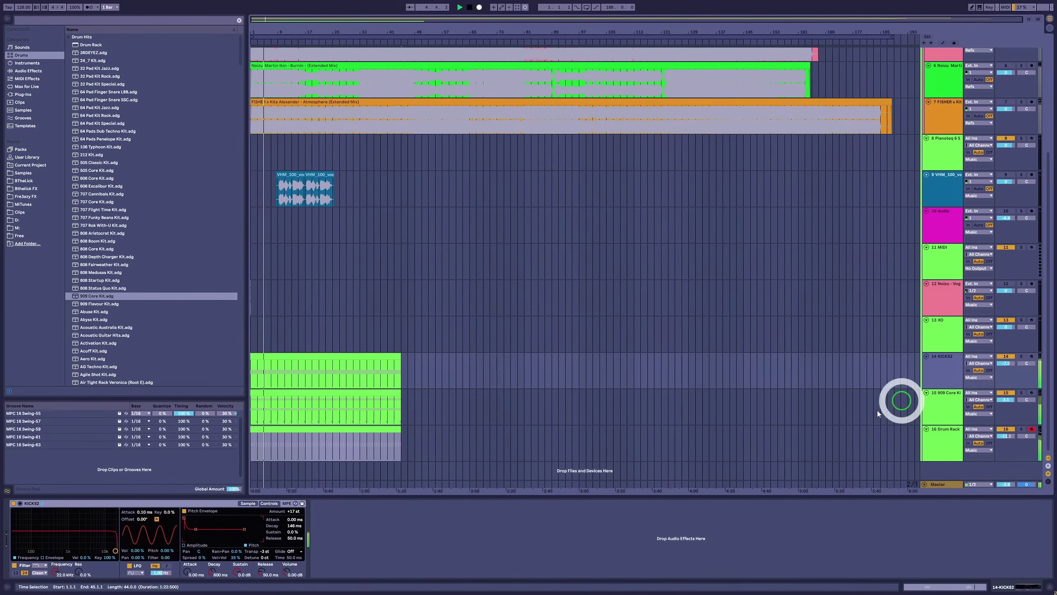
{"action": "left_click", "coordinate": [340, 408]}
{"action": "left_click", "coordinate": [24, 21]}
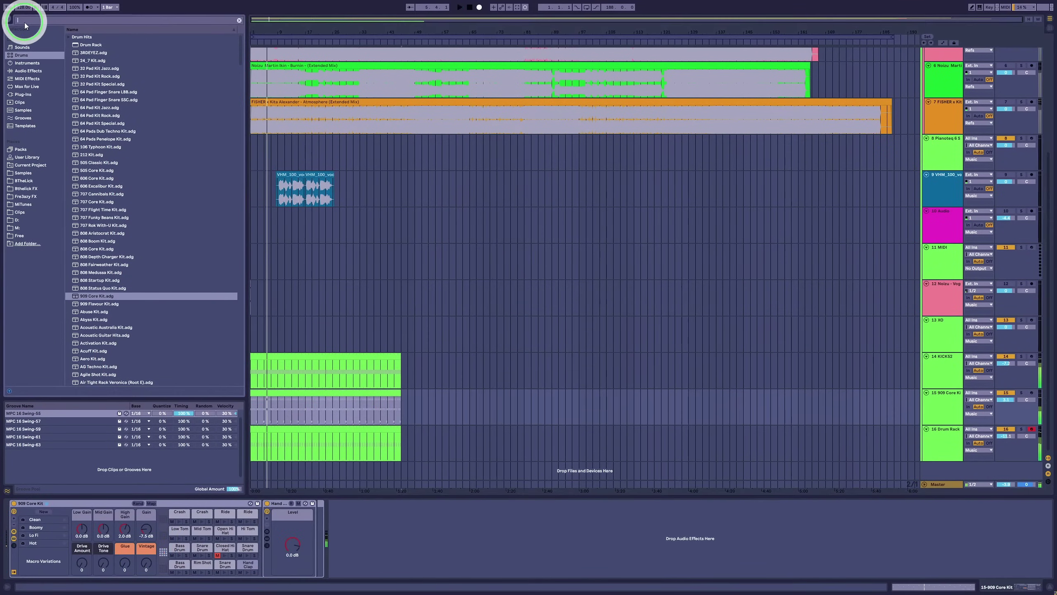
{"action": "type", "text": "top"}
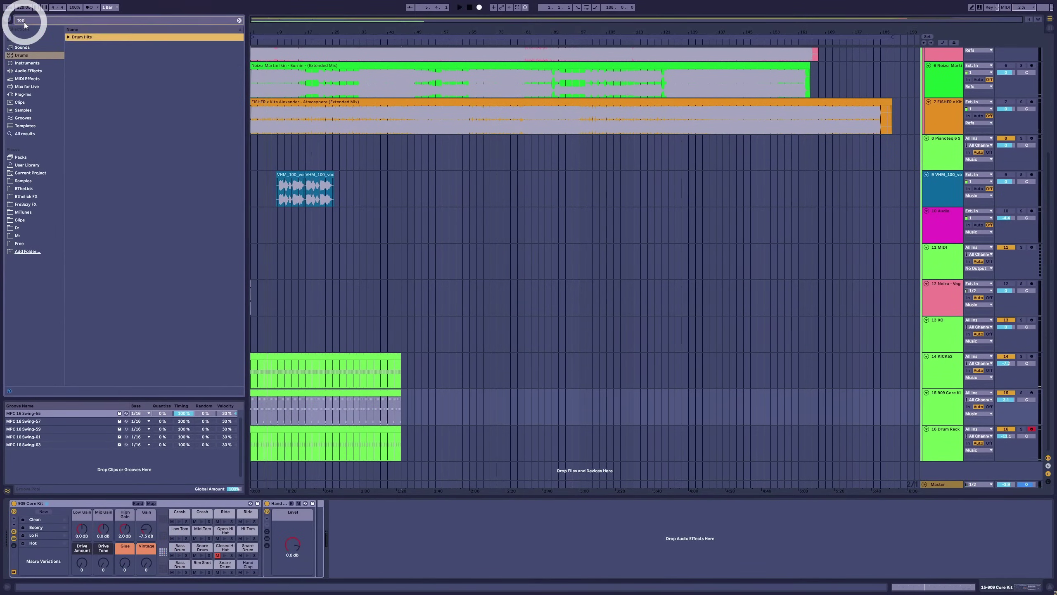
{"action": "left_click", "coordinate": [38, 228]}
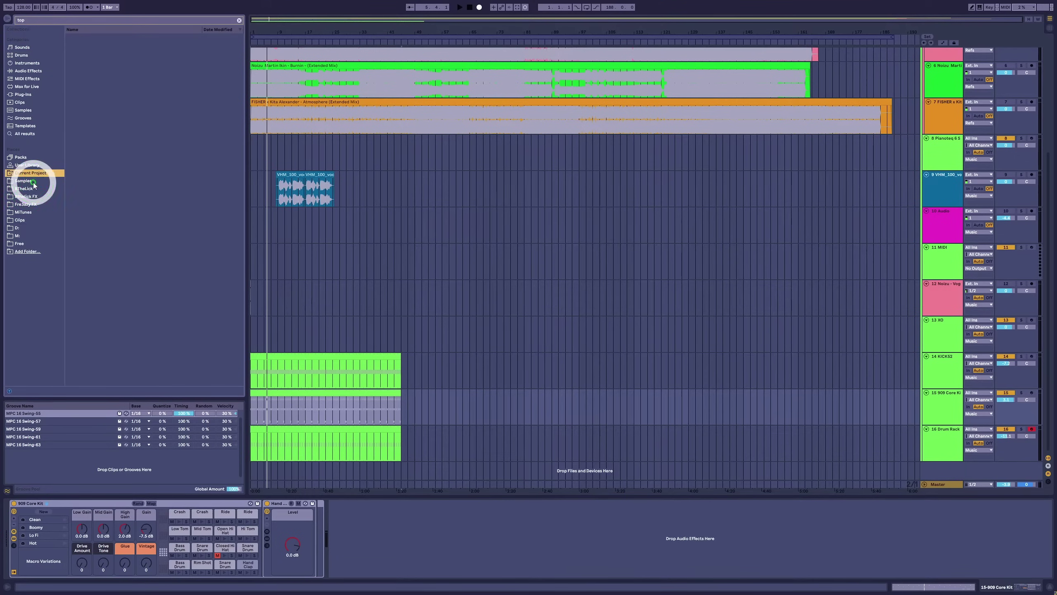
{"action": "left_click", "coordinate": [33, 184]}
{"action": "scroll", "coordinate": [161, 292], "scroll_direction": "down", "scroll_amount": 2}
Audition the 124 and 125 BPM top loops in the Toolroom Trademark Series Mark Knight Vol 5 folder.
{"action": "left_click", "coordinate": [186, 310]}
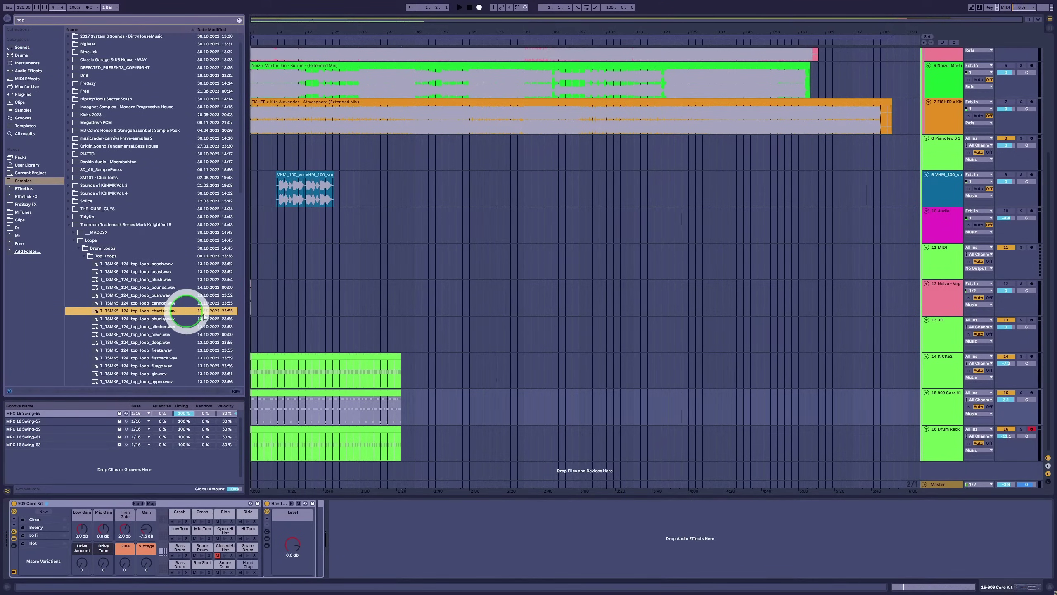
{"action": "scroll", "coordinate": [183, 312], "scroll_direction": "down", "scroll_amount": 5}
{"action": "left_click", "coordinate": [165, 319]}
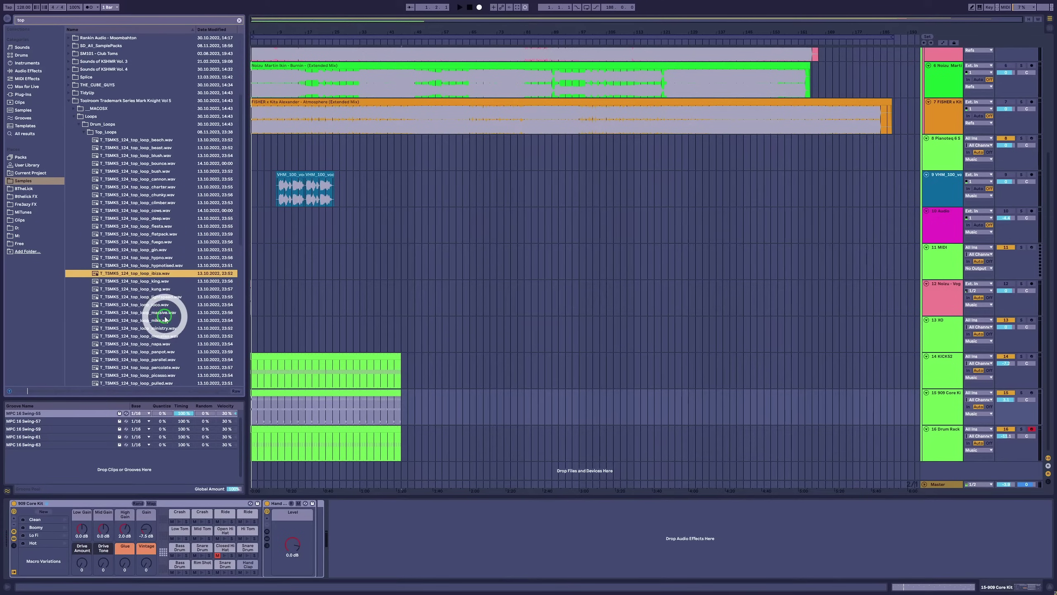
{"action": "scroll", "coordinate": [162, 310], "scroll_direction": "down", "scroll_amount": 3}
{"action": "left_click", "coordinate": [160, 312]}
{"action": "scroll", "coordinate": [160, 314], "scroll_direction": "down", "scroll_amount": 3}
{"action": "left_click", "coordinate": [163, 317]}
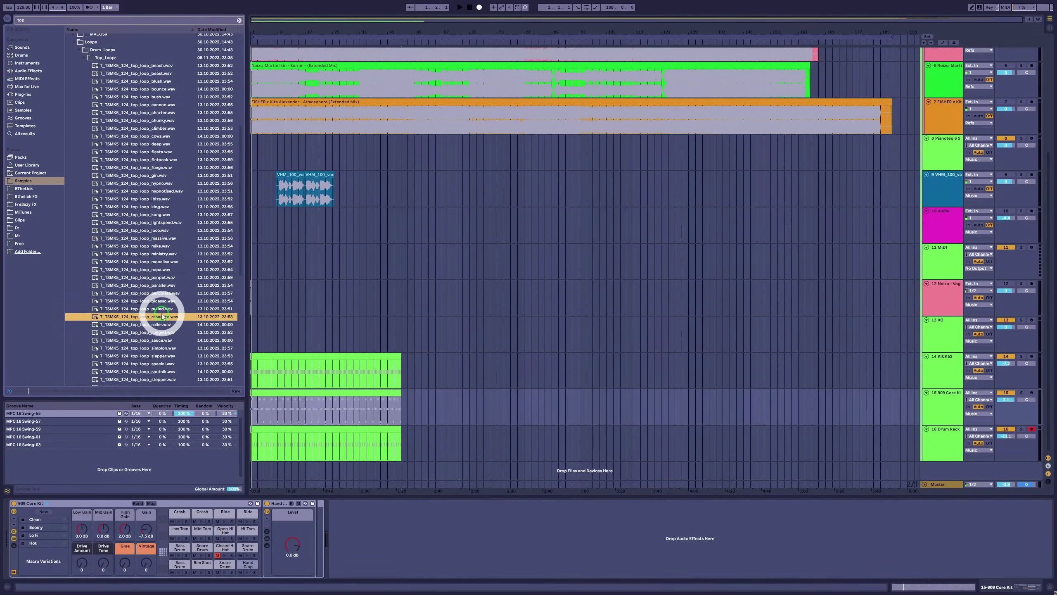
{"action": "scroll", "coordinate": [160, 312], "scroll_direction": "up", "scroll_amount": 5}
{"action": "scroll", "coordinate": [136, 325], "scroll_direction": "down", "scroll_amount": 4}
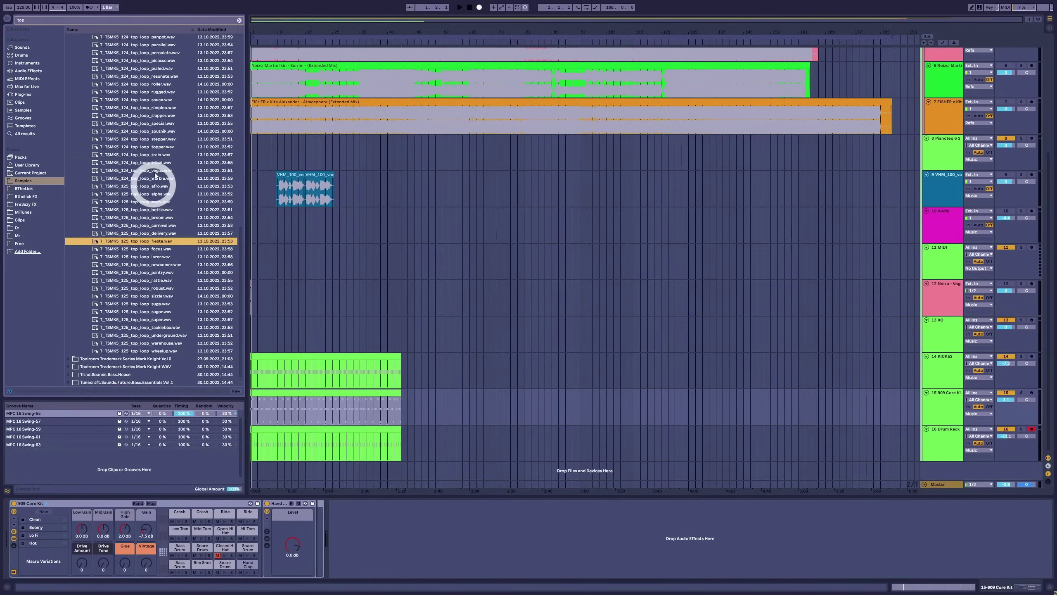
{"action": "scroll", "coordinate": [159, 193], "scroll_direction": "down", "scroll_amount": 1}
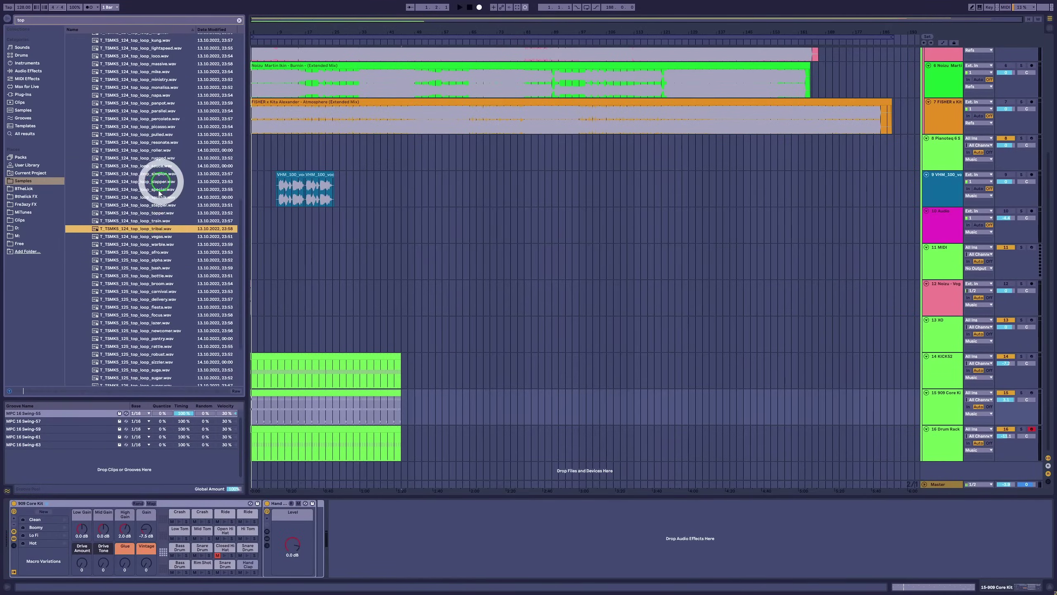
{"action": "scroll", "coordinate": [141, 194], "scroll_direction": "up", "scroll_amount": 8}
{"action": "left_click", "coordinate": [136, 169]}
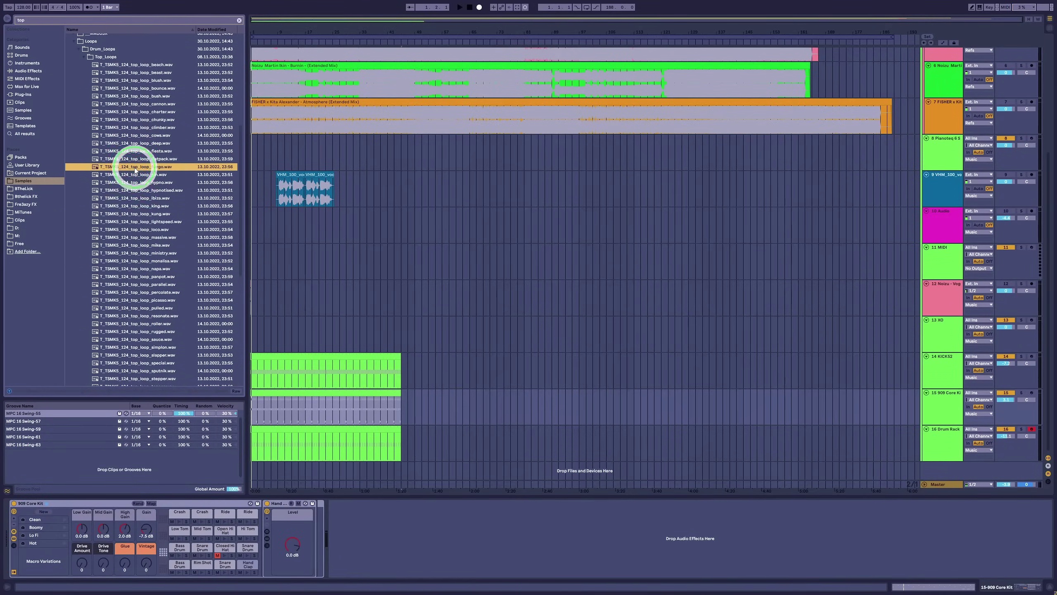
{"action": "scroll", "coordinate": [121, 91], "scroll_direction": "up", "scroll_amount": 1}
{"action": "left_click", "coordinate": [102, 88]}
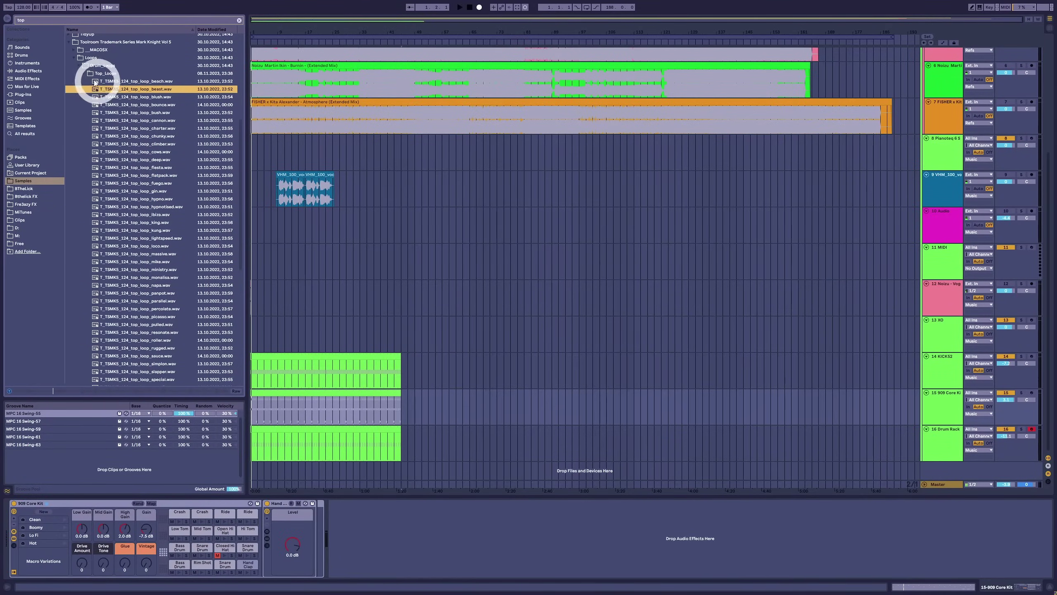
Collapse the Vol 5 folder and open the Top_Loops folder within Toolroom Trademark Series Mark Knight Vol 6.
{"action": "key", "text": "Left"}
{"action": "key", "text": "Left"}
{"action": "left_click", "coordinate": [74, 270]}
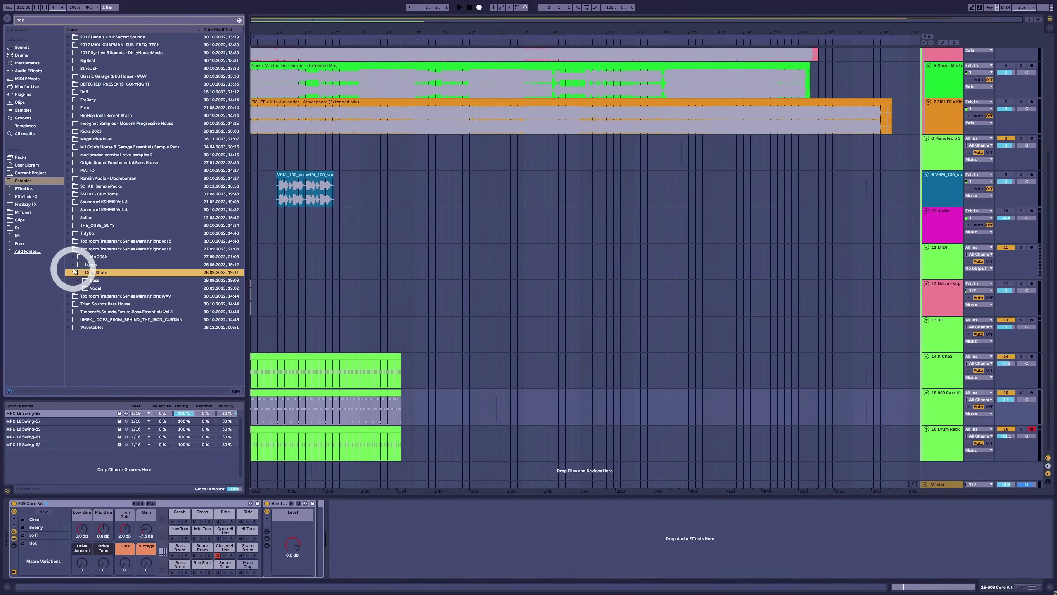
{"action": "left_click", "coordinate": [74, 268]}
{"action": "left_click", "coordinate": [76, 273]}
{"action": "left_click", "coordinate": [84, 279]}
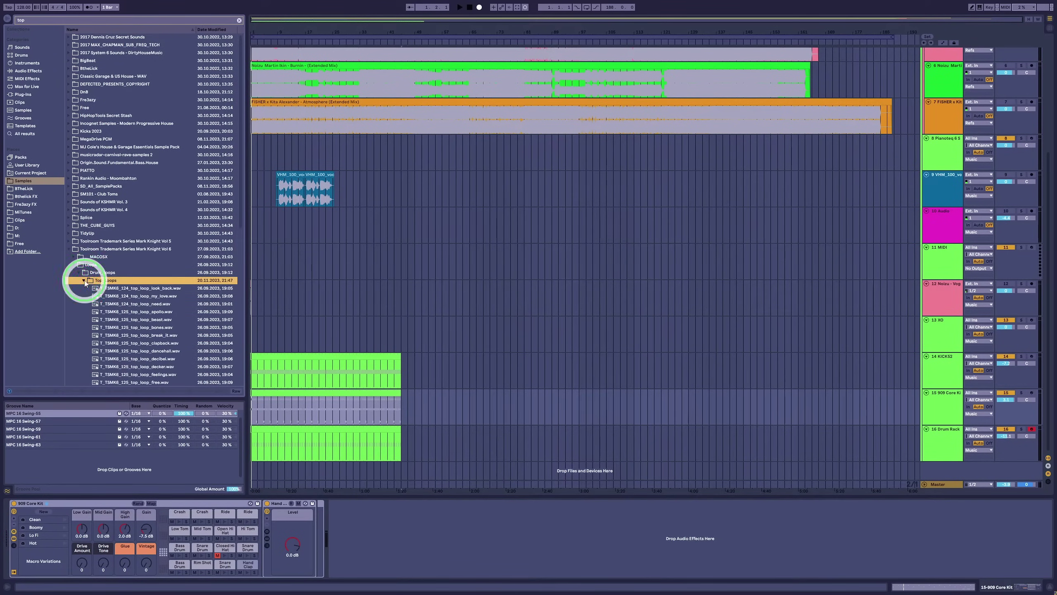
Audition the Vol 6 top loops, comparing clapback, dancehall and decibel, and settle on T_TSMK6_125_top_loop_dancehall.wav.
{"action": "left_click", "coordinate": [99, 295]}
{"action": "left_click", "coordinate": [145, 343]}
{"action": "scroll", "coordinate": [146, 343], "scroll_direction": "down", "scroll_amount": 3}
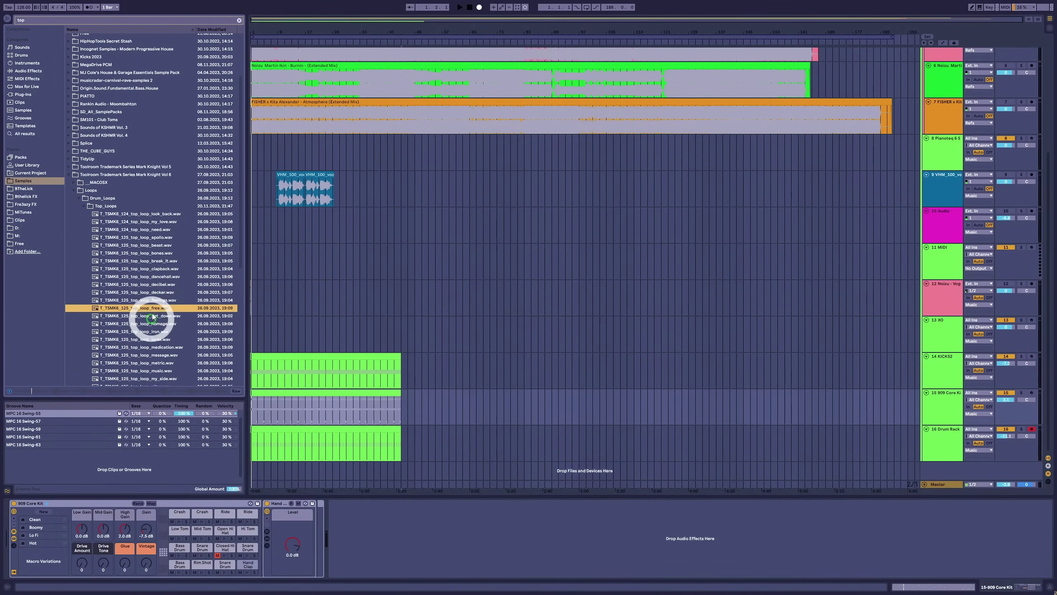
{"action": "left_click", "coordinate": [158, 279]}
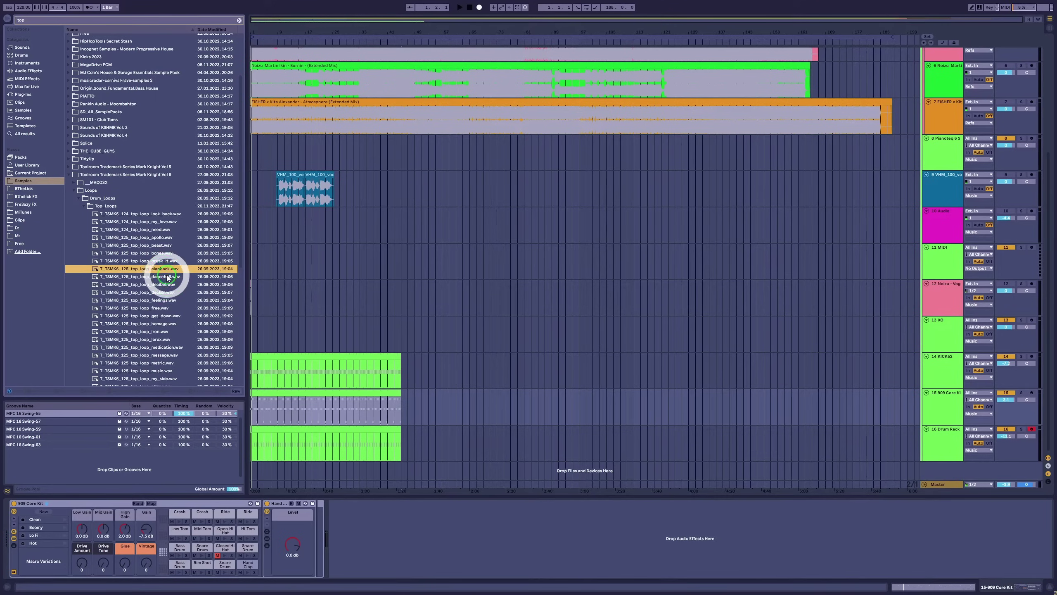
{"action": "left_click", "coordinate": [166, 278]}
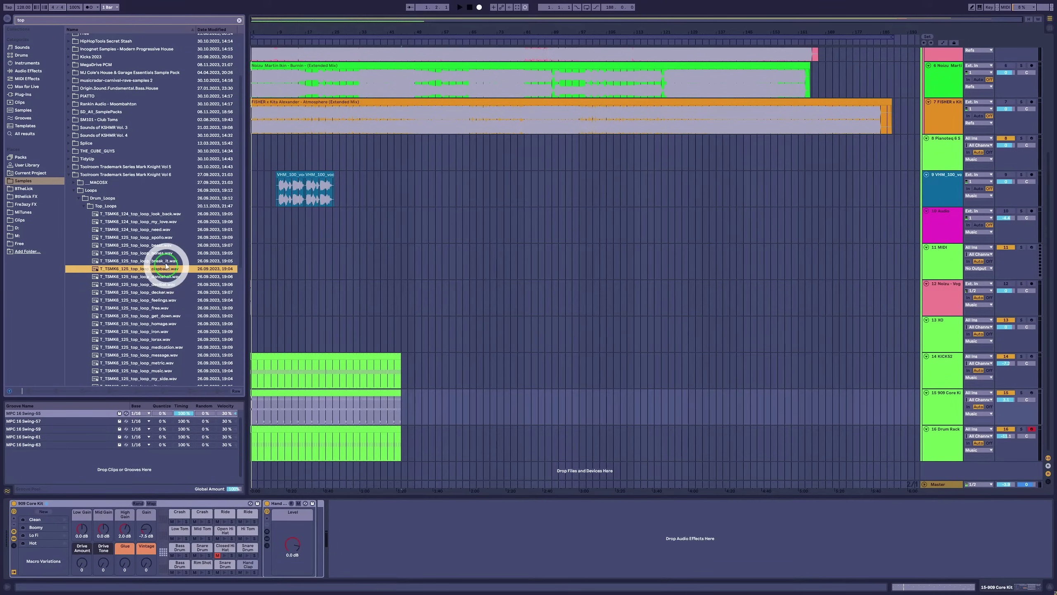
{"action": "left_click", "coordinate": [170, 278]}
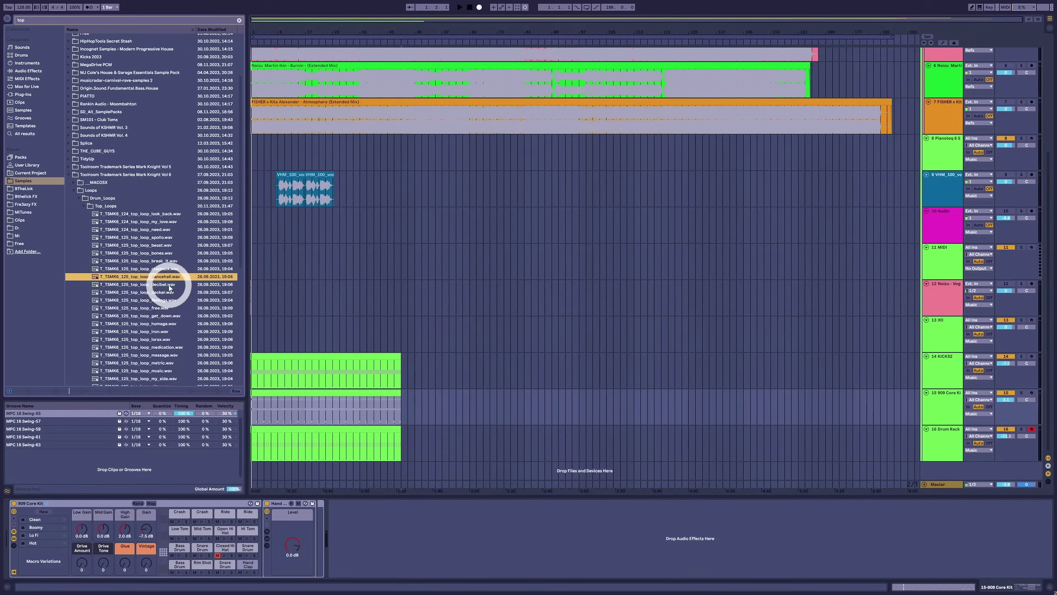
{"action": "left_click", "coordinate": [169, 286]}
{"action": "left_click", "coordinate": [166, 275]}
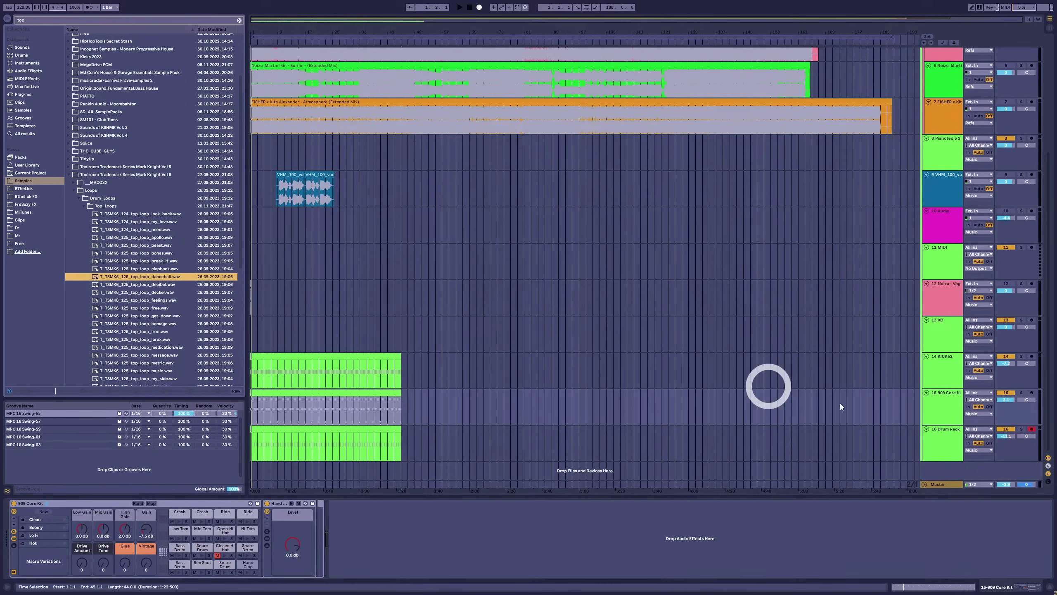
Add an audio track below the Drum Rack track and place the dancehall top loop on it, looping to bar 45.
{"action": "left_click", "coordinate": [946, 445]}
{"action": "key", "text": "ctrl+t"}
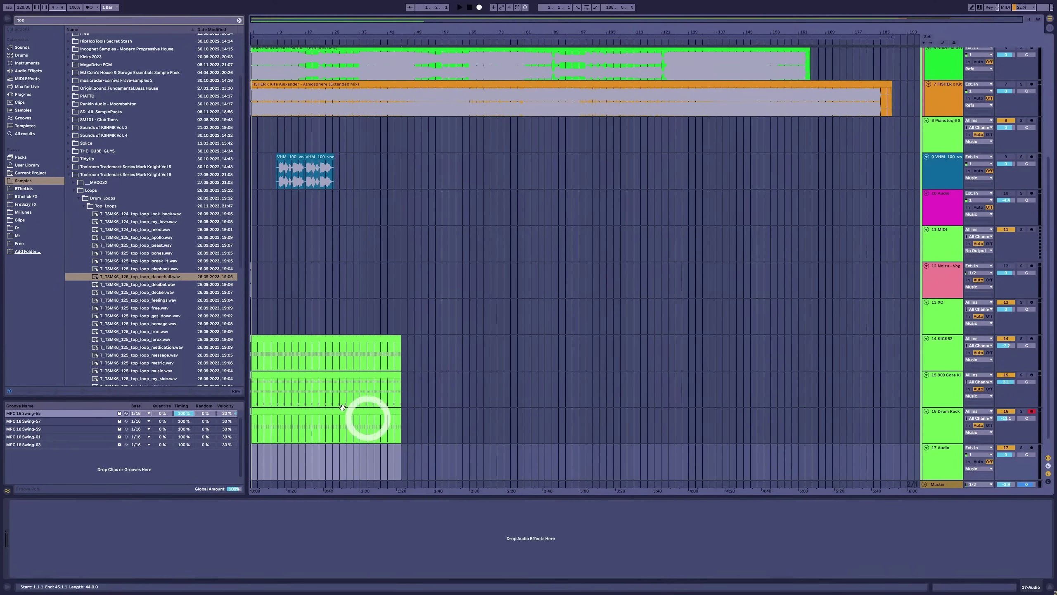
{"action": "left_click", "coordinate": [299, 404]}
{"action": "key", "text": "space"}
{"action": "left_click", "coordinate": [158, 279]}
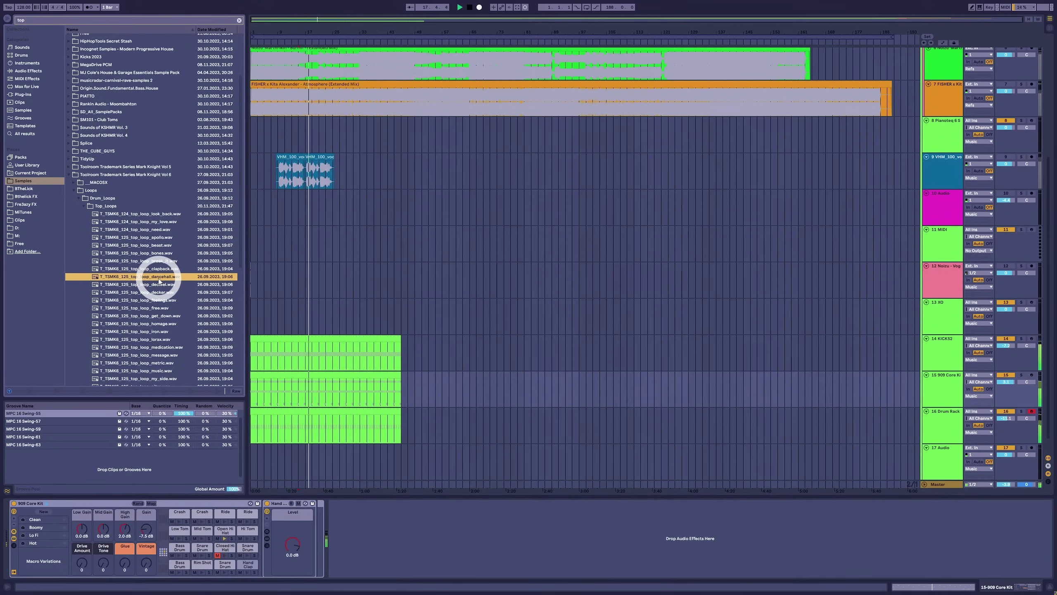
Add warp markers to the dancehall loop's hits near 1.1.2 and 1.1.3 and play the loop to check its groove.
{"action": "left_click", "coordinate": [208, 121]}
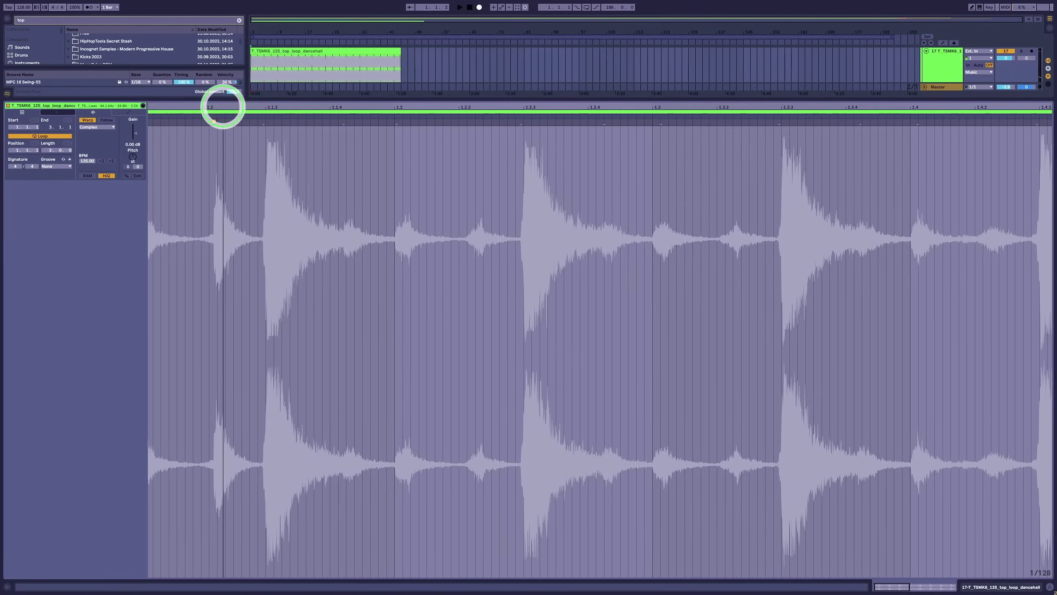
{"action": "left_click", "coordinate": [282, 126]}
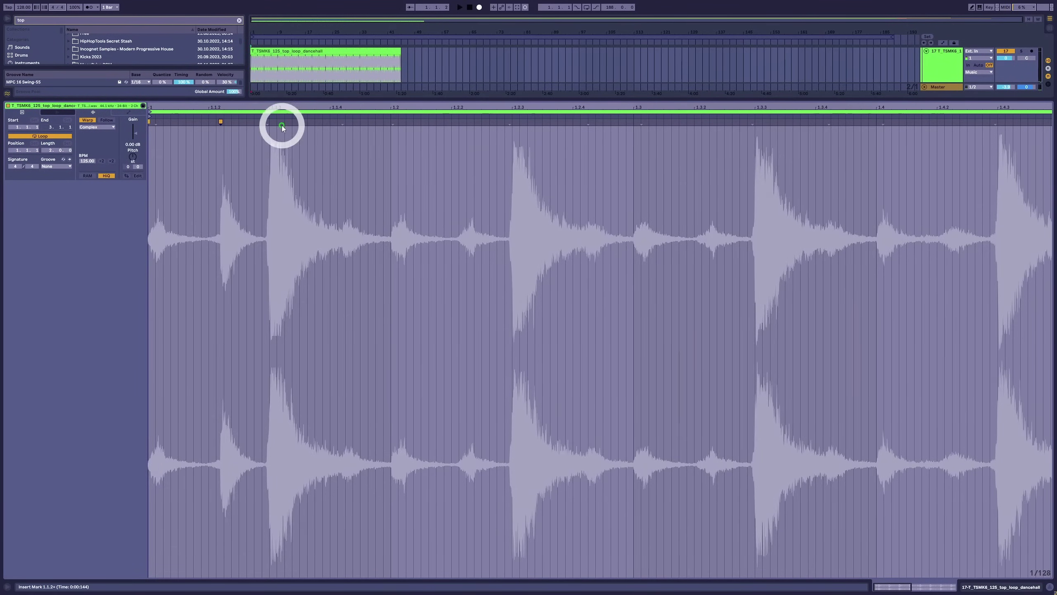
{"action": "double_click", "coordinate": [269, 121]}
{"action": "left_click", "coordinate": [220, 121]}
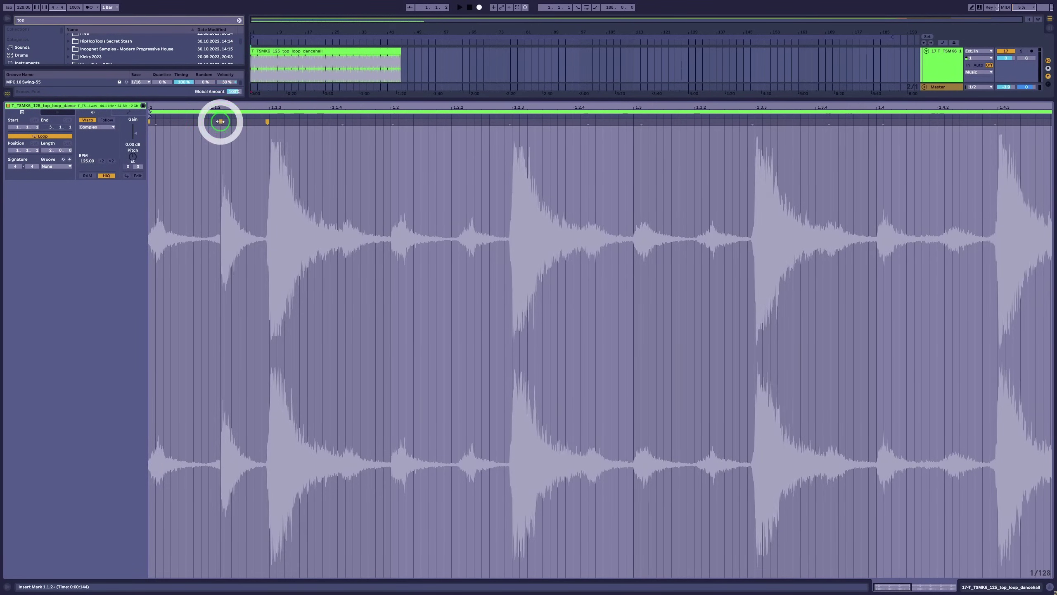
{"action": "key", "text": "space"}
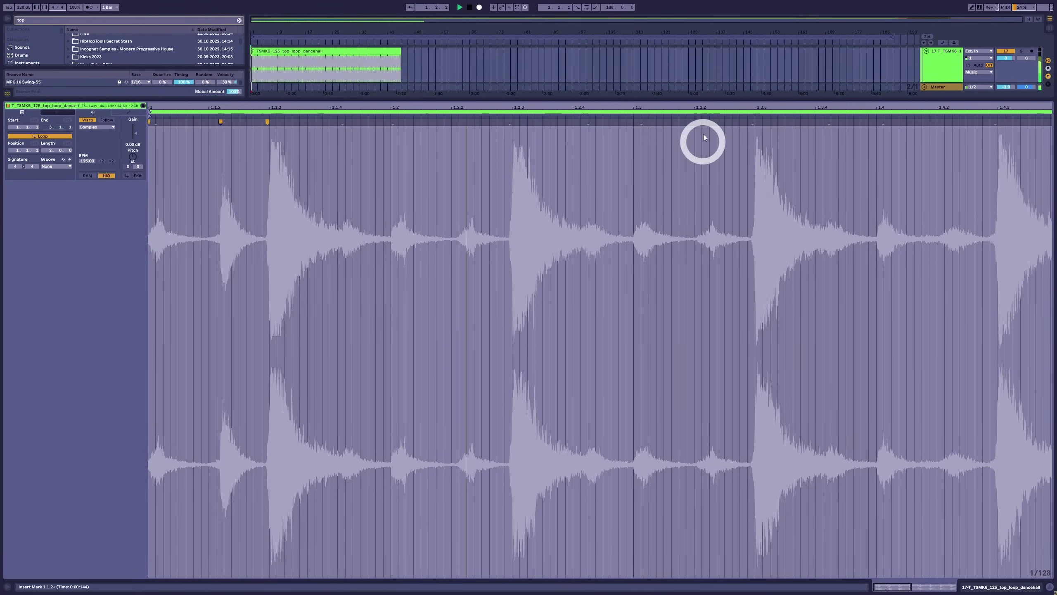
{"action": "left_click", "coordinate": [593, 100]}
{"action": "scroll", "coordinate": [599, 104], "scroll_direction": "down", "scroll_amount": 3}
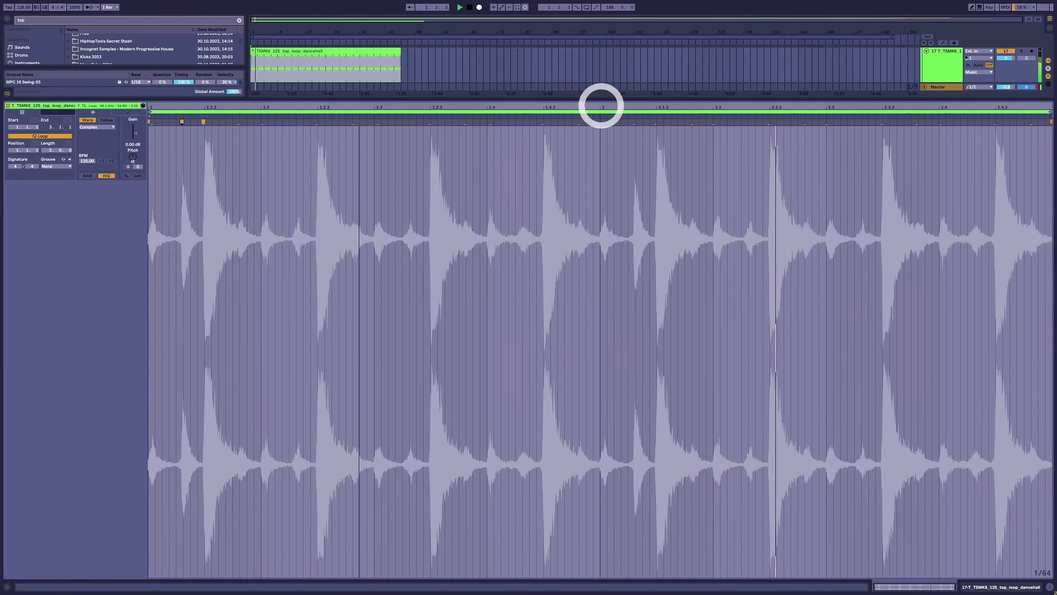
{"action": "left_click", "coordinate": [599, 113]}
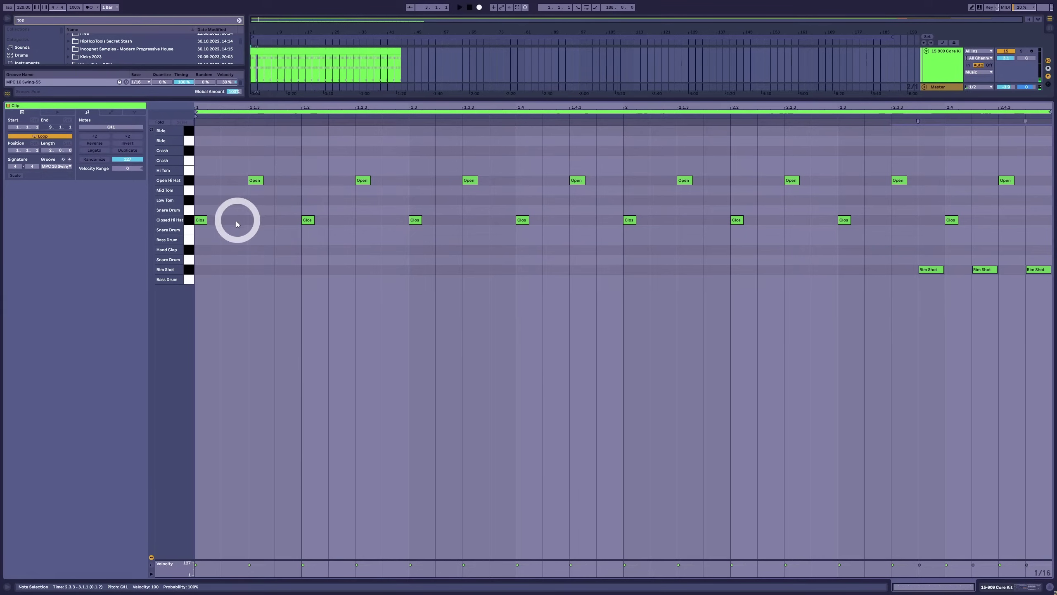
Duplicate the 909 Core Kit track to separate its rim shots from the hi-hats.
{"action": "left_click_drag", "start_coordinate": [918, 263], "coordinate": [1055, 330]}
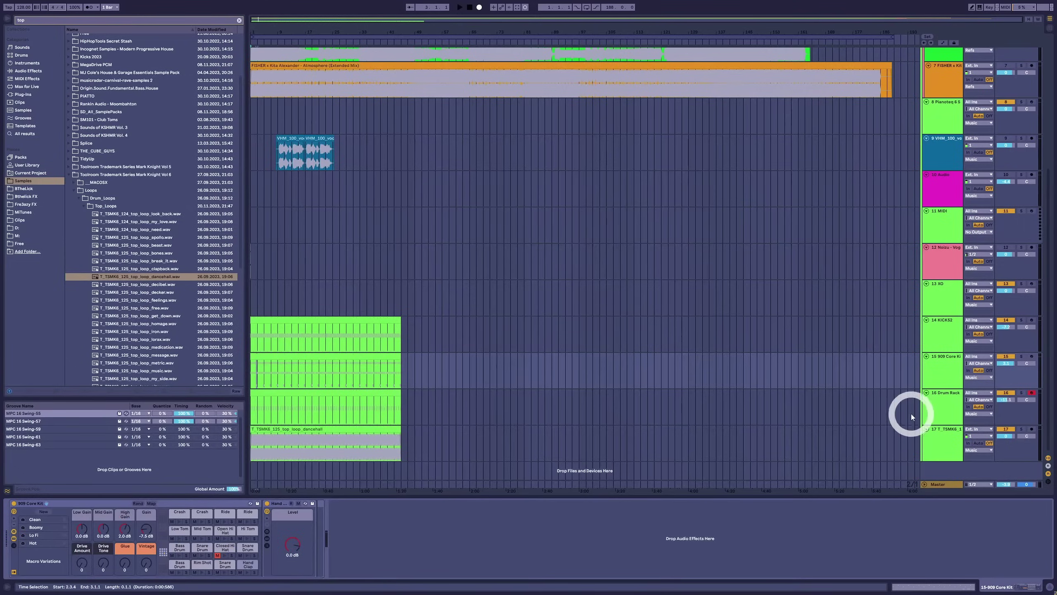
{"action": "left_click", "coordinate": [936, 370]}
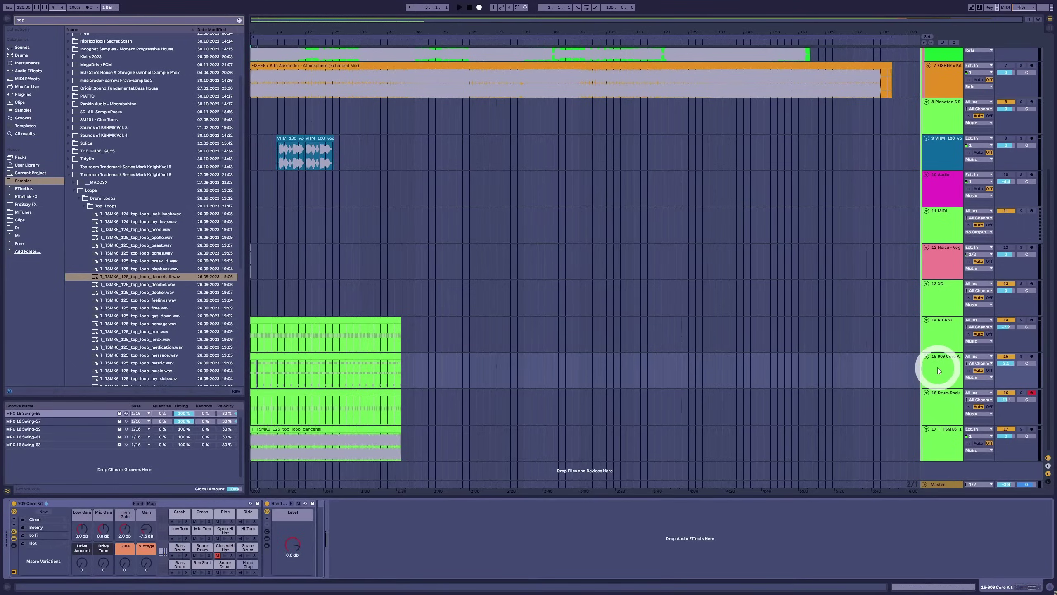
{"action": "left_click", "coordinate": [939, 371]}
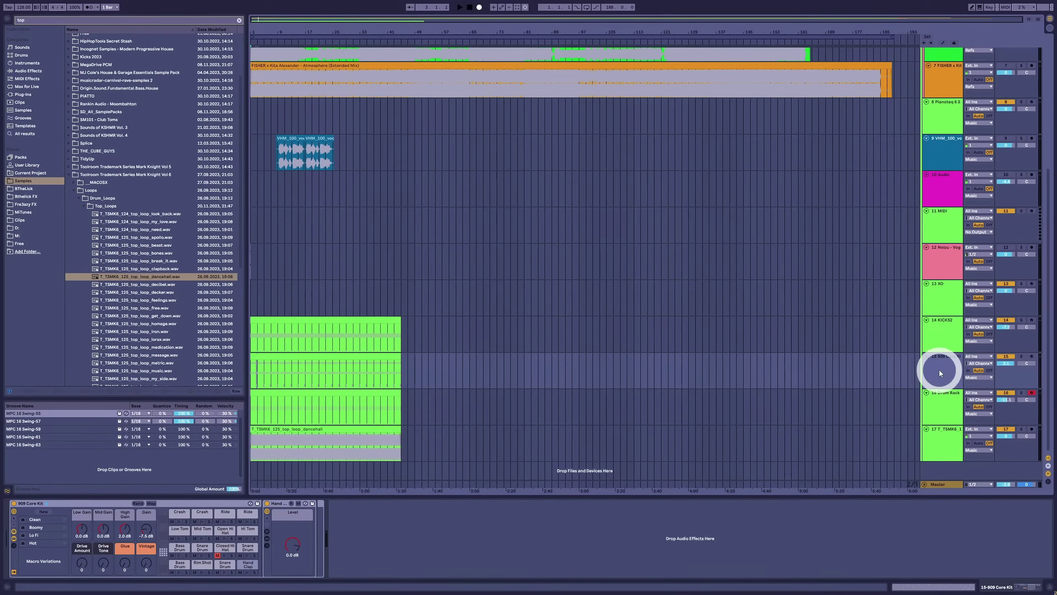
Delete the open and closed hi-hat notes from the duplicated 909 clip and set its groove to MPC 16 Swing-59.
{"action": "left_click", "coordinate": [674, 396]}
{"action": "double_click", "coordinate": [325, 398]}
{"action": "left_click", "coordinate": [782, 301]}
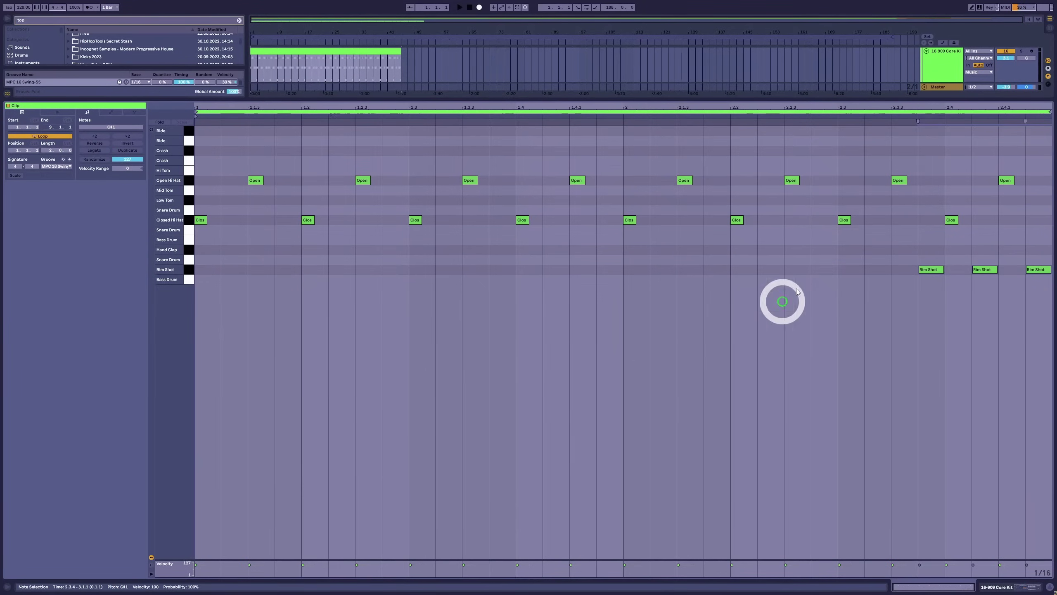
{"action": "key", "text": "Delete"}
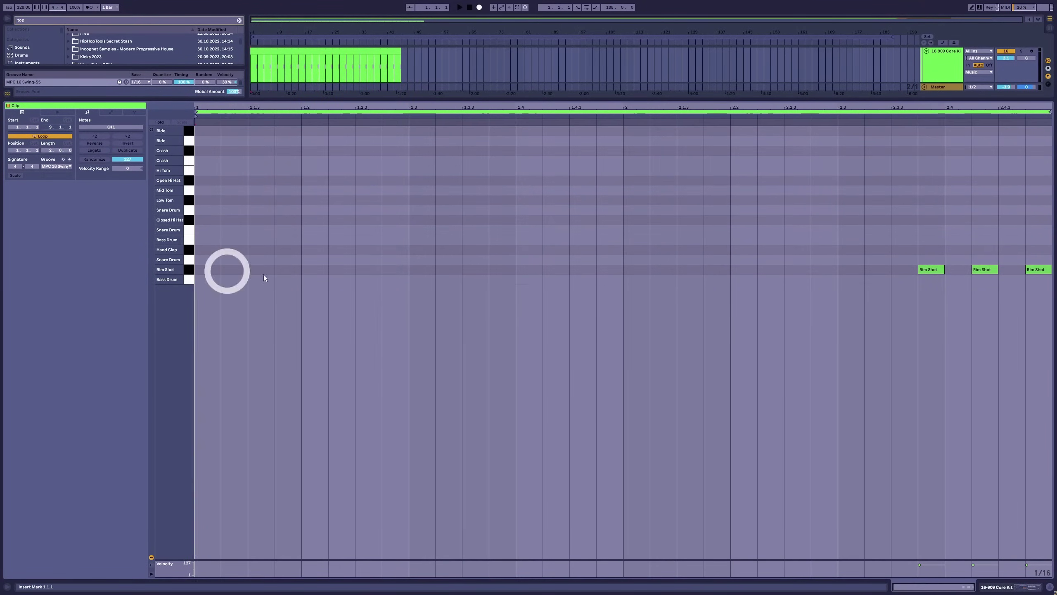
{"action": "left_click", "coordinate": [56, 166]}
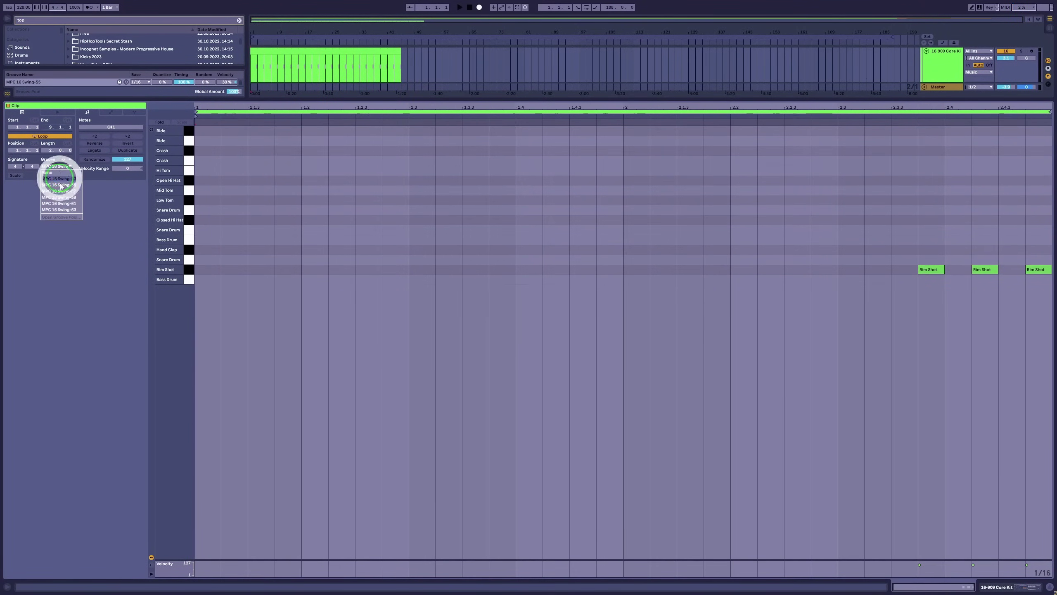
{"action": "left_click", "coordinate": [59, 197]}
{"action": "left_click", "coordinate": [626, 262]}
{"action": "key", "text": "shift+Tab"}
Remove the three rim shot notes from the original 909 Core Kit clip.
{"action": "left_click", "coordinate": [368, 348]}
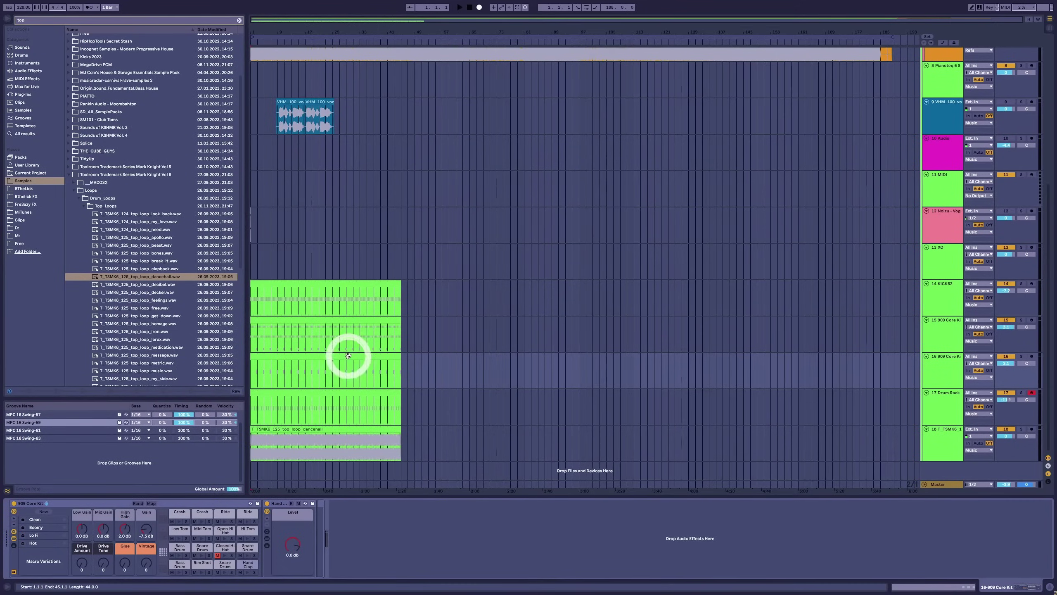
{"action": "double_click", "coordinate": [341, 318]}
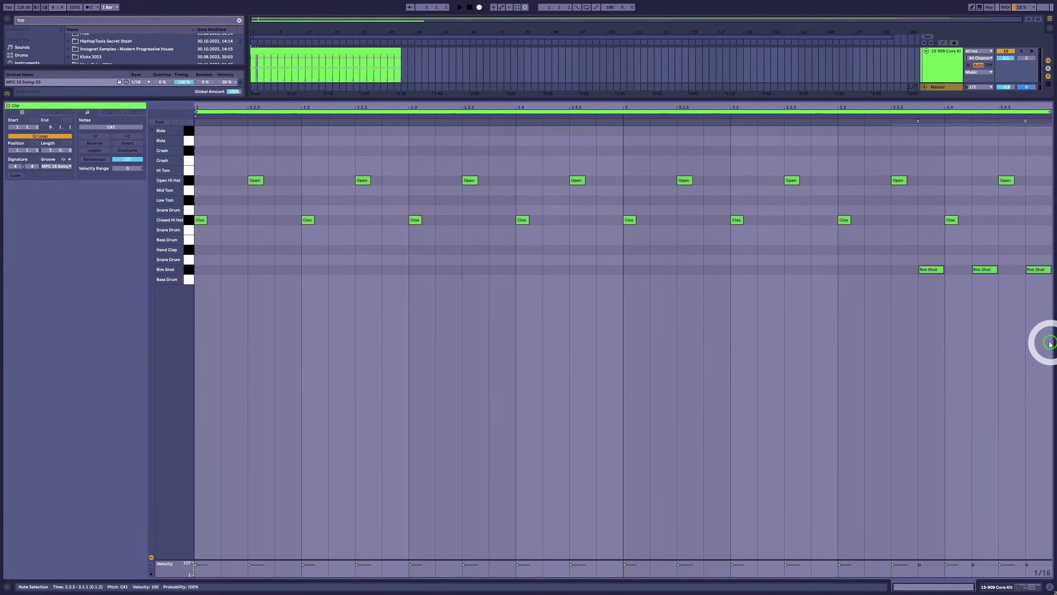
{"action": "key", "text": "shift+Tab"}
Play the arrangement from the start and lower the dancehall loop track's volume to fit the drums.
{"action": "key", "text": "space"}
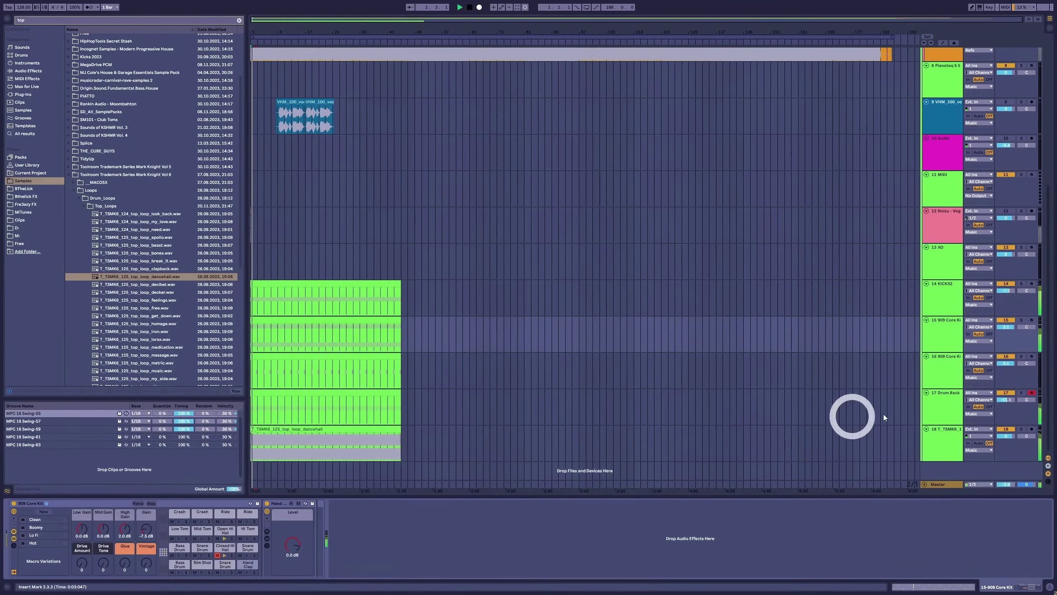
{"action": "left_click", "coordinate": [963, 371]}
{"action": "left_click", "coordinate": [1006, 436]}
{"action": "left_click_drag", "start_coordinate": [1005, 439], "coordinate": [1006, 448]}
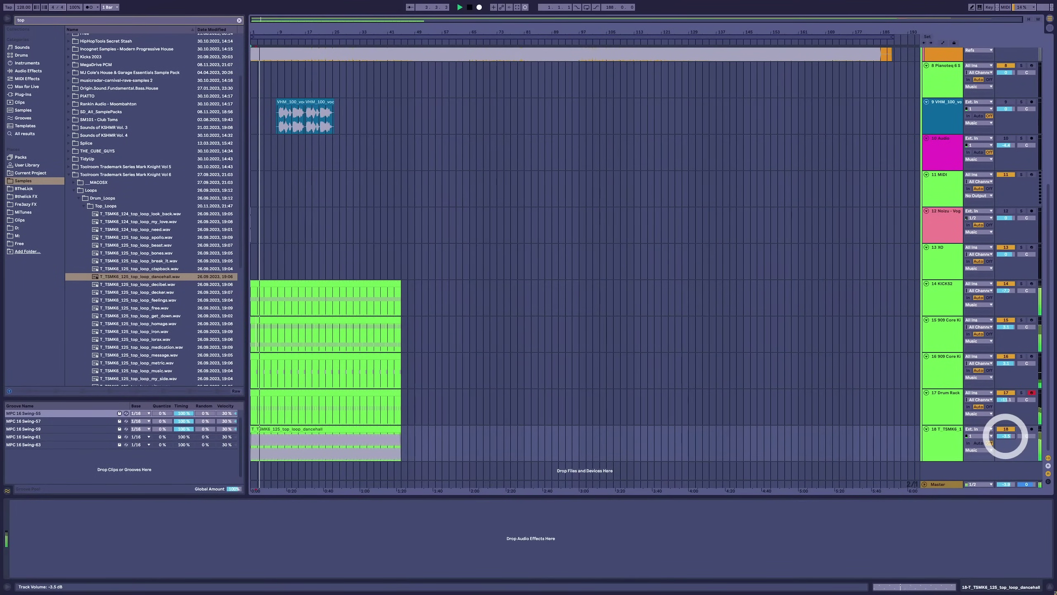
Check the kick and top loop tracks while the full drum groove plays, and stop playback.
{"action": "left_click", "coordinate": [937, 346]}
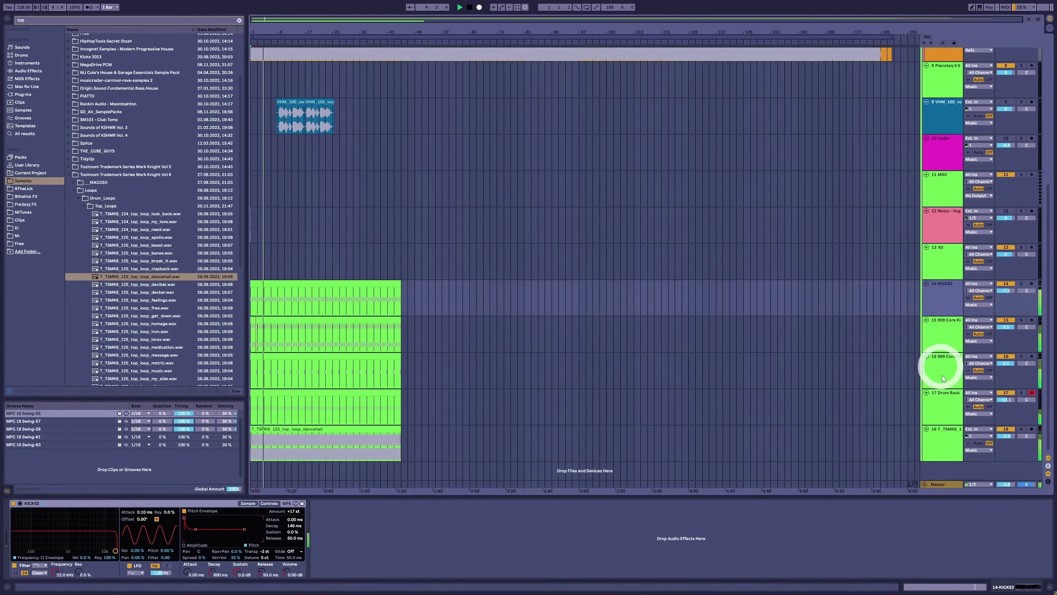
{"action": "left_click", "coordinate": [945, 444]}
{"action": "left_click", "coordinate": [943, 307]}
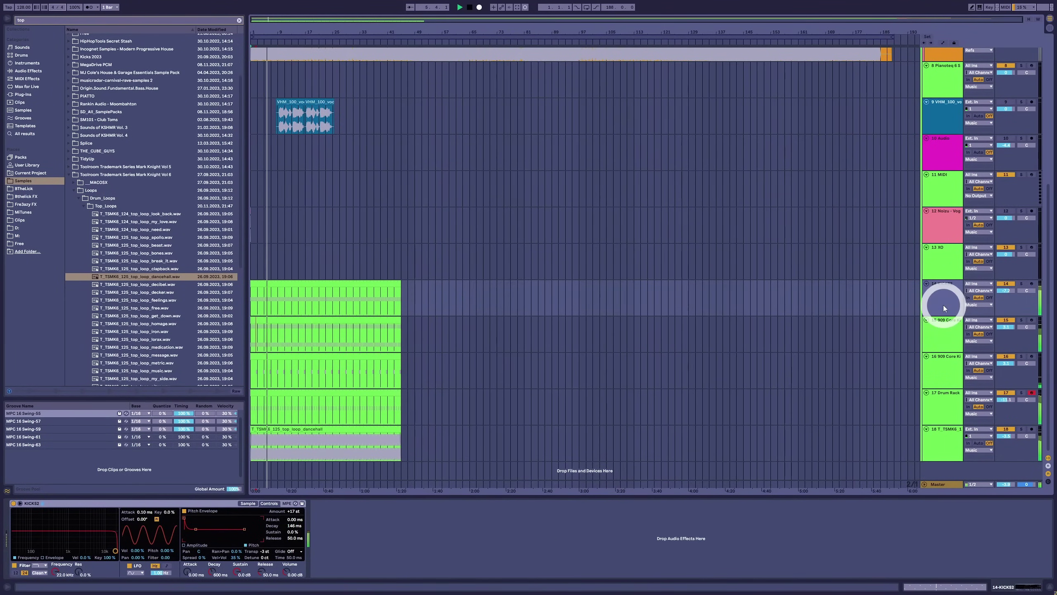
{"action": "key", "text": "space"}
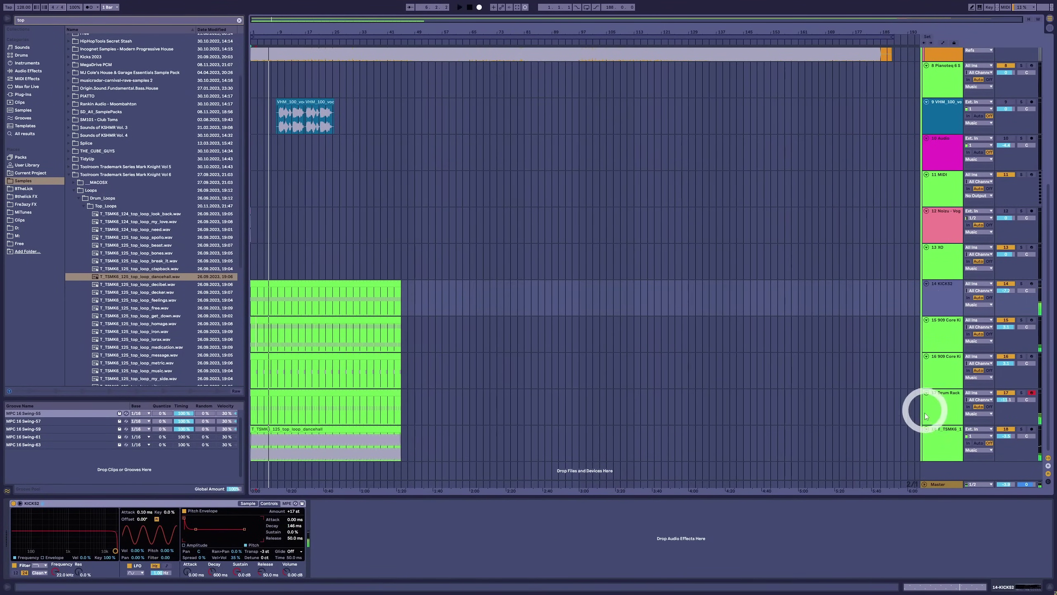
Insert a new MIDI track and place it below the dancehall top loop track.
{"action": "key", "text": "ctrl+shift+t"}
{"action": "left_click_drag", "start_coordinate": [943, 312], "coordinate": [957, 473]}
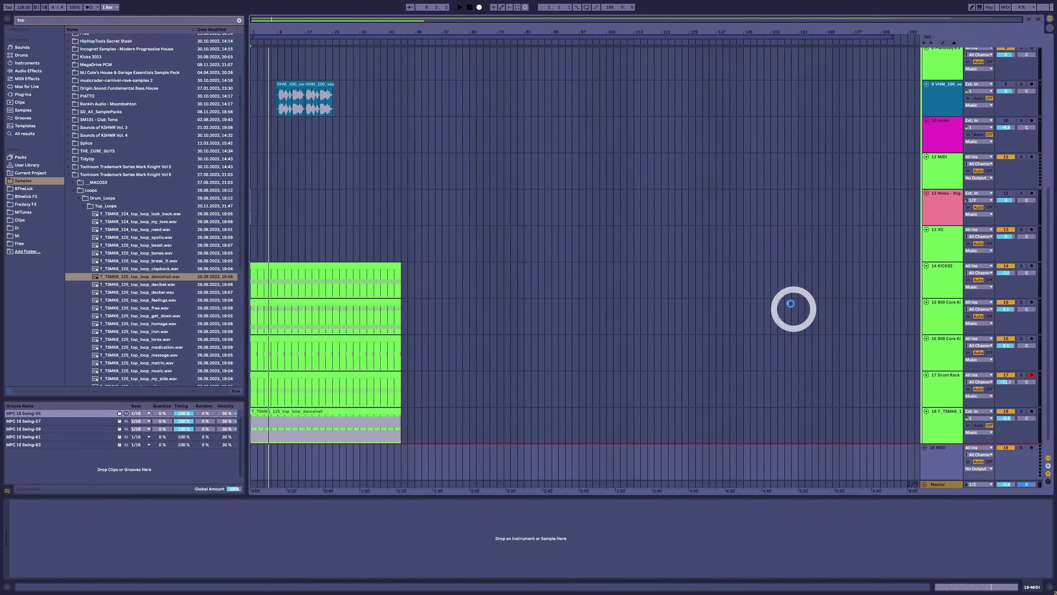
Search the Samples folder for "bass" and look through the matching sample packs.
{"action": "left_click", "coordinate": [23, 172]}
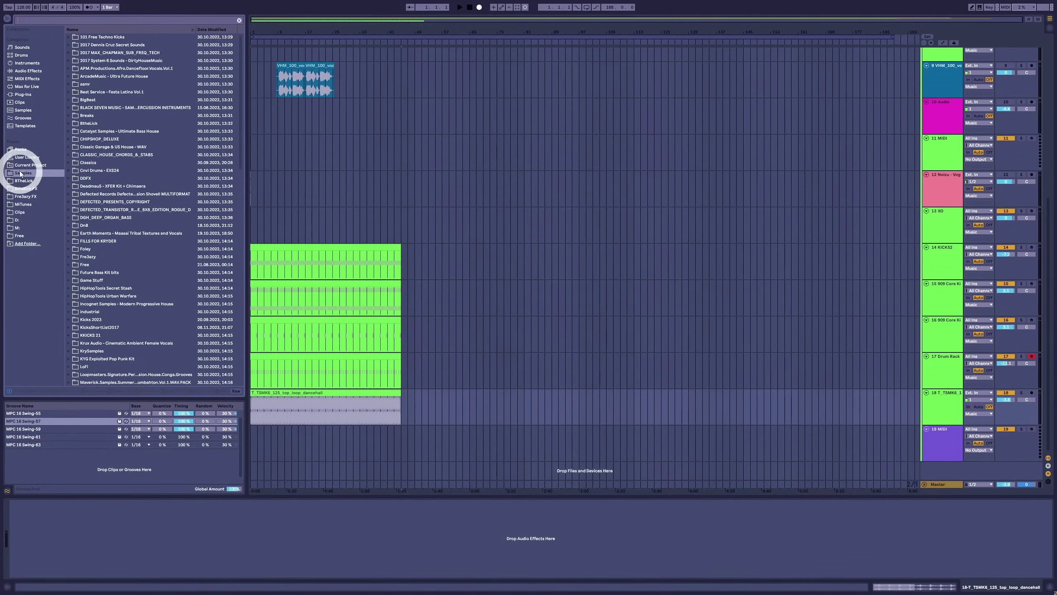
{"action": "left_click", "coordinate": [33, 21]}
{"action": "type", "text": "bass"}
{"action": "scroll", "coordinate": [86, 231], "scroll_direction": "down", "scroll_amount": 3}
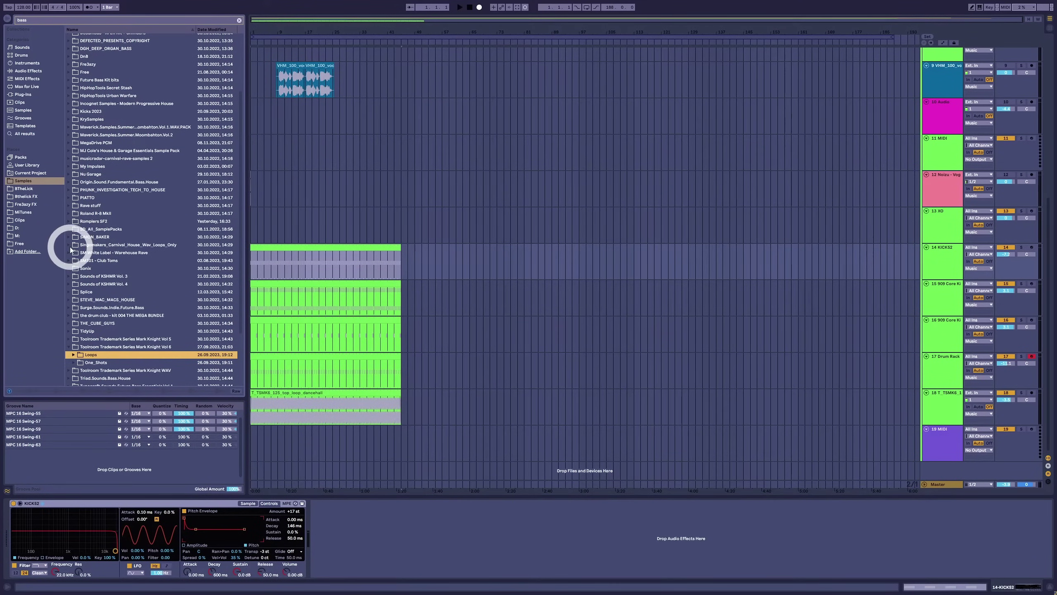
{"action": "scroll", "coordinate": [70, 271], "scroll_direction": "down", "scroll_amount": 5}
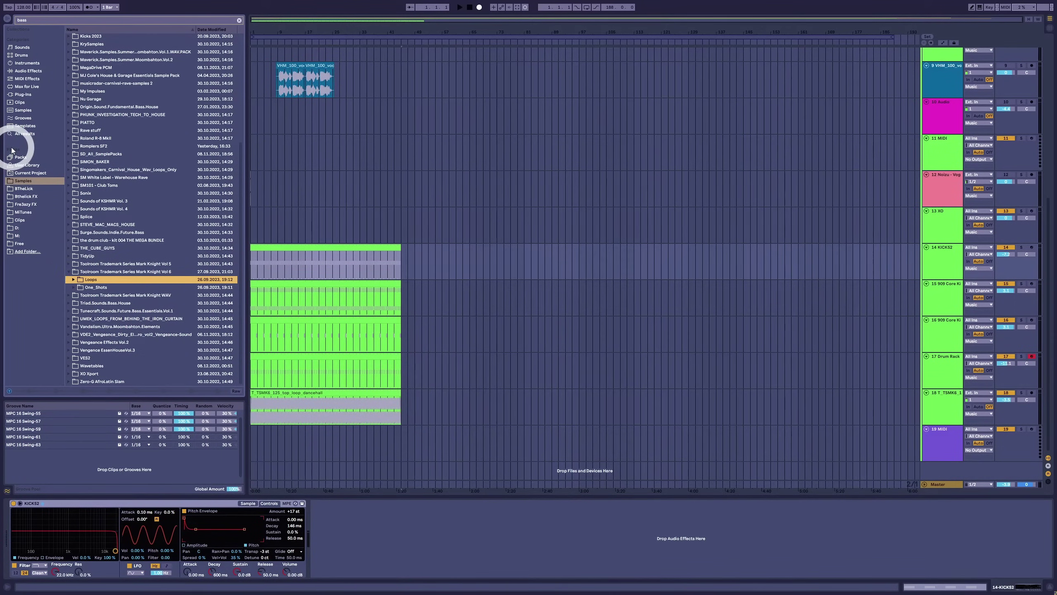
Solo the FISHER x Kita Alexander - Atmosphere reference and play it from bar 51.
{"action": "scroll", "coordinate": [752, 230], "scroll_direction": "up", "scroll_amount": 5}
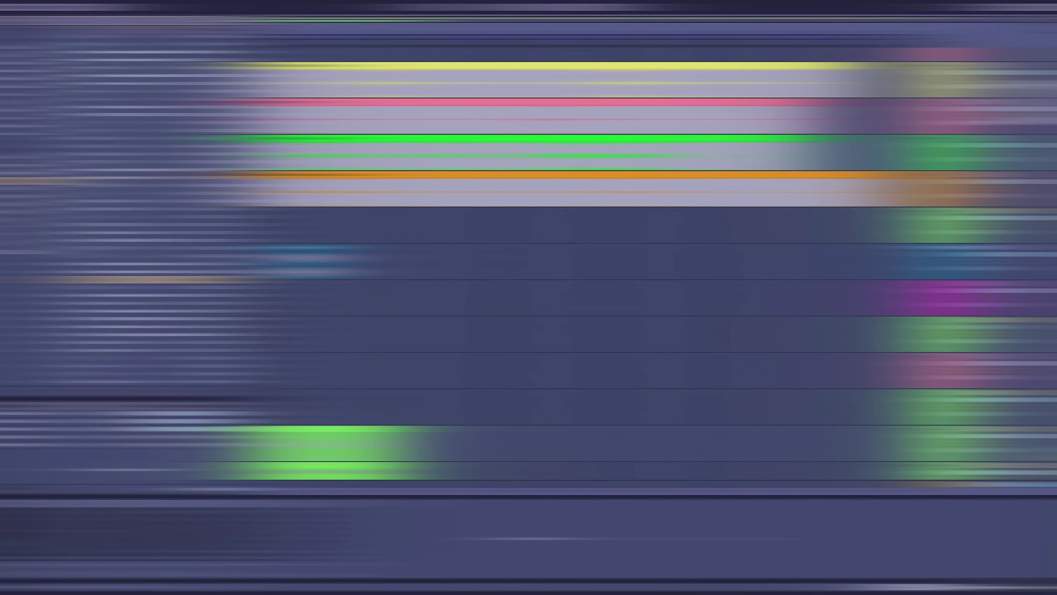
{"action": "left_click", "coordinate": [366, 121]}
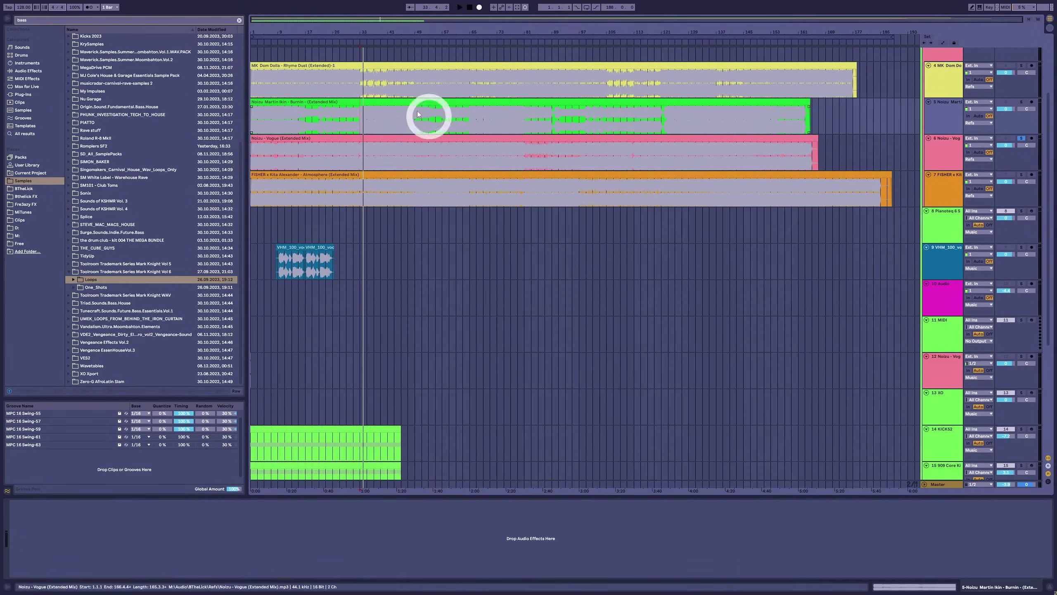
{"action": "left_click", "coordinate": [934, 166]}
{"action": "left_click", "coordinate": [1021, 138]}
{"action": "left_click", "coordinate": [1021, 174]}
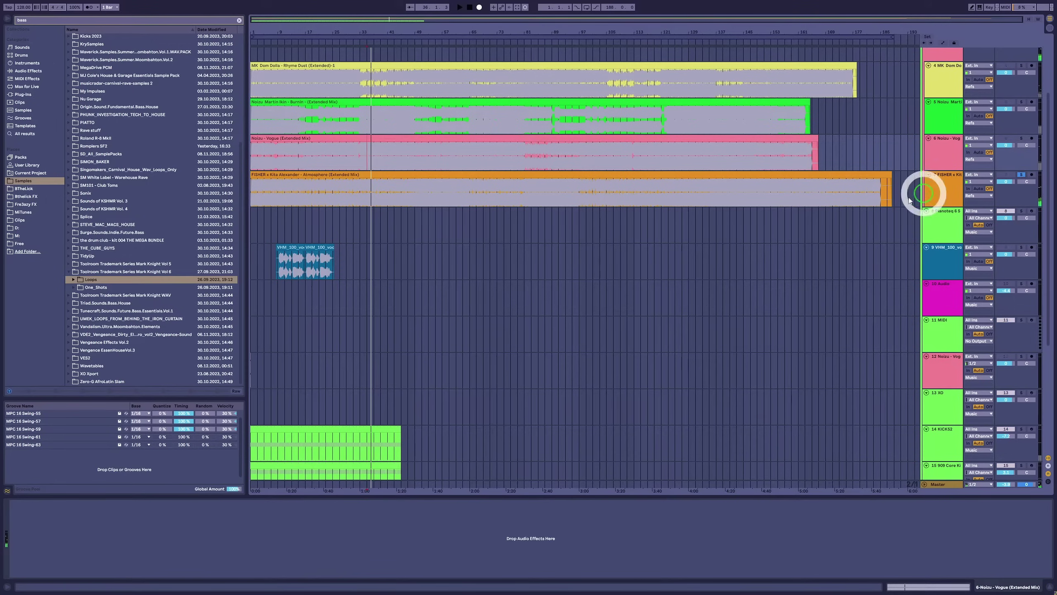
{"action": "left_click", "coordinate": [426, 193]}
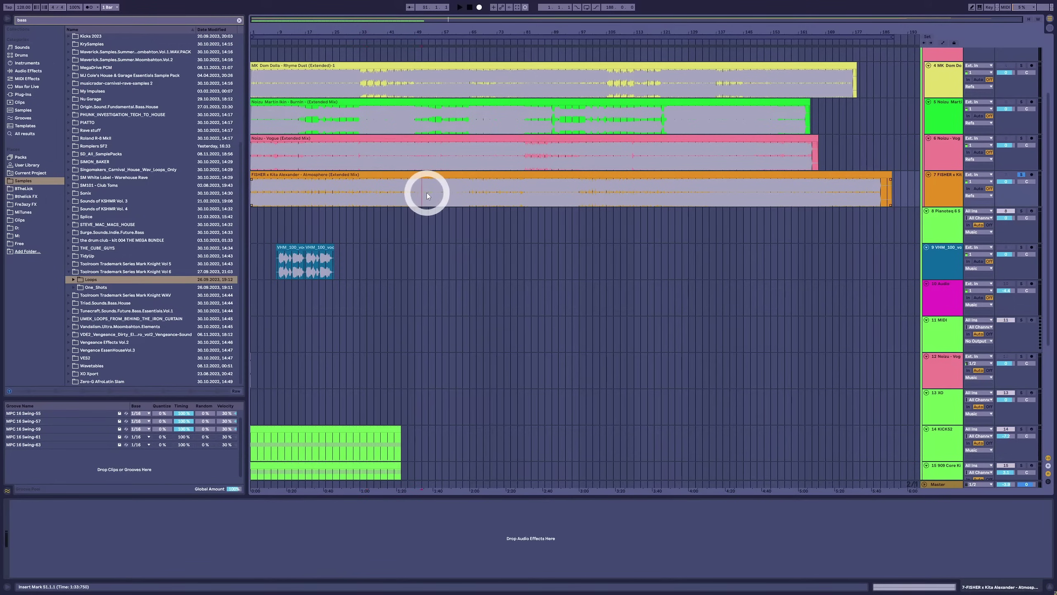
{"action": "key", "text": "space"}
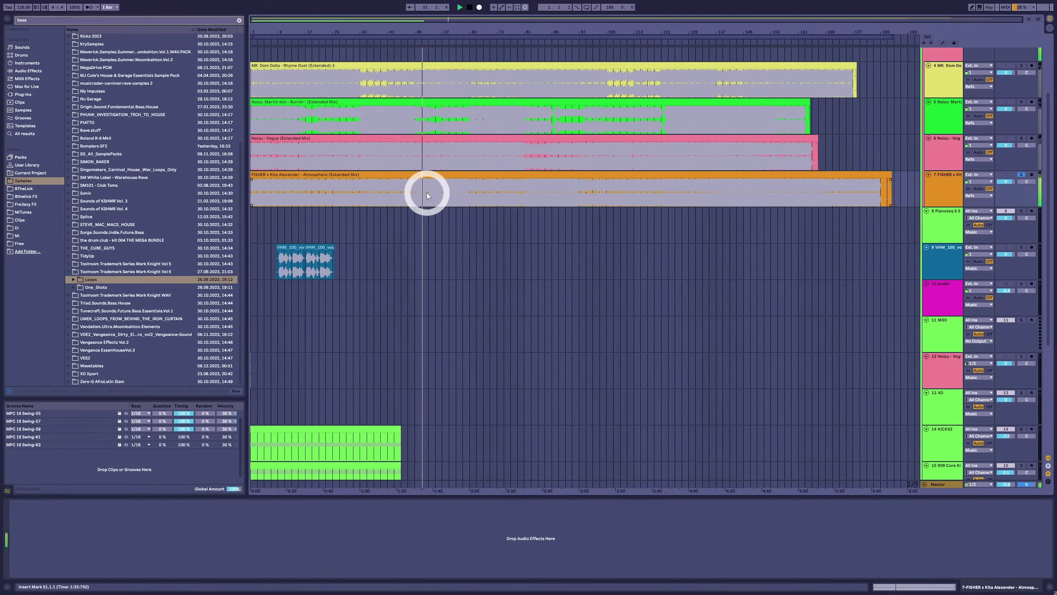
Select bars 49 to 65 of the Atmosphere reference and listen to the section from bar 49.
{"action": "left_click", "coordinate": [418, 192]}
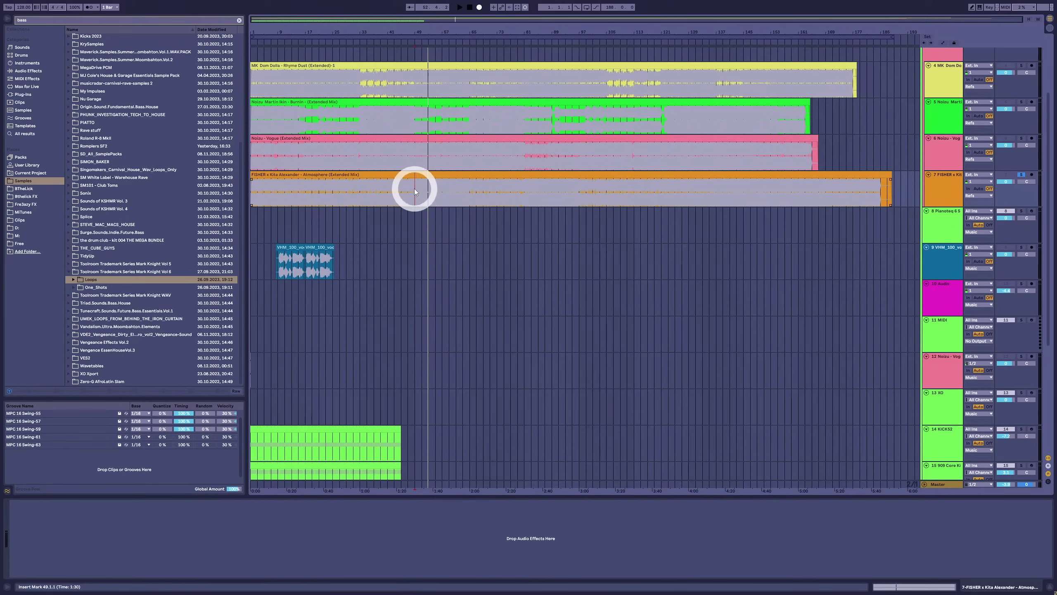
{"action": "key", "text": "space"}
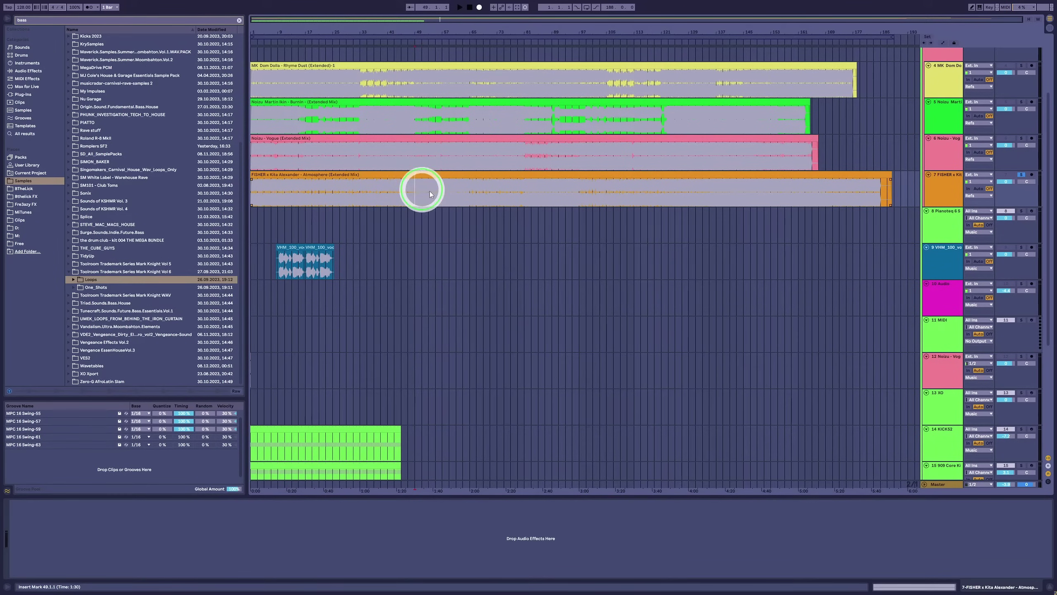
{"action": "left_click_drag", "start_coordinate": [422, 190], "coordinate": [467, 194]}
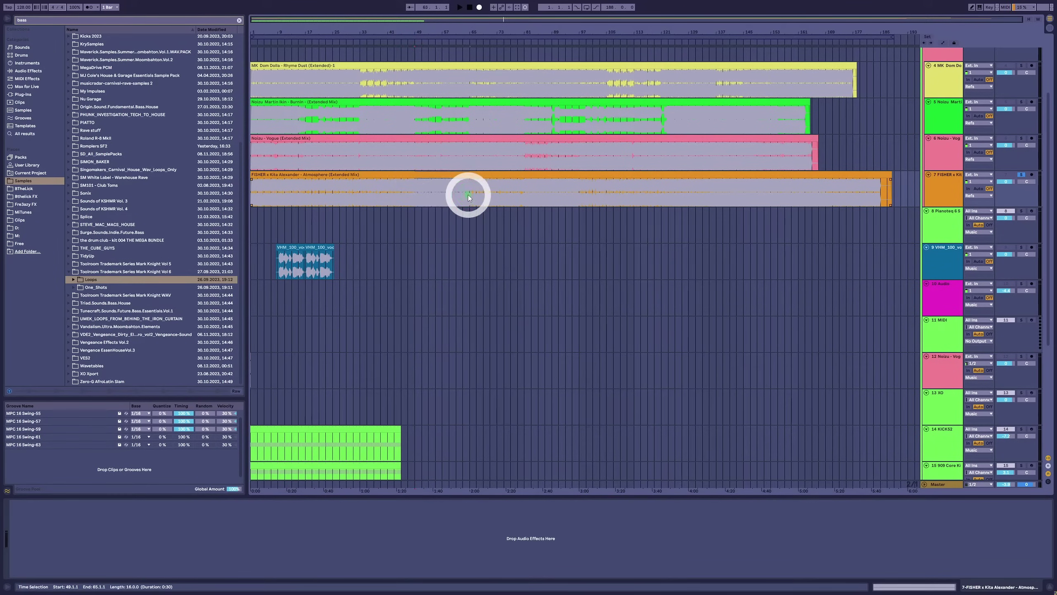
{"action": "left_click", "coordinate": [414, 186]}
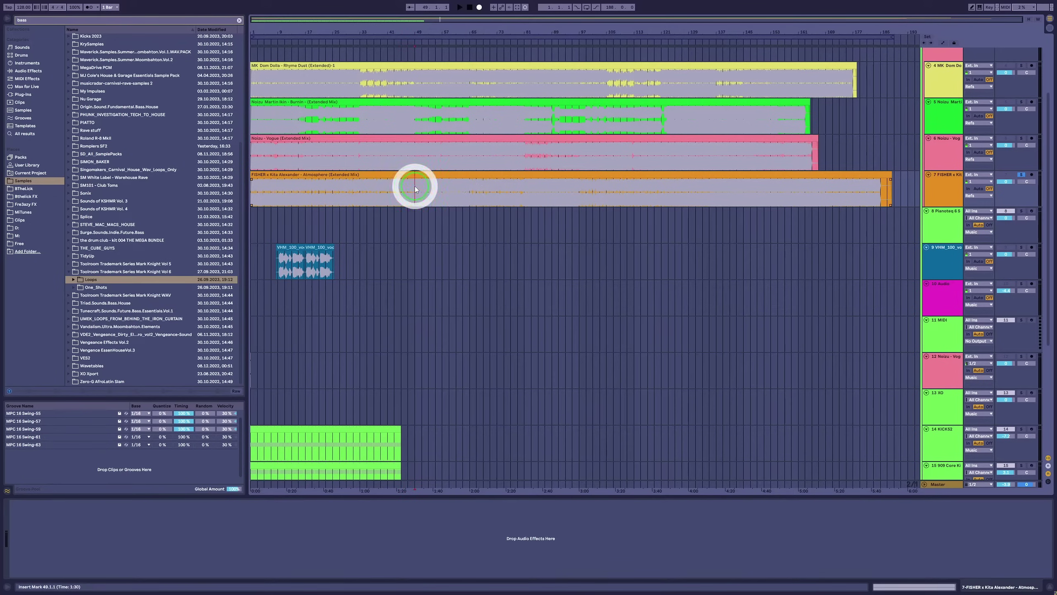
{"action": "key", "text": "space"}
Replay the soloed Atmosphere reference from bar 49 to study its bassline.
{"action": "left_click", "coordinate": [939, 191]}
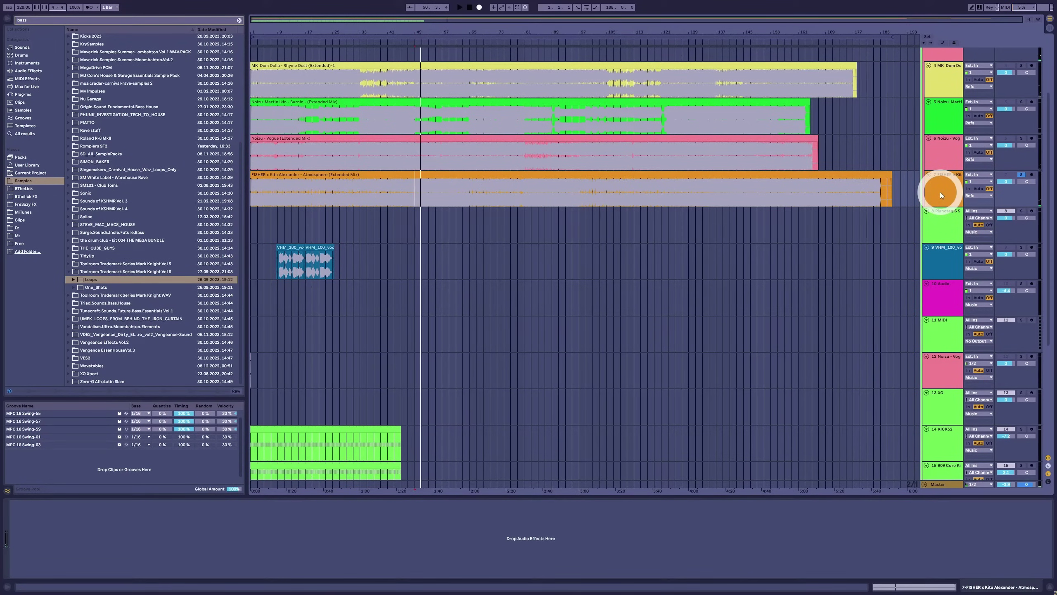
{"action": "left_click_drag", "start_coordinate": [940, 192], "coordinate": [914, 192]}
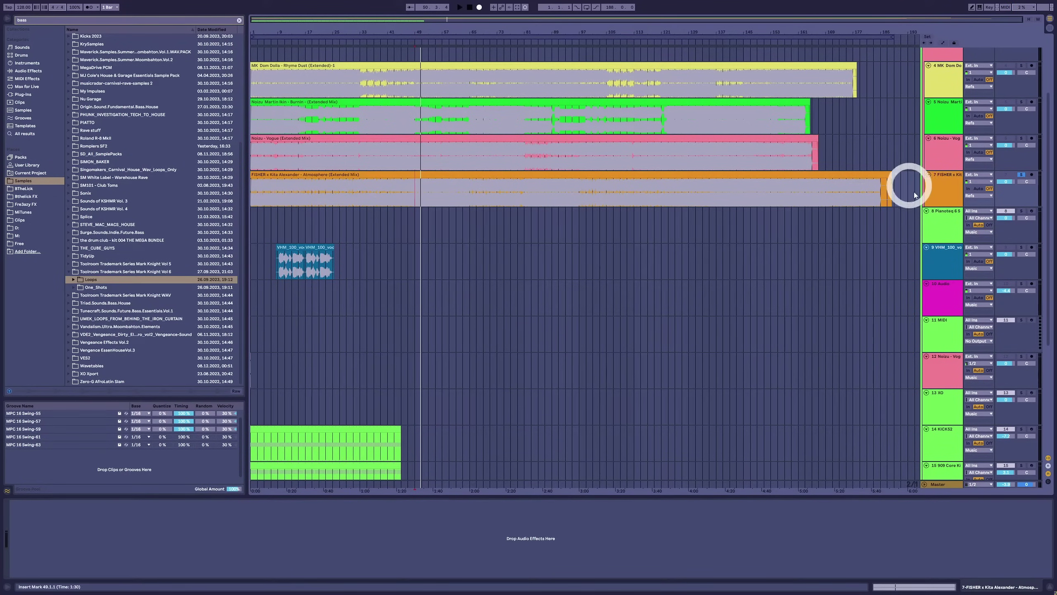
{"action": "left_click", "coordinate": [1022, 174]}
{"action": "left_click", "coordinate": [431, 191]}
{"action": "left_click", "coordinate": [417, 189]}
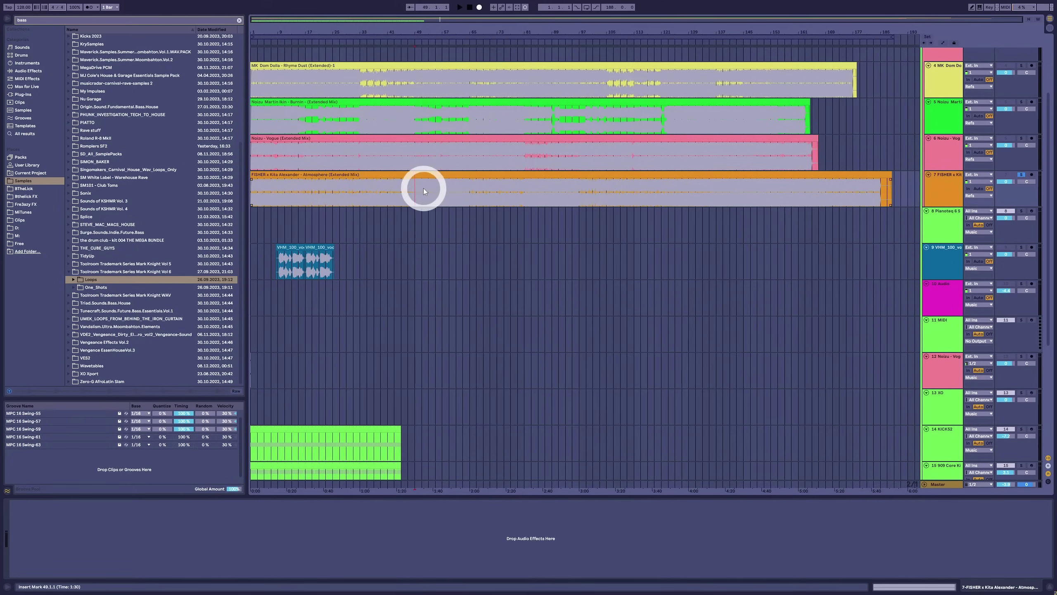
{"action": "key", "text": "space"}
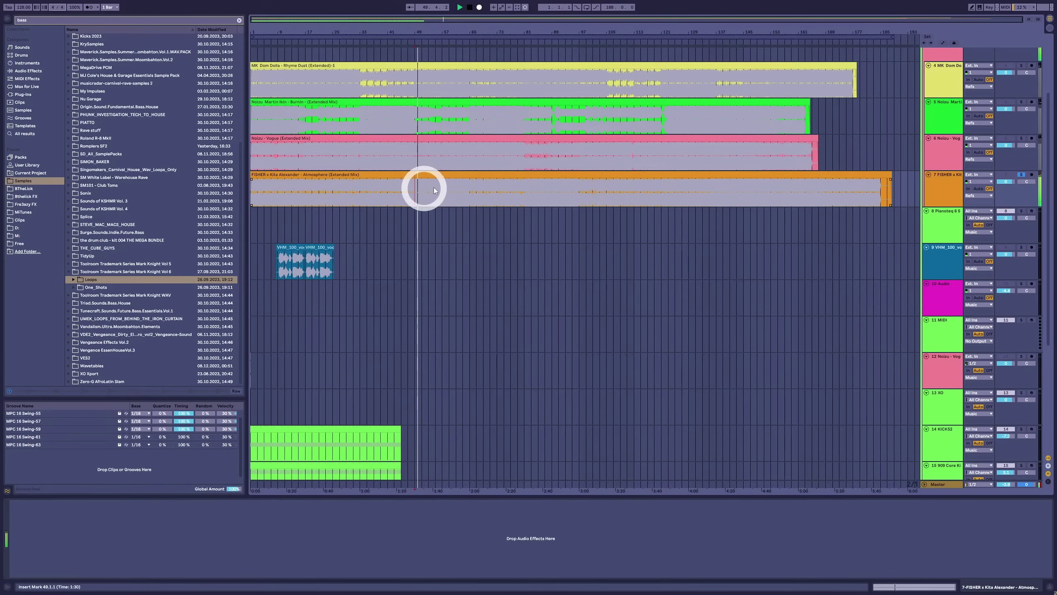
Solo the Noizu - Vogue reference and listen to it from bars 61, 33 and 69.
{"action": "left_click", "coordinate": [1021, 175]}
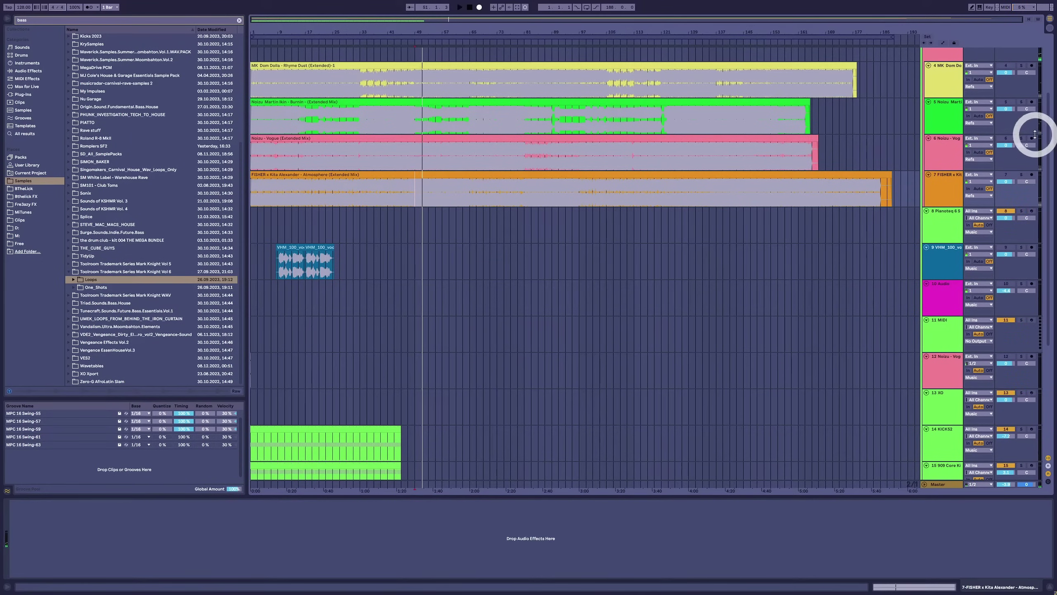
{"action": "left_click", "coordinate": [1021, 138]}
{"action": "left_click", "coordinate": [483, 167]}
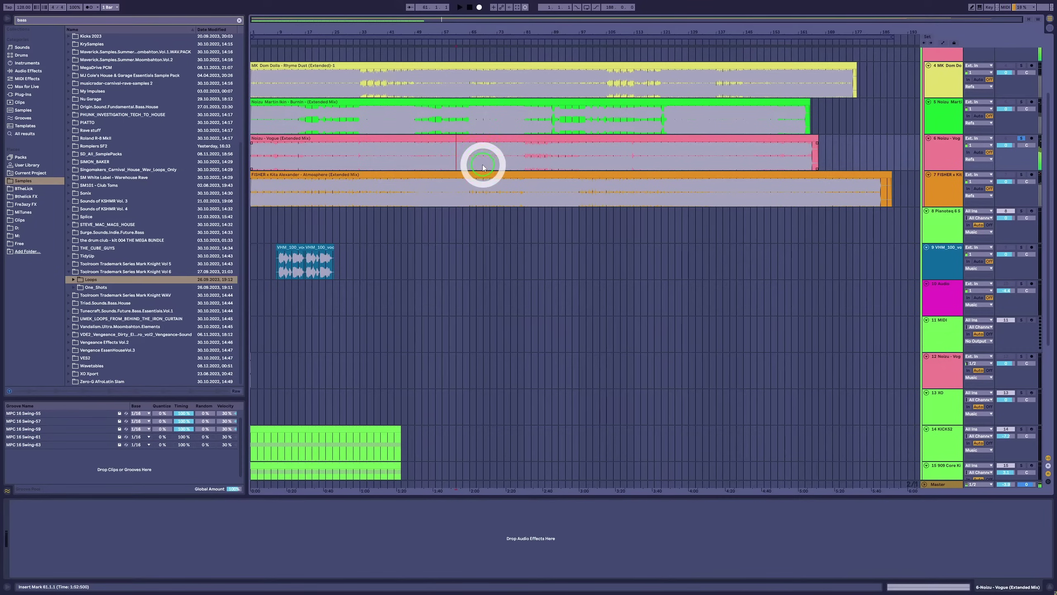
{"action": "left_click", "coordinate": [364, 156]}
{"action": "key", "text": "space"}
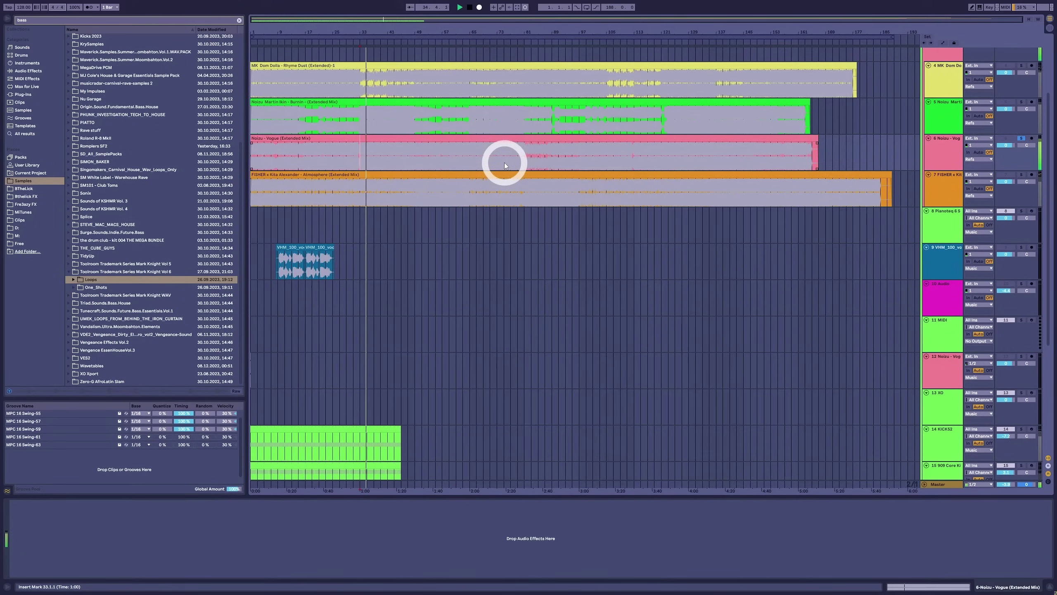
{"action": "left_click", "coordinate": [545, 202]}
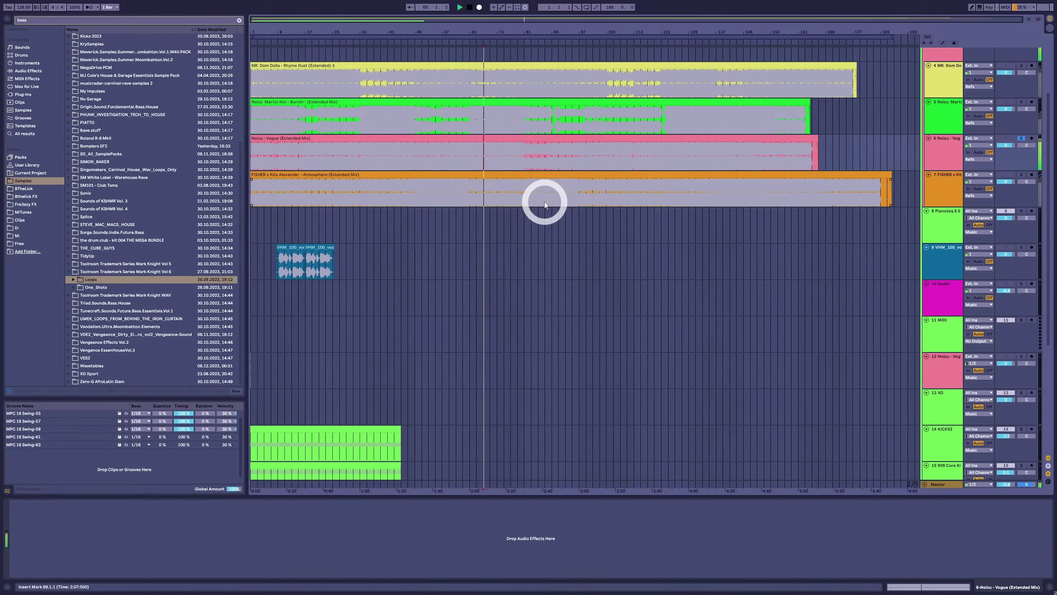
Load Vital on the new MIDI track and audition its Init Preset with a few notes.
{"action": "scroll", "coordinate": [544, 201], "scroll_direction": "down", "scroll_amount": 5}
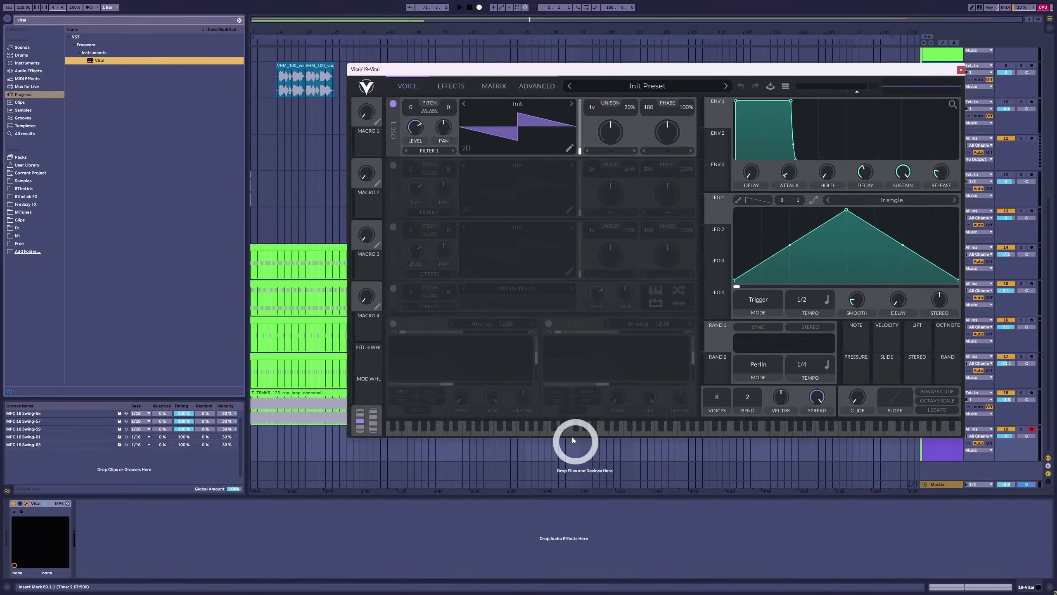
{"action": "mouse_move", "coordinate": [578, 436]}
{"action": "left_mouse_down"}
{"action": "mouse_move", "coordinate": [528, 432]}
{"action": "mouse_move", "coordinate": [577, 432]}
{"action": "left_mouse_up"}
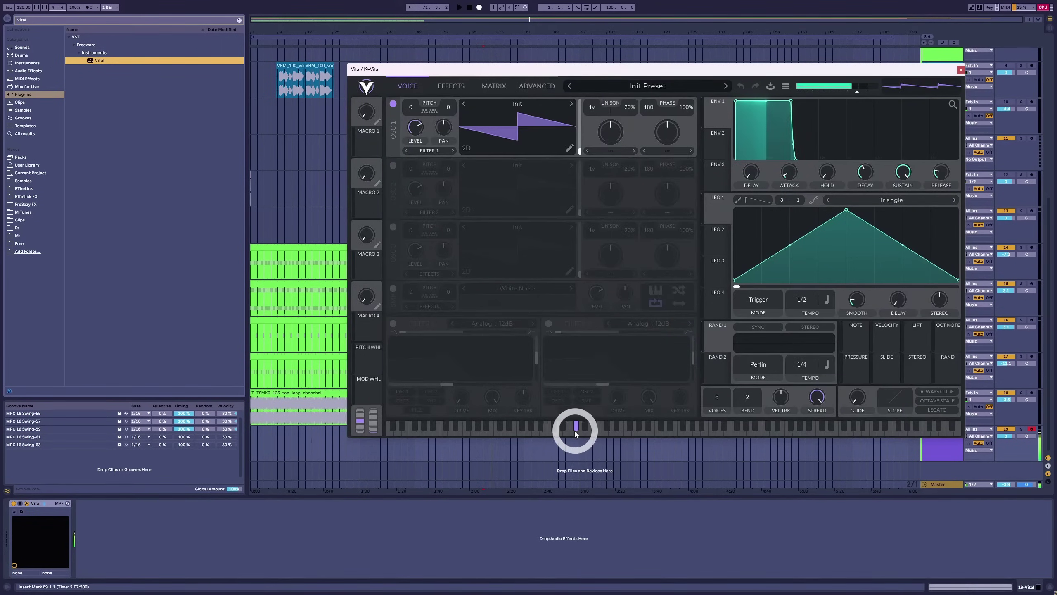
{"action": "left_click", "coordinate": [577, 430]}
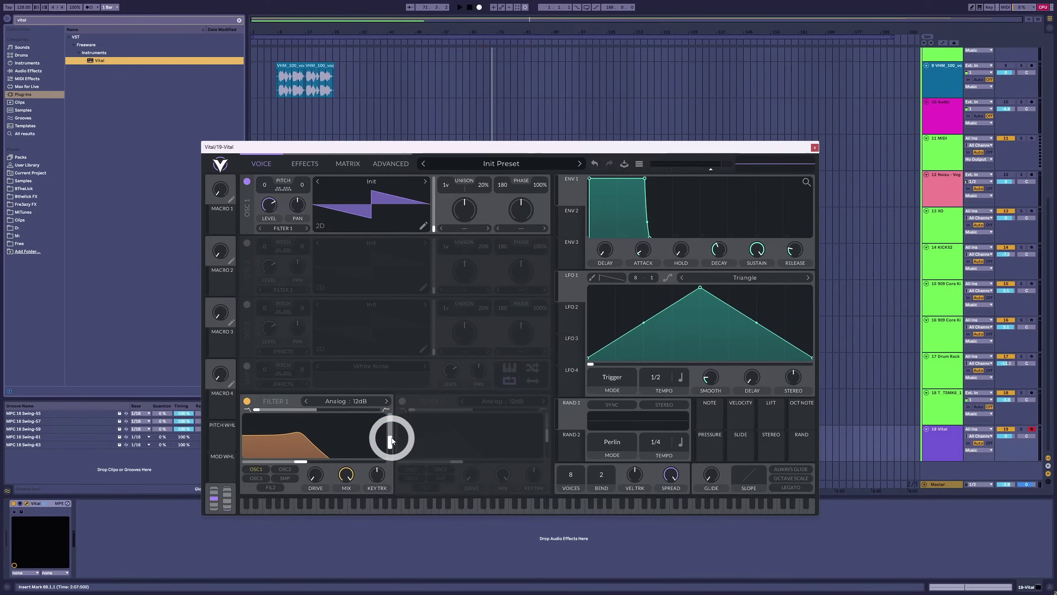
Set Filter 1 to about 35% resonance and 179 Hz cutoff, and modulate the cutoff with a short-decay Envelope 2 without sustain.
{"action": "left_click_drag", "start_coordinate": [384, 437], "coordinate": [385, 438]}
{"action": "left_click_drag", "start_coordinate": [301, 460], "coordinate": [293, 460]}
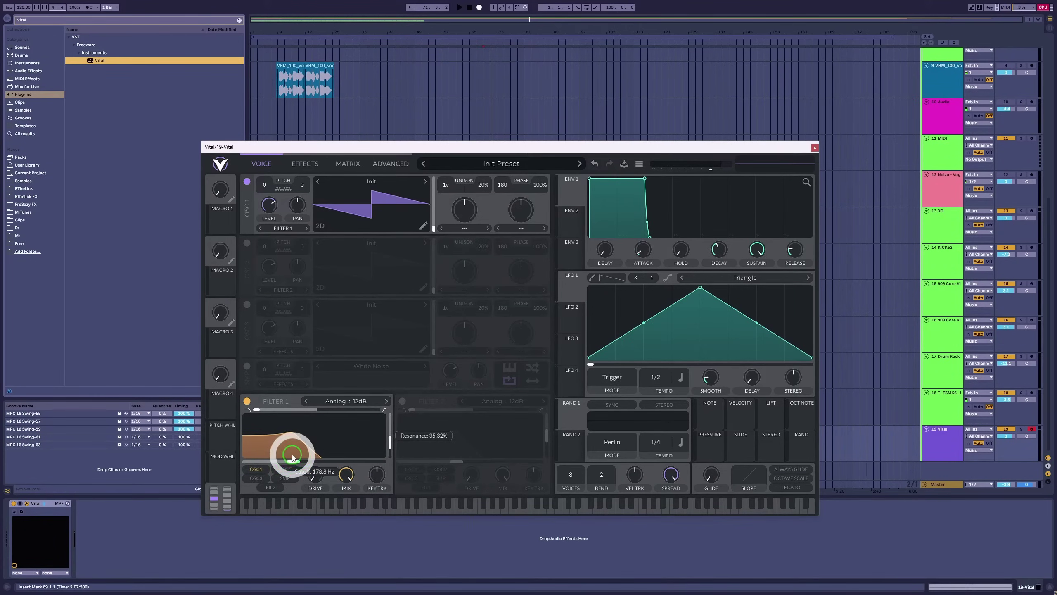
{"action": "mouse_move", "coordinate": [576, 222]}
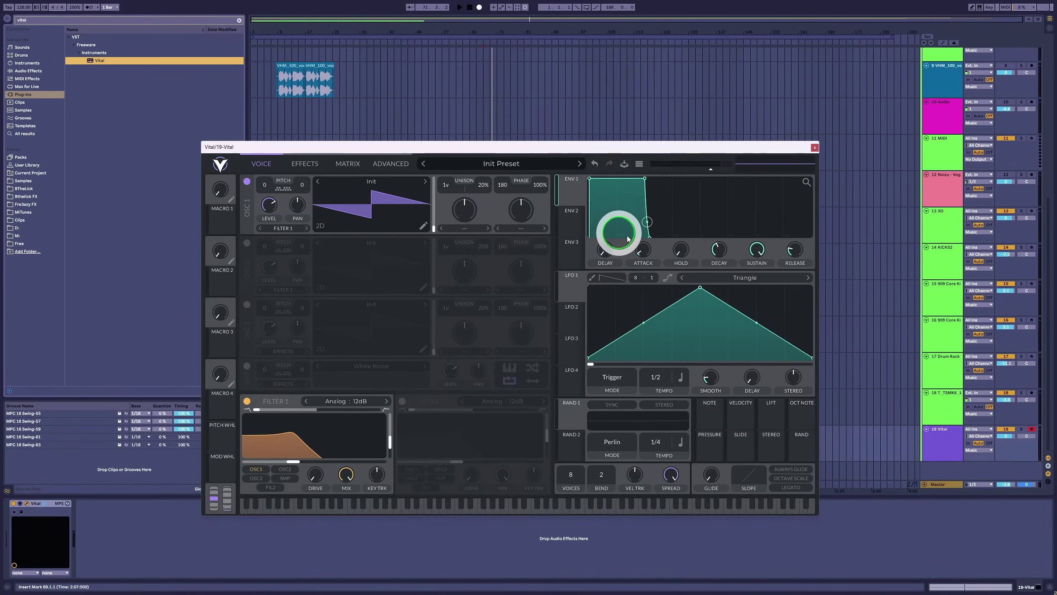
{"action": "left_click_drag", "start_coordinate": [582, 234], "coordinate": [331, 437]}
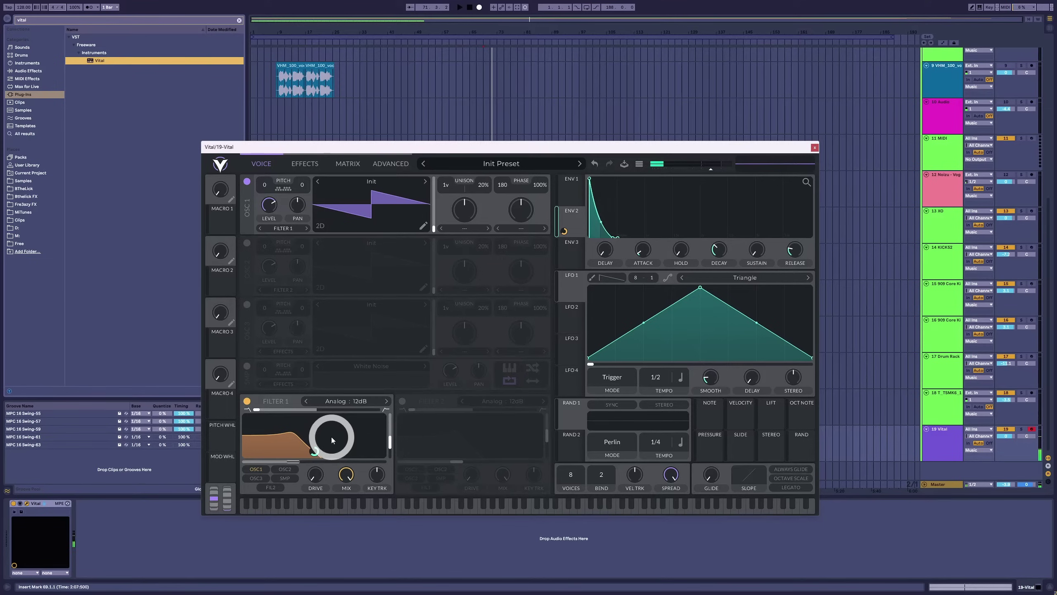
{"action": "left_click_drag", "start_coordinate": [331, 436], "coordinate": [315, 451]}
{"action": "left_click_drag", "start_coordinate": [727, 246], "coordinate": [724, 259]}
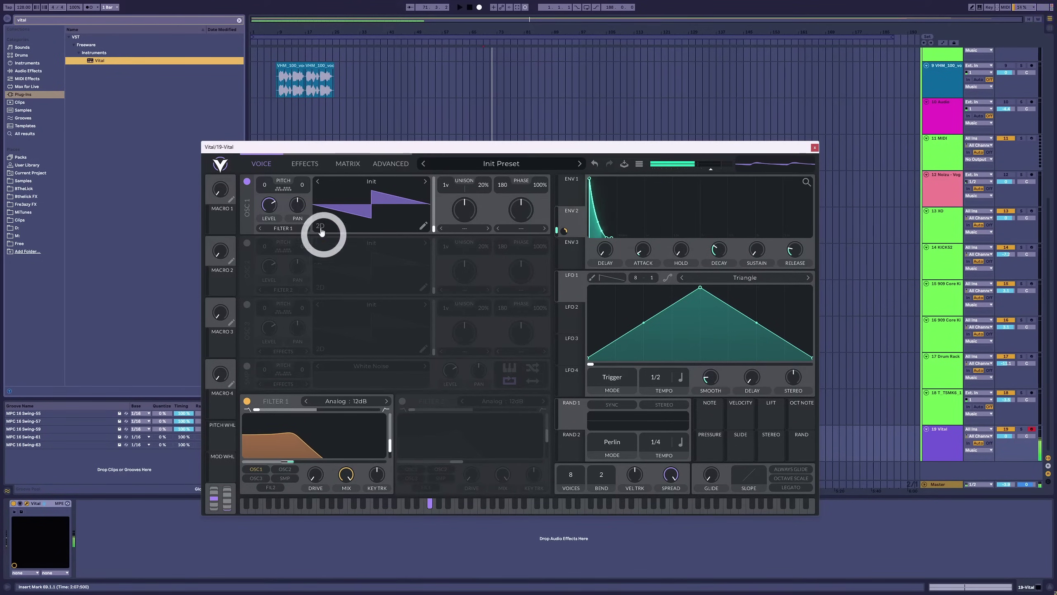
Enable Vital's Soft Clip distortion and raise its drive.
{"action": "left_click", "coordinate": [304, 164]}
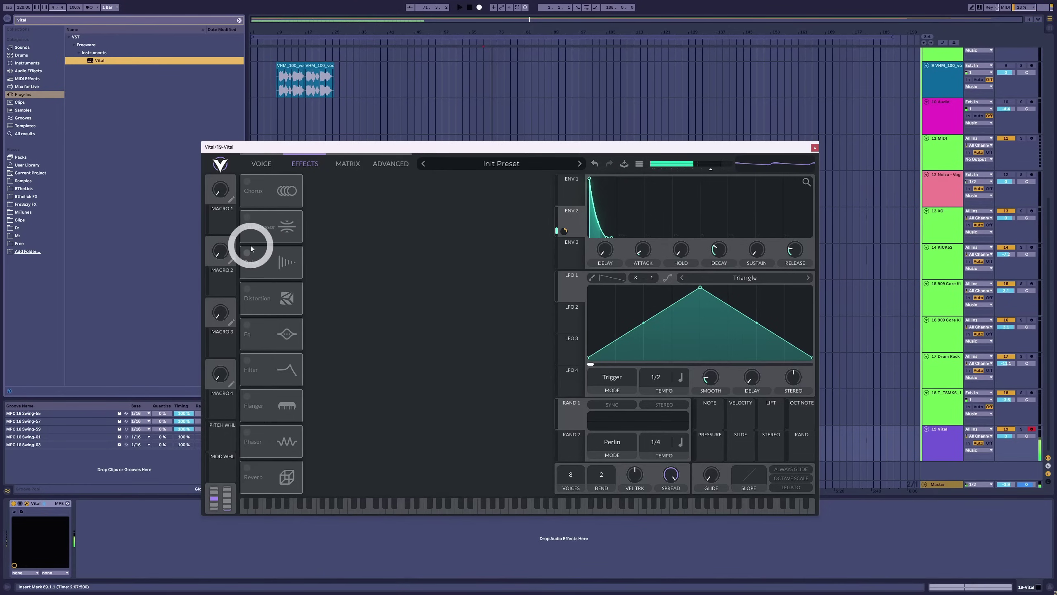
{"action": "left_click", "coordinate": [250, 294]}
{"action": "mouse_move", "coordinate": [469, 195]}
{"action": "left_mouse_down"}
{"action": "mouse_move", "coordinate": [474, 167]}
{"action": "mouse_move", "coordinate": [468, 174]}
{"action": "left_mouse_up"}
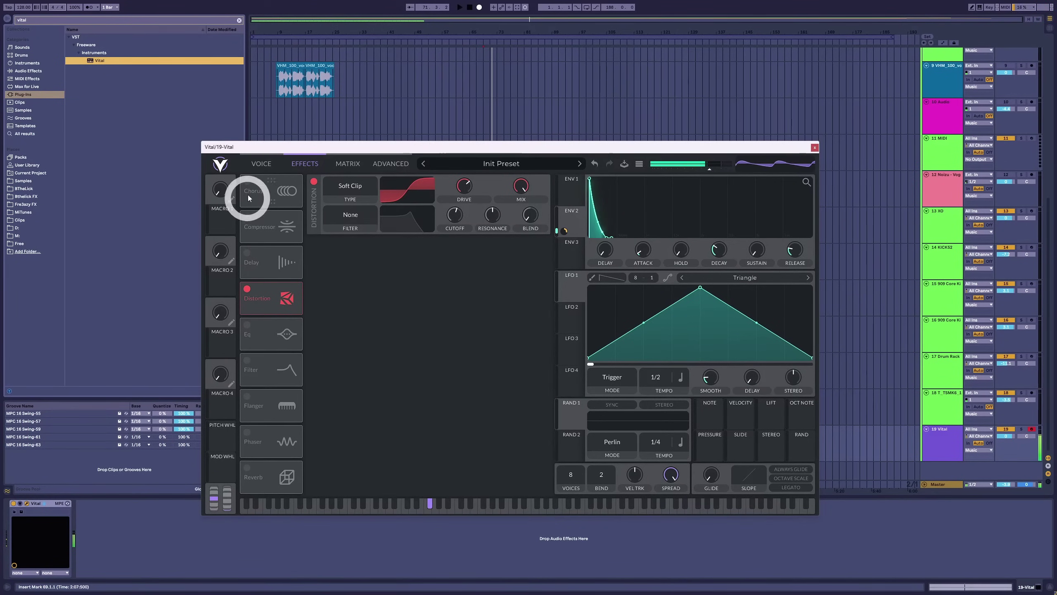
Change Filter 1 to the Ladder 24dB type and adjust its resonance.
{"action": "left_click", "coordinate": [260, 164]}
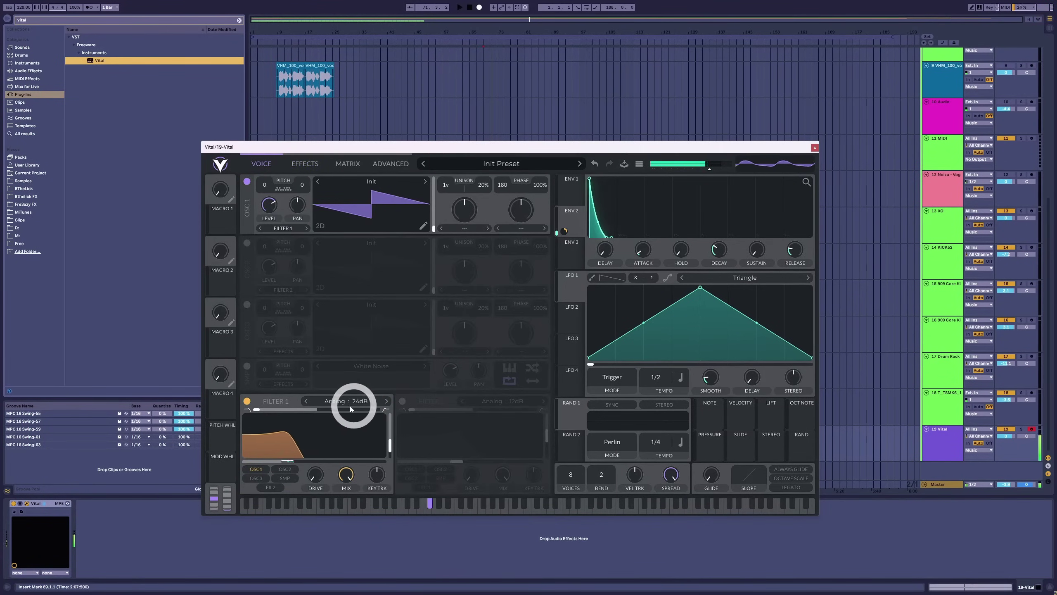
{"action": "left_click_drag", "start_coordinate": [279, 418], "coordinate": [363, 390]}
{"action": "left_click", "coordinate": [363, 401]}
{"action": "left_click", "coordinate": [410, 432]}
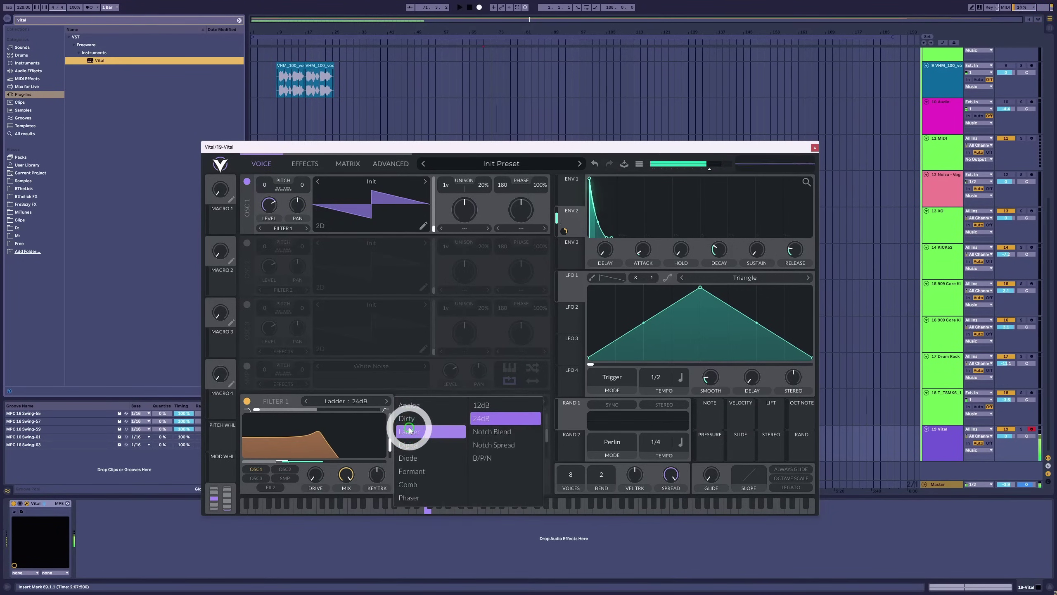
{"action": "left_click", "coordinate": [389, 437]}
{"action": "mouse_move", "coordinate": [393, 440]}
{"action": "left_mouse_down"}
{"action": "mouse_move", "coordinate": [394, 419]}
{"action": "mouse_move", "coordinate": [392, 442]}
{"action": "left_mouse_up"}
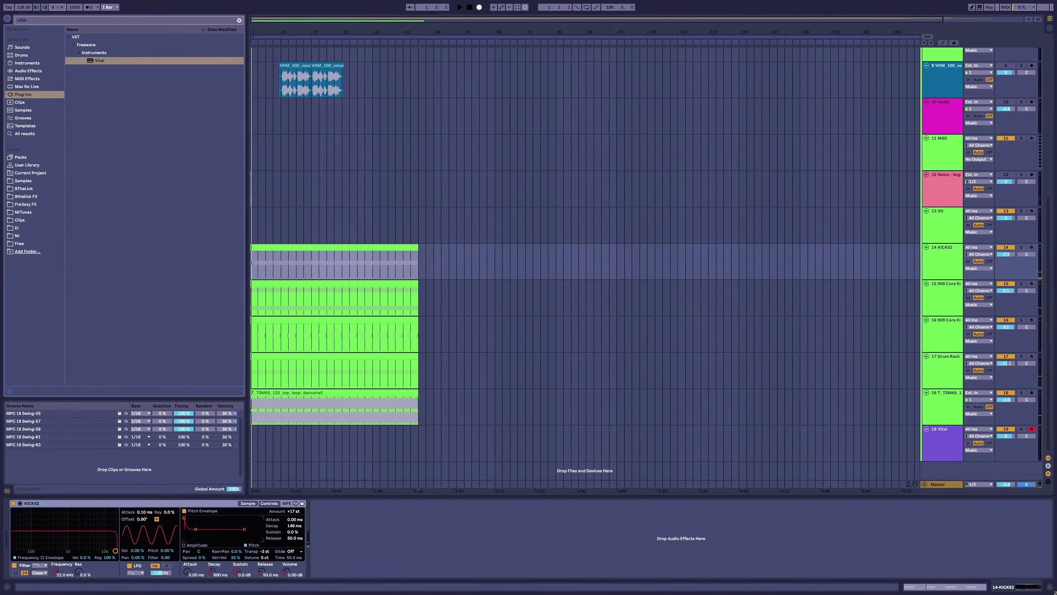
Clear the plug-in search and add a new MIDI track below the Vital track.
{"action": "key", "text": "ctrl+f"}
{"action": "key", "text": "BackSpace"}
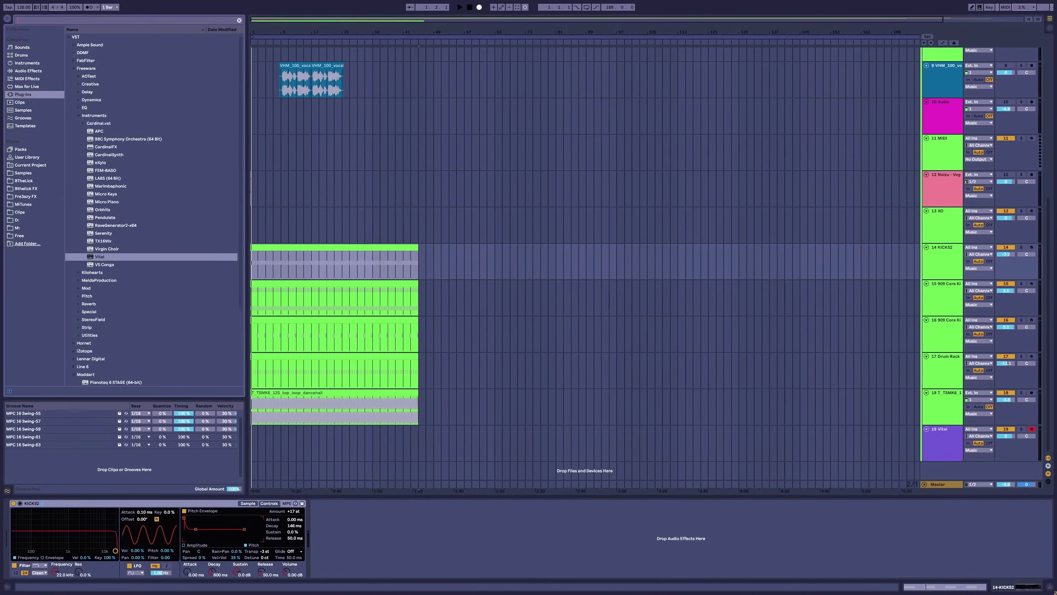
{"action": "left_click_drag", "start_coordinate": [252, 265], "coordinate": [945, 438]}
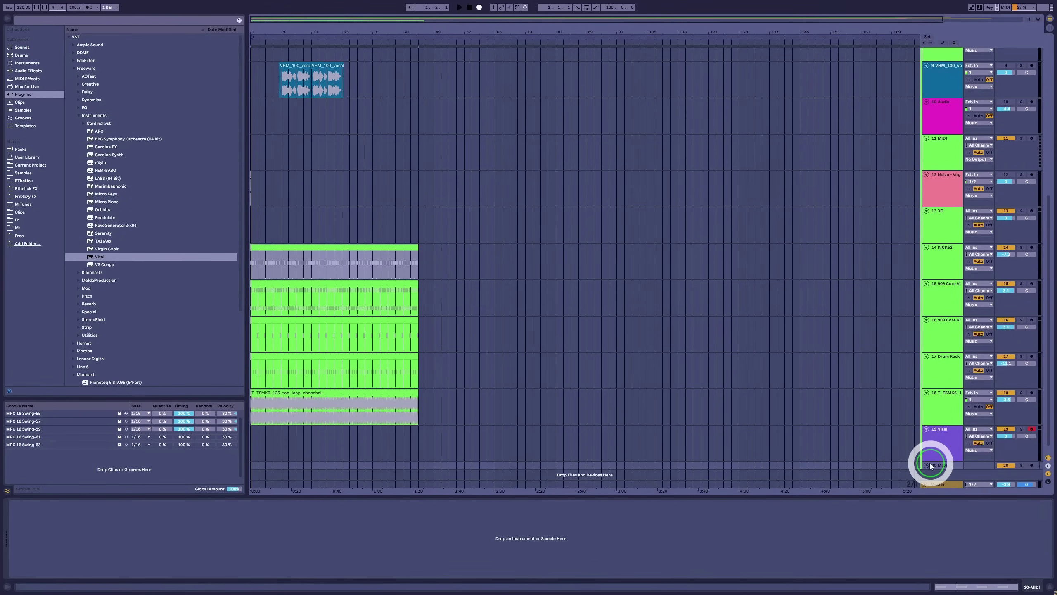
Load a second Vital instance on the new MIDI track and open its synth interface.
{"action": "double_click", "coordinate": [923, 467]}
{"action": "left_click", "coordinate": [40, 71]}
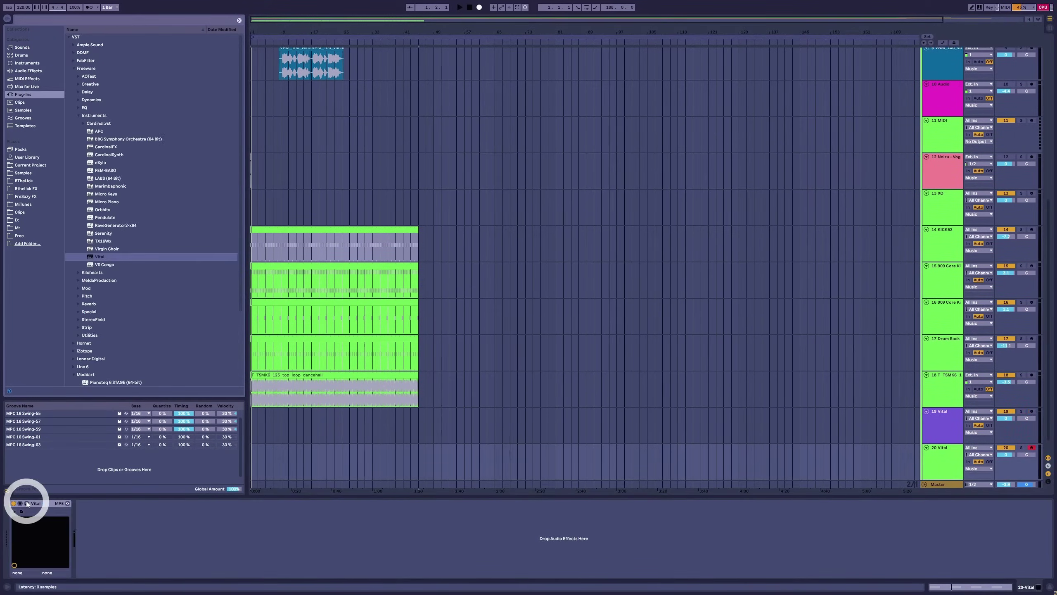
{"action": "left_click", "coordinate": [27, 502]}
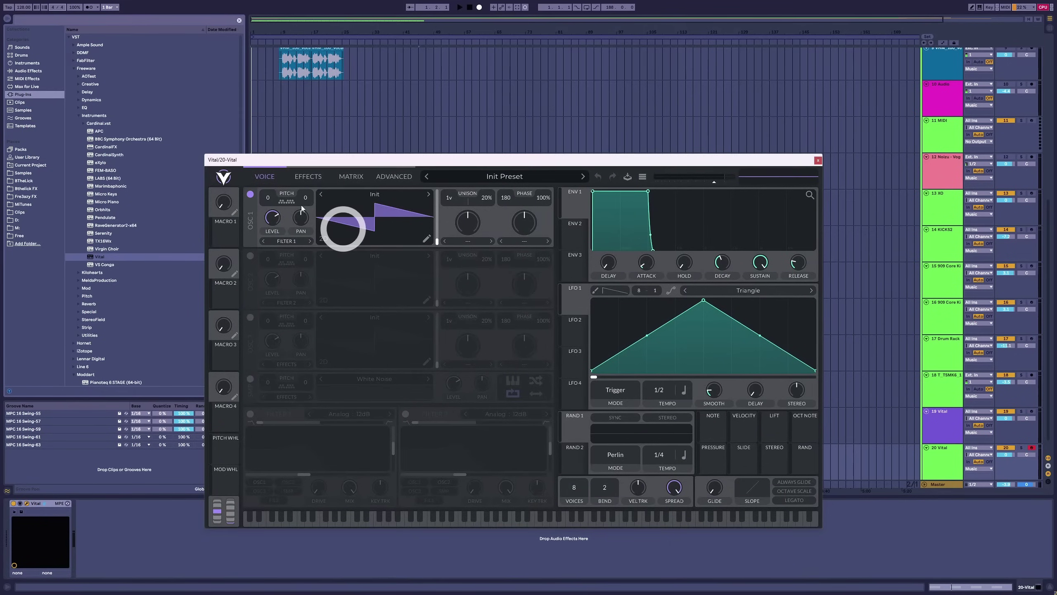
{"action": "left_click", "coordinate": [320, 192]}
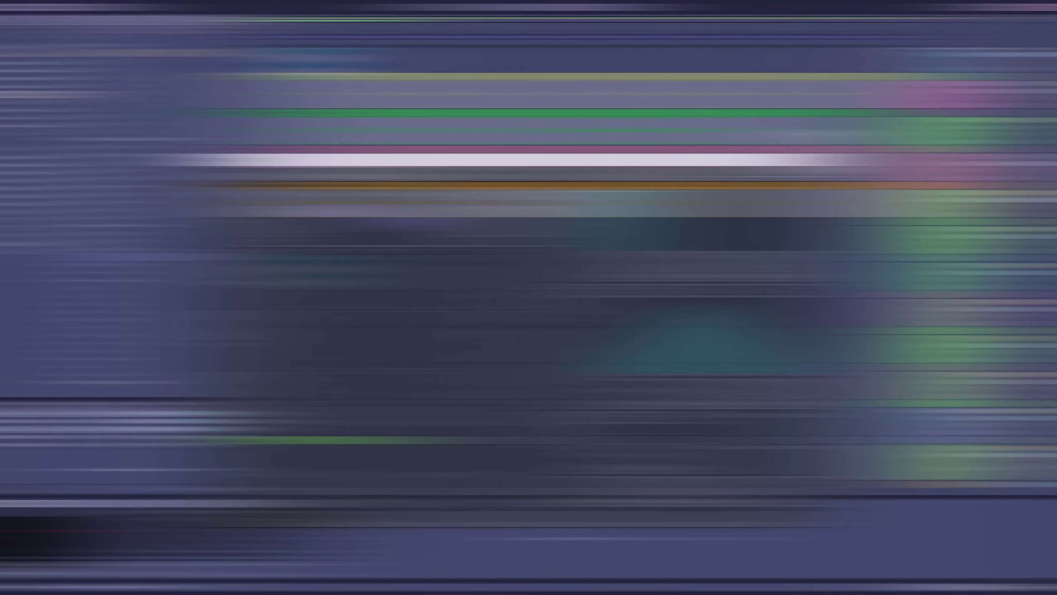
Audition the reference songs solo: Atmosphere and Vogue from bar 49, and Rhyme Dust from around bar 81.
{"action": "scroll", "coordinate": [531, 319], "scroll_direction": "down", "scroll_amount": 3}
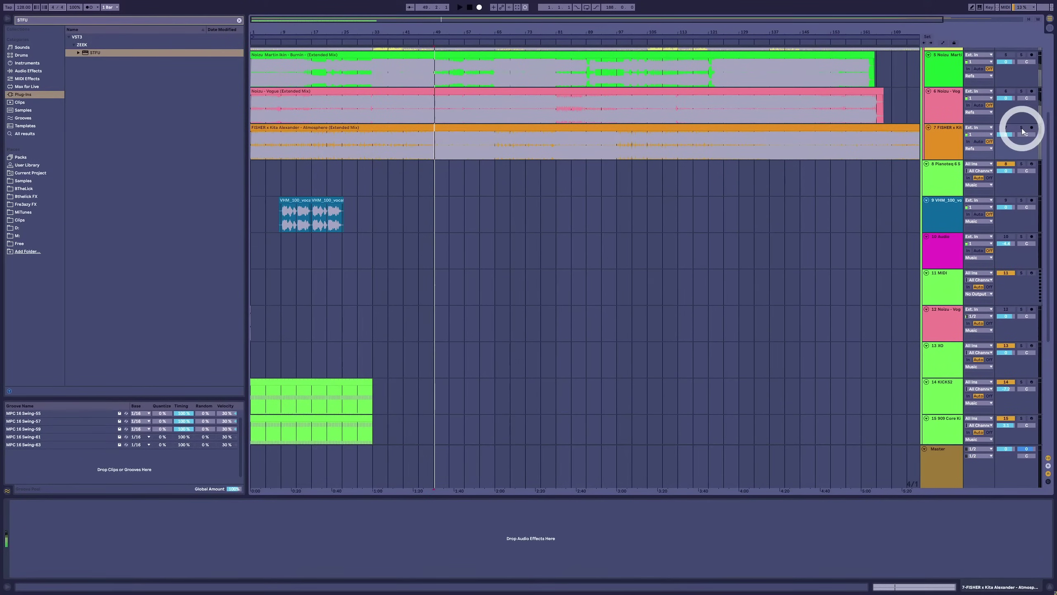
{"action": "left_click", "coordinate": [1022, 128]}
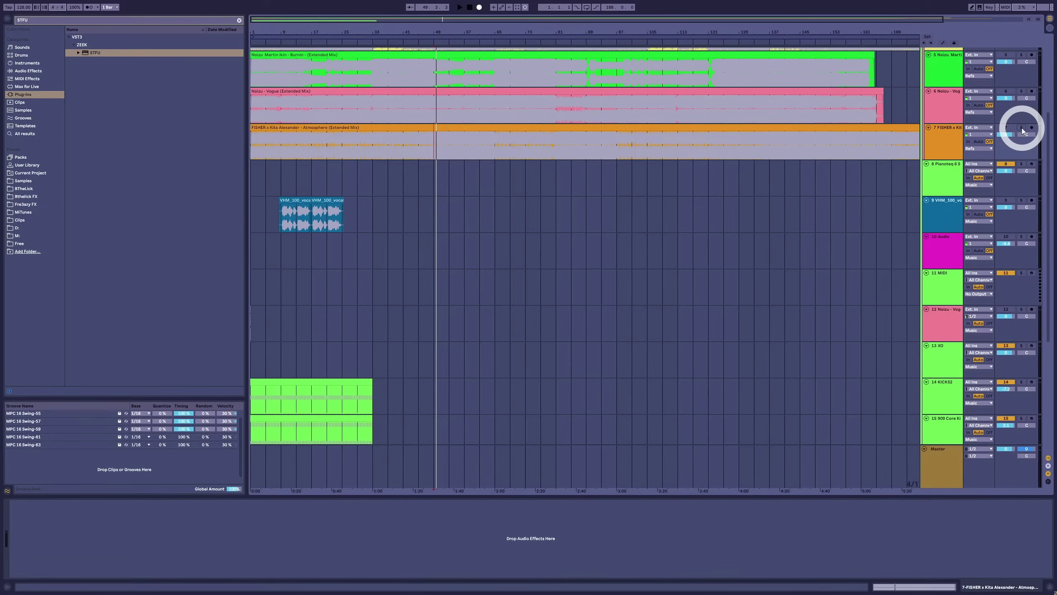
{"action": "left_click", "coordinate": [1021, 91]}
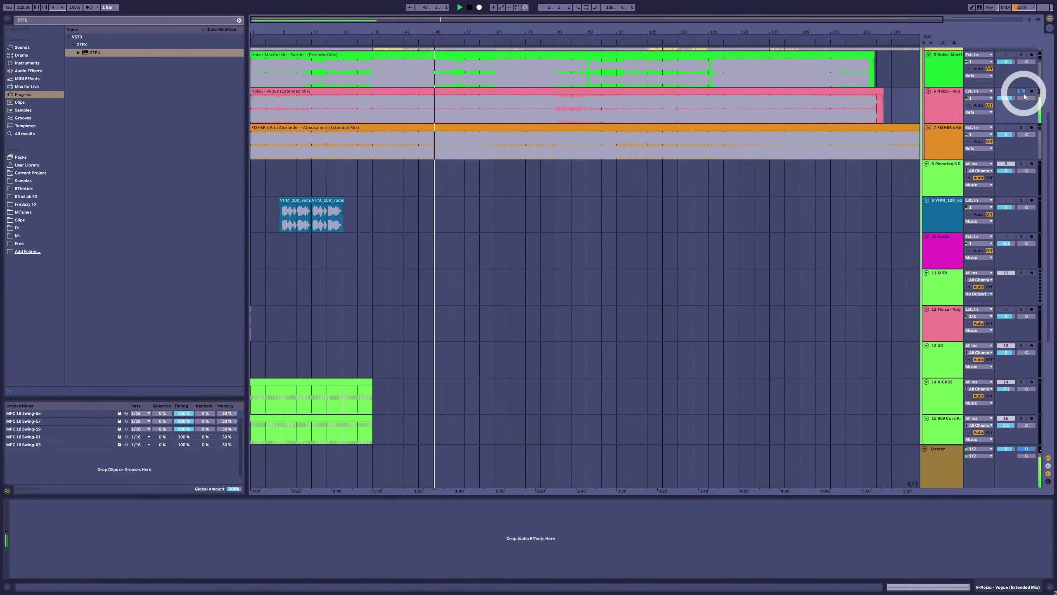
{"action": "scroll", "coordinate": [1017, 69], "scroll_direction": "up", "scroll_amount": 1}
{"action": "scroll", "coordinate": [816, 137], "scroll_direction": "up", "scroll_amount": 2}
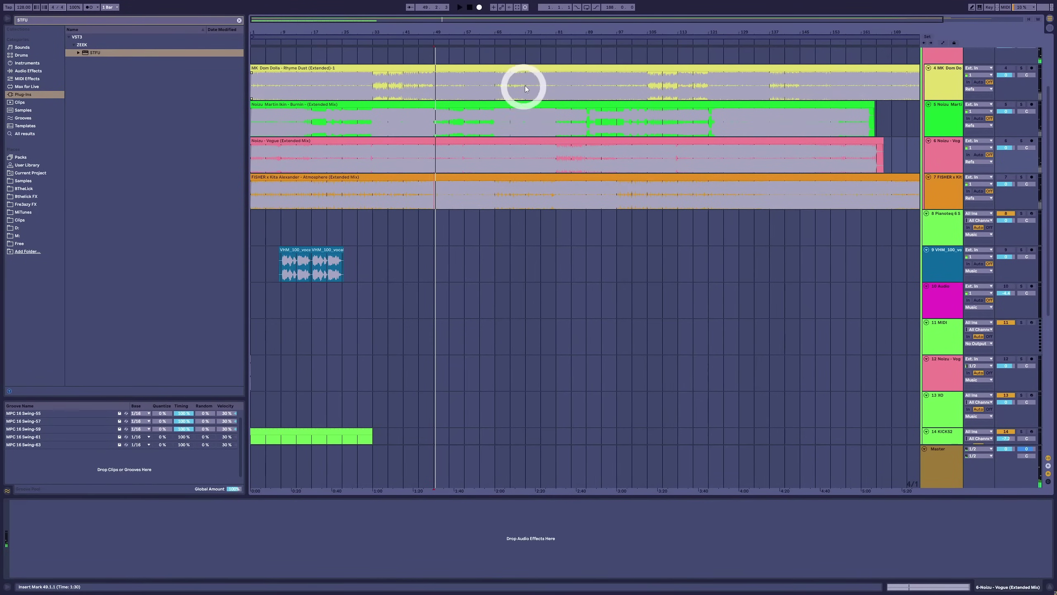
{"action": "left_click", "coordinate": [556, 86]}
{"action": "left_click", "coordinate": [1021, 67]}
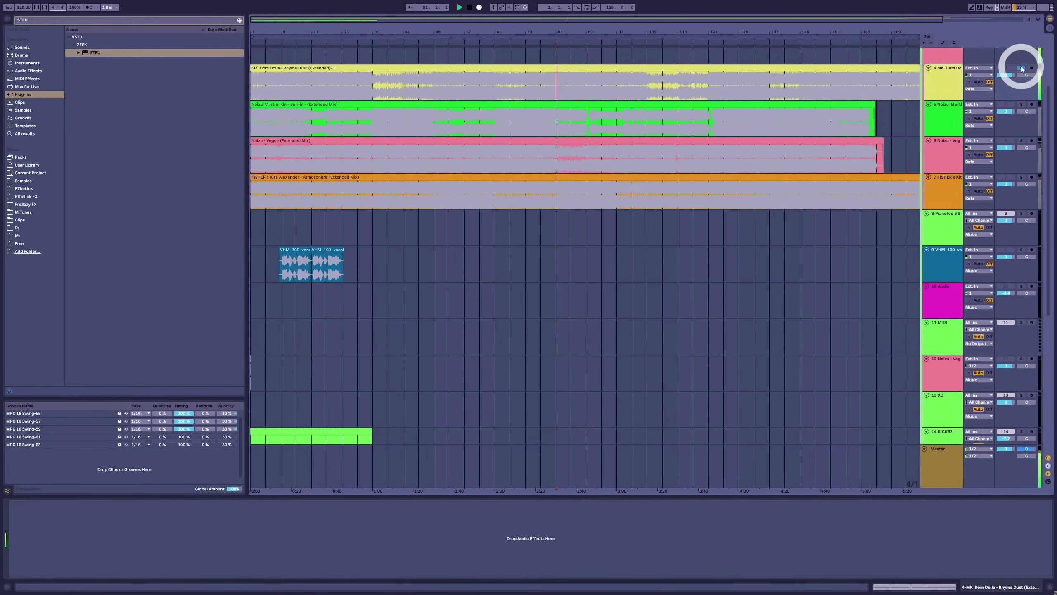
Open the Bass clip and enter five sixteenth-long F#1 notes, one every eighth from beat 1 to beat 3.
{"action": "scroll", "coordinate": [283, 402], "scroll_direction": "down", "scroll_amount": 5}
{"action": "double_click", "coordinate": [283, 401]}
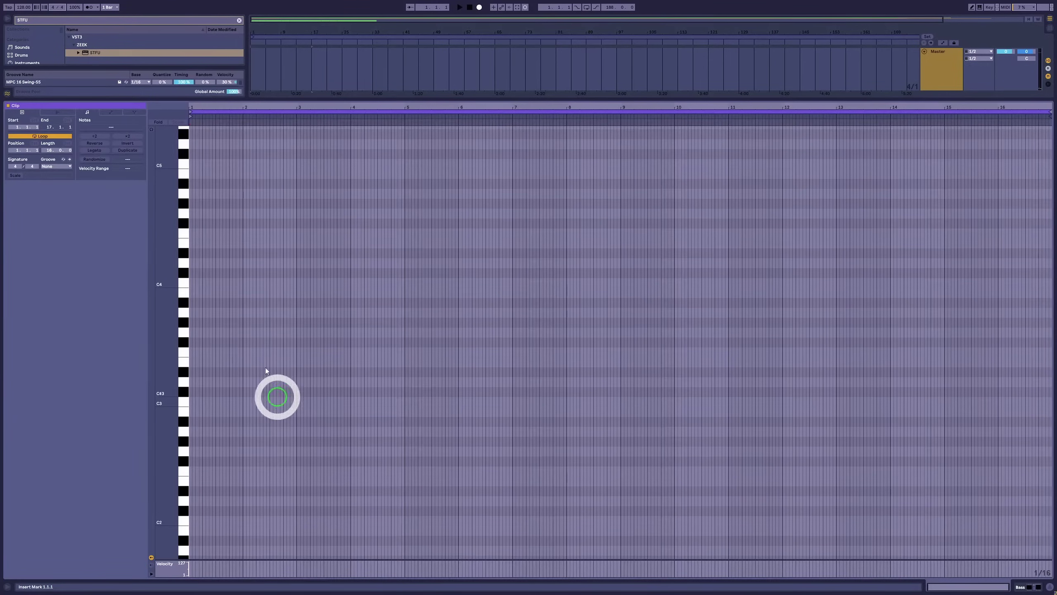
{"action": "left_click_drag", "start_coordinate": [198, 108], "coordinate": [308, 227]}
{"action": "scroll", "coordinate": [212, 343], "scroll_direction": "down", "scroll_amount": 3}
{"action": "left_click", "coordinate": [217, 438]}
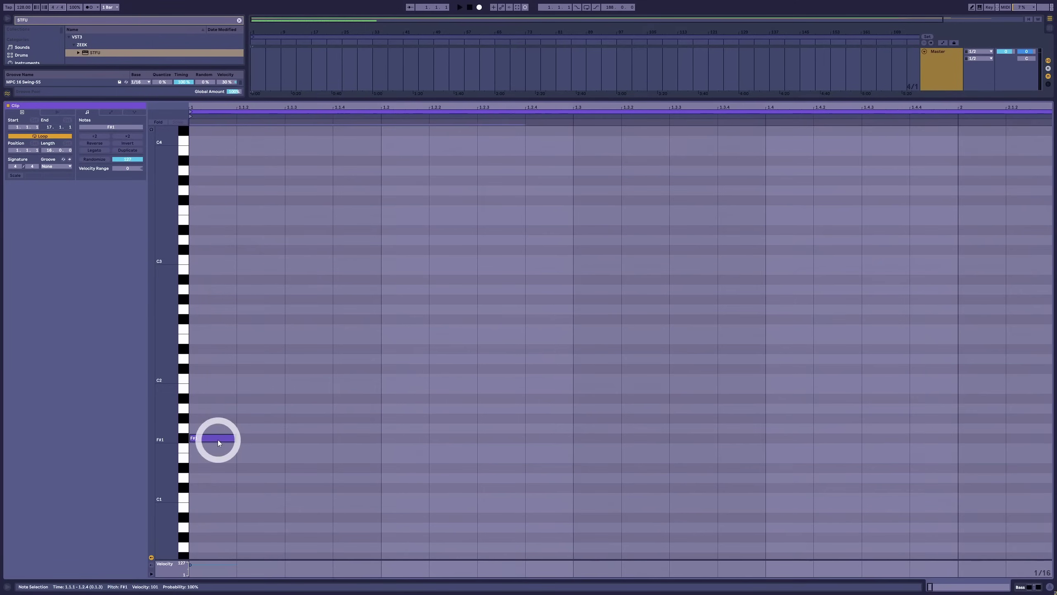
{"action": "double_click", "coordinate": [311, 438]}
{"action": "double_click", "coordinate": [412, 438]}
{"action": "double_click", "coordinate": [507, 438]}
{"action": "double_click", "coordinate": [601, 438]}
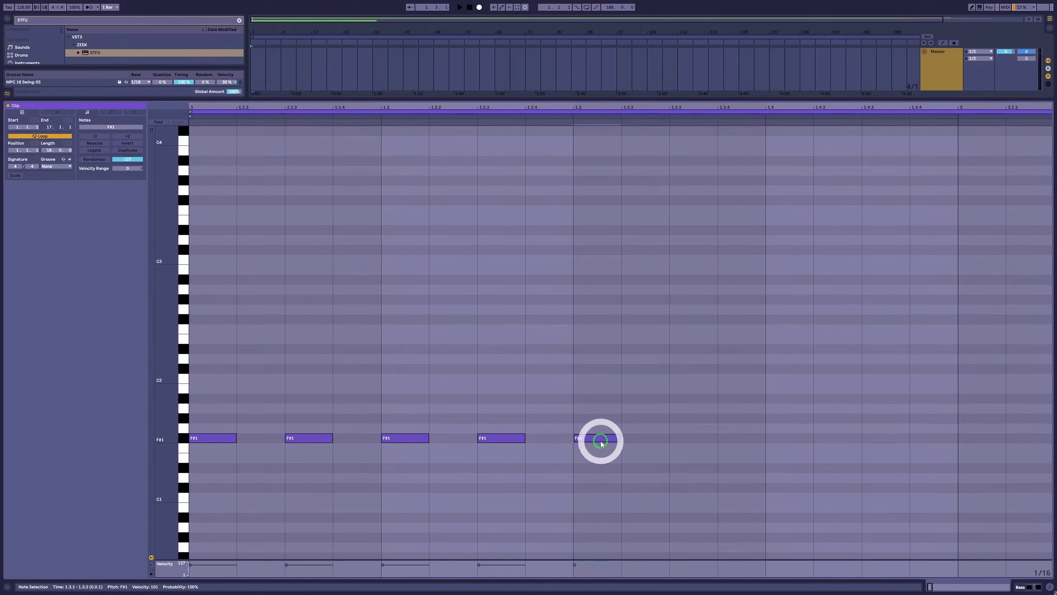
Finish the bass bar with a G1 on beat 3, a D1 at 1.3.4 and an F1 at 1.4.4.
{"action": "double_click", "coordinate": [690, 439]}
{"action": "double_click", "coordinate": [755, 438]}
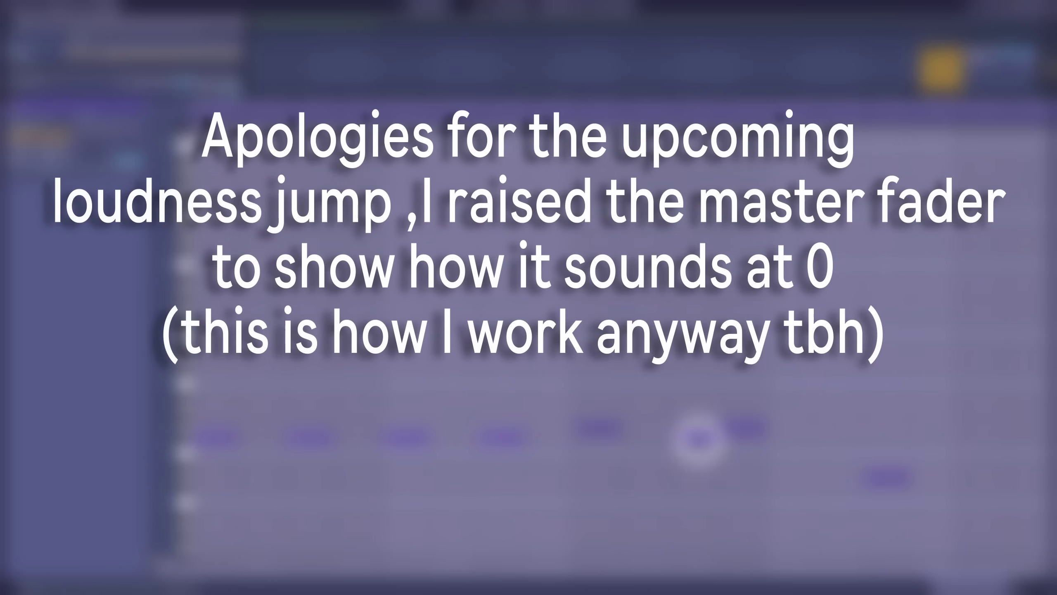
{"action": "right_click", "coordinate": [696, 435]}
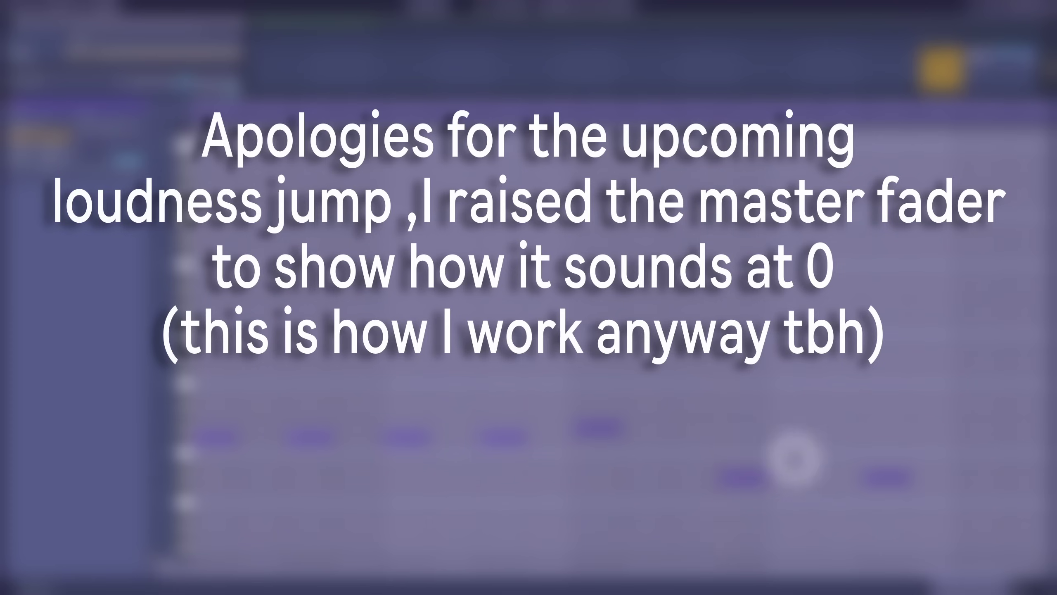
{"action": "left_click_drag", "start_coordinate": [878, 479], "coordinate": [910, 444]}
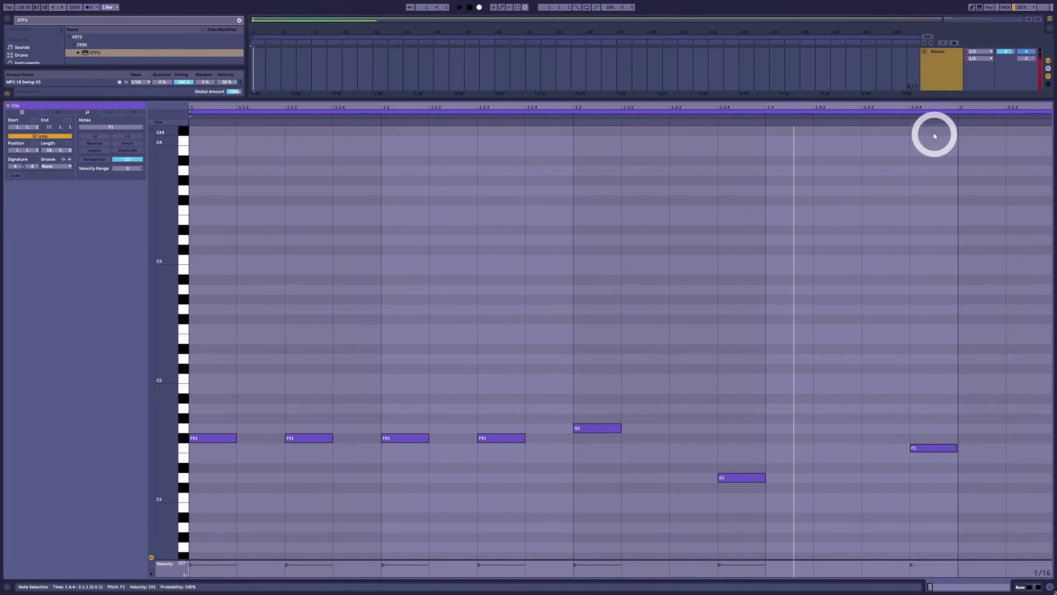
Remove the closing F1 note and loop the Bass clip over its first bar.
{"action": "key", "text": "space"}
{"action": "left_click", "coordinate": [956, 114]}
{"action": "left_click_drag", "start_coordinate": [898, 404], "coordinate": [956, 489]}
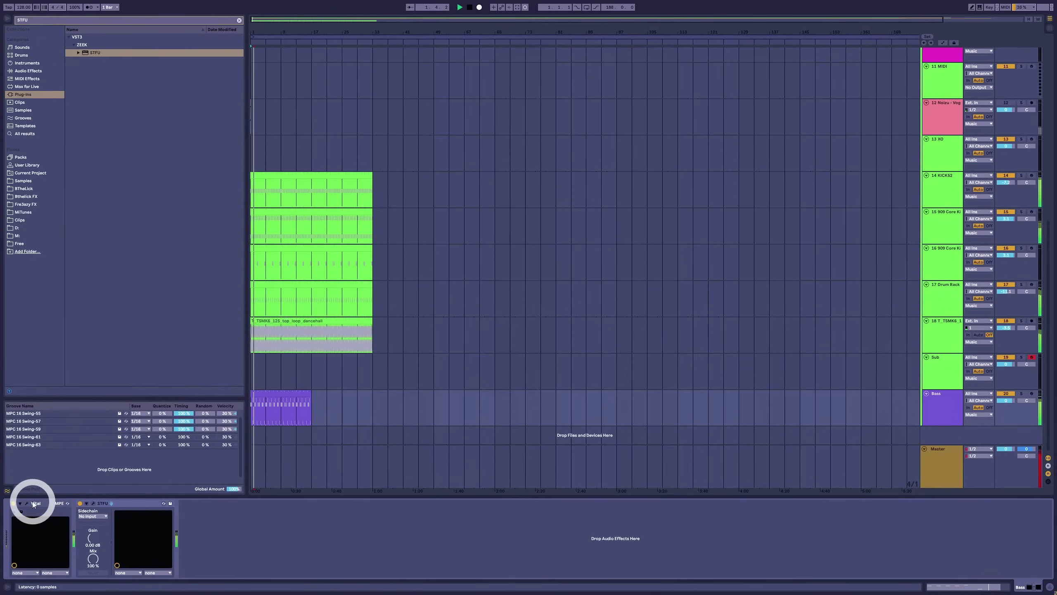
Lower Filter 1's resonance in the Bass track's Vital and close the synth window.
{"action": "left_click", "coordinate": [27, 503]}
{"action": "left_click_drag", "start_coordinate": [390, 437], "coordinate": [390, 451]}
{"action": "left_click", "coordinate": [817, 147]}
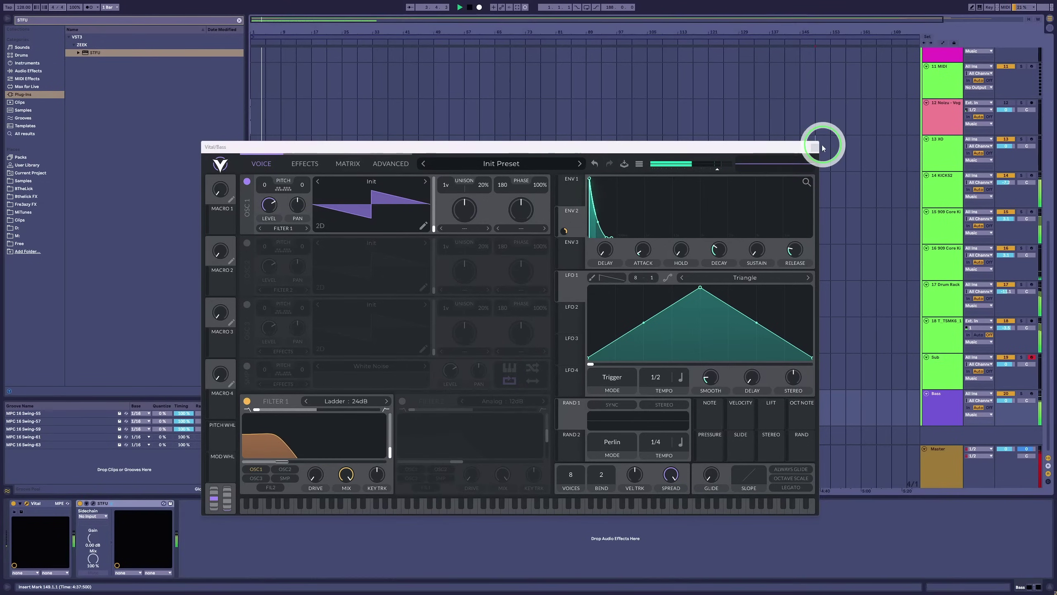
{"action": "left_click", "coordinate": [814, 147]}
Apply the MPC 16 Swing-57 groove to the Bass clip and return to the arrangement.
{"action": "double_click", "coordinate": [271, 400]}
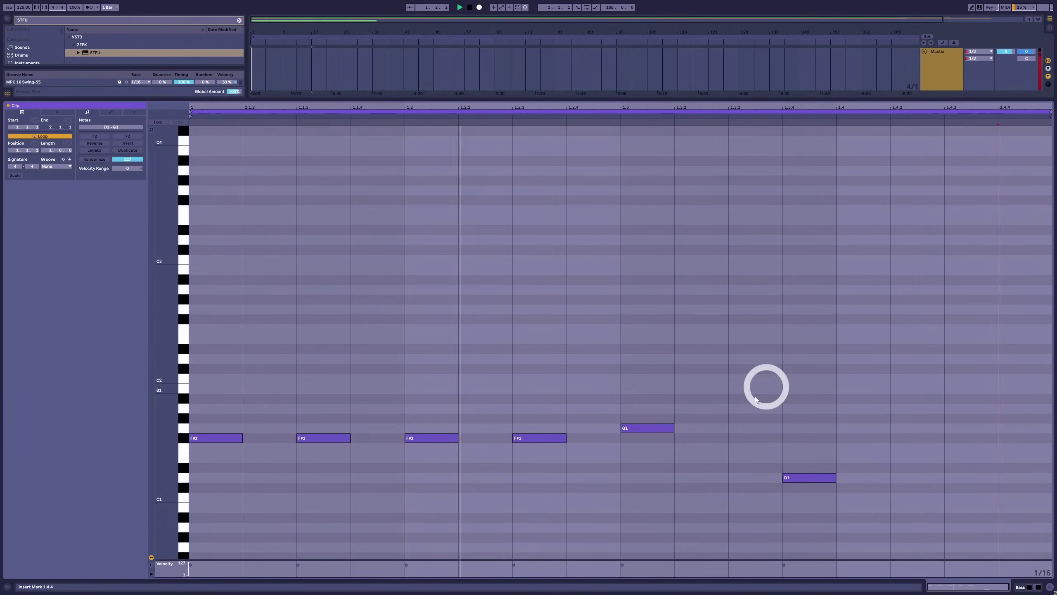
{"action": "left_click", "coordinate": [56, 166]}
{"action": "left_click", "coordinate": [66, 191]}
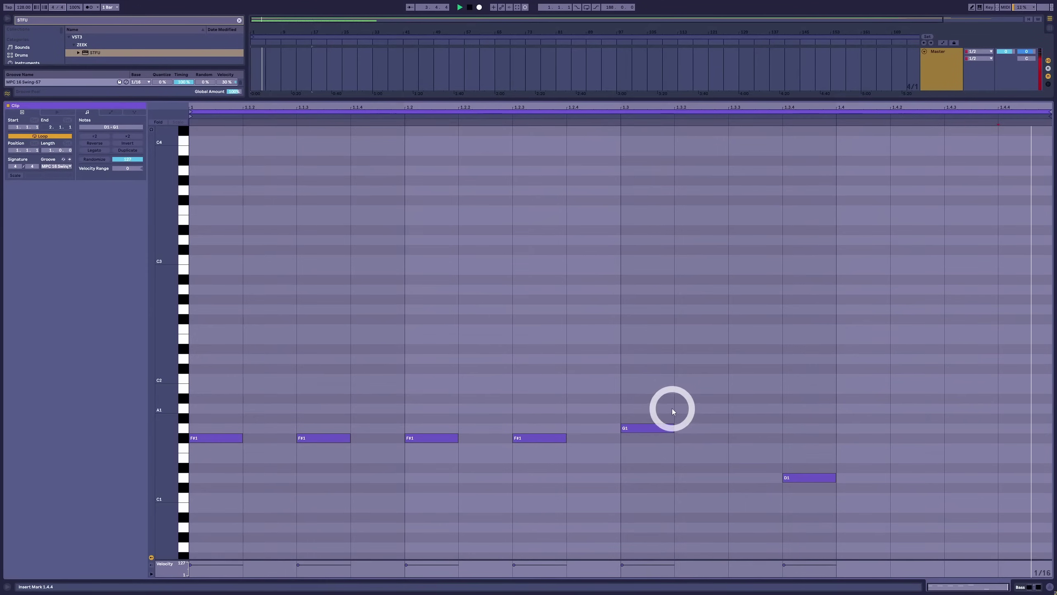
{"action": "key", "text": "shift+Tab"}
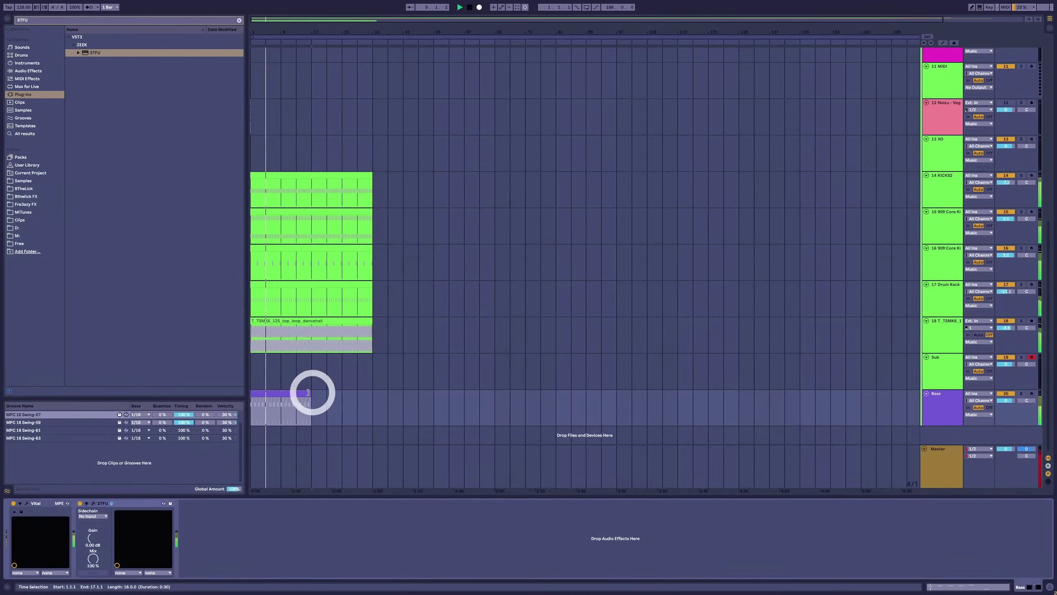
{"action": "double_click", "coordinate": [285, 397]}
{"action": "key", "text": "shift+Tab"}
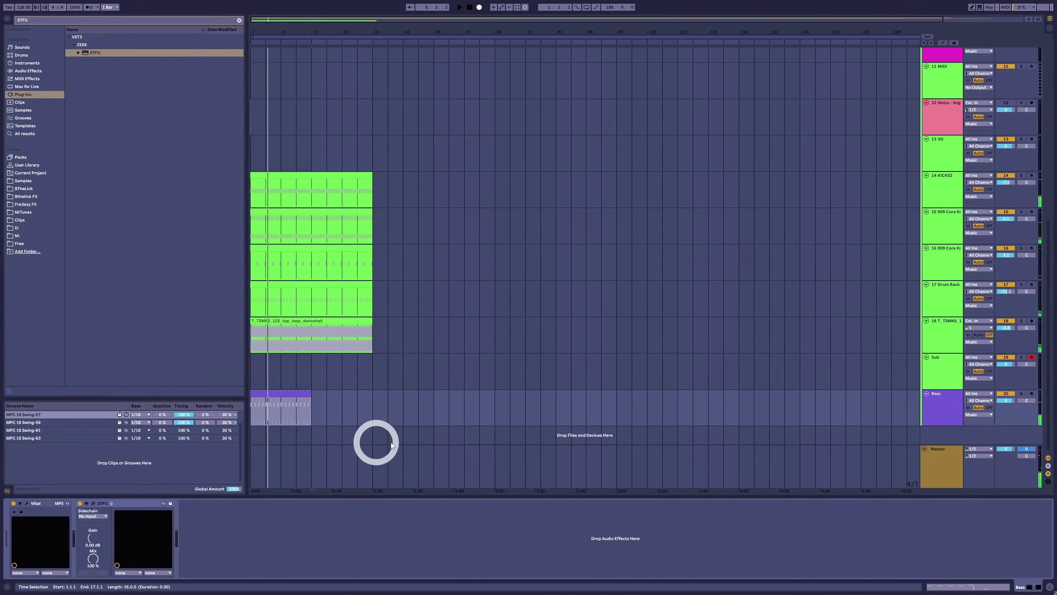
Solo the kick and Bass tracks and play them together from the start of the Bass clip.
{"action": "left_click", "coordinate": [1022, 175]}
{"action": "left_click", "coordinate": [1015, 394]}
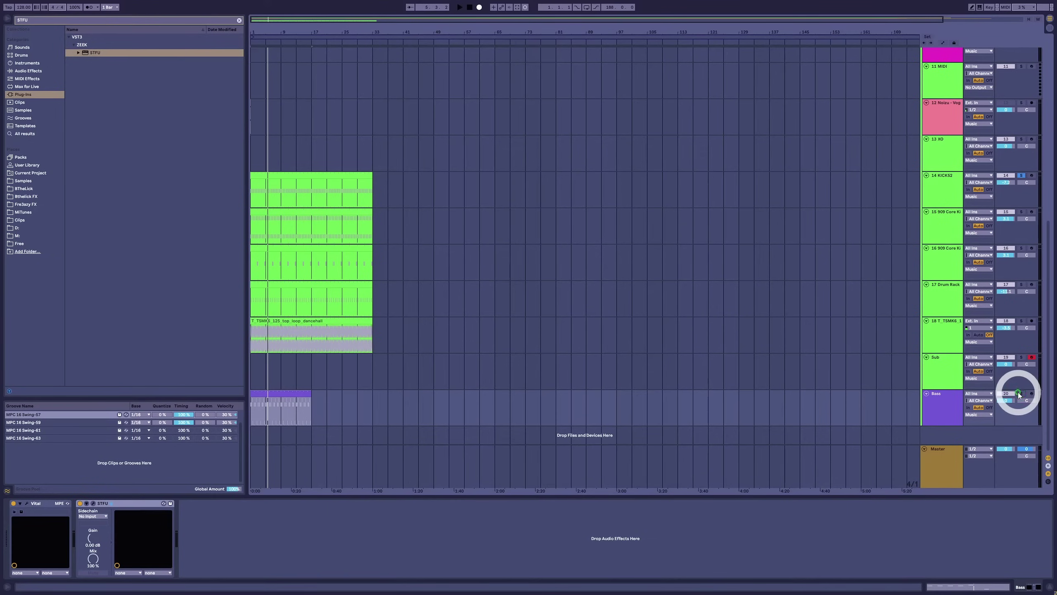
{"action": "left_click", "coordinate": [262, 393]}
{"action": "key", "text": "space"}
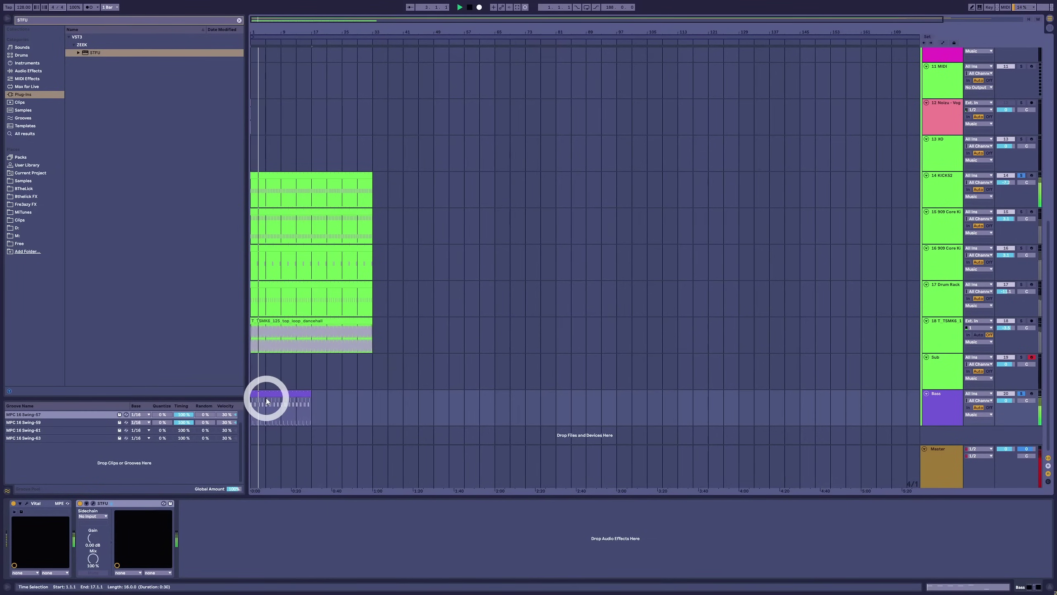
{"action": "left_click", "coordinate": [268, 394]}
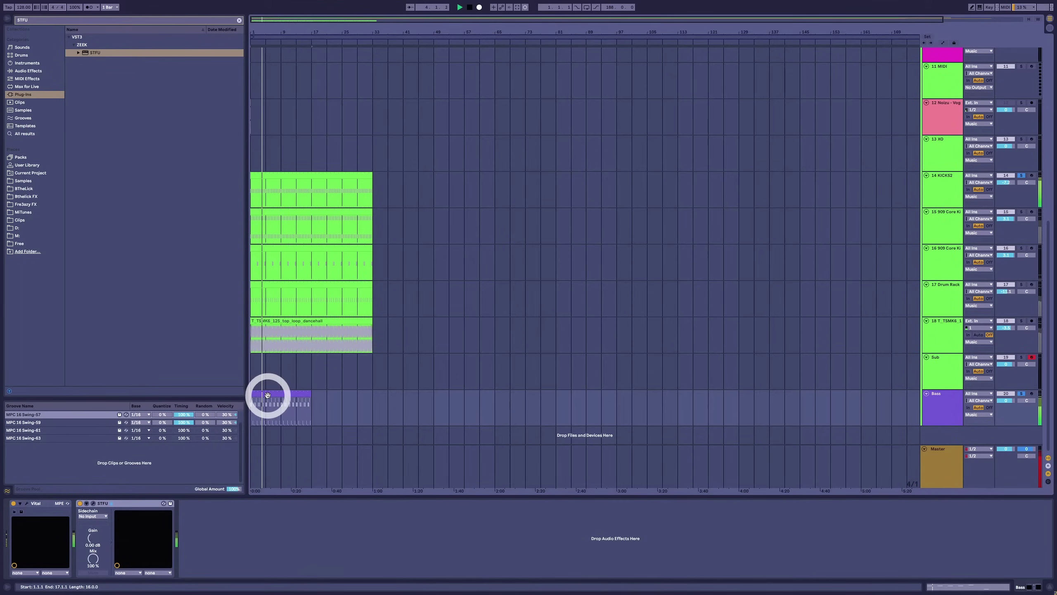
Lengthen all the bass notes slightly beyond a sixteenth and transpose them down one octave.
{"action": "double_click", "coordinate": [266, 395]}
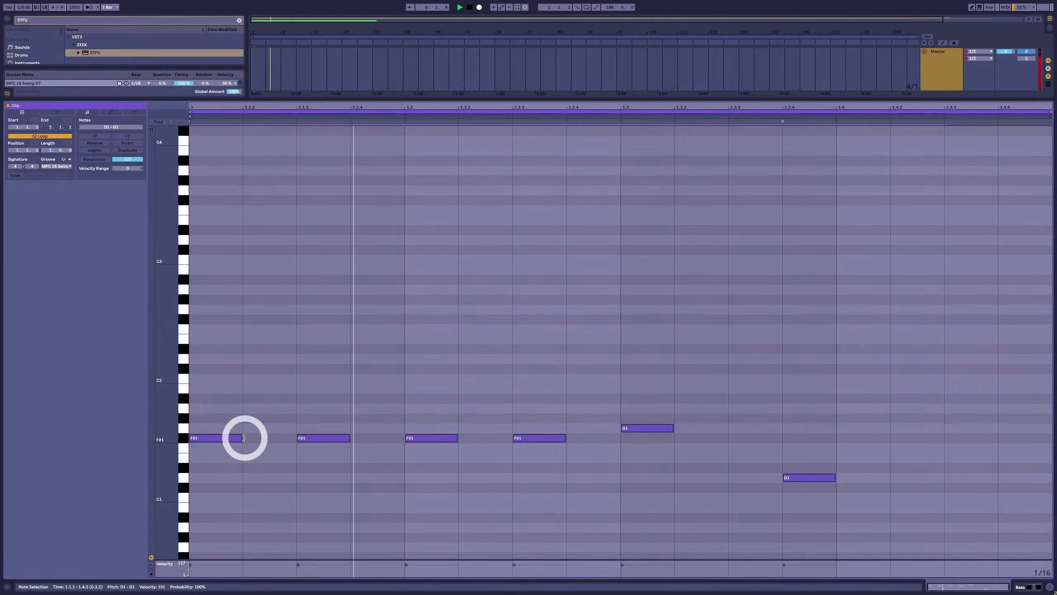
{"action": "left_click_drag", "start_coordinate": [242, 438], "coordinate": [257, 438]}
{"action": "scroll", "coordinate": [226, 437], "scroll_direction": "down", "scroll_amount": 8}
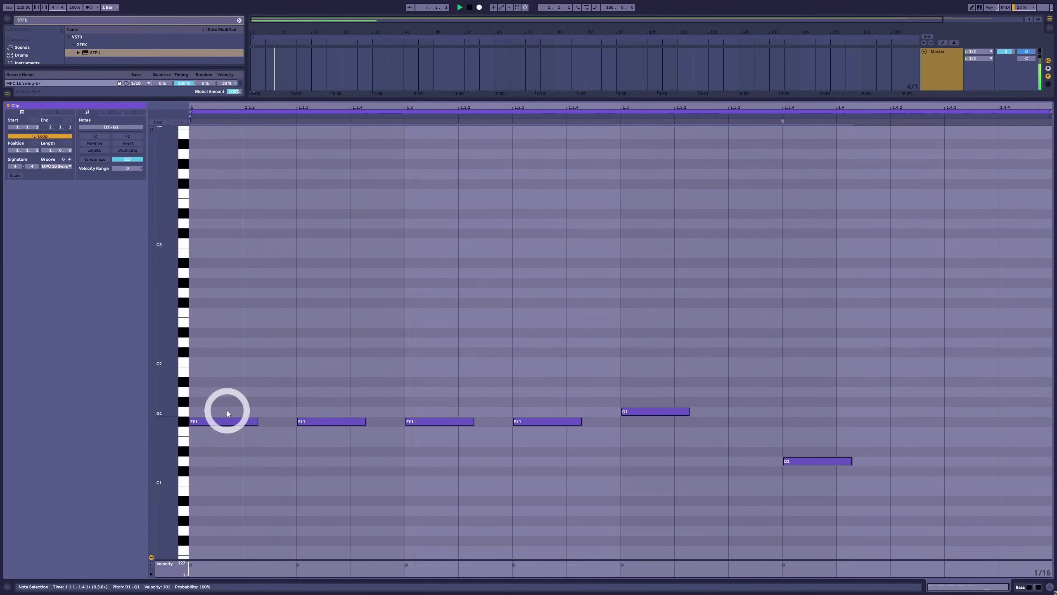
{"action": "left_click_drag", "start_coordinate": [223, 282], "coordinate": [231, 397]}
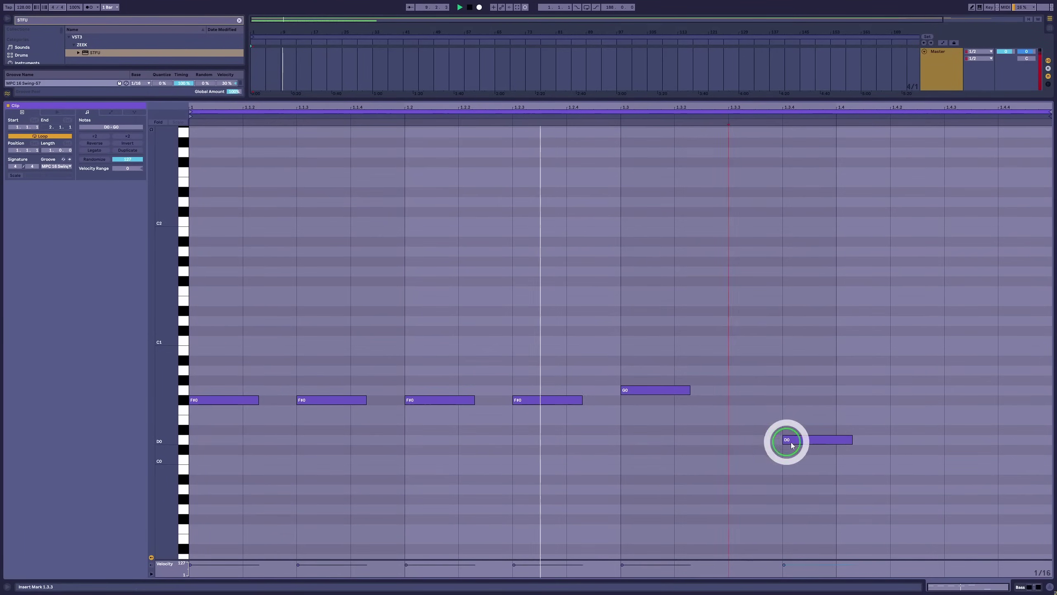
Raise the bass pattern's last note from D0 to D1 and play the loop.
{"action": "key", "text": "space"}
{"action": "left_click", "coordinate": [803, 425]}
{"action": "left_click_drag", "start_coordinate": [806, 441], "coordinate": [819, 324]}
{"action": "key", "text": "space"}
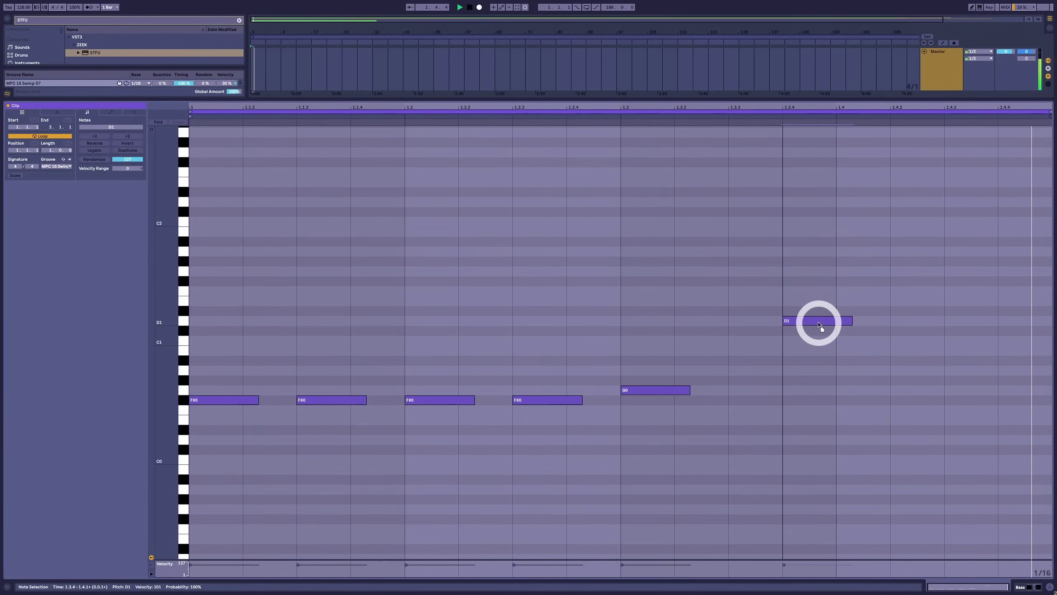
Copy the G0 note to 1.3.3 and place the D1 notes on 1.4 and 1.4.3.
{"action": "key", "text": "space"}
{"action": "left_click_drag", "start_coordinate": [667, 392], "coordinate": [775, 392]}
{"action": "left_click_drag", "start_coordinate": [811, 320], "coordinate": [939, 321]}
{"action": "key", "text": "space"}
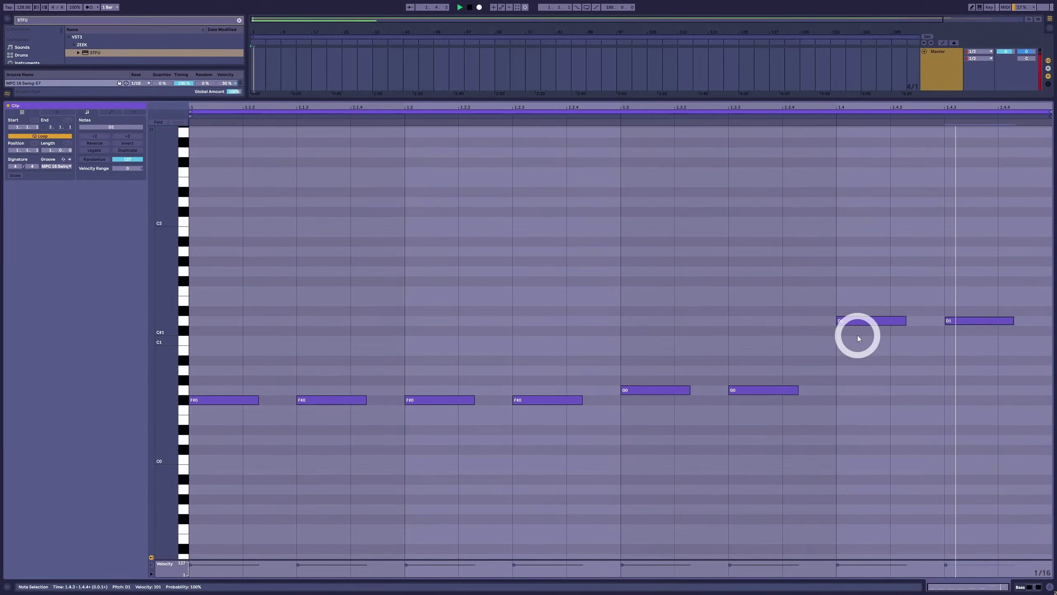
Try the straight-ramp envelope in the Bass track's STFU, and switch to the shape with a linear rise and plateau.
{"action": "key", "text": "shift+Tab"}
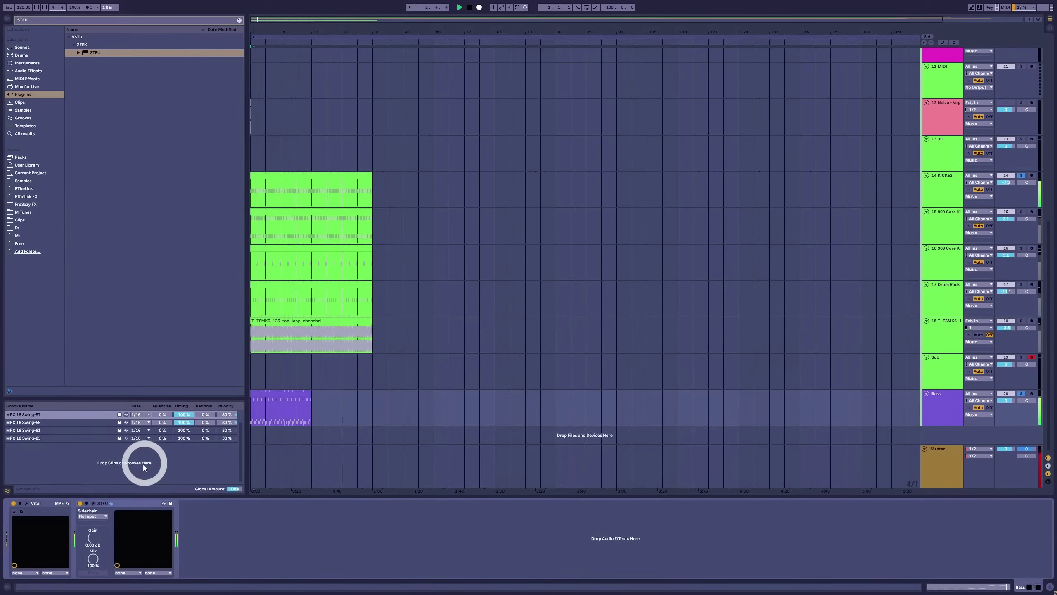
{"action": "left_click", "coordinate": [92, 504]}
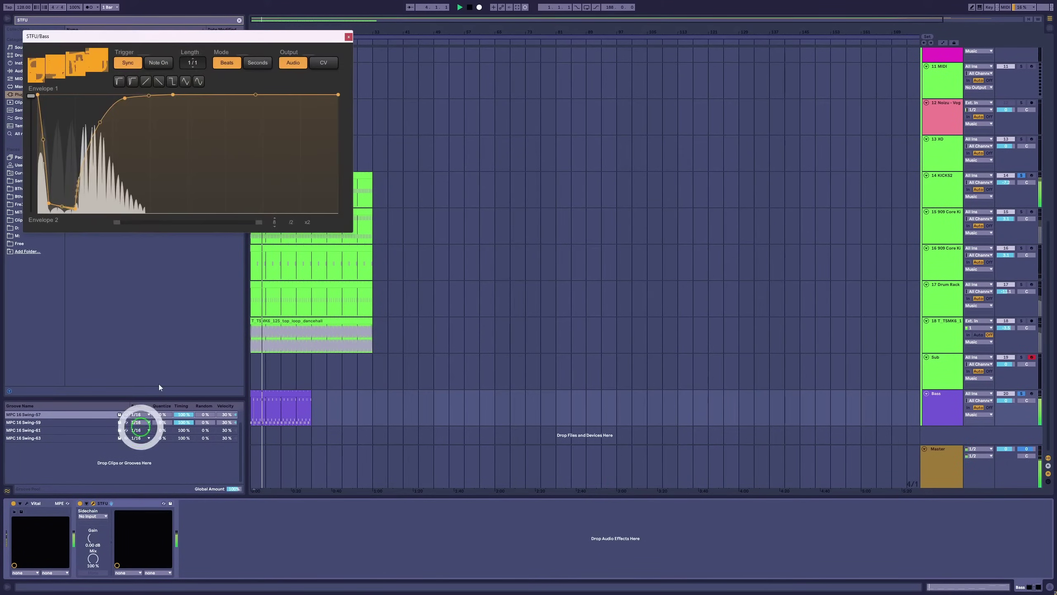
{"action": "left_click", "coordinate": [146, 83]}
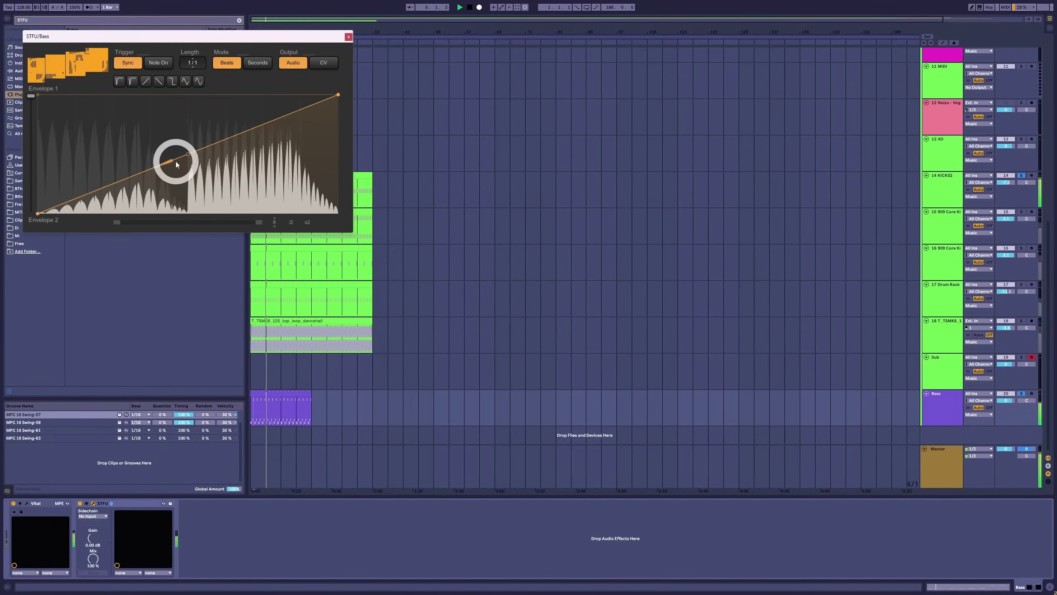
{"action": "left_click", "coordinate": [120, 79]}
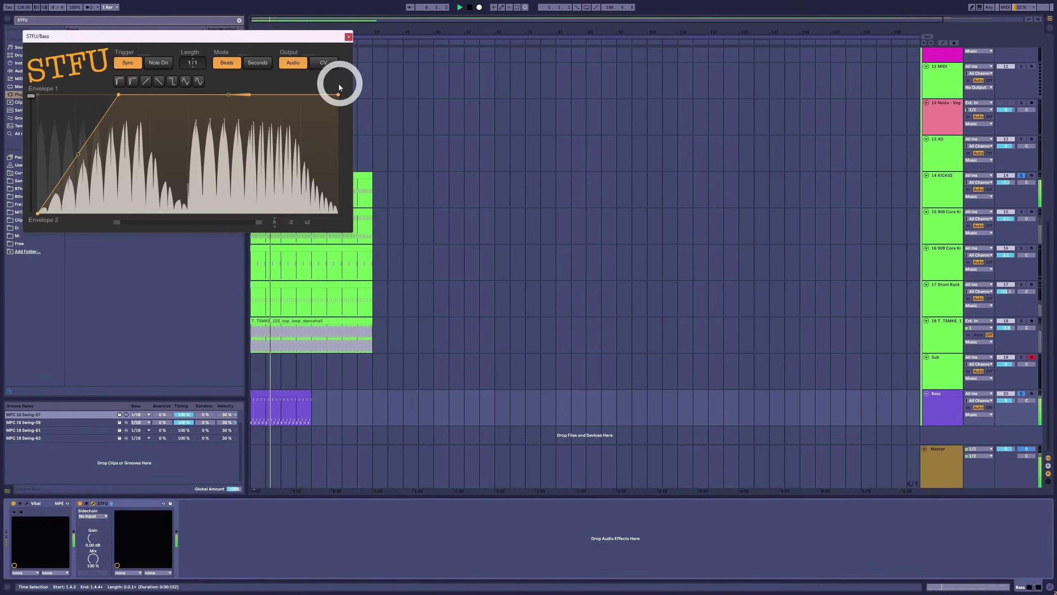
Close STFU, bypass it on the Bass track and replay the soloed kick and bass from the start.
{"action": "left_click", "coordinate": [348, 36]}
{"action": "key", "text": "space"}
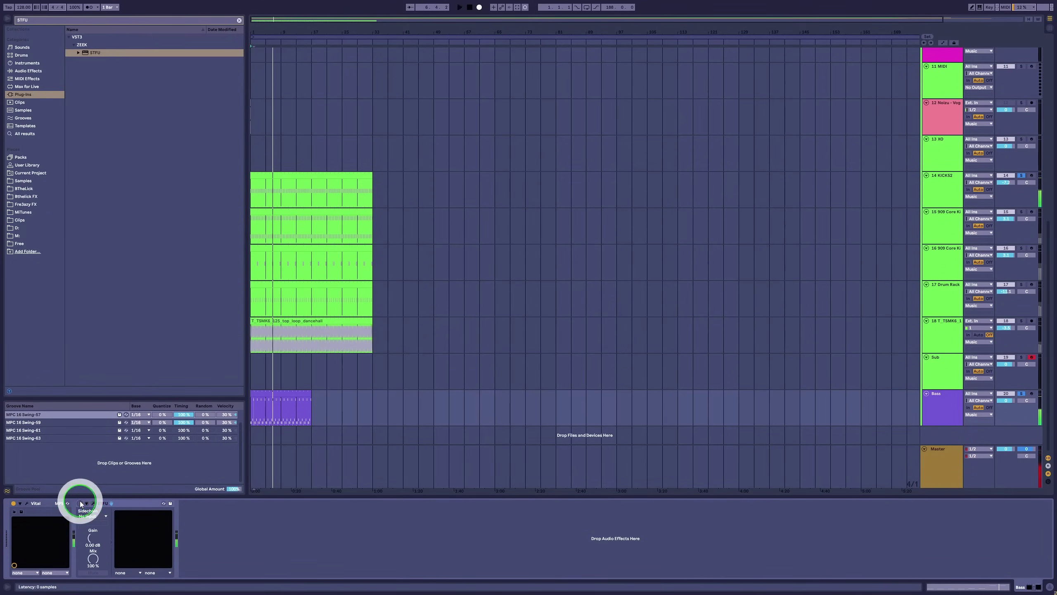
{"action": "left_click", "coordinate": [266, 391]}
{"action": "key", "text": "space"}
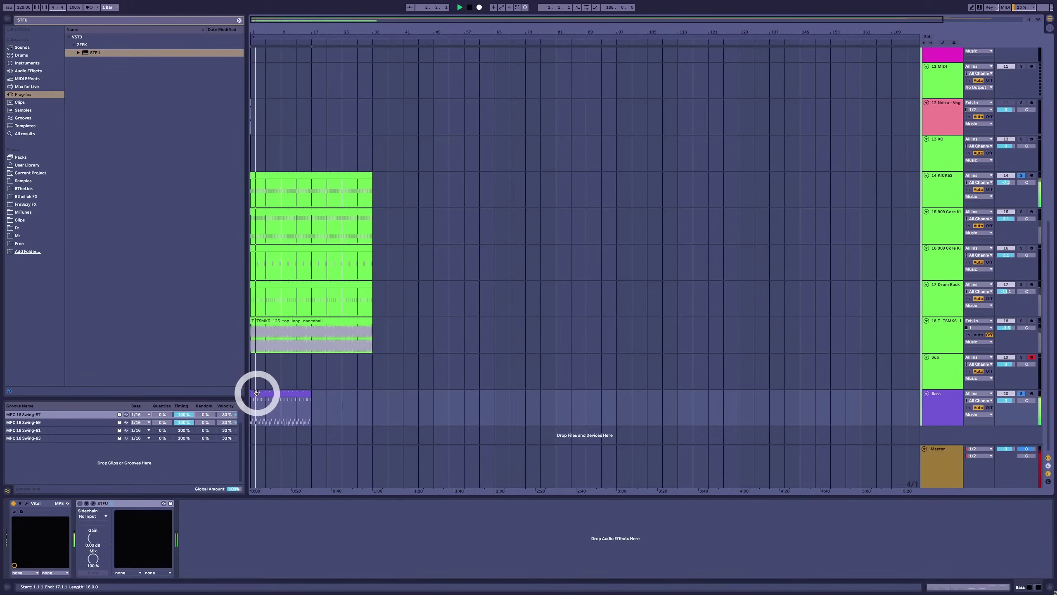
{"action": "left_click", "coordinate": [82, 439]}
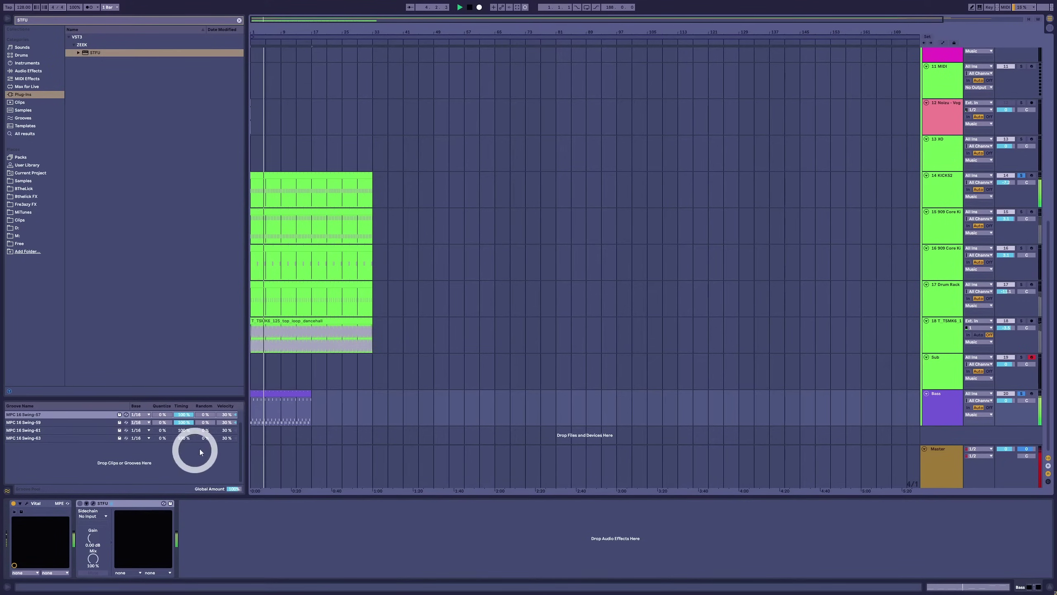
Raise the bass pattern's F#0 and G0 notes one octave to F#1 and G1, leaving out the D1 notes, and play the loop.
{"action": "left_click", "coordinate": [270, 393]}
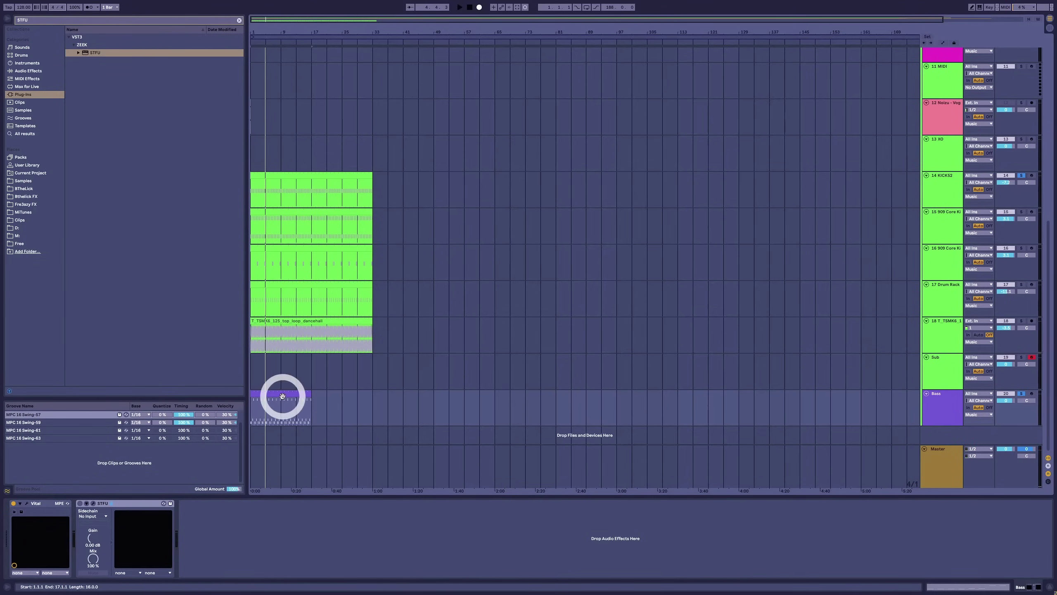
{"action": "double_click", "coordinate": [282, 396]}
{"action": "left_click_drag", "start_coordinate": [864, 354], "coordinate": [232, 526]}
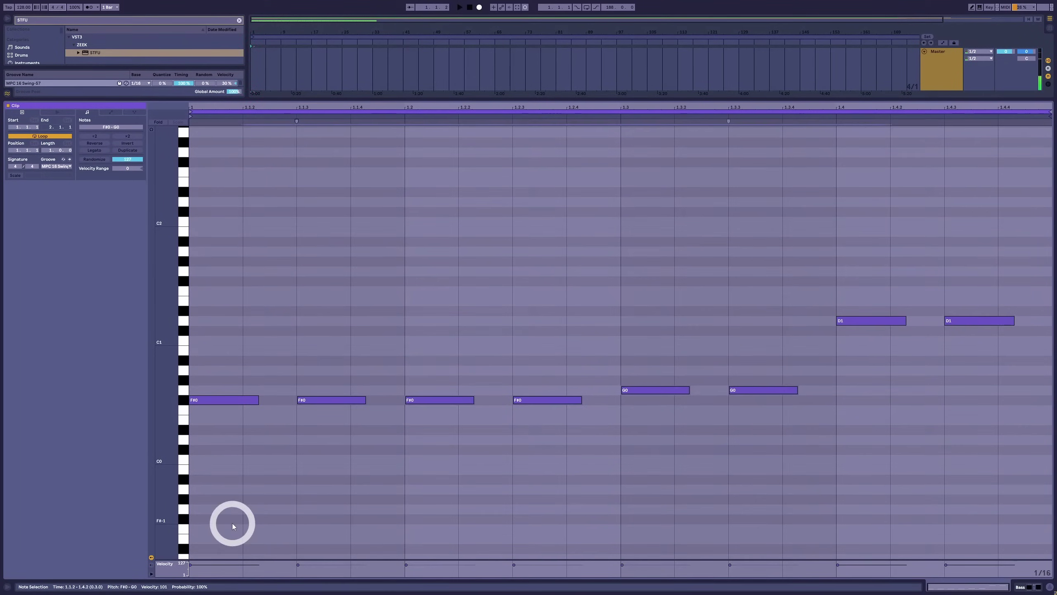
{"action": "left_click_drag", "start_coordinate": [218, 344], "coordinate": [786, 504]}
{"action": "key", "text": "shift+Up"}
{"action": "key", "text": "space"}
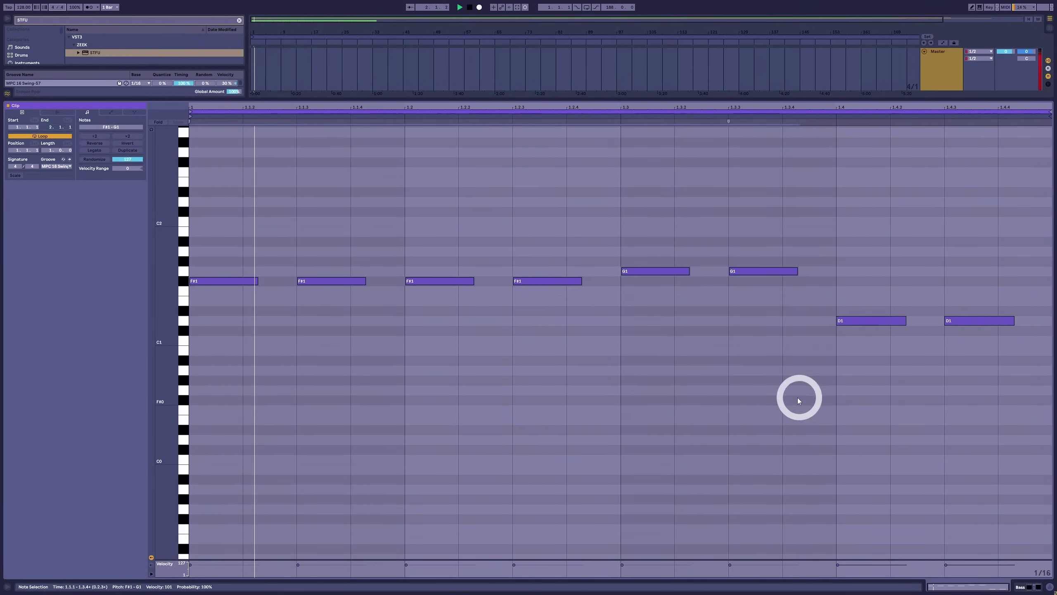
Return to the Bass track's devices and toggle STFU during playback to compare, leaving it switched on.
{"action": "key", "text": "shift+Tab"}
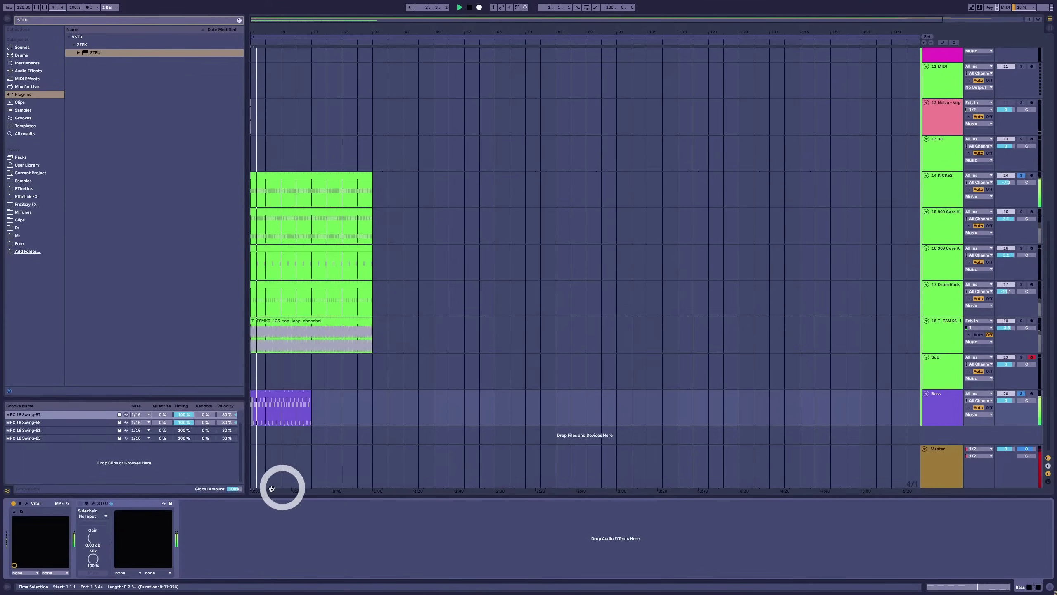
{"action": "left_click", "coordinate": [80, 503]}
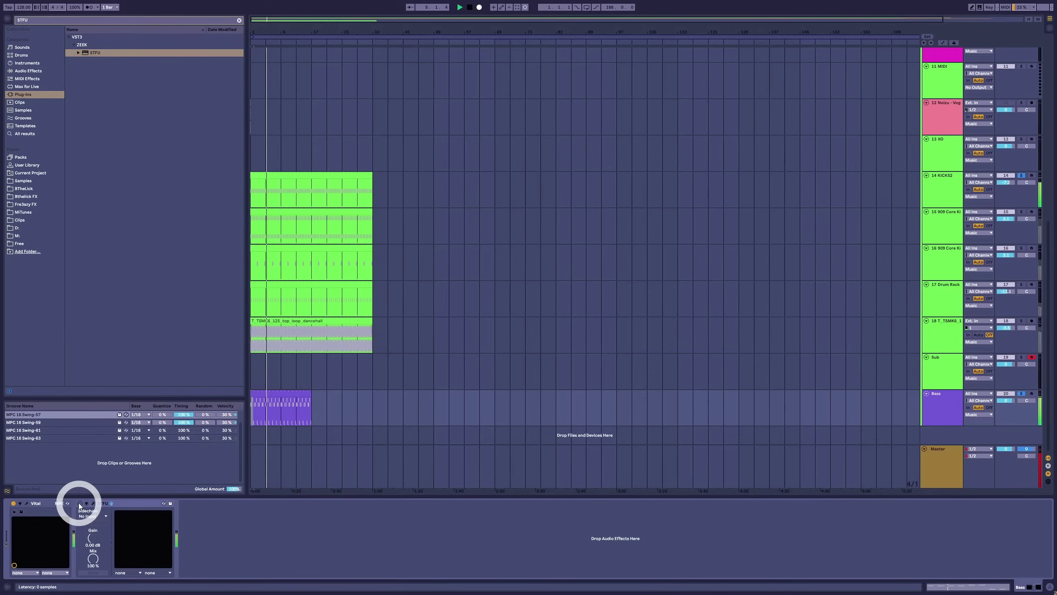
{"action": "left_click", "coordinate": [80, 504]}
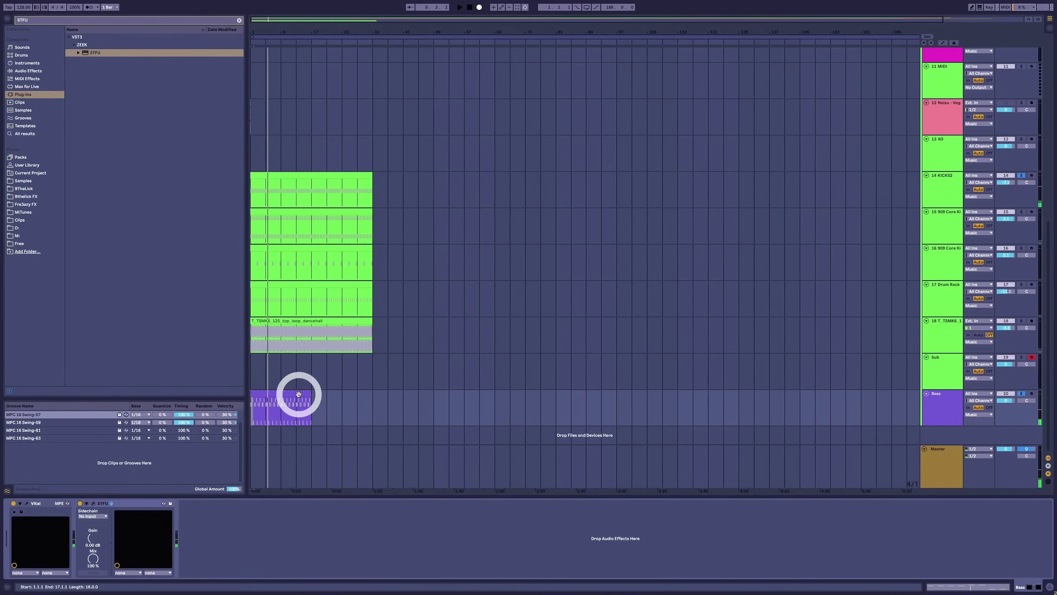
Extend the looped Bass clip to bar 33 to match the length of the drum clips.
{"action": "left_click_drag", "start_coordinate": [311, 394], "coordinate": [377, 397]}
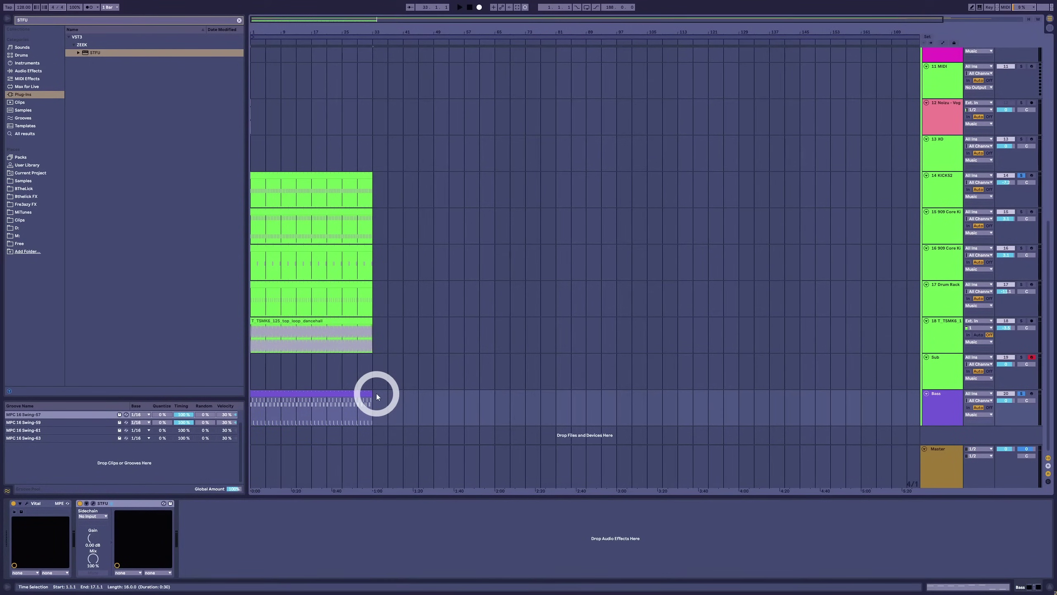
{"action": "scroll", "coordinate": [416, 146], "scroll_direction": "up", "scroll_amount": 10}
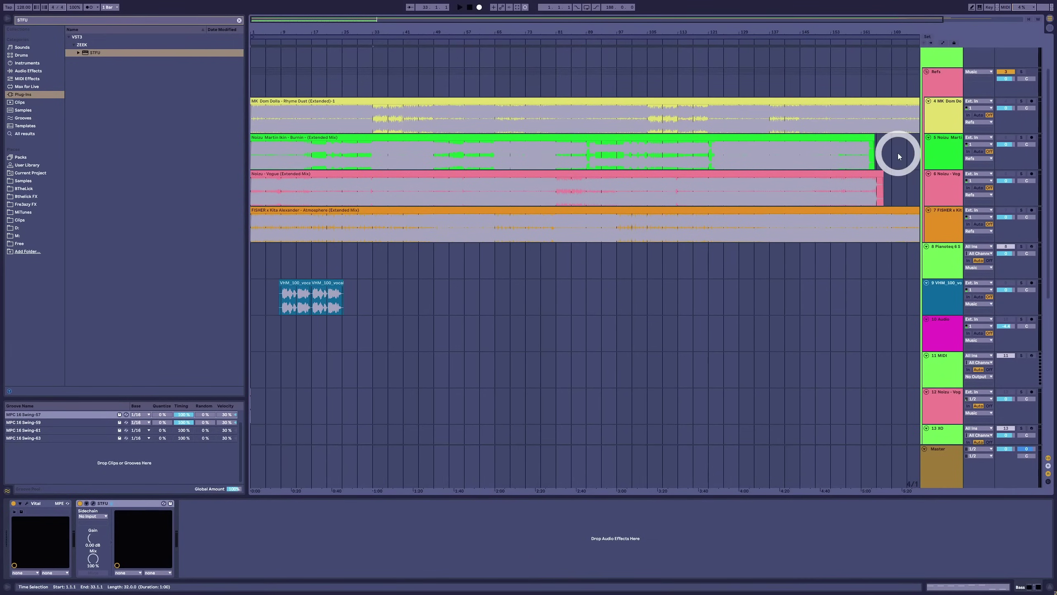
{"action": "scroll", "coordinate": [467, 288], "scroll_direction": "down", "scroll_amount": 8}
{"action": "scroll", "coordinate": [433, 337], "scroll_direction": "down", "scroll_amount": 3}
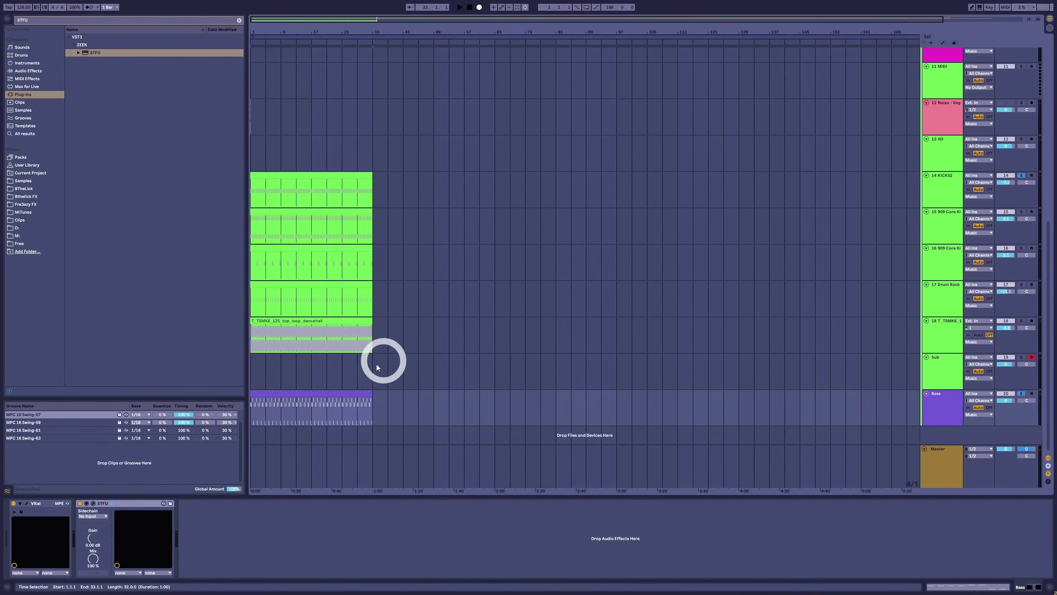
{"action": "left_click", "coordinate": [328, 394]}
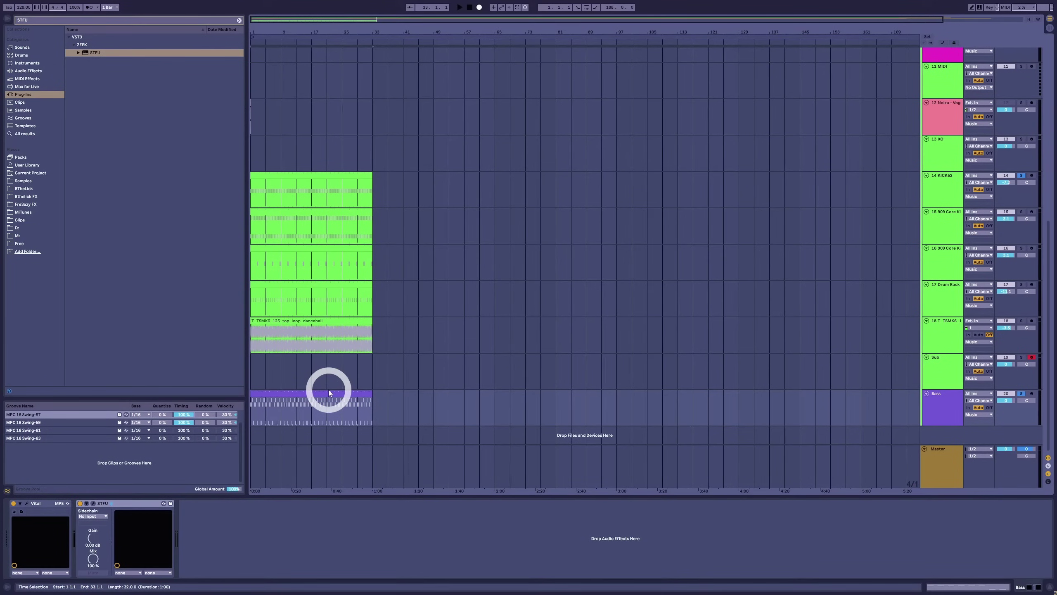
{"action": "left_click", "coordinate": [312, 392]}
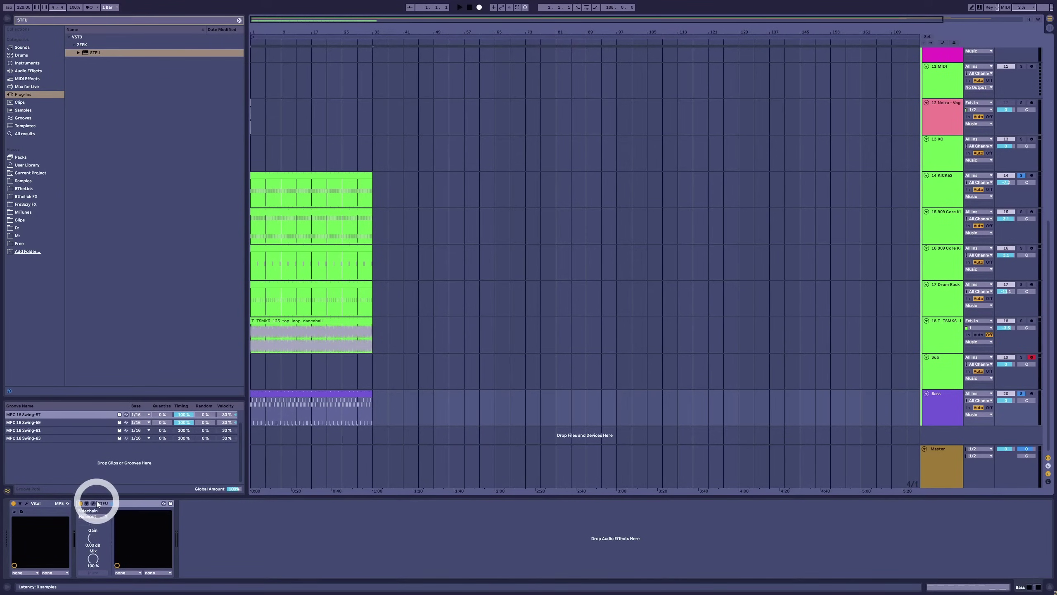
{"action": "left_click", "coordinate": [336, 405]}
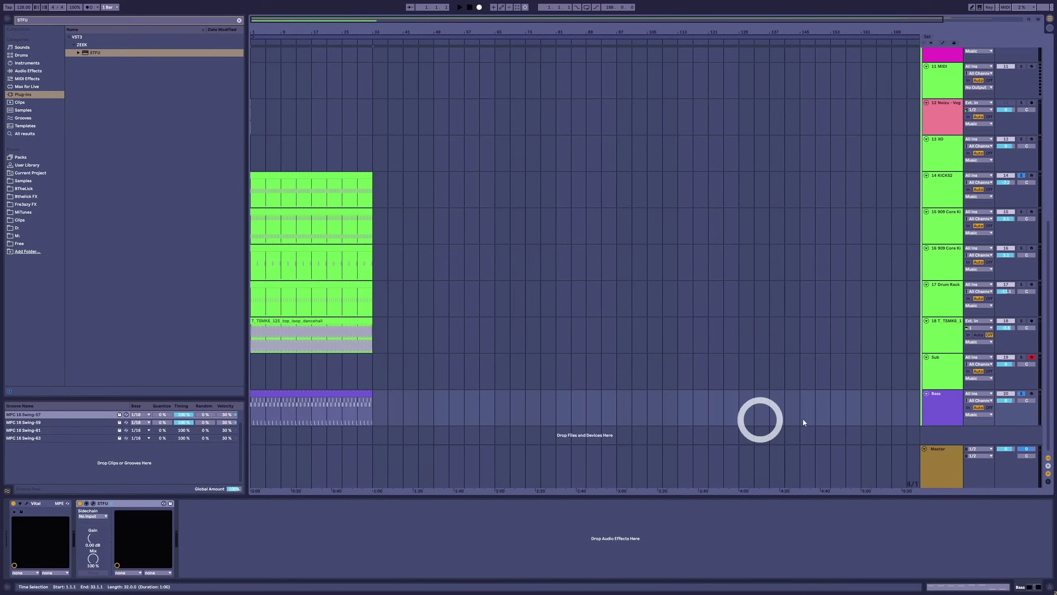
{"action": "left_click", "coordinate": [1010, 435]}
{"action": "left_click", "coordinate": [1011, 448]}
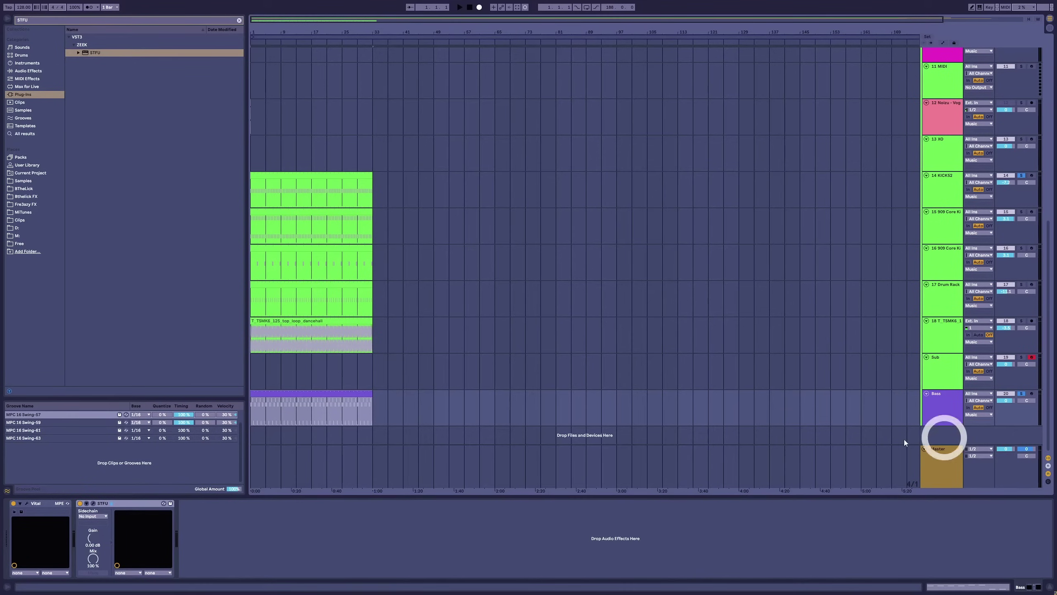
{"action": "left_click", "coordinate": [333, 400]}
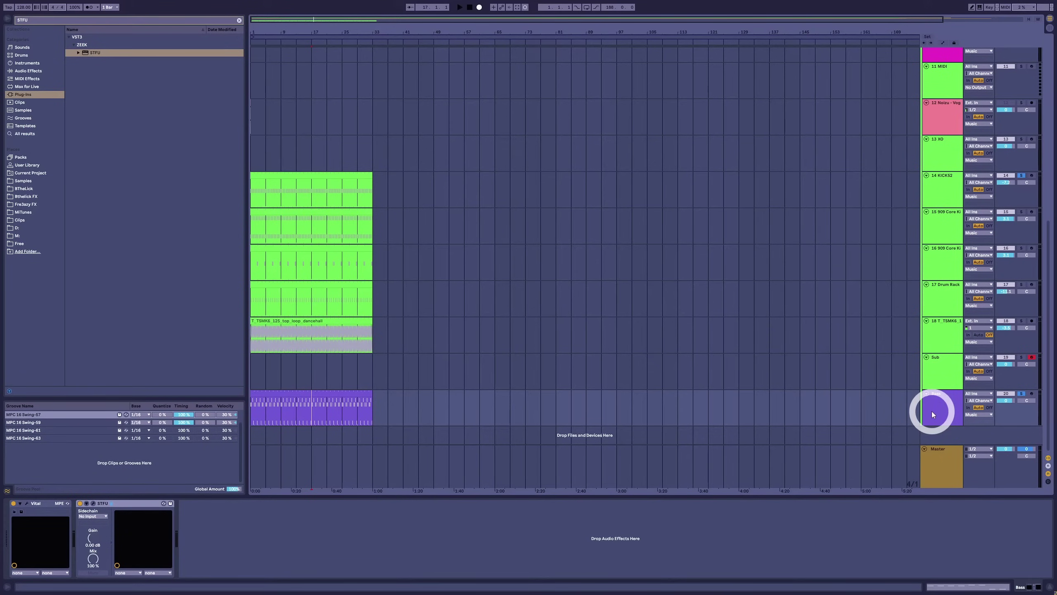
Move the bass pattern's last F#1 note from 1.4.3 to 1.4.4 and shorten it to end before the bar line.
{"action": "left_click", "coordinate": [971, 287]}
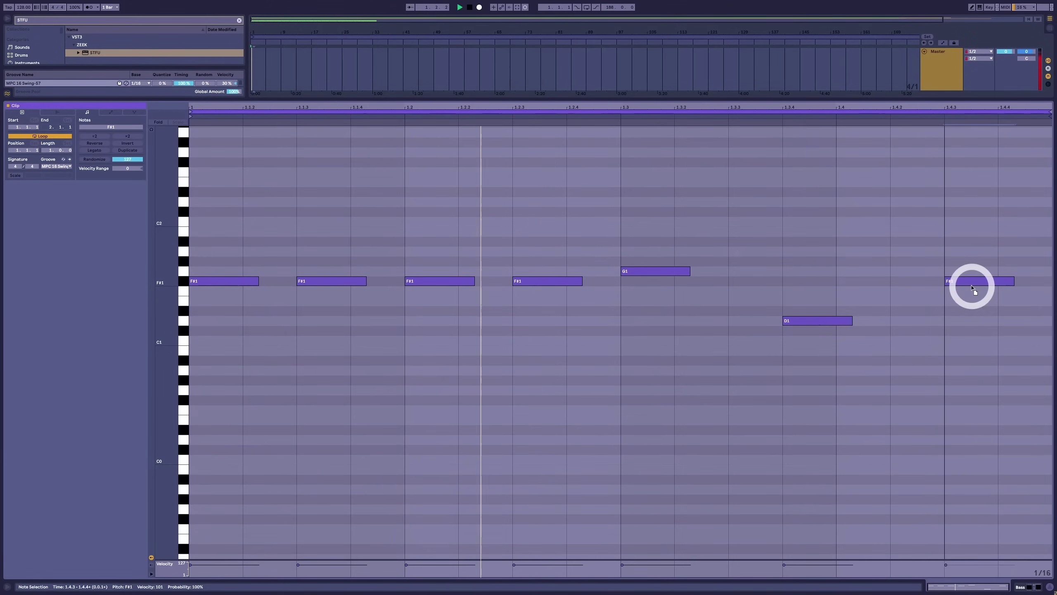
{"action": "left_click_drag", "start_coordinate": [971, 287], "coordinate": [1020, 282]}
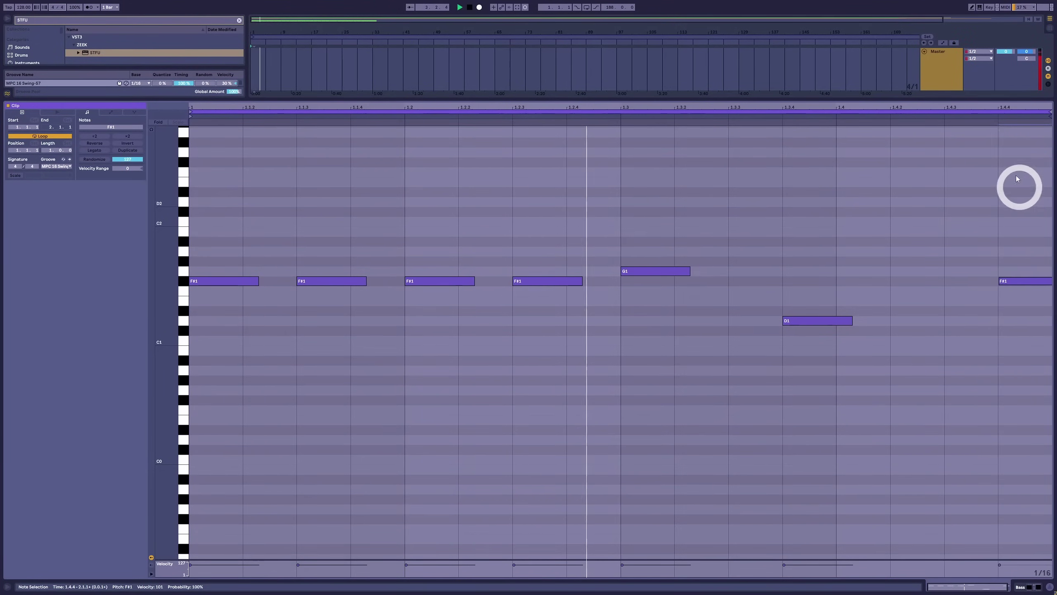
{"action": "left_click_drag", "start_coordinate": [954, 104], "coordinate": [953, 100]}
{"action": "left_click_drag", "start_coordinate": [1050, 280], "coordinate": [1017, 279]}
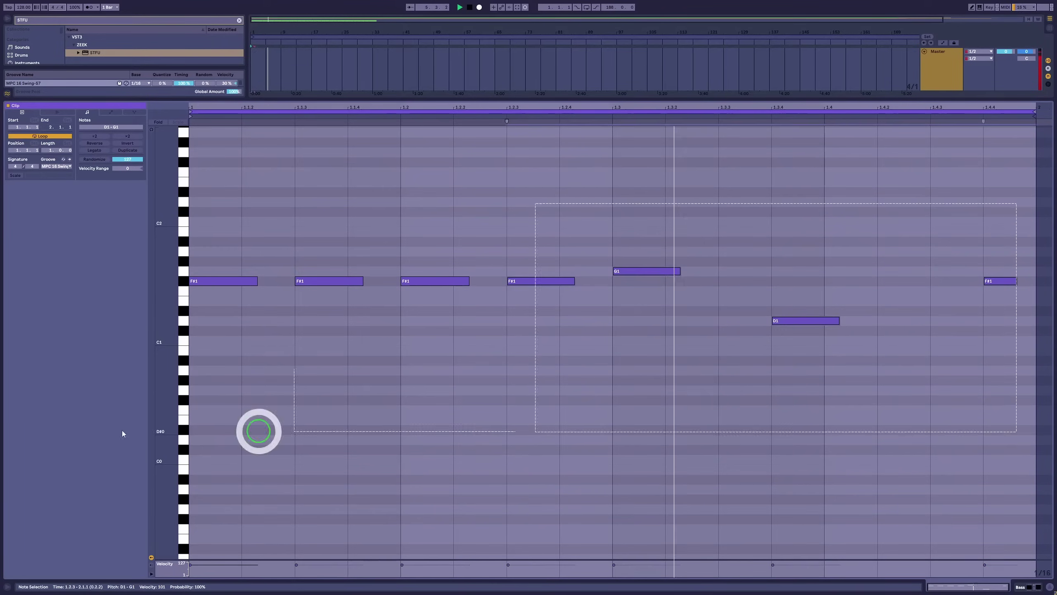
{"action": "key", "text": "shift+Tab"}
{"action": "key", "text": "shift+Tab"}
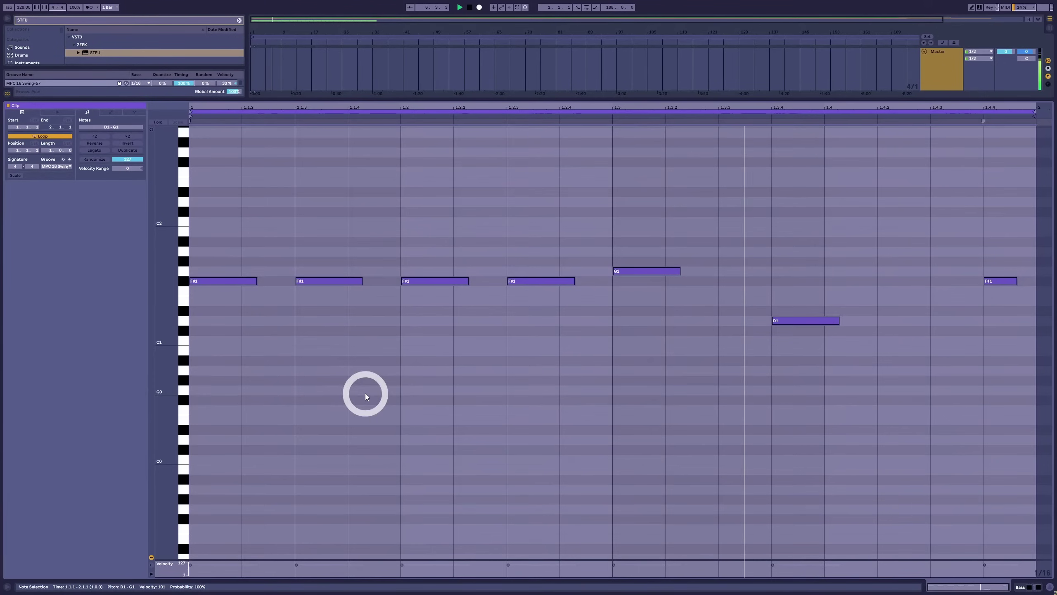
{"action": "key", "text": "shift+Tab"}
{"action": "key", "text": "shift+Tab"}
{"action": "key", "text": "shift+Tab"}
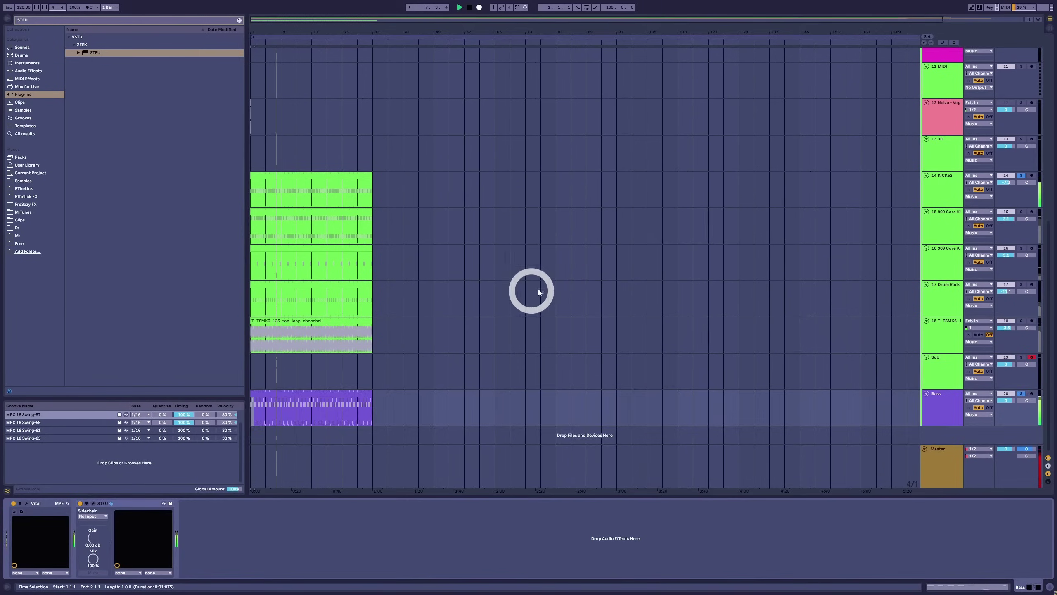
Solo the Noisu - Vogue reference and audition it and the FISHER x Kita Alexander - Atmosphere reference.
{"action": "scroll", "coordinate": [538, 290], "scroll_direction": "up", "scroll_amount": 10}
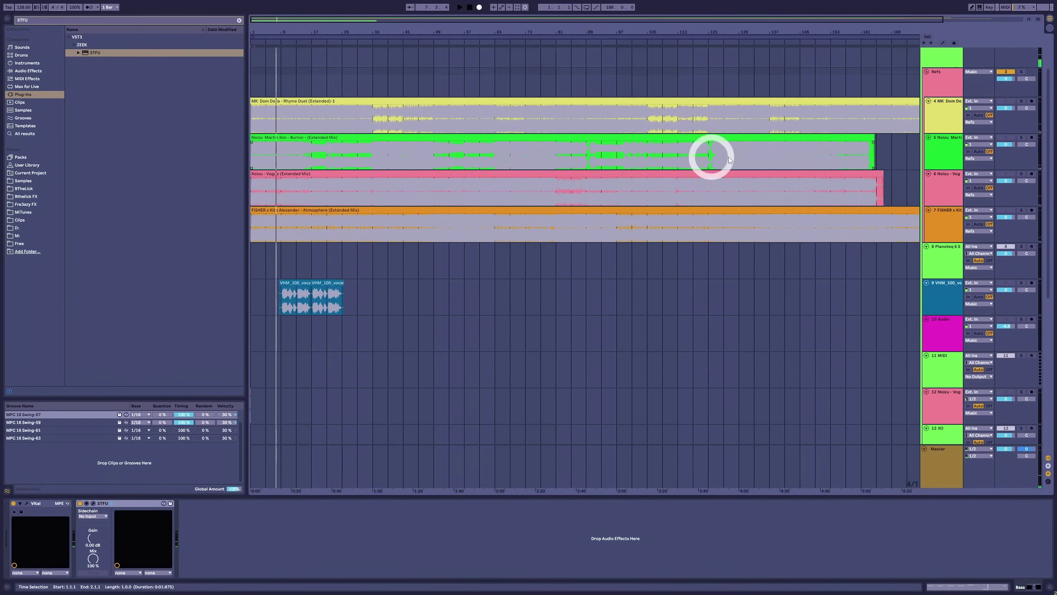
{"action": "left_click", "coordinate": [1020, 174]}
{"action": "left_click", "coordinate": [366, 234]}
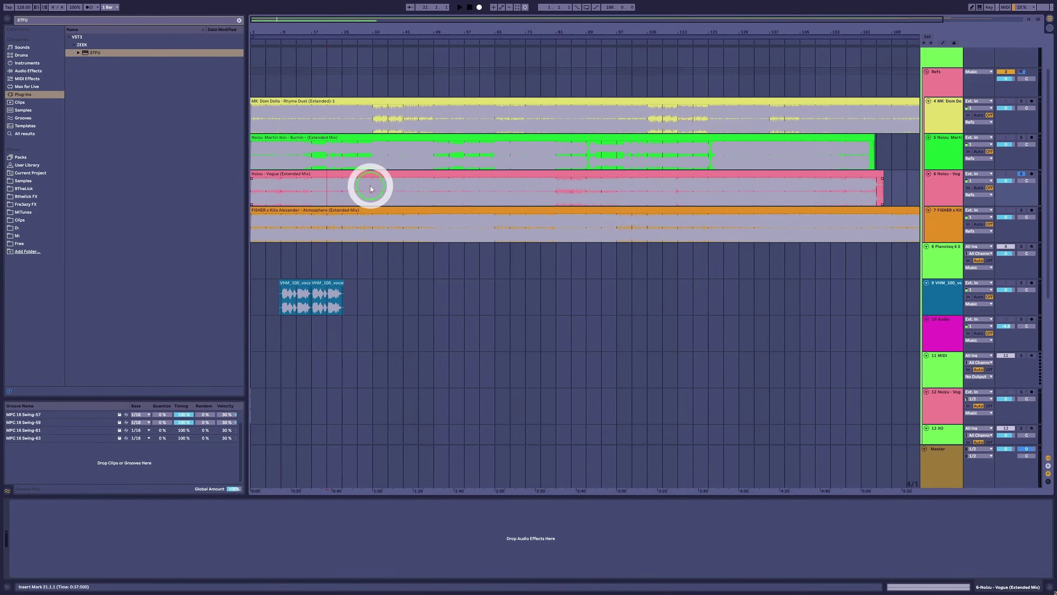
{"action": "scroll", "coordinate": [441, 339], "scroll_direction": "down", "scroll_amount": 7}
{"action": "scroll", "coordinate": [441, 338], "scroll_direction": "down", "scroll_amount": 1}
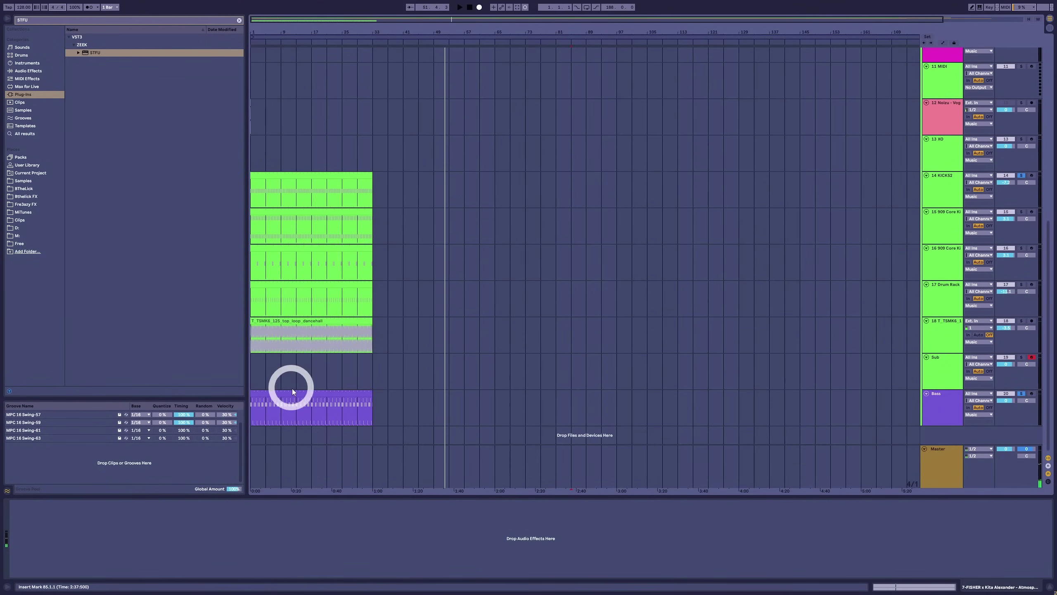
Set the dancehall top loop clip's groove to MPC 16 Swing-61 and play the arrangement from the start.
{"action": "left_click", "coordinate": [293, 390]}
{"action": "key", "text": "space"}
{"action": "left_click", "coordinate": [95, 176]}
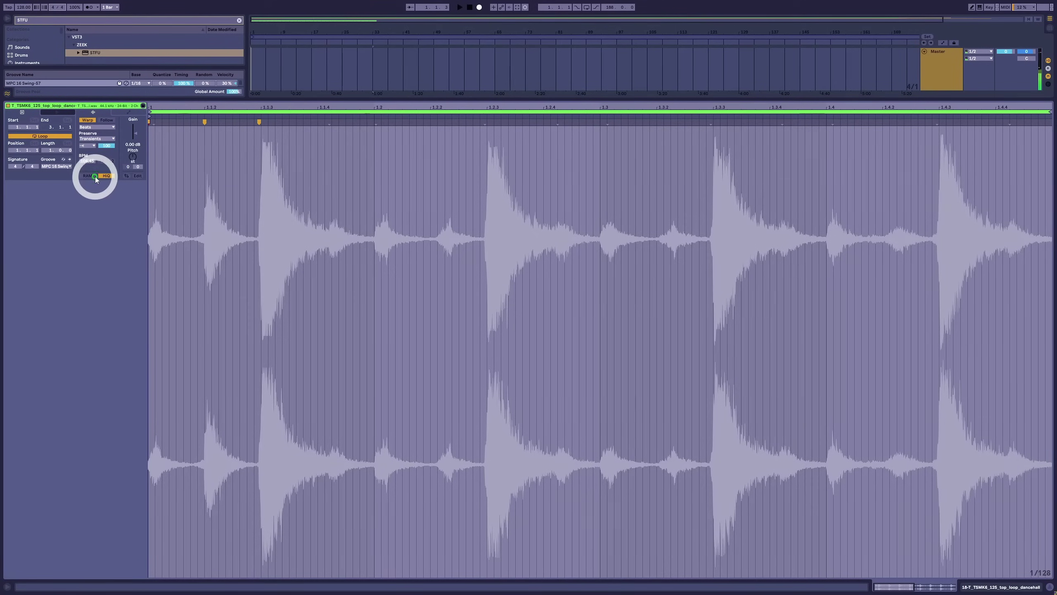
{"action": "left_click", "coordinate": [66, 203]}
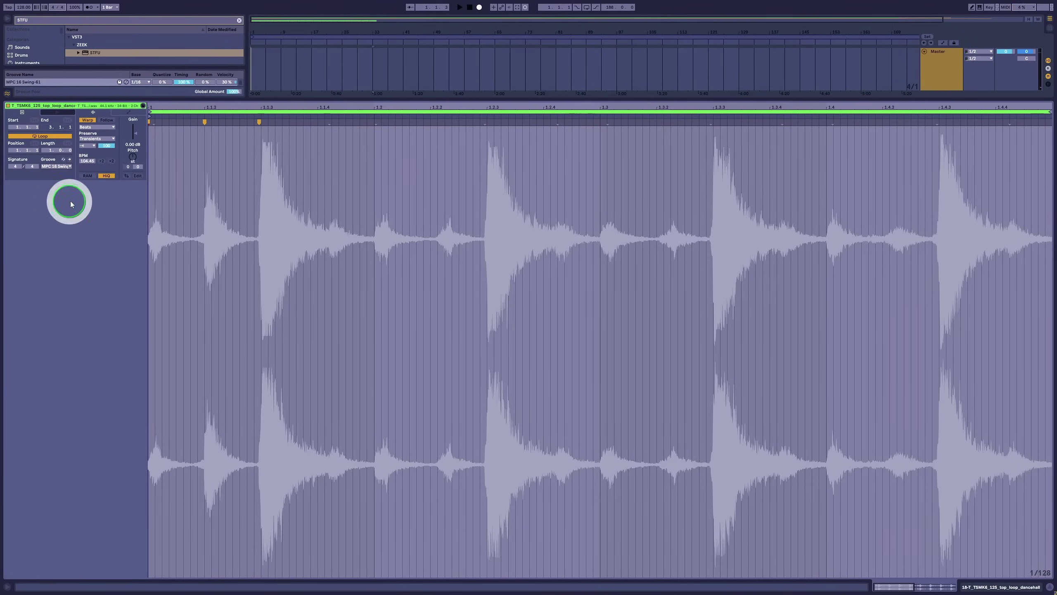
{"action": "left_click", "coordinate": [212, 205]}
{"action": "key", "text": "space"}
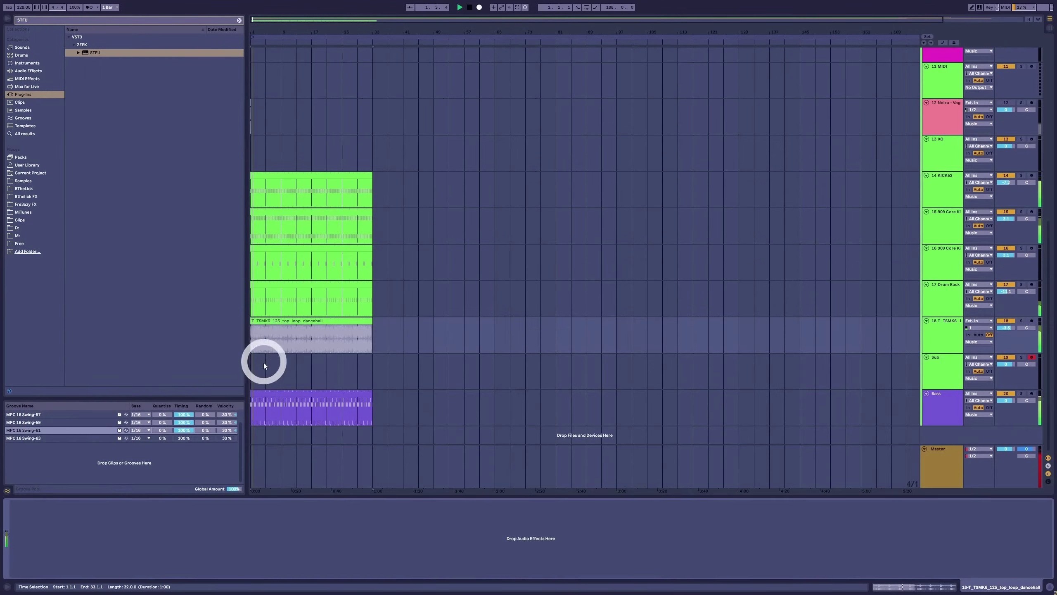
Set the Bass clip's groove to MPC 16 Swing-59 while the full groove plays.
{"action": "left_click", "coordinate": [326, 400]}
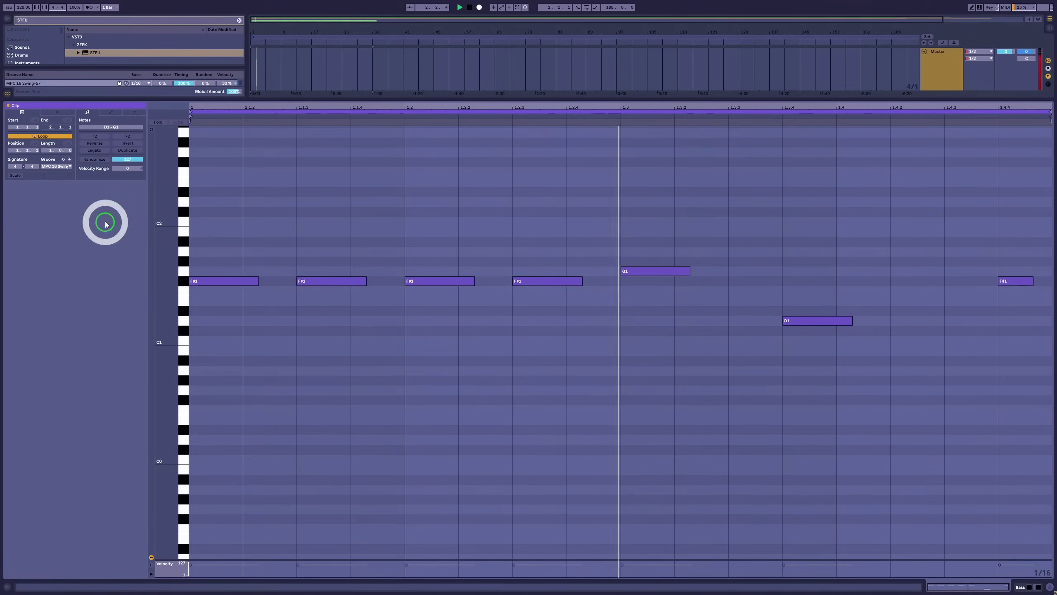
{"action": "left_click", "coordinate": [59, 165]}
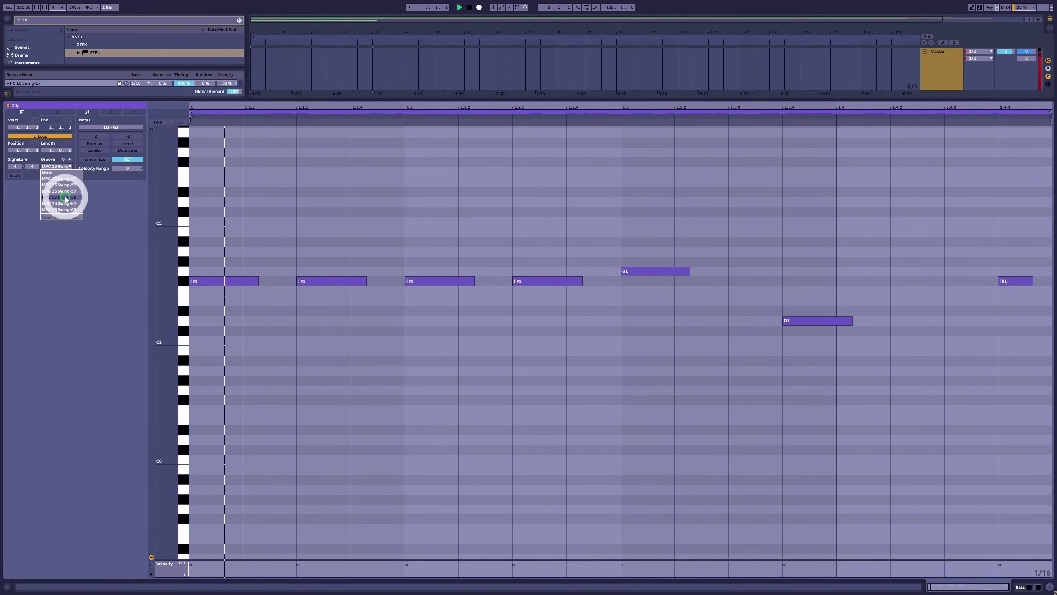
{"action": "left_click", "coordinate": [279, 228]}
{"action": "left_click", "coordinate": [736, 404]}
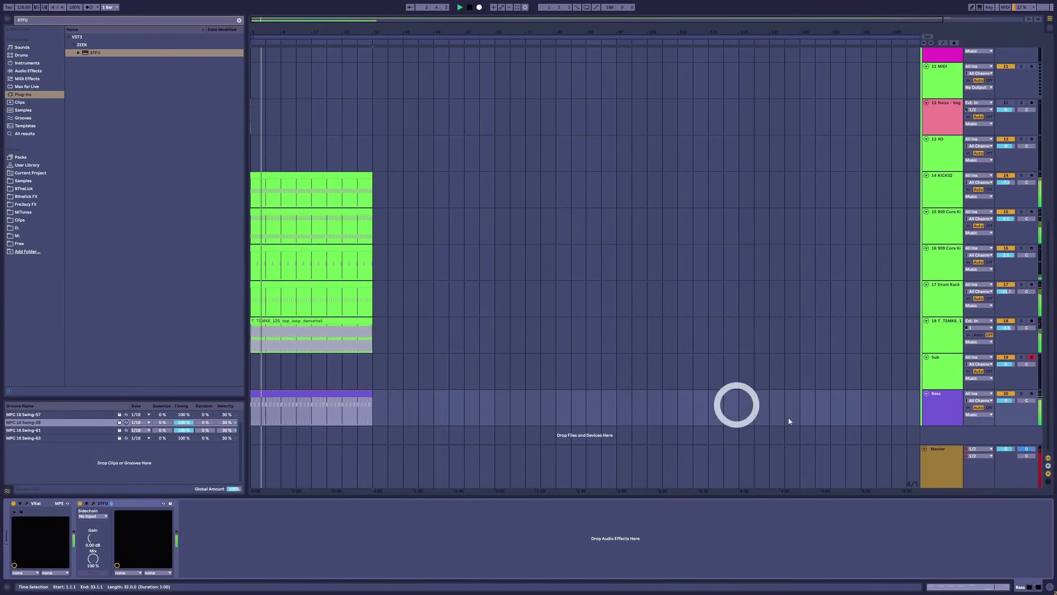
{"action": "left_click", "coordinate": [956, 389]}
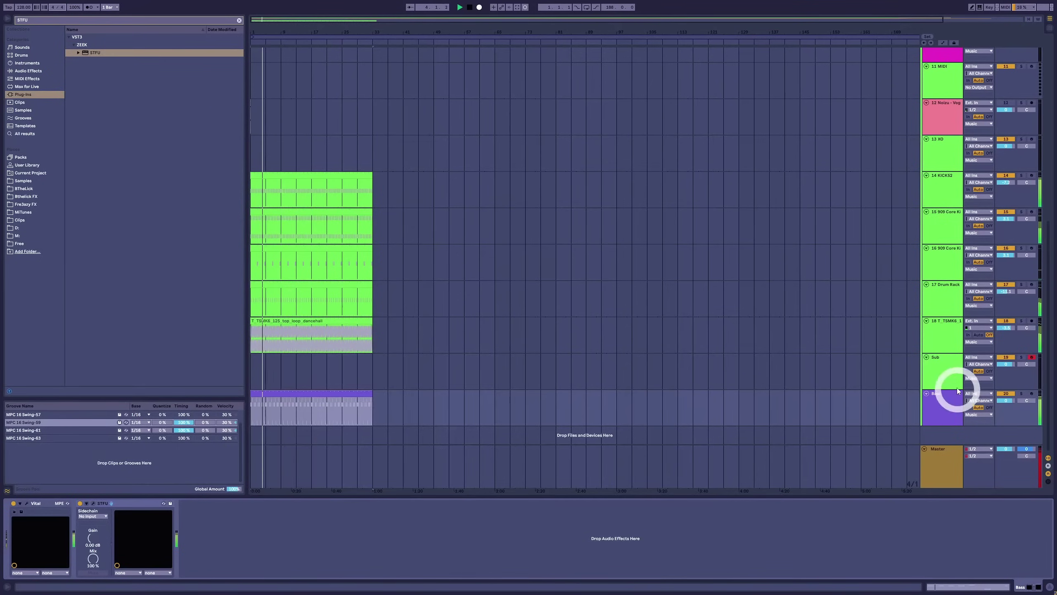
Duplicate the Bass clip's one-bar loop twice to four bars and move its final F#1 note to G1 at 4.4.3.
{"action": "left_click", "coordinate": [260, 402]}
{"action": "double_click", "coordinate": [260, 402]}
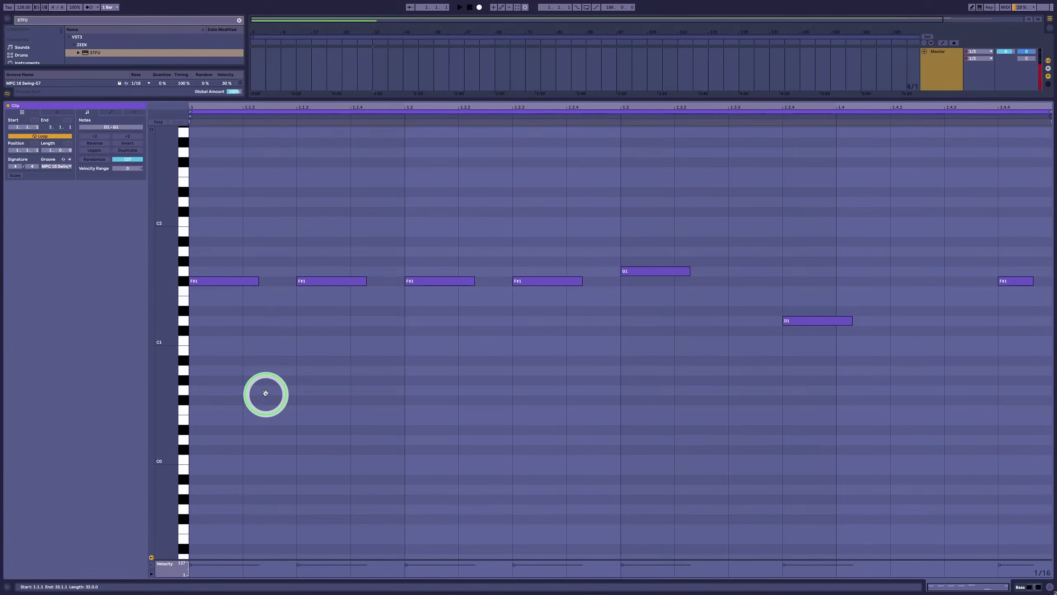
{"action": "left_click", "coordinate": [133, 152]}
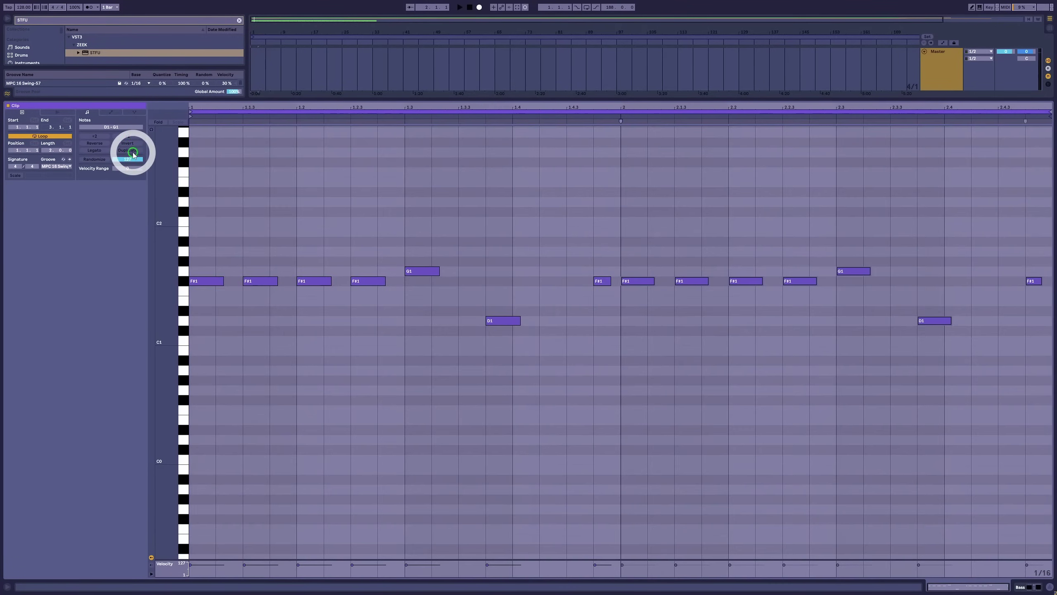
{"action": "left_click", "coordinate": [133, 152]}
{"action": "left_click", "coordinate": [1040, 283]}
{"action": "left_click_drag", "start_coordinate": [1042, 285], "coordinate": [1032, 269]}
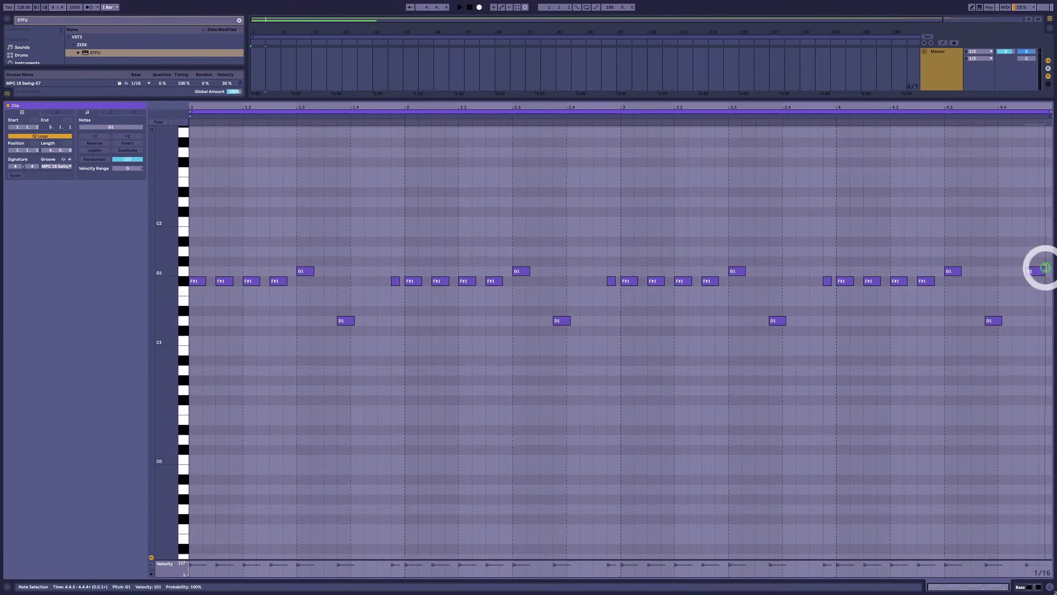
Try raising all the F#1 notes in the Bass clip to G1, and undo the move.
{"action": "left_click", "coordinate": [178, 284]}
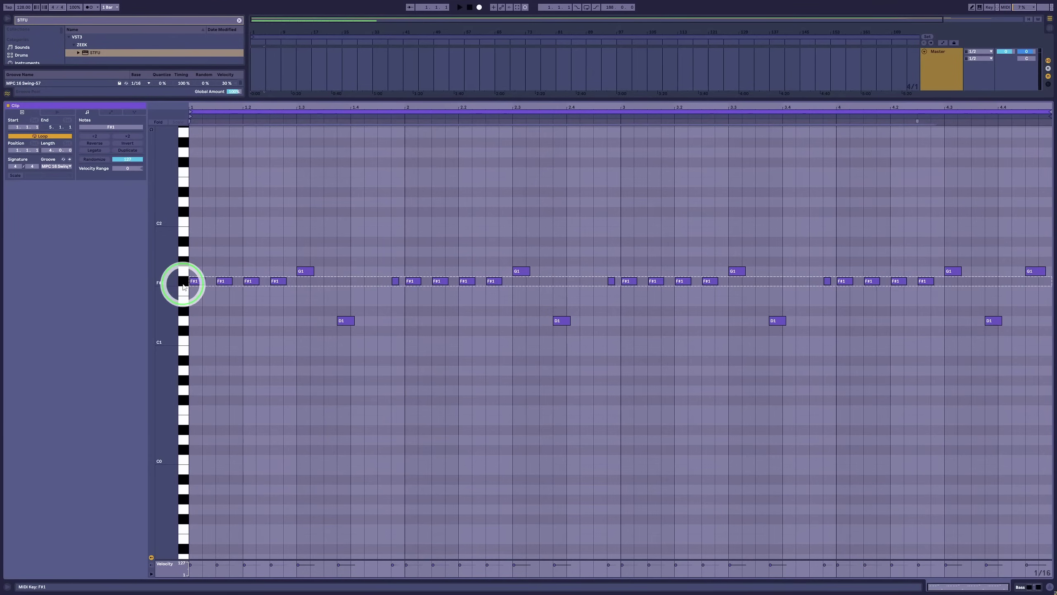
{"action": "left_click_drag", "start_coordinate": [198, 282], "coordinate": [198, 272]}
{"action": "key", "text": "ctrl+z"}
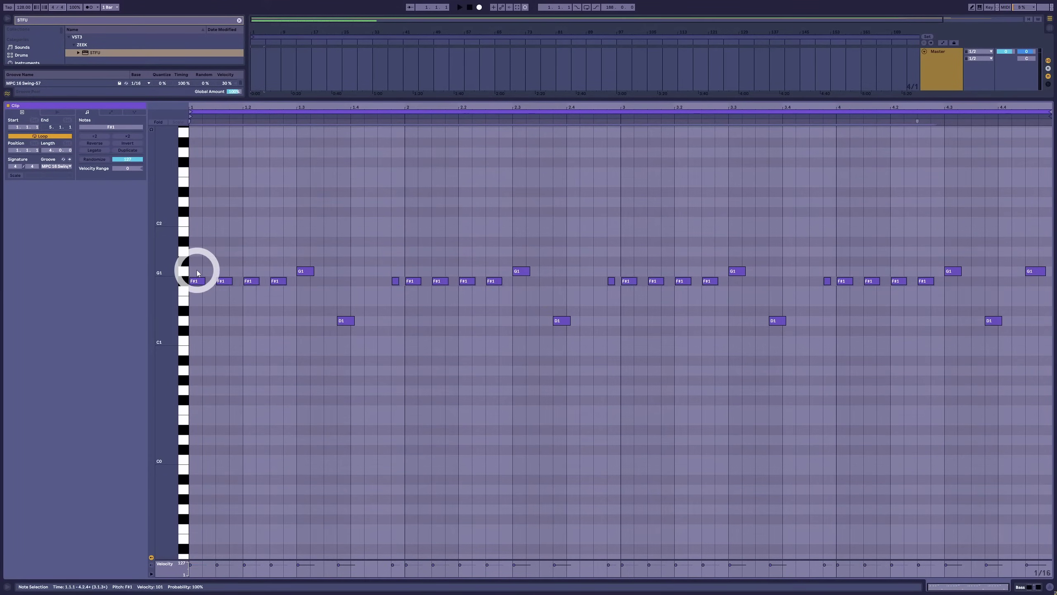
Add a stacked column of short notes E0, F0, G0, A0, B0, C1 and D1 at the start of the Bass clip.
{"action": "double_click", "coordinate": [196, 423]}
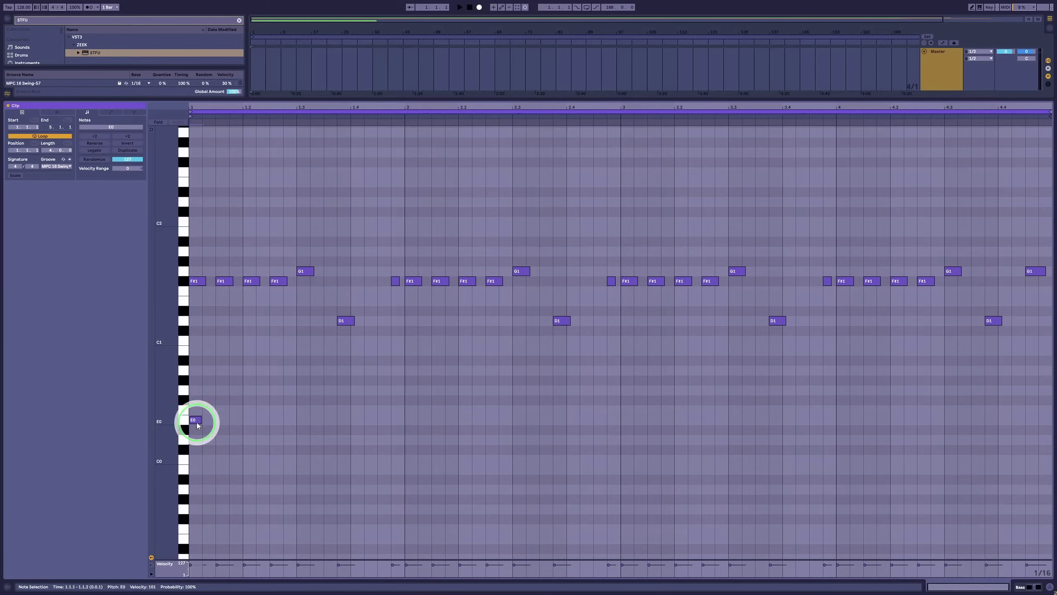
{"action": "left_click_drag", "start_coordinate": [196, 422], "coordinate": [197, 394]}
{"action": "left_click", "coordinate": [196, 370]}
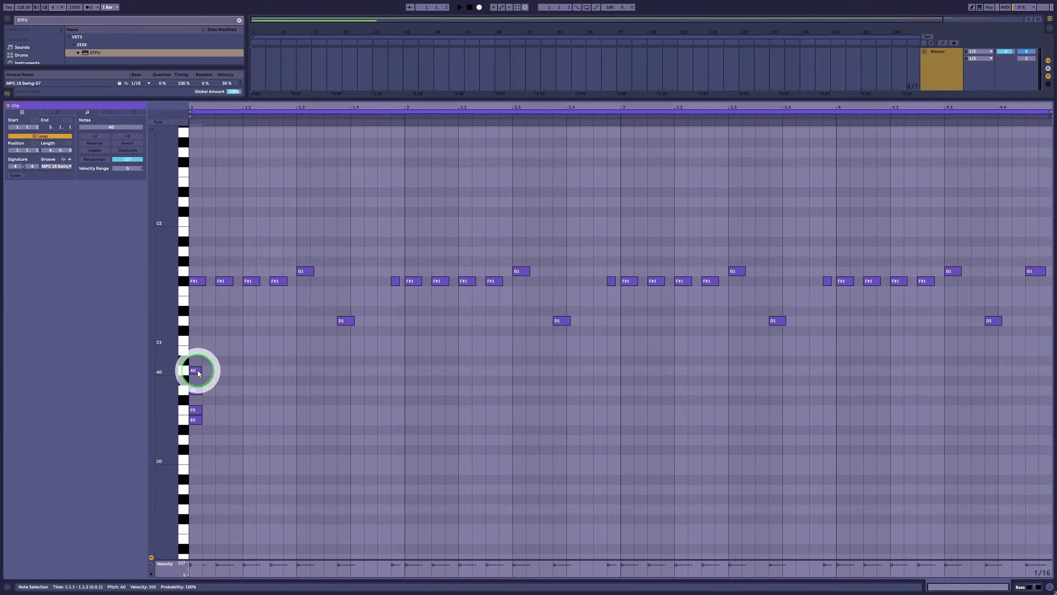
{"action": "left_click", "coordinate": [196, 350]}
{"action": "left_click", "coordinate": [198, 341]}
{"action": "left_click", "coordinate": [198, 320]}
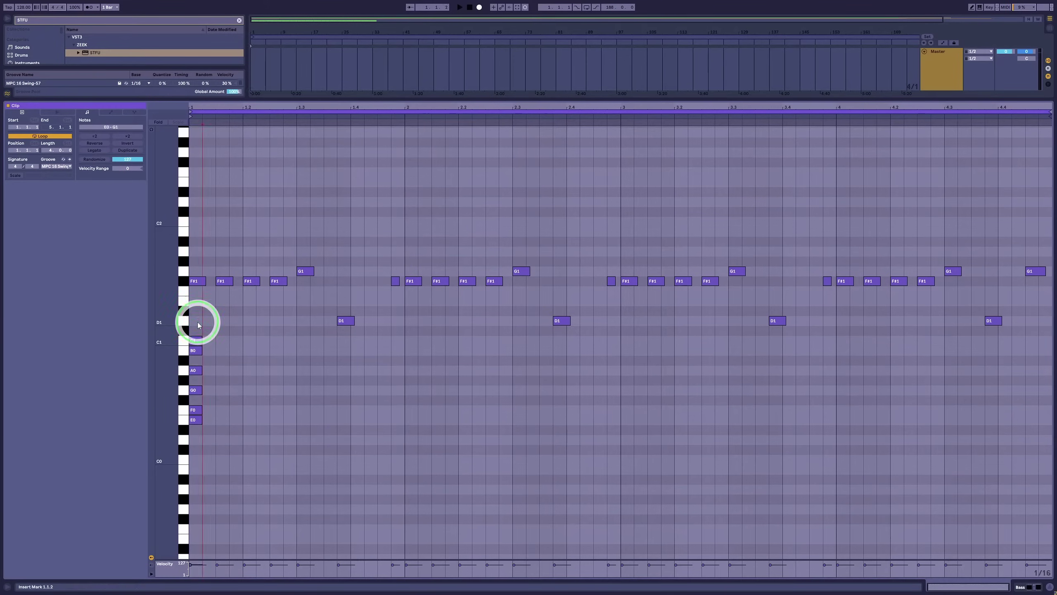
Select the whole stack of scale notes in the Bass clip and transpose it up two semitones to F#0–E1.
{"action": "left_click", "coordinate": [195, 419], "text": "shift"}
{"action": "left_click_drag", "start_coordinate": [208, 423], "coordinate": [200, 422]}
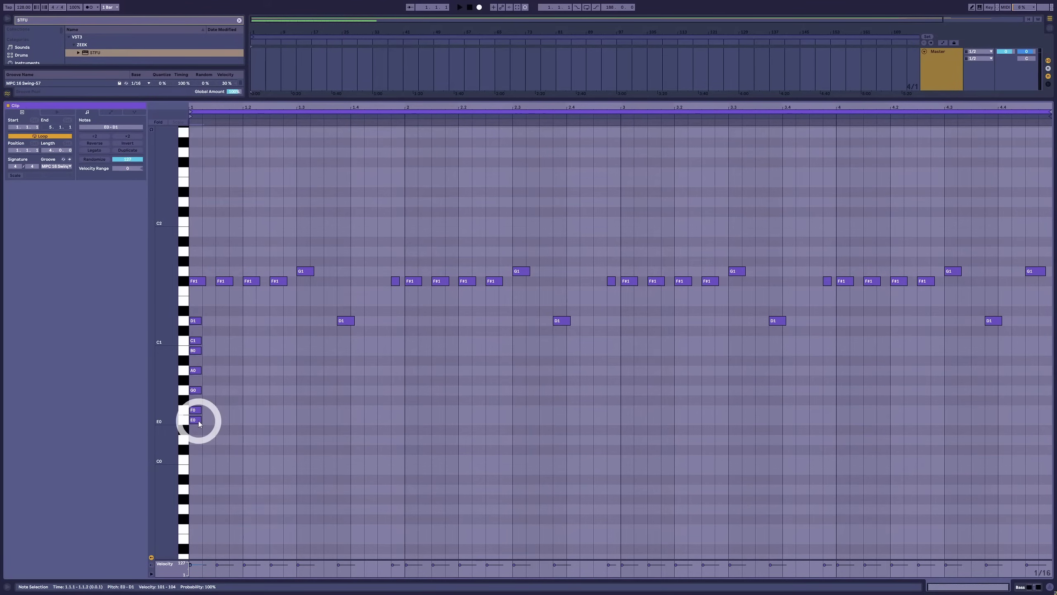
{"action": "left_click", "coordinate": [199, 419]}
{"action": "left_click", "coordinate": [199, 409]}
{"action": "left_click", "coordinate": [198, 400]}
{"action": "left_click", "coordinate": [198, 340]}
{"action": "left_click", "coordinate": [199, 331]}
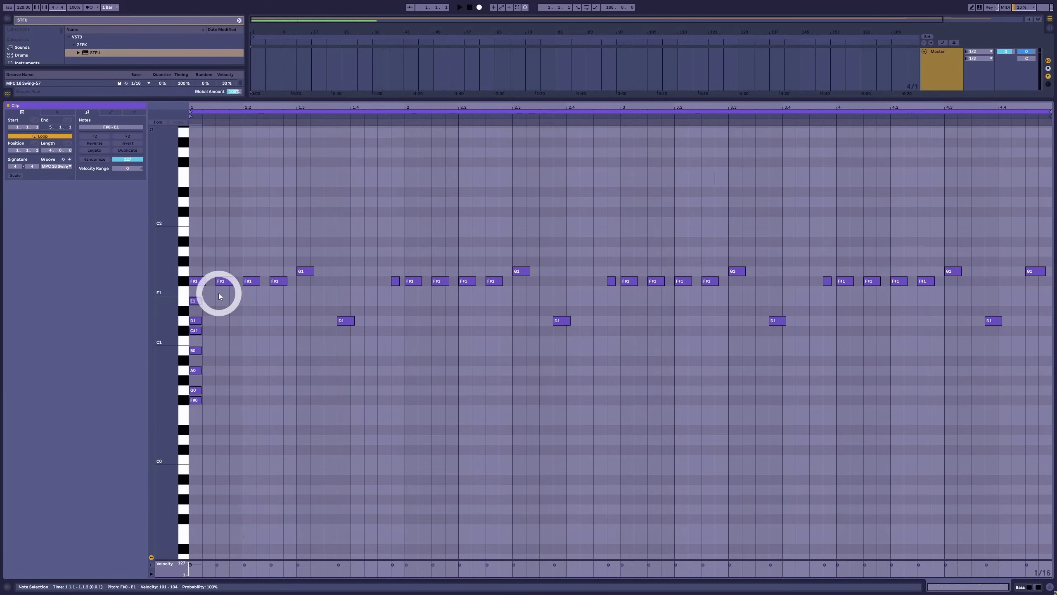
Raise the stacked scale notes an octave to F#1–E2 and move them ahead of the clip start to -1.4.4.
{"action": "left_click", "coordinate": [212, 301]}
{"action": "left_click_drag", "start_coordinate": [212, 303], "coordinate": [194, 404]}
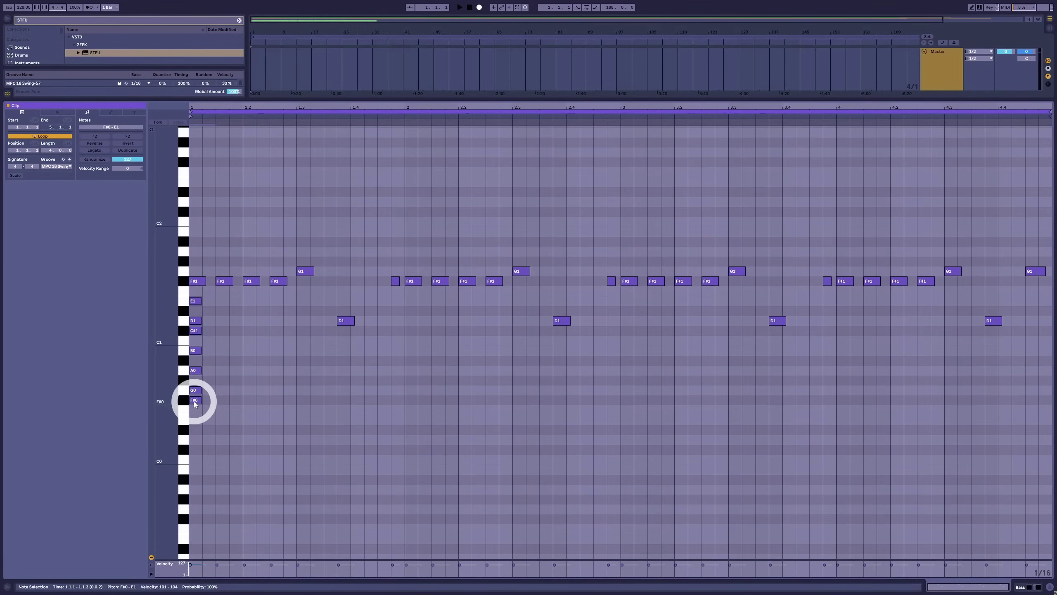
{"action": "left_click_drag", "start_coordinate": [207, 294], "coordinate": [203, 402]}
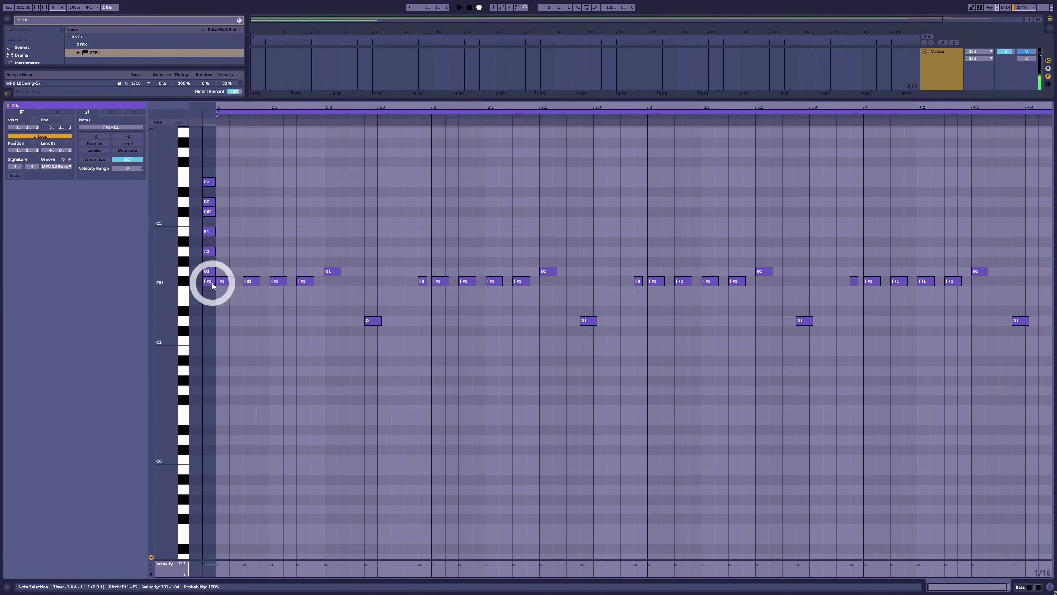
Copy the Bass clip onto the Sub track, solo Sub, and check the copied clip's notes.
{"action": "key", "text": "shift+Tab"}
{"action": "left_click_drag", "start_coordinate": [320, 412], "coordinate": [321, 359]}
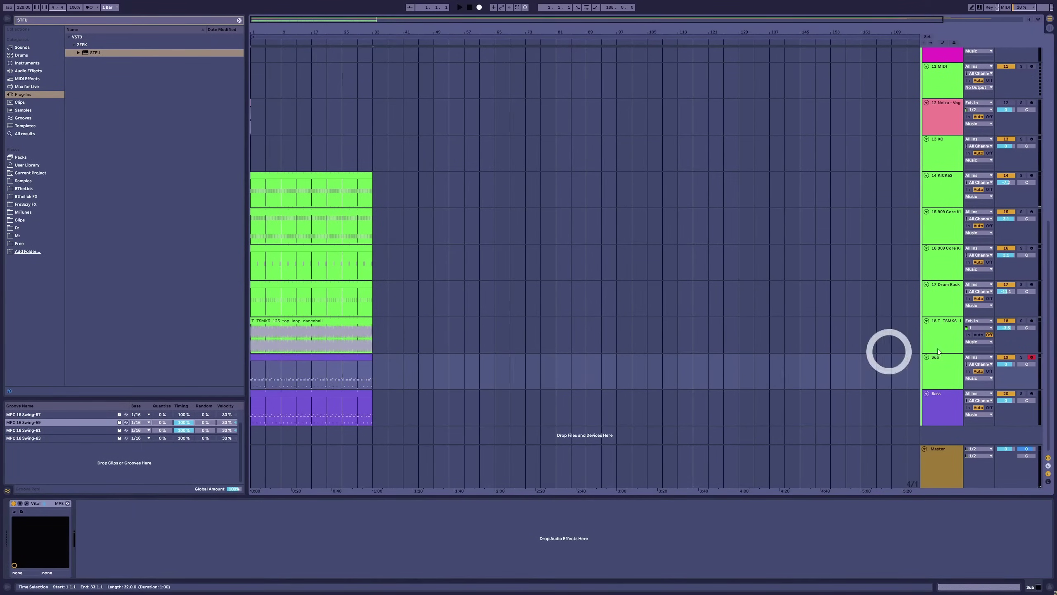
{"action": "left_click", "coordinate": [1021, 357]}
{"action": "key", "text": "space"}
{"action": "left_click", "coordinate": [338, 365]}
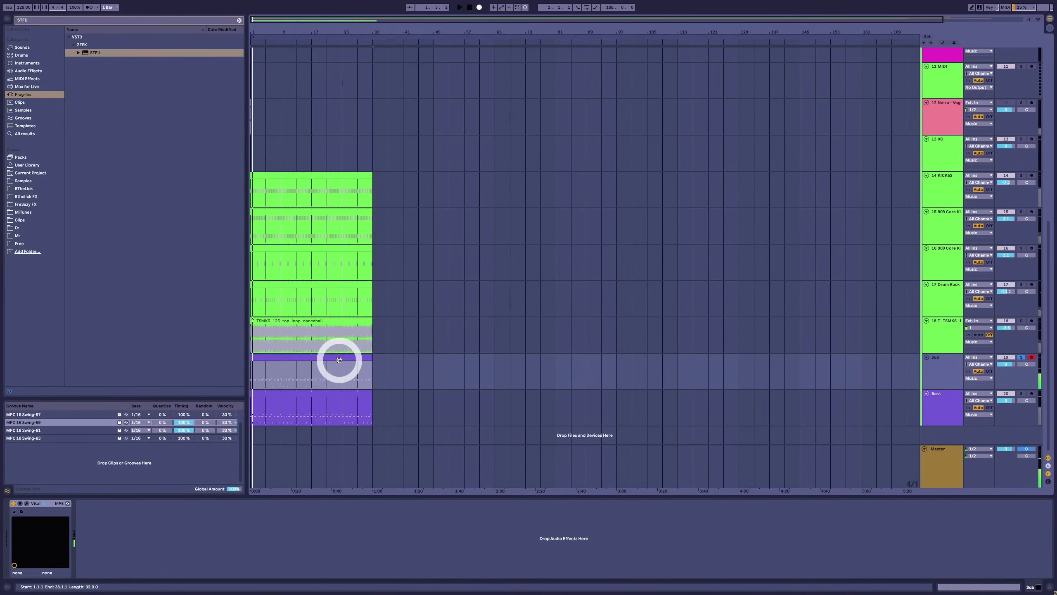
{"action": "double_click", "coordinate": [338, 359]}
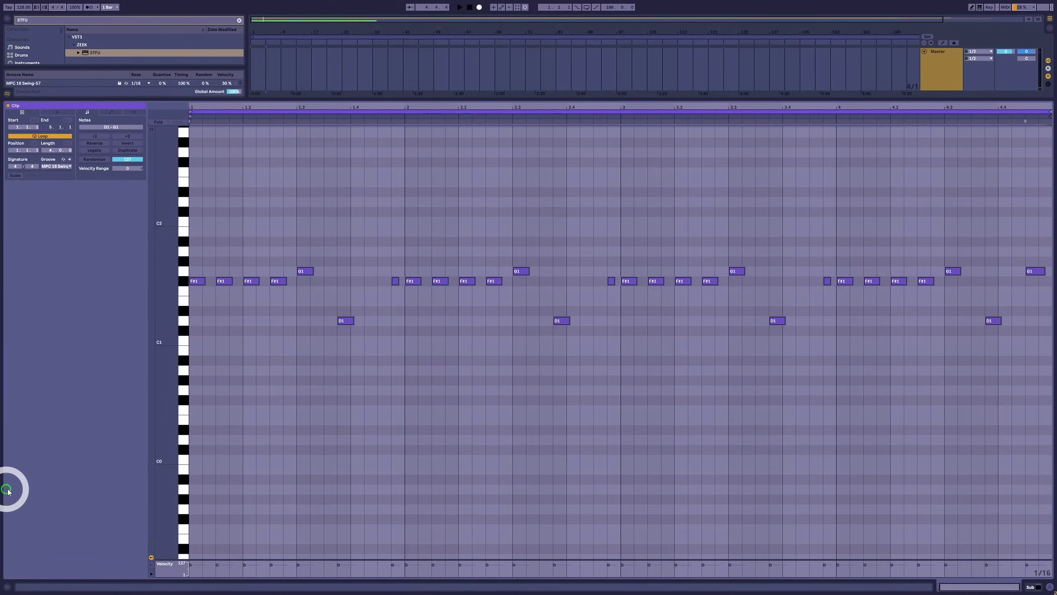
{"action": "key", "text": "shift+Tab"}
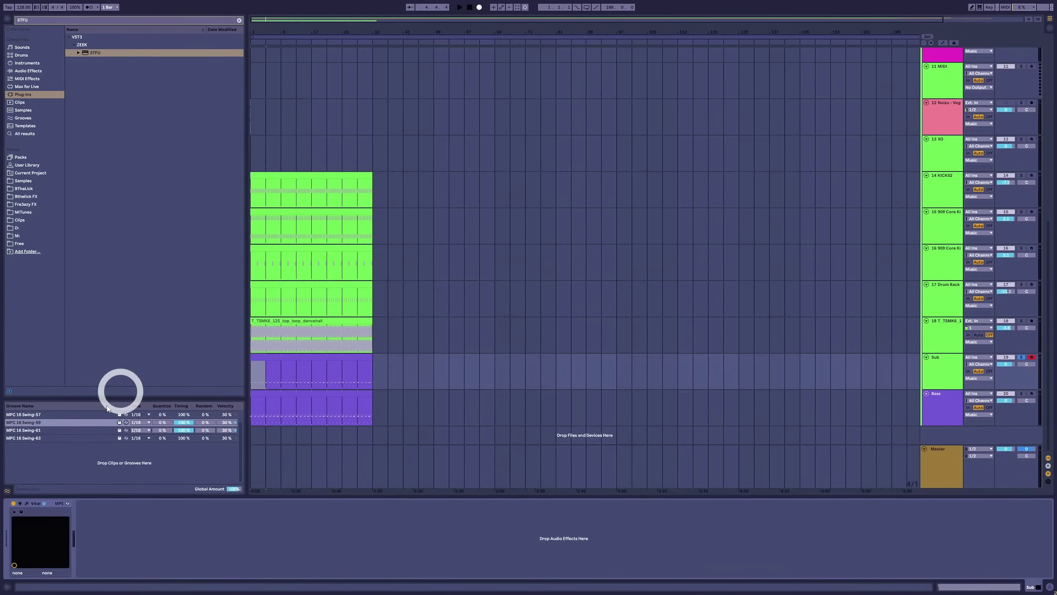
During playback, slightly lengthen ENV 1's release in the Sub track's Vital and raise its attack to about 0.006 secs.
{"action": "left_click", "coordinate": [28, 503]}
{"action": "key", "text": "space"}
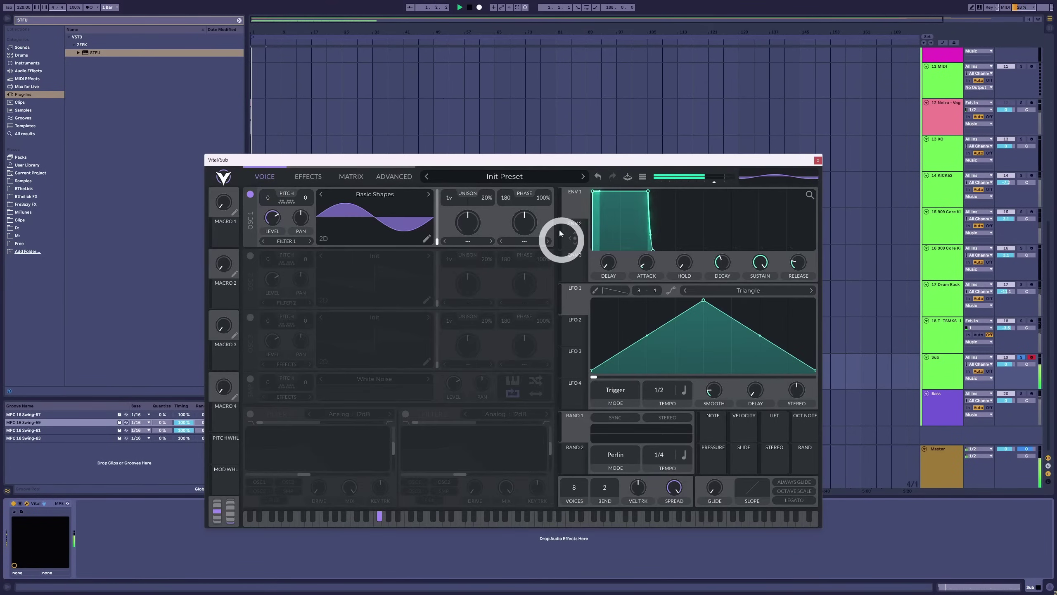
{"action": "left_click_drag", "start_coordinate": [798, 262], "coordinate": [651, 269]}
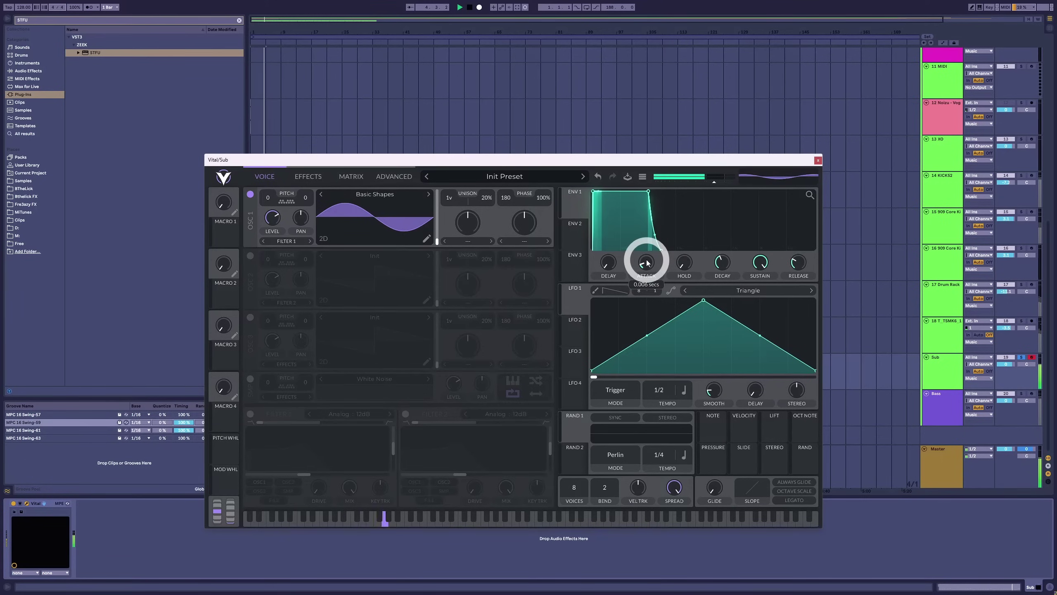
Enable Soft Clip distortion with adjusted drive in the Sub's Vital, trim its output volume, and unsolo the Sub track.
{"action": "left_click", "coordinate": [304, 176]}
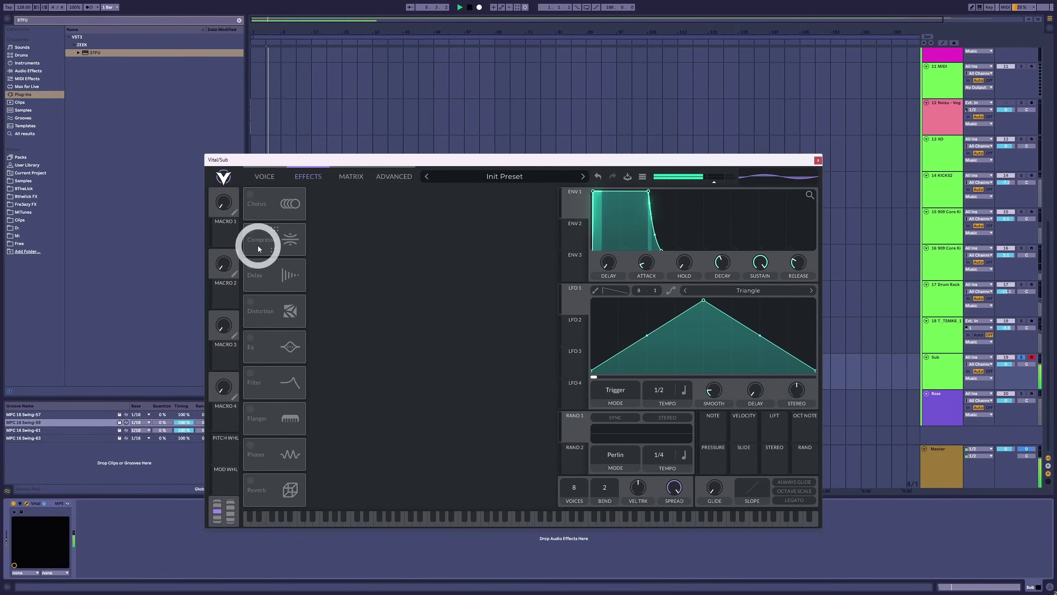
{"action": "left_click", "coordinate": [252, 301]}
{"action": "left_click_drag", "start_coordinate": [479, 195], "coordinate": [472, 189]}
{"action": "left_click", "coordinate": [724, 178]}
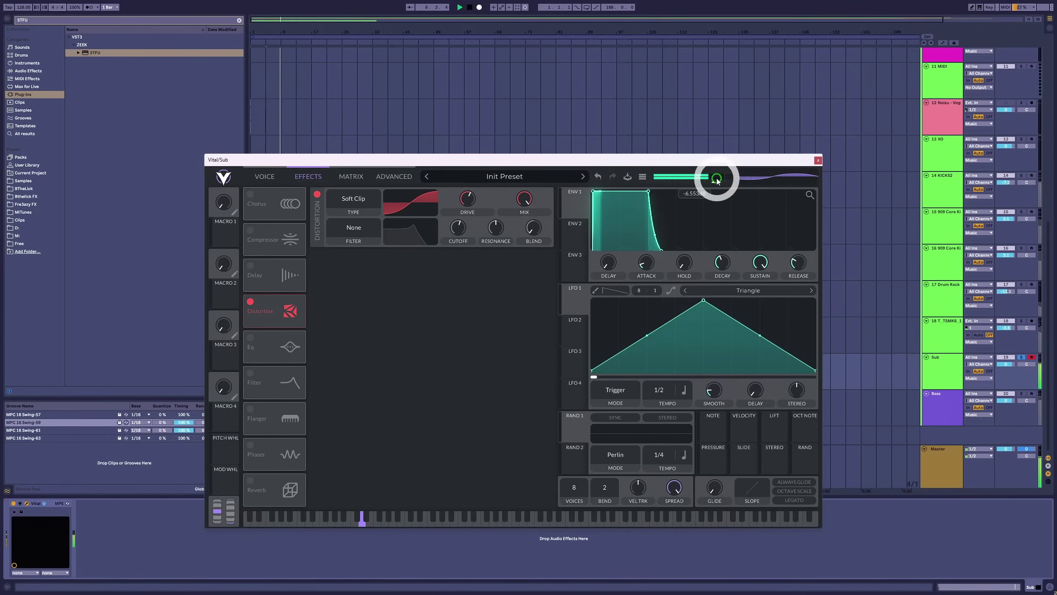
{"action": "left_click", "coordinate": [817, 160]}
{"action": "left_click", "coordinate": [1020, 352]}
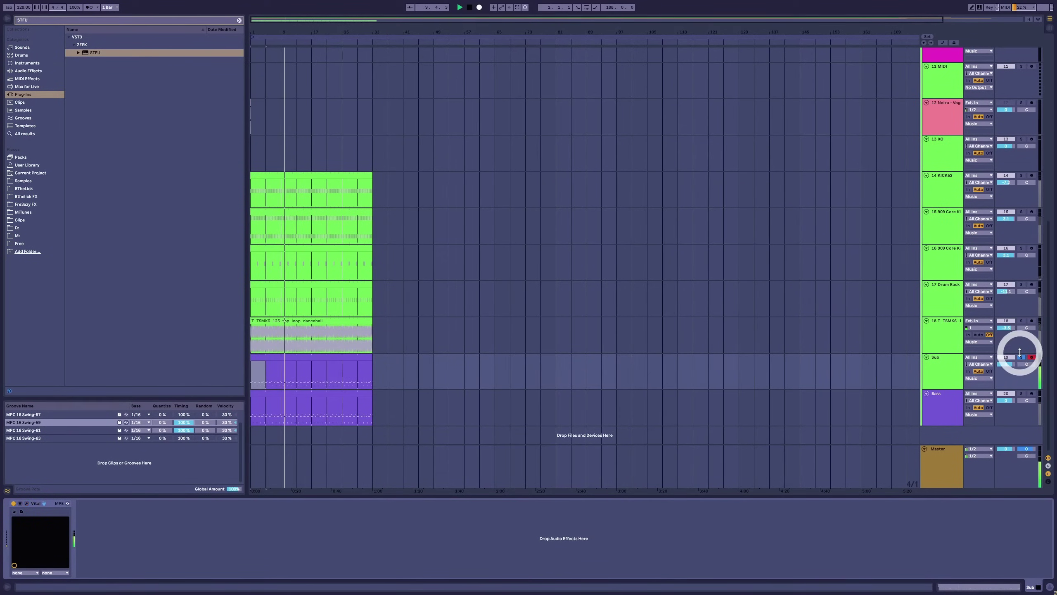
Copy the Bass track's STFU device to the Sub track and the main kick track.
{"action": "left_click", "coordinate": [1004, 400]}
{"action": "left_click", "coordinate": [1005, 395]}
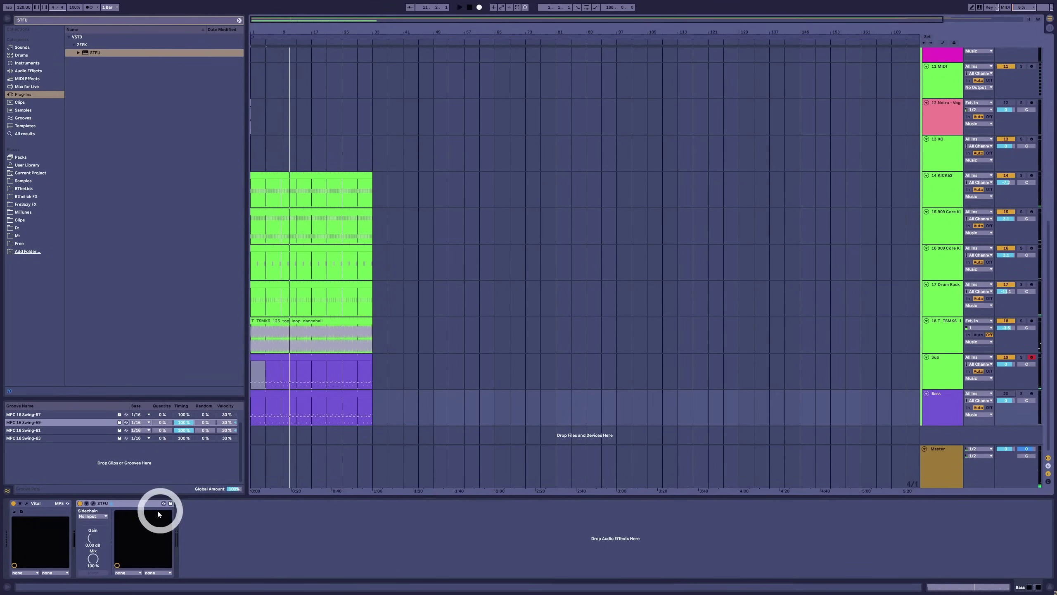
{"action": "left_click_drag", "start_coordinate": [33, 505], "coordinate": [38, 503]}
{"action": "left_click_drag", "start_coordinate": [104, 505], "coordinate": [314, 372]}
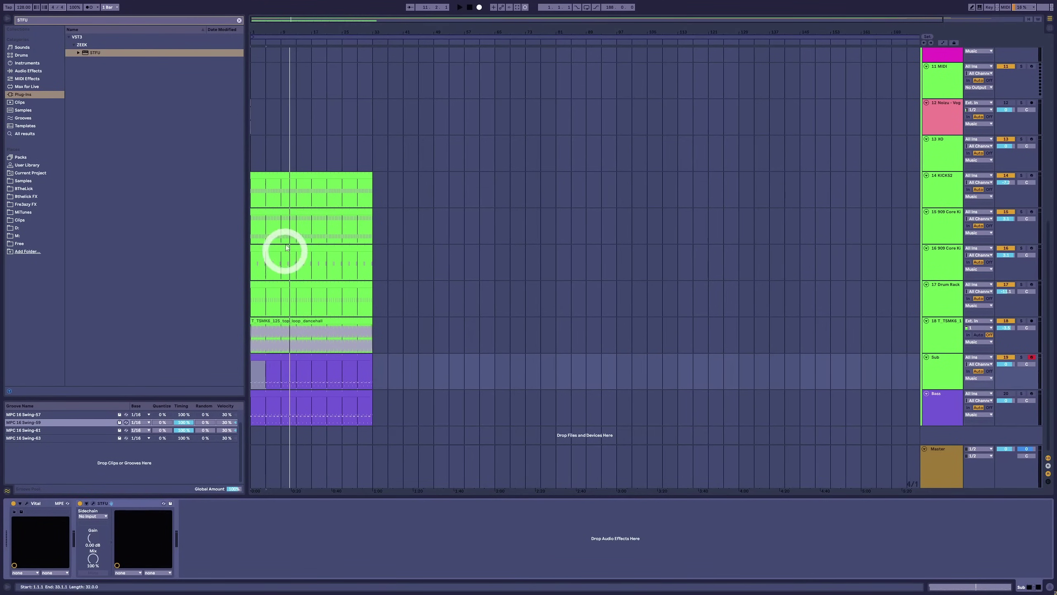
{"action": "left_click", "coordinate": [297, 196]}
{"action": "left_click", "coordinate": [968, 376]}
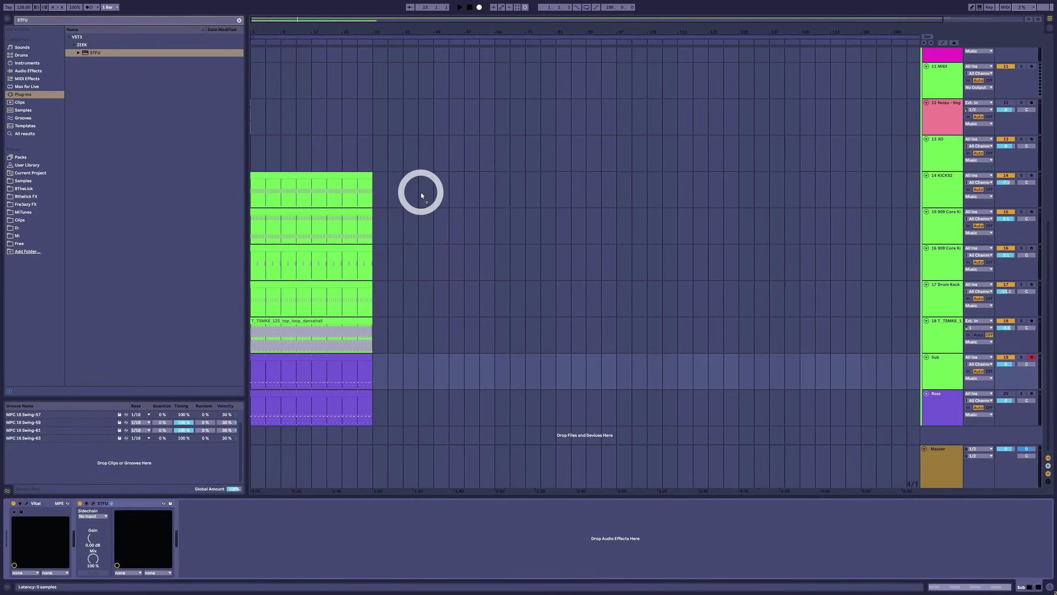
{"action": "left_click_drag", "start_coordinate": [421, 194], "coordinate": [329, 503]}
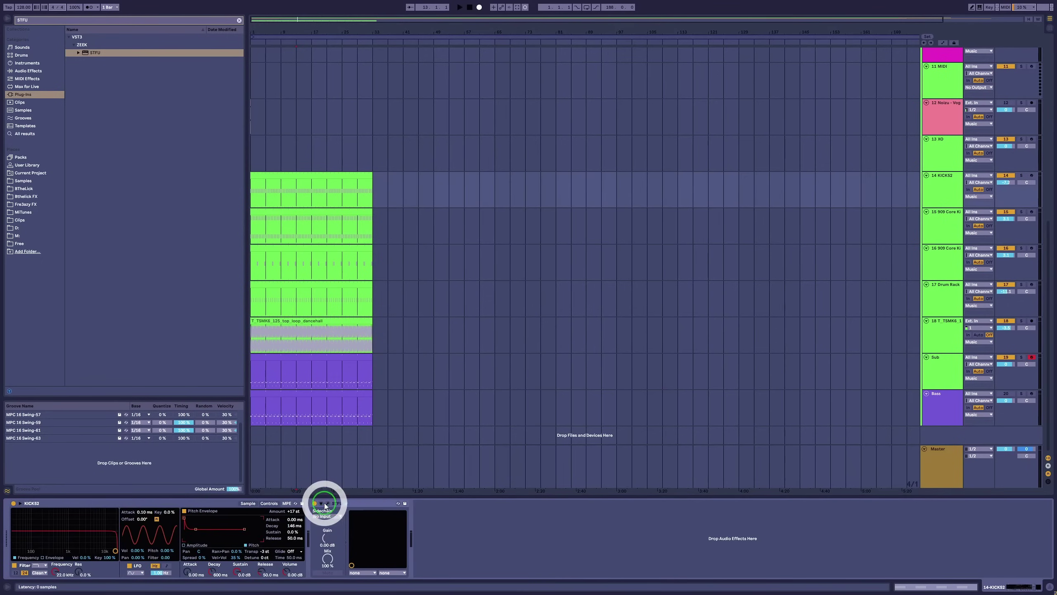
Flatten the kick's STFU envelope to full level, play the kick soloed to view its waveform, and unsolo it.
{"action": "left_click", "coordinate": [328, 503]}
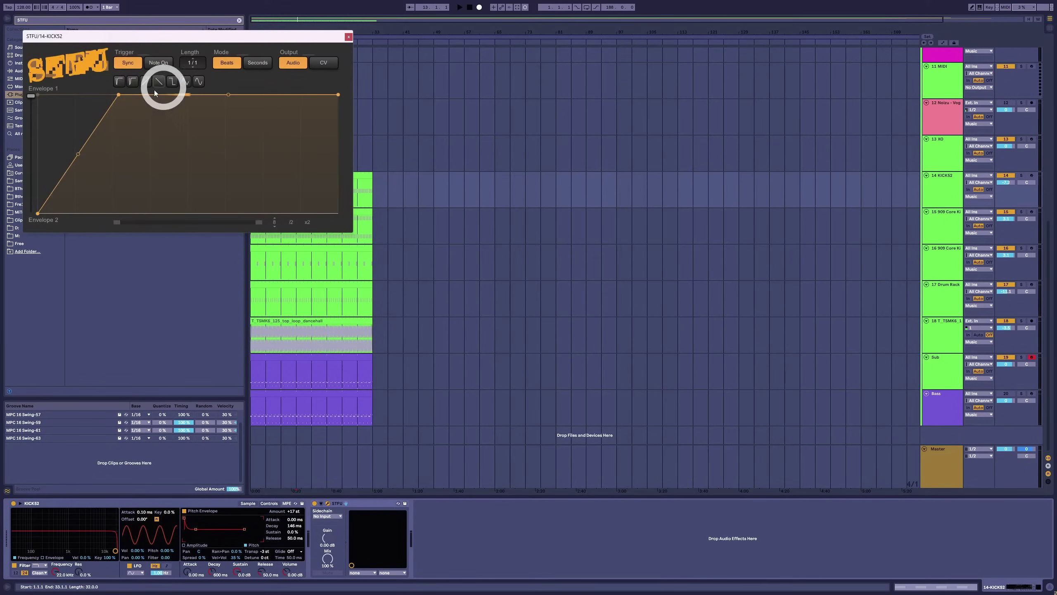
{"action": "left_click_drag", "start_coordinate": [113, 95], "coordinate": [77, 104]}
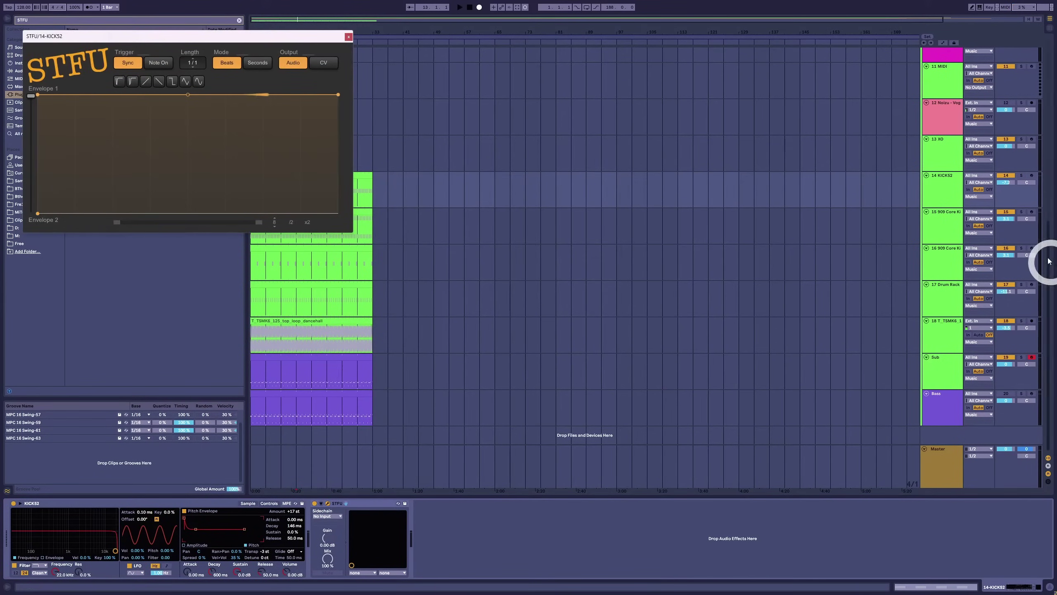
{"action": "key", "text": "space"}
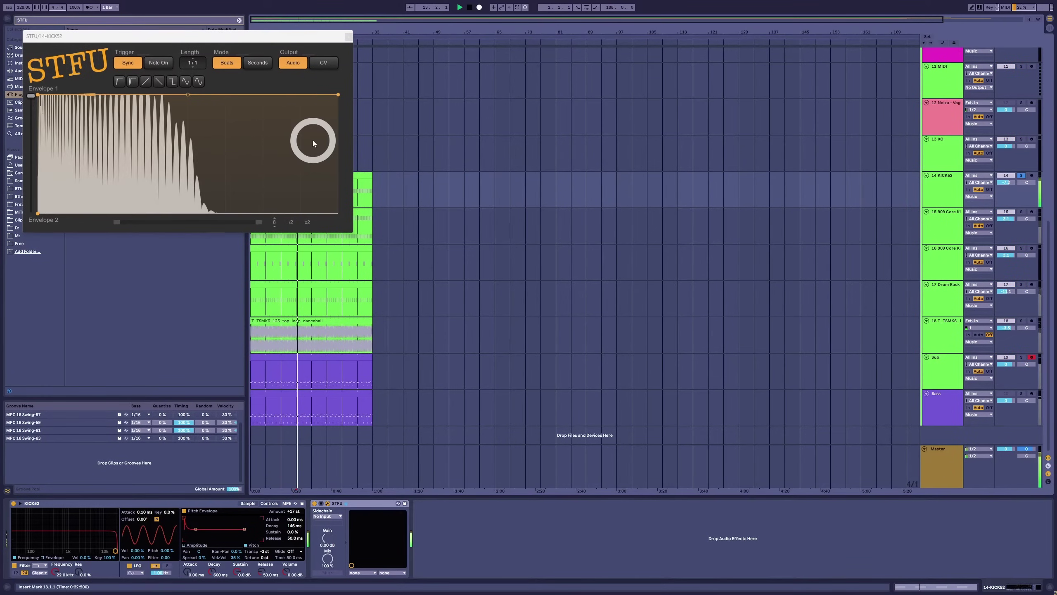
{"action": "left_click_drag", "start_coordinate": [247, 37], "coordinate": [630, 90]}
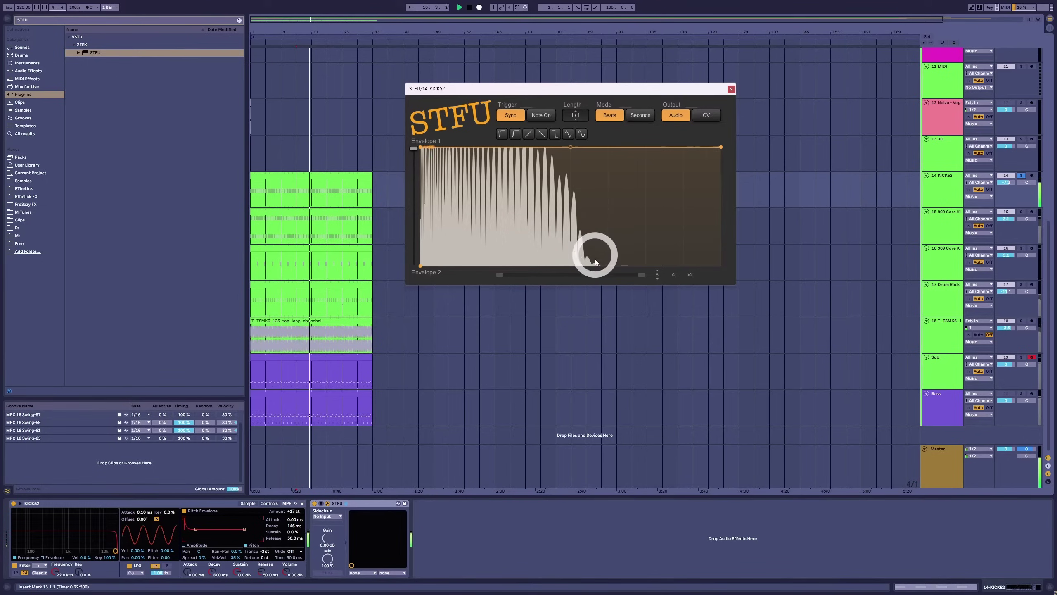
{"action": "left_click", "coordinate": [731, 89]}
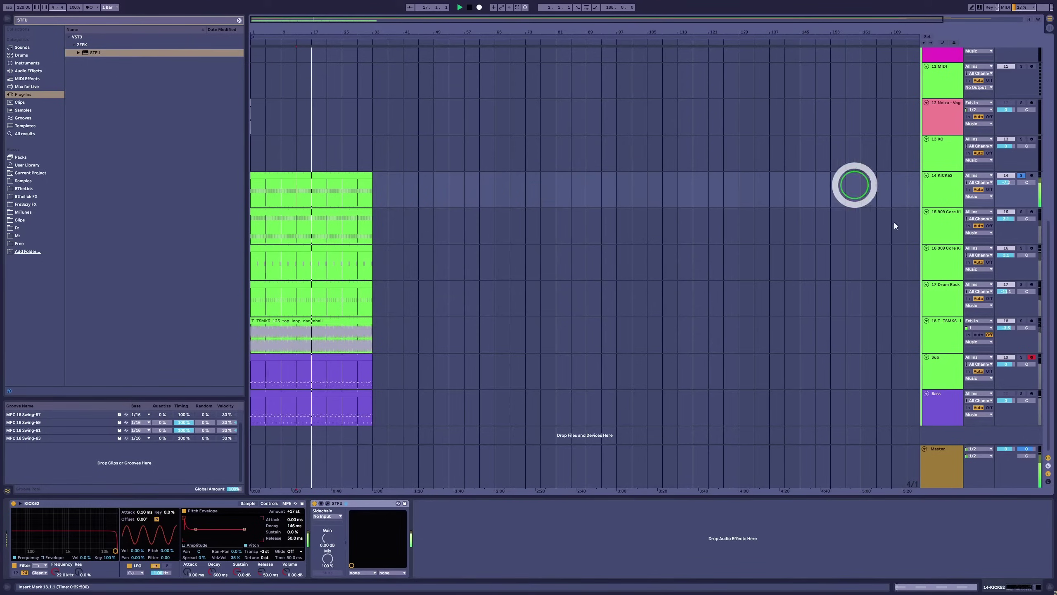
{"action": "left_click", "coordinate": [1021, 177]}
Shape the Sub's STFU envelope to stay at zero until just before the midpoint and ramp to full level just after it.
{"action": "left_click", "coordinate": [889, 379]}
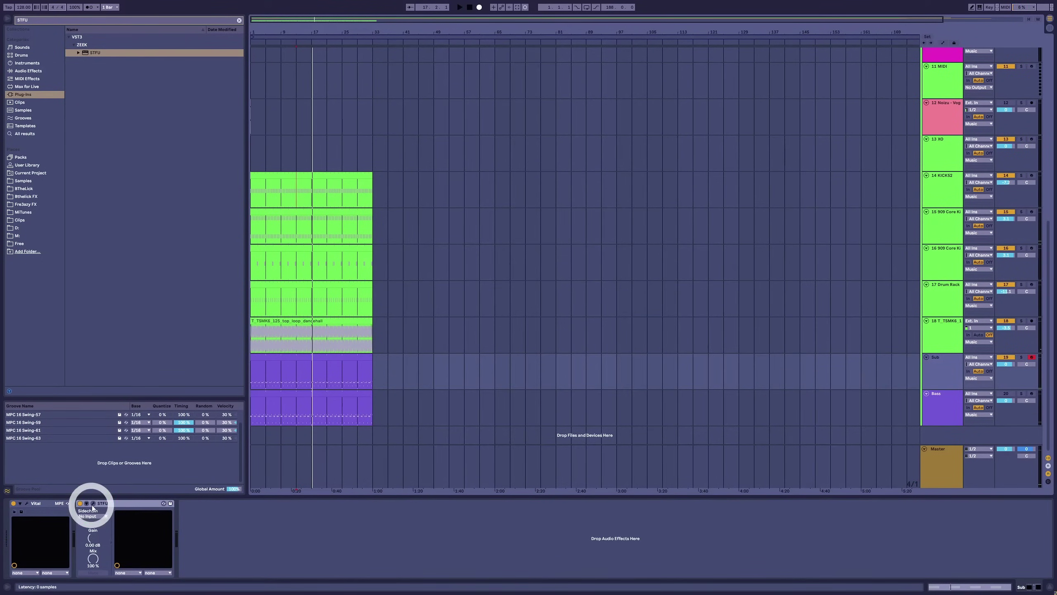
{"action": "left_click", "coordinate": [93, 503]}
{"action": "left_click_drag", "start_coordinate": [118, 99], "coordinate": [210, 90]}
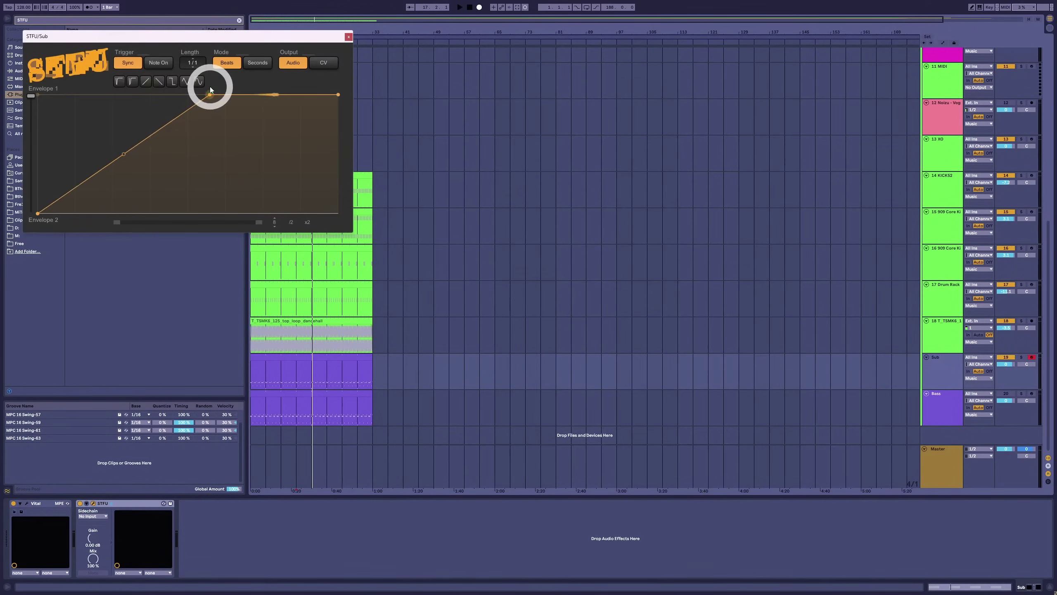
{"action": "left_click", "coordinate": [177, 126]}
{"action": "left_click_drag", "start_coordinate": [179, 121], "coordinate": [189, 213]}
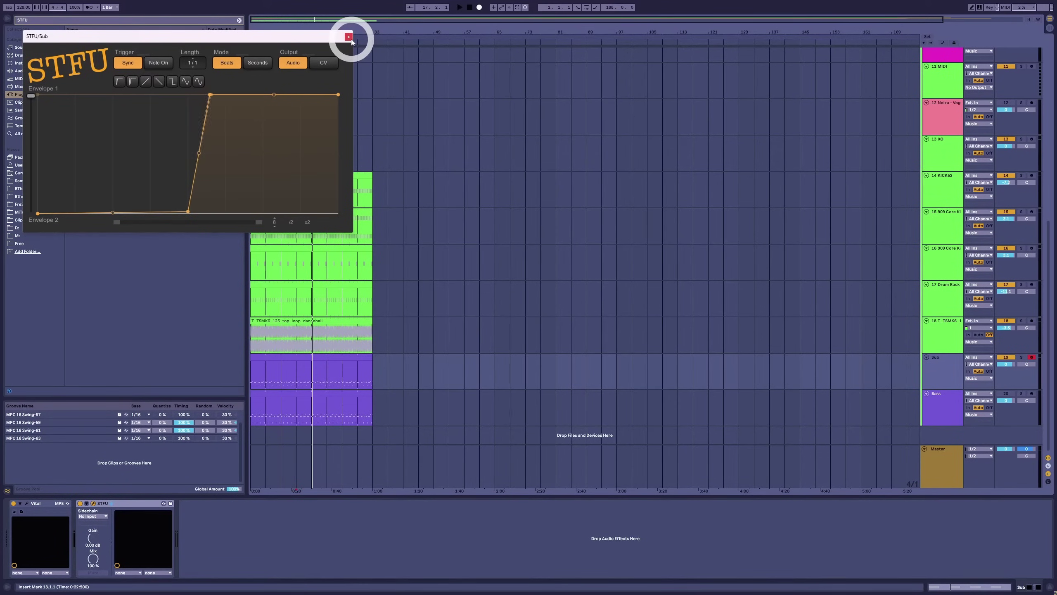
{"action": "left_click_drag", "start_coordinate": [194, 214], "coordinate": [170, 216]}
Play the Sub track soloed and add a steep drop to near zero at the very end of its STFU envelope.
{"action": "left_click", "coordinate": [1021, 357]}
{"action": "key", "text": "space"}
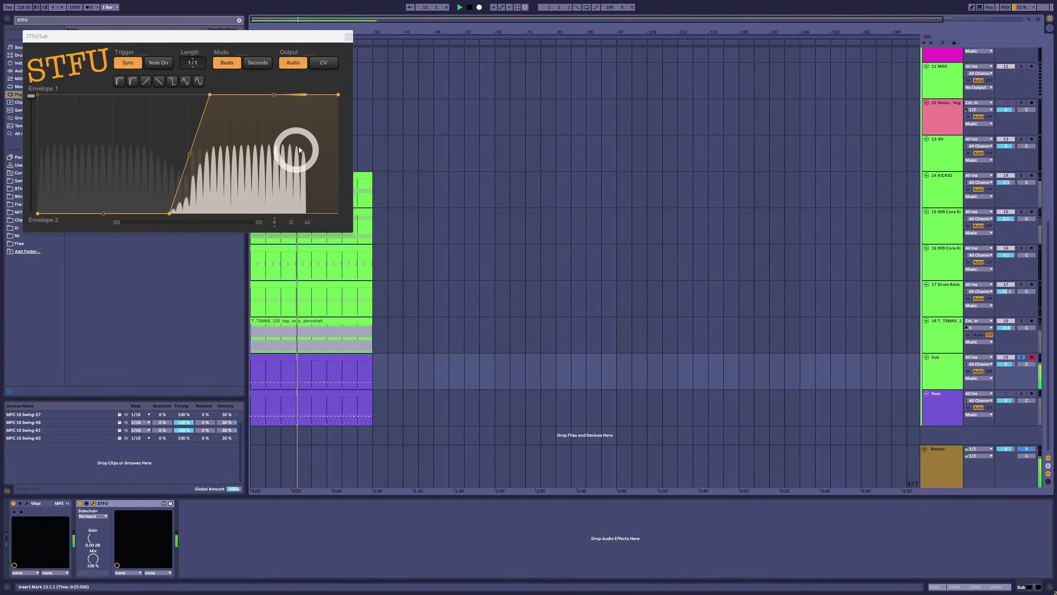
{"action": "key", "text": "space"}
{"action": "left_click", "coordinate": [330, 96]}
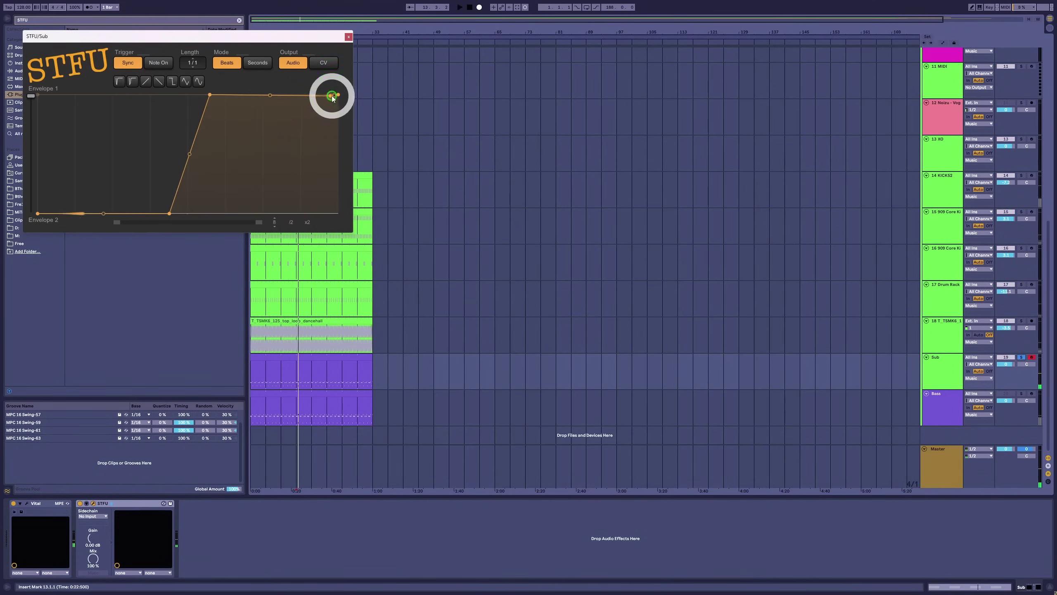
{"action": "left_click_drag", "start_coordinate": [340, 121], "coordinate": [337, 207]}
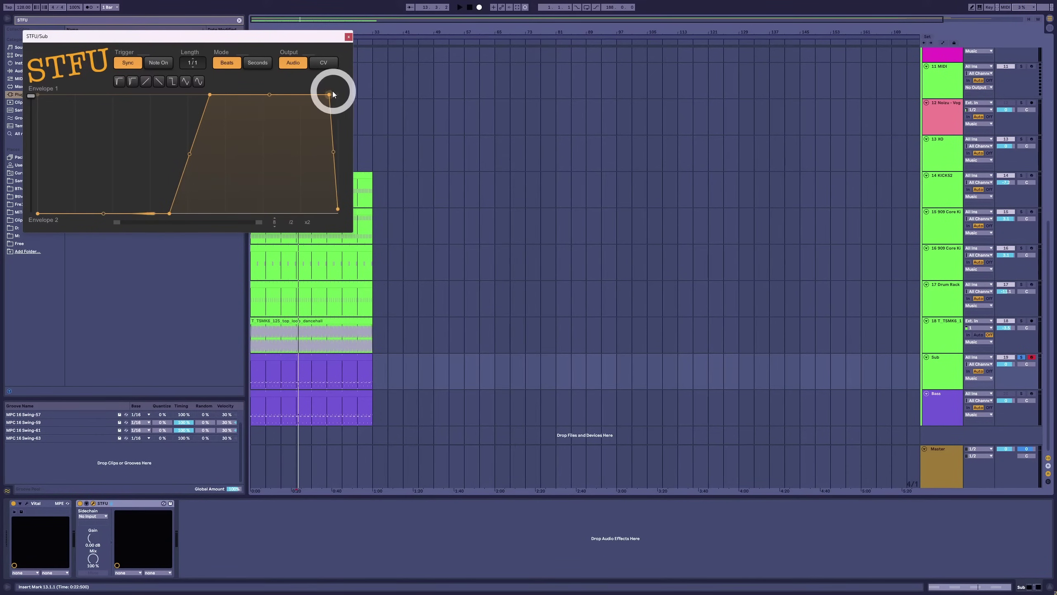
{"action": "key", "text": "space"}
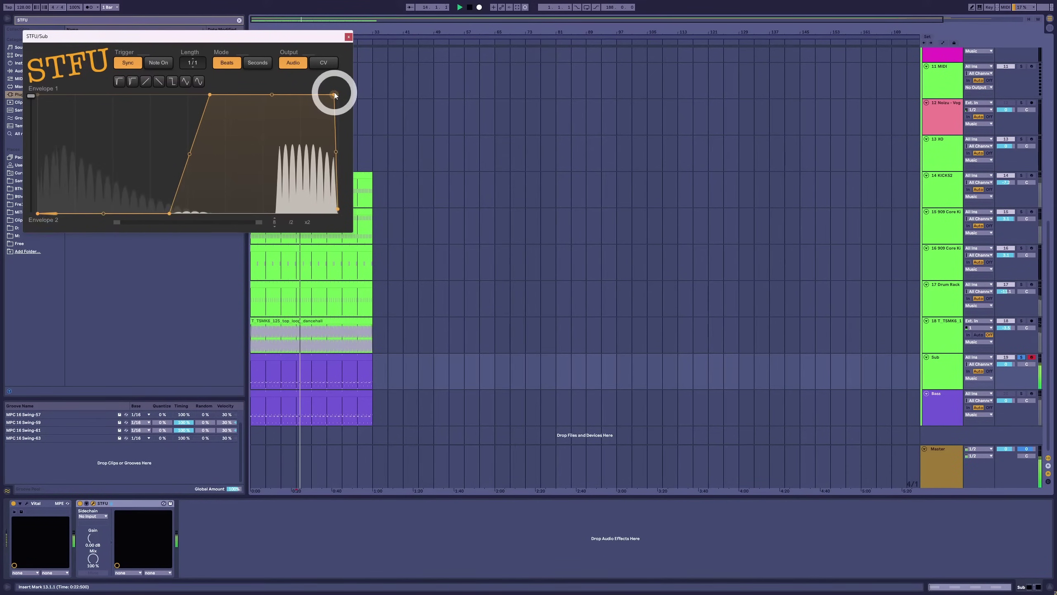
Solo the Bass track together with the Sub during playback and open the Bass track's STFU envelope.
{"action": "left_click", "coordinate": [349, 37]}
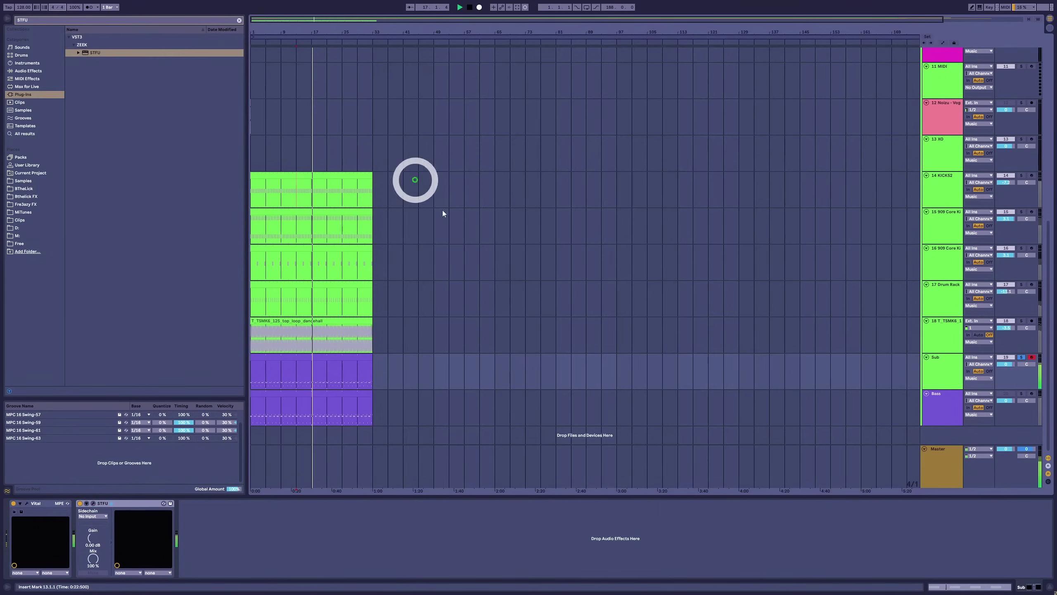
{"action": "left_click", "coordinate": [1016, 356]}
{"action": "left_click", "coordinate": [1021, 393]}
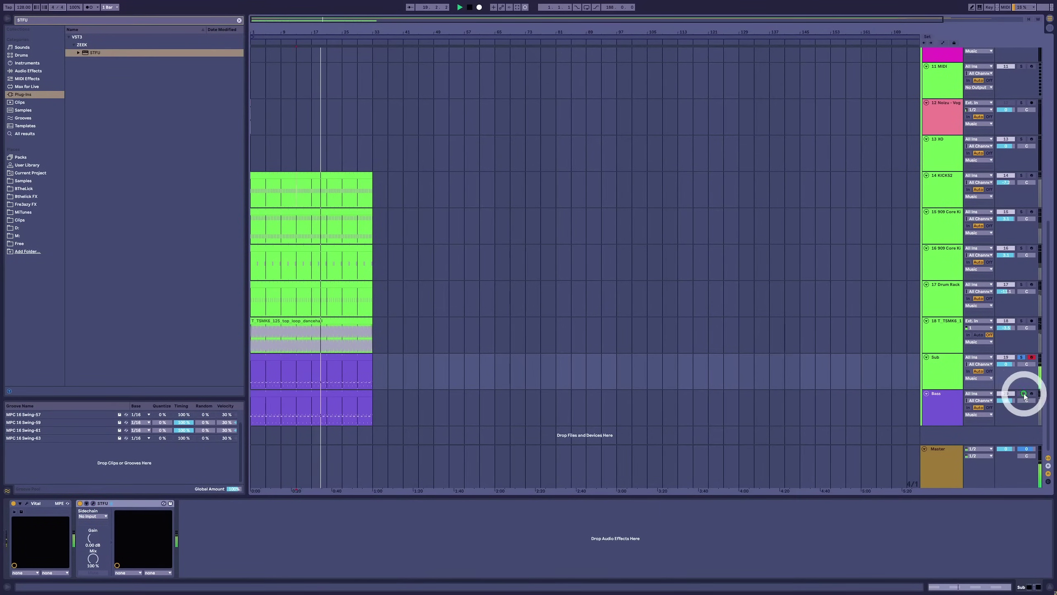
{"action": "left_click", "coordinate": [950, 395]}
{"action": "left_click", "coordinate": [404, 458]}
{"action": "left_click", "coordinate": [94, 503]}
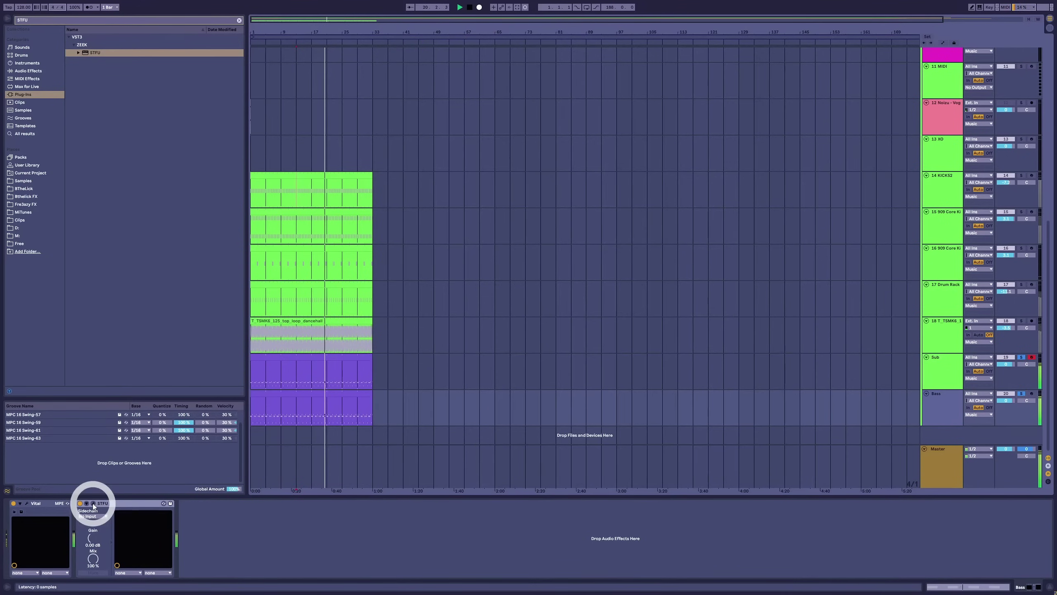
Reshape the Bass's STFU envelope into a ramp reaching full level just over a third in, and slightly reduce its depth.
{"action": "left_click_drag", "start_coordinate": [188, 160], "coordinate": [117, 95]}
{"action": "left_click", "coordinate": [123, 96]}
{"action": "left_click", "coordinate": [33, 109]}
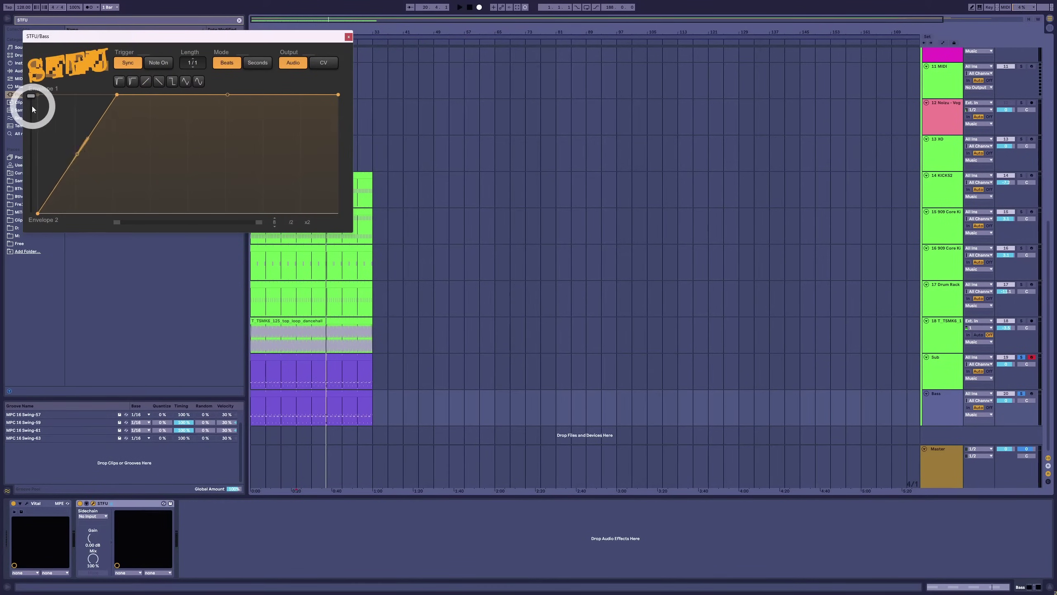
{"action": "left_click_drag", "start_coordinate": [32, 109], "coordinate": [31, 122]}
{"action": "left_click_drag", "start_coordinate": [118, 94], "coordinate": [152, 95]}
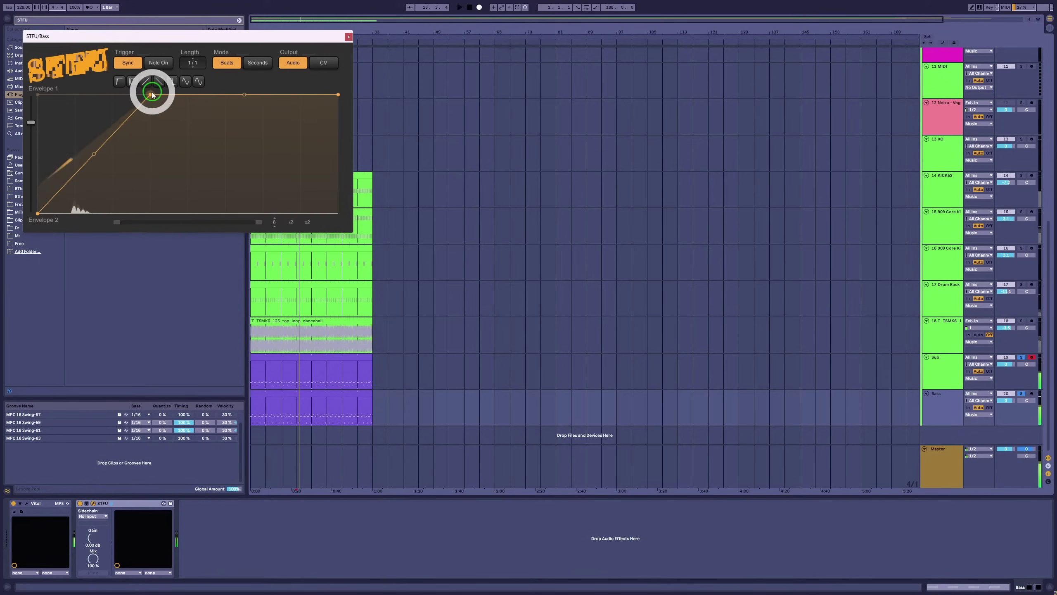
{"action": "left_click_drag", "start_coordinate": [31, 121], "coordinate": [31, 114]}
{"action": "key", "text": "space"}
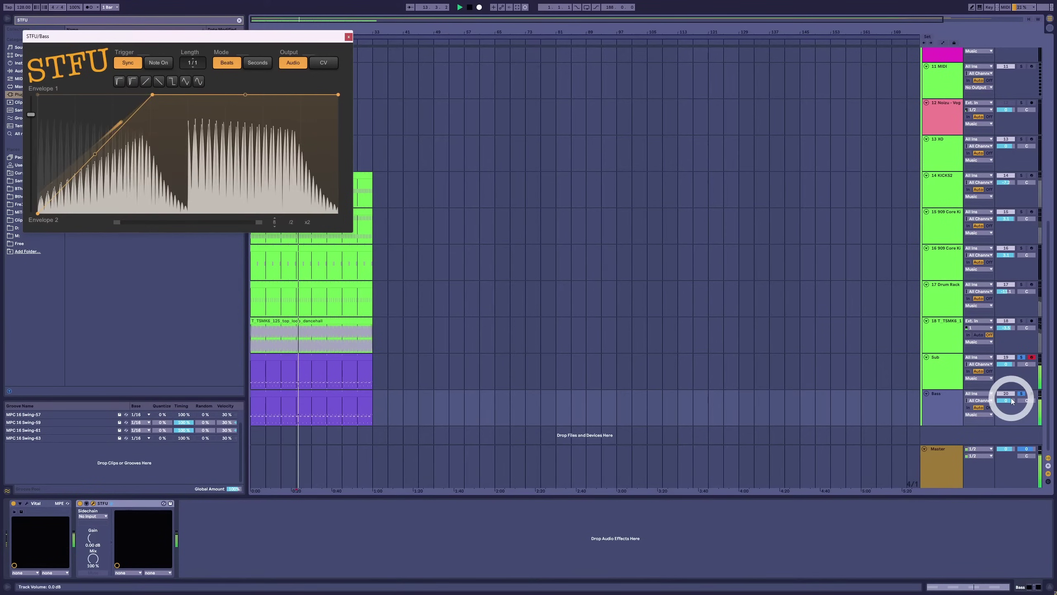
Lower the Bass and Sub track volumes to about -0.9 dB, then turn off their solo and close STFU.
{"action": "left_click_drag", "start_coordinate": [1012, 401], "coordinate": [1012, 362]}
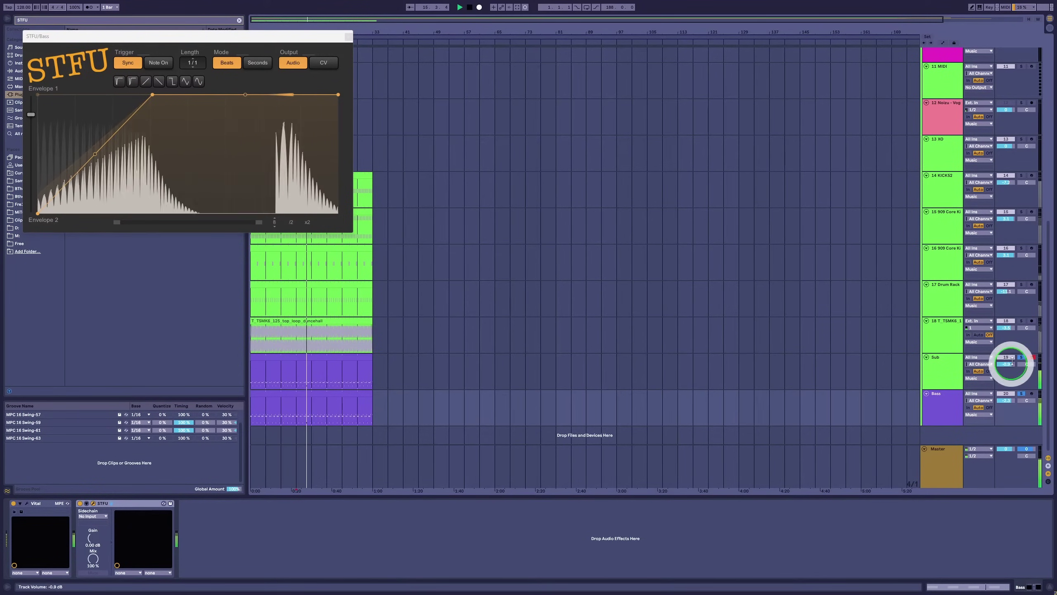
{"action": "left_click", "coordinate": [1020, 358]}
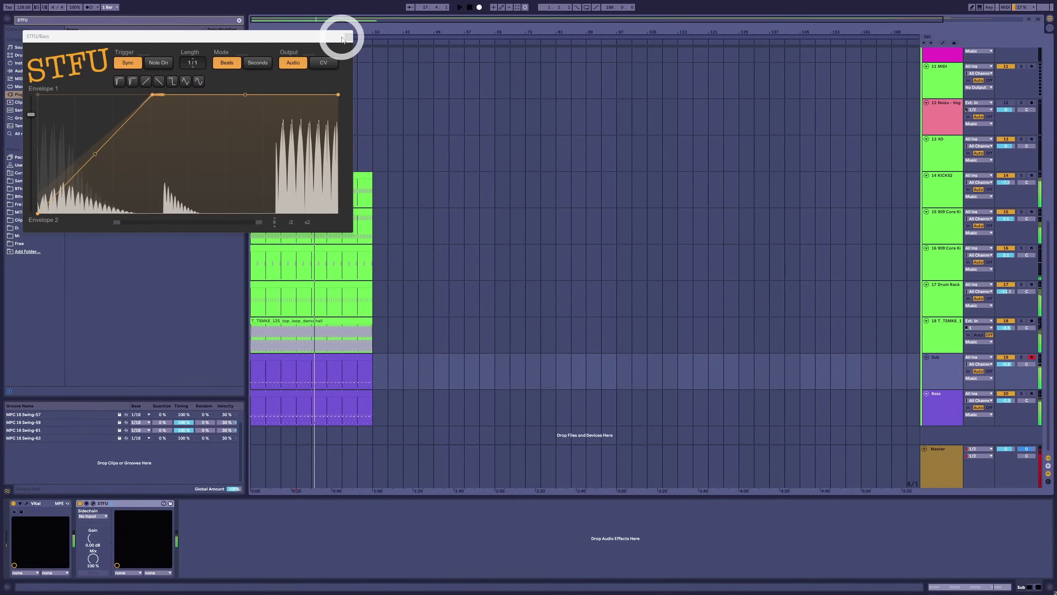
{"action": "left_click", "coordinate": [342, 38]}
Play the Noizu - Vogue reference from bar 33 through the master EQ Three's low band, adjusting FreqLow to about 83.4 Hz.
{"action": "scroll", "coordinate": [368, 253], "scroll_direction": "up", "scroll_amount": 5}
{"action": "right_click", "coordinate": [404, 278]}
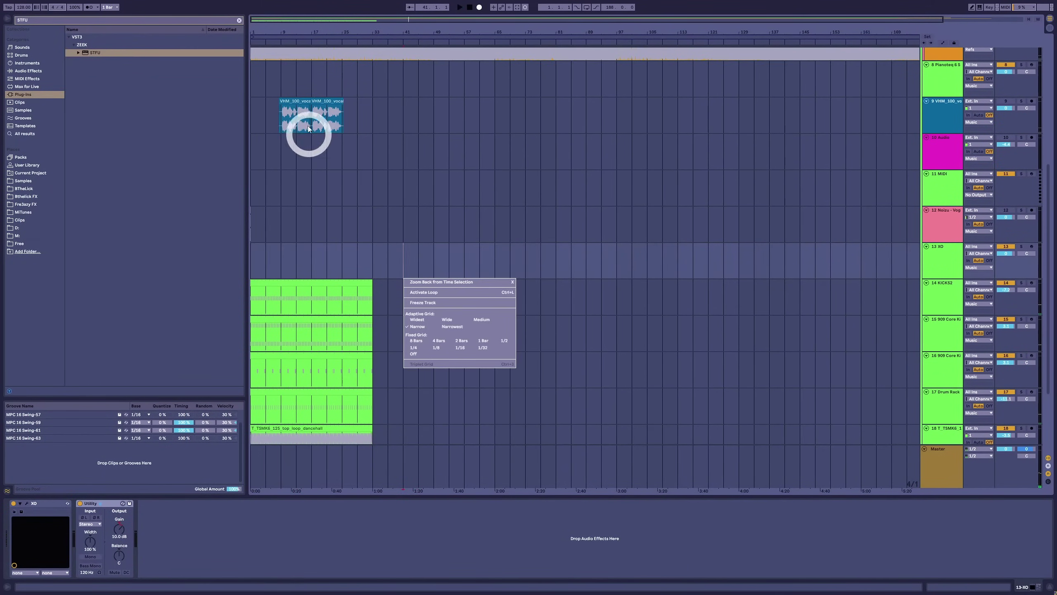
{"action": "left_click", "coordinate": [374, 175]}
{"action": "scroll", "coordinate": [358, 179], "scroll_direction": "up", "scroll_amount": 5}
{"action": "scroll", "coordinate": [624, 292], "scroll_direction": "down", "scroll_amount": 6}
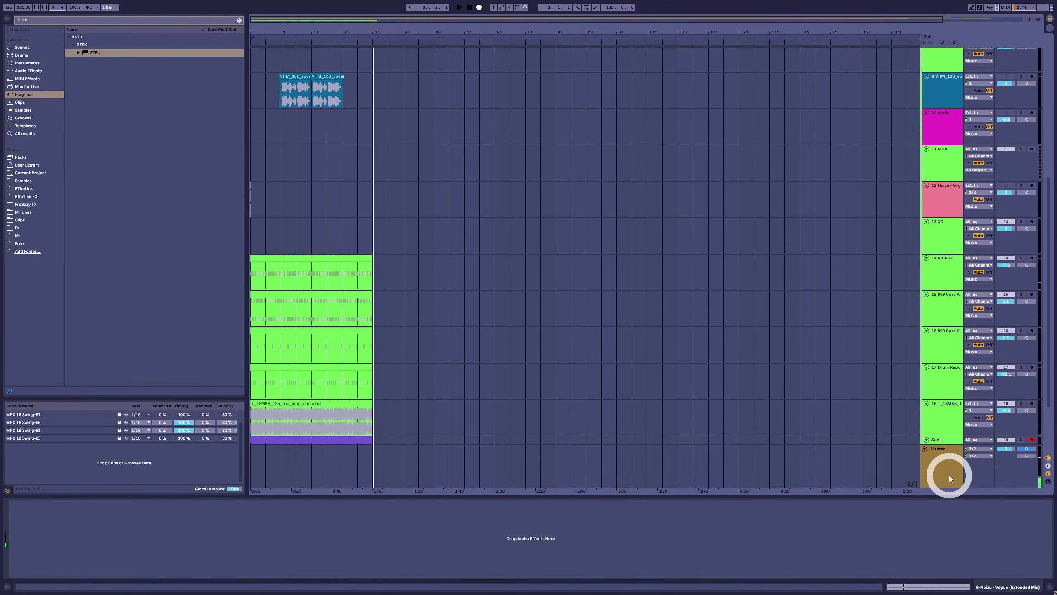
{"action": "left_click", "coordinate": [948, 475]}
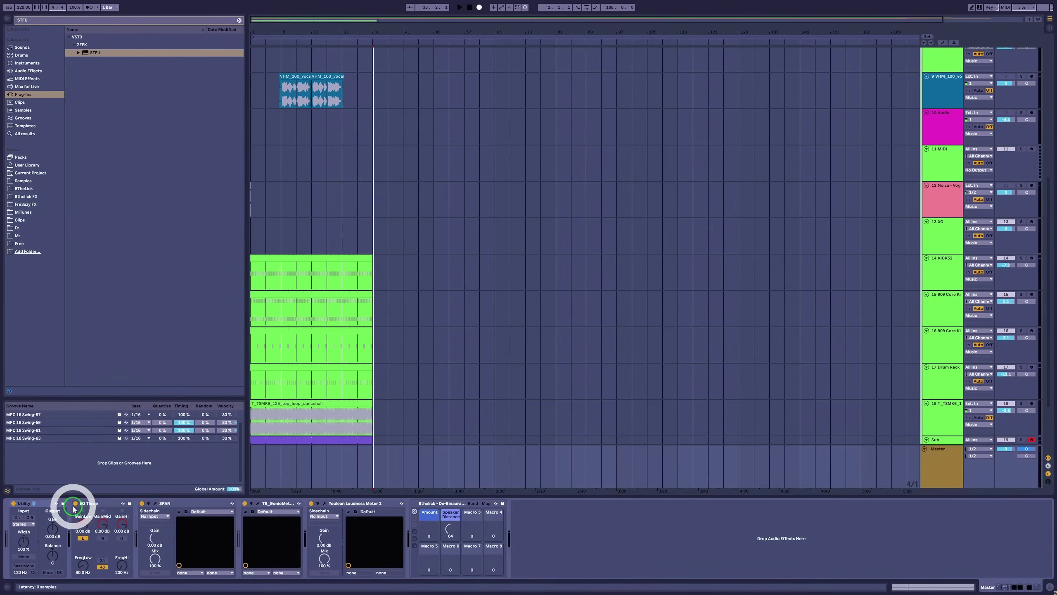
{"action": "key", "text": "space"}
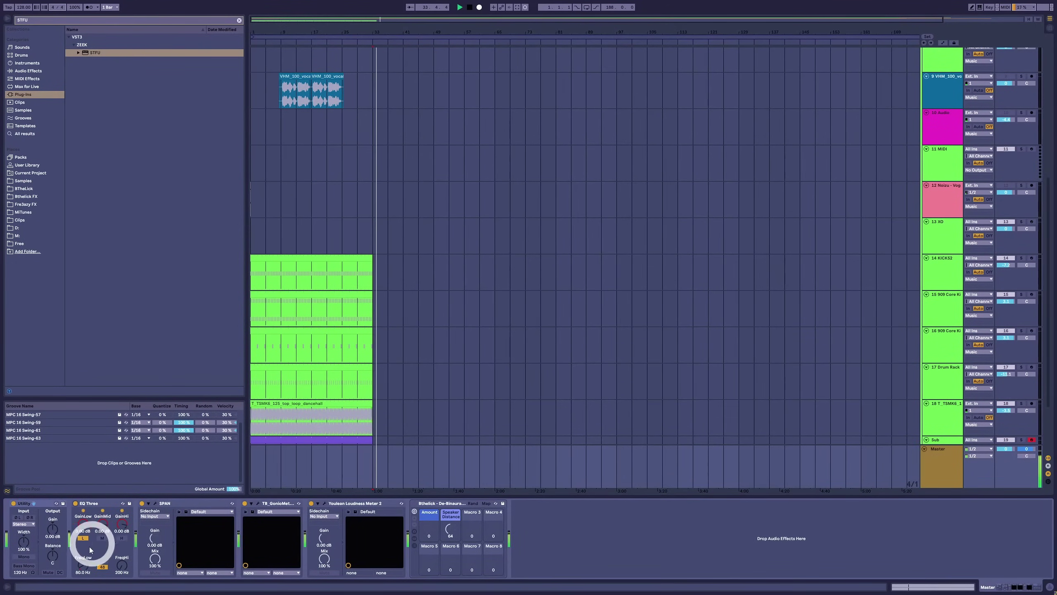
{"action": "left_click_drag", "start_coordinate": [84, 562], "coordinate": [83, 579]}
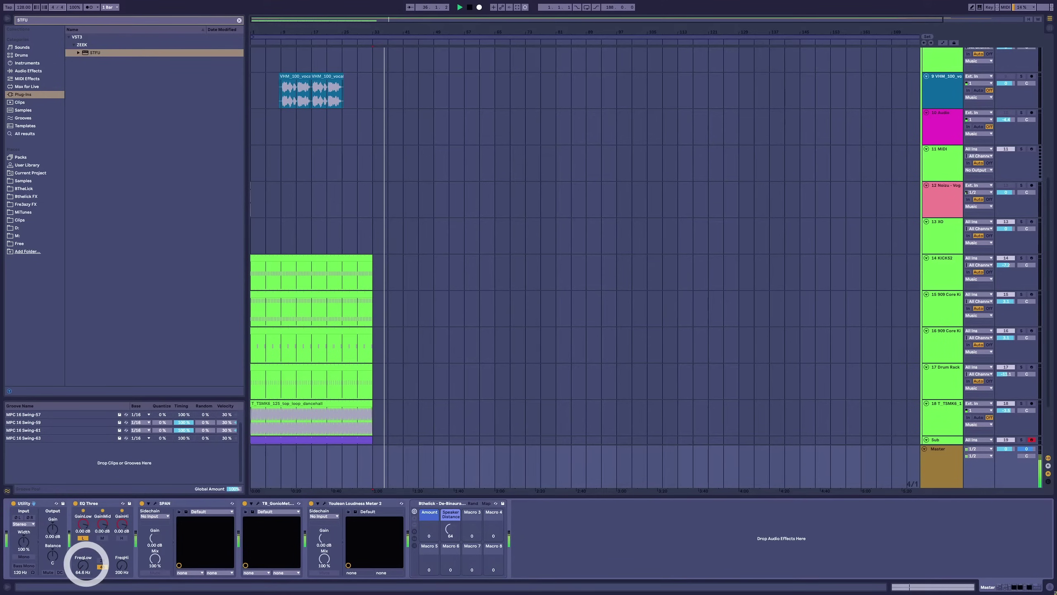
{"action": "scroll", "coordinate": [391, 285], "scroll_direction": "up", "scroll_amount": 5}
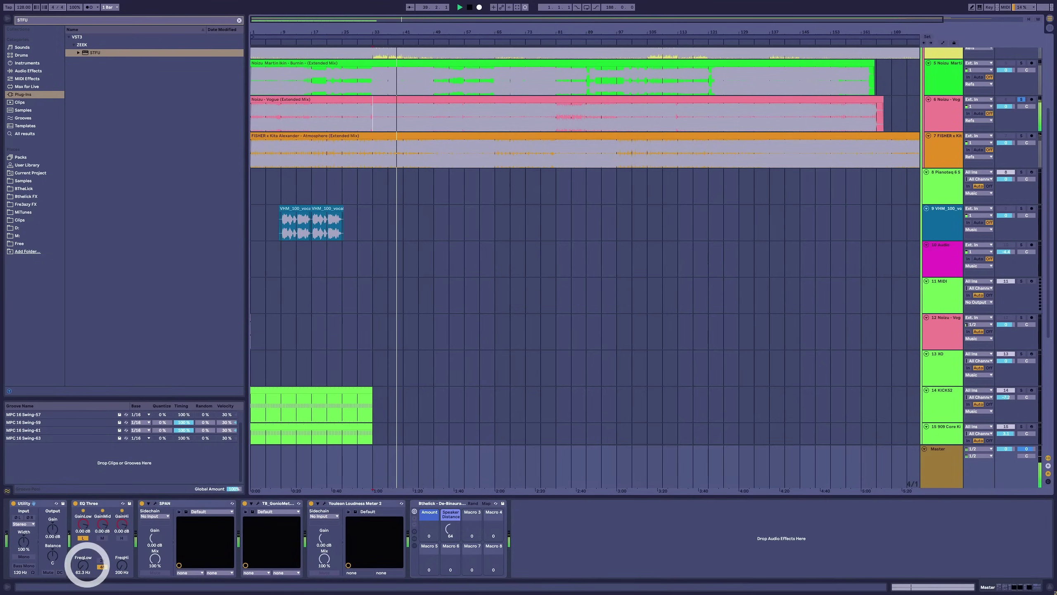
{"action": "left_click_drag", "start_coordinate": [87, 565], "coordinate": [86, 562]}
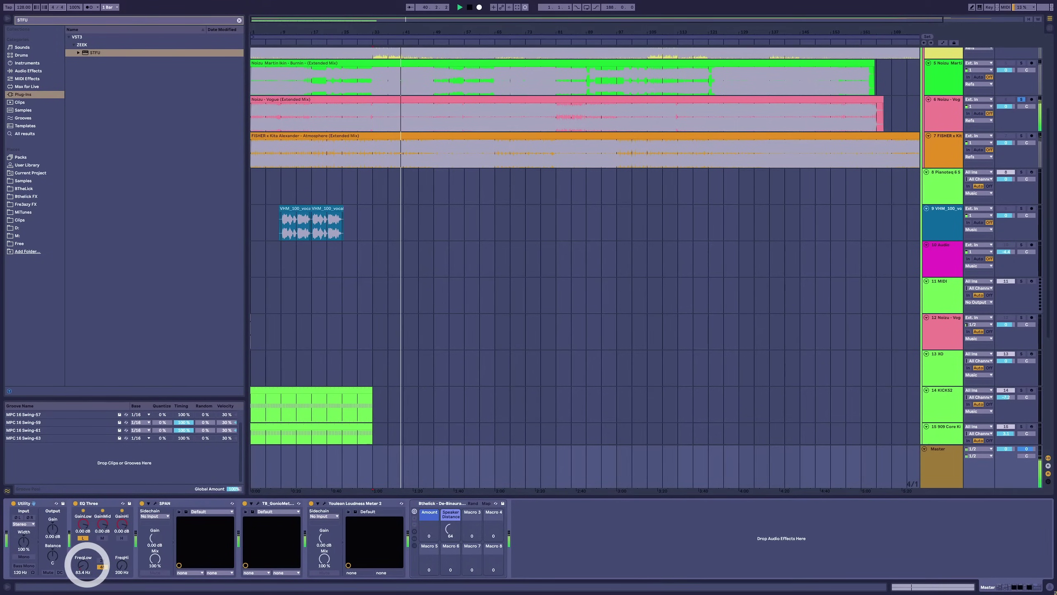
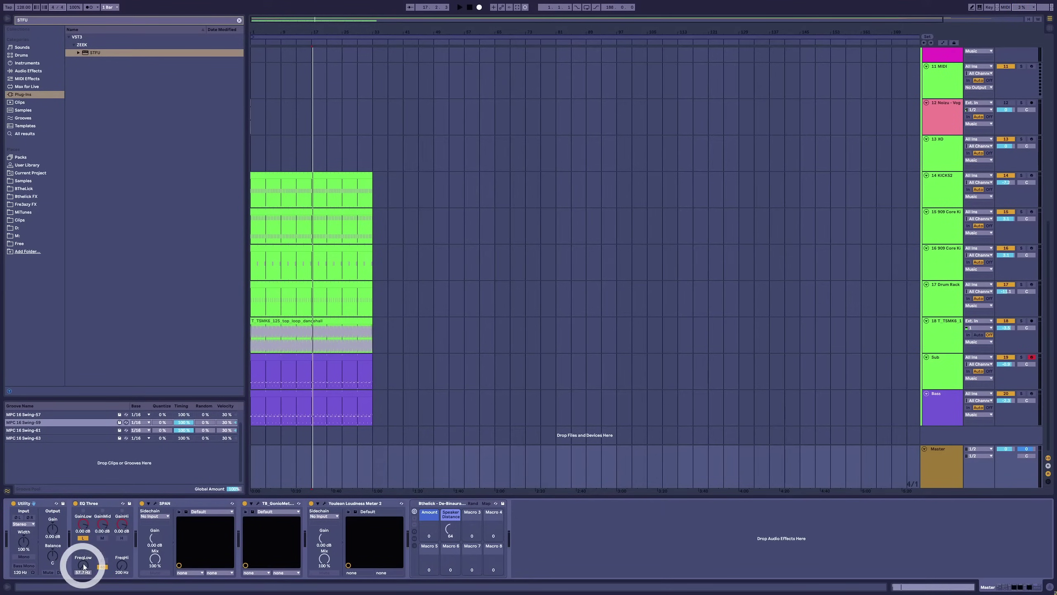
Play the own mix through EQ Three's isolated low band while sweeping FreqLow, ending at 87.0 Hz.
{"action": "key", "text": "space"}
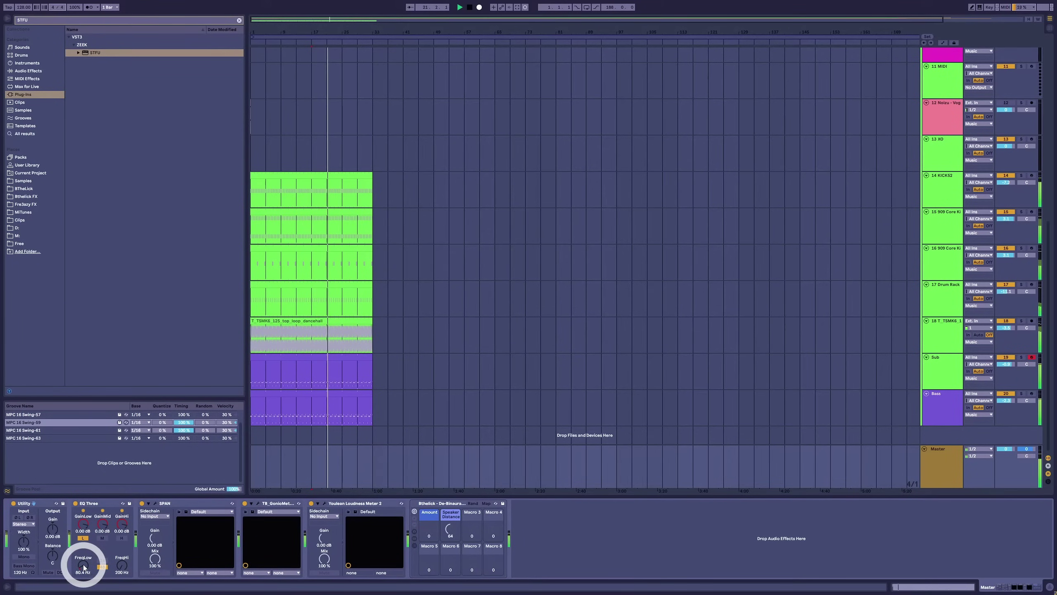
{"action": "left_click_drag", "start_coordinate": [83, 567], "coordinate": [75, 571]}
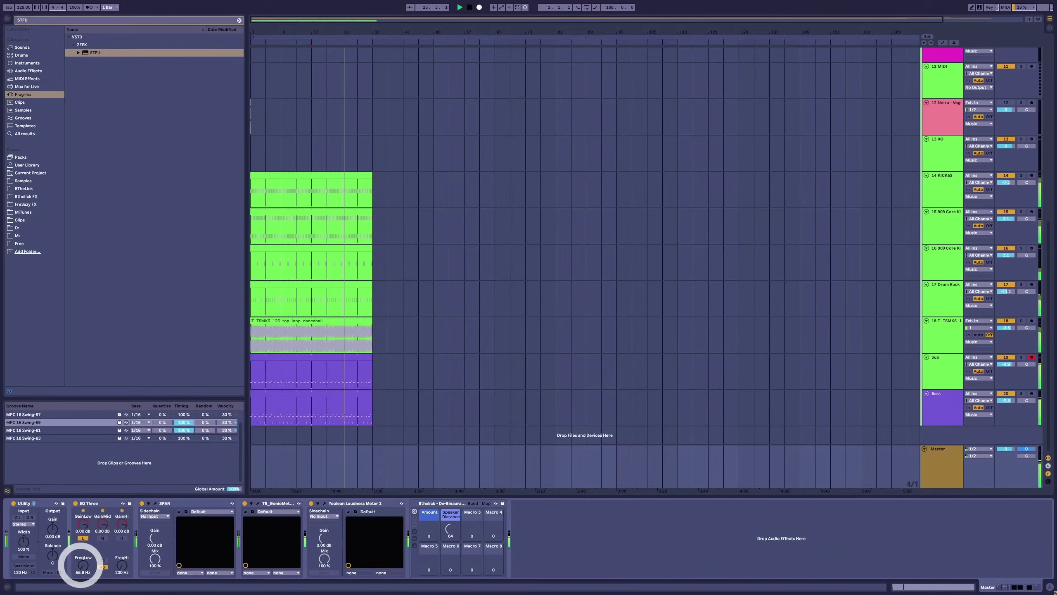
{"action": "left_click_drag", "start_coordinate": [82, 567], "coordinate": [84, 571]}
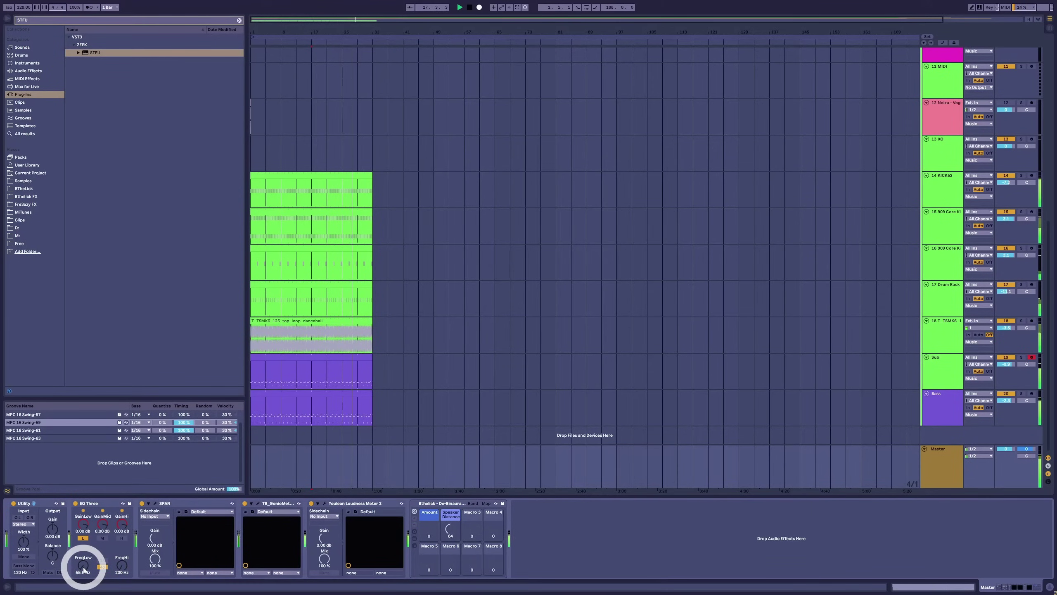
{"action": "left_click_drag", "start_coordinate": [85, 569], "coordinate": [85, 562]}
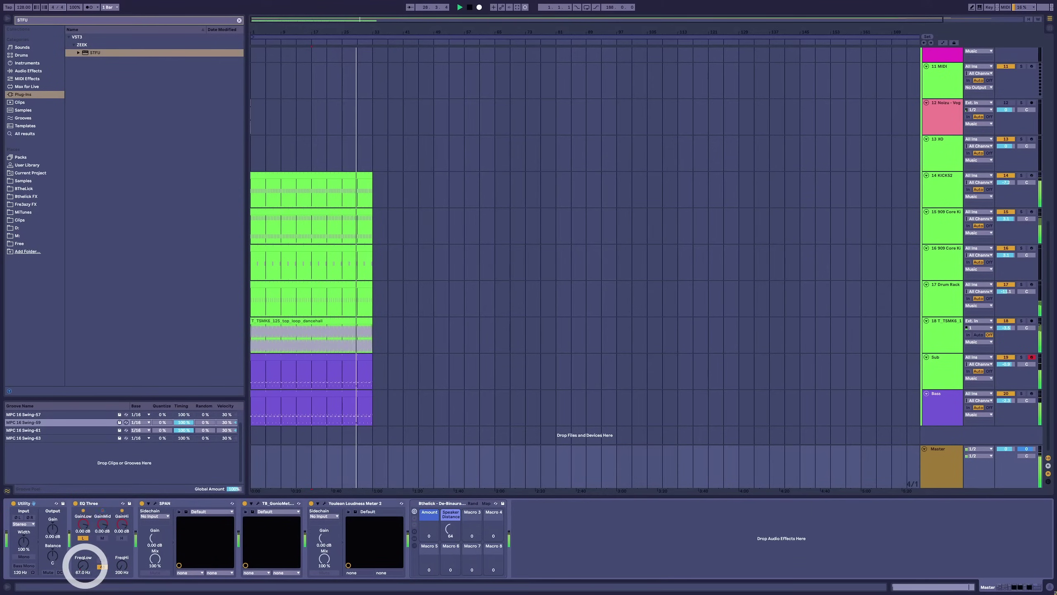
Examine the whole mix's spectrum in the master's SPAN analyzer with EQ Three bypassed.
{"action": "left_click", "coordinate": [155, 503]}
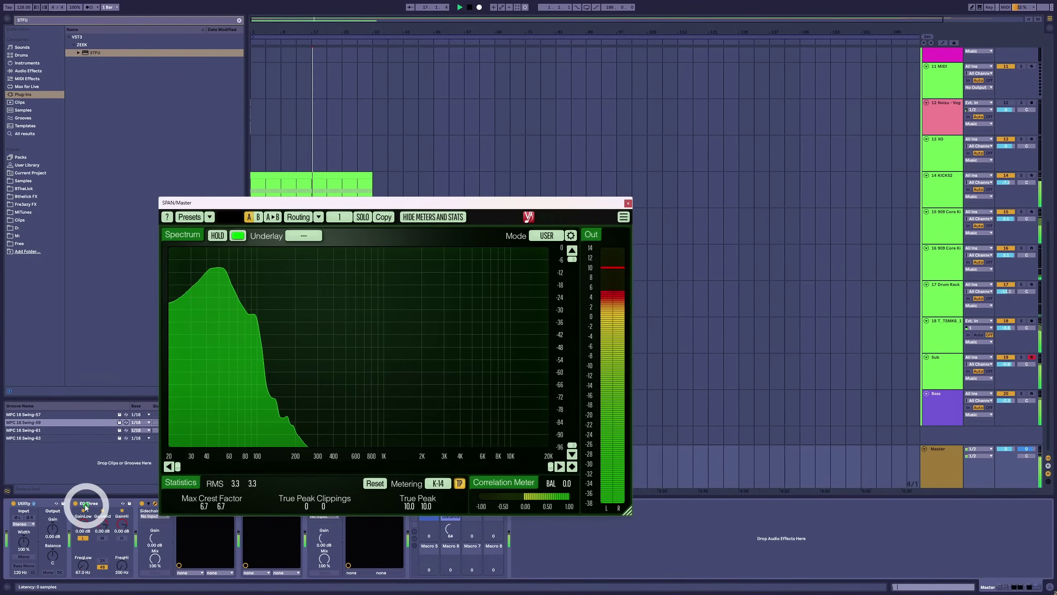
{"action": "left_click", "coordinate": [75, 503]}
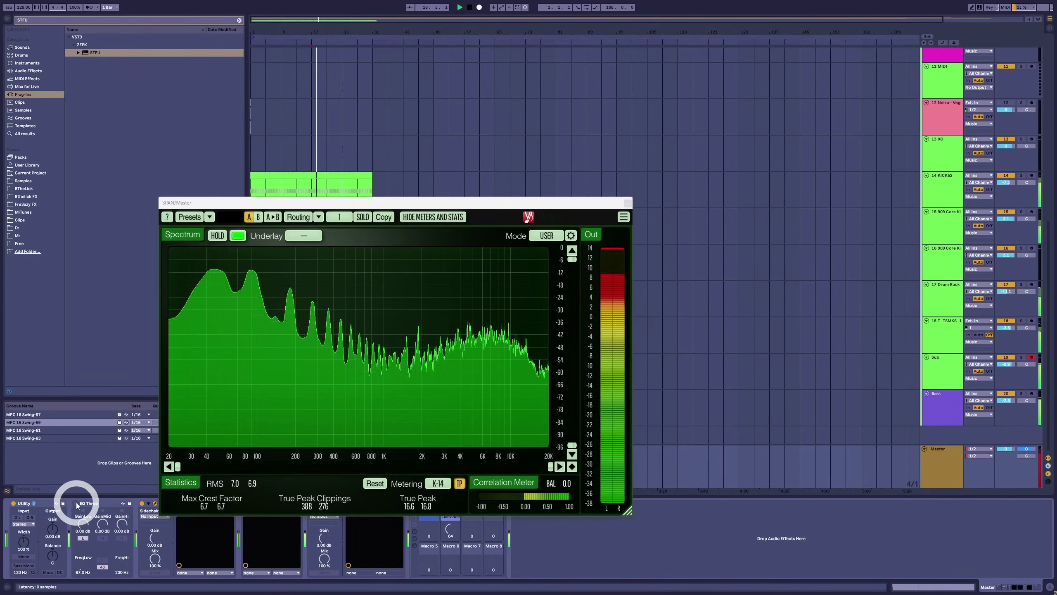
{"action": "left_click", "coordinate": [509, 458]}
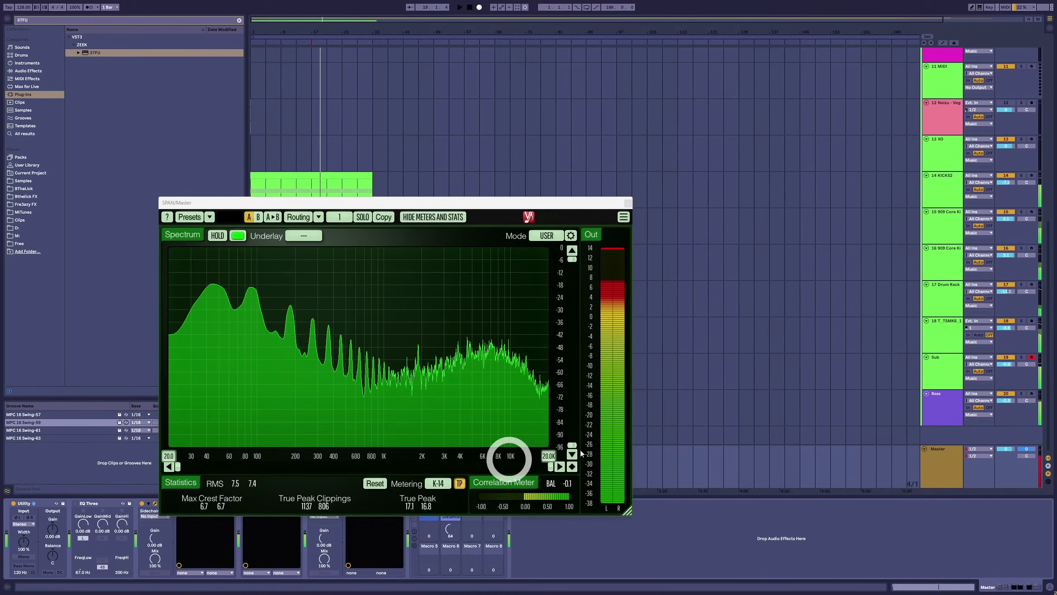
{"action": "scroll", "coordinate": [582, 453], "scroll_direction": "up", "scroll_amount": 2}
{"action": "key", "text": "space"}
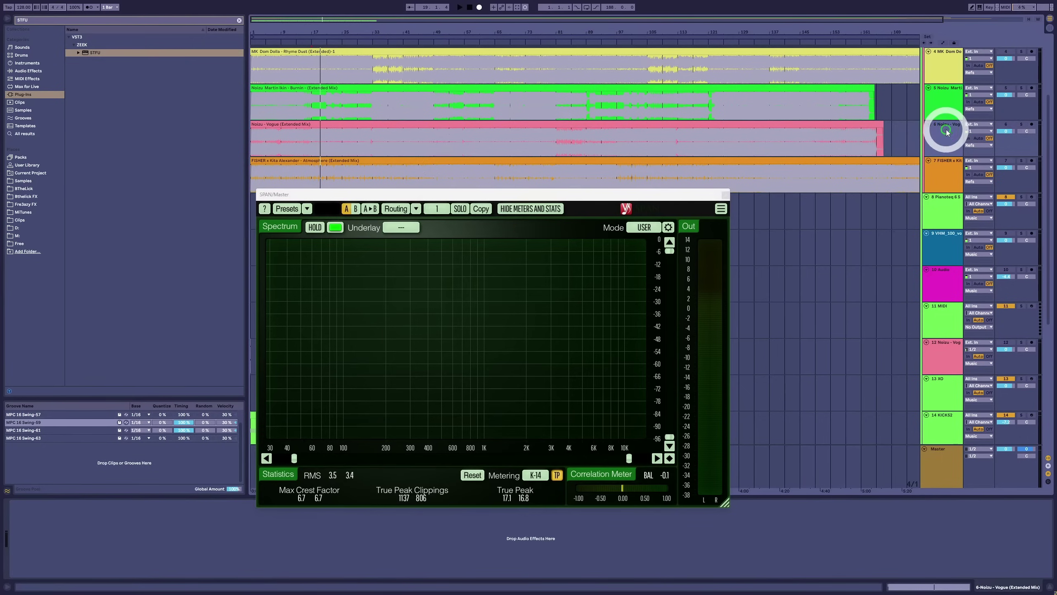
{"action": "left_click", "coordinate": [1028, 128]}
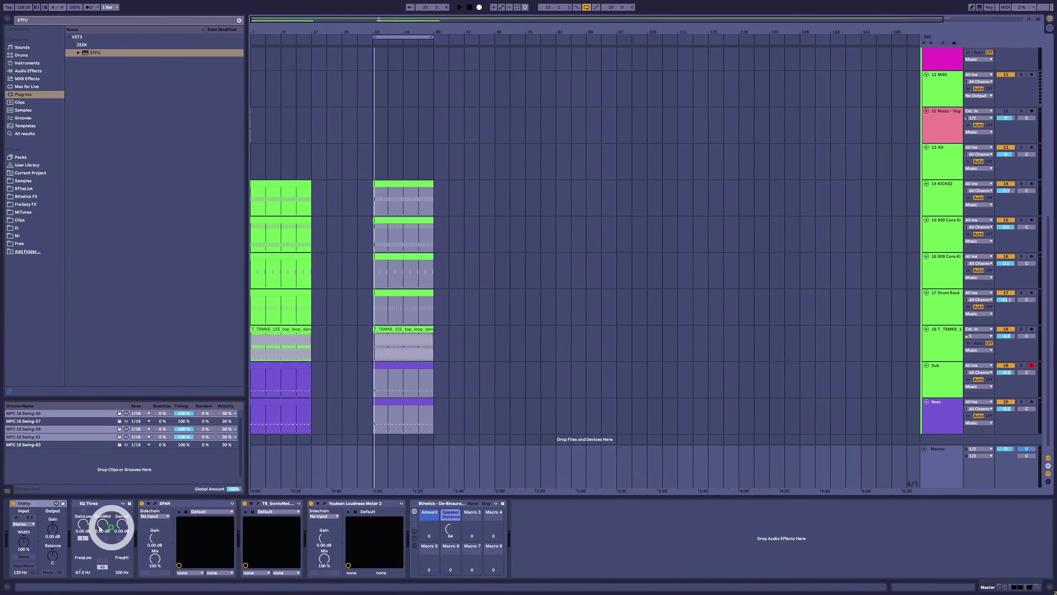
Loop bars 33 to 49 through EQ Three's low band at 83.4 Hz and compare the mix with the soloed Noizu - Vogue reference.
{"action": "left_click", "coordinate": [75, 503]}
{"action": "key", "text": "space"}
{"action": "left_click", "coordinate": [86, 566]}
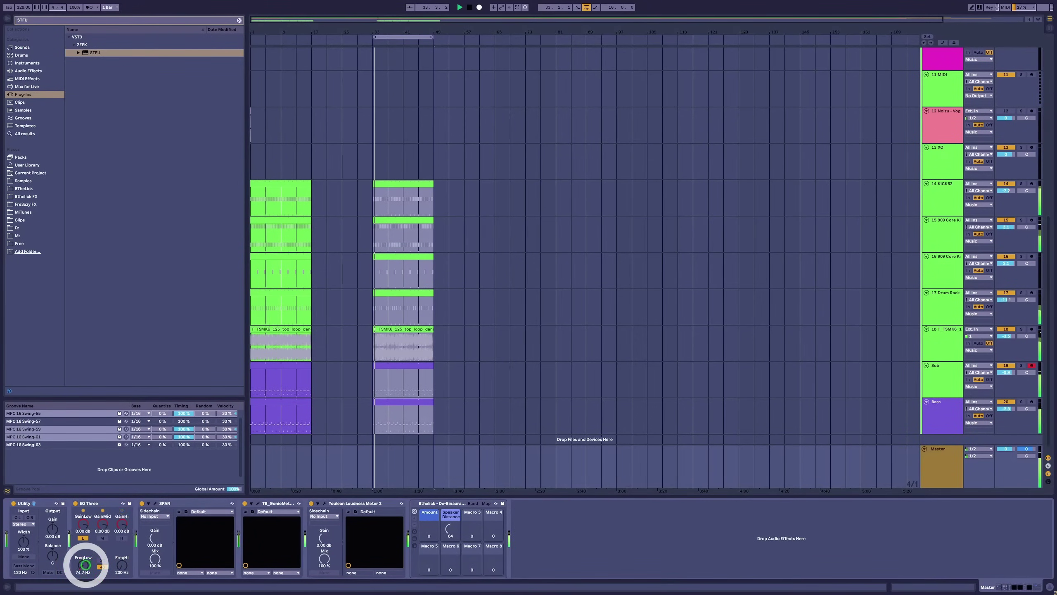
{"action": "scroll", "coordinate": [936, 293], "scroll_direction": "up", "scroll_amount": 10}
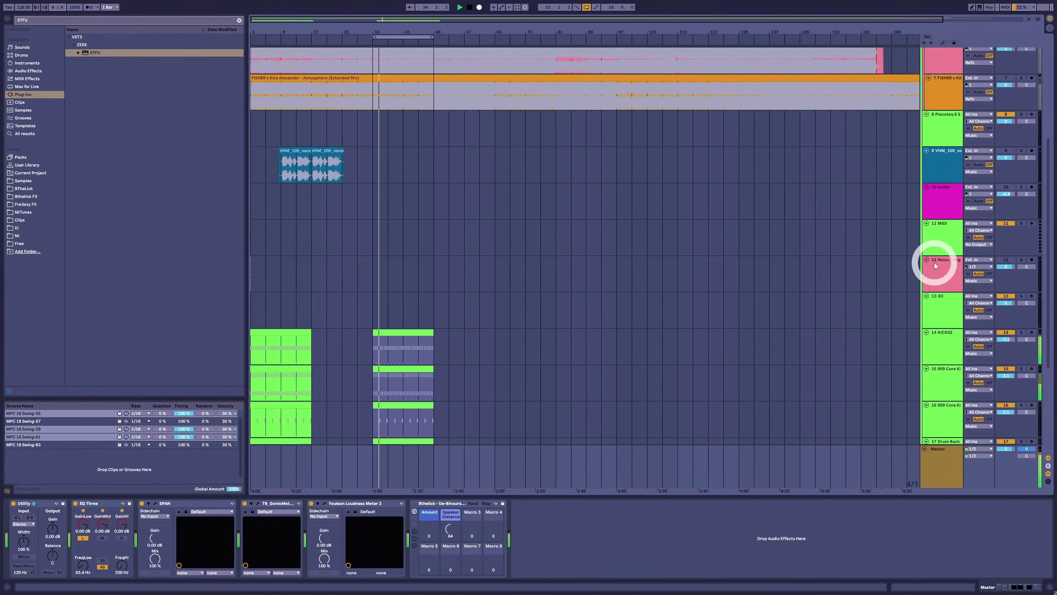
{"action": "left_click", "coordinate": [1023, 191]}
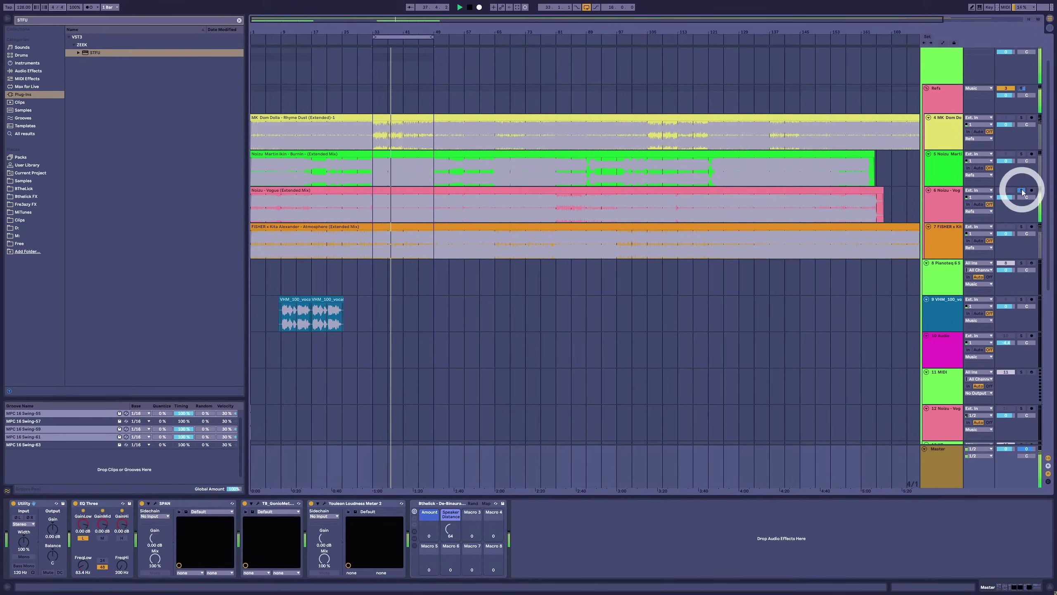
{"action": "left_click", "coordinate": [1021, 191]}
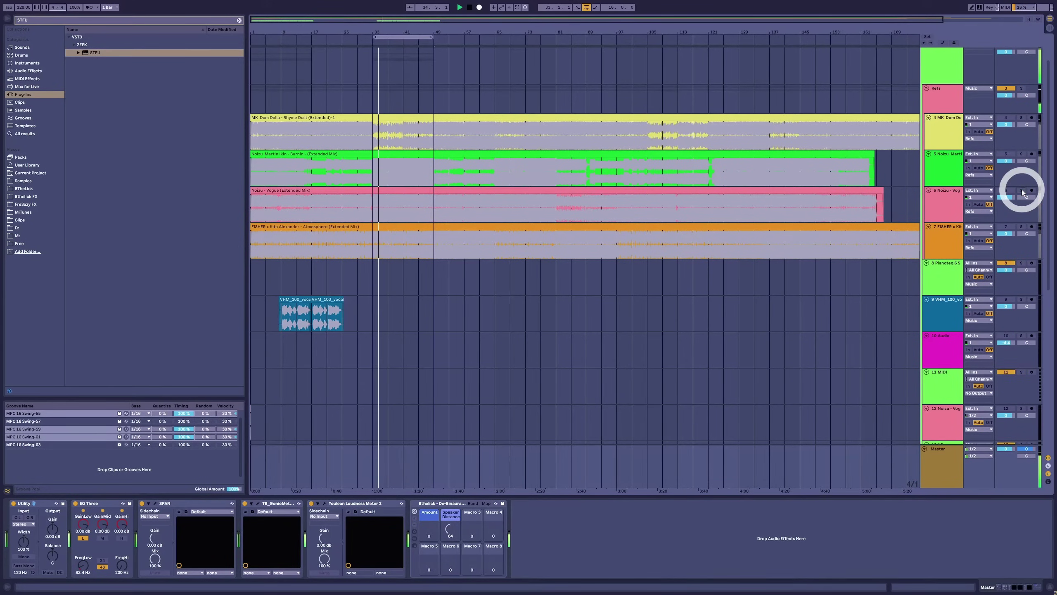
{"action": "left_click", "coordinate": [1022, 192]}
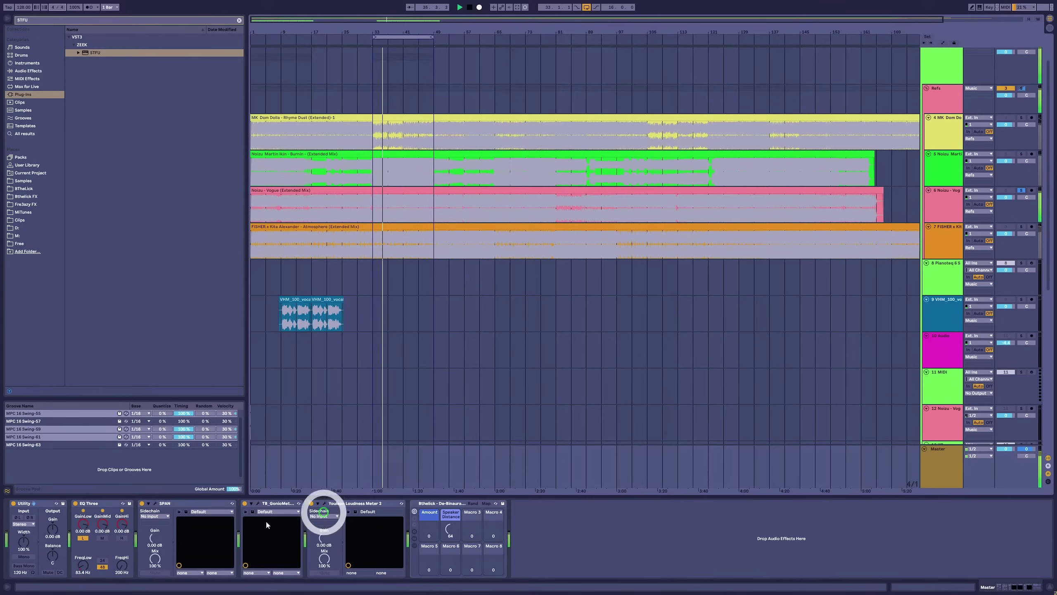
Set EQ Three's FreqLow to 82.3 Hz and compare the low end again by toggling solo on the Noizu - Vogue reference.
{"action": "left_click", "coordinate": [82, 566]}
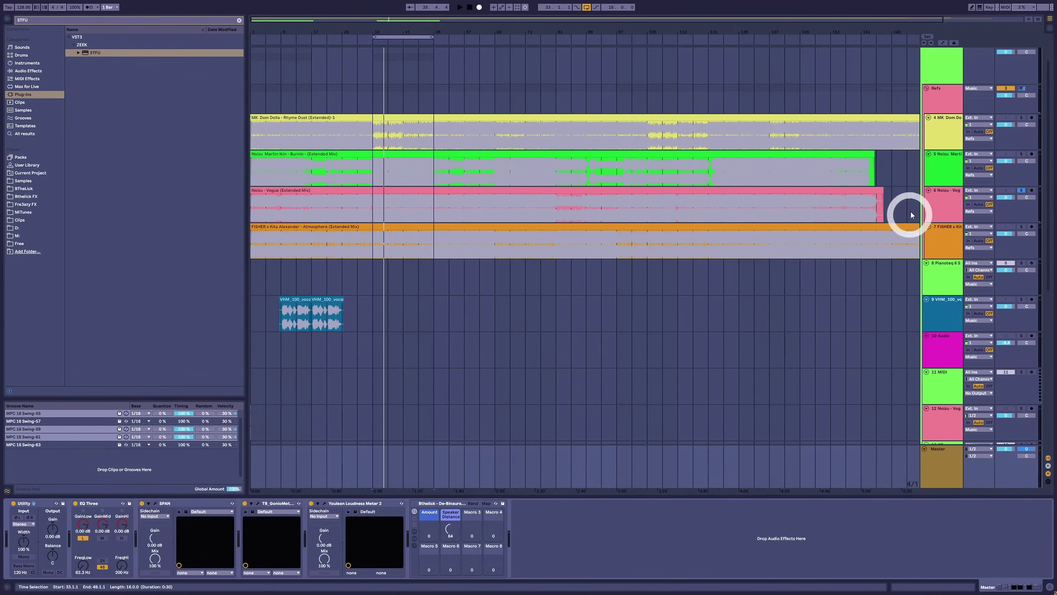
{"action": "key", "text": "space"}
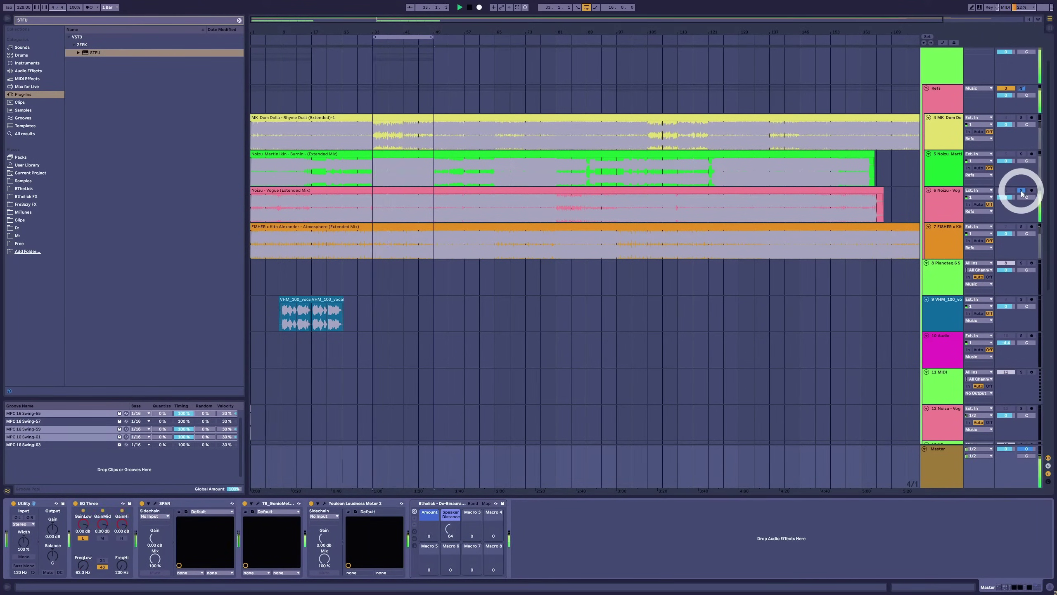
{"action": "left_click", "coordinate": [1022, 192]}
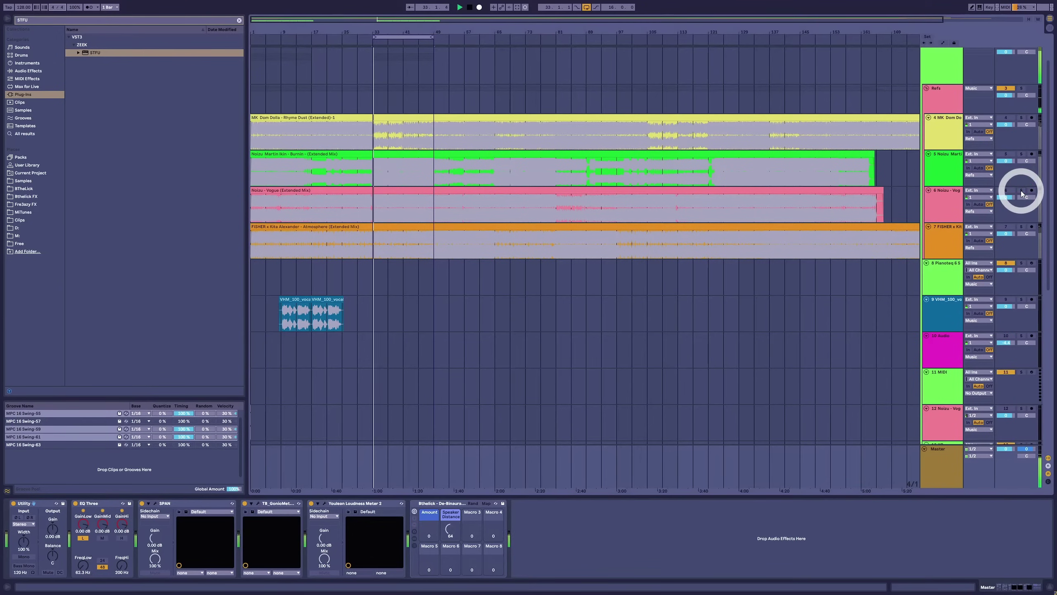
{"action": "left_click", "coordinate": [1021, 192]}
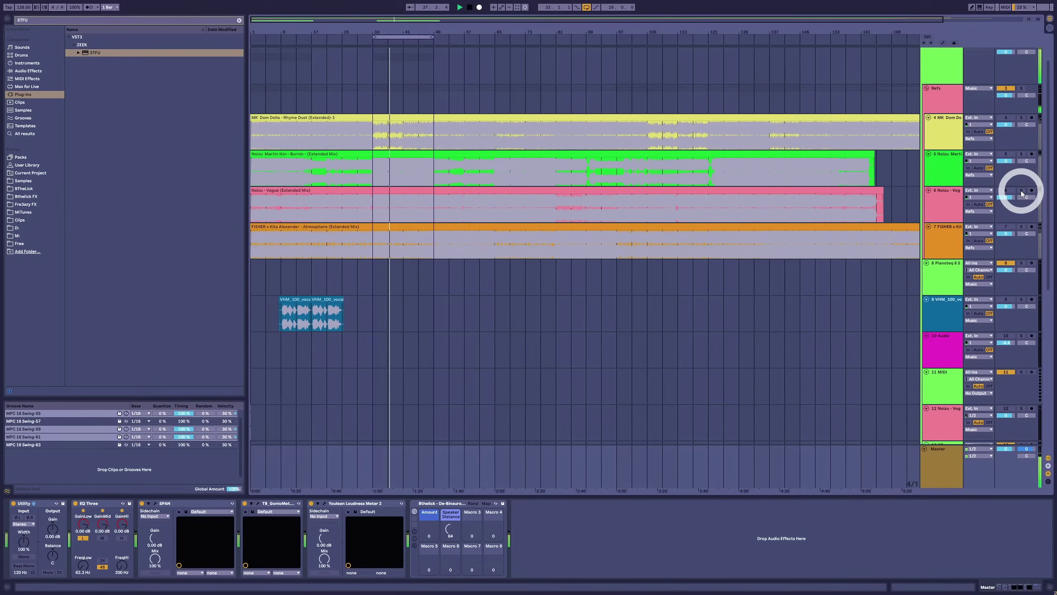
{"action": "left_click", "coordinate": [1021, 192]}
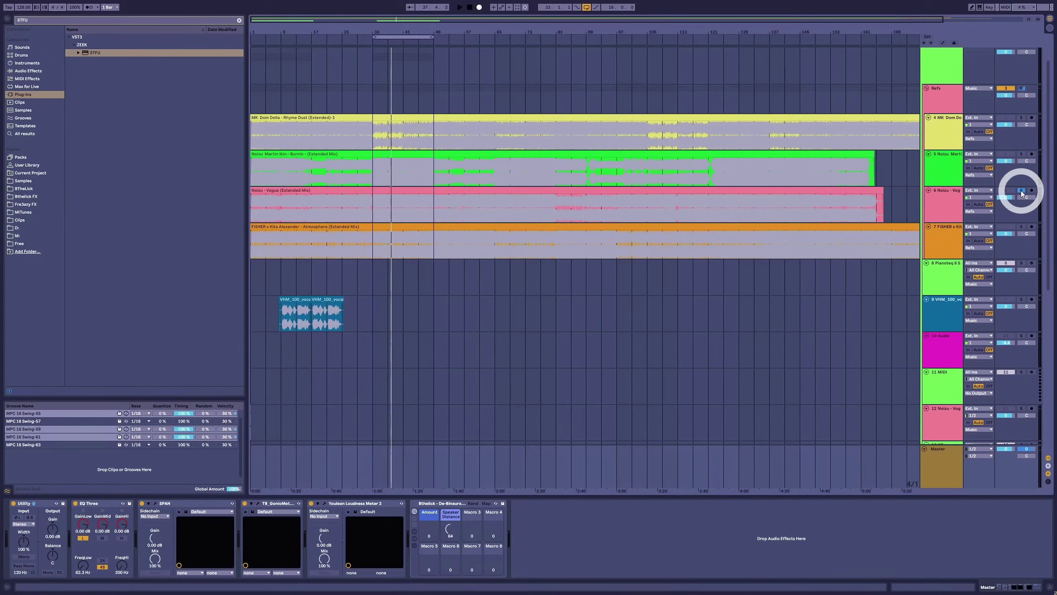
Unsolo the Noizu - Vogue reference to hear the own mix, and set EQ Three's FreqLow to 80.4 Hz.
{"action": "key", "text": "space"}
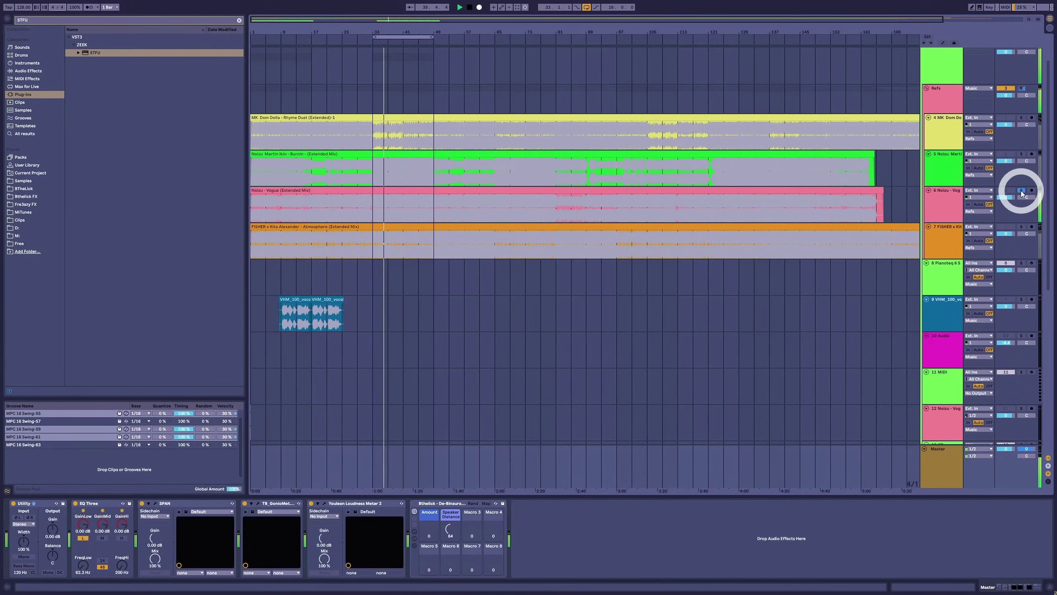
{"action": "left_click", "coordinate": [1021, 191]}
{"action": "key", "text": "space"}
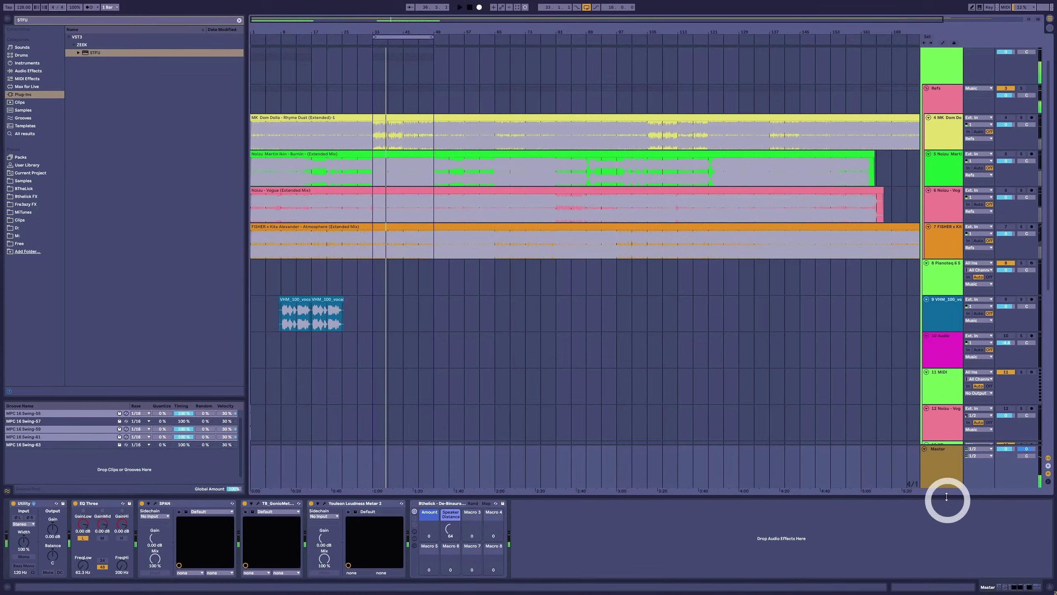
{"action": "left_click", "coordinate": [83, 564]}
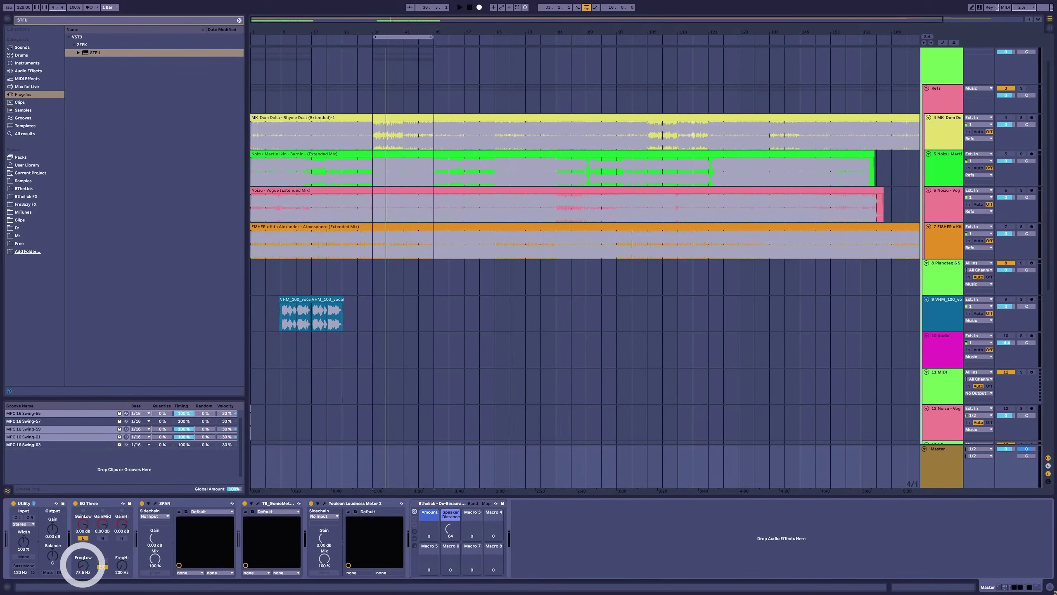
Recolor the Sub track purple and apply the track color to its clips.
{"action": "scroll", "coordinate": [508, 337], "scroll_direction": "down", "scroll_amount": 8}
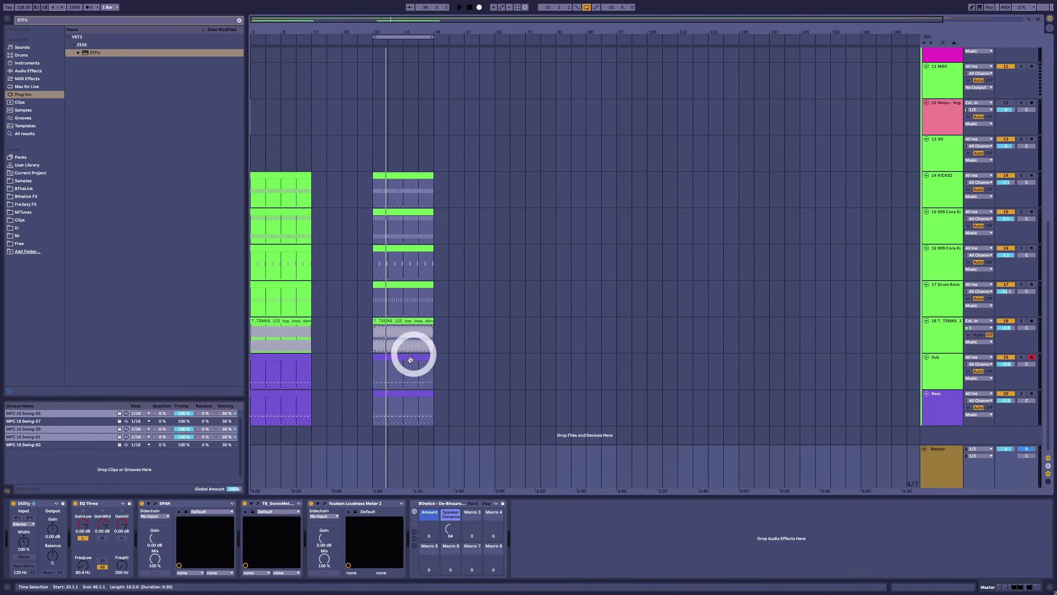
{"action": "left_click", "coordinate": [403, 354]}
{"action": "left_click", "coordinate": [403, 355]}
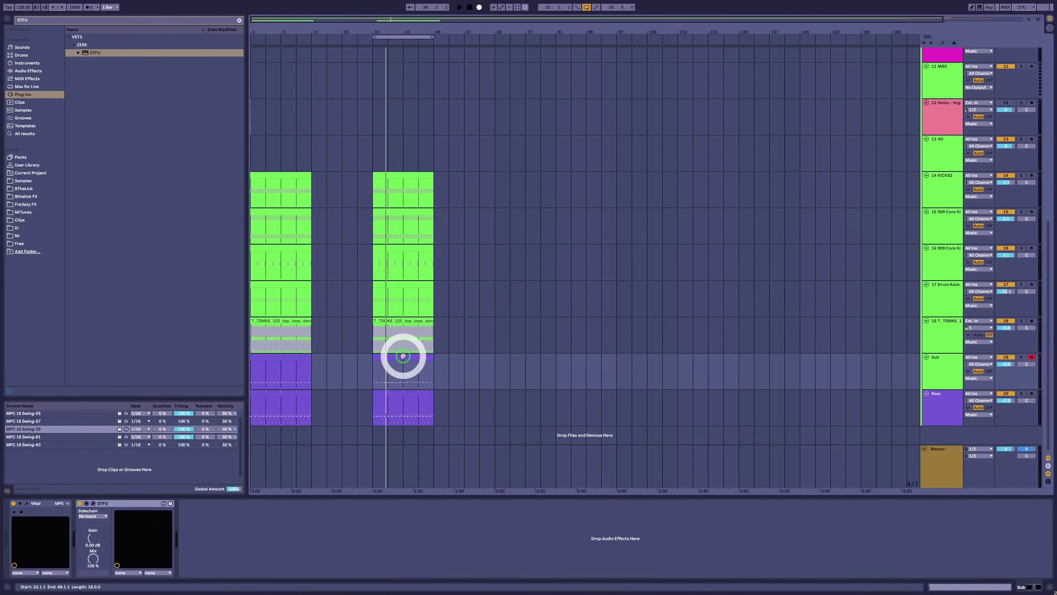
{"action": "right_click", "coordinate": [933, 363]}
{"action": "left_click", "coordinate": [1013, 508]}
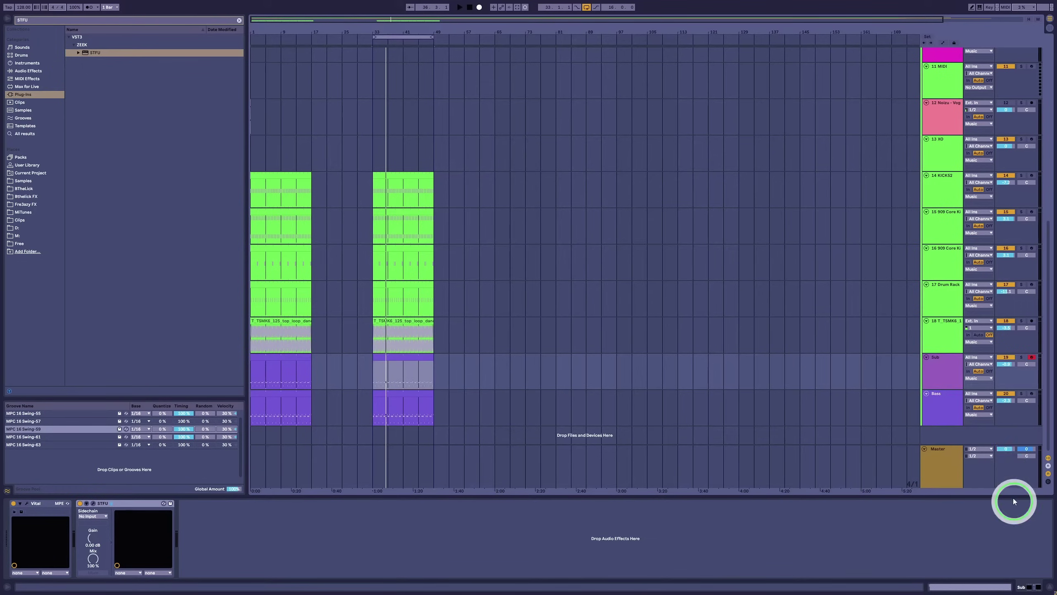
{"action": "right_click", "coordinate": [944, 373]}
{"action": "left_click", "coordinate": [974, 544]}
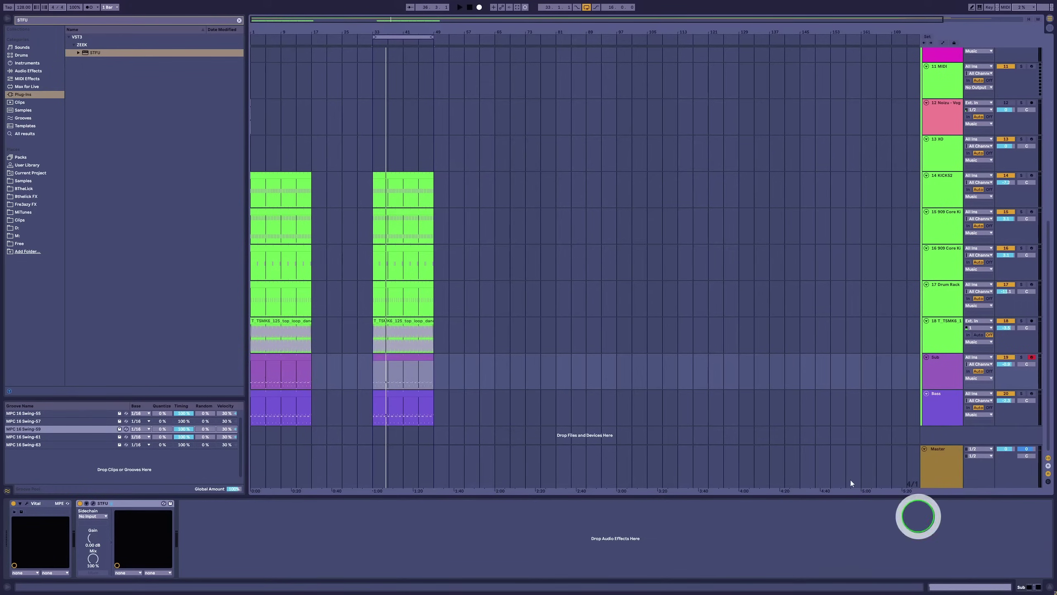
Lengthen all notes slightly in the Sub clip at bar 33 while checking them during playback.
{"action": "double_click", "coordinate": [387, 360]}
{"action": "key", "text": "space"}
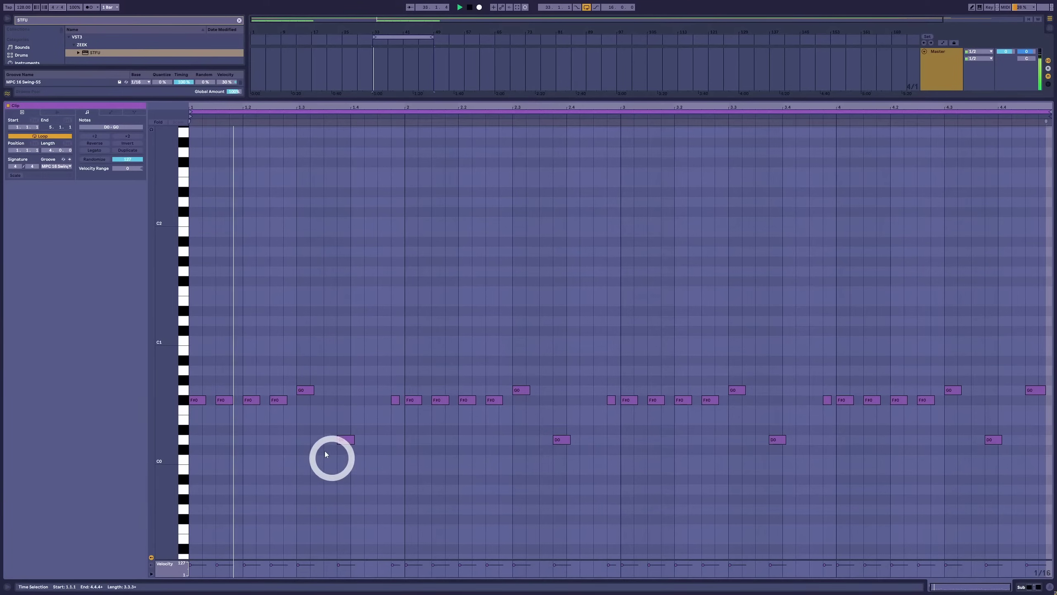
{"action": "key", "text": "ctrl+a"}
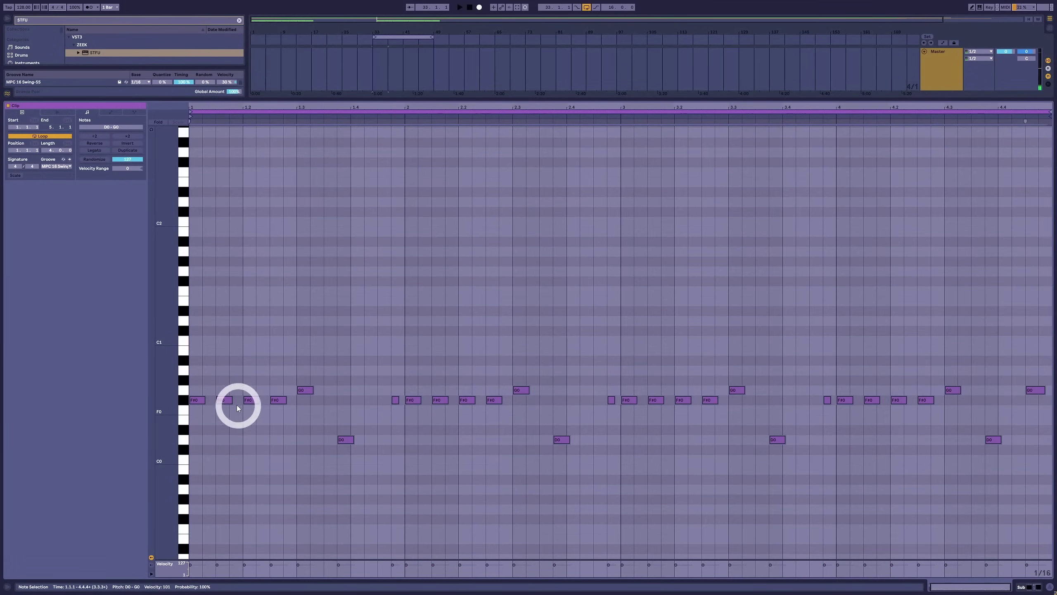
{"action": "left_click_drag", "start_coordinate": [205, 398], "coordinate": [209, 399]}
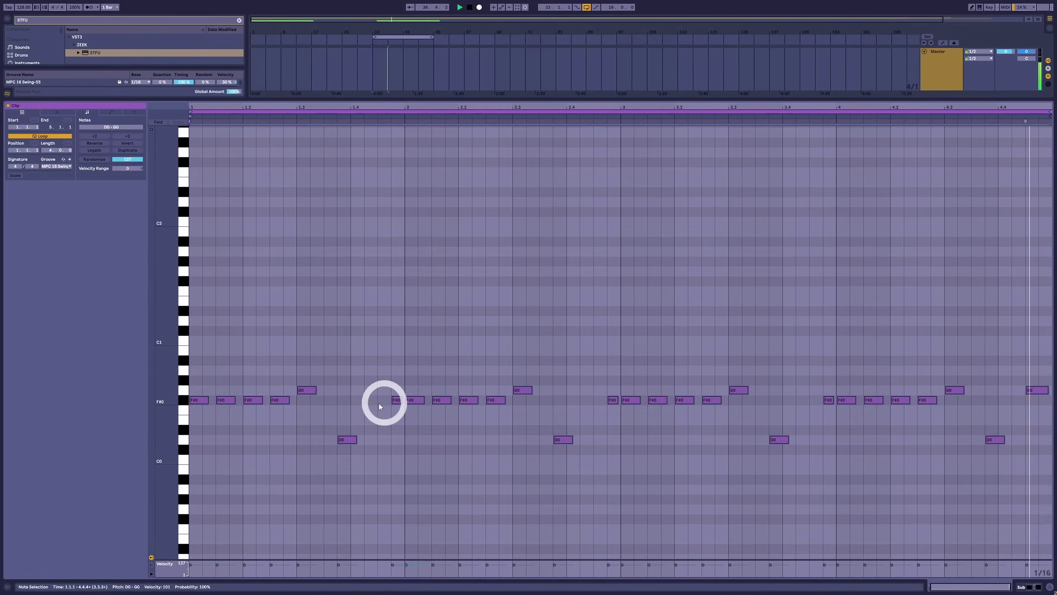
{"action": "left_click", "coordinate": [289, 401]}
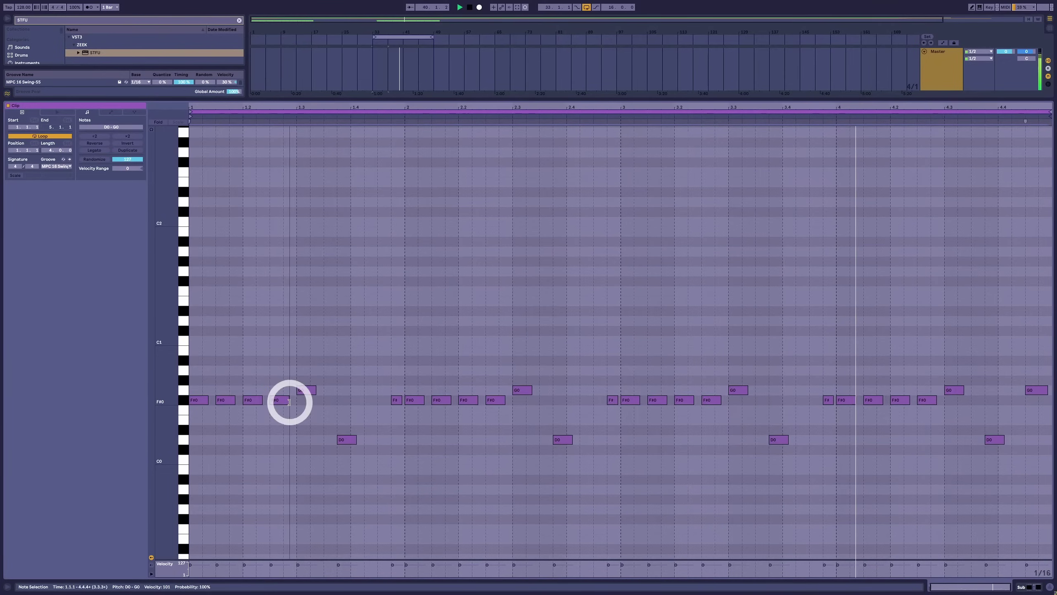
{"action": "key", "text": "shift+Tab"}
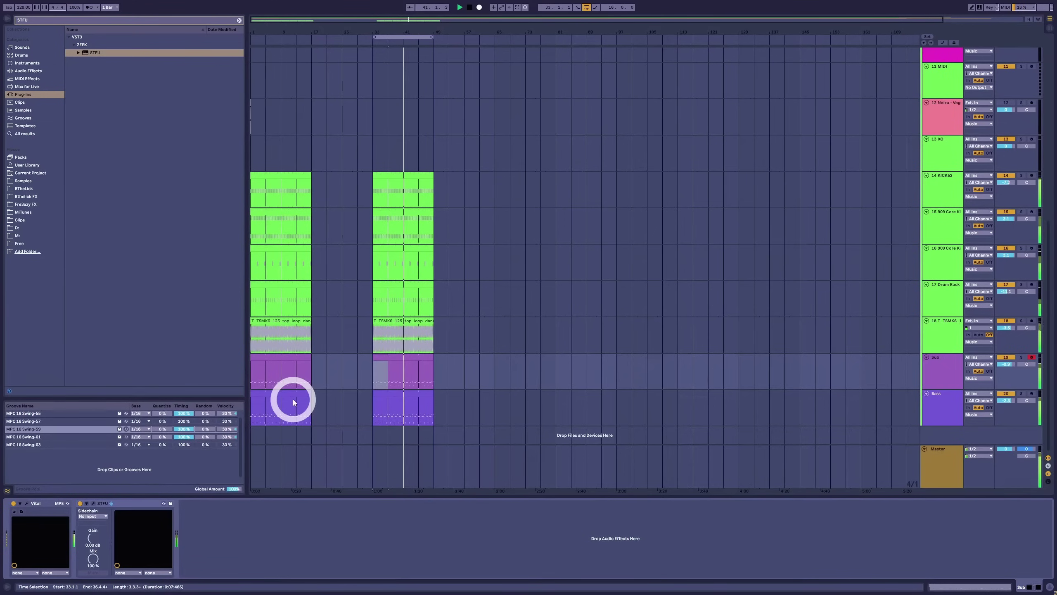
Listen to the Sub and Bass tracks together in the looped section at bars 33 to 49.
{"action": "left_click", "coordinate": [418, 356]}
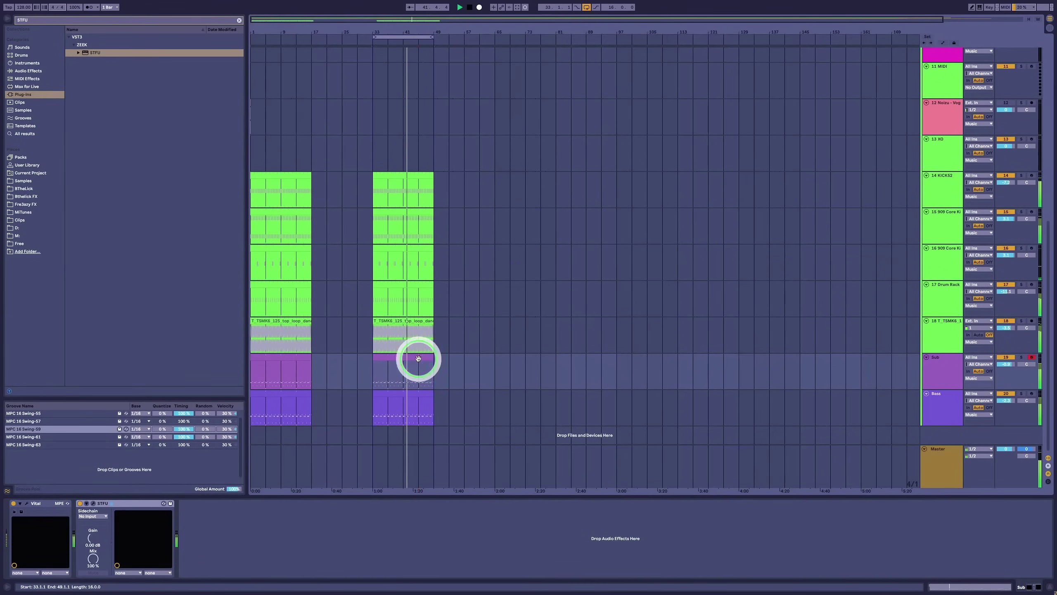
{"action": "left_click", "coordinate": [888, 356]}
{"action": "left_click", "coordinate": [937, 408]}
{"action": "left_click", "coordinate": [937, 371]}
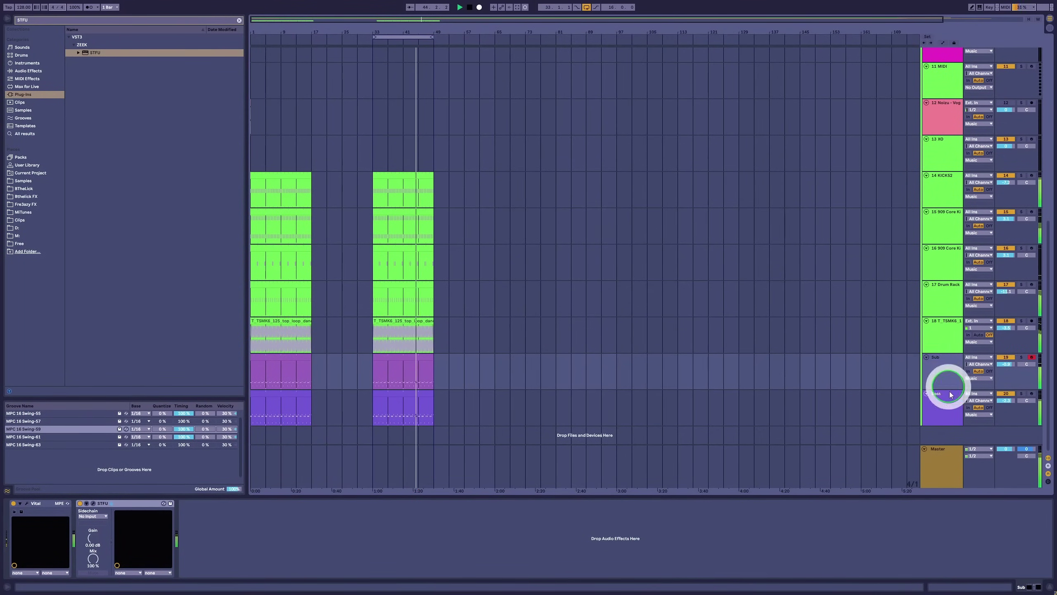
{"action": "left_click", "coordinate": [945, 372]}
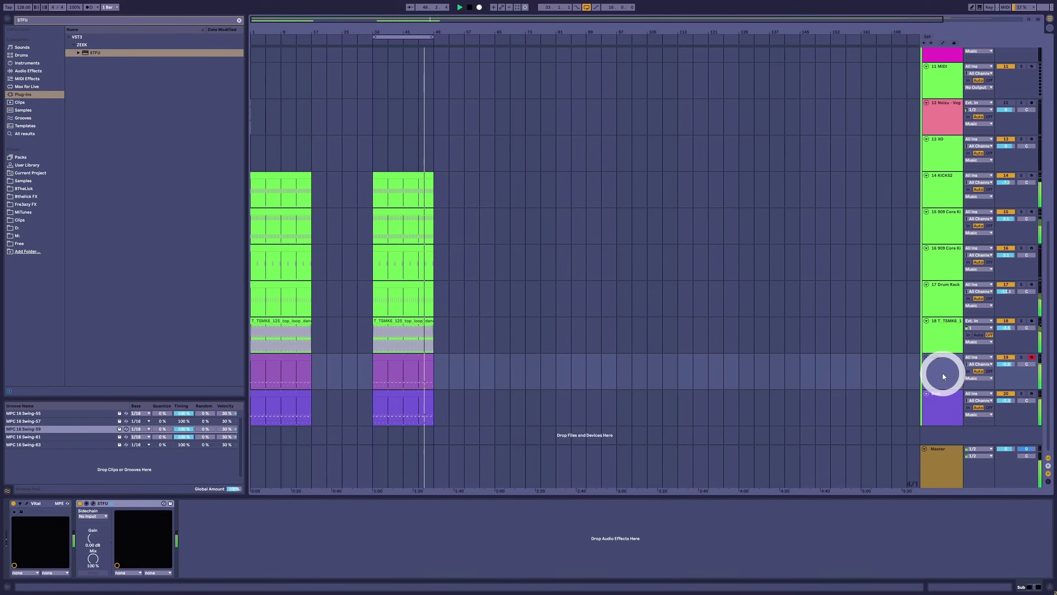
{"action": "left_click", "coordinate": [944, 412]}
{"action": "left_click", "coordinate": [951, 385]}
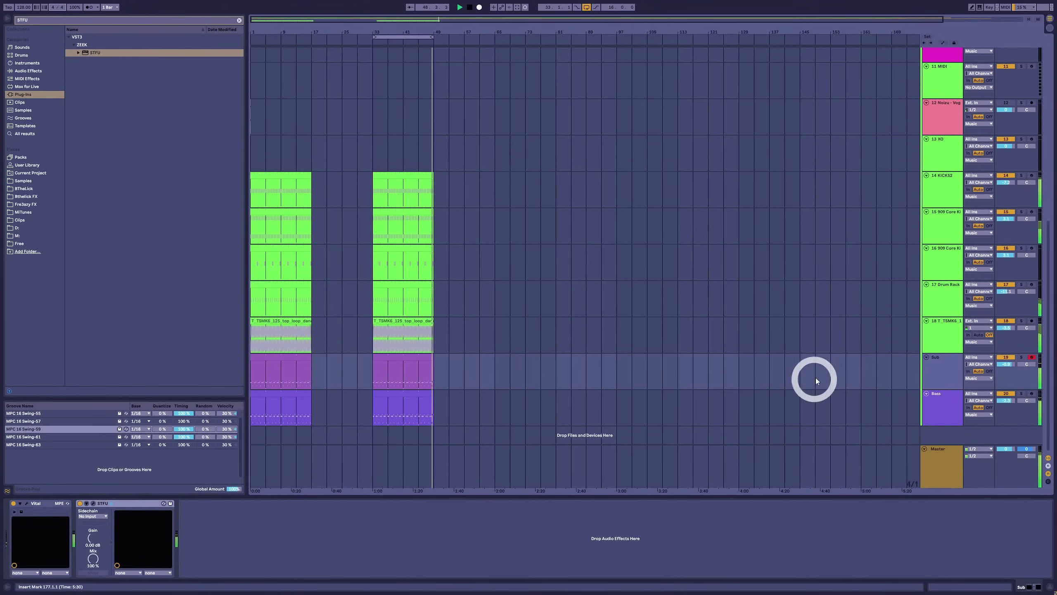
{"action": "key", "text": "space"}
Play bars 33 to 49 of the soloed FISHER x Kita Alexander - Atmosphere reference to study its bass.
{"action": "scroll", "coordinate": [944, 220], "scroll_direction": "up", "scroll_amount": 5}
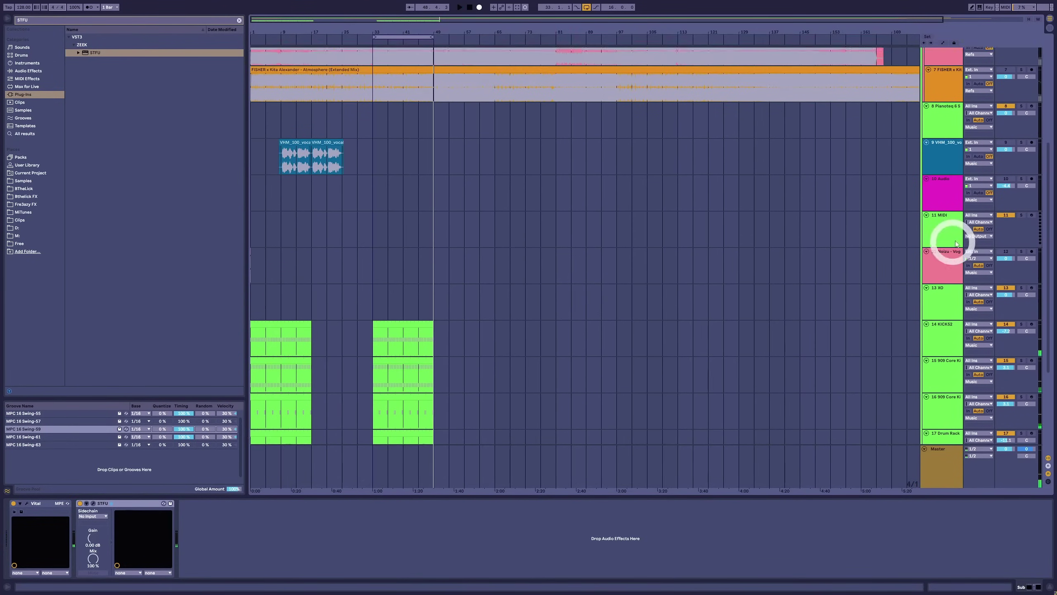
{"action": "scroll", "coordinate": [953, 242], "scroll_direction": "up", "scroll_amount": 4}
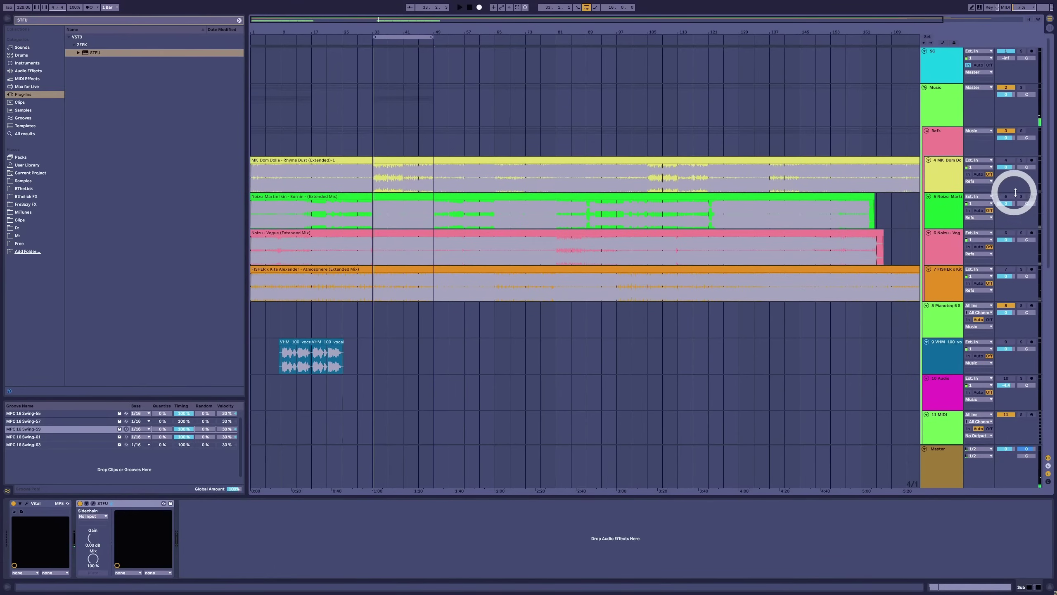
{"action": "key", "text": "space"}
{"action": "left_click", "coordinate": [1026, 268]}
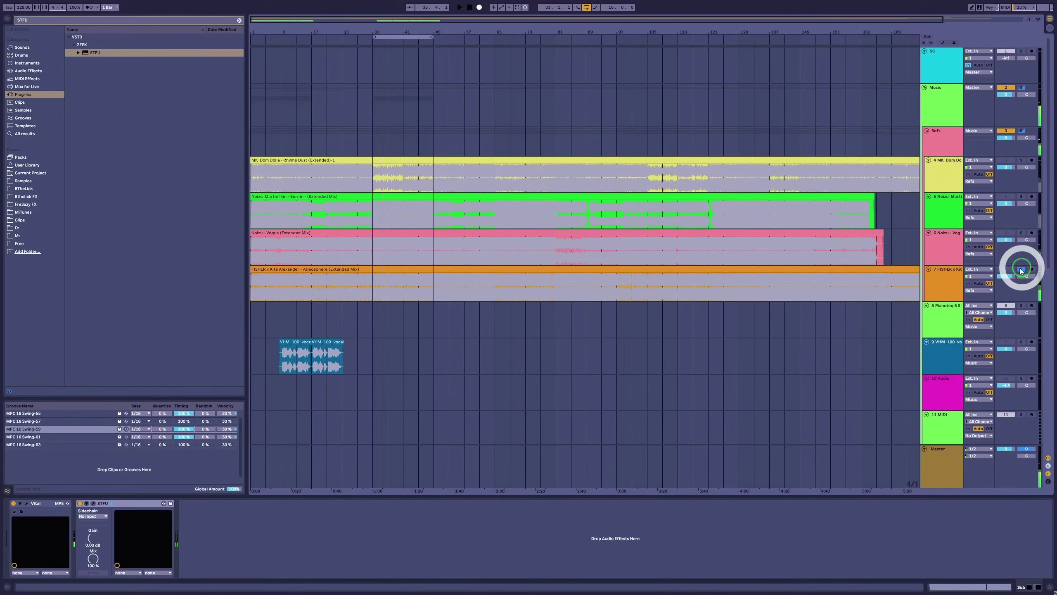
{"action": "left_click", "coordinate": [415, 281]}
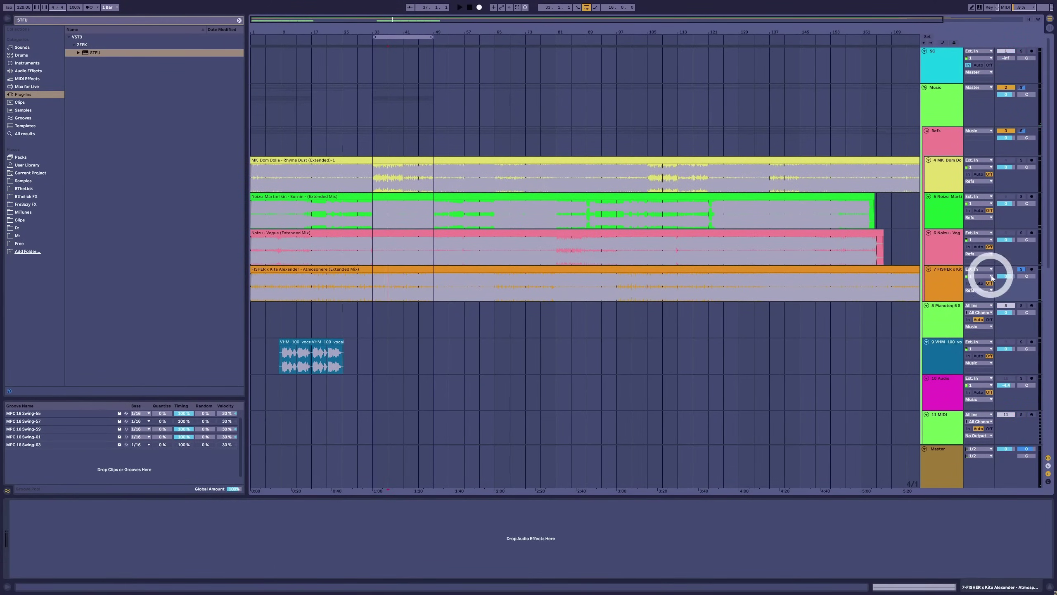
{"action": "left_click", "coordinate": [433, 285]}
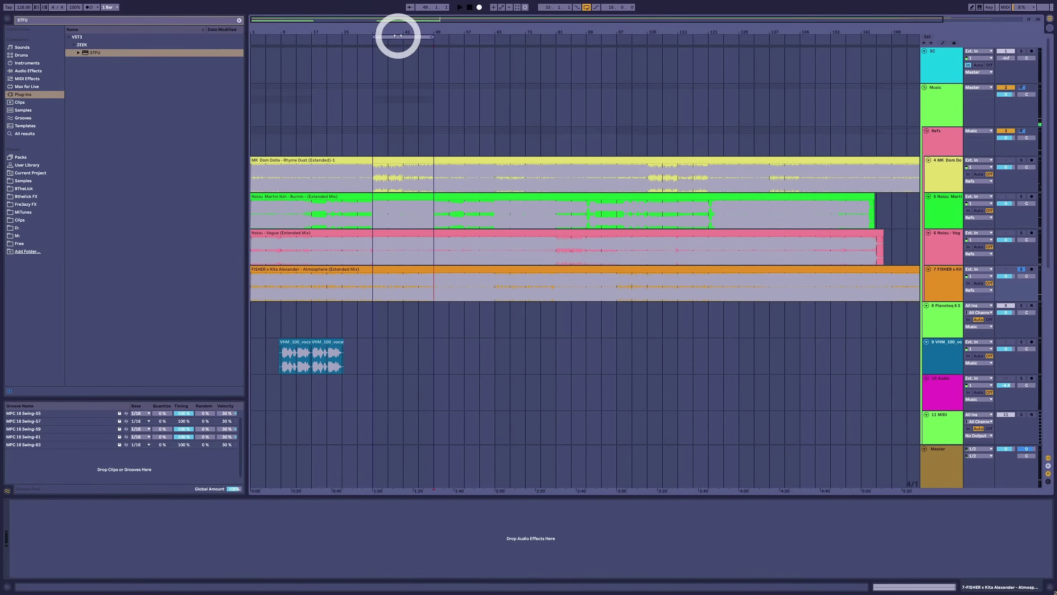
{"action": "left_click_drag", "start_coordinate": [438, 286], "coordinate": [633, 343]}
Try adding a short G1 note at 1.4.2 in the Bass clip during playback.
{"action": "scroll", "coordinate": [424, 395], "scroll_direction": "down", "scroll_amount": 10}
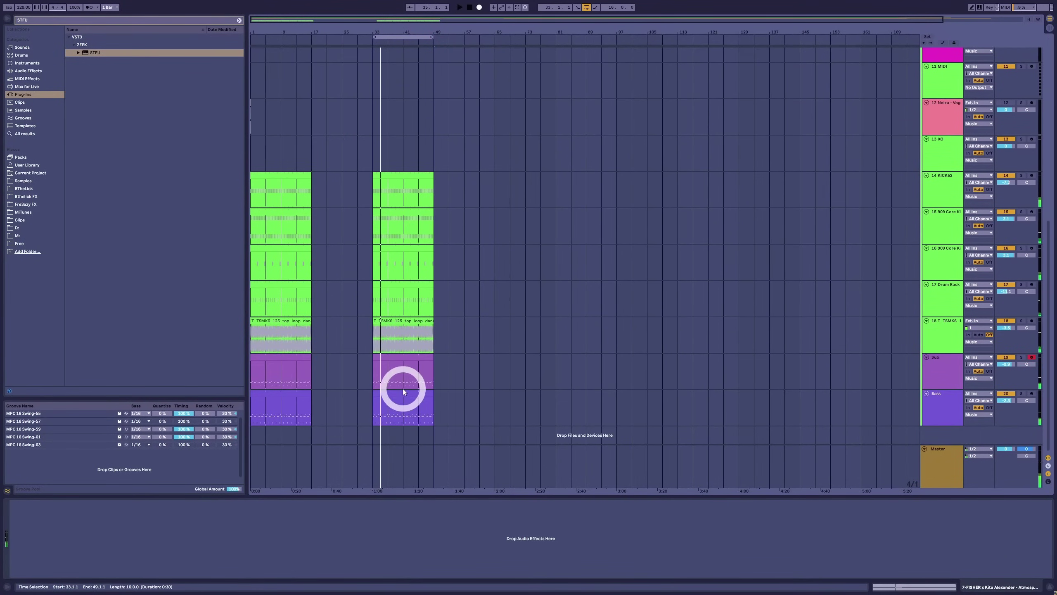
{"action": "left_click", "coordinate": [399, 391]}
{"action": "key", "text": "space"}
{"action": "double_click", "coordinate": [398, 390]}
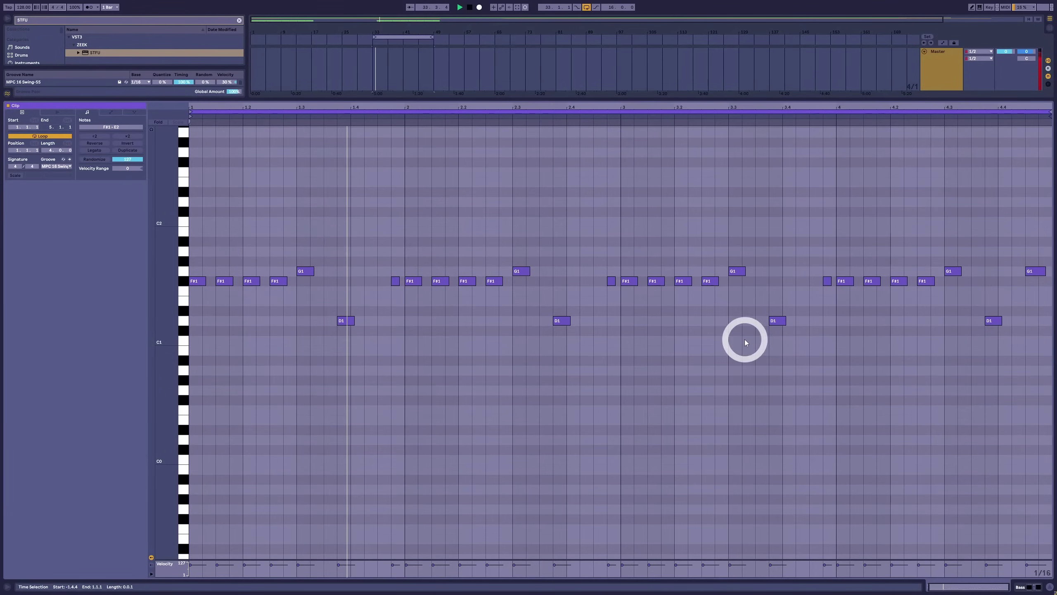
{"action": "double_click", "coordinate": [370, 274]}
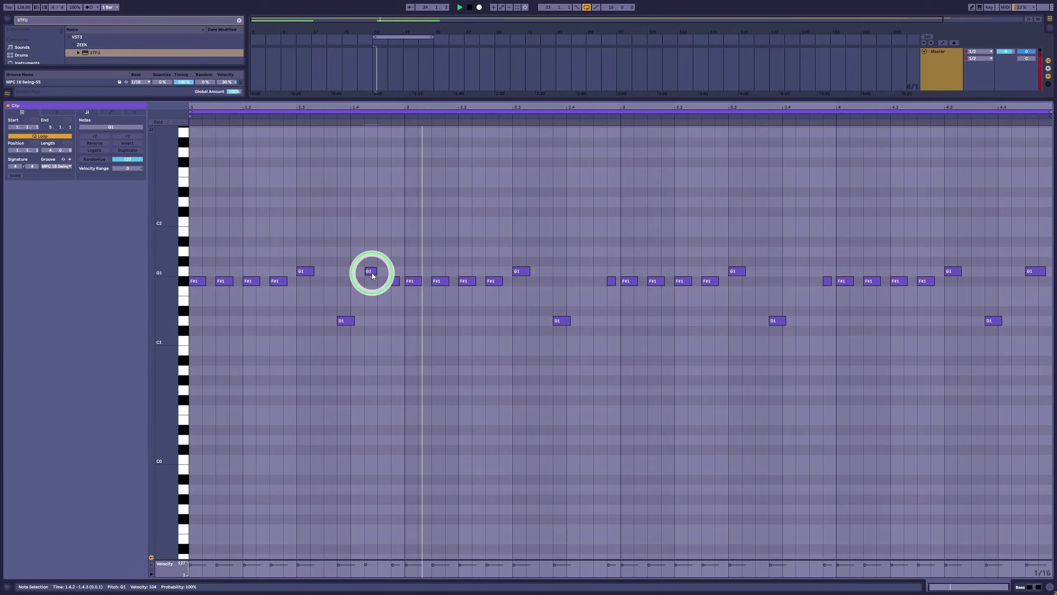
{"action": "double_click", "coordinate": [371, 275]}
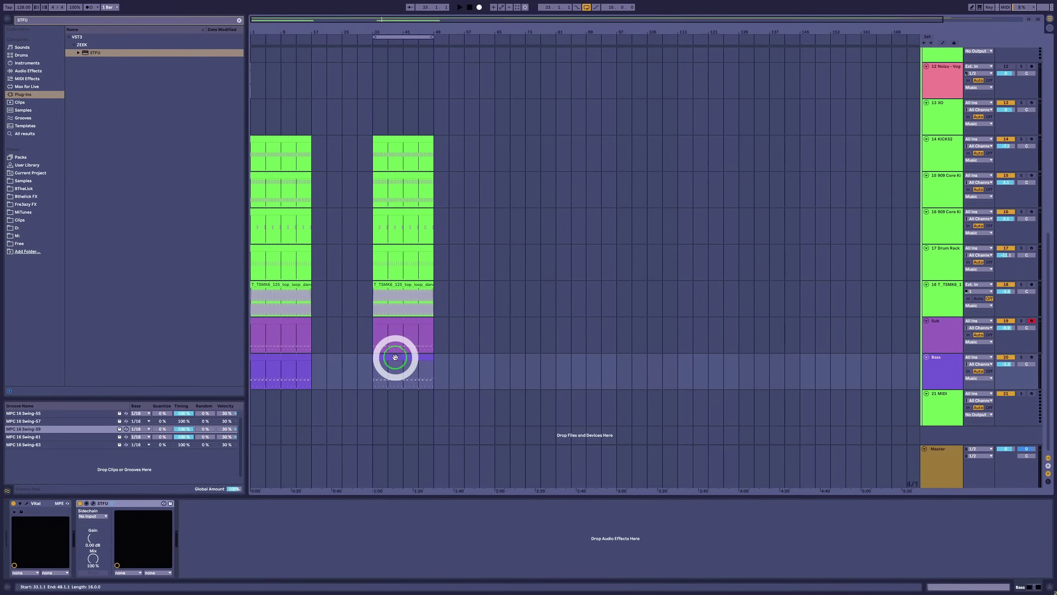
Copy the Bass clips at bars 33 to 49 to a new MIDI track, keeping only an added G1 note at 1.4.2.
{"action": "left_click", "coordinate": [398, 394]}
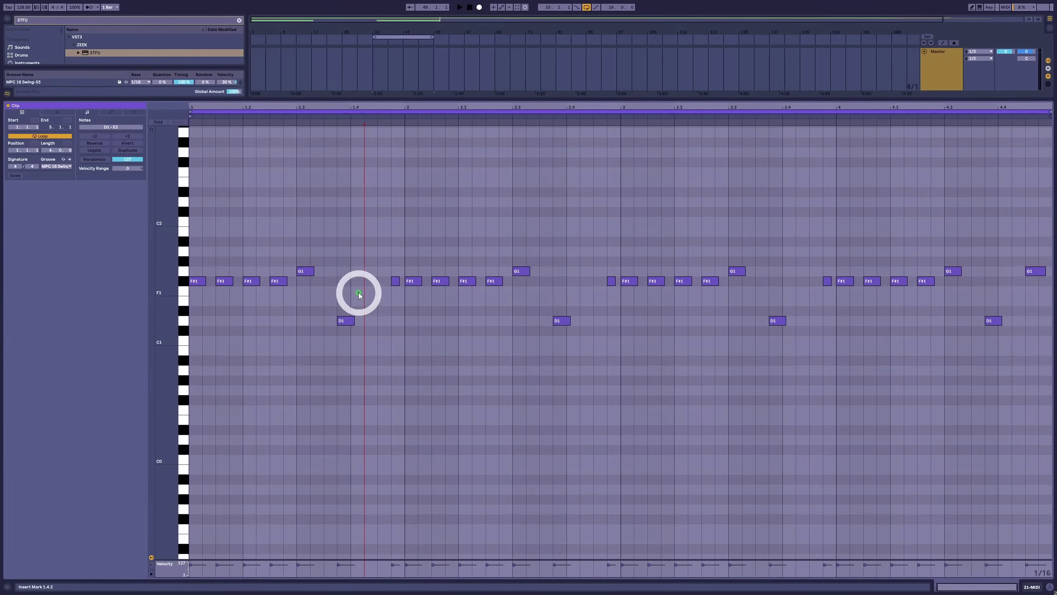
{"action": "double_click", "coordinate": [368, 271]}
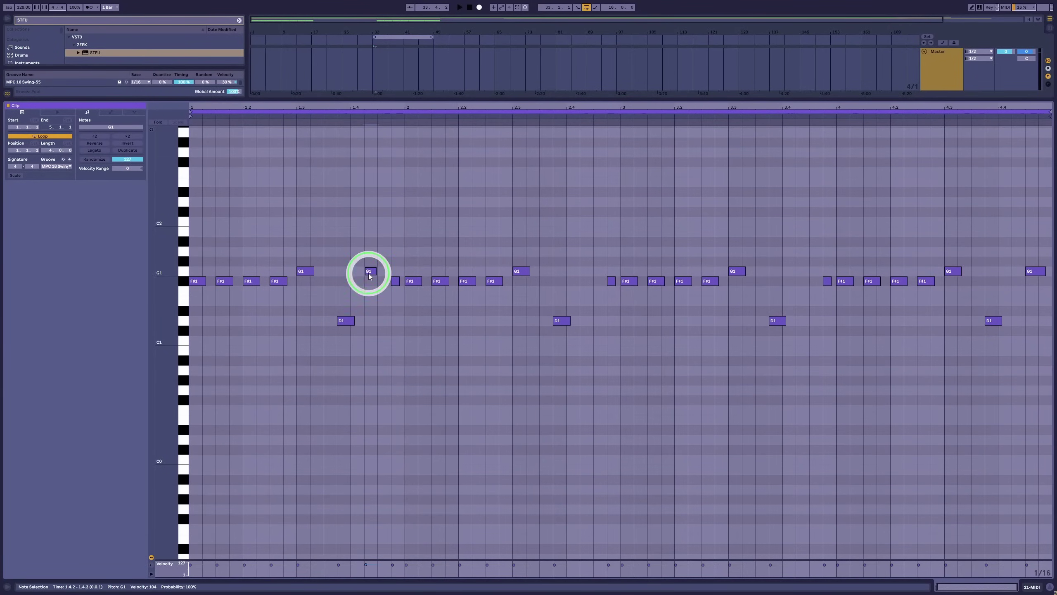
{"action": "left_click_drag", "start_coordinate": [357, 222], "coordinate": [169, 401]}
{"action": "key", "text": "Delete"}
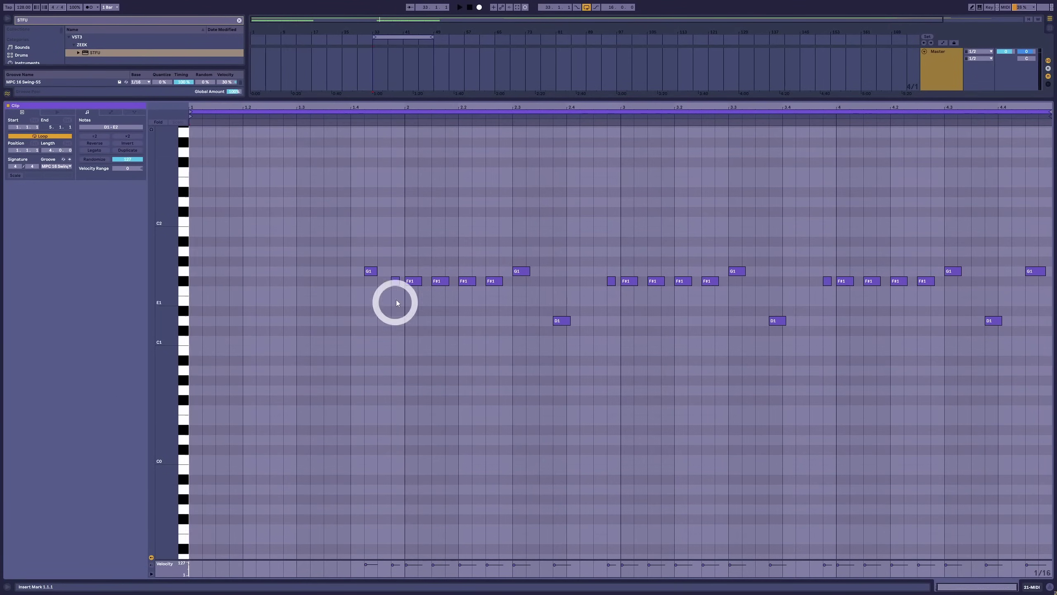
{"action": "left_click_drag", "start_coordinate": [395, 232], "coordinate": [1038, 449]}
{"action": "key", "text": "Delete"}
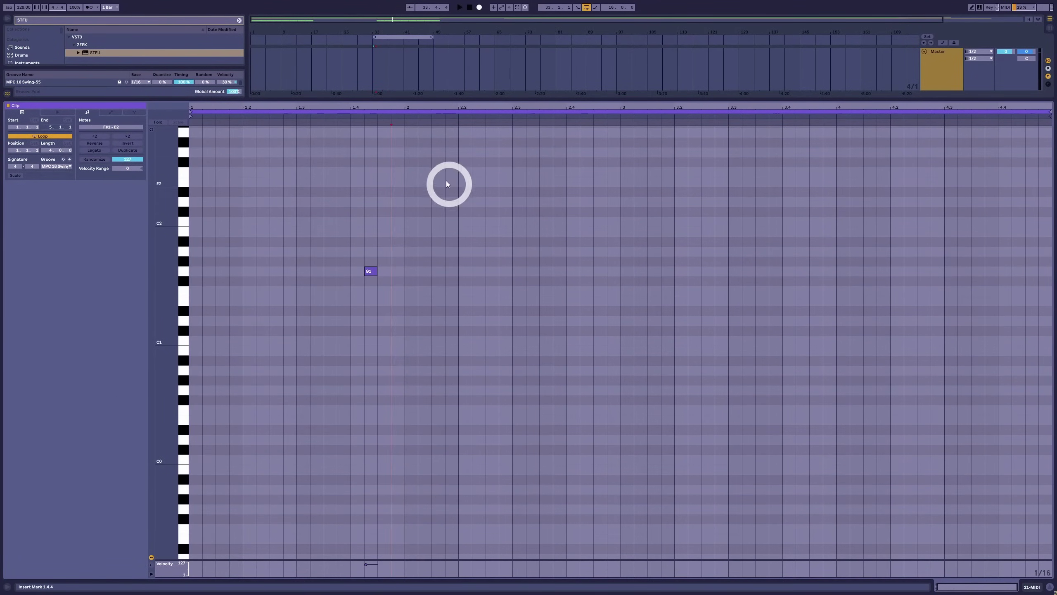
Search the Samples folder for BASS and expand CPR_BASS_LOOPS inside DEFECTED_PRESENTS_COPYRIGHT's CPR_WAV_LOOPS.
{"action": "left_click", "coordinate": [48, 21]}
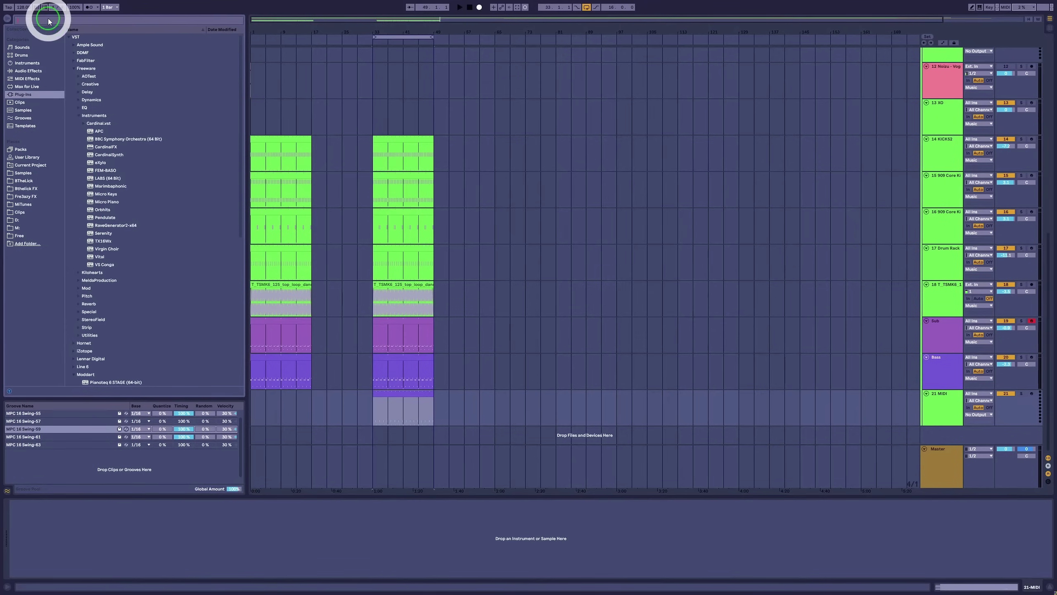
{"action": "type", "text": "BASS"}
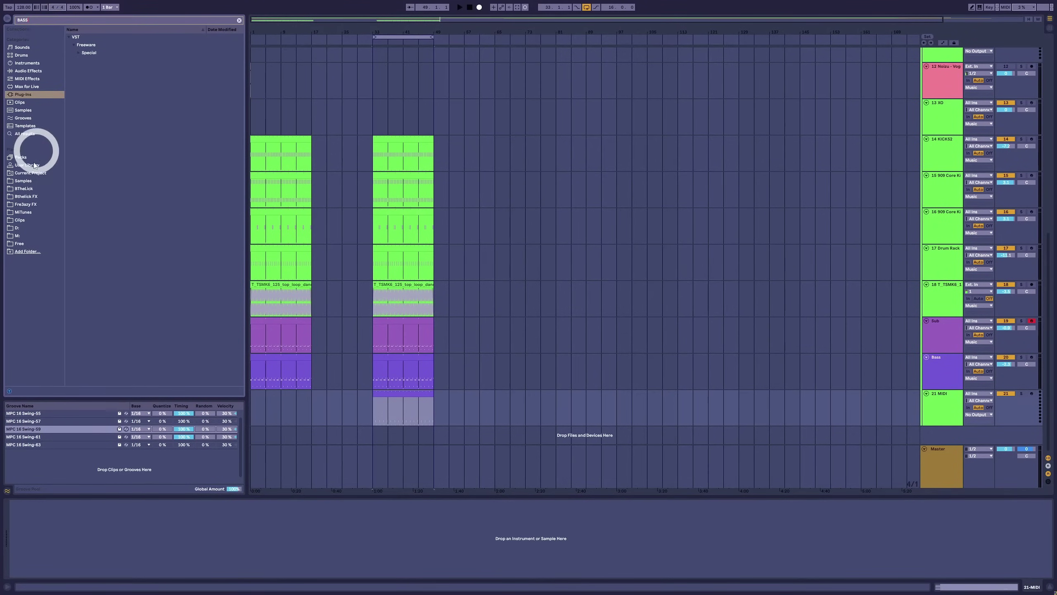
{"action": "left_click", "coordinate": [35, 182]}
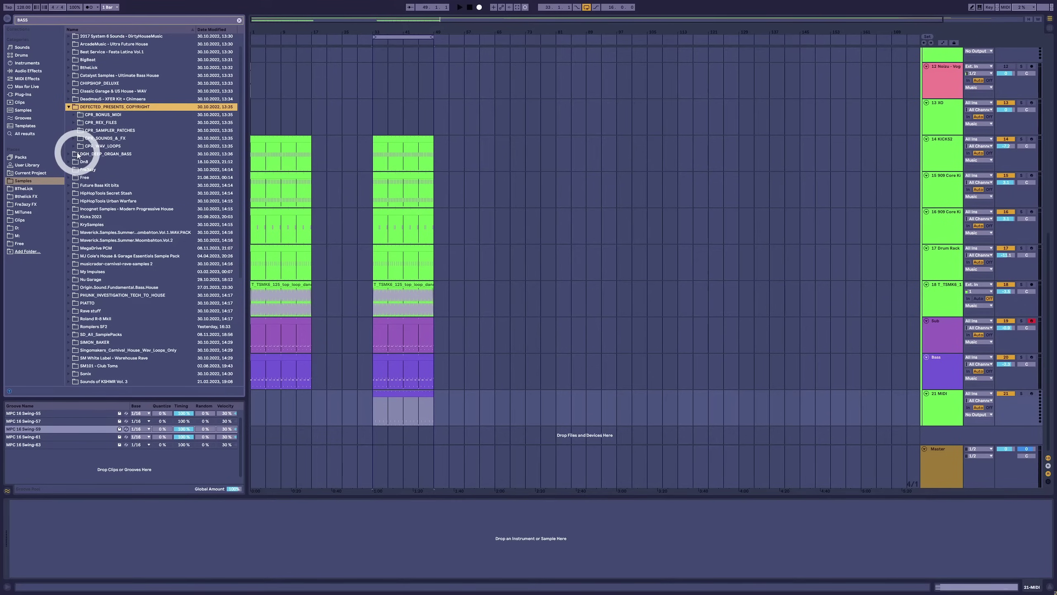
{"action": "left_click", "coordinate": [76, 144]}
{"action": "left_click", "coordinate": [78, 154]}
Audition the loops in the CPR_BASS_LOOPS folder one after another for a second bass layer.
{"action": "key", "text": "Down"}
{"action": "key", "text": "Down"}
{"action": "key", "text": "Down"}
{"action": "key", "text": "Down"}
{"action": "key", "text": "Down"}
{"action": "key", "text": "Down"}
{"action": "key", "text": "Down"}
{"action": "key", "text": "Down"}
{"action": "key", "text": "Down"}
{"action": "key", "text": "Down"}
{"action": "key", "text": "Down"}
{"action": "key", "text": "Down"}
{"action": "key", "text": "Down"}
{"action": "key", "text": "Down"}
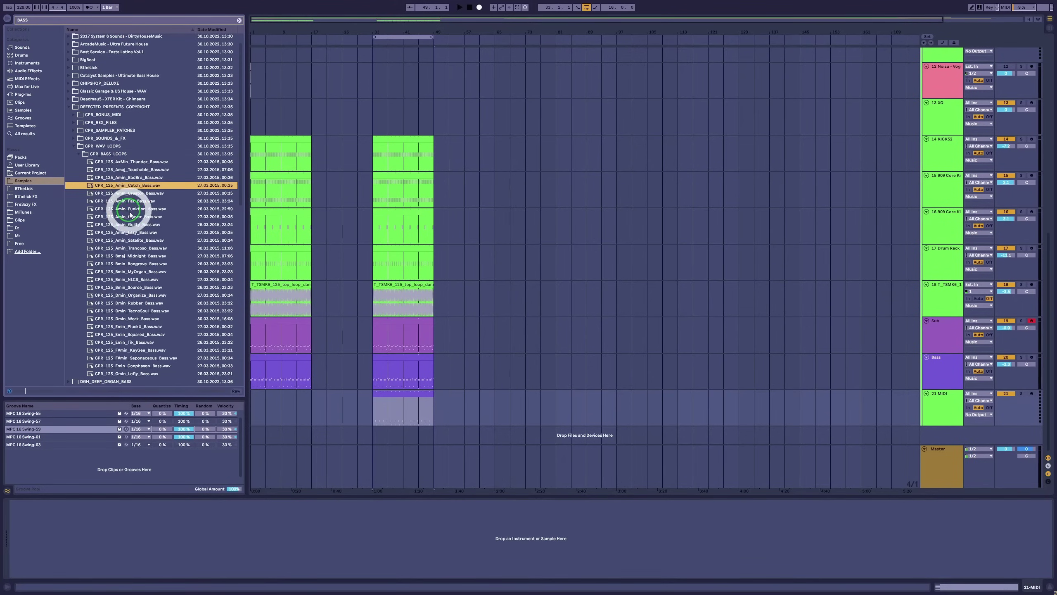
{"action": "key", "text": "Down"}
{"action": "key", "text": "Down"}
{"action": "key", "text": "Down"}
{"action": "key", "text": "Down"}
{"action": "key", "text": "Down"}
{"action": "key", "text": "Down"}
{"action": "key", "text": "Down"}
{"action": "key", "text": "Down"}
{"action": "key", "text": "Down"}
{"action": "key", "text": "Down"}
{"action": "key", "text": "Down"}
{"action": "key", "text": "Down"}
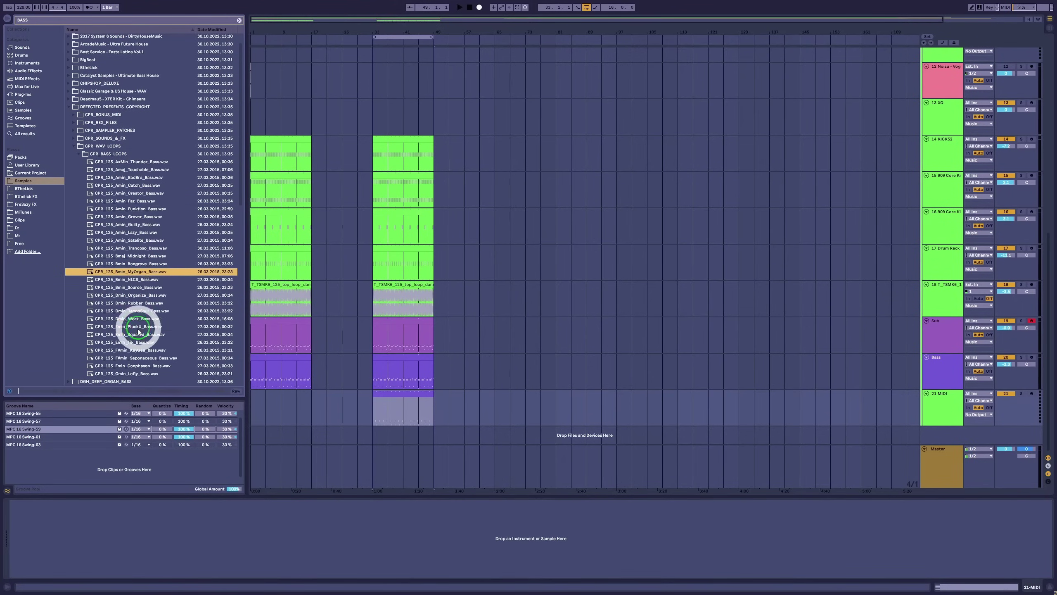
{"action": "key", "text": "Down"}
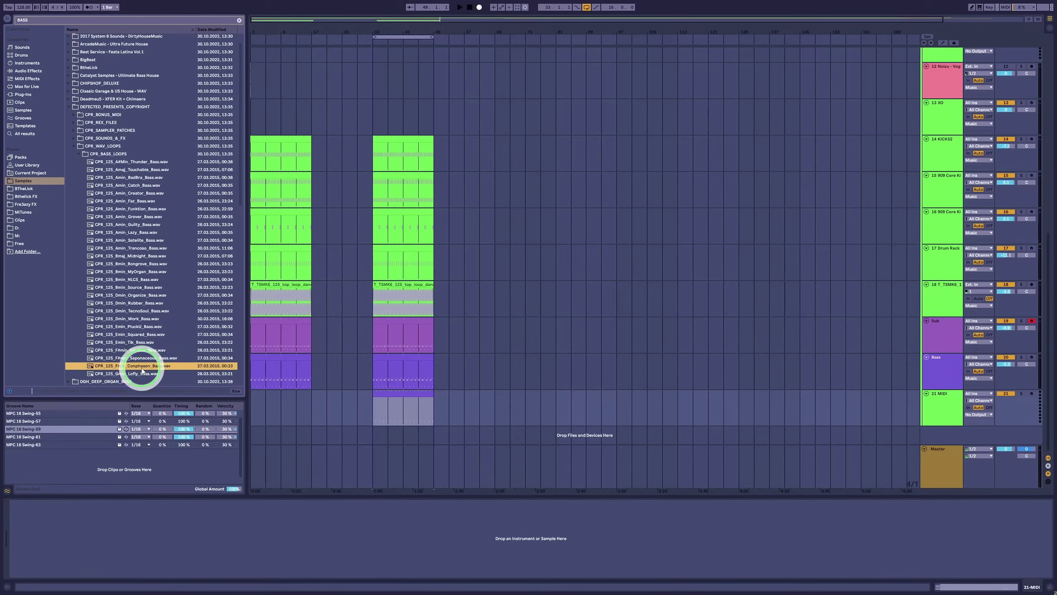
Audition the Gmin Lofty, Bmin MyOrgan, Amin Catch and Amaj Touchable bass loops, and collapse the CPR_WAV_LOOPS folder.
{"action": "left_click", "coordinate": [135, 374]}
{"action": "left_click", "coordinate": [135, 271]}
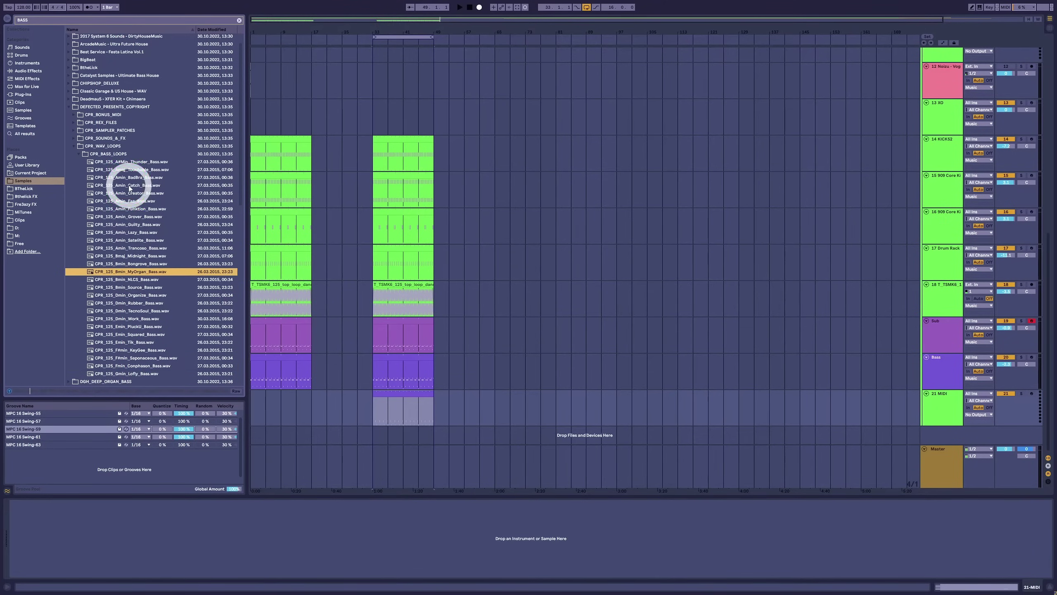
{"action": "left_click", "coordinate": [129, 185]}
{"action": "left_click", "coordinate": [113, 169]}
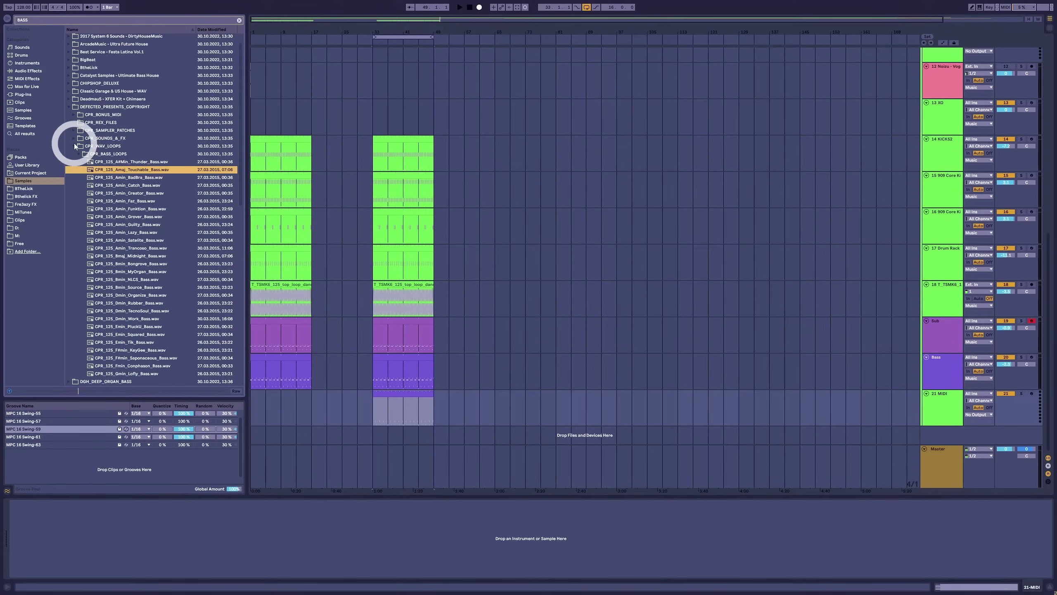
{"action": "left_click", "coordinate": [74, 146]}
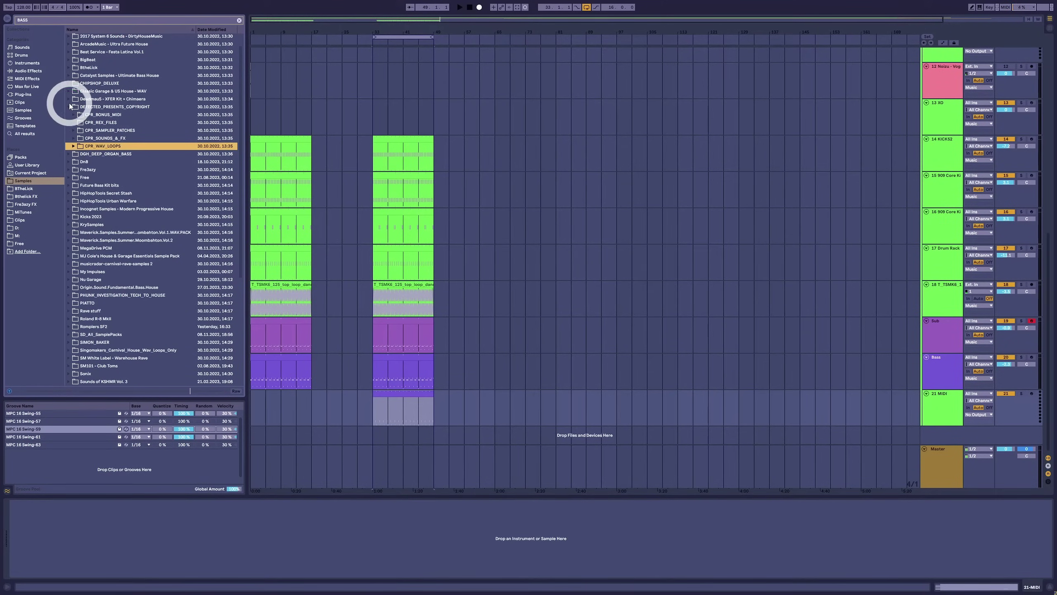
{"action": "left_click", "coordinate": [70, 101]}
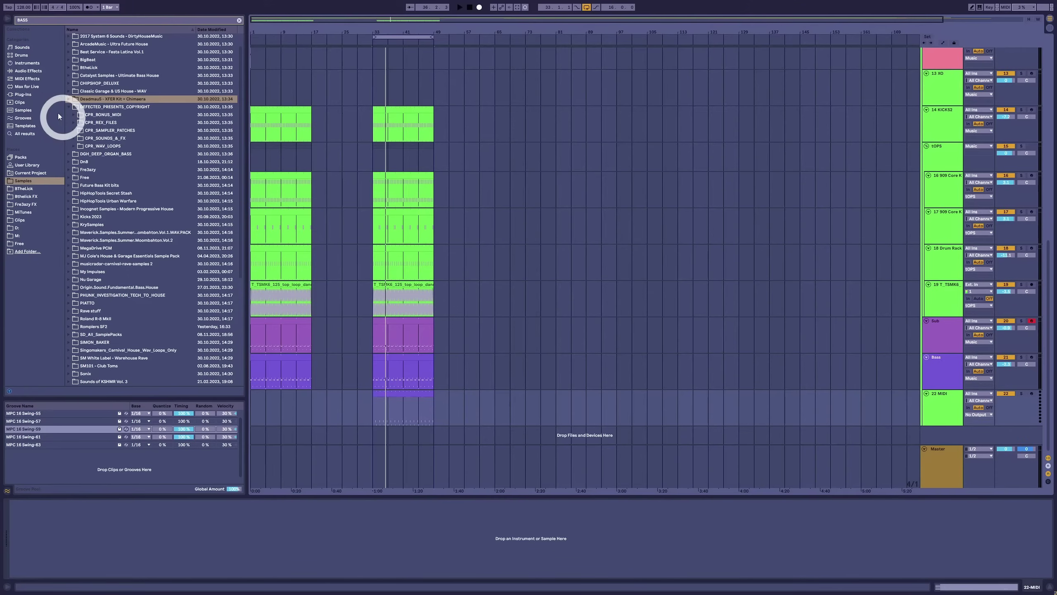
Search the plug-ins for OR and load the Orbhits instrument onto the new MIDI track below Bass.
{"action": "left_click", "coordinate": [40, 16]}
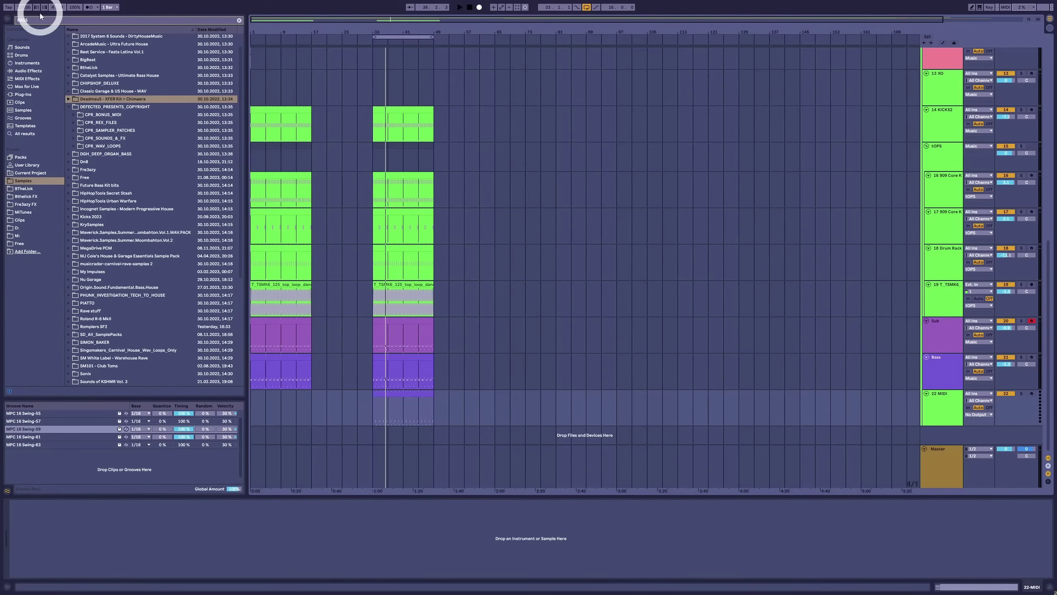
{"action": "left_click", "coordinate": [31, 20]}
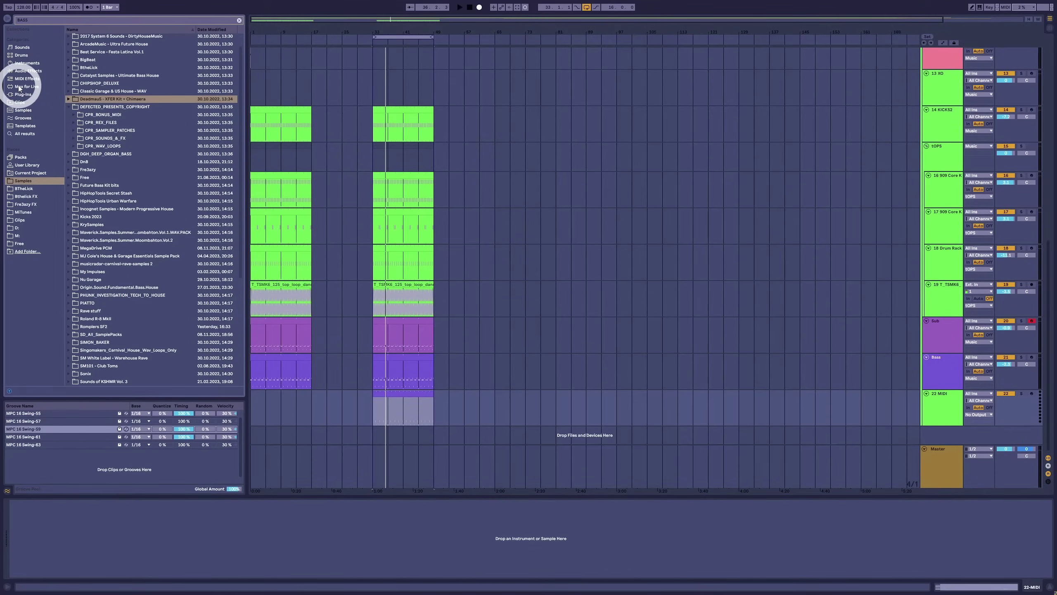
{"action": "type", "text": "ORPHI"}
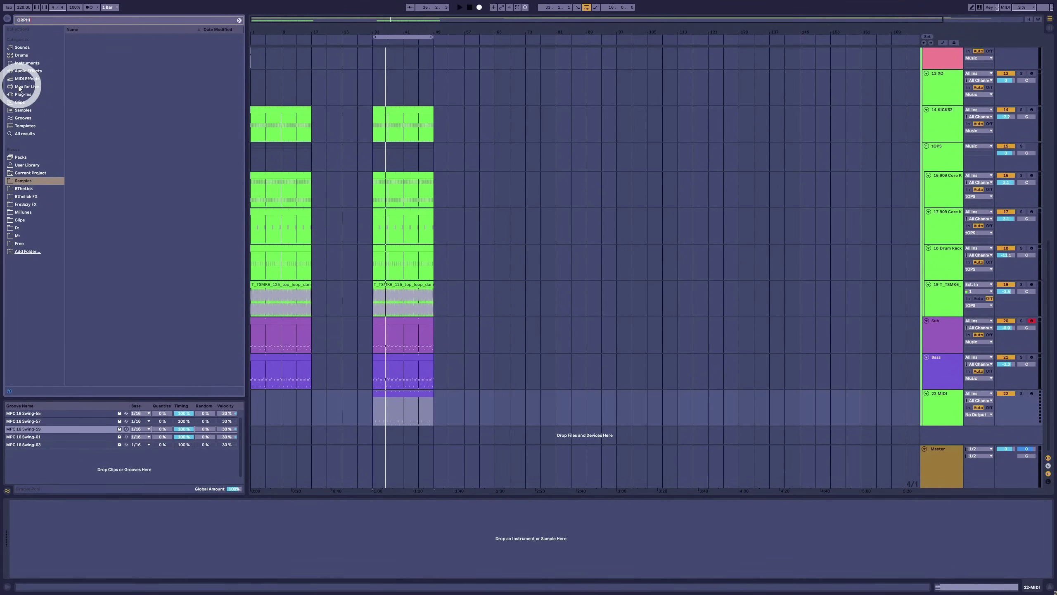
{"action": "left_click", "coordinate": [23, 95]}
{"action": "left_click", "coordinate": [82, 50]}
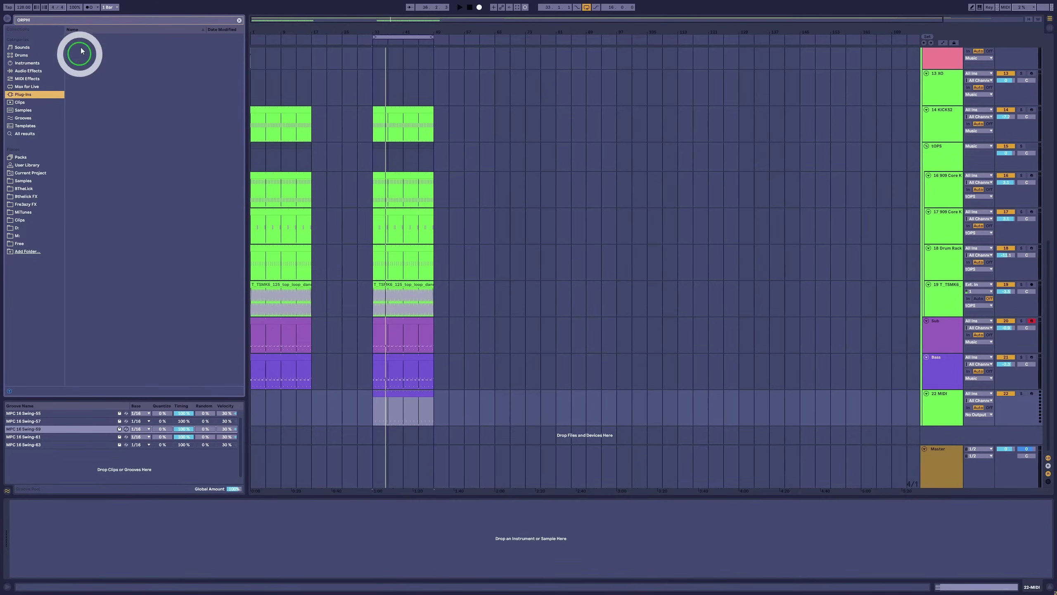
{"action": "left_click", "coordinate": [33, 21]}
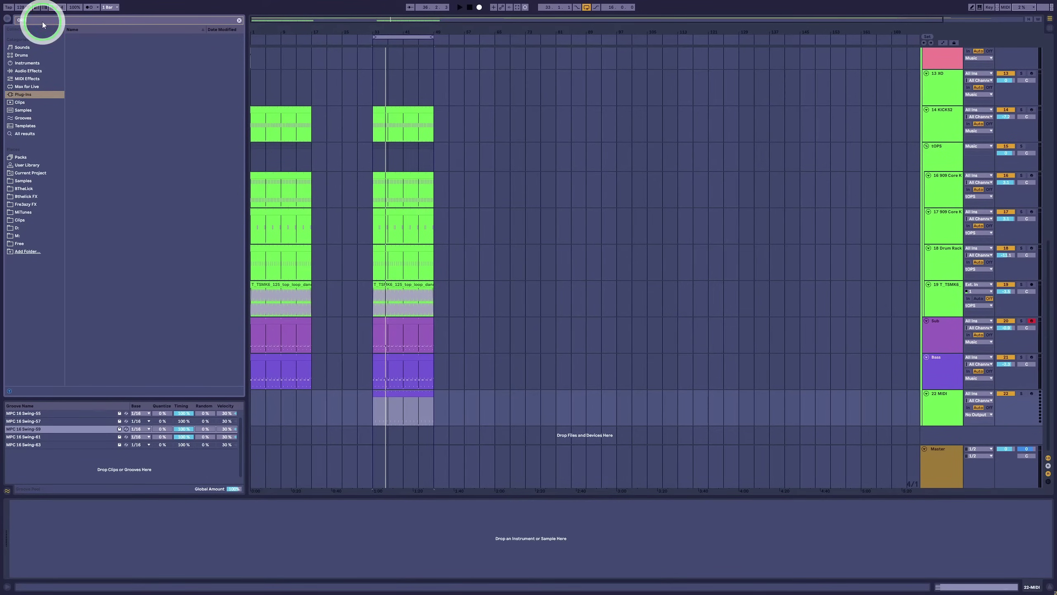
{"action": "key", "text": "BackSpace"}
{"action": "key", "text": "BackSpace"}
{"action": "key", "text": "BackSpace"}
{"action": "left_click_drag", "start_coordinate": [107, 73], "coordinate": [308, 418]}
Audition notes with the Orbhits presets BAS-AcidClub and BAS-Analog14.
{"action": "left_click", "coordinate": [558, 147]}
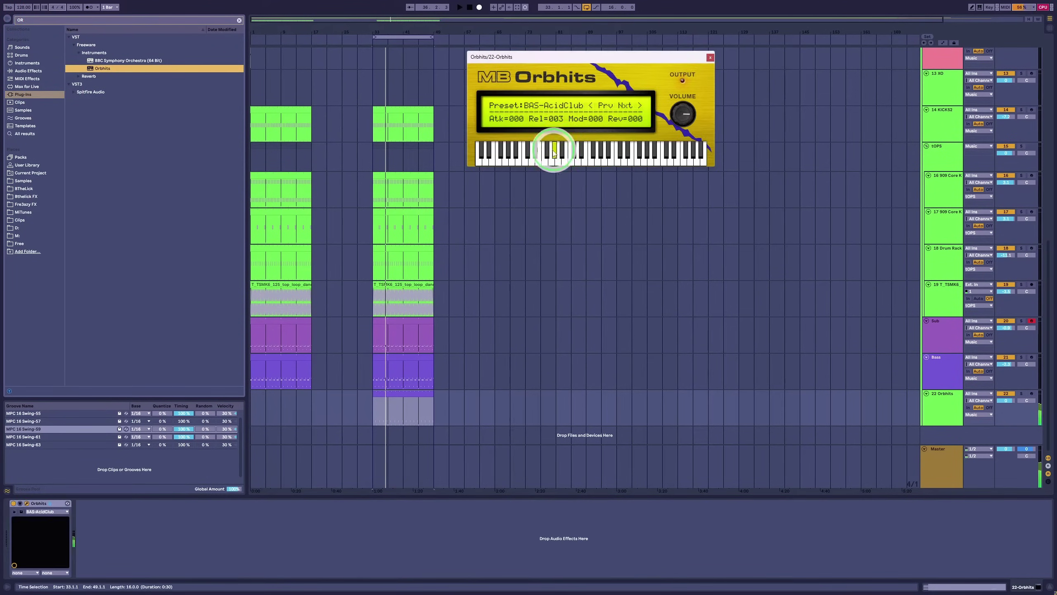
{"action": "left_click", "coordinate": [652, 107]}
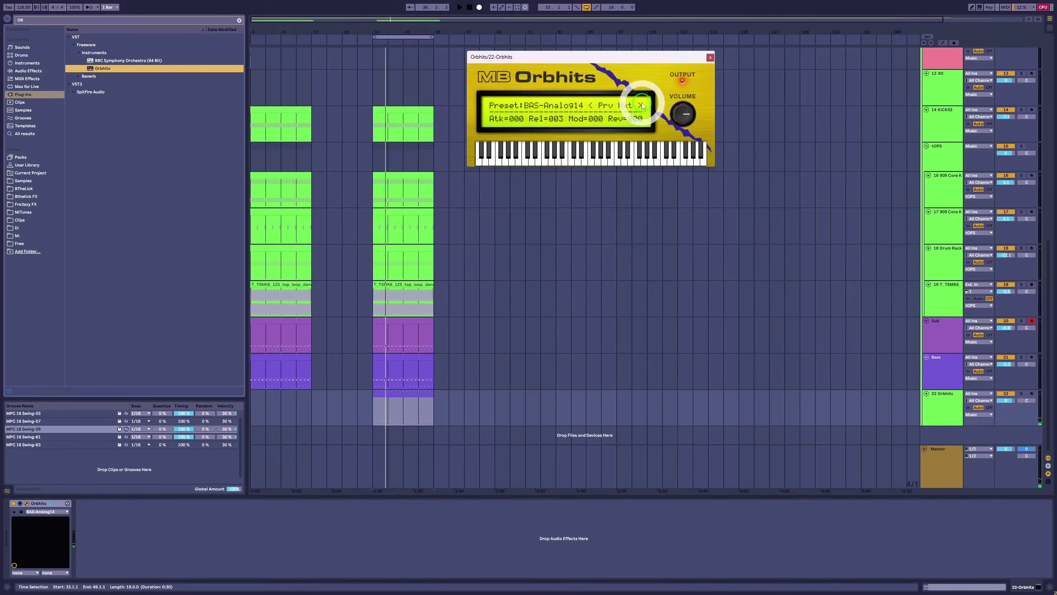
{"action": "left_click", "coordinate": [547, 153]}
{"action": "left_click", "coordinate": [495, 153]}
{"action": "left_click", "coordinate": [537, 150]}
{"action": "left_click", "coordinate": [512, 154]}
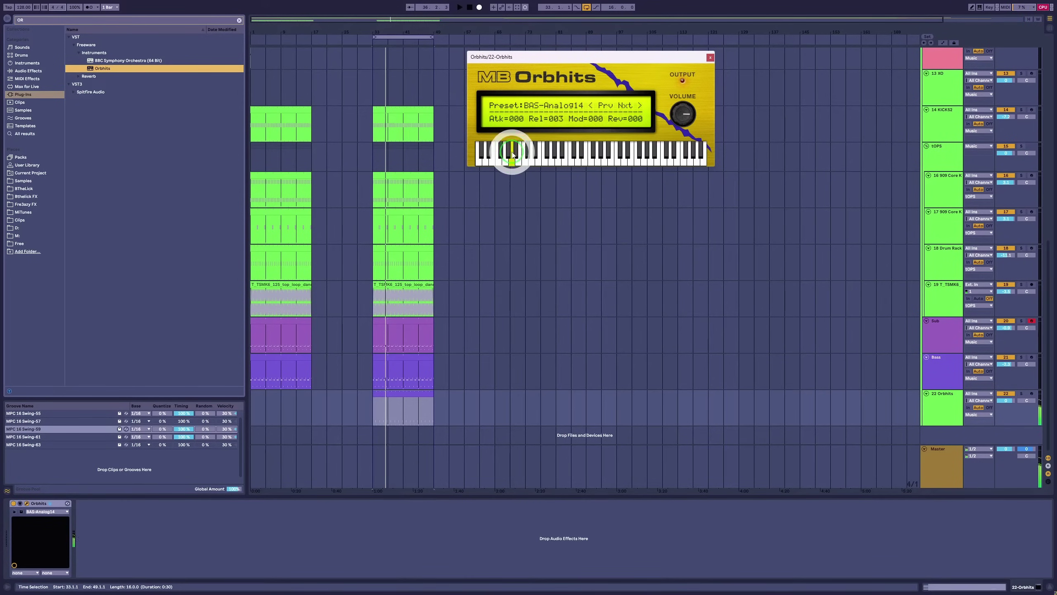
{"action": "left_click", "coordinate": [528, 154]}
{"action": "left_click", "coordinate": [553, 154]}
Switch Orbhits to the BAS-Analog37 preset and audition a few notes with it.
{"action": "left_click", "coordinate": [639, 105]}
{"action": "left_click", "coordinate": [564, 148]}
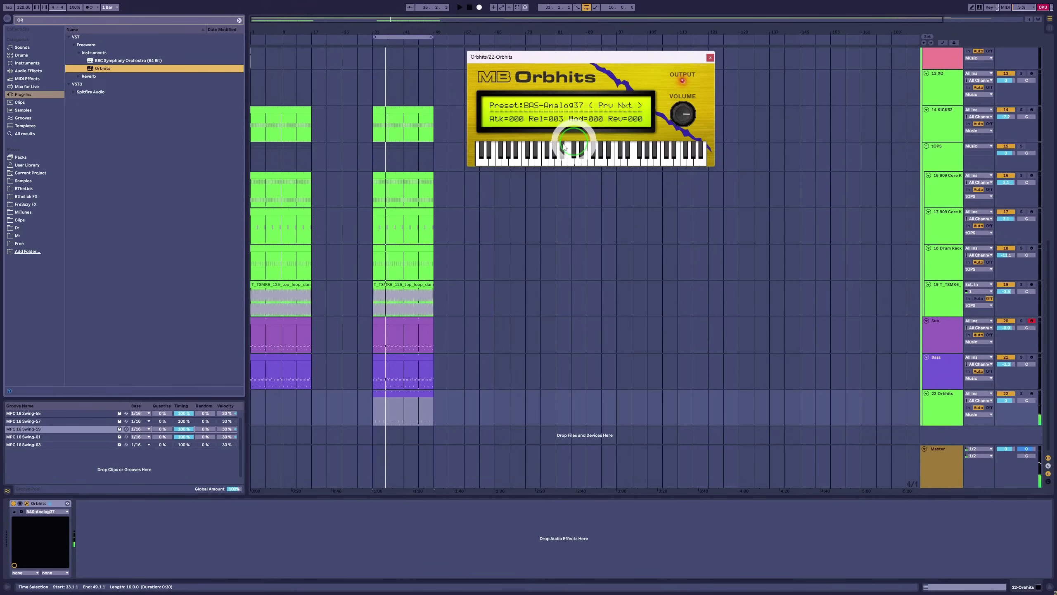
{"action": "left_click", "coordinate": [528, 162]}
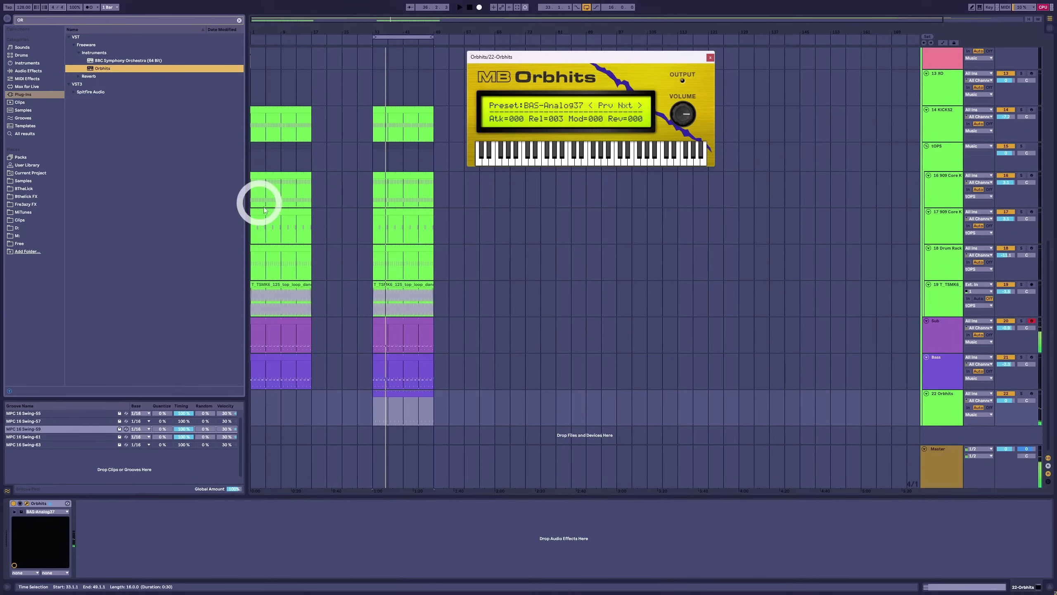
Arm the Orbhits track for recording and try stepping to the preset after BAS-Analog37.
{"action": "left_click", "coordinate": [1034, 408]}
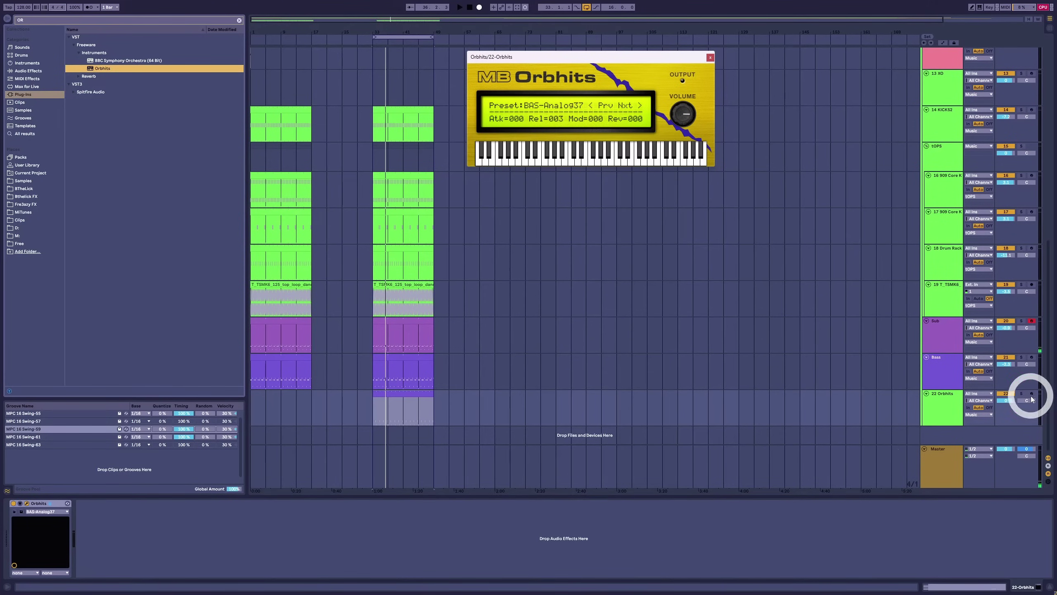
{"action": "left_click", "coordinate": [1031, 396]}
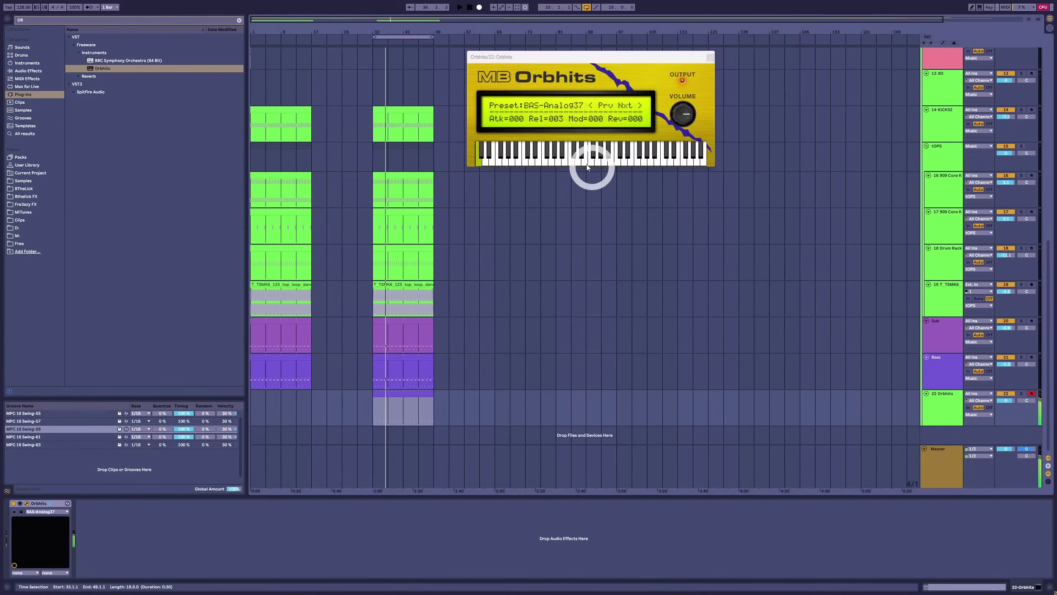
{"action": "left_click", "coordinate": [637, 101]}
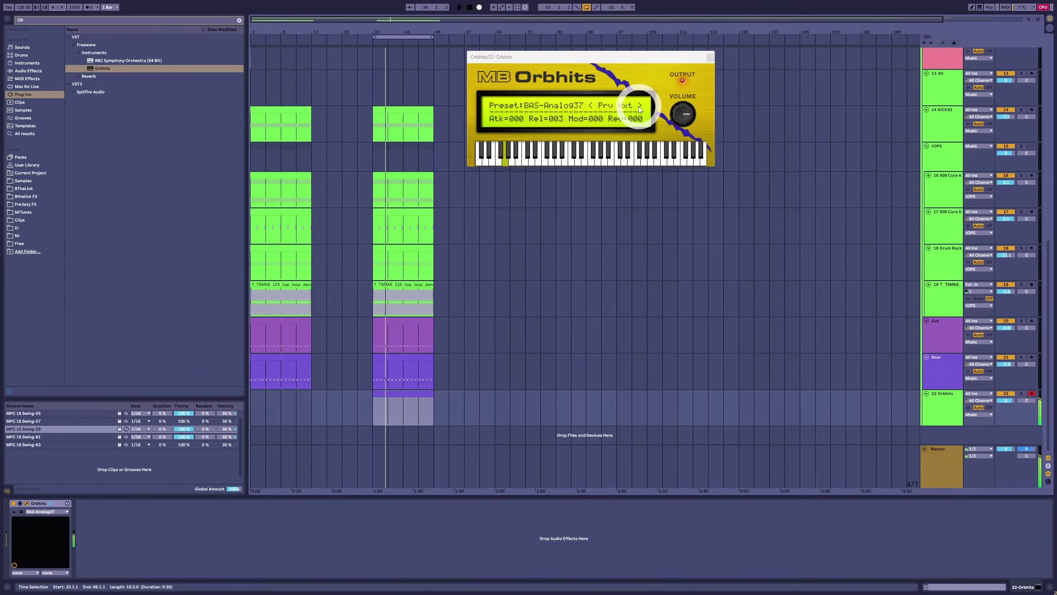
{"action": "left_click", "coordinate": [640, 116]}
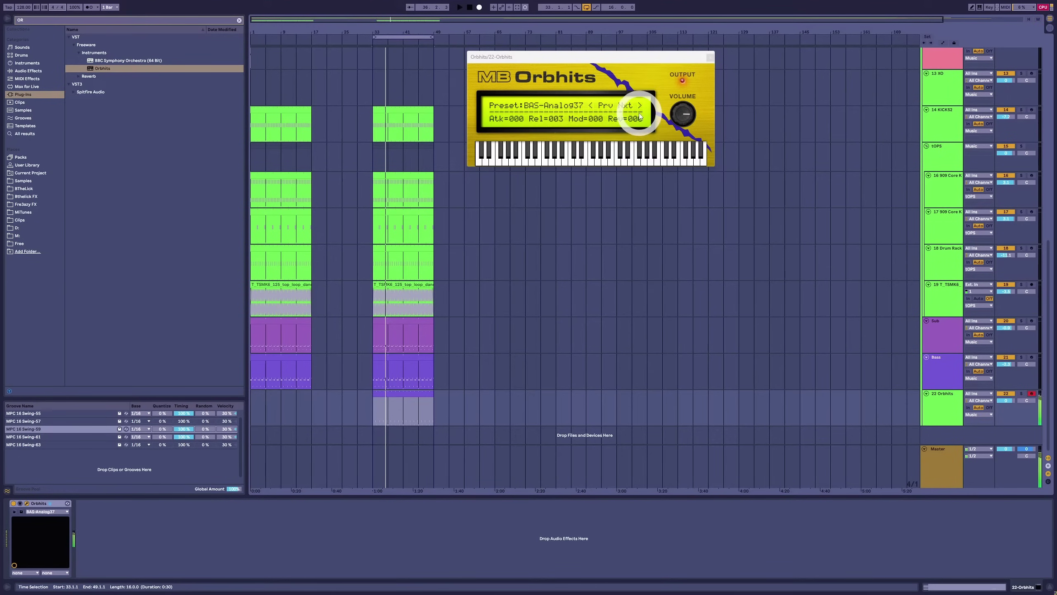
Audition the BAS-Analo937 preset by playing several notes across the Orbhits on-screen keyboard.
{"action": "left_click", "coordinate": [625, 113]}
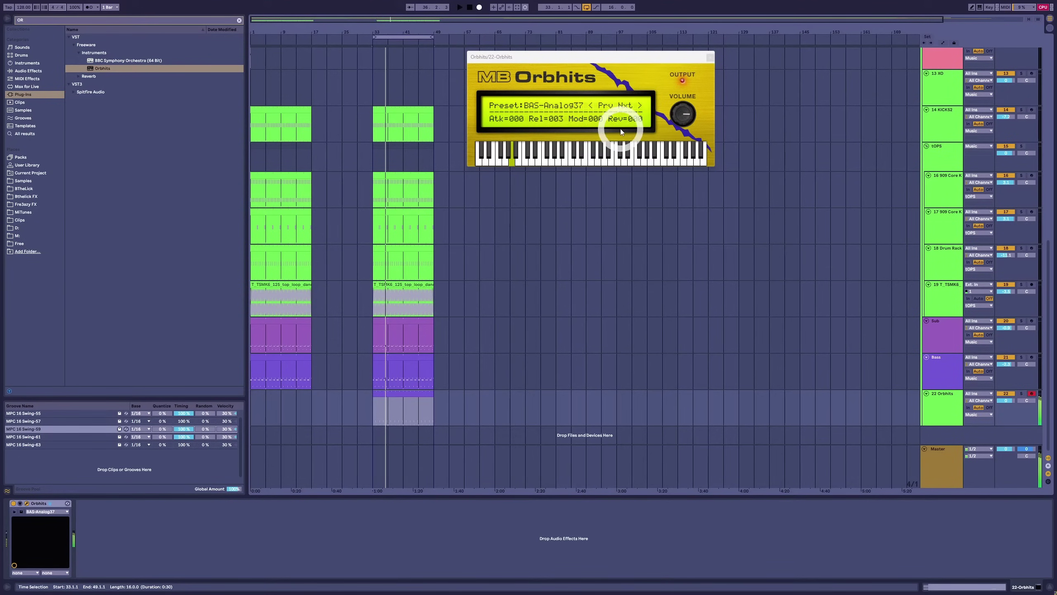
{"action": "left_click", "coordinate": [626, 153]}
{"action": "left_click", "coordinate": [648, 153]}
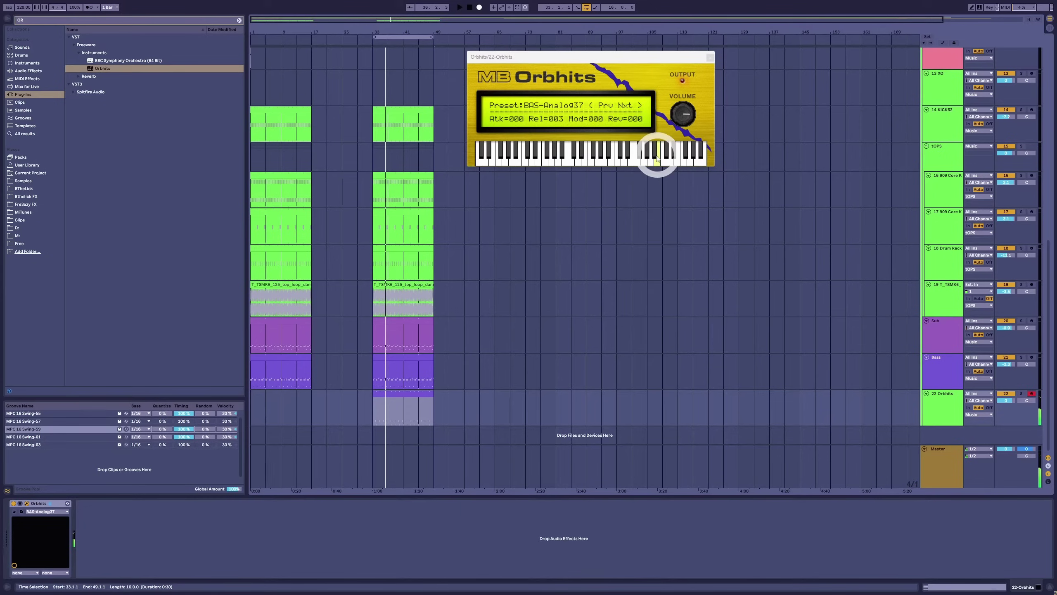
{"action": "left_click", "coordinate": [621, 161]}
{"action": "left_click", "coordinate": [597, 160]}
{"action": "left_click", "coordinate": [591, 160]}
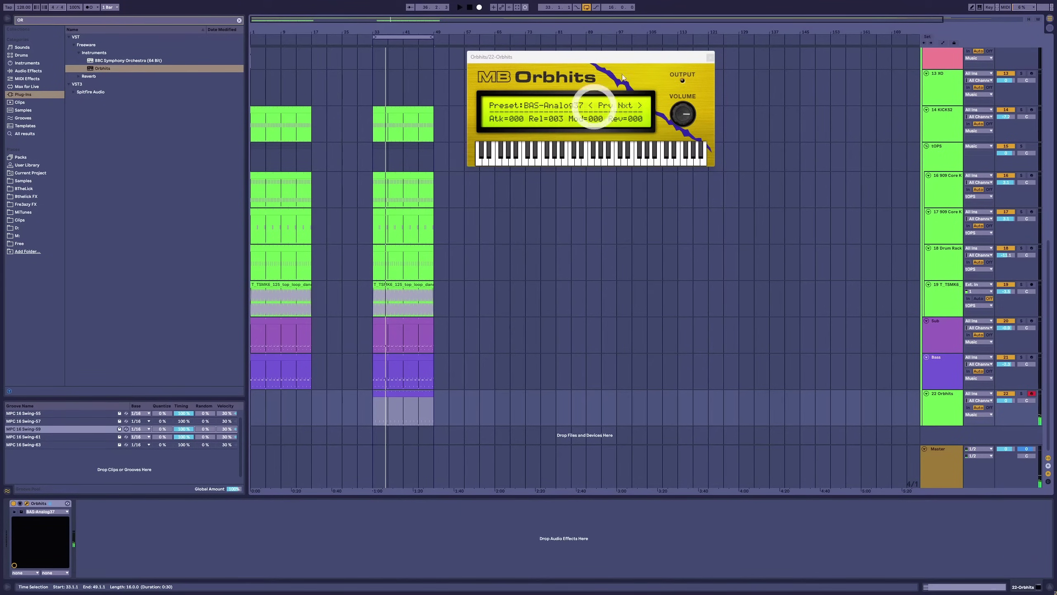
Transpose the G1 note in the Orbhits clip up an octave to G2 during playback.
{"action": "key", "text": "space"}
{"action": "double_click", "coordinate": [398, 400]}
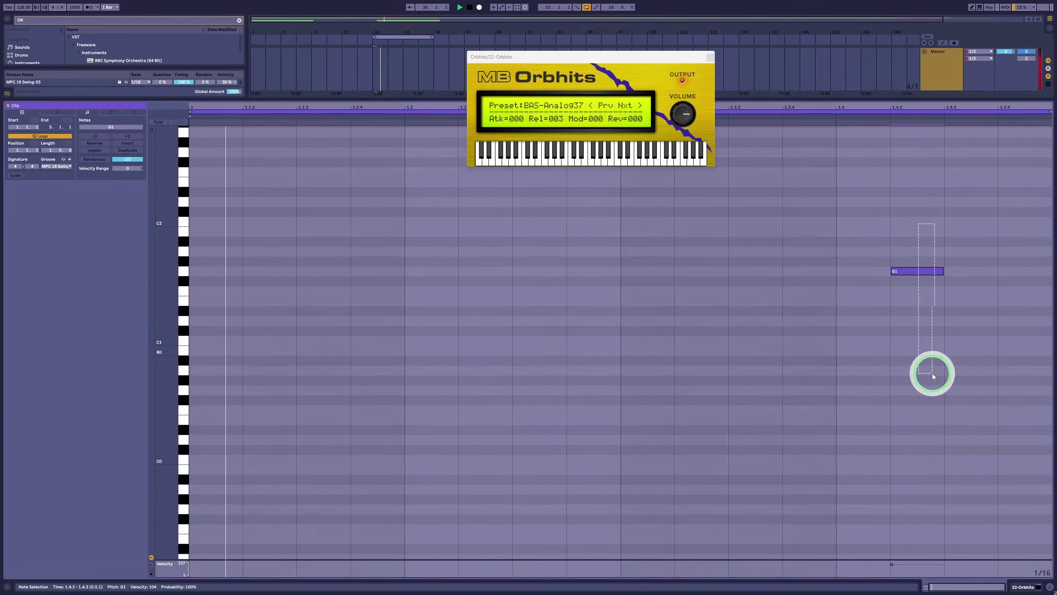
{"action": "key", "text": "shift+Up"}
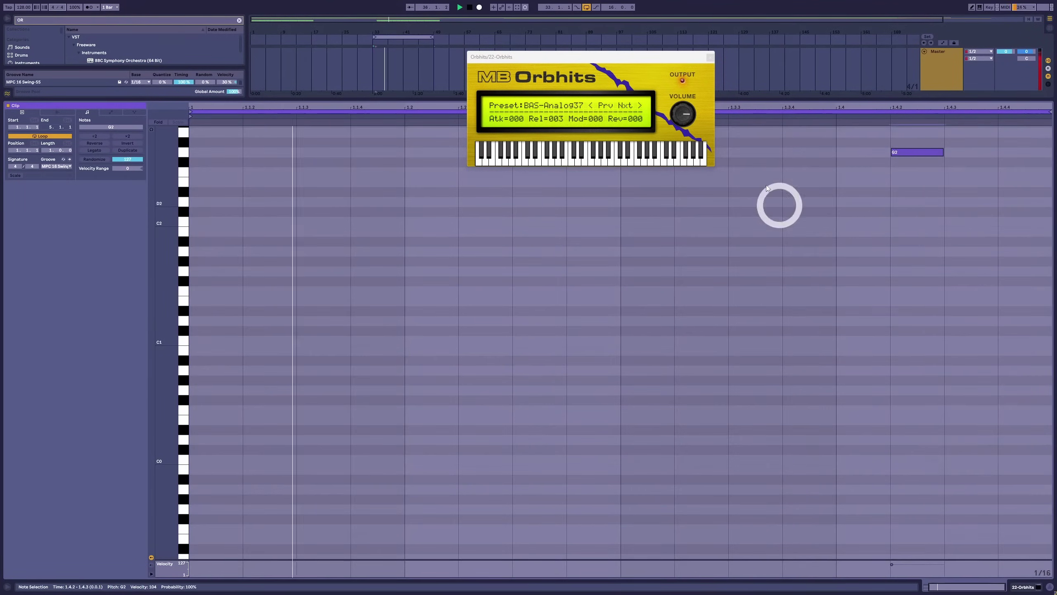
{"action": "key", "text": "shift+Tab"}
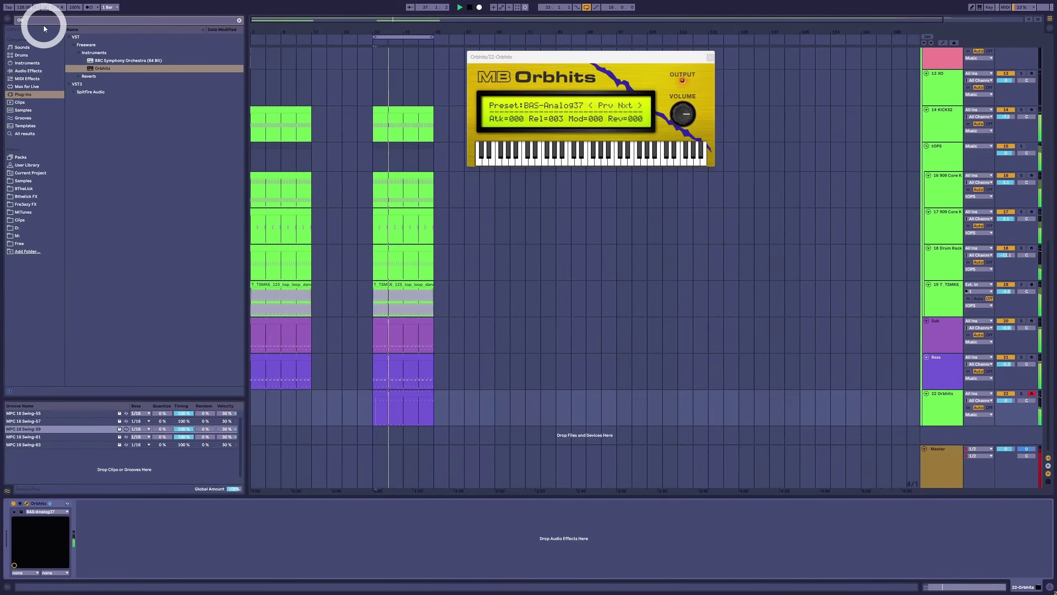
Search the FX presets for "REV", add Reverb - ProtoRack to the Orbhits track, and start playback.
{"action": "key", "text": "Escape"}
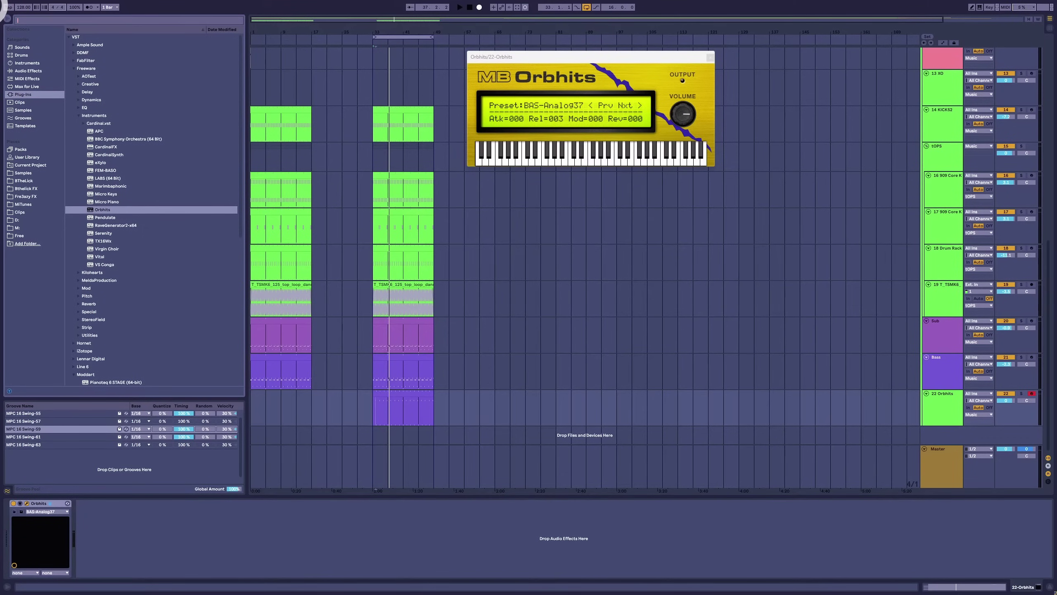
{"action": "type", "text": "REV"}
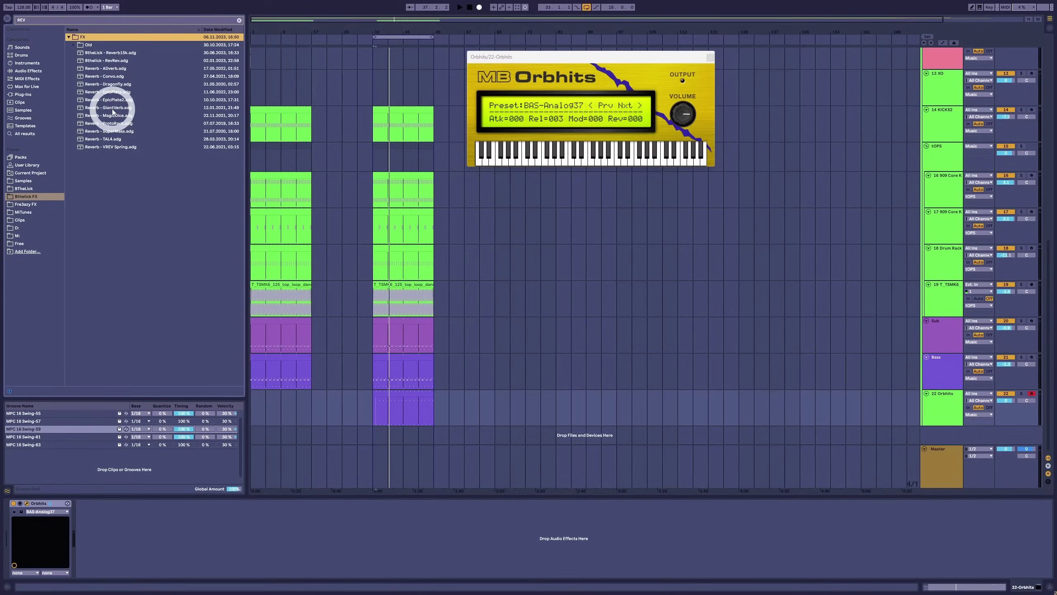
{"action": "left_click_drag", "start_coordinate": [113, 126], "coordinate": [91, 533]}
{"action": "key", "text": "space"}
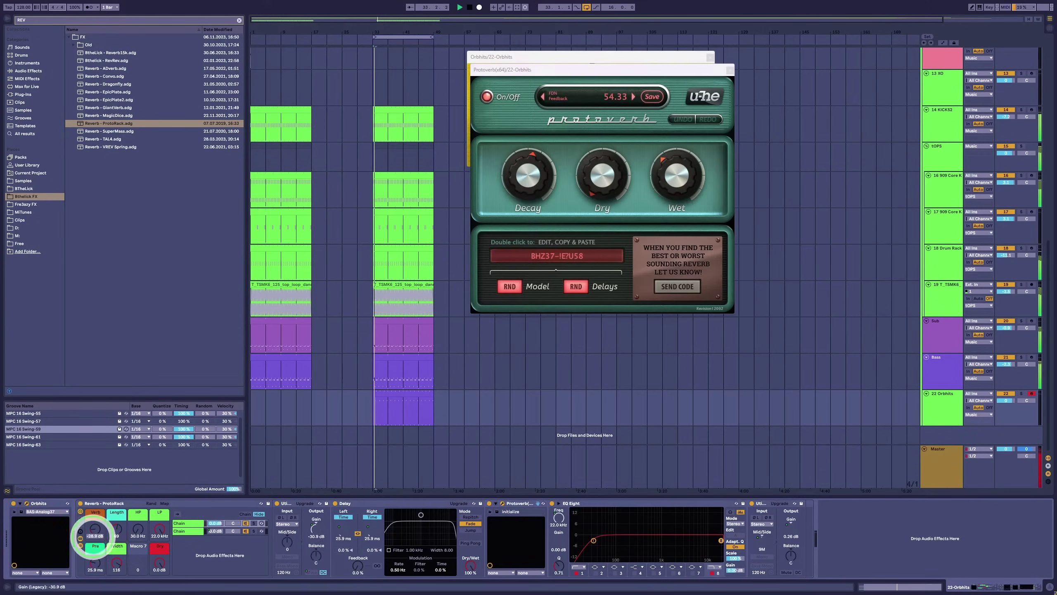
Set the reverb rack's Verb macro to -3.31 dB and its Length to 17, adjusting the Orbhits track volume.
{"action": "mouse_move", "coordinate": [95, 535]}
{"action": "left_mouse_down"}
{"action": "mouse_move", "coordinate": [112, 540]}
{"action": "mouse_move", "coordinate": [107, 524]}
{"action": "left_mouse_up"}
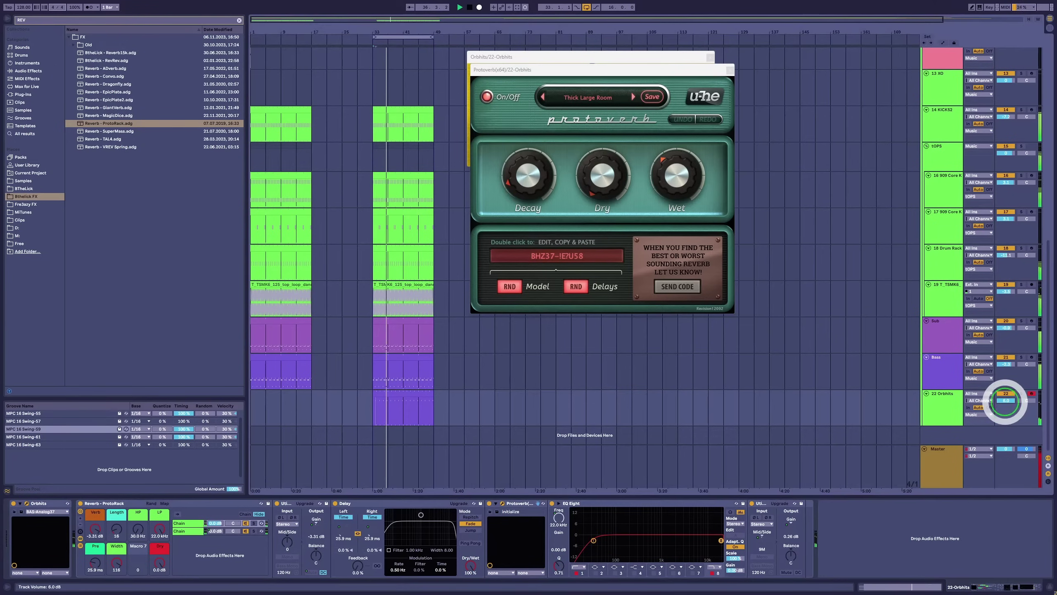
{"action": "left_click_drag", "start_coordinate": [1007, 404], "coordinate": [1006, 403]}
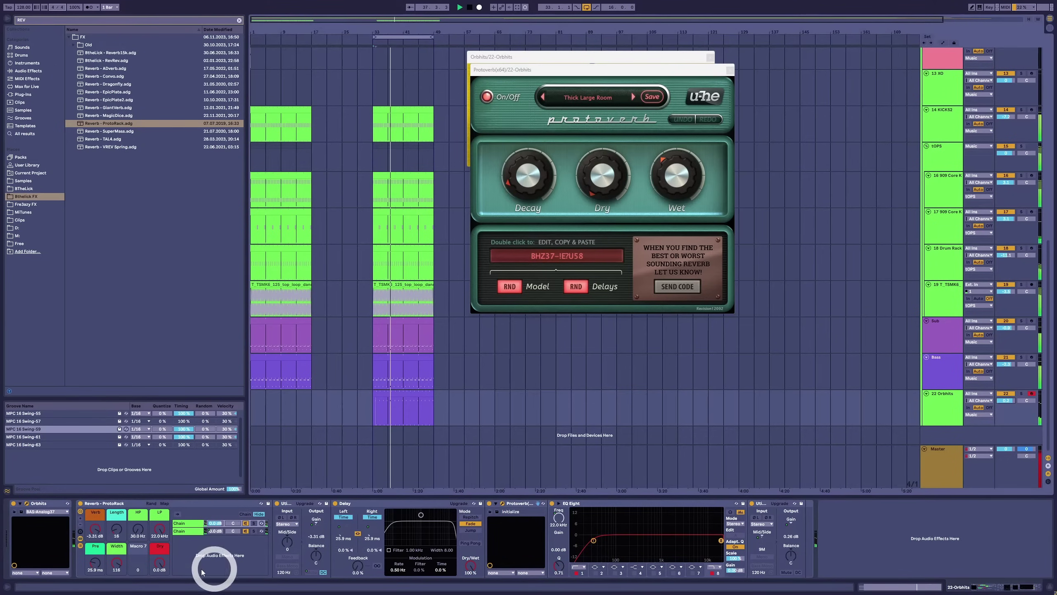
{"action": "left_click_drag", "start_coordinate": [535, 180], "coordinate": [532, 177]}
{"action": "left_click", "coordinate": [96, 528]}
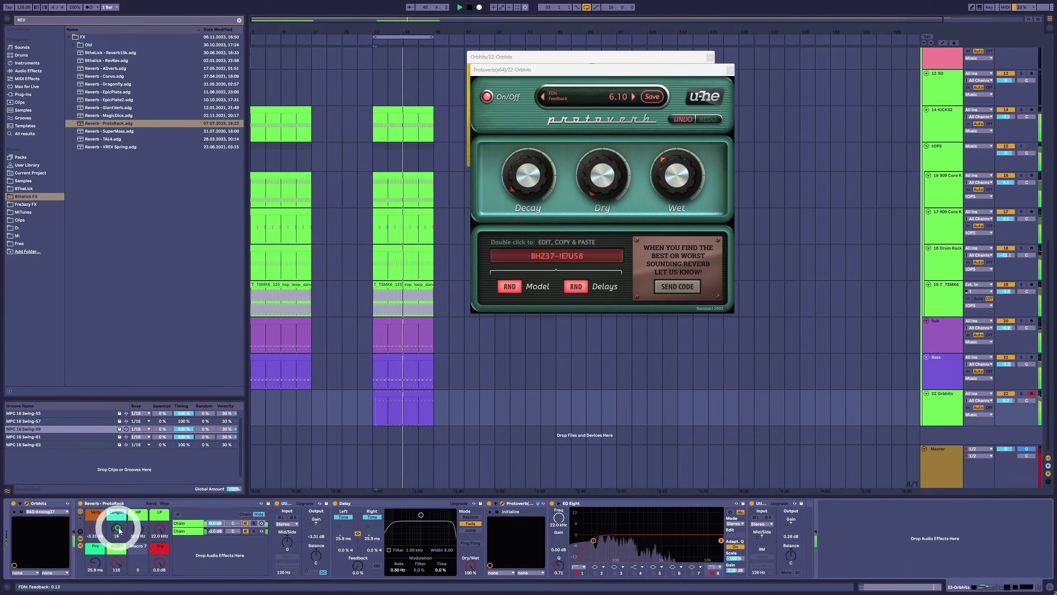
{"action": "left_click_drag", "start_coordinate": [119, 531], "coordinate": [119, 523]}
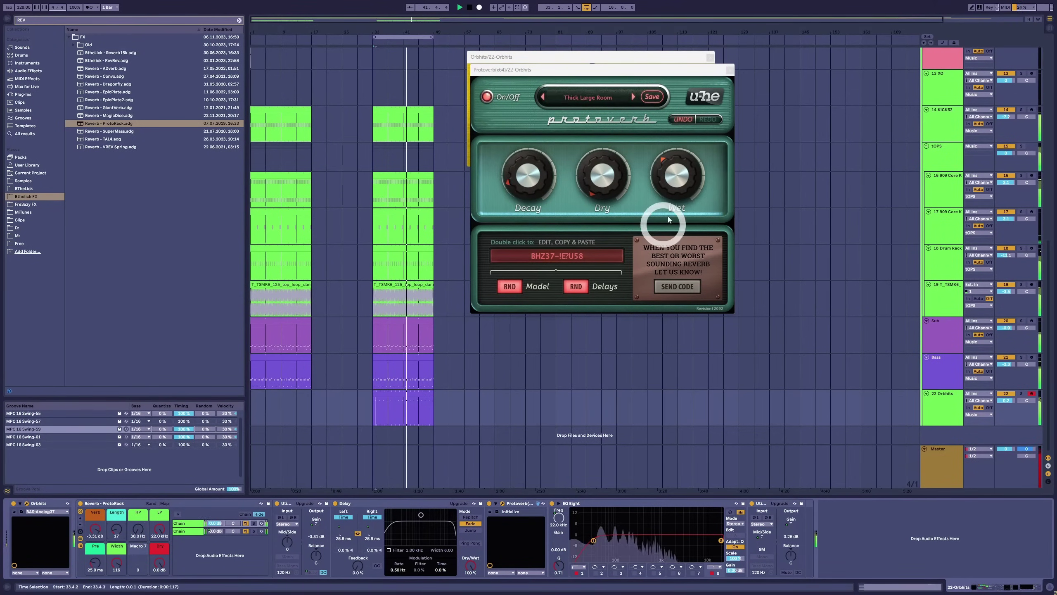
Change the Protoverb preset to Tight_n_Bright.
{"action": "left_click_drag", "start_coordinate": [663, 225], "coordinate": [679, 180]}
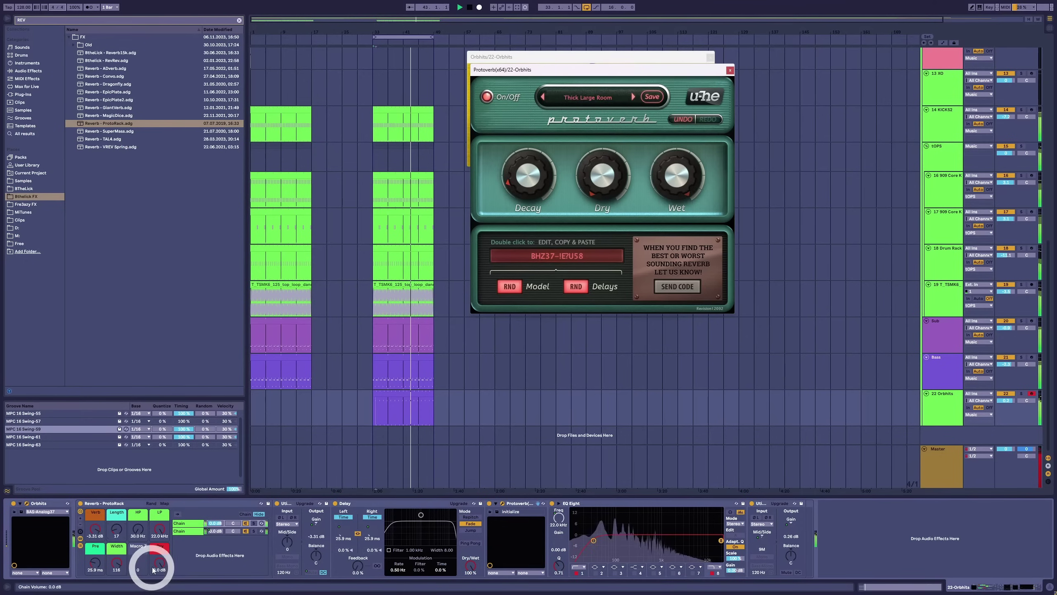
{"action": "left_click", "coordinate": [633, 97]}
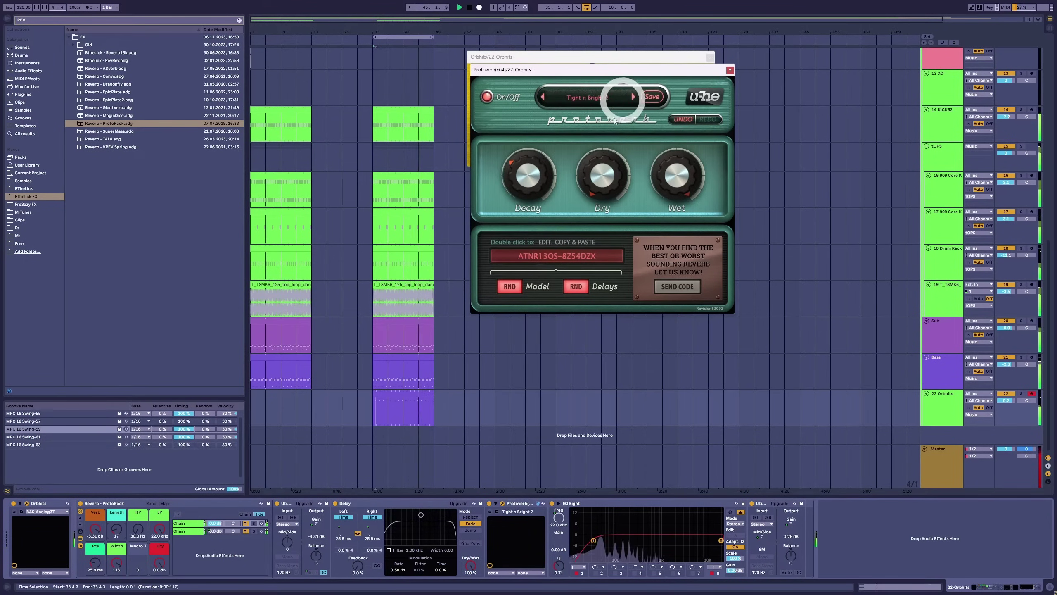
{"action": "left_click", "coordinate": [633, 97]}
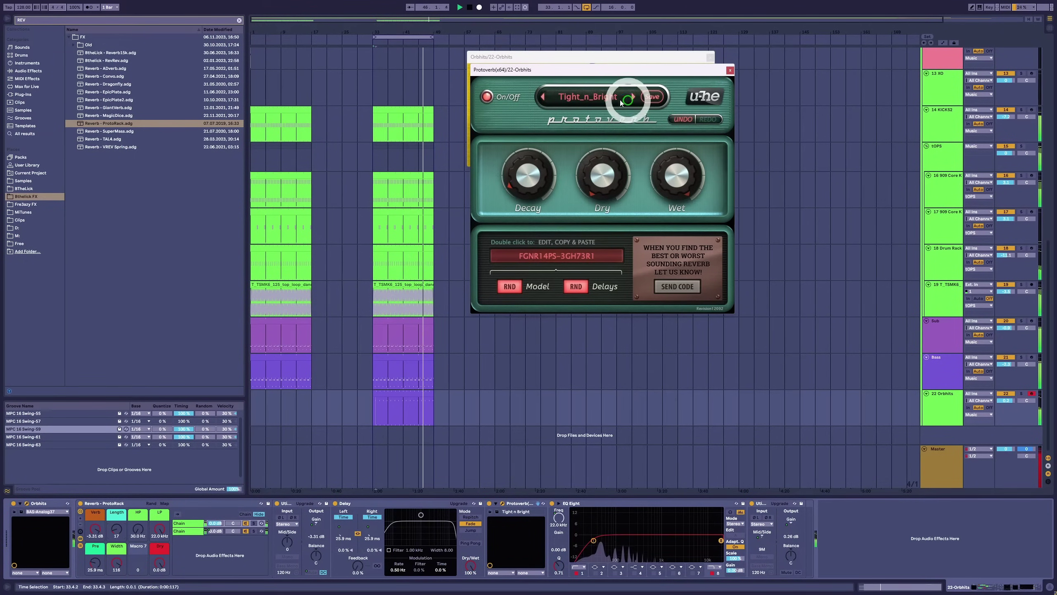
Find EQ Eight among the audio effects and insert it between Orbhits and the reverb rack.
{"action": "left_click", "coordinate": [25, 26]}
{"action": "key", "text": "BackSpace"}
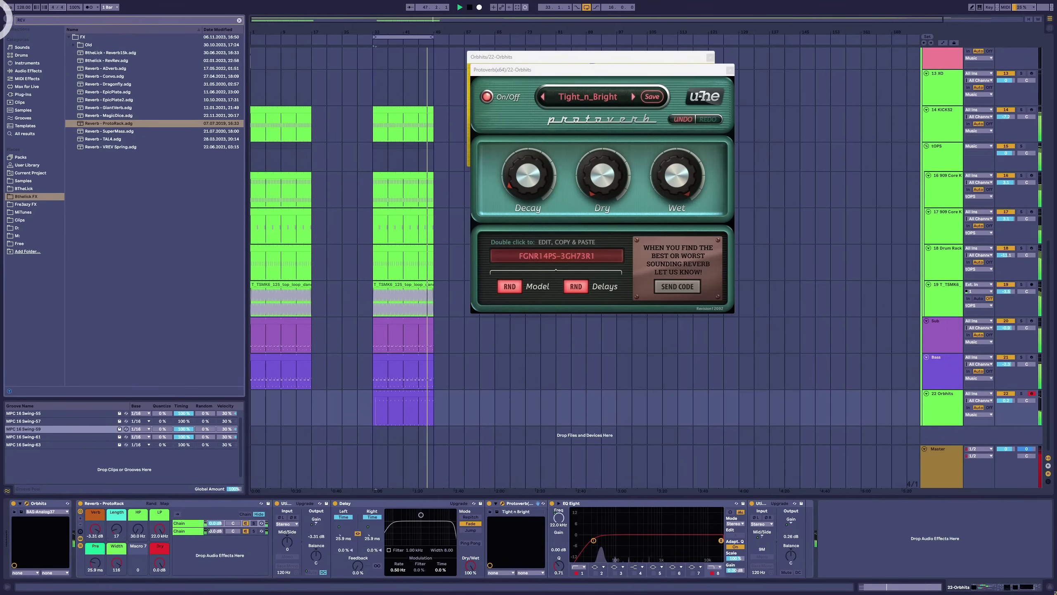
{"action": "left_click", "coordinate": [28, 71]}
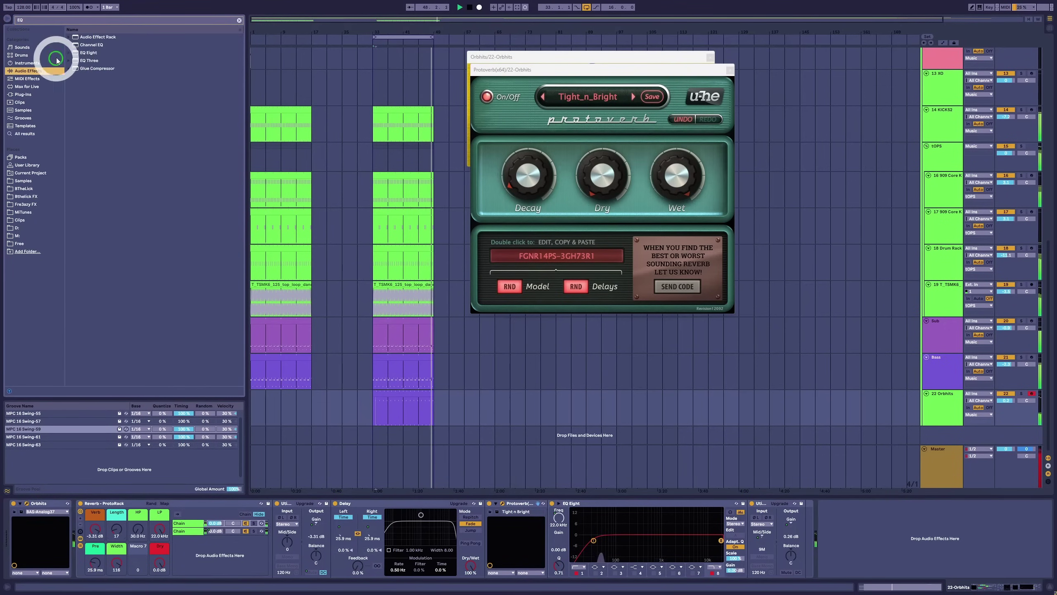
{"action": "left_click_drag", "start_coordinate": [89, 53], "coordinate": [104, 528]}
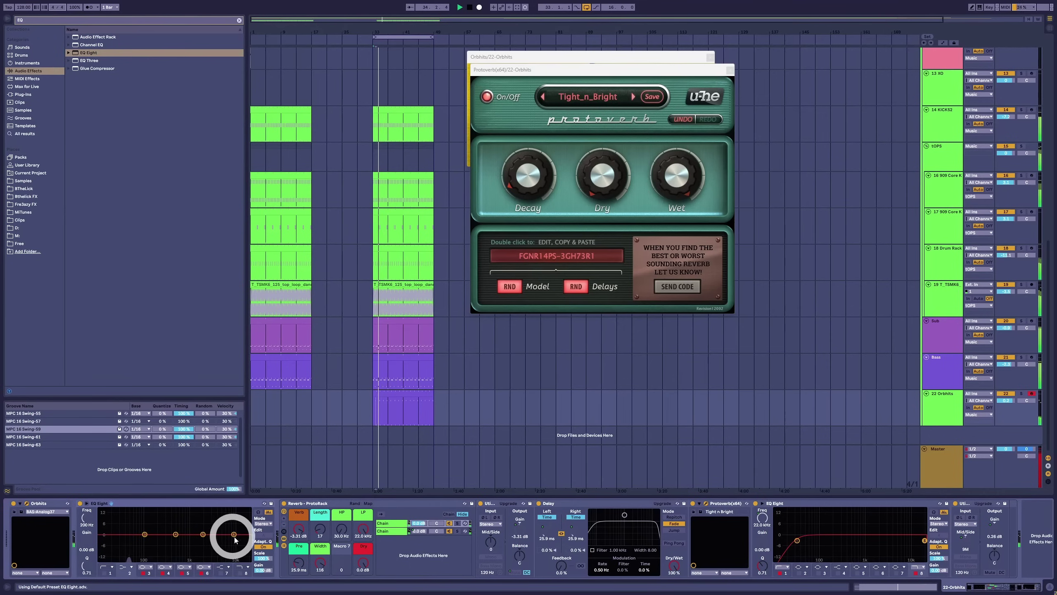
Shape the EQ Eight with a boost of about 6.8 dB near 333 Hz and a low cut at 122 Hz.
{"action": "left_click", "coordinate": [221, 573]}
{"action": "left_click_drag", "start_coordinate": [229, 534], "coordinate": [158, 515]}
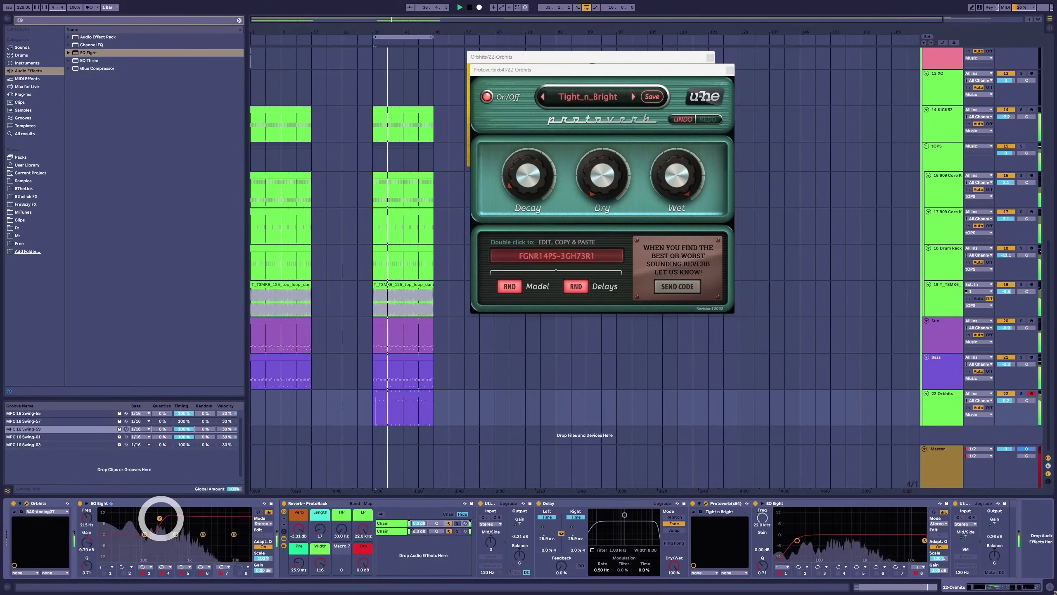
{"action": "left_click", "coordinate": [104, 573]}
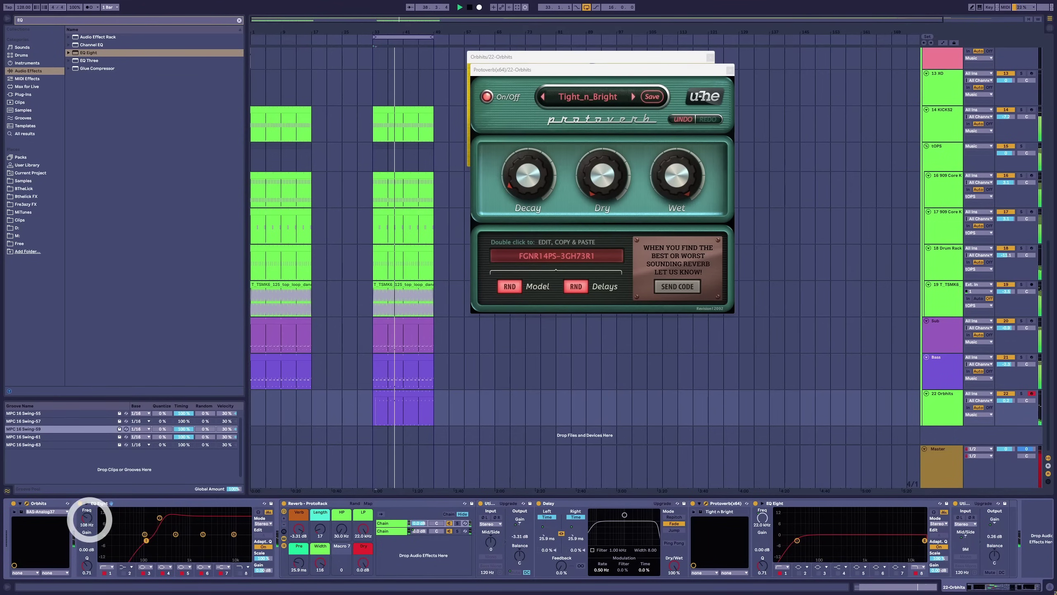
{"action": "scroll", "coordinate": [87, 519], "scroll_direction": "down", "scroll_amount": 2}
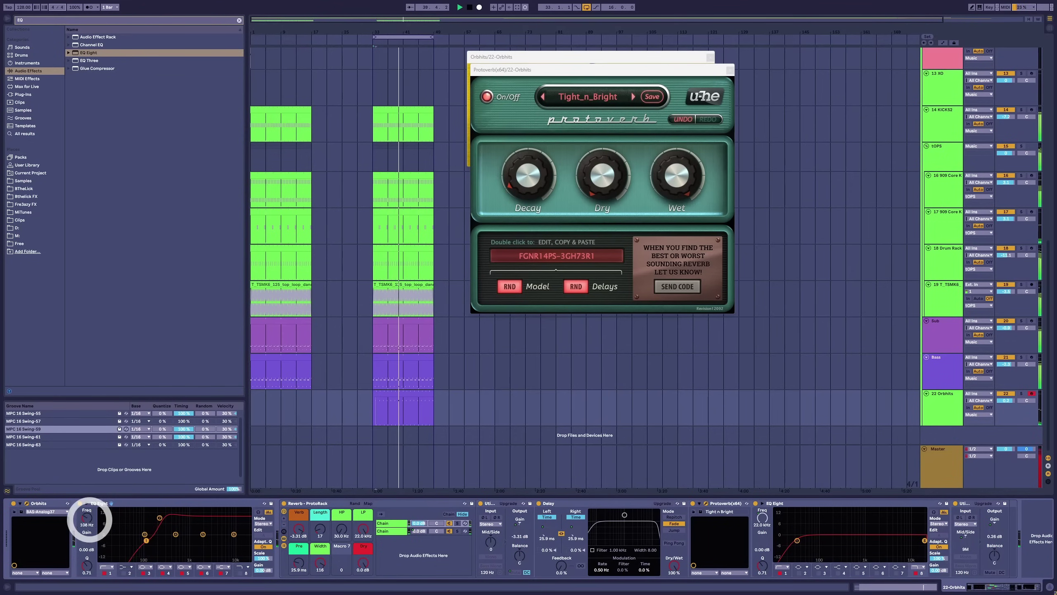
{"action": "scroll", "coordinate": [89, 518], "scroll_direction": "up", "scroll_amount": 3}
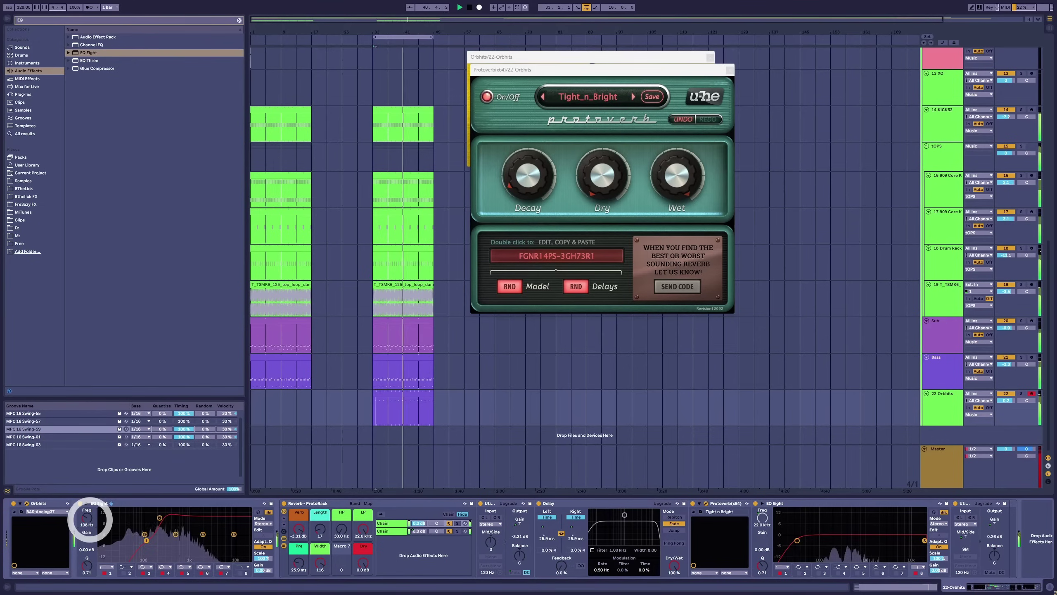
{"action": "left_click_drag", "start_coordinate": [94, 544], "coordinate": [82, 555]}
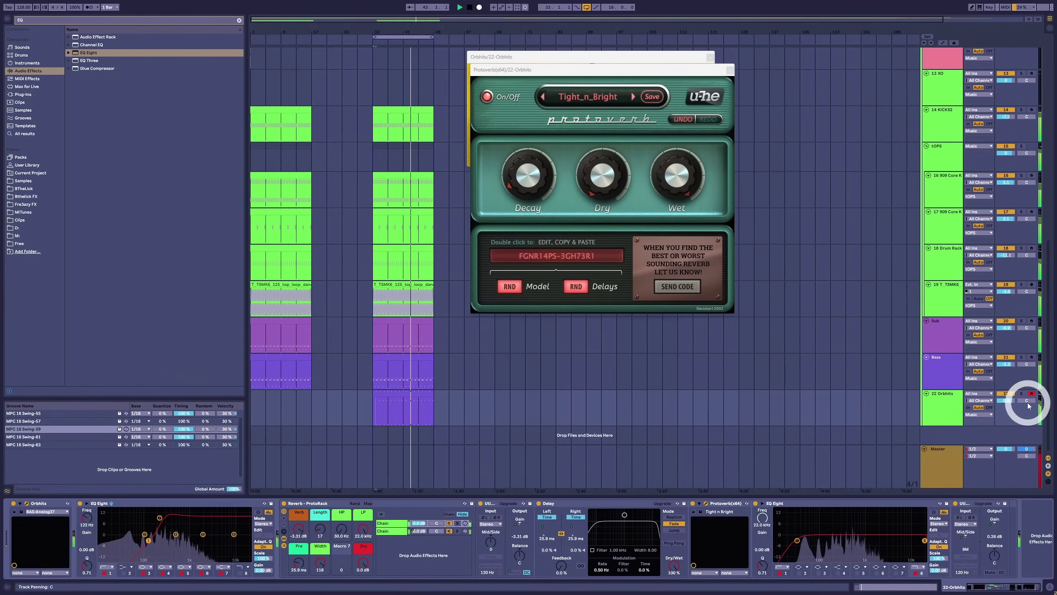
Adjust the Orbhits track volume and duplicate the loop of its MIDI clip to two bars.
{"action": "left_click_drag", "start_coordinate": [1004, 397], "coordinate": [1005, 400]}
{"action": "double_click", "coordinate": [390, 396]}
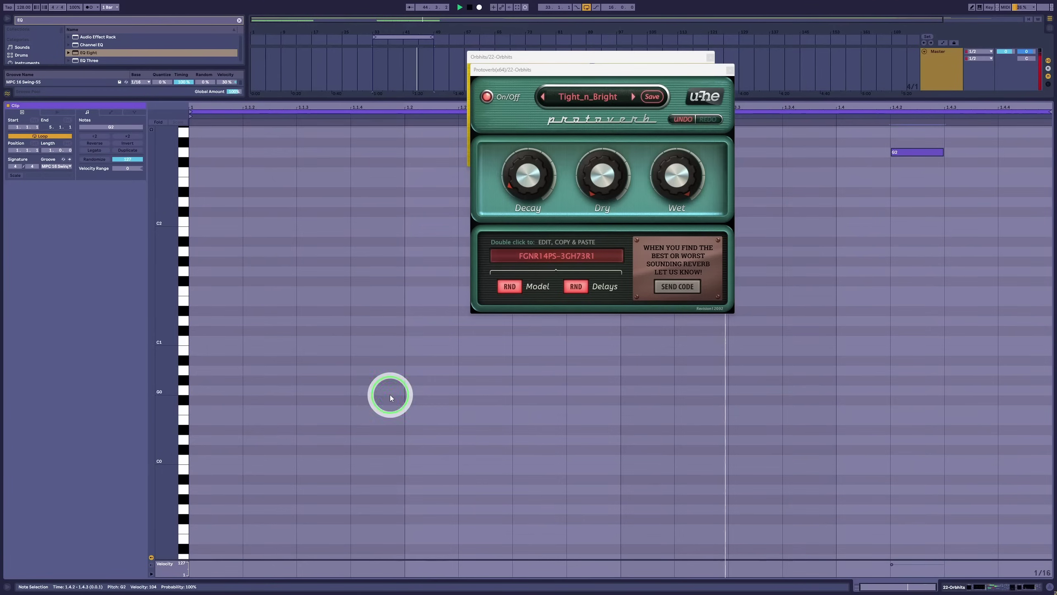
{"action": "left_click", "coordinate": [825, 266]}
{"action": "key", "text": "space"}
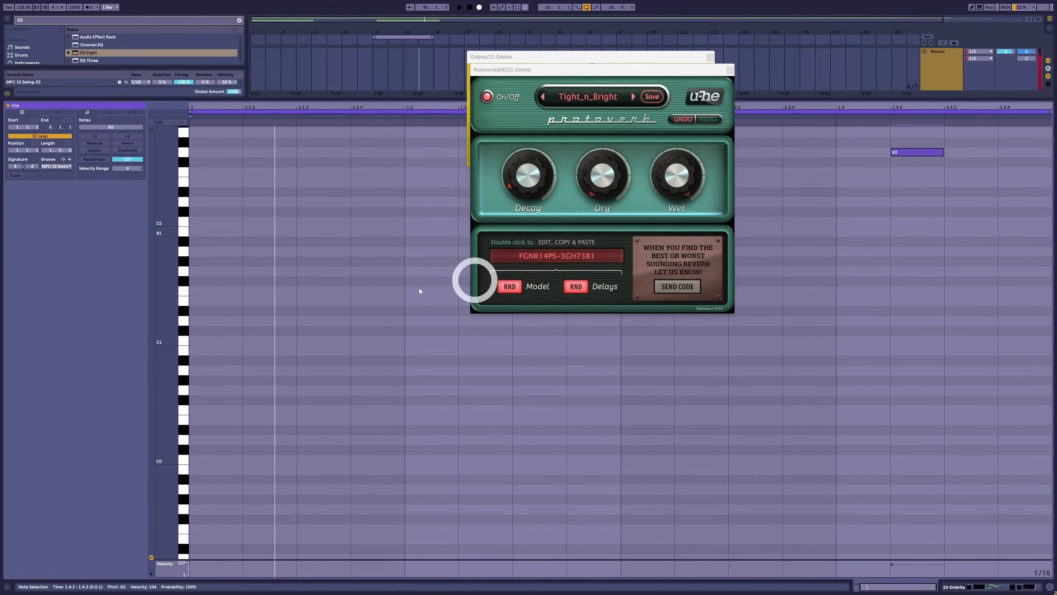
{"action": "mouse_move", "coordinate": [126, 152]}
{"action": "left_mouse_down"}
{"action": "mouse_move", "coordinate": [157, 158]}
{"action": "mouse_move", "coordinate": [136, 157]}
{"action": "left_mouse_up"}
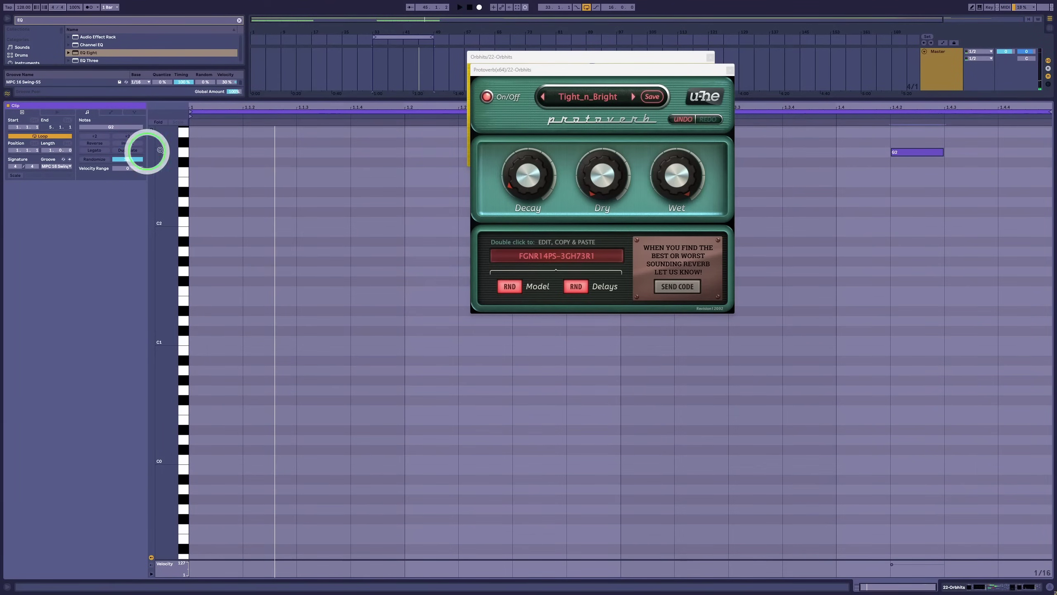
{"action": "left_click", "coordinate": [128, 150]}
Close both plugin windows and remove the first bar's G2 note from the Orbhits clip, with playback running.
{"action": "left_click", "coordinate": [730, 70]}
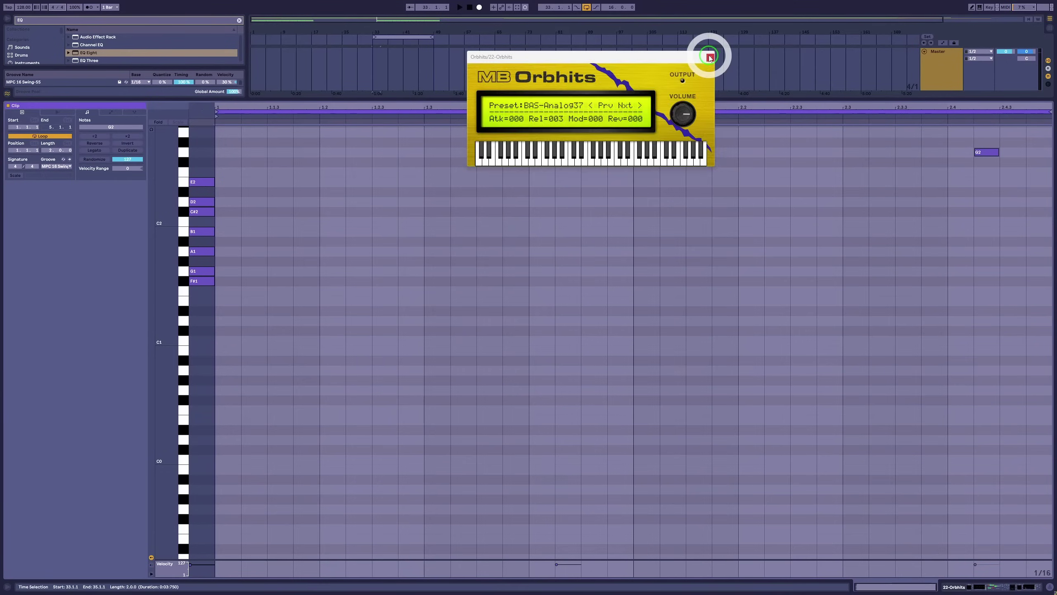
{"action": "left_click", "coordinate": [710, 57]}
{"action": "key", "text": "space"}
{"action": "left_click", "coordinate": [578, 192]}
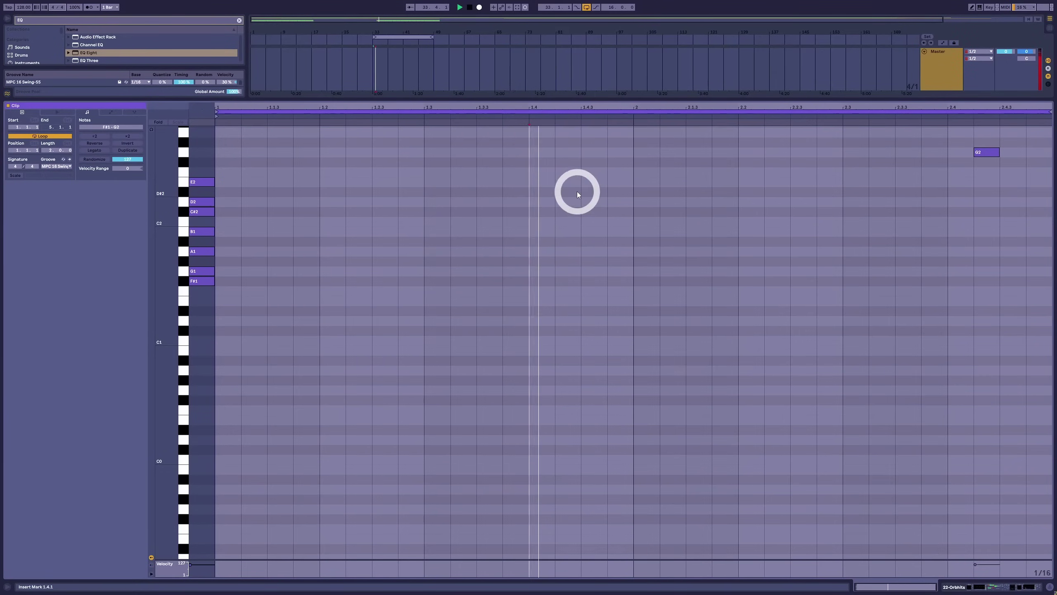
Set the reverb rack's Length macro to 27 and collapse the rack's chains and devices.
{"action": "key", "text": "shift+Tab"}
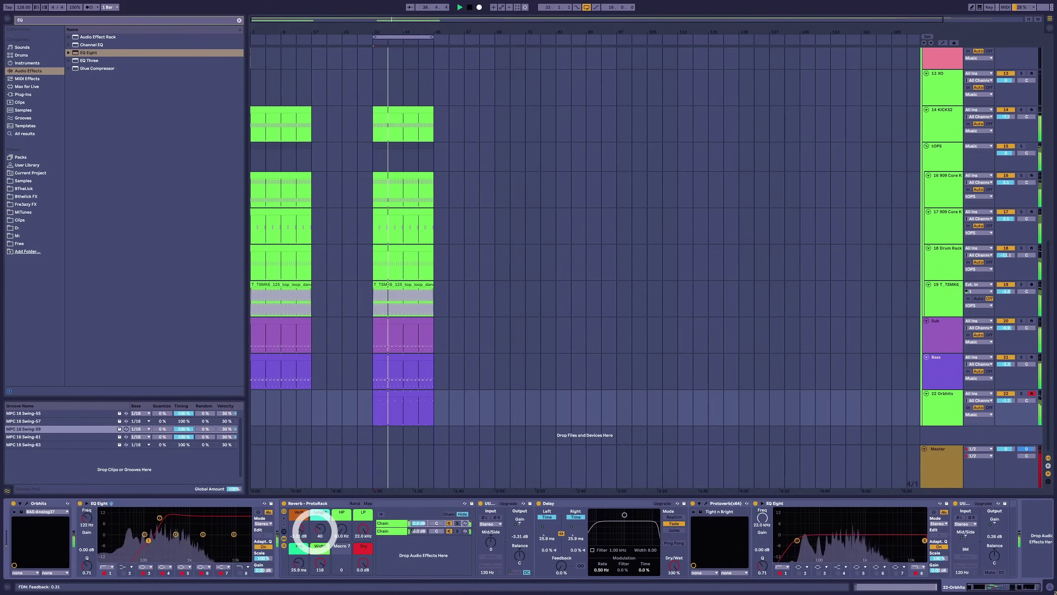
{"action": "left_click_drag", "start_coordinate": [319, 535], "coordinate": [282, 538]}
{"action": "left_click", "coordinate": [283, 538]}
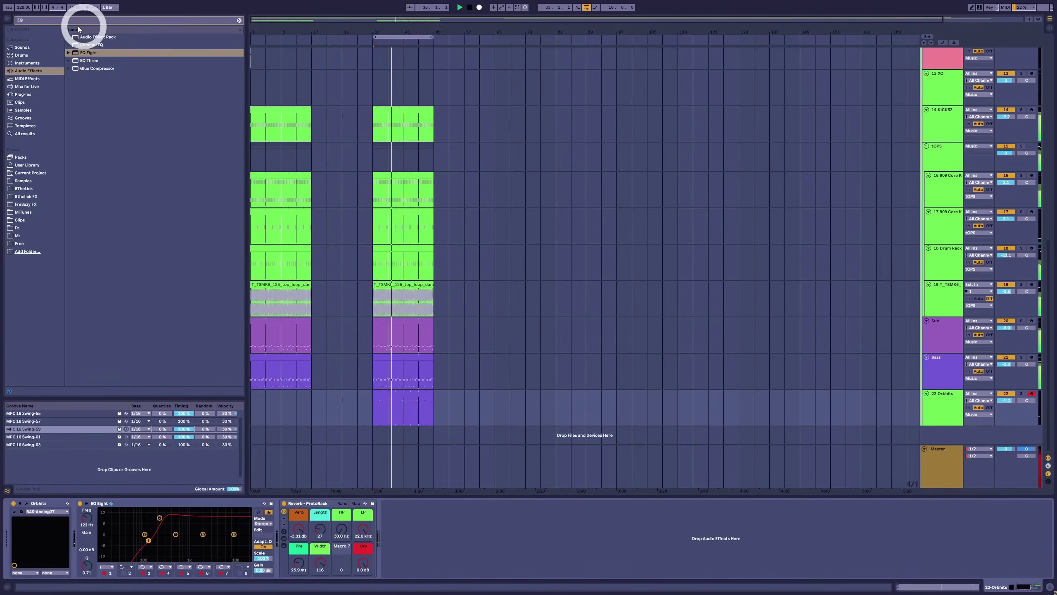
Search the 8thelick FX folder for DEL to find the delay racks.
{"action": "key", "text": "BackSpace"}
{"action": "key", "text": "BackSpace"}
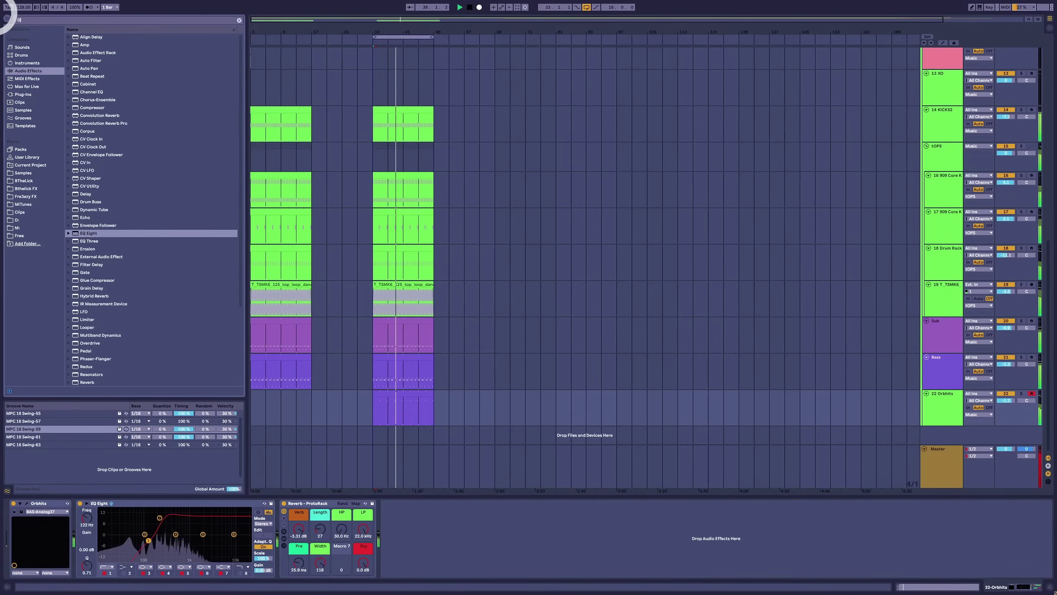
{"action": "type", "text": "DEL"}
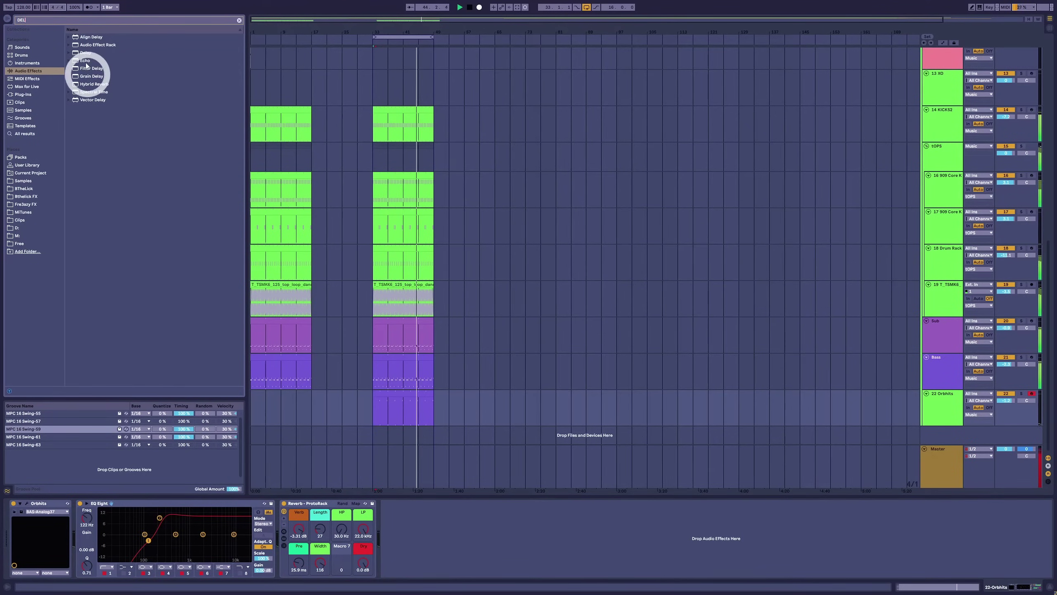
{"action": "left_click", "coordinate": [26, 196]}
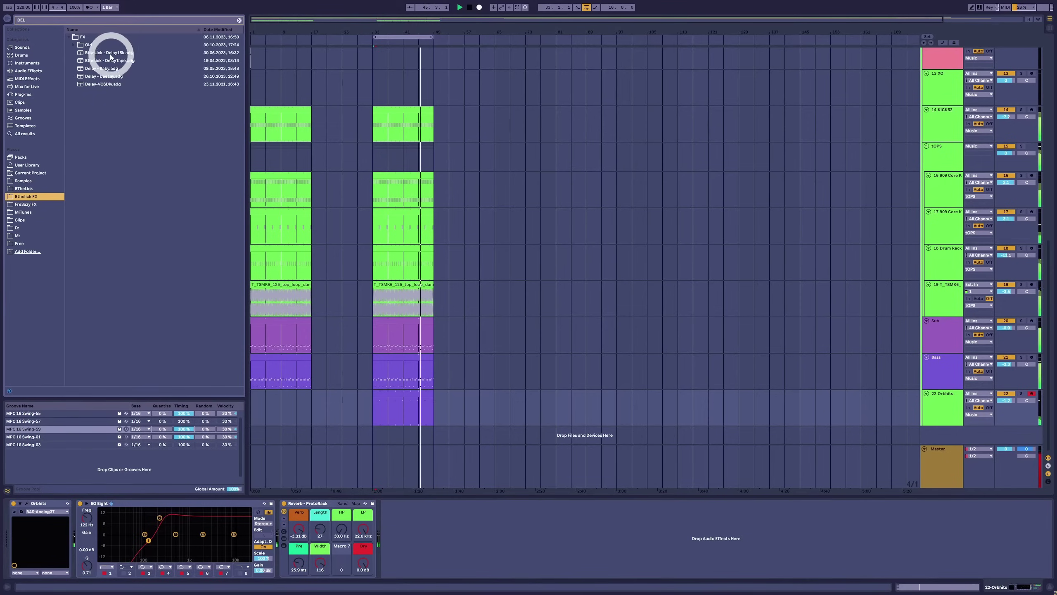
{"action": "left_click", "coordinate": [105, 76]}
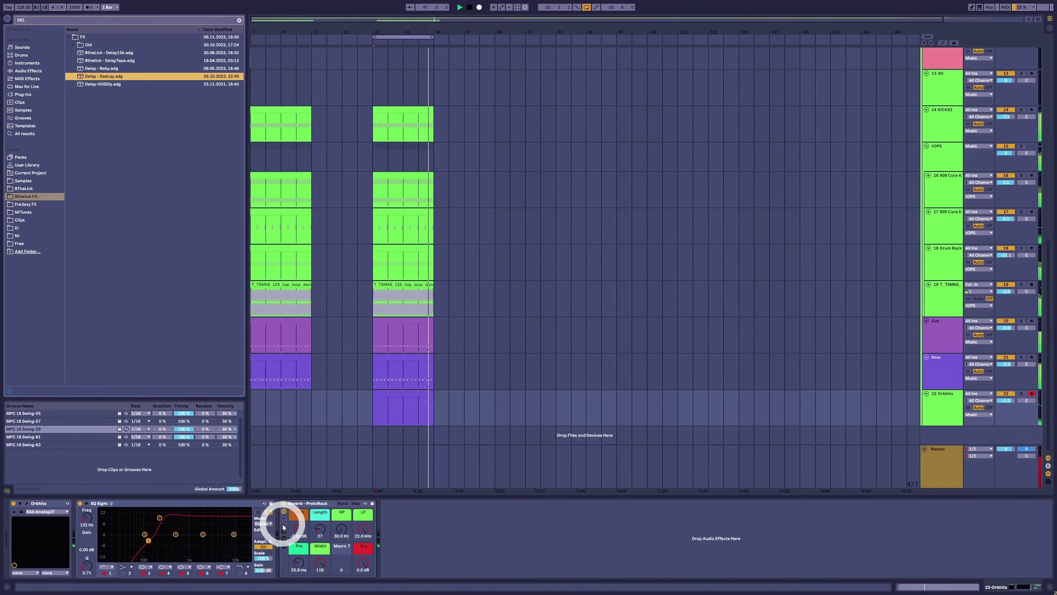
{"action": "key", "text": "Return"}
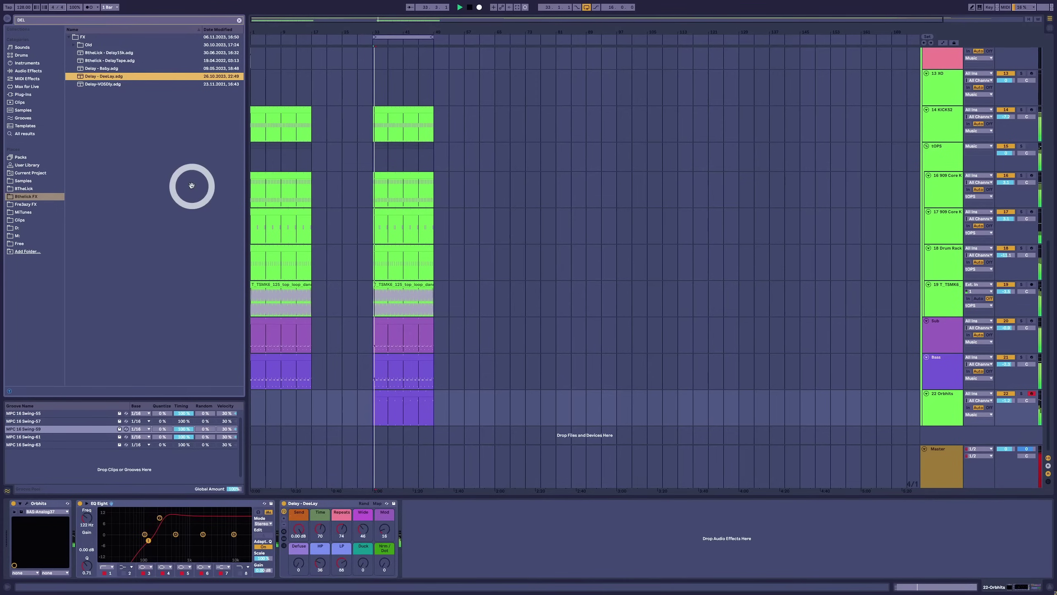
{"action": "key", "text": "ctrl+z"}
Add the Delay - DeeLay rack after the reverb rack with Send at -8.82 dB, Time at 0 and Repeats at 43.
{"action": "left_click_drag", "start_coordinate": [110, 76], "coordinate": [430, 540]}
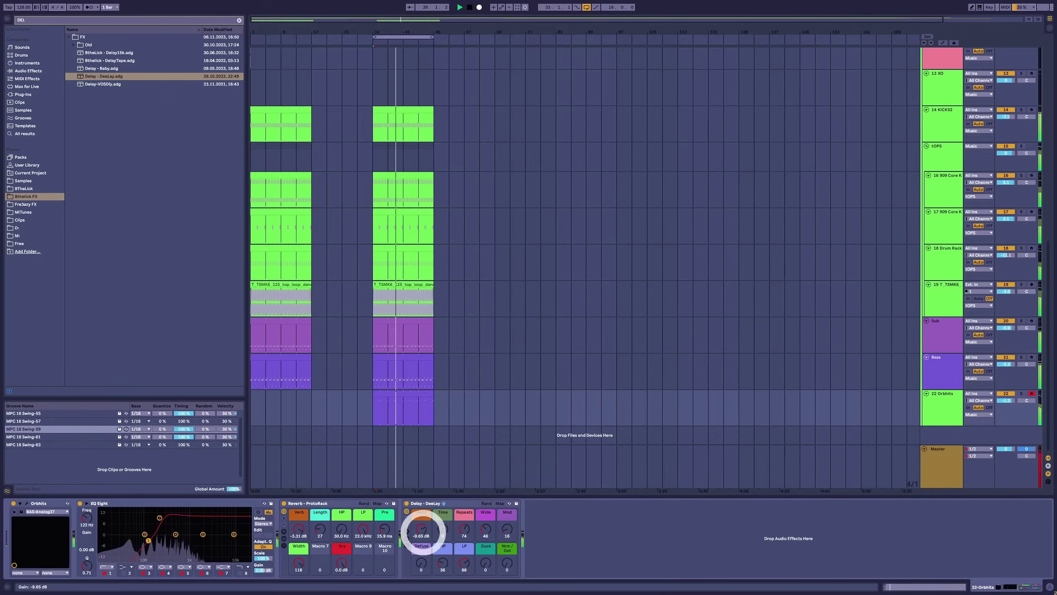
{"action": "left_click_drag", "start_coordinate": [464, 529], "coordinate": [433, 535]}
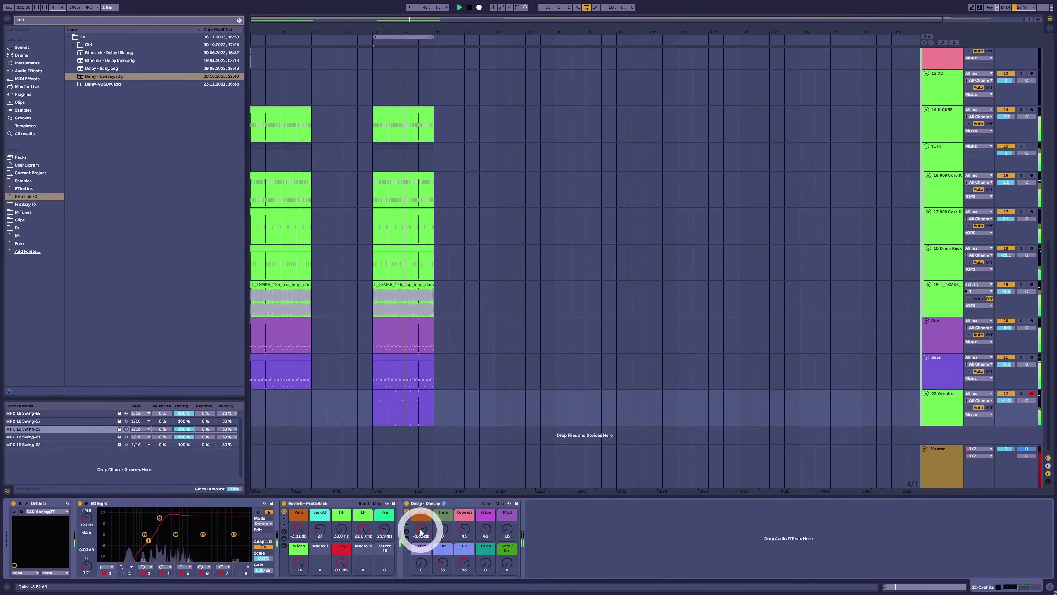
Solo the Orbhits track and restart playback from within its clip.
{"action": "left_click", "coordinate": [983, 434]}
{"action": "left_click", "coordinate": [1018, 393]}
{"action": "left_click", "coordinate": [410, 405]}
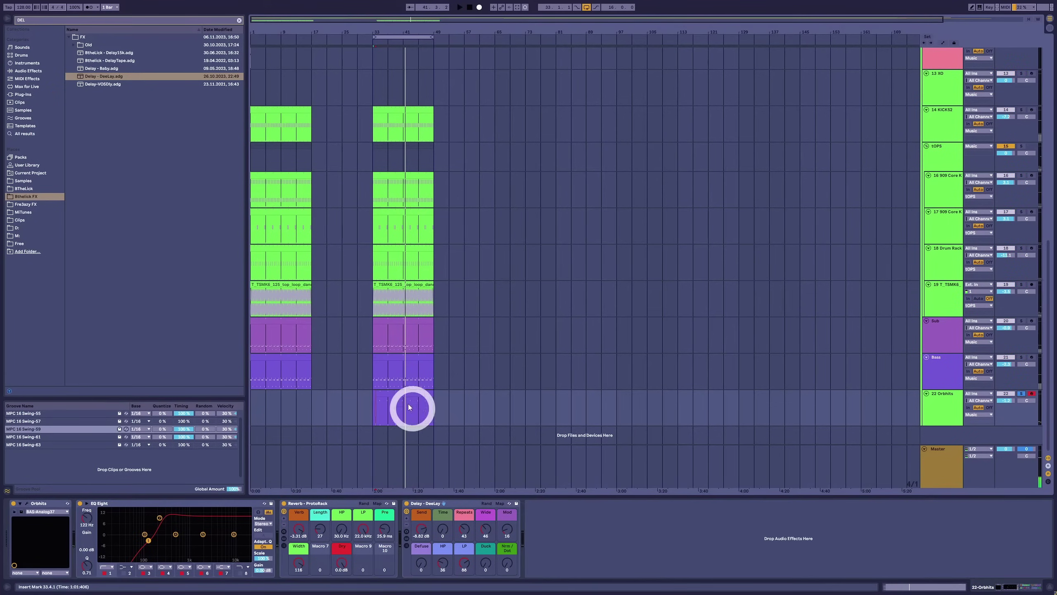
{"action": "key", "text": "space"}
Set the delay rack's Wide macro to 102 and select the time range of the Orbhits clip.
{"action": "left_click", "coordinate": [496, 529]}
{"action": "left_click_drag", "start_coordinate": [496, 529], "coordinate": [496, 514]}
{"action": "left_click", "coordinate": [405, 403]}
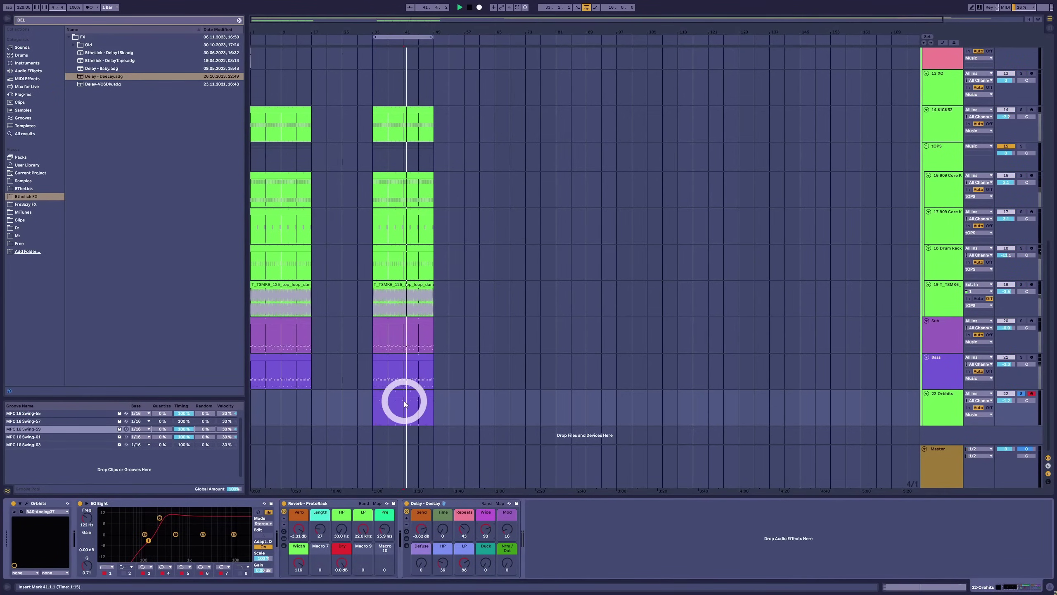
{"action": "left_click", "coordinate": [405, 393]}
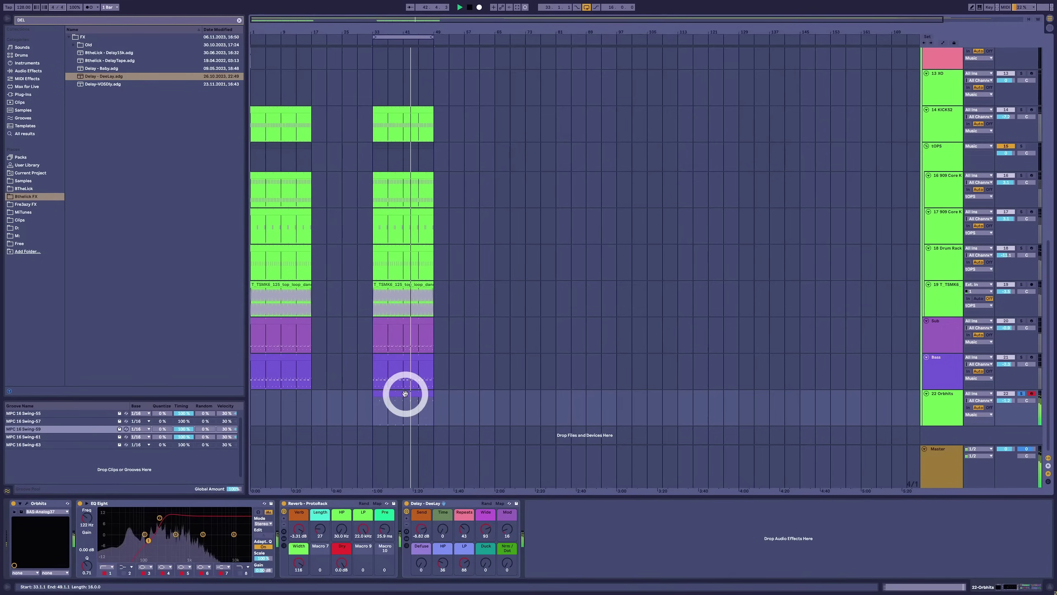
{"action": "left_click", "coordinate": [443, 529]}
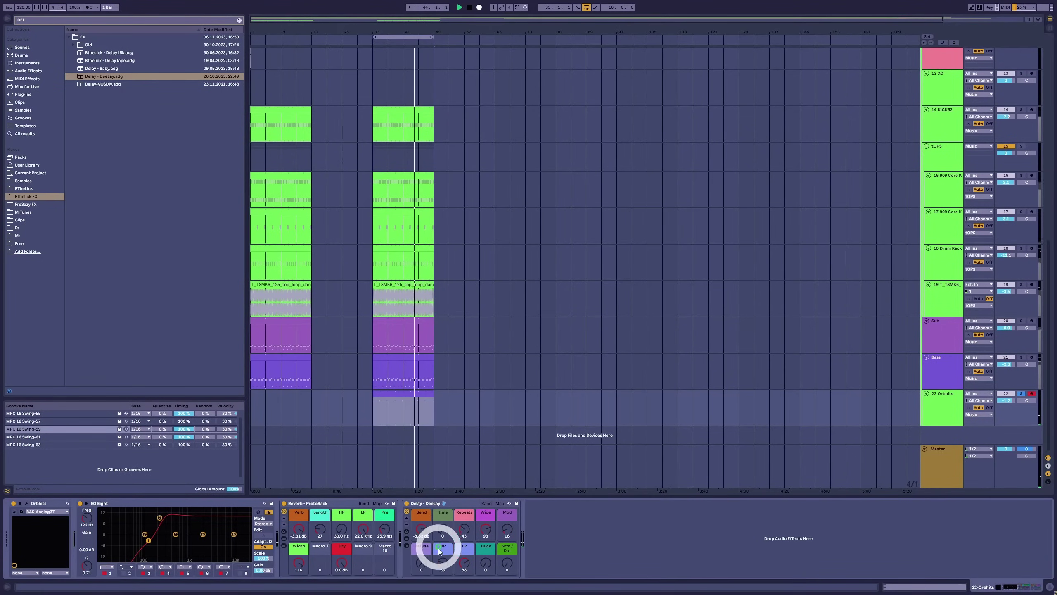
{"action": "left_click", "coordinate": [477, 541]}
{"action": "left_click_drag", "start_coordinate": [485, 528], "coordinate": [484, 529]}
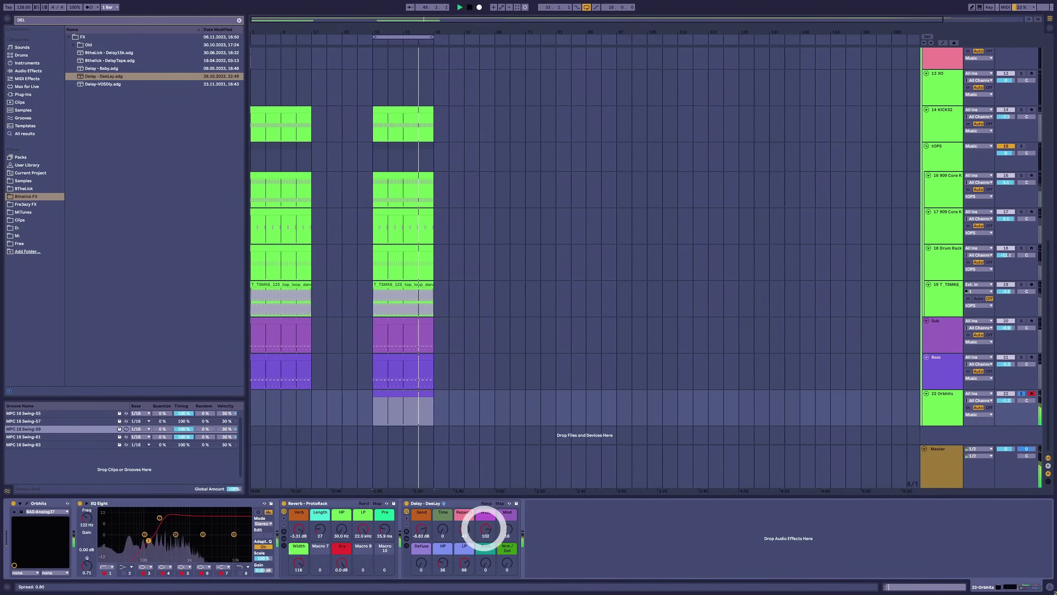
Show the delay rack's chains and open the Deelay plug-in window from the delay chain.
{"action": "left_click", "coordinate": [407, 538]}
{"action": "left_click", "coordinate": [554, 537]}
{"action": "left_click", "coordinate": [543, 524]}
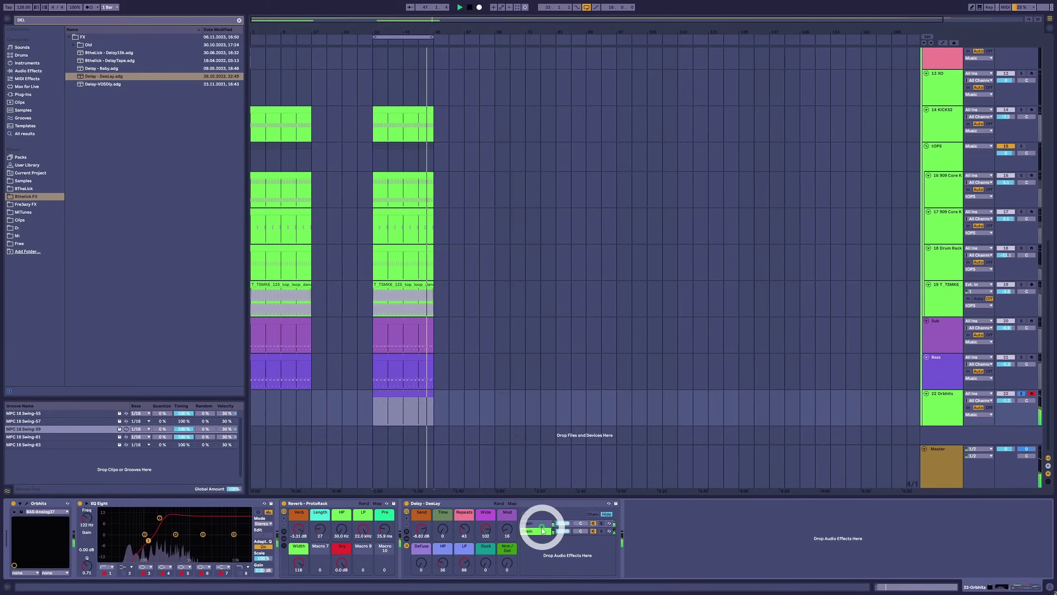
{"action": "left_click", "coordinate": [536, 523]}
{"action": "left_click", "coordinate": [684, 518]}
{"action": "left_click", "coordinate": [704, 509]}
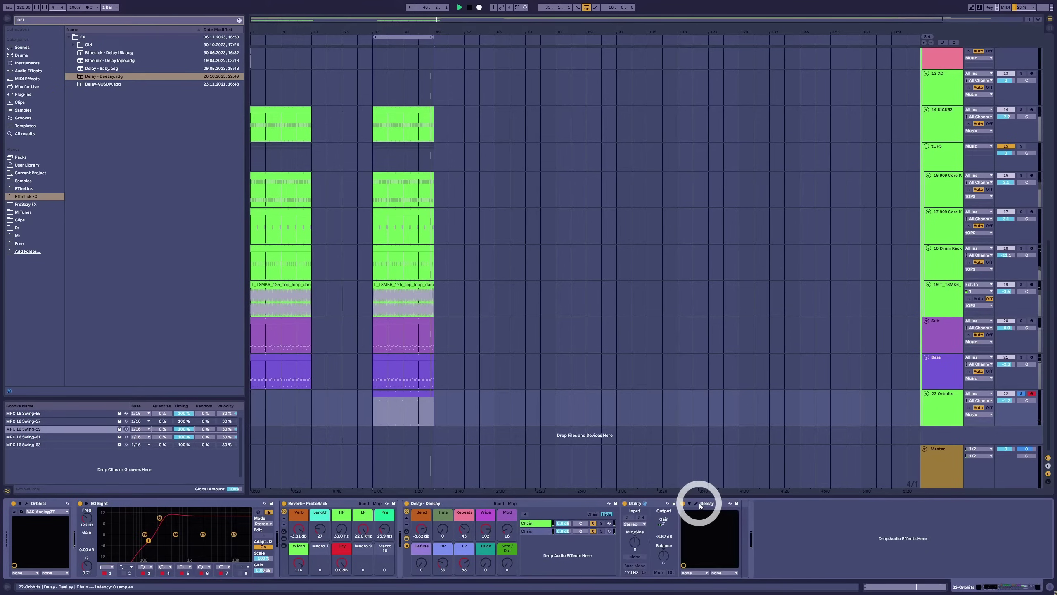
{"action": "left_click", "coordinate": [696, 503]}
Switch Deelay's time mode to milliseconds and set the delay time to 98 ms.
{"action": "left_click", "coordinate": [210, 200]}
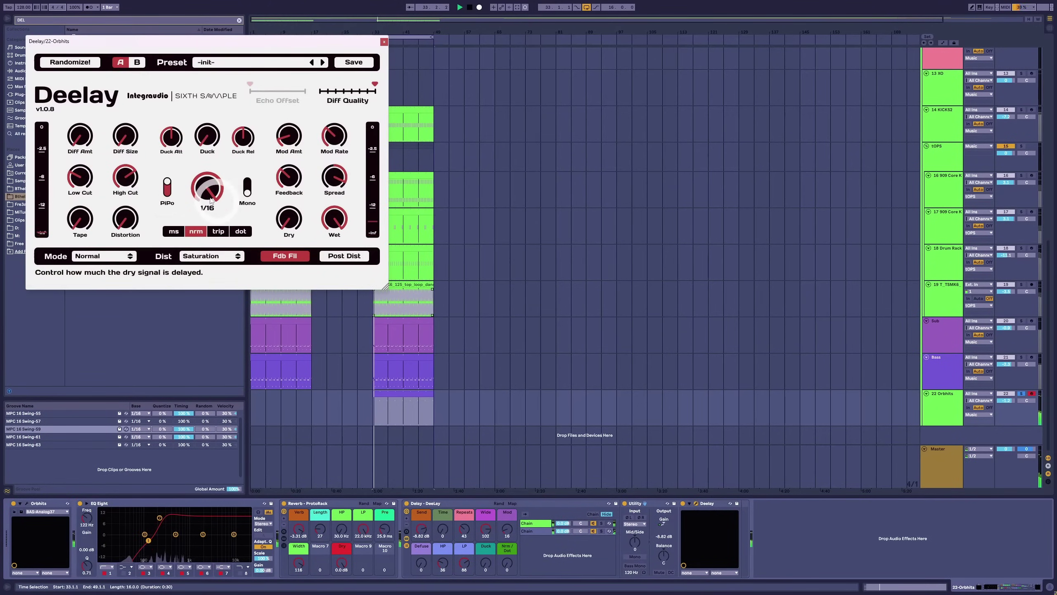
{"action": "left_click", "coordinate": [166, 195]}
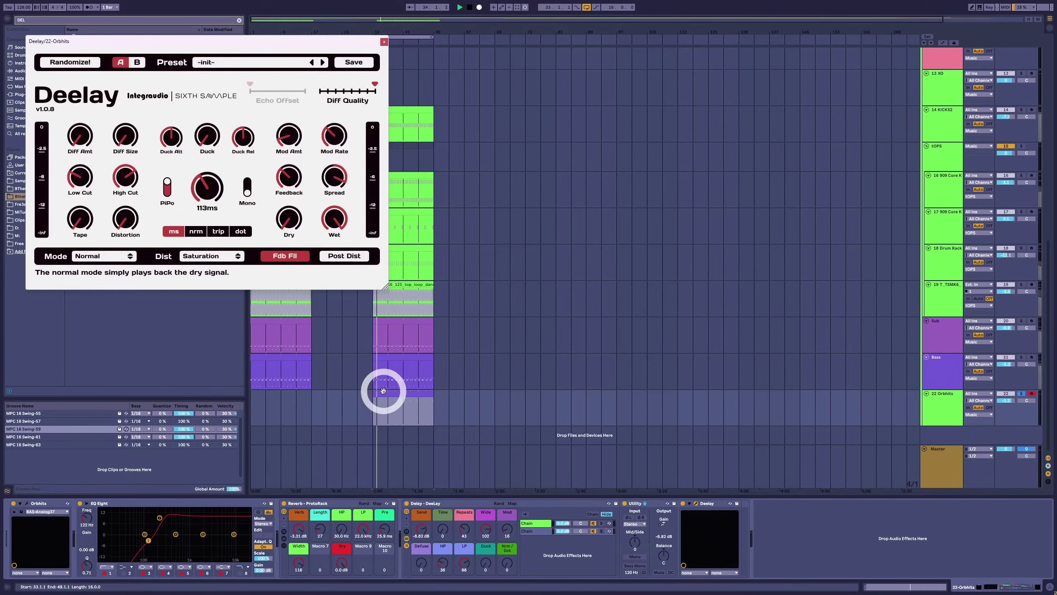
{"action": "left_click_drag", "start_coordinate": [207, 190], "coordinate": [209, 197]}
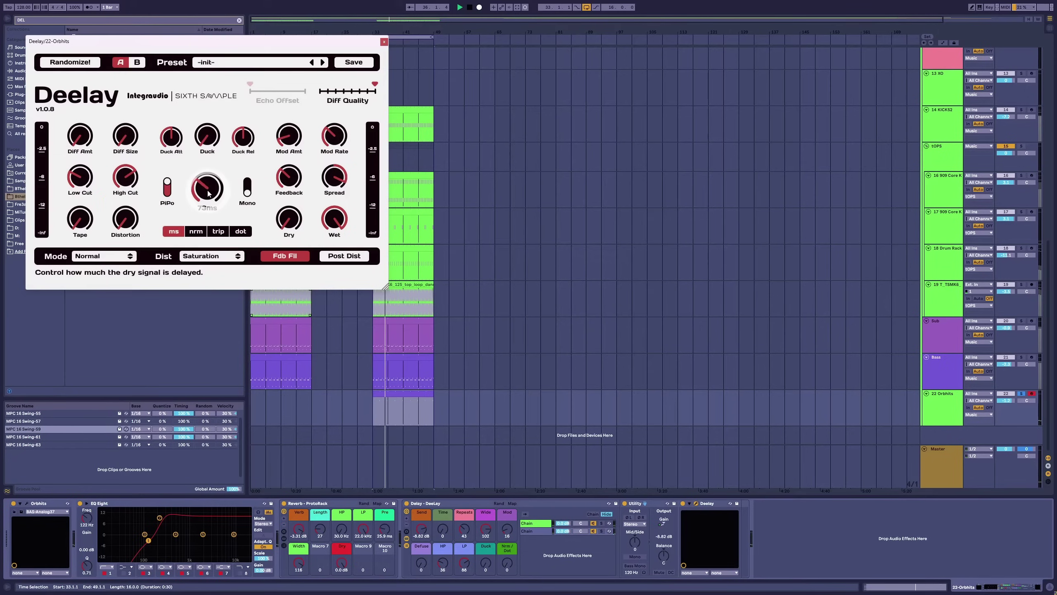
{"action": "left_click_drag", "start_coordinate": [208, 193], "coordinate": [210, 191]}
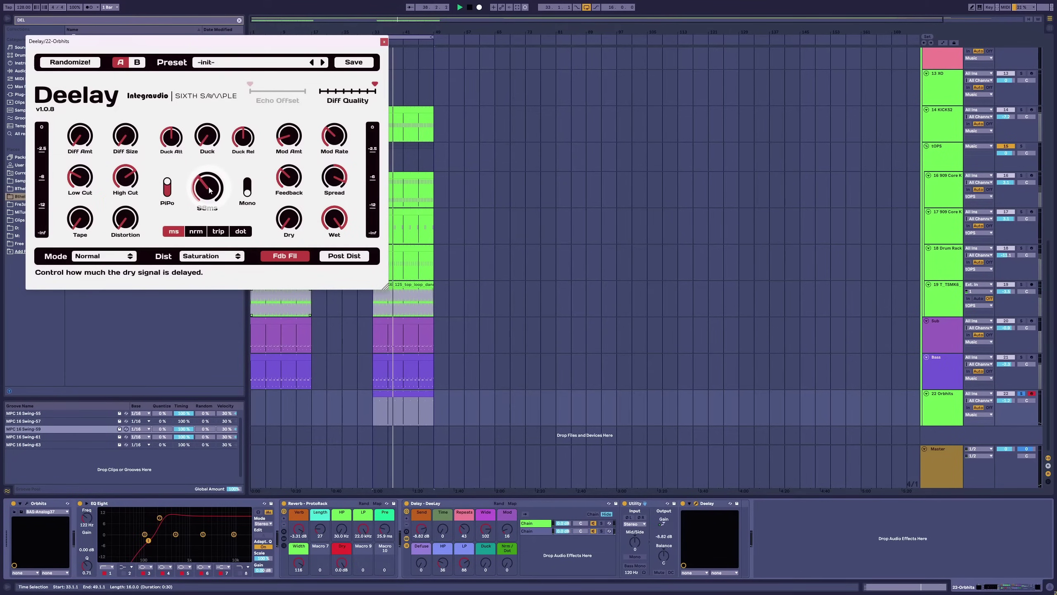
Set the delay rack's Send to -7.72 dB, Repeats to 70 and LP to 101.
{"action": "left_click_drag", "start_coordinate": [467, 525], "coordinate": [414, 528]}
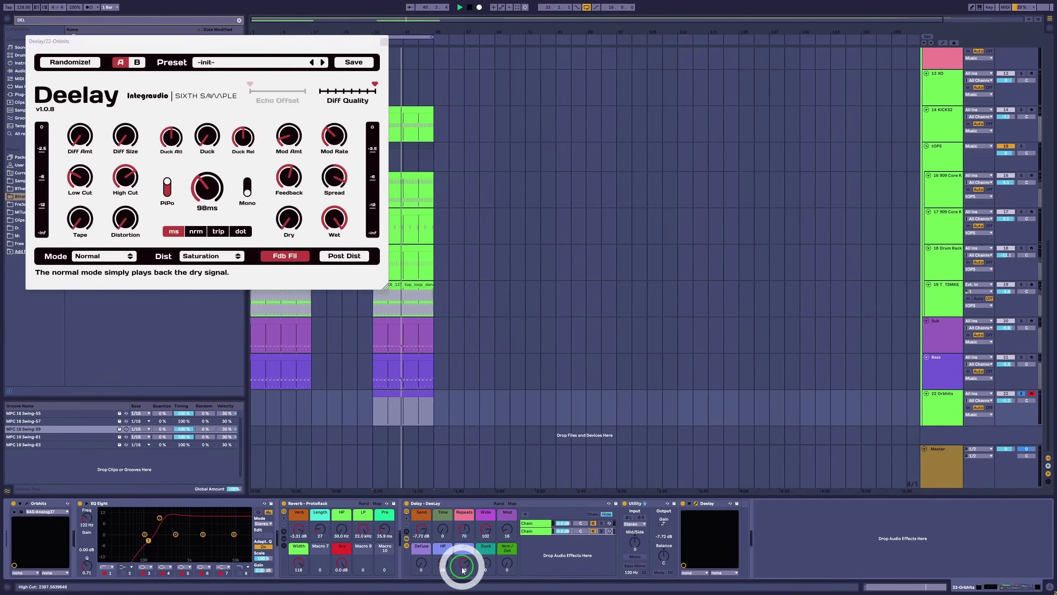
{"action": "left_click_drag", "start_coordinate": [460, 564], "coordinate": [465, 564]}
{"action": "left_click", "coordinate": [324, 267]}
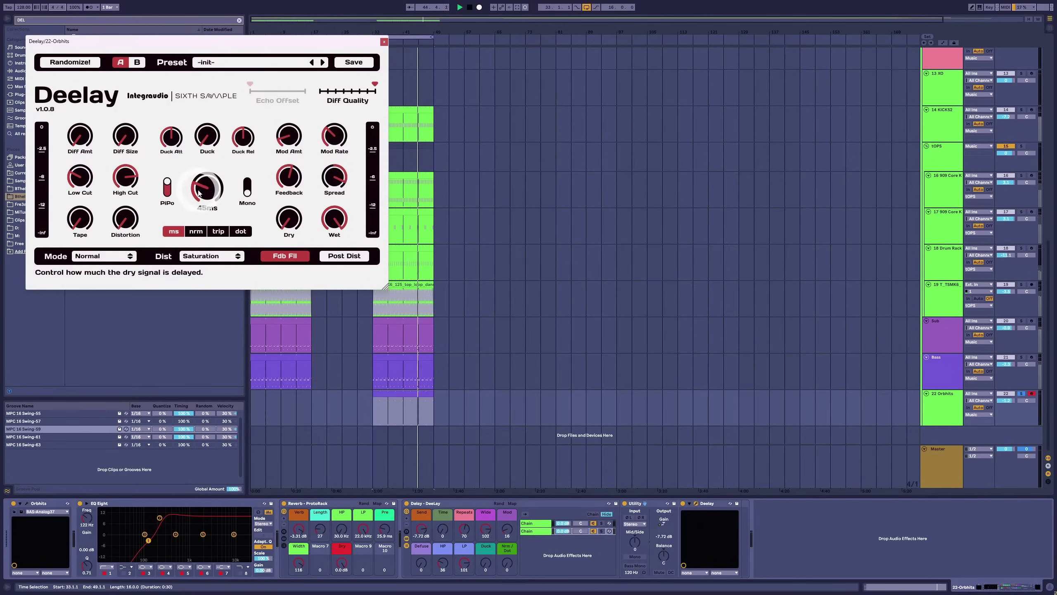
Shorten Deelay's delay time to 53 ms and raise its feedback.
{"action": "left_click_drag", "start_coordinate": [199, 192], "coordinate": [199, 187]}
{"action": "left_click", "coordinate": [299, 183]}
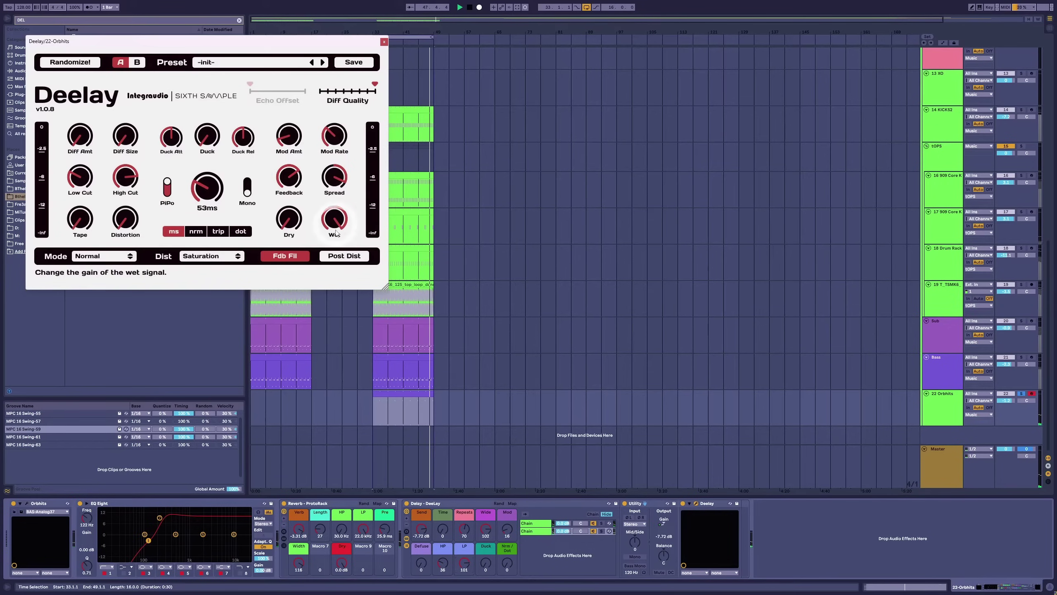
{"action": "left_click", "coordinate": [335, 310]}
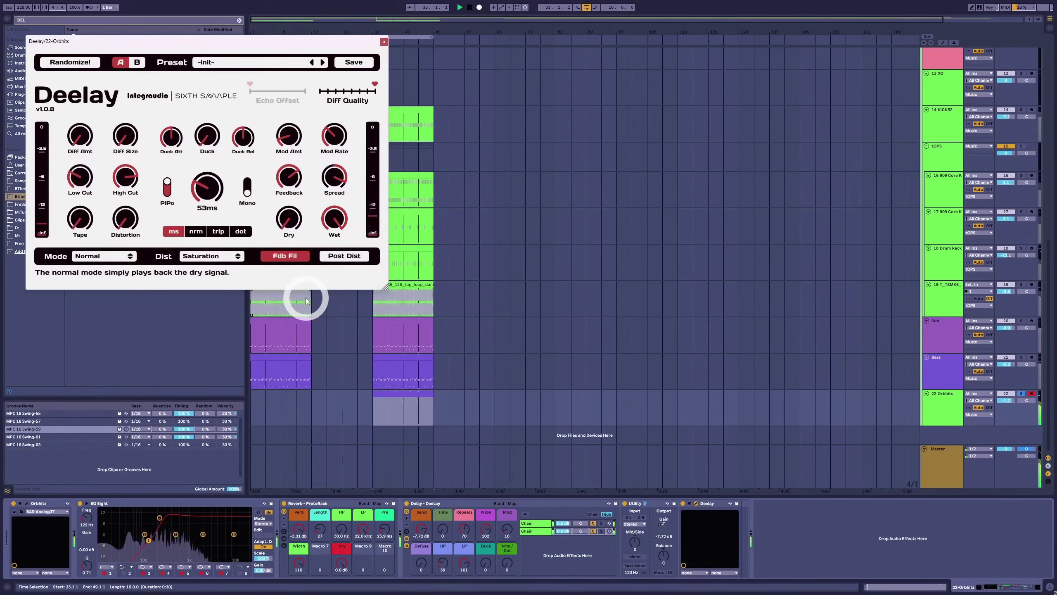
Raise Deelay's Tape and Distortion amounts.
{"action": "left_click", "coordinate": [98, 222]}
{"action": "left_click", "coordinate": [131, 223]}
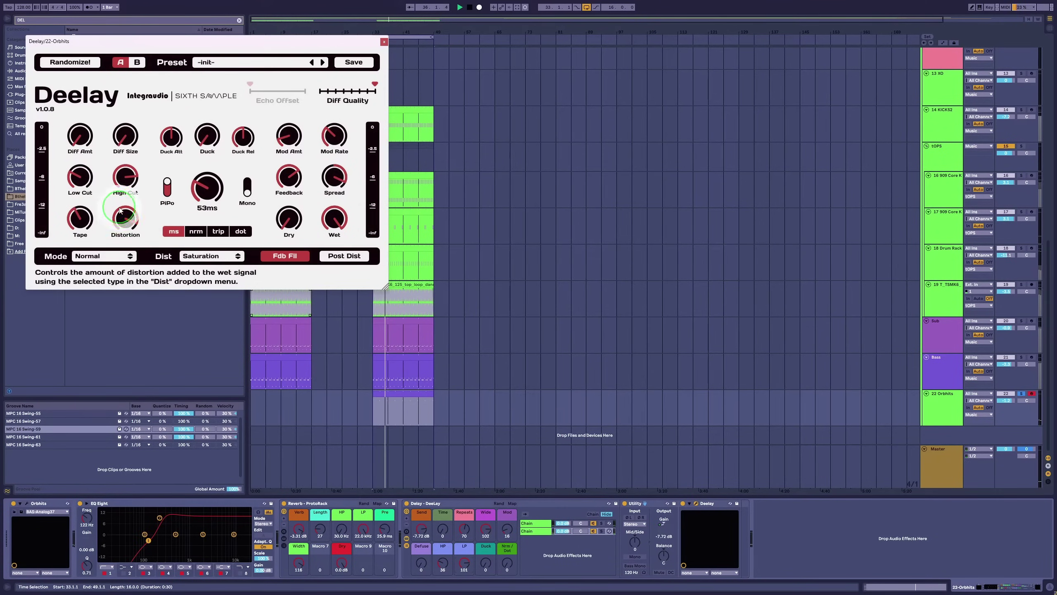
{"action": "left_click", "coordinate": [88, 226]}
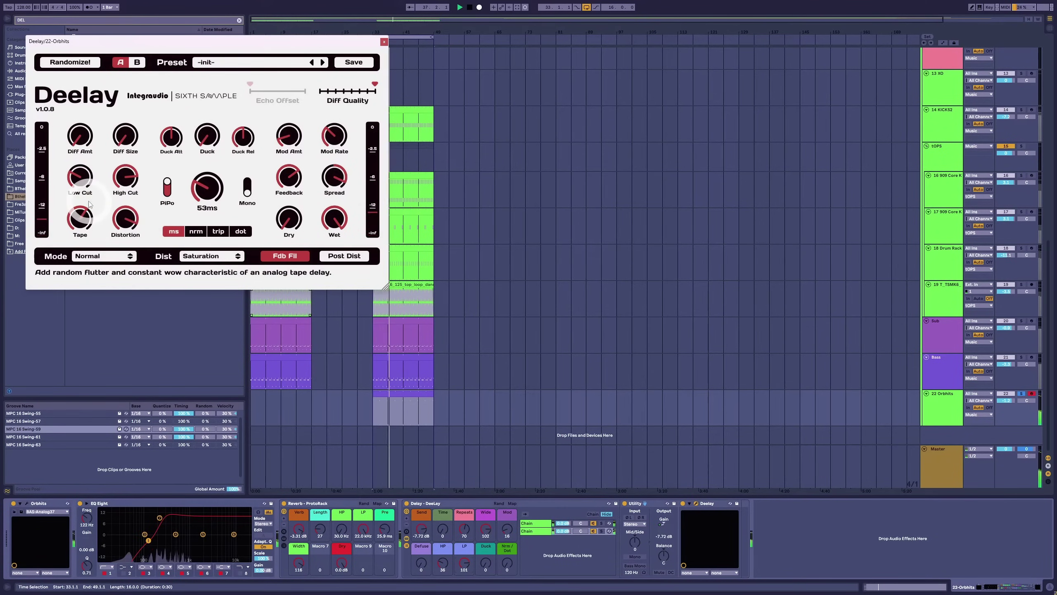
{"action": "left_click", "coordinate": [360, 168]}
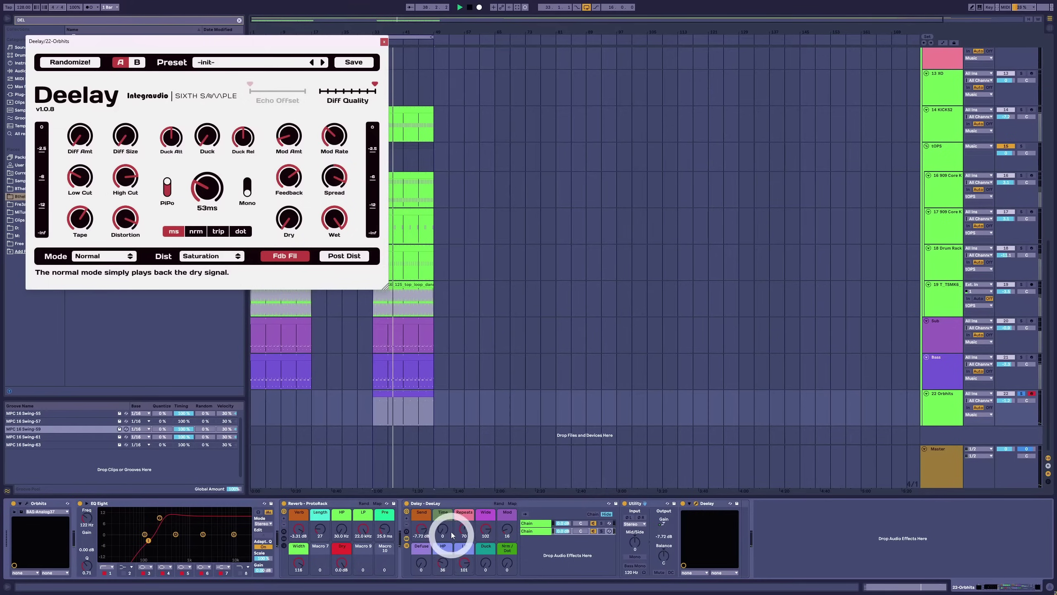
Collapse the delay rack's chains and devices and unsolo the Orbhits track.
{"action": "left_click", "coordinate": [407, 546]}
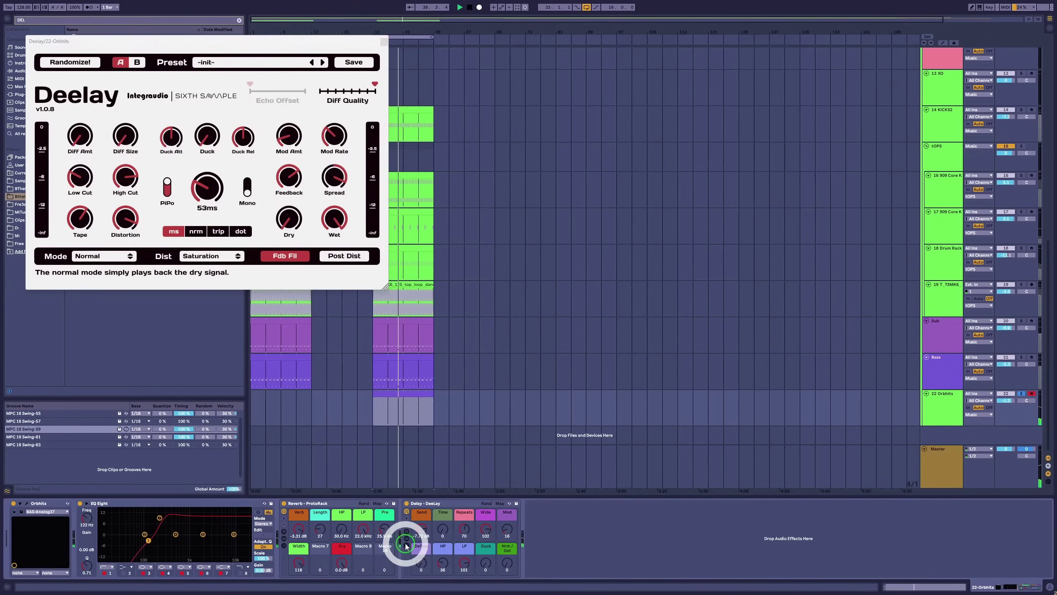
{"action": "left_click", "coordinate": [1020, 394]}
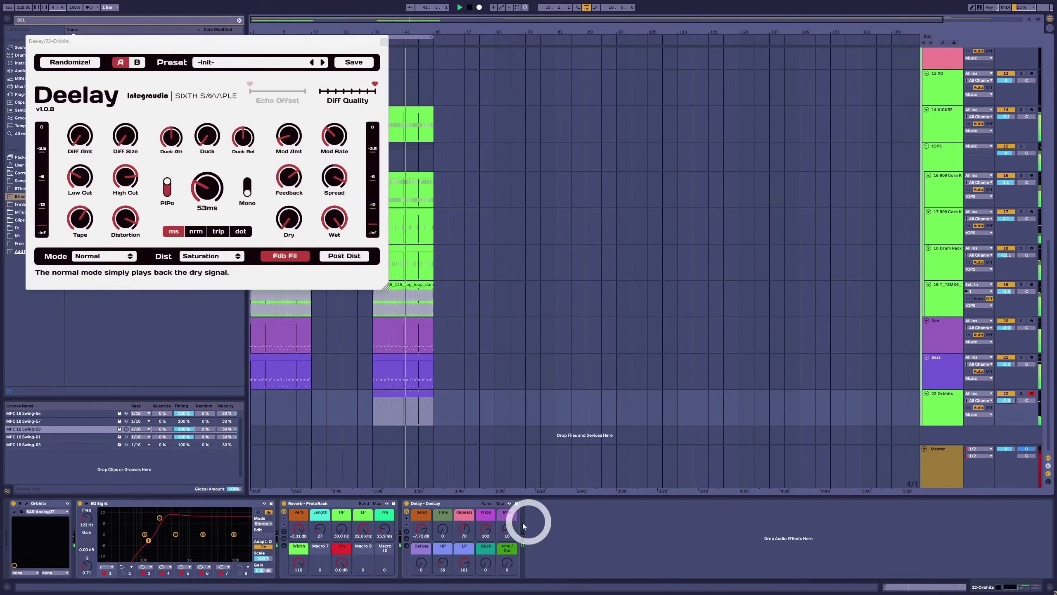
Set the delay rack's Repeats to 55 and Send to about -5 dB, and close the Deelay window.
{"action": "left_click_drag", "start_coordinate": [463, 528], "coordinate": [465, 531]}
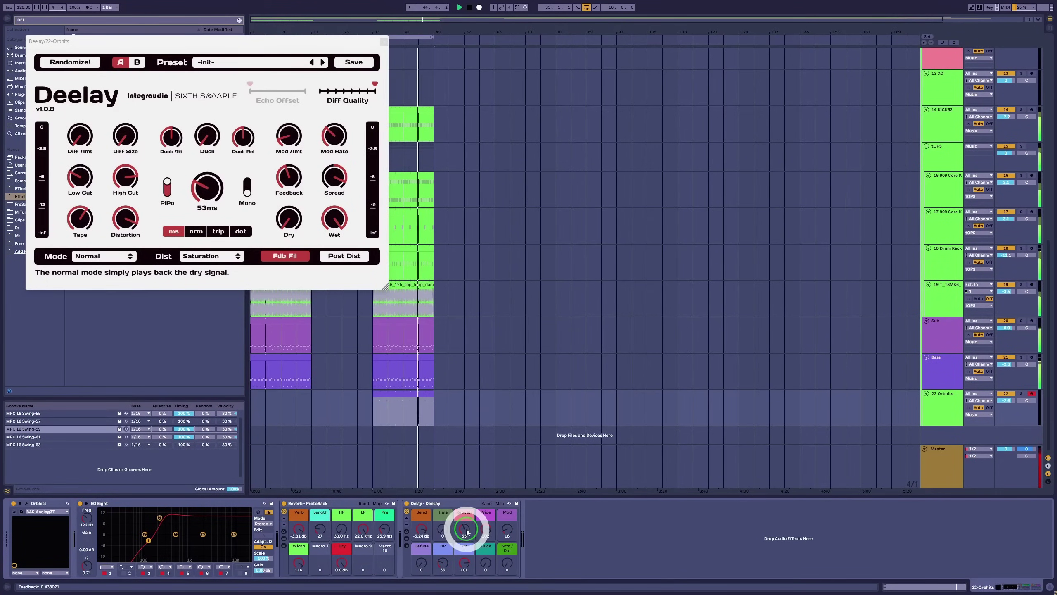
{"action": "left_click", "coordinate": [426, 533]}
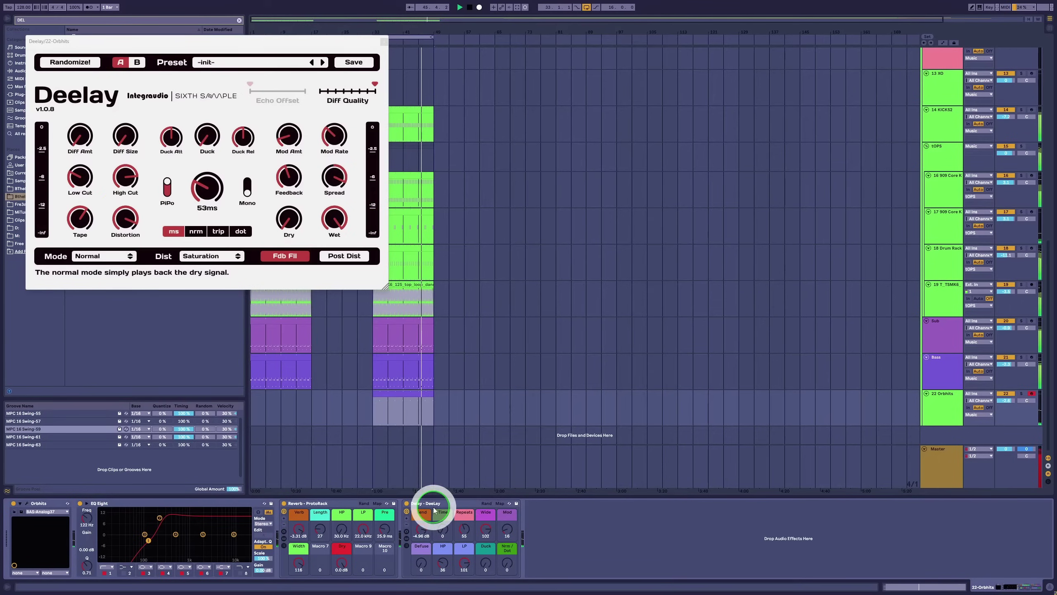
{"action": "left_click", "coordinate": [383, 42]}
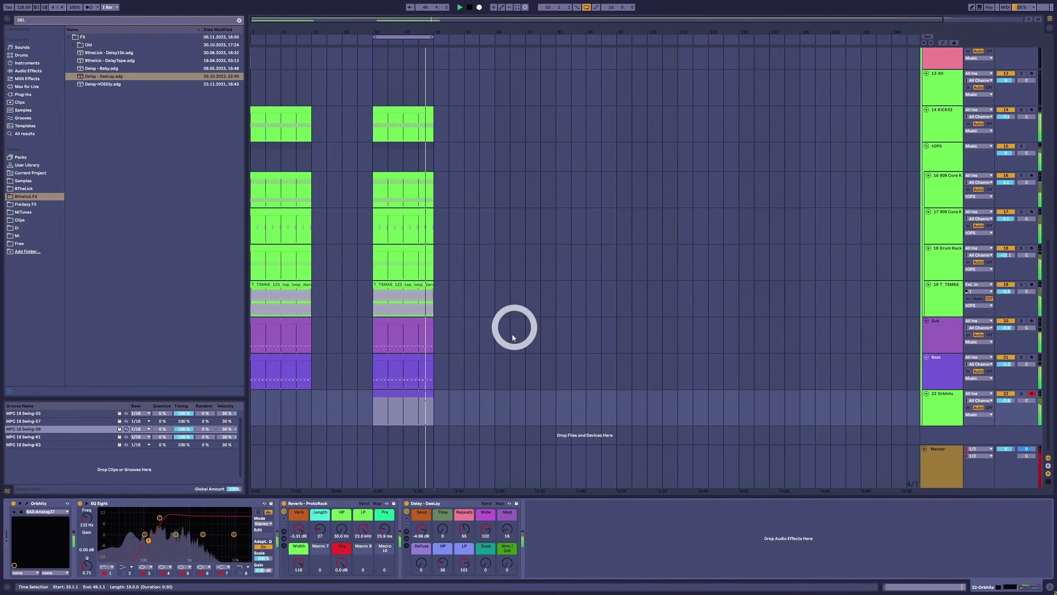
{"action": "scroll", "coordinate": [434, 293], "scroll_direction": "up", "scroll_amount": 1}
{"action": "scroll", "coordinate": [434, 292], "scroll_direction": "down", "scroll_amount": 1}
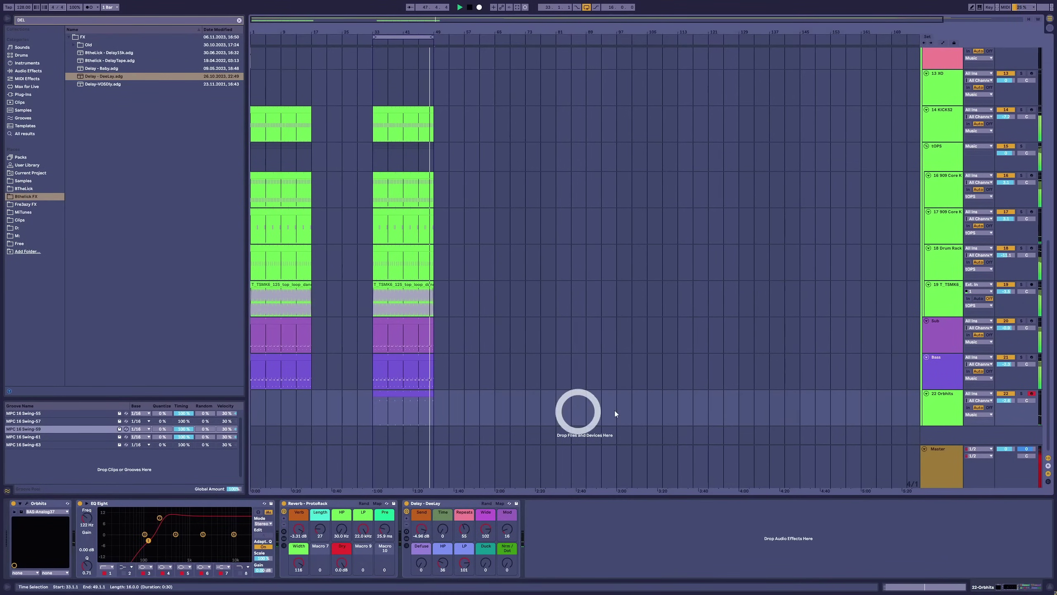
Stop playback, insert a new MIDI track below the Orbhits track and recolor the Orbhits track light purple.
{"action": "left_click", "coordinate": [942, 412]}
{"action": "key", "text": "space"}
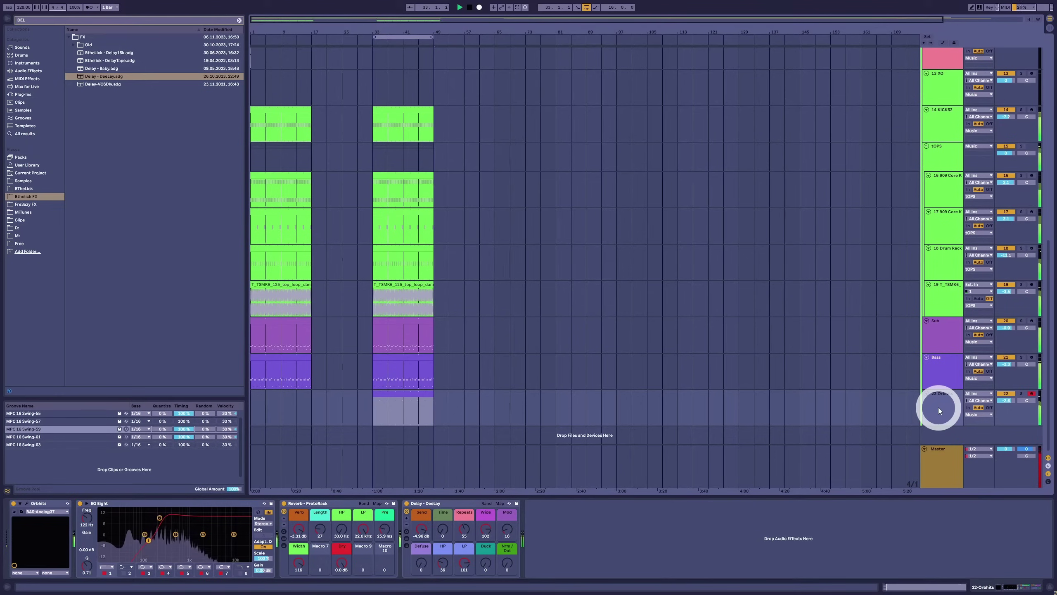
{"action": "double_click", "coordinate": [959, 432]}
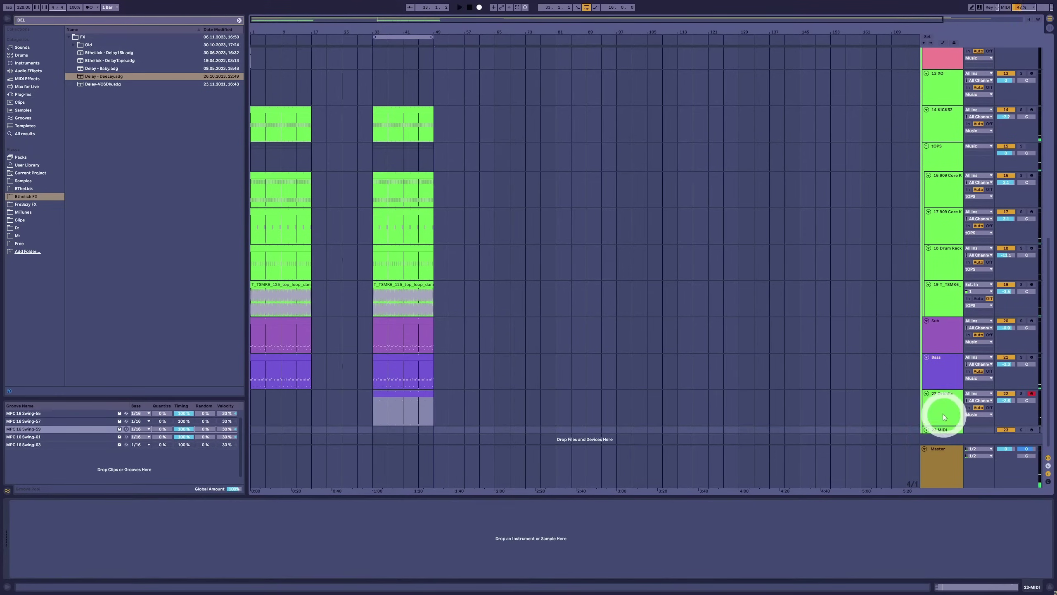
{"action": "right_click", "coordinate": [942, 411]}
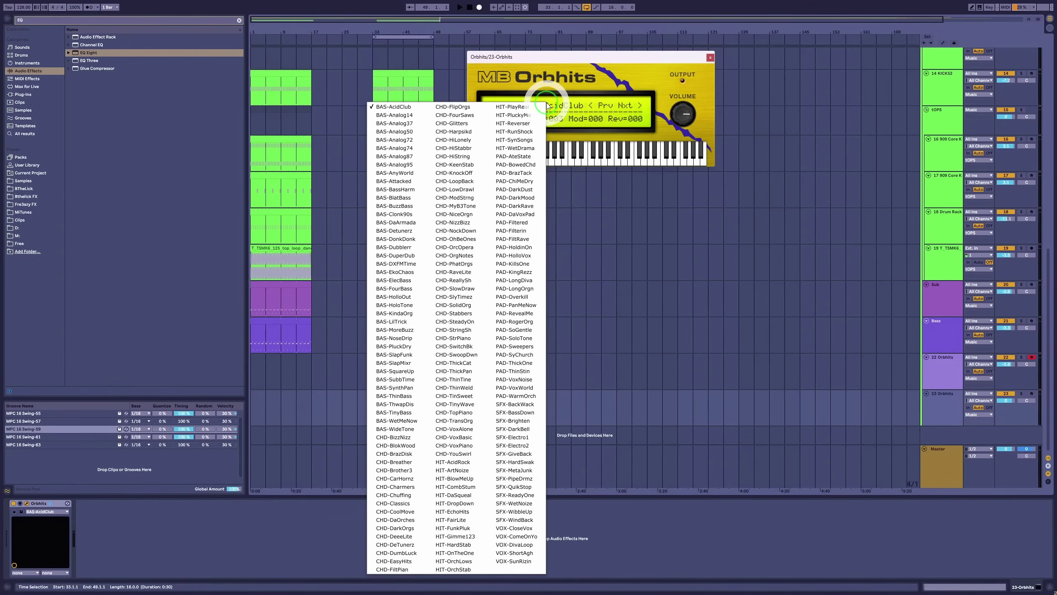
Load the CHD-BizzNizz preset in the new track's Orbhits instrument and arm that track for recording.
{"action": "left_click", "coordinate": [400, 437]}
{"action": "left_click", "coordinate": [1032, 394]}
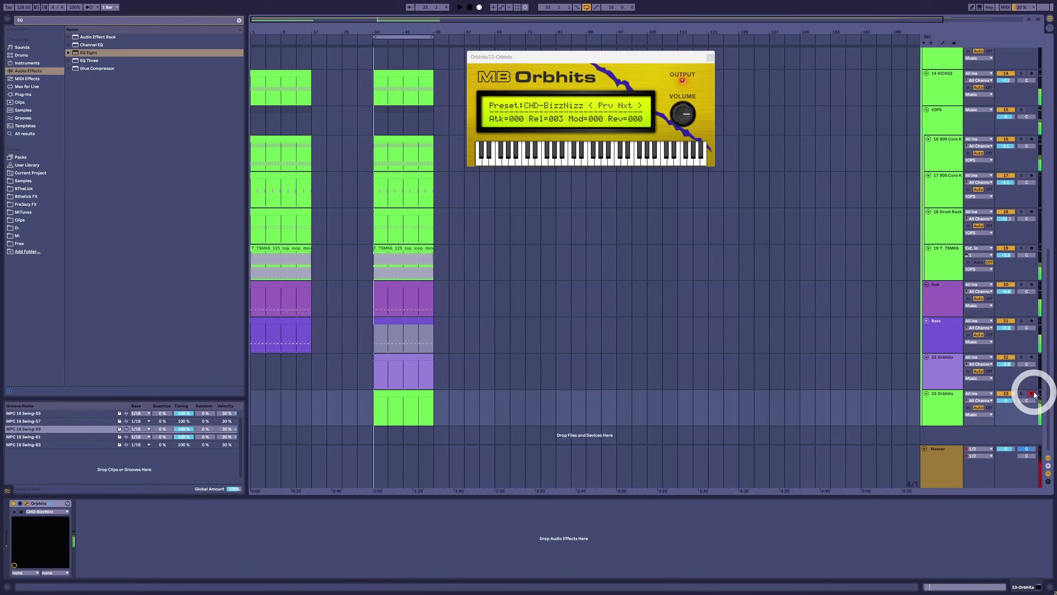
Stop playback and step the second Orbhits instrument's chord presets forward to CHD-EasyHits, auditioning the sounds along the way.
{"action": "key", "text": "space"}
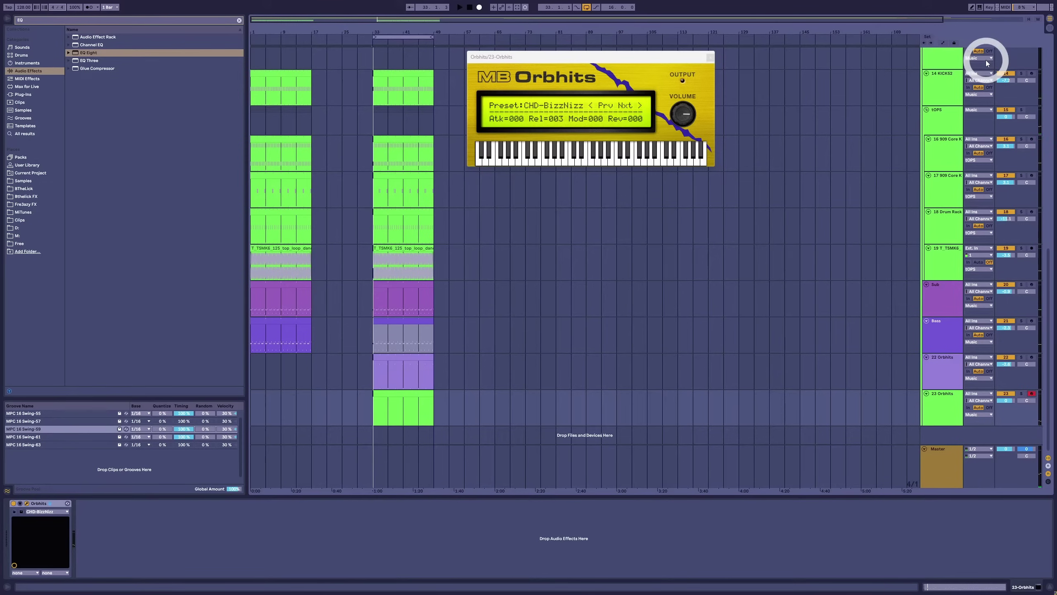
{"action": "left_click", "coordinate": [560, 97]}
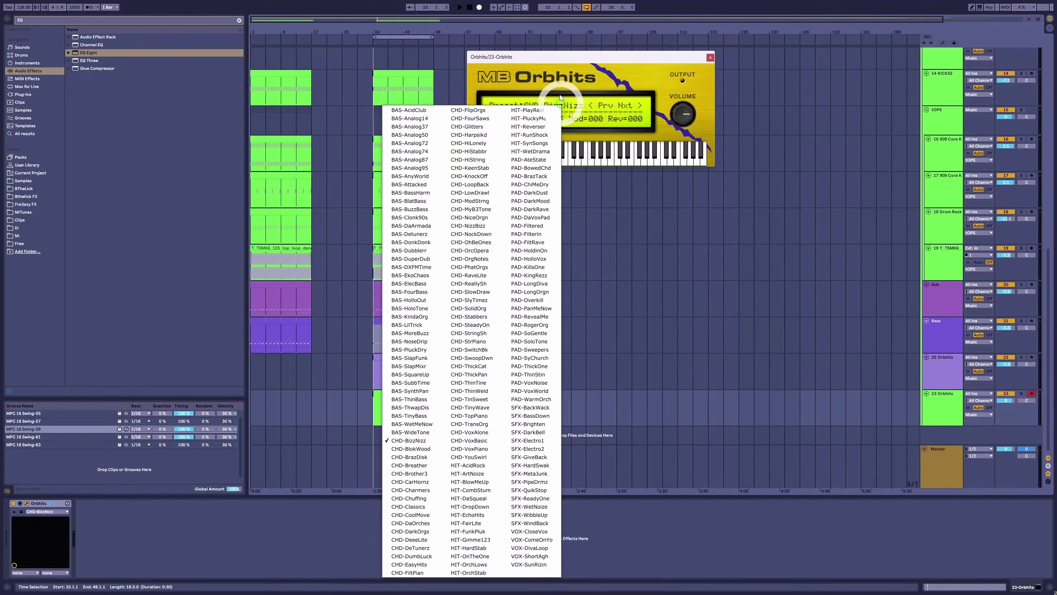
{"action": "left_click", "coordinate": [590, 234]}
{"action": "left_click", "coordinate": [622, 97]}
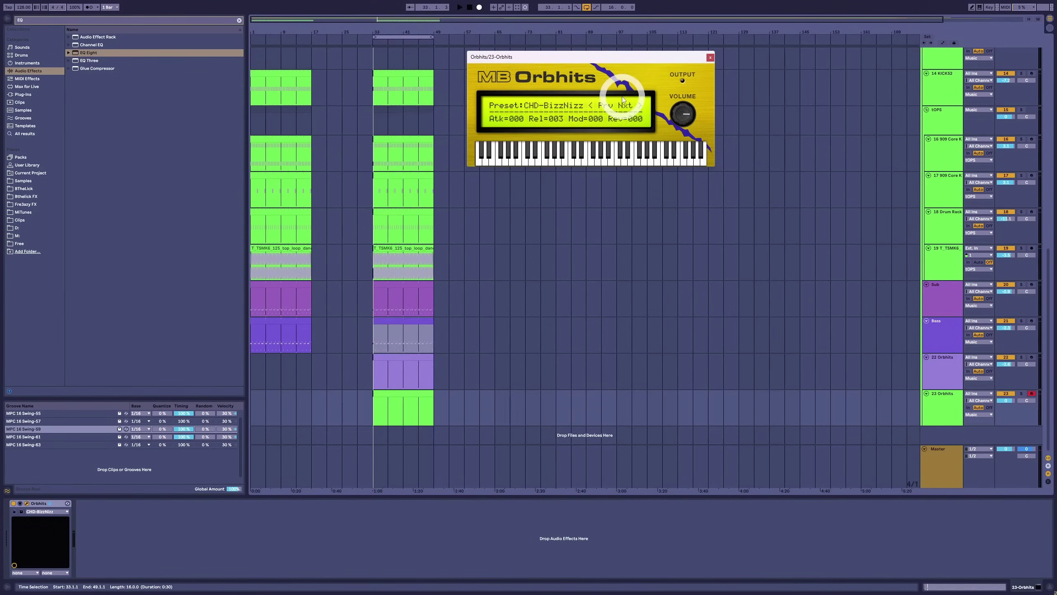
{"action": "left_click", "coordinate": [633, 106]}
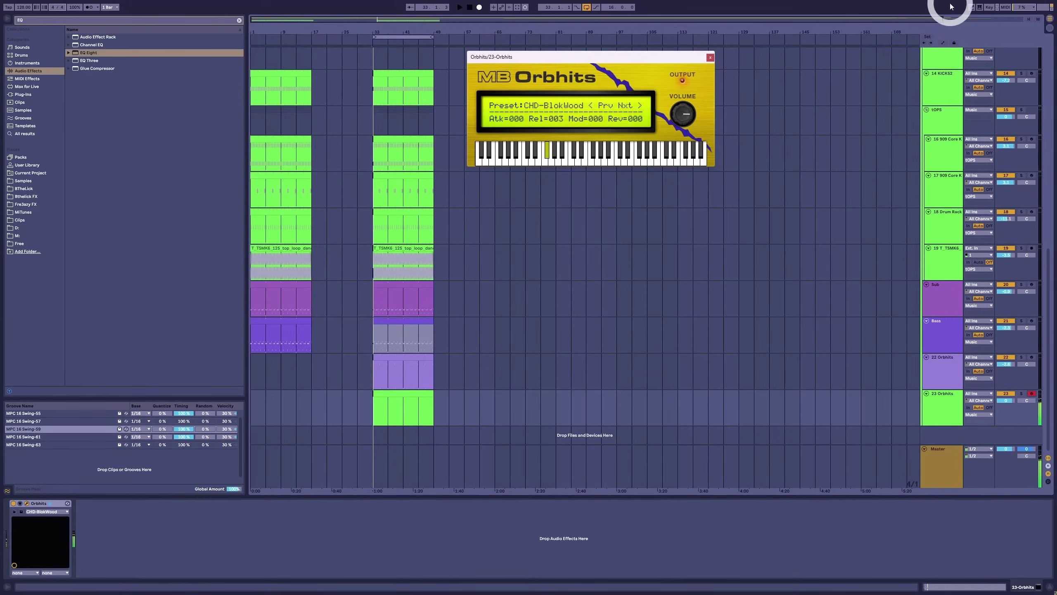
{"action": "left_click", "coordinate": [641, 106]}
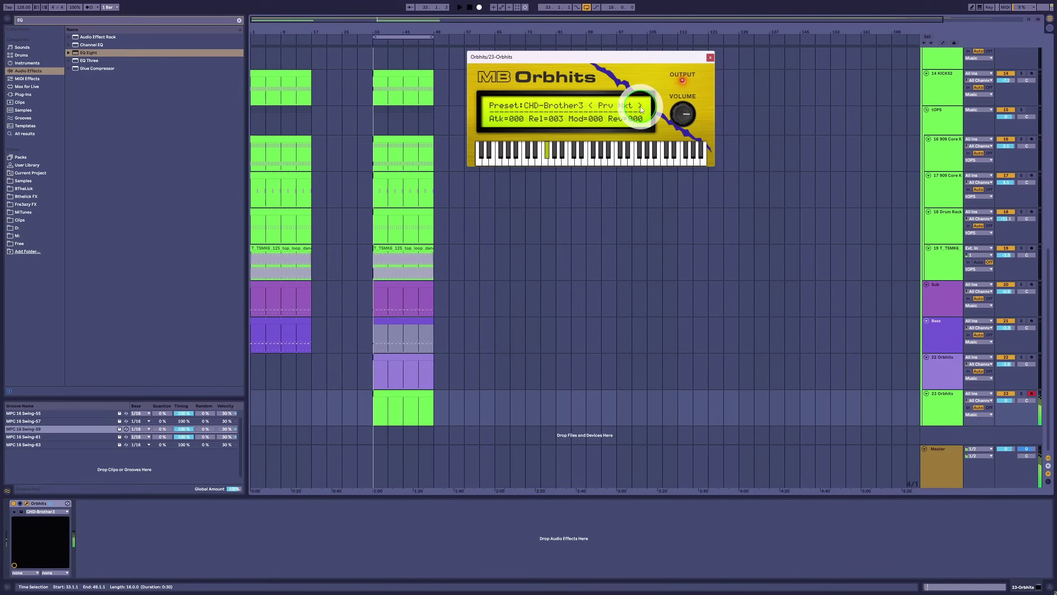
{"action": "left_click", "coordinate": [641, 107]}
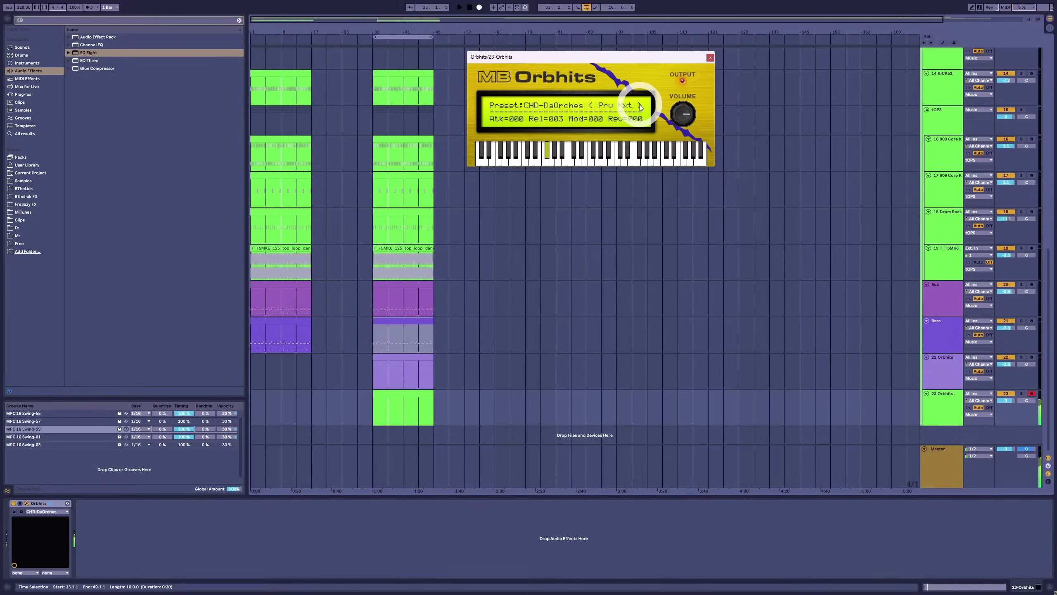
{"action": "left_click", "coordinate": [640, 107]}
{"action": "left_click", "coordinate": [640, 107]}
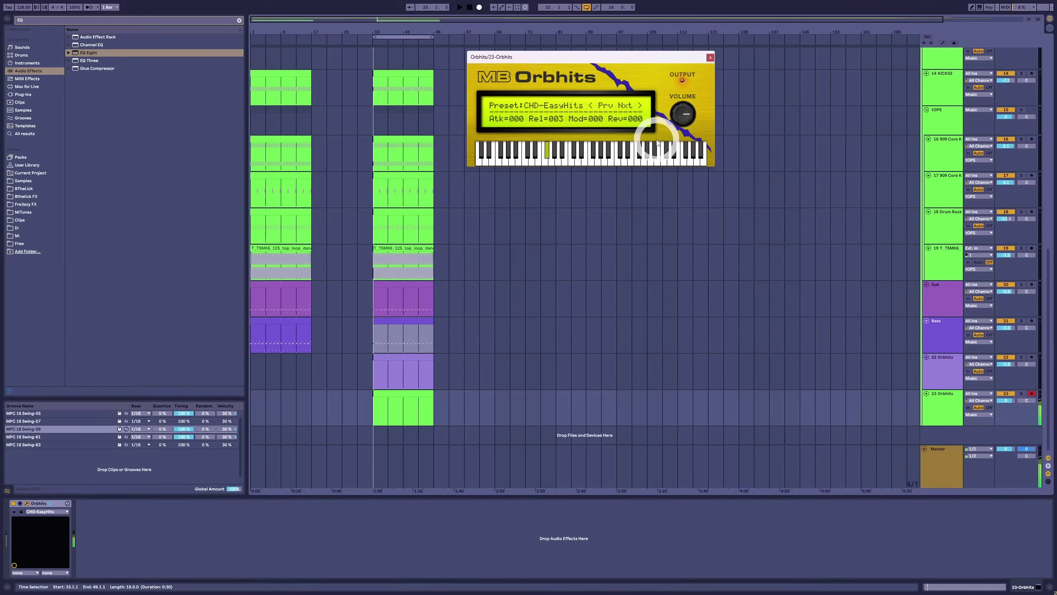
Try the presets following CHD-EasyHits, including CHD-FiltPian, and return to CHD-EasyHits.
{"action": "left_click", "coordinate": [631, 105]}
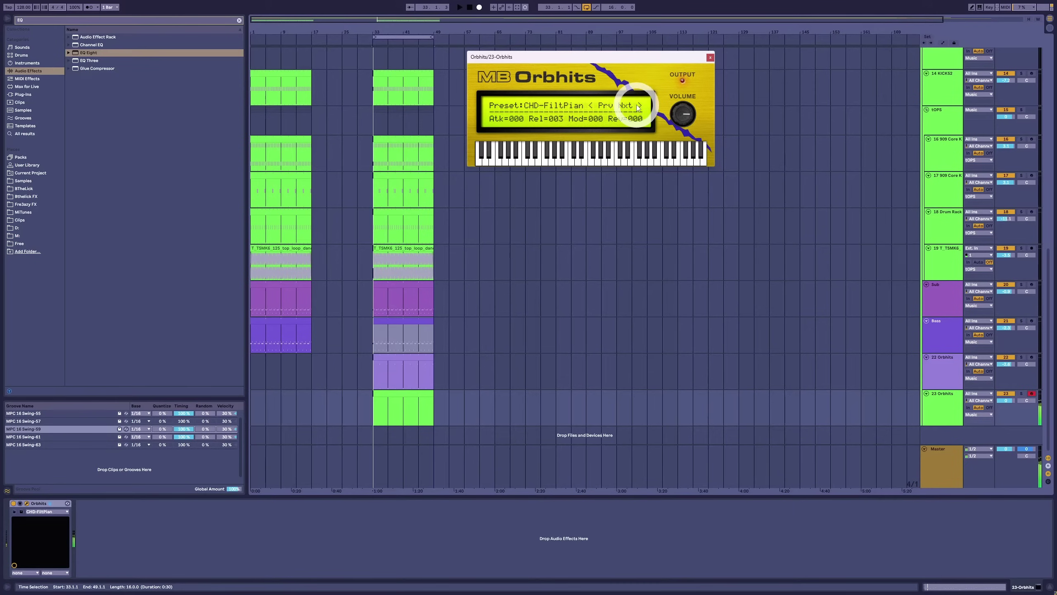
{"action": "left_click", "coordinate": [631, 105]}
{"action": "left_click", "coordinate": [592, 105]}
{"action": "left_click", "coordinate": [593, 105]}
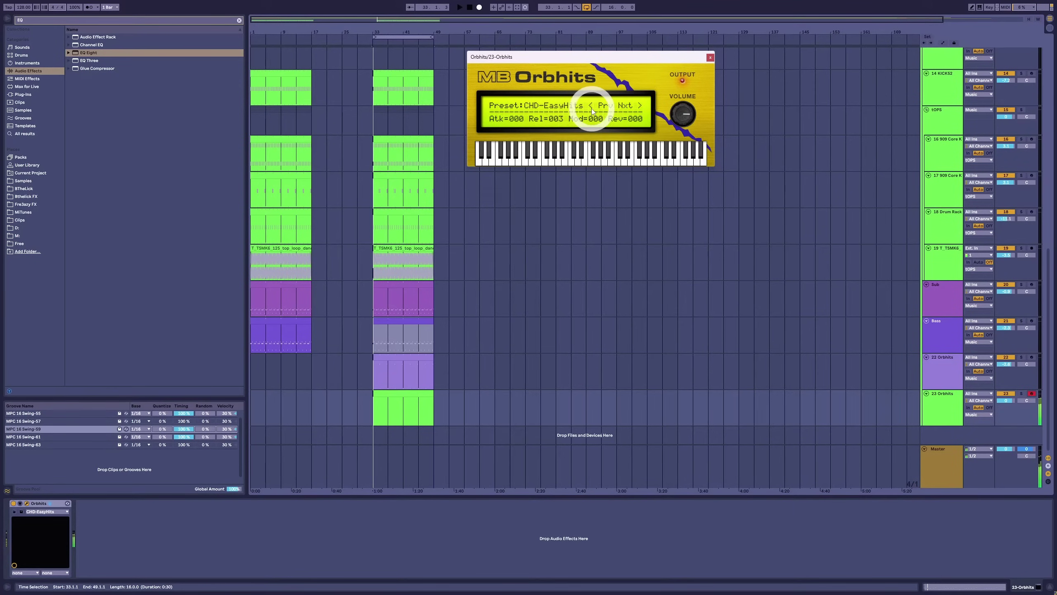
{"action": "left_click", "coordinate": [584, 119]}
{"action": "left_click", "coordinate": [499, 128]}
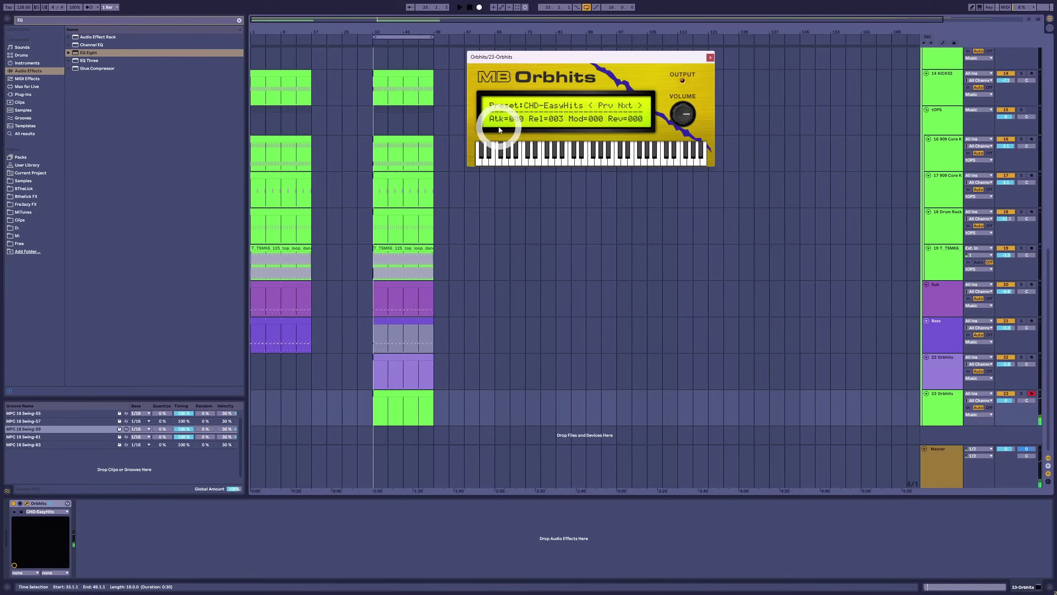
Group the Orbhits instrument with the CHD-EasyHits preset into an Instrument Rack and show the rack's chain list.
{"action": "left_click", "coordinate": [45, 504]}
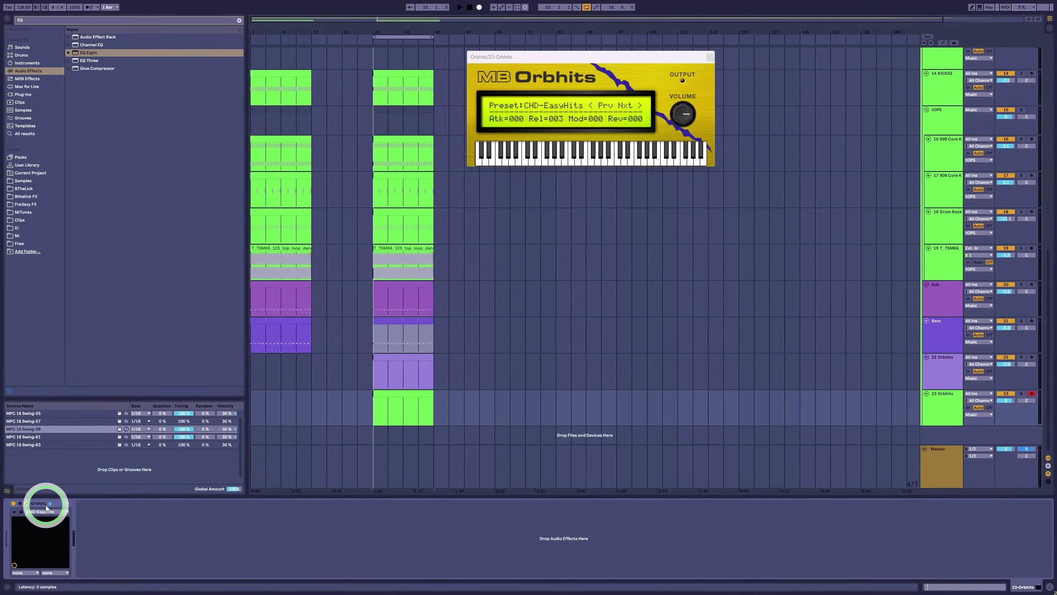
{"action": "key", "text": "ctrl+g"}
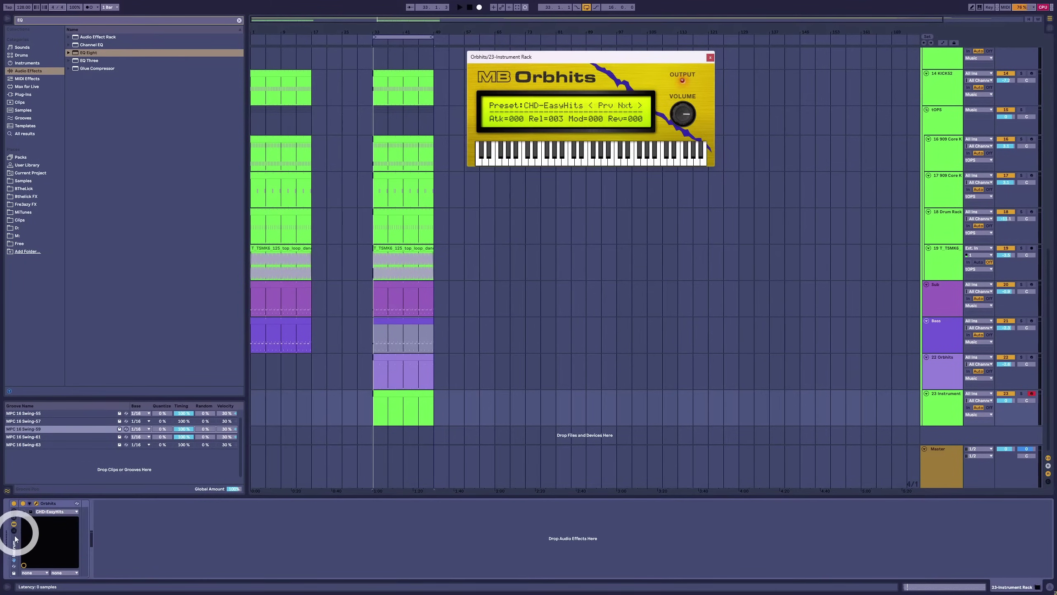
{"action": "left_click", "coordinate": [14, 530]}
{"action": "left_click", "coordinate": [154, 504]}
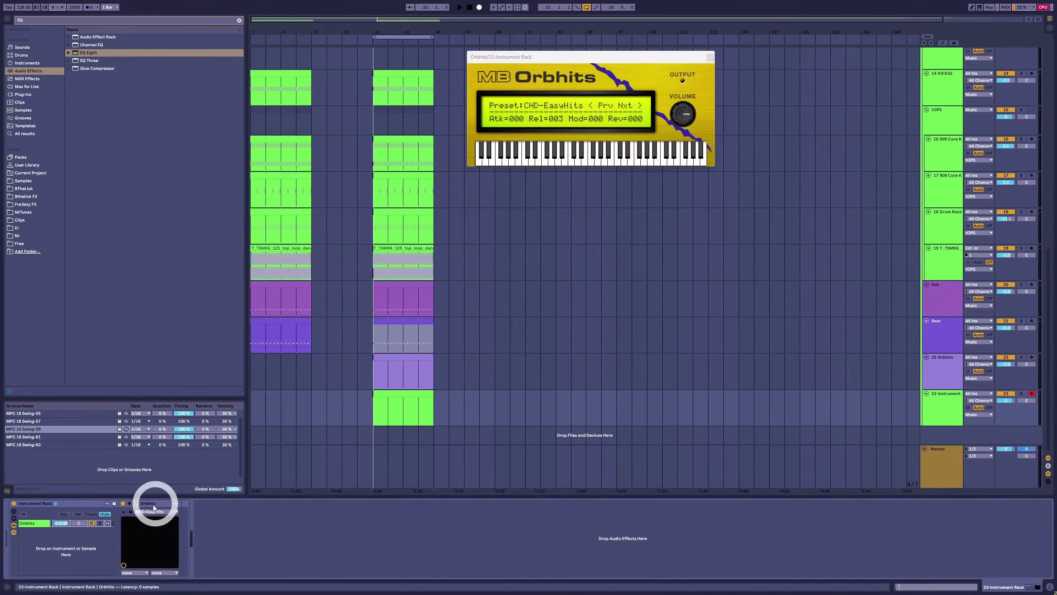
Duplicate the Orbhits chain inside the Instrument Rack.
{"action": "left_click", "coordinate": [37, 541]}
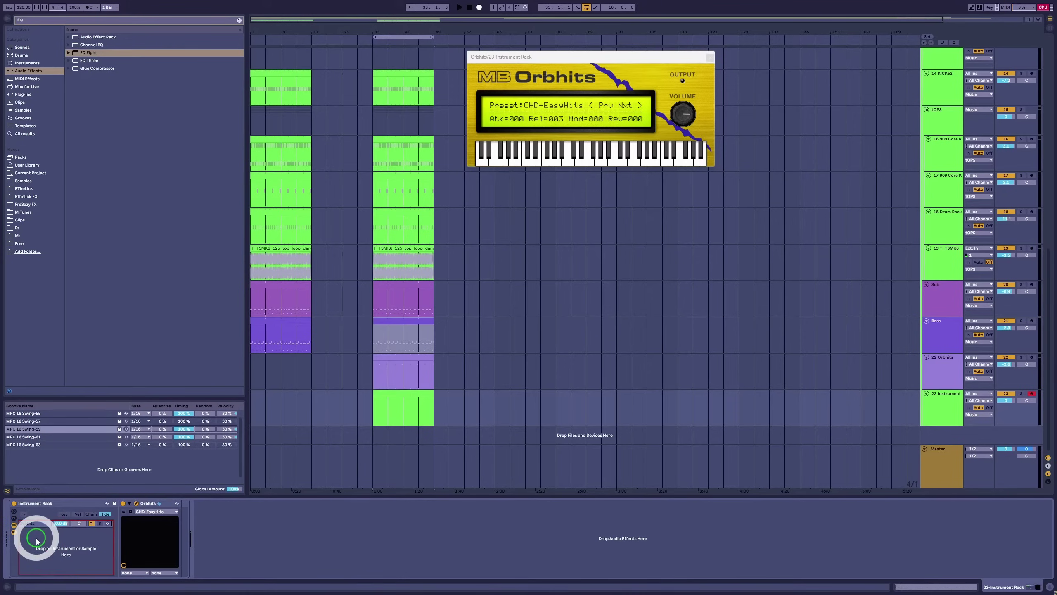
{"action": "key", "text": "ctrl+d"}
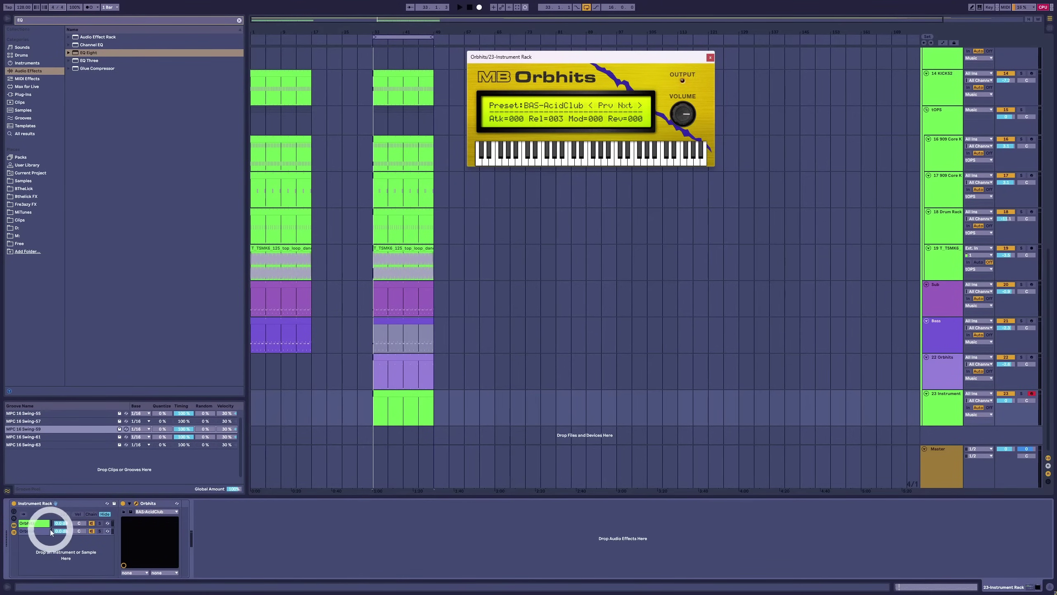
{"action": "left_click", "coordinate": [43, 533]}
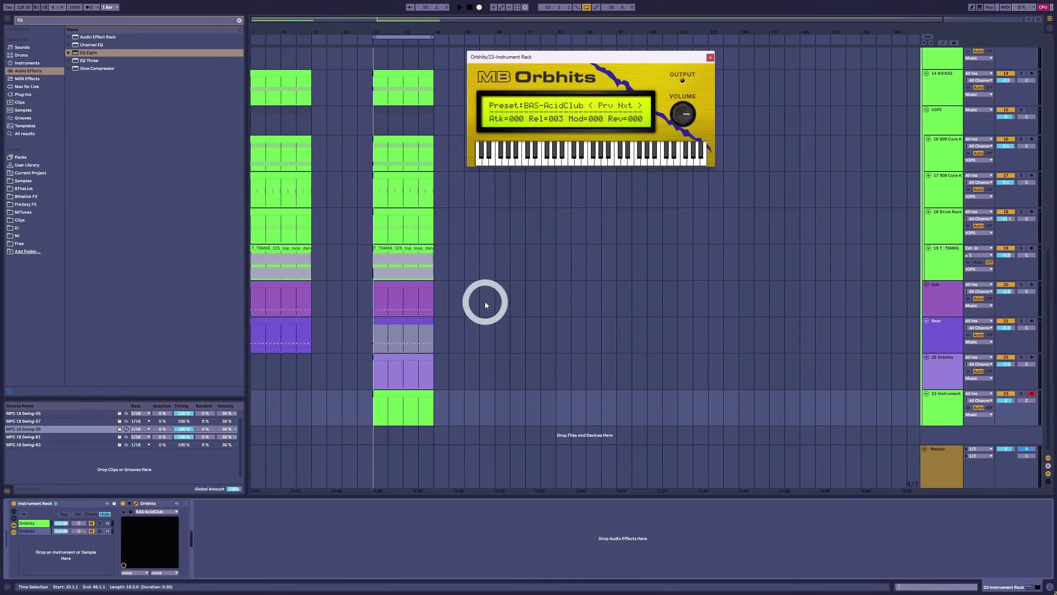
Load the CHD-BizzNizz preset in the duplicated chain's Orbhits instrument.
{"action": "left_click", "coordinate": [593, 156]}
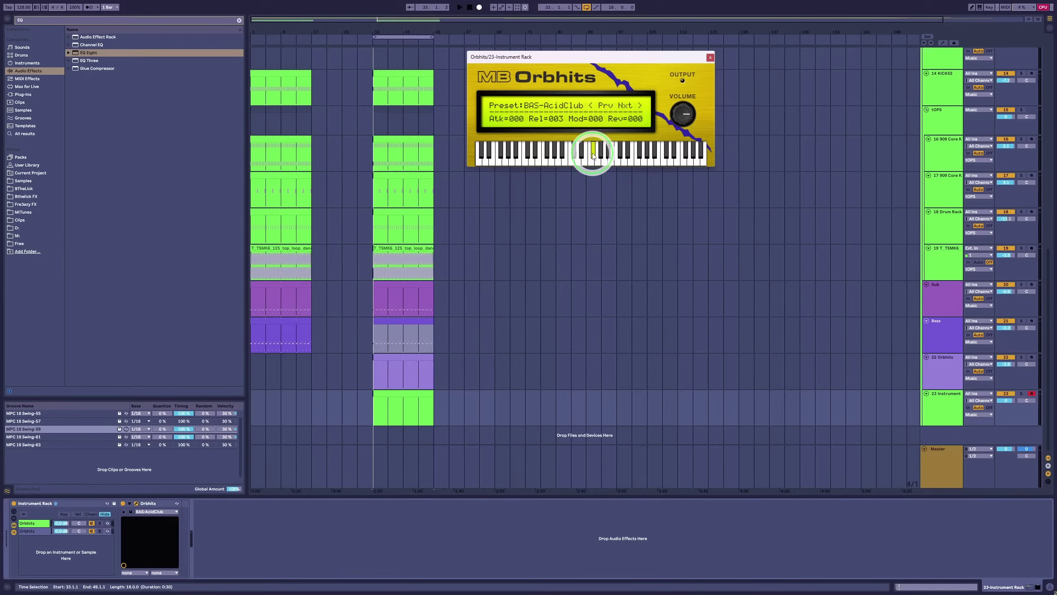
{"action": "left_click", "coordinate": [516, 109]}
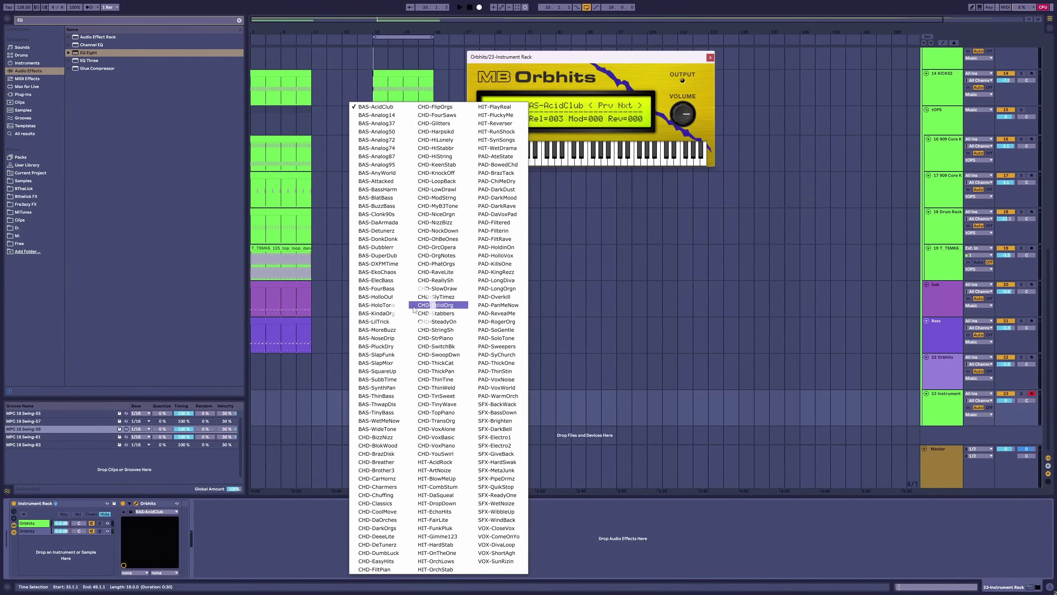
{"action": "left_click", "coordinate": [397, 437]}
{"action": "left_click", "coordinate": [542, 193]}
Play several notes on the CHD-BizzNizz instrument's keyboard to listen to its pitch.
{"action": "left_click", "coordinate": [574, 151]}
{"action": "left_click", "coordinate": [541, 153]}
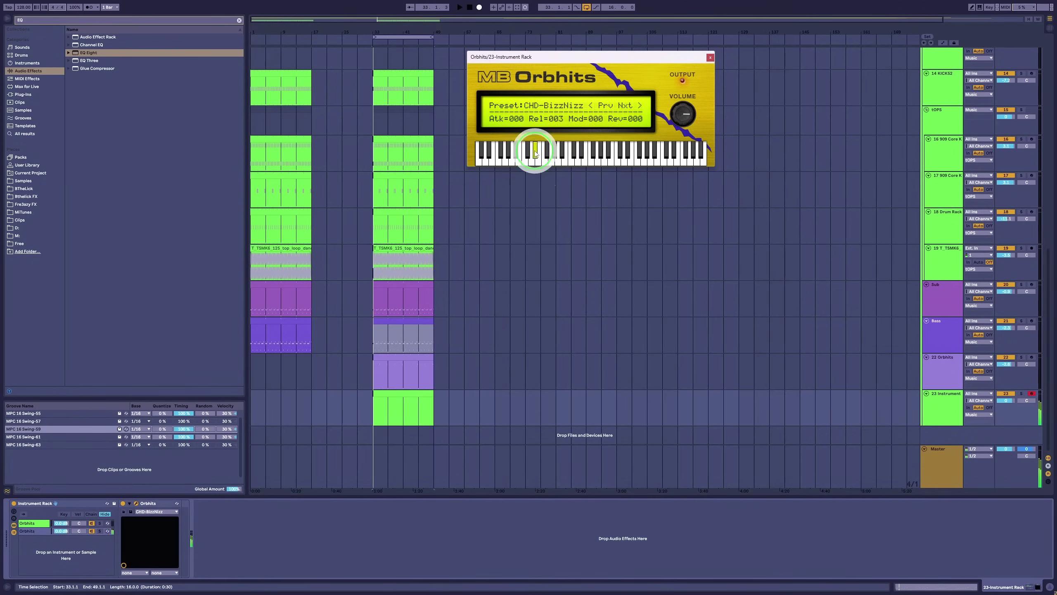
{"action": "left_click", "coordinate": [549, 155]}
{"action": "left_click", "coordinate": [550, 154]}
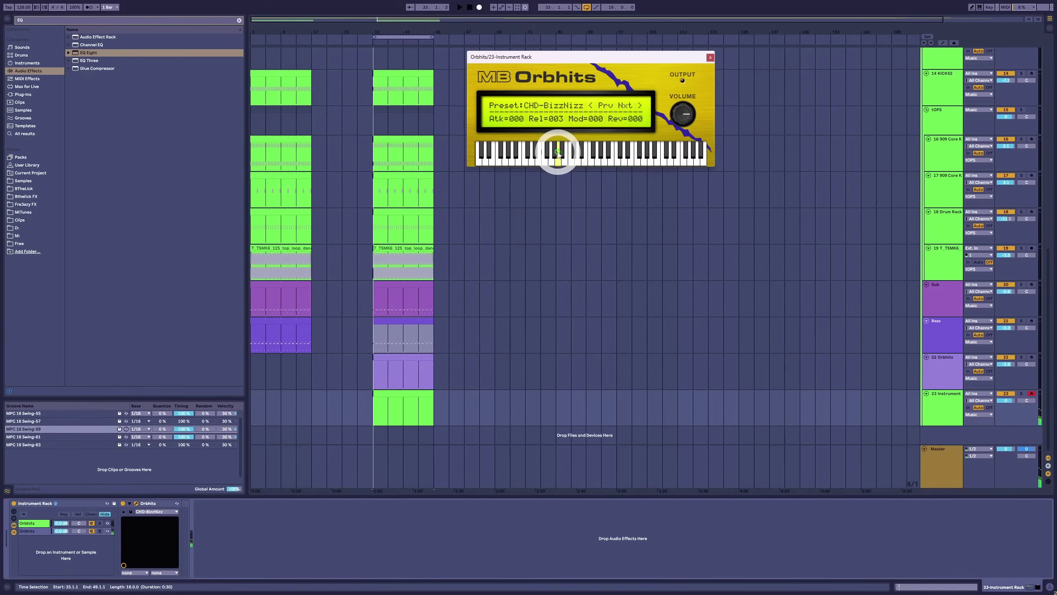
{"action": "left_click", "coordinate": [548, 152]}
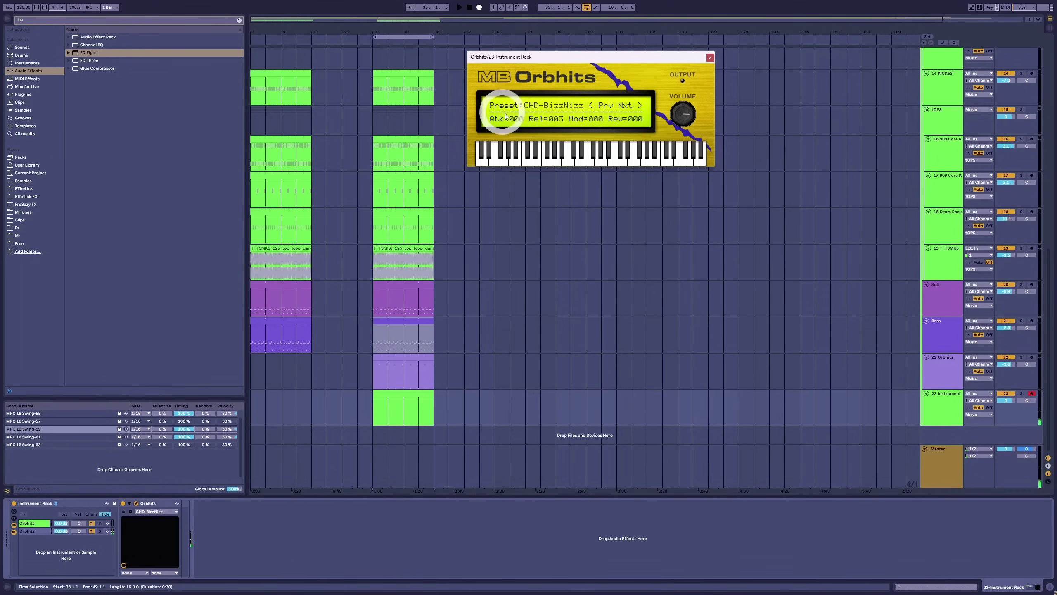
{"action": "left_click", "coordinate": [534, 157]}
Show both chains' Orbhits windows and play notes on the CHD-EasyHits and CHD-BizzNizz keyboards to compare their pitch.
{"action": "left_click", "coordinate": [34, 530]}
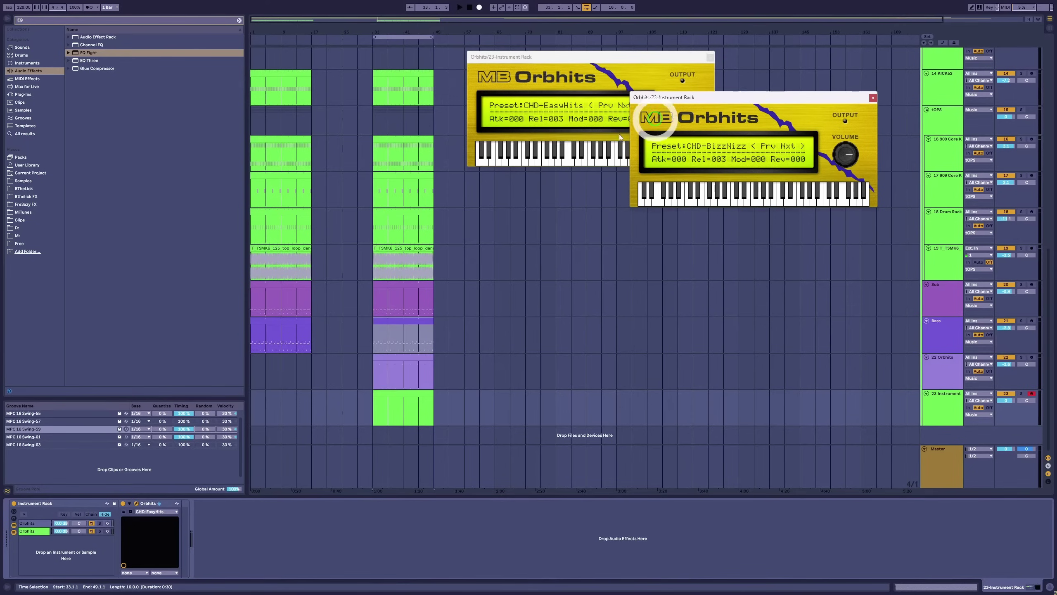
{"action": "left_click", "coordinate": [547, 154]}
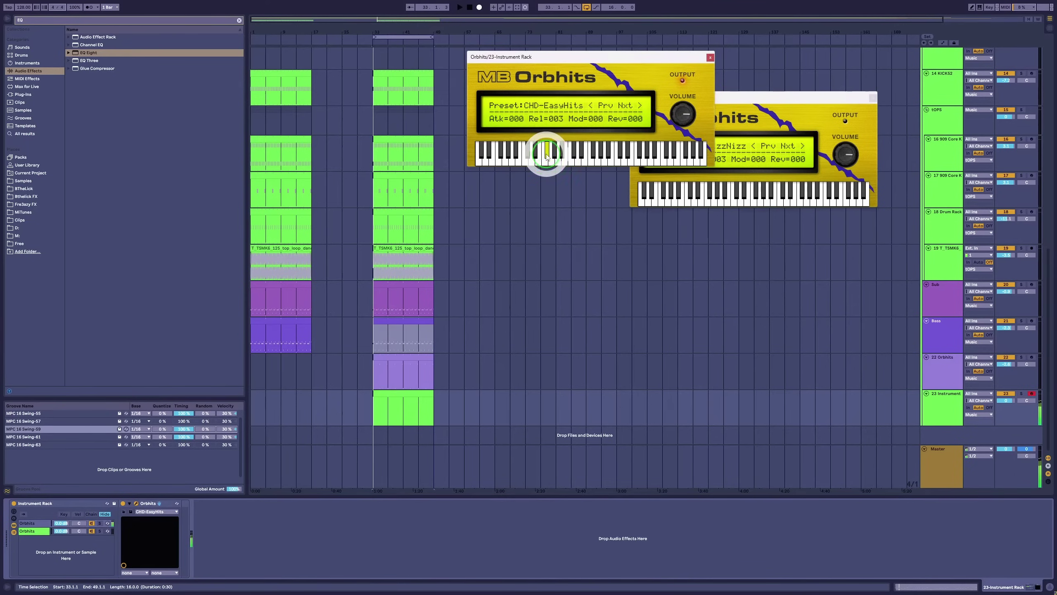
{"action": "key", "text": "space"}
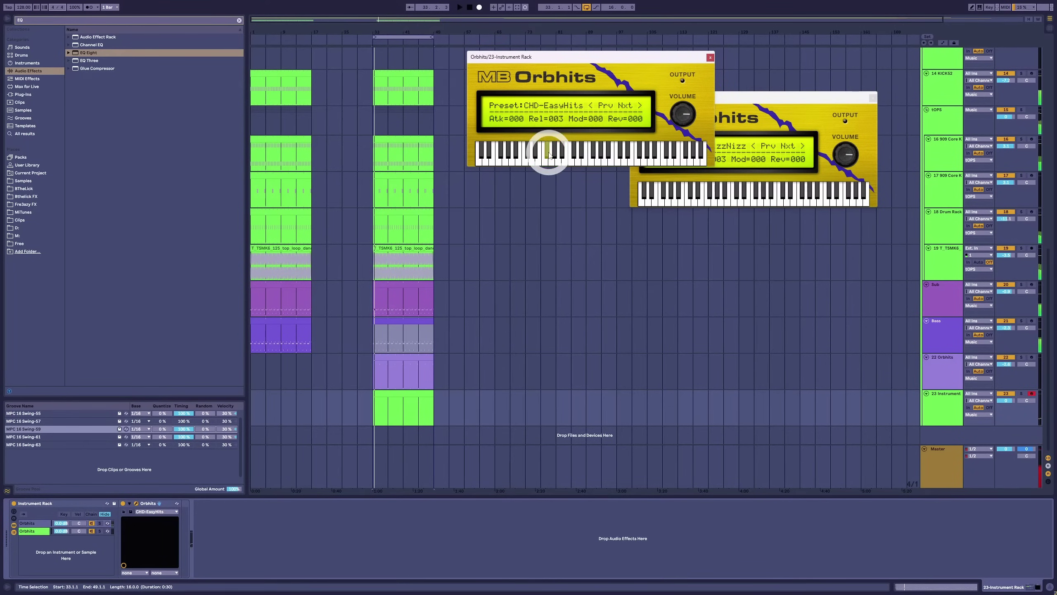
{"action": "left_click", "coordinate": [753, 100]}
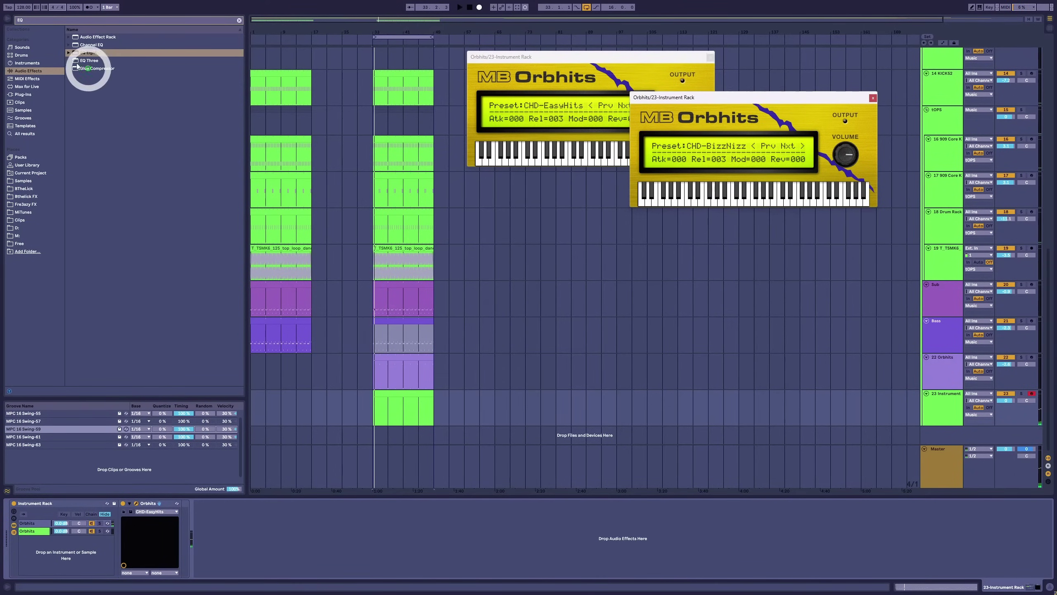
{"action": "left_click", "coordinate": [727, 202]}
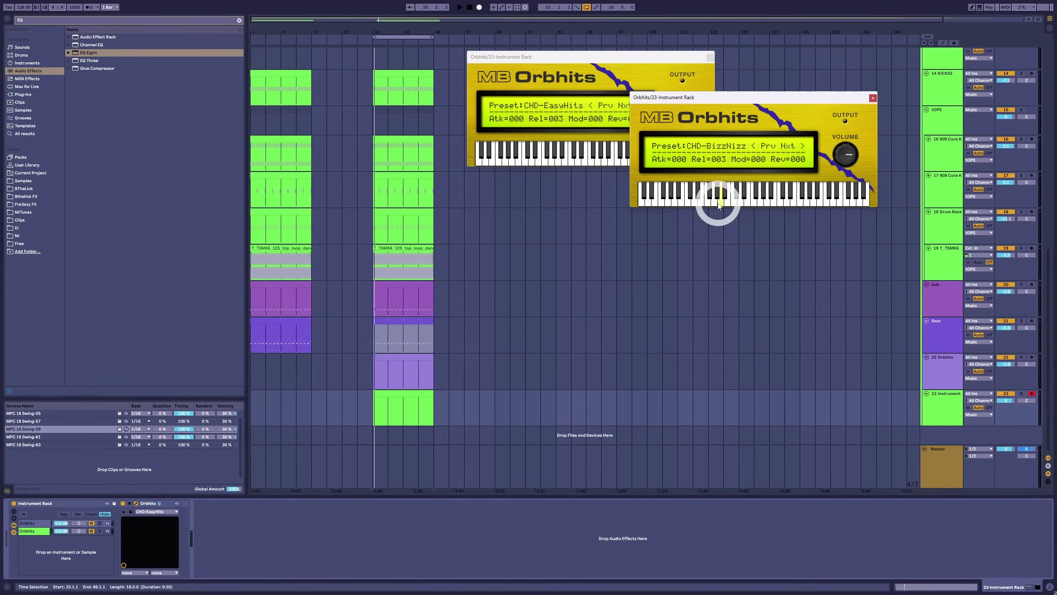
Search the browser for PITCH and insert the Pitch MIDI effect before the CHD-BizzNizz Orbhits instrument, set to -5 st.
{"action": "left_click", "coordinate": [49, 26]}
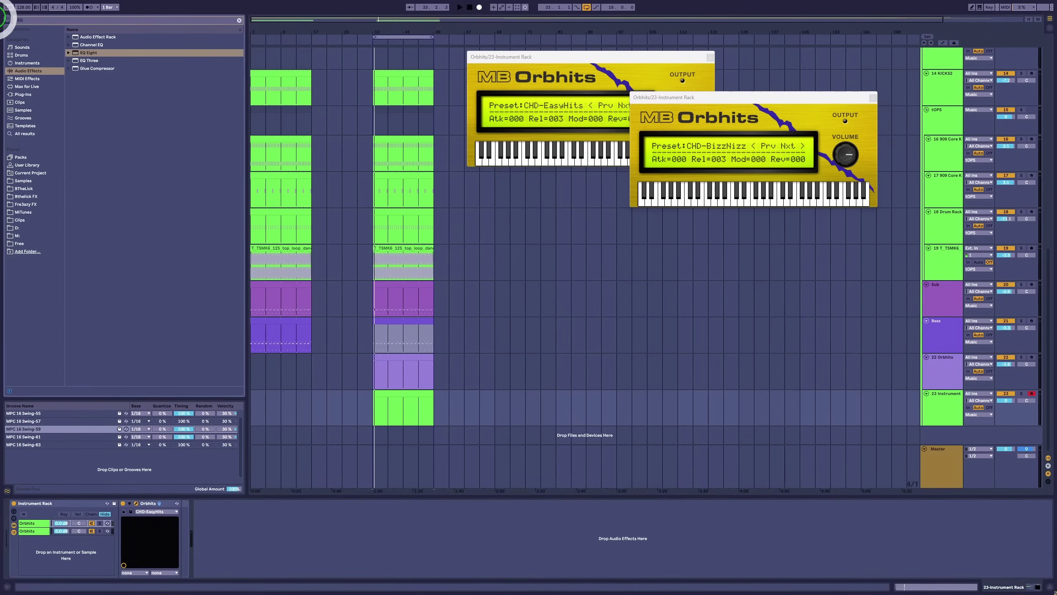
{"action": "type", "text": "PITCH"}
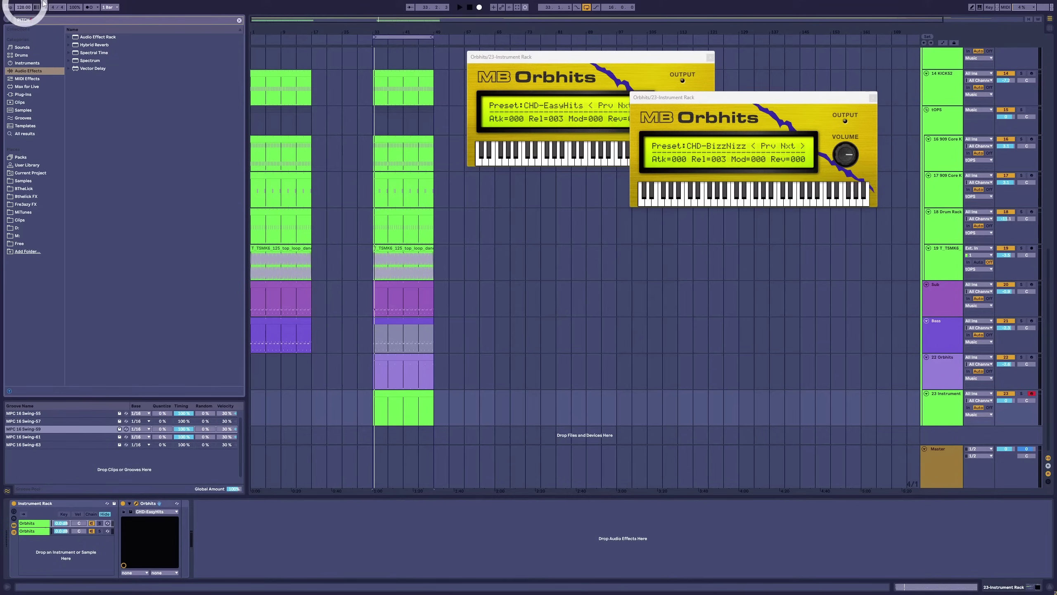
{"action": "left_click", "coordinate": [37, 95]}
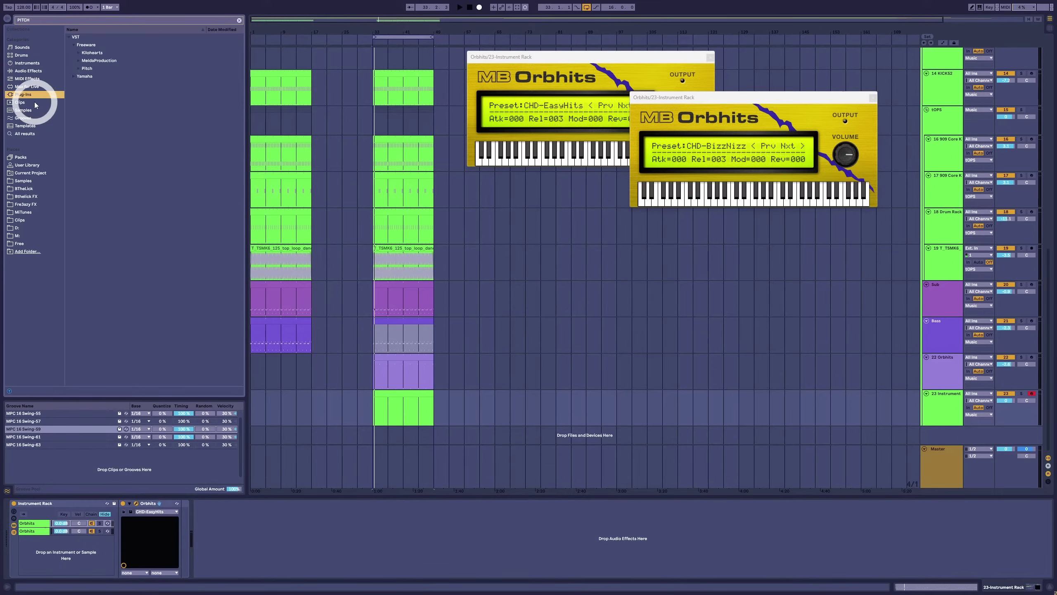
{"action": "left_click", "coordinate": [709, 195]}
{"action": "left_click", "coordinate": [708, 196]}
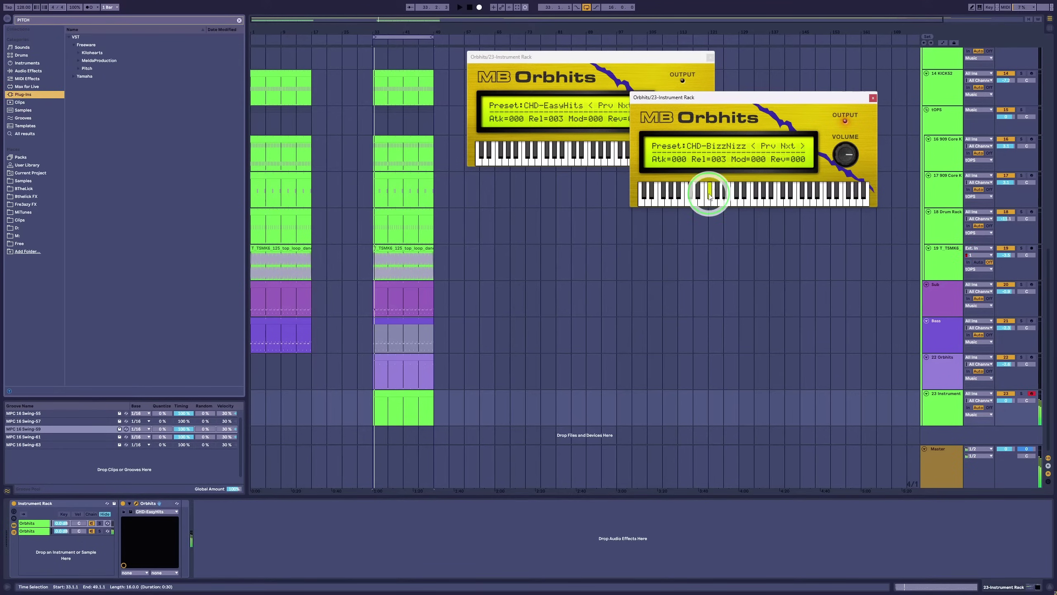
{"action": "left_click_drag", "start_coordinate": [88, 68], "coordinate": [52, 530]}
{"action": "left_click", "coordinate": [137, 527]}
{"action": "left_click", "coordinate": [127, 514]}
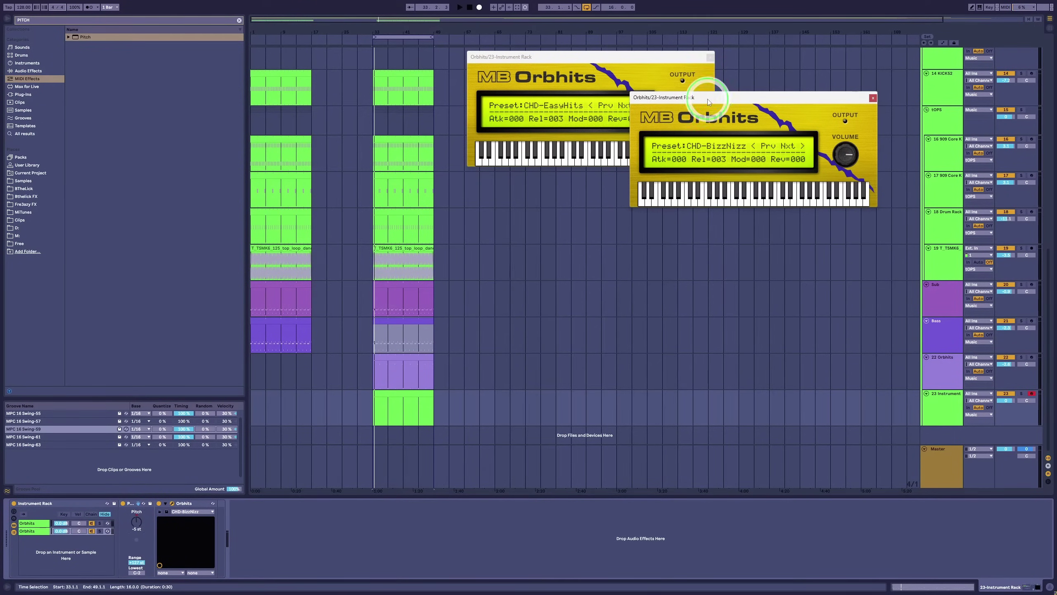
Place the CHD-BizzNizz Orbhits window beside the CHD-EasyHits window without overlap.
{"action": "left_click_drag", "start_coordinate": [708, 99], "coordinate": [290, 61]}
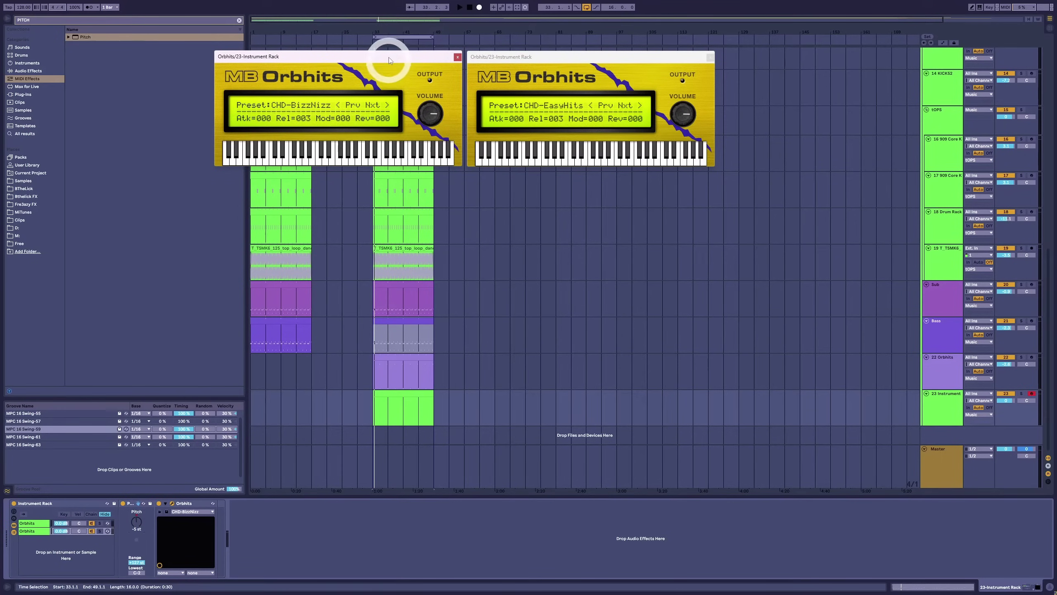
{"action": "left_click_drag", "start_coordinate": [389, 58], "coordinate": [366, 53]}
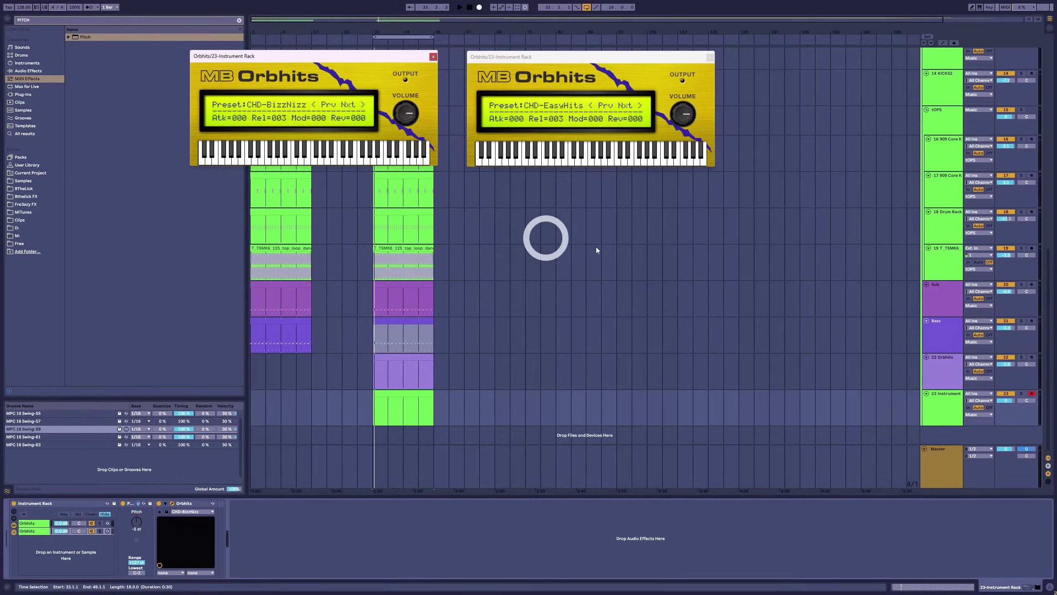
Recolor the Instrument Rack track purple and assign the track color to its clip.
{"action": "right_click", "coordinate": [934, 400]}
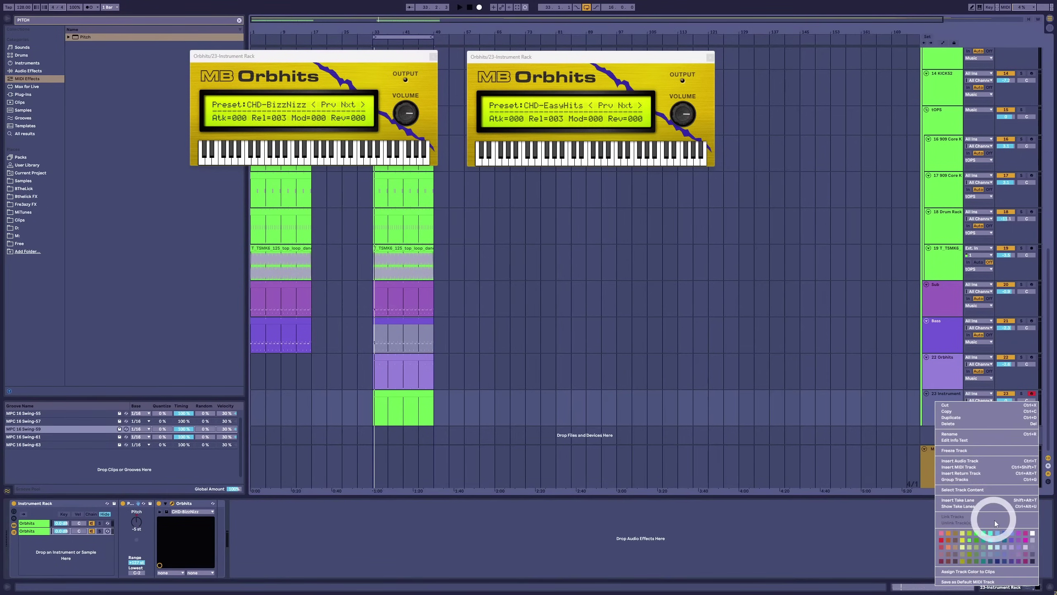
{"action": "left_click", "coordinate": [1012, 553]}
{"action": "right_click", "coordinate": [934, 410]}
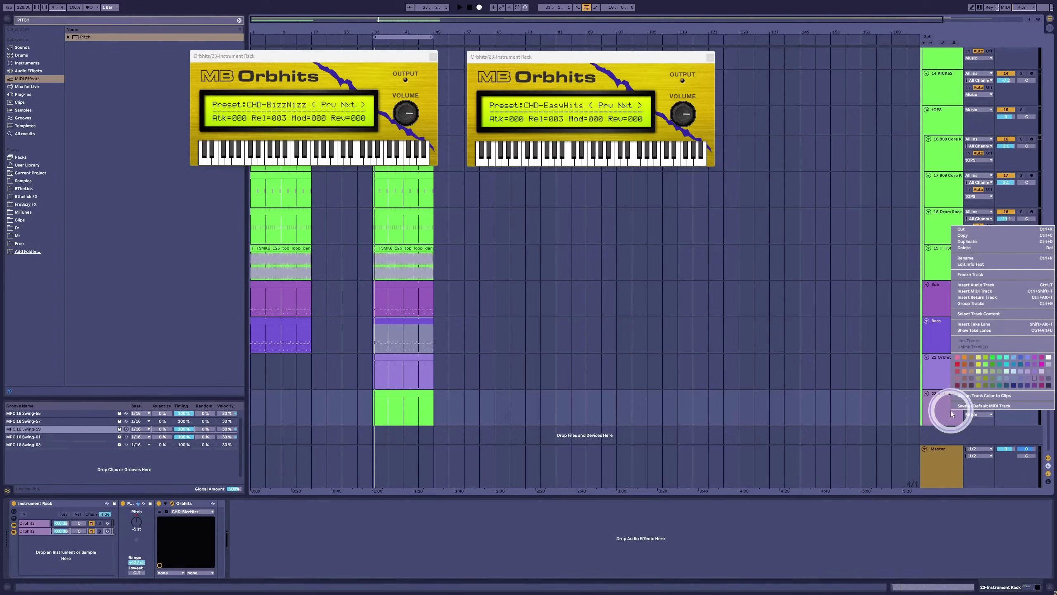
{"action": "left_click", "coordinate": [997, 395]}
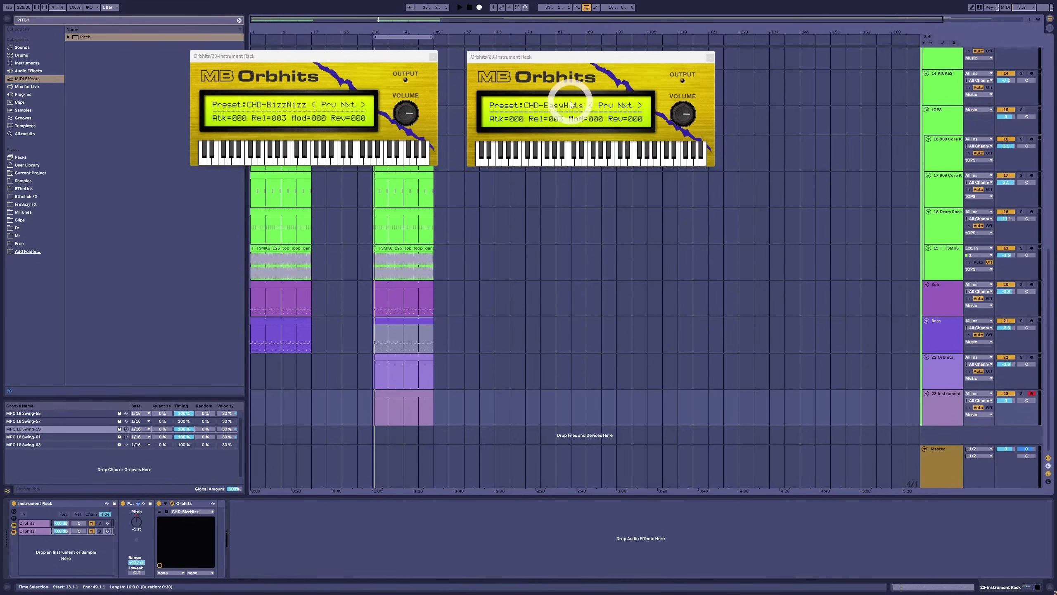
Play the same note on both Orbhits keyboards and add a one-beat F#3 note at the start of the Instrument Rack clip.
{"action": "left_click", "coordinate": [549, 154]}
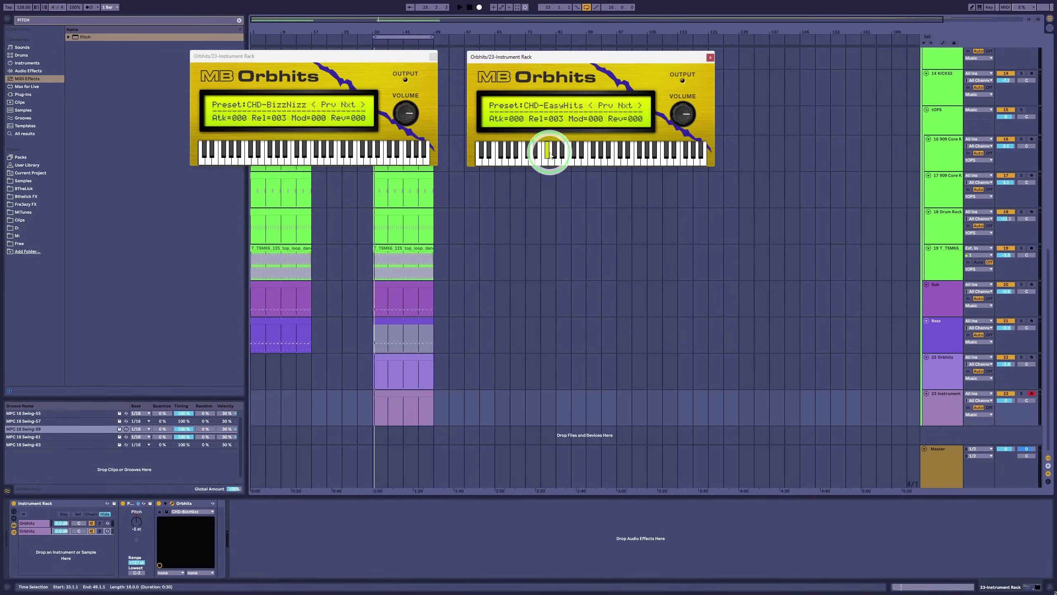
{"action": "left_click", "coordinate": [268, 154]}
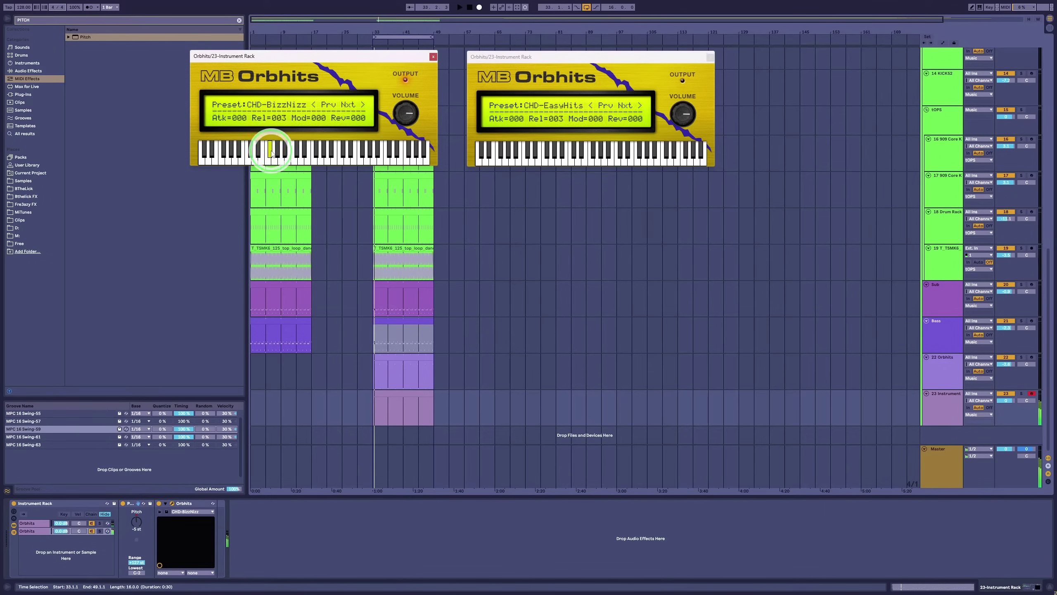
{"action": "left_click", "coordinate": [410, 384]}
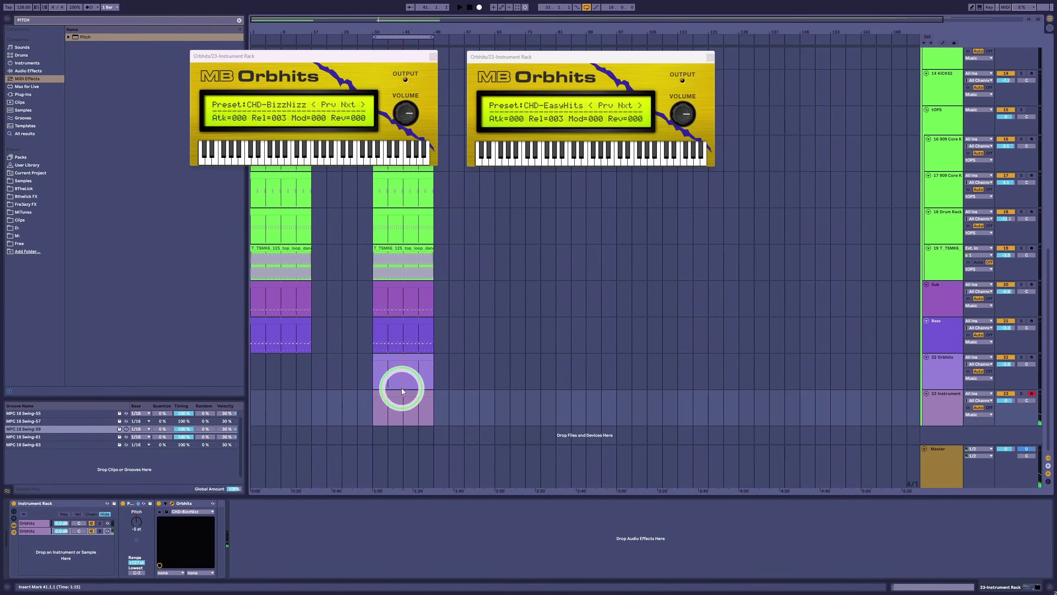
{"action": "double_click", "coordinate": [402, 389]}
{"action": "left_click", "coordinate": [279, 384]}
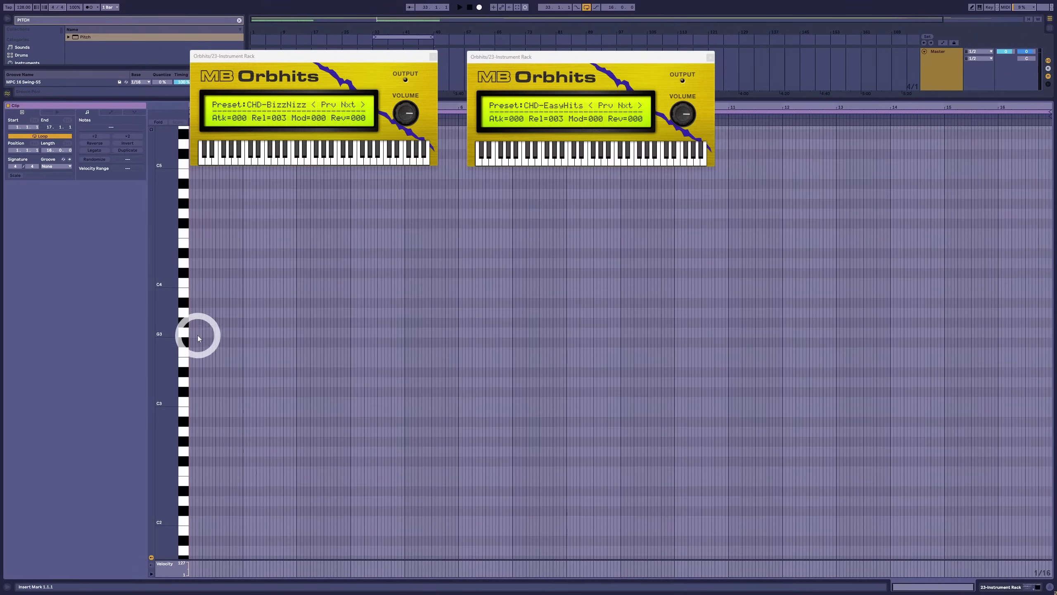
{"action": "left_click", "coordinate": [191, 343]}
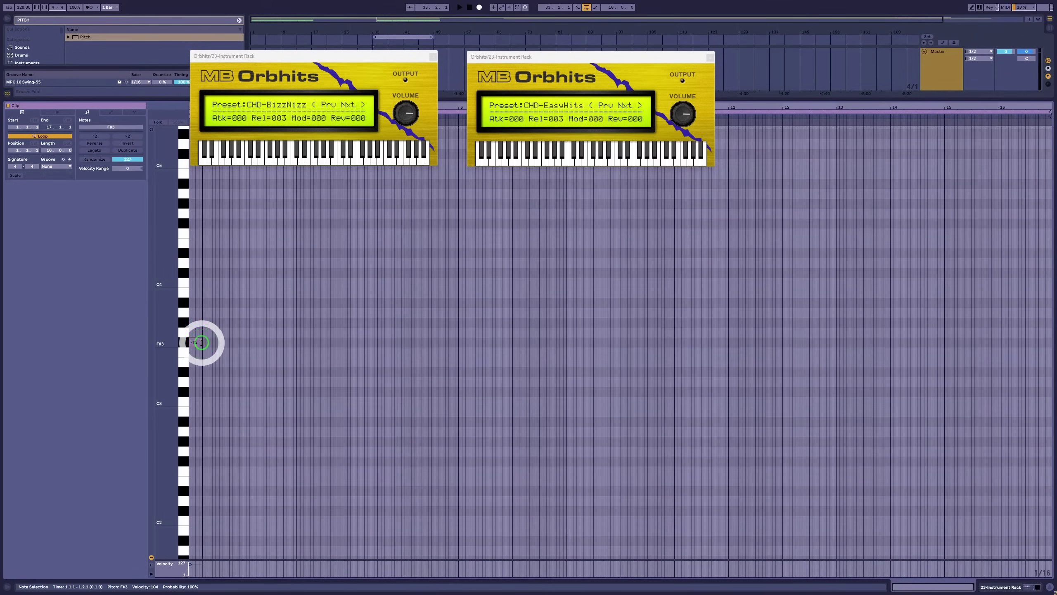
Solo the CHD-BizzNizz chain, turn off its Pitch effect, and start playback.
{"action": "key", "text": "shift+Tab"}
{"action": "left_click", "coordinate": [100, 532]}
{"action": "left_click", "coordinate": [147, 517]}
{"action": "key", "text": "space"}
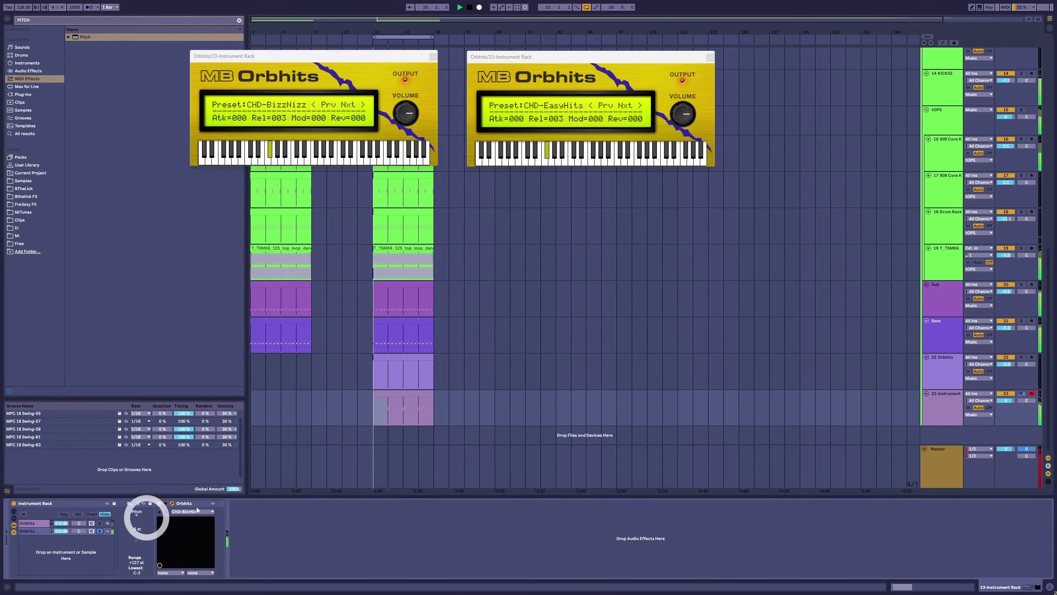
Shorten the clip's loop to four bars, transpose its note down five semitones to C#3, and play it.
{"action": "double_click", "coordinate": [401, 401]}
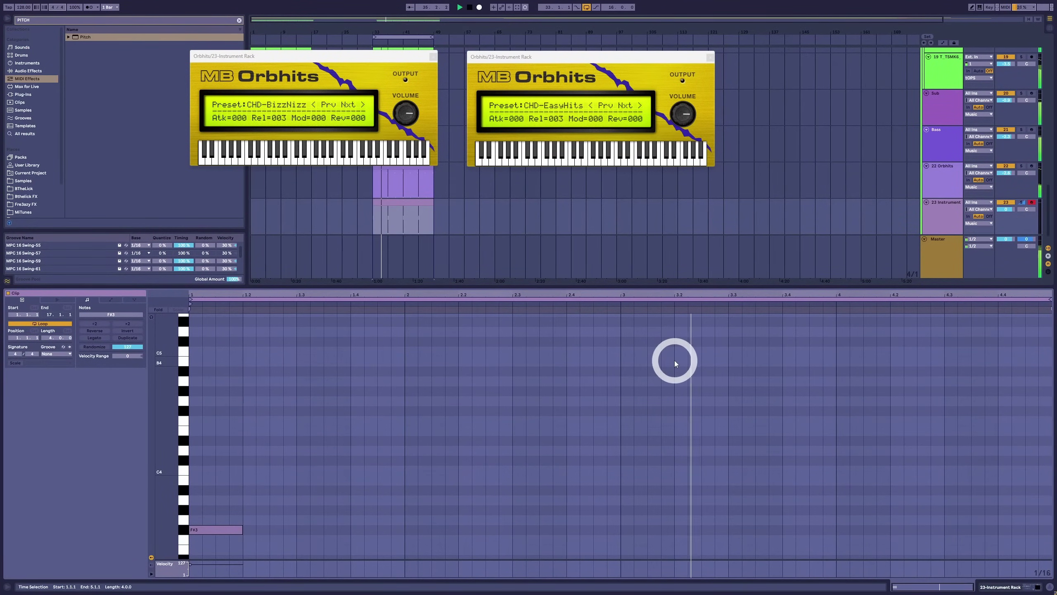
{"action": "key", "text": "shift+Tab"}
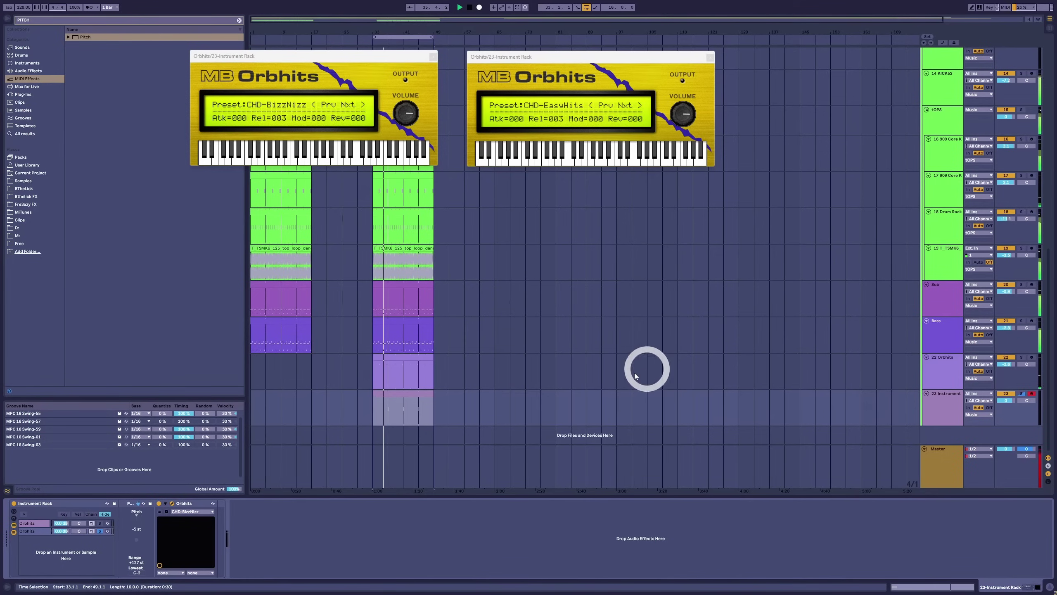
{"action": "key", "text": "space"}
{"action": "double_click", "coordinate": [420, 391]}
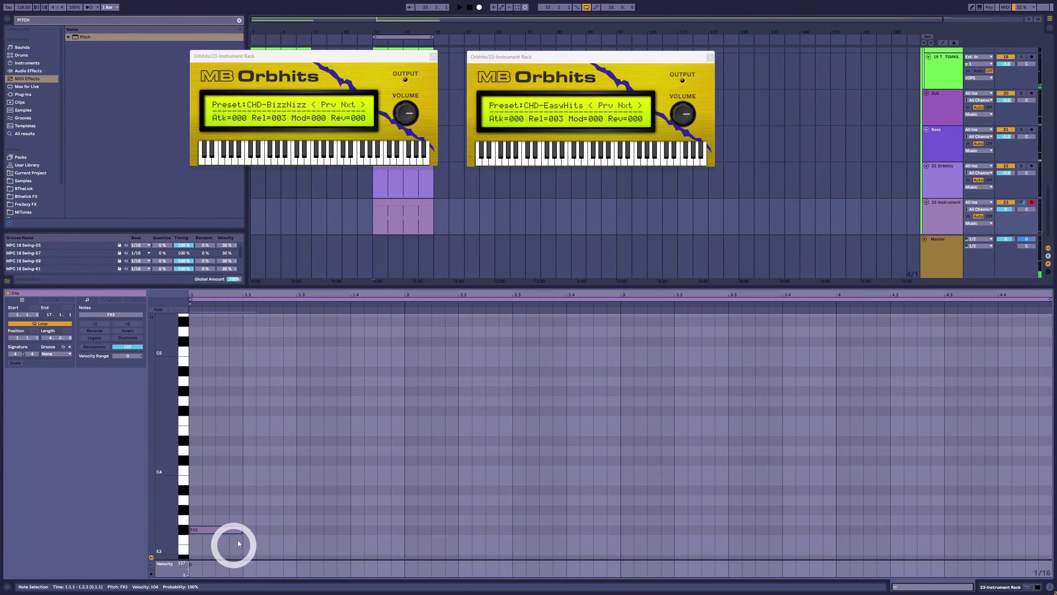
{"action": "scroll", "coordinate": [292, 516], "scroll_direction": "down", "scroll_amount": 3}
{"action": "key", "text": "Down"}
{"action": "key", "text": "Down"}
{"action": "key", "text": "Down"}
{"action": "key", "text": "Down"}
{"action": "key", "text": "Down"}
{"action": "key", "text": "space"}
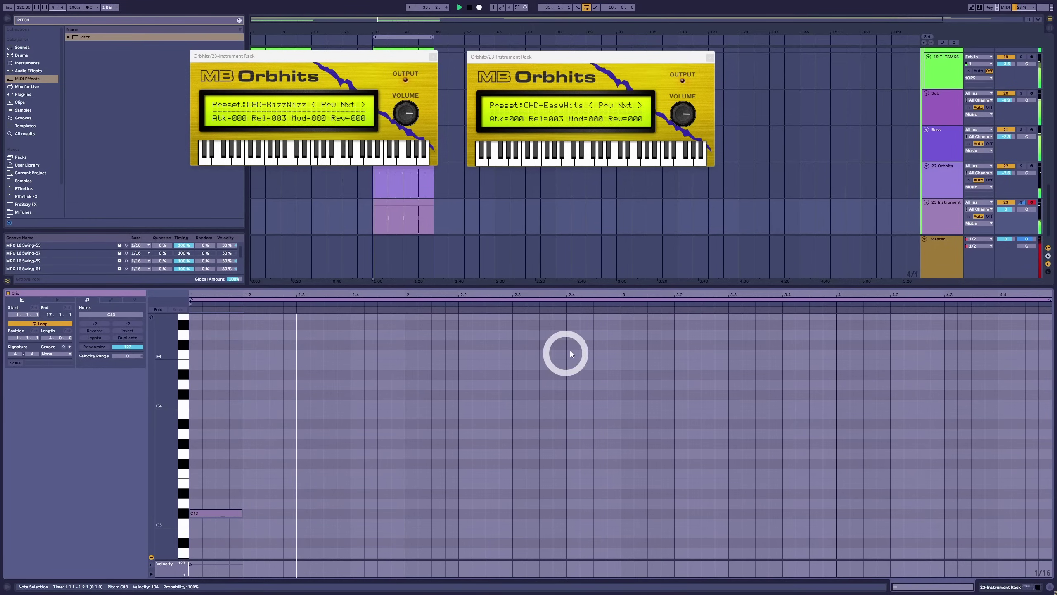
Shorten the clip's loop to two bars, transpose the note up five semitones to F#3, and play it.
{"action": "left_click", "coordinate": [620, 298]}
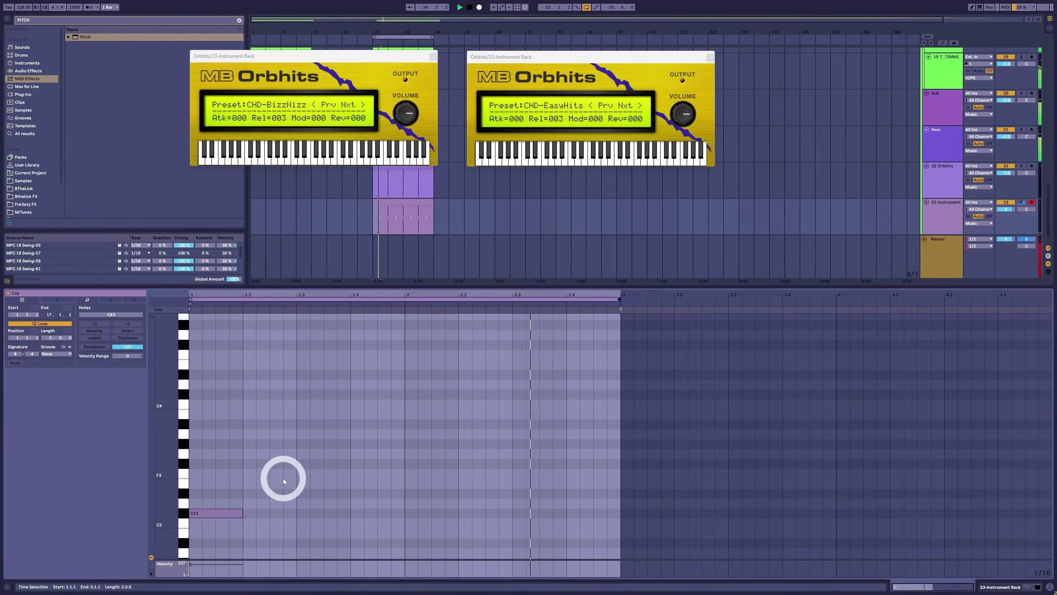
{"action": "left_click", "coordinate": [262, 463]}
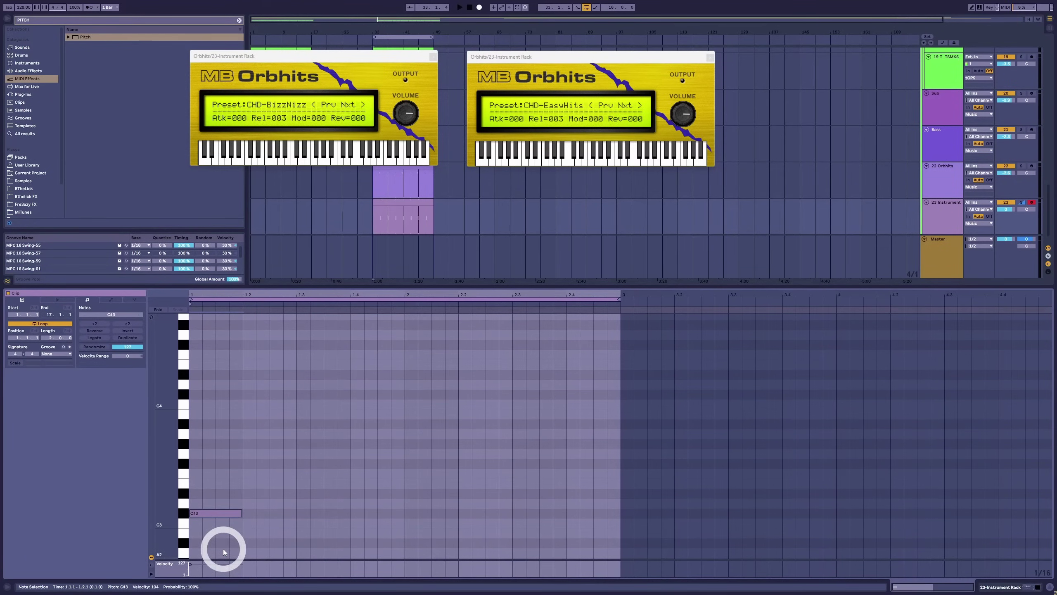
{"action": "key", "text": "Up"}
{"action": "key", "text": "Up"}
{"action": "key", "text": "Up"}
{"action": "key", "text": "Up"}
{"action": "key", "text": "Up"}
{"action": "key", "text": "space"}
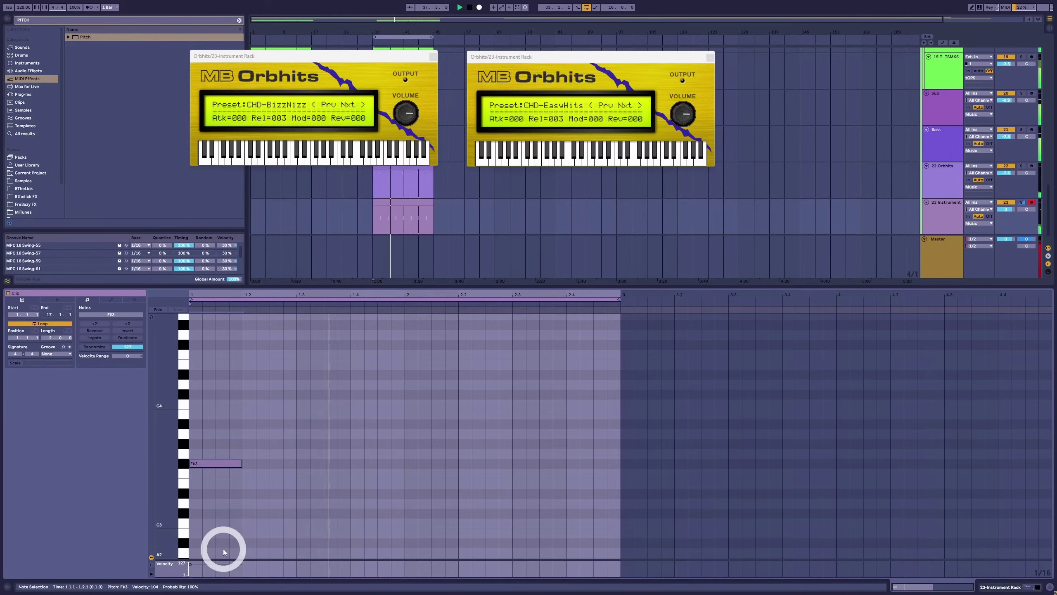
Transpose the note back down five semitones to C#3 and play it for comparison.
{"action": "key", "text": "Down"}
{"action": "key", "text": "Down"}
{"action": "key", "text": "Down"}
{"action": "key", "text": "Down"}
{"action": "key", "text": "Down"}
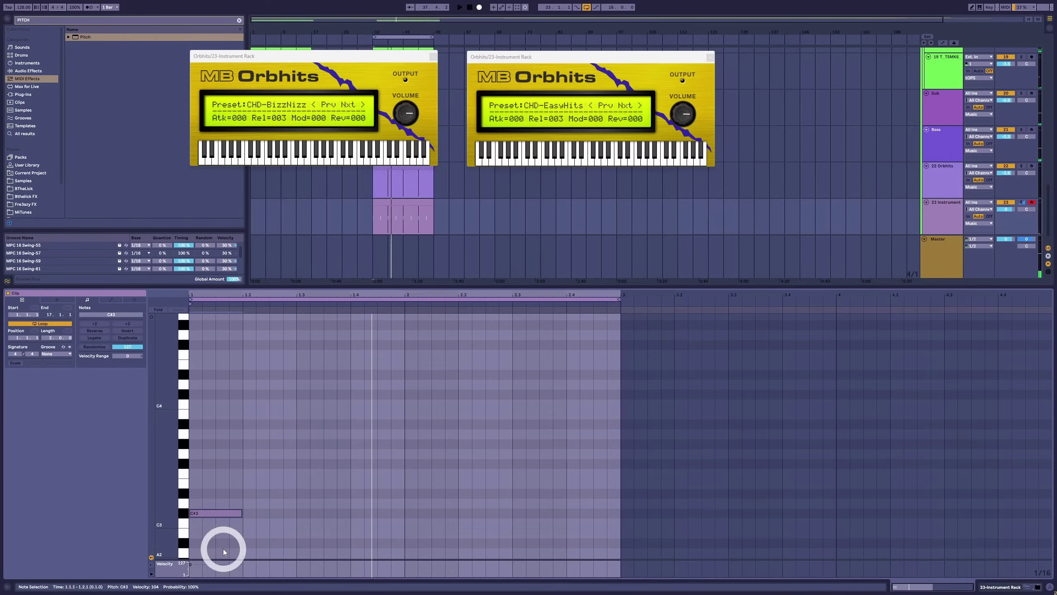
{"action": "key", "text": "space"}
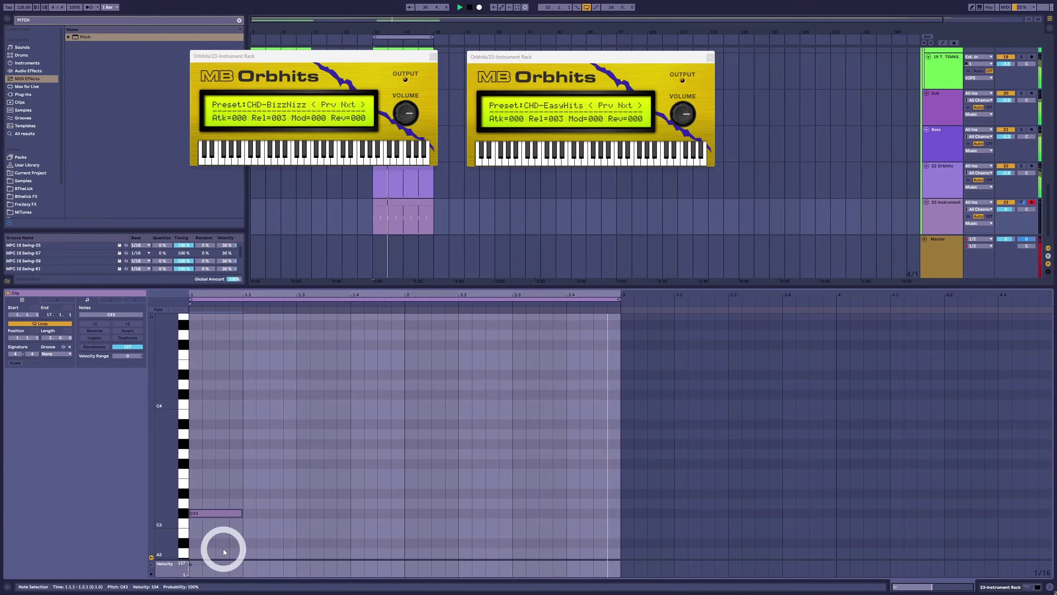
{"action": "key", "text": "space"}
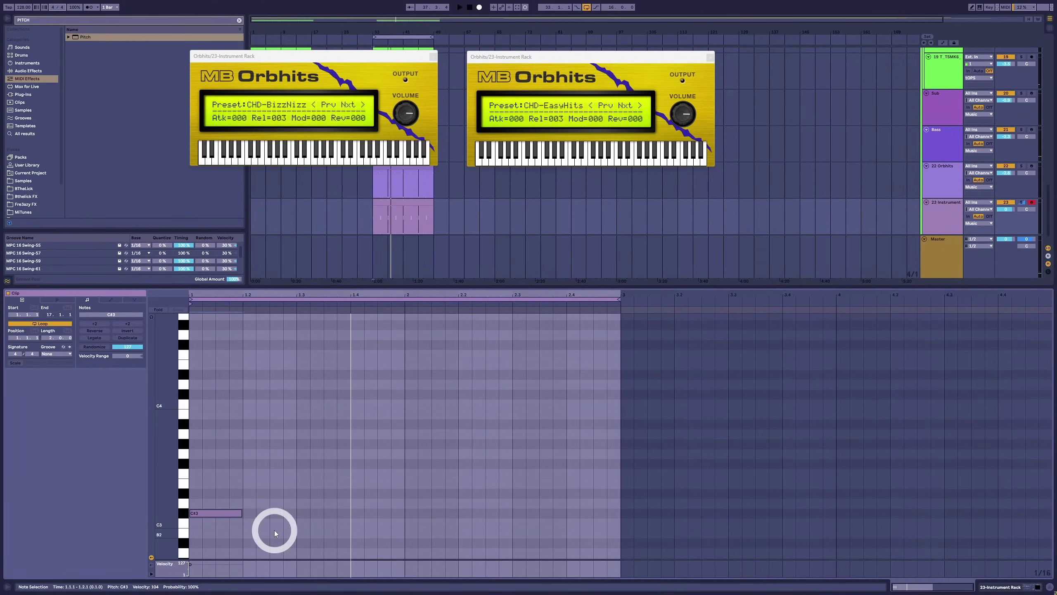
Reopen the Instrument Rack clip, raise its C#3 note five semitones to F#3, and listen to it.
{"action": "left_click_drag", "start_coordinate": [247, 484], "coordinate": [243, 536]}
{"action": "key", "text": "shift+Tab"}
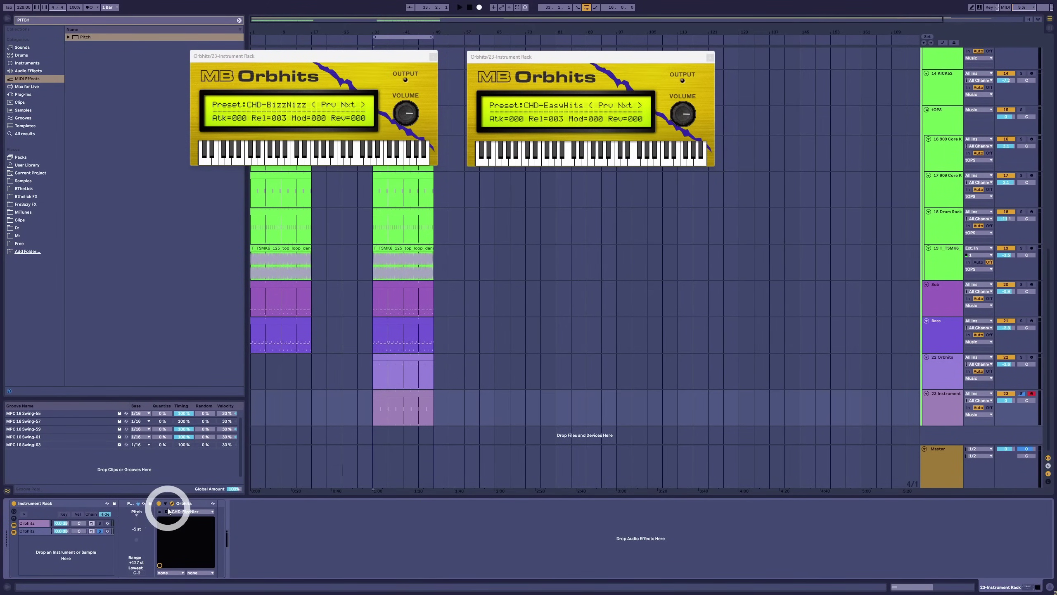
{"action": "double_click", "coordinate": [402, 394]}
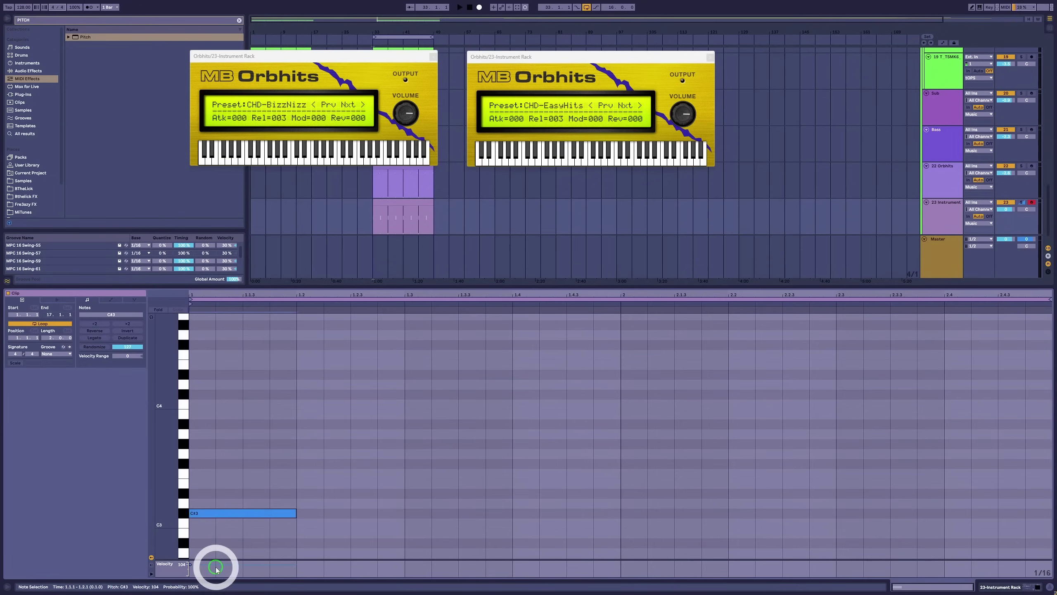
{"action": "key", "text": "Up"}
{"action": "key", "text": "Up"}
{"action": "key", "text": "Up"}
{"action": "key", "text": "Up"}
{"action": "key", "text": "Up"}
{"action": "key", "text": "space"}
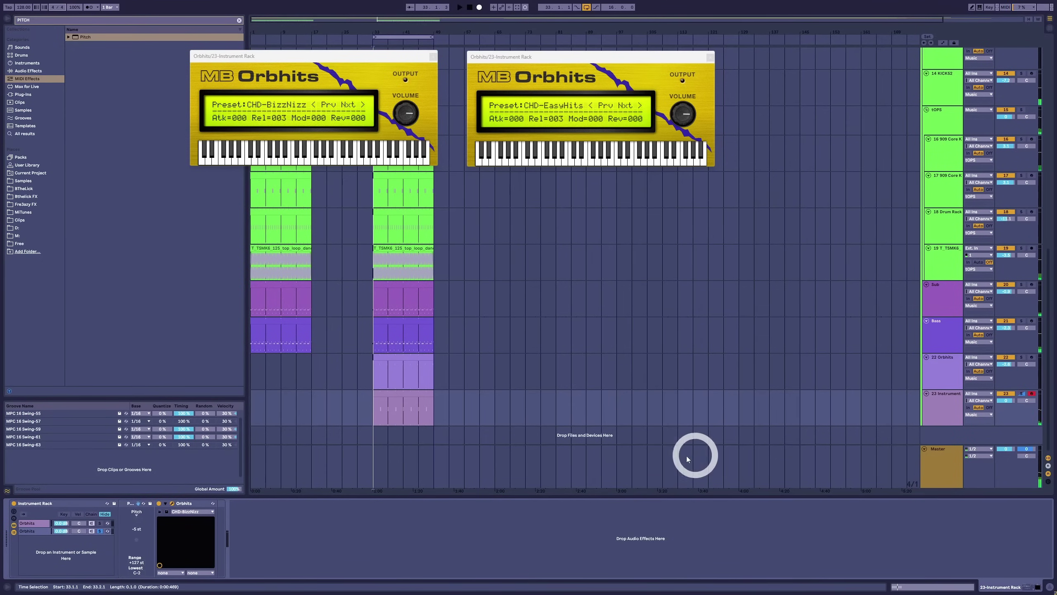
Solo the Instrument Rack track and play its clip on its own.
{"action": "left_click", "coordinate": [409, 395]}
{"action": "double_click", "coordinate": [409, 395]}
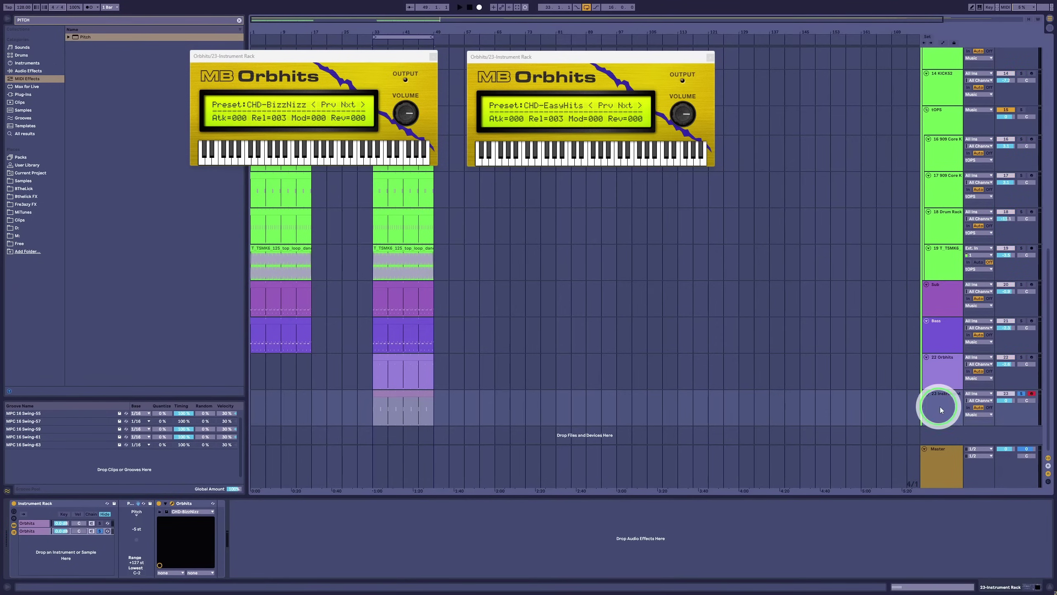
{"action": "key", "text": "space"}
Open the SPAN analyzer from the Master track and place its window below the Orbhits windows.
{"action": "left_click", "coordinate": [946, 467]}
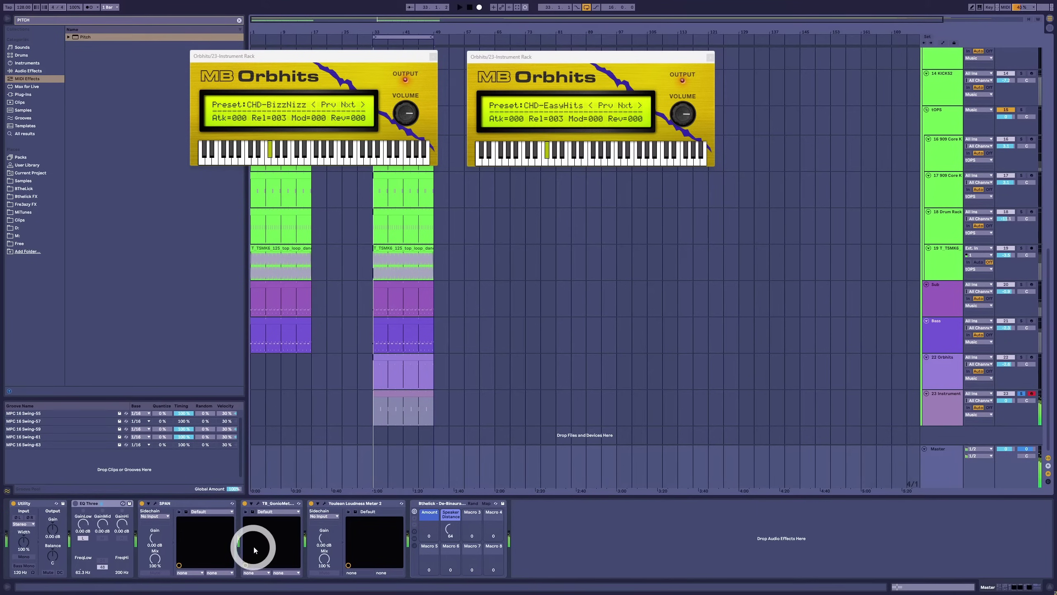
{"action": "key", "text": "space"}
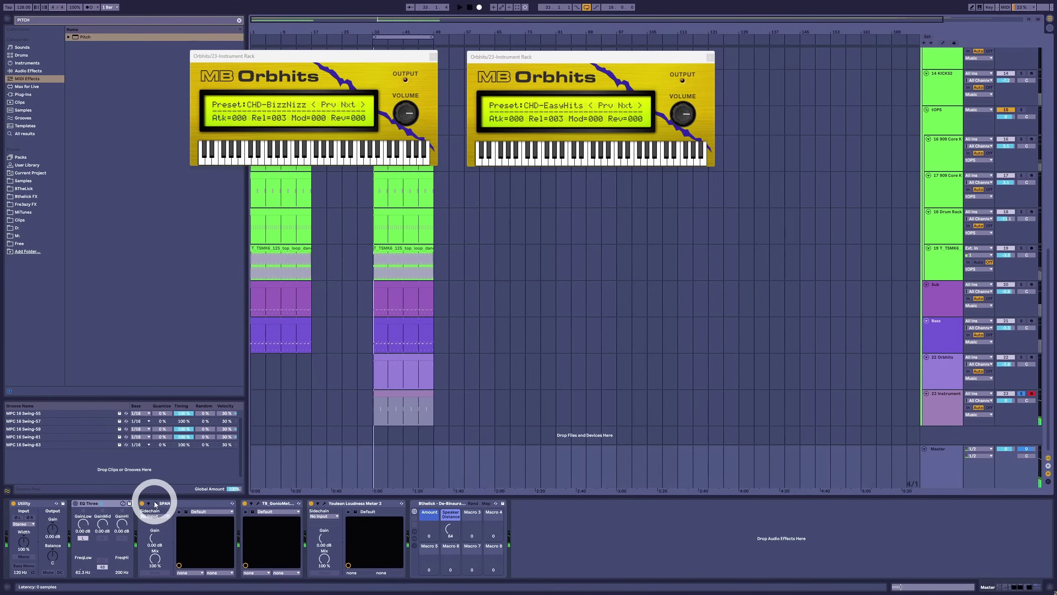
{"action": "left_click", "coordinate": [154, 503]}
{"action": "left_click", "coordinate": [155, 503]}
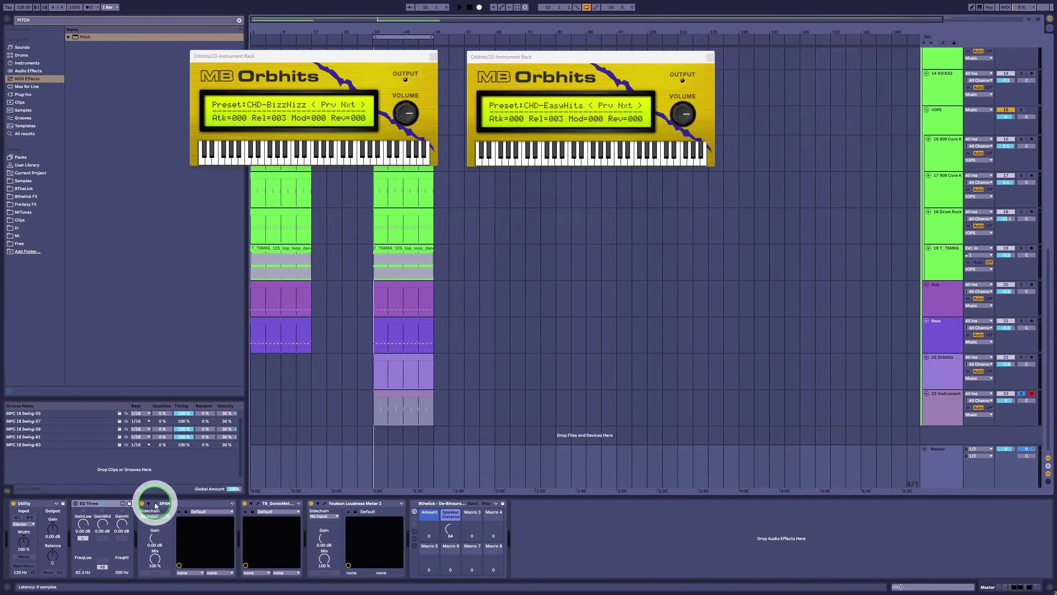
{"action": "left_click", "coordinate": [155, 503]}
{"action": "left_click", "coordinate": [592, 44]}
{"action": "left_click_drag", "start_coordinate": [593, 44], "coordinate": [586, 189]}
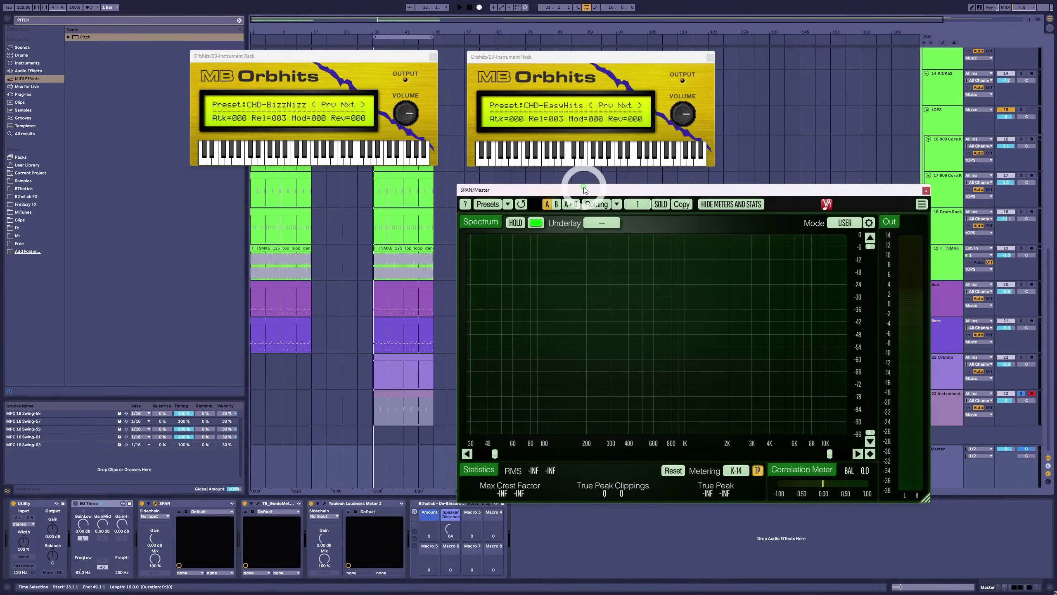
Play the soloed stab and examine its low-frequency peaks in the SPAN spectrum.
{"action": "key", "text": "space"}
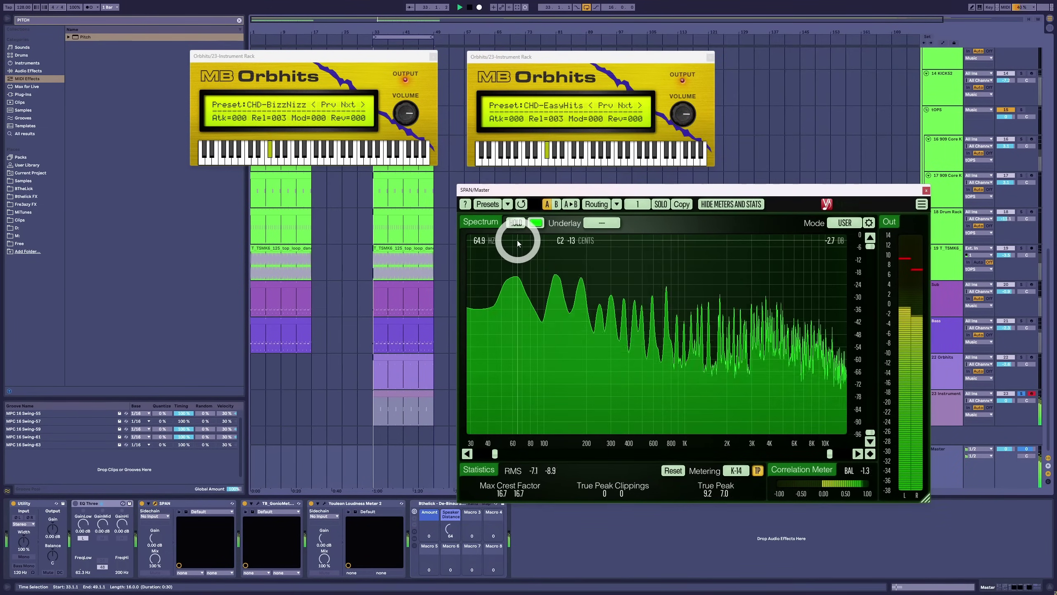
{"action": "left_click_drag", "start_coordinate": [518, 234], "coordinate": [880, 232]}
{"action": "key", "text": "space"}
{"action": "key", "text": "space"}
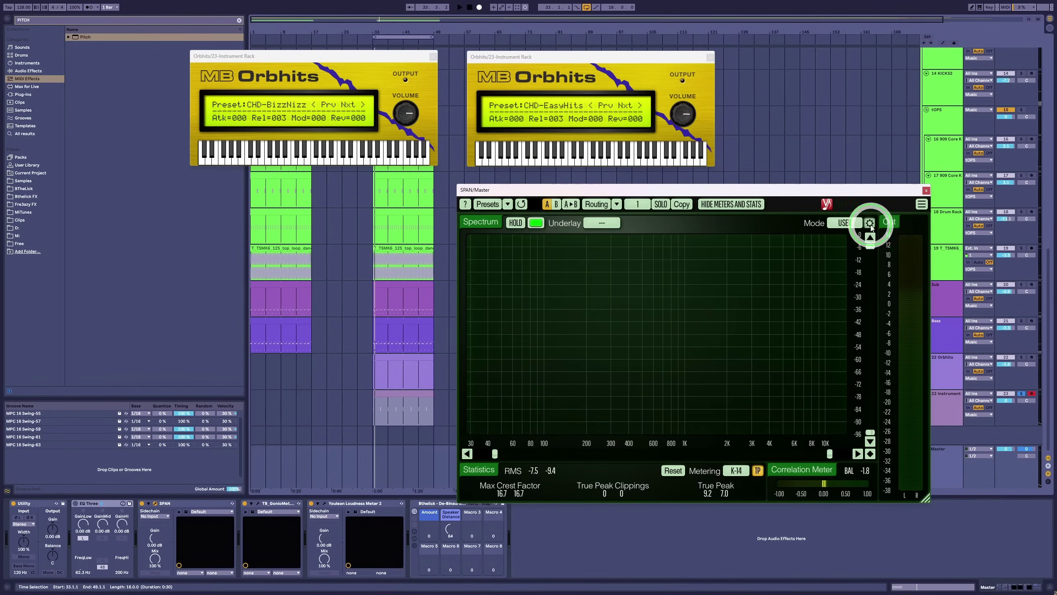
Set the SPAN FFT analyzer's block size to 16384 and close its settings.
{"action": "left_click", "coordinate": [869, 222]}
{"action": "left_click", "coordinate": [839, 332]}
{"action": "left_click_drag", "start_coordinate": [840, 333], "coordinate": [837, 432]}
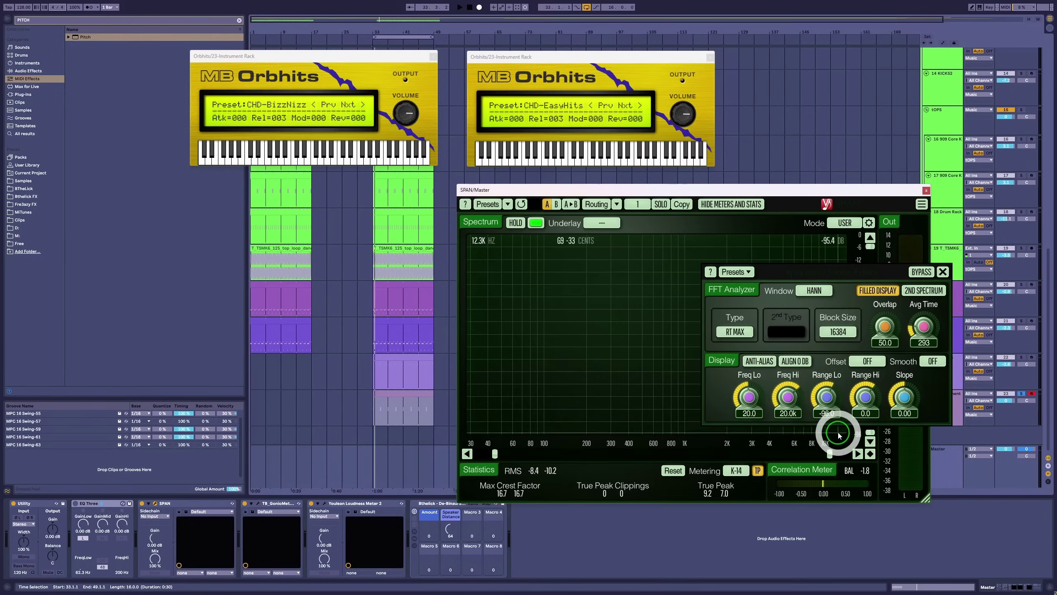
{"action": "left_click", "coordinate": [943, 272]}
Play the stab repeatedly and hold the SPAN spectrum to read the note of its lowest peaks.
{"action": "left_click_drag", "start_coordinate": [526, 250], "coordinate": [516, 230]}
{"action": "key", "text": "space"}
{"action": "key", "text": "space"}
{"action": "key", "text": "space"}
{"action": "key", "text": "space"}
{"action": "key", "text": "space"}
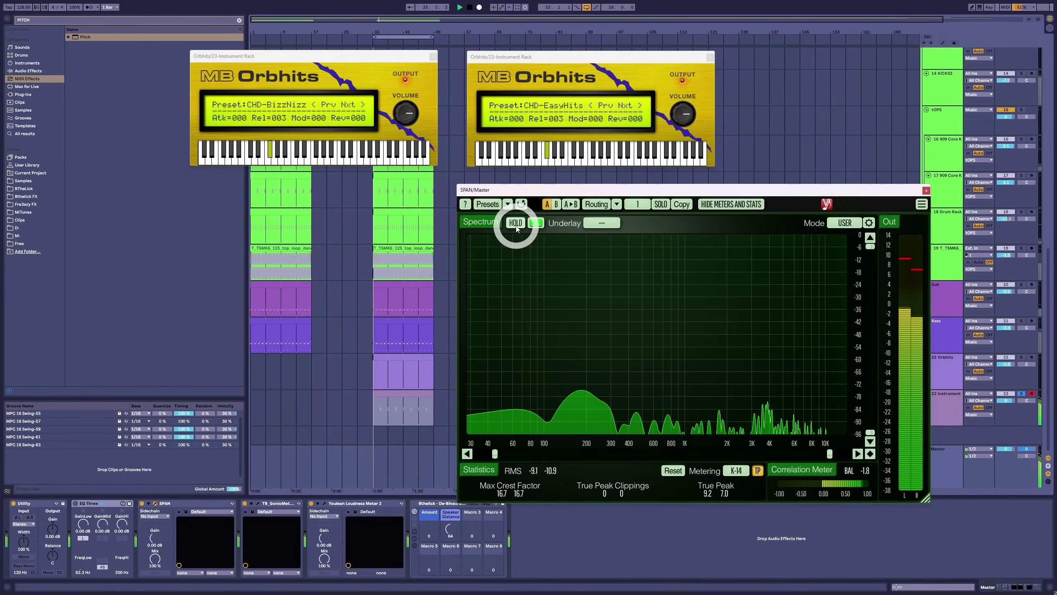
{"action": "left_click", "coordinate": [516, 229]}
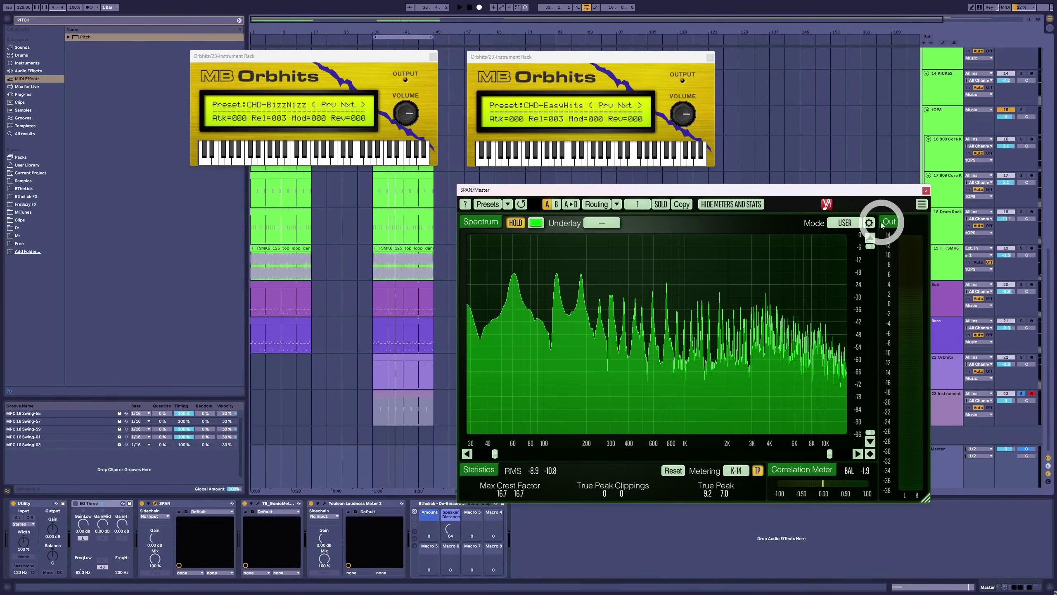
Close SPAN, reopen the Instrument Rack clip, and audition the F#3 key beside its note.
{"action": "left_click", "coordinate": [926, 190]}
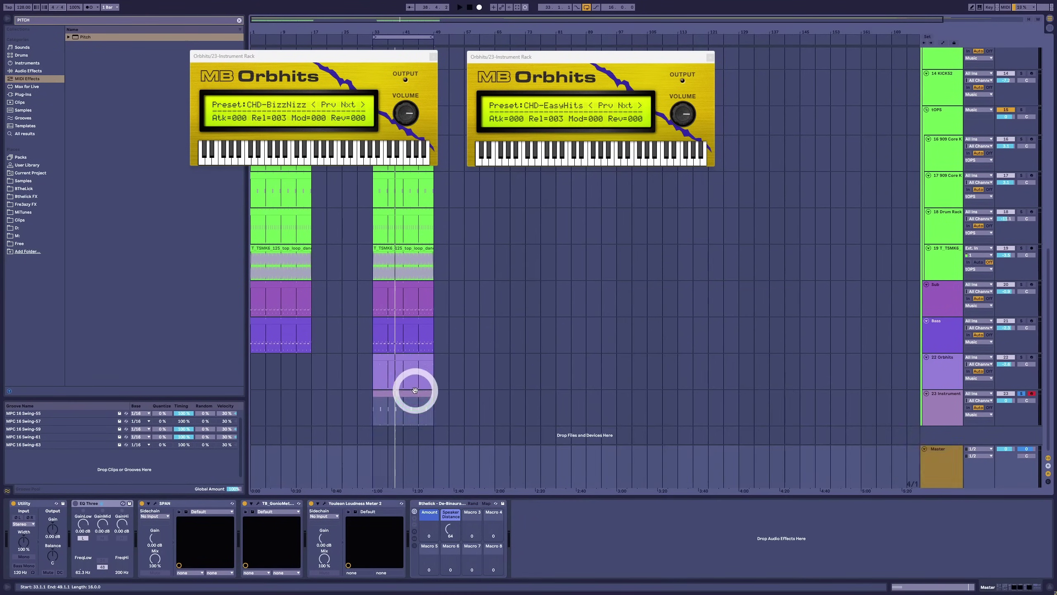
{"action": "double_click", "coordinate": [415, 393]}
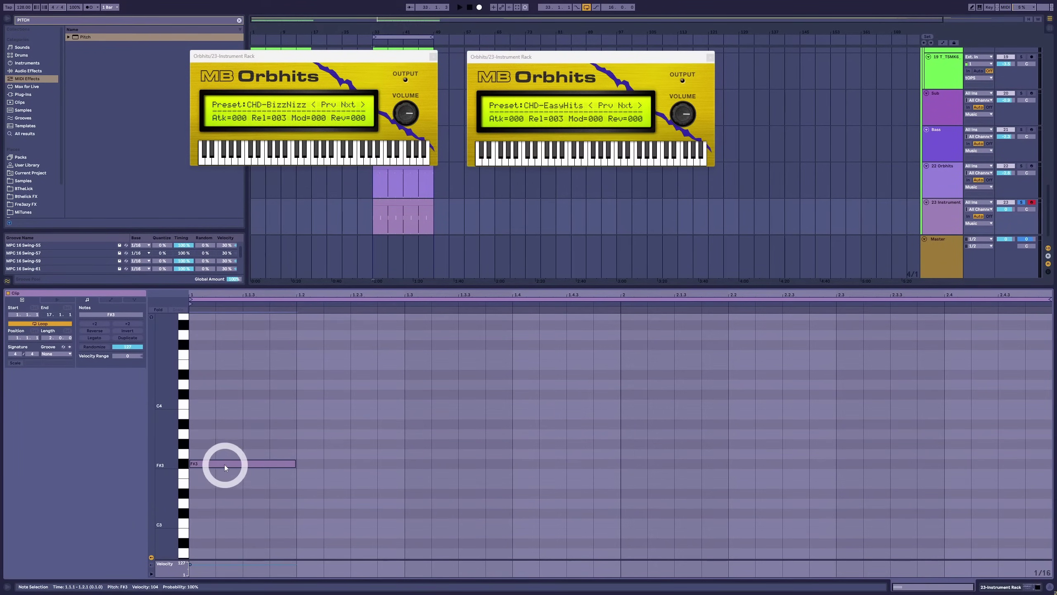
{"action": "left_click", "coordinate": [184, 425]}
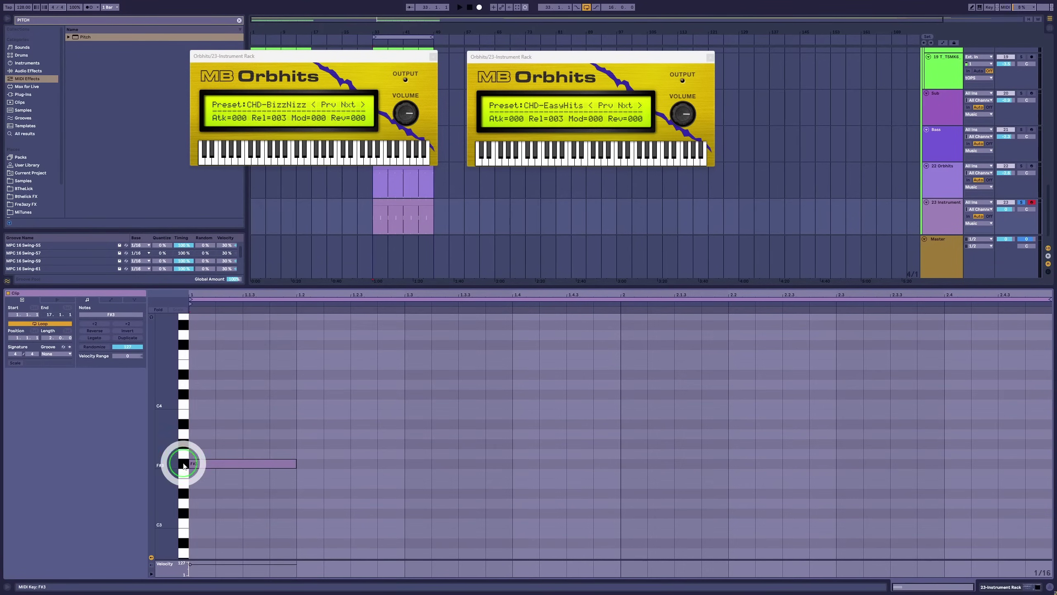
Try moving the stab's F#3 note down to C#3 and undo the move.
{"action": "left_click", "coordinate": [207, 467]}
{"action": "left_click_drag", "start_coordinate": [207, 467], "coordinate": [205, 517]}
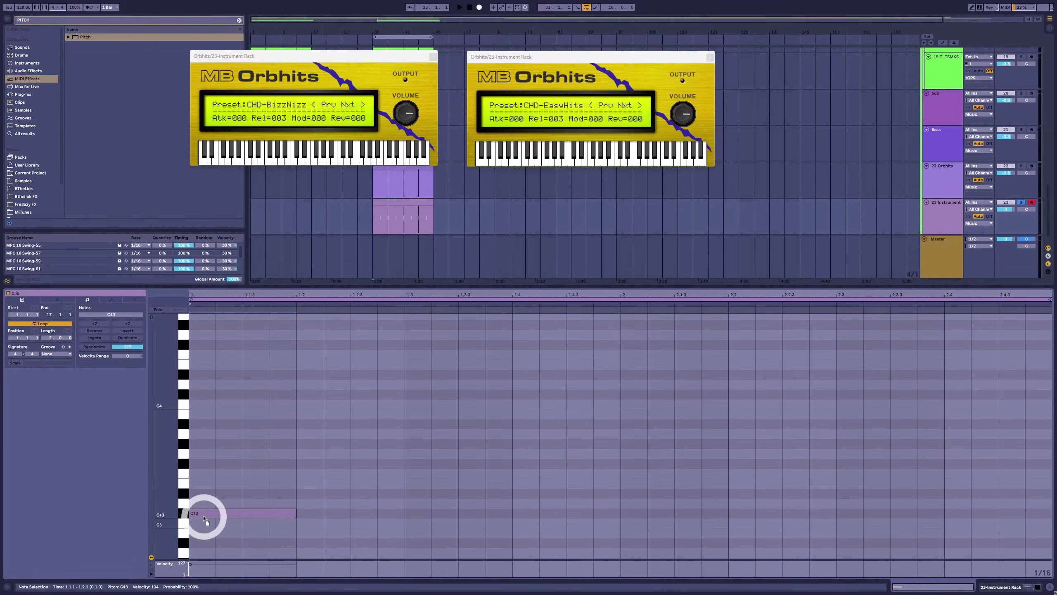
{"action": "key", "text": "ctrl+z"}
Solo each of the two Orbhits chains in the Instrument Rack and compare their sound.
{"action": "key", "text": "shift+Tab"}
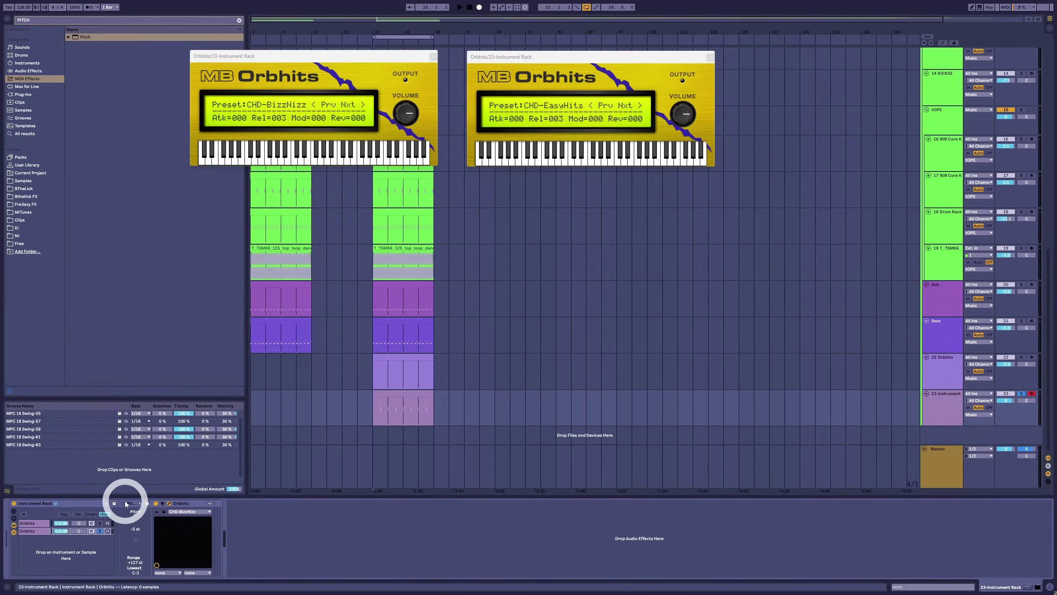
{"action": "left_click", "coordinate": [129, 528]}
{"action": "left_click", "coordinate": [100, 523]}
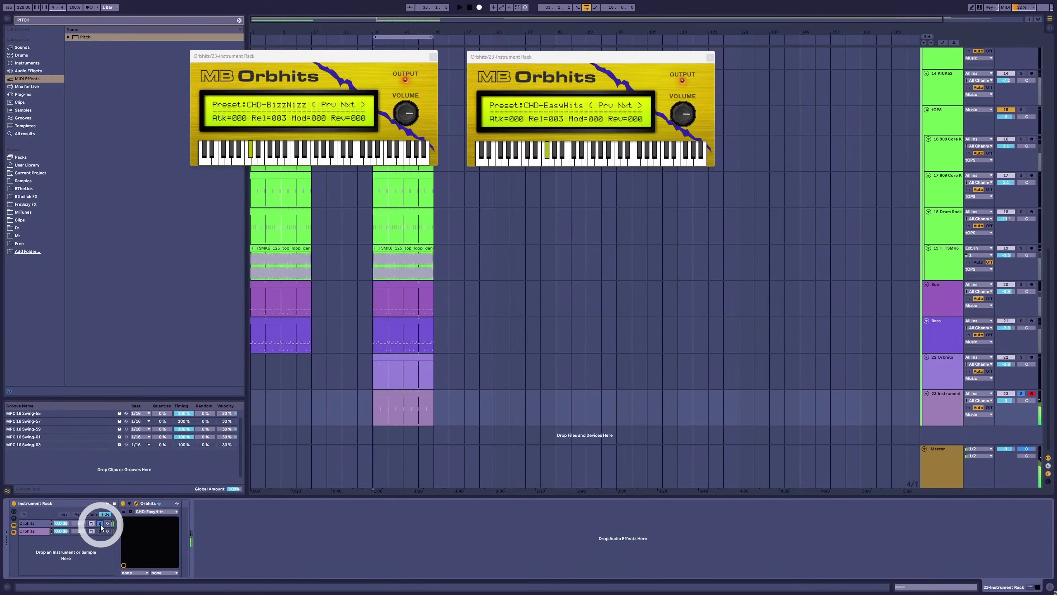
{"action": "left_click", "coordinate": [100, 532]}
{"action": "key", "text": "space"}
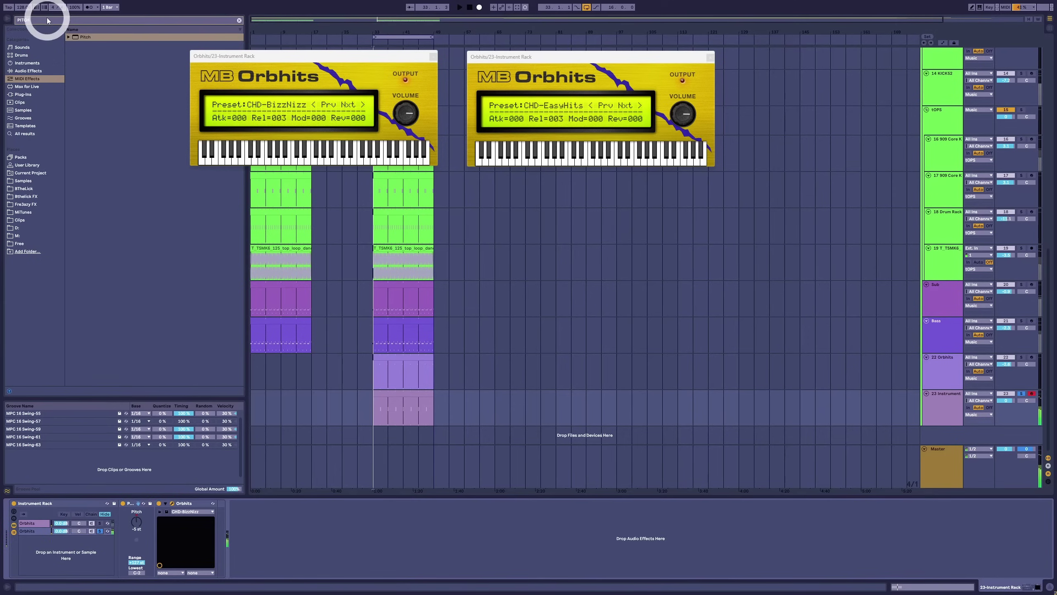
{"action": "key", "text": "space"}
Search the audio effects for "eq" and add EQ Eight after the Instrument Rack on the stab track.
{"action": "left_click", "coordinate": [11, 19]}
{"action": "key", "text": "BackSpace"}
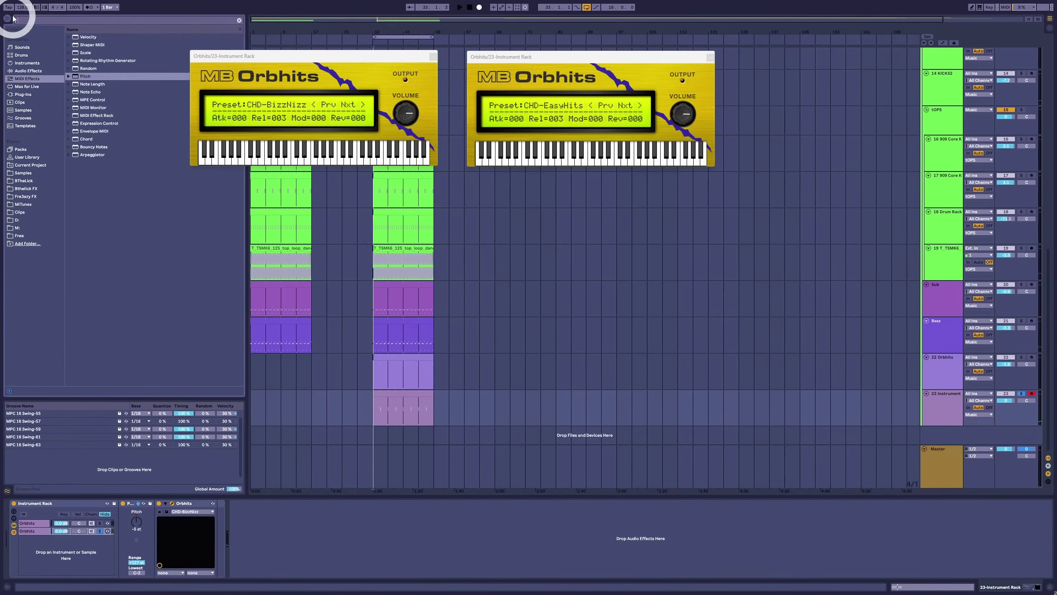
{"action": "type", "text": "eq"}
{"action": "left_click", "coordinate": [29, 71]}
{"action": "left_click_drag", "start_coordinate": [89, 53], "coordinate": [287, 520]}
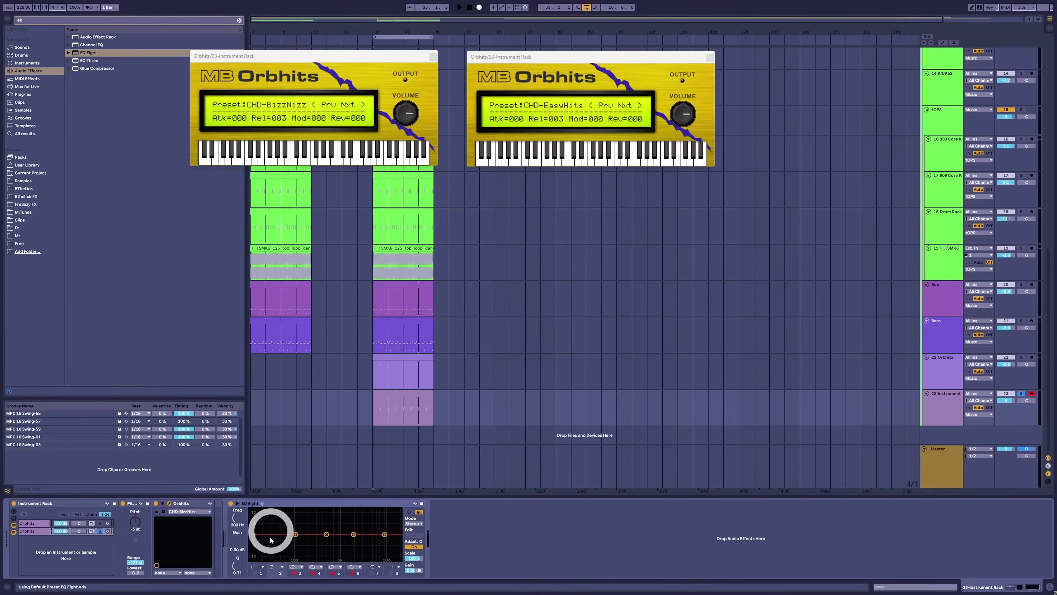
Enable the EQ's first band as a low cut and raise its frequency to about 286 Hz during playback.
{"action": "left_click", "coordinate": [254, 577]}
{"action": "key", "text": "space"}
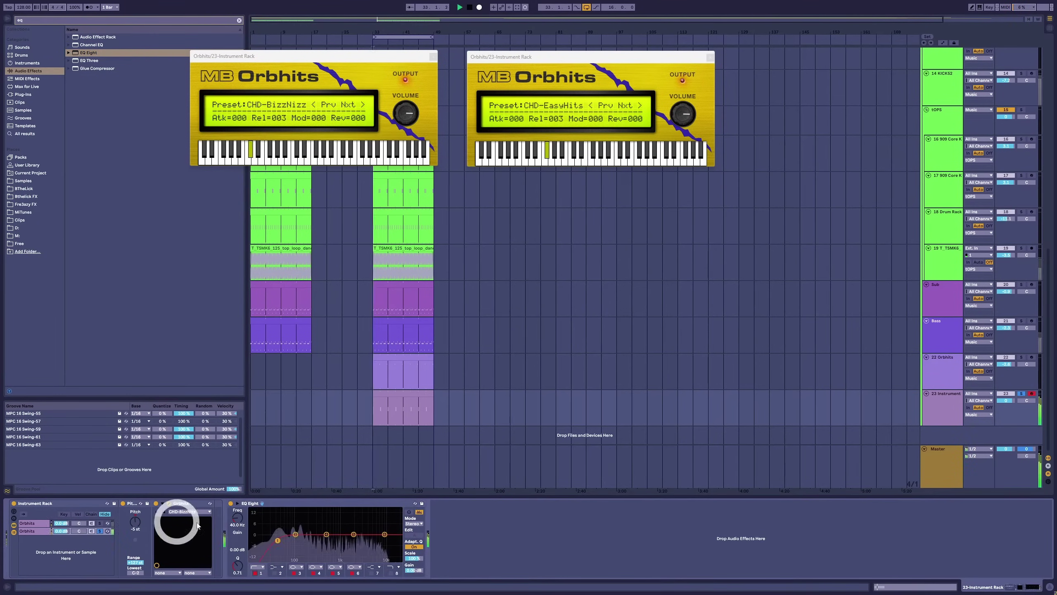
{"action": "left_click_drag", "start_coordinate": [237, 519], "coordinate": [237, 510]}
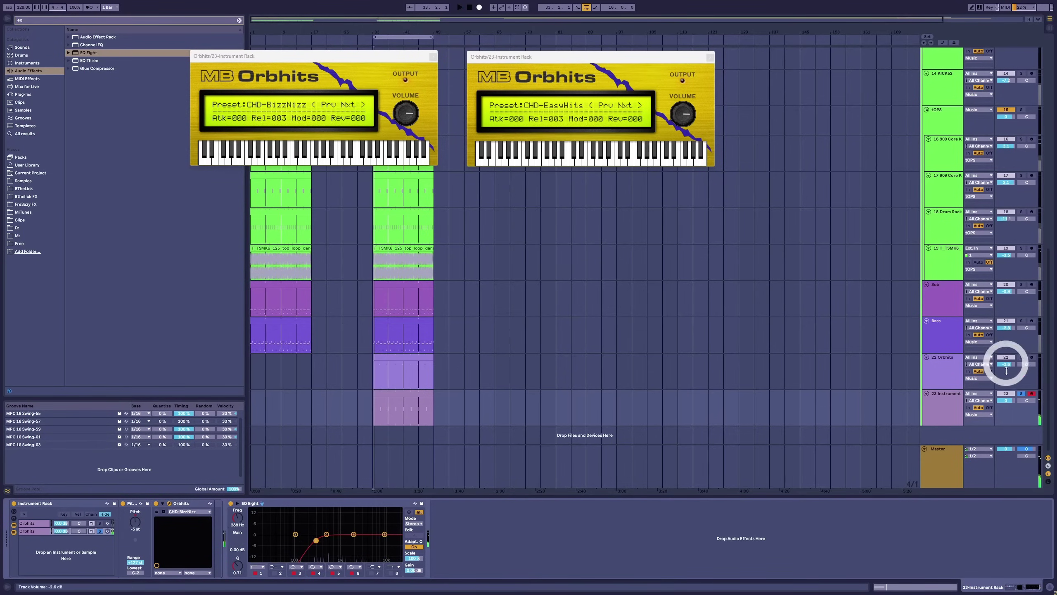
Unsolo the CHD-BizzNizz chain and lower its volume in the rack while listening to the full mix.
{"action": "left_click", "coordinate": [108, 532]}
{"action": "key", "text": "space"}
{"action": "left_click", "coordinate": [313, 516]}
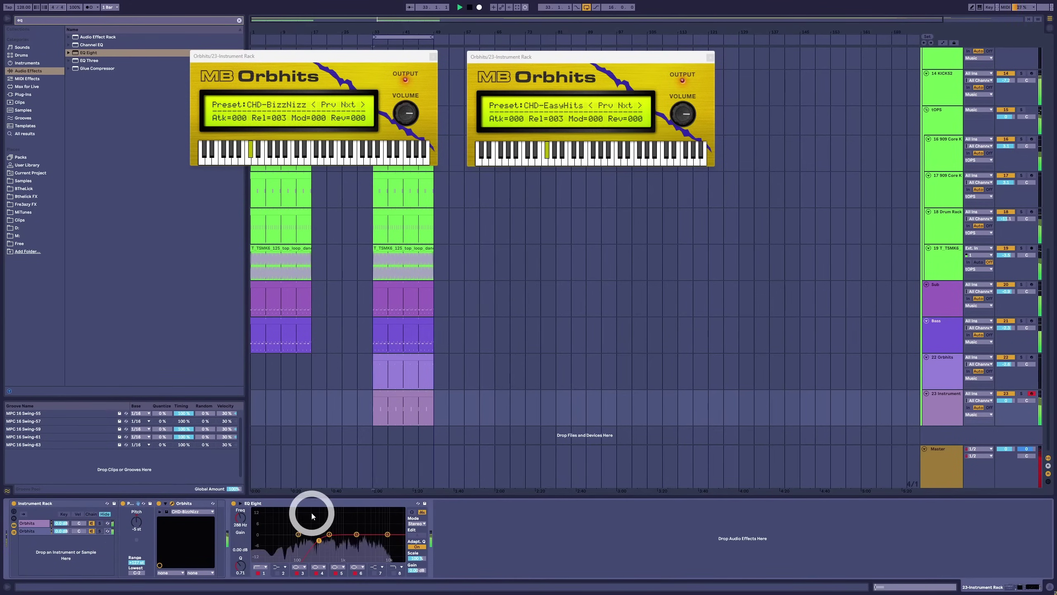
{"action": "mouse_move", "coordinate": [61, 531]}
{"action": "left_mouse_down"}
{"action": "mouse_move", "coordinate": [64, 548]}
{"action": "mouse_move", "coordinate": [69, 531]}
{"action": "mouse_move", "coordinate": [57, 525]}
{"action": "left_mouse_up"}
Shorten the F#3 note in the Instrument Rack clip to just over a sixteenth and play it back.
{"action": "left_click", "coordinate": [405, 410]}
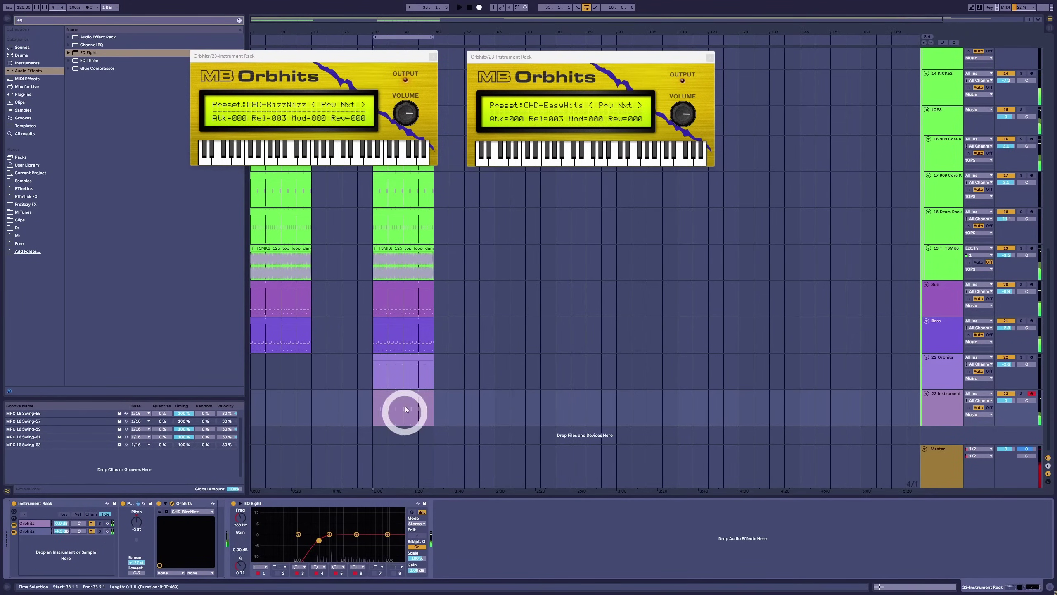
{"action": "double_click", "coordinate": [406, 410]}
{"action": "left_click", "coordinate": [293, 466]}
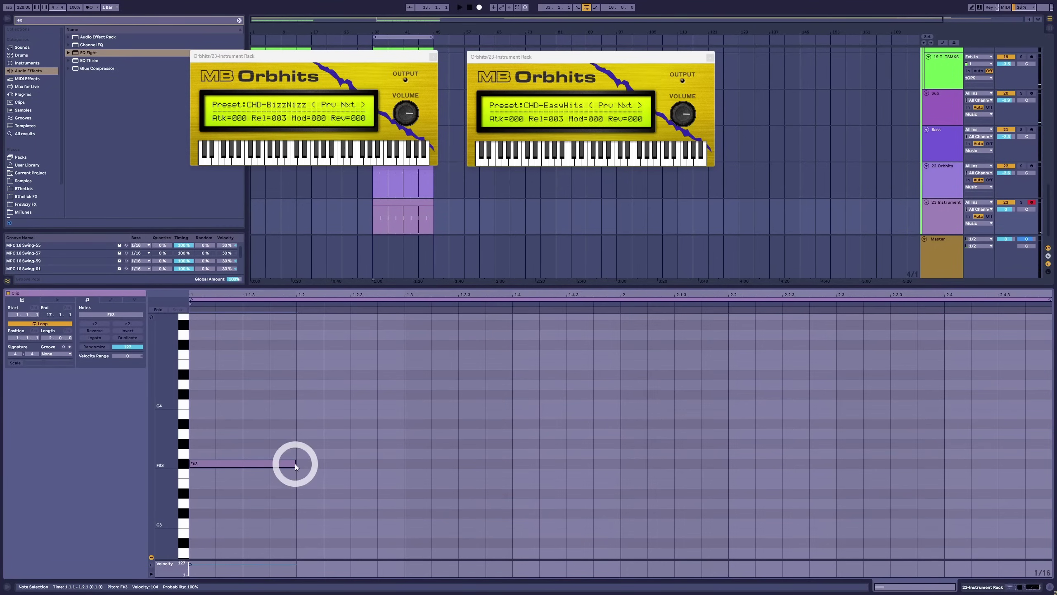
{"action": "left_click_drag", "start_coordinate": [295, 465], "coordinate": [227, 464]}
{"action": "key", "text": "space"}
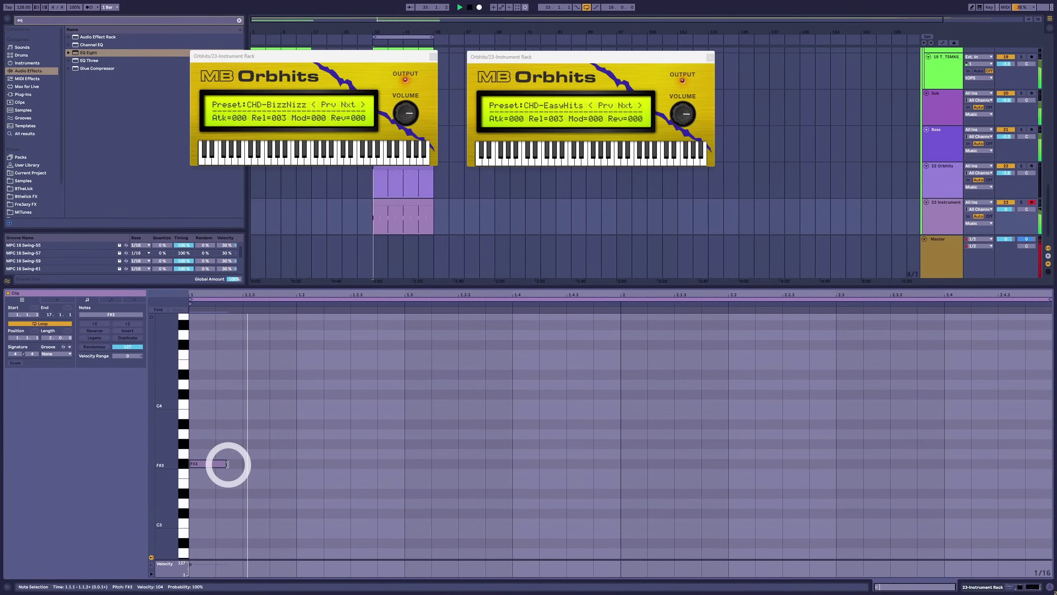
Copy the DeeLay delay from the 22 Orbhits track to the end of the Instrument Rack track's device chain.
{"action": "key", "text": "shift+Tab"}
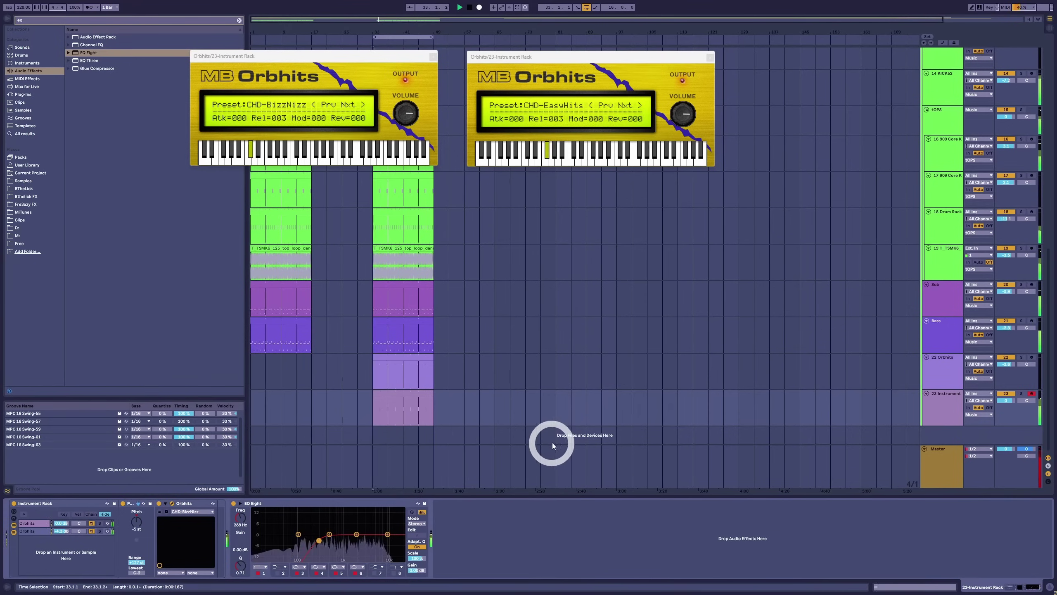
{"action": "left_click", "coordinate": [411, 366]}
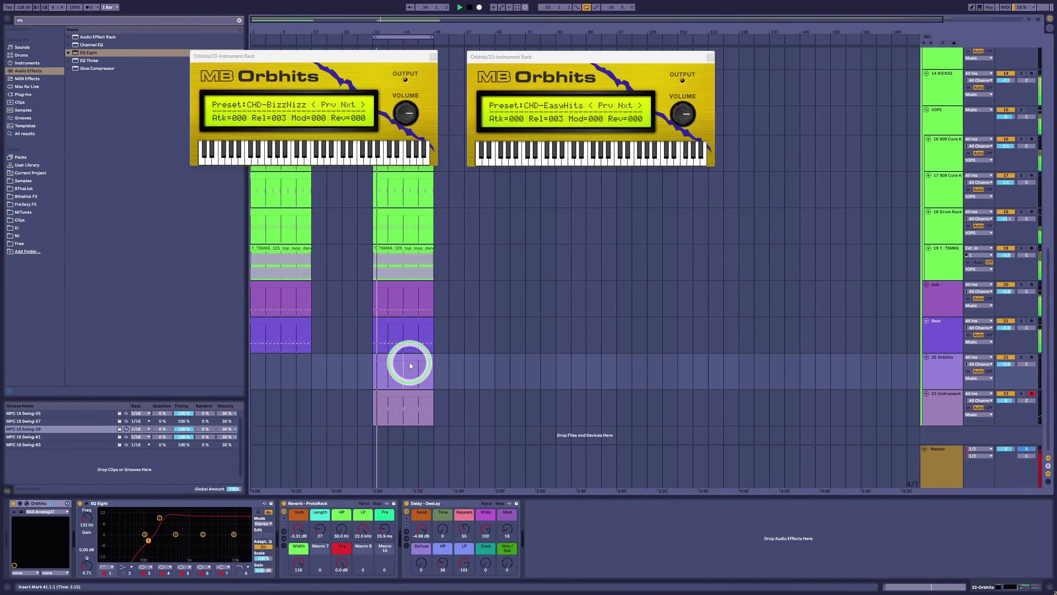
{"action": "left_click", "coordinate": [451, 514]}
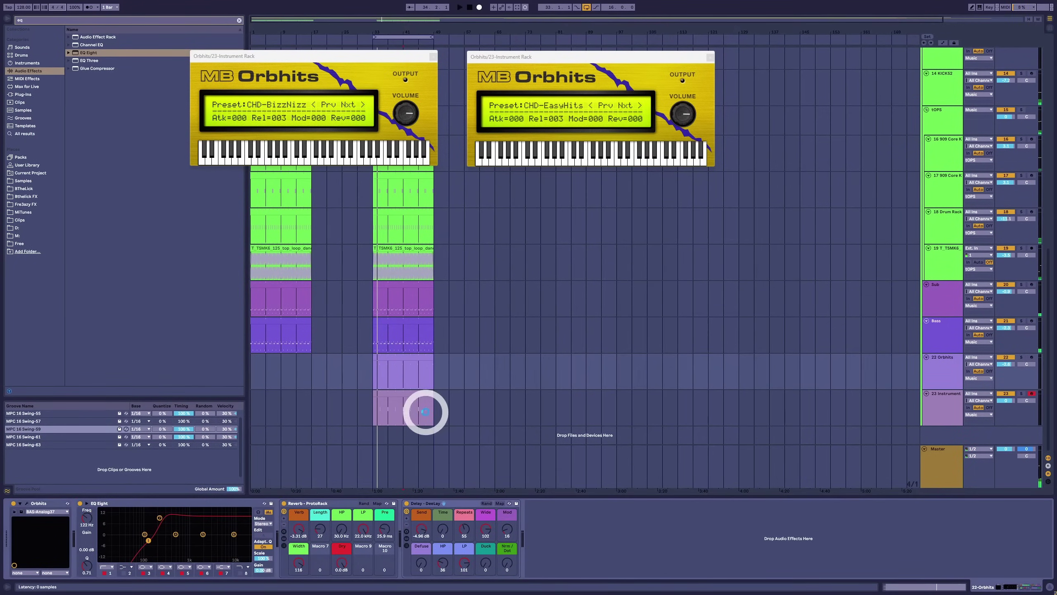
{"action": "left_click", "coordinate": [425, 413]}
{"action": "key", "text": "space"}
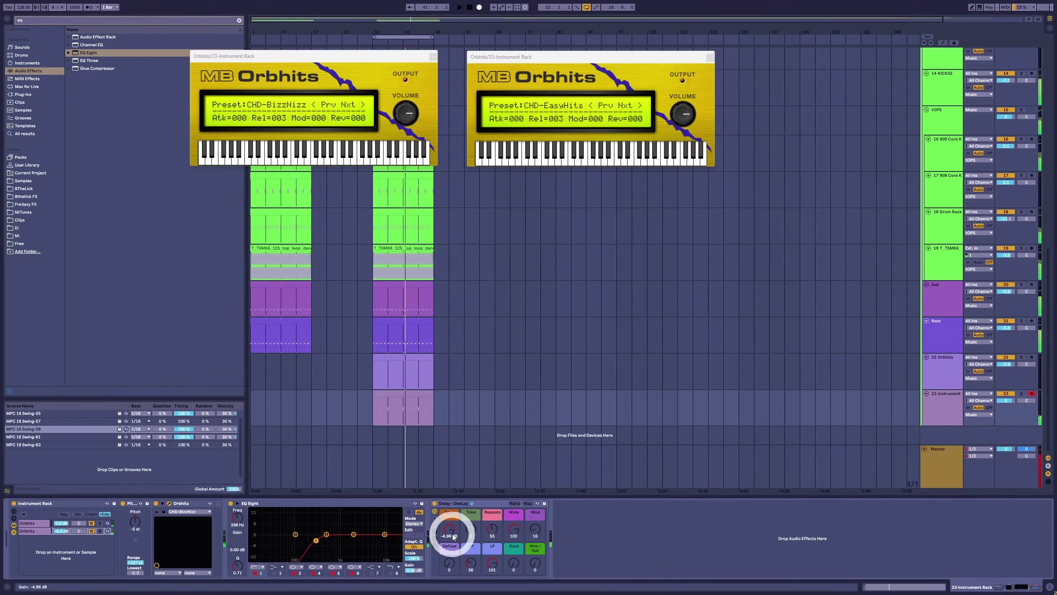
Set the copied delay's Send to -11.6 dB and its Repeats to 8.
{"action": "left_click_drag", "start_coordinate": [491, 528], "coordinate": [455, 537]}
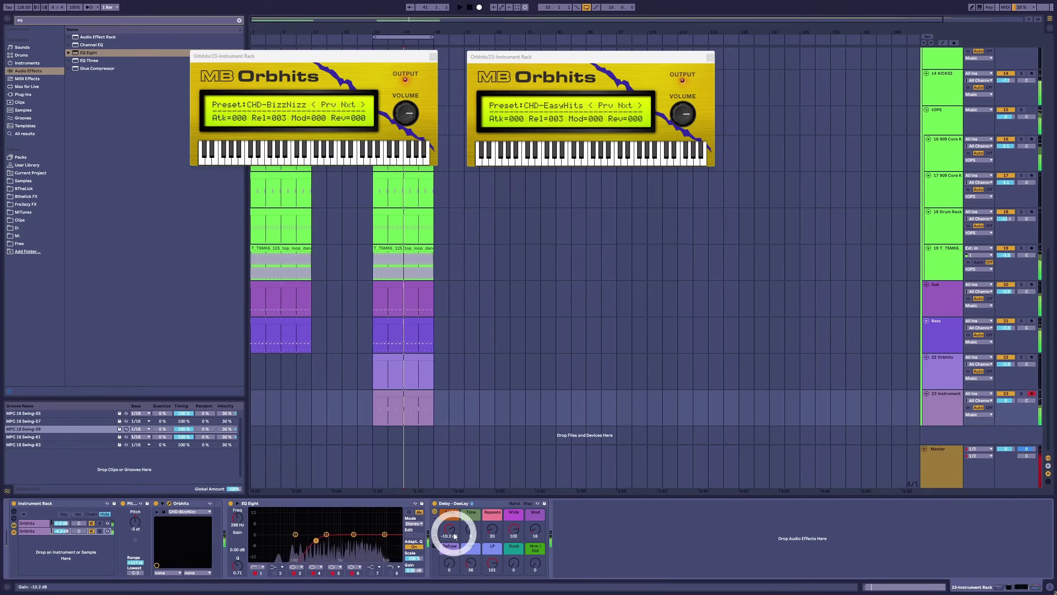
{"action": "key", "text": "space"}
{"action": "left_click", "coordinate": [492, 530]}
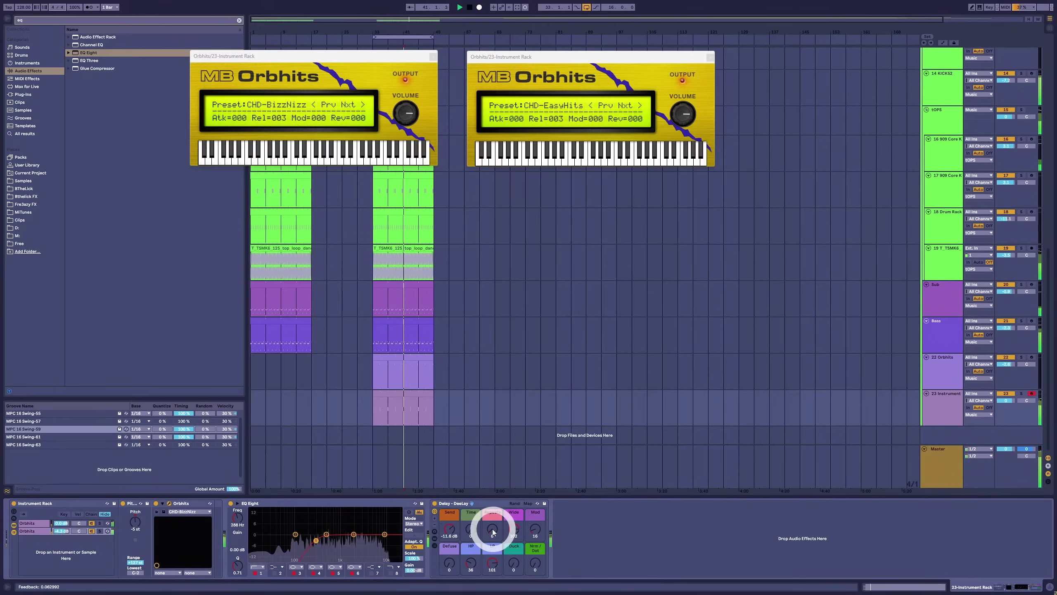
Lower the Instrument Rack track's volume against the playing mix and close both Orbhits windows.
{"action": "left_click_drag", "start_coordinate": [1007, 400], "coordinate": [1007, 403]}
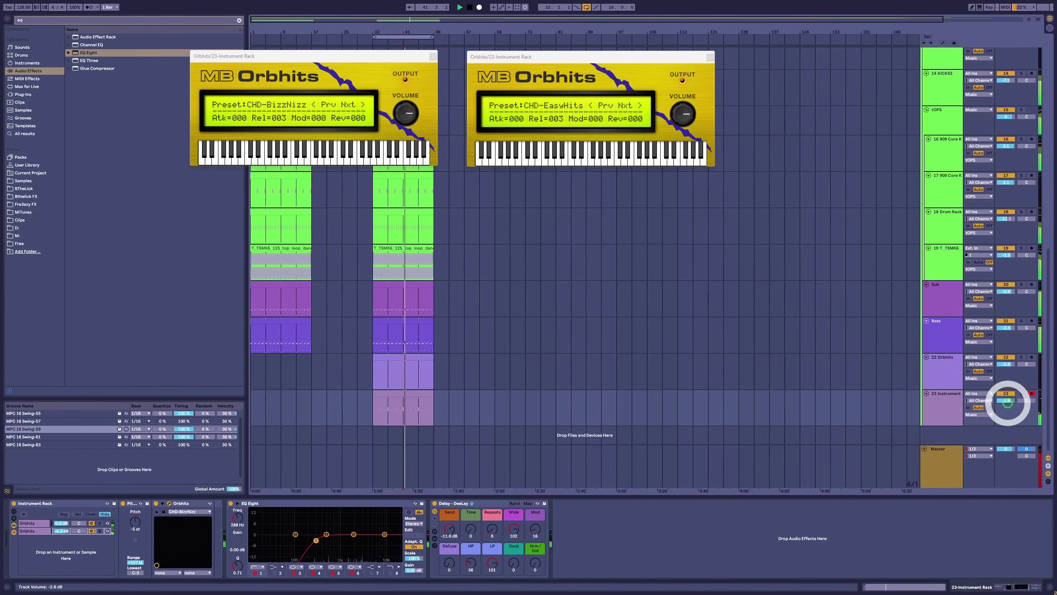
{"action": "left_click", "coordinate": [710, 57]}
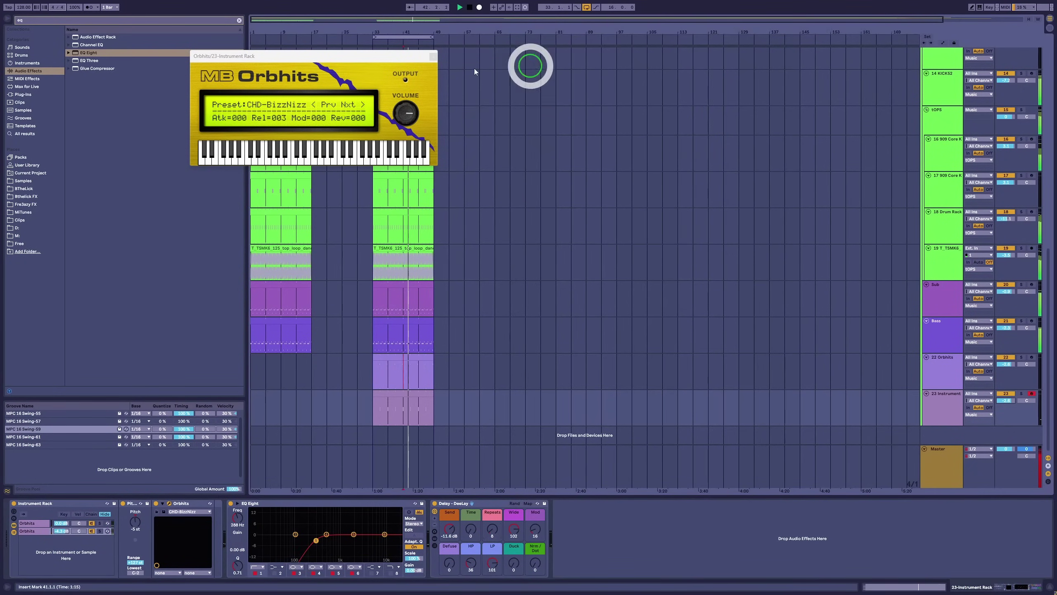
{"action": "left_click", "coordinate": [432, 56]}
{"action": "left_click", "coordinate": [390, 392]}
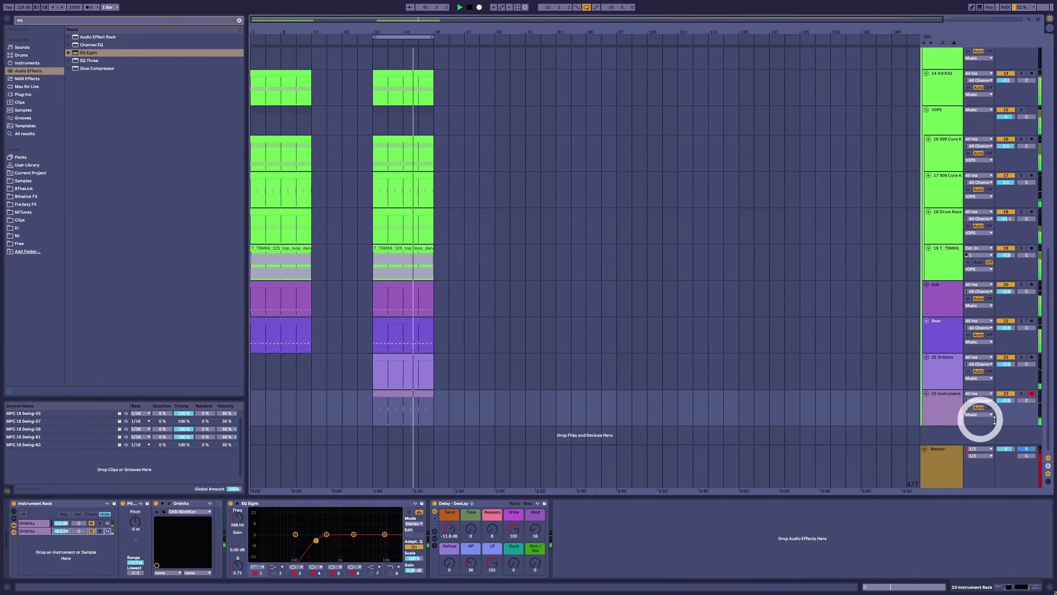
{"action": "left_click_drag", "start_coordinate": [1006, 401], "coordinate": [1007, 400]}
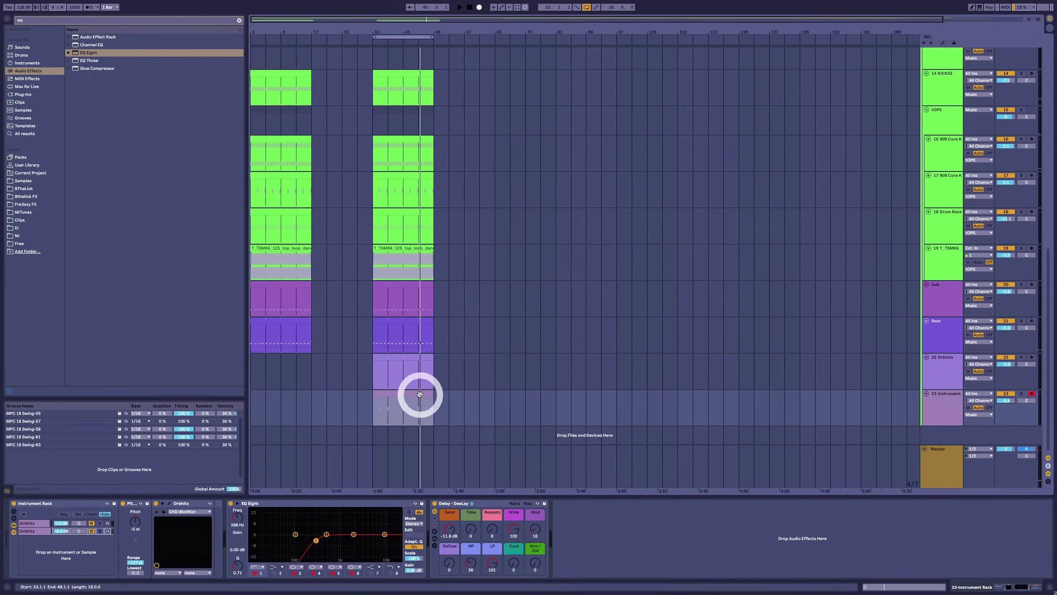
{"action": "key", "text": "space"}
{"action": "left_click_drag", "start_coordinate": [1007, 400], "coordinate": [1007, 402]}
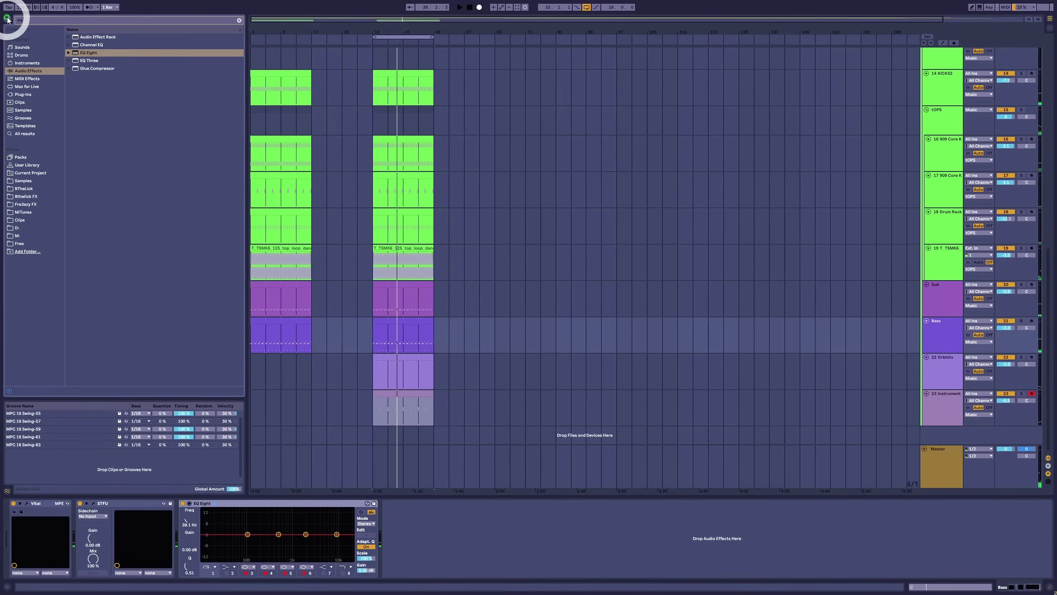
Solo the Bass track and open its Vital synth to audition the bass part.
{"action": "left_click", "coordinate": [7, 19]}
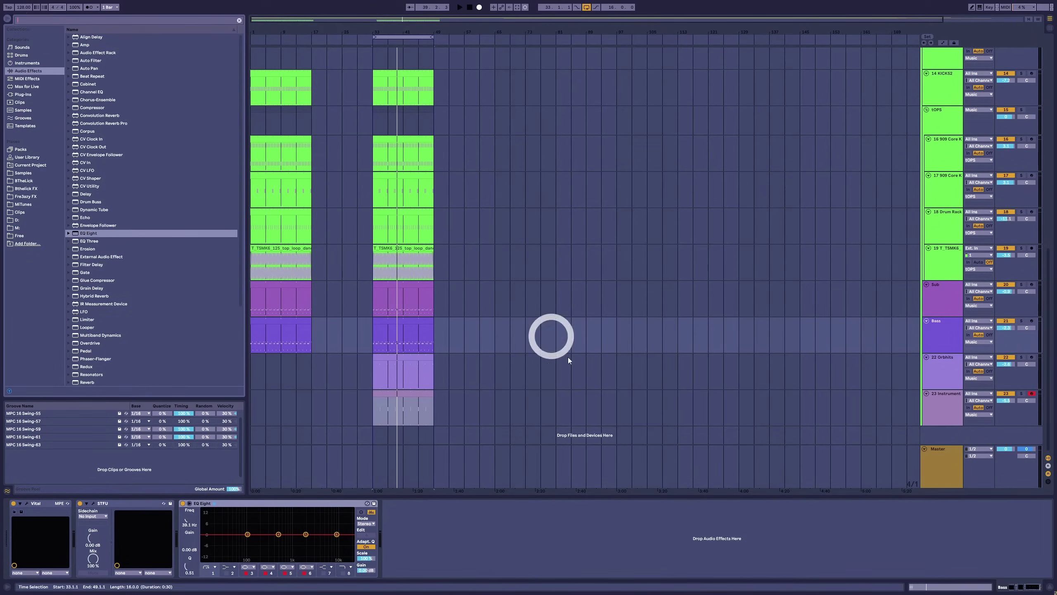
{"action": "left_click", "coordinate": [1022, 321]}
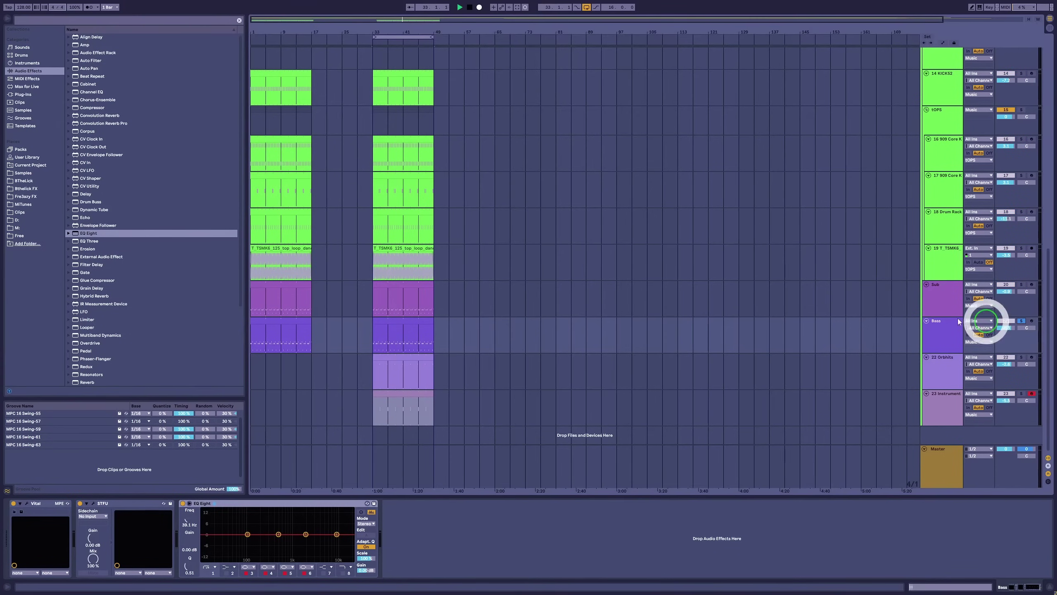
{"action": "left_click", "coordinate": [391, 326]}
{"action": "left_click", "coordinate": [122, 427]}
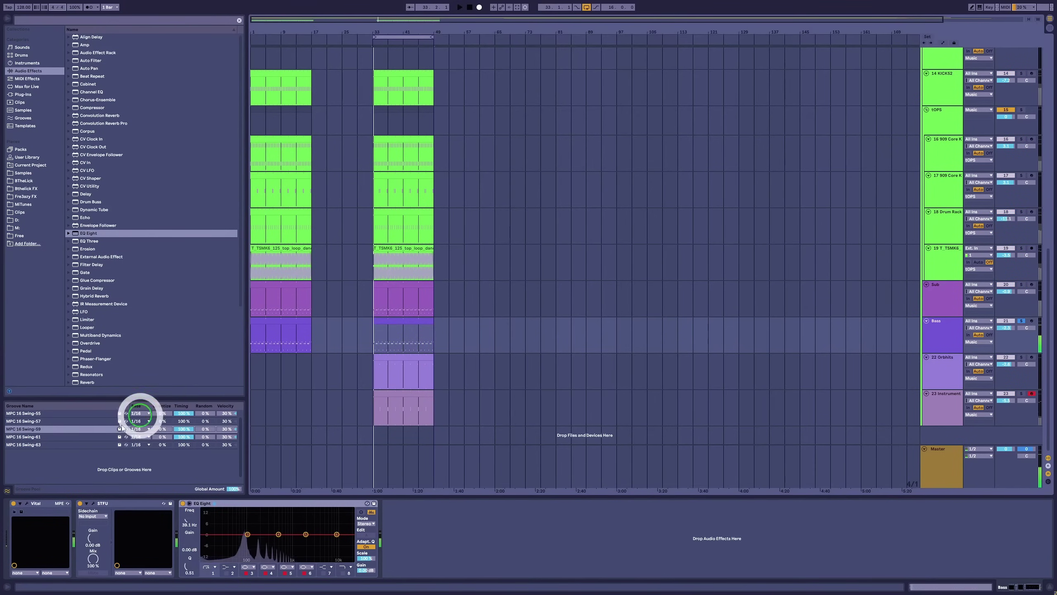
{"action": "left_click", "coordinate": [27, 502]}
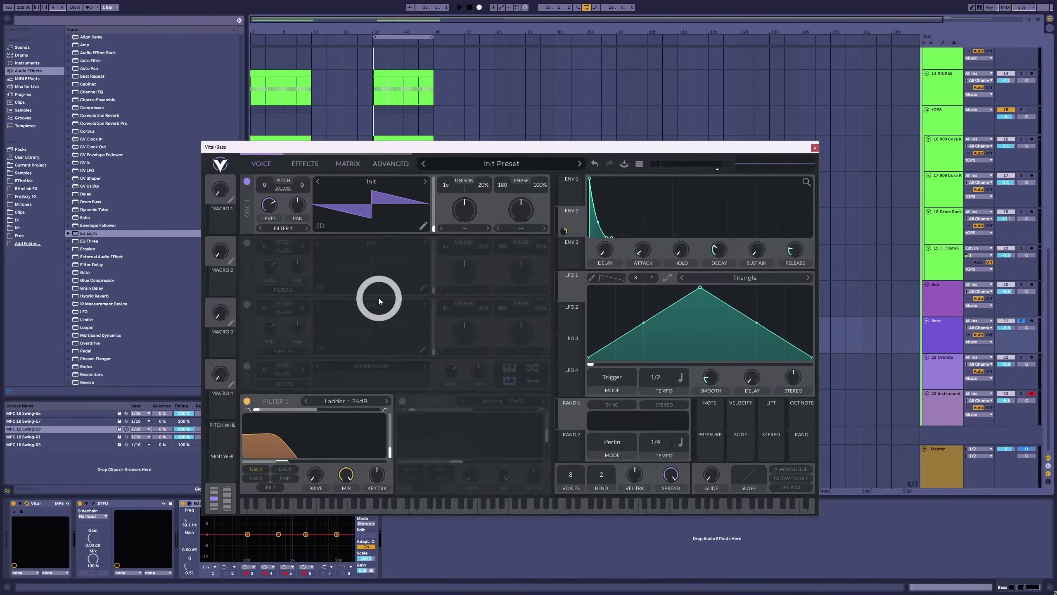
{"action": "key", "text": "space"}
{"action": "key", "text": "space"}
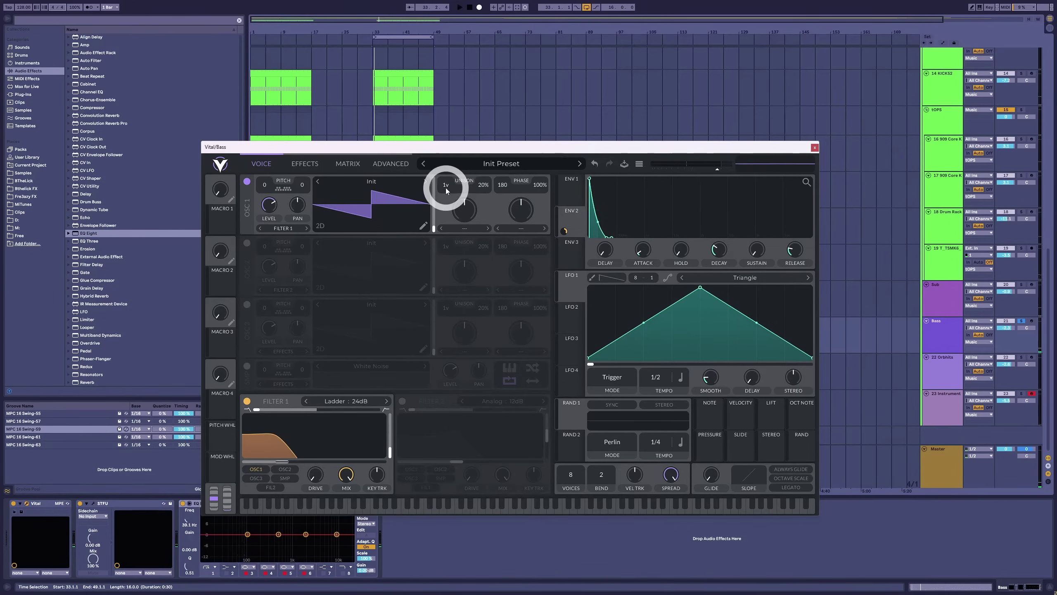
Try higher unison voice counts on Vital's first oscillator, such as 14, 16 and 12 voices.
{"action": "left_click_drag", "start_coordinate": [446, 187], "coordinate": [447, 145]}
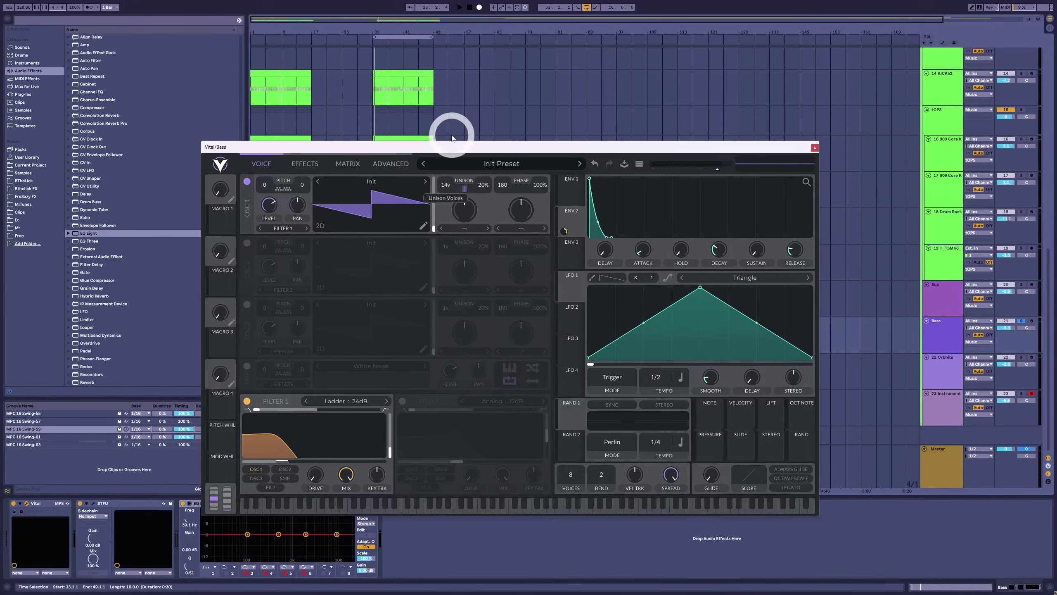
{"action": "key", "text": "space"}
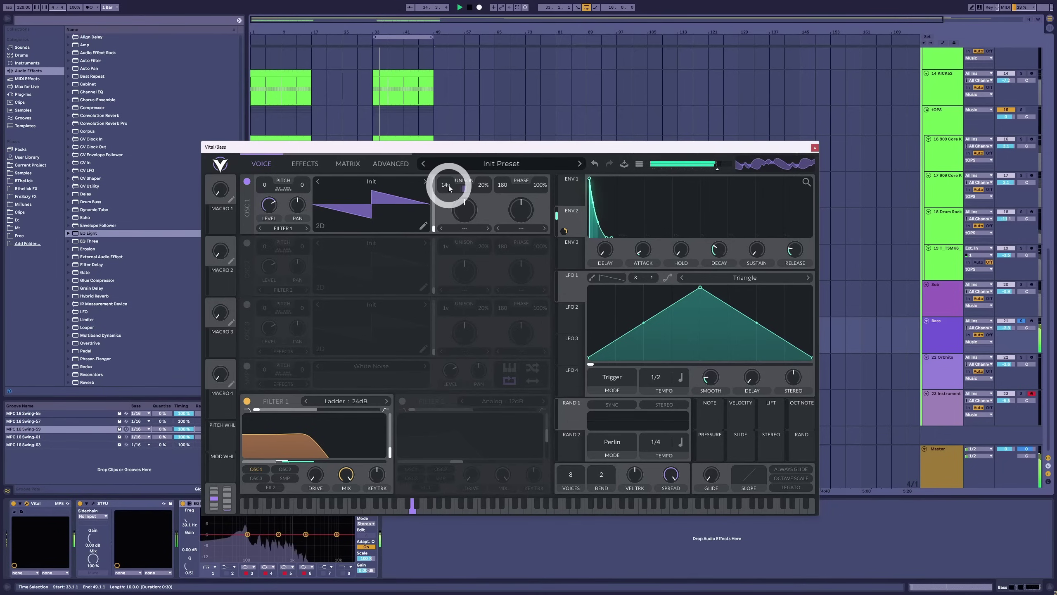
{"action": "left_click_drag", "start_coordinate": [448, 186], "coordinate": [446, 294]}
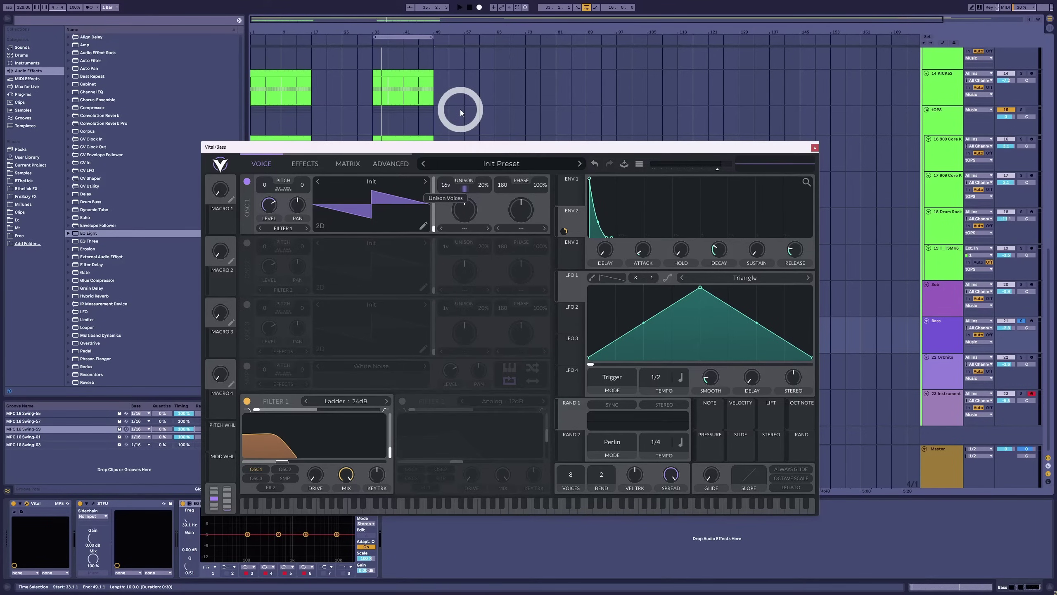
{"action": "left_click_drag", "start_coordinate": [445, 184], "coordinate": [445, 160]}
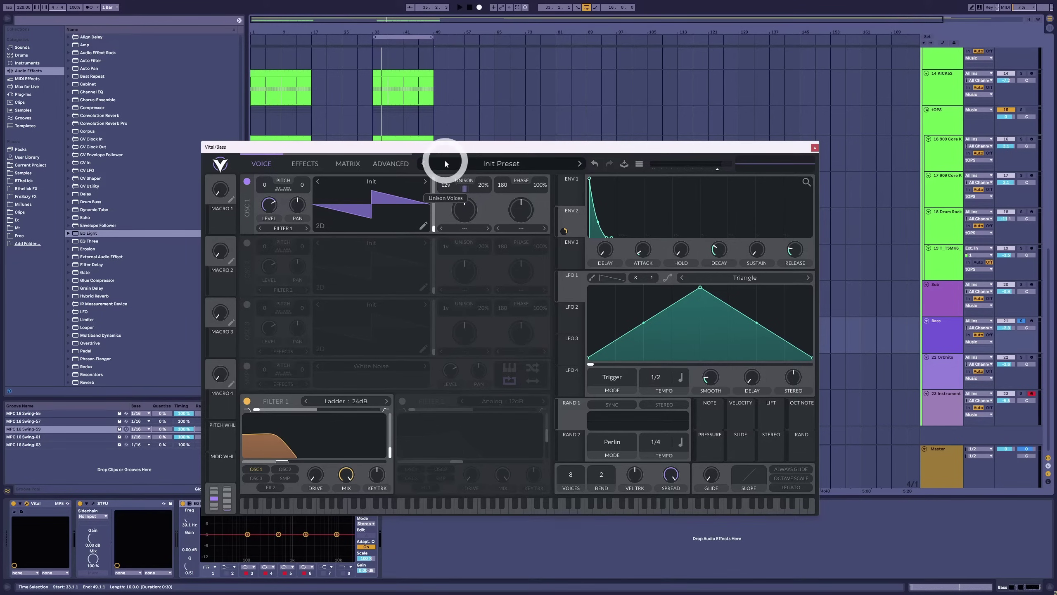
Audition the bass with Vital's chorus enabled, switch it off again, and return to the oscillator settings.
{"action": "left_click", "coordinate": [314, 173]}
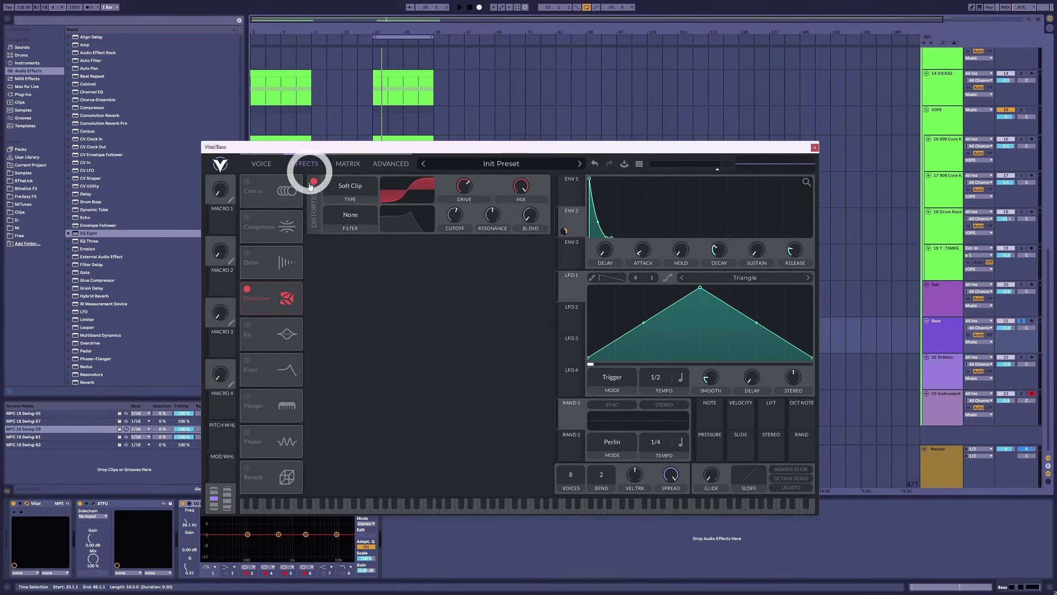
{"action": "left_click", "coordinate": [247, 181]}
{"action": "key", "text": "space"}
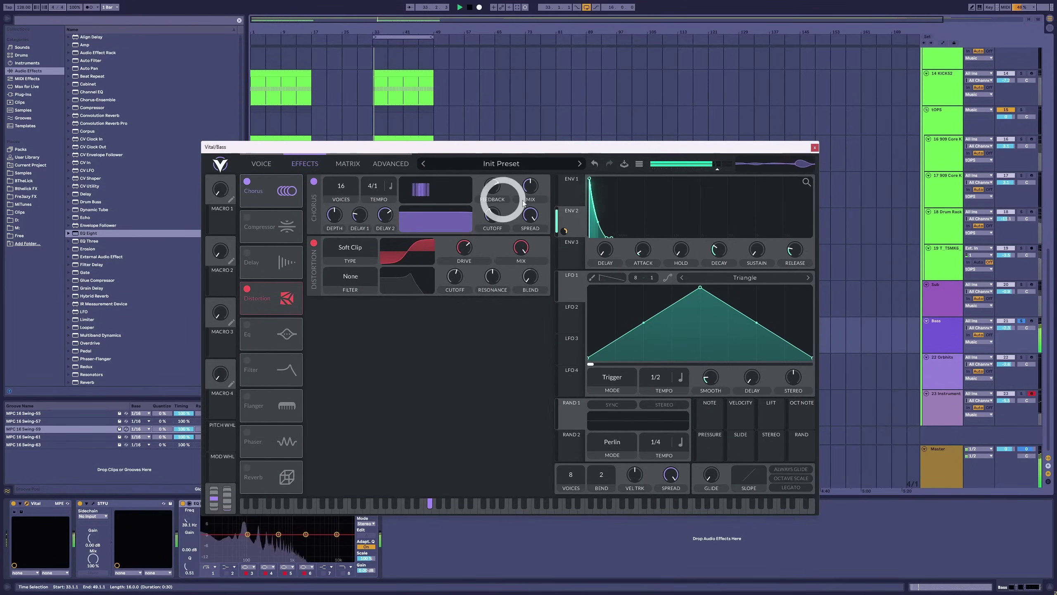
{"action": "left_click", "coordinate": [247, 181]}
{"action": "left_click", "coordinate": [261, 164]}
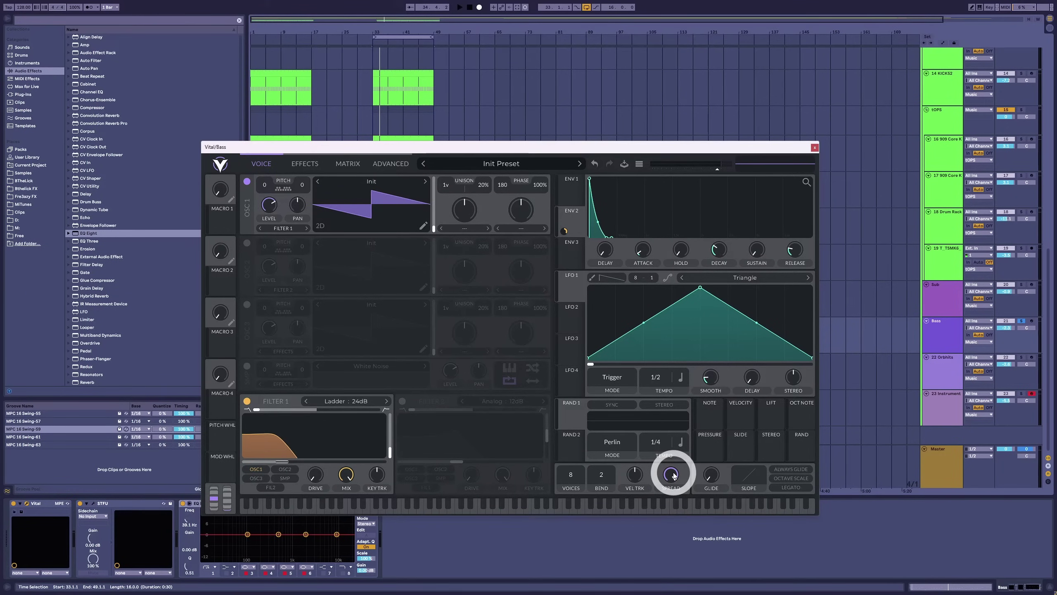
Try another unison voice count on Vital's first oscillator, audition the bass, and close the synth window.
{"action": "key", "text": "space"}
{"action": "mouse_move", "coordinate": [443, 183]}
{"action": "left_mouse_down"}
{"action": "mouse_move", "coordinate": [441, 85]}
{"action": "mouse_move", "coordinate": [453, 191]}
{"action": "mouse_move", "coordinate": [474, 109]}
{"action": "mouse_move", "coordinate": [456, 167]}
{"action": "left_mouse_up"}
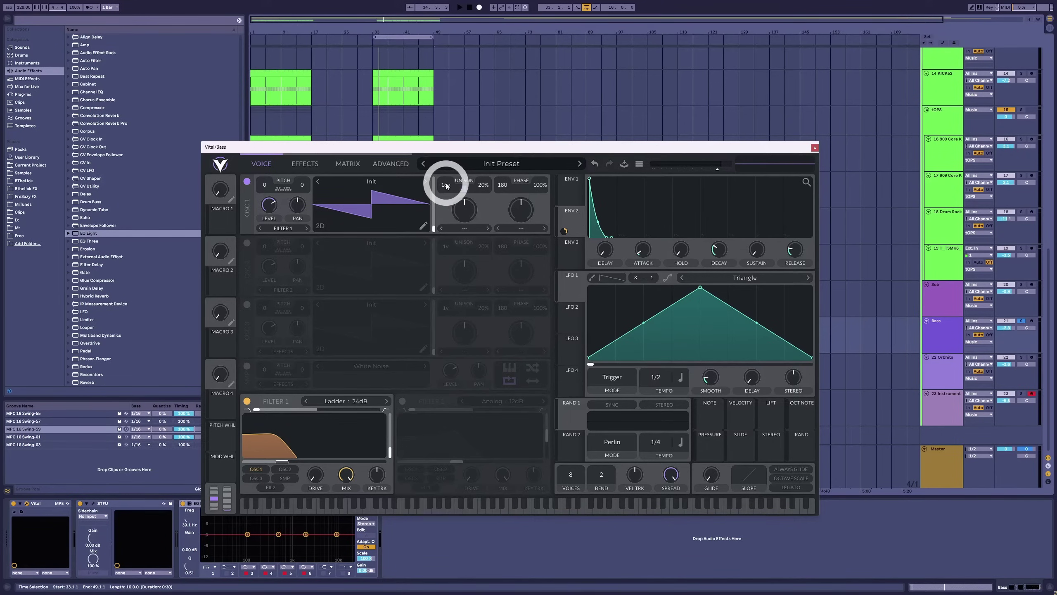
{"action": "left_click_drag", "start_coordinate": [446, 186], "coordinate": [476, 188]}
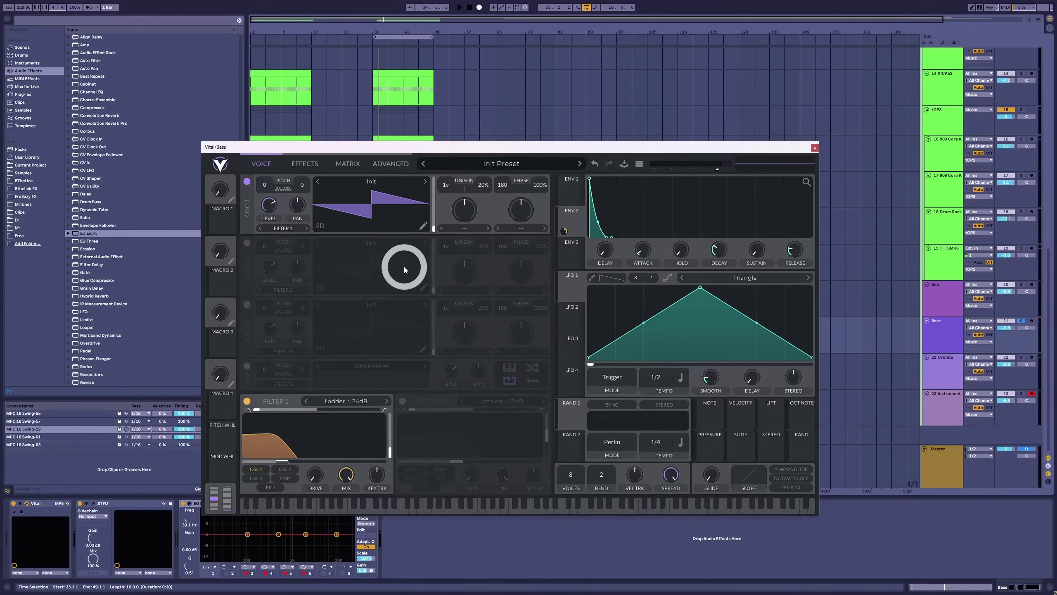
{"action": "key", "text": "space"}
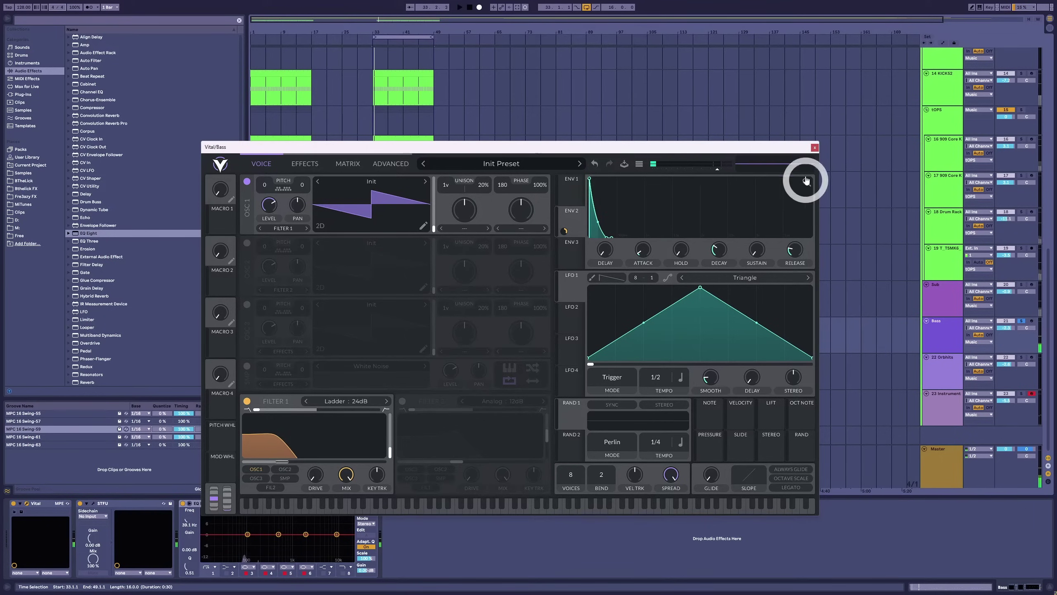
{"action": "left_click", "coordinate": [815, 147]}
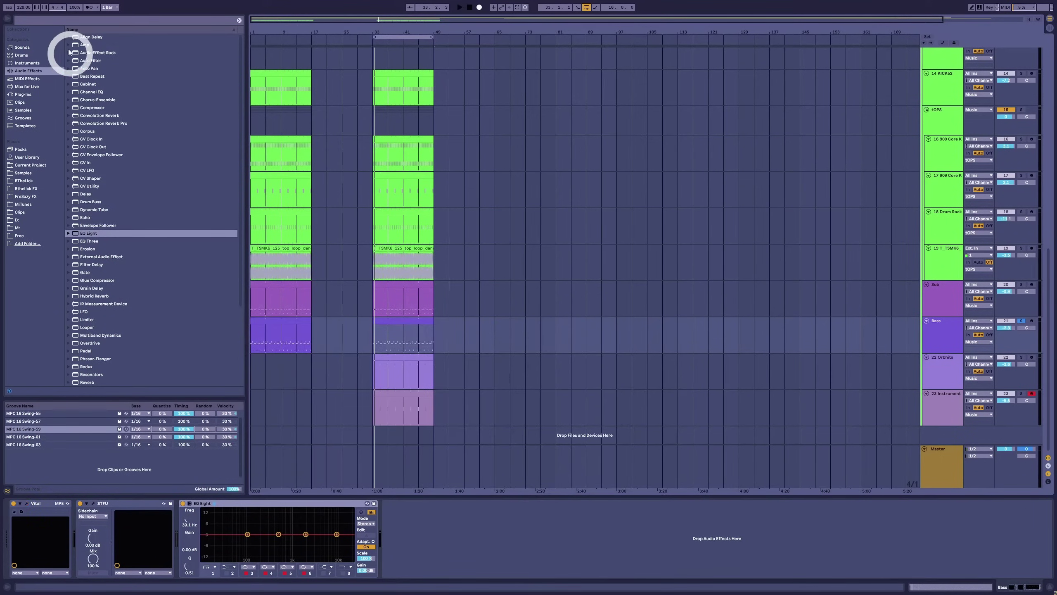
Search the plug-ins for "stereo touch" and insert Stereo Touch on the Bass track just before EQ Eight.
{"action": "left_click", "coordinate": [44, 21]}
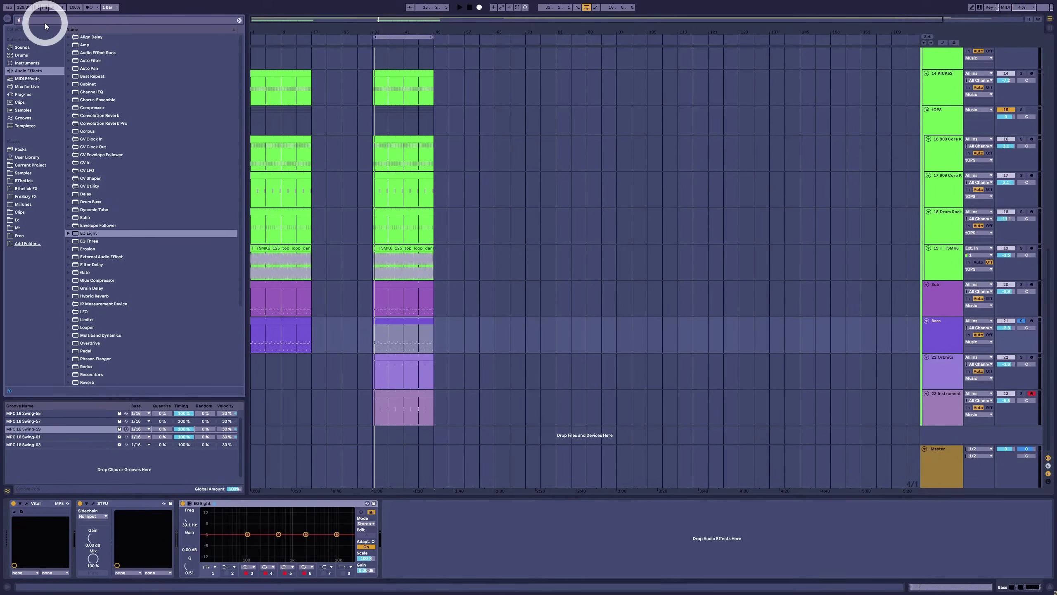
{"action": "type", "text": "stereo touch"}
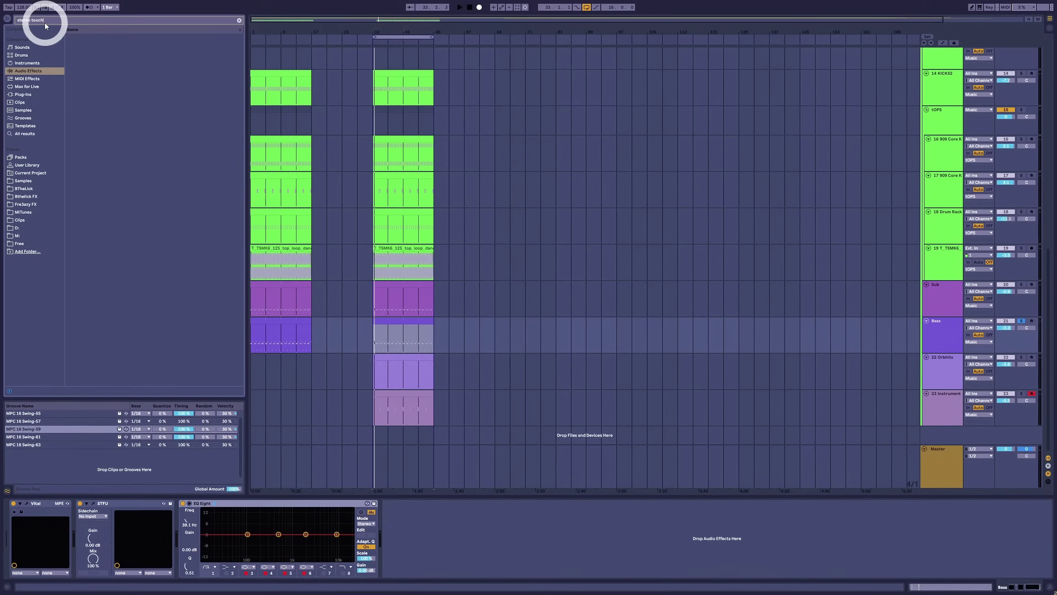
{"action": "left_click", "coordinate": [45, 90]}
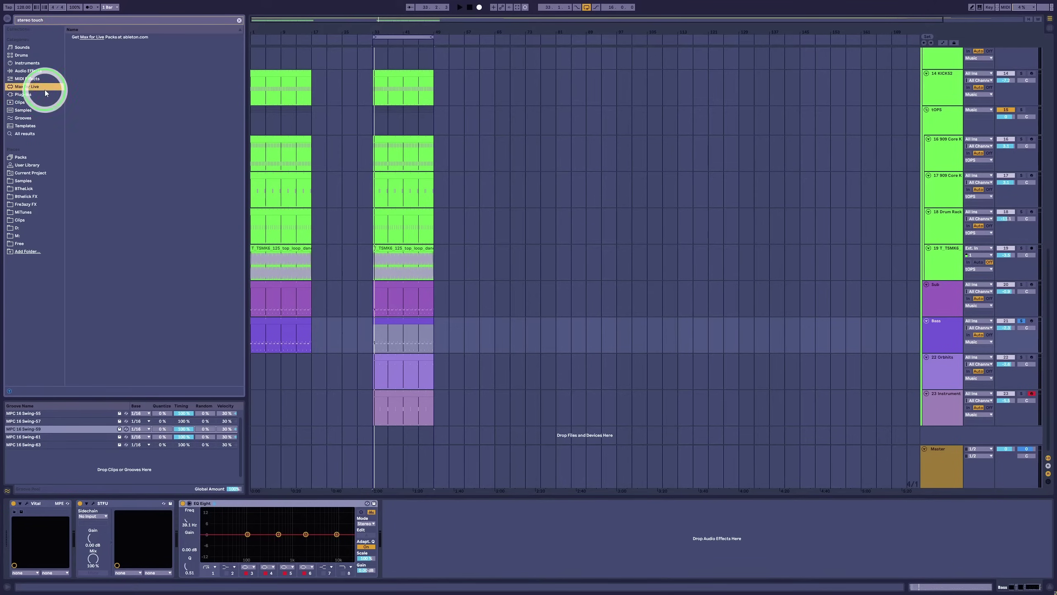
{"action": "left_click", "coordinate": [78, 54]}
{"action": "left_click_drag", "start_coordinate": [95, 61], "coordinate": [185, 514]}
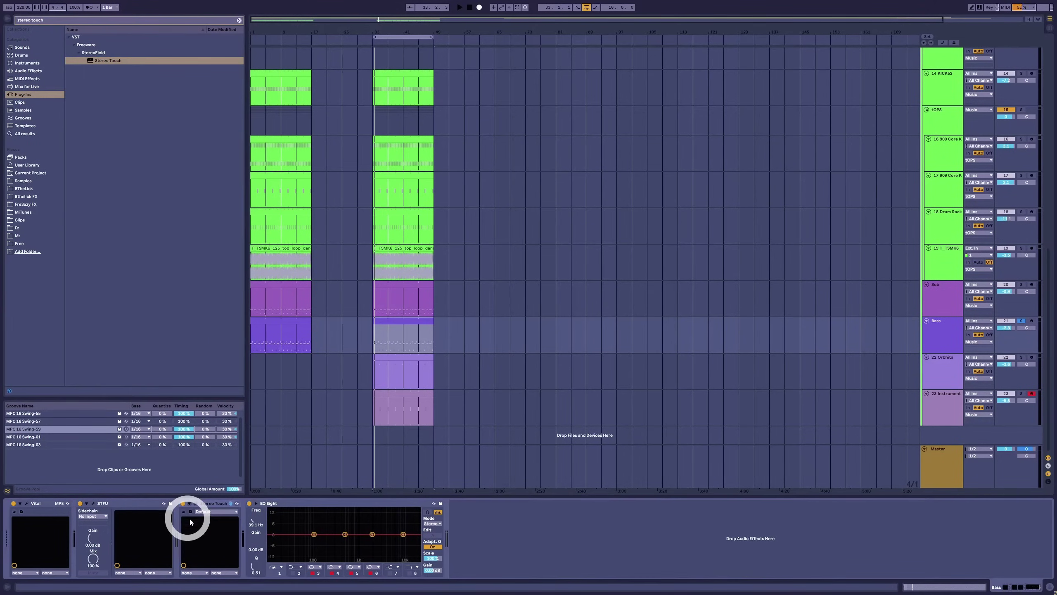
While the bass plays, set Stereo Touch's Delay 1 to 22.4 and D1 Gain to -5.6, and enable its high-pass filter.
{"action": "left_click", "coordinate": [196, 504]}
{"action": "left_click_drag", "start_coordinate": [265, 225], "coordinate": [224, 253]}
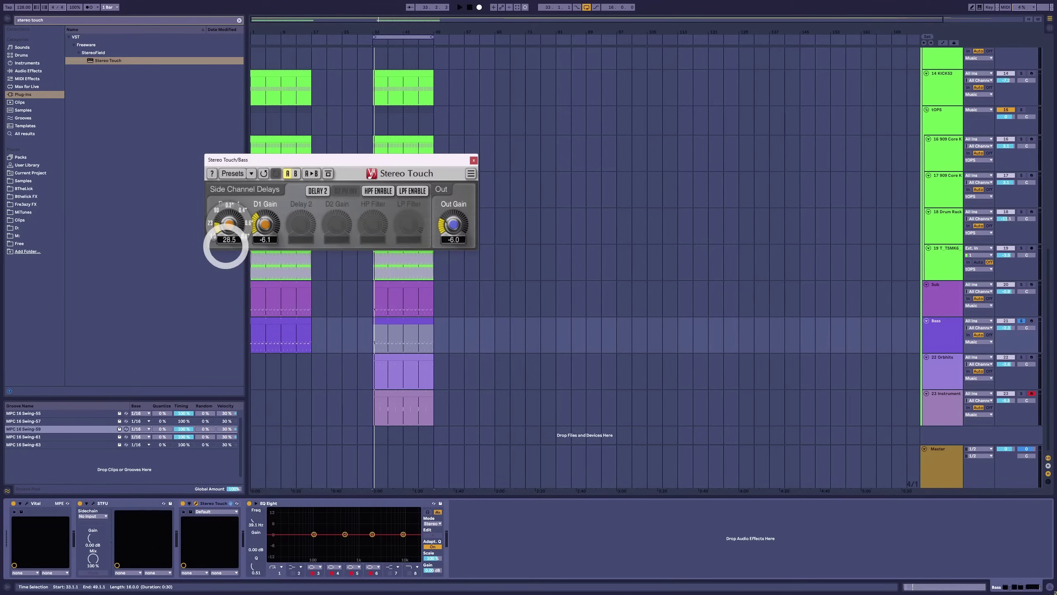
{"action": "key", "text": "space"}
{"action": "left_click_drag", "start_coordinate": [226, 252], "coordinate": [229, 223]}
{"action": "left_click", "coordinate": [378, 191]}
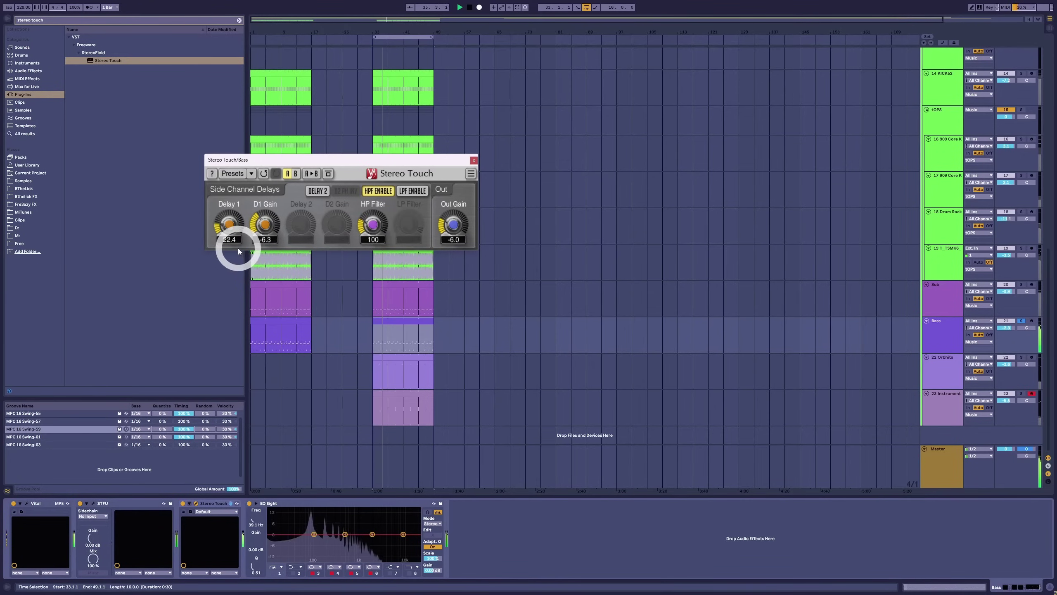
{"action": "left_click", "coordinate": [267, 256]}
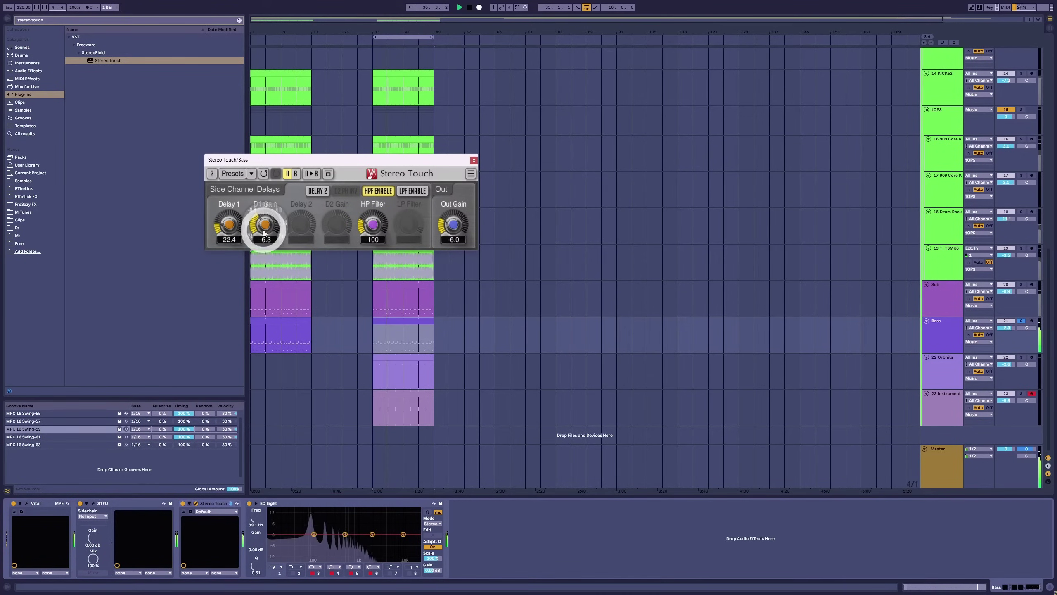
{"action": "left_click_drag", "start_coordinate": [263, 225], "coordinate": [264, 297]}
{"action": "key", "text": "space"}
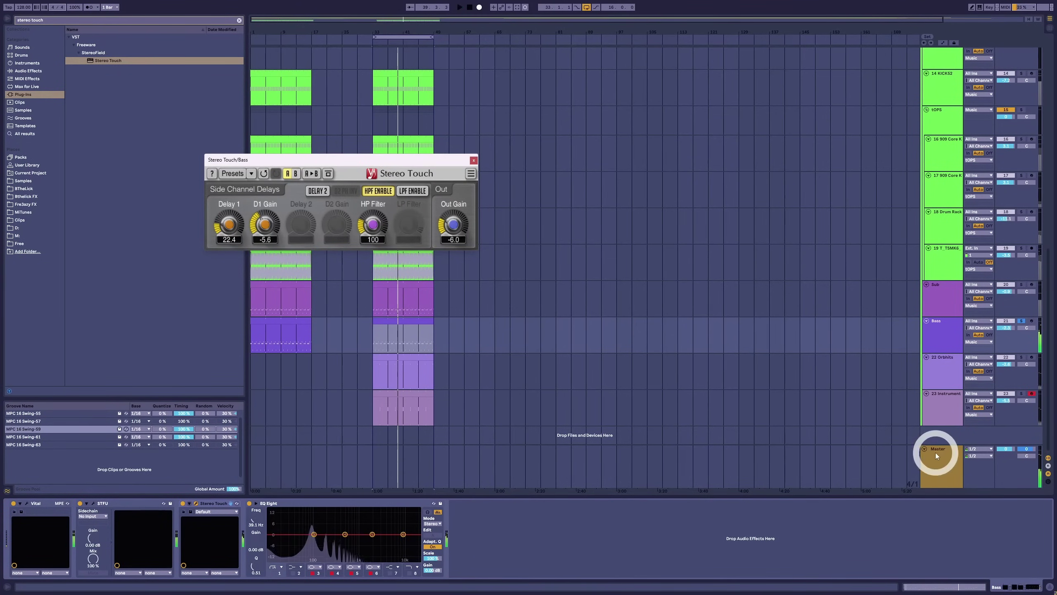
Check the soloed bass in mono with the master track's Utility and return it to stereo.
{"action": "left_click", "coordinate": [937, 452]}
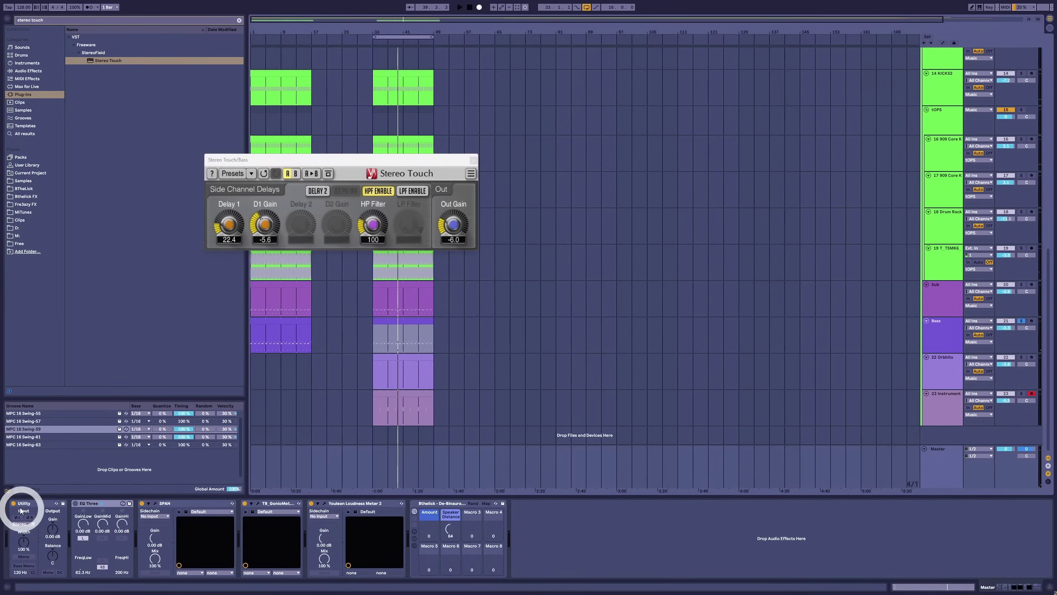
{"action": "left_click", "coordinate": [29, 556]}
{"action": "key", "text": "space"}
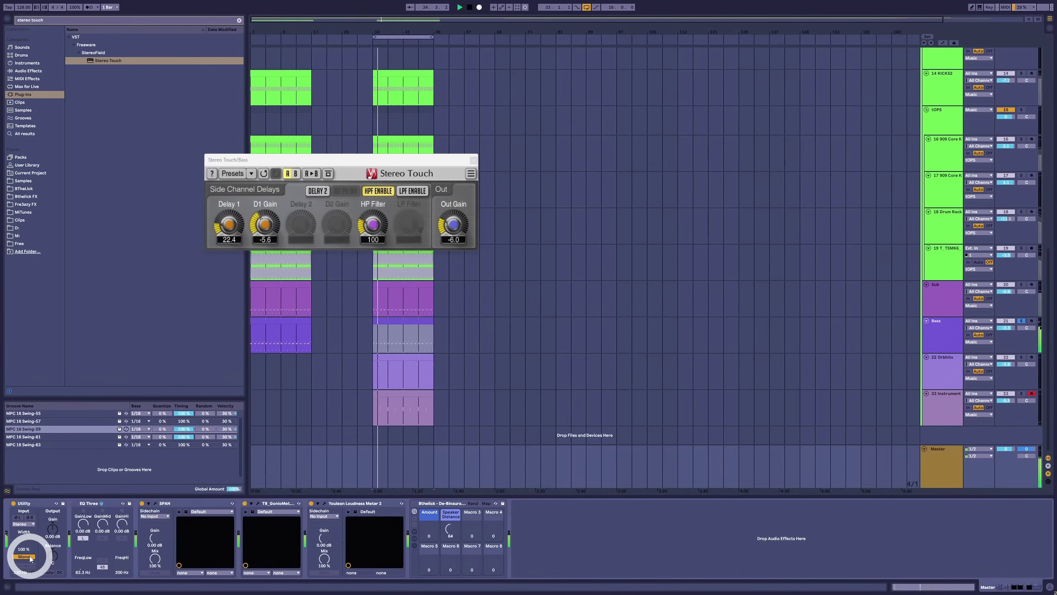
{"action": "left_click", "coordinate": [28, 556]}
Set Stereo Touch's D1 Gain to -7.6, audition the bass, and close the plug-in window.
{"action": "left_click", "coordinate": [270, 221]}
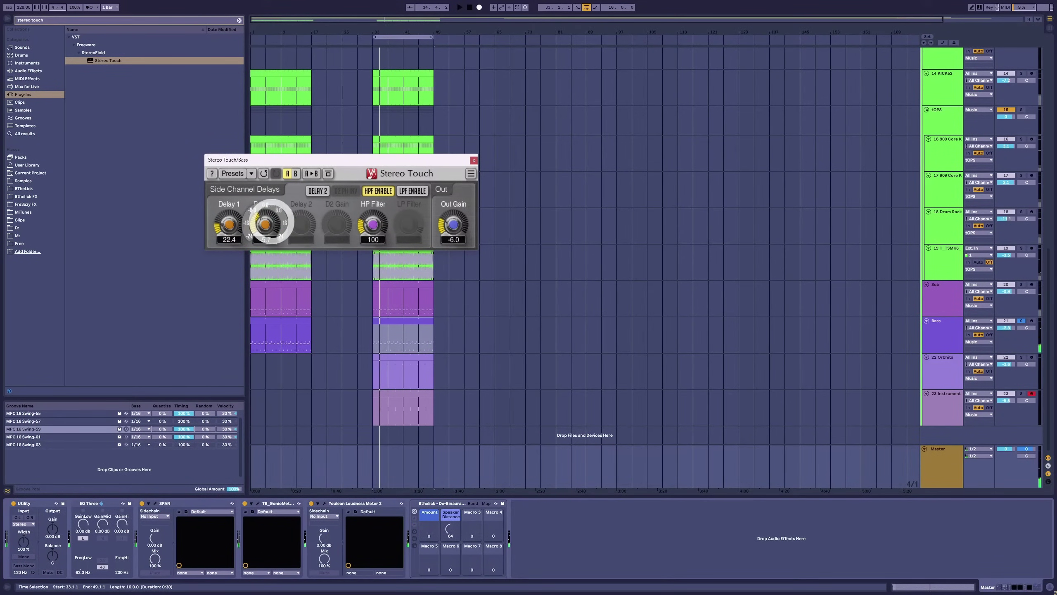
{"action": "key", "text": "space"}
{"action": "key", "text": "space"}
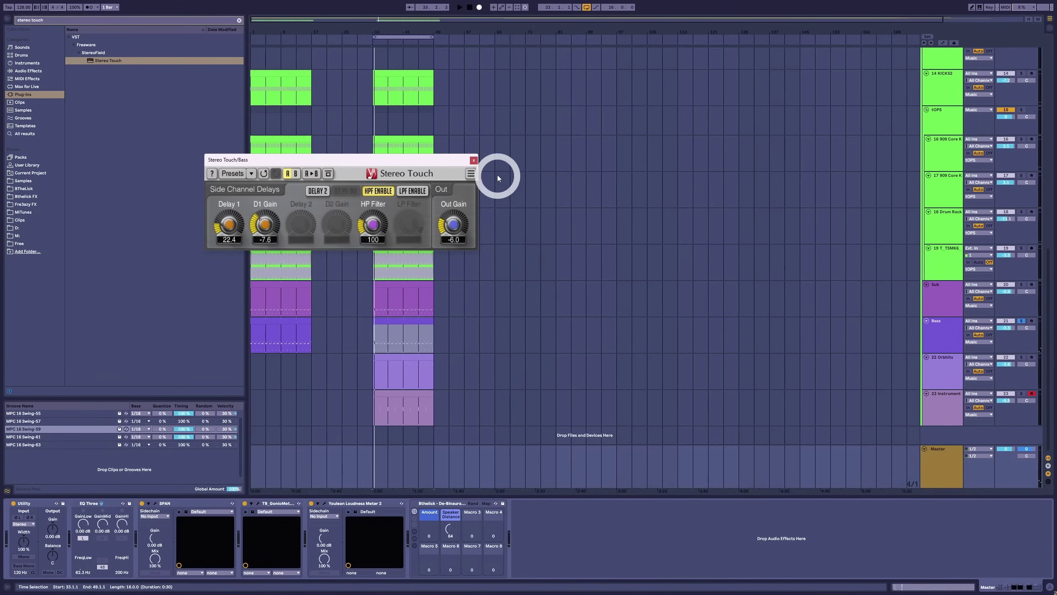
{"action": "left_click", "coordinate": [473, 160]}
Switch the master track's De-Binaural rack on and back off.
{"action": "left_click", "coordinate": [931, 469]}
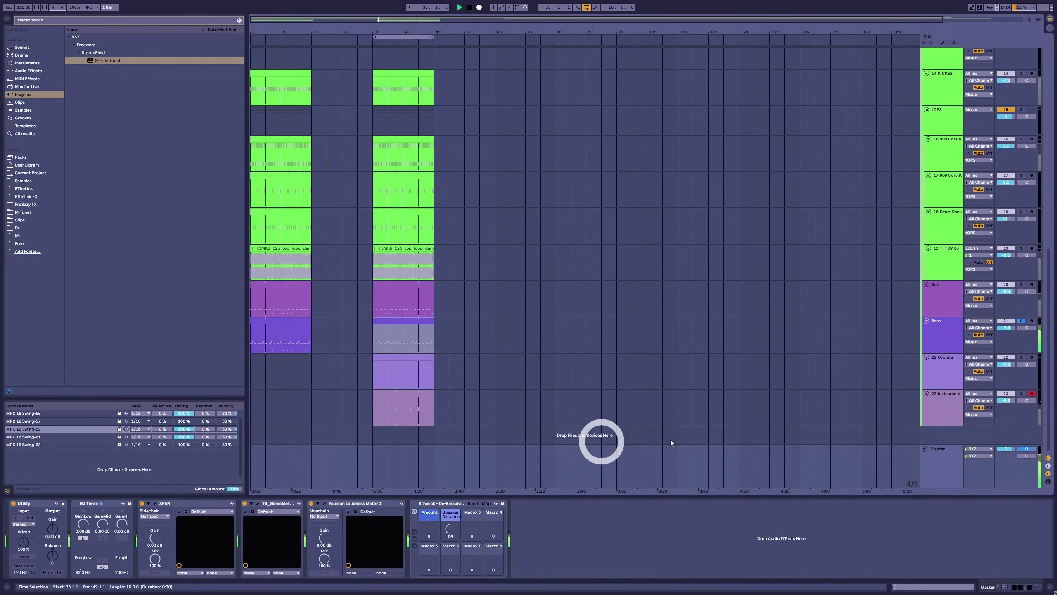
{"action": "left_click", "coordinate": [417, 506]}
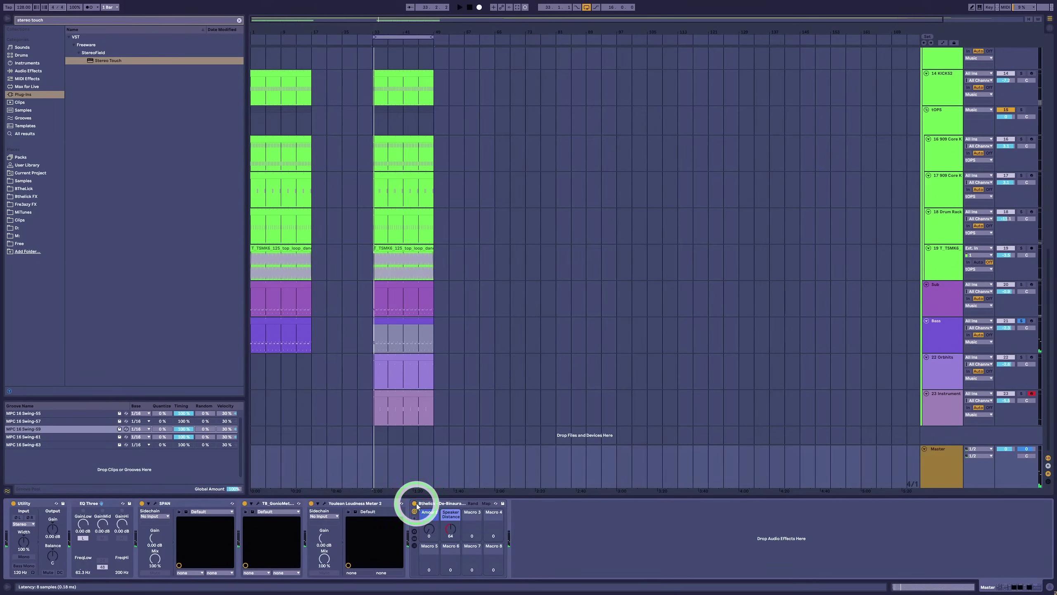
{"action": "left_click", "coordinate": [415, 505]}
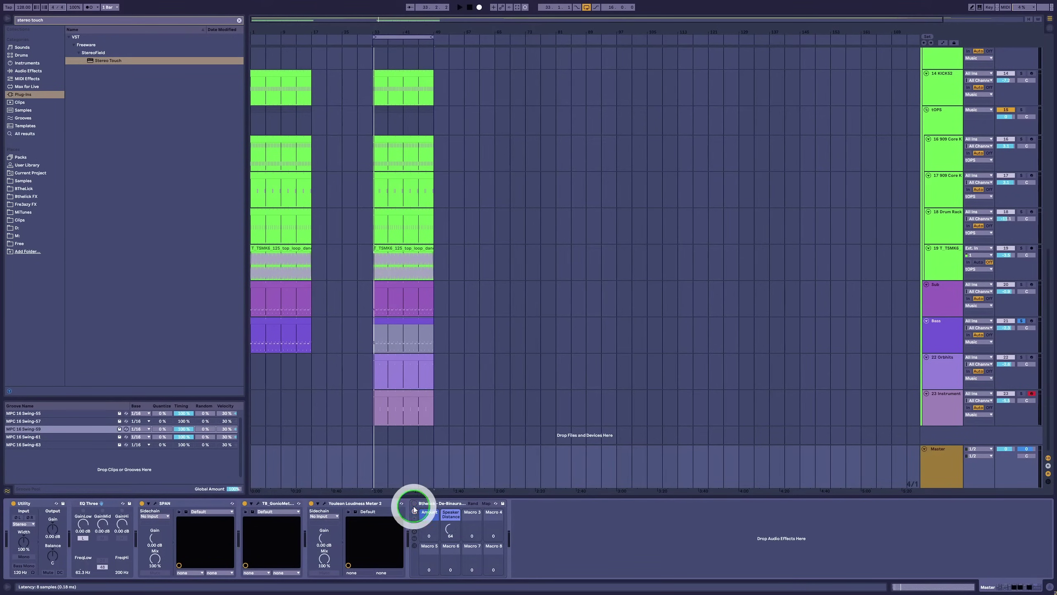
Play the full mix and compare mono against stereo using the master track's Utility.
{"action": "left_click", "coordinate": [927, 460]}
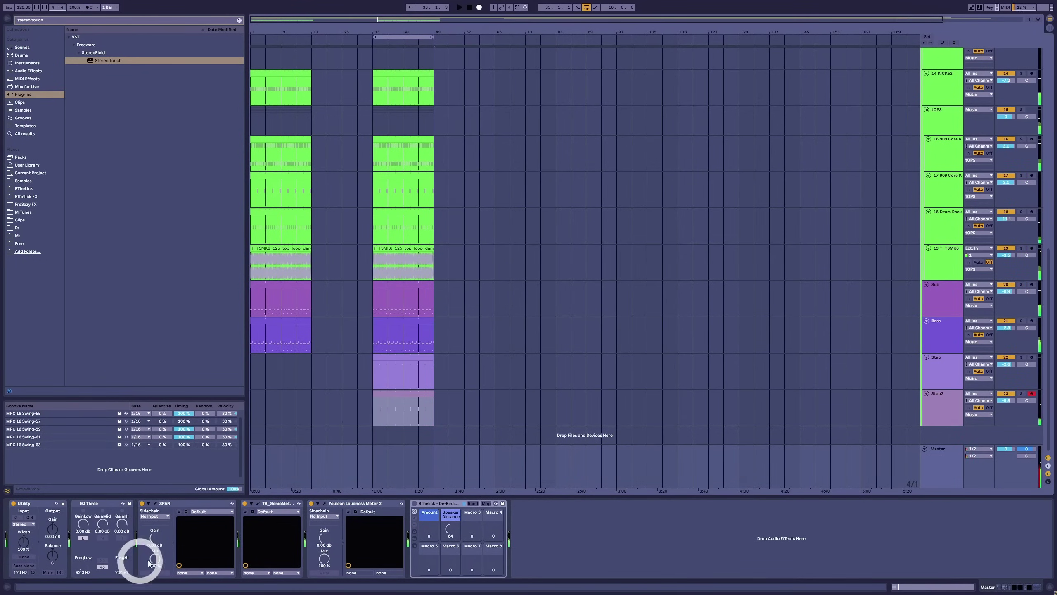
{"action": "key", "text": "space"}
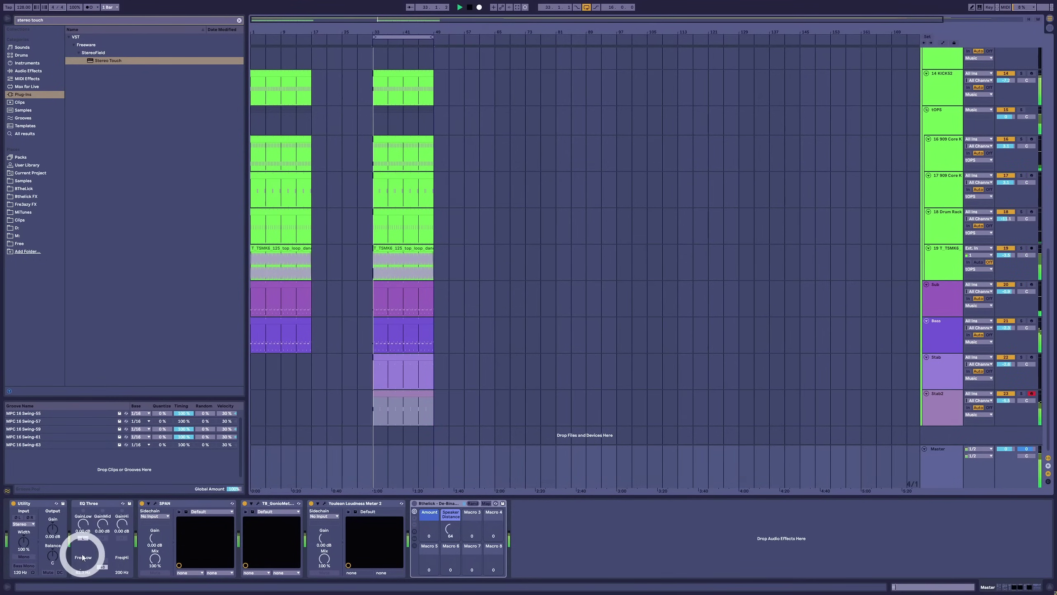
{"action": "left_click", "coordinate": [29, 557]}
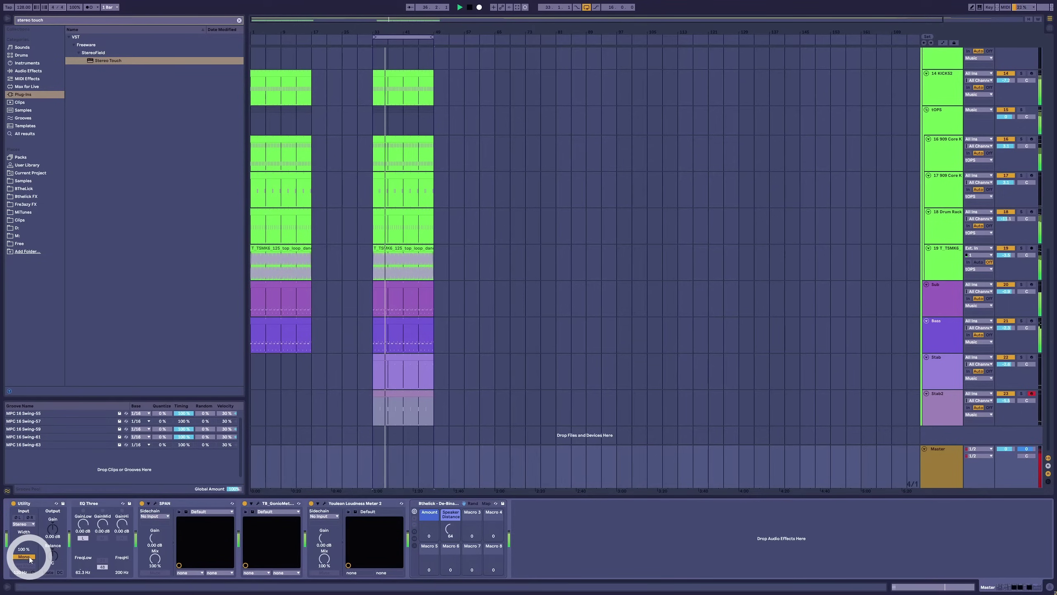
{"action": "left_click", "coordinate": [24, 556]}
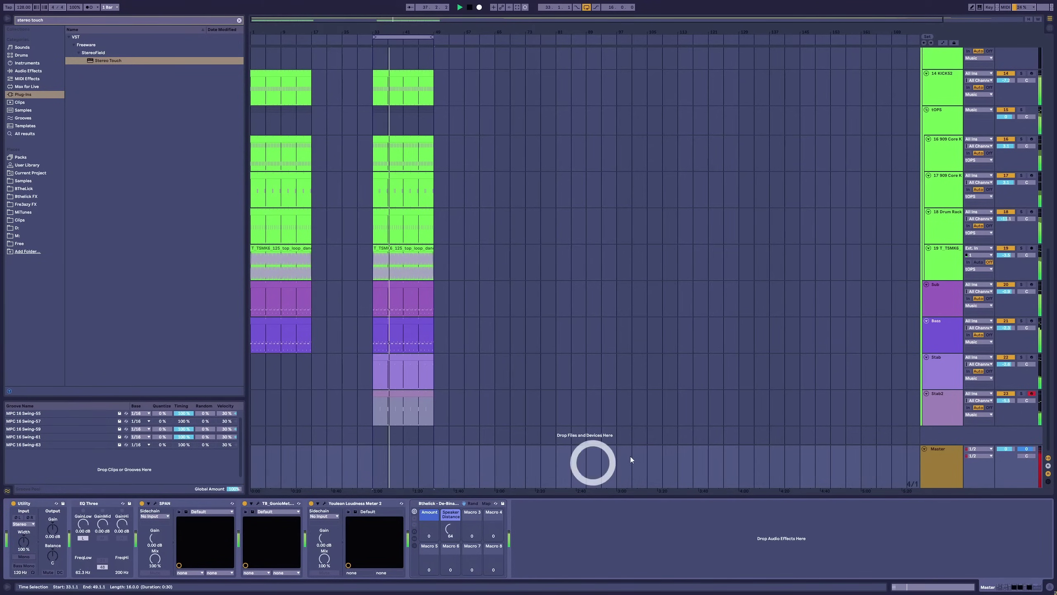
{"action": "left_click", "coordinate": [24, 557]}
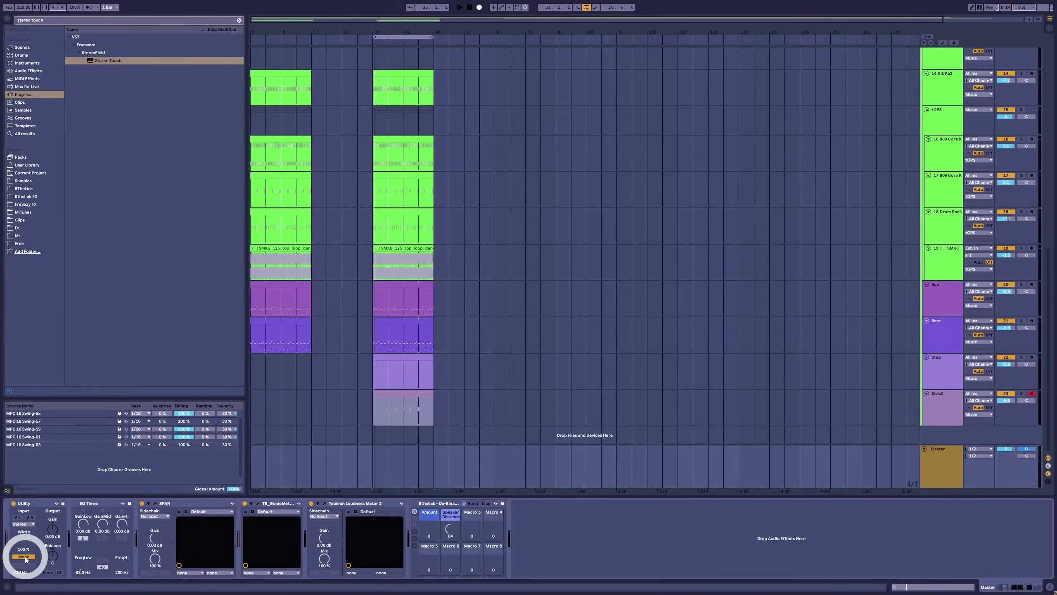
{"action": "key", "text": "space"}
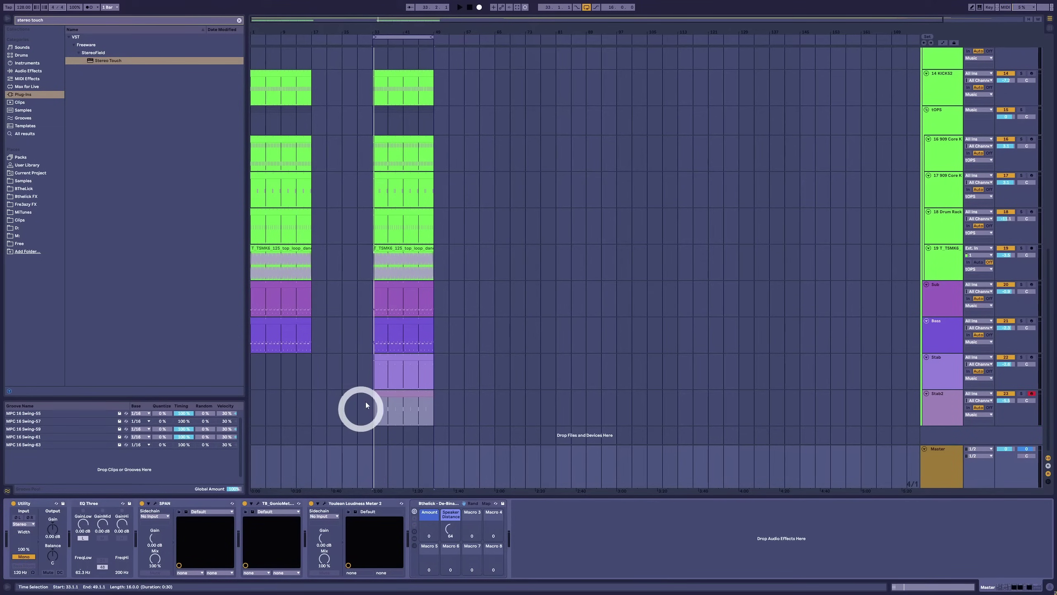
Inspect the Stab clip's notes, start playback, and return to the Stab track's devices.
{"action": "left_click", "coordinate": [394, 359]}
{"action": "scroll", "coordinate": [927, 349], "scroll_direction": "up", "scroll_amount": 1}
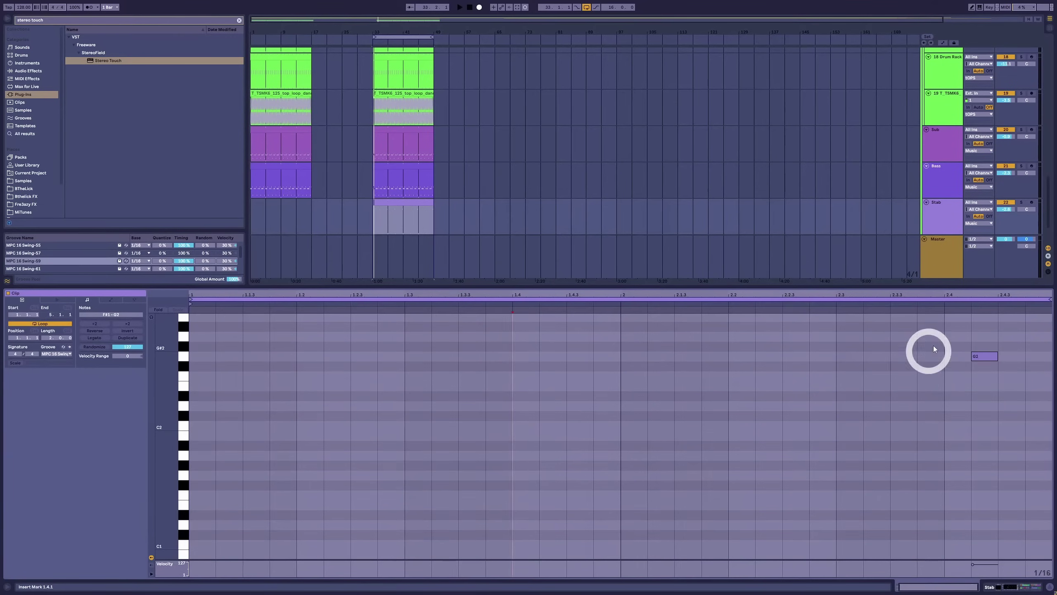
{"action": "key", "text": "space"}
{"action": "key", "text": "shift+Tab"}
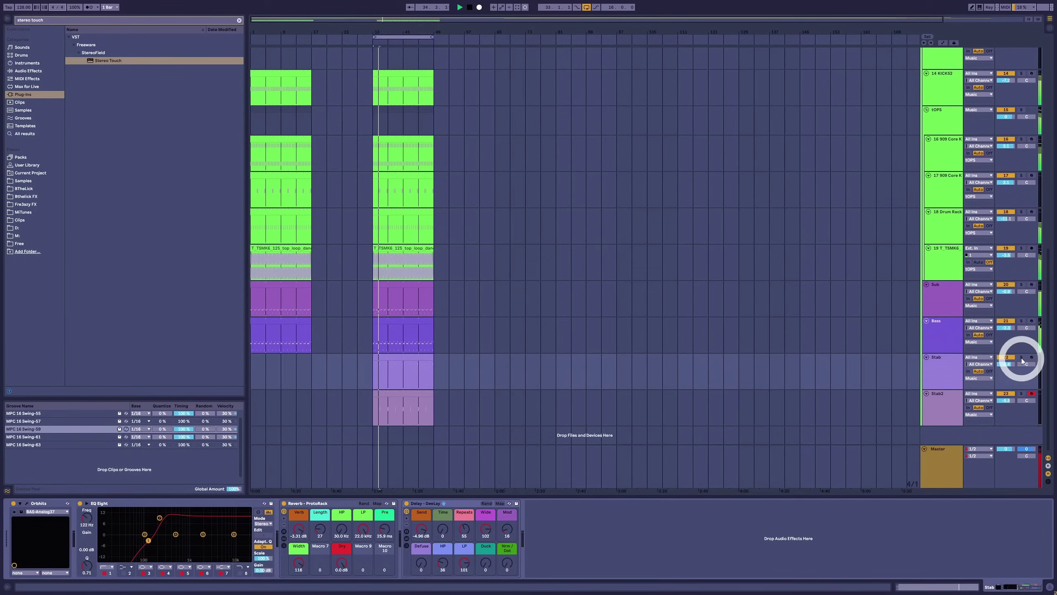
Switch off mono in the master track's Utility and review the Stab and Stab2 device chains during playback.
{"action": "left_click", "coordinate": [939, 417]}
{"action": "left_click", "coordinate": [941, 462]}
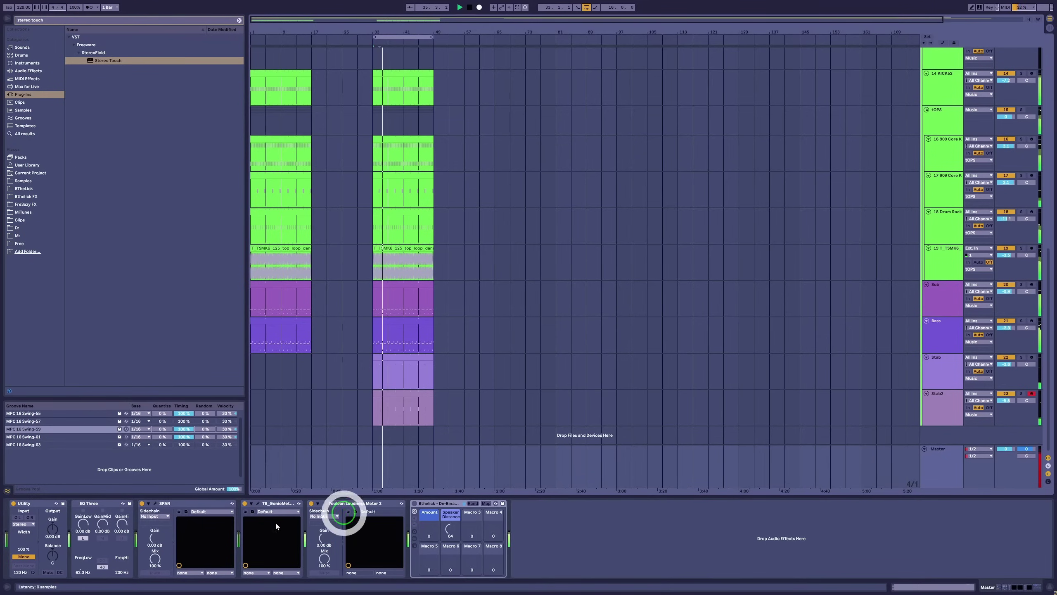
{"action": "left_click", "coordinate": [28, 558]}
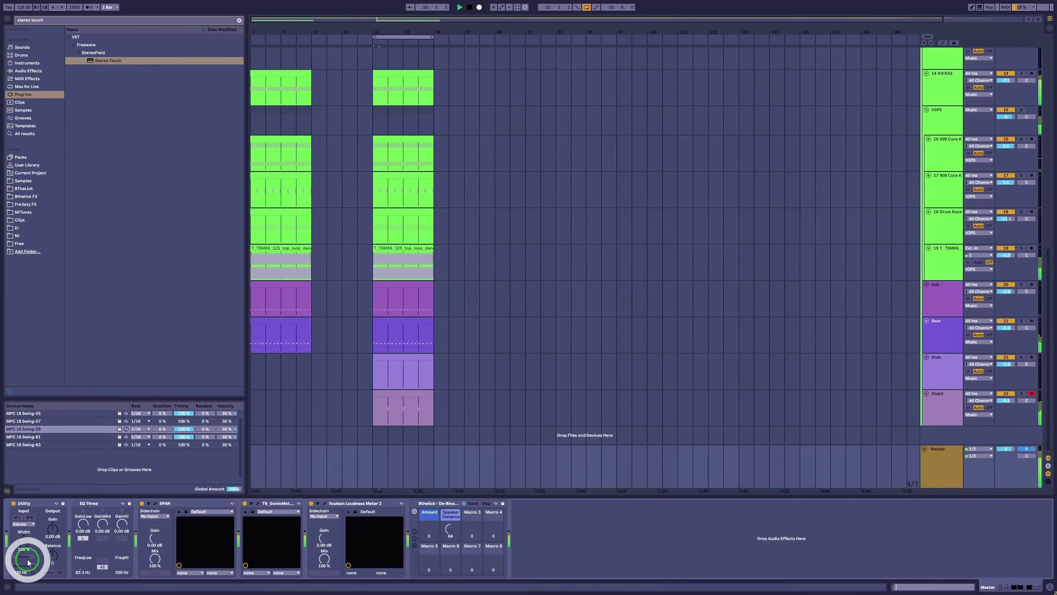
{"action": "left_click", "coordinate": [403, 365]}
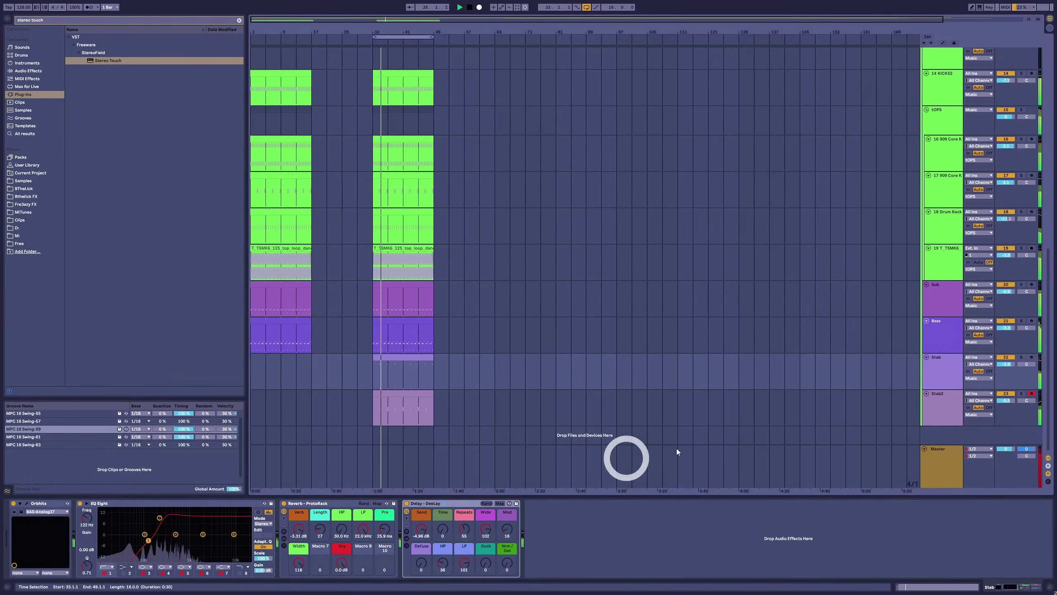
{"action": "left_click", "coordinate": [929, 418]}
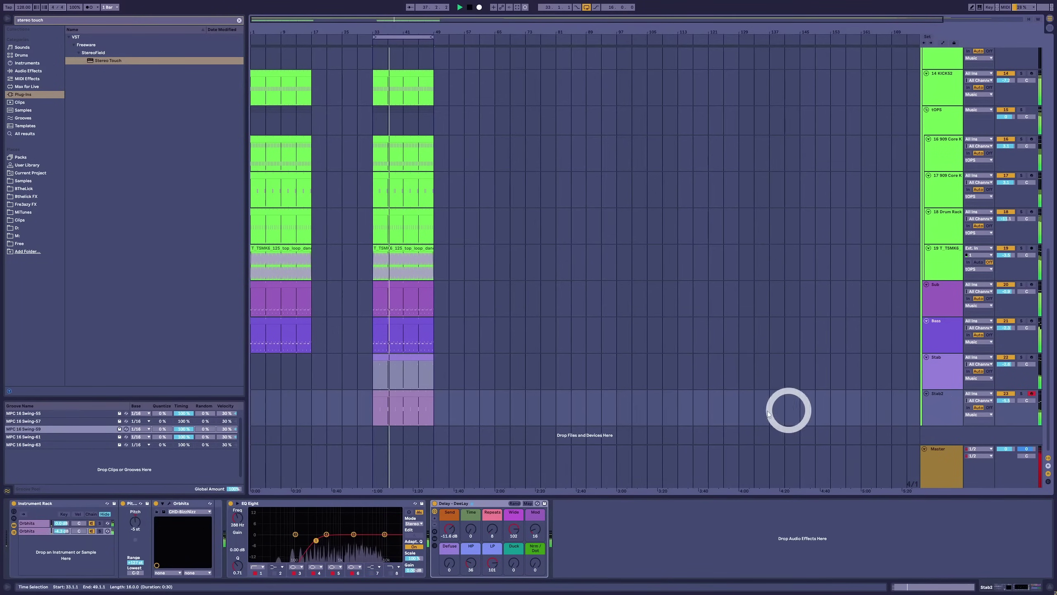
In the second Bass clip, transpose the final G1 note down one octave to G0 and shorten it.
{"action": "left_click", "coordinate": [401, 320]}
{"action": "double_click", "coordinate": [401, 321]}
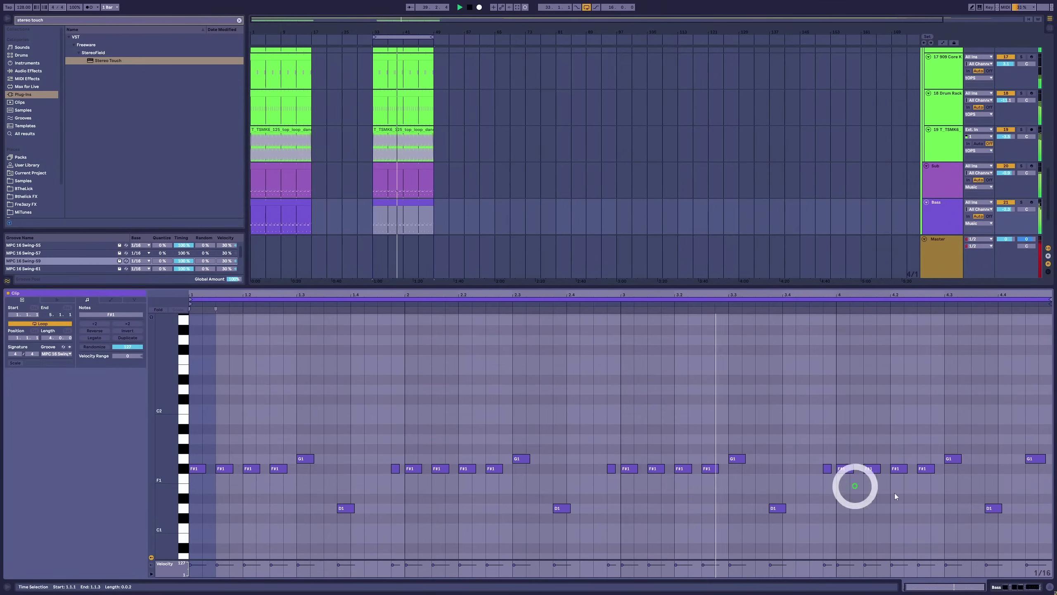
{"action": "left_click", "coordinate": [1035, 458]}
{"action": "key", "text": "shift+Down"}
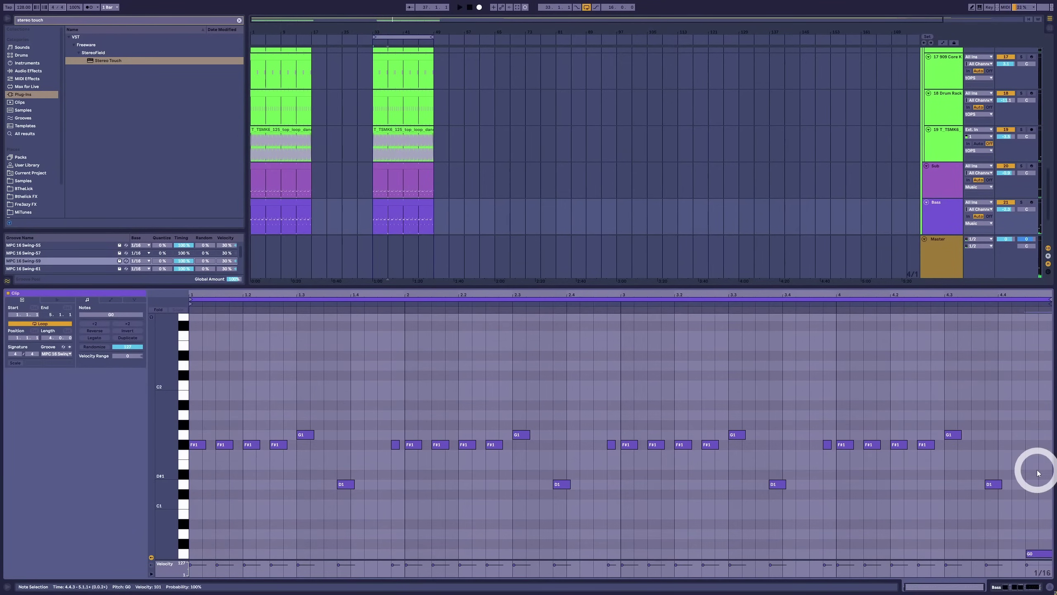
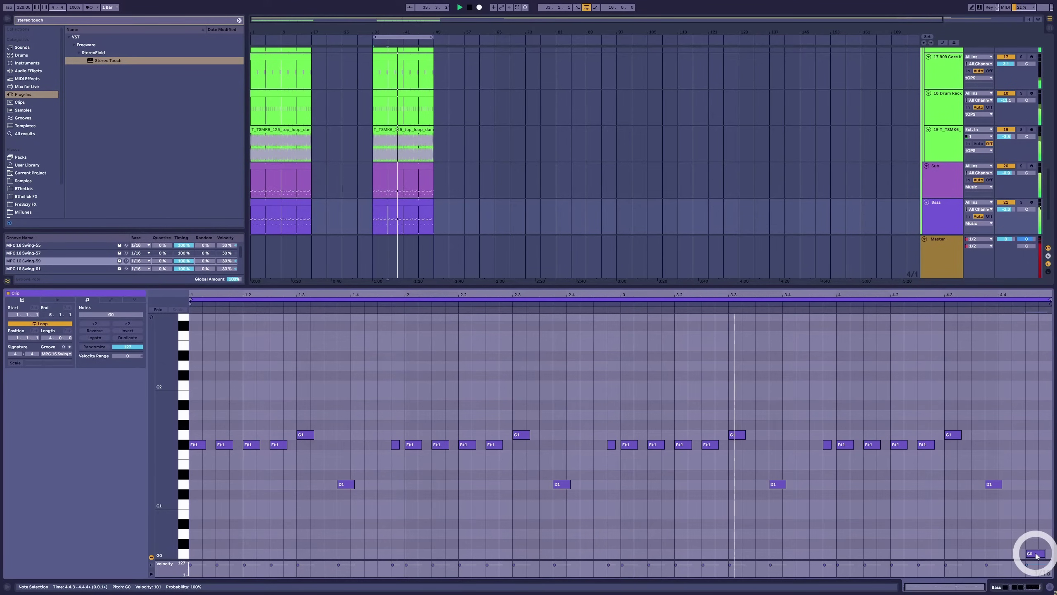
{"action": "left_click", "coordinate": [1043, 570]}
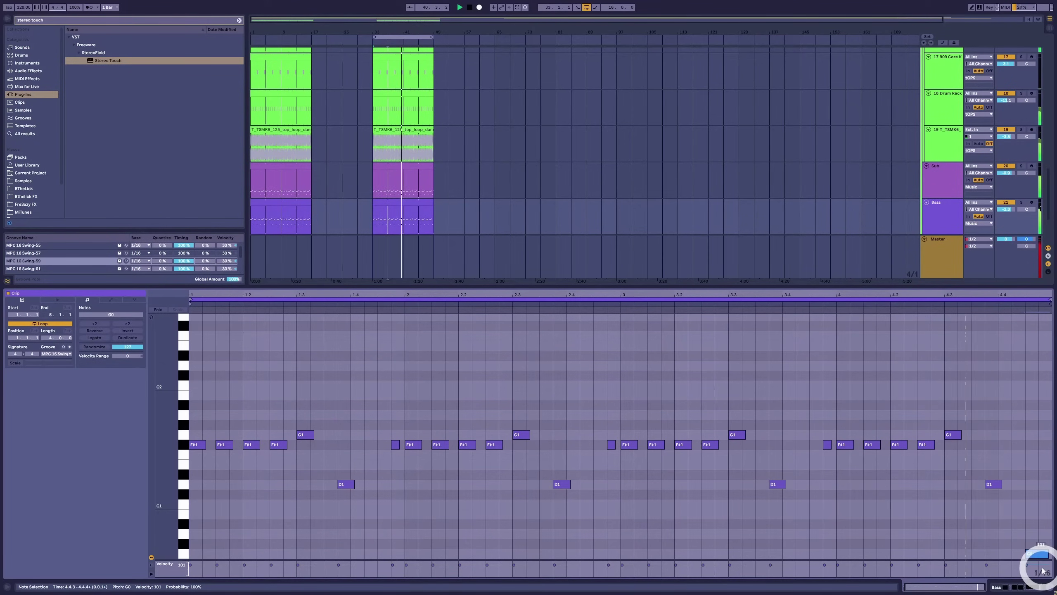
Audition the Noizu - Vogue reference around bar 33, and solo the FISHER x Kita Alexander - Atmosphere reference for comparison.
{"action": "key", "text": "shift+Tab"}
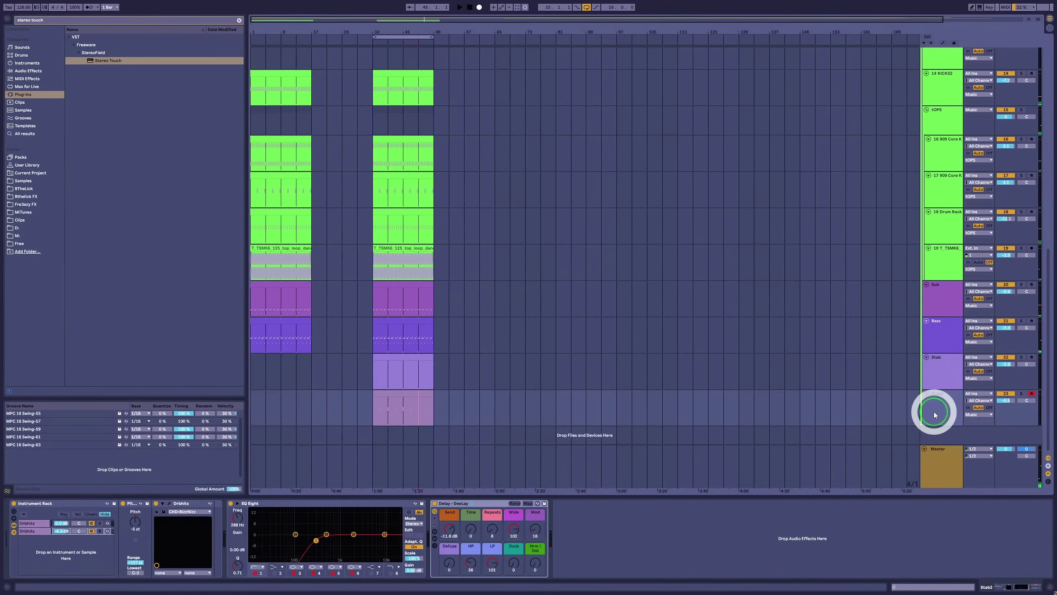
{"action": "left_click", "coordinate": [336, 213]}
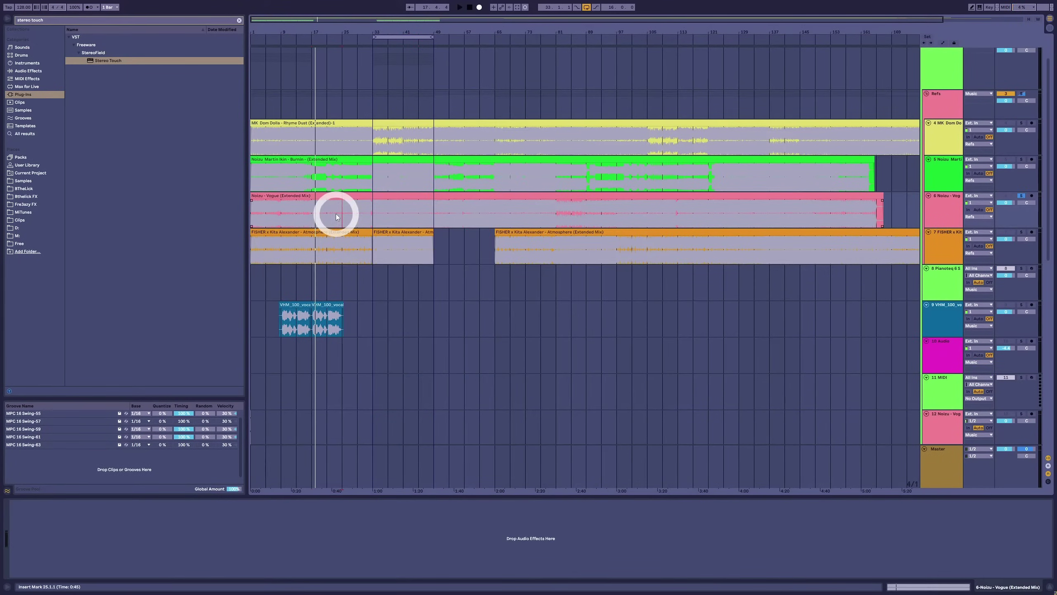
{"action": "left_click", "coordinate": [372, 219]}
{"action": "key", "text": "space"}
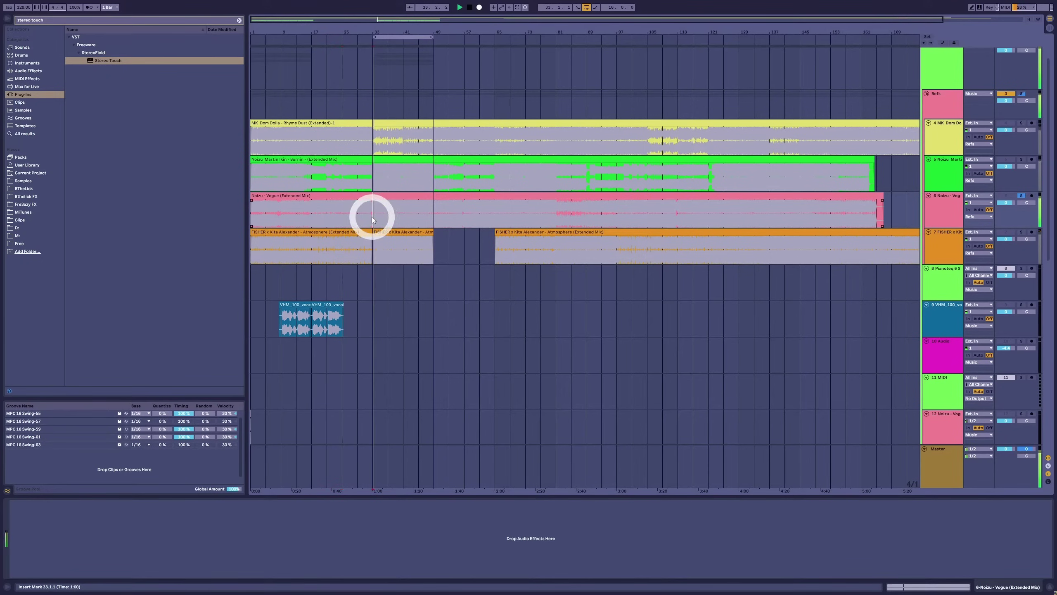
{"action": "left_click", "coordinate": [1021, 232]}
{"action": "left_click", "coordinate": [394, 255]}
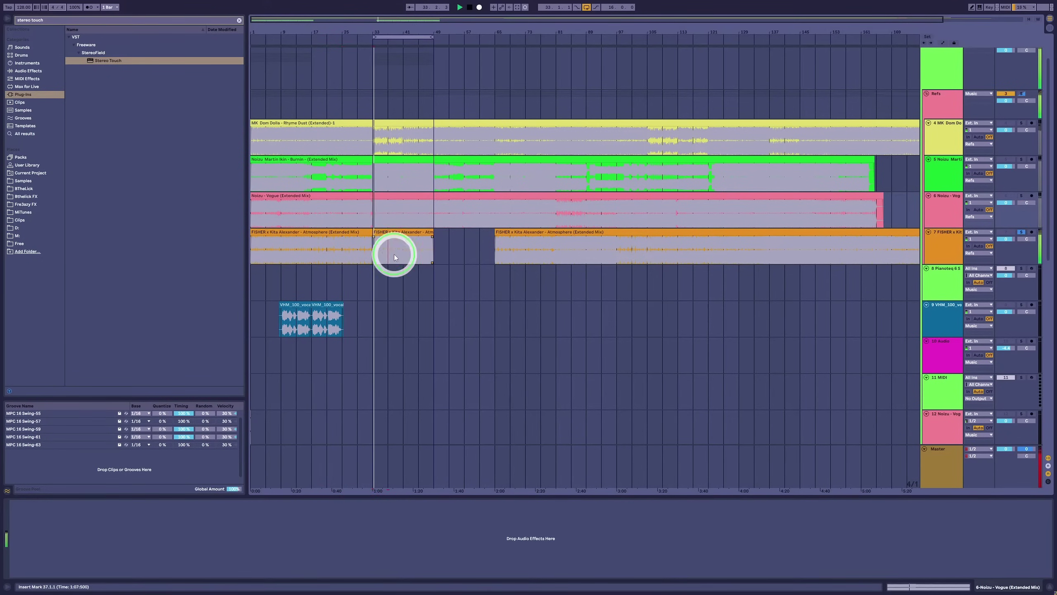
{"action": "left_click", "coordinate": [410, 250]}
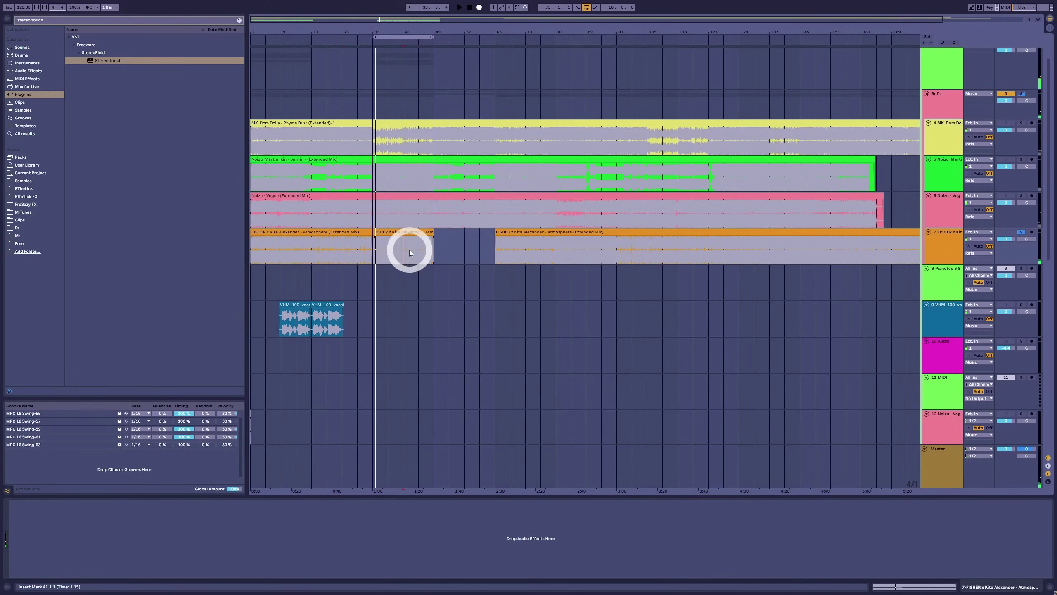
Solo the Noizu, Martin Ikin - Burnin reference track and audition the passage leading up to bar 41.
{"action": "left_click", "coordinate": [413, 42]}
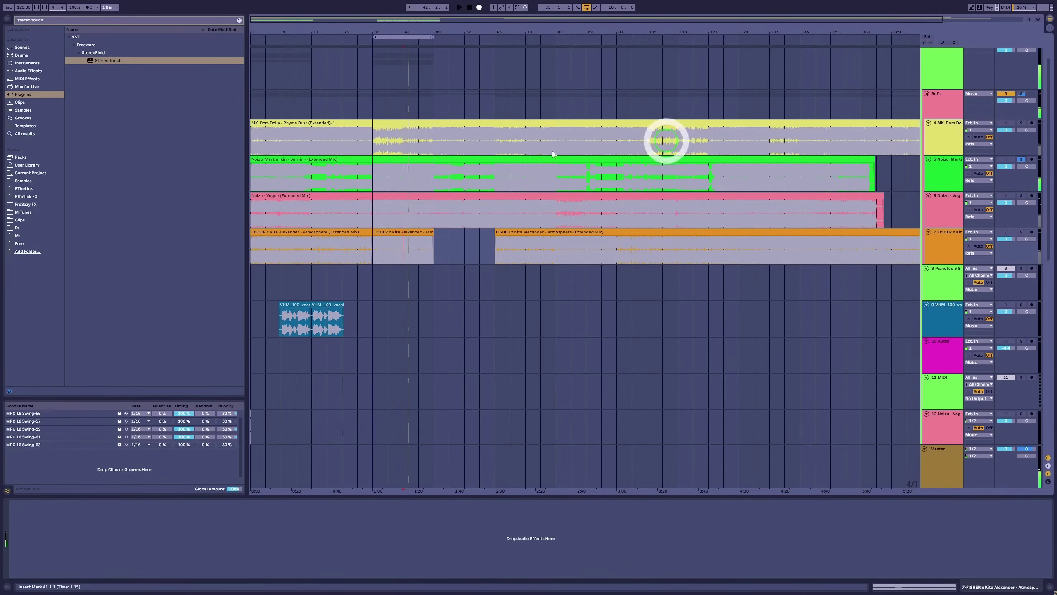
{"action": "left_click", "coordinate": [375, 180]}
{"action": "left_click", "coordinate": [490, 191]}
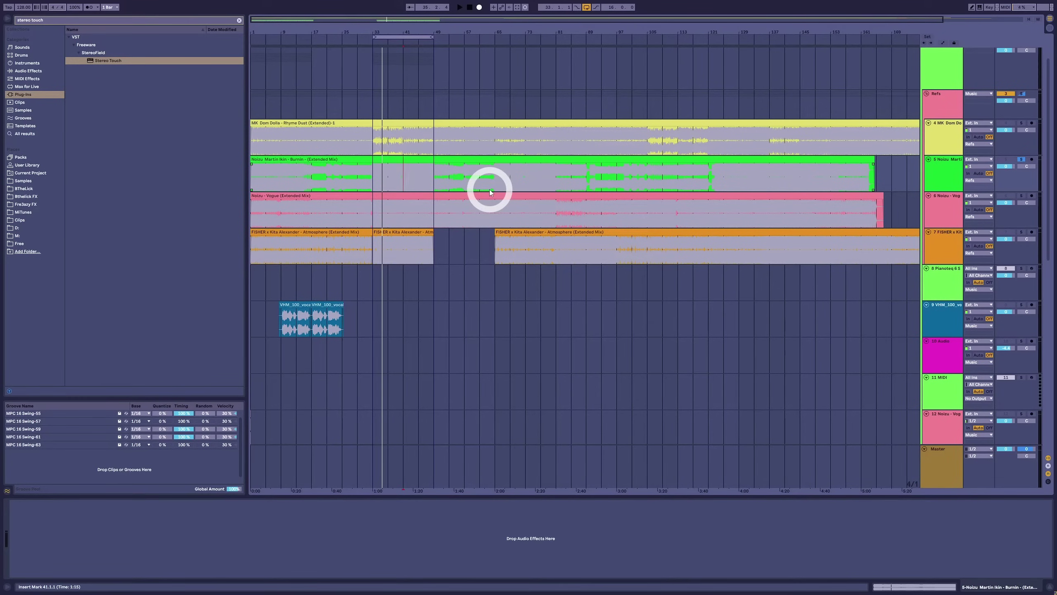
{"action": "key", "text": "space"}
{"action": "key", "text": "space"}
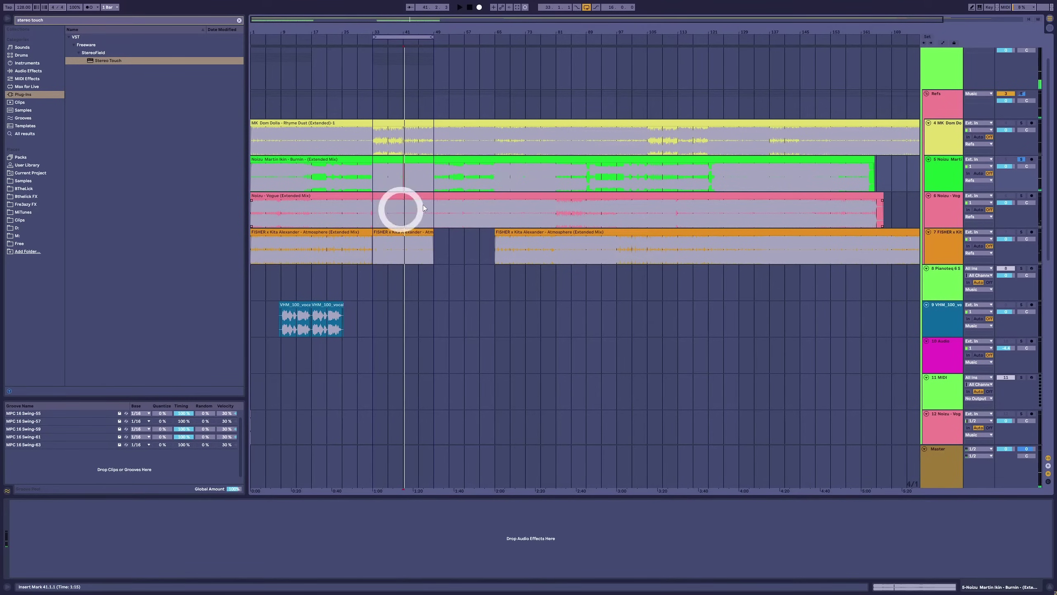
Solo the FISHER x Kita Alexander - Atmosphere reference and listen to its build-up into bar 33.
{"action": "left_click", "coordinate": [1020, 233]}
{"action": "left_click_drag", "start_coordinate": [411, 249], "coordinate": [373, 231]}
{"action": "key", "text": "space"}
{"action": "left_click", "coordinate": [1020, 232]}
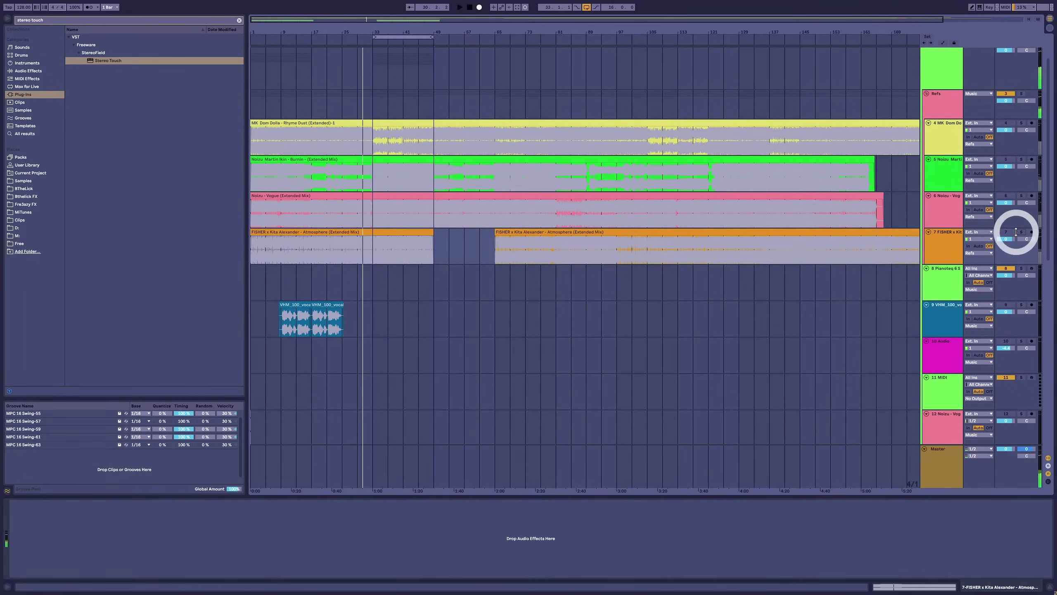
{"action": "left_click", "coordinate": [1021, 233]}
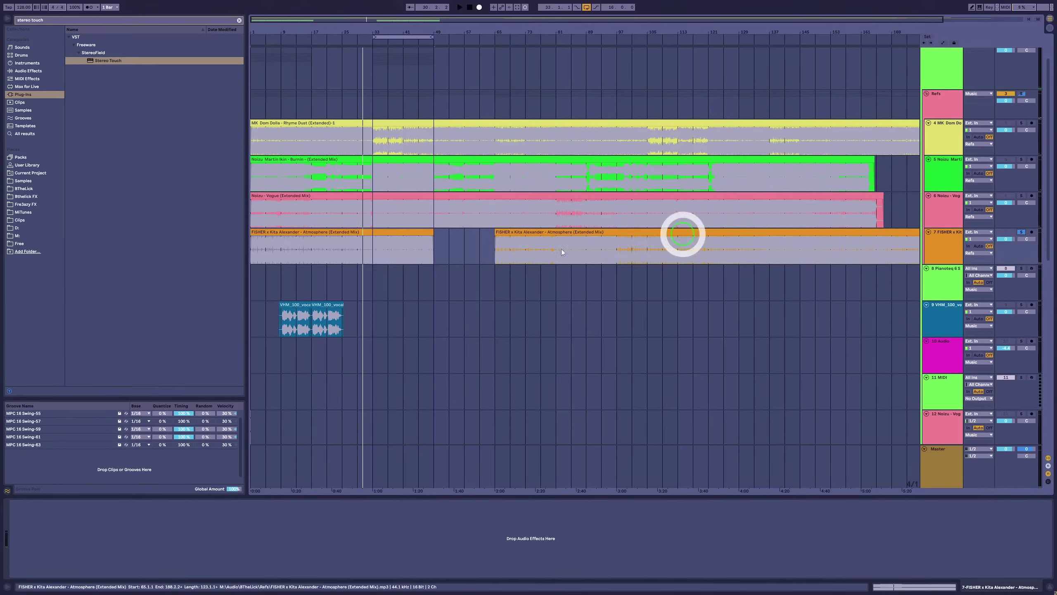
{"action": "left_click", "coordinate": [359, 258]}
{"action": "key", "text": "space"}
{"action": "scroll", "coordinate": [366, 246], "scroll_direction": "down", "scroll_amount": 1}
{"action": "left_click", "coordinate": [376, 234]}
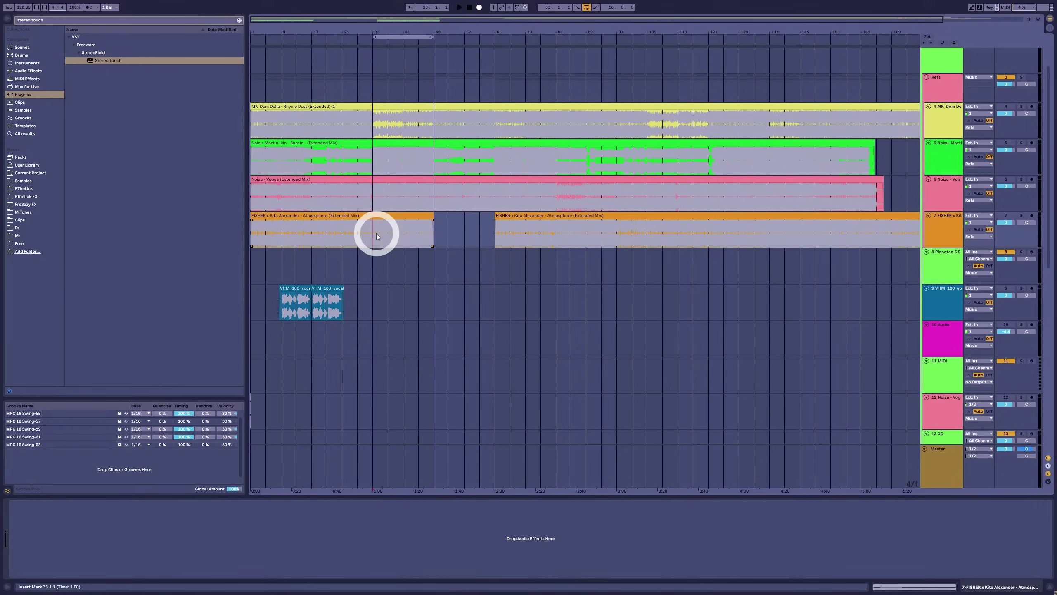
{"action": "key", "text": "space"}
{"action": "left_click", "coordinate": [902, 225]}
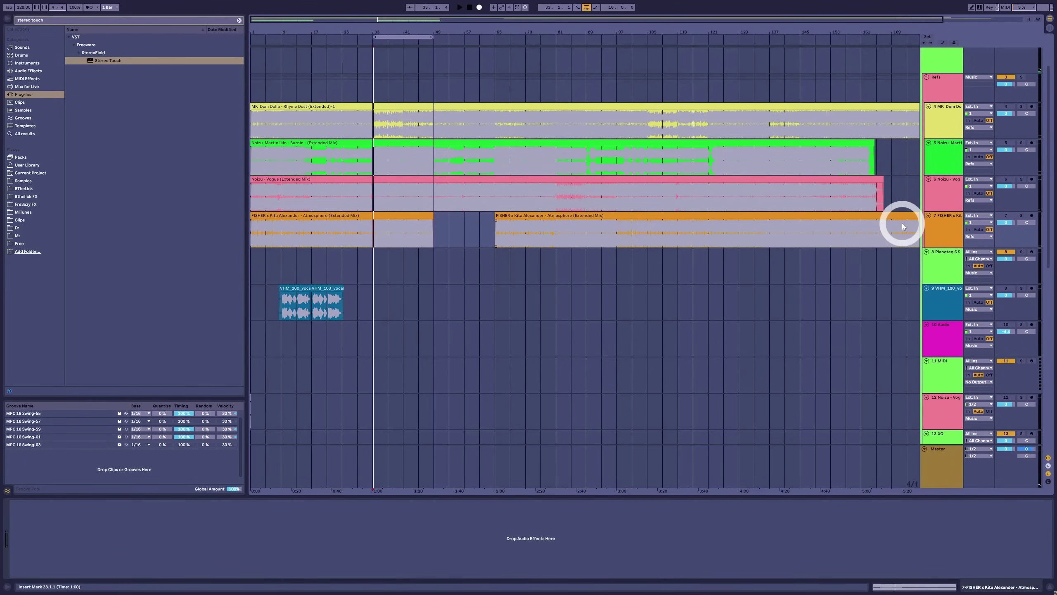
Add EQ Three to the master track directly after the Utility and set its low crossover to 125 Hz.
{"action": "scroll", "coordinate": [902, 224], "scroll_direction": "down", "scroll_amount": 10}
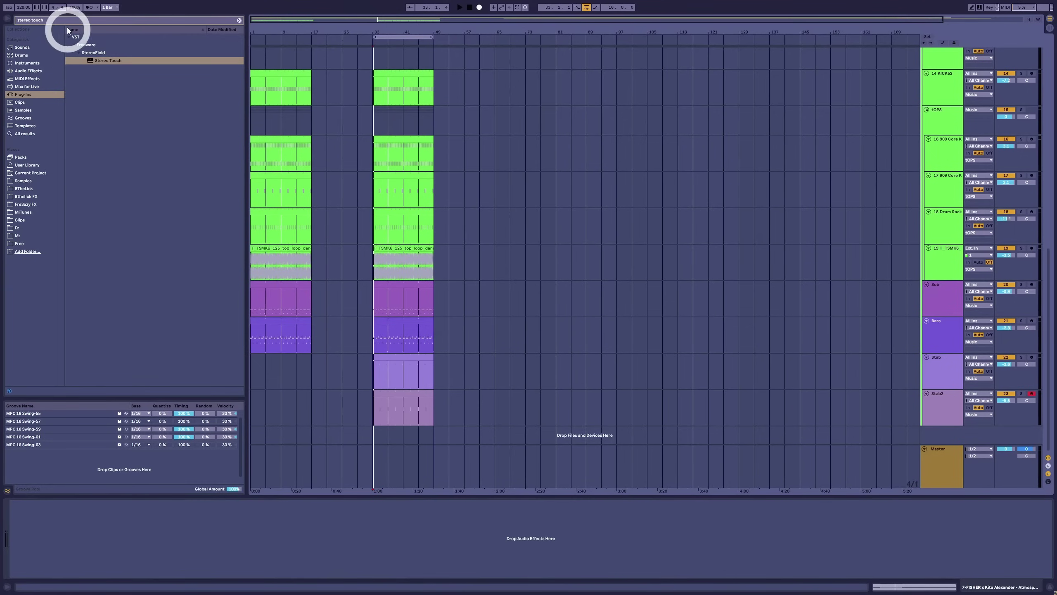
{"action": "key", "text": "Escape"}
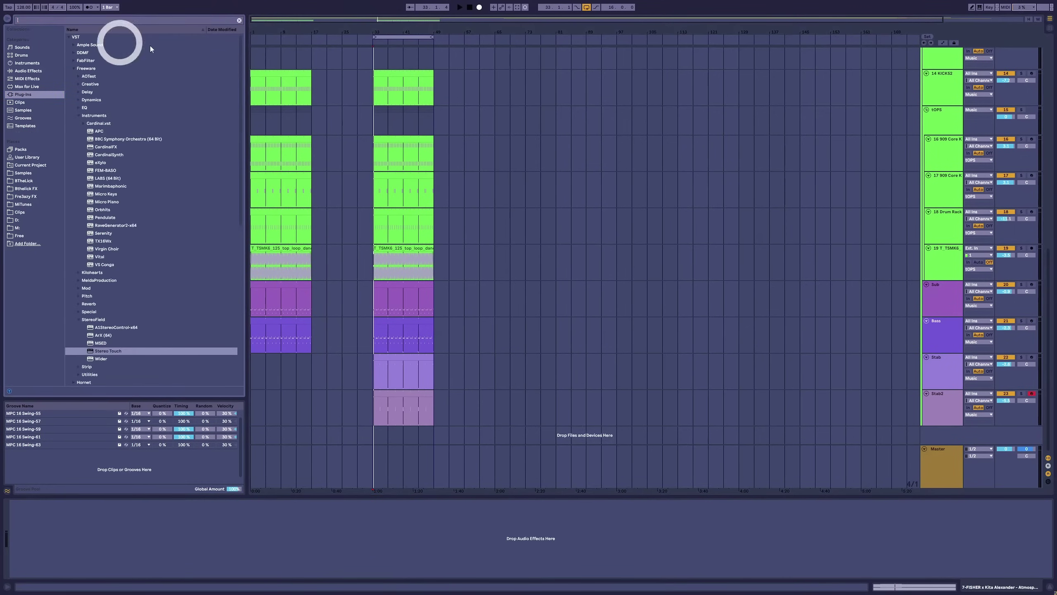
{"action": "scroll", "coordinate": [529, 230], "scroll_direction": "up", "scroll_amount": 10}
{"action": "scroll", "coordinate": [481, 223], "scroll_direction": "up", "scroll_amount": 3}
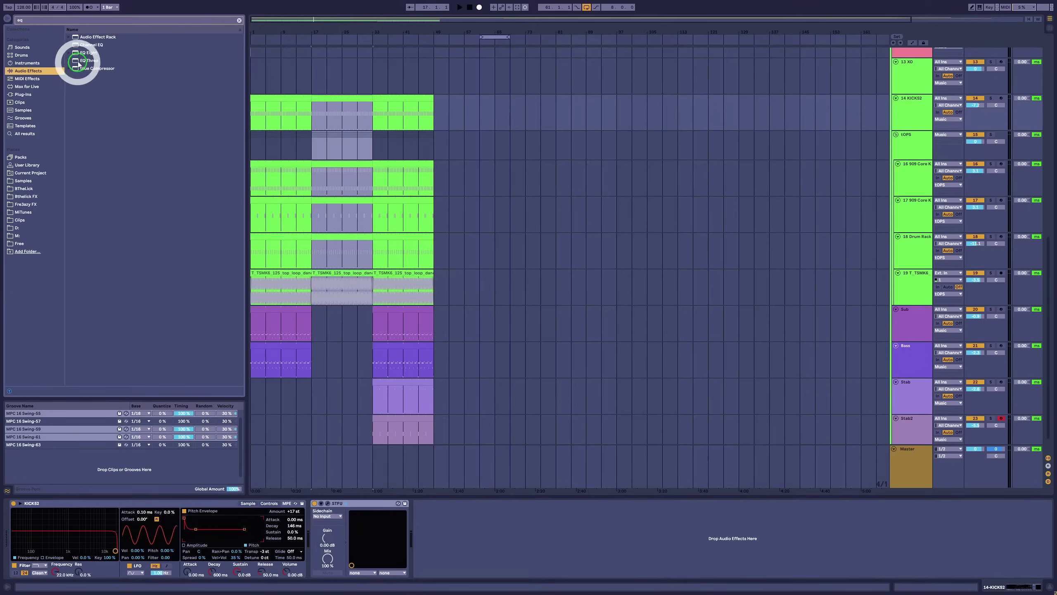
{"action": "left_click", "coordinate": [85, 53]}
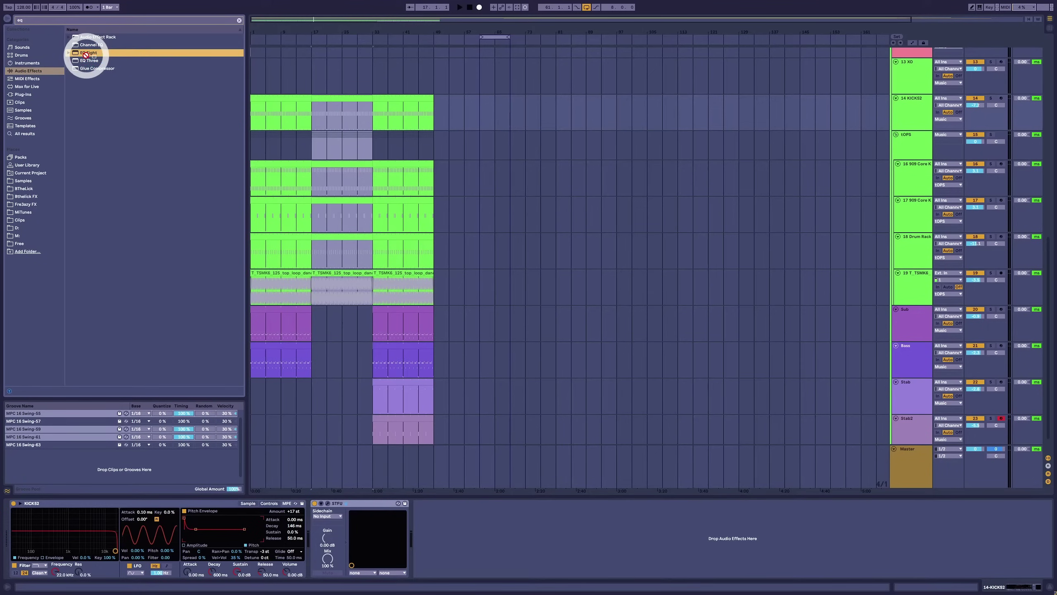
{"action": "key", "text": "Left"}
{"action": "left_click", "coordinate": [82, 61]}
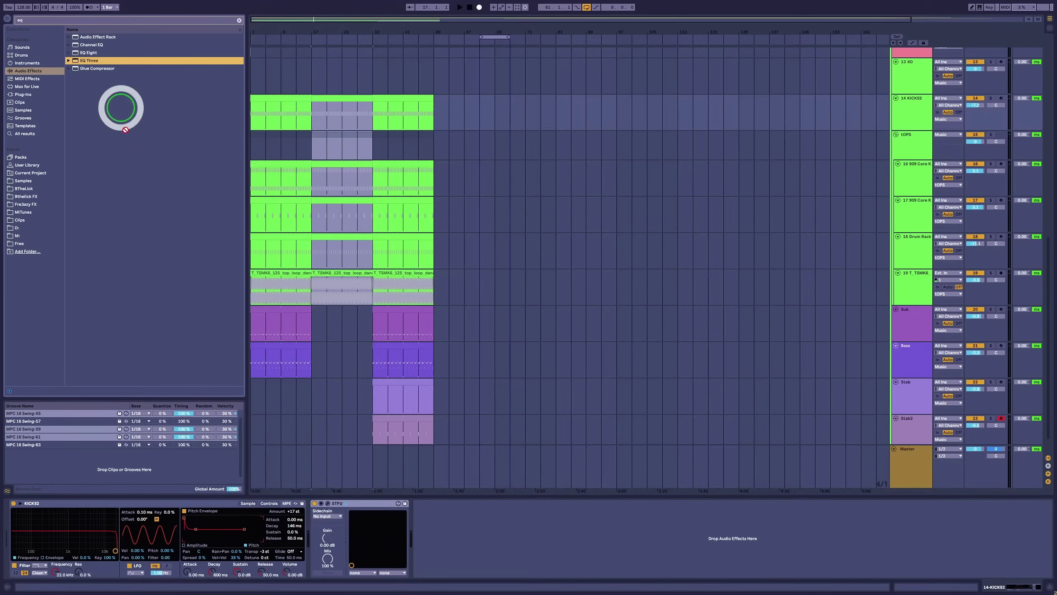
{"action": "left_click", "coordinate": [907, 465]}
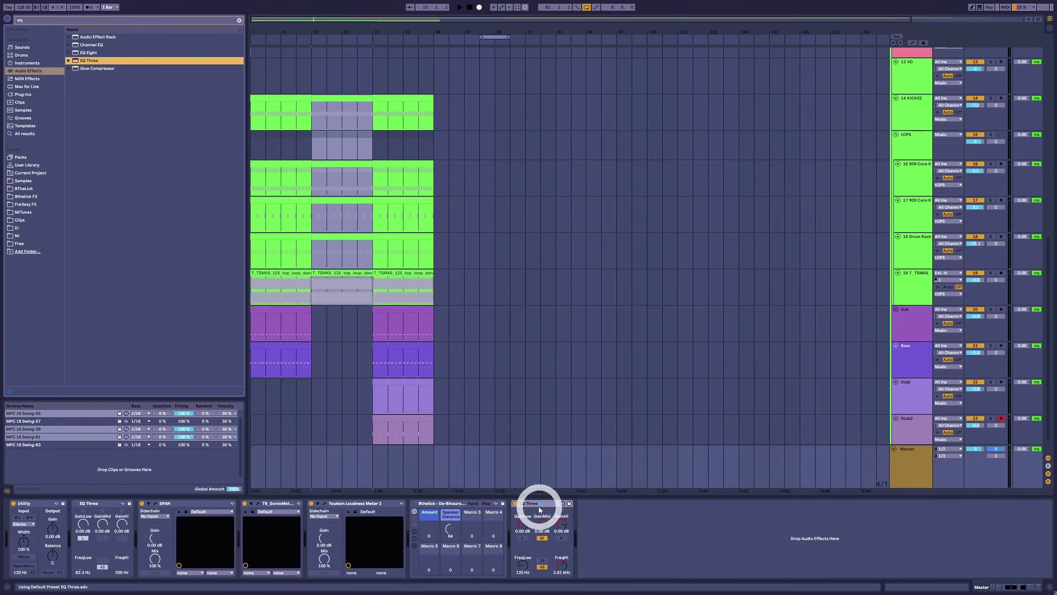
{"action": "key", "text": "Return"}
{"action": "left_click_drag", "start_coordinate": [313, 509], "coordinate": [87, 507]}
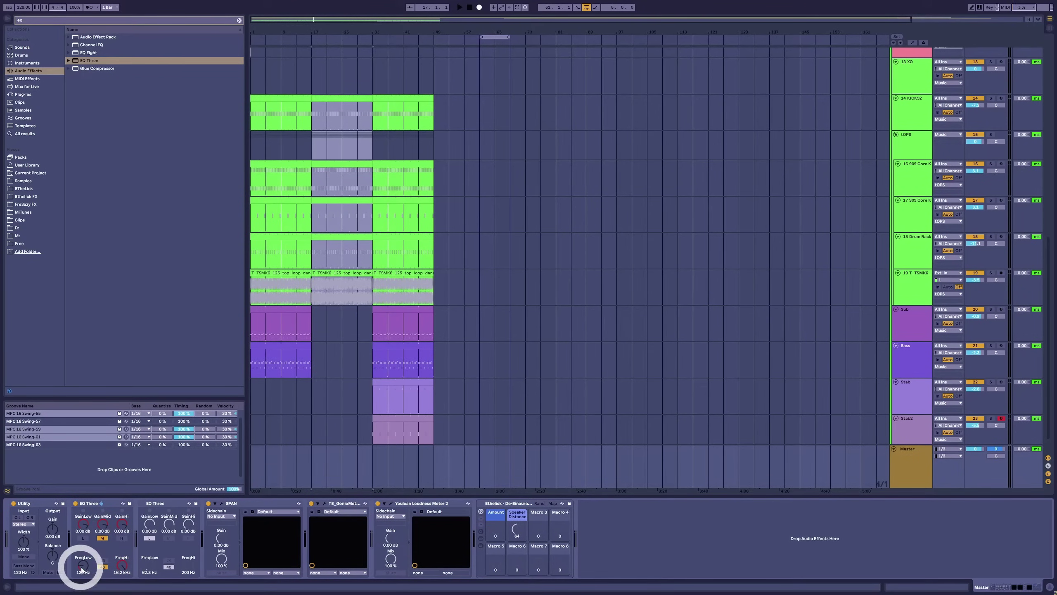
Copy the second Bass clip into bars 17 to 33 and automate the Bass track volume to rise across that section.
{"action": "key", "text": "space"}
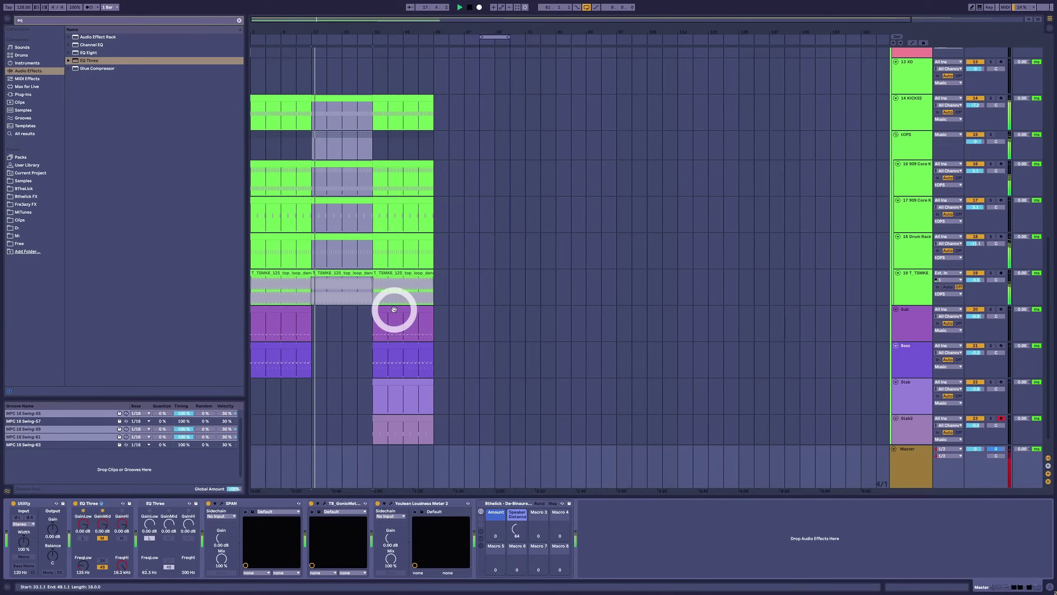
{"action": "left_click_drag", "start_coordinate": [401, 344], "coordinate": [337, 353]}
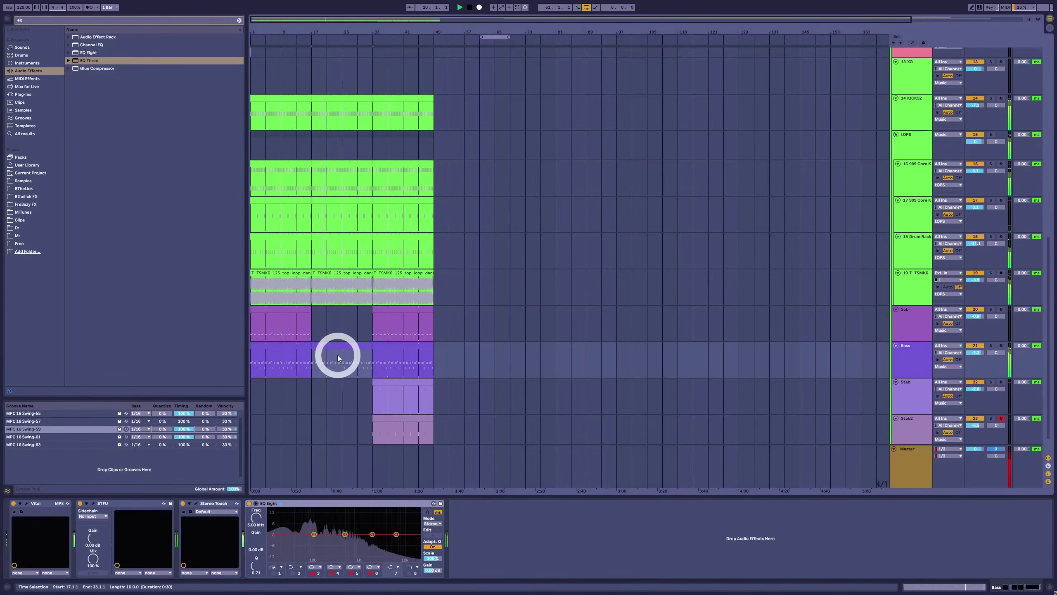
{"action": "left_click", "coordinate": [978, 355]}
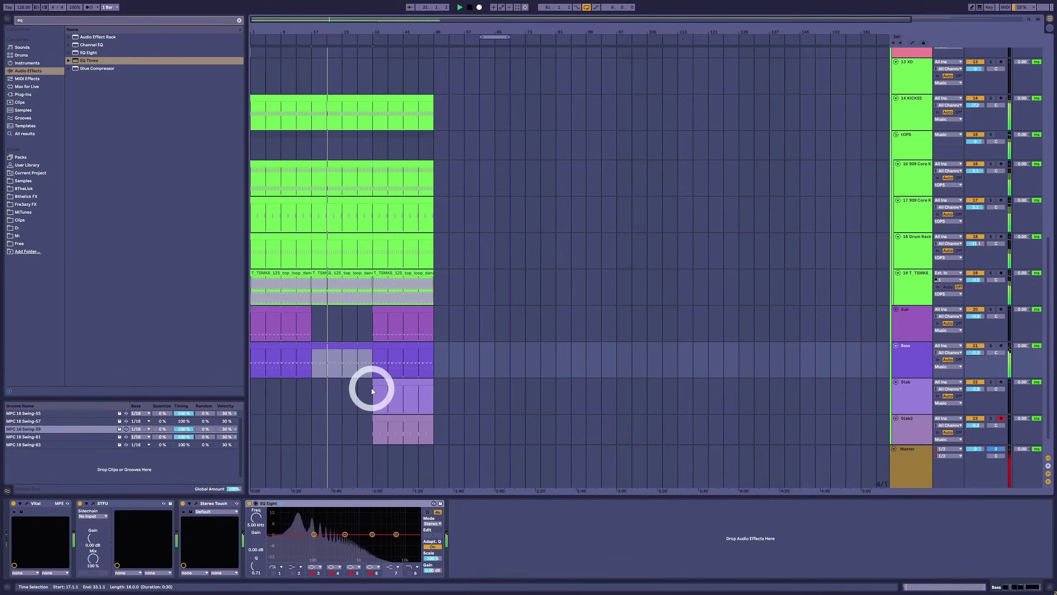
{"action": "key", "text": "a"}
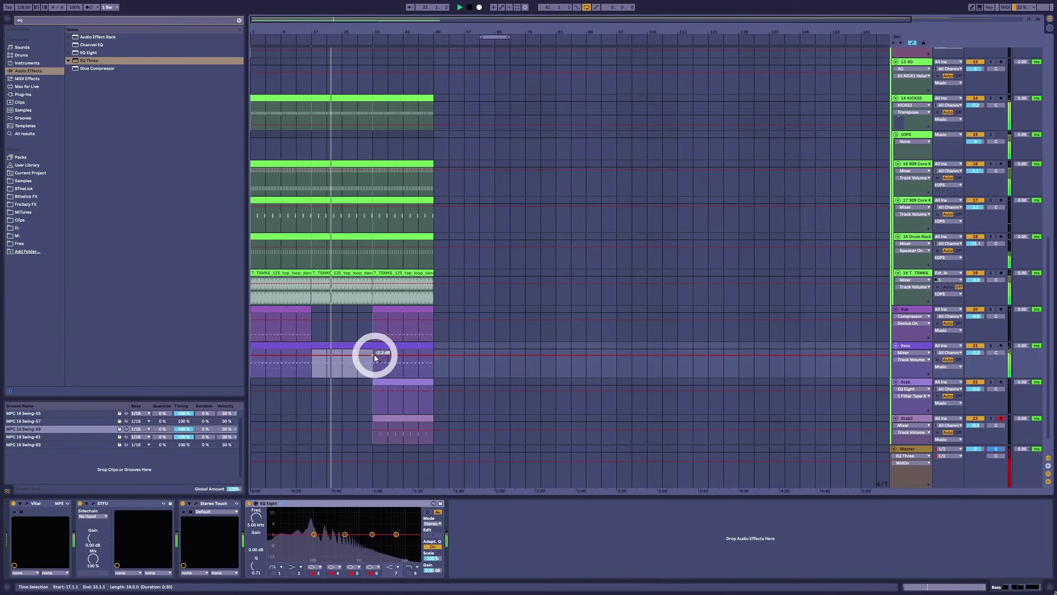
{"action": "left_click_drag", "start_coordinate": [307, 362], "coordinate": [318, 356]}
Create a new MIDI track below Stab2 and load the Vital instrument onto it.
{"action": "scroll", "coordinate": [574, 385], "scroll_direction": "down", "scroll_amount": 1}
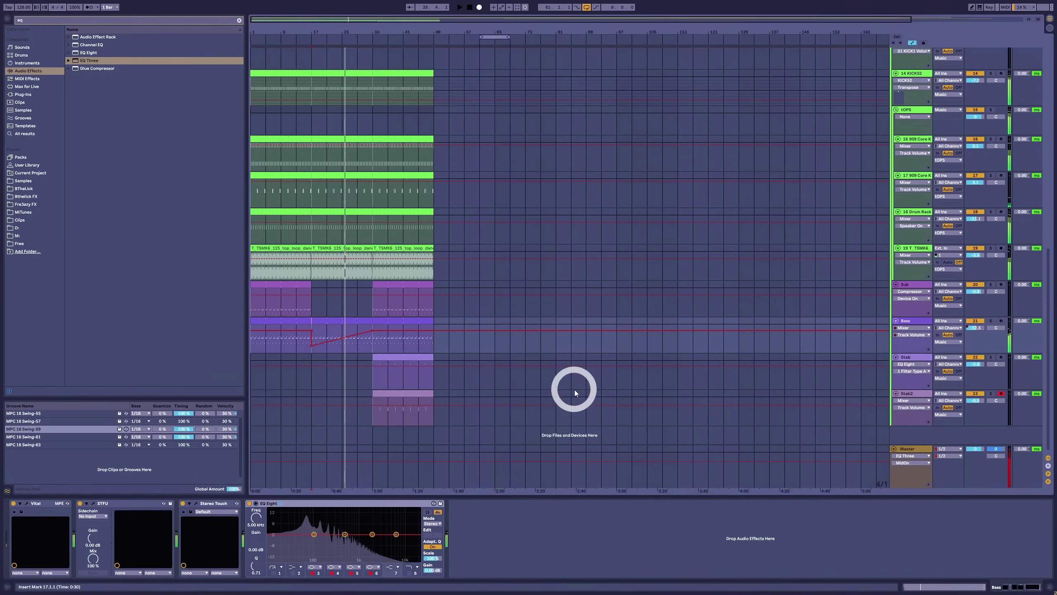
{"action": "left_click", "coordinate": [917, 399]}
{"action": "double_click", "coordinate": [831, 432]}
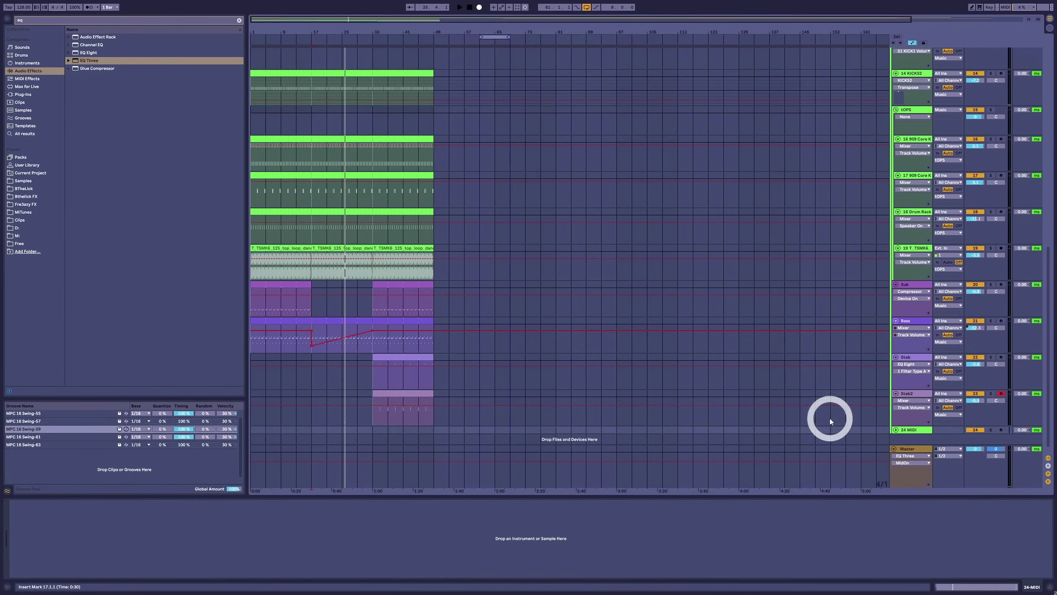
{"action": "left_click", "coordinate": [895, 433]}
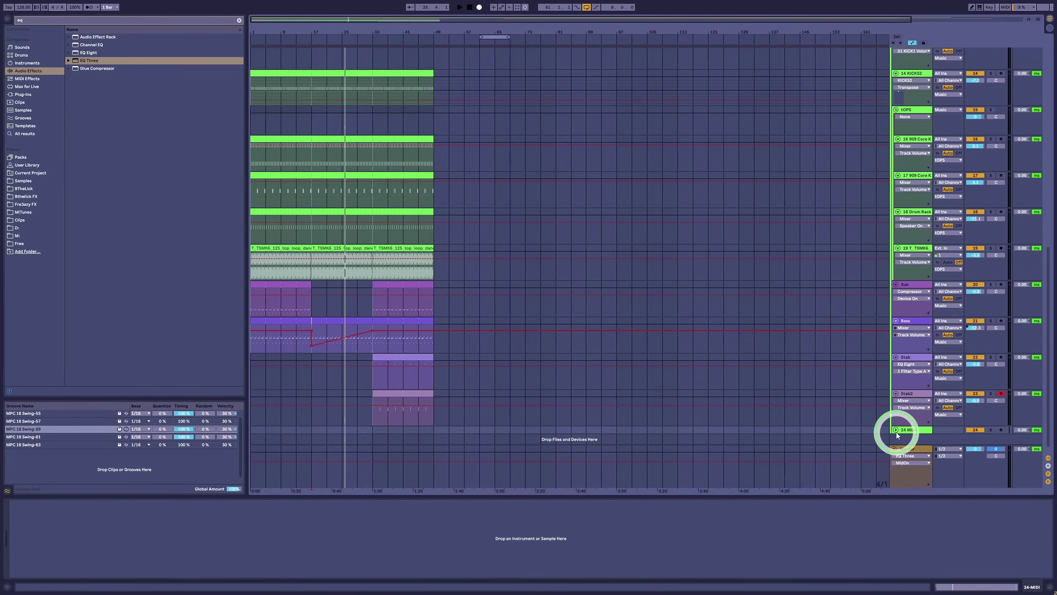
{"action": "left_click", "coordinate": [7, 20]}
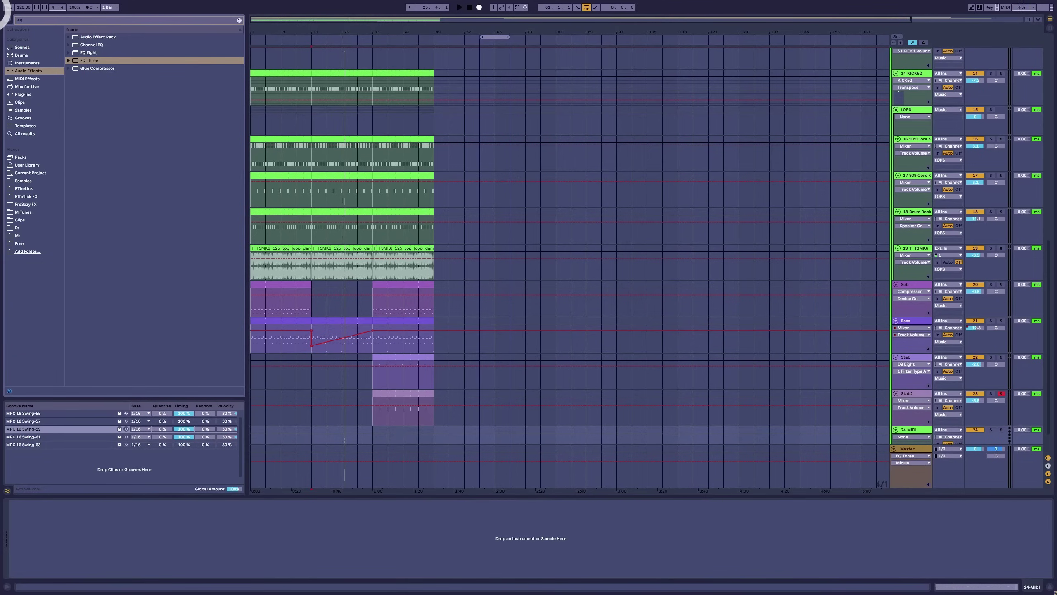
{"action": "type", "text": "vital"}
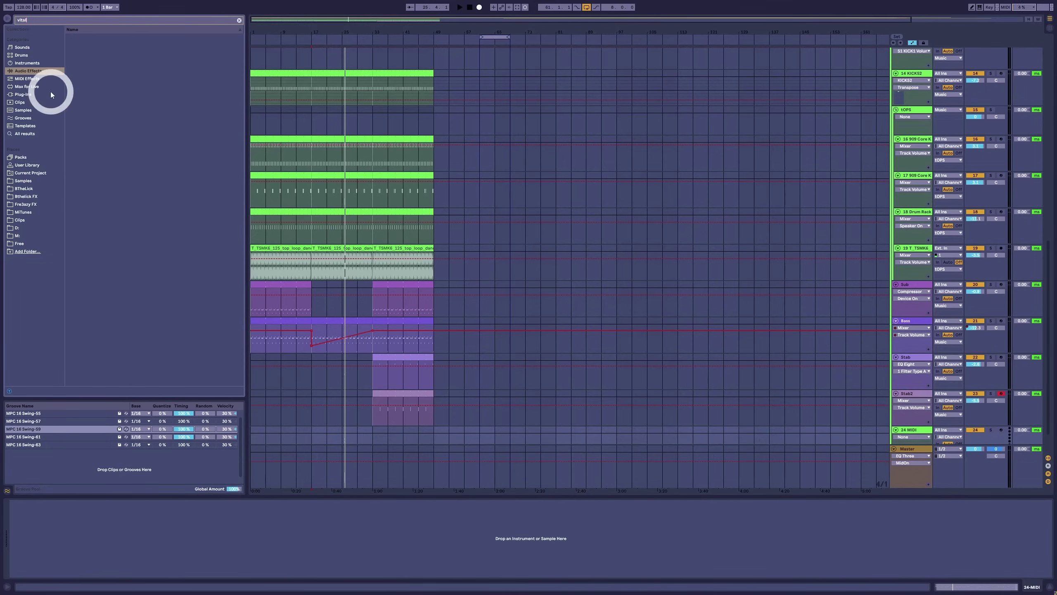
{"action": "left_click", "coordinate": [92, 60]}
{"action": "left_click", "coordinate": [348, 404]}
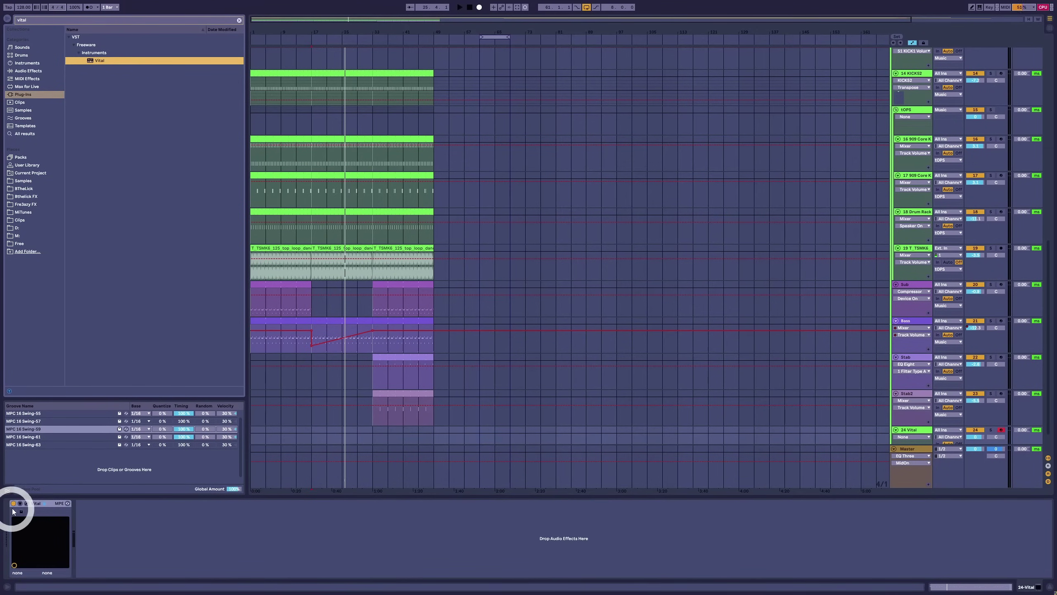
In the new Vital's Init Preset, set oscillator 1 to 11 unison voices and enable Filter 1 with its resonance turned down.
{"action": "left_click", "coordinate": [26, 504]}
{"action": "left_click", "coordinate": [251, 435]}
{"action": "left_click", "coordinate": [570, 212]}
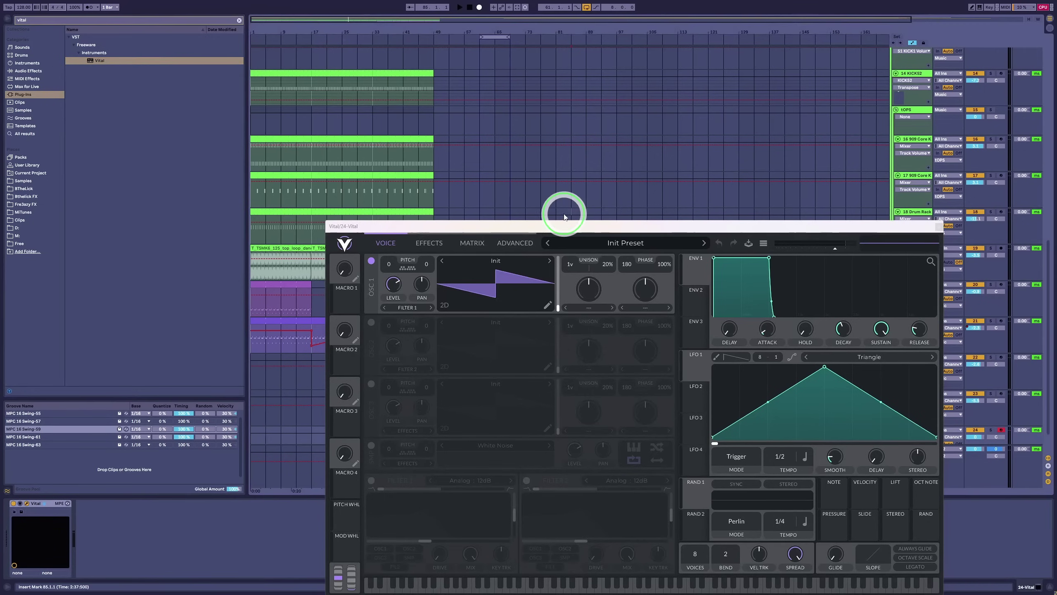
{"action": "left_click_drag", "start_coordinate": [561, 223], "coordinate": [535, 155]}
{"action": "left_click", "coordinate": [587, 349]}
{"action": "left_click", "coordinate": [672, 333]}
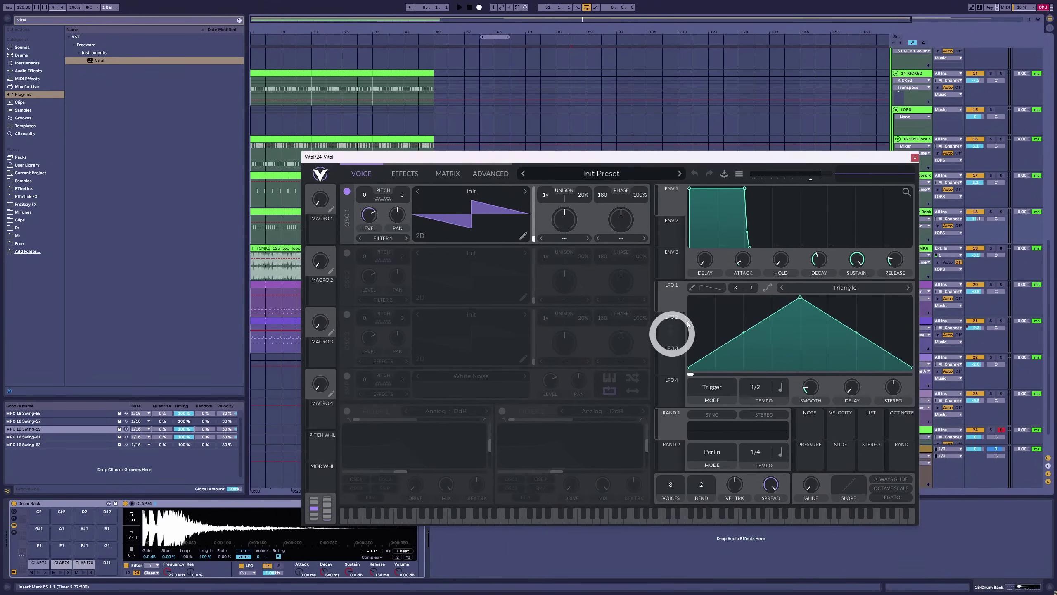
{"action": "left_click_drag", "start_coordinate": [547, 200], "coordinate": [558, 167]}
{"action": "left_click", "coordinate": [346, 410]}
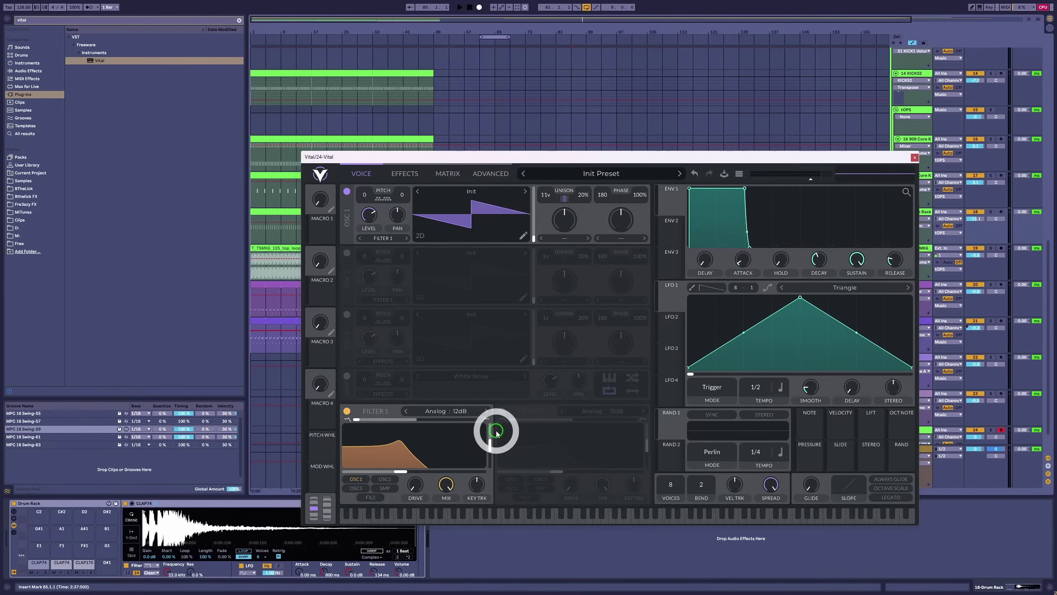
{"action": "left_click_drag", "start_coordinate": [490, 445], "coordinate": [489, 472]}
Create a 16-bar MIDI clip across bars 17 to 33 of the new Vital track and open its notes.
{"action": "left_click_drag", "start_coordinate": [525, 157], "coordinate": [814, 165]}
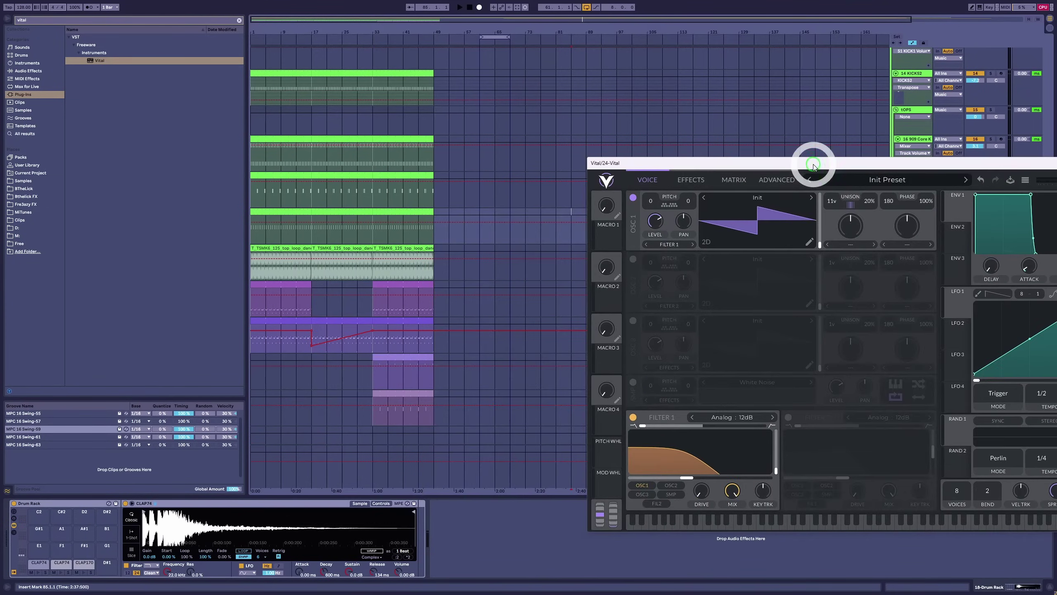
{"action": "left_click_drag", "start_coordinate": [314, 435], "coordinate": [366, 436]}
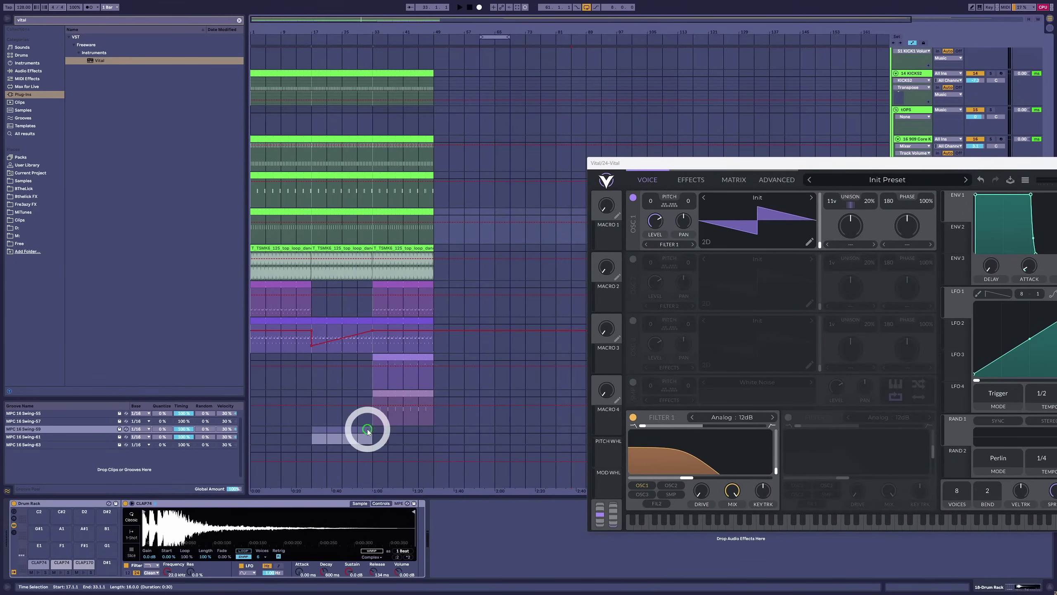
{"action": "double_click", "coordinate": [362, 435]}
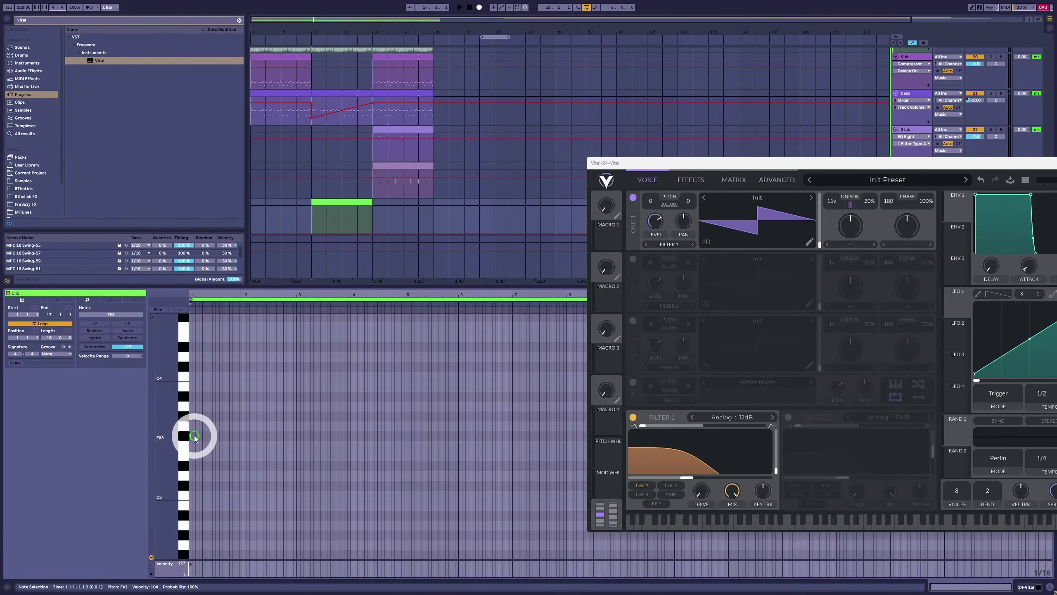
{"action": "double_click", "coordinate": [194, 436]}
{"action": "left_click_drag", "start_coordinate": [272, 437], "coordinate": [545, 436]}
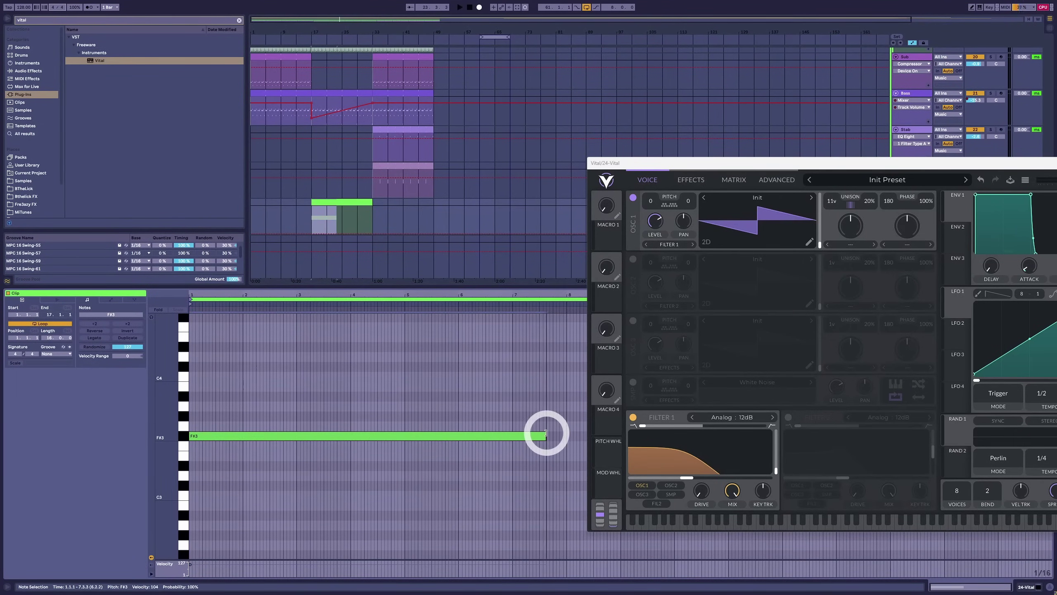
{"action": "left_click_drag", "start_coordinate": [663, 161], "coordinate": [608, 502]}
{"action": "left_click_drag", "start_coordinate": [545, 440], "coordinate": [1047, 446]}
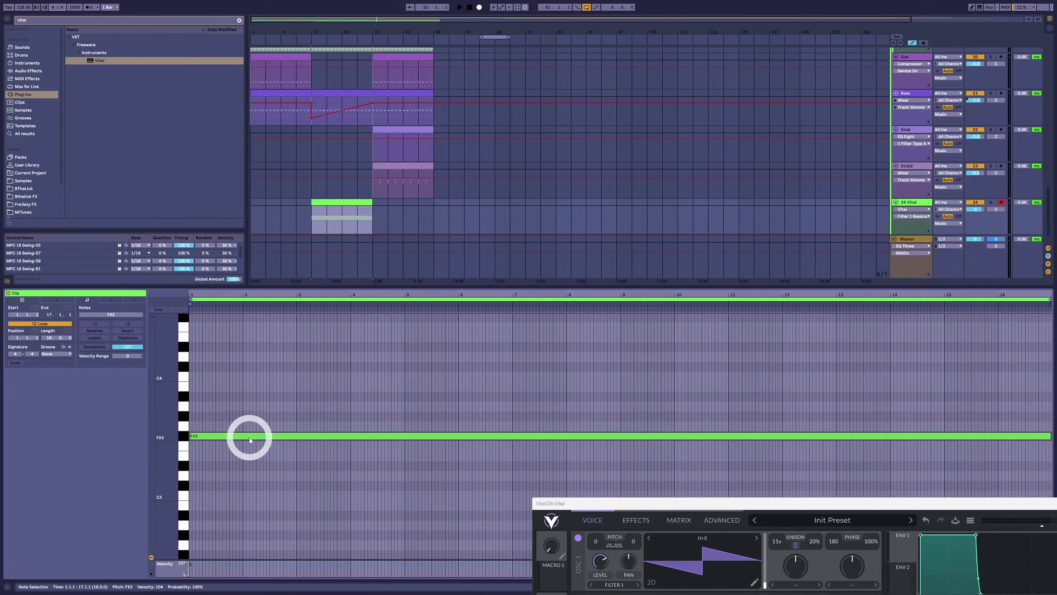
{"action": "left_click_drag", "start_coordinate": [251, 435], "coordinate": [251, 411]}
{"action": "left_click_drag", "start_coordinate": [241, 460], "coordinate": [231, 337]}
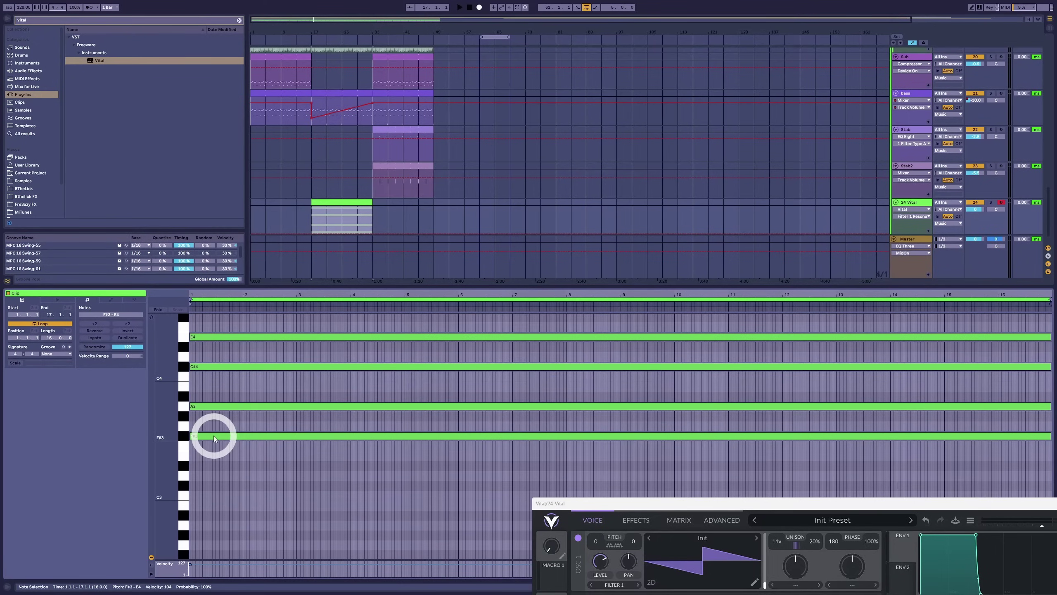
{"action": "key", "text": "Delete"}
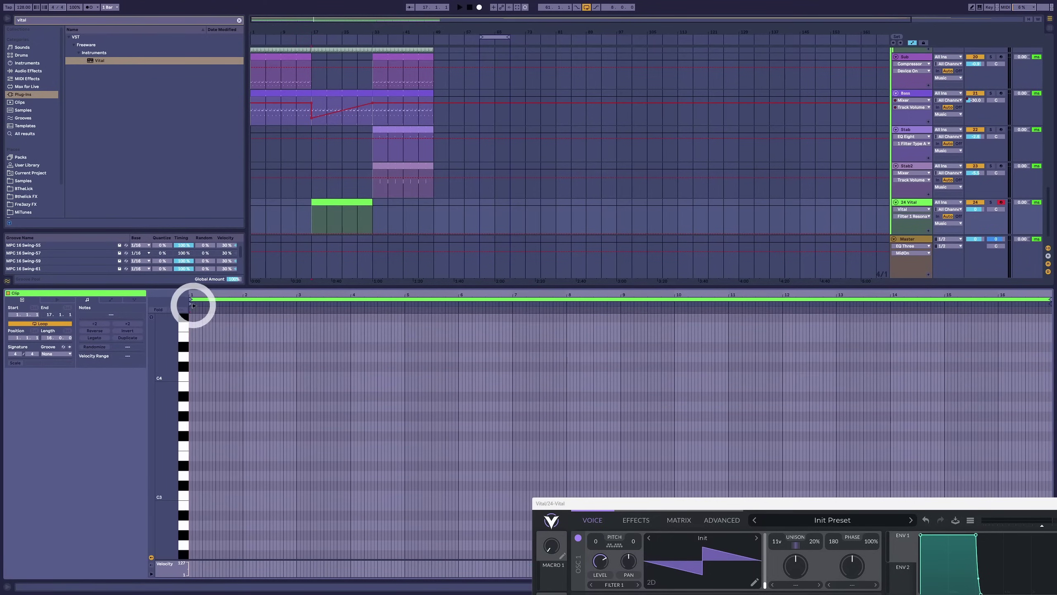
Draw a two-bar A3 note at the clip's start and stack C4, E4 and G4 copies above it.
{"action": "scroll", "coordinate": [196, 295], "scroll_direction": "up", "scroll_amount": 5}
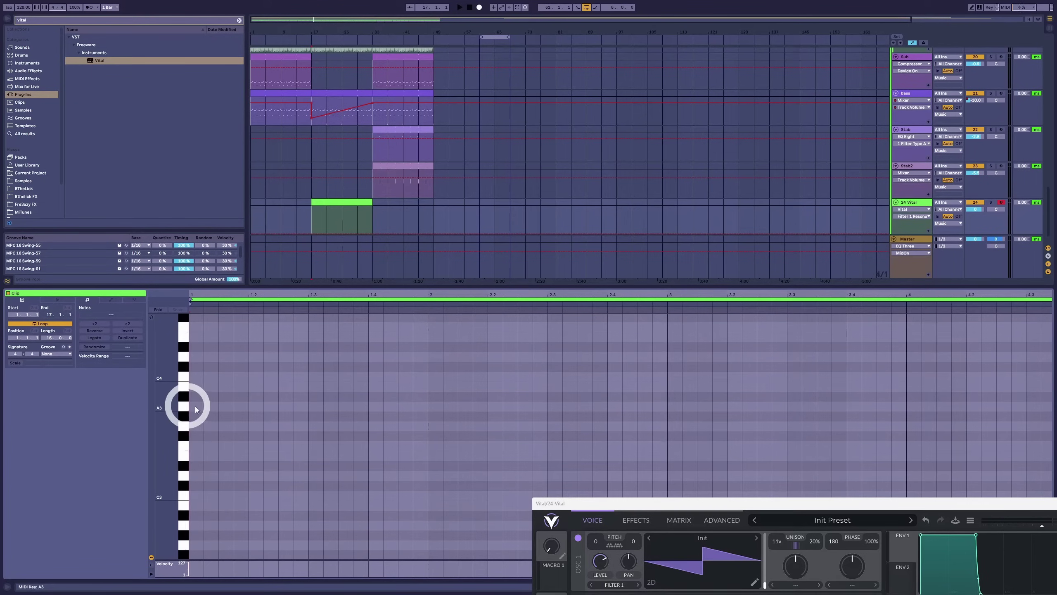
{"action": "double_click", "coordinate": [208, 407]}
{"action": "left_click_drag", "start_coordinate": [208, 408], "coordinate": [631, 408]}
{"action": "scroll", "coordinate": [225, 439], "scroll_direction": "up", "scroll_amount": 2}
{"action": "left_click", "coordinate": [223, 436]}
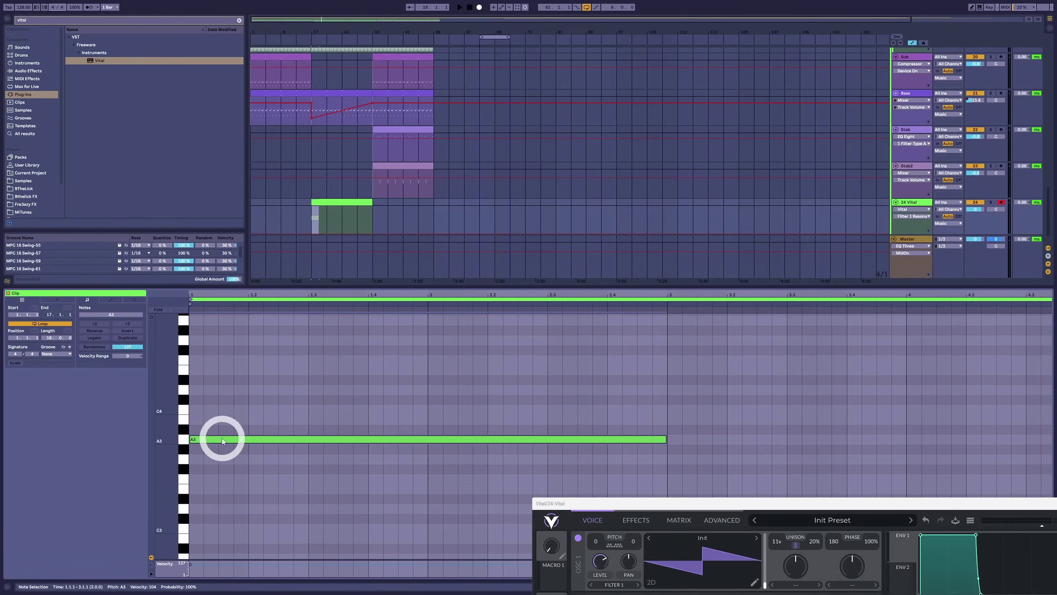
{"action": "left_click_drag", "start_coordinate": [222, 441], "coordinate": [251, 341]}
{"action": "left_click", "coordinate": [209, 457]}
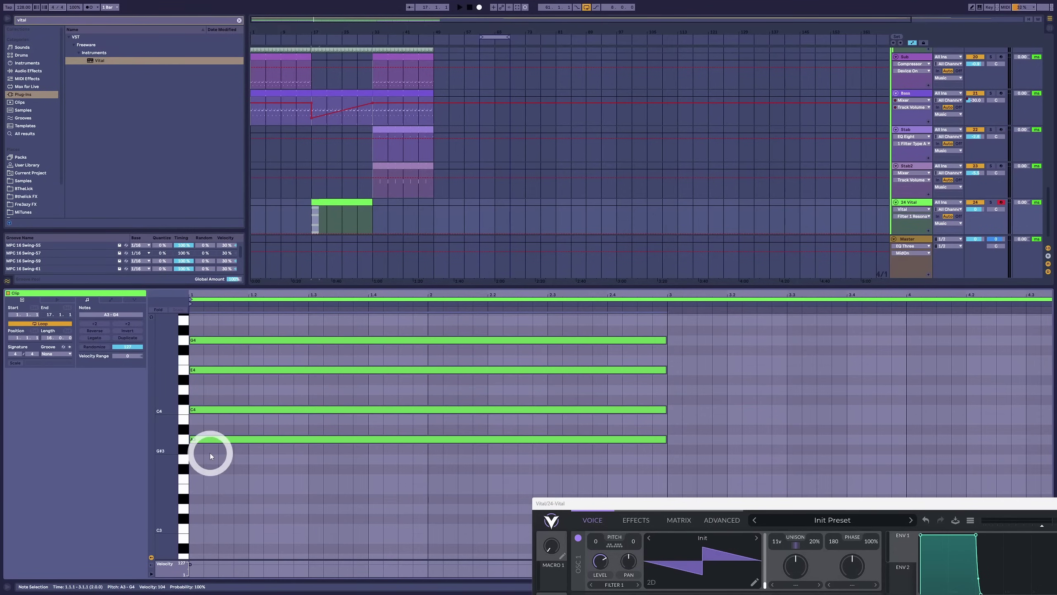
Transpose the four-note chord down three semitones to F#3–E4 and extend it across all 16 bars of the clip.
{"action": "key", "text": "ctrl+a"}
{"action": "key", "text": "Down"}
{"action": "key", "text": "Down"}
{"action": "key", "text": "Down"}
{"action": "left_click", "coordinate": [594, 370]}
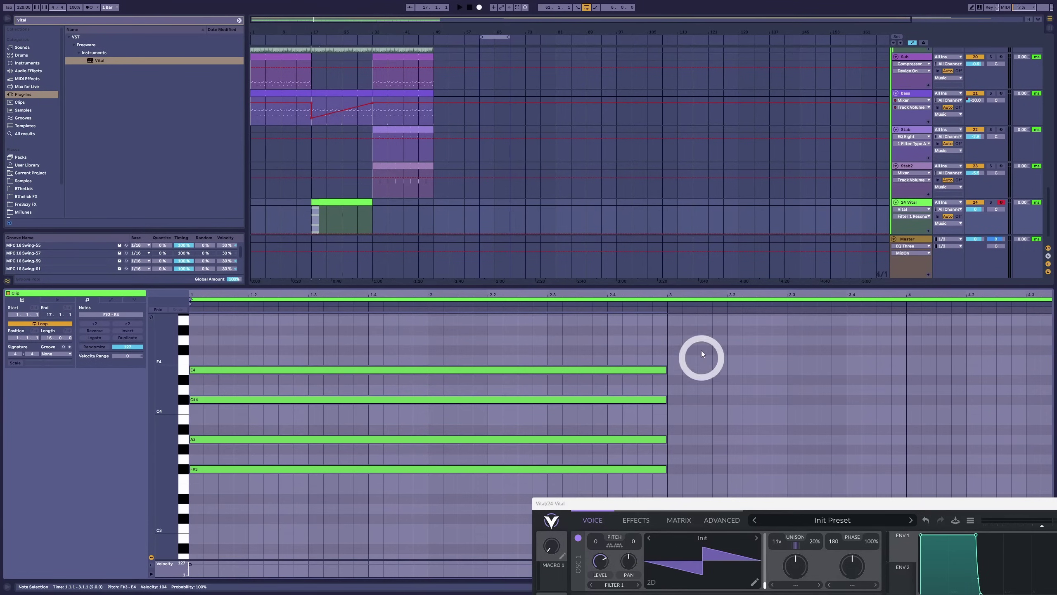
{"action": "left_click_drag", "start_coordinate": [667, 469], "coordinate": [1026, 484]}
{"action": "left_click", "coordinate": [772, 303]}
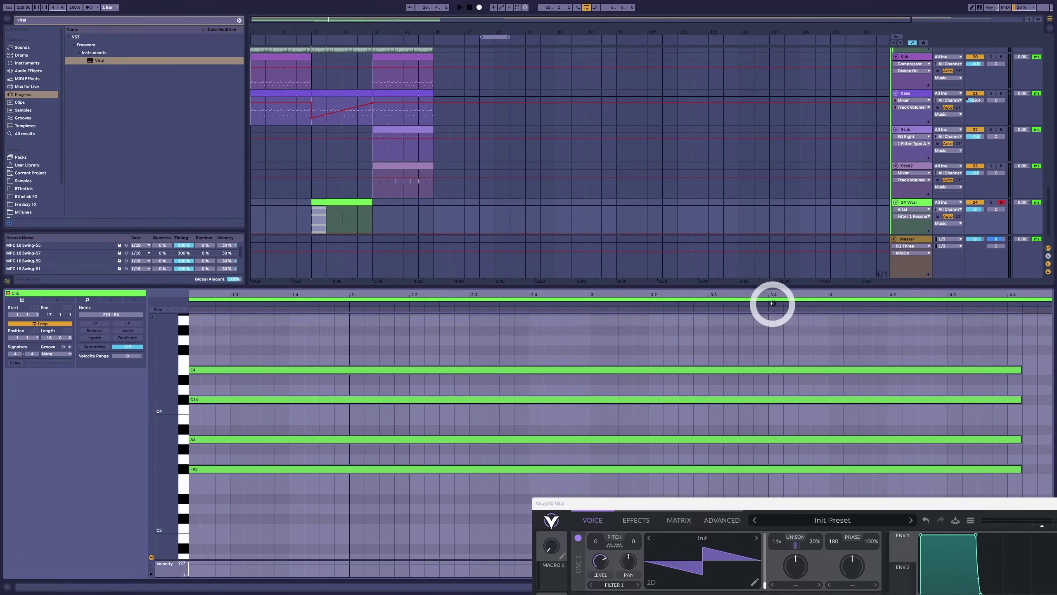
{"action": "left_click_drag", "start_coordinate": [772, 303], "coordinate": [774, 287]}
{"action": "left_click", "coordinate": [281, 380]}
{"action": "left_click_drag", "start_coordinate": [447, 355], "coordinate": [325, 519]}
{"action": "left_click", "coordinate": [391, 469]}
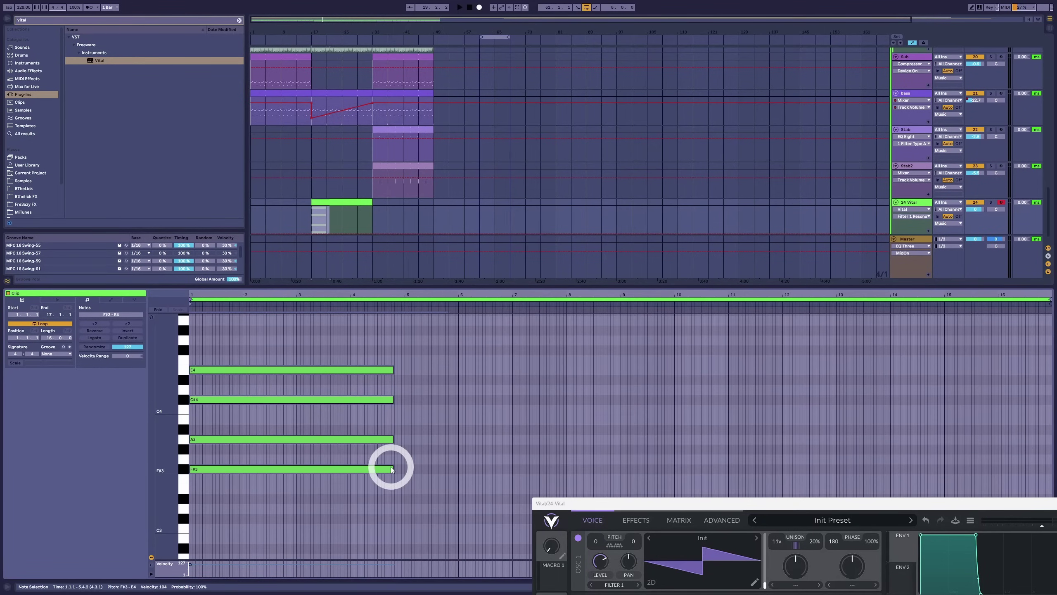
{"action": "left_click_drag", "start_coordinate": [393, 469], "coordinate": [1048, 475]}
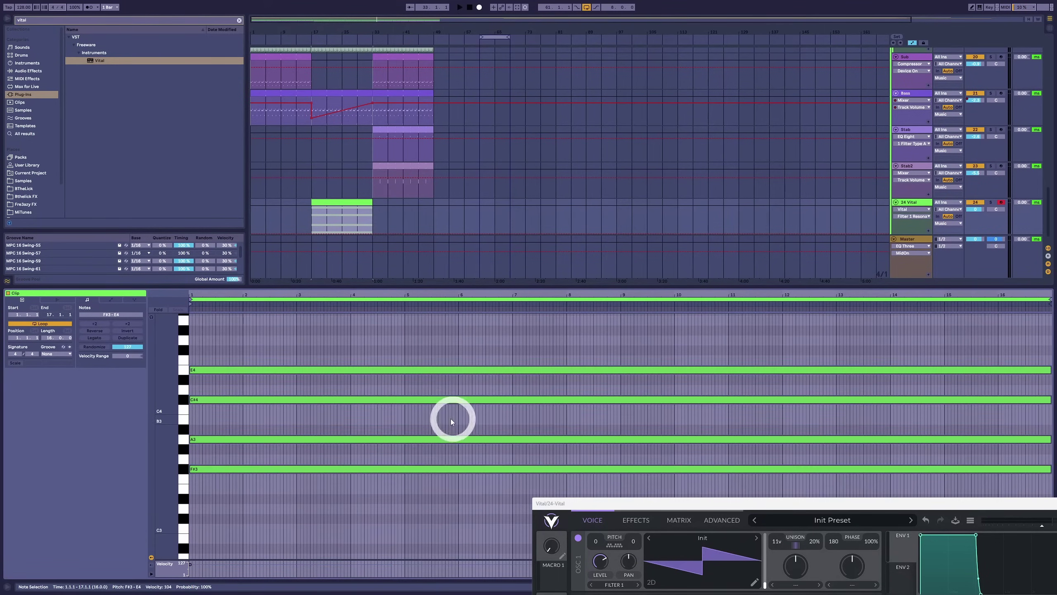
Play the section from bar 17 and, in Vital, lower Filter 1's cutoff and raise its resonance slightly.
{"action": "key", "text": "shift+Tab"}
{"action": "key", "text": "space"}
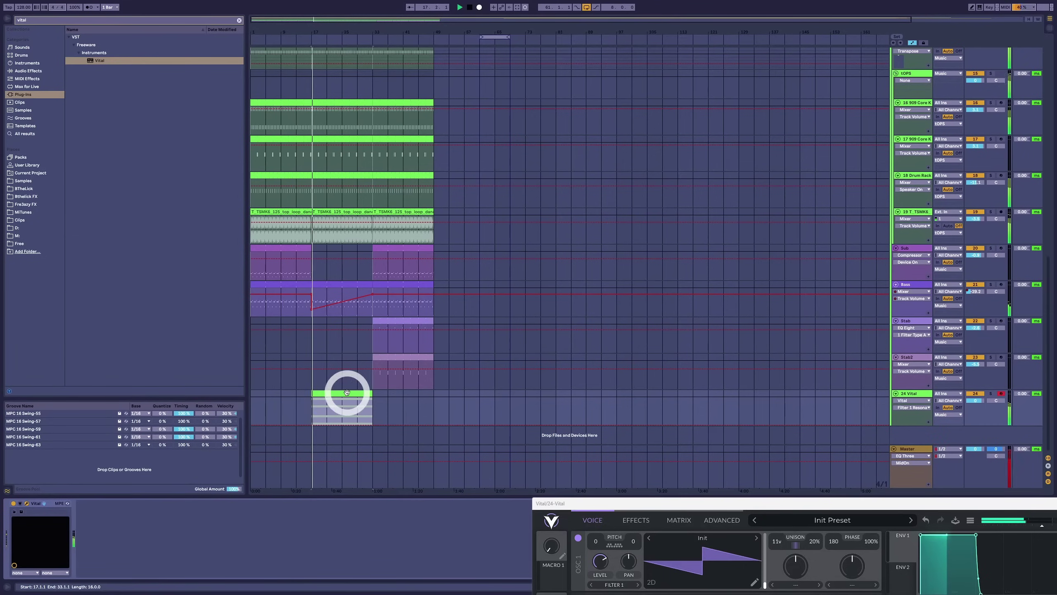
{"action": "left_click", "coordinate": [27, 503]}
{"action": "left_click", "coordinate": [27, 503]}
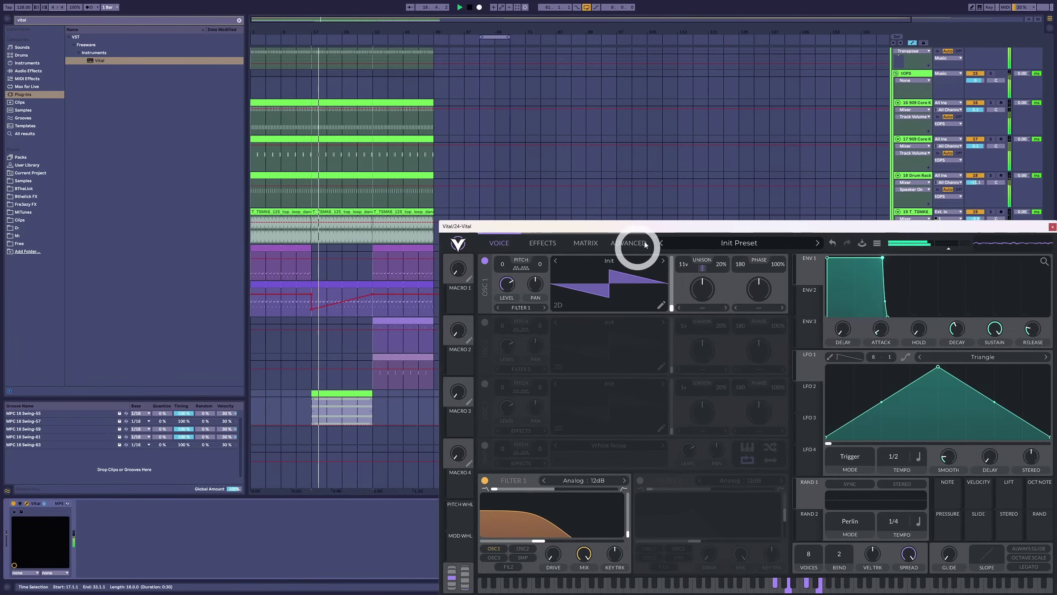
{"action": "left_click_drag", "start_coordinate": [664, 234], "coordinate": [370, 115]}
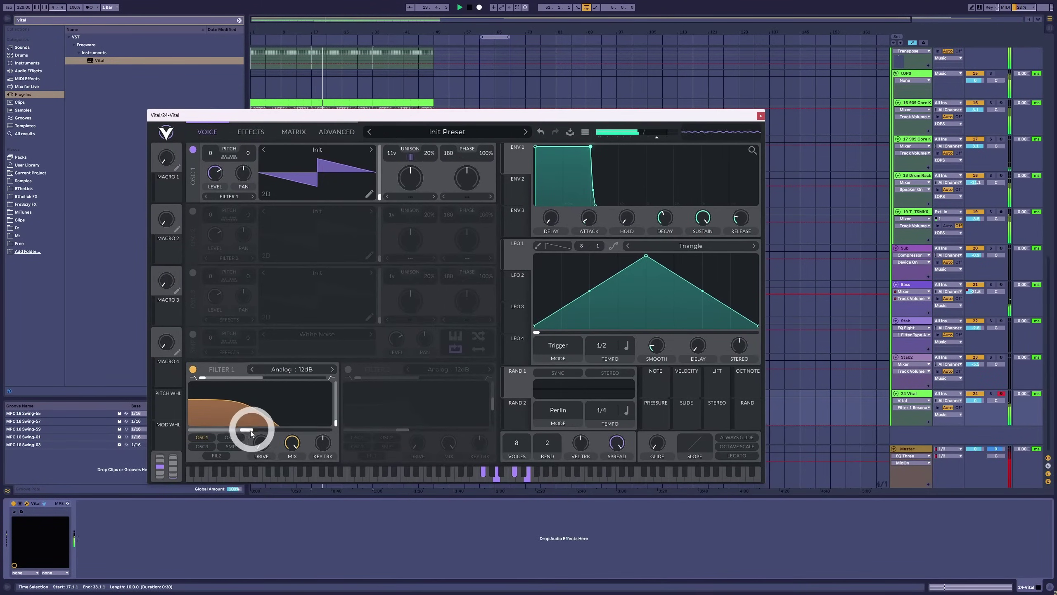
{"action": "left_click_drag", "start_coordinate": [247, 430], "coordinate": [233, 433]}
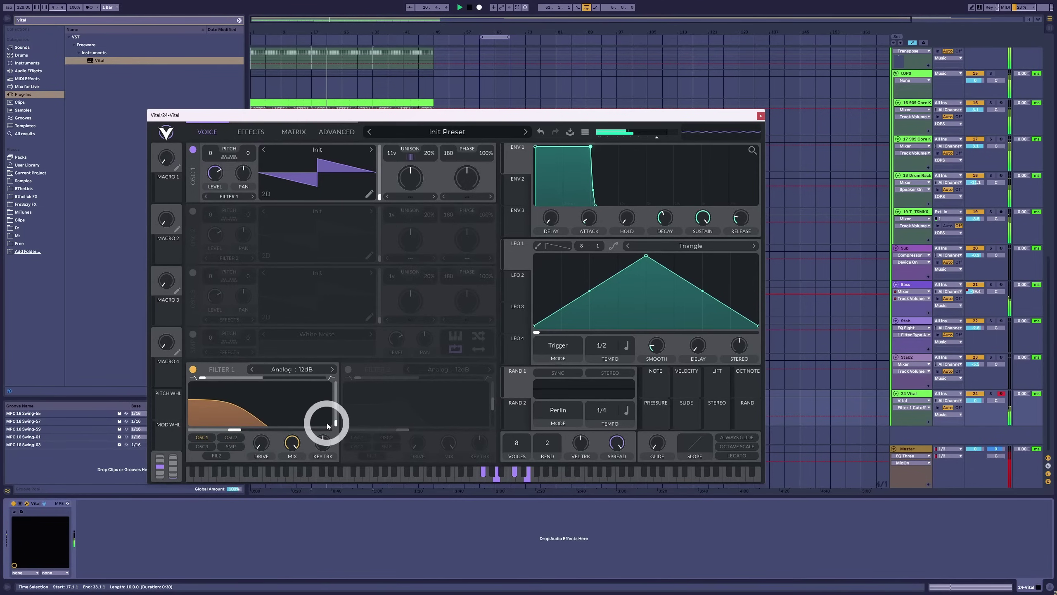
{"action": "left_click_drag", "start_coordinate": [336, 421], "coordinate": [342, 365]}
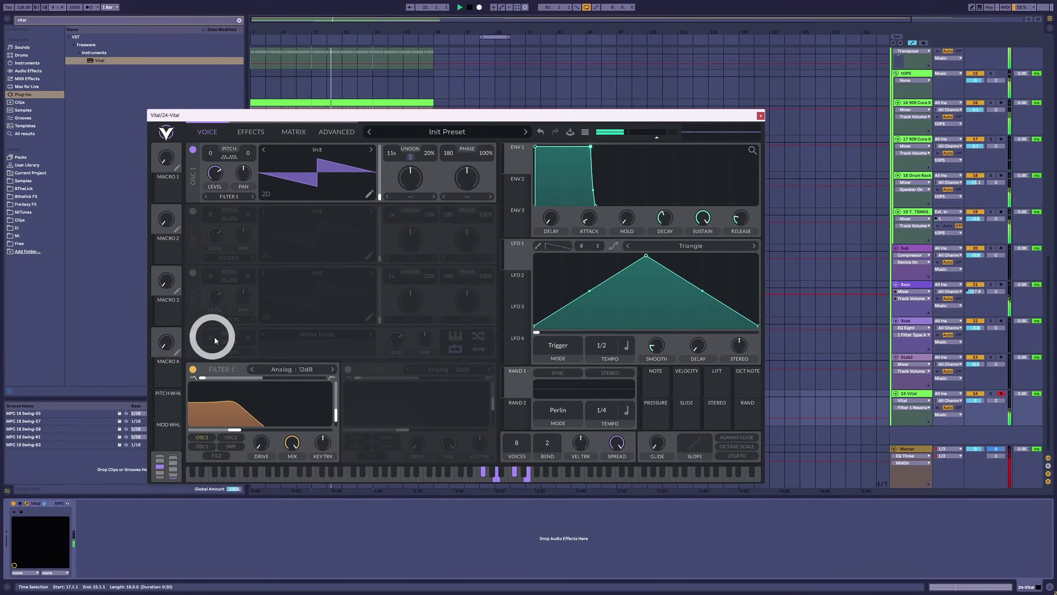
Enable Vital's White Noise sampler at a low level through Filter 1 and lower the 24-Vital track volume.
{"action": "left_click", "coordinate": [193, 334]}
{"action": "left_click_drag", "start_coordinate": [396, 338], "coordinate": [393, 363]}
{"action": "mouse_move", "coordinate": [236, 430]}
{"action": "left_mouse_down"}
{"action": "mouse_move", "coordinate": [326, 432]}
{"action": "mouse_move", "coordinate": [229, 428]}
{"action": "mouse_move", "coordinate": [253, 417]}
{"action": "mouse_move", "coordinate": [233, 430]}
{"action": "left_mouse_up"}
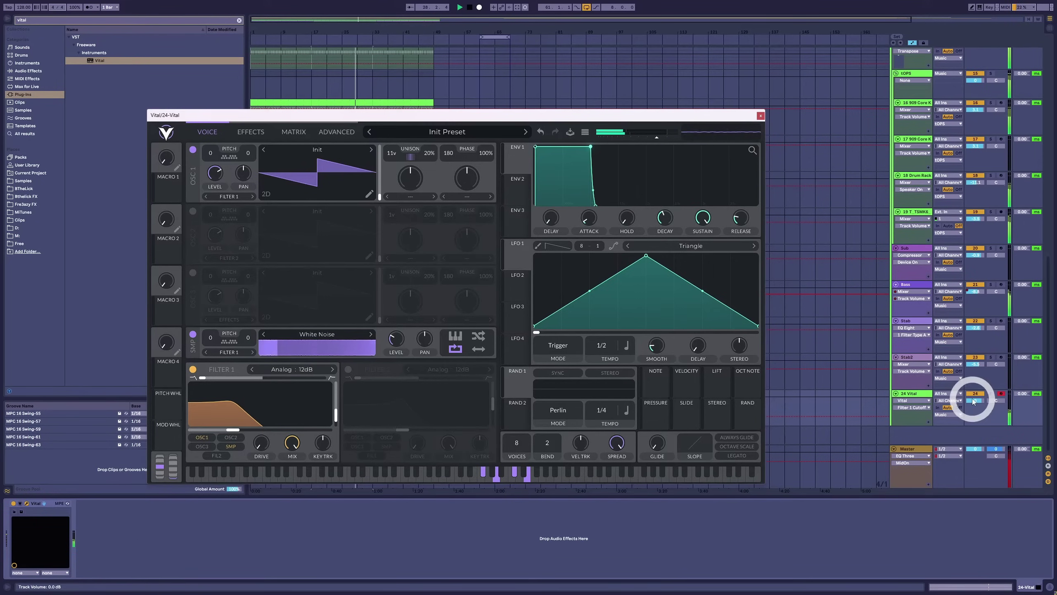
{"action": "left_click_drag", "start_coordinate": [973, 398], "coordinate": [980, 410]}
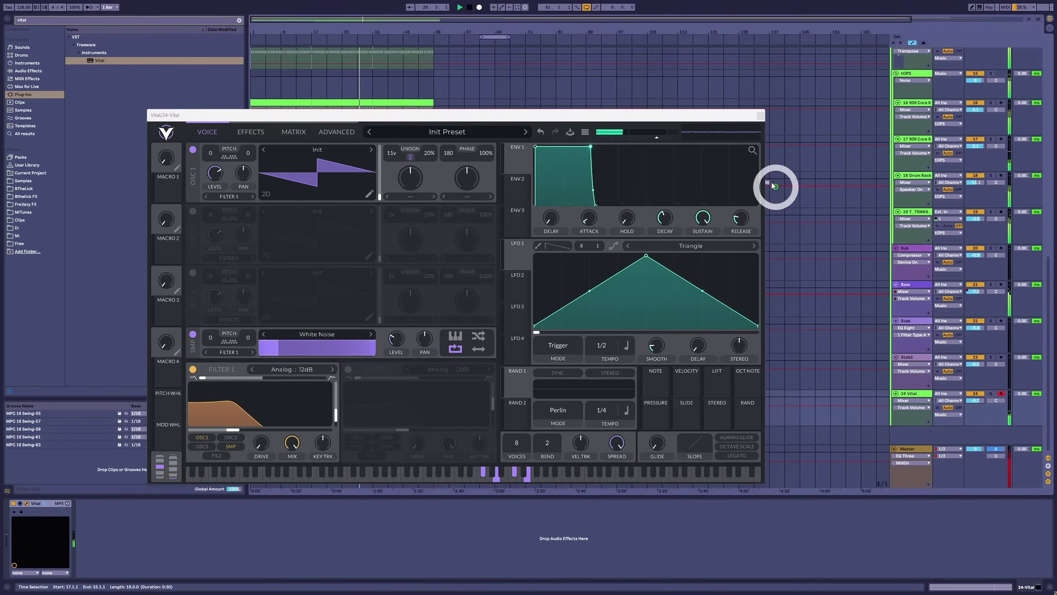
Add STFU after Vital, then expose Vital's Filter 1 Cutoff on its device and readjust the track volume.
{"action": "left_click", "coordinate": [760, 115]}
{"action": "double_click", "coordinate": [349, 393]}
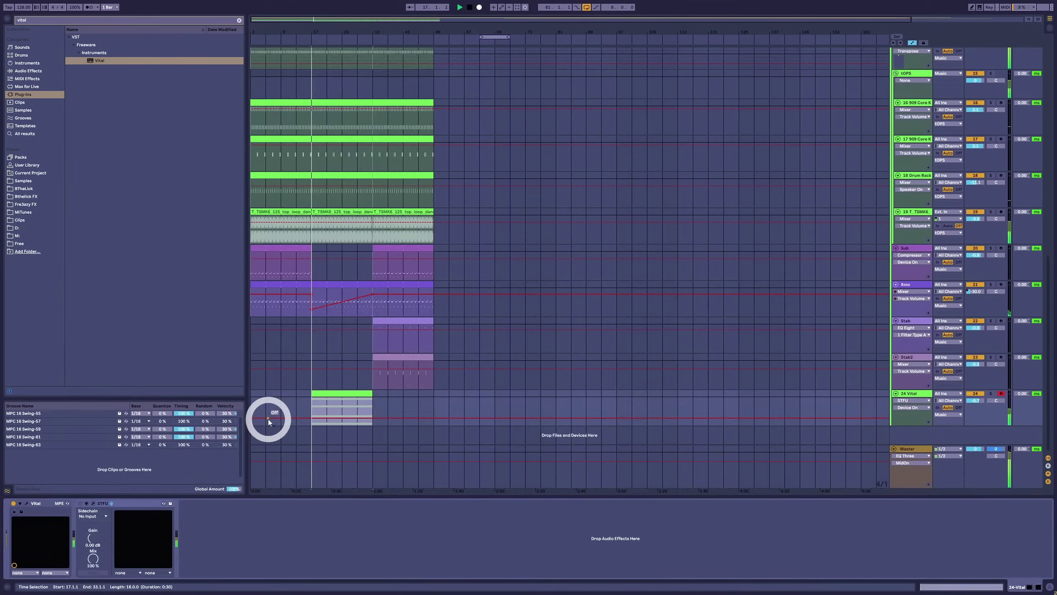
{"action": "left_click_drag", "start_coordinate": [269, 421], "coordinate": [312, 420]}
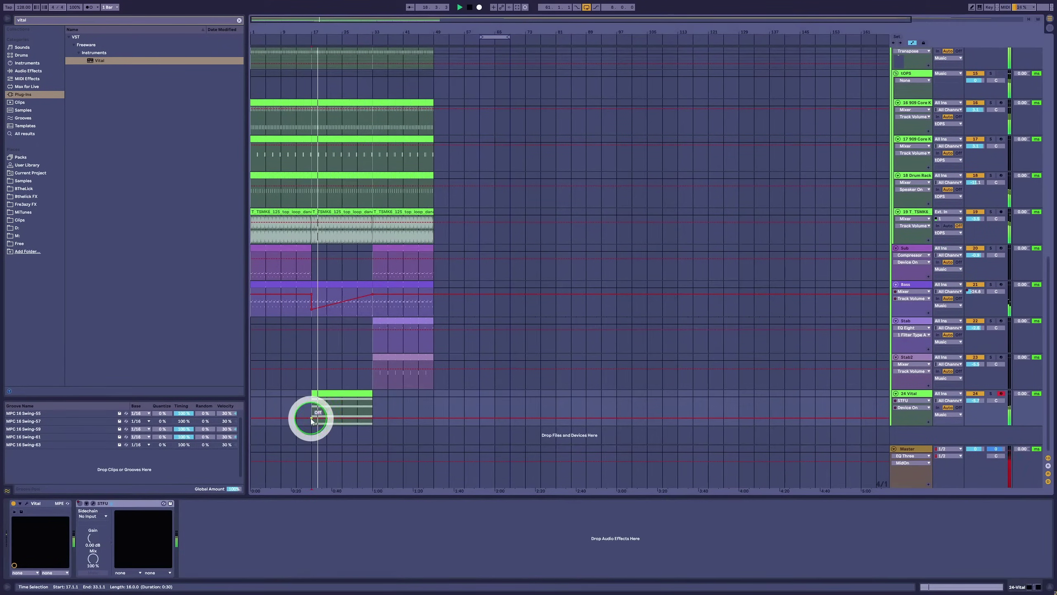
{"action": "left_click", "coordinate": [72, 539]}
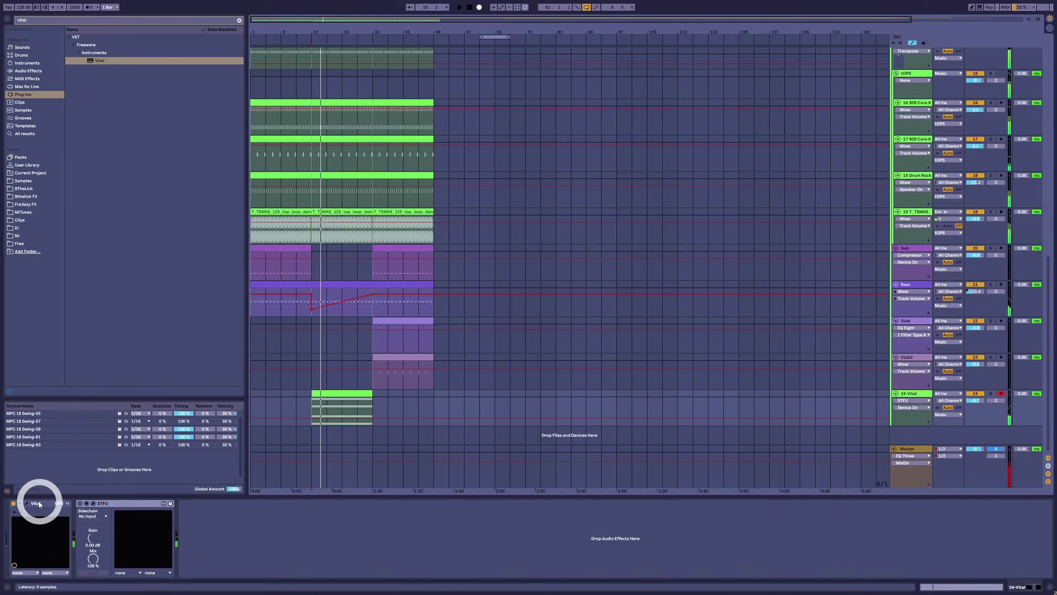
{"action": "left_click", "coordinate": [27, 503]}
{"action": "left_click_drag", "start_coordinate": [229, 407], "coordinate": [359, 401]}
{"action": "left_click", "coordinate": [760, 116]}
{"action": "left_click_drag", "start_coordinate": [986, 400], "coordinate": [978, 398]}
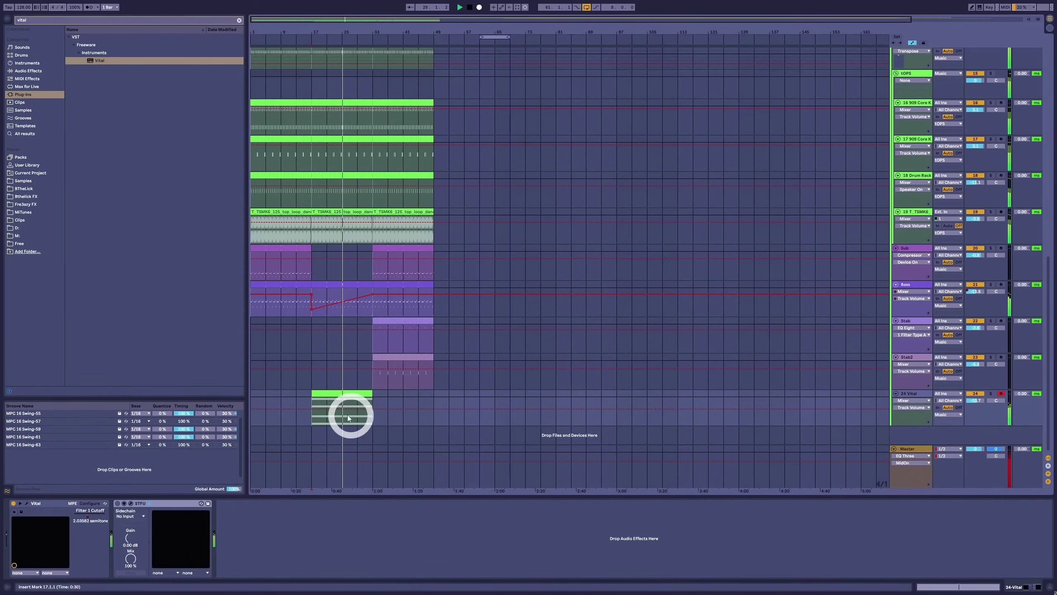
Open the Vital clip's notes and transpose the chord down an octave to F#2–E3.
{"action": "left_click", "coordinate": [336, 393]}
{"action": "double_click", "coordinate": [337, 393]}
{"action": "scroll", "coordinate": [308, 406], "scroll_direction": "down", "scroll_amount": 3}
{"action": "key", "text": "space"}
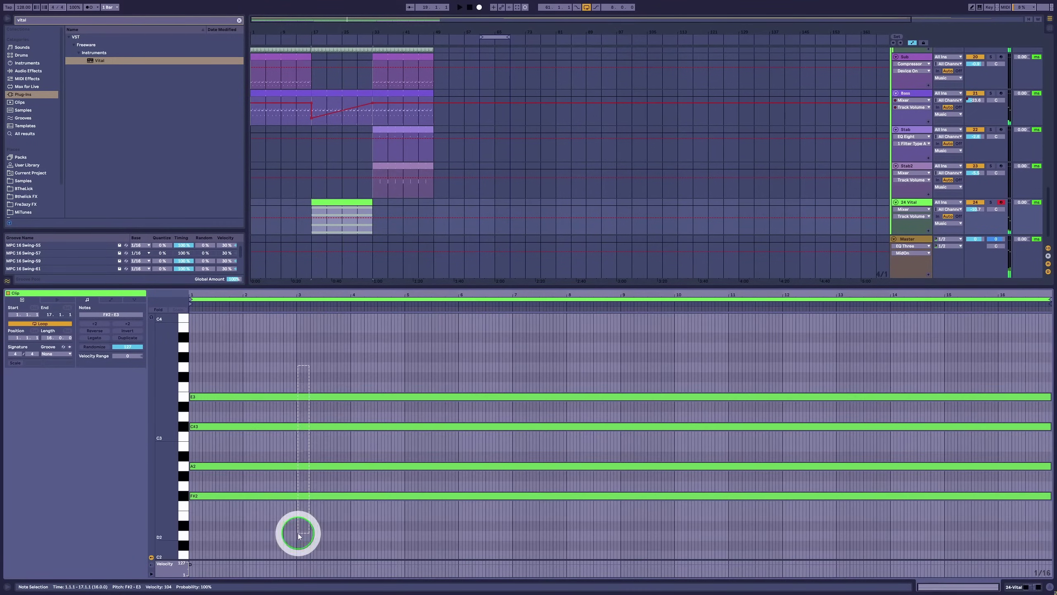
{"action": "left_click", "coordinate": [304, 515]}
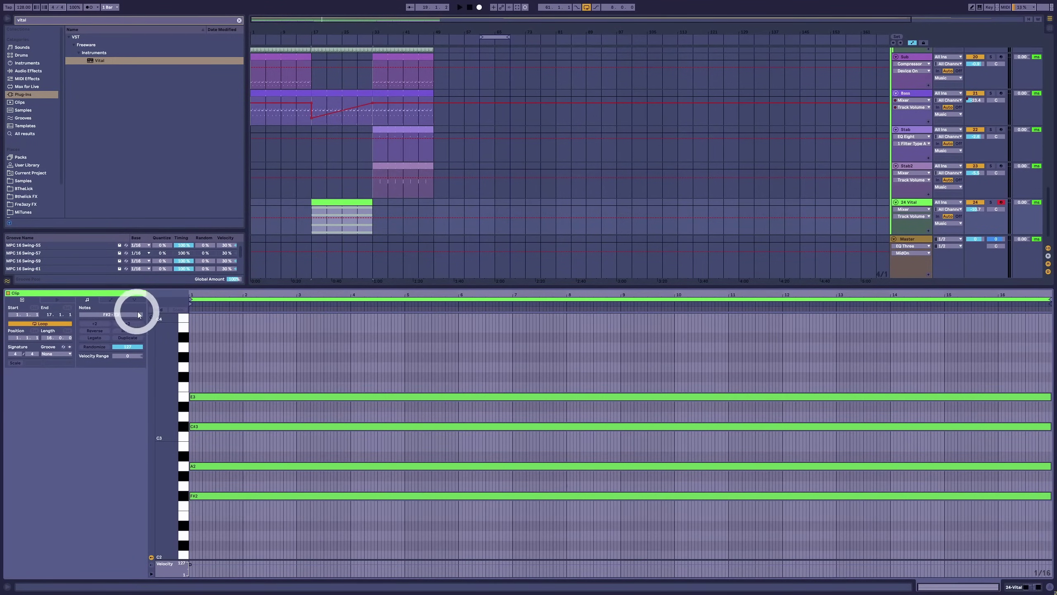
{"action": "left_click_drag", "start_coordinate": [161, 337], "coordinate": [165, 341]}
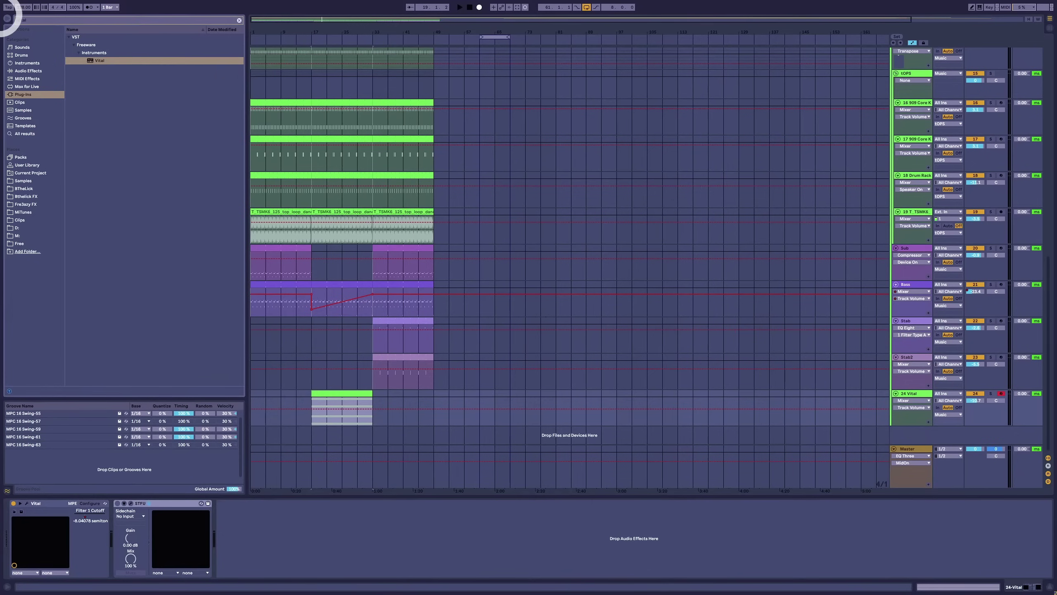
Search the browser for "pitch" and add the Pitch MIDI effect in front of Vital.
{"action": "left_click", "coordinate": [1, 23]}
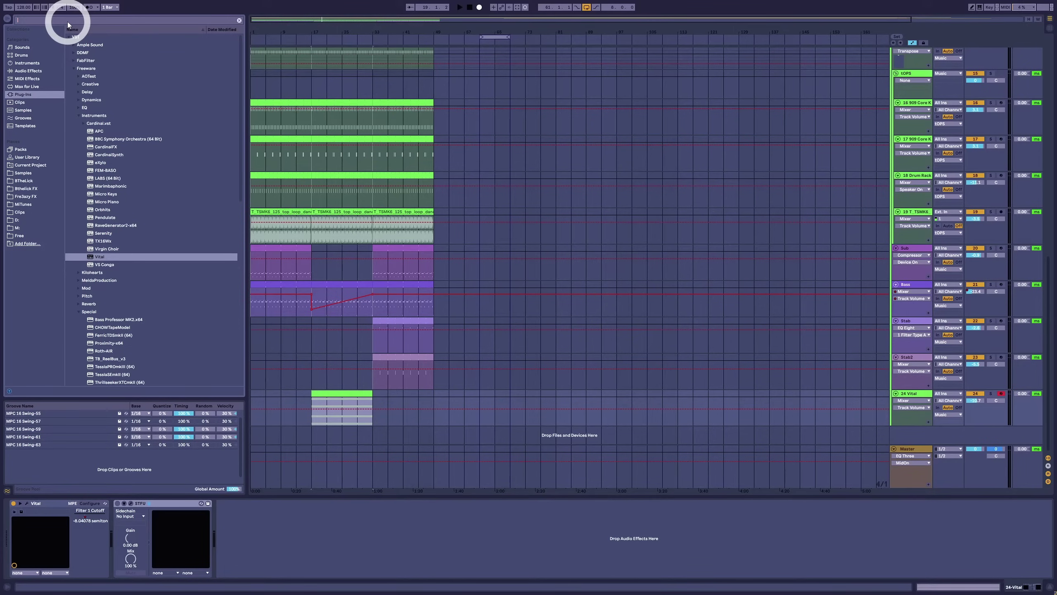
{"action": "type", "text": "pitch"}
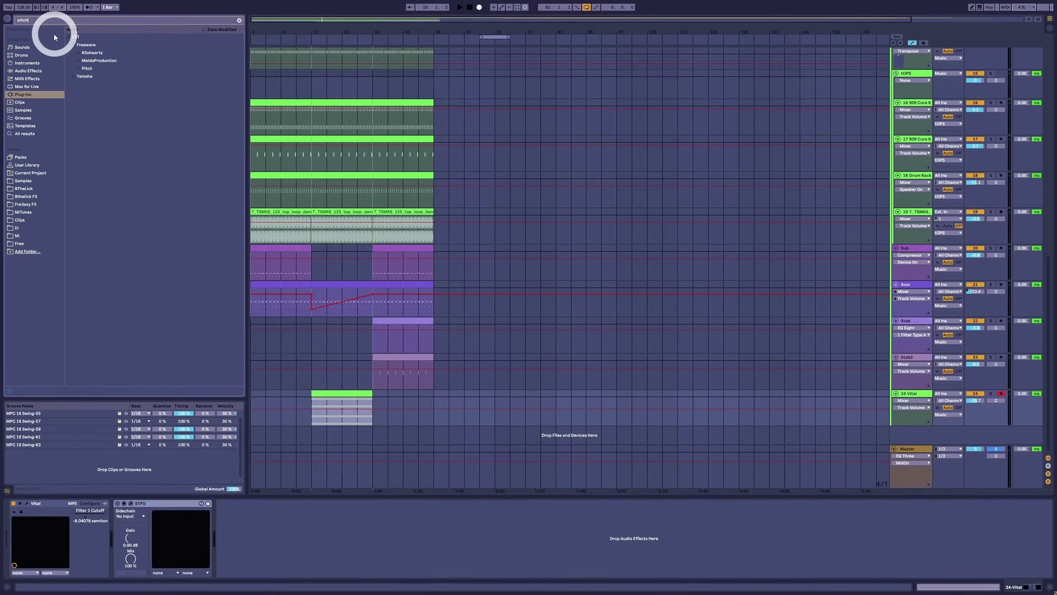
{"action": "left_click_drag", "start_coordinate": [89, 69], "coordinate": [29, 527]}
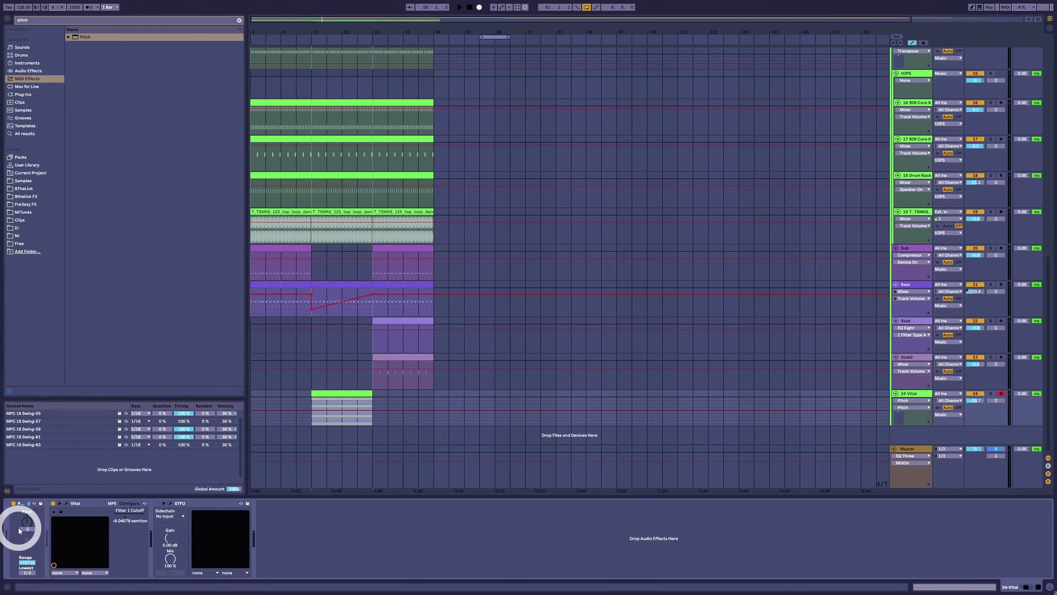
Transpose the clip's chord up three semitones to A2–G3 and delete its top note, G3.
{"action": "key", "text": "shift+Tab"}
{"action": "key", "text": "space"}
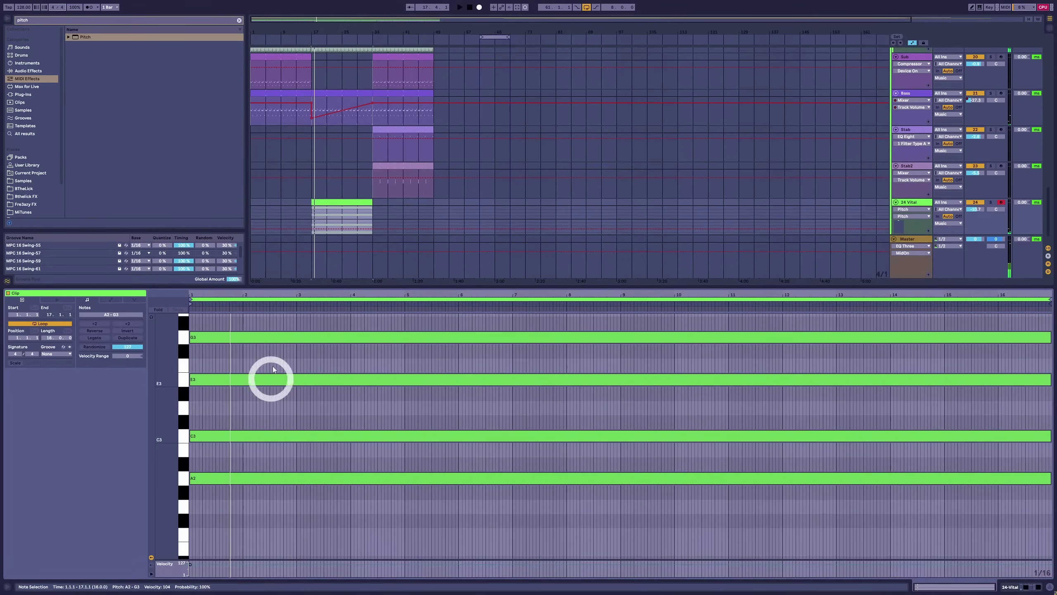
{"action": "left_click", "coordinate": [264, 336]}
{"action": "key", "text": "Delete"}
{"action": "scroll", "coordinate": [258, 352], "scroll_direction": "down", "scroll_amount": 2}
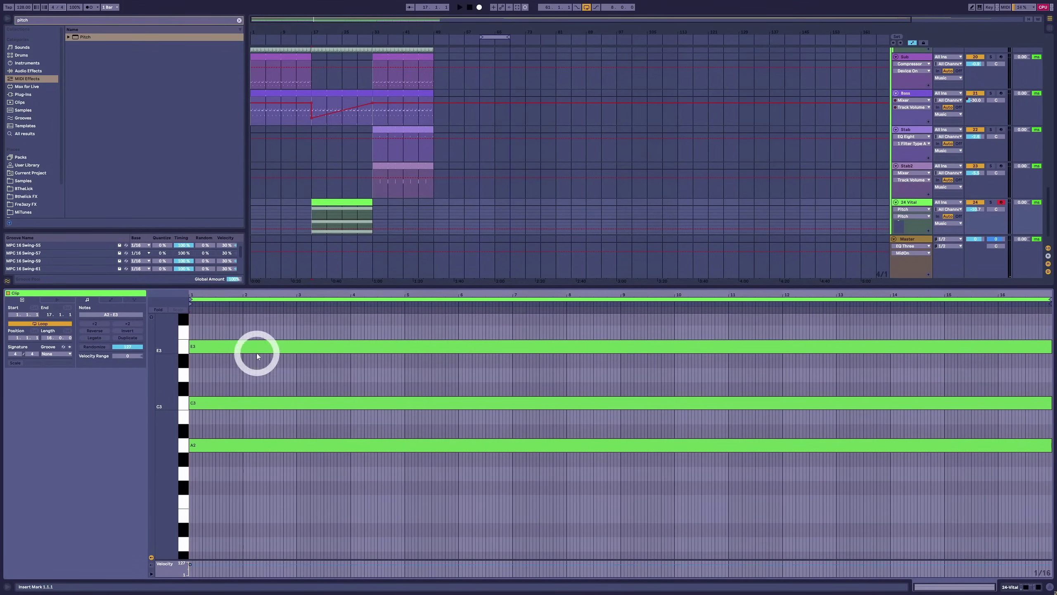
Transpose the remaining three chord notes down four semitones to F2–C3.
{"action": "left_click_drag", "start_coordinate": [327, 318], "coordinate": [307, 433]}
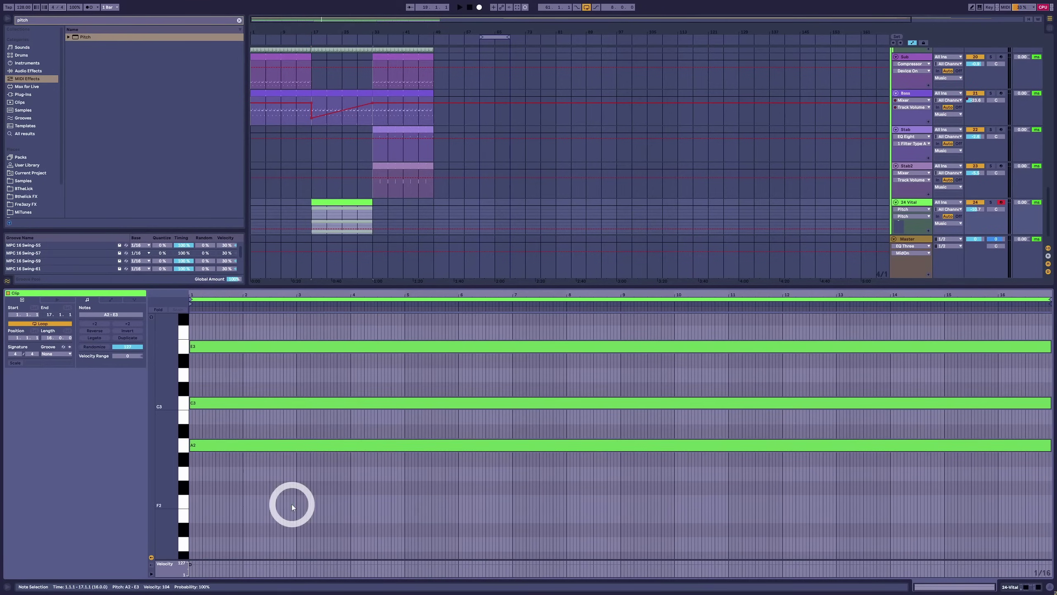
{"action": "key", "text": "Down"}
{"action": "key", "text": "Down"}
{"action": "key", "text": "Down"}
{"action": "key", "text": "Down"}
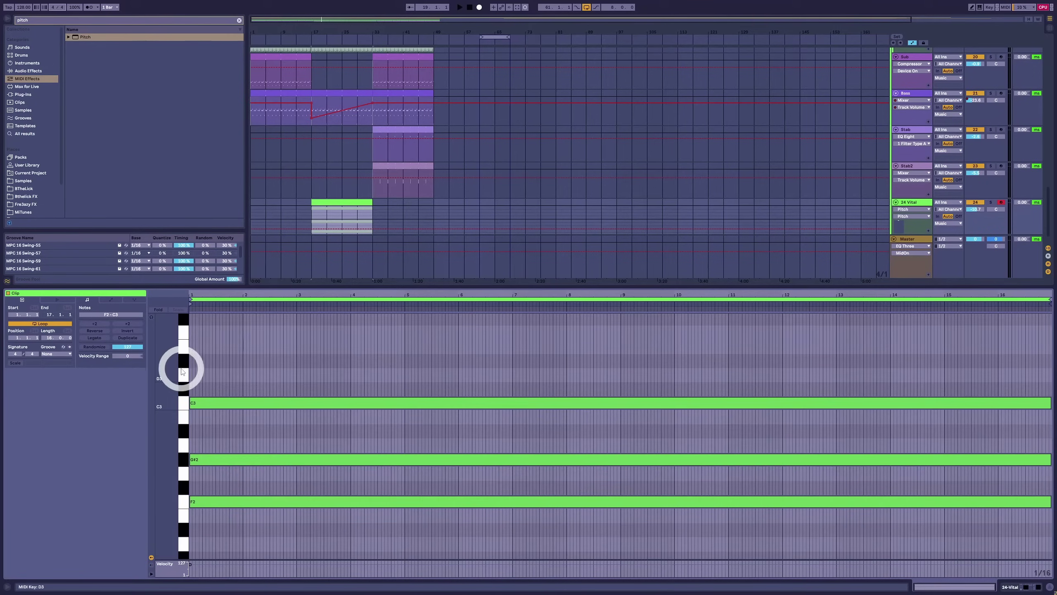
Shorten the three chord notes to two bars, ending at bar 3 of the clip.
{"action": "mouse_move", "coordinate": [181, 366]}
{"action": "left_mouse_down"}
{"action": "mouse_move", "coordinate": [160, 366]}
{"action": "mouse_move", "coordinate": [182, 371]}
{"action": "left_mouse_up"}
{"action": "left_click", "coordinate": [1009, 368]}
{"action": "left_click", "coordinate": [1052, 438]}
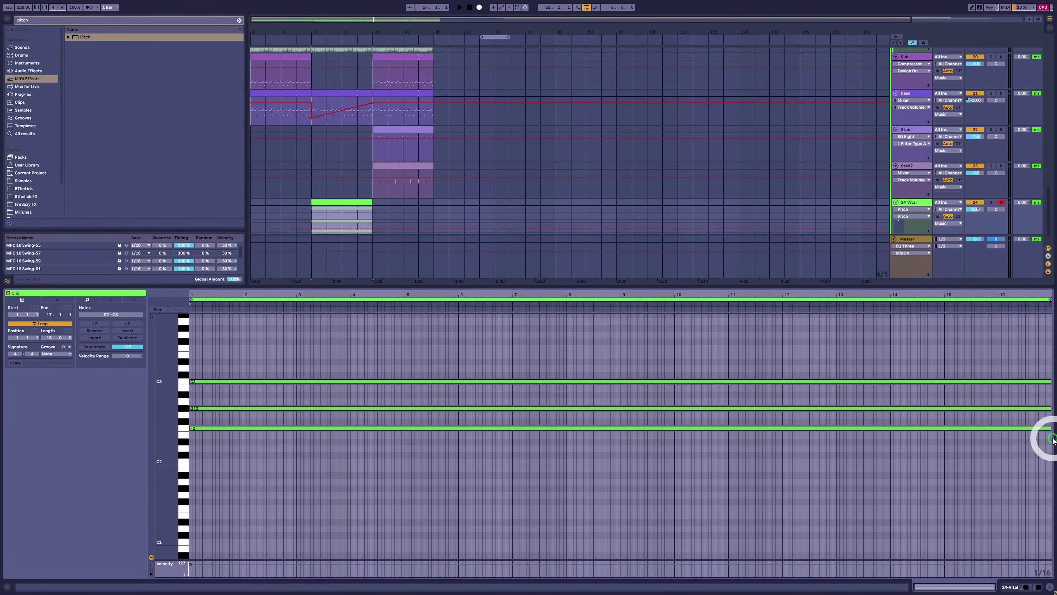
{"action": "left_click_drag", "start_coordinate": [1050, 432], "coordinate": [297, 429]}
{"action": "left_click", "coordinate": [228, 410]}
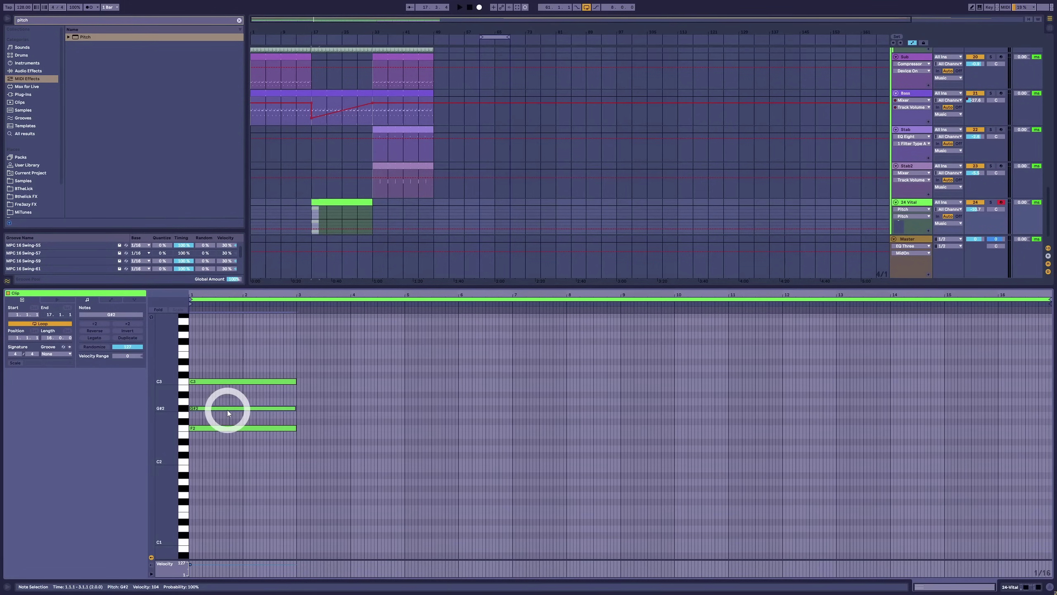
Raise the chord's G#2 to A2 and transpose the whole chord up an octave to F3–C4 during playback.
{"action": "left_click_drag", "start_coordinate": [228, 412], "coordinate": [241, 402]}
{"action": "key", "text": "space"}
{"action": "left_click_drag", "start_coordinate": [233, 361], "coordinate": [224, 458]}
{"action": "key", "text": "shift+Up"}
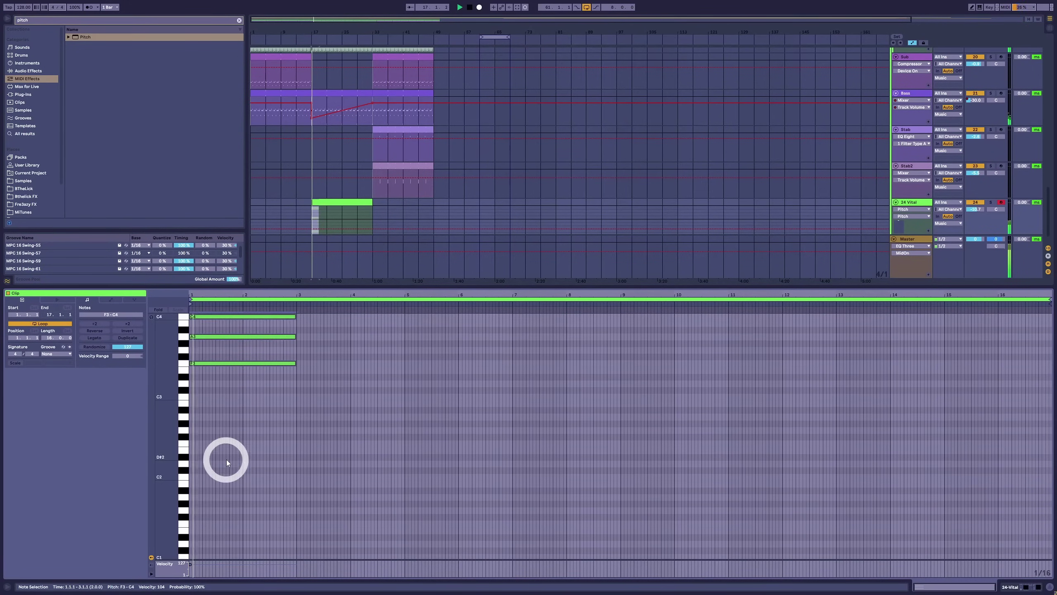
Shorten the chord to one bar and place a copy at bar 3, transposed down one semitone to E3–B3.
{"action": "scroll", "coordinate": [288, 431], "scroll_direction": "up", "scroll_amount": 3}
{"action": "left_click_drag", "start_coordinate": [207, 412], "coordinate": [242, 415]}
{"action": "left_click", "coordinate": [295, 414]}
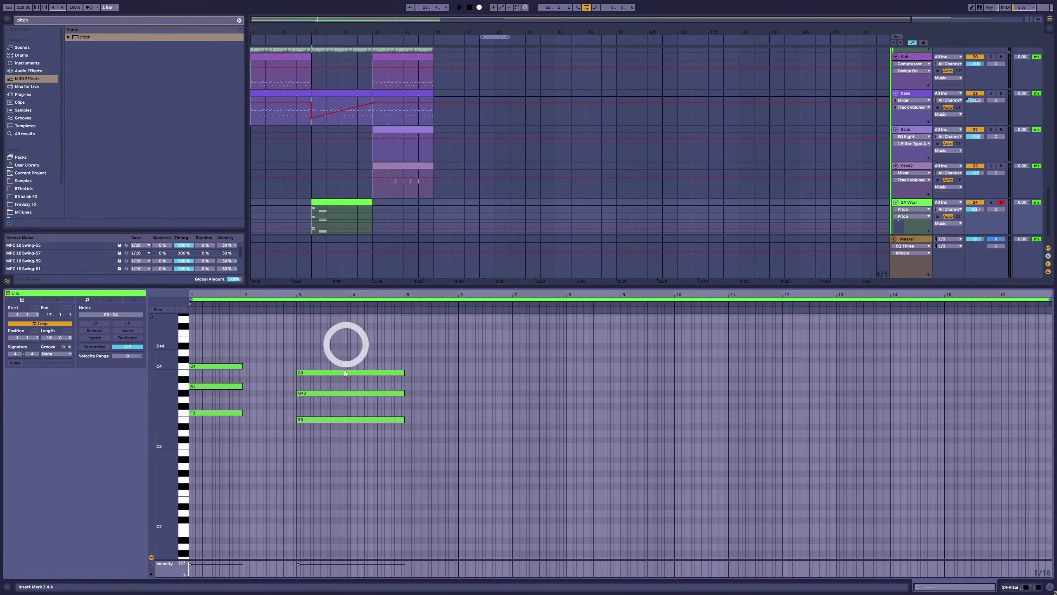
{"action": "left_click_drag", "start_coordinate": [345, 344], "coordinate": [333, 463]}
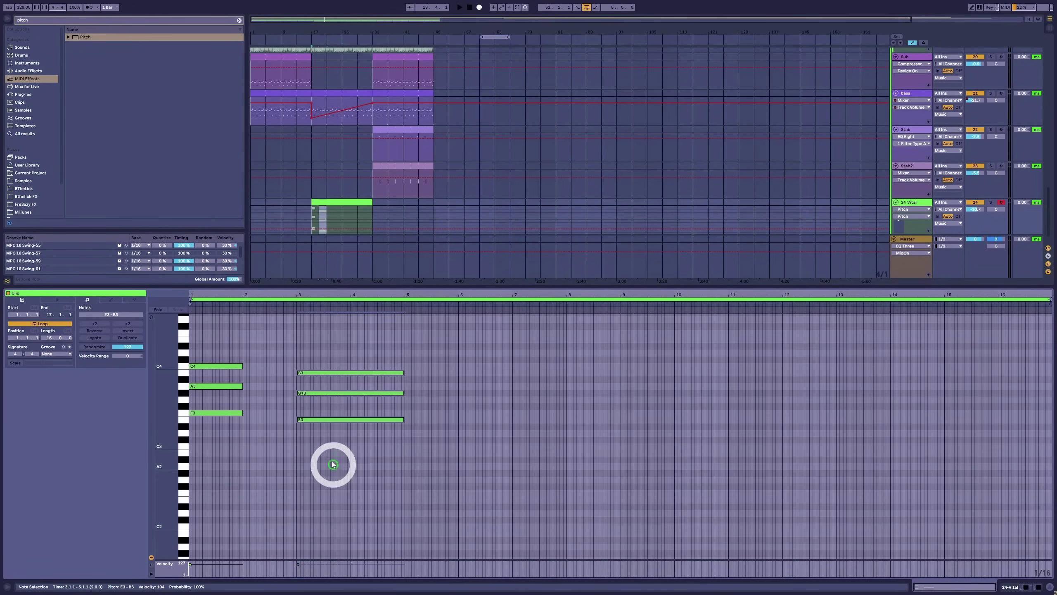
Move the copied chord to bar 2, shorten it to one bar, and lower its middle note to G3.
{"action": "left_click_drag", "start_coordinate": [343, 423], "coordinate": [287, 422]}
{"action": "key", "text": "space"}
{"action": "left_click", "coordinate": [351, 418]}
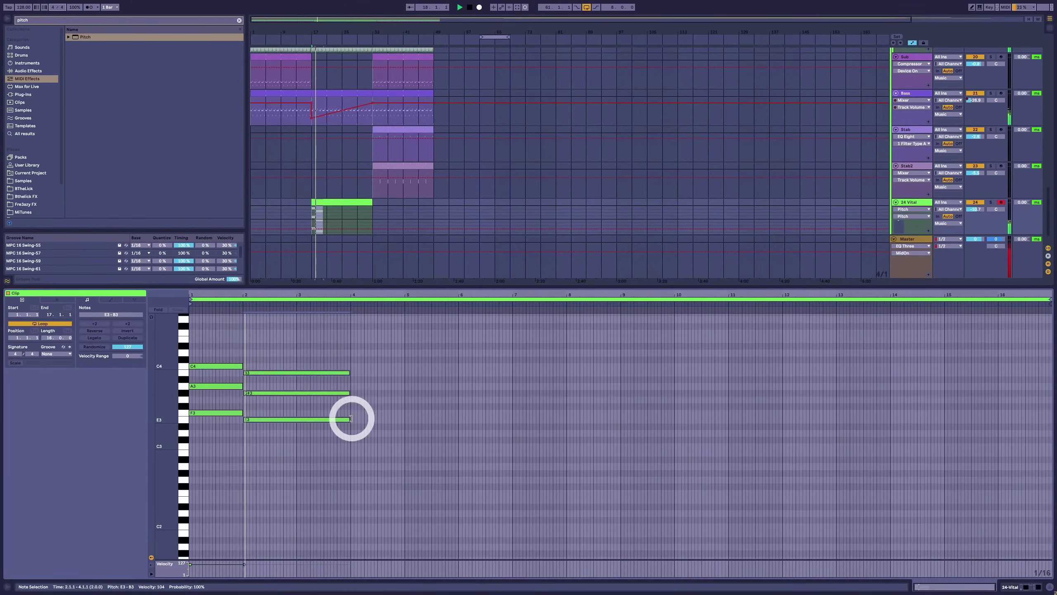
{"action": "left_click_drag", "start_coordinate": [351, 418], "coordinate": [297, 419]}
{"action": "left_click", "coordinate": [279, 338]}
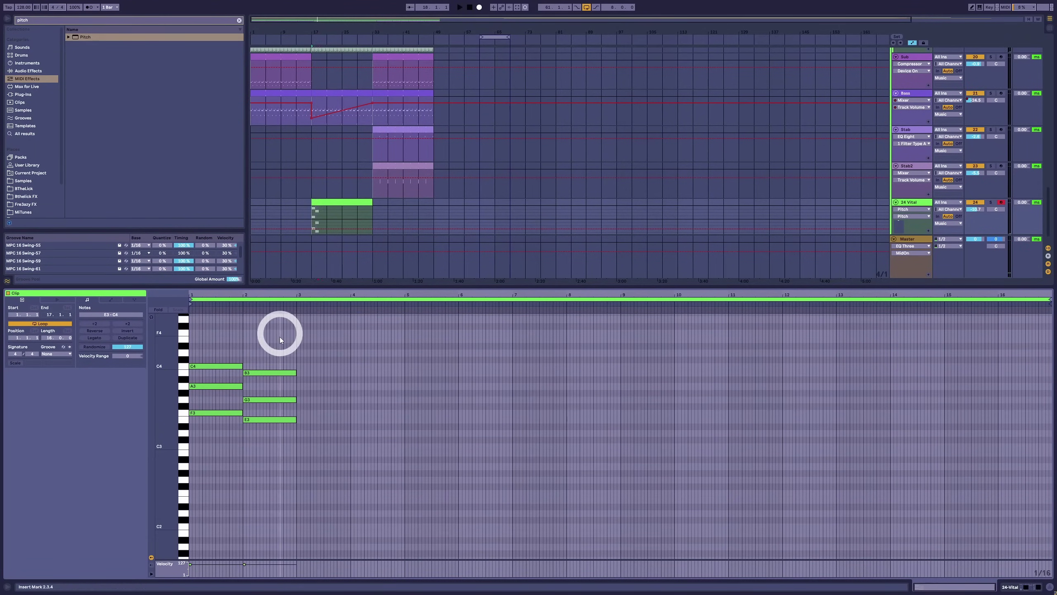
Loop the two chord bars and add top notes E4 to the first chord and D4 to the second.
{"action": "key", "text": "ctrl+a"}
{"action": "scroll", "coordinate": [196, 491], "scroll_direction": "up", "scroll_amount": 1}
{"action": "key", "text": "ctrl+l"}
{"action": "left_click", "coordinate": [212, 382]}
{"action": "left_click_drag", "start_coordinate": [212, 383], "coordinate": [257, 370]}
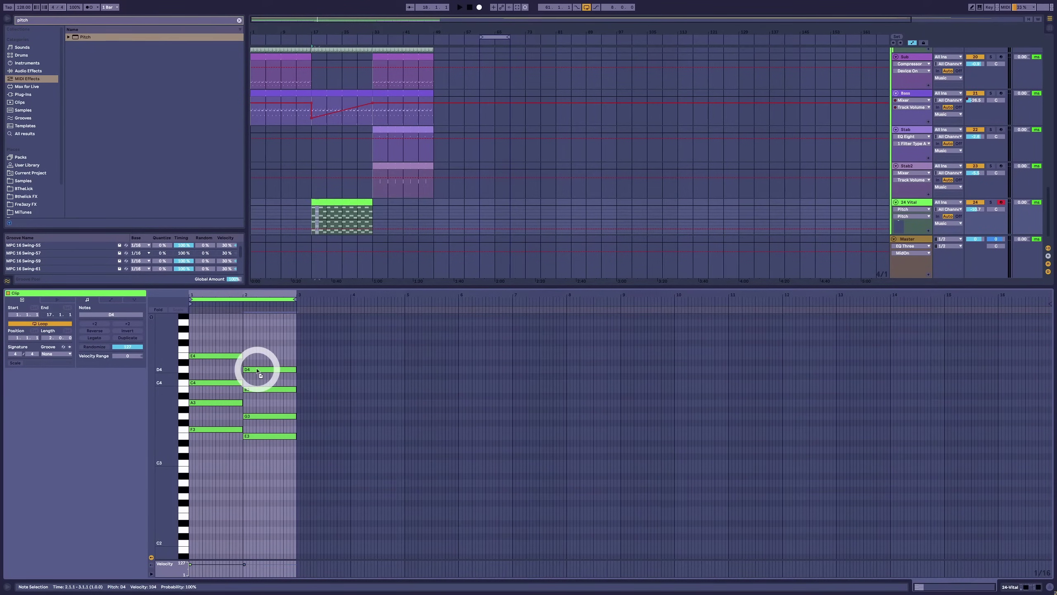
Adjust Vital's Filter 1 Cutoff automation to rise across the chord clip from bar 17 to bar 33, auditioning the part.
{"action": "key", "text": "space"}
{"action": "key", "text": "shift+Tab"}
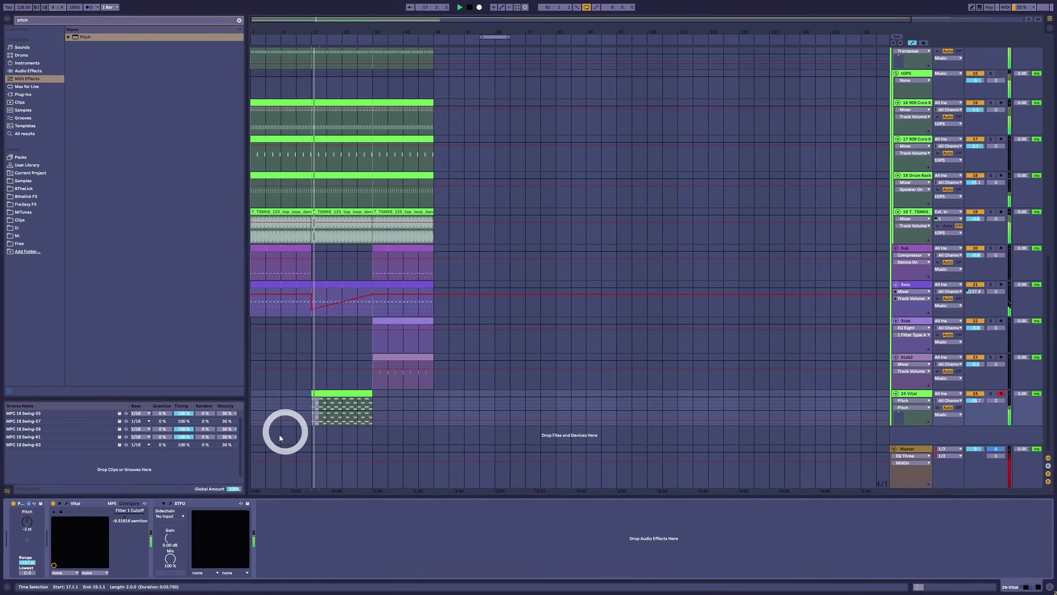
{"action": "left_click", "coordinate": [66, 502]}
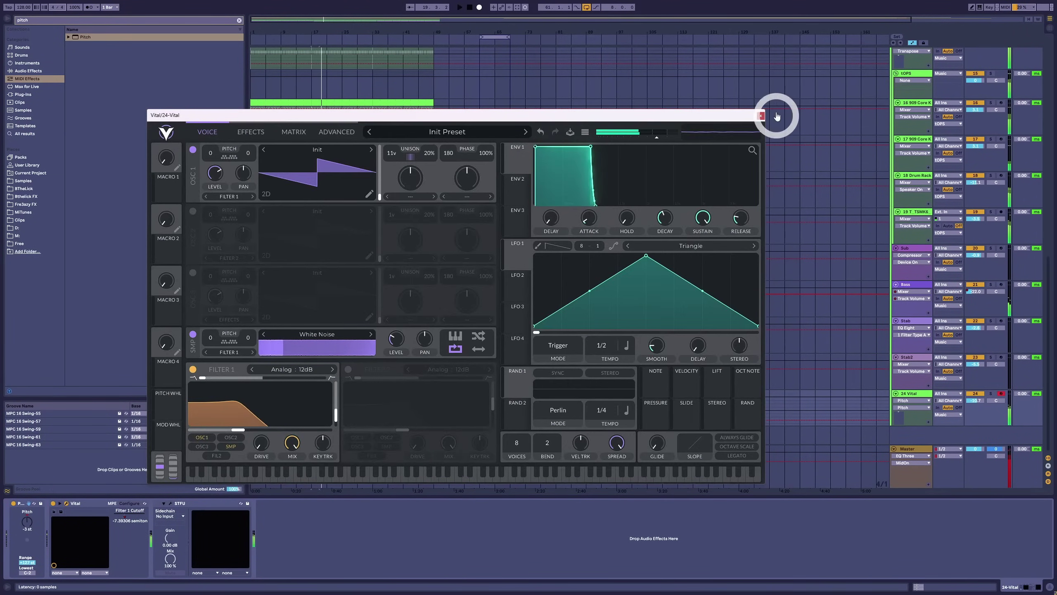
{"action": "left_click", "coordinate": [760, 118]}
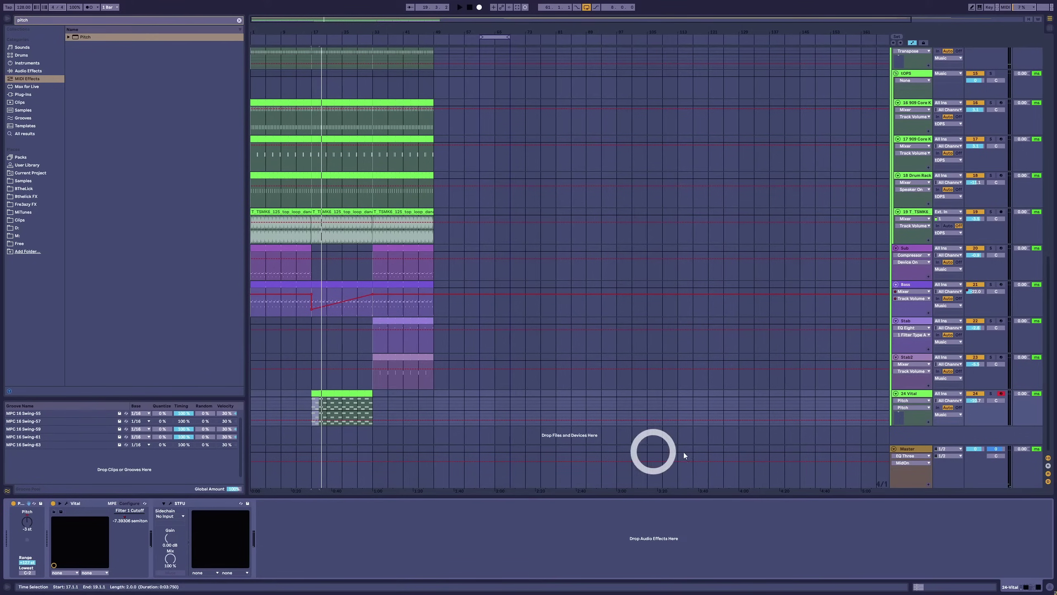
{"action": "left_click_drag", "start_coordinate": [126, 521], "coordinate": [127, 525]}
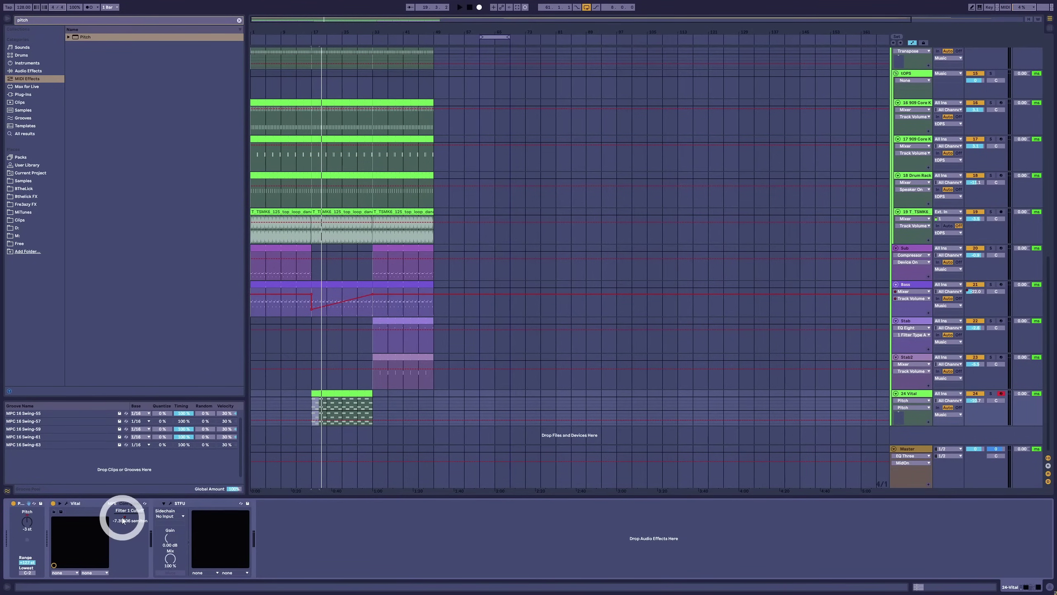
{"action": "left_click", "coordinate": [509, 7]}
{"action": "key", "text": "space"}
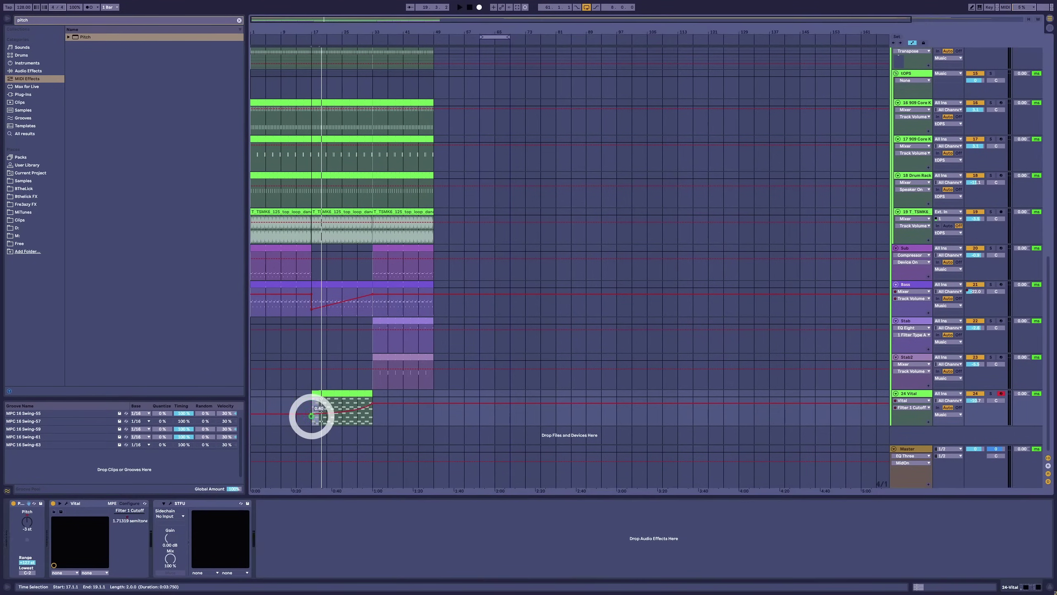
{"action": "left_click_drag", "start_coordinate": [312, 414], "coordinate": [370, 401]}
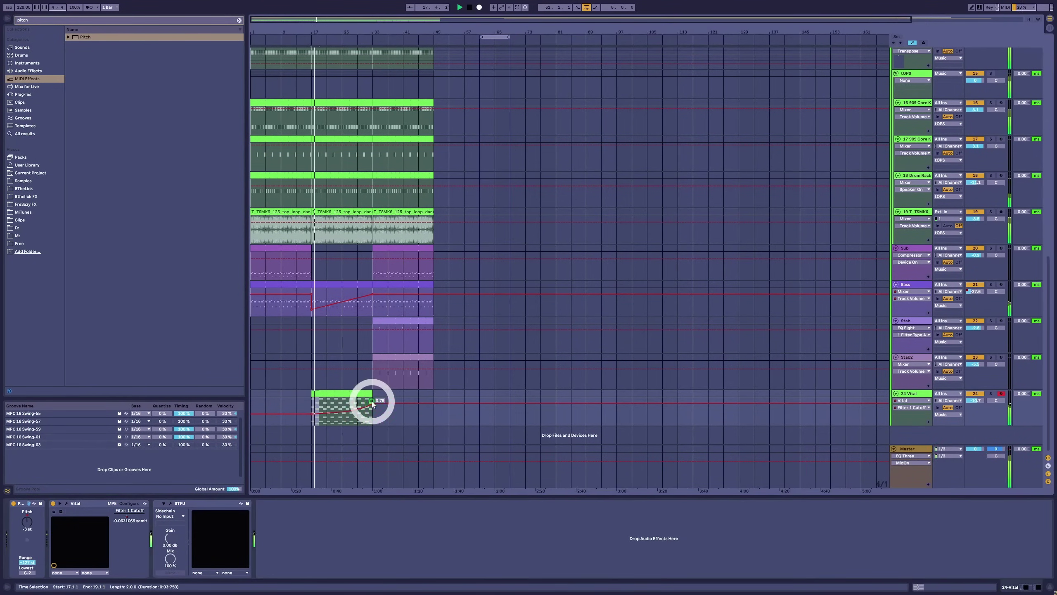
Transpose both chords in the Vital clip down an octave and audition them.
{"action": "double_click", "coordinate": [347, 394]}
{"action": "left_click_drag", "start_coordinate": [322, 366], "coordinate": [560, 555]}
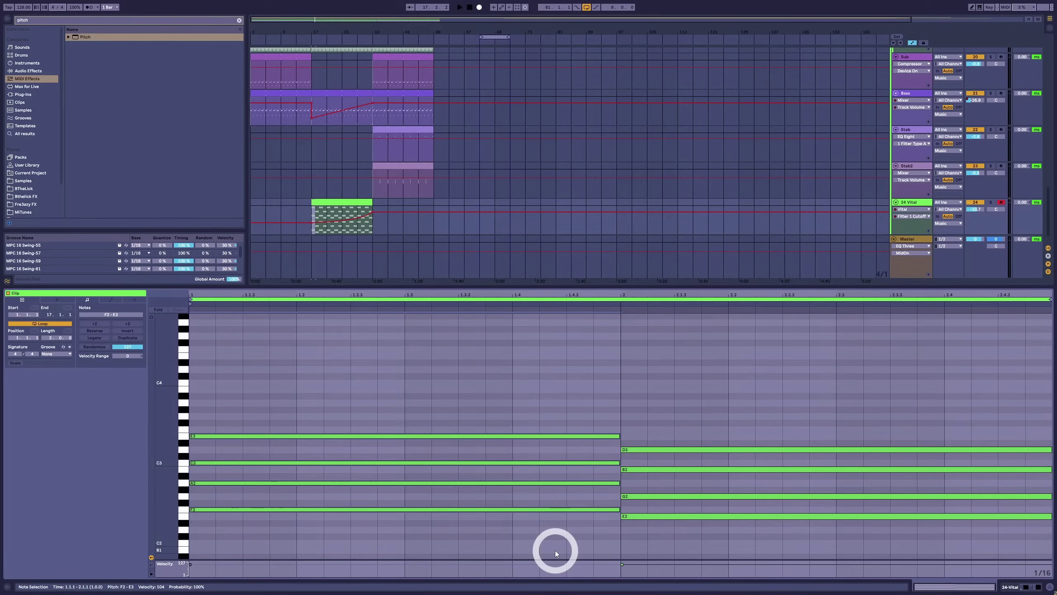
{"action": "key", "text": "space"}
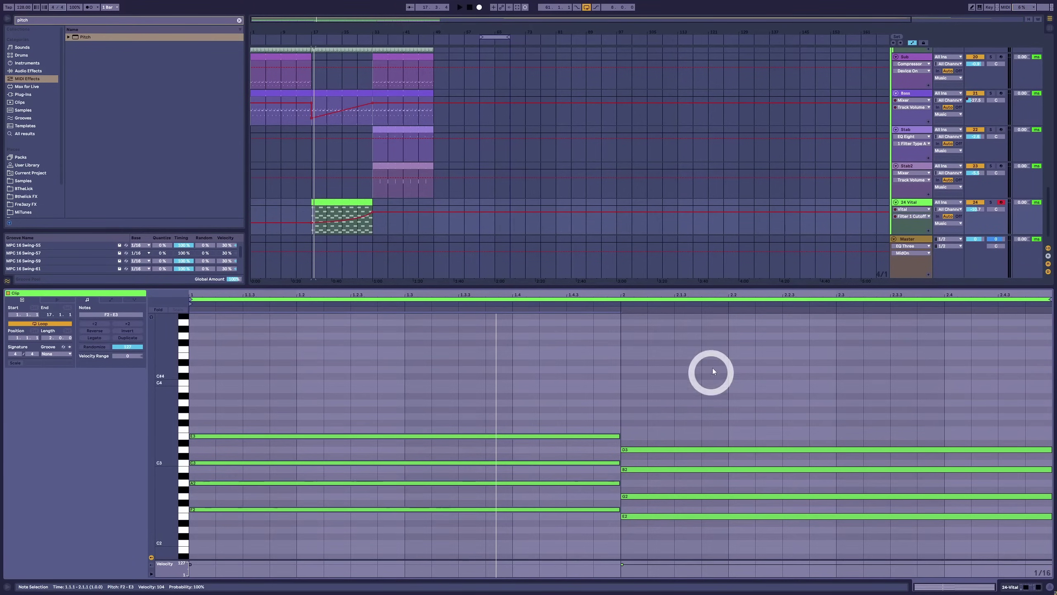
Delete the second chord and extend the F2–E3 chord across both bars of the clip.
{"action": "left_click_drag", "start_coordinate": [710, 371], "coordinate": [681, 535]}
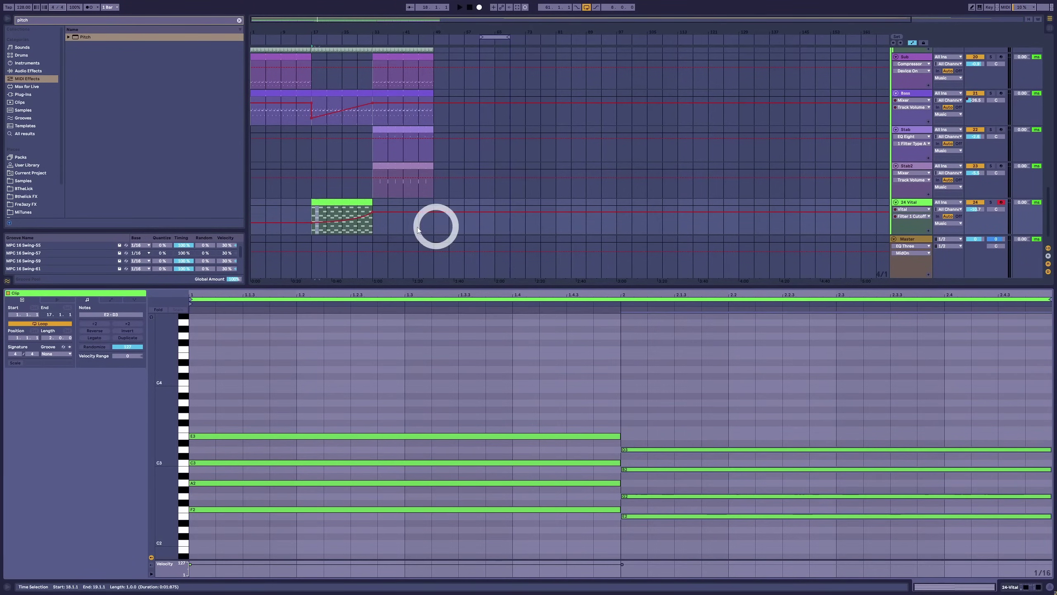
{"action": "left_click", "coordinate": [359, 208]}
{"action": "key", "text": "Delete"}
{"action": "left_click_drag", "start_coordinate": [552, 356], "coordinate": [620, 509]}
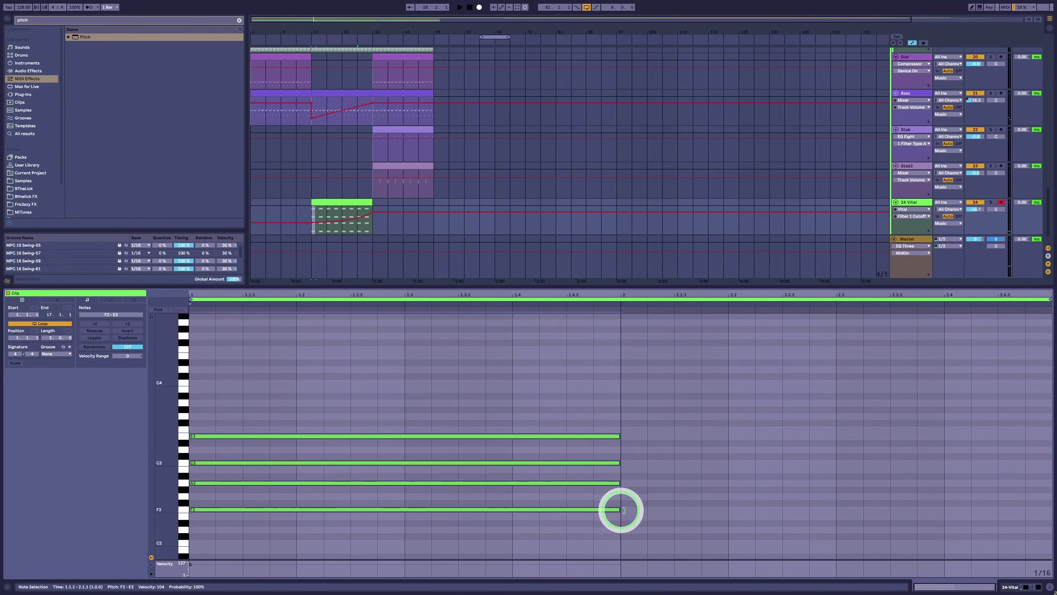
Play from bar 29 and set Vital's Oscillator 1 unison to 8 voices with about 10% detune.
{"action": "key", "text": "shift+Tab"}
{"action": "left_click", "coordinate": [356, 431]}
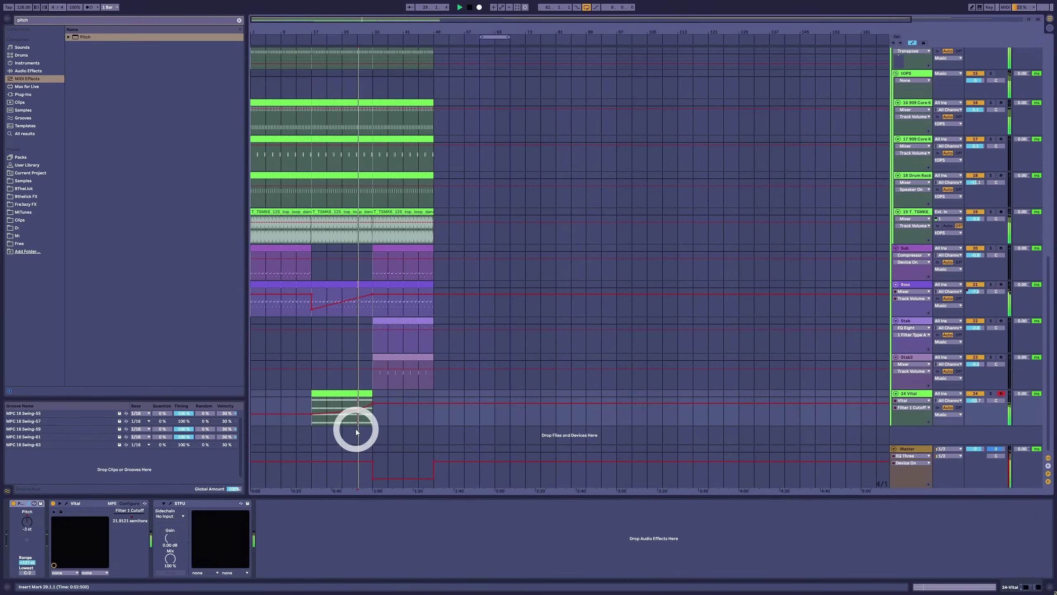
{"action": "left_click", "coordinate": [918, 399]}
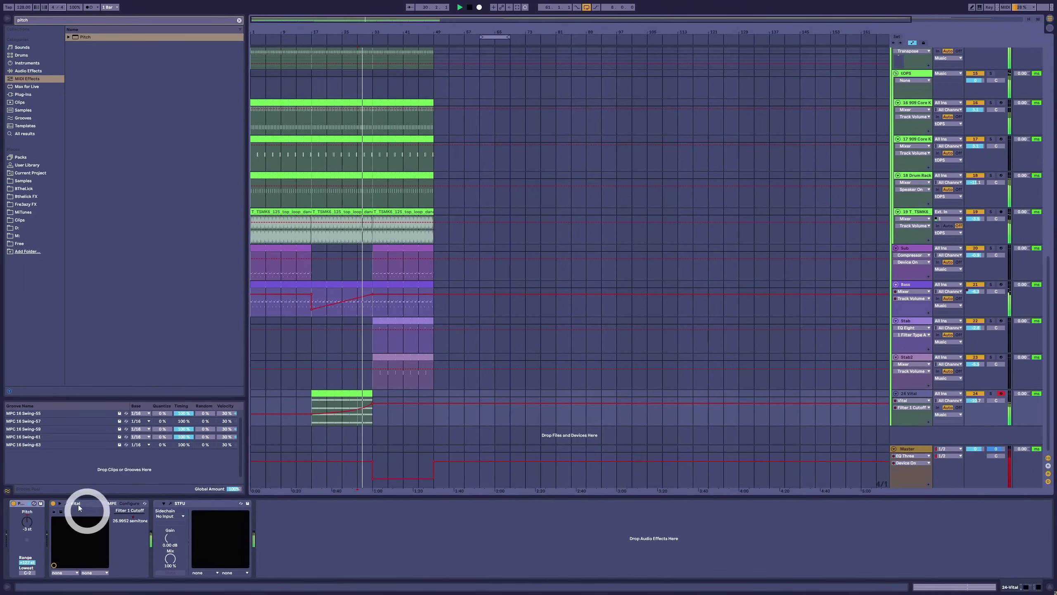
{"action": "left_click", "coordinate": [66, 503]}
{"action": "left_click_drag", "start_coordinate": [389, 153], "coordinate": [394, 163]}
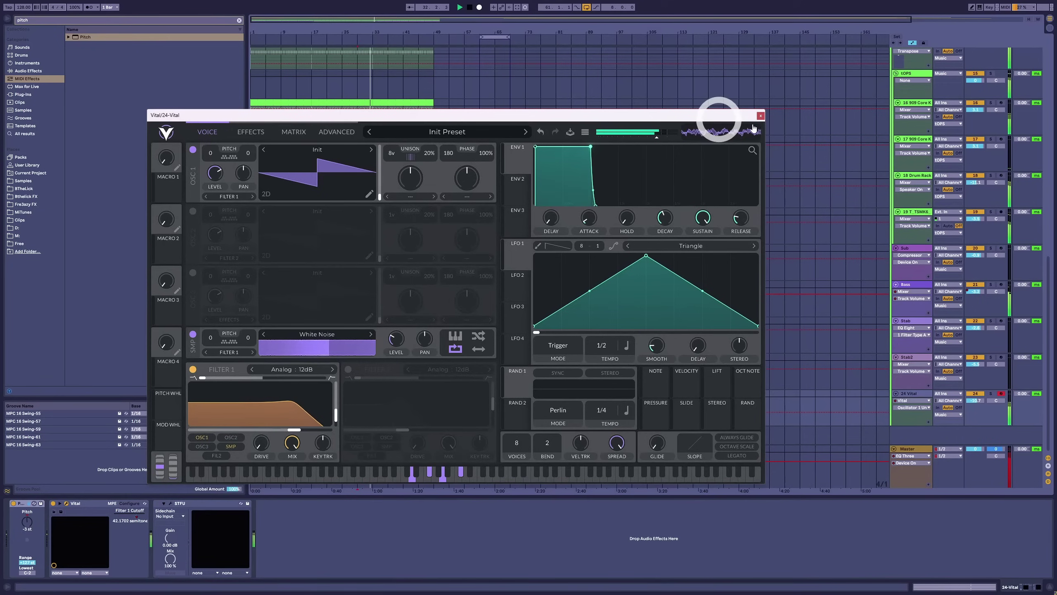
{"action": "left_click", "coordinate": [760, 116]}
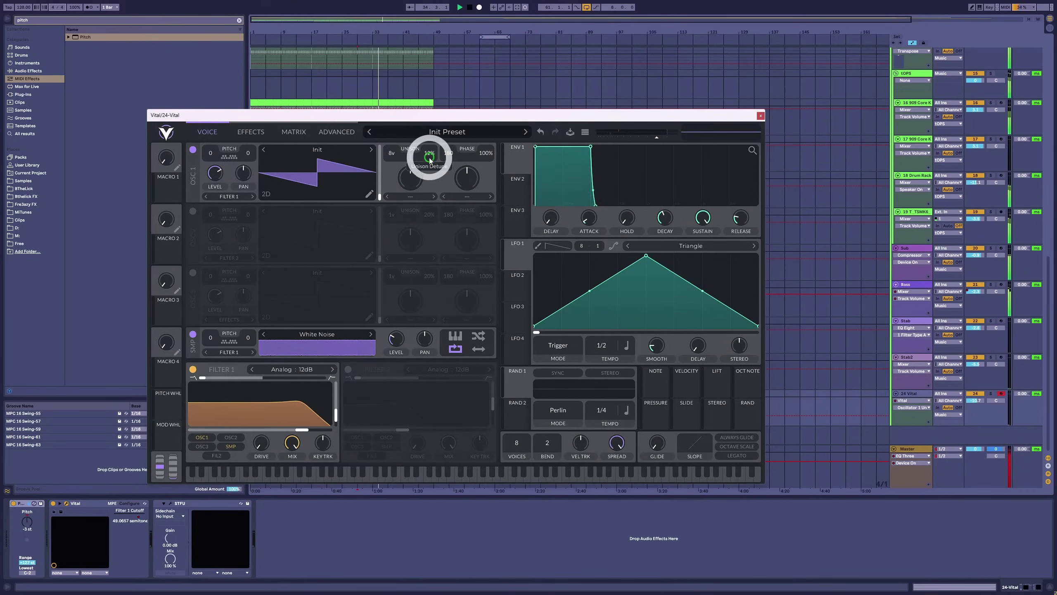
{"action": "left_click", "coordinate": [760, 115]}
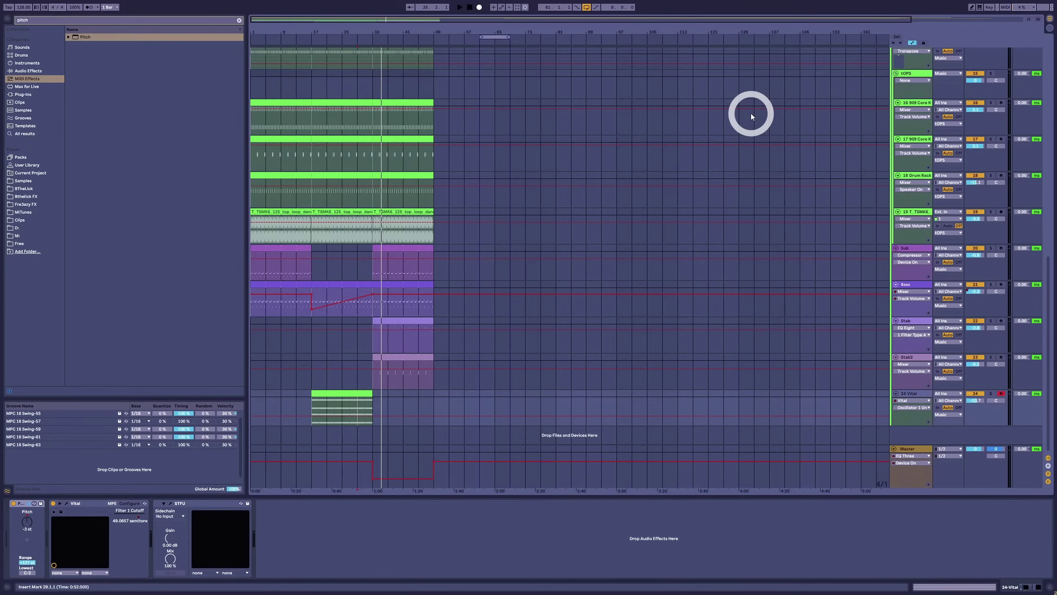
Open the Bass clip starting at bar 33 and examine its note pattern.
{"action": "double_click", "coordinate": [410, 288]}
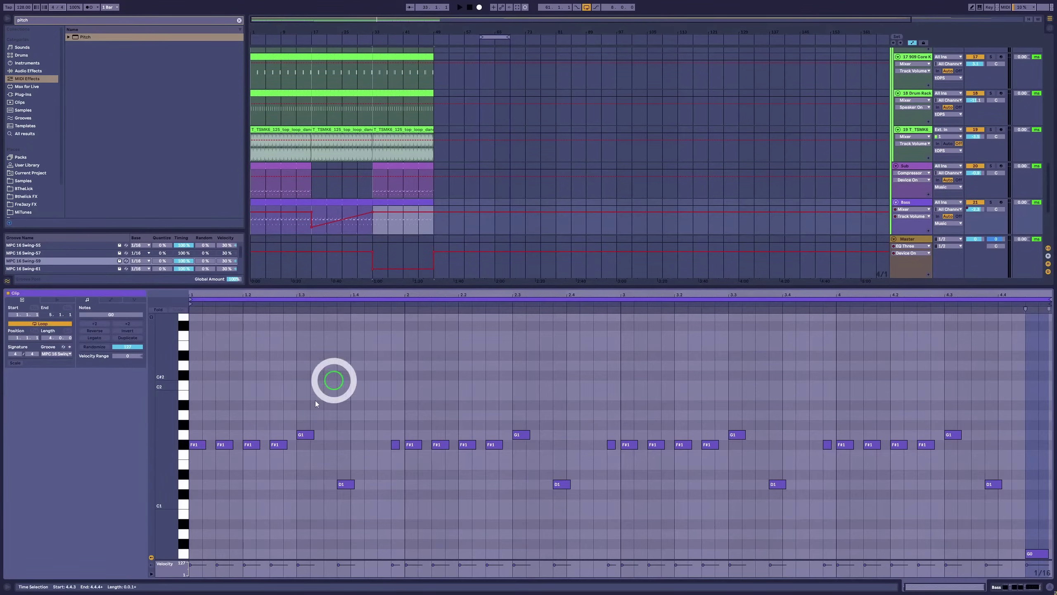
{"action": "key", "text": "ctrl+a"}
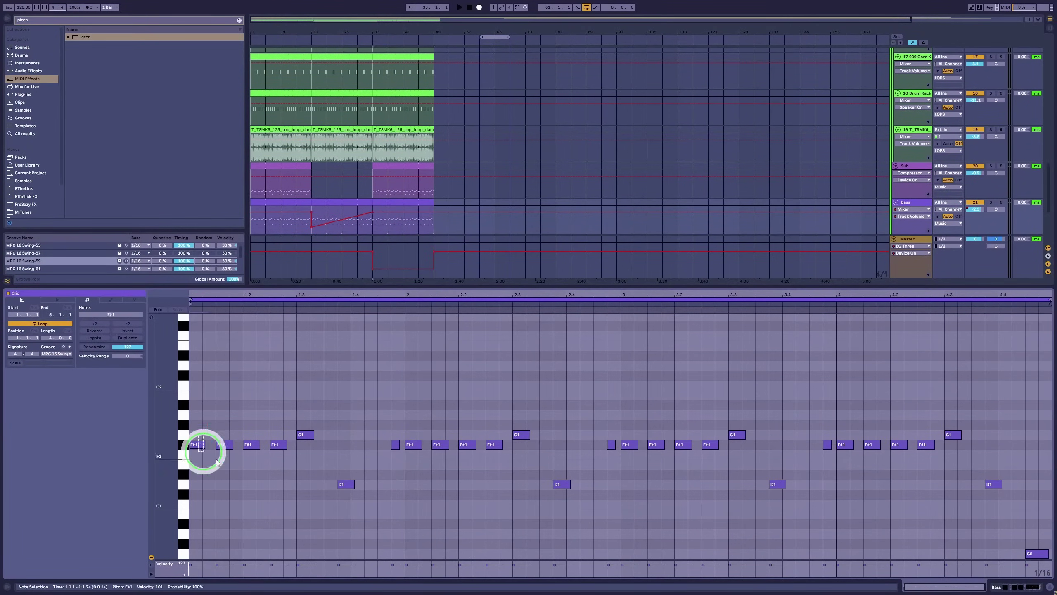
{"action": "left_click_drag", "start_coordinate": [212, 433], "coordinate": [294, 481]}
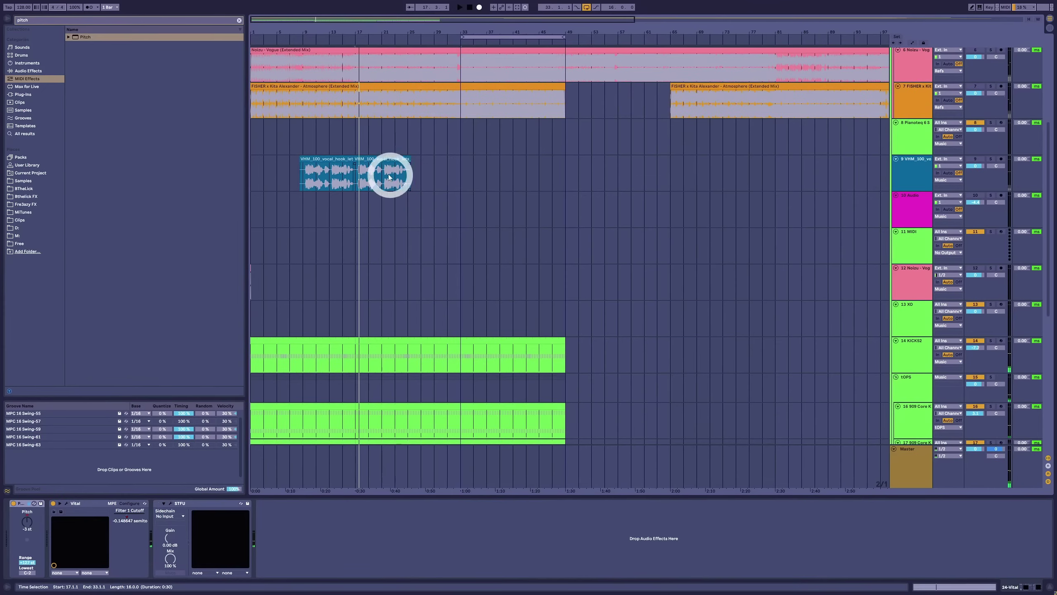
Move the vocal hook clip to bar 33 and set its pitch to -5 semitones.
{"action": "left_click_drag", "start_coordinate": [389, 177], "coordinate": [480, 169]}
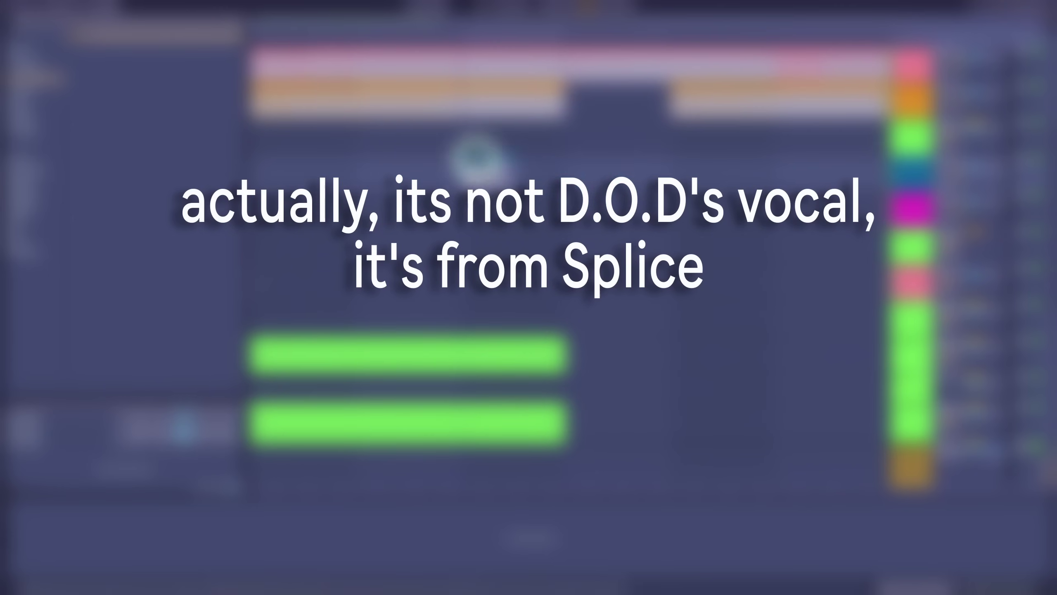
{"action": "double_click", "coordinate": [466, 150]}
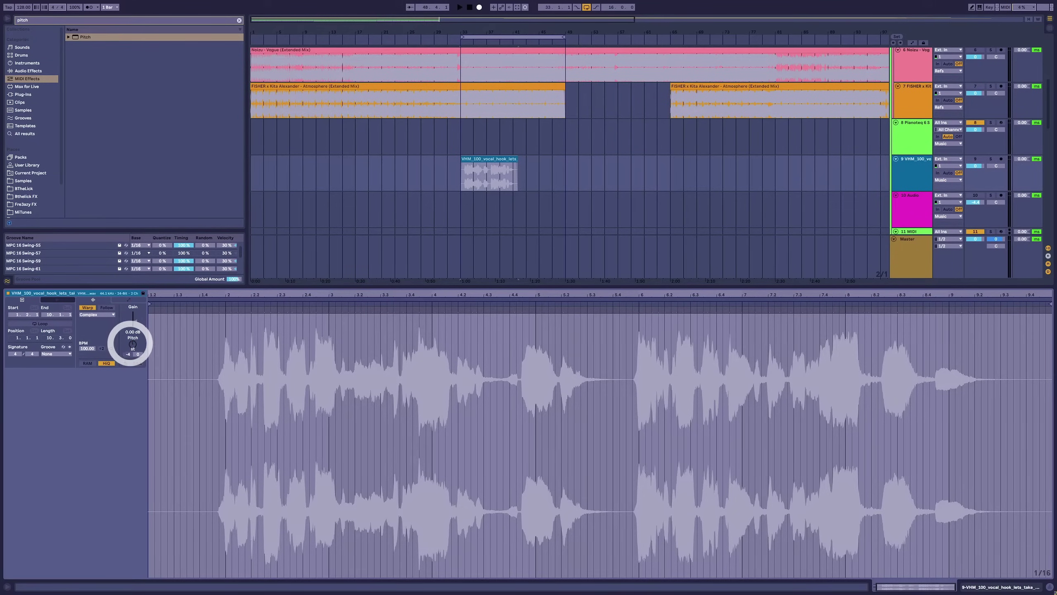
Trim the silent start of the vocal hook, keeping the clip at bar 33, and play it.
{"action": "left_click", "coordinate": [272, 158]}
{"action": "key", "text": "z"}
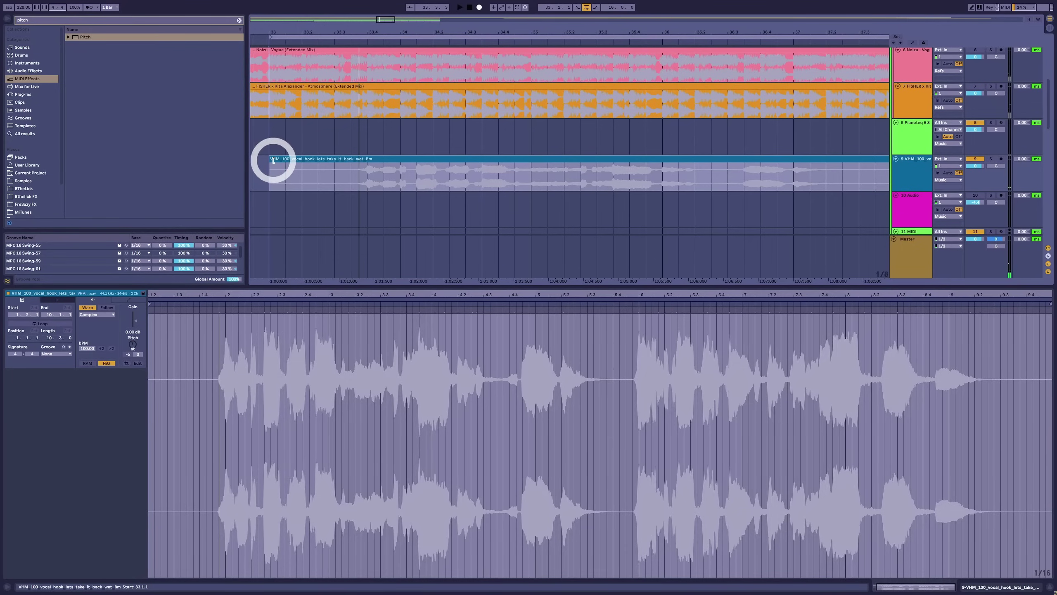
{"action": "mouse_move", "coordinate": [273, 161]}
{"action": "left_mouse_down"}
{"action": "mouse_move", "coordinate": [328, 163]}
{"action": "mouse_move", "coordinate": [287, 160]}
{"action": "left_mouse_up"}
{"action": "key", "text": "space"}
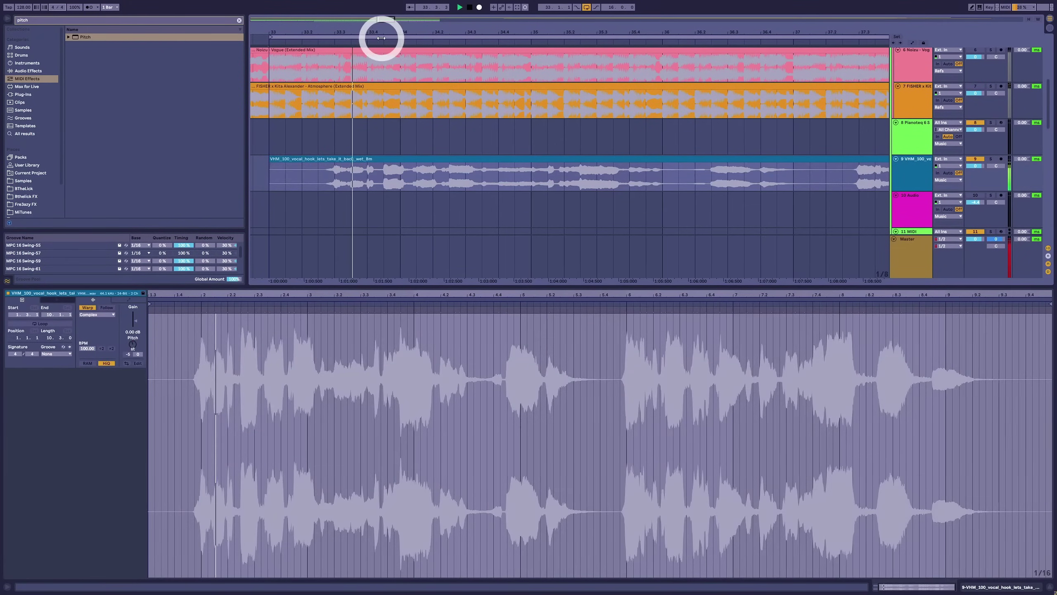
Lower the vocal hook track's volume slightly during playback.
{"action": "left_click_drag", "start_coordinate": [380, 38], "coordinate": [412, 33]}
{"action": "left_click", "coordinate": [476, 159]}
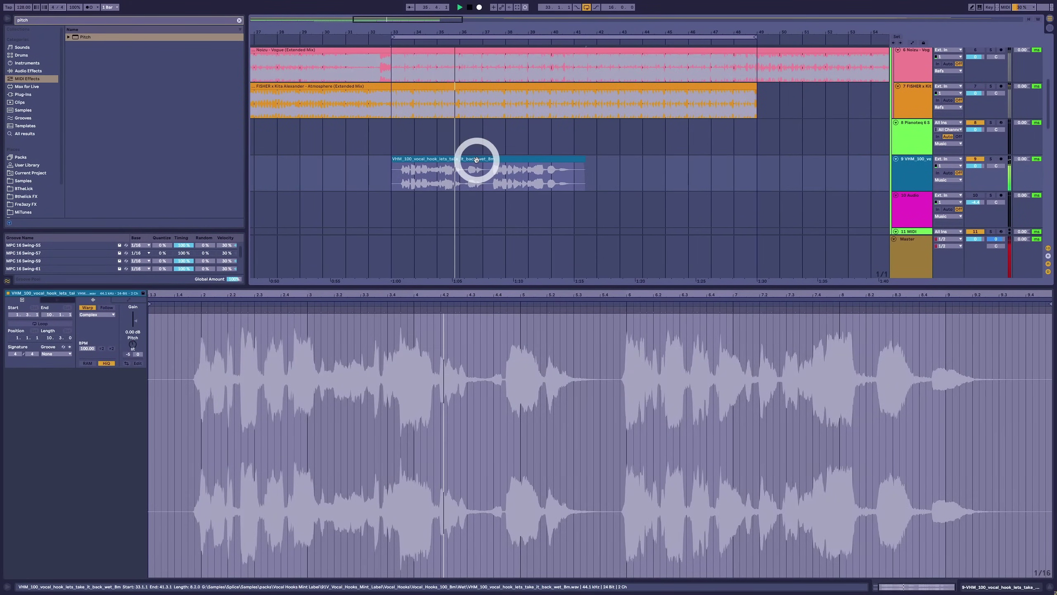
{"action": "mouse_move", "coordinate": [975, 165]}
{"action": "left_mouse_down"}
{"action": "mouse_move", "coordinate": [978, 182]}
{"action": "mouse_move", "coordinate": [982, 165]}
{"action": "left_mouse_up"}
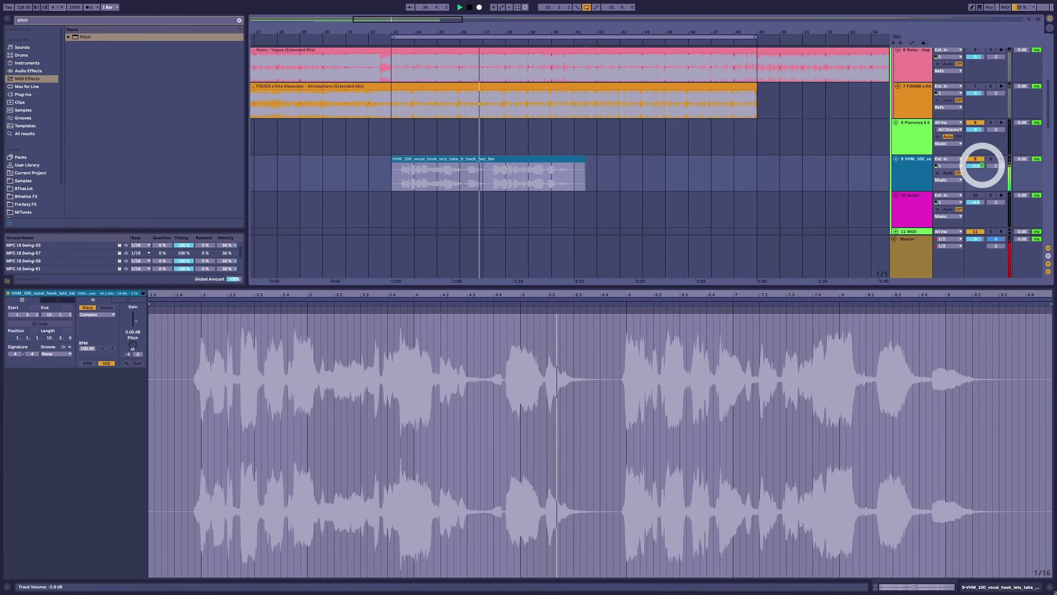
Review the drum, bass, stab and Vital tracks, and display the Bass track's device chain.
{"action": "scroll", "coordinate": [678, 187], "scroll_direction": "down", "scroll_amount": 10}
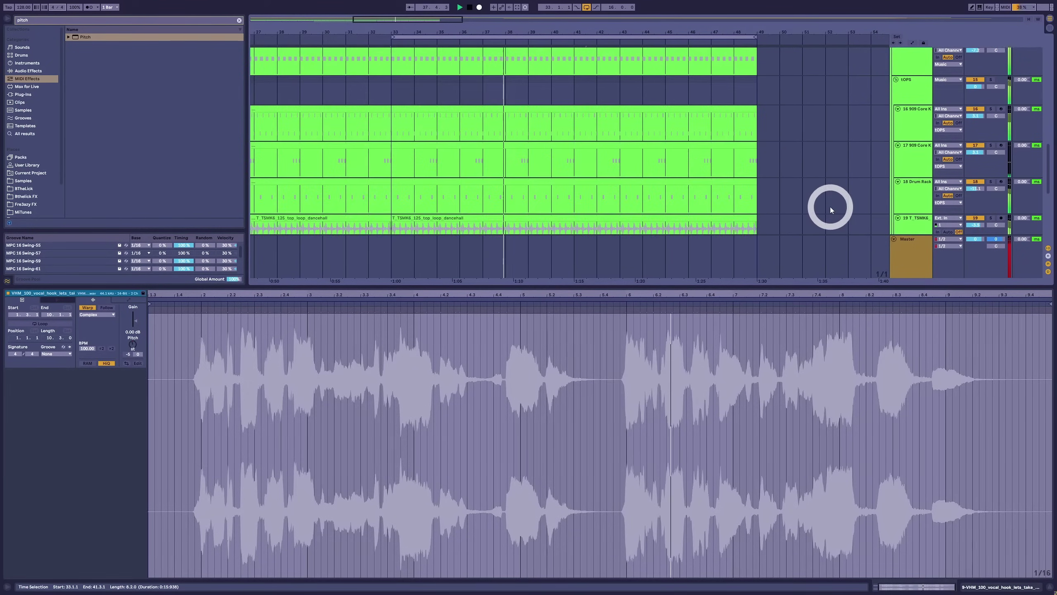
{"action": "scroll", "coordinate": [851, 196], "scroll_direction": "down", "scroll_amount": 5}
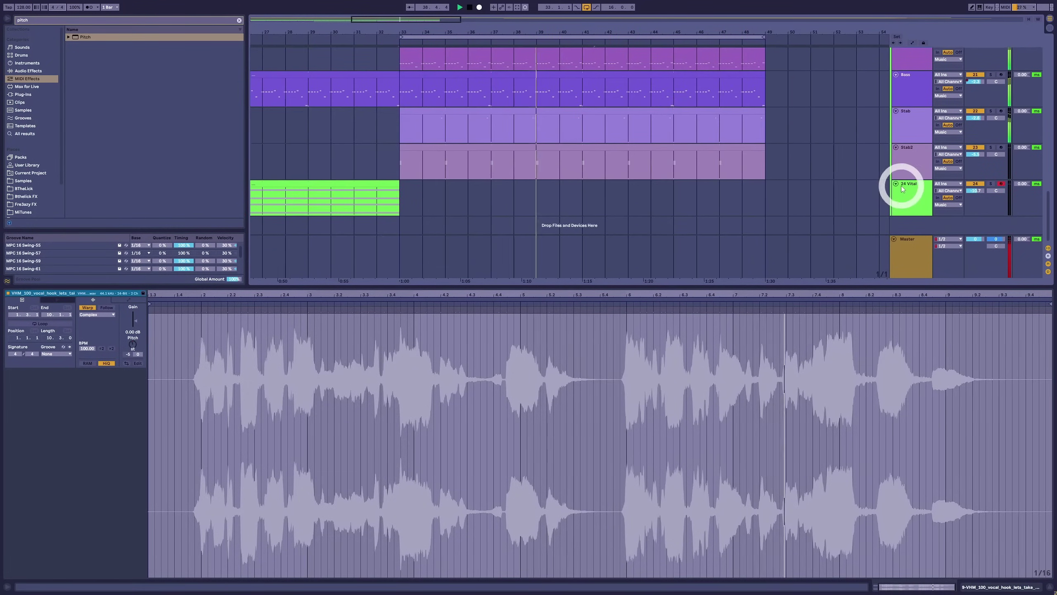
{"action": "scroll", "coordinate": [907, 186], "scroll_direction": "up", "scroll_amount": 2}
{"action": "scroll", "coordinate": [907, 186], "scroll_direction": "up", "scroll_amount": 3}
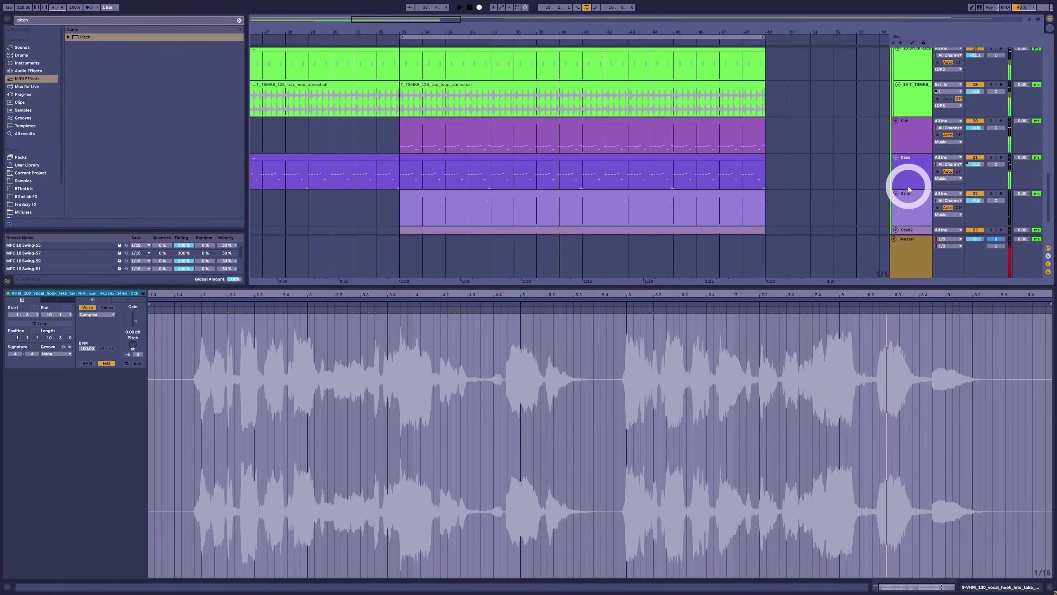
{"action": "scroll", "coordinate": [908, 190], "scroll_direction": "up", "scroll_amount": 2}
{"action": "scroll", "coordinate": [926, 185], "scroll_direction": "down", "scroll_amount": 3}
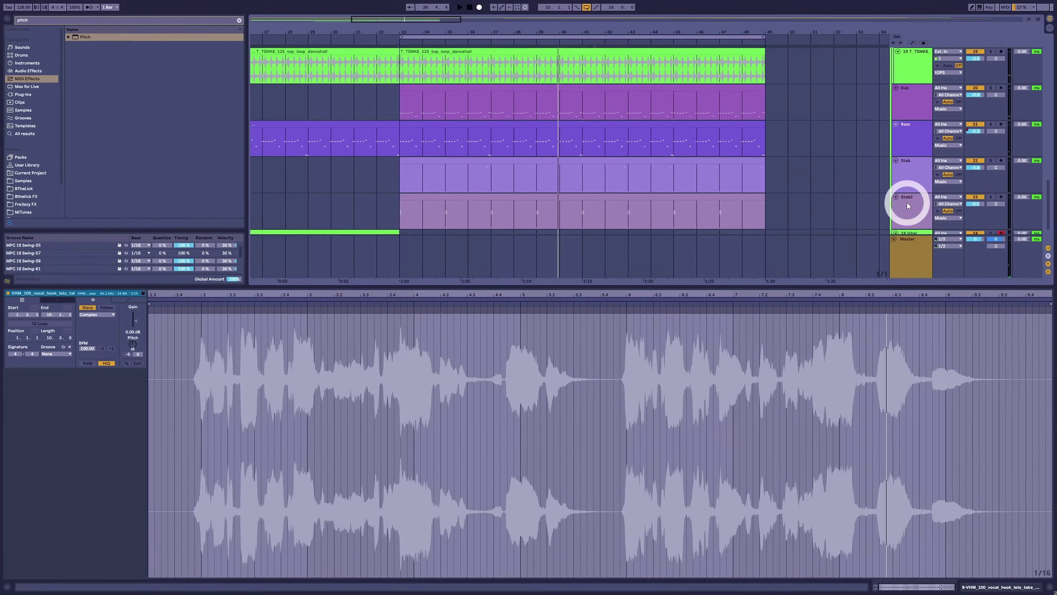
{"action": "scroll", "coordinate": [926, 206], "scroll_direction": "up", "scroll_amount": 5}
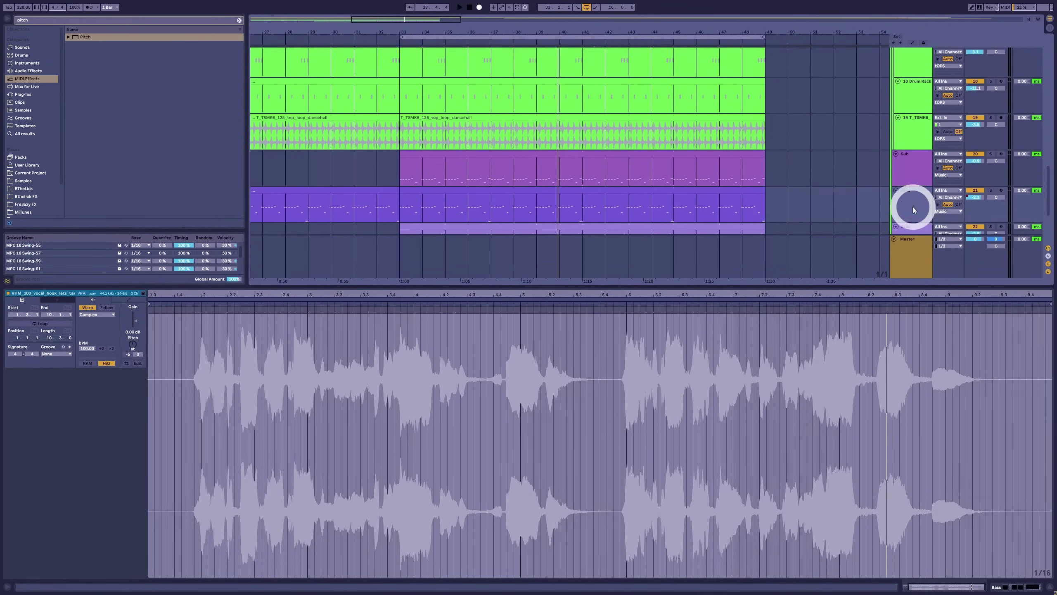
{"action": "left_click", "coordinate": [905, 228]}
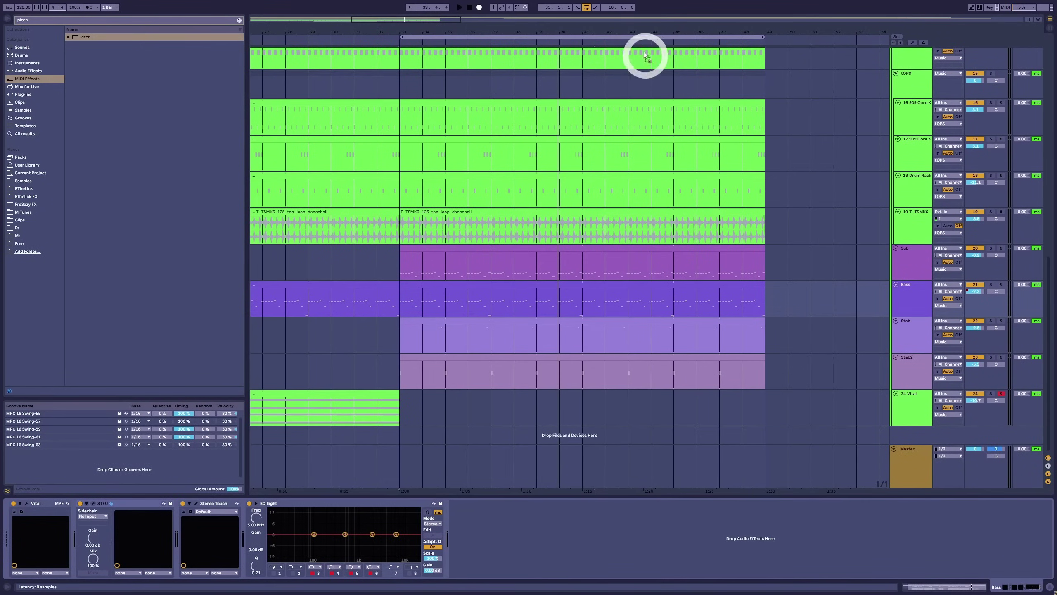
Find the vocal hook track above the drum tracks and select its clip.
{"action": "scroll", "coordinate": [641, 46], "scroll_direction": "up", "scroll_amount": 4}
{"action": "scroll", "coordinate": [641, 41], "scroll_direction": "up", "scroll_amount": 5}
{"action": "key", "text": "Up"}
{"action": "key", "text": "Up"}
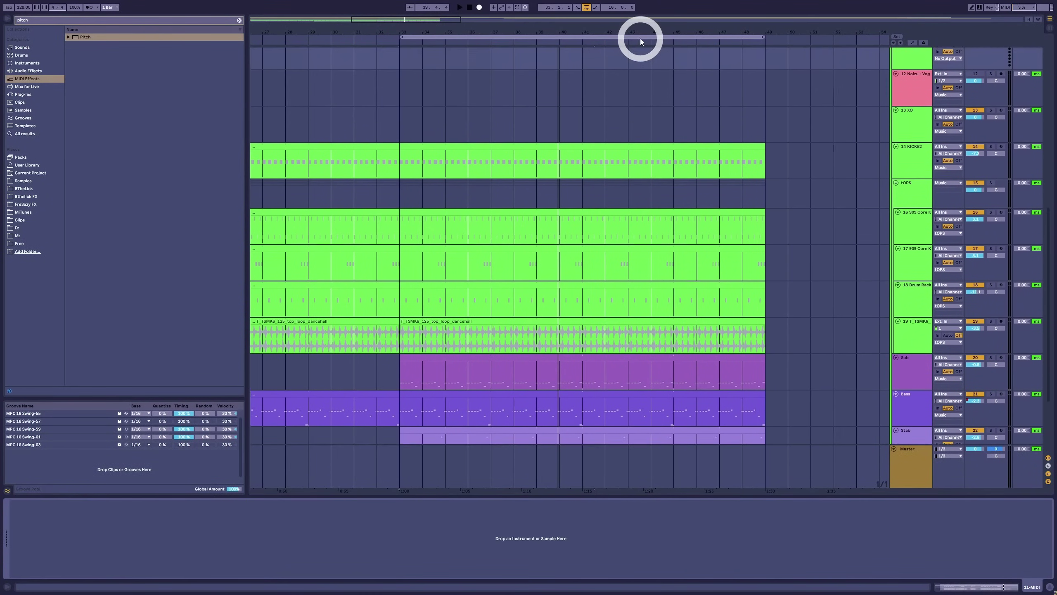
{"action": "scroll", "coordinate": [640, 41], "scroll_direction": "up", "scroll_amount": 2}
{"action": "key", "text": "Up"}
{"action": "key", "text": "Up"}
{"action": "key", "text": "Up"}
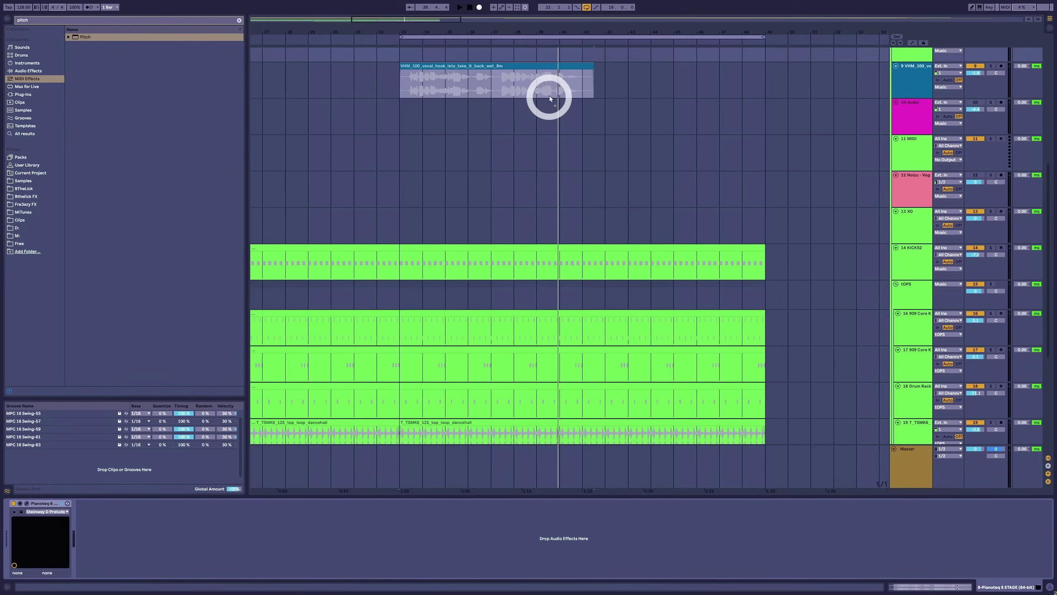
{"action": "left_click", "coordinate": [540, 93]}
{"action": "left_click", "coordinate": [510, 83]}
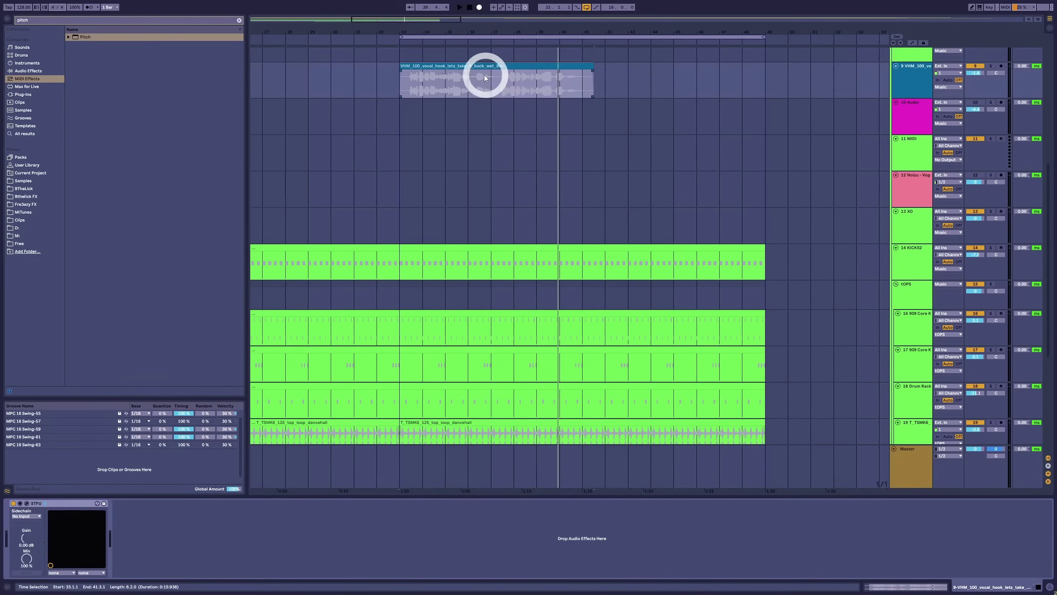
Play the arrangement from the start of the vocal hook clip and select the vocal hook track.
{"action": "left_click_drag", "start_coordinate": [420, 29], "coordinate": [444, 115]}
{"action": "scroll", "coordinate": [444, 115], "scroll_direction": "up", "scroll_amount": 10}
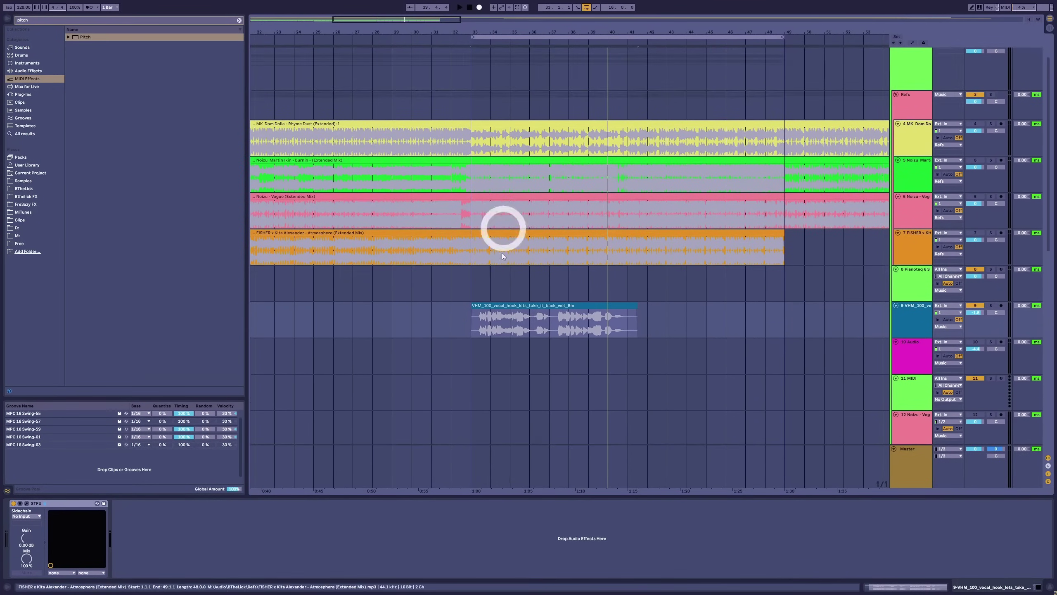
{"action": "left_click", "coordinate": [492, 305]}
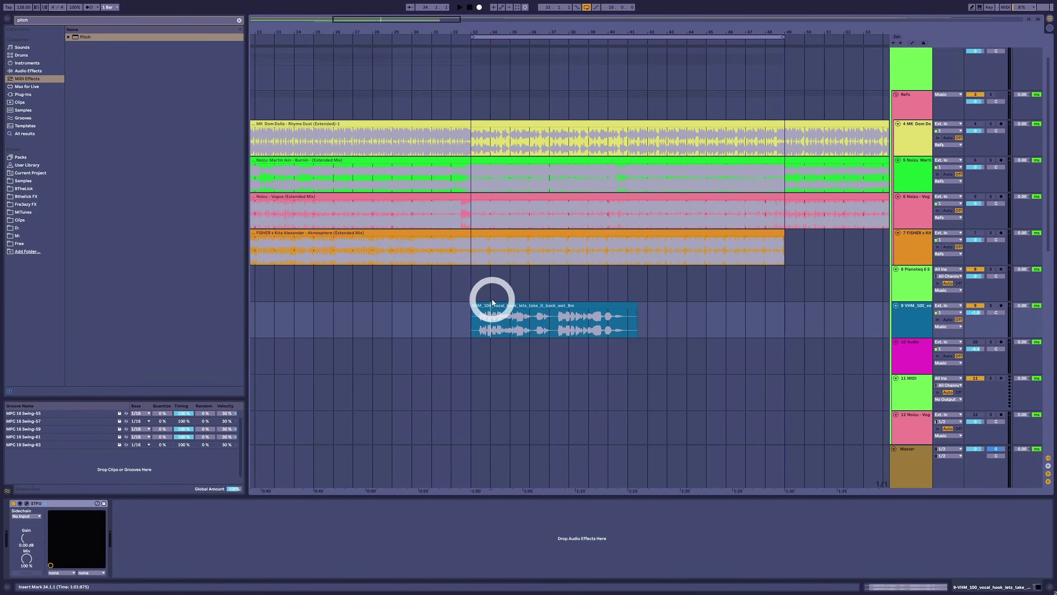
{"action": "left_click", "coordinate": [492, 307]}
{"action": "key", "text": "space"}
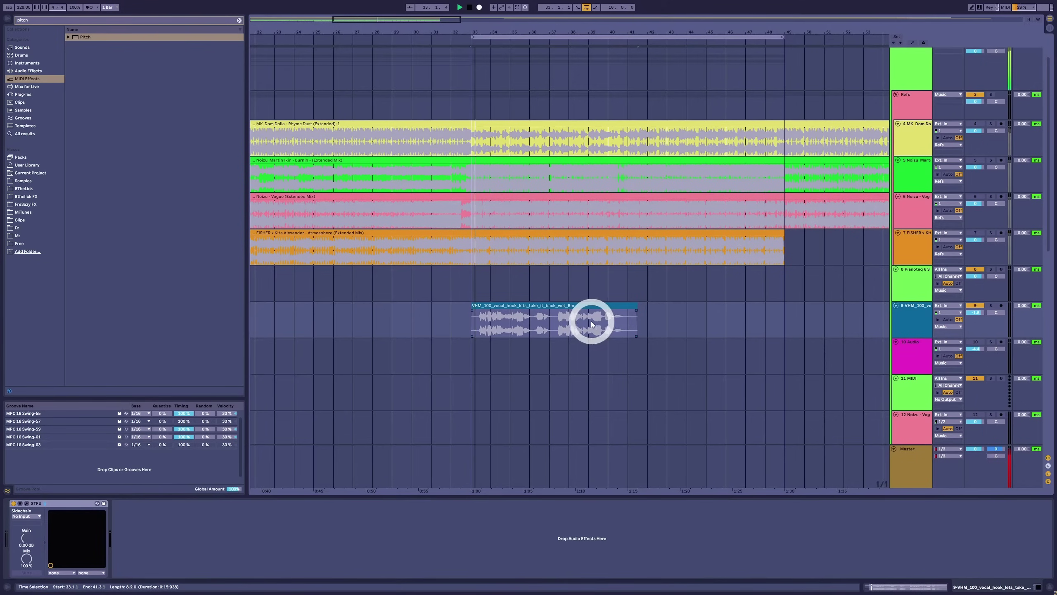
{"action": "left_click", "coordinate": [906, 310]}
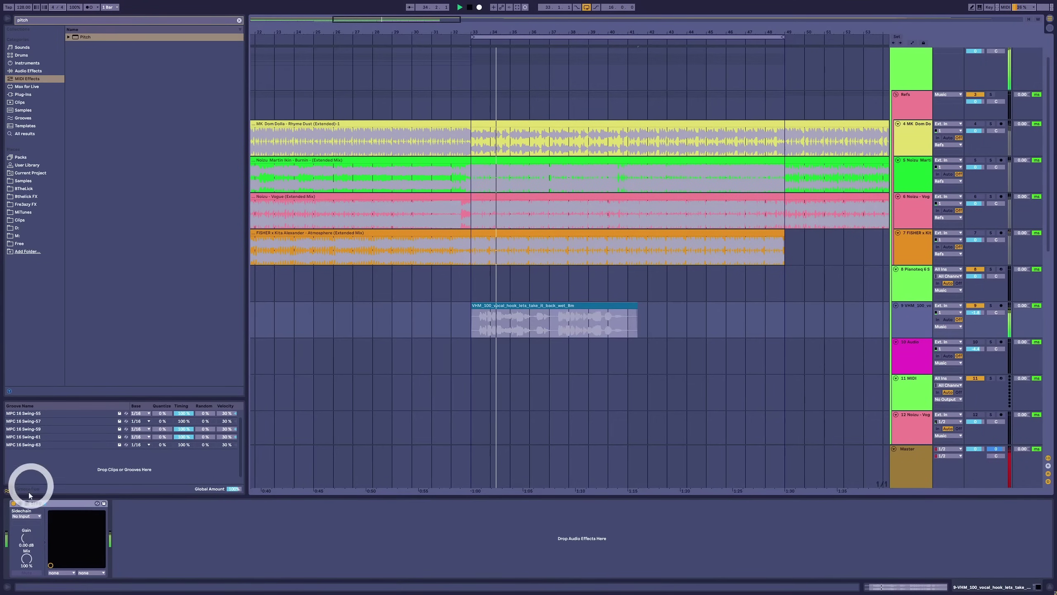
Reduce the STFU envelope amount on the vocal hook track and bend its rising curve upward during playback.
{"action": "left_click", "coordinate": [27, 503]}
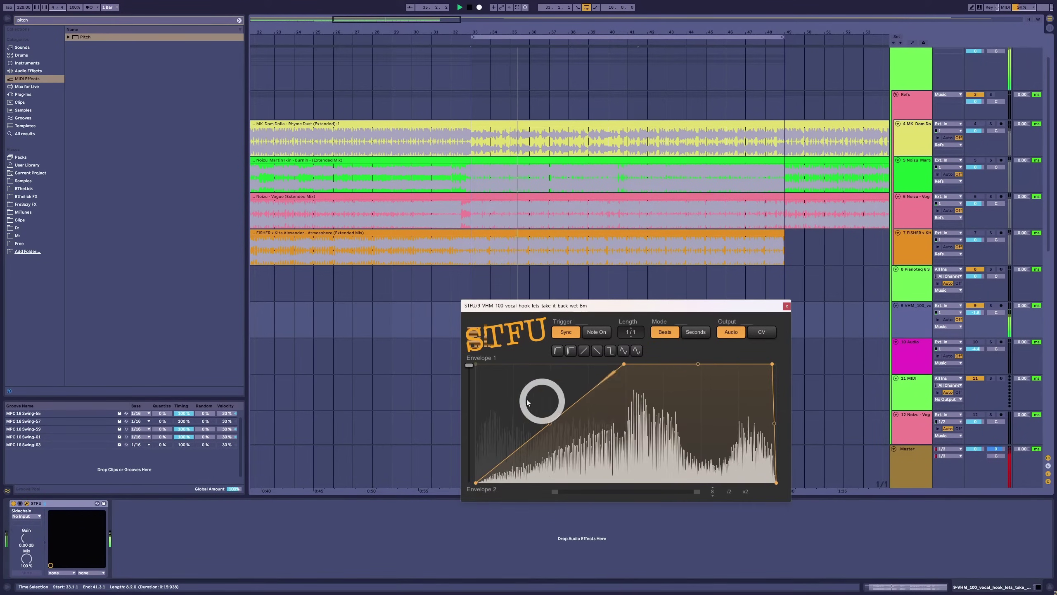
{"action": "left_click_drag", "start_coordinate": [472, 371], "coordinate": [472, 398]}
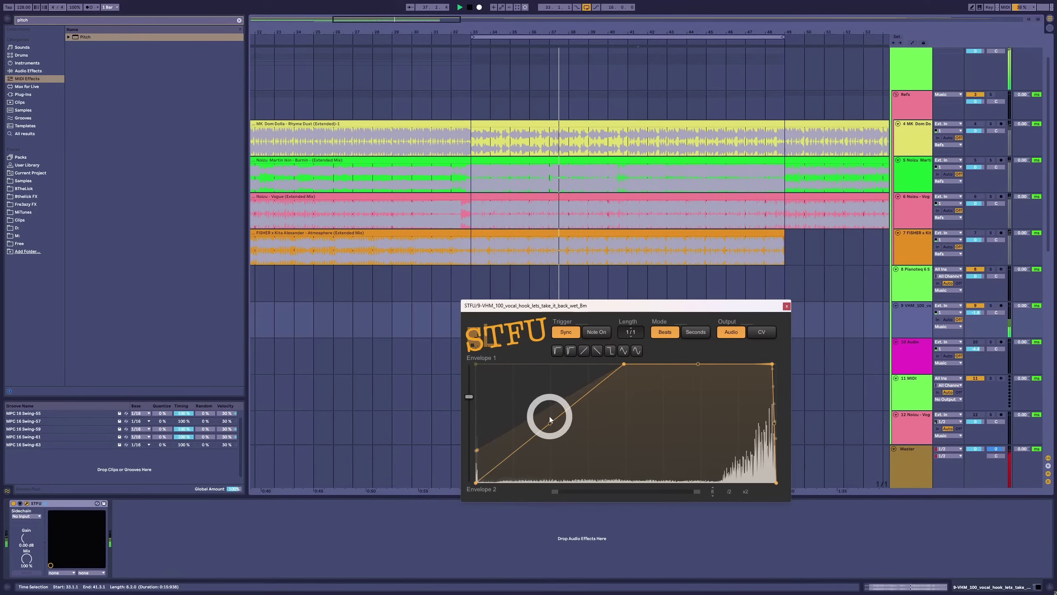
{"action": "left_click_drag", "start_coordinate": [549, 424], "coordinate": [551, 403]}
{"action": "left_click_drag", "start_coordinate": [470, 396], "coordinate": [469, 415]}
{"action": "left_click", "coordinate": [768, 340]}
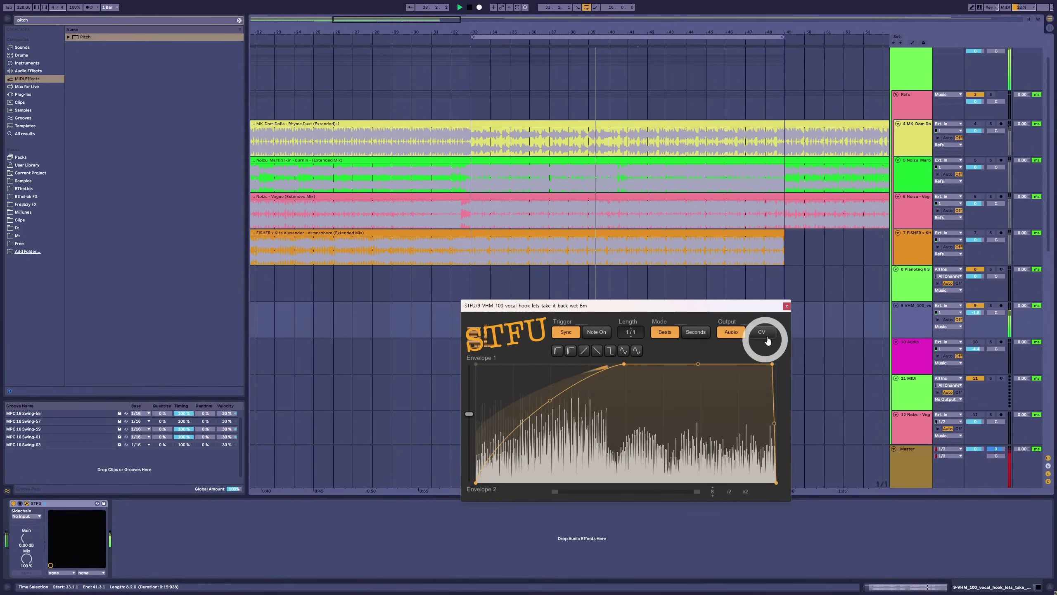
{"action": "left_click", "coordinate": [786, 306]}
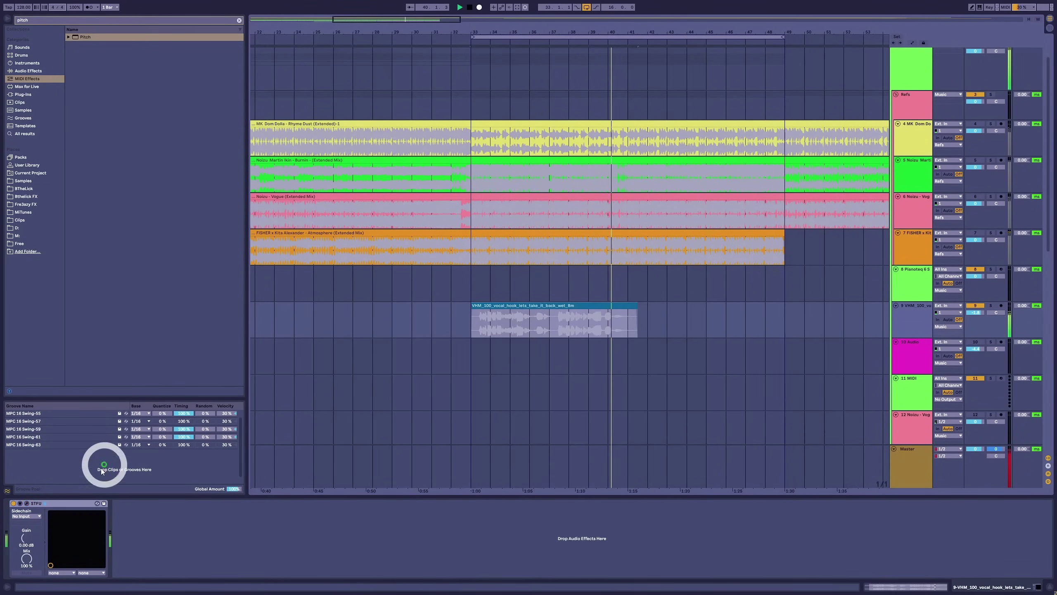
Replace the STFU effect on the vocal hook track with a Compressor.
{"action": "left_click", "coordinate": [76, 502]}
{"action": "key", "text": "Delete"}
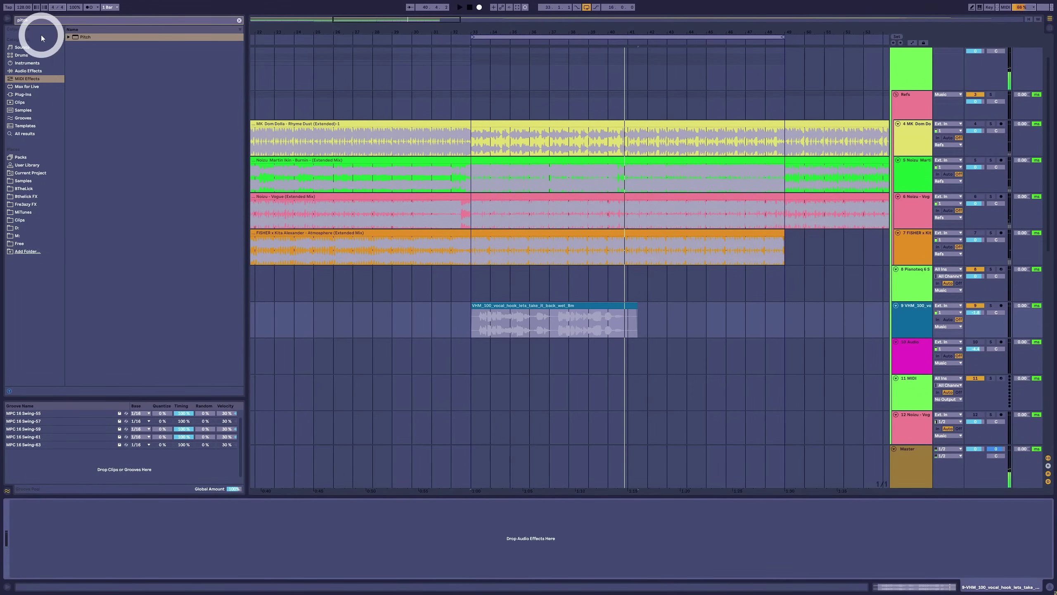
{"action": "left_click", "coordinate": [25, 20]}
{"action": "type", "text": "COMP"}
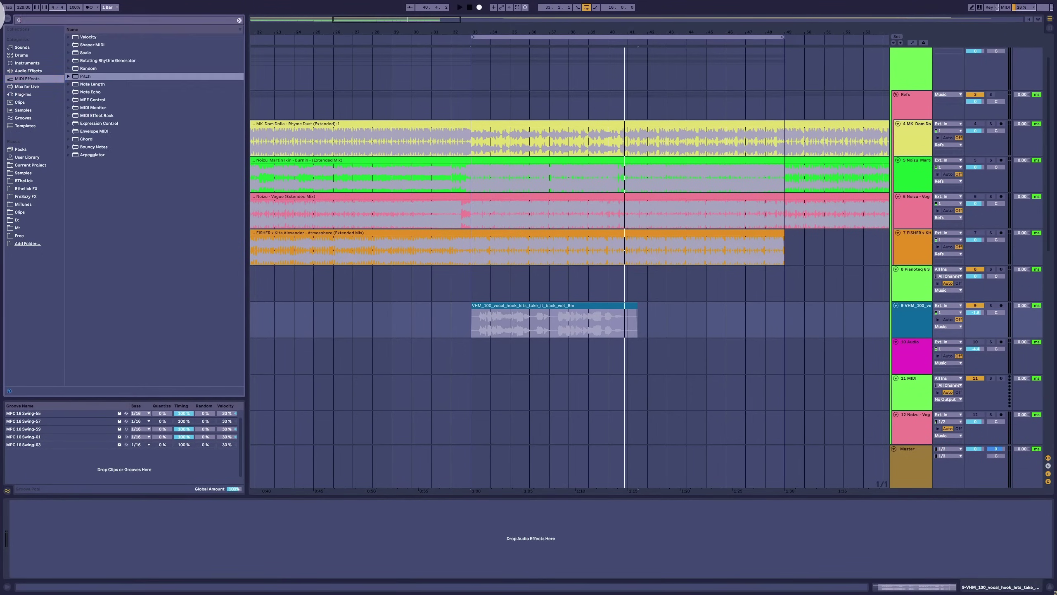
{"action": "left_click", "coordinate": [34, 71]}
{"action": "left_click_drag", "start_coordinate": [92, 44], "coordinate": [494, 313]}
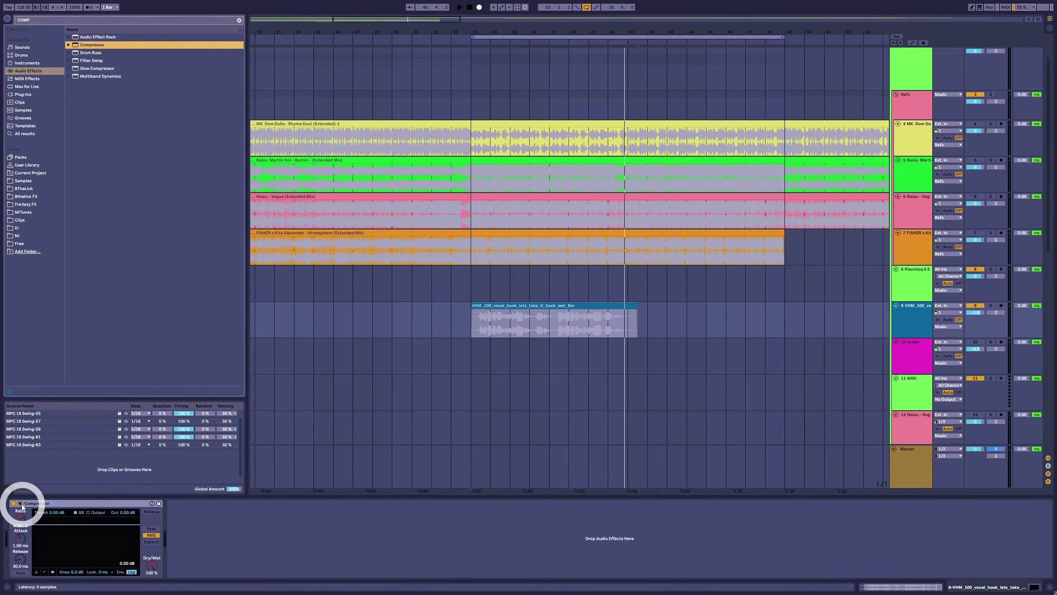
Set the vocal hook Compressor's sidechain source to kick track 14 and switch its detection mode to Peak.
{"action": "left_click", "coordinate": [20, 503]}
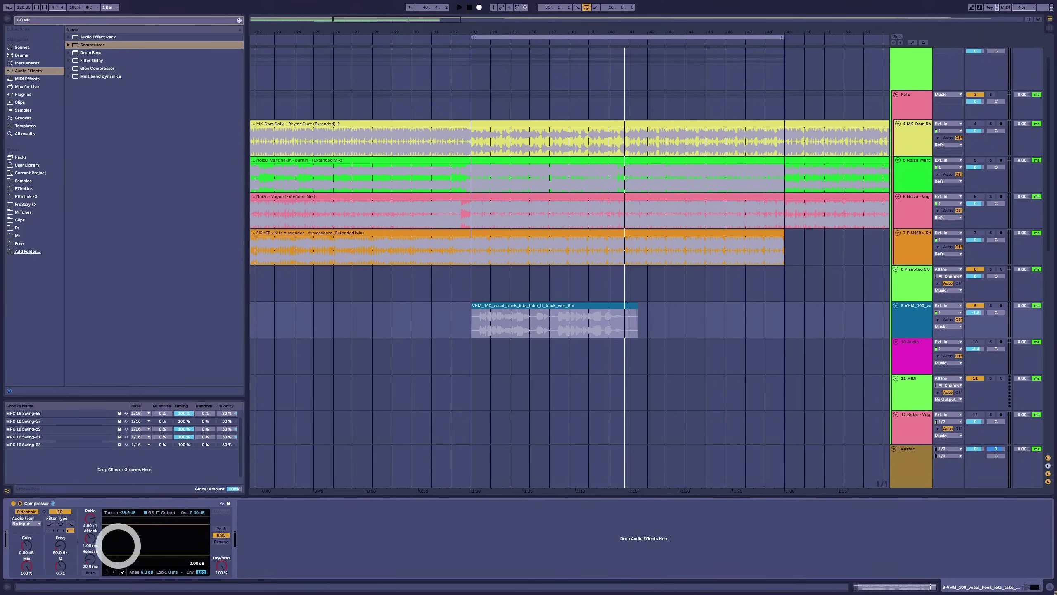
{"action": "left_click", "coordinate": [26, 524]}
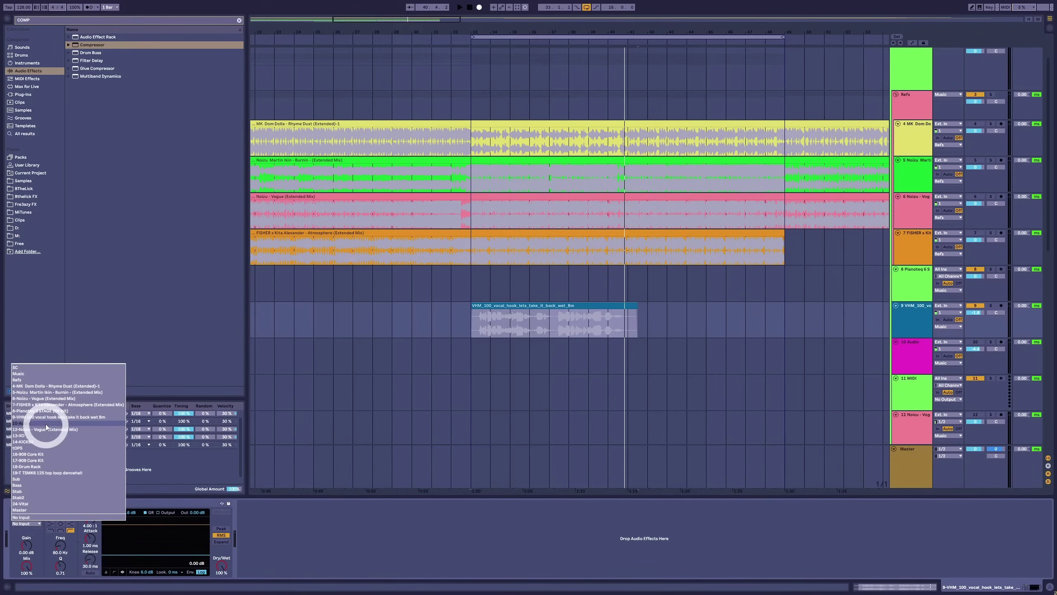
{"action": "left_click", "coordinate": [36, 446]}
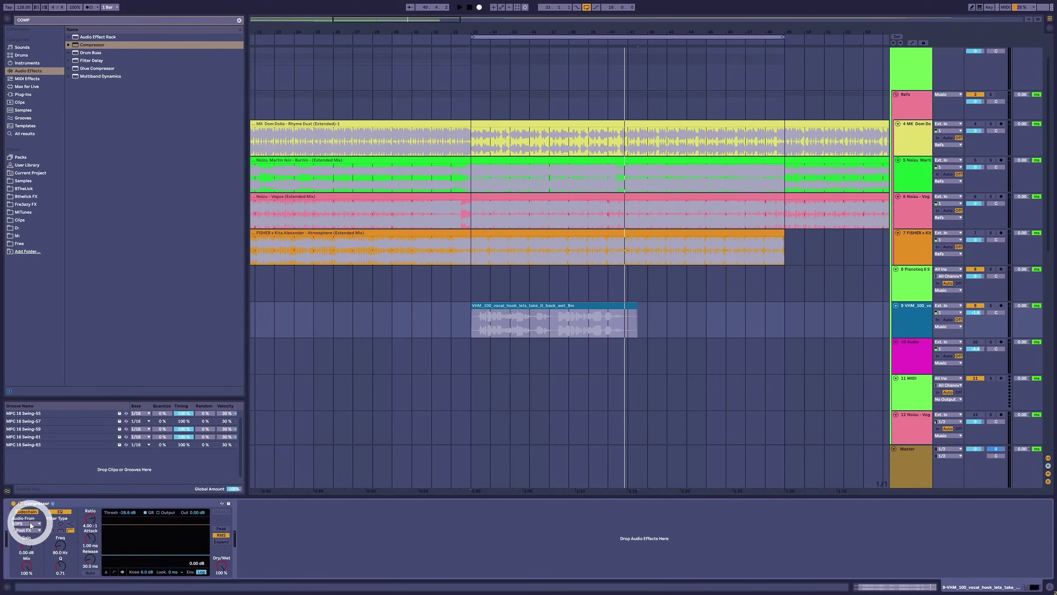
{"action": "left_click", "coordinate": [31, 525]}
{"action": "left_click", "coordinate": [35, 436]}
{"action": "left_click", "coordinate": [212, 532]}
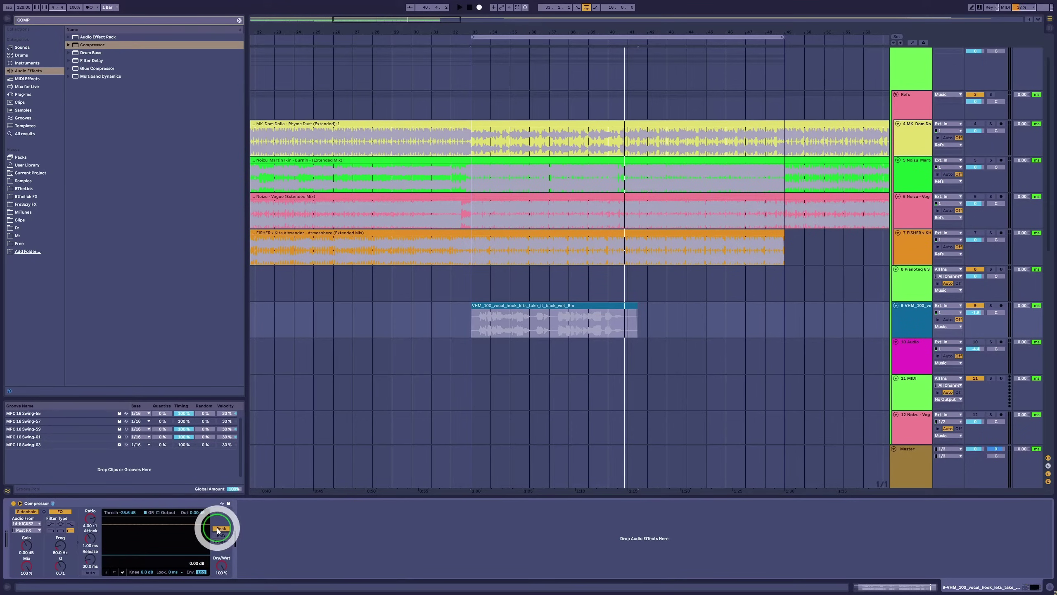
Set the Compressor's sidechain filter frequency to 320 Hz and listen to the ducking on the vocal hook.
{"action": "key", "text": "space"}
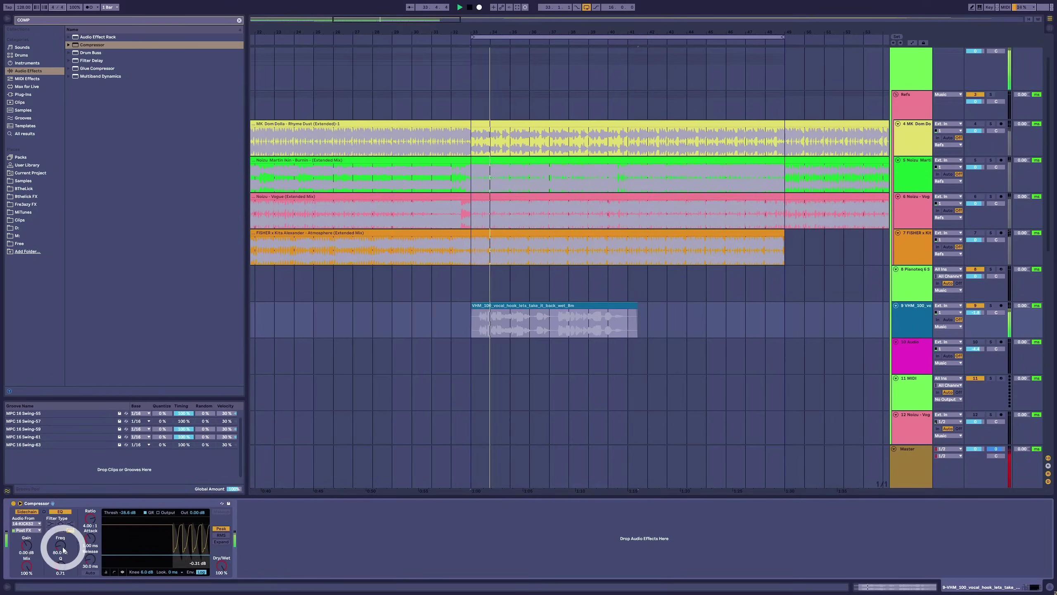
{"action": "left_click_drag", "start_coordinate": [64, 549], "coordinate": [61, 544]}
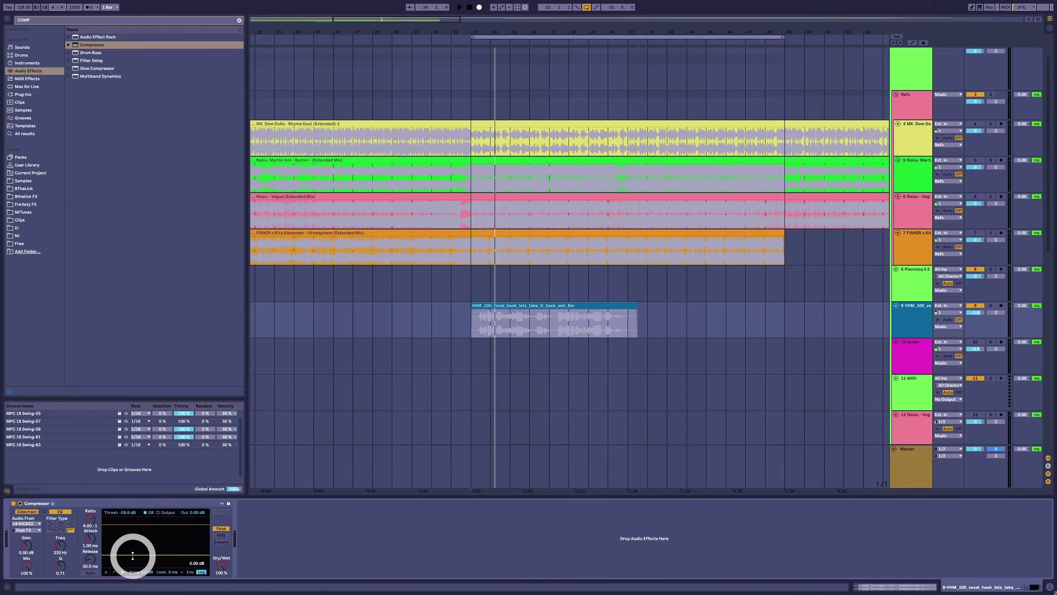
{"action": "key", "text": "space"}
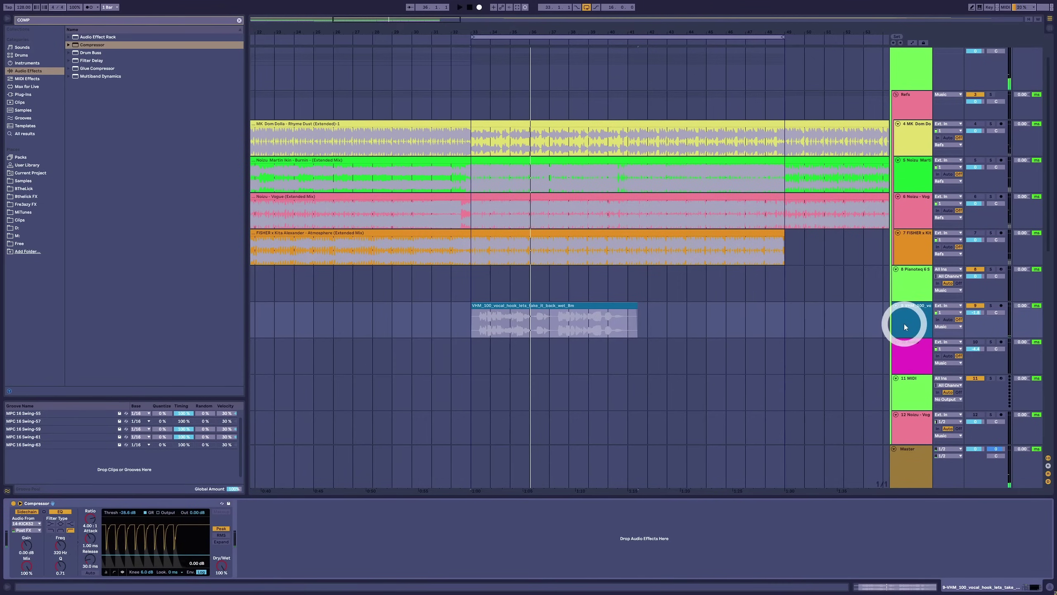
Duplicate the two-bar chord loop in the Vital clip and transpose the second chord down three semitones.
{"action": "left_click_drag", "start_coordinate": [465, 47], "coordinate": [455, 131]}
{"action": "scroll", "coordinate": [455, 132], "scroll_direction": "down", "scroll_amount": 3}
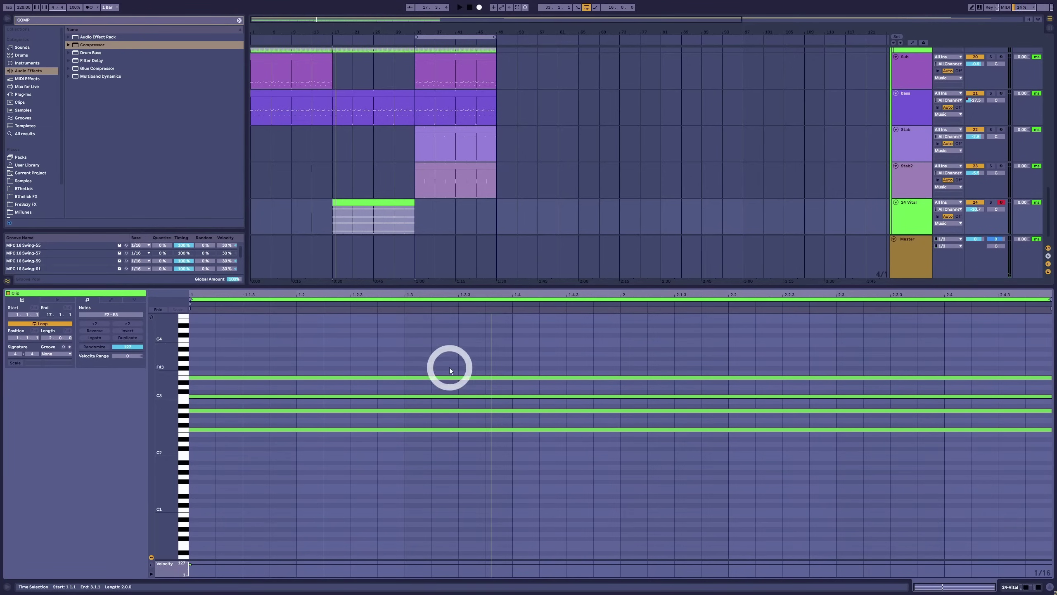
{"action": "left_click", "coordinate": [127, 337]}
{"action": "left_click_drag", "start_coordinate": [739, 354], "coordinate": [740, 463]}
{"action": "key", "text": "Down"}
{"action": "key", "text": "Down"}
{"action": "key", "text": "Down"}
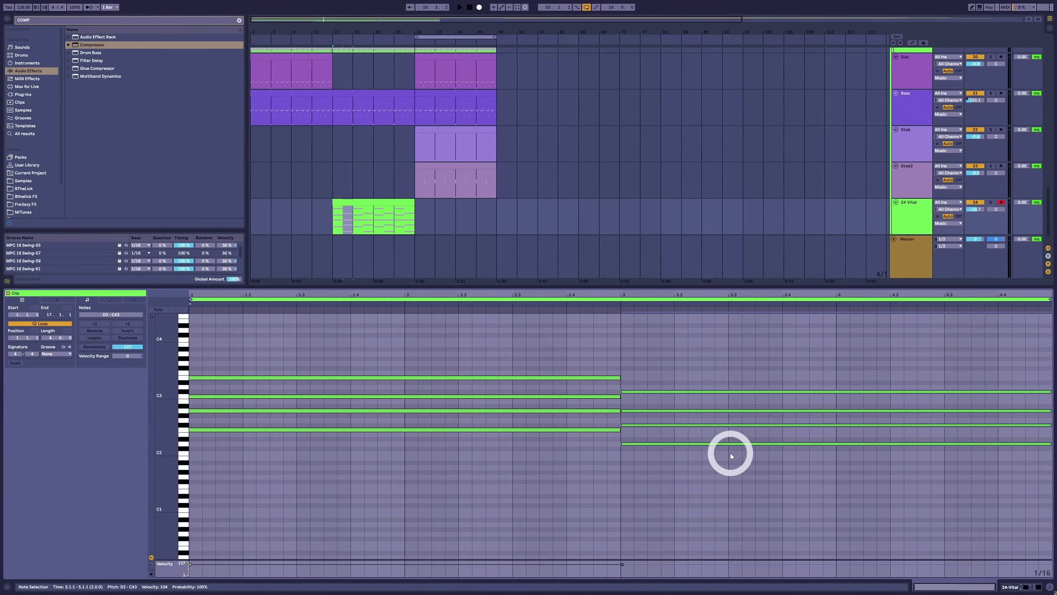
Reshape the Vital clip's second chord to D2, F2, A2 and C3 during playback.
{"action": "key", "text": "space"}
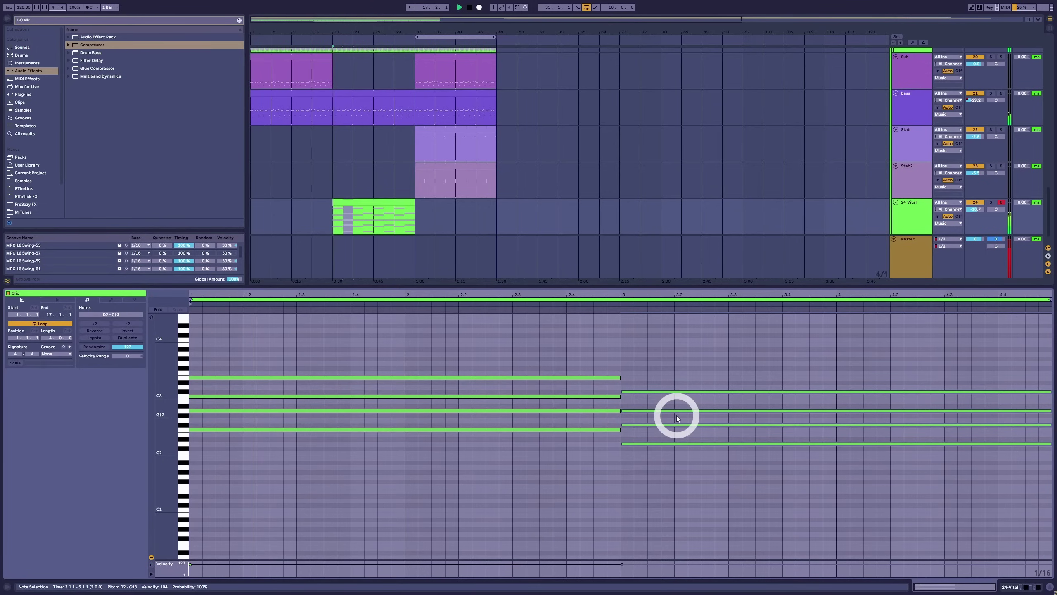
{"action": "left_click", "coordinate": [674, 425]}
{"action": "key", "text": "Down"}
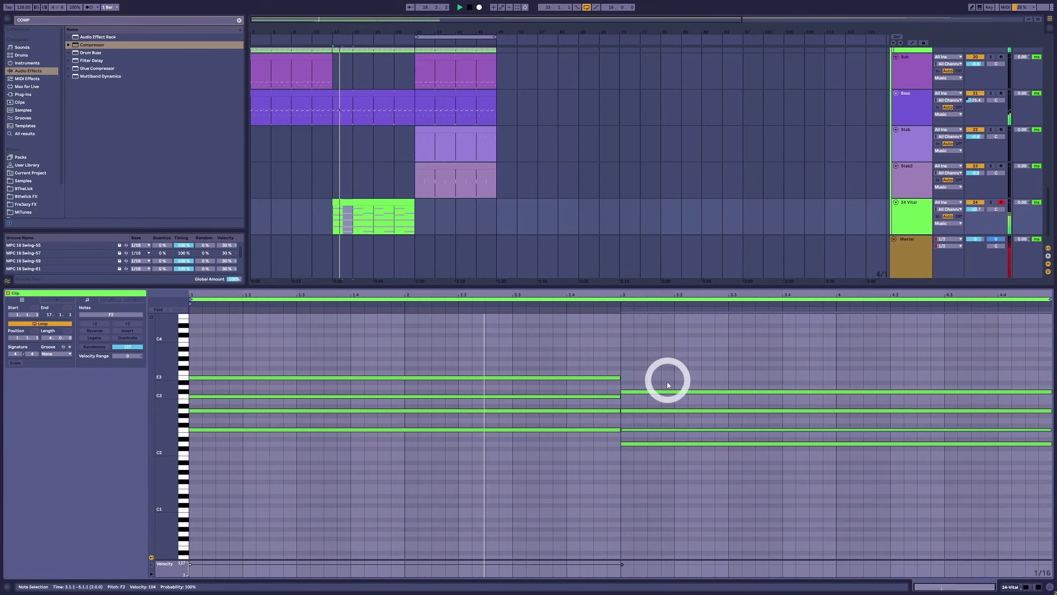
{"action": "mouse_move", "coordinate": [667, 394]}
{"action": "left_mouse_down"}
{"action": "mouse_move", "coordinate": [672, 380]}
{"action": "mouse_move", "coordinate": [670, 395]}
{"action": "left_mouse_up"}
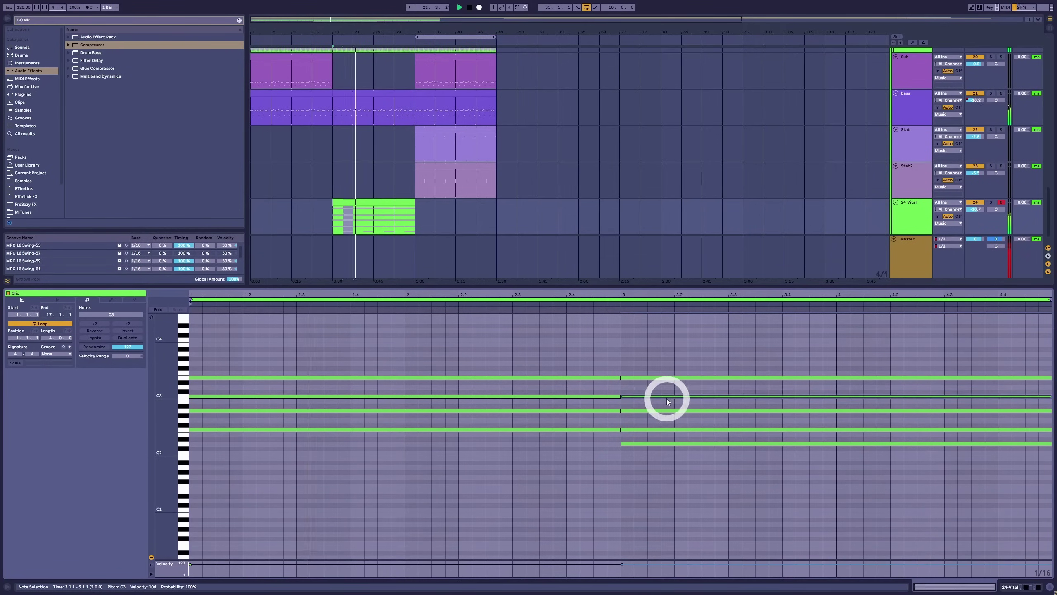
{"action": "left_click", "coordinate": [668, 377]}
{"action": "key", "text": "Delete"}
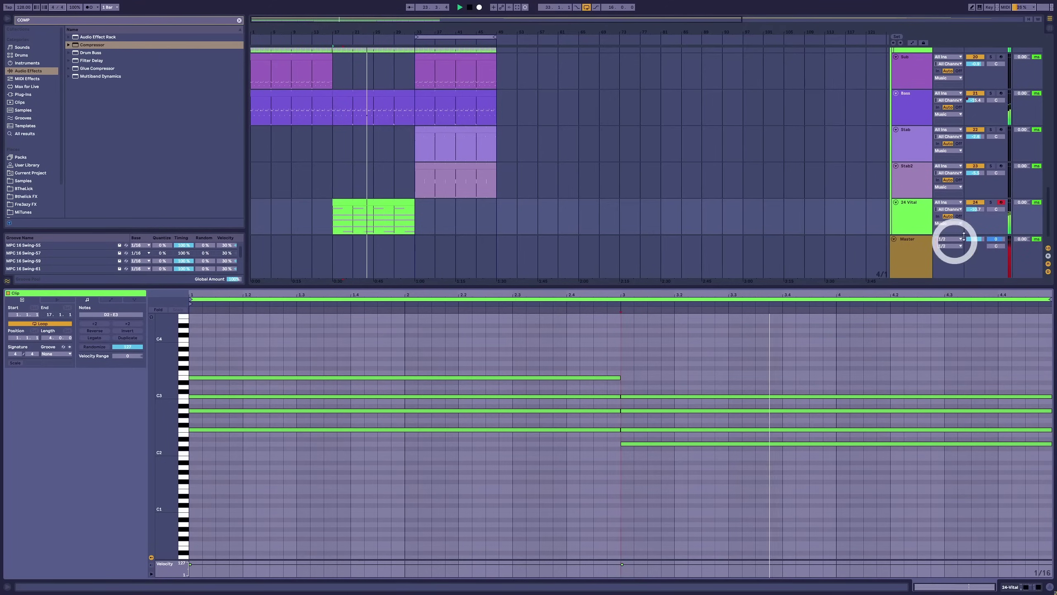
Raise the Vital track's volume during playback and display its device chain.
{"action": "left_click_drag", "start_coordinate": [974, 210], "coordinate": [976, 211]}
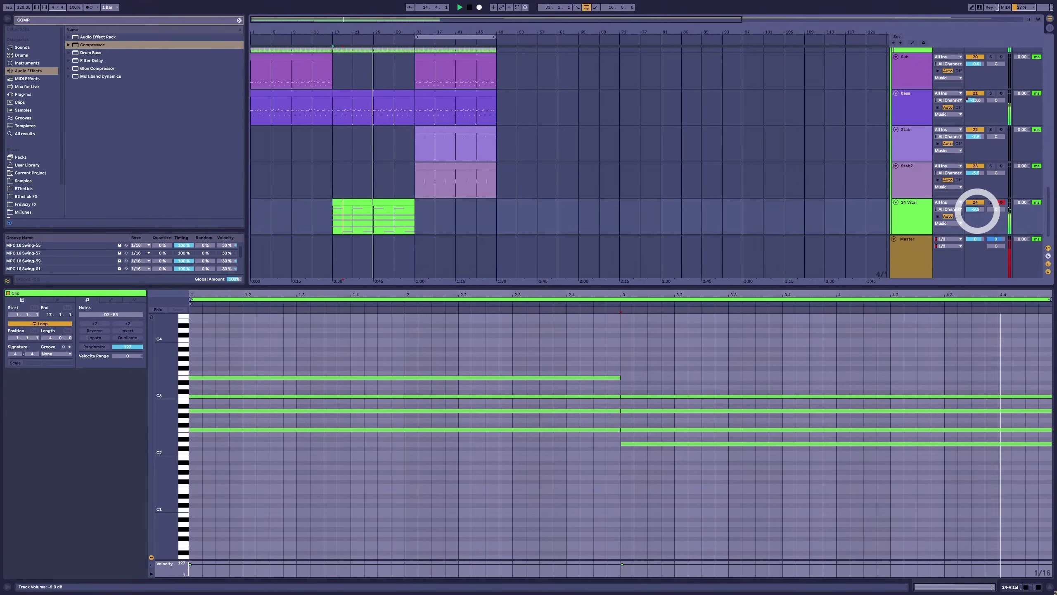
{"action": "key", "text": "shift+Tab"}
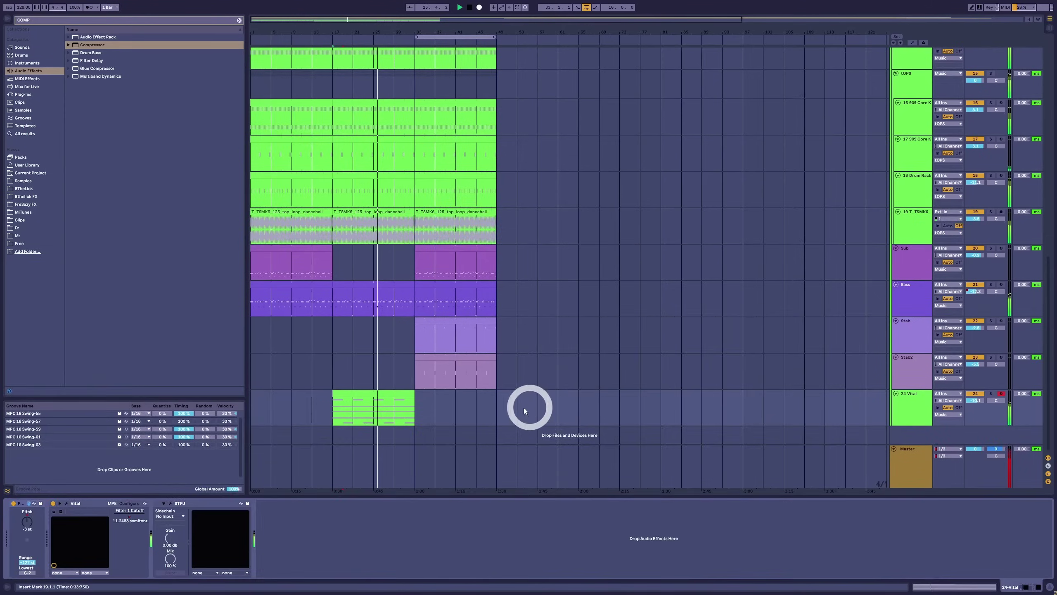
{"action": "key", "text": "shift+Tab"}
{"action": "key", "text": "shift+Tab"}
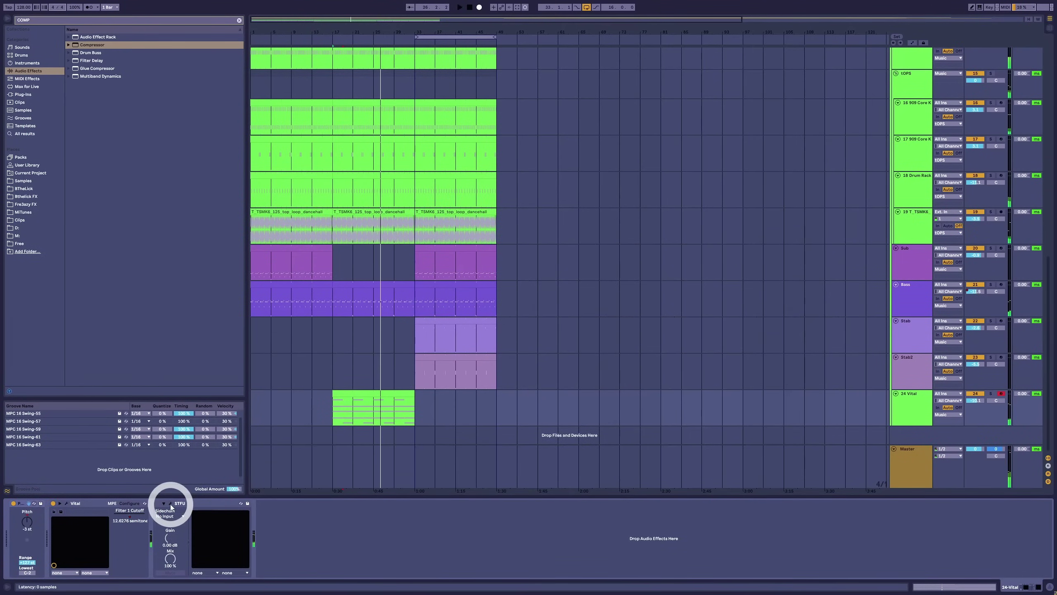
Examine the Vital synth's advanced and voice settings, and reopen the chord clip's notes.
{"action": "left_click", "coordinate": [171, 505]}
{"action": "left_click", "coordinate": [170, 505]}
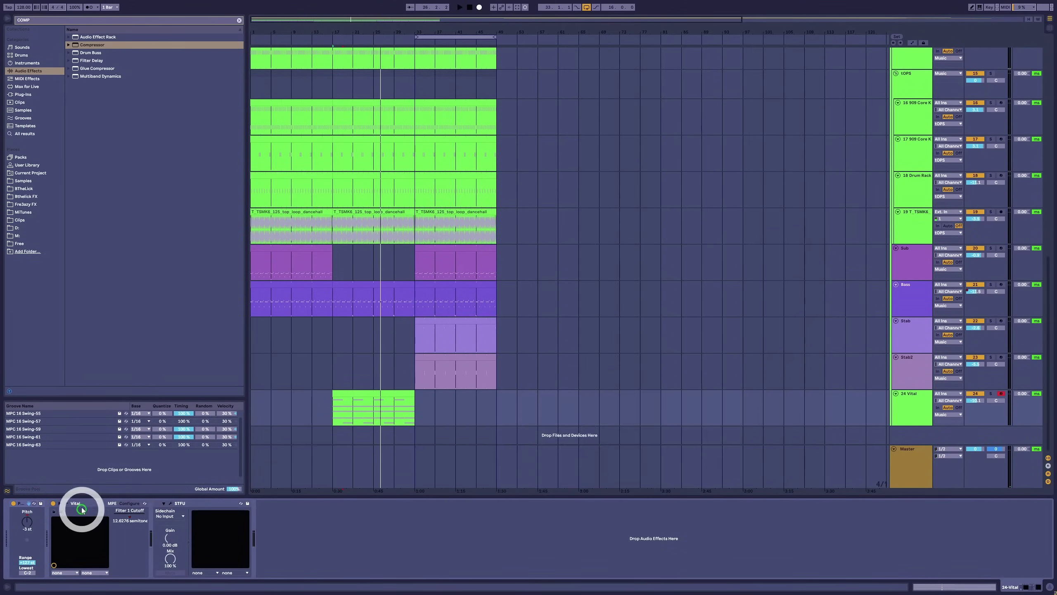
{"action": "left_click", "coordinate": [65, 504]}
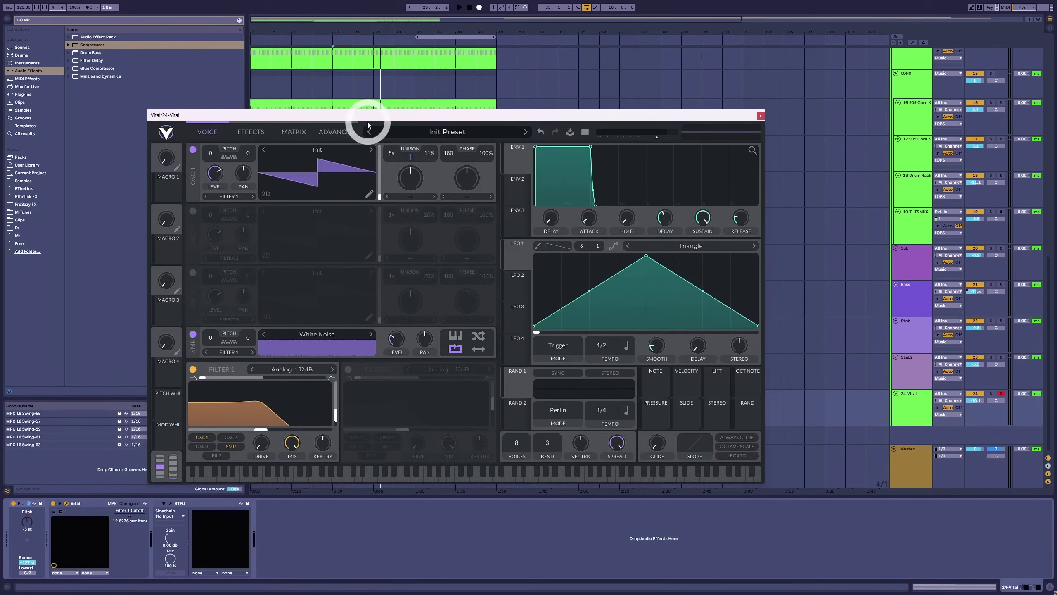
{"action": "left_click", "coordinate": [352, 132]}
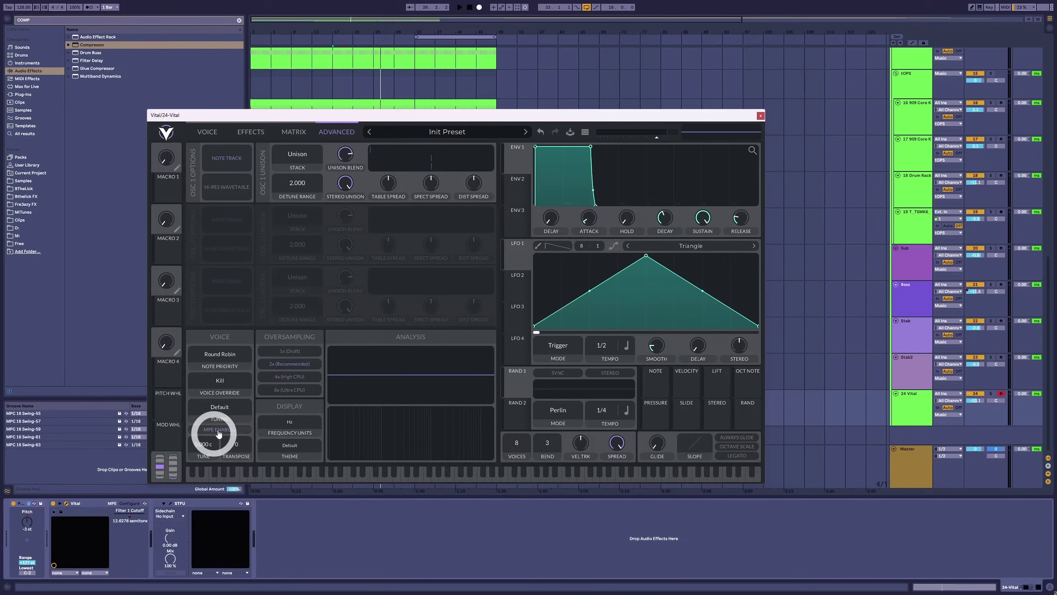
{"action": "left_click", "coordinate": [207, 132]}
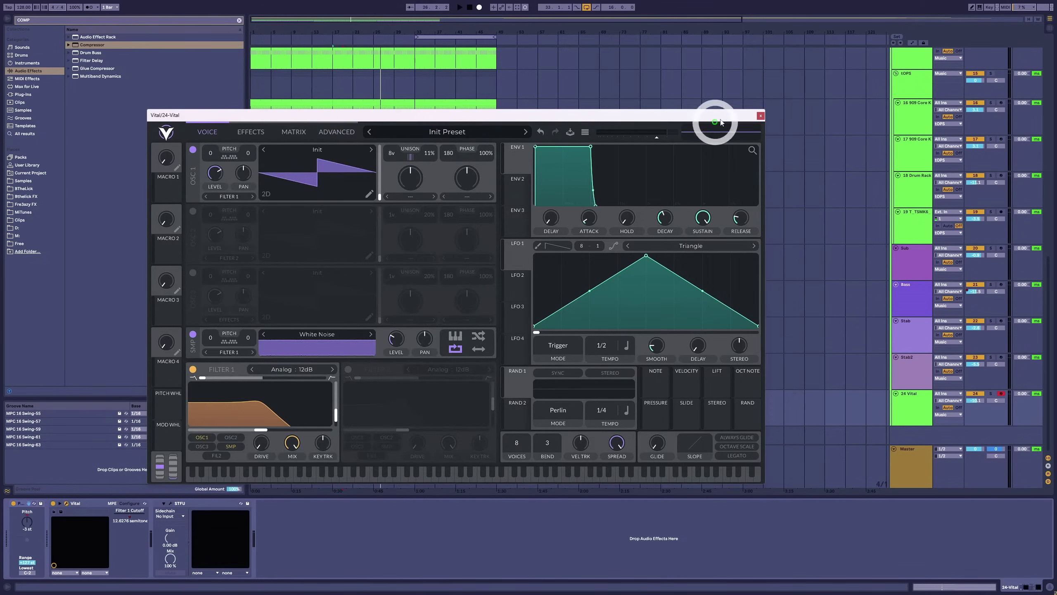
{"action": "left_click", "coordinate": [760, 116]}
{"action": "double_click", "coordinate": [388, 395]}
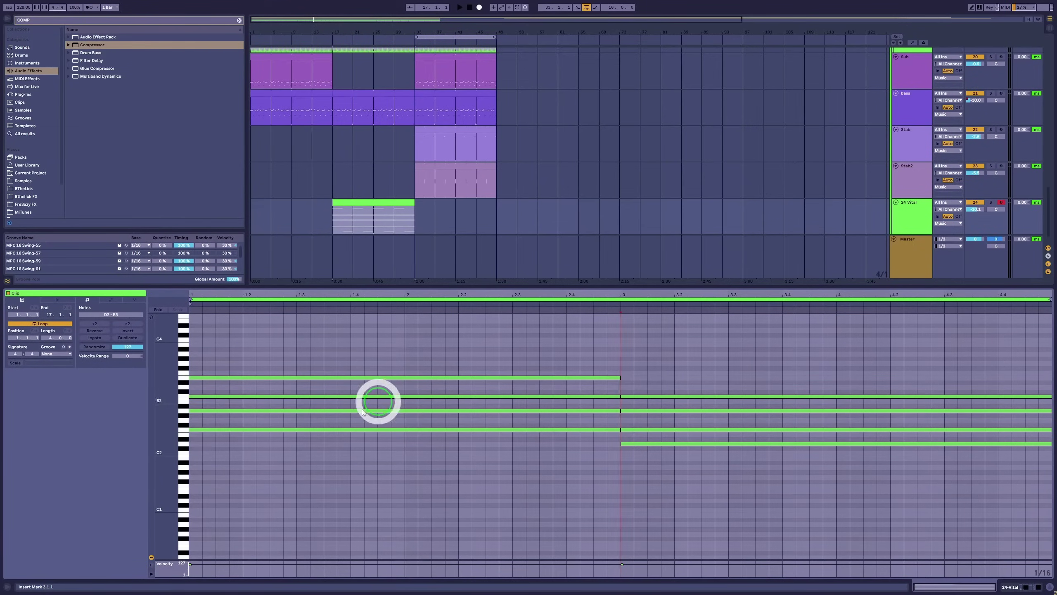
Open the Vital clip's MIDI pitch bend envelope and draw a ramp from centre at 2.3 to minimum at bar 3, snapping back to centre.
{"action": "left_click", "coordinate": [106, 301]}
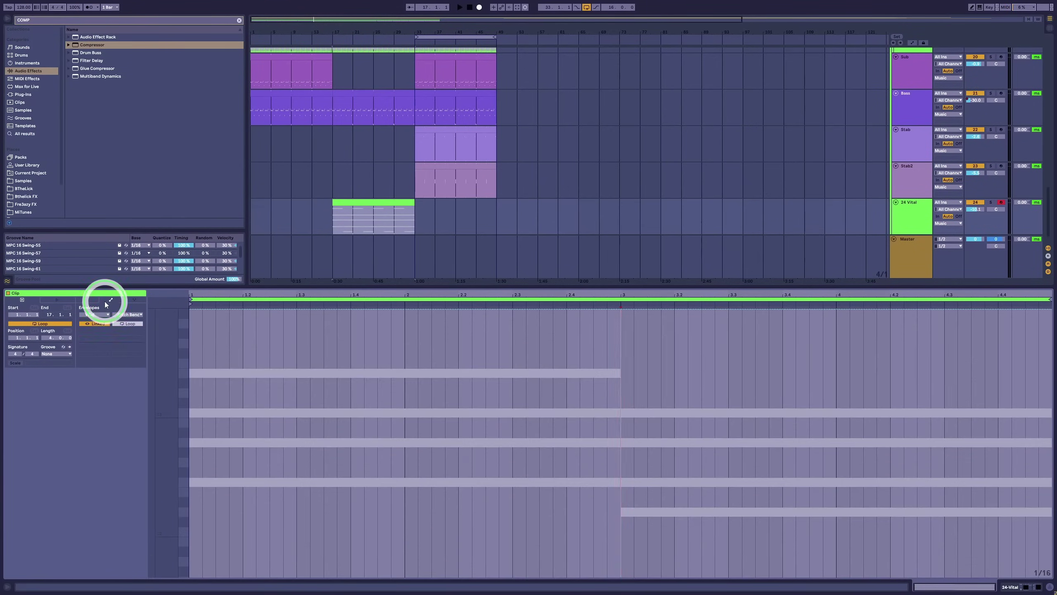
{"action": "left_click", "coordinate": [100, 314]}
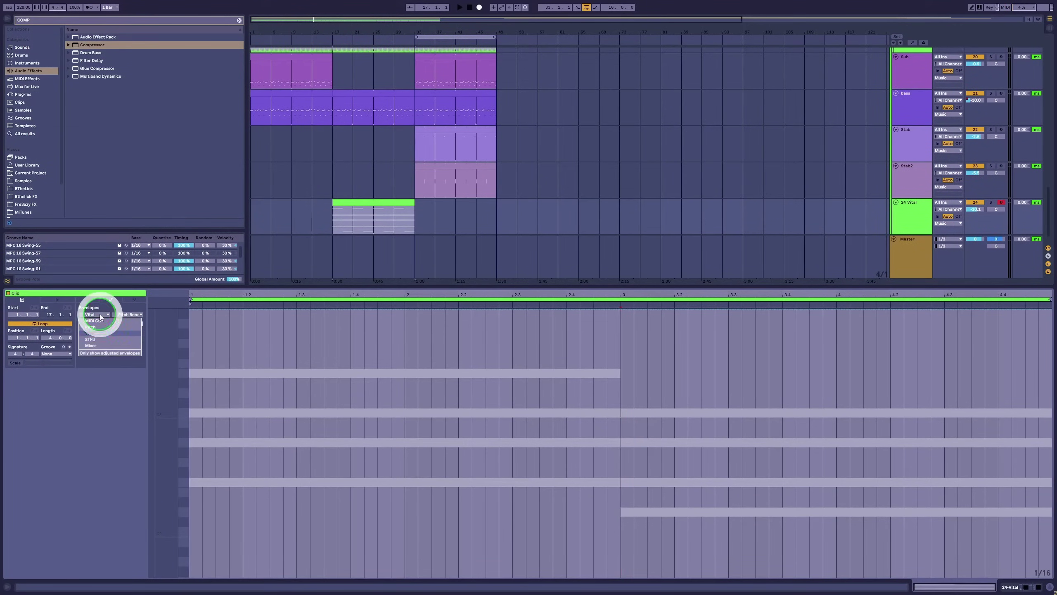
{"action": "left_click", "coordinate": [96, 324]}
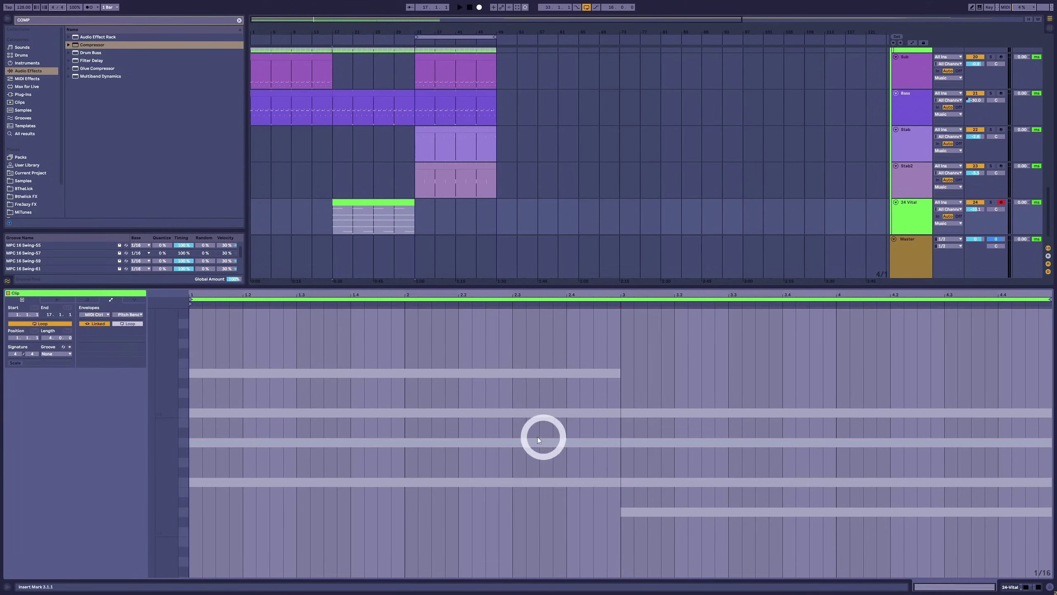
{"action": "left_click", "coordinate": [509, 445]}
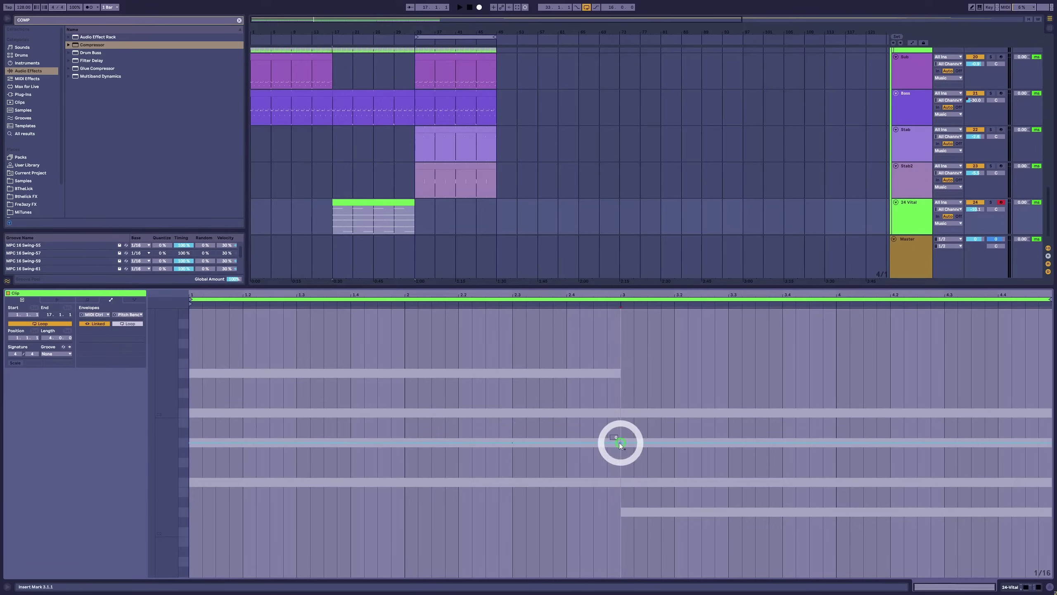
{"action": "left_click_drag", "start_coordinate": [619, 443], "coordinate": [620, 577]}
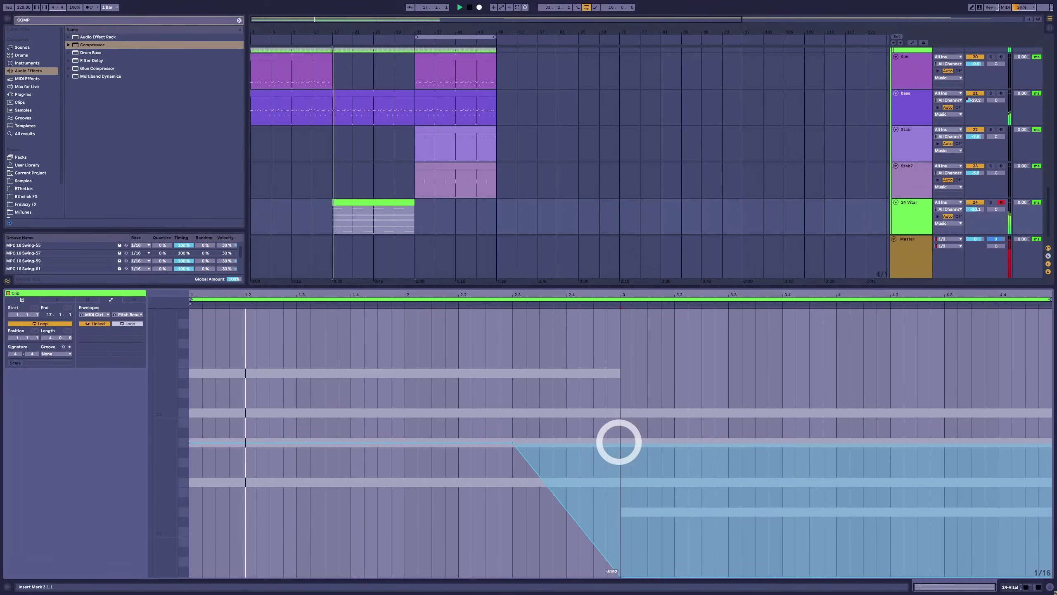
{"action": "left_click_drag", "start_coordinate": [632, 576], "coordinate": [632, 442]}
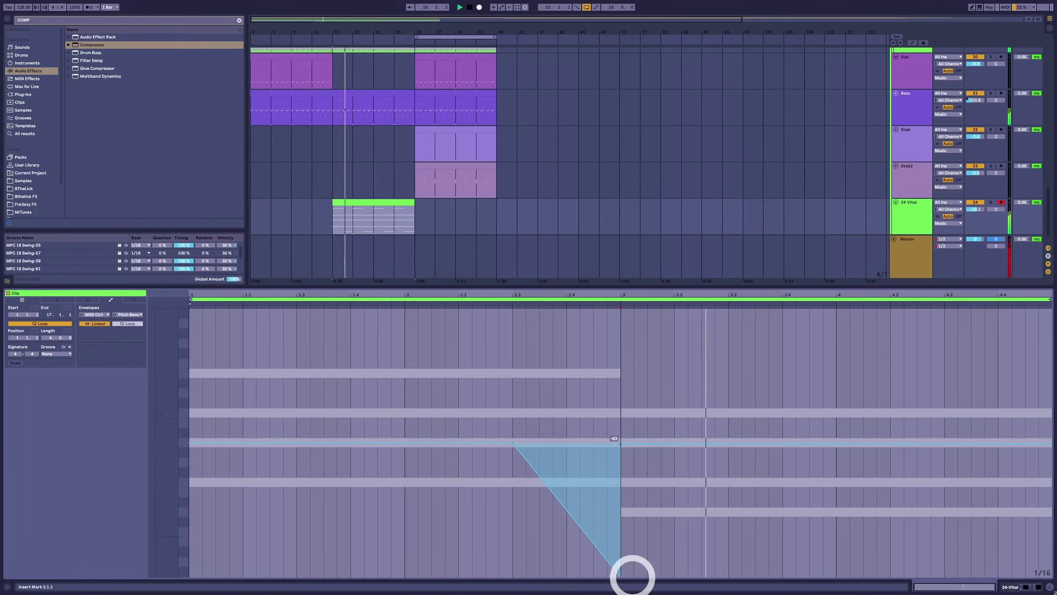
Bend the pitch bend ramp before bar 3 into a curve that drops slowly at first and steeply at the end.
{"action": "left_click", "coordinate": [553, 517]}
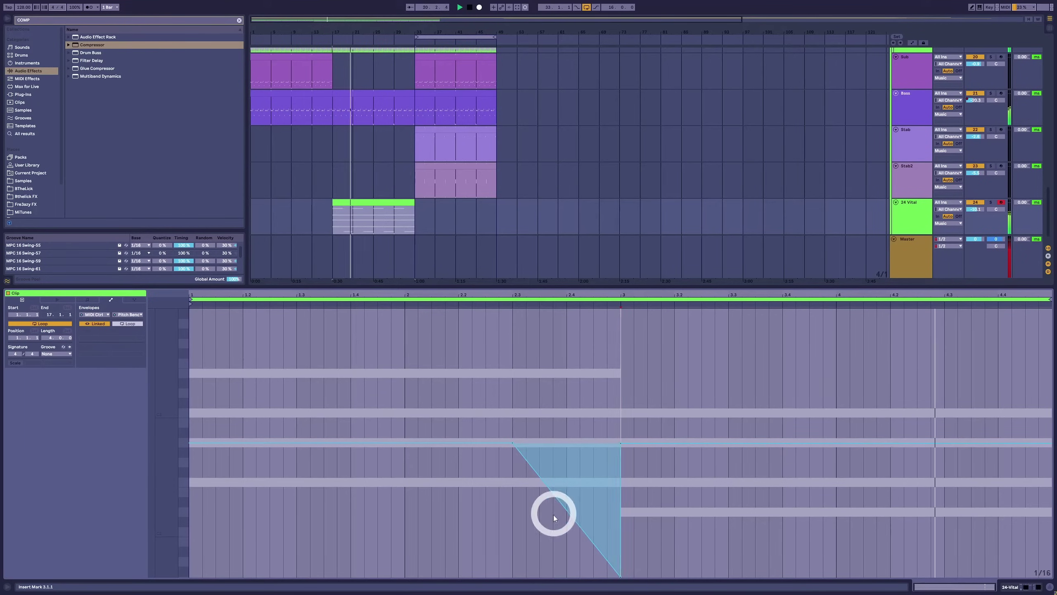
{"action": "left_click_drag", "start_coordinate": [563, 503], "coordinate": [562, 501]}
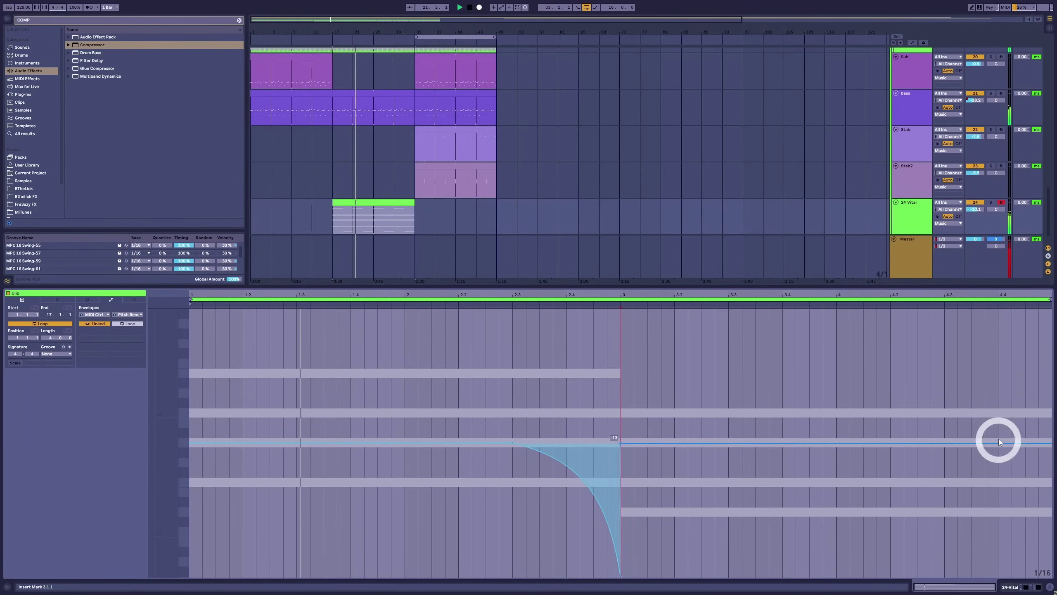
{"action": "mouse_move", "coordinate": [510, 443]}
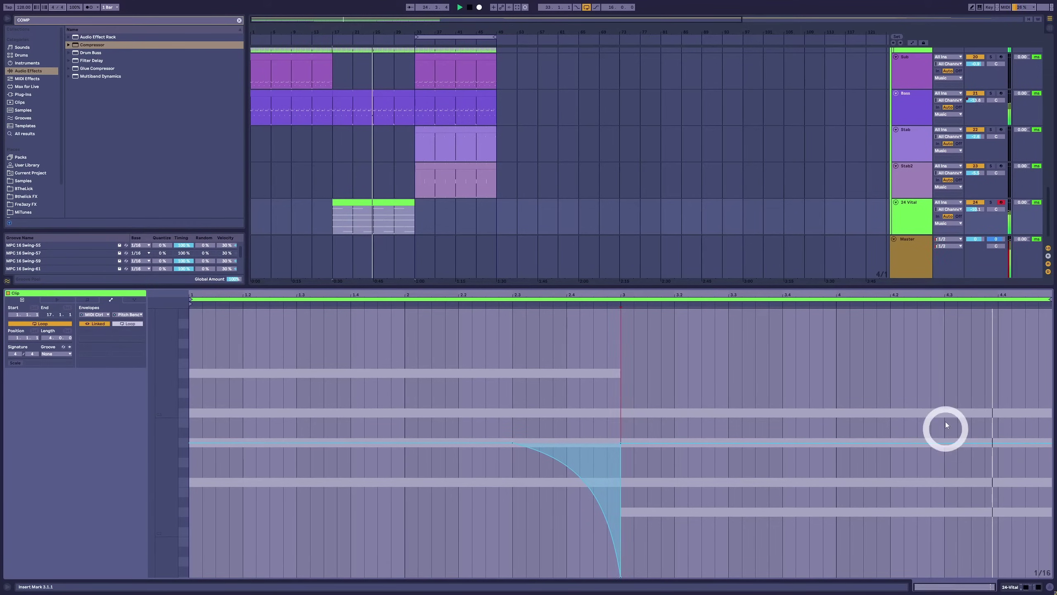
Stop playback and select the pitch bend envelope's last two beats, from 4.3.1 to 5.1.1.
{"action": "left_click", "coordinate": [941, 403]}
{"action": "key", "text": "space"}
{"action": "left_click_drag", "start_coordinate": [941, 403], "coordinate": [1048, 394]}
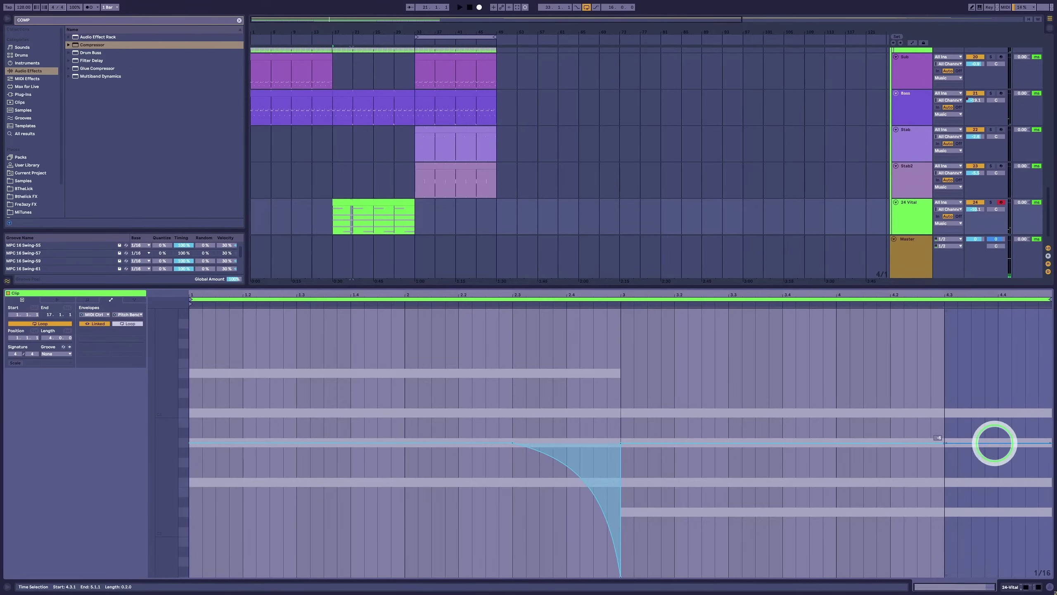
Shape the end of the Vital clip's pitch bend envelope into a curved rise from 4.3.1 to 5.1.1 and play it back.
{"action": "left_click_drag", "start_coordinate": [995, 442], "coordinate": [1049, 317]}
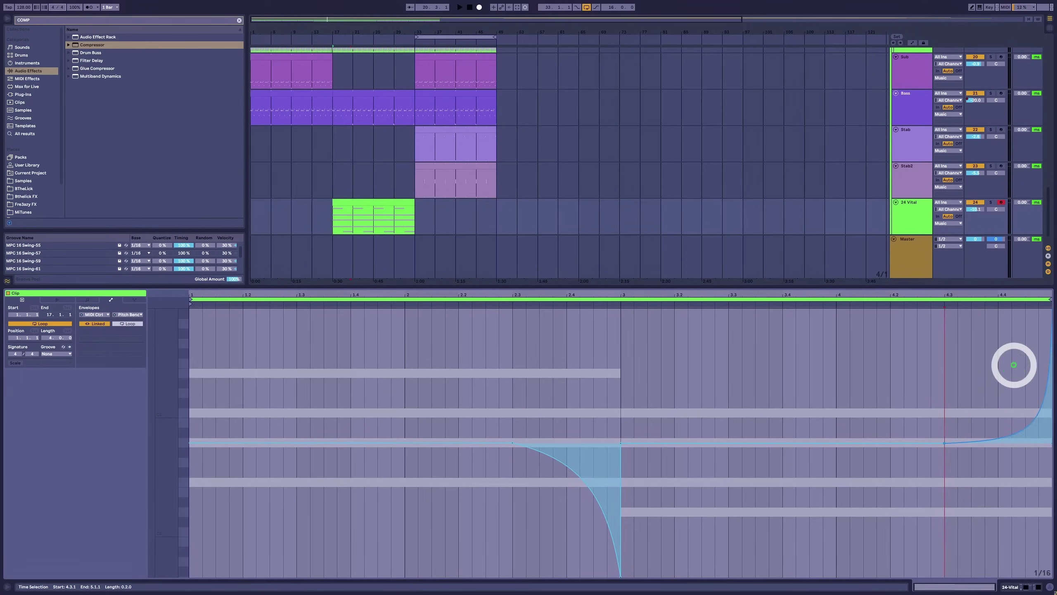
{"action": "key", "text": "space"}
{"action": "left_click_drag", "start_coordinate": [1015, 366], "coordinate": [1038, 411]}
{"action": "key", "text": "shift+Tab"}
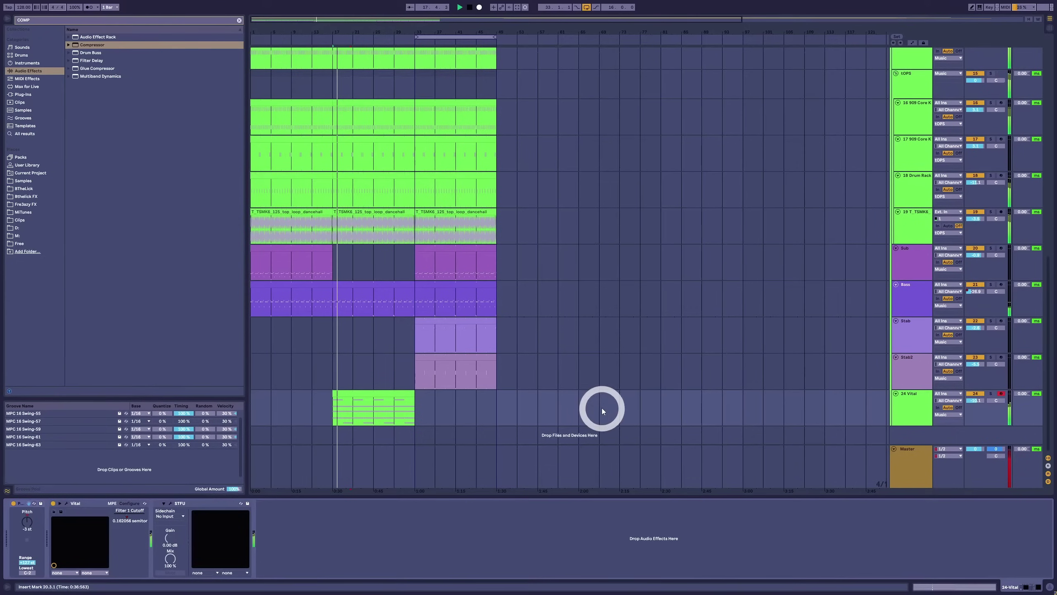
Adjust the volume of the Vital track during playback to balance it with the other tracks.
{"action": "left_click", "coordinate": [916, 402]}
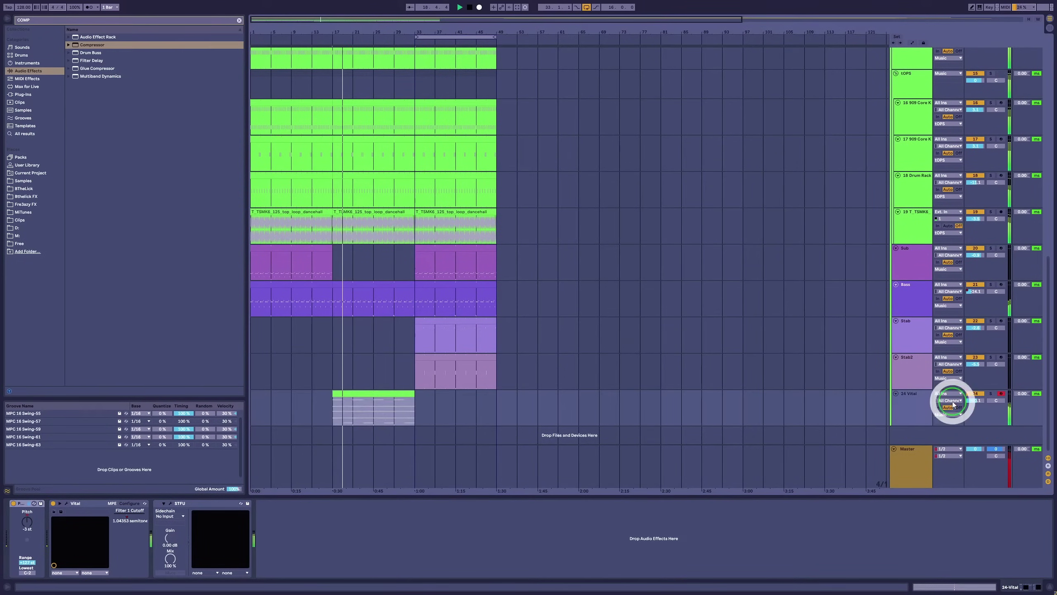
{"action": "left_click_drag", "start_coordinate": [979, 401], "coordinate": [979, 400]}
{"action": "left_click", "coordinate": [913, 406]}
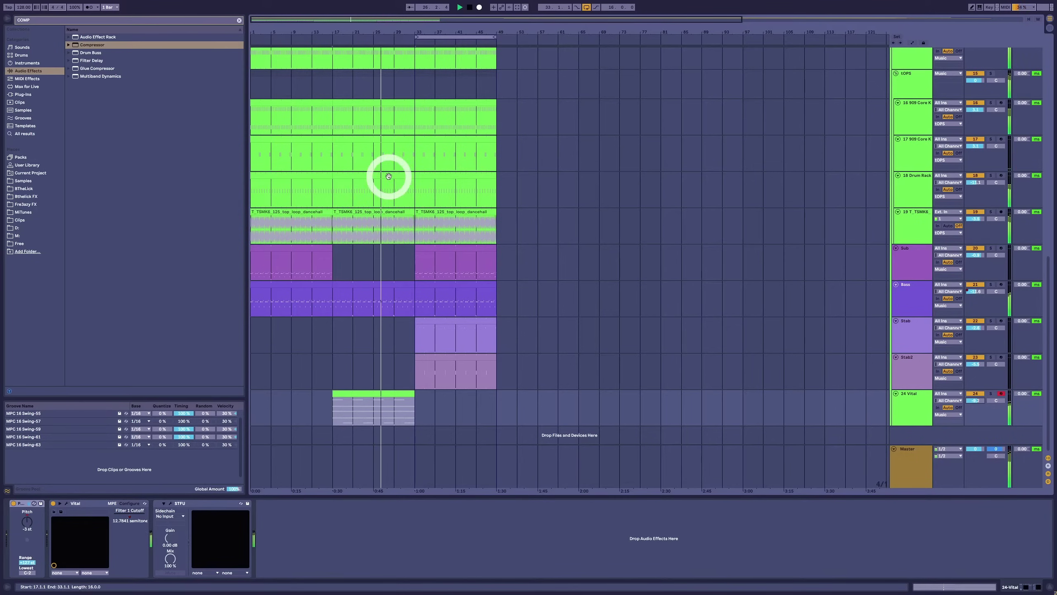
Duplicate the vocal hook clip on track 9 so it fills bars 25 to 33, and select its track.
{"action": "scroll", "coordinate": [374, 154], "scroll_direction": "up", "scroll_amount": 8}
{"action": "scroll", "coordinate": [383, 137], "scroll_direction": "up", "scroll_amount": 1}
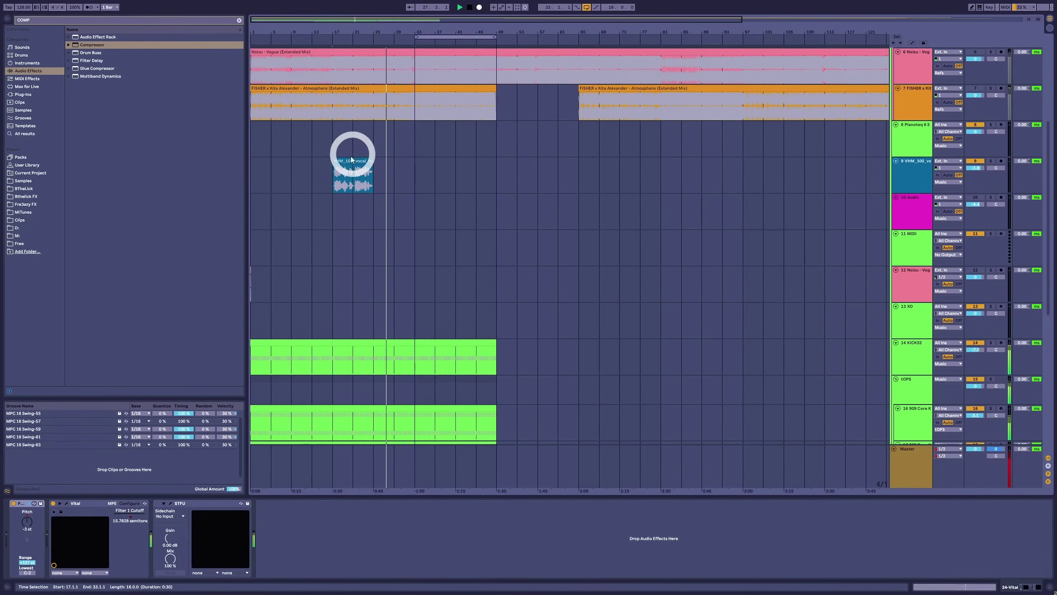
{"action": "left_click", "coordinate": [354, 160]}
{"action": "key", "text": "ctrl+d"}
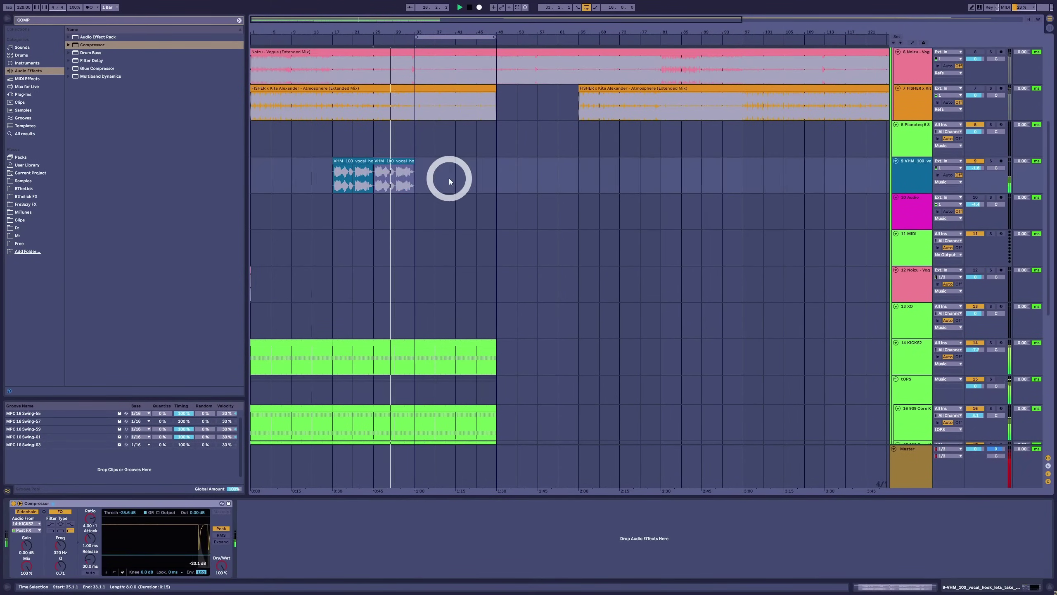
{"action": "left_click", "coordinate": [918, 185]}
Search the audio effects for "EQ" and add an EQ Eight after the Compressor on the vocal track.
{"action": "left_click", "coordinate": [43, 23]}
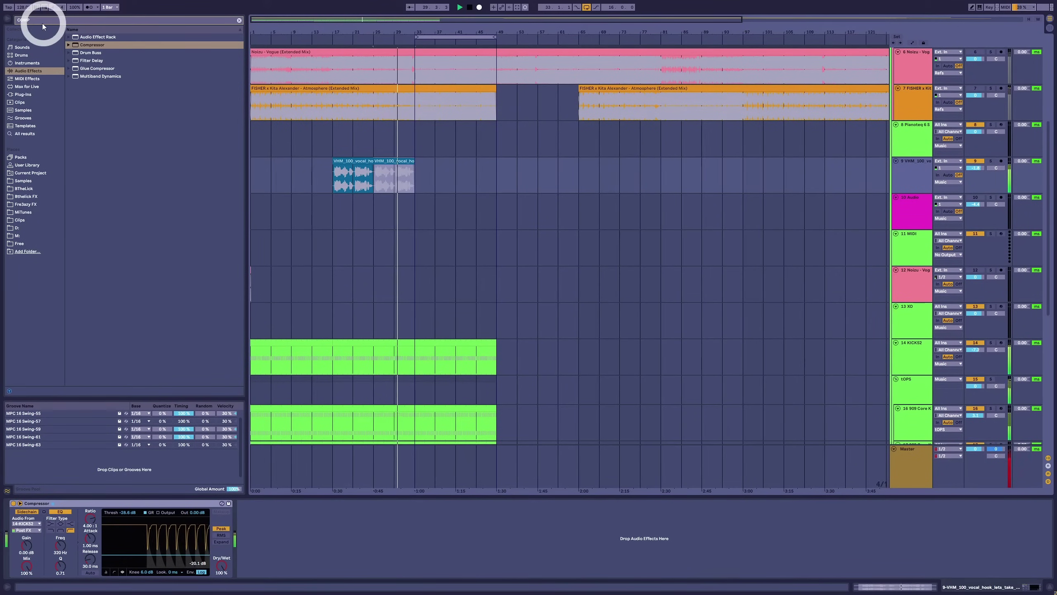
{"action": "key", "text": "BackSpace"}
{"action": "key", "text": "BackSpace"}
{"action": "key", "text": "BackSpace"}
{"action": "key", "text": "BackSpace"}
{"action": "type", "text": "EQ"}
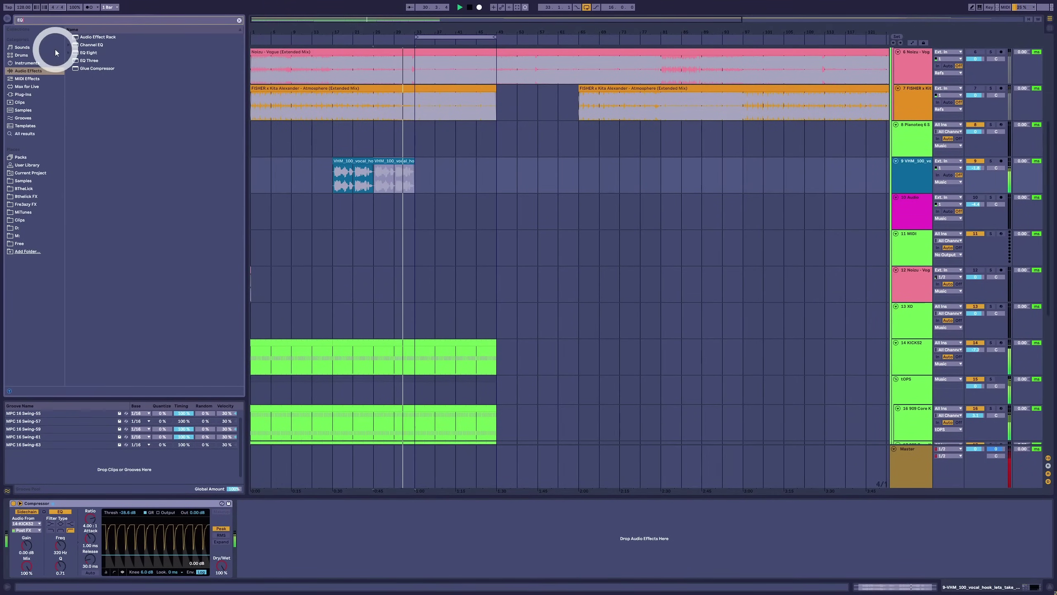
{"action": "left_click", "coordinate": [354, 168]}
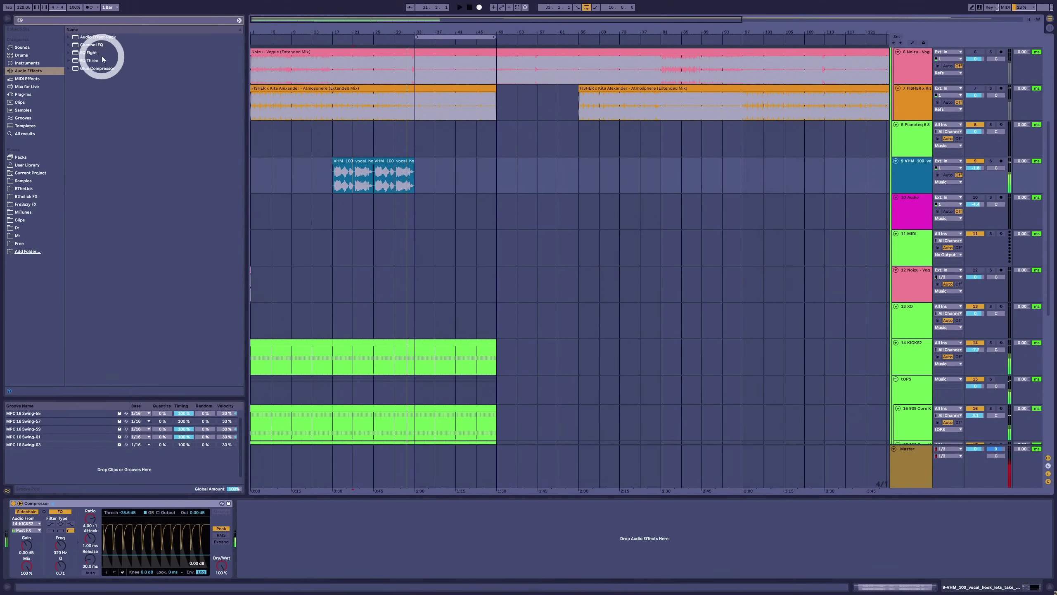
{"action": "left_click_drag", "start_coordinate": [100, 52], "coordinate": [252, 567]}
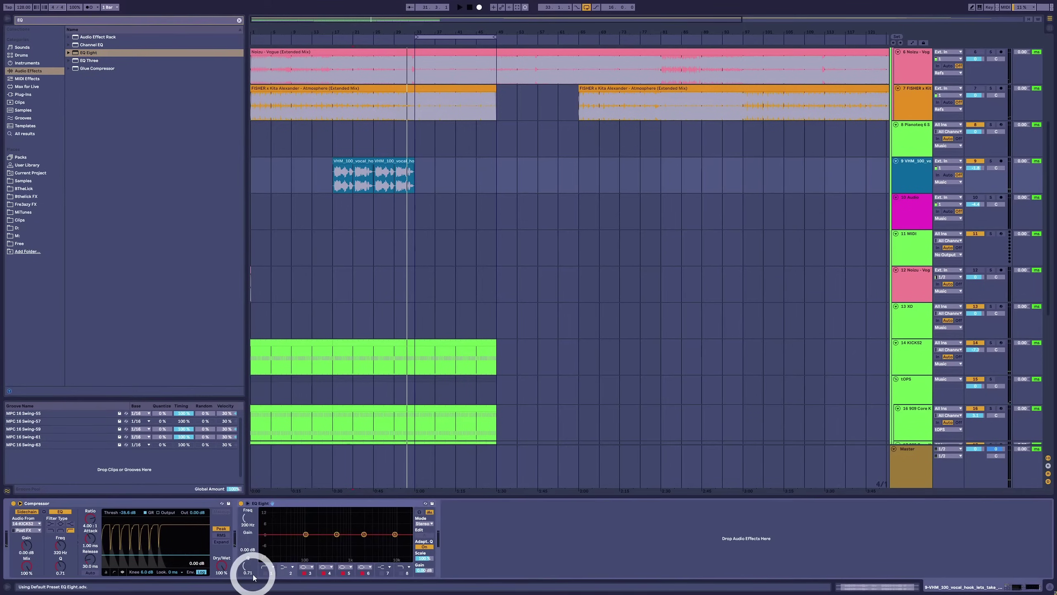
Turn on the EQ Eight's first-band low cut and set its frequency to 115 Hz while listening to the vocal.
{"action": "left_click", "coordinate": [264, 575]}
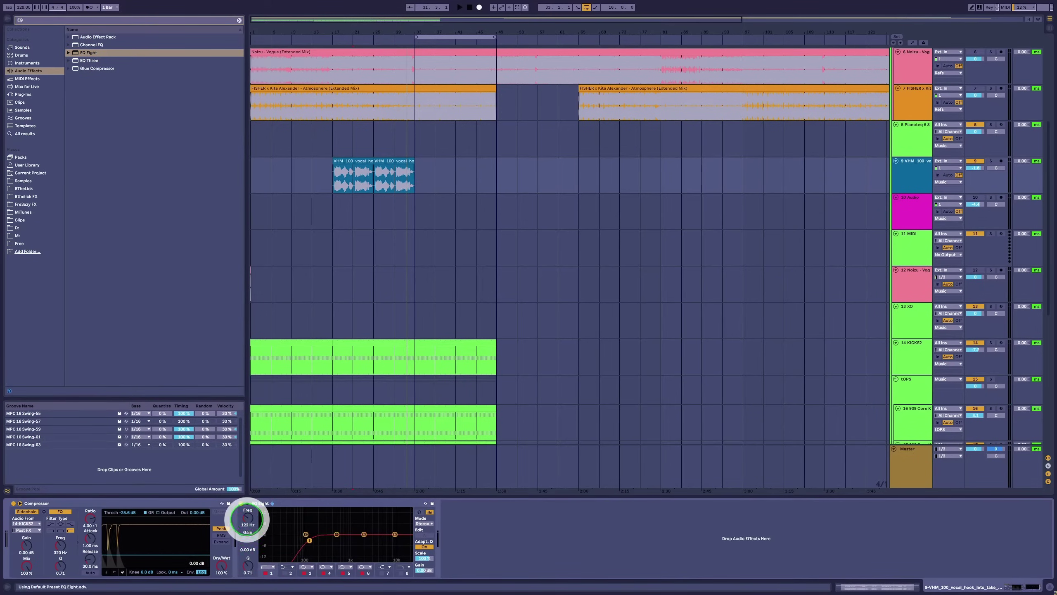
{"action": "key", "text": "space"}
{"action": "left_click_drag", "start_coordinate": [248, 519], "coordinate": [248, 517]}
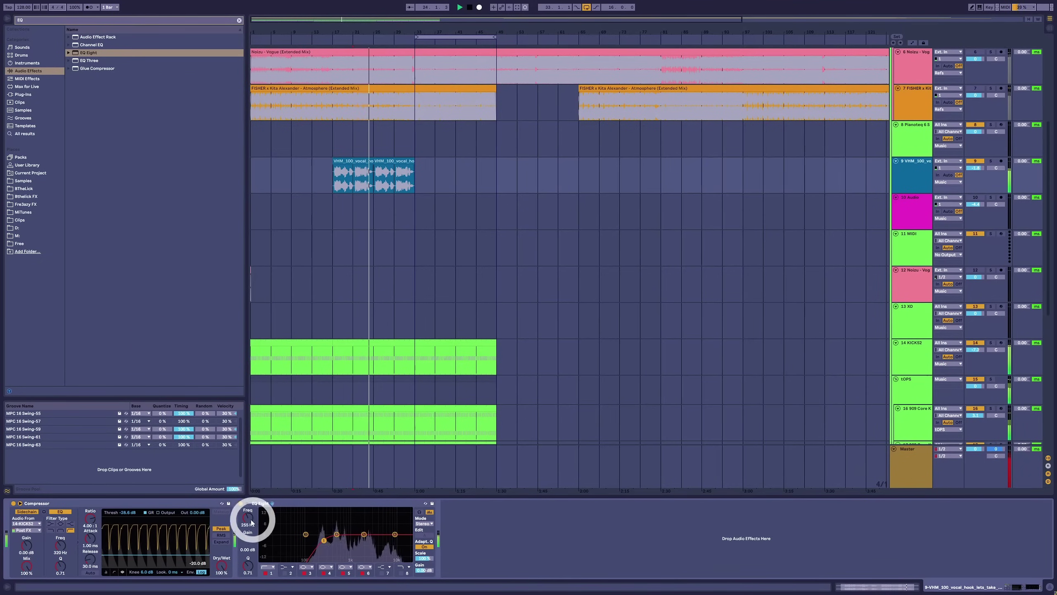
{"action": "left_click_drag", "start_coordinate": [251, 518], "coordinate": [251, 527]}
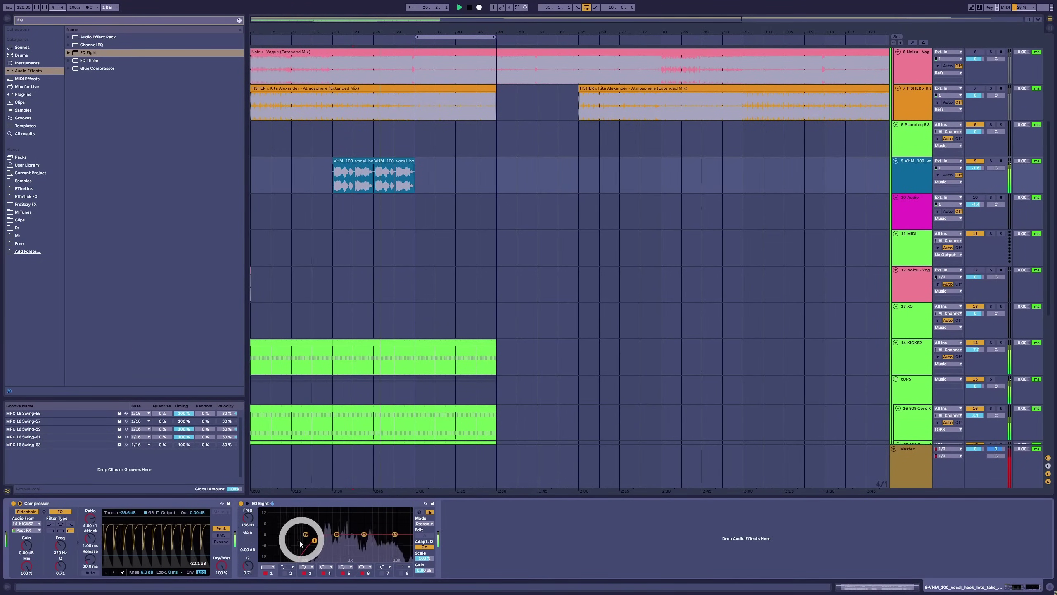
{"action": "left_click_drag", "start_coordinate": [248, 519], "coordinate": [248, 523]}
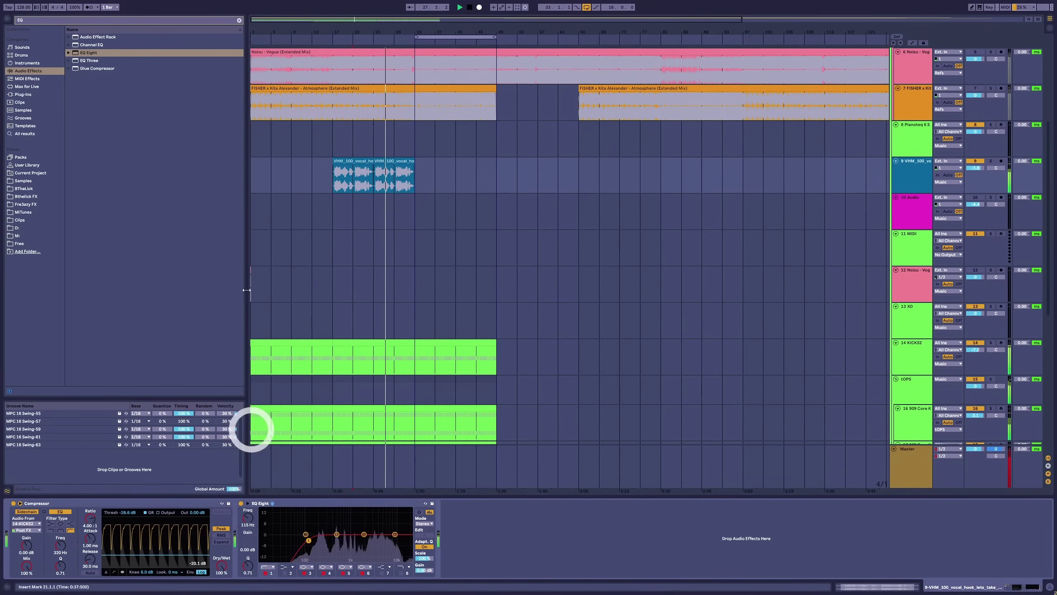
Search the Bthelick FX folder for "DEEL" and add the Delay - DeeLay rack after the EQ Eight.
{"action": "left_click", "coordinate": [17, 18]}
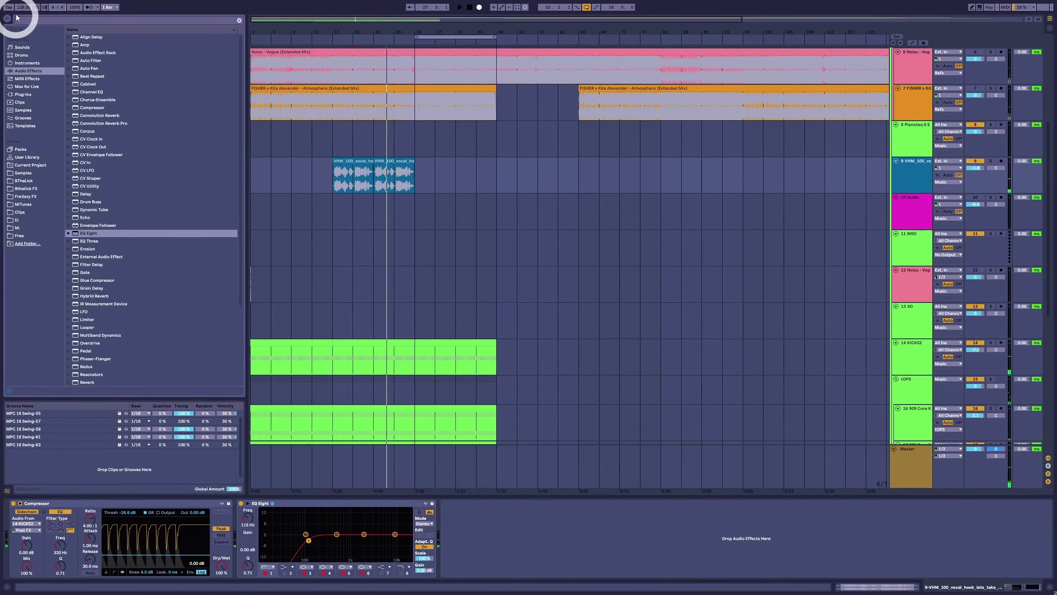
{"action": "type", "text": "DE"}
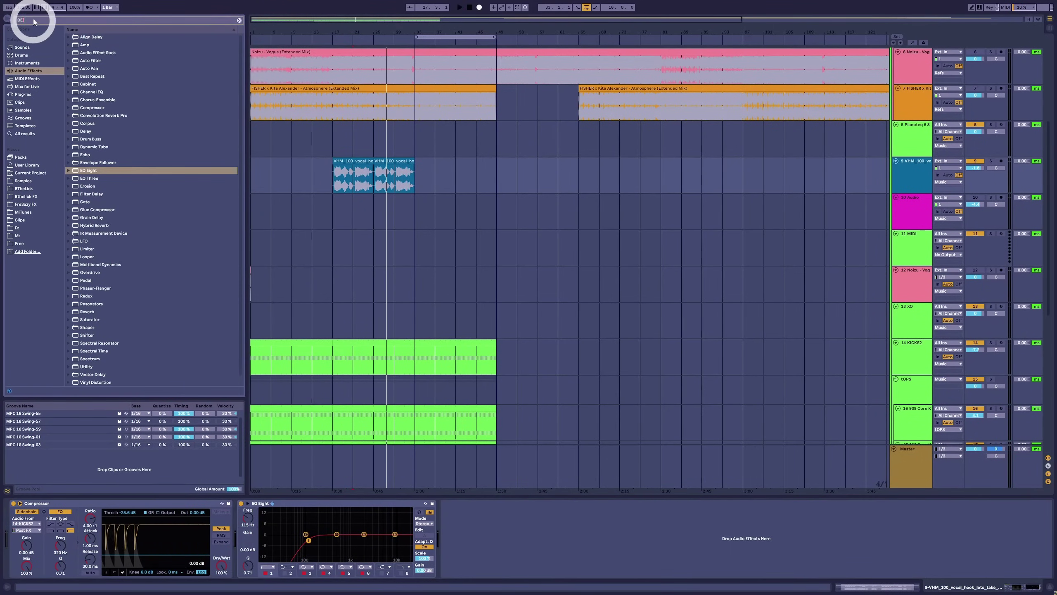
{"action": "type", "text": "EL"}
{"action": "left_click", "coordinate": [35, 189]}
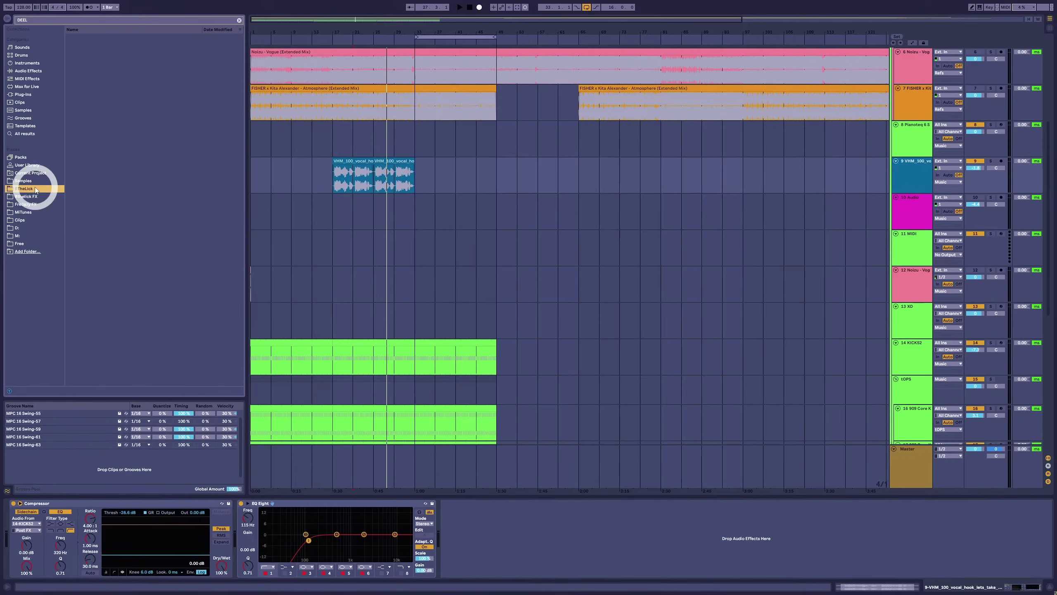
{"action": "left_click", "coordinate": [43, 197]}
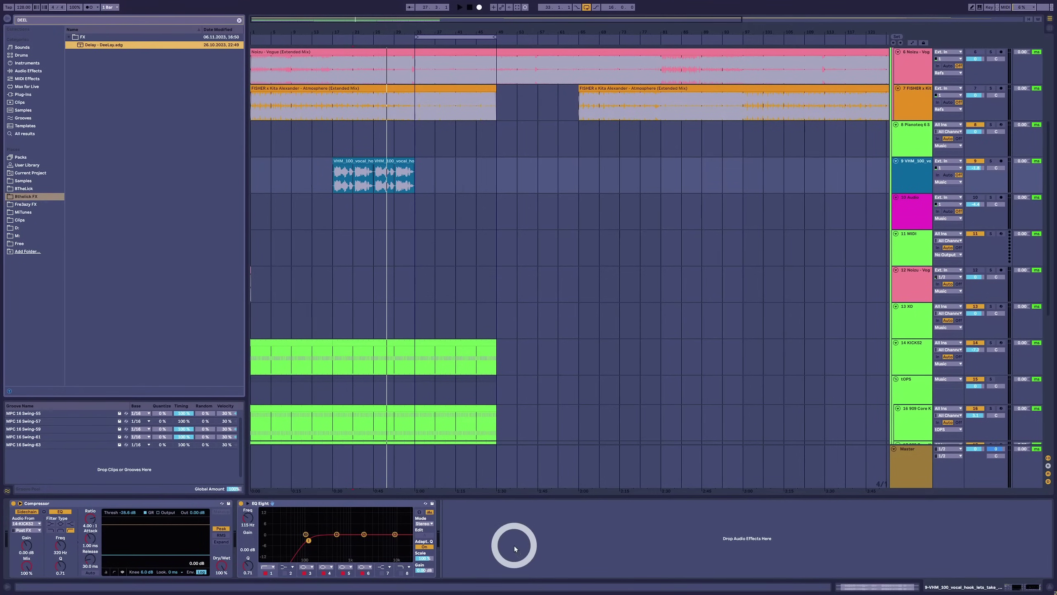
{"action": "left_click_drag", "start_coordinate": [509, 551], "coordinate": [513, 546]}
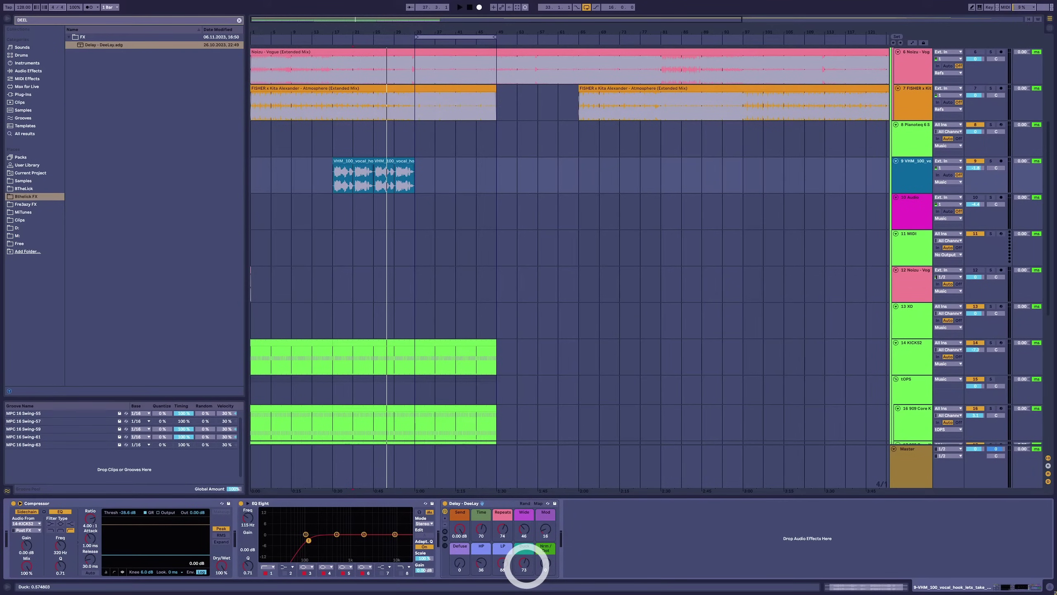
Set DeeLay's send to -9.92 dB, repeats to 45, high-pass to 40 and duck to 71, and adjust its low-pass during playback.
{"action": "key", "text": "space"}
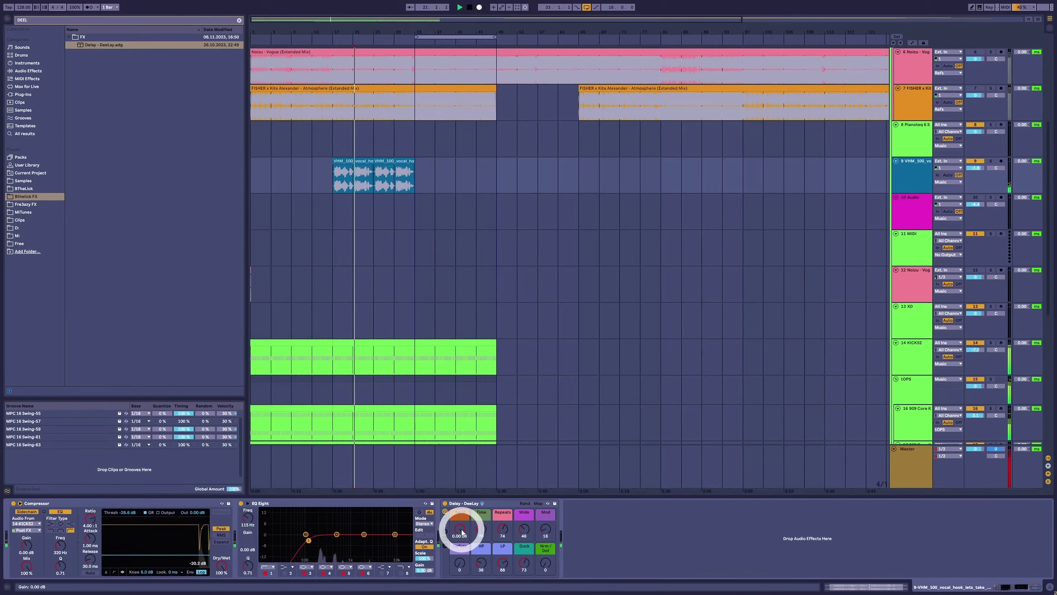
{"action": "left_click_drag", "start_coordinate": [522, 566], "coordinate": [523, 564]}
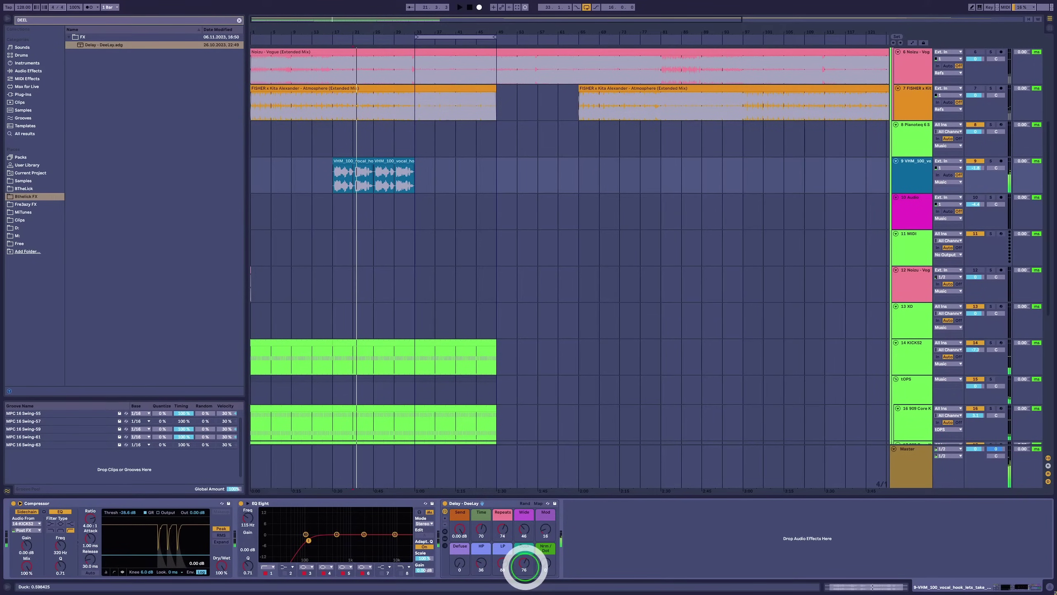
{"action": "scroll", "coordinate": [502, 535], "scroll_direction": "down", "scroll_amount": 10}
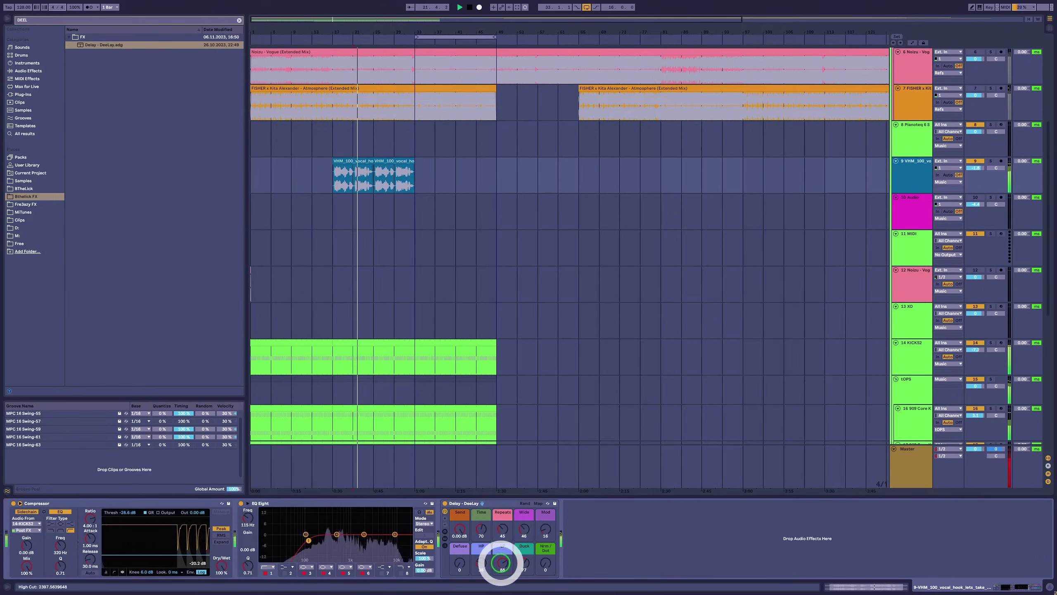
{"action": "left_click_drag", "start_coordinate": [522, 565], "coordinate": [524, 562]}
{"action": "left_click", "coordinate": [498, 539]}
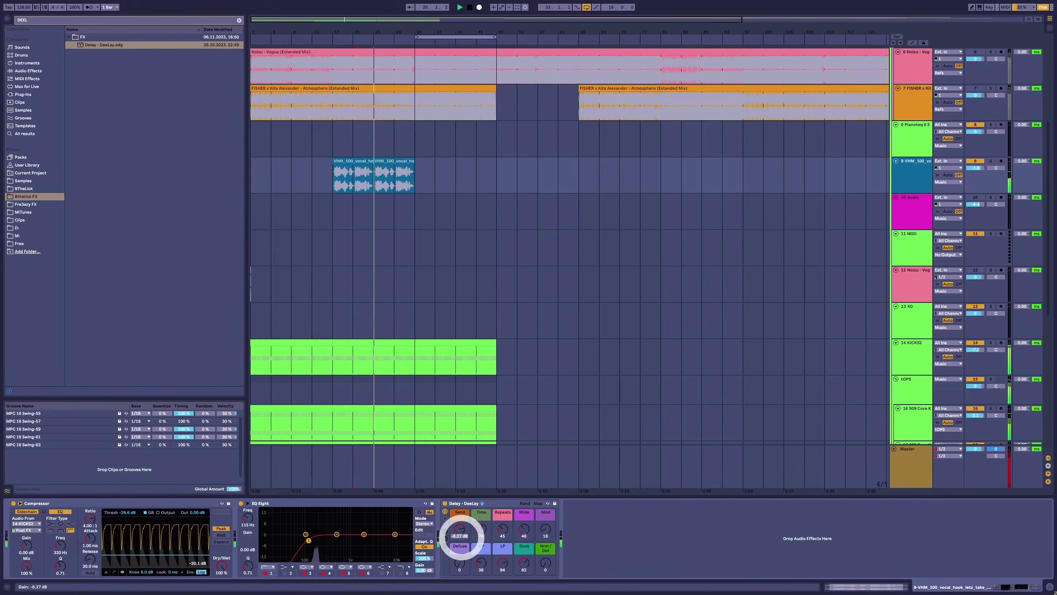
{"action": "left_click", "coordinate": [518, 563]}
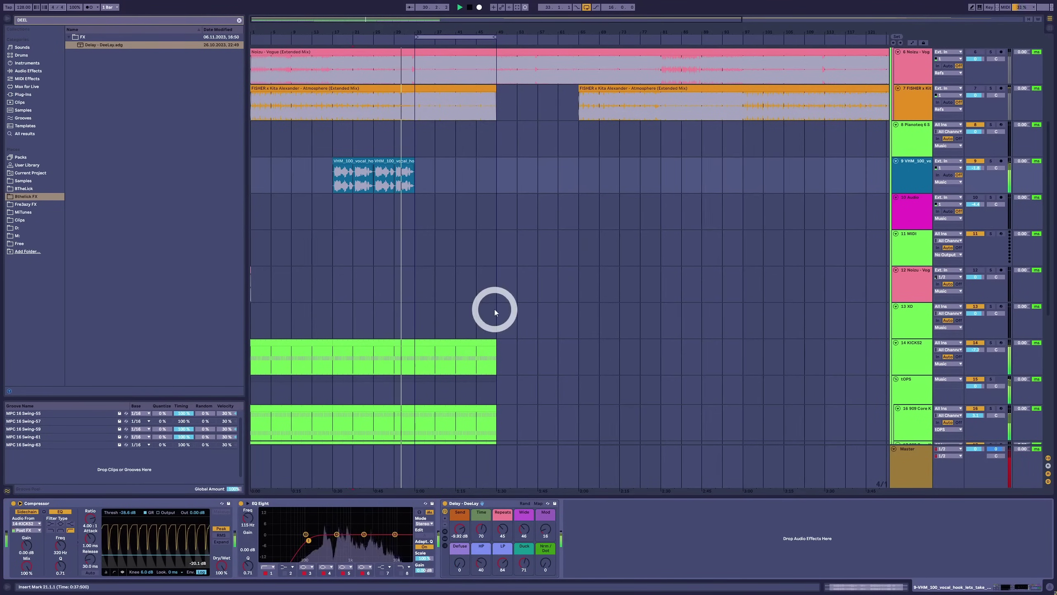
Set the arrangement loop to run from bar 17 to bar 49.
{"action": "scroll", "coordinate": [494, 309], "scroll_direction": "down", "scroll_amount": 3}
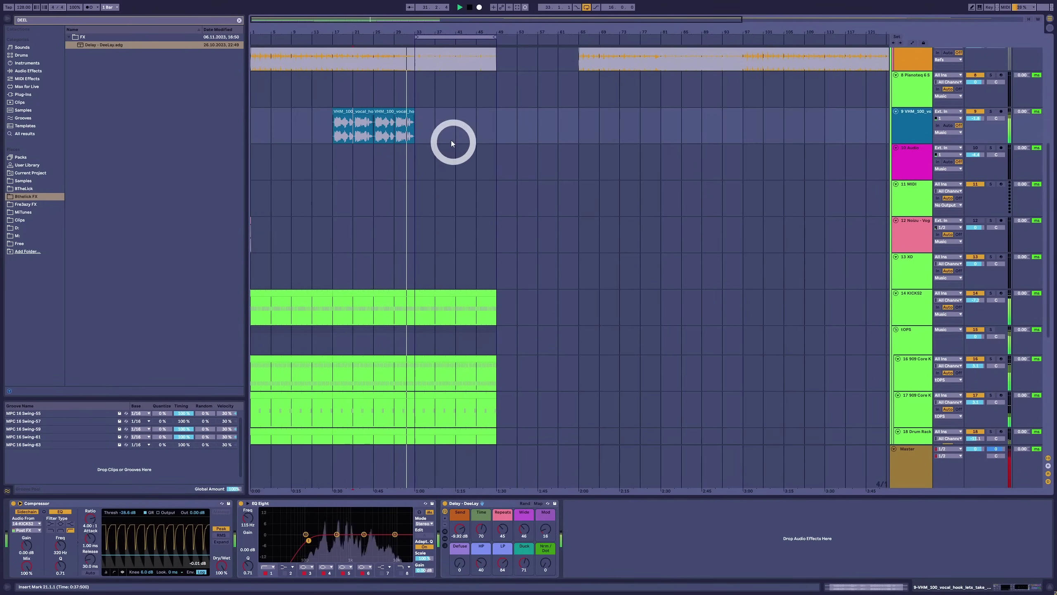
{"action": "left_click_drag", "start_coordinate": [411, 30], "coordinate": [424, 31]}
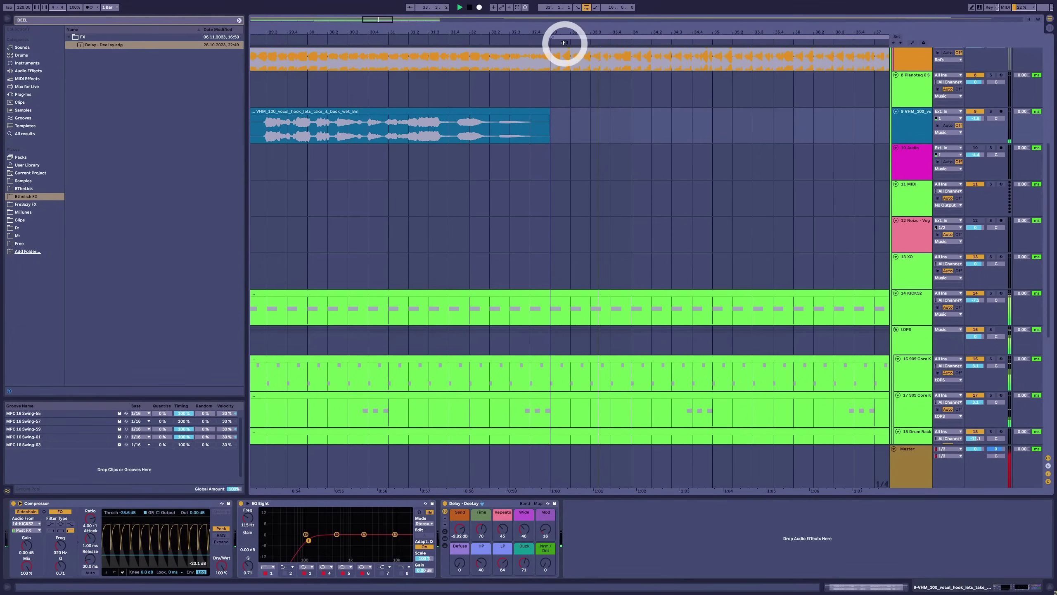
{"action": "left_click_drag", "start_coordinate": [561, 33], "coordinate": [392, 39]}
{"action": "scroll", "coordinate": [483, 253], "scroll_direction": "up", "scroll_amount": 3}
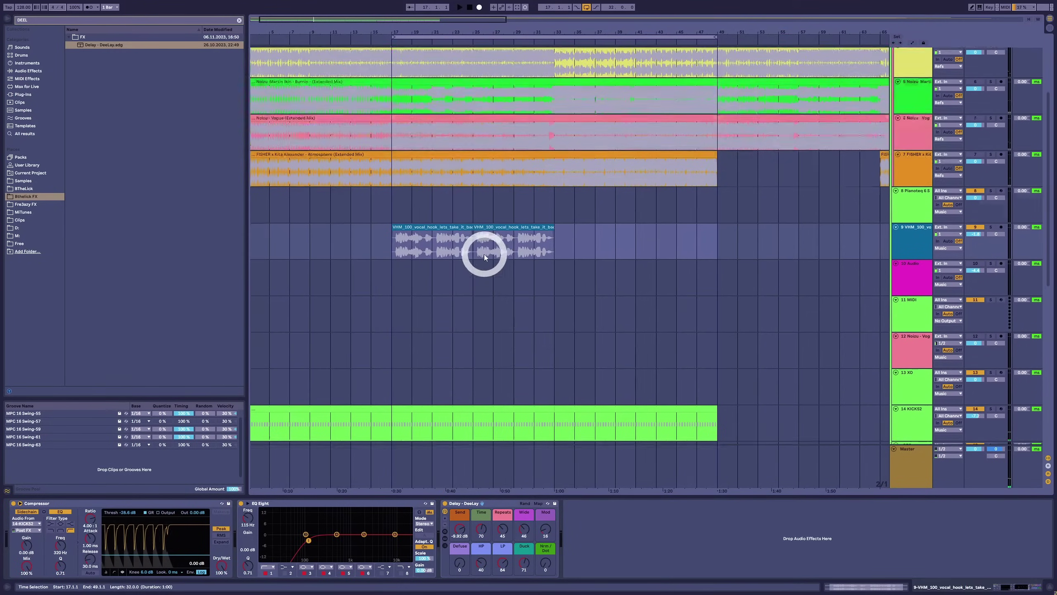
Deactivate the middle dancehall top loop clip during playback to compare the groove without it, and reactivate it.
{"action": "scroll", "coordinate": [507, 292], "scroll_direction": "down", "scroll_amount": 5}
{"action": "scroll", "coordinate": [508, 292], "scroll_direction": "down", "scroll_amount": 3}
{"action": "left_click", "coordinate": [439, 294]}
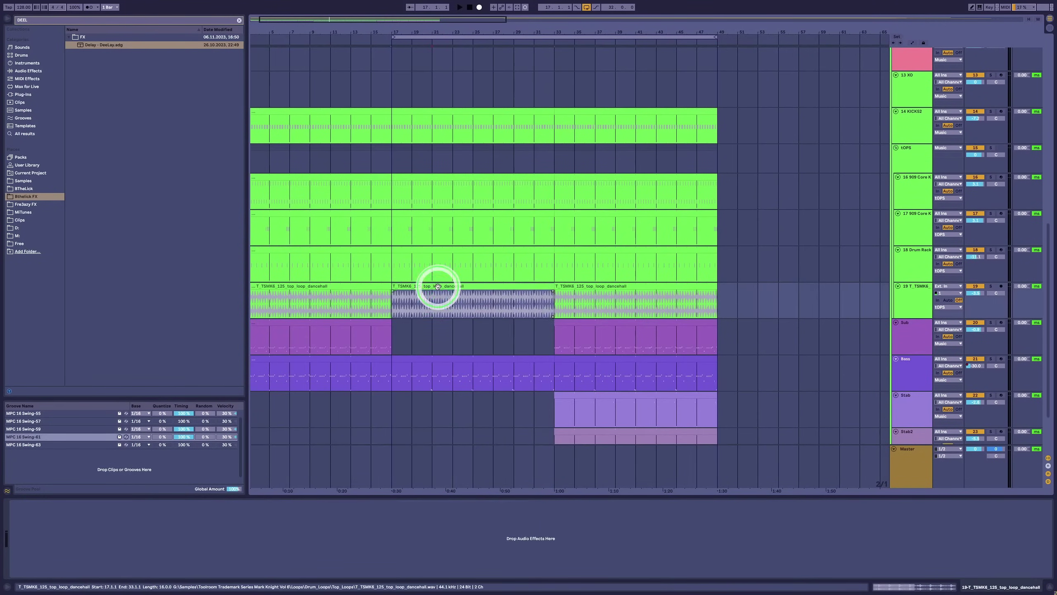
{"action": "key", "text": "space"}
{"action": "key", "text": "0"}
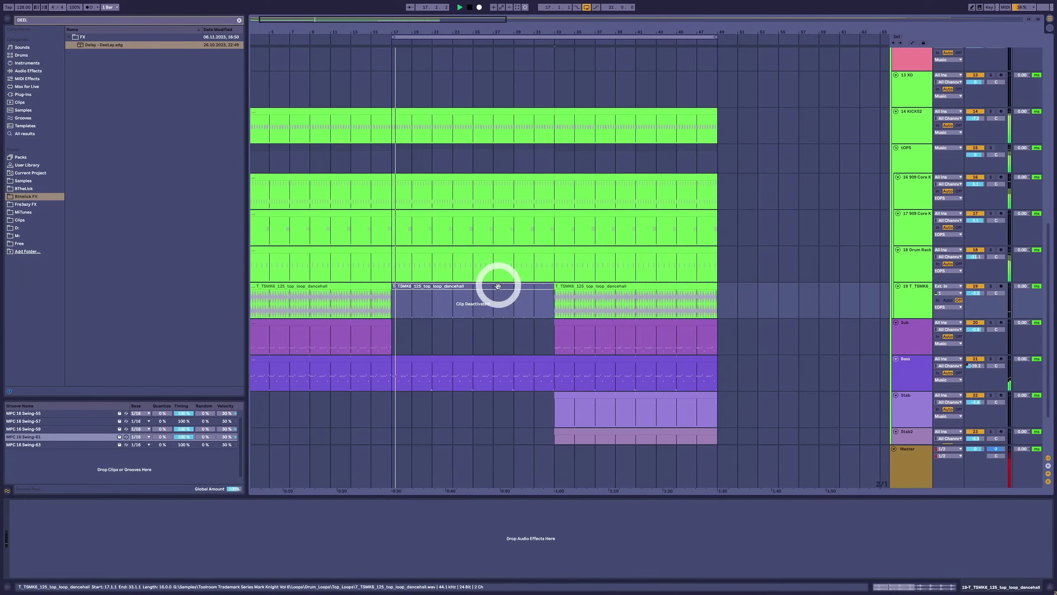
{"action": "key", "text": "0"}
Shorten the middle dancehall top loop clip's loop to one beat and show its Clip Gain envelope.
{"action": "double_click", "coordinate": [479, 288]}
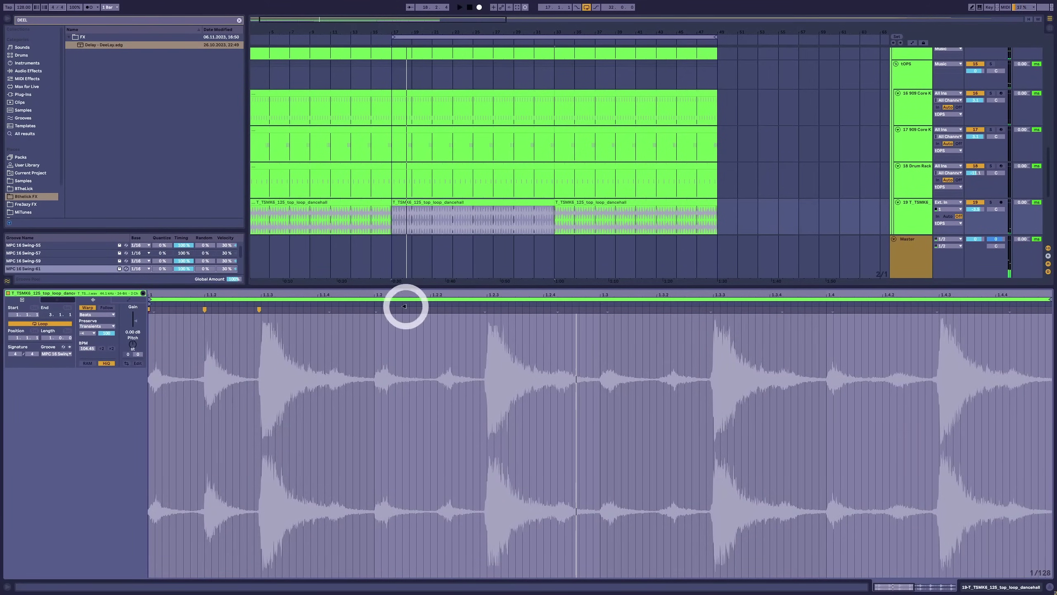
{"action": "left_click_drag", "start_coordinate": [368, 301], "coordinate": [373, 300]}
{"action": "left_click", "coordinate": [124, 300]}
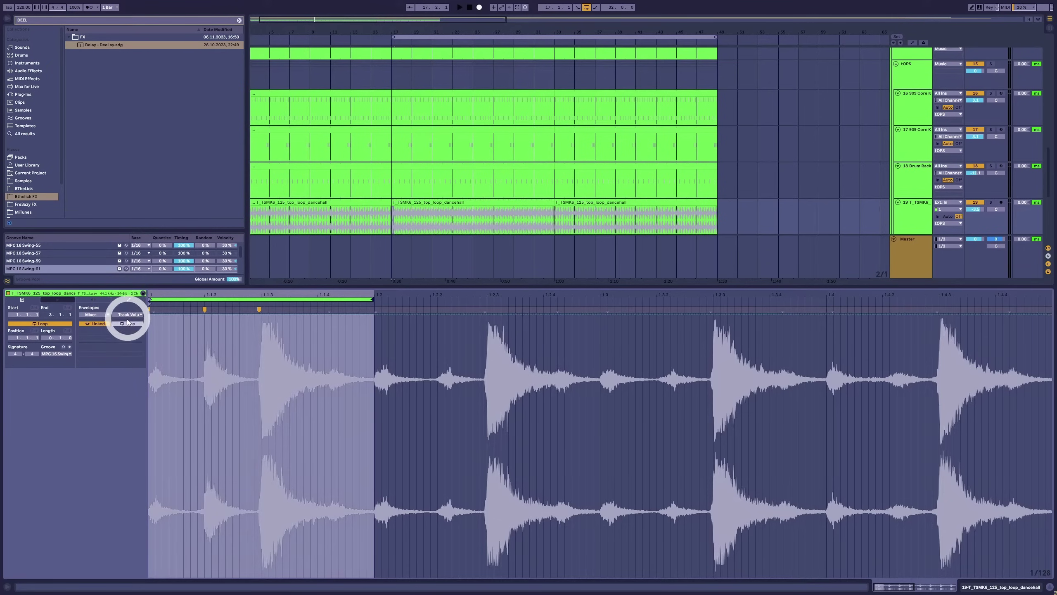
{"action": "left_click", "coordinate": [107, 319]}
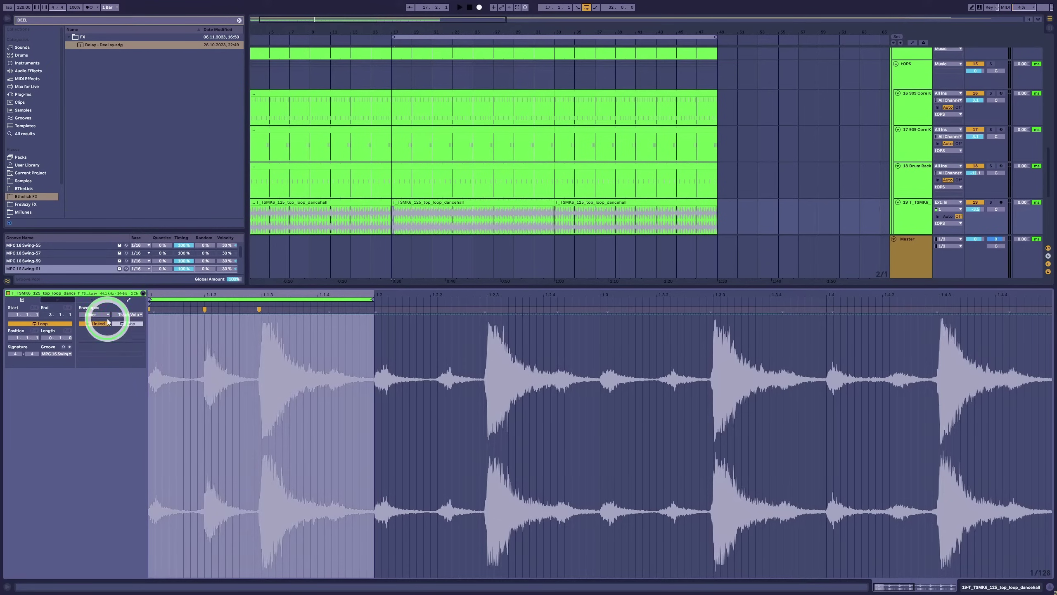
{"action": "left_click", "coordinate": [135, 314]}
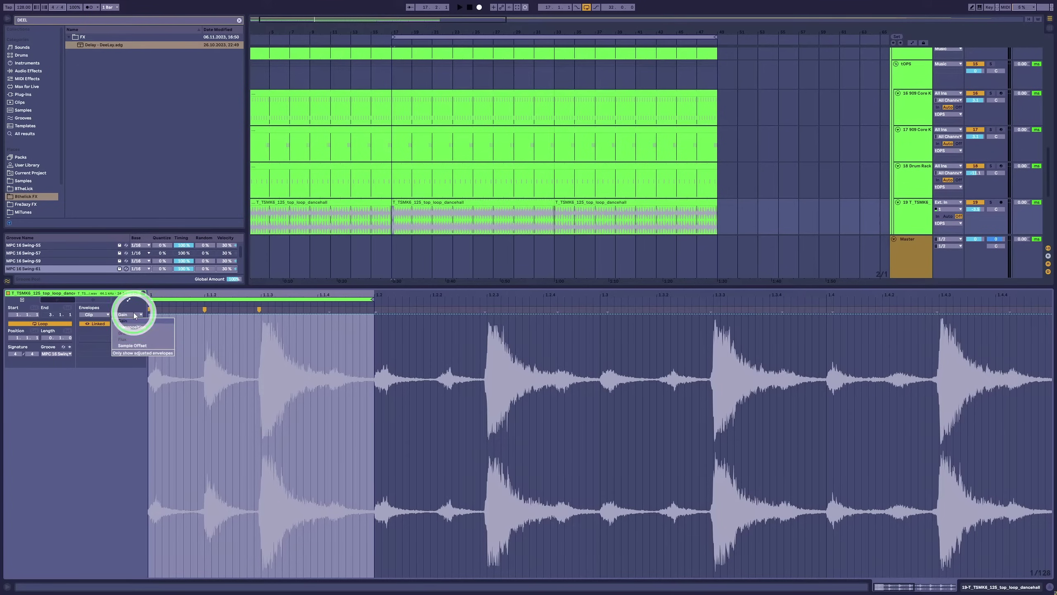
{"action": "left_click", "coordinate": [212, 351]}
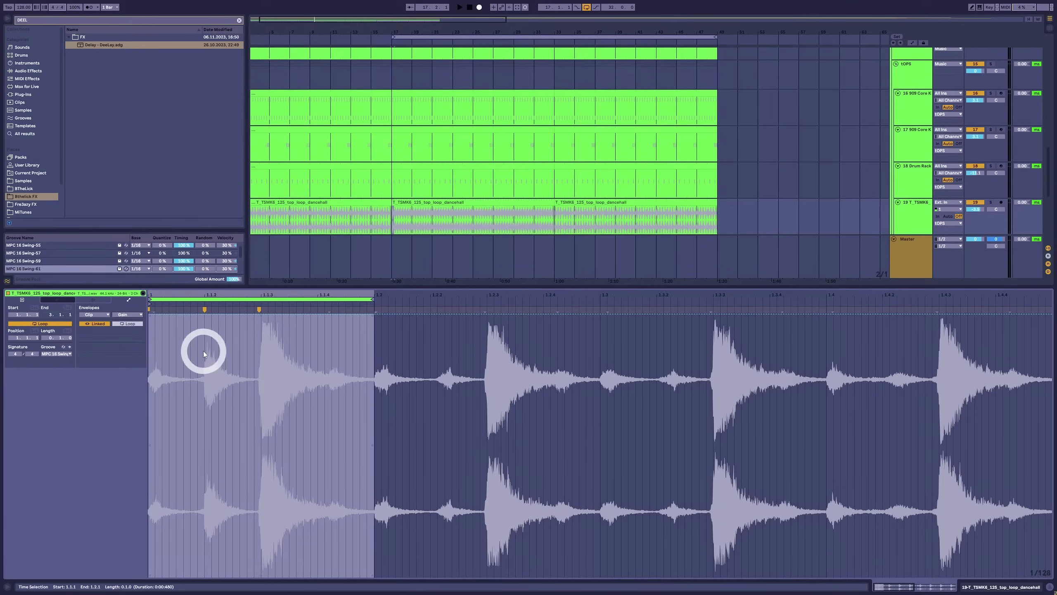
Set the clip grid to 1/32 and shape a gain fade across the loop's loudest hit, from 1.1.3 to 1.1.4.
{"action": "key", "text": "ctrl+2"}
{"action": "key", "text": "ctrl+2"}
{"action": "key", "text": "b"}
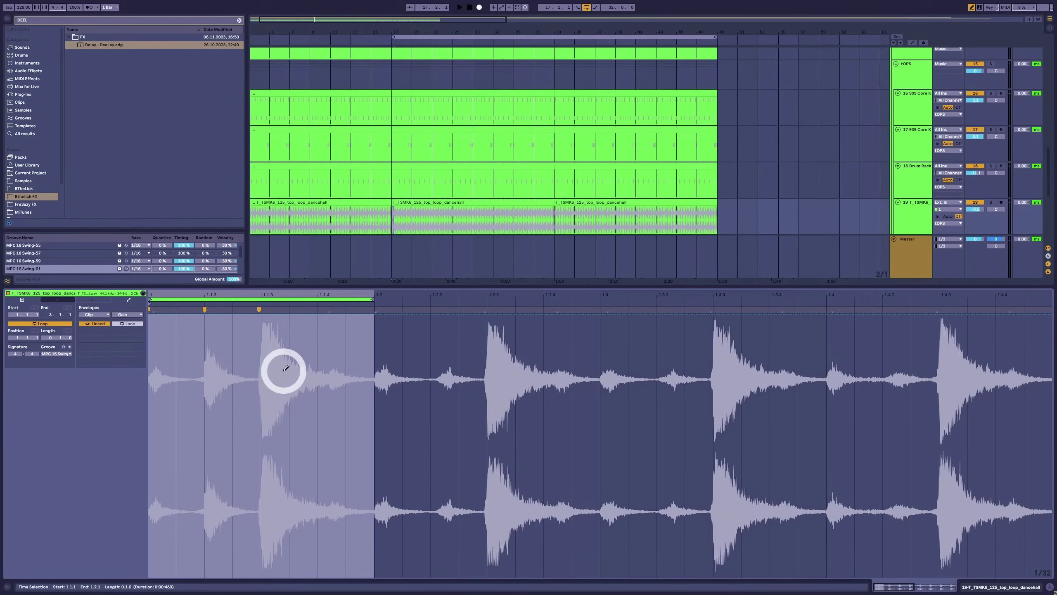
{"action": "left_click_drag", "start_coordinate": [283, 371], "coordinate": [311, 374]}
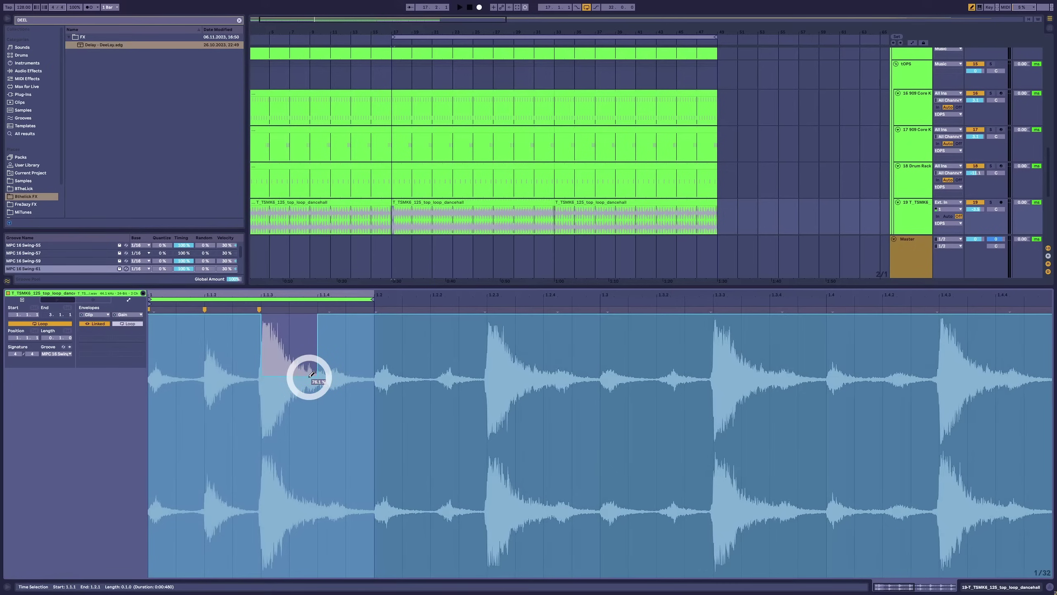
{"action": "left_click_drag", "start_coordinate": [258, 377], "coordinate": [320, 421]}
{"action": "key", "text": "space"}
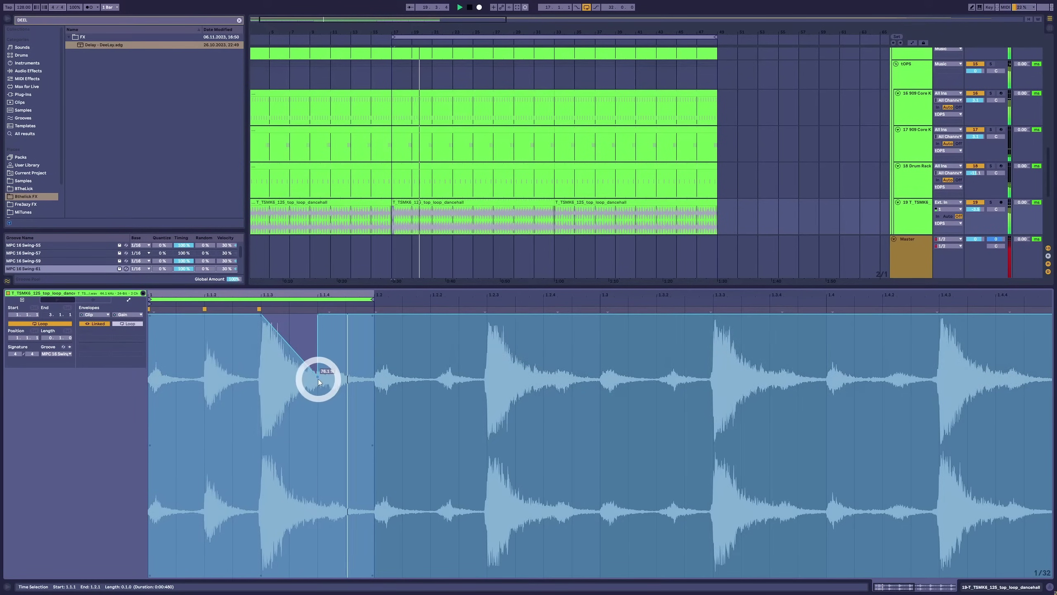
Deepen the gain fade at 1.1.4 to near the envelope's floor and lower the gain for the rest of the loop.
{"action": "left_click_drag", "start_coordinate": [318, 378], "coordinate": [317, 377]}
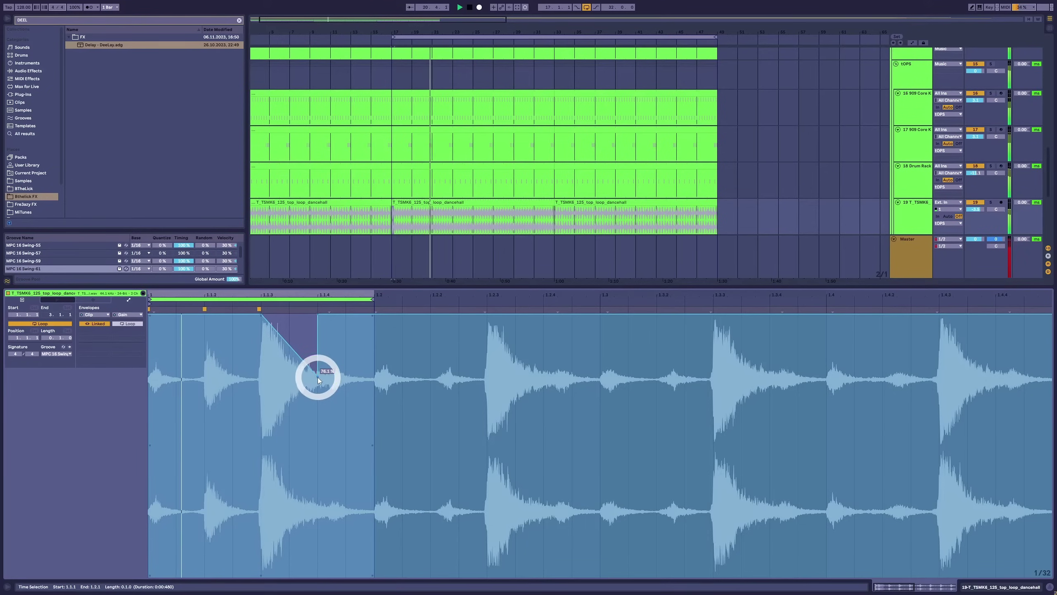
{"action": "left_click", "coordinate": [317, 377]}
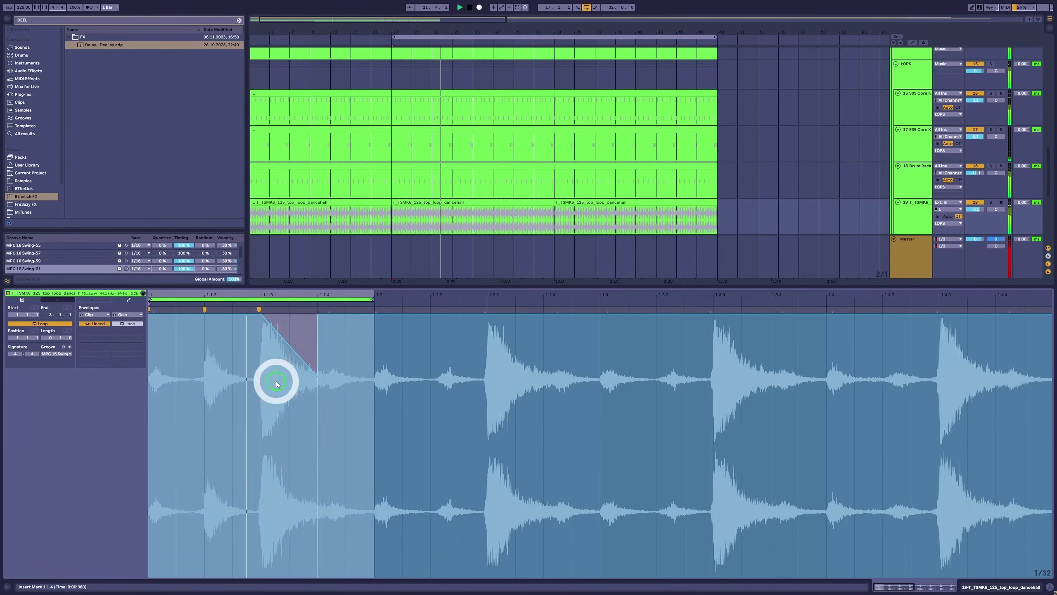
{"action": "left_click_drag", "start_coordinate": [317, 377], "coordinate": [317, 553]}
{"action": "key", "text": "b"}
{"action": "left_click_drag", "start_coordinate": [334, 450], "coordinate": [345, 452]}
Solo the dancehall top loop track and compare the middle clip's gain envelope with the last clip's during playback.
{"action": "key", "text": "shift+Tab"}
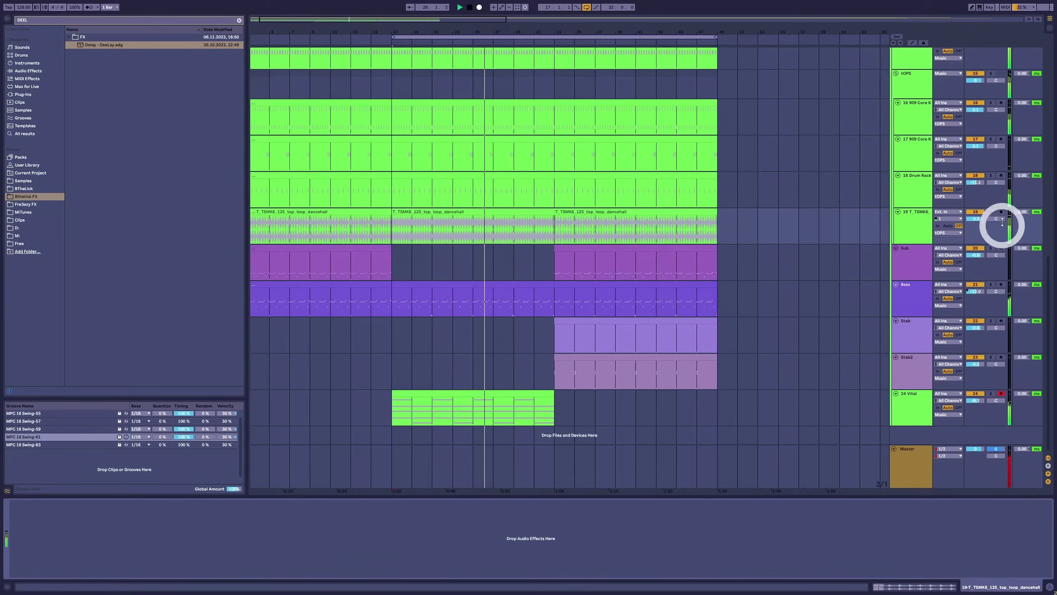
{"action": "left_click", "coordinate": [991, 212]}
{"action": "double_click", "coordinate": [493, 220]}
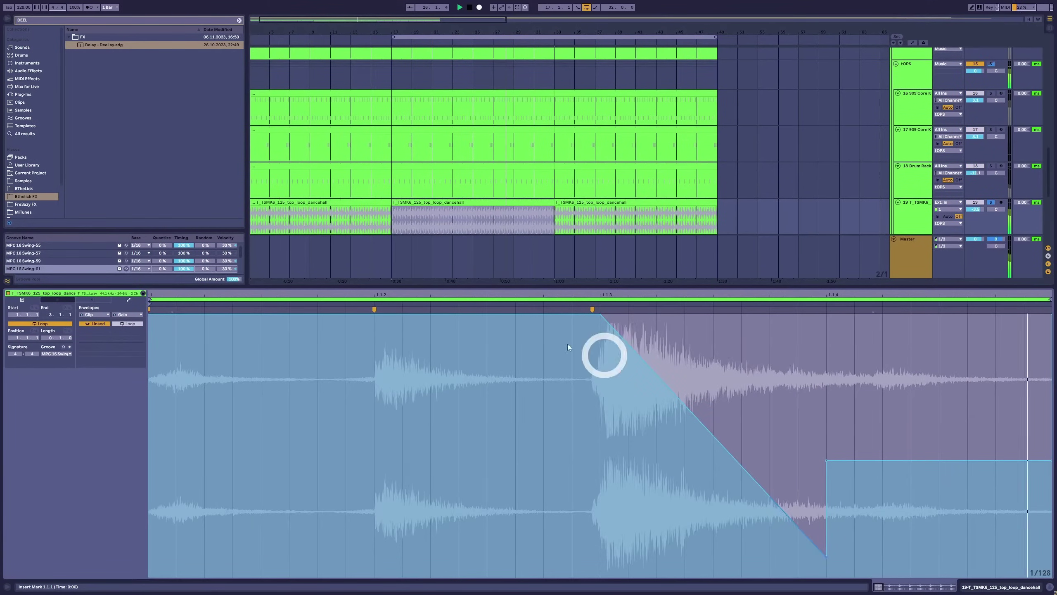
{"action": "left_click", "coordinate": [583, 201]}
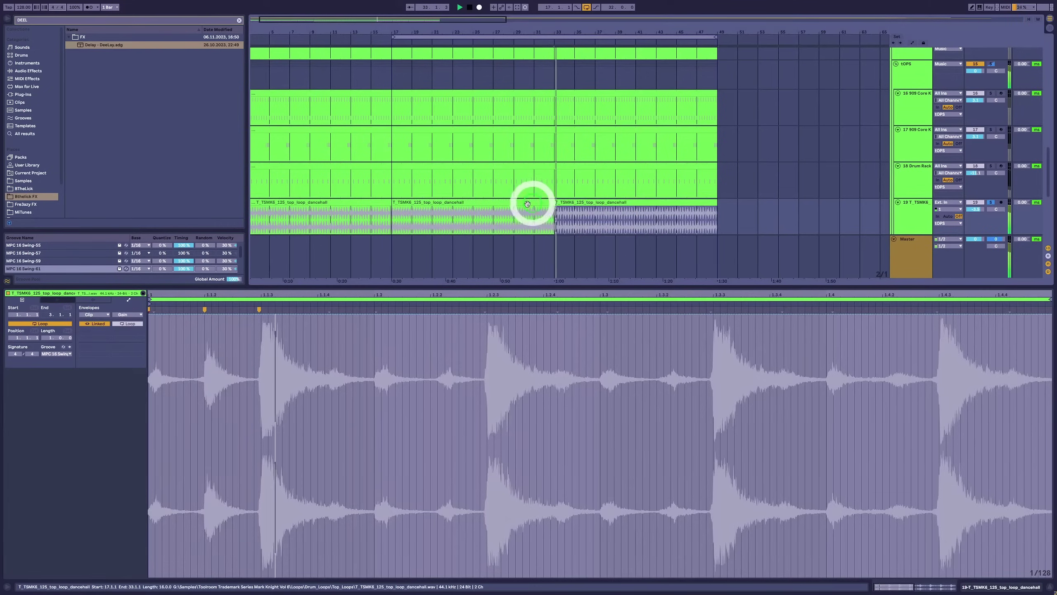
{"action": "left_click", "coordinate": [495, 203]}
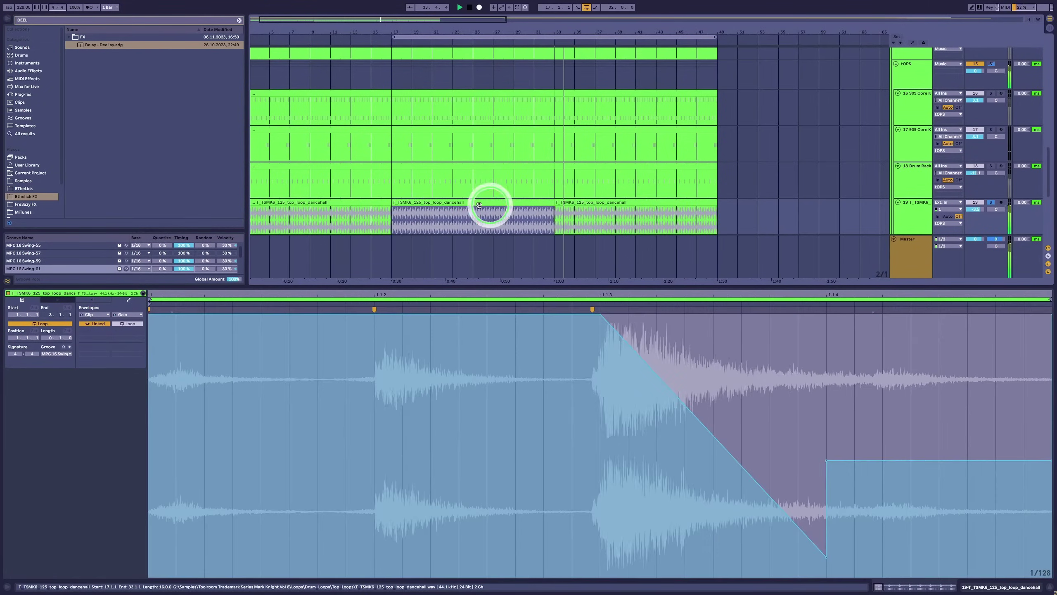
Delete the dancehall top loop clip before bar 17 and unsolo its track.
{"action": "left_click", "coordinate": [366, 204]}
{"action": "key", "text": "Delete"}
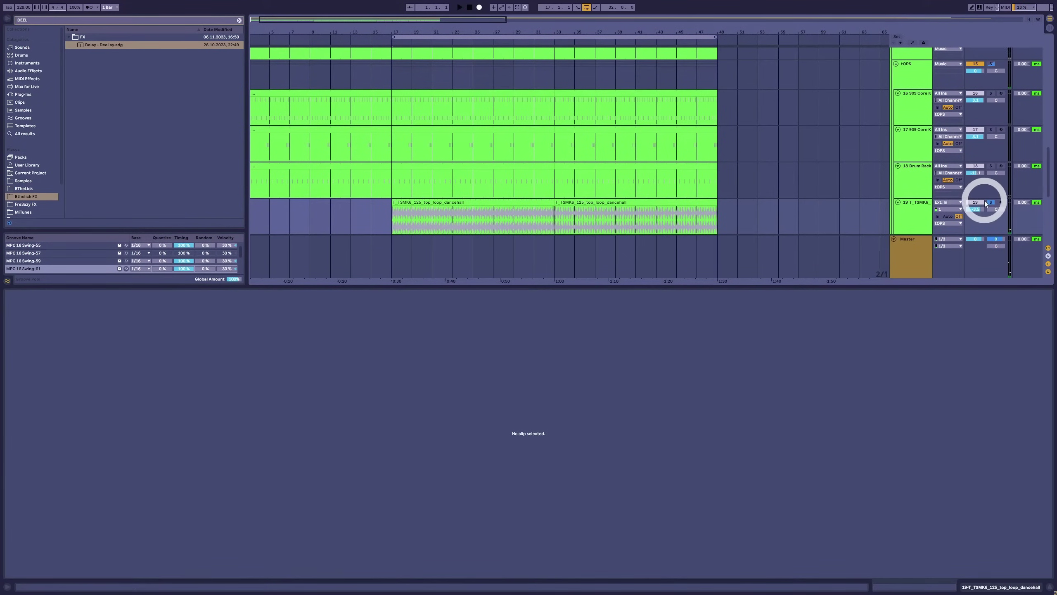
{"action": "left_click", "coordinate": [455, 203]}
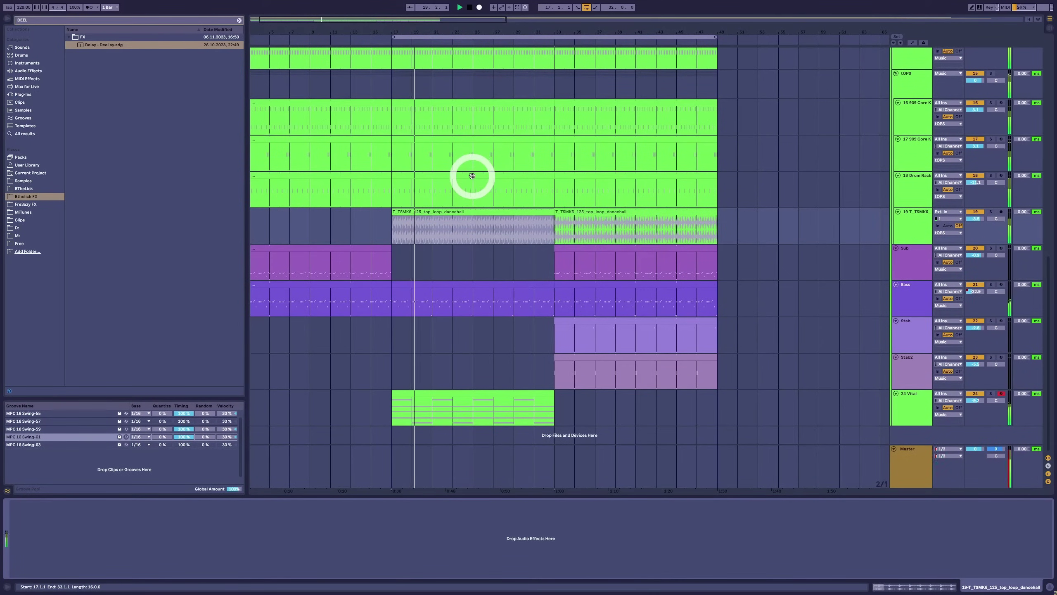
Search the browser for "SMUDG" and add the BtheLick - Smudge15k rack to the vocal hook track.
{"action": "scroll", "coordinate": [559, 272], "scroll_direction": "up", "scroll_amount": 8}
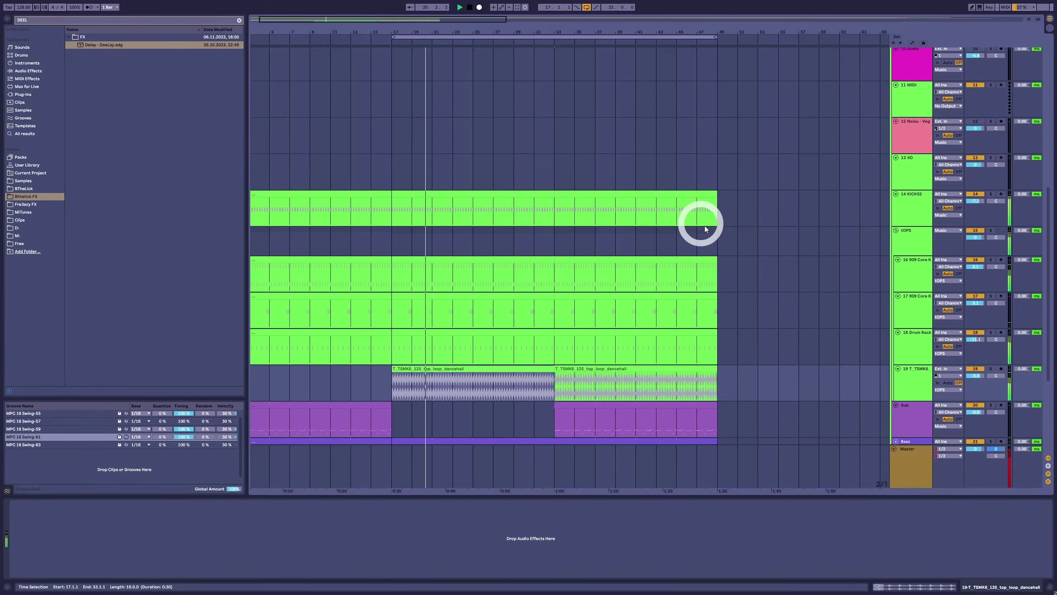
{"action": "scroll", "coordinate": [705, 228], "scroll_direction": "up", "scroll_amount": 5}
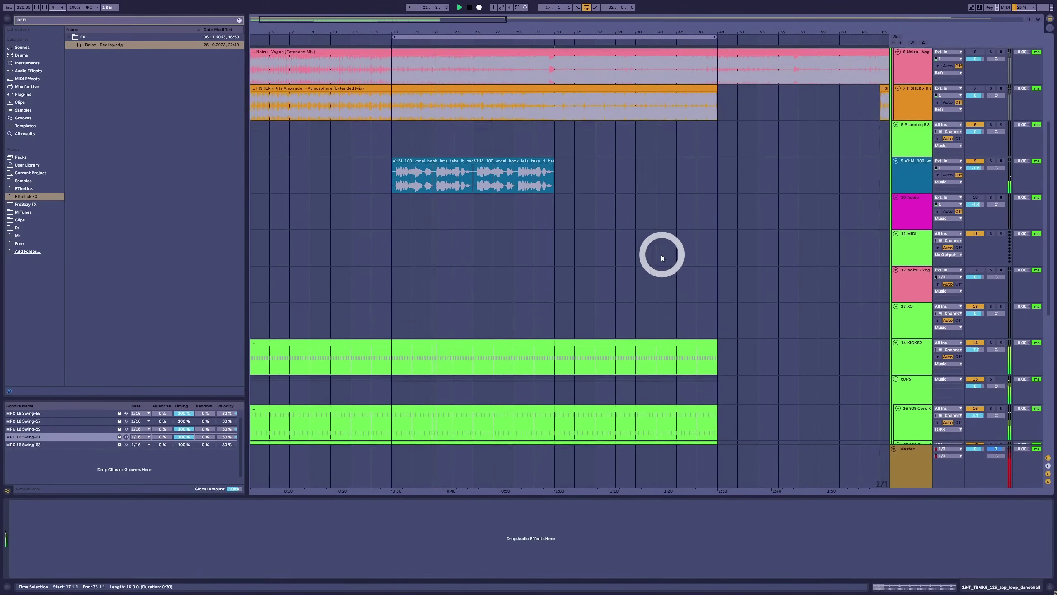
{"action": "scroll", "coordinate": [662, 258], "scroll_direction": "down", "scroll_amount": 6}
{"action": "scroll", "coordinate": [663, 270], "scroll_direction": "down", "scroll_amount": 4}
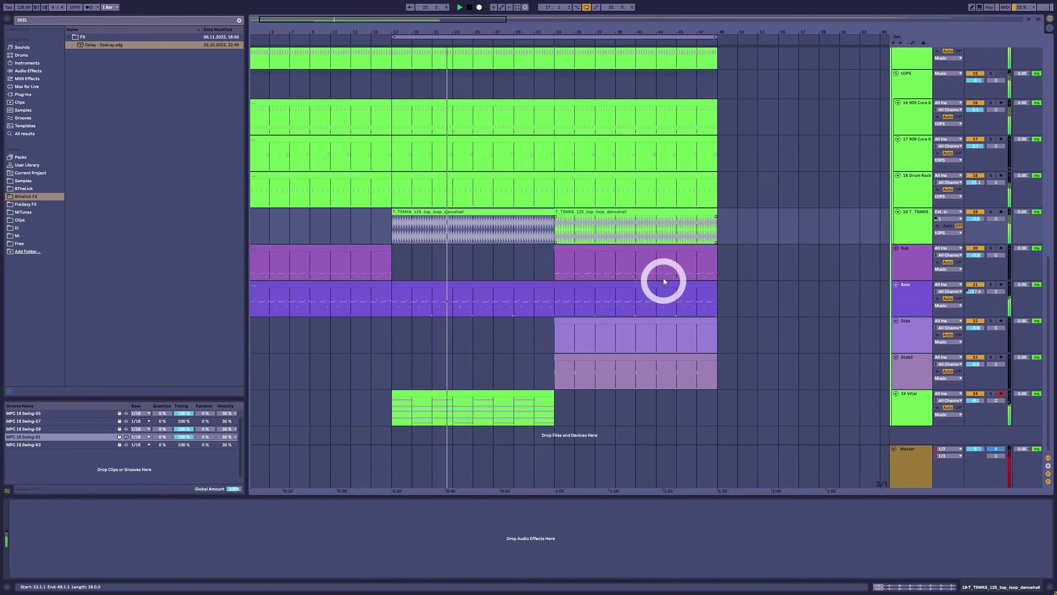
{"action": "key", "text": "Left"}
{"action": "scroll", "coordinate": [803, 283], "scroll_direction": "up", "scroll_amount": 7}
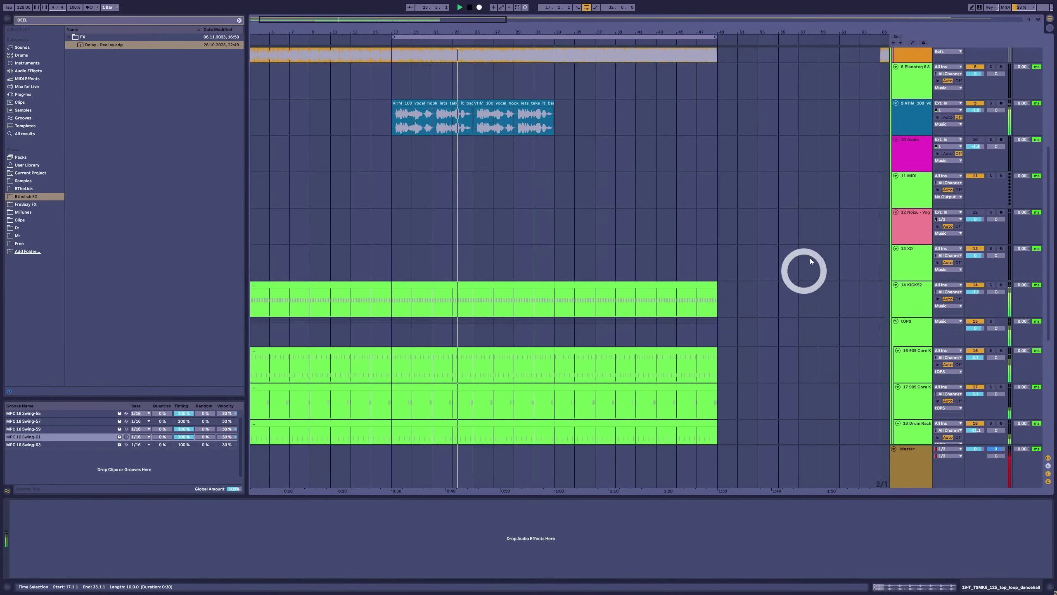
{"action": "left_click", "coordinate": [913, 126]}
{"action": "left_click", "coordinate": [17, 21]}
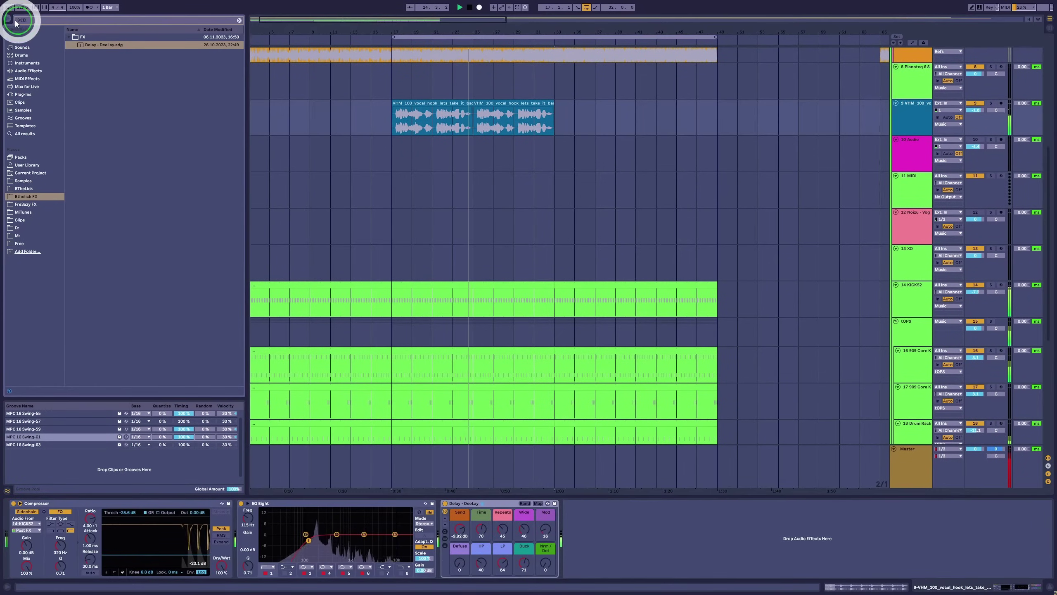
{"action": "key", "text": "Escape"}
{"action": "type", "text": "SM"}
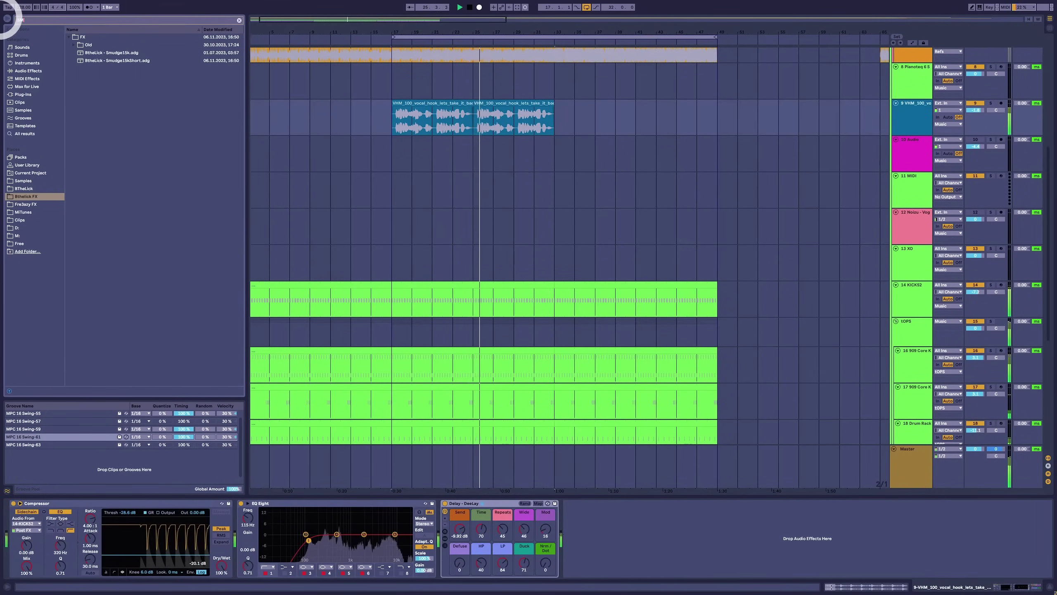
{"action": "type", "text": "UDG"}
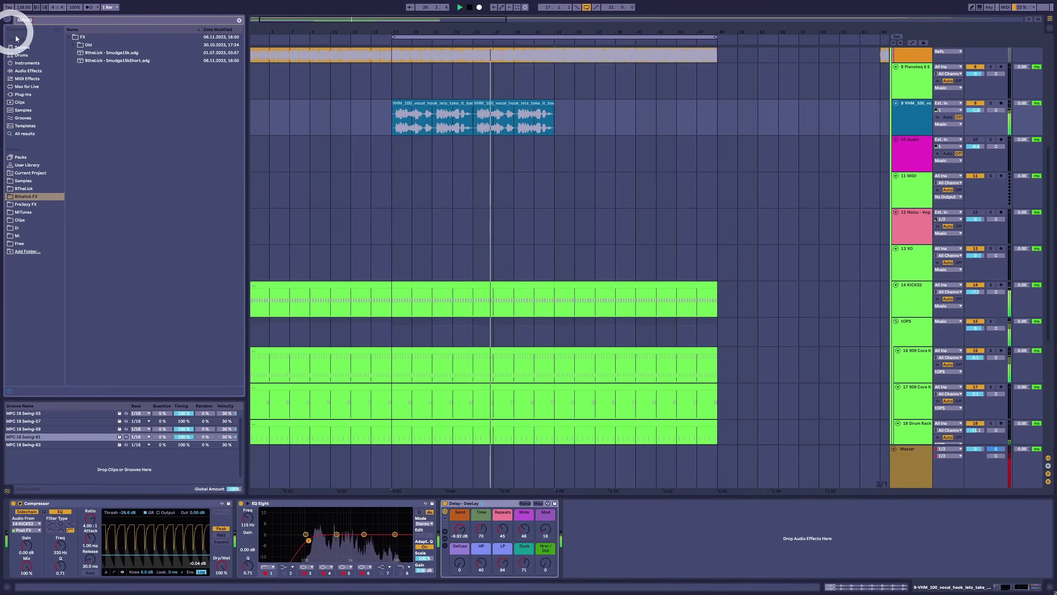
{"action": "mouse_move", "coordinate": [132, 52]}
{"action": "left_mouse_down"}
{"action": "mouse_move", "coordinate": [121, 52]}
{"action": "mouse_move", "coordinate": [524, 107]}
{"action": "left_mouse_up"}
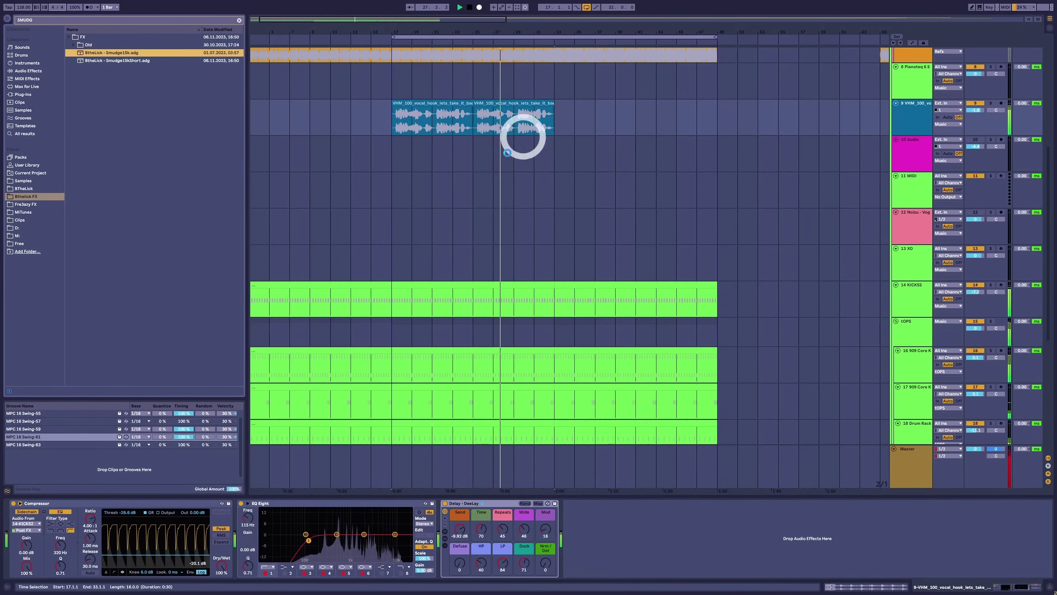
Automate the rack's Smudge amount to rise gradually over the vocal hook from bar 17 and drop to zero at bar 33.
{"action": "left_click_drag", "start_coordinate": [584, 533], "coordinate": [583, 529]}
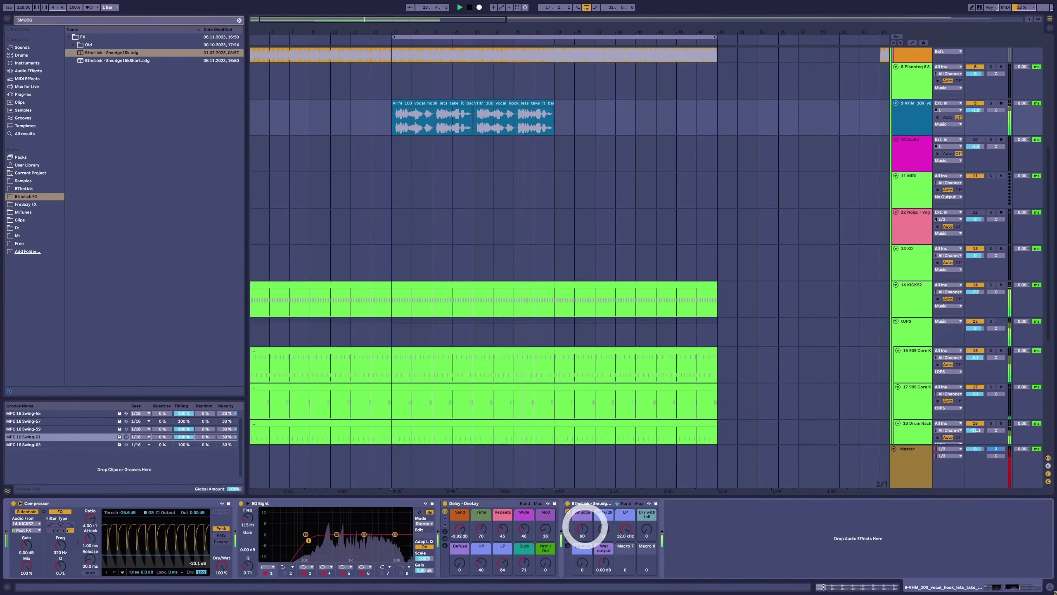
{"action": "left_click", "coordinate": [515, 102]}
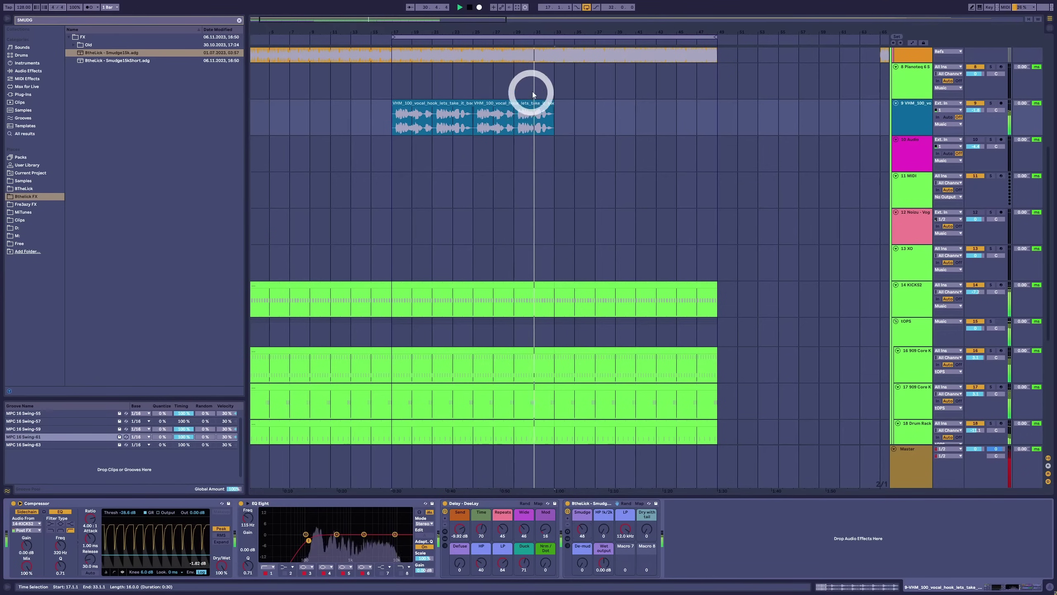
{"action": "key", "text": "a"}
{"action": "mouse_move", "coordinate": [542, 126]}
{"action": "left_mouse_down"}
{"action": "mouse_move", "coordinate": [552, 126]}
{"action": "mouse_move", "coordinate": [384, 121]}
{"action": "mouse_move", "coordinate": [391, 130]}
{"action": "left_mouse_up"}
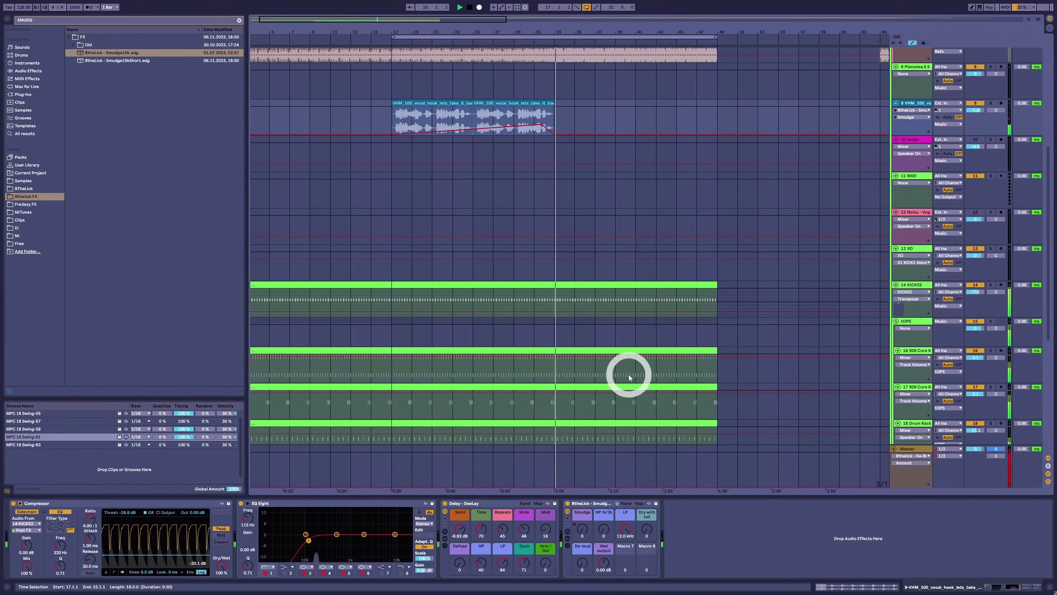
Lower the Bass track's volume automation before bar 17 to the level where its upward ramp begins.
{"action": "scroll", "coordinate": [628, 373], "scroll_direction": "down", "scroll_amount": 5}
{"action": "scroll", "coordinate": [628, 387], "scroll_direction": "down", "scroll_amount": 3}
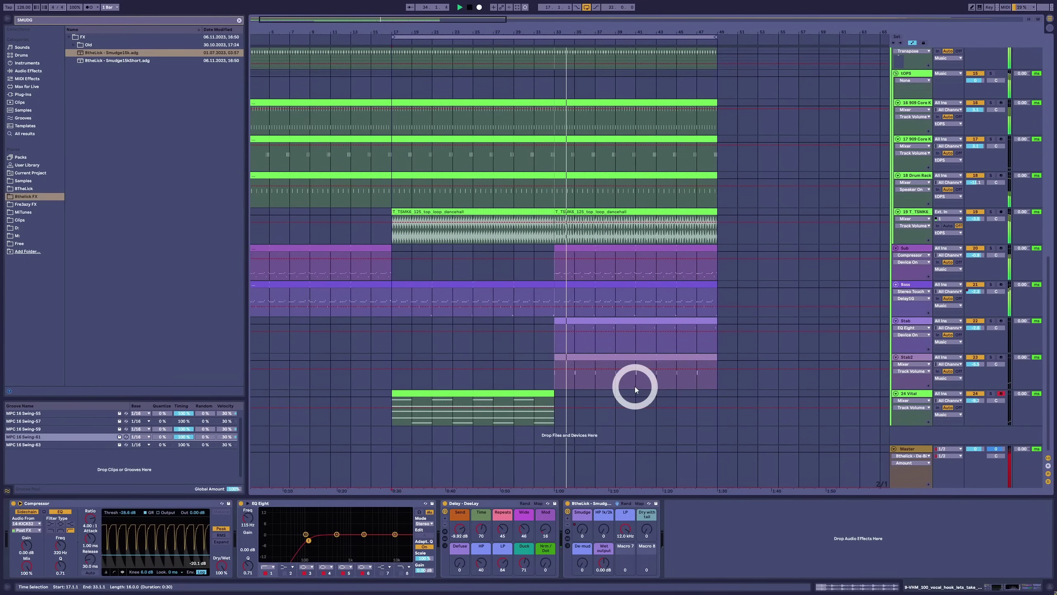
{"action": "left_click", "coordinate": [975, 291]}
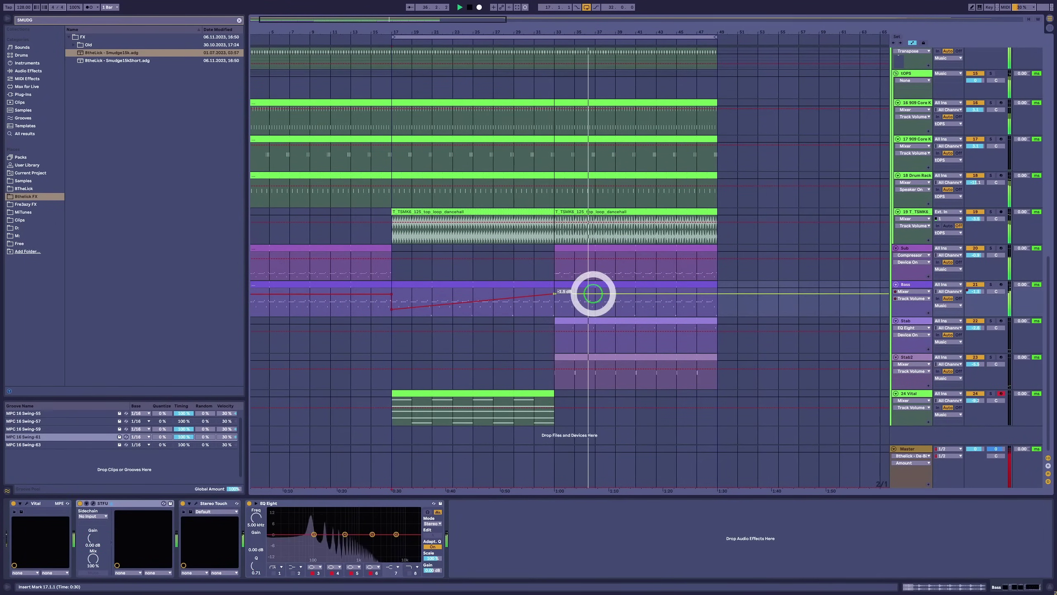
{"action": "left_click", "coordinate": [381, 295]}
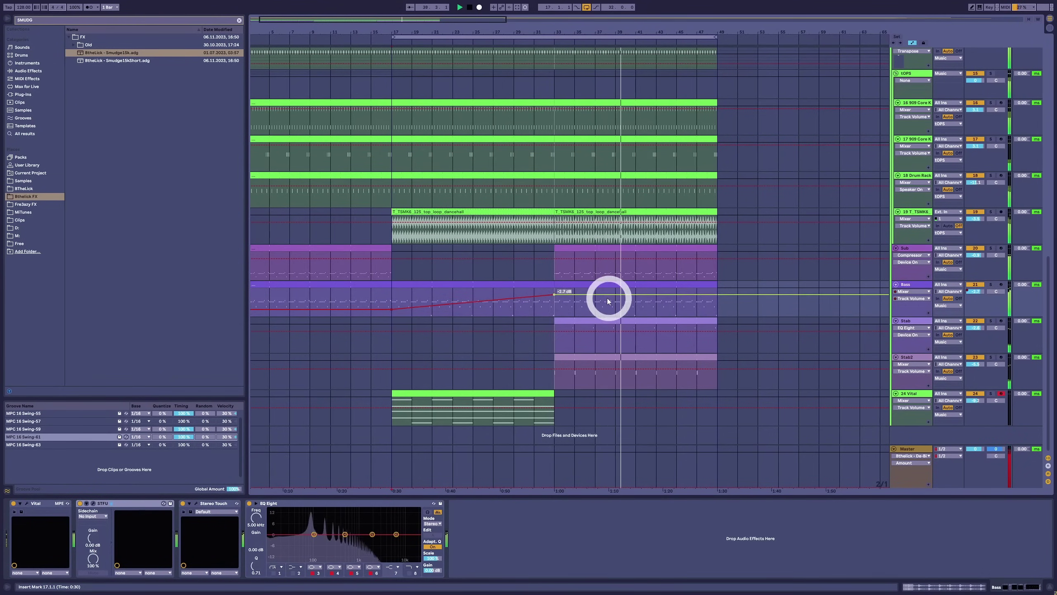
Hide the automation and adjust the vocal hook track's volume.
{"action": "left_click", "coordinate": [395, 325]}
{"action": "scroll", "coordinate": [729, 288], "scroll_direction": "up", "scroll_amount": 10}
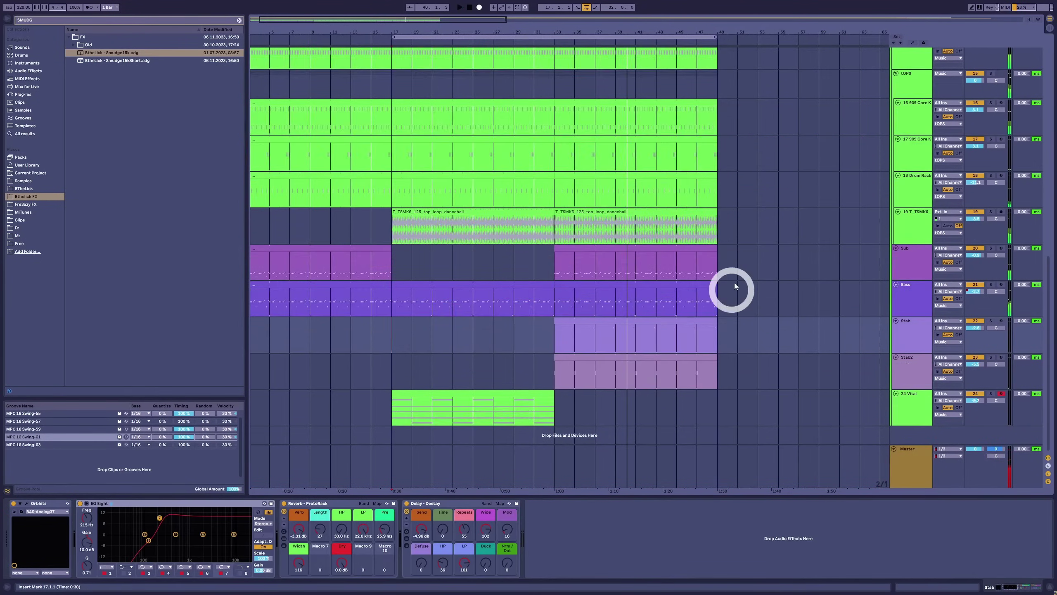
{"action": "left_click", "coordinate": [920, 158]}
{"action": "left_click", "coordinate": [960, 144]}
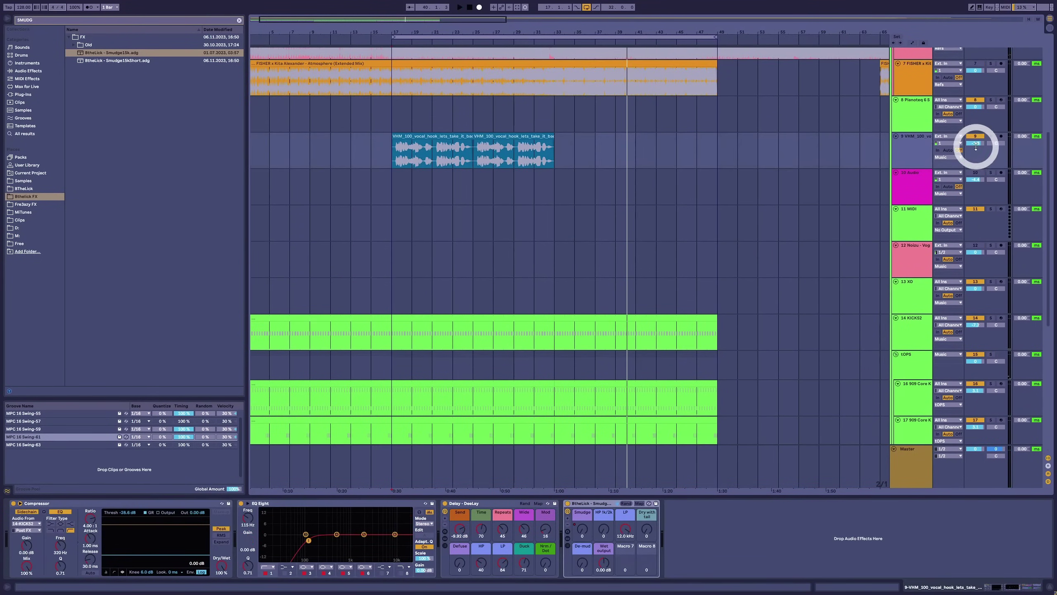
{"action": "left_click_drag", "start_coordinate": [975, 145], "coordinate": [976, 141]}
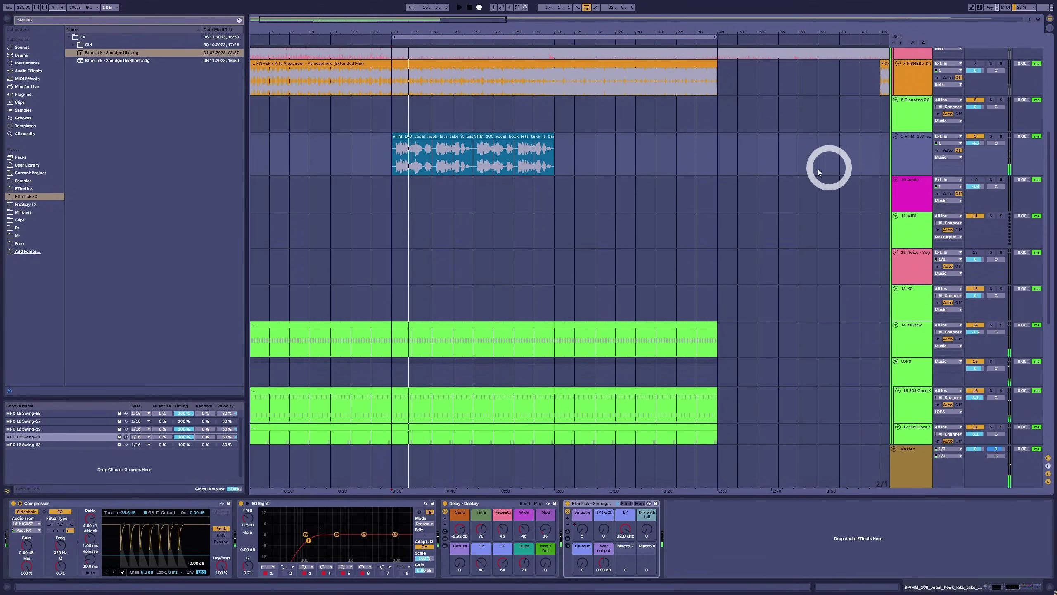
Insert a MIDI track below the vocal hook track and play the vocal hook from bar 26.
{"action": "key", "text": "ctrl+shift+t"}
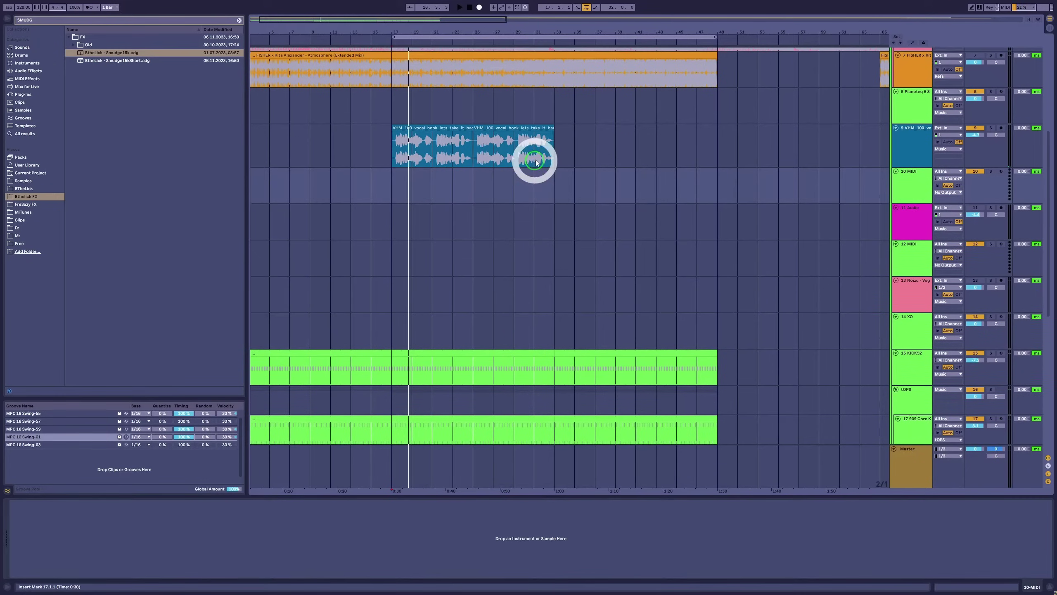
{"action": "scroll", "coordinate": [512, 134], "scroll_direction": "down", "scroll_amount": 2}
{"action": "left_click_drag", "start_coordinate": [490, 34], "coordinate": [484, 31]}
{"action": "left_click", "coordinate": [424, 57]}
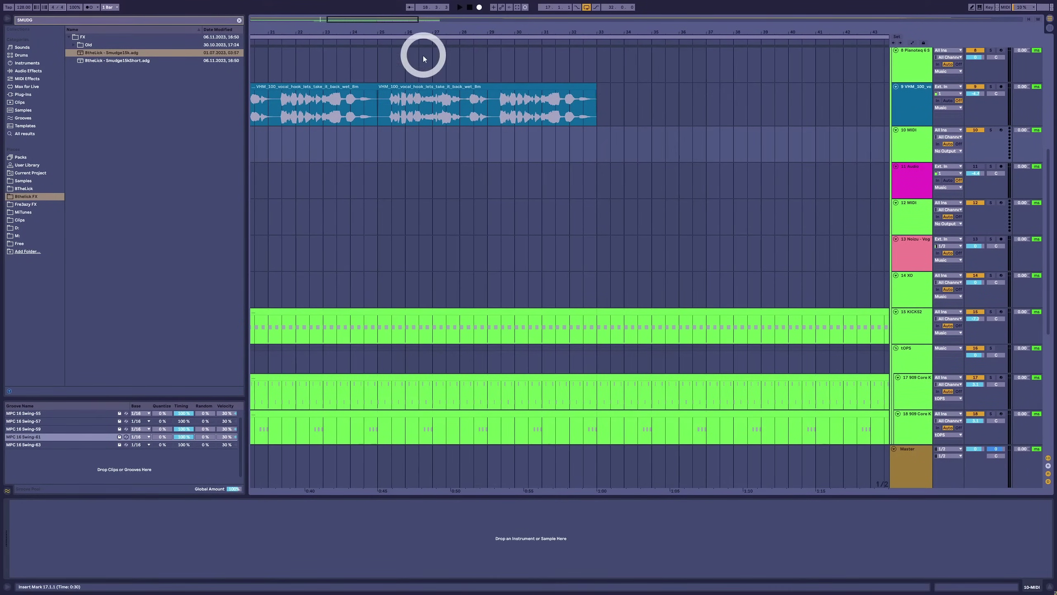
{"action": "left_click_drag", "start_coordinate": [407, 34], "coordinate": [396, 90]}
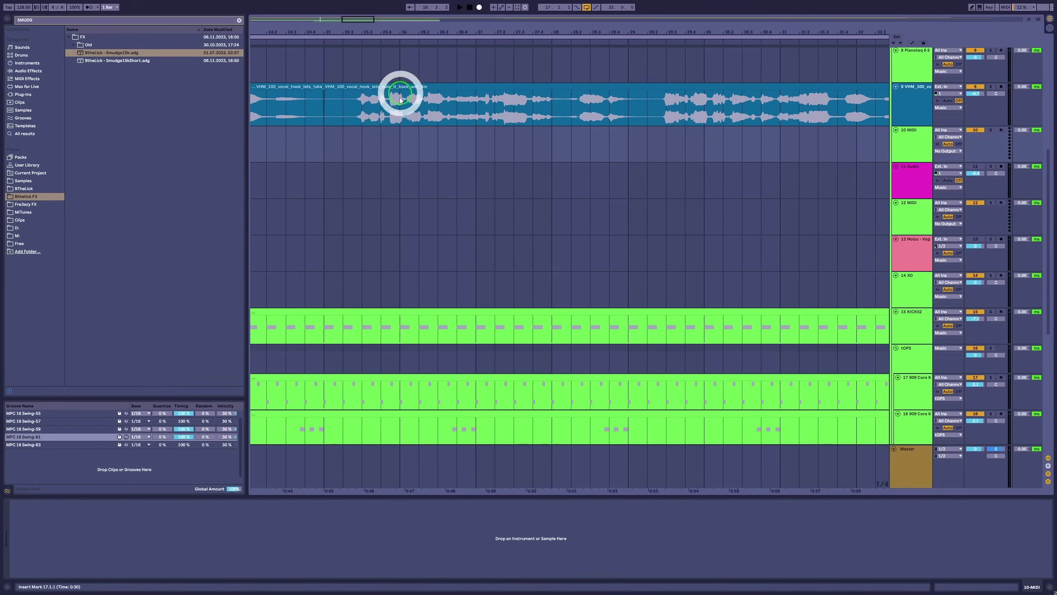
{"action": "left_click", "coordinate": [398, 97]}
{"action": "key", "text": "space"}
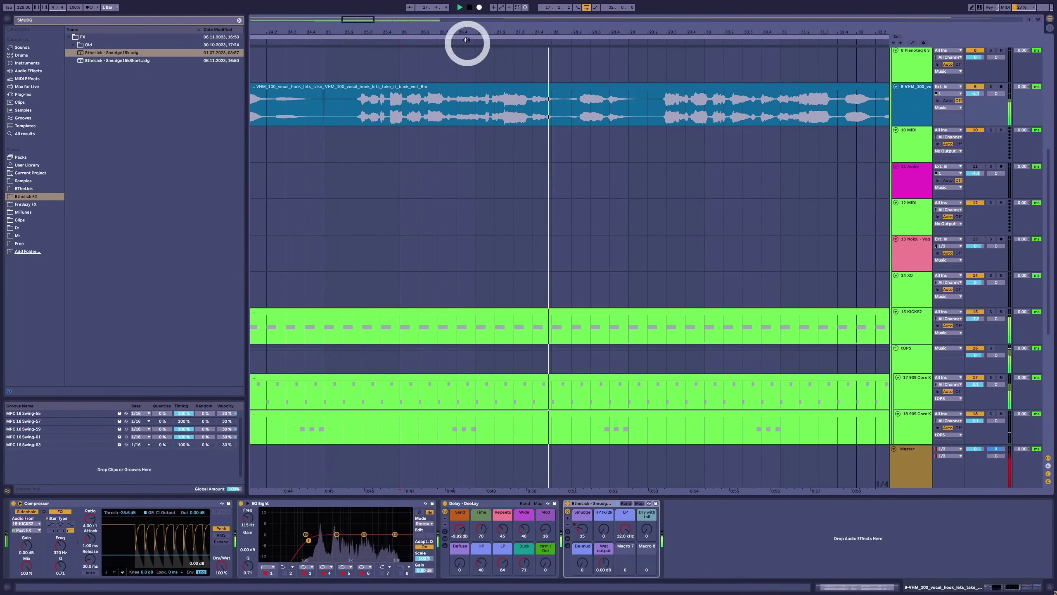
Load the vocal hook sample onto the new MIDI track and create an empty four-bar MIDI clip starting at bar 33.
{"action": "left_click_drag", "start_coordinate": [465, 38], "coordinate": [529, 28]}
{"action": "left_click", "coordinate": [364, 117]}
{"action": "left_click", "coordinate": [441, 533]}
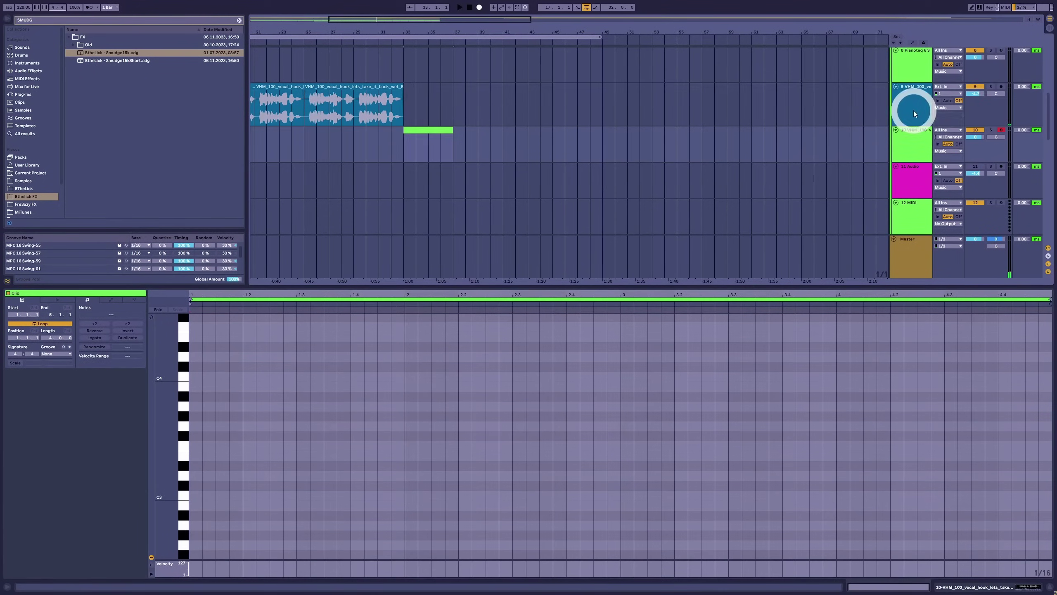
{"action": "left_click", "coordinate": [914, 113]}
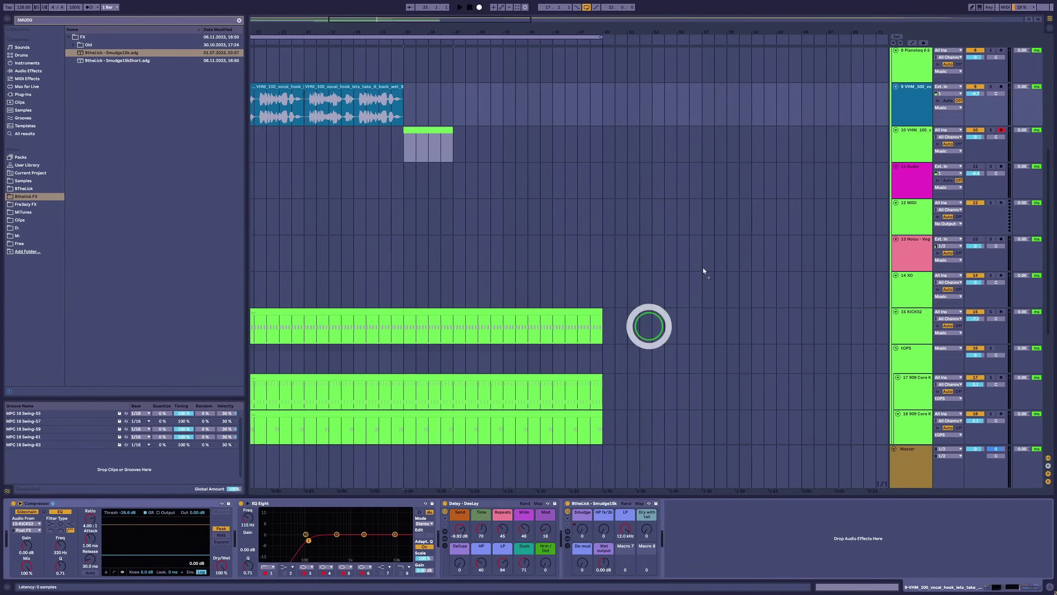
{"action": "left_click", "coordinate": [901, 144]}
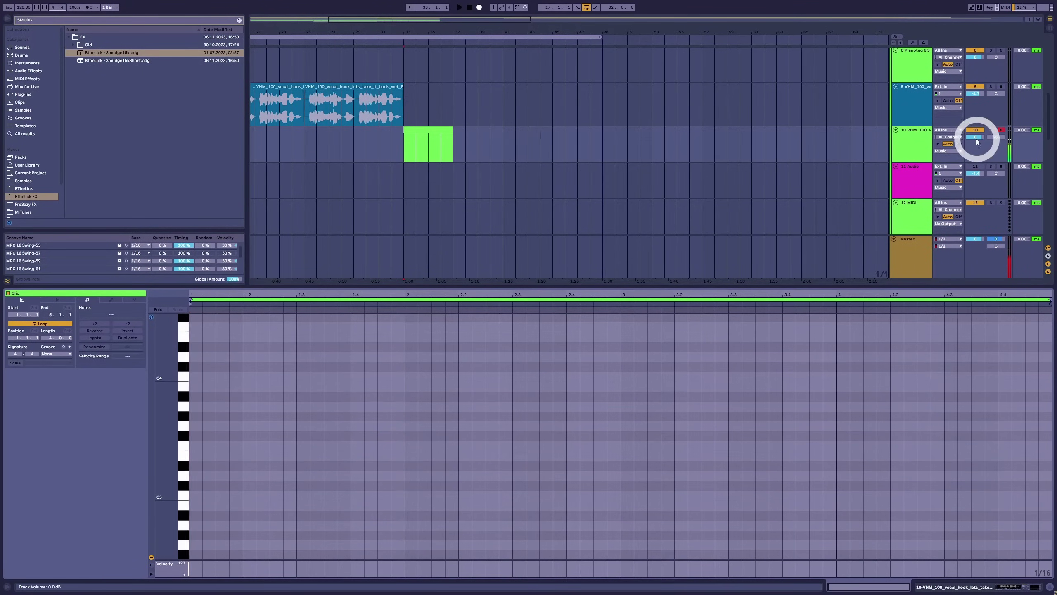
Lower the vocal hook MIDI track's volume and place a short G2 note at 1.1.4 in its clip.
{"action": "left_click_drag", "start_coordinate": [975, 137], "coordinate": [975, 142]}
{"action": "left_click_drag", "start_coordinate": [182, 456], "coordinate": [185, 513]}
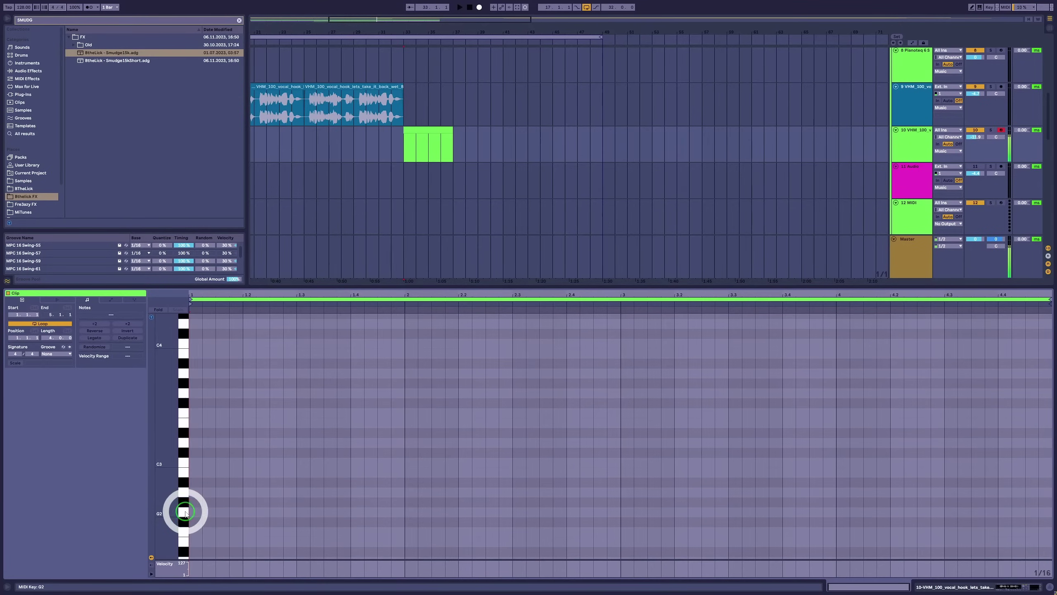
{"action": "double_click", "coordinate": [239, 513]}
{"action": "key", "text": "space"}
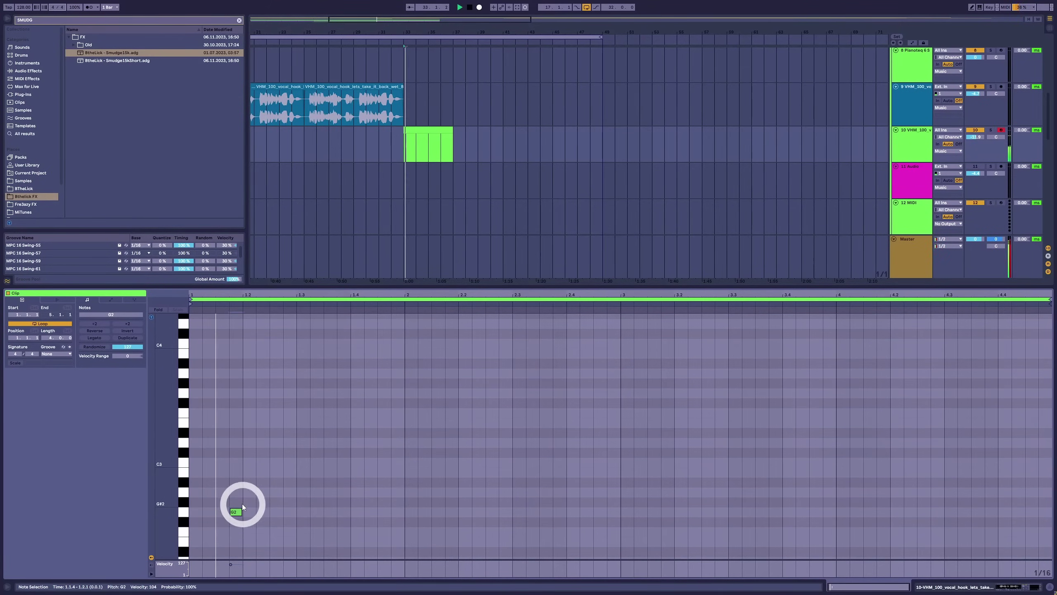
Adjust the sampler's playback region to an early phrase of the vocal hook sample.
{"action": "key", "text": "shift+Tab"}
{"action": "left_click", "coordinate": [183, 535]}
{"action": "left_click_drag", "start_coordinate": [82, 522], "coordinate": [54, 524]}
{"action": "left_click", "coordinate": [100, 511]}
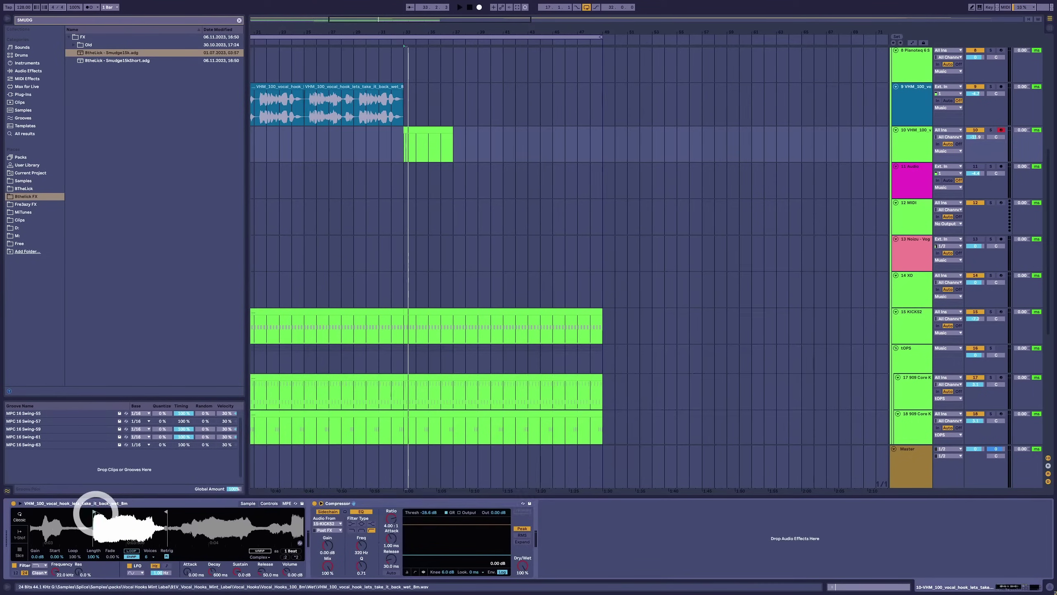
Arrange the clip's opening notes as G2 at 1.1.3 and G#2 at 1.3.1 and 1.3.4, and play them.
{"action": "key", "text": "shift+Tab"}
{"action": "left_click", "coordinate": [225, 355]}
{"action": "key", "text": "space"}
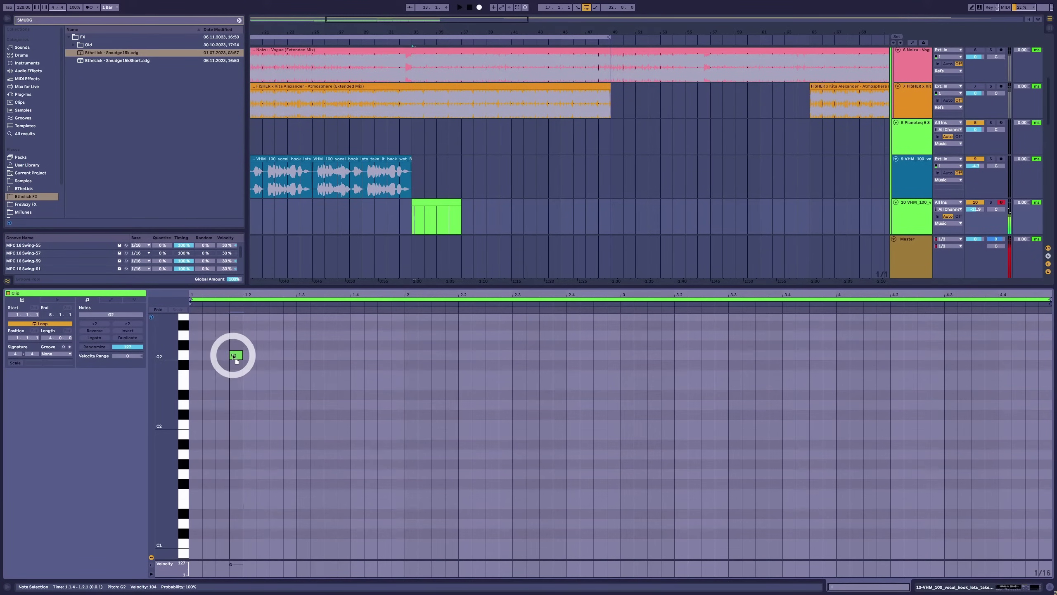
{"action": "left_click_drag", "start_coordinate": [227, 354], "coordinate": [352, 347]}
{"action": "key", "text": "space"}
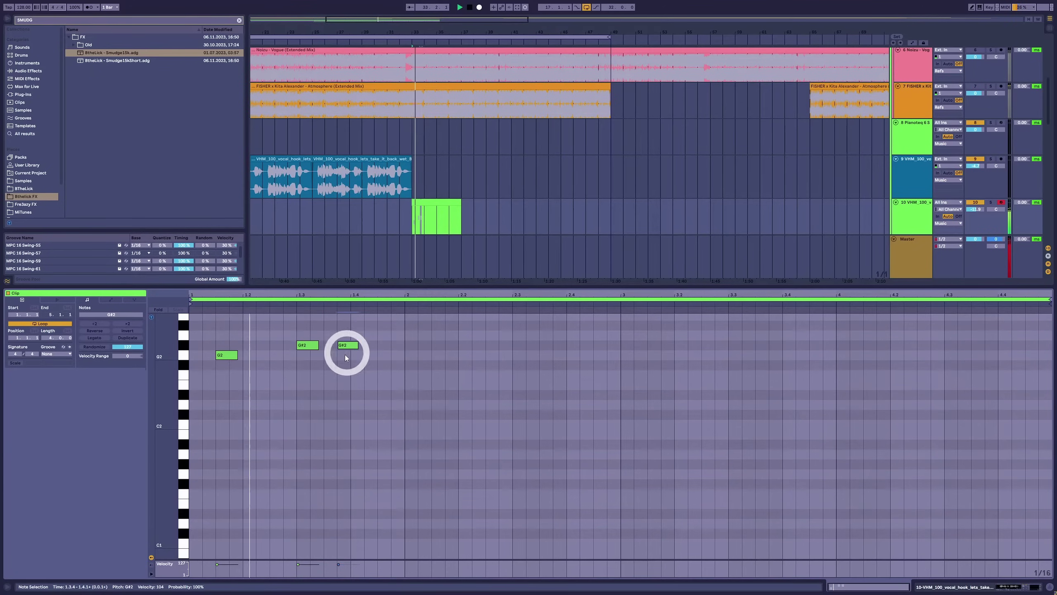
Shorten all three notes in the clip together.
{"action": "key", "text": "ctrl+a"}
{"action": "key", "text": "space"}
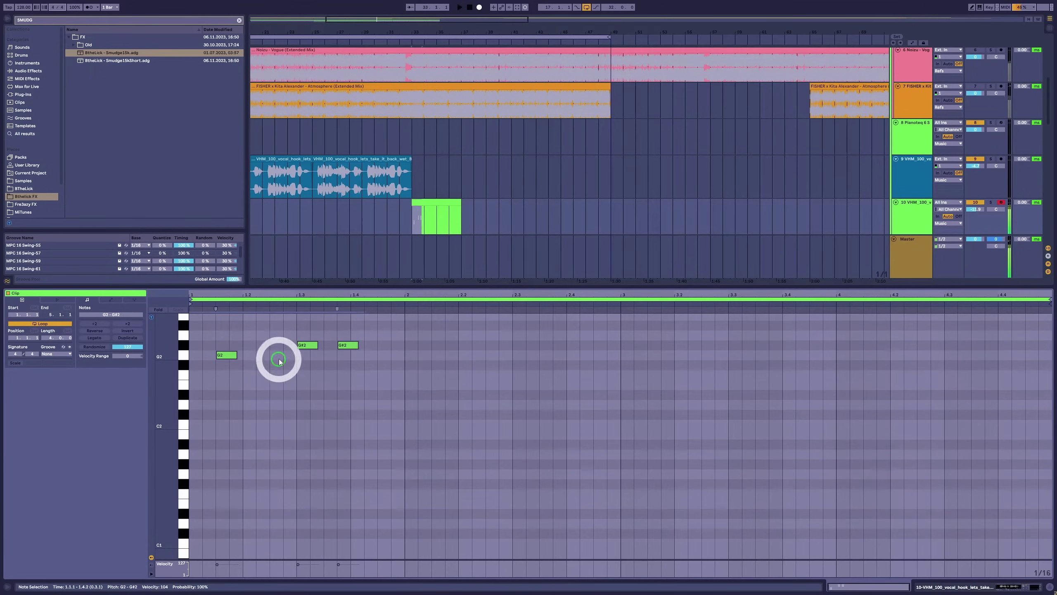
{"action": "left_click_drag", "start_coordinate": [354, 347], "coordinate": [351, 347]}
Add a D2 note from 1.2.3 to about 1.3.1 and lengthen the G2 note slightly.
{"action": "left_click", "coordinate": [291, 410]}
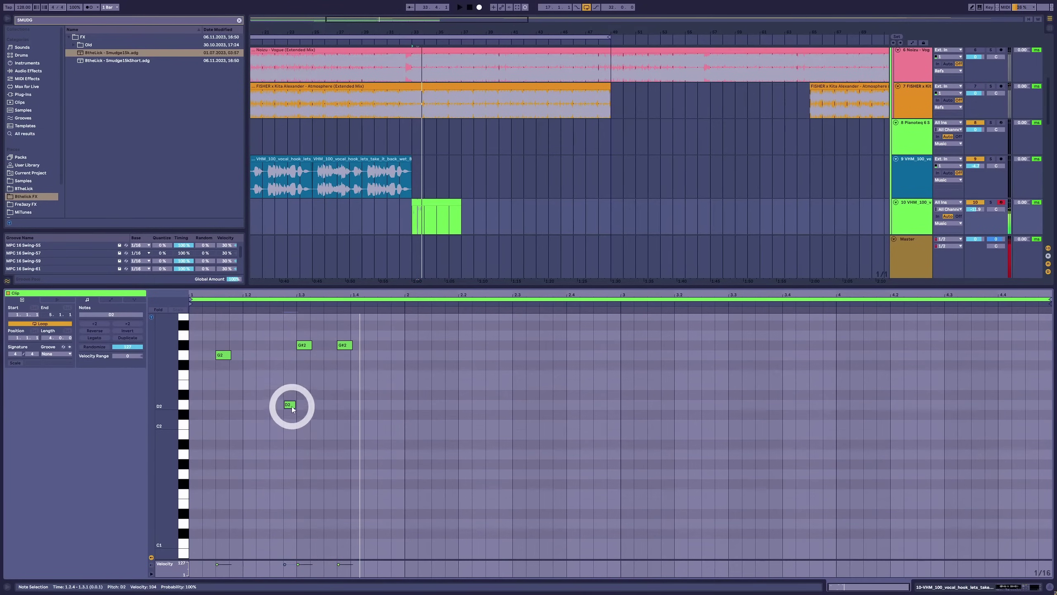
{"action": "key", "text": "space"}
{"action": "mouse_move", "coordinate": [289, 405]}
{"action": "left_mouse_down"}
{"action": "mouse_move", "coordinate": [276, 406]}
{"action": "mouse_move", "coordinate": [292, 405]}
{"action": "left_mouse_up"}
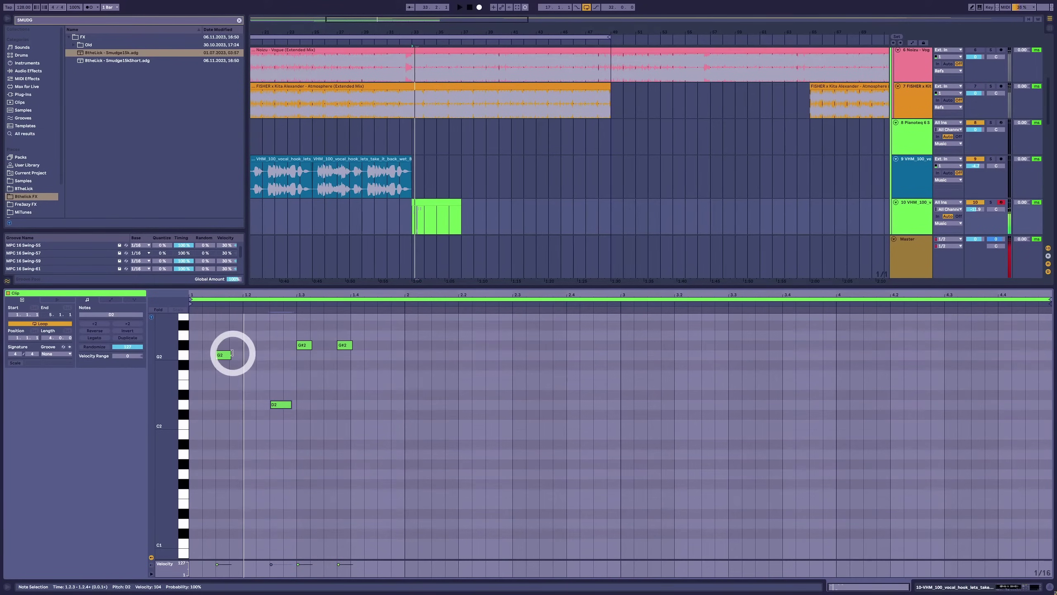
{"action": "left_click_drag", "start_coordinate": [230, 355], "coordinate": [239, 355]}
{"action": "key", "text": "space"}
{"action": "left_click", "coordinate": [308, 345]}
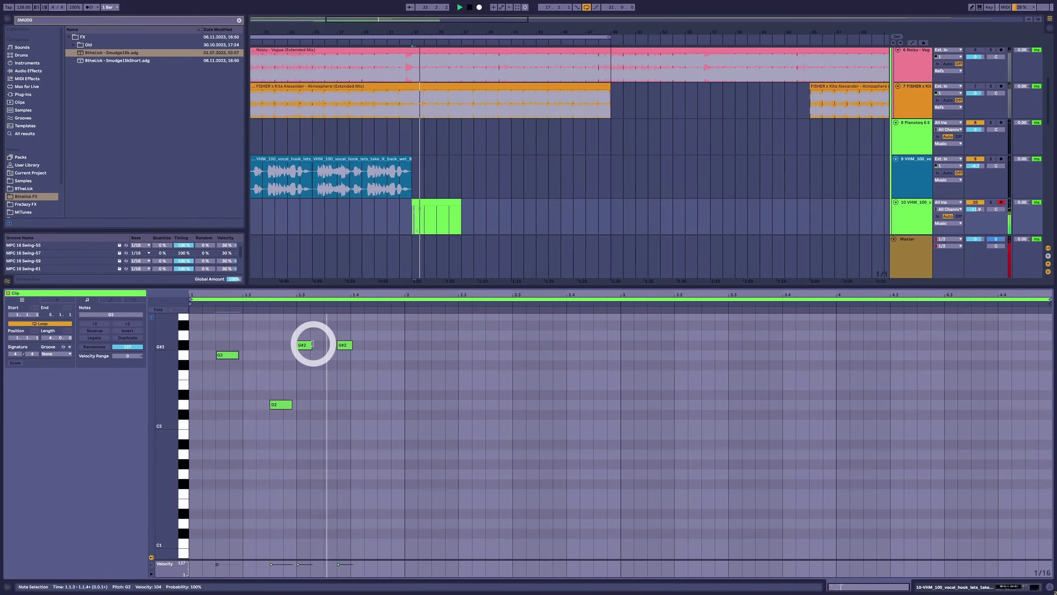
Apply the MPC 16 Swing-59 groove to the clip and shorten its loop to one bar.
{"action": "left_click", "coordinate": [57, 354]}
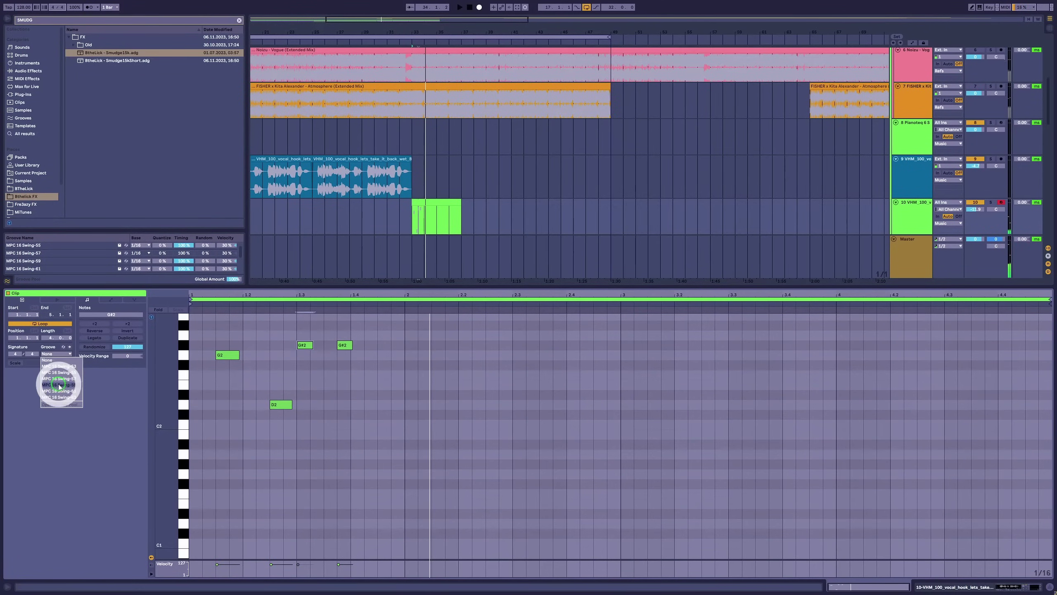
{"action": "left_click", "coordinate": [59, 383]}
{"action": "key", "text": "space"}
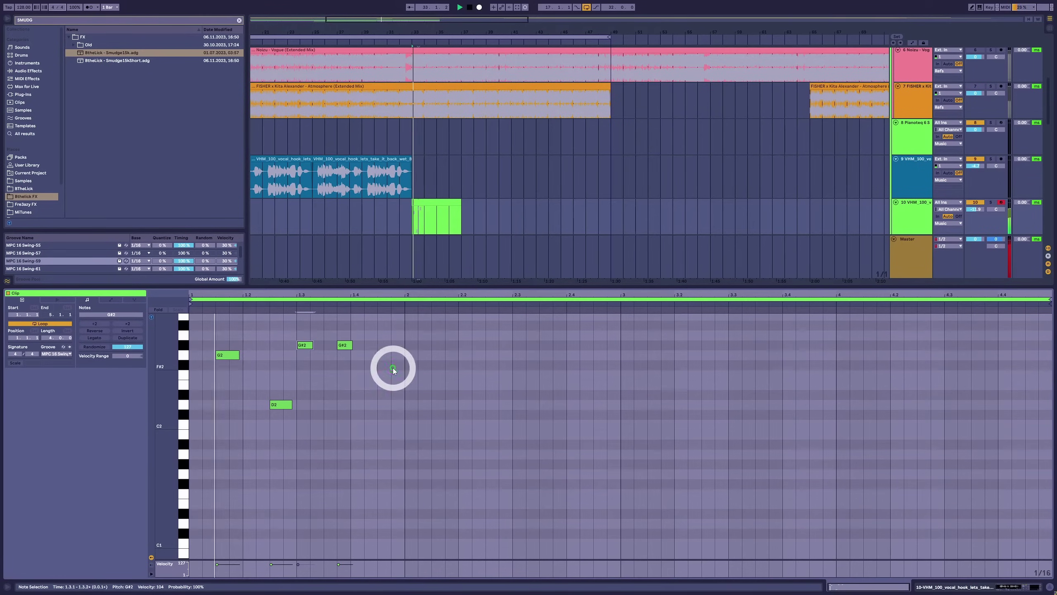
{"action": "left_click", "coordinate": [406, 300]}
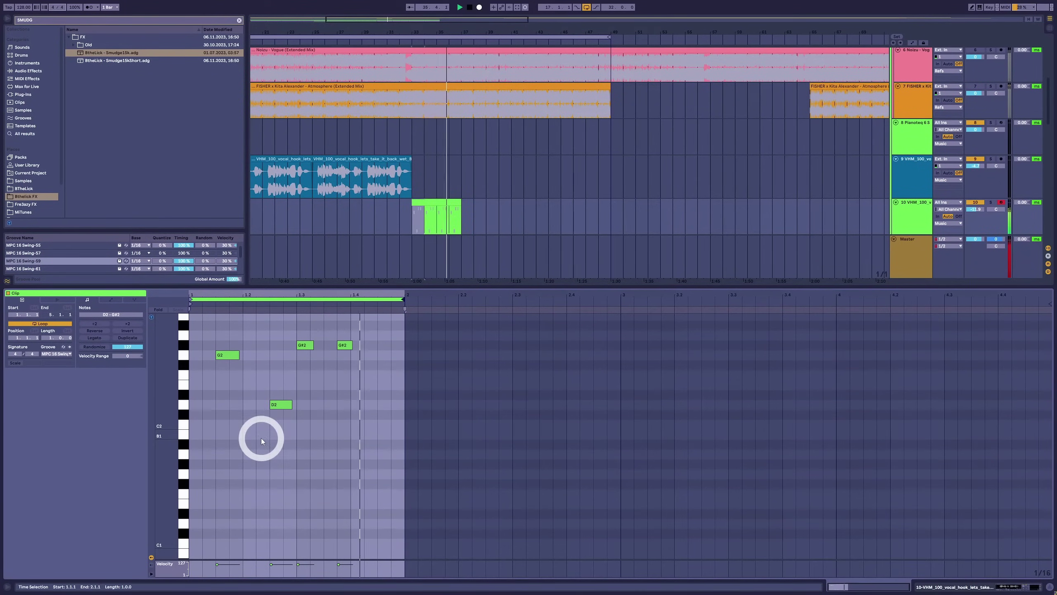
Narrow the sampler's playback region to a single short syllable in the first half of the vocal hook sample.
{"action": "key", "text": "shift+Tab"}
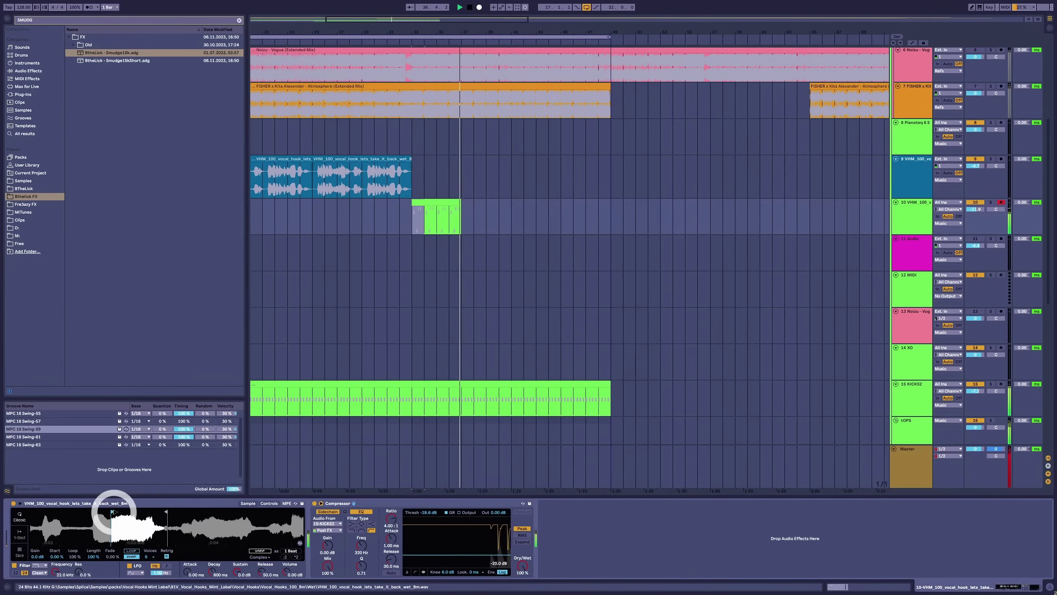
{"action": "mouse_move", "coordinate": [102, 510]}
{"action": "left_mouse_down"}
{"action": "mouse_move", "coordinate": [130, 528]}
{"action": "mouse_move", "coordinate": [198, 512]}
{"action": "mouse_move", "coordinate": [130, 518]}
{"action": "left_mouse_up"}
{"action": "left_click_drag", "start_coordinate": [232, 511], "coordinate": [154, 514]}
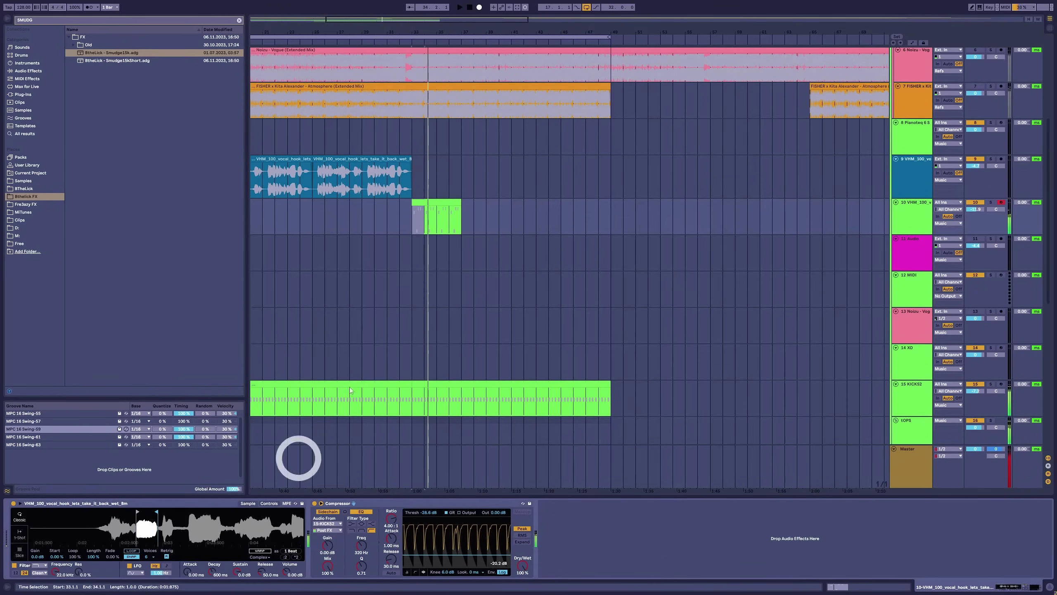
Transpose all the clip's notes up four semitones to B2, F#2 and C3, and play them.
{"action": "left_click", "coordinate": [444, 208]}
{"action": "double_click", "coordinate": [436, 206]}
{"action": "left_click_drag", "start_coordinate": [335, 347], "coordinate": [825, 495]}
{"action": "key", "text": "Up"}
{"action": "key", "text": "Up"}
{"action": "key", "text": "Up"}
{"action": "key", "text": "Up"}
{"action": "key", "text": "space"}
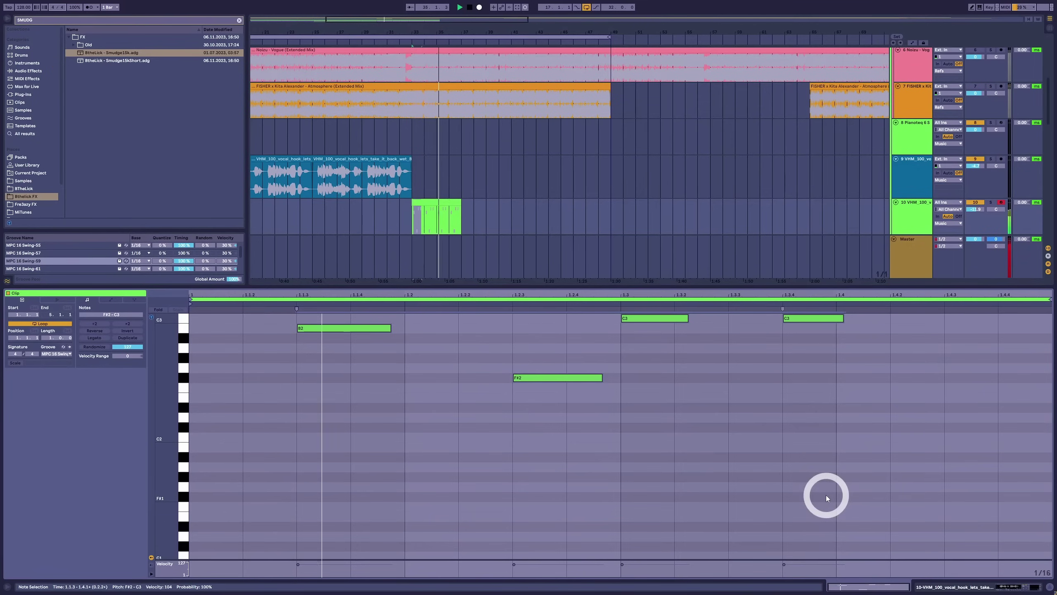
Move the sampler's playback region to the short syllable near the end of the displayed waveform and audition it.
{"action": "key", "text": "shift+Tab"}
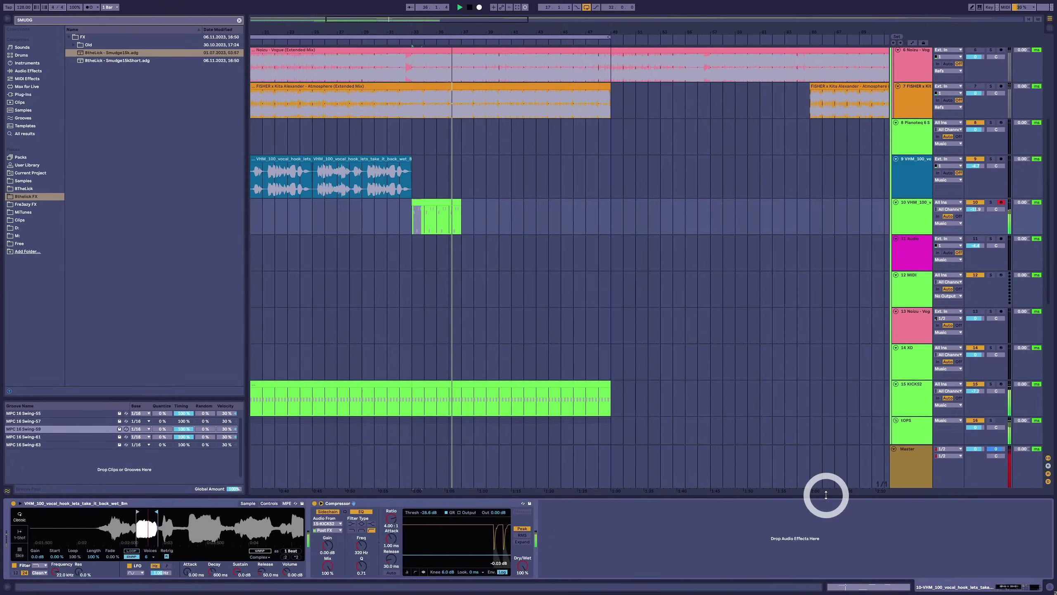
{"action": "left_click_drag", "start_coordinate": [155, 513], "coordinate": [271, 512]}
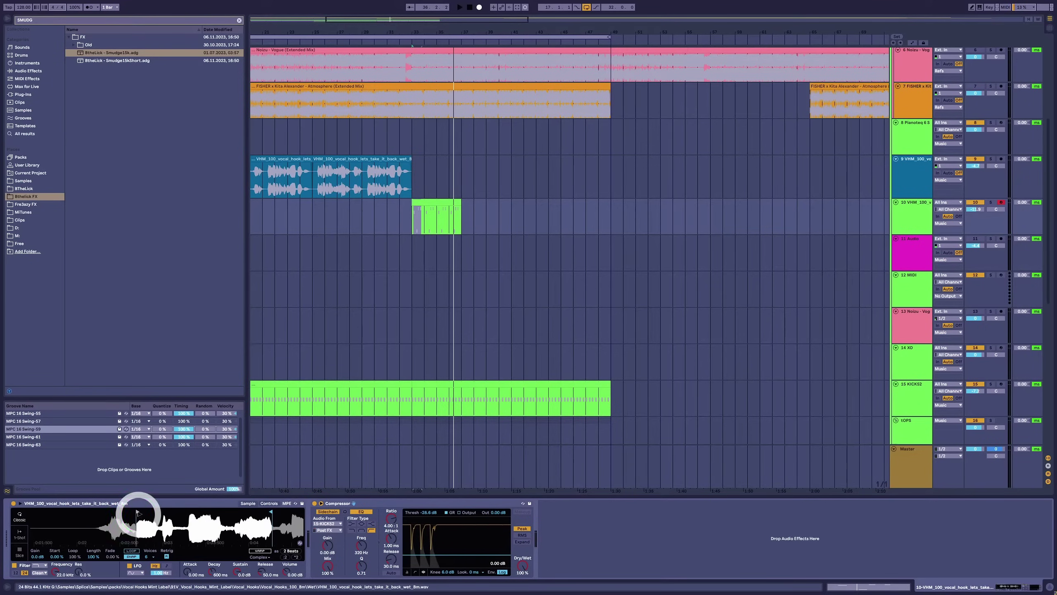
{"action": "left_click_drag", "start_coordinate": [137, 513], "coordinate": [248, 512]}
{"action": "key", "text": "space"}
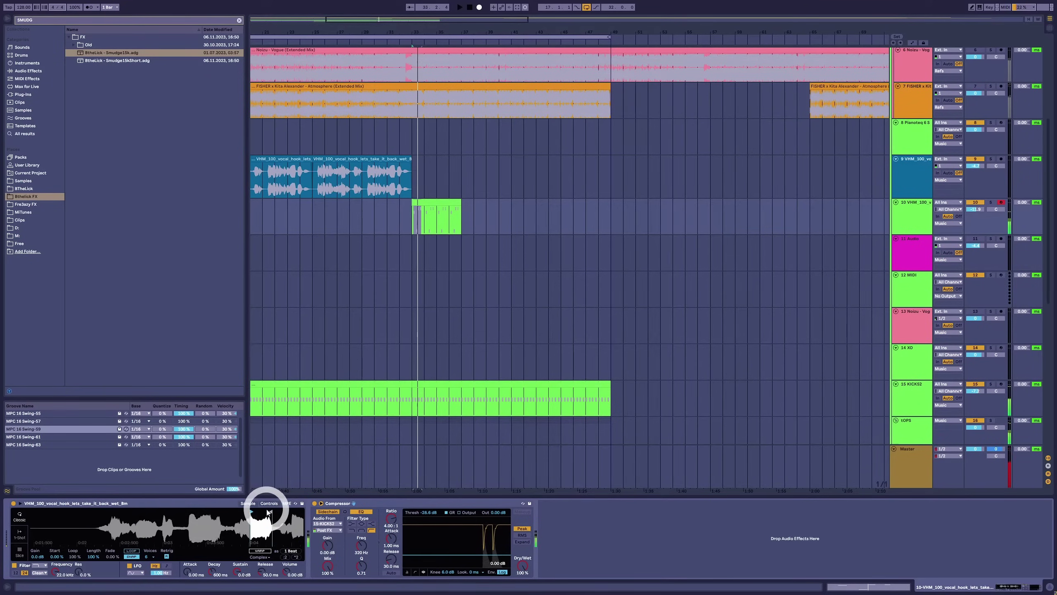
{"action": "key", "text": "space"}
Transpose all the clip's notes up one semitone to C3, G2 and C#3, and play them.
{"action": "left_click", "coordinate": [420, 201]}
{"action": "double_click", "coordinate": [436, 204]}
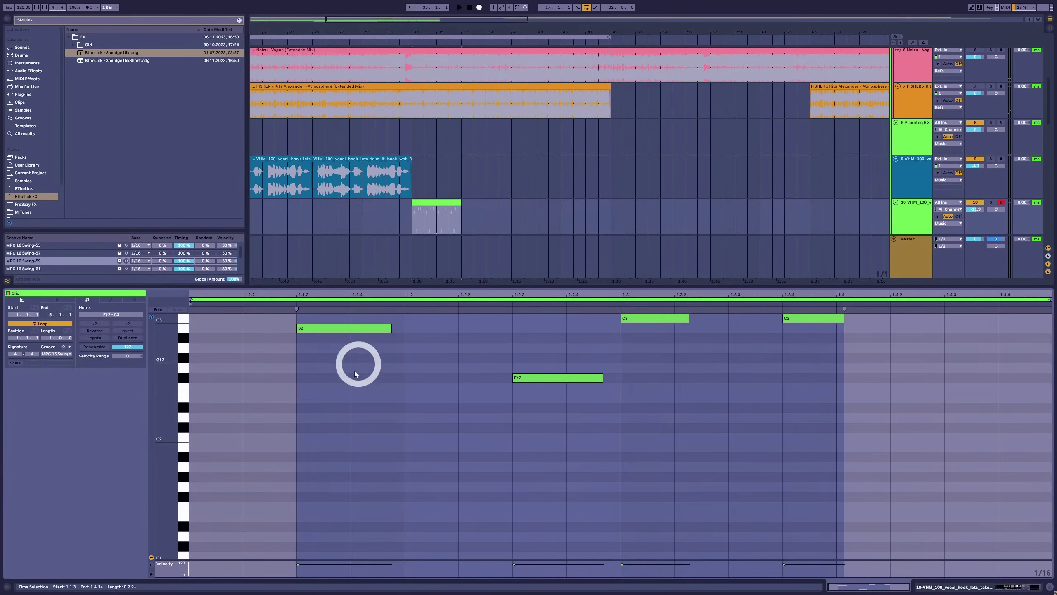
{"action": "left_click", "coordinate": [370, 453]}
{"action": "key", "text": "Up"}
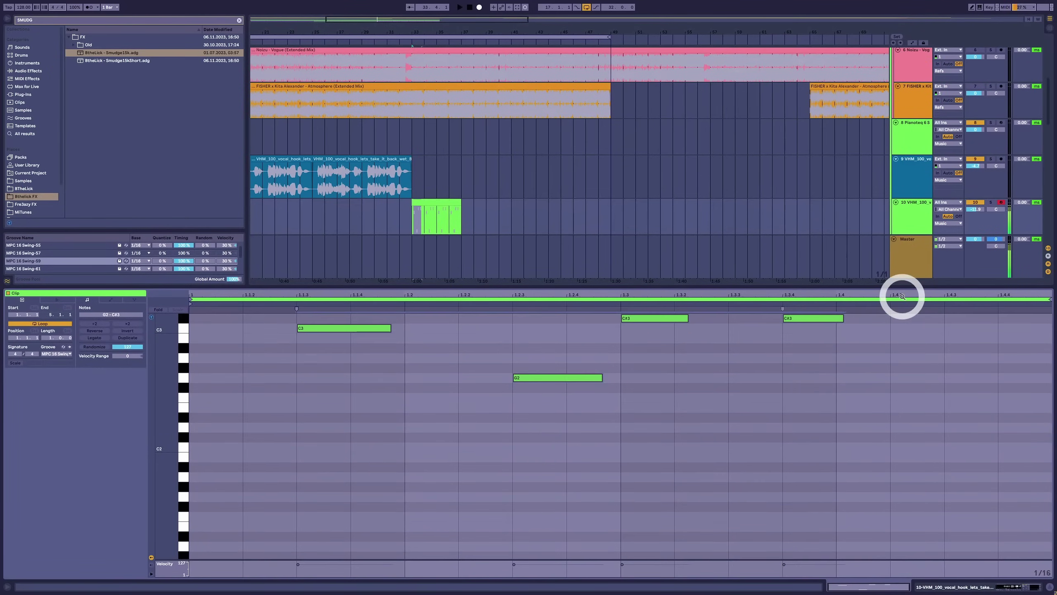
{"action": "key", "text": "space"}
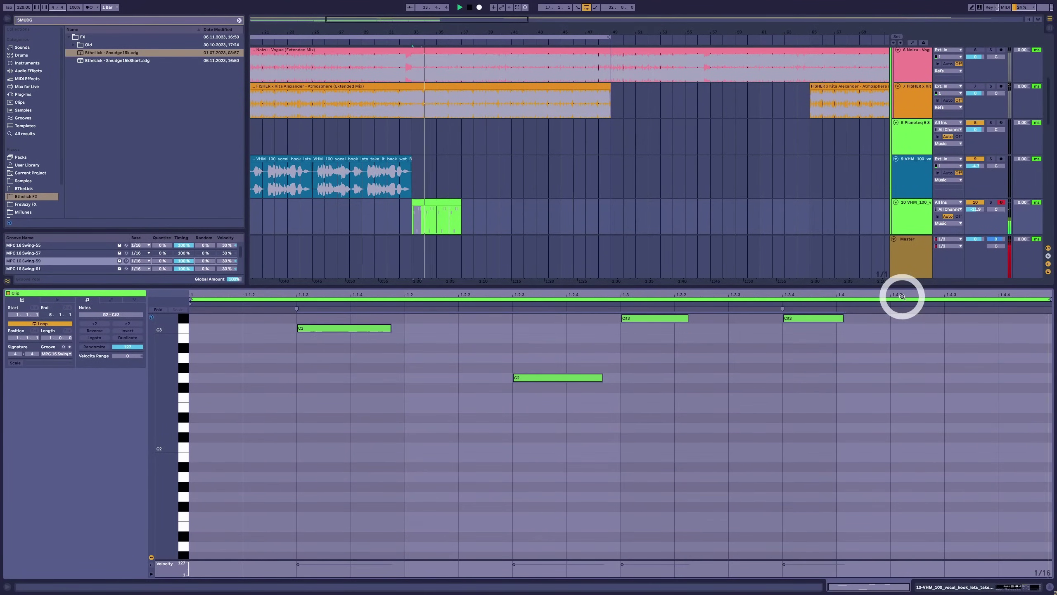
Extend the vocal MIDI clip to bar 49 and open its notes.
{"action": "key", "text": "shift+Tab"}
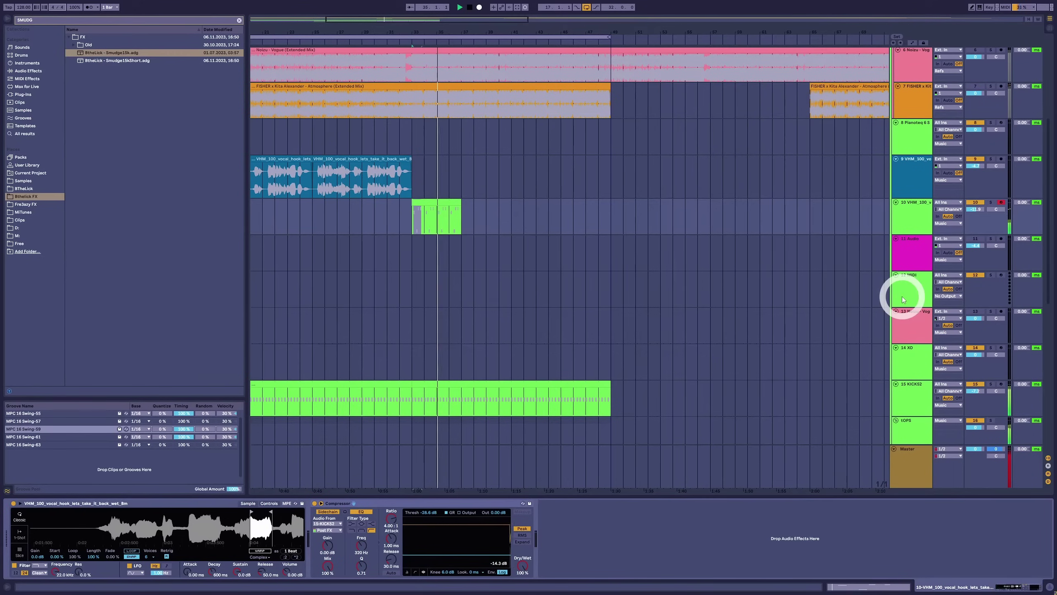
{"action": "left_click_drag", "start_coordinate": [460, 201], "coordinate": [612, 202]}
{"action": "double_click", "coordinate": [605, 204]}
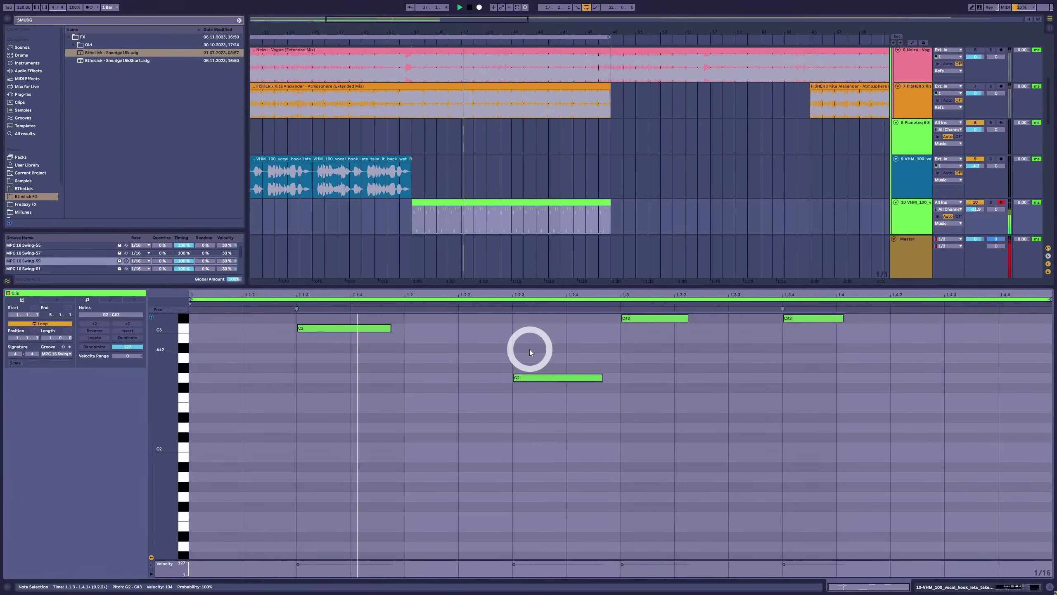
Try a C2 note from 1.4.3 to the end of the one-bar loop.
{"action": "scroll", "coordinate": [530, 352], "scroll_direction": "up", "scroll_amount": 2}
{"action": "key", "text": "space"}
{"action": "left_click", "coordinate": [570, 410]}
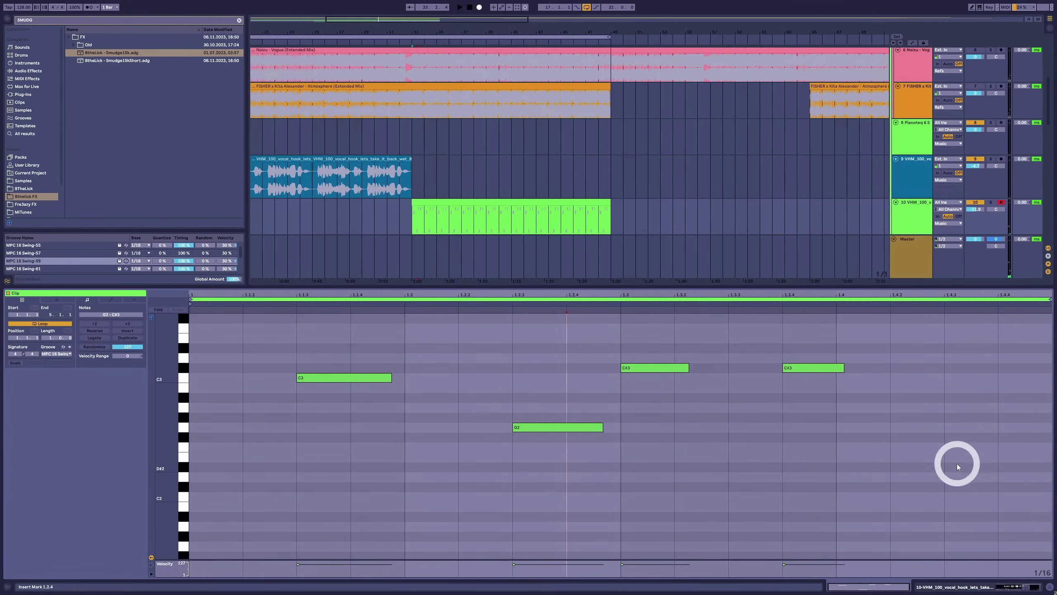
{"action": "double_click", "coordinate": [976, 497]}
{"action": "key", "text": "space"}
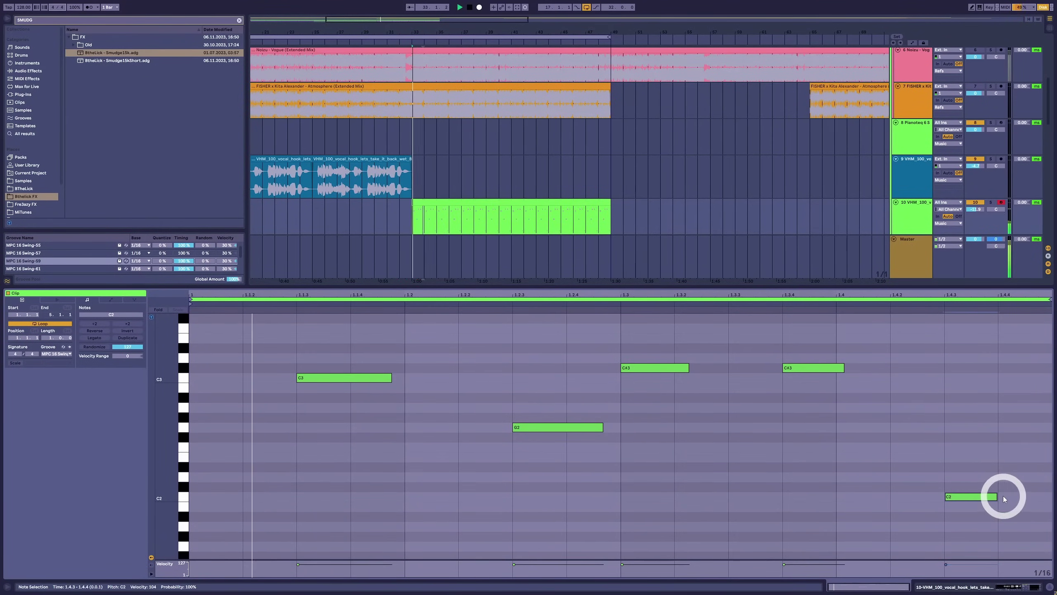
{"action": "left_click_drag", "start_coordinate": [1003, 498], "coordinate": [1041, 500]}
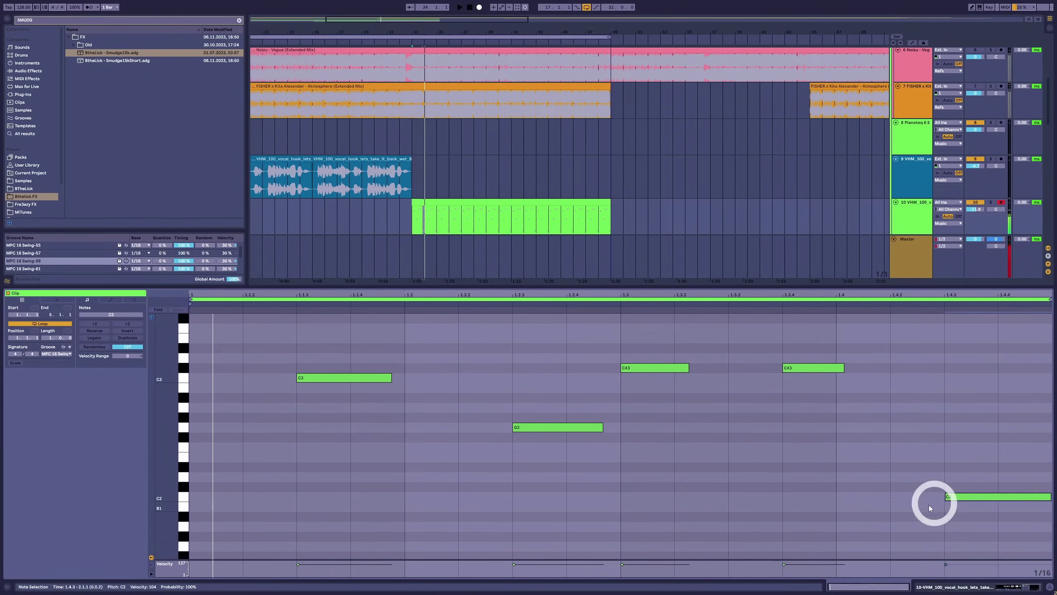
{"action": "key", "text": "Delete"}
Duplicate the loop twice to four bars, add a C#2 note from 4.4.3 to the loop's end, and play it.
{"action": "left_click", "coordinate": [127, 337]}
{"action": "left_click", "coordinate": [127, 337]}
{"action": "left_click", "coordinate": [877, 435]}
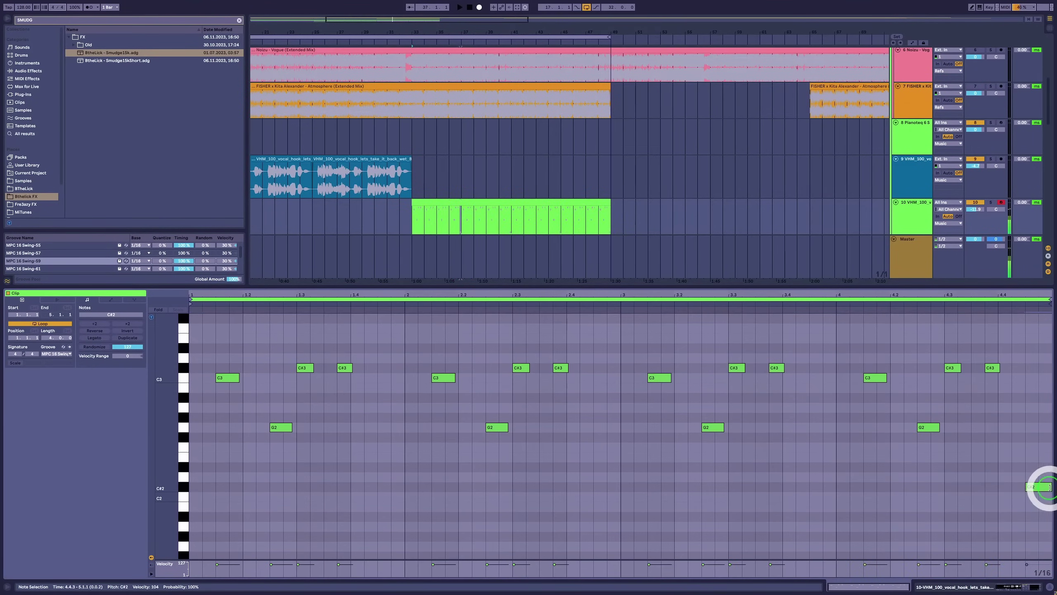
{"action": "key", "text": "space"}
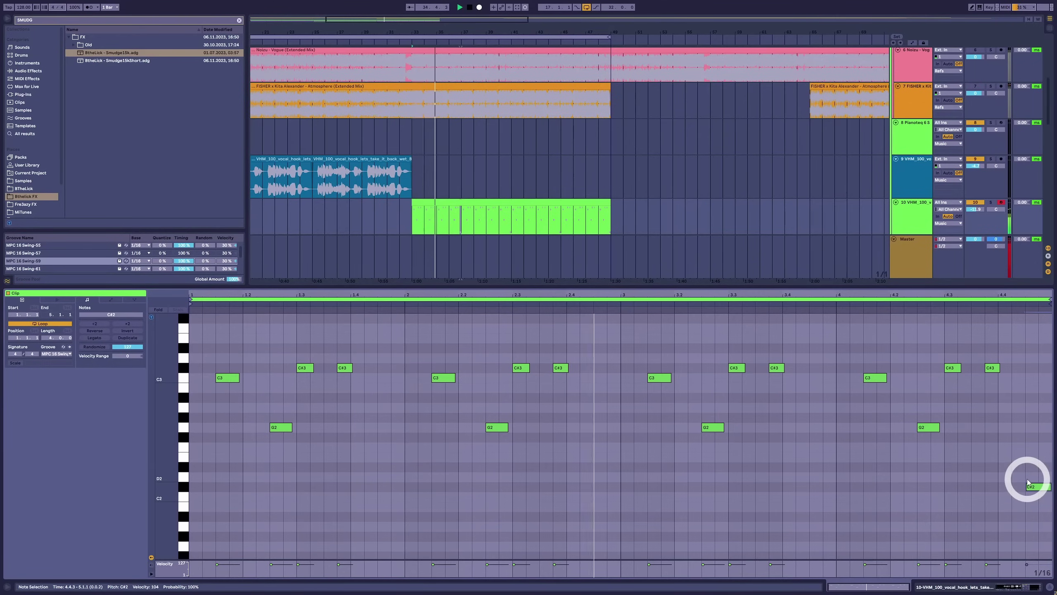
Set the Compressor's sidechain filter frequency to about 238 Hz during playback.
{"action": "key", "text": "shift+Tab"}
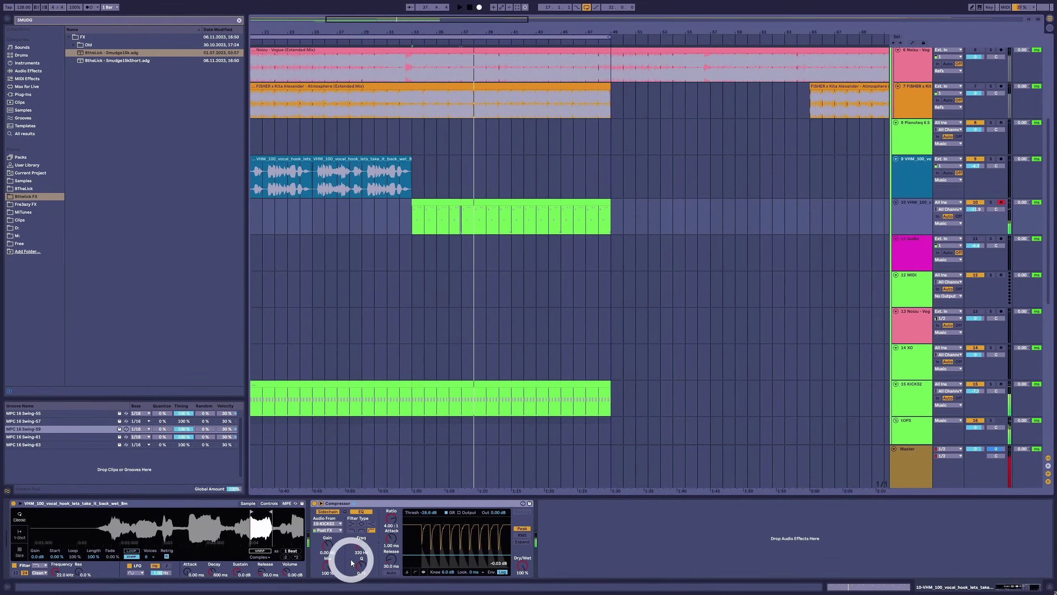
{"action": "key", "text": "space"}
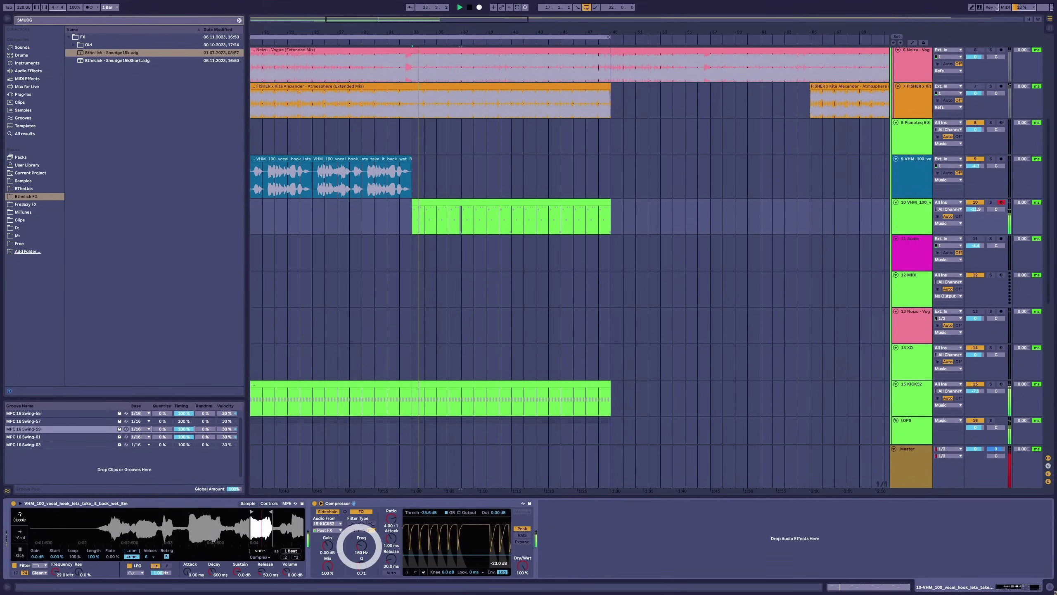
{"action": "left_click_drag", "start_coordinate": [361, 547], "coordinate": [360, 543]}
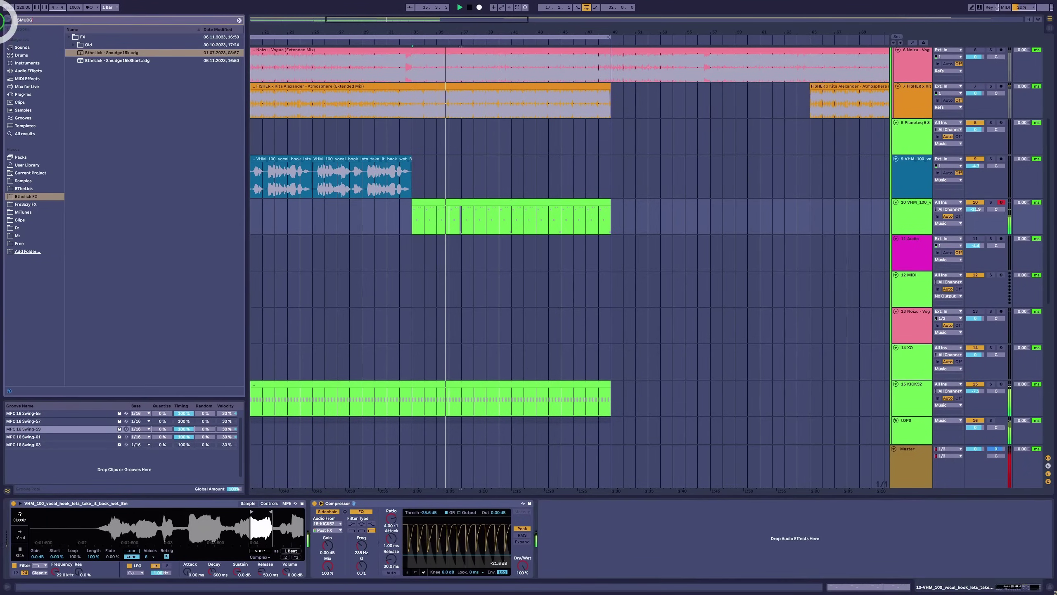
Search the browser for "TAL" and add the TAL reverb preset after the Compressor on the vocal MIDI track.
{"action": "left_click", "coordinate": [6, 20]}
{"action": "key", "text": "BackSpace"}
{"action": "key", "text": "BackSpace"}
{"action": "key", "text": "BackSpace"}
{"action": "key", "text": "BackSpace"}
{"action": "key", "text": "BackSpace"}
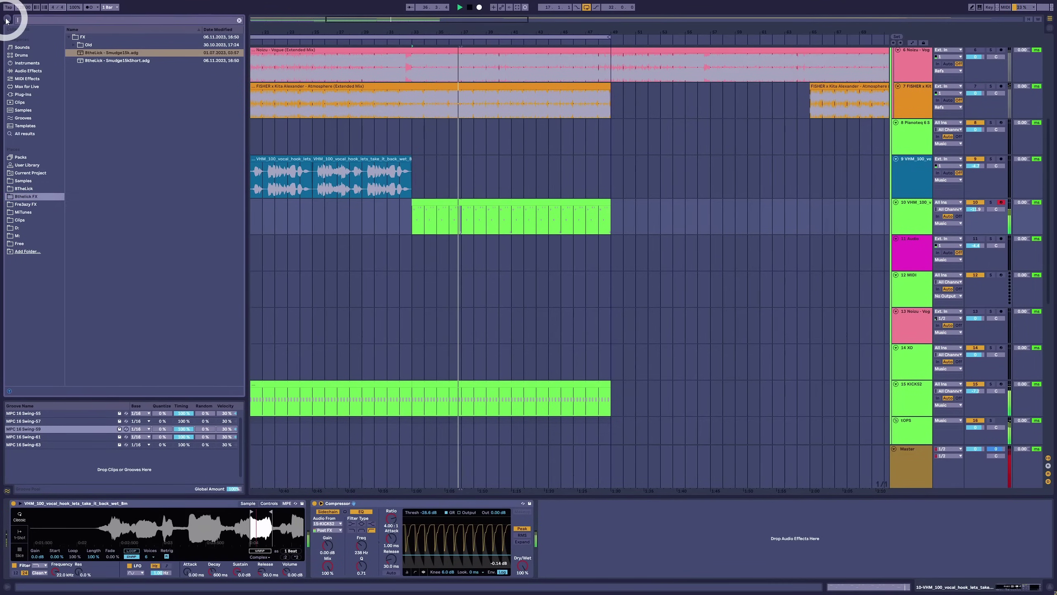
{"action": "type", "text": "TAL"}
{"action": "left_click", "coordinate": [108, 45]}
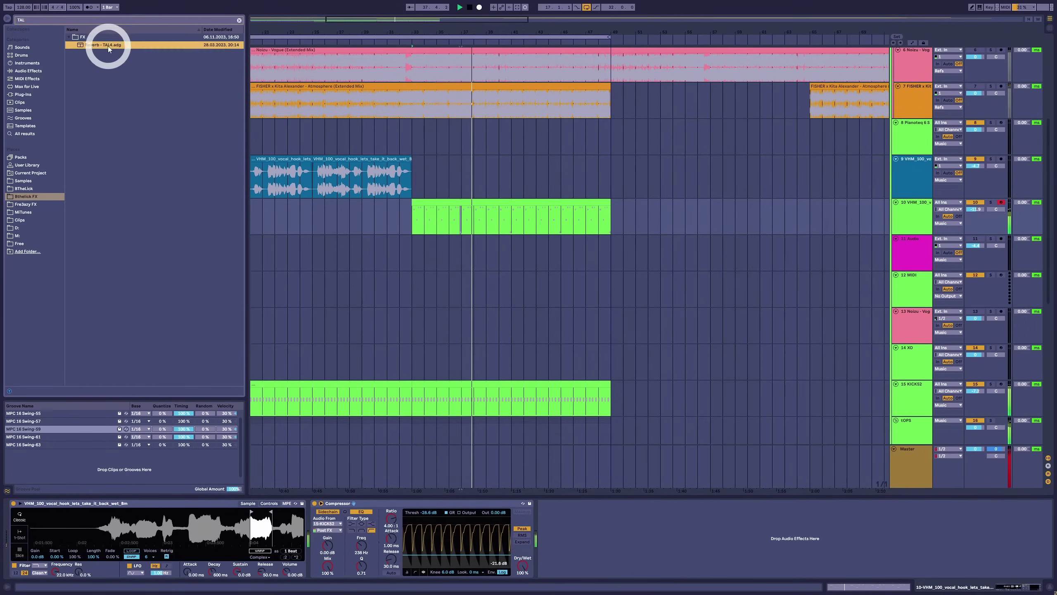
{"action": "left_click_drag", "start_coordinate": [108, 49], "coordinate": [601, 536]}
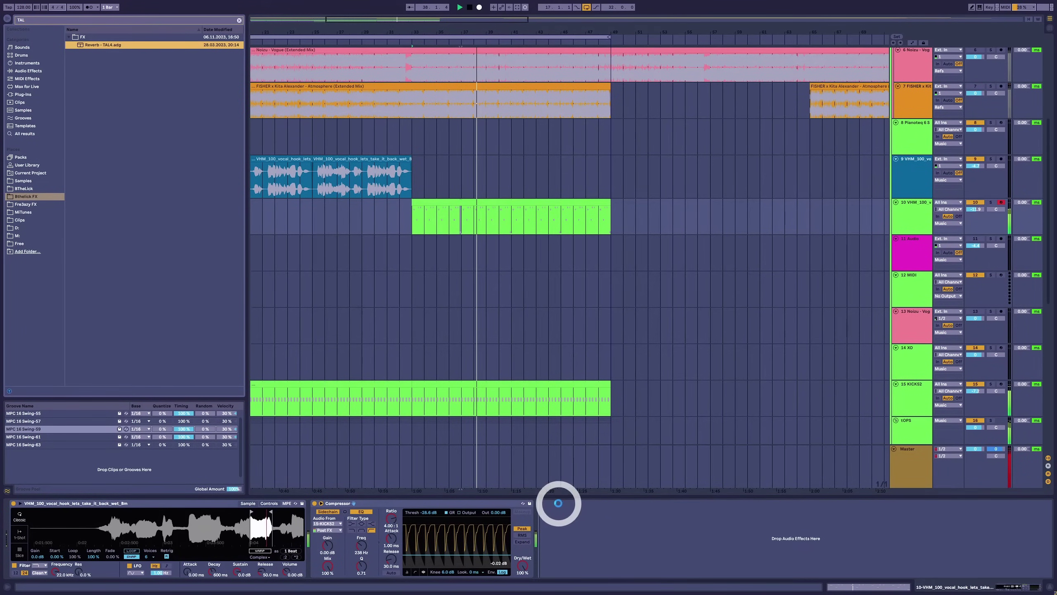
{"action": "left_click_drag", "start_coordinate": [558, 503], "coordinate": [562, 507]}
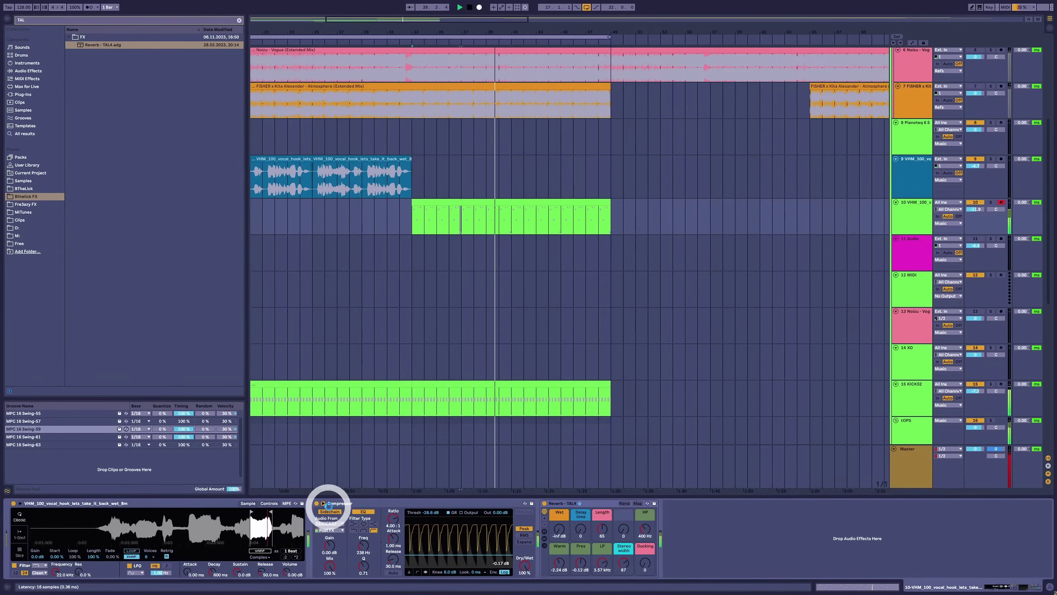
Place the TAL reverb before the Compressor with its Wet at about -12.7 dB, and slightly lower the vocal MIDI track's volume.
{"action": "left_click_drag", "start_coordinate": [328, 505], "coordinate": [331, 532]}
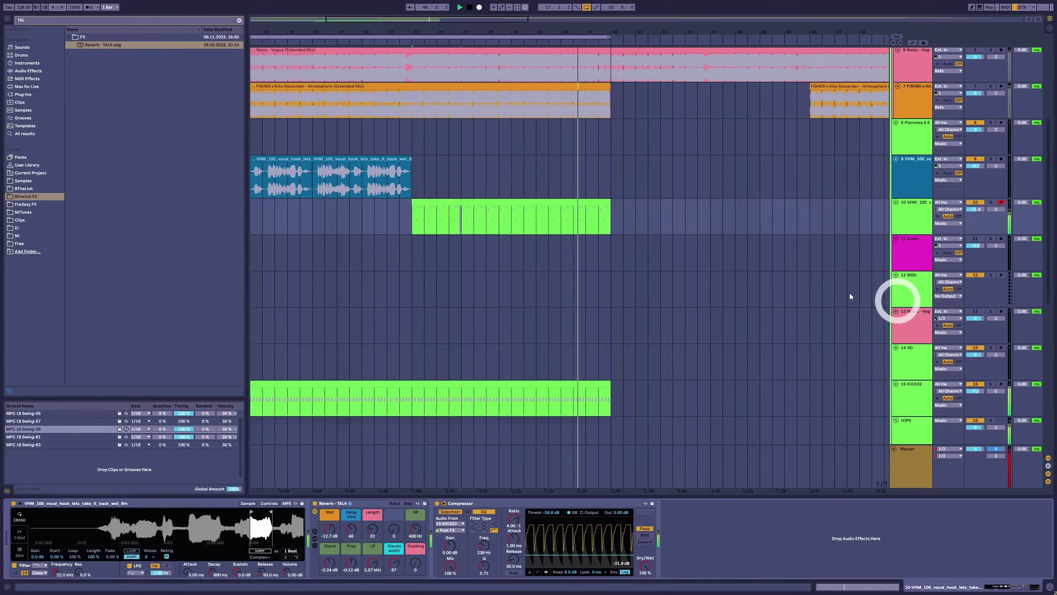
{"action": "left_click", "coordinate": [599, 212]}
{"action": "left_click_drag", "start_coordinate": [975, 209], "coordinate": [974, 212]}
Stop playback and move the first vocal MIDI pattern clip out of the way to about bar 157.
{"action": "left_click", "coordinate": [493, 202]}
{"action": "double_click", "coordinate": [493, 202]}
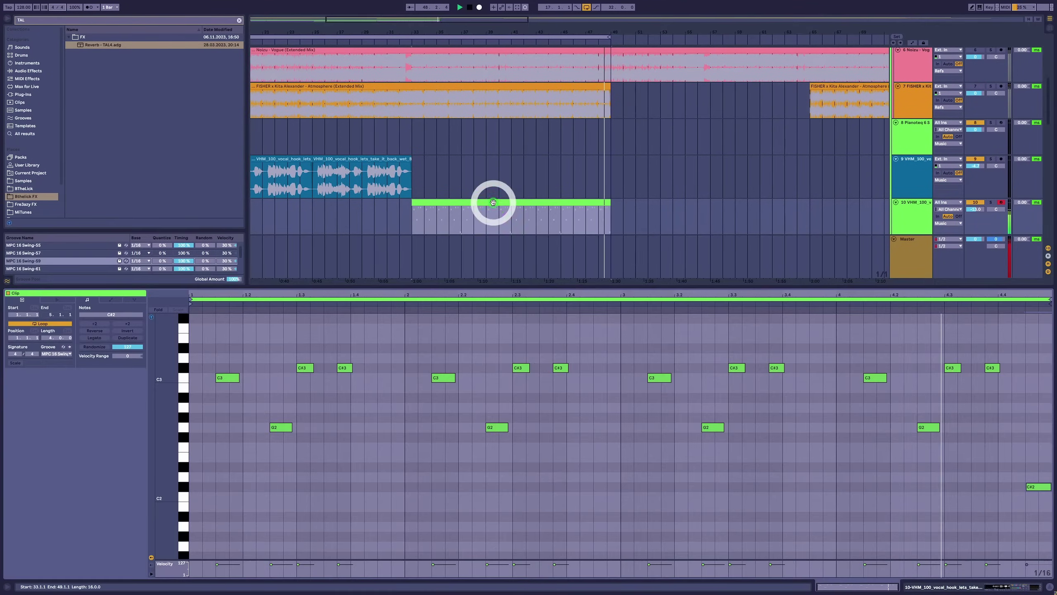
{"action": "key", "text": "shift+Tab"}
{"action": "key", "text": "space"}
{"action": "left_click_drag", "start_coordinate": [498, 28], "coordinate": [495, 29]}
{"action": "left_click_drag", "start_coordinate": [384, 201], "coordinate": [791, 215]}
Create an empty four-bar looped MIDI clip at bar 33 on the vocal MIDI track and extend it to bar 49.
{"action": "left_click", "coordinate": [373, 212]}
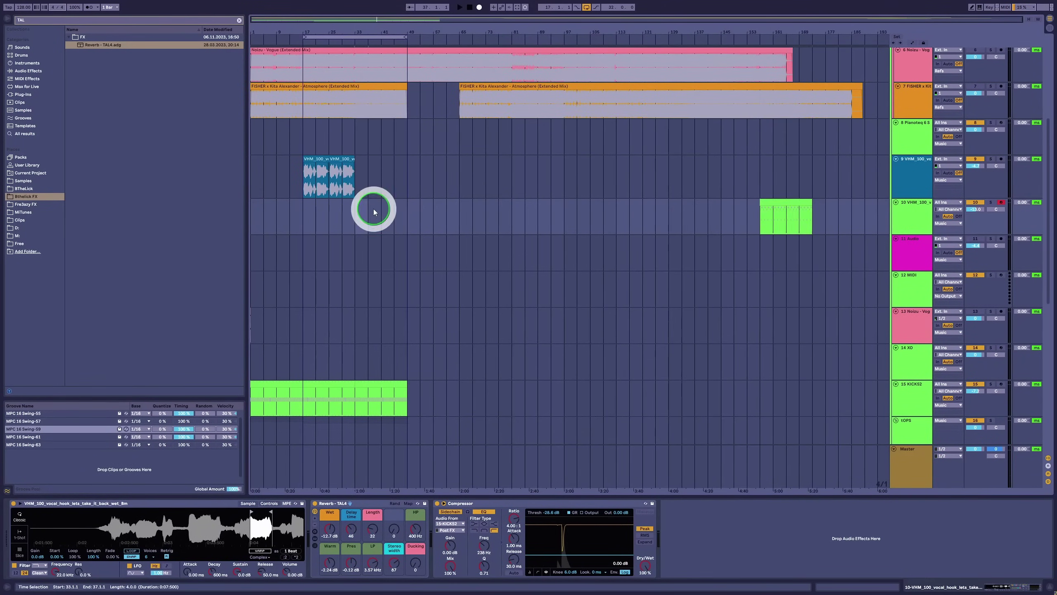
{"action": "double_click", "coordinate": [370, 218]}
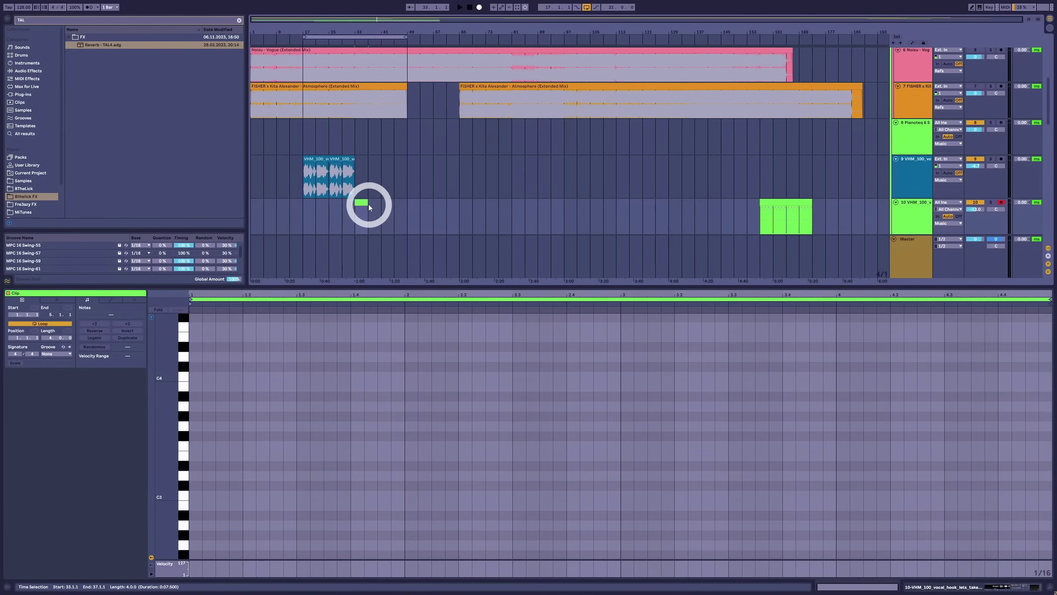
{"action": "key", "text": "ctrl+d"}
{"action": "key", "text": "ctrl+d"}
{"action": "key", "text": "ctrl+d"}
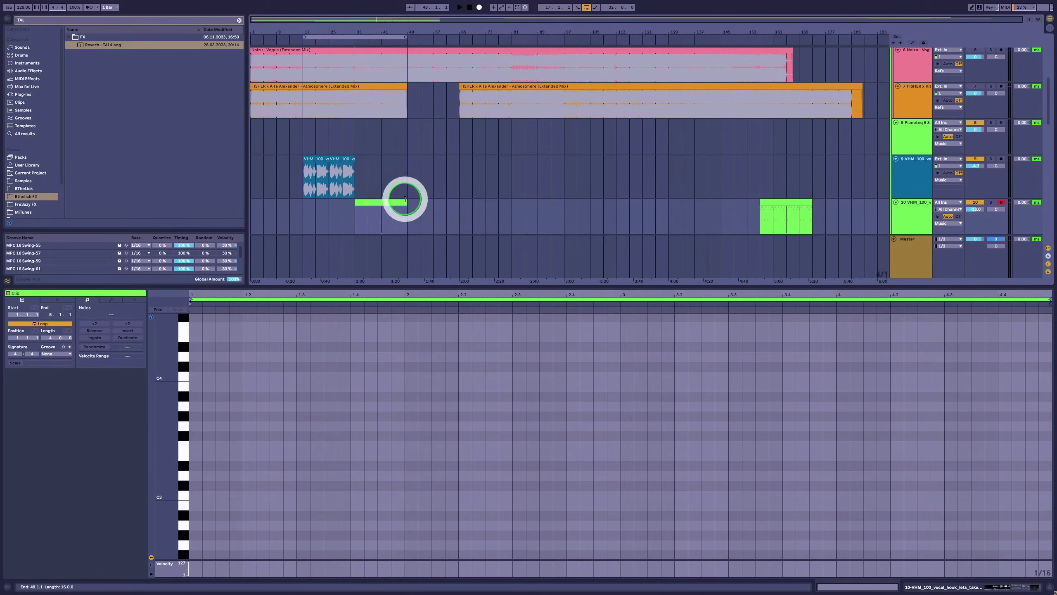
Enter sixteenth-length C3 notes on every eighth from 1.1.1 to 2.1.1, plus an extra C3 at 1.4.4.
{"action": "double_click", "coordinate": [196, 433]}
{"action": "left_click_drag", "start_coordinate": [196, 433], "coordinate": [253, 497]}
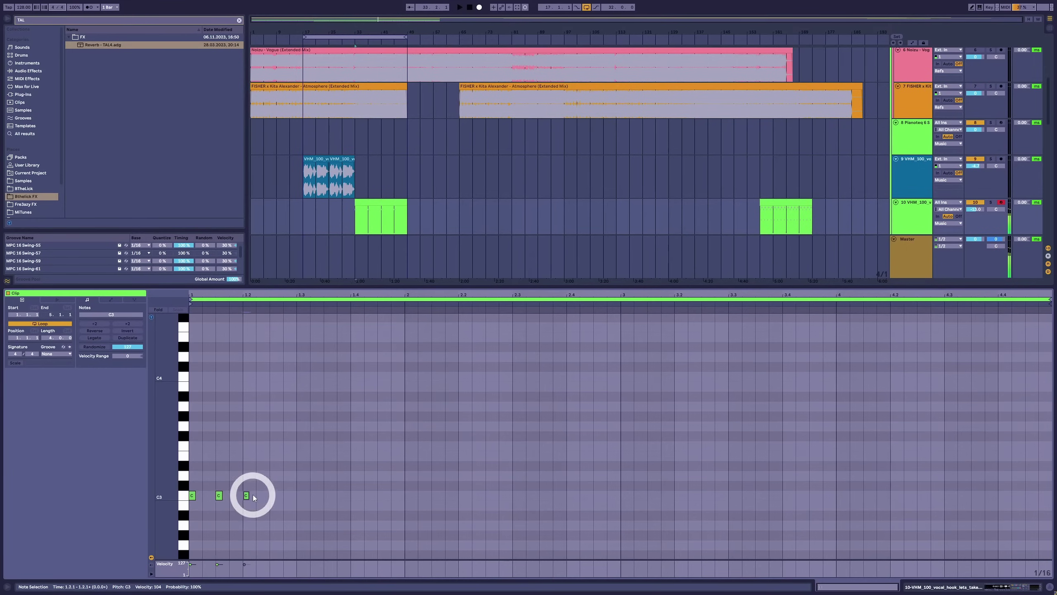
{"action": "left_click_drag", "start_coordinate": [191, 522], "coordinate": [277, 497]}
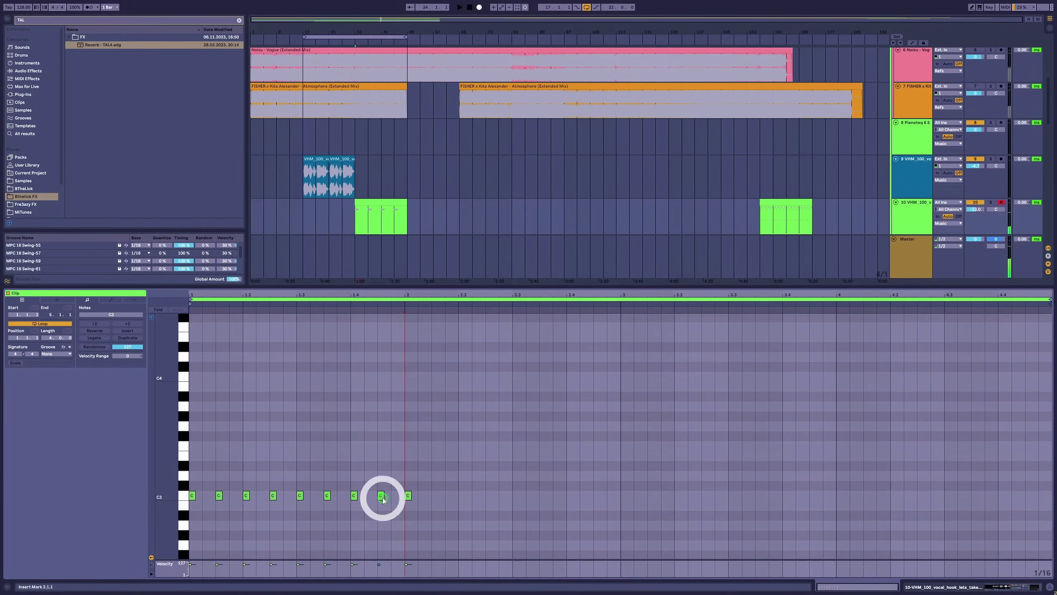
{"action": "double_click", "coordinate": [393, 495]}
Apply the MPC 16 Swing-61 groove and shorten the clip loop to one bar, removing the C3 note at 2.1.1.
{"action": "left_click", "coordinate": [61, 353]}
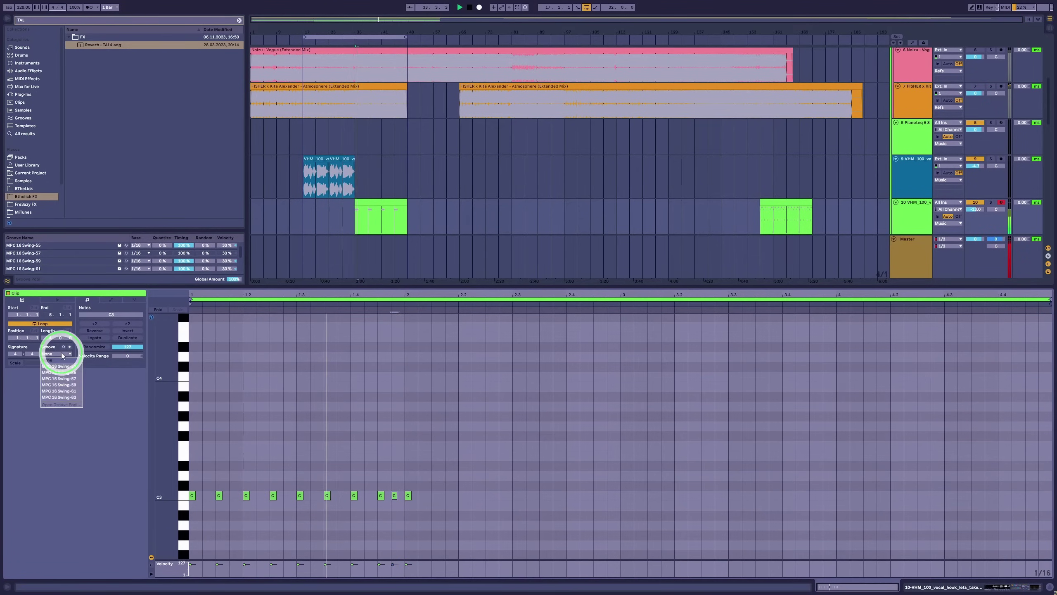
{"action": "left_click", "coordinate": [69, 391]}
{"action": "left_click_drag", "start_coordinate": [412, 494], "coordinate": [406, 494]}
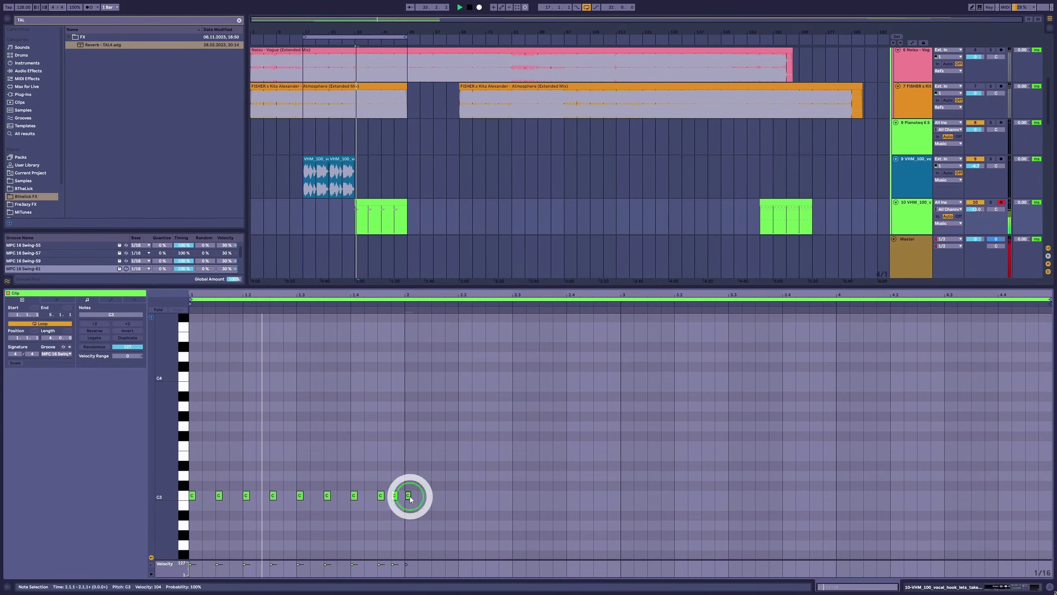
{"action": "left_click_drag", "start_coordinate": [401, 309], "coordinate": [401, 300]}
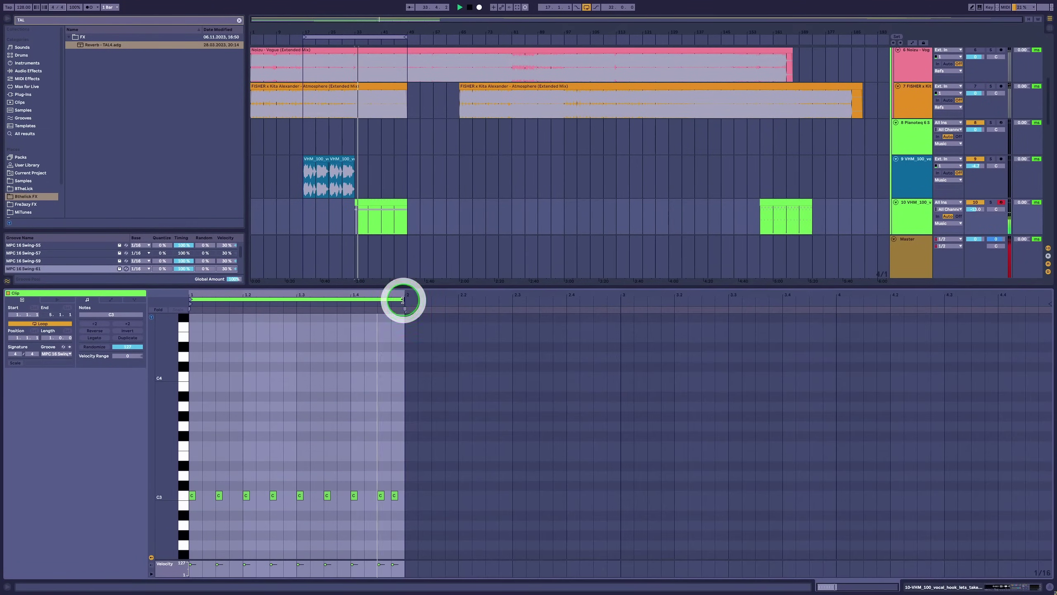
Audition the MPC 16 Swing-63 groove on the clip, and settle on MPC 16 Swing-59.
{"action": "left_click", "coordinate": [69, 353]}
{"action": "left_click", "coordinate": [71, 398]}
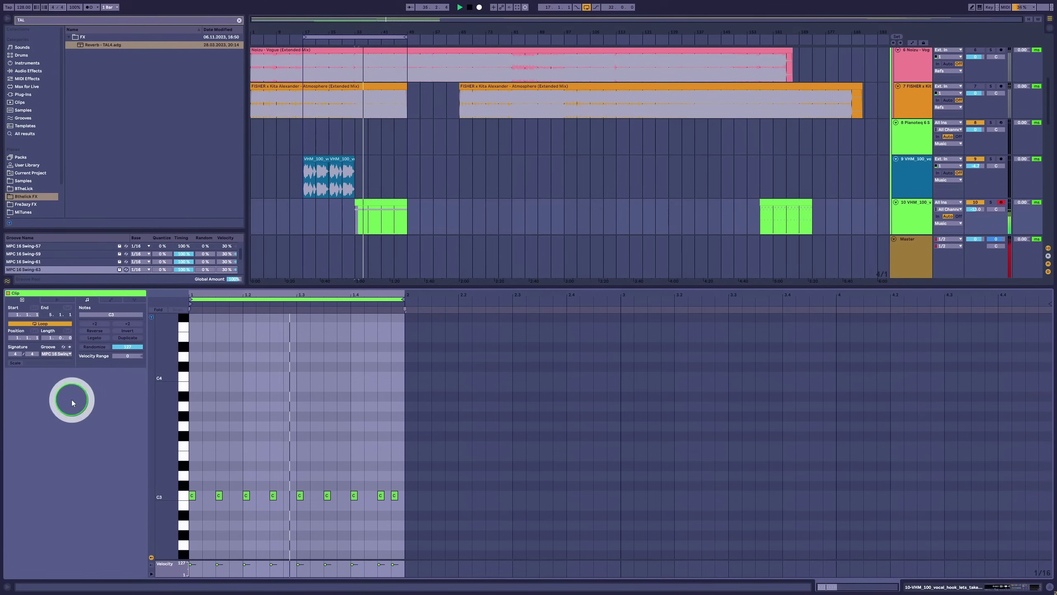
{"action": "left_click", "coordinate": [273, 510]}
{"action": "left_click", "coordinate": [253, 485]}
{"action": "left_click", "coordinate": [58, 353]}
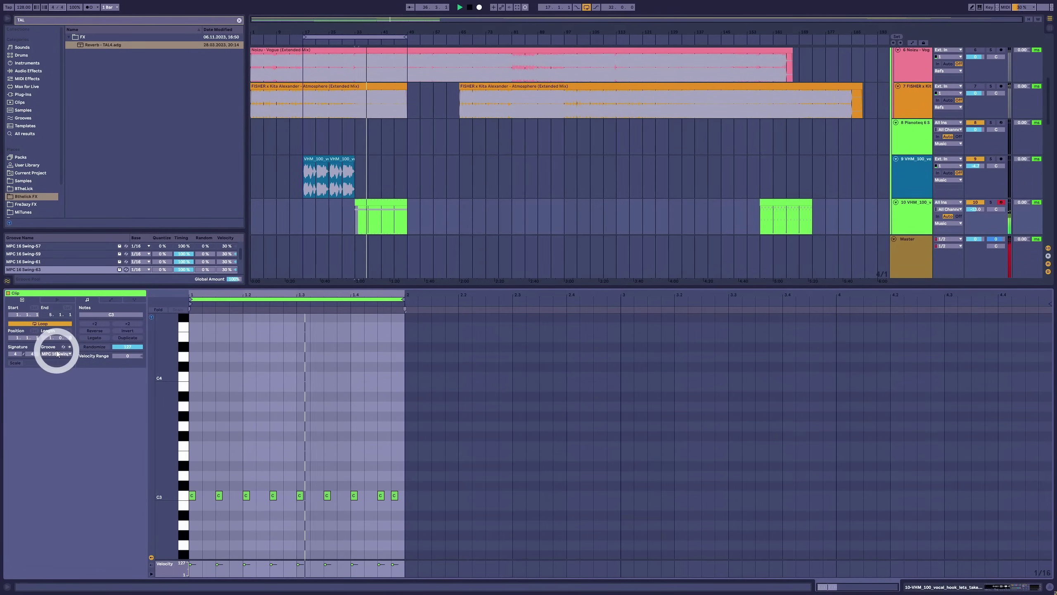
{"action": "left_click", "coordinate": [73, 387]}
Move the 1.4.4 note to 1.3.4 and the 1.4.1 note to 1.4.2, and lower the latter's velocity to 51.
{"action": "left_click", "coordinate": [393, 496]}
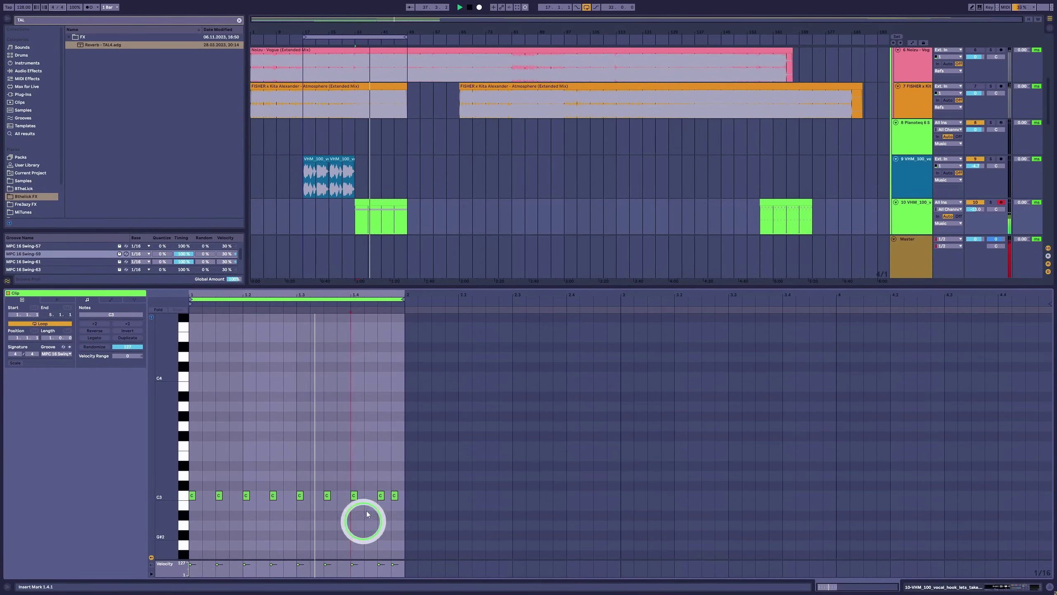
{"action": "key", "text": "space"}
{"action": "left_click_drag", "start_coordinate": [394, 496], "coordinate": [340, 496]}
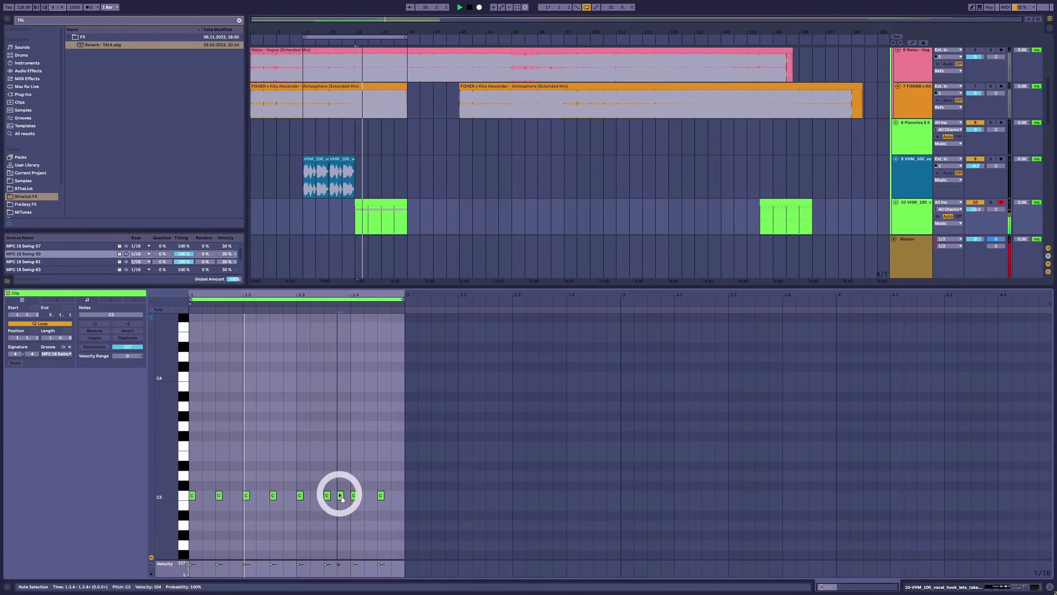
{"action": "left_click_drag", "start_coordinate": [340, 496], "coordinate": [369, 496]}
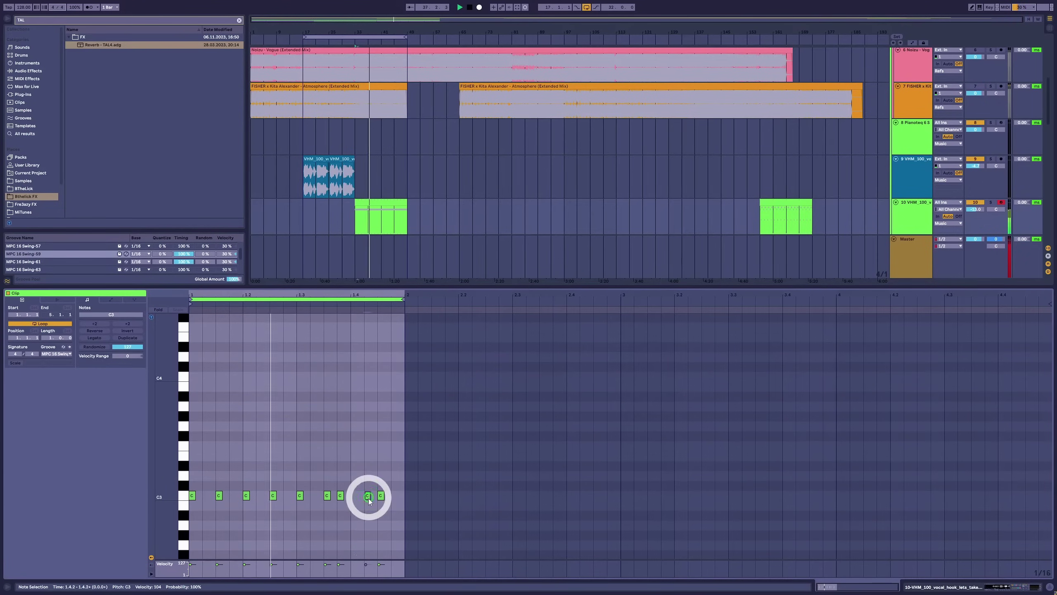
{"action": "left_click", "coordinate": [369, 561]}
{"action": "left_click_drag", "start_coordinate": [369, 562], "coordinate": [367, 569]}
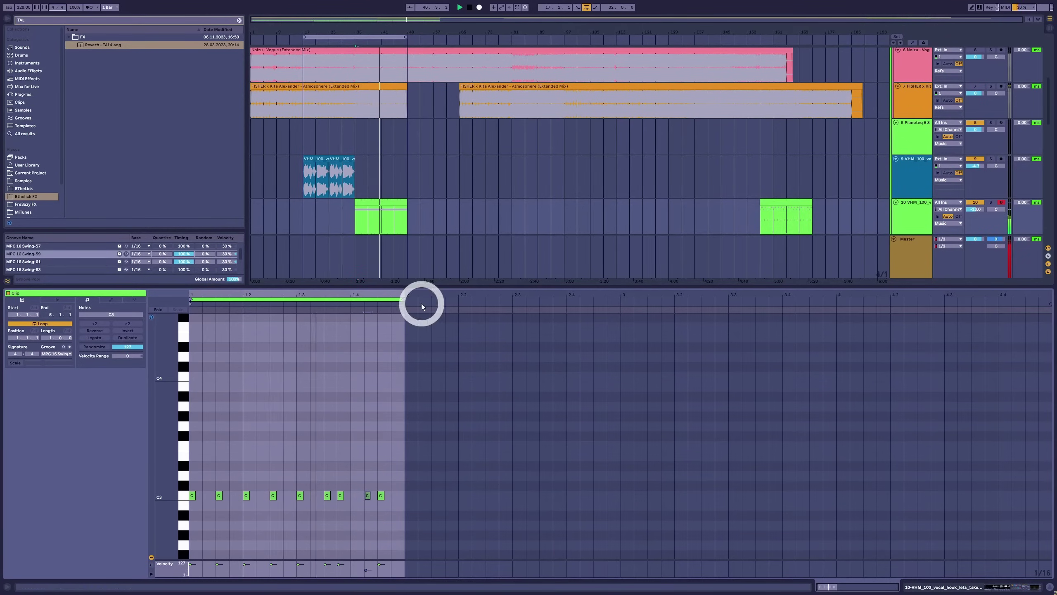
Reopen the new clip at bar 33 and duplicate its loop twice to four bars.
{"action": "left_click", "coordinate": [413, 221]}
{"action": "left_click", "coordinate": [389, 202]}
{"action": "double_click", "coordinate": [389, 202]}
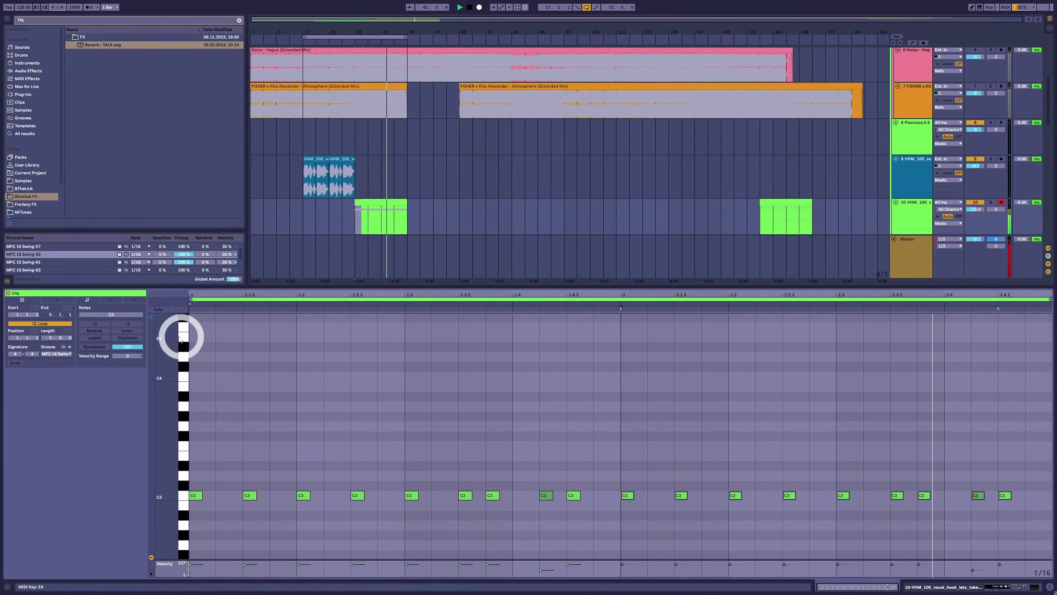
{"action": "left_click", "coordinate": [127, 337]}
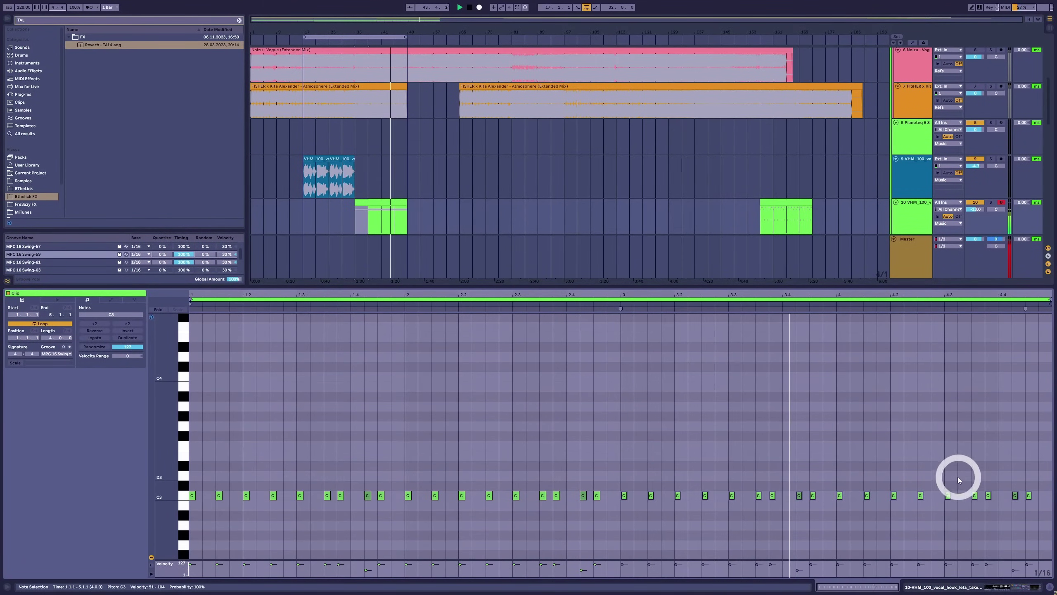
Transpose the last four notes of the loop, from 4.3.3 on, up a semitone to C#3.
{"action": "left_click", "coordinate": [971, 488]}
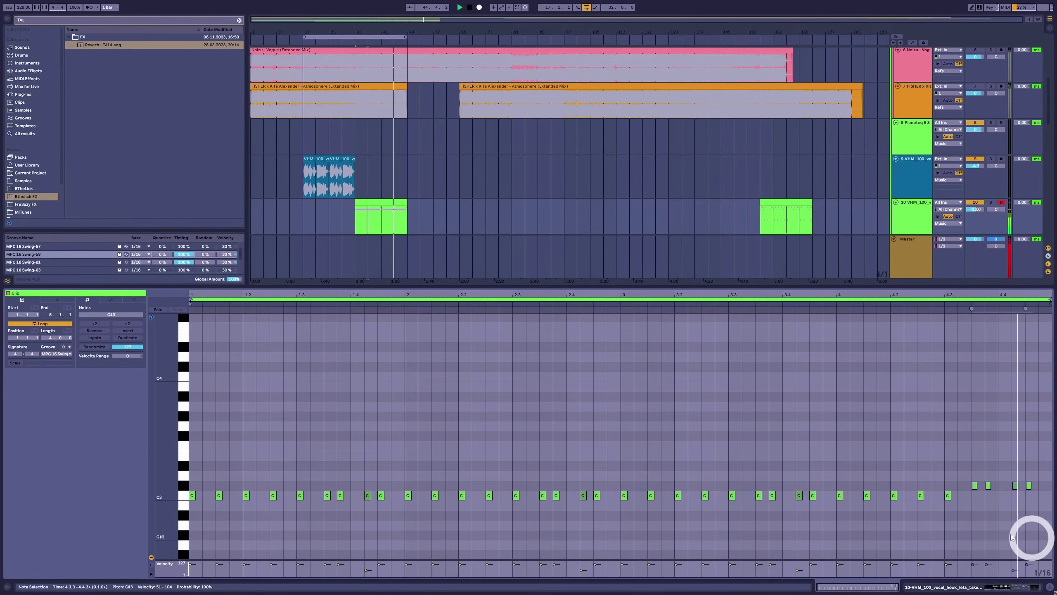
{"action": "left_click_drag", "start_coordinate": [1038, 524], "coordinate": [969, 488]}
{"action": "key", "text": "Up"}
Try the first vocal pattern clip at bar 33 in place of the repeated-C3 clip and play it.
{"action": "left_click", "coordinate": [389, 200]}
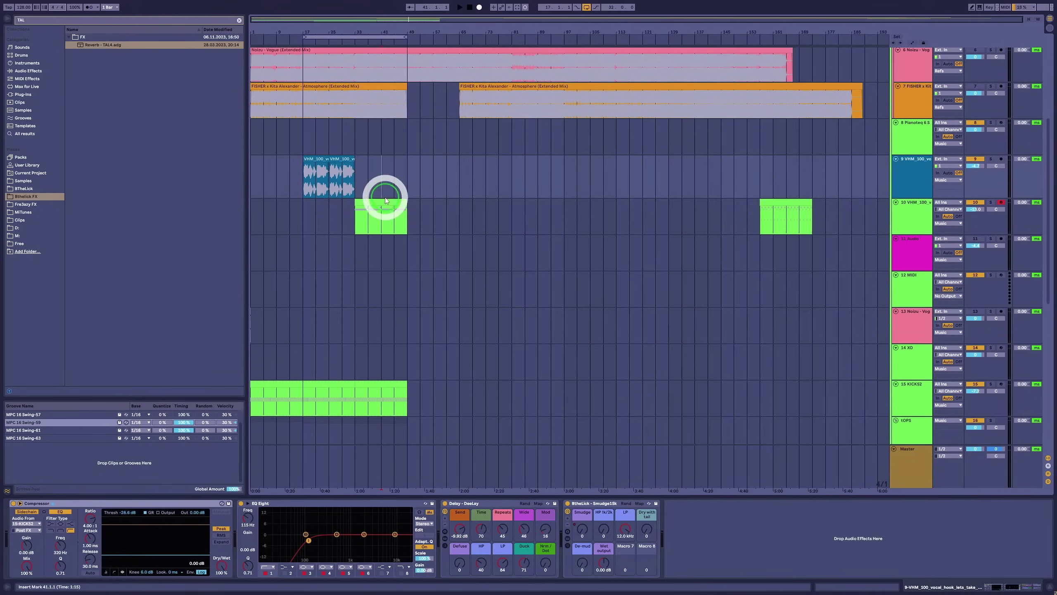
{"action": "left_click_drag", "start_coordinate": [385, 200], "coordinate": [581, 201]}
{"action": "left_click_drag", "start_coordinate": [767, 201], "coordinate": [377, 215]}
{"action": "key", "text": "space"}
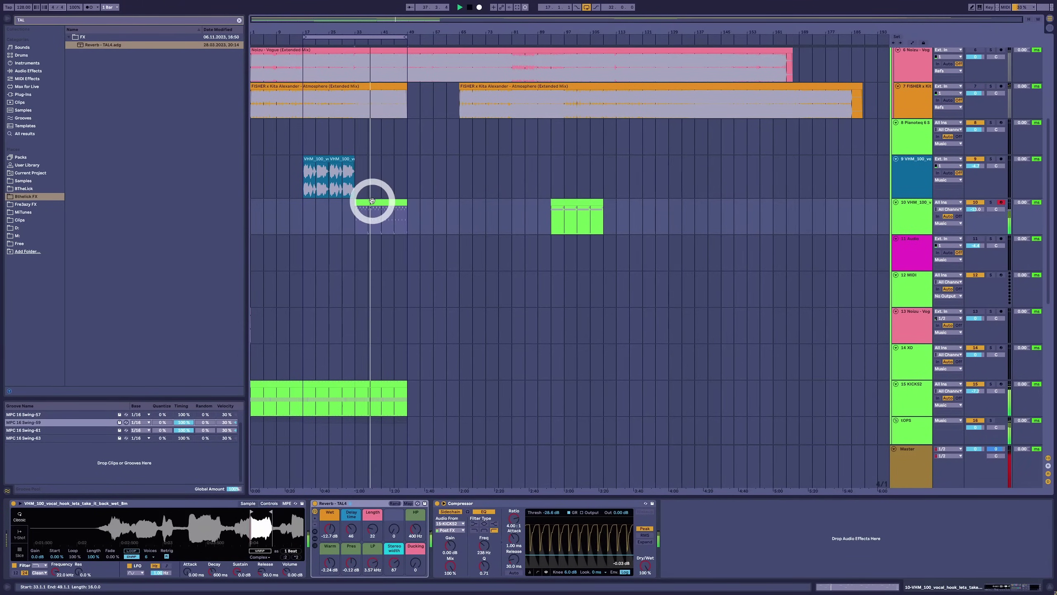
Stop playback and undo the clip swap, restoring the repeated-C3 clip to bar 33 and the first pattern to bar 157.
{"action": "mouse_move", "coordinate": [372, 201]}
{"action": "left_mouse_down"}
{"action": "mouse_move", "coordinate": [781, 201]}
{"action": "mouse_move", "coordinate": [383, 216]}
{"action": "left_mouse_up"}
{"action": "key", "text": "space"}
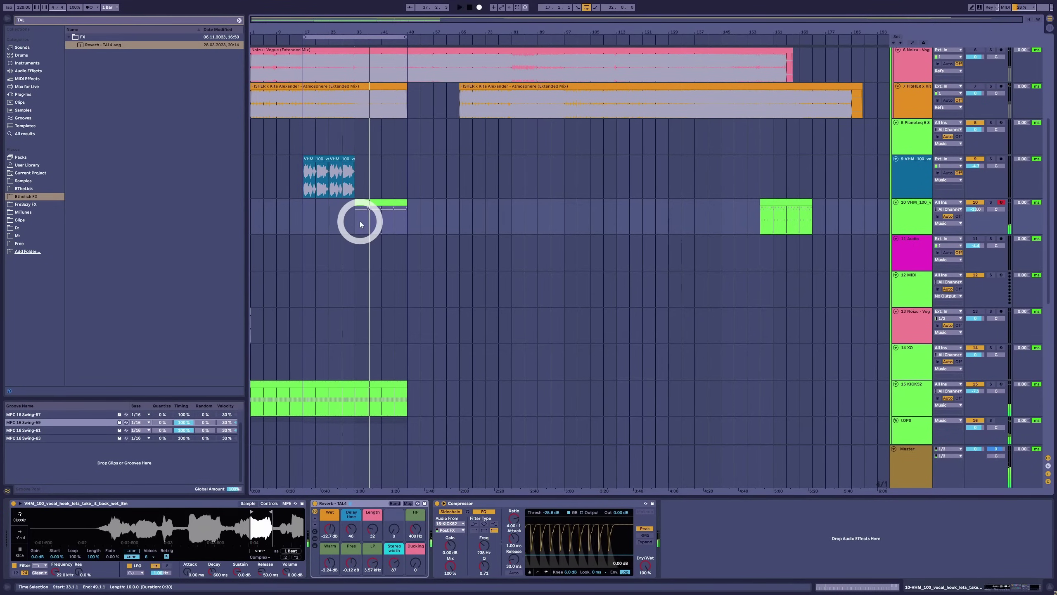
{"action": "scroll", "coordinate": [360, 221], "scroll_direction": "down", "scroll_amount": 1}
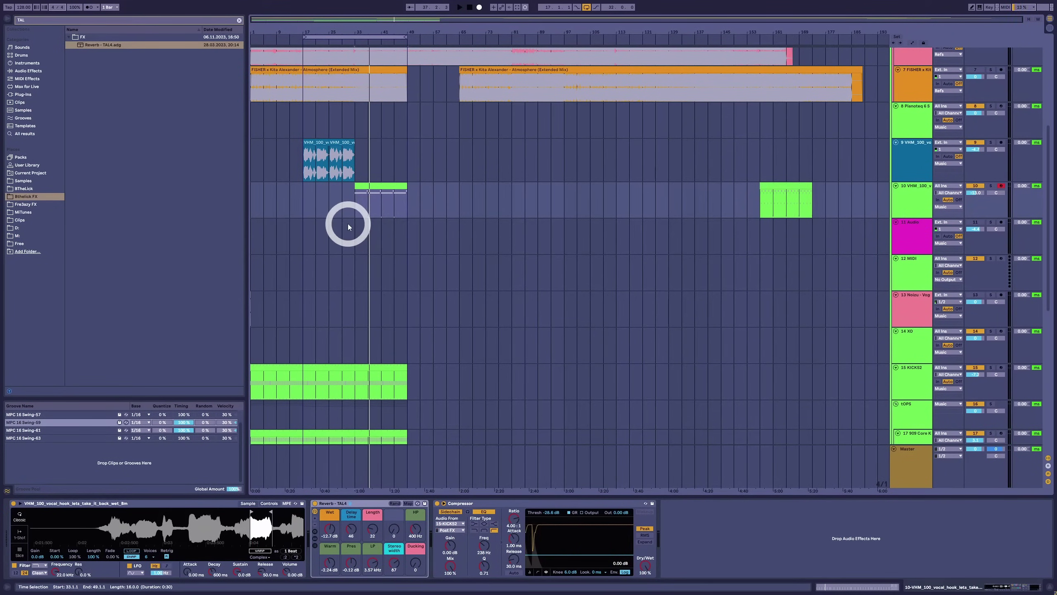
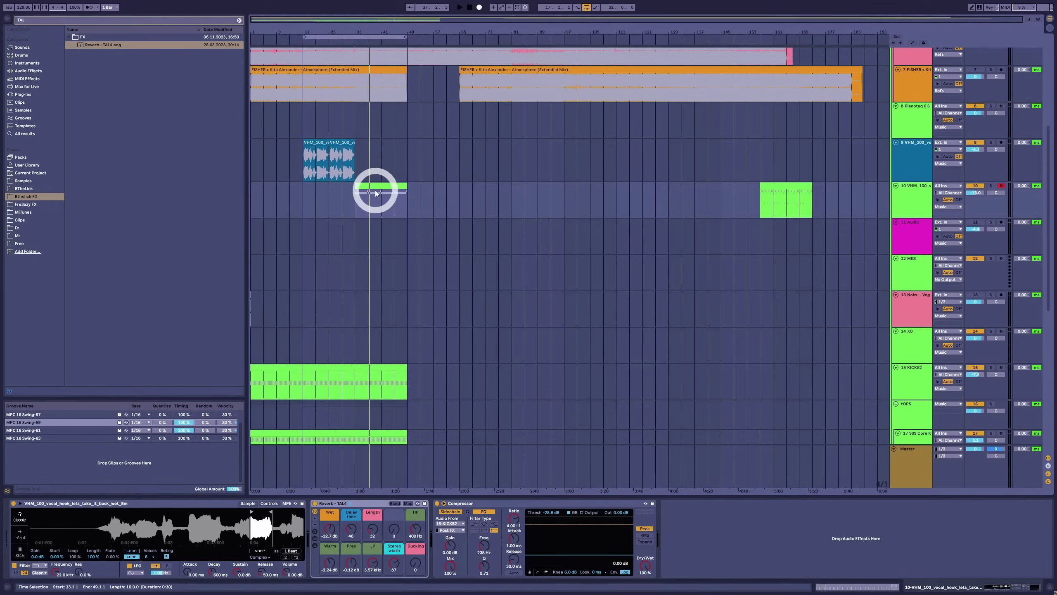
Place the repeated-C3 clip at bar 101 and colour the first pattern clip at bar 157 purple.
{"action": "left_click_drag", "start_coordinate": [379, 186], "coordinate": [611, 186]}
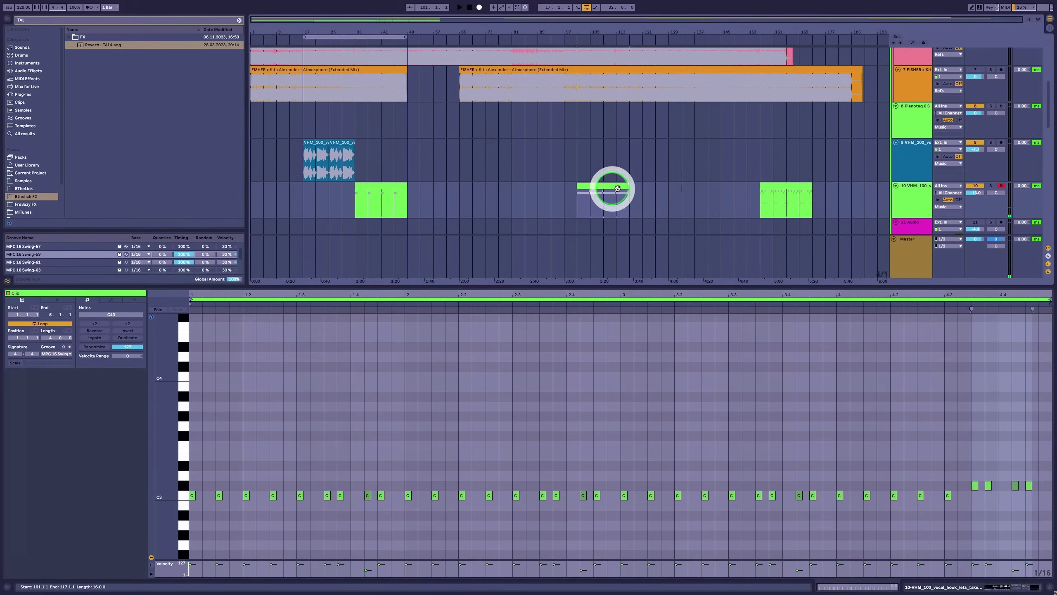
{"action": "left_click", "coordinate": [788, 187]}
{"action": "right_click", "coordinate": [899, 206]}
{"action": "left_click", "coordinate": [785, 186]}
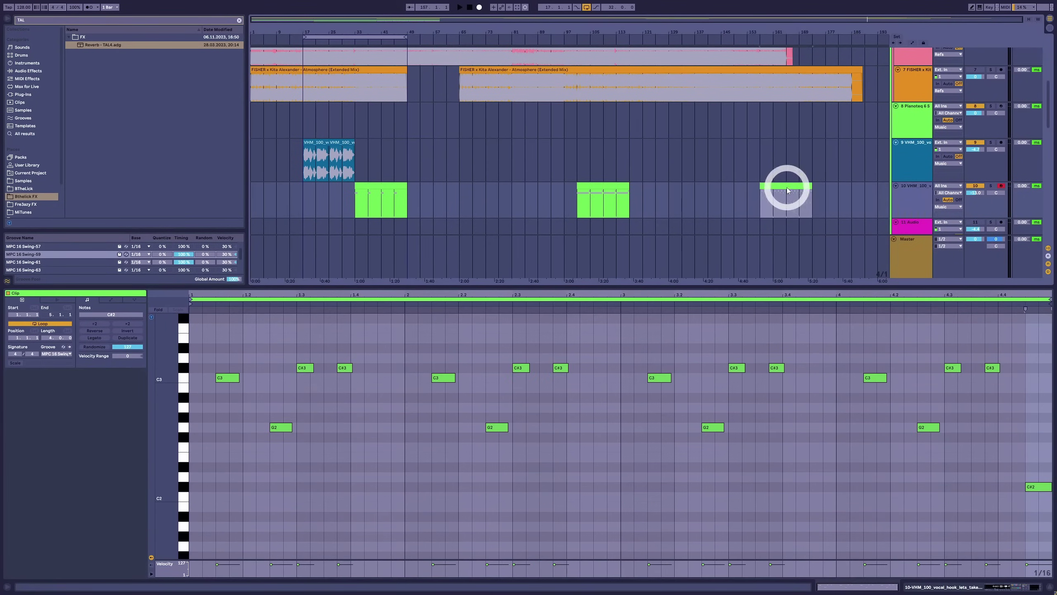
{"action": "right_click", "coordinate": [786, 187]}
{"action": "left_click", "coordinate": [863, 329]}
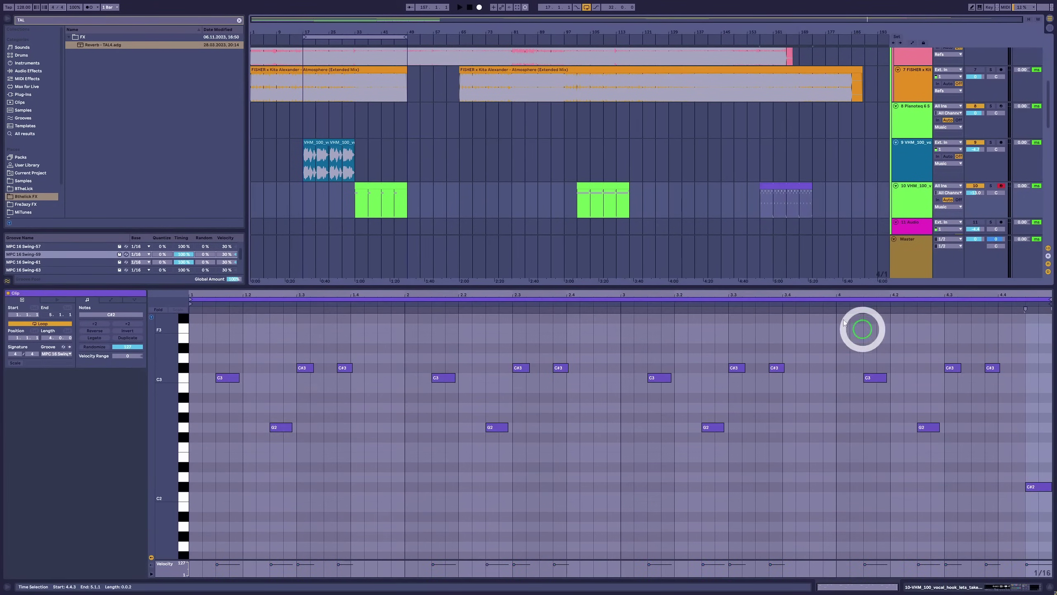
Colour the clip at bar 101 blue and the clip at bar 33 yellow.
{"action": "right_click", "coordinate": [604, 187]}
{"action": "left_click", "coordinate": [674, 331]}
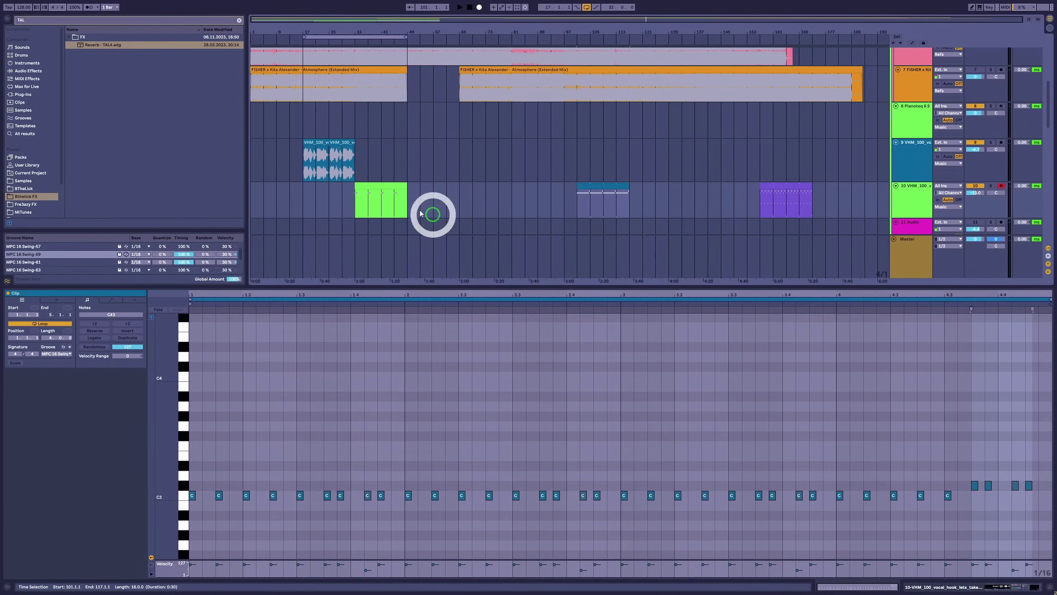
{"action": "right_click", "coordinate": [380, 187]}
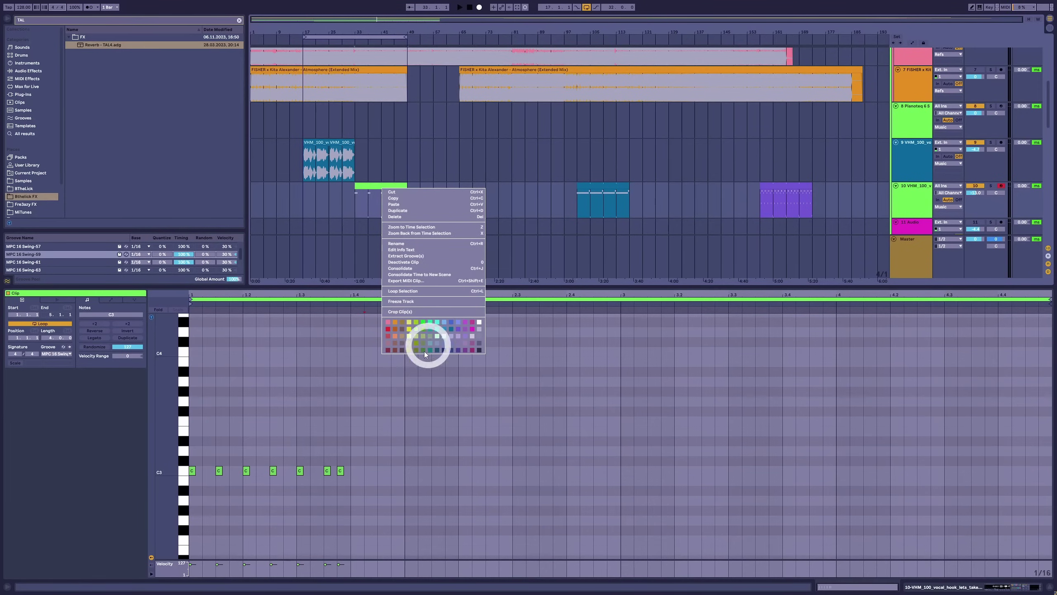
{"action": "left_click", "coordinate": [410, 333]}
Reduce the yellow clip's pattern to three C3 notes at 1.1.1, 1.1.4 and 1.2.3.
{"action": "left_click_drag", "start_coordinate": [373, 423], "coordinate": [245, 495]}
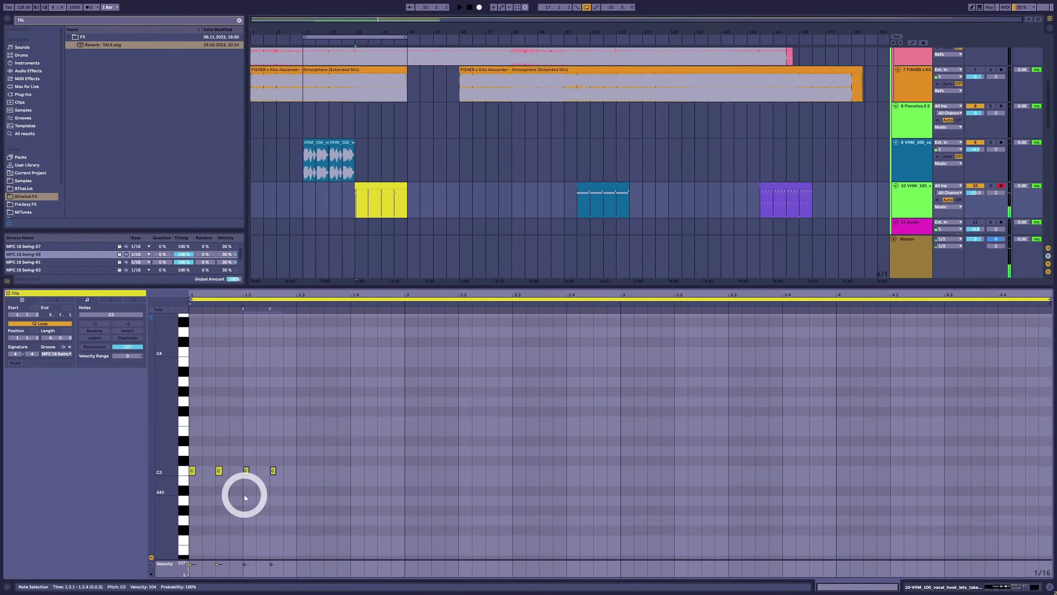
{"action": "left_click", "coordinate": [232, 475]}
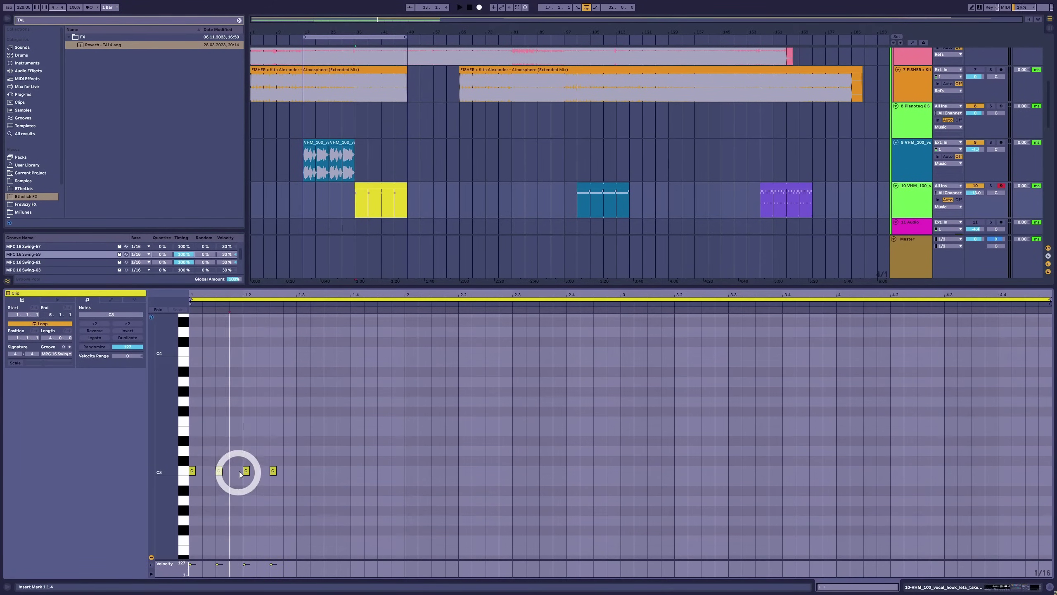
{"action": "left_click_drag", "start_coordinate": [289, 454], "coordinate": [275, 474]}
{"action": "key", "text": "Delete"}
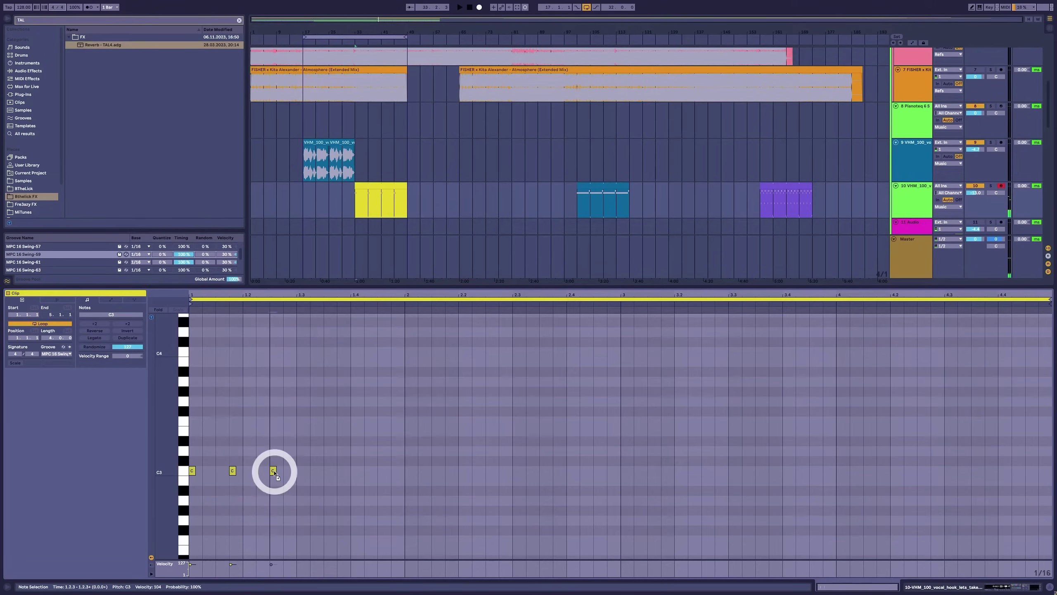
Duplicate the three-note pattern so C3 repeats every three sixteenths up to 2.3.1, play it, and select the last note.
{"action": "key", "text": "ctrl+a"}
{"action": "left_click_drag", "start_coordinate": [193, 468], "coordinate": [441, 470]}
{"action": "left_click", "coordinate": [506, 463]}
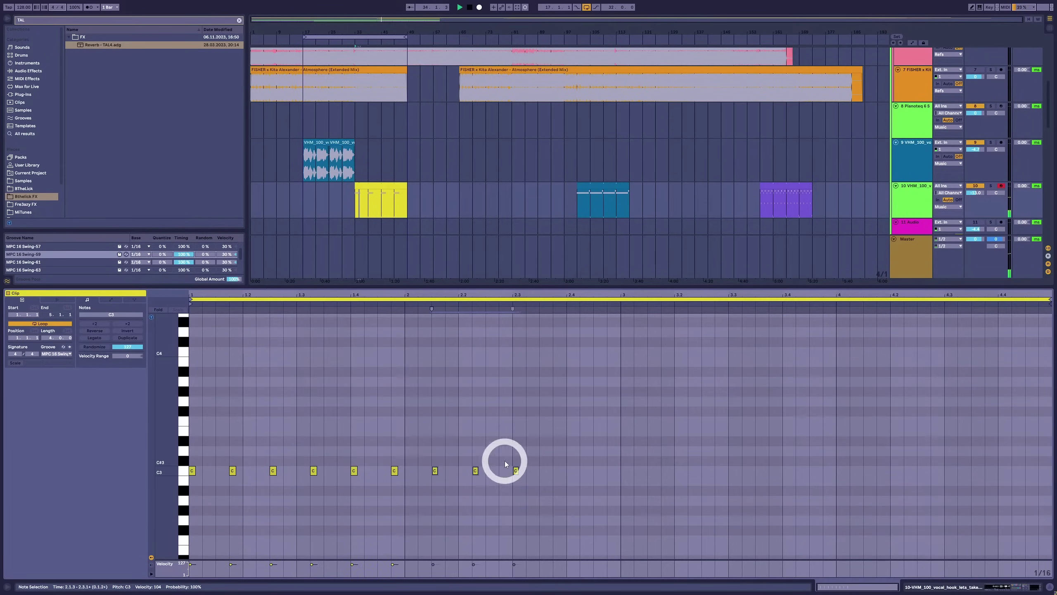
{"action": "key", "text": "space"}
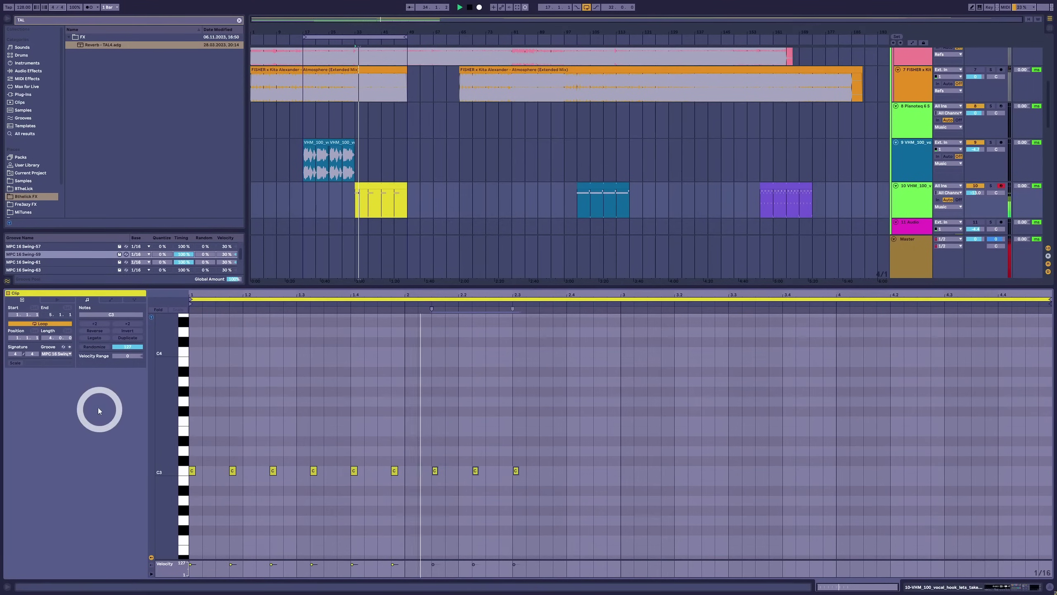
{"action": "left_click", "coordinate": [516, 459]}
{"action": "left_click", "coordinate": [516, 470]}
{"action": "key", "text": "space"}
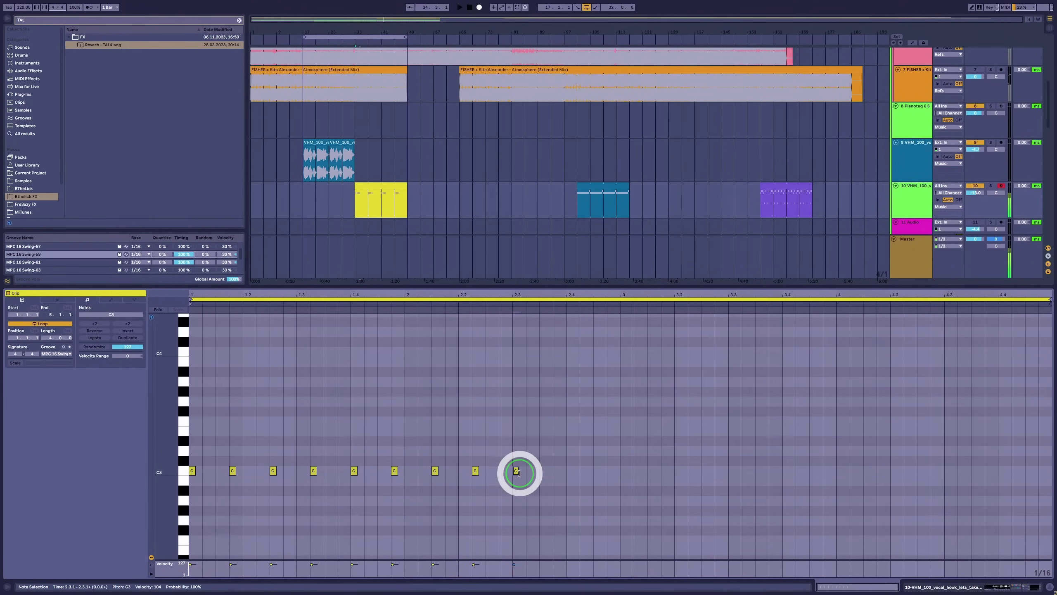
Continue the three-sixteenth C3 pattern with notes at 2.3.4 and 2.4.3, and play it back.
{"action": "left_click_drag", "start_coordinate": [517, 473], "coordinate": [559, 473]}
{"action": "left_click", "coordinate": [598, 470]}
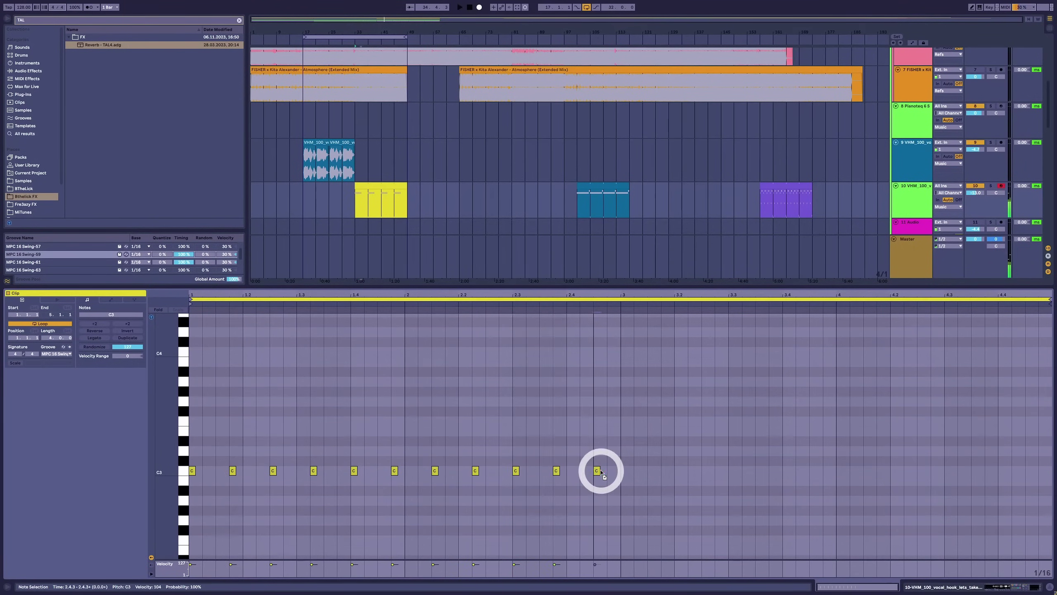
{"action": "key", "text": "space"}
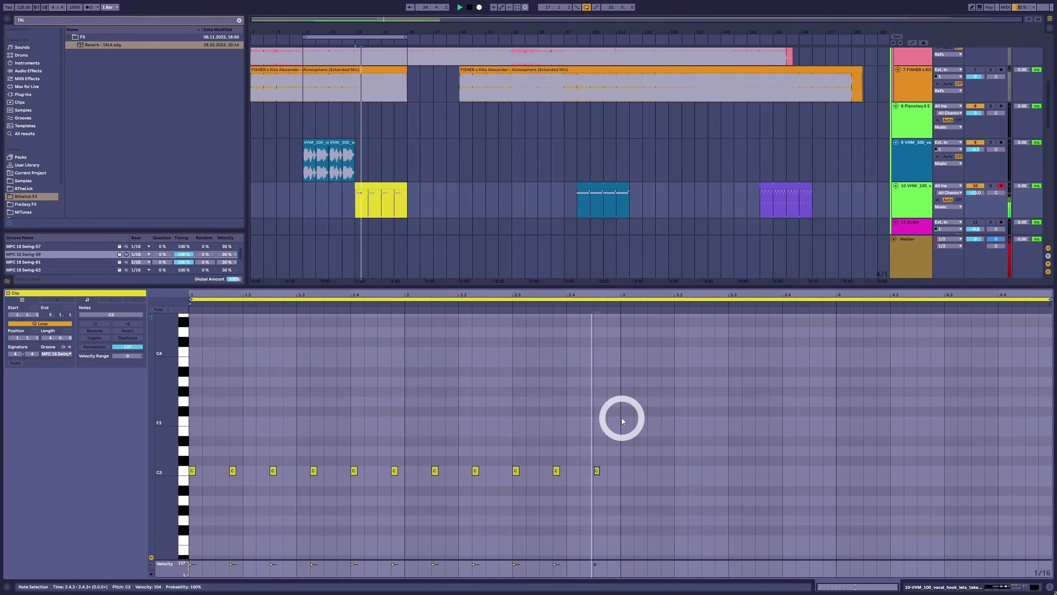
{"action": "key", "text": "space"}
Duplicate the two-bar C3 pattern from 3.1.1 to fill the four-bar clip, and play the clip from its start.
{"action": "left_click", "coordinate": [189, 504]}
{"action": "key", "text": "ctrl+d"}
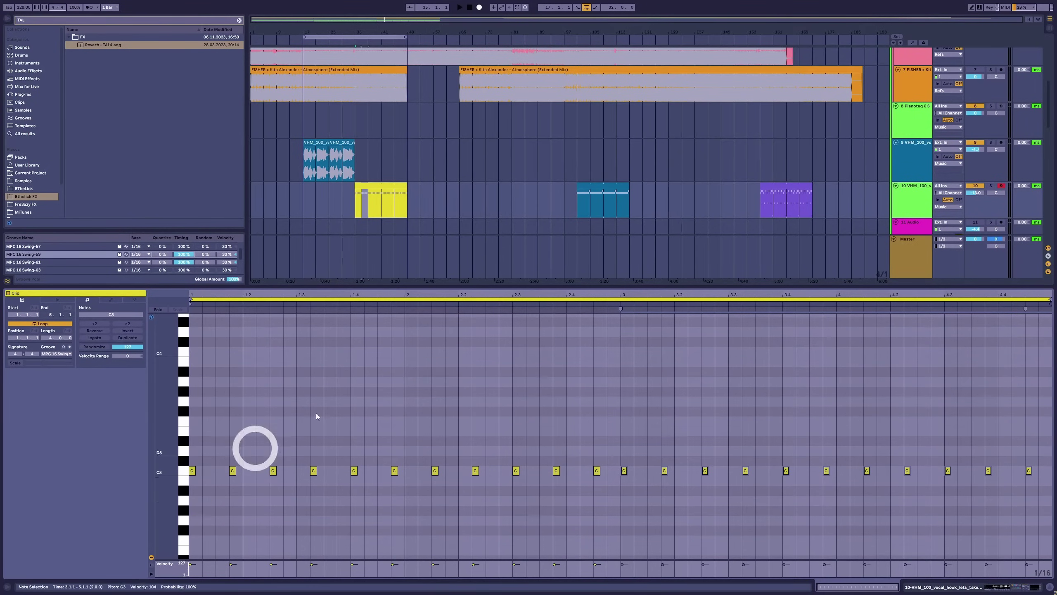
{"action": "left_click", "coordinate": [599, 184]}
{"action": "left_click", "coordinate": [379, 185]}
{"action": "key", "text": "space"}
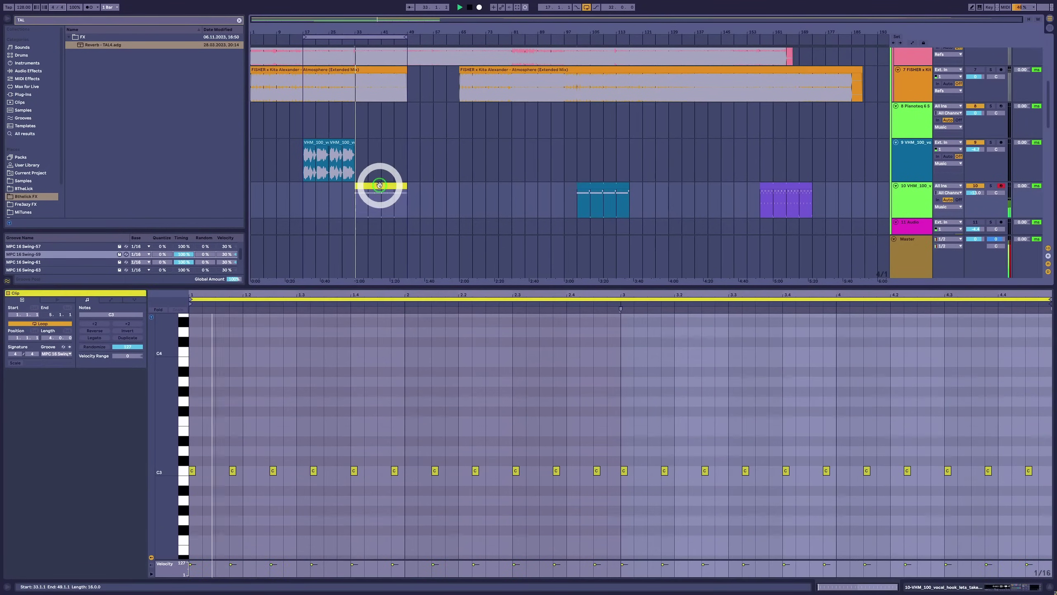
{"action": "left_click", "coordinate": [389, 431]}
{"action": "left_click", "coordinate": [518, 475]}
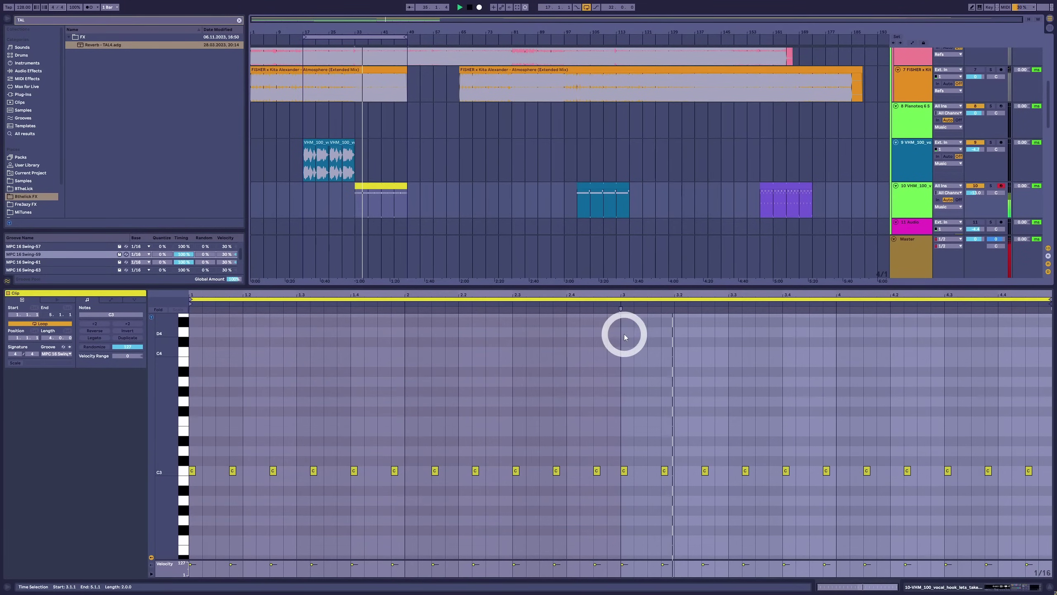
Replace the notes in bars 3 and 4 with a copy of the first two bars starting at 3.1.2, and play it.
{"action": "key", "text": "space"}
{"action": "key", "text": "Delete"}
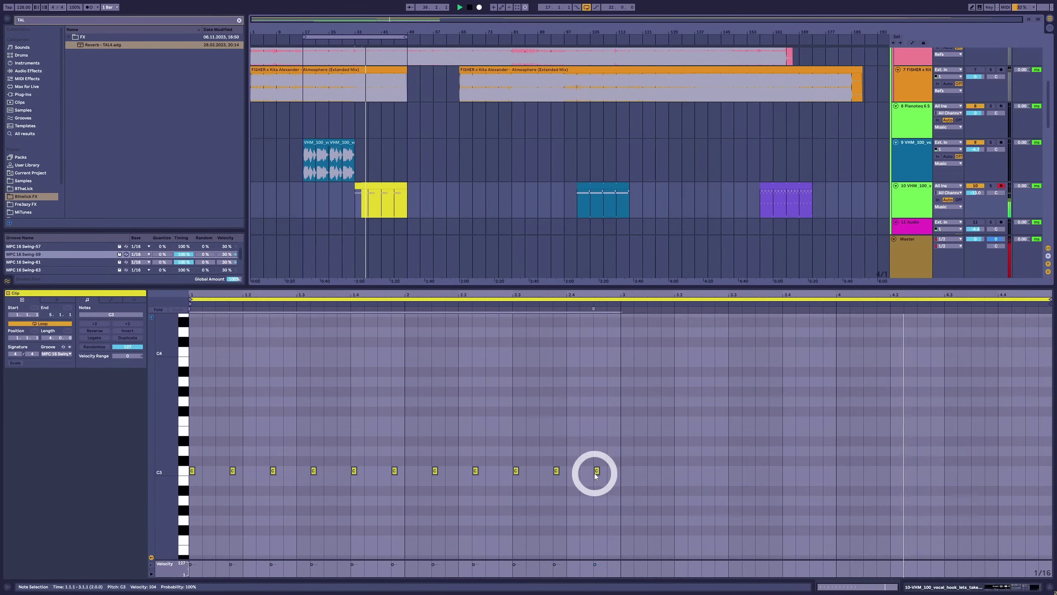
{"action": "key", "text": "ctrl+a"}
{"action": "left_click_drag", "start_coordinate": [193, 475], "coordinate": [637, 474]}
{"action": "key", "text": "space"}
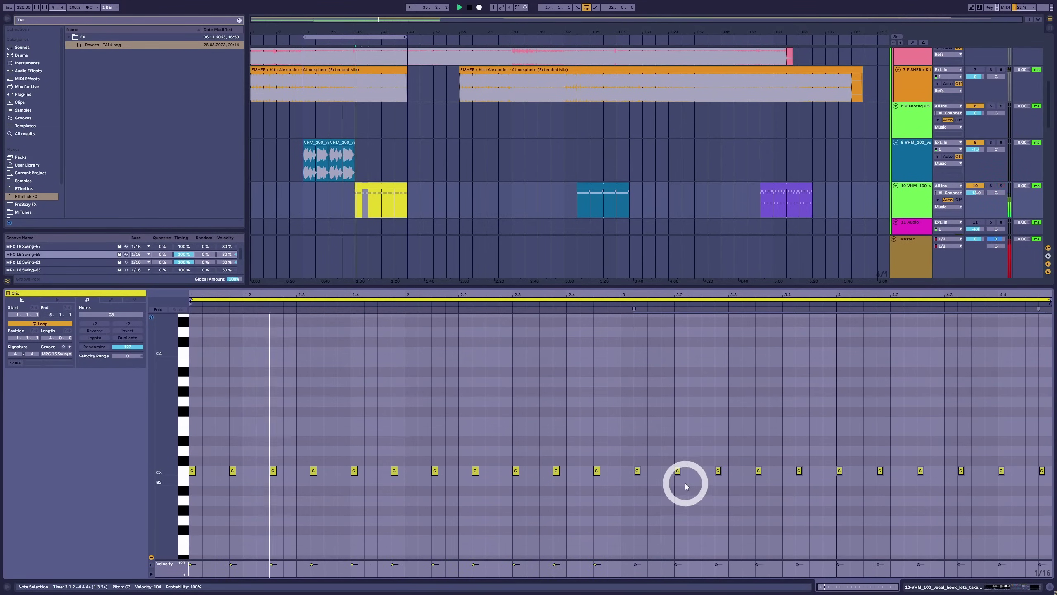
{"action": "left_click", "coordinate": [848, 312]}
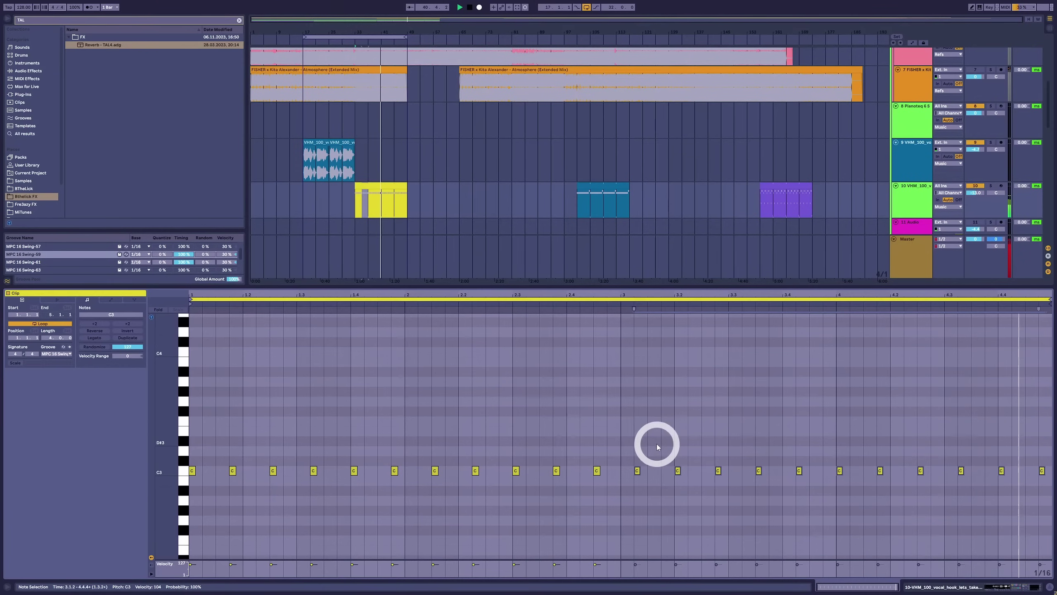
{"action": "key", "text": "space"}
Copy the yellow clip to bar 57 and delete every note except the first C3 in the clip at bar 33.
{"action": "left_click", "coordinate": [381, 187]}
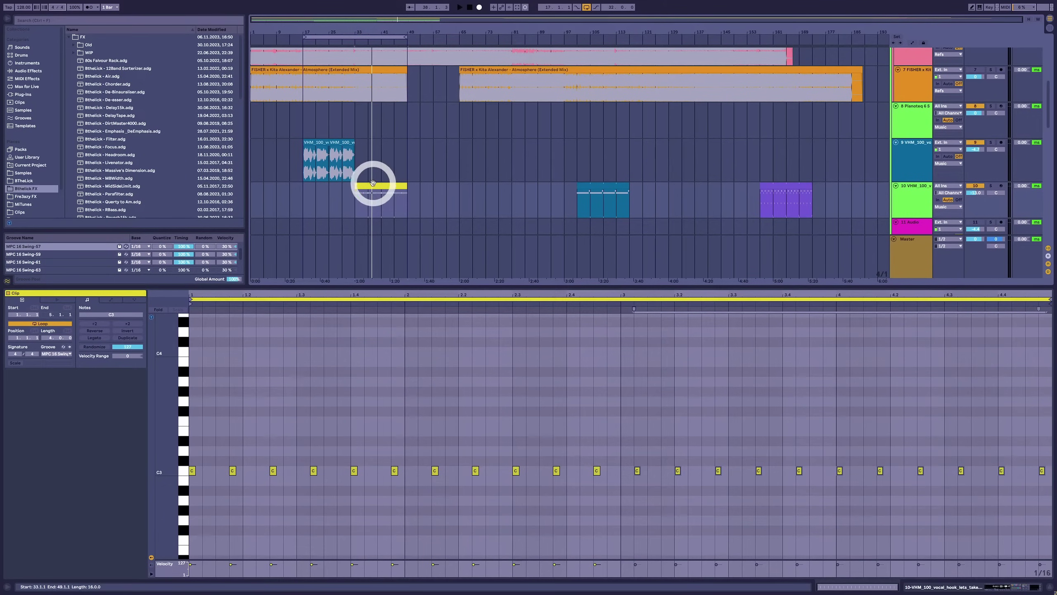
{"action": "mouse_move", "coordinate": [373, 183]}
{"action": "left_mouse_down"}
{"action": "mouse_move", "coordinate": [432, 193]}
{"action": "mouse_move", "coordinate": [451, 185]}
{"action": "left_mouse_up"}
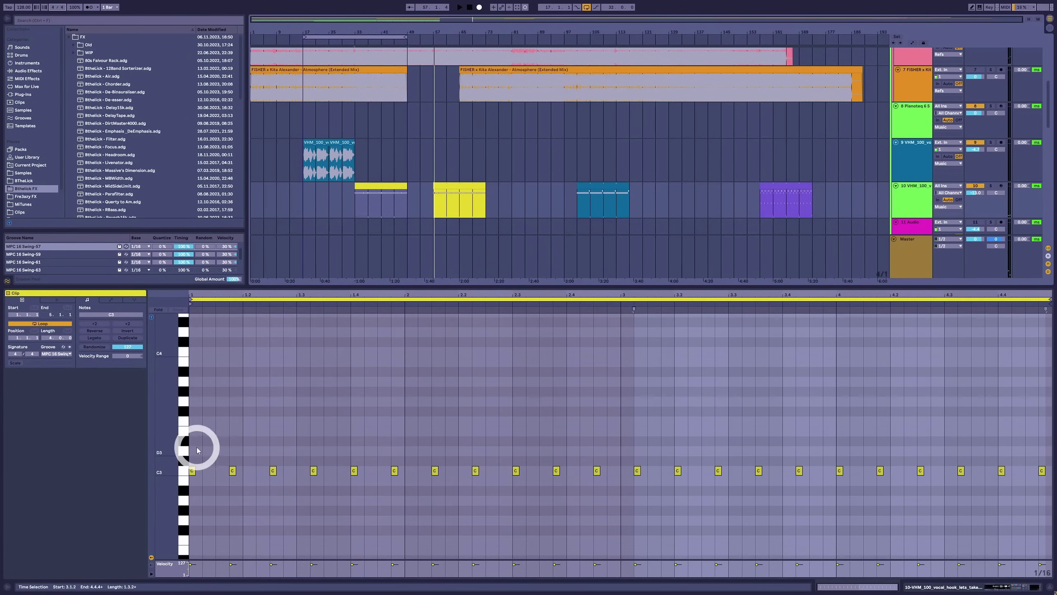
{"action": "left_click_drag", "start_coordinate": [198, 450], "coordinate": [991, 501]}
{"action": "key", "text": "Delete"}
{"action": "left_click", "coordinate": [200, 476]}
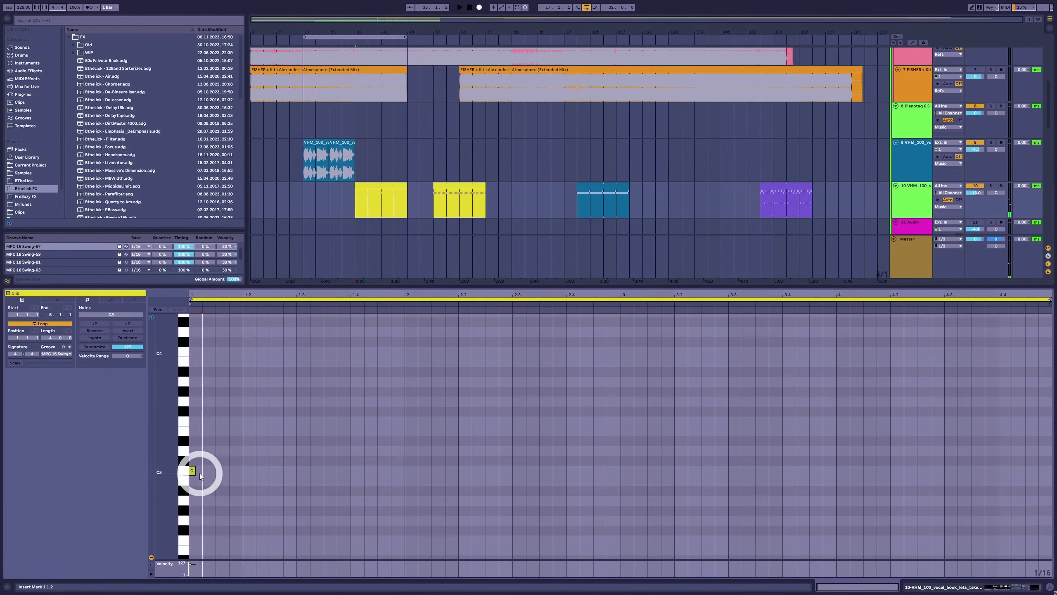
Build a motif of C2 at 1.1.1, C2 at 1.1.3 and C3 at 1.2.1, and repeat it every six sixteenths up to 2.4.1.
{"action": "scroll", "coordinate": [194, 474], "scroll_direction": "down", "scroll_amount": 3}
{"action": "left_click_drag", "start_coordinate": [194, 429], "coordinate": [195, 476]}
{"action": "left_click", "coordinate": [219, 474]}
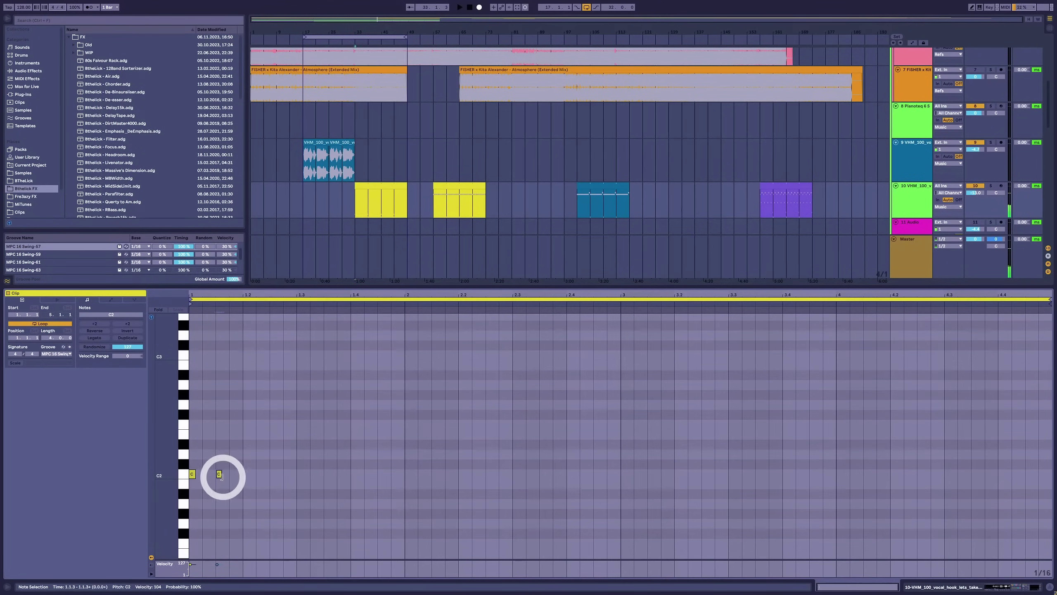
{"action": "left_click", "coordinate": [247, 355]}
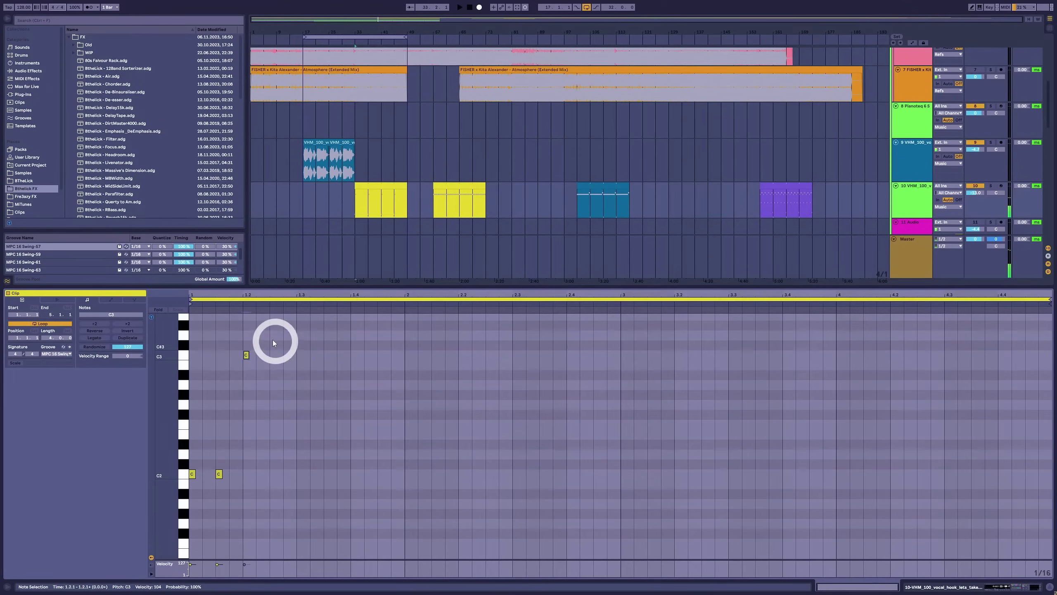
{"action": "left_click_drag", "start_coordinate": [271, 342], "coordinate": [273, 475]}
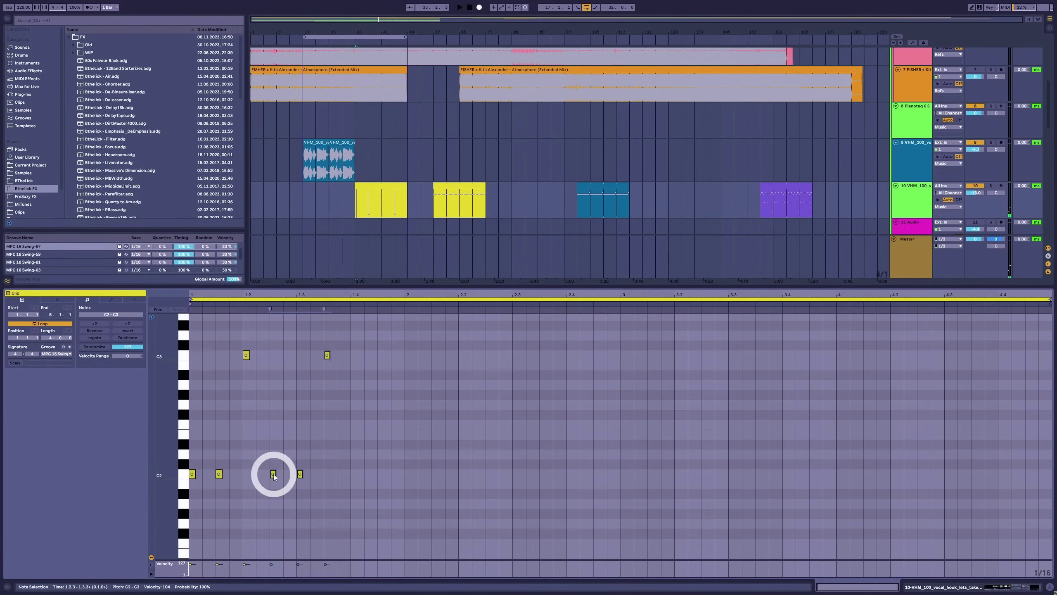
{"action": "left_click_drag", "start_coordinate": [275, 476], "coordinate": [523, 479]}
{"action": "left_click", "coordinate": [320, 442]}
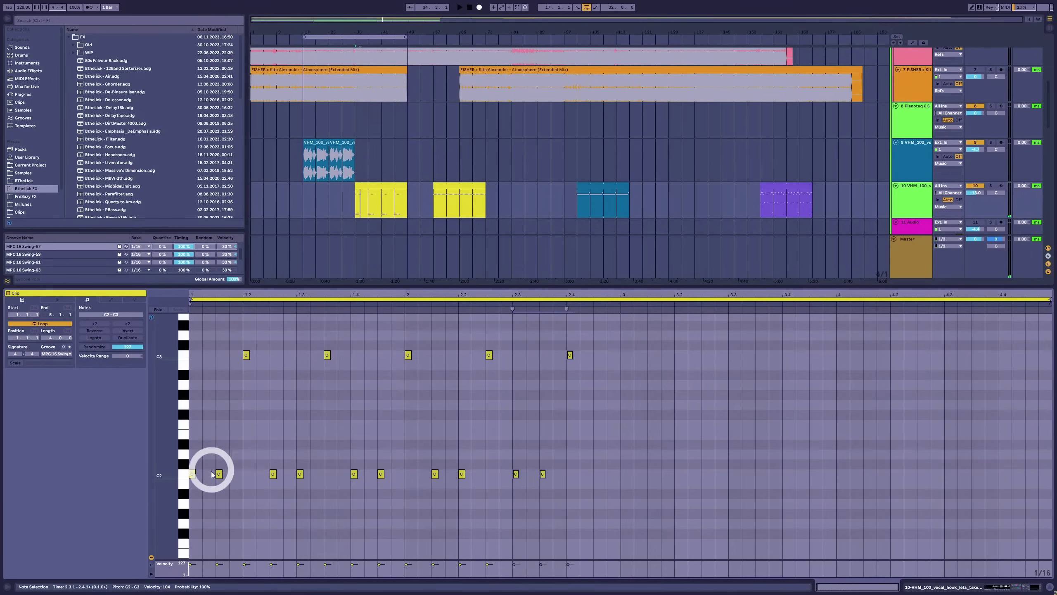
Raise the second C2 of each motif repeat by one octave to C3 and play the pattern.
{"action": "left_click", "coordinate": [300, 474], "text": "shift"}
{"action": "left_click", "coordinate": [380, 473], "text": "shift"}
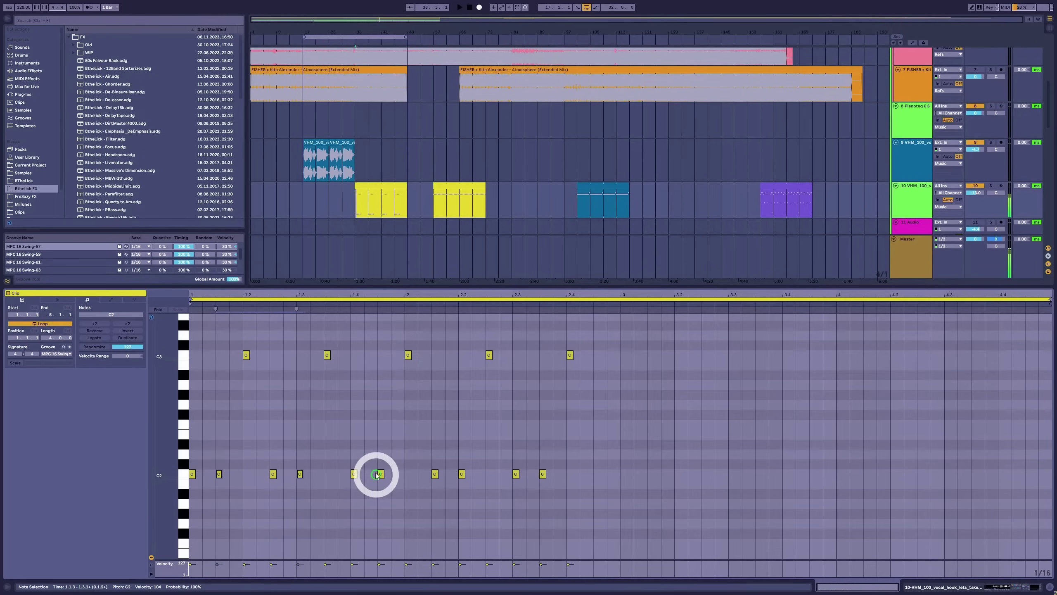
{"action": "left_click", "coordinate": [461, 473], "text": "shift"}
{"action": "left_click", "coordinate": [543, 474], "text": "shift"}
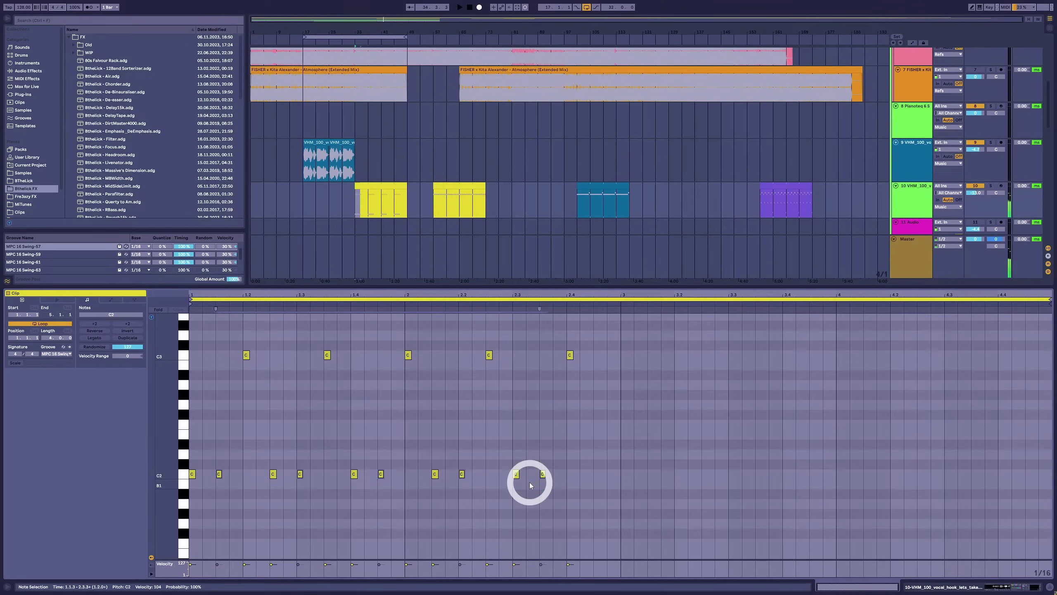
{"action": "key", "text": "shift+Up"}
{"action": "key", "text": "space"}
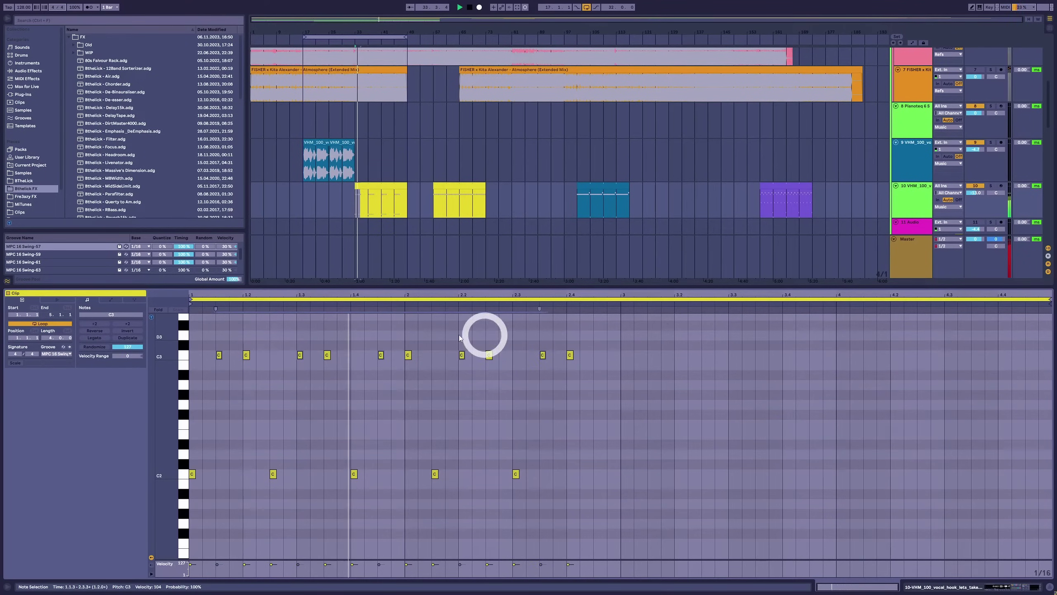
Shorten the clip's loop to 1.0.2 so it ends at 2.1.3, and stop playback.
{"action": "left_click", "coordinate": [431, 300]}
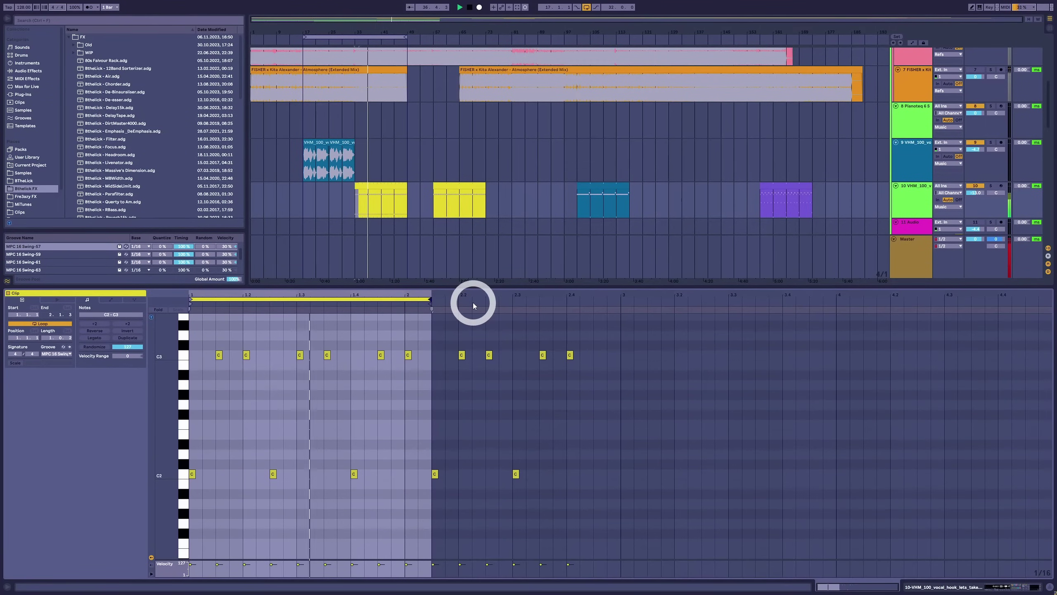
{"action": "left_click", "coordinate": [406, 193]}
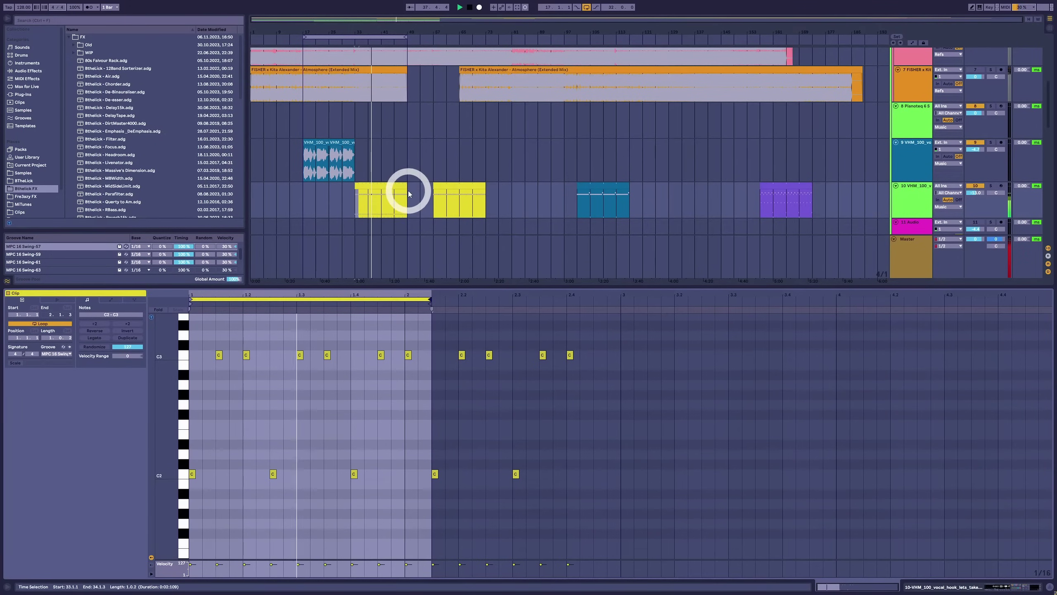
{"action": "left_click", "coordinate": [402, 188]}
{"action": "key", "text": "space"}
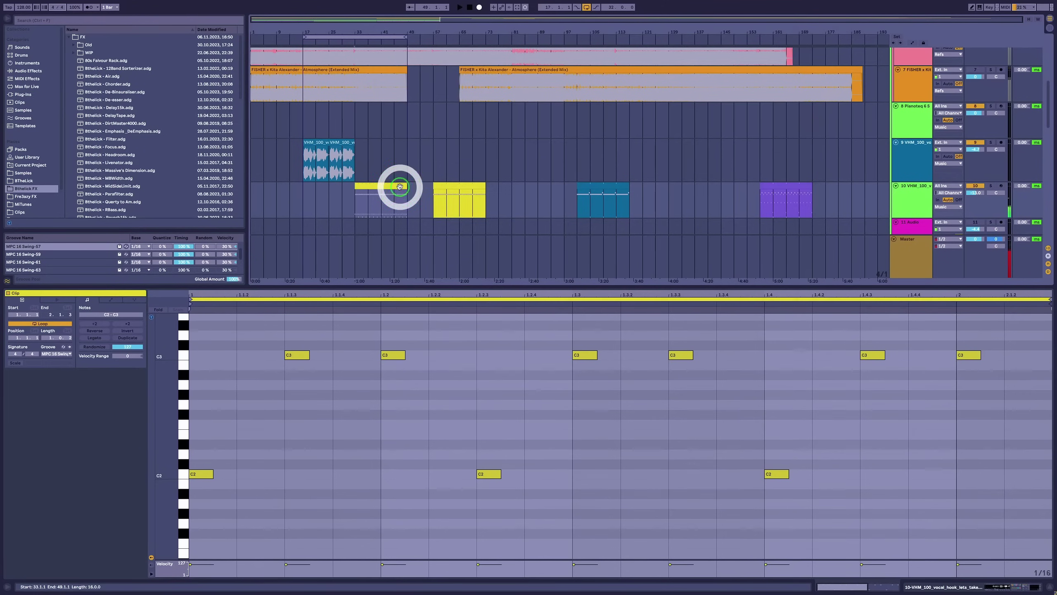
Colour the clip at bar 33 light brown and move it to bar 81.
{"action": "right_click", "coordinate": [402, 189]}
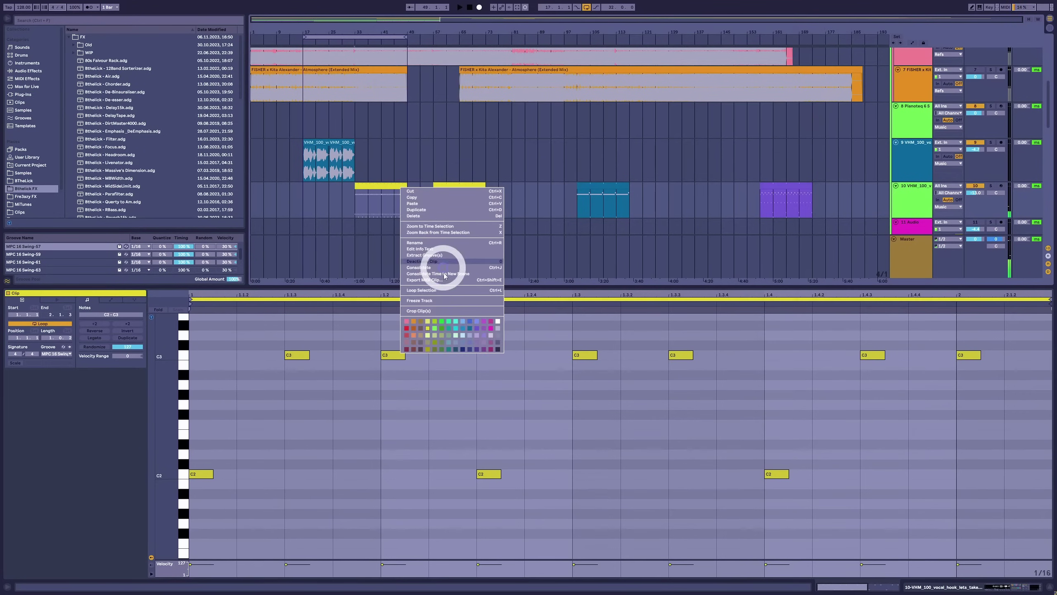
{"action": "left_click", "coordinate": [426, 338]}
{"action": "left_click_drag", "start_coordinate": [377, 186], "coordinate": [538, 187]}
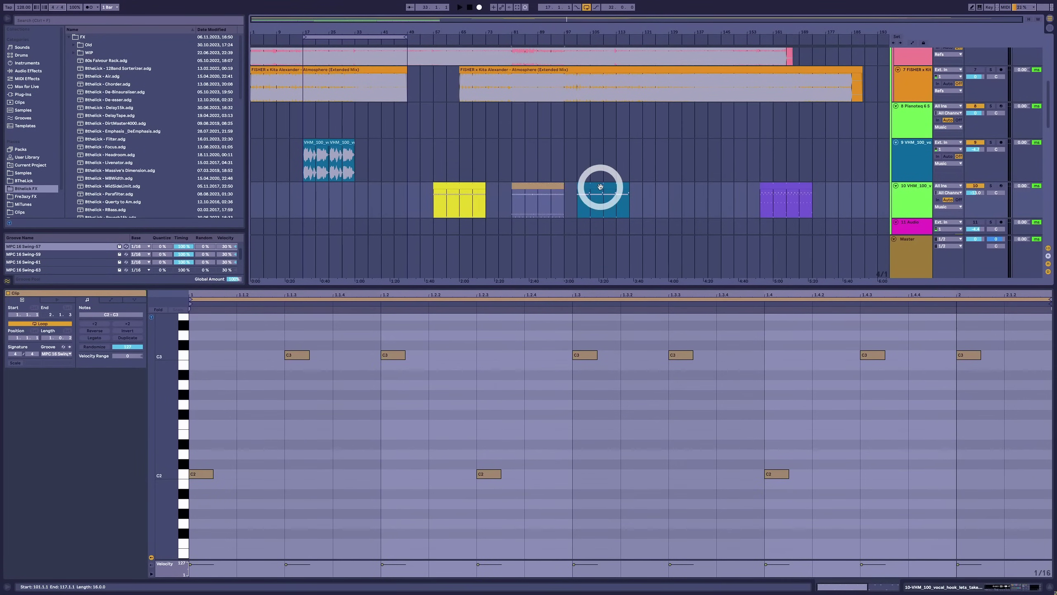
Play the blue clip at bar 101 and move the yellow clip from bar 57 to bar 33.
{"action": "left_click", "coordinate": [600, 187]}
{"action": "key", "text": "space"}
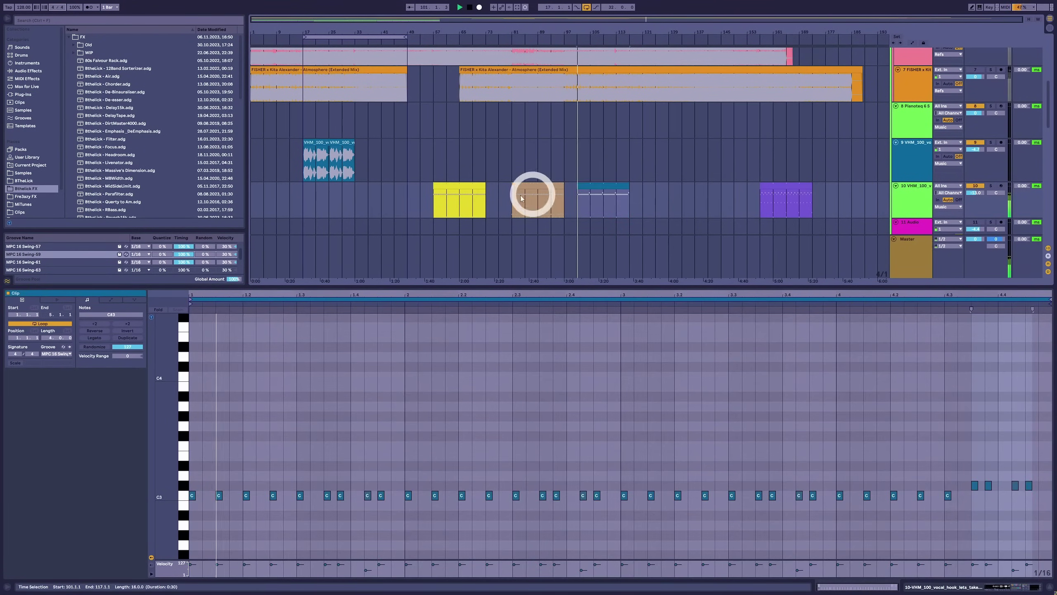
{"action": "left_click", "coordinate": [475, 185]}
{"action": "left_click_drag", "start_coordinate": [475, 185], "coordinate": [394, 188]}
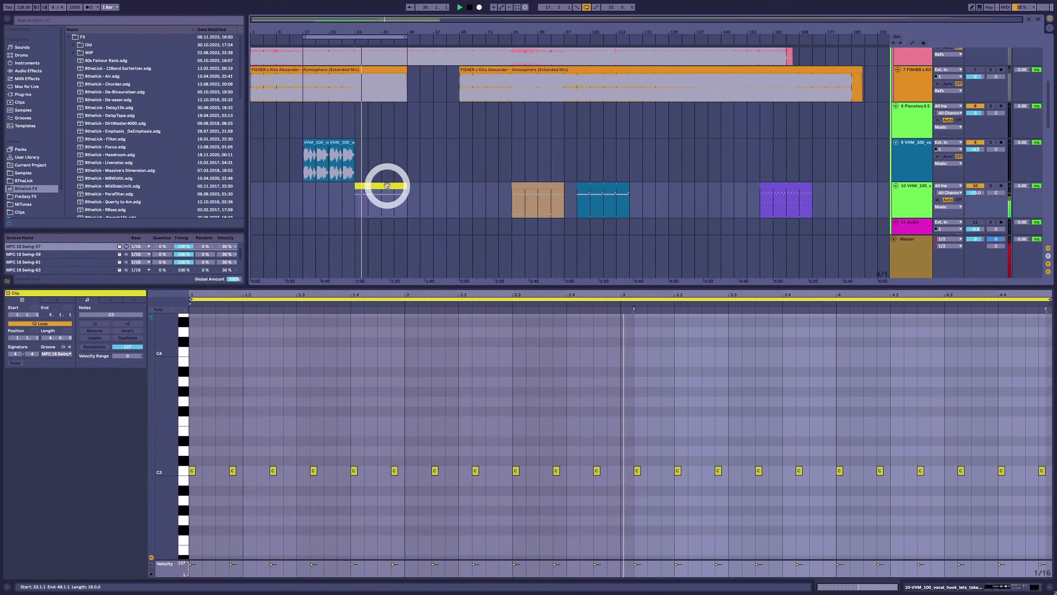
Shorten the yellow clip's loop to two bars, and duplicate the loop with its notes to four bars.
{"action": "left_click_drag", "start_coordinate": [619, 297], "coordinate": [615, 304]}
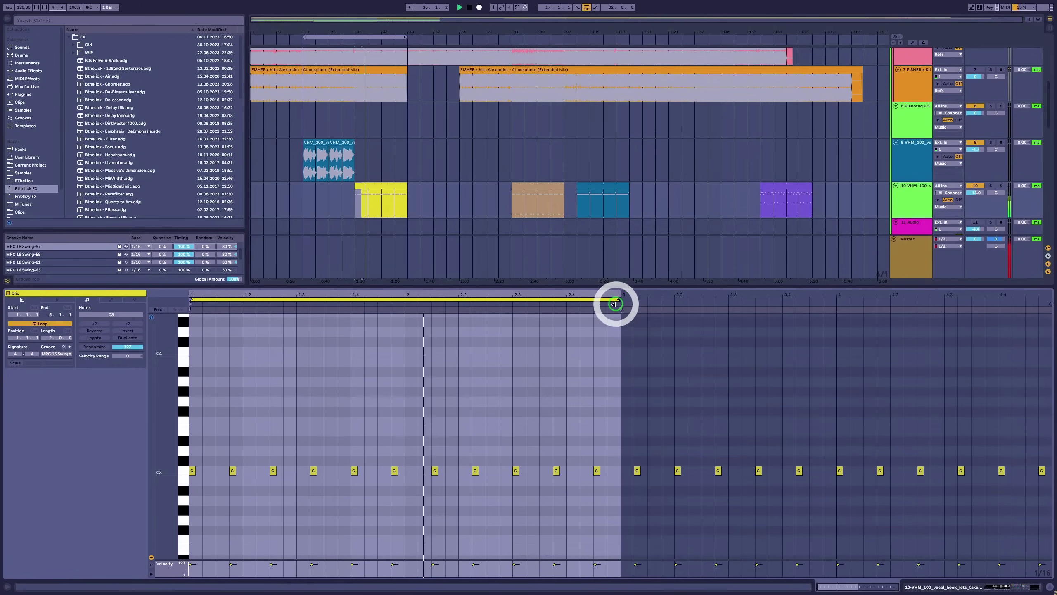
{"action": "key", "text": "space"}
{"action": "left_click_drag", "start_coordinate": [545, 437], "coordinate": [628, 522]}
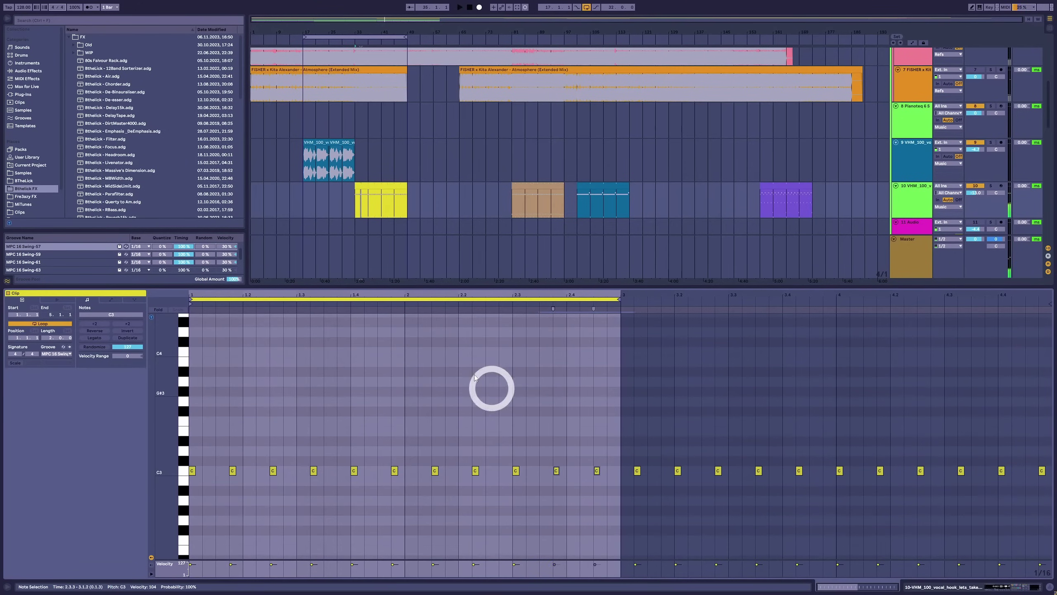
{"action": "key", "text": "space"}
{"action": "left_click", "coordinate": [127, 337]}
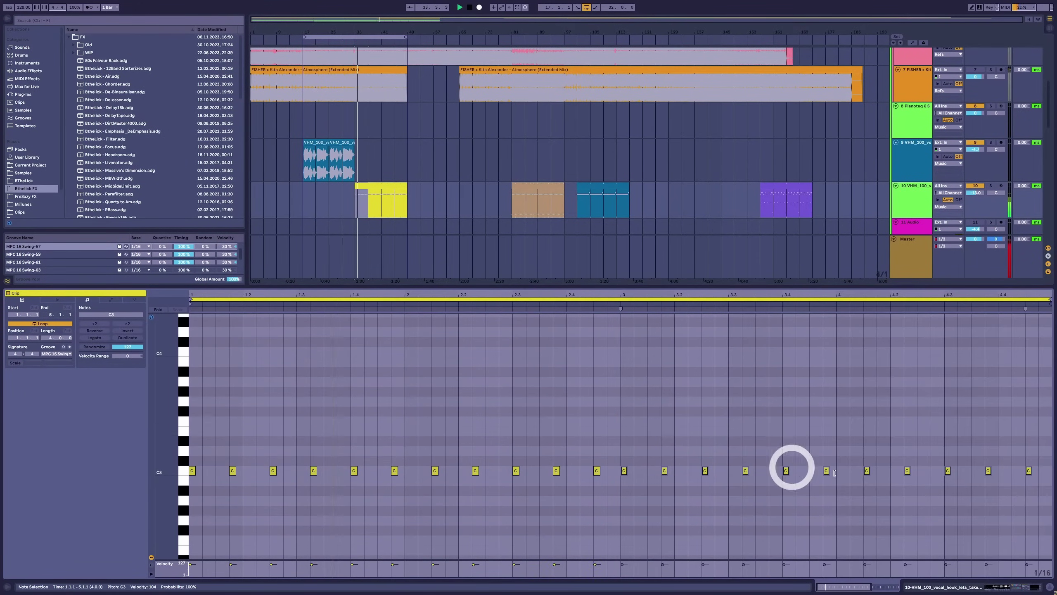
Try to raise the last two C3 notes of the four-bar pattern, at 4.3.4 and 4.4.3, during playback.
{"action": "left_click", "coordinate": [1028, 453]}
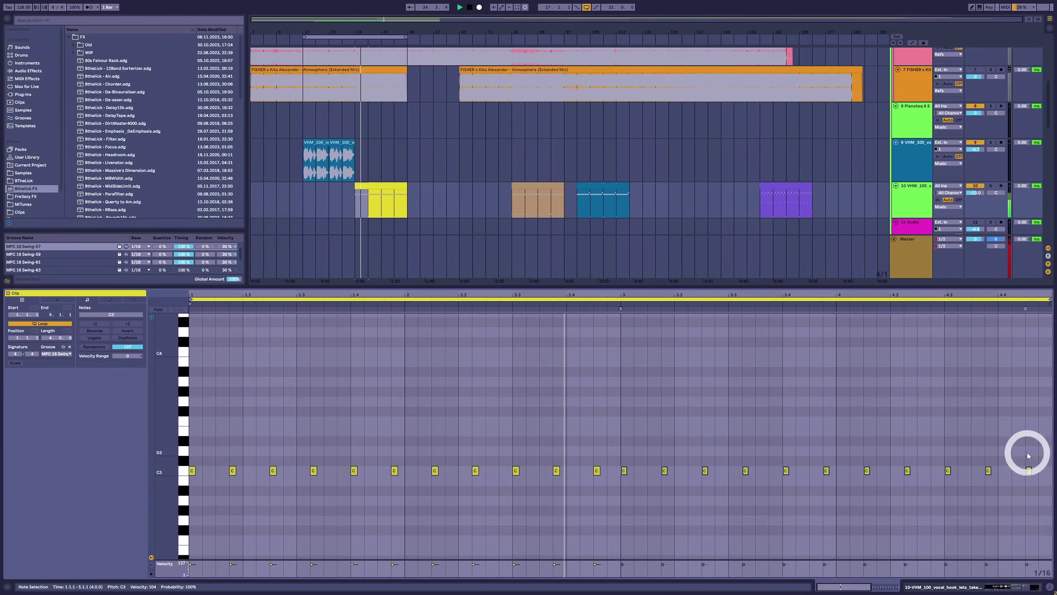
{"action": "left_click_drag", "start_coordinate": [976, 442], "coordinate": [1050, 494]}
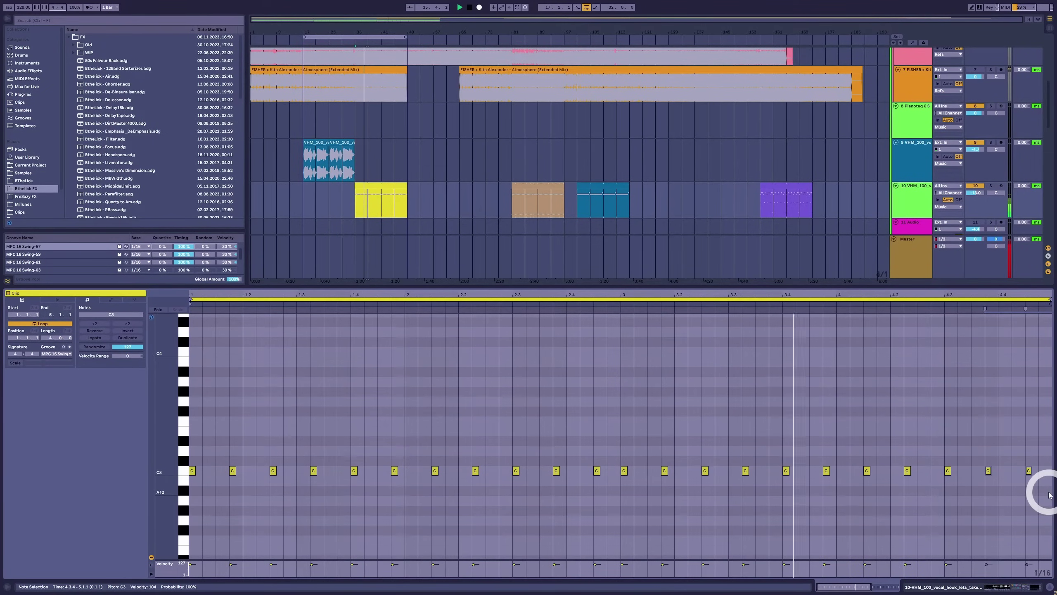
{"action": "key", "text": "Up"}
{"action": "key", "text": "Up"}
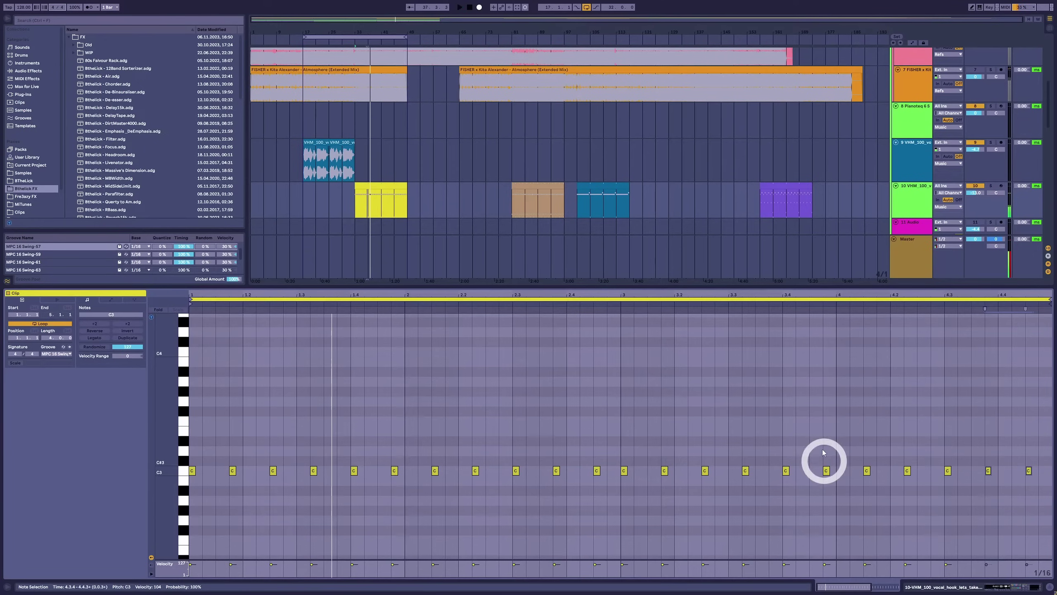
{"action": "left_click", "coordinate": [982, 468]}
{"action": "key", "text": "space"}
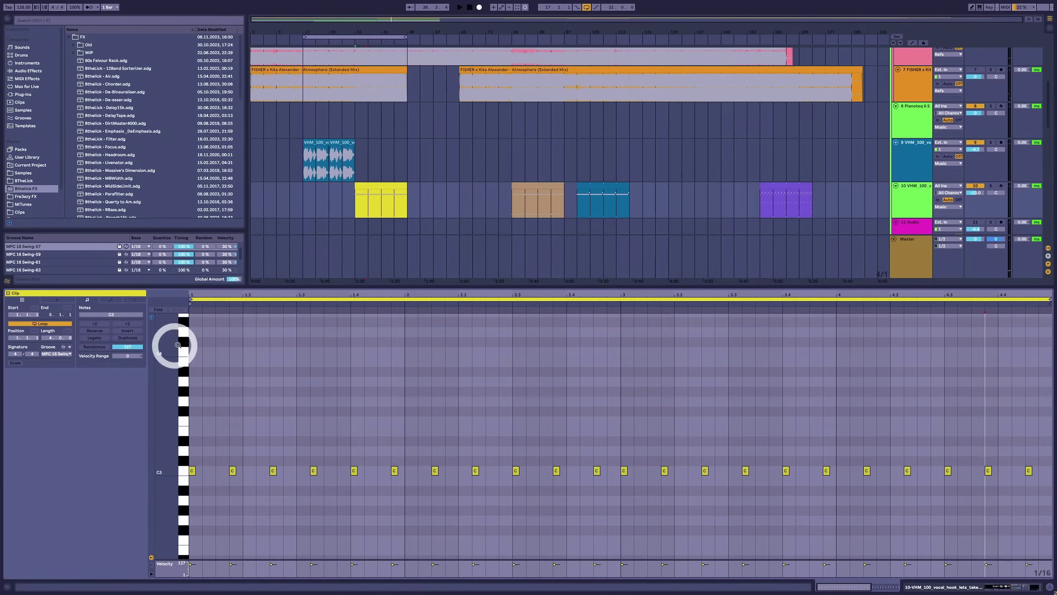
Find the Note Length MIDI effect in the browser and insert it before the vocal sampler in the device chain.
{"action": "key", "text": "shift+Tab"}
{"action": "key", "text": "shift+Tab"}
{"action": "key", "text": "shift+Tab"}
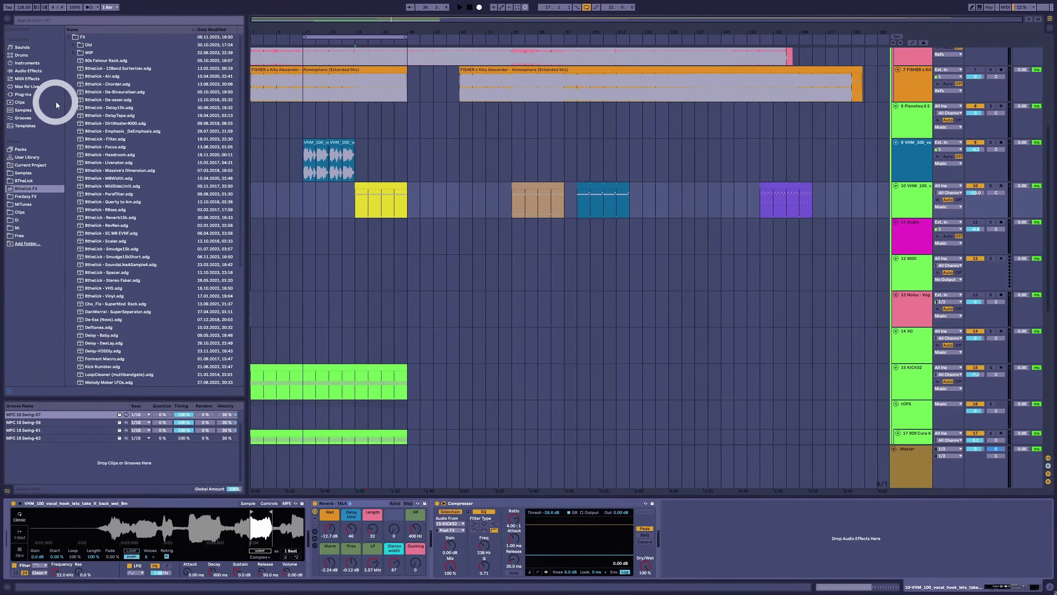
{"action": "left_click", "coordinate": [31, 22]}
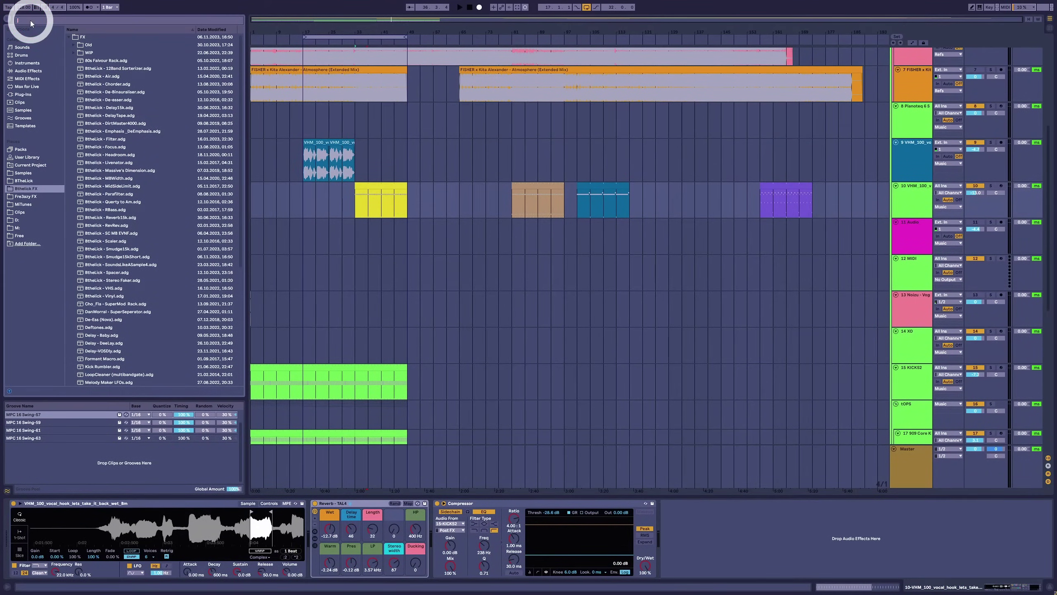
{"action": "type", "text": "NOTE"}
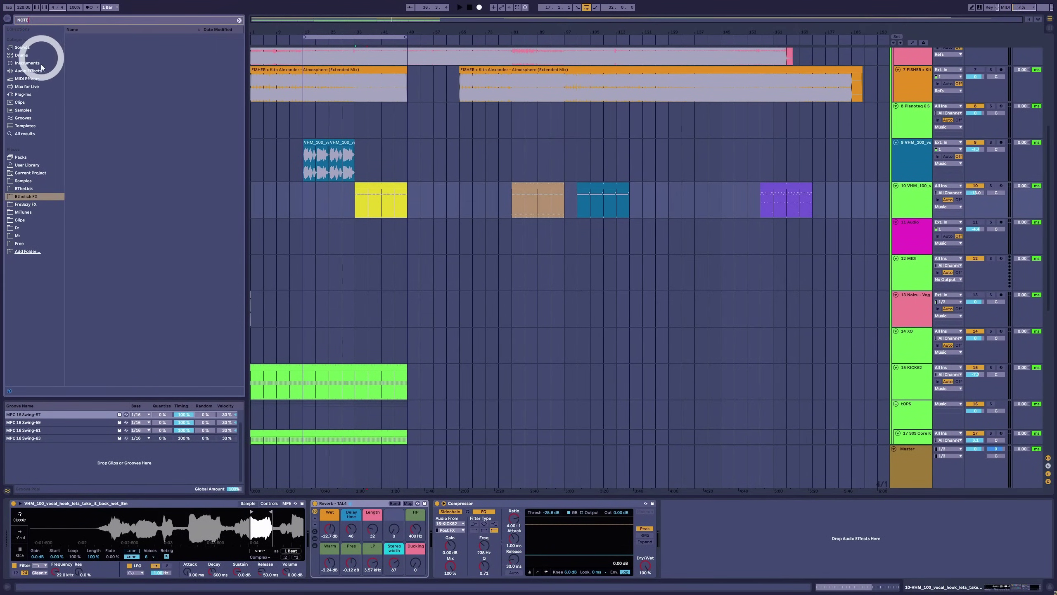
{"action": "left_click", "coordinate": [40, 79]}
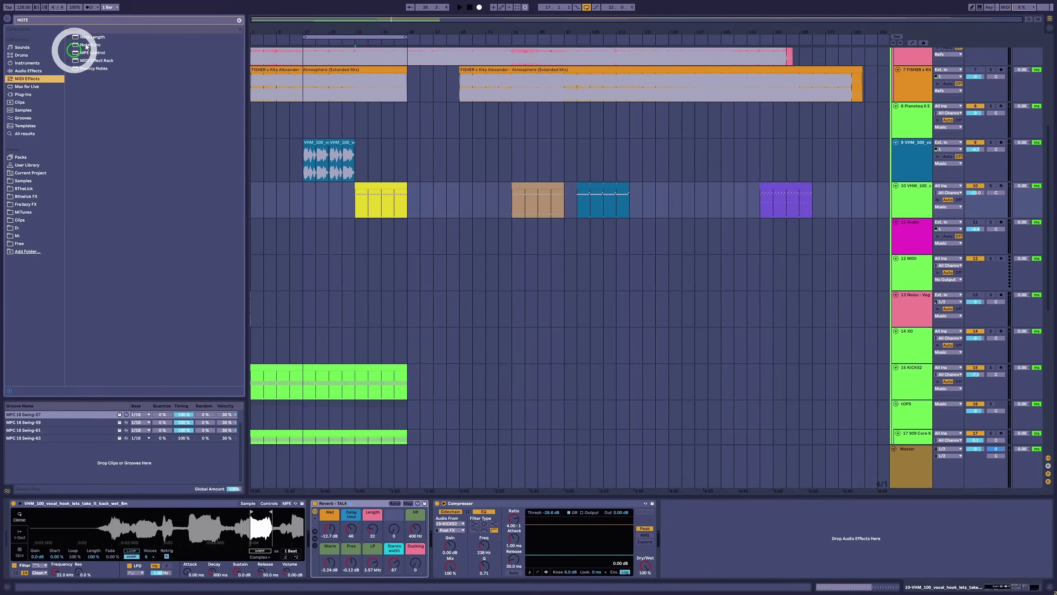
{"action": "mouse_move", "coordinate": [100, 40]}
{"action": "left_mouse_down"}
{"action": "mouse_move", "coordinate": [174, 423]}
{"action": "mouse_move", "coordinate": [4, 531]}
{"action": "left_mouse_up"}
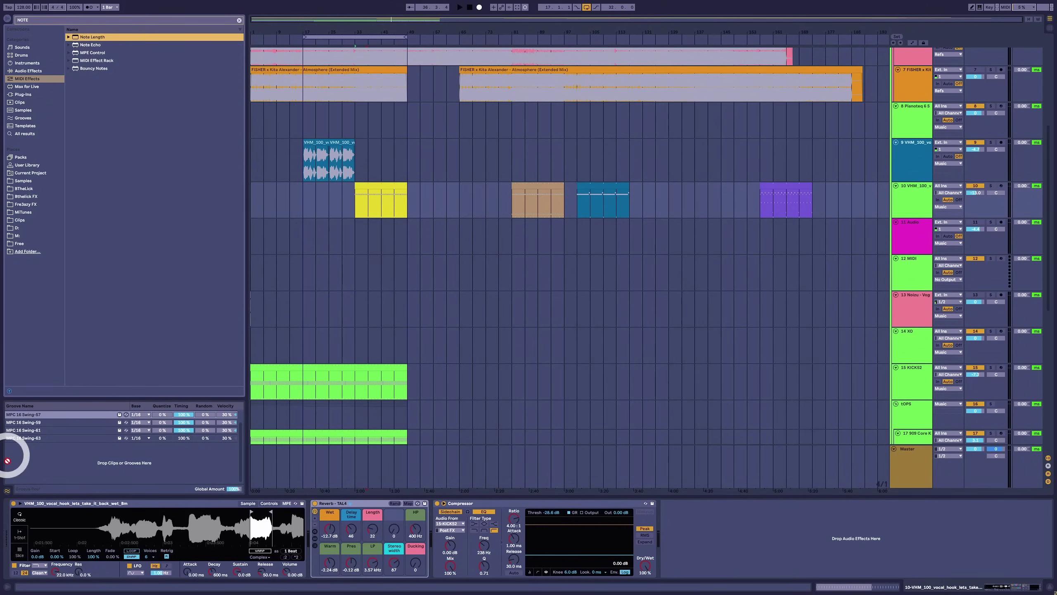
{"action": "left_click_drag", "start_coordinate": [7, 460], "coordinate": [23, 542]}
Set the Note Length device's length to about 34.7 ms during playback.
{"action": "key", "text": "space"}
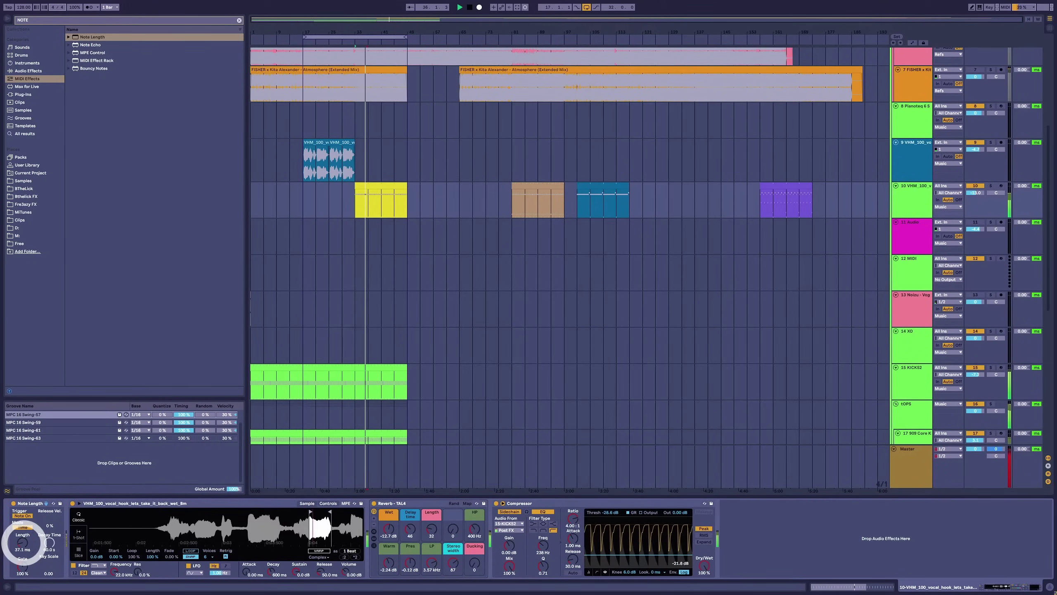
{"action": "left_click_drag", "start_coordinate": [22, 541], "coordinate": [23, 540]}
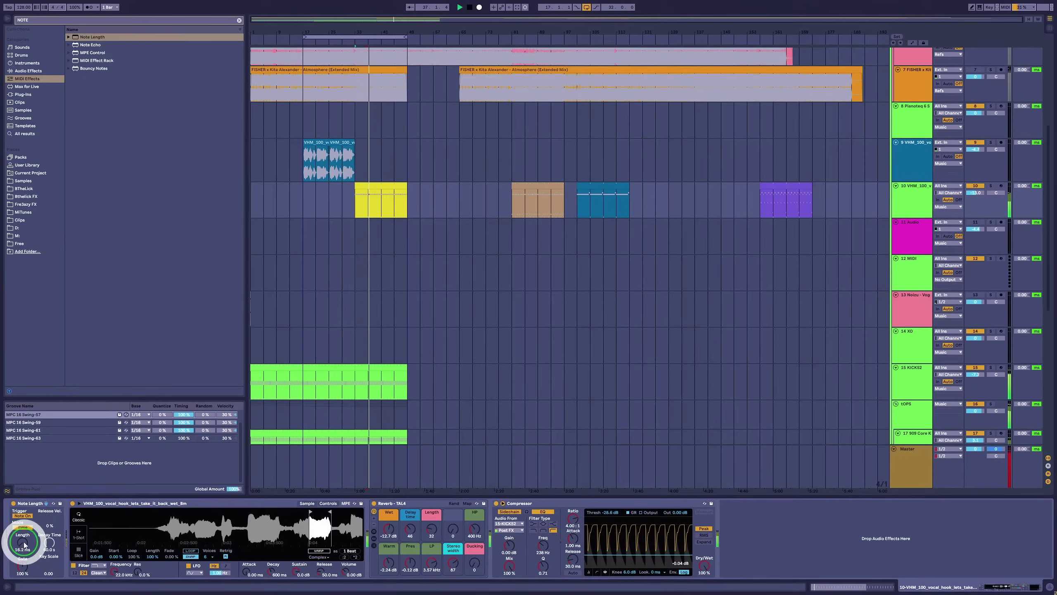
{"action": "key", "text": "space"}
Move the yellow clip from bar 33 to bar 53 and the blue clip from bar 101 to bar 33.
{"action": "left_click_drag", "start_coordinate": [373, 184], "coordinate": [438, 189]}
{"action": "left_click", "coordinate": [602, 195]}
{"action": "left_click_drag", "start_coordinate": [603, 194], "coordinate": [382, 189]}
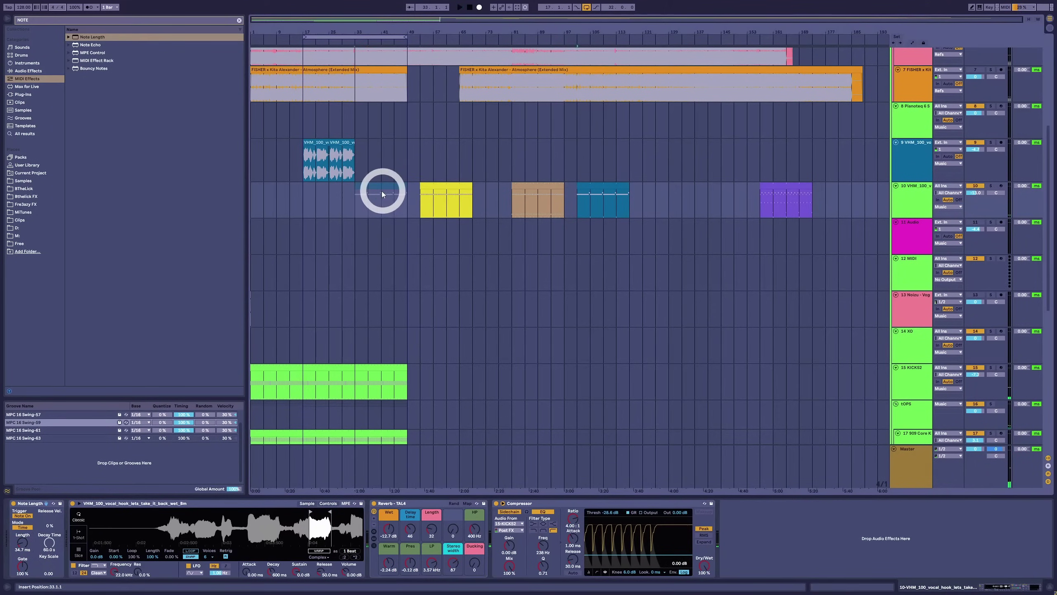
Play the blue clip at bar 33 and set the Note Length device's length to about 30.2 ms.
{"action": "key", "text": "space"}
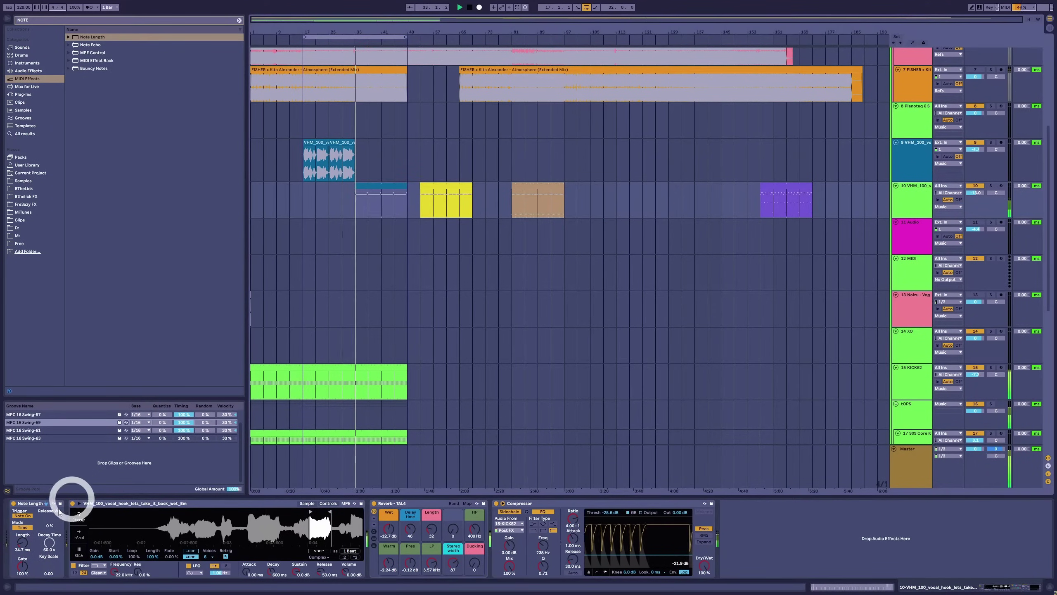
{"action": "left_click", "coordinate": [22, 542]}
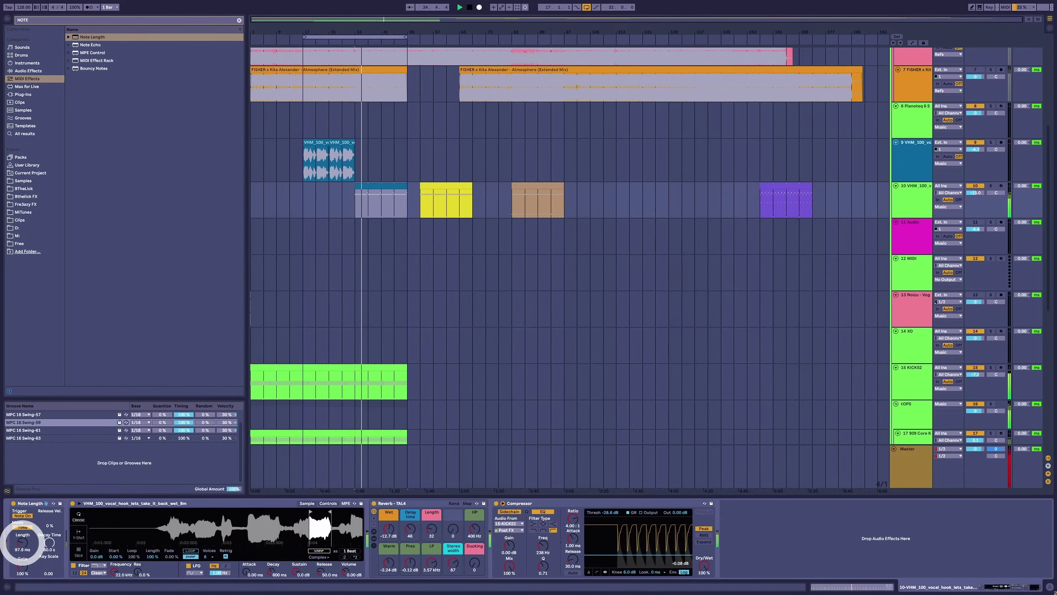
{"action": "left_click_drag", "start_coordinate": [23, 542], "coordinate": [23, 543]}
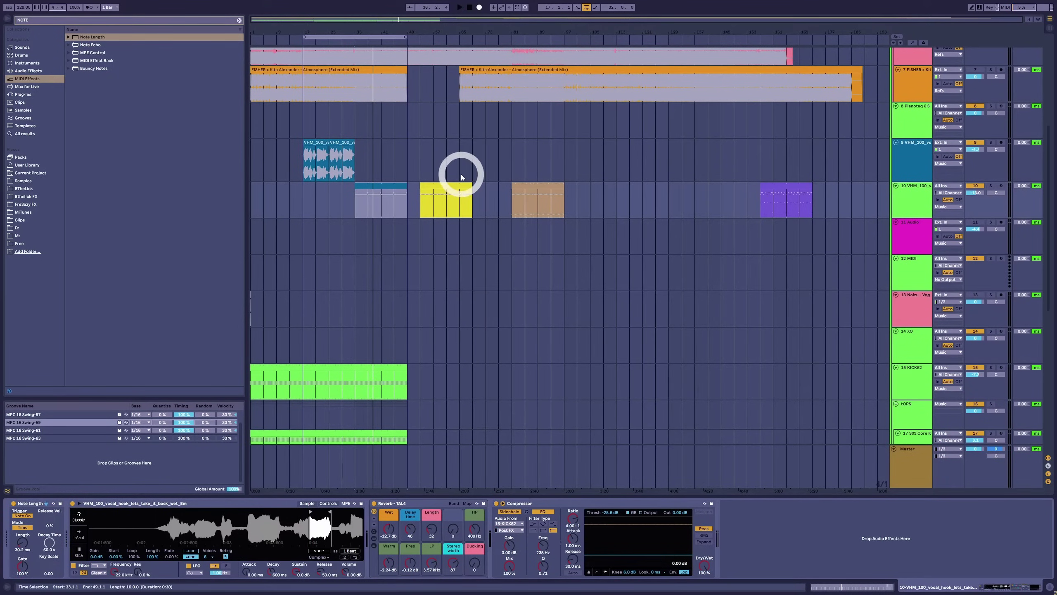
Move the yellow and light brown clips together so they start at bar 181, and play the blue clip at bar 33.
{"action": "left_click", "coordinate": [445, 184]}
{"action": "left_click_drag", "start_coordinate": [445, 185], "coordinate": [845, 189]}
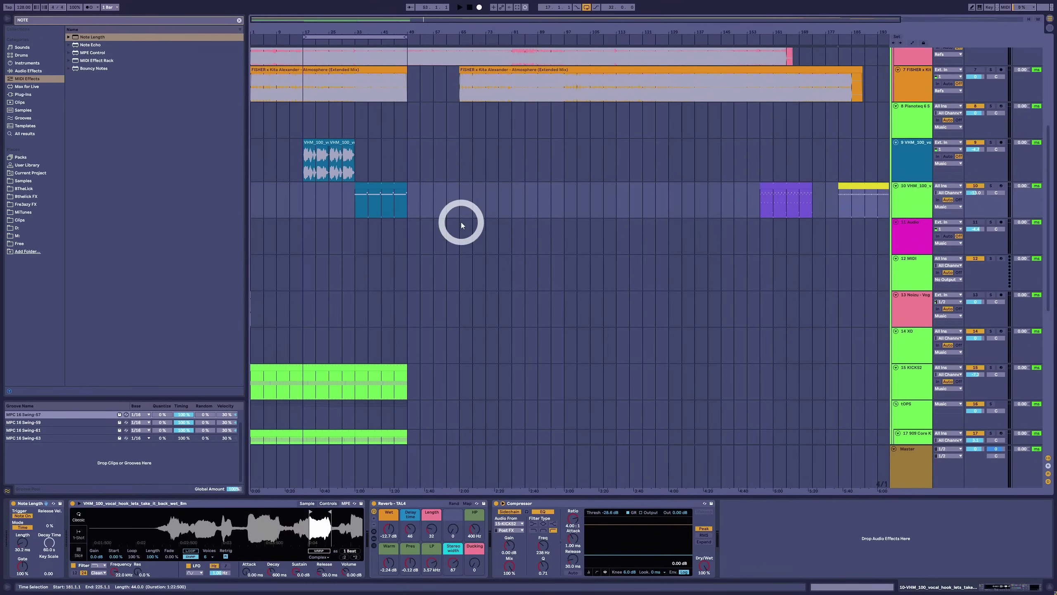
{"action": "left_click", "coordinate": [383, 188]}
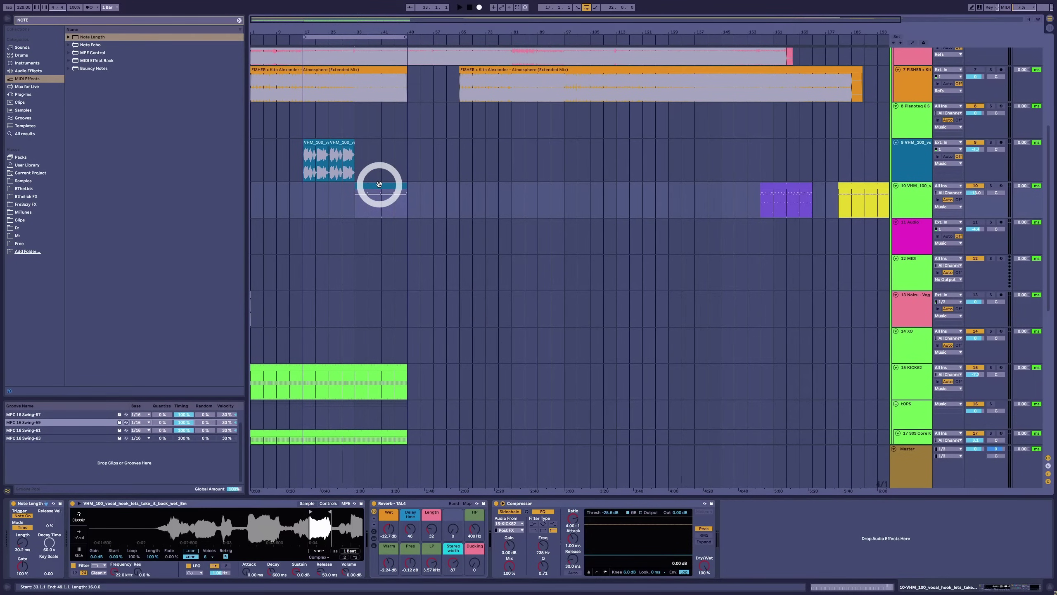
{"action": "key", "text": "space"}
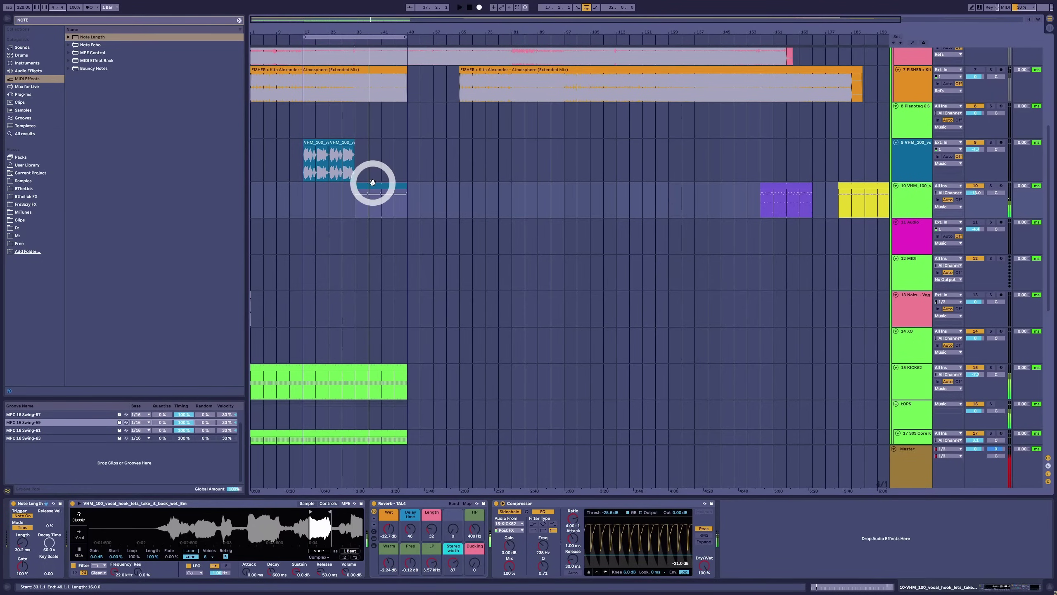
{"action": "key", "text": "space"}
Play the vocal audio clip at bar 17 and the blue clip at bar 33, and look over the drum and bass tracks.
{"action": "scroll", "coordinate": [410, 219], "scroll_direction": "down", "scroll_amount": 5}
{"action": "scroll", "coordinate": [405, 208], "scroll_direction": "up", "scroll_amount": 5}
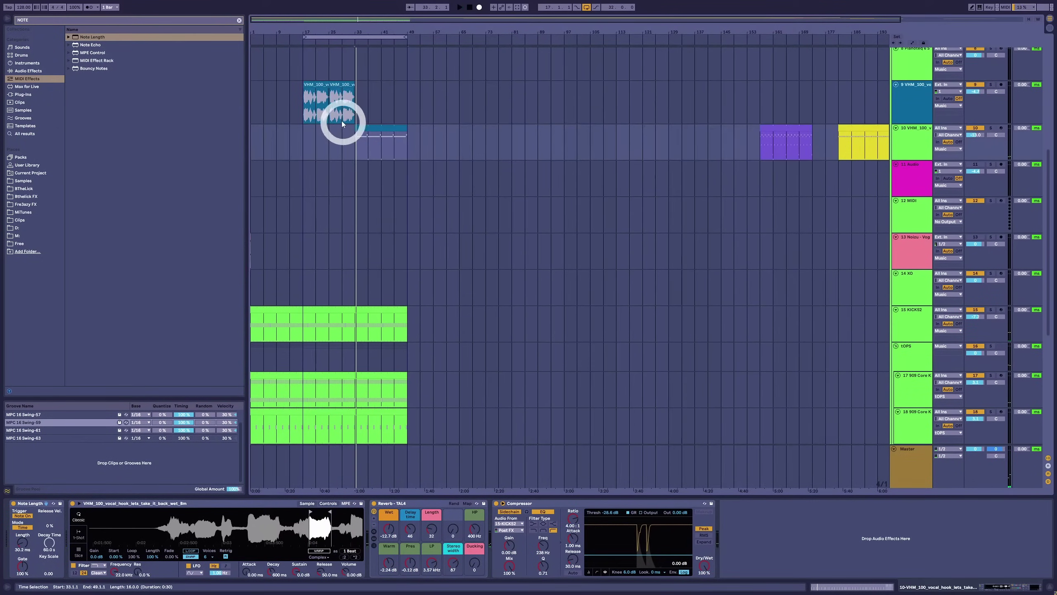
{"action": "left_click", "coordinate": [336, 121]}
{"action": "key", "text": "space"}
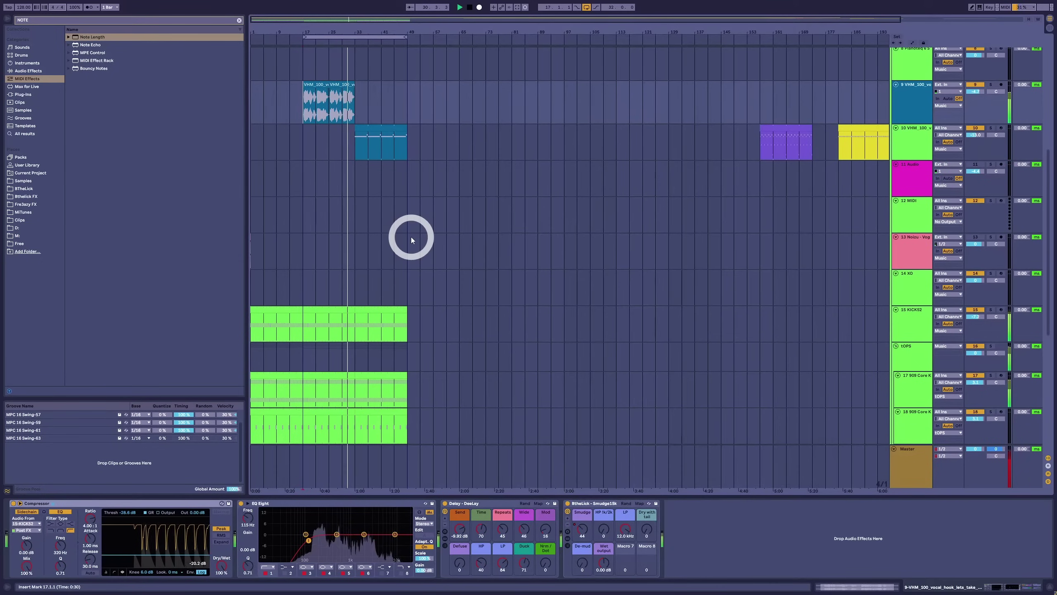
{"action": "left_click", "coordinate": [377, 131]}
{"action": "scroll", "coordinate": [378, 216], "scroll_direction": "down", "scroll_amount": 8}
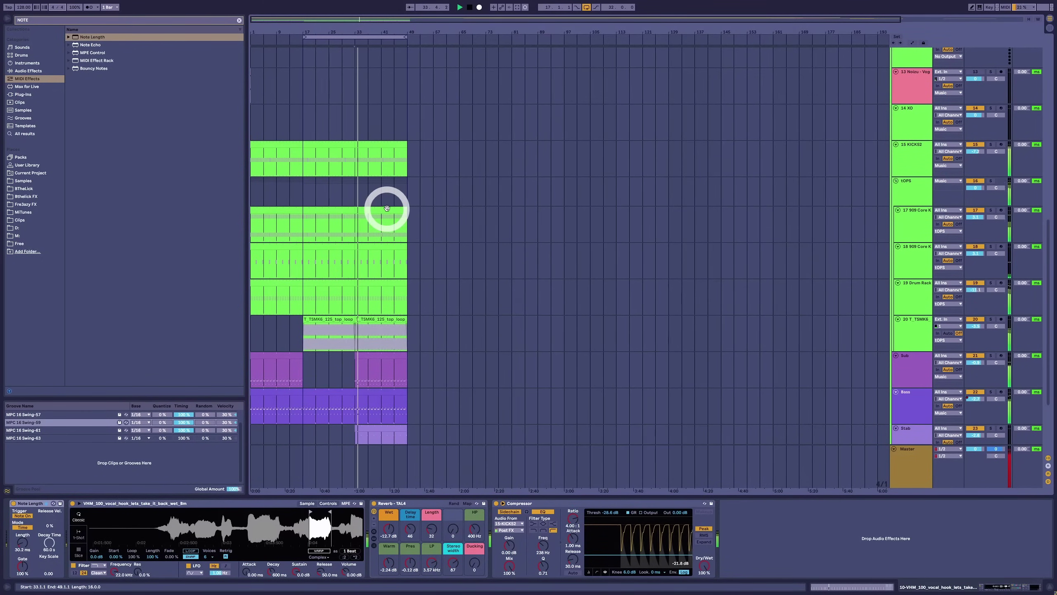
{"action": "scroll", "coordinate": [389, 190], "scroll_direction": "up", "scroll_amount": 4}
{"action": "scroll", "coordinate": [390, 187], "scroll_direction": "up", "scroll_amount": 5}
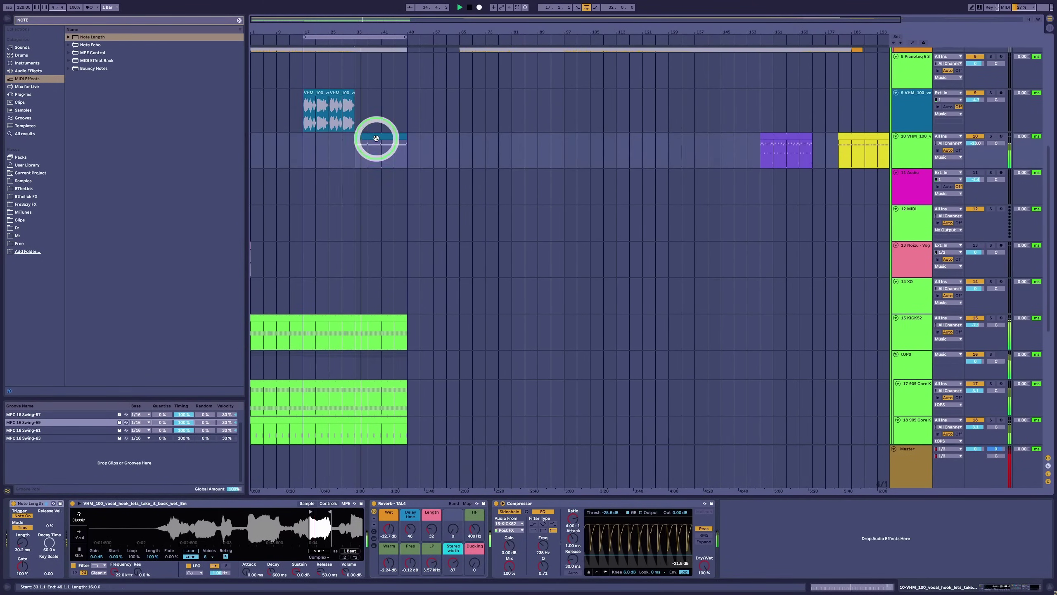
In the blue clip, deactivate the C3 notes at 1.3.4 and 1.4.2 and add a C3 note at 1.4.1.
{"action": "double_click", "coordinate": [377, 137]}
{"action": "left_click_drag", "start_coordinate": [370, 454], "coordinate": [368, 524]}
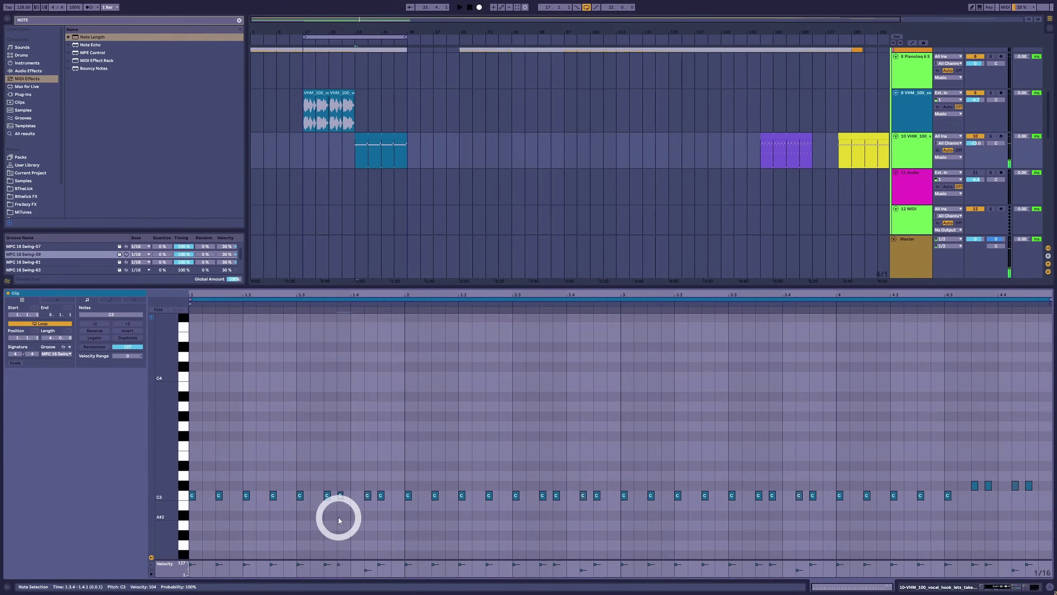
{"action": "left_click_drag", "start_coordinate": [365, 458], "coordinate": [374, 517]}
{"action": "key", "text": "space"}
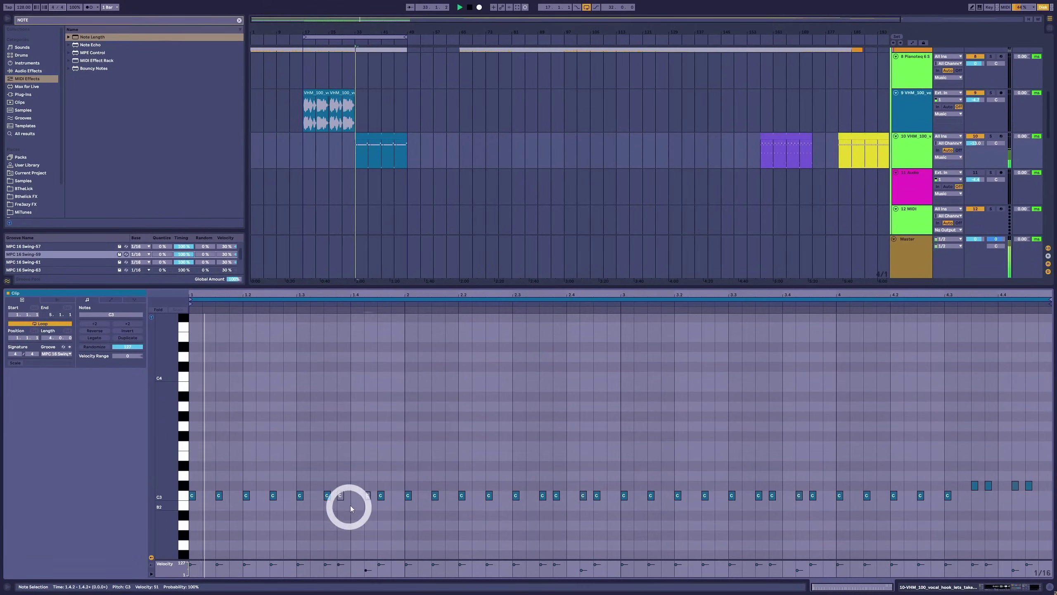
{"action": "left_click", "coordinate": [328, 496]}
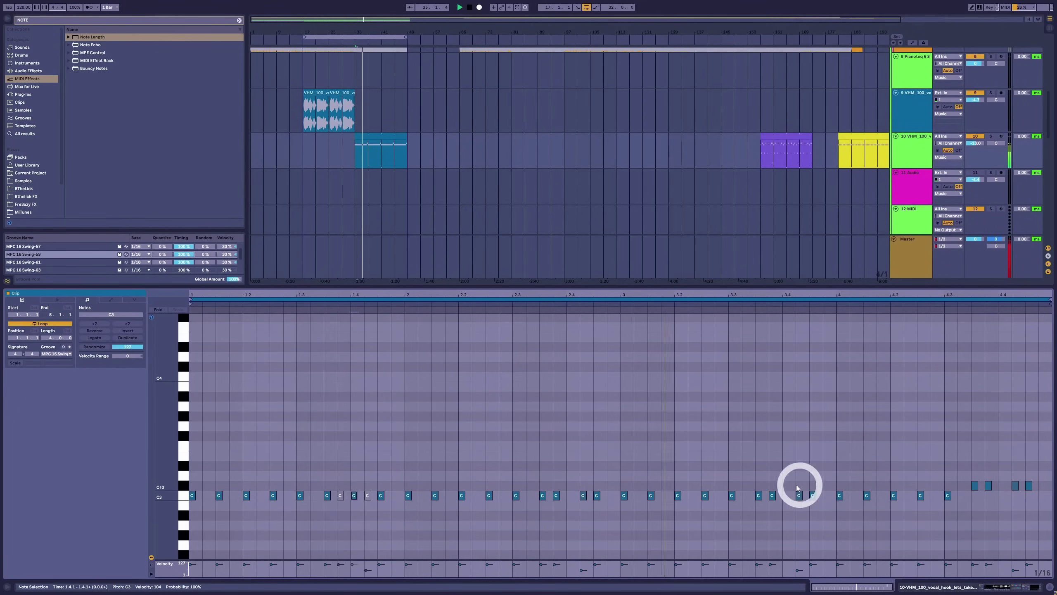
Move the blue clip's C3 note at 3.3.4 to 3.4.1 and deactivate the C3 note at 3.4.2.
{"action": "left_click", "coordinate": [773, 495]}
{"action": "left_click_drag", "start_coordinate": [773, 496], "coordinate": [787, 496]}
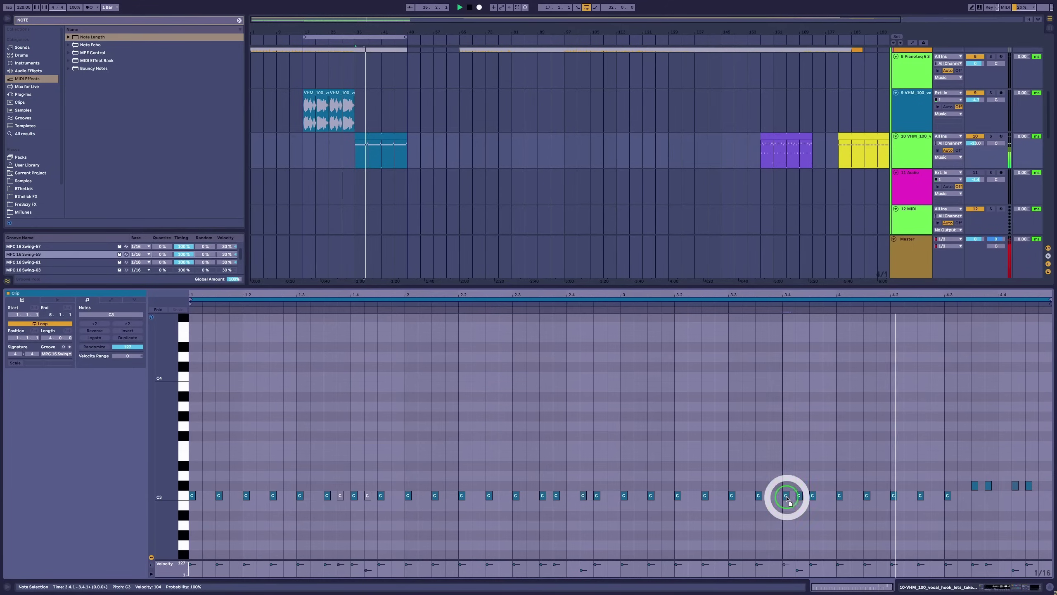
{"action": "left_click", "coordinate": [799, 496]}
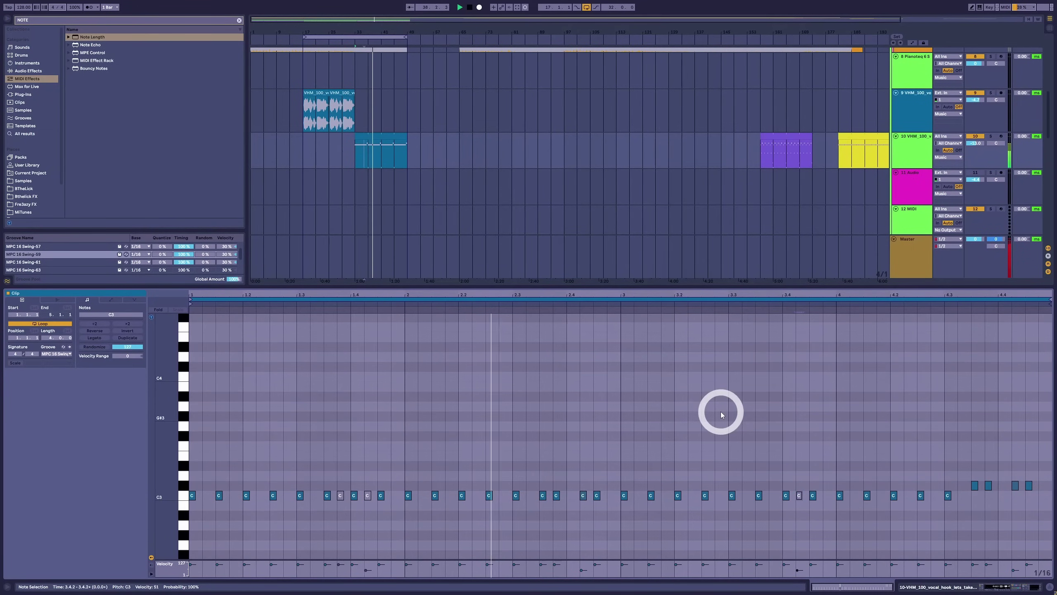
Add CLAP74 notes at 8.4.2 and 8.4.4 in the Drum Rack track's clap clip and play it.
{"action": "key", "text": "shift+Tab"}
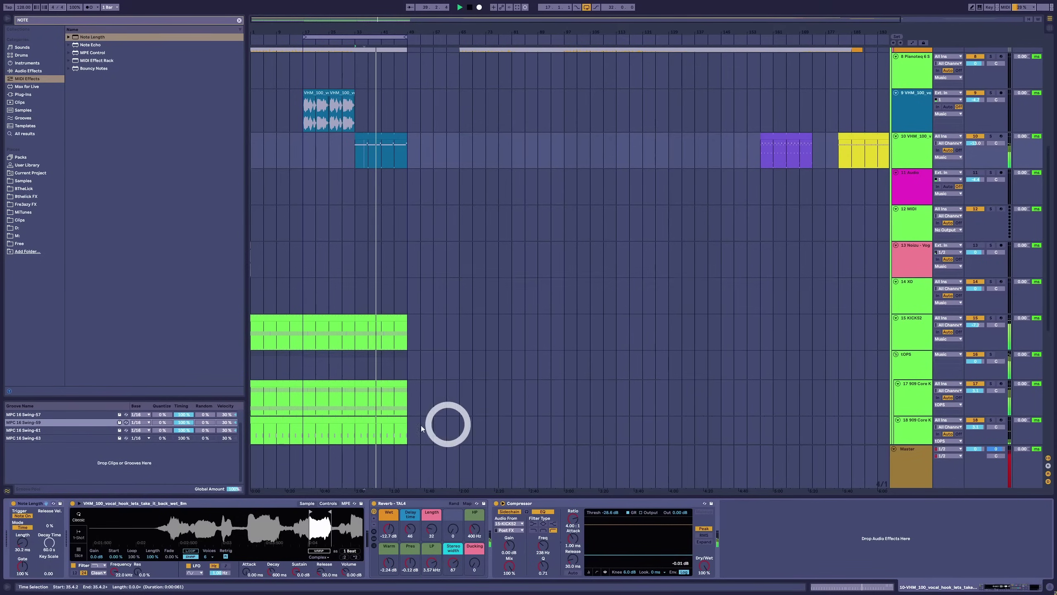
{"action": "scroll", "coordinate": [381, 207], "scroll_direction": "up", "scroll_amount": 5}
{"action": "scroll", "coordinate": [401, 214], "scroll_direction": "down", "scroll_amount": 10}
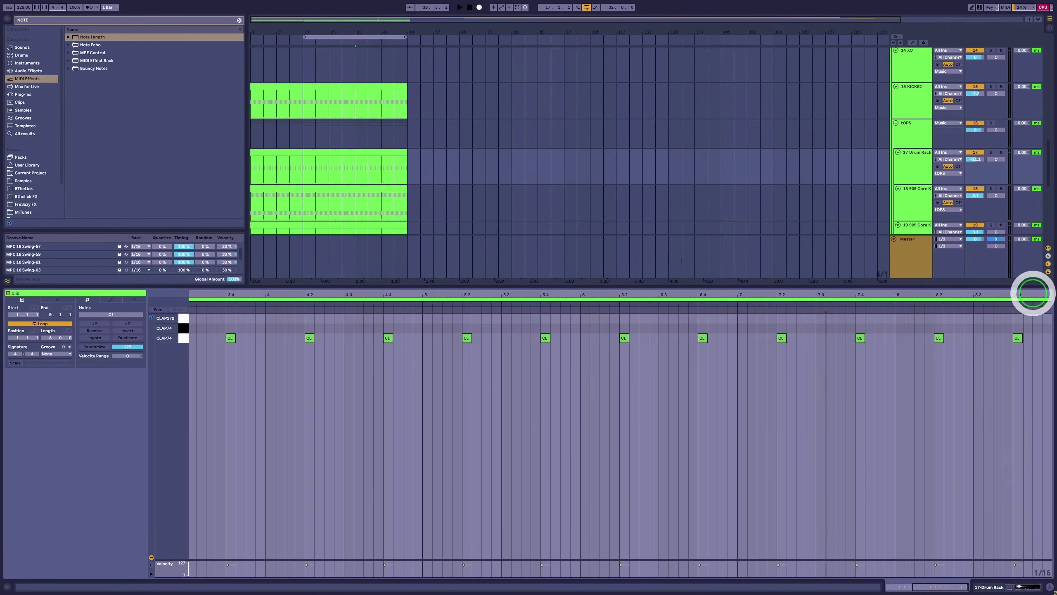
{"action": "left_click_drag", "start_coordinate": [1032, 294], "coordinate": [1028, 338]}
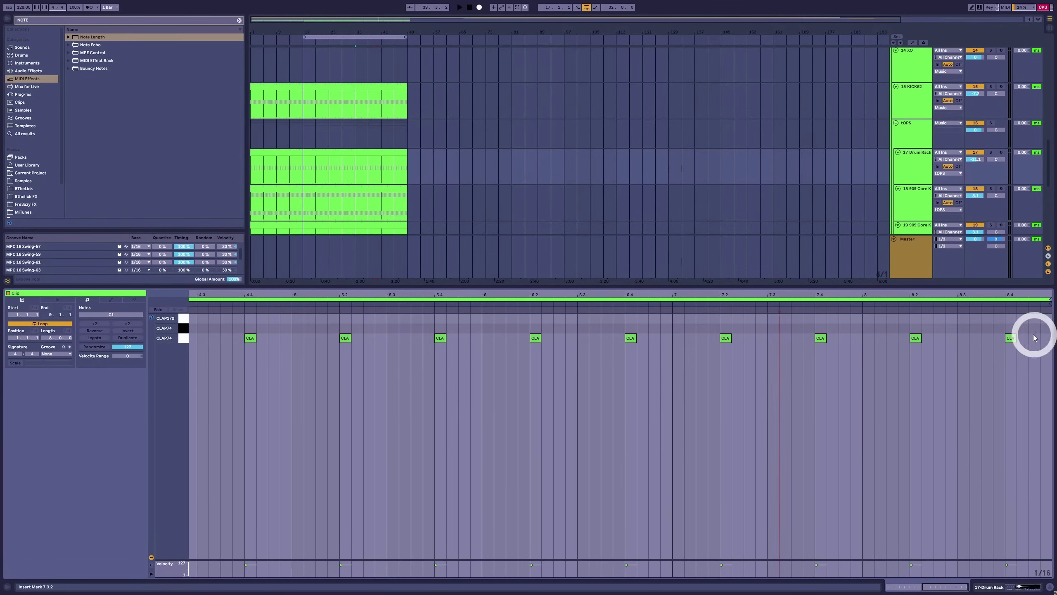
{"action": "left_click", "coordinate": [1023, 337]}
{"action": "left_click", "coordinate": [1046, 338]}
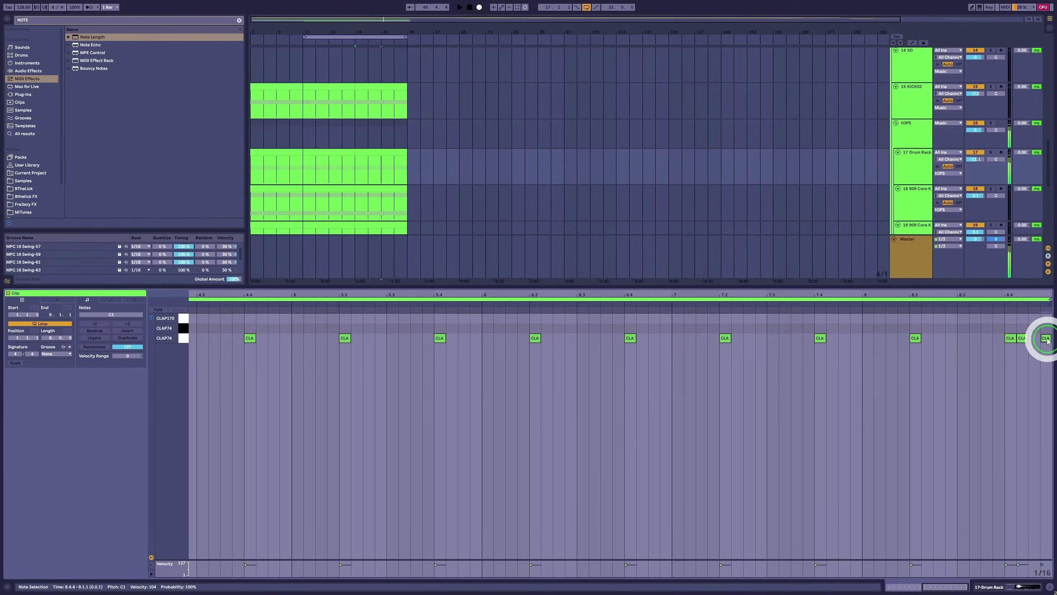
{"action": "left_click", "coordinate": [1017, 348]}
{"action": "key", "text": "space"}
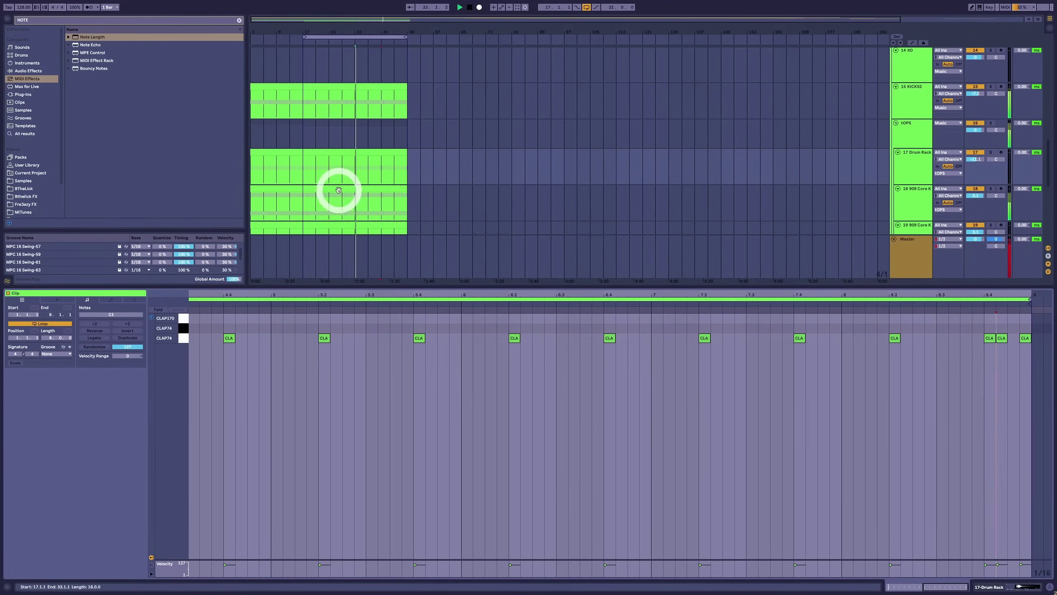
Apply an MPC 16 Swing groove to the clap clip and lower the 8.4.2 clap's velocity to about 78.
{"action": "double_click", "coordinate": [683, 294]}
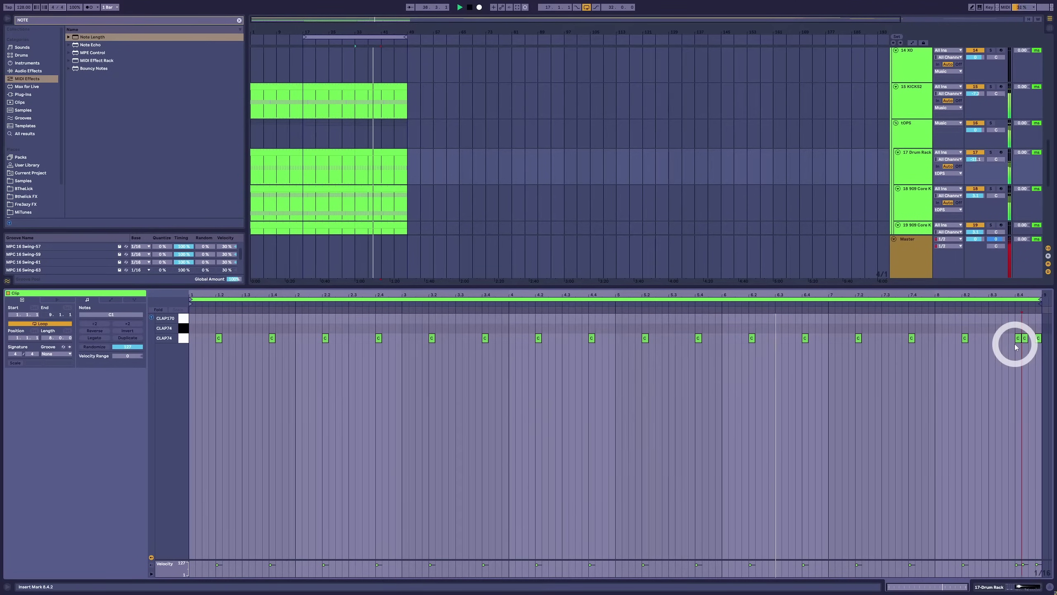
{"action": "left_click", "coordinate": [1025, 337]}
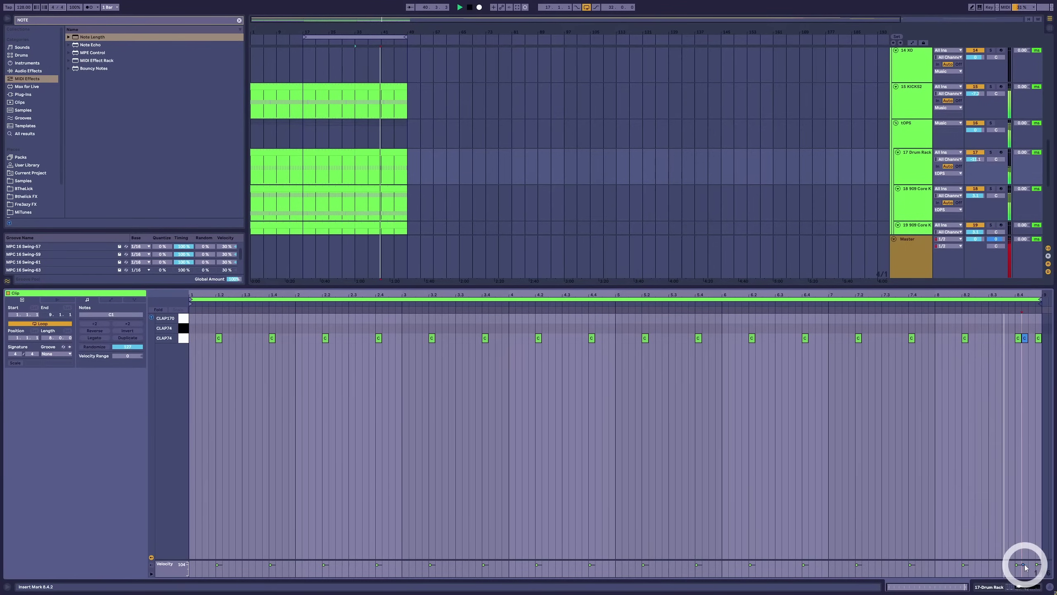
{"action": "left_click", "coordinate": [161, 372]}
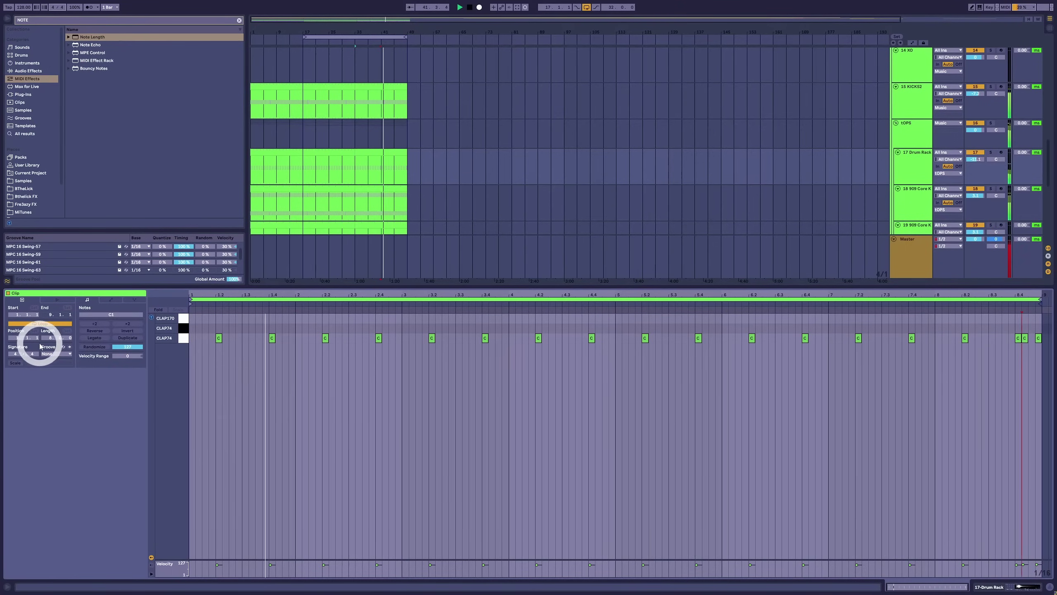
{"action": "left_click", "coordinate": [48, 353]}
{"action": "left_click", "coordinate": [63, 384]}
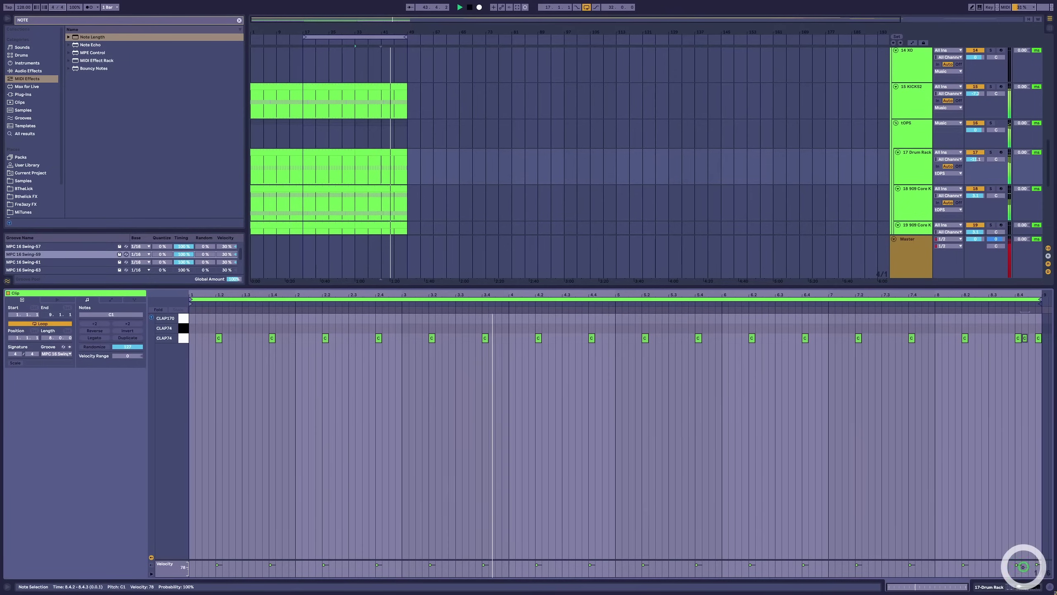
{"action": "left_click", "coordinate": [815, 525]}
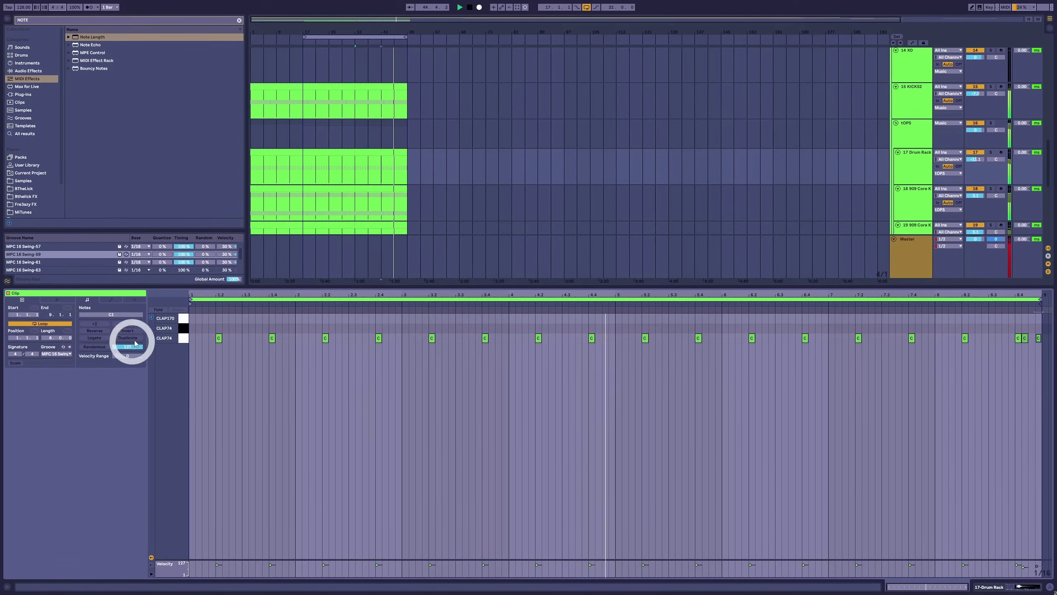
Add a CLAP74 note at 4.4.4 in the clap clip.
{"action": "left_click", "coordinate": [149, 317]}
{"action": "left_click", "coordinate": [609, 377]}
{"action": "left_click", "coordinate": [604, 337]}
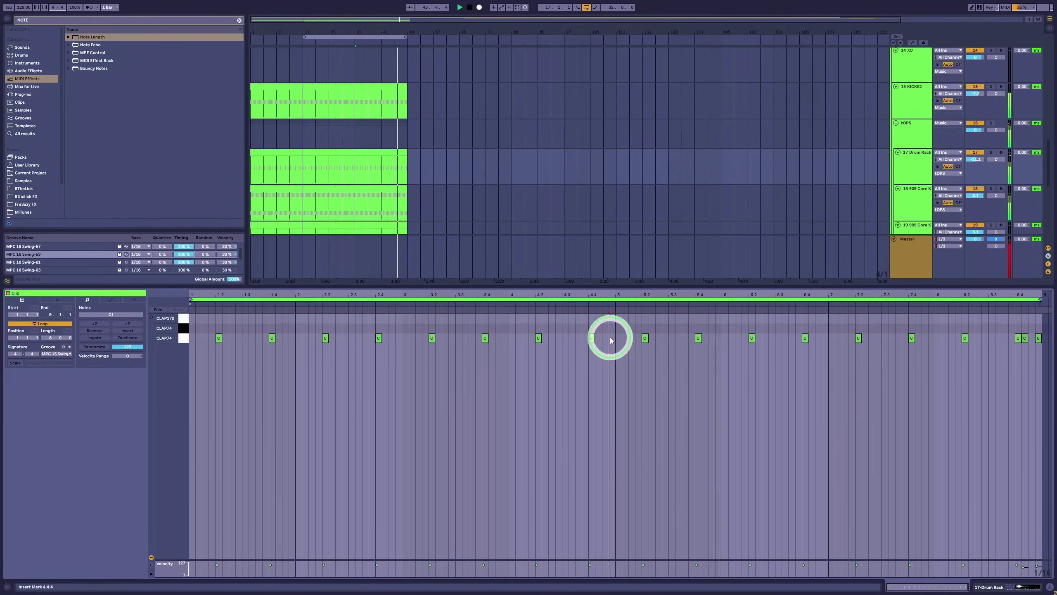
{"action": "double_click", "coordinate": [613, 338]}
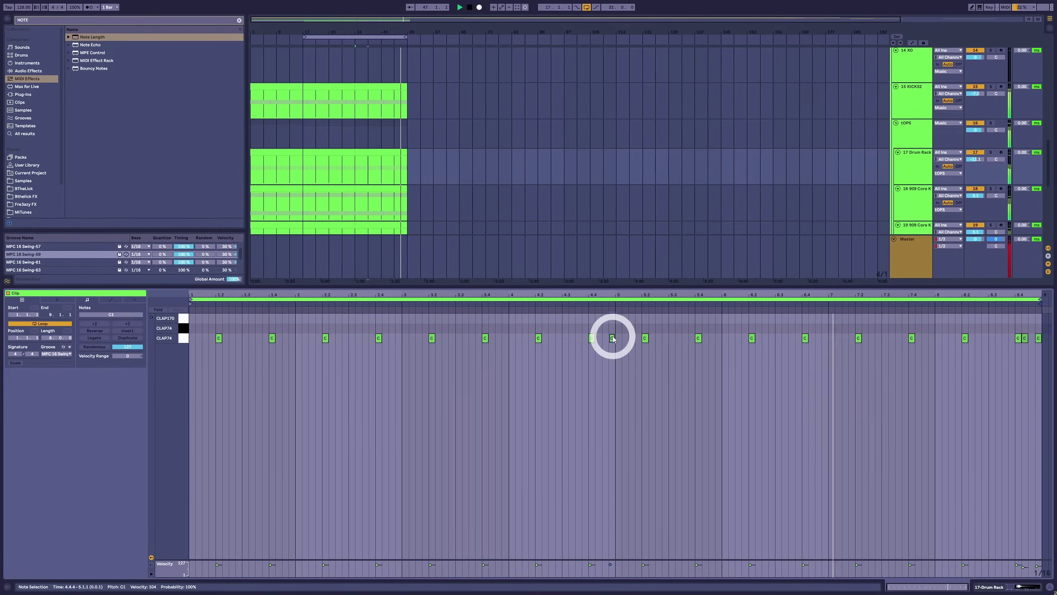
Move the clap note at 4.4.4 up to the CLAP170 row and close the clip's note editor.
{"action": "left_click_drag", "start_coordinate": [614, 339], "coordinate": [613, 319]}
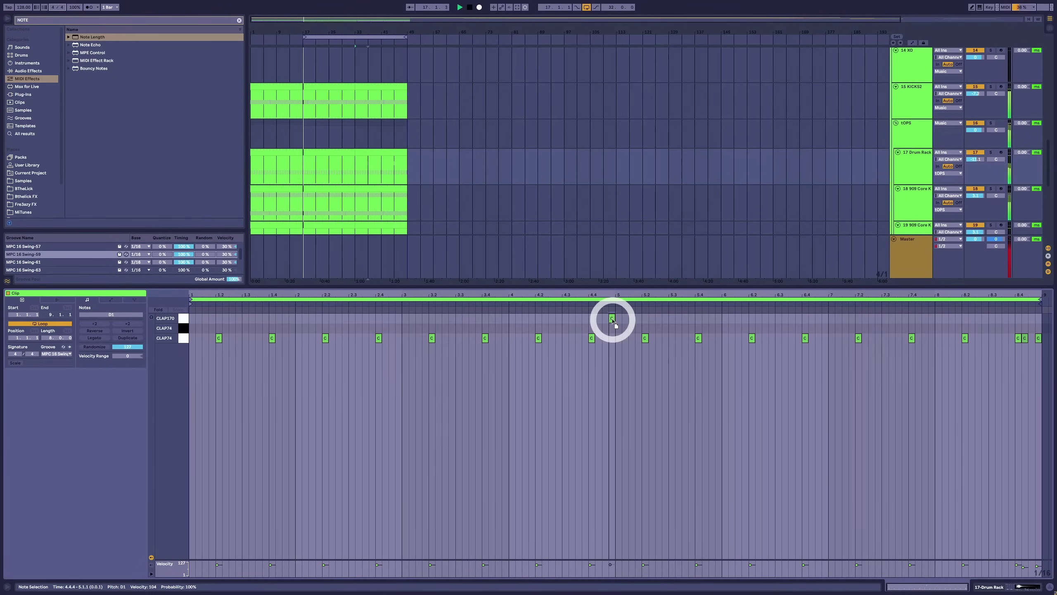
{"action": "left_click", "coordinate": [371, 222]}
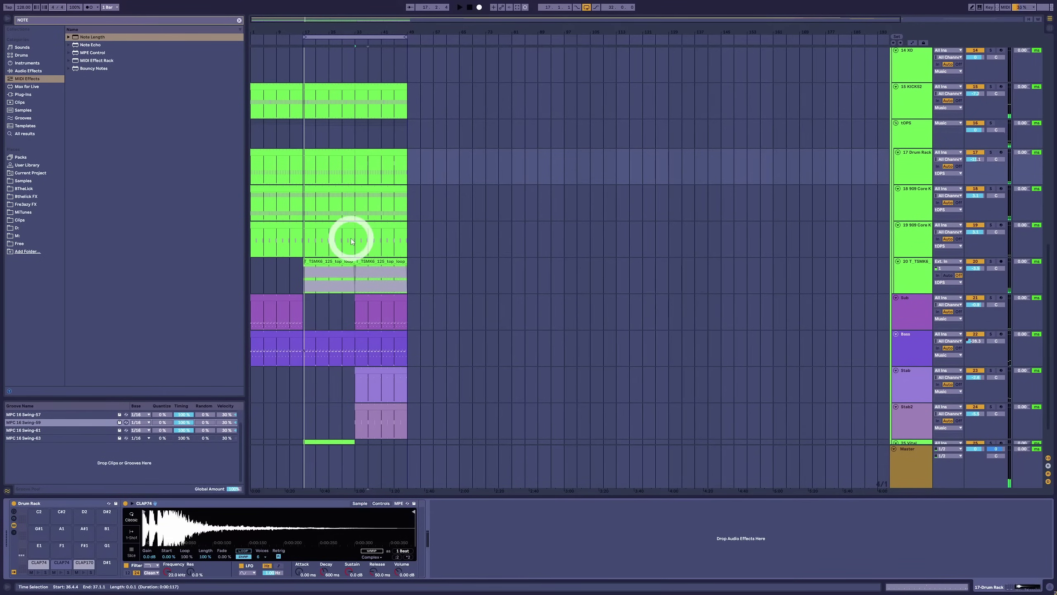
Play the arrangement and inspect the 19 909 Core Kit clips at bars 17–33 and 33–49.
{"action": "left_click", "coordinate": [330, 227]}
{"action": "left_click", "coordinate": [365, 224]}
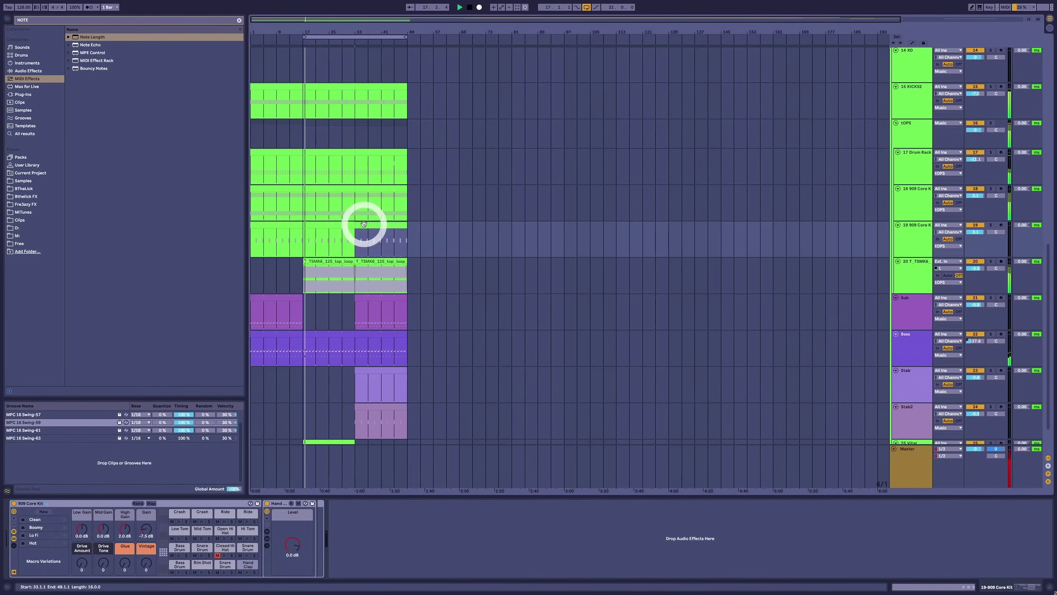
{"action": "left_click", "coordinate": [347, 225]}
{"action": "left_click", "coordinate": [364, 224]}
{"action": "left_click", "coordinate": [336, 235]}
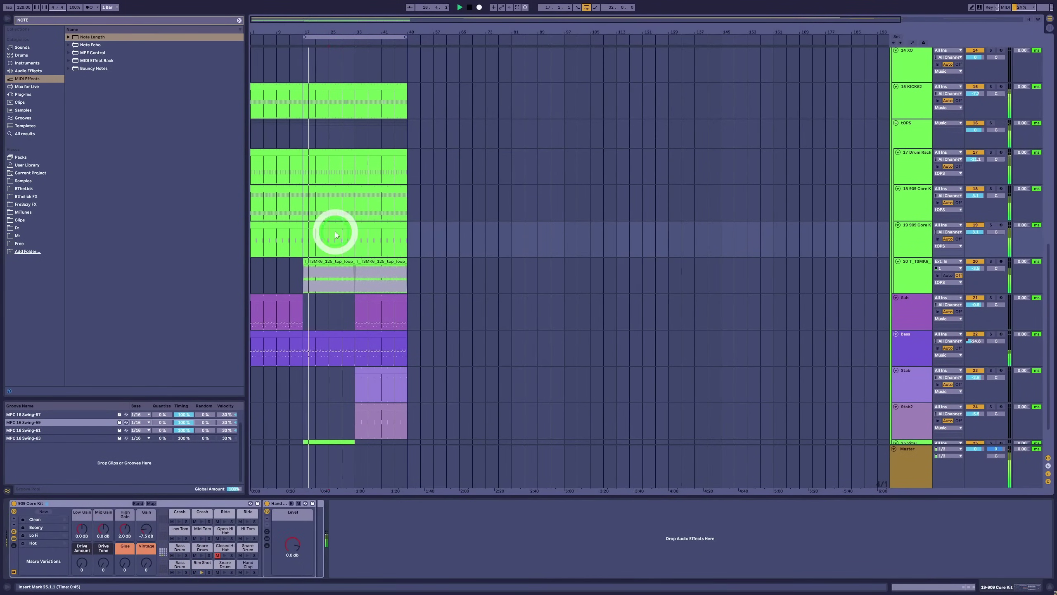
{"action": "left_click", "coordinate": [342, 228]}
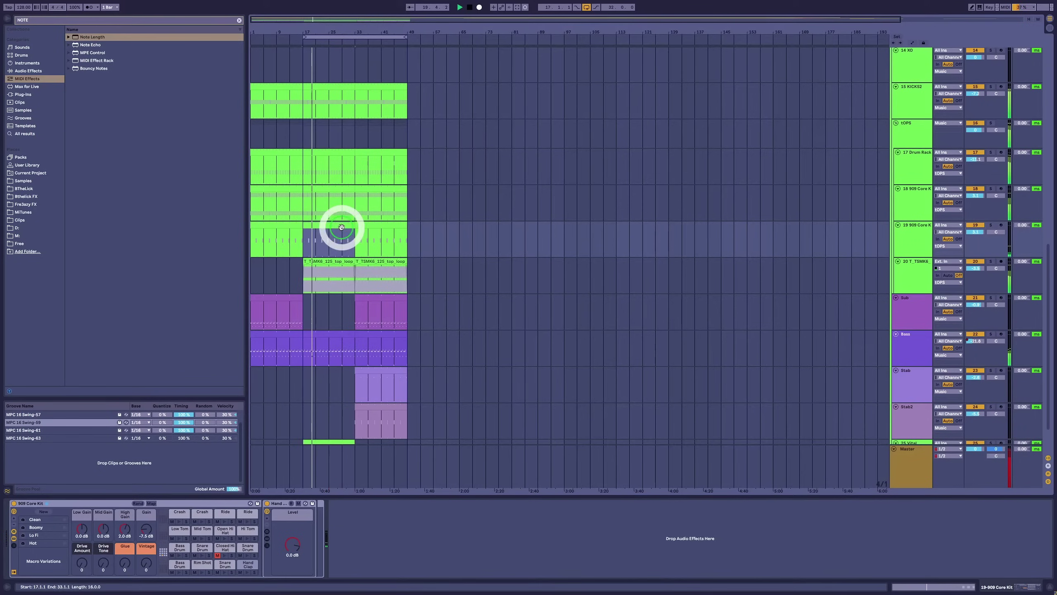
Copy the Smudge rack from the vocal hook audio track to the TOPS group and set its Smudge amount to about 36.
{"action": "scroll", "coordinate": [933, 245], "scroll_direction": "up", "scroll_amount": 2}
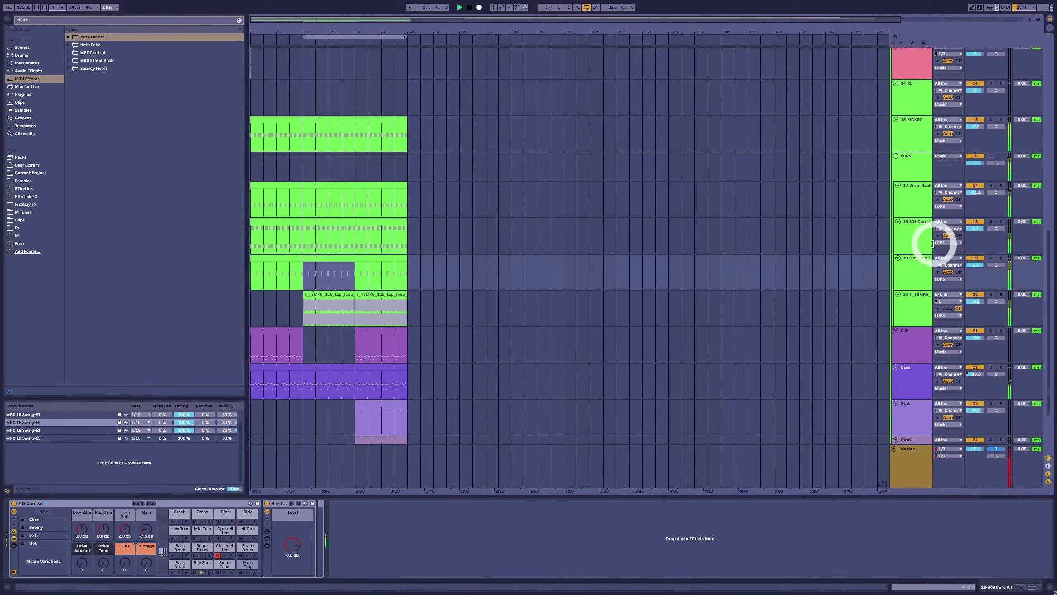
{"action": "scroll", "coordinate": [933, 244], "scroll_direction": "up", "scroll_amount": 10}
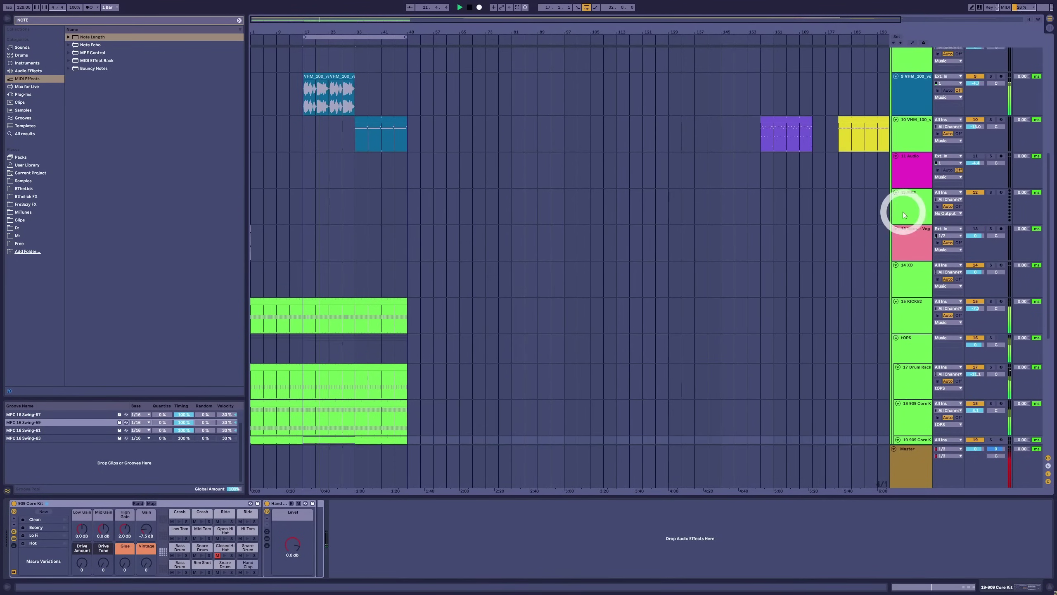
{"action": "scroll", "coordinate": [904, 215], "scroll_direction": "up", "scroll_amount": 1}
{"action": "left_click", "coordinate": [905, 114]}
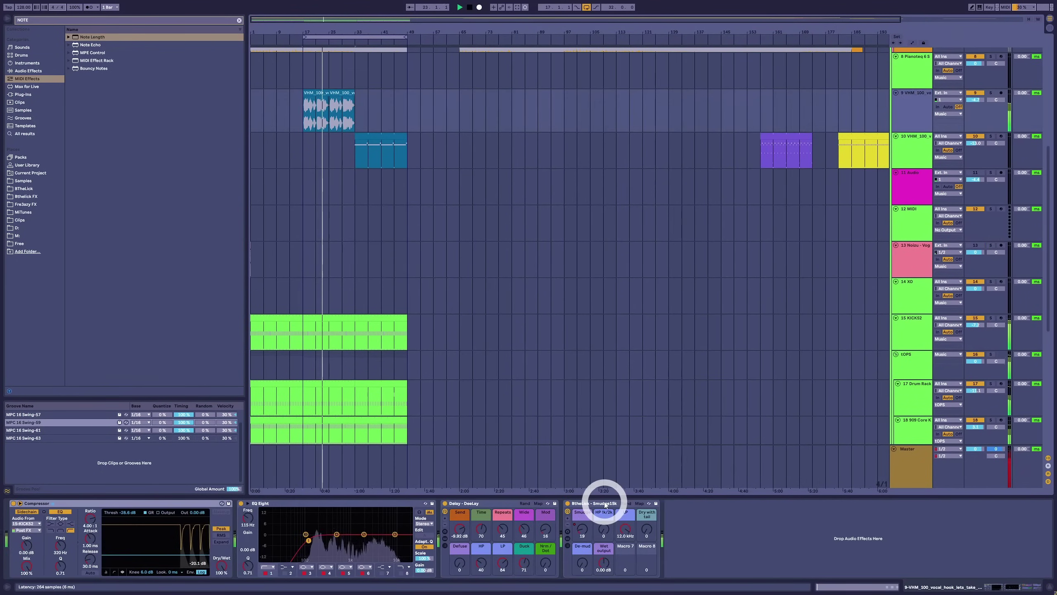
{"action": "left_click", "coordinate": [912, 369]}
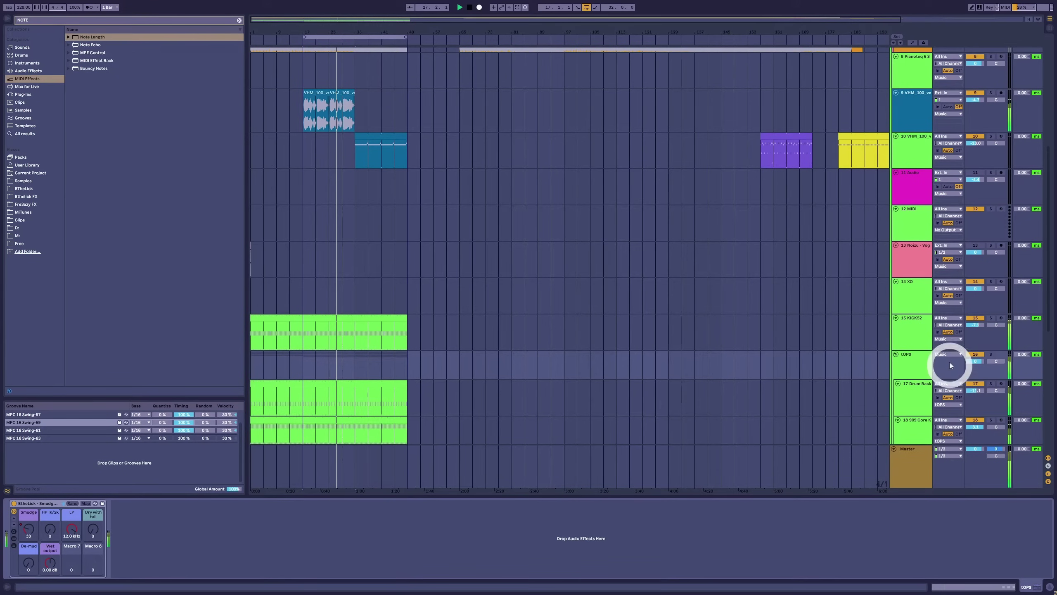
Automate the KICKS2 track volume to curve down from about bar 25 to bar 33, returning to its normal level at bar 33.
{"action": "left_click", "coordinate": [937, 333]}
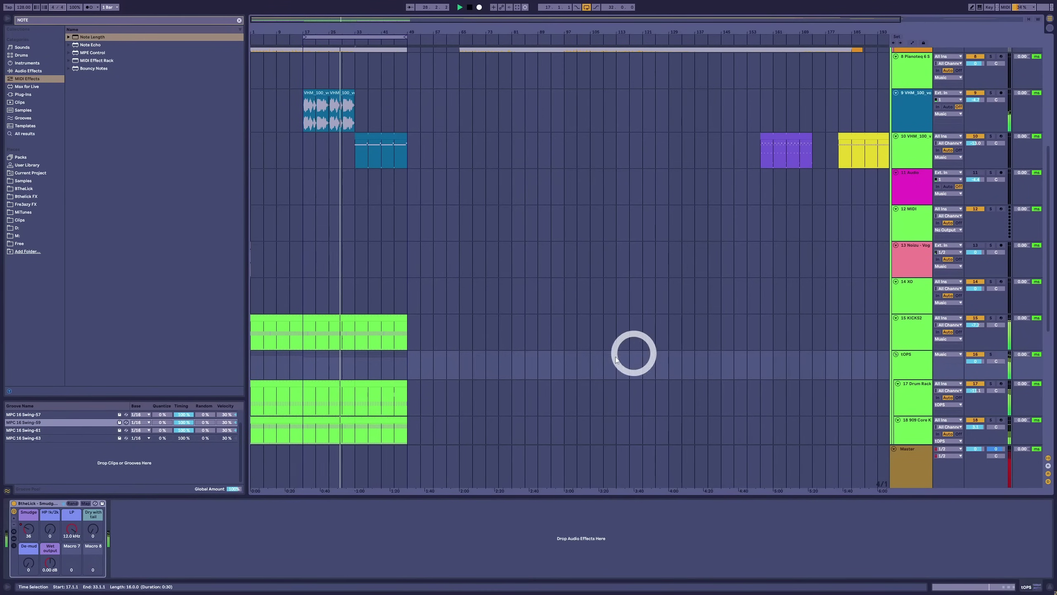
{"action": "key", "text": "a"}
{"action": "left_click", "coordinate": [349, 333]}
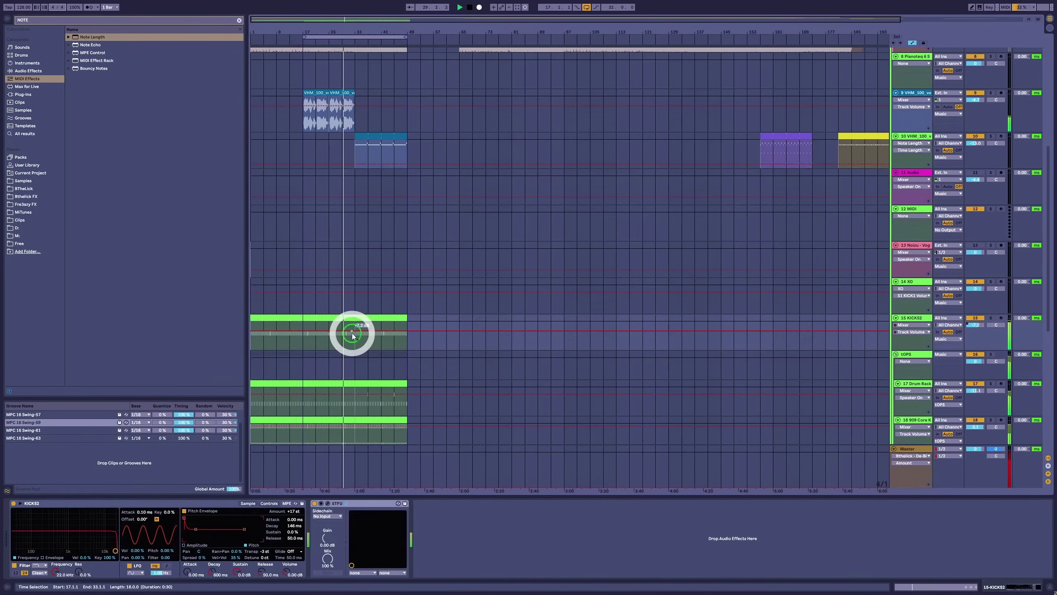
{"action": "left_click_drag", "start_coordinate": [350, 336], "coordinate": [442, 441]}
{"action": "left_click", "coordinate": [356, 345]}
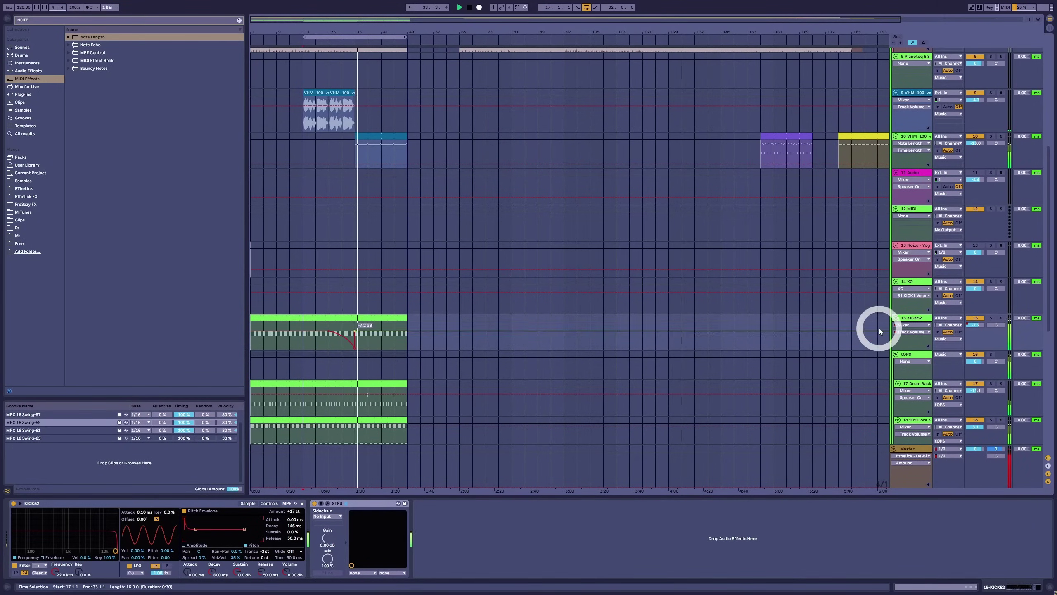
{"action": "key", "text": "a"}
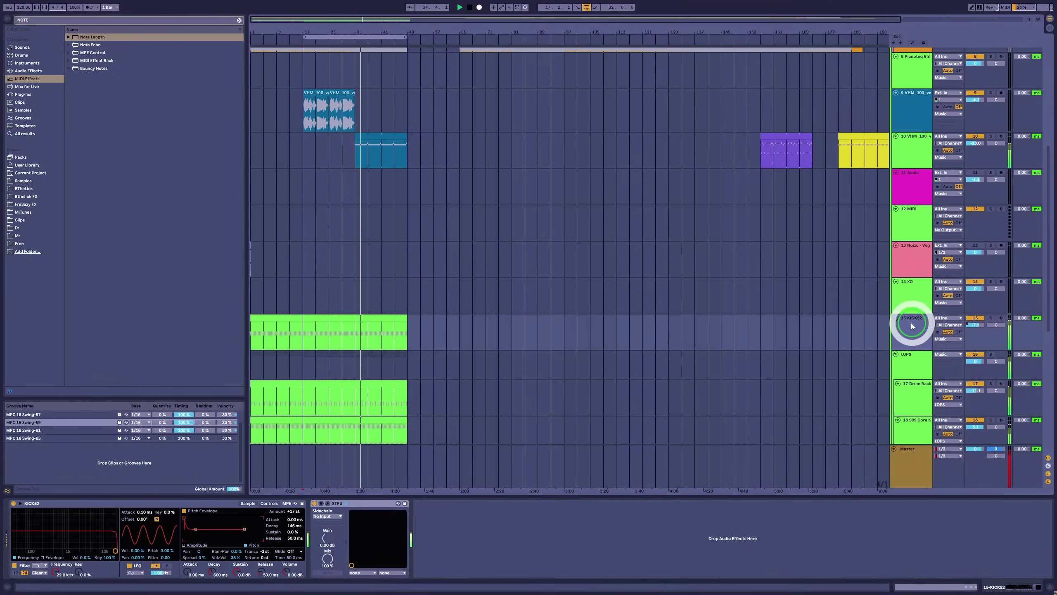
Inspect the Stab track's devices and the Bass clip at bars 33–49 while the arrangement plays.
{"action": "scroll", "coordinate": [907, 329], "scroll_direction": "down", "scroll_amount": 2}
{"action": "scroll", "coordinate": [901, 335], "scroll_direction": "down", "scroll_amount": 5}
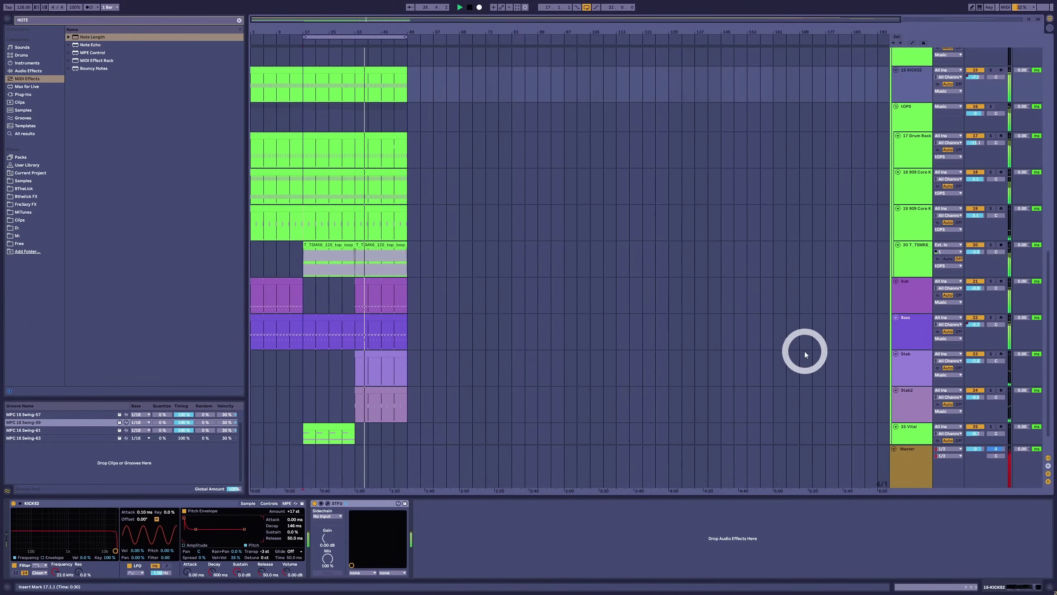
{"action": "scroll", "coordinate": [804, 353], "scroll_direction": "down", "scroll_amount": 1}
{"action": "left_click", "coordinate": [903, 341]}
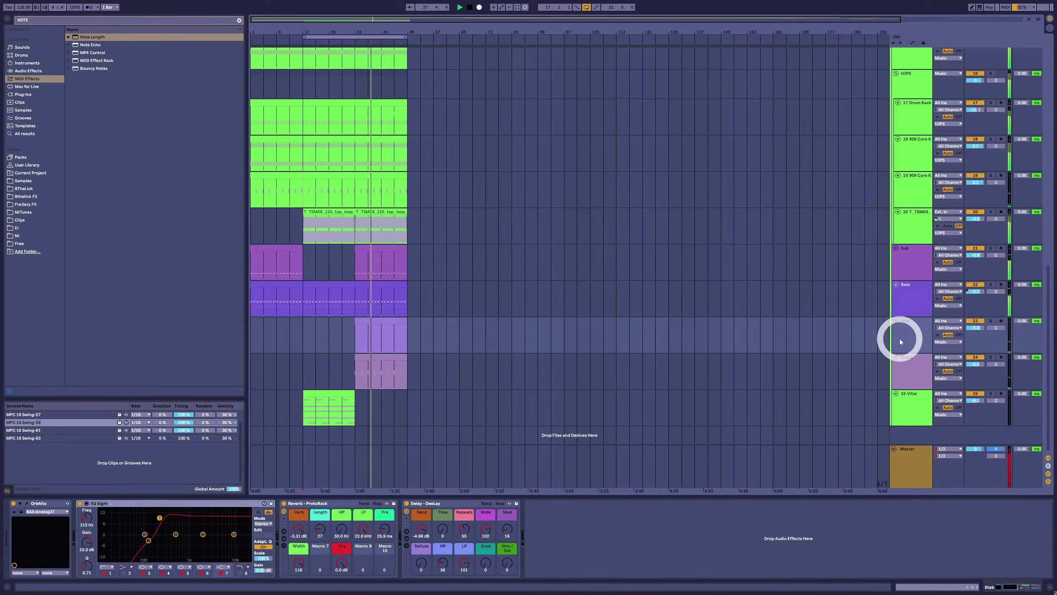
{"action": "left_click", "coordinate": [390, 283]}
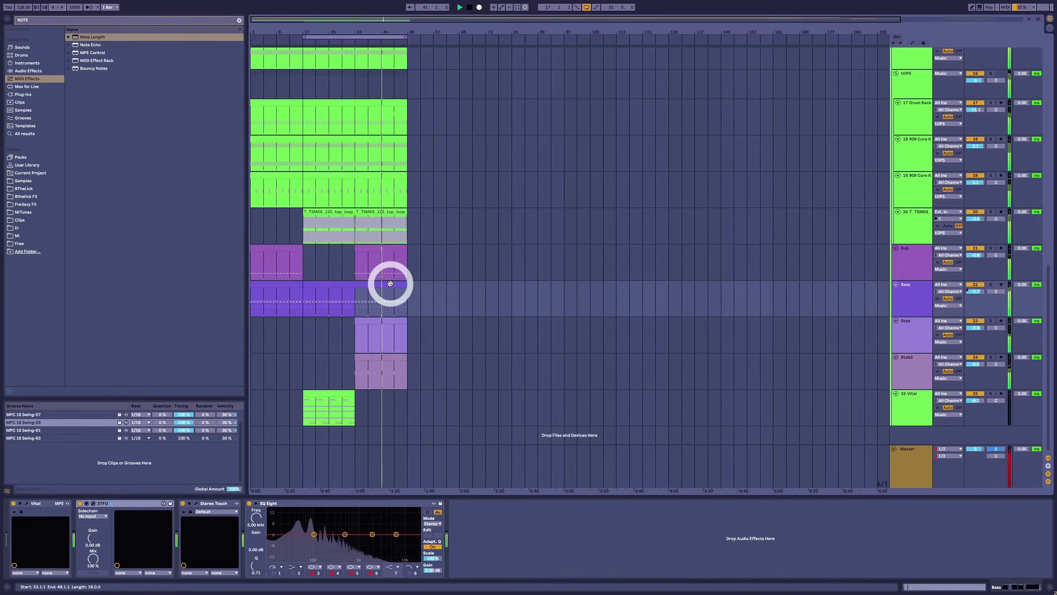
{"action": "left_click", "coordinate": [378, 296]}
{"action": "key", "text": "0"}
{"action": "left_click", "coordinate": [355, 384]}
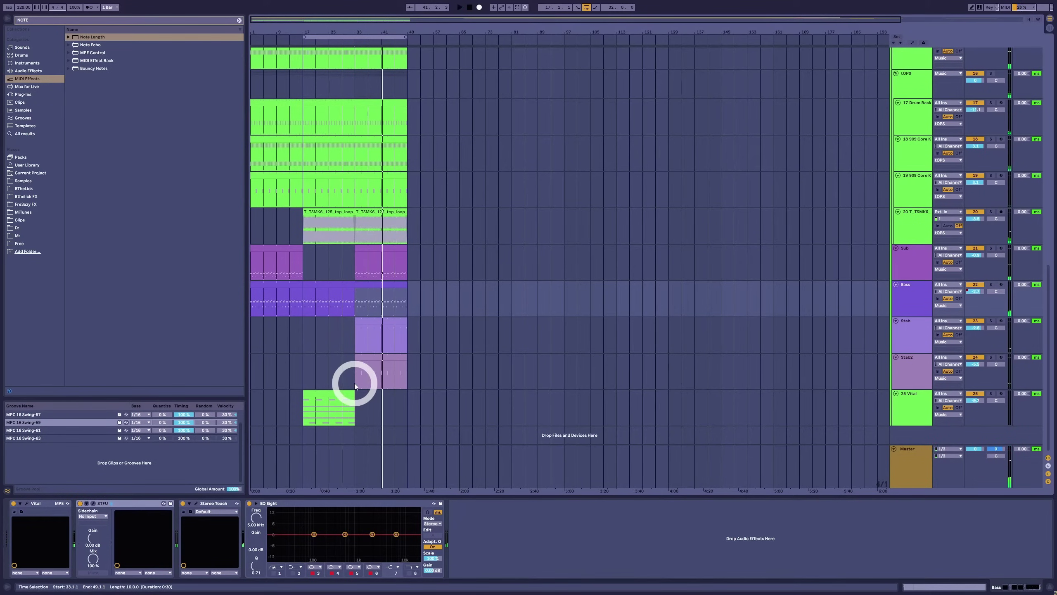
Audition the FISHER x Kita Alexander - Atmosphere reference track from bar 33.
{"action": "scroll", "coordinate": [355, 384], "scroll_direction": "up", "scroll_amount": 10}
{"action": "left_click", "coordinate": [357, 255]}
{"action": "key", "text": "space"}
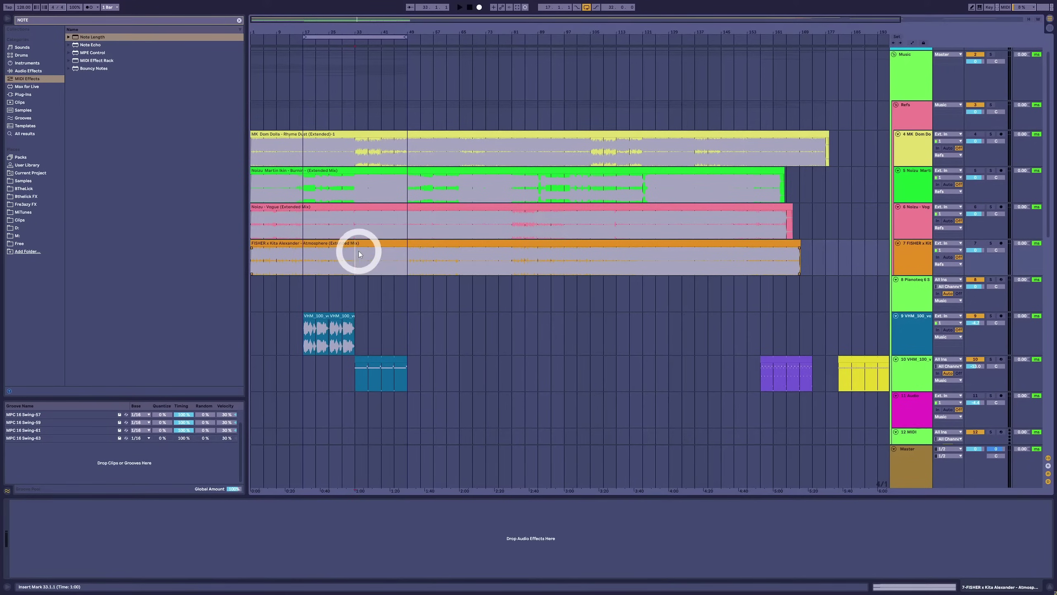
{"action": "key", "text": "space"}
{"action": "left_click", "coordinate": [991, 243]}
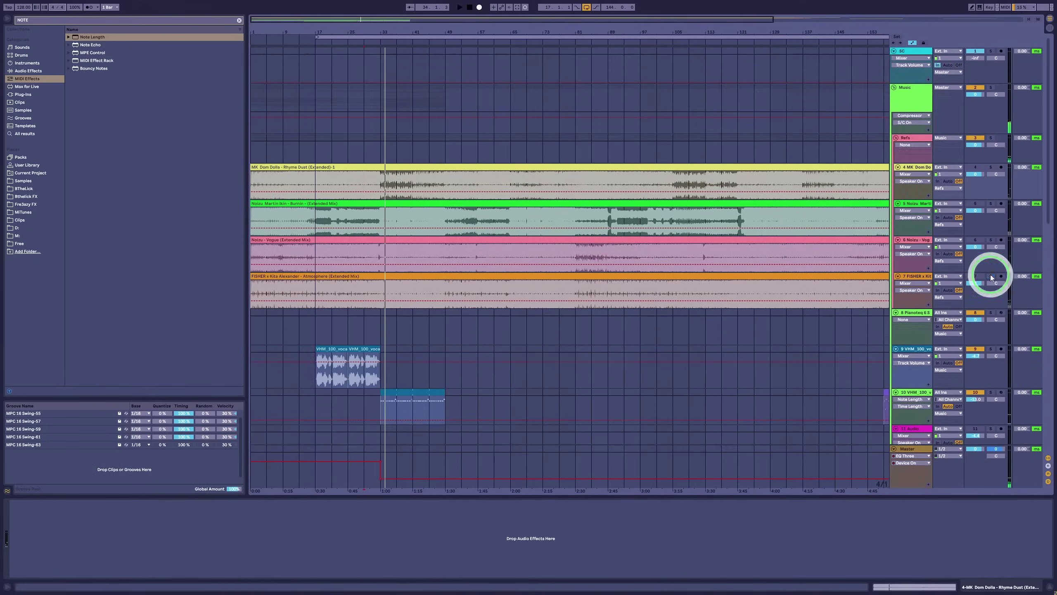
Review the drum and synth tracks with their automation, select the Stab2 clip at bars 33–49 and toggle playback.
{"action": "scroll", "coordinate": [546, 253], "scroll_direction": "down", "scroll_amount": 3}
{"action": "left_click", "coordinate": [547, 253]}
{"action": "scroll", "coordinate": [553, 254], "scroll_direction": "down", "scroll_amount": 5}
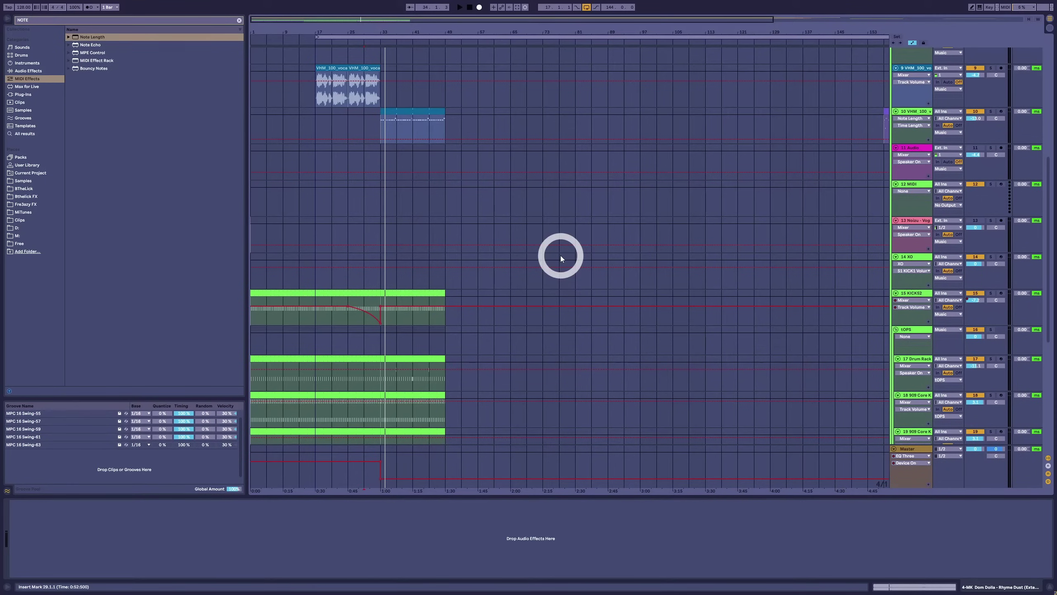
{"action": "scroll", "coordinate": [560, 255], "scroll_direction": "down", "scroll_amount": 6}
{"action": "left_click", "coordinate": [416, 354]}
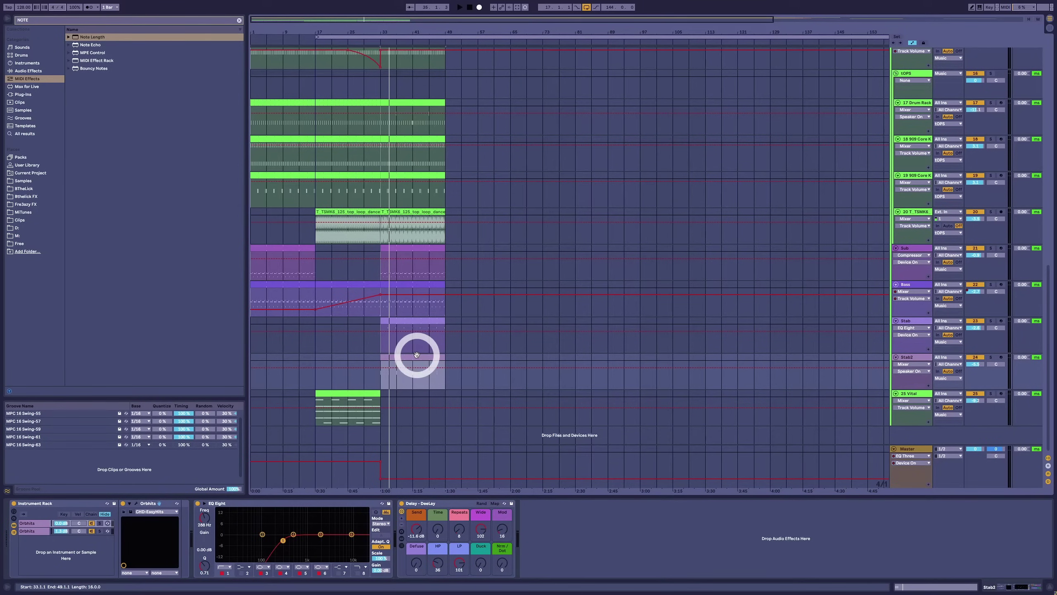
{"action": "key", "text": "space"}
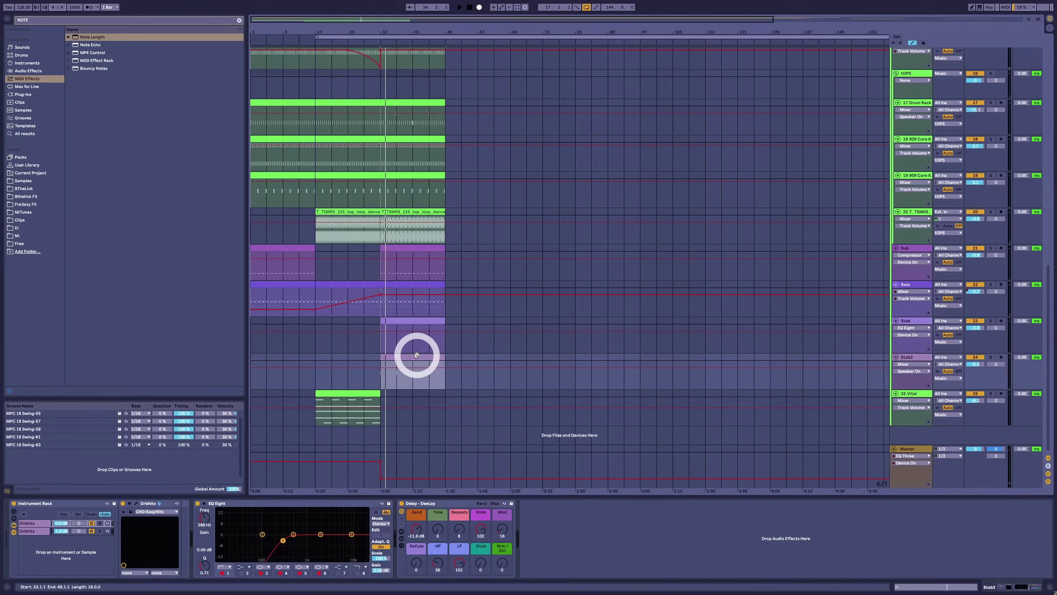
Examine the structure of the reference tracks, focusing on the Vogue (Extended Mix) clip around bar 33.
{"action": "scroll", "coordinate": [416, 354], "scroll_direction": "up", "scroll_amount": 15}
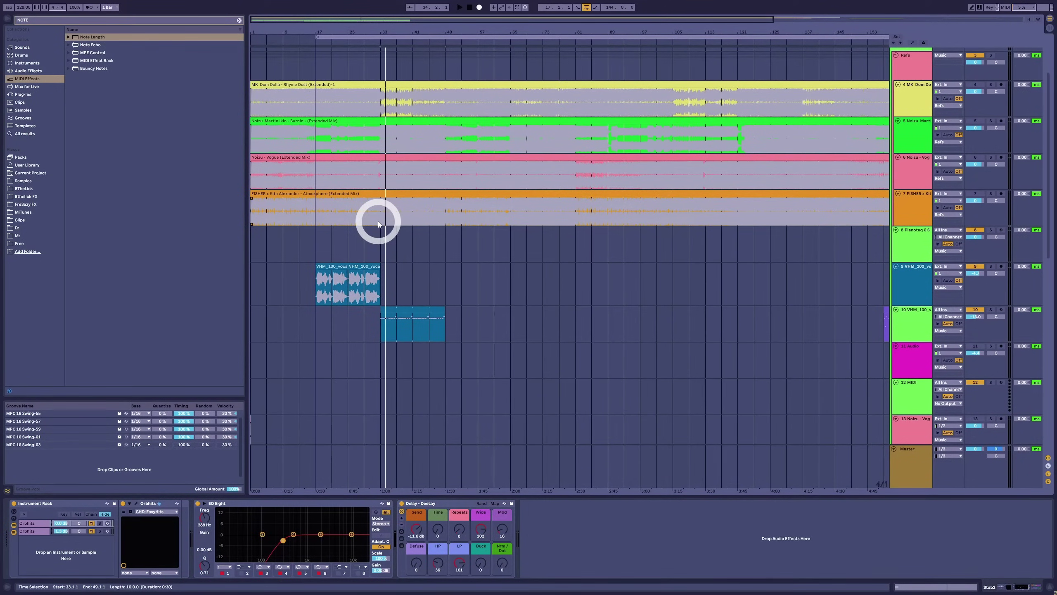
{"action": "left_click_drag", "start_coordinate": [427, 33], "coordinate": [433, 30]}
{"action": "left_click", "coordinate": [400, 156]}
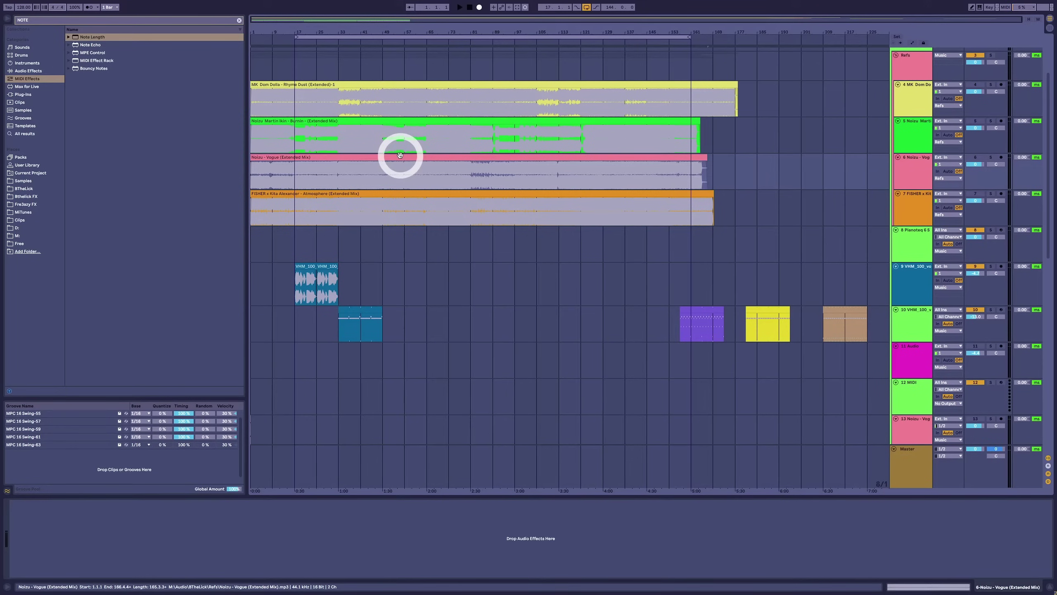
{"action": "left_click_drag", "start_coordinate": [349, 30], "coordinate": [349, 33]}
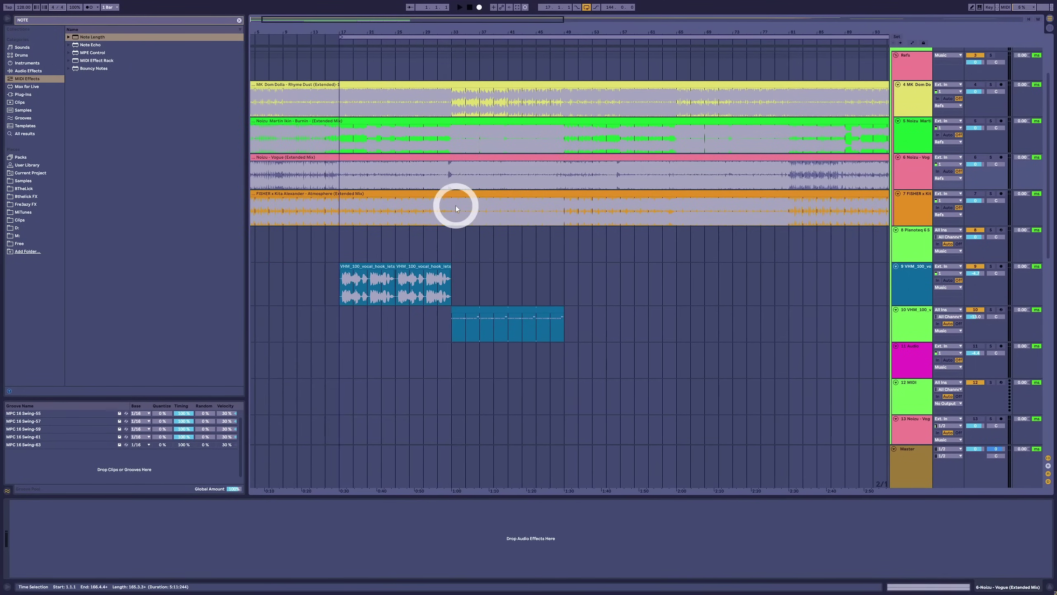
{"action": "left_click", "coordinate": [452, 177]}
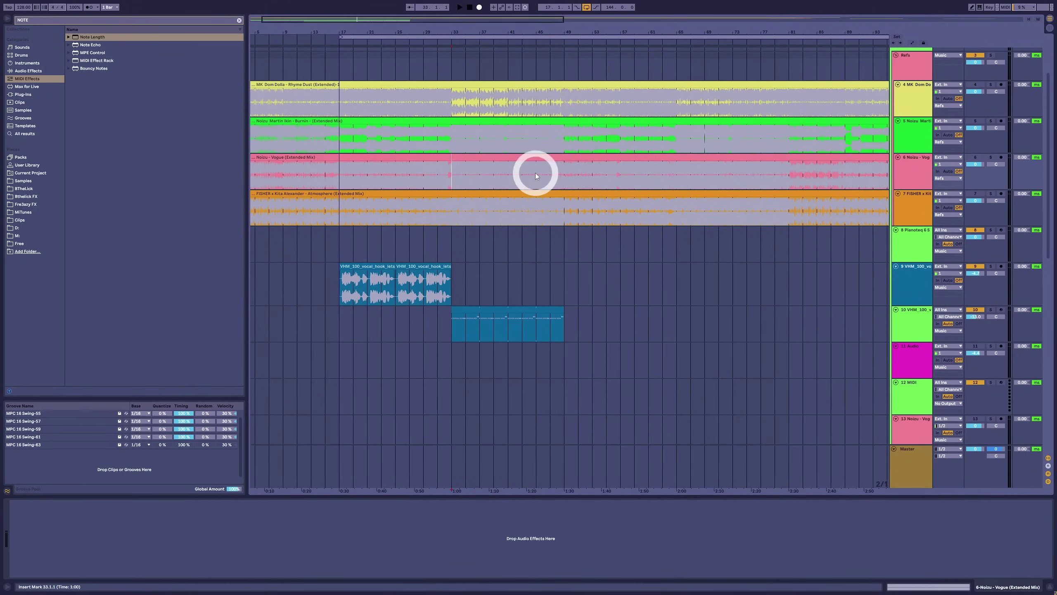
{"action": "key", "text": "minus"}
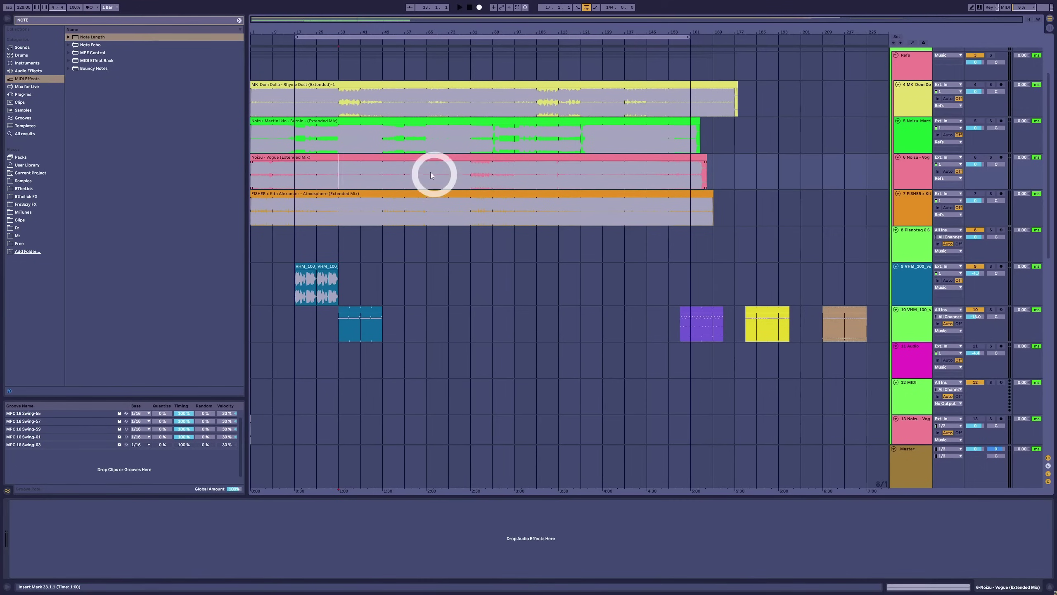
{"action": "left_click", "coordinate": [396, 30]}
{"action": "left_click_drag", "start_coordinate": [396, 31], "coordinate": [394, 29]}
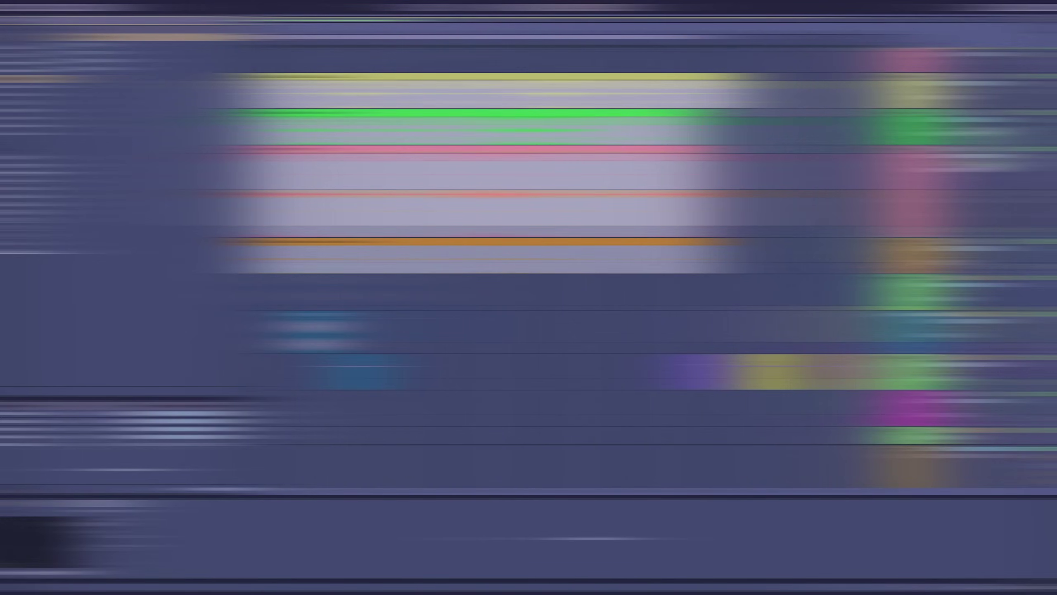
Move the blue resampled vocal MIDI clip from bar 33 to bar 65 and play the arrangement from bar 33.
{"action": "scroll", "coordinate": [462, 287], "scroll_direction": "down", "scroll_amount": 5}
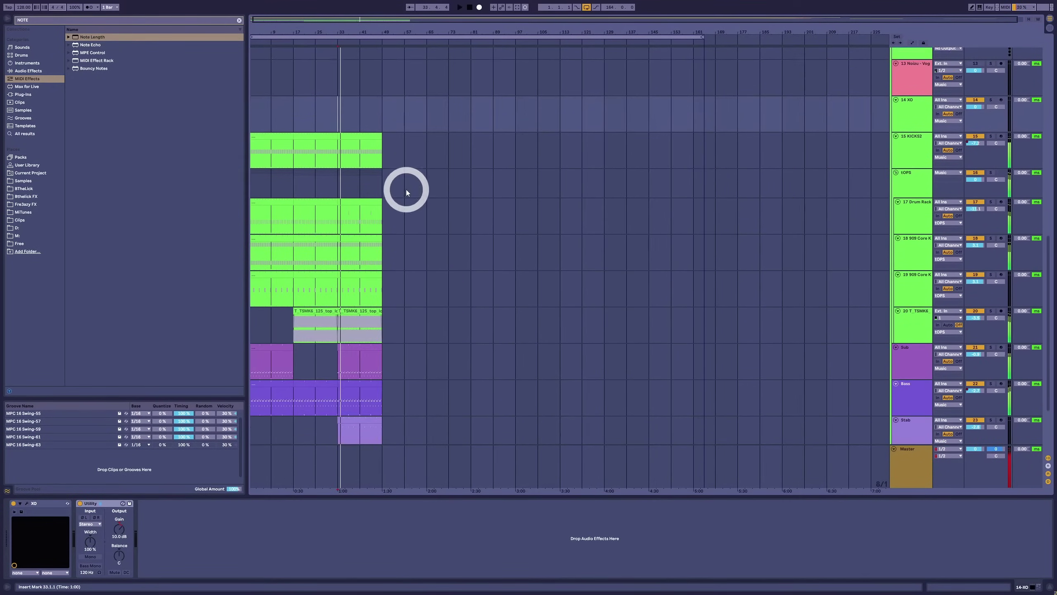
{"action": "scroll", "coordinate": [360, 120], "scroll_direction": "up", "scroll_amount": 2}
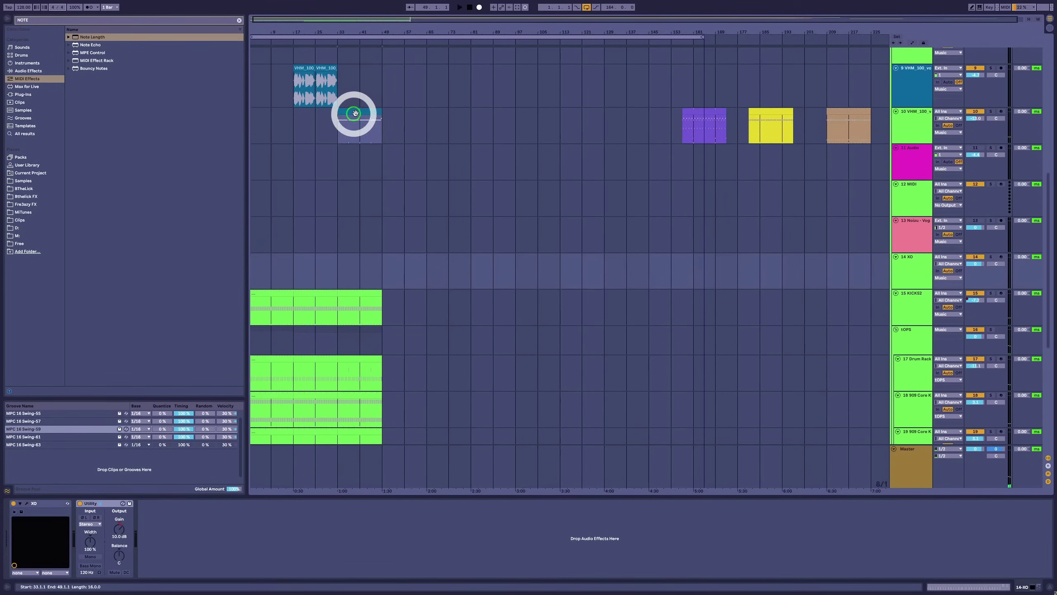
{"action": "left_click_drag", "start_coordinate": [353, 113], "coordinate": [447, 114]}
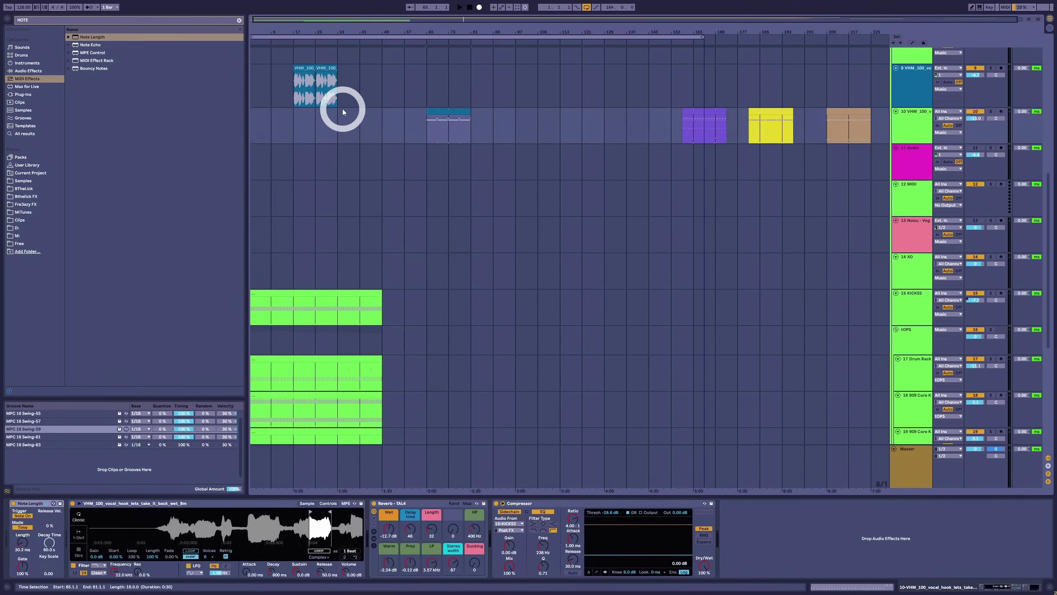
{"action": "left_click", "coordinate": [339, 109]}
{"action": "key", "text": "space"}
{"action": "scroll", "coordinate": [393, 181], "scroll_direction": "down", "scroll_amount": 4}
{"action": "scroll", "coordinate": [407, 193], "scroll_direction": "up", "scroll_amount": 5}
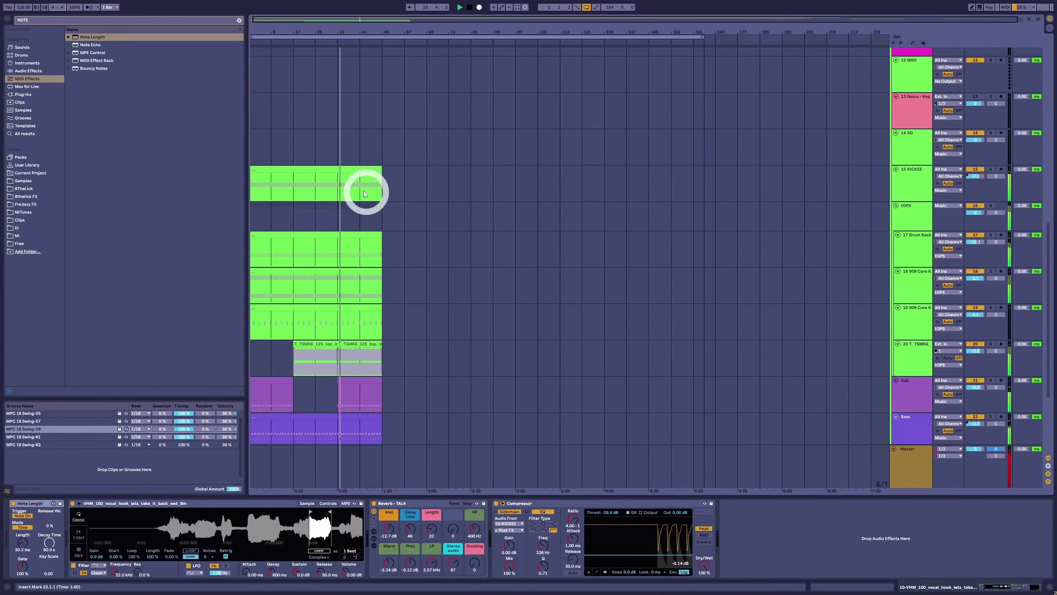
Move the blue resampled vocal MIDI clip back to bar 33, directly following the vocal hook audio.
{"action": "left_click_drag", "start_coordinate": [341, 31], "coordinate": [538, 160]}
{"action": "scroll", "coordinate": [538, 160], "scroll_direction": "up", "scroll_amount": 6}
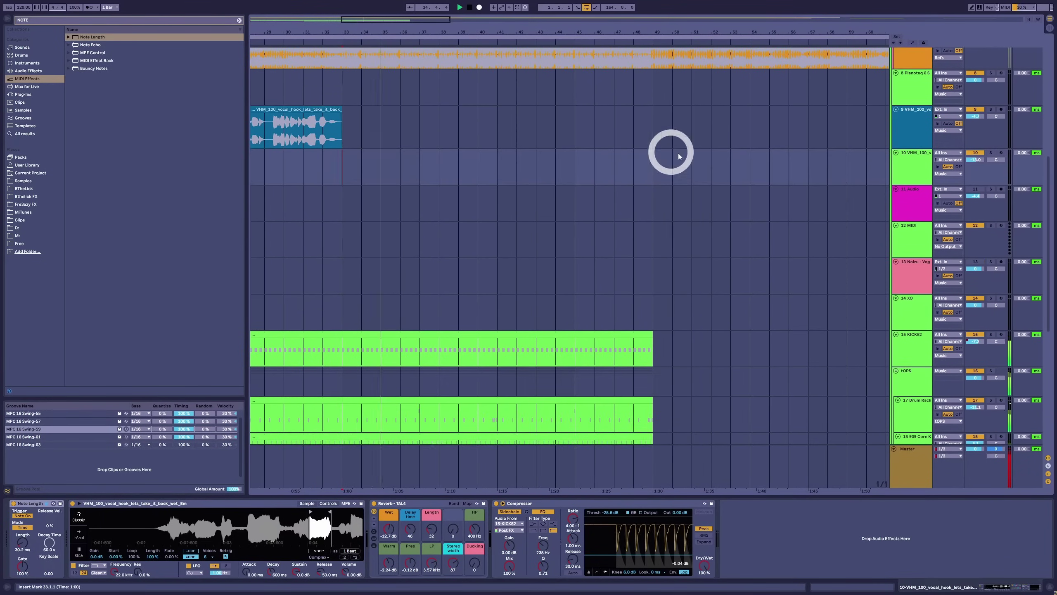
{"action": "left_click_drag", "start_coordinate": [592, 31], "coordinate": [593, 32]}
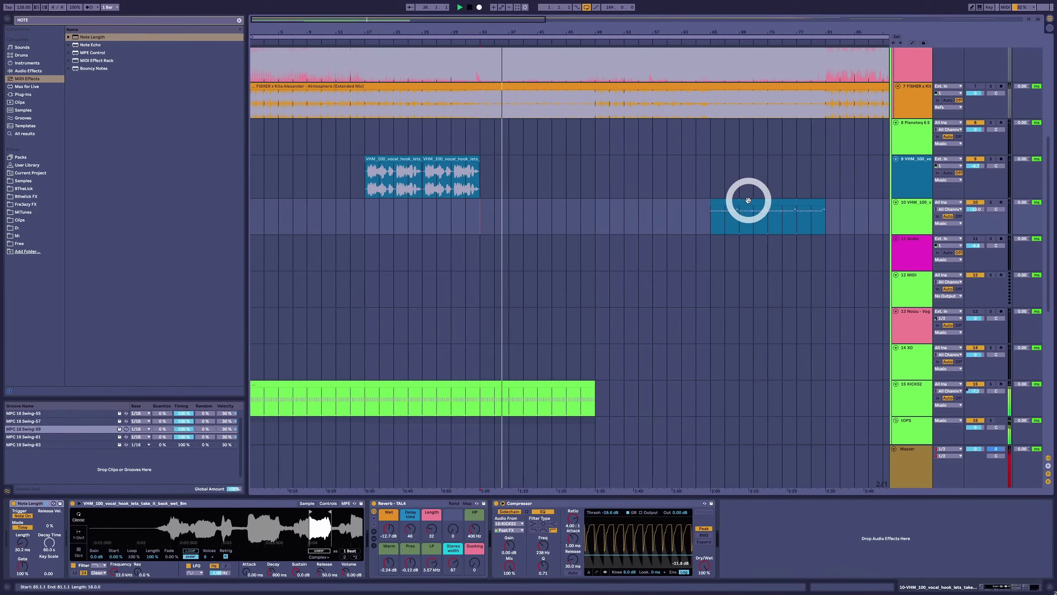
{"action": "left_click_drag", "start_coordinate": [747, 201], "coordinate": [483, 203]}
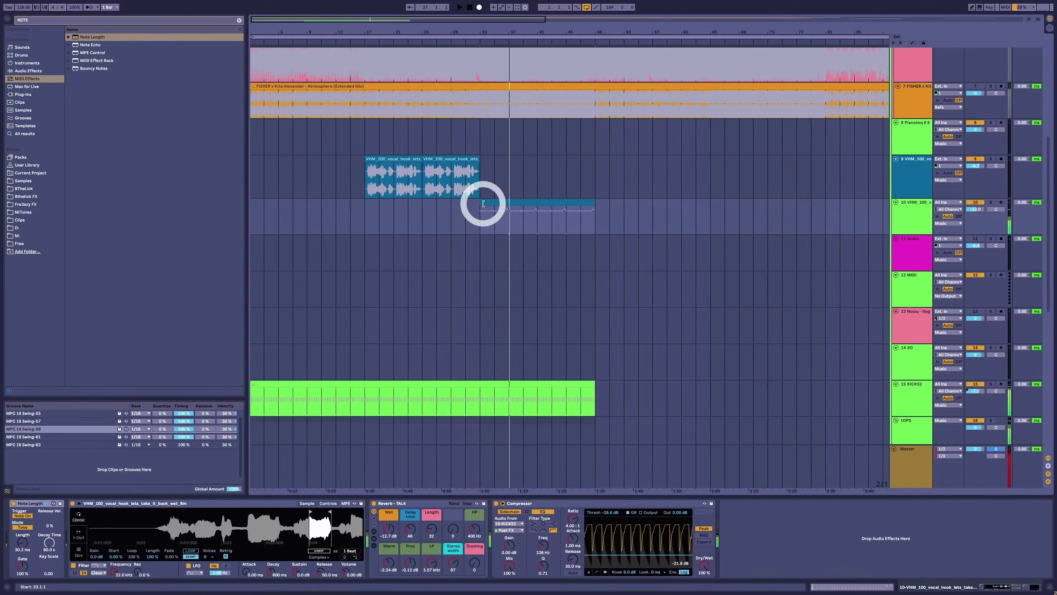
Split the resampled vocal MIDI clip at bar 36.3 and deactivate the part from bar 33 to the split.
{"action": "left_click_drag", "start_coordinate": [511, 29], "coordinate": [429, 243]}
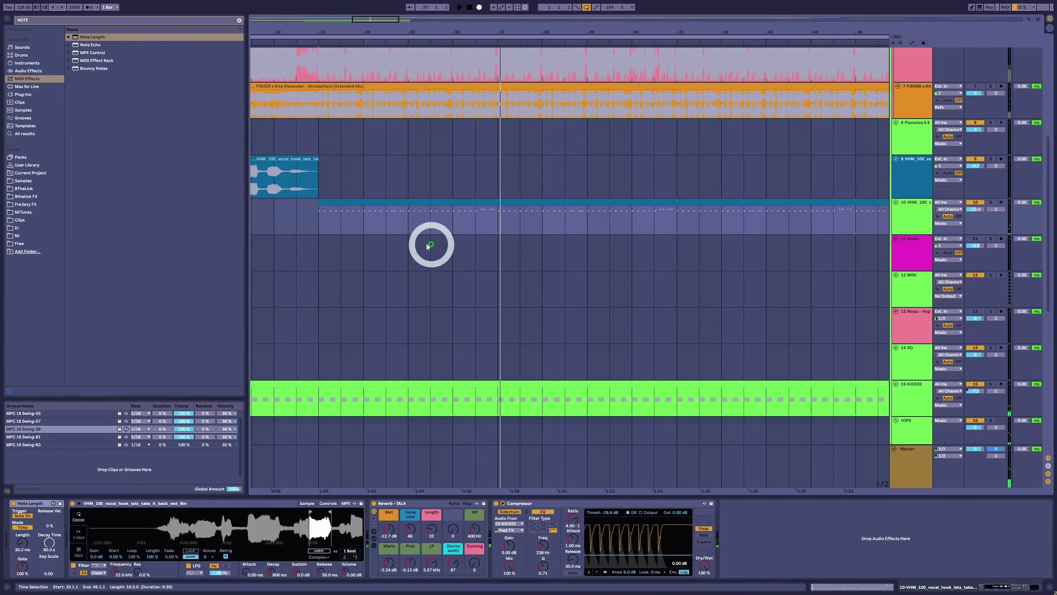
{"action": "left_click", "coordinate": [475, 221]}
{"action": "key", "text": "ctrl+e"}
{"action": "left_click", "coordinate": [432, 214]}
{"action": "key", "text": "0"}
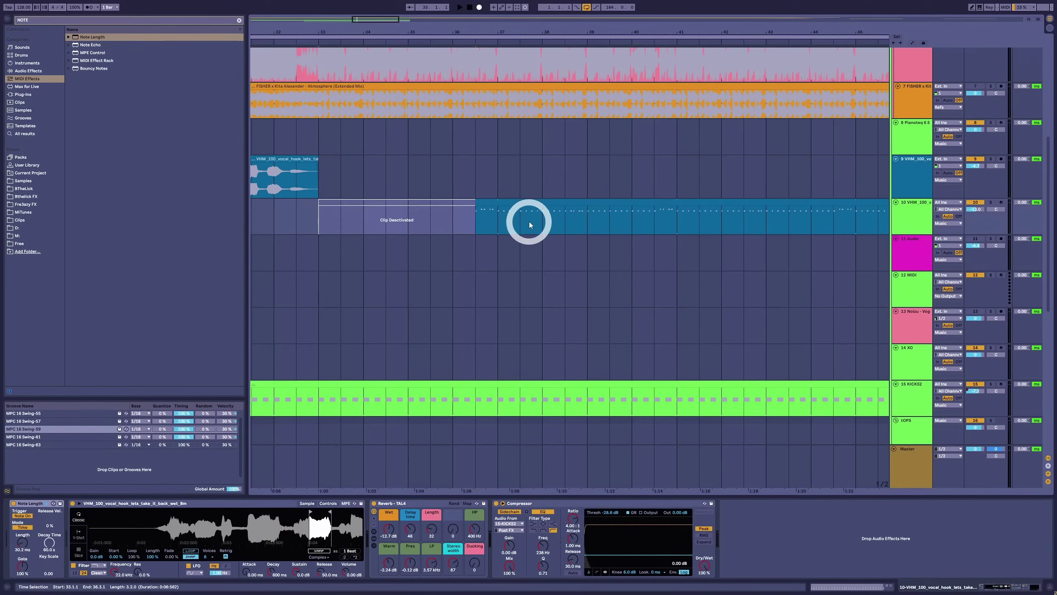
Deactivate the resampled vocal MIDI clip from bar 37 to bar 40.3 and start playback.
{"action": "left_click_drag", "start_coordinate": [509, 215], "coordinate": [648, 217]}
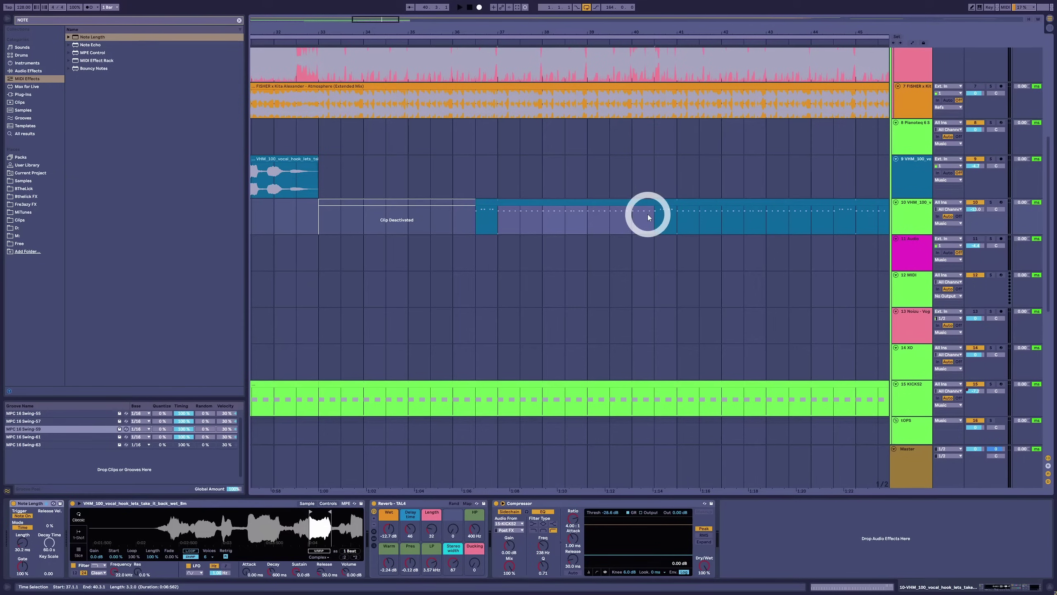
{"action": "key", "text": "0"}
{"action": "key", "text": "space"}
{"action": "left_click", "coordinate": [674, 203]}
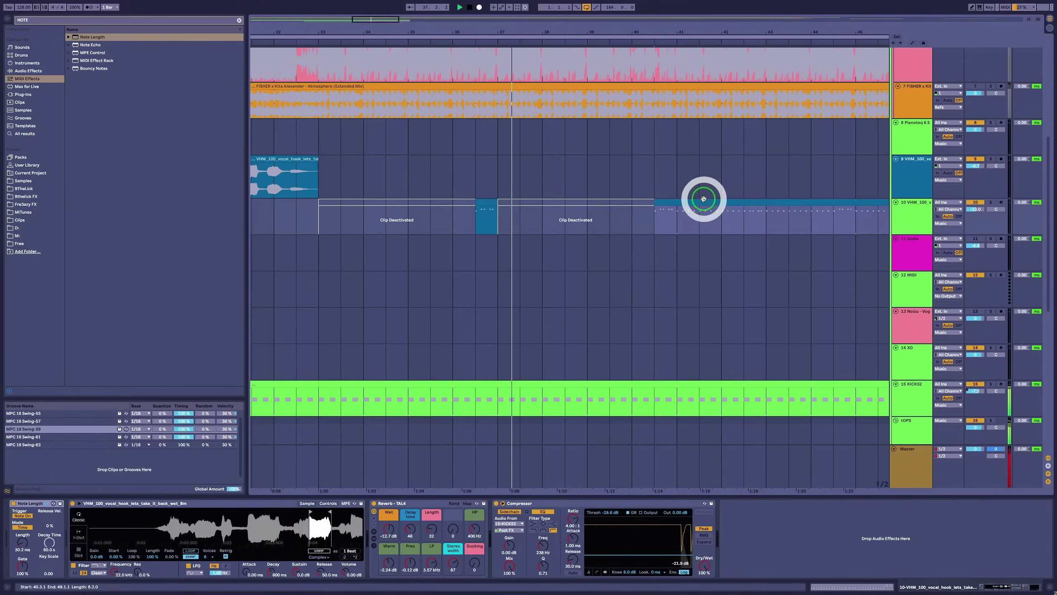
Extend the first vocal fill slightly past bar 37 and remove the rest of the MIDI clip after bar 41.
{"action": "left_click_drag", "start_coordinate": [632, 40], "coordinate": [533, 172]}
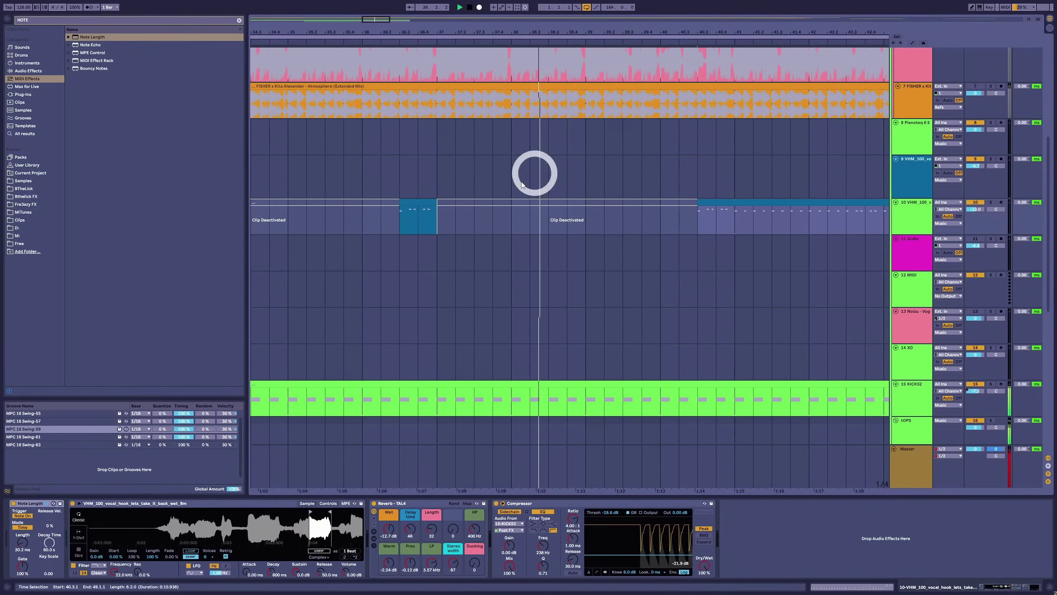
{"action": "left_click", "coordinate": [707, 204]}
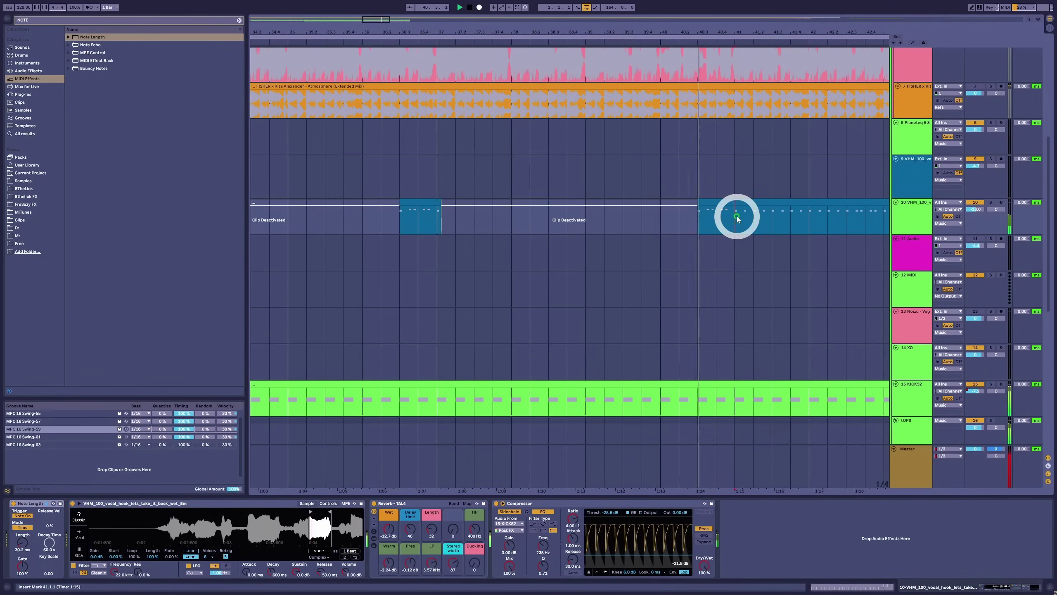
{"action": "left_click", "coordinate": [739, 56]}
{"action": "left_click_drag", "start_coordinate": [751, 29], "coordinate": [528, 212]}
{"action": "left_click", "coordinate": [528, 213]}
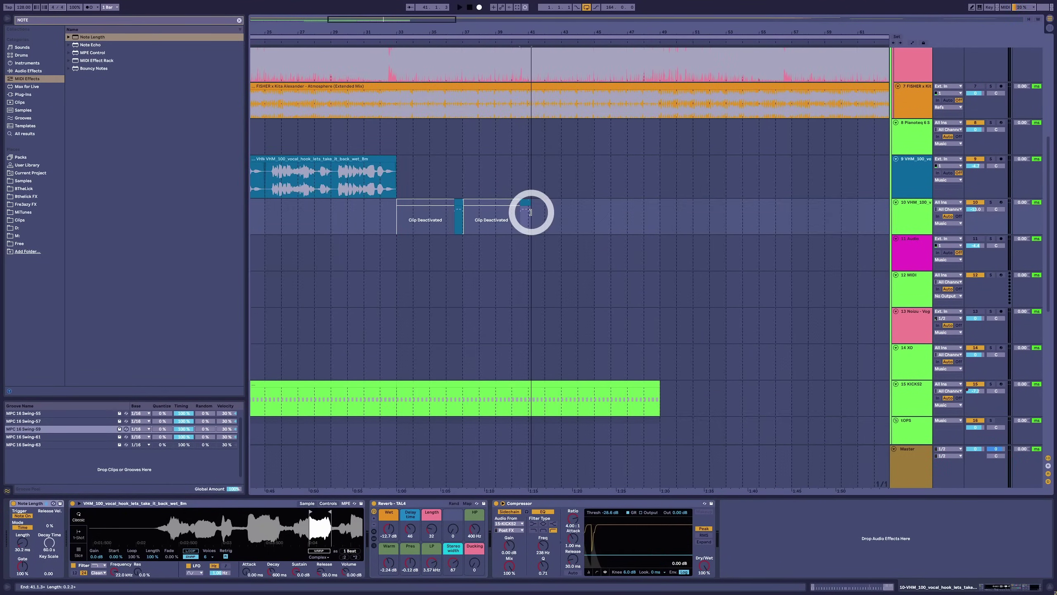
Copy the short resampled vocal fill at bar 40.3 to bar 44.3 on the same track.
{"action": "left_click_drag", "start_coordinate": [388, 221], "coordinate": [593, 213]}
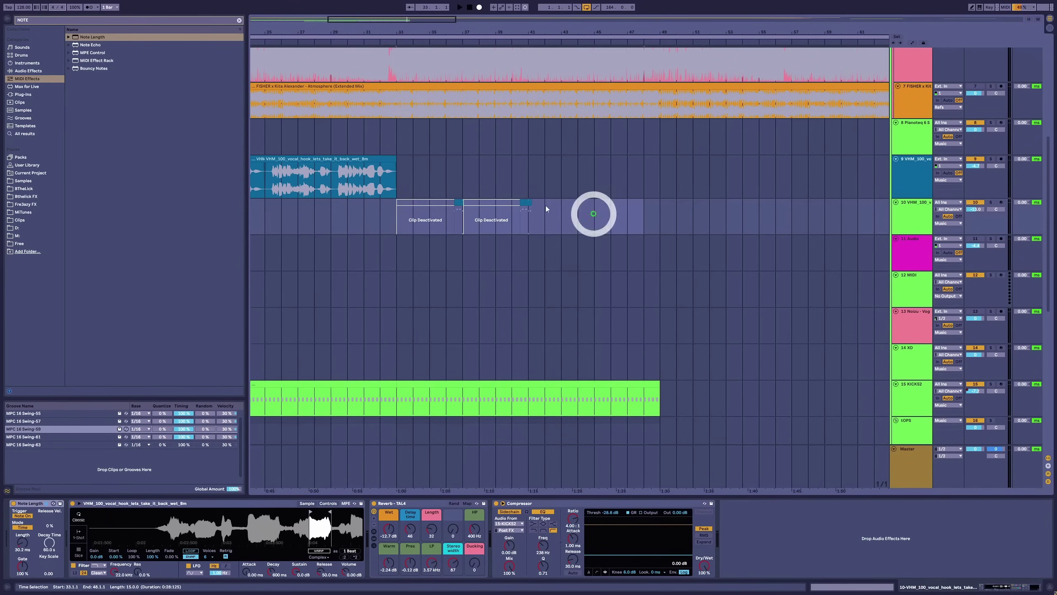
{"action": "left_click_drag", "start_coordinate": [405, 204], "coordinate": [561, 217]}
{"action": "left_click", "coordinate": [458, 202]}
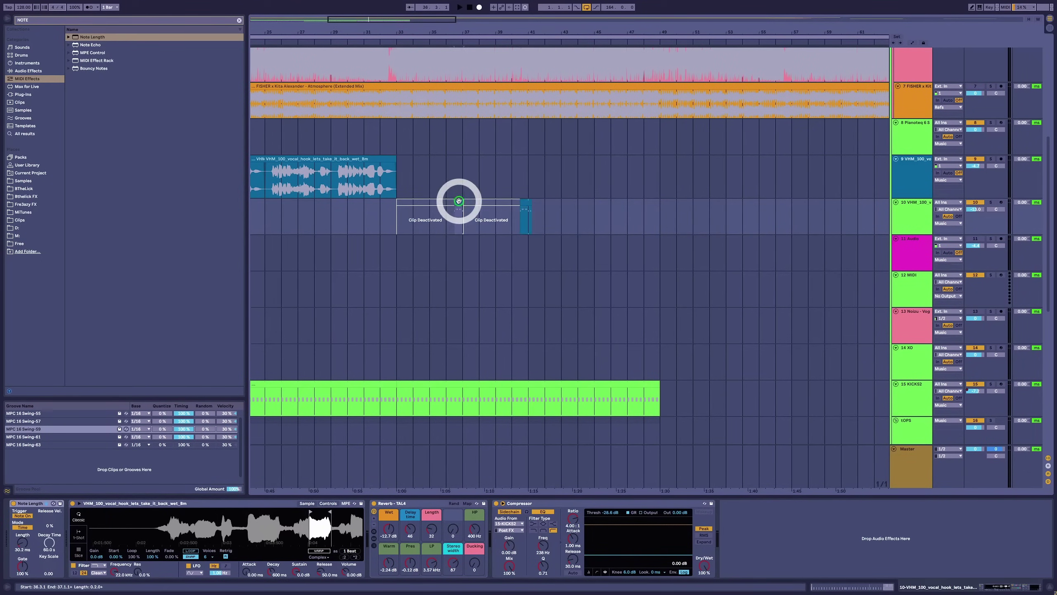
{"action": "left_click", "coordinate": [520, 205]}
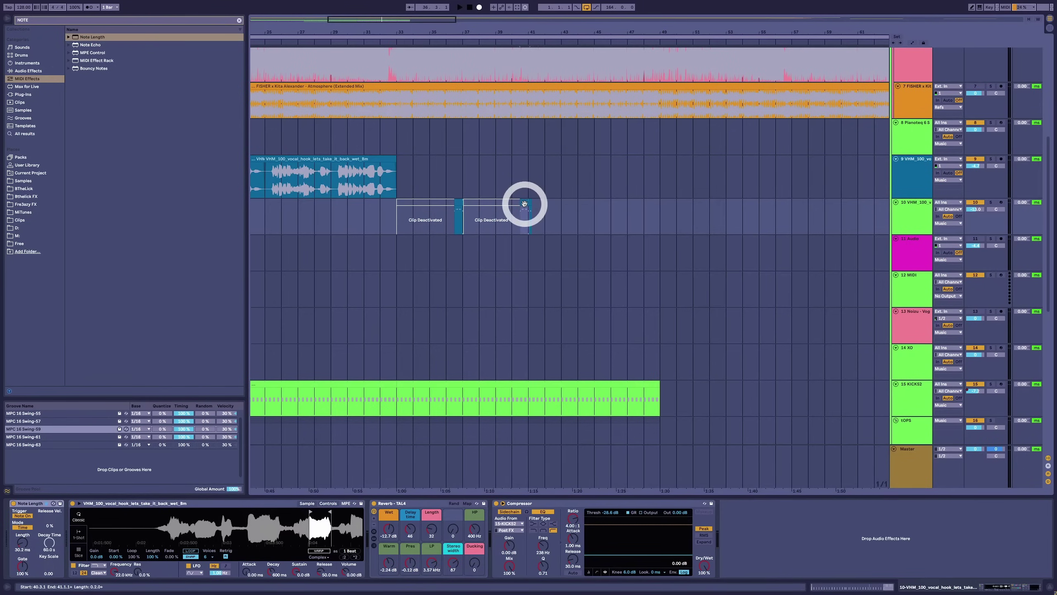
{"action": "left_click", "coordinate": [590, 206]}
{"action": "key", "text": "ctrl+v"}
{"action": "left_click", "coordinate": [530, 203]}
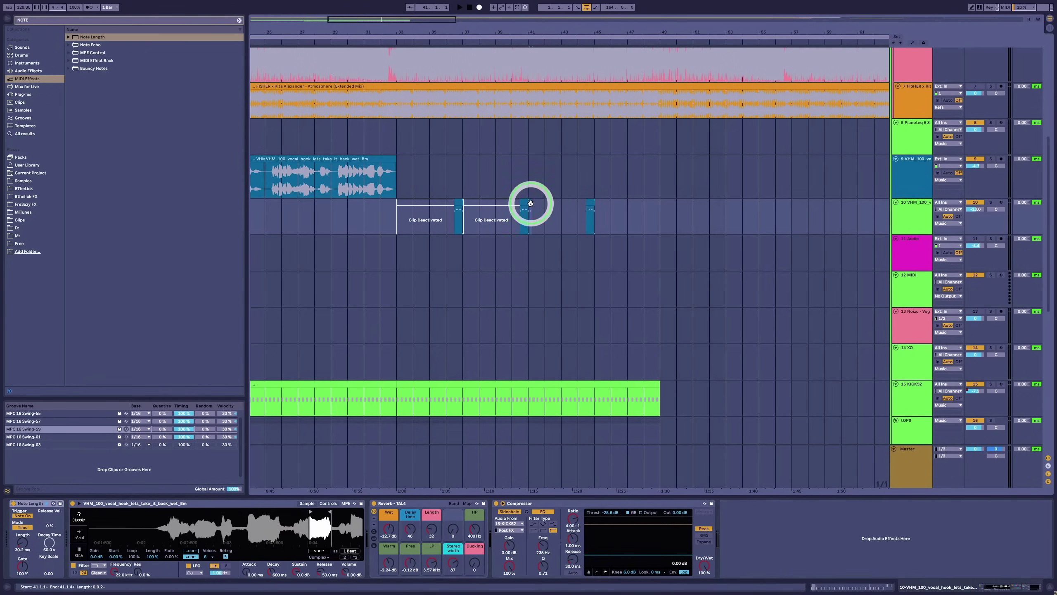
{"action": "left_click", "coordinate": [454, 215]}
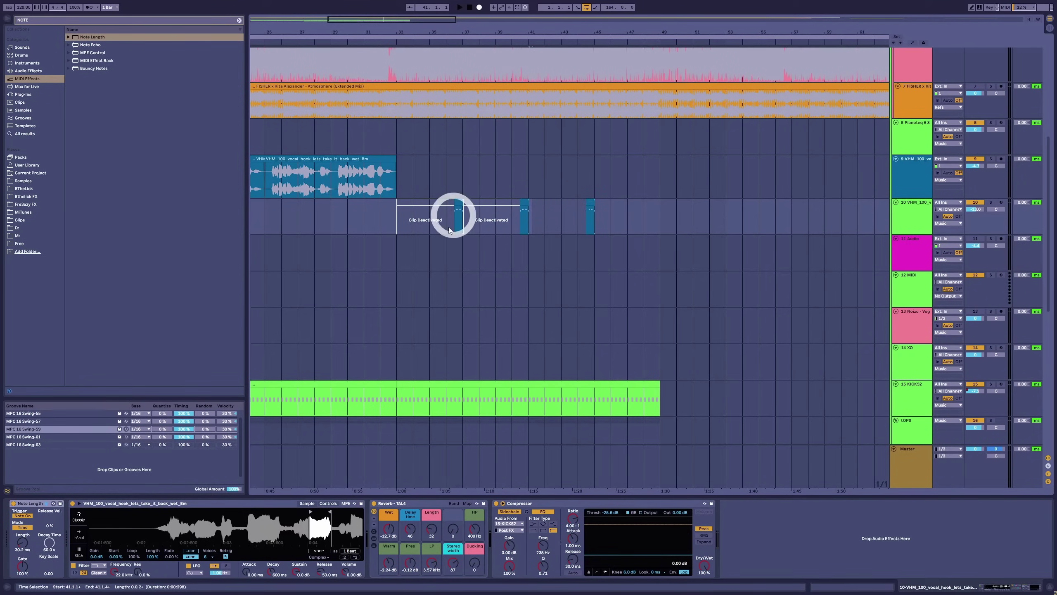
Duplicate the bars 17–33 section of the kick and drum tracks, including the top loop, into bars 49–65.
{"action": "scroll", "coordinate": [519, 163], "scroll_direction": "down", "scroll_amount": 5}
{"action": "left_click_drag", "start_coordinate": [504, 172], "coordinate": [587, 170]}
{"action": "scroll", "coordinate": [581, 172], "scroll_direction": "down", "scroll_amount": 6}
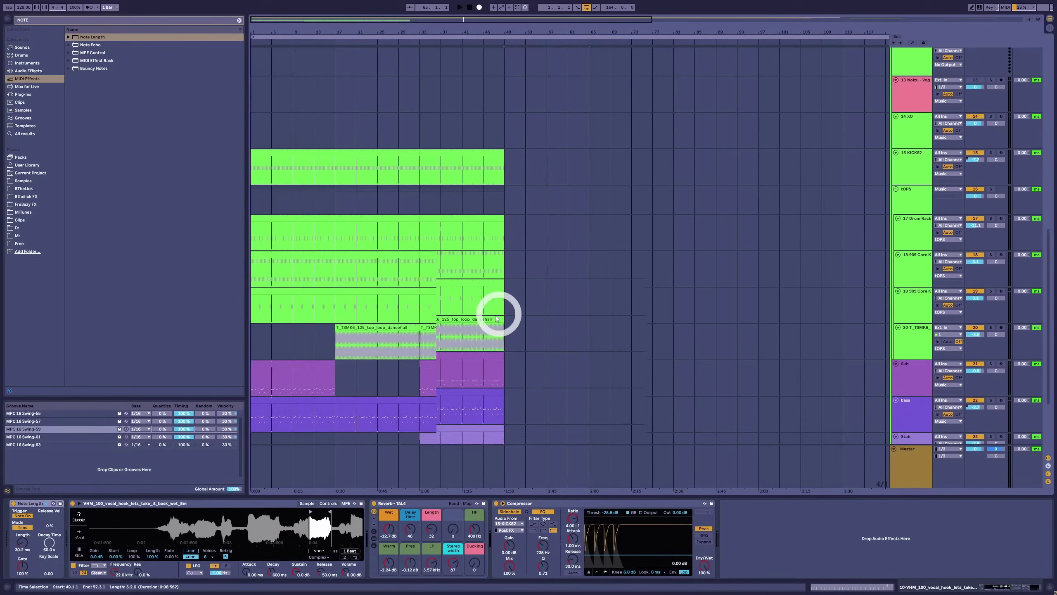
{"action": "scroll", "coordinate": [493, 291], "scroll_direction": "down", "scroll_amount": 2}
{"action": "left_click", "coordinate": [447, 168]}
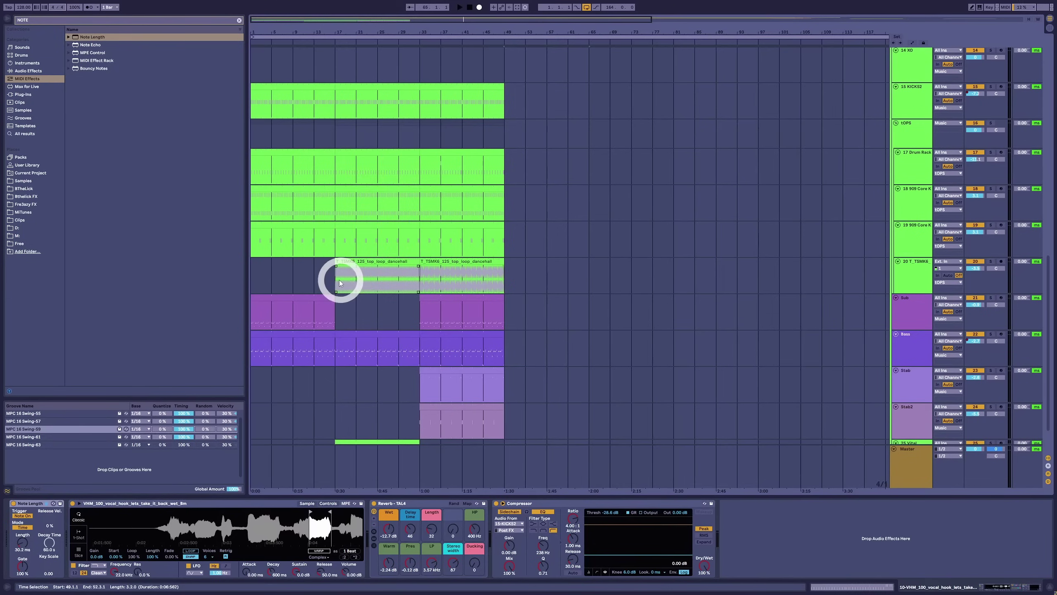
{"action": "left_click_drag", "start_coordinate": [340, 284], "coordinate": [575, 89]}
Show the automation, enable the master's EQ Three Device On automation across bars 49–65 and play from bar 49.
{"action": "key", "text": "z"}
{"action": "key", "text": "a"}
{"action": "key", "text": "b"}
{"action": "left_click", "coordinate": [446, 420]}
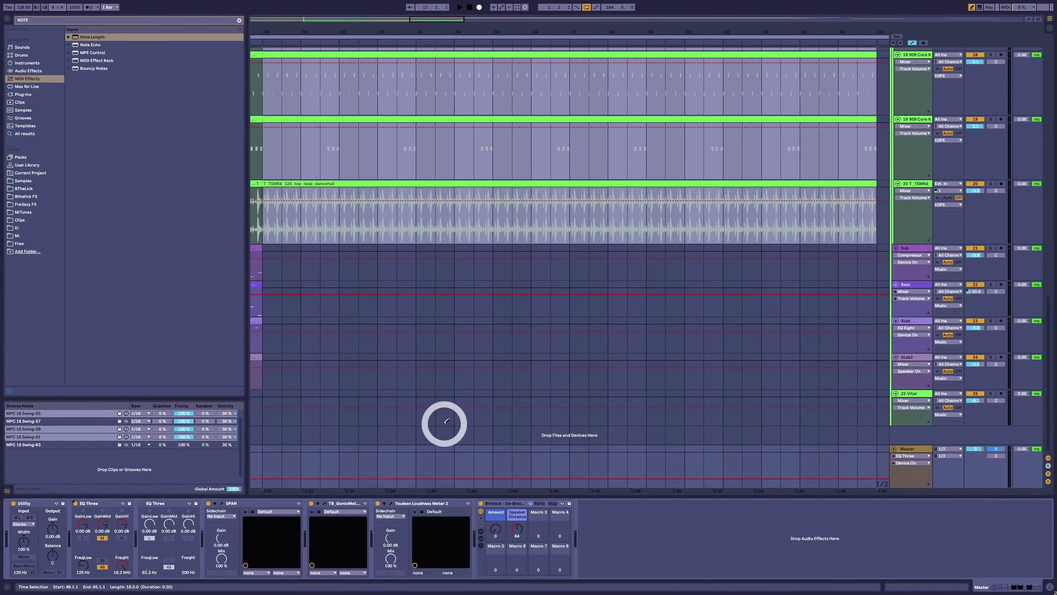
{"action": "left_click_drag", "start_coordinate": [490, 53], "coordinate": [514, 29]}
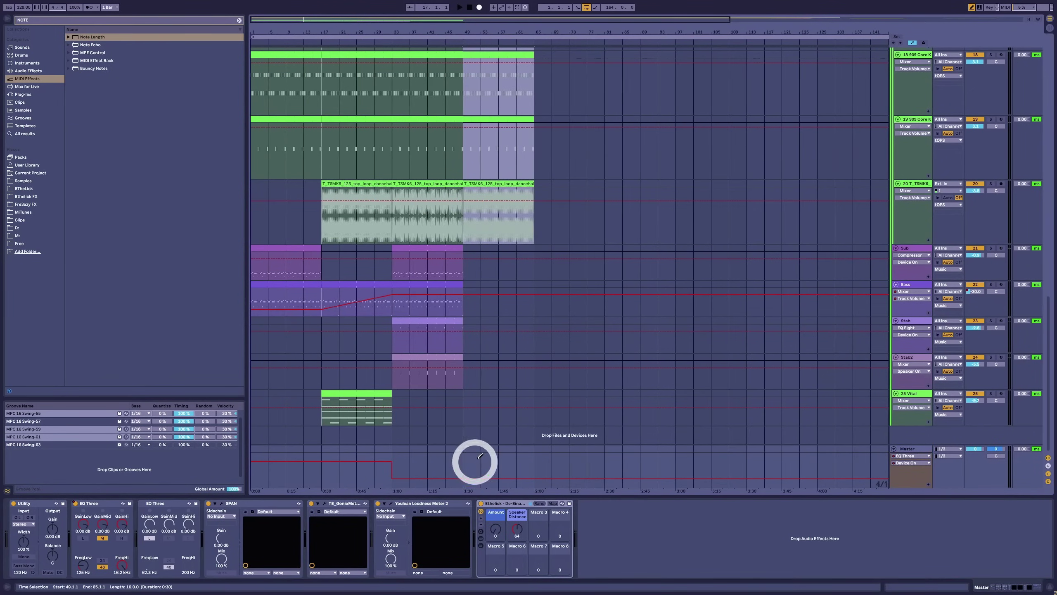
{"action": "left_click_drag", "start_coordinate": [479, 456], "coordinate": [520, 455]}
{"action": "key", "text": "space"}
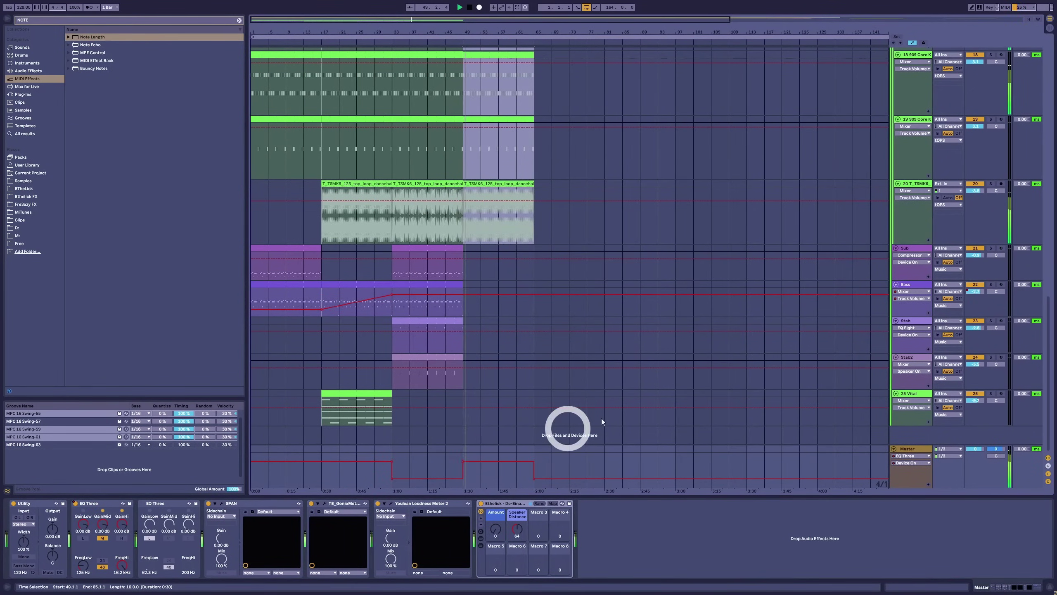
Stop playback, copy the Bass clip into bars 49–65 and level out its track volume automation.
{"action": "scroll", "coordinate": [621, 384], "scroll_direction": "up", "scroll_amount": 4}
{"action": "scroll", "coordinate": [584, 215], "scroll_direction": "up", "scroll_amount": 10}
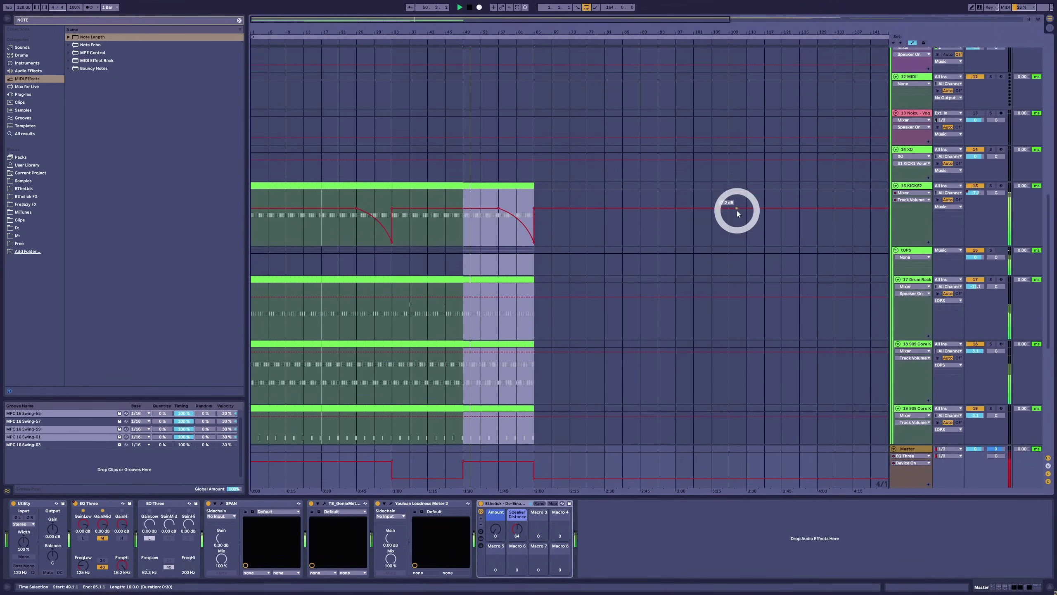
{"action": "left_click", "coordinate": [918, 156]}
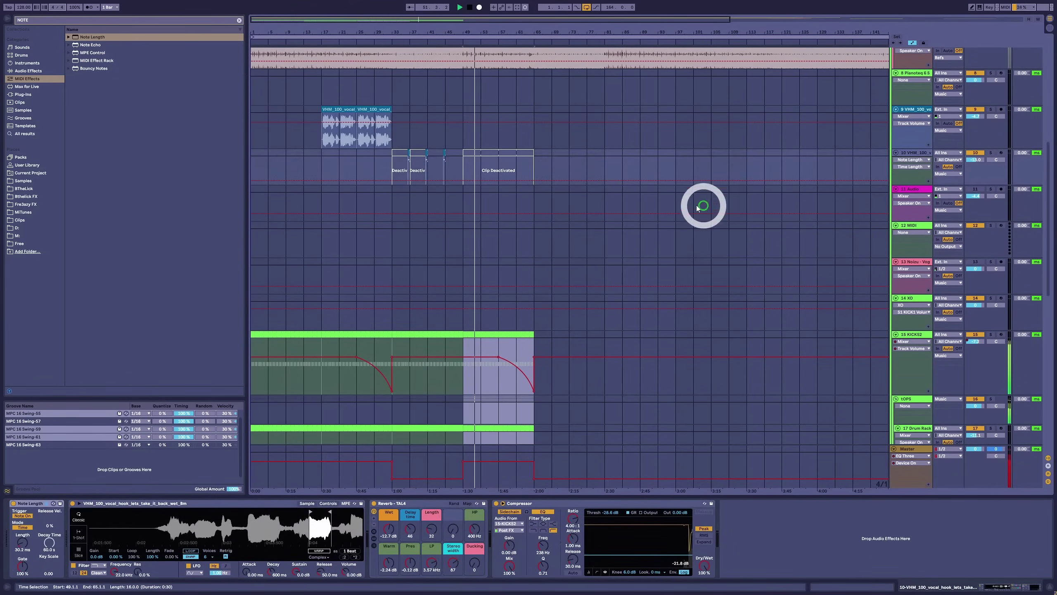
{"action": "scroll", "coordinate": [624, 233], "scroll_direction": "down", "scroll_amount": 5}
{"action": "scroll", "coordinate": [537, 335], "scroll_direction": "down", "scroll_amount": 8}
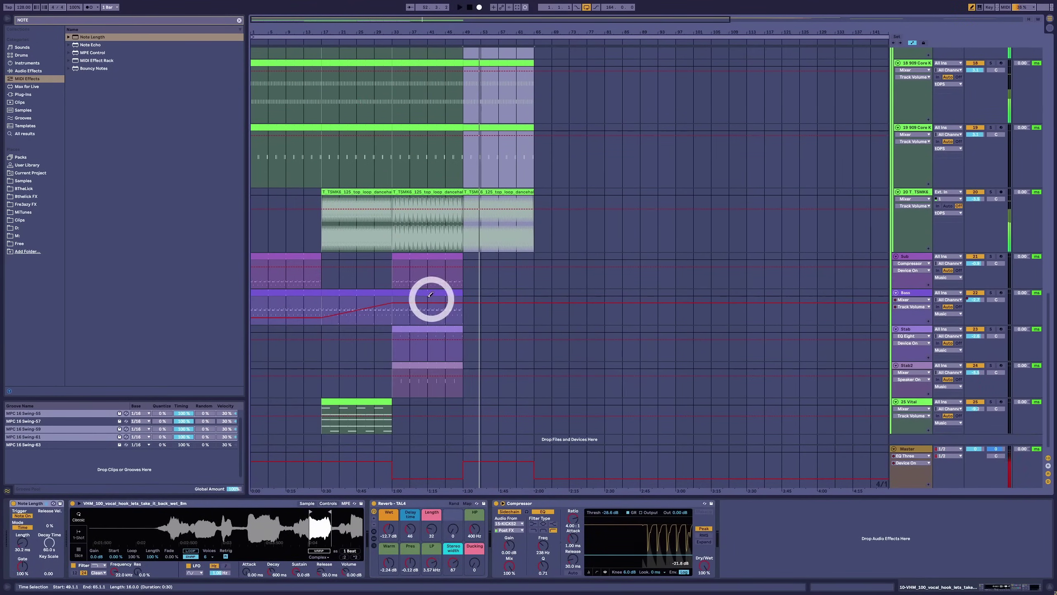
{"action": "key", "text": "space"}
{"action": "left_click_drag", "start_coordinate": [391, 293], "coordinate": [491, 305]}
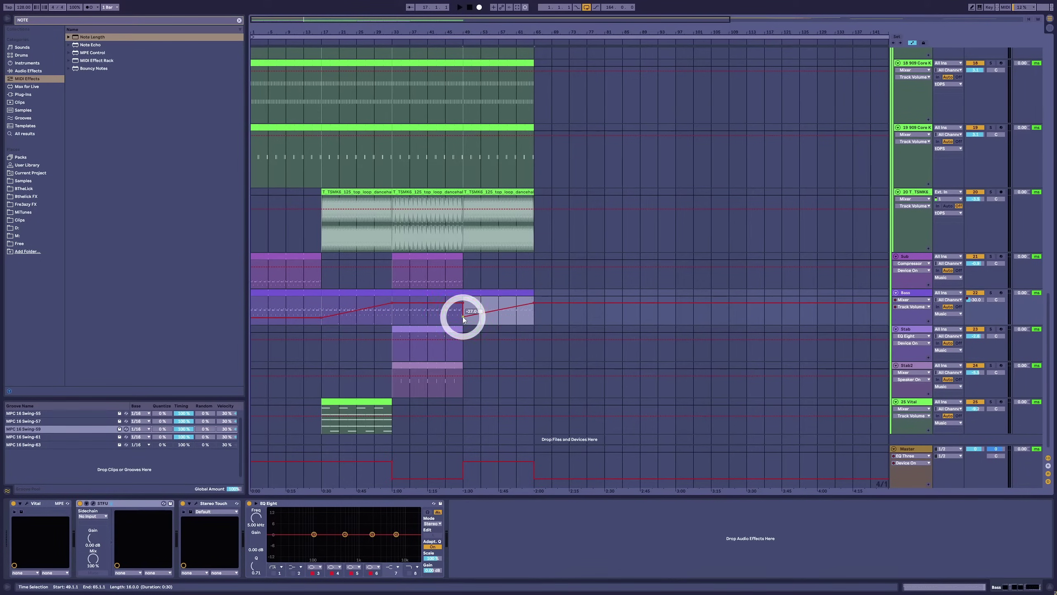
{"action": "scroll", "coordinate": [616, 191], "scroll_direction": "up", "scroll_amount": 10}
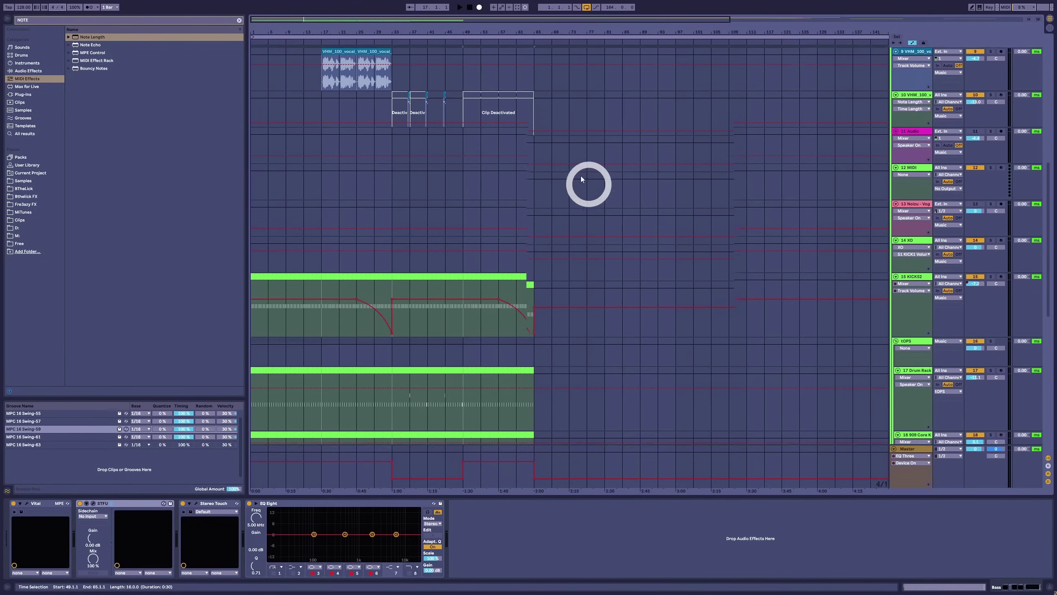
Reactivate the resampled vocal MIDI clip at bars 49–65 and copy the vocal hook track's Smudge rack onto its track.
{"action": "left_click", "coordinate": [495, 105]}
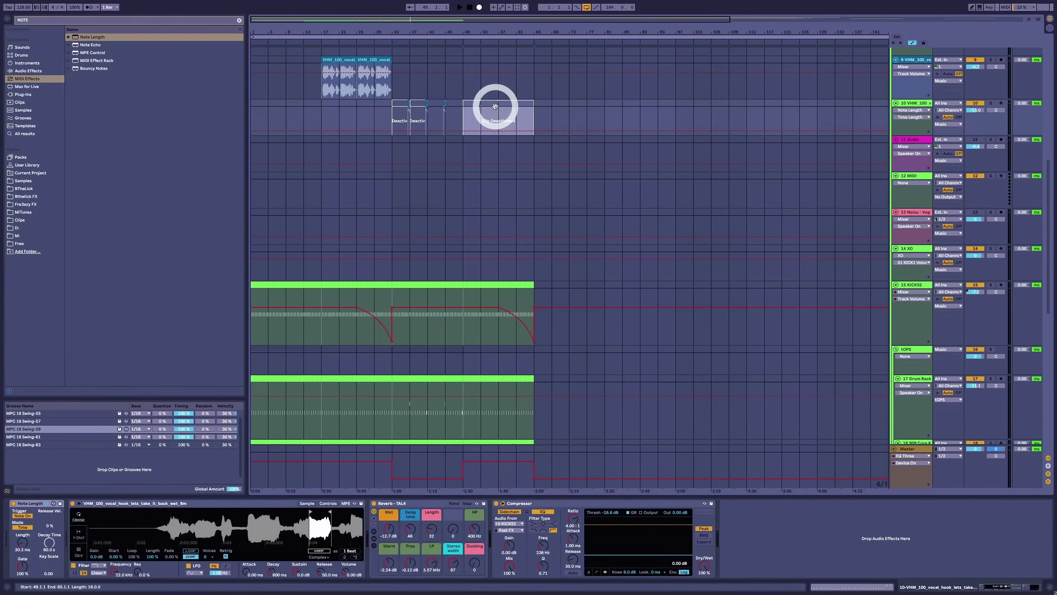
{"action": "scroll", "coordinate": [923, 107], "scroll_direction": "up", "scroll_amount": 3}
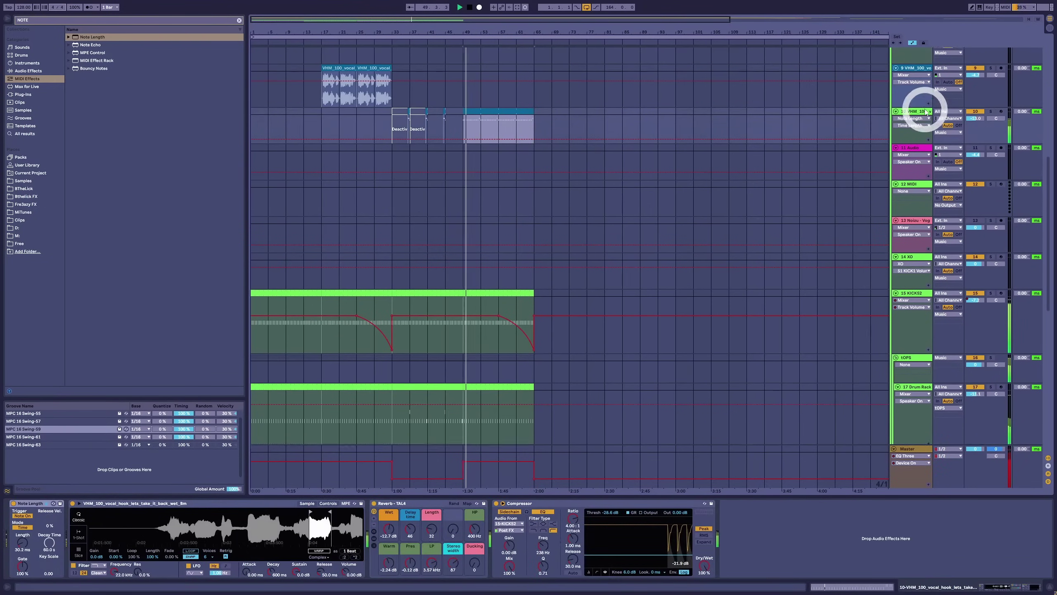
{"action": "left_click", "coordinate": [922, 91]}
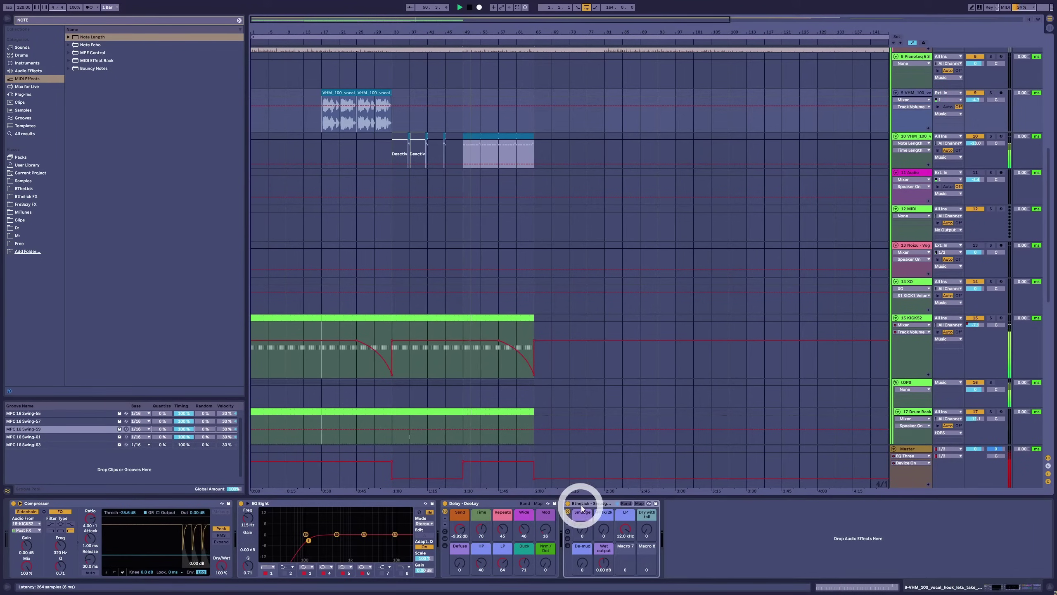
{"action": "left_click", "coordinate": [529, 130]}
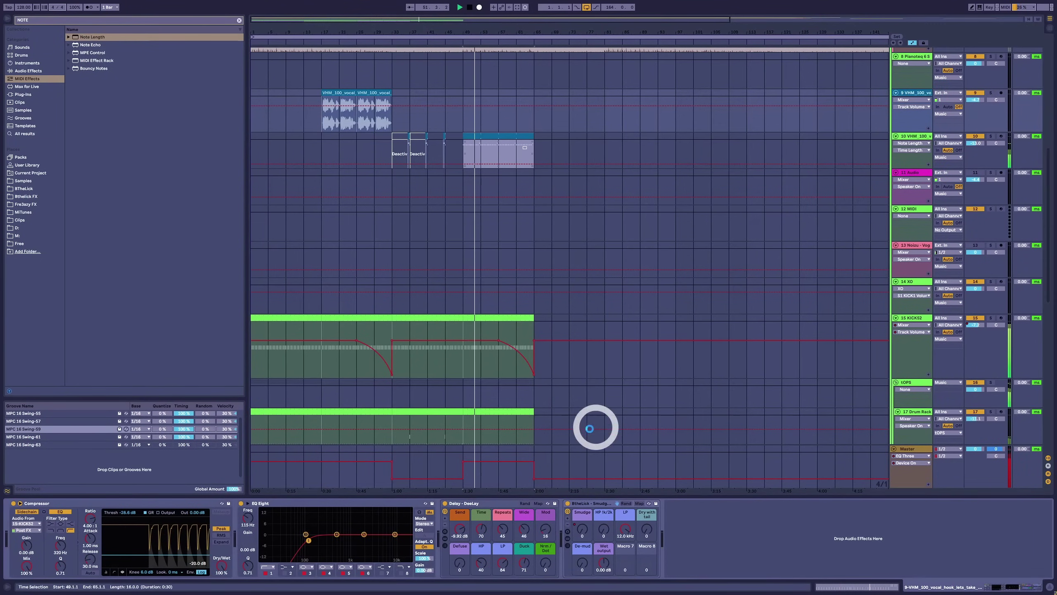
{"action": "left_click", "coordinate": [739, 535]}
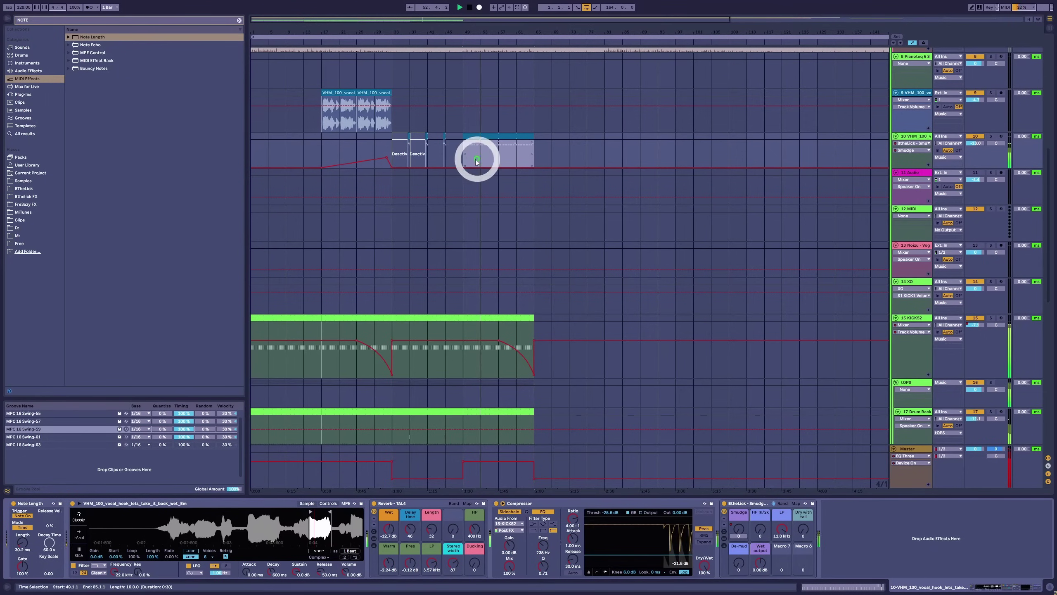
Add a rising Smudge automation ramp over bars 49–65 on the resampled vocal track.
{"action": "mouse_move", "coordinate": [477, 161]}
{"action": "left_mouse_down"}
{"action": "mouse_move", "coordinate": [462, 166]}
{"action": "mouse_move", "coordinate": [493, 137]}
{"action": "mouse_move", "coordinate": [555, 137]}
{"action": "left_mouse_up"}
{"action": "scroll", "coordinate": [521, 274], "scroll_direction": "down", "scroll_amount": 3}
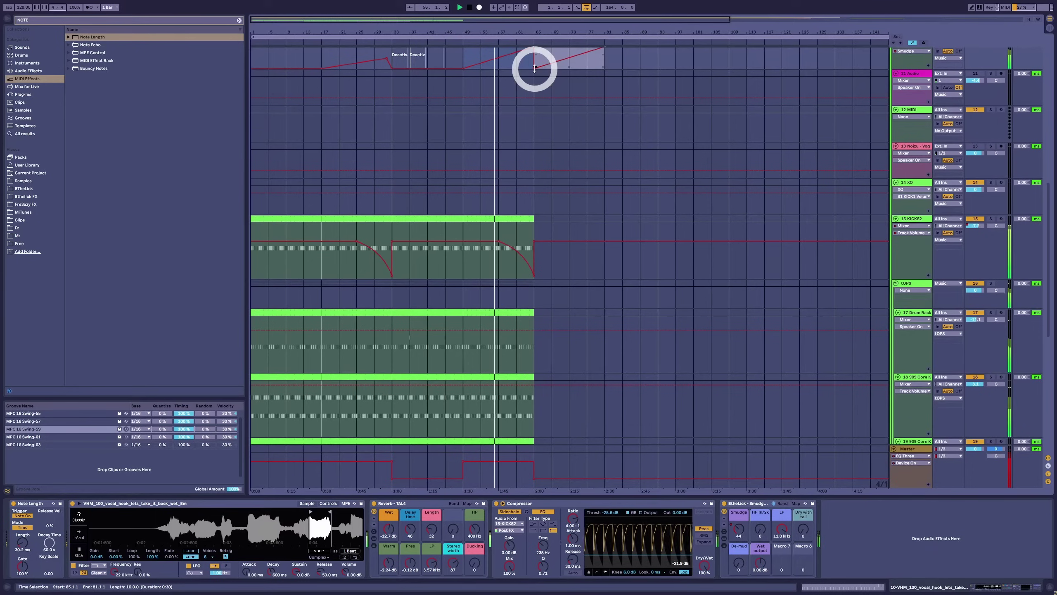
{"action": "scroll", "coordinate": [481, 263], "scroll_direction": "down", "scroll_amount": 3}
Copy the Vital track's MIDI clip from bars 17–33 to bars 49–65.
{"action": "left_click", "coordinate": [481, 263]}
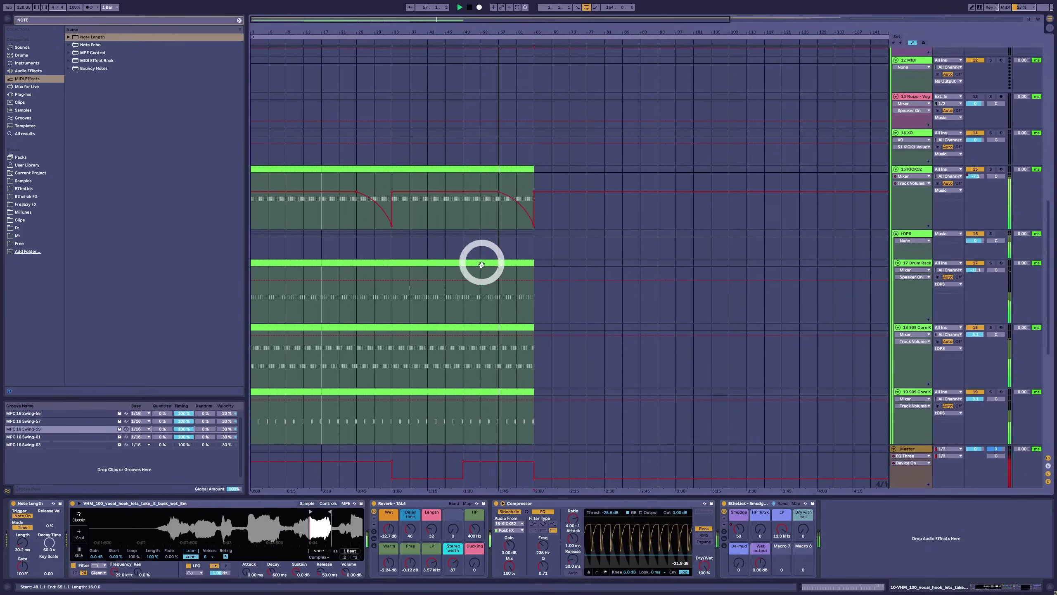
{"action": "scroll", "coordinate": [481, 263], "scroll_direction": "down", "scroll_amount": 10}
{"action": "left_click", "coordinate": [359, 390]}
{"action": "left_click", "coordinate": [503, 399]}
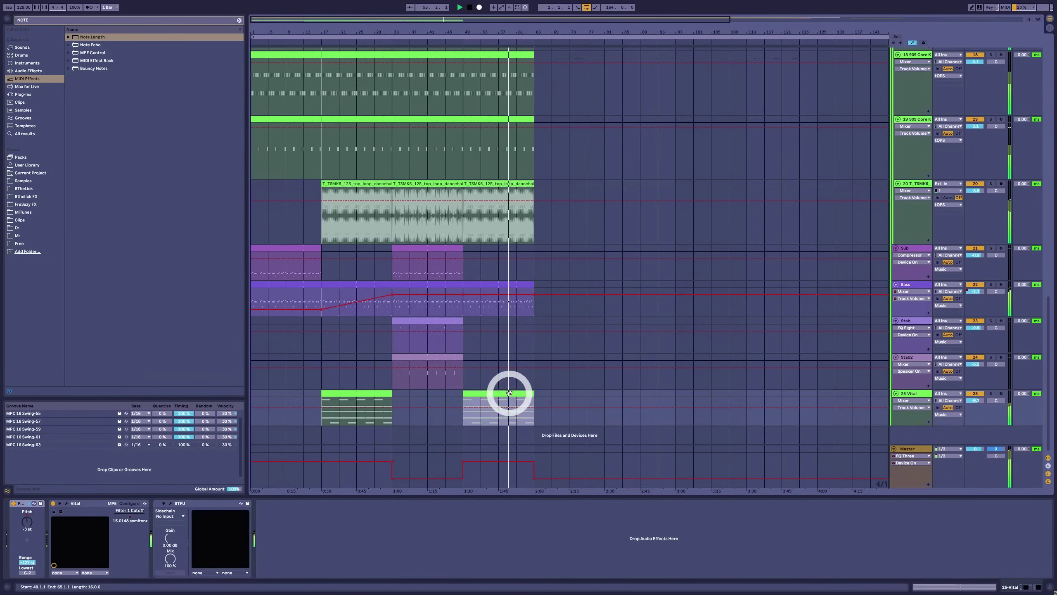
Show Vital's Filter 1 Cutoff automation and raise the curve's end point at bar 65 to 1.00.
{"action": "double_click", "coordinate": [509, 392]}
{"action": "key", "text": "shift+Tab"}
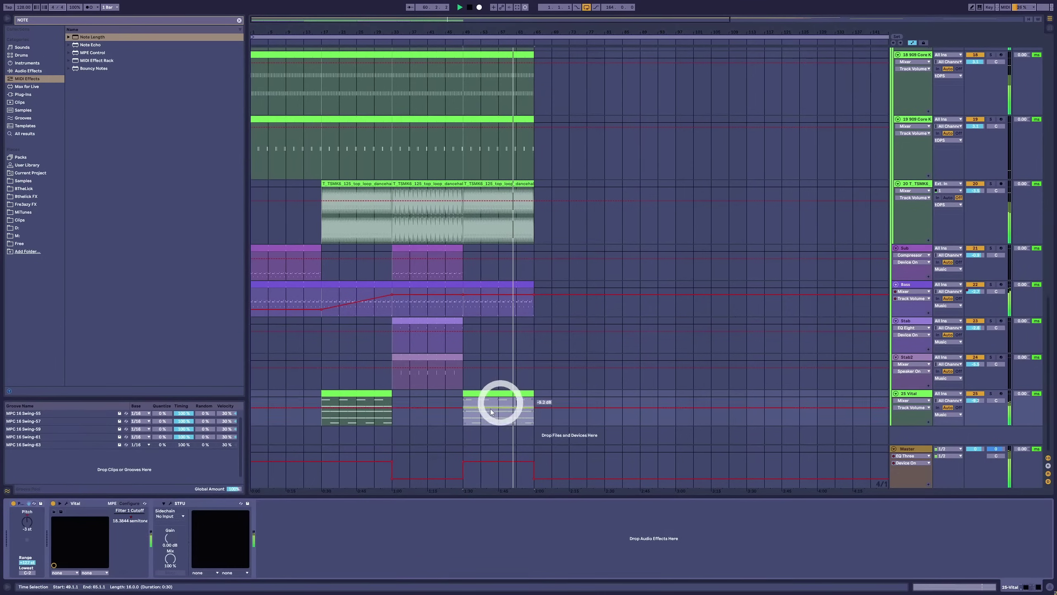
{"action": "right_click", "coordinate": [132, 515]}
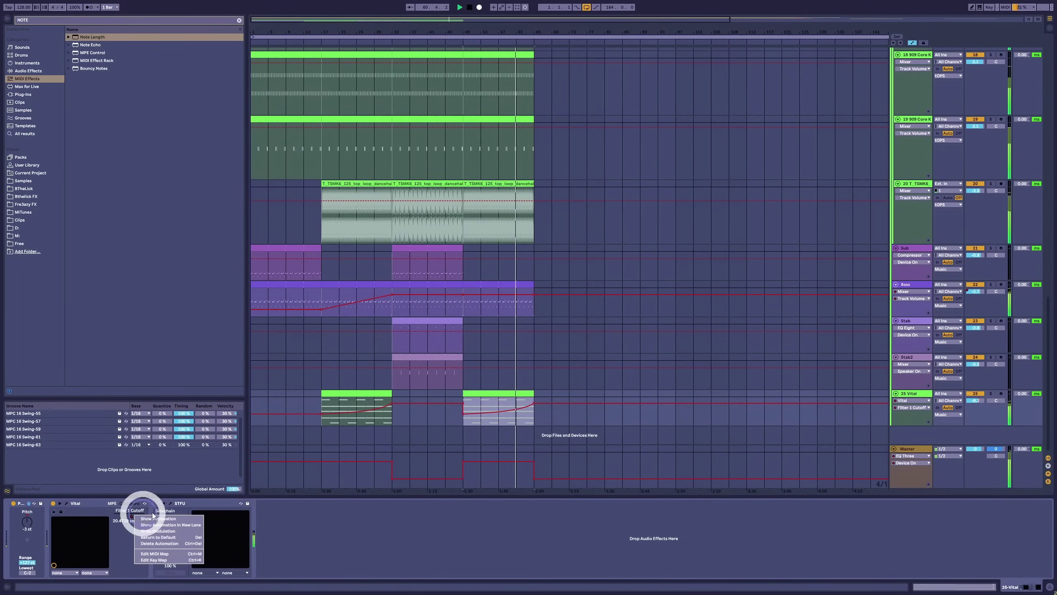
{"action": "left_click", "coordinate": [535, 407]}
{"action": "left_click_drag", "start_coordinate": [536, 406], "coordinate": [535, 401]}
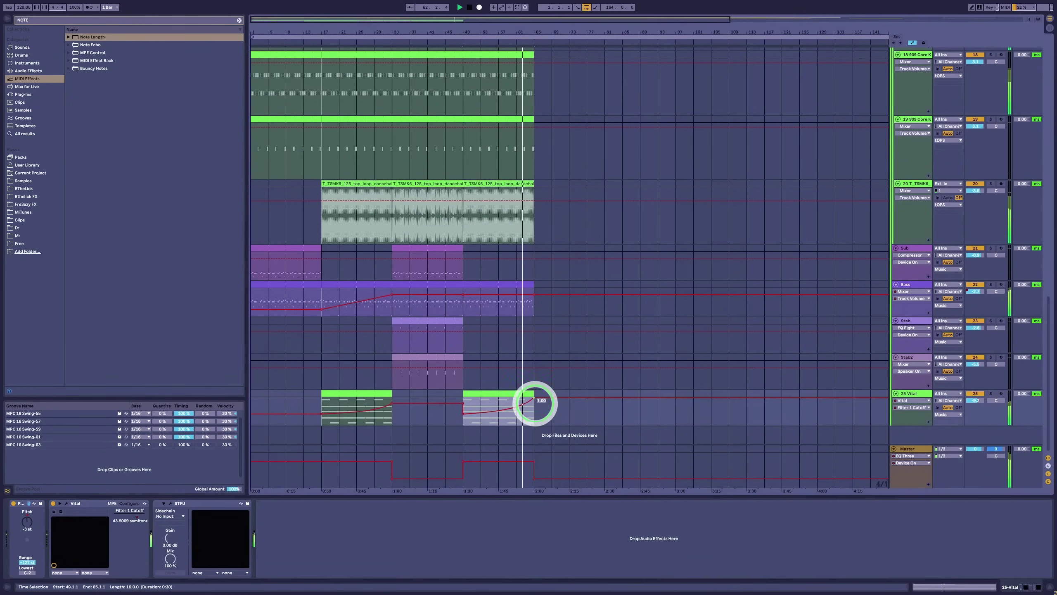
Raise the Filter 1 Cutoff curve's end point at bar 33 and replay the arrangement from bar 49.
{"action": "left_click", "coordinate": [458, 400]}
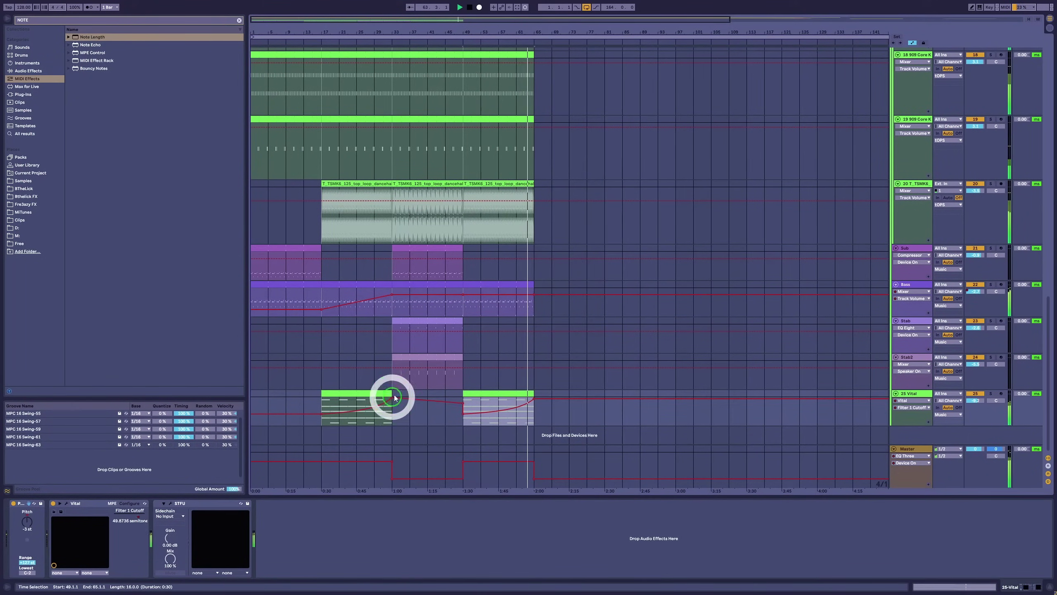
{"action": "scroll", "coordinate": [398, 405], "scroll_direction": "up", "scroll_amount": 3}
{"action": "left_click_drag", "start_coordinate": [396, 40], "coordinate": [392, 42]}
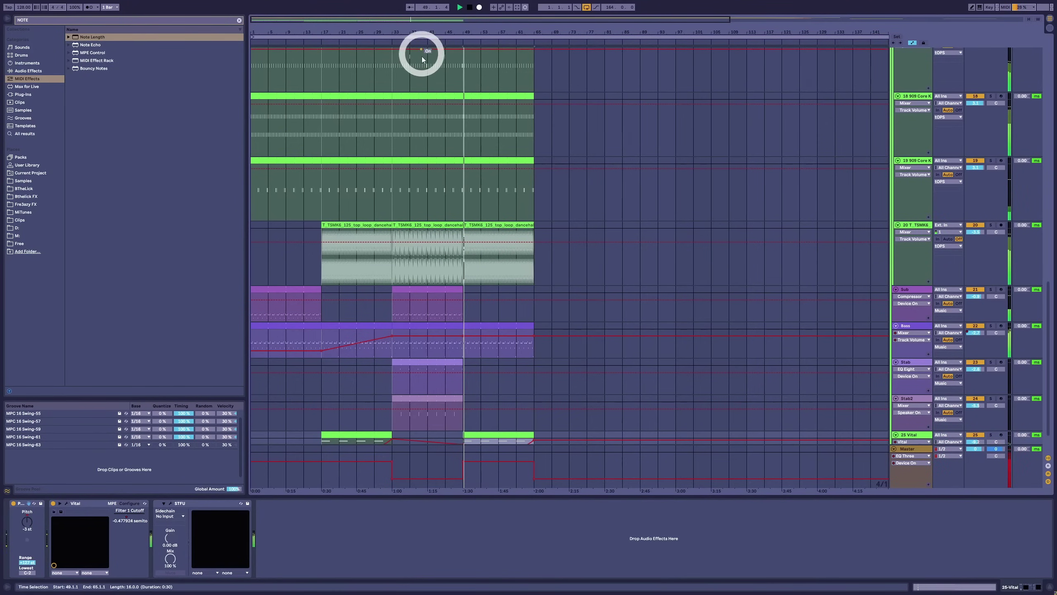
Review the kick, vocal and stab tracks' clips around bars 17–81 for material to continue the arrangement after bar 65.
{"action": "scroll", "coordinate": [533, 138], "scroll_direction": "up", "scroll_amount": 10}
{"action": "scroll", "coordinate": [520, 172], "scroll_direction": "up", "scroll_amount": 5}
{"action": "scroll", "coordinate": [524, 179], "scroll_direction": "down", "scroll_amount": 3}
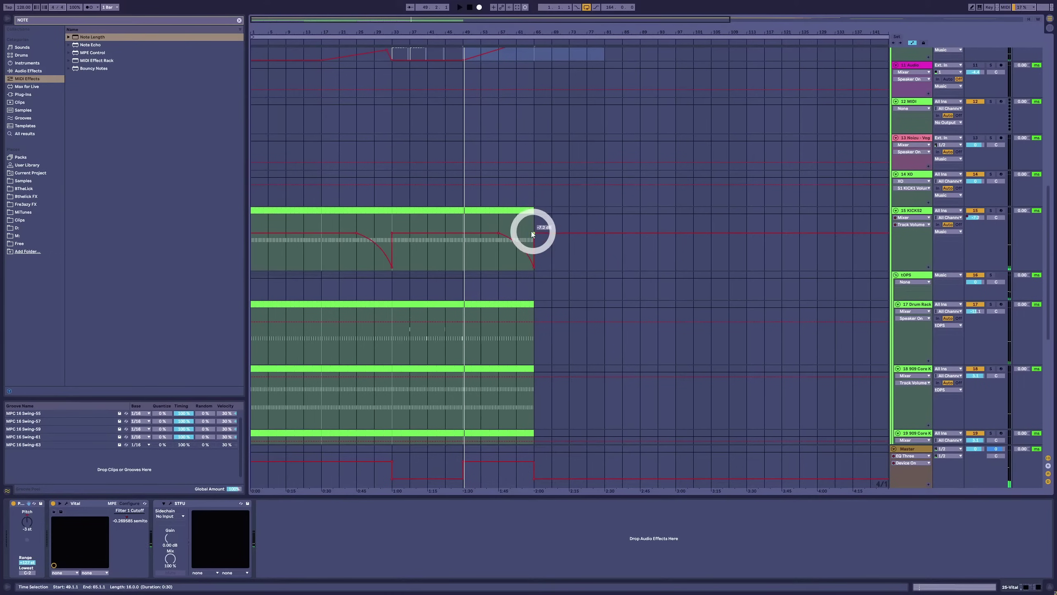
{"action": "left_click", "coordinate": [480, 211]}
{"action": "scroll", "coordinate": [528, 202], "scroll_direction": "up", "scroll_amount": 5}
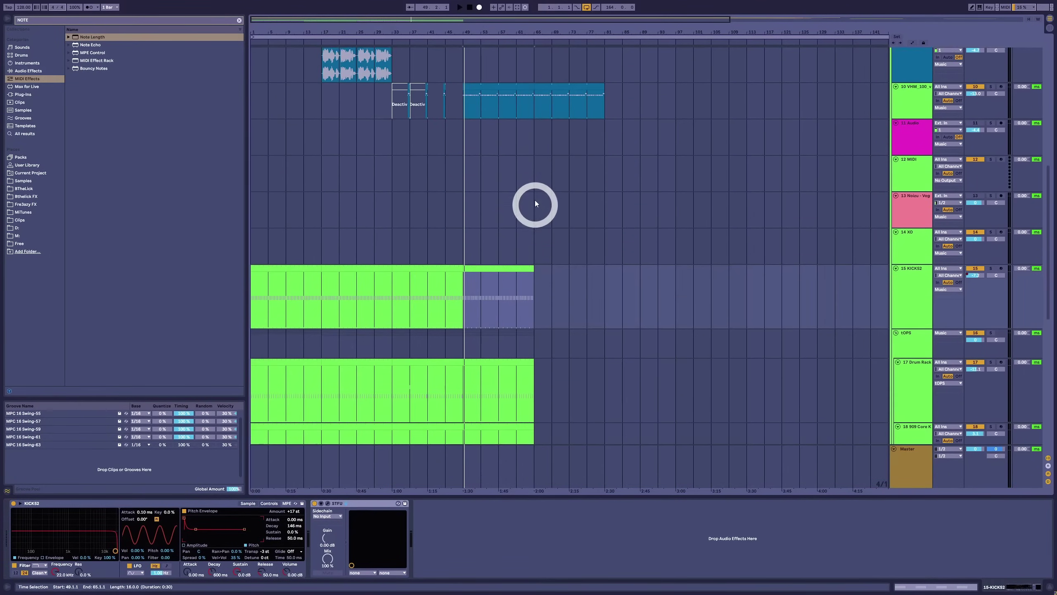
{"action": "left_click", "coordinate": [544, 230]}
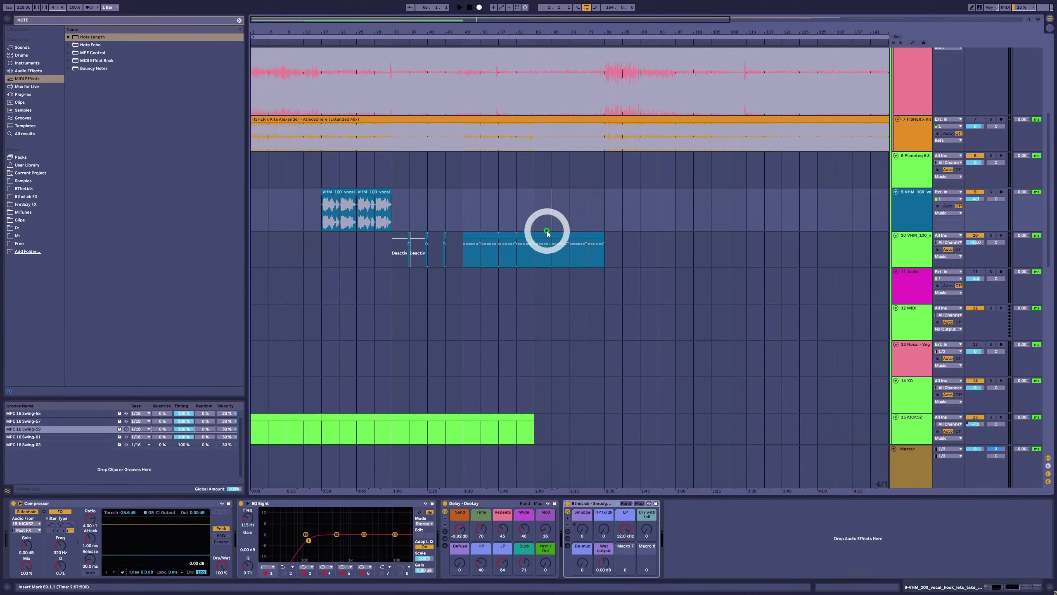
{"action": "left_click", "coordinate": [546, 232]}
{"action": "scroll", "coordinate": [539, 197], "scroll_direction": "down", "scroll_amount": 4}
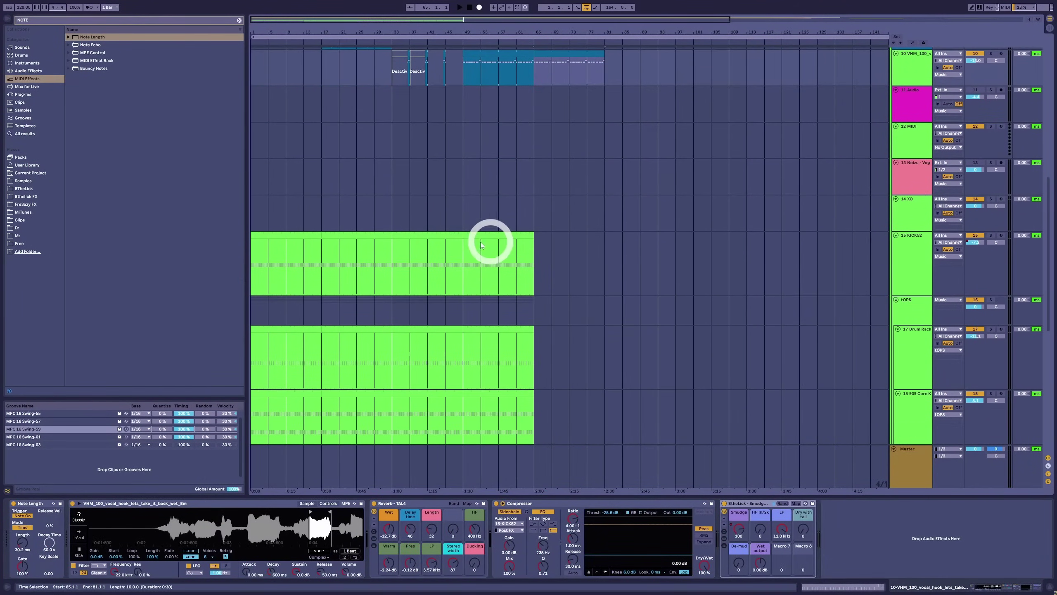
{"action": "left_click", "coordinate": [352, 239]}
{"action": "scroll", "coordinate": [418, 266], "scroll_direction": "down", "scroll_amount": 7}
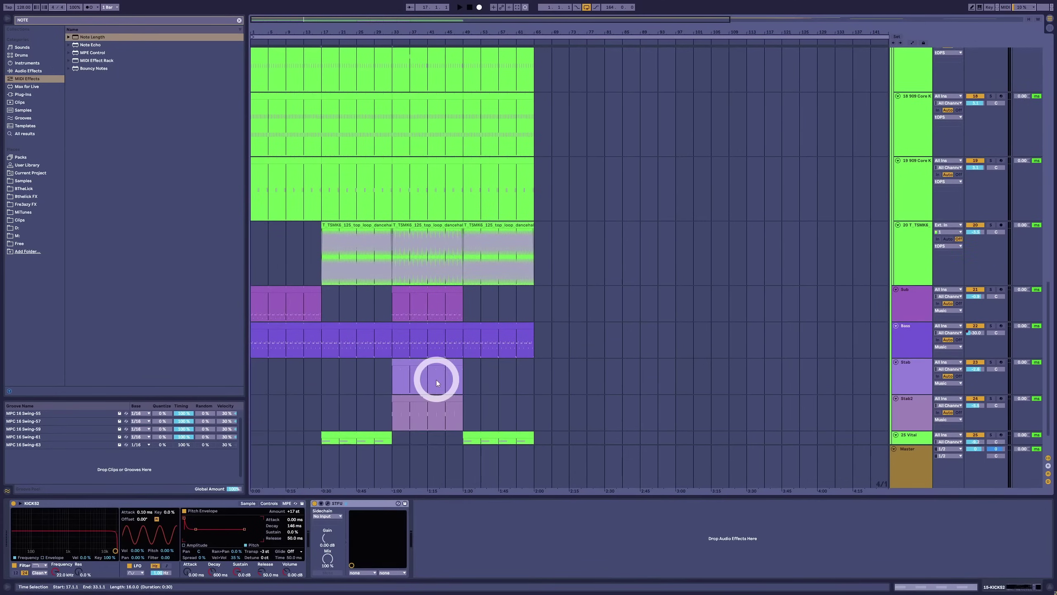
Copy all clips in bars 33–49, from the kick track down to the Stab2 track, to bars 65–81.
{"action": "left_click", "coordinate": [432, 354]}
{"action": "scroll", "coordinate": [441, 333], "scroll_direction": "up", "scroll_amount": 7}
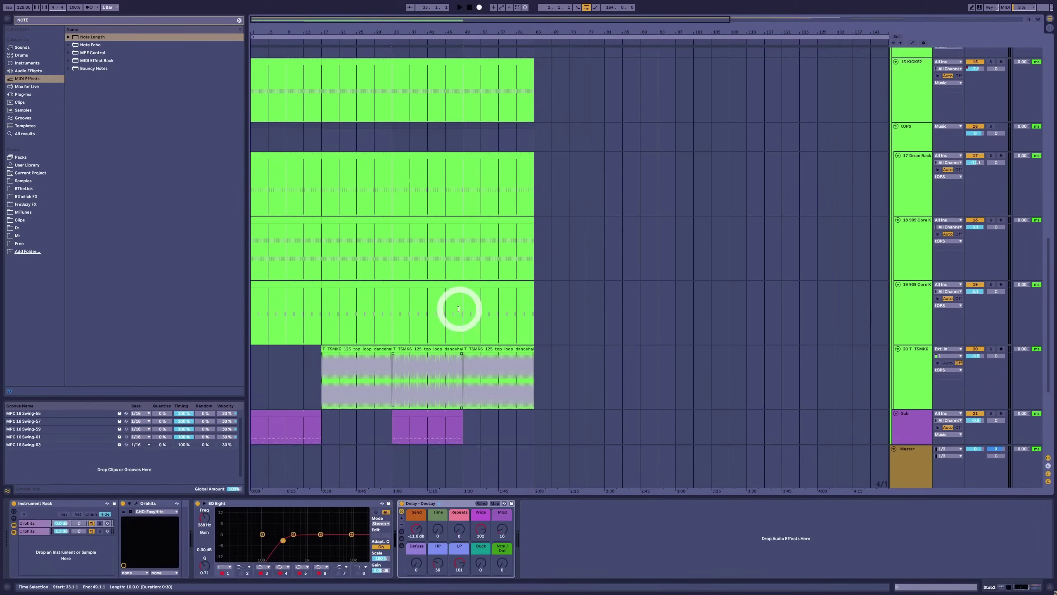
{"action": "scroll", "coordinate": [452, 292], "scroll_direction": "up", "scroll_amount": 2}
{"action": "left_click", "coordinate": [418, 269], "text": "shift"}
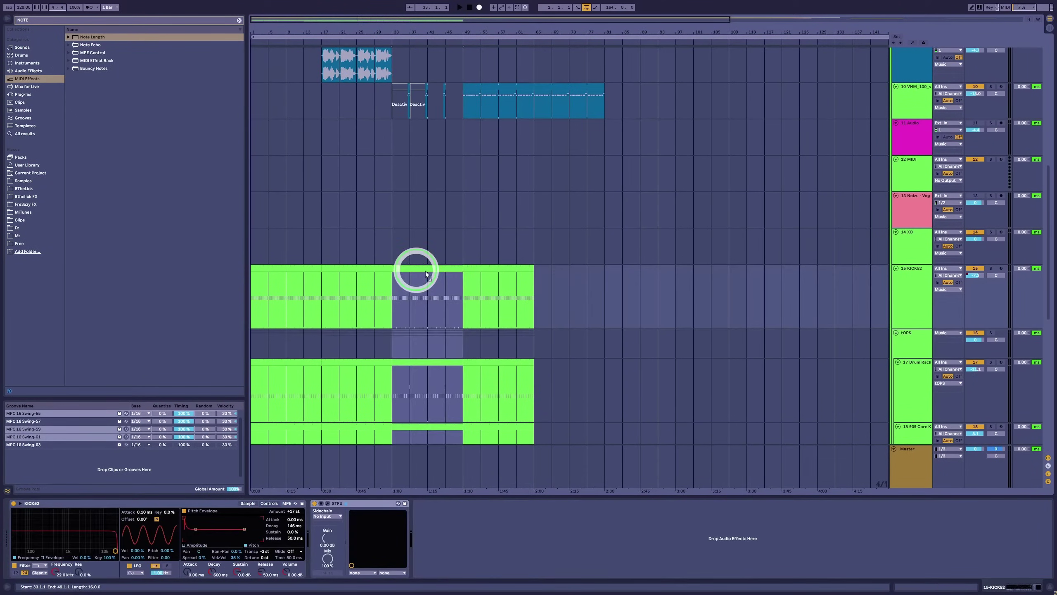
{"action": "left_click_drag", "start_coordinate": [425, 274], "coordinate": [584, 239]}
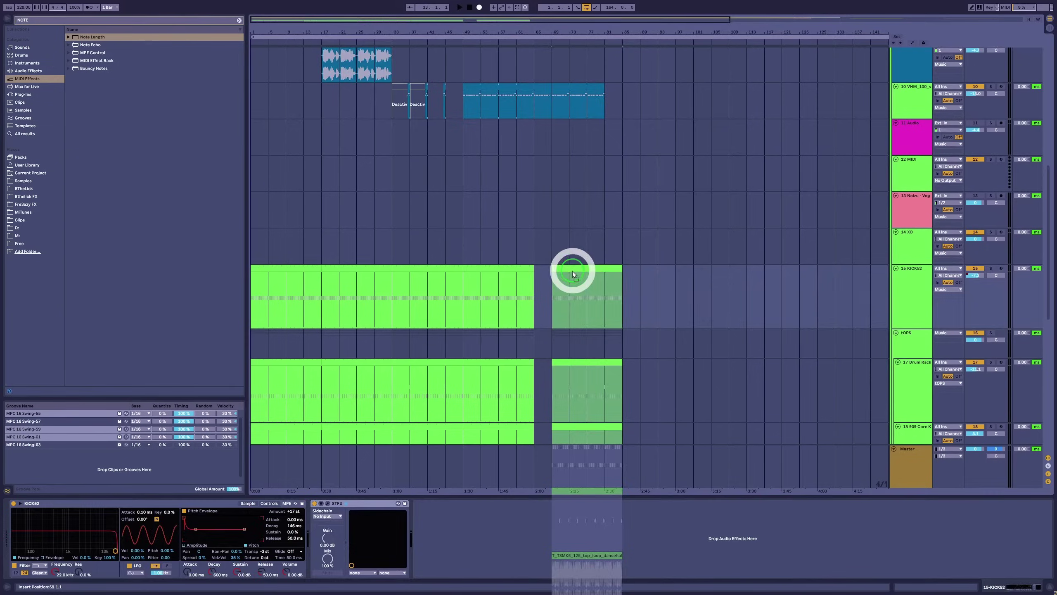
Search the browser for "snare" and place SnareRollTech.alc from the Fre3azy FX folder on a new track at bar 49.
{"action": "left_click", "coordinate": [6, 22]}
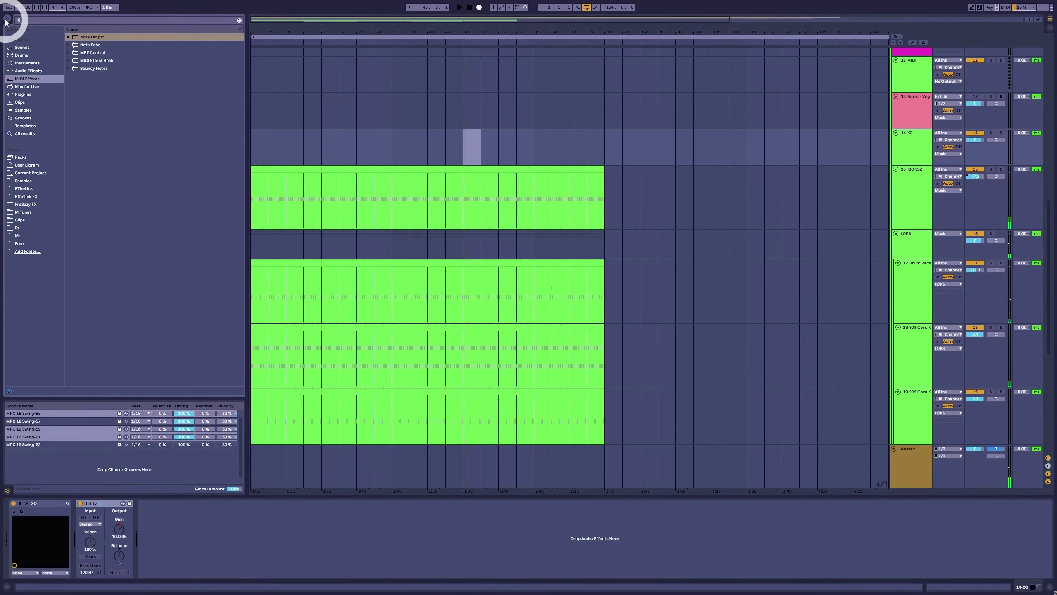
{"action": "type", "text": "snare"}
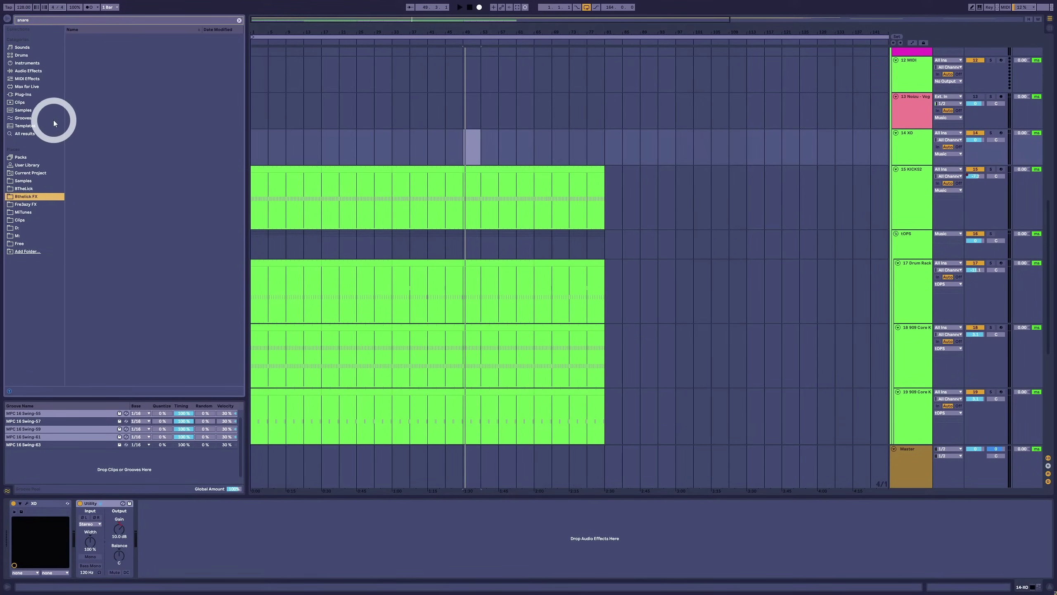
{"action": "left_click", "coordinate": [41, 73]}
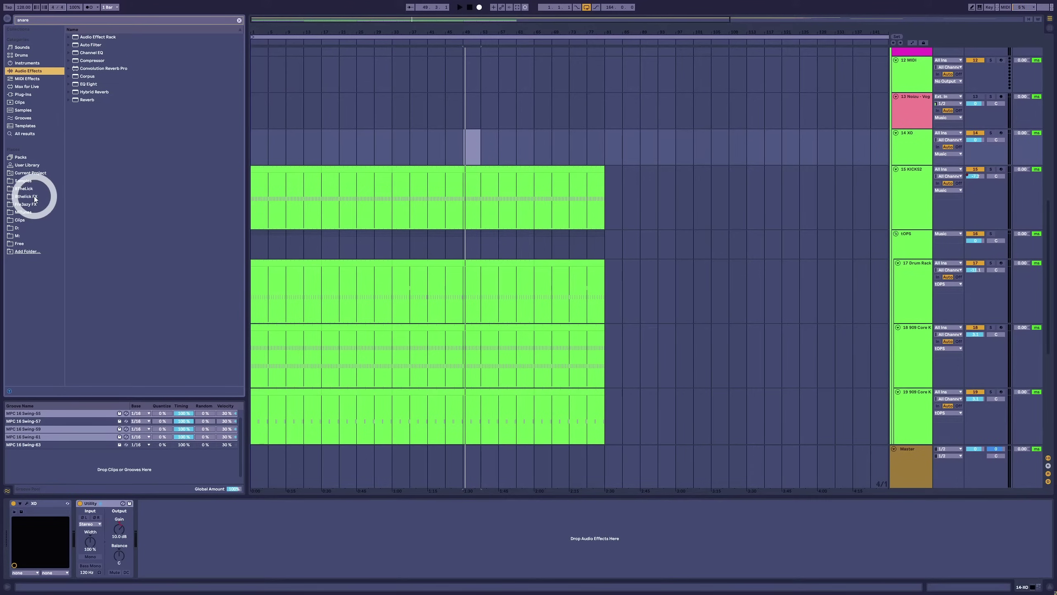
{"action": "left_click", "coordinate": [69, 37]}
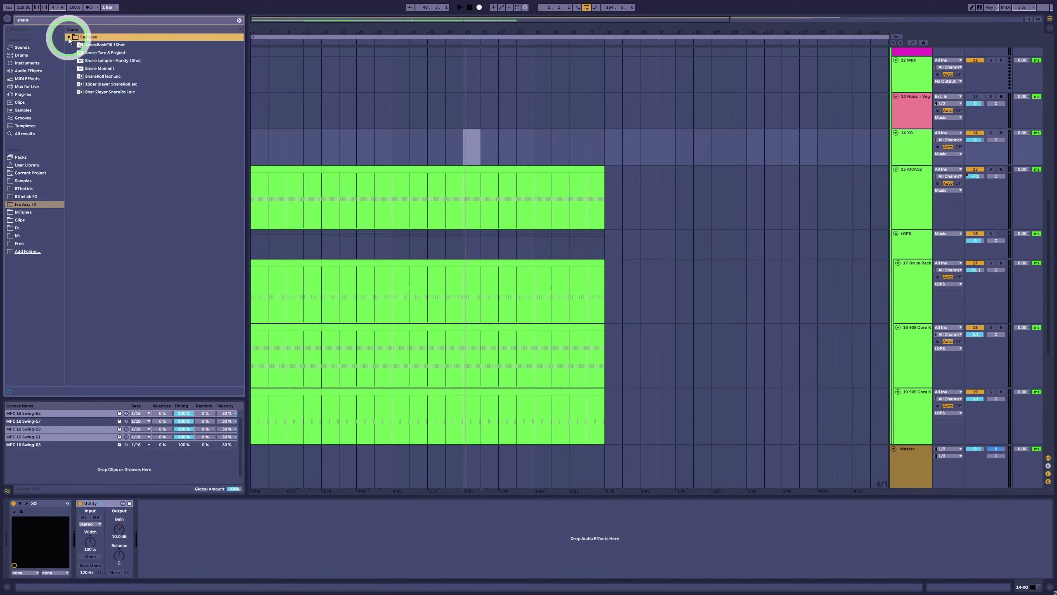
{"action": "left_click", "coordinate": [100, 43]}
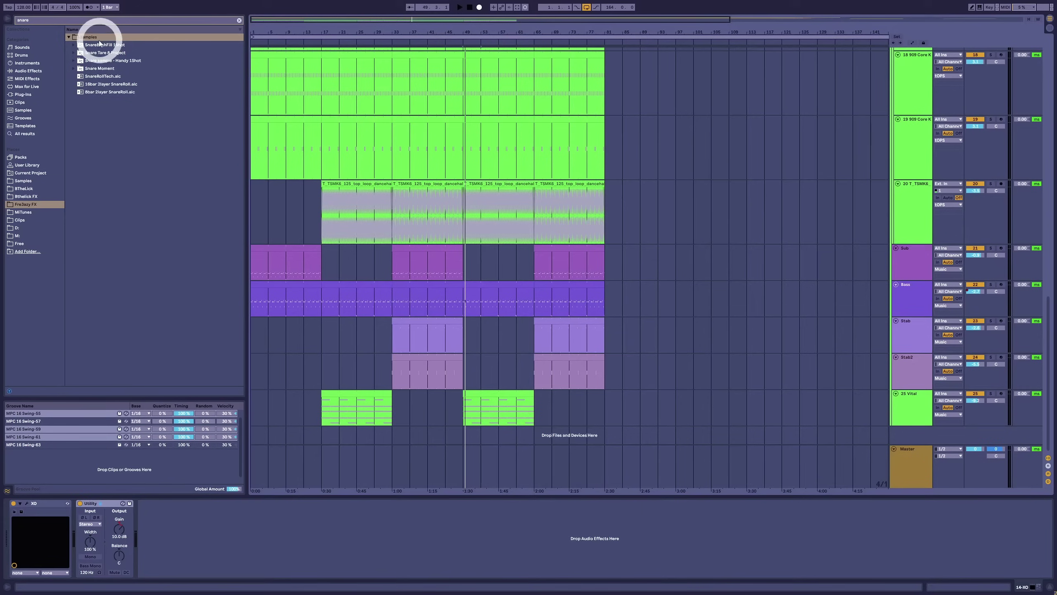
{"action": "left_click_drag", "start_coordinate": [95, 81], "coordinate": [481, 451]}
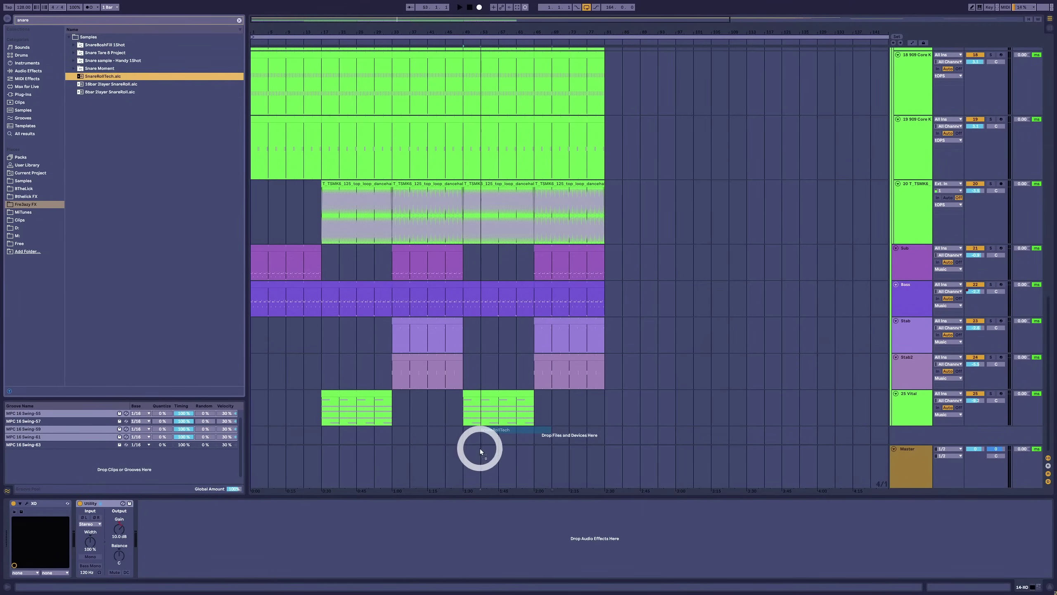
Try to save the Vital clip from bars 49–65 into the browser's Fre3azy FX folder.
{"action": "left_click", "coordinate": [370, 390]}
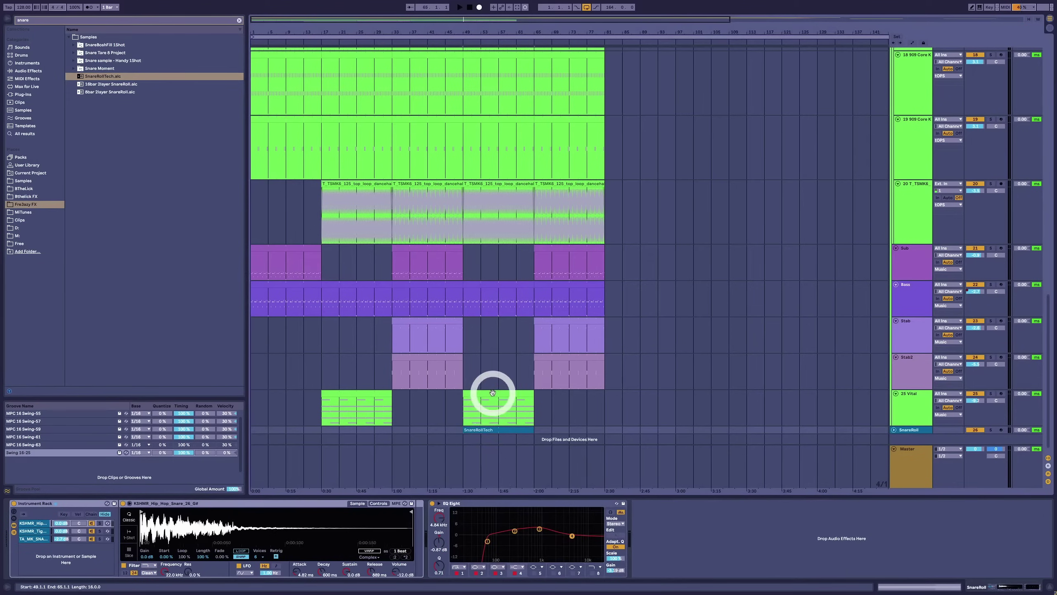
{"action": "left_click_drag", "start_coordinate": [492, 392], "coordinate": [119, 217]}
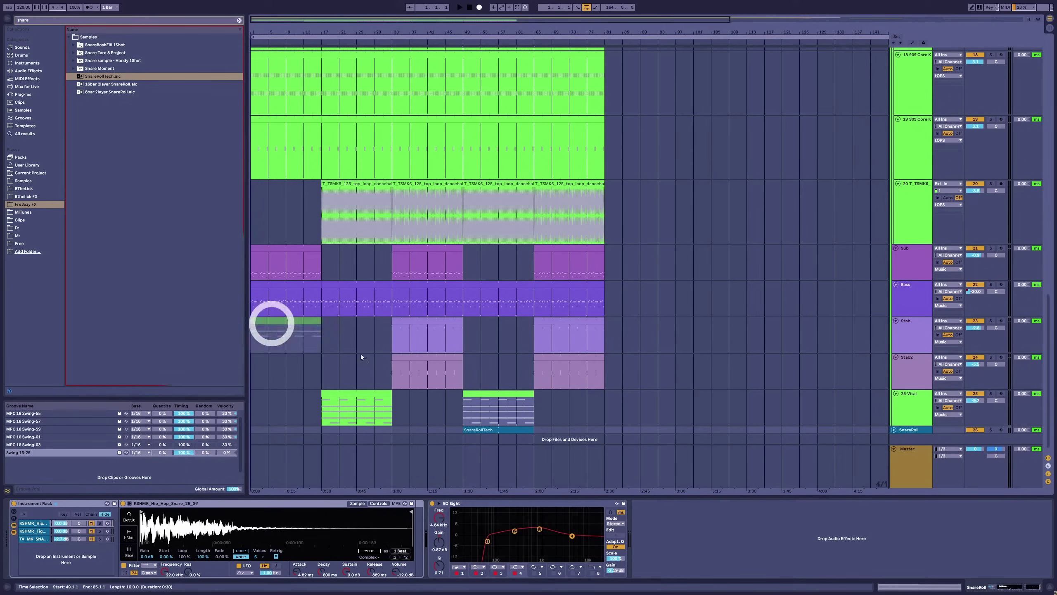
{"action": "left_click_drag", "start_coordinate": [495, 397], "coordinate": [119, 209]}
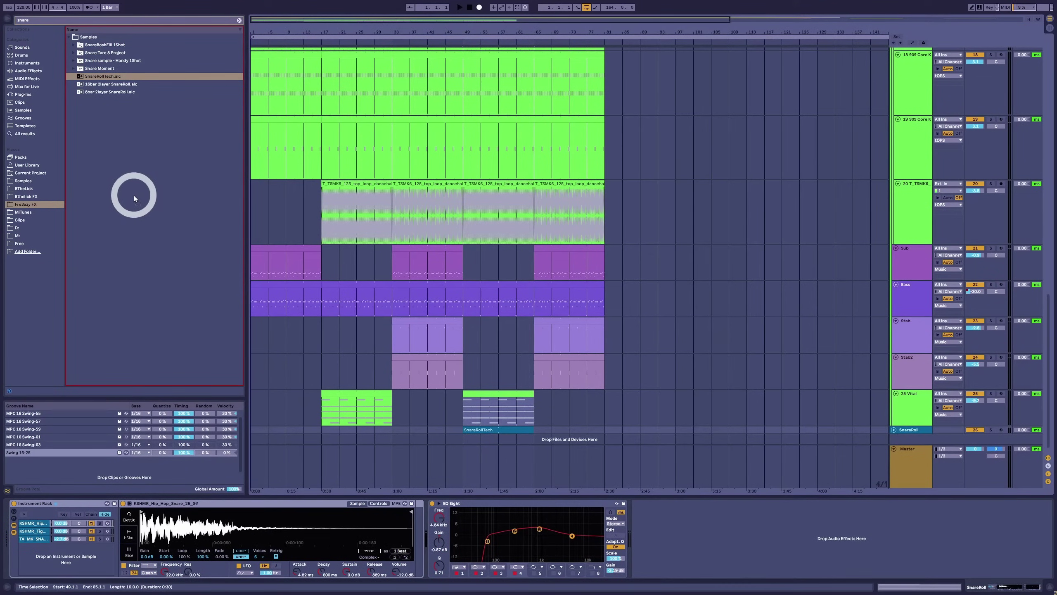
{"action": "left_click_drag", "start_coordinate": [134, 195], "coordinate": [490, 427]}
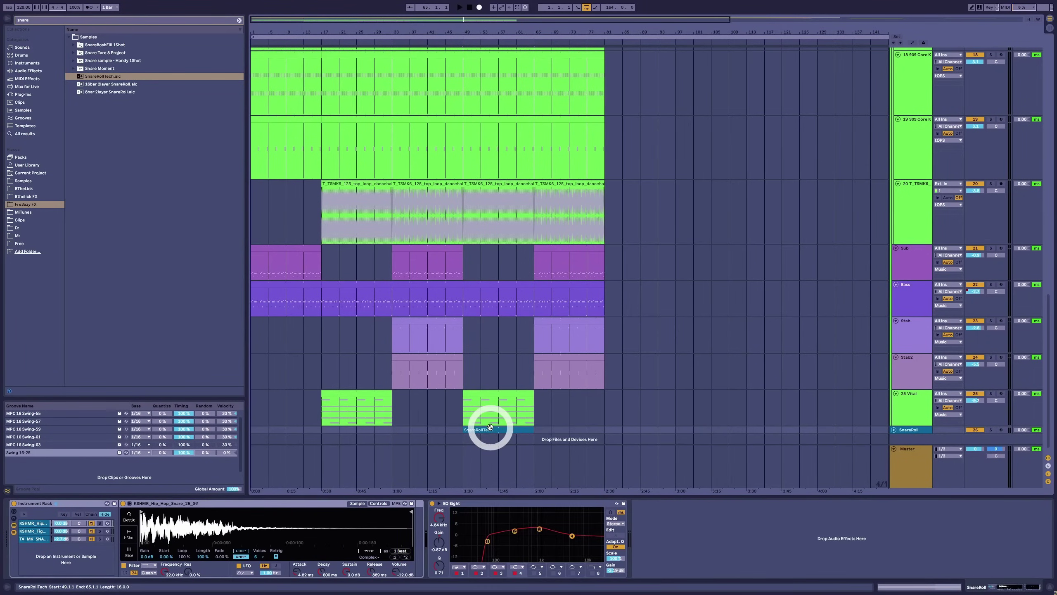
Play the arrangement from bar 49 with the snare roll and view the snare rack's third sample chain.
{"action": "key", "text": "space"}
{"action": "left_click", "coordinate": [499, 429]}
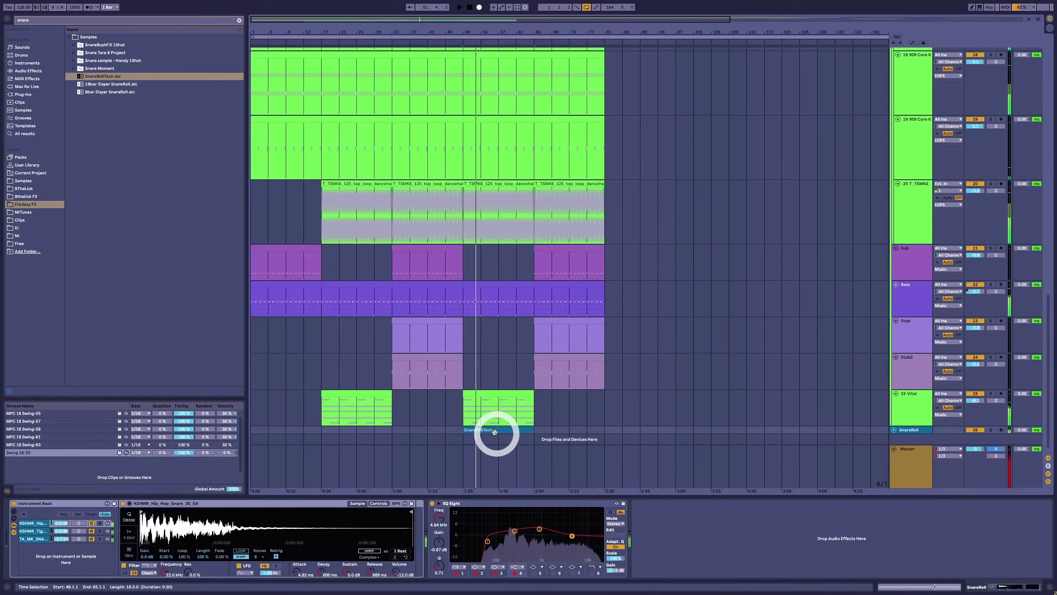
{"action": "key", "text": "space"}
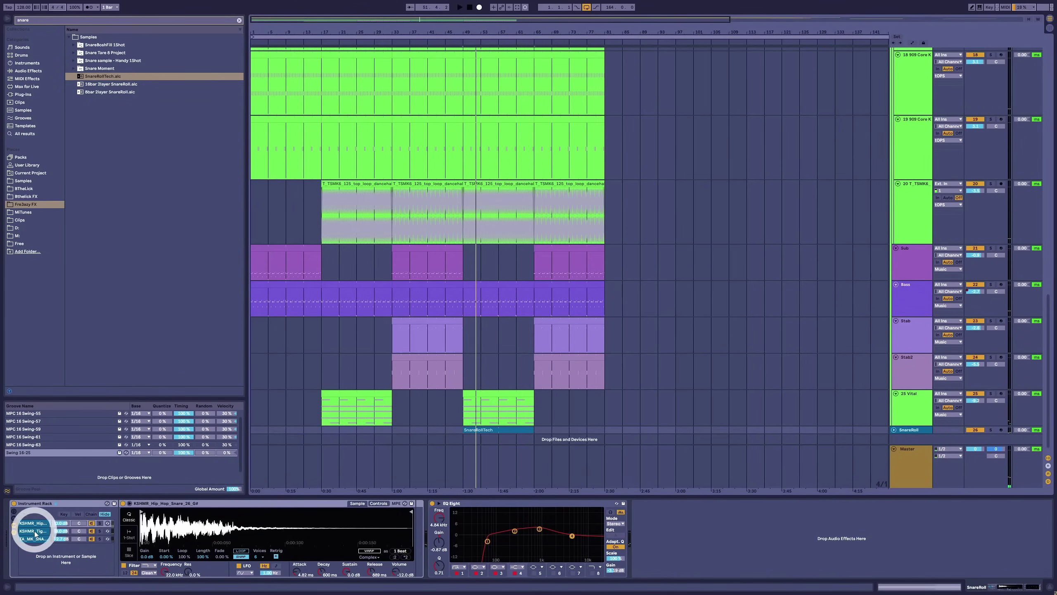
{"action": "left_click", "coordinate": [33, 539]}
{"action": "left_click", "coordinate": [495, 396]}
{"action": "key", "text": "space"}
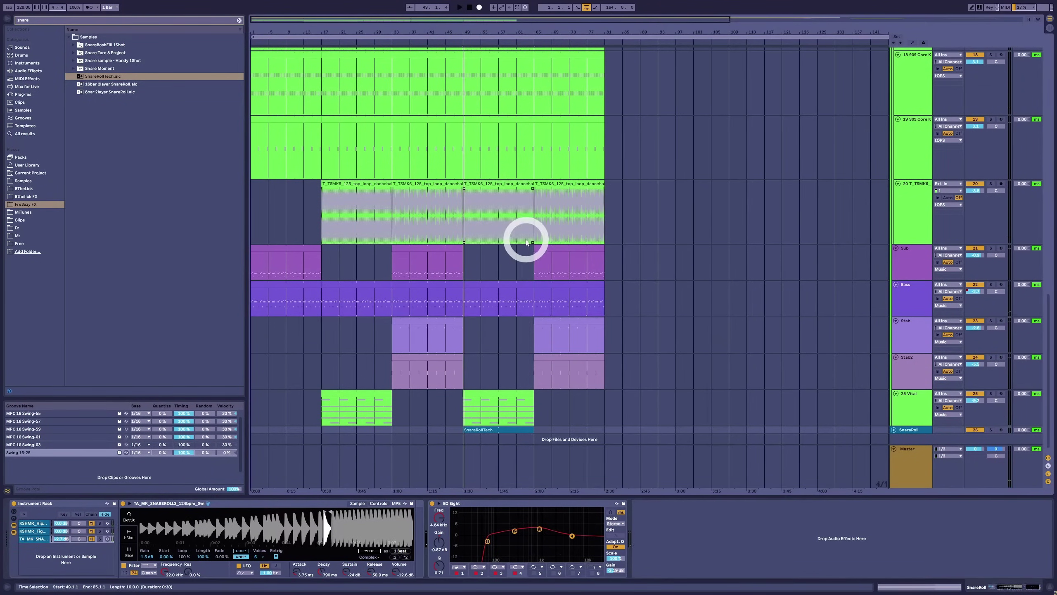
Play the arrangement from bar 57 while reviewing the drum, bass and vocal tracks.
{"action": "scroll", "coordinate": [526, 243], "scroll_direction": "down", "scroll_amount": 1}
{"action": "left_click", "coordinate": [503, 269]}
{"action": "key", "text": "space"}
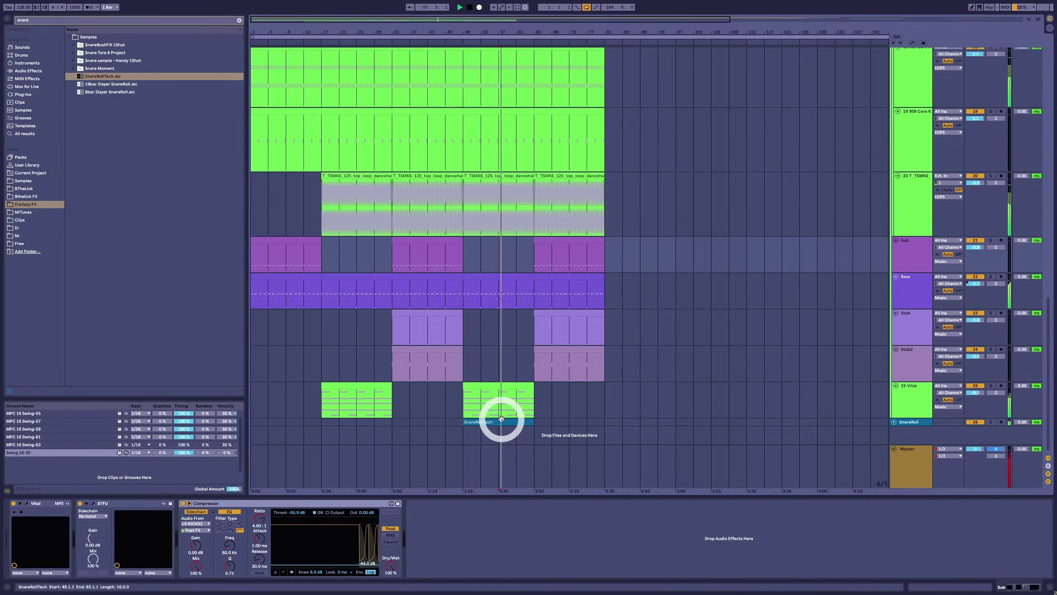
{"action": "scroll", "coordinate": [590, 326], "scroll_direction": "up", "scroll_amount": 15}
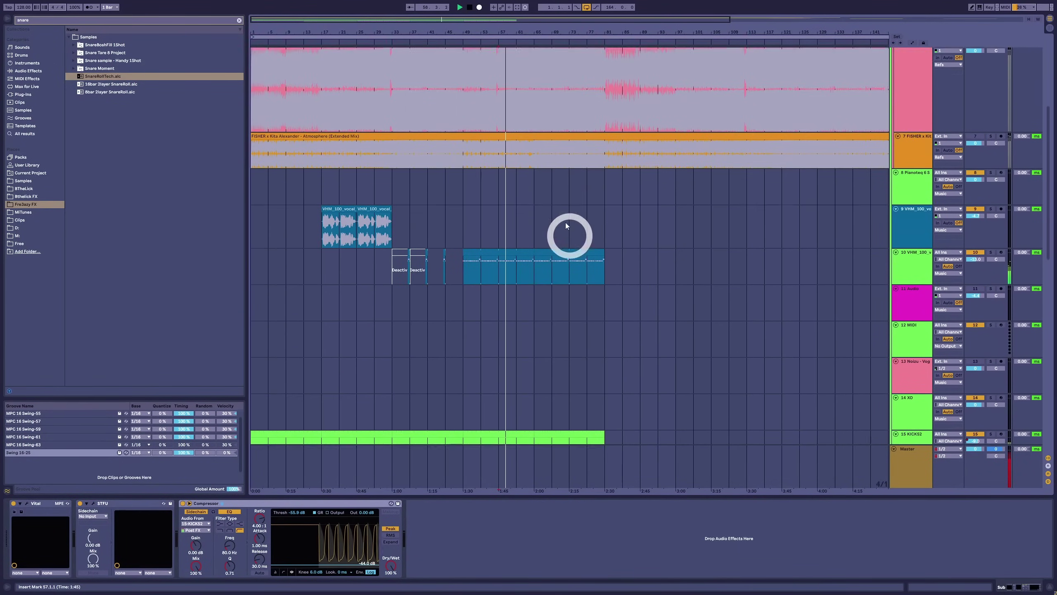
{"action": "scroll", "coordinate": [565, 225], "scroll_direction": "up", "scroll_amount": 3}
{"action": "scroll", "coordinate": [547, 253], "scroll_direction": "down", "scroll_amount": 18}
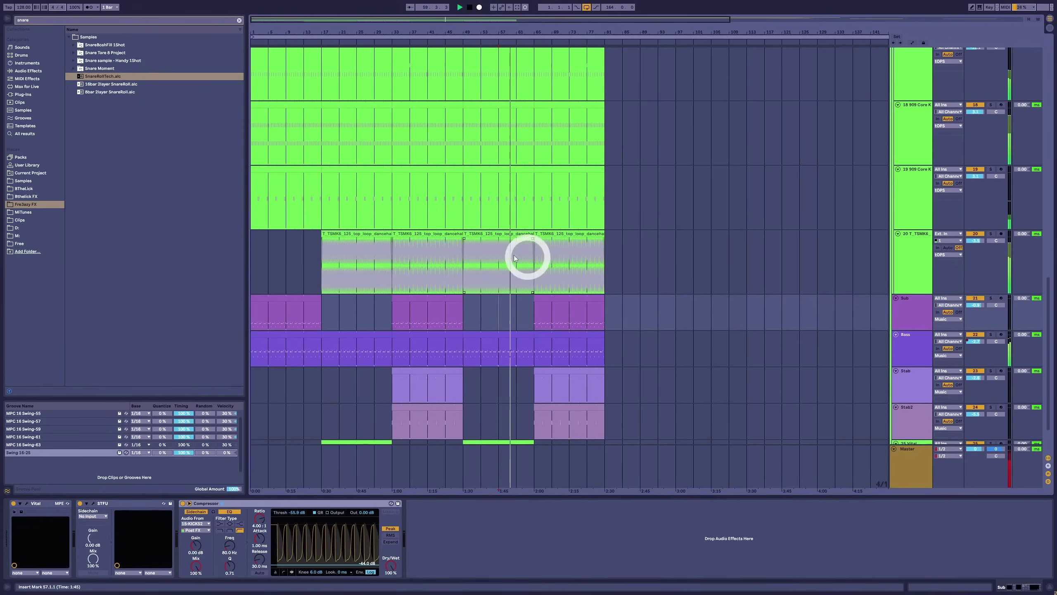
Mute the open hi-hat notes in the first 909 Core Kit clip at bars 49–65 and play it back.
{"action": "left_click", "coordinate": [488, 234]}
{"action": "left_click", "coordinate": [504, 104]}
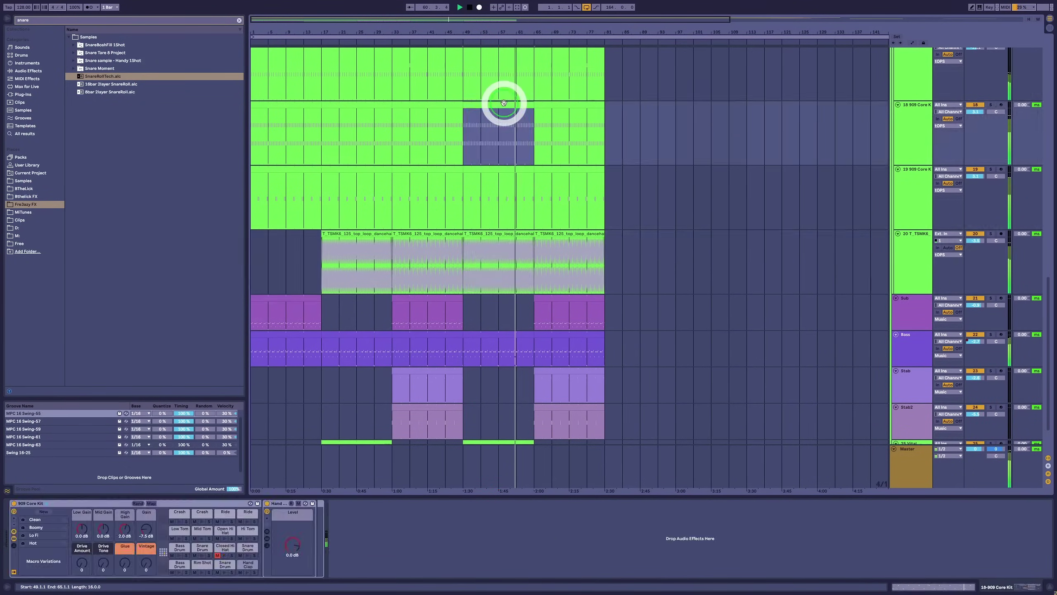
{"action": "double_click", "coordinate": [504, 103]}
{"action": "left_click_drag", "start_coordinate": [237, 345], "coordinate": [1041, 362]}
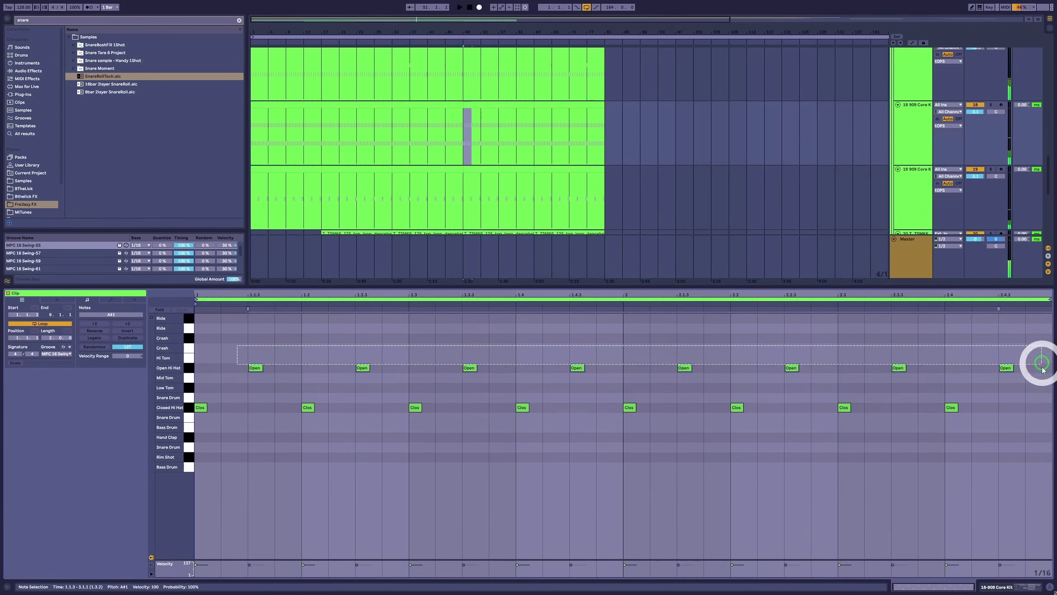
{"action": "left_click", "coordinate": [335, 399]}
{"action": "mouse_move", "coordinate": [258, 369]}
{"action": "left_mouse_down"}
{"action": "mouse_move", "coordinate": [255, 397]}
{"action": "mouse_move", "coordinate": [256, 366]}
{"action": "left_mouse_up"}
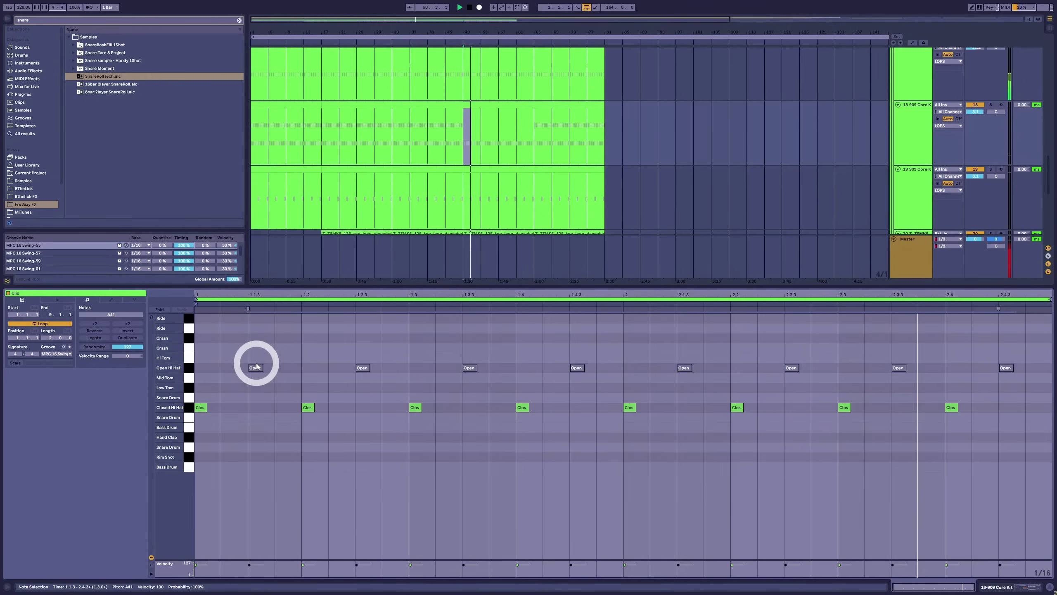
{"action": "left_click", "coordinate": [255, 369]}
Deactivate the whole first 909 Core Kit clip at bars 49–65.
{"action": "left_click", "coordinate": [522, 140]}
{"action": "left_click", "coordinate": [495, 106]}
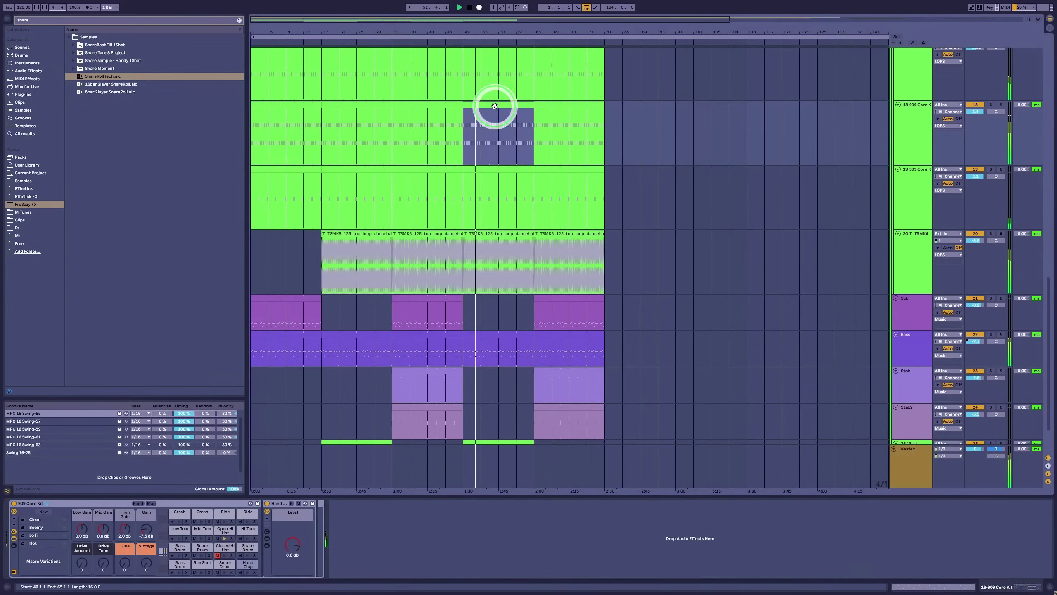
{"action": "key", "text": "0"}
{"action": "scroll", "coordinate": [525, 111], "scroll_direction": "up", "scroll_amount": 5}
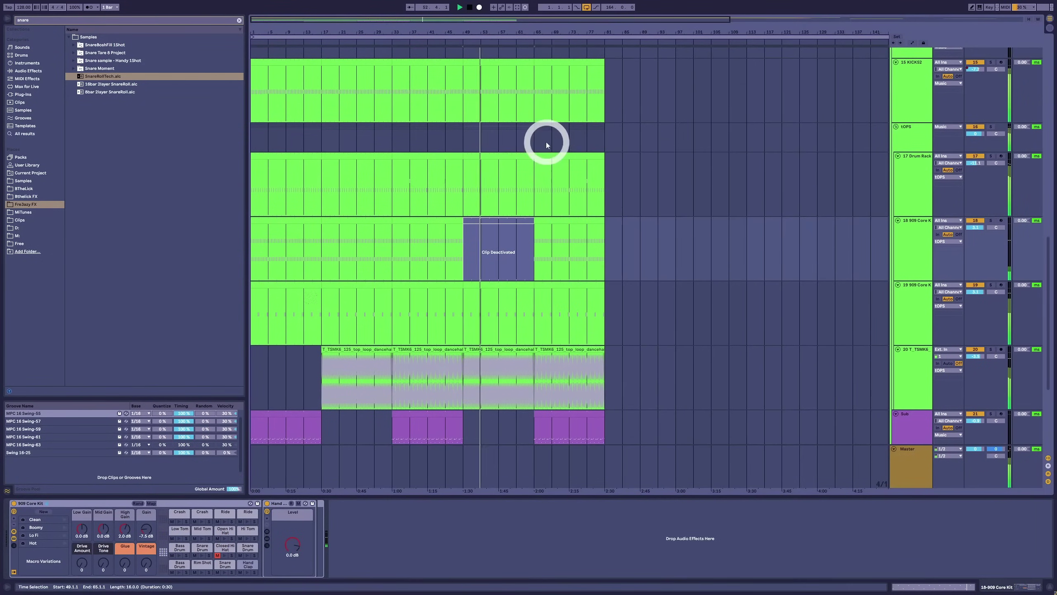
{"action": "scroll", "coordinate": [575, 246], "scroll_direction": "down", "scroll_amount": 5}
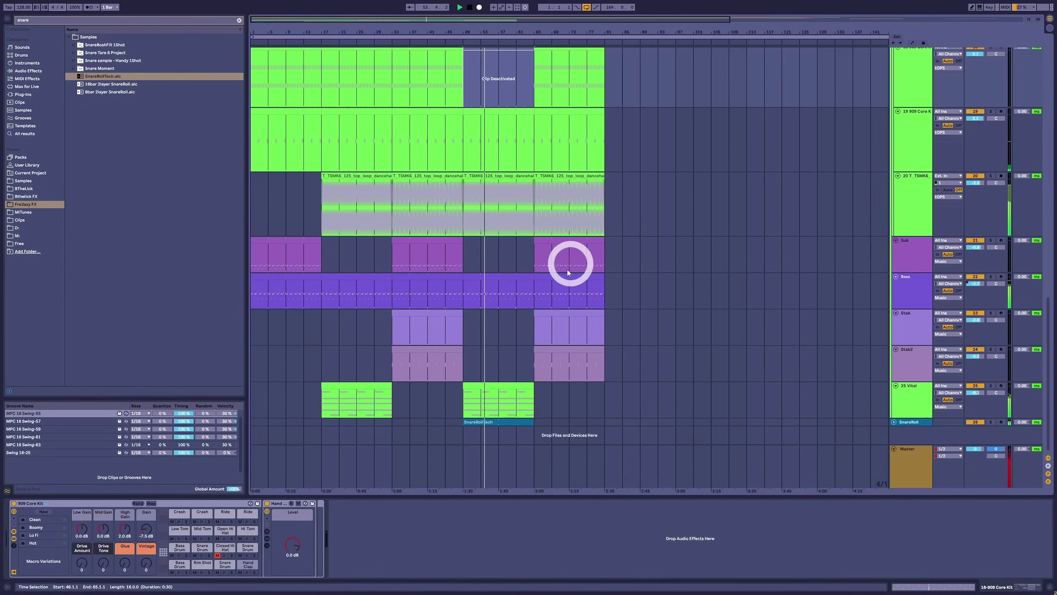
Undo a trial vocal hook copy at bar 49 and copy the hook clip from bars 25–33 to bars 57–65 instead.
{"action": "scroll", "coordinate": [537, 258], "scroll_direction": "up", "scroll_amount": 10}
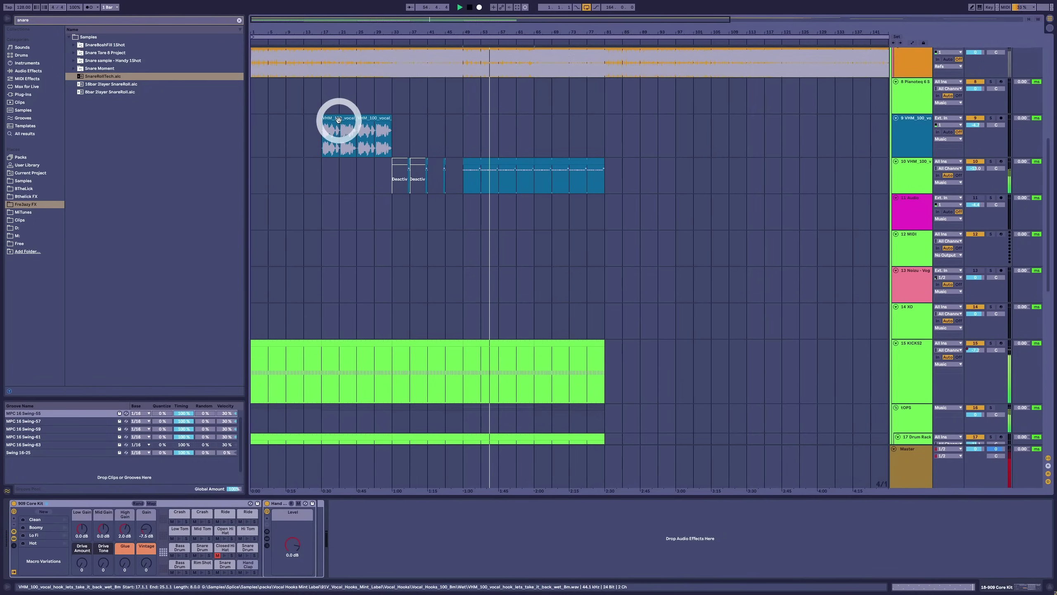
{"action": "left_click_drag", "start_coordinate": [340, 118], "coordinate": [489, 125]}
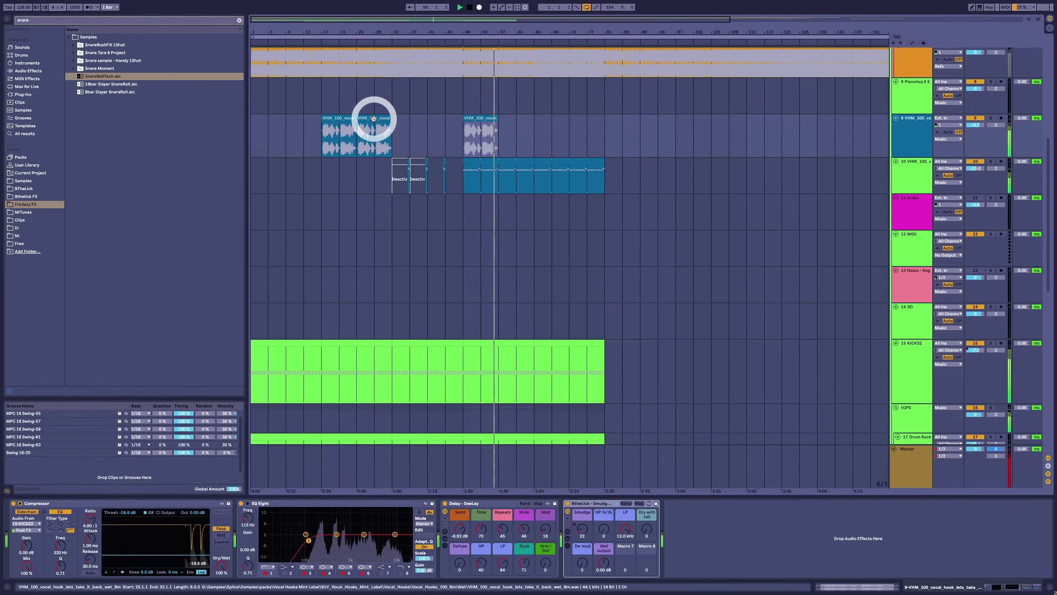
{"action": "key", "text": "ctrl+z"}
{"action": "left_click_drag", "start_coordinate": [376, 119], "coordinate": [523, 119]}
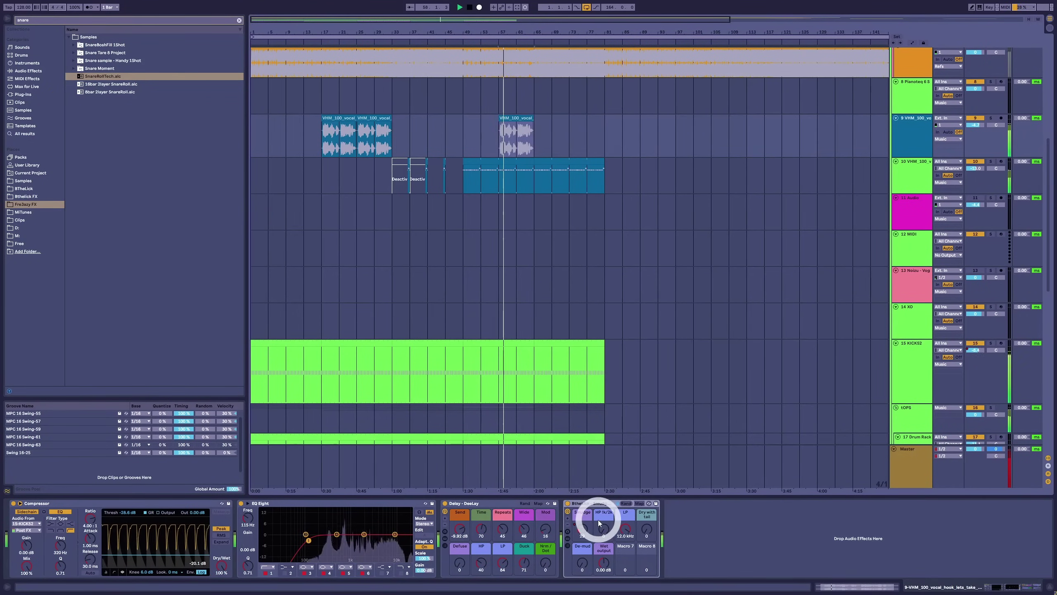
{"action": "scroll", "coordinate": [621, 196], "scroll_direction": "down", "scroll_amount": 3}
{"action": "scroll", "coordinate": [586, 188], "scroll_direction": "up", "scroll_amount": 2}
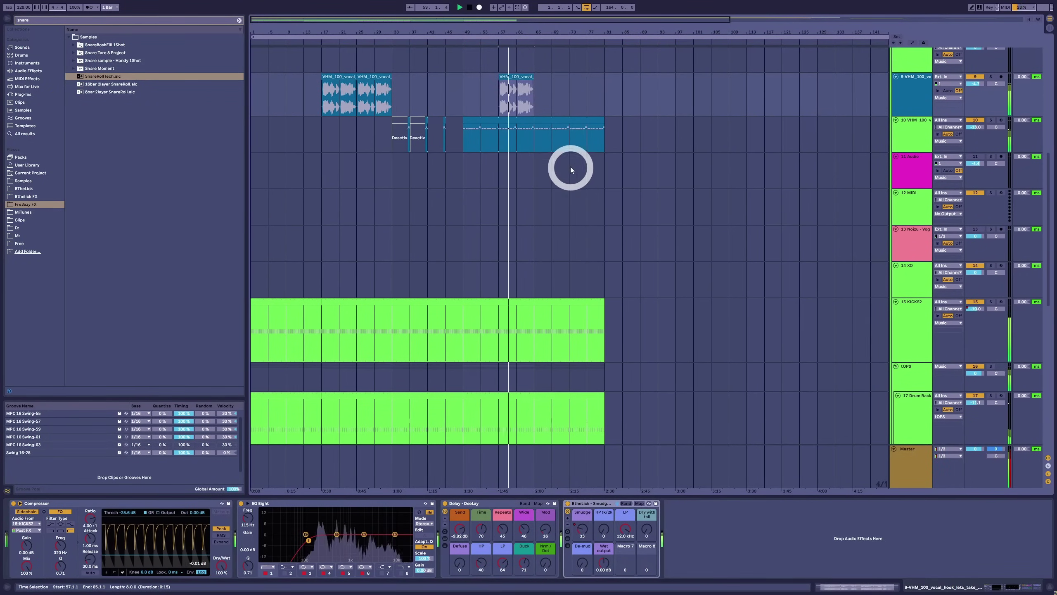
{"action": "scroll", "coordinate": [550, 146], "scroll_direction": "down", "scroll_amount": 1}
{"action": "scroll", "coordinate": [644, 241], "scroll_direction": "down", "scroll_amount": 5}
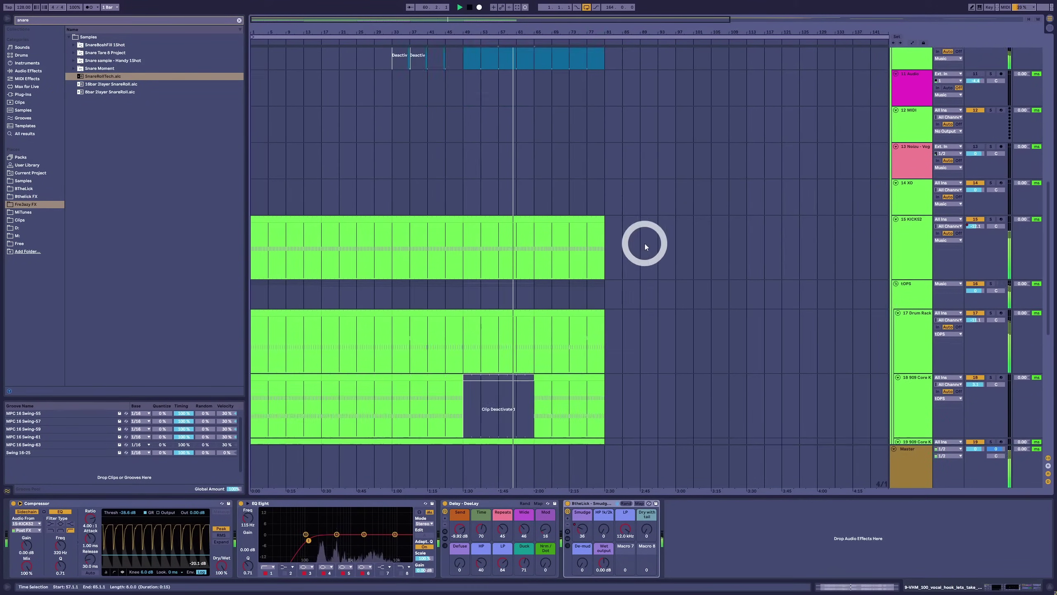
Drop the Smudge automation on the 10 VHM vocal hook track to its minimum from bar 65 onward.
{"action": "scroll", "coordinate": [608, 229], "scroll_direction": "down", "scroll_amount": 5}
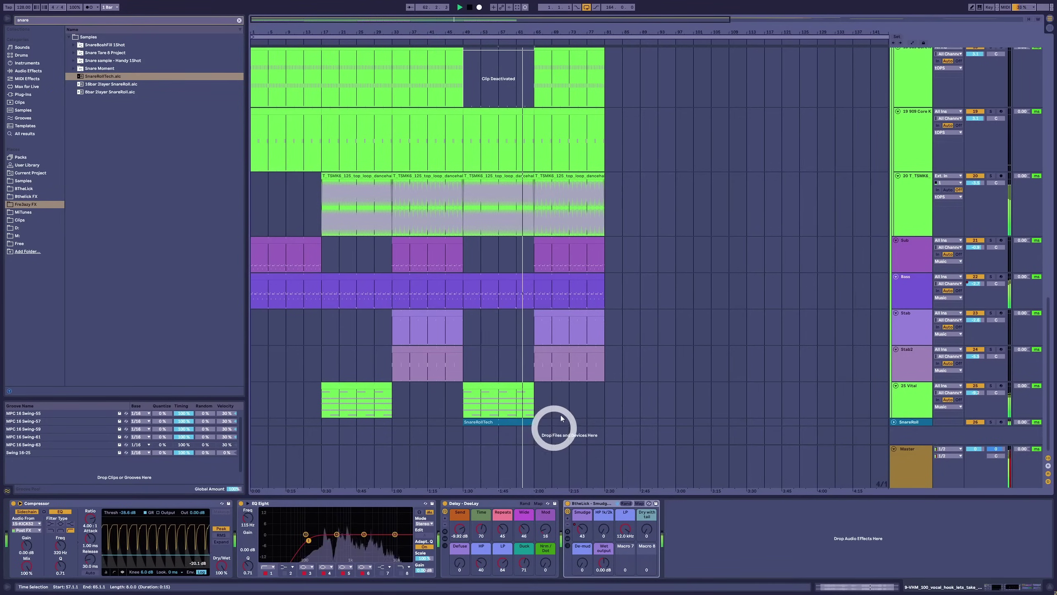
{"action": "scroll", "coordinate": [569, 363], "scroll_direction": "up", "scroll_amount": 3}
{"action": "scroll", "coordinate": [569, 363], "scroll_direction": "up", "scroll_amount": 7}
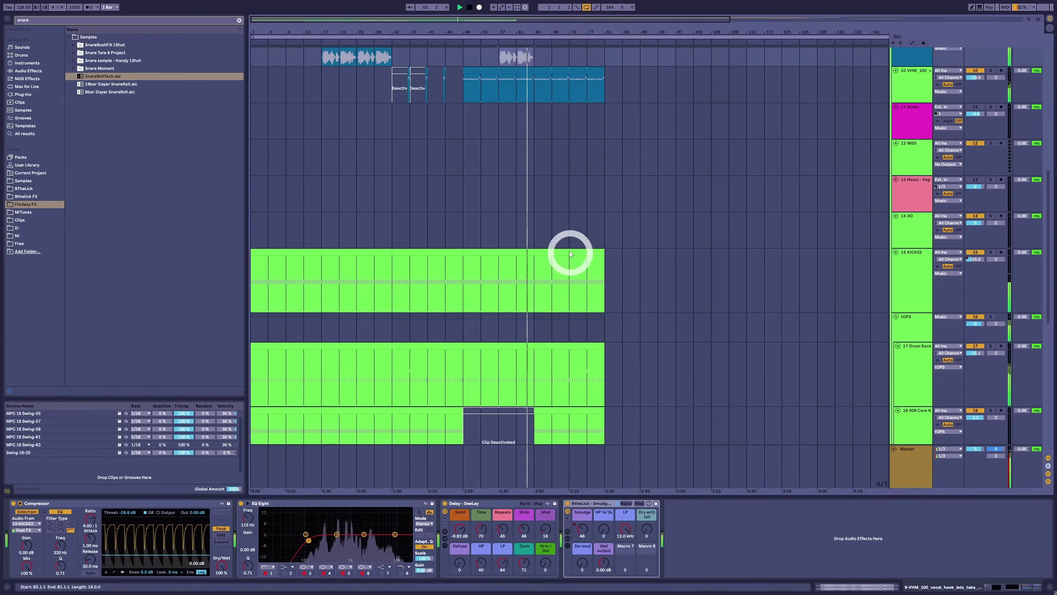
{"action": "left_click", "coordinate": [519, 112]}
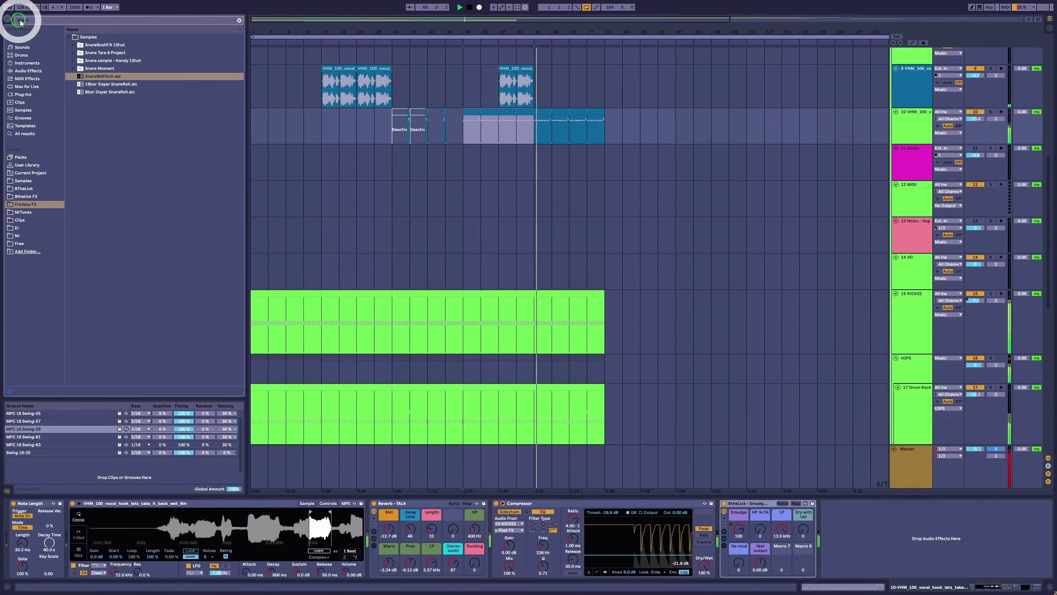
{"action": "left_click", "coordinate": [648, 116]}
{"action": "left_click", "coordinate": [906, 118]}
{"action": "left_click", "coordinate": [762, 300]}
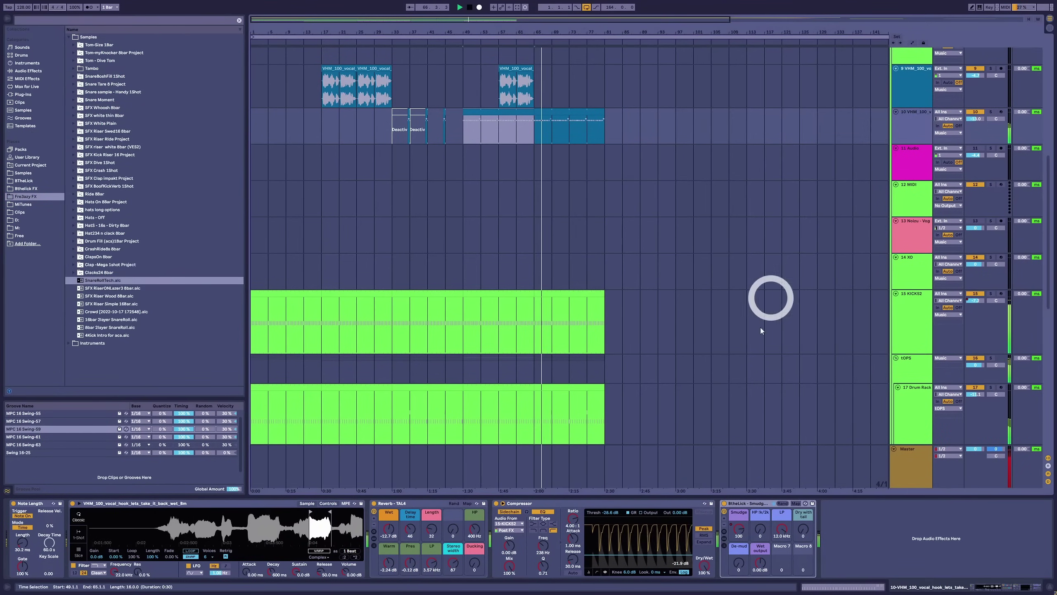
{"action": "left_click", "coordinate": [724, 522]}
{"action": "left_click", "coordinate": [738, 530]}
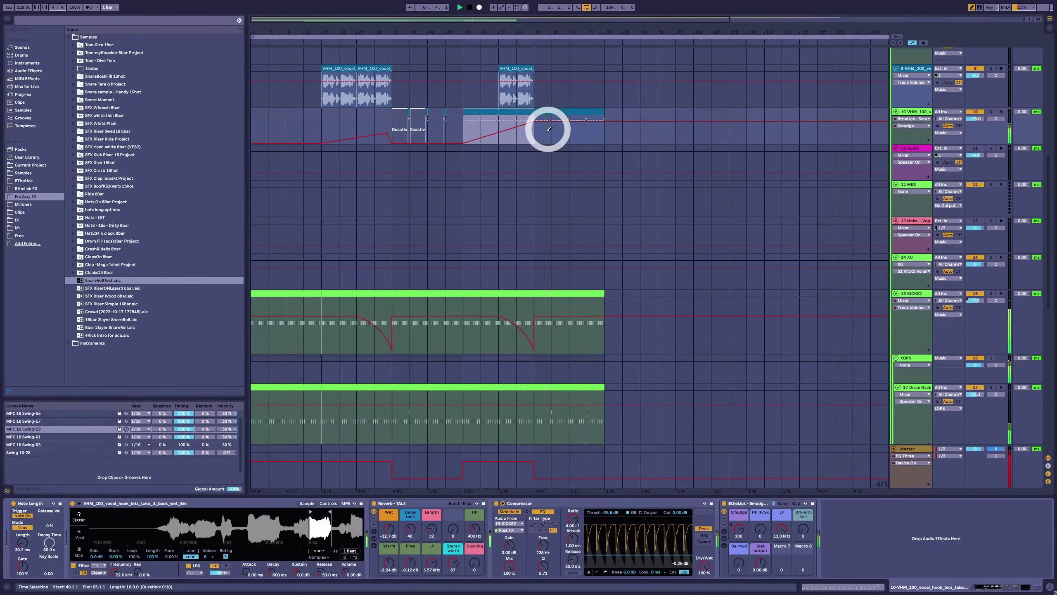
{"action": "left_click_drag", "start_coordinate": [547, 128], "coordinate": [581, 170]}
{"action": "mouse_move", "coordinate": [604, 122]}
{"action": "left_mouse_down"}
{"action": "mouse_move", "coordinate": [491, 116]}
{"action": "mouse_move", "coordinate": [498, 122]}
{"action": "left_mouse_up"}
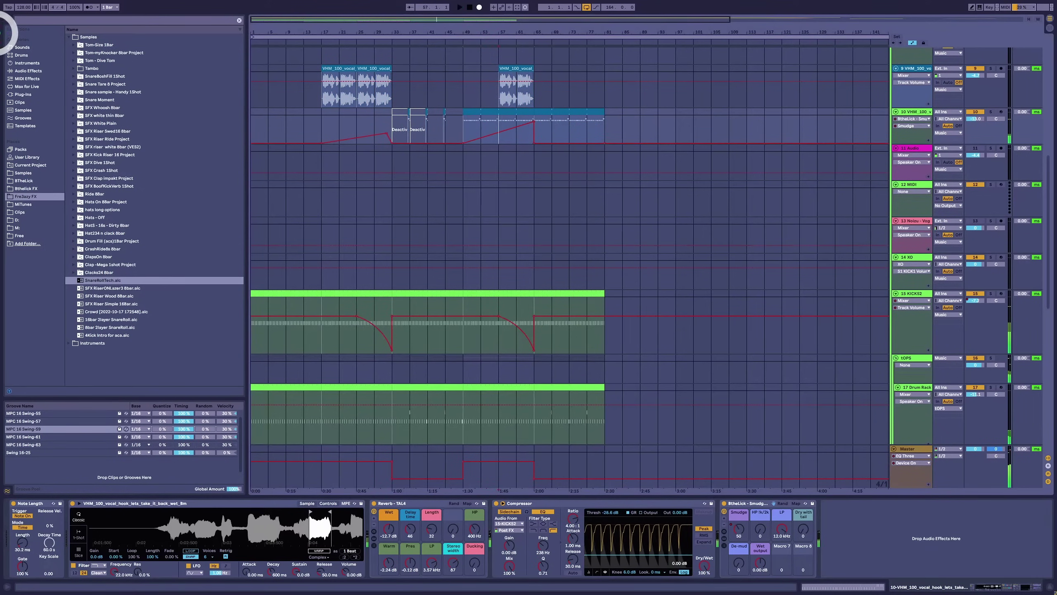
Play the arrangement from bar 57 while reviewing the drum tracks.
{"action": "left_click", "coordinate": [39, 21]}
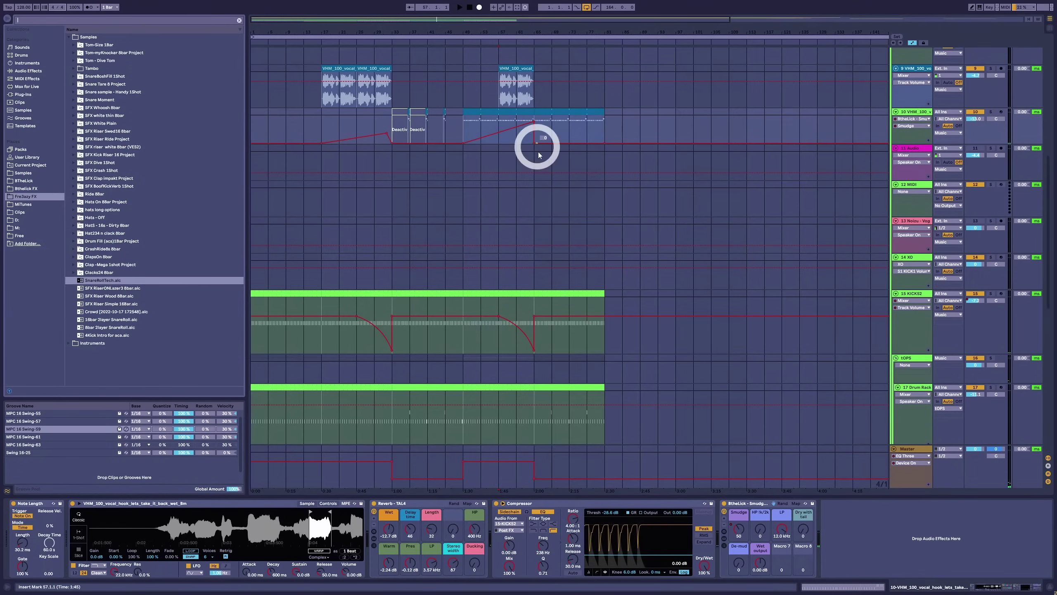
{"action": "left_click", "coordinate": [516, 161]}
{"action": "key", "text": "space"}
{"action": "scroll", "coordinate": [575, 250], "scroll_direction": "down", "scroll_amount": 10}
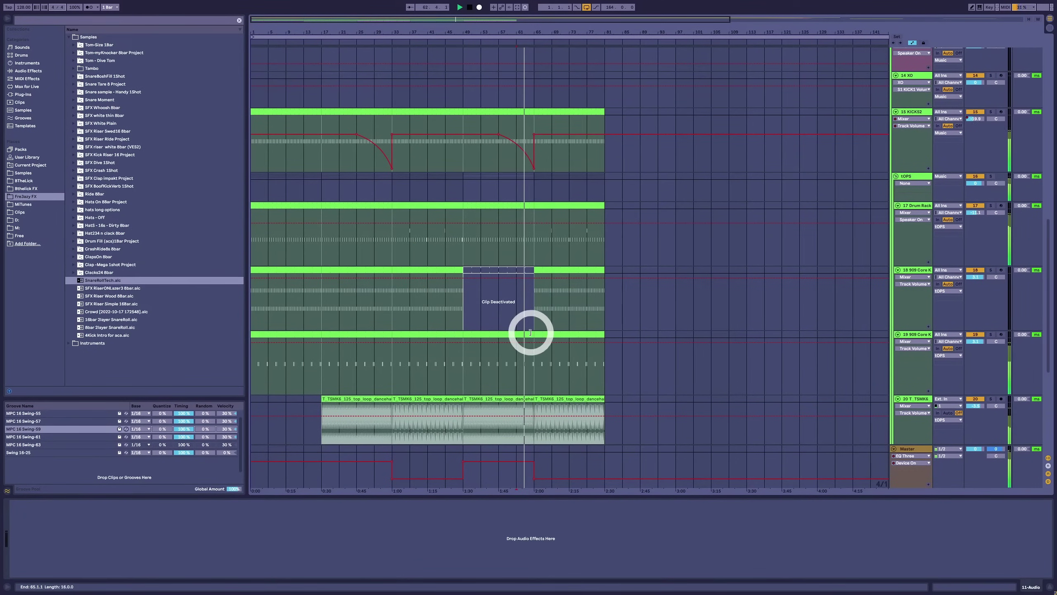
Clear bars 63–65 of the clip on the 17 Drum Rack track.
{"action": "key", "text": "Down"}
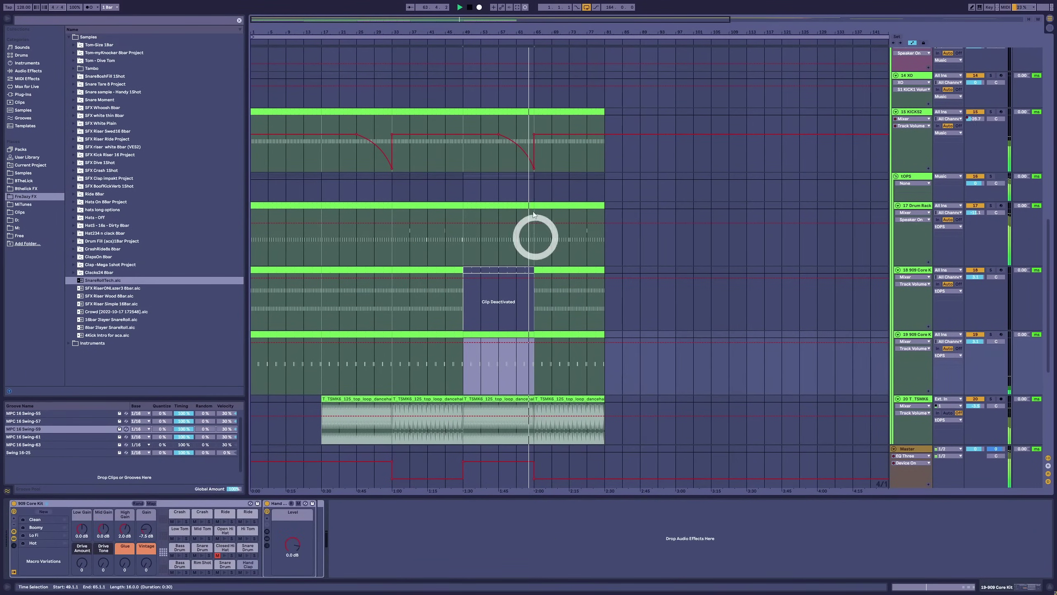
{"action": "key", "text": "Up"}
{"action": "key", "text": "Up"}
{"action": "left_click", "coordinate": [519, 207], "text": "shift"}
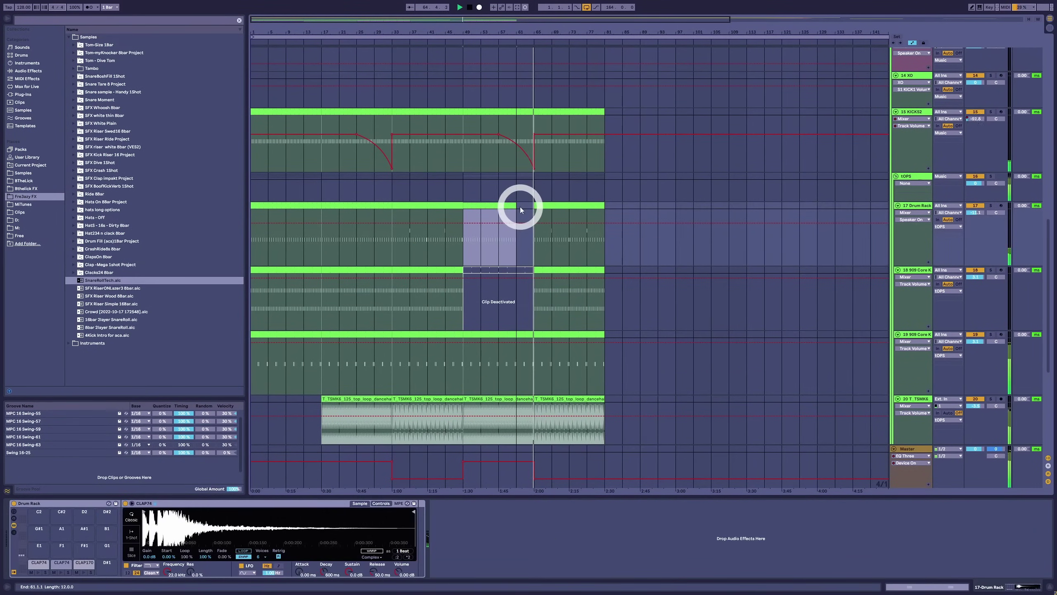
{"action": "left_click_drag", "start_coordinate": [529, 31], "coordinate": [529, 39]}
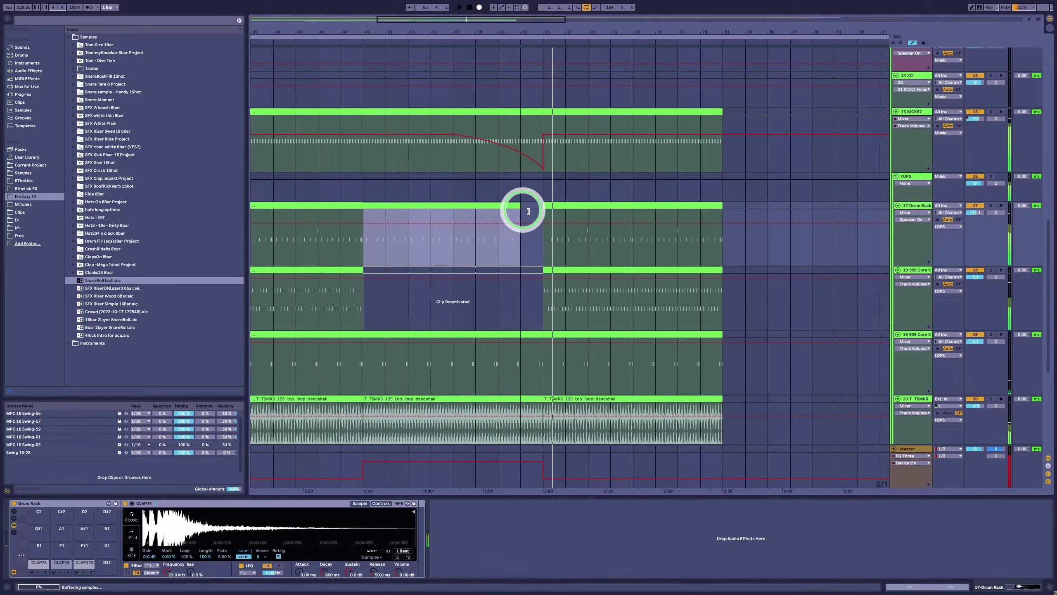
Play from bar 61 and cut bar 64 out of the clip on the 19 909 Core Kit track.
{"action": "left_click", "coordinate": [490, 180]}
{"action": "key", "text": "space"}
{"action": "scroll", "coordinate": [515, 214], "scroll_direction": "down", "scroll_amount": 5}
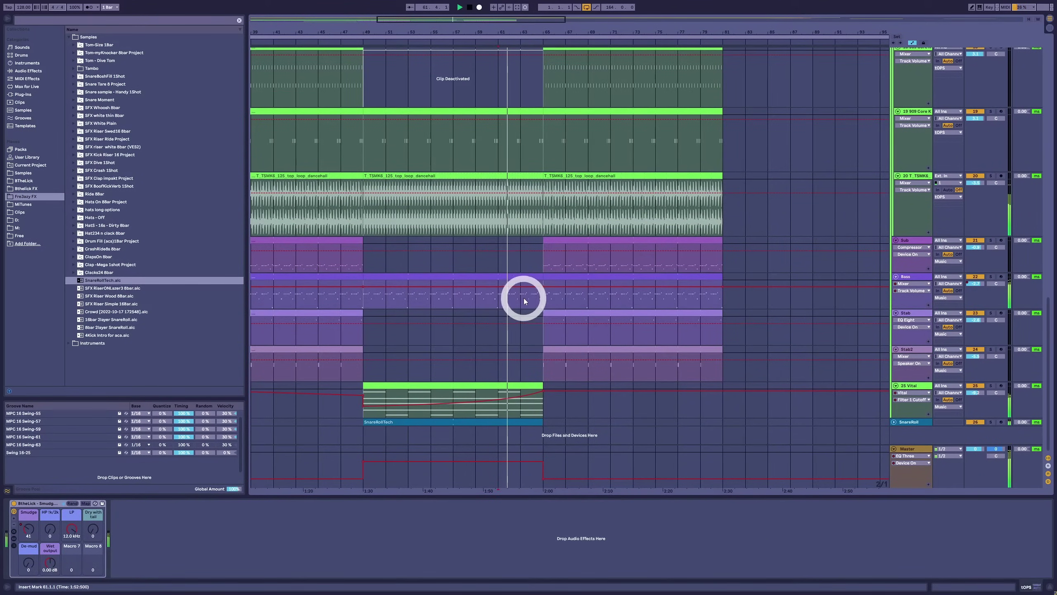
{"action": "left_click_drag", "start_coordinate": [545, 31], "coordinate": [534, 318]}
{"action": "scroll", "coordinate": [495, 247], "scroll_direction": "up", "scroll_amount": 3}
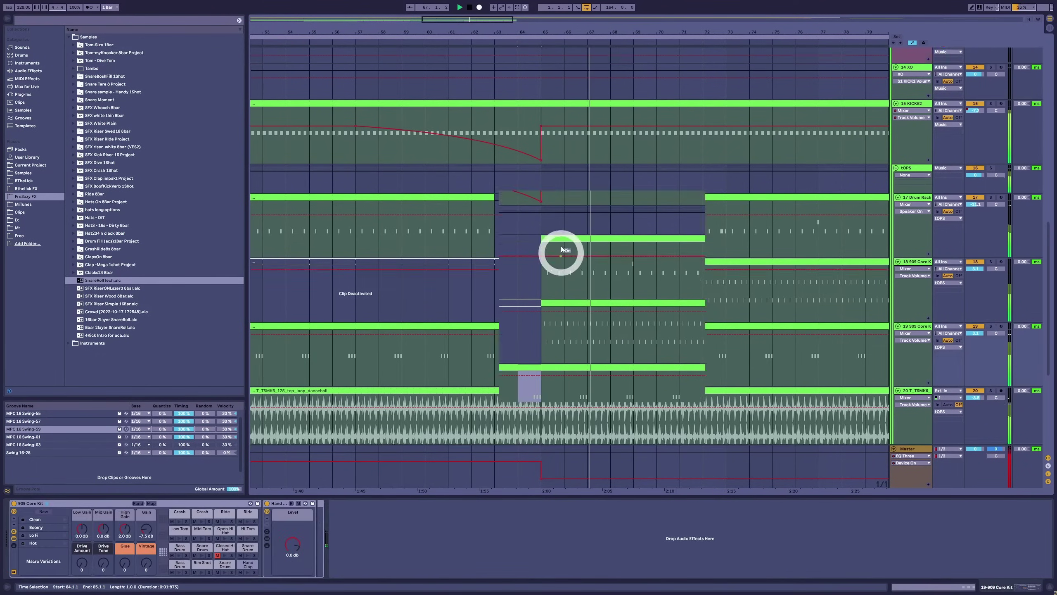
{"action": "left_click_drag", "start_coordinate": [550, 31], "coordinate": [430, 29]}
{"action": "scroll", "coordinate": [502, 198], "scroll_direction": "down", "scroll_amount": 5}
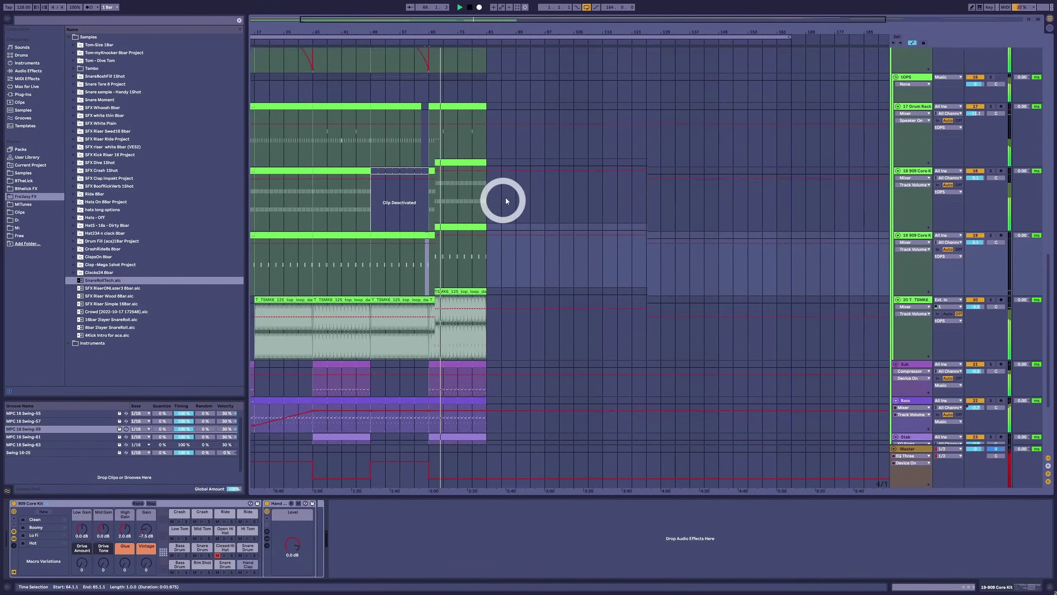
{"action": "left_click", "coordinate": [482, 251]}
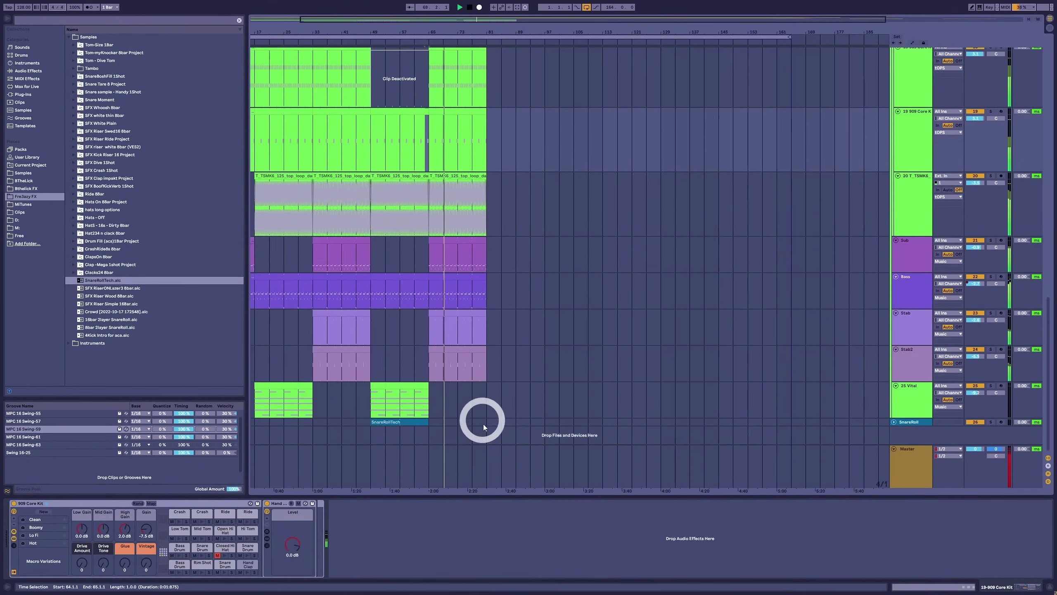
Solo the 25 Vital track and play its clip from bar 49.
{"action": "left_click", "coordinate": [369, 392]}
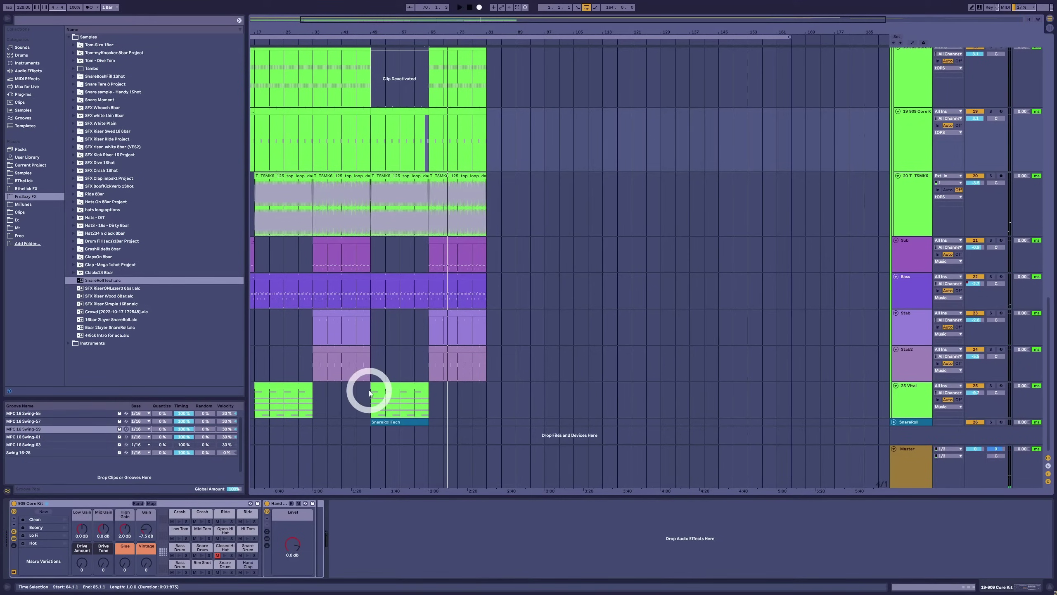
{"action": "left_click", "coordinate": [371, 402]}
{"action": "scroll", "coordinate": [936, 200], "scroll_direction": "up", "scroll_amount": 5}
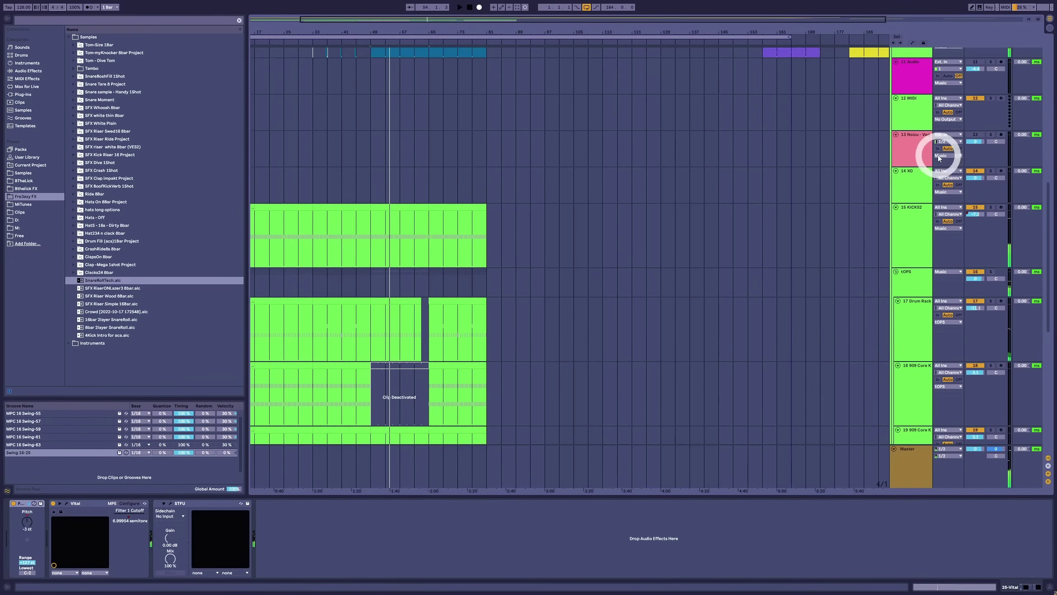
{"action": "scroll", "coordinate": [926, 245], "scroll_direction": "down", "scroll_amount": 5}
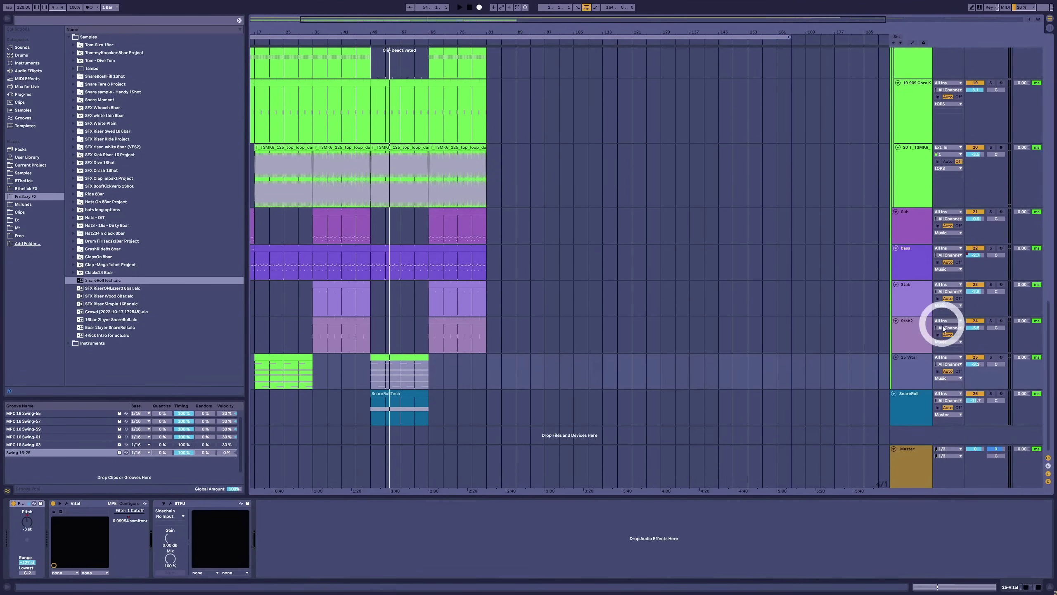
{"action": "left_click", "coordinate": [990, 356]}
{"action": "left_click", "coordinate": [406, 368]}
{"action": "key", "text": "space"}
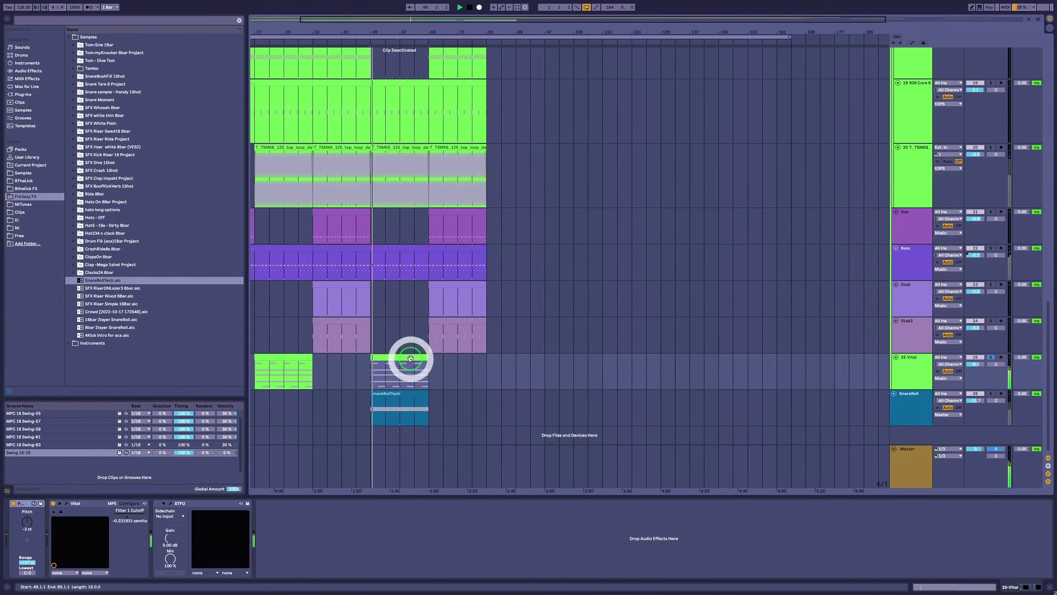
{"action": "double_click", "coordinate": [408, 359]}
{"action": "key", "text": "shift+Tab"}
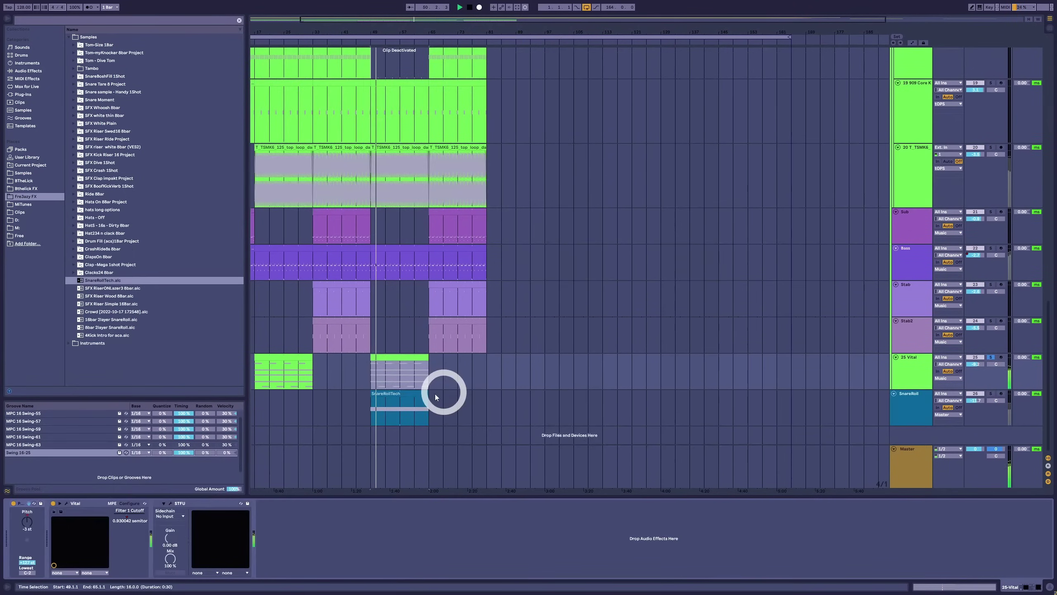
Open the Vital synth, set LFO 1's rate to 0.500 secs and assign LFO 1 to oscillator 1's transpose.
{"action": "left_click", "coordinate": [68, 504]}
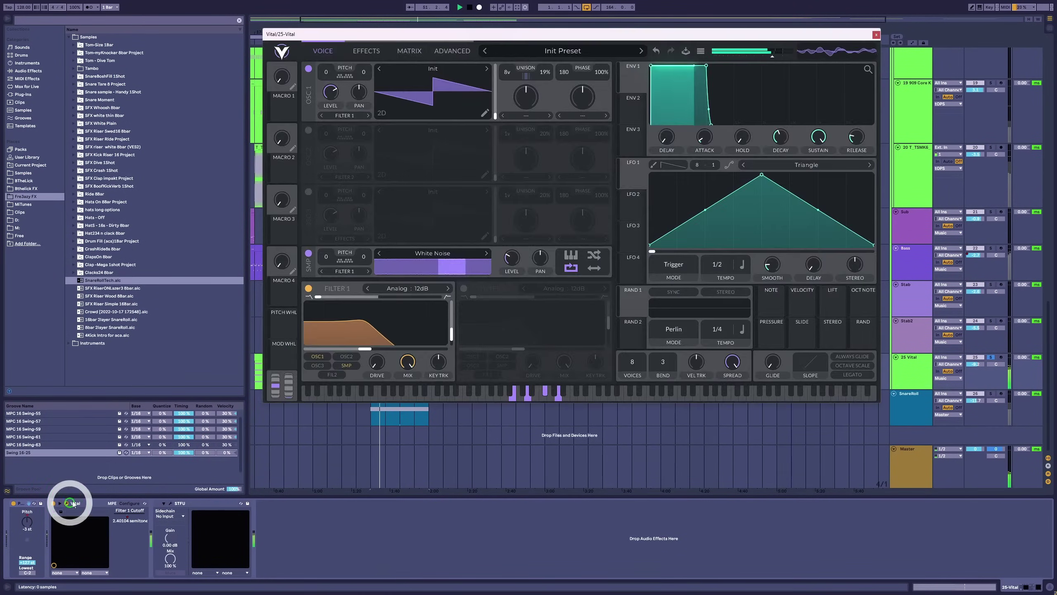
{"action": "left_click", "coordinate": [736, 402]}
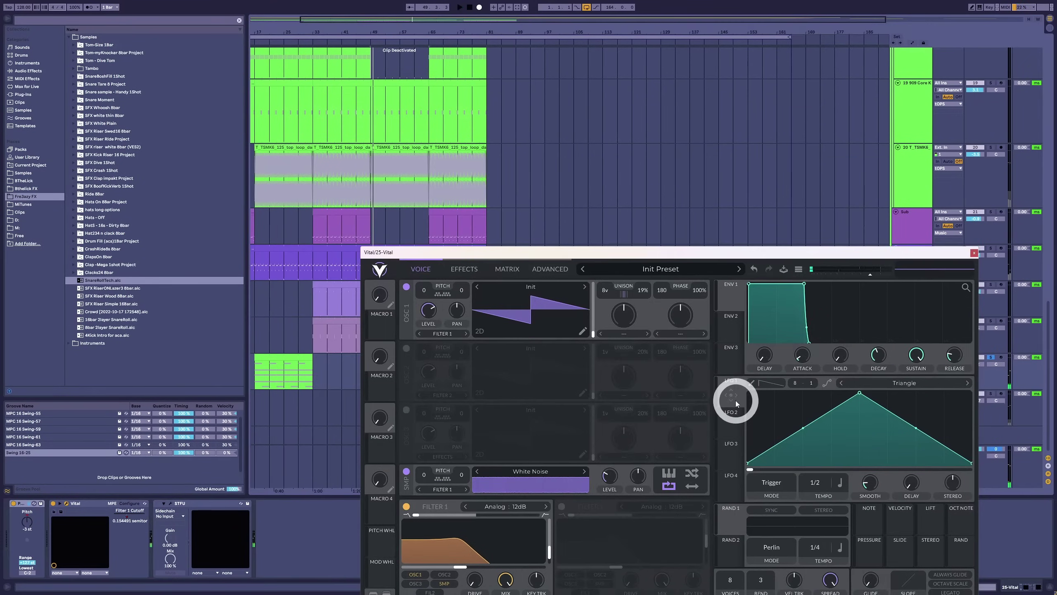
{"action": "left_click_drag", "start_coordinate": [734, 400], "coordinate": [448, 133]}
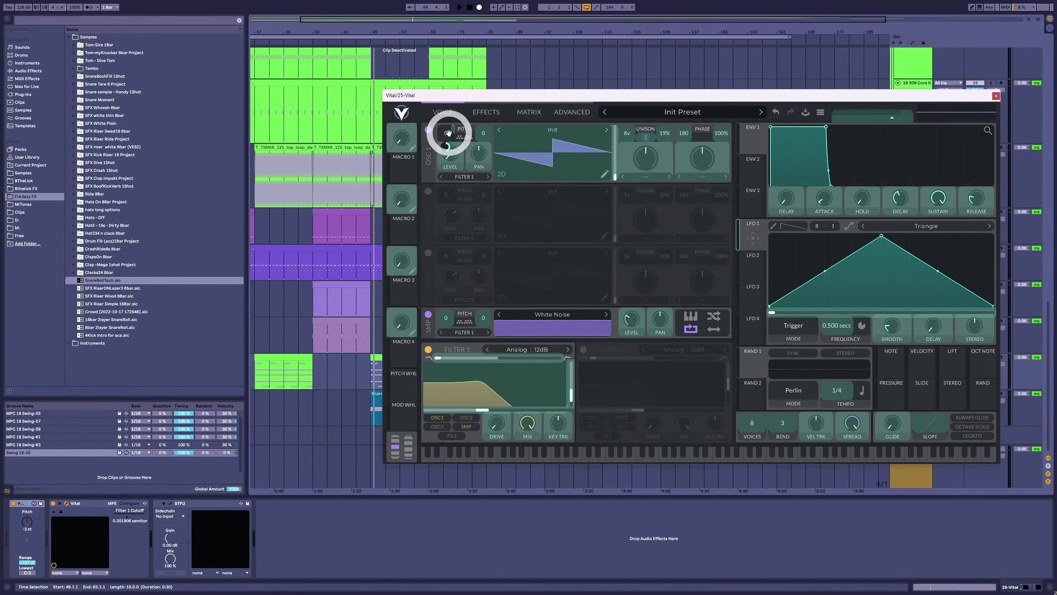
Play the soloed Vital part from bar 57 while trying a different LFO 1 modulation depth on oscillator 1's transpose.
{"action": "key", "text": "space"}
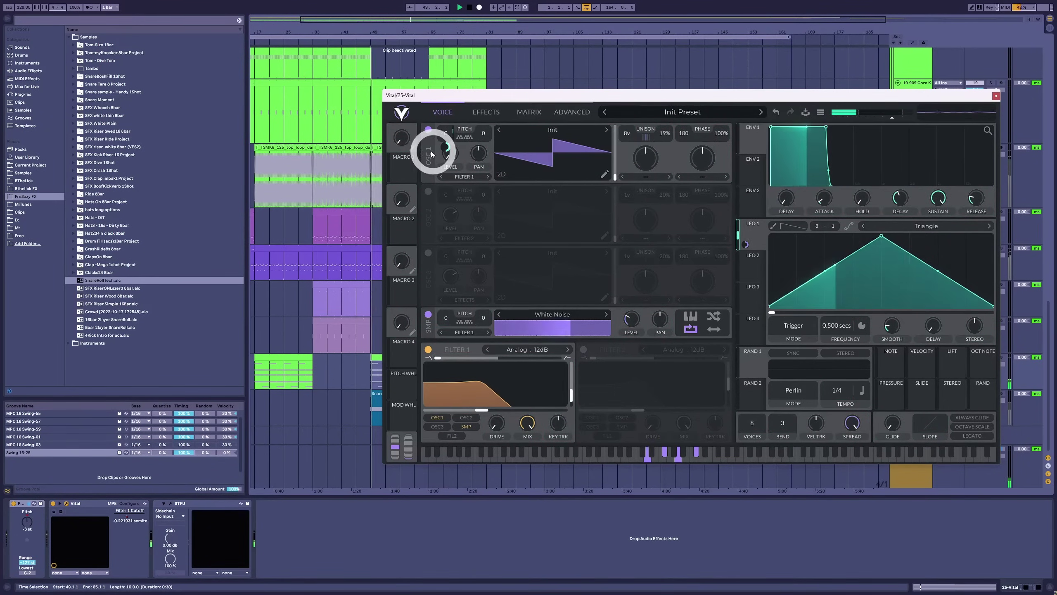
{"action": "left_click_drag", "start_coordinate": [479, 96], "coordinate": [616, 118]}
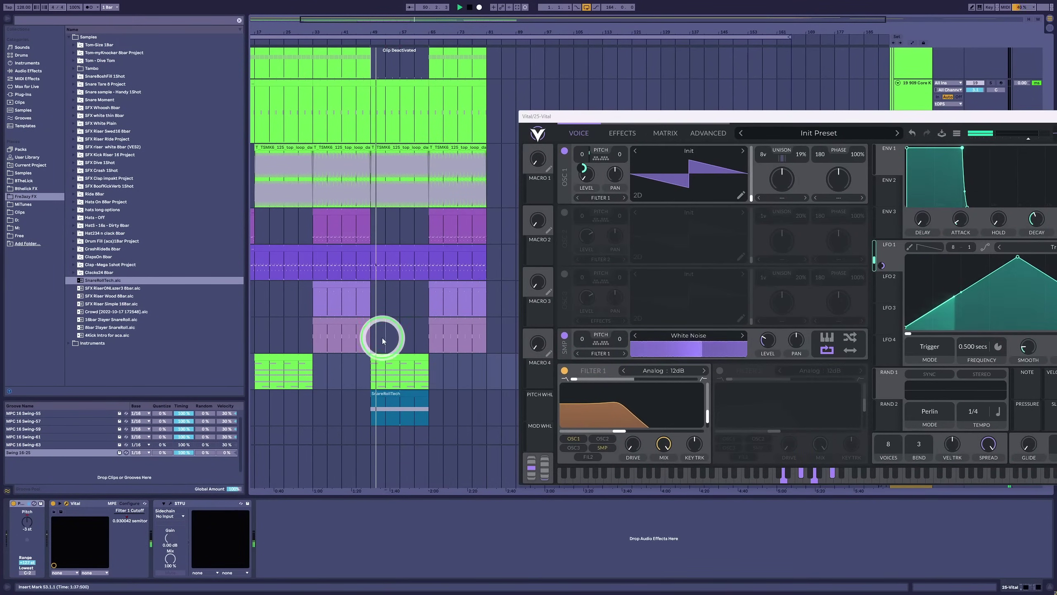
{"action": "left_click", "coordinate": [409, 335]}
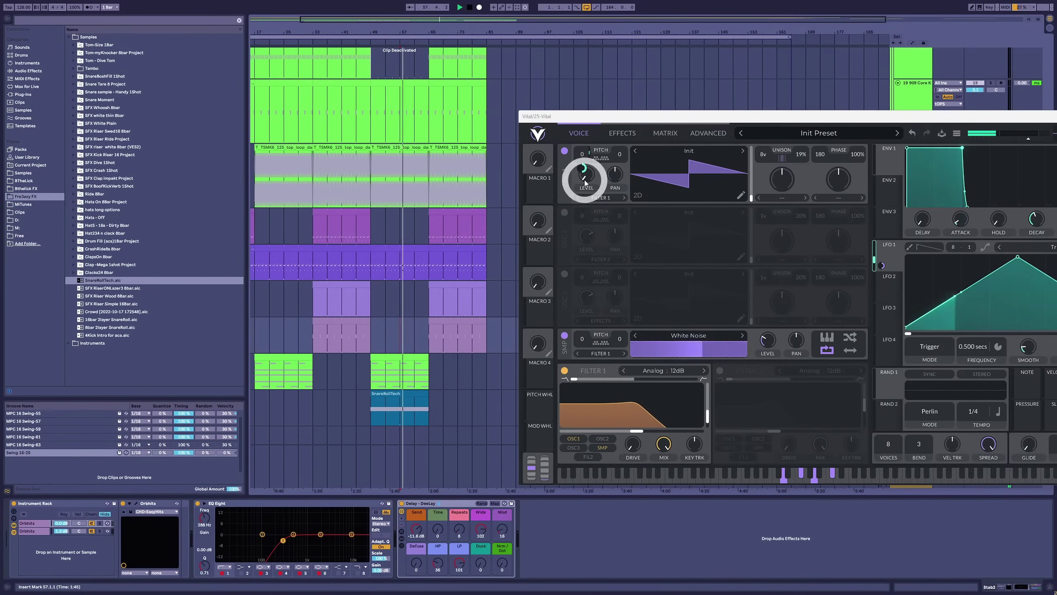
{"action": "mouse_move", "coordinate": [584, 181]}
{"action": "left_mouse_down"}
{"action": "mouse_move", "coordinate": [592, 135]}
{"action": "mouse_move", "coordinate": [584, 167]}
{"action": "left_mouse_up"}
{"action": "left_click_drag", "start_coordinate": [944, 121], "coordinate": [751, 129]}
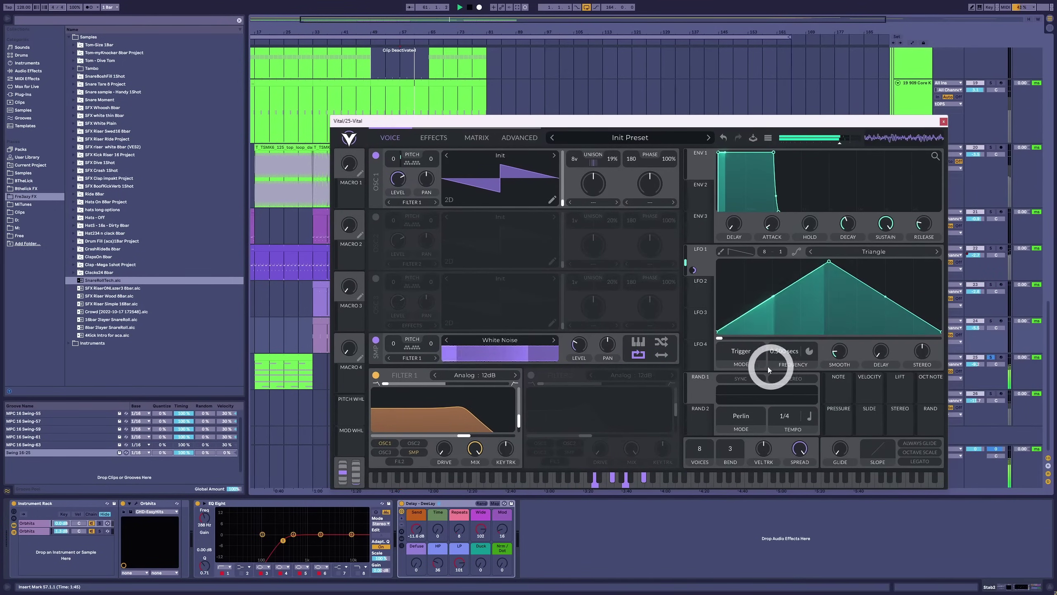
Switch LFO 1 to Sync mode and make its modulation of oscillator 1's transpose bipolar.
{"action": "left_click", "coordinate": [744, 350]}
{"action": "left_click", "coordinate": [728, 376]}
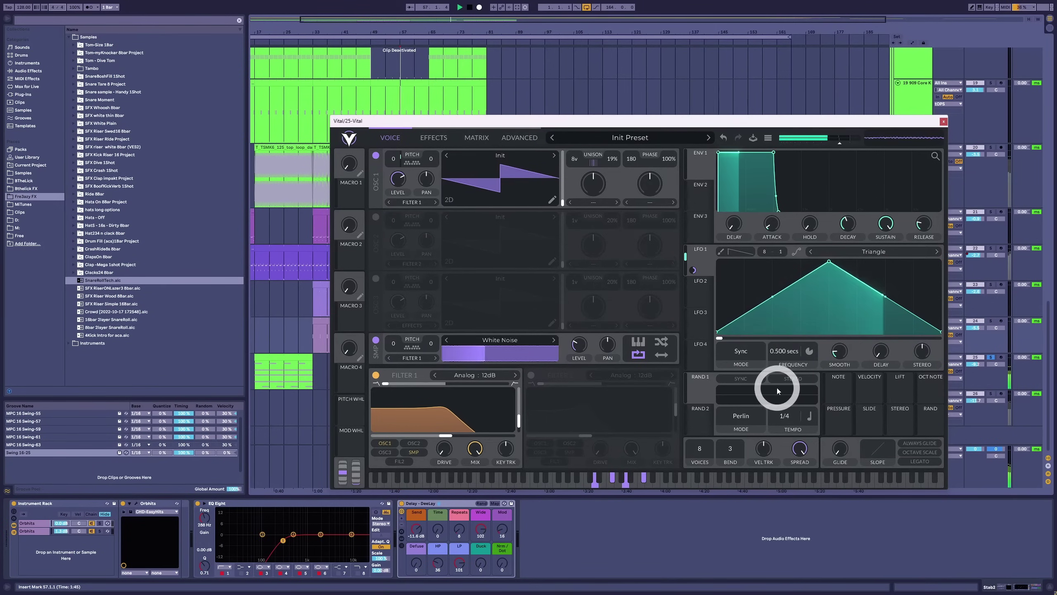
{"action": "right_click", "coordinate": [394, 164]}
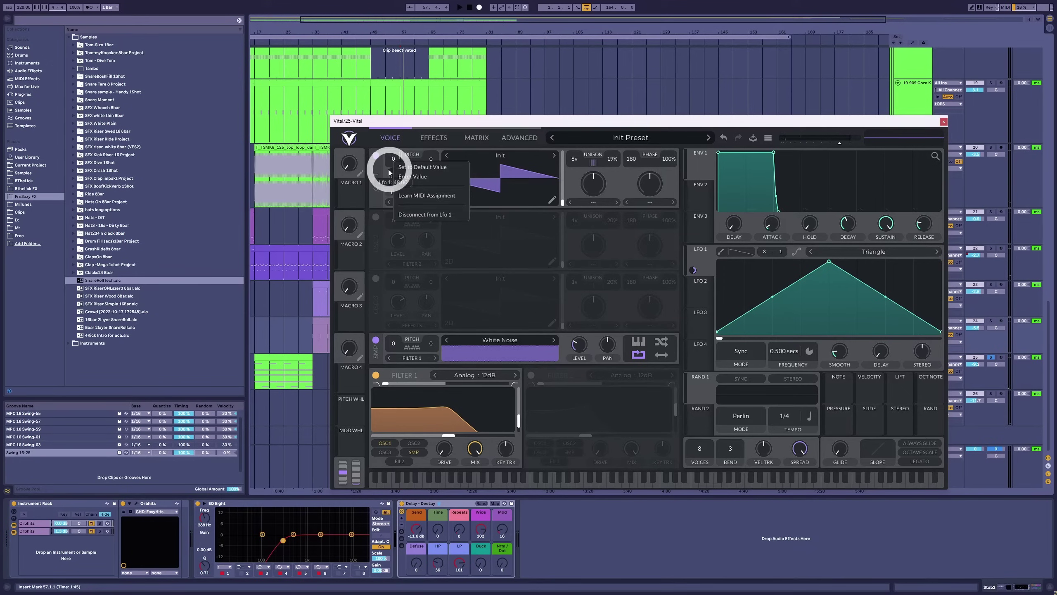
{"action": "left_click", "coordinate": [393, 177]}
{"action": "right_click", "coordinate": [393, 168]}
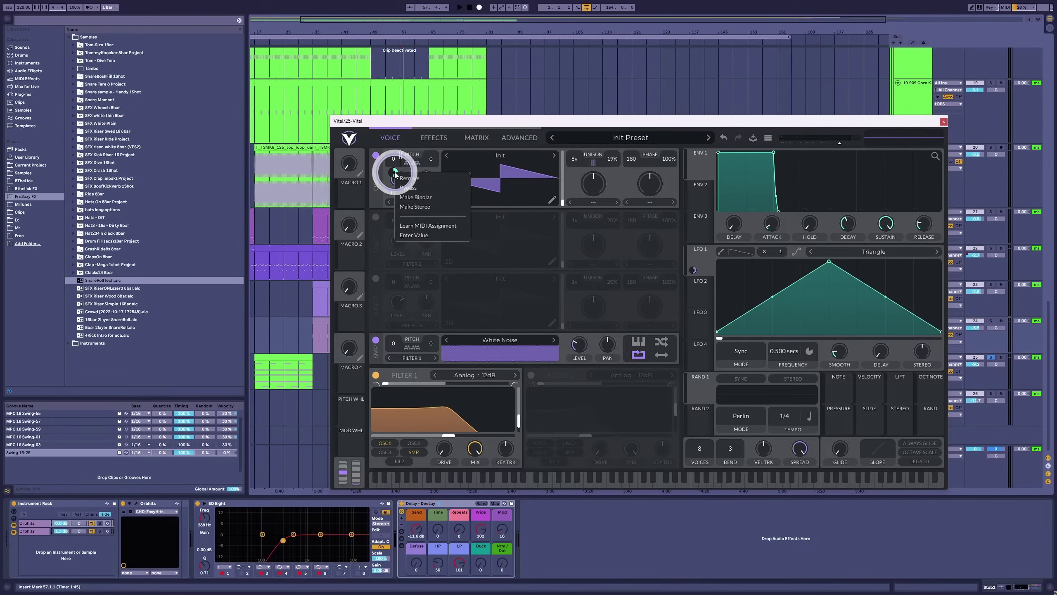
{"action": "left_click", "coordinate": [410, 187]}
Audition the LFO 1 transpose modulation at different depths and set its amount to 0 in the modulation matrix.
{"action": "key", "text": "space"}
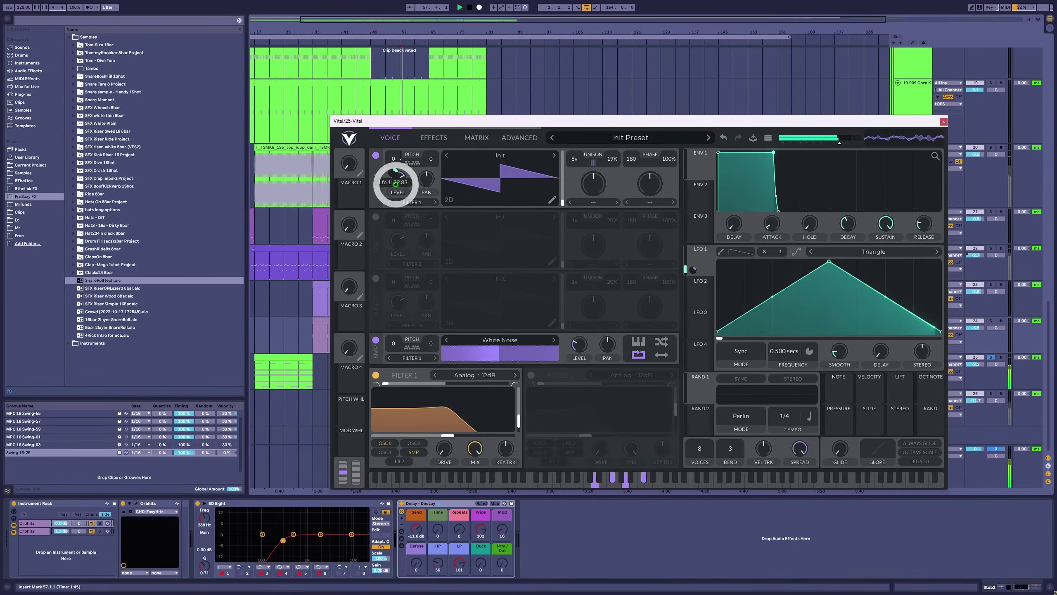
{"action": "left_click_drag", "start_coordinate": [394, 173], "coordinate": [396, 187]}
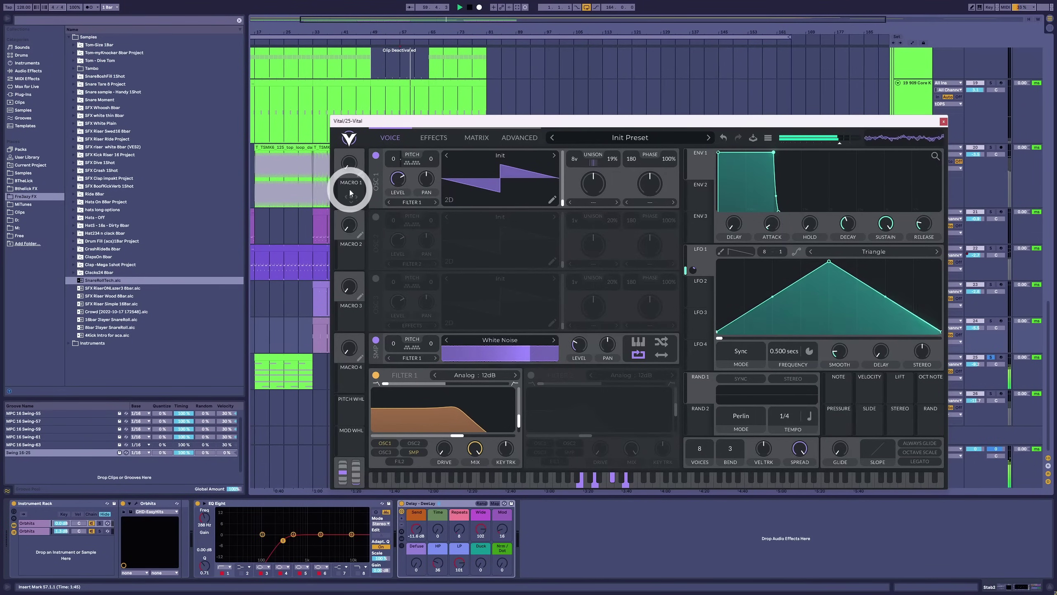
{"action": "key", "text": "space"}
{"action": "left_click", "coordinate": [477, 137]}
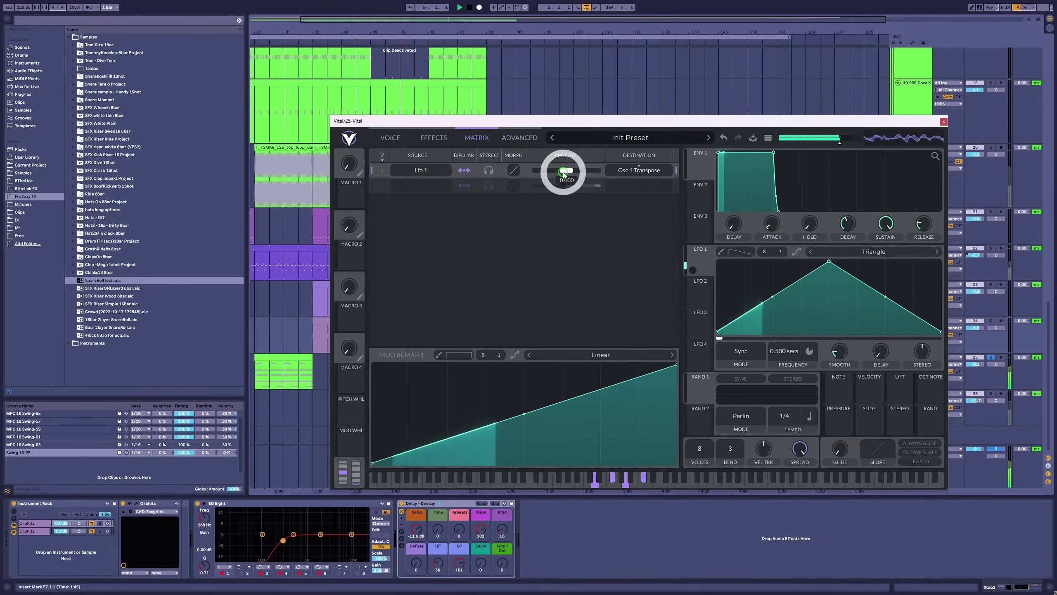
Assign Macro 1 to the LFO 1 transpose amount and to LFO 1's frequency at about 0.212, and raise Macro 1 to about 0.692.
{"action": "left_click_drag", "start_coordinate": [352, 196], "coordinate": [572, 169]}
{"action": "left_click_drag", "start_coordinate": [349, 175], "coordinate": [808, 290]}
{"action": "key", "text": "space"}
{"action": "mouse_move", "coordinate": [786, 353]}
{"action": "left_mouse_down"}
{"action": "mouse_move", "coordinate": [425, 225]}
{"action": "mouse_move", "coordinate": [394, 229]}
{"action": "mouse_move", "coordinate": [777, 370]}
{"action": "left_mouse_up"}
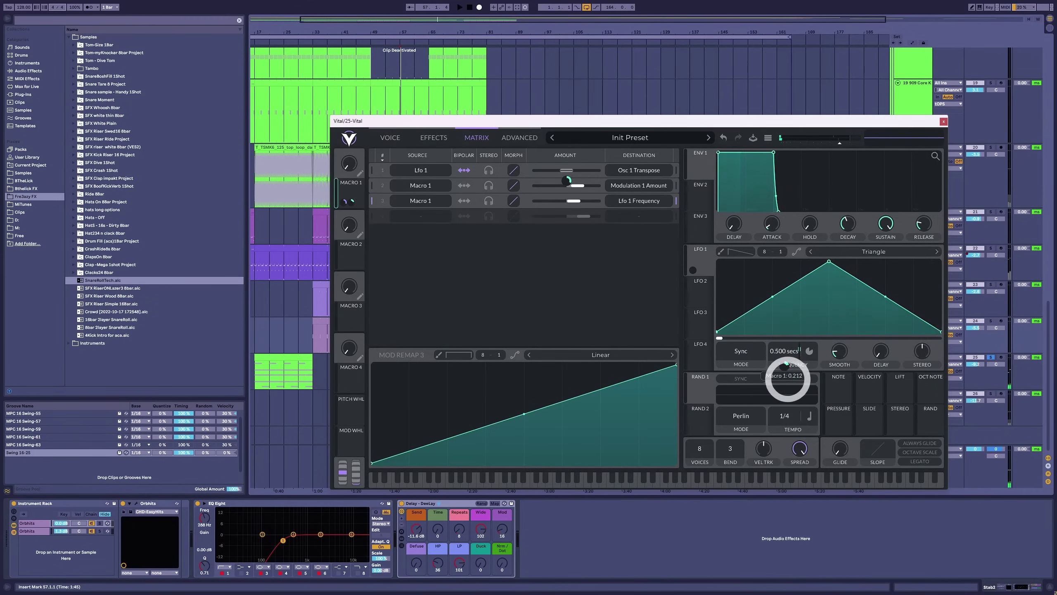
{"action": "left_click_drag", "start_coordinate": [349, 163], "coordinate": [353, 122]}
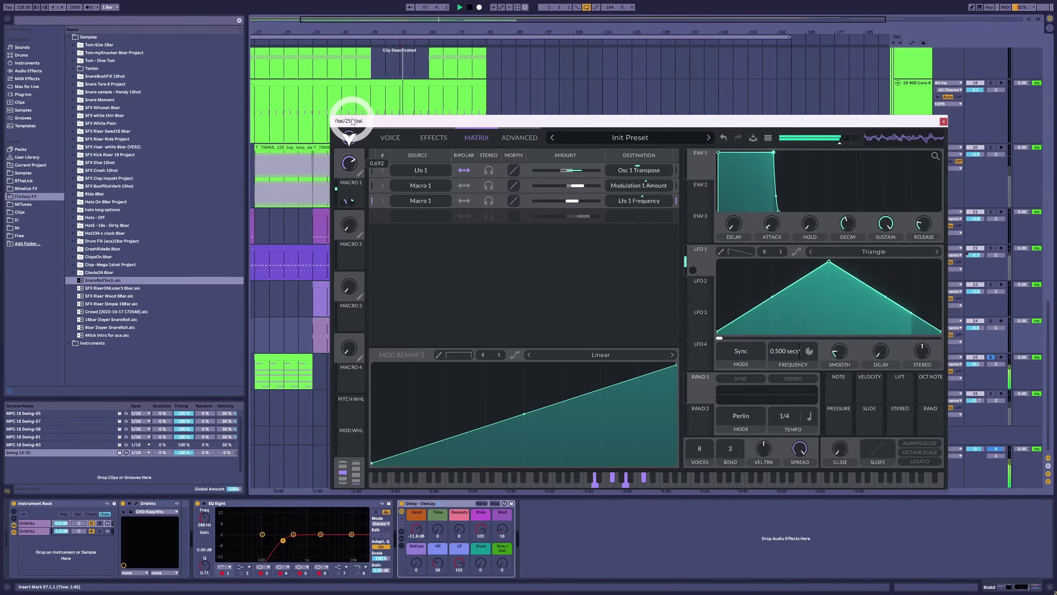
Reduce Macro 1's modulation of the LFO 1 transpose amount to about 0.026 in the modulation matrix.
{"action": "mouse_move", "coordinate": [580, 175]}
{"action": "left_mouse_down"}
{"action": "mouse_move", "coordinate": [559, 175]}
{"action": "mouse_move", "coordinate": [578, 175]}
{"action": "left_mouse_up"}
{"action": "left_click", "coordinate": [567, 184]}
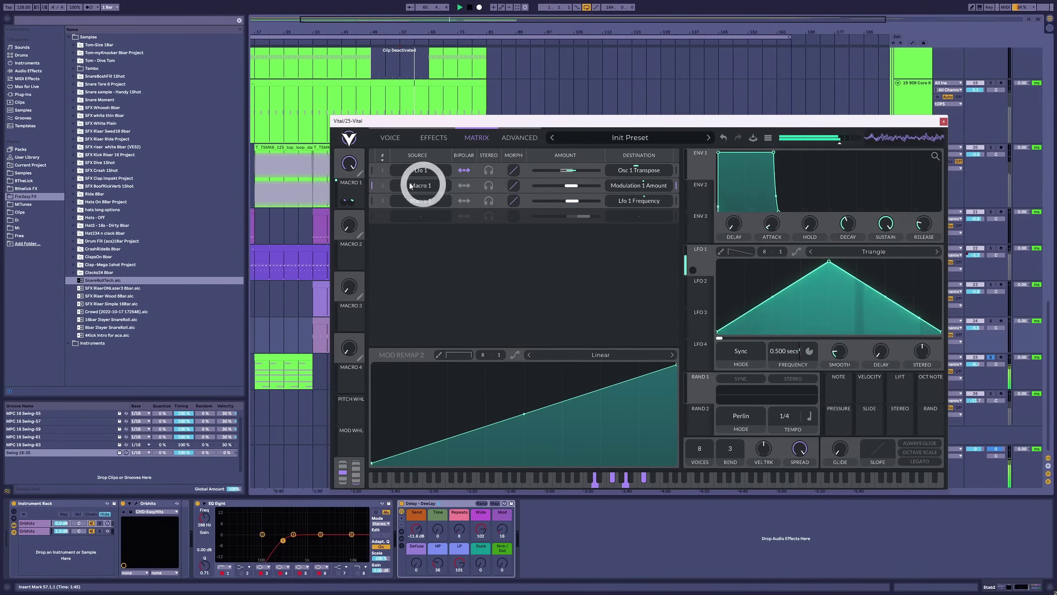
{"action": "left_click_drag", "start_coordinate": [569, 185], "coordinate": [567, 180]}
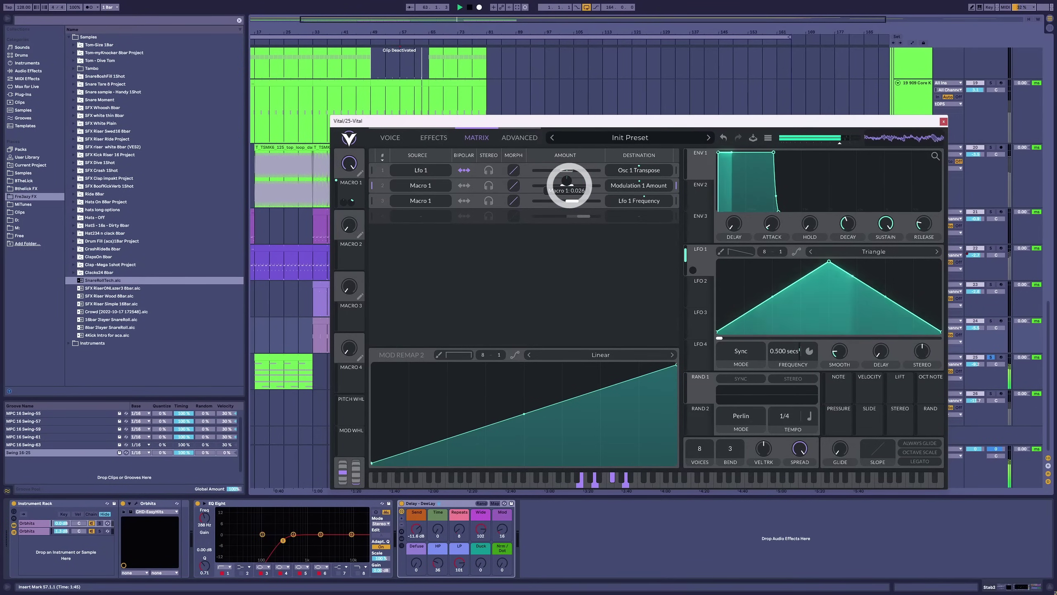
{"action": "left_click_drag", "start_coordinate": [567, 183], "coordinate": [493, 180]}
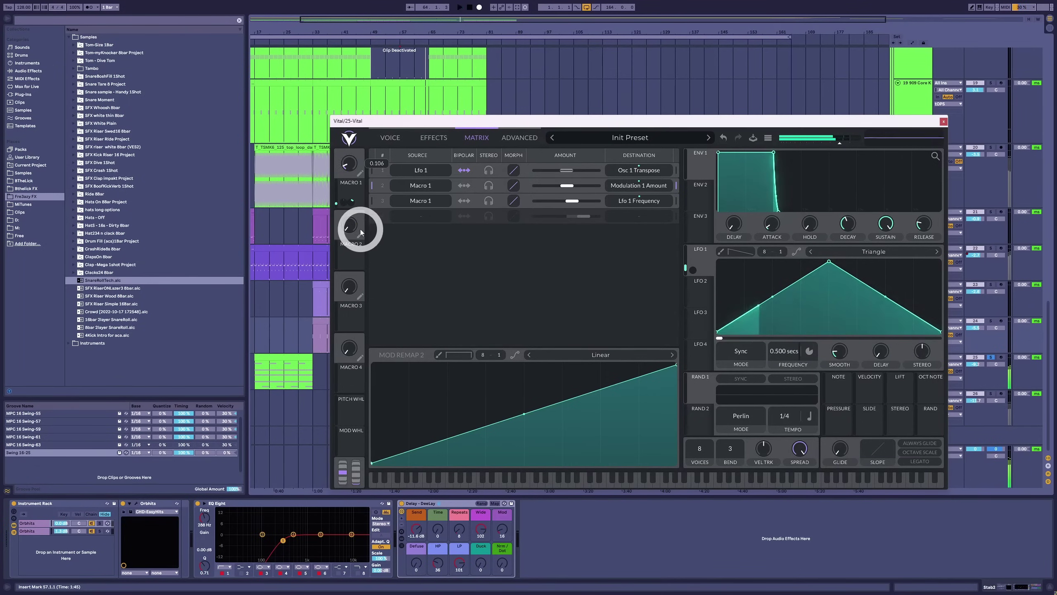
Play from bar 57 while sweeping Macro 1 up to audition the pitch modulation, and return Macro 1 to 0.
{"action": "key", "text": "space"}
{"action": "mouse_move", "coordinate": [358, 198]}
{"action": "left_mouse_down"}
{"action": "mouse_move", "coordinate": [365, 176]}
{"action": "mouse_move", "coordinate": [361, 188]}
{"action": "left_mouse_up"}
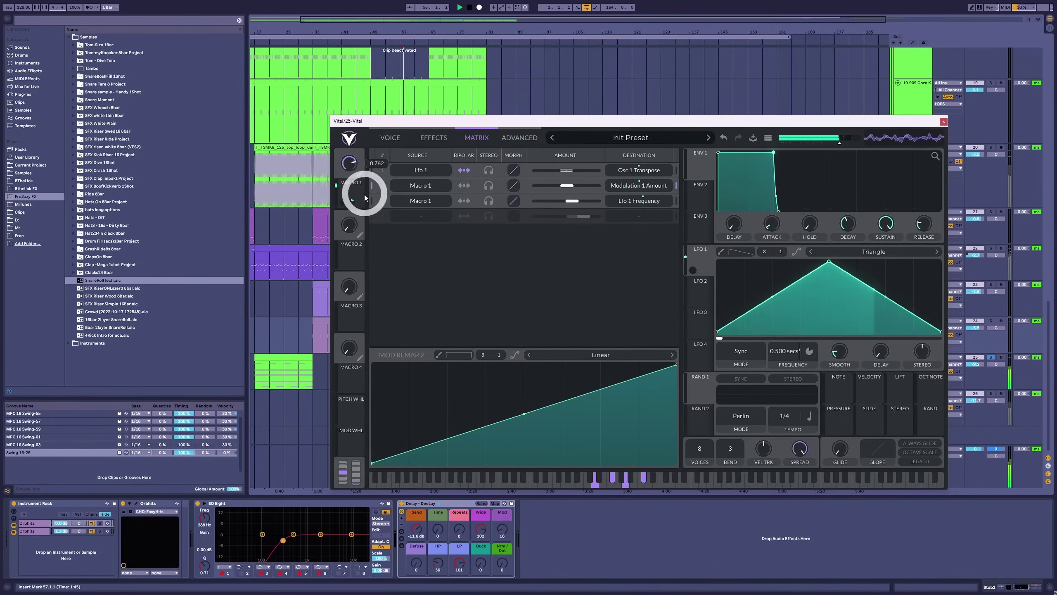
{"action": "left_click_drag", "start_coordinate": [571, 182], "coordinate": [572, 182]}
{"action": "left_click_drag", "start_coordinate": [361, 166], "coordinate": [489, 207]}
{"action": "left_click", "coordinate": [349, 163]}
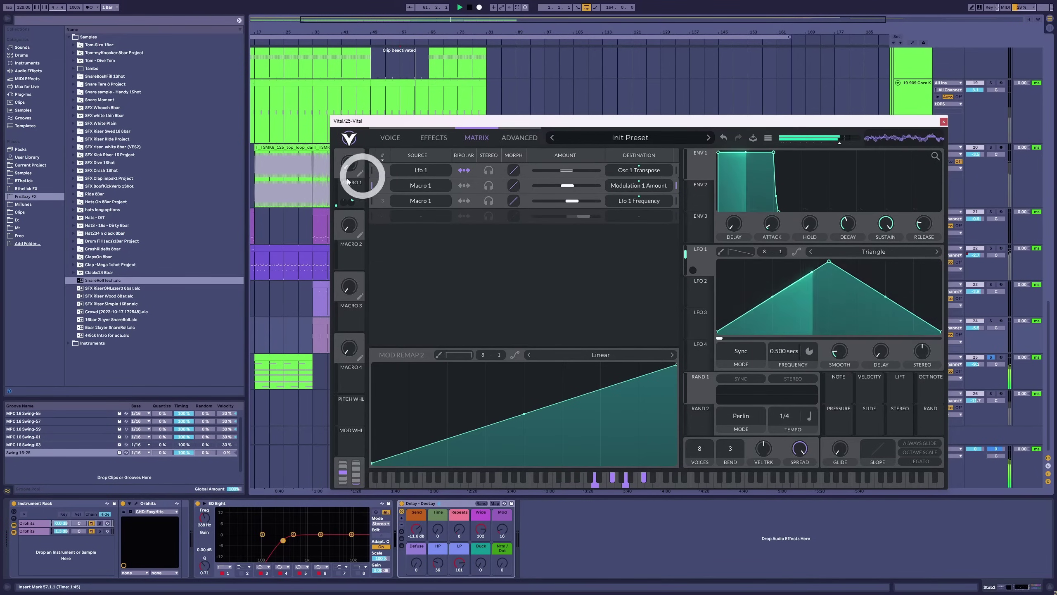
Automate Macro 1 on the Vital track from 0 around bar 62 to about 0.90 at bar 65, adding a zero point at the earlier clip's end.
{"action": "left_click_drag", "start_coordinate": [942, 122], "coordinate": [944, 123]}
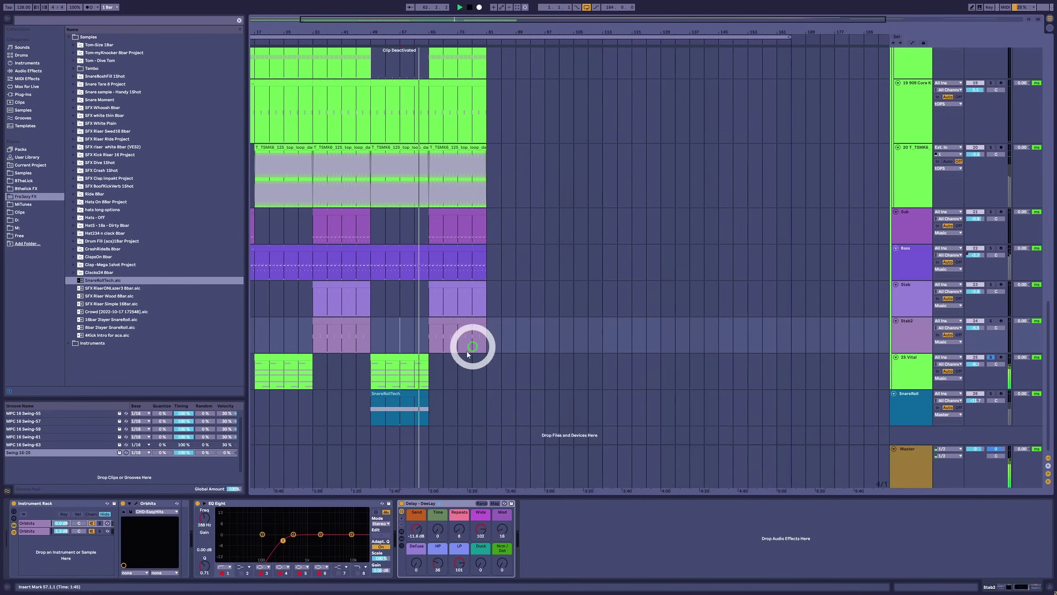
{"action": "key", "text": "space"}
{"action": "key", "text": "a"}
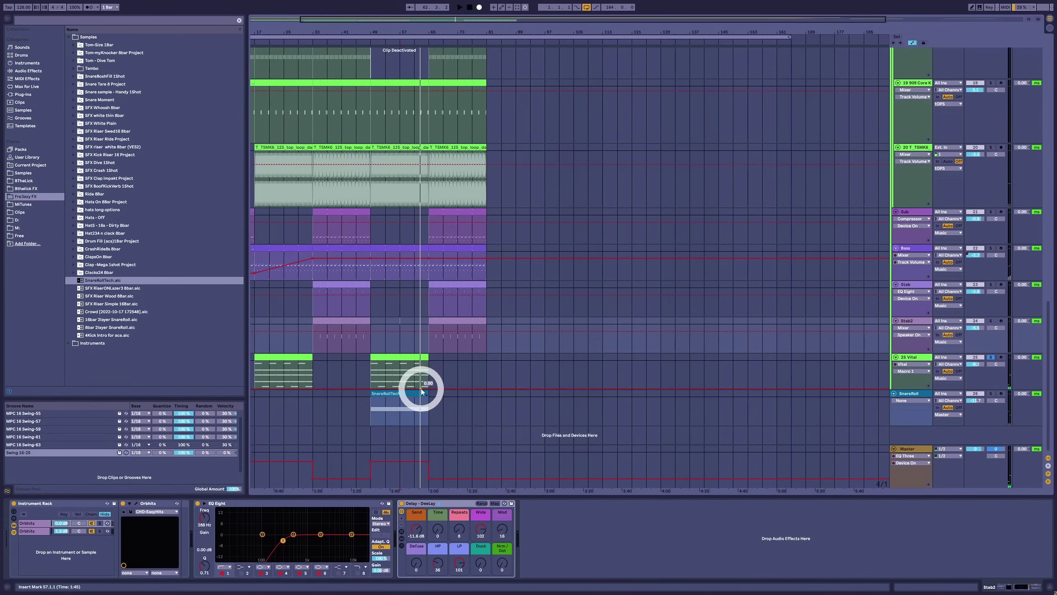
{"action": "left_click", "coordinate": [418, 389]}
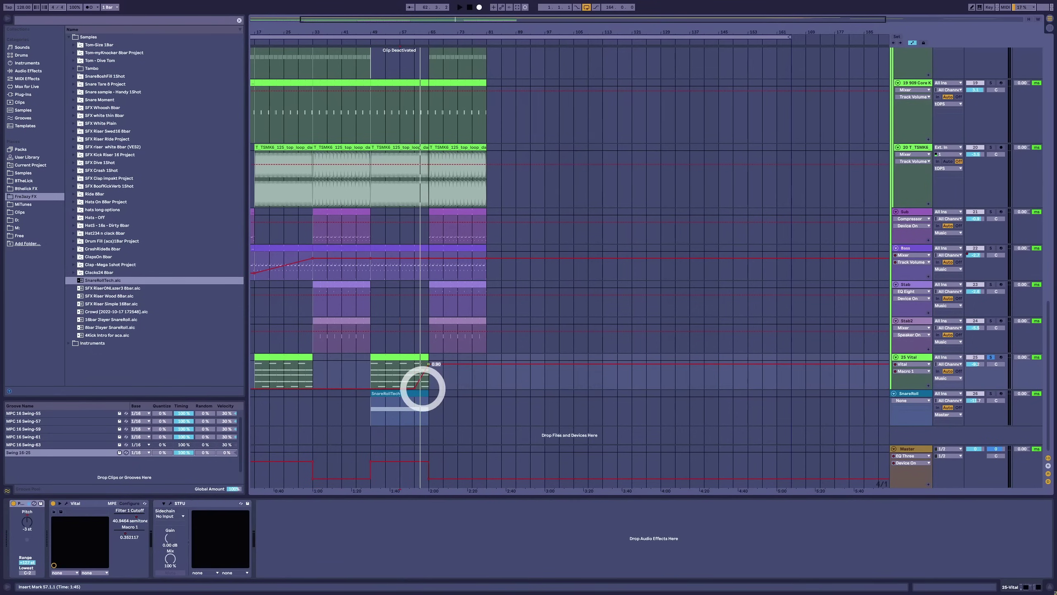
{"action": "key", "text": "space"}
{"action": "left_click", "coordinate": [301, 387]}
{"action": "left_click", "coordinate": [314, 389]}
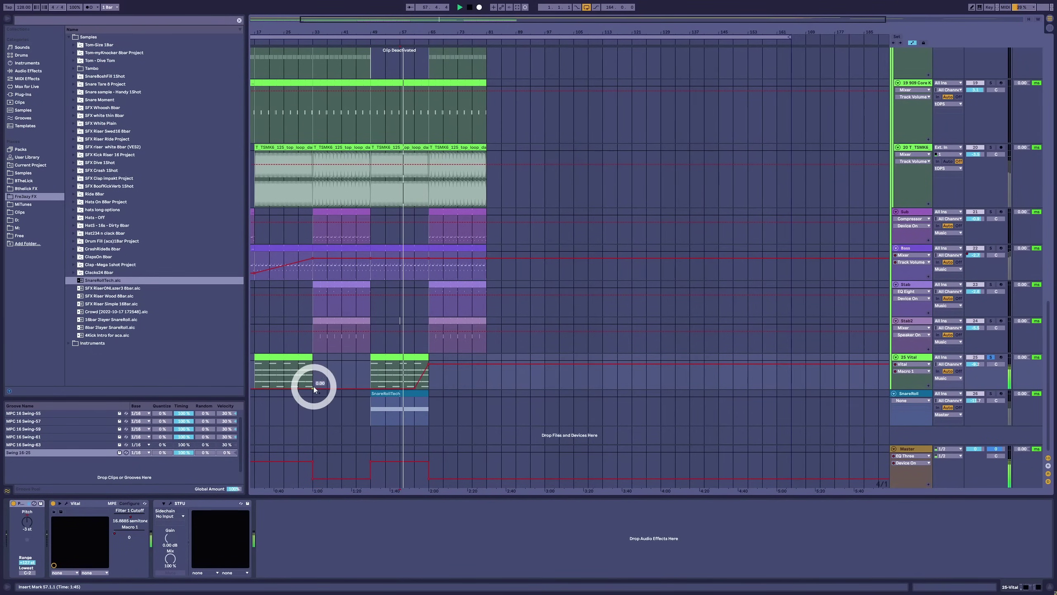
Try a Macro 1 automation ramp on the Vital track that peaks at 1.00 at the end of the first clip.
{"action": "left_click", "coordinate": [313, 389]}
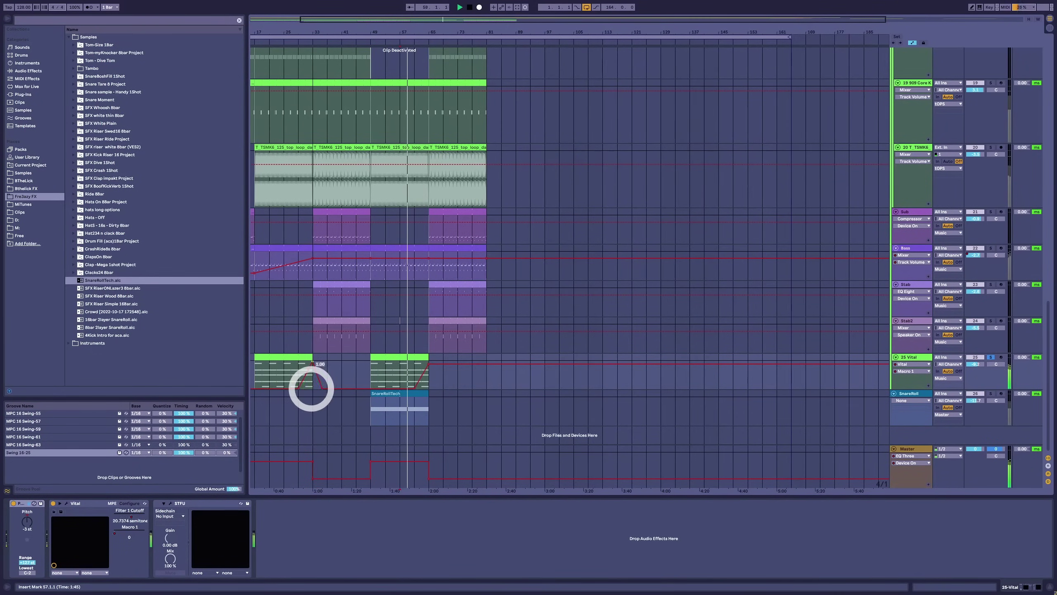
{"action": "left_click", "coordinate": [970, 368]}
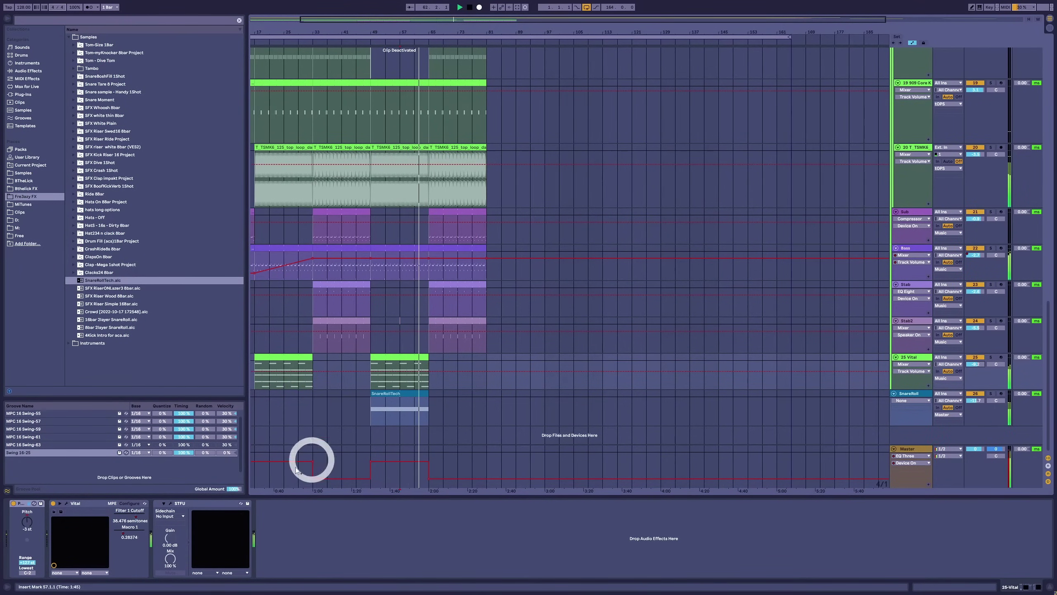
{"action": "right_click", "coordinate": [142, 532]}
{"action": "left_click", "coordinate": [474, 465]}
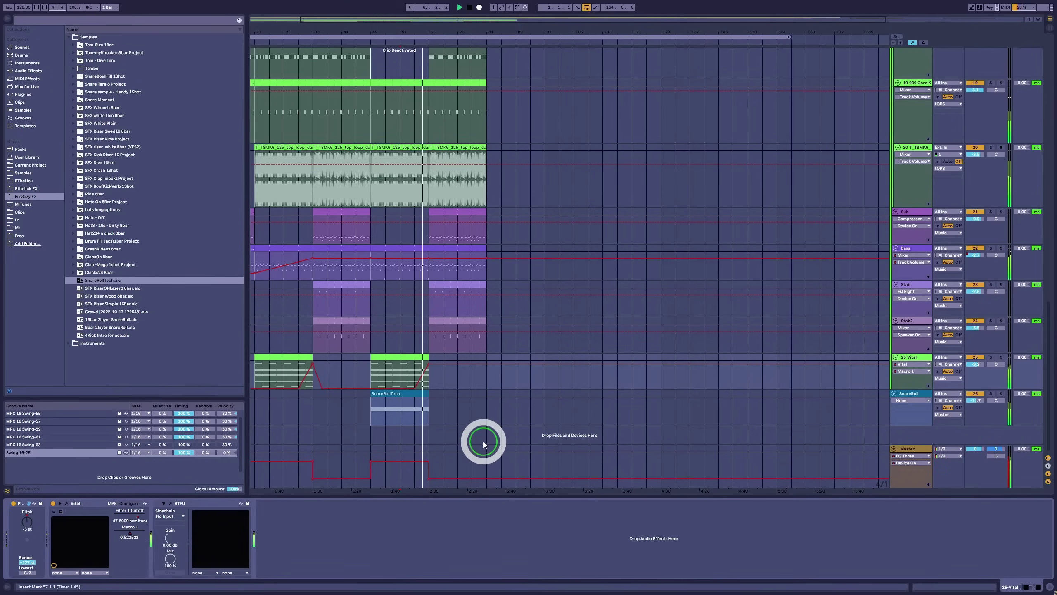
Flatten the Vital track's Macro 1 automation to 0.00 by removing the peaks at both clip ends, and play the section.
{"action": "left_click_drag", "start_coordinate": [429, 363], "coordinate": [419, 379]}
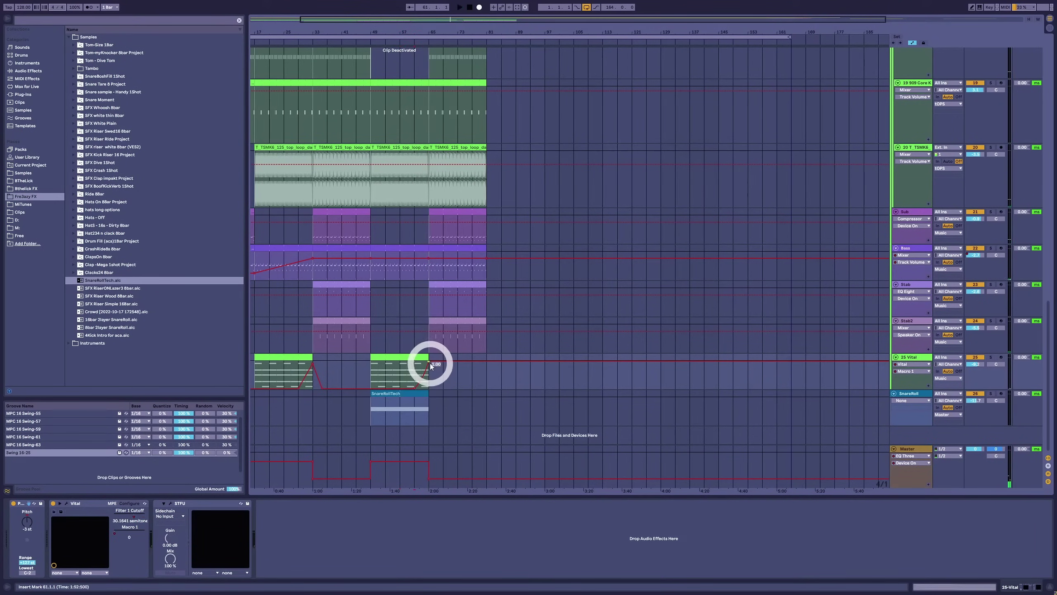
{"action": "key", "text": "space"}
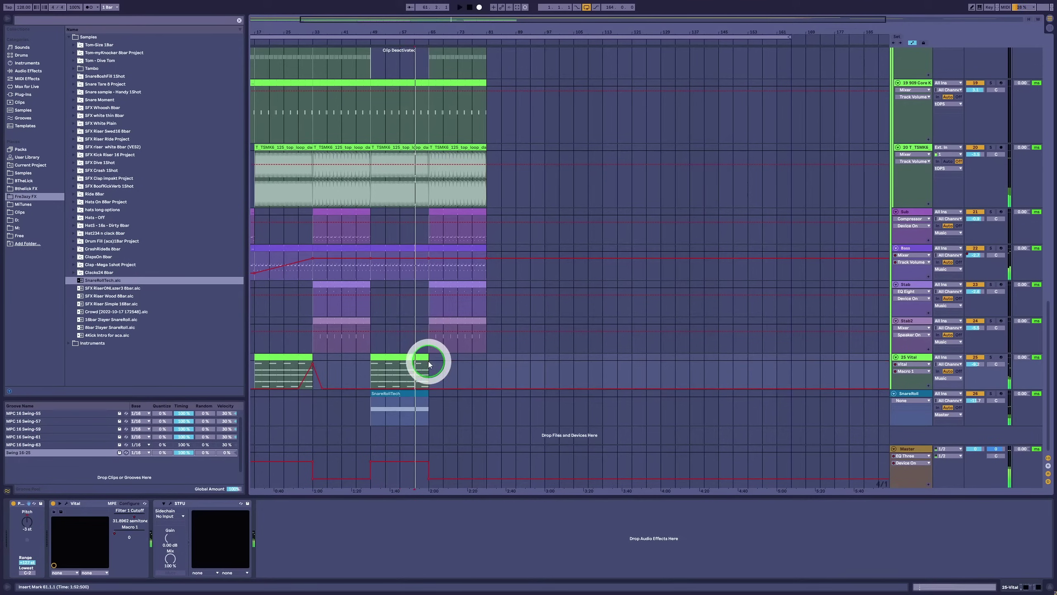
{"action": "left_click", "coordinate": [429, 364]}
{"action": "left_click", "coordinate": [312, 365]}
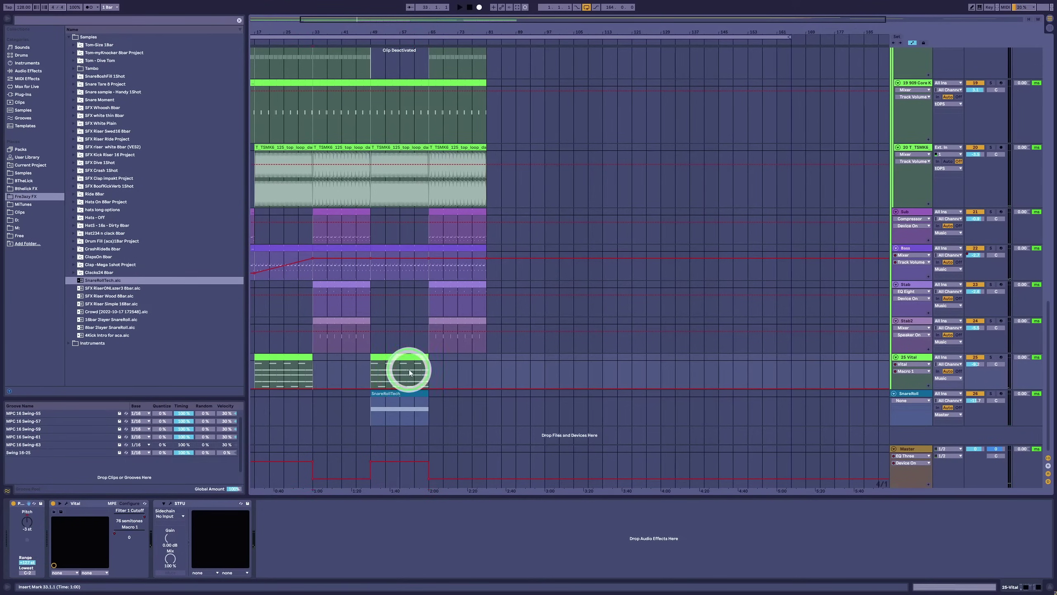
{"action": "left_click", "coordinate": [416, 407]}
{"action": "key", "text": "space"}
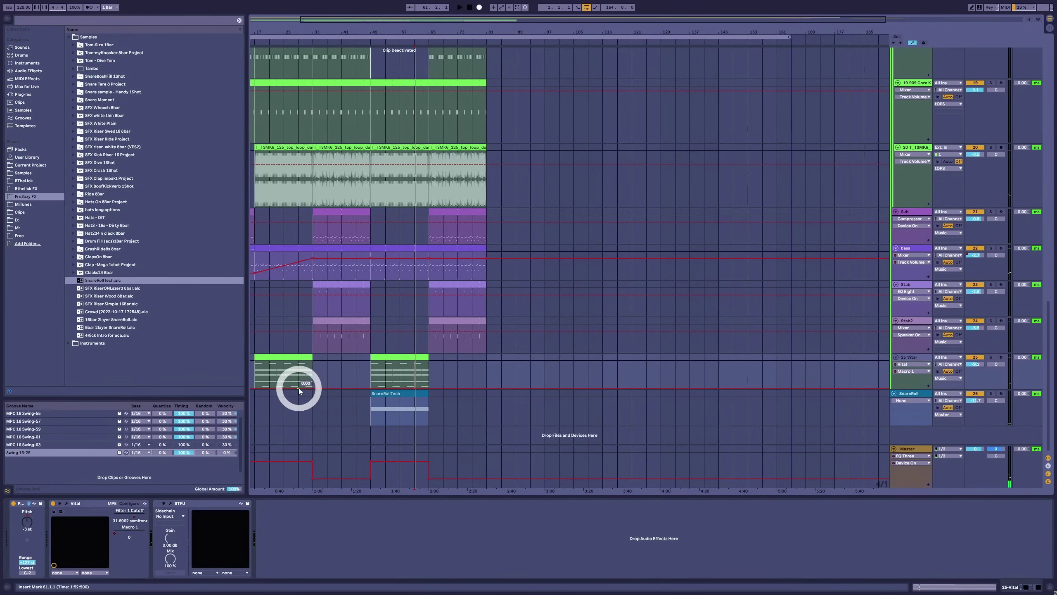
{"action": "left_click", "coordinate": [345, 388]}
{"action": "left_click", "coordinate": [444, 377]}
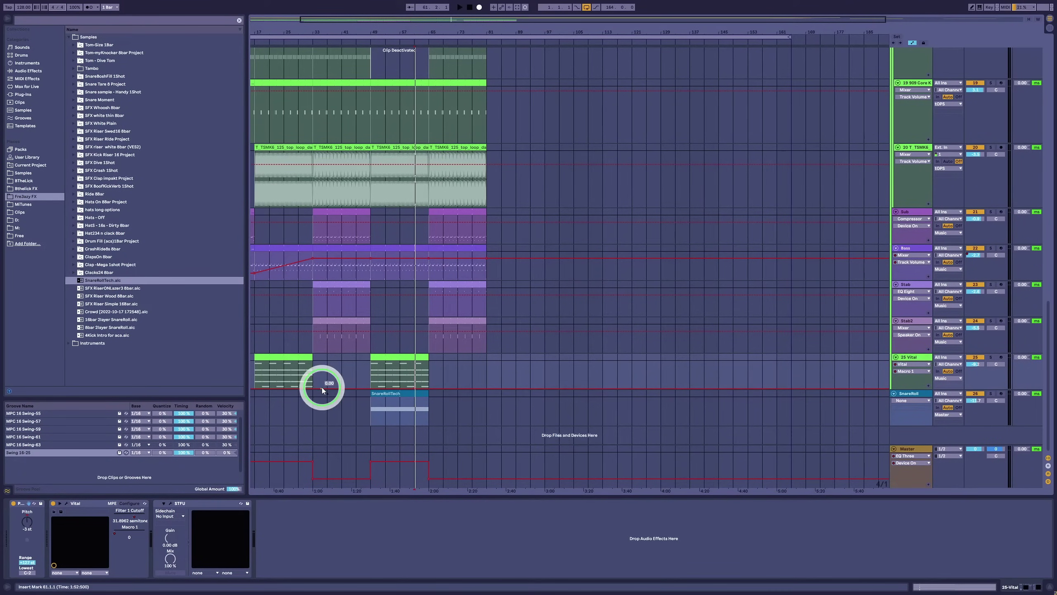
{"action": "key", "text": "space"}
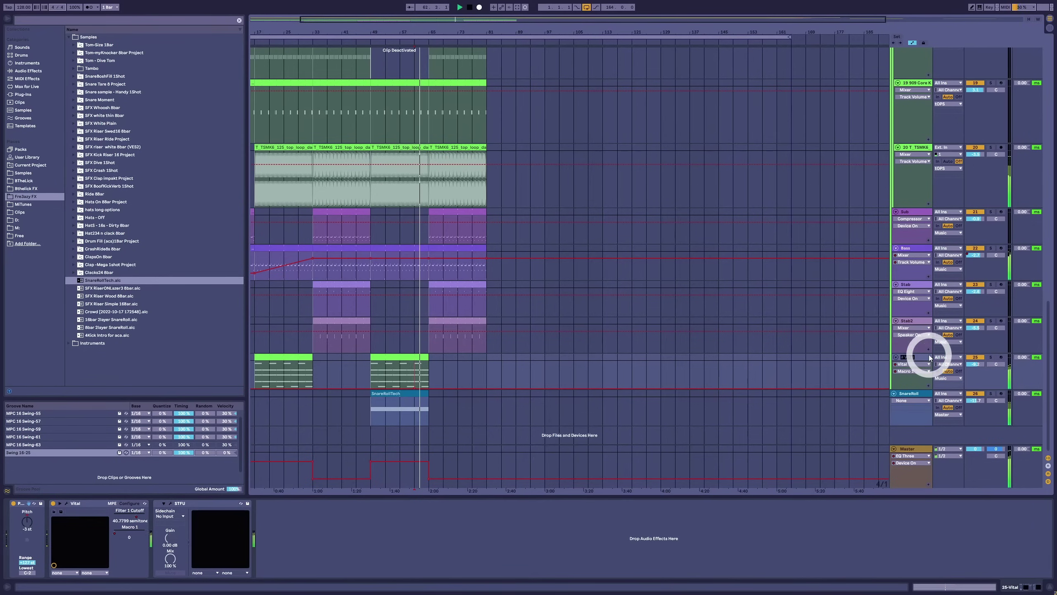
Rename the Vital track to pad, Drum Rack to clap, the two 909 Core Kit tracks to 909hat and 909rim, and the top loop to top1.
{"action": "scroll", "coordinate": [918, 189], "scroll_direction": "up", "scroll_amount": 6}
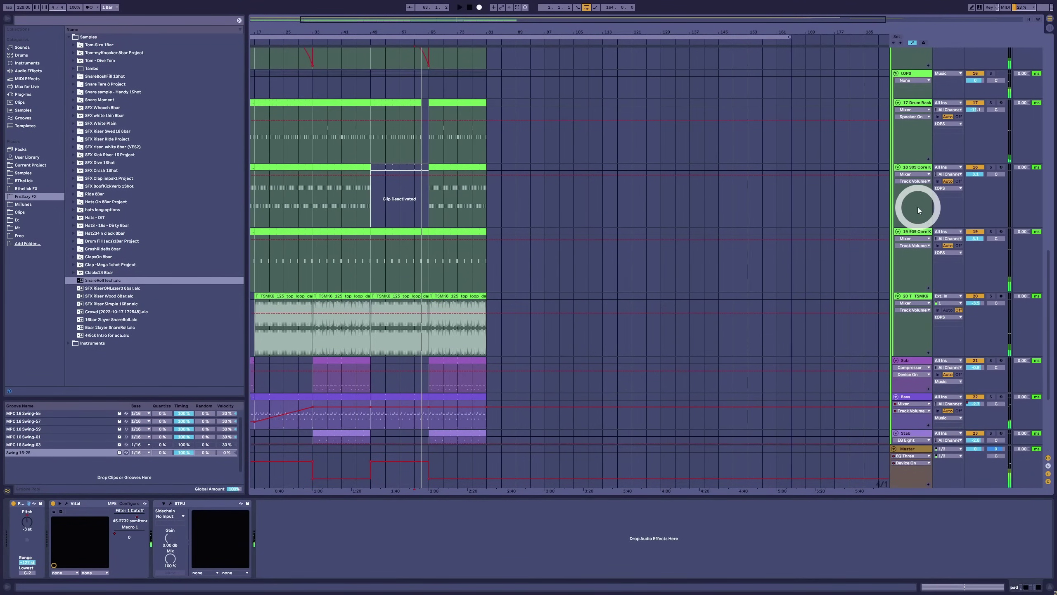
{"action": "key", "text": "space"}
{"action": "left_click", "coordinate": [918, 104]}
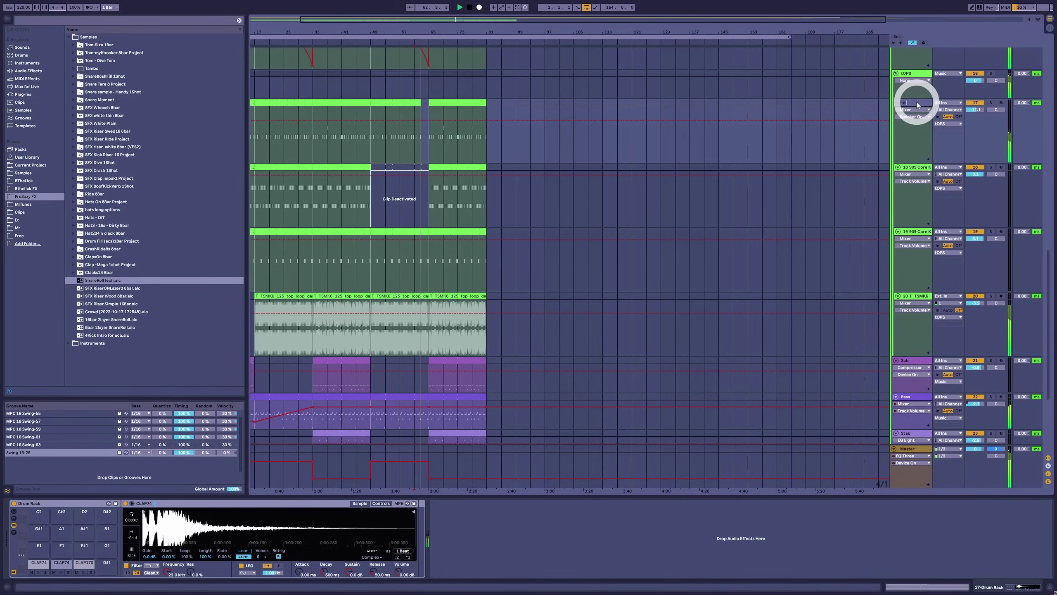
{"action": "type", "text": "clap"}
{"action": "key", "text": "Tab"}
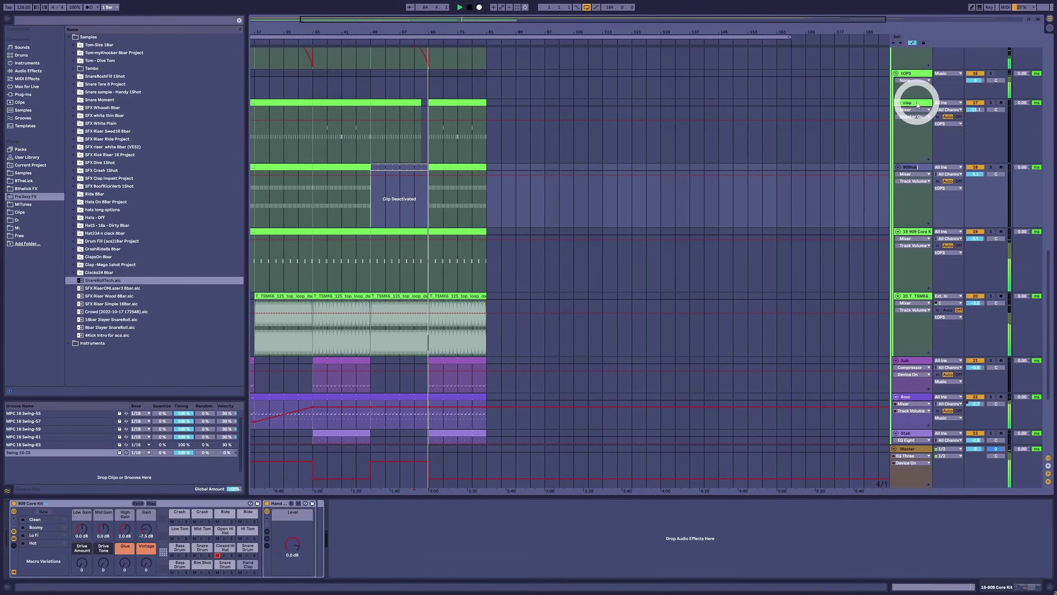
{"action": "type", "text": "909hat"}
{"action": "key", "text": "Tab"}
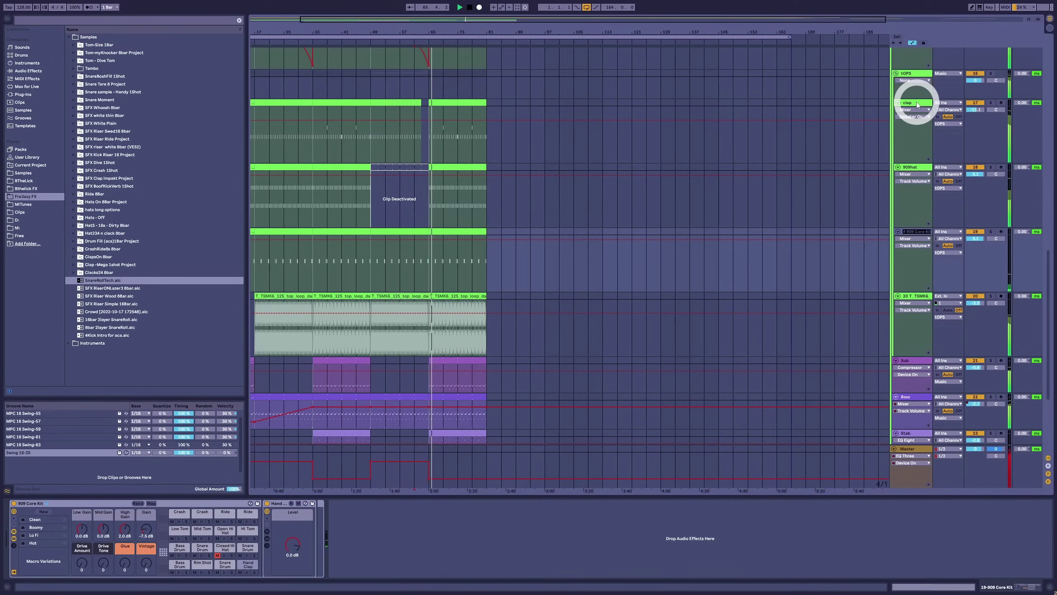
{"action": "type", "text": "909rim"}
{"action": "key", "text": "Tab"}
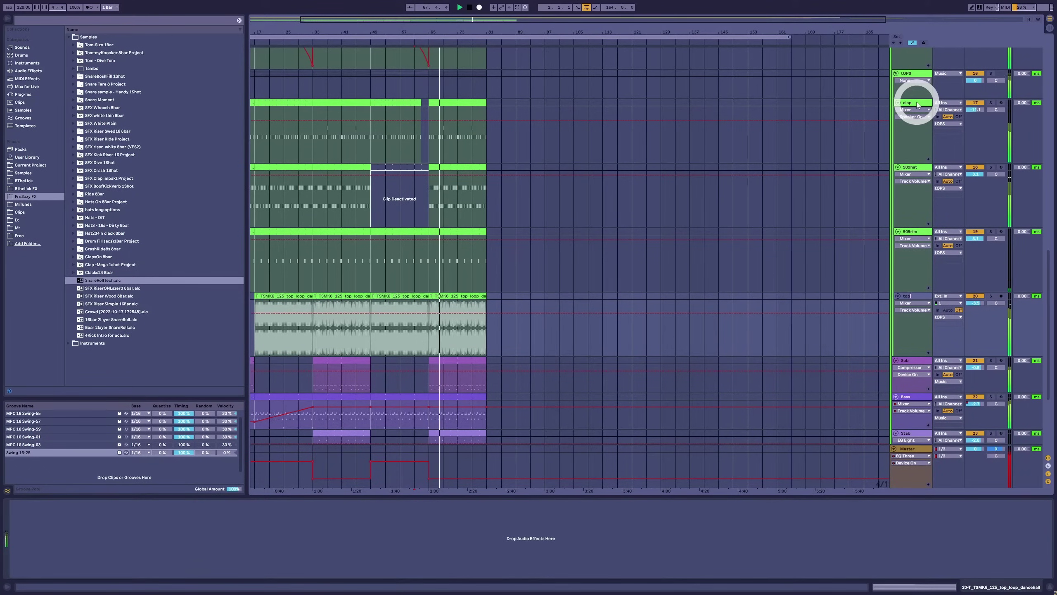
{"action": "scroll", "coordinate": [807, 182], "scroll_direction": "down", "scroll_amount": 2}
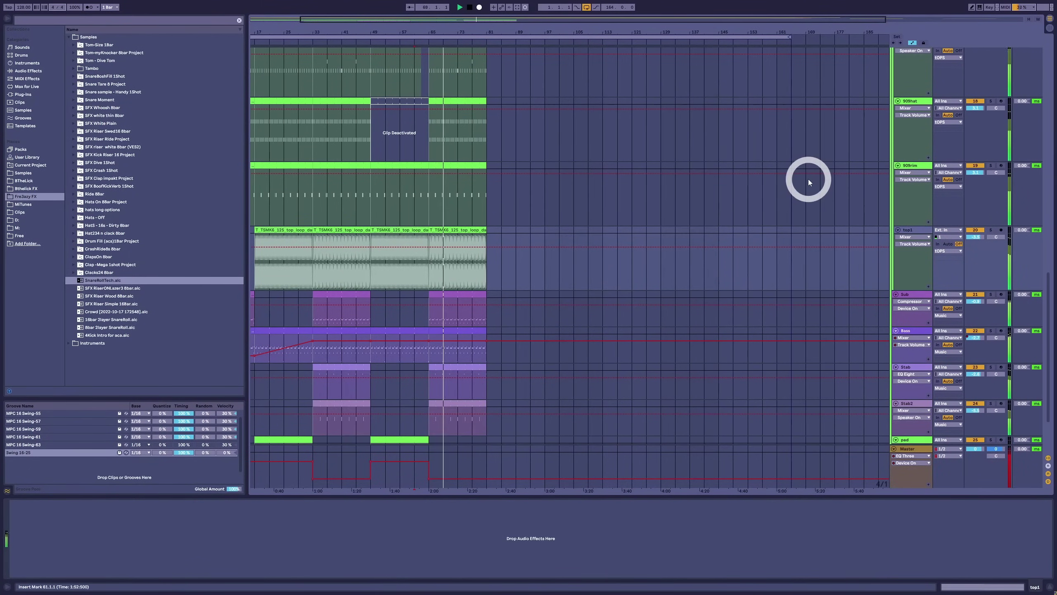
Hide the automation lanes and fit the arrangement from bar 1 in the timeline.
{"action": "key", "text": "ctrl+a"}
{"action": "scroll", "coordinate": [708, 242], "scroll_direction": "down", "scroll_amount": 3}
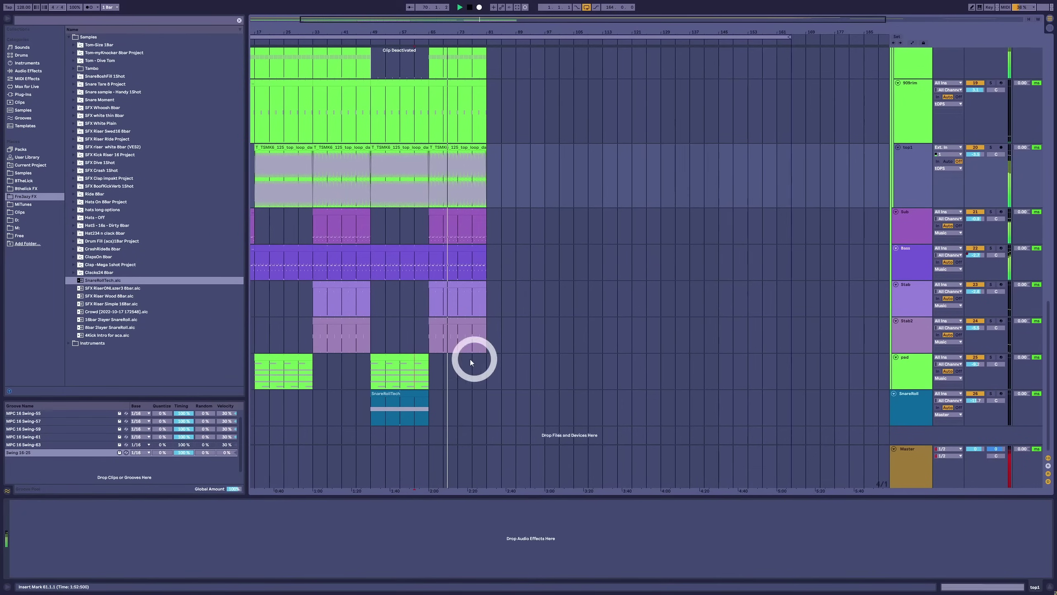
{"action": "left_click_drag", "start_coordinate": [394, 31], "coordinate": [394, 31]}
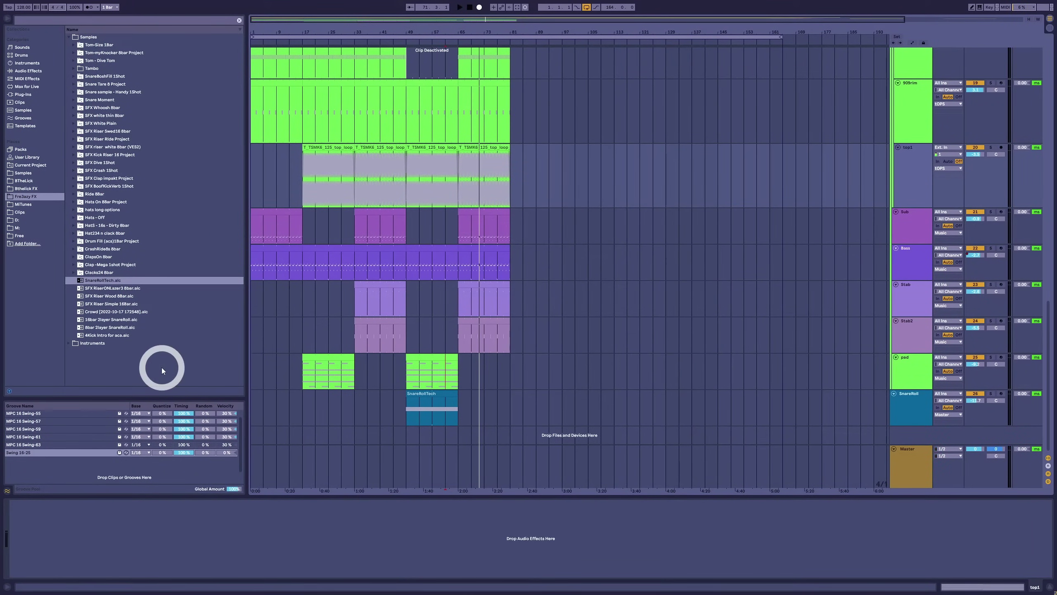
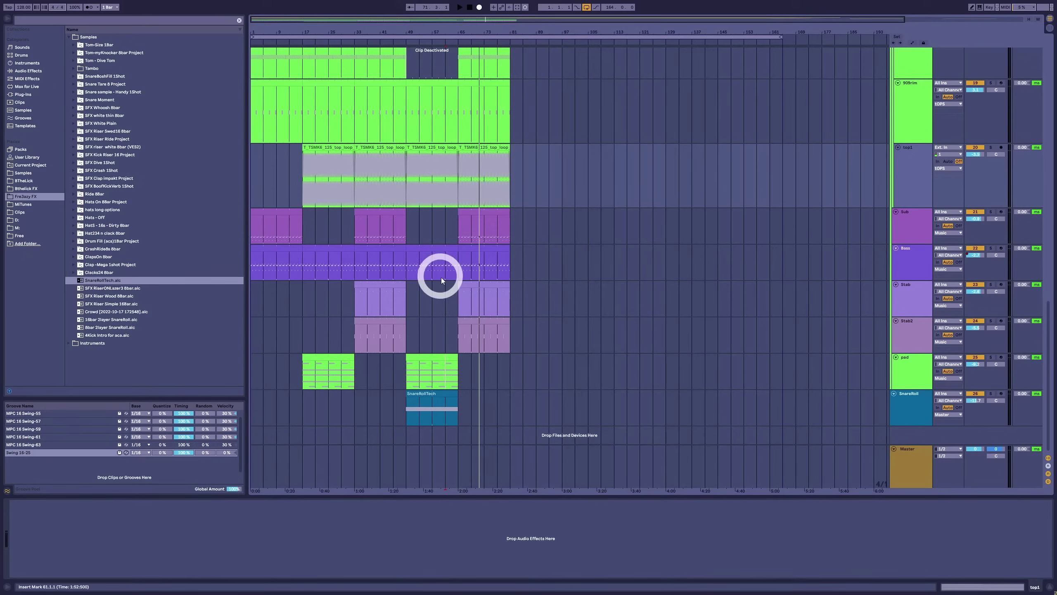
{"action": "left_click", "coordinate": [897, 329]}
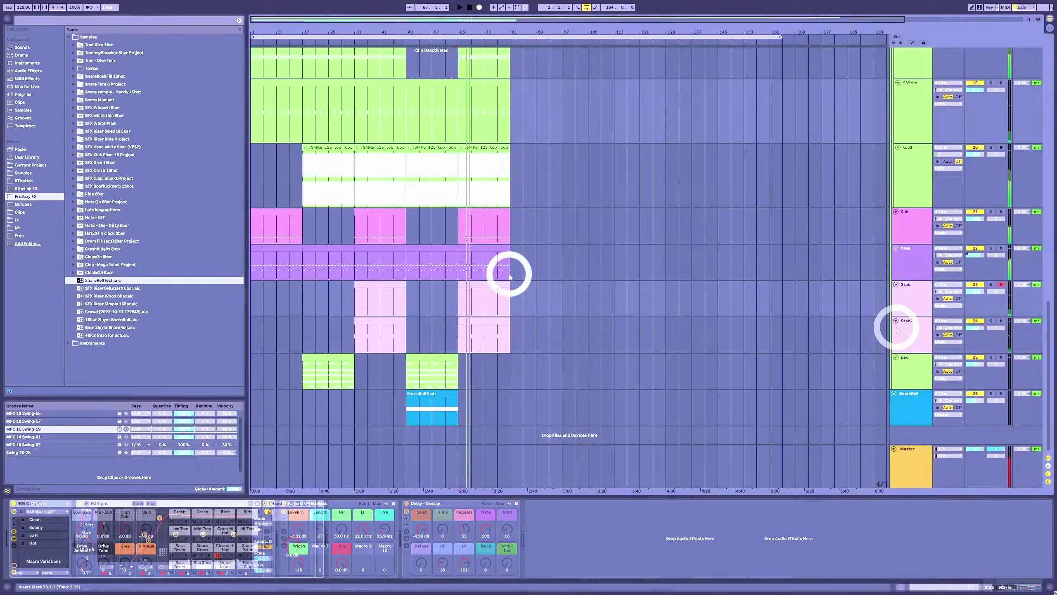
Duplicate the KICKS2 track's last 16 bars, bars 65 to 81, onto bars 81 to 97.
{"action": "left_click", "coordinate": [485, 111]}
{"action": "scroll", "coordinate": [470, 70], "scroll_direction": "up", "scroll_amount": 3}
{"action": "scroll", "coordinate": [470, 71], "scroll_direction": "up", "scroll_amount": 10}
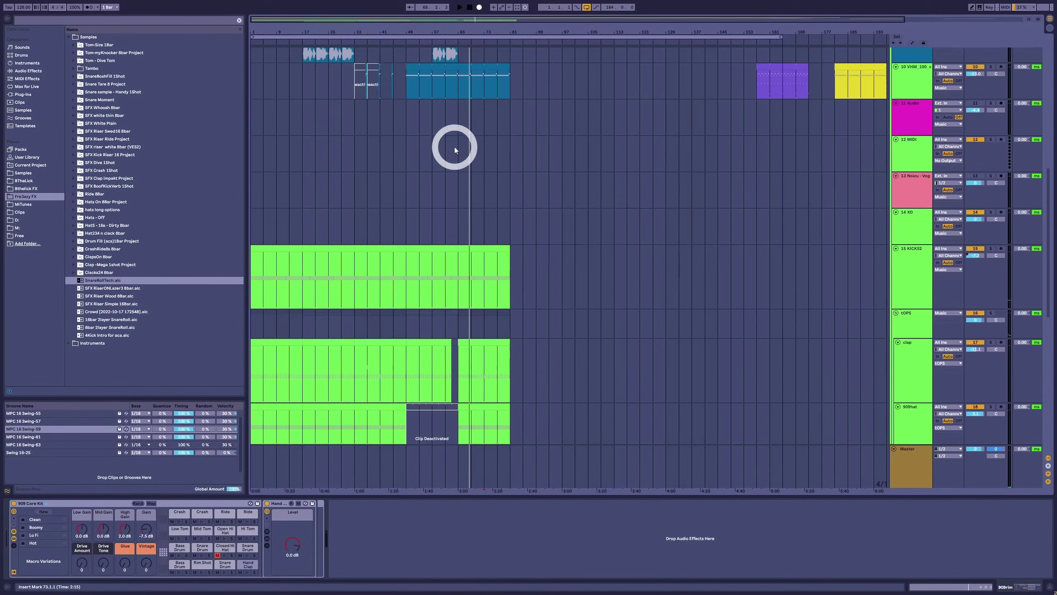
{"action": "left_click", "coordinate": [482, 192]}
{"action": "scroll", "coordinate": [517, 201], "scroll_direction": "down", "scroll_amount": 10}
{"action": "scroll", "coordinate": [515, 204], "scroll_direction": "down", "scroll_amount": 4}
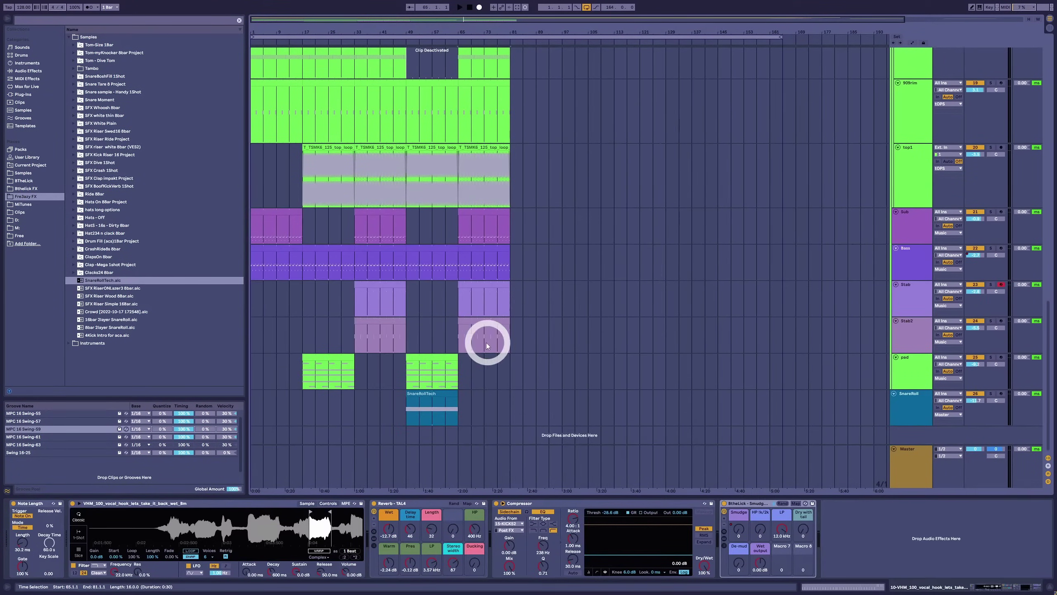
{"action": "left_click", "coordinate": [497, 332]}
{"action": "scroll", "coordinate": [477, 317], "scroll_direction": "up", "scroll_amount": 10}
{"action": "left_click", "coordinate": [495, 318]}
{"action": "scroll", "coordinate": [496, 229], "scroll_direction": "down", "scroll_amount": 3}
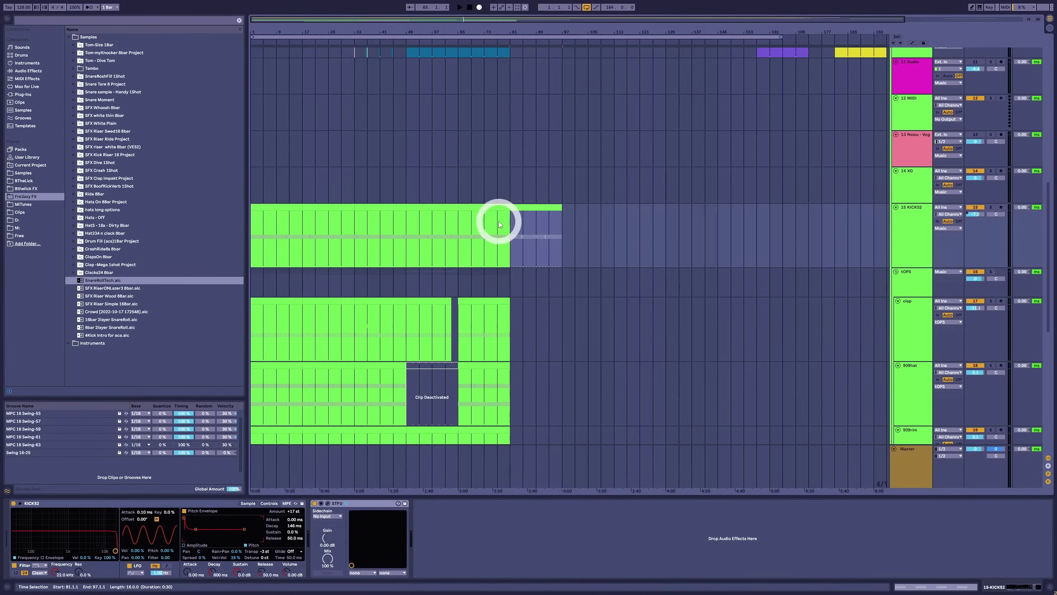
{"action": "scroll", "coordinate": [500, 215], "scroll_direction": "up", "scroll_amount": 1}
{"action": "scroll", "coordinate": [516, 213], "scroll_direction": "down", "scroll_amount": 2}
{"action": "scroll", "coordinate": [520, 220], "scroll_direction": "up", "scroll_amount": 5}
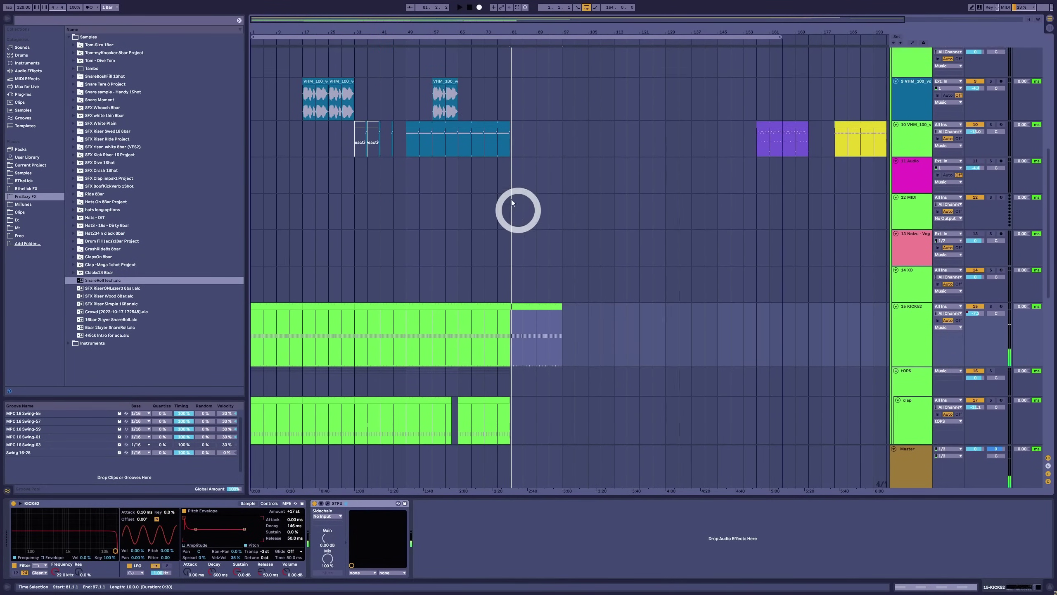
Duplicate the last 16 bars of the top1, Bass and Sub tracks onto bars 81 to 97.
{"action": "left_click", "coordinate": [528, 151]}
{"action": "scroll", "coordinate": [503, 295], "scroll_direction": "down", "scroll_amount": 10}
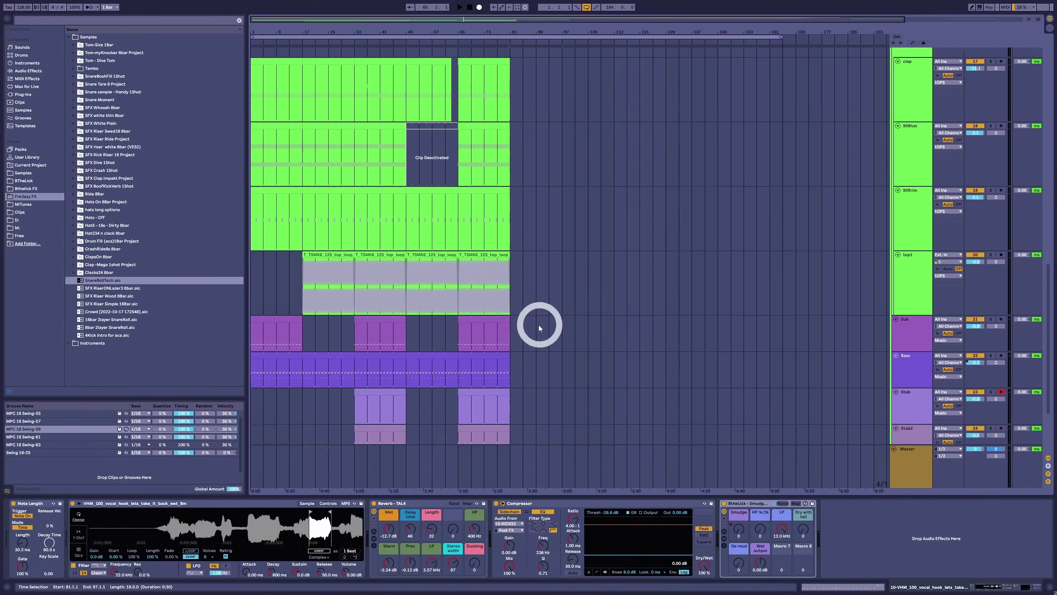
{"action": "left_click", "coordinate": [480, 246]}
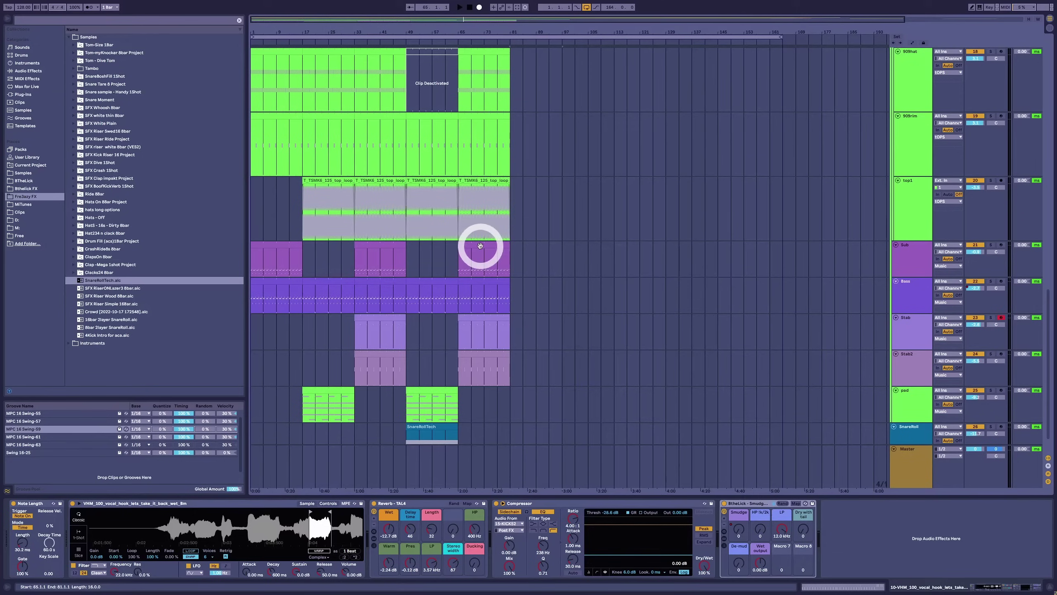
{"action": "left_click_drag", "start_coordinate": [422, 177], "coordinate": [533, 184]}
{"action": "left_click_drag", "start_coordinate": [495, 278], "coordinate": [526, 284]}
{"action": "left_click_drag", "start_coordinate": [481, 244], "coordinate": [538, 248]}
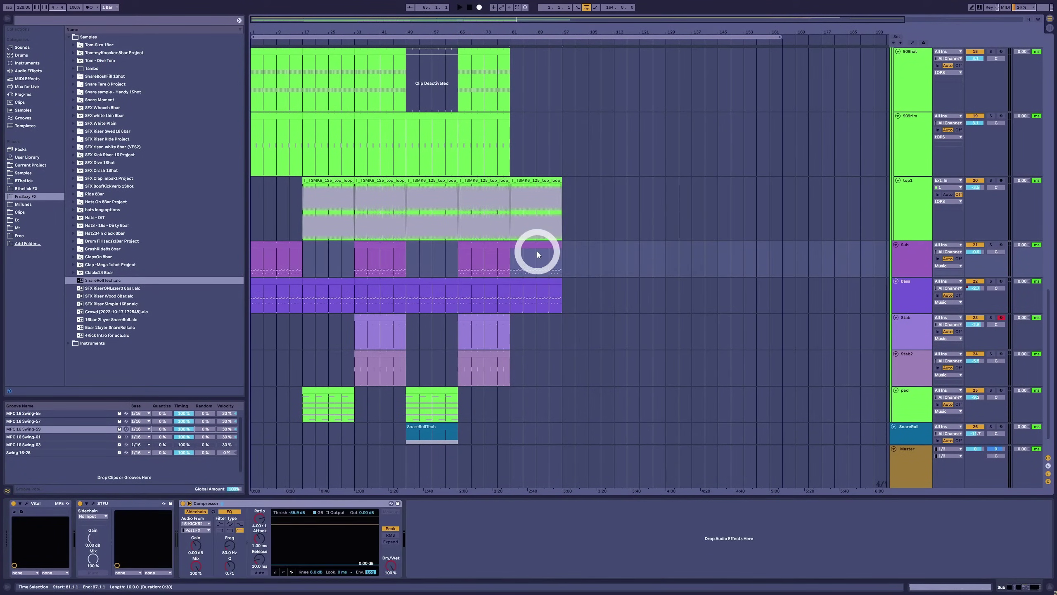
{"action": "scroll", "coordinate": [520, 415], "scroll_direction": "down", "scroll_amount": 2}
Play the new section from bar 81 and extend the 909hat part with a 16-bar copy up to bar 97.
{"action": "key", "text": "space"}
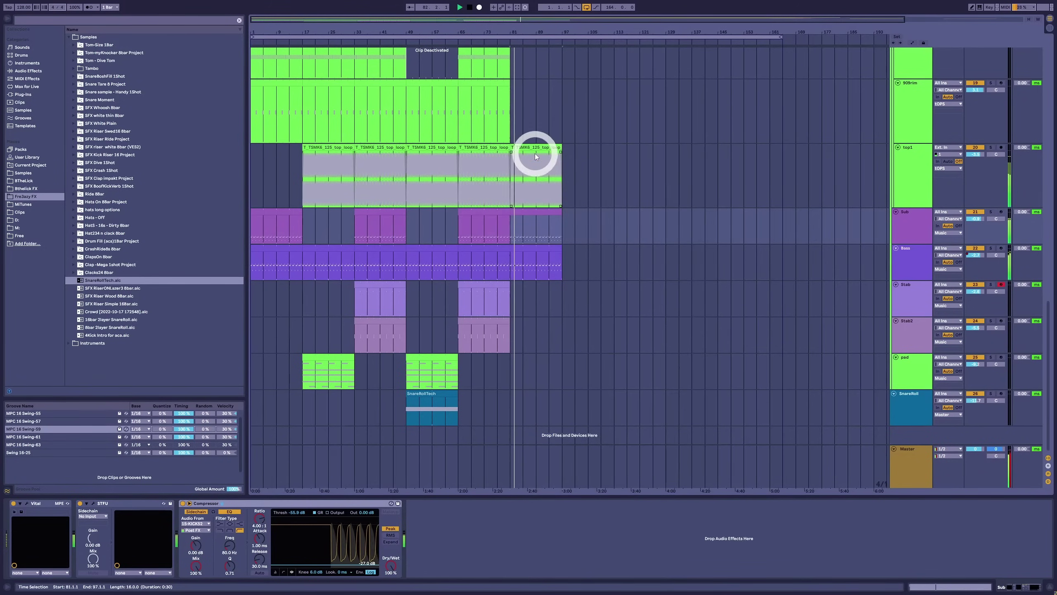
{"action": "scroll", "coordinate": [502, 127], "scroll_direction": "up", "scroll_amount": 5}
{"action": "left_click", "coordinate": [537, 125]}
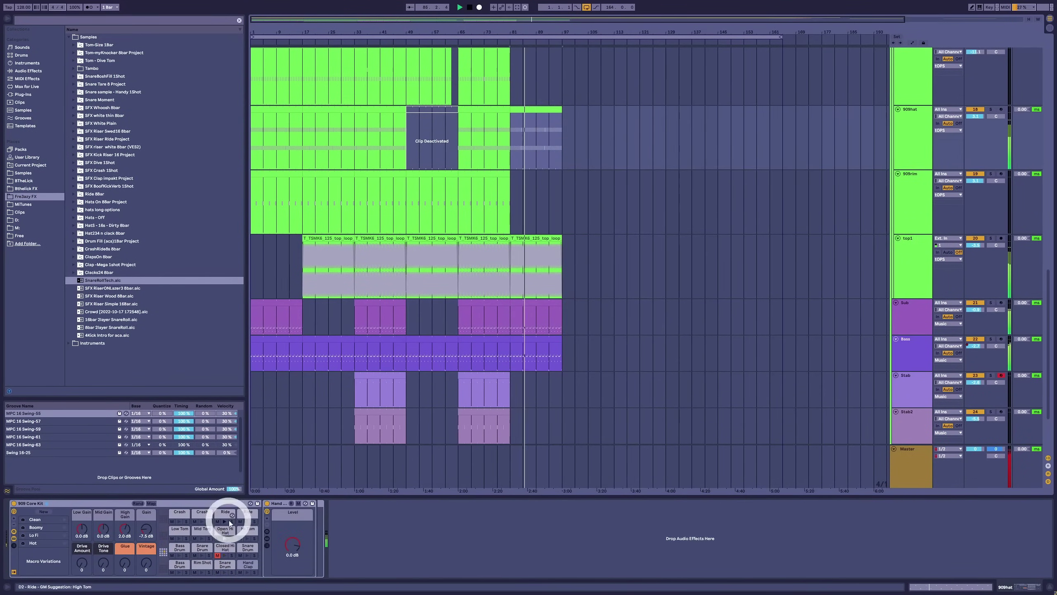
Show the 909hat track's Open Hi Hat Decay automation and draw it down to 200 ms from bar 81 to bar 97.
{"action": "left_click", "coordinate": [223, 532]}
{"action": "key", "text": "a"}
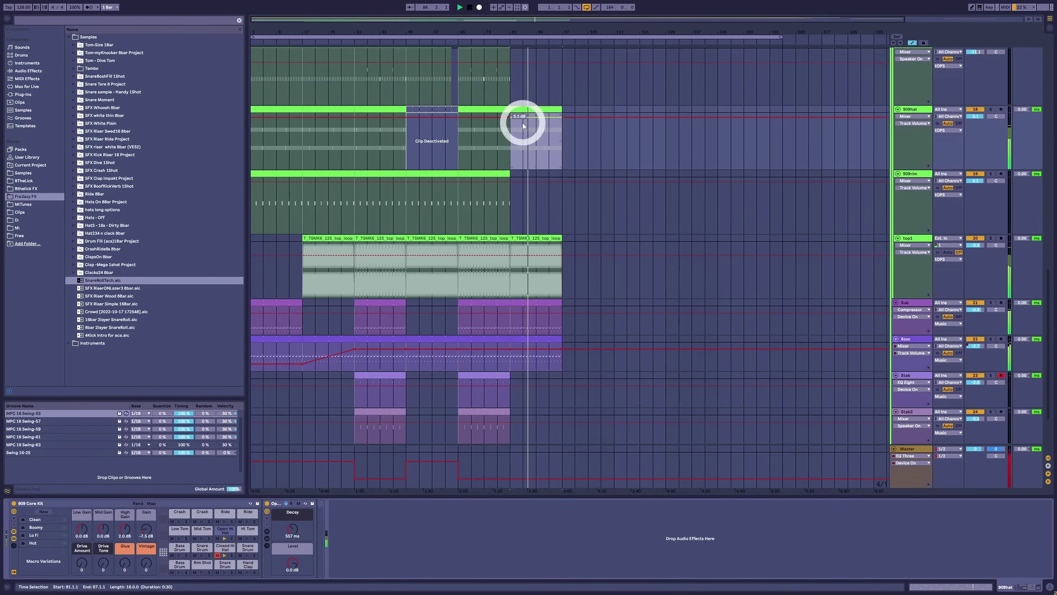
{"action": "left_click", "coordinate": [292, 532]}
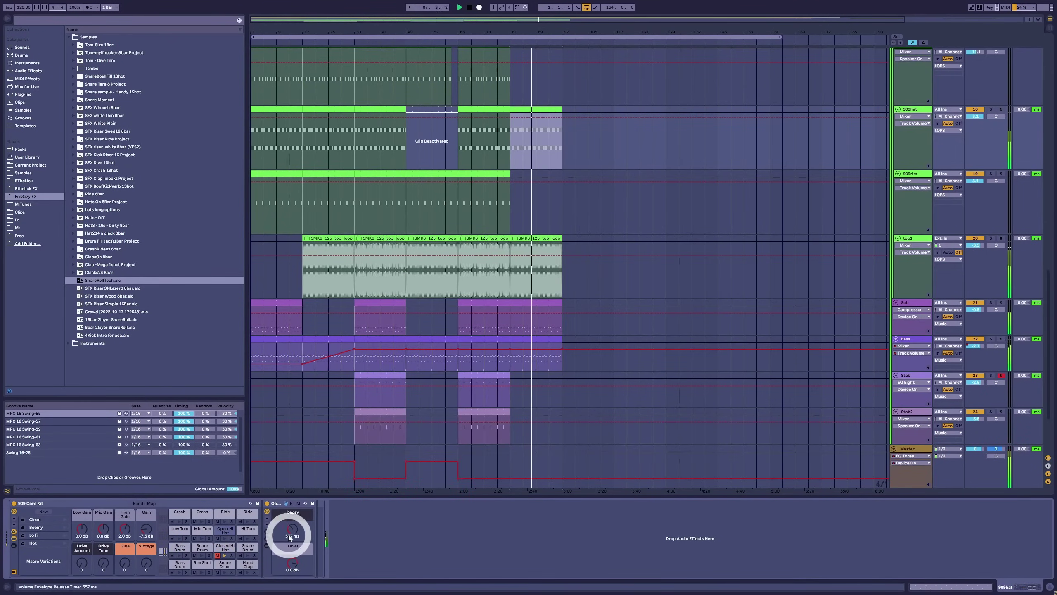
{"action": "key", "text": "b"}
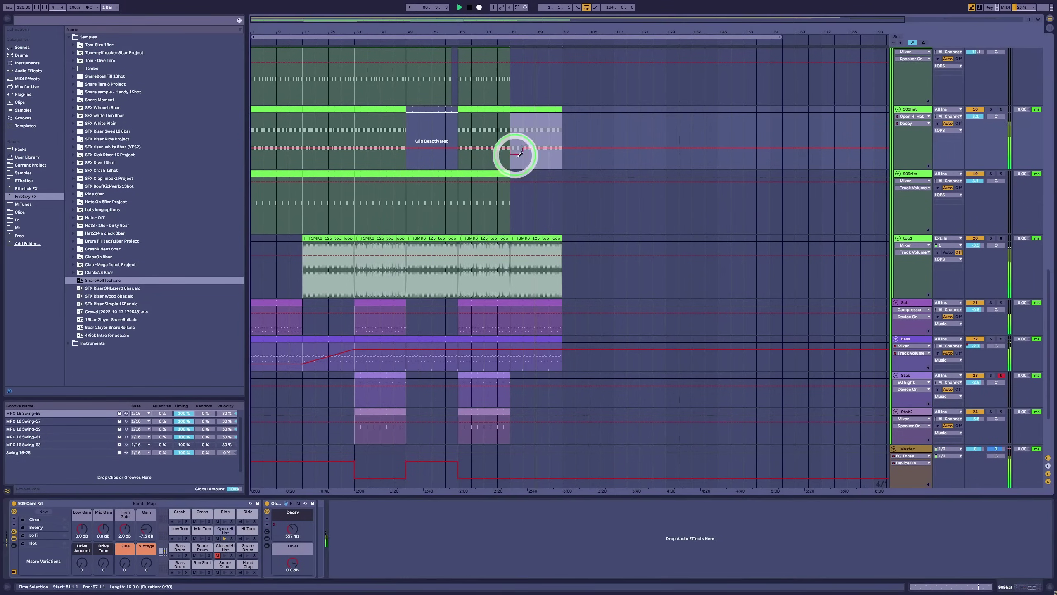
{"action": "mouse_move", "coordinate": [516, 158]}
{"action": "left_mouse_down"}
{"action": "mouse_move", "coordinate": [557, 169]}
{"action": "mouse_move", "coordinate": [563, 151]}
{"action": "left_mouse_up"}
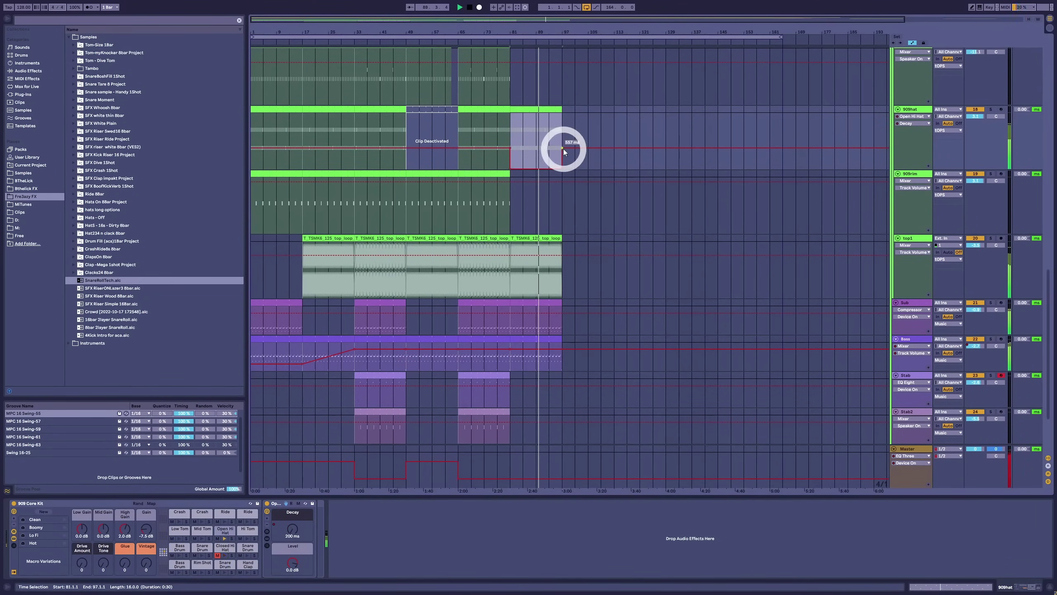
Fade the bar 81 top loop clip's Gain envelope from about 1.1.3 to 1.1.4, restart it at 100%, and audition it.
{"action": "double_click", "coordinate": [540, 240]}
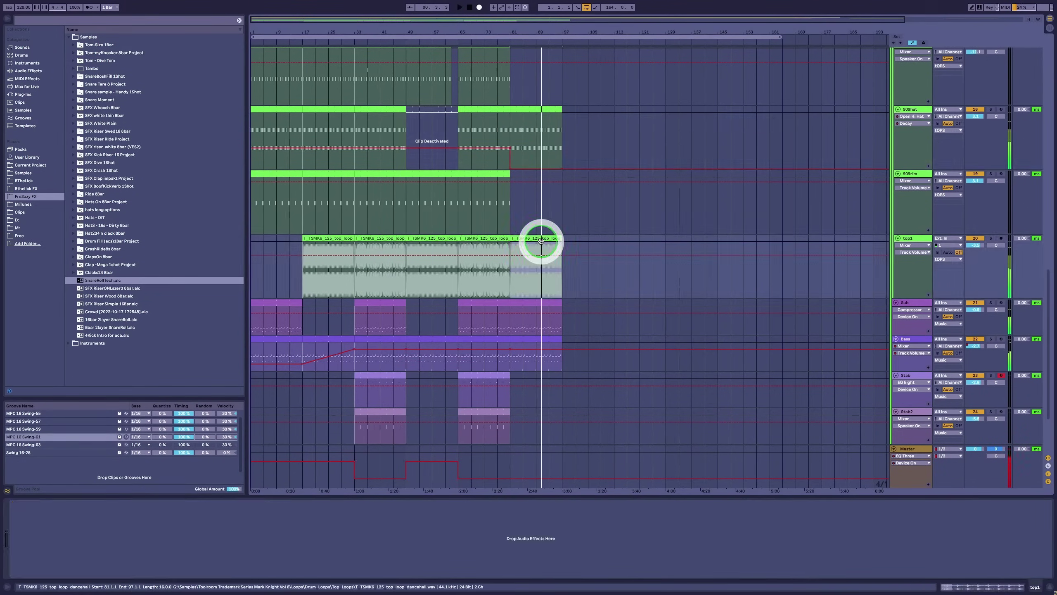
{"action": "mouse_move", "coordinate": [830, 463]}
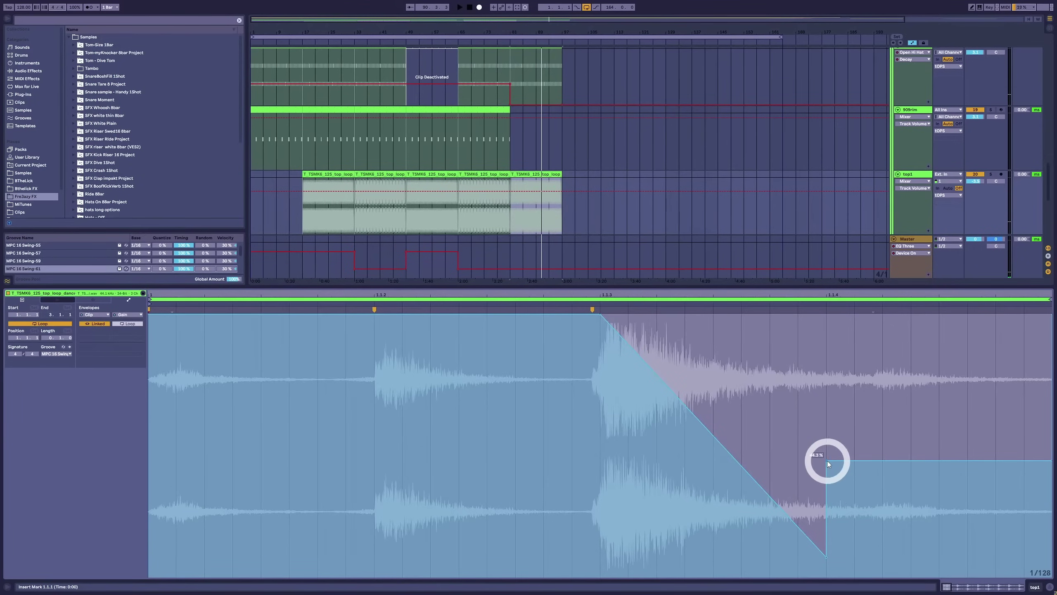
{"action": "left_click_drag", "start_coordinate": [827, 463], "coordinate": [827, 315]}
{"action": "key", "text": "space"}
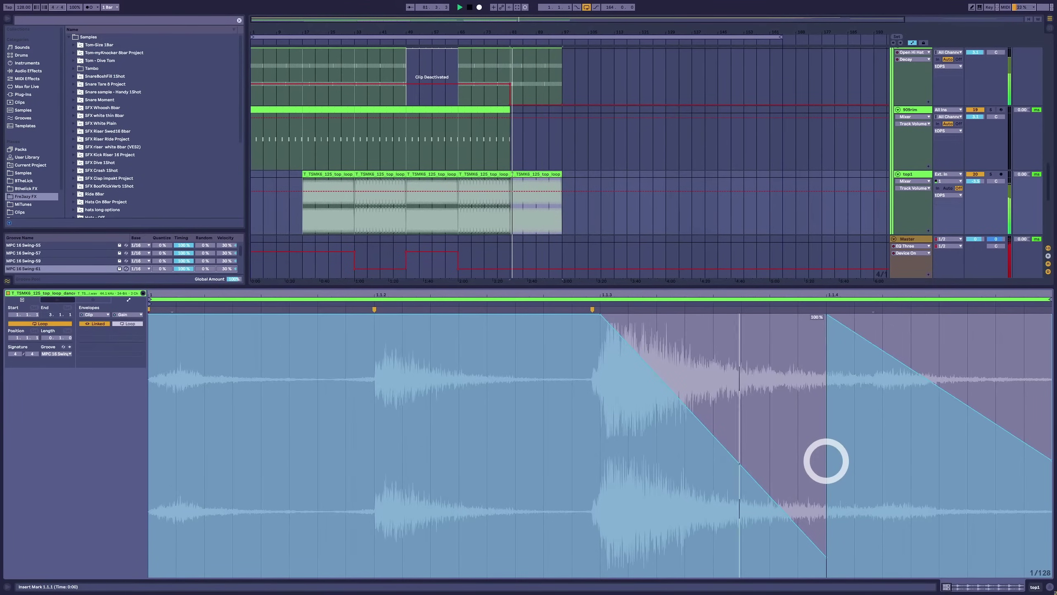
Switch from the clip editor to the device view, select the bar 81 top loop clip, and toggle playback.
{"action": "key", "text": "shift+Tab"}
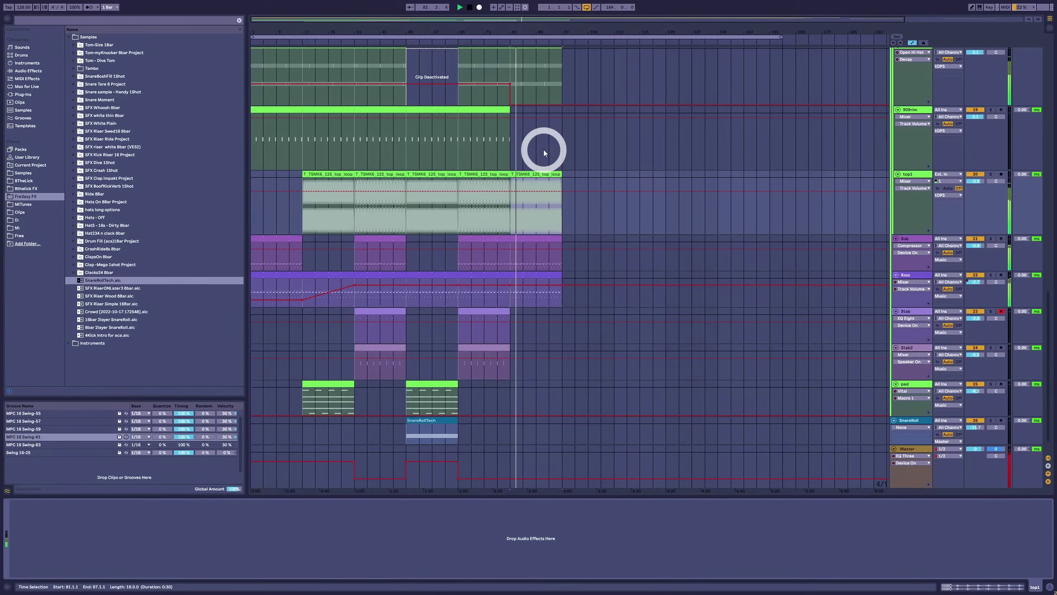
{"action": "left_click", "coordinate": [546, 174]}
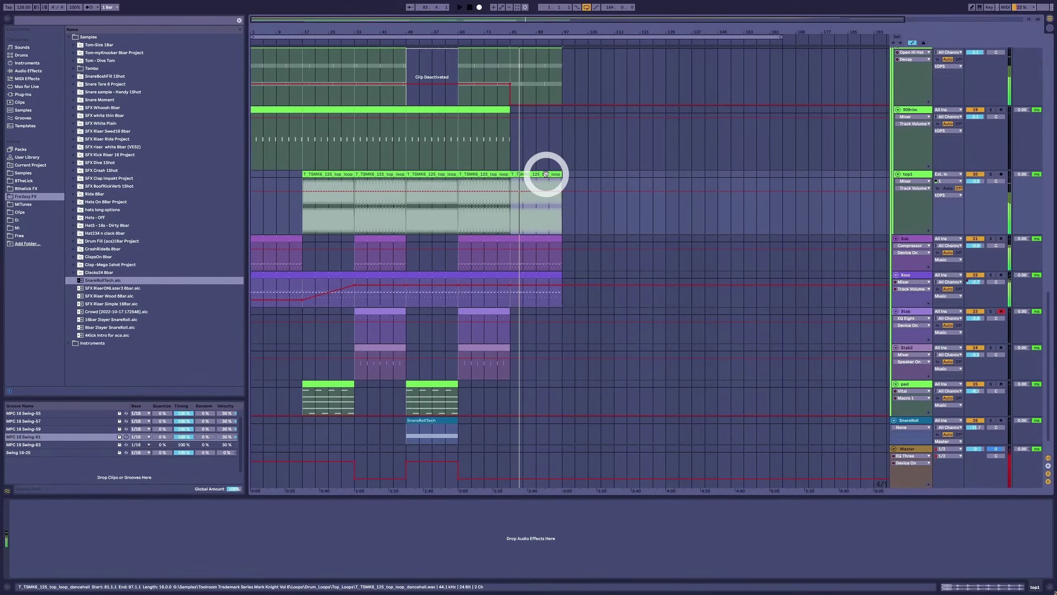
{"action": "key", "text": "space"}
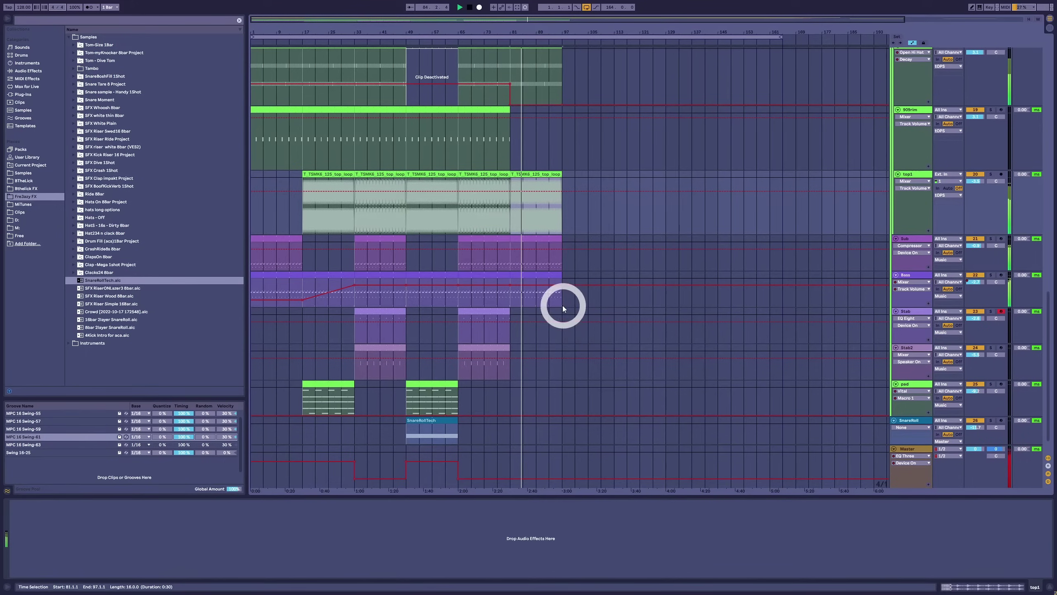
Shorten the last KICK02, 909hat and top1 clips so that each ends at bar 89.
{"action": "left_click_drag", "start_coordinate": [540, 305], "coordinate": [554, 117]}
{"action": "scroll", "coordinate": [560, 125], "scroll_direction": "up", "scroll_amount": 3}
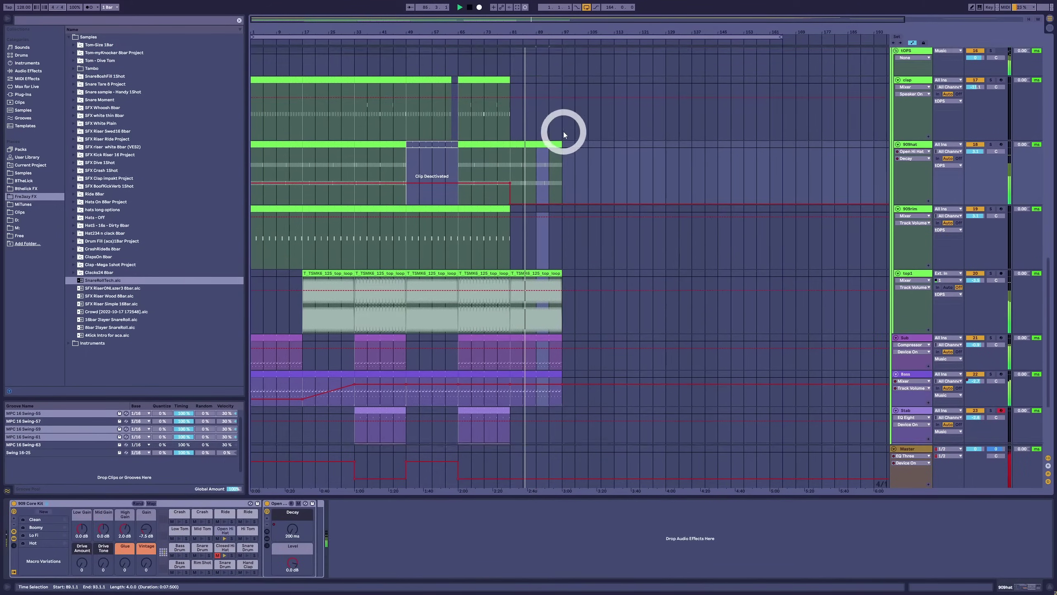
{"action": "scroll", "coordinate": [564, 134], "scroll_direction": "up", "scroll_amount": 6}
{"action": "left_click", "coordinate": [548, 135]}
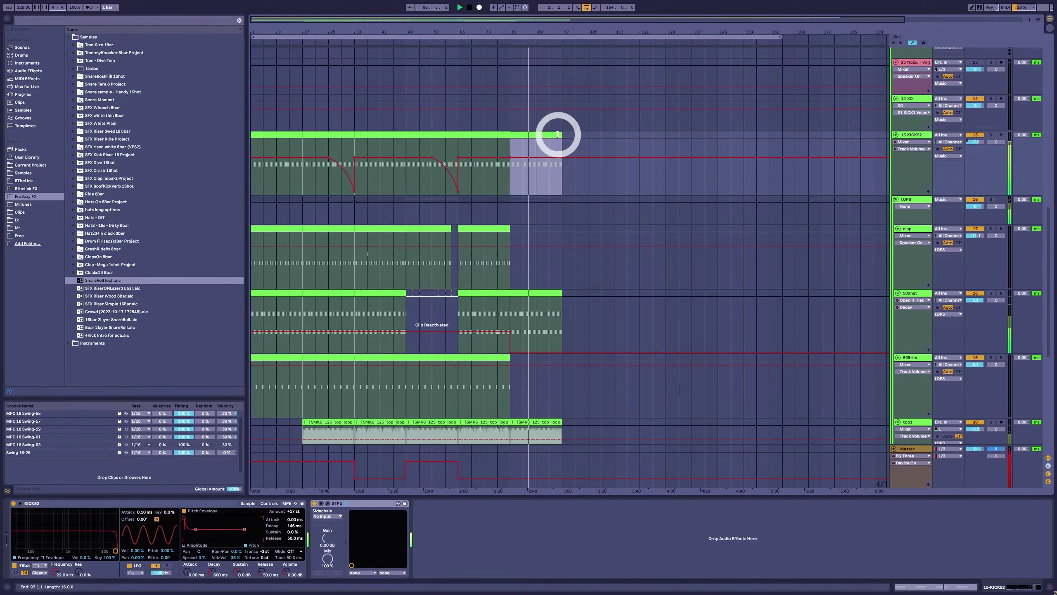
{"action": "left_click_drag", "start_coordinate": [557, 135], "coordinate": [538, 147]}
{"action": "scroll", "coordinate": [542, 217], "scroll_direction": "down", "scroll_amount": 3}
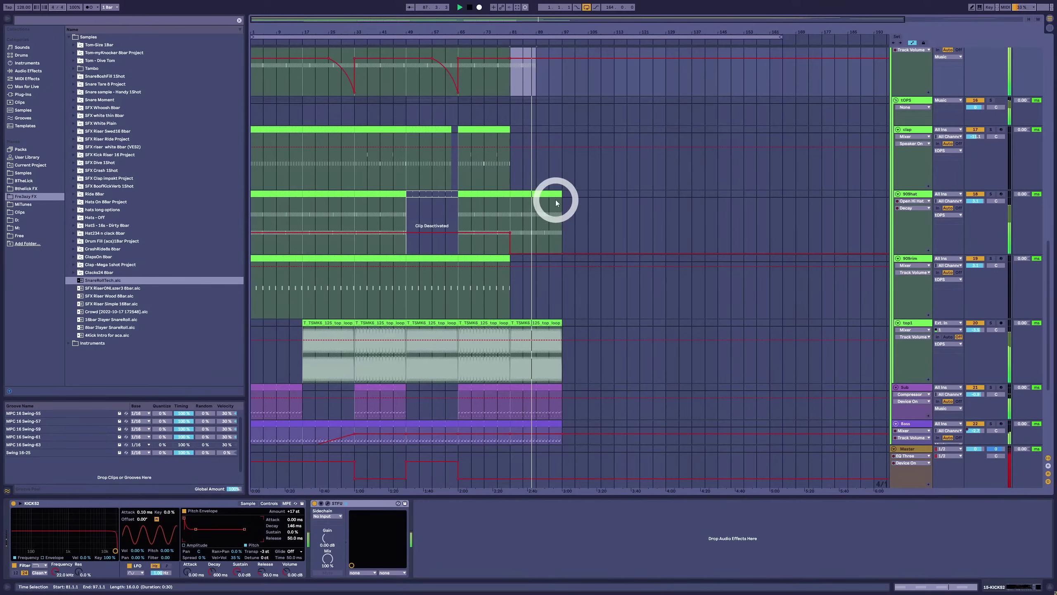
{"action": "left_click_drag", "start_coordinate": [556, 203], "coordinate": [540, 195]}
{"action": "scroll", "coordinate": [545, 216], "scroll_direction": "down", "scroll_amount": 3}
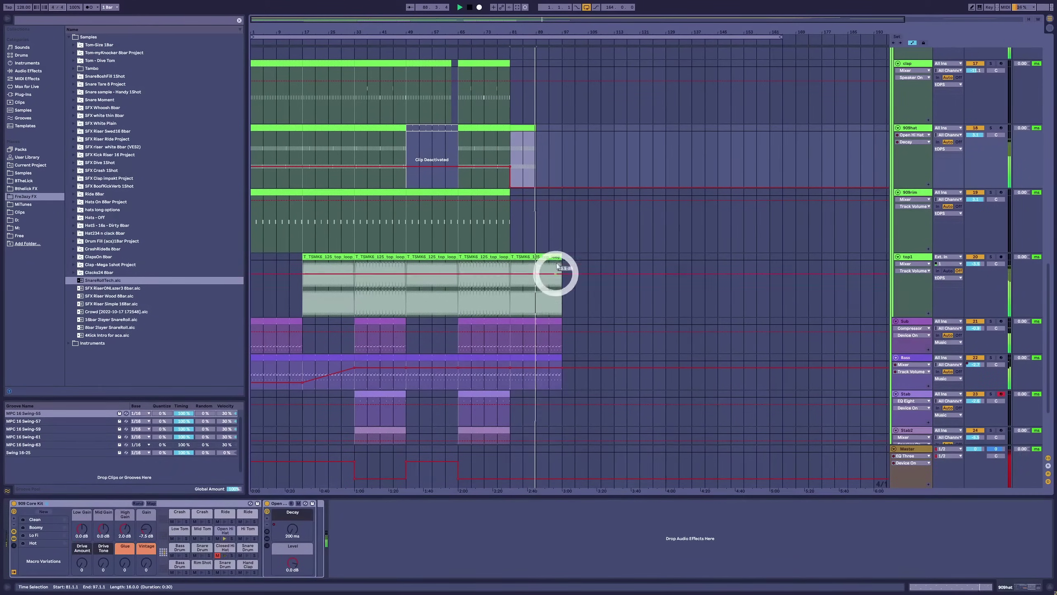
{"action": "left_click_drag", "start_coordinate": [558, 266], "coordinate": [555, 244]}
{"action": "scroll", "coordinate": [545, 308], "scroll_direction": "down", "scroll_amount": 3}
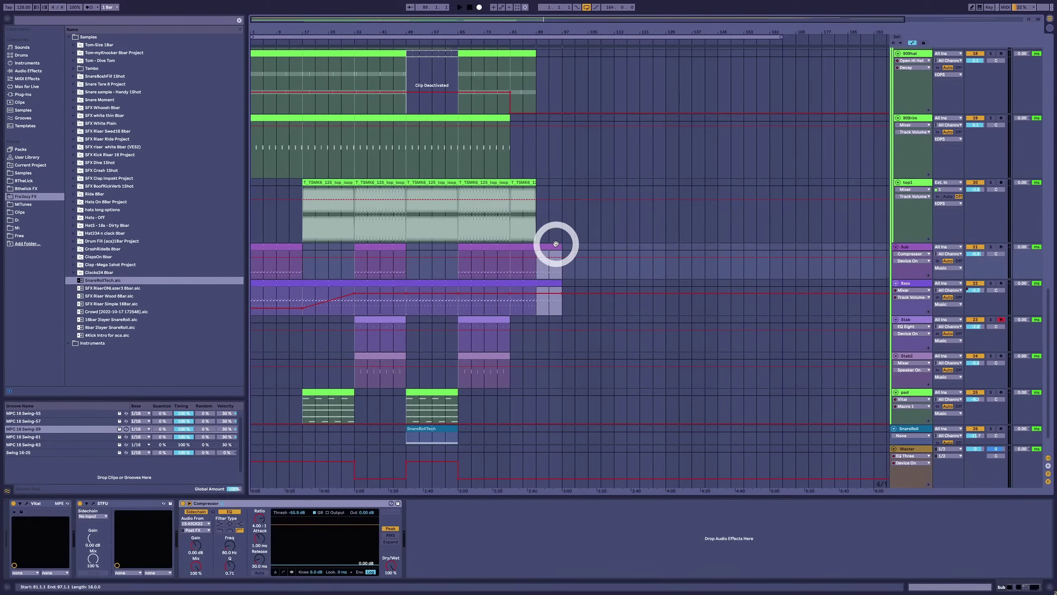
Remove bars 89 to 97 from the Sub and Bass tracks and solo both tracks with automation hidden.
{"action": "key", "text": "a"}
{"action": "key", "text": "s"}
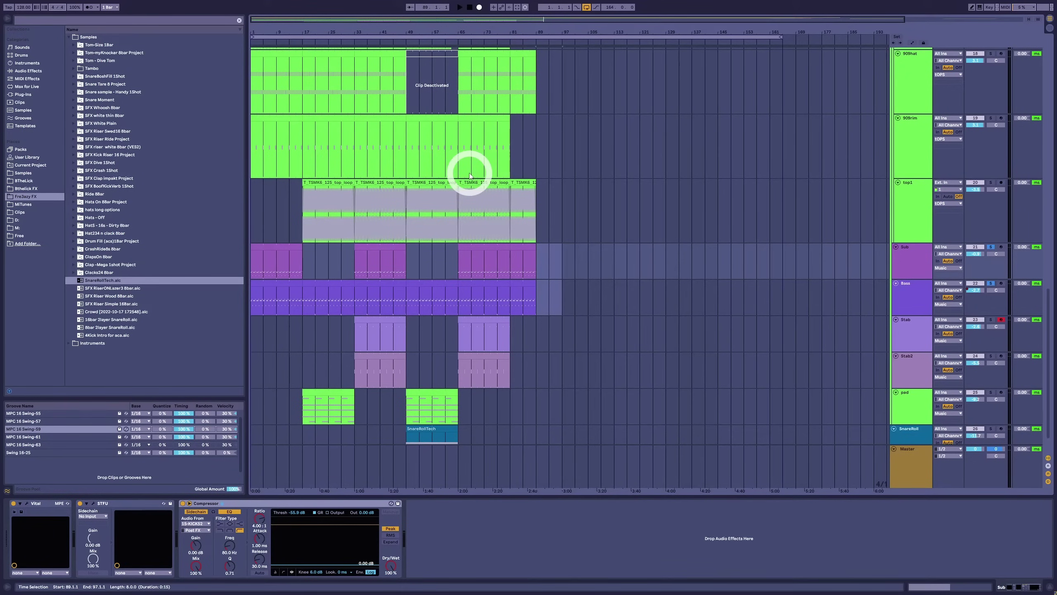
{"action": "left_click", "coordinate": [529, 285]}
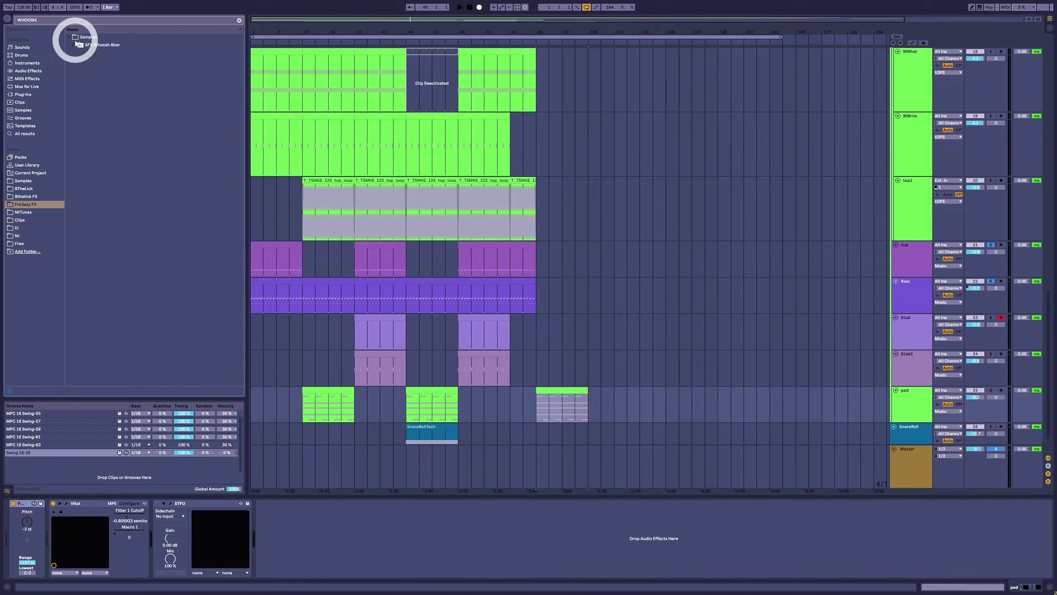
Place the SFX Whoosh 8bar.alc clip on a new track at bar 89 and lower that track's volume.
{"action": "double_click", "coordinate": [94, 45]}
{"action": "left_click_drag", "start_coordinate": [108, 60], "coordinate": [801, 439]}
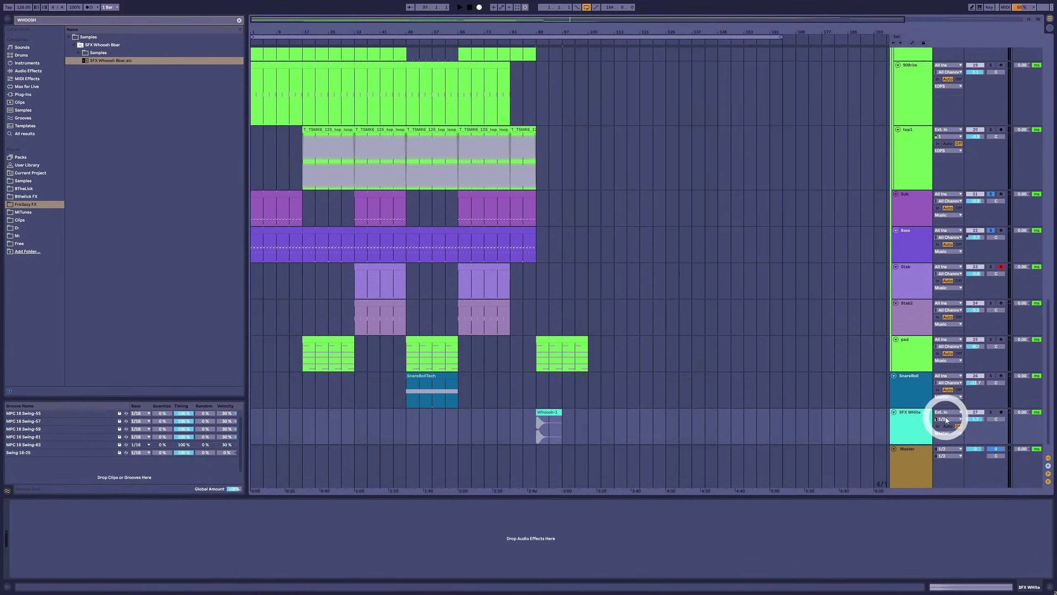
{"action": "left_click", "coordinate": [976, 407]}
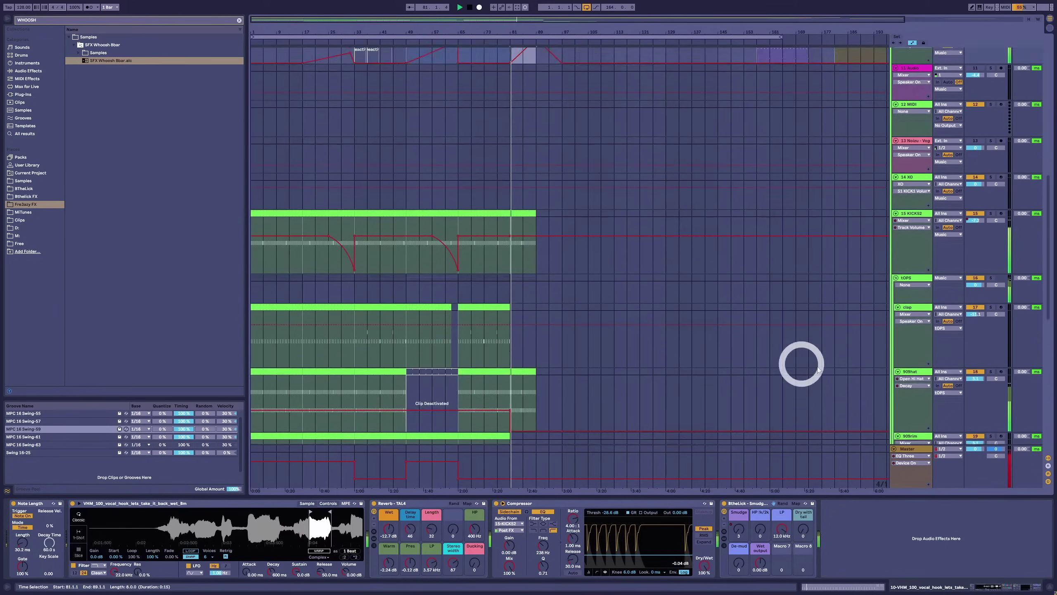
{"action": "scroll", "coordinate": [801, 364], "scroll_direction": "down", "scroll_amount": 8}
{"action": "left_click", "coordinate": [976, 395]}
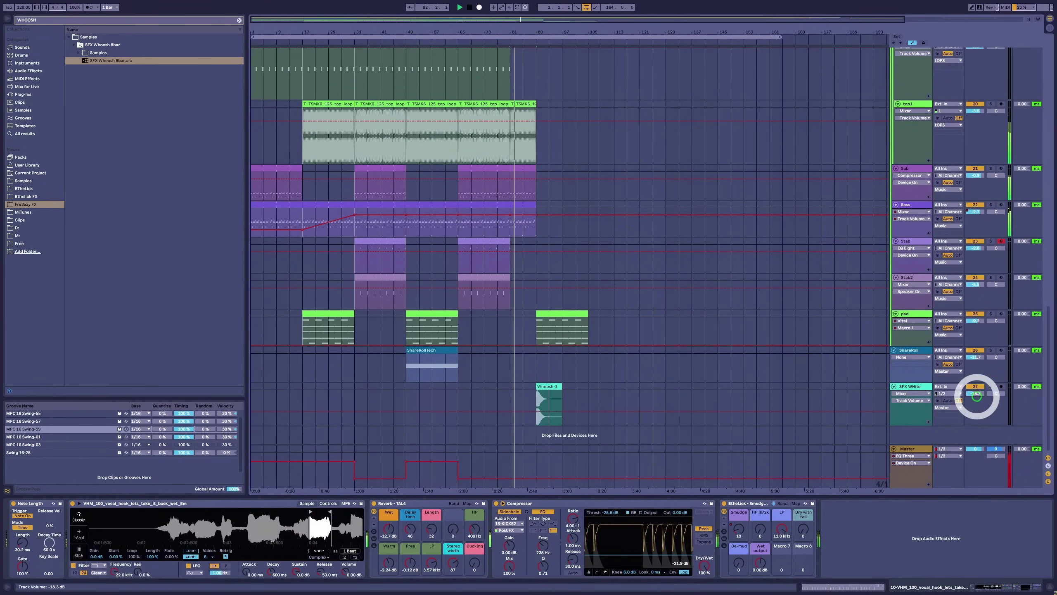
Copy the whoosh clip to bar 81 and make the copy a reversed lead-in with lower clip gain.
{"action": "left_click_drag", "start_coordinate": [550, 387], "coordinate": [521, 388]}
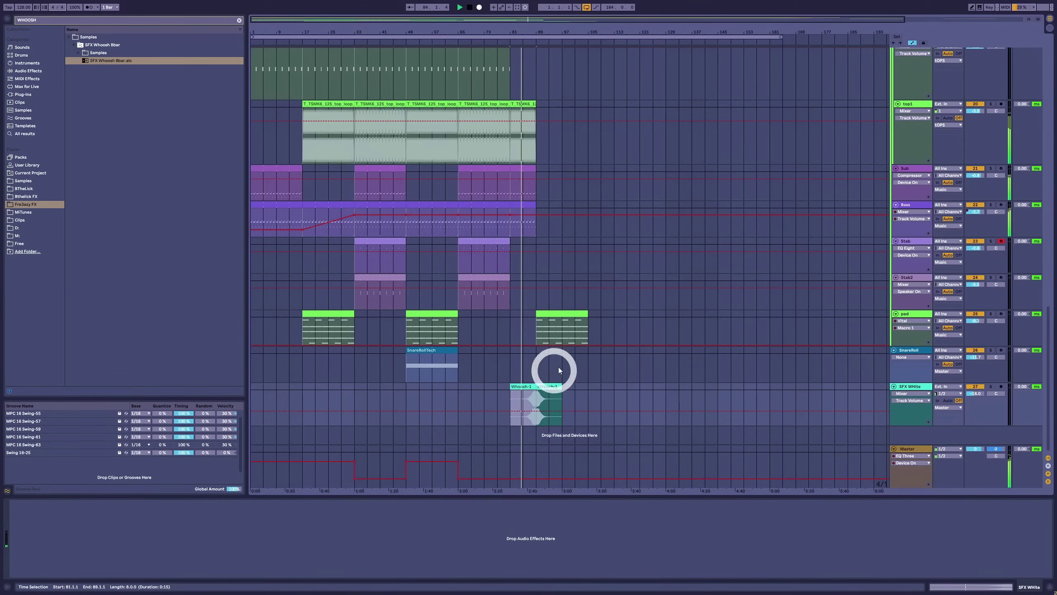
{"action": "double_click", "coordinate": [525, 388]}
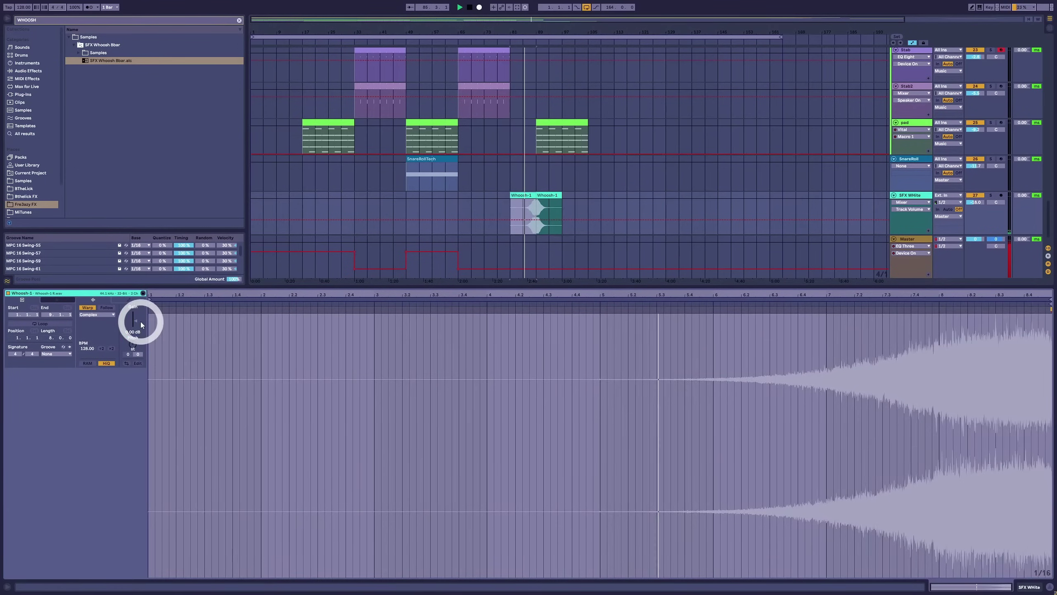
{"action": "left_click_drag", "start_coordinate": [140, 321], "coordinate": [134, 319]}
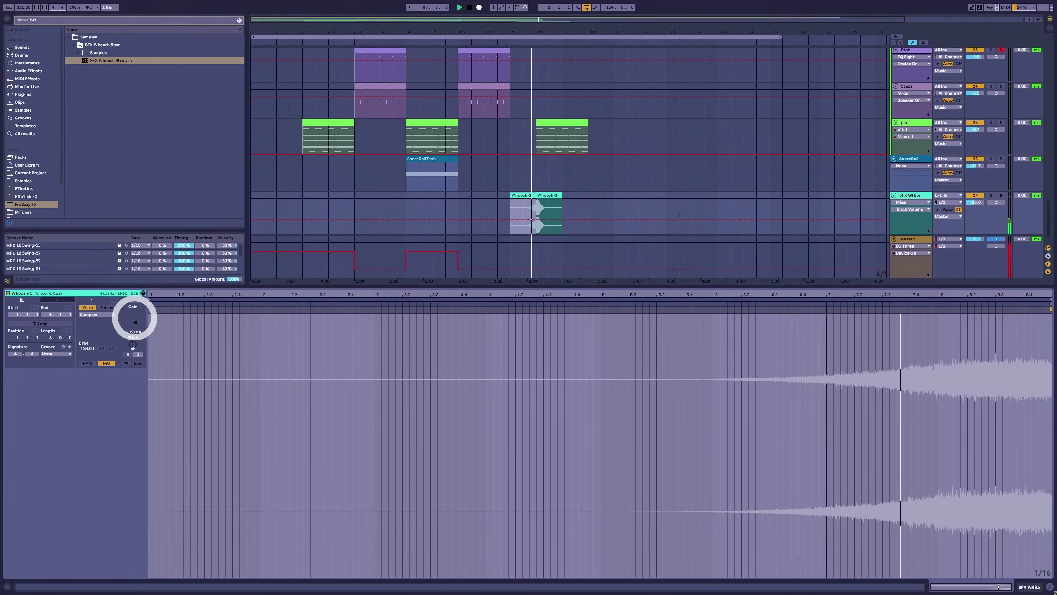
{"action": "left_click", "coordinate": [661, 215]}
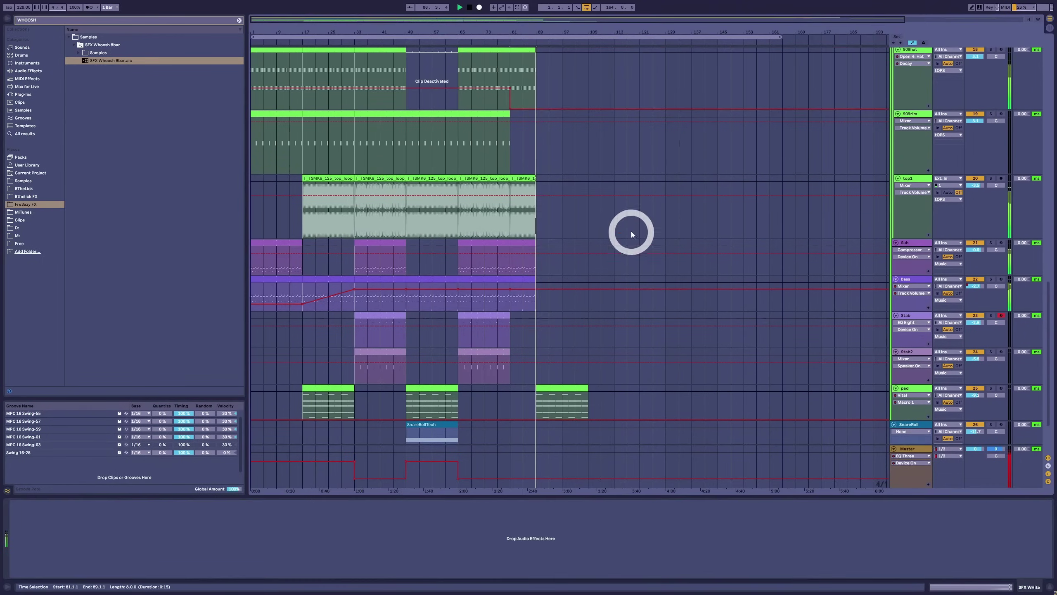
Search the plug-ins for TEXTURES and add the Textures VST3 to the tOPS group.
{"action": "scroll", "coordinate": [631, 234], "scroll_direction": "up", "scroll_amount": 5}
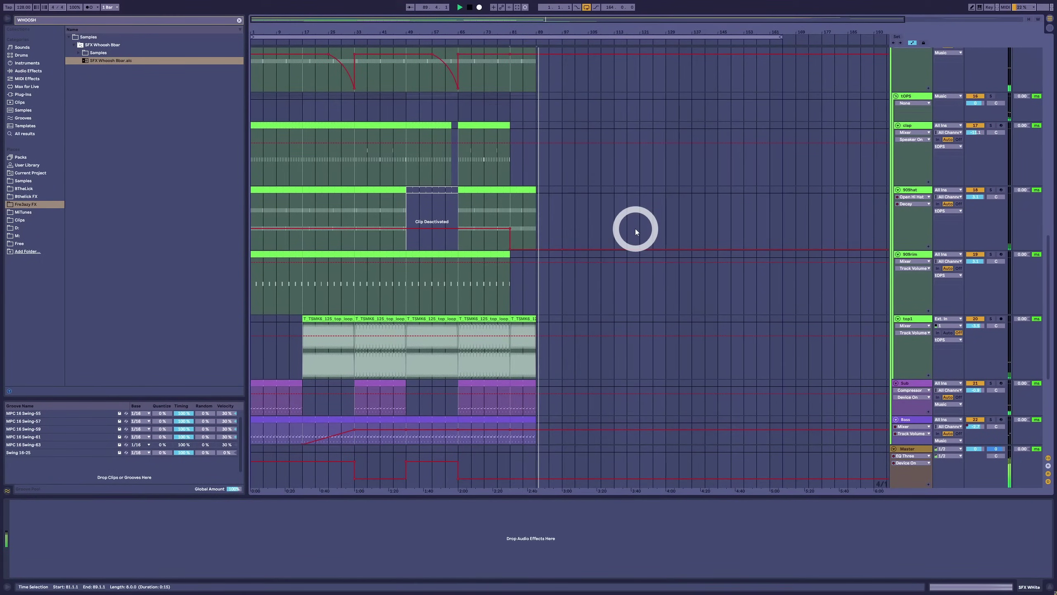
{"action": "scroll", "coordinate": [635, 229], "scroll_direction": "up", "scroll_amount": 8}
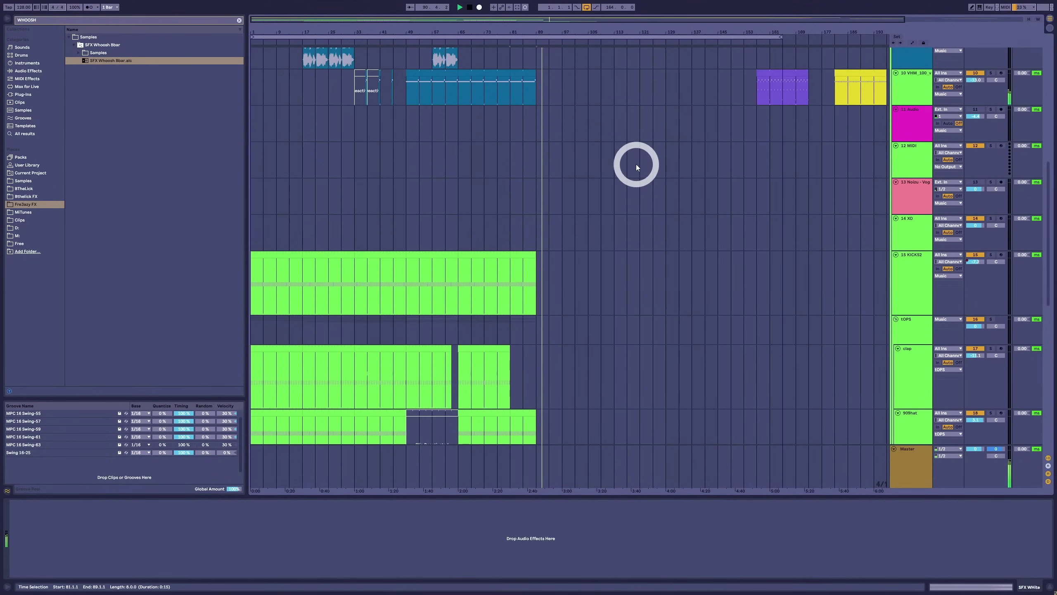
{"action": "scroll", "coordinate": [634, 164], "scroll_direction": "down", "scroll_amount": 5}
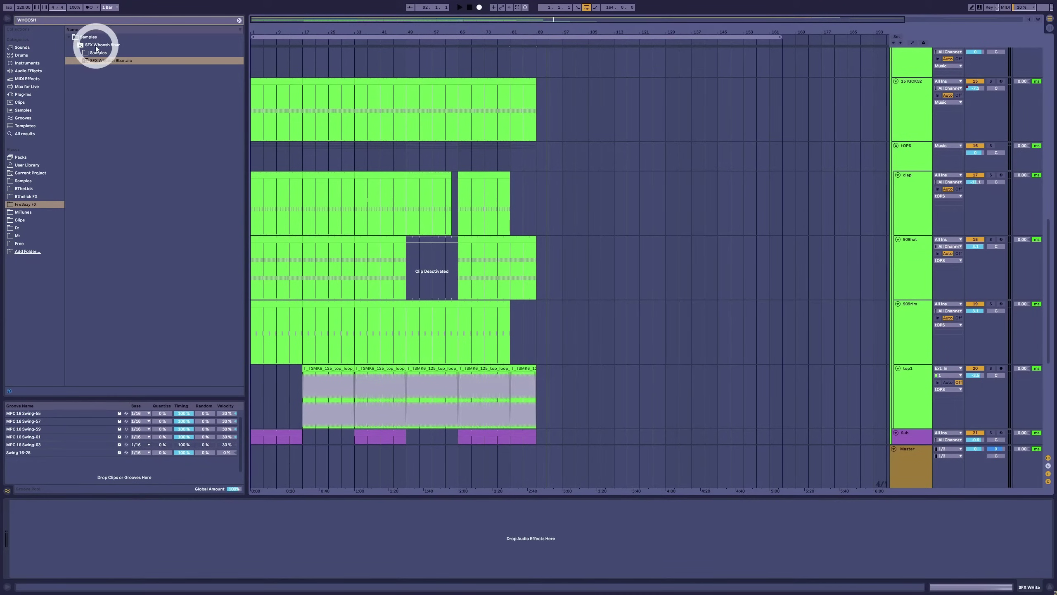
{"action": "left_click", "coordinate": [240, 20]}
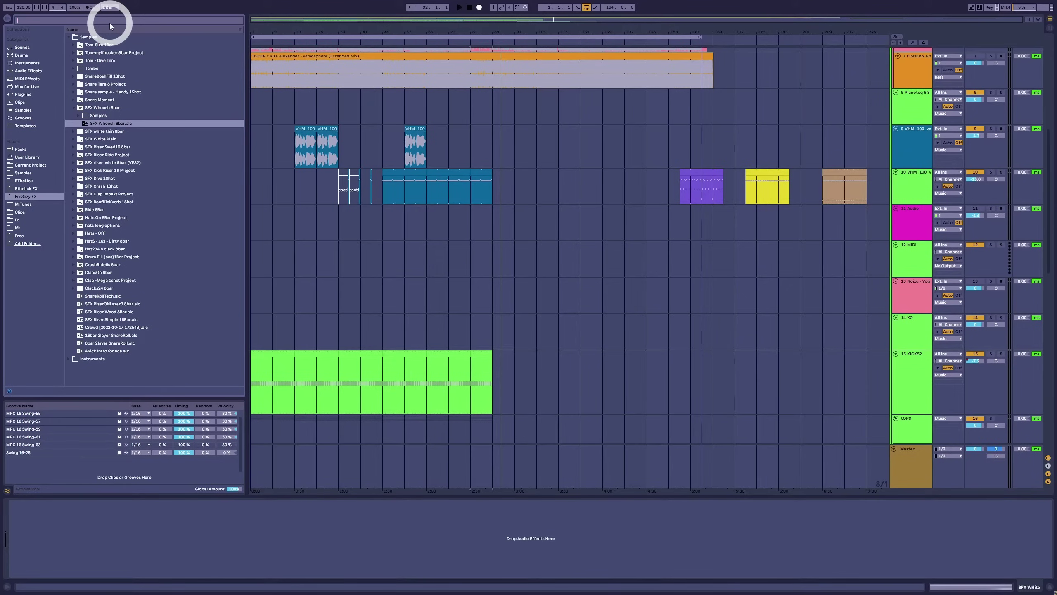
{"action": "type", "text": "TEXTURES"}
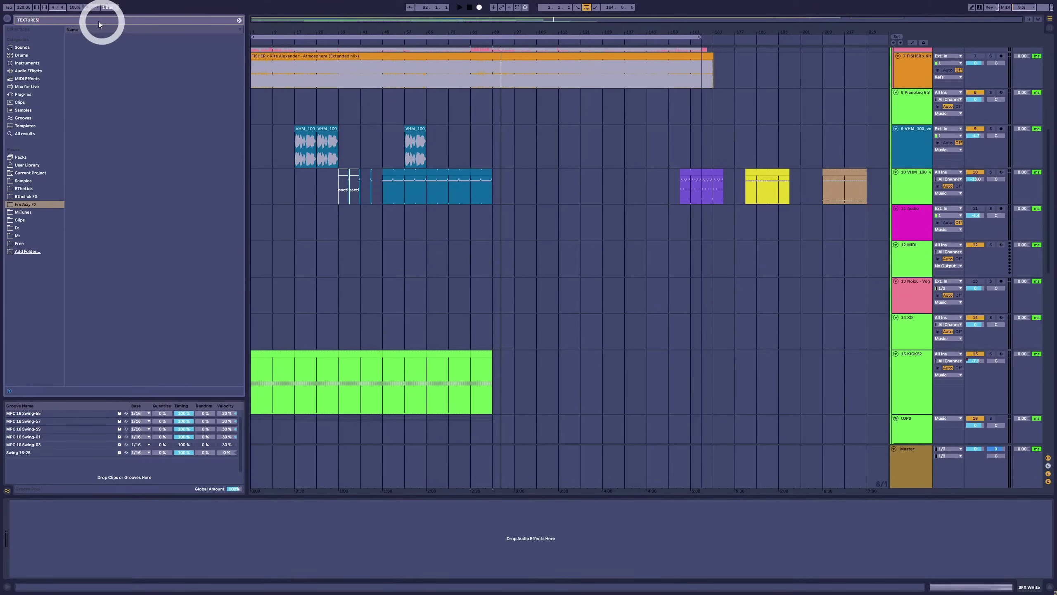
{"action": "left_click", "coordinate": [35, 95]}
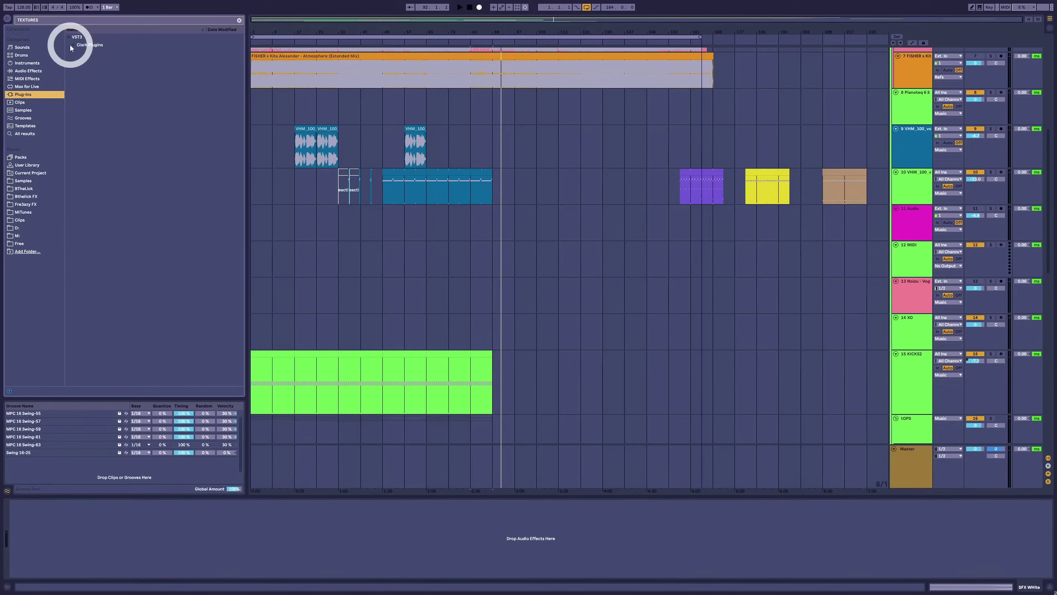
{"action": "left_click", "coordinate": [73, 46]}
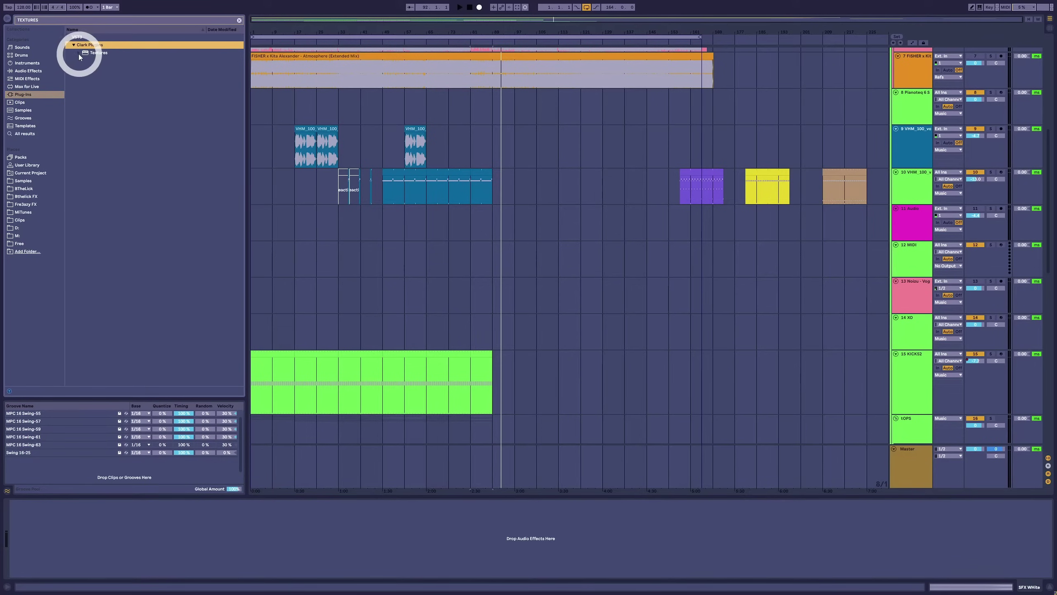
{"action": "left_click", "coordinate": [93, 54]}
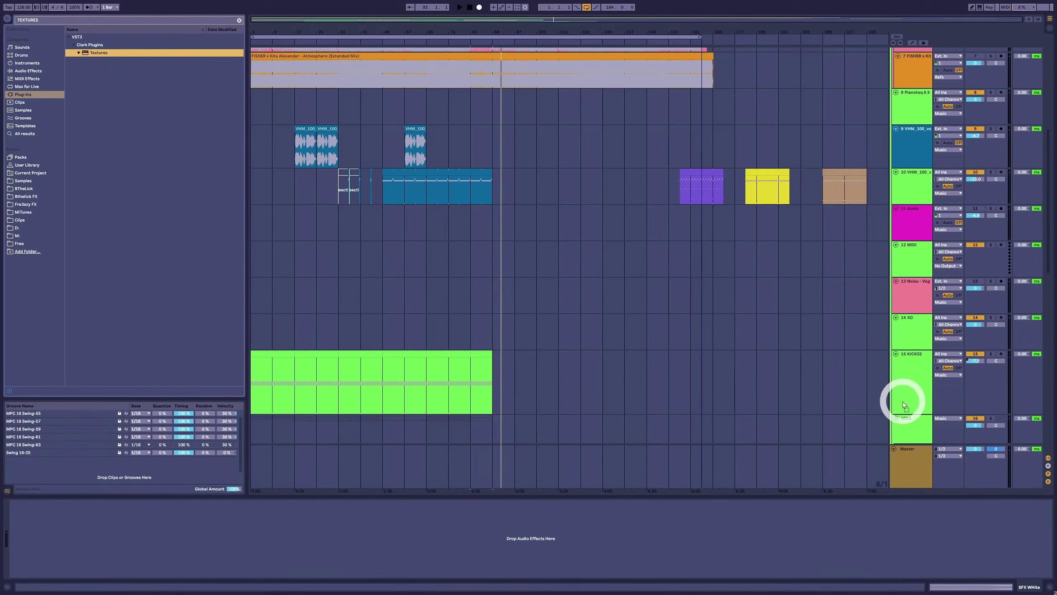
{"action": "left_click_drag", "start_coordinate": [903, 405], "coordinate": [915, 434]}
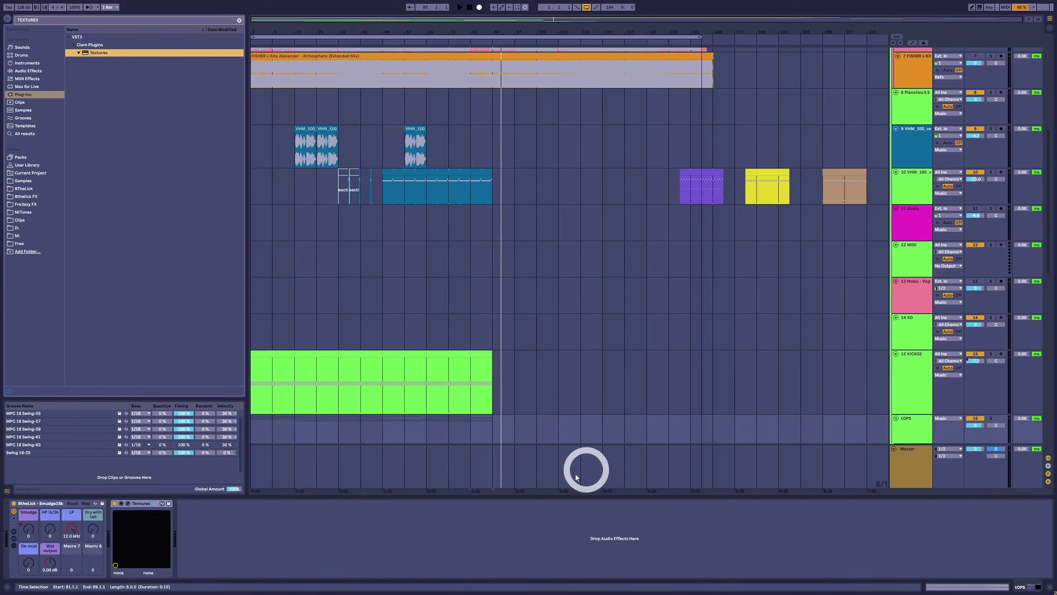
Open the Textures plug-in, load the Vinyl 1 texture and start playback to hear it.
{"action": "left_click", "coordinate": [127, 503]}
{"action": "left_click", "coordinate": [558, 325]}
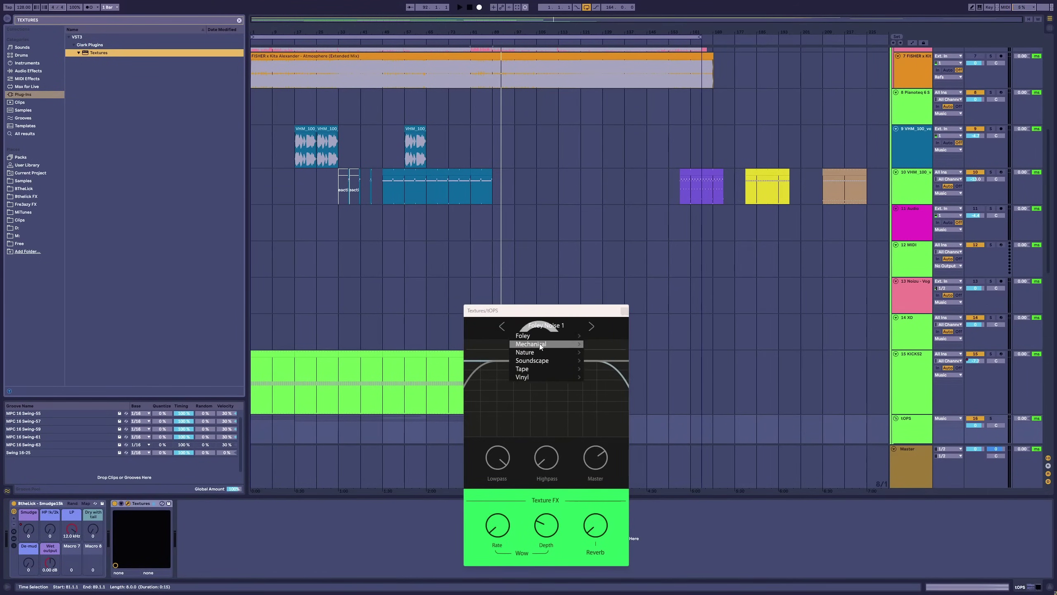
{"action": "mouse_move", "coordinate": [536, 370]}
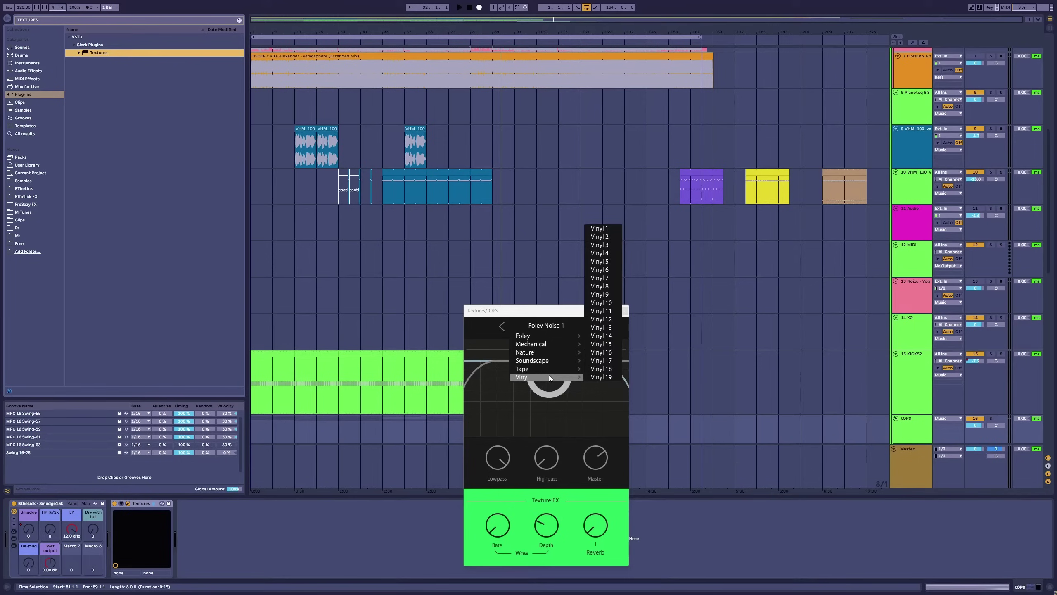
{"action": "left_click", "coordinate": [613, 231]}
{"action": "key", "text": "space"}
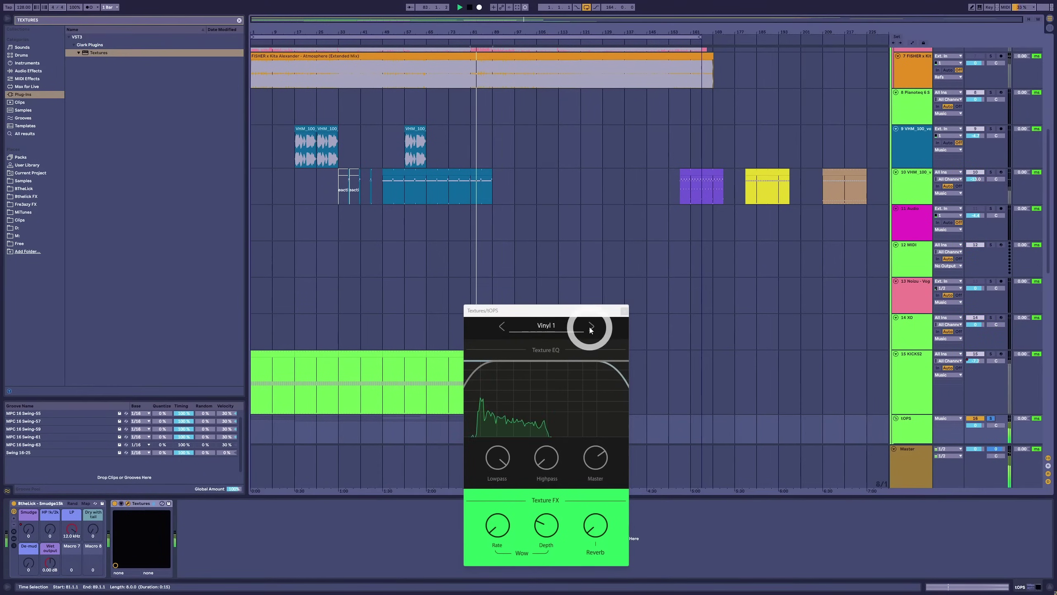
Step through the vinyl texture presets up to Vinyl 15 during playback.
{"action": "left_click", "coordinate": [591, 326]}
{"action": "left_click", "coordinate": [591, 328]}
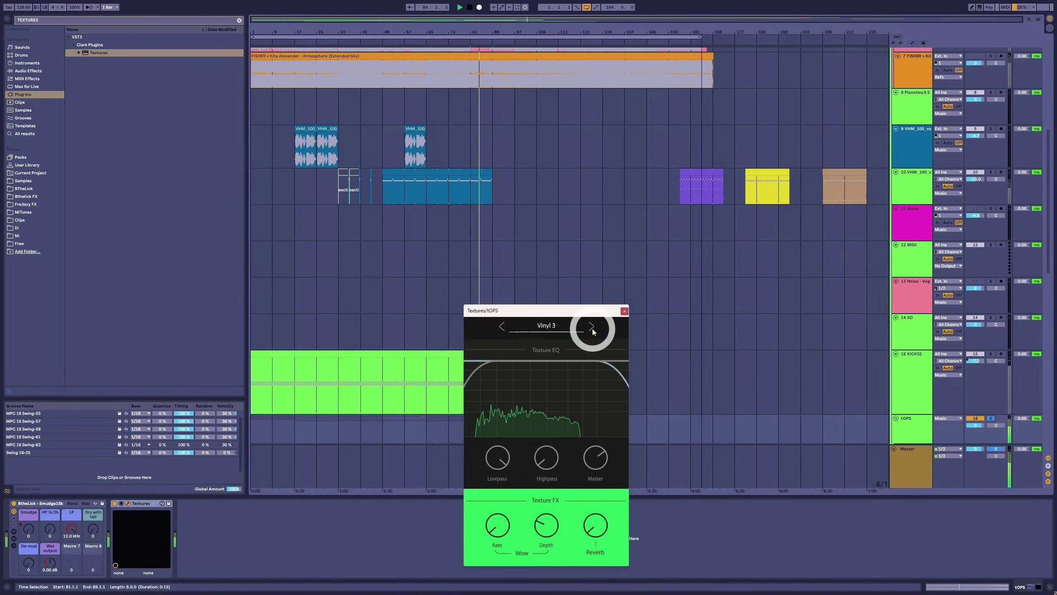
{"action": "left_click", "coordinate": [592, 328]}
{"action": "left_click", "coordinate": [591, 328]}
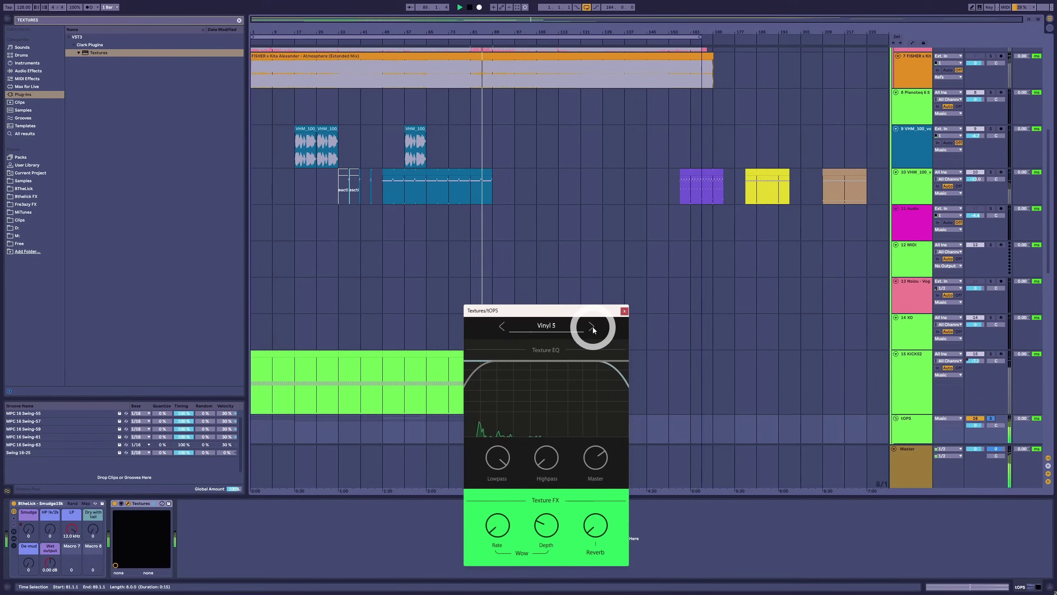
{"action": "left_click", "coordinate": [591, 327]}
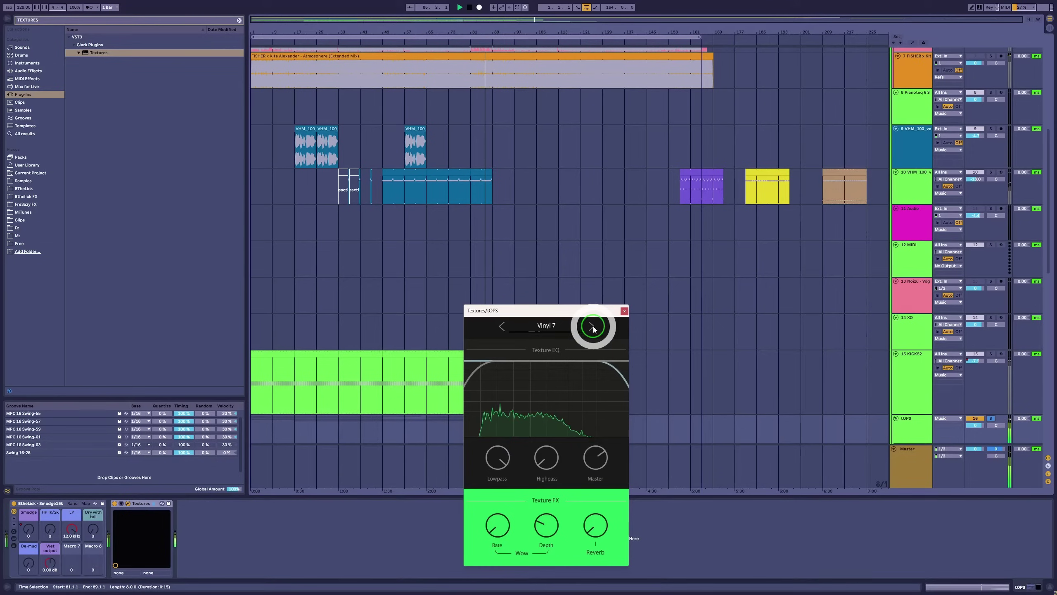
{"action": "left_click", "coordinate": [592, 327]}
{"action": "left_click", "coordinate": [591, 327]}
{"action": "left_click", "coordinate": [591, 327]}
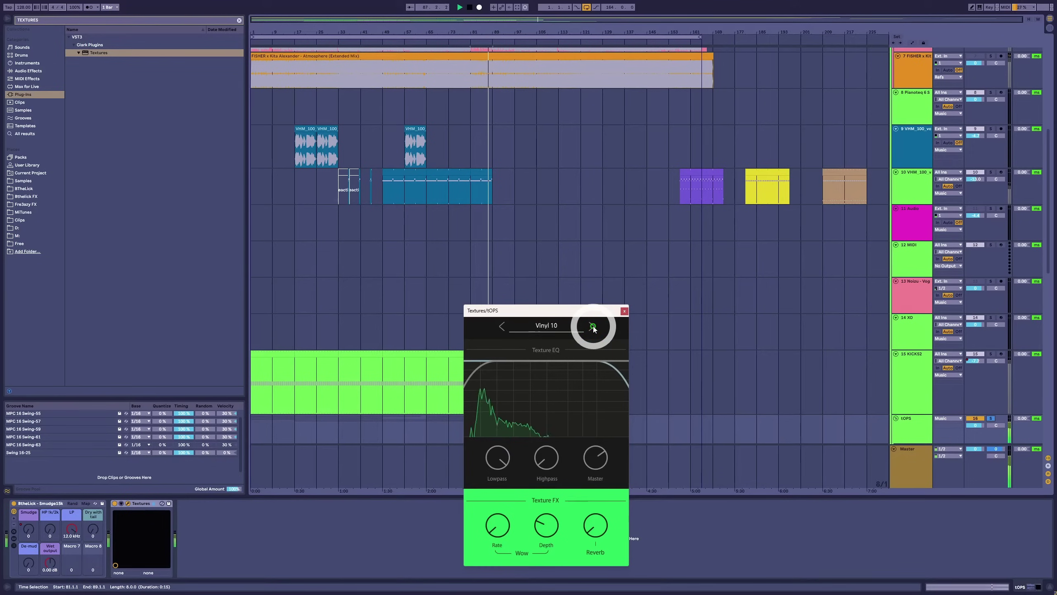
{"action": "left_click", "coordinate": [592, 328]}
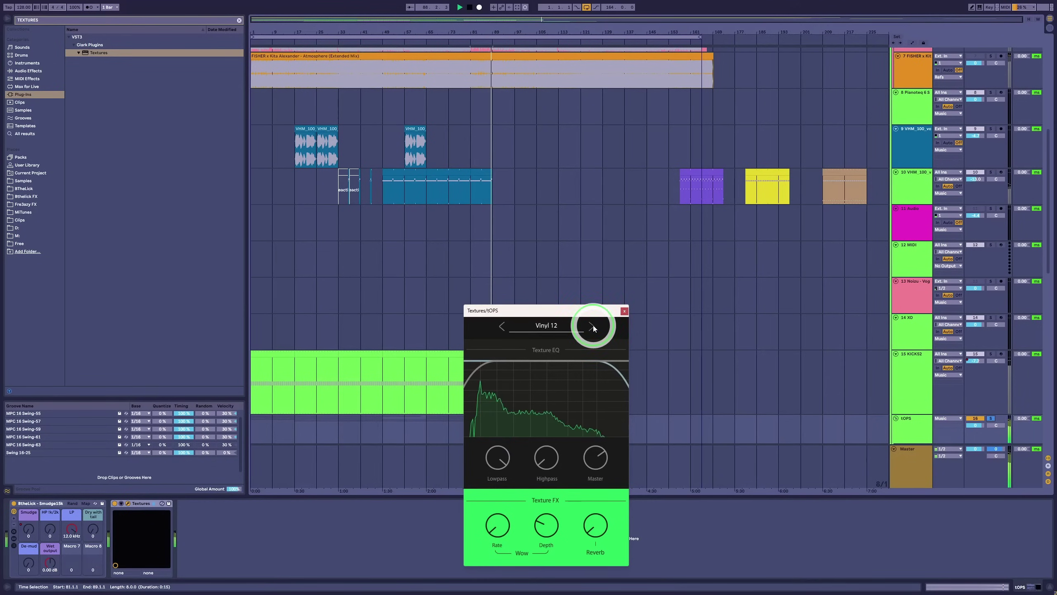
{"action": "left_click", "coordinate": [592, 328]}
{"action": "left_click", "coordinate": [593, 327]}
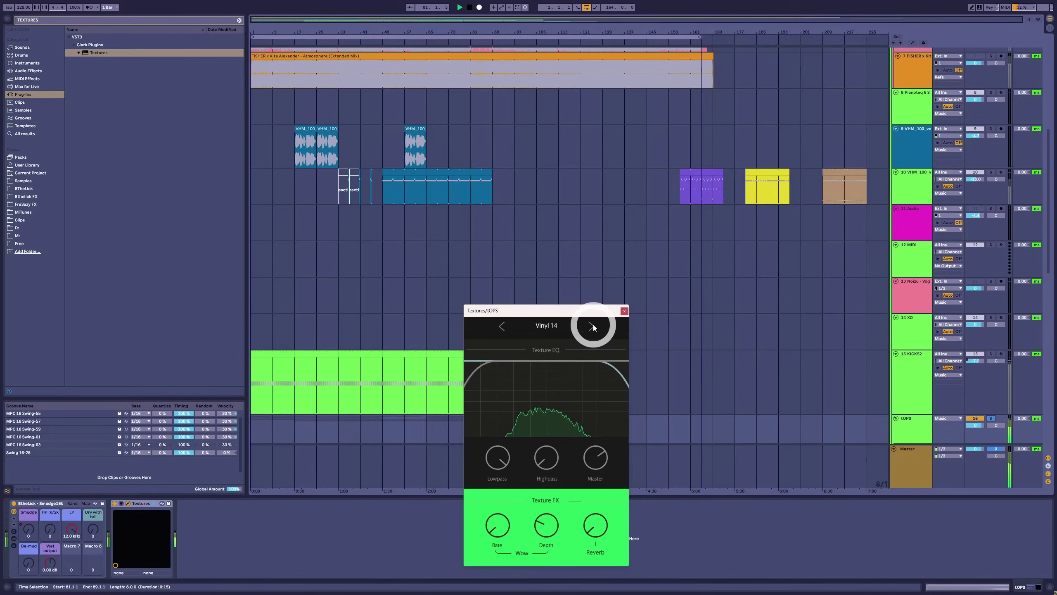
{"action": "left_click", "coordinate": [593, 328]}
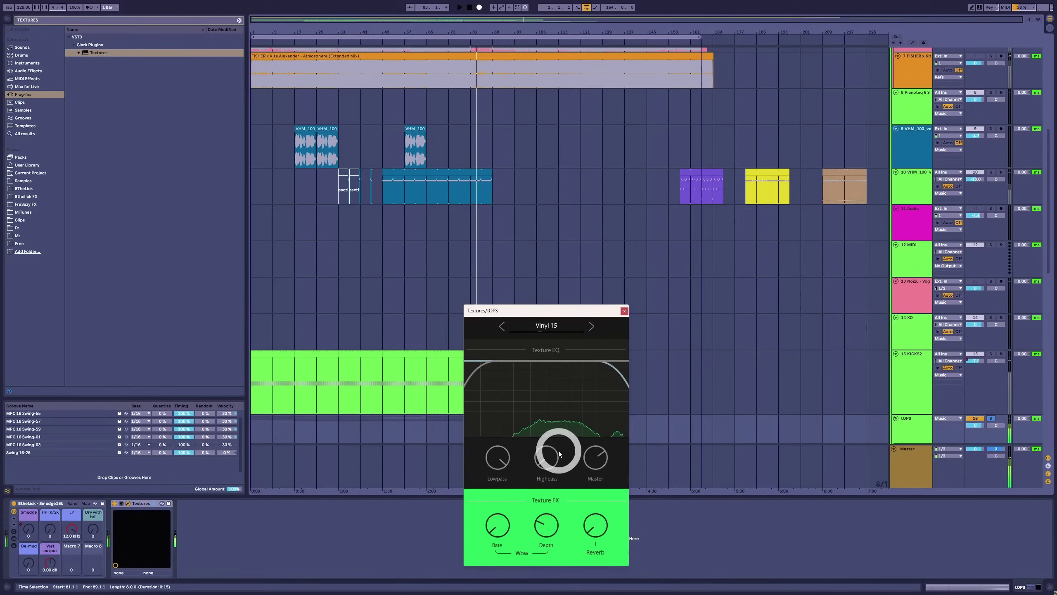
Narrow the texture's band with its highpass and lowpass filters, compare the neighbouring presets and settle on Vinyl 16.
{"action": "left_click_drag", "start_coordinate": [559, 454], "coordinate": [499, 490]}
{"action": "key", "text": "space"}
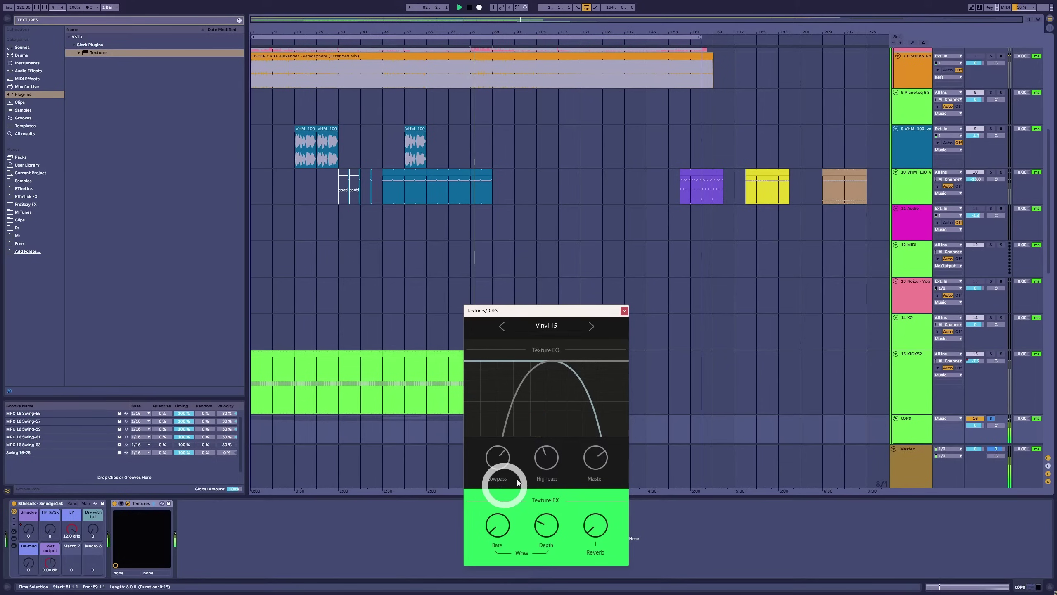
{"action": "left_click", "coordinate": [598, 324]}
{"action": "left_click", "coordinate": [592, 327]}
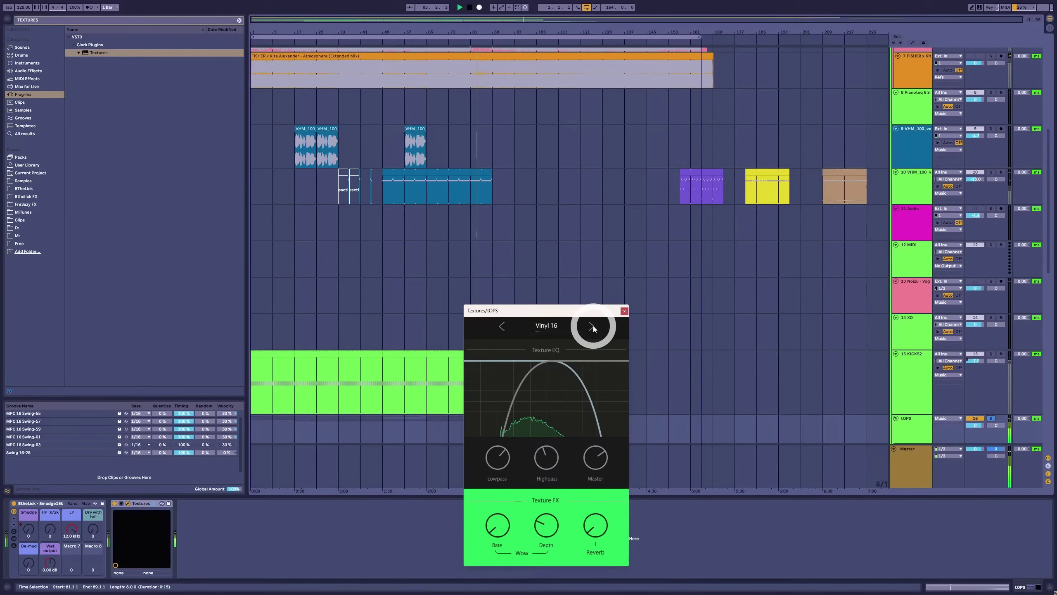
{"action": "left_click", "coordinate": [593, 327]}
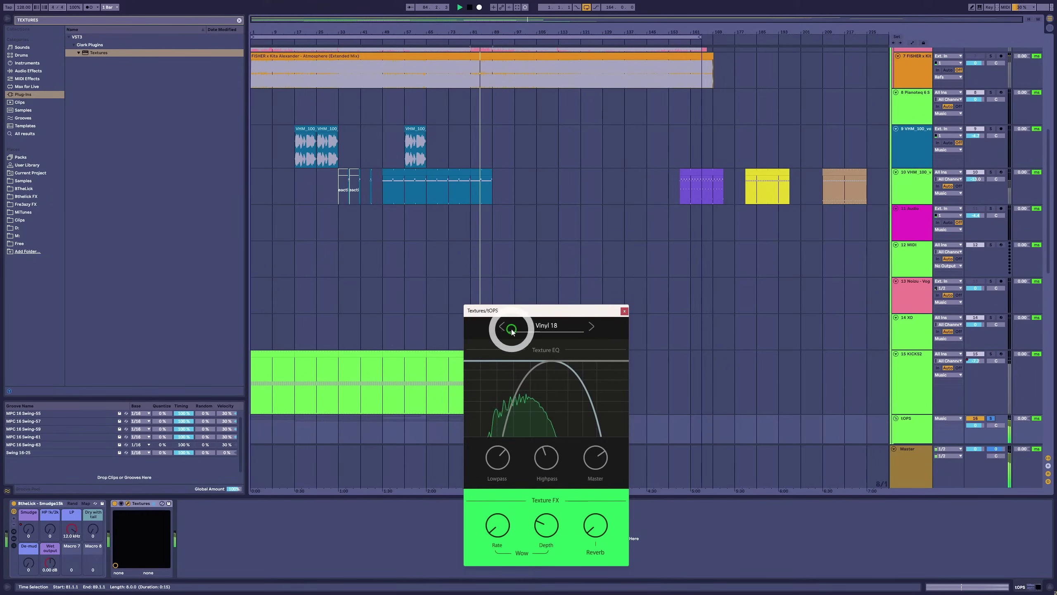
{"action": "left_click", "coordinate": [500, 329]}
{"action": "left_click", "coordinate": [500, 329]}
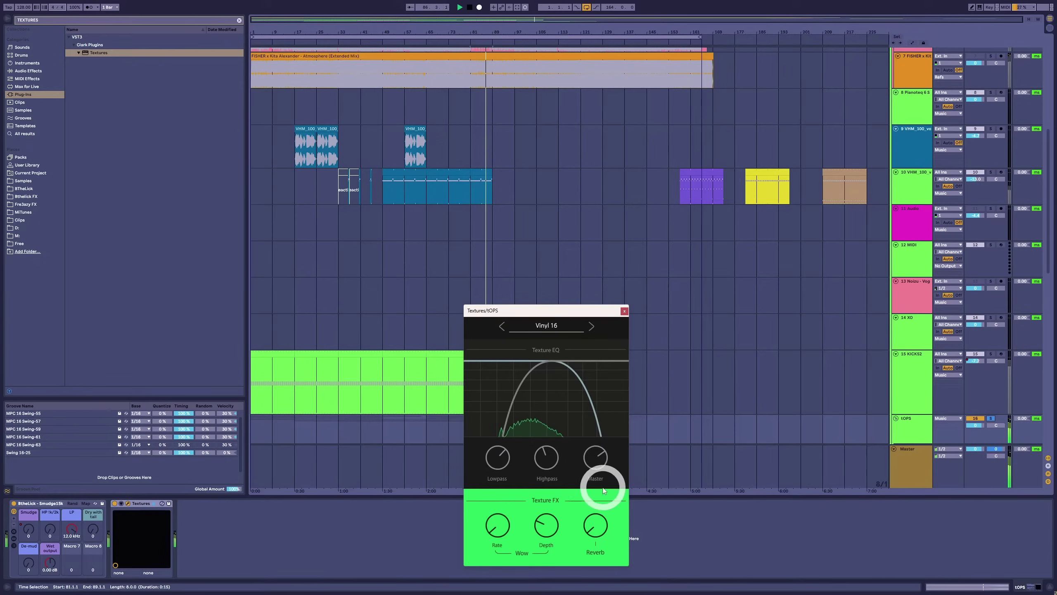
Lower the master level of the texture, stop playback and close the Textures plug-in window.
{"action": "left_click_drag", "start_coordinate": [599, 458], "coordinate": [598, 495]}
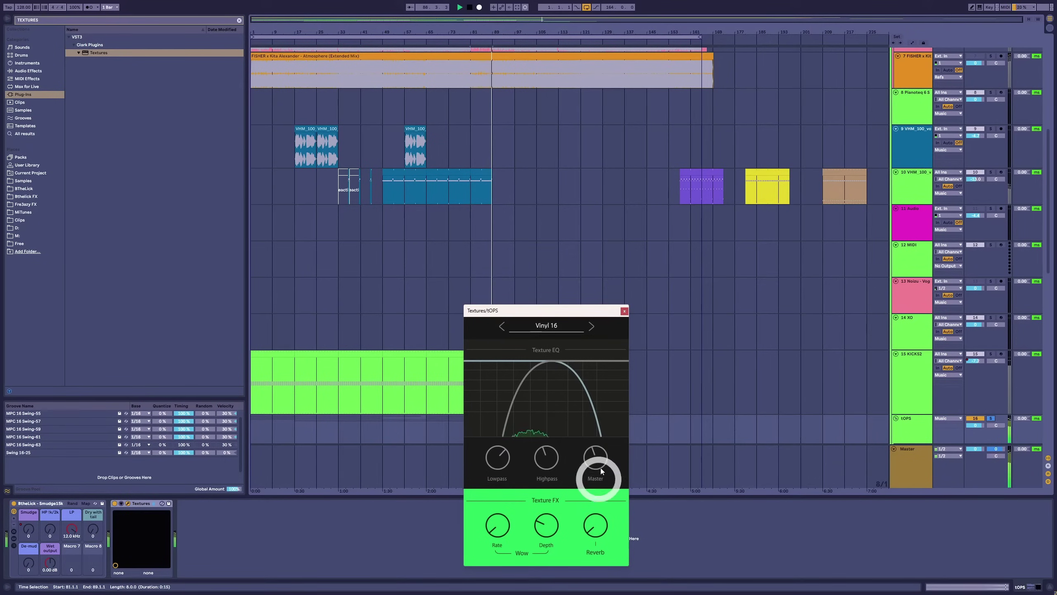
{"action": "key", "text": "space"}
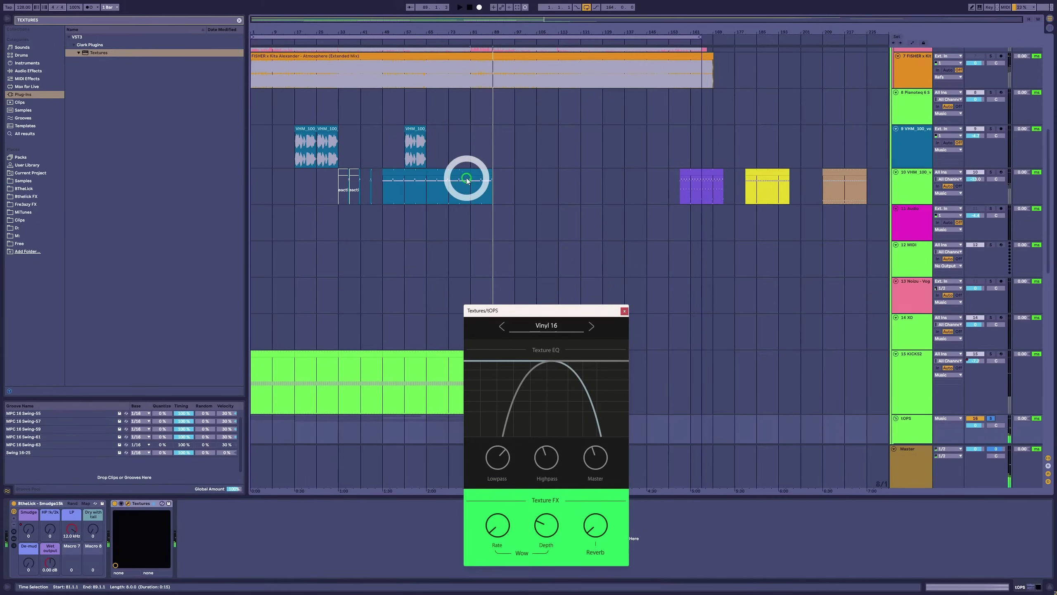
{"action": "left_click", "coordinate": [624, 310]}
{"action": "left_click", "coordinate": [127, 504]}
{"action": "key", "text": "space"}
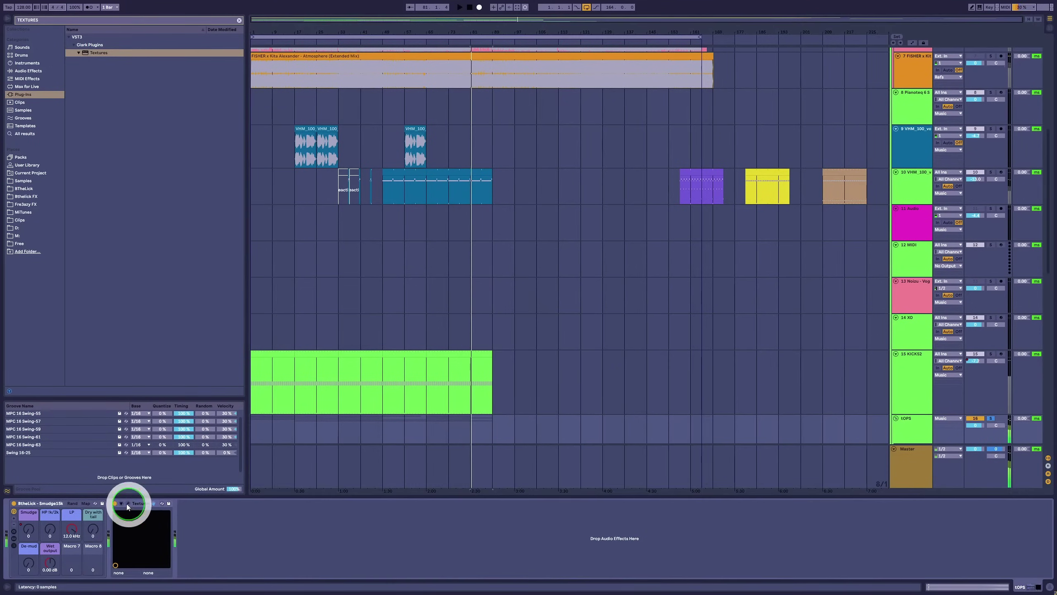
Search the plug-ins for VINy and add the Vinyl VST at the end of the pad track's device chain.
{"action": "left_click", "coordinate": [13, 18]}
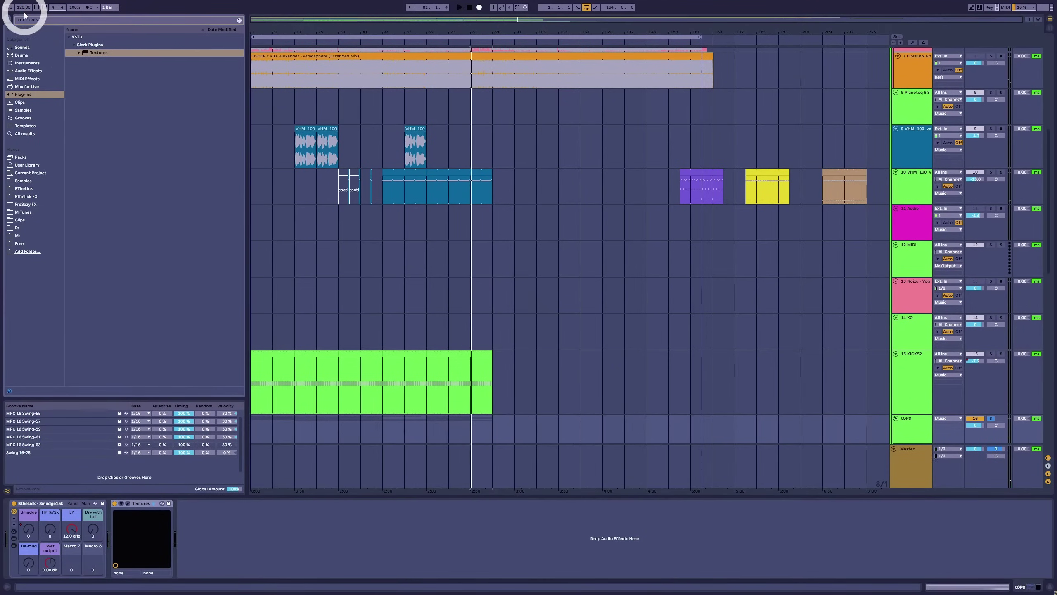
{"action": "key", "text": "BackSpace"}
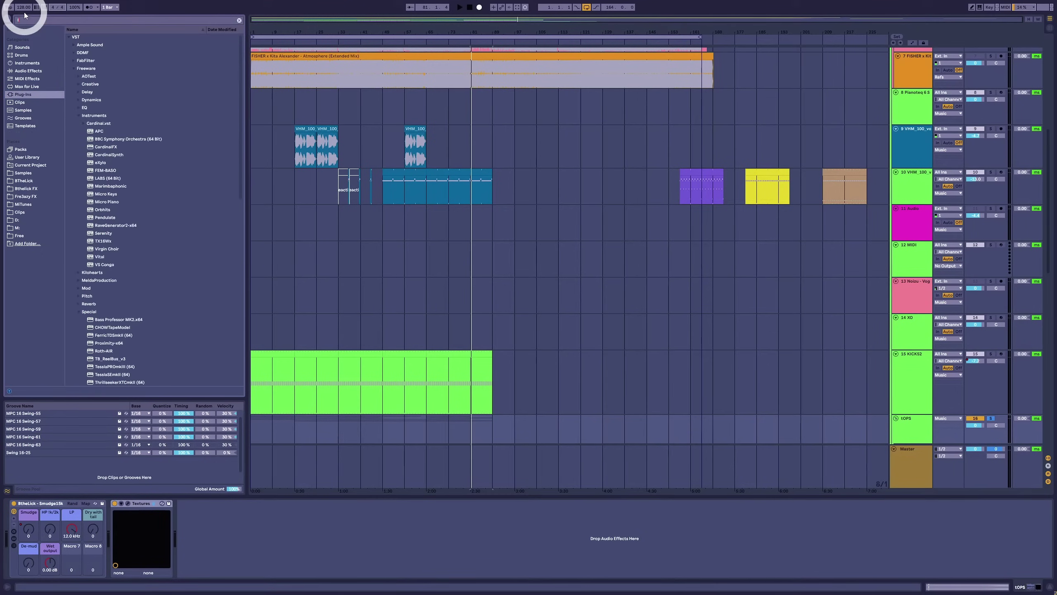
{"action": "type", "text": "INYL"}
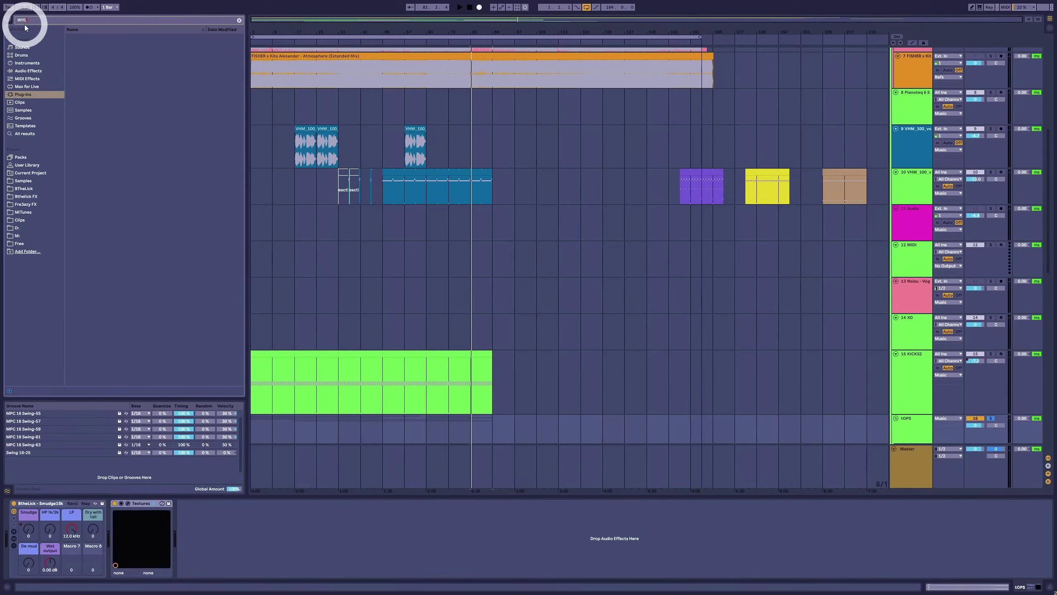
{"action": "key", "text": "BackSpace"}
{"action": "key", "text": "BackSpace"}
{"action": "key", "text": "BackSpace"}
{"action": "key", "text": "BackSpace"}
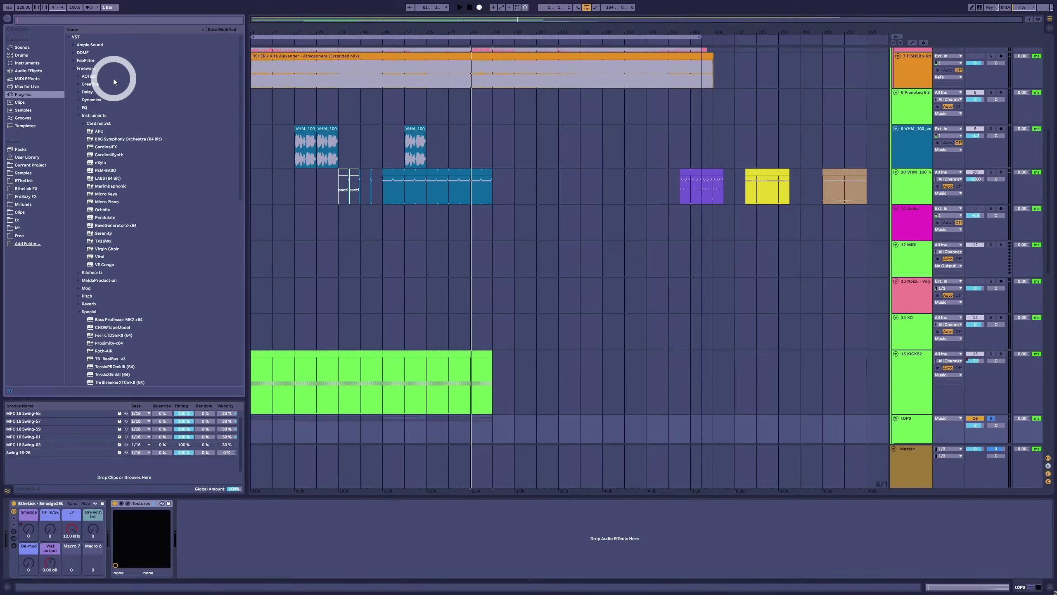
{"action": "type", "text": "VINT"}
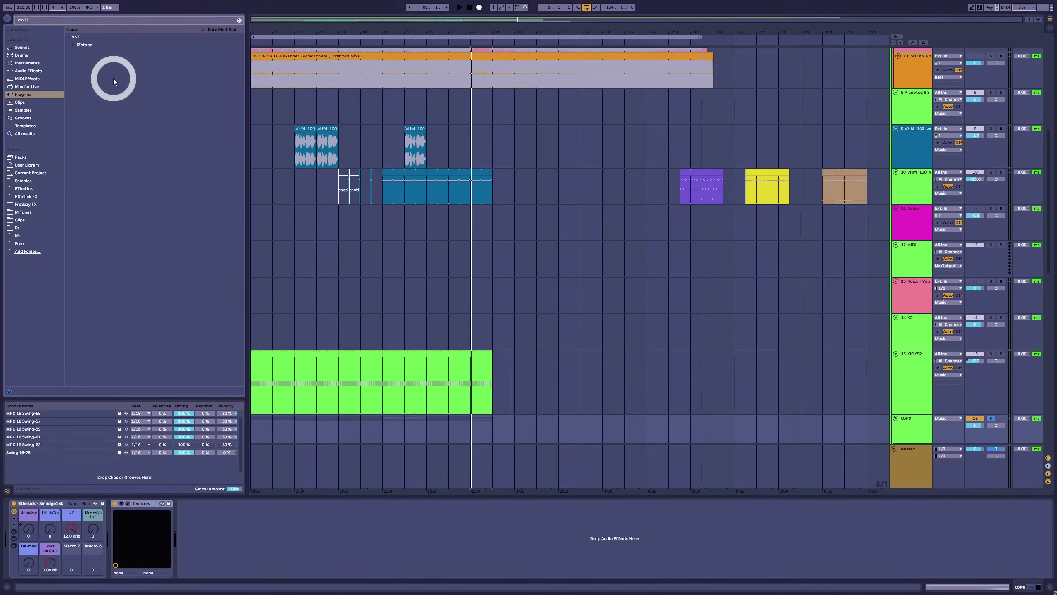
{"action": "key", "text": "BackSpace"}
{"action": "type", "text": "y"}
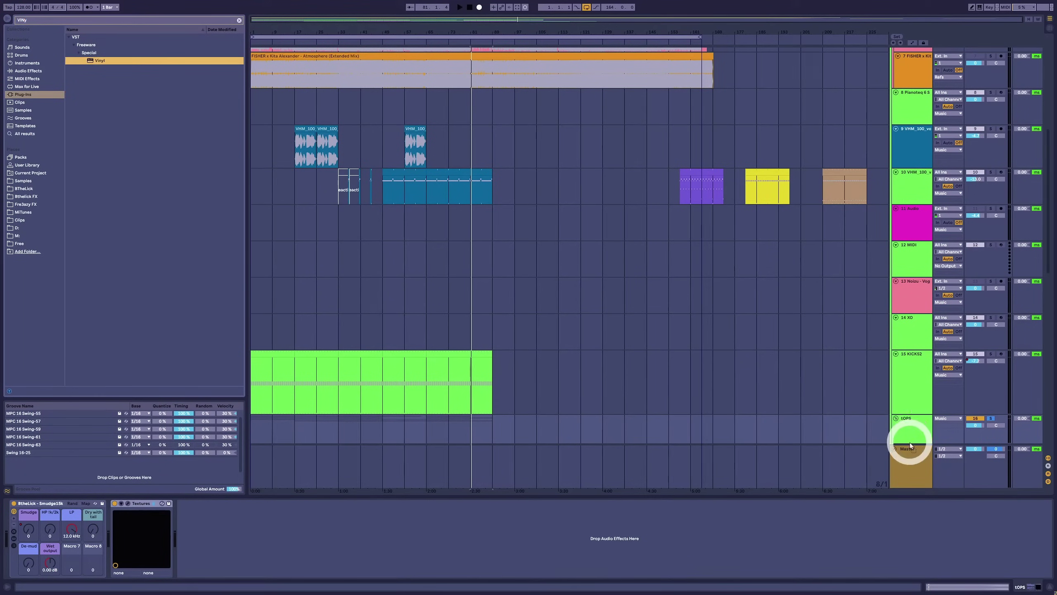
{"action": "left_click", "coordinate": [509, 313]}
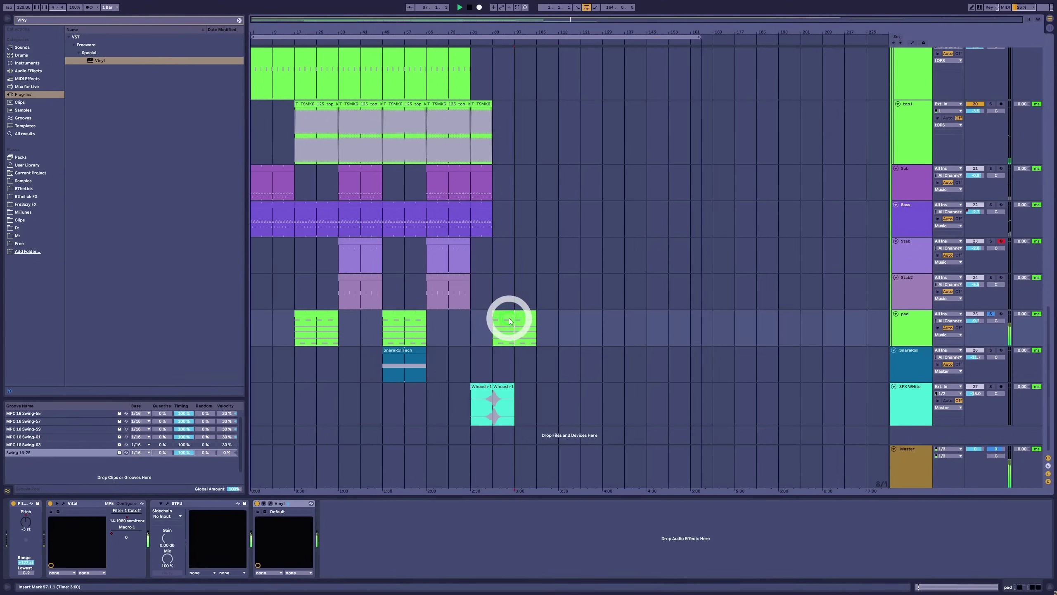
Open Vinyl on the pad track, set Dust to 65 % and lower its gain, and raise the Wear slightly.
{"action": "left_click", "coordinate": [326, 466]}
{"action": "left_click", "coordinate": [271, 503]}
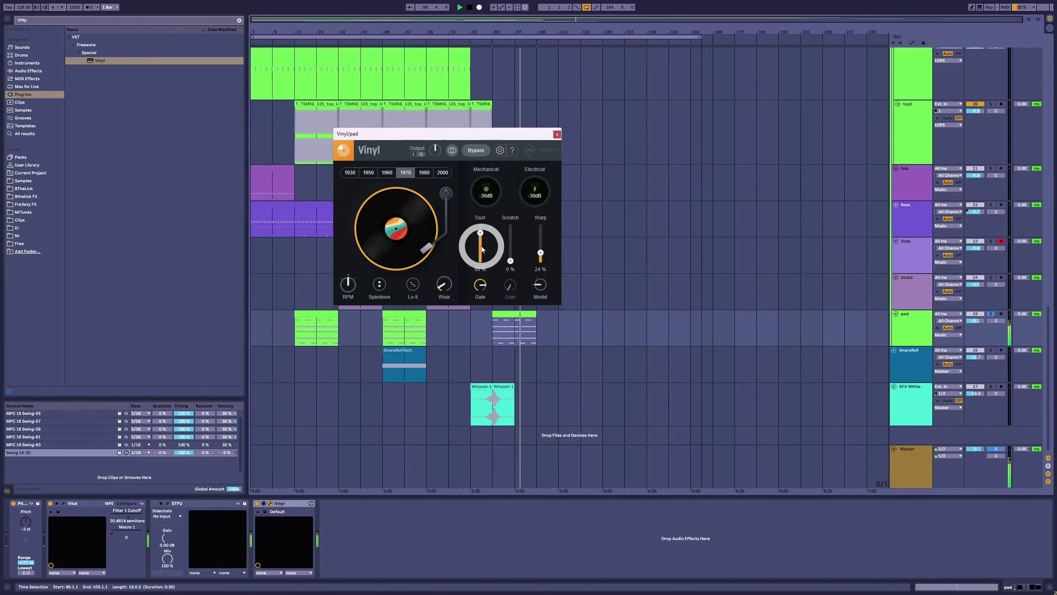
{"action": "mouse_move", "coordinate": [482, 249]}
{"action": "left_mouse_down"}
{"action": "mouse_move", "coordinate": [482, 271]}
{"action": "mouse_move", "coordinate": [480, 238]}
{"action": "left_mouse_up"}
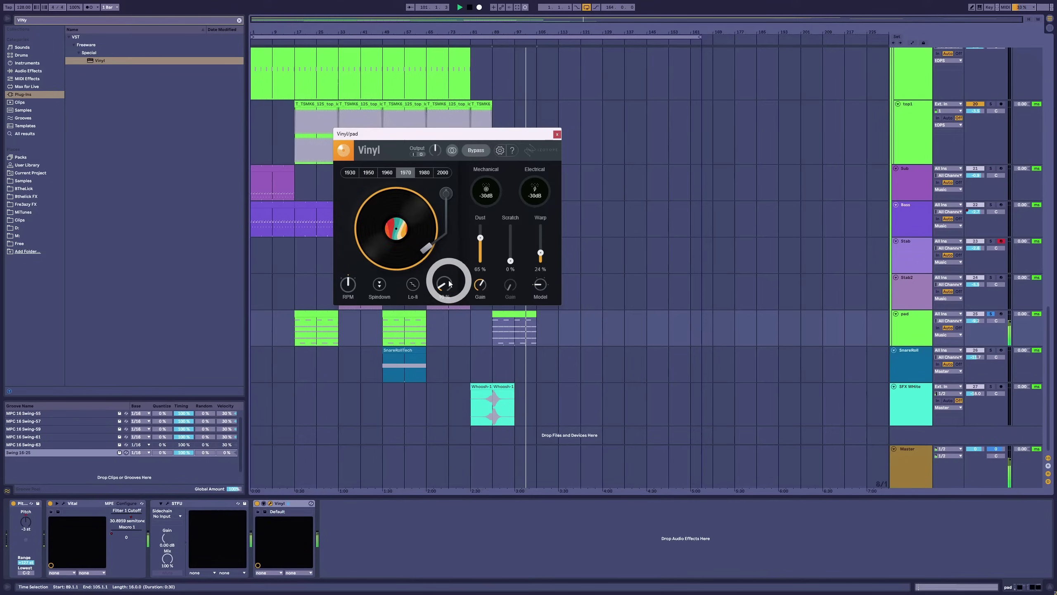
{"action": "mouse_move", "coordinate": [449, 284]}
{"action": "left_mouse_down"}
{"action": "mouse_move", "coordinate": [448, 228]}
{"action": "mouse_move", "coordinate": [446, 284]}
{"action": "left_mouse_up"}
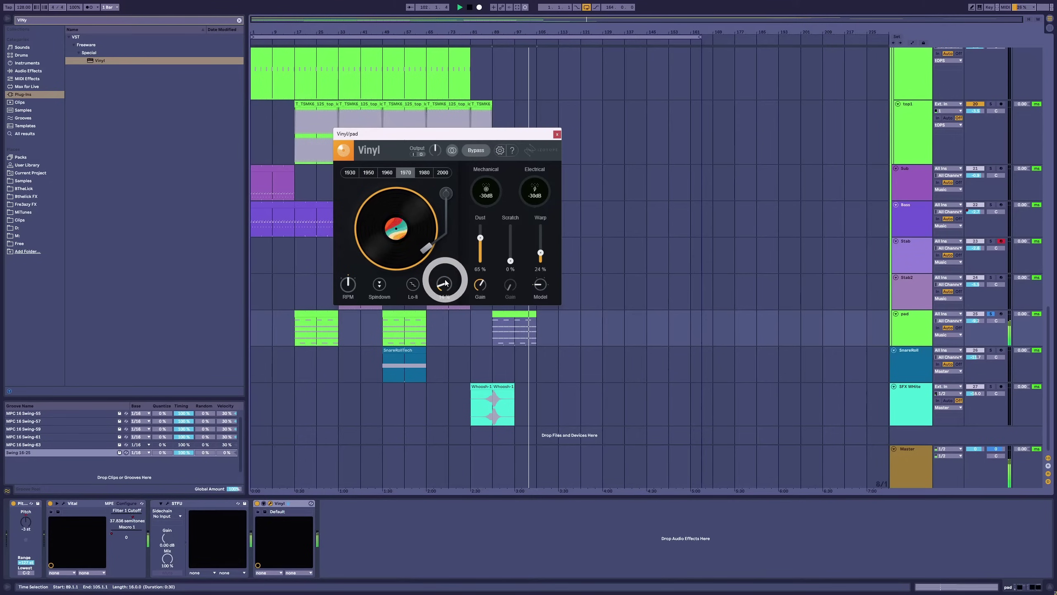
Compare Vinyl's 1950 and 2000 eras, return to 1970 and set Wear to 15 %.
{"action": "left_click", "coordinate": [369, 171]}
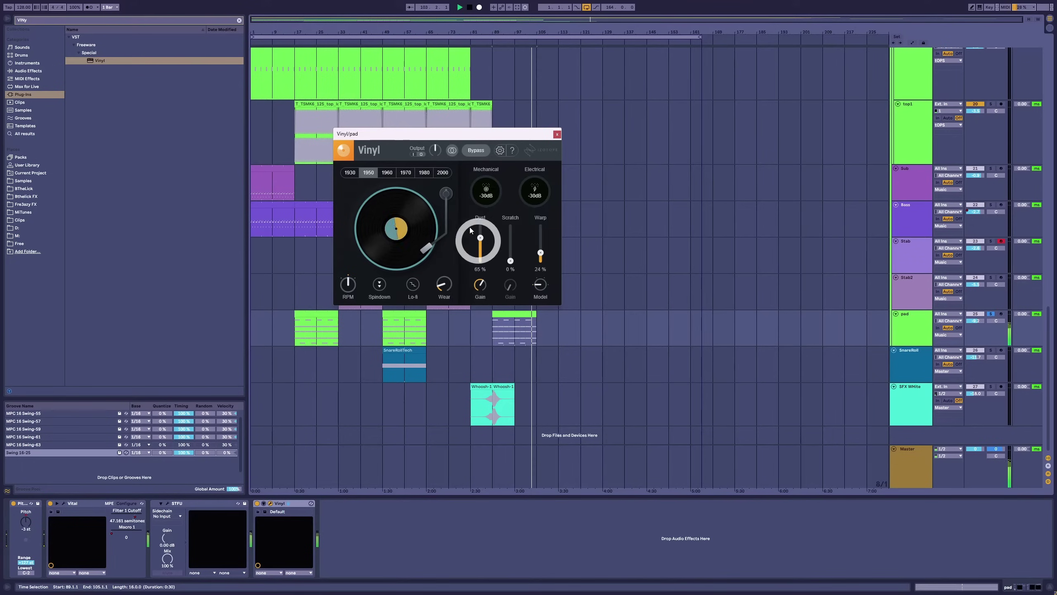
{"action": "left_click", "coordinate": [441, 172]}
{"action": "left_click", "coordinate": [412, 174]}
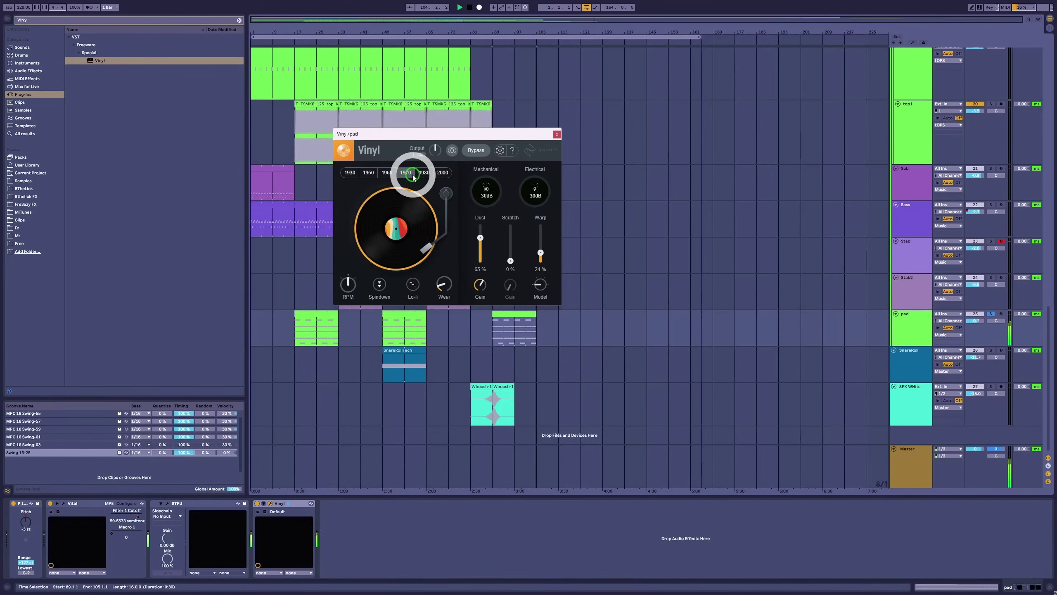
{"action": "mouse_move", "coordinate": [441, 277]}
{"action": "left_mouse_down"}
{"action": "mouse_move", "coordinate": [432, 245]}
{"action": "mouse_move", "coordinate": [448, 287]}
{"action": "left_mouse_up"}
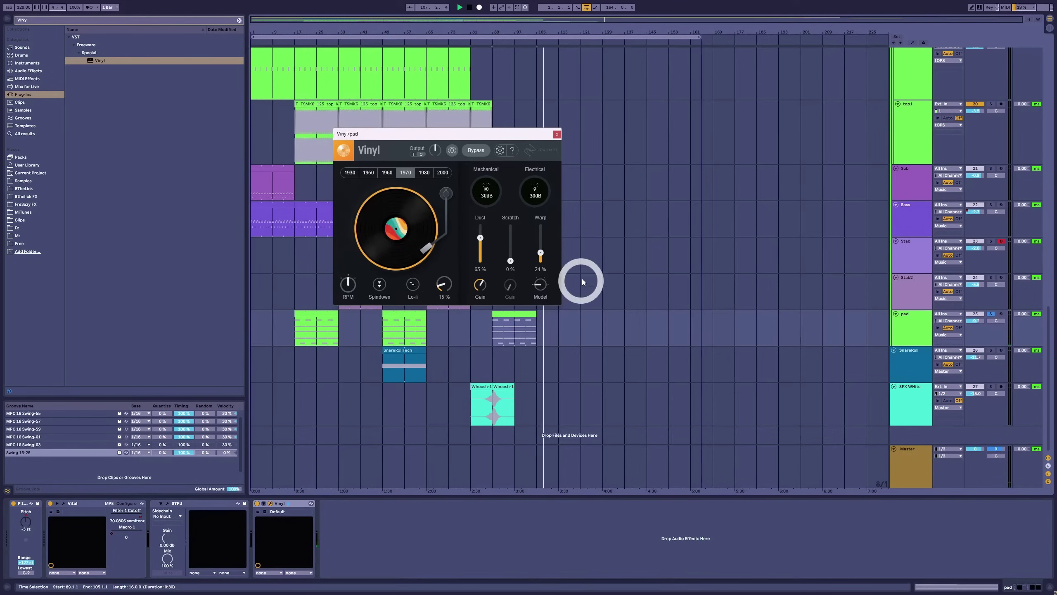
Close the Vinyl window and play the pad clip from bar 89.
{"action": "left_click", "coordinate": [557, 134]}
{"action": "left_click", "coordinate": [510, 313]}
{"action": "key", "text": "space"}
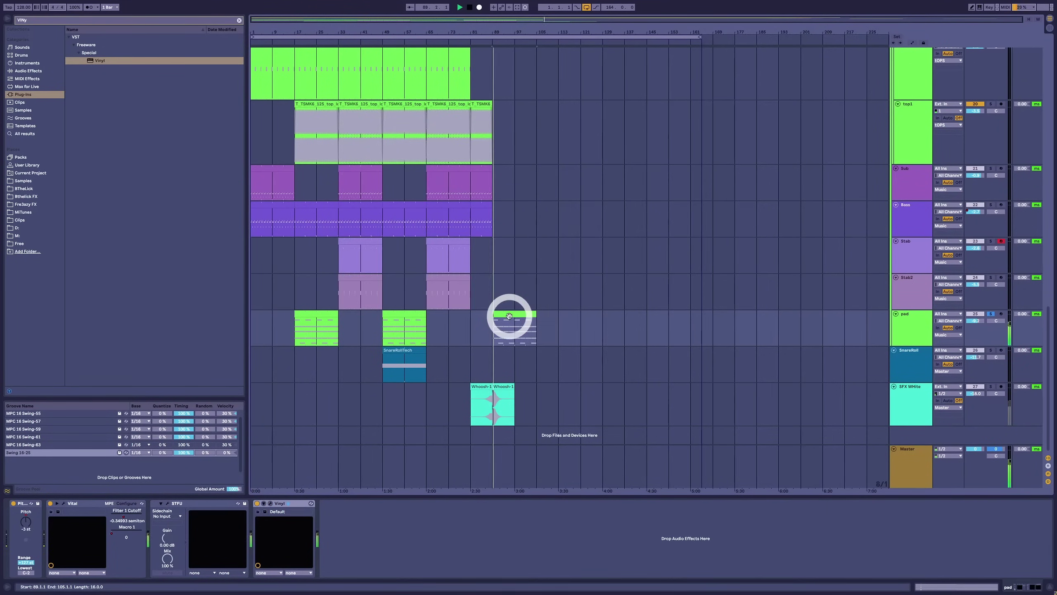
Search the browser for eq and add EQ Eight after Vinyl on the pad track.
{"action": "left_click", "coordinate": [10, 20]}
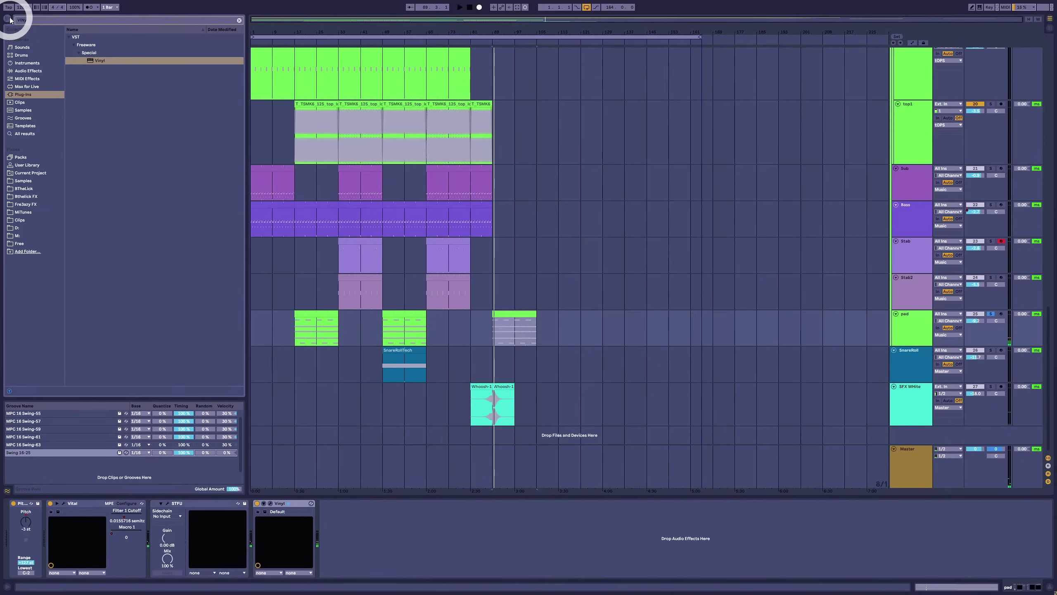
{"action": "key", "text": "Escape"}
{"action": "type", "text": "eq"}
{"action": "key", "text": "Return"}
{"action": "left_click", "coordinate": [553, 52]}
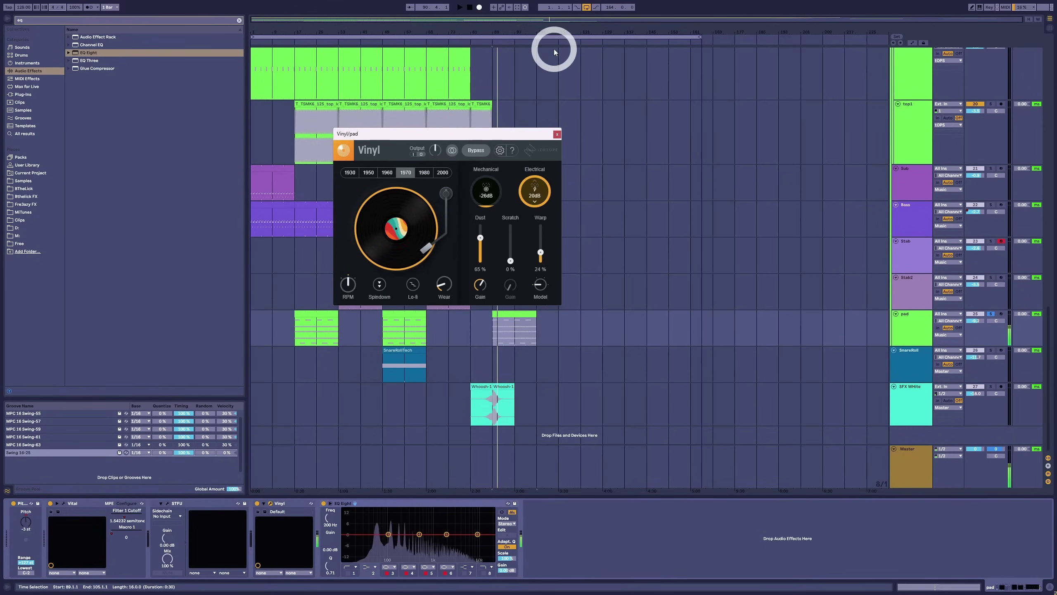
Set Vinyl's electrical noise to -30 dB and enable EQ Eight's first band as a low cut at about 90 Hz.
{"action": "left_click_drag", "start_coordinate": [549, 190], "coordinate": [491, 211]}
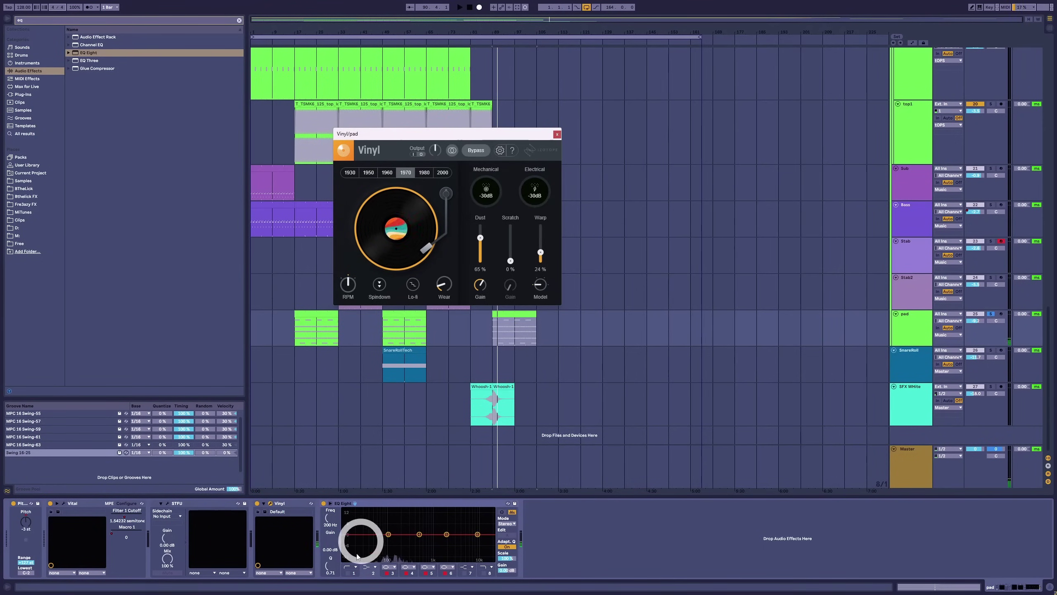
{"action": "left_click", "coordinate": [348, 572]}
{"action": "key", "text": "space"}
{"action": "left_click_drag", "start_coordinate": [330, 517], "coordinate": [330, 515]}
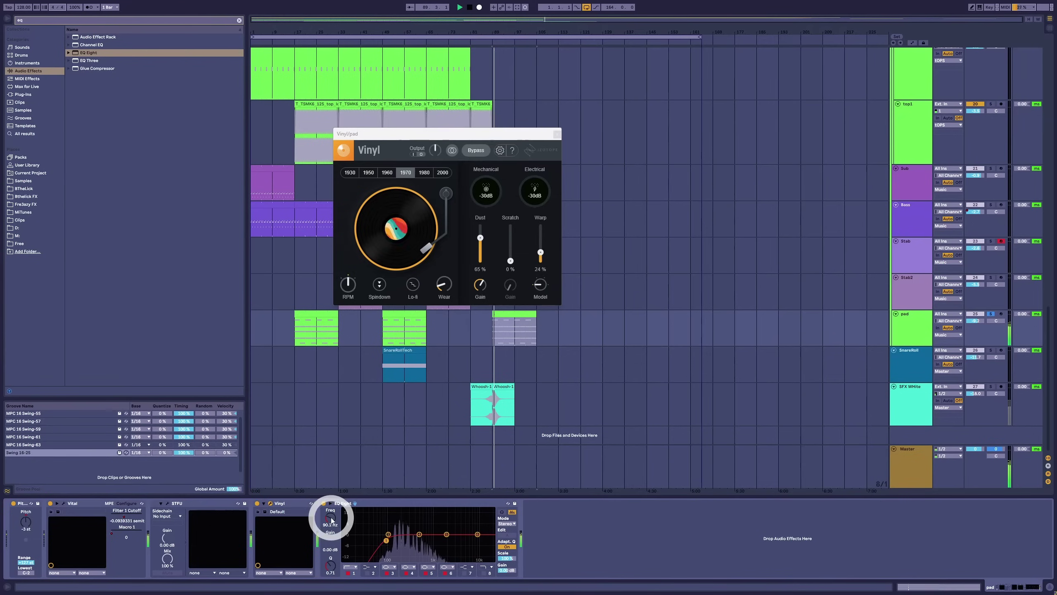
Unsolo the pad track to hear it with the full arrangement and close the Vinyl window.
{"action": "left_click", "coordinate": [990, 315]}
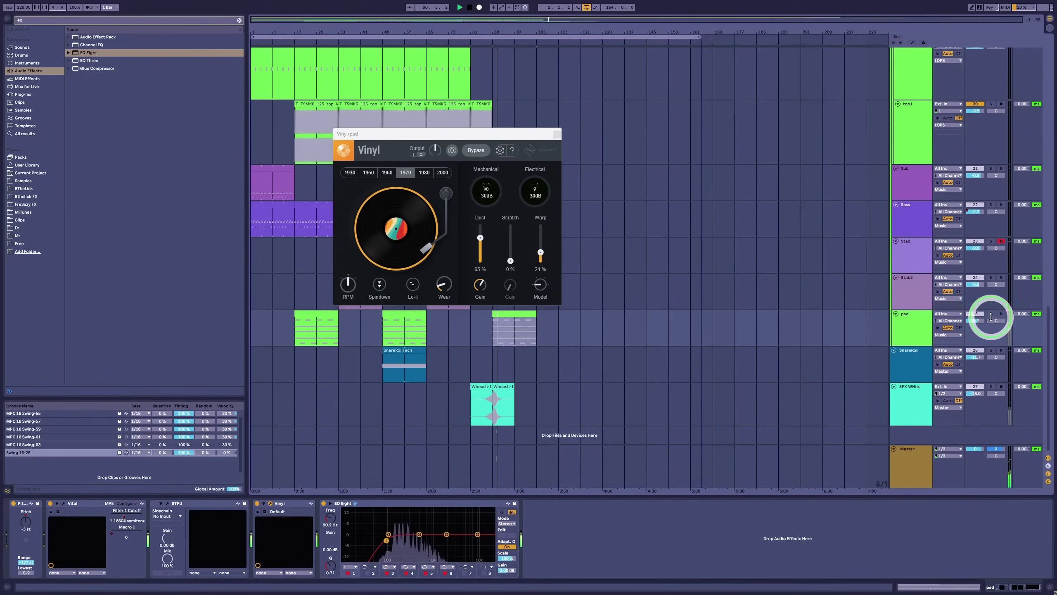
{"action": "key", "text": "super"}
{"action": "key", "text": "super"}
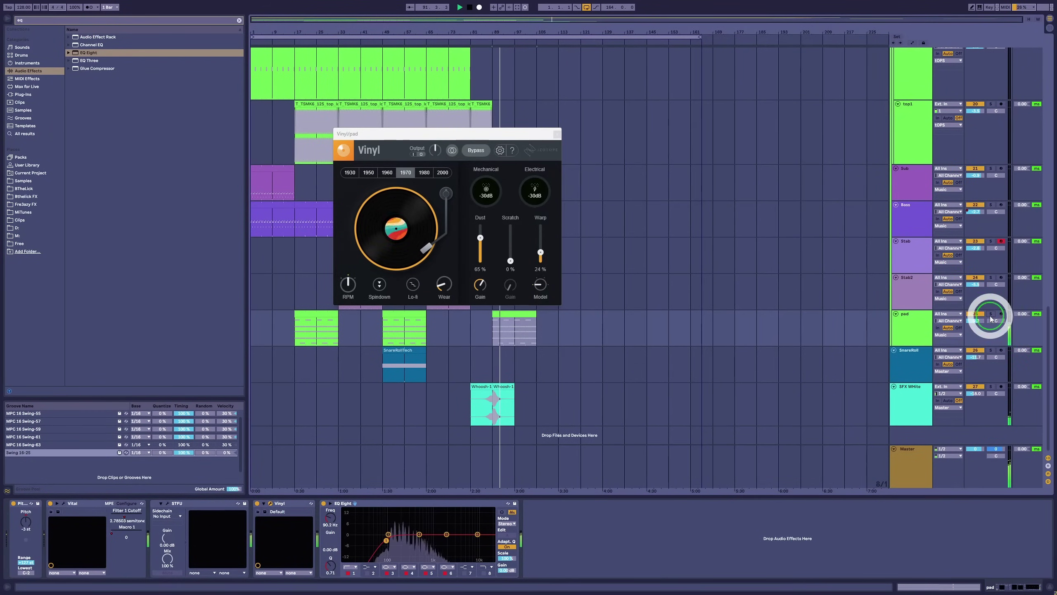
{"action": "left_click", "coordinate": [556, 134]}
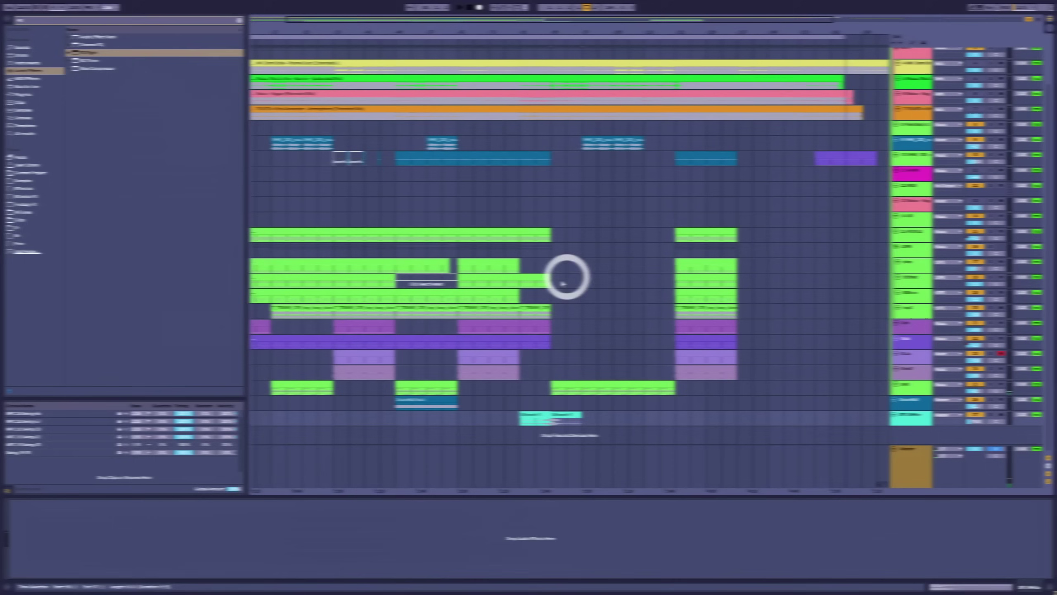
Copy the SnareRollTech clip to bar 105 on the SnareRoll track.
{"action": "left_click", "coordinate": [552, 303]}
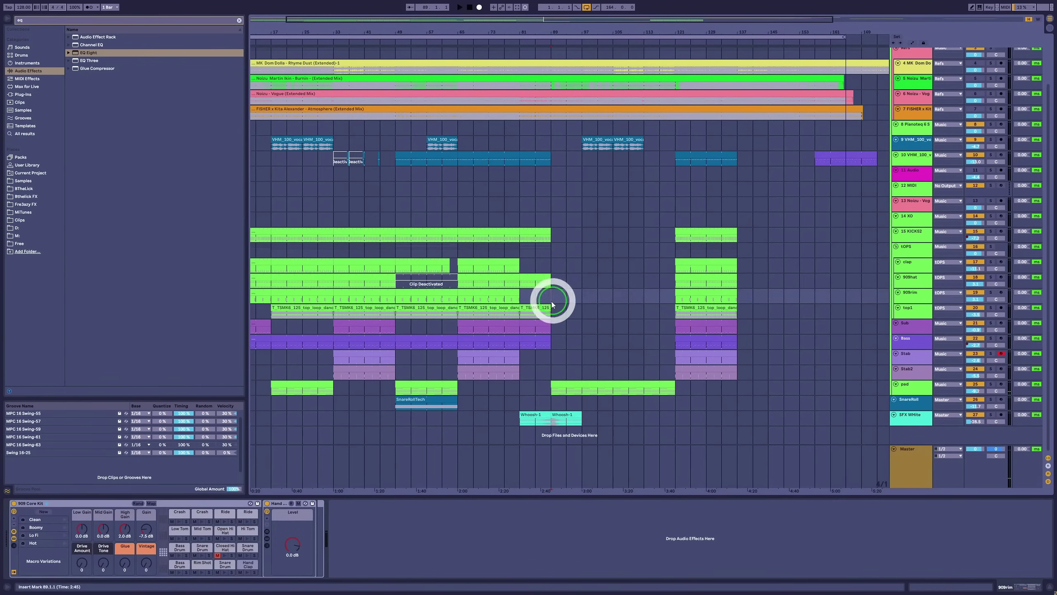
{"action": "left_click_drag", "start_coordinate": [426, 399], "coordinate": [651, 408]}
Show the automation lanes, enlarge the pad track's lane and play the arrangement from bar 89.
{"action": "left_click", "coordinate": [619, 382]}
{"action": "left_click", "coordinate": [917, 378]}
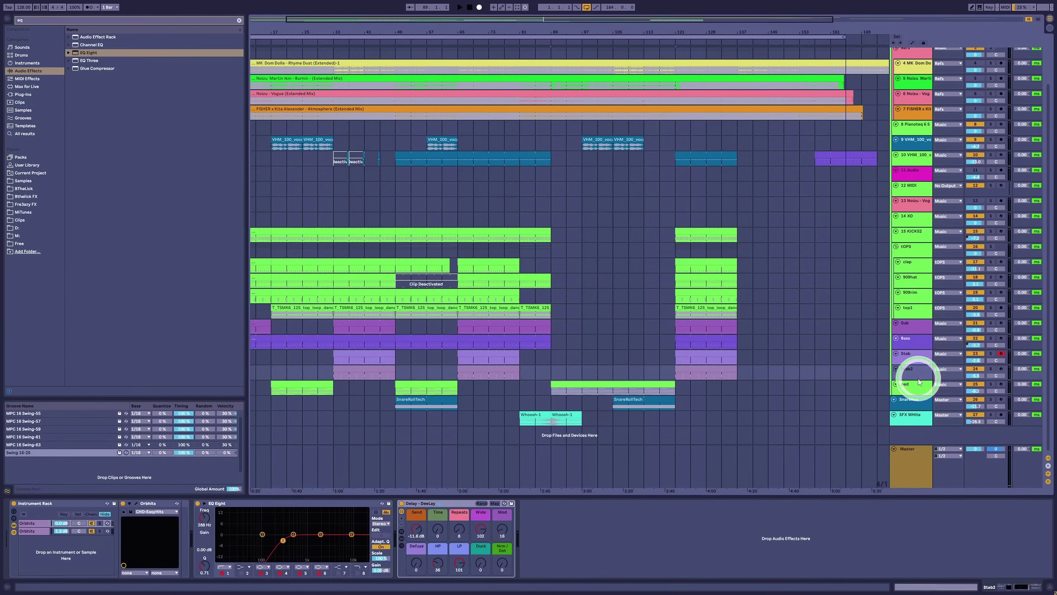
{"action": "left_click", "coordinate": [918, 382]}
{"action": "key", "text": "a"}
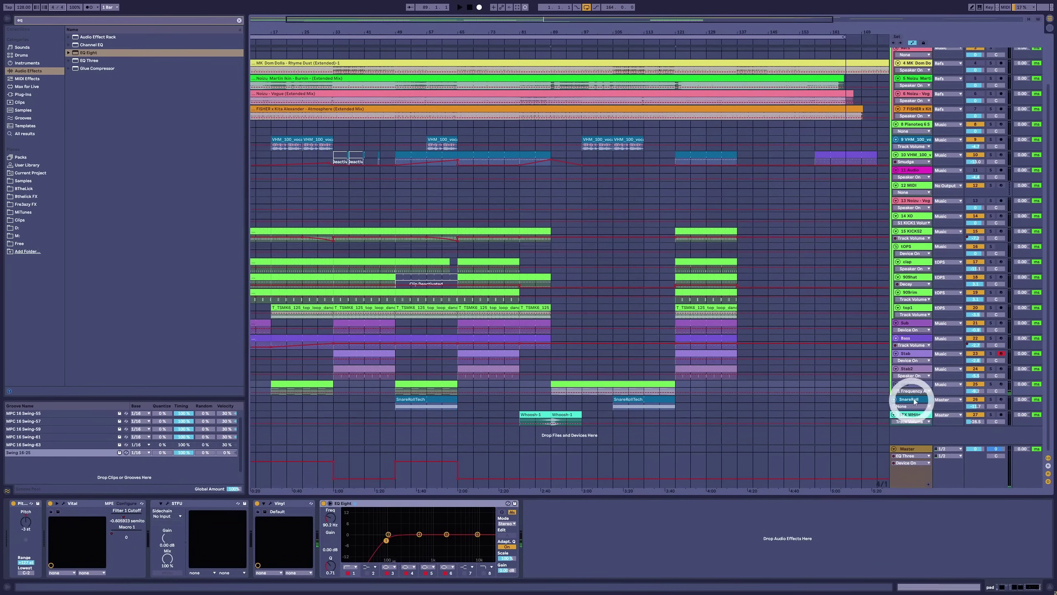
{"action": "left_click_drag", "start_coordinate": [916, 393], "coordinate": [916, 425]}
{"action": "scroll", "coordinate": [734, 385], "scroll_direction": "down", "scroll_amount": 3}
{"action": "key", "text": "space"}
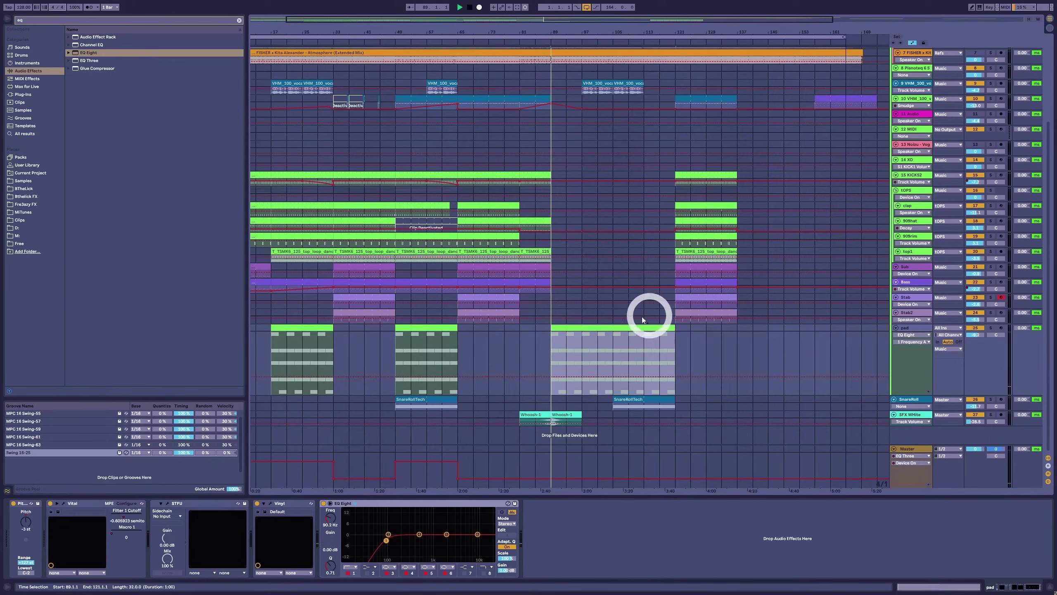
Show the pad's Vital Filter 1 Cutoff automation and stretch the breakdown's rising curve so it peaks at bar 121.
{"action": "left_click", "coordinate": [630, 324]}
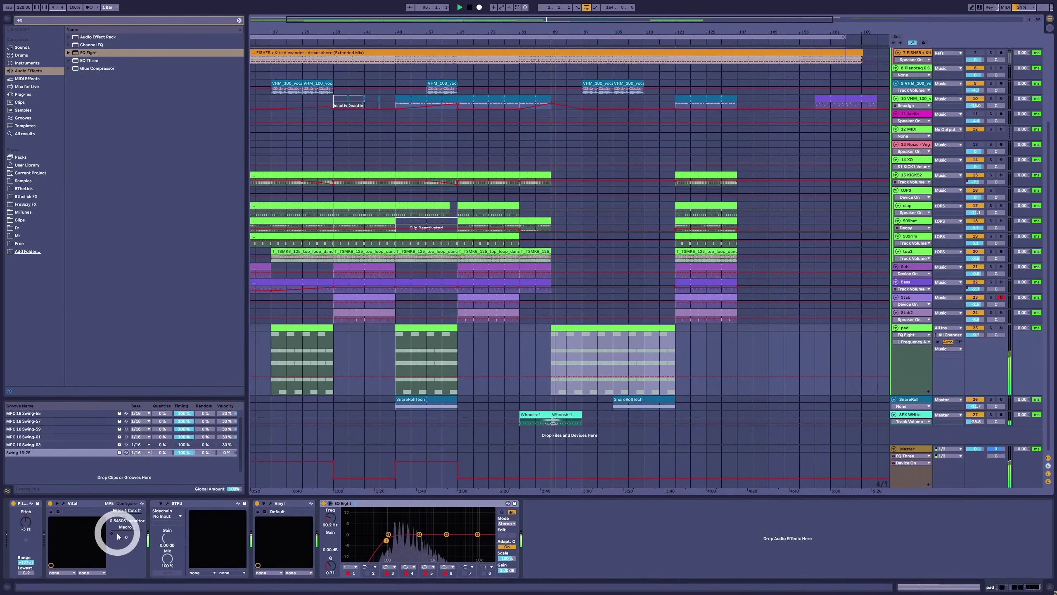
{"action": "left_click", "coordinate": [120, 520]}
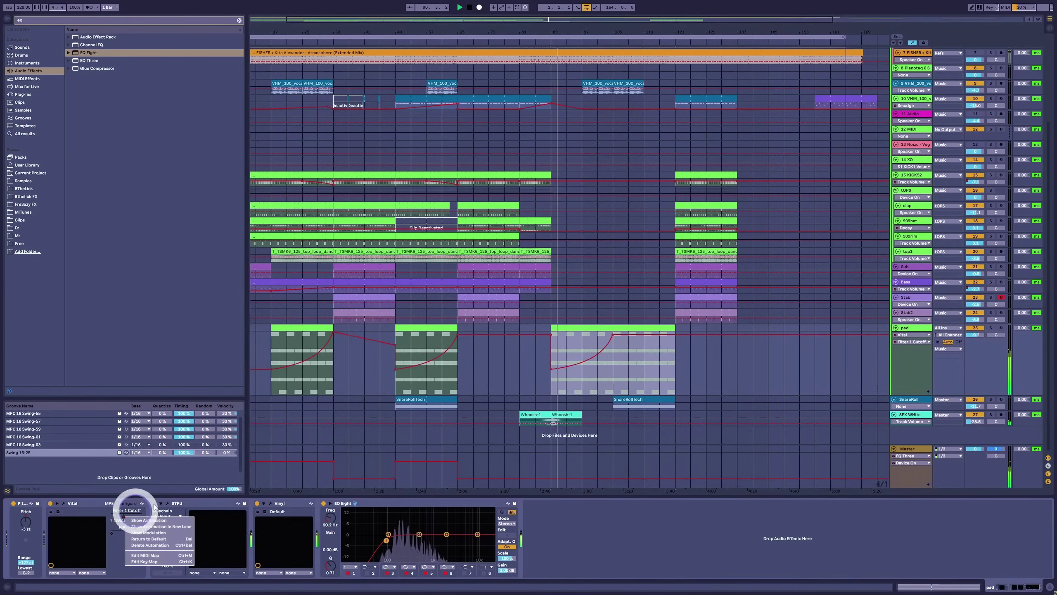
{"action": "left_click", "coordinate": [612, 335]}
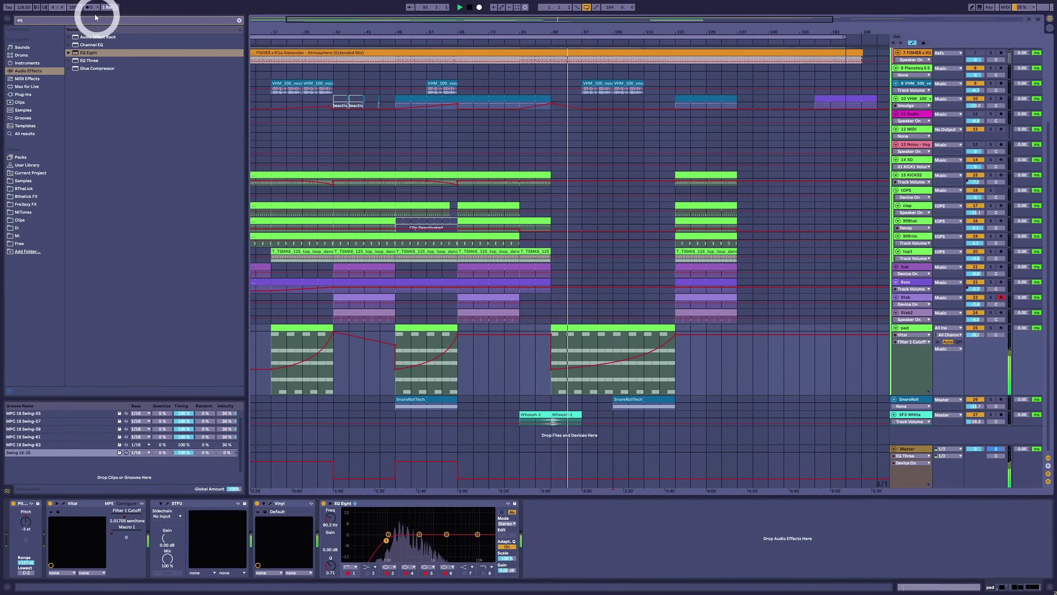
Find Reverb - Dragonfly among the BtheLick FX presets, insert it after Vital on the pad track and set its send to 0 dB.
{"action": "left_click", "coordinate": [6, 16]}
{"action": "type", "text": "rev"}
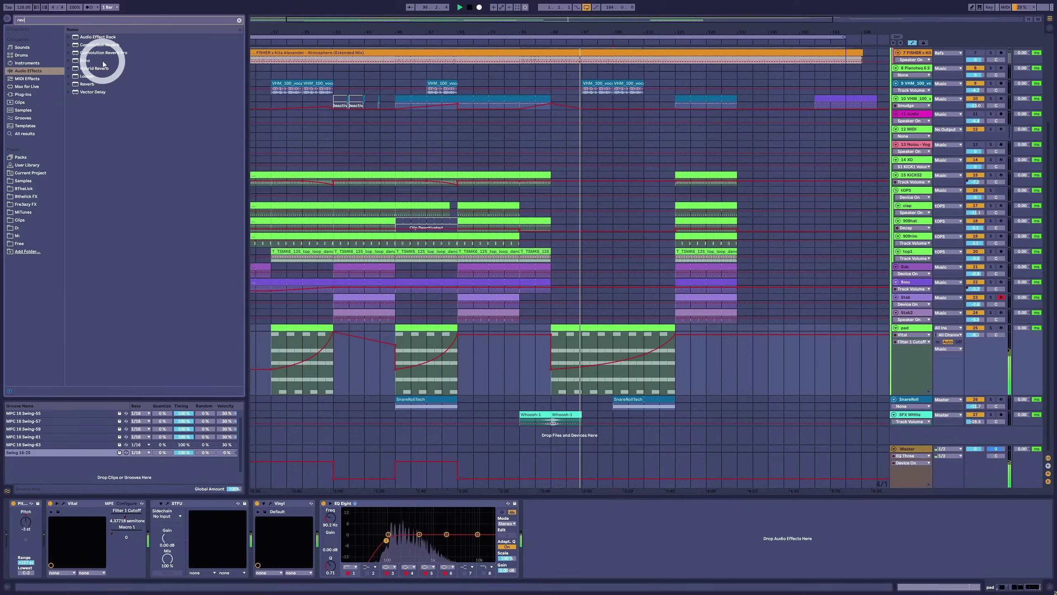
{"action": "left_click", "coordinate": [46, 196]}
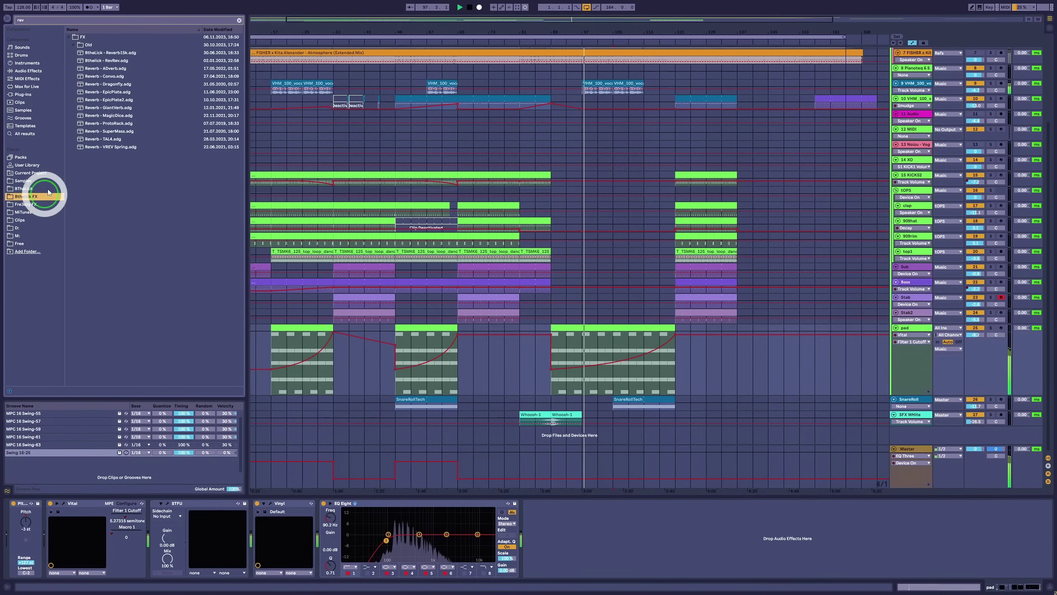
{"action": "left_click_drag", "start_coordinate": [125, 84], "coordinate": [166, 515]}
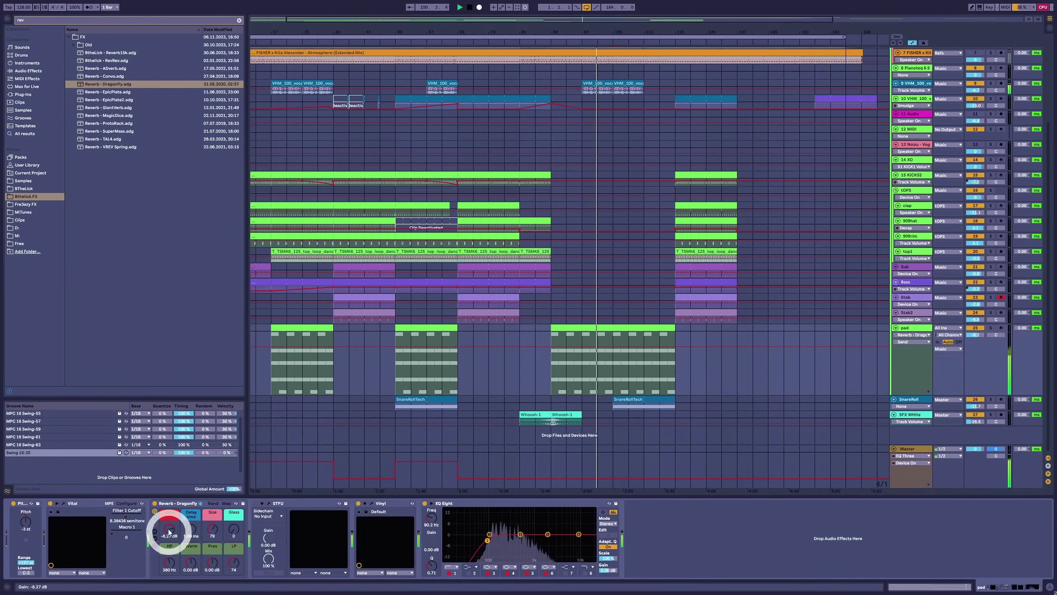
{"action": "double_click", "coordinate": [169, 532]}
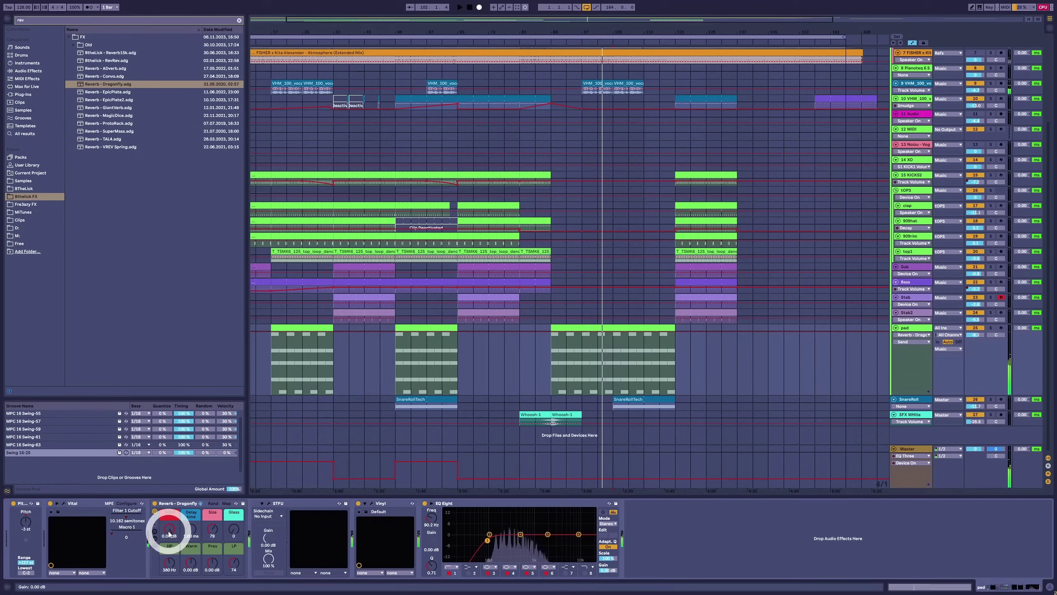
Enlarge the SnareRoll track and automate its track volume to rise from bar 105 to bar 121.
{"action": "left_click", "coordinate": [636, 400]}
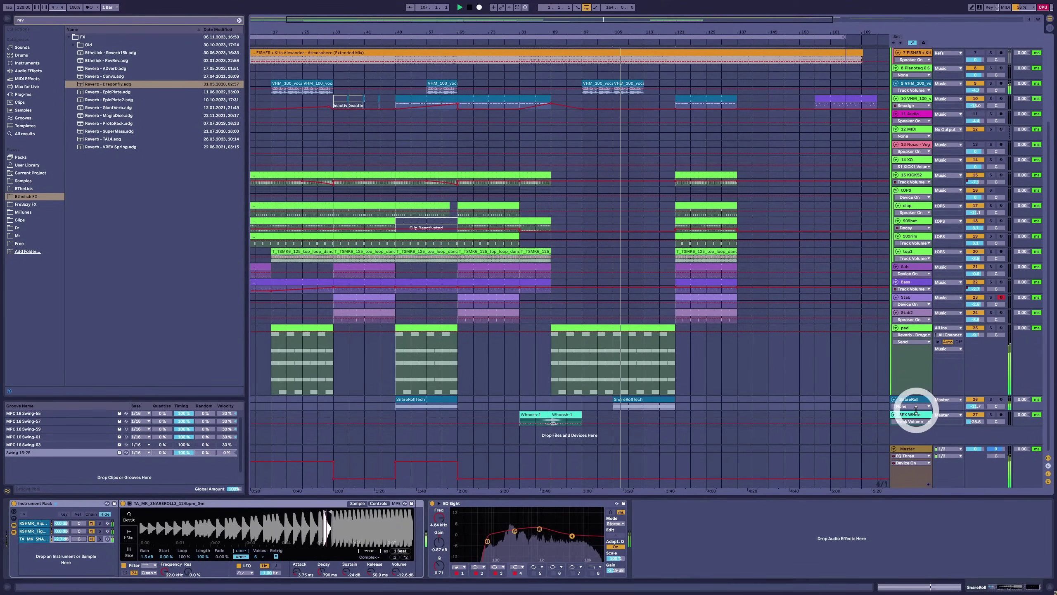
{"action": "left_click_drag", "start_coordinate": [915, 408], "coordinate": [913, 485]}
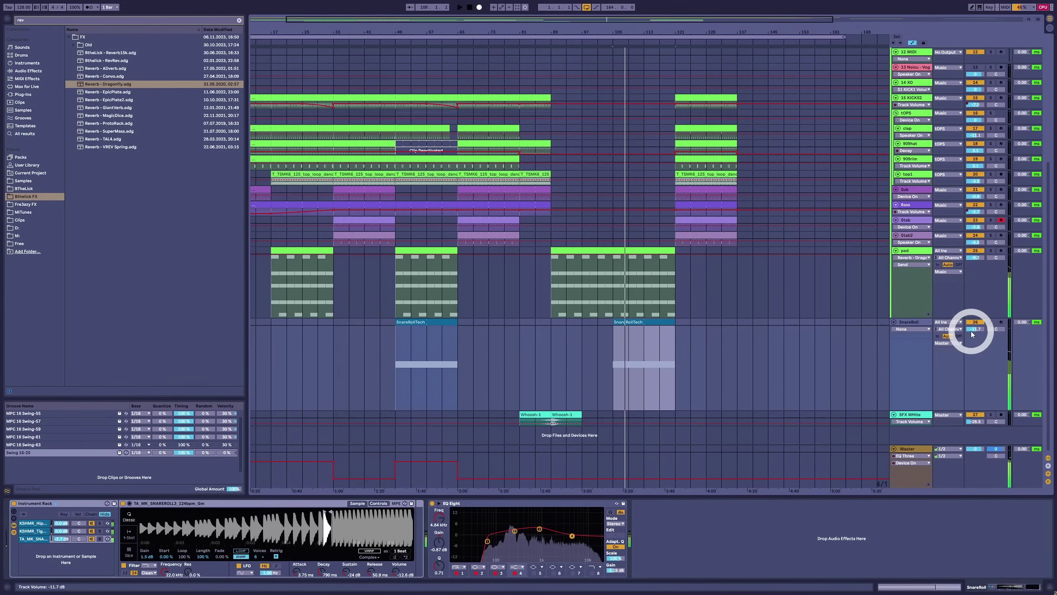
{"action": "left_click", "coordinate": [972, 330]}
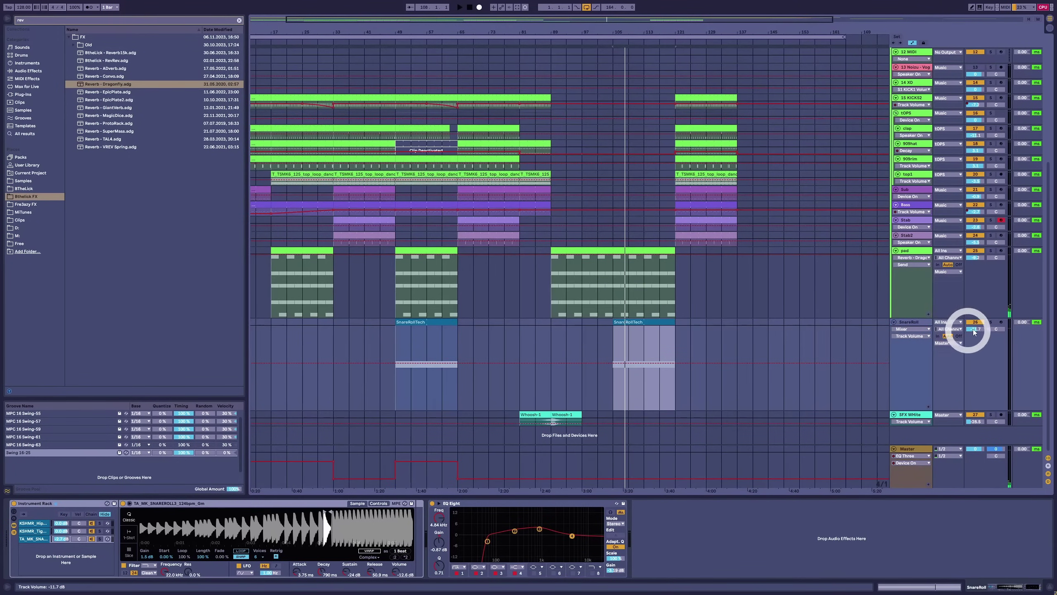
{"action": "mouse_move", "coordinate": [677, 367]}
{"action": "left_mouse_down"}
{"action": "mouse_move", "coordinate": [595, 360]}
{"action": "mouse_move", "coordinate": [607, 365]}
{"action": "left_mouse_up"}
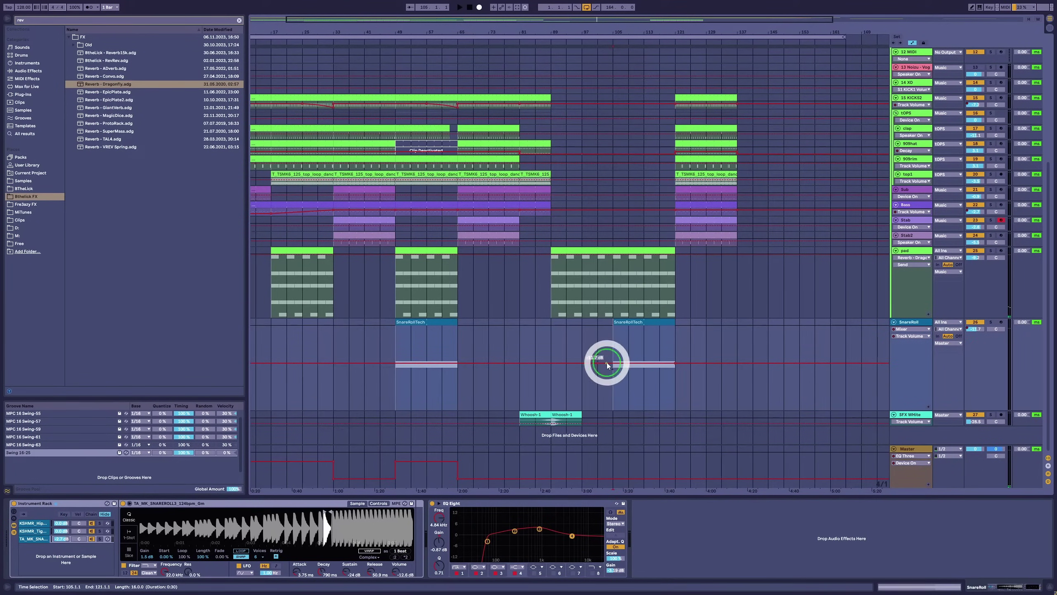
Play from bar 89 and extend the kick pattern through the breakdown from bar 89 to bar 121.
{"action": "scroll", "coordinate": [609, 284], "scroll_direction": "up", "scroll_amount": 6}
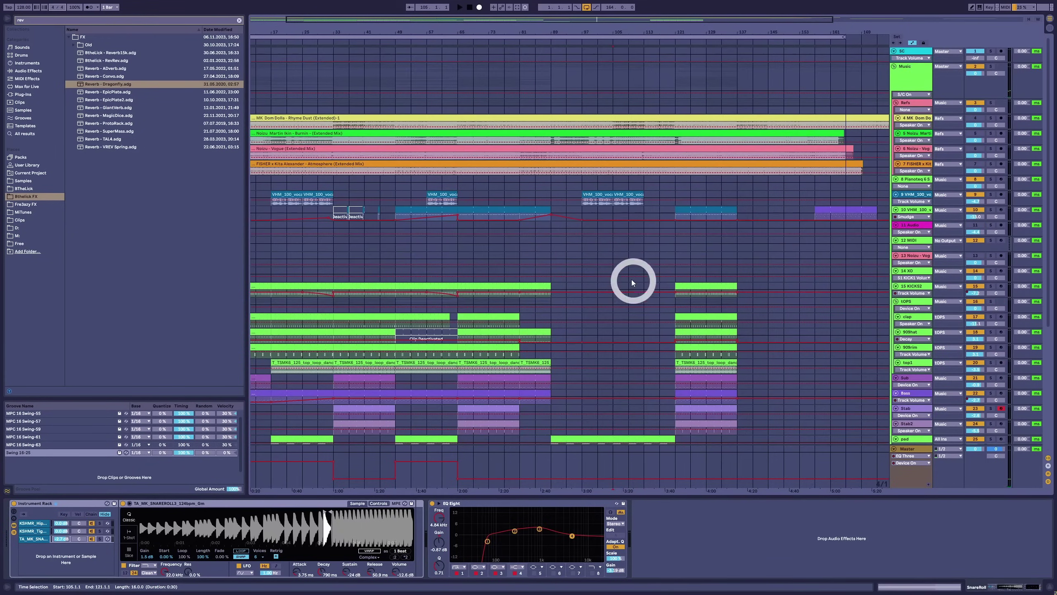
{"action": "left_click", "coordinate": [546, 248]}
{"action": "key", "text": "space"}
{"action": "scroll", "coordinate": [587, 256], "scroll_direction": "down", "scroll_amount": 3}
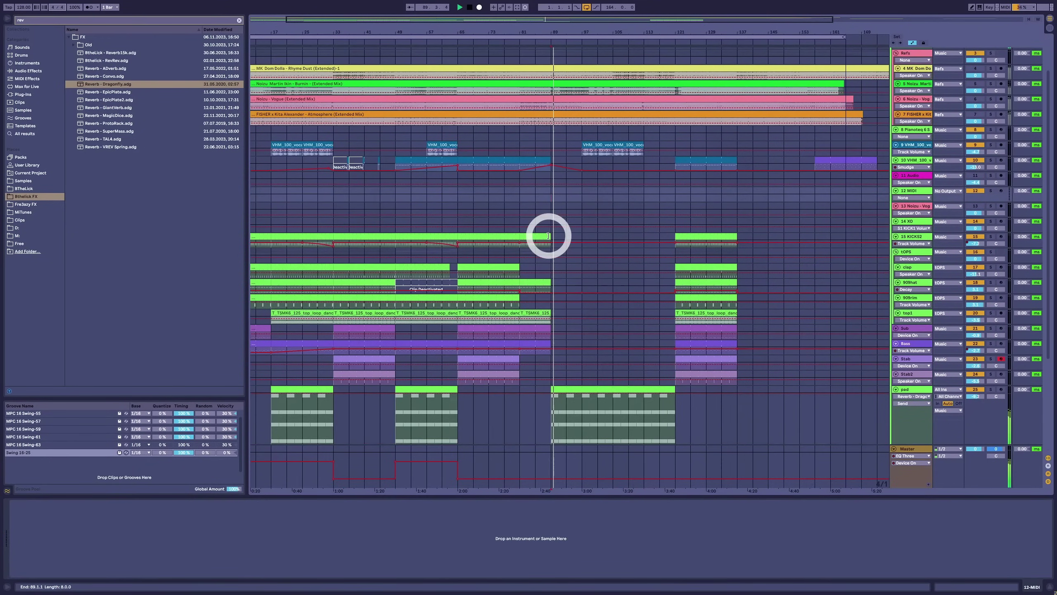
{"action": "left_click_drag", "start_coordinate": [550, 236], "coordinate": [663, 234]}
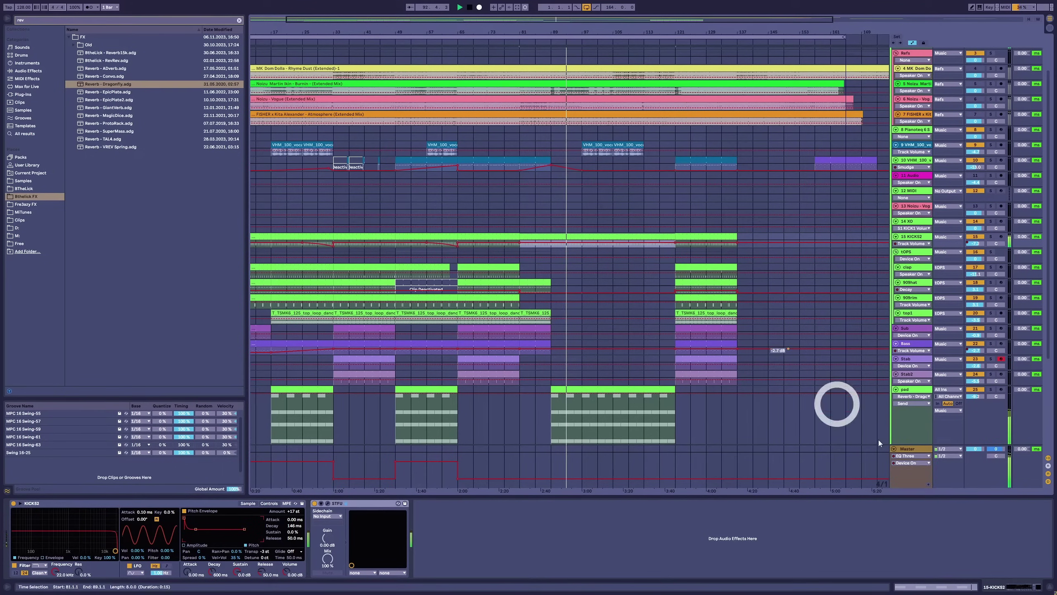
Draw Device On automation for the master's first EQ Three so it is on from bar 89 to bar 121.
{"action": "left_click", "coordinate": [918, 452]}
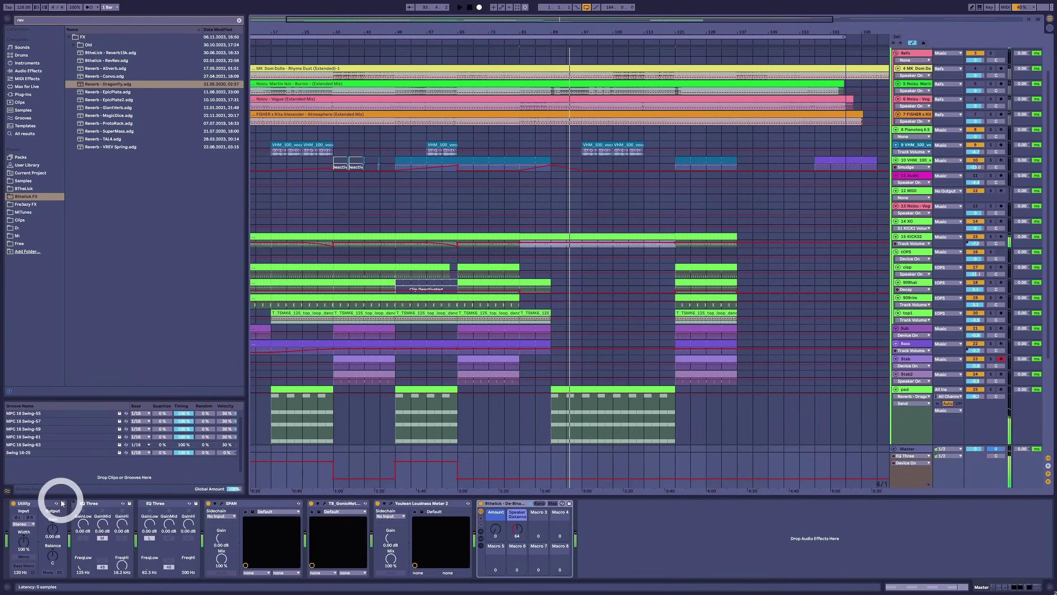
{"action": "right_click", "coordinate": [76, 505]}
{"action": "left_click", "coordinate": [76, 506]}
{"action": "key", "text": "b"}
{"action": "left_click_drag", "start_coordinate": [554, 460], "coordinate": [668, 465]}
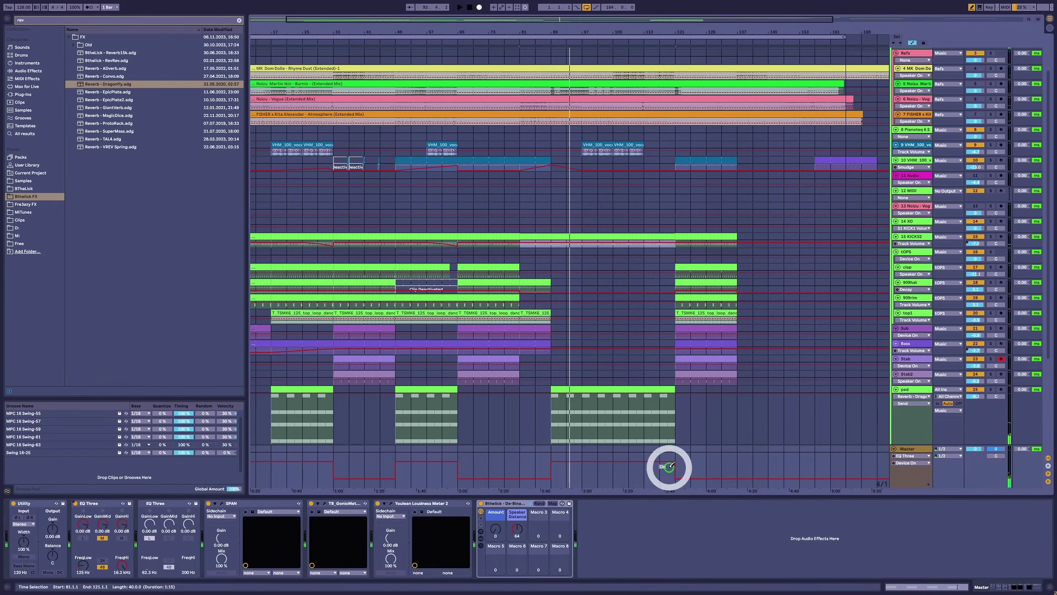
{"action": "key", "text": "b"}
Play from bar 81 to hear the transition into the breakdown with the extended kick and the master EQ automation.
{"action": "key", "text": "space"}
{"action": "scroll", "coordinate": [668, 356], "scroll_direction": "down", "scroll_amount": 3}
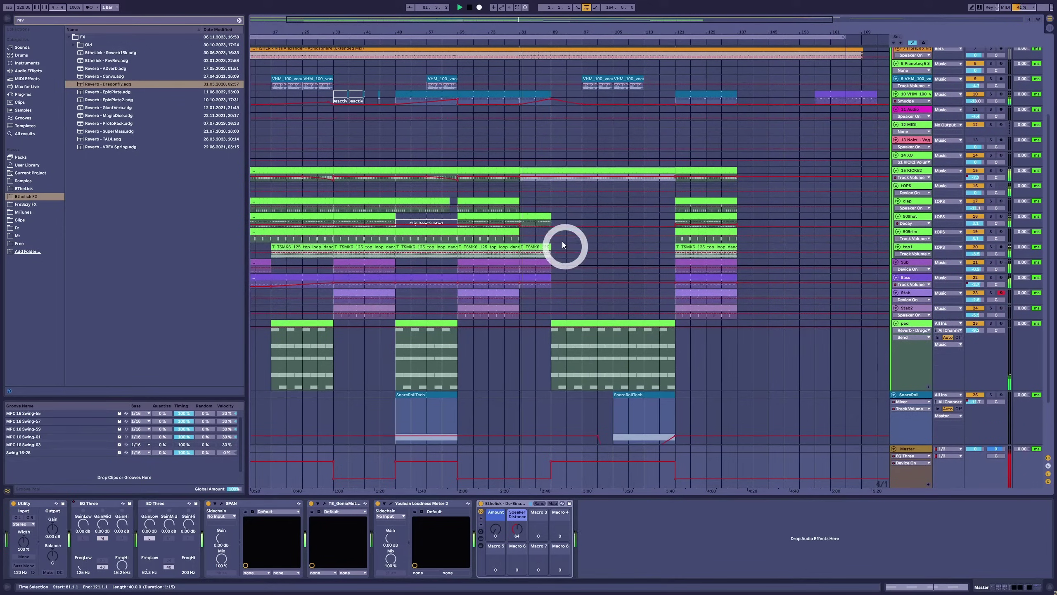
{"action": "scroll", "coordinate": [791, 323], "scroll_direction": "down", "scroll_amount": 3}
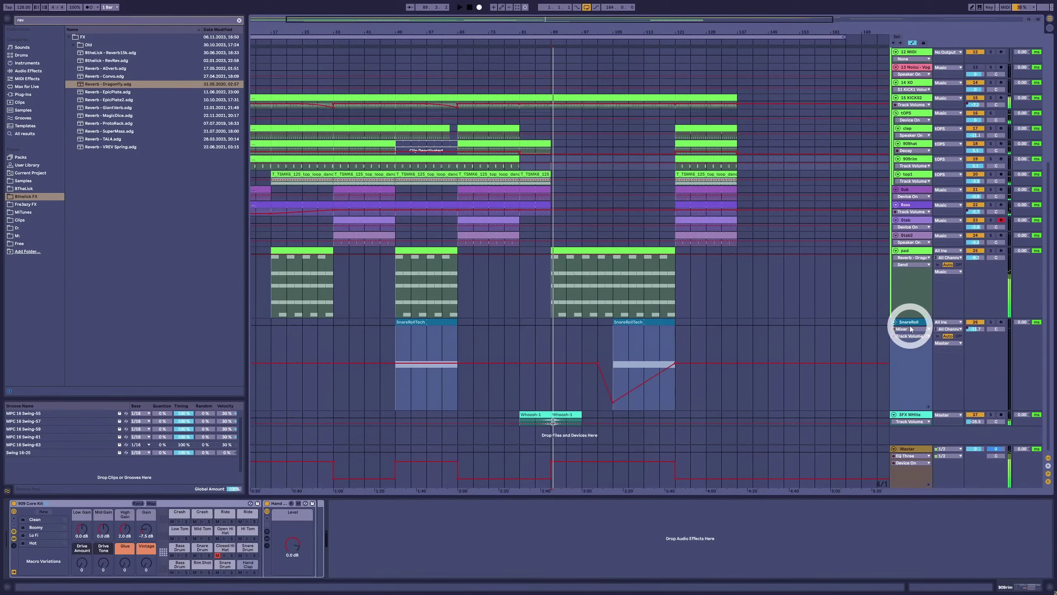
Insert a MIDI track with Vital below SnareRoll and copy the bar 89 pad clip onto it.
{"action": "left_click", "coordinate": [910, 327]}
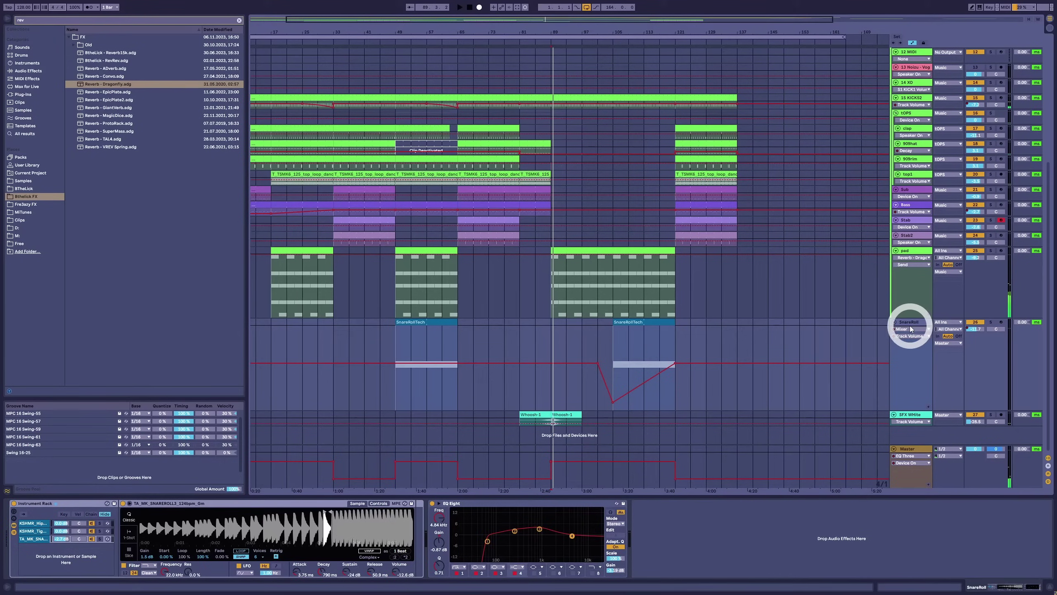
{"action": "key", "text": "ctrl+shift+t"}
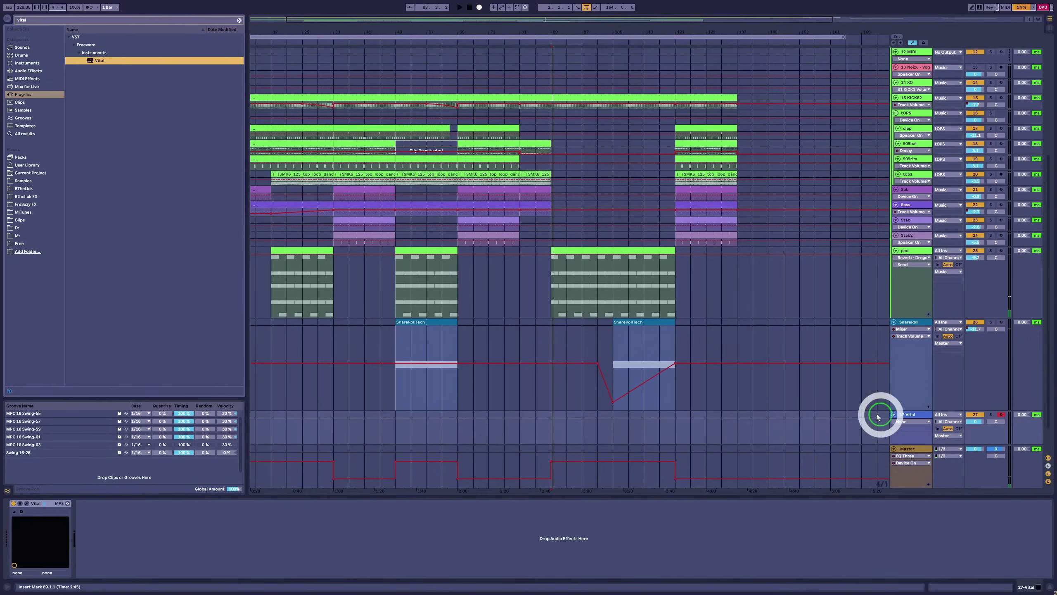
{"action": "scroll", "coordinate": [661, 266], "scroll_direction": "down", "scroll_amount": 2}
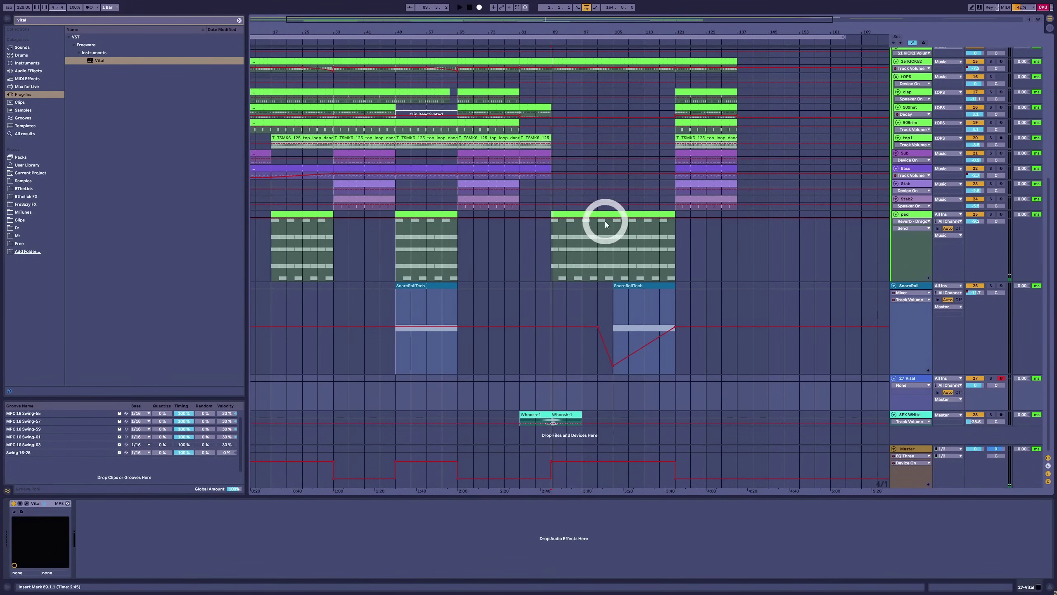
{"action": "left_click_drag", "start_coordinate": [605, 224], "coordinate": [609, 378]}
Open the copied clip and delete the upper chord notes, keeping only the F2 and D2 notes.
{"action": "double_click", "coordinate": [580, 384]}
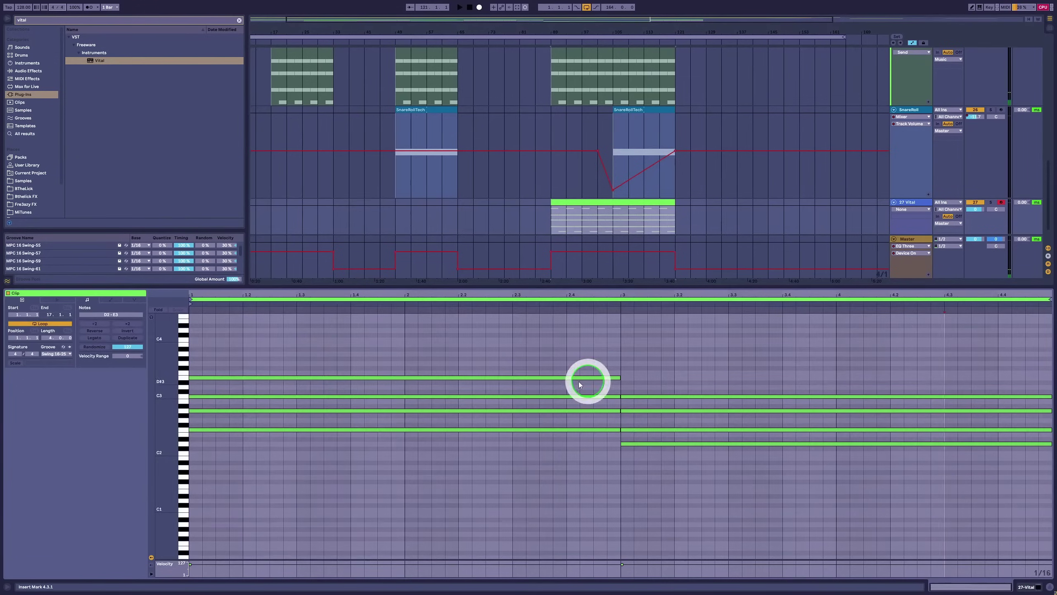
{"action": "scroll", "coordinate": [458, 362], "scroll_direction": "down", "scroll_amount": 3}
{"action": "scroll", "coordinate": [307, 340], "scroll_direction": "up", "scroll_amount": 1}
{"action": "left_click_drag", "start_coordinate": [321, 336], "coordinate": [740, 387]}
{"action": "key", "text": "Delete"}
{"action": "left_click", "coordinate": [663, 397]}
{"action": "key", "text": "Delete"}
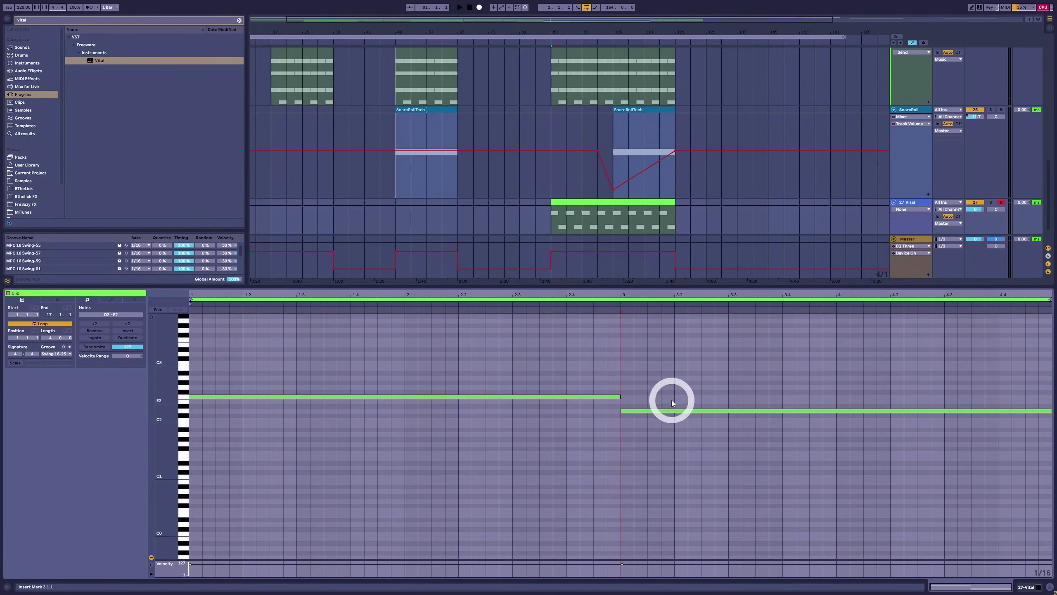
Lengthen the remaining notes by a sixteenth, transpose them down an octave to D1 and F1, and return to the device view.
{"action": "left_click_drag", "start_coordinate": [319, 353], "coordinate": [888, 560]}
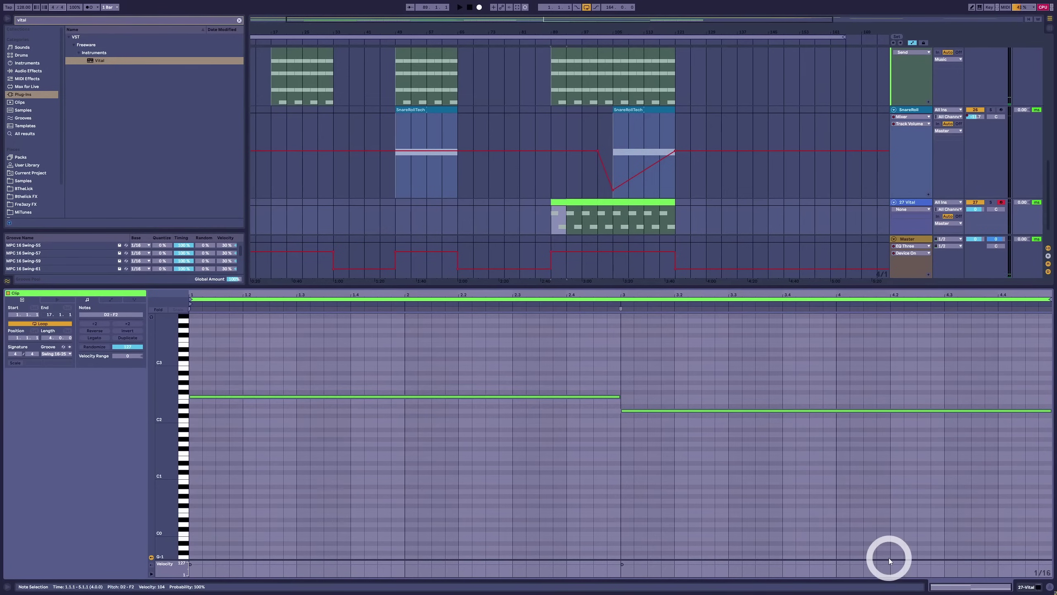
{"action": "key", "text": "shift+Right"}
{"action": "key", "text": "shift+Down"}
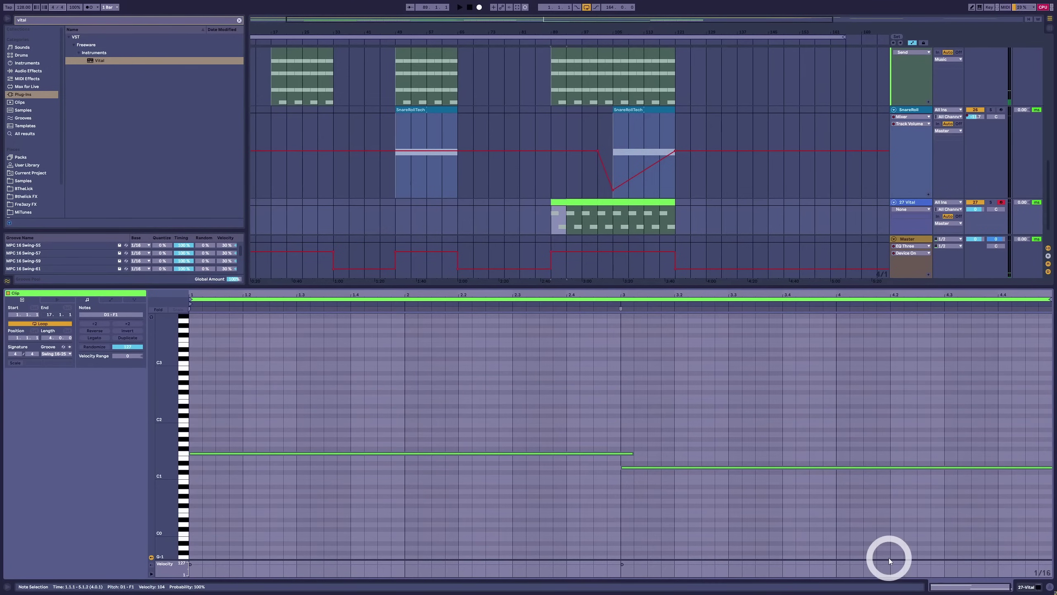
{"action": "key", "text": "shift+Tab"}
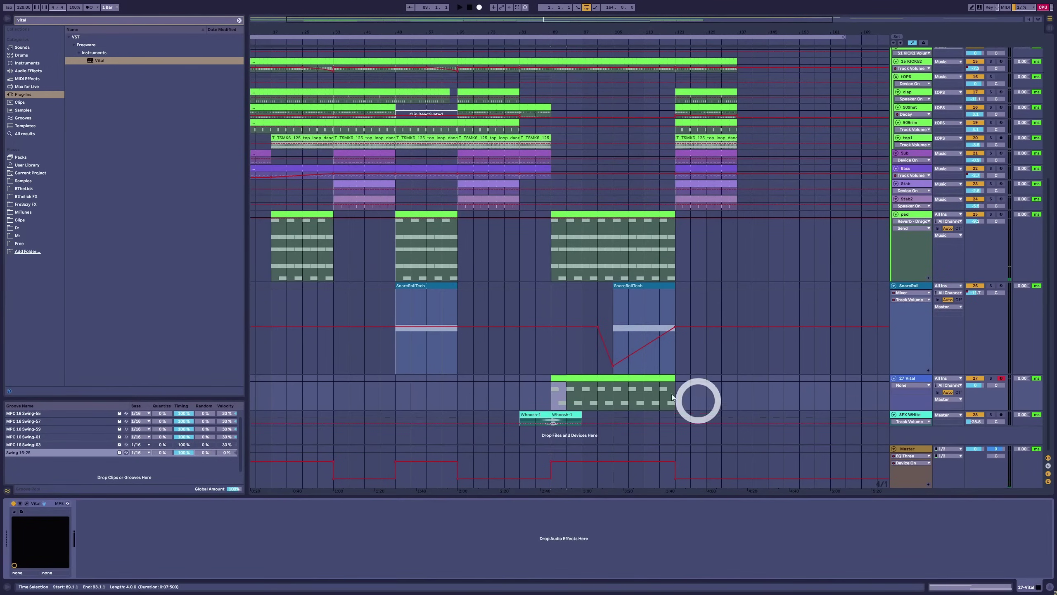
{"action": "double_click", "coordinate": [616, 393]}
{"action": "key", "text": "shift+Tab"}
Copy the pad track's Pitch device in front of Vital on the new track and open the Vital window.
{"action": "left_click", "coordinate": [573, 379]}
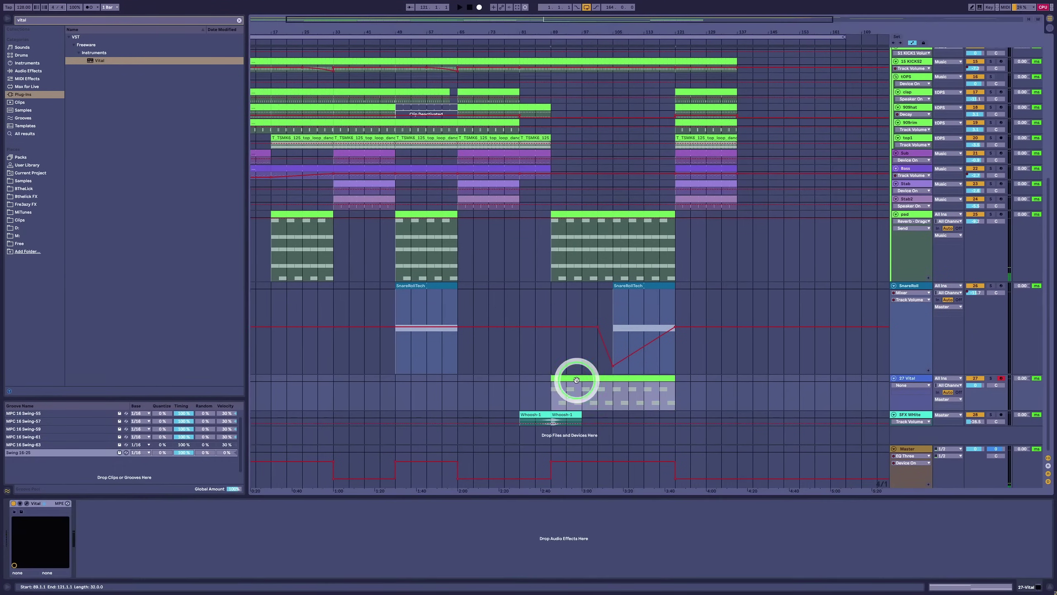
{"action": "left_click", "coordinate": [578, 229]}
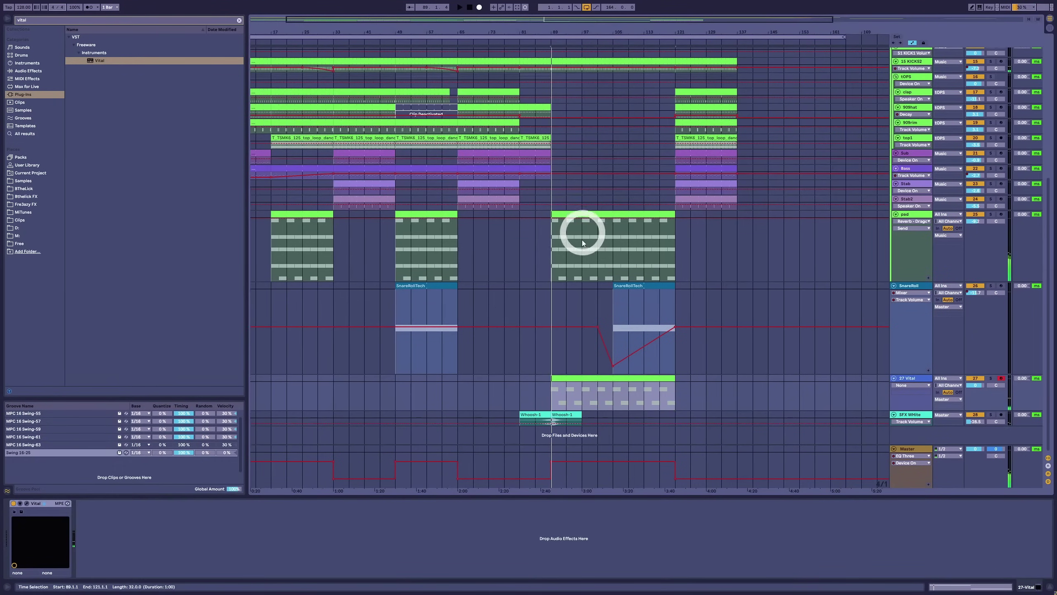
{"action": "left_click", "coordinate": [58, 506]}
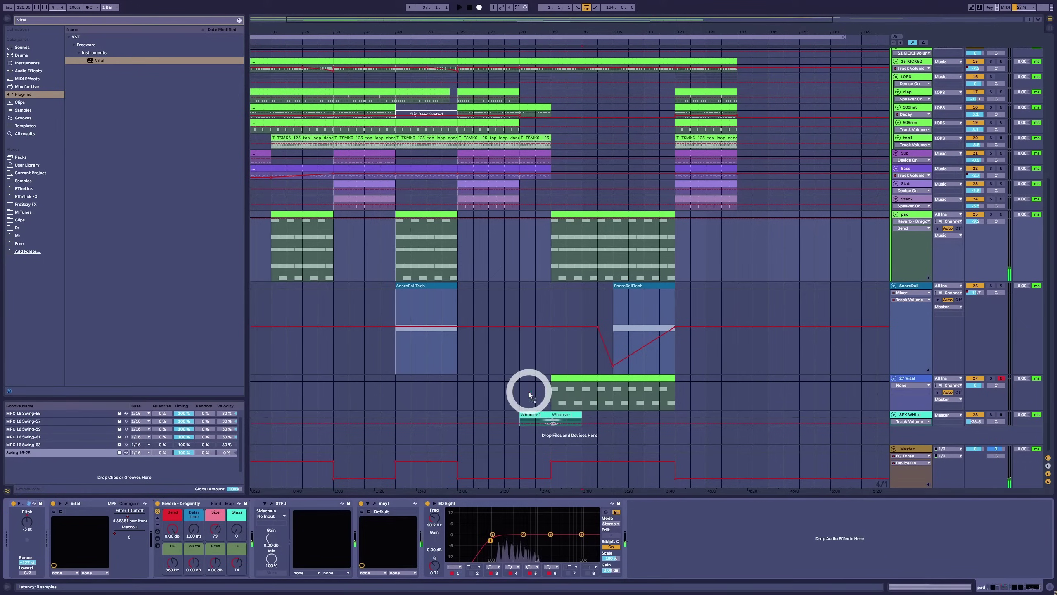
{"action": "left_click", "coordinate": [570, 379]}
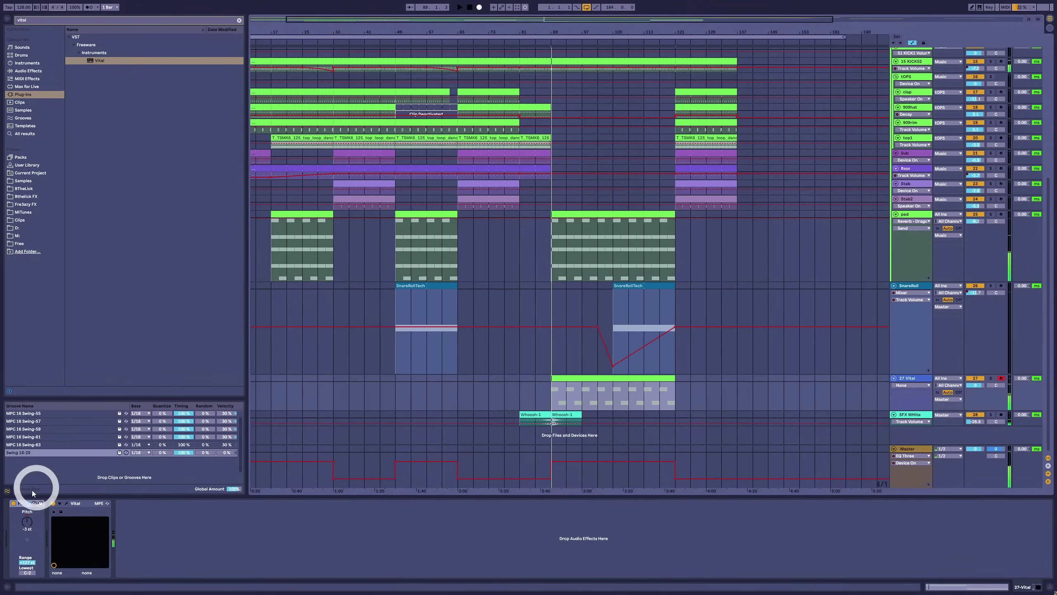
{"action": "left_click", "coordinate": [66, 502]}
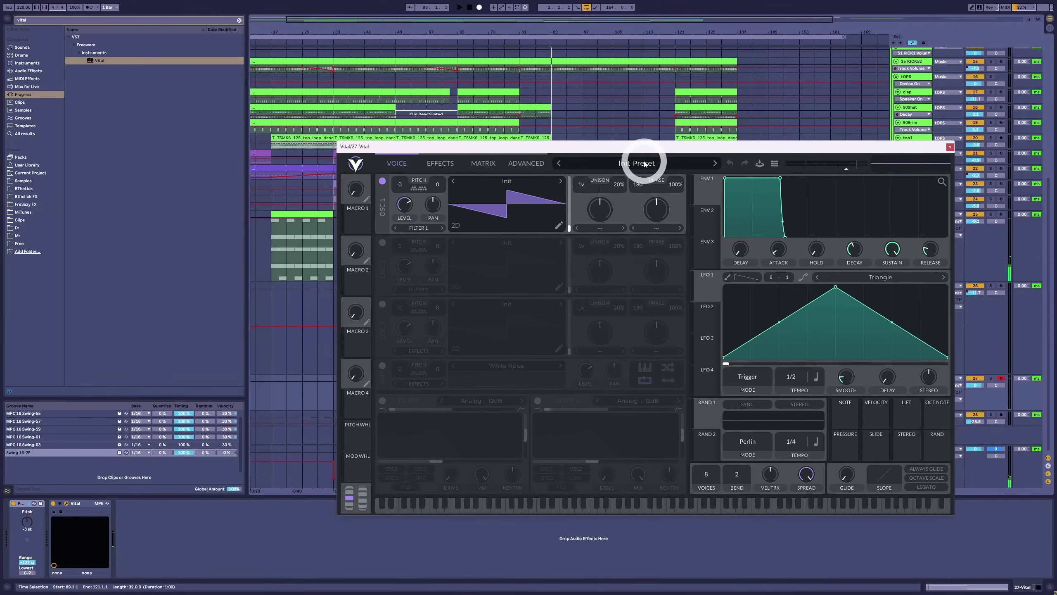
Load the Bass Pad Thick preset from Vital's Bass presets, audition it, and close the plug-in window.
{"action": "left_click", "coordinate": [643, 164]}
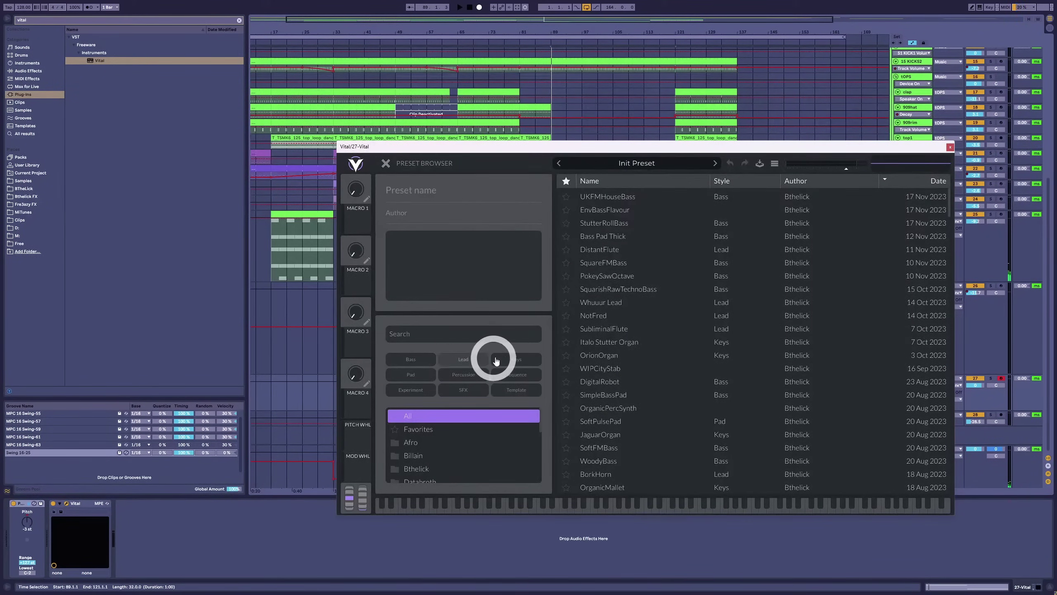
{"action": "left_click", "coordinate": [411, 359]}
{"action": "left_click", "coordinate": [698, 209]}
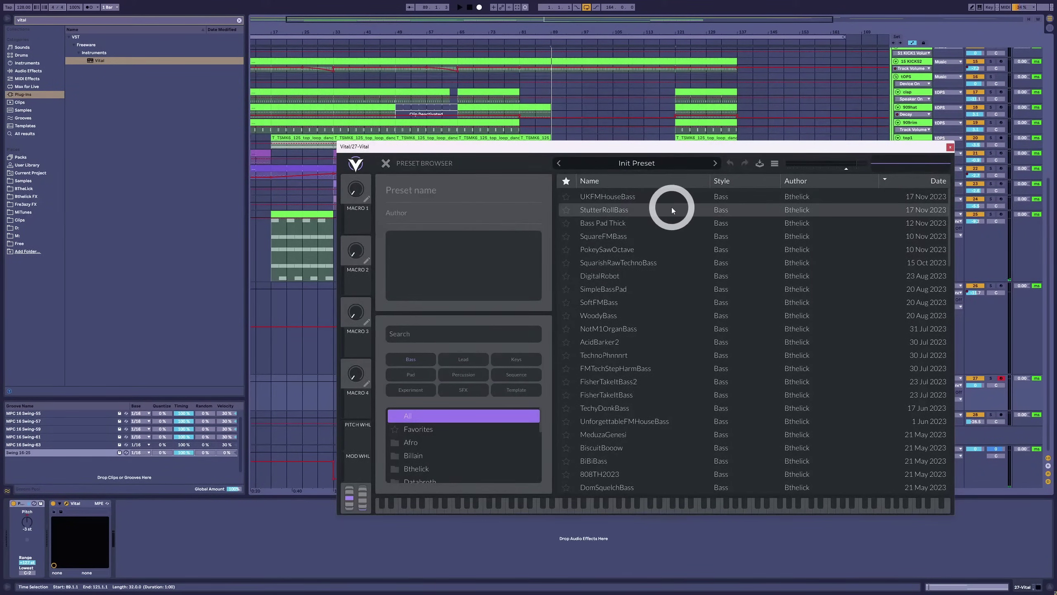
{"action": "left_click", "coordinate": [658, 227]}
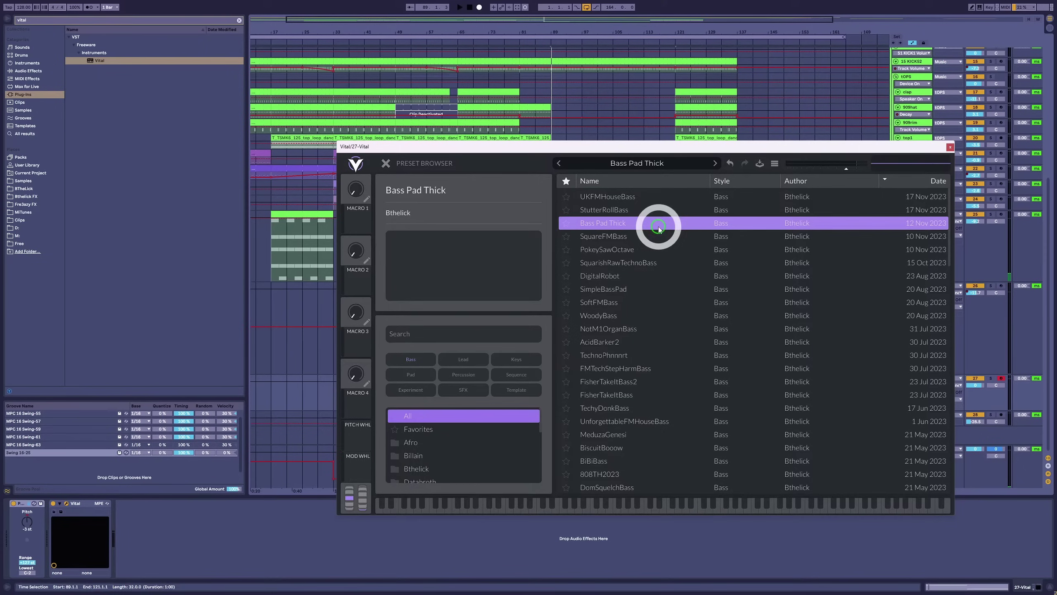
{"action": "mouse_move", "coordinate": [622, 509]}
{"action": "left_mouse_down"}
{"action": "mouse_move", "coordinate": [431, 505]}
{"action": "mouse_move", "coordinate": [616, 503]}
{"action": "left_mouse_up"}
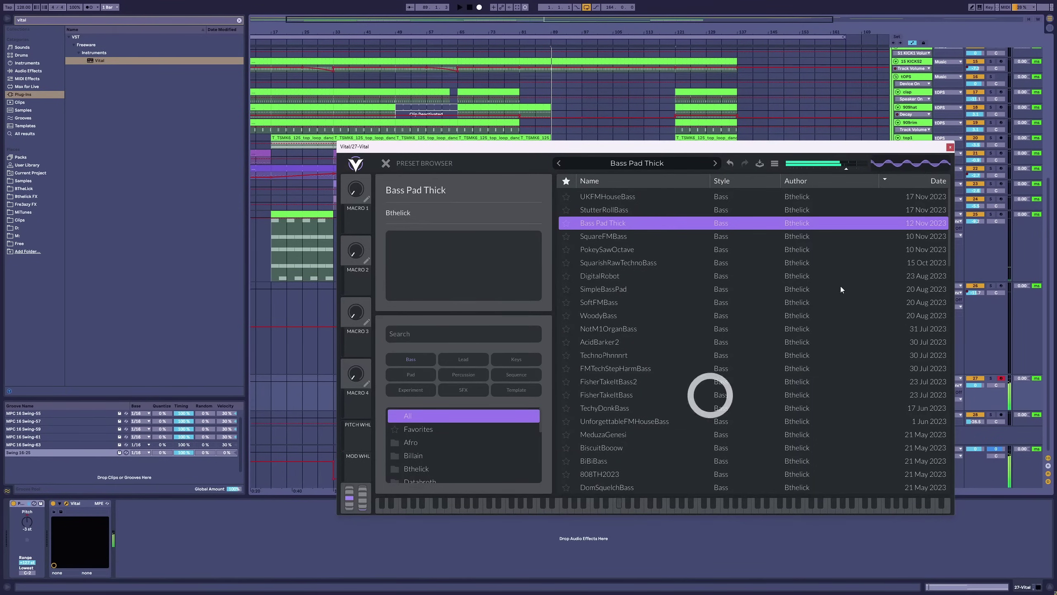
{"action": "left_click", "coordinate": [950, 148]}
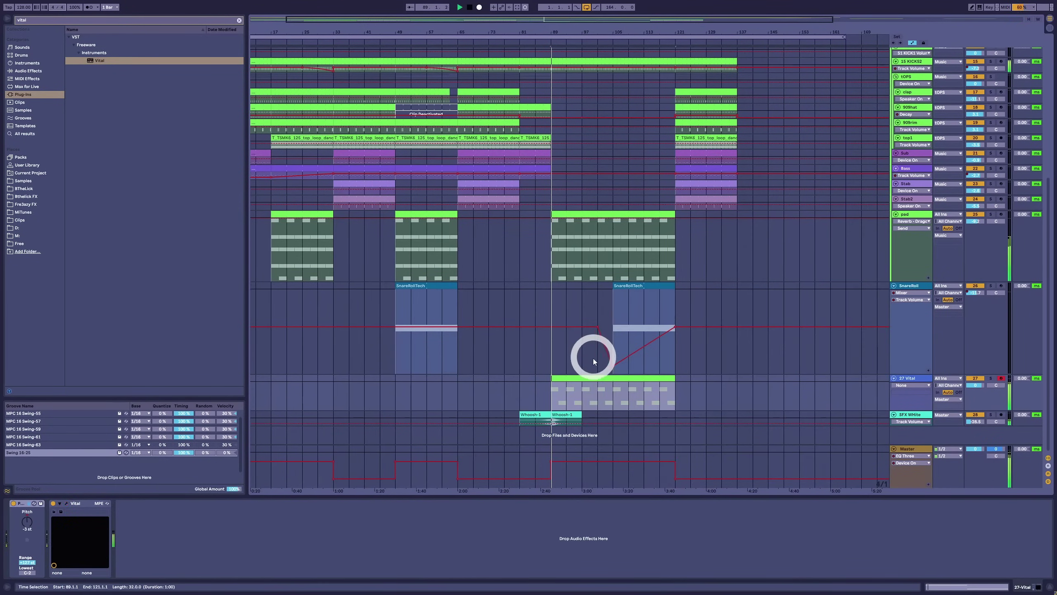
Transpose the Vital clip's notes down an octave to D1 and F1 and return to the device view.
{"action": "left_click", "coordinate": [593, 375]}
{"action": "double_click", "coordinate": [590, 376]}
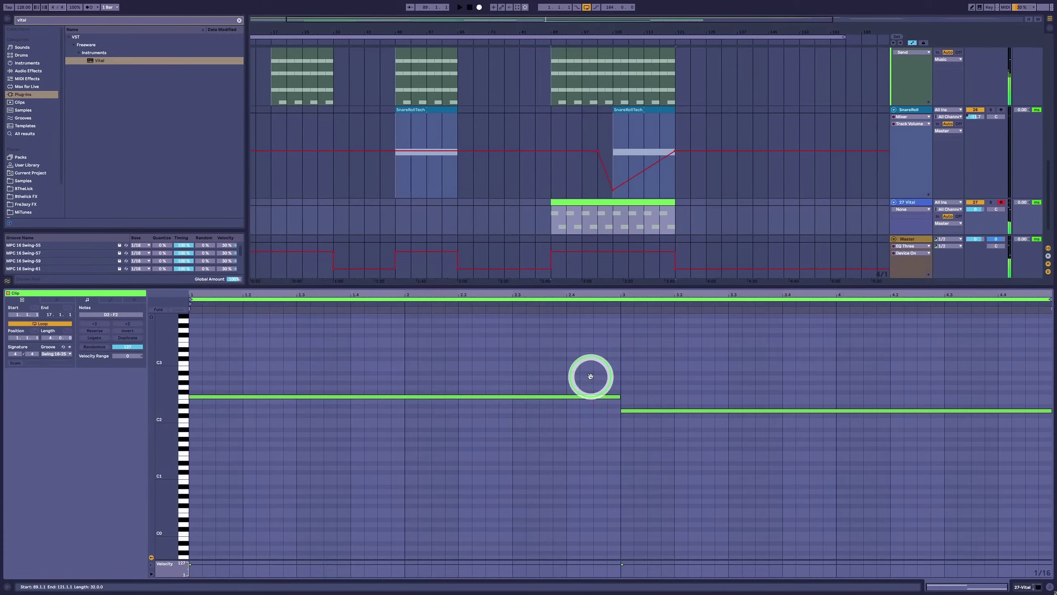
{"action": "left_click", "coordinate": [571, 370]}
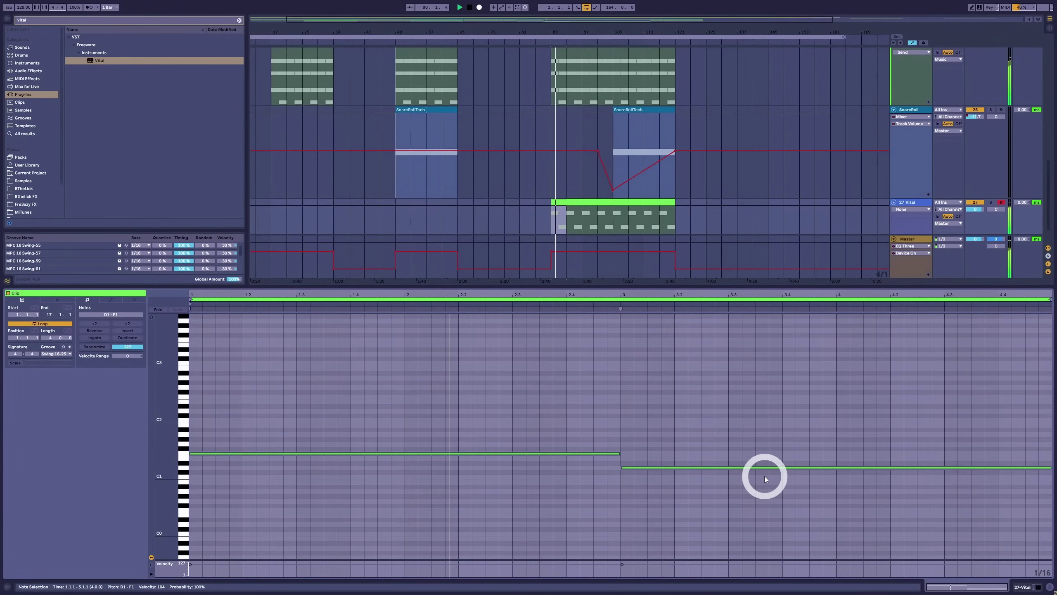
{"action": "key", "text": "shift+Tab"}
Reopen Vital, toggle the MPE Enabled option in its advanced settings, and close the plug-in window.
{"action": "left_click", "coordinate": [912, 378]}
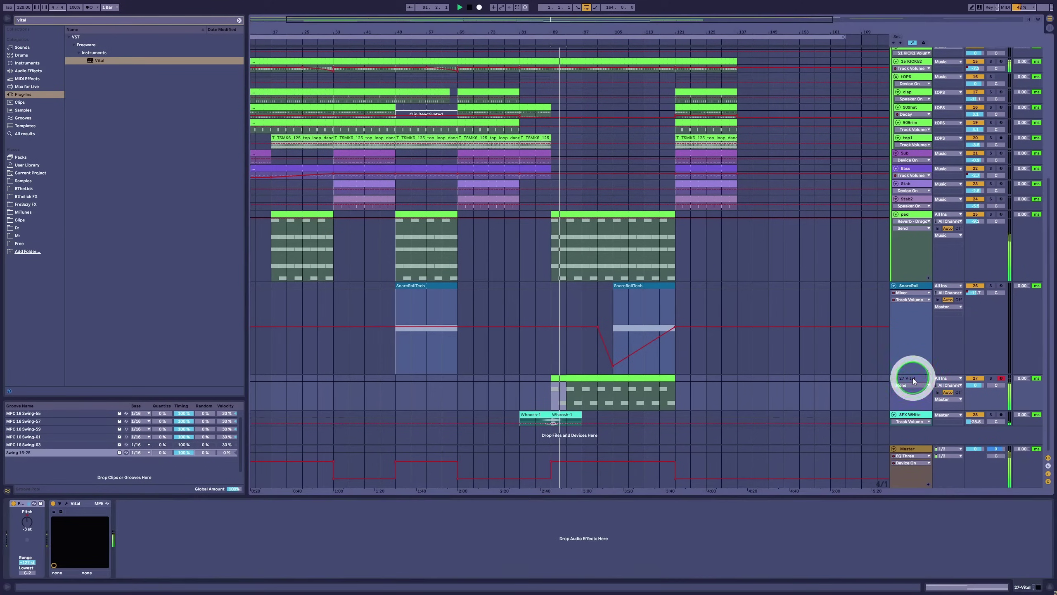
{"action": "left_click", "coordinate": [66, 503]}
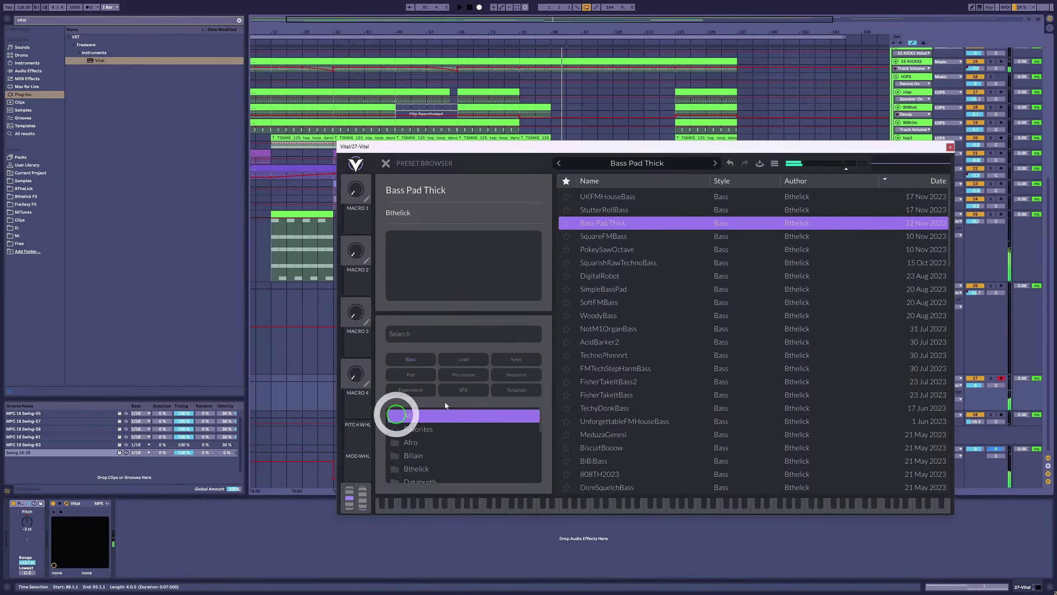
{"action": "left_click", "coordinate": [386, 162]}
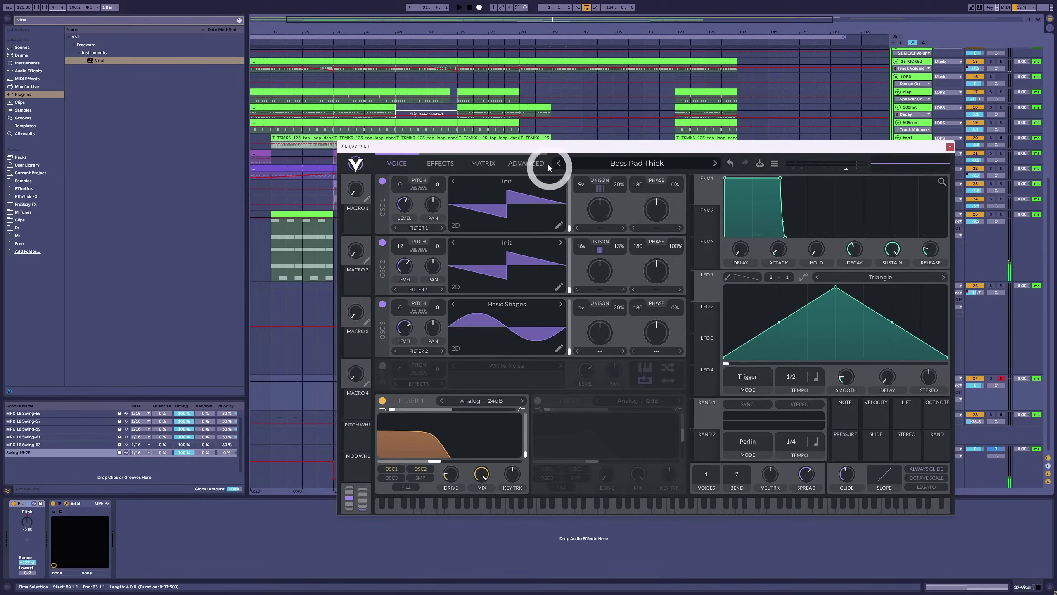
{"action": "left_click", "coordinate": [542, 170]}
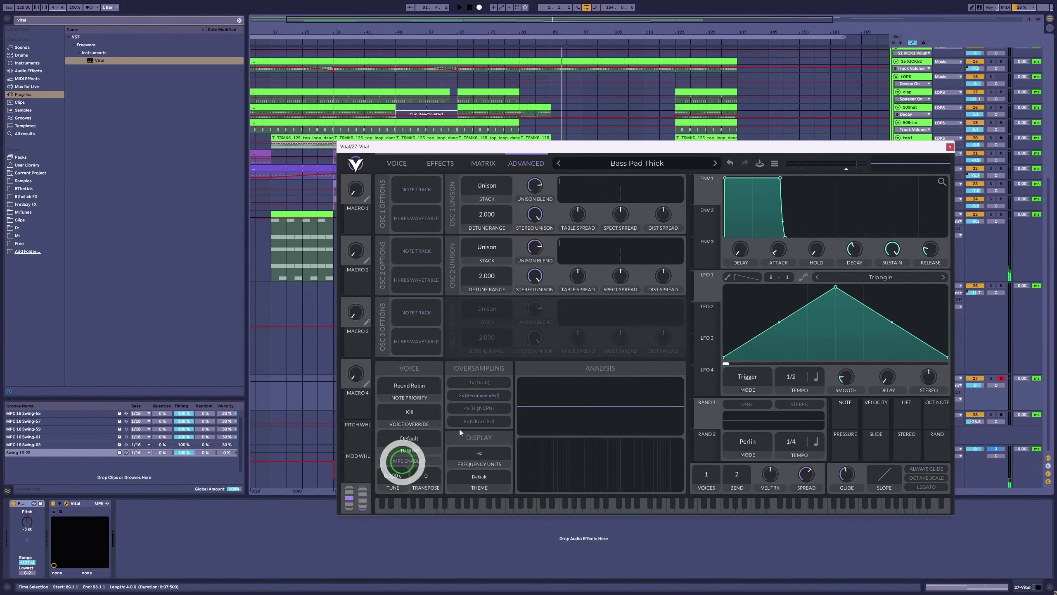
{"action": "key", "text": "space"}
{"action": "left_click", "coordinate": [951, 147]}
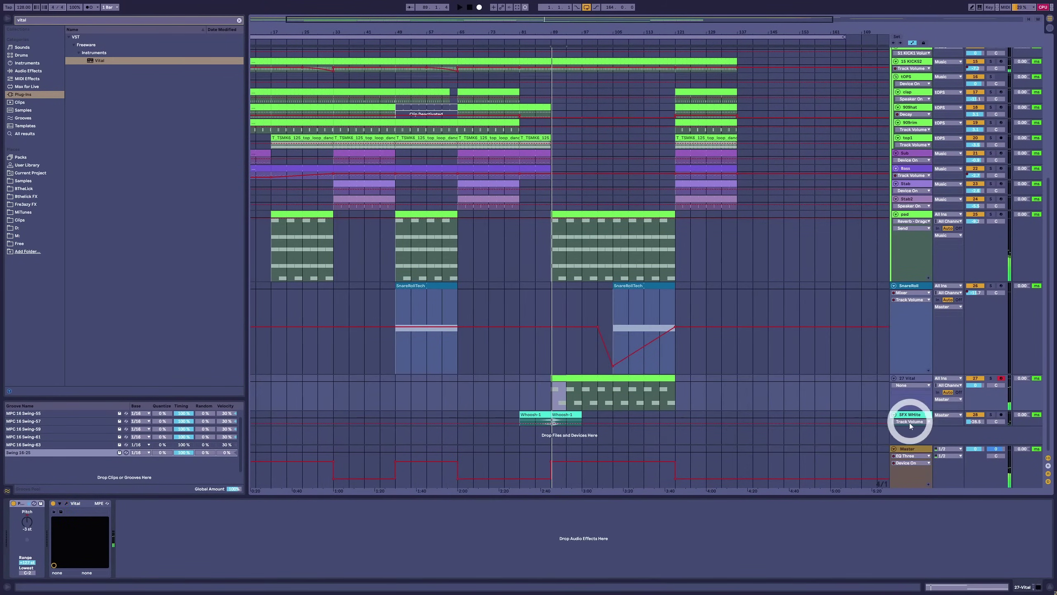
Draw the master track's EQ Three Device On automation down to off across bars 89–121.
{"action": "left_click", "coordinate": [912, 455]}
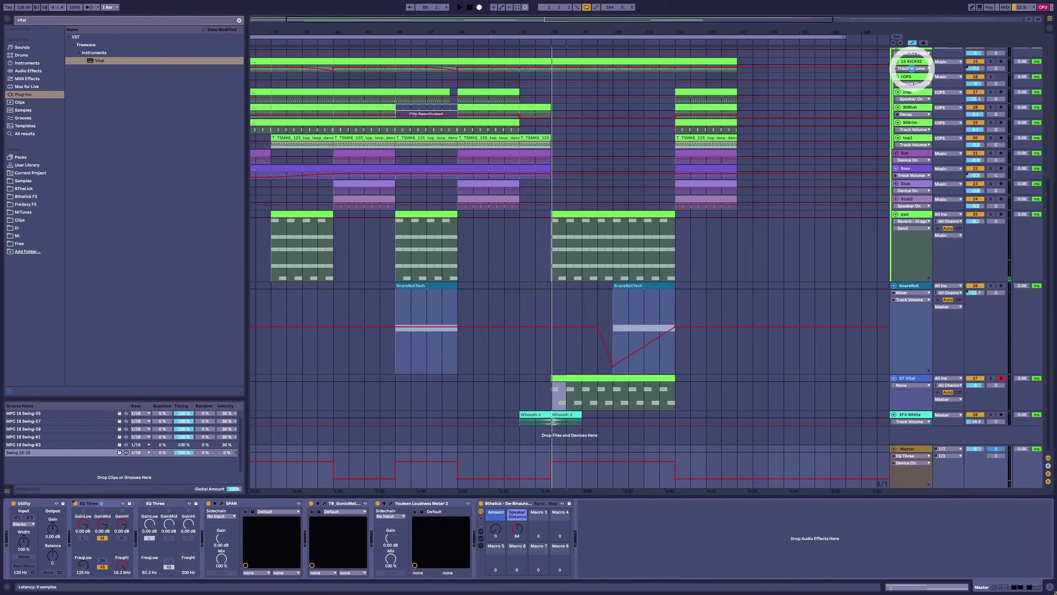
{"action": "left_click", "coordinate": [912, 68]}
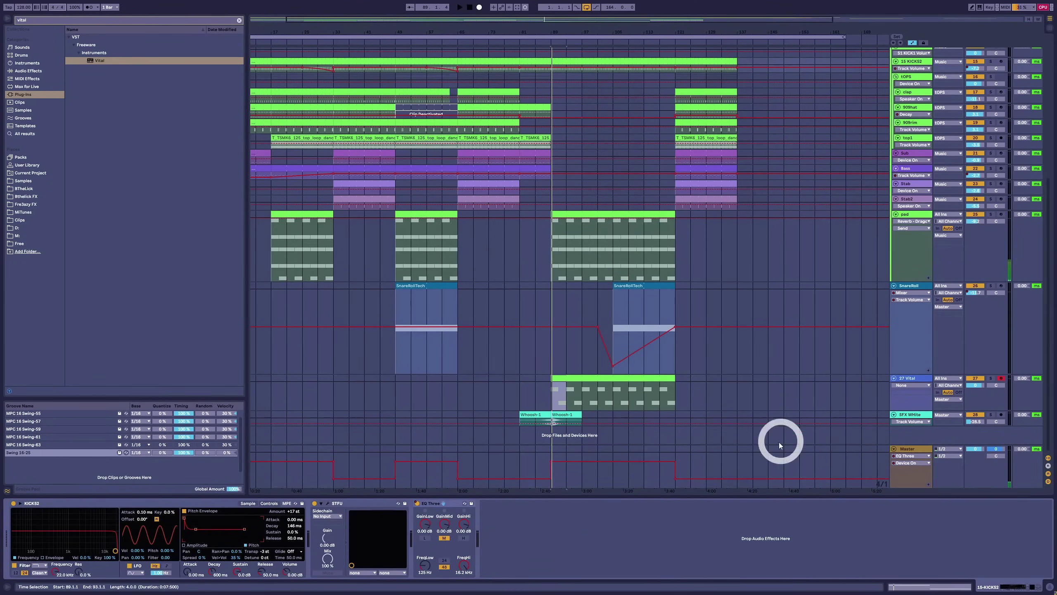
{"action": "left_click", "coordinate": [561, 468]}
Play the breakdown and set the Vital track's volume to -4.2 dB.
{"action": "key", "text": "space"}
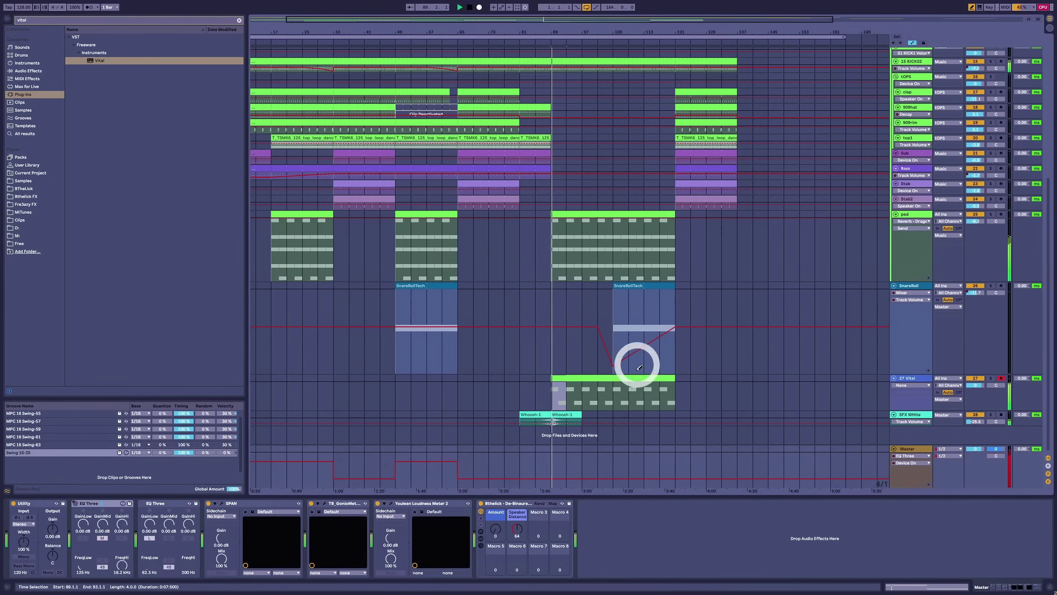
{"action": "left_click", "coordinate": [916, 383]}
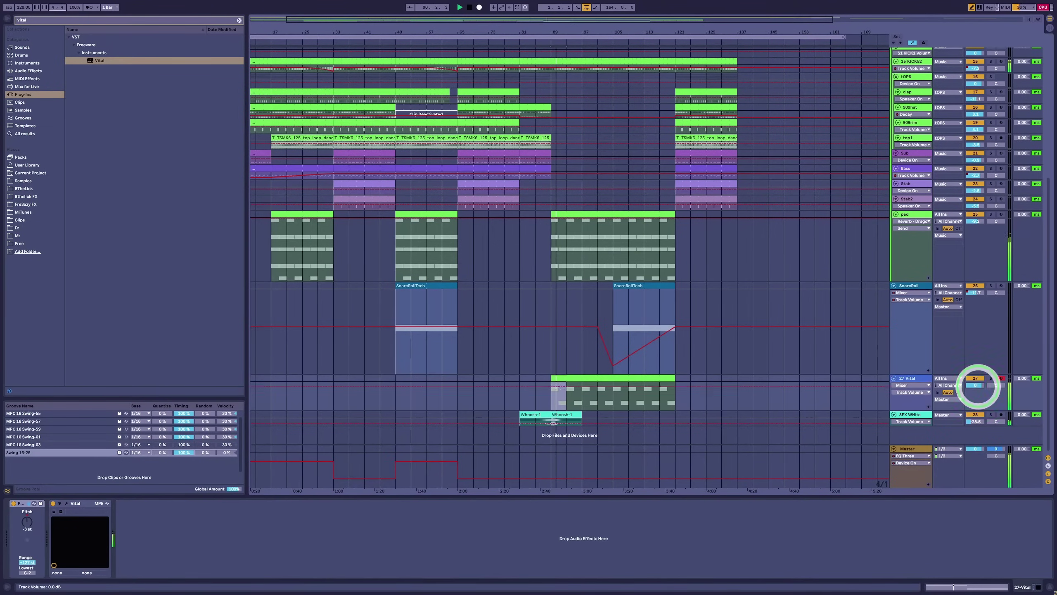
{"action": "left_click_drag", "start_coordinate": [975, 385], "coordinate": [975, 393]}
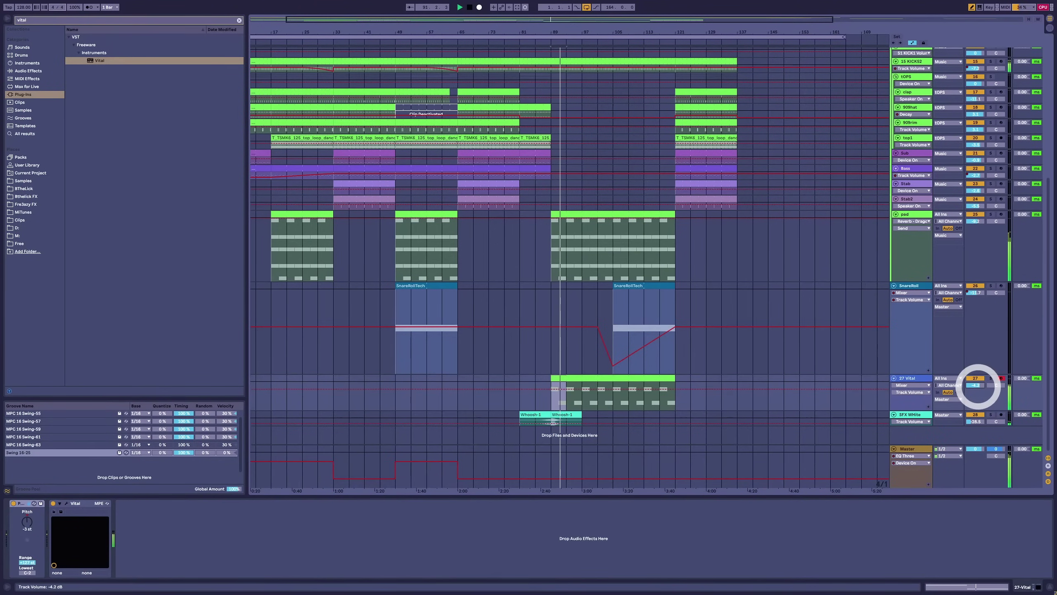
Audition the transition from bar 81 into the bar 89 breakdown, examining the kick, hat and top loop clips.
{"action": "scroll", "coordinate": [770, 229], "scroll_direction": "up", "scroll_amount": 3}
{"action": "left_click", "coordinate": [927, 154]}
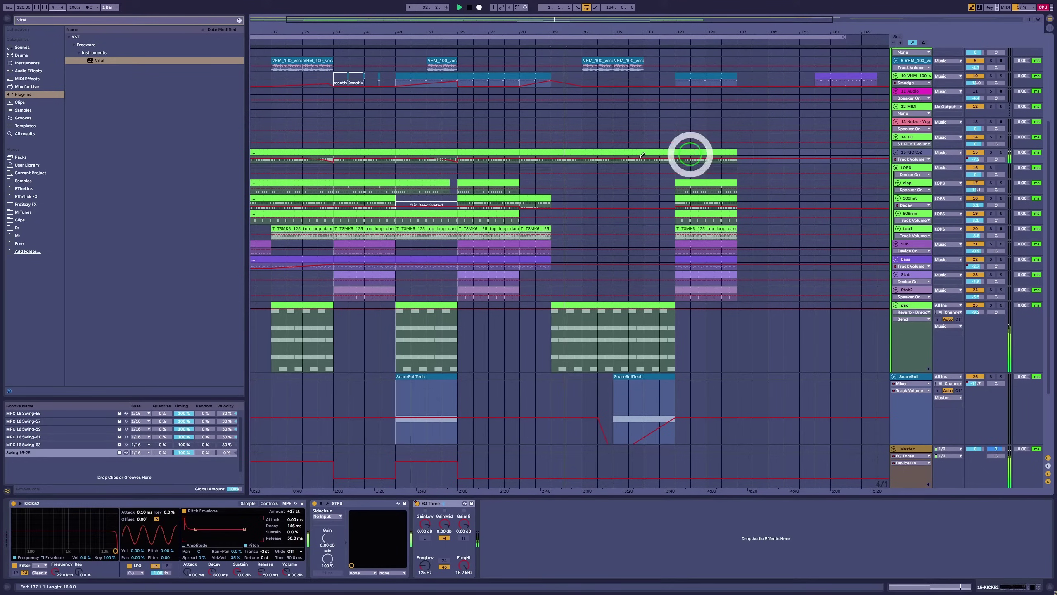
{"action": "left_click", "coordinate": [612, 153]}
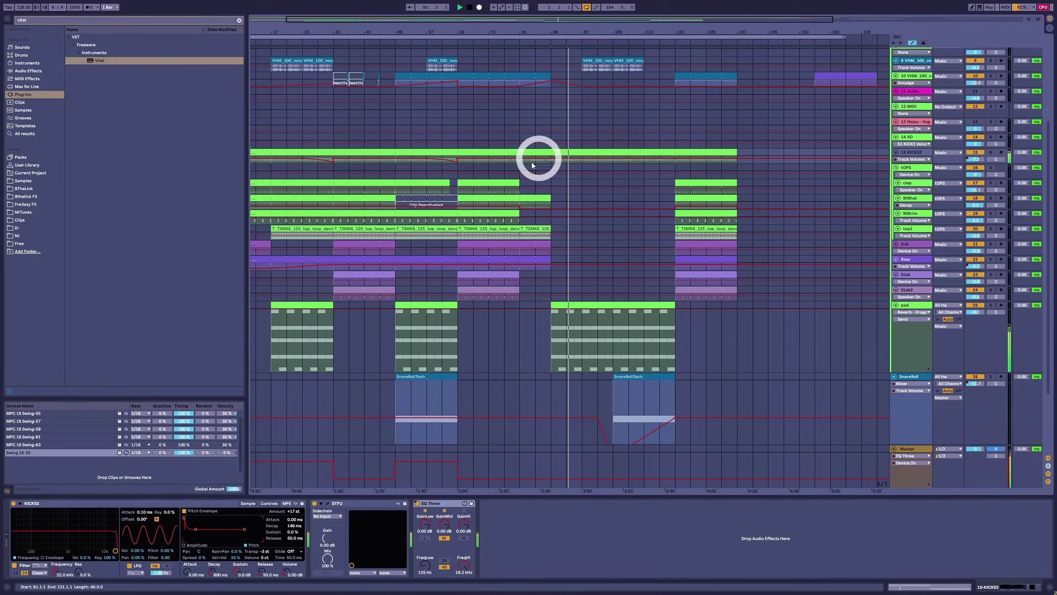
{"action": "left_click", "coordinate": [536, 199]}
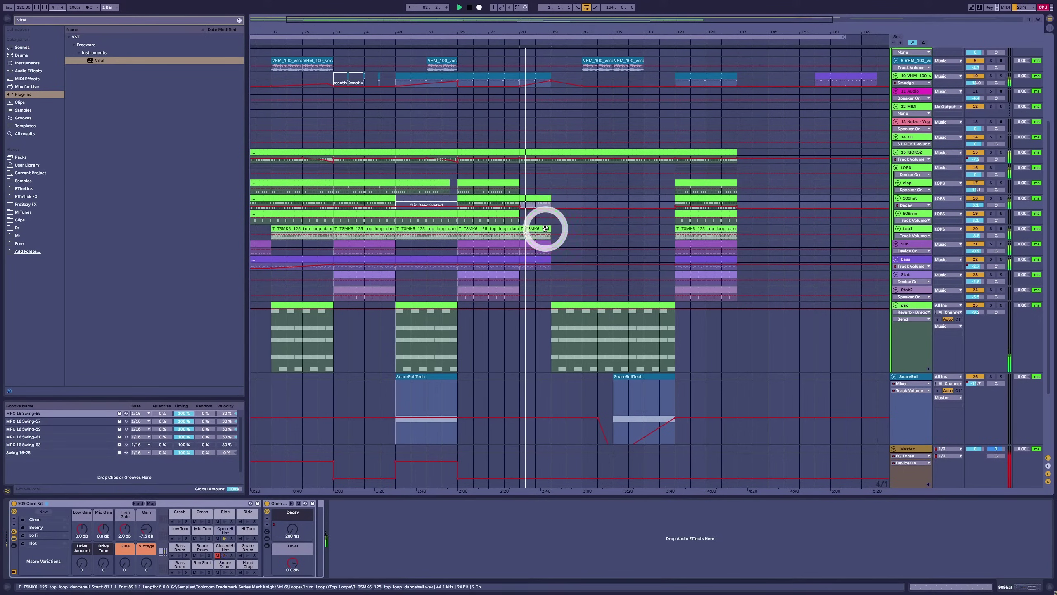
{"action": "left_click", "coordinate": [547, 199]}
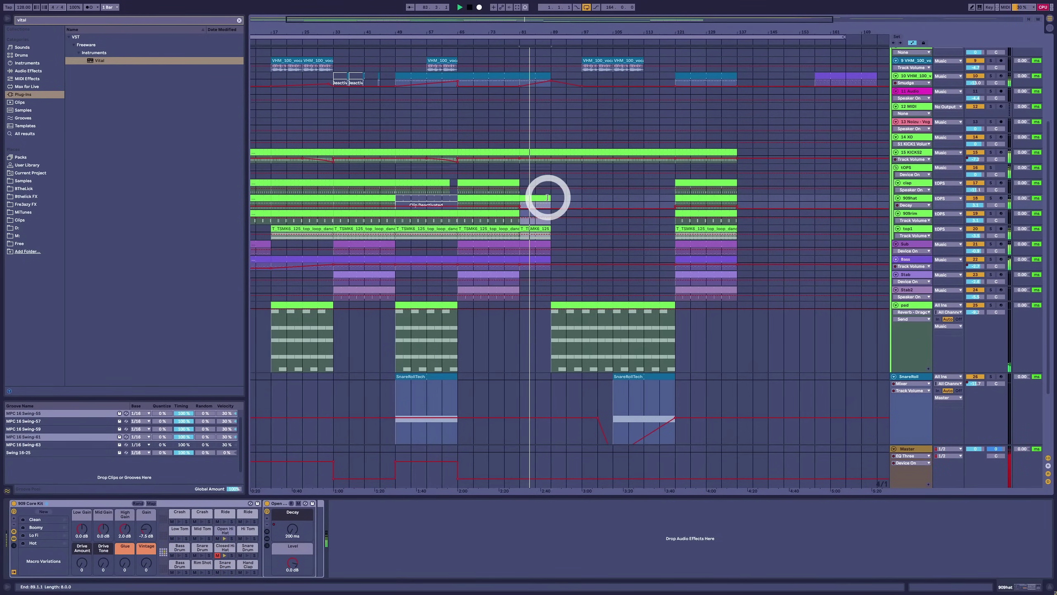
{"action": "left_click", "coordinate": [566, 154]}
{"action": "key", "text": "space"}
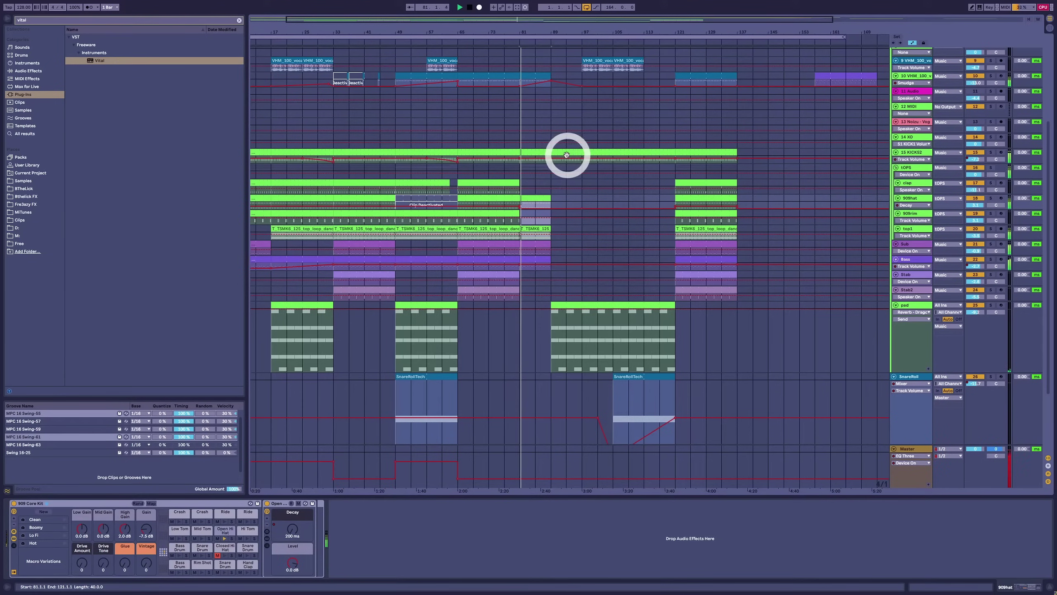
{"action": "left_click", "coordinate": [550, 167]}
{"action": "key", "text": "space"}
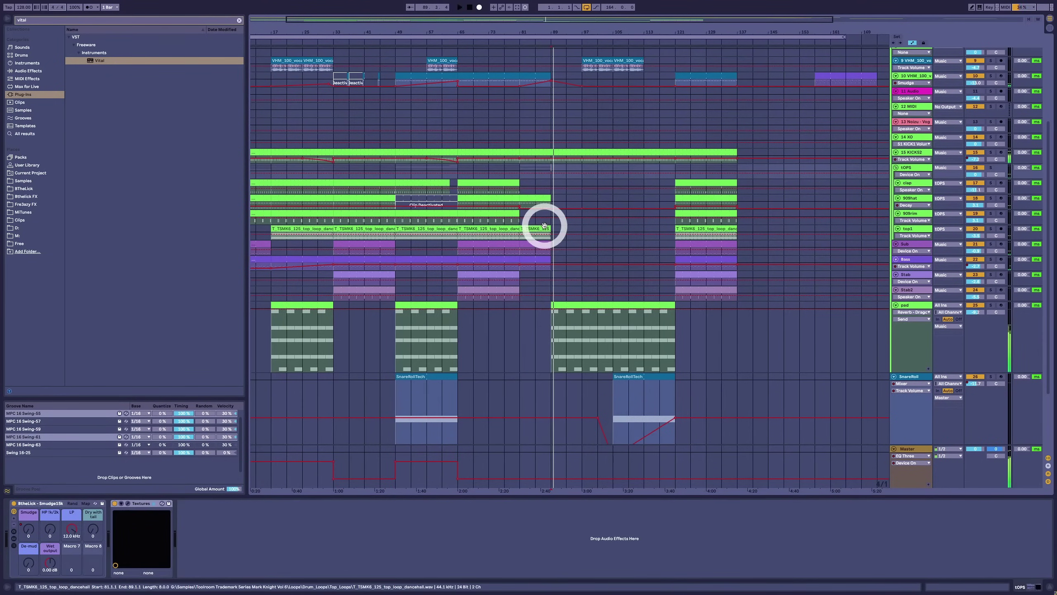
Fill bars 89–121 of the top1 track with the dancehall top loop and open the new clip's gain envelope.
{"action": "left_click_drag", "start_coordinate": [544, 226], "coordinate": [659, 230]}
{"action": "double_click", "coordinate": [660, 230]}
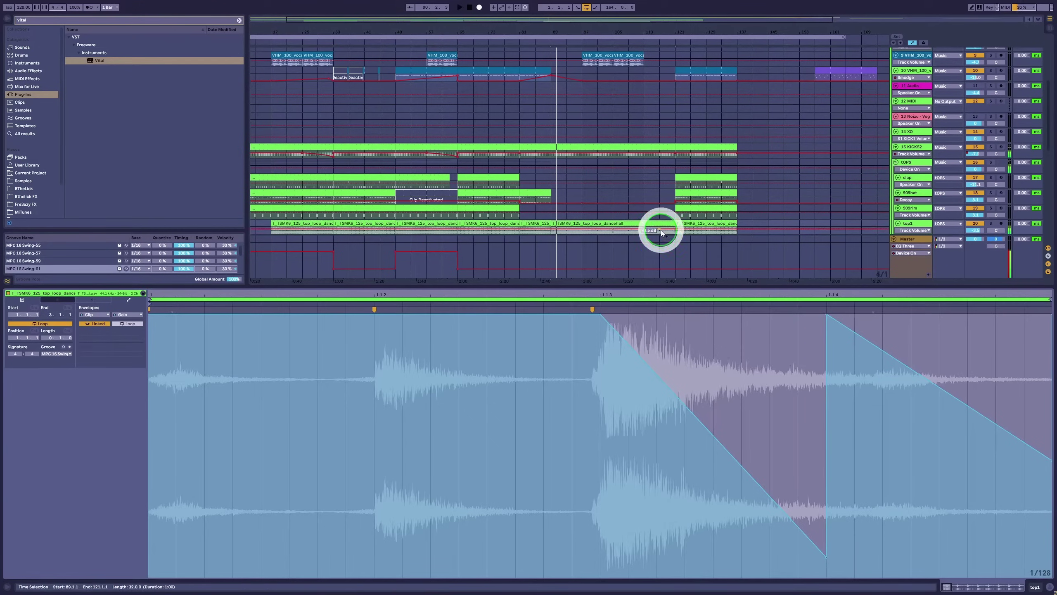
Draw the top loop's gain envelope down to zero in the first, second and fourth sixteenths and play it.
{"action": "key", "text": "b"}
{"action": "left_click_drag", "start_coordinate": [828, 555], "coordinate": [1044, 571]}
{"action": "left_click", "coordinate": [365, 549]}
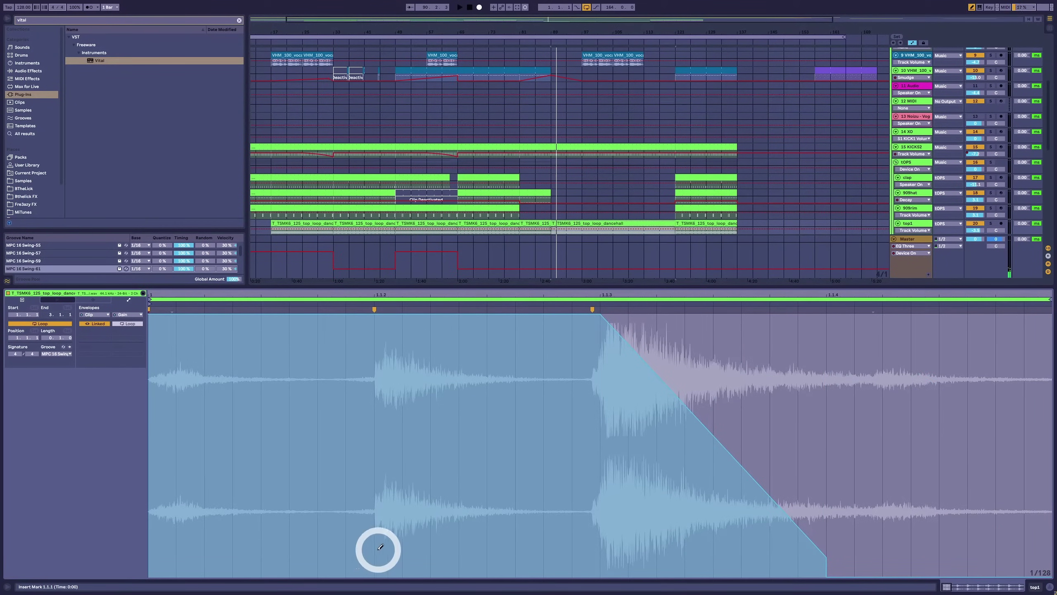
{"action": "mouse_move", "coordinate": [380, 547]}
{"action": "left_mouse_down"}
{"action": "mouse_move", "coordinate": [391, 578]}
{"action": "mouse_move", "coordinate": [592, 585]}
{"action": "mouse_move", "coordinate": [437, 538]}
{"action": "mouse_move", "coordinate": [319, 590]}
{"action": "mouse_move", "coordinate": [130, 583]}
{"action": "left_mouse_up"}
{"action": "key", "text": "space"}
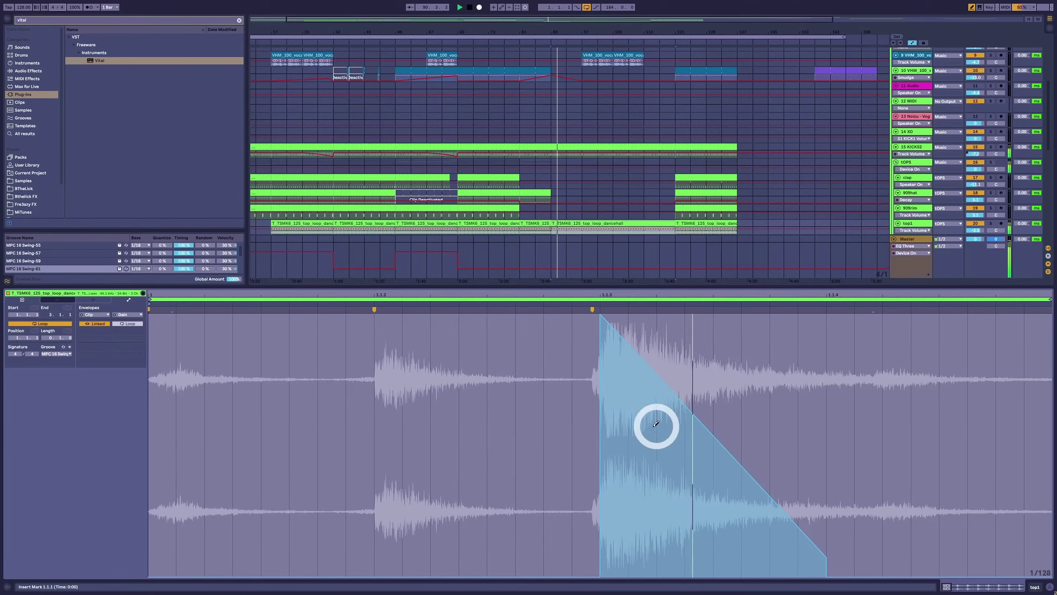
With a 1/16 grid, redraw the gain envelope at about half height in the first two sixteenths and about 60% in the fourth.
{"action": "key", "text": "ctrl+2"}
{"action": "key", "text": "ctrl+2"}
{"action": "key", "text": "ctrl+2"}
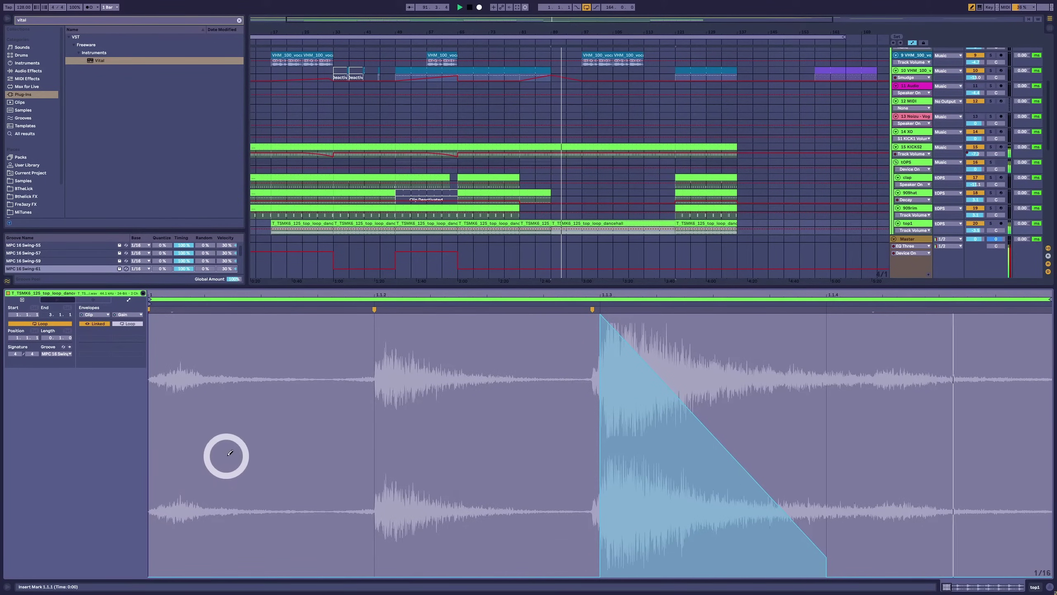
{"action": "mouse_move", "coordinate": [243, 441]}
{"action": "left_mouse_down"}
{"action": "mouse_move", "coordinate": [450, 422]}
{"action": "mouse_move", "coordinate": [442, 434]}
{"action": "mouse_move", "coordinate": [485, 467]}
{"action": "left_mouse_up"}
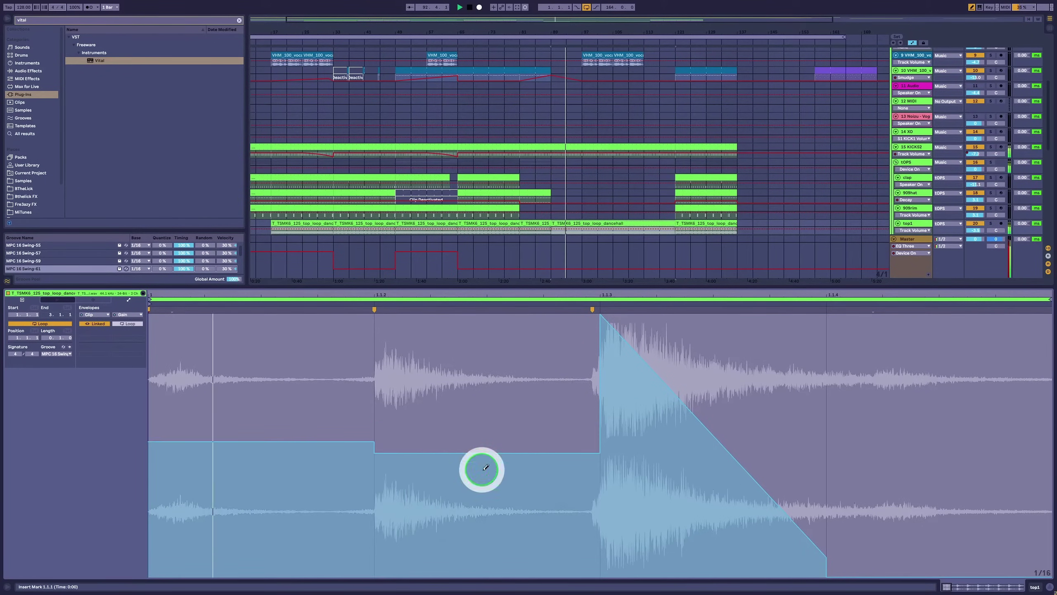
{"action": "mouse_move", "coordinate": [874, 447]}
{"action": "left_mouse_down"}
{"action": "mouse_move", "coordinate": [904, 453]}
{"action": "mouse_move", "coordinate": [897, 416]}
{"action": "left_mouse_up"}
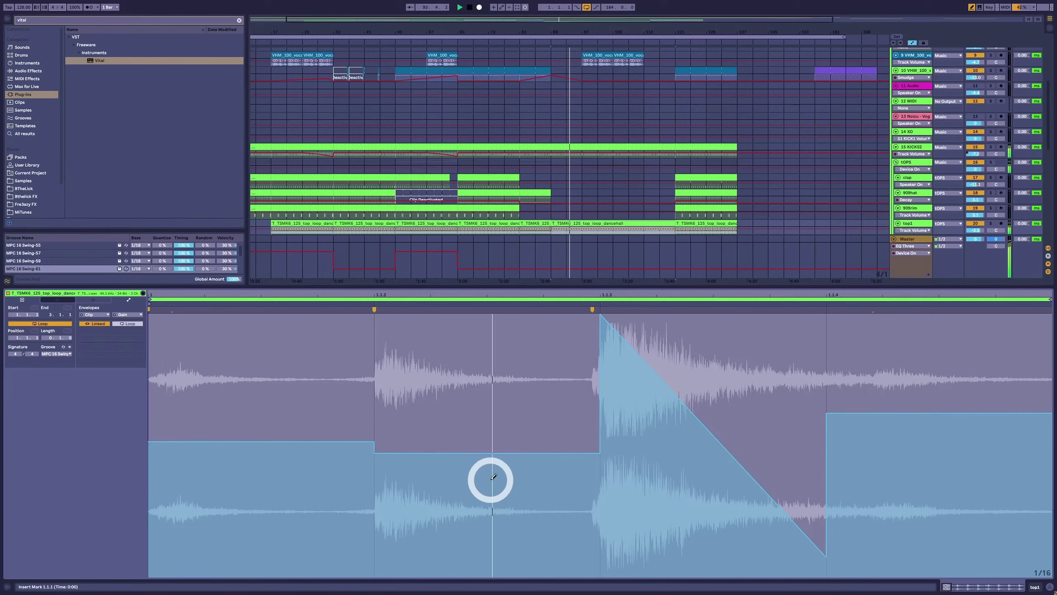
{"action": "mouse_move", "coordinate": [498, 474]}
{"action": "left_mouse_down"}
{"action": "mouse_move", "coordinate": [434, 463]}
{"action": "mouse_move", "coordinate": [333, 477]}
{"action": "mouse_move", "coordinate": [355, 492]}
{"action": "mouse_move", "coordinate": [533, 452]}
{"action": "mouse_move", "coordinate": [324, 483]}
{"action": "mouse_move", "coordinate": [457, 481]}
{"action": "mouse_move", "coordinate": [456, 512]}
{"action": "mouse_move", "coordinate": [463, 439]}
{"action": "mouse_move", "coordinate": [265, 438]}
{"action": "left_mouse_up"}
{"action": "left_click", "coordinate": [531, 454]}
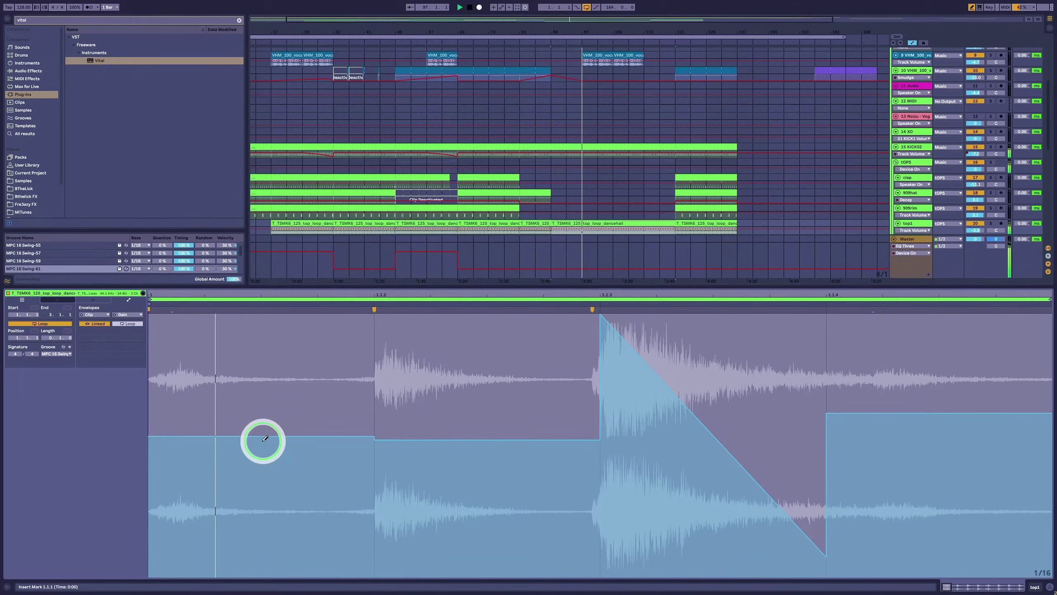
Audition the breakdown with the added top loop and review the clip's gain envelope.
{"action": "key", "text": "shift+Tab"}
{"action": "scroll", "coordinate": [675, 225], "scroll_direction": "down", "scroll_amount": 4}
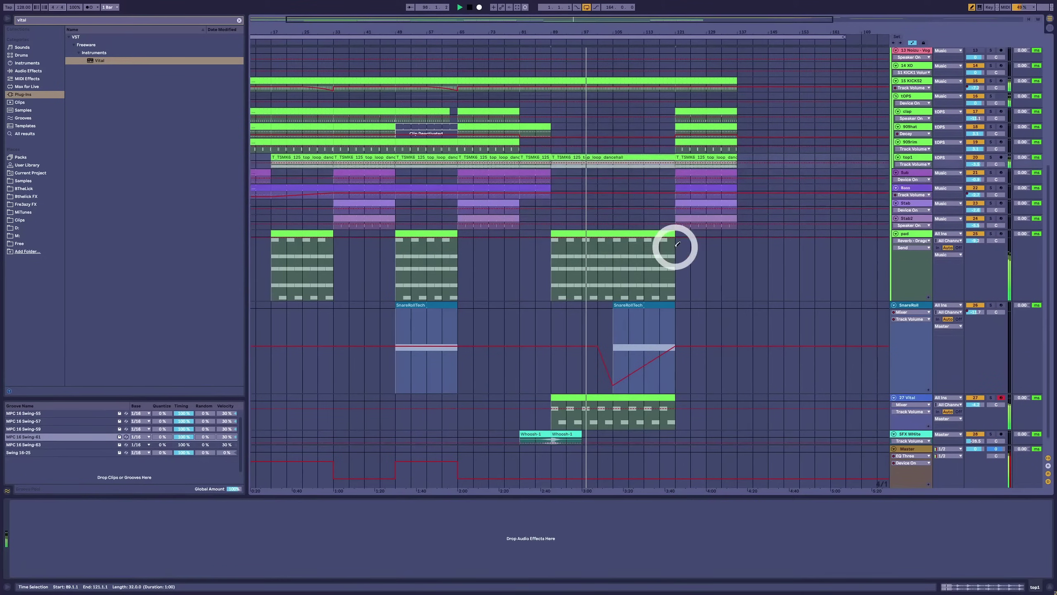
{"action": "scroll", "coordinate": [670, 234], "scroll_direction": "up", "scroll_amount": 1}
{"action": "double_click", "coordinate": [627, 184]}
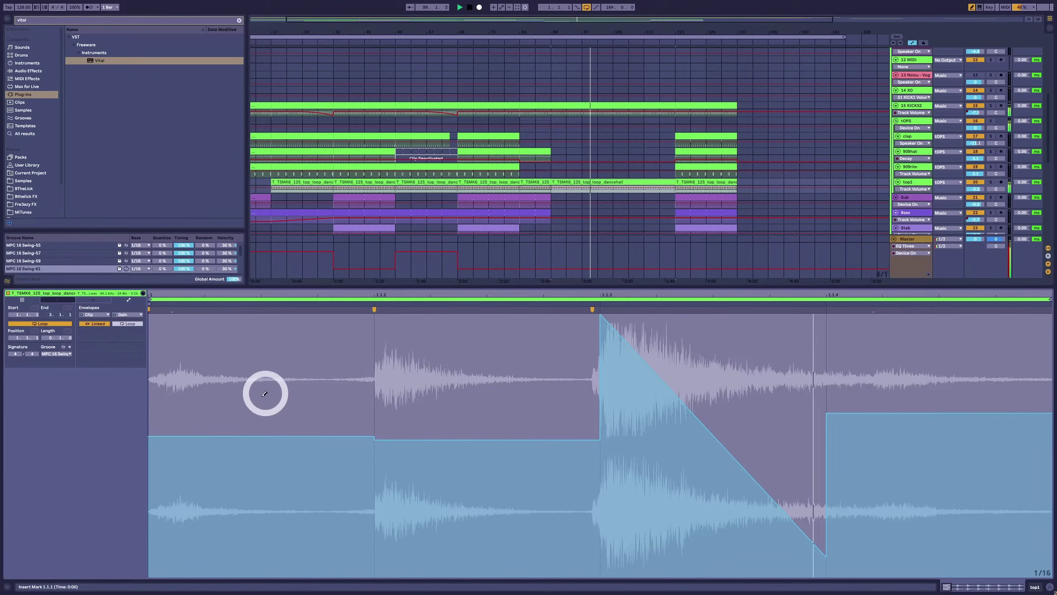
{"action": "key", "text": "shift+Tab"}
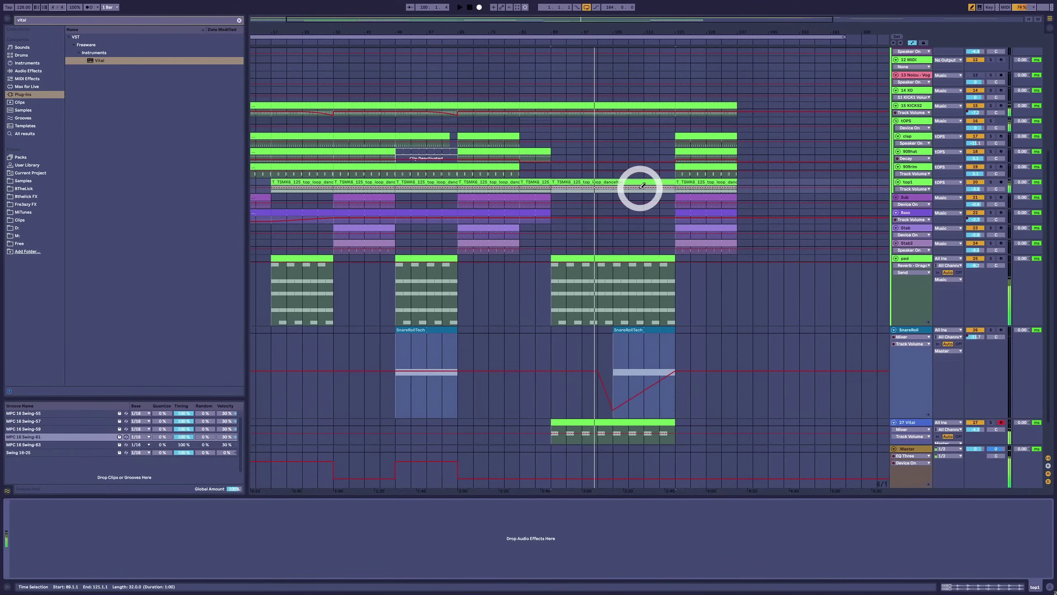
{"action": "double_click", "coordinate": [639, 184]}
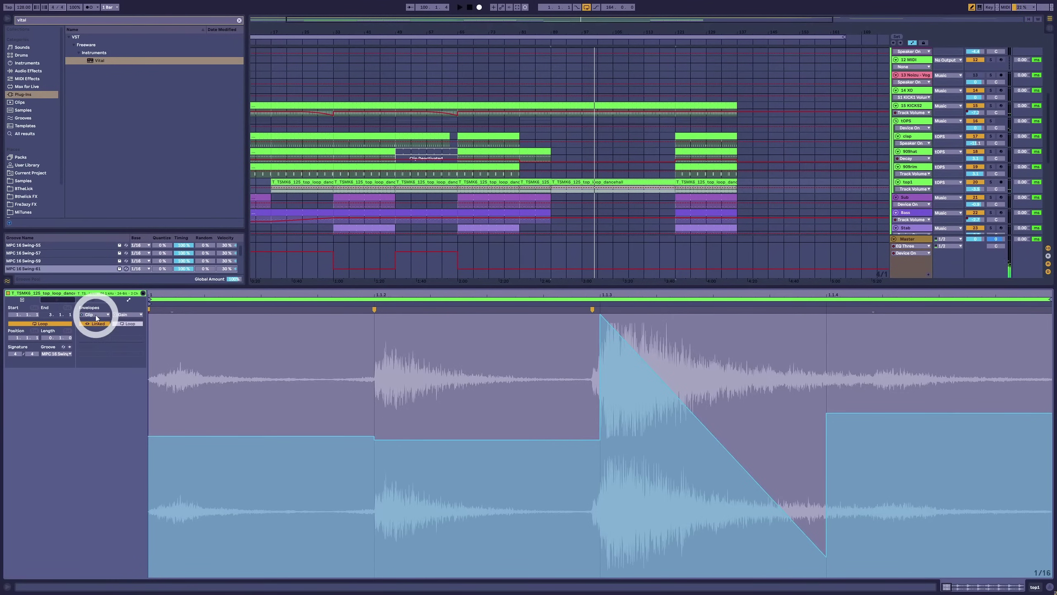
{"action": "key", "text": "space"}
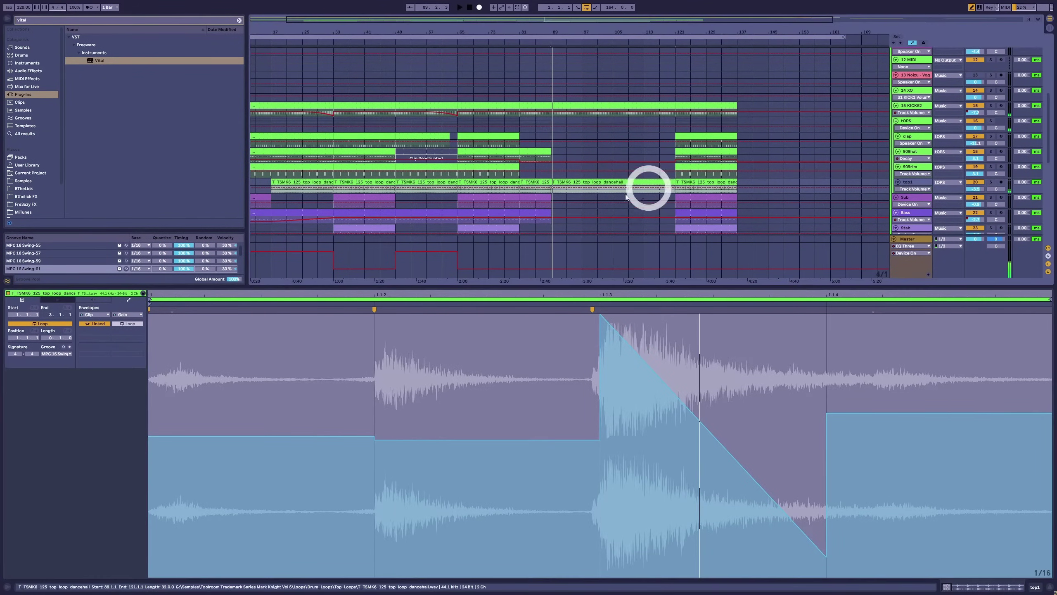
Lower the top loop clip's gain and add an EQ Eight high-pass at about 4.23 kHz to the top1 track.
{"action": "left_click", "coordinate": [118, 301]}
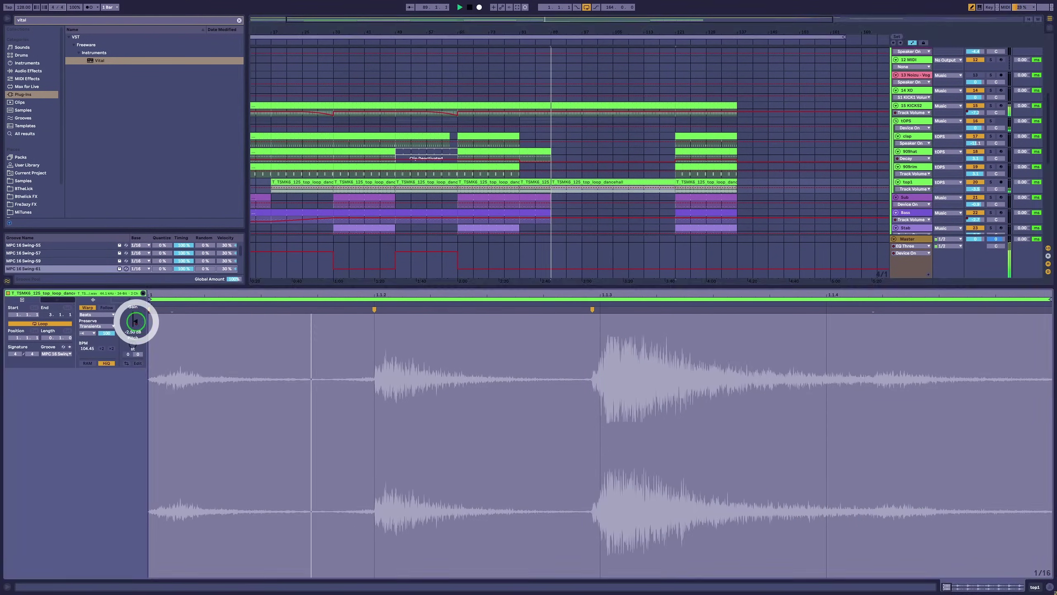
{"action": "left_click_drag", "start_coordinate": [136, 322], "coordinate": [135, 332]}
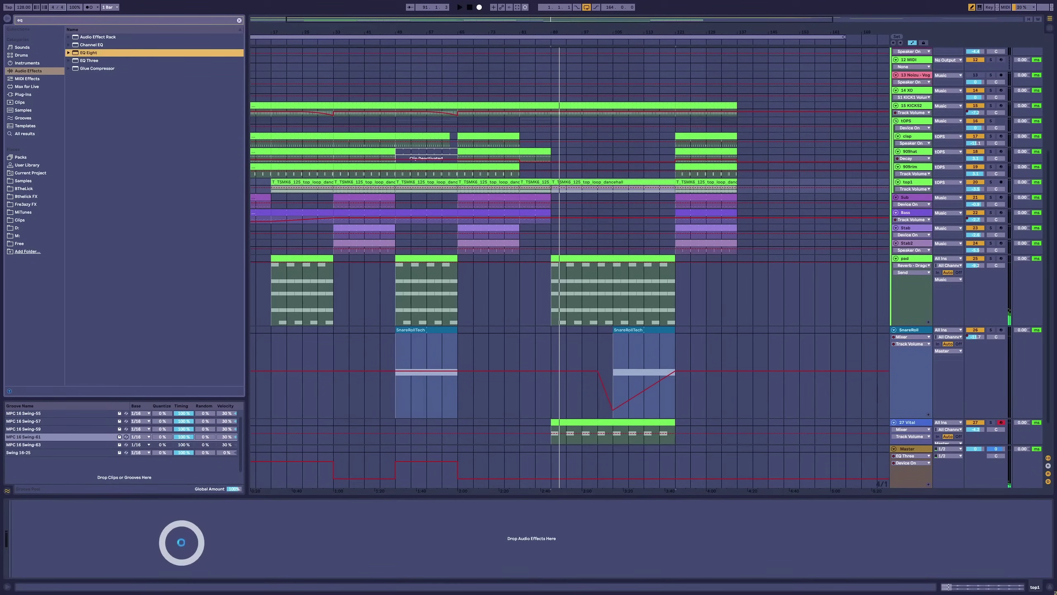
{"action": "left_click_drag", "start_coordinate": [181, 541], "coordinate": [146, 545]}
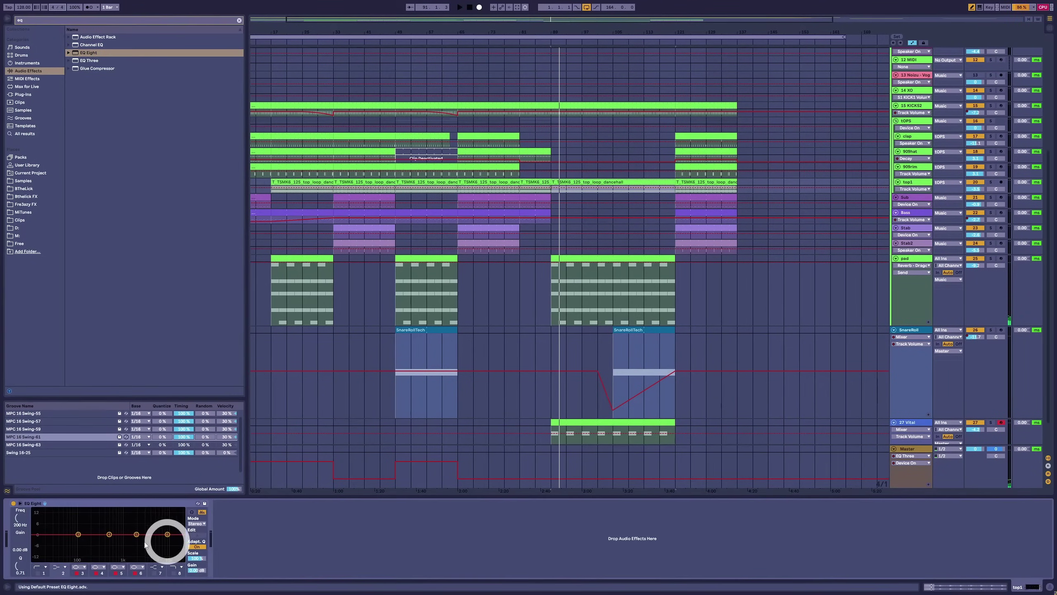
{"action": "left_click", "coordinate": [38, 573]}
{"action": "key", "text": "space"}
{"action": "left_click_drag", "start_coordinate": [21, 519], "coordinate": [21, 516]}
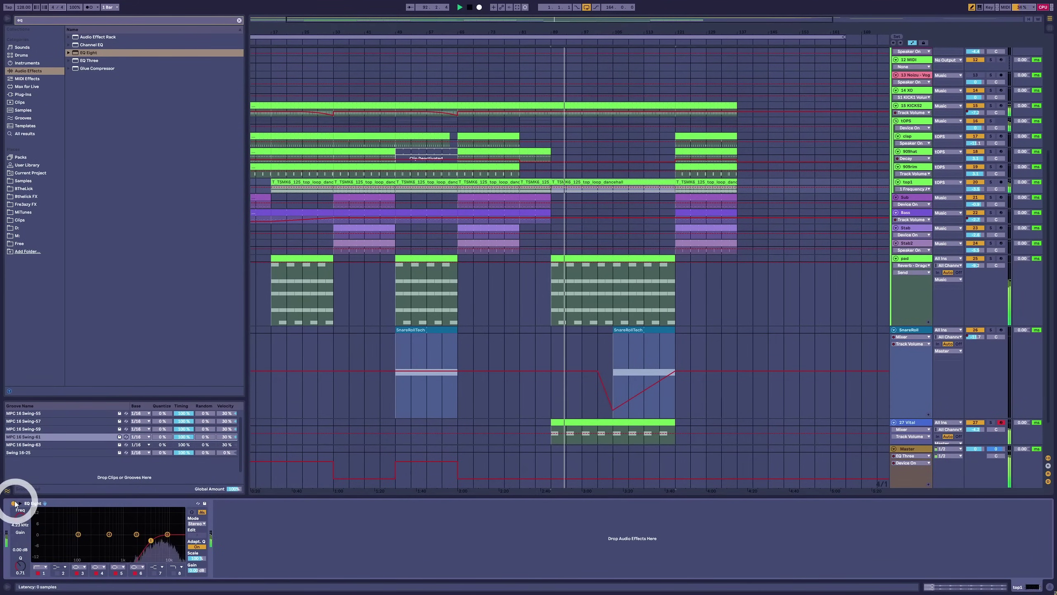
Adjust the top1 EQ Eight high-pass frequency to 3.52 kHz during playback and enlarge the top1 track.
{"action": "left_click", "coordinate": [595, 290]}
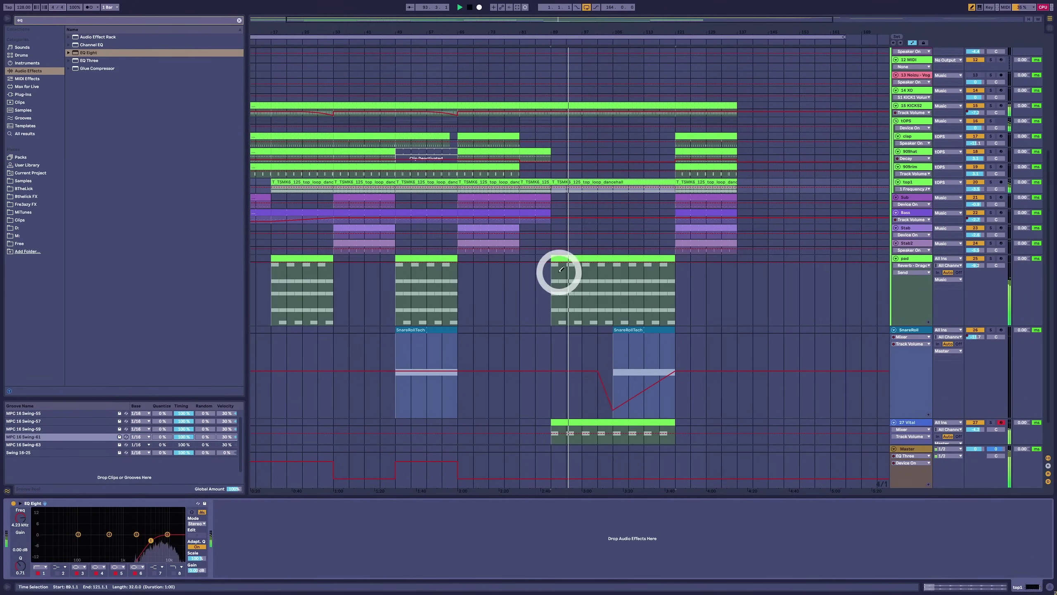
{"action": "left_click", "coordinate": [18, 524]}
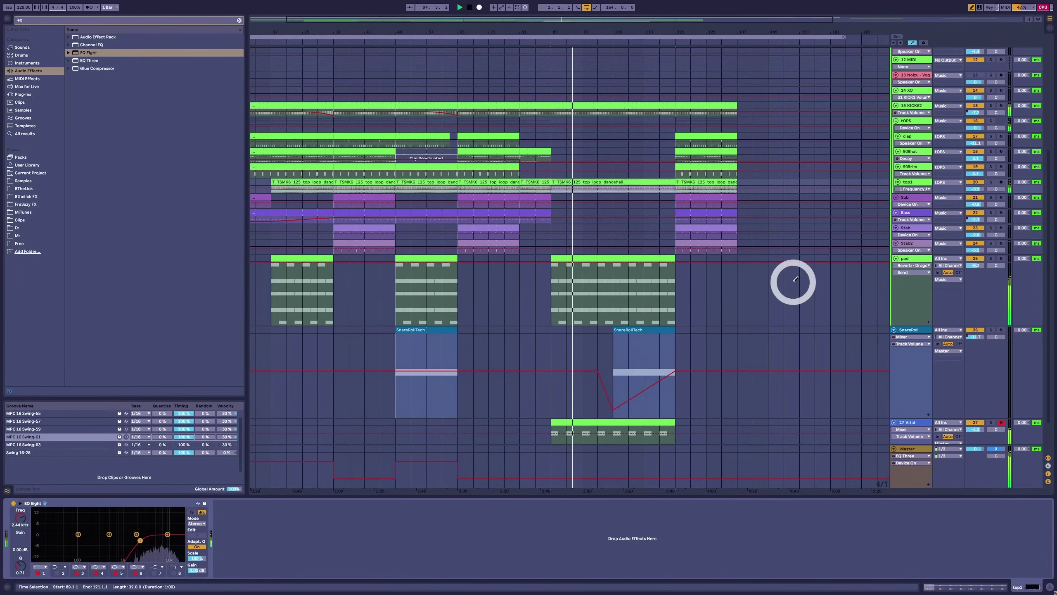
{"action": "left_click_drag", "start_coordinate": [912, 192], "coordinate": [911, 291]}
{"action": "left_click", "coordinate": [20, 520]}
{"action": "left_click_drag", "start_coordinate": [21, 520], "coordinate": [20, 526]}
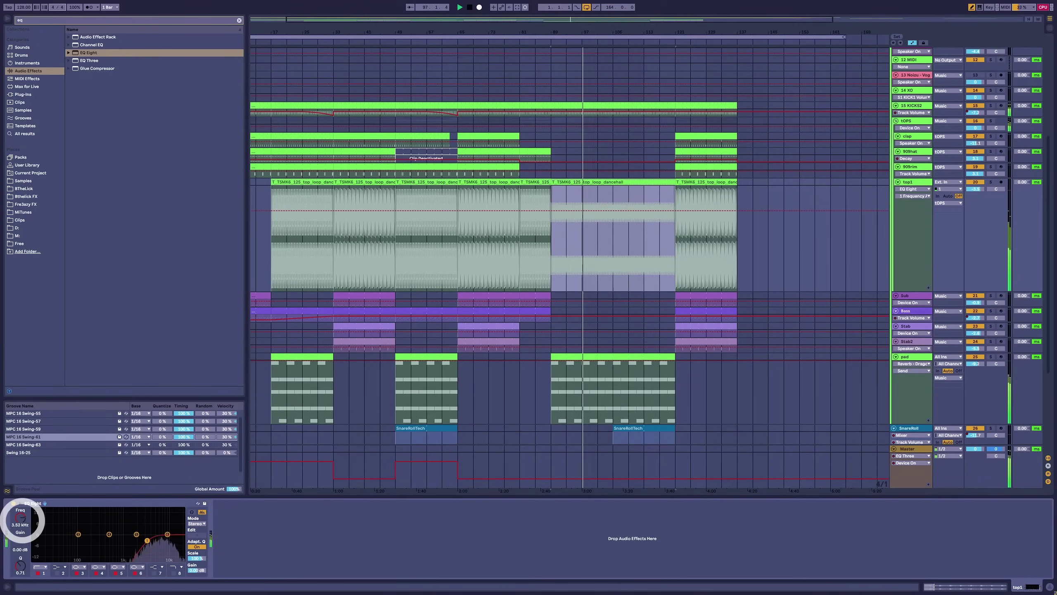
Automate the top1 high-pass frequency to stay at 3.52 kHz only for bars 89–121, much lower before and after.
{"action": "left_click", "coordinate": [557, 209]}
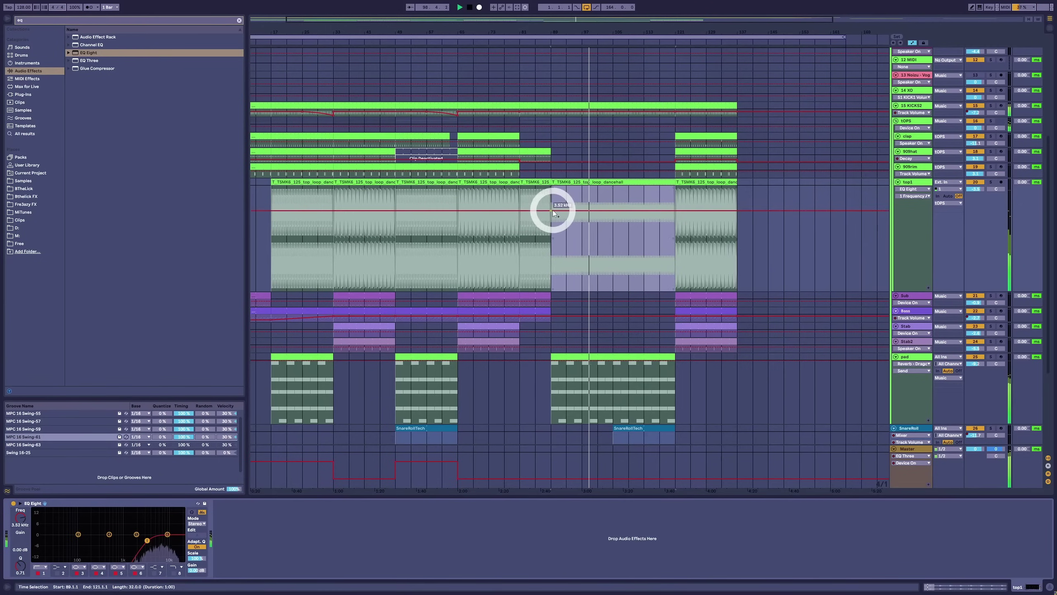
{"action": "key", "text": "space"}
{"action": "left_click", "coordinate": [543, 216]}
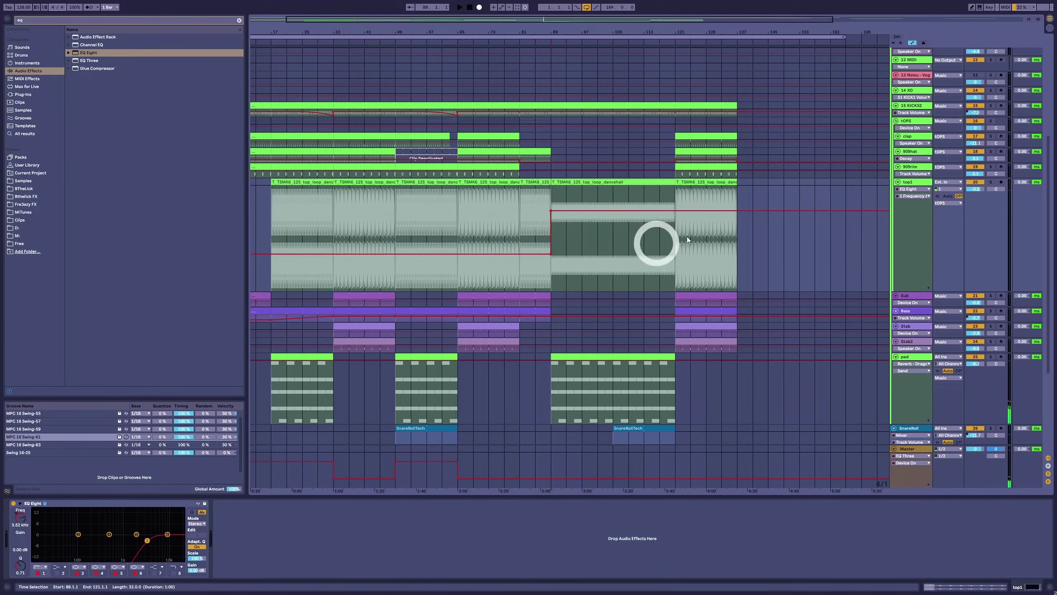
{"action": "left_click_drag", "start_coordinate": [679, 210], "coordinate": [681, 209]}
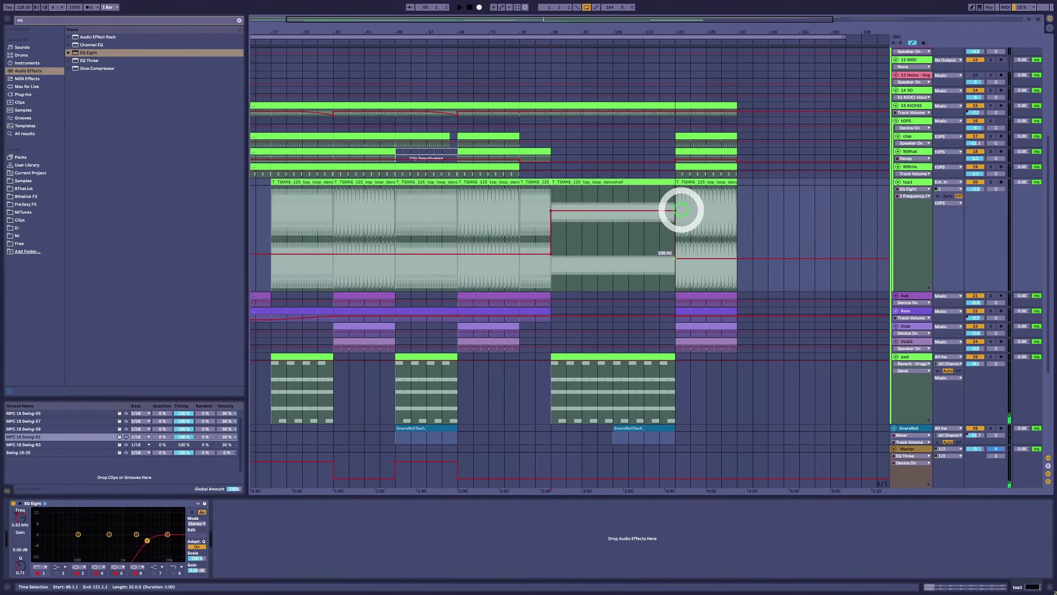
Automate the tops group's Smudge to rise over bars 105–121 and its volume to fall over bars 113–121, resetting both at bar 121.
{"action": "scroll", "coordinate": [763, 236], "scroll_direction": "up", "scroll_amount": 4}
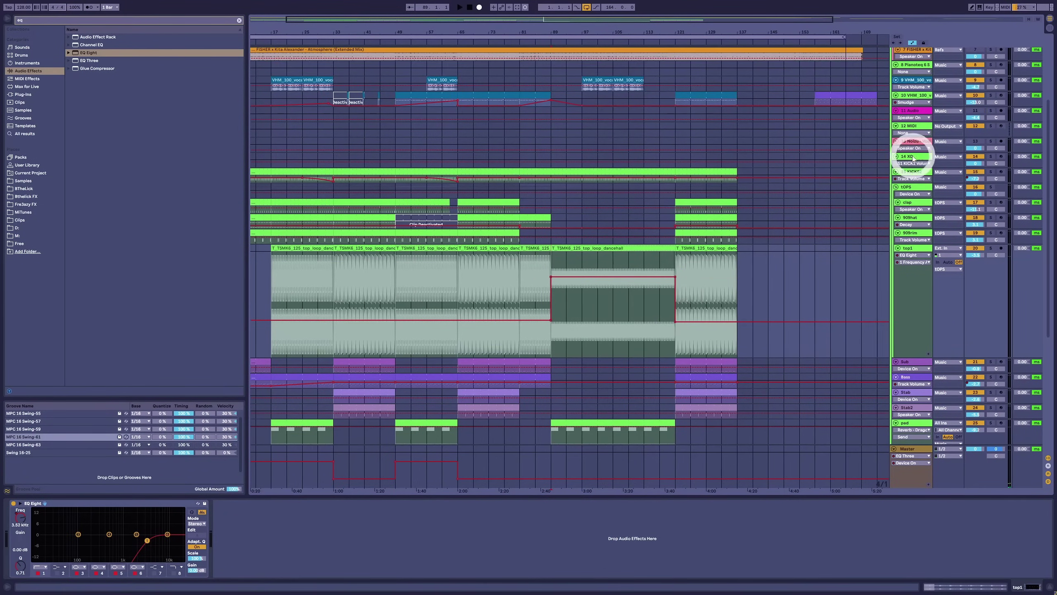
{"action": "left_click", "coordinate": [909, 187]}
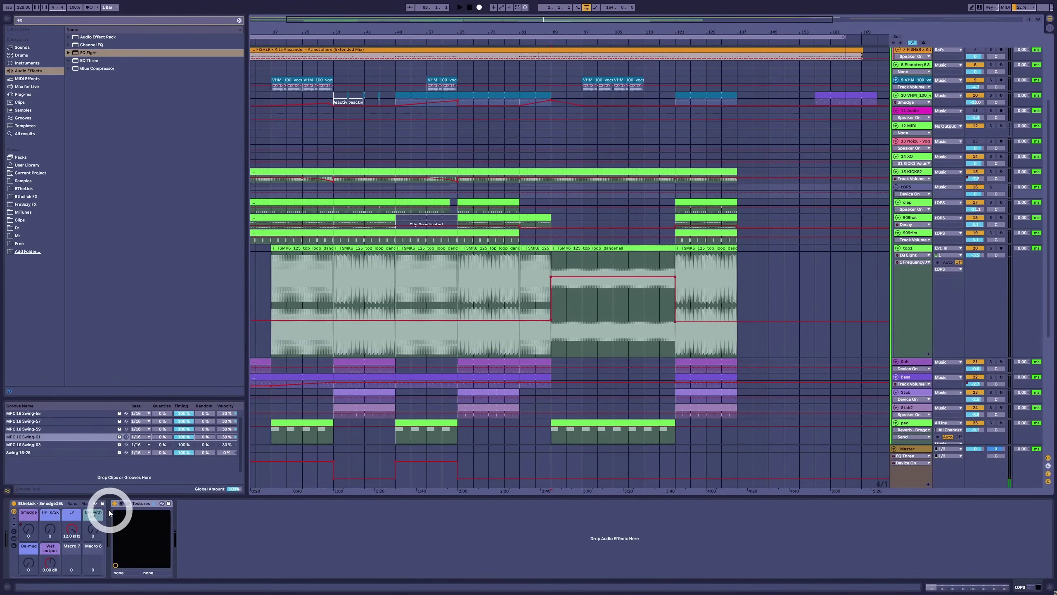
{"action": "left_click", "coordinate": [40, 532]}
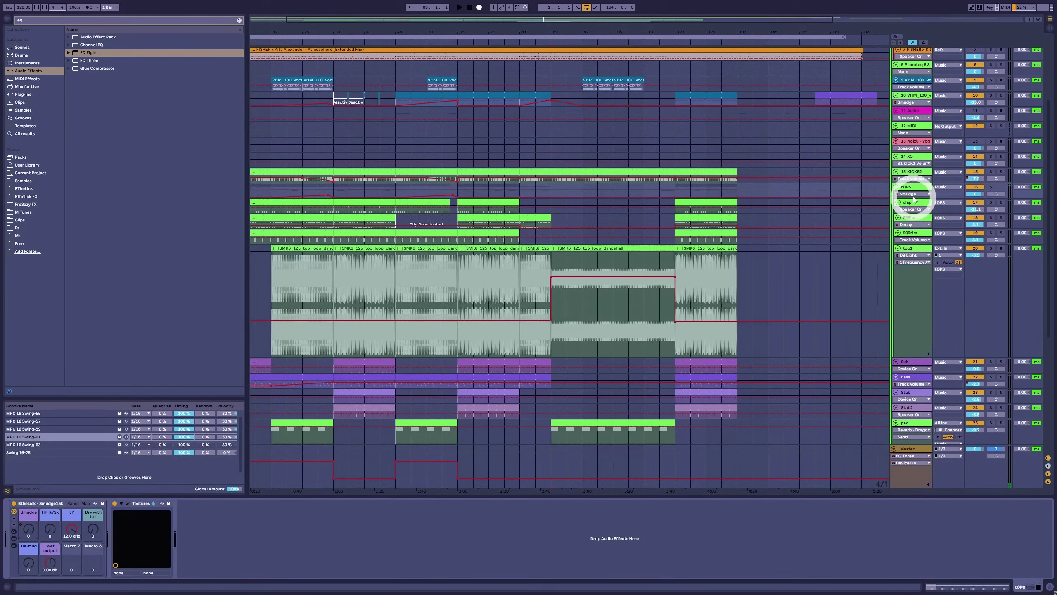
{"action": "mouse_move", "coordinate": [912, 197]}
{"action": "left_mouse_down"}
{"action": "mouse_move", "coordinate": [802, 288]}
{"action": "mouse_move", "coordinate": [547, 293]}
{"action": "mouse_move", "coordinate": [675, 295]}
{"action": "mouse_move", "coordinate": [676, 255]}
{"action": "left_mouse_up"}
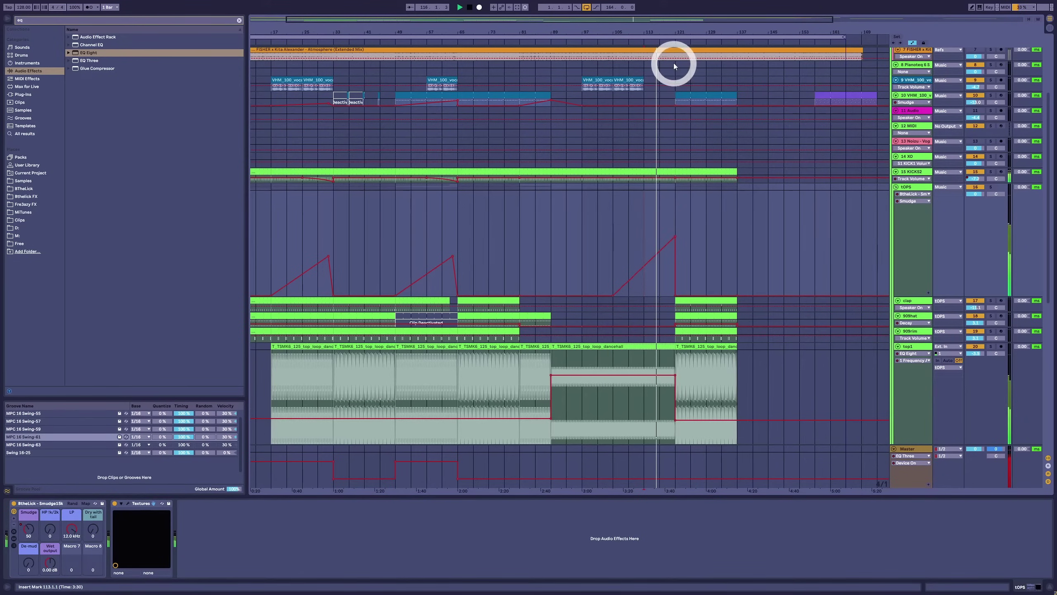
{"action": "left_click", "coordinate": [976, 194]}
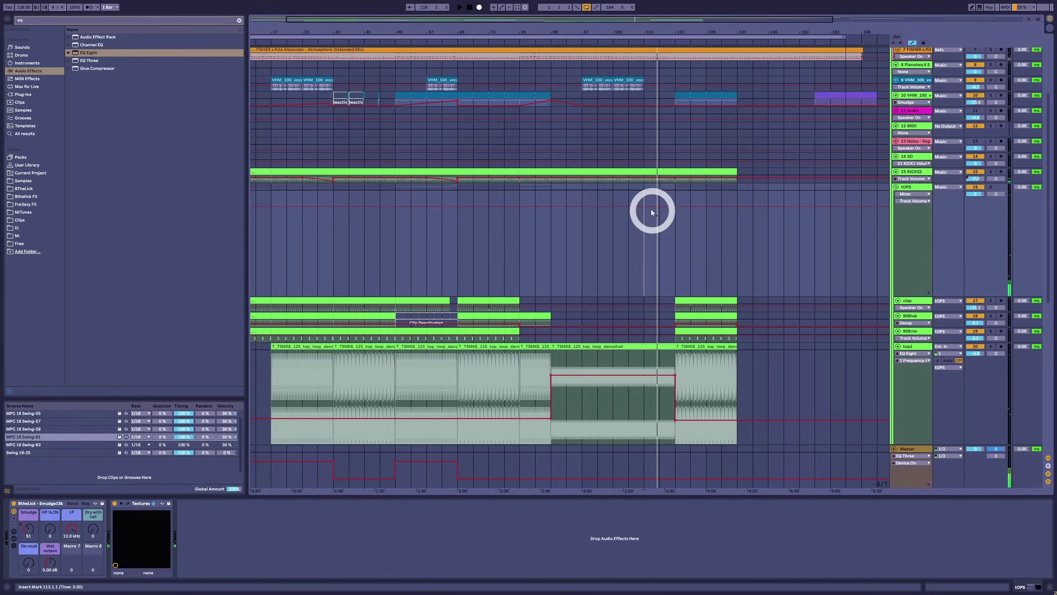
{"action": "left_click_drag", "start_coordinate": [667, 207], "coordinate": [676, 246]}
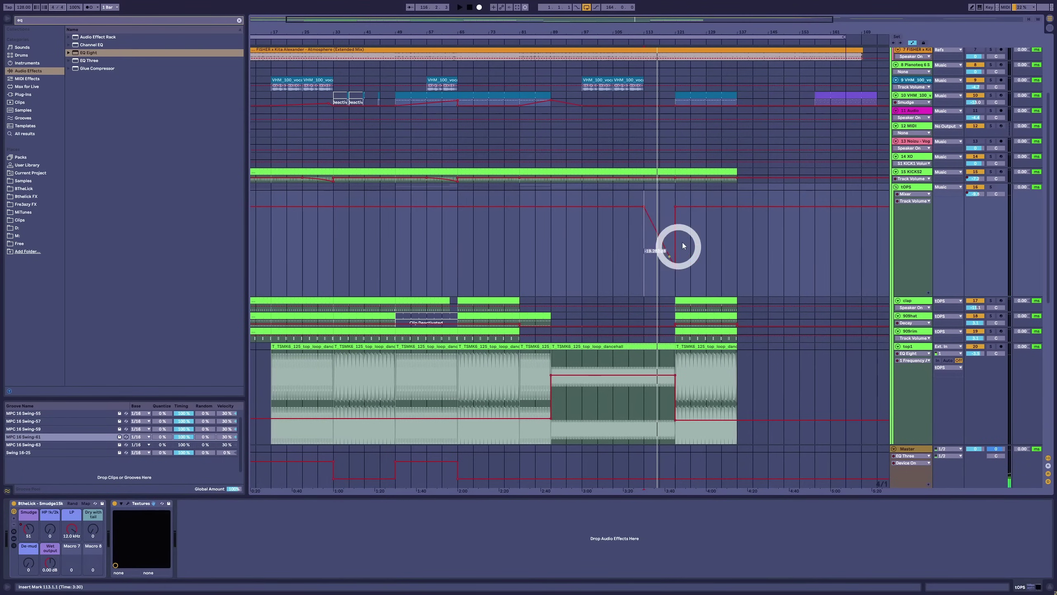
Fade the KICKS2 track volume down from bar 113 to bar 121, restoring the original level at bar 121.
{"action": "left_click", "coordinate": [911, 184]}
{"action": "left_click", "coordinate": [662, 234]}
{"action": "key", "text": "space"}
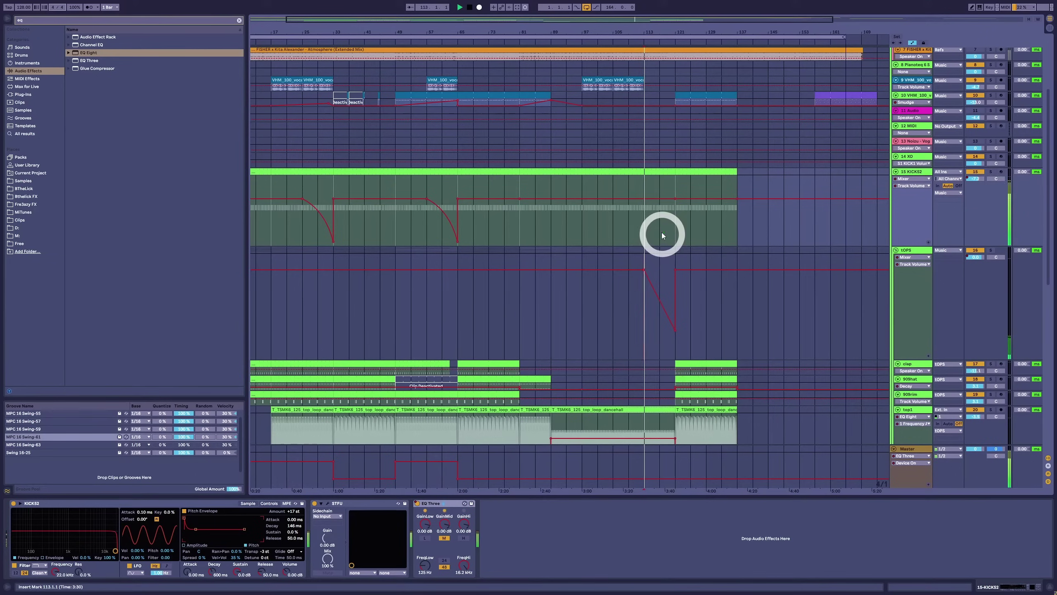
{"action": "left_click", "coordinate": [986, 185]}
{"action": "left_click", "coordinate": [644, 198]}
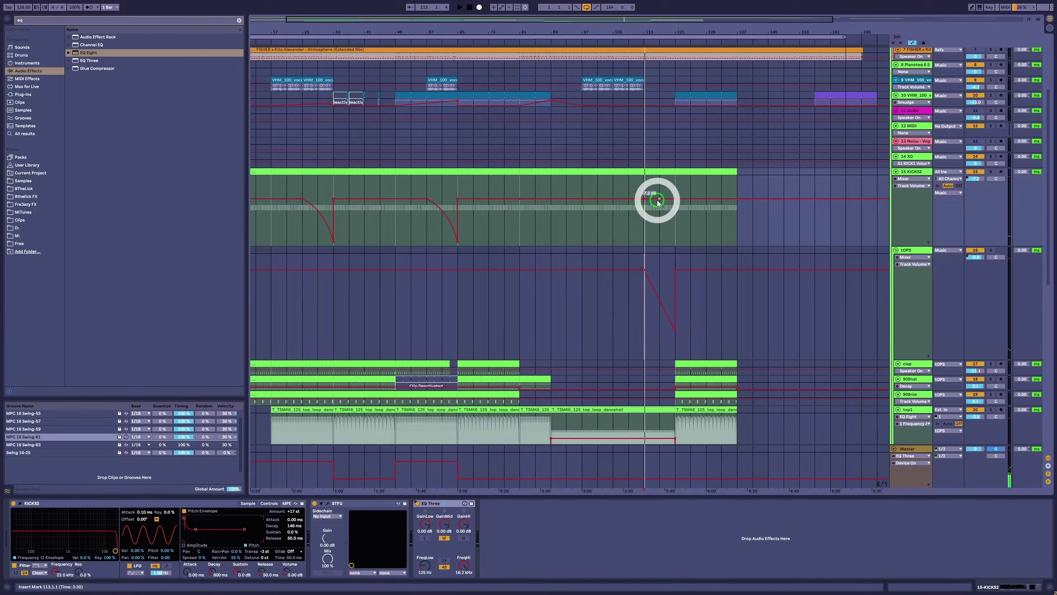
{"action": "left_click_drag", "start_coordinate": [656, 201], "coordinate": [659, 204]}
Raise the snare roll's volume automation at bar 121 and fade out the Vital layer with a curve over bars 105–121.
{"action": "scroll", "coordinate": [691, 277], "scroll_direction": "down", "scroll_amount": 10}
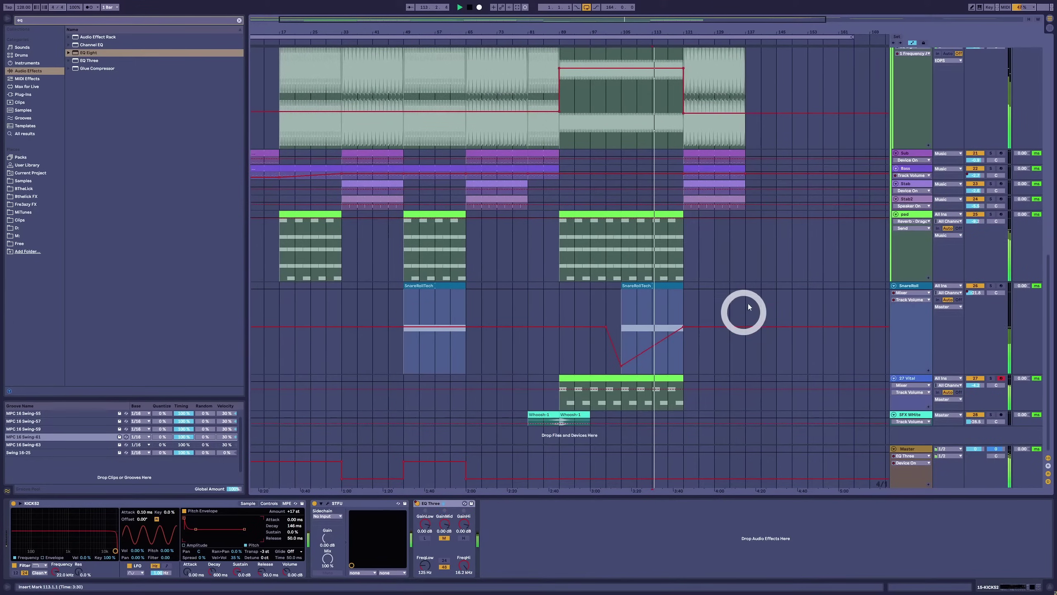
{"action": "left_click_drag", "start_coordinate": [683, 327], "coordinate": [683, 312]}
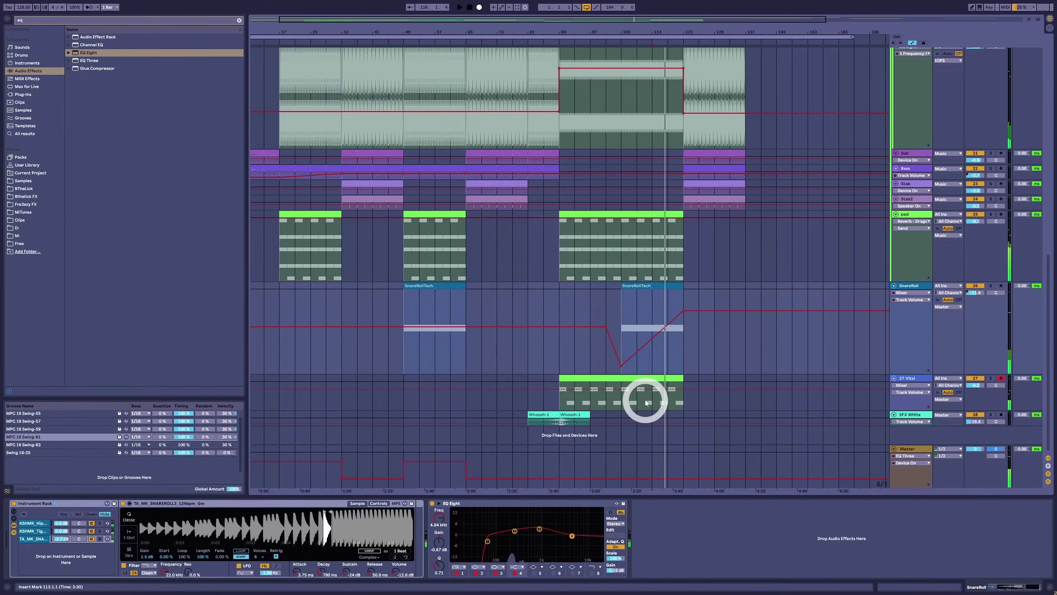
{"action": "left_click", "coordinate": [672, 395]}
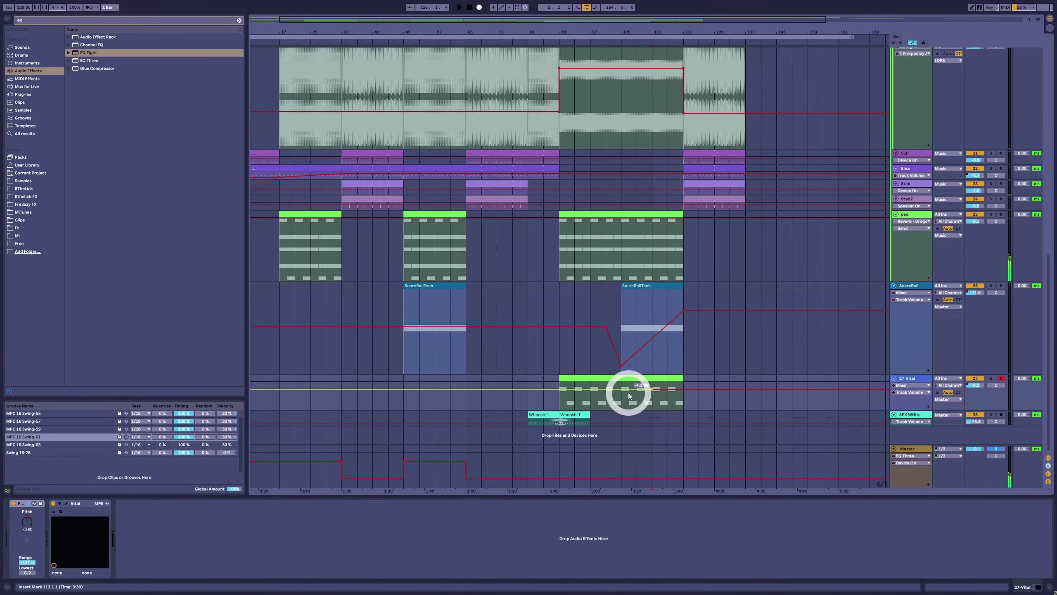
{"action": "left_click", "coordinate": [679, 390]}
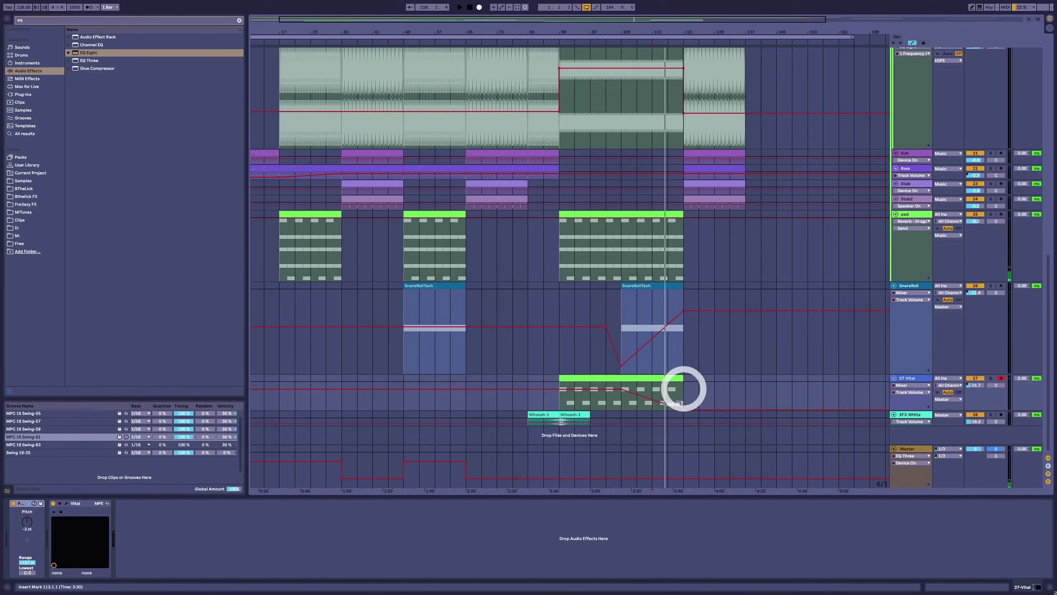
{"action": "left_click_drag", "start_coordinate": [684, 388], "coordinate": [653, 402]}
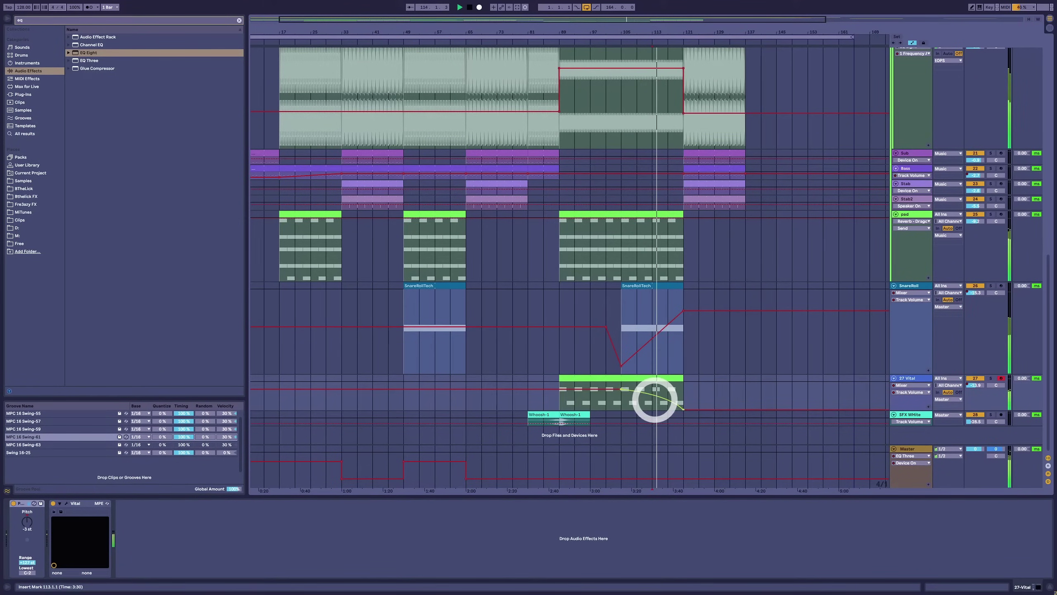
Automate the pad's EQ Eight low-cut frequency to rise in a curve from bar 113 to bar 121 and play it.
{"action": "left_click", "coordinate": [917, 216]}
{"action": "left_click", "coordinate": [435, 521]}
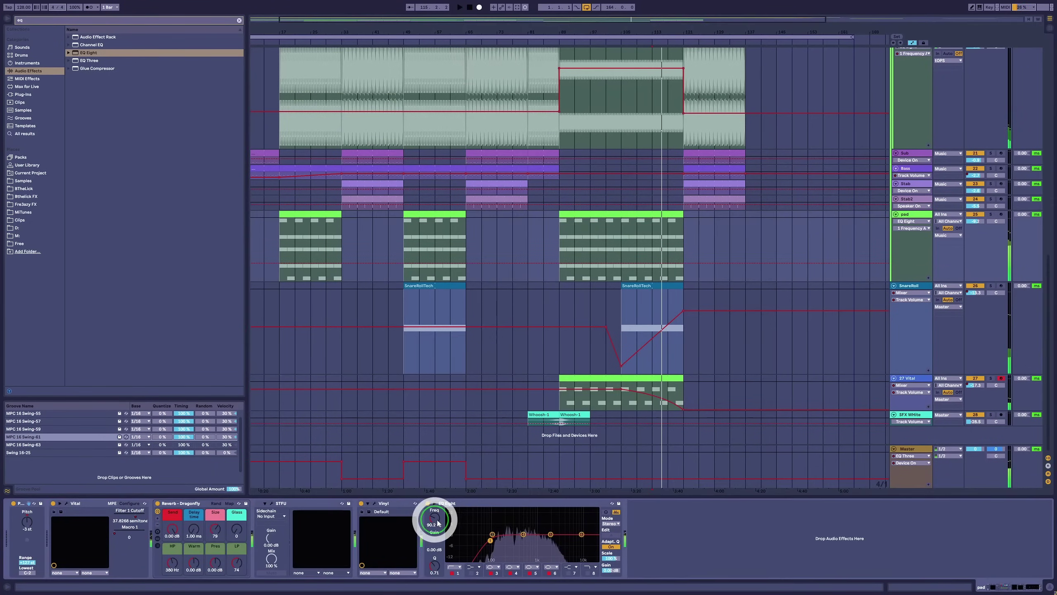
{"action": "left_click", "coordinate": [652, 263]}
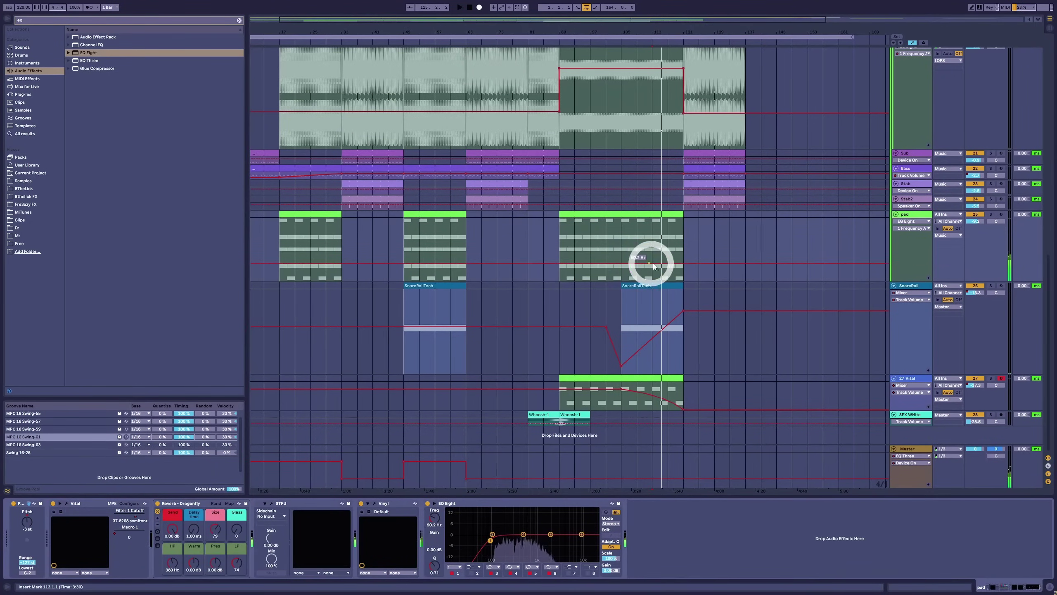
{"action": "left_click_drag", "start_coordinate": [653, 266], "coordinate": [683, 243]}
{"action": "key", "text": "space"}
Raise the snare roll's volume automation at bar 121 a little further during playback.
{"action": "left_click", "coordinate": [678, 303]}
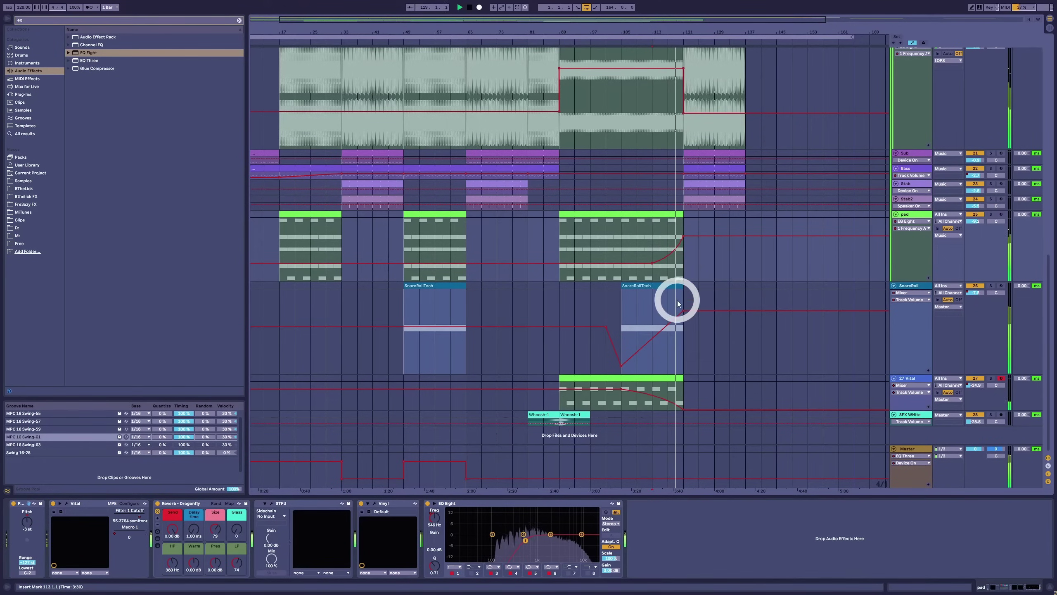
{"action": "left_click_drag", "start_coordinate": [684, 315], "coordinate": [684, 305]}
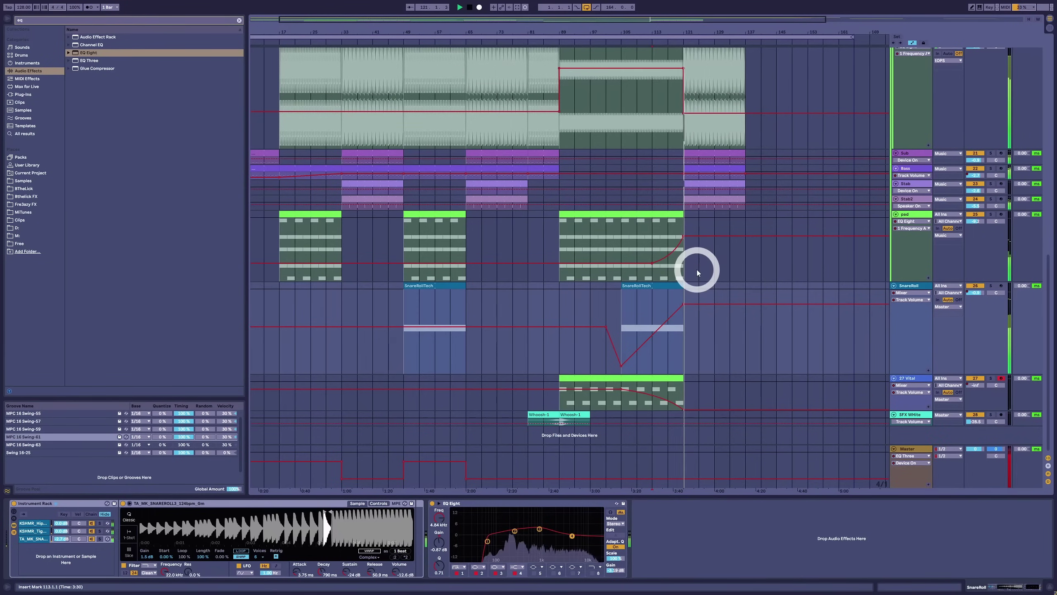
{"action": "left_click", "coordinate": [822, 268]}
Copy the bass part with its rising volume automation into bars 105–121 and play the build-up.
{"action": "scroll", "coordinate": [820, 258], "scroll_direction": "up", "scroll_amount": 5}
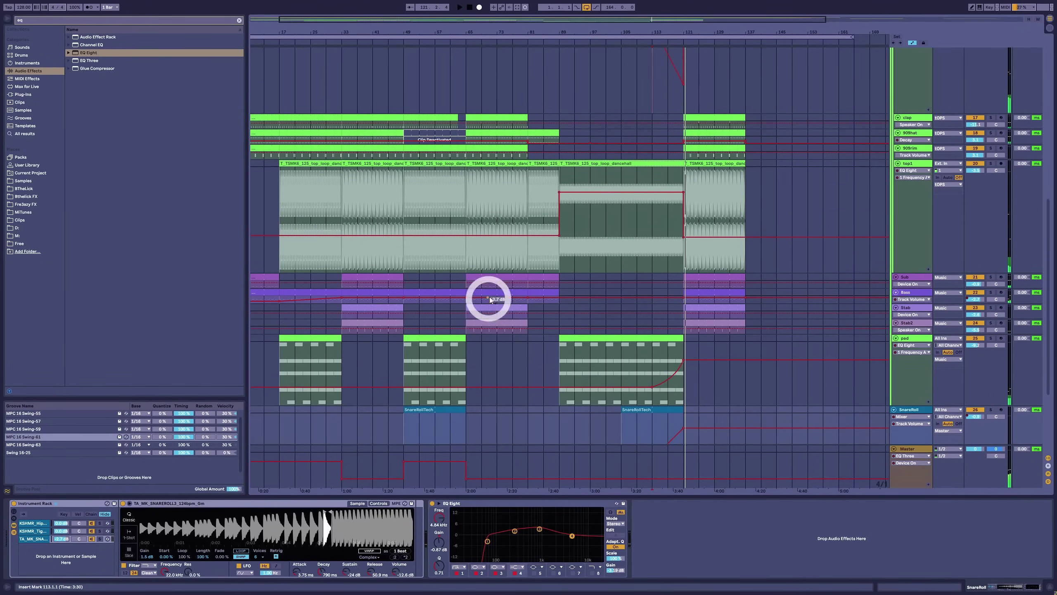
{"action": "left_click", "coordinate": [493, 293]}
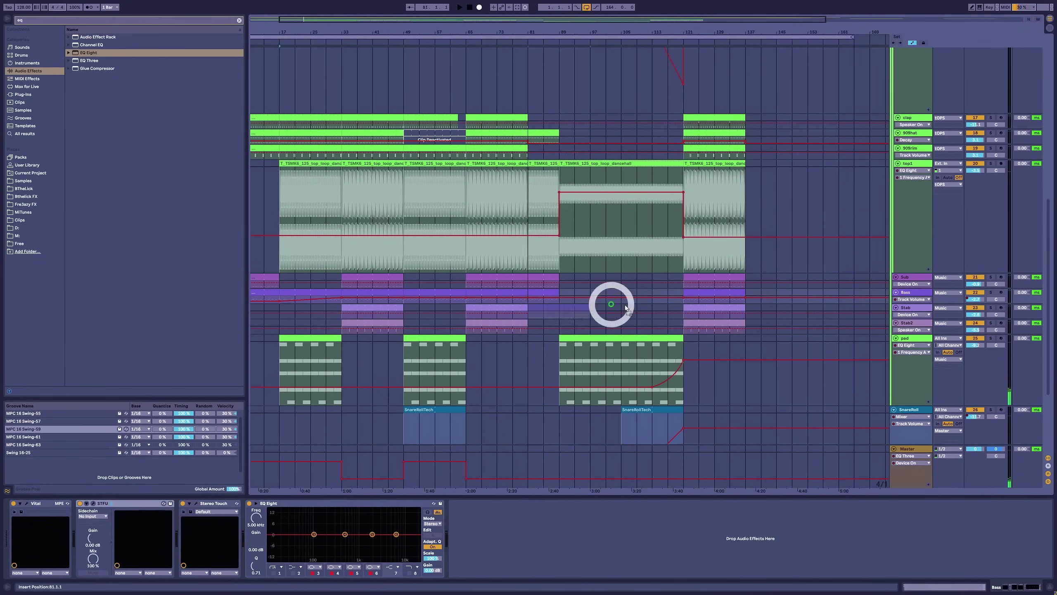
{"action": "left_click", "coordinate": [621, 299]}
{"action": "left_click", "coordinate": [646, 296]}
{"action": "key", "text": "space"}
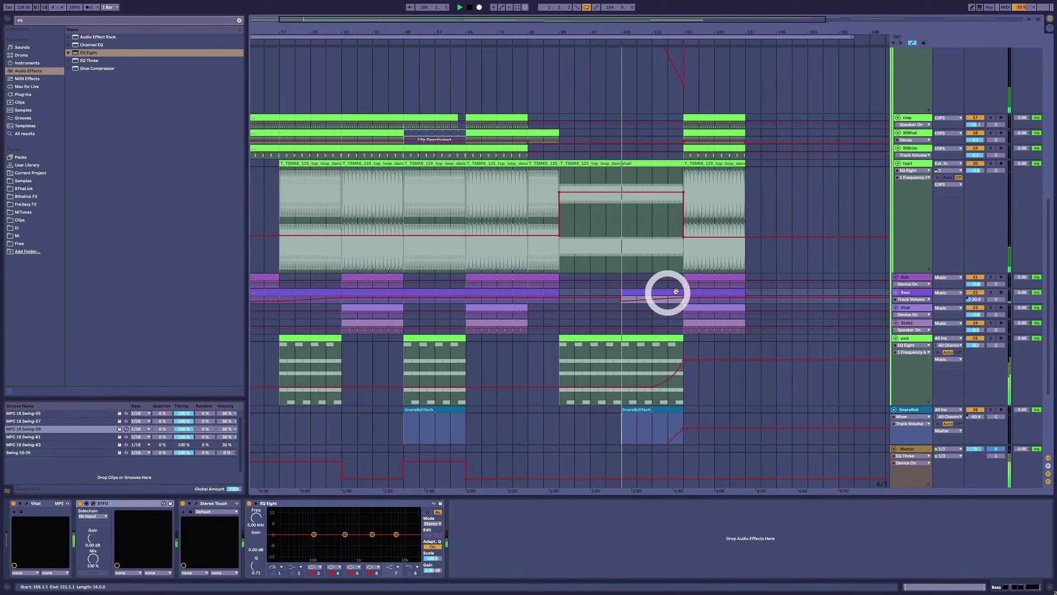
{"action": "left_click", "coordinate": [647, 300]}
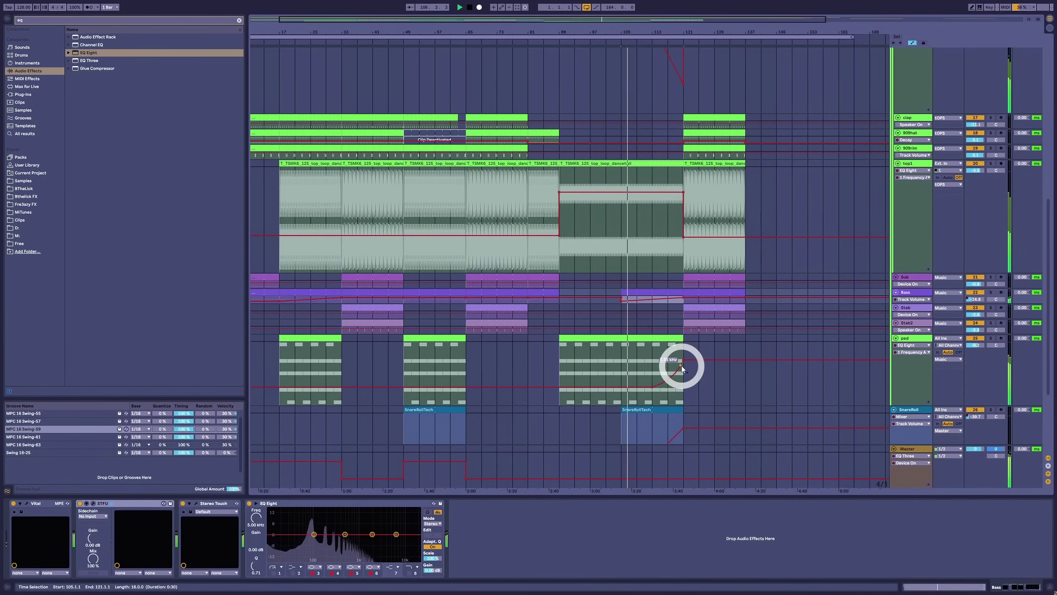
Review the vocal hook, snare roll and Vital parts around the bar 105–121 build-up during playback.
{"action": "scroll", "coordinate": [703, 219], "scroll_direction": "up", "scroll_amount": 10}
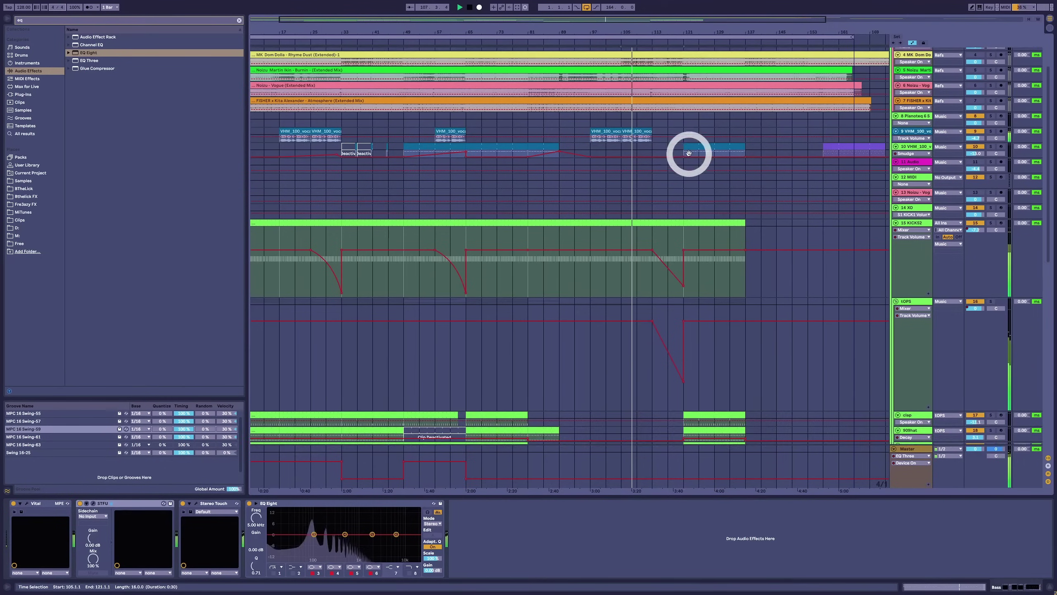
{"action": "scroll", "coordinate": [663, 28], "scroll_direction": "up", "scroll_amount": 2}
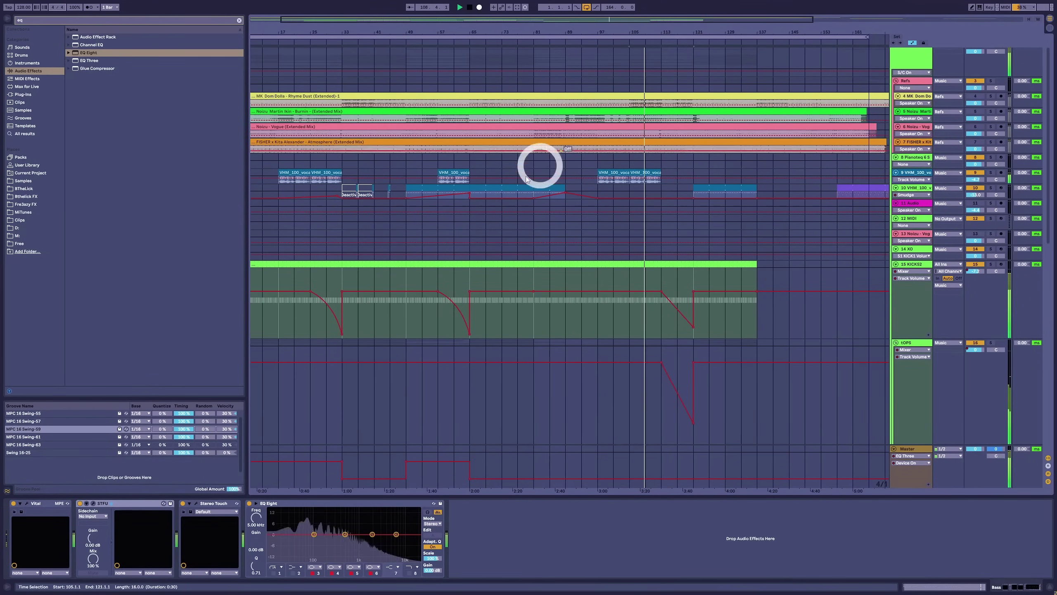
{"action": "left_click", "coordinate": [441, 187]}
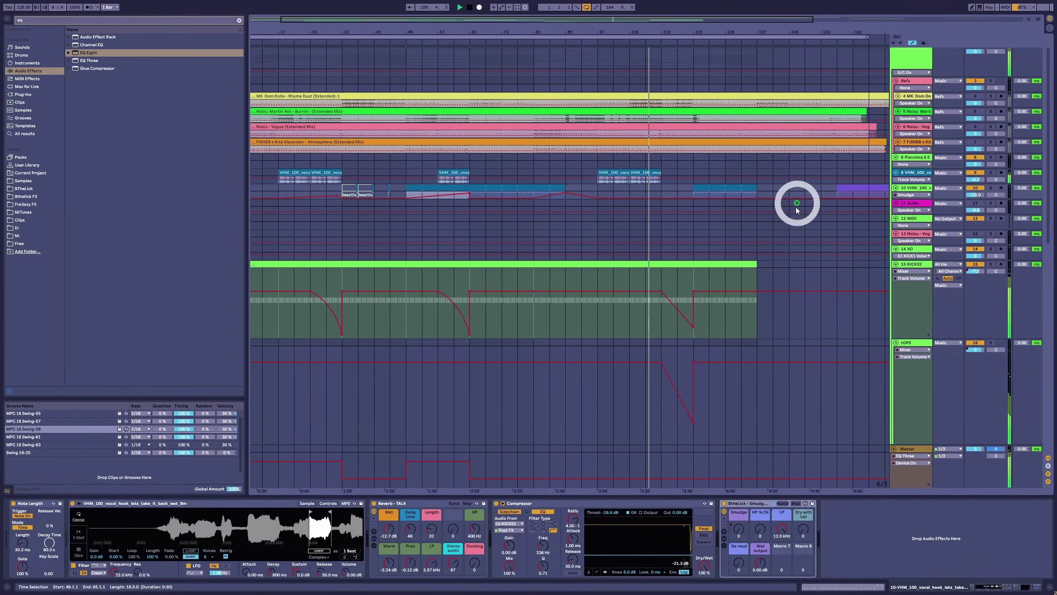
{"action": "scroll", "coordinate": [795, 201], "scroll_direction": "down", "scroll_amount": 10}
{"action": "scroll", "coordinate": [784, 270], "scroll_direction": "down", "scroll_amount": 10}
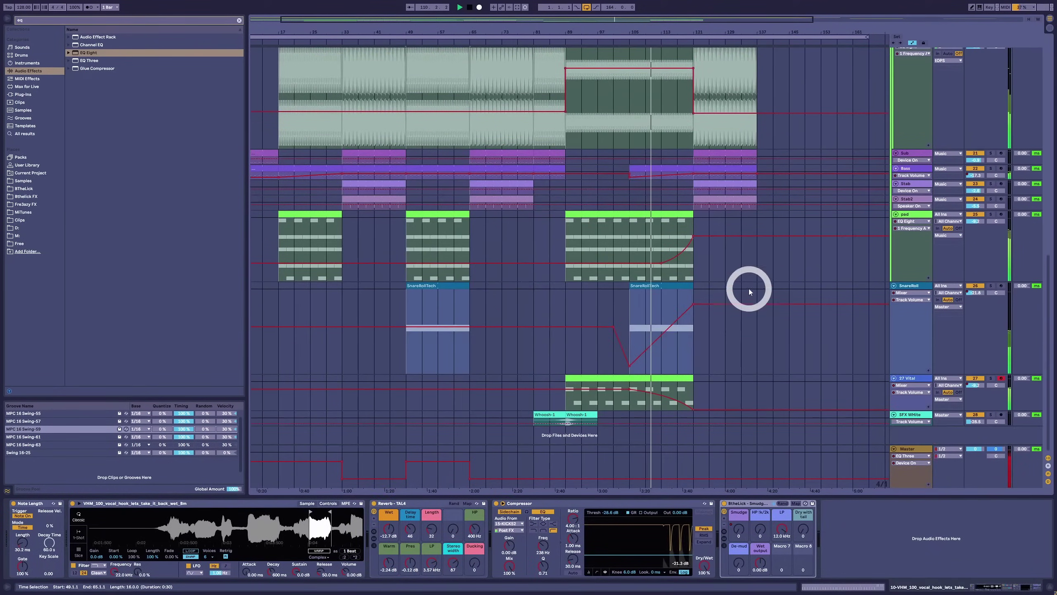
{"action": "double_click", "coordinate": [672, 375]}
{"action": "scroll", "coordinate": [674, 377], "scroll_direction": "down", "scroll_amount": 1}
{"action": "scroll", "coordinate": [676, 371], "scroll_direction": "up", "scroll_amount": 5}
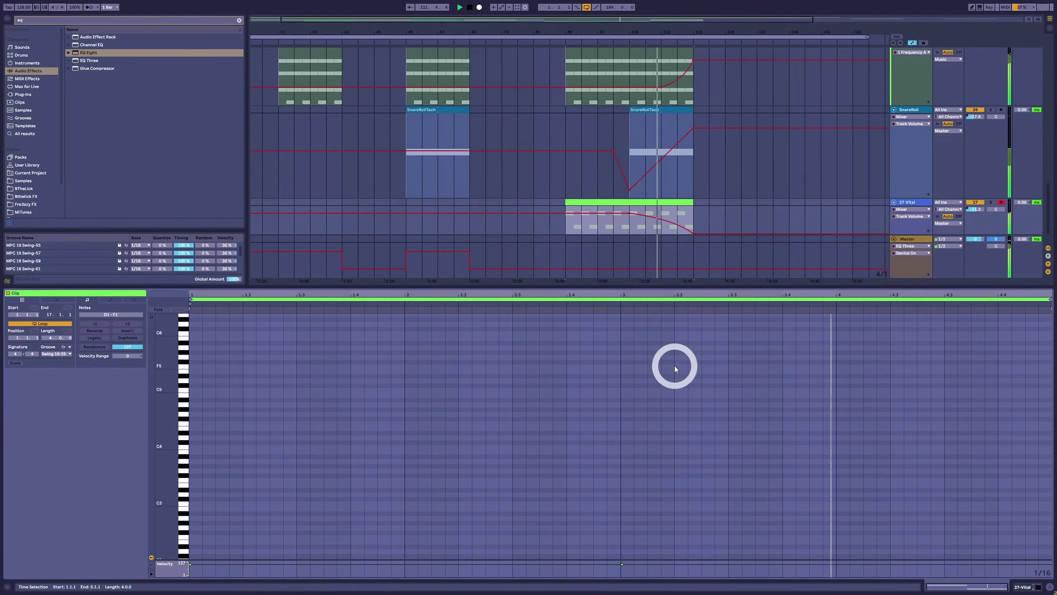
{"action": "scroll", "coordinate": [678, 368], "scroll_direction": "down", "scroll_amount": 3}
{"action": "key", "text": "shift+Tab"}
{"action": "scroll", "coordinate": [680, 356], "scroll_direction": "up", "scroll_amount": 5}
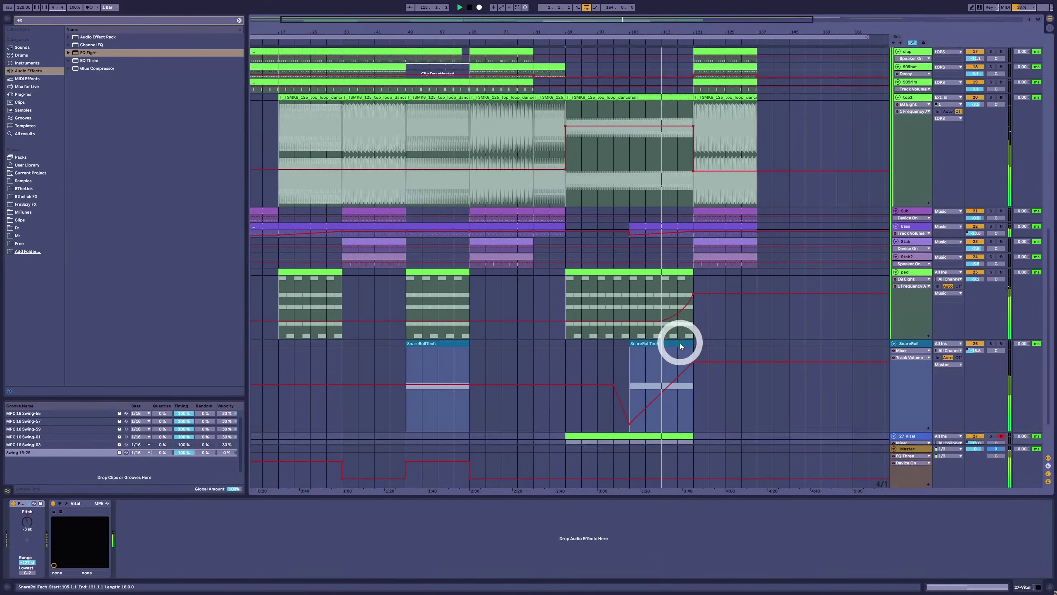
Solo the bass, enable its EQ Eight low-cut band and raise the band's frequency to 257 Hz.
{"action": "left_click", "coordinate": [906, 168]}
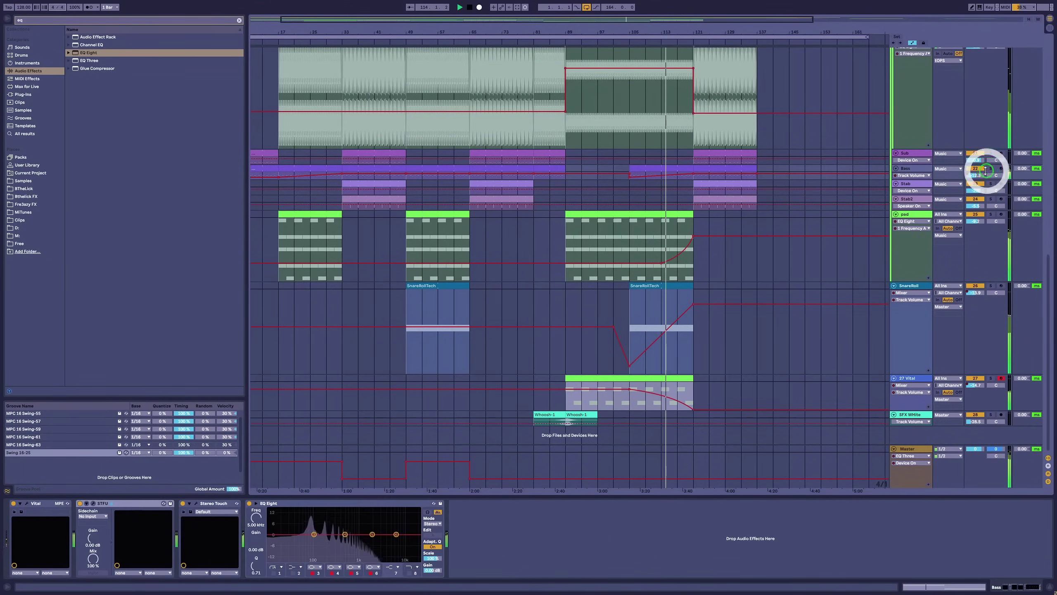
{"action": "left_click", "coordinate": [990, 169]}
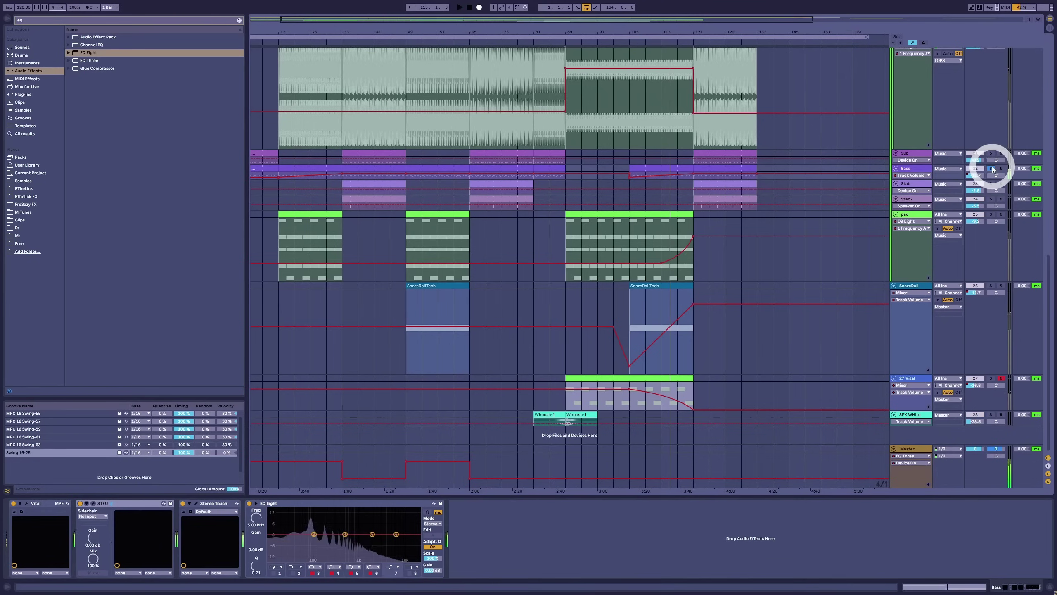
{"action": "left_click", "coordinate": [274, 572]}
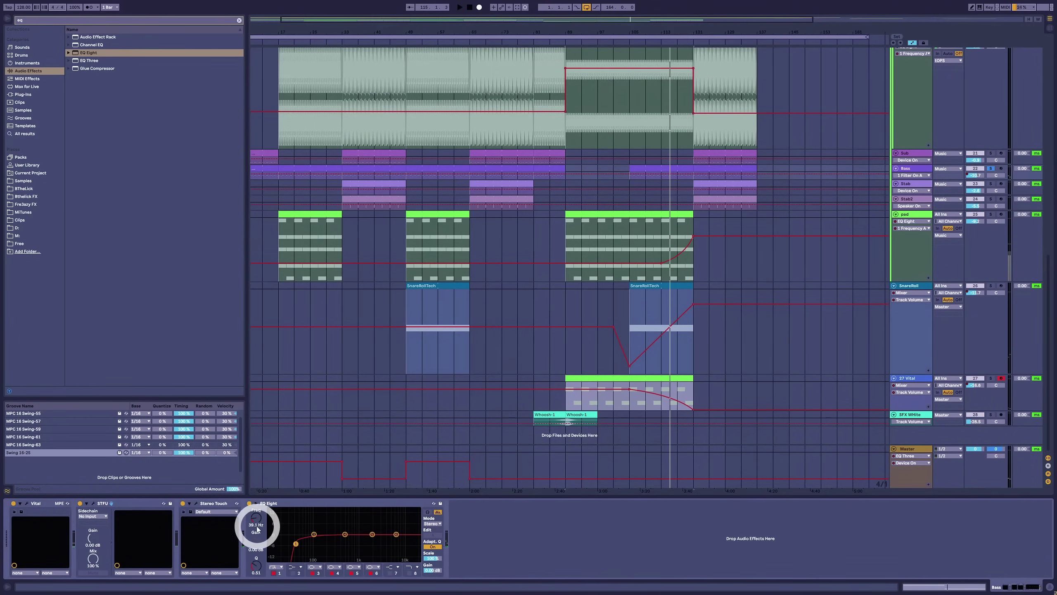
{"action": "left_click_drag", "start_coordinate": [255, 524], "coordinate": [256, 520]}
{"action": "key", "text": "space"}
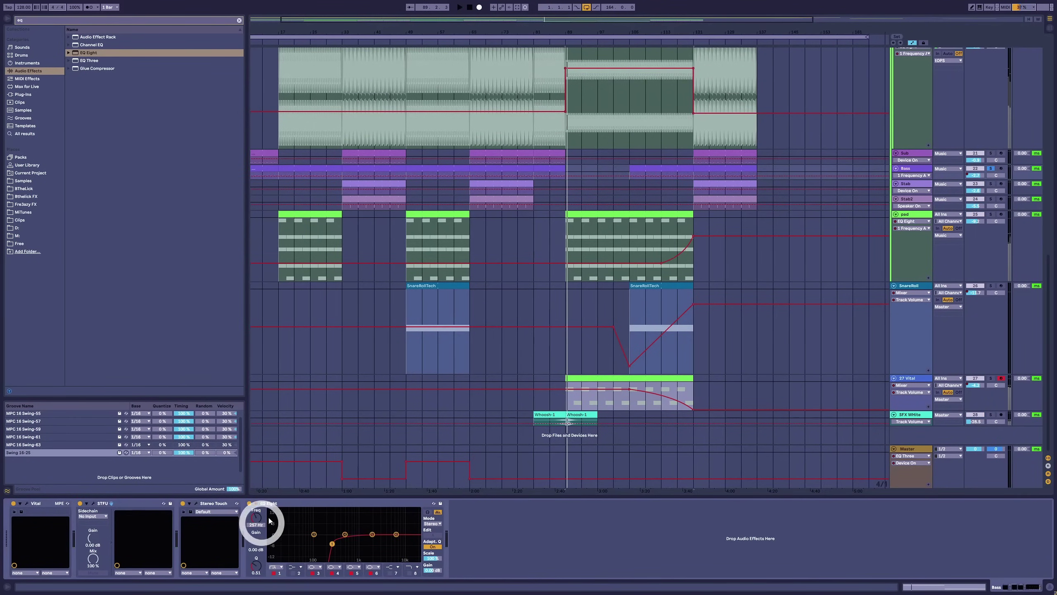
Automate the bass's EQ Eight low-cut frequency to hold 257 Hz over bars 105–121 and sit at 10 Hz elsewhere, and play it.
{"action": "scroll", "coordinate": [687, 225], "scroll_direction": "up", "scroll_amount": 2}
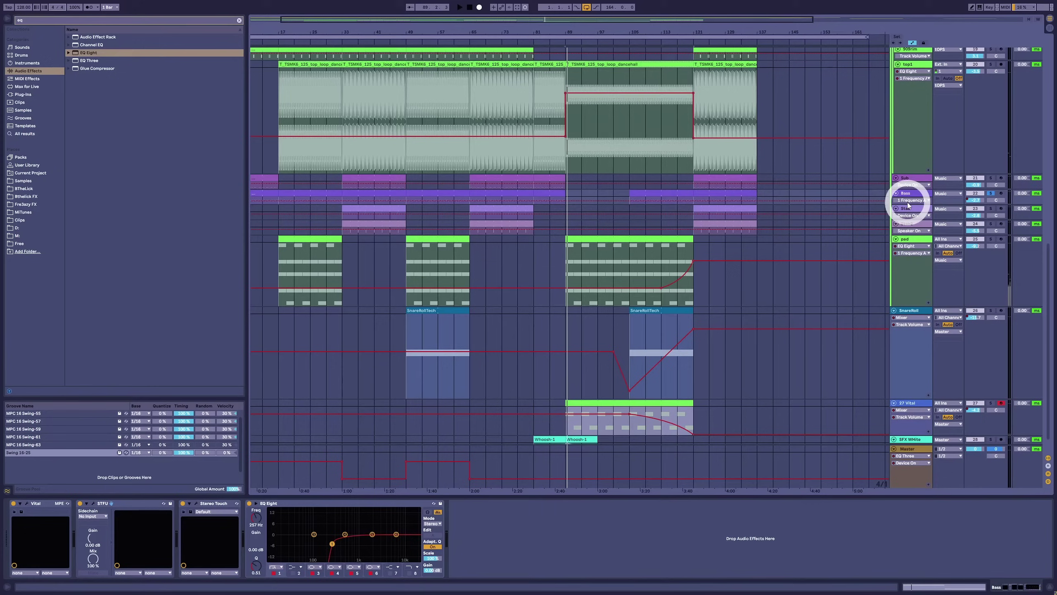
{"action": "left_click_drag", "start_coordinate": [910, 203], "coordinate": [904, 264]}
{"action": "left_click", "coordinate": [623, 238]}
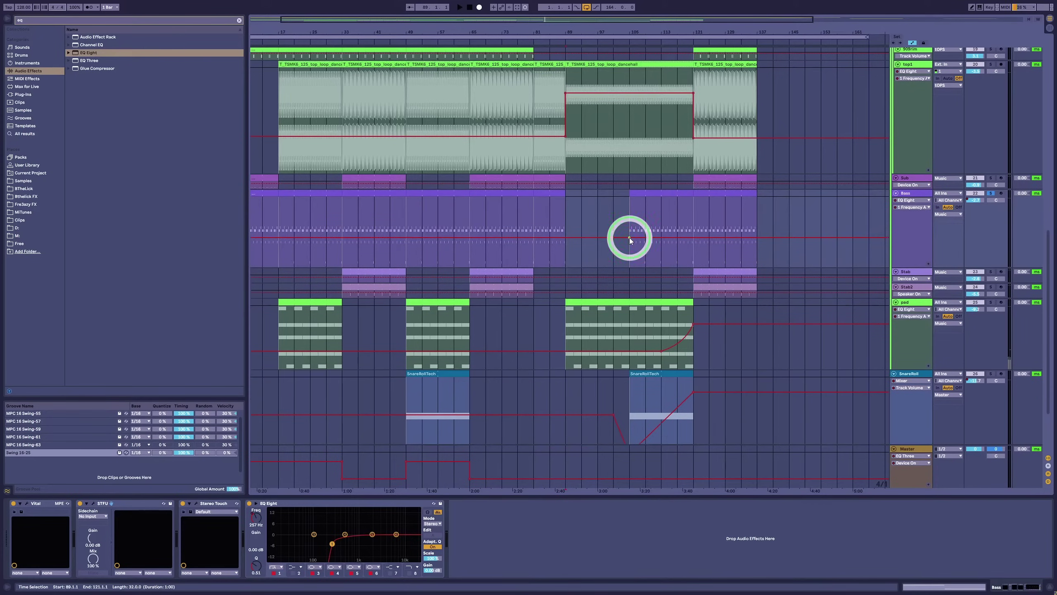
{"action": "left_click", "coordinate": [688, 238]}
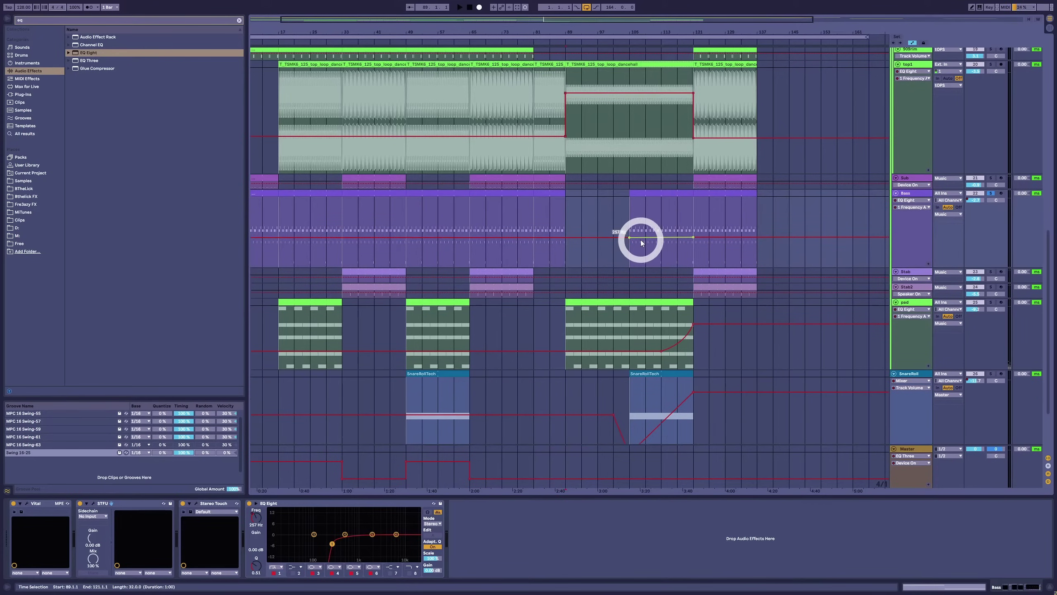
{"action": "left_click_drag", "start_coordinate": [613, 238], "coordinate": [597, 266]}
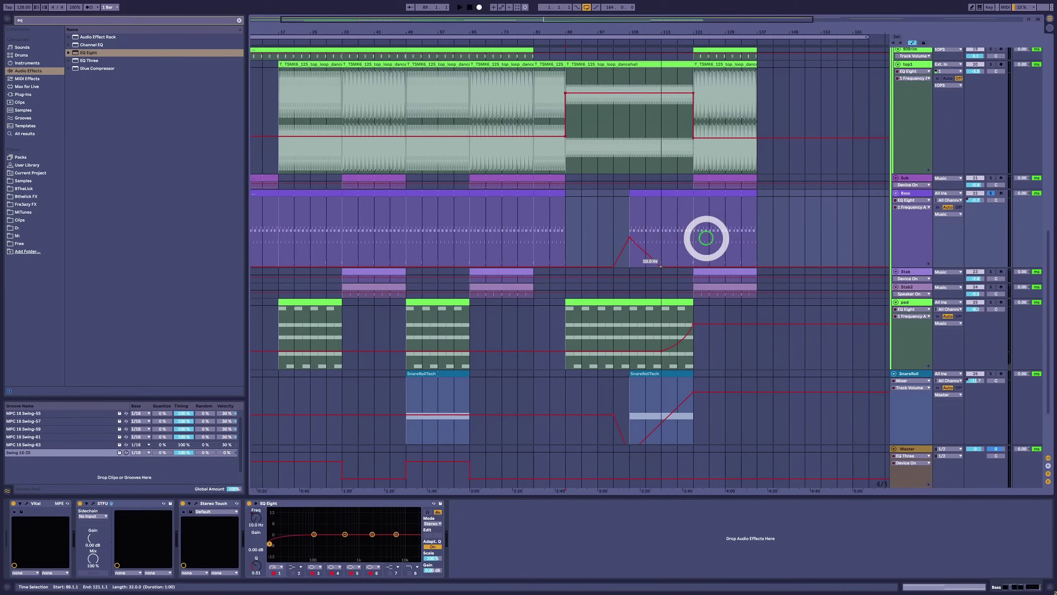
{"action": "left_click", "coordinate": [680, 215]}
{"action": "key", "text": "space"}
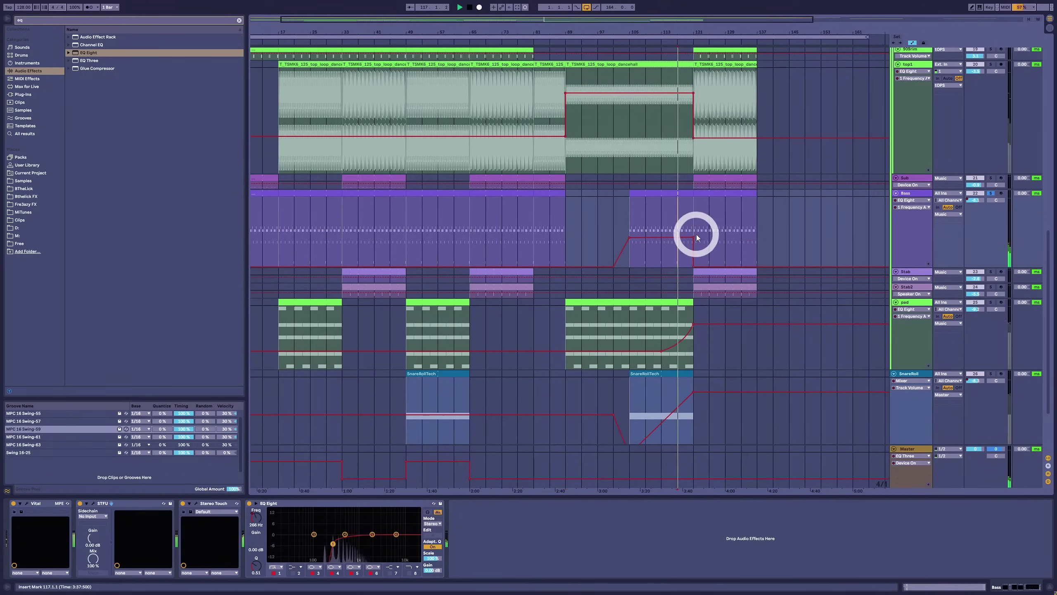
Bend the bass low-cut automation into a rising curve from bar 105 to bar 121 and play it unsoloed with the full mix.
{"action": "left_click_drag", "start_coordinate": [694, 237], "coordinate": [675, 226]}
{"action": "left_click", "coordinate": [631, 239]}
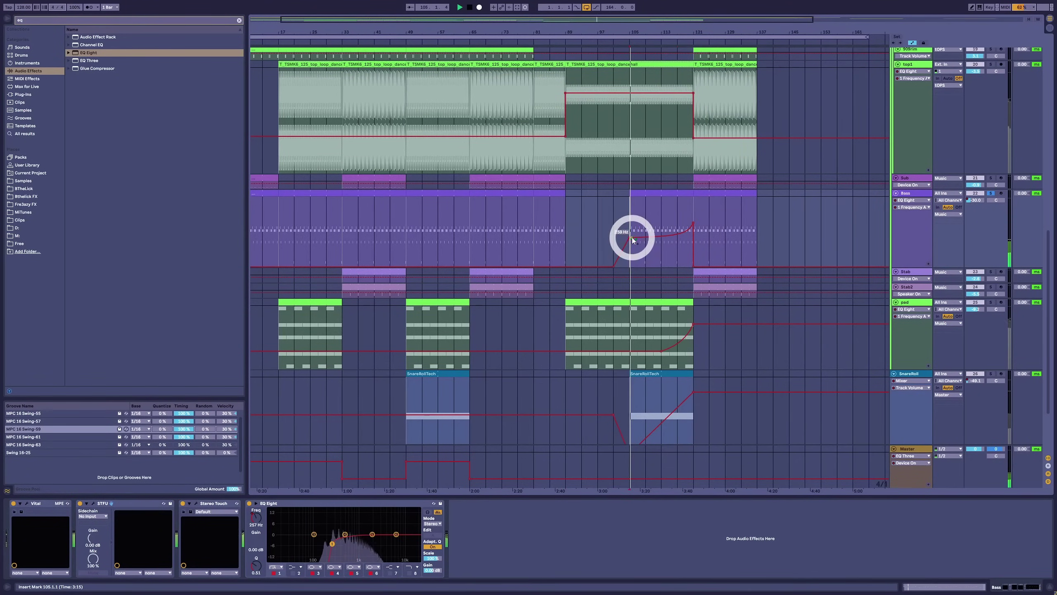
{"action": "left_click", "coordinate": [991, 196]}
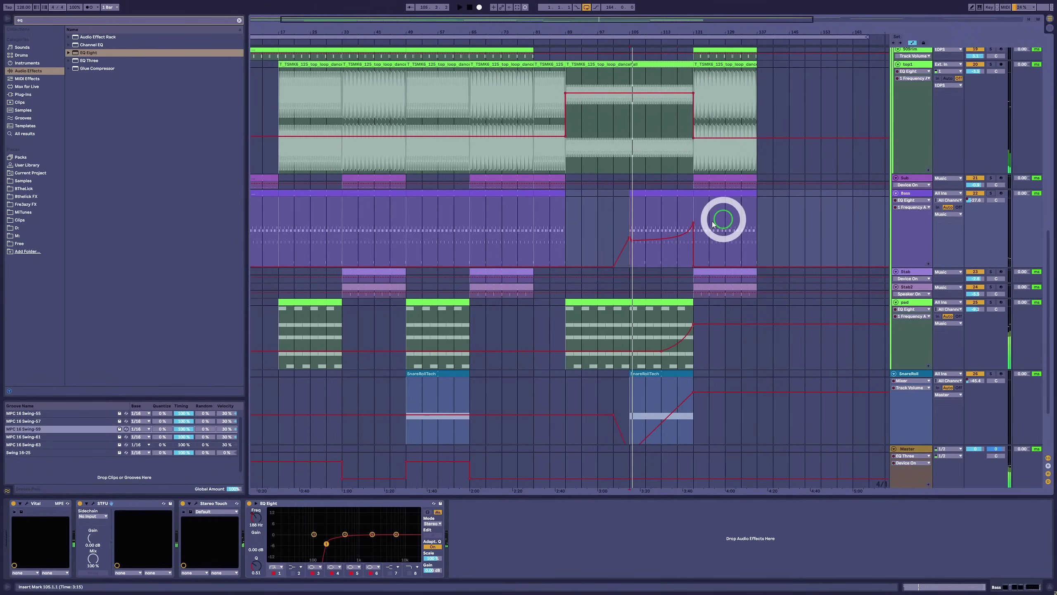
{"action": "key", "text": "space"}
Copy the 909hat clip into bars 105–121 of its track during playback.
{"action": "scroll", "coordinate": [707, 219], "scroll_direction": "up", "scroll_amount": 10}
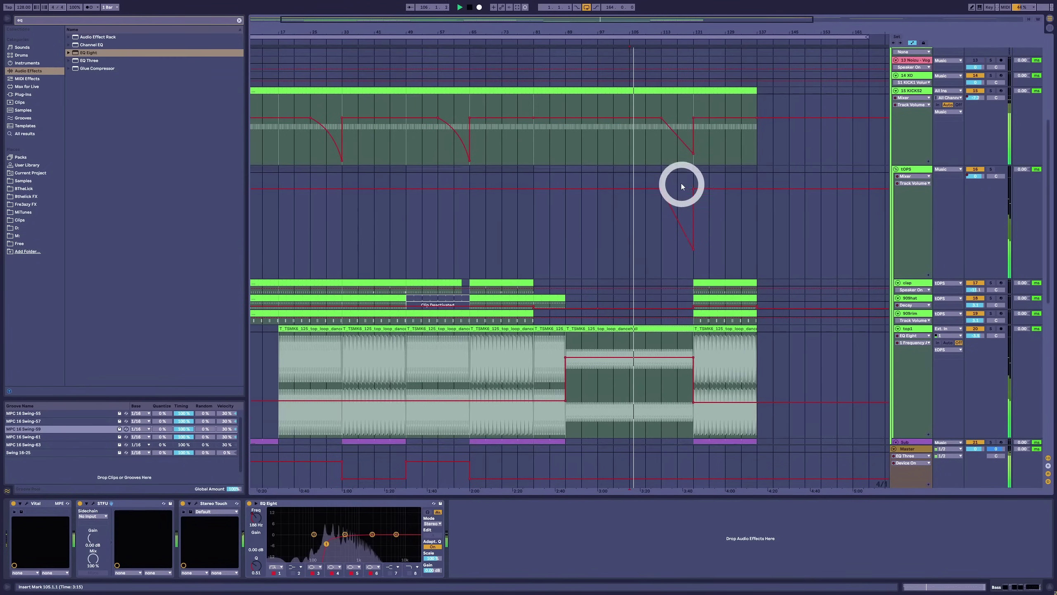
{"action": "scroll", "coordinate": [681, 187], "scroll_direction": "up", "scroll_amount": 1}
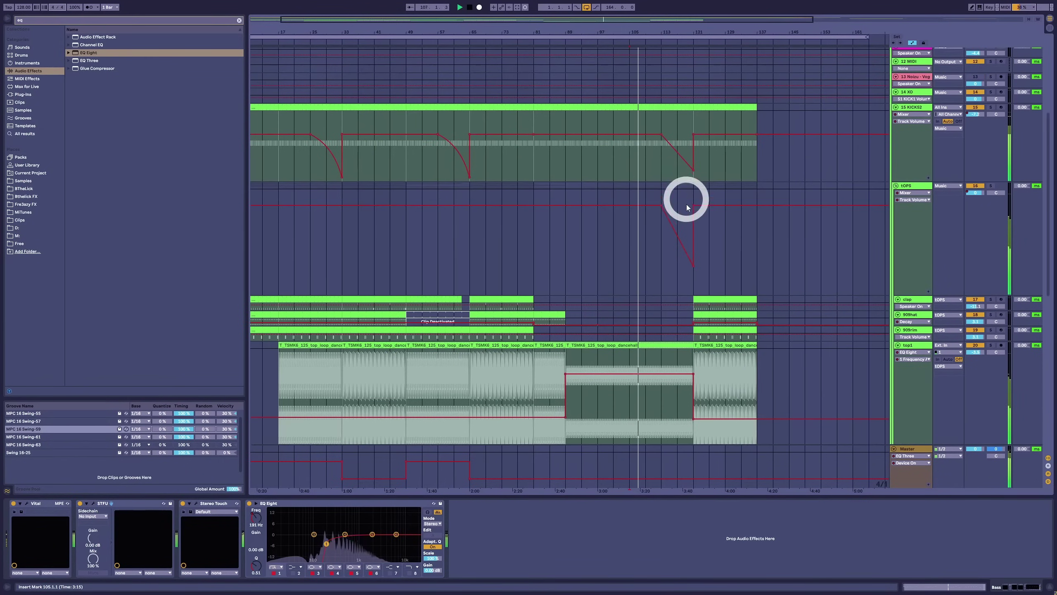
{"action": "scroll", "coordinate": [687, 208], "scroll_direction": "down", "scroll_amount": 20}
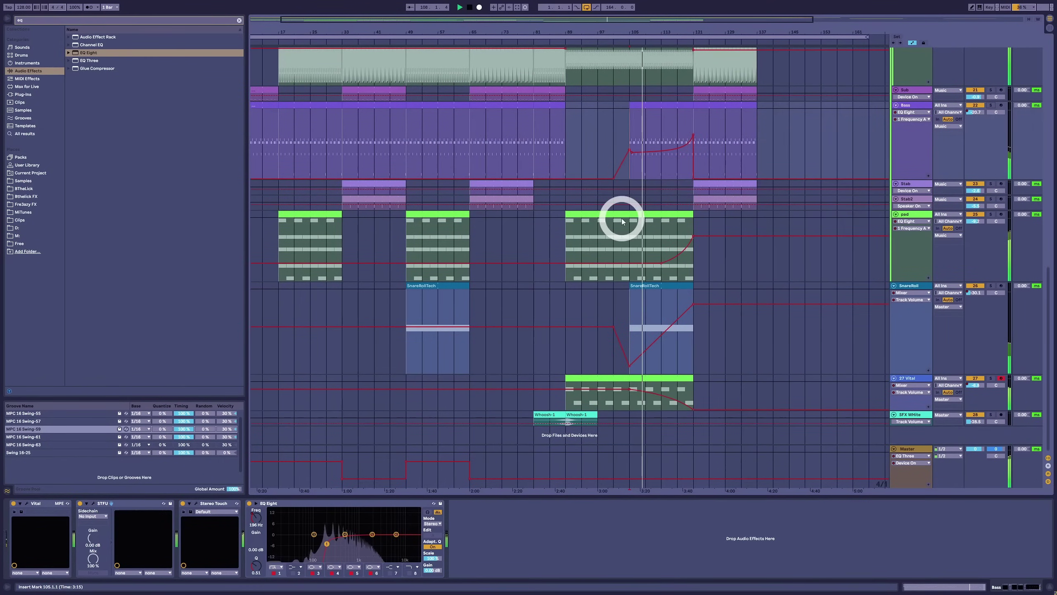
{"action": "double_click", "coordinate": [622, 211]}
{"action": "scroll", "coordinate": [687, 188], "scroll_direction": "up", "scroll_amount": 5}
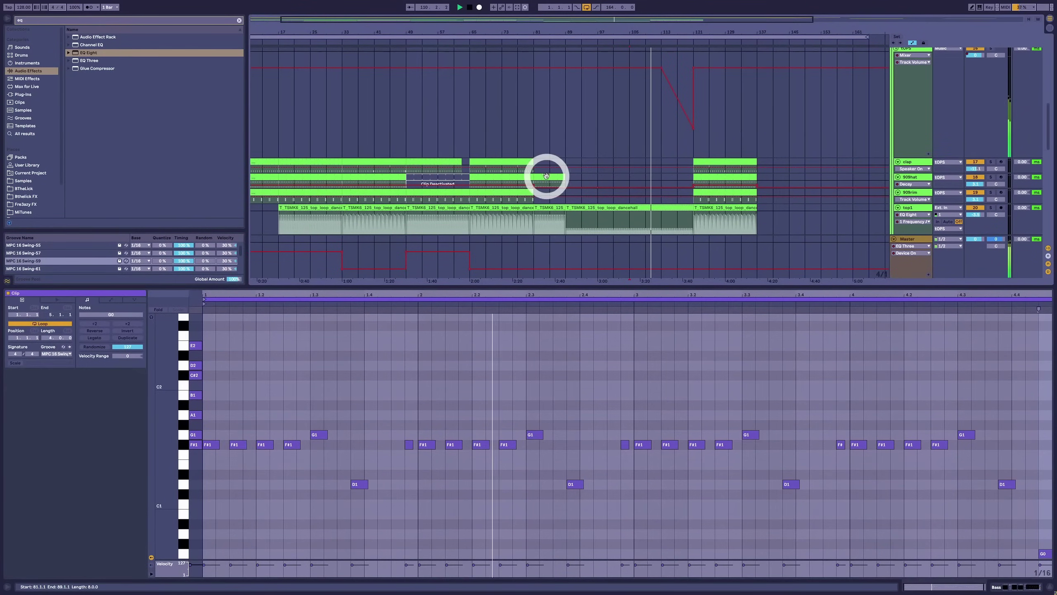
{"action": "left_click_drag", "start_coordinate": [545, 177], "coordinate": [691, 175]}
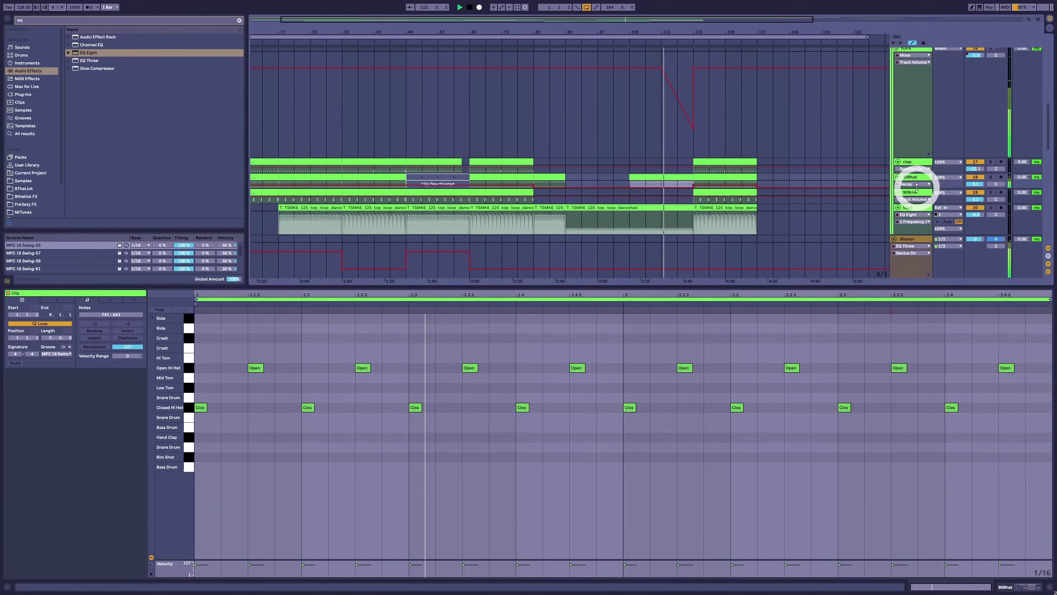
Automate the 909hat's Decay macro to rise in a straight ramp from bar 105 to bar 121.
{"action": "scroll", "coordinate": [849, 216], "scroll_direction": "up", "scroll_amount": 5}
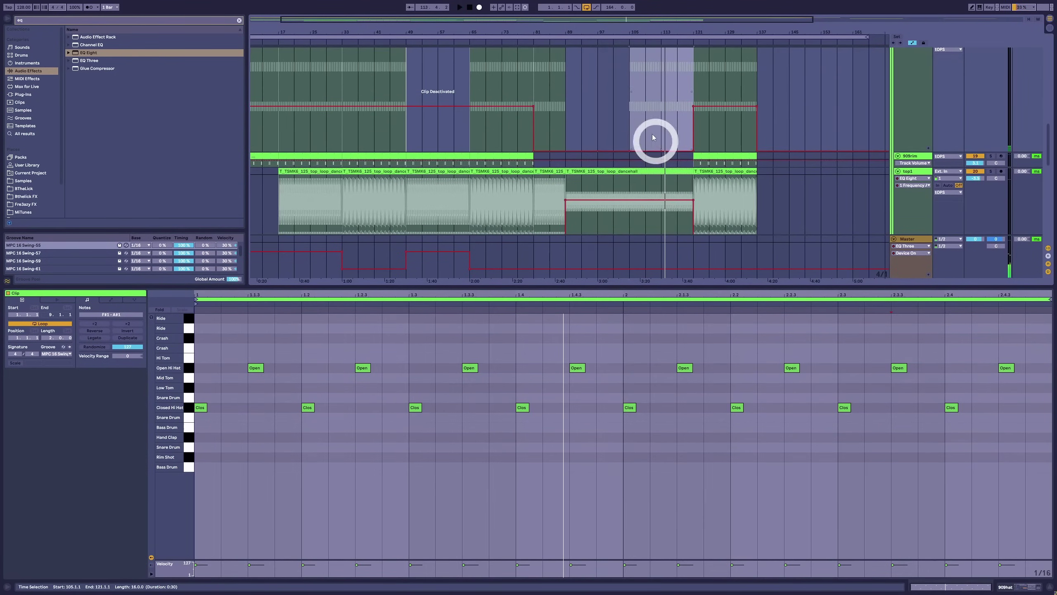
{"action": "left_click", "coordinate": [630, 106]}
{"action": "left_click_drag", "start_coordinate": [463, 309], "coordinate": [295, 509]}
{"action": "key", "text": "space"}
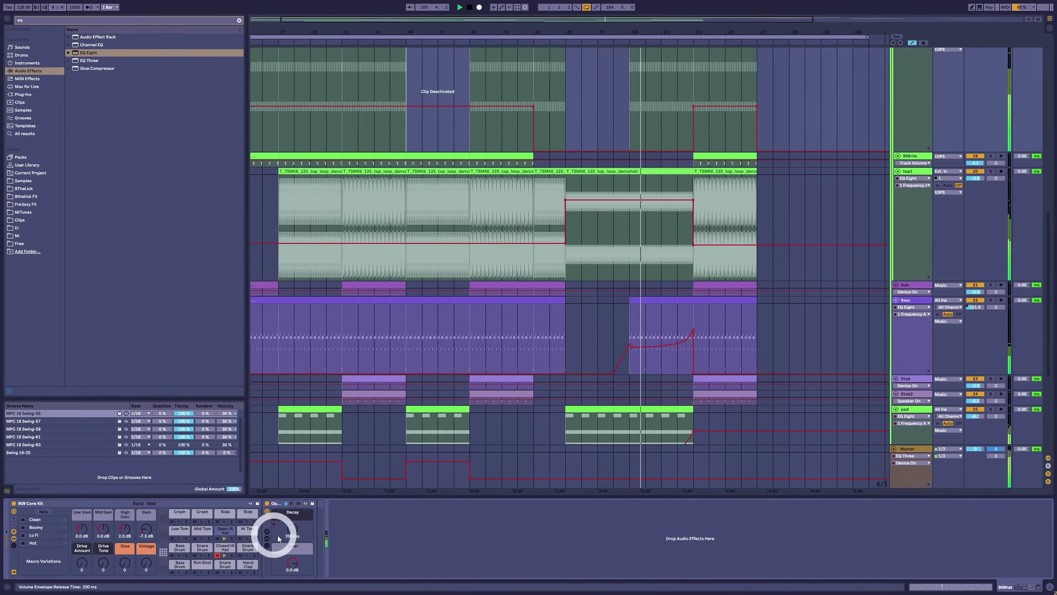
{"action": "left_click", "coordinate": [294, 532]}
{"action": "left_click", "coordinate": [739, 69]}
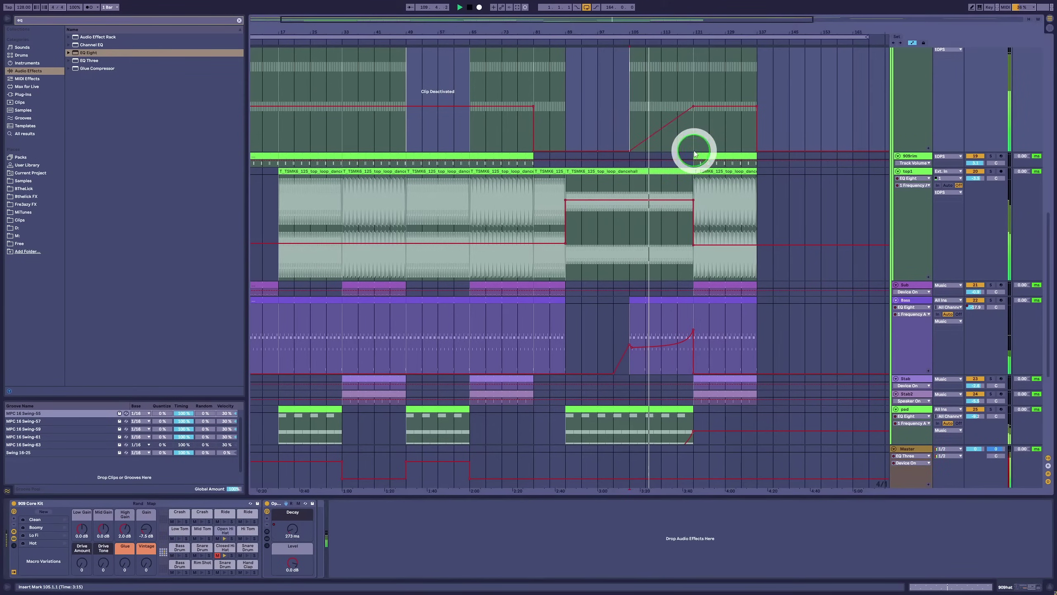
Open the 909 kit's Open Hi-Hat sampler, lower its sustain to -inf dB and adjust its decay during playback.
{"action": "left_click", "coordinate": [227, 533]}
{"action": "left_click", "coordinate": [227, 533]}
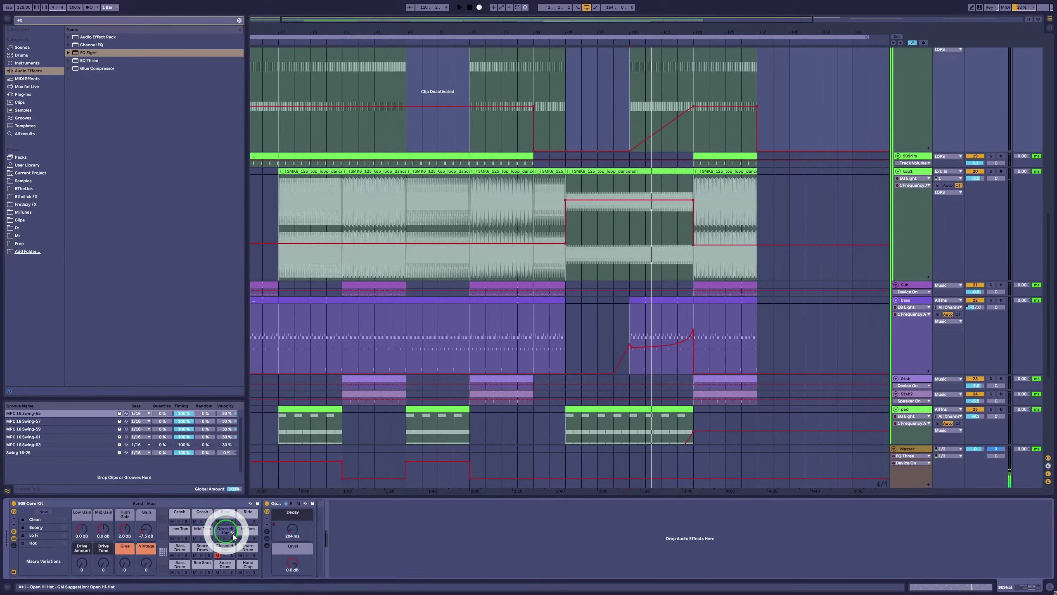
{"action": "left_click", "coordinate": [272, 543]}
{"action": "left_click", "coordinate": [444, 543]}
{"action": "left_click", "coordinate": [552, 585]}
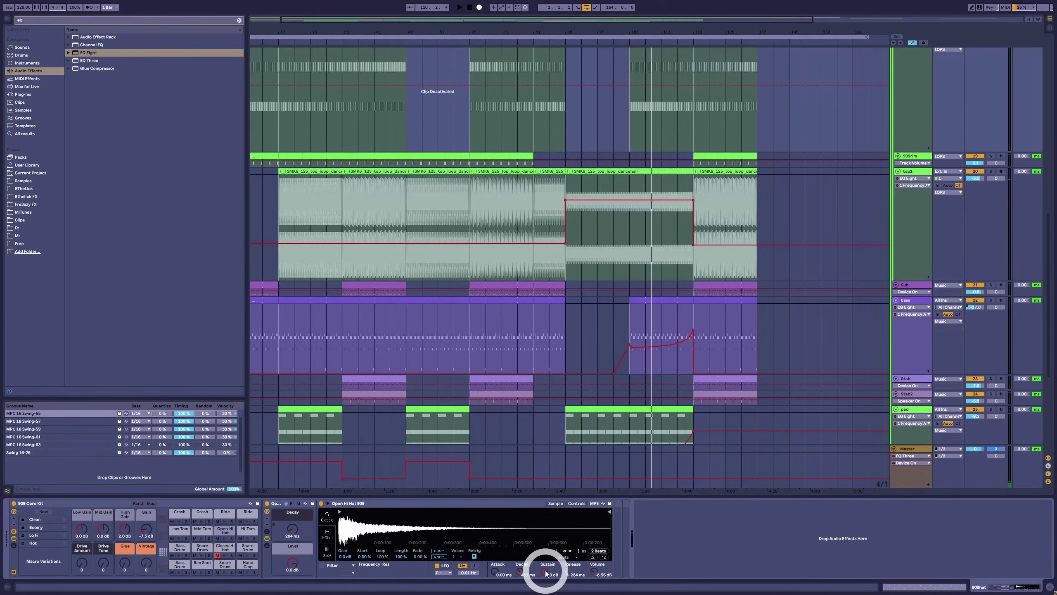
{"action": "key", "text": "space"}
{"action": "left_click", "coordinate": [531, 571]}
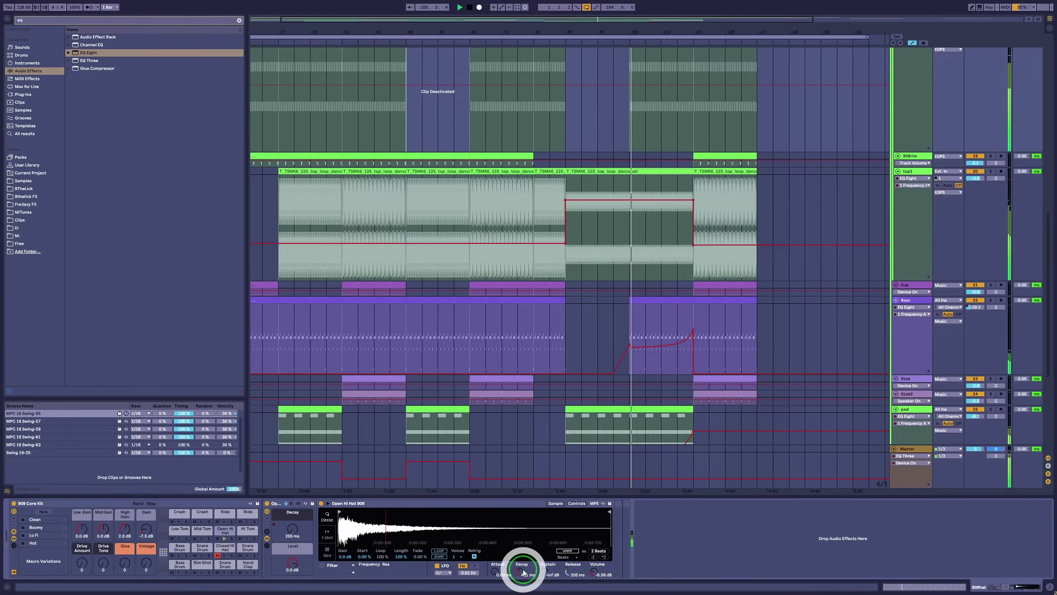
{"action": "left_click_drag", "start_coordinate": [523, 570], "coordinate": [522, 570]}
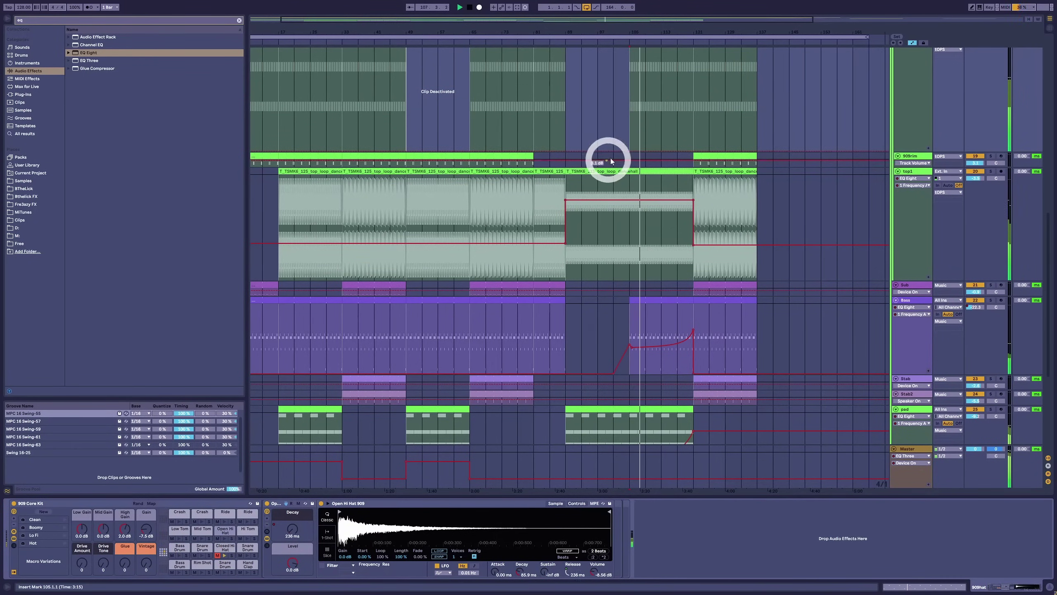
Automate the open hi-hat's sustain to fall from bar 81 to bar 89 and rise again from bar 105 to bar 121.
{"action": "left_click_drag", "start_coordinate": [632, 154], "coordinate": [697, 120]}
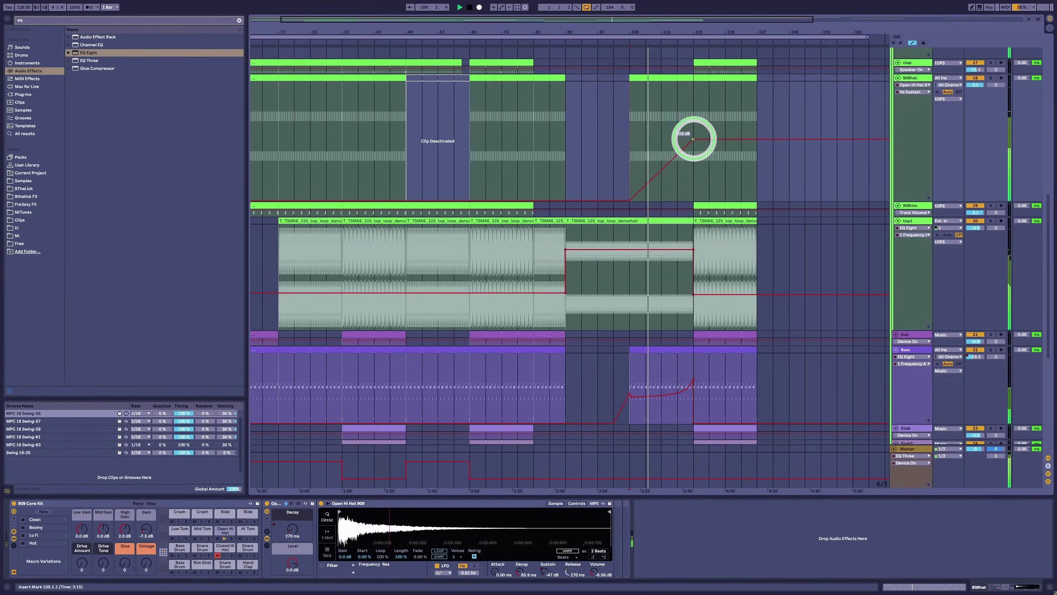
{"action": "left_click_drag", "start_coordinate": [596, 193], "coordinate": [536, 199]}
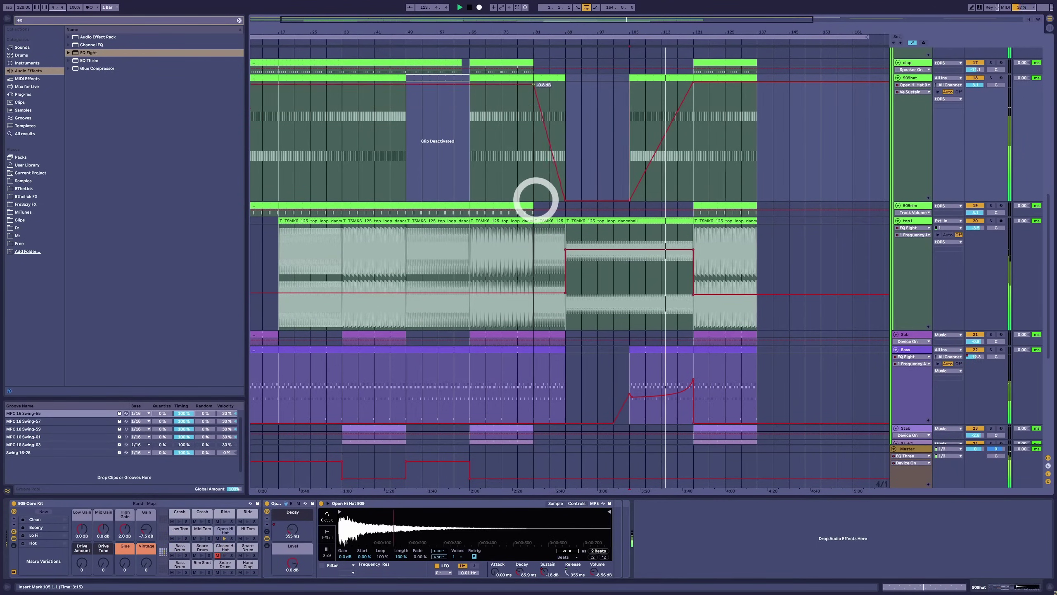
{"action": "scroll", "coordinate": [924, 150], "scroll_direction": "up", "scroll_amount": 10}
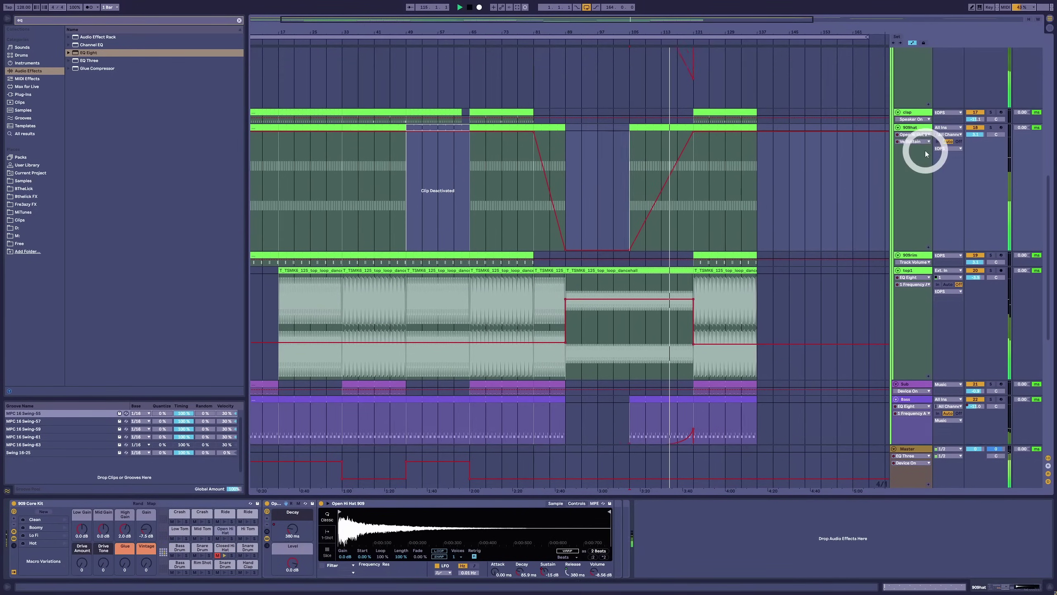
{"action": "scroll", "coordinate": [913, 231], "scroll_direction": "down", "scroll_amount": 10}
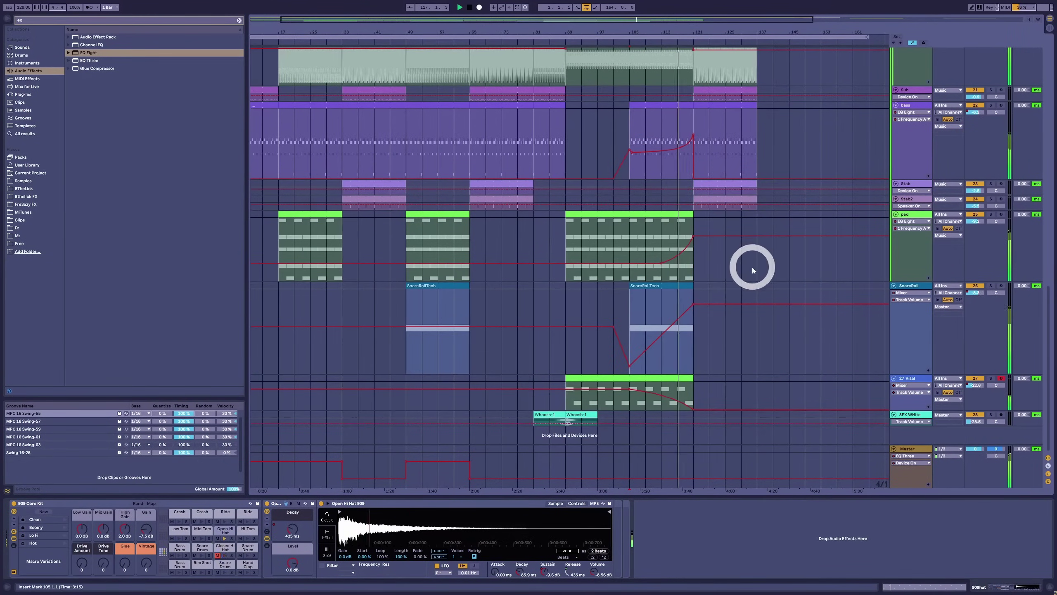
Copy bars 57–65 of the track 10 vocal clip with its Smudge automation into bars 113–121.
{"action": "scroll", "coordinate": [757, 231], "scroll_direction": "up", "scroll_amount": 10}
{"action": "scroll", "coordinate": [728, 206], "scroll_direction": "up", "scroll_amount": 5}
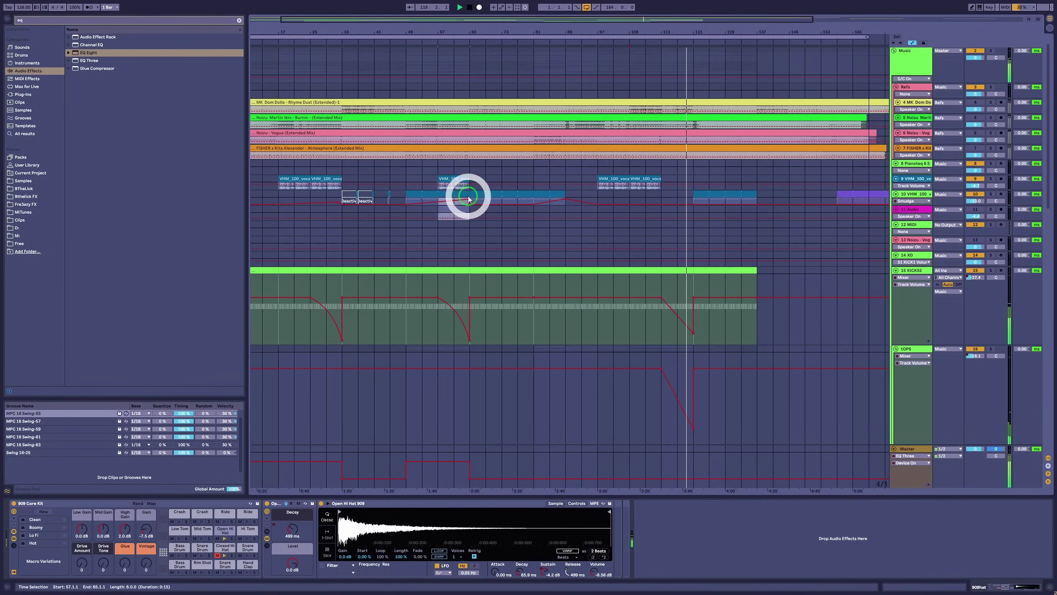
{"action": "left_click", "coordinate": [458, 194]}
{"action": "left_click", "coordinate": [663, 189]}
{"action": "left_click_drag", "start_coordinate": [683, 197], "coordinate": [701, 196]}
{"action": "left_click", "coordinate": [661, 200]}
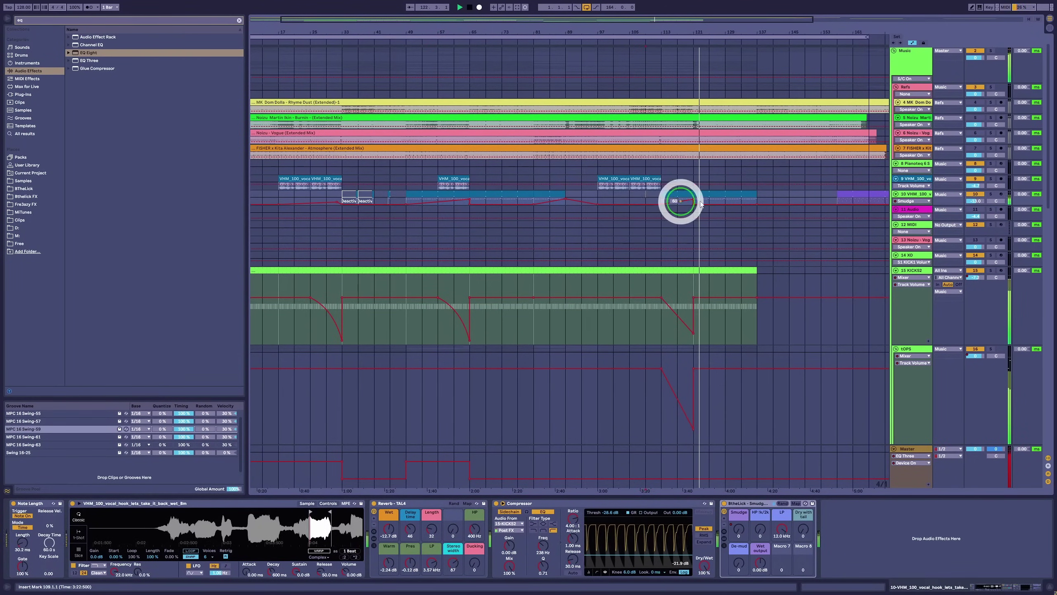
Lower the Bass track's EQ Eight frequency breakpoint at bar 105, and play the breakdown from before bar 89.
{"action": "scroll", "coordinate": [682, 198], "scroll_direction": "down", "scroll_amount": 10}
{"action": "scroll", "coordinate": [748, 209], "scroll_direction": "down", "scroll_amount": 3}
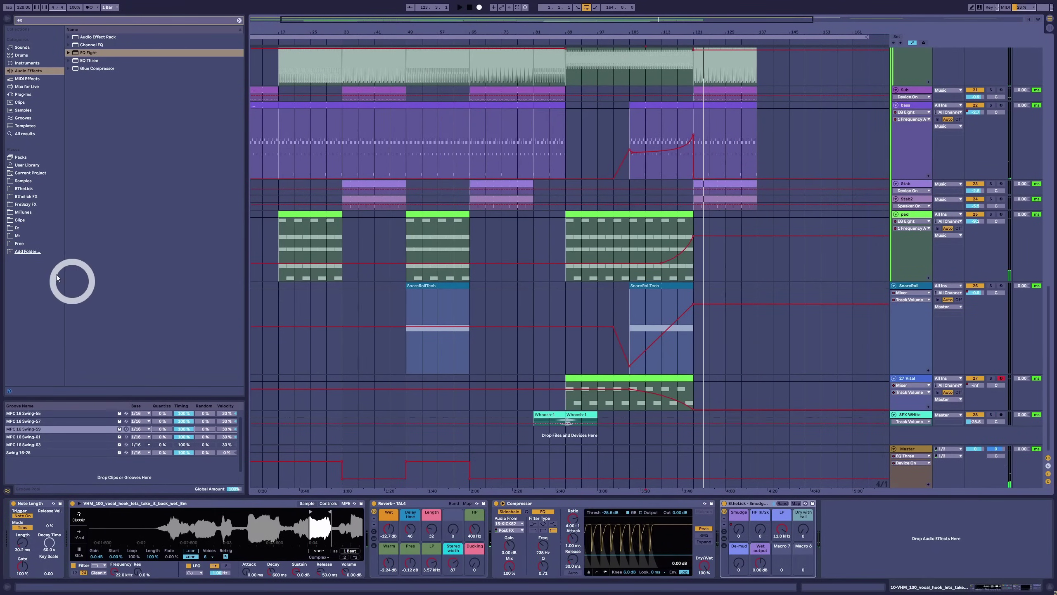
{"action": "left_click_drag", "start_coordinate": [695, 111], "coordinate": [628, 160]}
{"action": "left_click", "coordinate": [619, 238]}
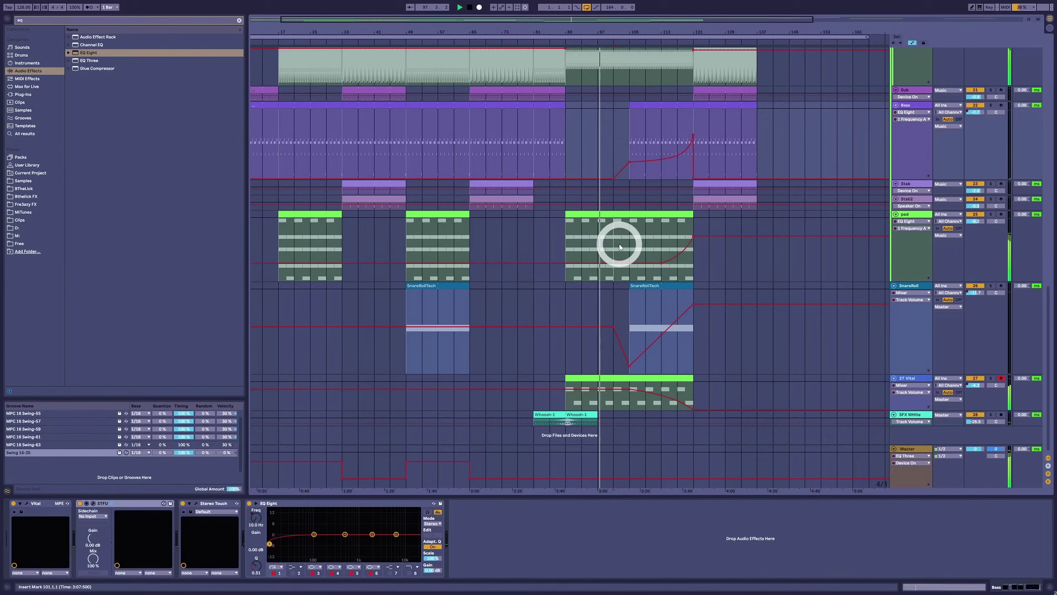
{"action": "key", "text": "space"}
{"action": "left_click", "coordinate": [557, 245]}
{"action": "key", "text": "space"}
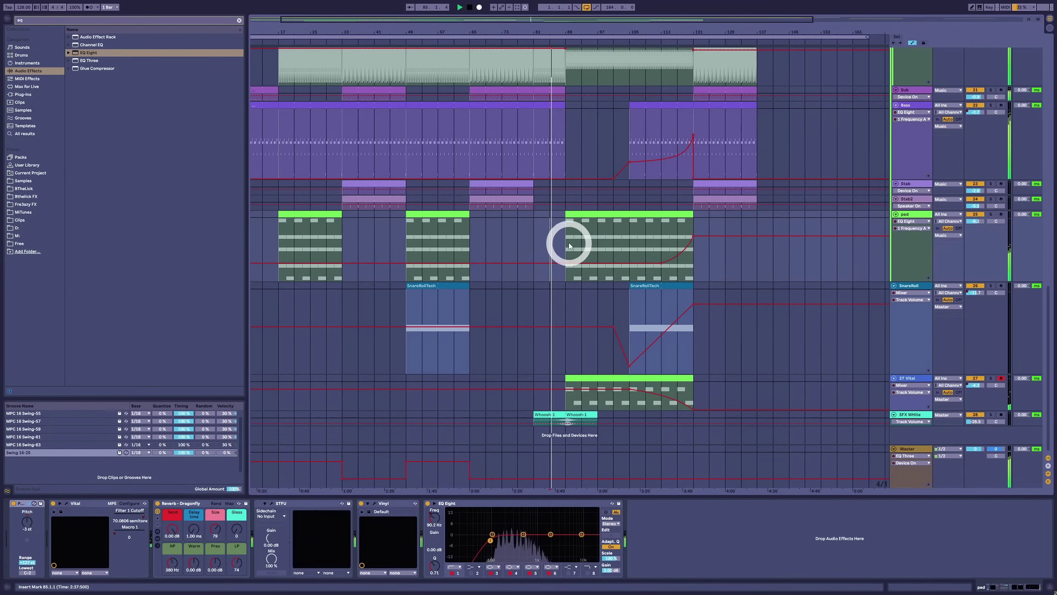
Show the device chain of the KICK02 track during playback.
{"action": "scroll", "coordinate": [574, 243], "scroll_direction": "up", "scroll_amount": 10}
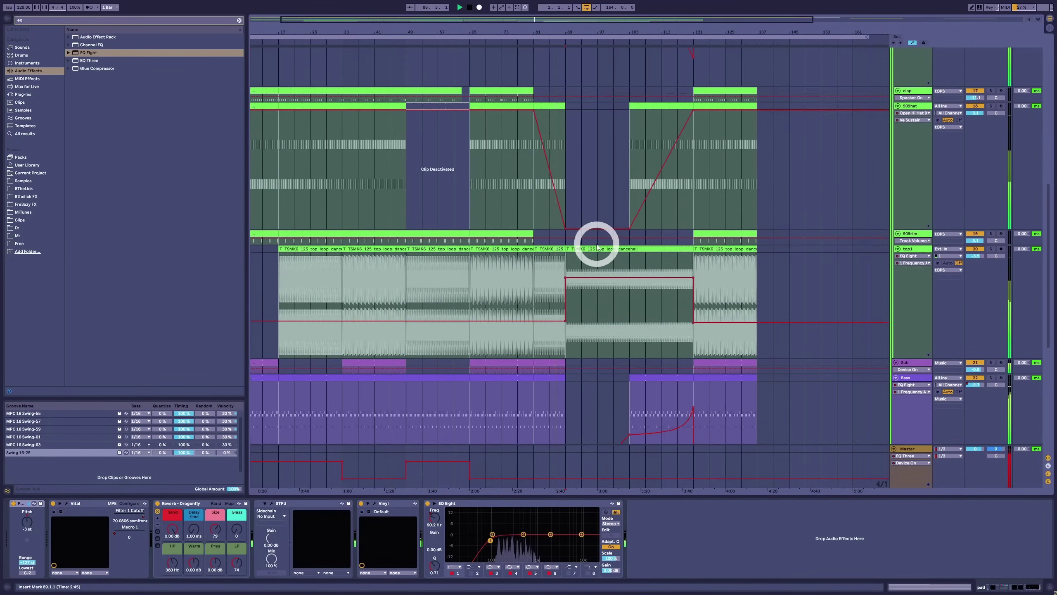
{"action": "scroll", "coordinate": [596, 246], "scroll_direction": "up", "scroll_amount": 3}
{"action": "scroll", "coordinate": [920, 123], "scroll_direction": "up", "scroll_amount": 8}
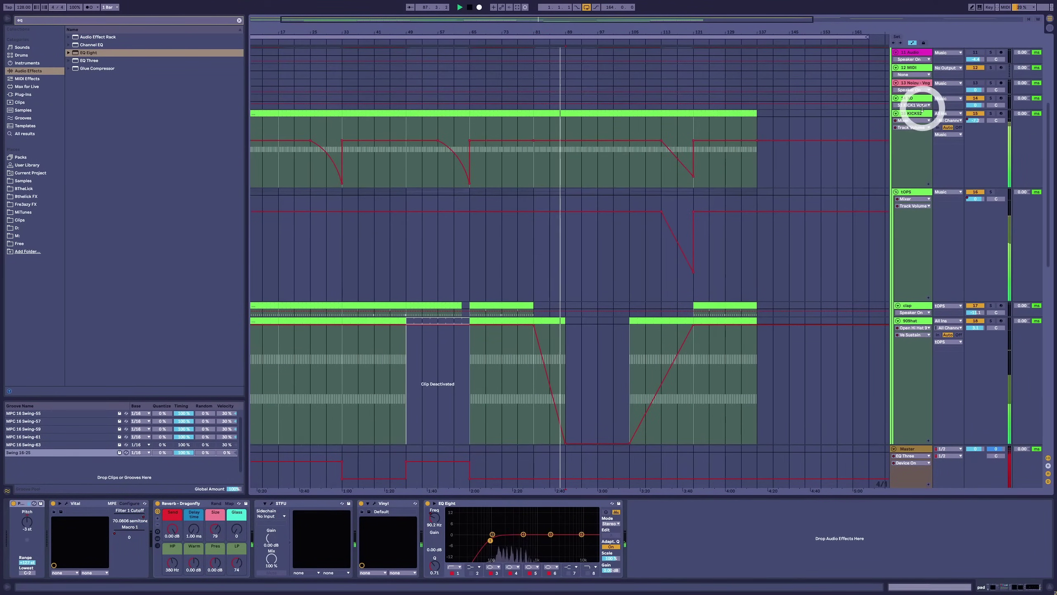
{"action": "left_click", "coordinate": [921, 109]}
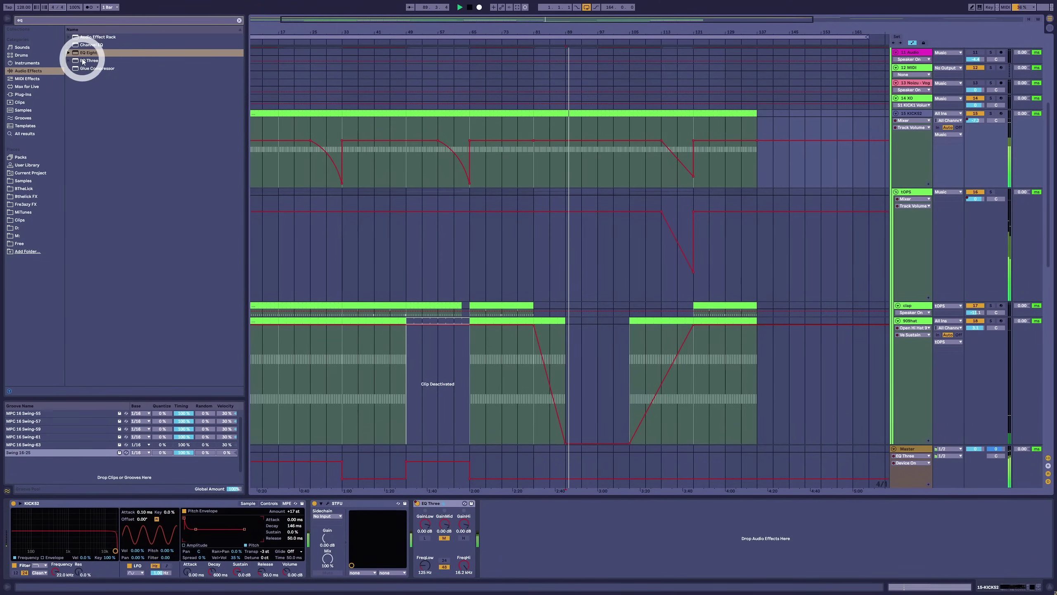
Try an EQ Eight low-pass filter on the KICK02 track with a lowered cutoff, and remove the device.
{"action": "left_click_drag", "start_coordinate": [78, 58], "coordinate": [549, 547]}
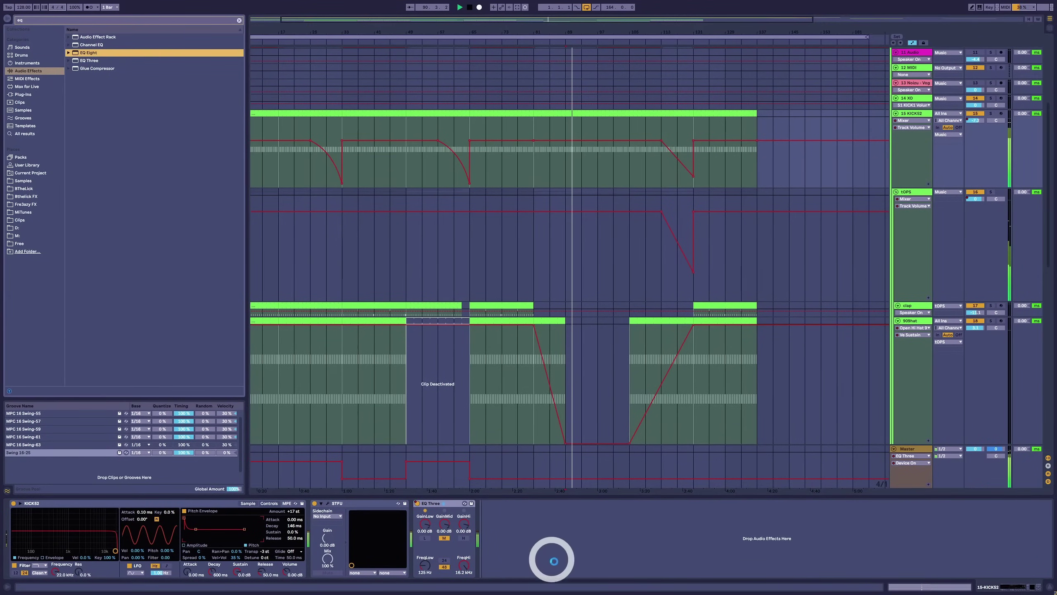
{"action": "left_click", "coordinate": [643, 573]}
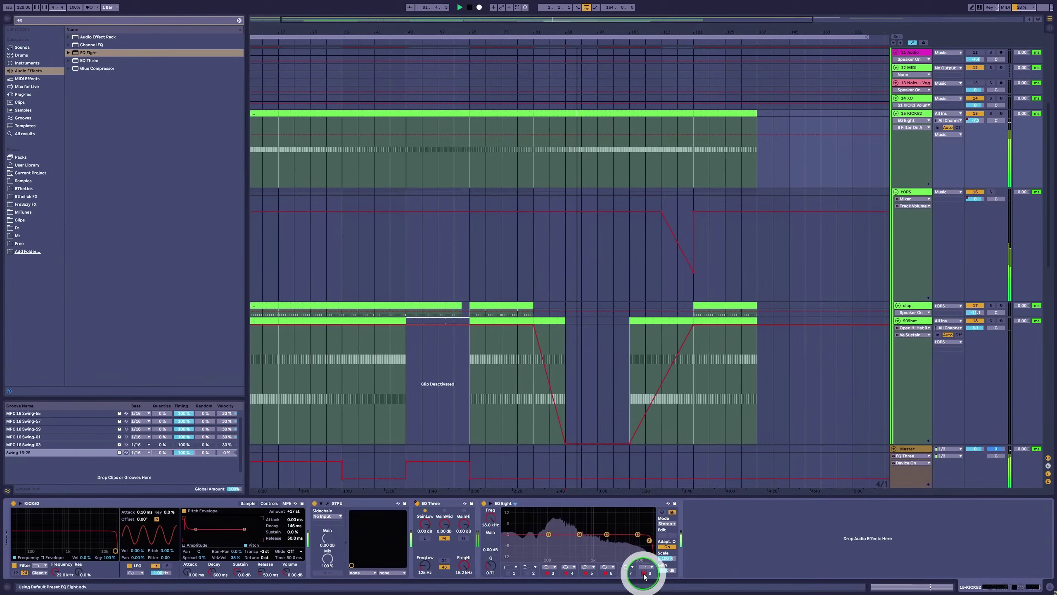
{"action": "left_click", "coordinate": [648, 541]}
{"action": "left_click_drag", "start_coordinate": [648, 543], "coordinate": [581, 507]}
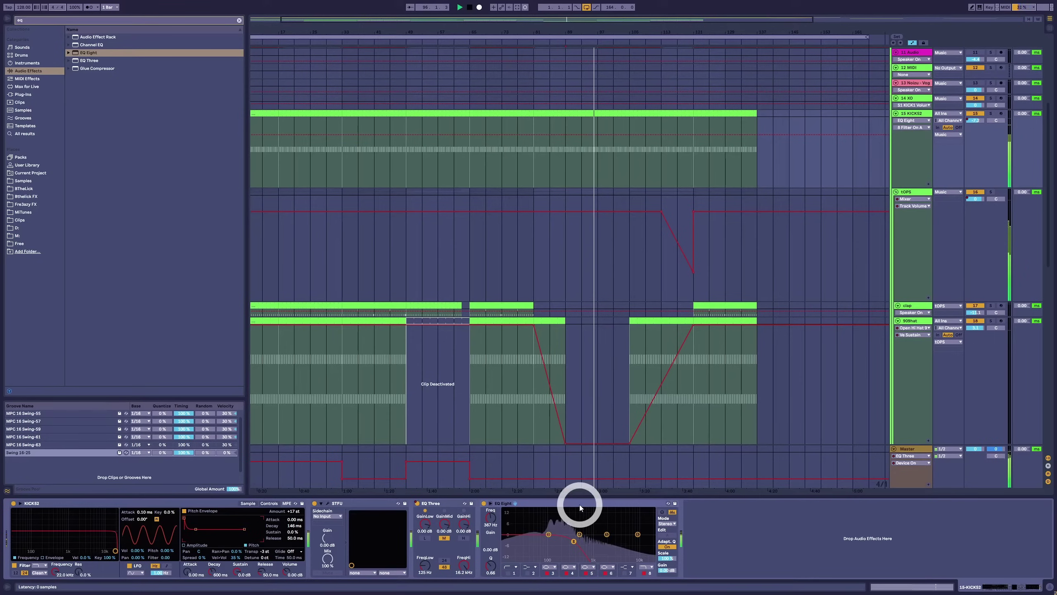
{"action": "left_click", "coordinate": [580, 507]}
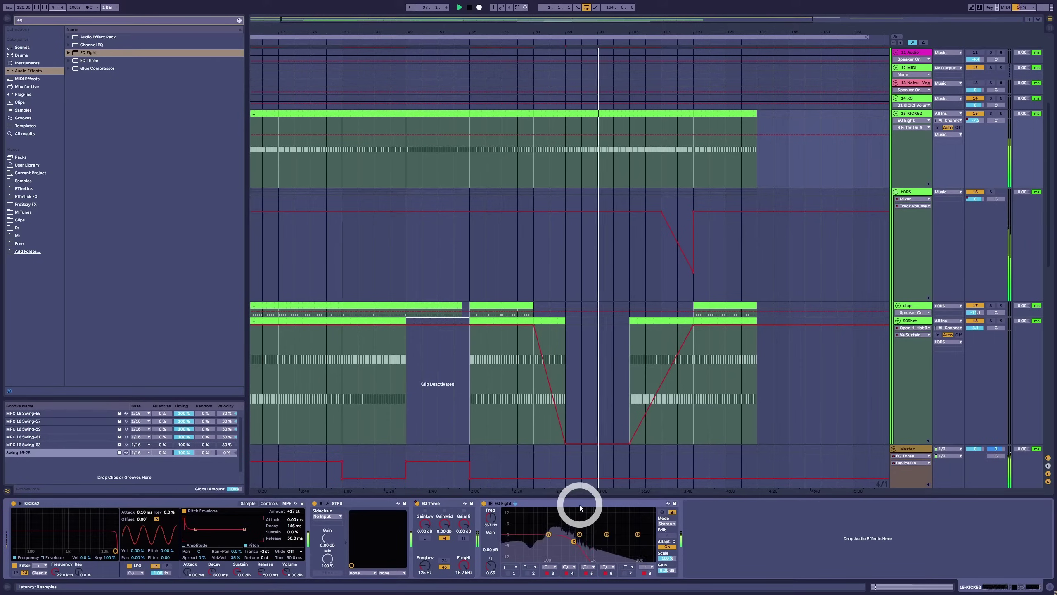
{"action": "key", "text": "Delete"}
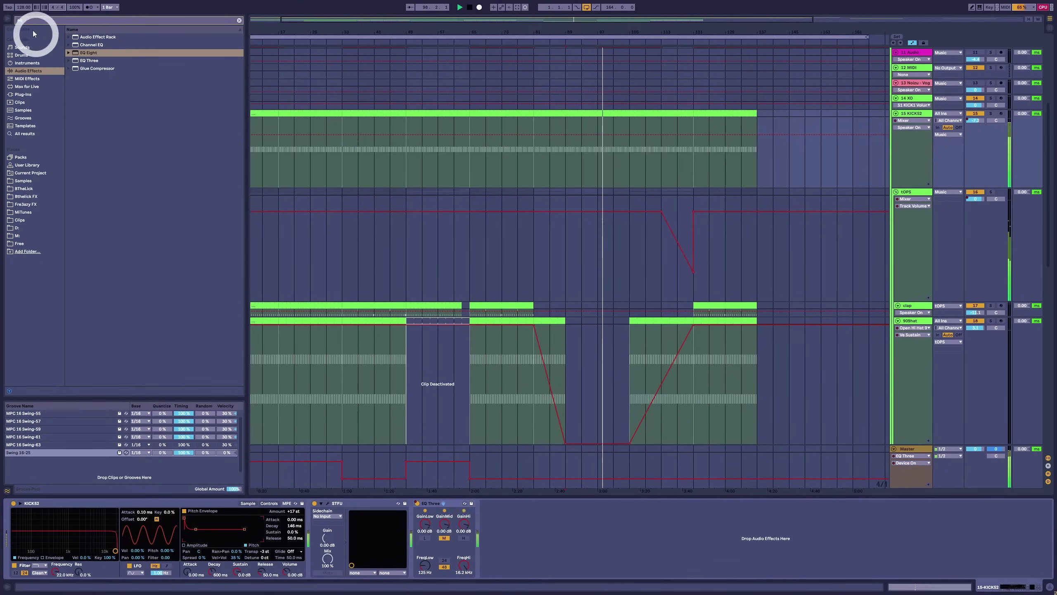
Search the audio effects for "filt", add an Auto Filter to the KICK02 chain and adjust its filter frequency.
{"action": "left_click", "coordinate": [7, 19]}
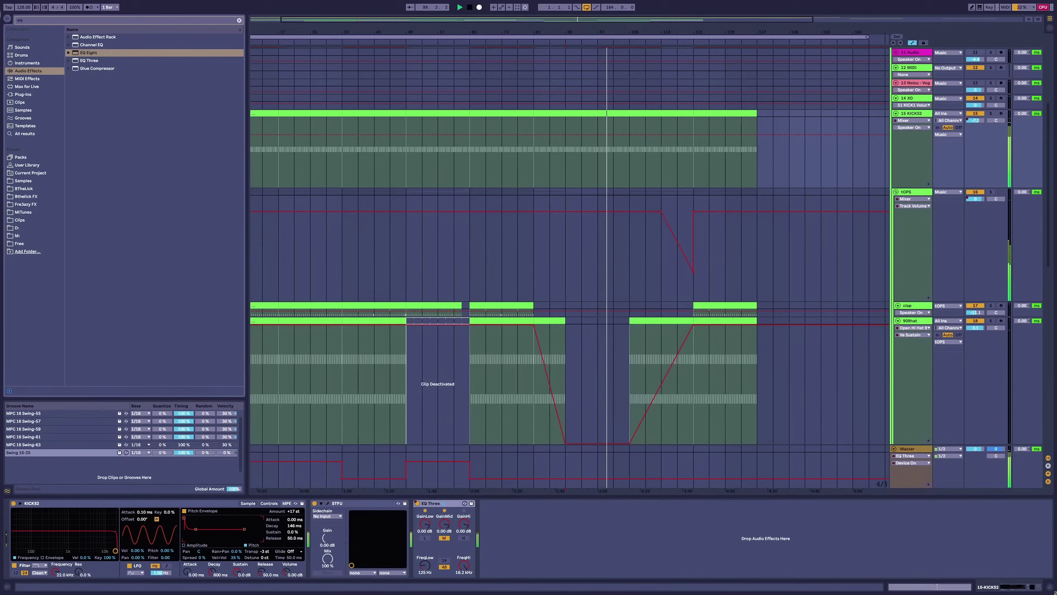
{"action": "left_click", "coordinate": [5, 18]}
{"action": "type", "text": "filt"}
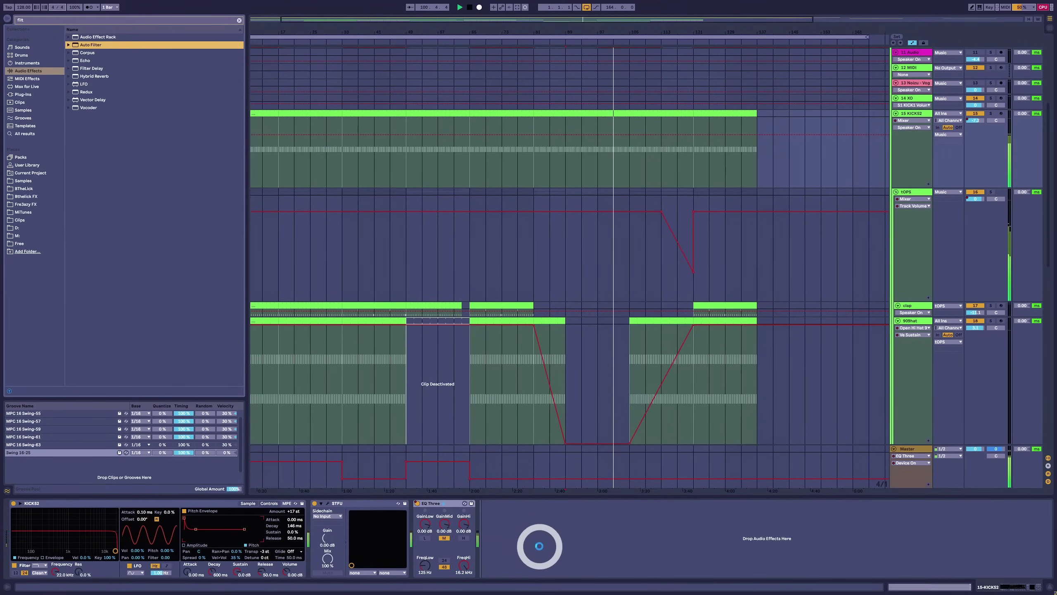
{"action": "left_click_drag", "start_coordinate": [539, 545], "coordinate": [541, 546]}
{"action": "left_click", "coordinate": [600, 526]}
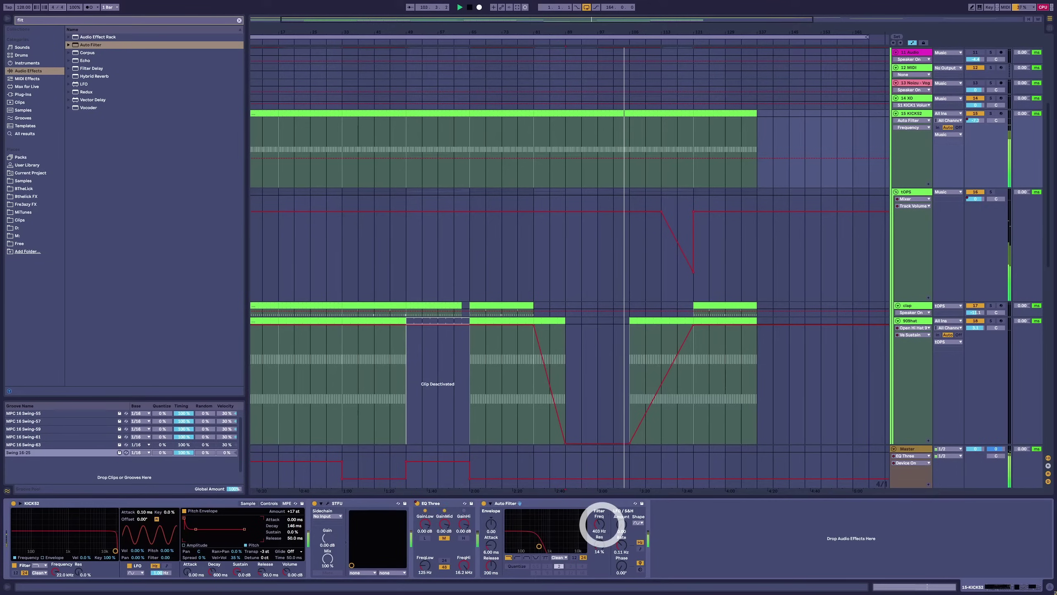
Automate KICK02's Auto Filter frequency to fall from bar 85 to 424 Hz at bar 89, hold until bar 109, and rise to bar 121.
{"action": "left_click", "coordinate": [558, 161]}
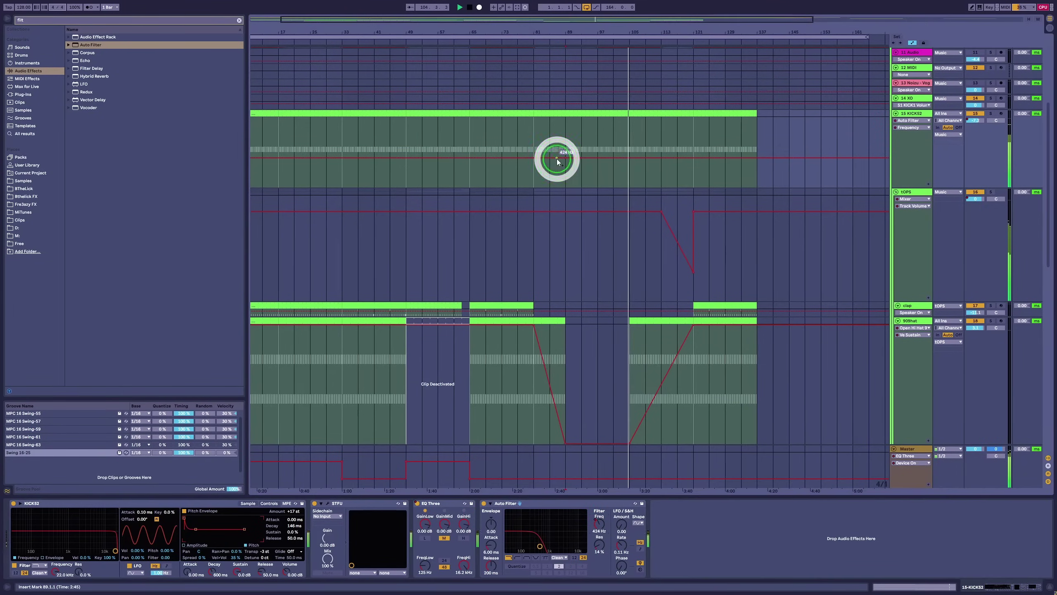
{"action": "left_click", "coordinate": [678, 157]}
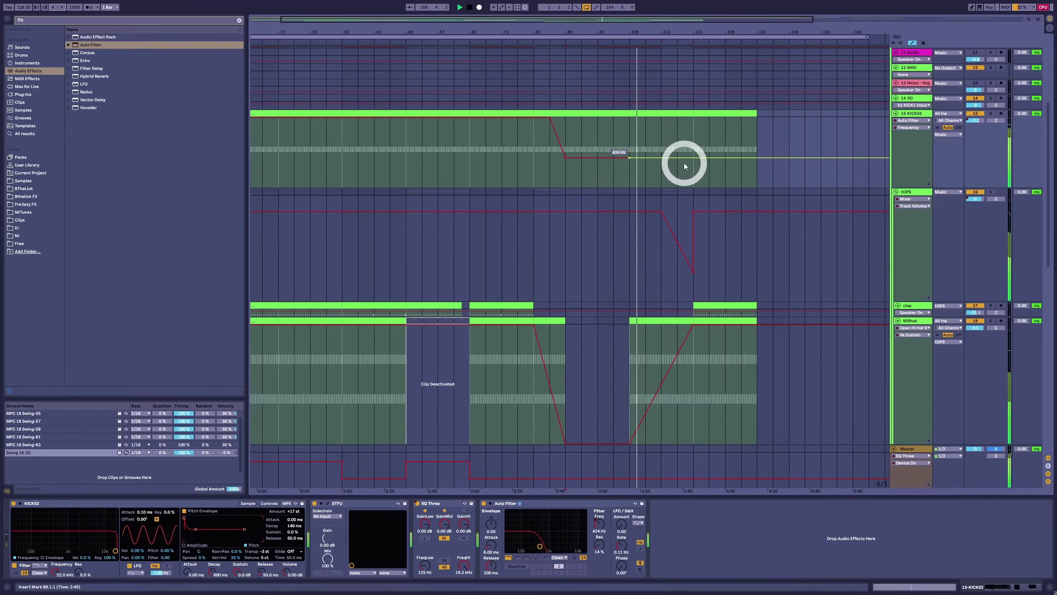
{"action": "mouse_move", "coordinate": [678, 159]}
{"action": "left_mouse_down"}
{"action": "mouse_move", "coordinate": [691, 158]}
{"action": "mouse_move", "coordinate": [681, 155]}
{"action": "left_mouse_up"}
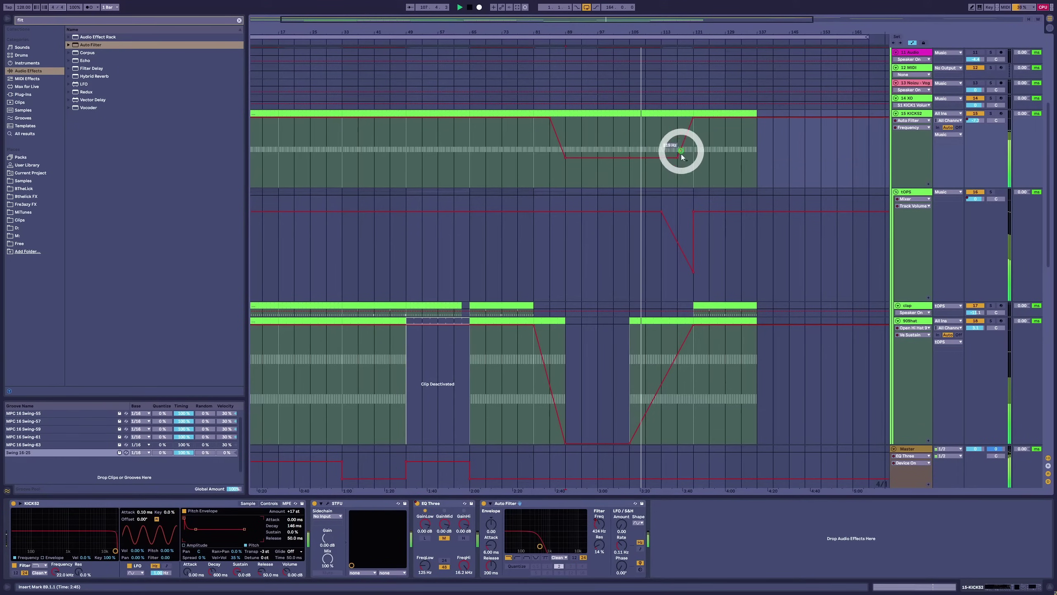
{"action": "scroll", "coordinate": [749, 214], "scroll_direction": "down", "scroll_amount": 6}
{"action": "scroll", "coordinate": [769, 239], "scroll_direction": "up", "scroll_amount": 5}
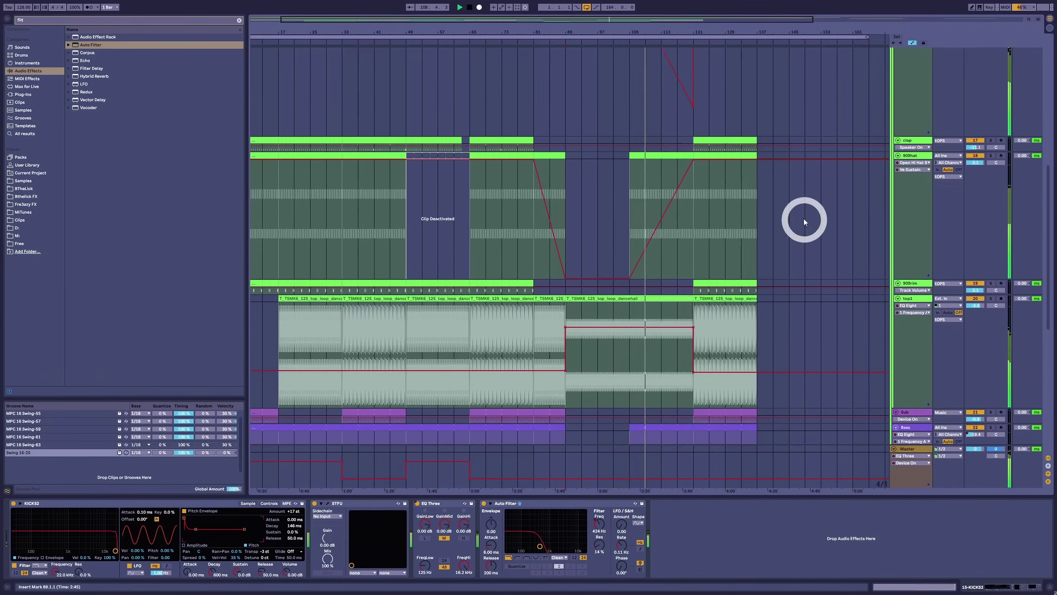
{"action": "scroll", "coordinate": [735, 177], "scroll_direction": "up", "scroll_amount": 1}
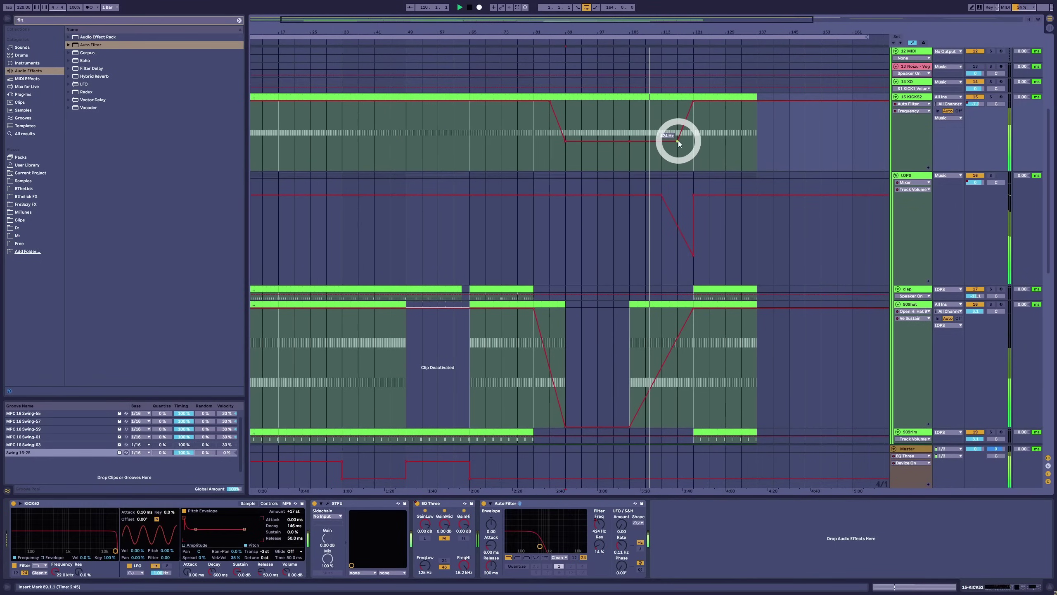
{"action": "left_click_drag", "start_coordinate": [678, 142], "coordinate": [662, 142]}
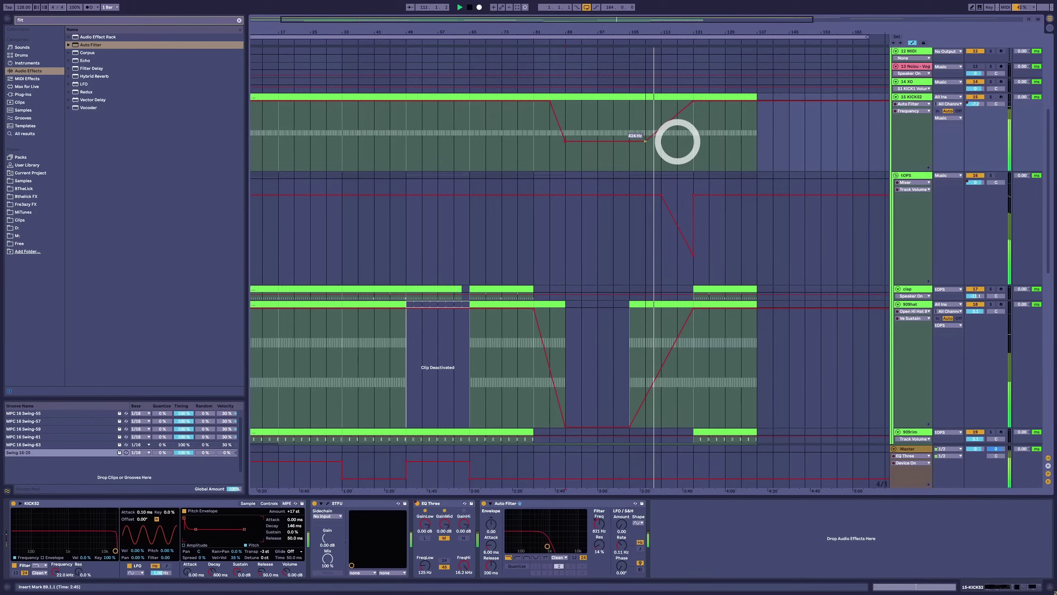
{"action": "left_click", "coordinate": [692, 173]}
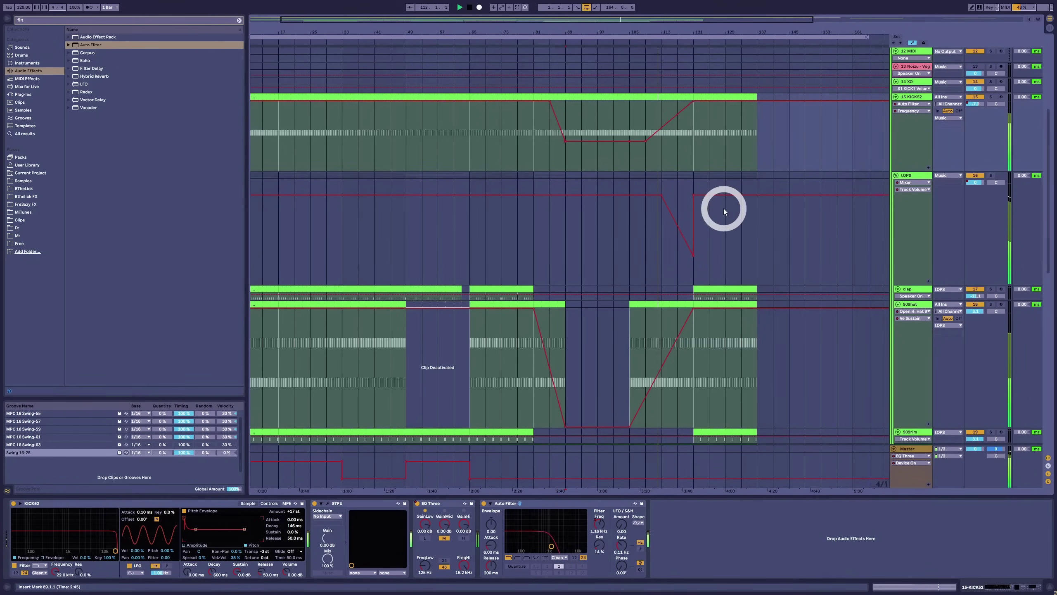
Expand vocal track 9, split off the slice from 111.4.3 to 112.1.3 and repeat it every half bar to about bar 114.
{"action": "scroll", "coordinate": [723, 208], "scroll_direction": "up", "scroll_amount": 8}
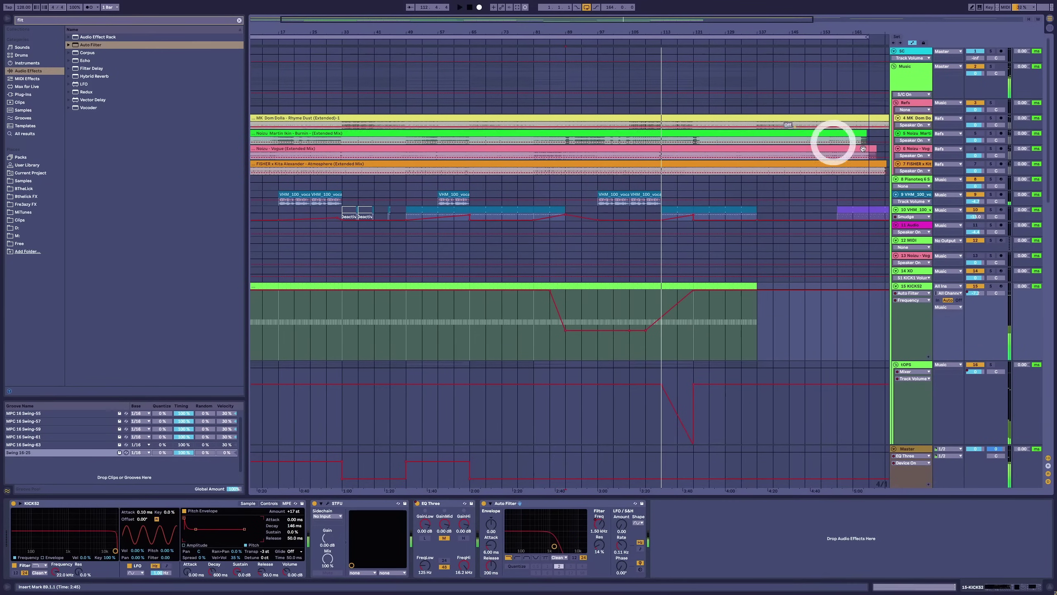
{"action": "left_click", "coordinate": [906, 197]}
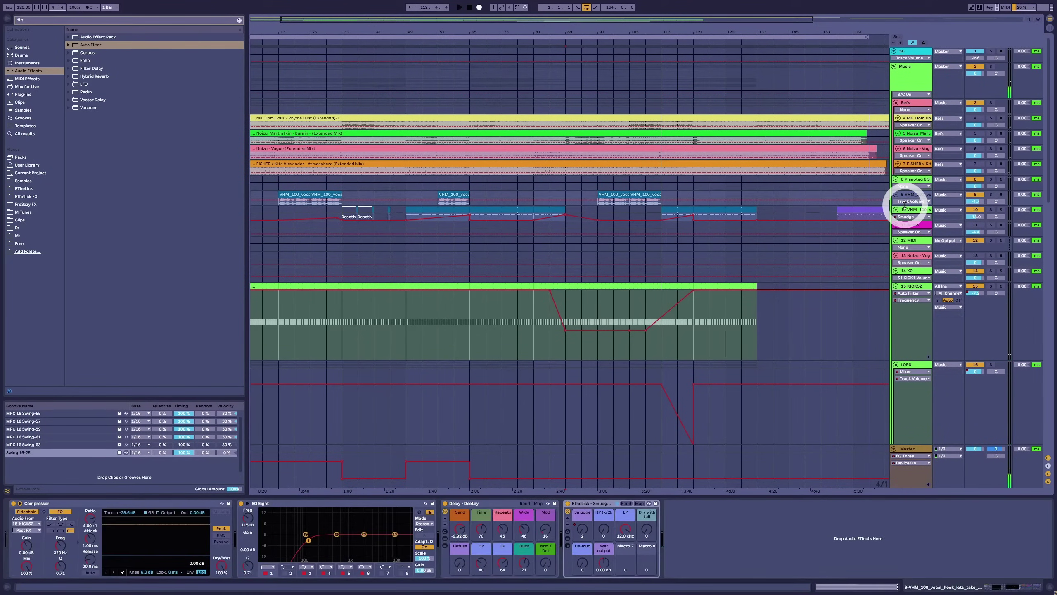
{"action": "left_click_drag", "start_coordinate": [904, 205], "coordinate": [898, 268]}
{"action": "left_click_drag", "start_coordinate": [662, 32], "coordinate": [618, 220]}
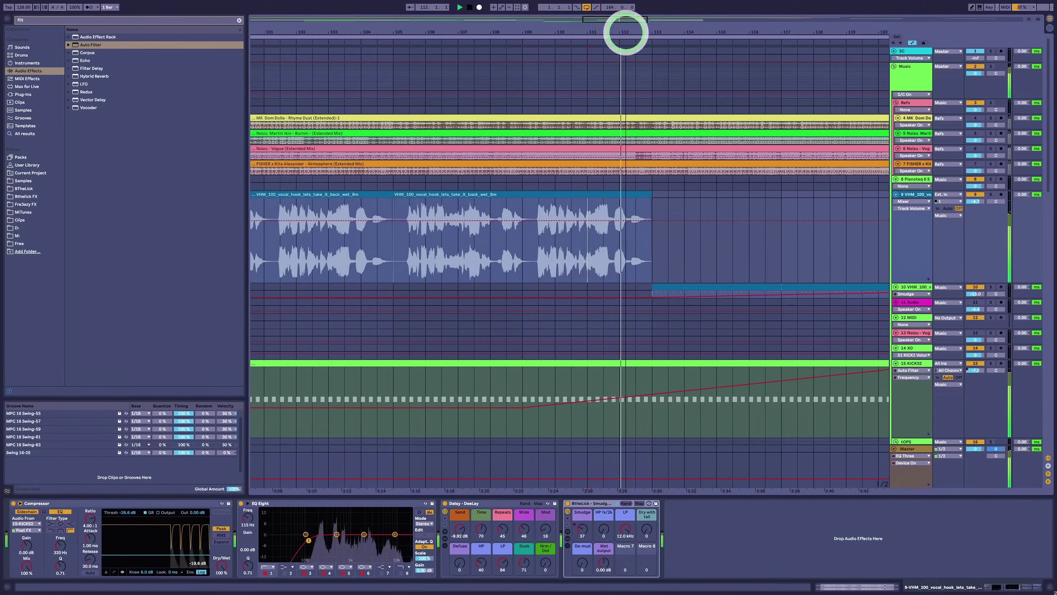
{"action": "left_click_drag", "start_coordinate": [625, 28], "coordinate": [606, 260]}
{"action": "left_click", "coordinate": [593, 244]}
{"action": "key", "text": "space"}
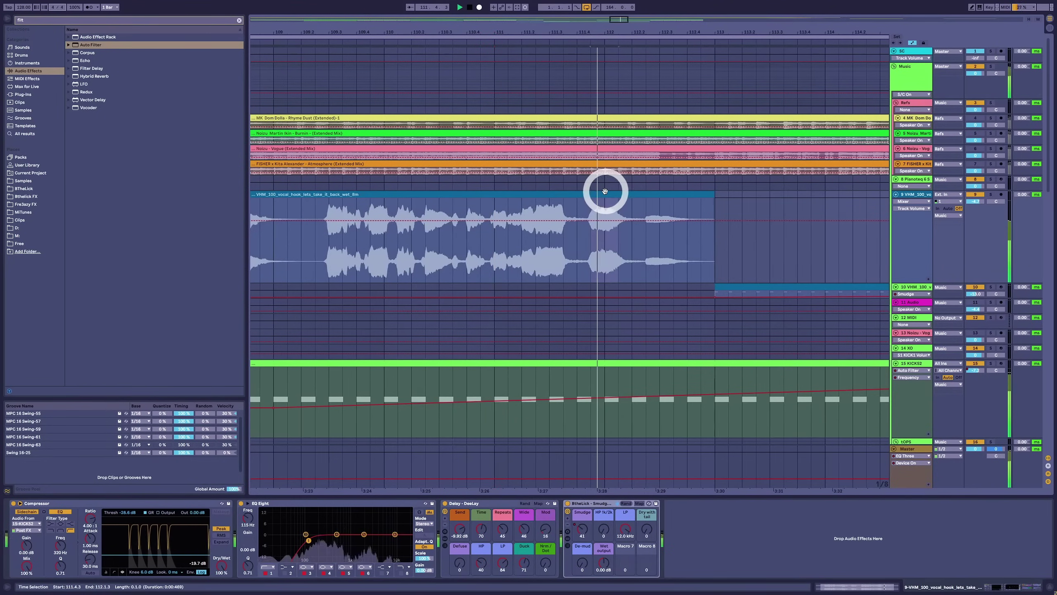
{"action": "key", "text": "ctrl+e"}
{"action": "left_click_drag", "start_coordinate": [653, 203], "coordinate": [818, 201]}
{"action": "key", "text": "space"}
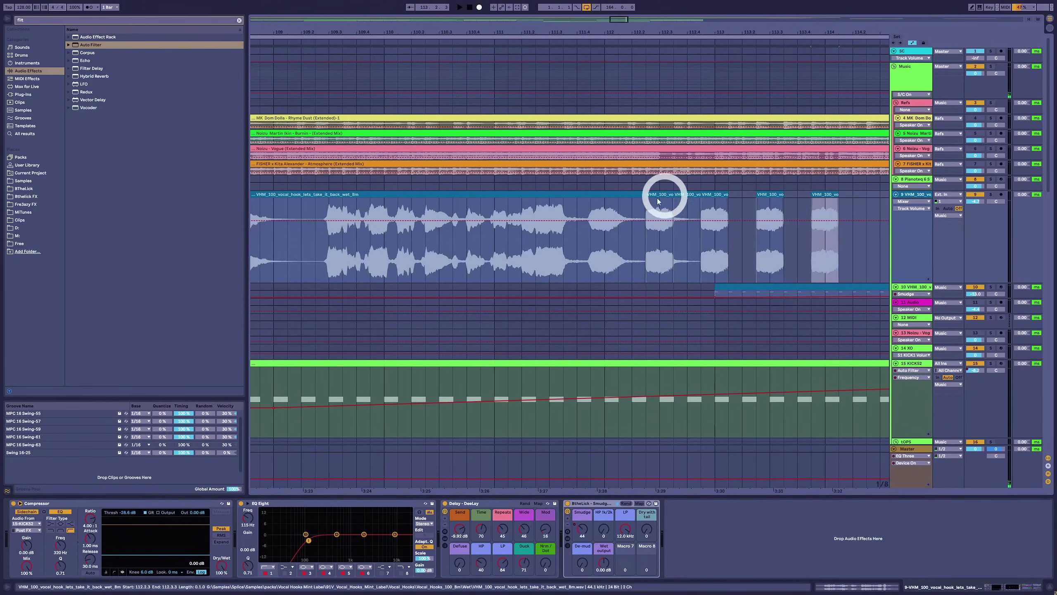
Play back the vocal slices and continue duplicating them every half bar to about bar 123.
{"action": "left_click", "coordinate": [616, 212]}
{"action": "key", "text": "space"}
{"action": "key", "text": "minus"}
{"action": "key", "text": "minus"}
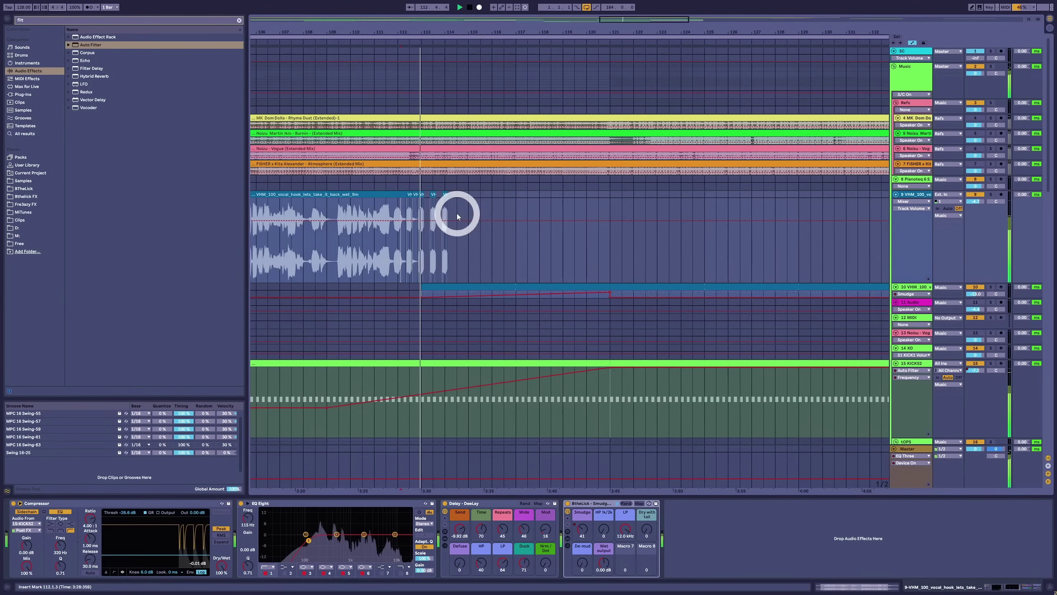
{"action": "left_click", "coordinate": [458, 199]}
{"action": "mouse_move", "coordinate": [458, 196]}
{"action": "left_mouse_down"}
{"action": "mouse_move", "coordinate": [543, 200]}
{"action": "mouse_move", "coordinate": [426, 199]}
{"action": "mouse_move", "coordinate": [569, 199]}
{"action": "mouse_move", "coordinate": [555, 194]}
{"action": "left_mouse_up"}
{"action": "key", "text": "space"}
{"action": "left_click", "coordinate": [682, 196]}
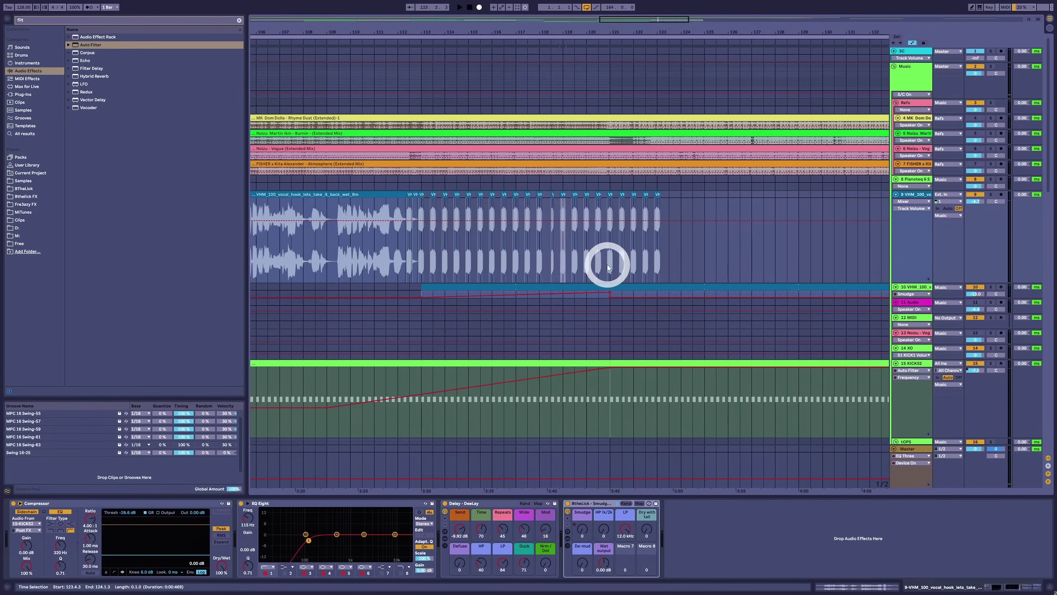
Delete the vocal slices past bar 121 and the last one just before it, checking the transition in playback.
{"action": "left_click_drag", "start_coordinate": [624, 203], "coordinate": [656, 196]}
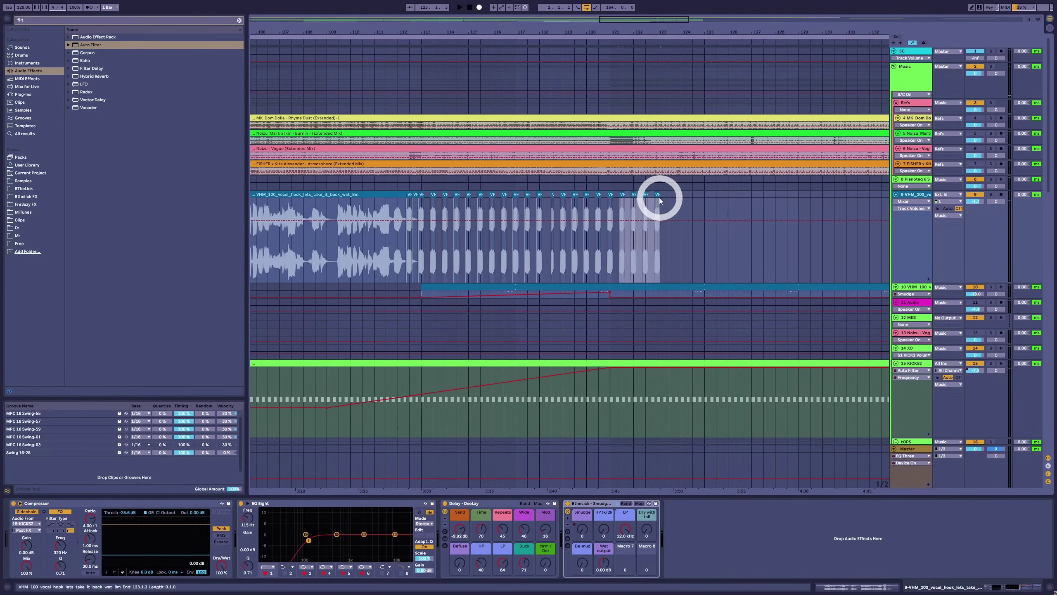
{"action": "key", "text": "Delete"}
{"action": "key", "text": "space"}
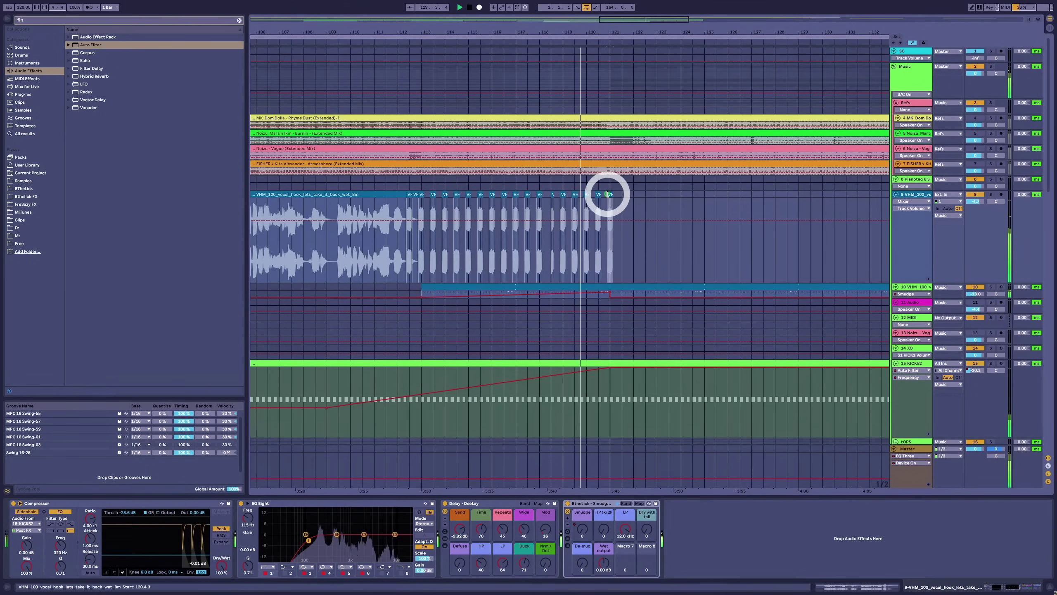
{"action": "left_click_drag", "start_coordinate": [608, 195], "coordinate": [598, 199]}
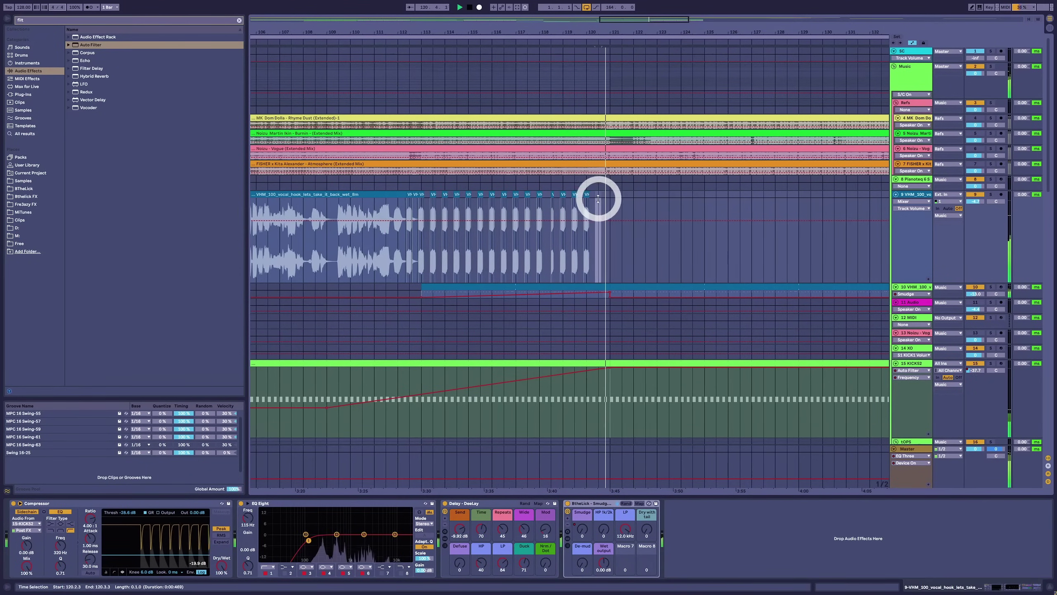
Play from bar 110 and automate the DeeLay Send on vocal track 9 to rise from bar 112 to bar 121.
{"action": "left_click", "coordinate": [345, 252]}
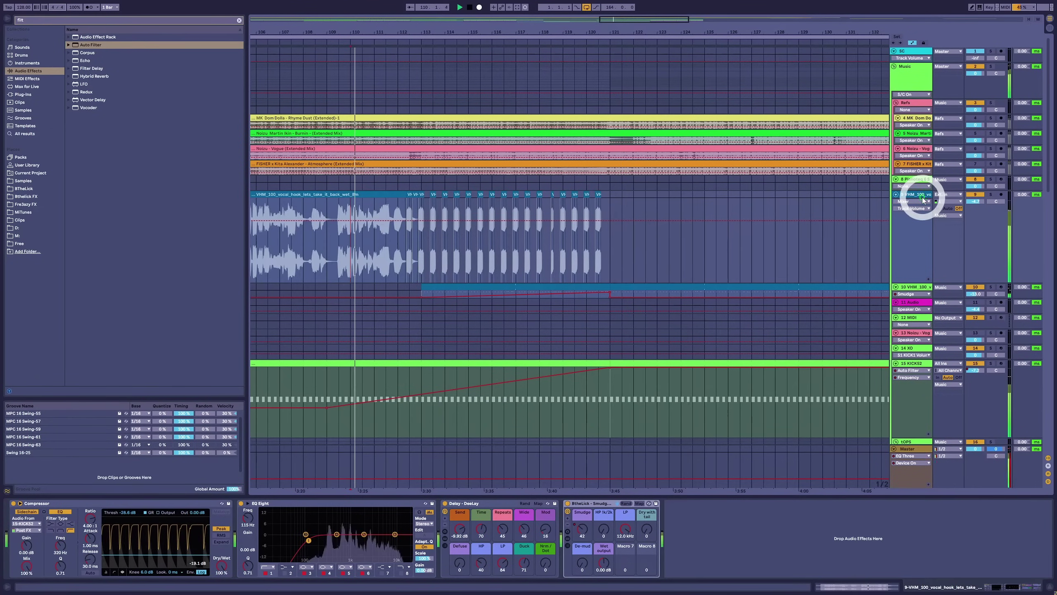
{"action": "left_click", "coordinate": [465, 536]}
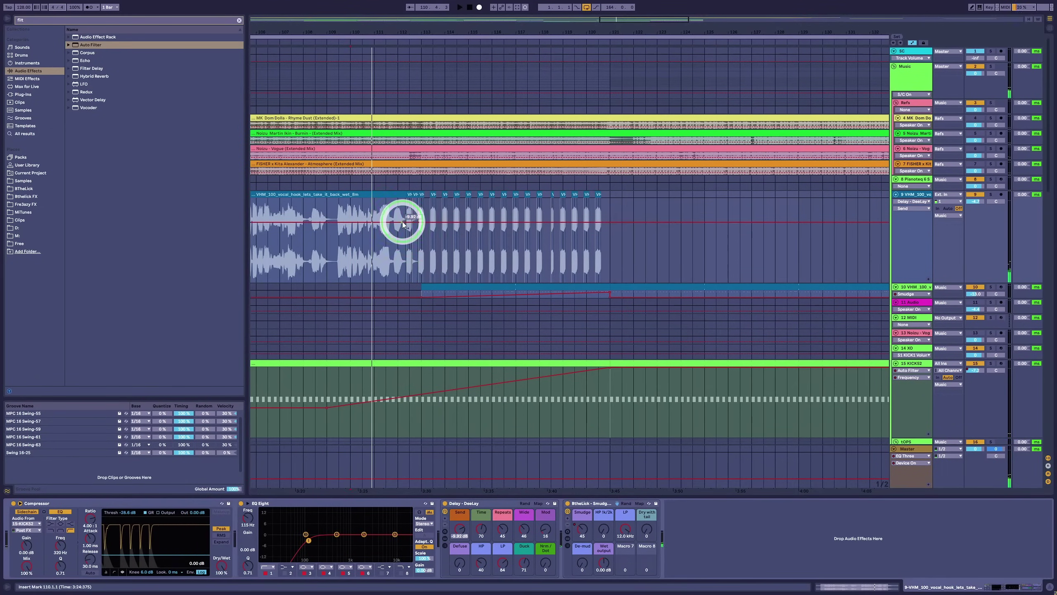
{"action": "left_click_drag", "start_coordinate": [402, 221], "coordinate": [607, 225]}
Automate track 9's DeeLay Duck to fall to zero between bars 112 and 121 and return to 71 there, and play it back.
{"action": "left_click", "coordinate": [528, 534]}
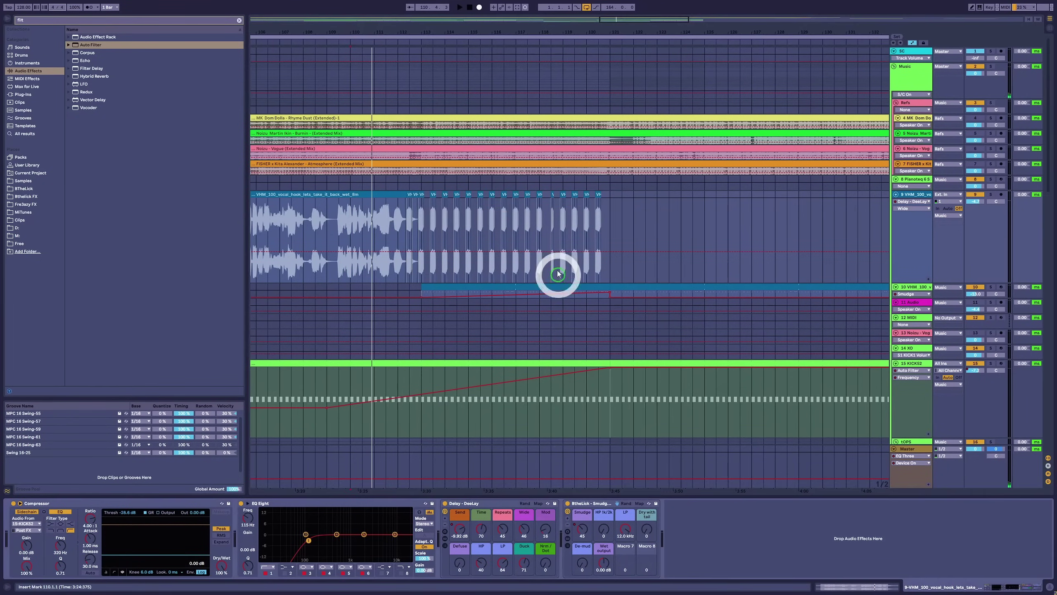
{"action": "left_click", "coordinate": [483, 537]}
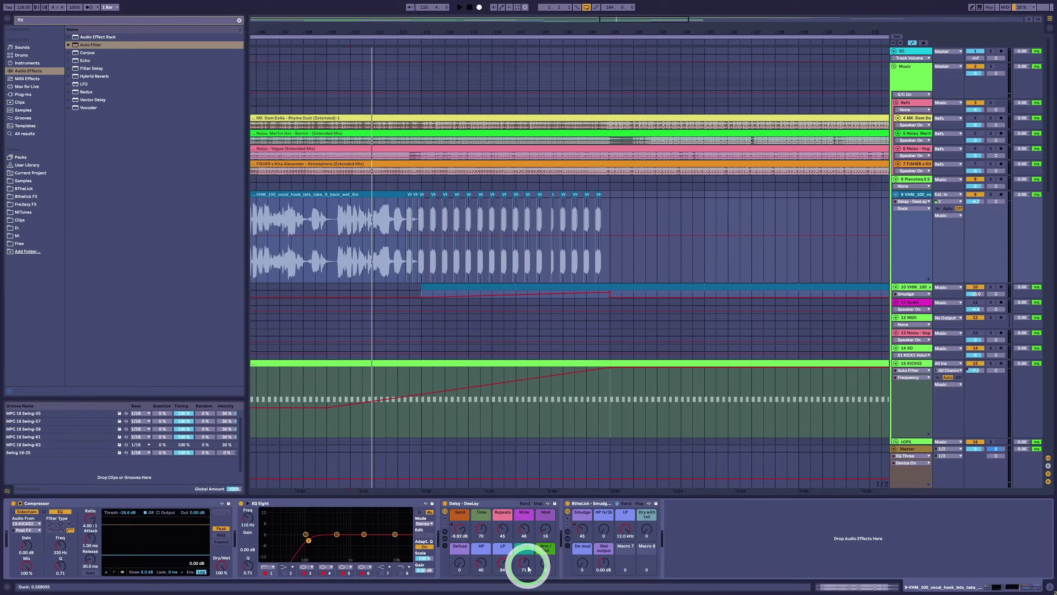
{"action": "mouse_move", "coordinate": [405, 237]}
{"action": "left_mouse_down"}
{"action": "mouse_move", "coordinate": [430, 230]}
{"action": "mouse_move", "coordinate": [554, 267]}
{"action": "mouse_move", "coordinate": [425, 246]}
{"action": "mouse_move", "coordinate": [419, 240]}
{"action": "mouse_move", "coordinate": [598, 282]}
{"action": "mouse_move", "coordinate": [458, 252]}
{"action": "mouse_move", "coordinate": [611, 238]}
{"action": "mouse_move", "coordinate": [606, 283]}
{"action": "left_mouse_up"}
{"action": "key", "text": "space"}
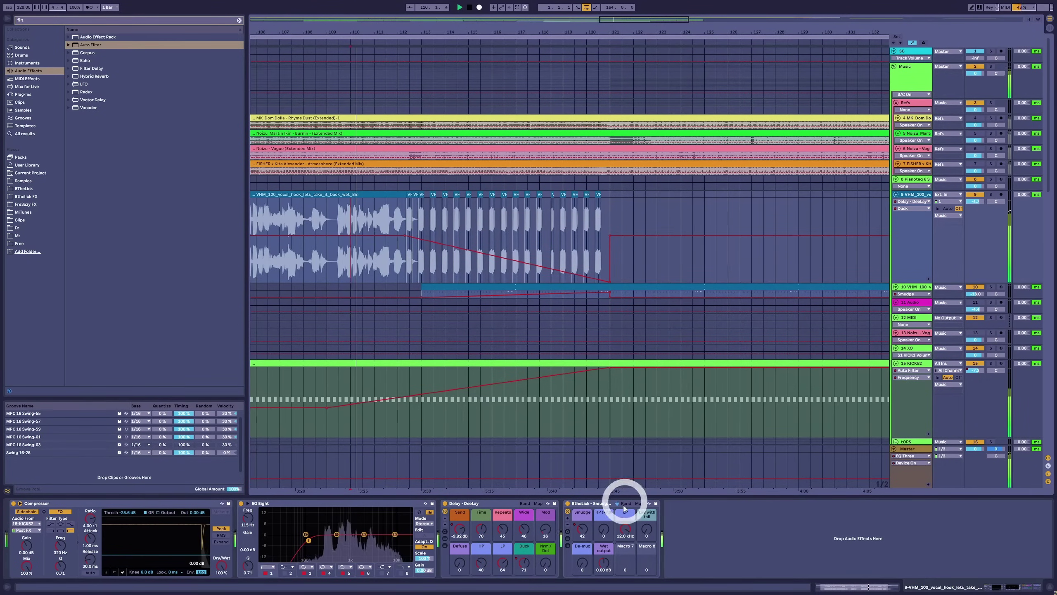
Automate track 9's Smudge amount to climb more steeply from about bar 112 to bar 121, and listen to the result.
{"action": "left_click", "coordinate": [582, 528]}
{"action": "mouse_move", "coordinate": [445, 230]}
{"action": "left_mouse_down"}
{"action": "mouse_move", "coordinate": [408, 271]}
{"action": "mouse_move", "coordinate": [397, 266]}
{"action": "mouse_move", "coordinate": [635, 271]}
{"action": "mouse_move", "coordinate": [389, 257]}
{"action": "mouse_move", "coordinate": [395, 229]}
{"action": "left_mouse_up"}
{"action": "key", "text": "space"}
{"action": "key", "text": "space"}
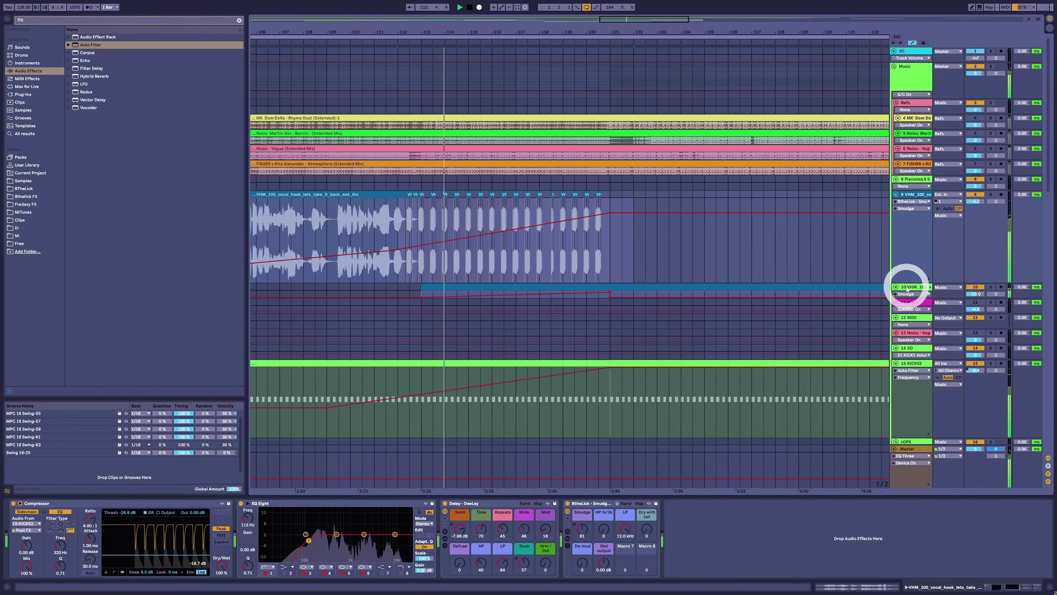
Add an Auto Filter at the end of track 10's device chain and set its resonance to 70% during playback.
{"action": "left_click", "coordinate": [911, 287]}
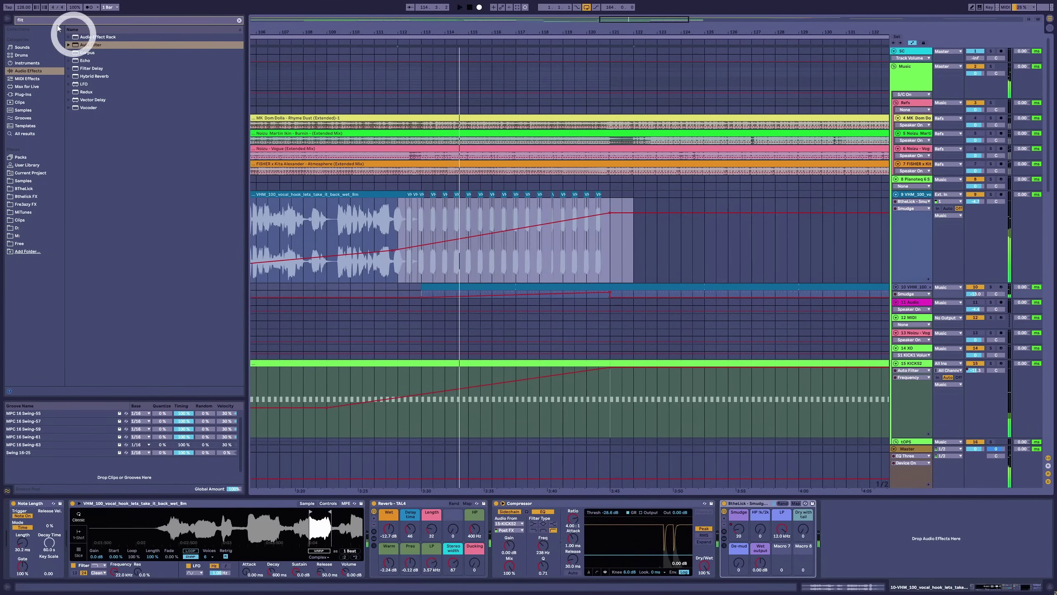
{"action": "left_click_drag", "start_coordinate": [95, 49], "coordinate": [890, 520]}
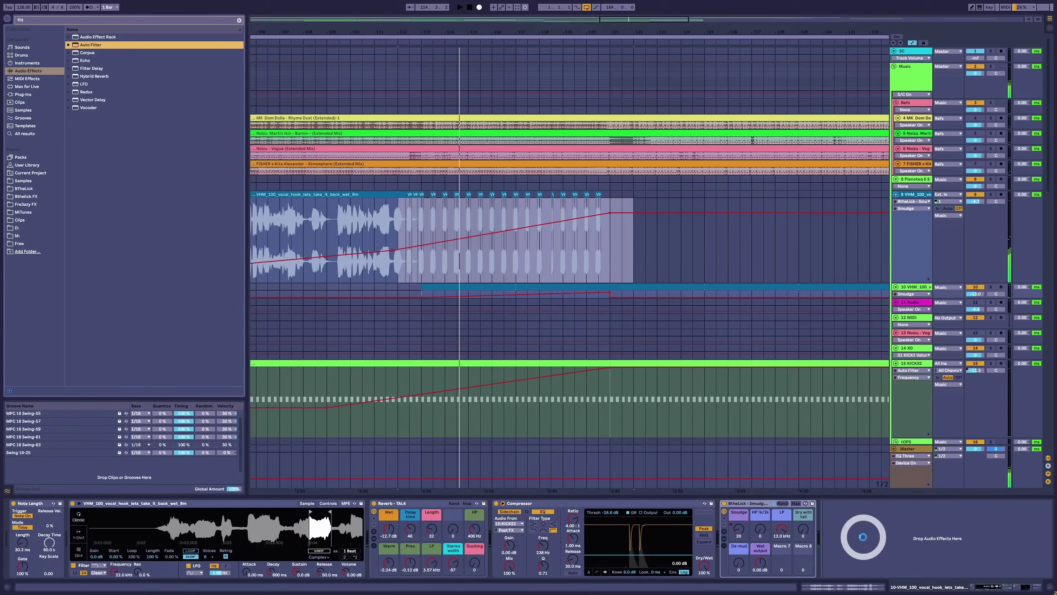
{"action": "left_click_drag", "start_coordinate": [861, 558], "coordinate": [861, 559]}
{"action": "left_click", "coordinate": [941, 526]}
{"action": "key", "text": "space"}
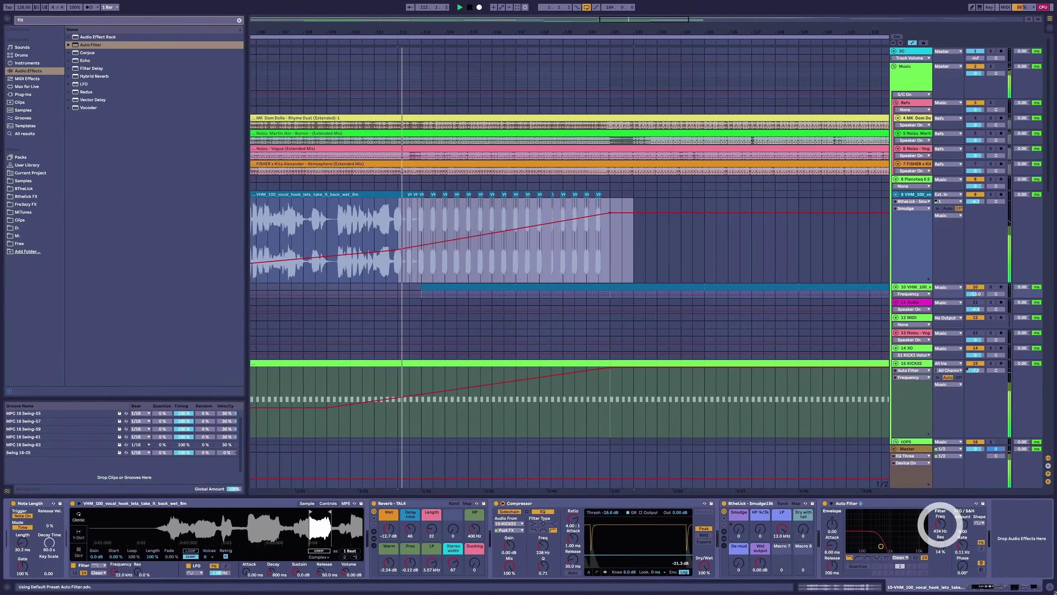
{"action": "mouse_move", "coordinate": [939, 526]}
{"action": "left_mouse_down"}
{"action": "mouse_move", "coordinate": [944, 548]}
{"action": "mouse_move", "coordinate": [950, 532]}
{"action": "mouse_move", "coordinate": [941, 530]}
{"action": "mouse_move", "coordinate": [943, 546]}
{"action": "left_mouse_up"}
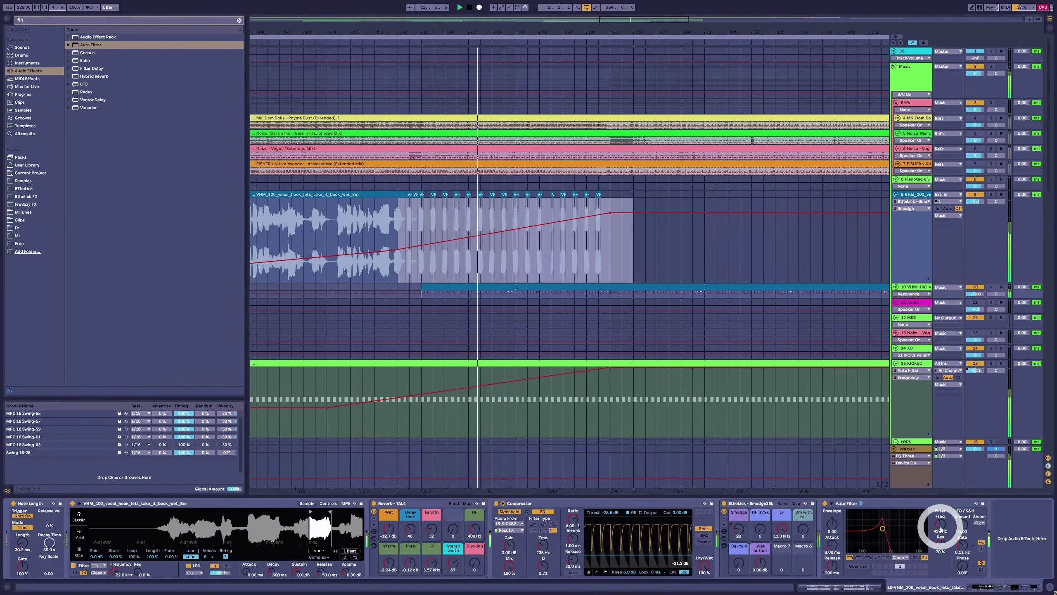
Automate track 10's Auto Filter frequency to rise from bar 113 to 121, and its resonance to fall from 70% at bar 117 to zero at 121.
{"action": "left_click", "coordinate": [911, 297]}
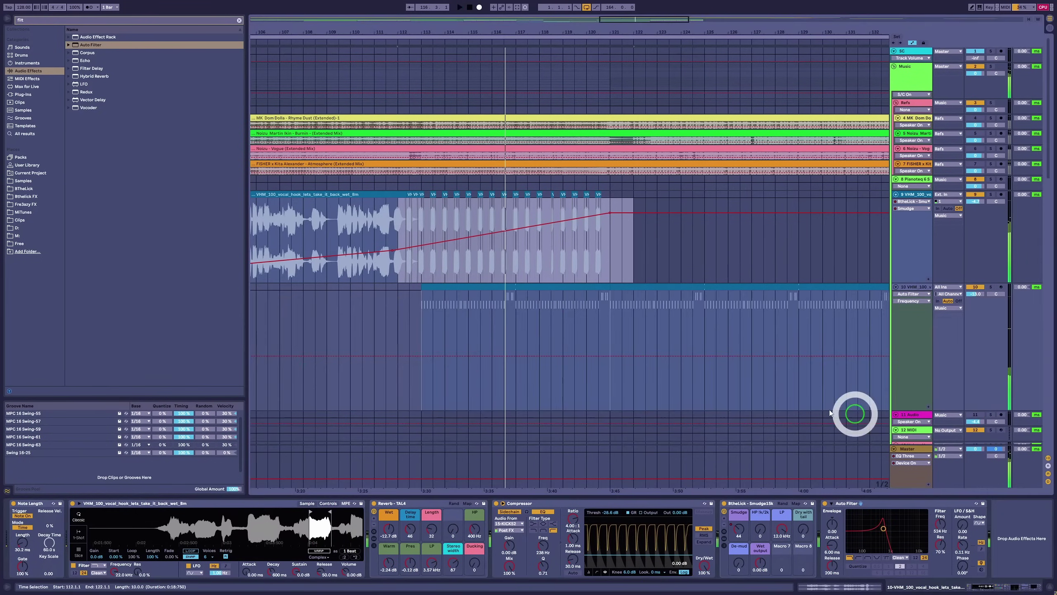
{"action": "left_click", "coordinate": [431, 353]}
{"action": "left_click_drag", "start_coordinate": [432, 353], "coordinate": [434, 355]}
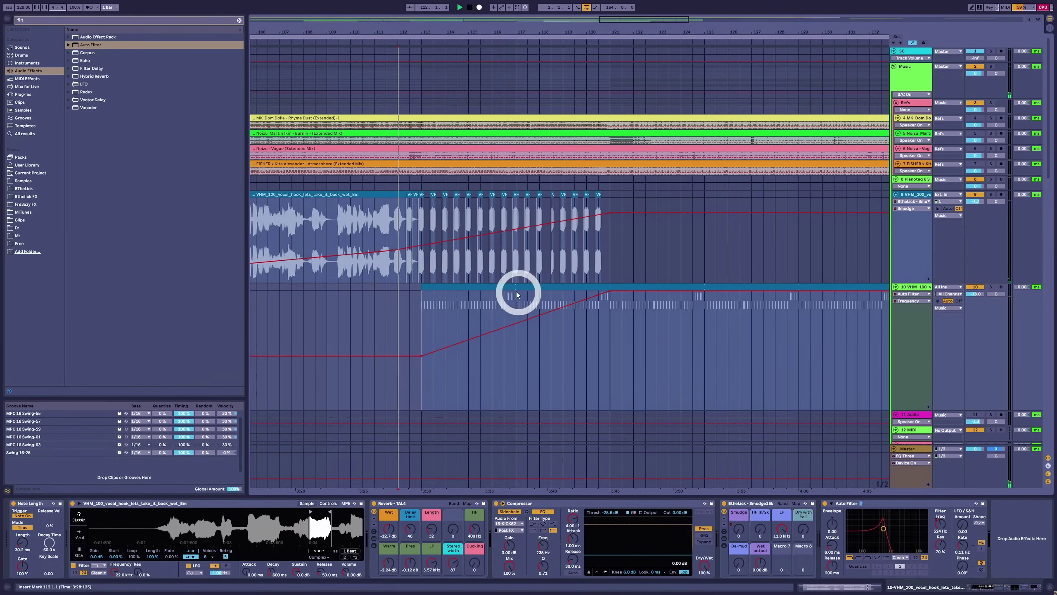
{"action": "key", "text": "space"}
{"action": "left_click_drag", "start_coordinate": [414, 52], "coordinate": [479, 32]}
{"action": "left_click_drag", "start_coordinate": [583, 356], "coordinate": [583, 360]}
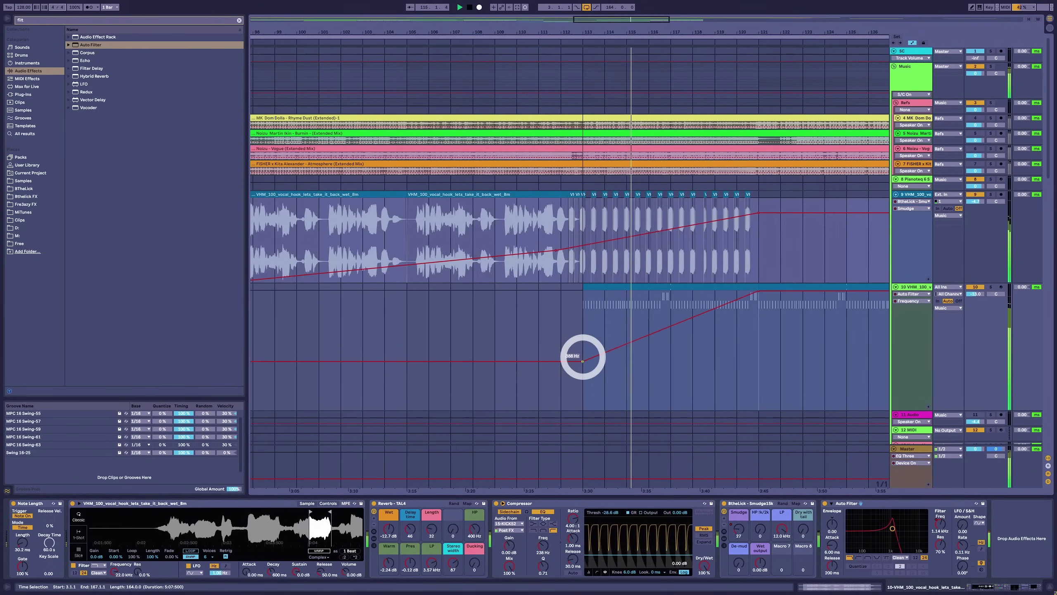
{"action": "left_click", "coordinate": [940, 543]}
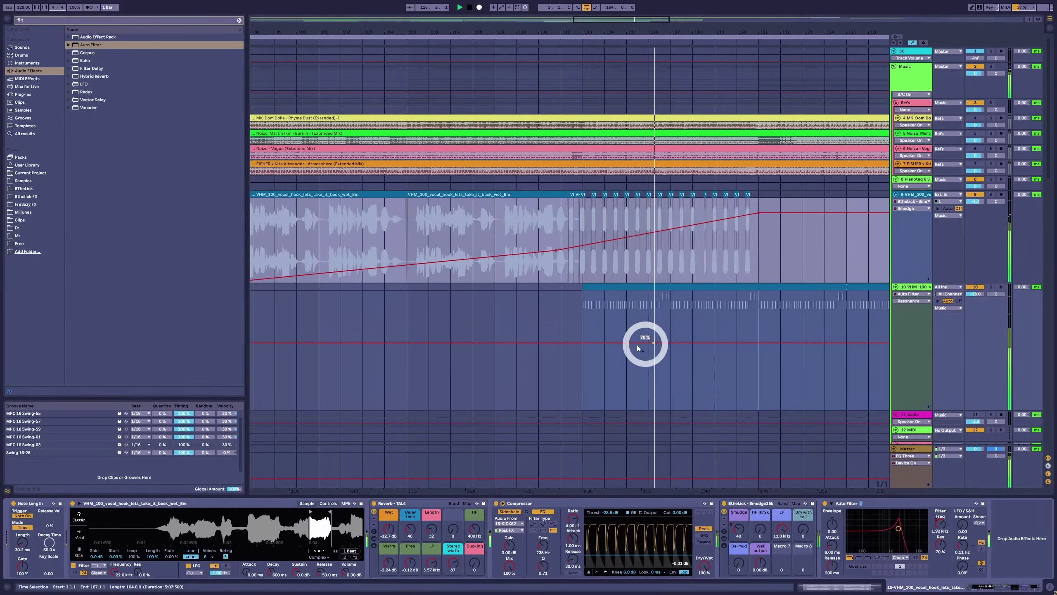
{"action": "left_click_drag", "start_coordinate": [667, 345], "coordinate": [729, 401]}
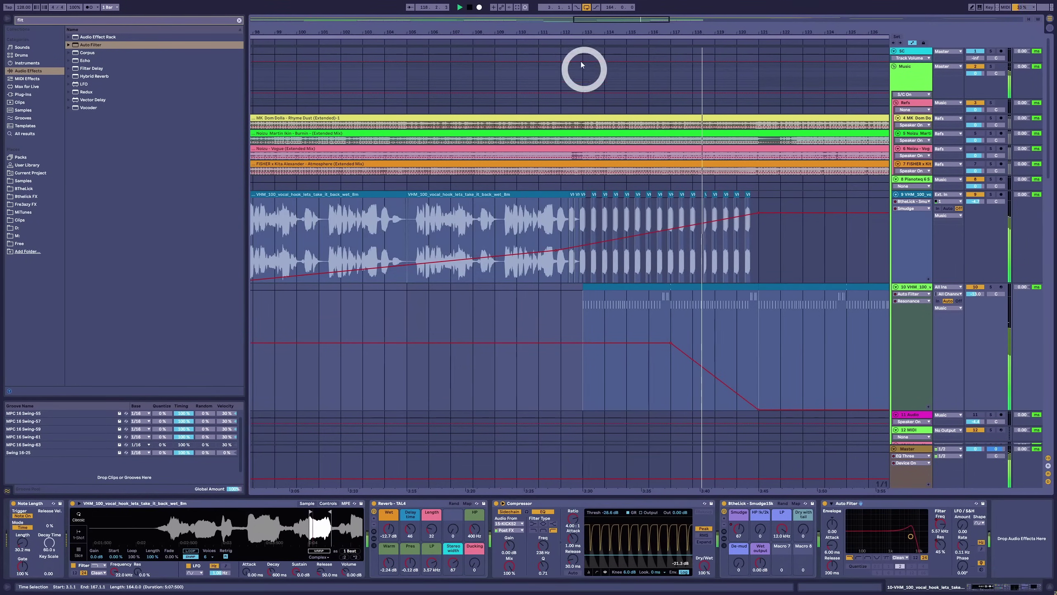
Make track 9's Smudge automation drop straight to zero at bar 121, undoing a misplaced breakpoint.
{"action": "left_click_drag", "start_coordinate": [583, 28], "coordinate": [354, 165]}
{"action": "left_click_drag", "start_coordinate": [421, 213], "coordinate": [427, 29]}
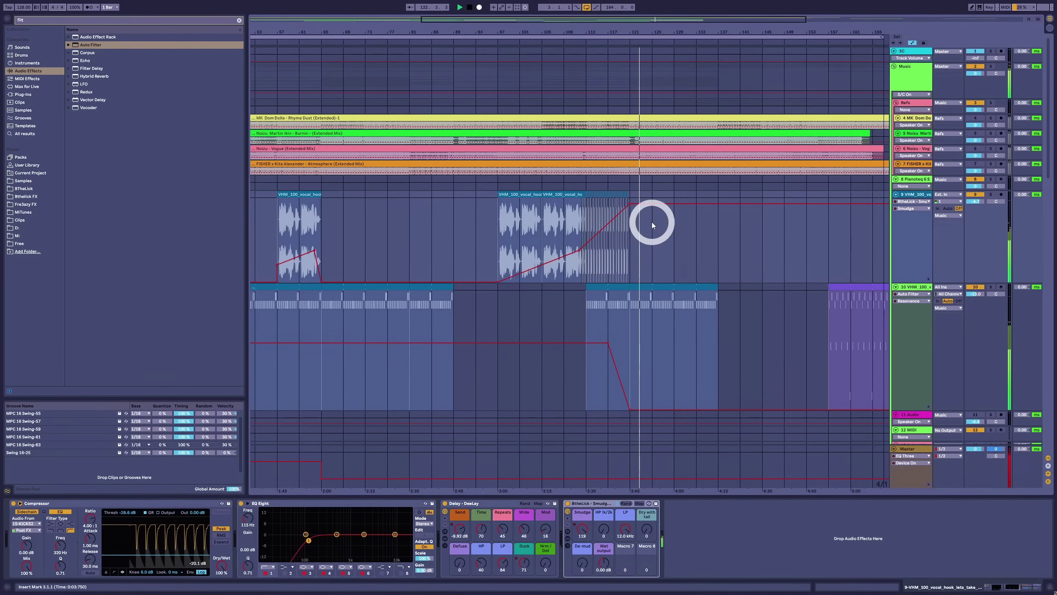
{"action": "left_click_drag", "start_coordinate": [638, 205], "coordinate": [607, 283]}
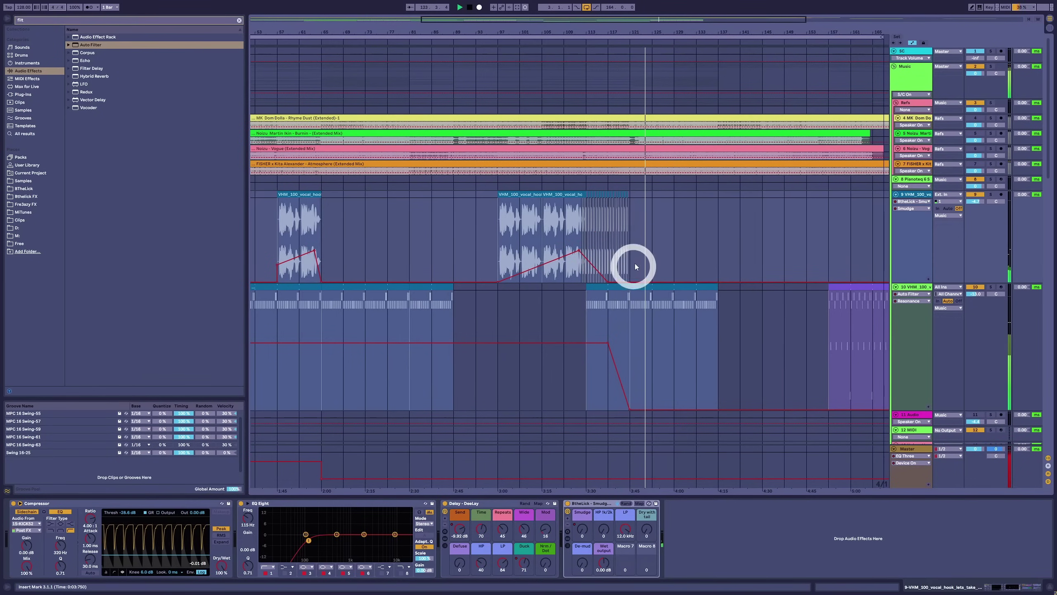
{"action": "key", "text": "ctrl+z"}
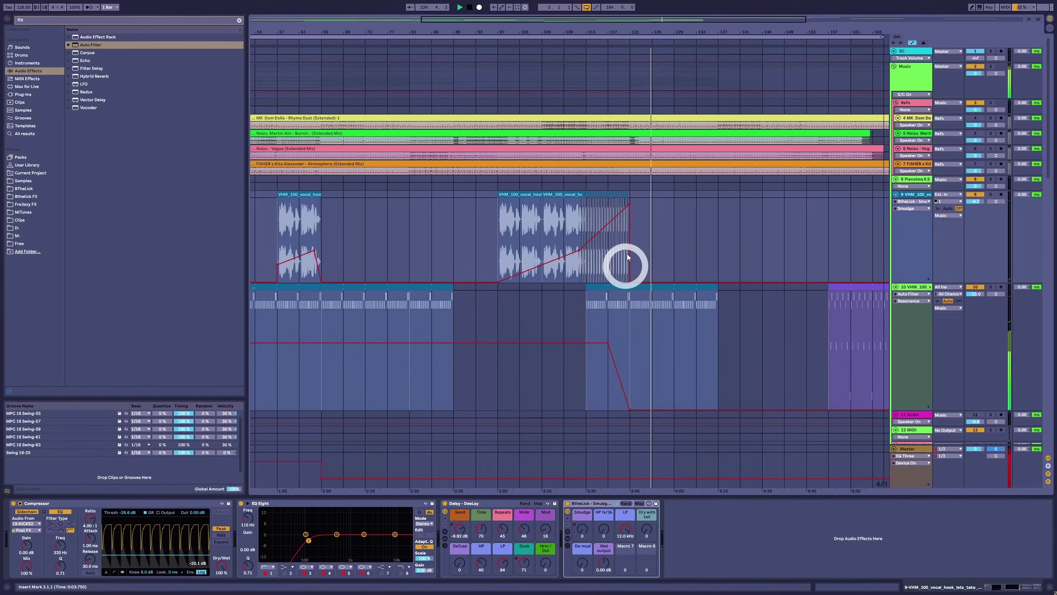
Examine the vocal slices and automation before bar 121 and play back the transition into the drop.
{"action": "left_click_drag", "start_coordinate": [644, 30], "coordinate": [644, 30]}
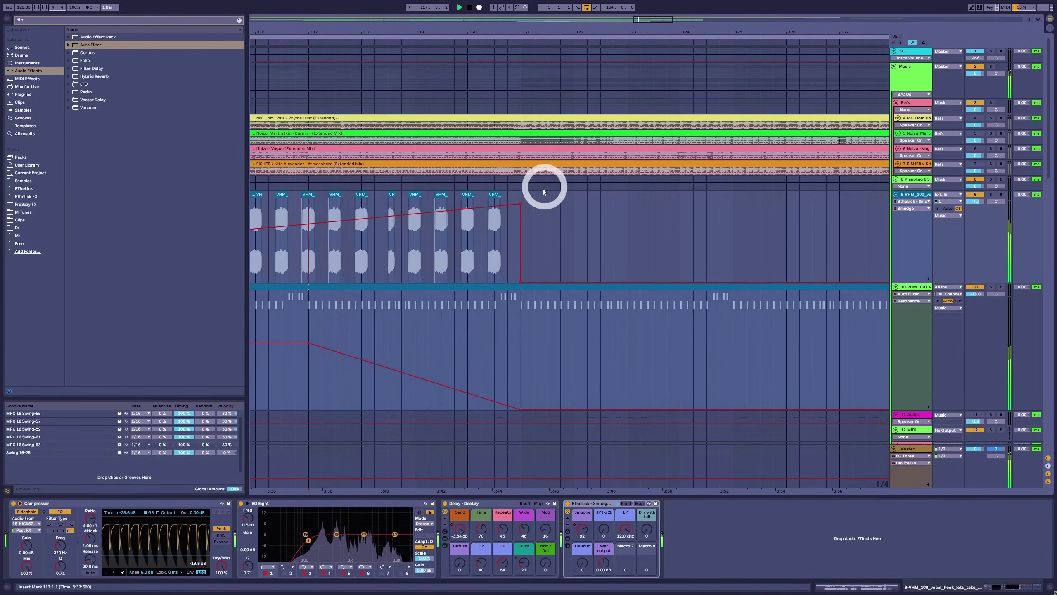
{"action": "key", "text": "space"}
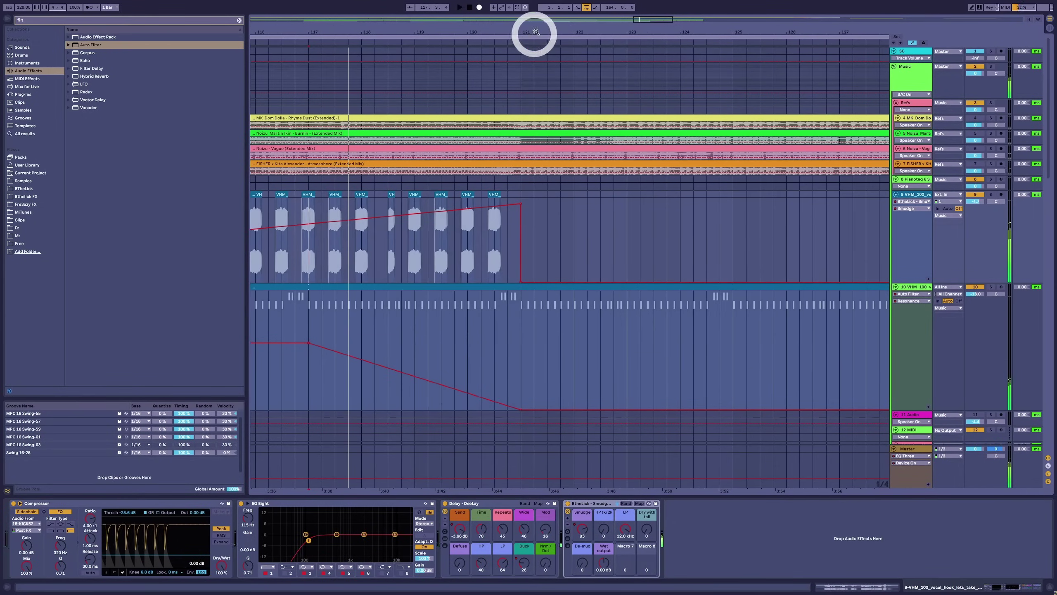
{"action": "left_click_drag", "start_coordinate": [536, 32], "coordinate": [753, 30]}
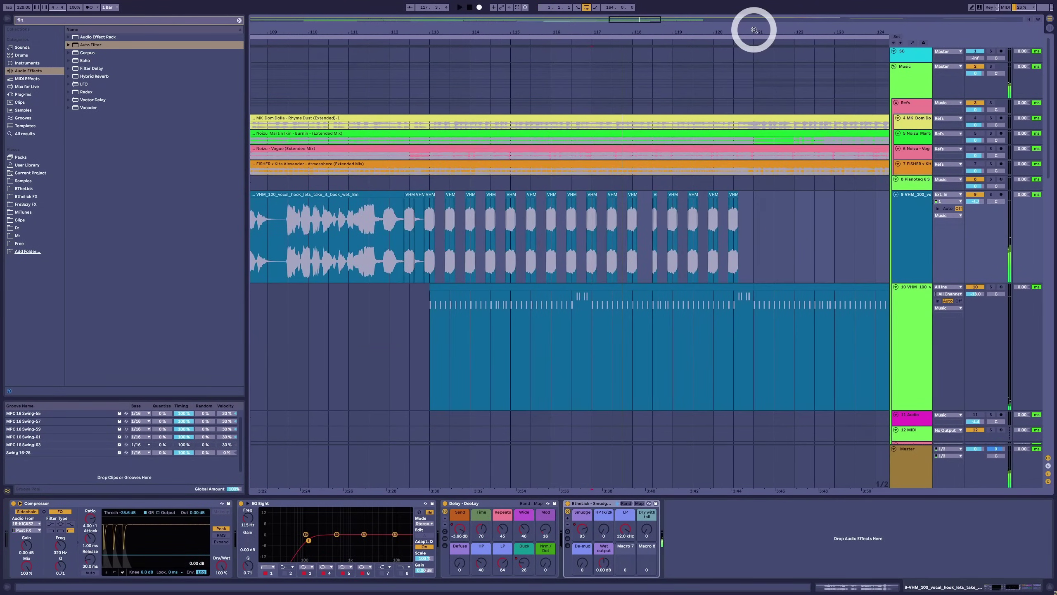
{"action": "key", "text": "a"}
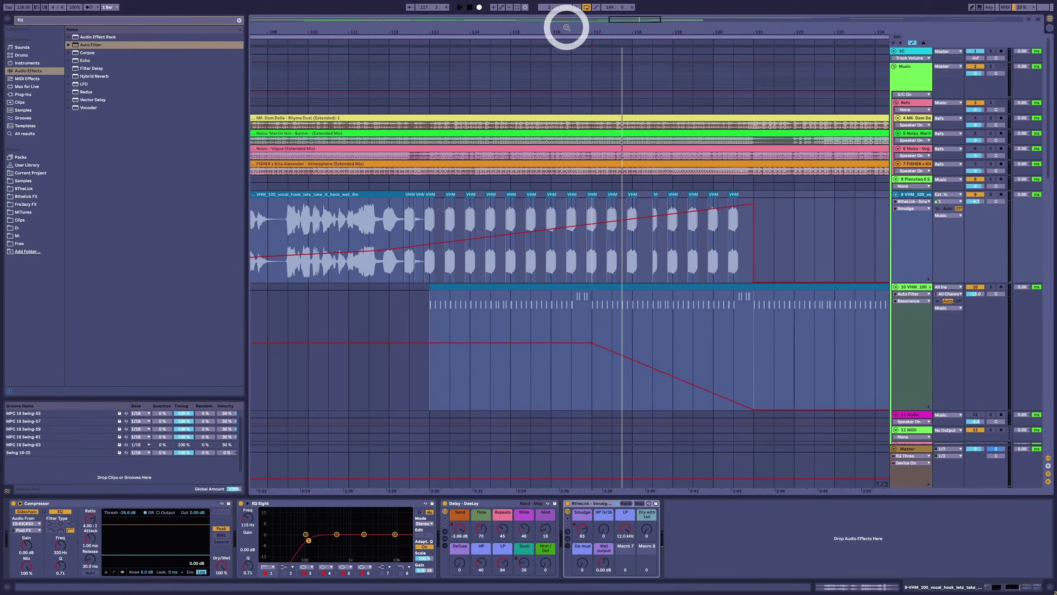
{"action": "left_click_drag", "start_coordinate": [566, 28], "coordinate": [566, 28]}
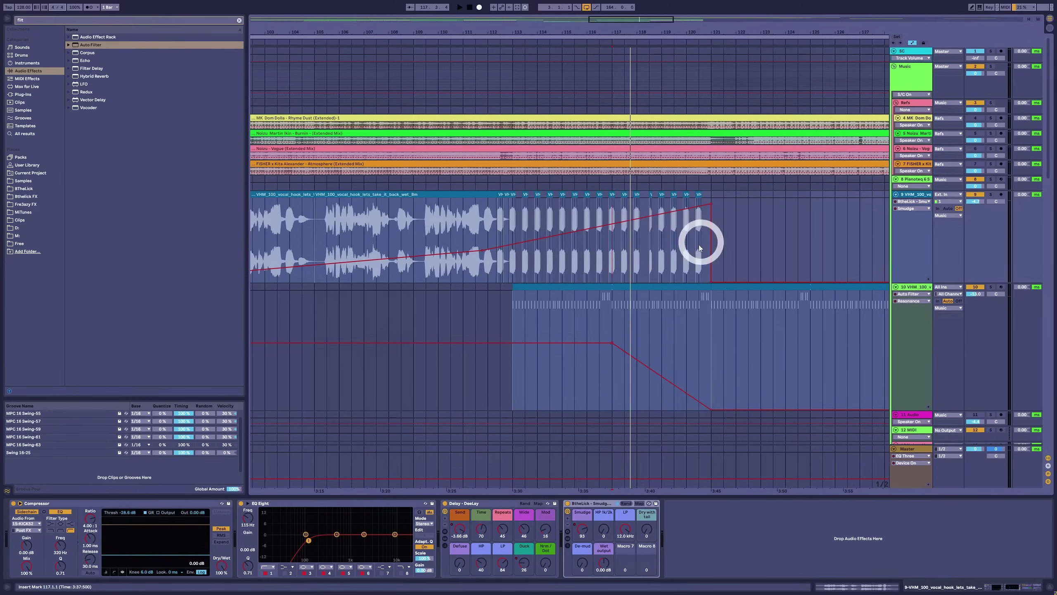
{"action": "left_click", "coordinate": [688, 252]}
{"action": "key", "text": "space"}
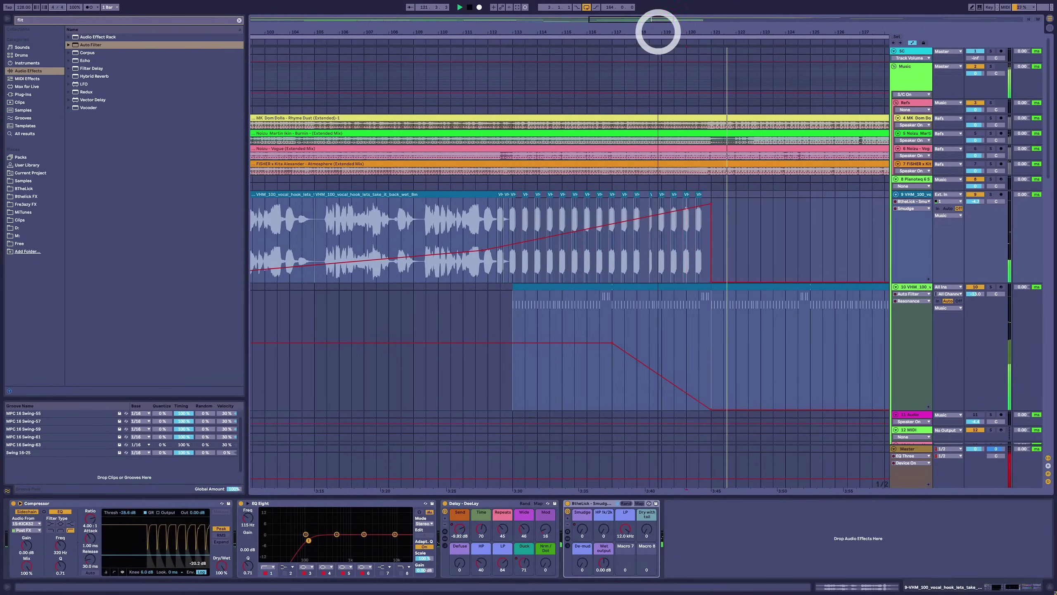
Move the peak of track 9's Smudge automation back to bar 119 so it ramps down to zero by bar 121.
{"action": "left_click_drag", "start_coordinate": [655, 28], "coordinate": [657, 29]}
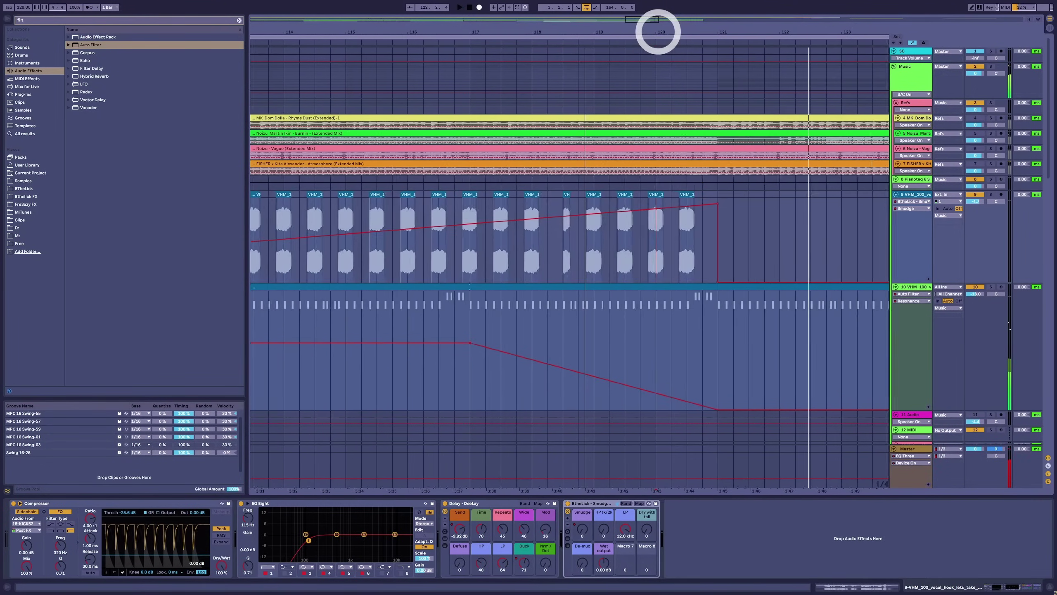
{"action": "left_click", "coordinate": [684, 226]}
{"action": "left_click", "coordinate": [734, 204]}
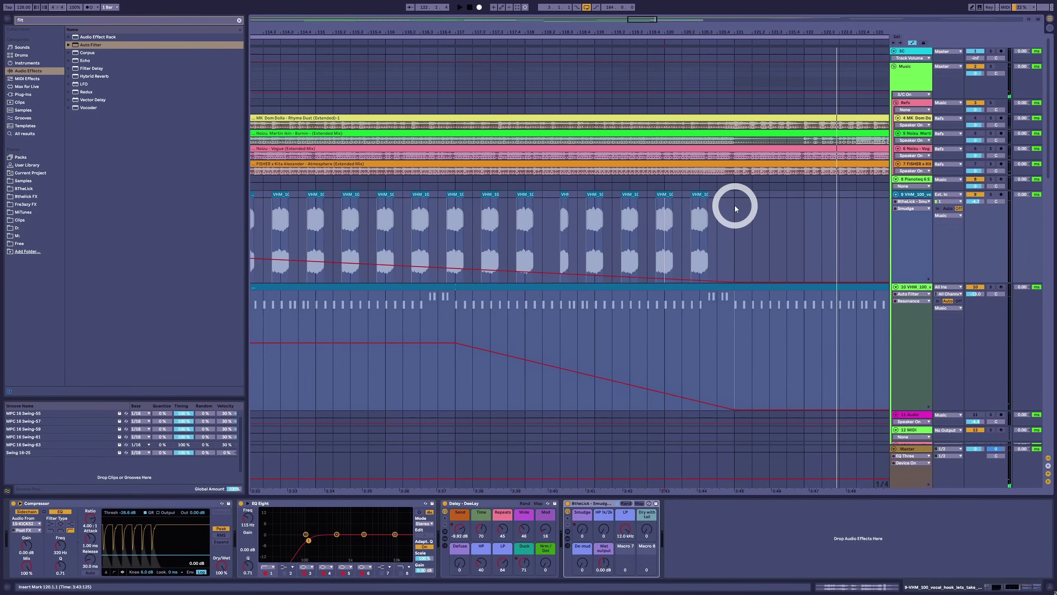
{"action": "left_click_drag", "start_coordinate": [733, 206], "coordinate": [596, 205]}
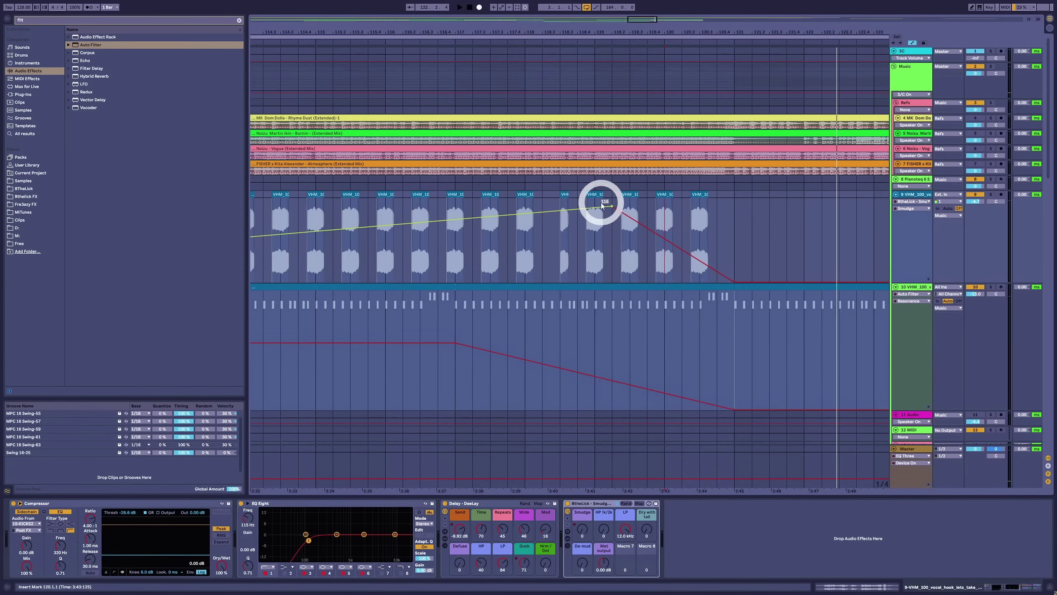
Play from bar 117 and move the Bass EQ Eight frequency peak from bar 121 to bar 119, sloping down to bar 121.
{"action": "left_click", "coordinate": [492, 404]}
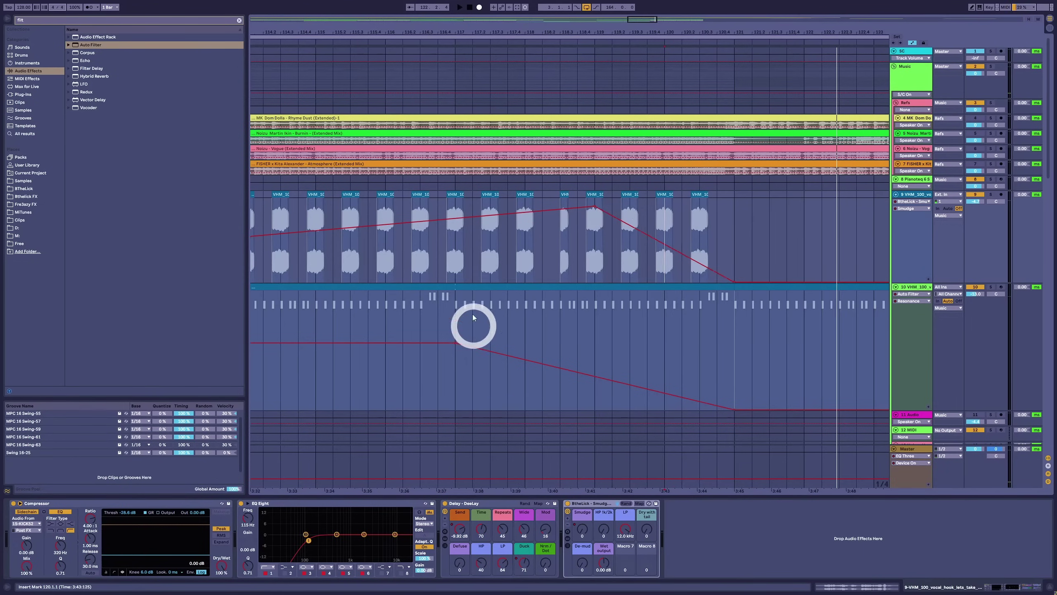
{"action": "left_click", "coordinate": [459, 306]}
{"action": "left_click_drag", "start_coordinate": [524, 31], "coordinate": [524, 38]}
{"action": "scroll", "coordinate": [576, 241], "scroll_direction": "down", "scroll_amount": 10}
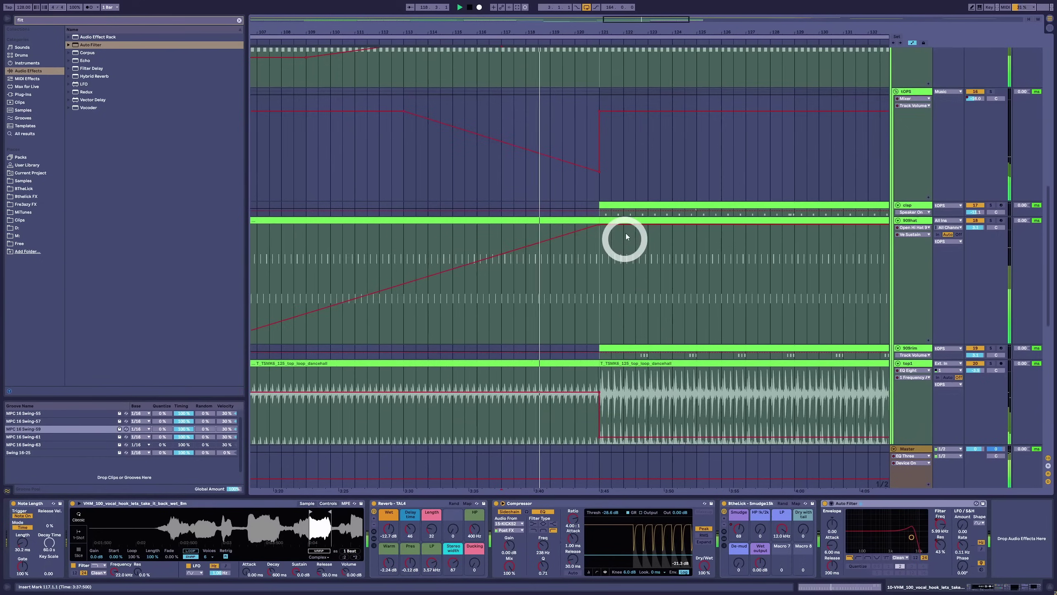
{"action": "scroll", "coordinate": [626, 237], "scroll_direction": "down", "scroll_amount": 10}
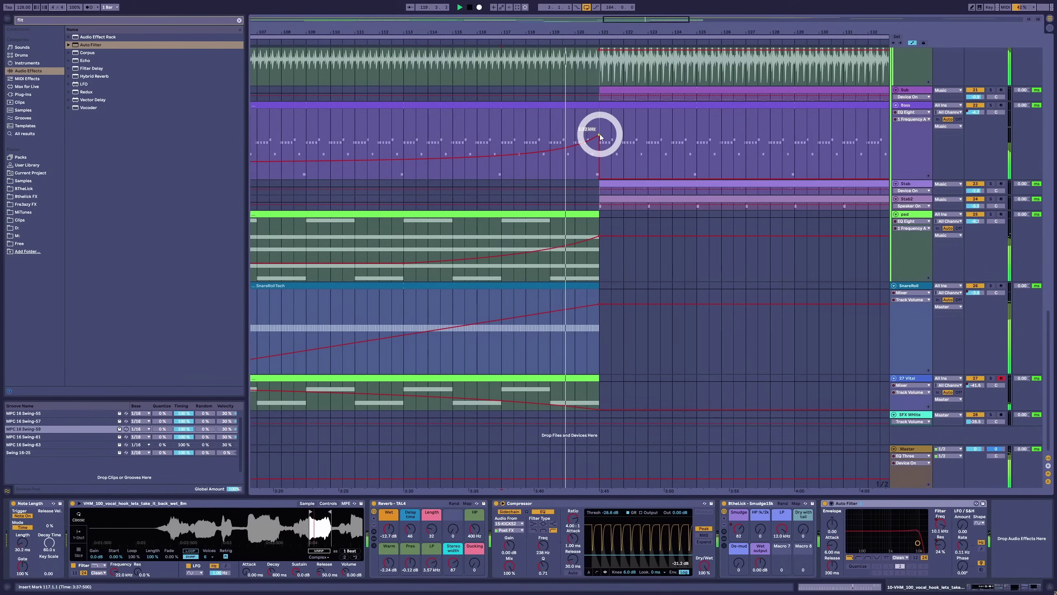
{"action": "left_click_drag", "start_coordinate": [599, 136], "coordinate": [550, 134]}
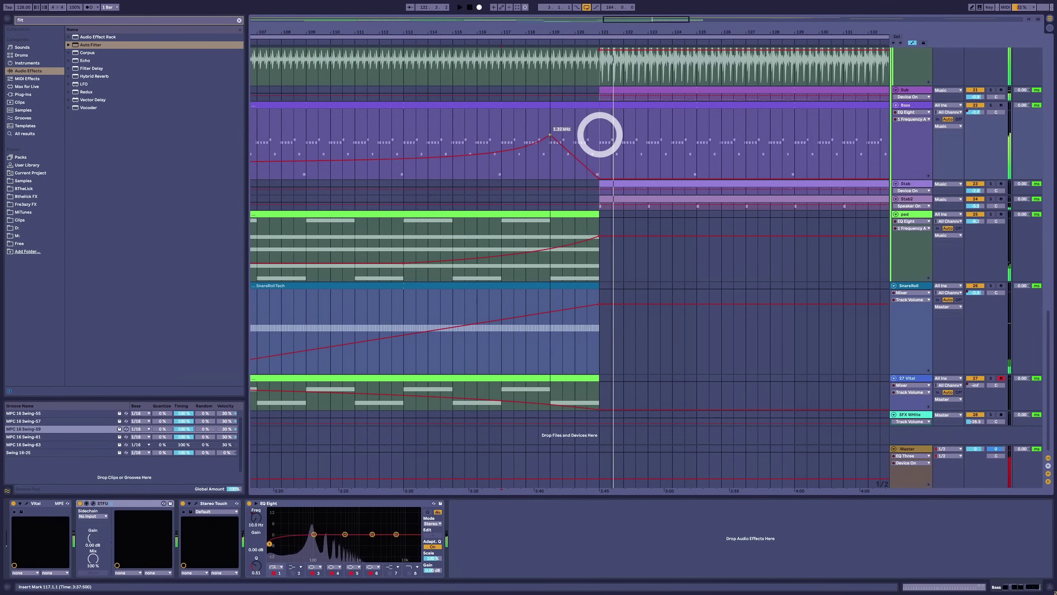
Raise the pad's EQ Eight frequency automation to about 10.5 kHz at bar 121, add a breakpoint at bar 119, and play back the transition.
{"action": "left_click", "coordinate": [523, 245]}
{"action": "key", "text": "space"}
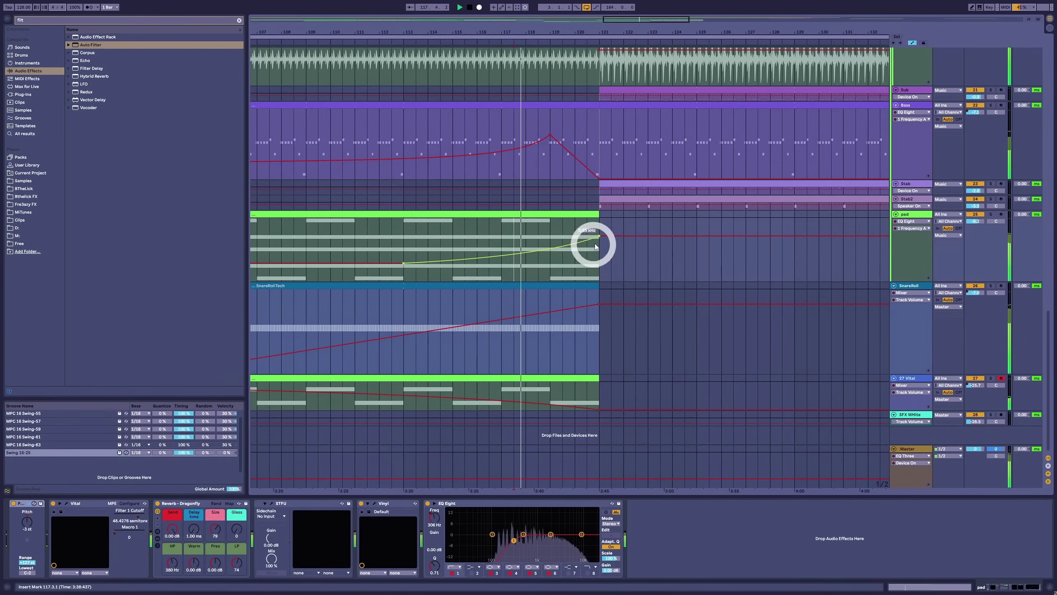
{"action": "left_click_drag", "start_coordinate": [595, 246], "coordinate": [599, 226]}
{"action": "left_click", "coordinate": [547, 248]}
{"action": "left_click", "coordinate": [553, 246]}
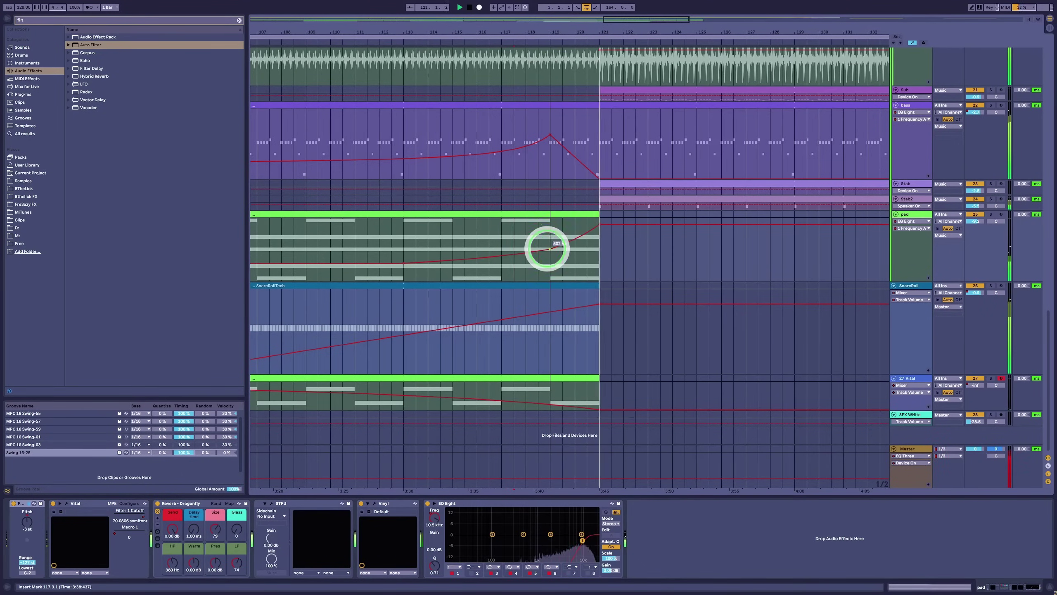
{"action": "scroll", "coordinate": [666, 193], "scroll_direction": "up", "scroll_amount": 10}
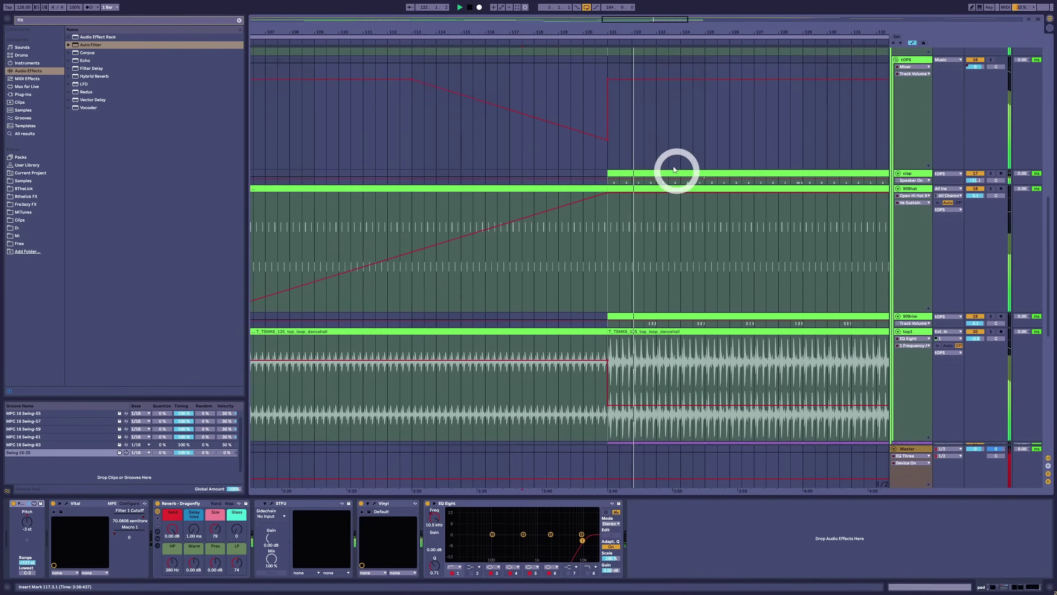
{"action": "scroll", "coordinate": [679, 183], "scroll_direction": "up", "scroll_amount": 10}
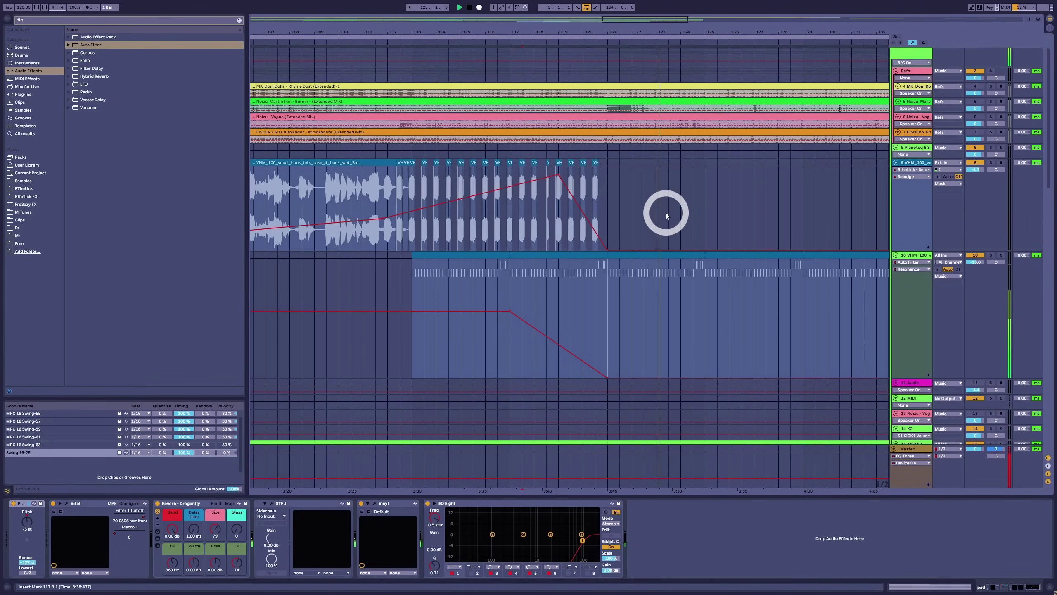
Move the peak of track 9's Smudge automation to bar 121 so it drops straight to zero there.
{"action": "left_click", "coordinate": [560, 175]}
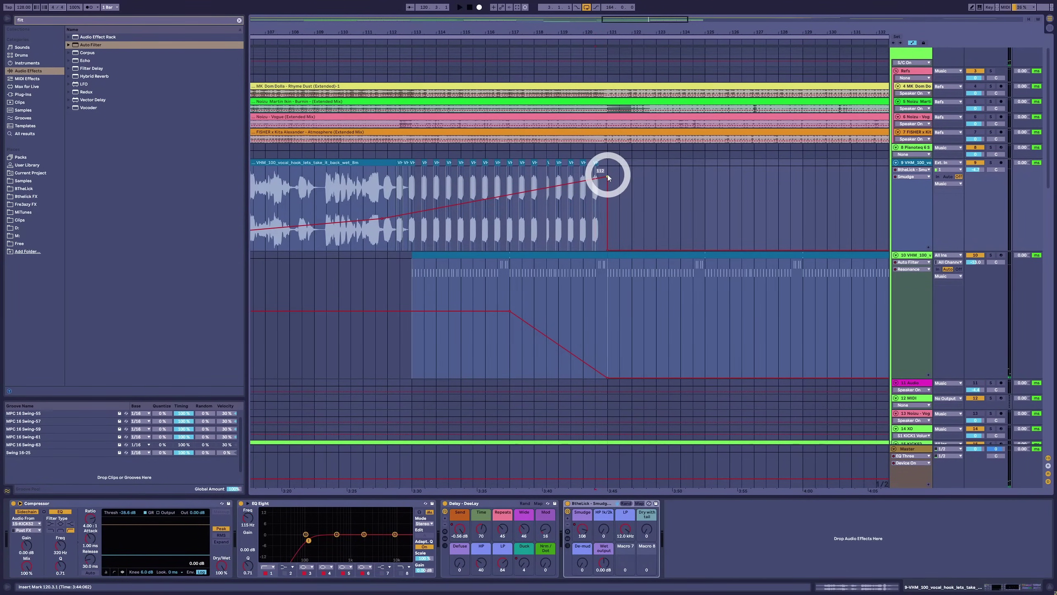
{"action": "scroll", "coordinate": [677, 220], "scroll_direction": "down", "scroll_amount": 5}
{"action": "scroll", "coordinate": [677, 211], "scroll_direction": "down", "scroll_amount": 5}
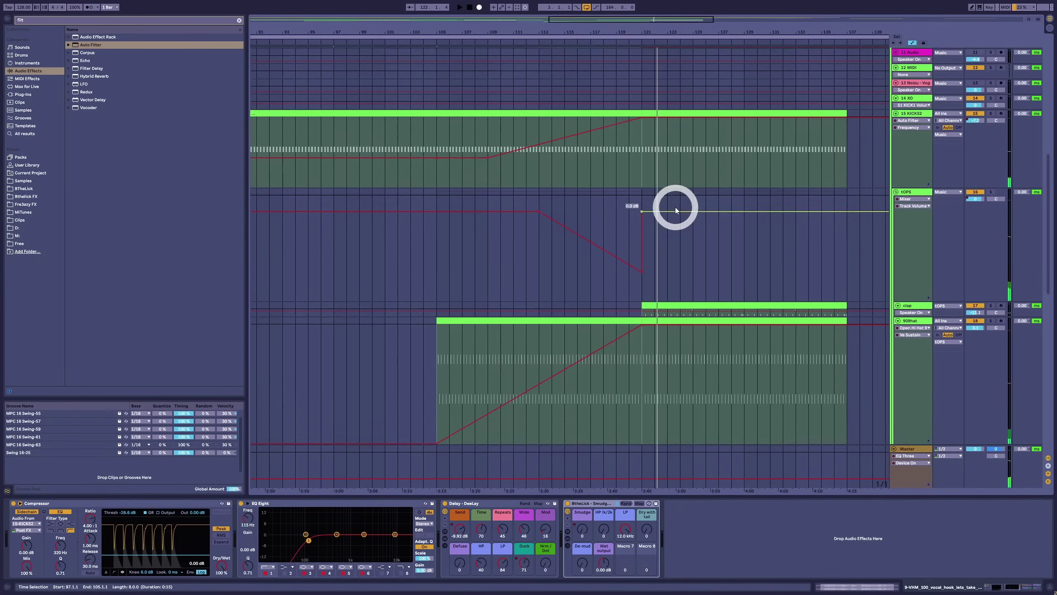
{"action": "scroll", "coordinate": [684, 205], "scroll_direction": "up", "scroll_amount": 8}
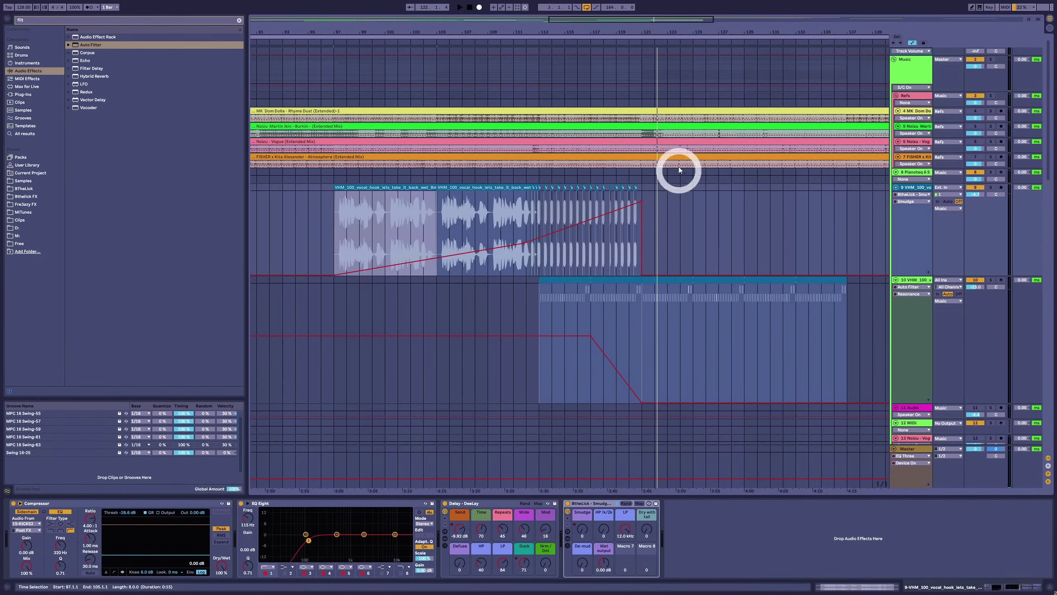
Solo the Noizu, Martin Ikin - Burnin reference track, play it from its first drop at bar 33, and examine the whole arrangement.
{"action": "left_click_drag", "start_coordinate": [562, 29], "coordinate": [562, 71]}
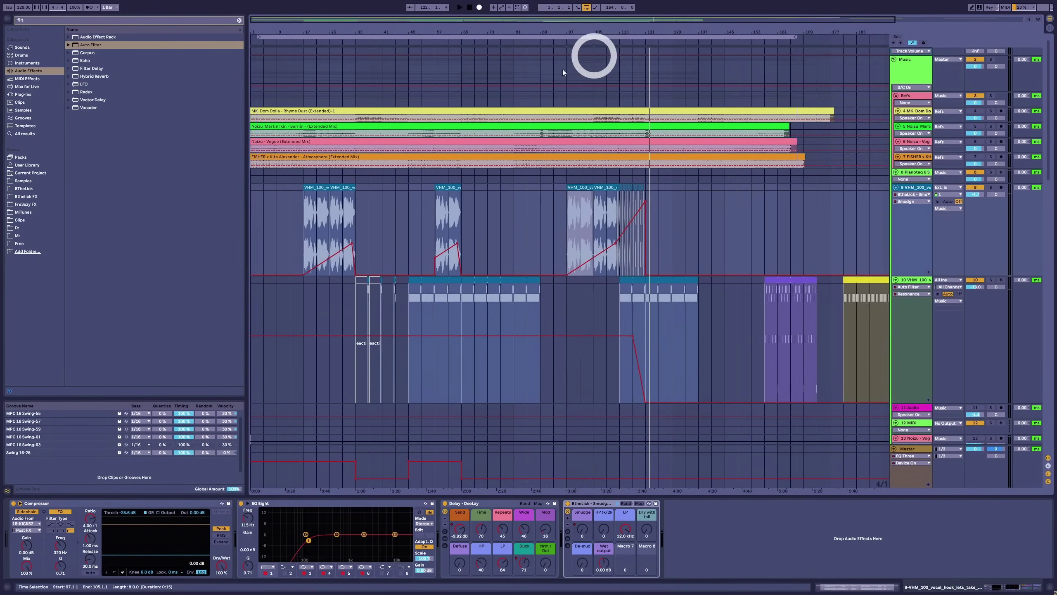
{"action": "left_click", "coordinate": [989, 128]}
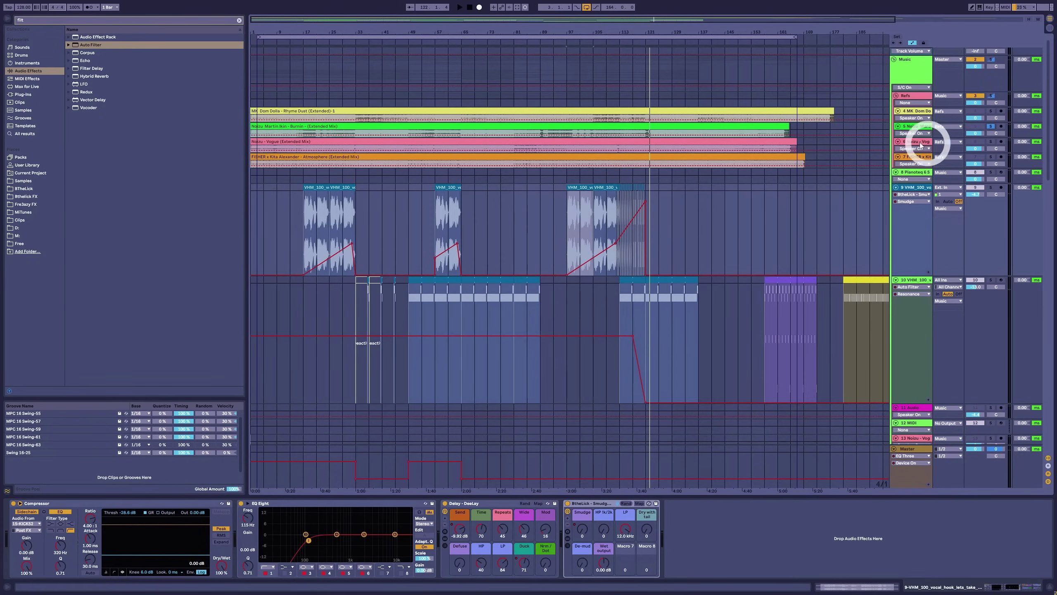
{"action": "left_click", "coordinate": [913, 138]}
{"action": "key", "text": "space"}
{"action": "left_click", "coordinate": [898, 127]}
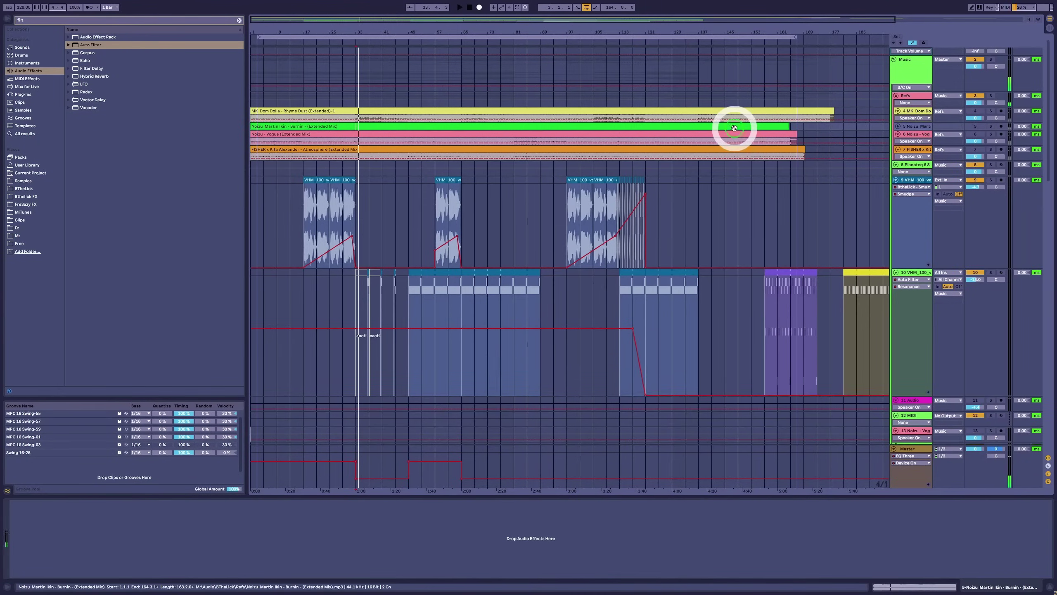
{"action": "scroll", "coordinate": [814, 190], "scroll_direction": "down", "scroll_amount": 5}
{"action": "scroll", "coordinate": [776, 179], "scroll_direction": "up", "scroll_amount": 2}
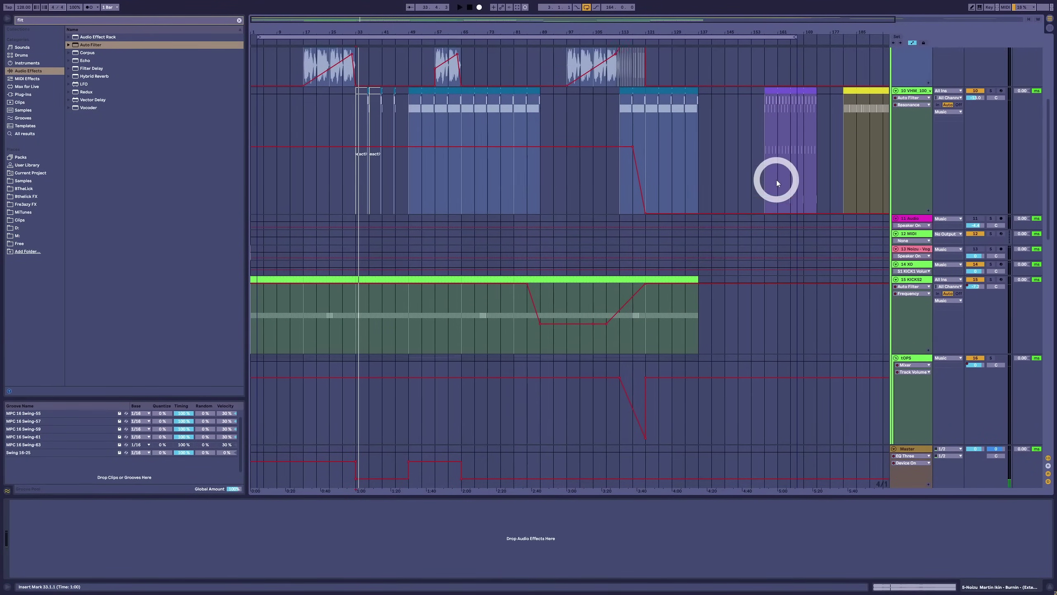
Open the Vital synth on the new MIDI track for the second drop and enable oscillator 2, transposed up 19 semitones.
{"action": "left_click", "coordinate": [647, 236]}
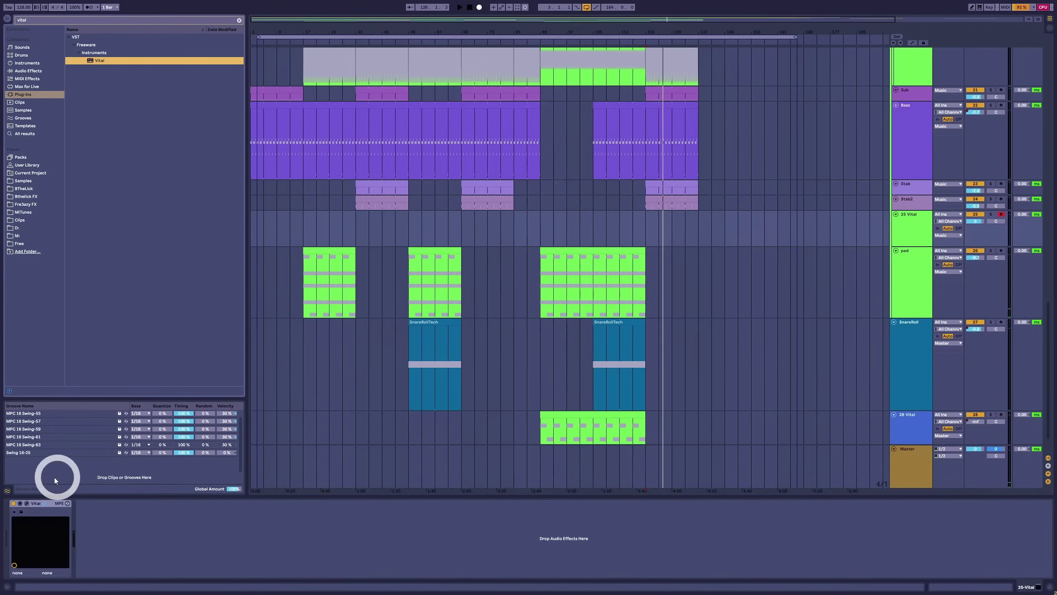
{"action": "left_click", "coordinate": [27, 503]}
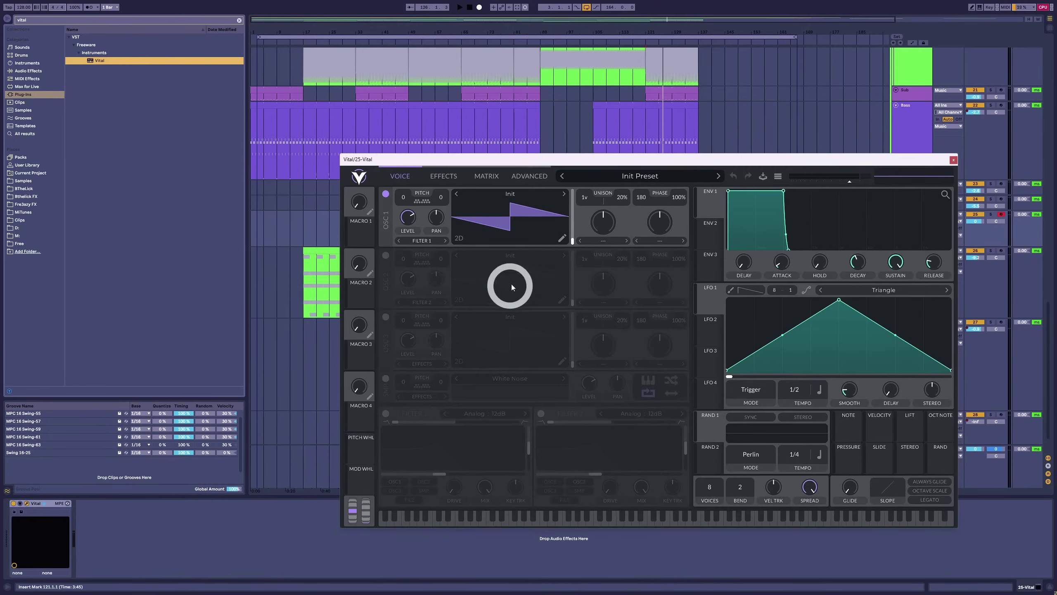
{"action": "left_click", "coordinate": [385, 254]}
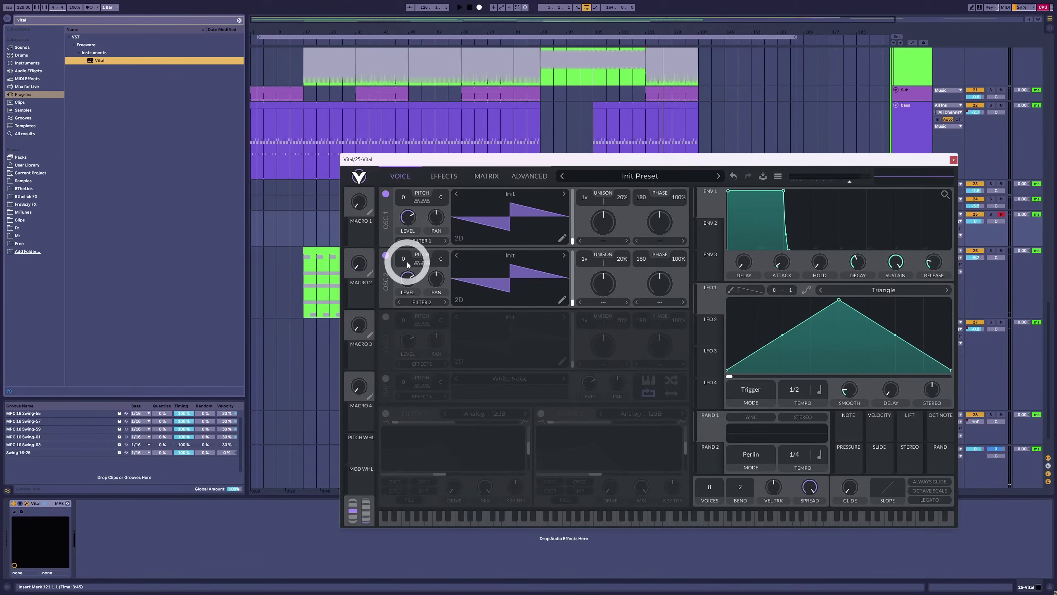
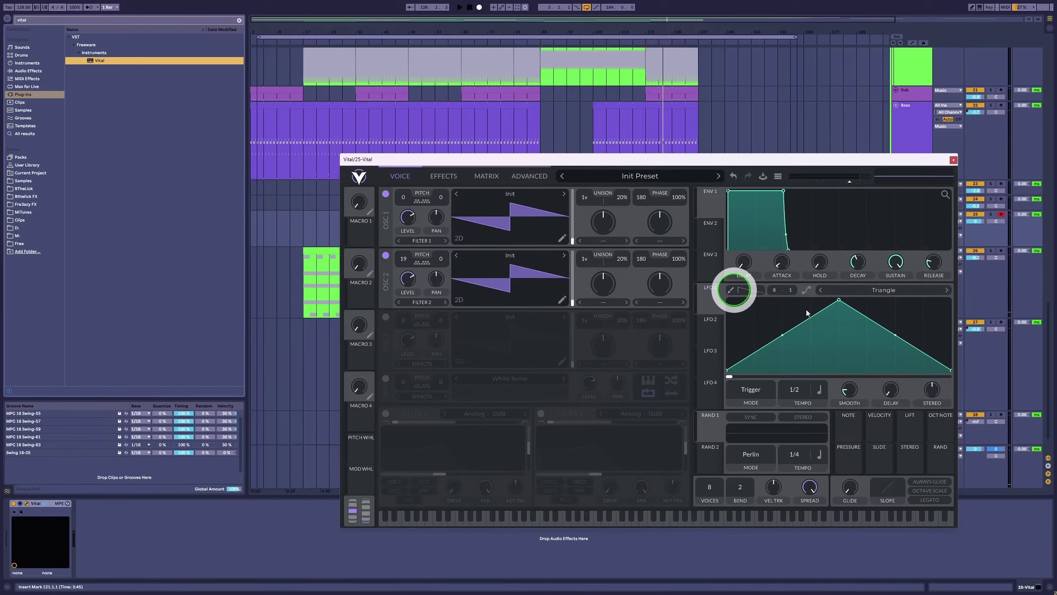
Paint LFO 1 with the Step pattern as a square shape, low for the first half and high for the second.
{"action": "mouse_move", "coordinate": [807, 313]}
{"action": "left_mouse_down"}
{"action": "mouse_move", "coordinate": [842, 319]}
{"action": "mouse_move", "coordinate": [831, 380]}
{"action": "mouse_move", "coordinate": [722, 404]}
{"action": "mouse_move", "coordinate": [816, 401]}
{"action": "mouse_move", "coordinate": [845, 349]}
{"action": "mouse_move", "coordinate": [856, 288]}
{"action": "mouse_move", "coordinate": [942, 265]}
{"action": "mouse_move", "coordinate": [821, 288]}
{"action": "left_mouse_up"}
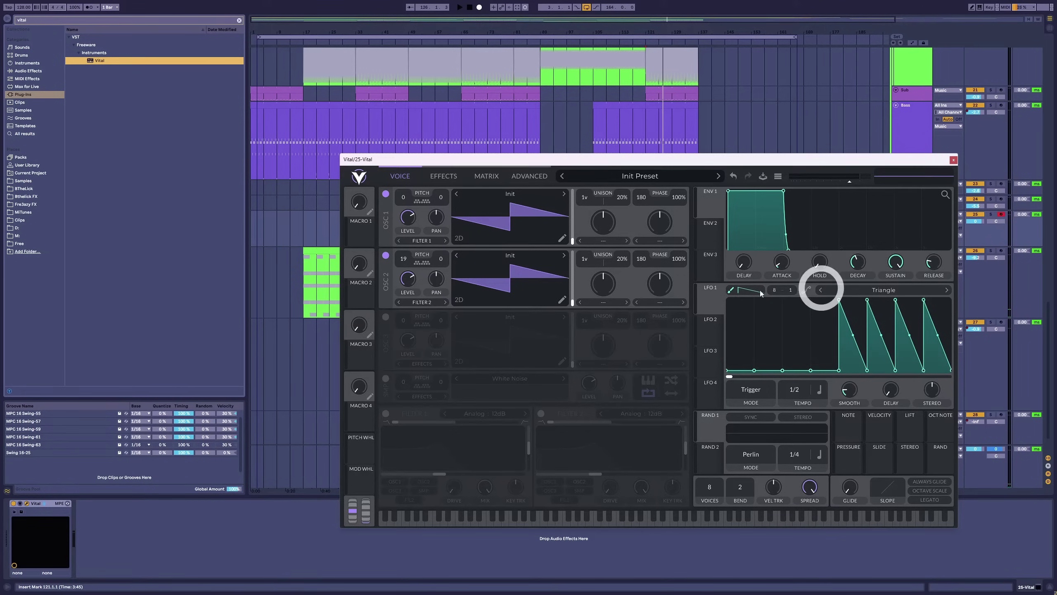
{"action": "left_click", "coordinate": [744, 292]}
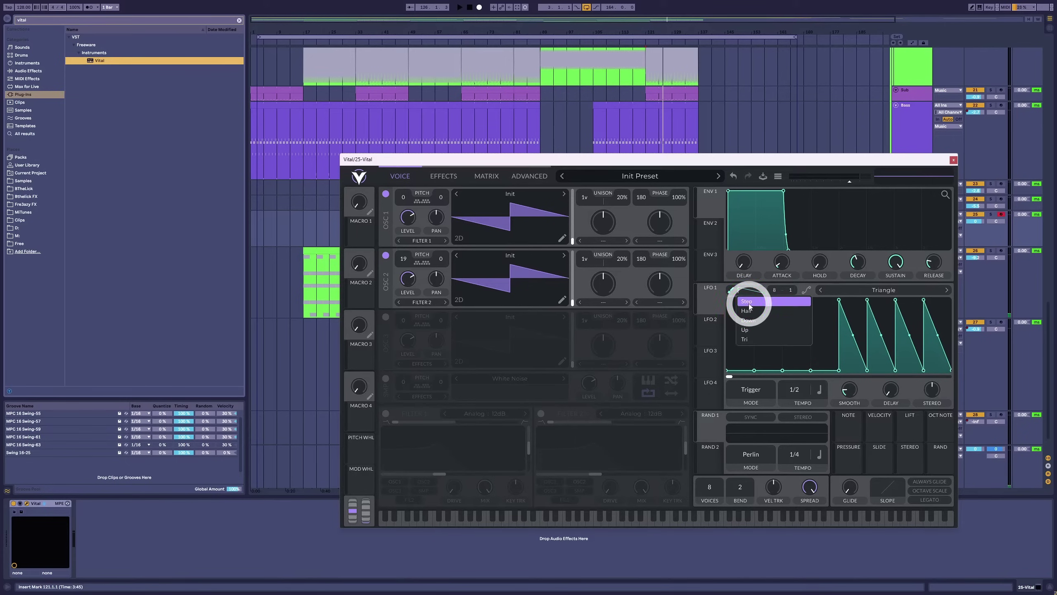
{"action": "left_click", "coordinate": [749, 304]}
{"action": "mouse_move", "coordinate": [856, 303]}
{"action": "left_mouse_down"}
{"action": "mouse_move", "coordinate": [918, 300]}
{"action": "mouse_move", "coordinate": [944, 264]}
{"action": "left_mouse_up"}
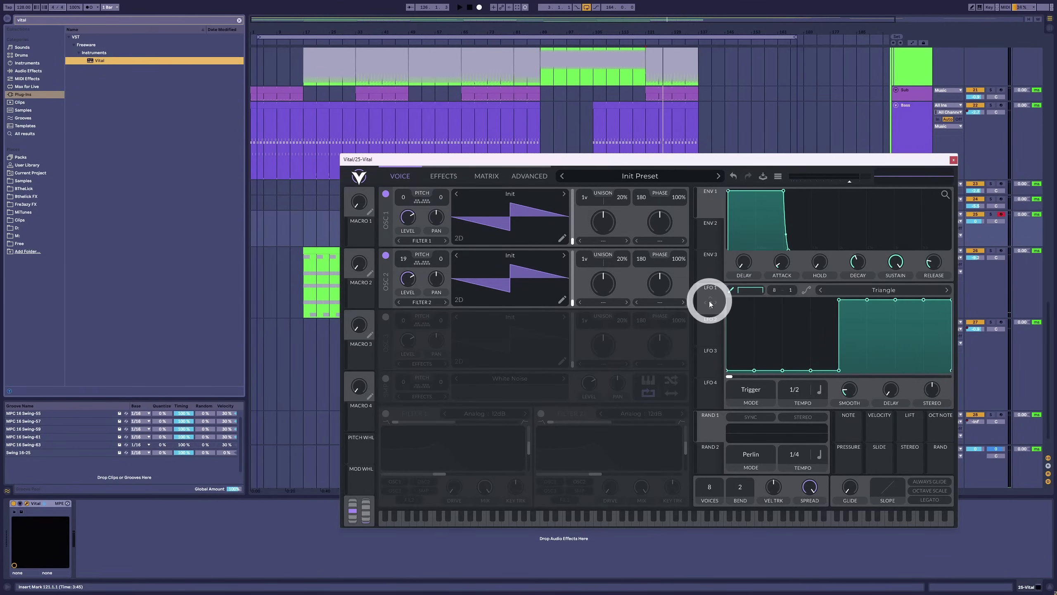
Keep LFO 1 in Trigger mode, set its tempo to 1/1, and switch its rate unit to Seconds.
{"action": "left_click", "coordinate": [745, 390]}
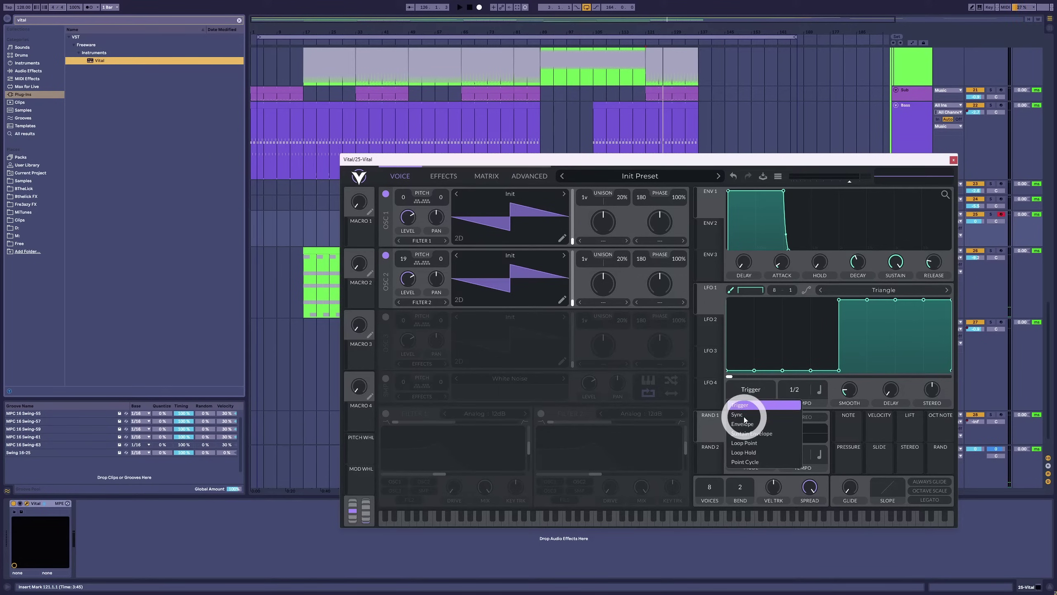
{"action": "left_click", "coordinate": [790, 390]}
{"action": "left_click", "coordinate": [805, 391]}
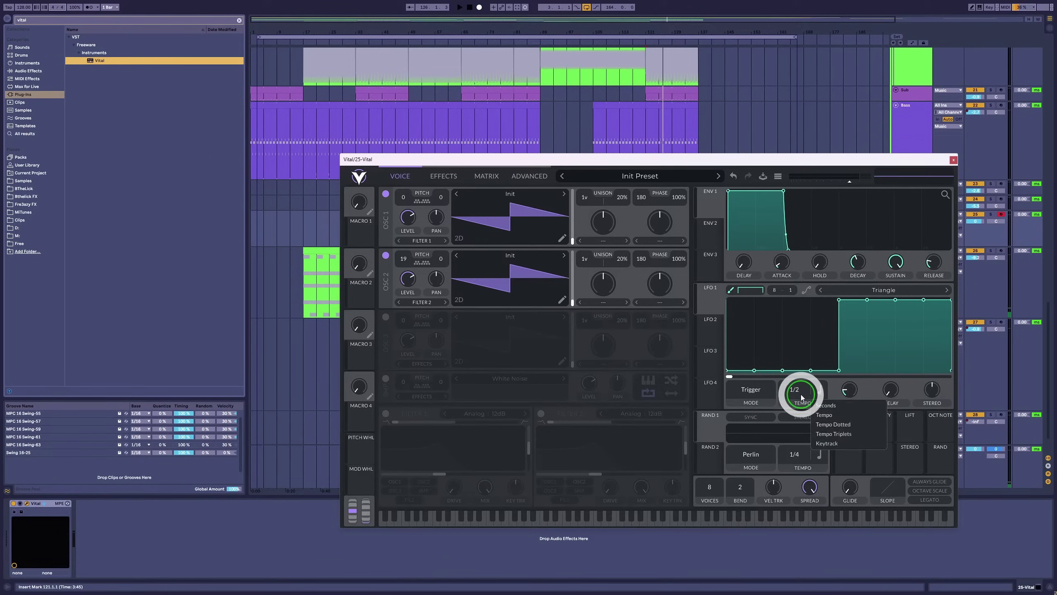
{"action": "left_click_drag", "start_coordinate": [802, 397], "coordinate": [814, 400]}
{"action": "left_click", "coordinate": [820, 391]}
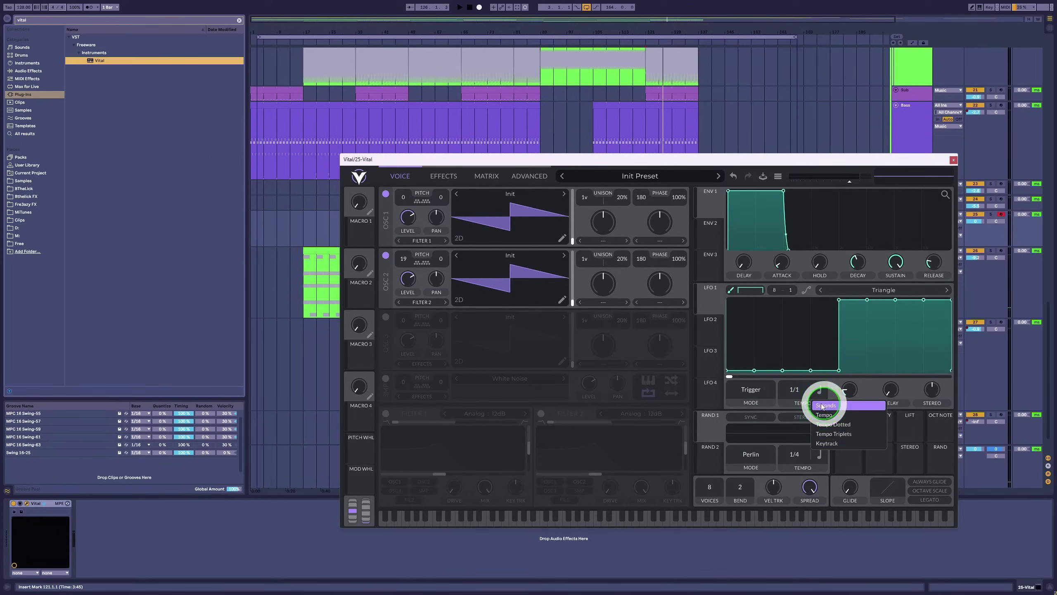
{"action": "left_click", "coordinate": [822, 406]}
{"action": "left_click", "coordinate": [518, 282]}
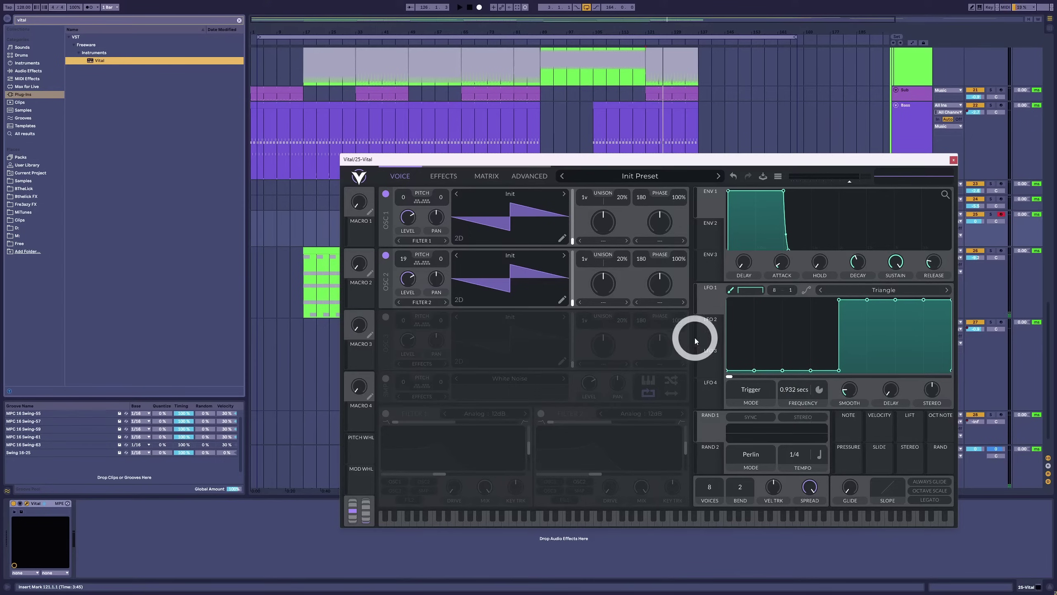
Assign LFO 1 to the master volume, shorten its rate to 0.025 secs, and adjust the modulation amount while playing test notes.
{"action": "left_click_drag", "start_coordinate": [458, 237], "coordinate": [822, 165]}
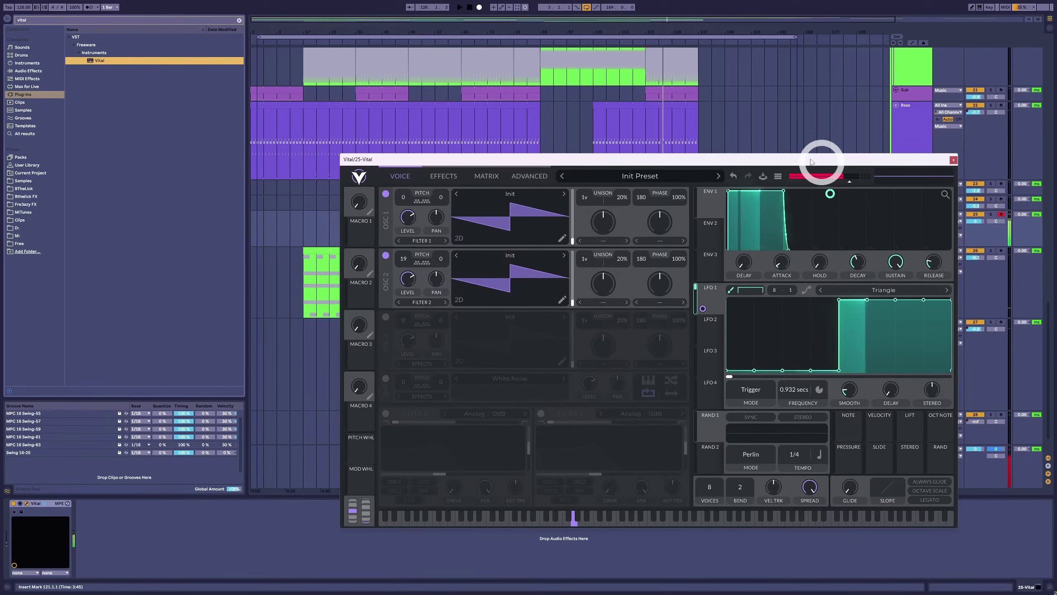
{"action": "left_click_drag", "start_coordinate": [747, 322], "coordinate": [837, 201]}
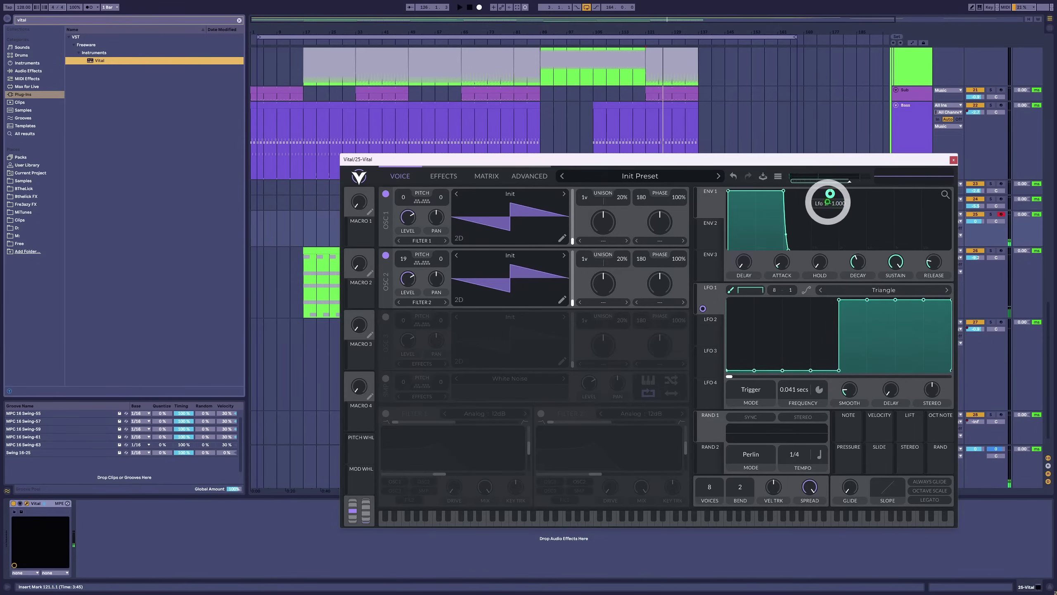
{"action": "left_click_drag", "start_coordinate": [829, 193], "coordinate": [839, 311]}
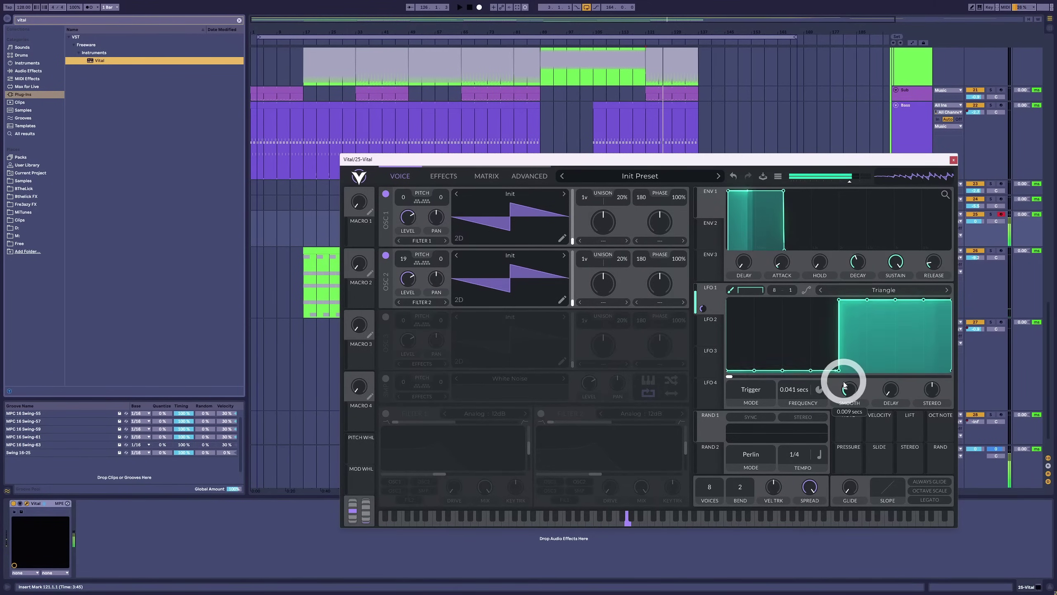
{"action": "left_click_drag", "start_coordinate": [844, 385], "coordinate": [815, 393]}
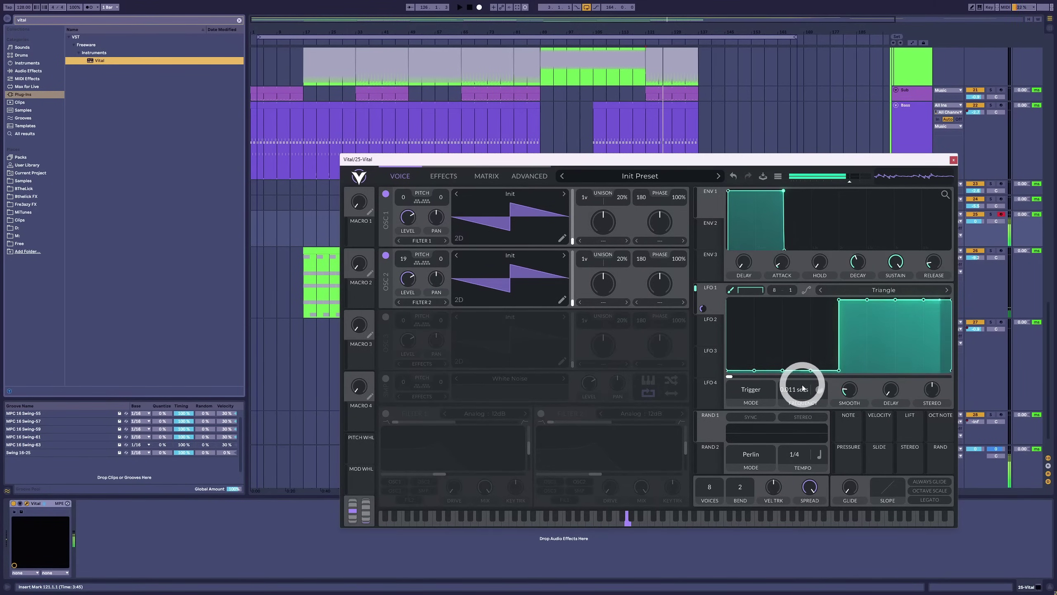
{"action": "left_click_drag", "start_coordinate": [802, 389], "coordinate": [804, 393]}
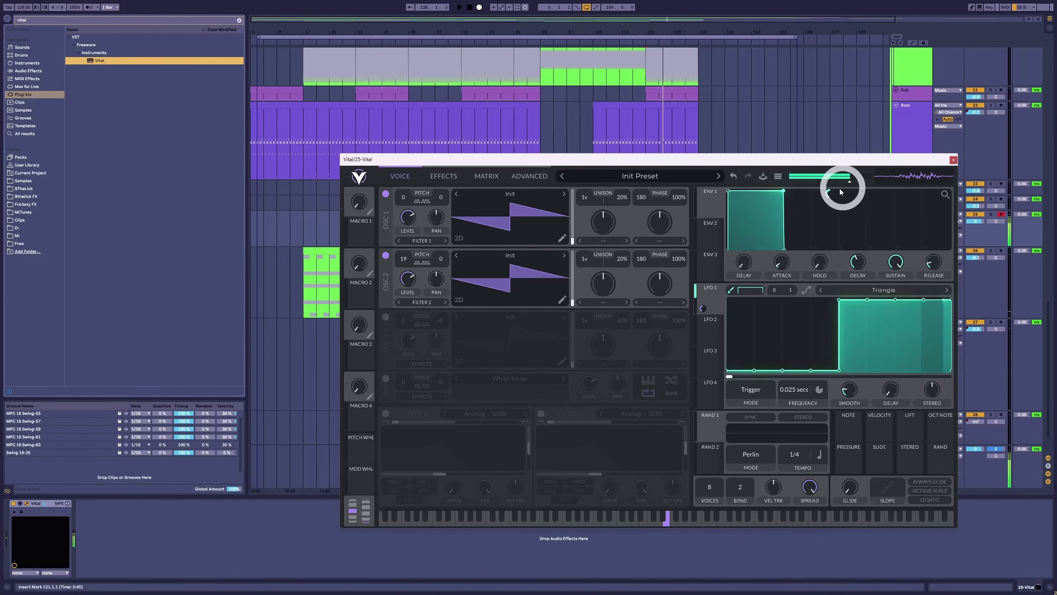
{"action": "left_click_drag", "start_coordinate": [838, 189], "coordinate": [413, 357]}
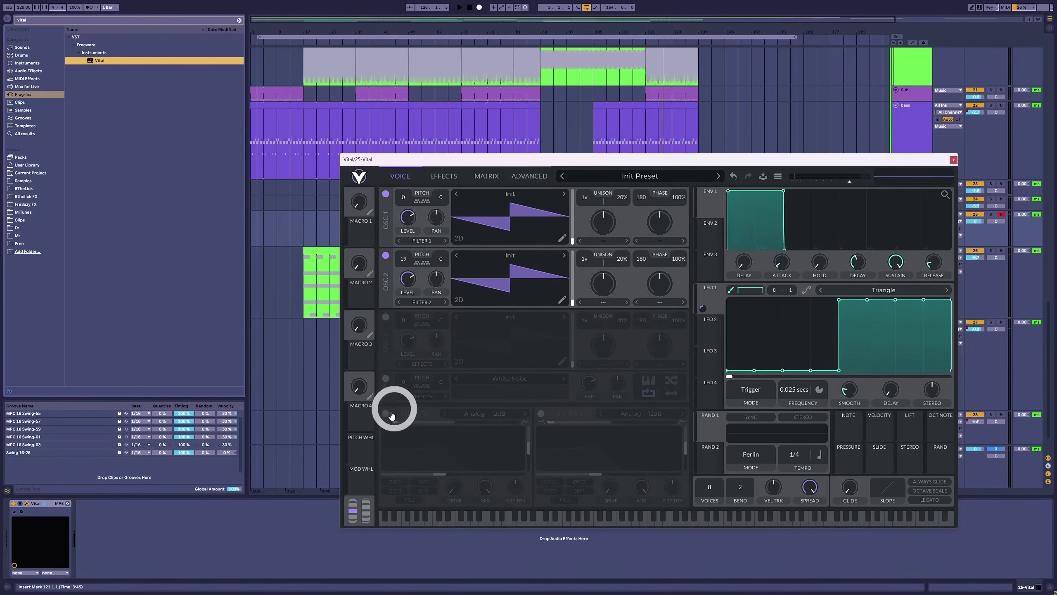
Enable Vital's Reverb effect with a longer time and increase LFO 1's smoothing.
{"action": "left_click", "coordinate": [443, 176]}
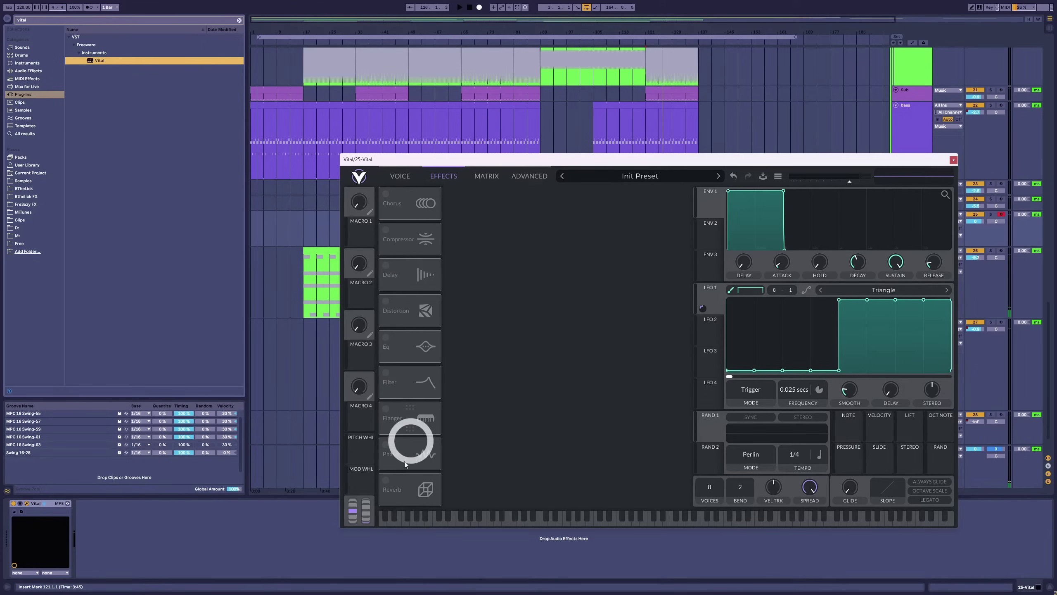
{"action": "left_click", "coordinate": [393, 482]}
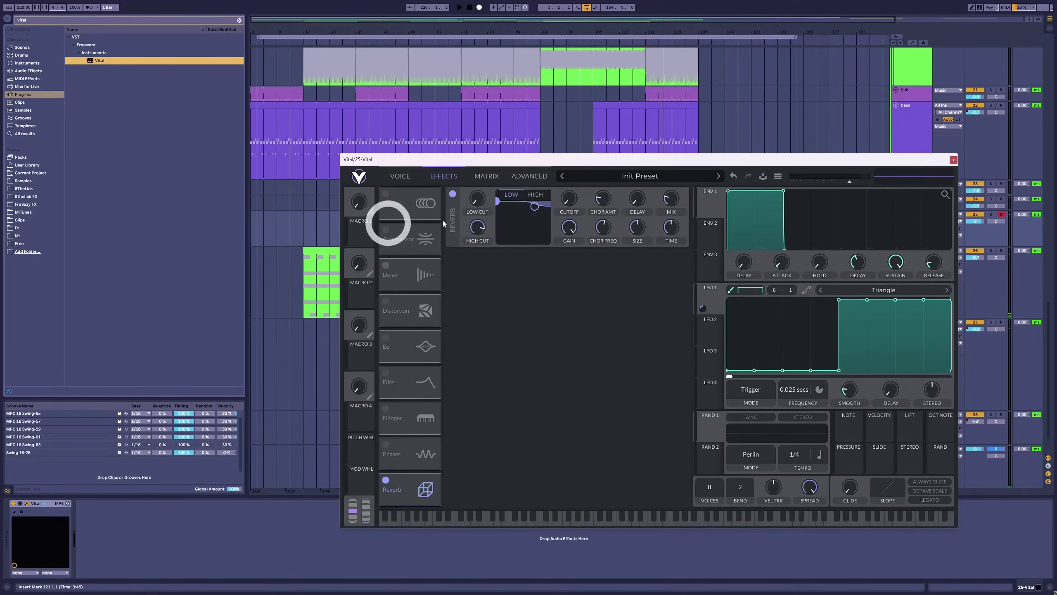
{"action": "left_click_drag", "start_coordinate": [662, 228], "coordinate": [658, 4]}
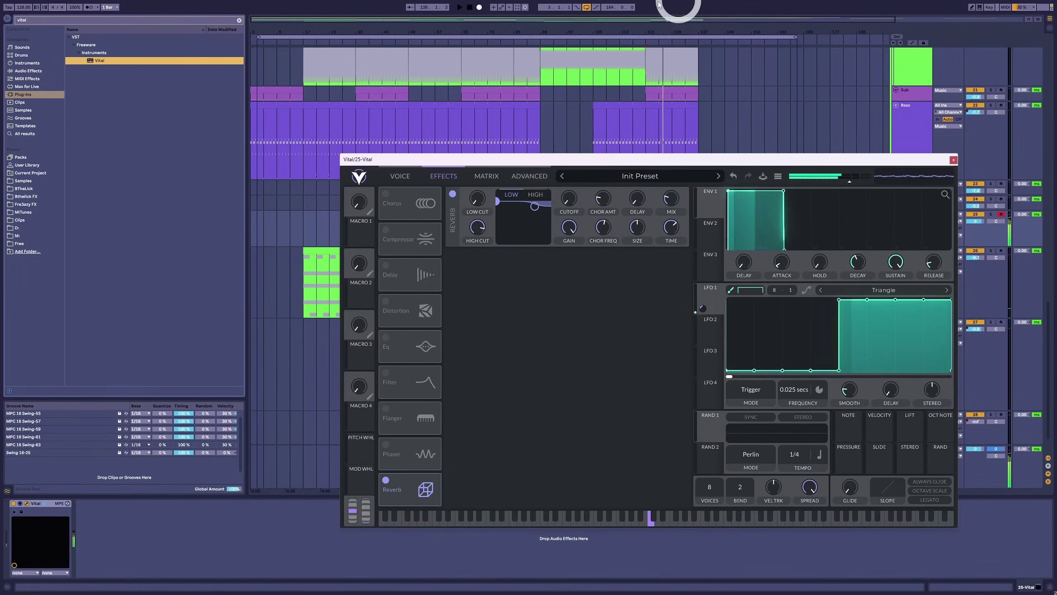
{"action": "left_click", "coordinate": [401, 177]}
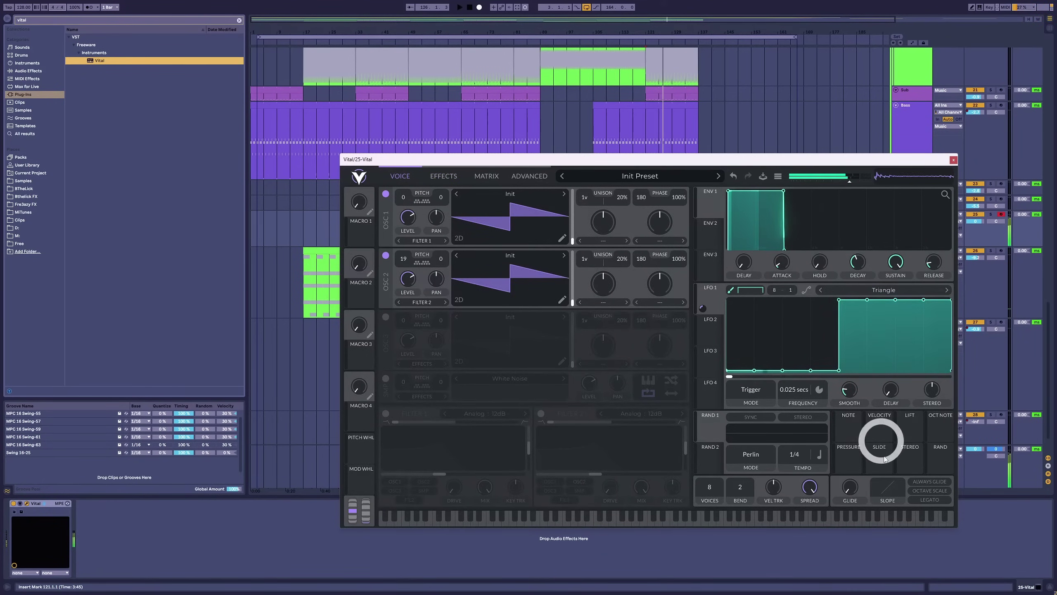
{"action": "left_click_drag", "start_coordinate": [850, 400], "coordinate": [848, 387]}
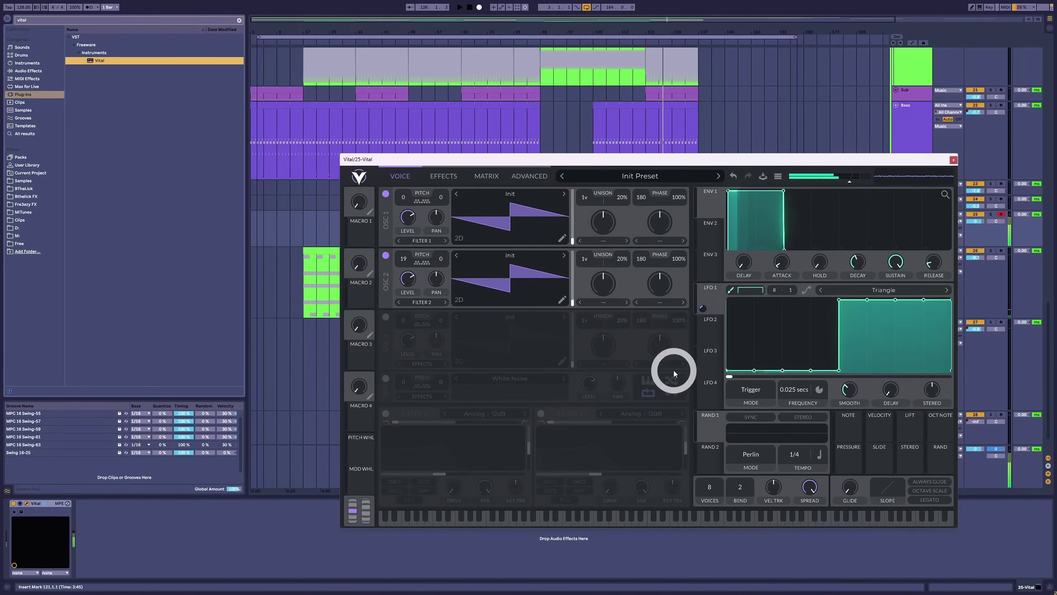
Load the ESW Analog - ARP Square wavetable from Echo Sound Works Core Tables into oscillator 2.
{"action": "left_click", "coordinate": [553, 254]}
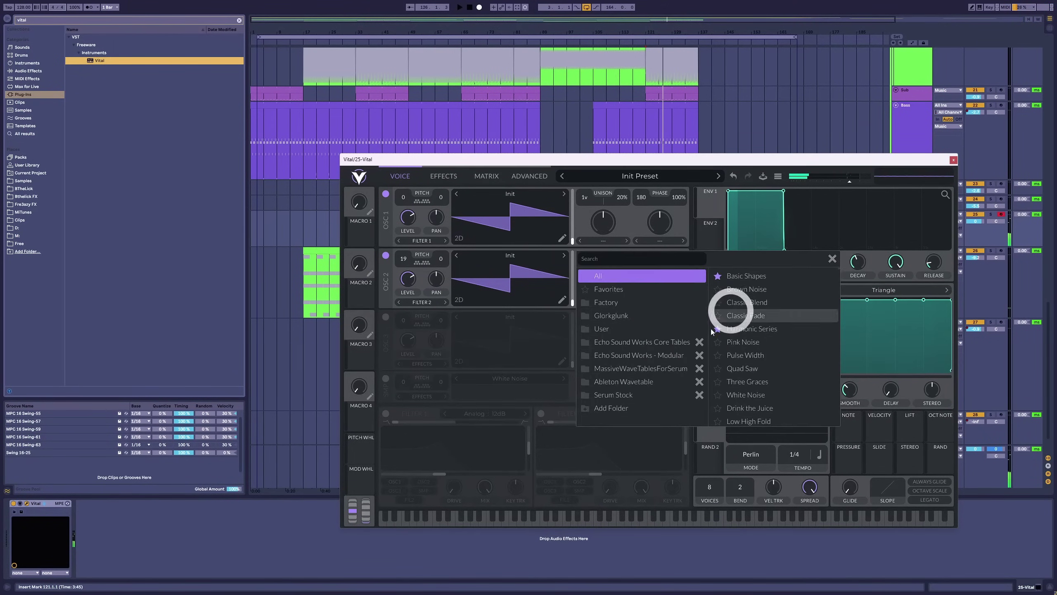
{"action": "left_click", "coordinate": [625, 342]}
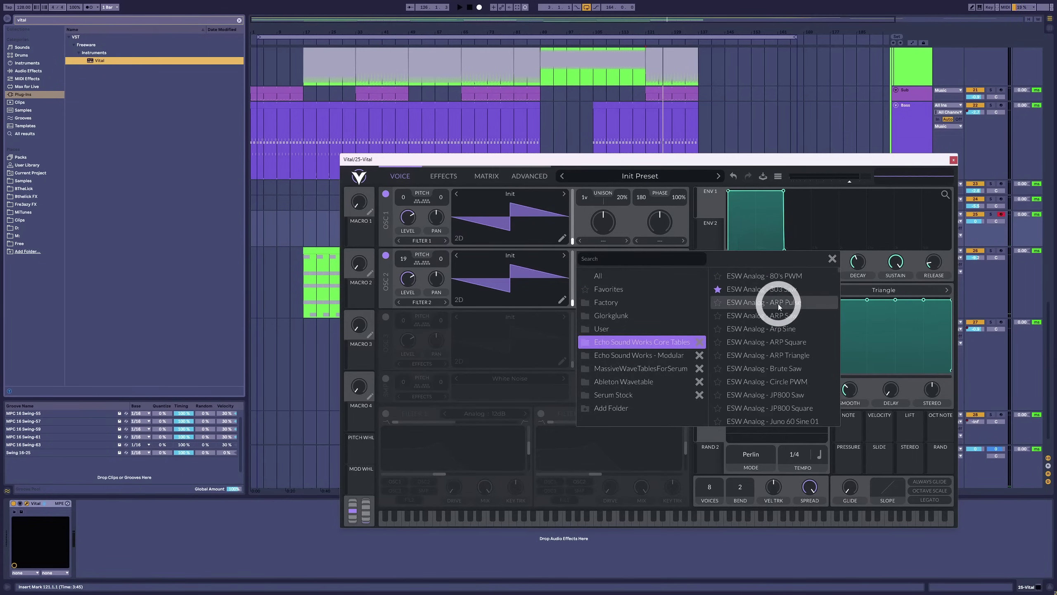
{"action": "left_click", "coordinate": [784, 343]}
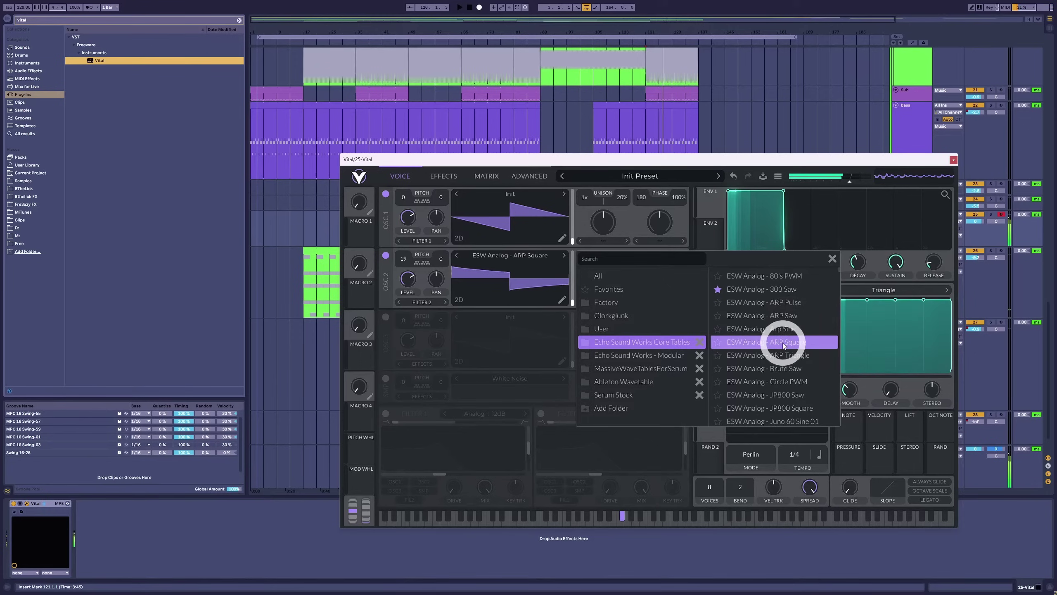
{"action": "left_click", "coordinate": [550, 324]}
Set oscillator 2's distortion type to RM <- Osc 1, turn its amount down, and adjust LFO 1's volume modulation amount.
{"action": "left_click", "coordinate": [647, 302]}
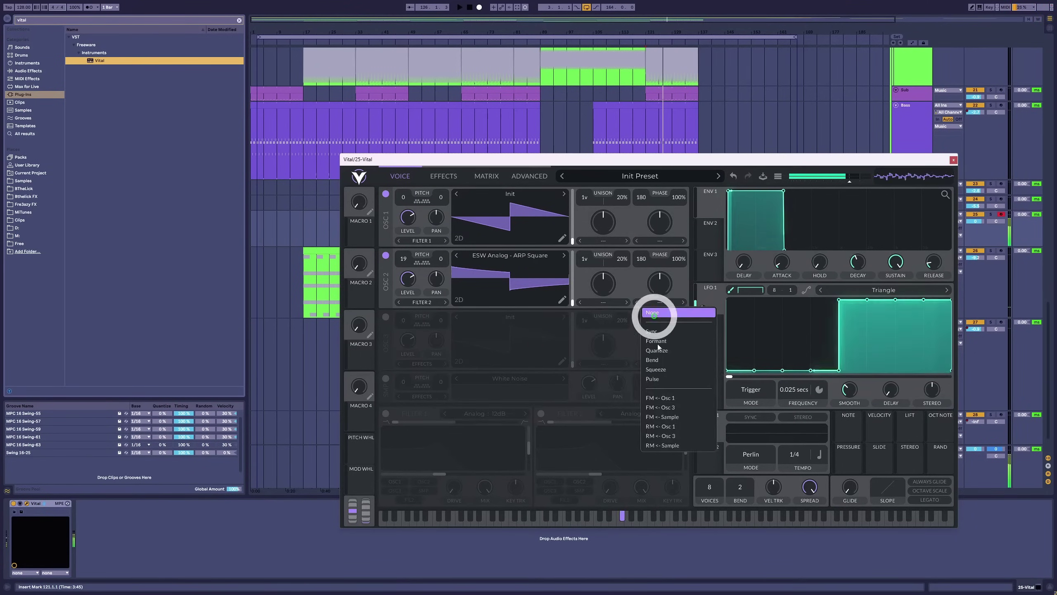
{"action": "left_click", "coordinate": [661, 426]}
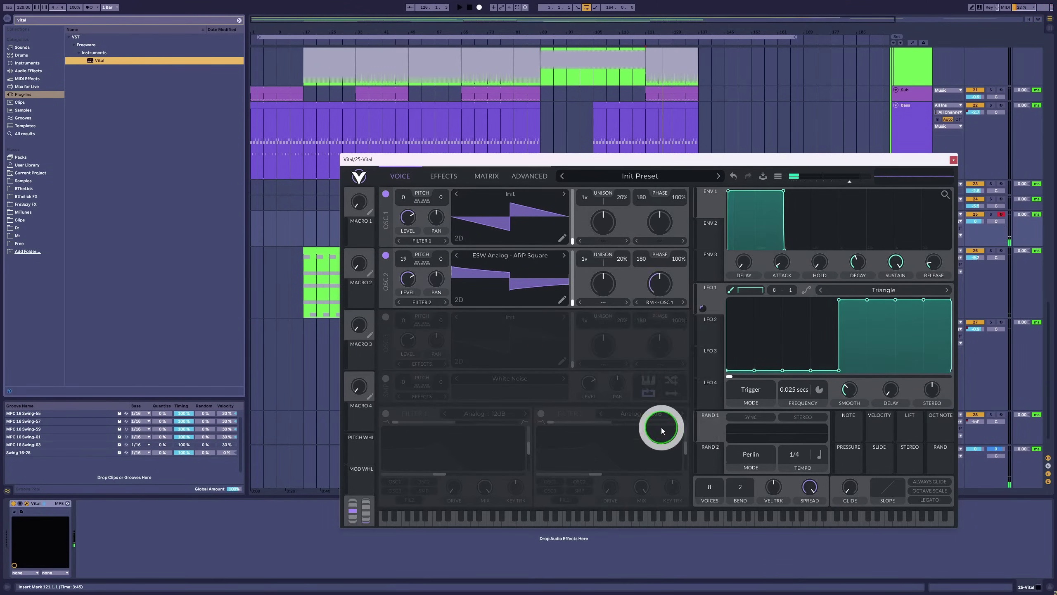
{"action": "left_click_drag", "start_coordinate": [669, 294], "coordinate": [702, 312]}
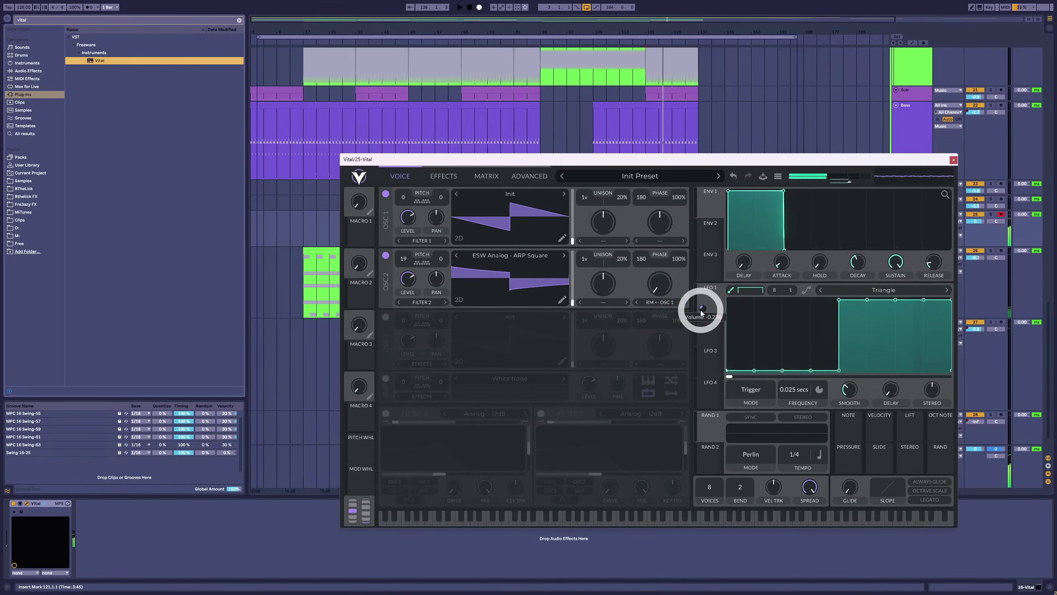
Switch oscillator 2's distortion type to FM <- Osc 1 and adjust its distortion amount while playing test notes.
{"action": "right_click", "coordinate": [702, 310]}
{"action": "left_click", "coordinate": [707, 324]}
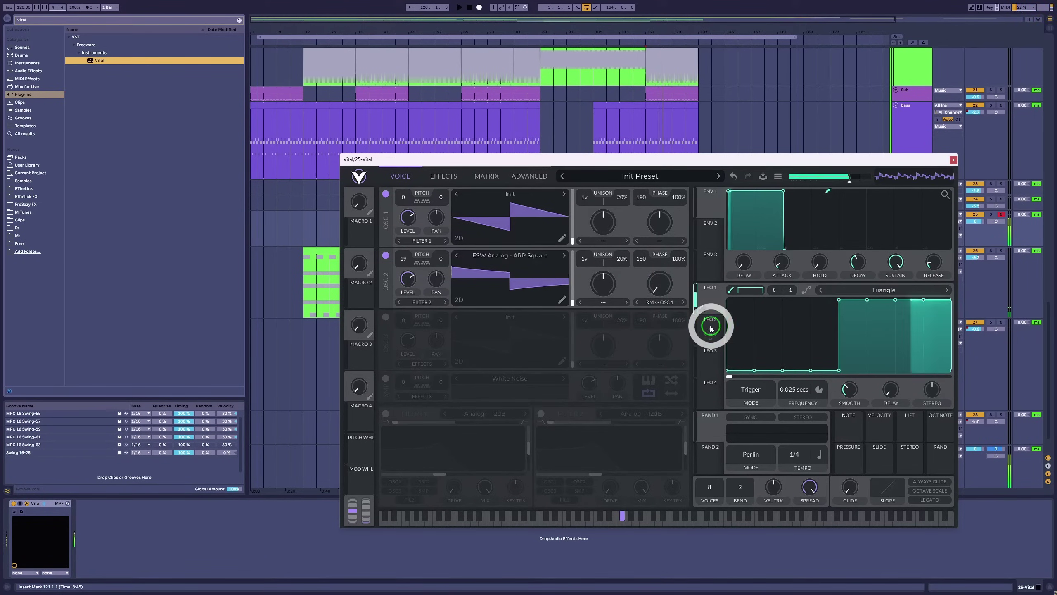
{"action": "left_click", "coordinate": [650, 289]}
{"action": "left_click_drag", "start_coordinate": [650, 290], "coordinate": [648, 256]}
{"action": "left_click", "coordinate": [663, 303]}
{"action": "left_click", "coordinate": [669, 407]}
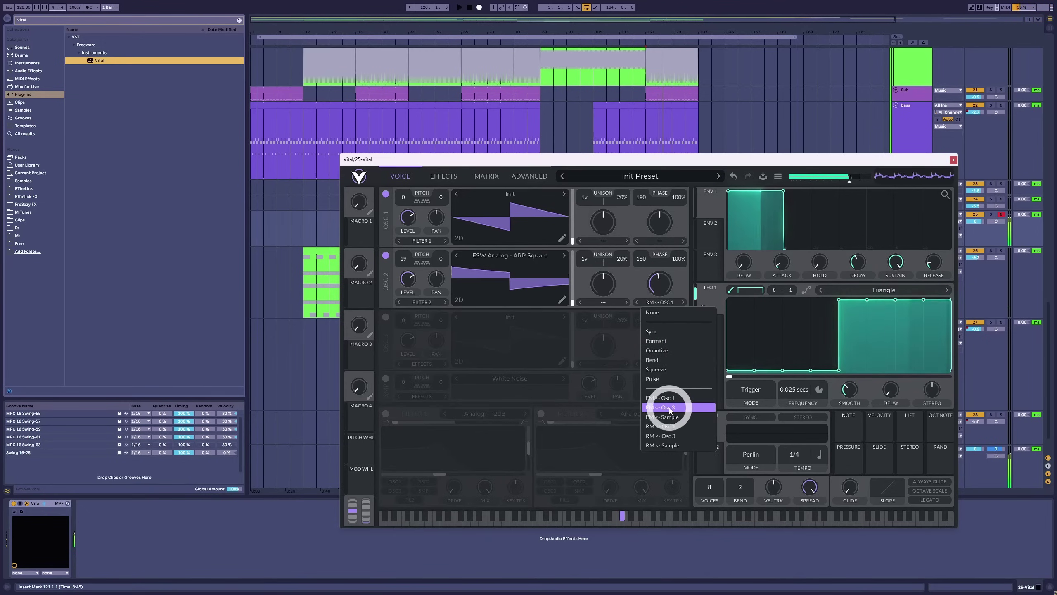
{"action": "mouse_move", "coordinate": [662, 287]}
{"action": "left_mouse_down"}
{"action": "mouse_move", "coordinate": [659, 333]}
{"action": "mouse_move", "coordinate": [658, 293]}
{"action": "left_mouse_up"}
Enable oscillator 3 transposed to -12 as a modulator, set oscillator 1's distortion type to FM <- Osc 3, and adjust the FM amount.
{"action": "left_click", "coordinate": [385, 318]}
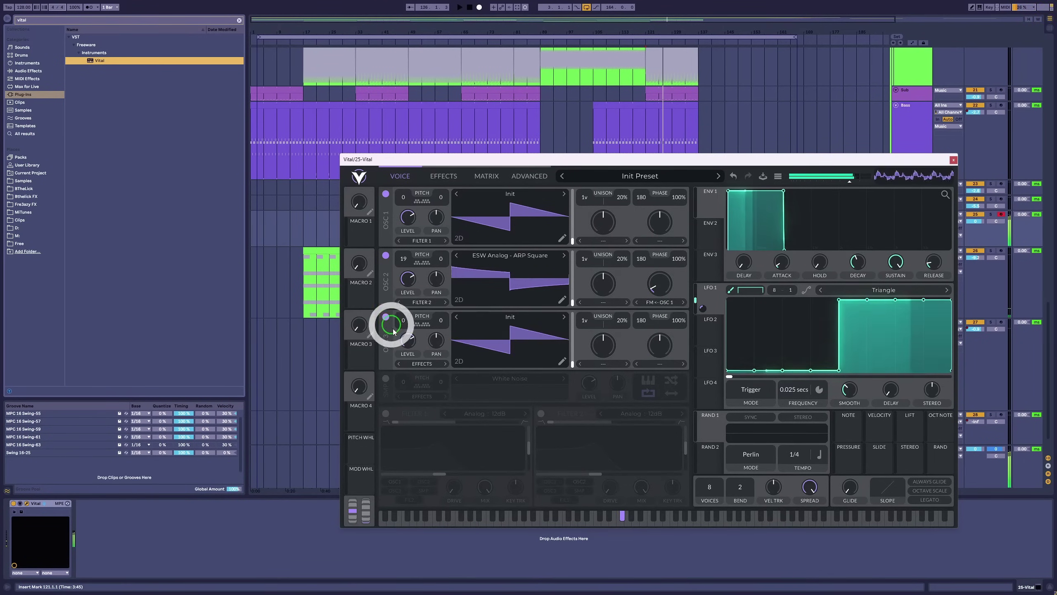
{"action": "left_click", "coordinate": [424, 327]}
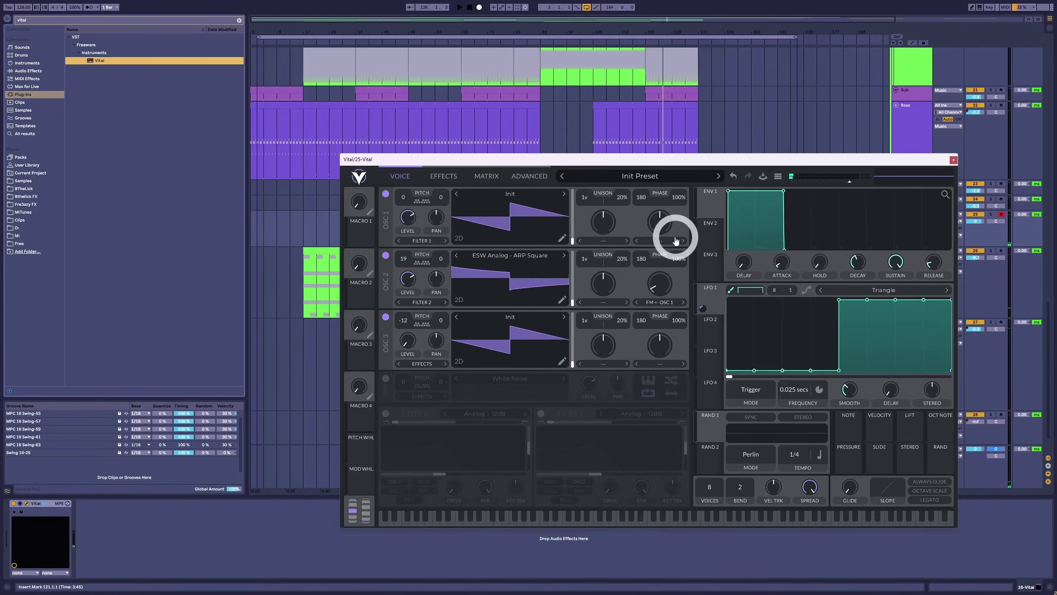
{"action": "left_click", "coordinate": [661, 240]}
{"action": "left_click", "coordinate": [674, 349]}
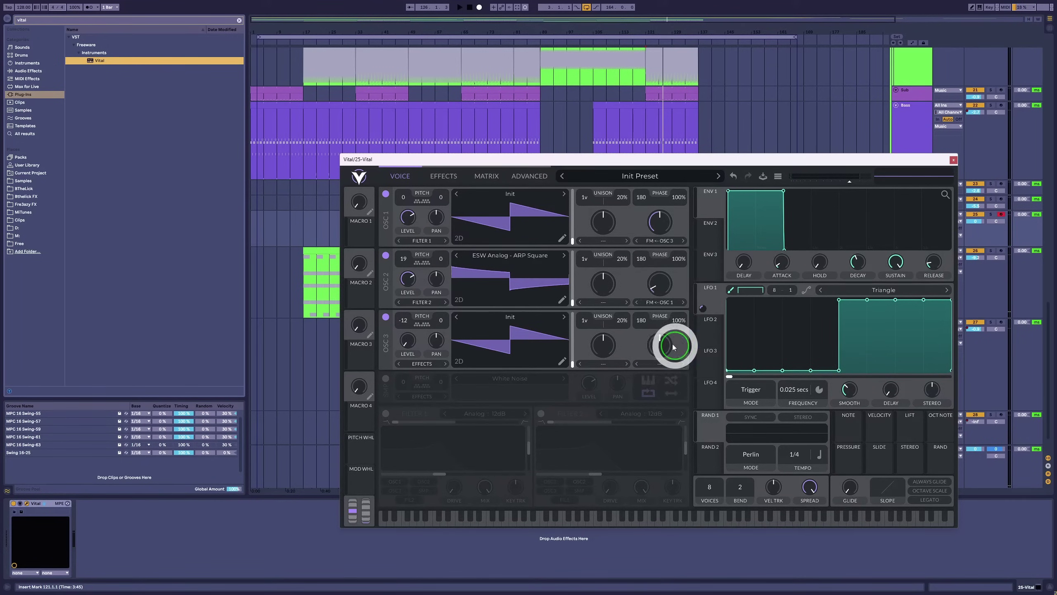
{"action": "left_click", "coordinate": [663, 228]}
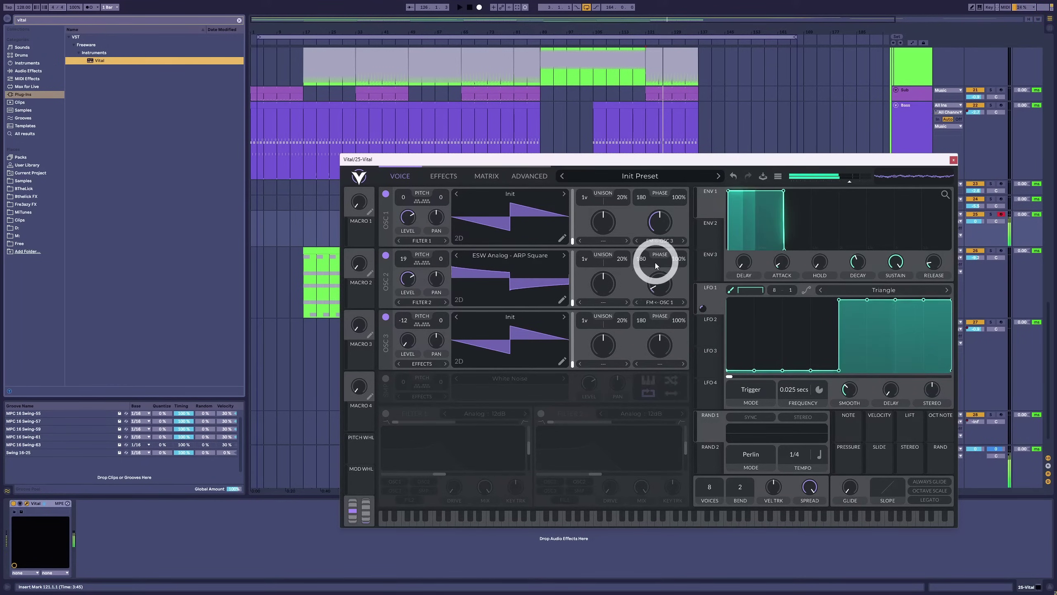
{"action": "left_click_drag", "start_coordinate": [656, 265], "coordinate": [659, 230]}
Adjust LFO 1's modulation amount on the master volume and set oscillator 2's unison to 11 voices with 22% detune.
{"action": "left_click", "coordinate": [770, 214]}
{"action": "left_click", "coordinate": [887, 191]}
{"action": "left_click", "coordinate": [825, 190]}
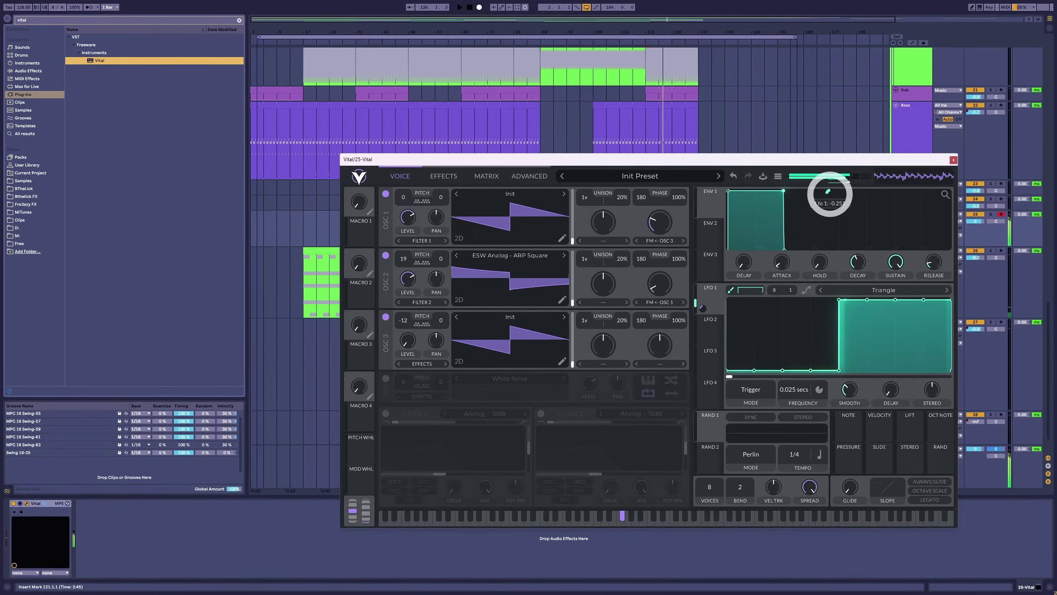
{"action": "mouse_move", "coordinate": [828, 191]}
{"action": "left_mouse_down"}
{"action": "mouse_move", "coordinate": [755, 182]}
{"action": "mouse_move", "coordinate": [531, 271]}
{"action": "mouse_move", "coordinate": [465, 255]}
{"action": "mouse_move", "coordinate": [407, 278]}
{"action": "mouse_move", "coordinate": [587, 265]}
{"action": "mouse_move", "coordinate": [585, 246]}
{"action": "mouse_move", "coordinate": [626, 267]}
{"action": "mouse_move", "coordinate": [623, 223]}
{"action": "left_mouse_up"}
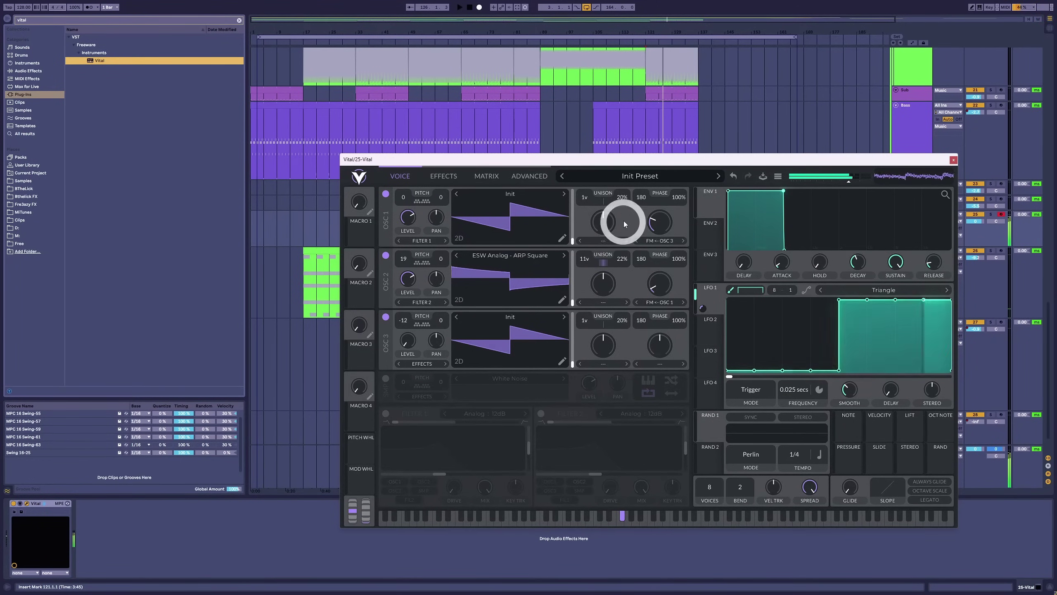
Set oscillator 1's unison to 3 voices at 11%, oscillator 2's detune to 23%, polyphony to 1 voice, and lower oscillator 1's FM amount.
{"action": "left_click_drag", "start_coordinate": [590, 179], "coordinate": [621, 208]}
{"action": "mouse_move", "coordinate": [622, 255]}
{"action": "left_mouse_down"}
{"action": "mouse_move", "coordinate": [622, 269]}
{"action": "mouse_move", "coordinate": [623, 236]}
{"action": "mouse_move", "coordinate": [623, 259]}
{"action": "left_mouse_up"}
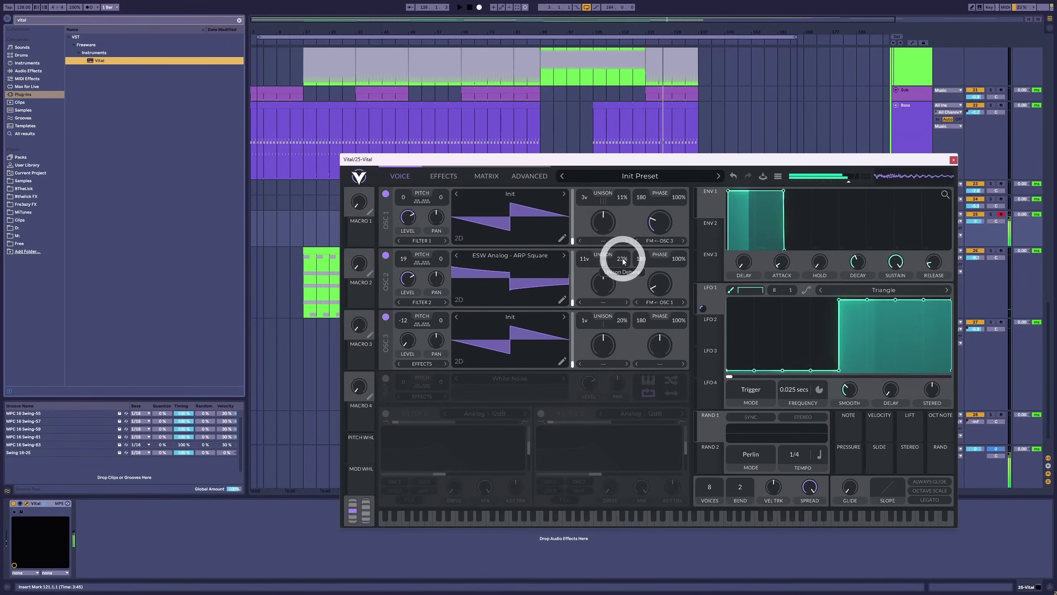
{"action": "left_click", "coordinate": [537, 220]}
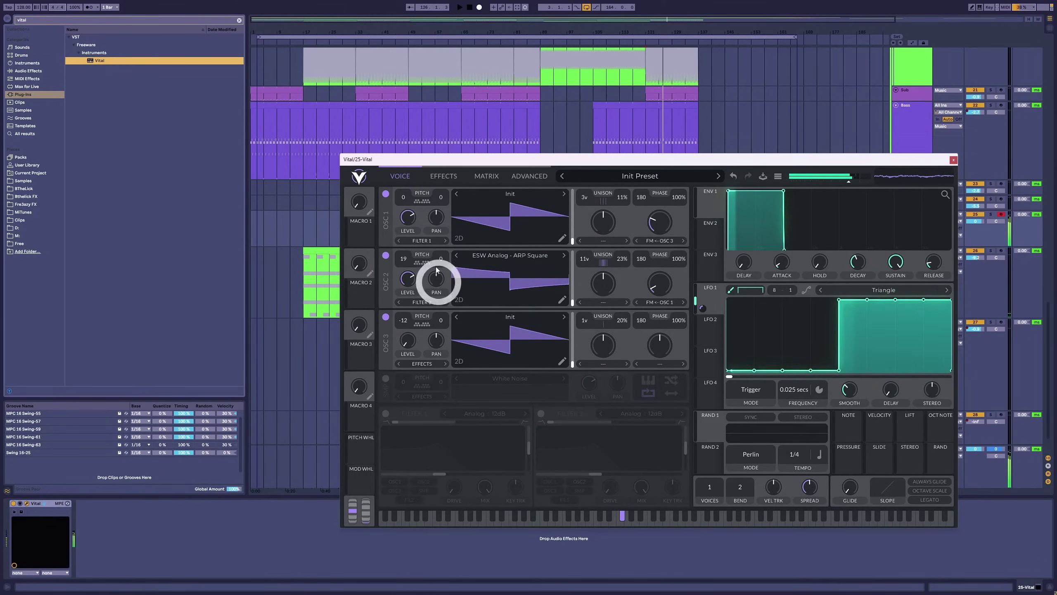
{"action": "left_click_drag", "start_coordinate": [656, 237], "coordinate": [659, 243]}
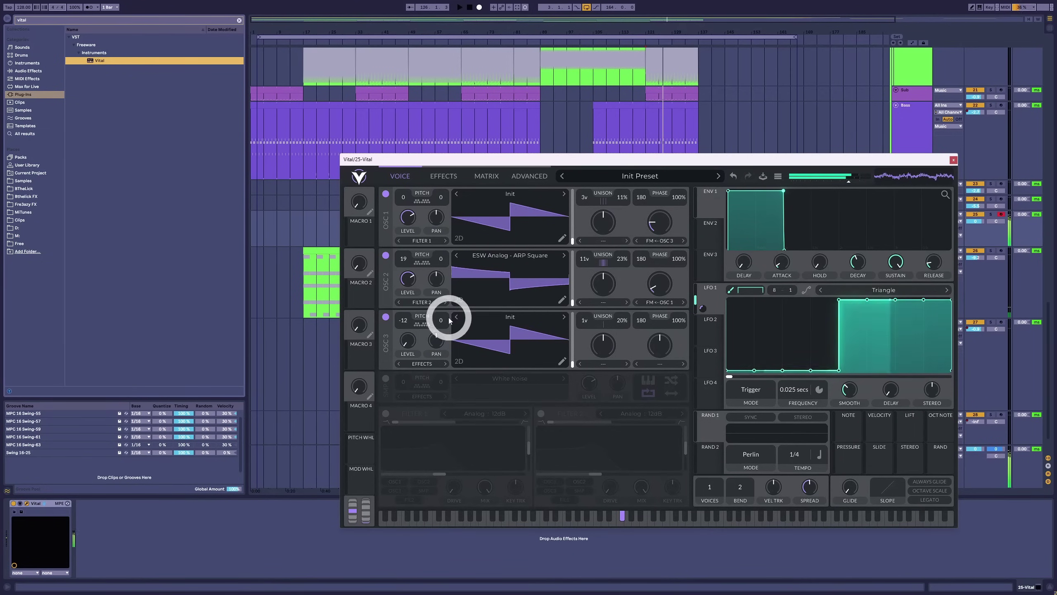
Load the Basic Shapes wavetable into oscillator 3 and set its wavetable position to about frame 104.
{"action": "left_click", "coordinate": [564, 317]}
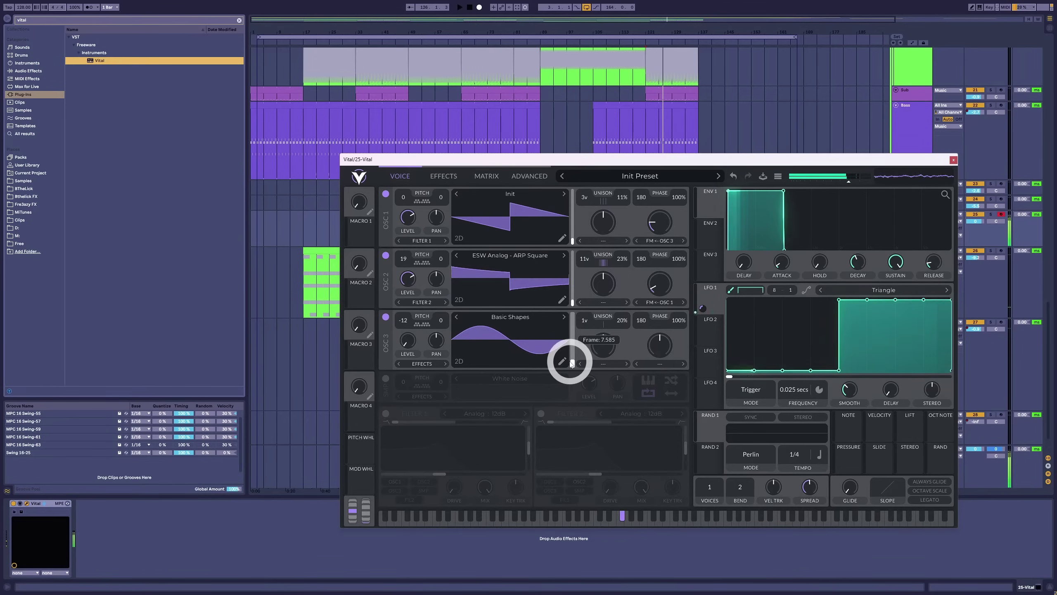
{"action": "left_click_drag", "start_coordinate": [571, 364], "coordinate": [572, 343]}
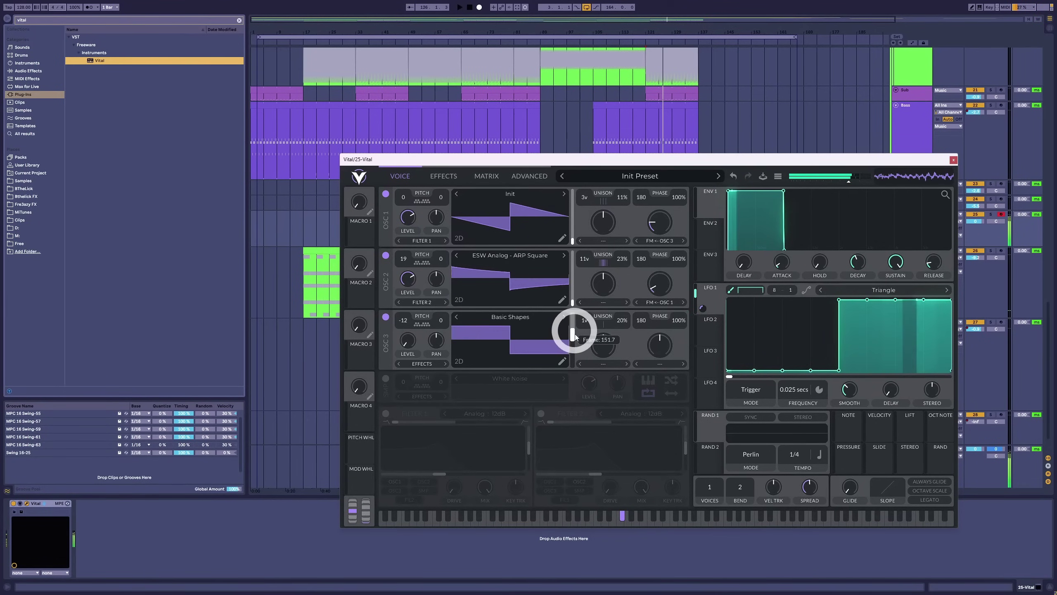
{"action": "mouse_move", "coordinate": [575, 343]}
{"action": "left_mouse_down"}
{"action": "mouse_move", "coordinate": [574, 364]}
{"action": "mouse_move", "coordinate": [573, 347]}
{"action": "left_mouse_up"}
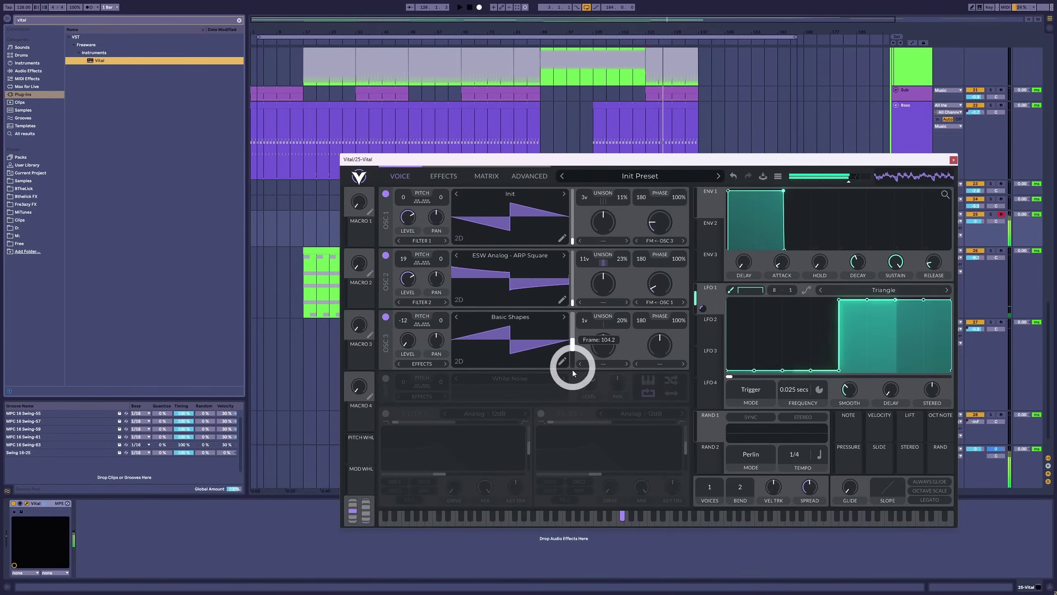
Enable the Distortion effect with Soft Clip, raise its drive slightly, and lower the master volume a little.
{"action": "left_click", "coordinate": [453, 177]}
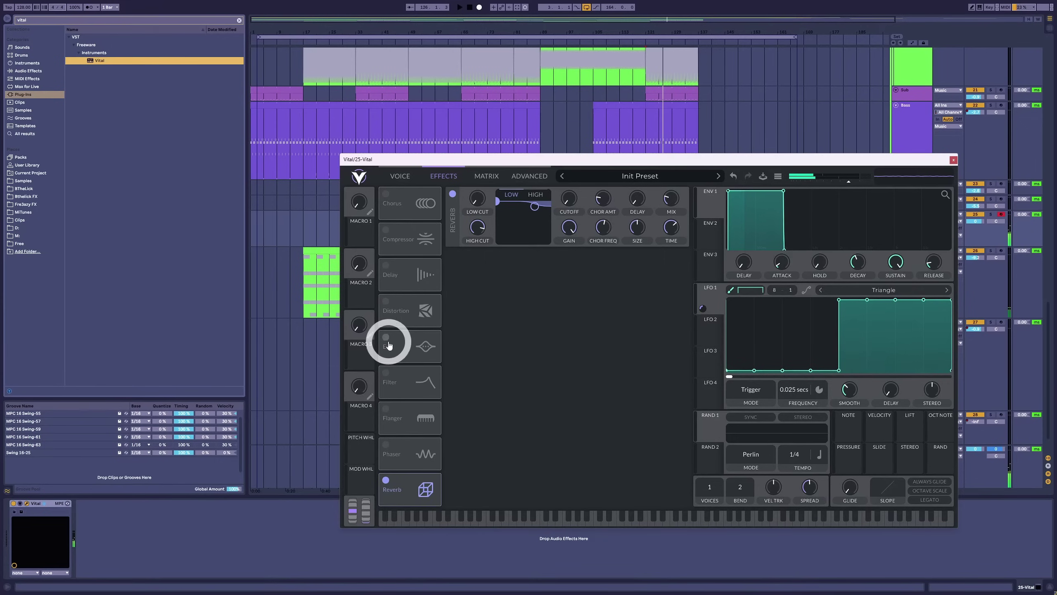
{"action": "left_click", "coordinate": [390, 307]}
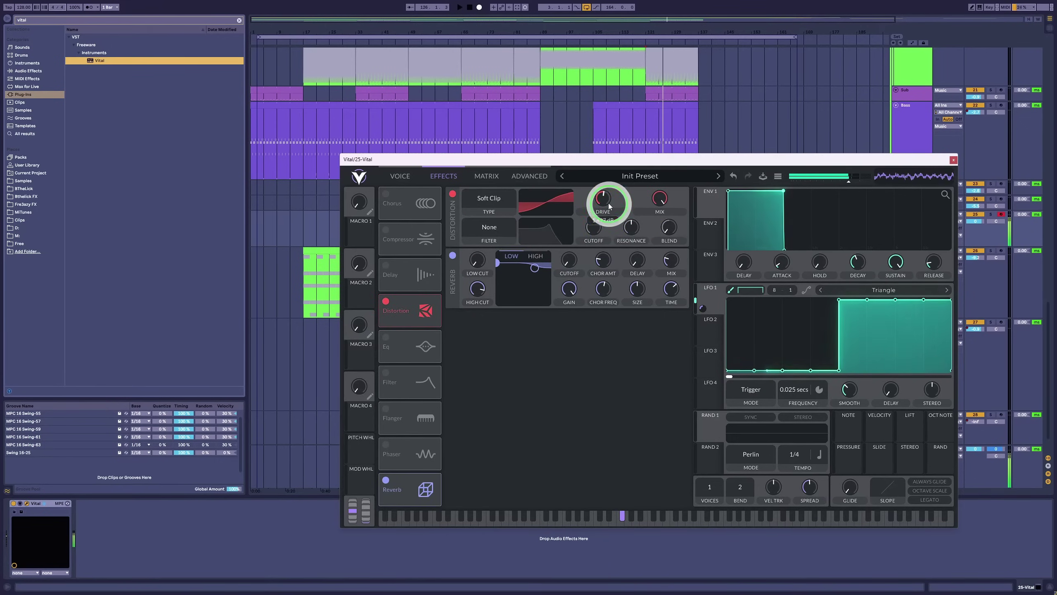
{"action": "left_click_drag", "start_coordinate": [608, 194], "coordinate": [606, 201]}
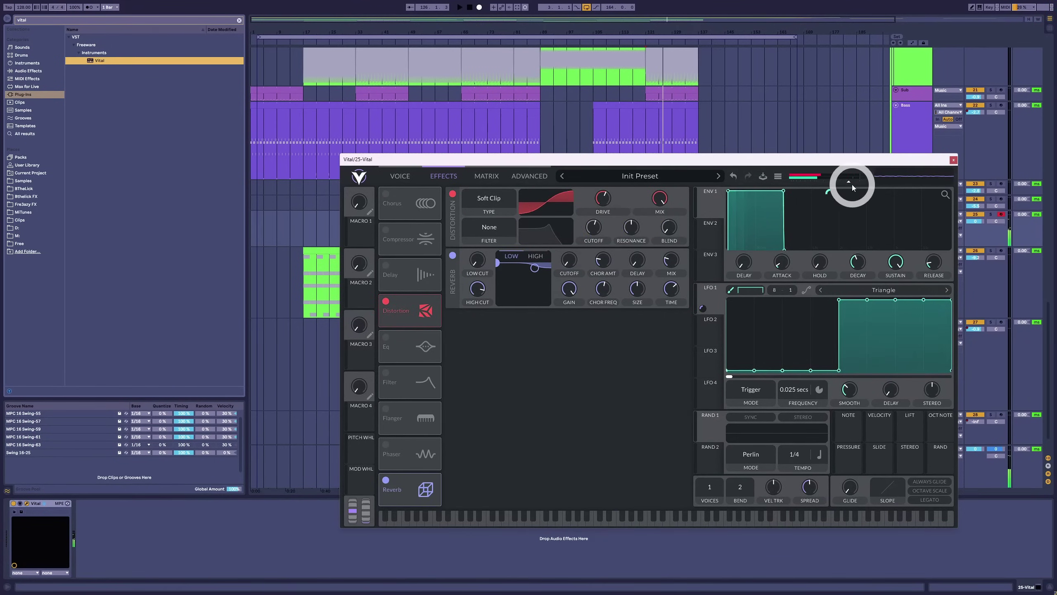
{"action": "left_click_drag", "start_coordinate": [845, 186], "coordinate": [849, 188]}
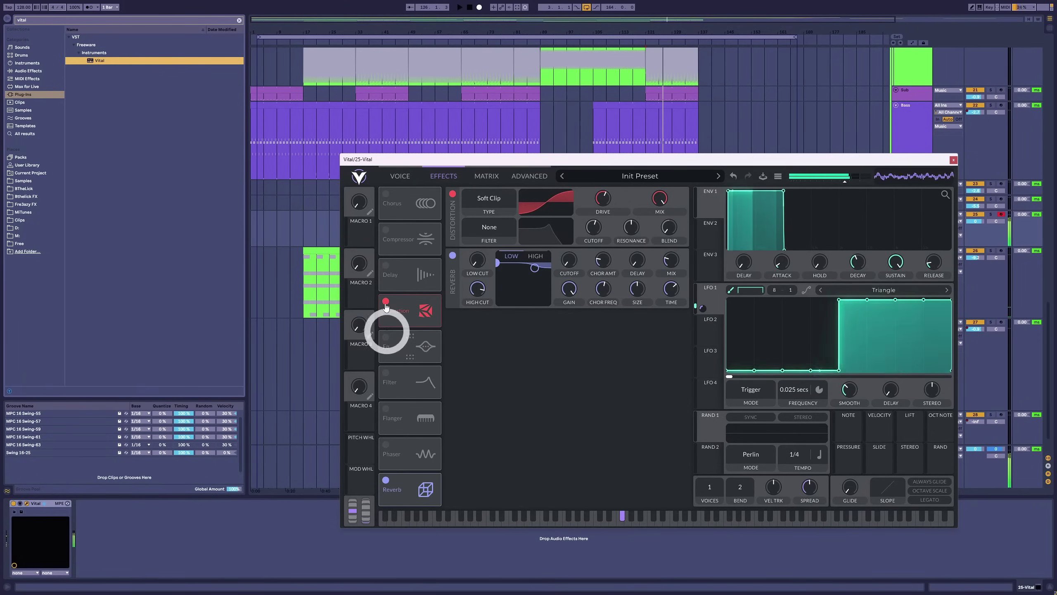
Enable the Delay effect in Vital and choose a tempo-synced timing mode with a 1/8 delay time.
{"action": "left_click", "coordinate": [386, 265]}
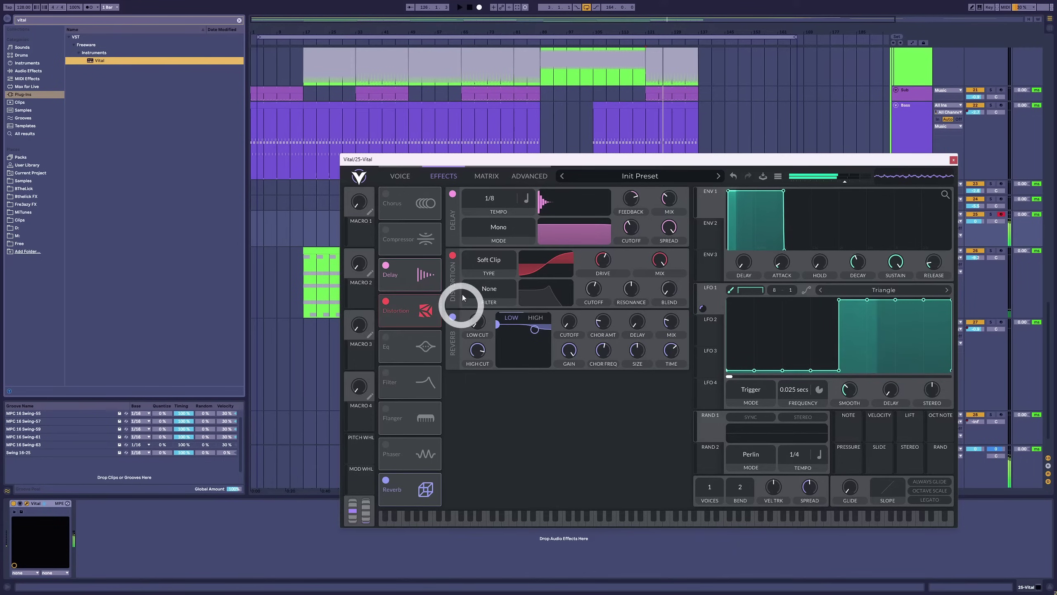
{"action": "left_click", "coordinate": [499, 234]}
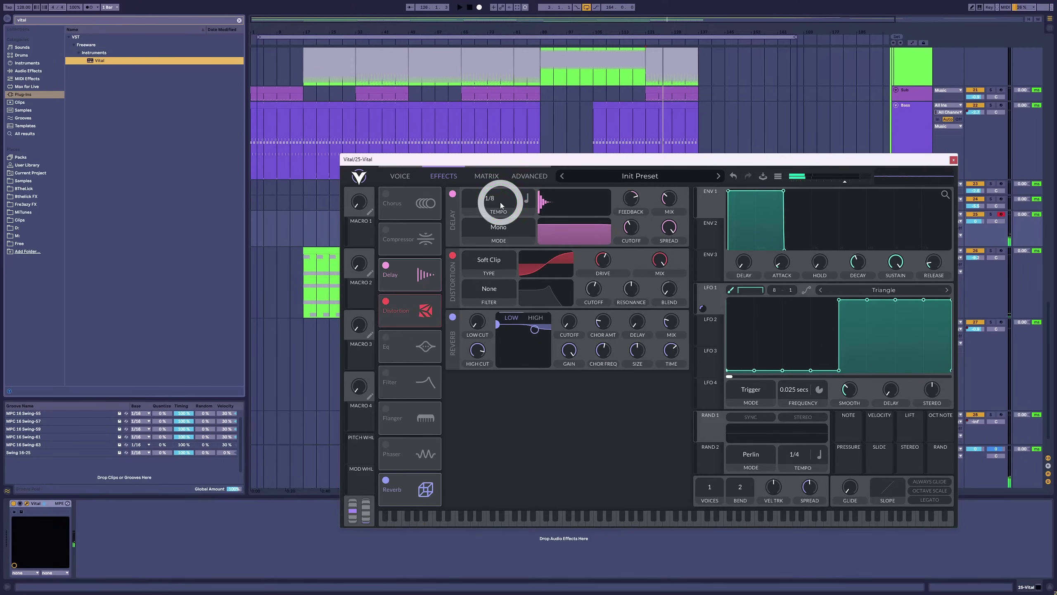
{"action": "left_click", "coordinate": [507, 217]}
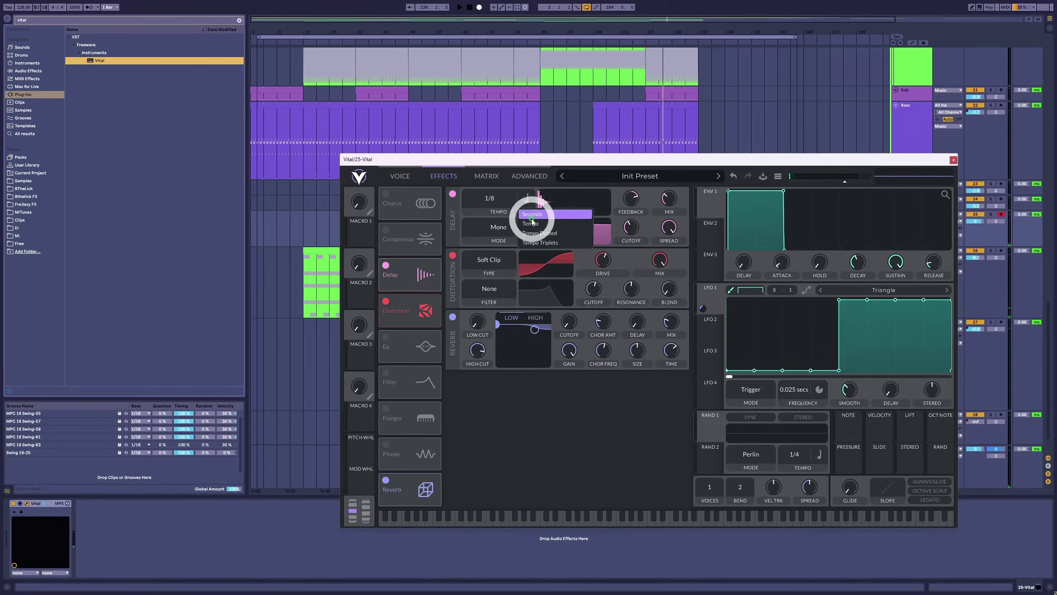
{"action": "left_click", "coordinate": [510, 210]}
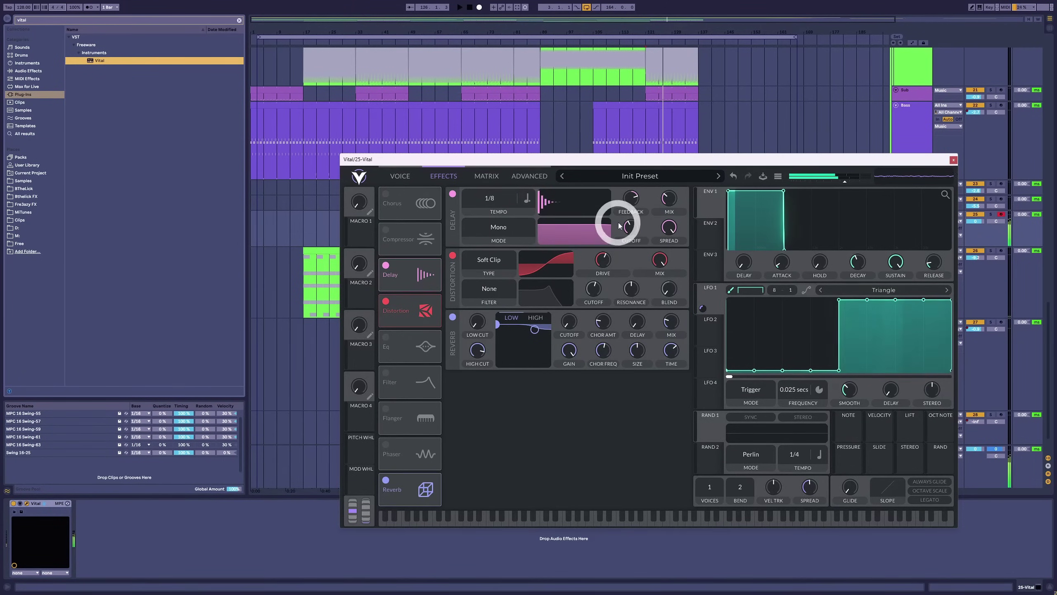
Shape the delay by narrowing its filter spread, setting the cutoff to about 77.57 and softening the echoes.
{"action": "left_click", "coordinate": [671, 194]}
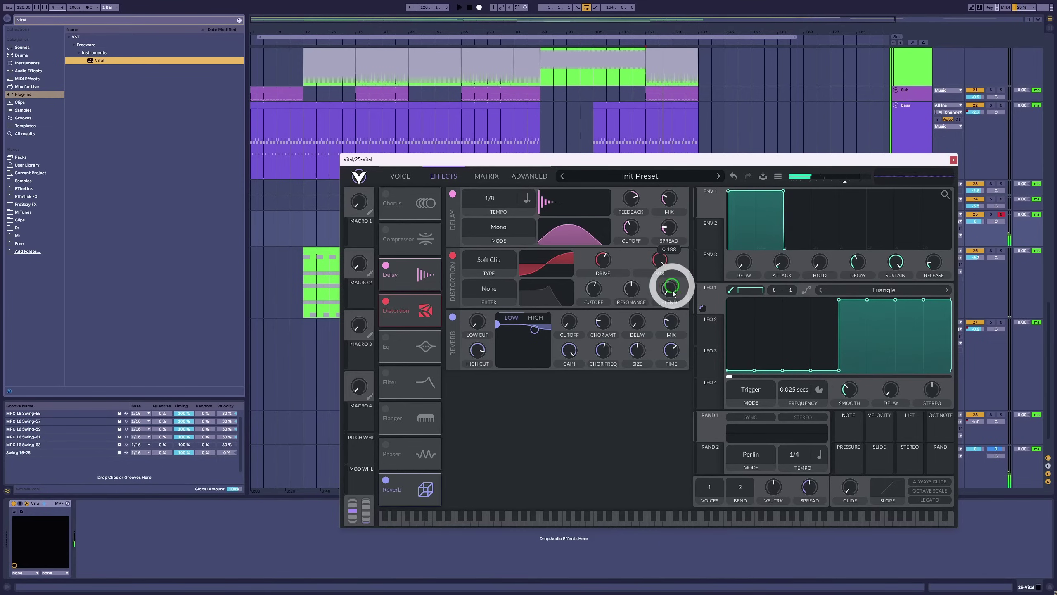
{"action": "left_click_drag", "start_coordinate": [631, 223], "coordinate": [674, 239]}
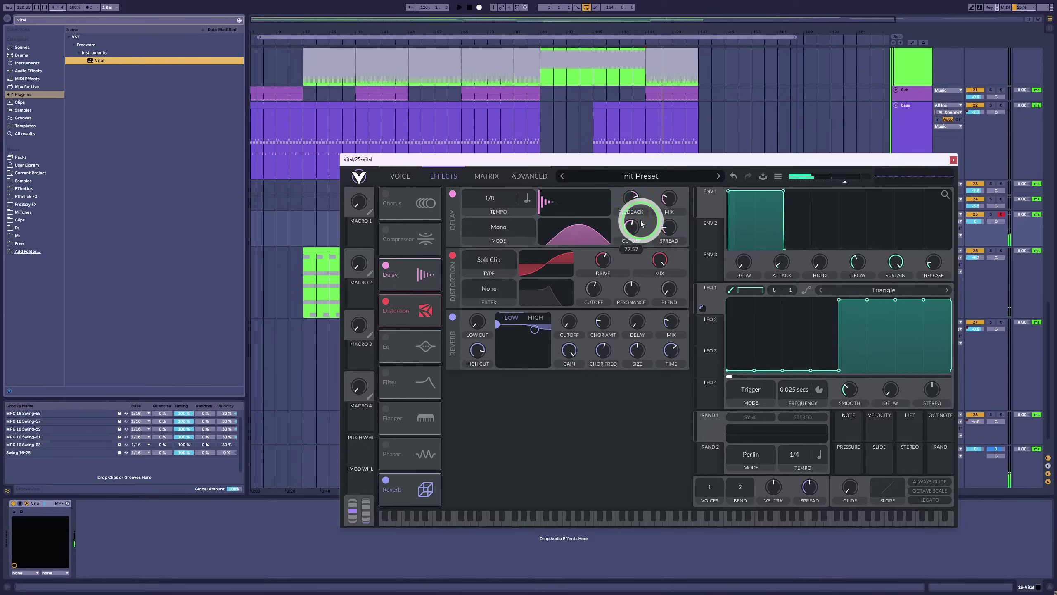
{"action": "left_click_drag", "start_coordinate": [673, 211], "coordinate": [674, 212]}
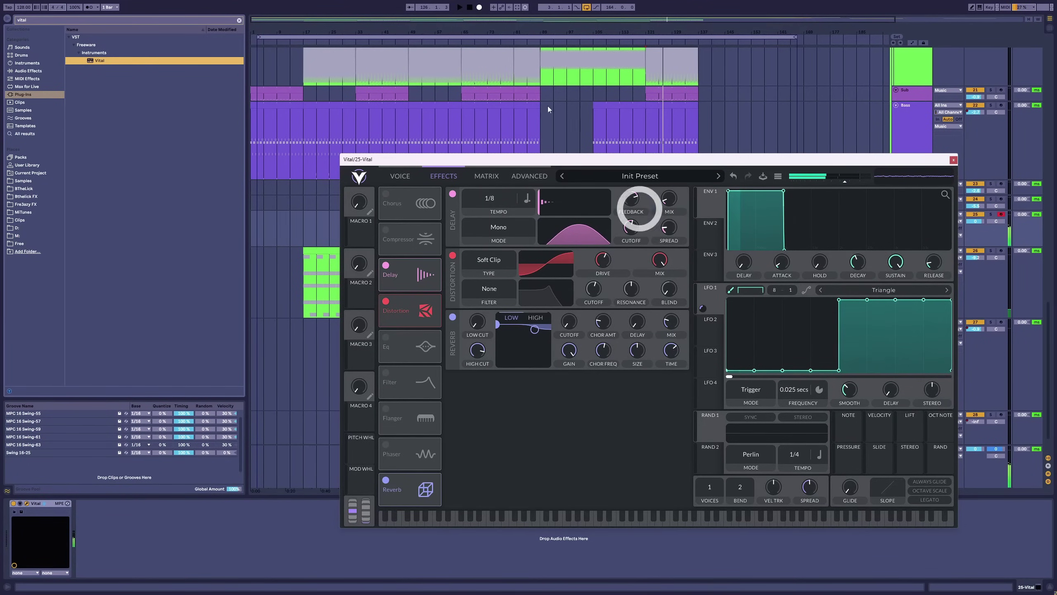
Enable the EQ effect, place it before the distortion in the effects chain and slightly boost its middle band.
{"action": "left_click", "coordinate": [386, 346]}
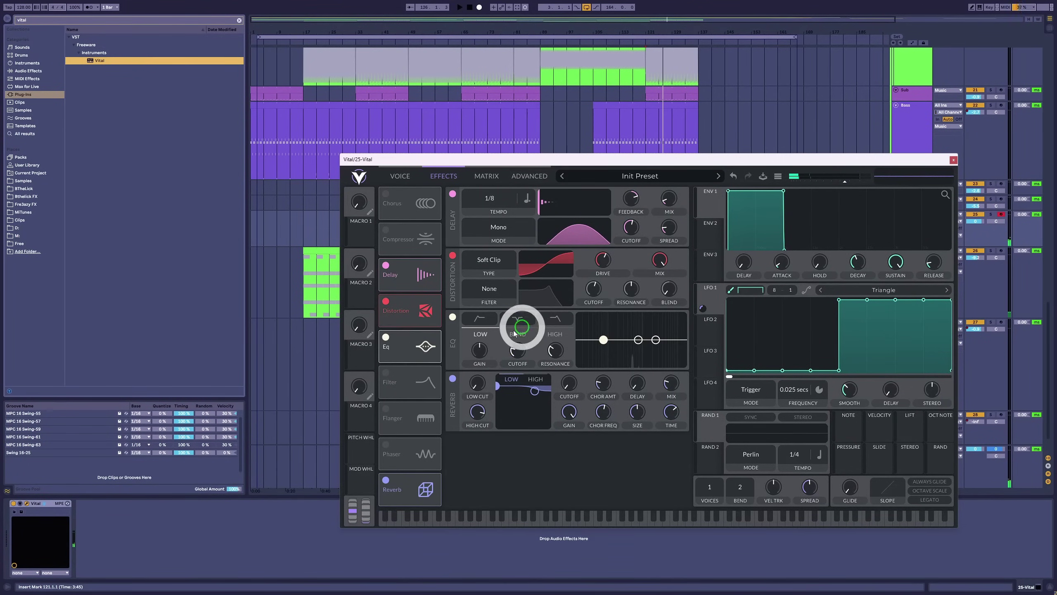
{"action": "left_click_drag", "start_coordinate": [377, 359], "coordinate": [441, 305]}
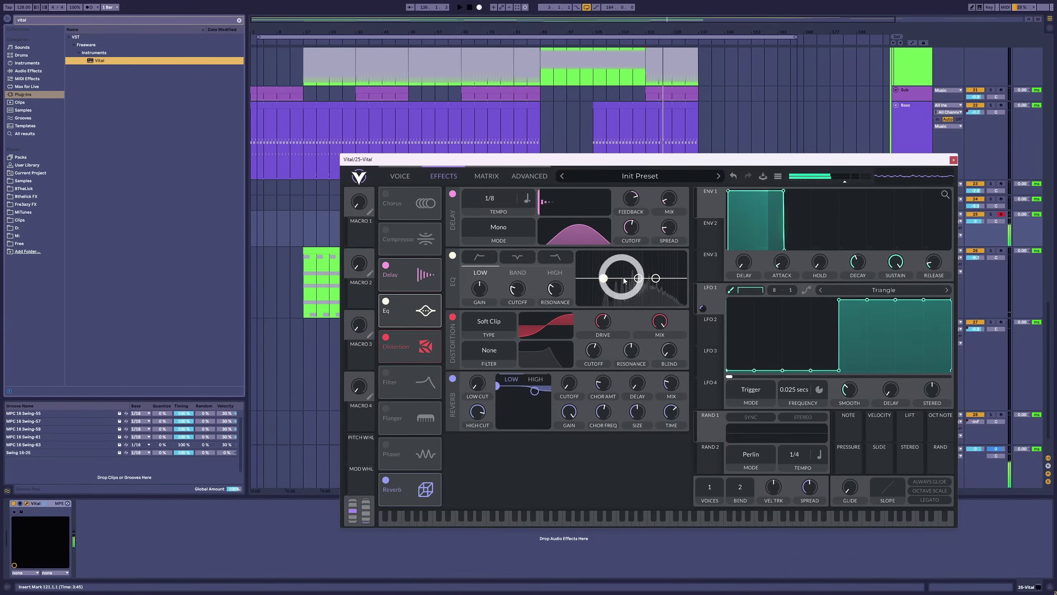
{"action": "mouse_move", "coordinate": [636, 277]}
{"action": "left_mouse_down"}
{"action": "mouse_move", "coordinate": [642, 255]}
{"action": "mouse_move", "coordinate": [640, 275]}
{"action": "left_mouse_up"}
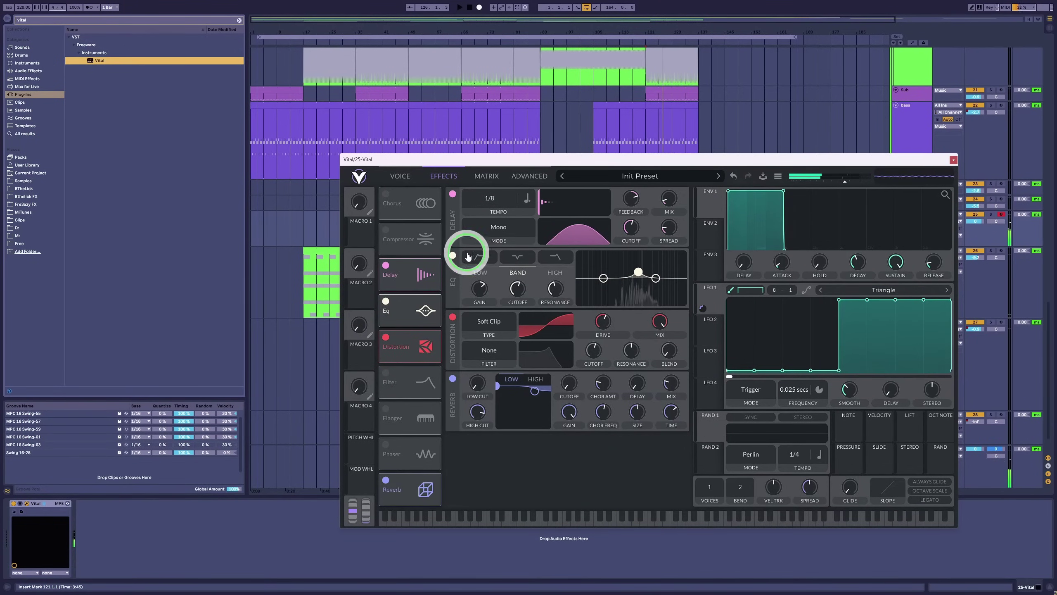
Turn the EQ's low band into a low cut just under 200 Hz and shift the mid band higher with about 5.4 dB gain.
{"action": "left_click", "coordinate": [478, 260]}
{"action": "left_click_drag", "start_coordinate": [512, 288], "coordinate": [561, 317]}
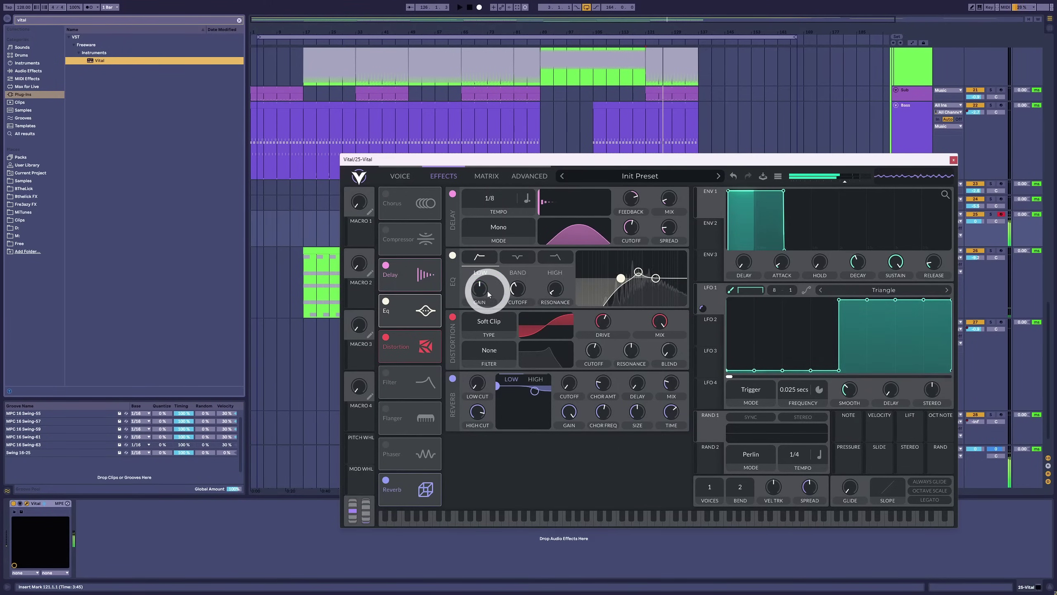
{"action": "left_click_drag", "start_coordinate": [621, 278], "coordinate": [616, 280]}
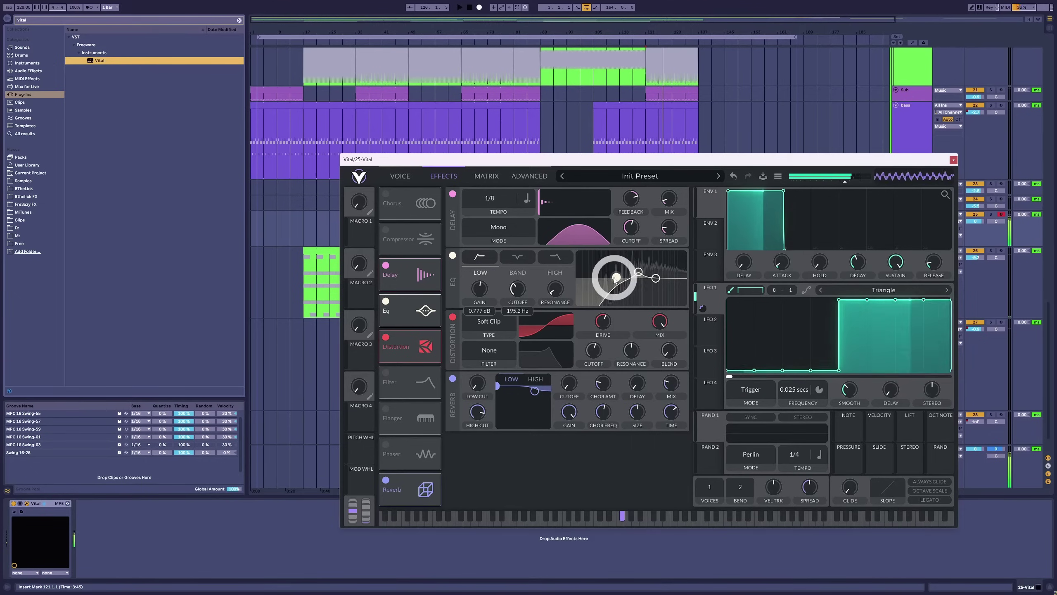
{"action": "left_click_drag", "start_coordinate": [615, 279], "coordinate": [638, 271]}
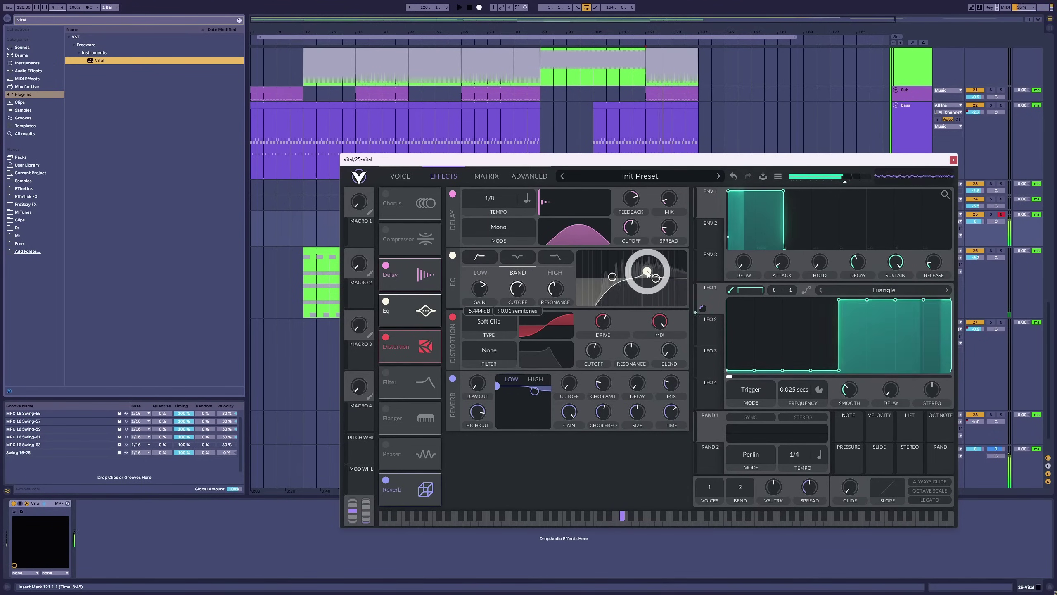
{"action": "left_click_drag", "start_coordinate": [646, 273], "coordinate": [645, 274]}
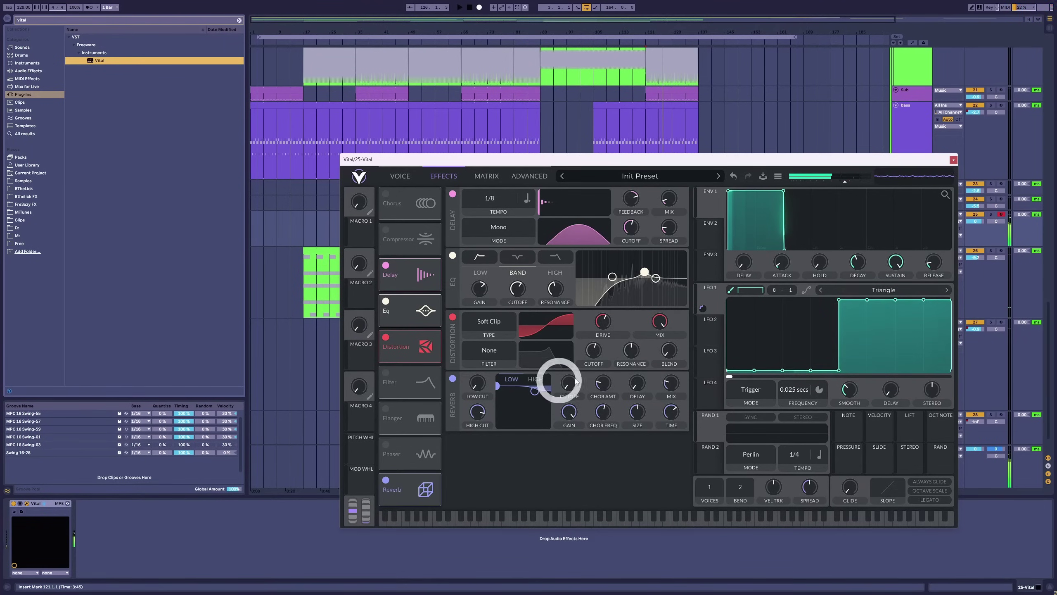
Set the reverb's delay to about 0.084 seconds and close the Vital window.
{"action": "left_click_drag", "start_coordinate": [637, 385], "coordinate": [630, 365]}
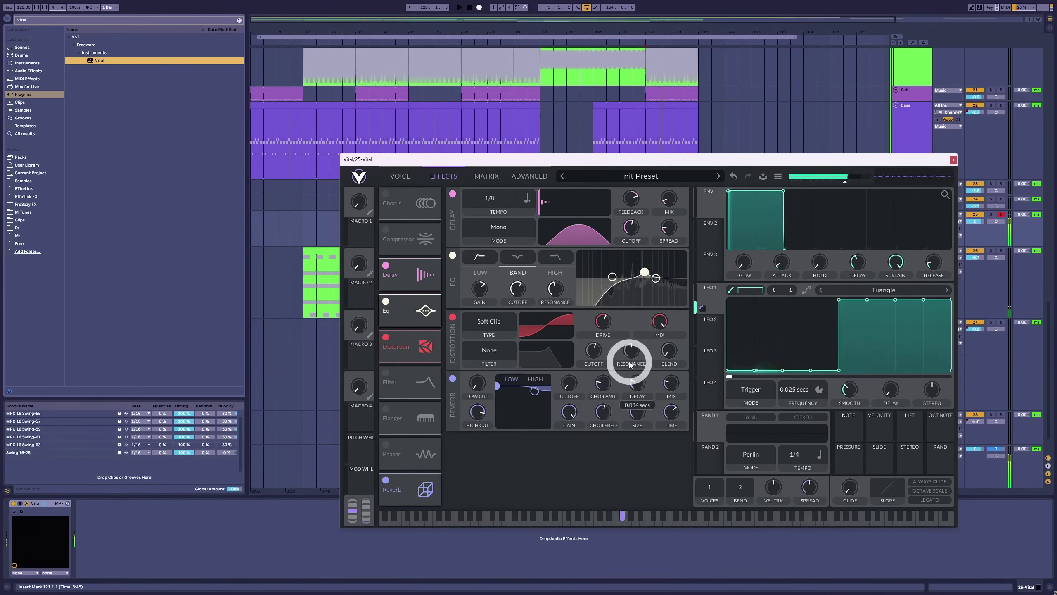
{"action": "left_click", "coordinate": [702, 313]}
{"action": "left_click_drag", "start_coordinate": [703, 313], "coordinate": [806, 400]}
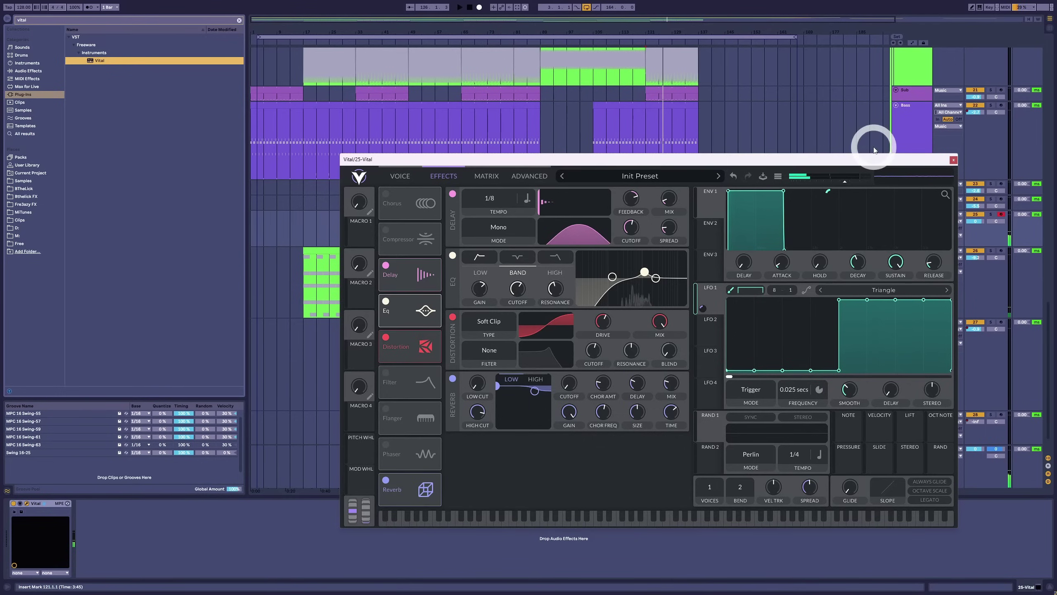
{"action": "left_click", "coordinate": [952, 159]}
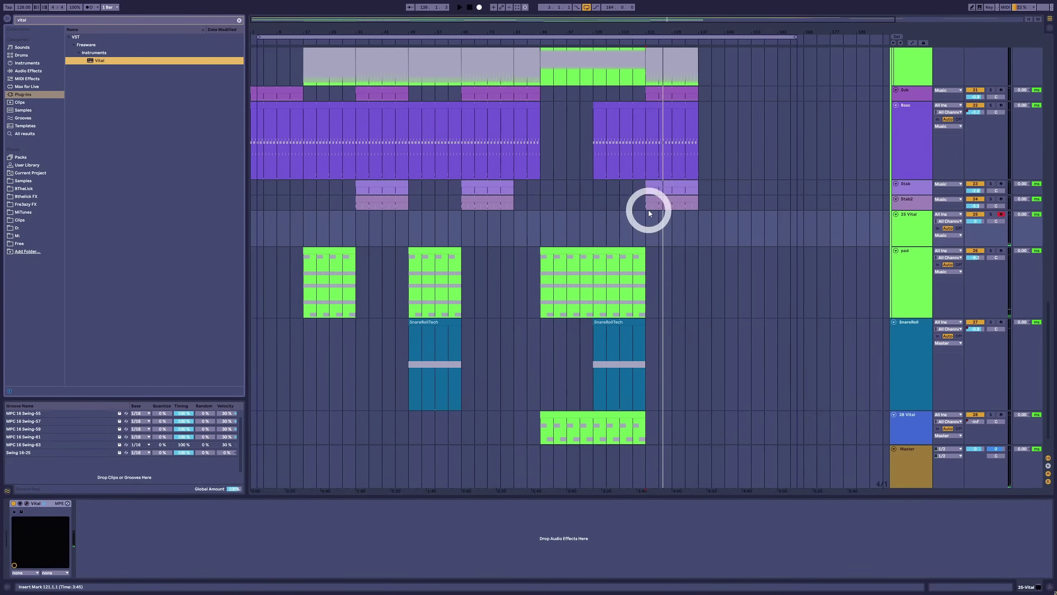
Insert an empty 8-bar MIDI clip at bar 121 on the 25-Vital track and copy the Bass track's STFU device onto that track.
{"action": "left_click_drag", "start_coordinate": [649, 209], "coordinate": [661, 229]}
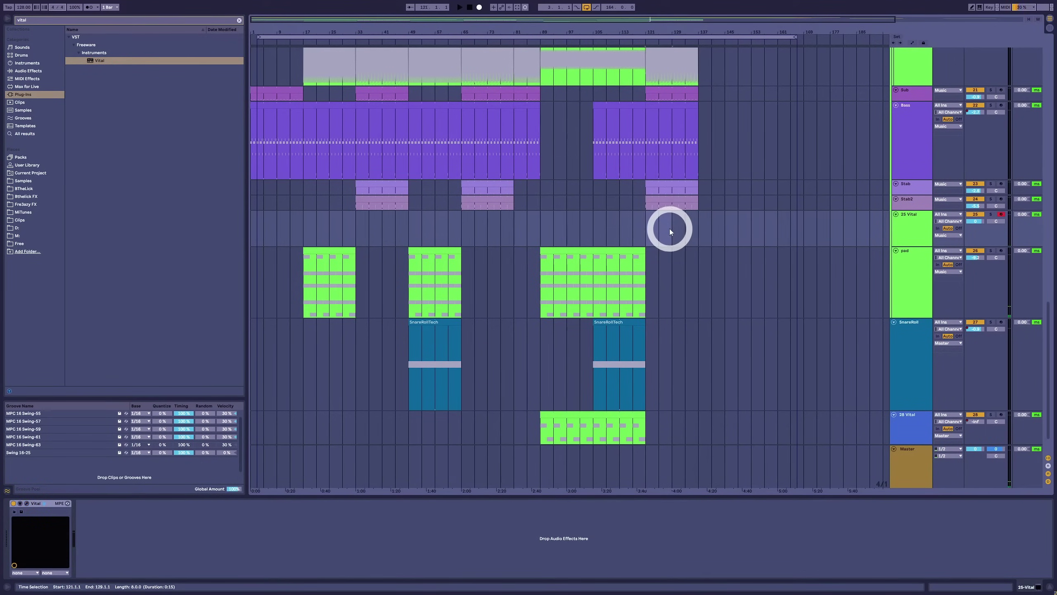
{"action": "key", "text": "ctrl+shift+m"}
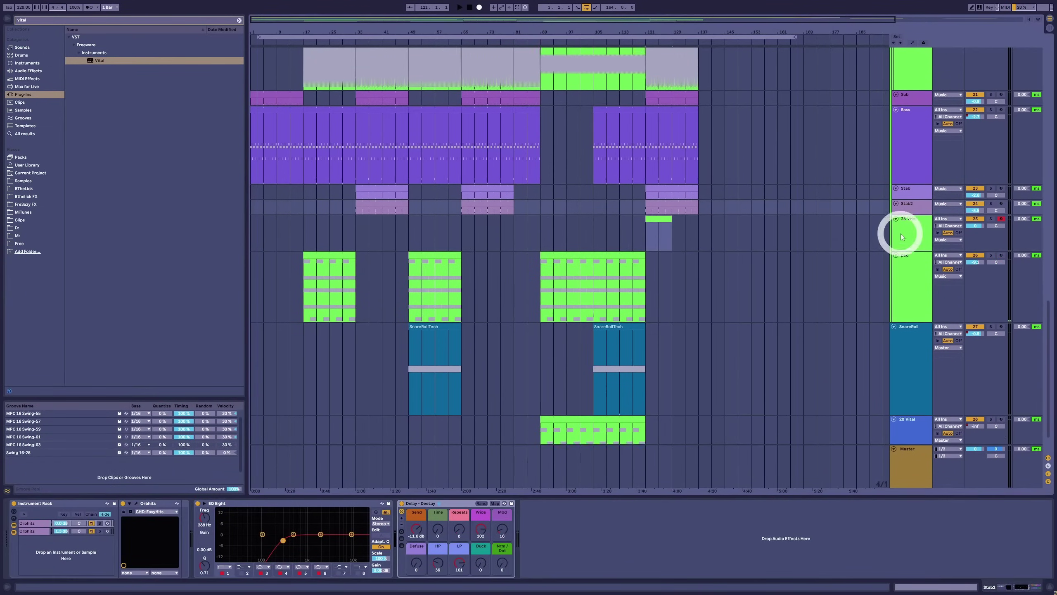
{"action": "left_click", "coordinate": [909, 172]}
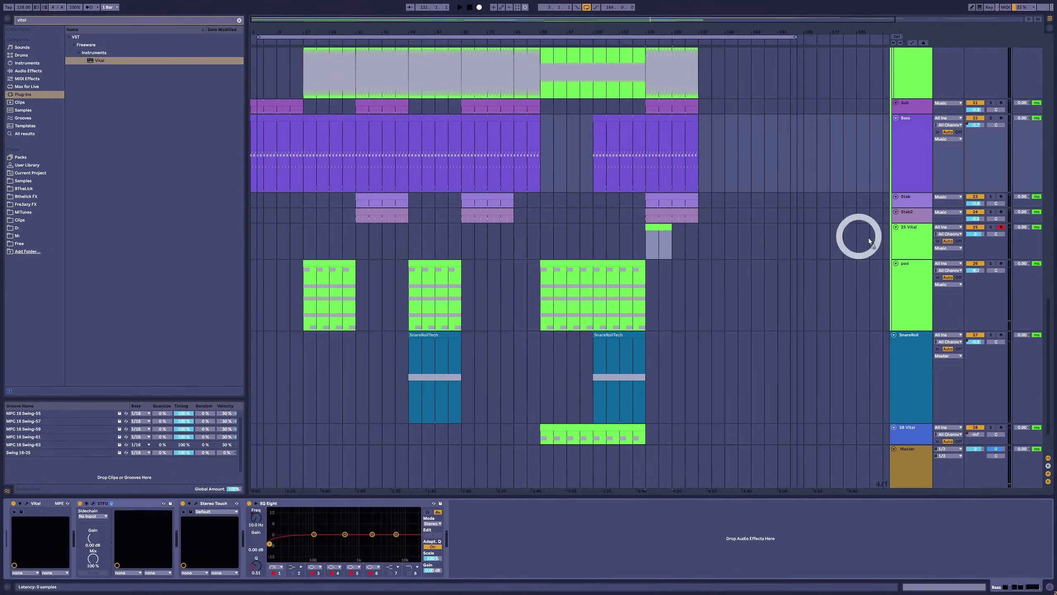
{"action": "left_click", "coordinate": [671, 237]}
Find EQ Eight among the audio effects and add it after STFU on the 25-Vital track.
{"action": "key", "text": "ctrl+f"}
{"action": "type", "text": "eq"}
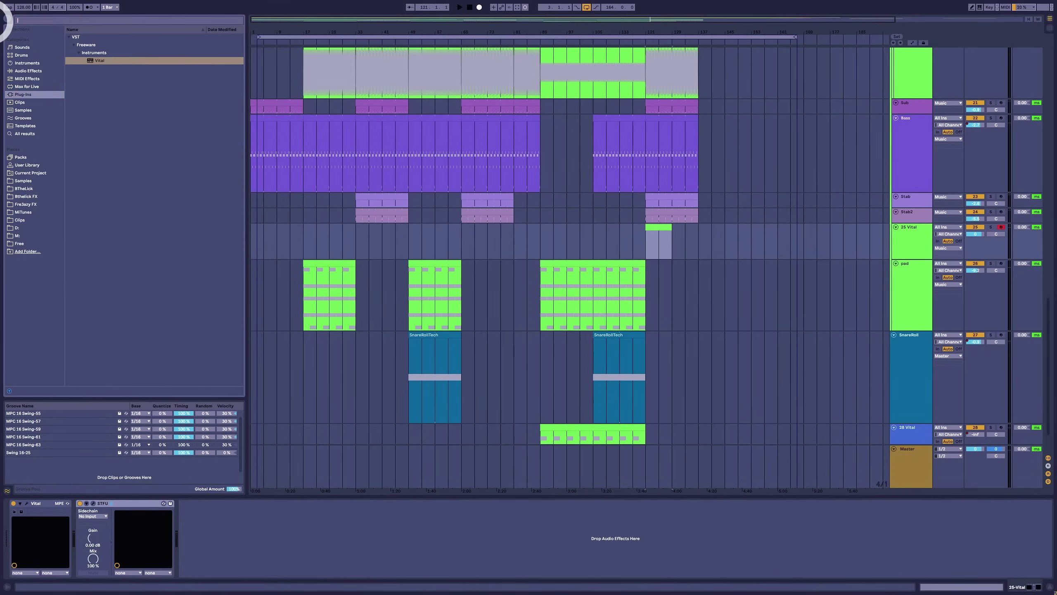
{"action": "left_click", "coordinate": [29, 71]}
{"action": "left_click_drag", "start_coordinate": [75, 60], "coordinate": [195, 532]}
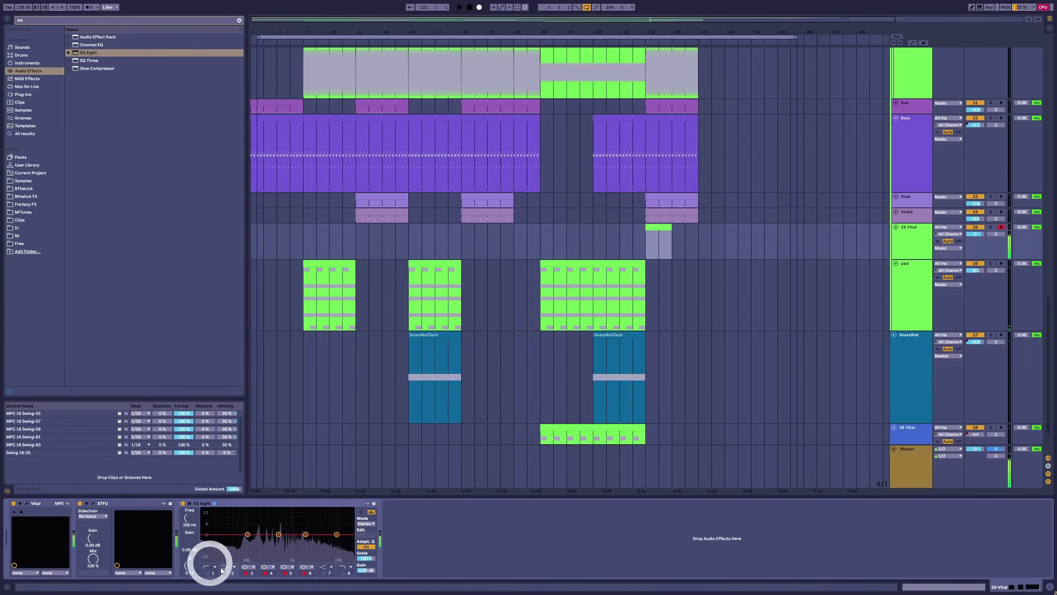
Enable EQ Eight's first band as a low cut and raise its frequency past 120 Hz.
{"action": "left_click", "coordinate": [208, 571]}
{"action": "left_click", "coordinate": [198, 518]}
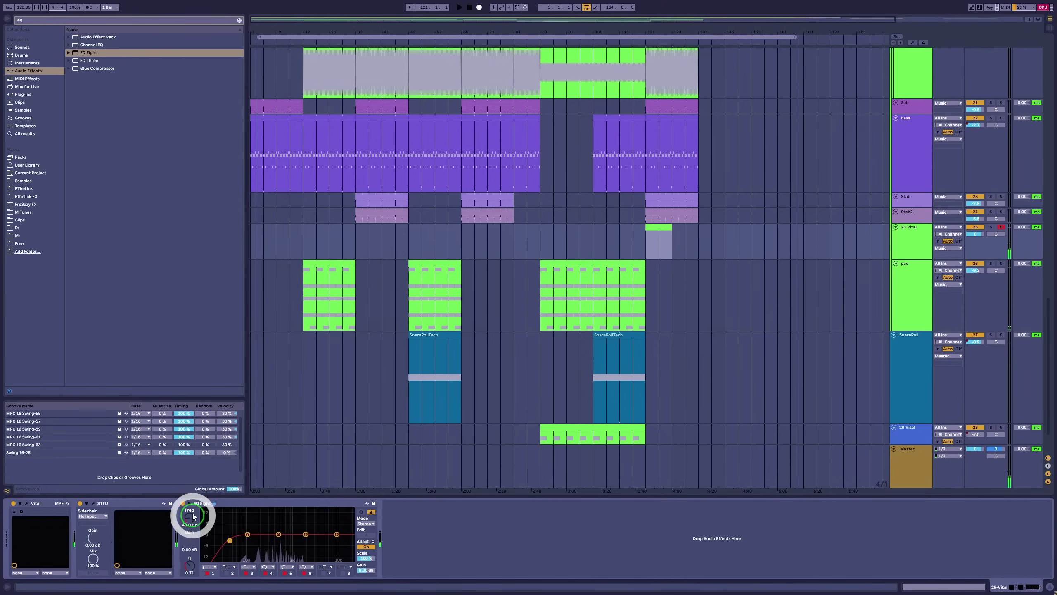
{"action": "left_click_drag", "start_coordinate": [189, 526], "coordinate": [190, 521]}
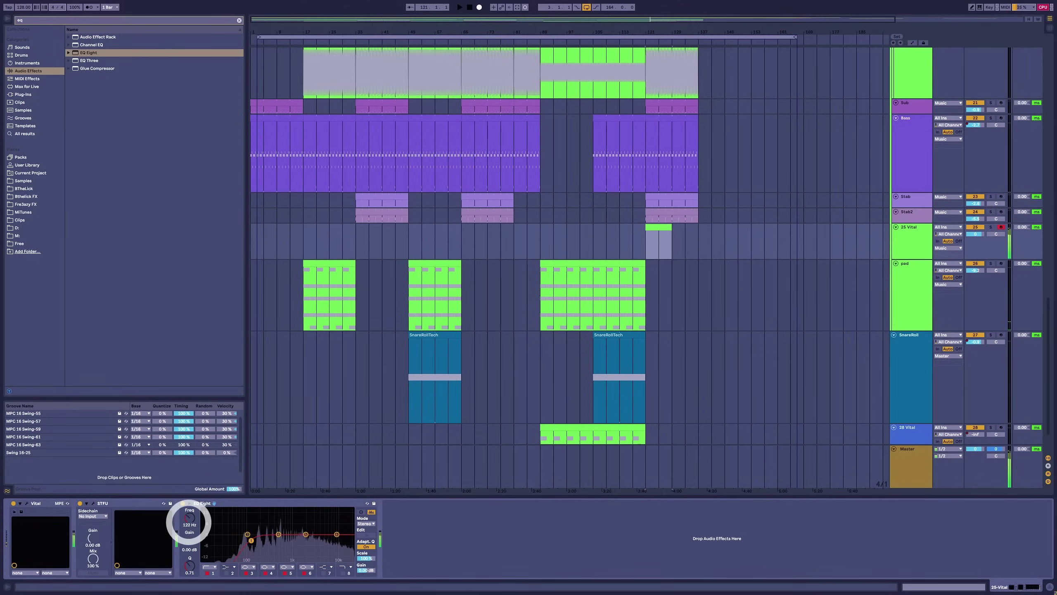
Enable EQ Eight's eighth band as a high cut and lower its frequency to about 10.7 kHz.
{"action": "left_click", "coordinate": [343, 573]}
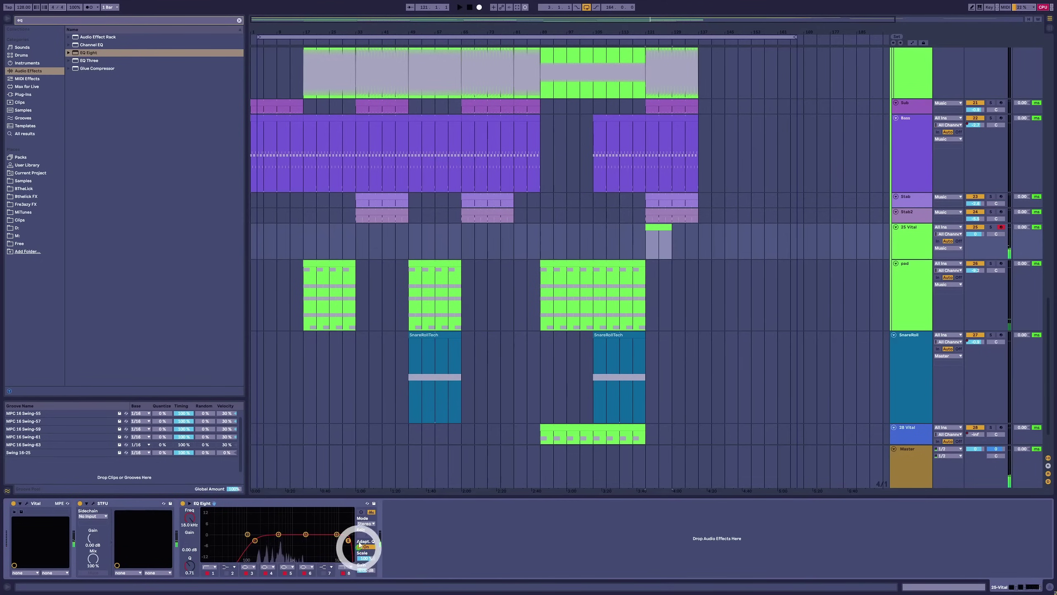
{"action": "right_click", "coordinate": [344, 508]}
{"action": "left_click", "coordinate": [346, 505]}
{"action": "left_click_drag", "start_coordinate": [348, 540], "coordinate": [339, 540]}
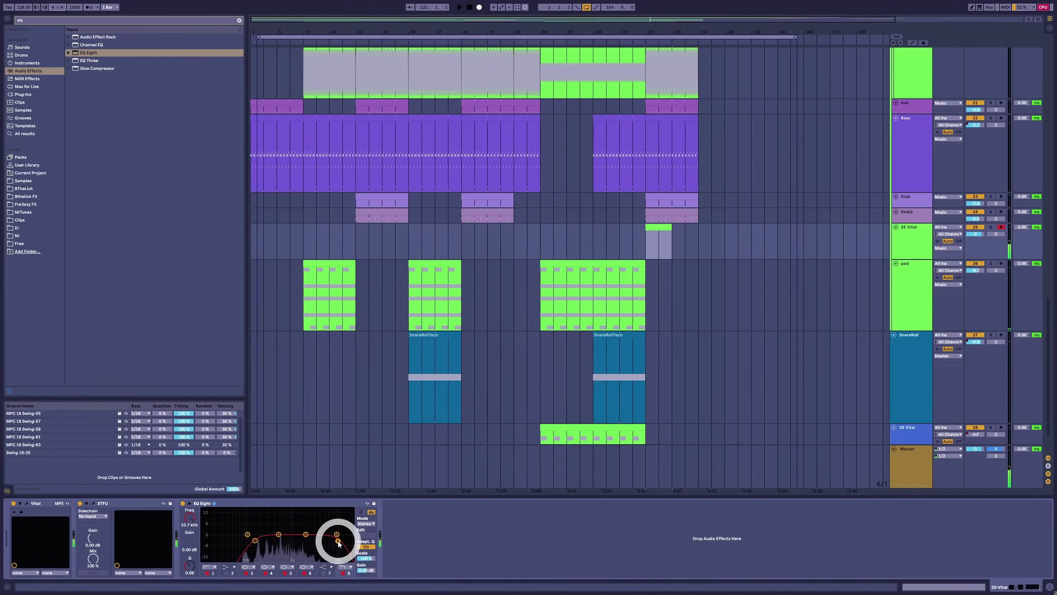
Look into the empty 25-Vital clip and play the arrangement briefly from bar 105.
{"action": "left_click", "coordinate": [658, 229]}
{"action": "double_click", "coordinate": [659, 229]}
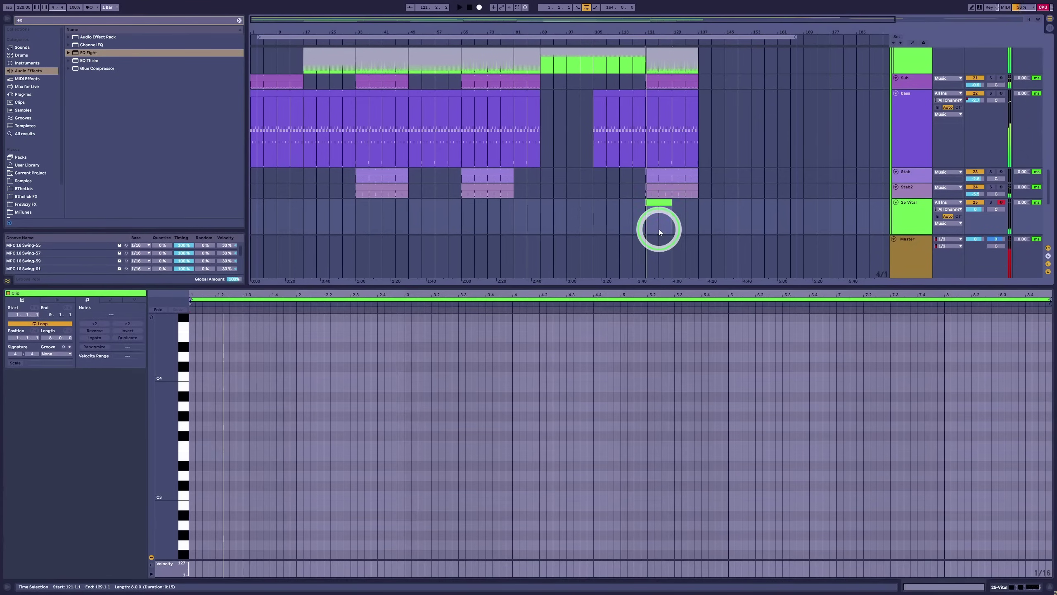
{"action": "left_click", "coordinate": [661, 208]}
{"action": "left_click", "coordinate": [649, 205]}
{"action": "left_click", "coordinate": [596, 196]}
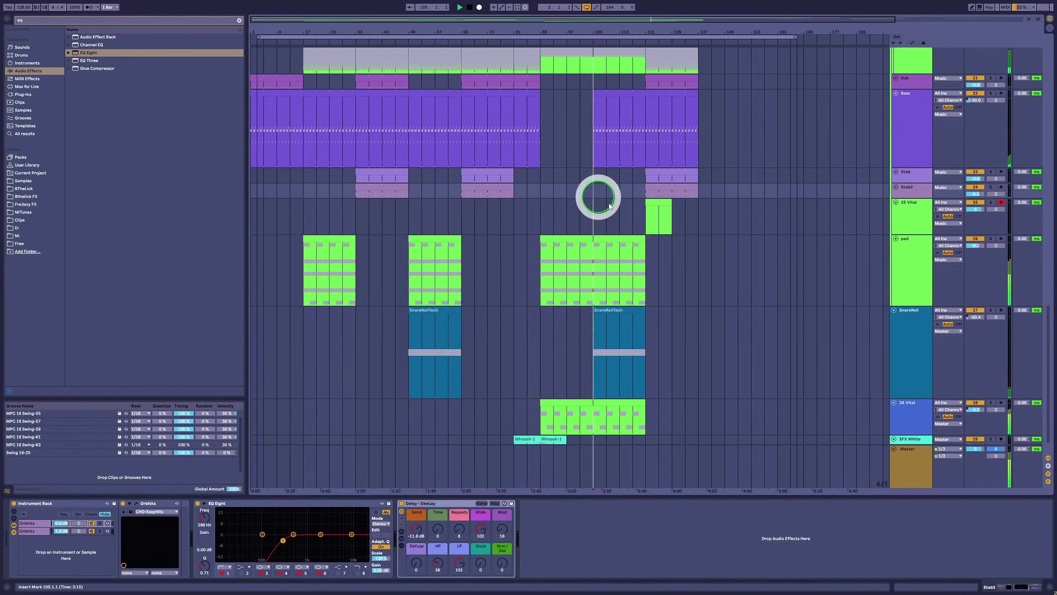
{"action": "key", "text": "space"}
Add a note at the start of the 25-Vital clip, lengthen it to two sixteenths and transpose it down an octave to F#2.
{"action": "left_click", "coordinate": [656, 203]}
{"action": "double_click", "coordinate": [656, 203]}
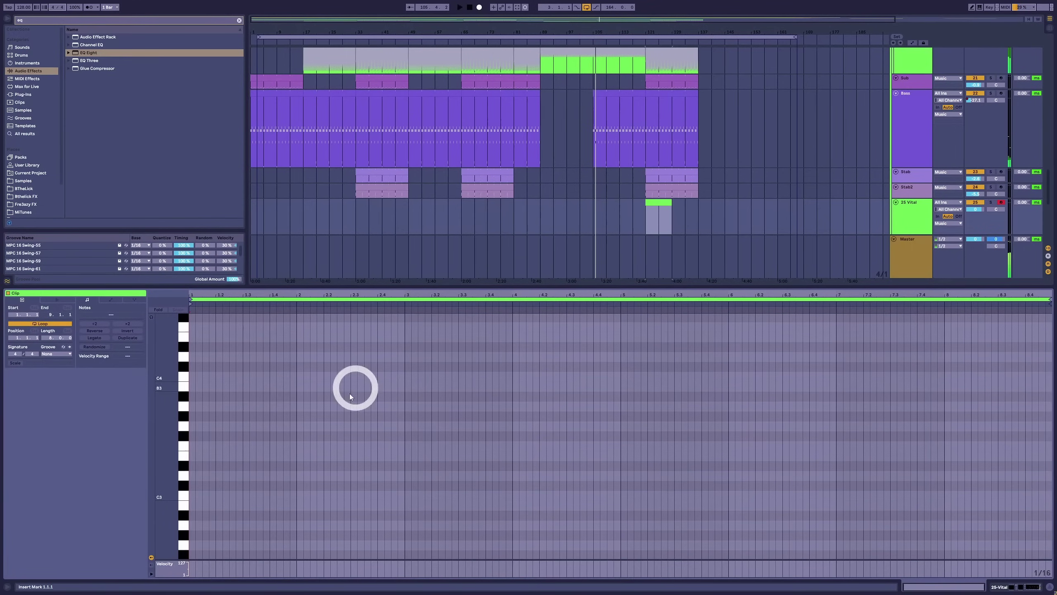
{"action": "double_click", "coordinate": [192, 435]}
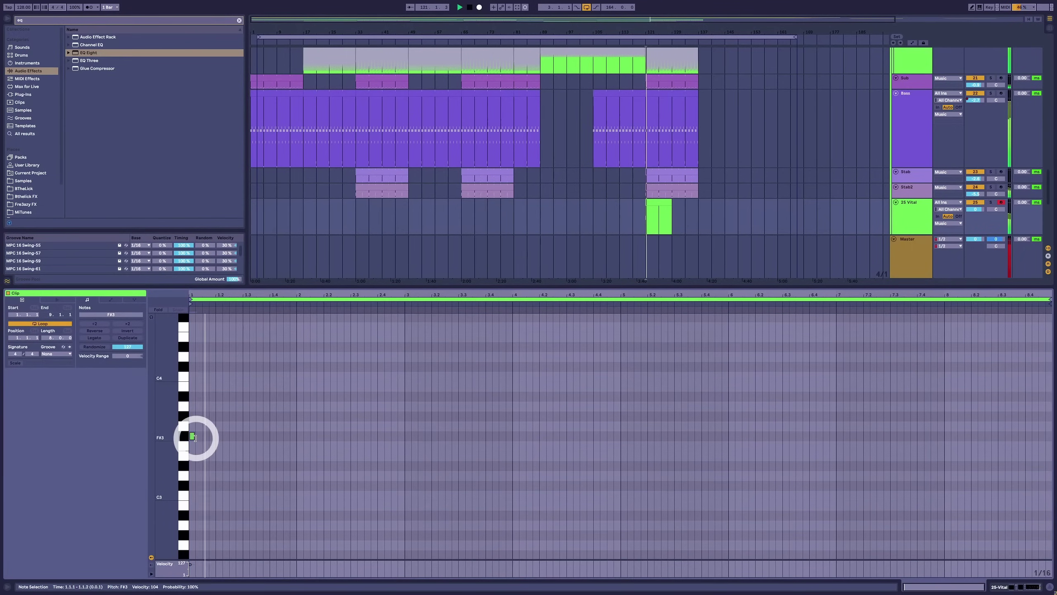
{"action": "left_click_drag", "start_coordinate": [193, 436], "coordinate": [198, 426]}
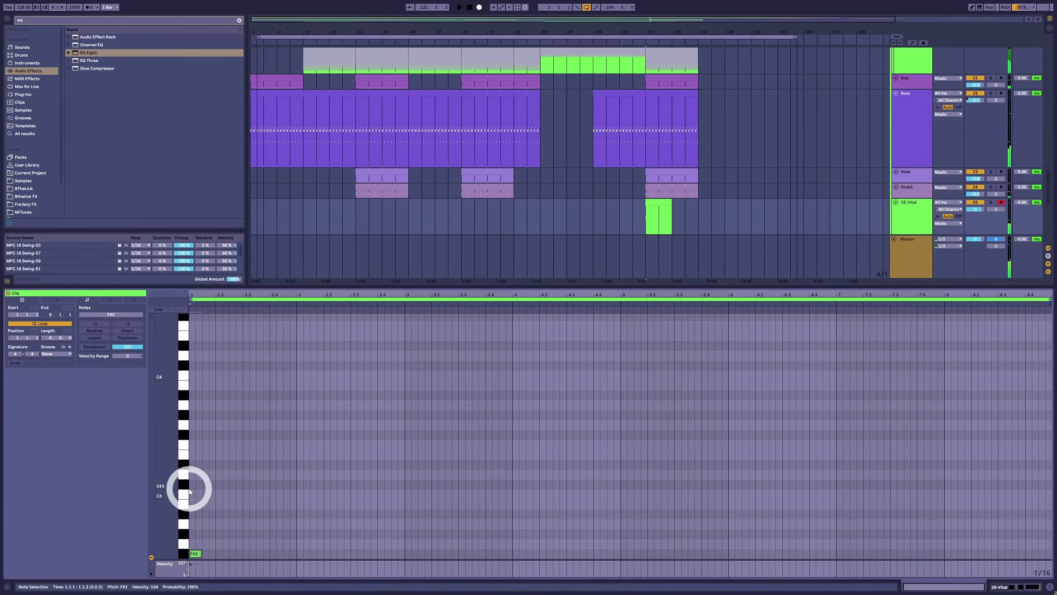
{"action": "key", "text": "shift+Down"}
Lower the envelope slider in the 25-Vital track's STFU, move the envelope's peak earlier to shorten the fade-in, and close the plug-in.
{"action": "key", "text": "shift+Tab"}
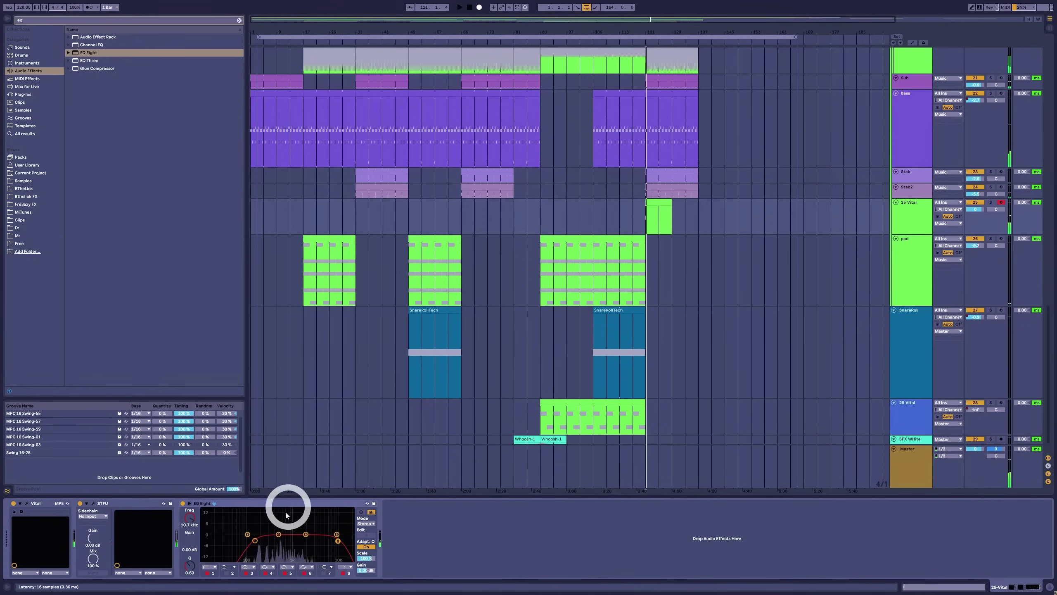
{"action": "left_click", "coordinate": [96, 504]}
{"action": "left_click_drag", "start_coordinate": [469, 392], "coordinate": [469, 415]}
{"action": "left_click_drag", "start_coordinate": [630, 372], "coordinate": [554, 363]}
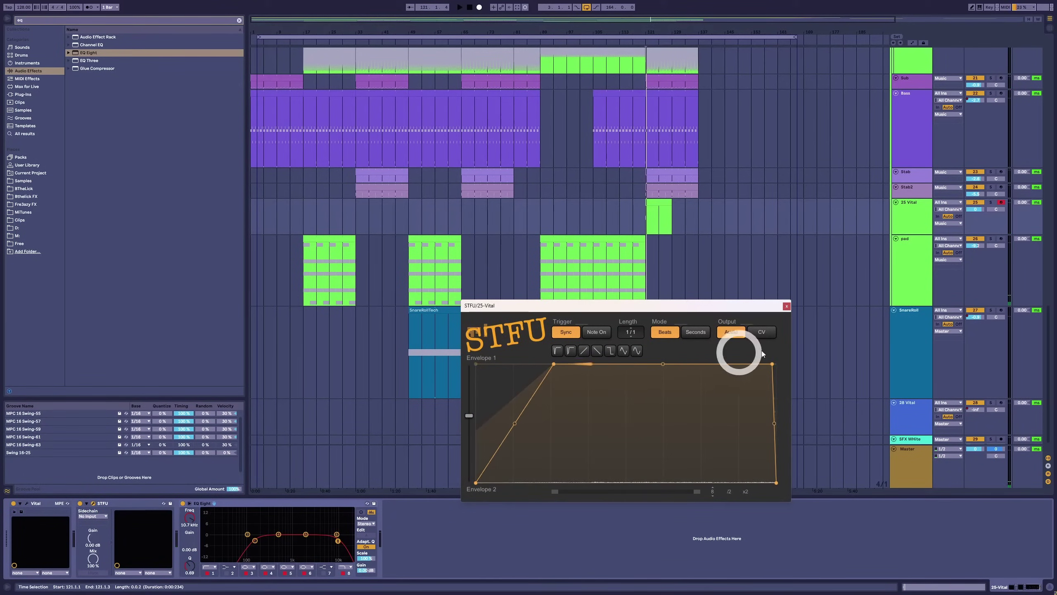
{"action": "left_click", "coordinate": [786, 306]}
Reopen the 25-Vital clip and add a second, very short F#2 note at 1.1.4 while auditioning the pattern.
{"action": "double_click", "coordinate": [662, 206]}
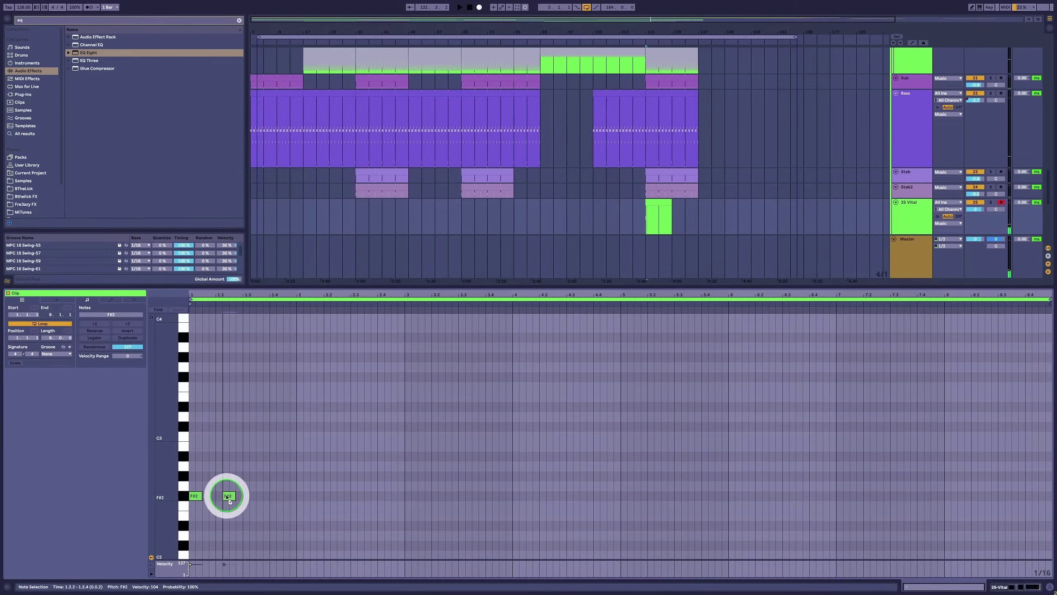
{"action": "double_click", "coordinate": [214, 495]}
{"action": "key", "text": "space"}
{"action": "left_click_drag", "start_coordinate": [198, 496], "coordinate": [211, 497]}
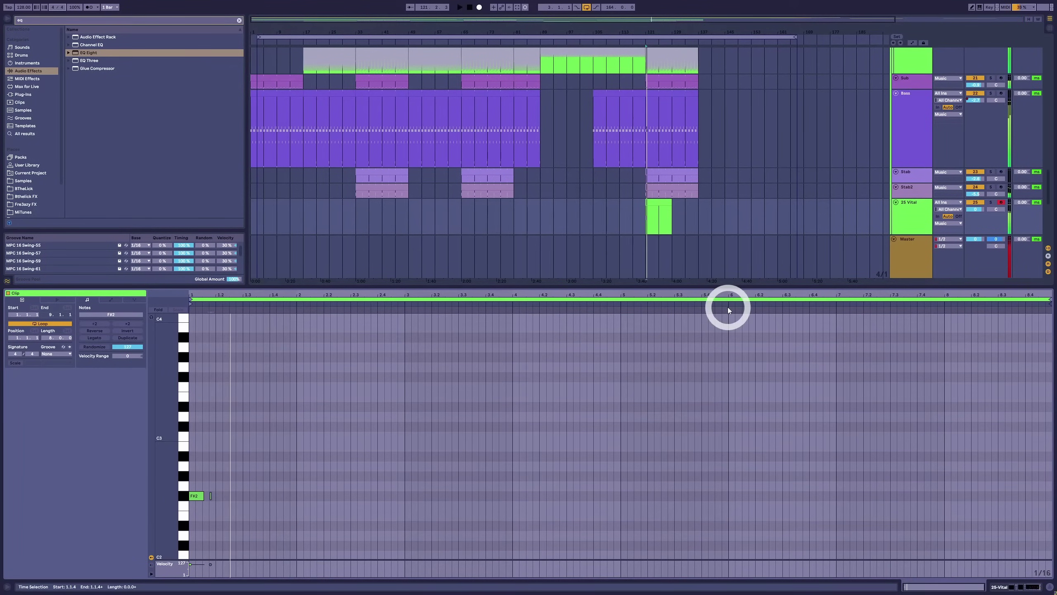
Duplicate the short F#2 note every three sixteenths up to 2.1.3 in the 25-Vital clip and audition the pattern.
{"action": "left_click_drag", "start_coordinate": [208, 496], "coordinate": [232, 501]}
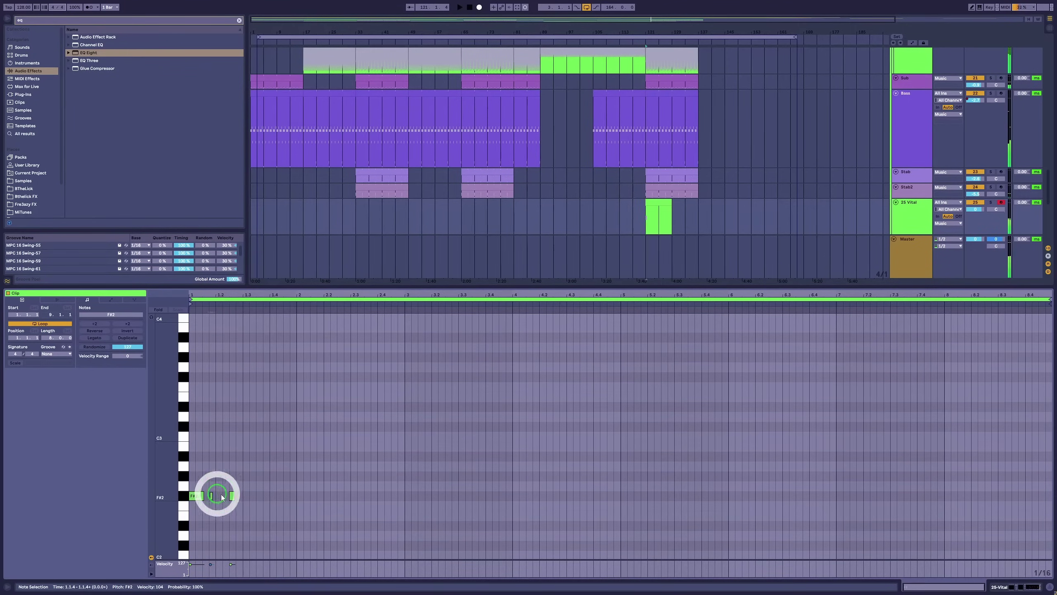
{"action": "left_click_drag", "start_coordinate": [213, 495], "coordinate": [312, 497]}
{"action": "key", "text": "space"}
{"action": "key", "text": "space"}
Apply the MPC 16 Swing-57 groove to the 25-Vital clip and restart playback.
{"action": "left_click", "coordinate": [57, 354]}
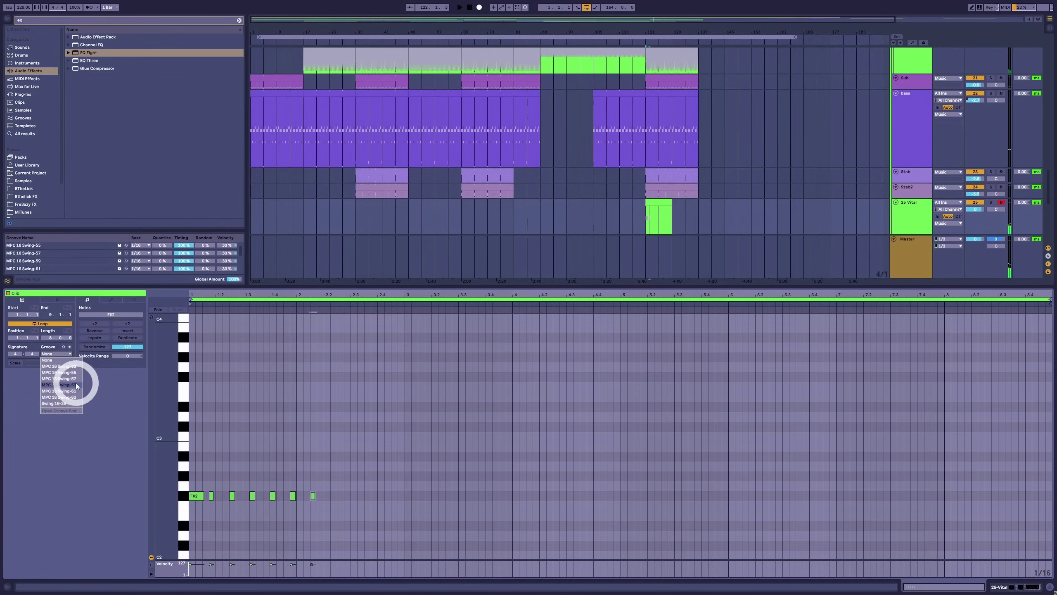
{"action": "left_click", "coordinate": [63, 375]}
{"action": "key", "text": "space"}
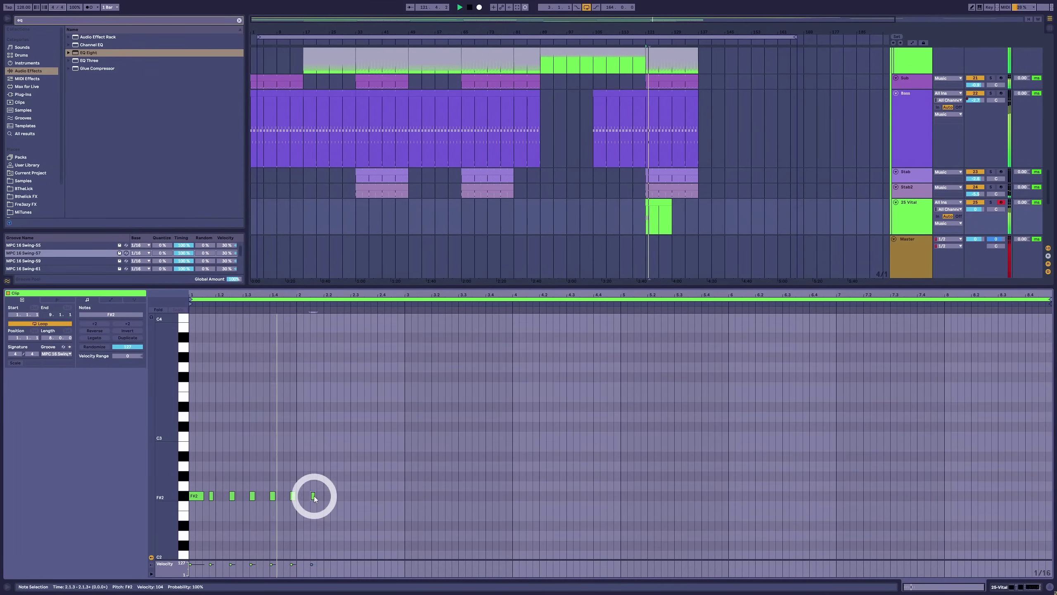
Continue the repeated F#2 notes up to 2.3.4 and shorten the clip's loop to two bars.
{"action": "left_click_drag", "start_coordinate": [313, 498], "coordinate": [373, 497]}
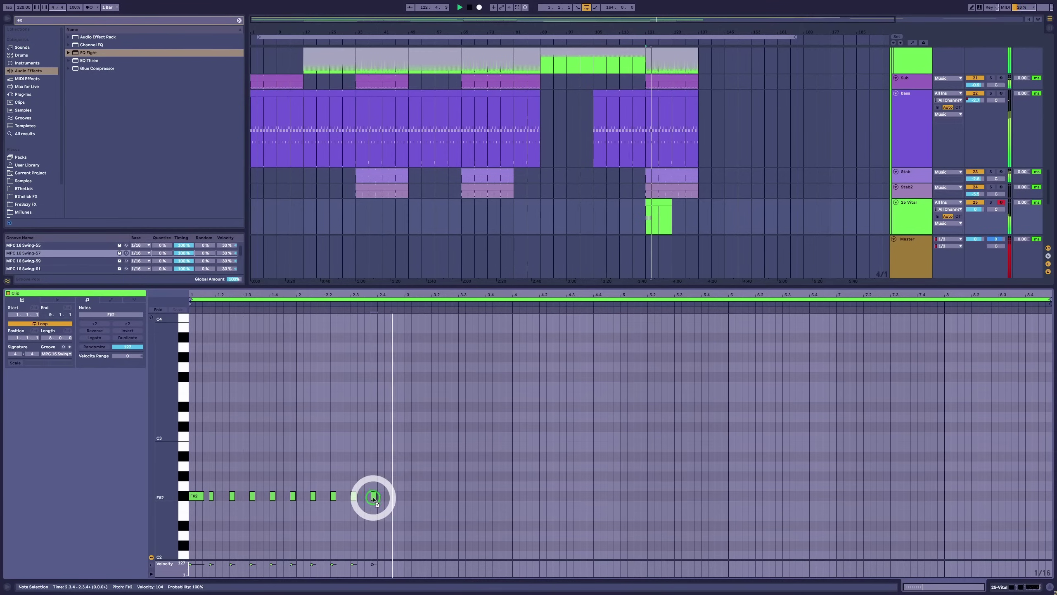
{"action": "left_click", "coordinate": [378, 498]}
{"action": "scroll", "coordinate": [395, 478], "scroll_direction": "down", "scroll_amount": 3}
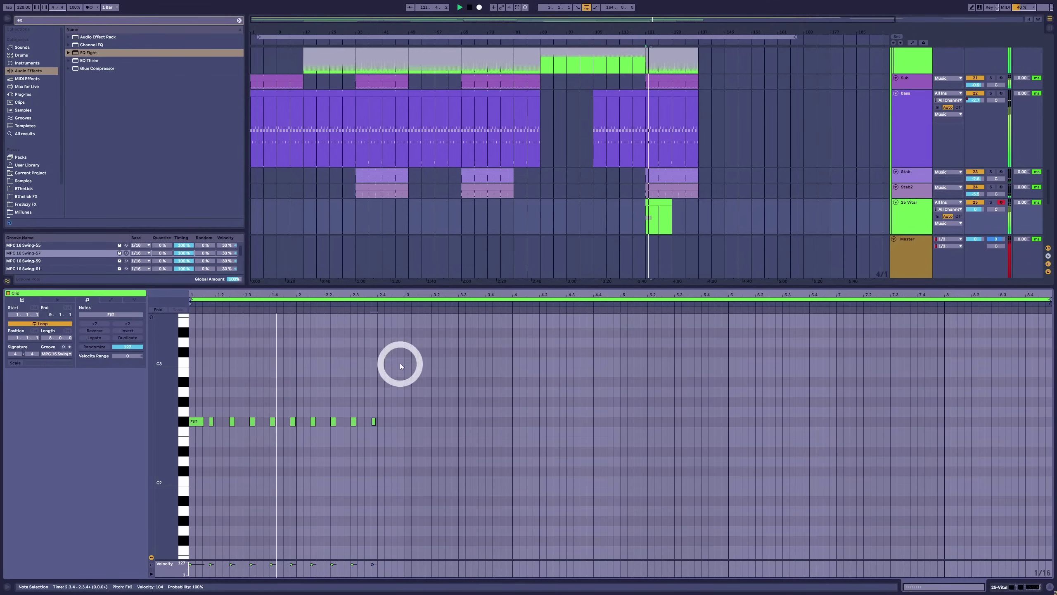
{"action": "left_click", "coordinate": [406, 301]}
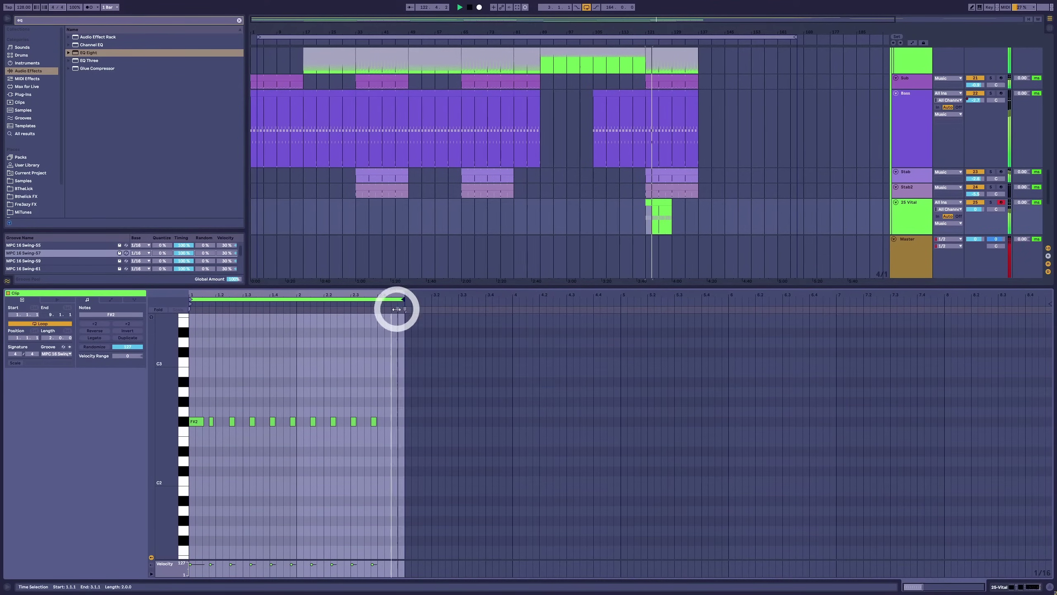
{"action": "left_click", "coordinate": [719, 297]}
Lower the 25-Vital track volume to -5.0 dB and audition the looped pattern.
{"action": "left_click_drag", "start_coordinate": [975, 209], "coordinate": [976, 211]}
{"action": "key", "text": "space"}
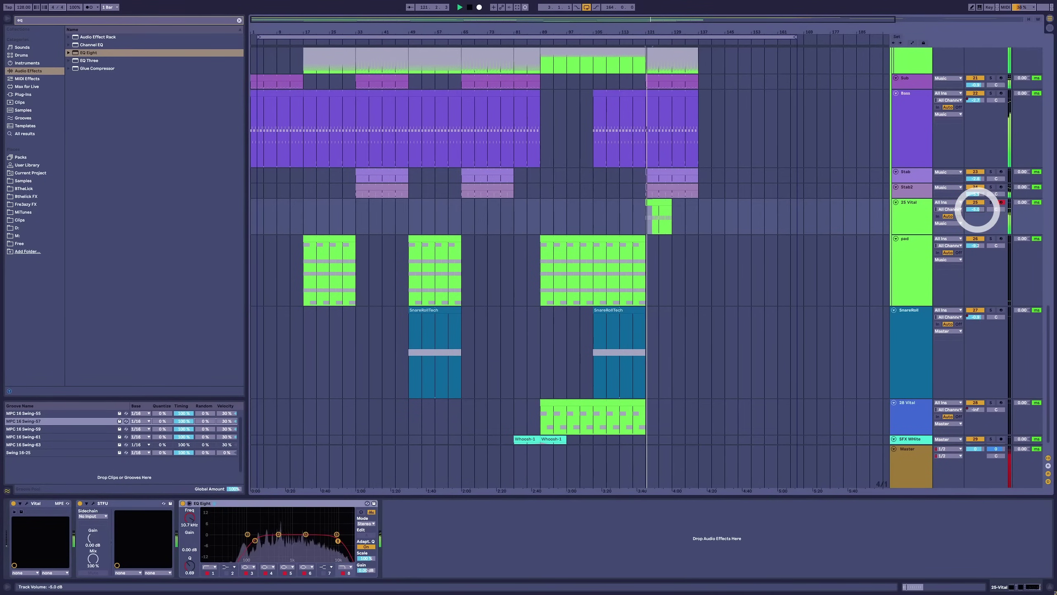
{"action": "double_click", "coordinate": [655, 204]}
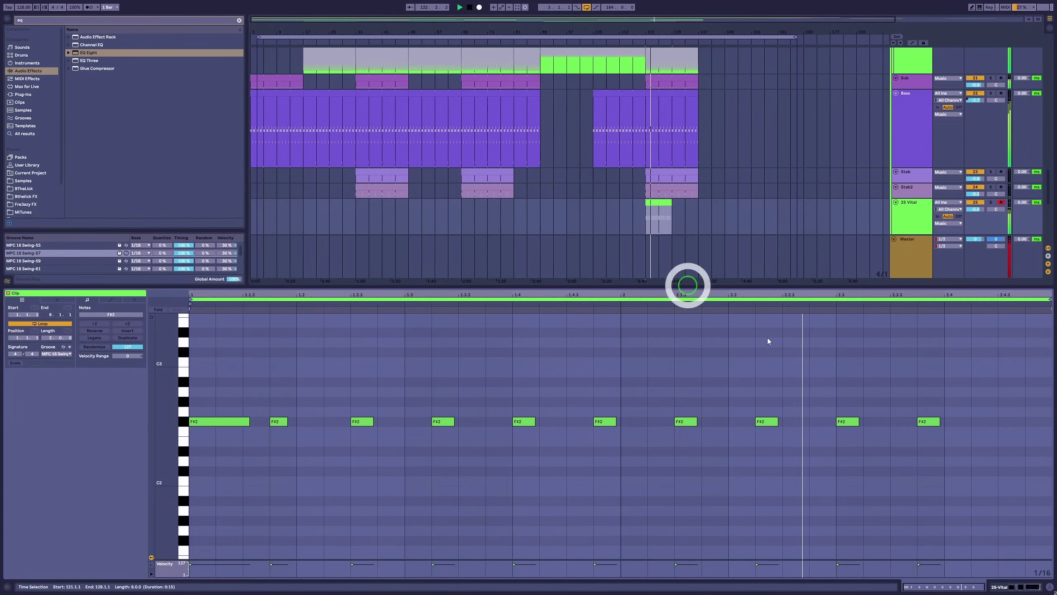
{"action": "key", "text": "space"}
{"action": "double_click", "coordinate": [662, 212]}
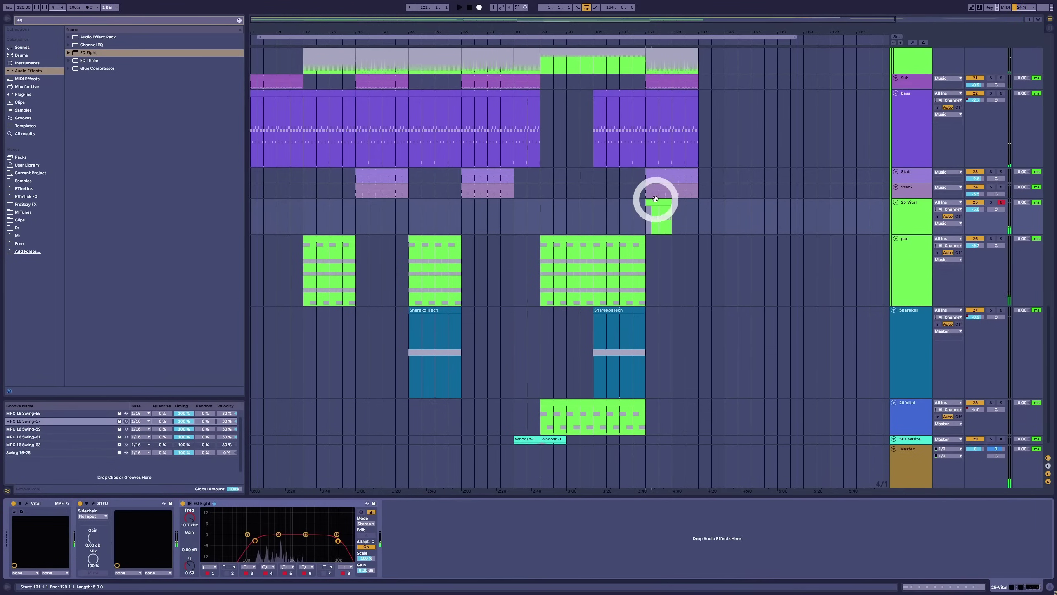
Move the 25-Vital clip aside to bar 169 and copy the Bass clips at bars 121 to 137 onto the 25-Vital track.
{"action": "left_click", "coordinate": [820, 204]}
{"action": "left_click_drag", "start_coordinate": [815, 220], "coordinate": [816, 220]}
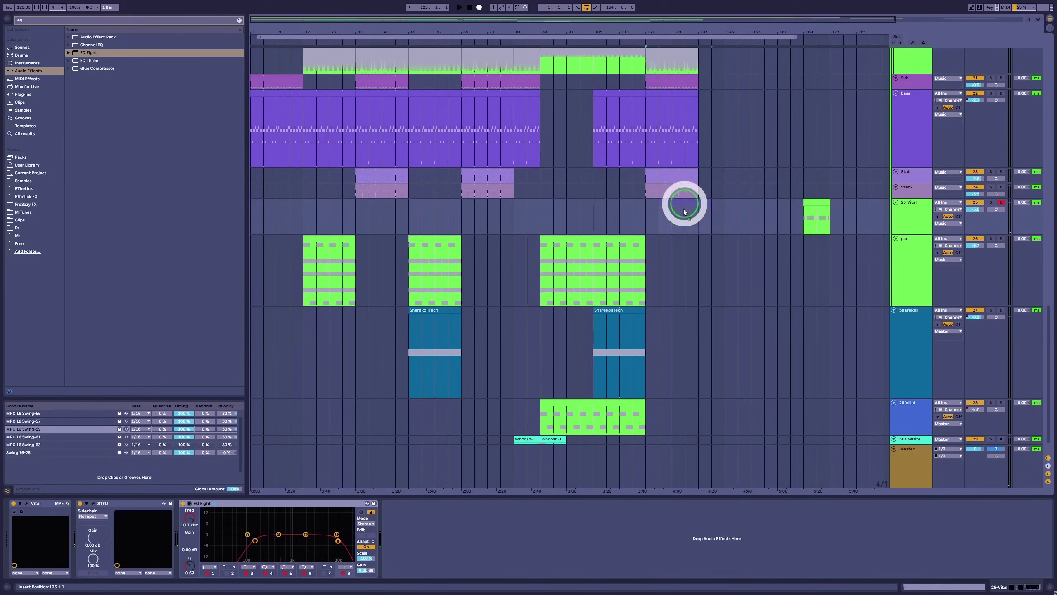
{"action": "left_click", "coordinate": [668, 208]}
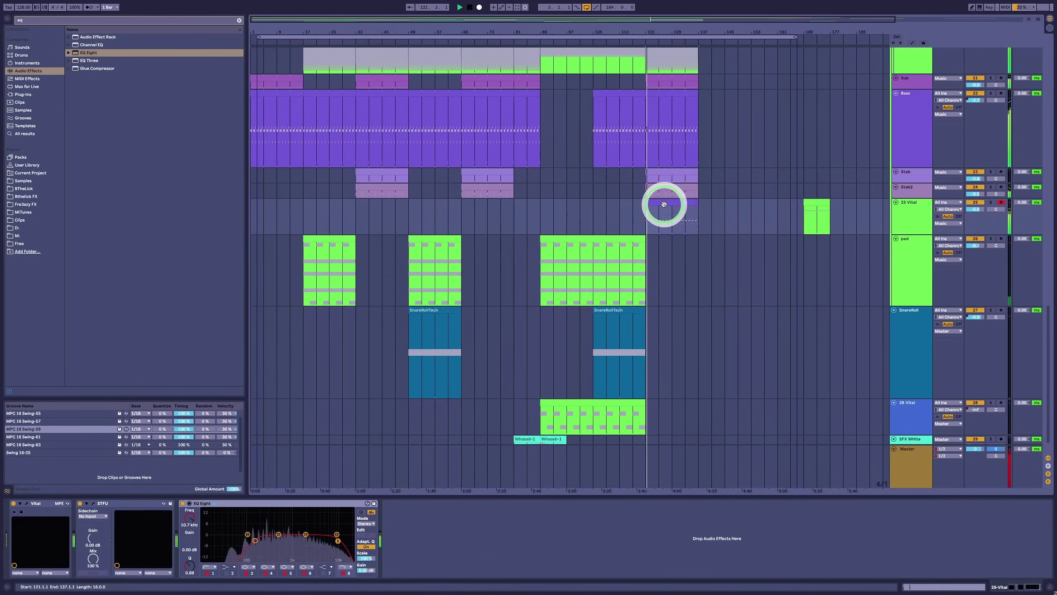
Transpose all notes of the first copied bass clip on 25-Vital up an octave and play it.
{"action": "double_click", "coordinate": [666, 206]}
{"action": "left_click", "coordinate": [774, 585]}
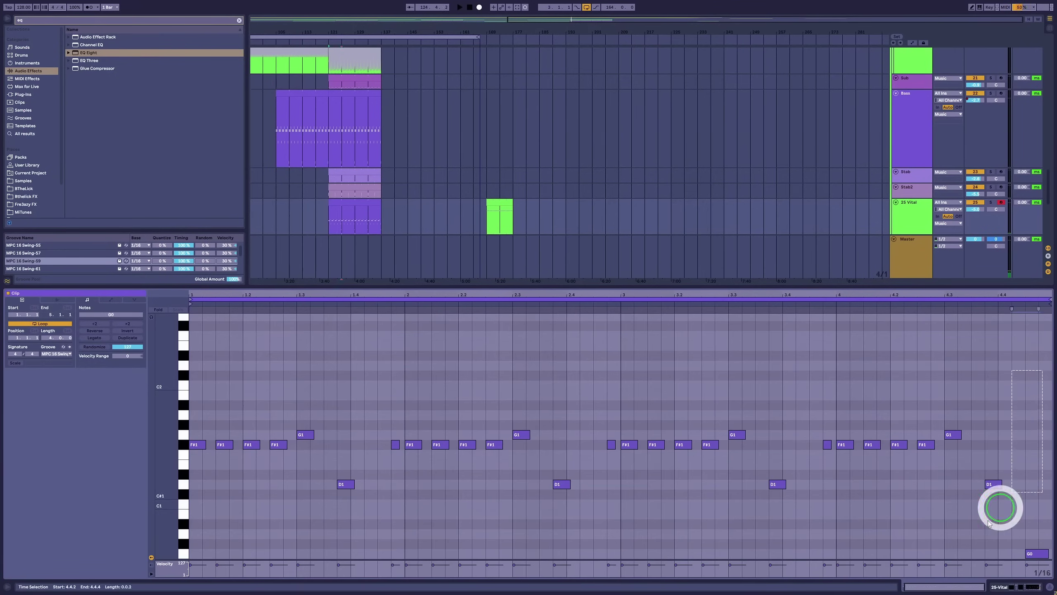
{"action": "key", "text": "shift+Up"}
{"action": "key", "text": "space"}
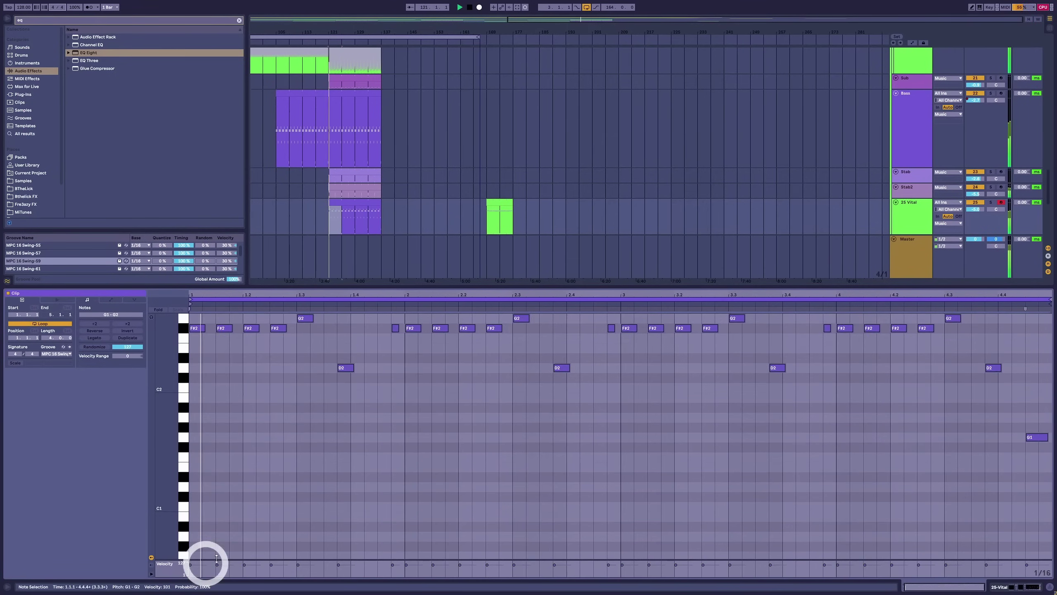
Shorten all the clip's notes slightly, then lengthen the short F#2 notes at 1.4.4 and 3.4.4 to about two sixteenths.
{"action": "scroll", "coordinate": [403, 413], "scroll_direction": "up", "scroll_amount": 3}
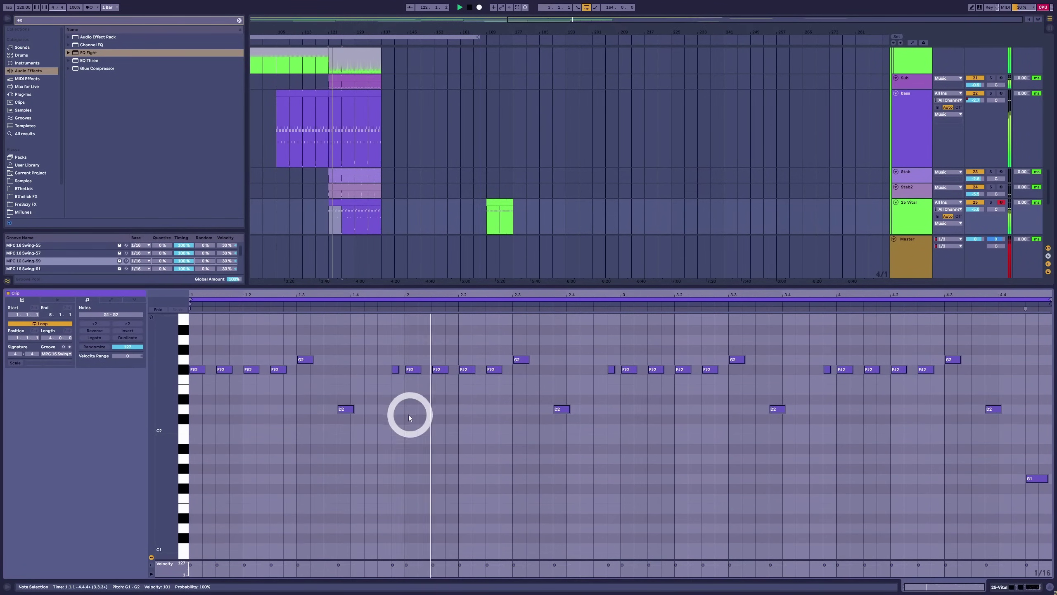
{"action": "left_click_drag", "start_coordinate": [213, 371], "coordinate": [203, 371]}
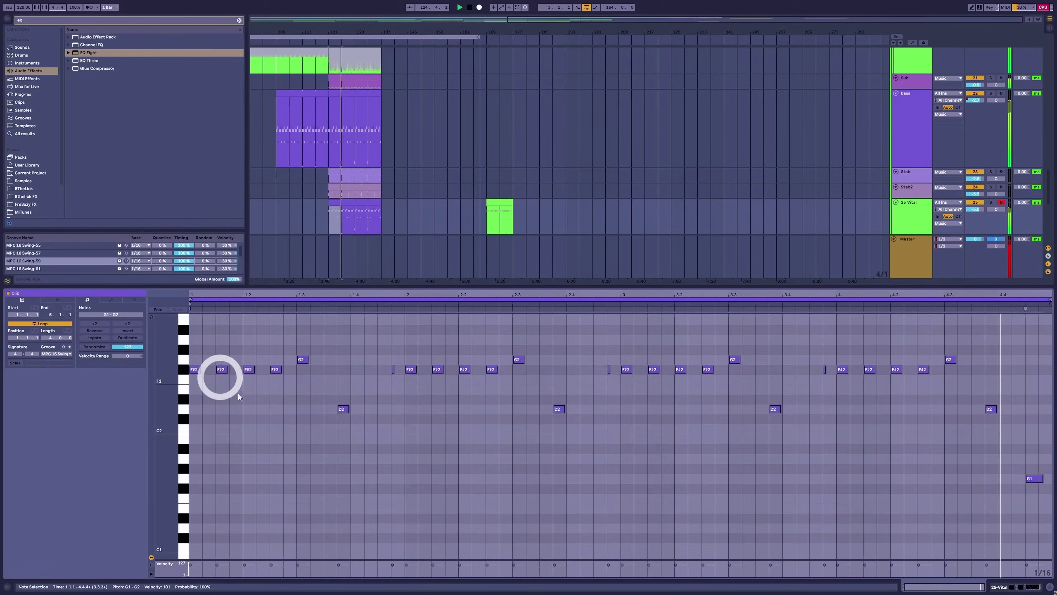
{"action": "left_click", "coordinate": [396, 370]}
{"action": "left_click_drag", "start_coordinate": [405, 369], "coordinate": [418, 370]}
{"action": "left_click", "coordinate": [825, 369]}
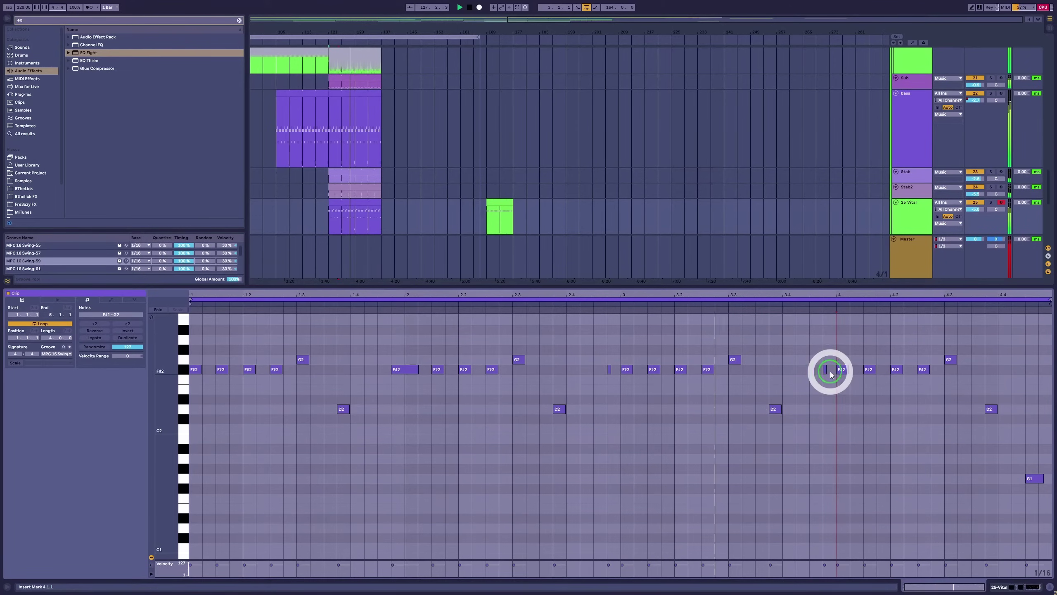
{"action": "left_click_drag", "start_coordinate": [826, 369], "coordinate": [852, 368]}
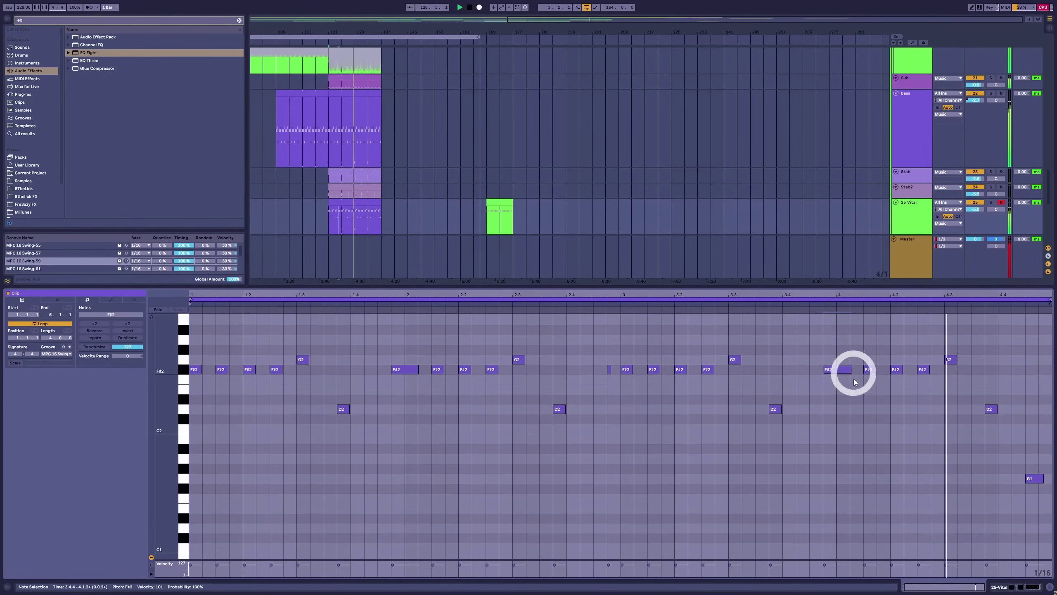
Transpose the clip's final G1 note down an octave.
{"action": "scroll", "coordinate": [940, 455], "scroll_direction": "down", "scroll_amount": 3}
{"action": "scroll", "coordinate": [918, 460], "scroll_direction": "up", "scroll_amount": 2}
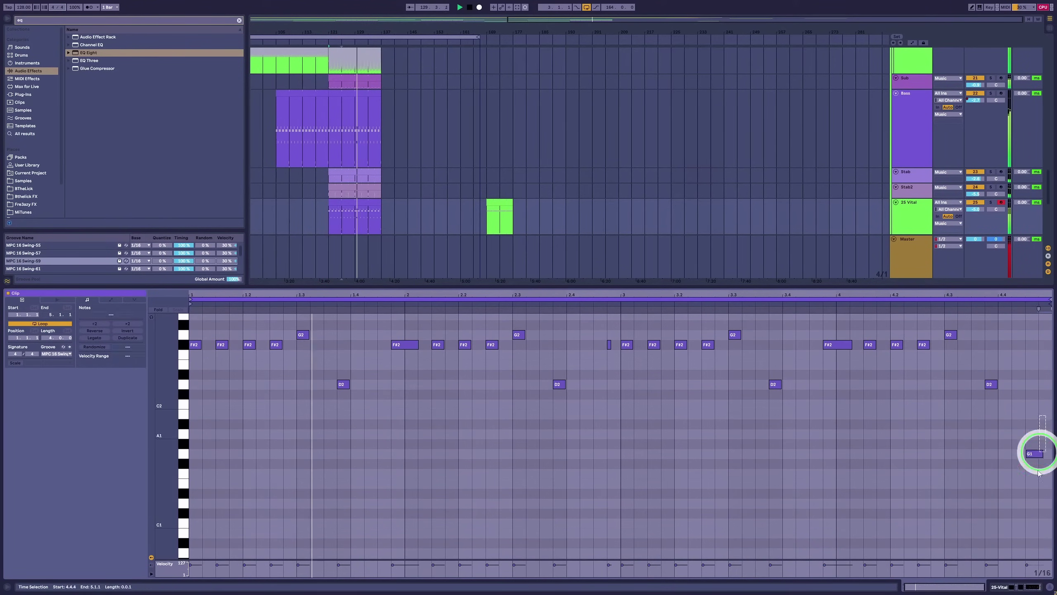
{"action": "left_click", "coordinate": [1037, 452]}
{"action": "key", "text": "shift+Down"}
Switch off the reverb and the delay among Vital's effects on the 25-Vital track and close the plug-in.
{"action": "key", "text": "shift+Tab"}
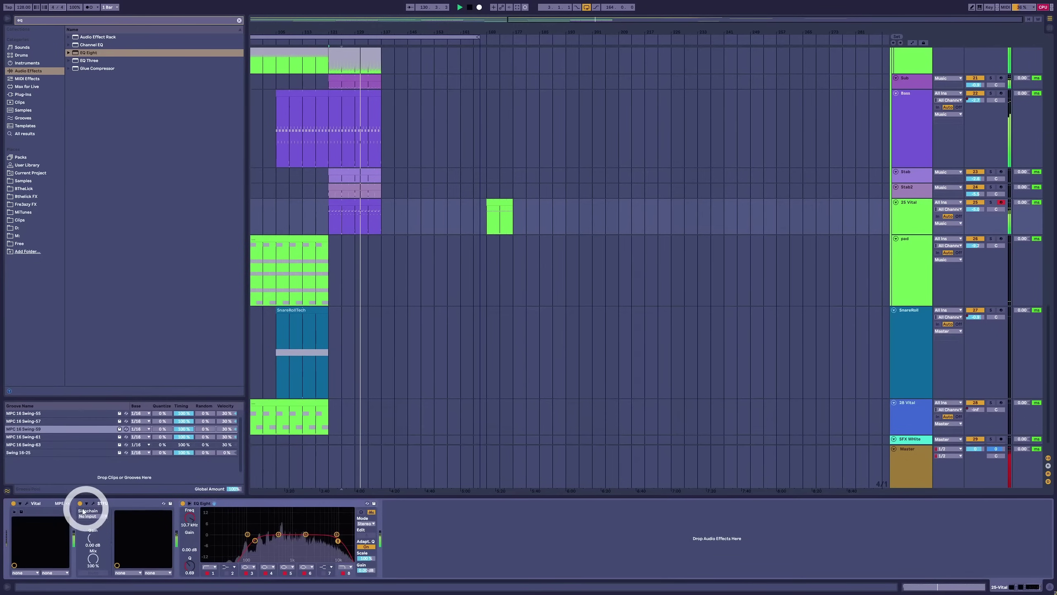
{"action": "left_click", "coordinate": [27, 503]}
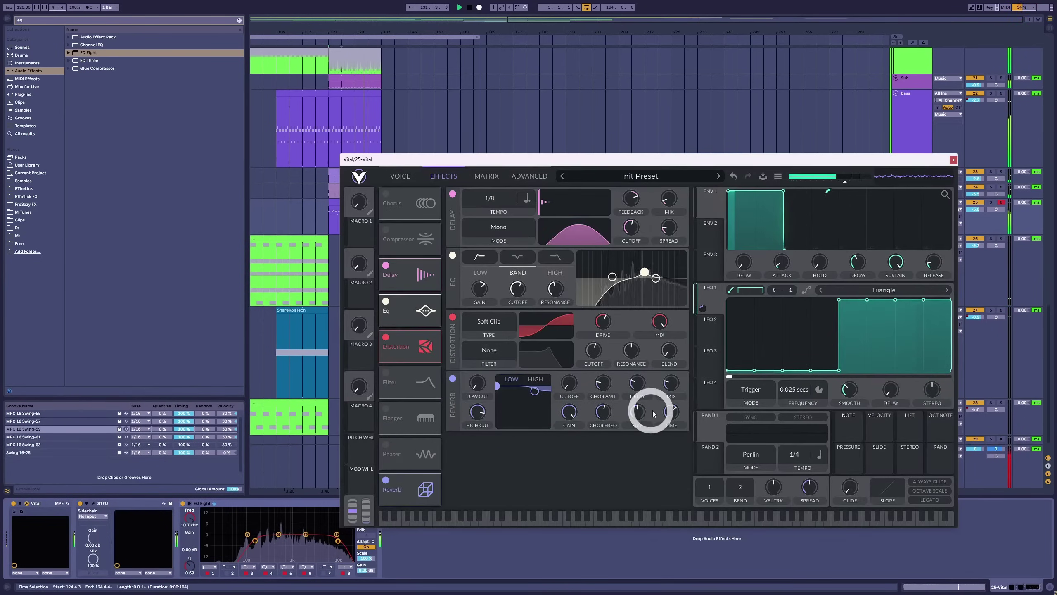
{"action": "left_click", "coordinate": [452, 378]}
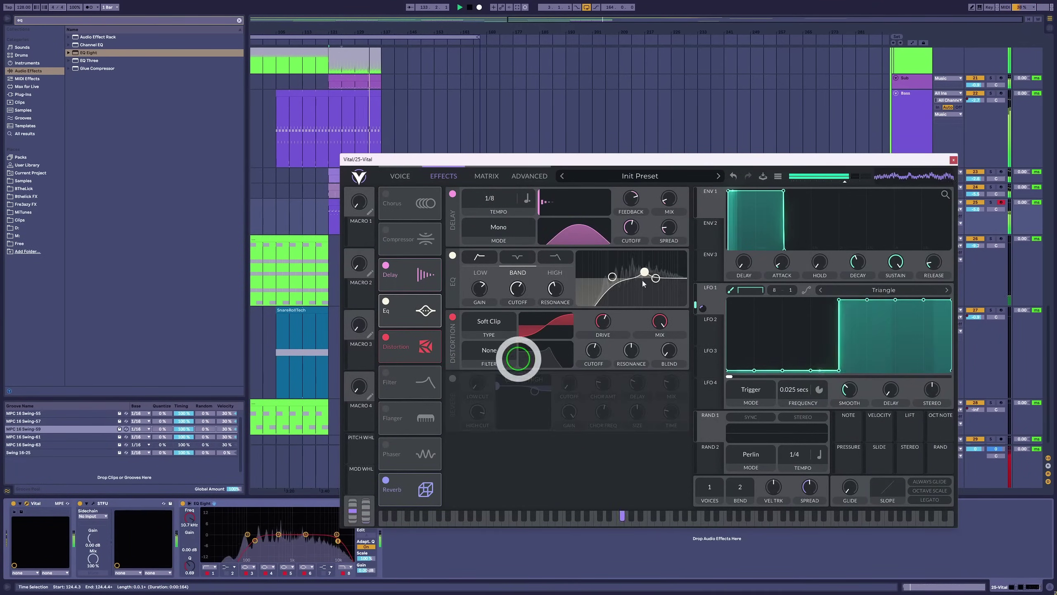
{"action": "left_click", "coordinate": [953, 160]}
{"action": "scroll", "coordinate": [410, 282], "scroll_direction": "up", "scroll_amount": 1}
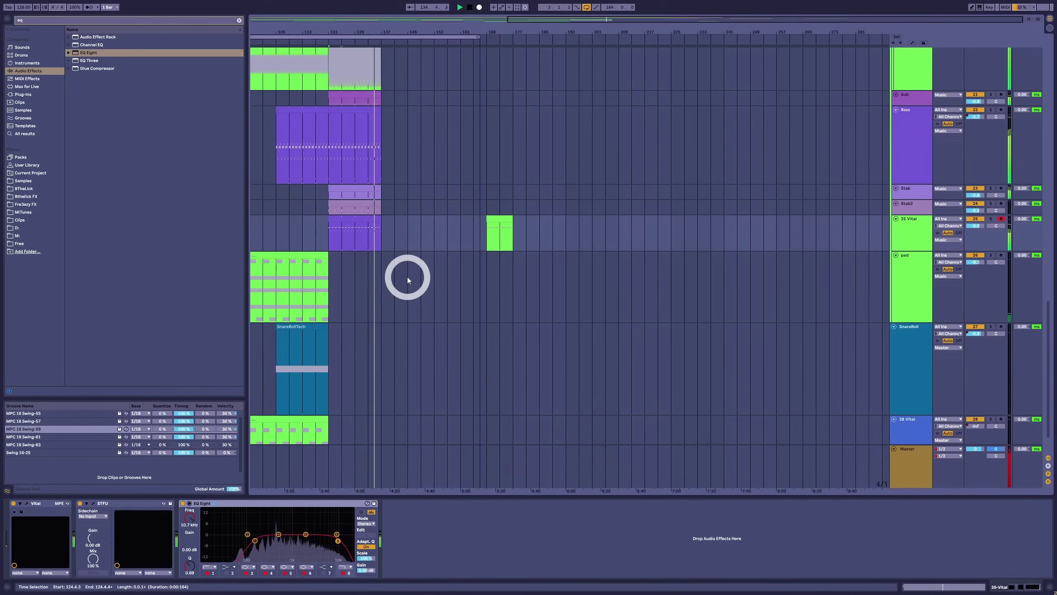
{"action": "left_click", "coordinate": [26, 503]}
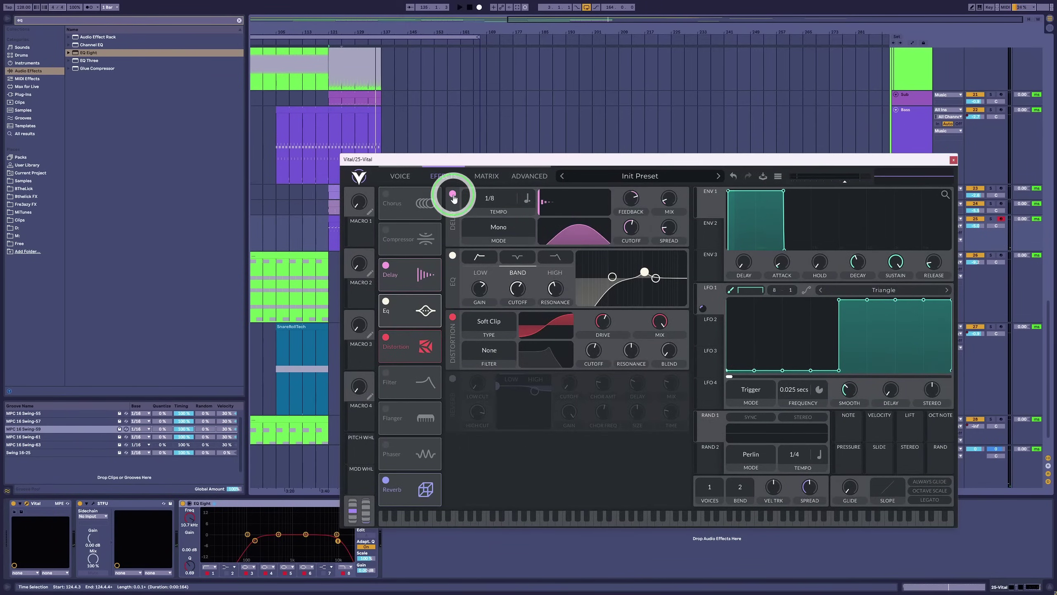
{"action": "left_click", "coordinate": [453, 194]}
{"action": "left_click", "coordinate": [954, 160]}
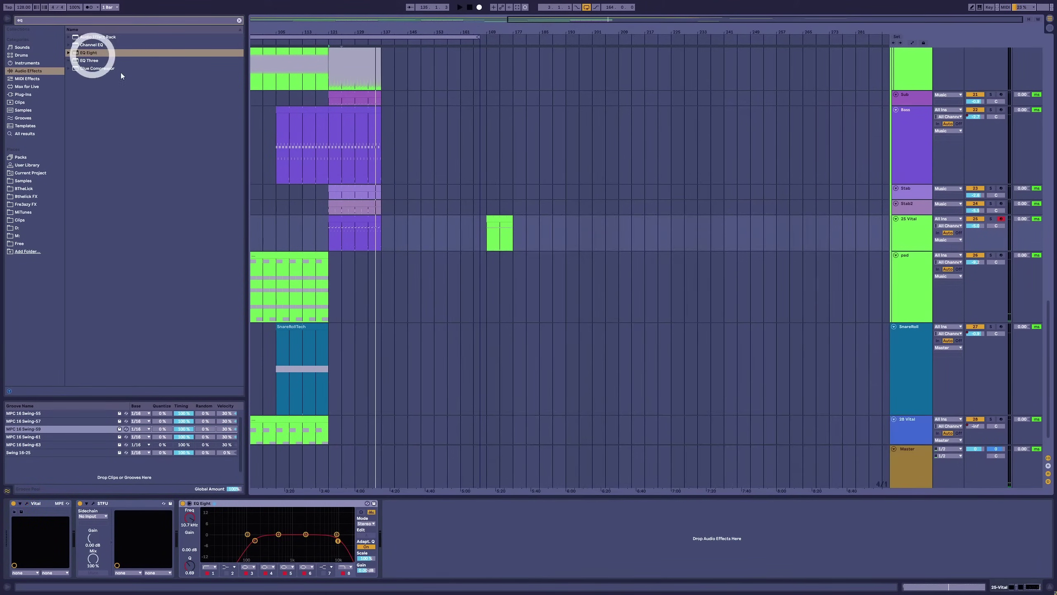
Add the Delay - DeeLay rack after EQ Eight, solo the 25-Vital track and set the rack's Send to -11.8 dB.
{"action": "scroll", "coordinate": [325, 193], "scroll_direction": "up", "scroll_amount": 2}
{"action": "key", "text": "ctrl+z"}
{"action": "left_click", "coordinate": [991, 252]}
{"action": "key", "text": "space"}
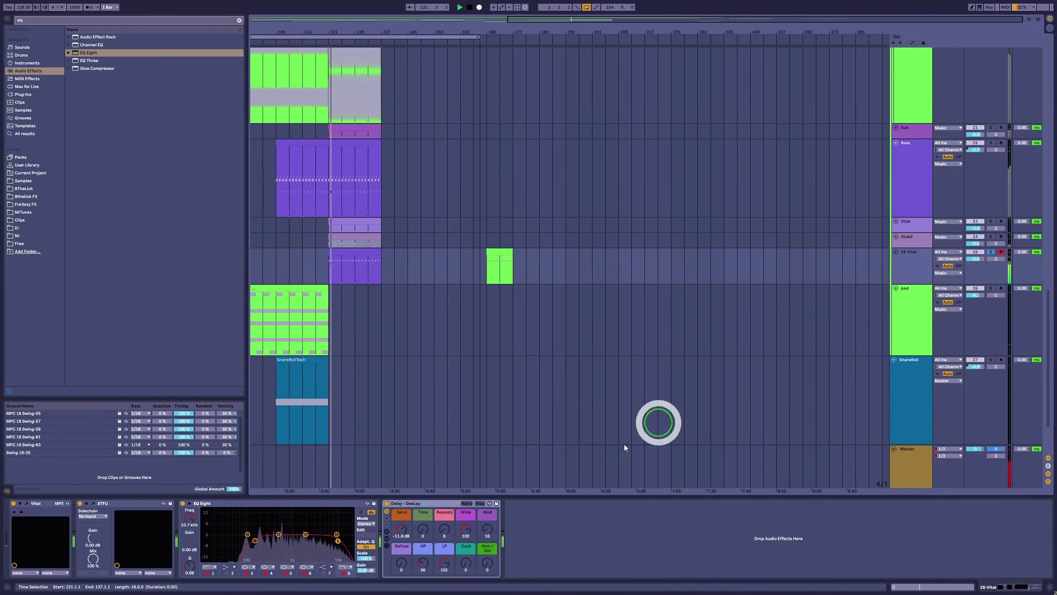
{"action": "left_click_drag", "start_coordinate": [402, 536], "coordinate": [401, 533]}
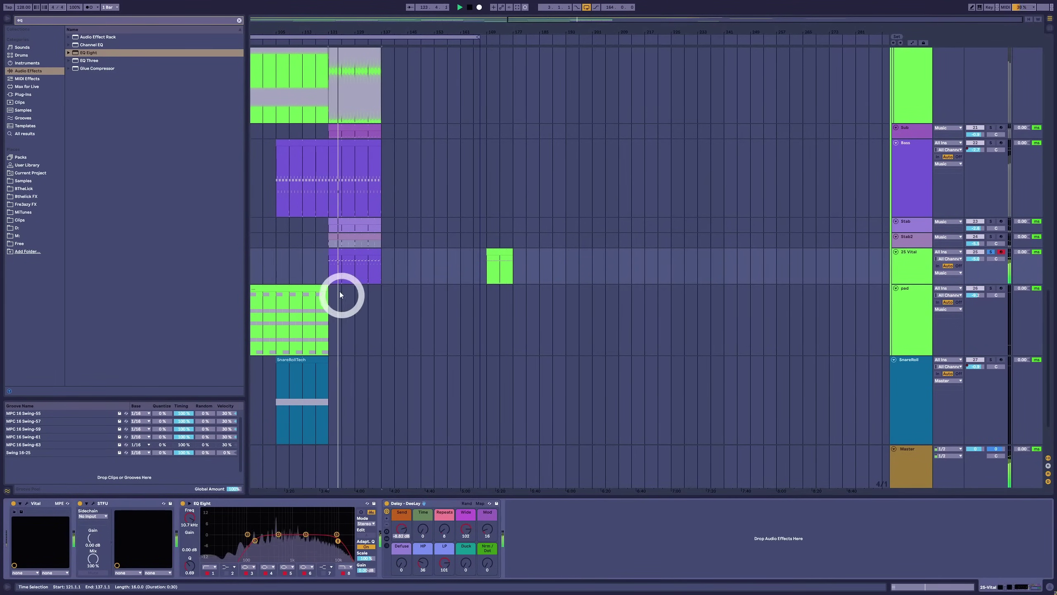
{"action": "left_click", "coordinate": [371, 511]}
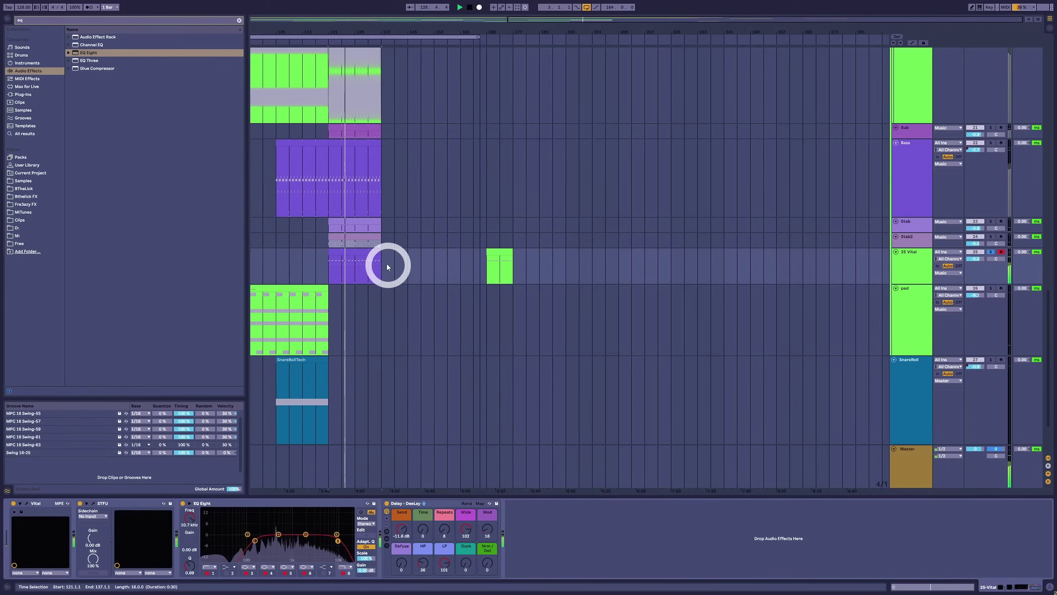
Search the Bthelick FX folder for "tal" and add the Reverb - TAL4 rack after the DeeLay rack.
{"action": "left_click", "coordinate": [13, 19]}
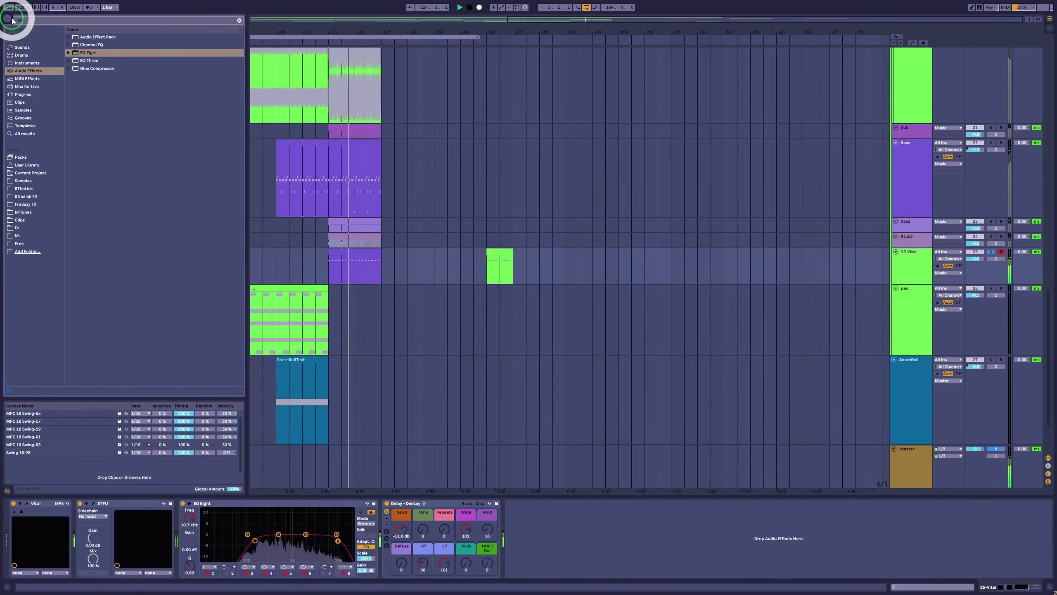
{"action": "left_click", "coordinate": [34, 30]}
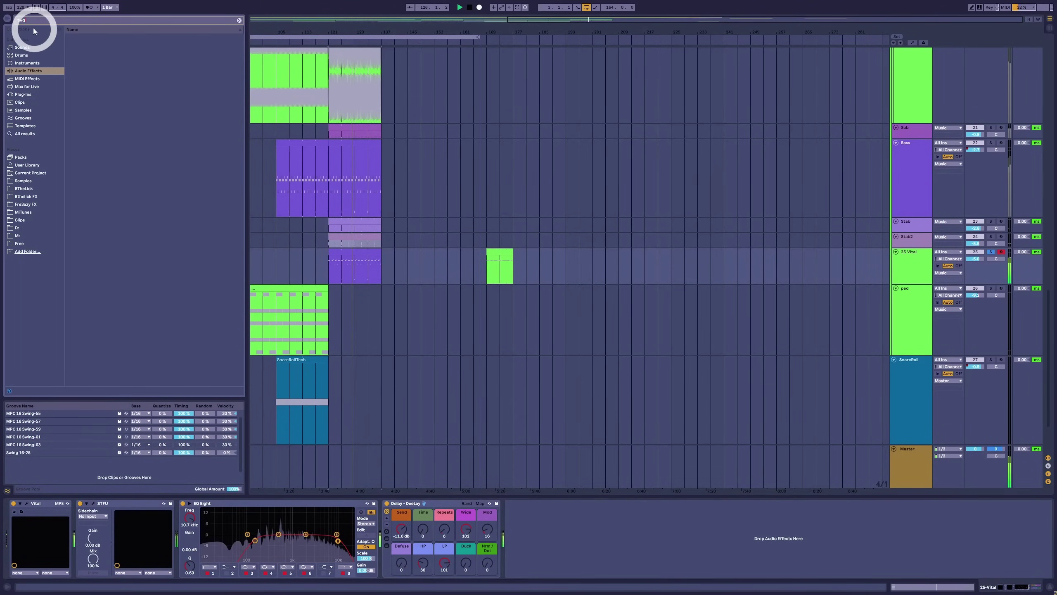
{"action": "key", "text": "BackSpace"}
{"action": "key", "text": "BackSpace"}
{"action": "type", "text": "al"}
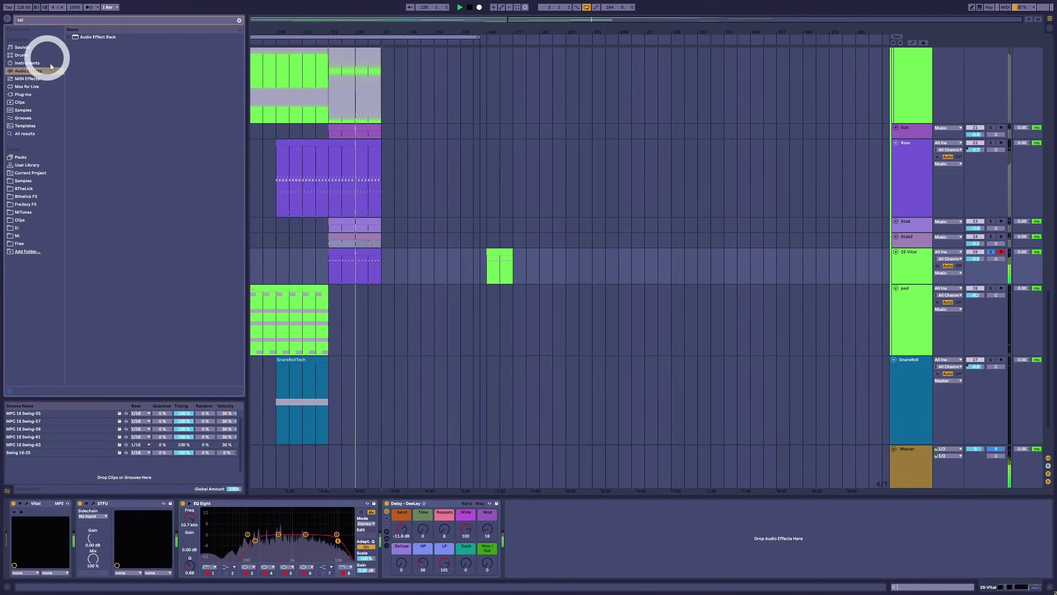
{"action": "left_click", "coordinate": [17, 195]}
{"action": "left_click_drag", "start_coordinate": [102, 45], "coordinate": [524, 531]}
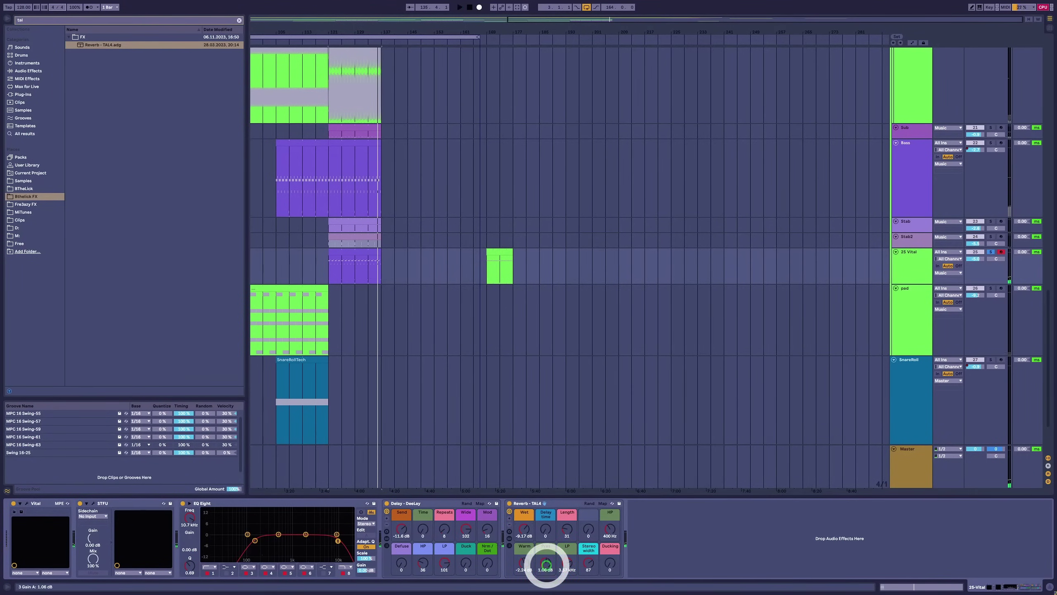
Set the reverb rack's Pres to 1.06 dB during playback and take the 25-Vital track off solo.
{"action": "key", "text": "space"}
{"action": "left_click_drag", "start_coordinate": [558, 568], "coordinate": [557, 572]}
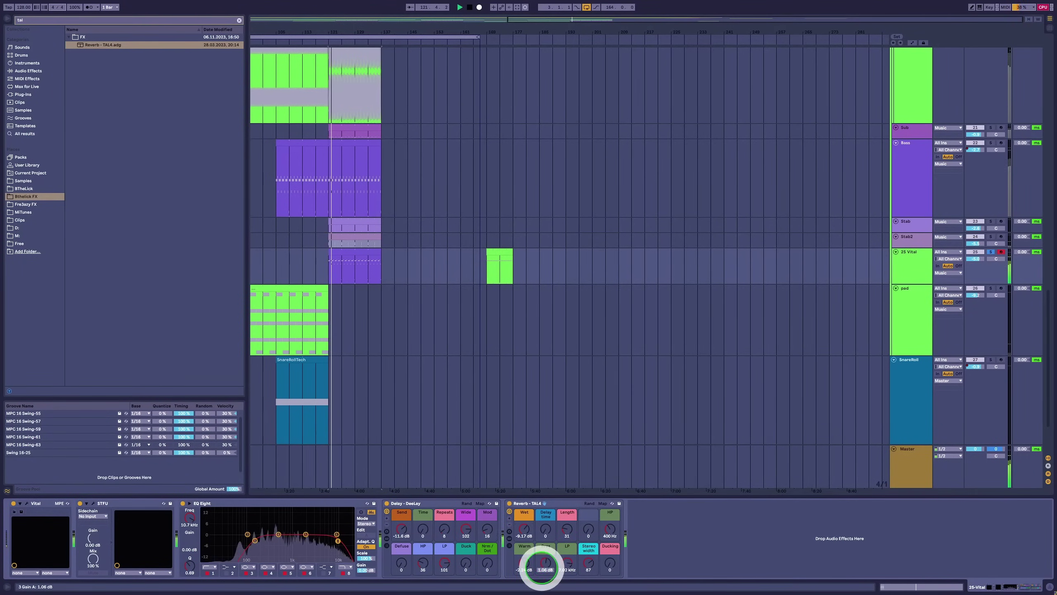
{"action": "left_click_drag", "start_coordinate": [996, 264], "coordinate": [991, 250]}
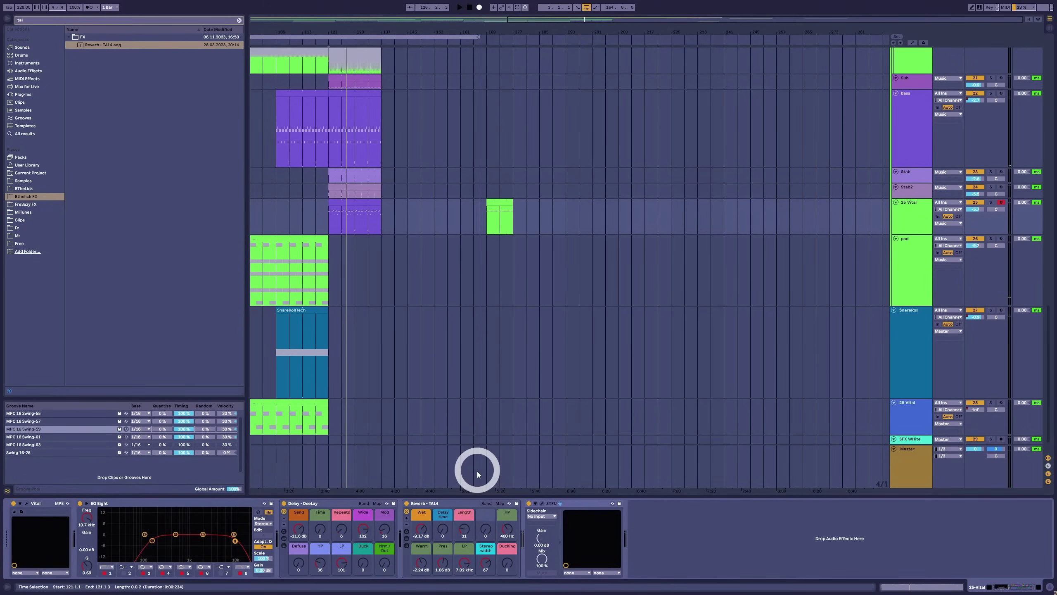
With STFU placed last in the 25-Vital chain, raise its envelope slider to full and move the envelope's peak slightly later.
{"action": "left_click", "coordinate": [484, 483]}
{"action": "left_click_drag", "start_coordinate": [467, 420], "coordinate": [472, 365]}
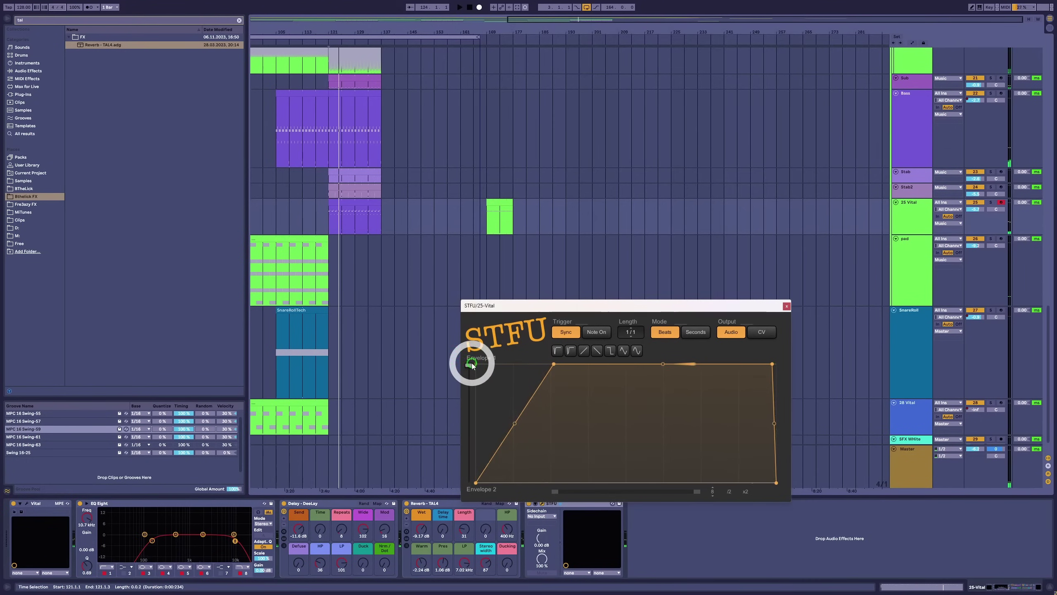
{"action": "key", "text": "space"}
{"action": "left_click_drag", "start_coordinate": [553, 363], "coordinate": [576, 365]}
{"action": "left_click_drag", "start_coordinate": [566, 365], "coordinate": [558, 363]}
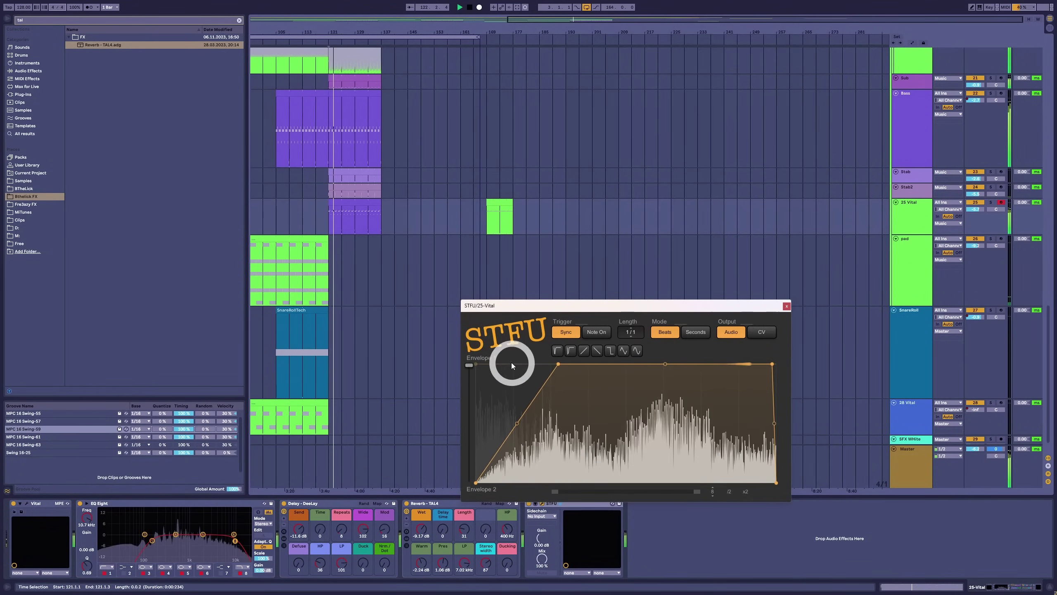
Set the 25-Vital volume to -3.7 dB, move the STFU envelope's peak to about mid-bar and lower its envelope slider to about three quarters.
{"action": "left_click_drag", "start_coordinate": [980, 449], "coordinate": [981, 447]}
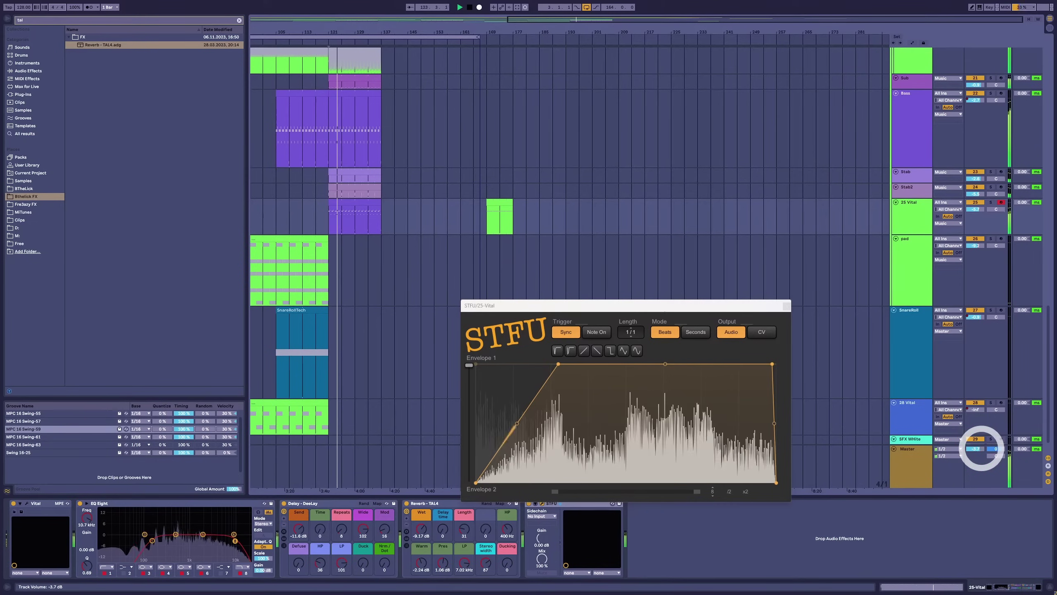
{"action": "left_click_drag", "start_coordinate": [558, 364], "coordinate": [626, 358]}
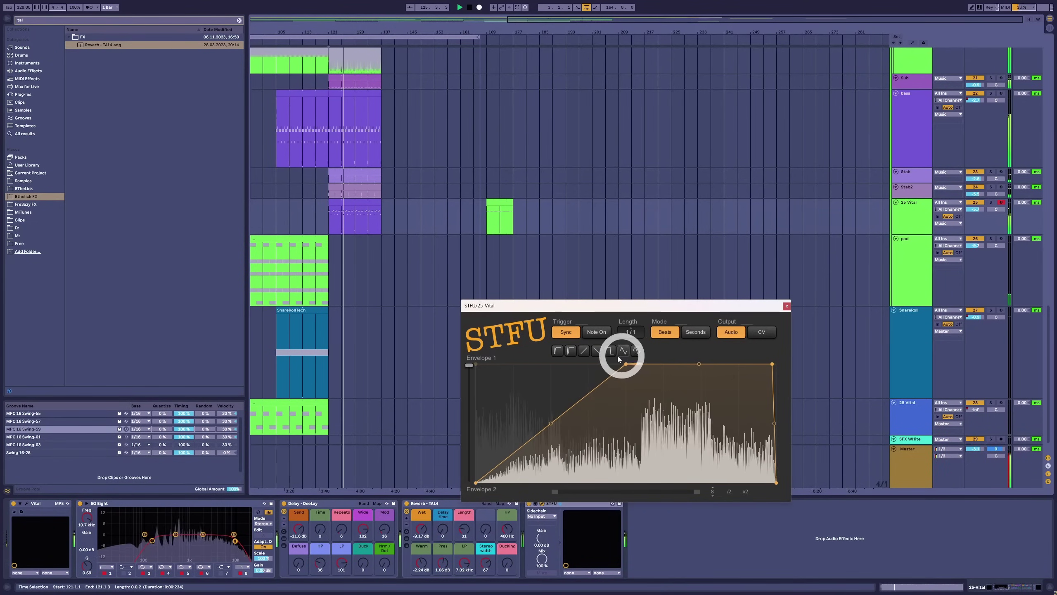
{"action": "left_click_drag", "start_coordinate": [469, 364], "coordinate": [466, 399]}
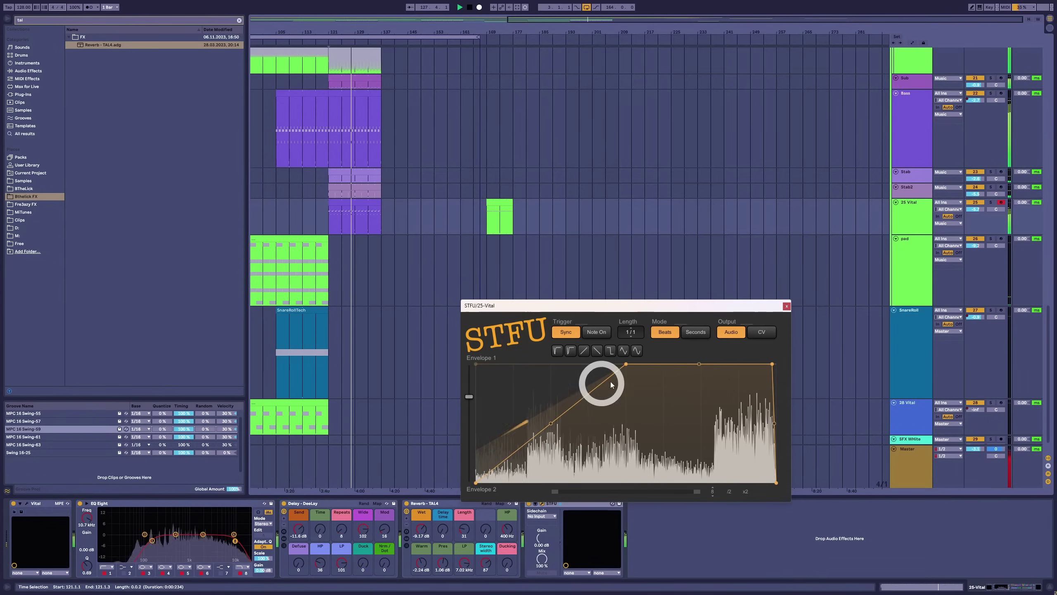
{"action": "left_click", "coordinate": [786, 305]}
Audition the 25-Vital clip from bar 121 and the breakdown from bar 89.
{"action": "left_click", "coordinate": [351, 202]}
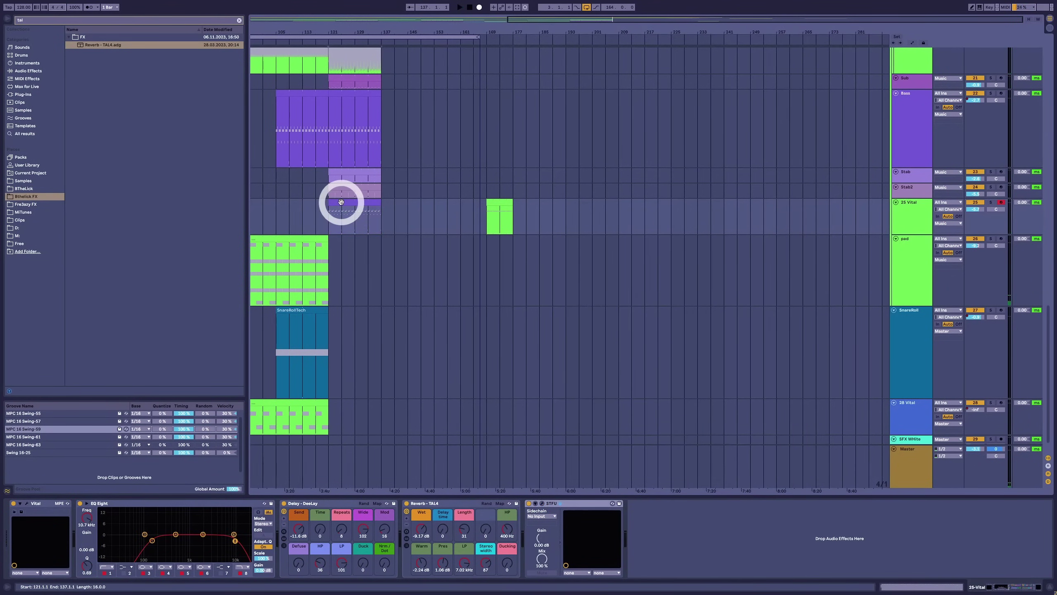
{"action": "key", "text": "space"}
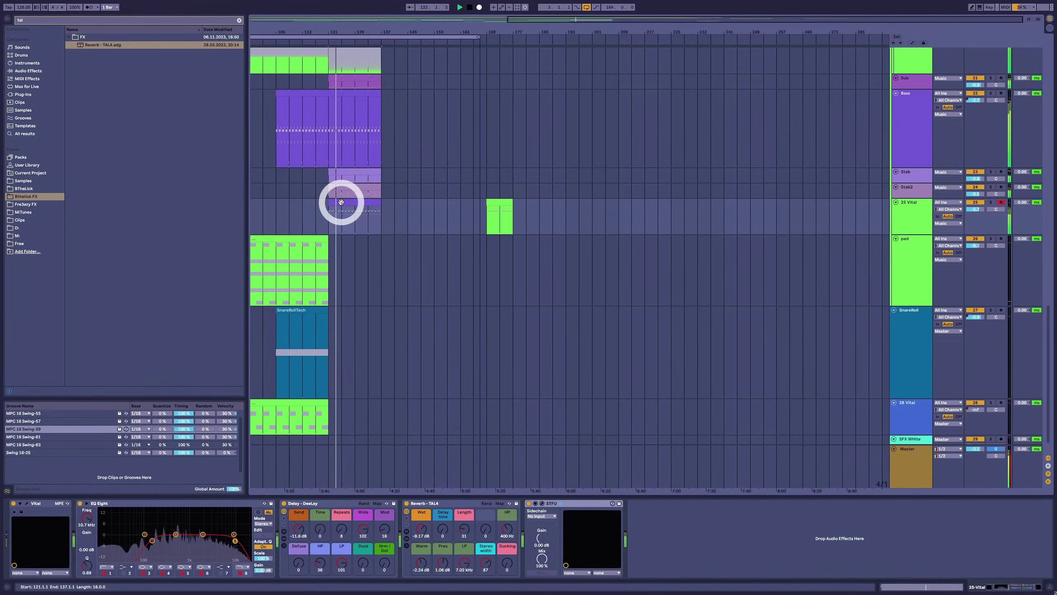
{"action": "key", "text": "space"}
{"action": "left_click_drag", "start_coordinate": [317, 29], "coordinate": [529, 209]}
{"action": "key", "text": "space"}
{"action": "scroll", "coordinate": [582, 208], "scroll_direction": "up", "scroll_amount": 5}
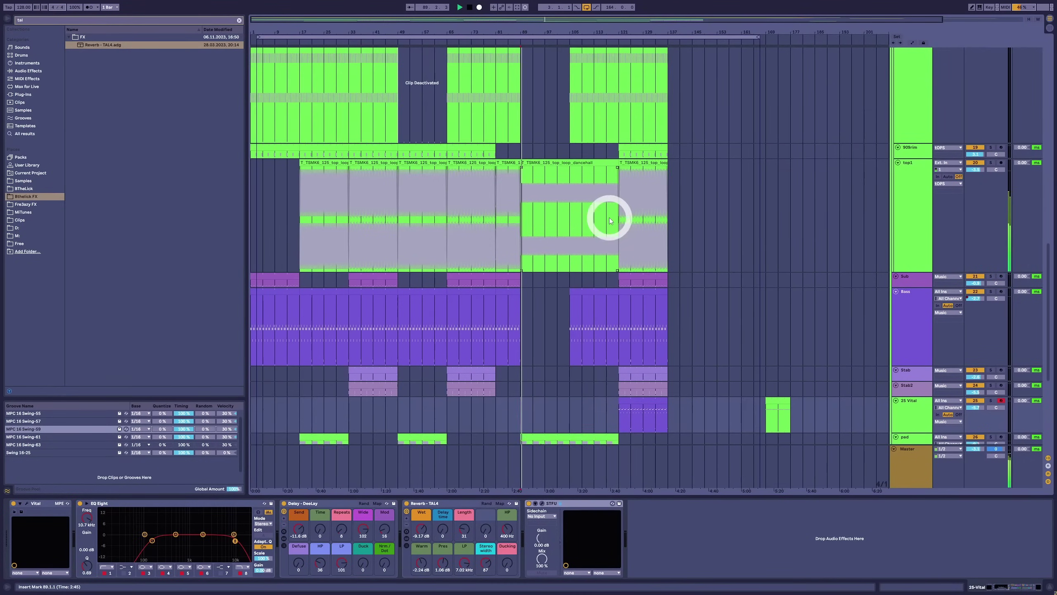
{"action": "scroll", "coordinate": [609, 225], "scroll_direction": "down", "scroll_amount": 4}
{"action": "scroll", "coordinate": [615, 232], "scroll_direction": "down", "scroll_amount": 2}
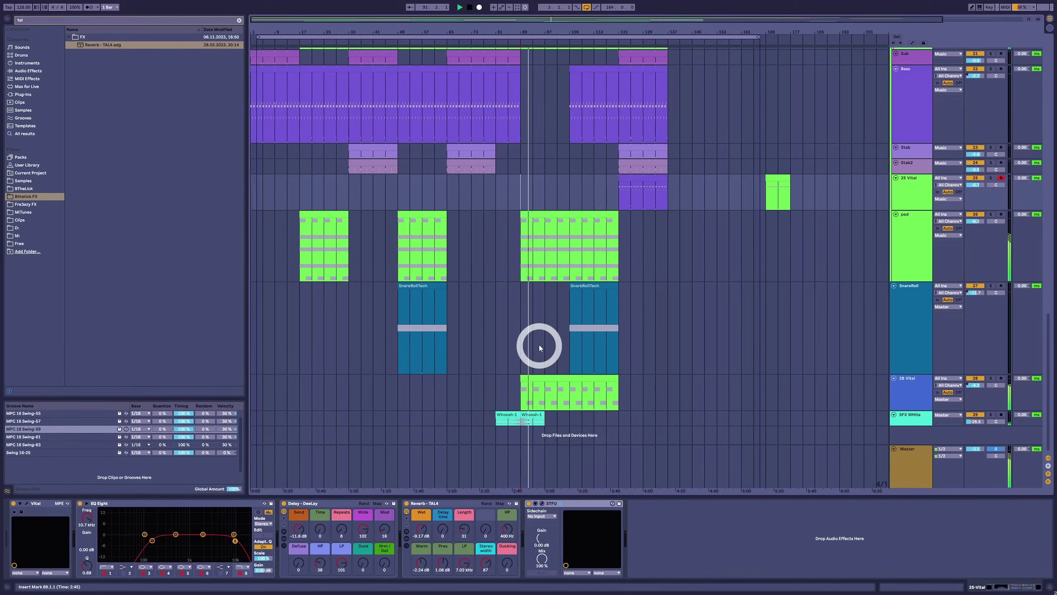
Add a curved bump to the pad's Vital Filter 1 Cutoff automation, peaking at bar 95 and dropping back by bar 97.
{"action": "left_click", "coordinate": [923, 251]}
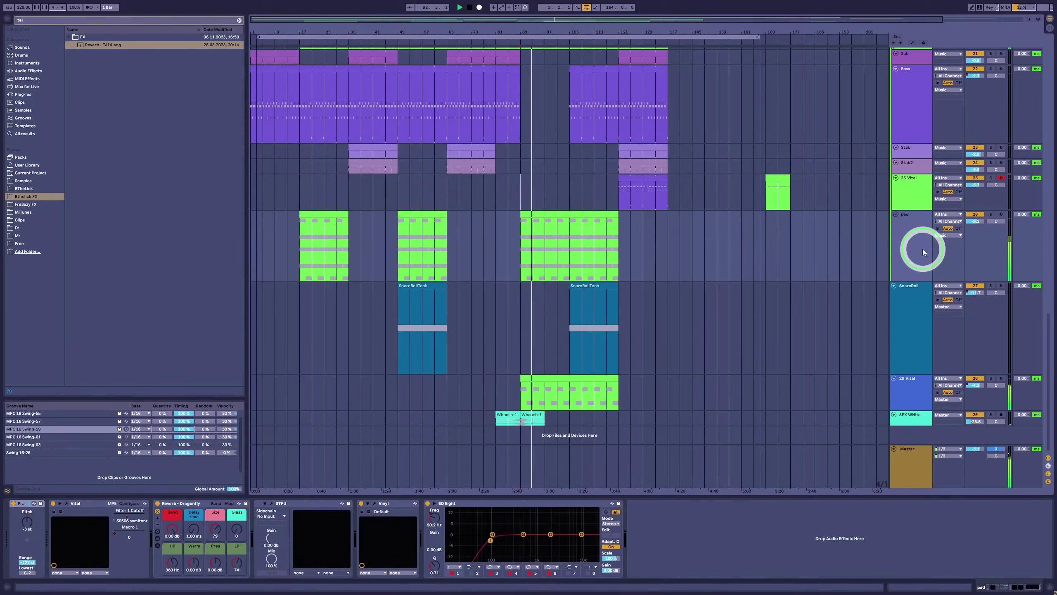
{"action": "left_click_drag", "start_coordinate": [134, 513], "coordinate": [132, 518]}
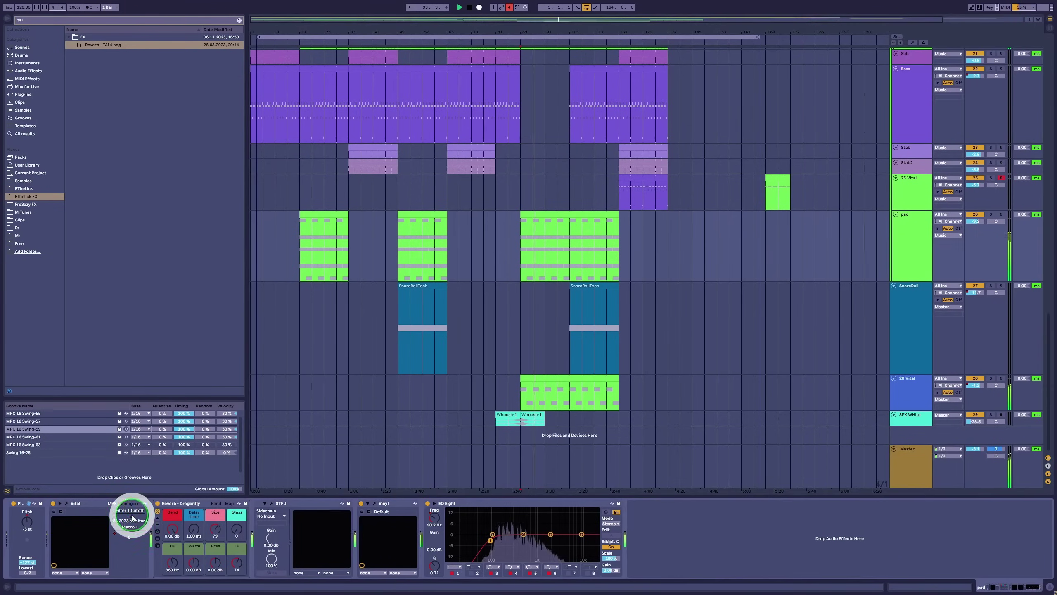
{"action": "left_click", "coordinate": [509, 7]}
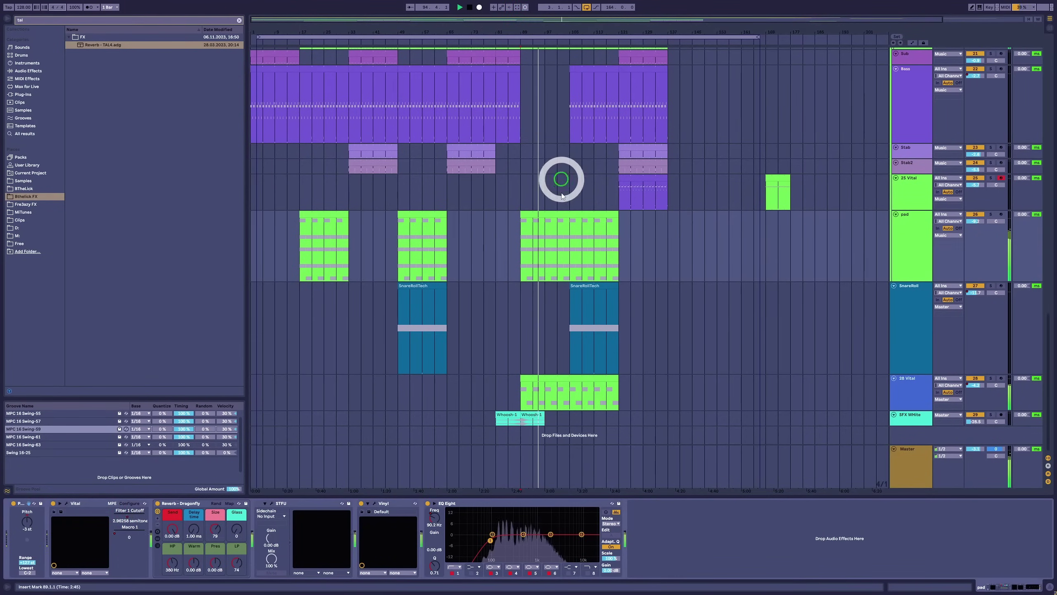
{"action": "key", "text": "a"}
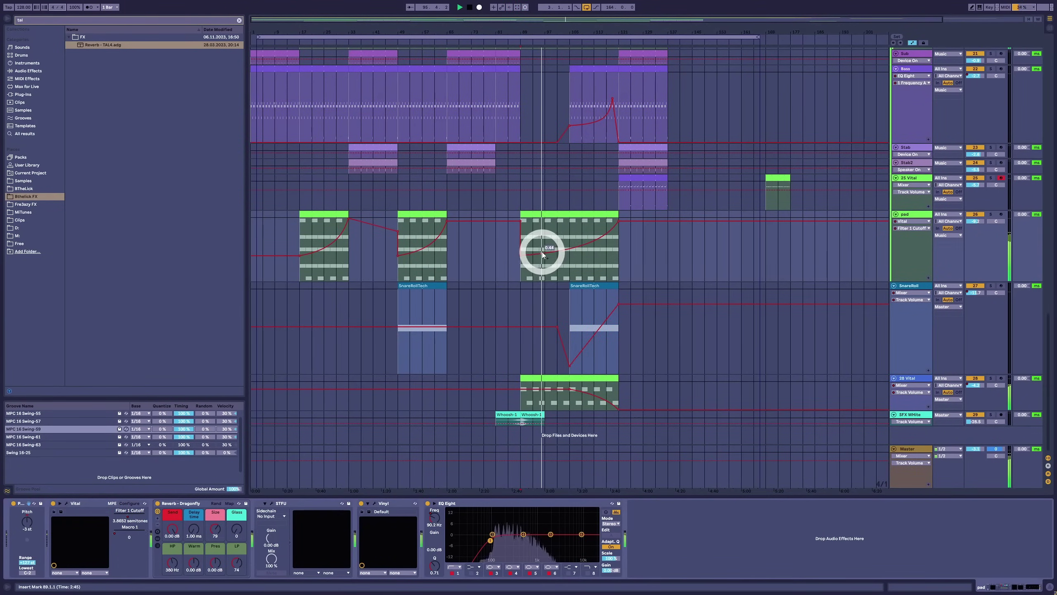
{"action": "left_click_drag", "start_coordinate": [539, 28], "coordinate": [557, 75]}
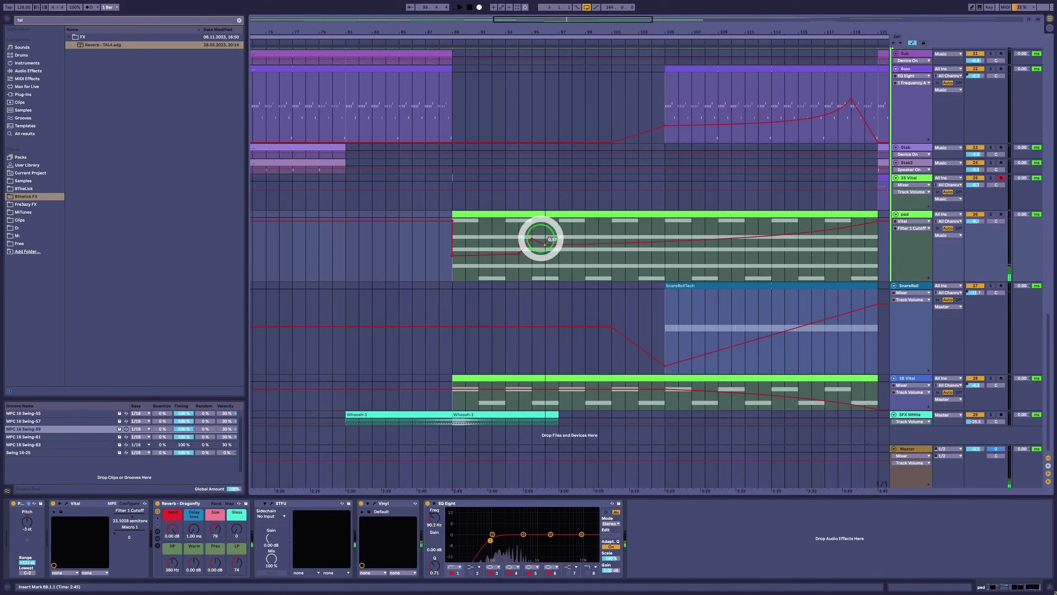
{"action": "key", "text": "space"}
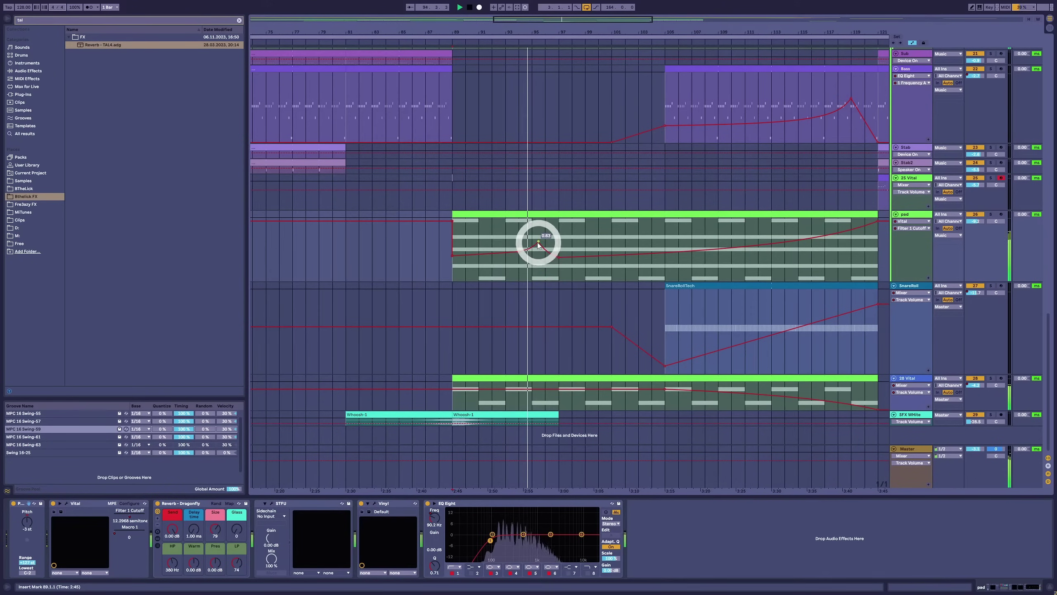
{"action": "left_click_drag", "start_coordinate": [536, 241], "coordinate": [559, 253]}
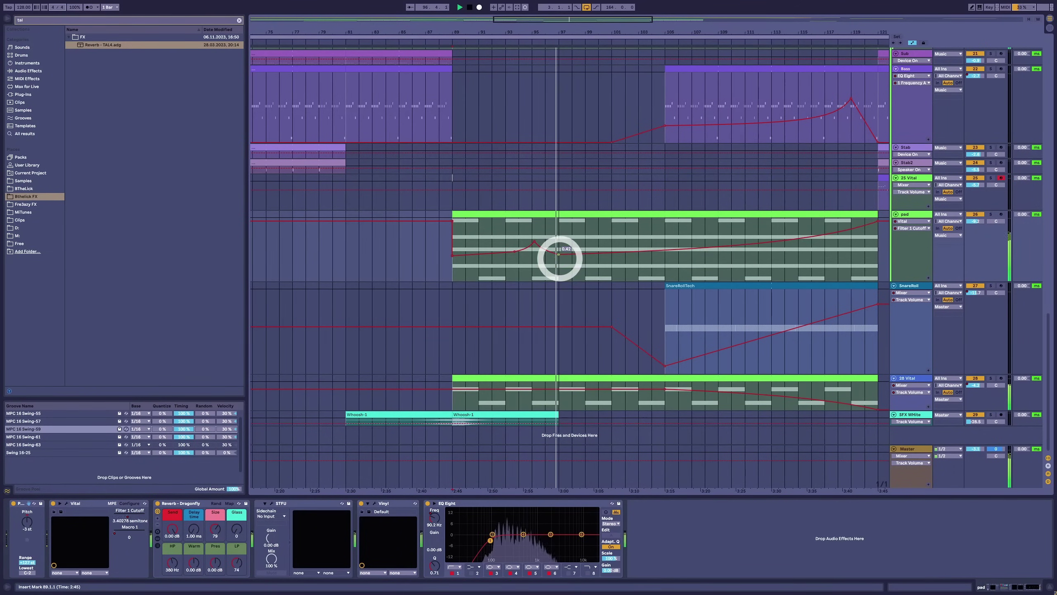
Search the Bthelick FX folder for "RE" and add the Reverb - Dragonfly rack before DeeLay on the VHM_100 vocal hook track.
{"action": "scroll", "coordinate": [821, 158], "scroll_direction": "up", "scroll_amount": 8}
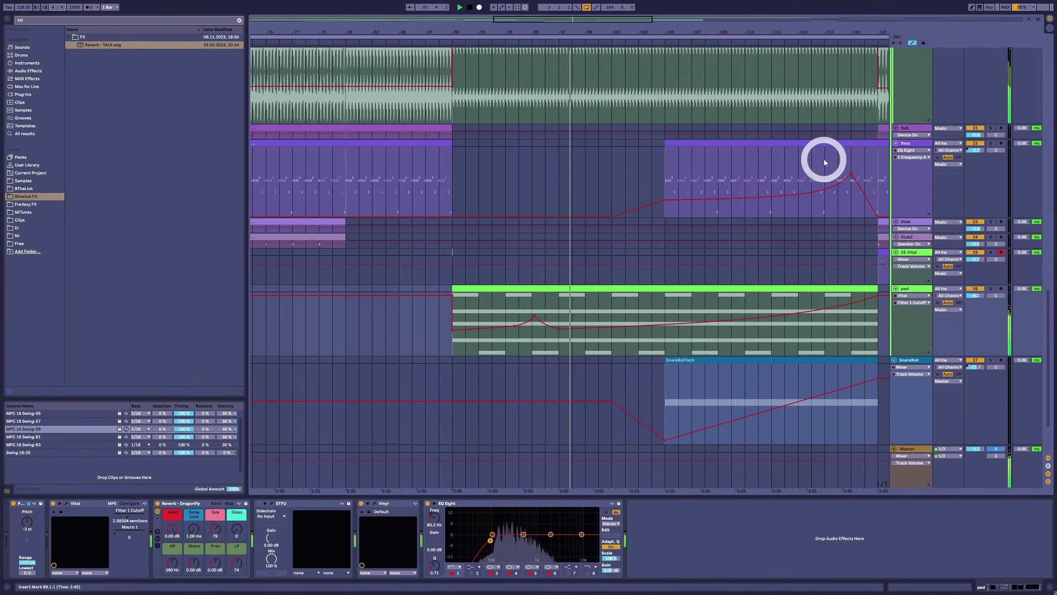
{"action": "scroll", "coordinate": [895, 162], "scroll_direction": "up", "scroll_amount": 10}
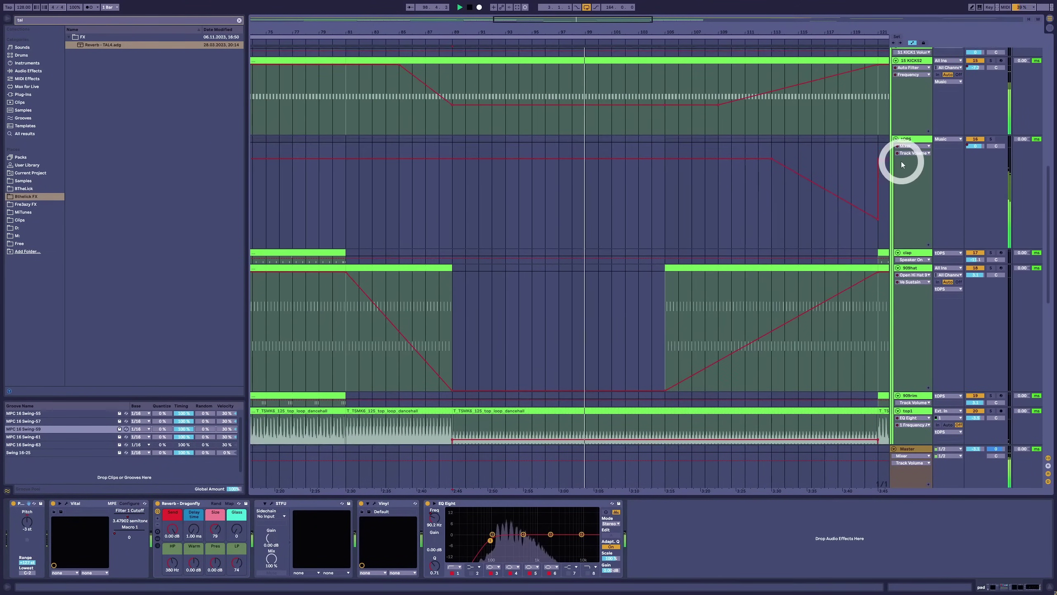
{"action": "scroll", "coordinate": [896, 158], "scroll_direction": "up", "scroll_amount": 3}
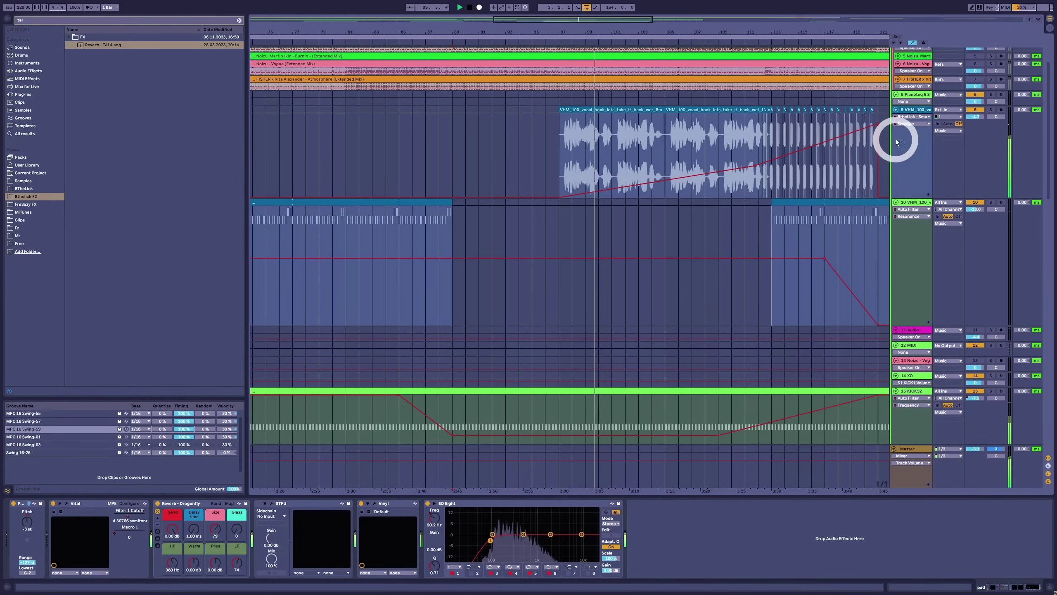
{"action": "left_click", "coordinate": [915, 109]}
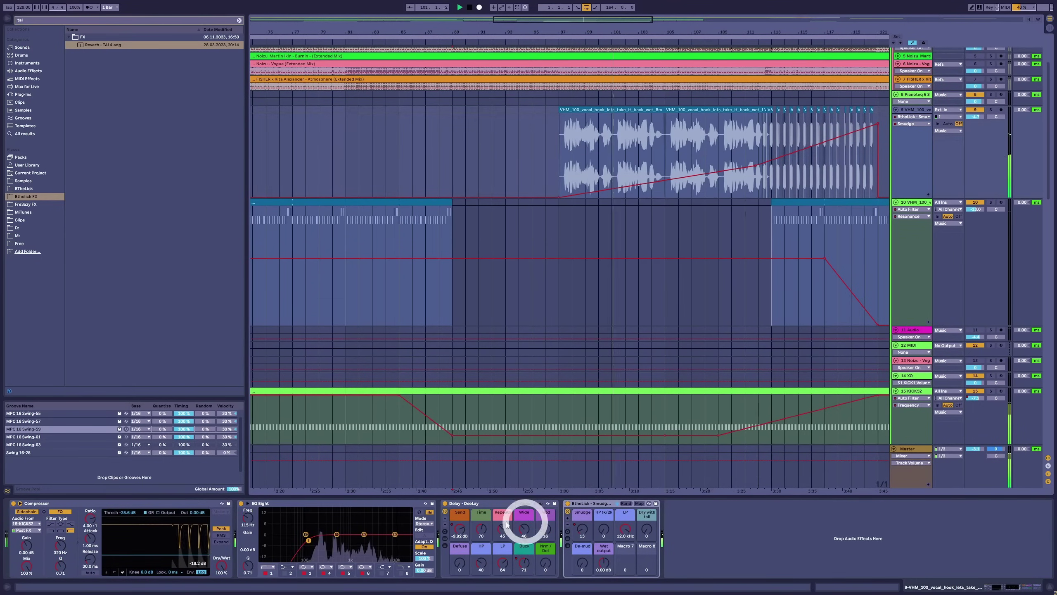
{"action": "left_click", "coordinate": [19, 21]}
{"action": "key", "text": "BackSpace"}
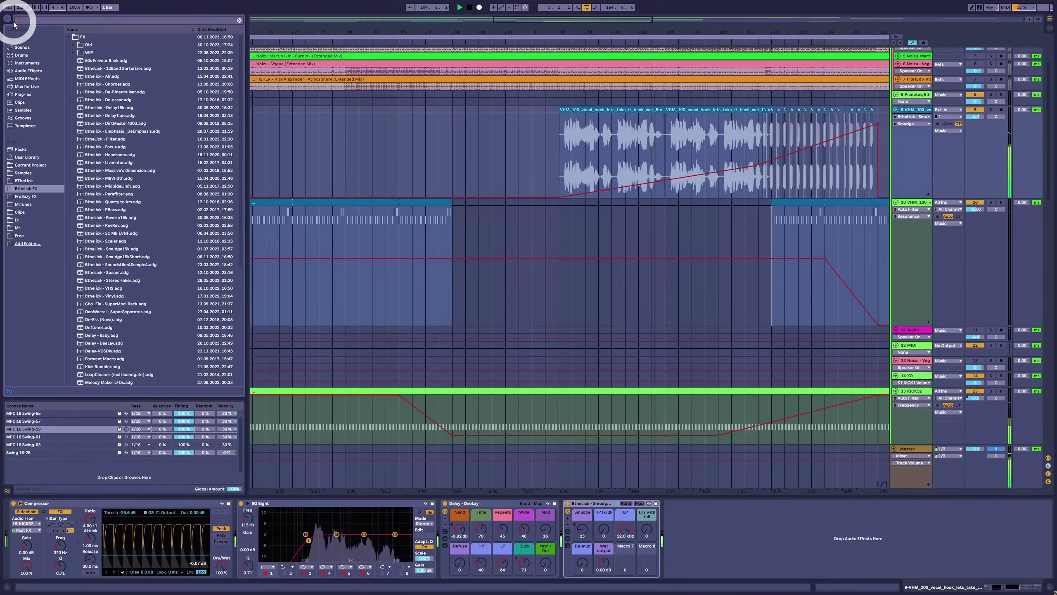
{"action": "type", "text": "RE"}
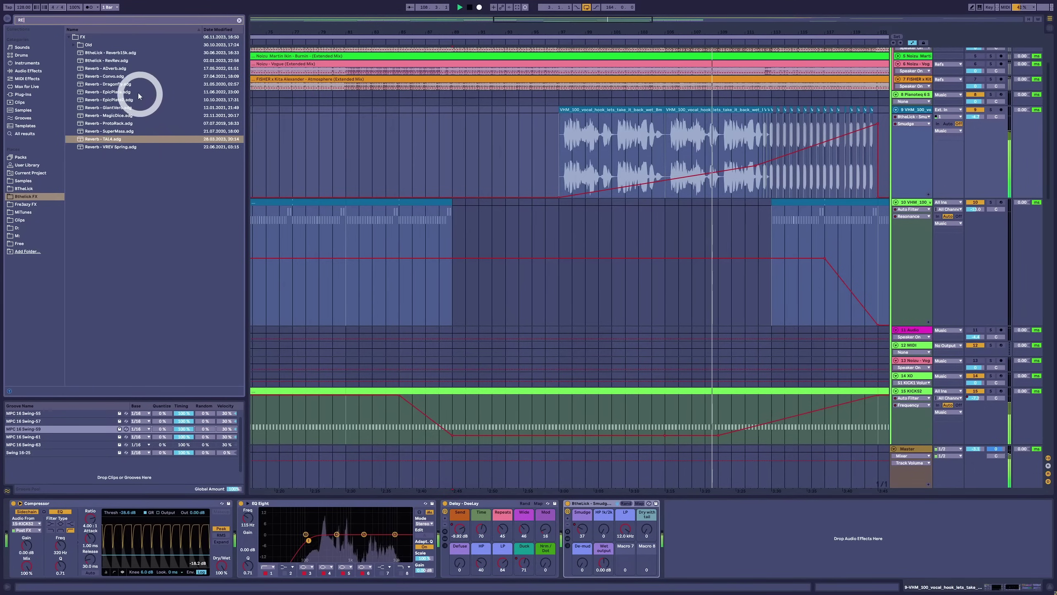
{"action": "left_click_drag", "start_coordinate": [120, 84], "coordinate": [458, 542]}
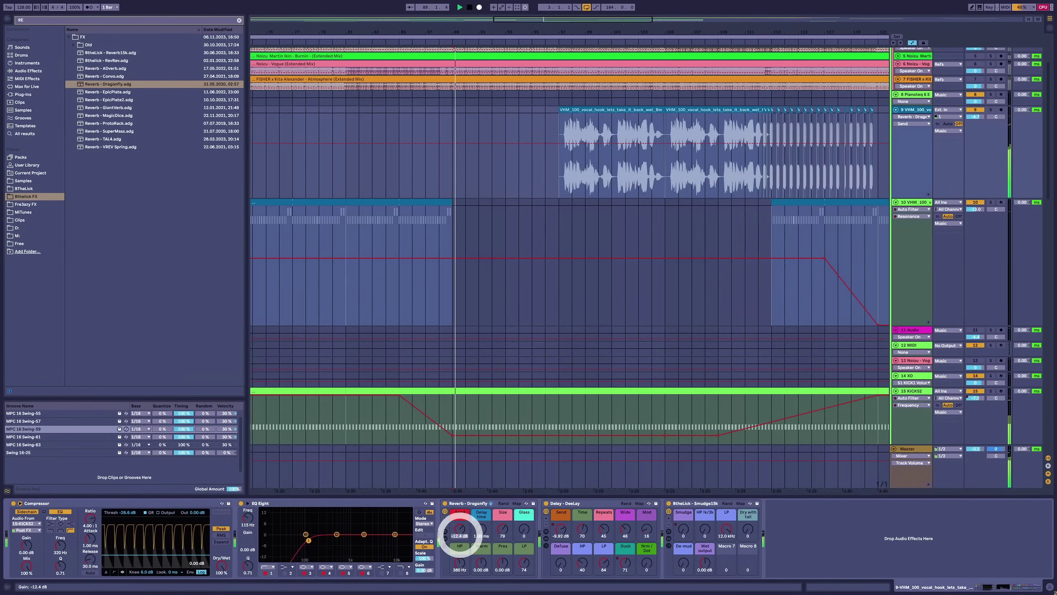
Set the Dragonfly rack's Send to -11.0 dB and automate it to rise from minimum to that level just before bar 97.
{"action": "left_click_drag", "start_coordinate": [459, 532], "coordinate": [460, 538]}
{"action": "left_click", "coordinate": [563, 160]}
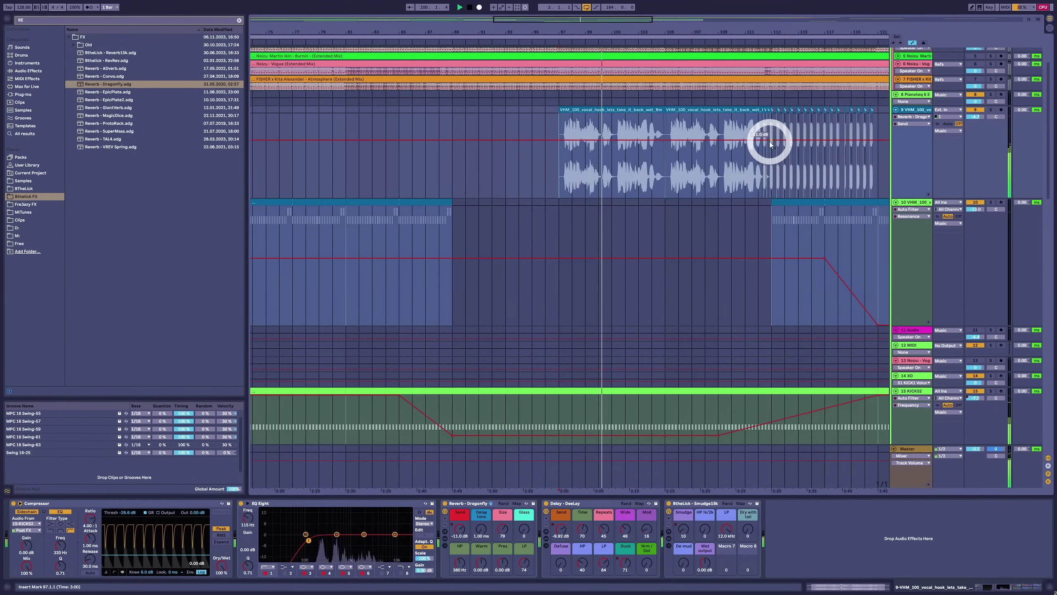
{"action": "left_click_drag", "start_coordinate": [543, 140], "coordinate": [579, 171]}
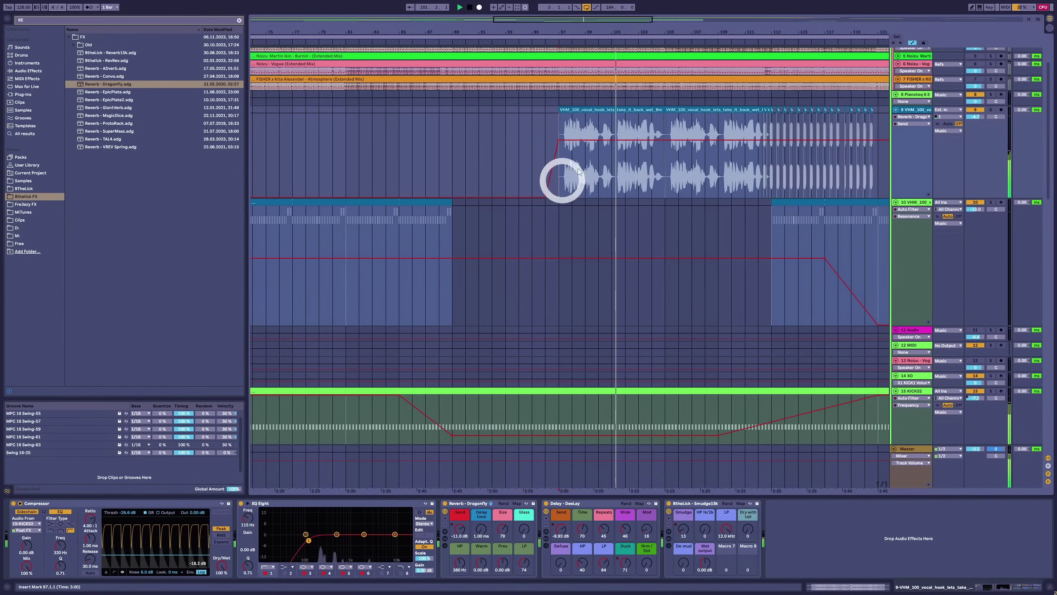
Lower the DeeLay rack's Duck automation on the vocal hook track across bars 97 to 113.
{"action": "left_click_drag", "start_coordinate": [652, 34], "coordinate": [651, 31]}
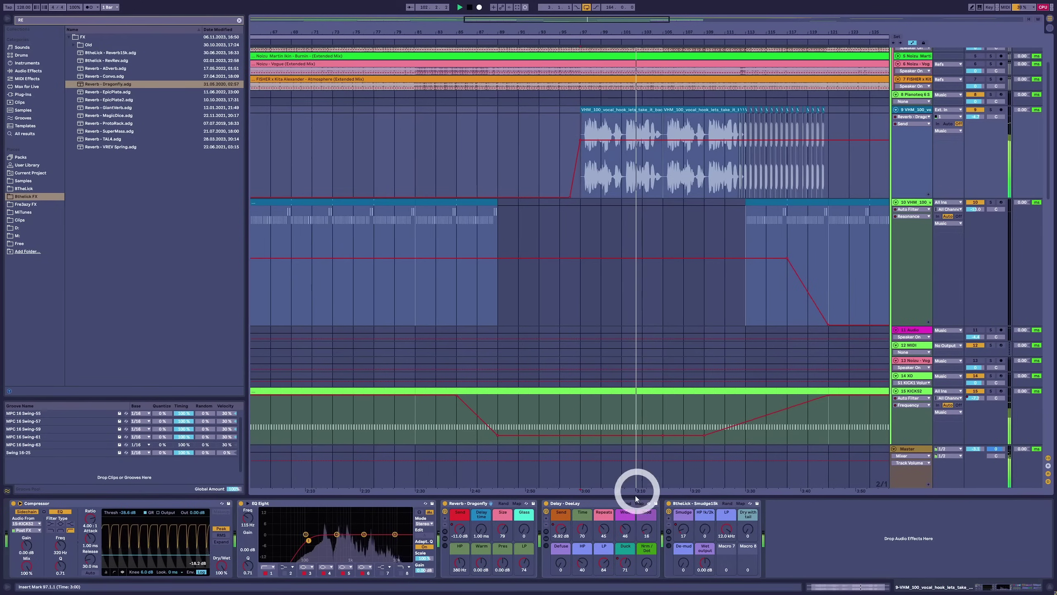
{"action": "left_click", "coordinate": [625, 562]}
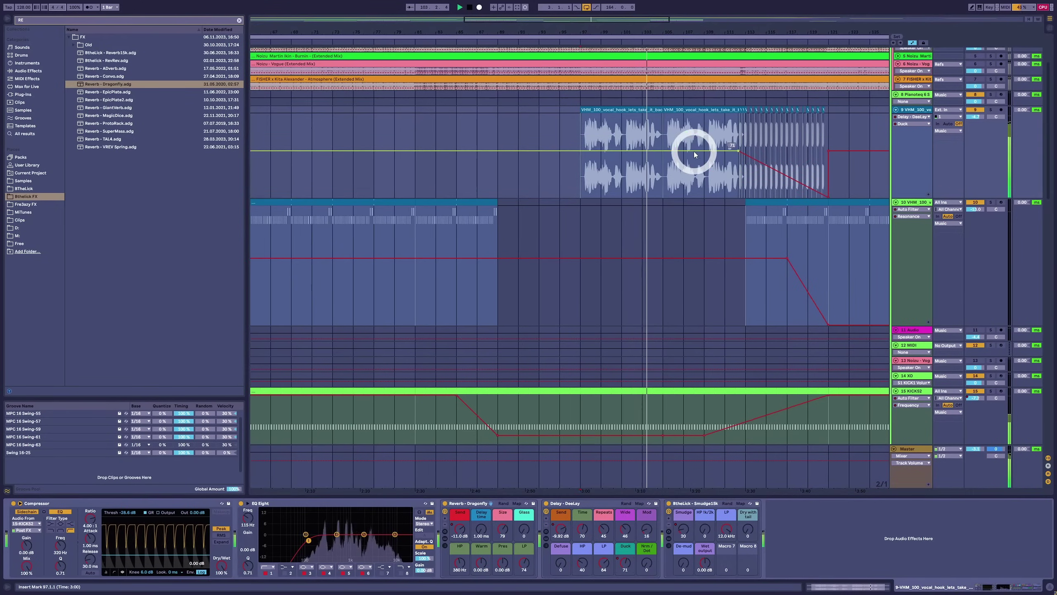
{"action": "left_click_drag", "start_coordinate": [581, 163], "coordinate": [677, 165]}
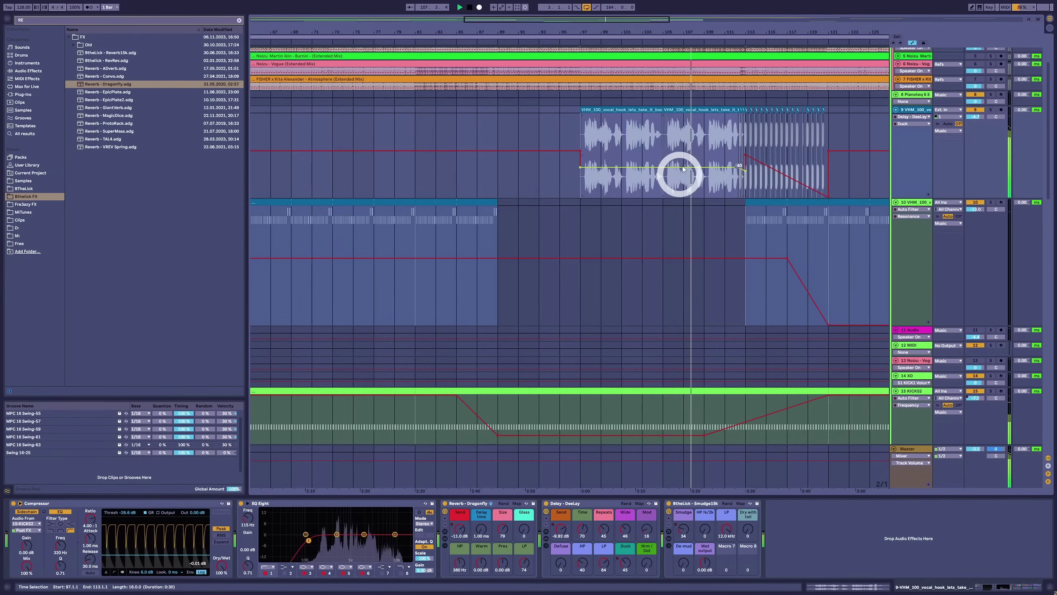
{"action": "left_click", "coordinate": [745, 157]}
{"action": "mouse_move", "coordinate": [638, 167]}
{"action": "left_mouse_down"}
{"action": "mouse_move", "coordinate": [637, 179]}
{"action": "mouse_move", "coordinate": [642, 171]}
{"action": "left_mouse_up"}
Automate the 909hat track volume to dip from bar 103 to bar 105 and rise back to 3.1 dB at bar 121.
{"action": "scroll", "coordinate": [643, 167], "scroll_direction": "down", "scroll_amount": 10}
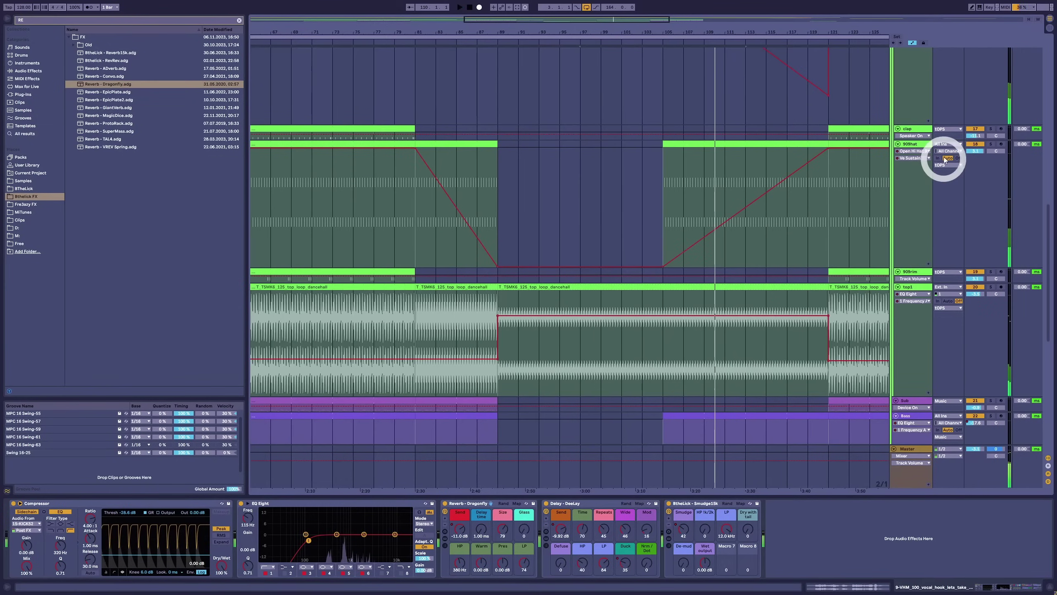
{"action": "left_click", "coordinate": [984, 150]}
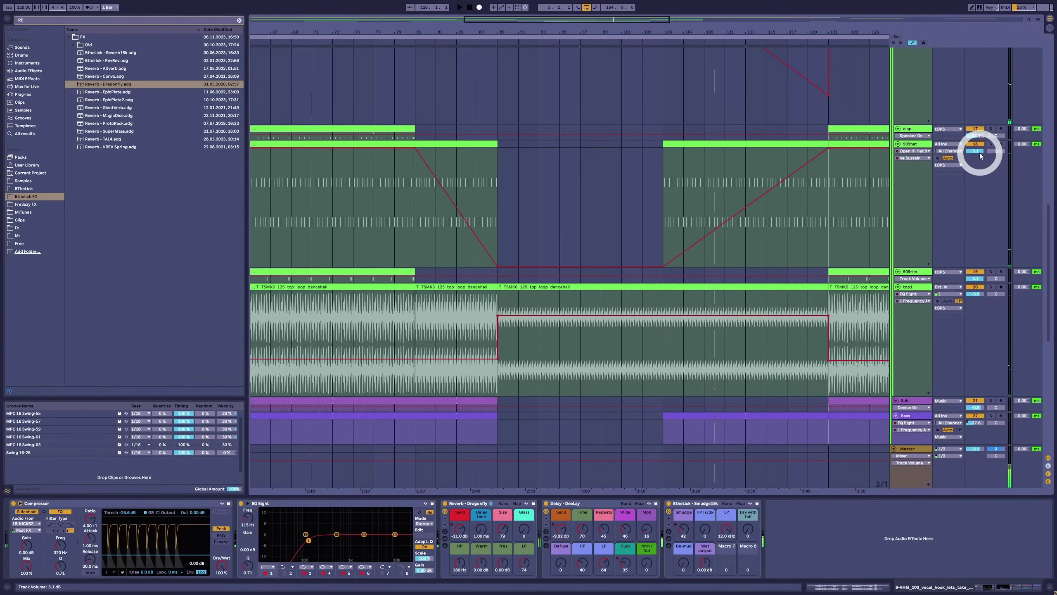
{"action": "left_click", "coordinate": [831, 159]}
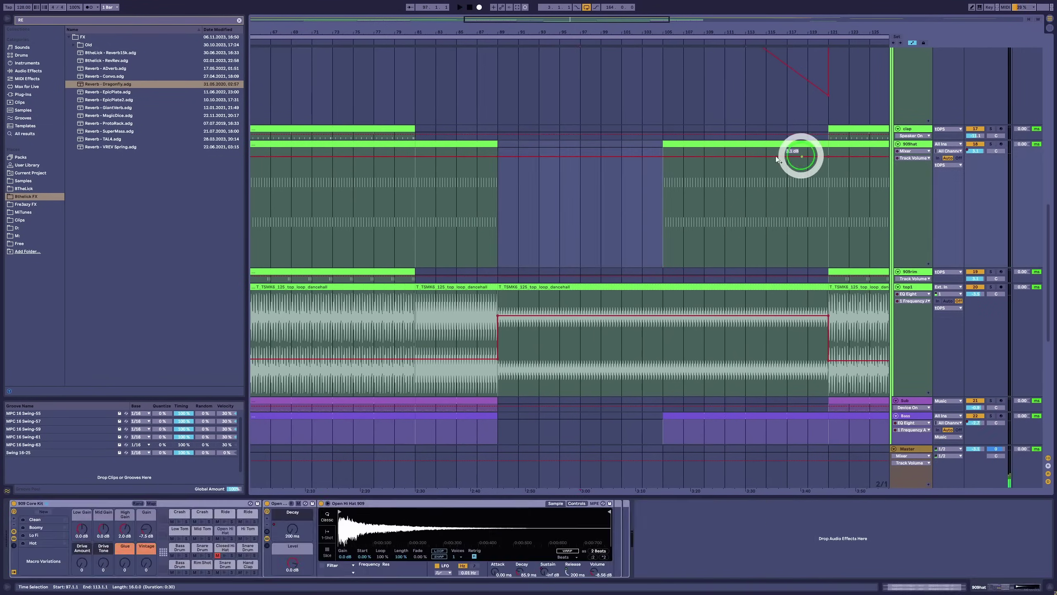
{"action": "left_click", "coordinate": [635, 165]}
{"action": "left_click", "coordinate": [653, 158]}
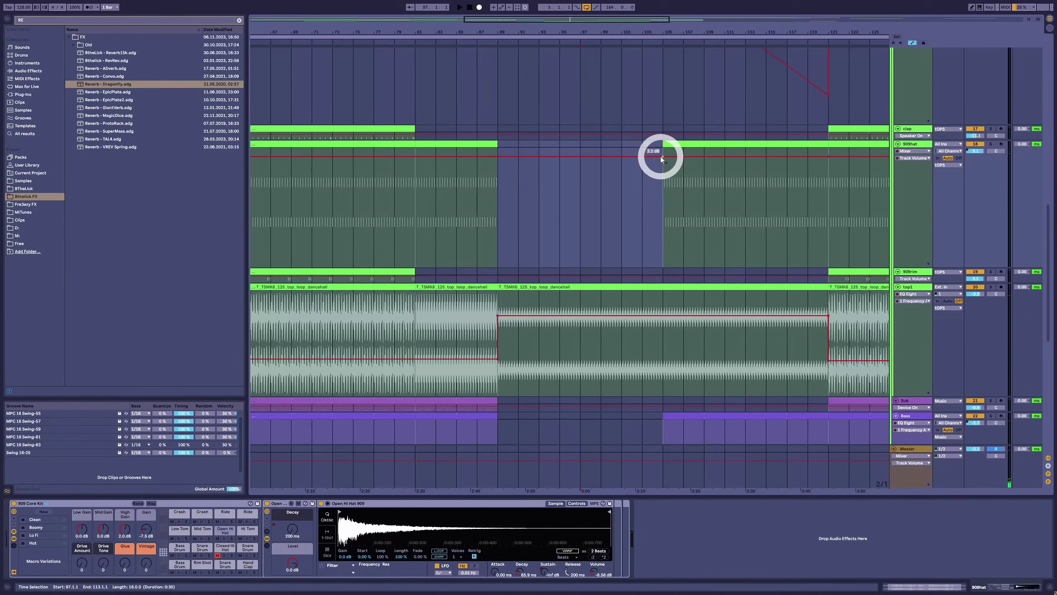
{"action": "left_click_drag", "start_coordinate": [662, 222], "coordinate": [656, 239]}
{"action": "key", "text": "space"}
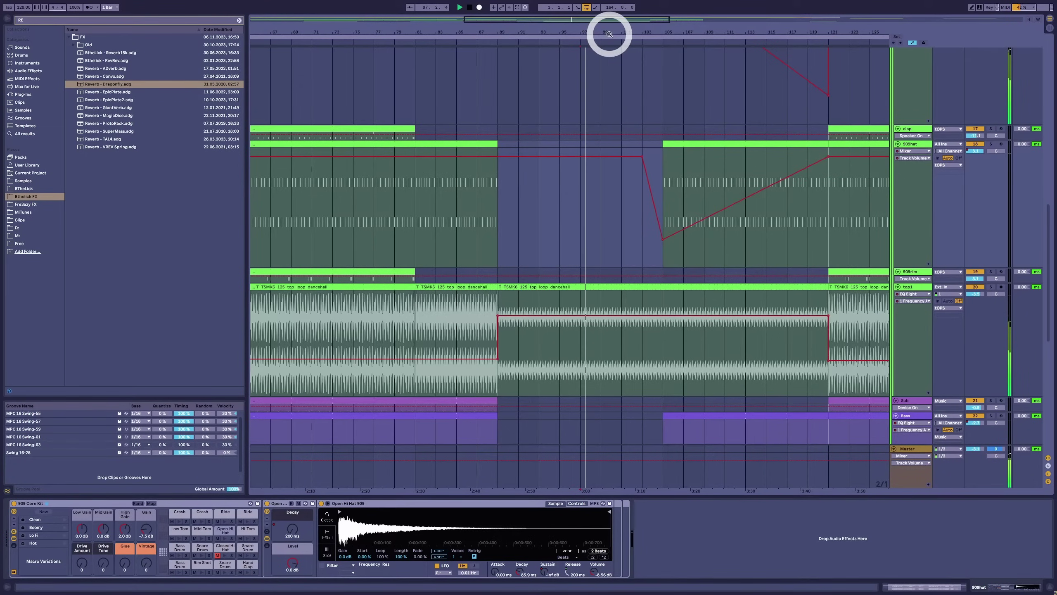
Insert a new MIDI track directly below the 28-Vital track.
{"action": "left_click_drag", "start_coordinate": [609, 31], "coordinate": [609, 38]}
{"action": "scroll", "coordinate": [637, 212], "scroll_direction": "down", "scroll_amount": 10}
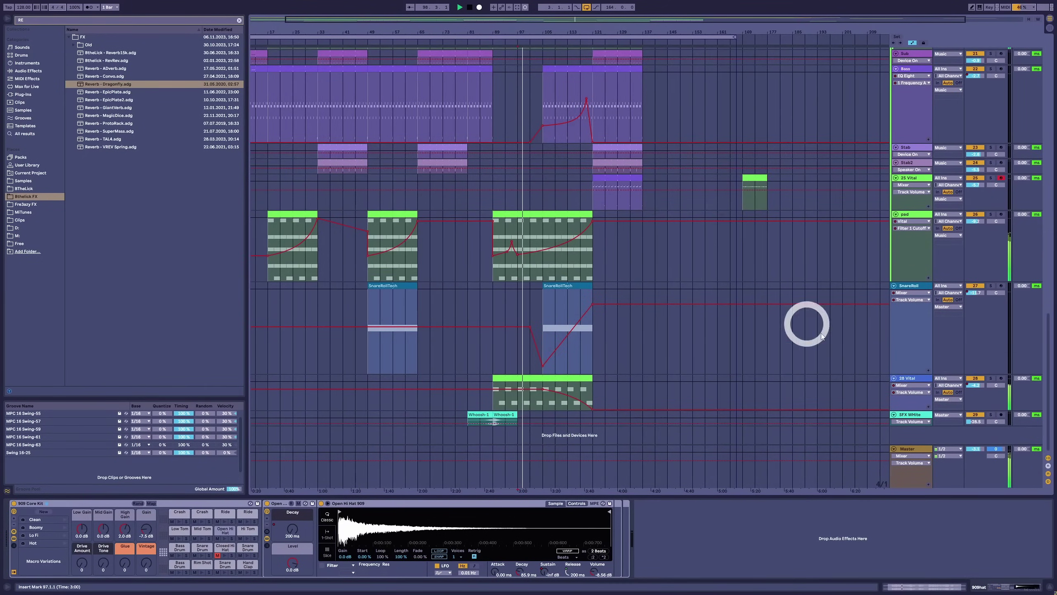
{"action": "left_click", "coordinate": [907, 378]}
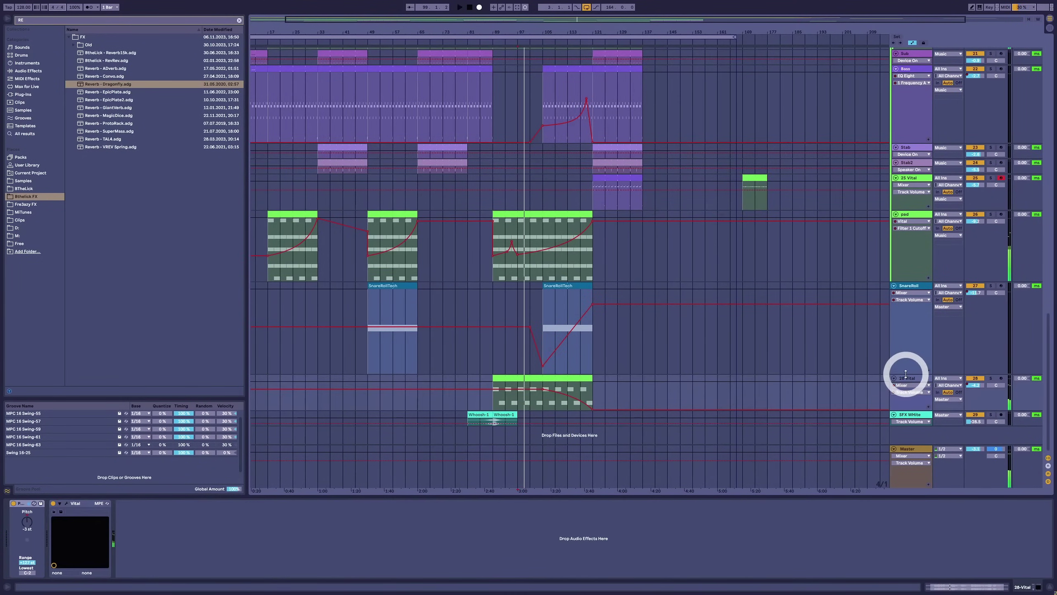
{"action": "key", "text": "ctrl+shift+t"}
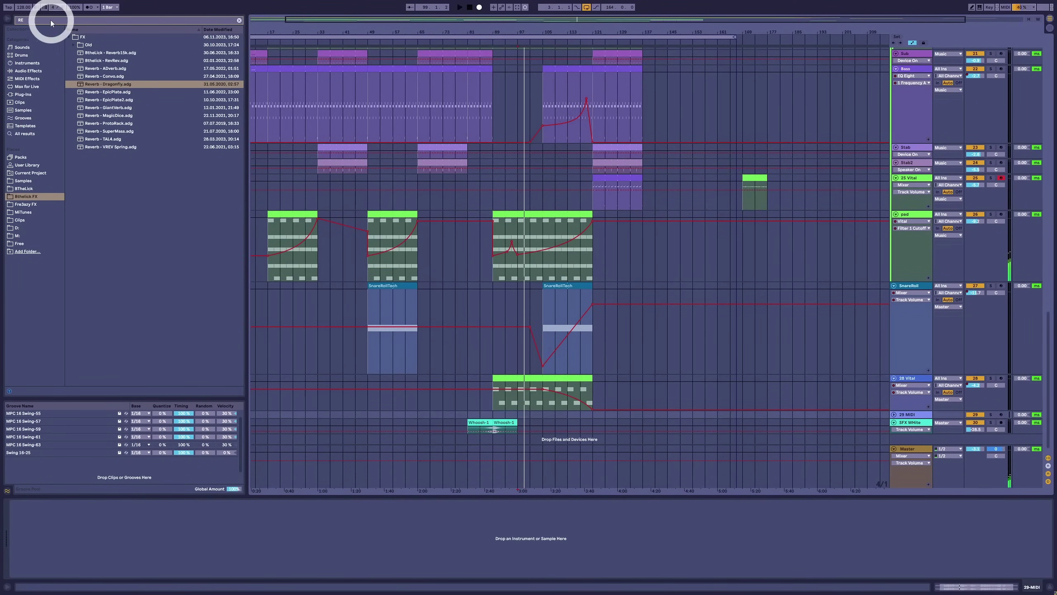
Search the plug-ins for "MICRO" and load Micro Keys onto the new MIDI track.
{"action": "key", "text": "BackSpace"}
{"action": "key", "text": "BackSpace"}
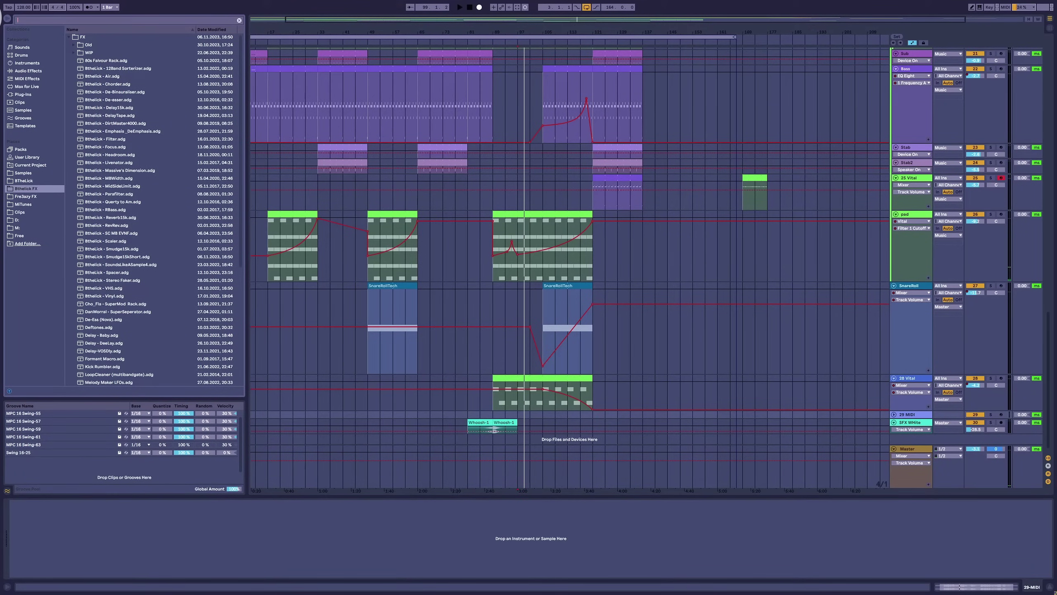
{"action": "type", "text": "MICRO"}
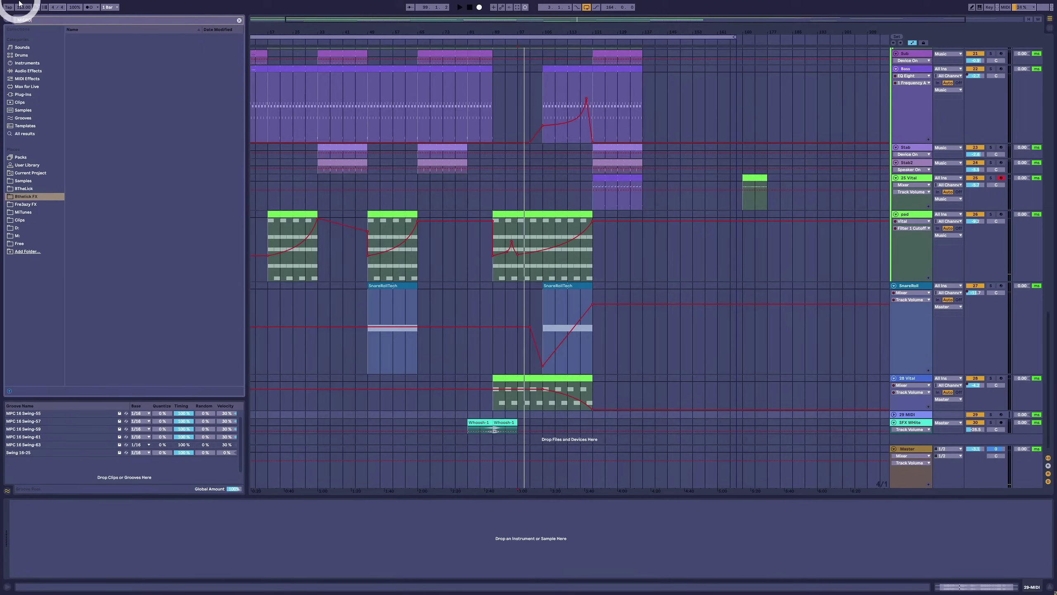
{"action": "left_click", "coordinate": [34, 87]}
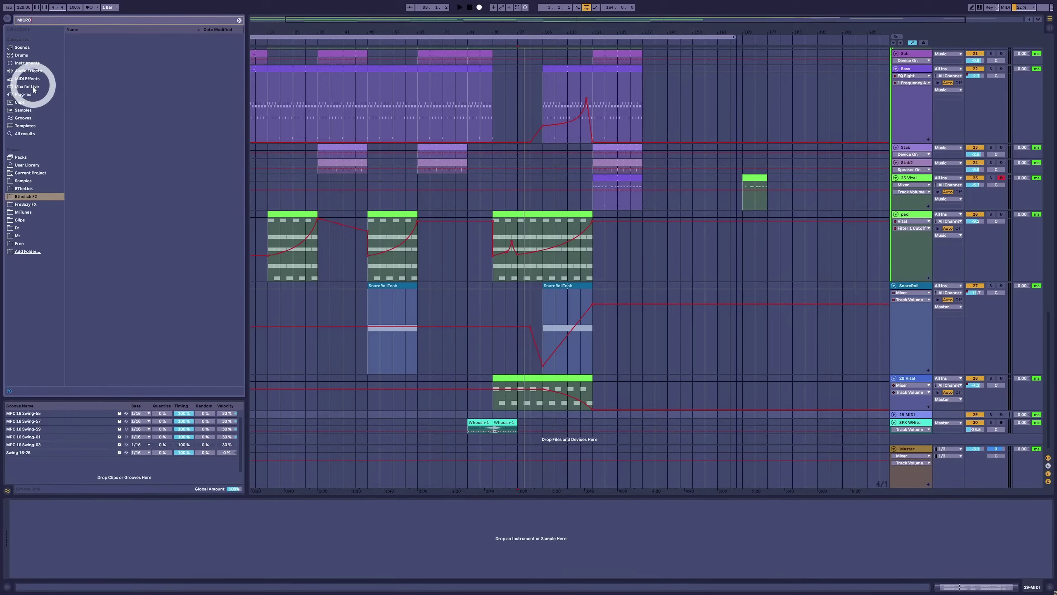
{"action": "left_click", "coordinate": [36, 95]}
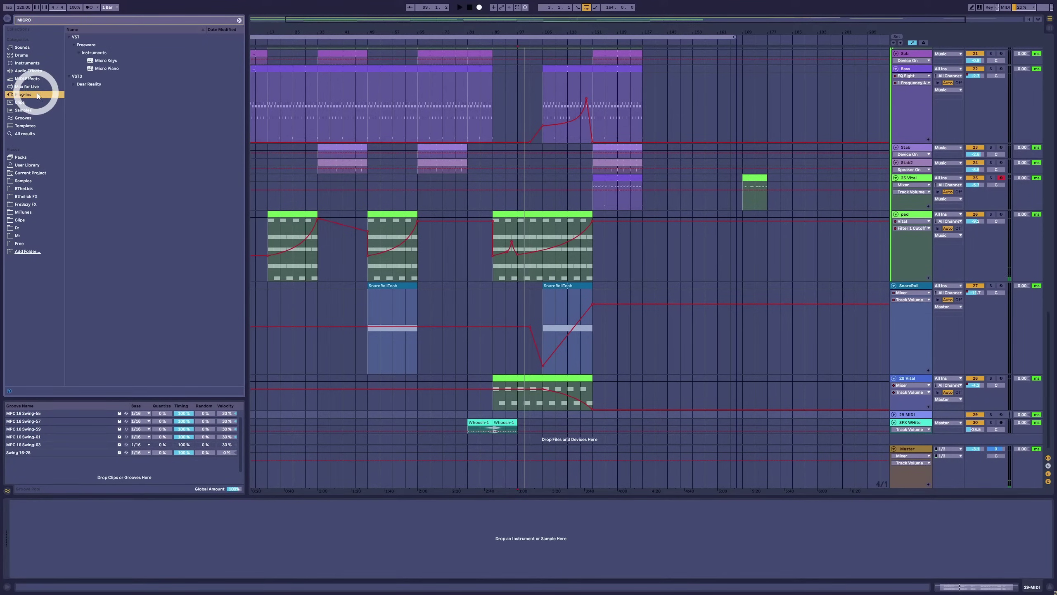
{"action": "left_click_drag", "start_coordinate": [119, 63], "coordinate": [575, 413]}
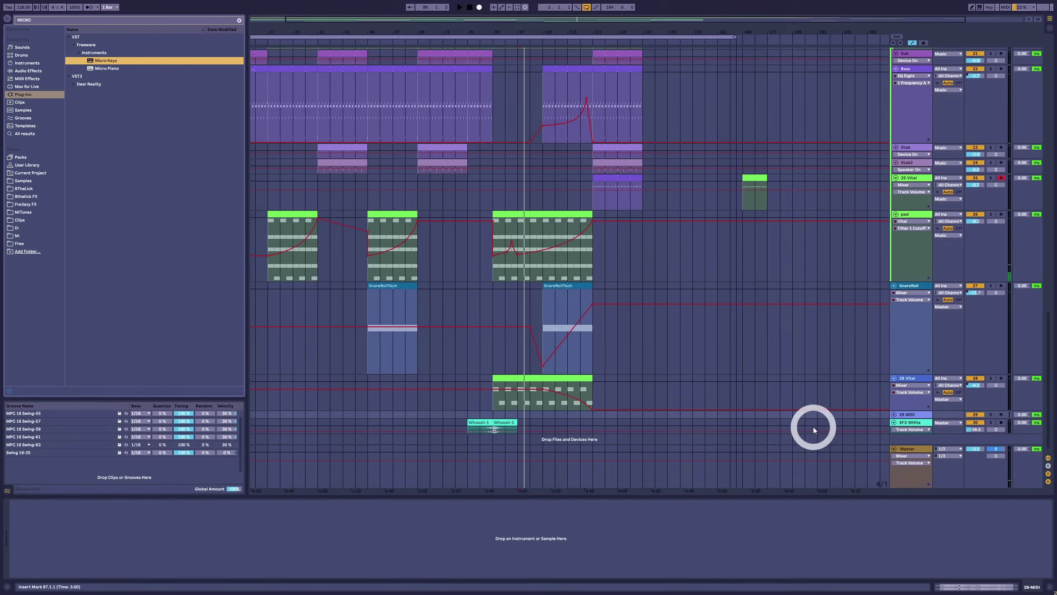
{"action": "left_click_drag", "start_coordinate": [813, 426], "coordinate": [880, 415]}
{"action": "left_click", "coordinate": [8, 502]}
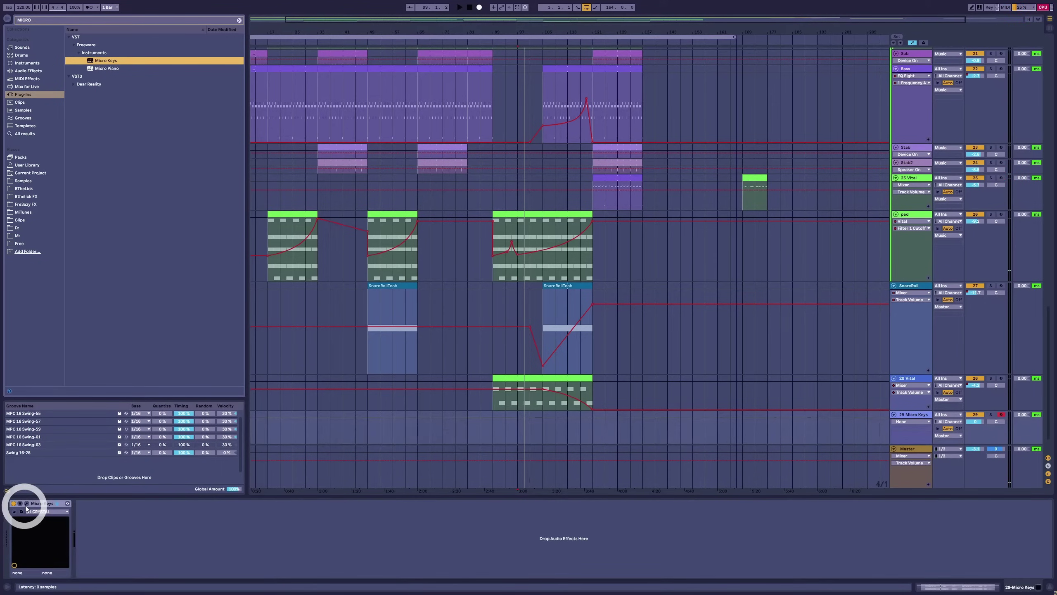
Open the Micro Keys interface, choose preset 09 FULLSTR and audition a note on its keyboard.
{"action": "left_click", "coordinate": [26, 504]}
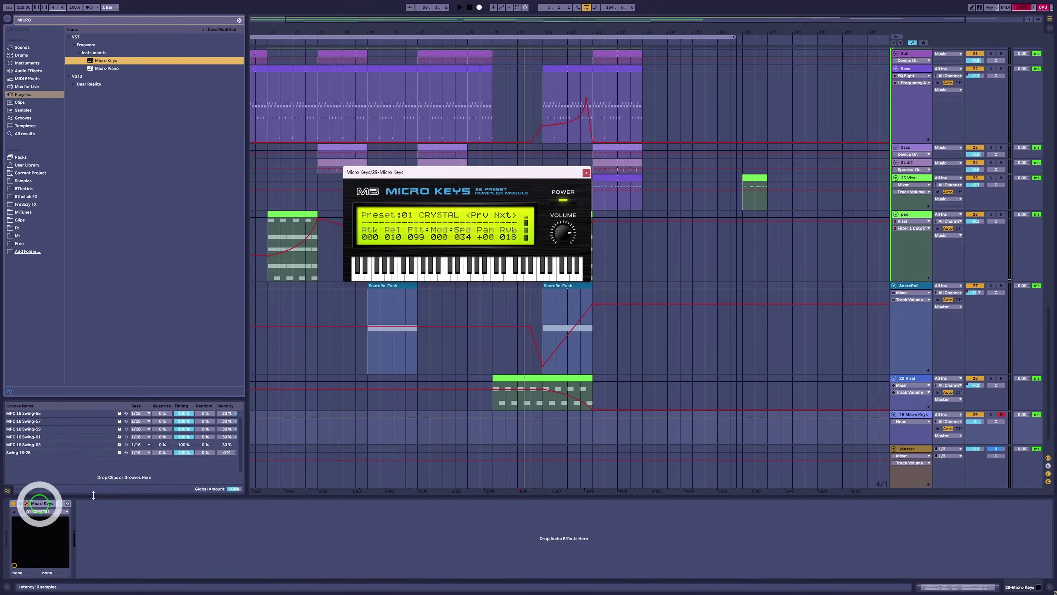
{"action": "left_click", "coordinate": [515, 214]}
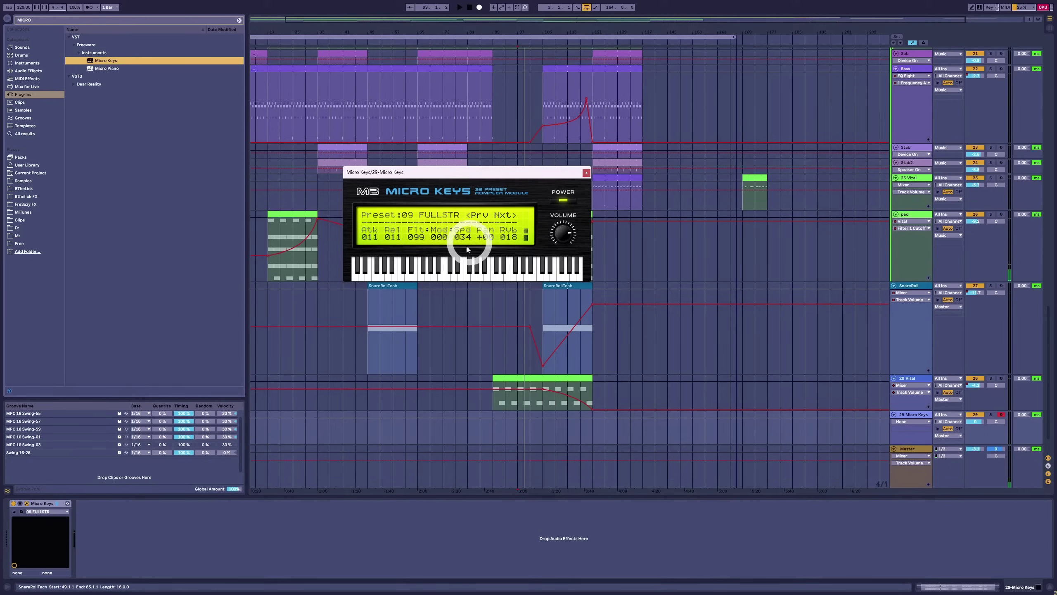
{"action": "left_click", "coordinate": [551, 269]}
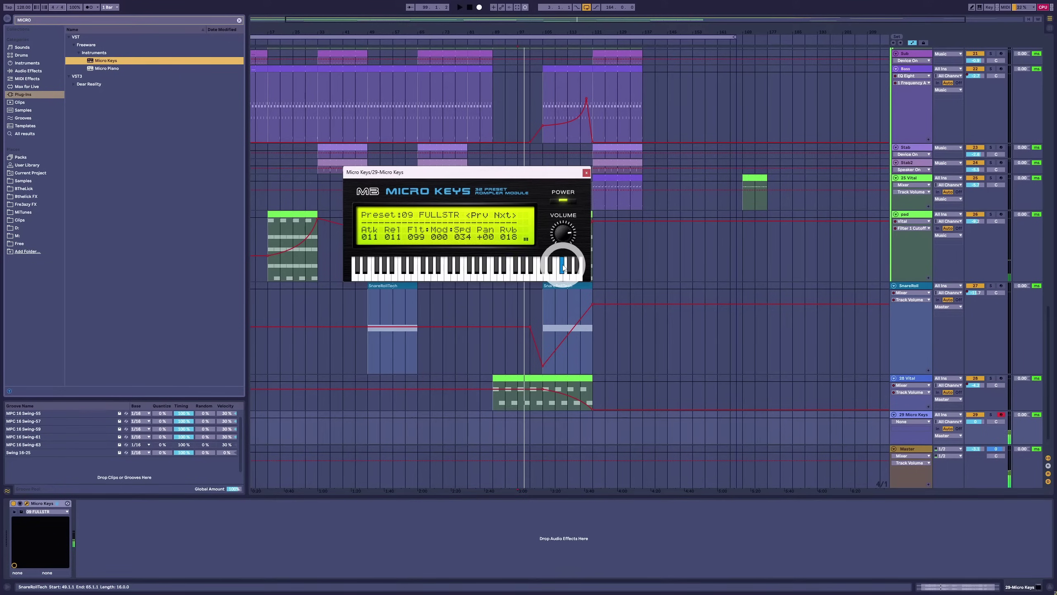
Create an empty MIDI clip on the Micro Keys track from bar 89 to bar 121.
{"action": "left_click_drag", "start_coordinate": [543, 418], "coordinate": [584, 422]}
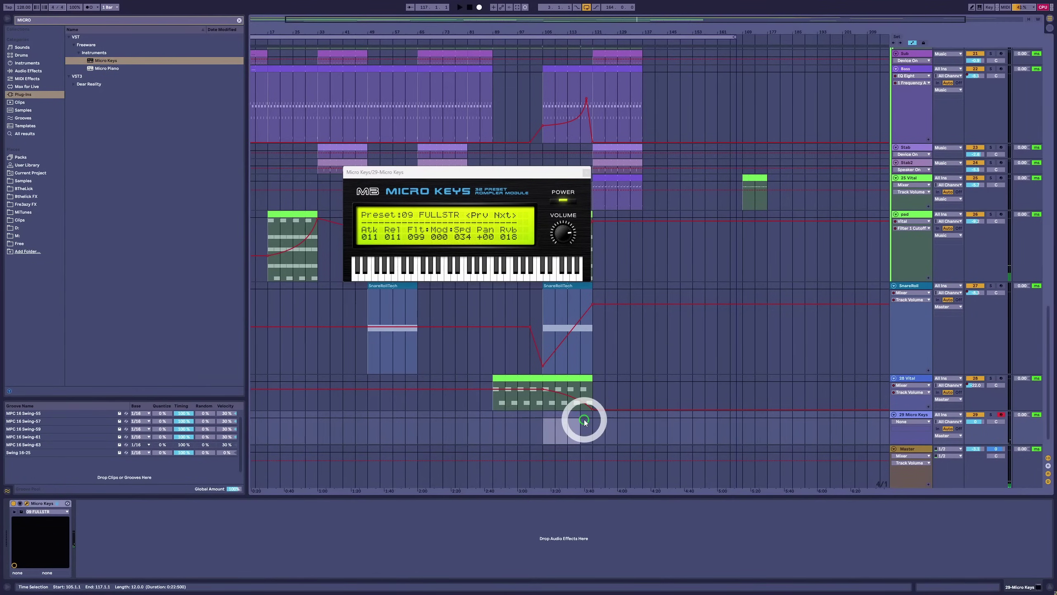
{"action": "left_click_drag", "start_coordinate": [495, 418], "coordinate": [579, 417]}
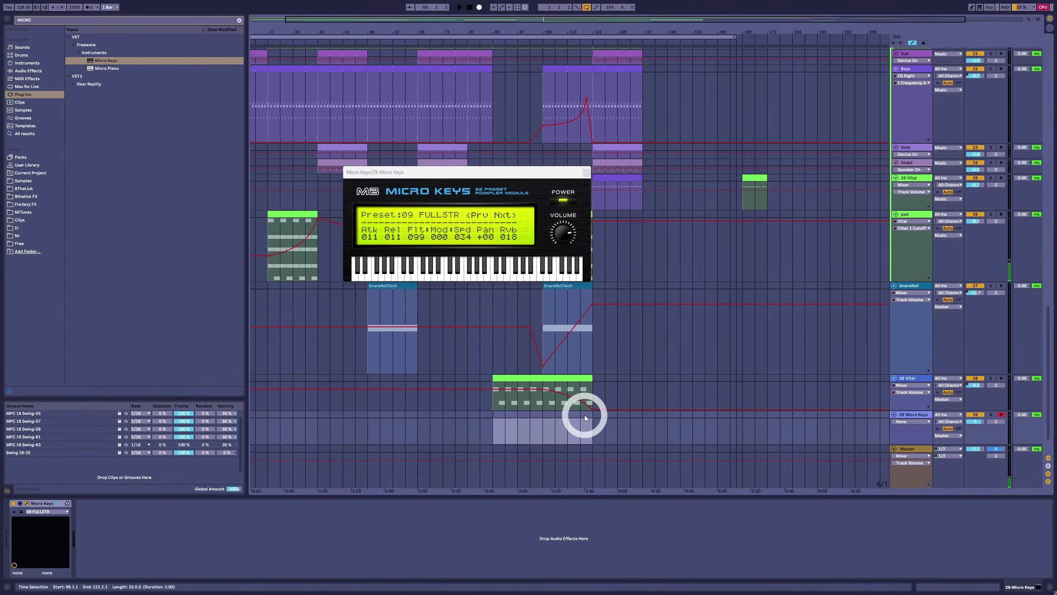
{"action": "double_click", "coordinate": [579, 435]}
{"action": "scroll", "coordinate": [213, 423], "scroll_direction": "up", "scroll_amount": 4}
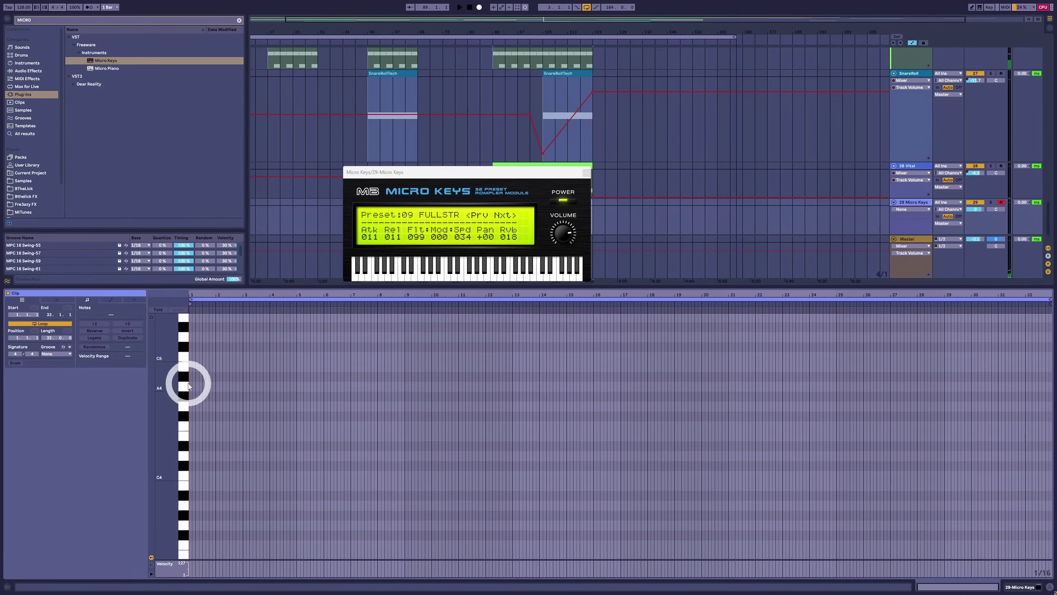
Draw an F#4 note at the start of the clip and extend it across all 32 bars.
{"action": "double_click", "coordinate": [191, 419]}
{"action": "key", "text": "space"}
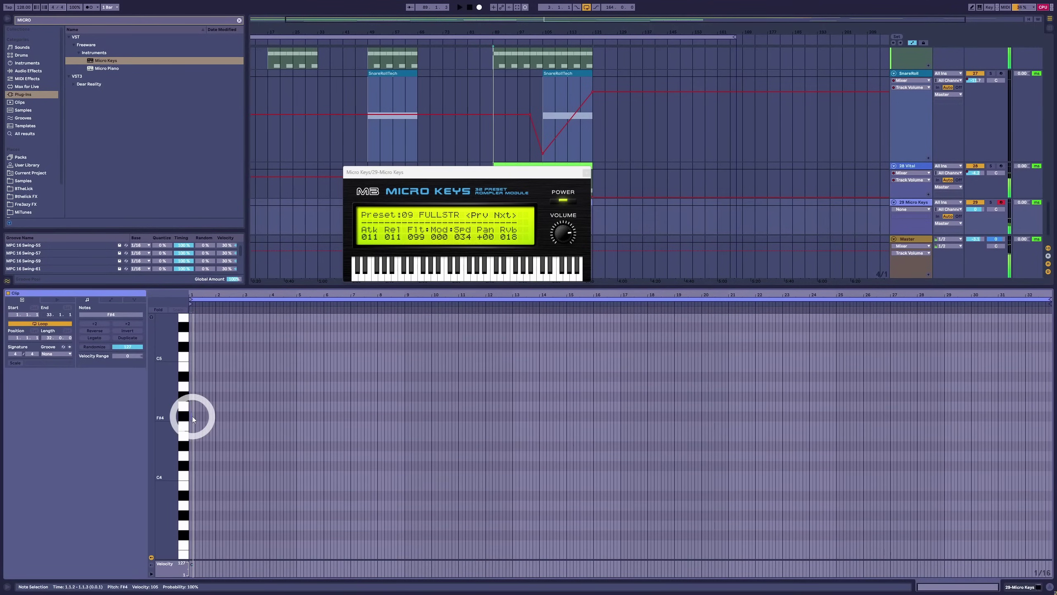
{"action": "left_click_drag", "start_coordinate": [205, 293], "coordinate": [292, 415]}
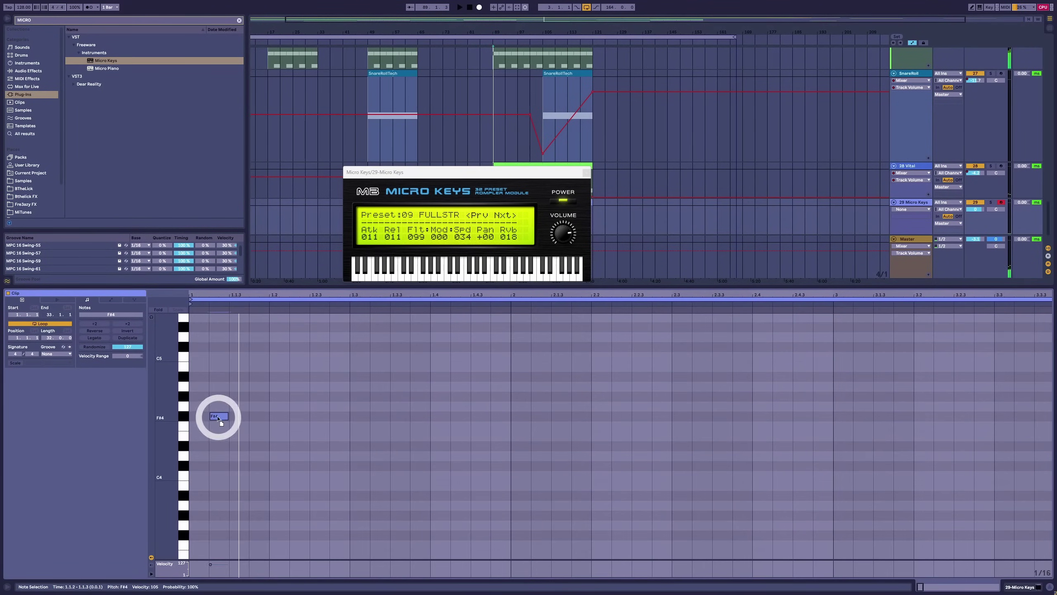
{"action": "left_click_drag", "start_coordinate": [219, 420], "coordinate": [1005, 403]}
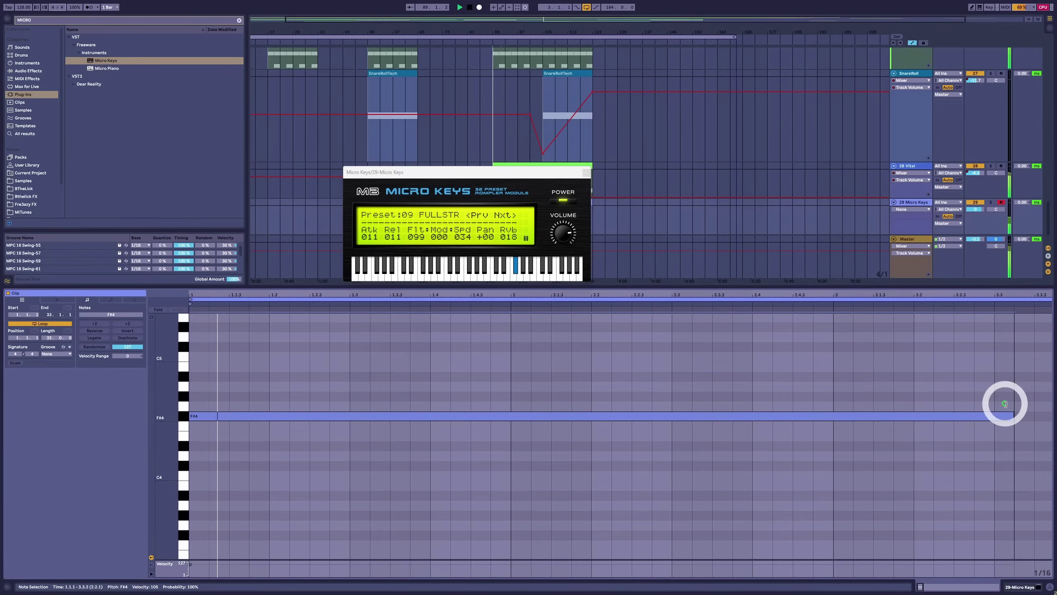
{"action": "double_click", "coordinate": [844, 293]}
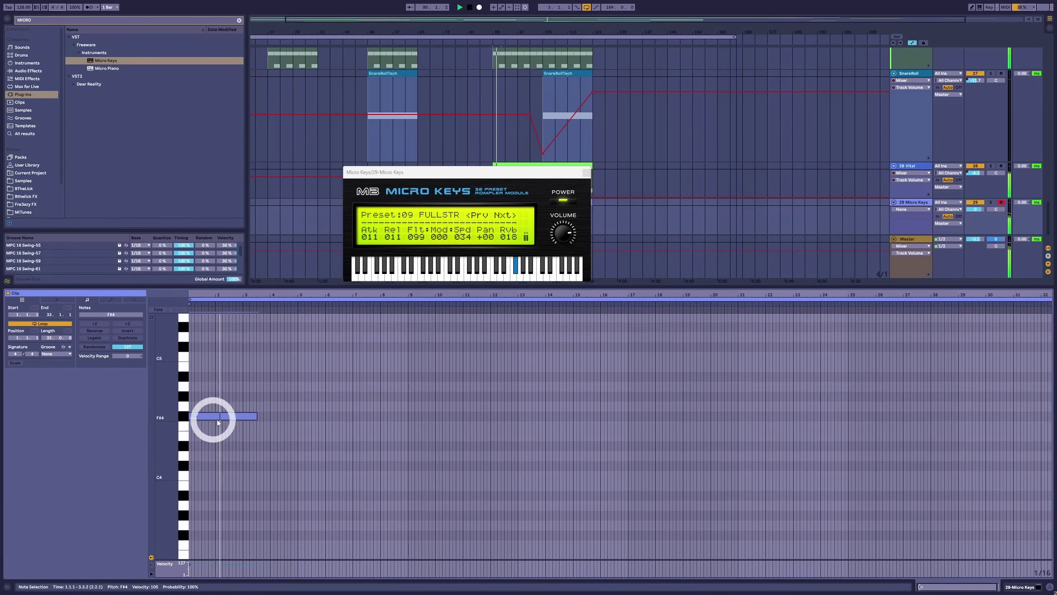
{"action": "left_click_drag", "start_coordinate": [257, 415], "coordinate": [1047, 439]}
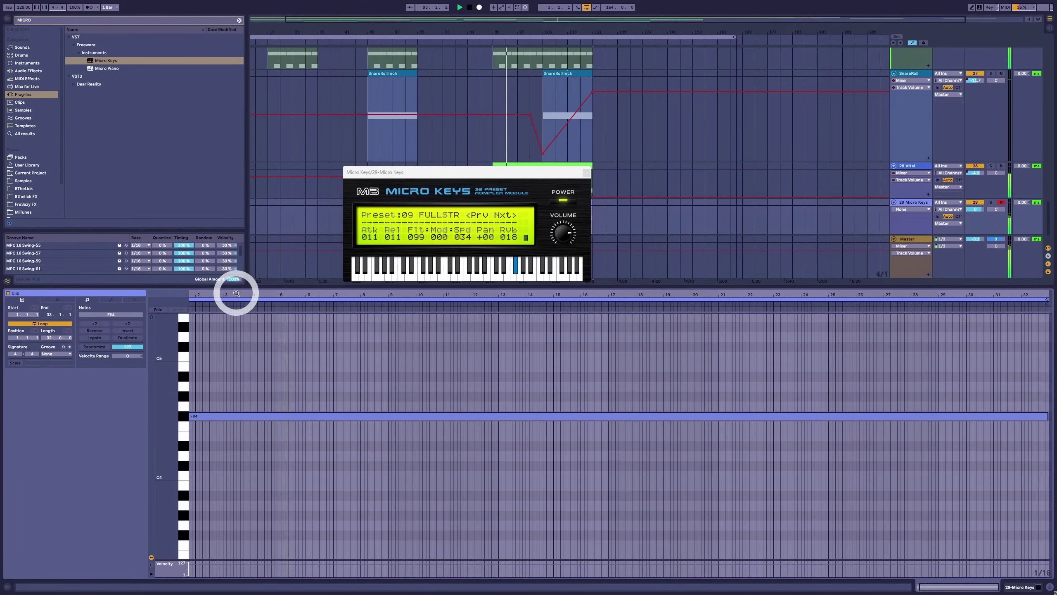
Duplicate the sustained F#4 note an octave up to F#5, aligned to the clip start, and audition both notes.
{"action": "key", "text": "space"}
{"action": "left_click_drag", "start_coordinate": [224, 418], "coordinate": [223, 344]}
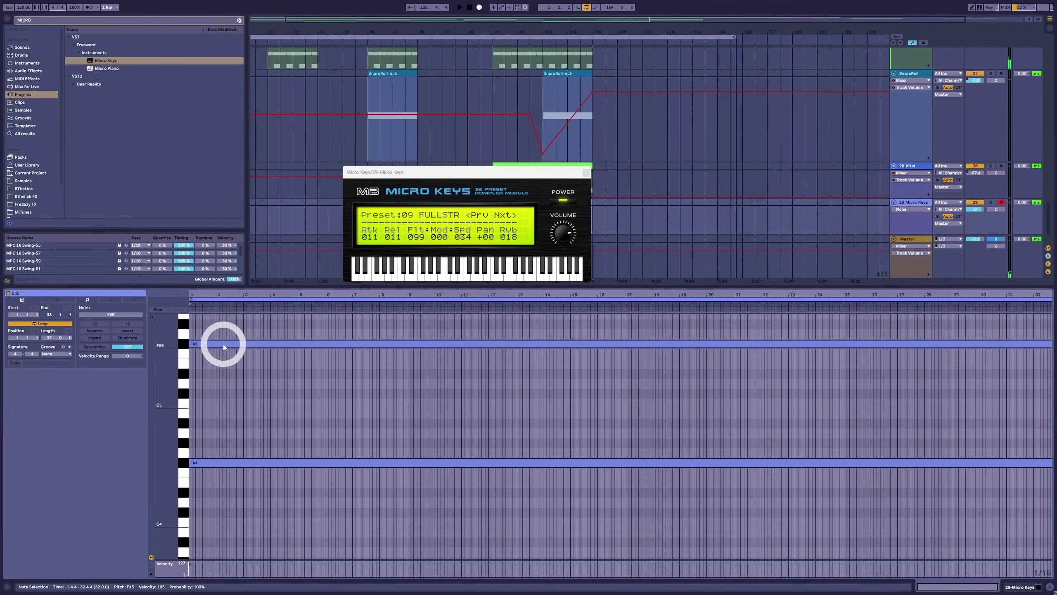
{"action": "key", "text": "space"}
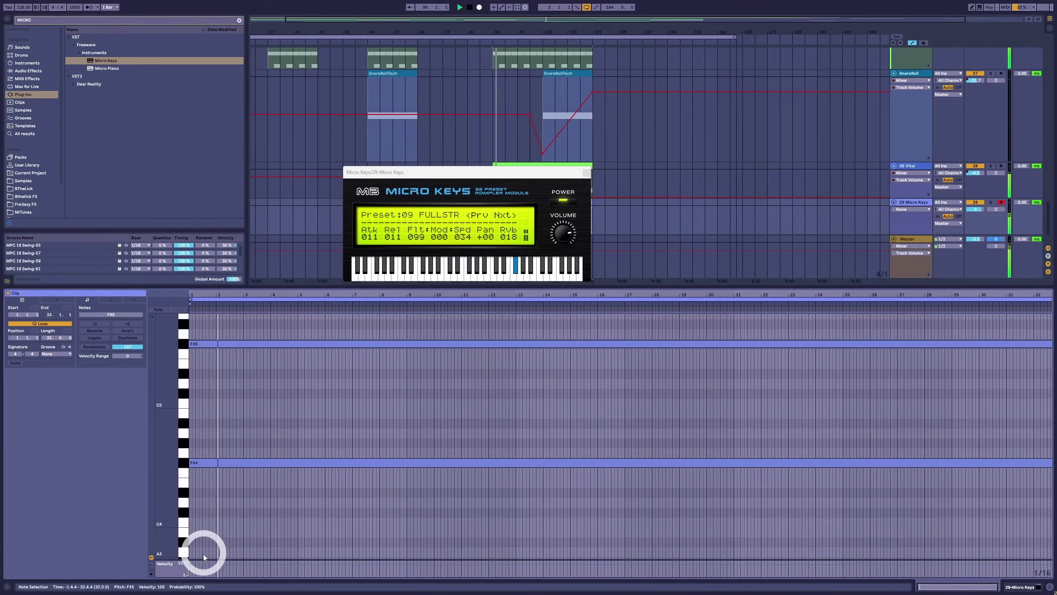
{"action": "mouse_move", "coordinate": [203, 554]}
{"action": "left_mouse_down"}
{"action": "mouse_move", "coordinate": [198, 566]}
{"action": "mouse_move", "coordinate": [208, 559]}
{"action": "mouse_move", "coordinate": [214, 367]}
{"action": "left_mouse_up"}
{"action": "key", "text": "space"}
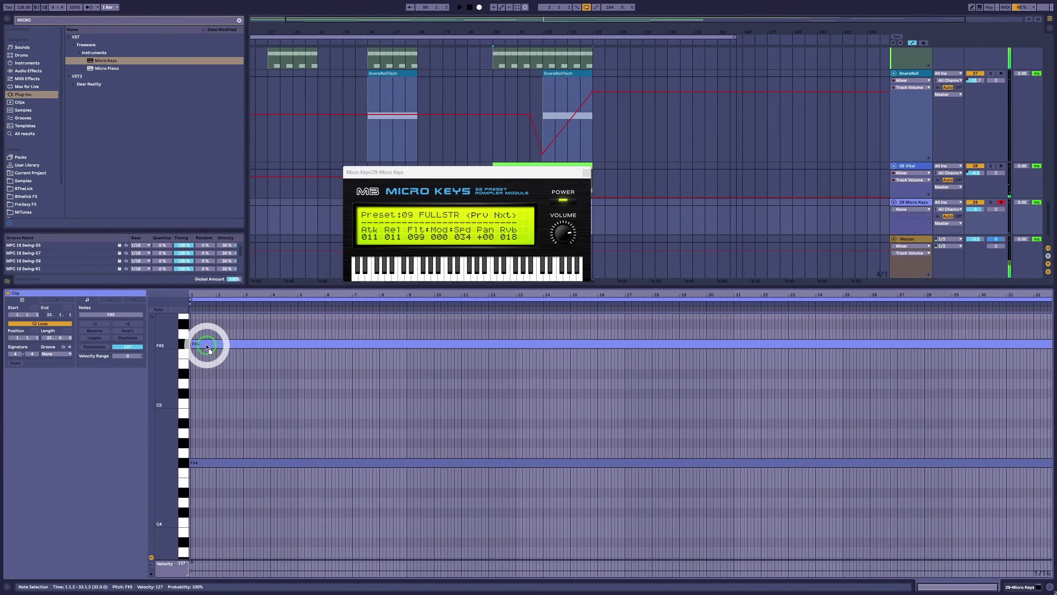
{"action": "key", "text": "space"}
{"action": "left_click_drag", "start_coordinate": [195, 296], "coordinate": [205, 348]}
{"action": "key", "text": "space"}
Set the velocity of the F#5 note to 78 during playback.
{"action": "key", "text": "space"}
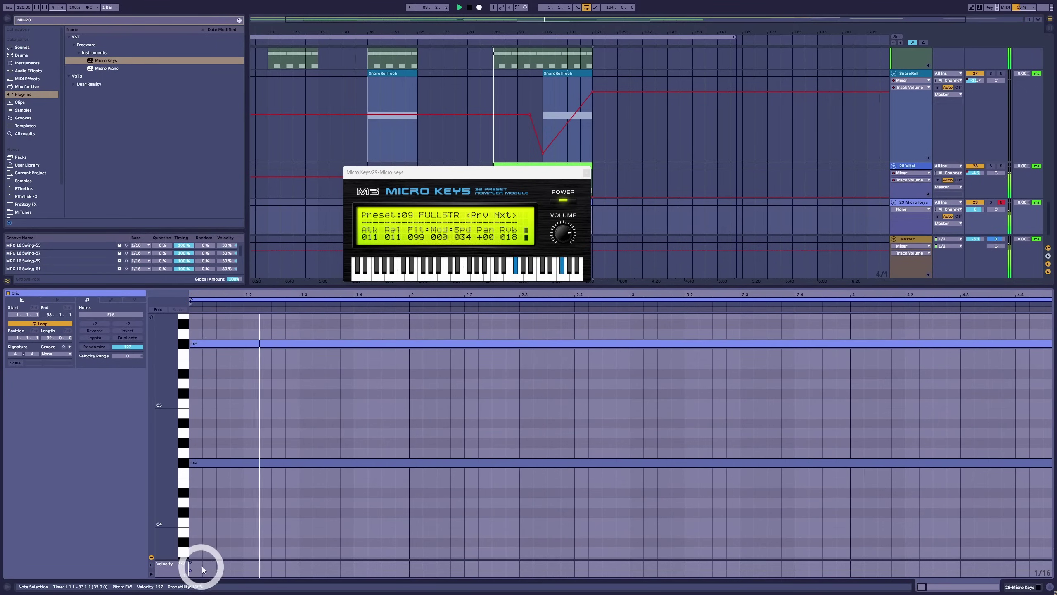
{"action": "left_click_drag", "start_coordinate": [201, 567], "coordinate": [216, 565]}
{"action": "left_click", "coordinate": [216, 564]}
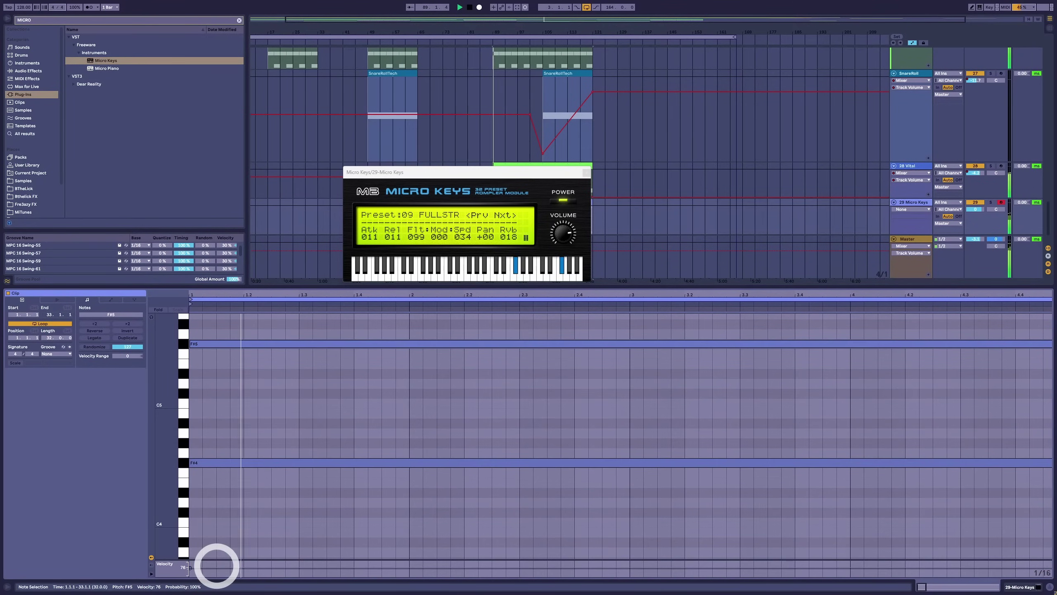
Lower the Micro Keys track volume and close the Micro Keys plug-in window.
{"action": "key", "text": "shift+Tab"}
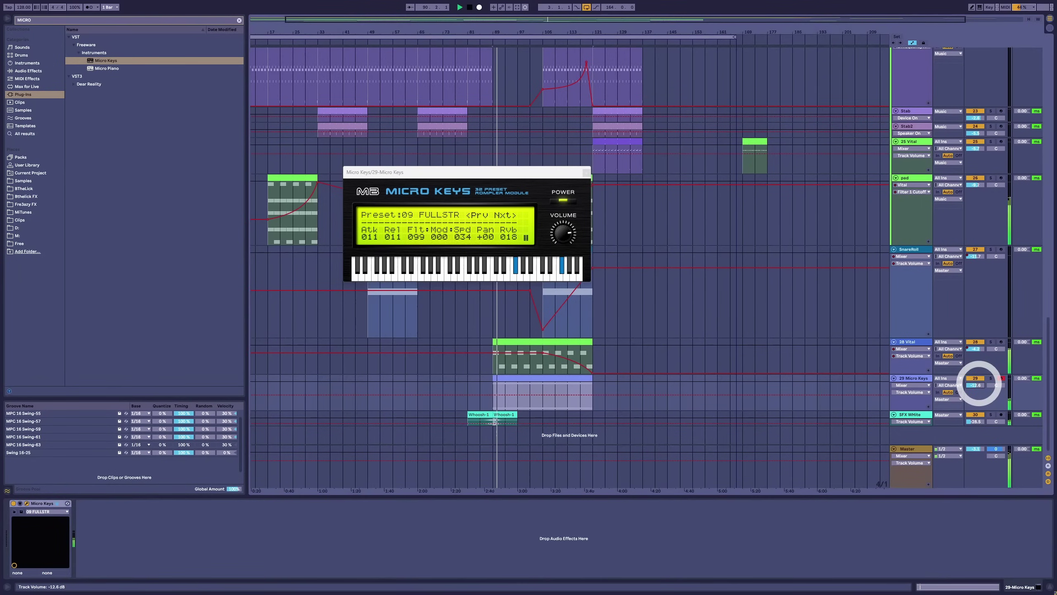
{"action": "left_click", "coordinate": [592, 202]}
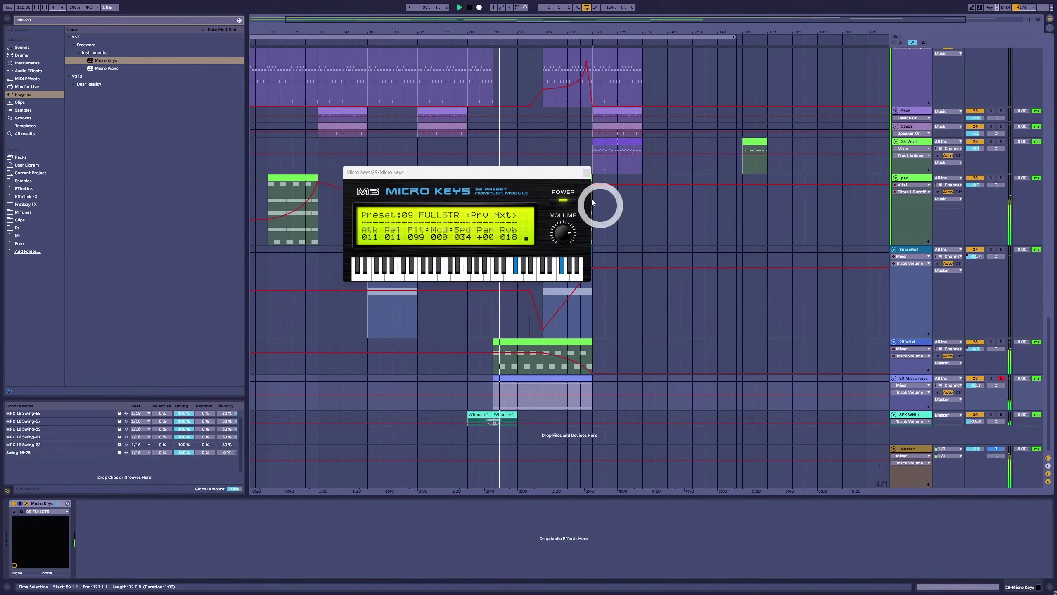
{"action": "left_click", "coordinate": [587, 173]}
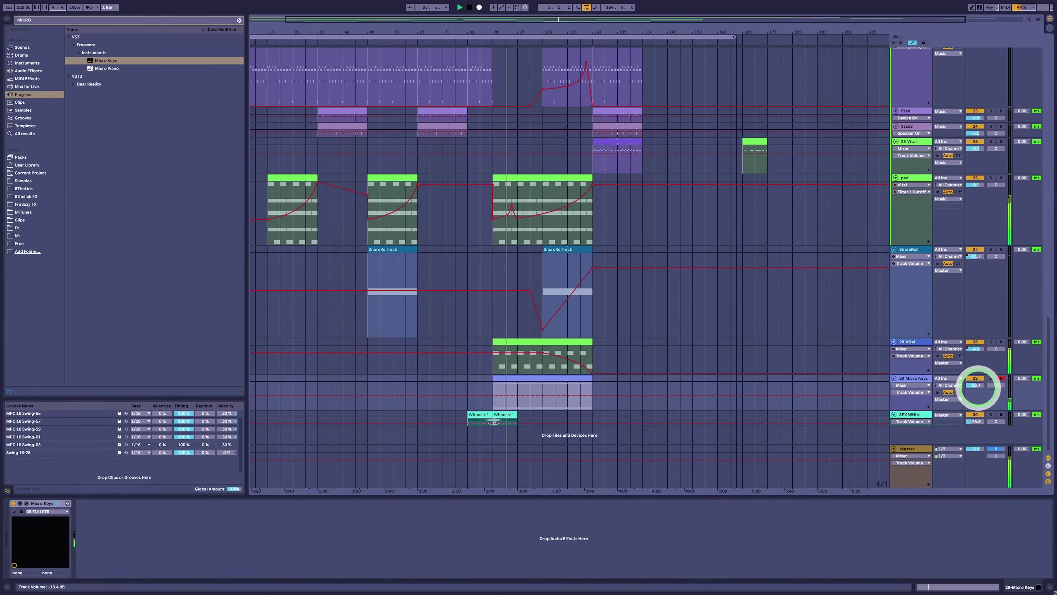
Lower the DeeLay Duck automation on the VHM_100 vocal hook track from bar 97 to 113, ramping down just before bar 97.
{"action": "left_click", "coordinate": [915, 341]}
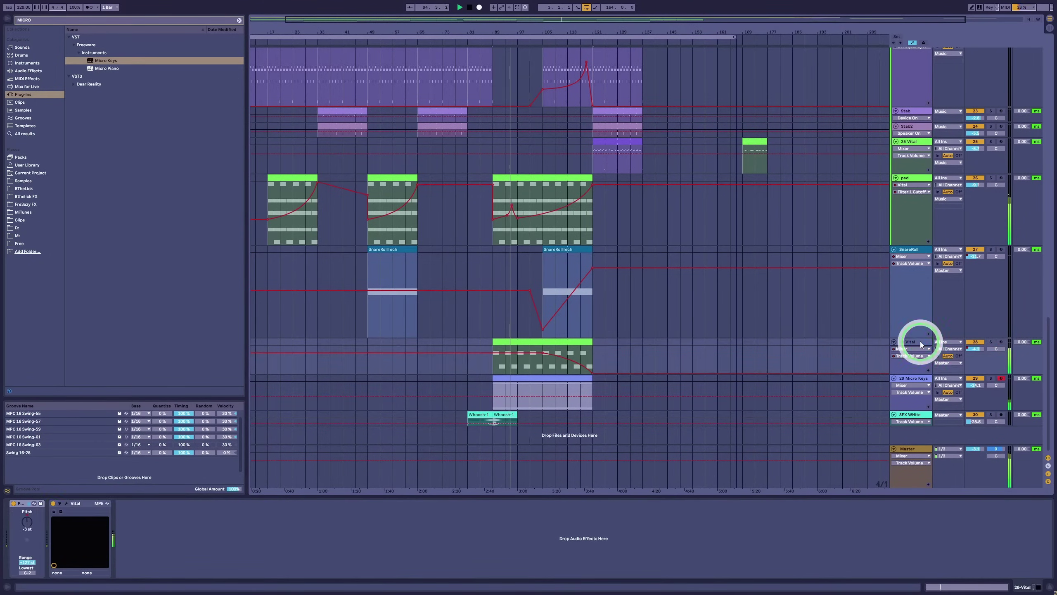
{"action": "scroll", "coordinate": [908, 248], "scroll_direction": "up", "scroll_amount": 2}
{"action": "left_click", "coordinate": [915, 215]}
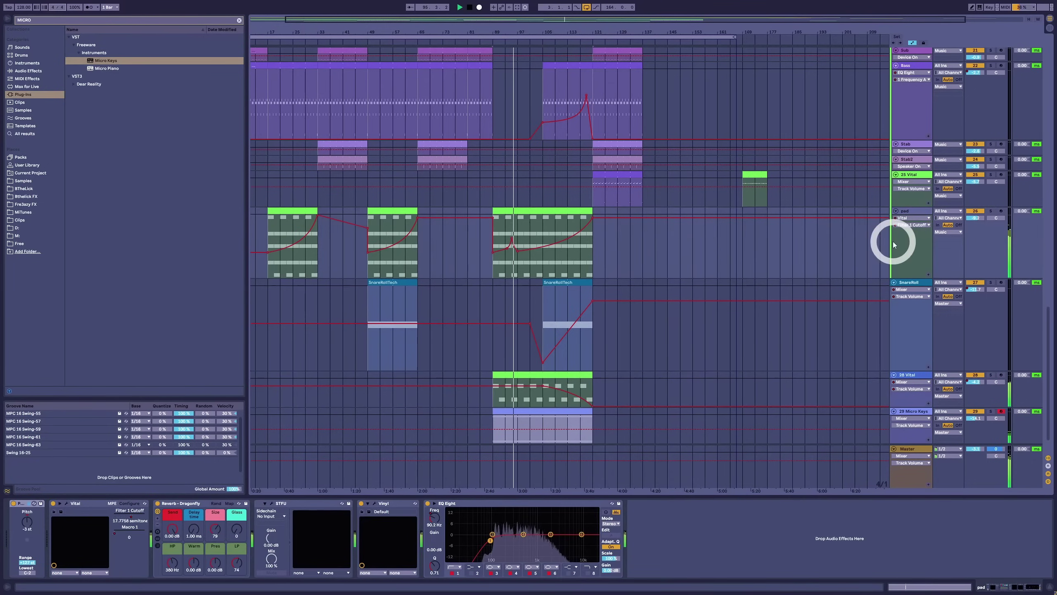
{"action": "scroll", "coordinate": [894, 245], "scroll_direction": "up", "scroll_amount": 15}
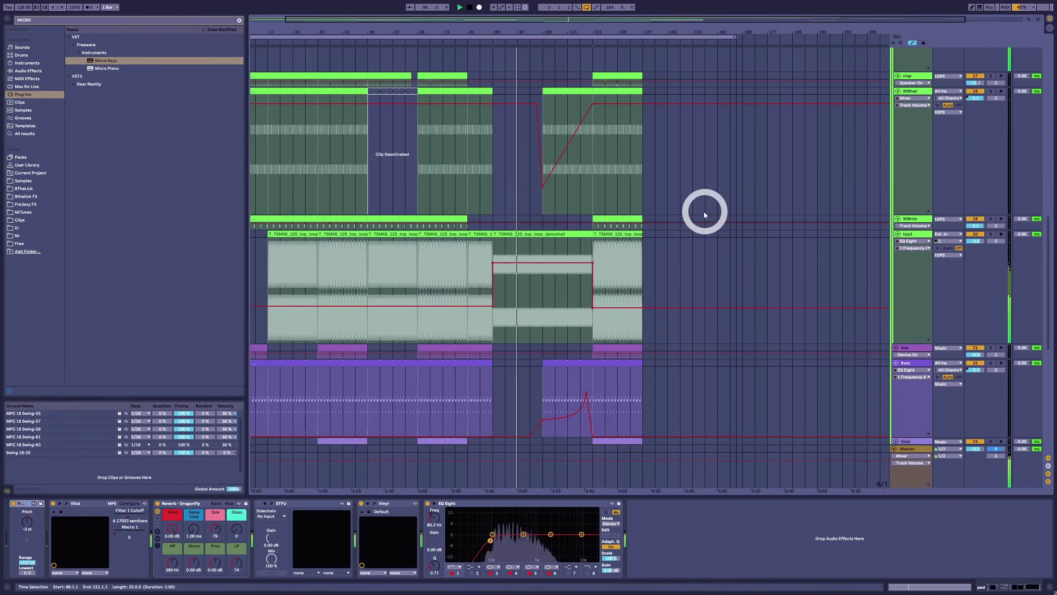
{"action": "scroll", "coordinate": [704, 214], "scroll_direction": "up", "scroll_amount": 16}
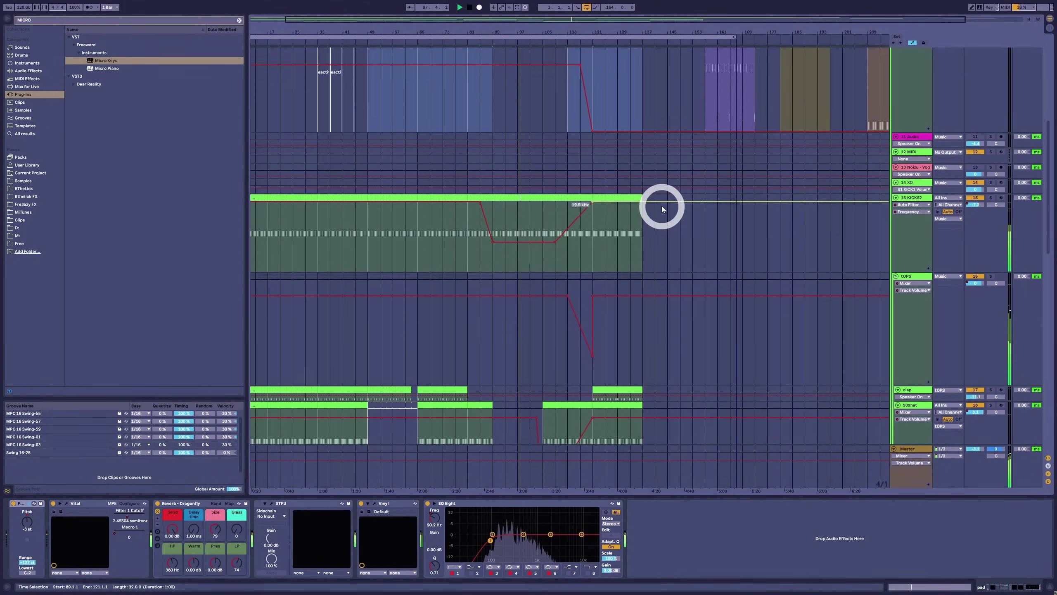
{"action": "scroll", "coordinate": [662, 209], "scroll_direction": "up", "scroll_amount": 10}
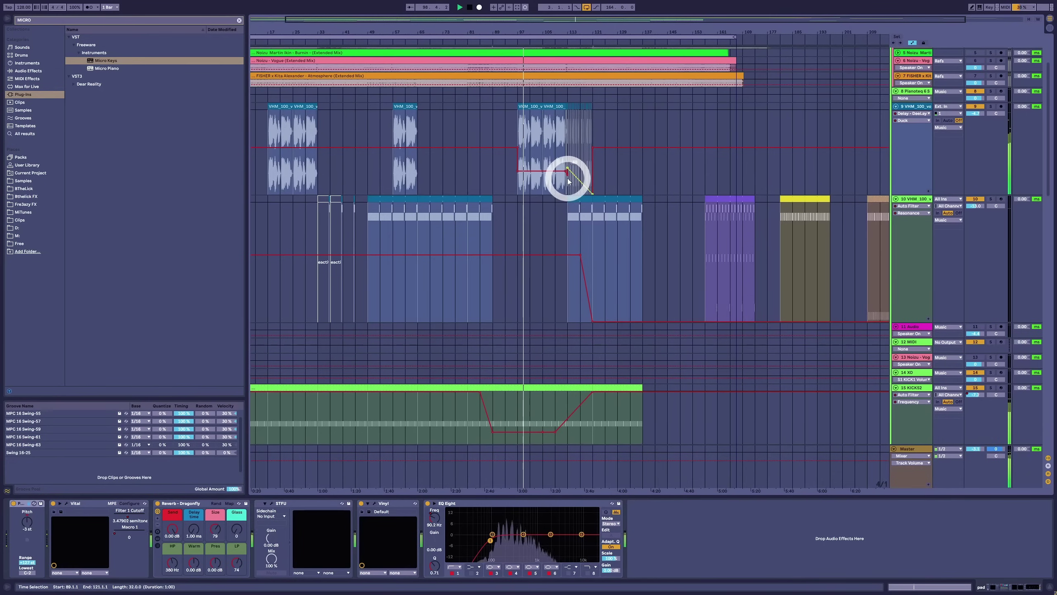
{"action": "left_click", "coordinate": [568, 177]}
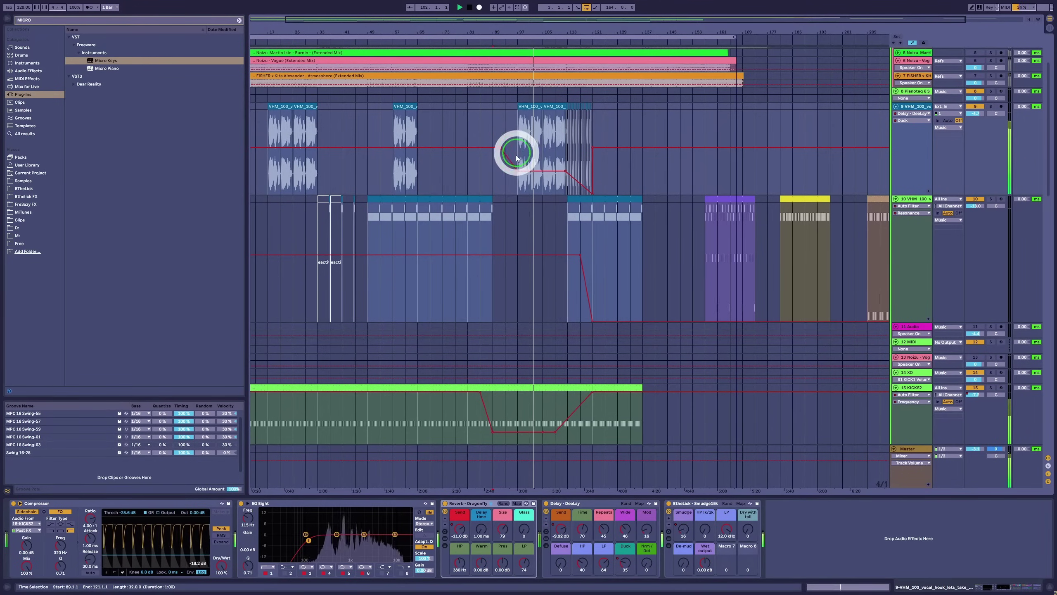
{"action": "left_click_drag", "start_coordinate": [515, 153], "coordinate": [538, 172]}
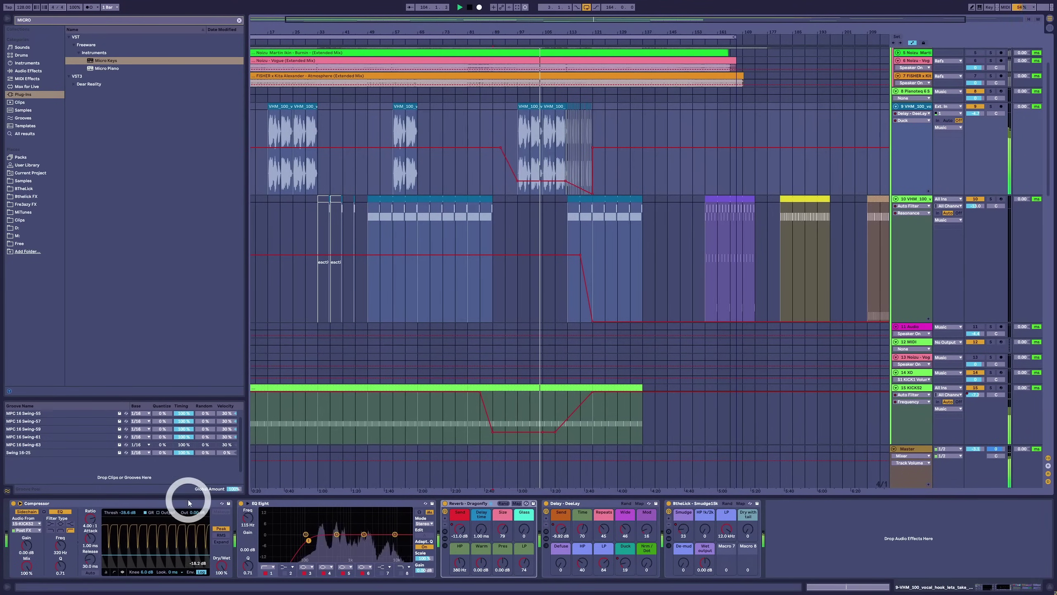
Move the Compressor to the end of the VHM_100 vocal hook track's device chain.
{"action": "left_click", "coordinate": [224, 507]}
{"action": "left_click", "coordinate": [827, 518]}
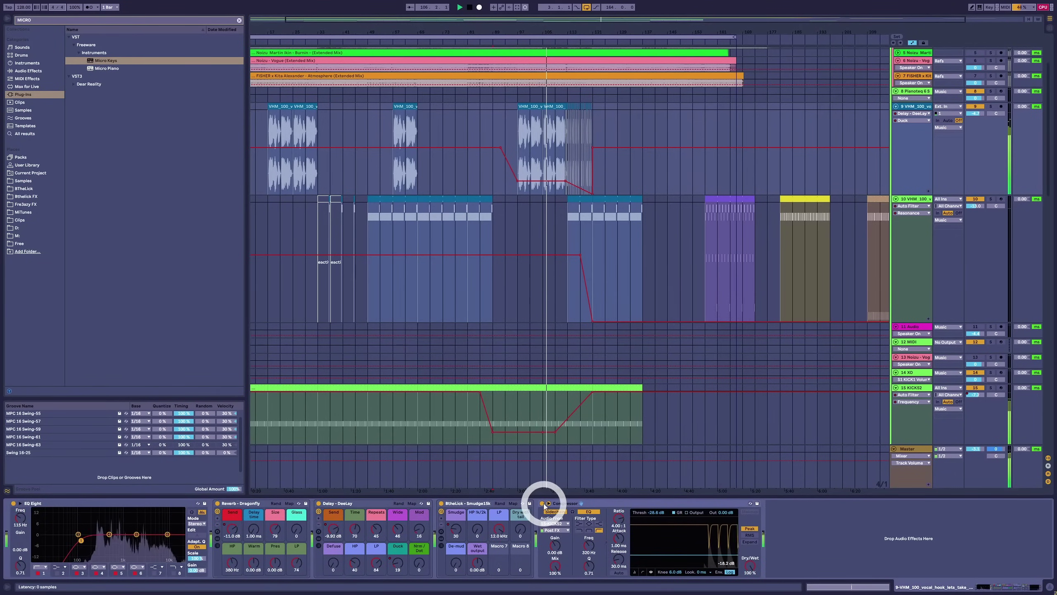
{"action": "scroll", "coordinate": [924, 175], "scroll_direction": "down", "scroll_amount": 5}
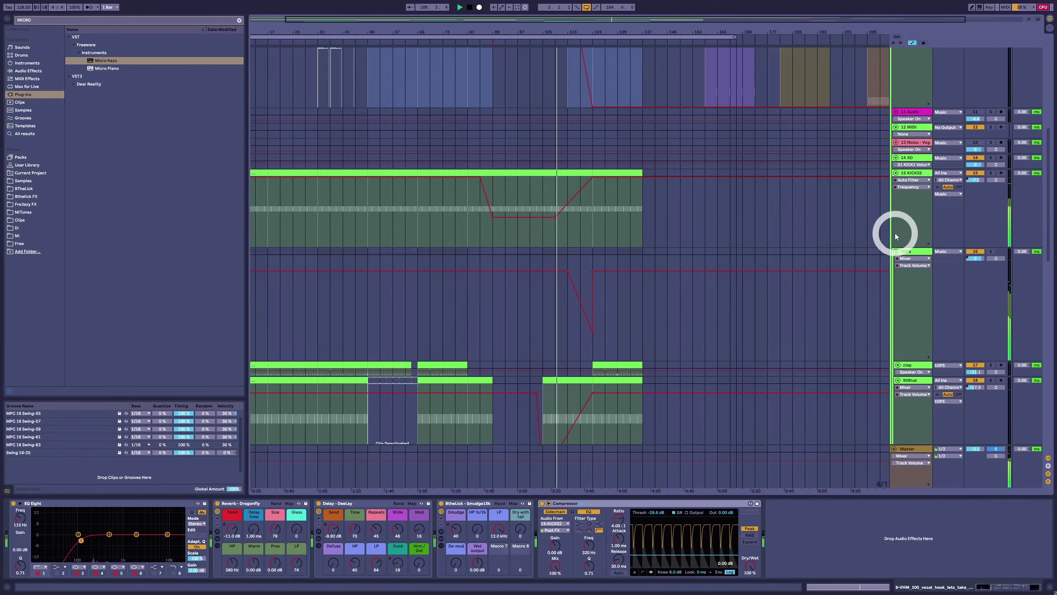
{"action": "left_click", "coordinate": [912, 175]}
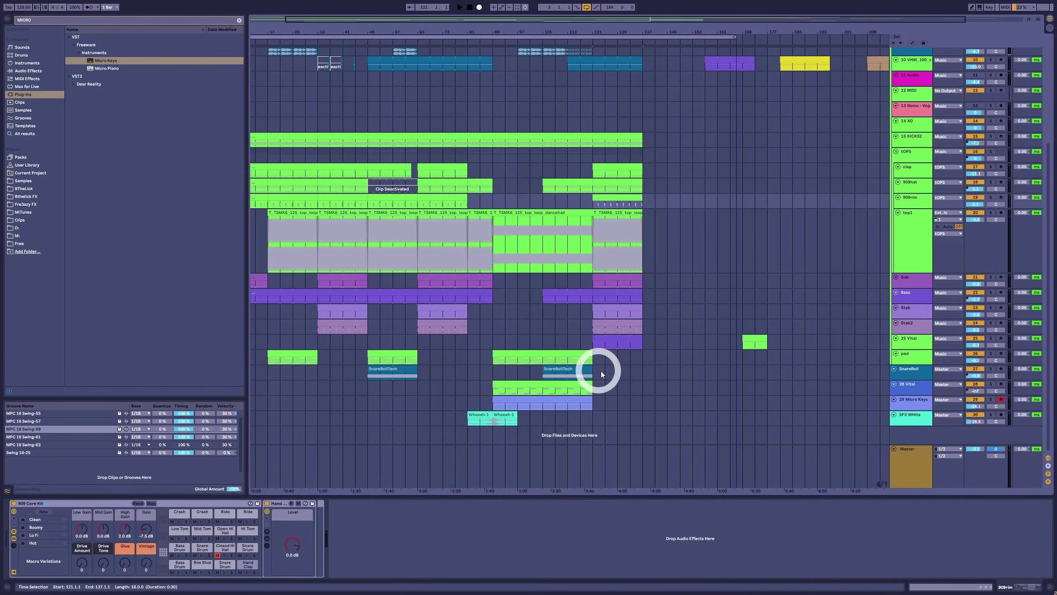
Extend the start of the 25-Vital clip at bar 121 back to bar 113 and play the section from there.
{"action": "key", "text": "space"}
{"action": "left_click", "coordinate": [599, 340]}
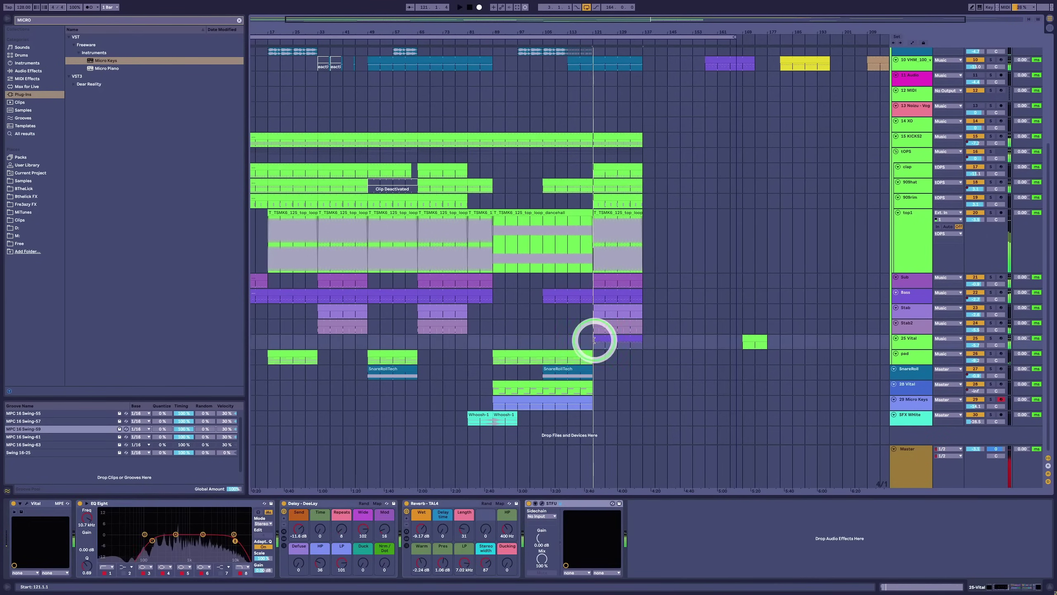
{"action": "left_click_drag", "start_coordinate": [595, 339], "coordinate": [566, 339]}
{"action": "left_click", "coordinate": [916, 298]}
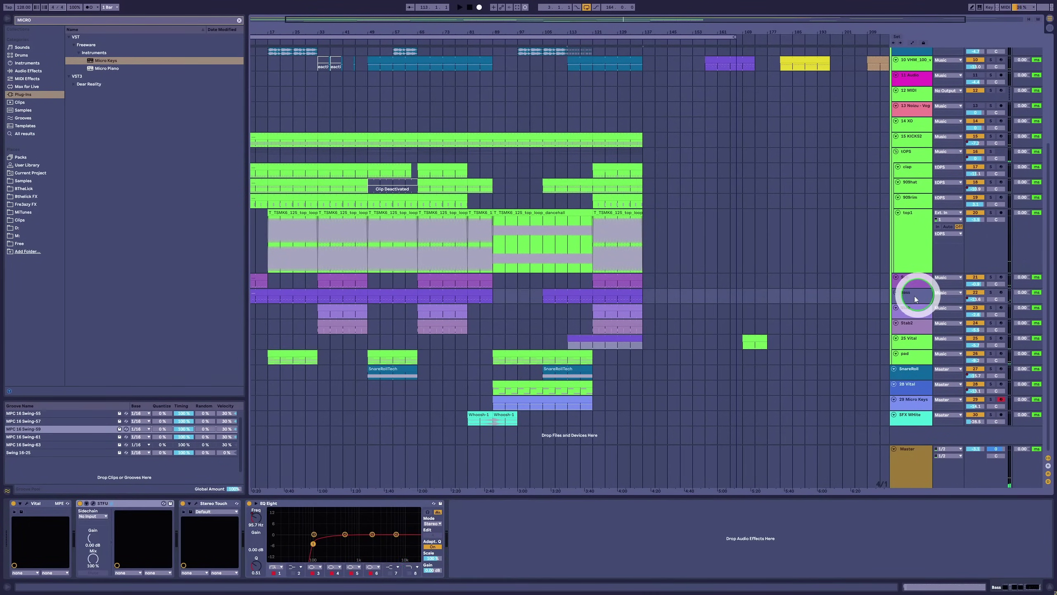
{"action": "key", "text": "space"}
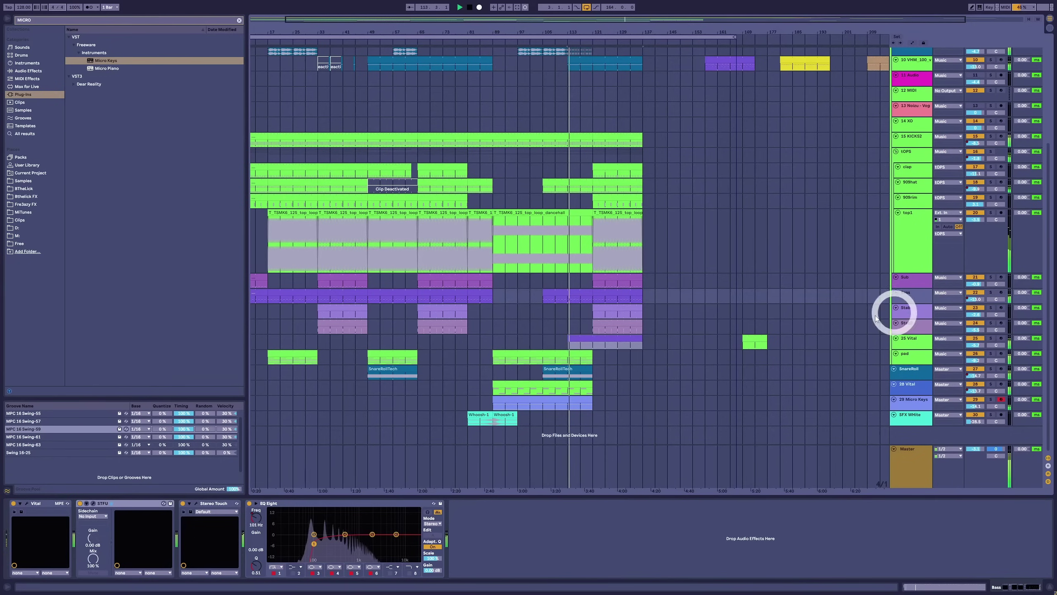
Clear the browser search and search for "filt" instead.
{"action": "left_click", "coordinate": [595, 348]}
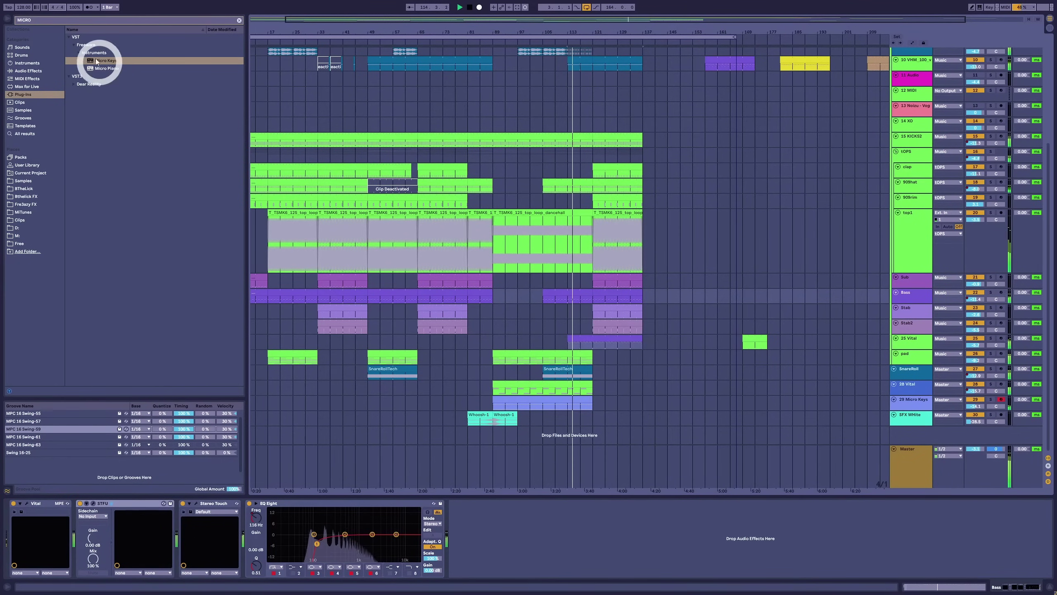
{"action": "left_click", "coordinate": [42, 26]}
{"action": "left_click", "coordinate": [17, 20]}
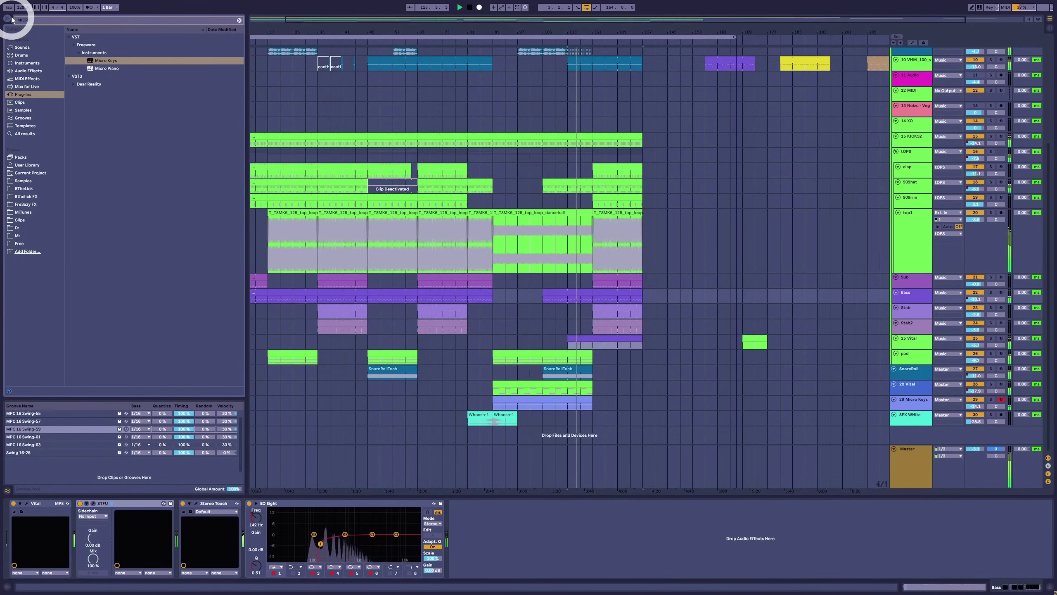
{"action": "key", "text": "BackSpace"}
{"action": "left_click", "coordinate": [337, 126]}
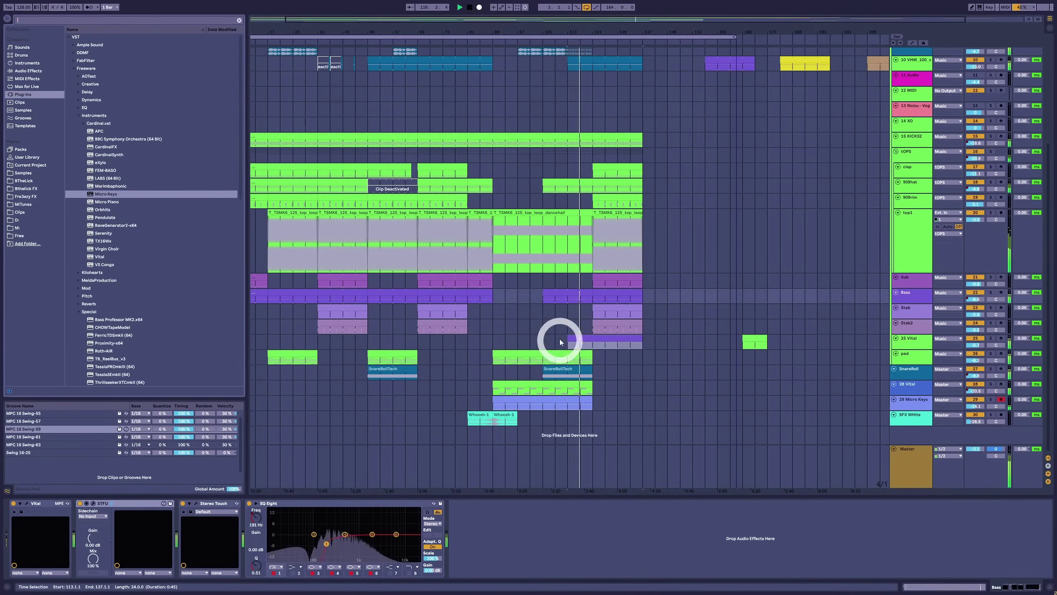
{"action": "left_click", "coordinate": [406, 164]}
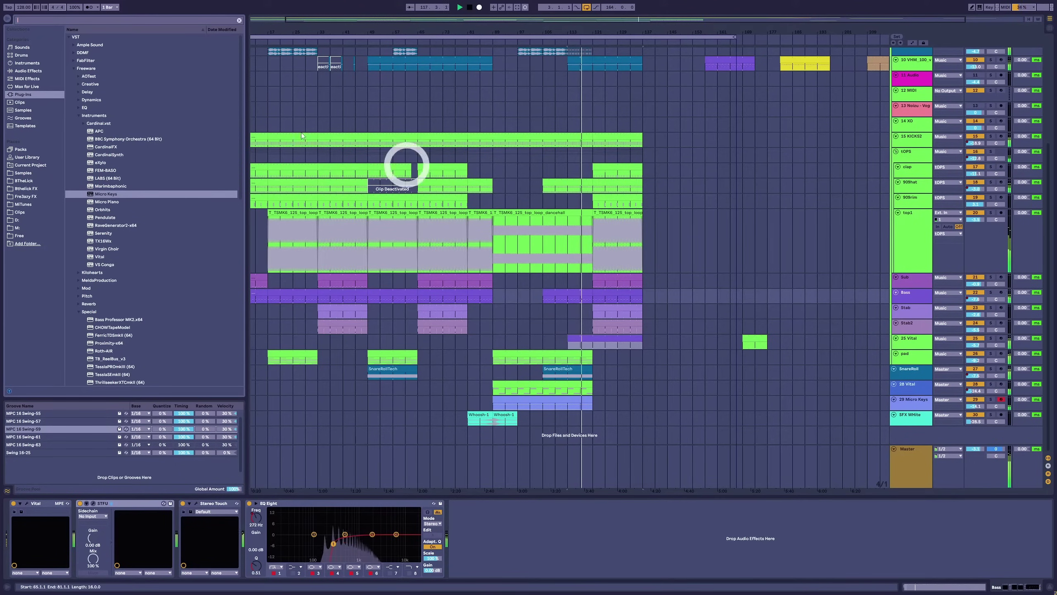
{"action": "left_click", "coordinate": [45, 17]}
{"action": "type", "text": "filt"}
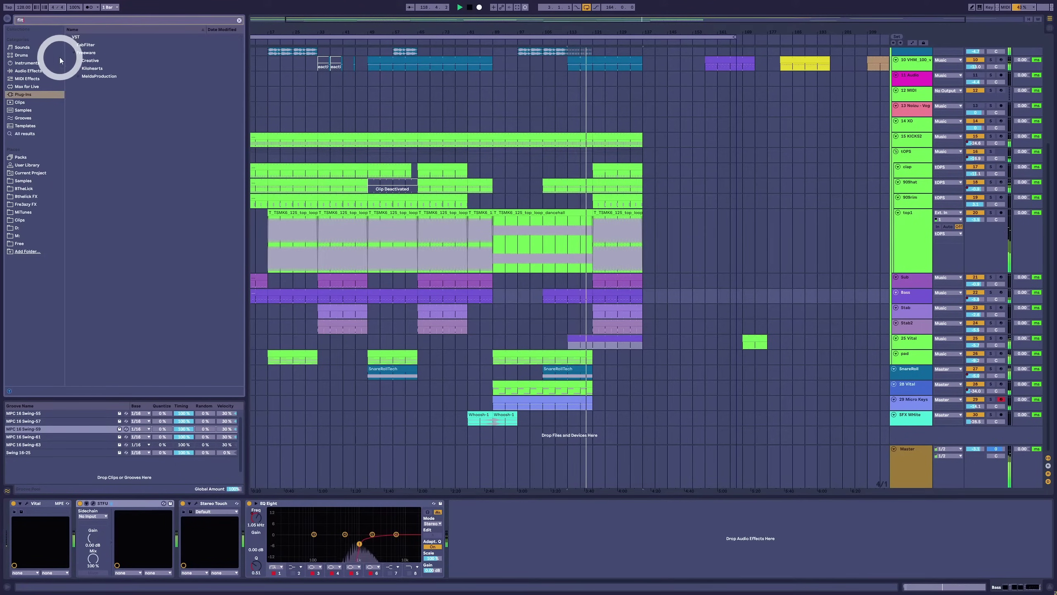
Add an Auto Filter from the audio effects to the 25-Vital track and lower its frequency.
{"action": "left_click", "coordinate": [41, 79]}
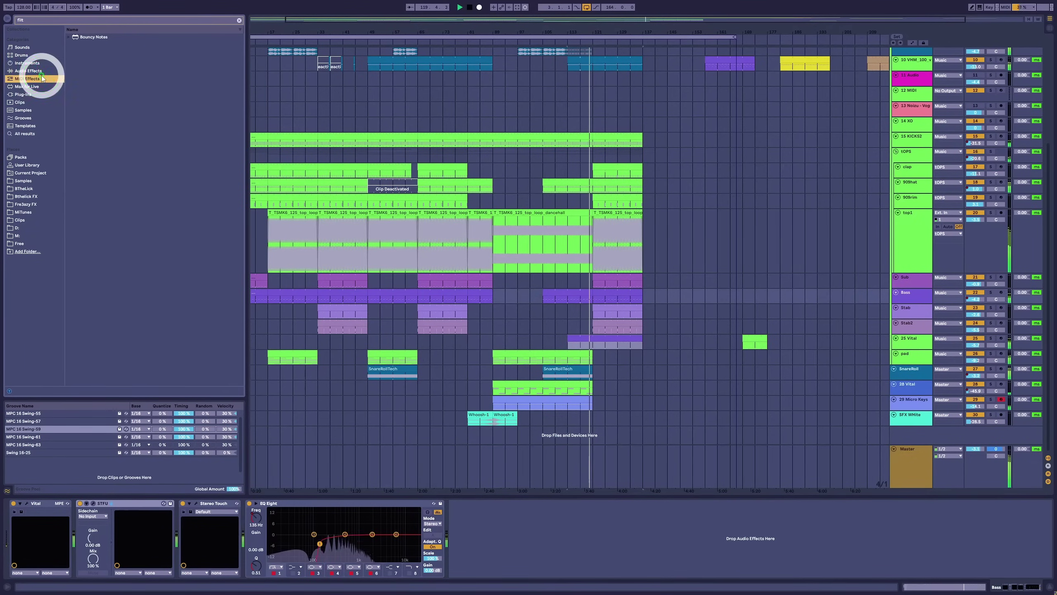
{"action": "left_click", "coordinate": [43, 72]}
{"action": "left_click", "coordinate": [93, 45]}
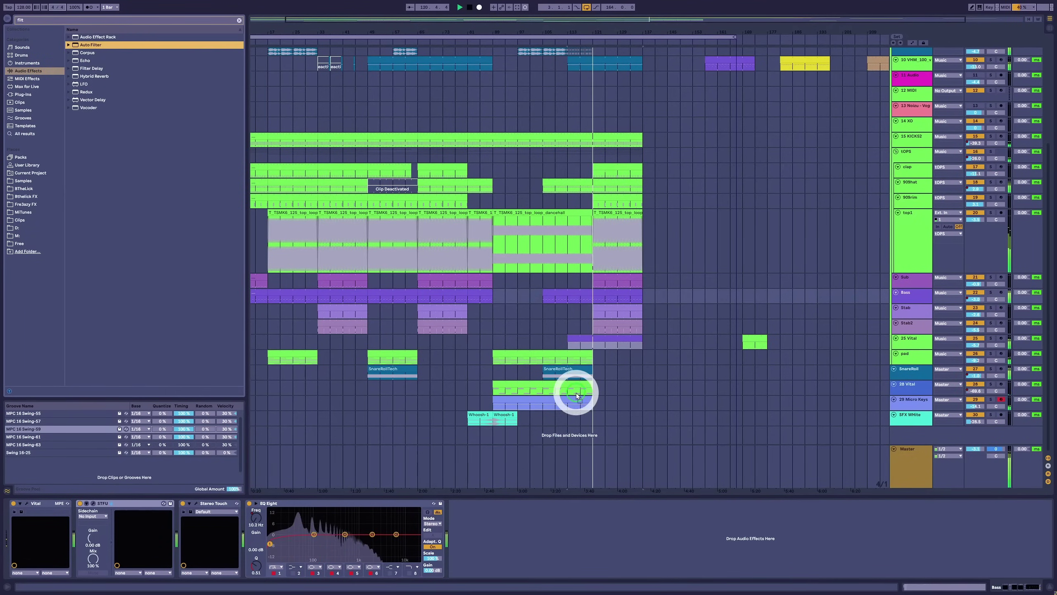
{"action": "left_click", "coordinate": [619, 345]}
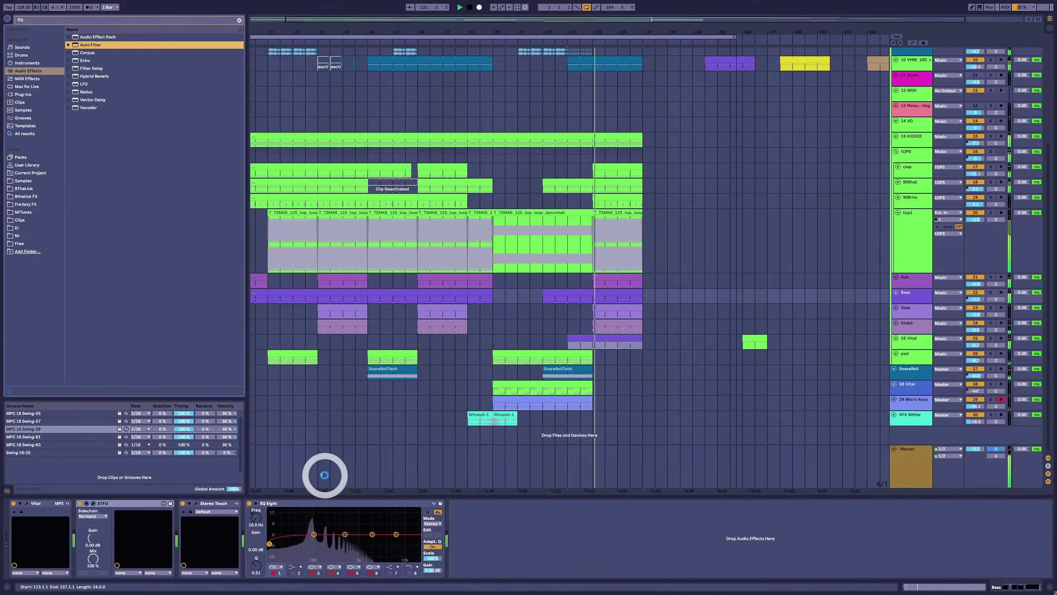
{"action": "left_click_drag", "start_coordinate": [324, 475], "coordinate": [748, 541]}
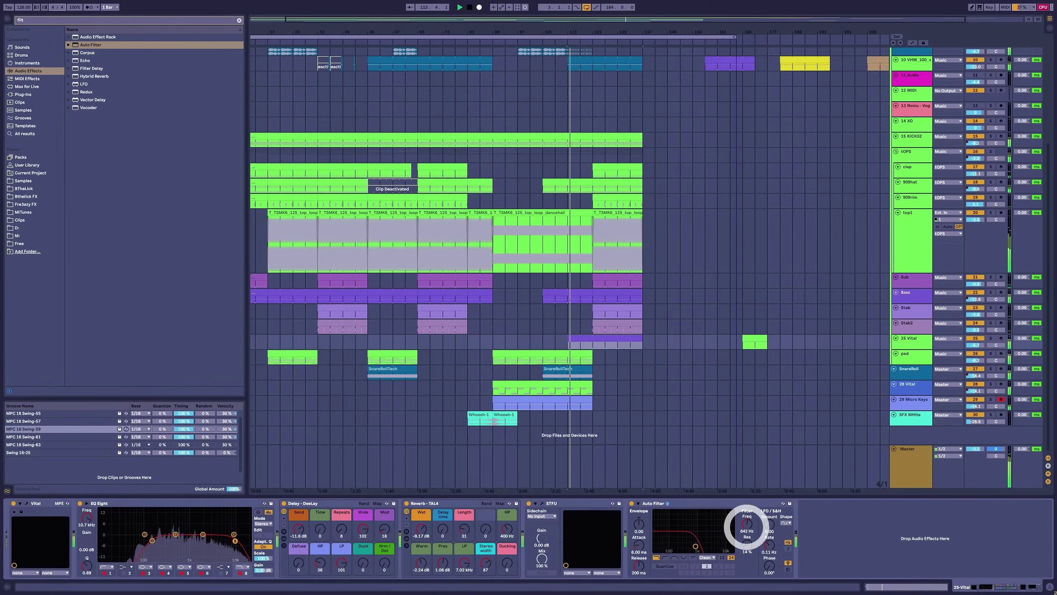
Show automation and draw a rising Auto Filter frequency ramp on the 25-Vital track from bar 113 towards bar 121.
{"action": "key", "text": "a"}
{"action": "left_click", "coordinate": [557, 366]}
{"action": "left_click_drag", "start_coordinate": [568, 347], "coordinate": [590, 348]}
{"action": "left_click", "coordinate": [585, 344]}
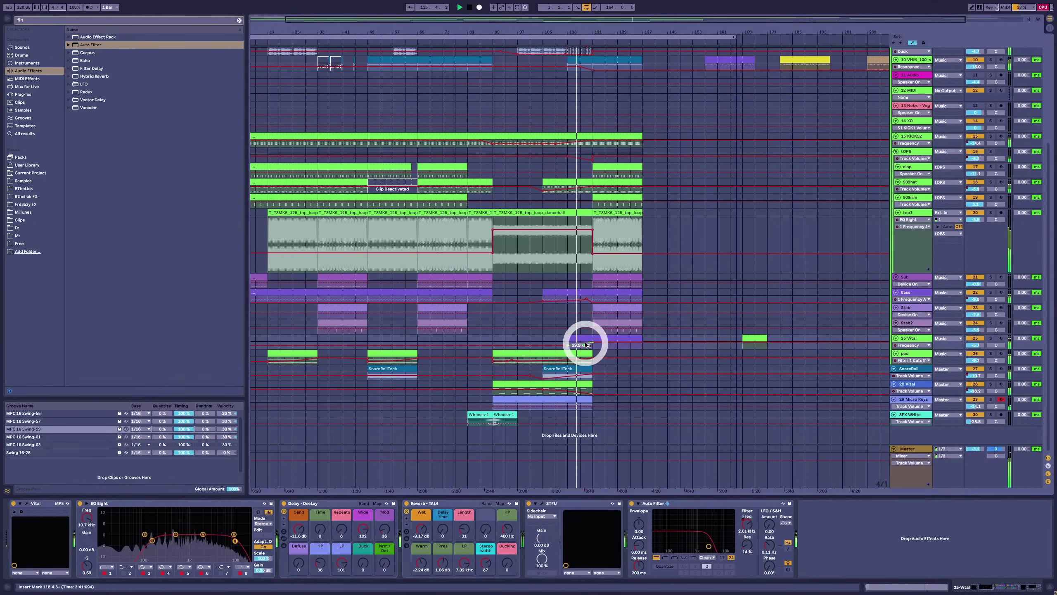
Move the peak of the Bass track's EQ Eight frequency automation to bar 121 so it drops abruptly there.
{"action": "left_click", "coordinate": [584, 298]}
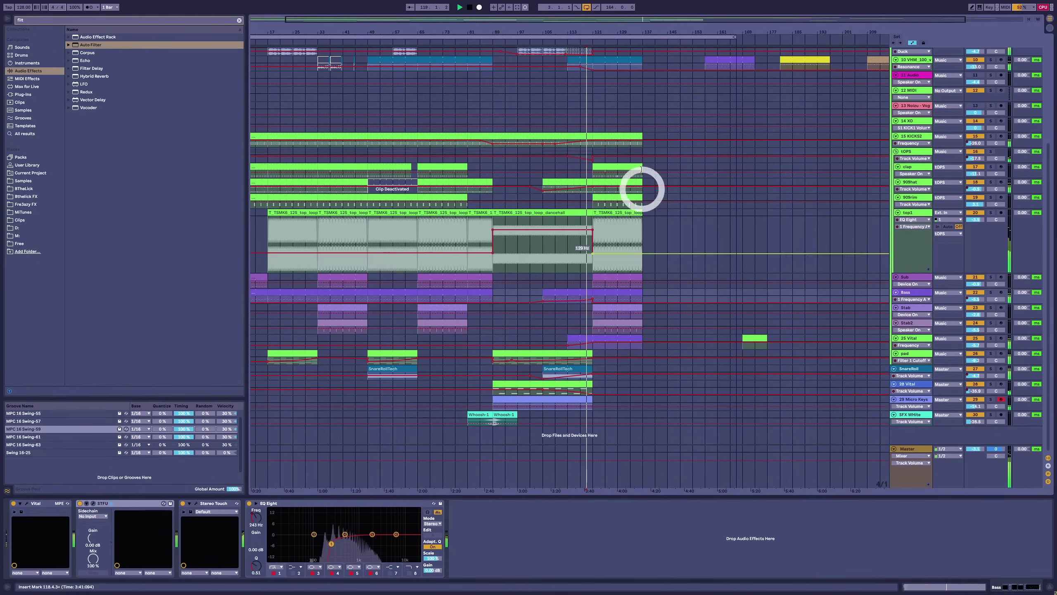
{"action": "left_click_drag", "start_coordinate": [590, 28], "coordinate": [594, 128]}
{"action": "scroll", "coordinate": [576, 85], "scroll_direction": "up", "scroll_amount": 5}
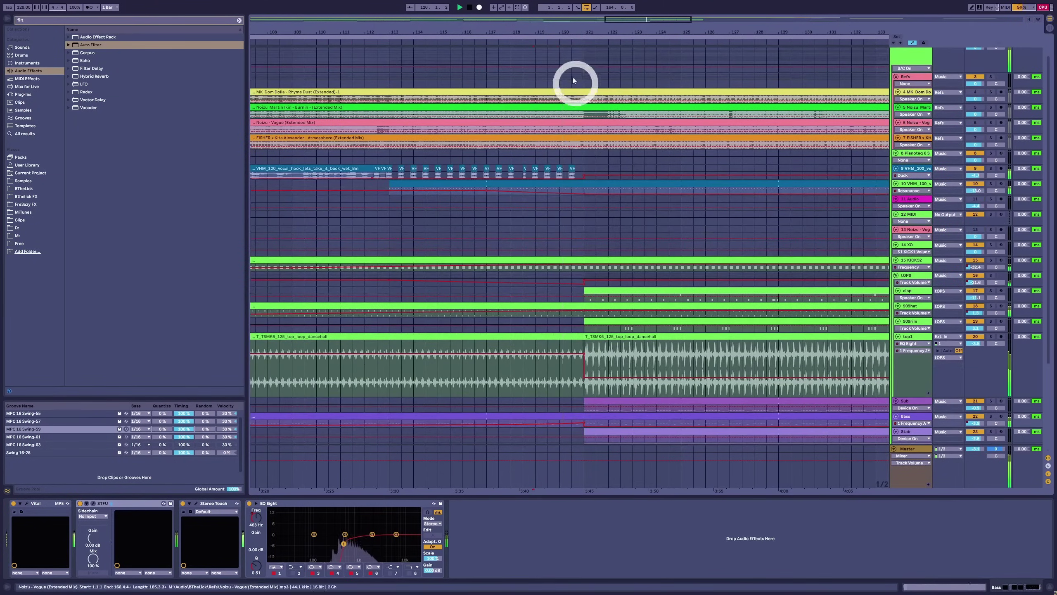
{"action": "double_click", "coordinate": [571, 30]}
{"action": "scroll", "coordinate": [878, 184], "scroll_direction": "down", "scroll_amount": 3}
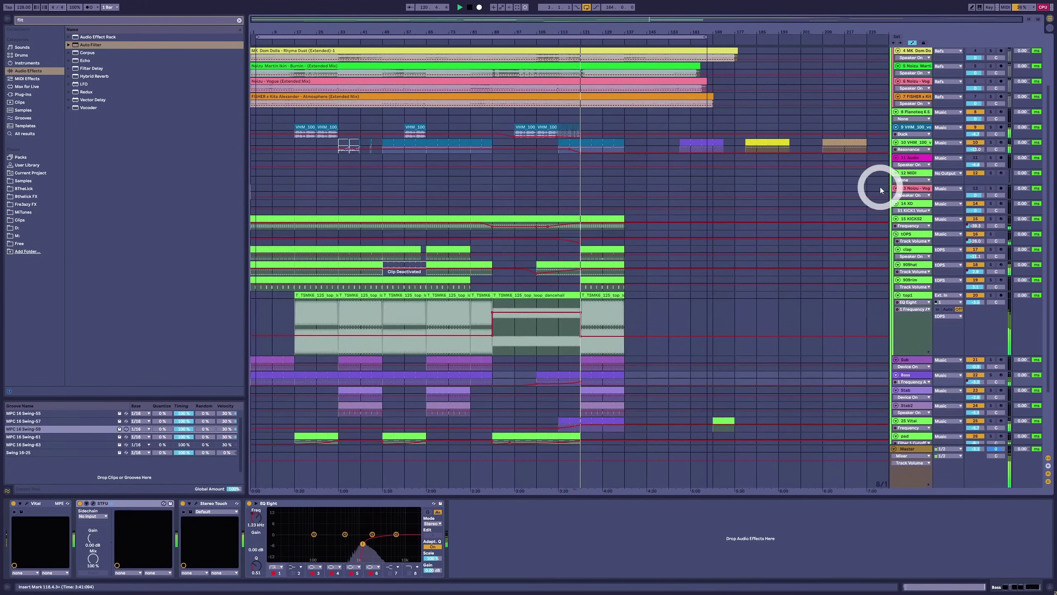
Enlarge the 25-Vital automation lane and shape its filter frequency rise between bars 113 and 121 into a curve.
{"action": "left_click", "coordinate": [915, 141]}
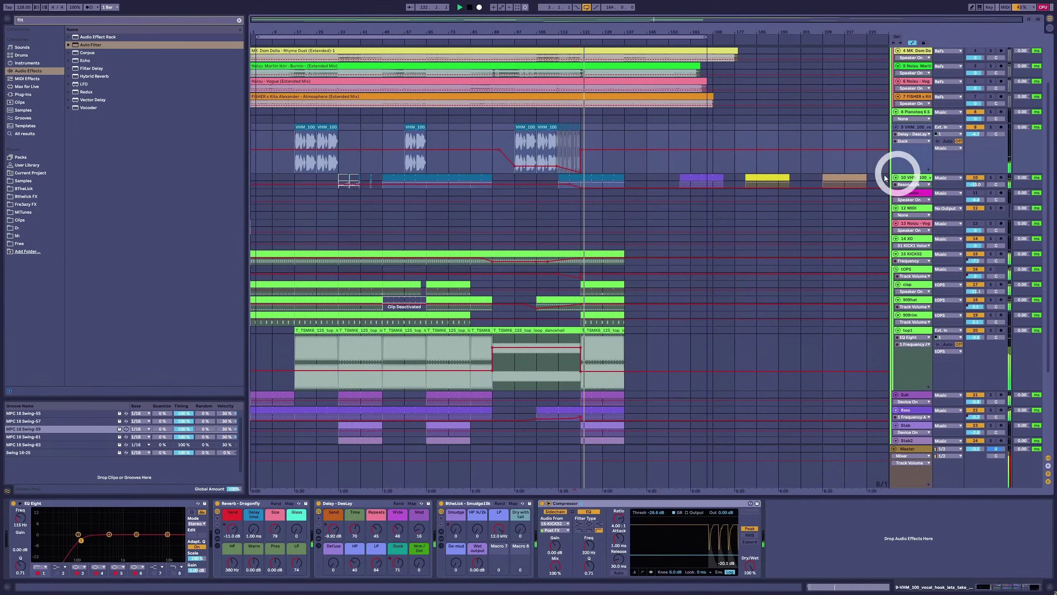
{"action": "scroll", "coordinate": [904, 172], "scroll_direction": "down", "scroll_amount": 3}
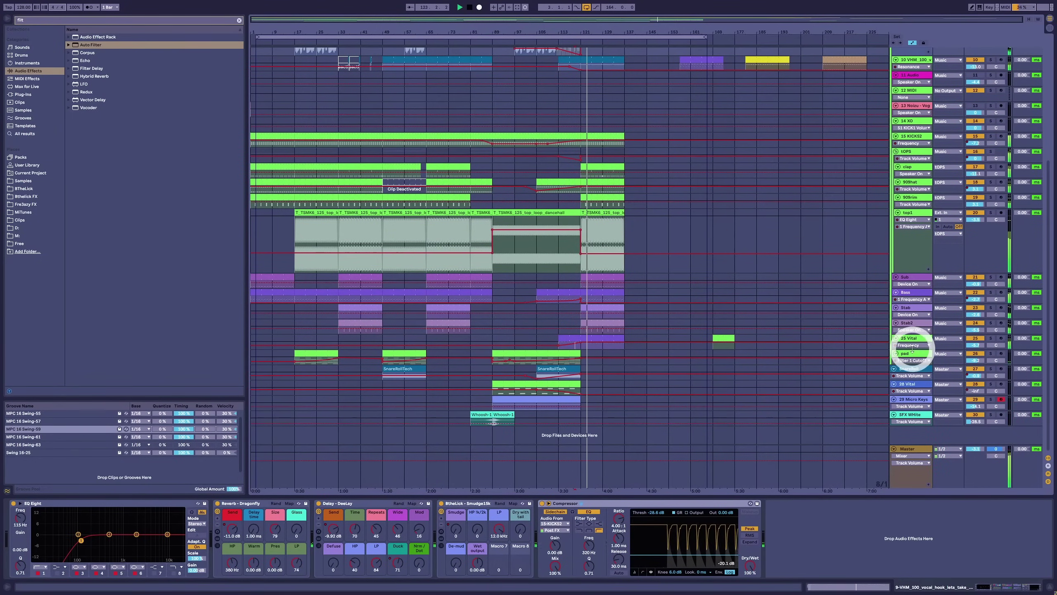
{"action": "left_click_drag", "start_coordinate": [911, 348], "coordinate": [915, 368]}
{"action": "left_click", "coordinate": [560, 365]}
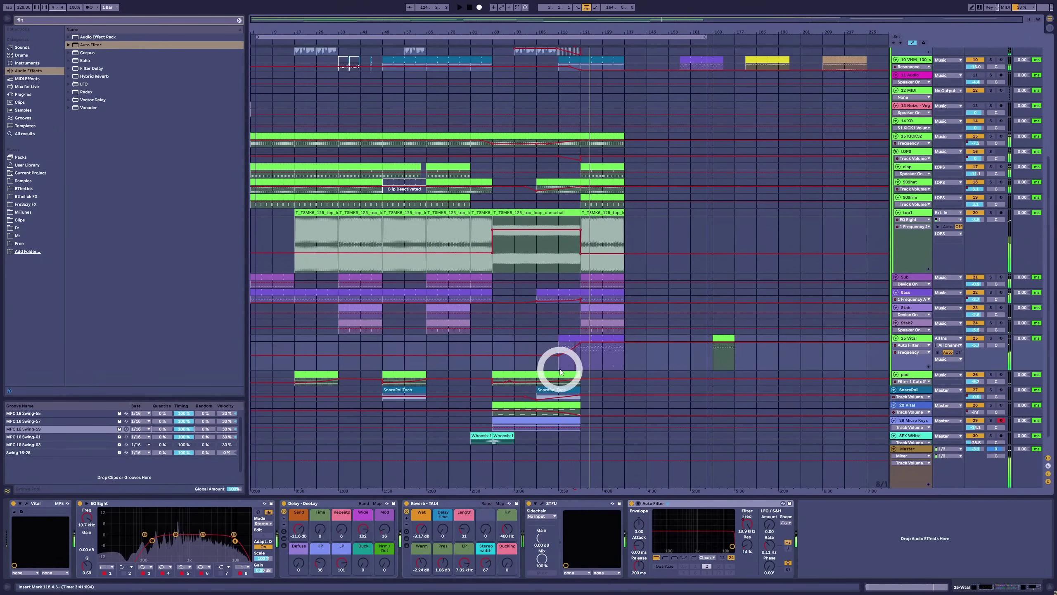
Audition the 25-Vital filter rise soloed from bar 113, replay the section unsoloed and select the Bass track.
{"action": "left_click", "coordinate": [990, 338]}
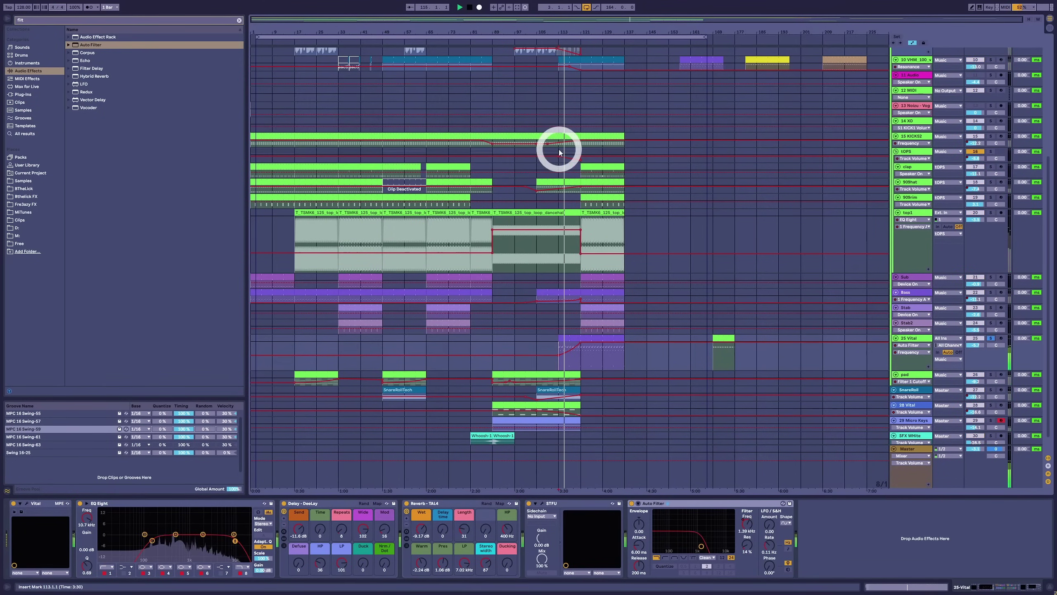
{"action": "left_click_drag", "start_coordinate": [563, 30], "coordinate": [585, 323]}
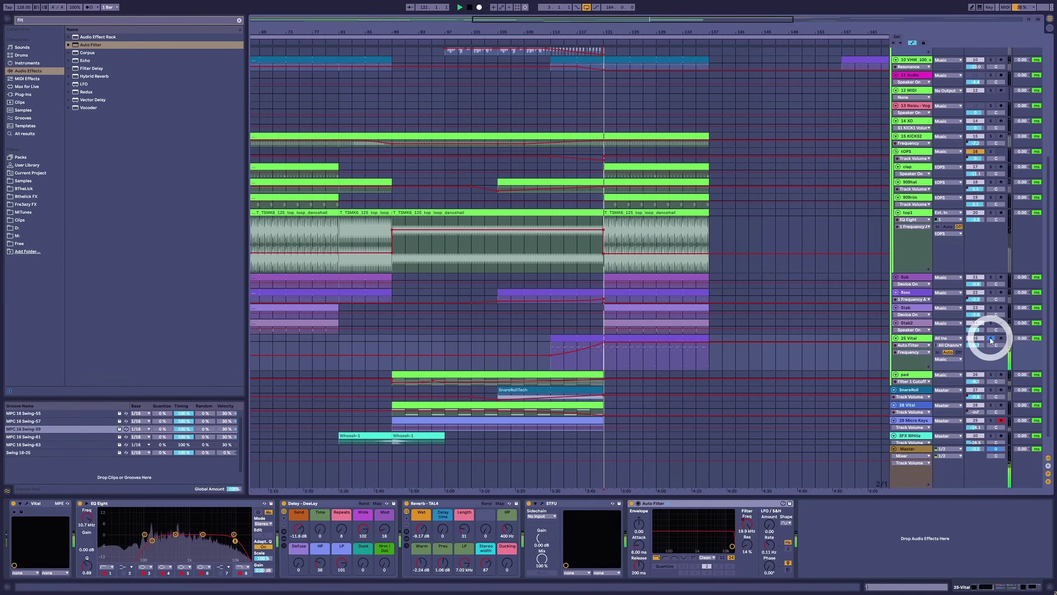
{"action": "left_click", "coordinate": [552, 320]}
{"action": "scroll", "coordinate": [628, 276], "scroll_direction": "up", "scroll_amount": 2}
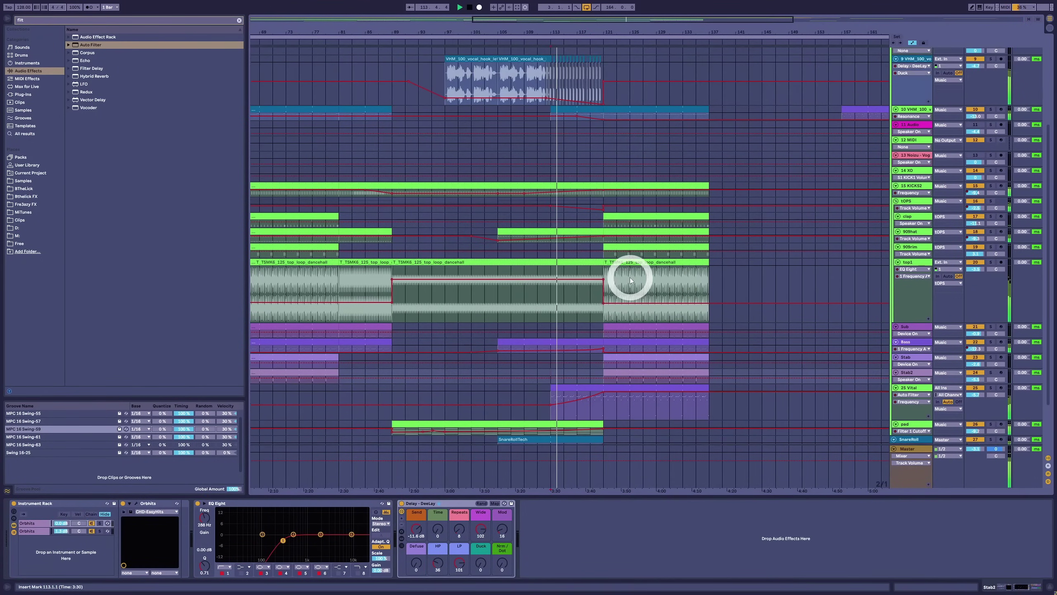
{"action": "scroll", "coordinate": [645, 302], "scroll_direction": "down", "scroll_amount": 1}
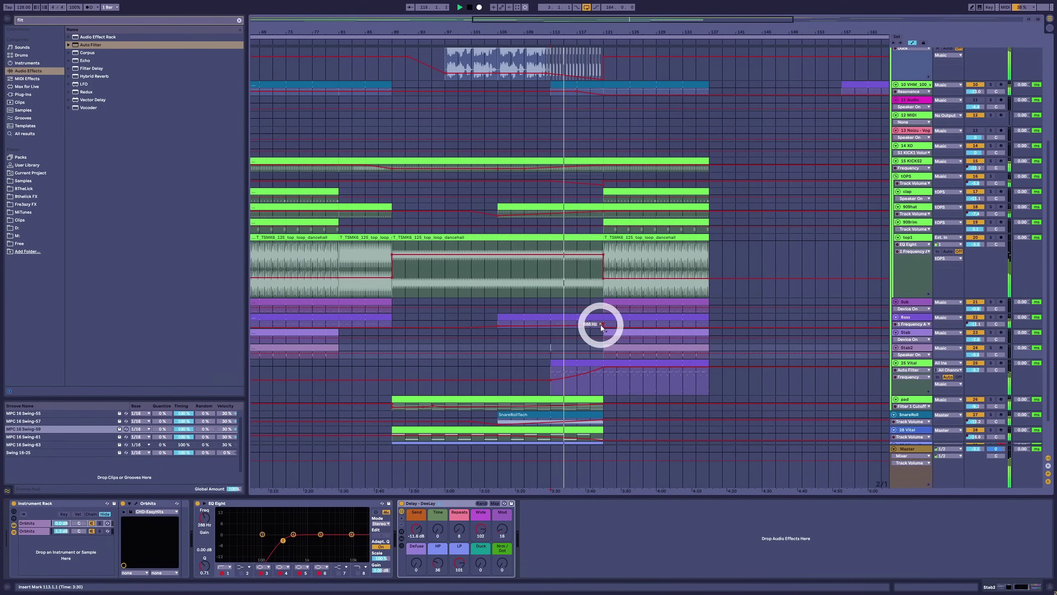
{"action": "left_click", "coordinate": [601, 328]}
Automate the VHM_100 vocal hook's Track Volume with a curved fade to silence at bar 121.
{"action": "scroll", "coordinate": [655, 205], "scroll_direction": "up", "scroll_amount": 2}
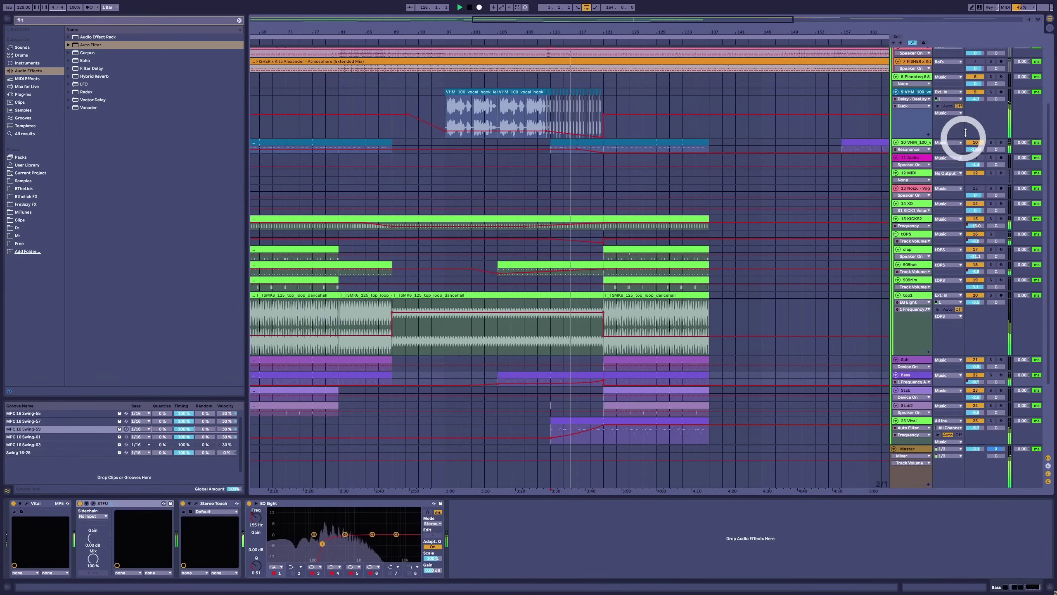
{"action": "left_click", "coordinate": [975, 99]}
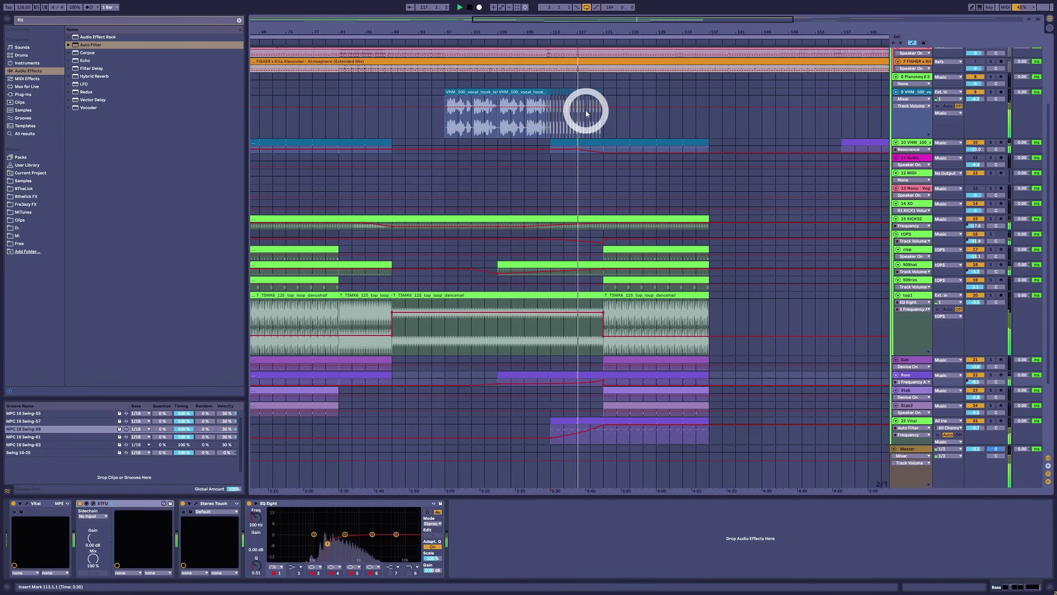
{"action": "left_click", "coordinate": [603, 108]}
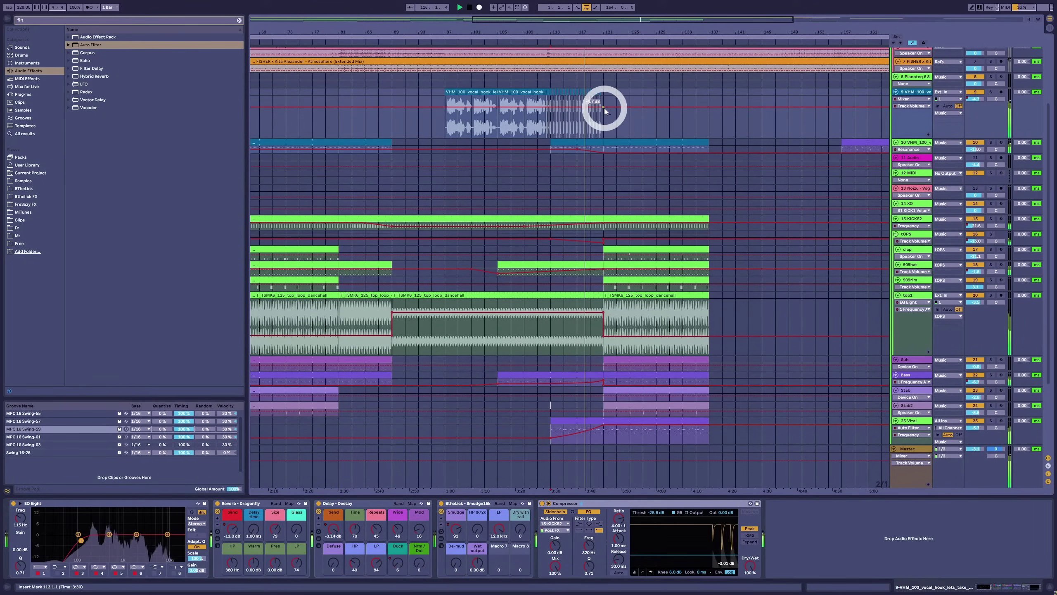
{"action": "mouse_move", "coordinate": [605, 111]}
{"action": "left_mouse_down"}
{"action": "mouse_move", "coordinate": [603, 135]}
{"action": "mouse_move", "coordinate": [589, 123]}
{"action": "mouse_move", "coordinate": [601, 129]}
{"action": "left_mouse_up"}
{"action": "left_click", "coordinate": [655, 153]}
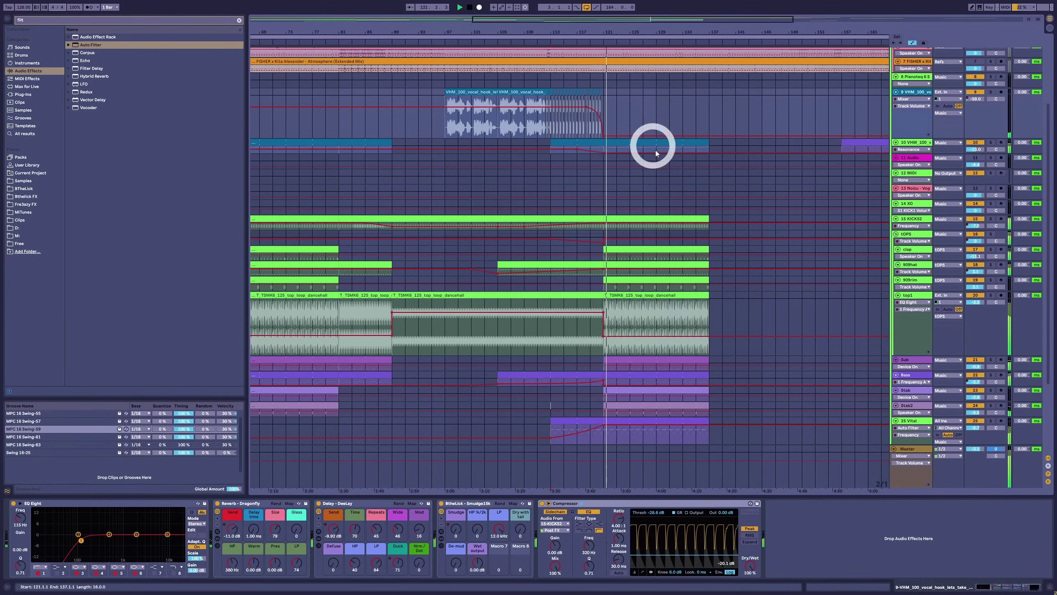
Set the Smudge automation on track 10 VHM_100 to peak at bar 119 and fall to zero by bar 121.
{"action": "left_click", "coordinate": [911, 142]}
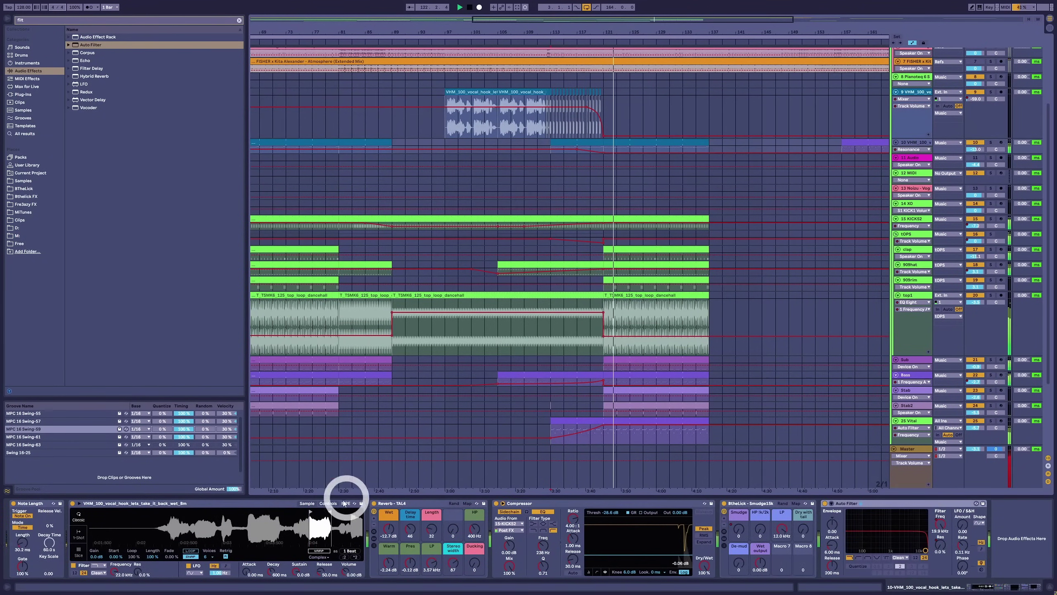
{"action": "left_click", "coordinate": [739, 529]}
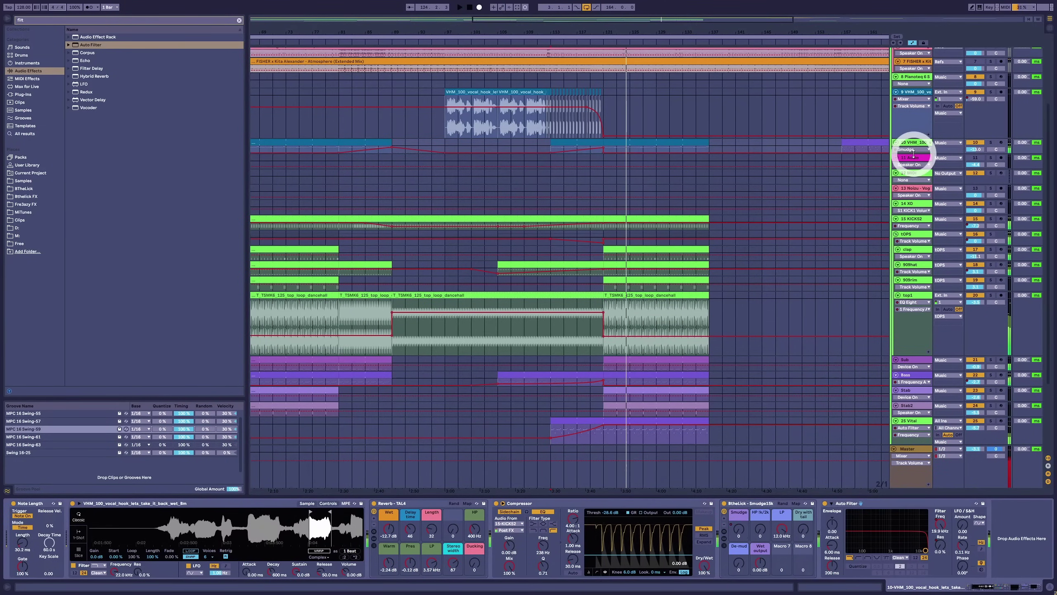
{"action": "left_click_drag", "start_coordinate": [913, 155], "coordinate": [914, 265]}
{"action": "left_click", "coordinate": [598, 178]}
{"action": "left_click_drag", "start_coordinate": [598, 178], "coordinate": [603, 166]}
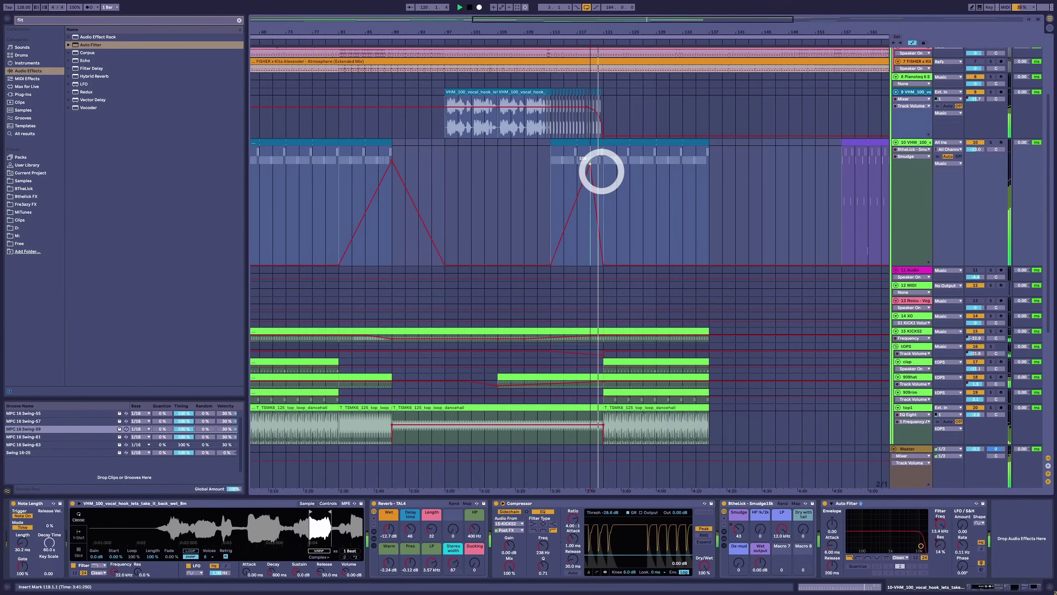
Listen through the transition at bar 121, stop playback and place the insert marker at bar 103.
{"action": "left_click", "coordinate": [608, 164]}
{"action": "scroll", "coordinate": [666, 208], "scroll_direction": "down", "scroll_amount": 8}
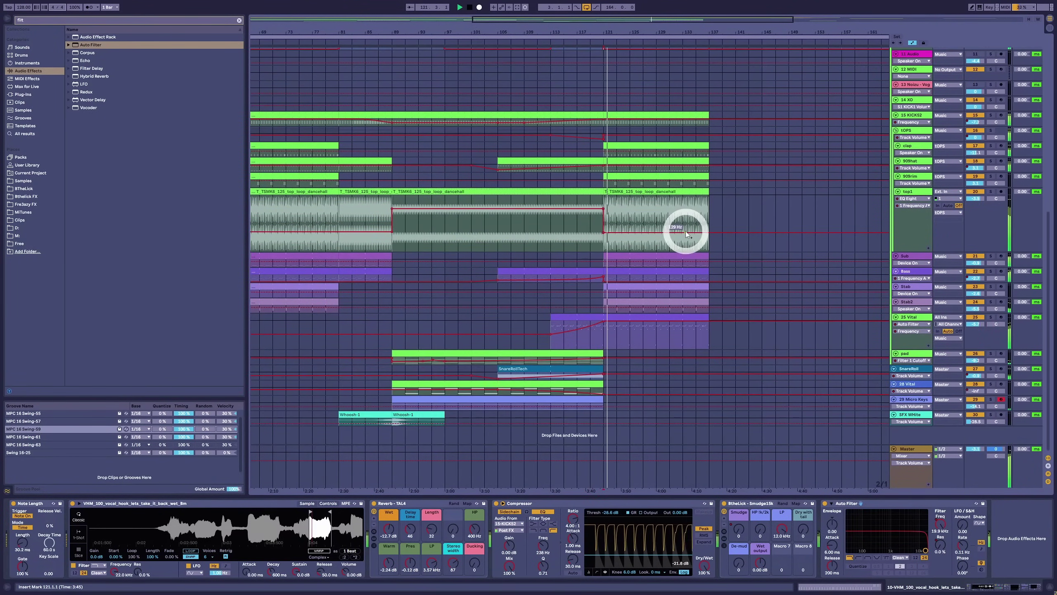
{"action": "scroll", "coordinate": [682, 208], "scroll_direction": "up", "scroll_amount": 11}
{"action": "left_click", "coordinate": [488, 215]}
{"action": "key", "text": "space"}
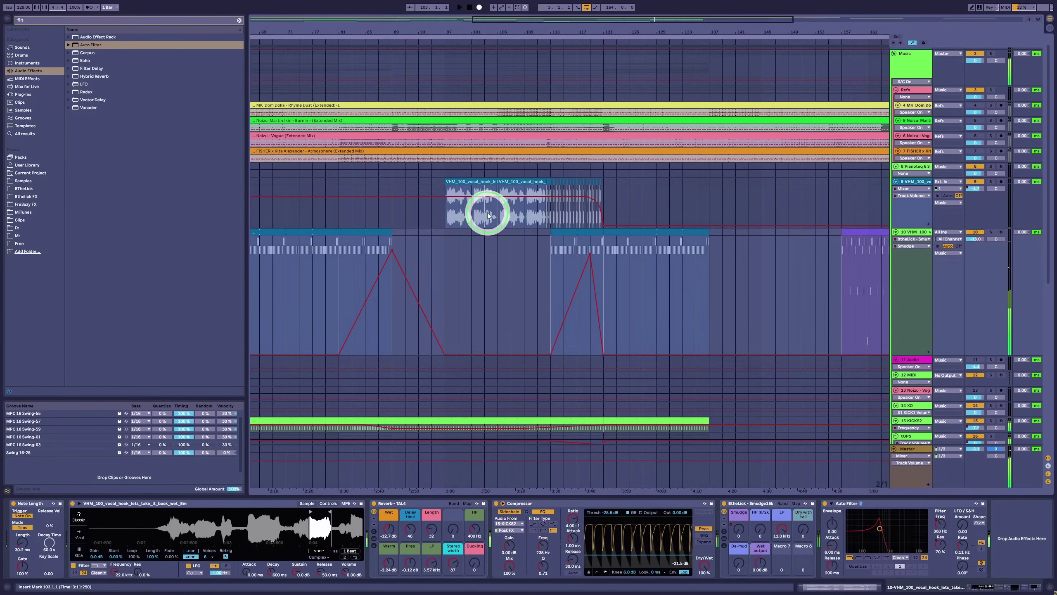
Play the vocal hook from bar 103 and insert an audio track directly beneath the VHM_100 track.
{"action": "key", "text": "space"}
{"action": "scroll", "coordinate": [498, 33], "scroll_direction": "up", "scroll_amount": 5}
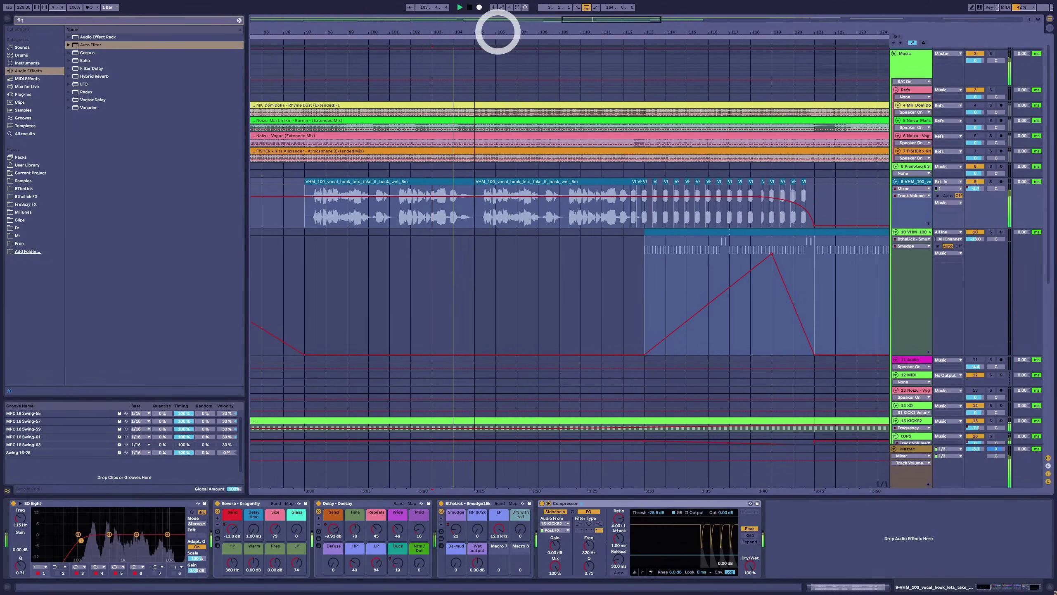
{"action": "key", "text": "space"}
{"action": "scroll", "coordinate": [498, 32], "scroll_direction": "down", "scroll_amount": 5}
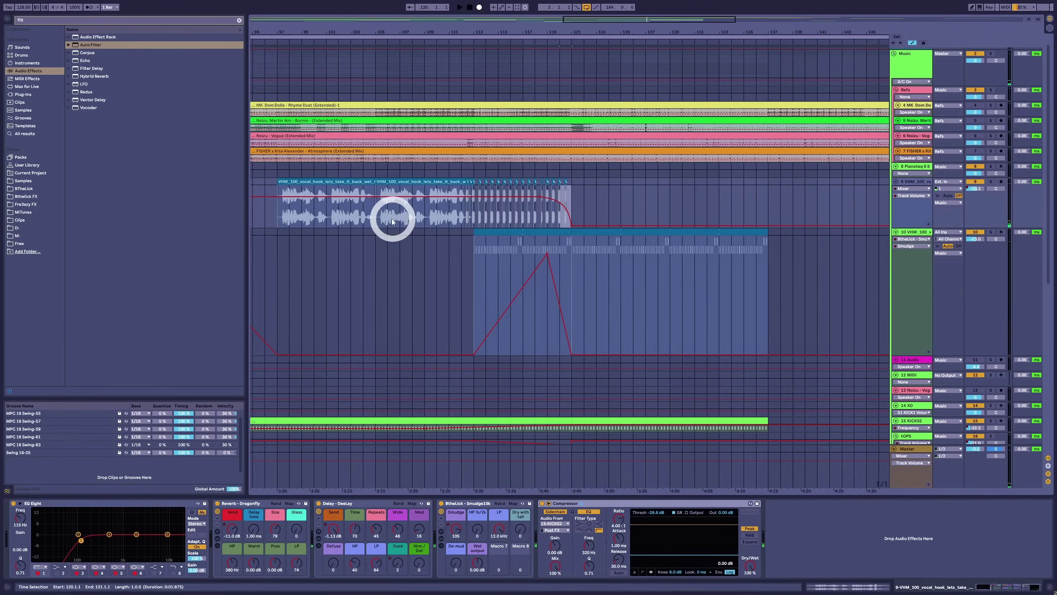
{"action": "key", "text": "ctrl+t"}
{"action": "left_click", "coordinate": [353, 222]}
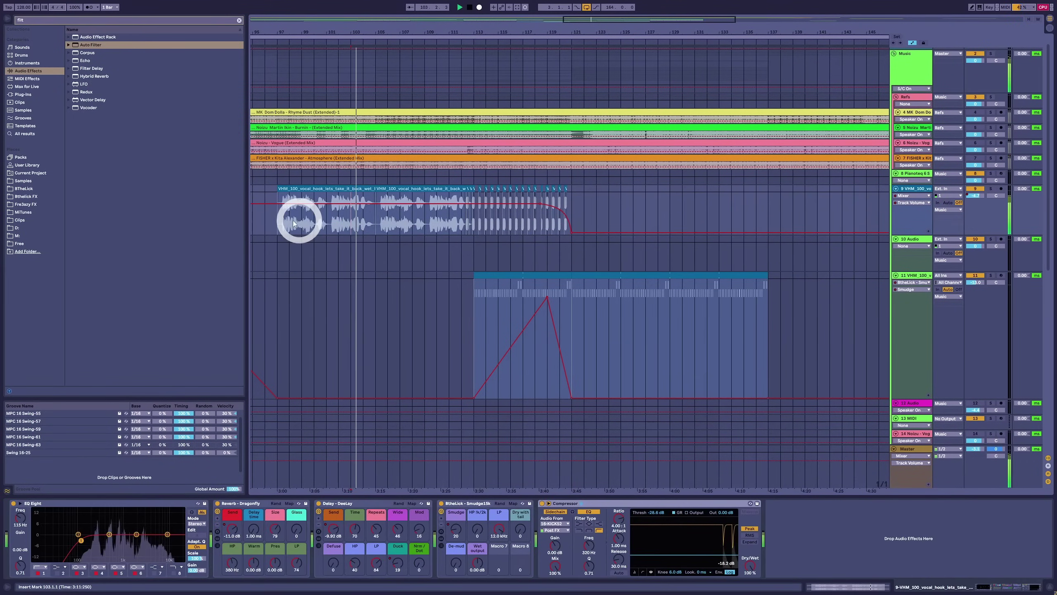
Copy a short phrase from the start of the vocal hook near bar 97 onto the new audio track just before bar 121.
{"action": "left_click", "coordinate": [287, 66]}
{"action": "key", "text": "space"}
{"action": "left_click_drag", "start_coordinate": [285, 30], "coordinate": [315, 190]}
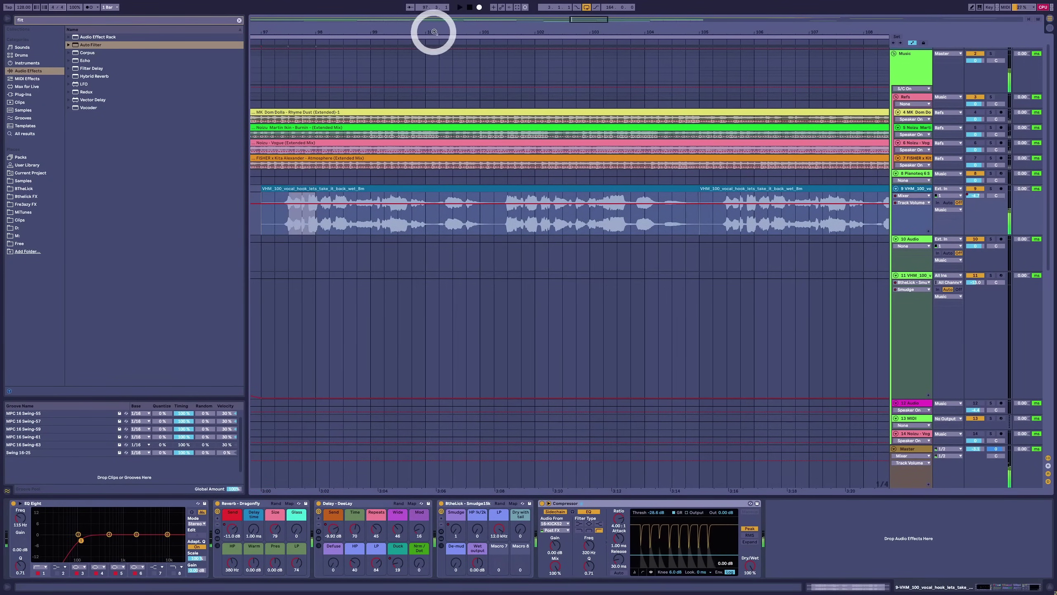
{"action": "left_click_drag", "start_coordinate": [432, 30], "coordinate": [432, 27]}
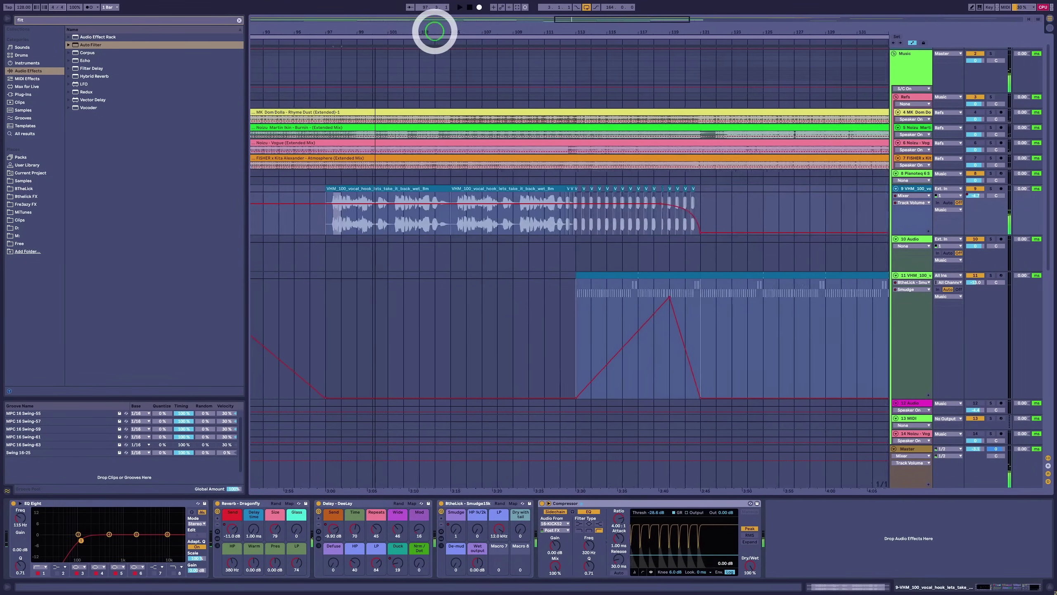
{"action": "left_click", "coordinate": [682, 239]}
{"action": "key", "text": "ctrl+v"}
Play the pasted phrase into bar 121, set its track volume to -5.2 dB and select the original vocal track.
{"action": "key", "text": "space"}
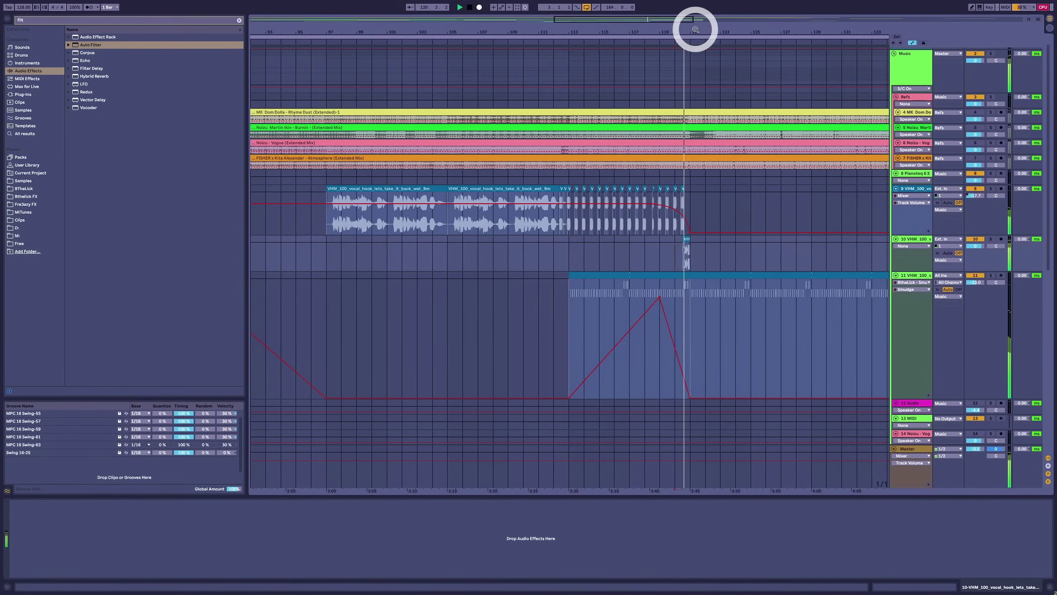
{"action": "left_click_drag", "start_coordinate": [695, 29], "coordinate": [694, 30]}
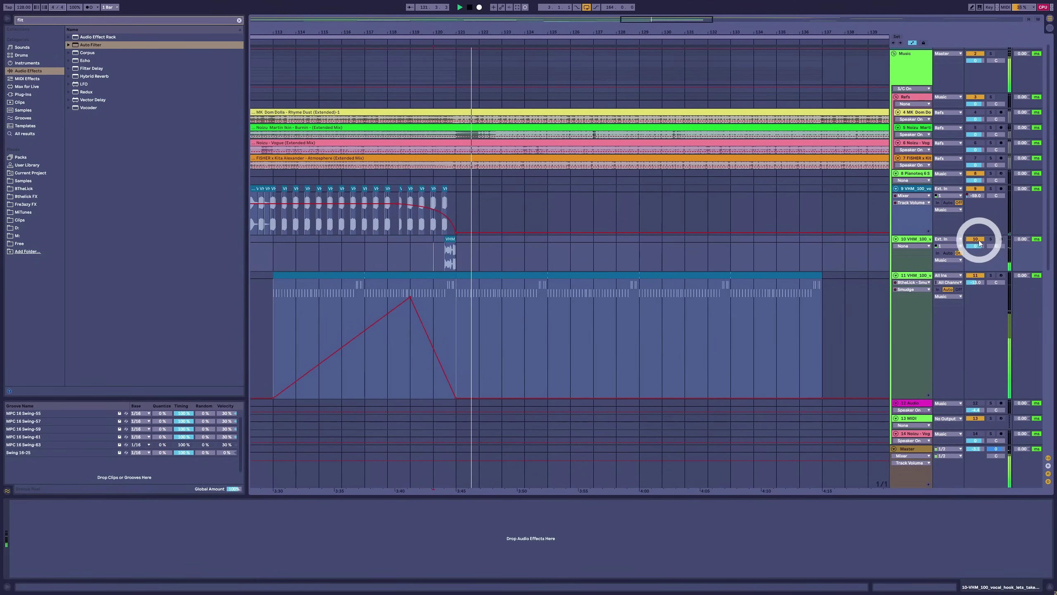
{"action": "left_click", "coordinate": [975, 246]}
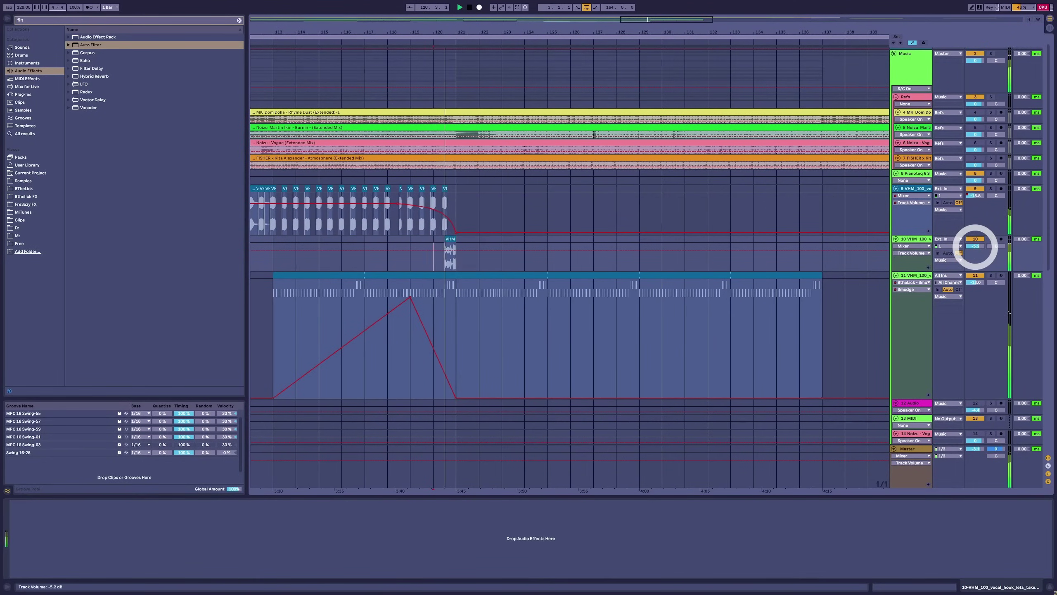
{"action": "left_click", "coordinate": [914, 189]}
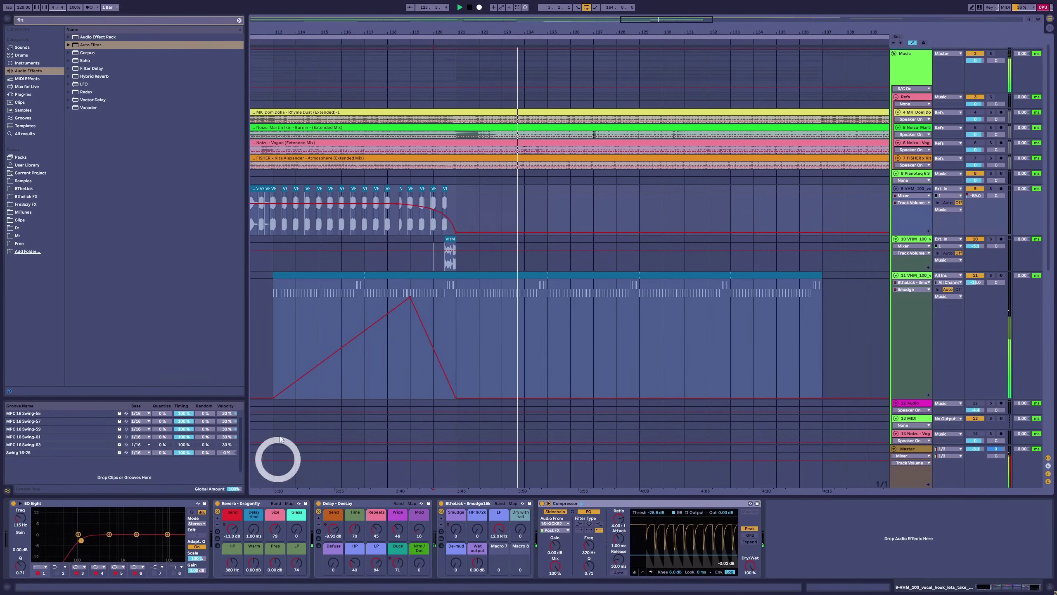
Search for "tal" in the BtheLick FX folder and load Reverb - TAL4 onto the track 10 vocal phrase.
{"action": "left_click", "coordinate": [25, 20]}
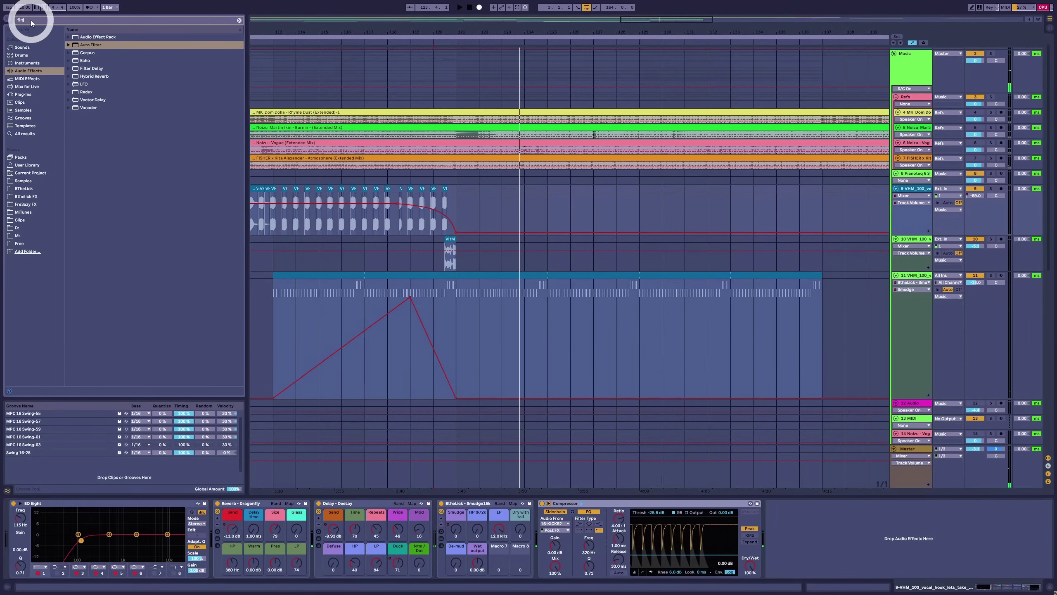
{"action": "key", "text": "BackSpace"}
{"action": "type", "text": "tal"}
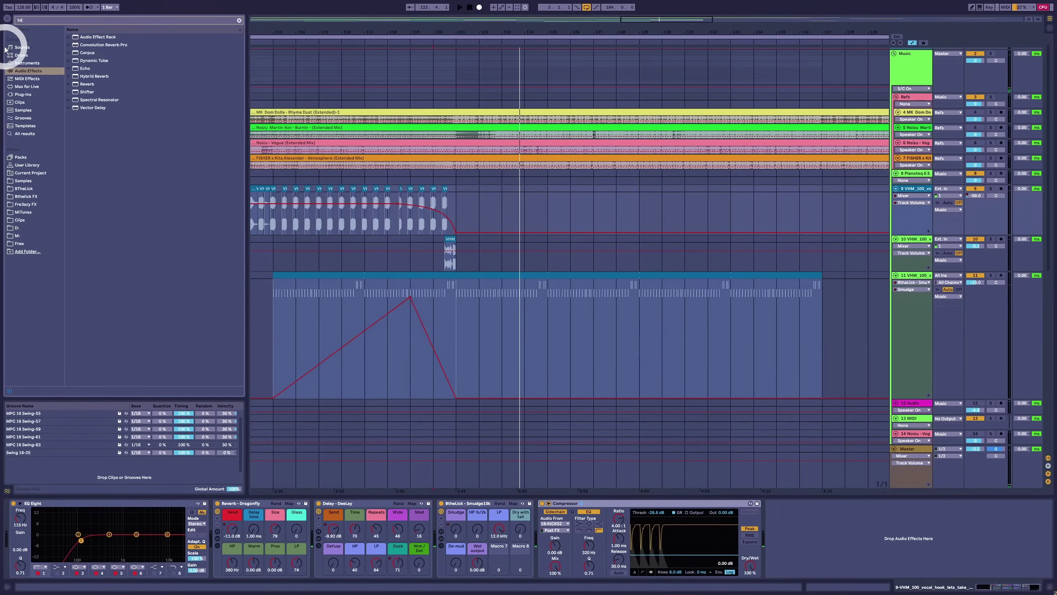
{"action": "left_click", "coordinate": [28, 71]}
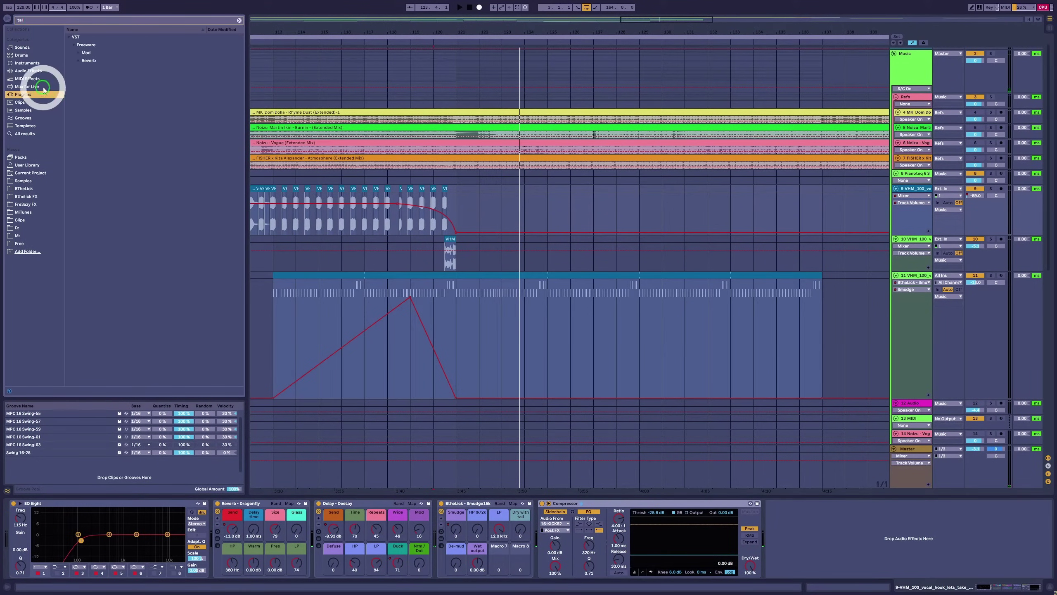
{"action": "left_click", "coordinate": [38, 198]}
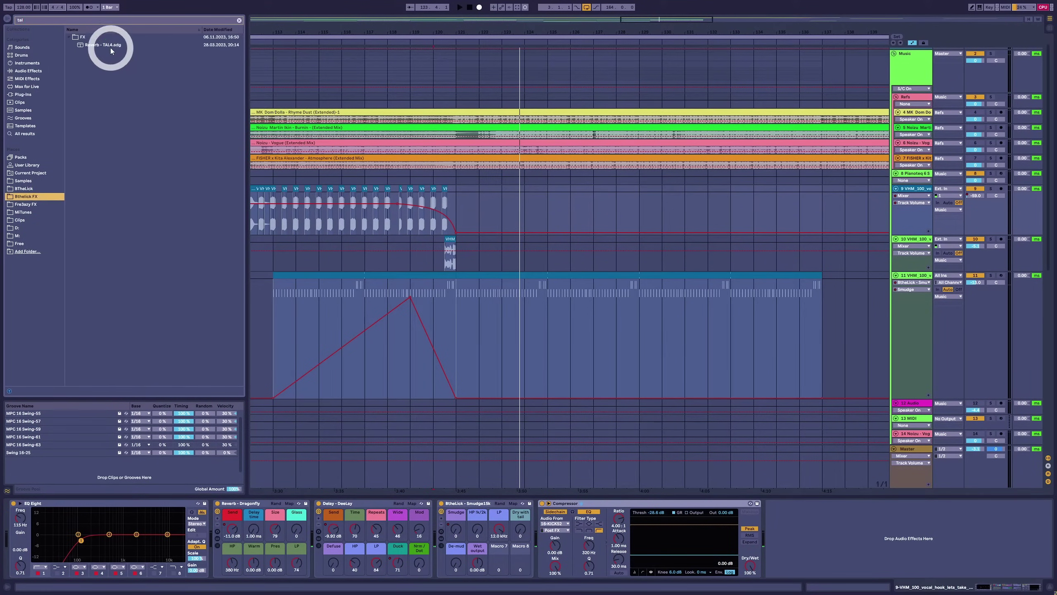
{"action": "left_click_drag", "start_coordinate": [111, 51], "coordinate": [487, 268]}
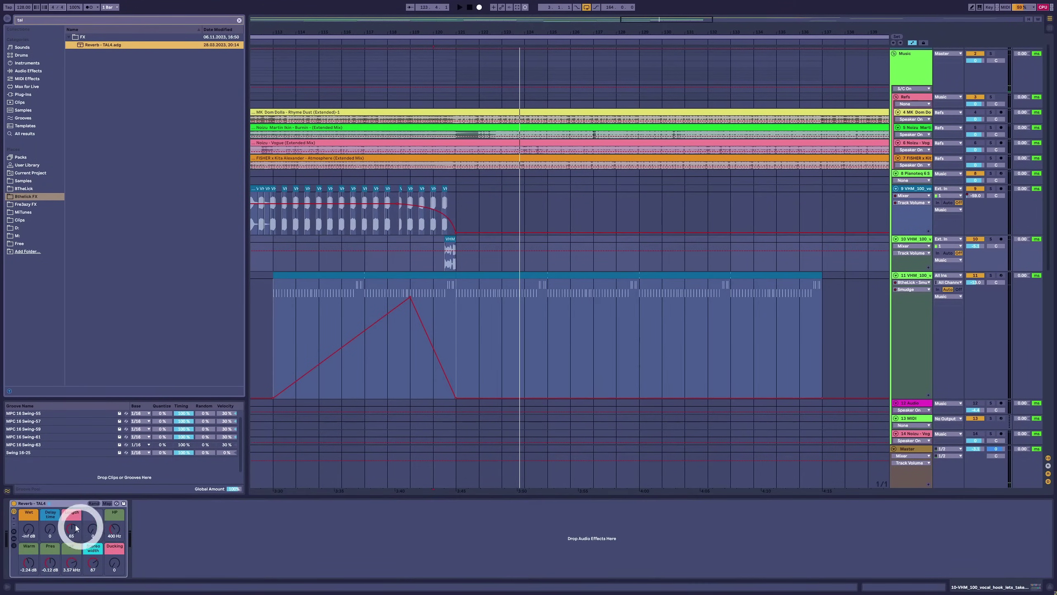
Set the Wet amount of Reverb - TAL4 on track 10 to -3.36 dB while playing the pasted phrase.
{"action": "left_click", "coordinate": [35, 528]}
{"action": "left_click", "coordinate": [449, 284]}
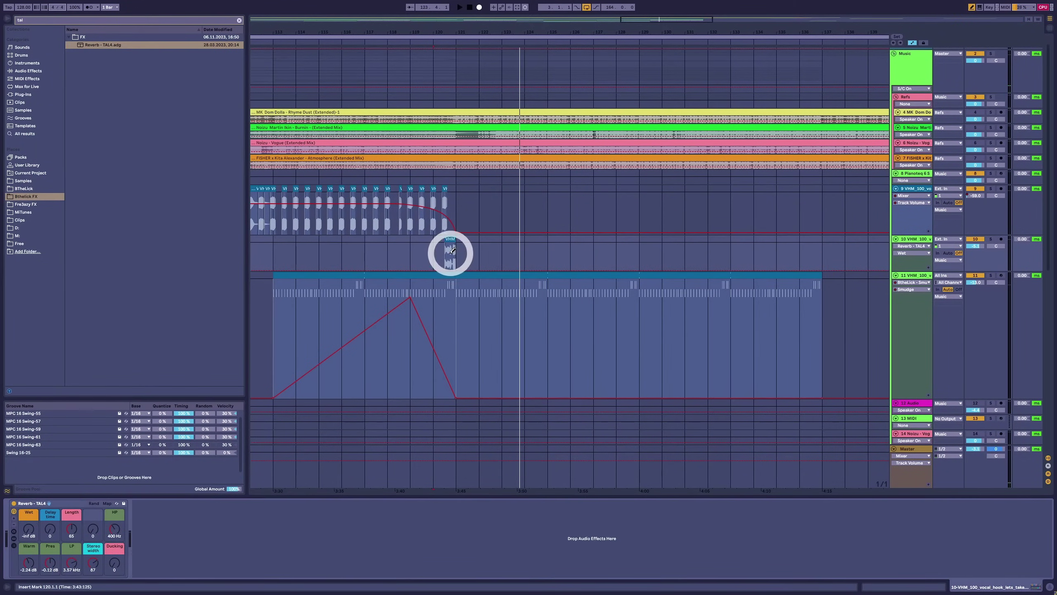
{"action": "left_click", "coordinate": [451, 252]}
{"action": "left_click", "coordinate": [453, 239]}
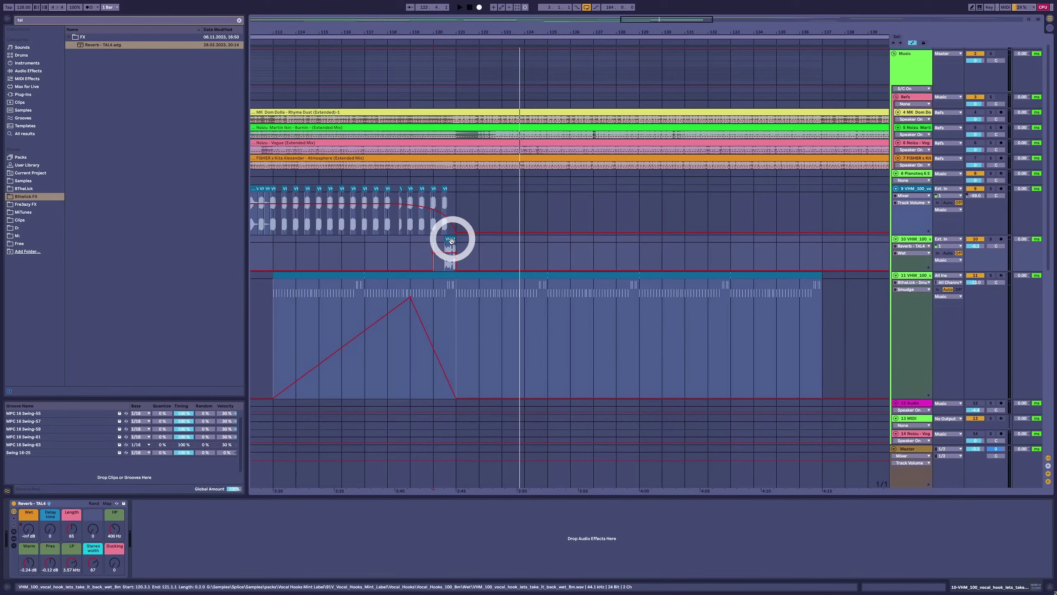
{"action": "left_click", "coordinate": [451, 252]}
{"action": "left_click_drag", "start_coordinate": [29, 530], "coordinate": [29, 524]}
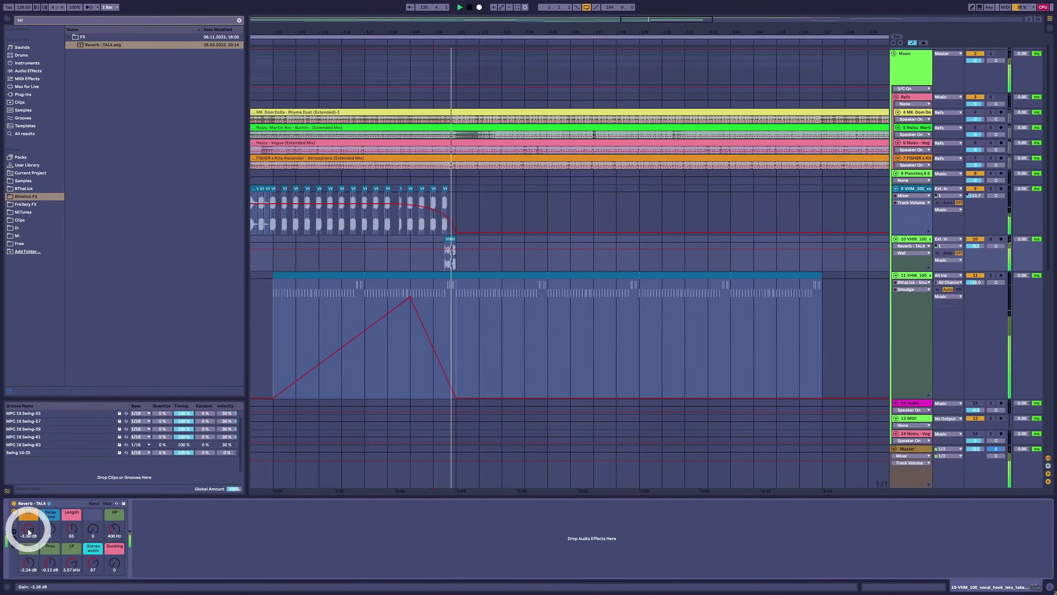
Extend the start of the track 10 vocal clip to about 120.2.3 and repeat it every four bars up to bar 137.
{"action": "left_click_drag", "start_coordinate": [453, 38], "coordinate": [443, 32]}
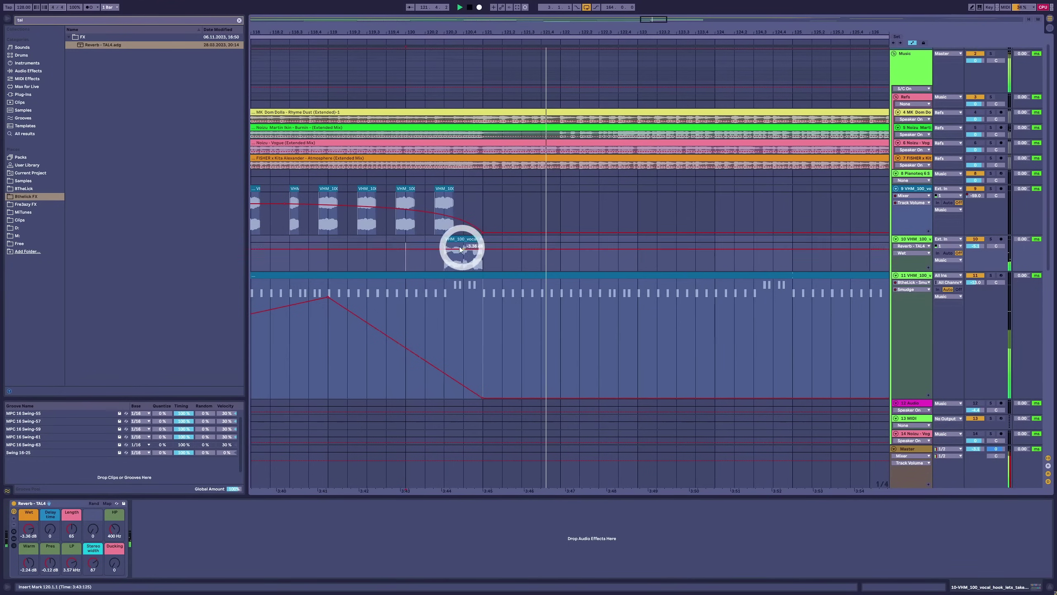
{"action": "left_click_drag", "start_coordinate": [447, 242], "coordinate": [437, 241]}
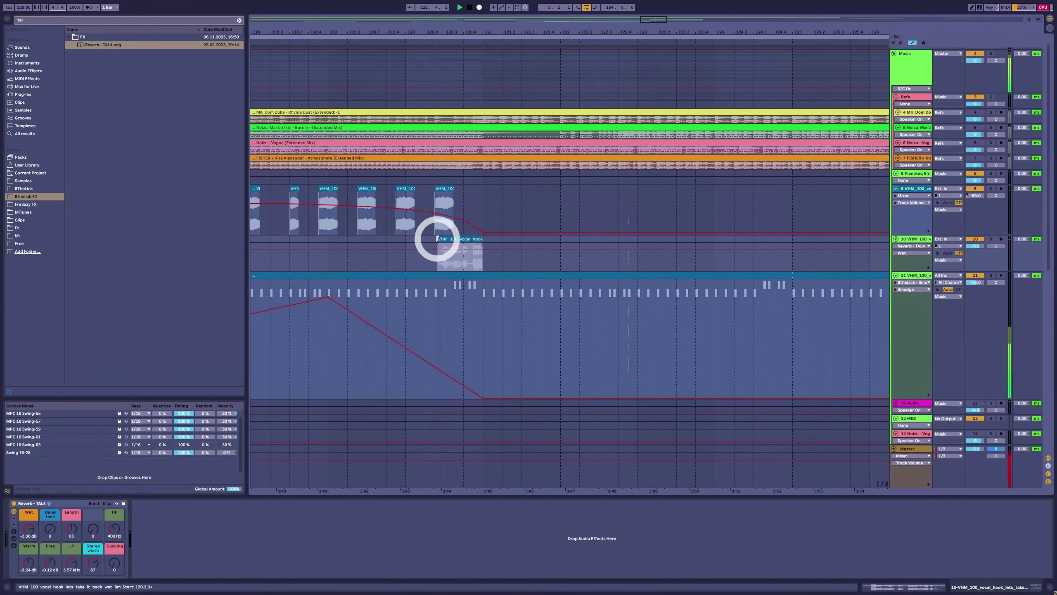
{"action": "left_click_drag", "start_coordinate": [569, 39], "coordinate": [574, 31]}
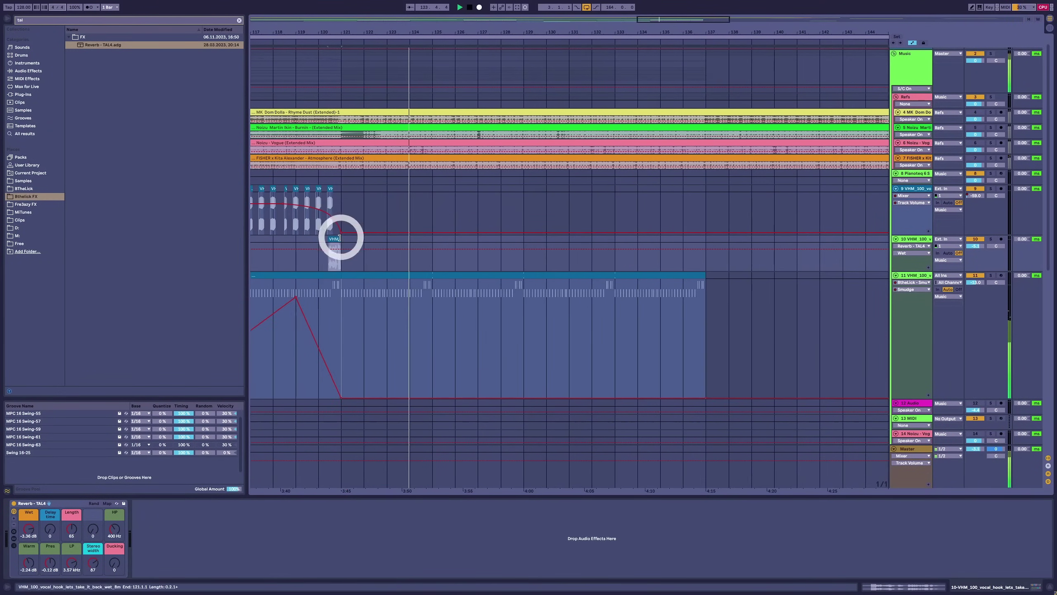
{"action": "left_click_drag", "start_coordinate": [339, 236], "coordinate": [699, 239]}
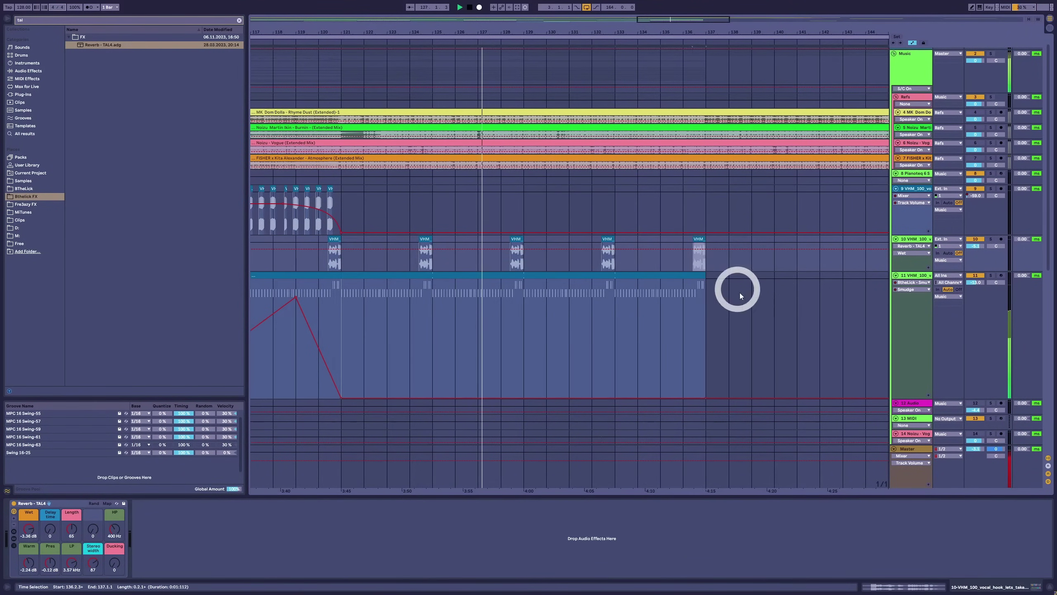
Place a Micro Keys clip over bars 129 to 137 and hide the automation lanes.
{"action": "scroll", "coordinate": [736, 286], "scroll_direction": "down", "scroll_amount": 5}
{"action": "scroll", "coordinate": [723, 280], "scroll_direction": "down", "scroll_amount": 5}
{"action": "left_click_drag", "start_coordinate": [527, 40], "coordinate": [528, 33]}
{"action": "left_click", "coordinate": [532, 394]}
{"action": "left_click_drag", "start_coordinate": [518, 398], "coordinate": [615, 403]}
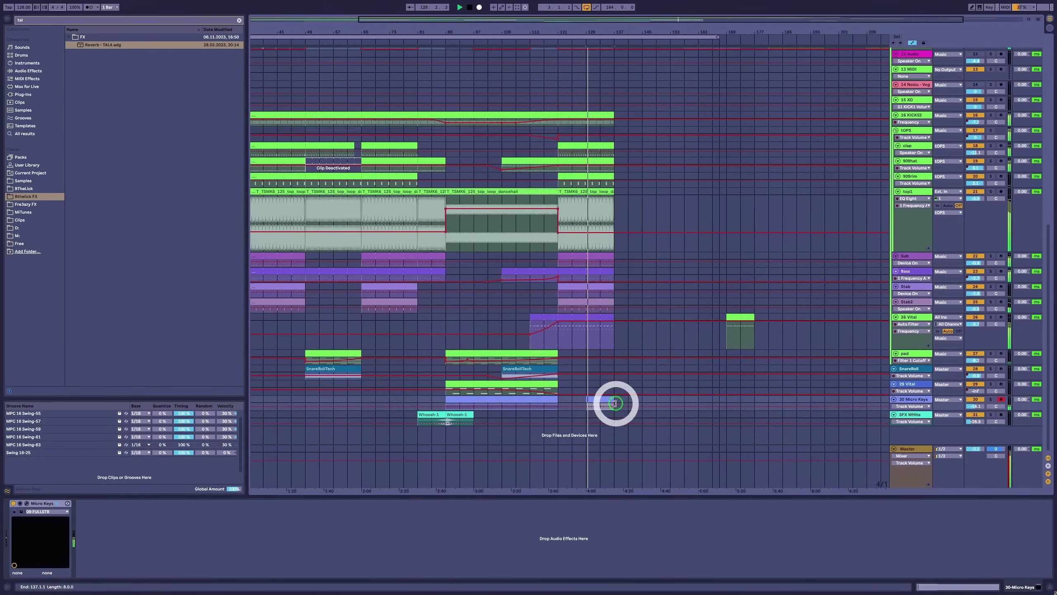
{"action": "key", "text": "a"}
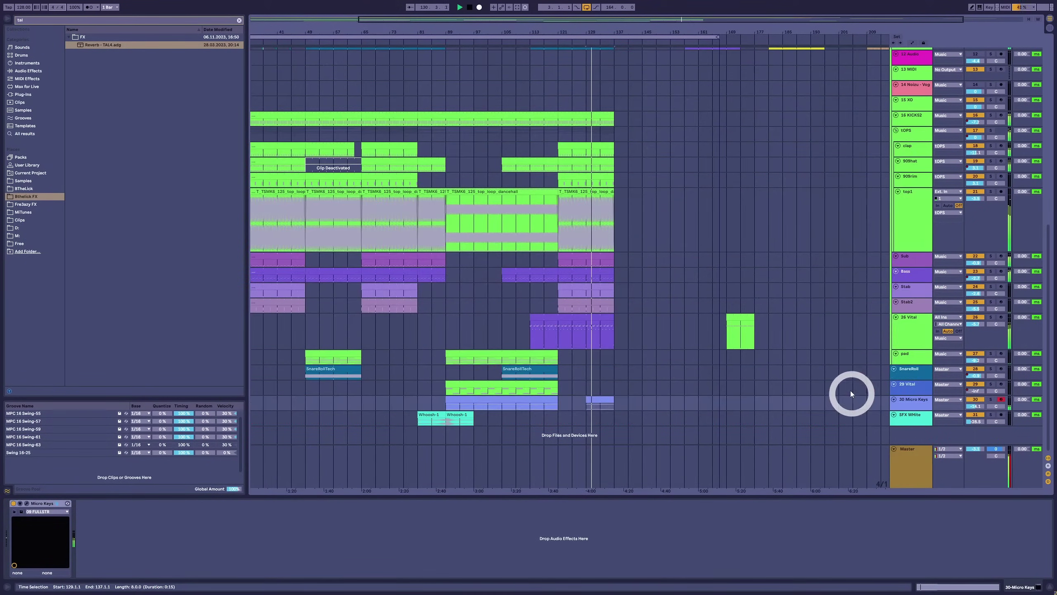
Insert a MIDI track directly below the top1 track.
{"action": "left_click", "coordinate": [903, 232]}
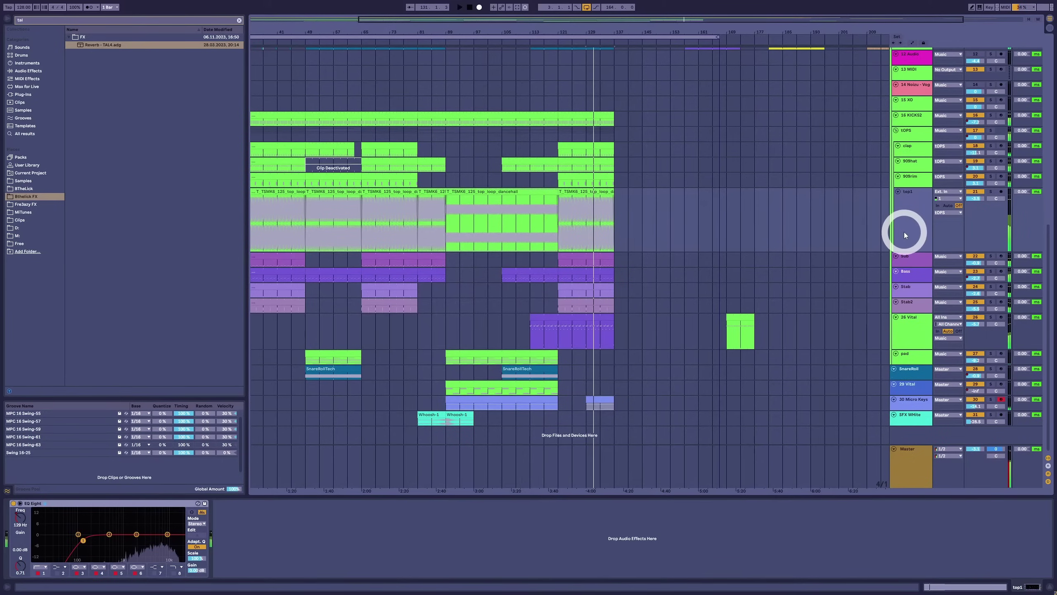
{"action": "key", "text": "ctrl+shift+t"}
{"action": "left_click", "coordinate": [898, 256]}
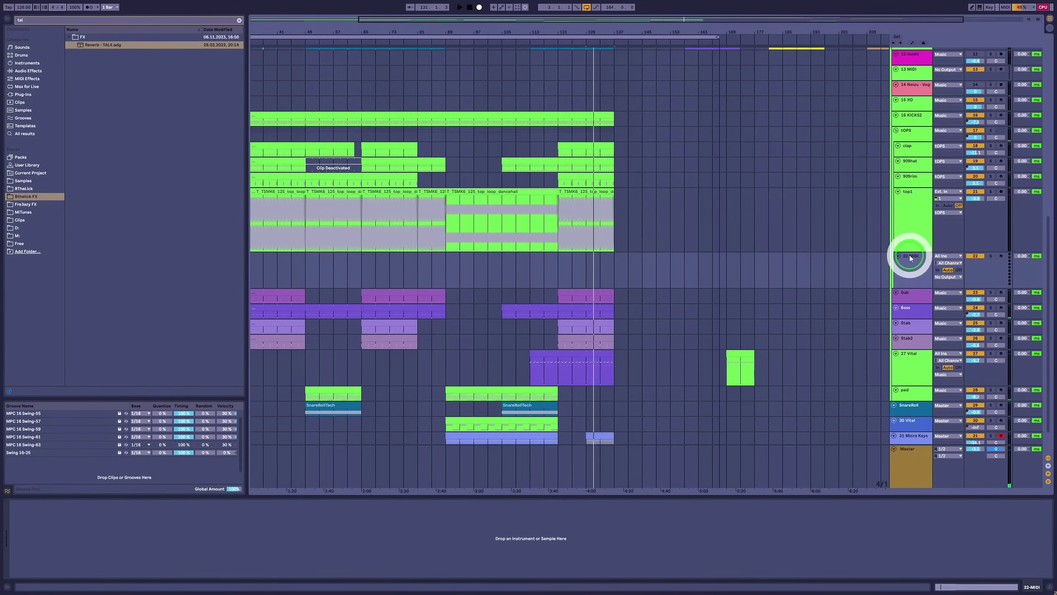
Search the drums for "909" and load 909 Core Kit onto the new MIDI track.
{"action": "left_click", "coordinate": [78, 47]}
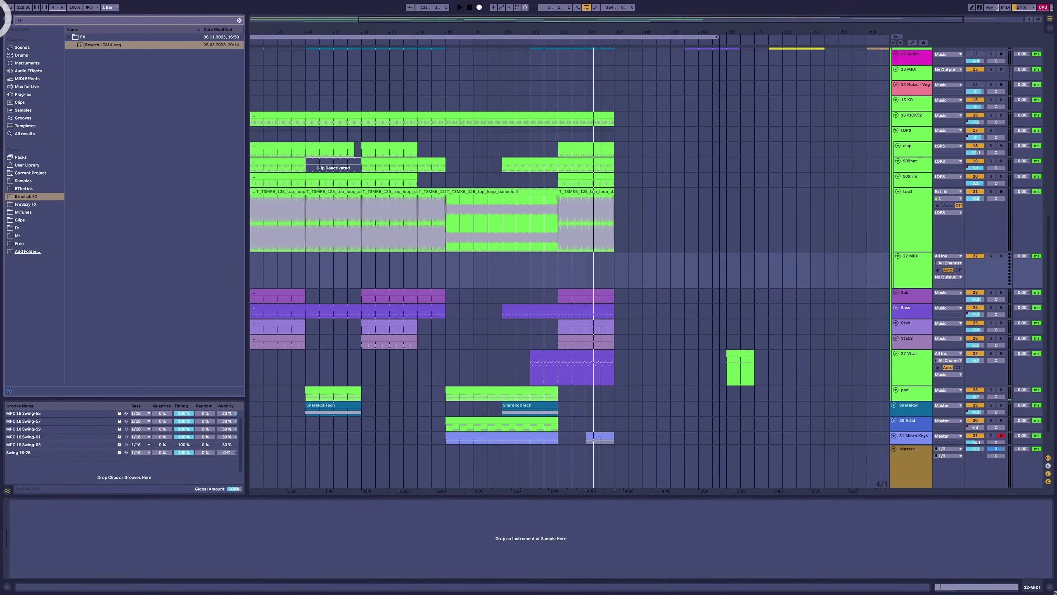
{"action": "left_click", "coordinate": [37, 79]}
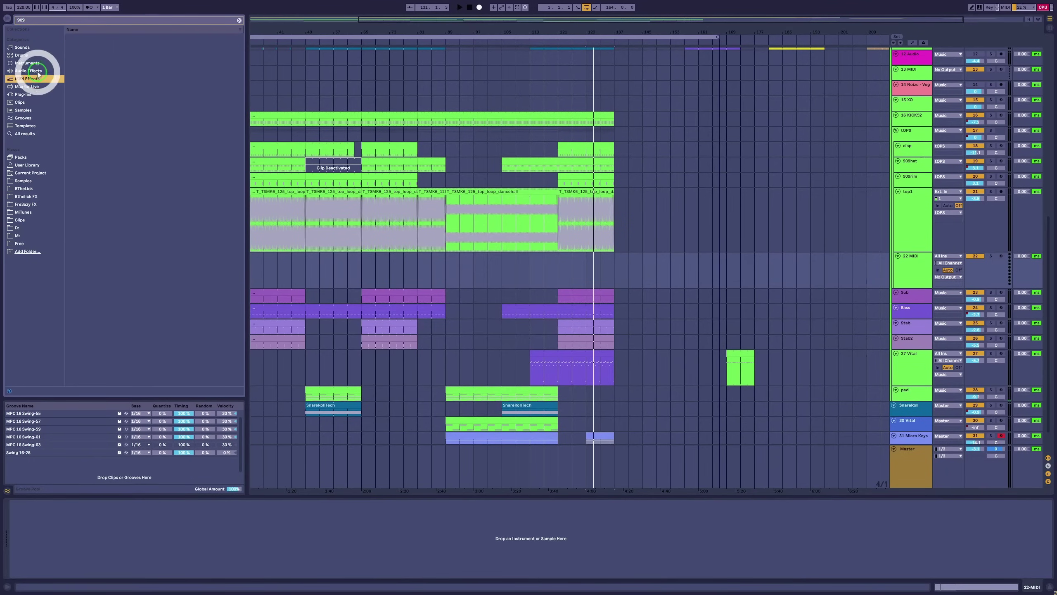
{"action": "left_click", "coordinate": [21, 54]}
{"action": "left_click", "coordinate": [97, 44]}
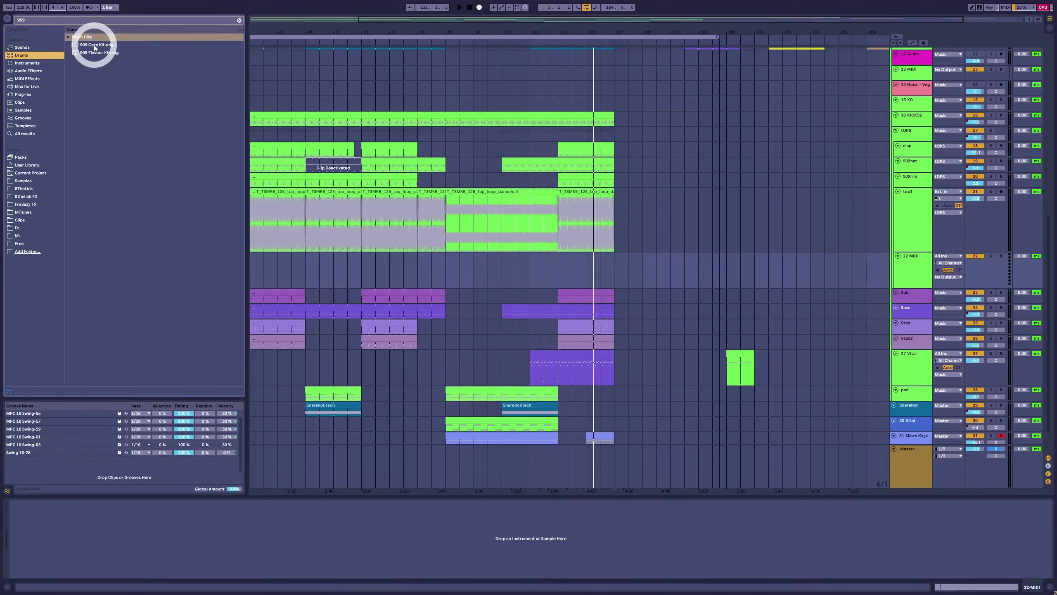
{"action": "left_click_drag", "start_coordinate": [97, 44], "coordinate": [582, 274]}
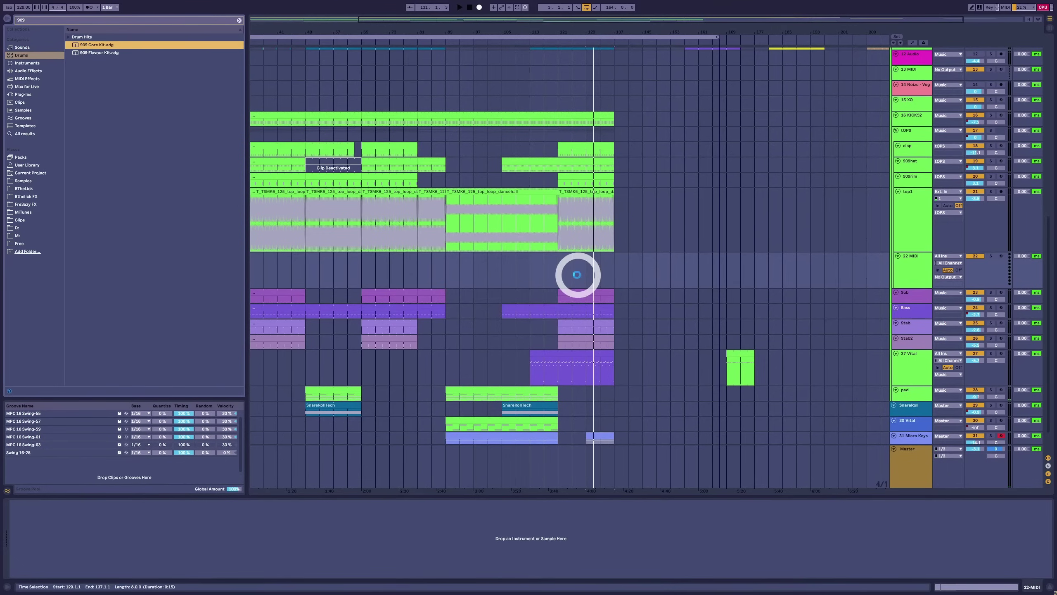
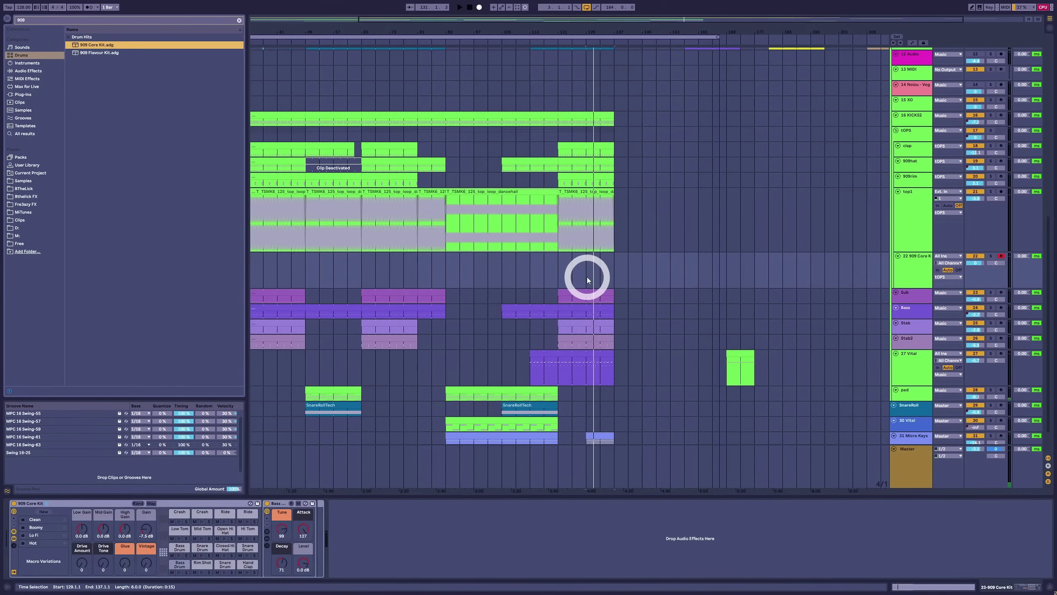
Create a four-bar MIDI clip at bar 129 on the 909 Core Kit track and preview its Ride sounds.
{"action": "left_click", "coordinate": [594, 278]}
{"action": "double_click", "coordinate": [594, 279]}
{"action": "left_click", "coordinate": [360, 406]}
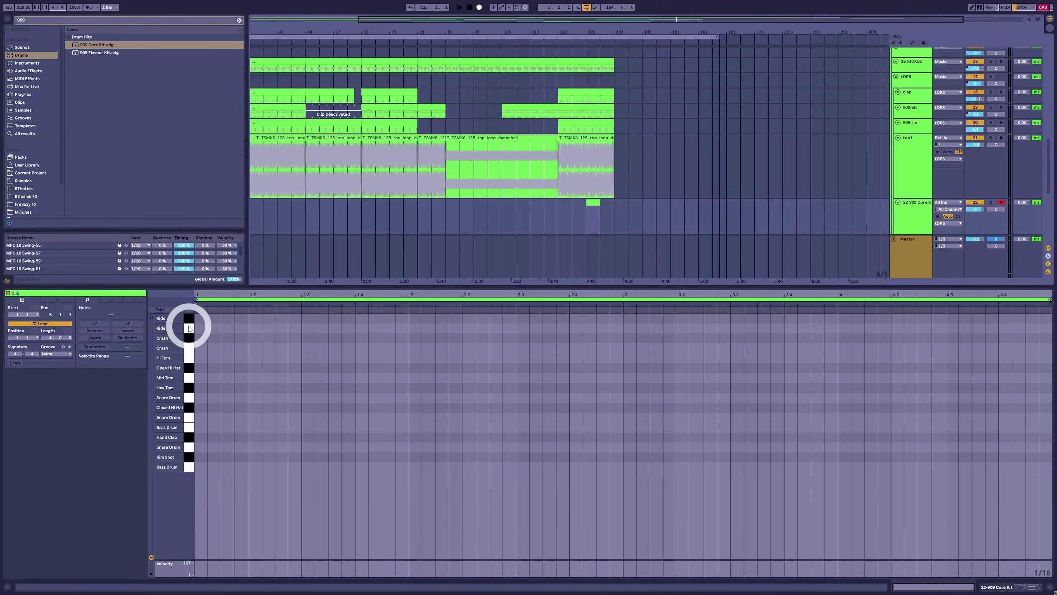
{"action": "left_click", "coordinate": [152, 318]}
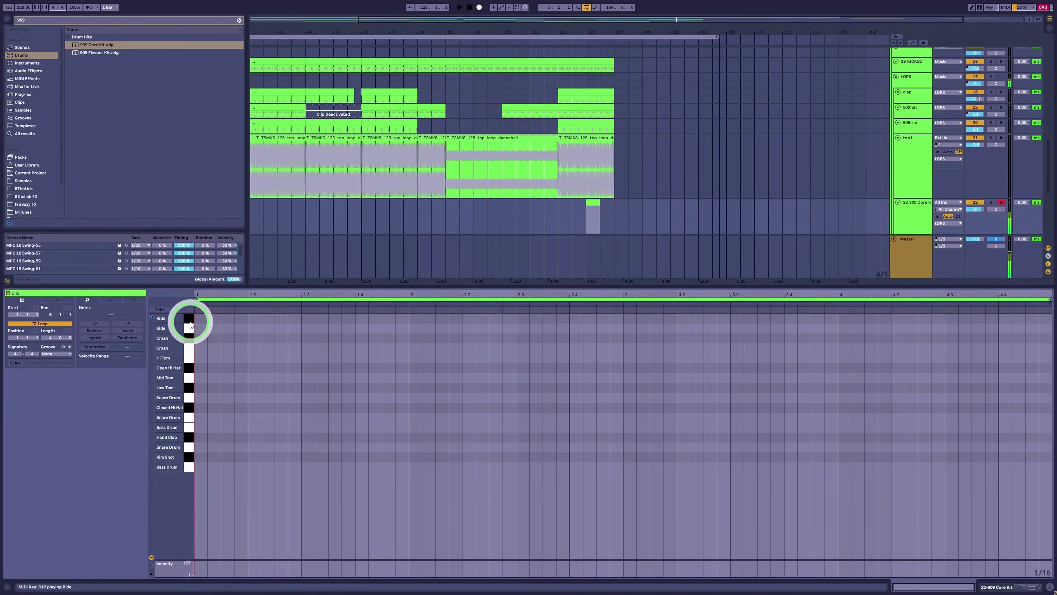
Add an offbeat D2 Ride note from 1.1.3 to 1.2 and shorten the clip's loop to one beat.
{"action": "double_click", "coordinate": [225, 328]}
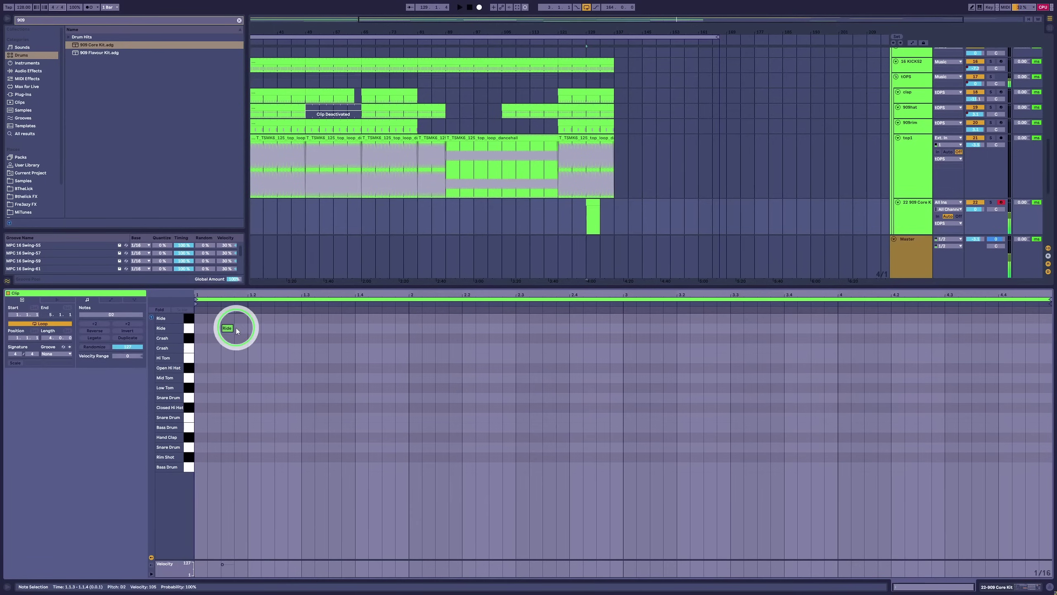
{"action": "left_click_drag", "start_coordinate": [234, 328], "coordinate": [248, 329]}
{"action": "left_click", "coordinate": [250, 298]}
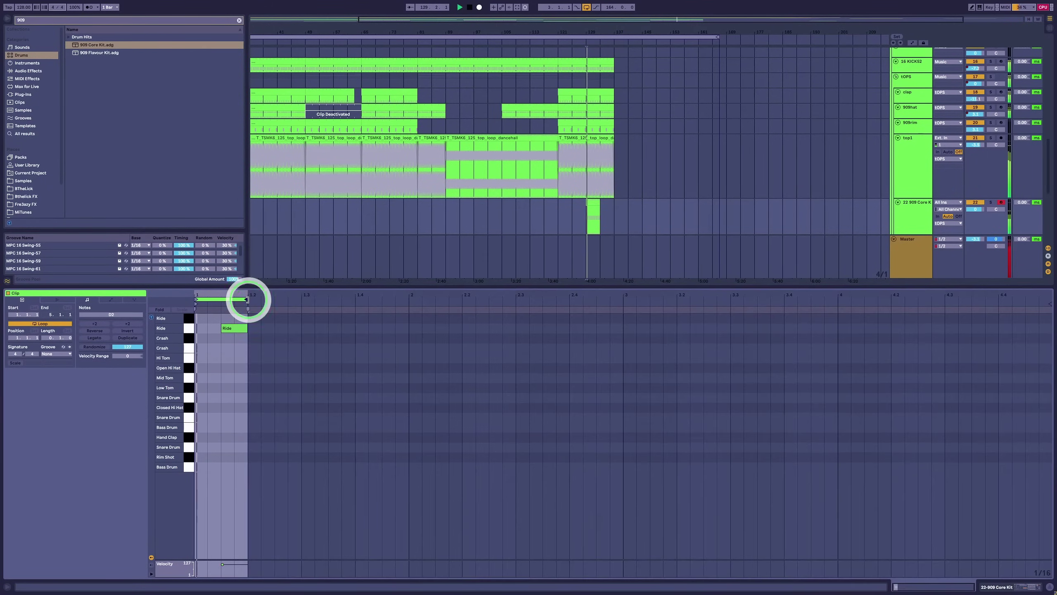
{"action": "left_click", "coordinate": [599, 281]}
{"action": "left_click", "coordinate": [646, 220]}
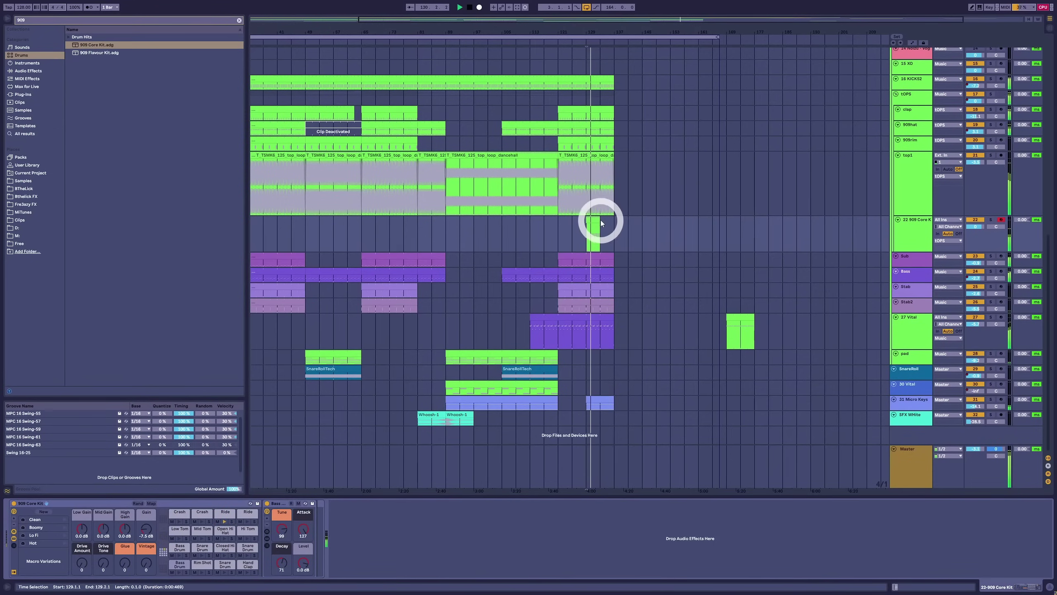
Duplicate the bars 121 to 137 section from the KICK02 track down to 27 Vital twice, filling the arrangement to bar 169.
{"action": "left_click", "coordinate": [589, 164]}
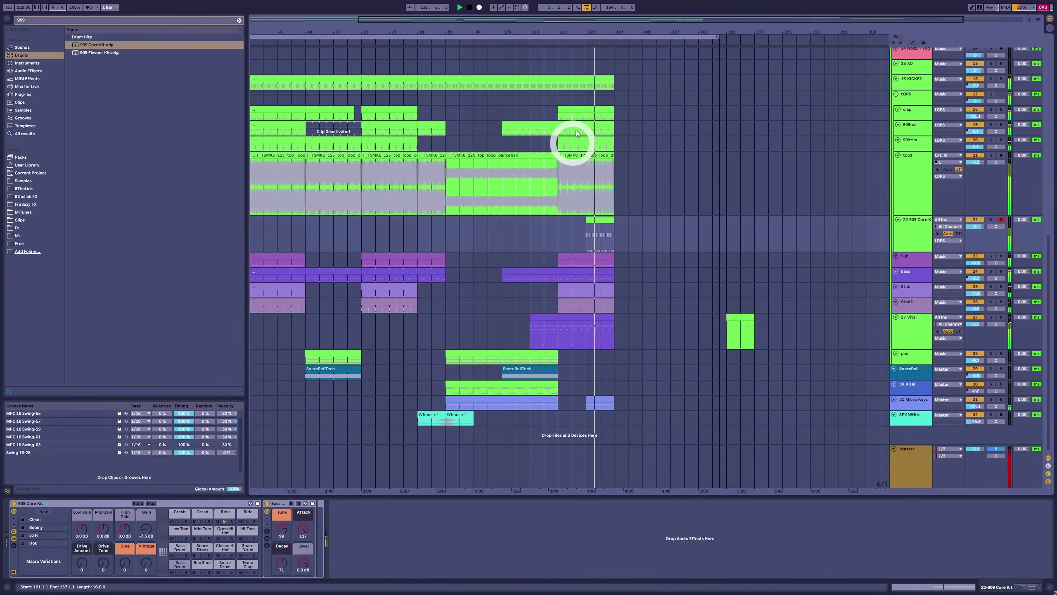
{"action": "left_click_drag", "start_coordinate": [587, 28], "coordinate": [581, 131]}
{"action": "left_click_drag", "start_coordinate": [613, 216], "coordinate": [562, 79]}
{"action": "key", "text": "ctrl+d"}
{"action": "key", "text": "ctrl+d"}
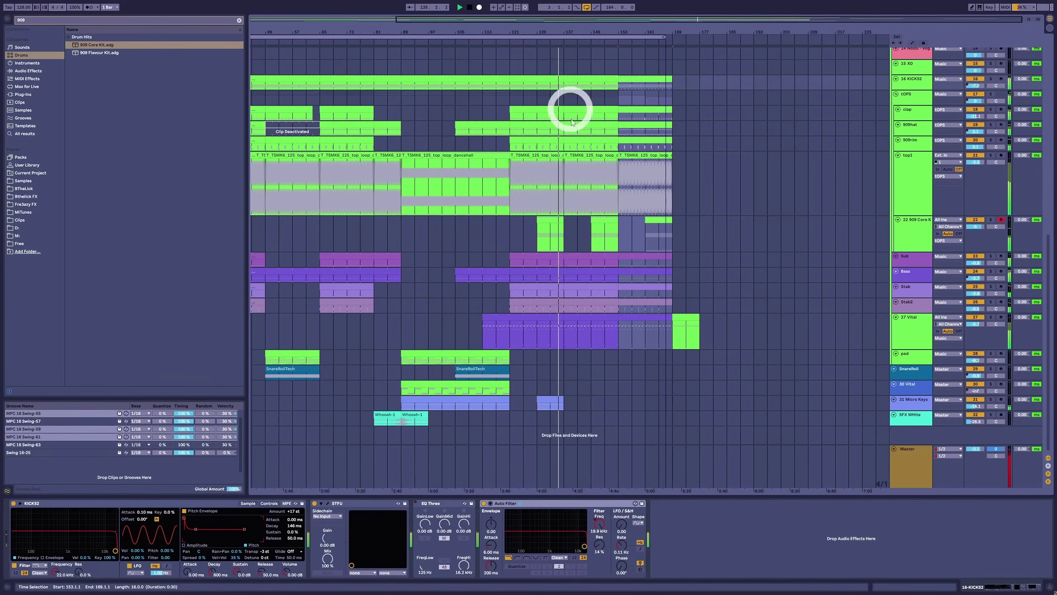
Deactivate the two duplicated 27 Vital clips at bars 137 and 153.
{"action": "left_click", "coordinate": [580, 325]}
{"action": "key", "text": "0"}
{"action": "left_click", "coordinate": [640, 325]}
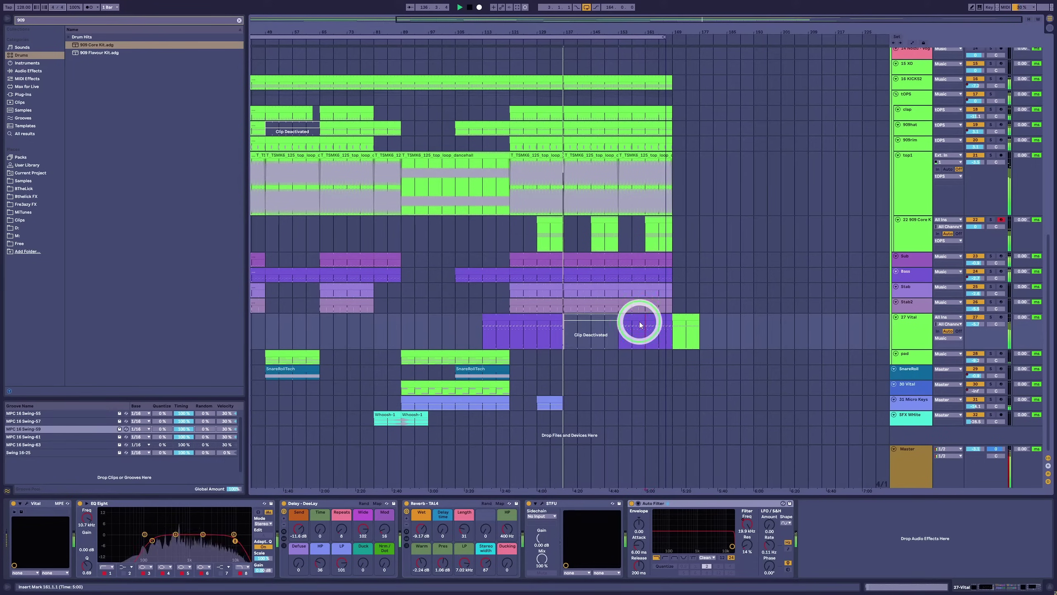
{"action": "key", "text": "0"}
Clear the duplicated Stab2 clips from about bar 138 to bar 169.
{"action": "left_click", "coordinate": [630, 300]}
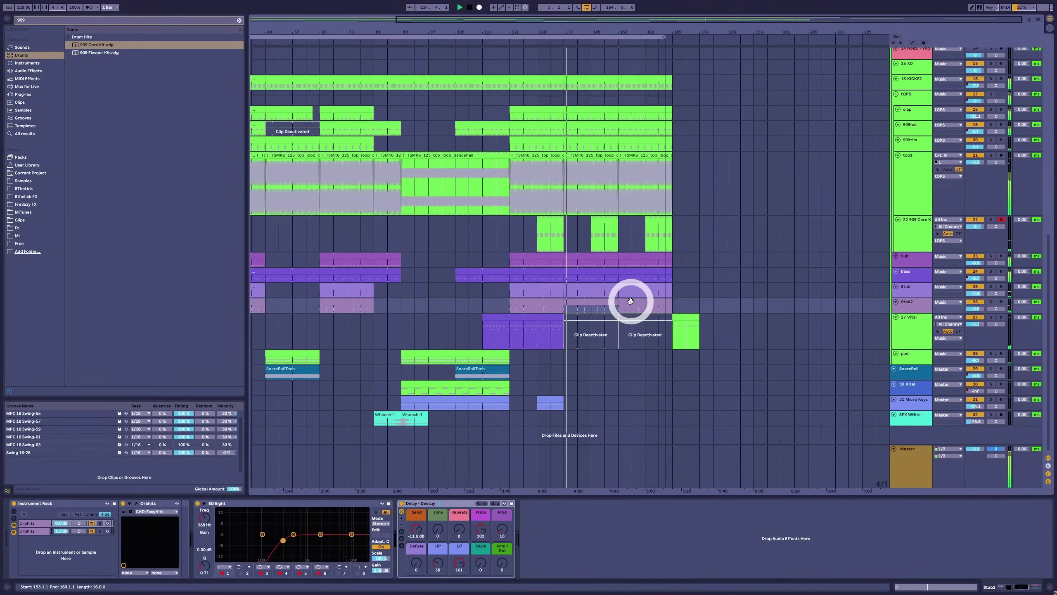
{"action": "key", "text": "Left"}
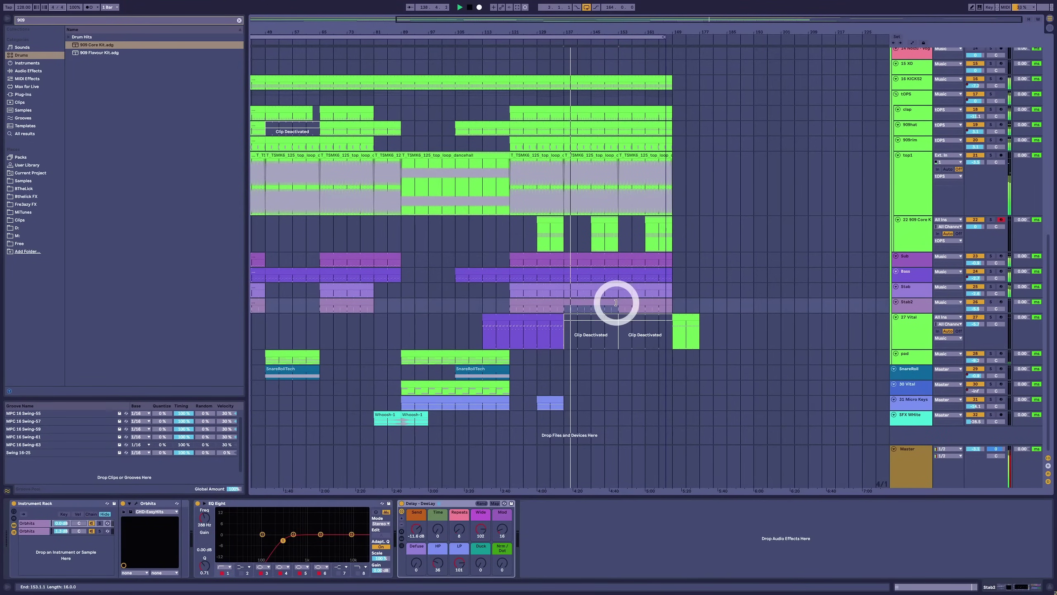
{"action": "left_click_drag", "start_coordinate": [615, 303], "coordinate": [670, 299]}
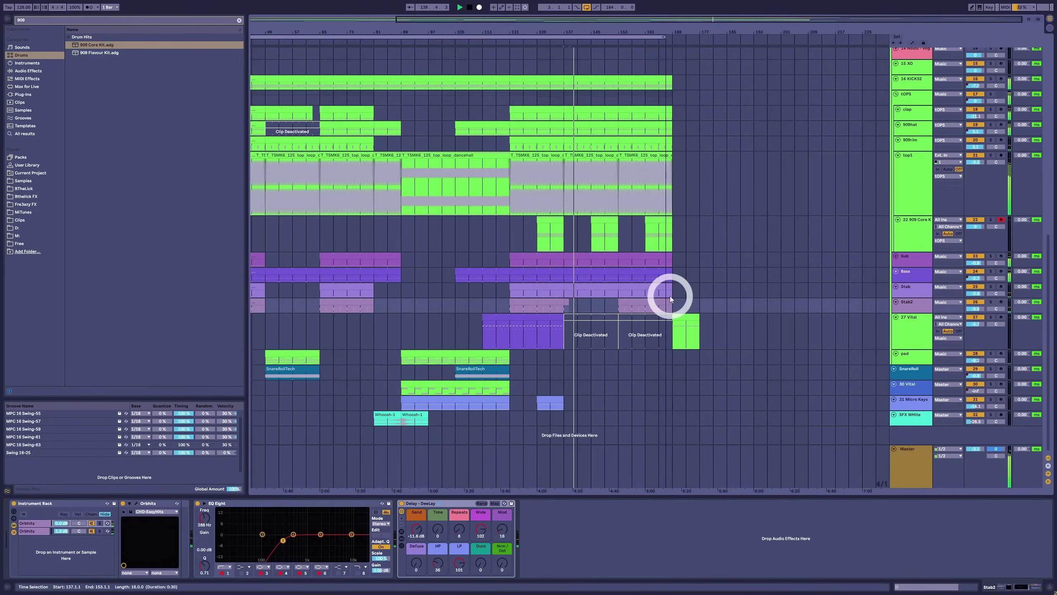
{"action": "key", "text": "Delete"}
Extend the arrangement loop so it covers bar 3 to bar 169.
{"action": "left_click", "coordinate": [635, 278]}
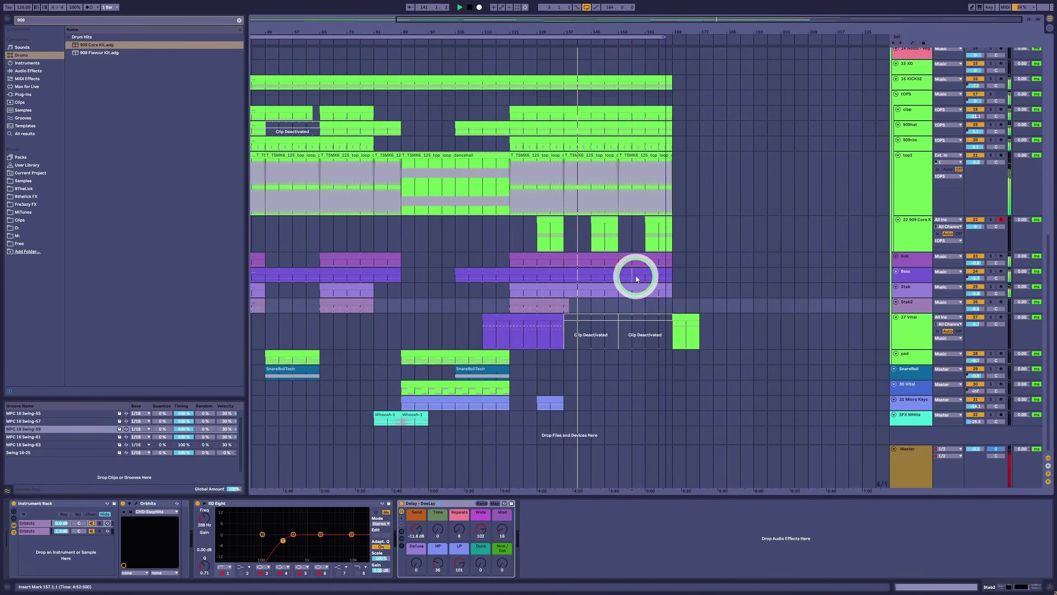
{"action": "left_click", "coordinate": [635, 262]}
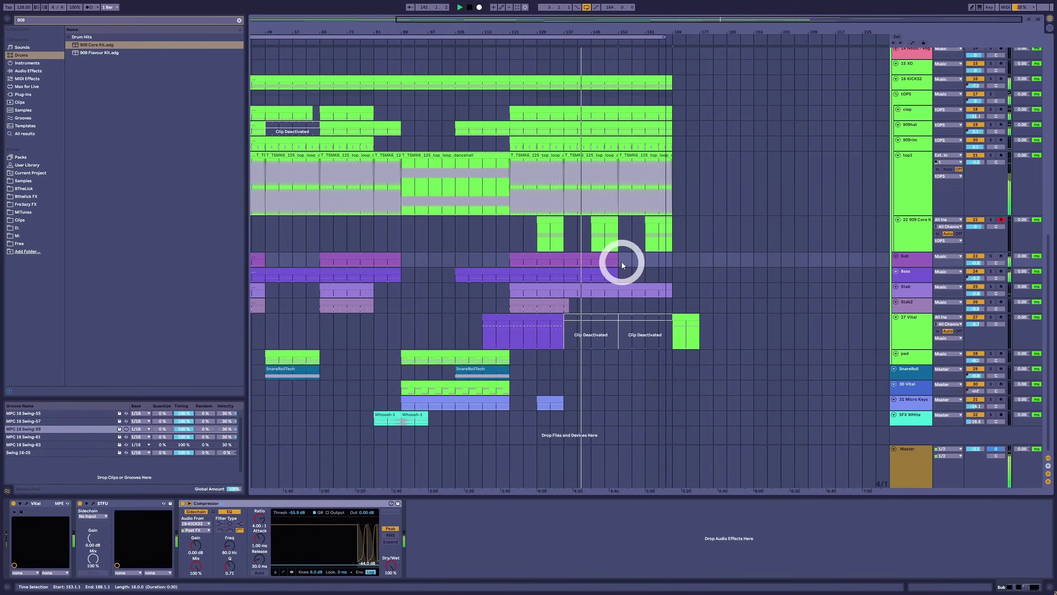
{"action": "left_click", "coordinate": [671, 273]}
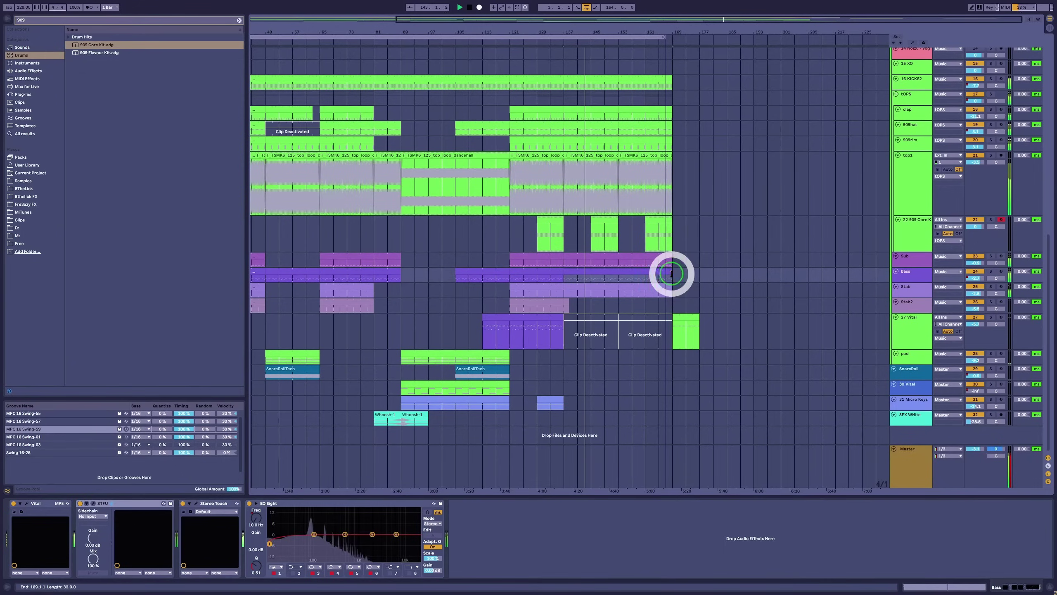
{"action": "left_click", "coordinate": [663, 33]}
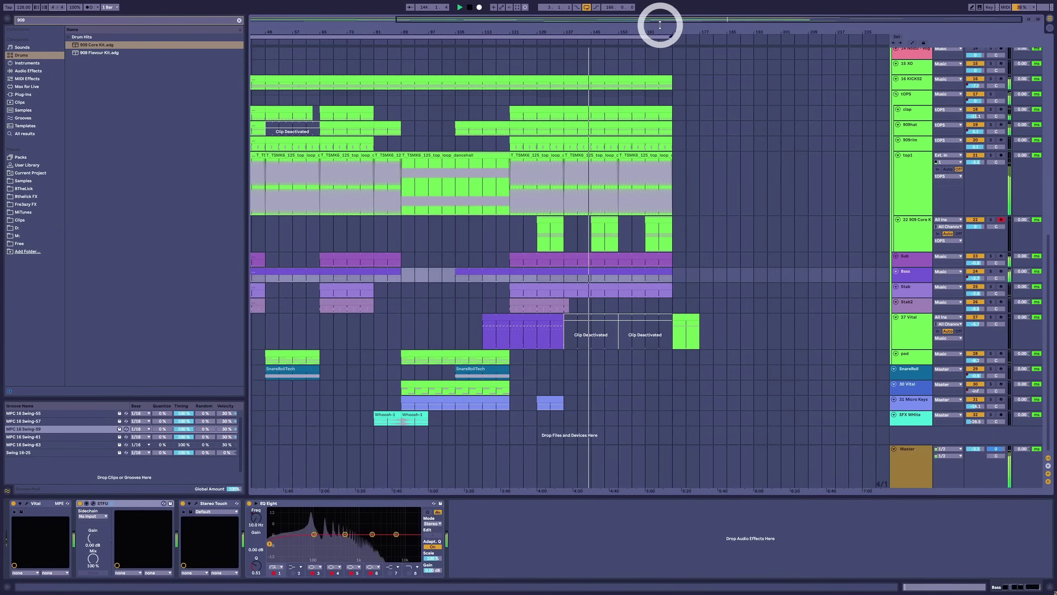
{"action": "left_click_drag", "start_coordinate": [660, 26], "coordinate": [660, 29]}
Delete the two duplicated 909 Core Kit ride clips at bars 145 and 161, keeping the one at bar 129.
{"action": "scroll", "coordinate": [809, 167], "scroll_direction": "up", "scroll_amount": 5}
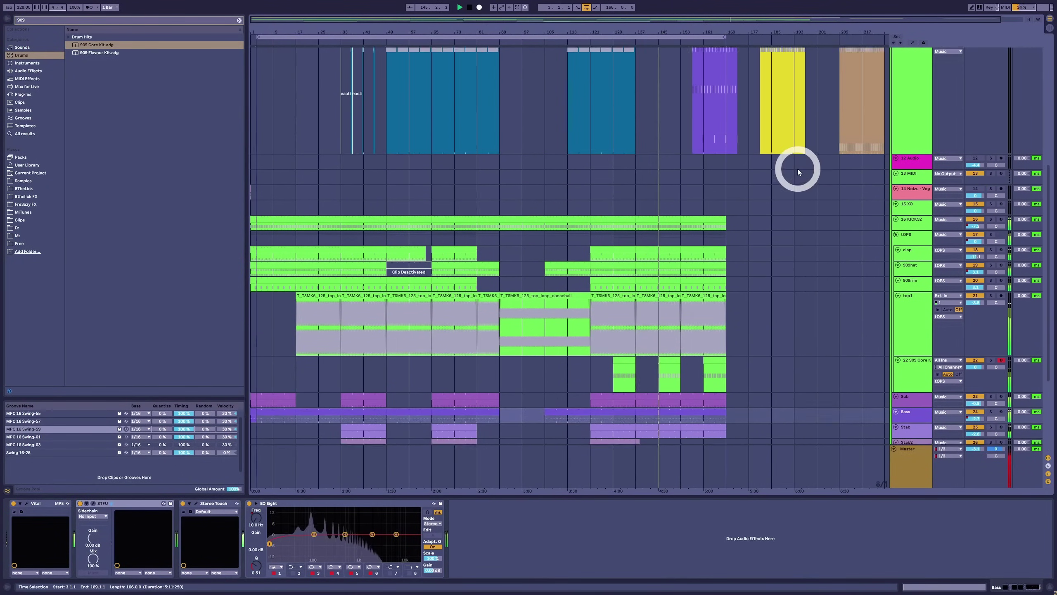
{"action": "scroll", "coordinate": [738, 175], "scroll_direction": "up", "scroll_amount": 2}
{"action": "scroll", "coordinate": [722, 221], "scroll_direction": "down", "scroll_amount": 6}
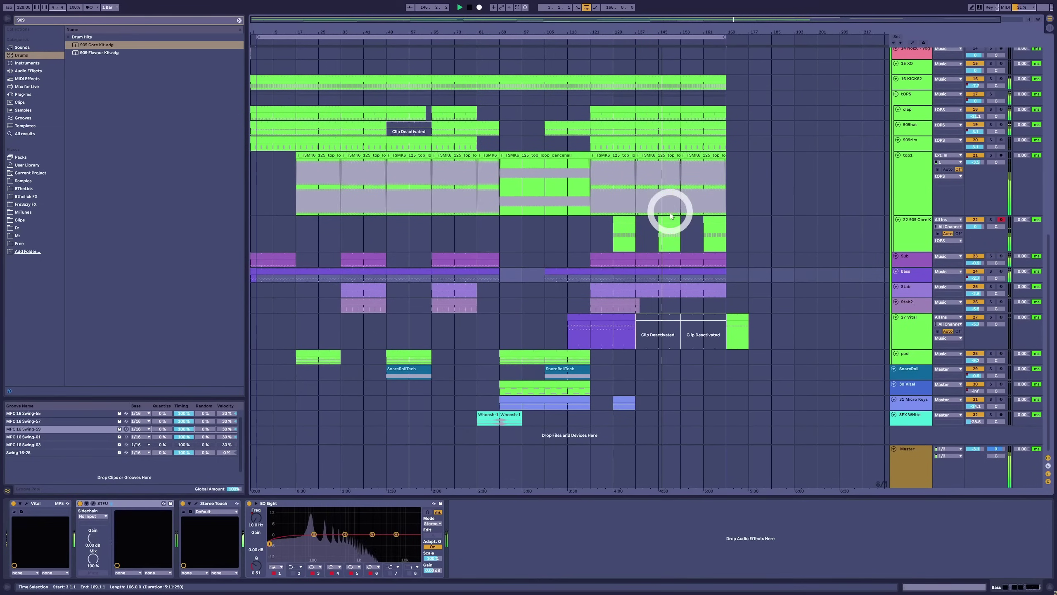
{"action": "left_click", "coordinate": [670, 217]}
{"action": "left_click", "coordinate": [707, 217], "text": "shift"}
{"action": "key", "text": "Delete"}
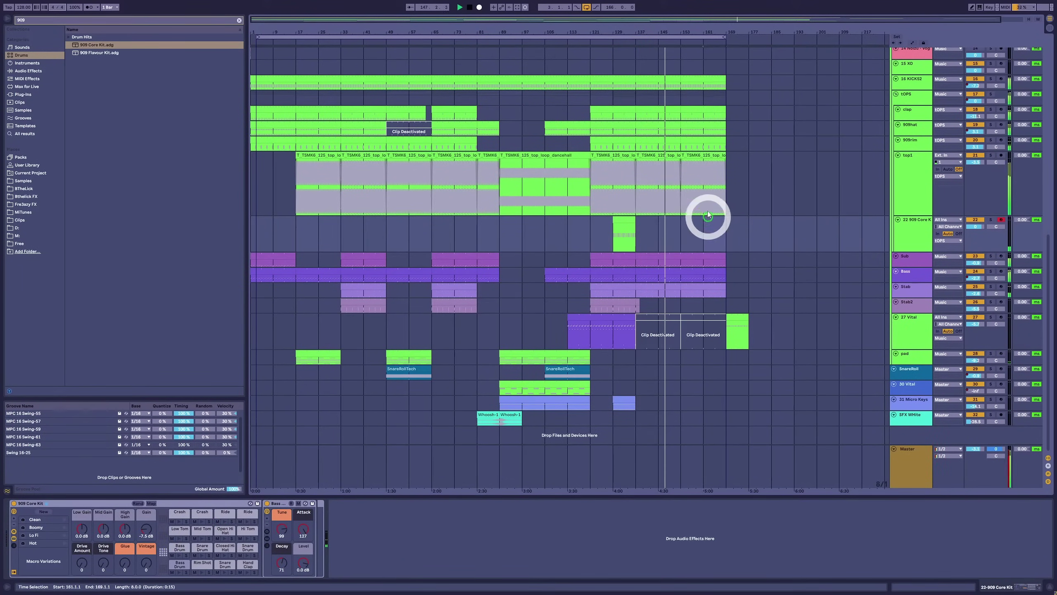
{"action": "left_click", "coordinate": [696, 155]}
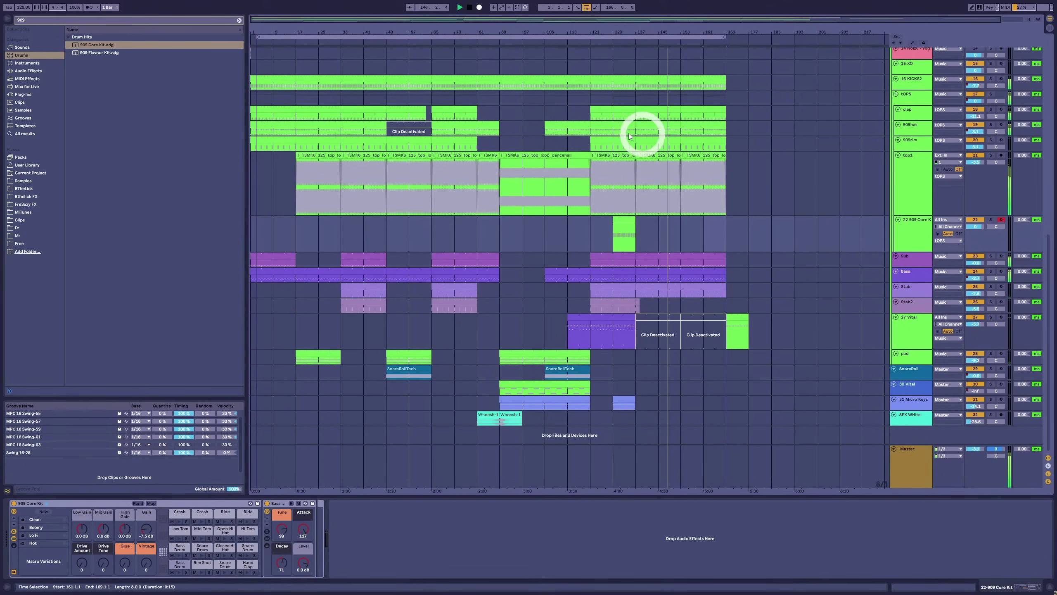
{"action": "left_click", "coordinate": [573, 123]}
{"action": "left_click", "coordinate": [406, 132]}
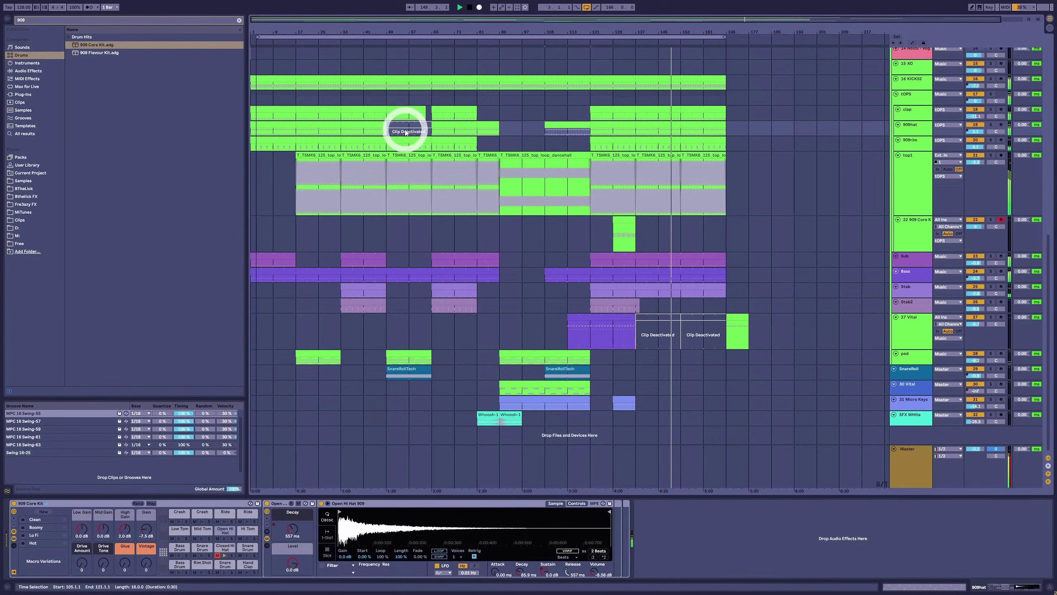
{"action": "left_click", "coordinate": [313, 129]}
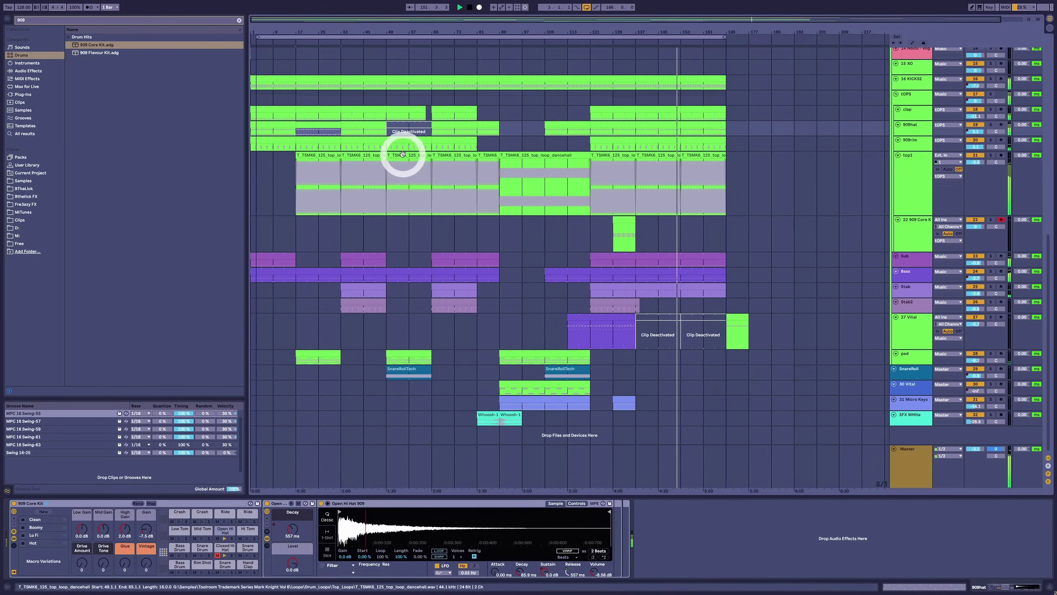
{"action": "left_click", "coordinate": [719, 159]}
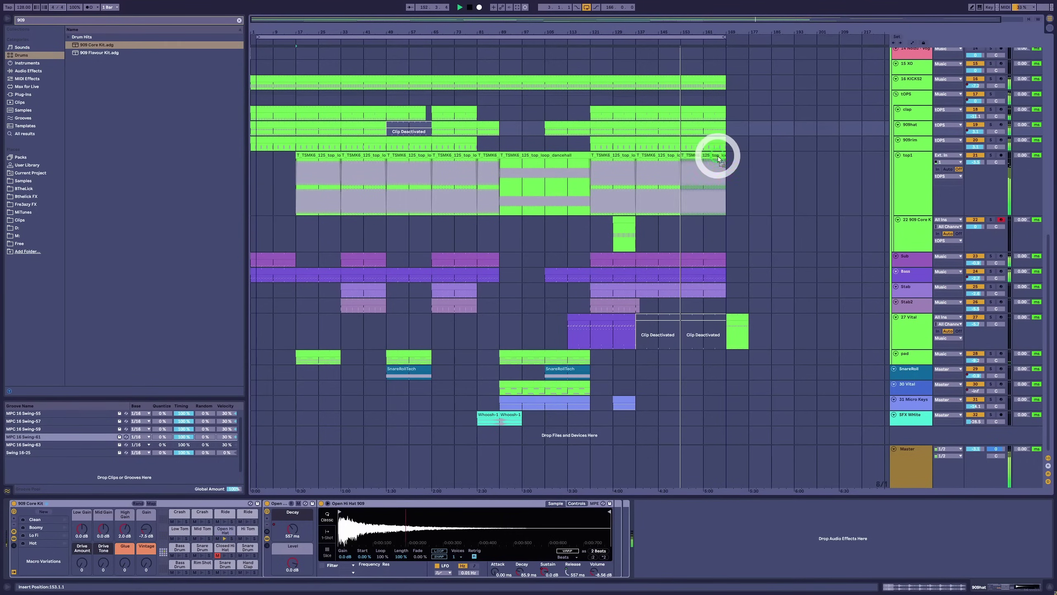
Raise the last section of the Gain envelope in the top1 loop clip at bar 153 to the maximum level.
{"action": "left_click", "coordinate": [717, 154]}
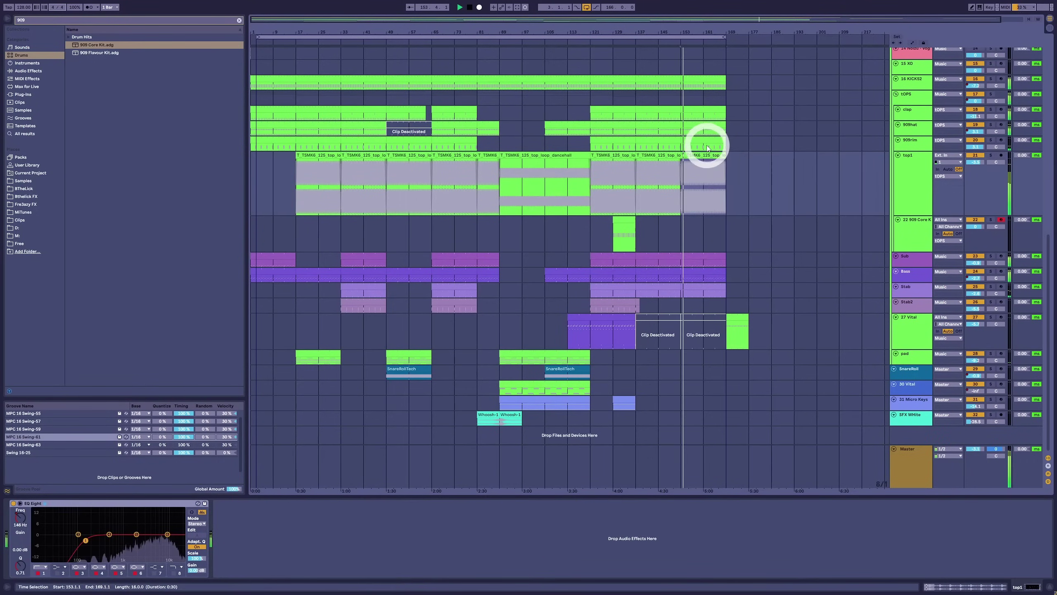
{"action": "left_click", "coordinate": [701, 166]}
{"action": "double_click", "coordinate": [700, 166]}
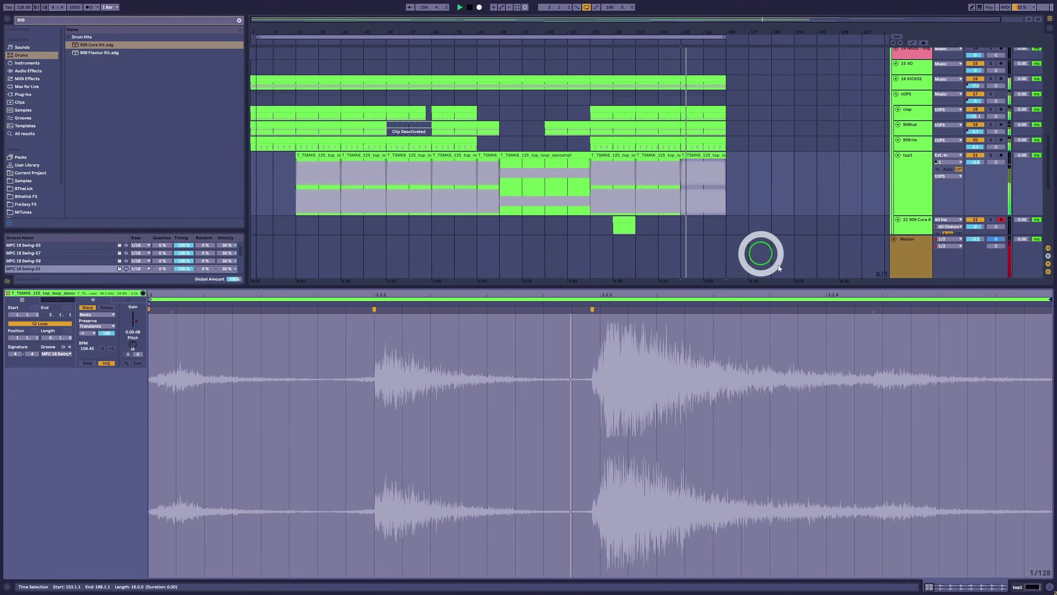
{"action": "left_click", "coordinate": [102, 307]}
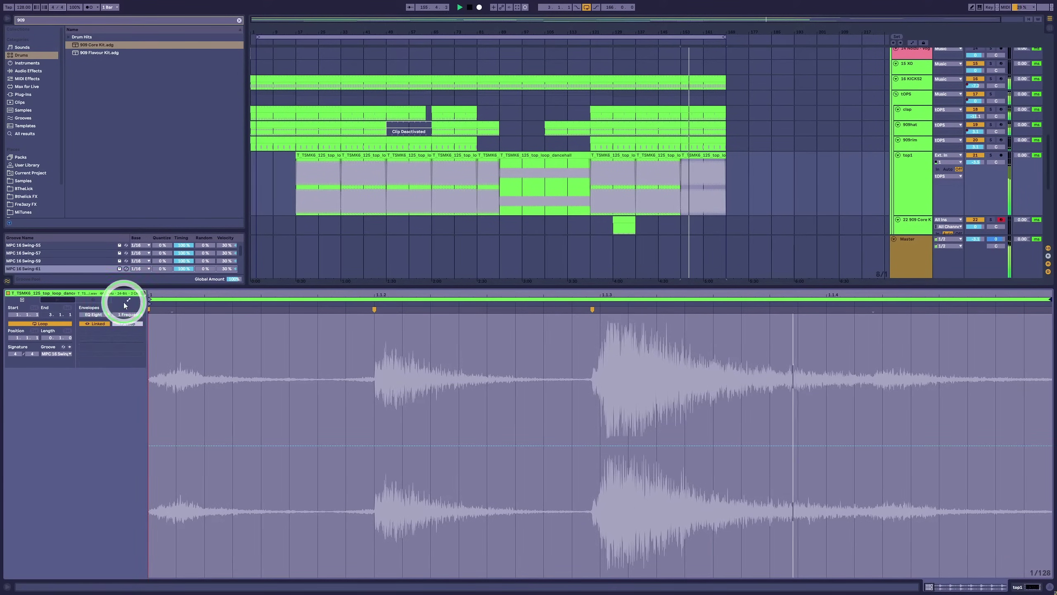
{"action": "left_click", "coordinate": [100, 314]}
{"action": "left_click", "coordinate": [108, 325]}
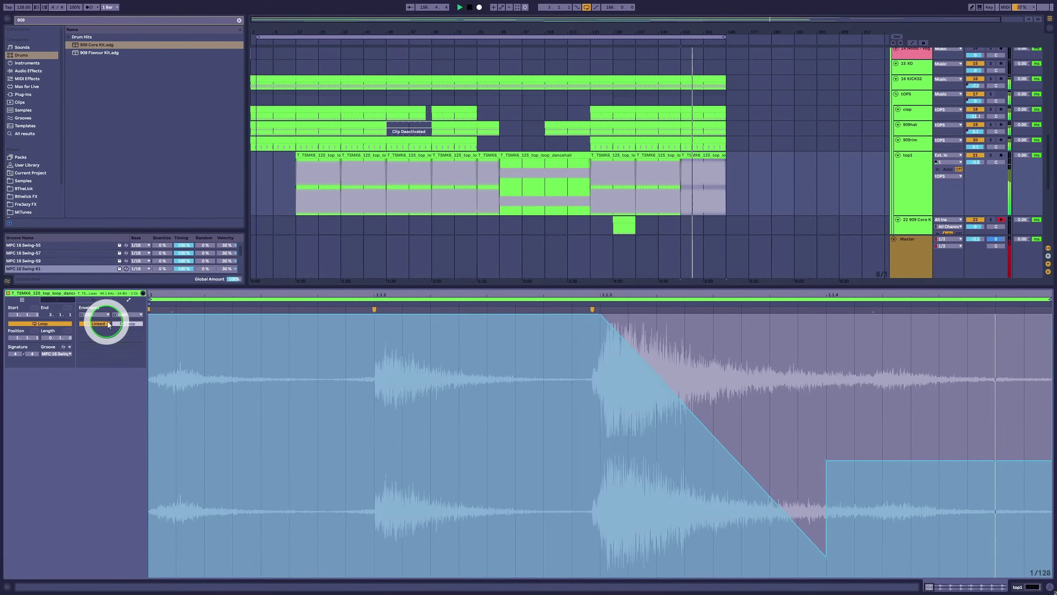
{"action": "left_click_drag", "start_coordinate": [844, 460], "coordinate": [835, 320]}
{"action": "key", "text": "b"}
{"action": "left_click", "coordinate": [669, 224]}
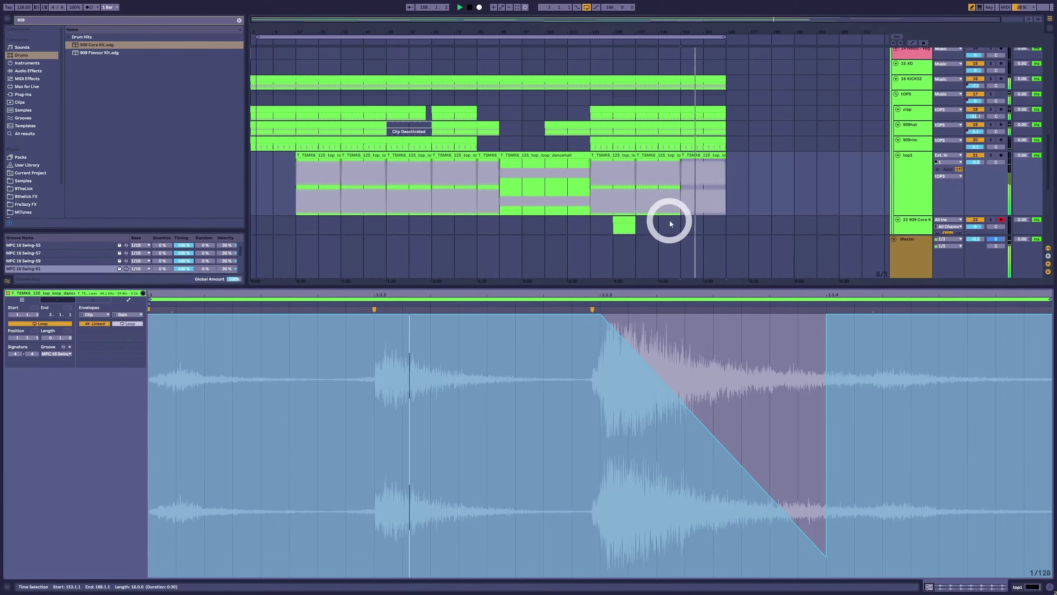
{"action": "left_click", "coordinate": [697, 157]}
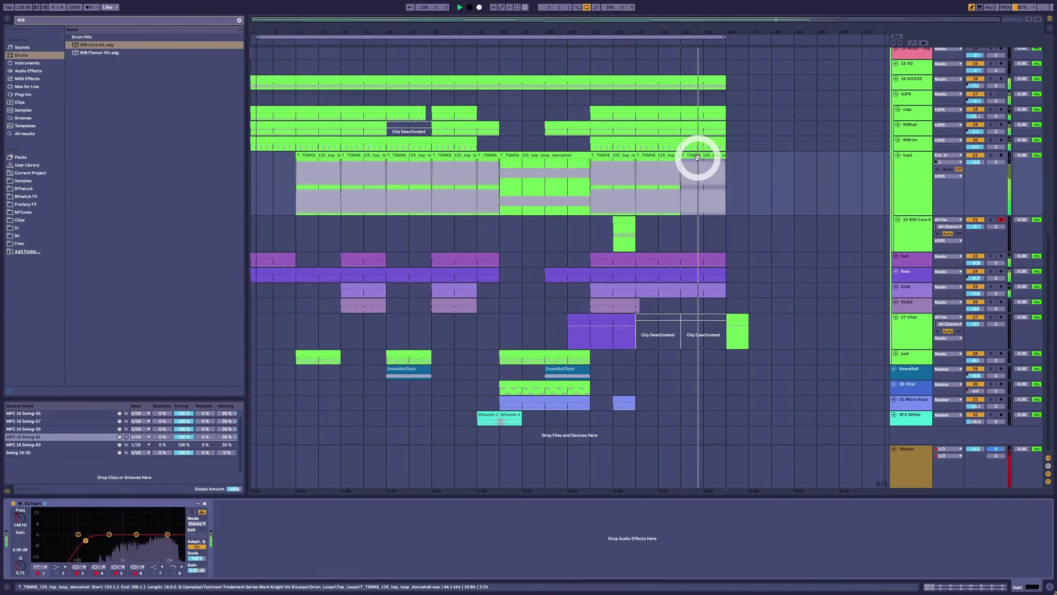
{"action": "left_click", "coordinate": [334, 172]}
{"action": "scroll", "coordinate": [727, 162], "scroll_direction": "up", "scroll_amount": 10}
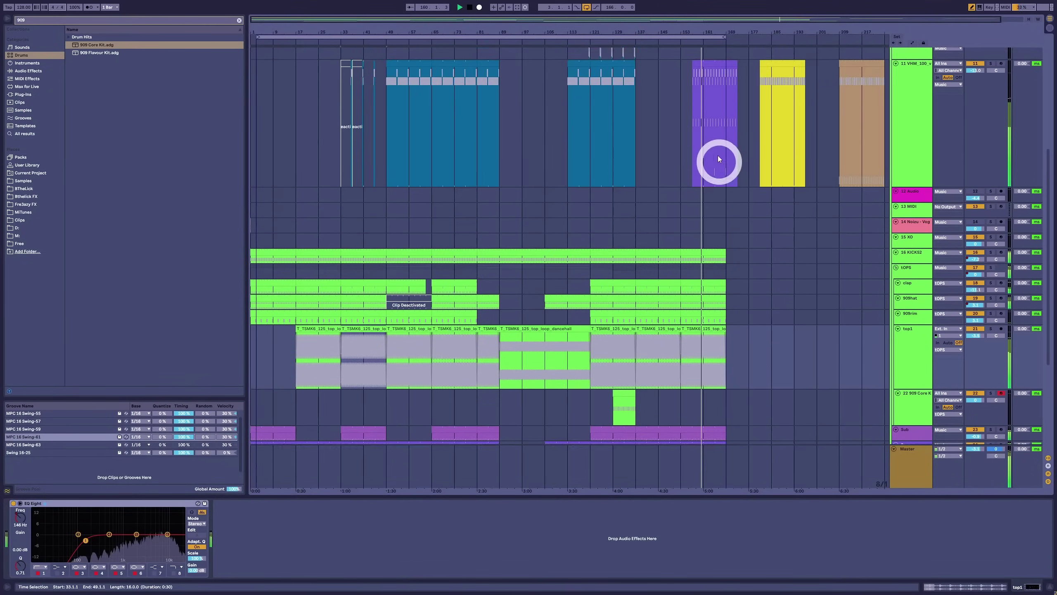
{"action": "left_click", "coordinate": [773, 121]}
{"action": "left_click_drag", "start_coordinate": [773, 121], "coordinate": [729, 333]}
{"action": "left_click", "coordinate": [762, 126]}
{"action": "scroll", "coordinate": [637, 166], "scroll_direction": "down", "scroll_amount": 10}
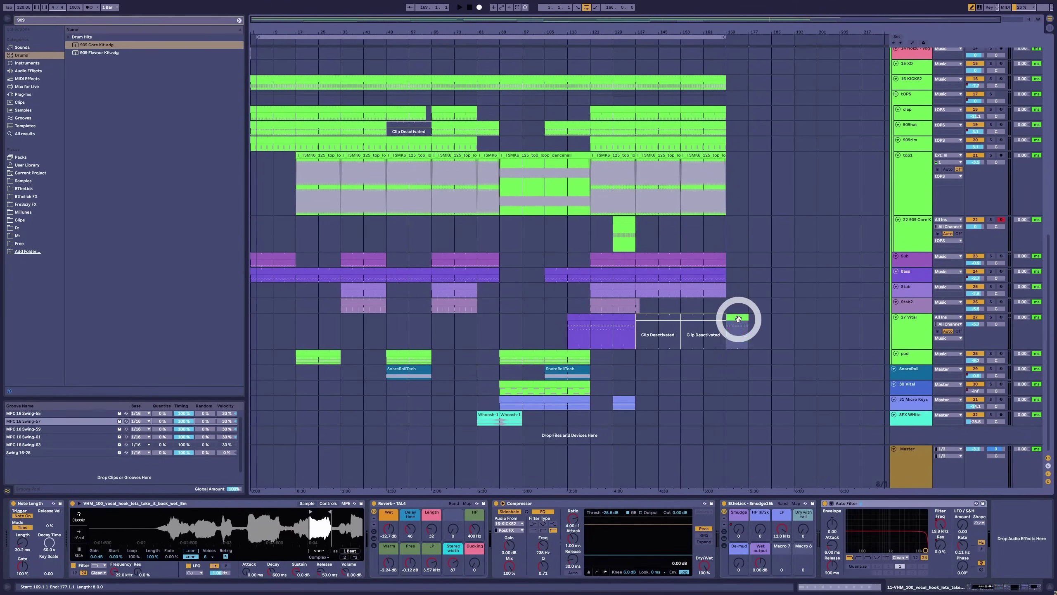
Move the spare 27 Vital clip from bar 169 out of the way to bar 217.
{"action": "key", "text": "Delete"}
{"action": "key", "text": "ctrl+z"}
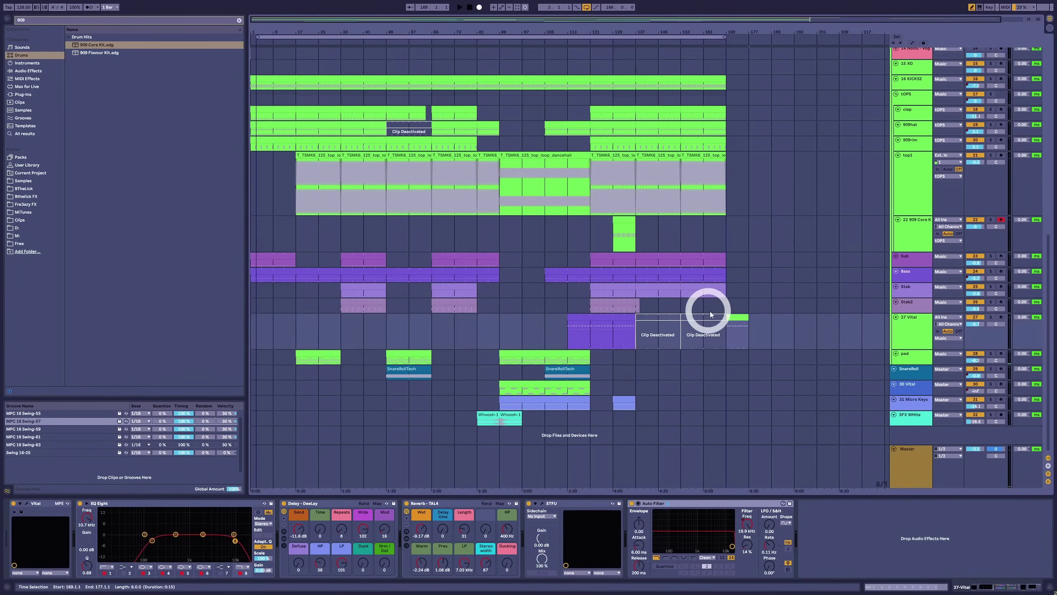
{"action": "left_click_drag", "start_coordinate": [739, 316], "coordinate": [905, 321]}
Play the arrangement from bar 137 to hear the start of the outro.
{"action": "left_click", "coordinate": [662, 303]}
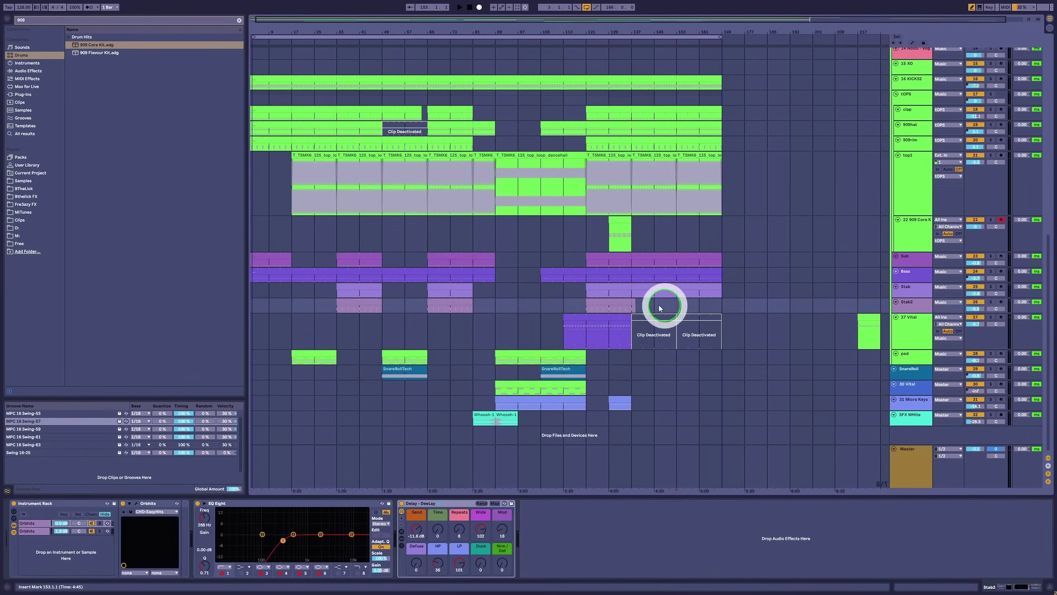
{"action": "left_click", "coordinate": [632, 308]}
{"action": "key", "text": "space"}
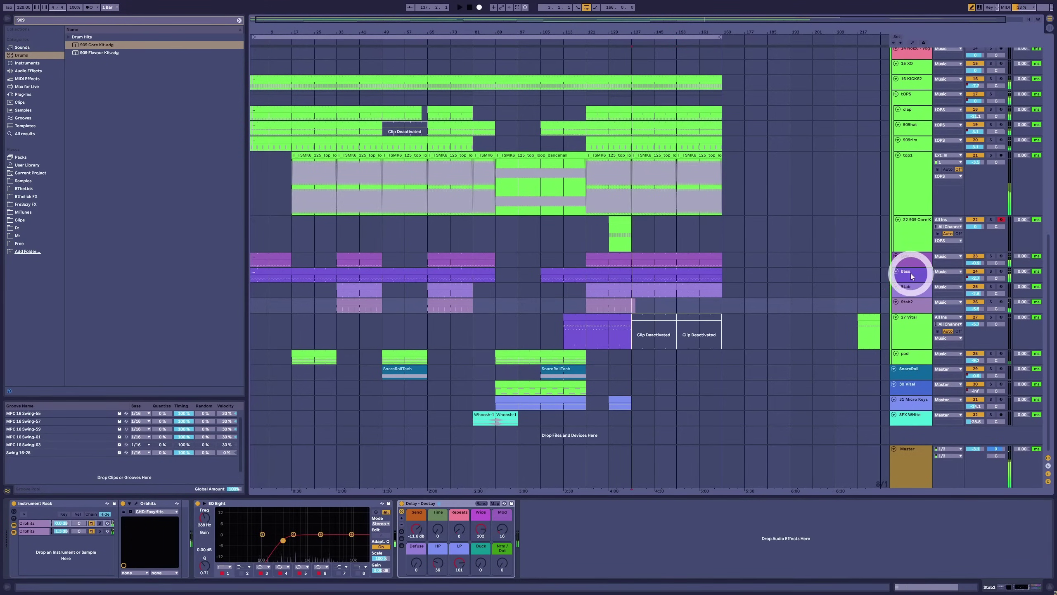
Enlarge the Bass track and automate its Track Volume to fade out in a curve from bar 137 to bar 169.
{"action": "left_click", "coordinate": [907, 272]}
{"action": "left_click", "coordinate": [902, 273]}
{"action": "left_click", "coordinate": [896, 273]}
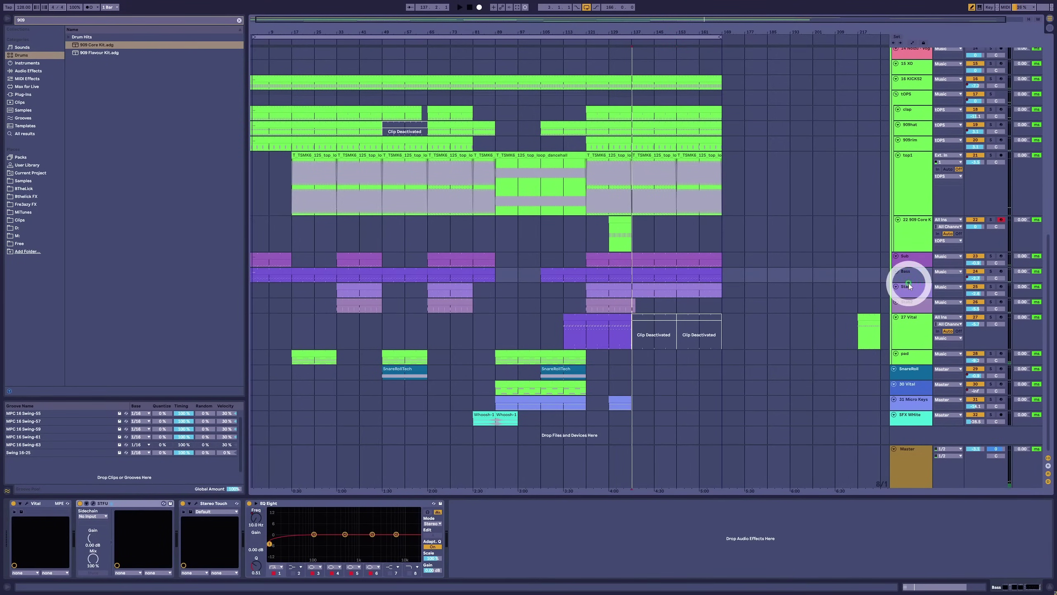
{"action": "left_click", "coordinate": [909, 286]}
{"action": "left_click_drag", "start_coordinate": [910, 282], "coordinate": [914, 302]}
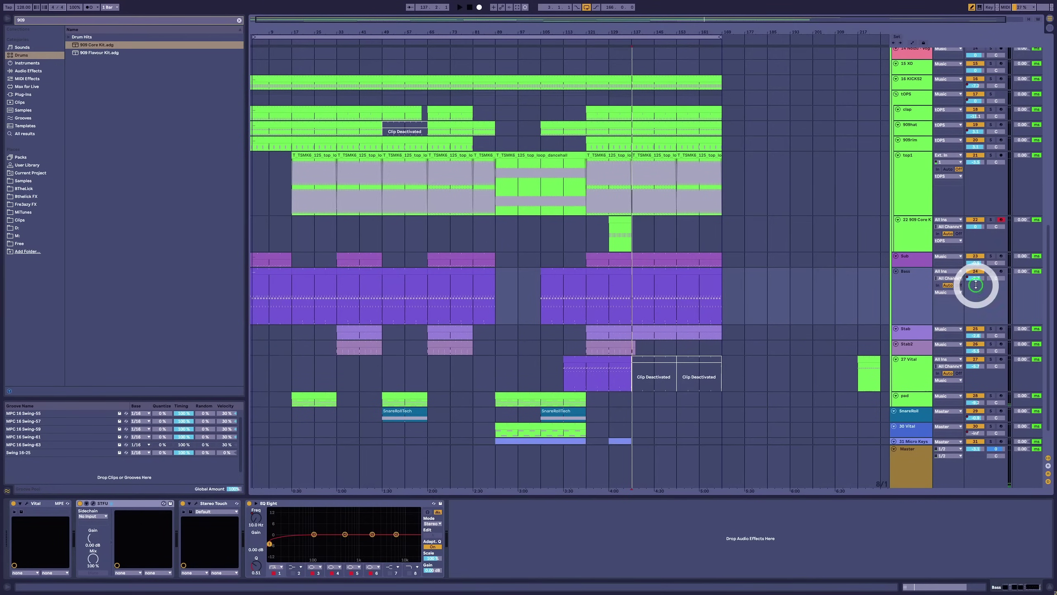
{"action": "key", "text": "a"}
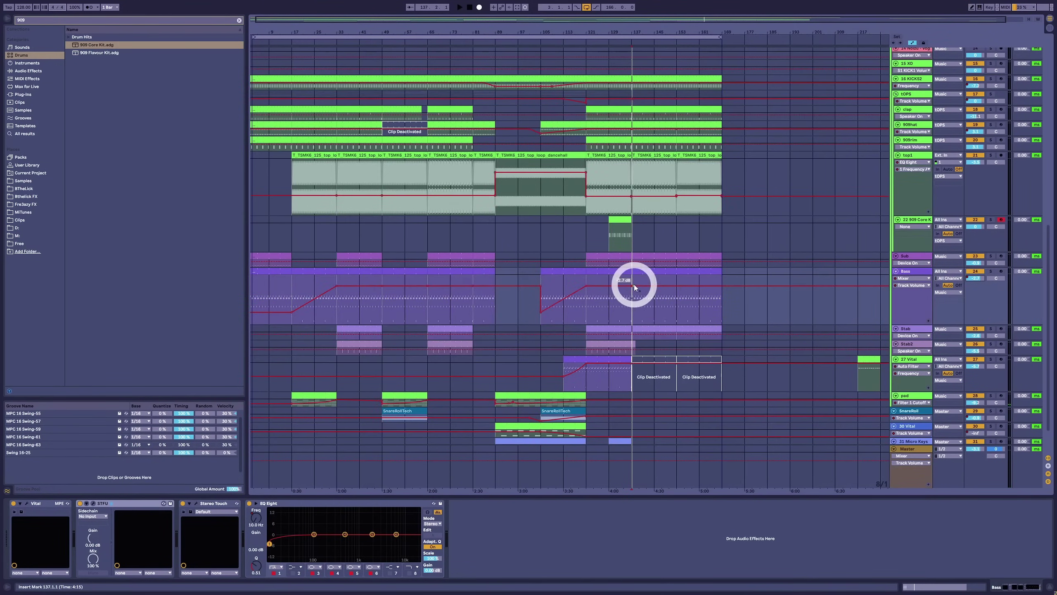
{"action": "key", "text": "space"}
{"action": "left_click_drag", "start_coordinate": [722, 321], "coordinate": [685, 302]}
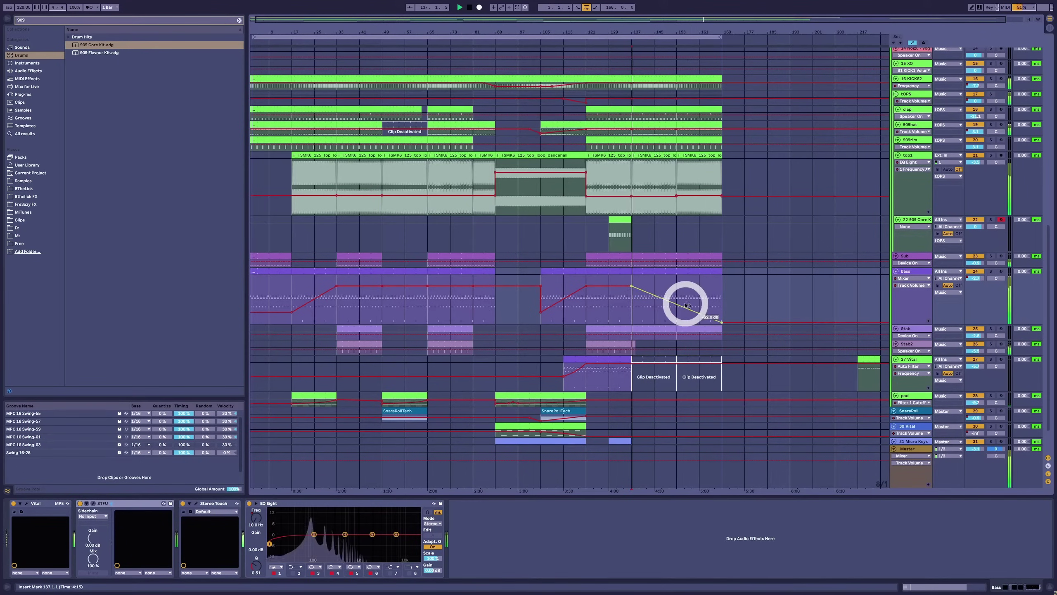
Automate the Sub track's Track Volume to fade down in a curve from bar 137 to bar 169.
{"action": "left_click", "coordinate": [914, 268]}
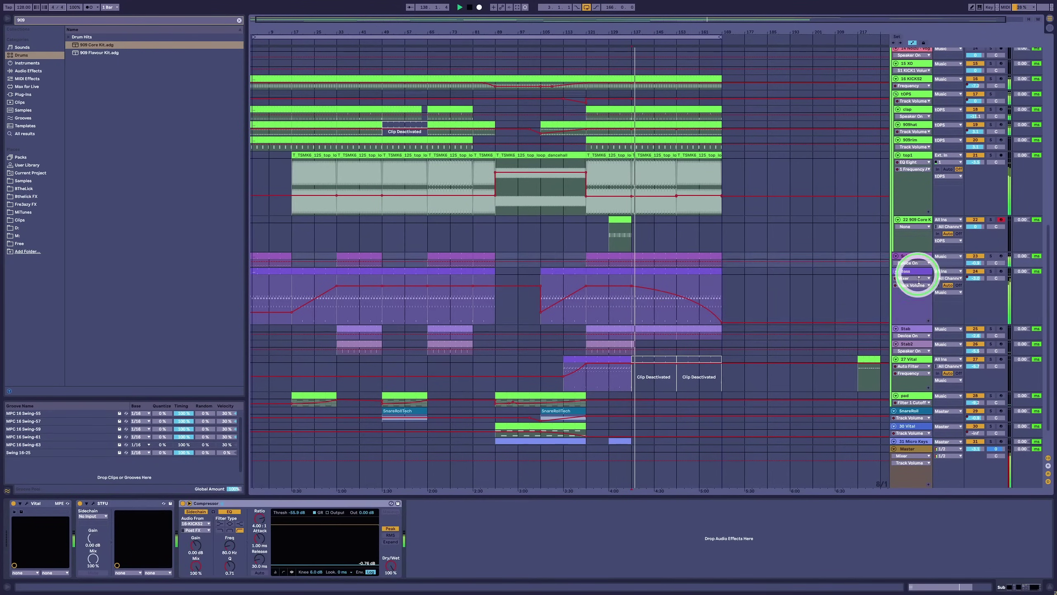
{"action": "left_click", "coordinate": [652, 281]}
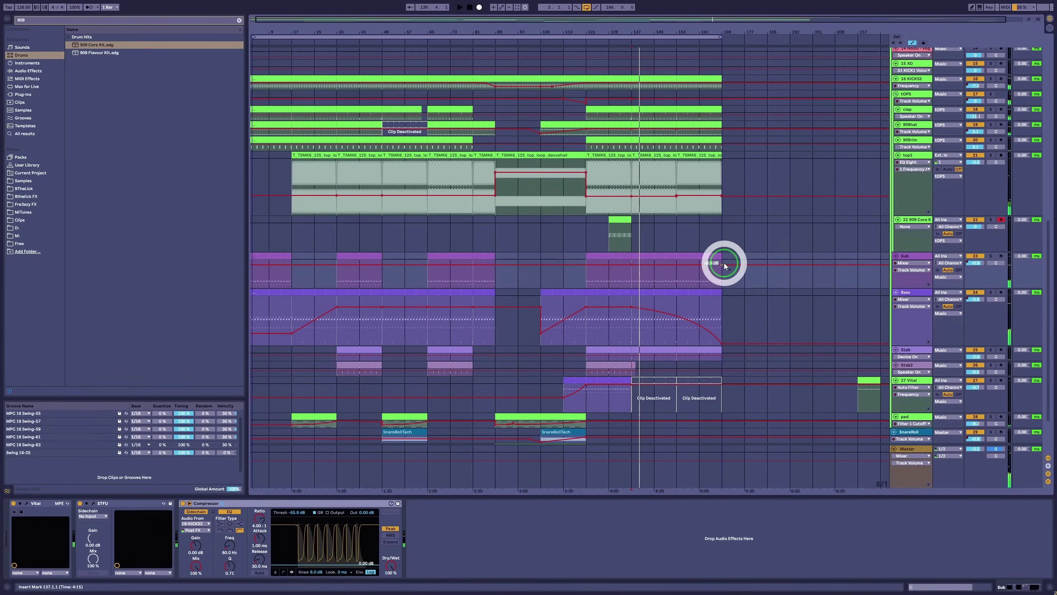
{"action": "left_click_drag", "start_coordinate": [725, 264], "coordinate": [677, 276]}
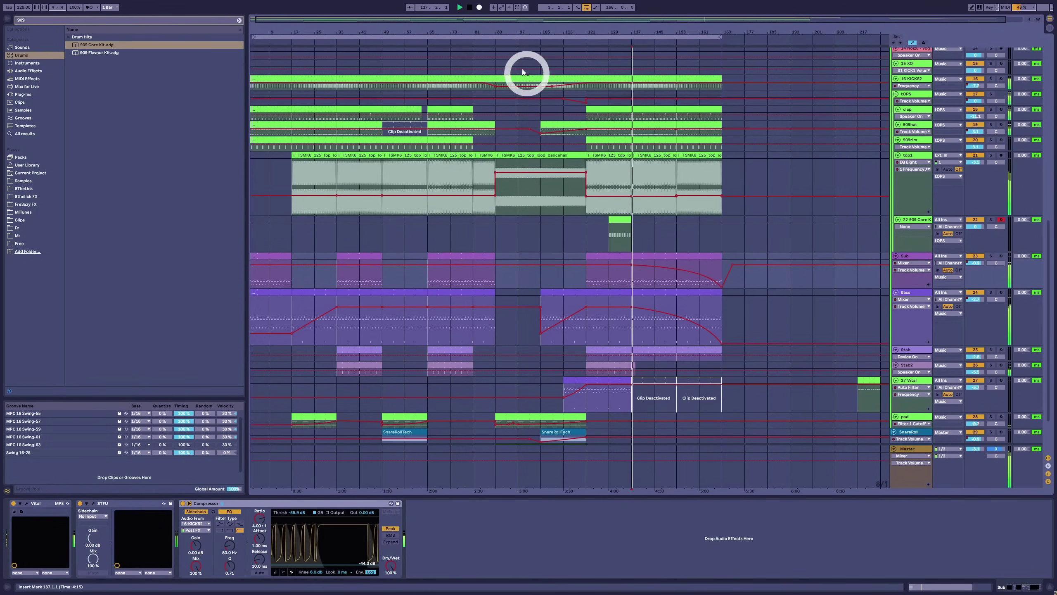
Return playback to the start of the arrangement and deactivate the Sub clip in bars 1 to 17.
{"action": "left_click_drag", "start_coordinate": [543, 29], "coordinate": [535, 28]}
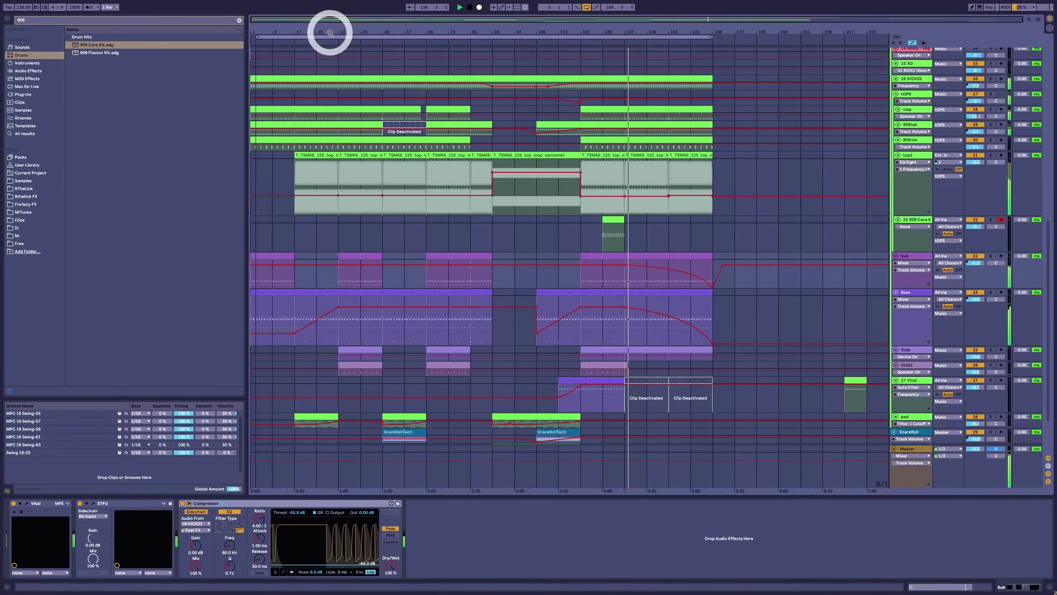
{"action": "left_click", "coordinate": [248, 35]}
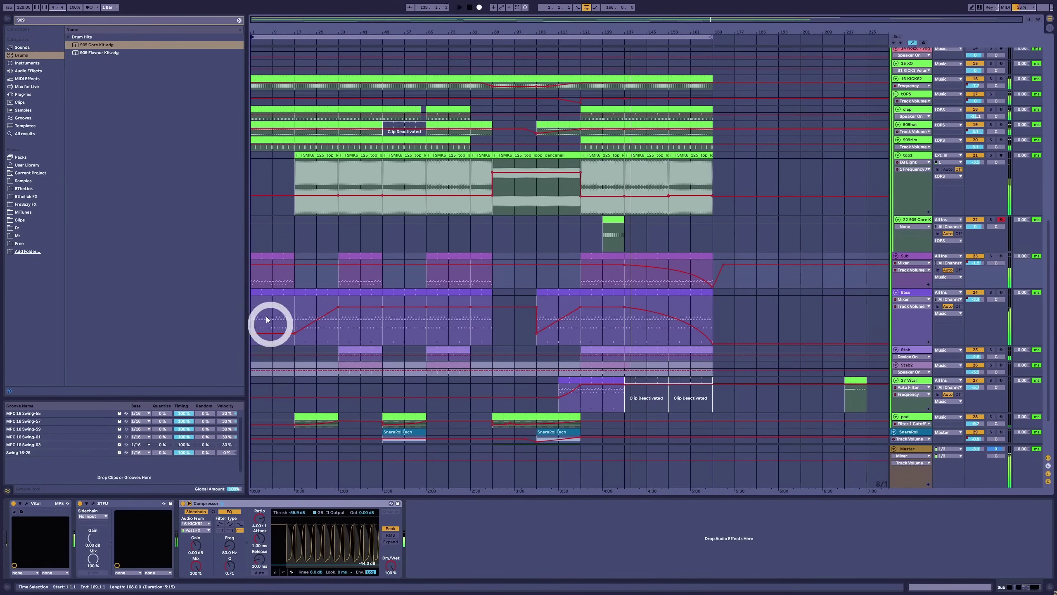
{"action": "left_click", "coordinate": [258, 301]}
{"action": "left_click", "coordinate": [287, 258]}
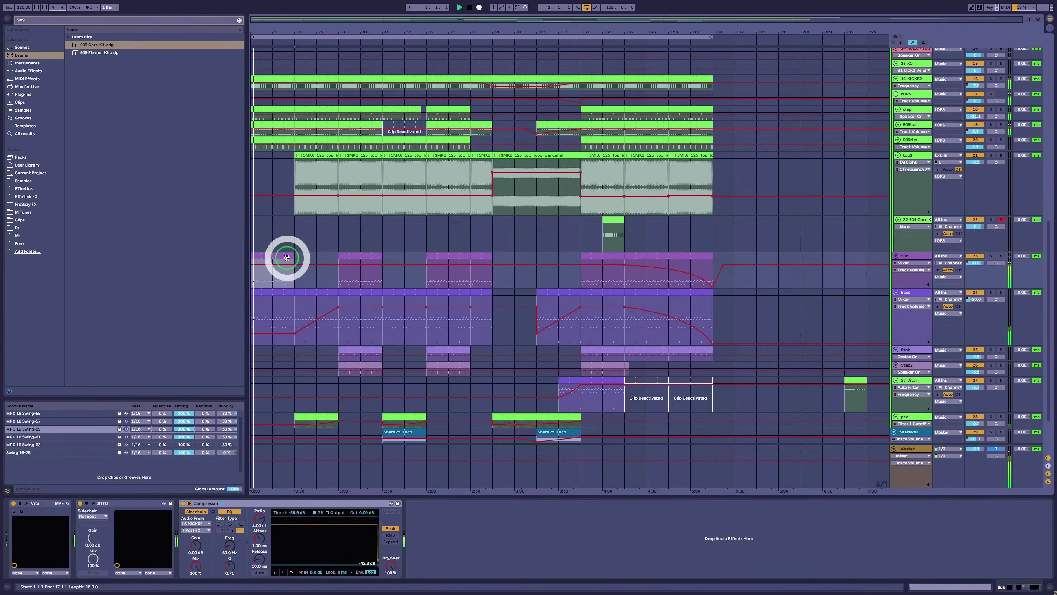
{"action": "key", "text": "0"}
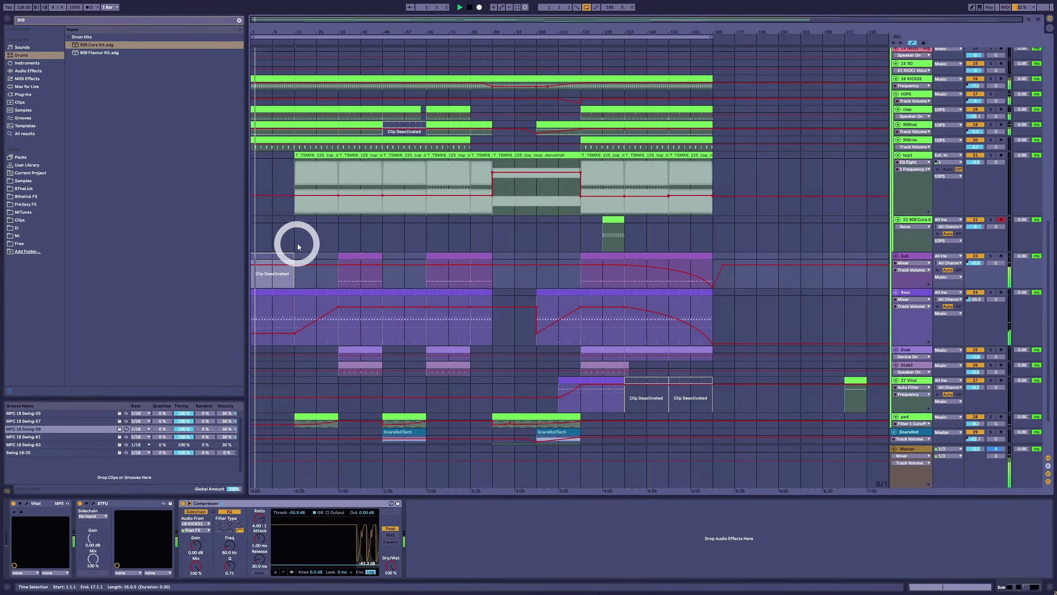
Copy the top1 loop clip from bar 17 to bar 1 so the loop covers the intro.
{"action": "left_click", "coordinate": [308, 160]}
{"action": "left_click", "coordinate": [352, 155]}
{"action": "left_click_drag", "start_coordinate": [325, 155], "coordinate": [288, 165]}
{"action": "left_click", "coordinate": [297, 158]}
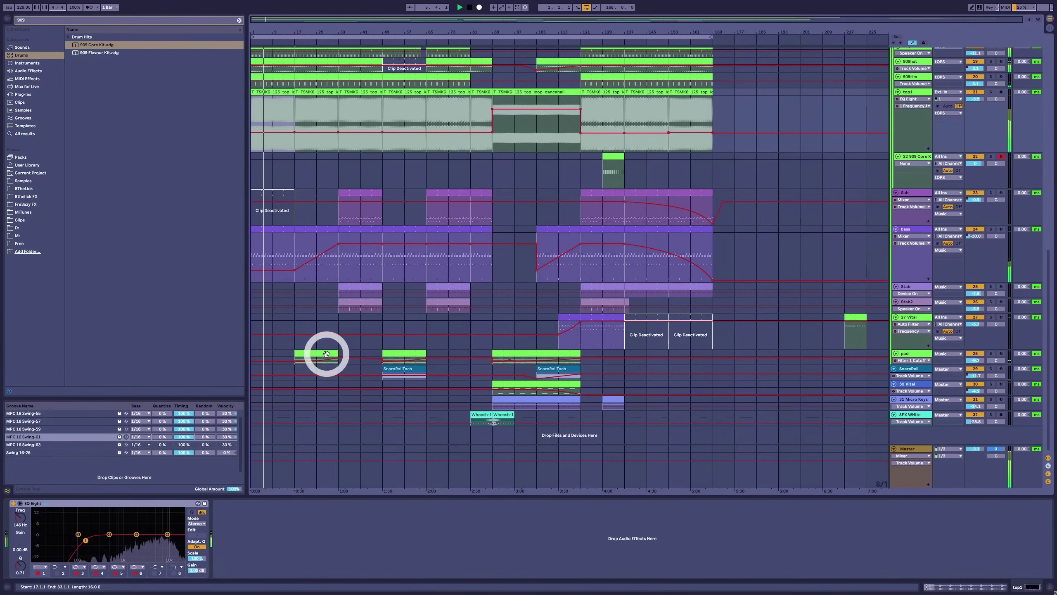
Enlarge the pad track and extend its first clip back from bar 17 to start at bar 9.
{"action": "scroll", "coordinate": [323, 354], "scroll_direction": "down", "scroll_amount": 3}
{"action": "left_click", "coordinate": [313, 353]}
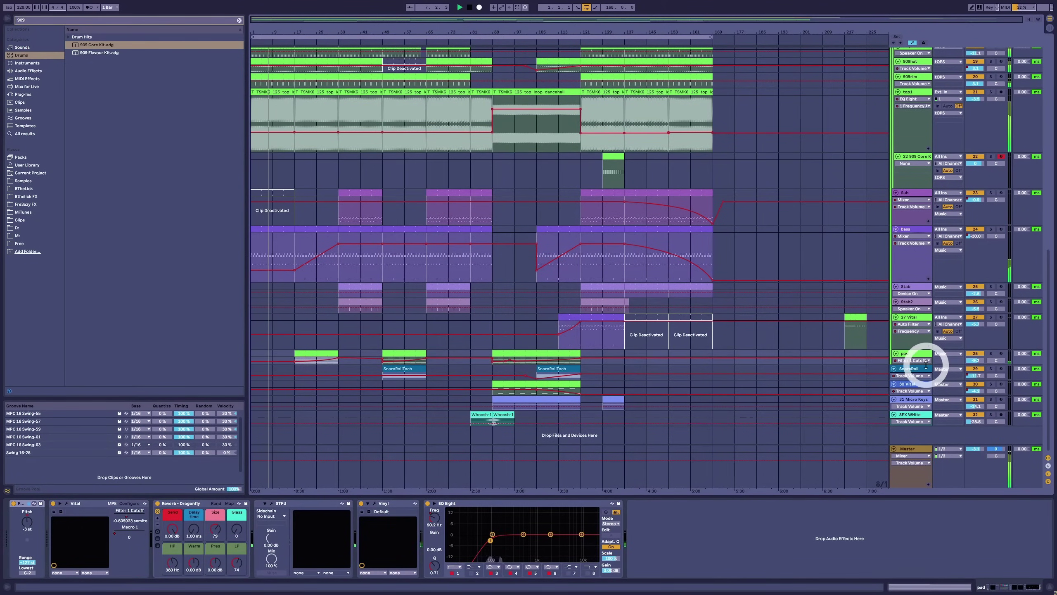
{"action": "left_click_drag", "start_coordinate": [920, 365], "coordinate": [919, 406]}
{"action": "scroll", "coordinate": [350, 365], "scroll_direction": "down", "scroll_amount": 2}
{"action": "left_click", "coordinate": [350, 365]}
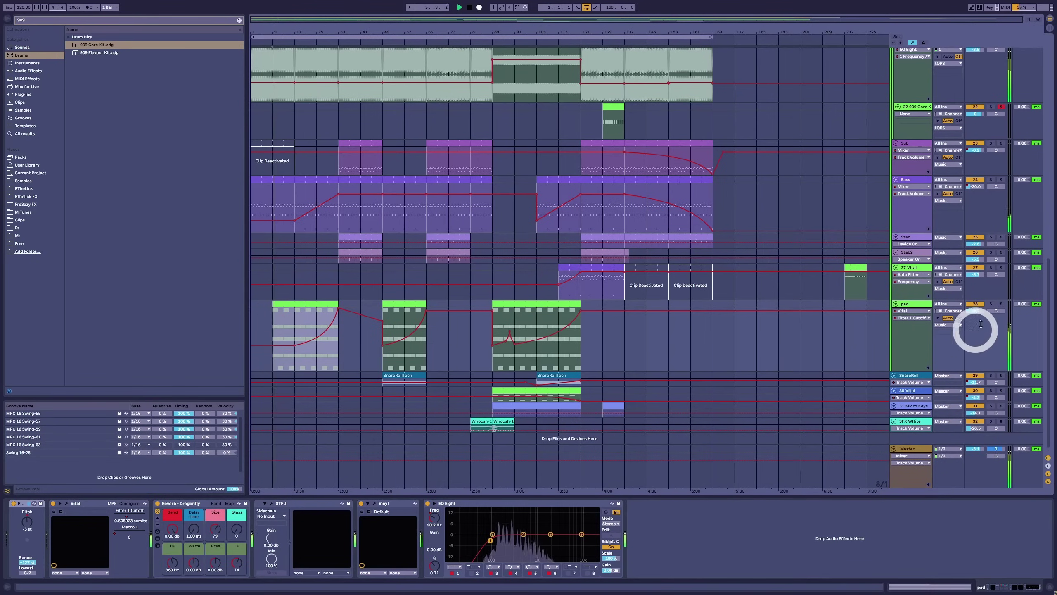
Automate the pad track's Track Volume to fade in from bar 9 to bar 17.
{"action": "left_click", "coordinate": [975, 310]}
{"action": "left_click", "coordinate": [294, 354]}
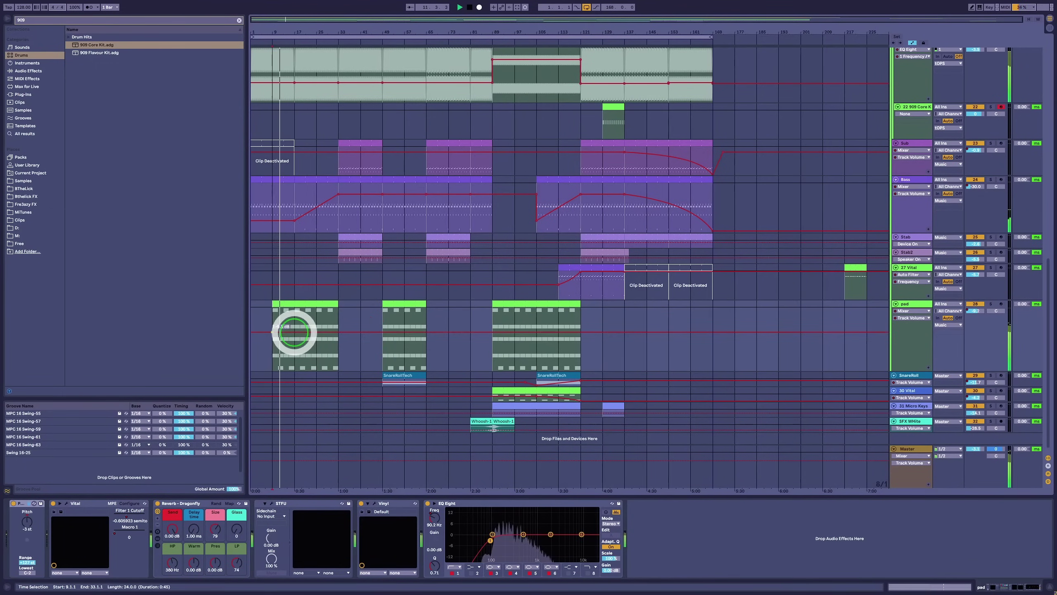
{"action": "left_click_drag", "start_coordinate": [275, 333], "coordinate": [284, 368]}
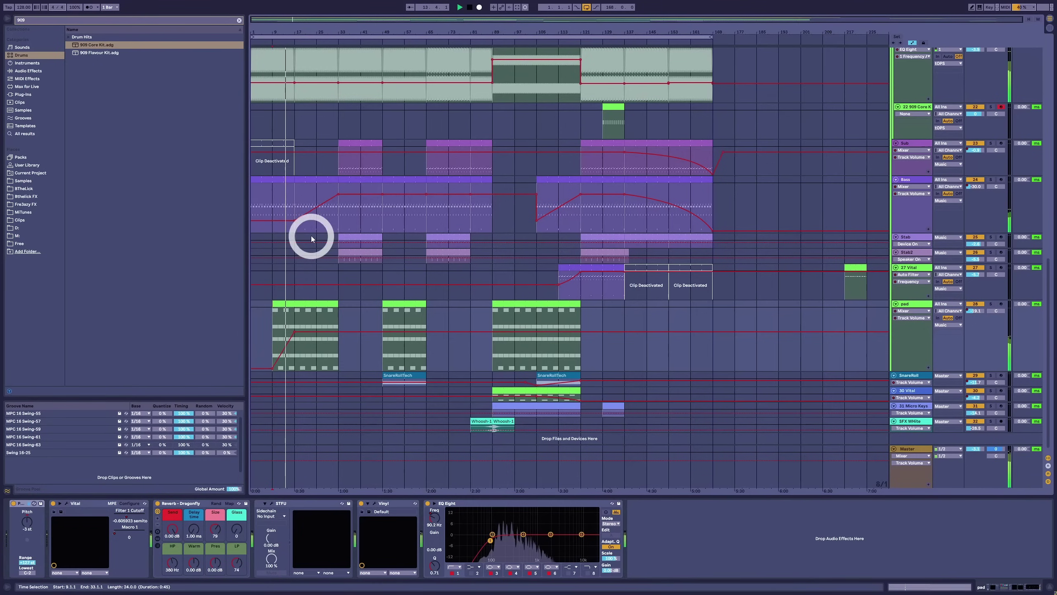
Raise the Bass track's Track Volume breakpoint at bar 17 so the fade-in climbs from bar 1.
{"action": "scroll", "coordinate": [312, 246], "scroll_direction": "up", "scroll_amount": 5}
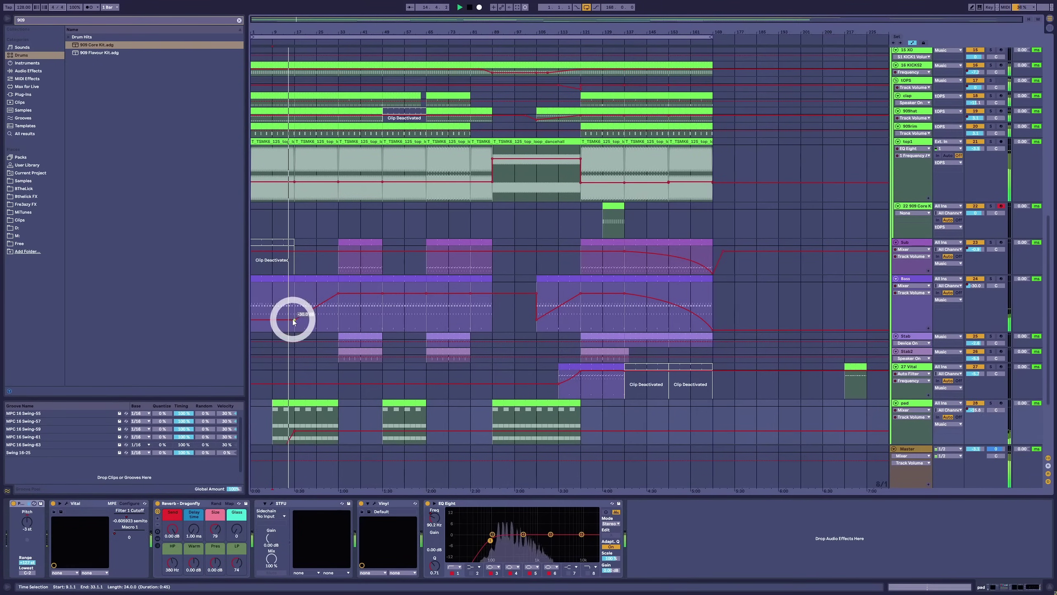
{"action": "mouse_move", "coordinate": [293, 320]}
{"action": "left_mouse_down"}
{"action": "mouse_move", "coordinate": [262, 320]}
{"action": "mouse_move", "coordinate": [296, 305]}
{"action": "left_mouse_up"}
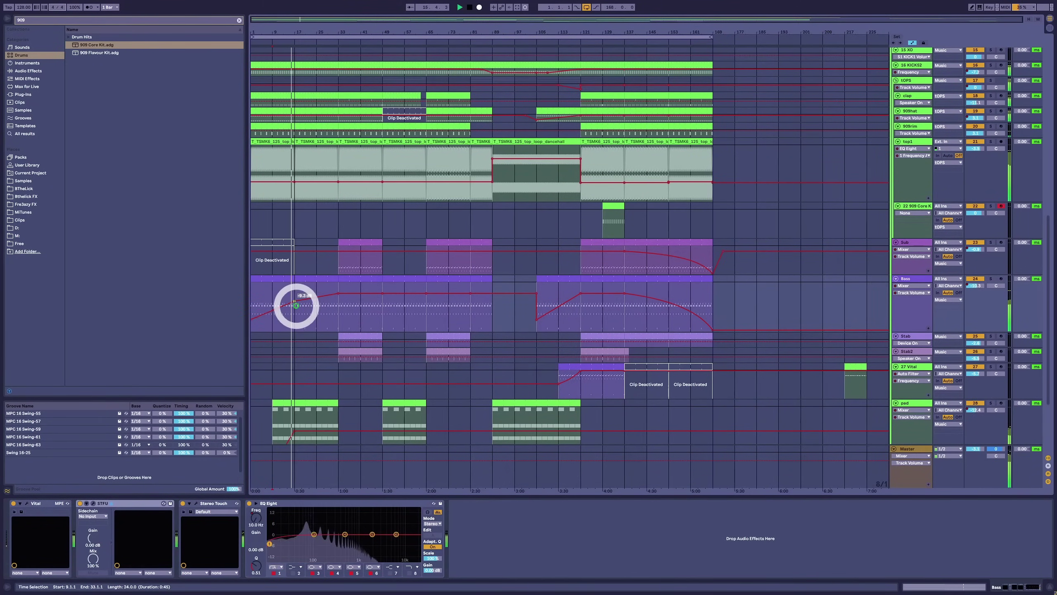
{"action": "scroll", "coordinate": [358, 288], "scroll_direction": "down", "scroll_amount": 5}
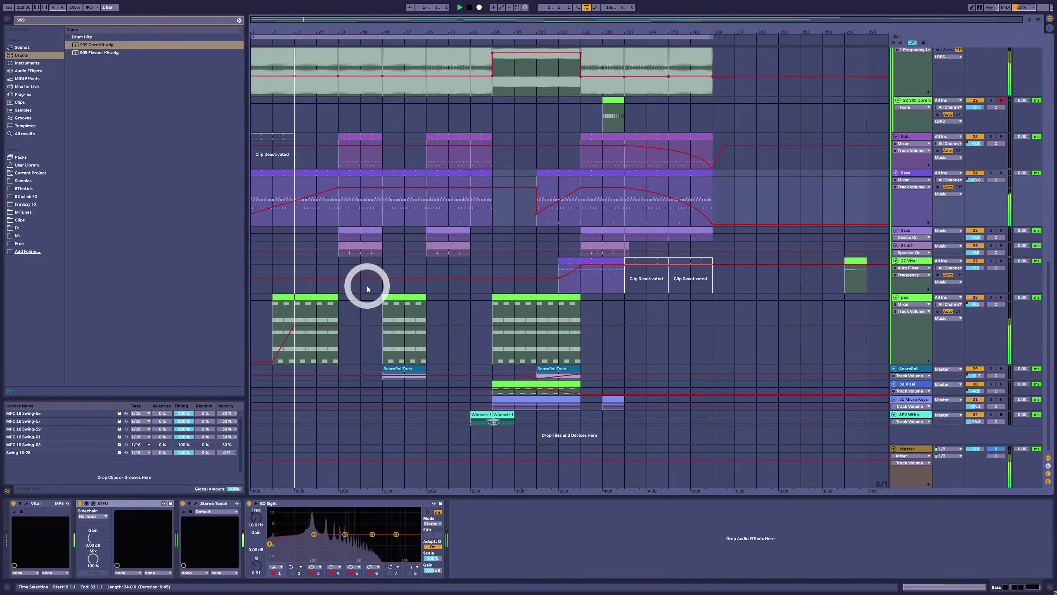
Delete the Smudge automation peak just before bar 33 on the 11 VHM_100 vocal track.
{"action": "scroll", "coordinate": [368, 286], "scroll_direction": "up", "scroll_amount": 9}
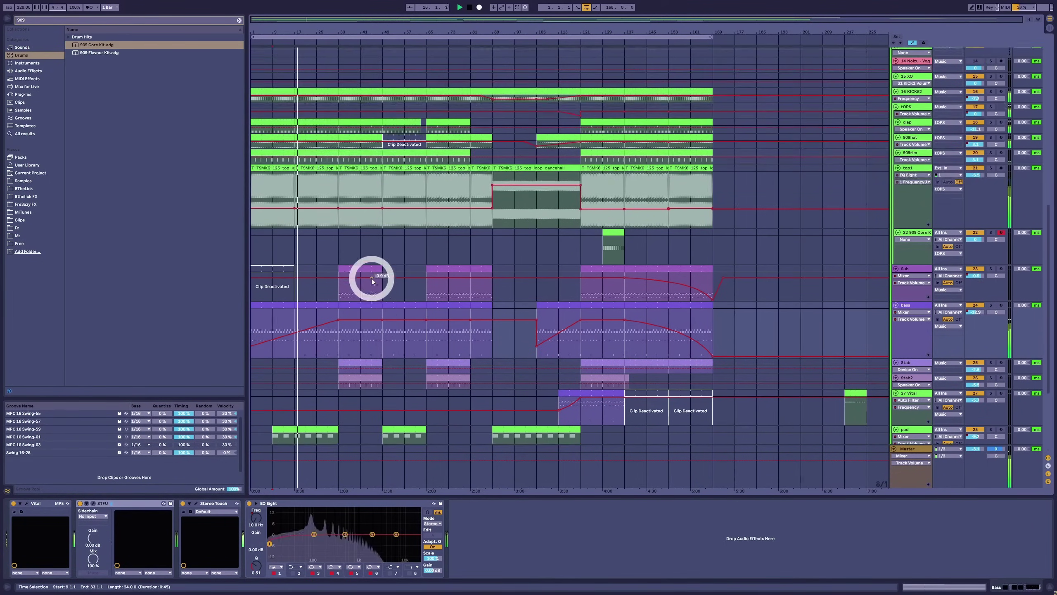
{"action": "scroll", "coordinate": [380, 280], "scroll_direction": "up", "scroll_amount": 5}
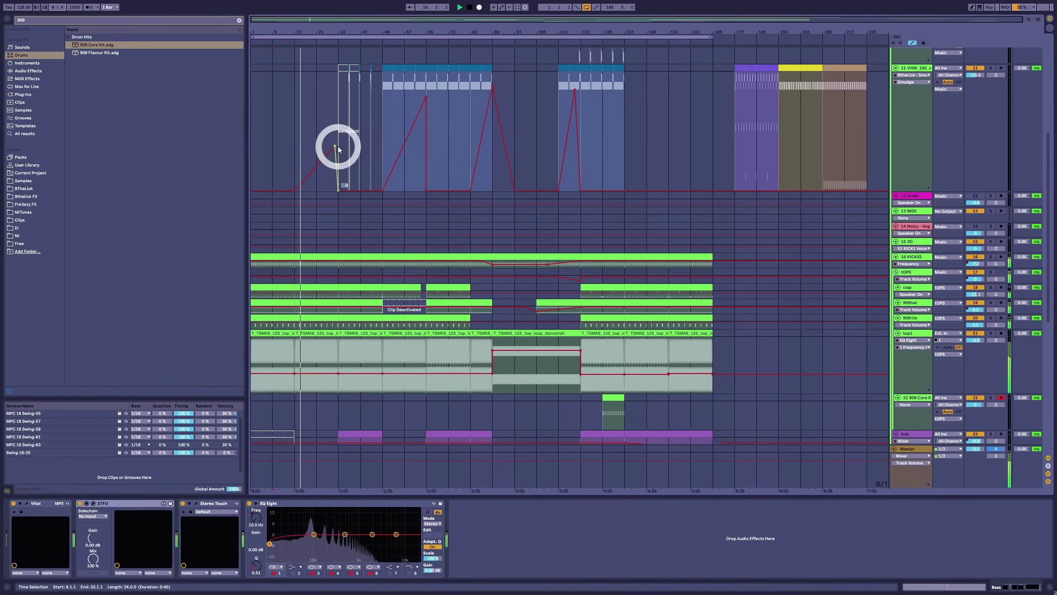
{"action": "left_click", "coordinate": [337, 149]}
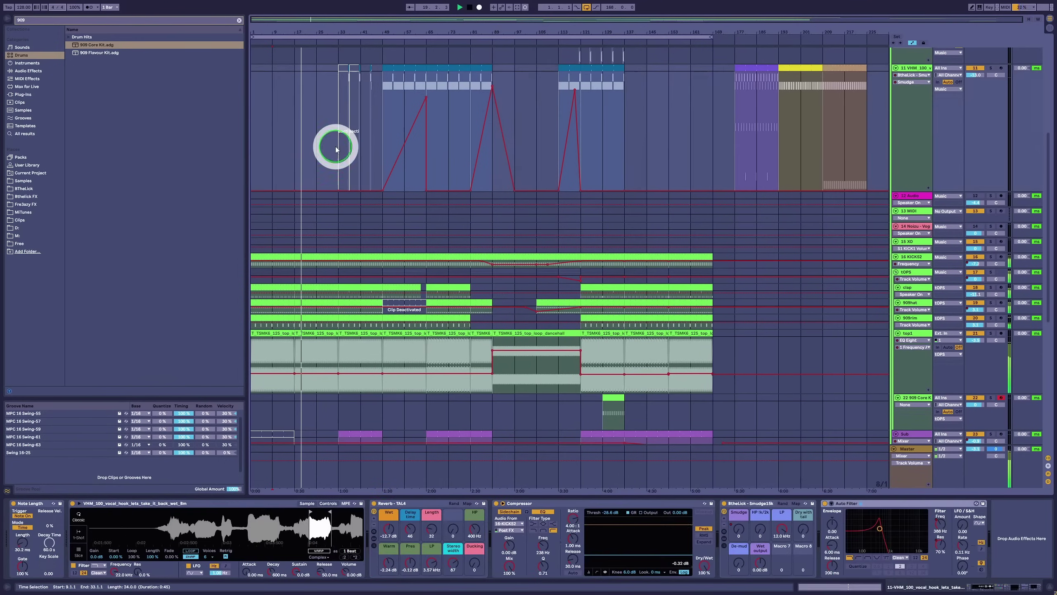
Show the Smudge macro's automation on the tOPS group track.
{"action": "left_click", "coordinate": [914, 245]}
{"action": "left_click", "coordinate": [920, 277]}
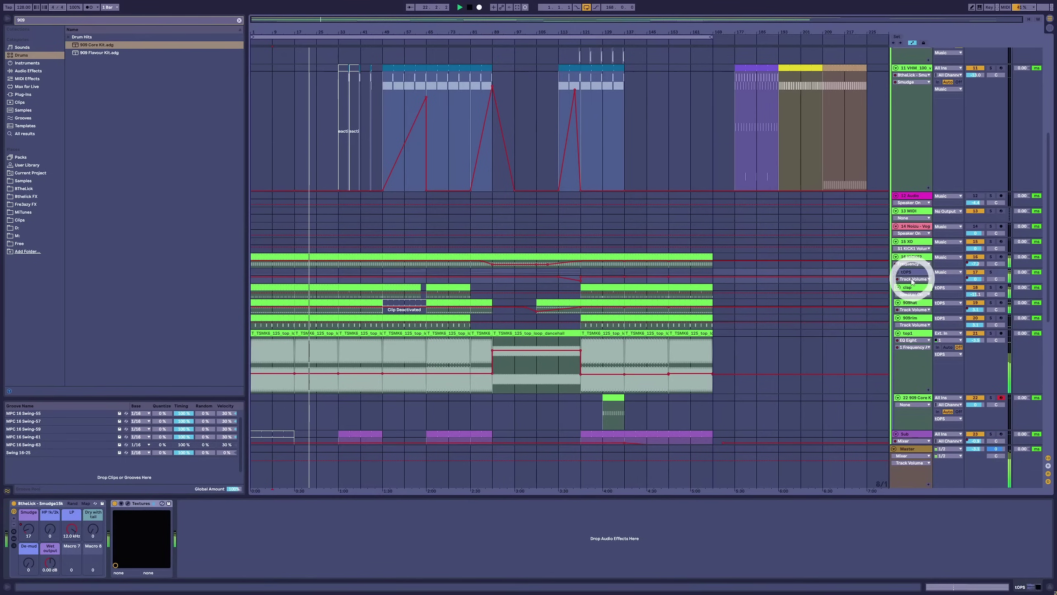
{"action": "left_click", "coordinate": [28, 528]}
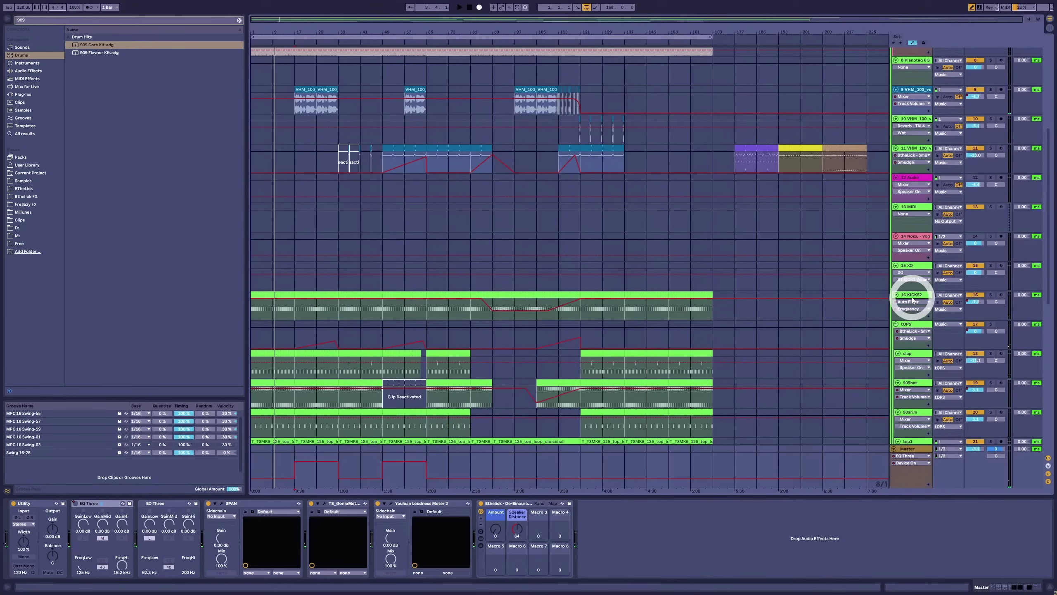
Show the EQ Three Device On automation on the KICKS2 track and edit its on/off states within bars 1 to 17.
{"action": "left_click", "coordinate": [912, 300]}
{"action": "right_click", "coordinate": [599, 525]}
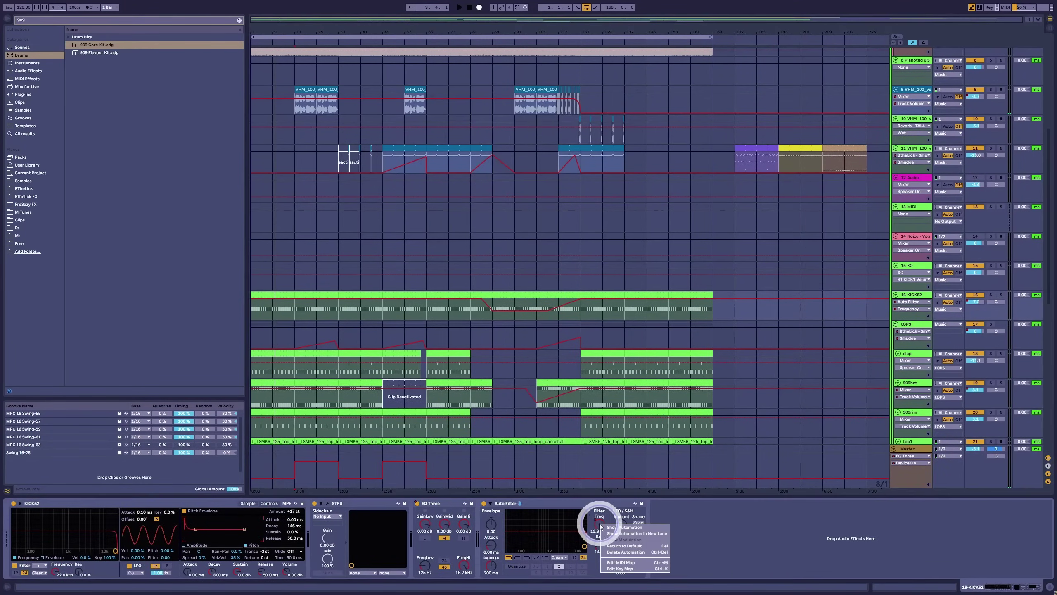
{"action": "left_click", "coordinate": [331, 335]}
{"action": "left_click", "coordinate": [417, 504]}
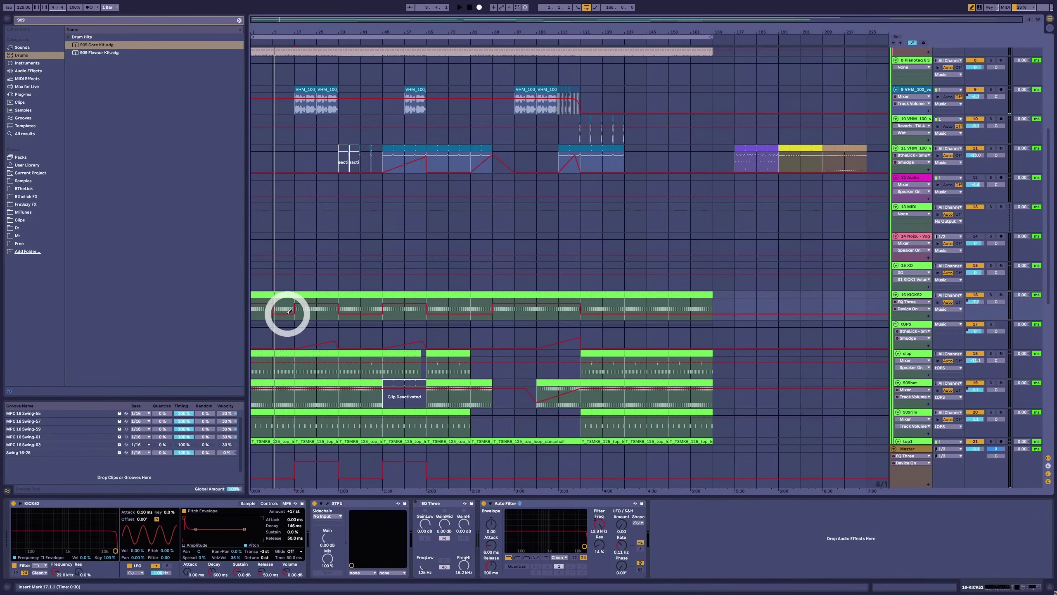
{"action": "scroll", "coordinate": [352, 332], "scroll_direction": "down", "scroll_amount": 3}
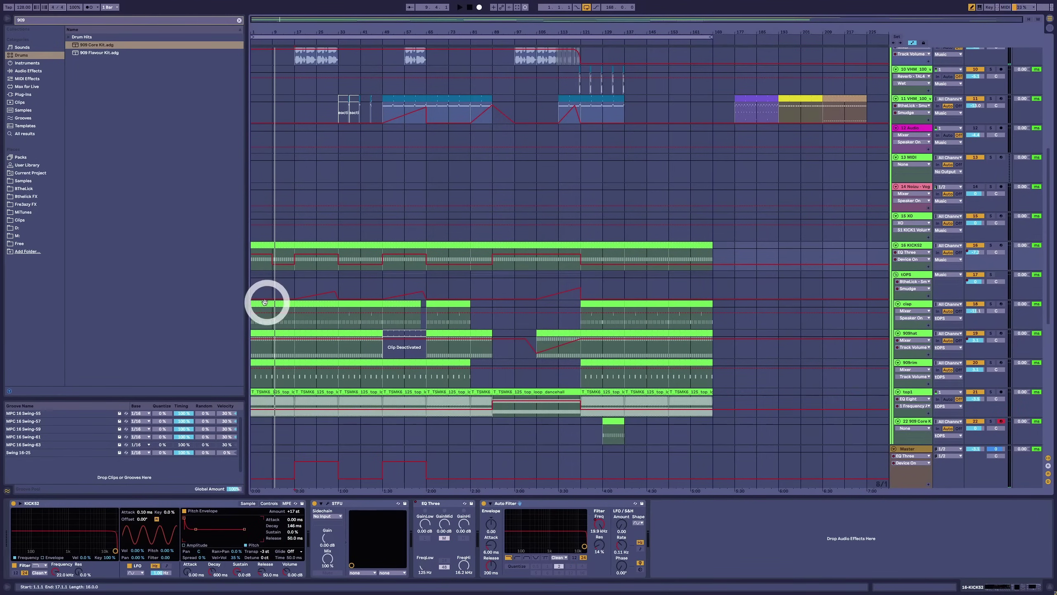
Draw the Master track's EQ Three Device On automation as on from bar 1 to bar 9 and play the intro.
{"action": "left_click", "coordinate": [256, 272]}
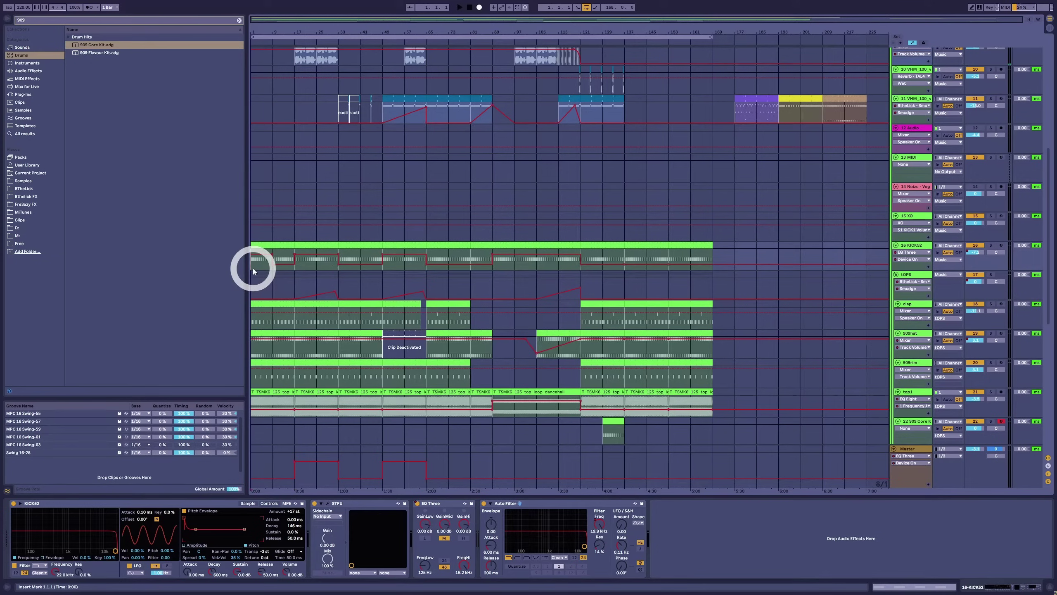
{"action": "left_click", "coordinate": [269, 274]}
{"action": "scroll", "coordinate": [291, 283], "scroll_direction": "down", "scroll_amount": 19}
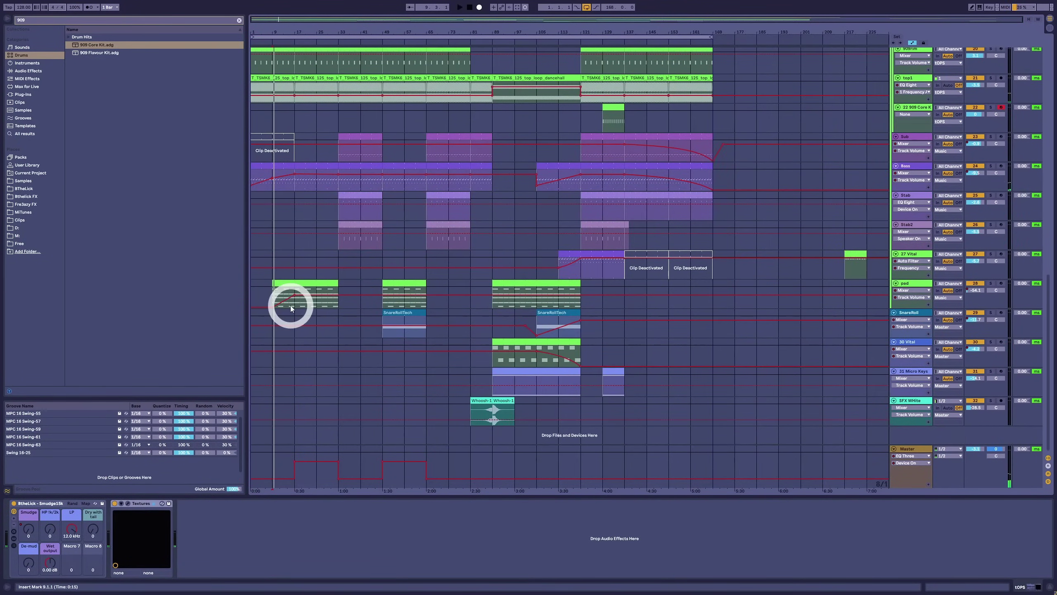
{"action": "left_click", "coordinate": [259, 465]}
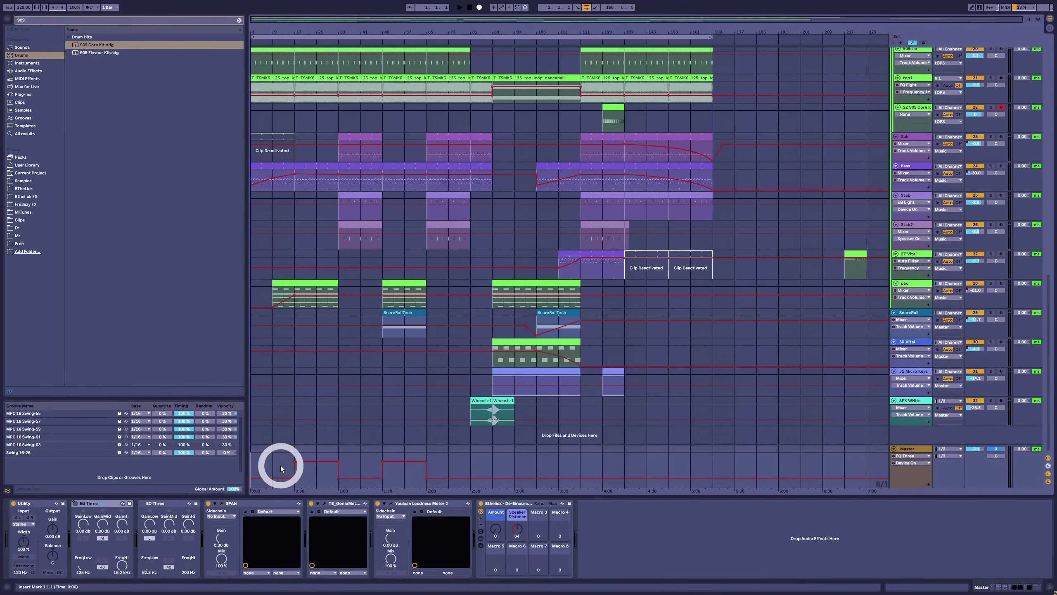
{"action": "key", "text": "space"}
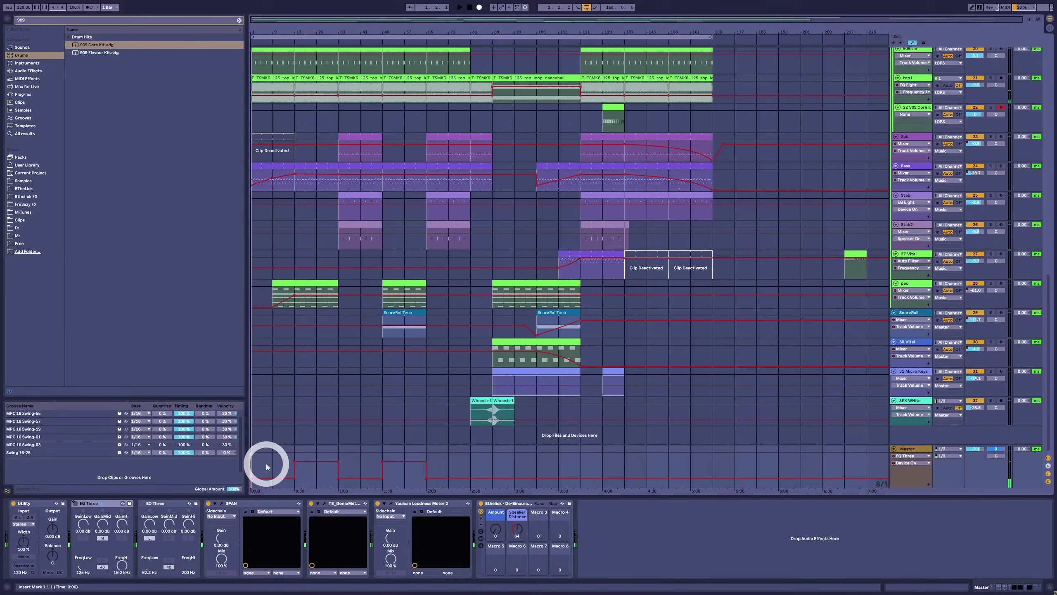
{"action": "left_click", "coordinate": [273, 476]}
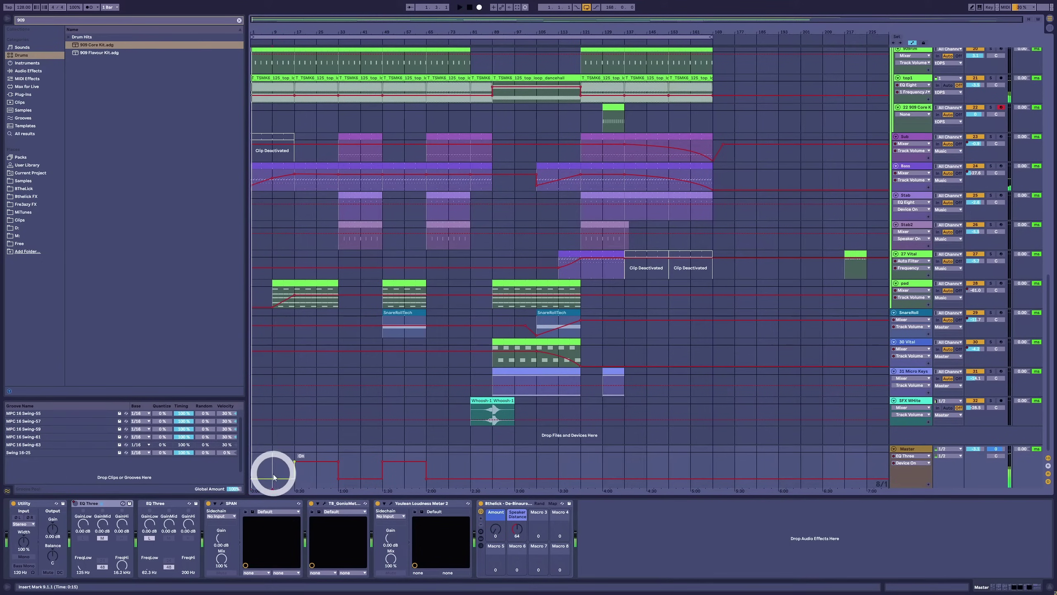
{"action": "key", "text": "space"}
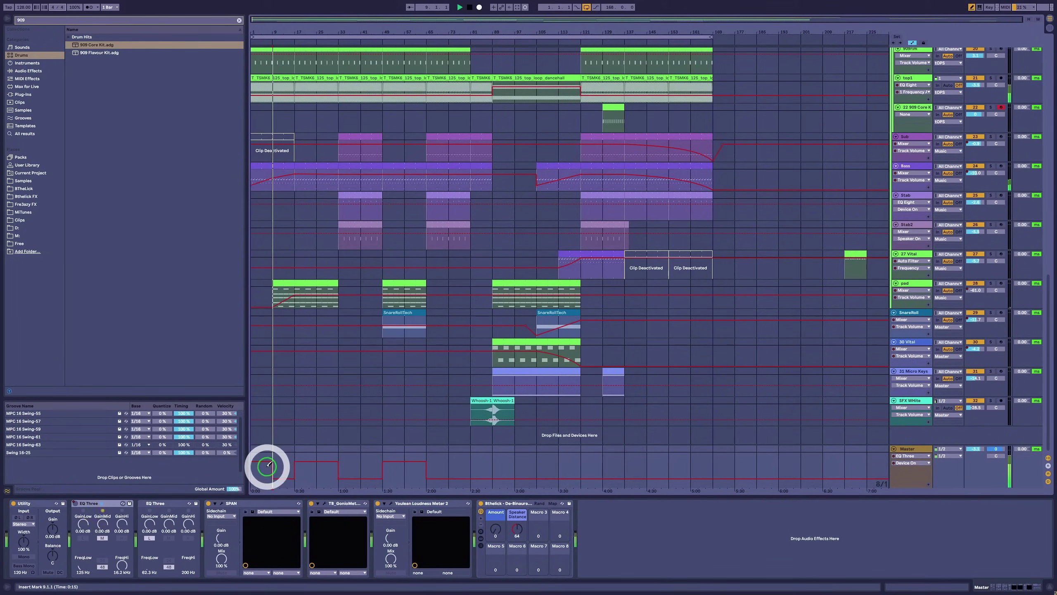
{"action": "left_click", "coordinate": [258, 440]}
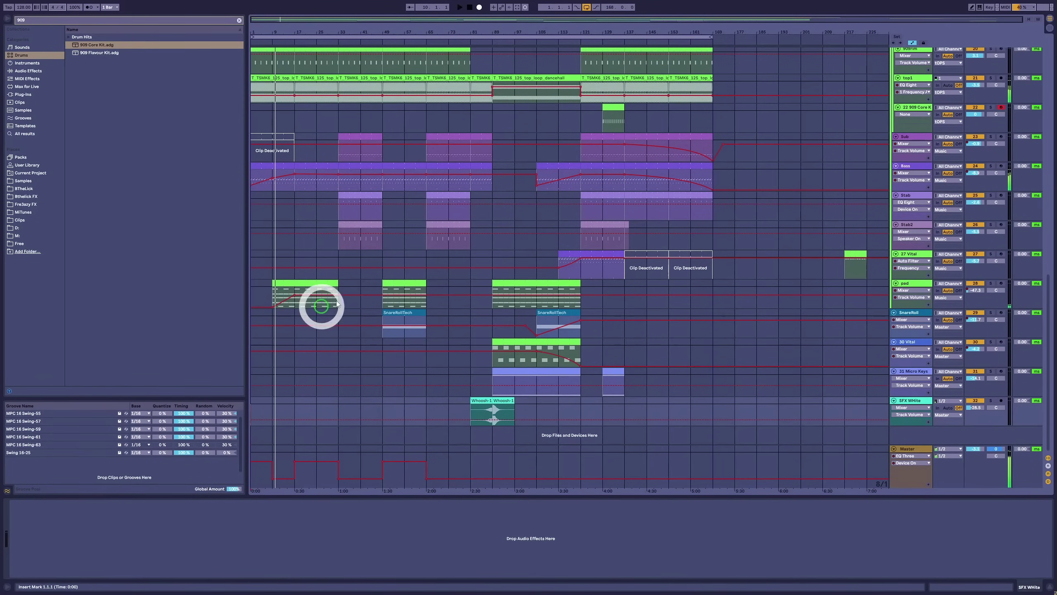
Reactivate the bar 9 to 17 portion of the Sub track's first clip, leaving bars 1 to 9 deactivated.
{"action": "scroll", "coordinate": [383, 182], "scroll_direction": "up", "scroll_amount": 1}
{"action": "left_click", "coordinate": [349, 153]}
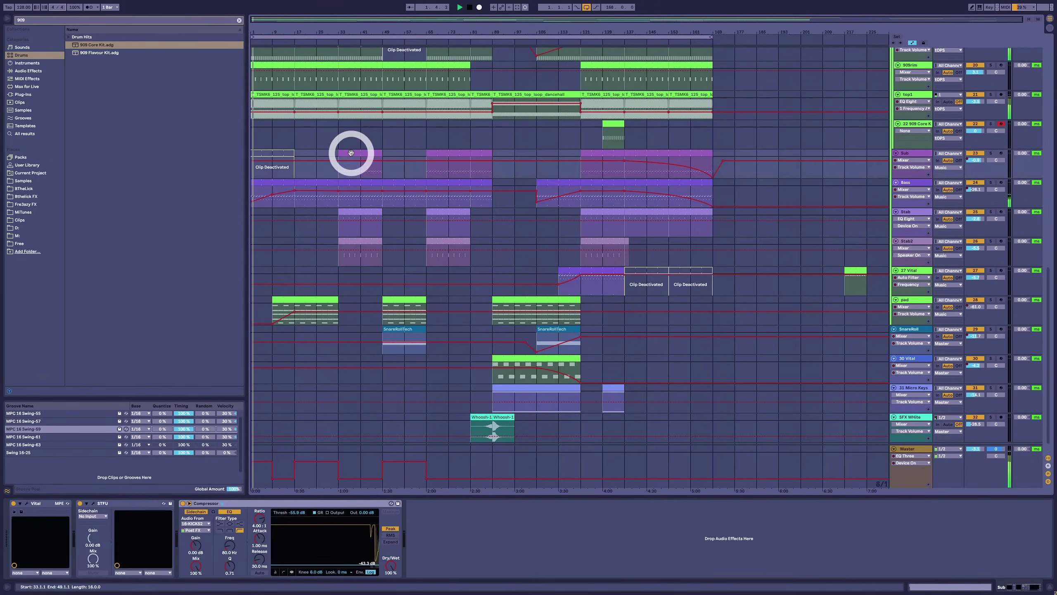
{"action": "left_click", "coordinate": [287, 152]}
Shorten the Bass track's Track Volume fade-in so it reaches full level at bar 9.
{"action": "left_click", "coordinate": [279, 194]}
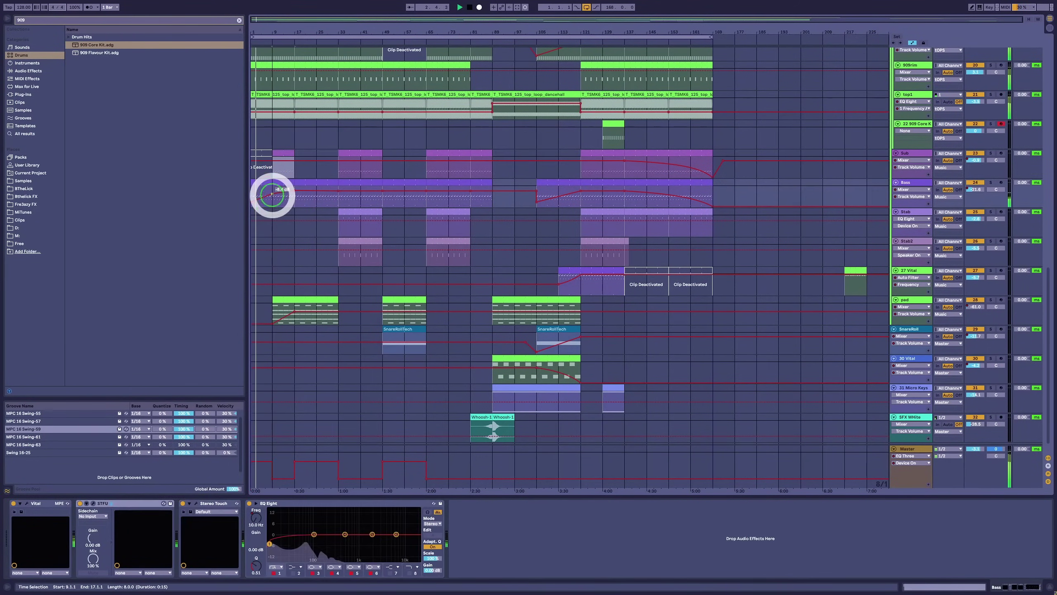
{"action": "mouse_move", "coordinate": [280, 196]}
{"action": "left_mouse_down"}
{"action": "mouse_move", "coordinate": [303, 193]}
{"action": "mouse_move", "coordinate": [272, 190]}
{"action": "left_mouse_up"}
{"action": "left_click_drag", "start_coordinate": [328, 196], "coordinate": [271, 193]}
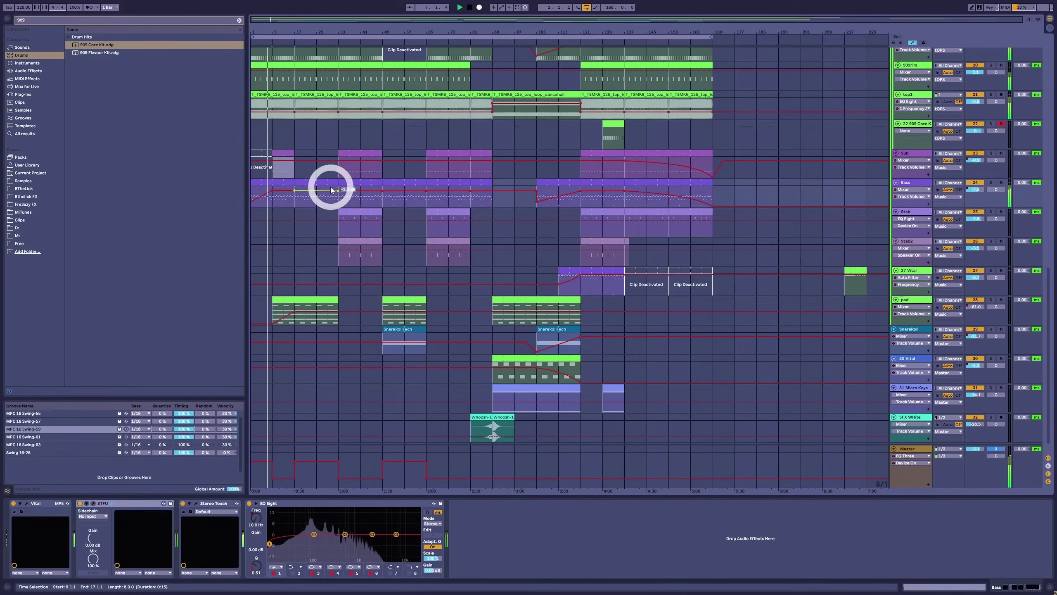
{"action": "mouse_move", "coordinate": [366, 191]}
{"action": "left_mouse_down"}
{"action": "mouse_move", "coordinate": [272, 190]}
{"action": "mouse_move", "coordinate": [314, 201]}
{"action": "mouse_move", "coordinate": [294, 203]}
{"action": "mouse_move", "coordinate": [333, 196]}
{"action": "mouse_move", "coordinate": [316, 191]}
{"action": "mouse_move", "coordinate": [316, 203]}
{"action": "mouse_move", "coordinate": [341, 199]}
{"action": "mouse_move", "coordinate": [290, 198]}
{"action": "mouse_move", "coordinate": [298, 204]}
{"action": "mouse_move", "coordinate": [316, 193]}
{"action": "mouse_move", "coordinate": [293, 193]}
{"action": "left_mouse_up"}
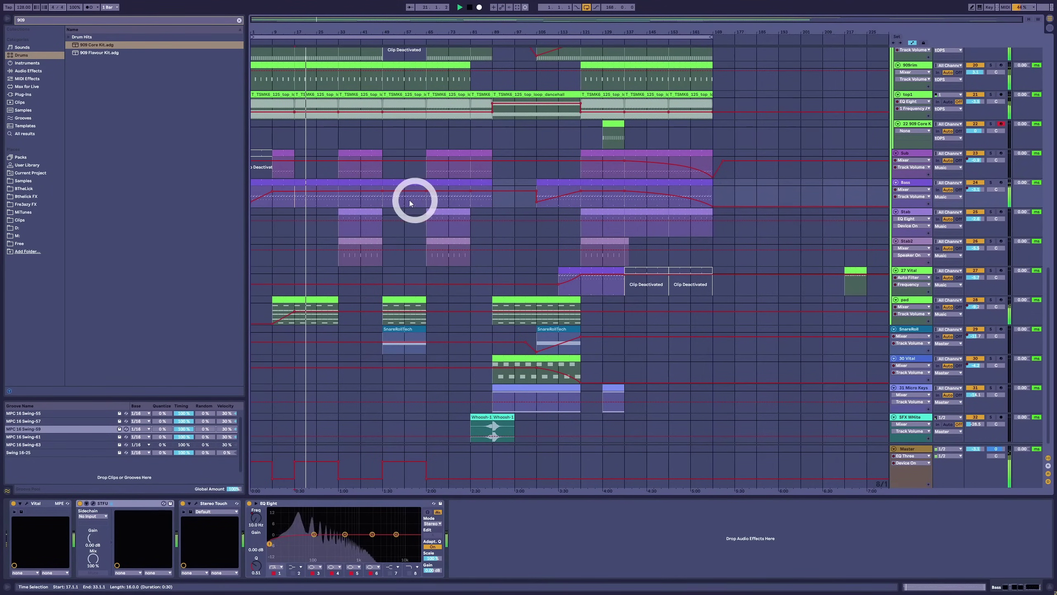
Shorten the clap clip that starts at bar 17 so it ends at bar 31, leaving a two-bar gap before bar 33.
{"action": "scroll", "coordinate": [354, 206], "scroll_direction": "down", "scroll_amount": 2}
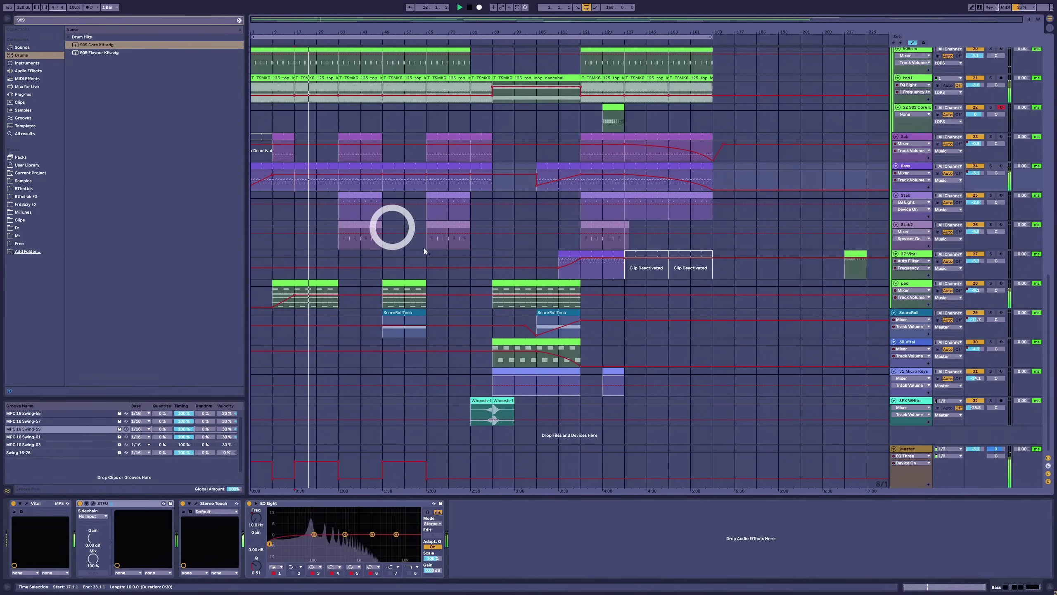
{"action": "scroll", "coordinate": [393, 283], "scroll_direction": "up", "scroll_amount": 8}
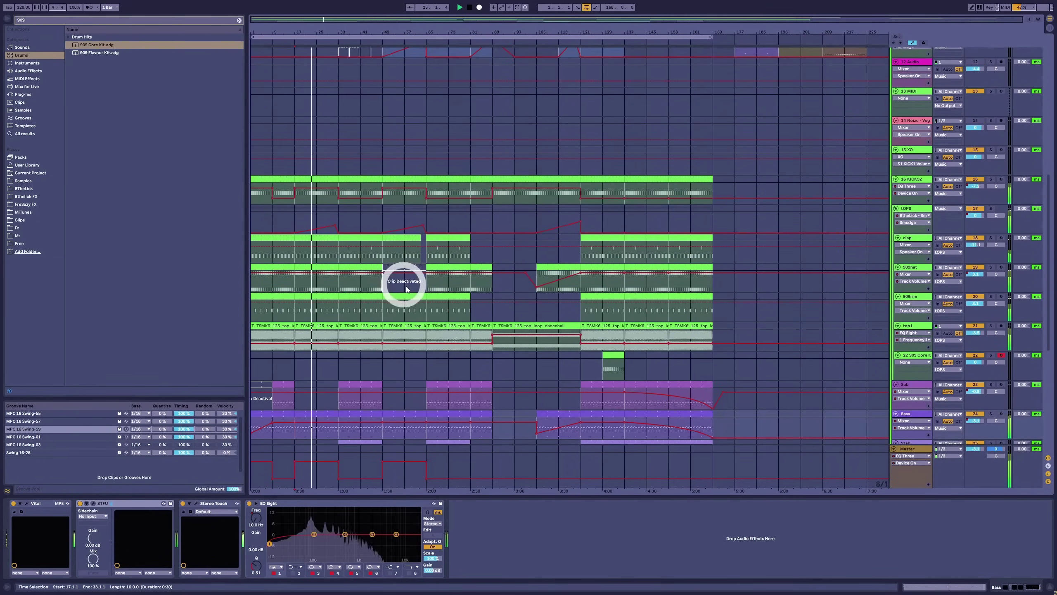
{"action": "scroll", "coordinate": [505, 269], "scroll_direction": "down", "scroll_amount": 3}
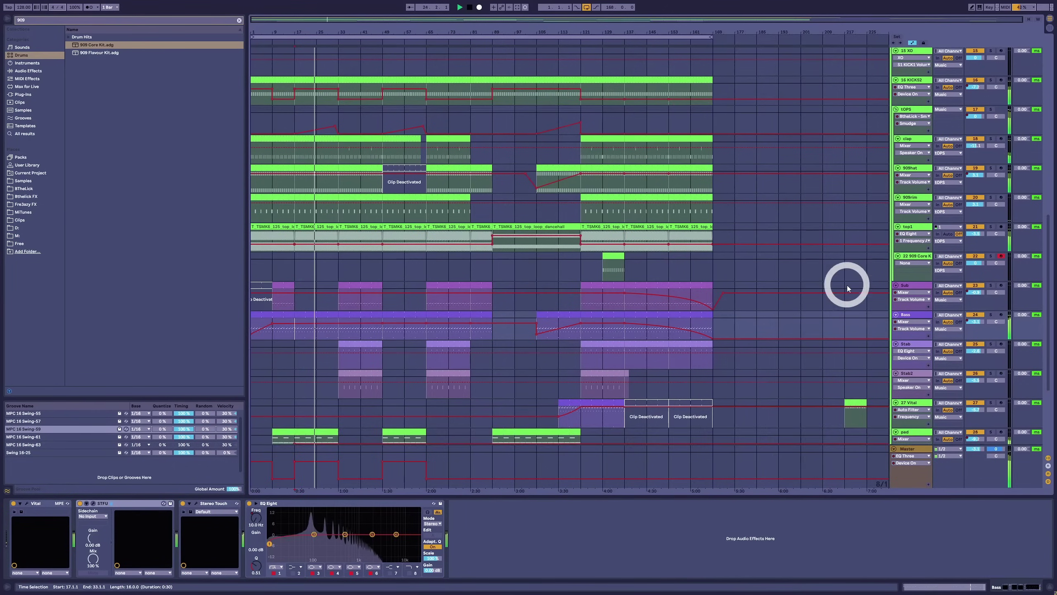
{"action": "scroll", "coordinate": [848, 288], "scroll_direction": "up", "scroll_amount": 3}
{"action": "left_click", "coordinate": [915, 217]}
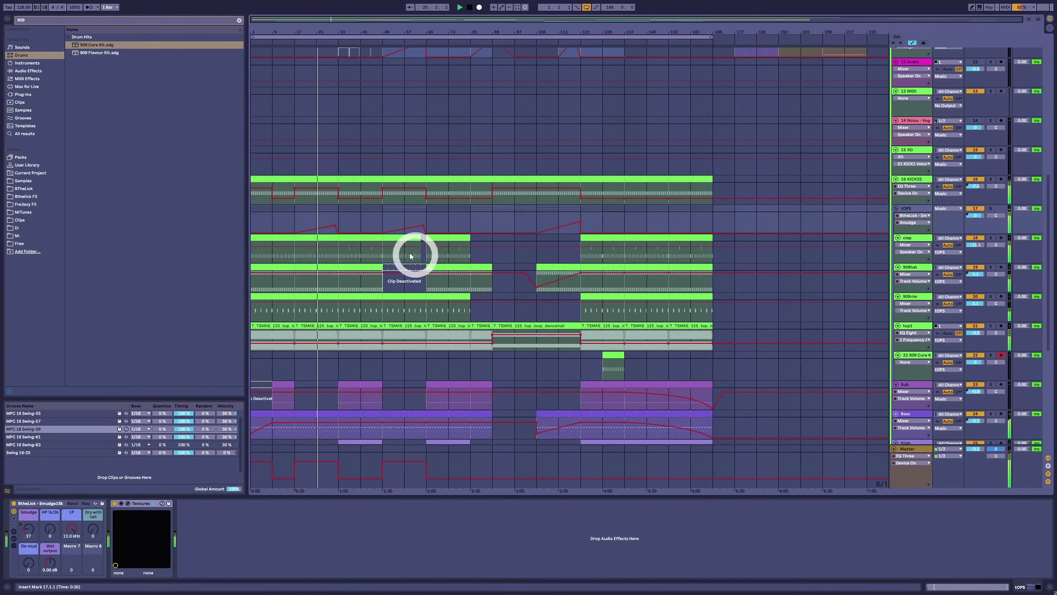
{"action": "left_click_drag", "start_coordinate": [325, 35], "coordinate": [453, 243]}
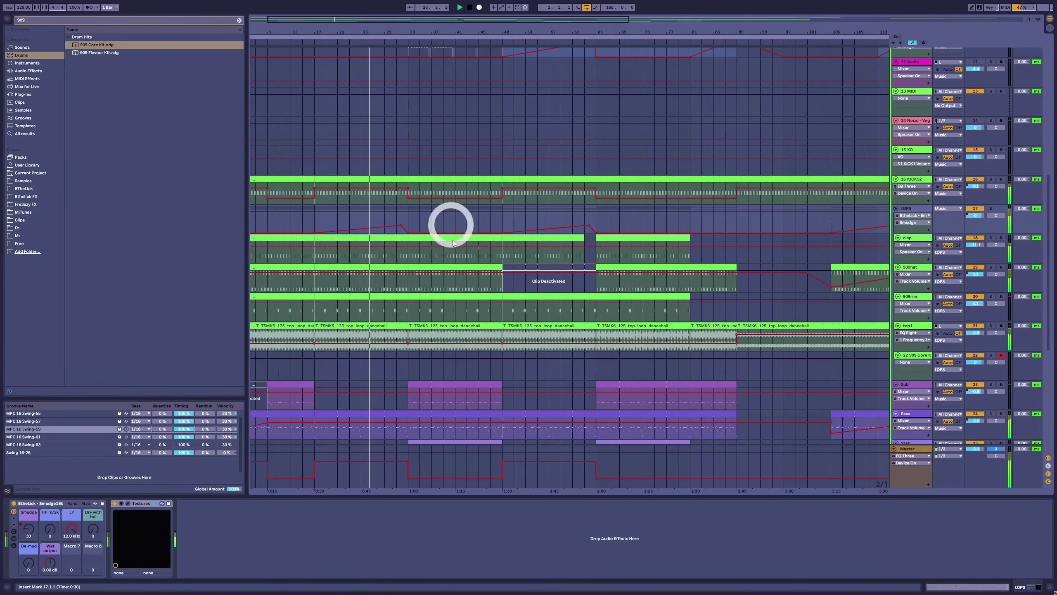
{"action": "left_click_drag", "start_coordinate": [396, 31], "coordinate": [418, 260]}
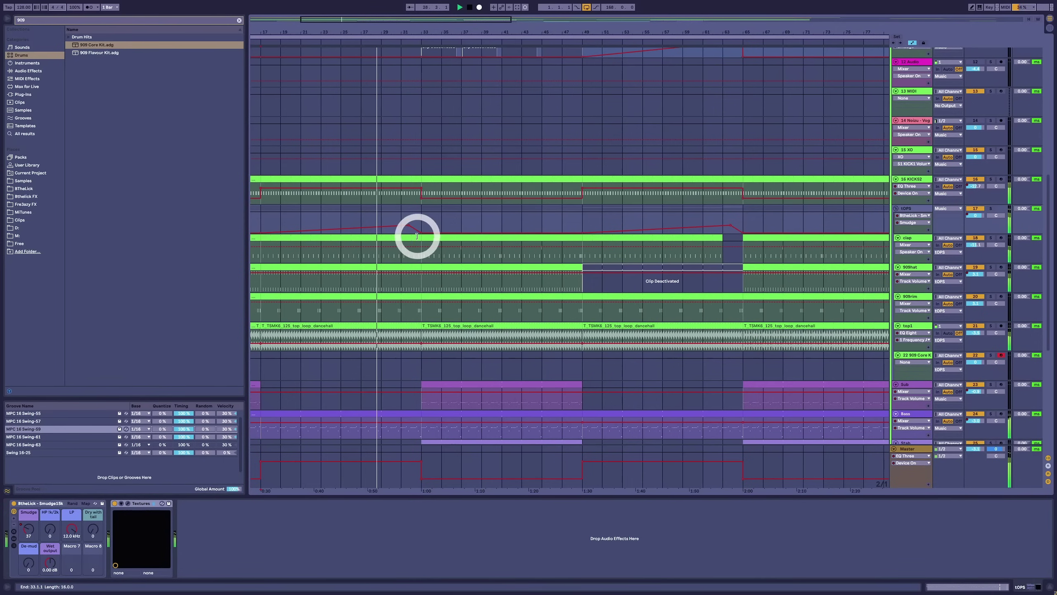
{"action": "mouse_move", "coordinate": [415, 234]}
{"action": "left_mouse_down"}
{"action": "mouse_move", "coordinate": [384, 234]}
{"action": "mouse_move", "coordinate": [403, 241]}
{"action": "left_mouse_up"}
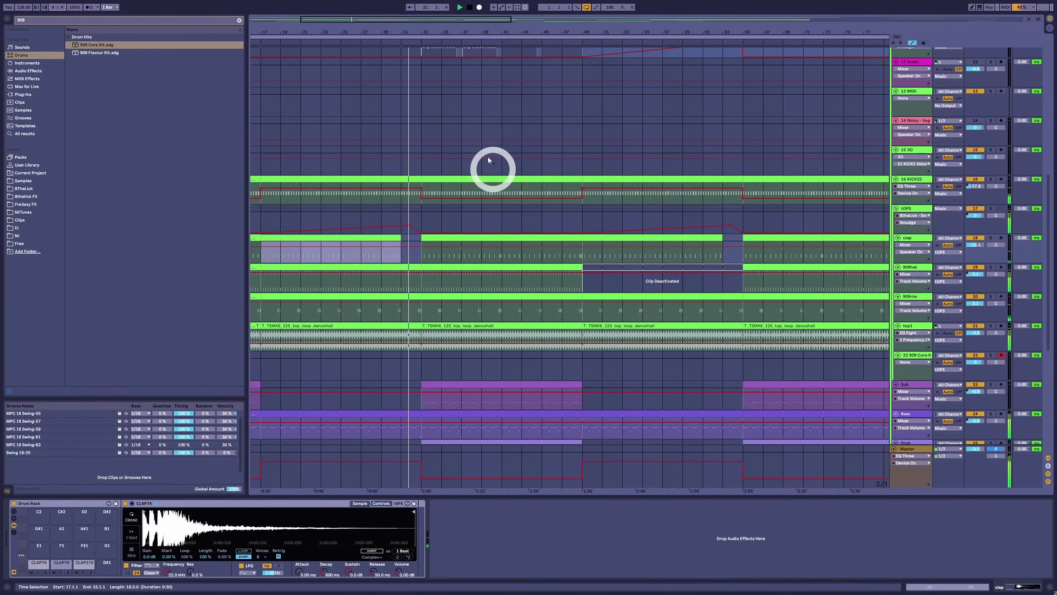
Draw Speaker On automation on the pad track, switching it off for four bars after each pad clip, and play from bar 29.
{"action": "left_click_drag", "start_coordinate": [465, 28], "coordinate": [408, 156]}
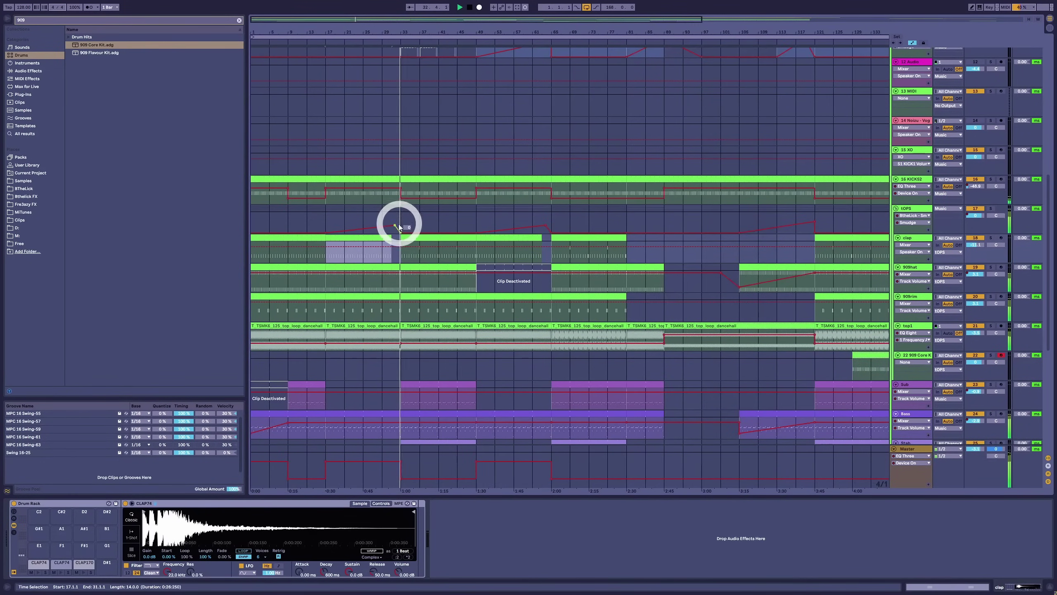
{"action": "scroll", "coordinate": [481, 217], "scroll_direction": "down", "scroll_amount": 10}
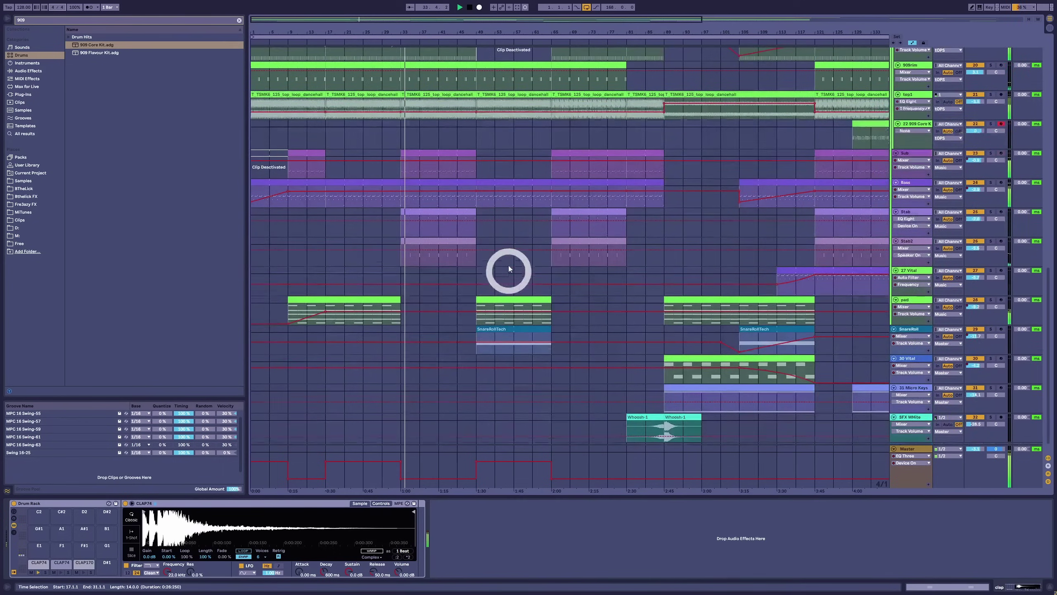
{"action": "left_click", "coordinate": [911, 283]}
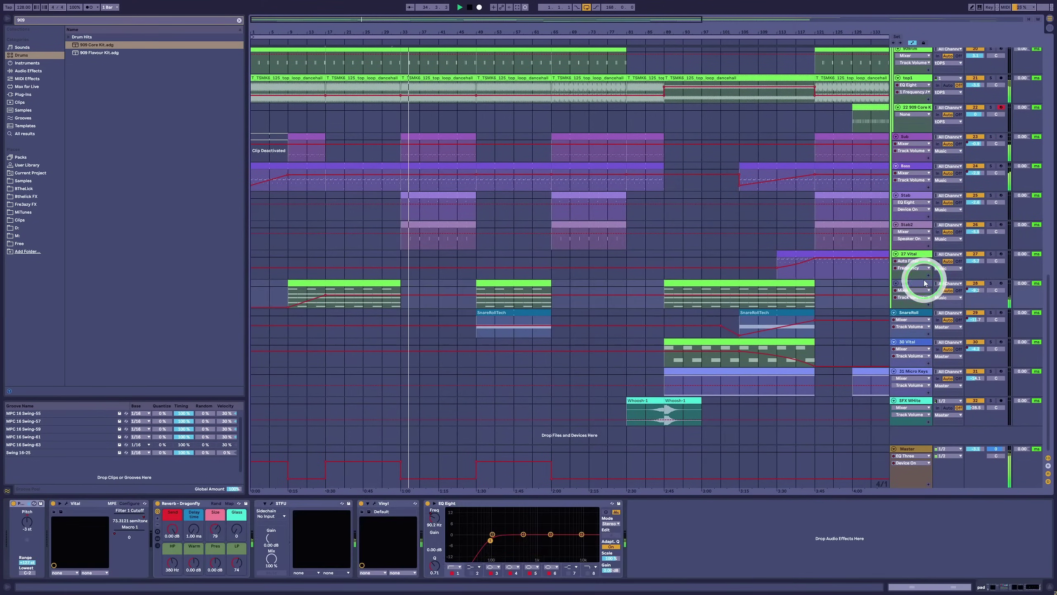
{"action": "right_click", "coordinate": [975, 284]}
{"action": "left_click", "coordinate": [393, 308]}
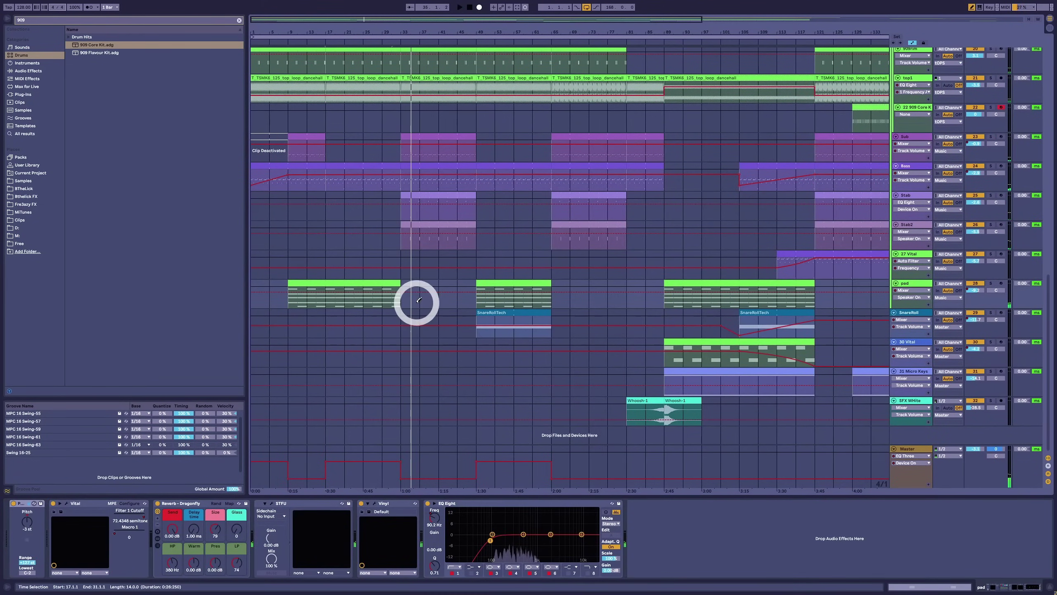
{"action": "left_click", "coordinate": [963, 280]}
{"action": "left_click", "coordinate": [424, 305]}
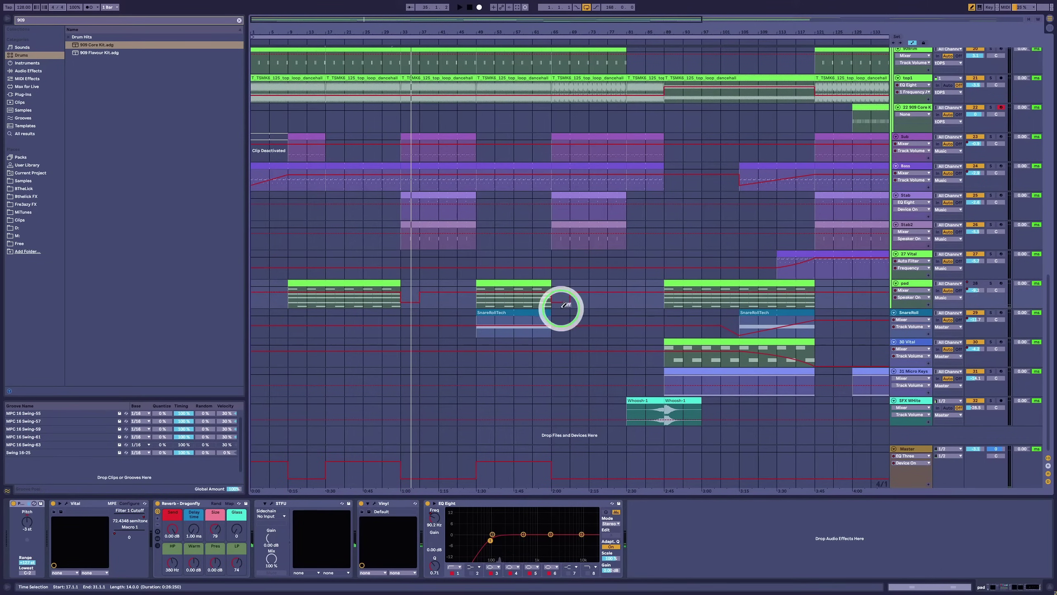
{"action": "left_click", "coordinate": [825, 303]}
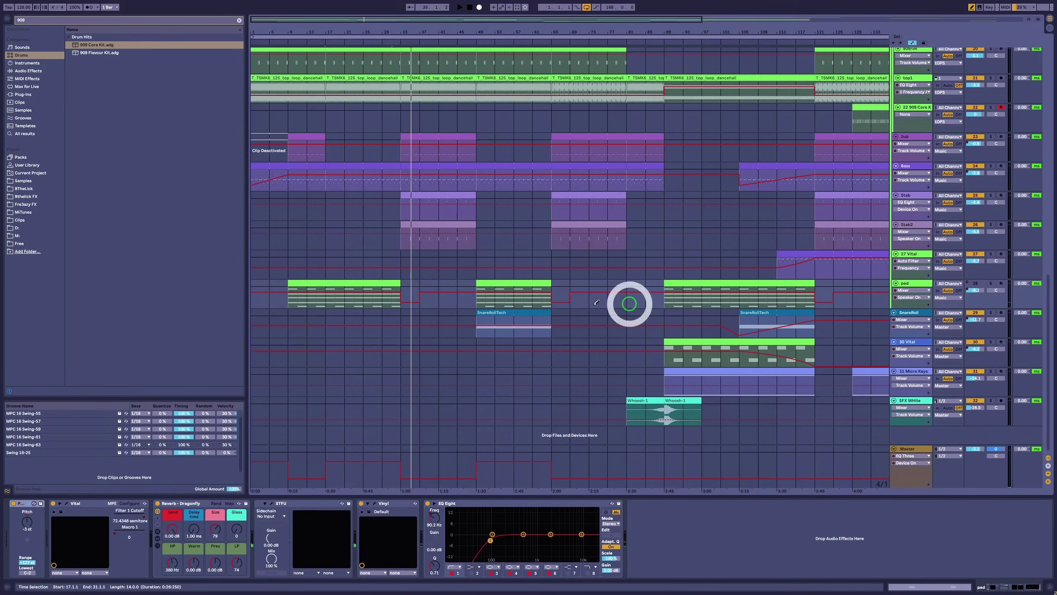
{"action": "left_click", "coordinate": [384, 307]}
{"action": "key", "text": "space"}
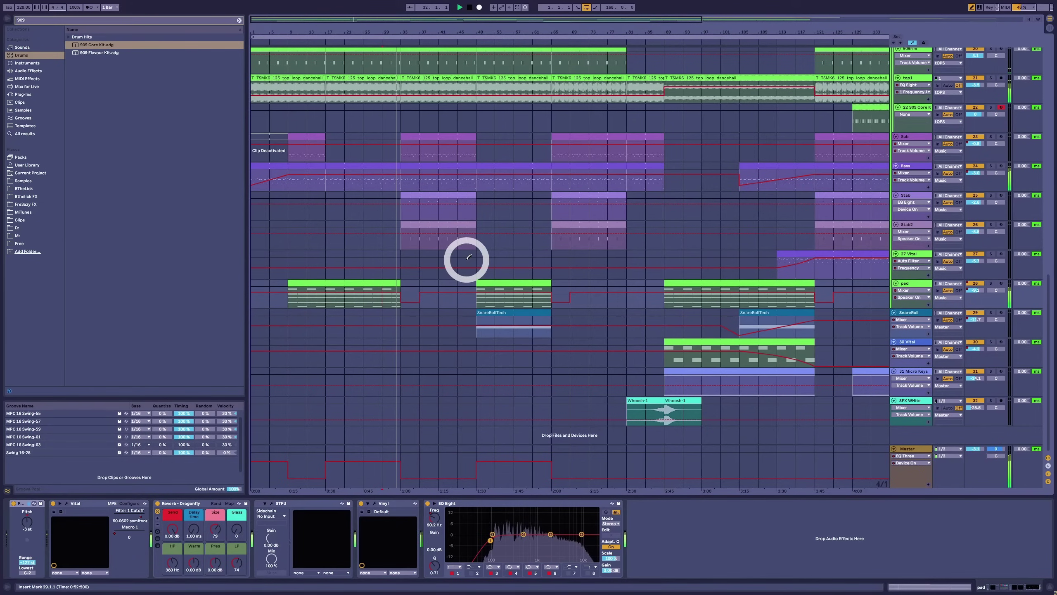
Place a short vocal clip on track 10 just before bar 41, spanning 40.3.1 to 41.1.1.
{"action": "scroll", "coordinate": [465, 255], "scroll_direction": "up", "scroll_amount": 10}
{"action": "scroll", "coordinate": [601, 242], "scroll_direction": "up", "scroll_amount": 3}
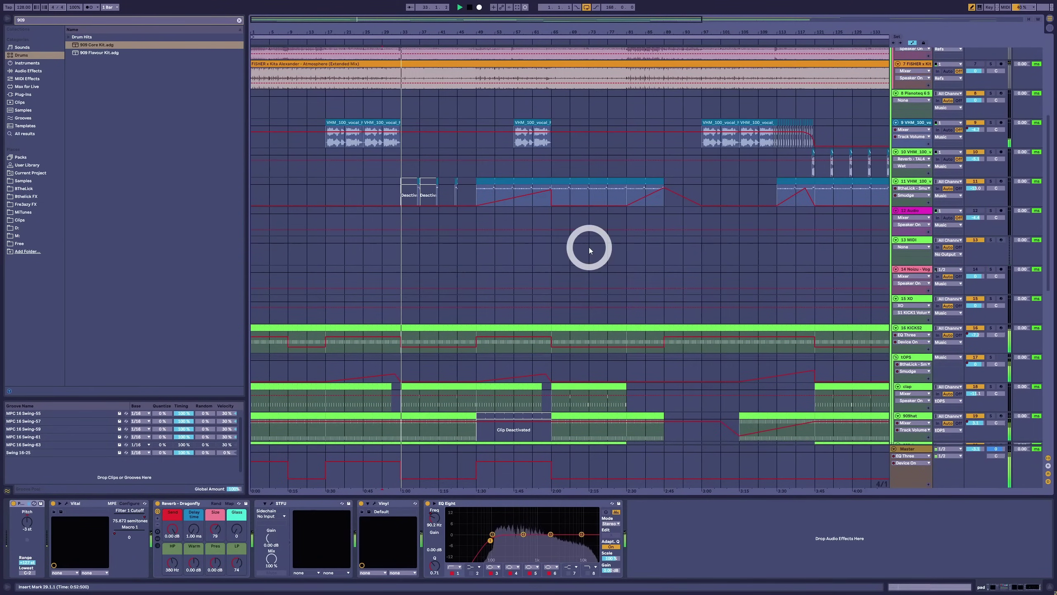
{"action": "scroll", "coordinate": [588, 247], "scroll_direction": "up", "scroll_amount": 2}
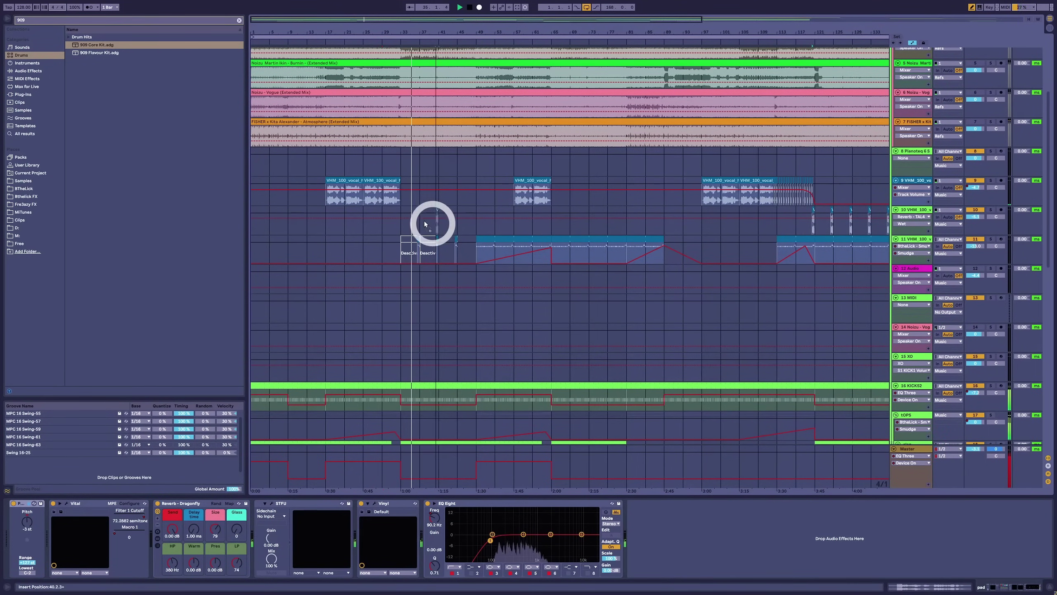
{"action": "left_click", "coordinate": [401, 218]}
{"action": "left_click", "coordinate": [447, 215]}
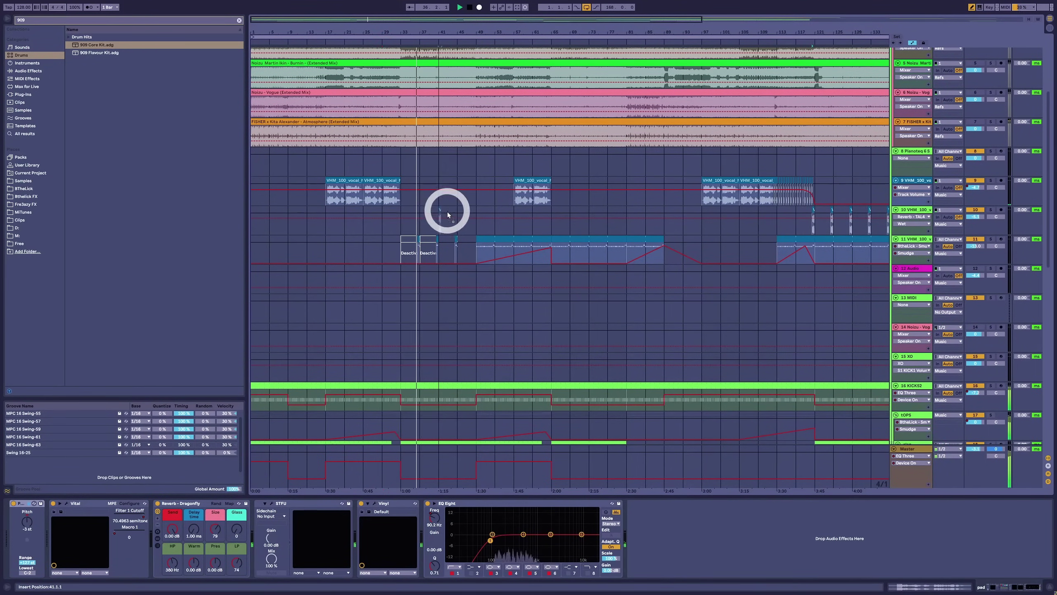
{"action": "left_click", "coordinate": [436, 239]}
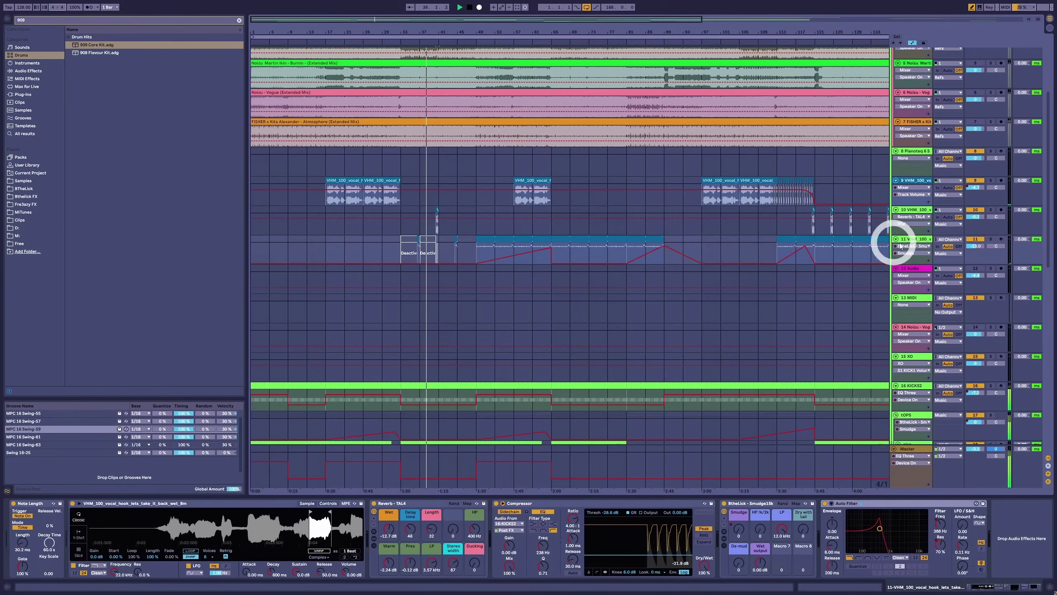
Automate the Auto Filter's Device On on vocal track 11, keeping it off until bar 113 and on from there.
{"action": "left_click", "coordinate": [905, 255]}
{"action": "left_click", "coordinate": [940, 523]}
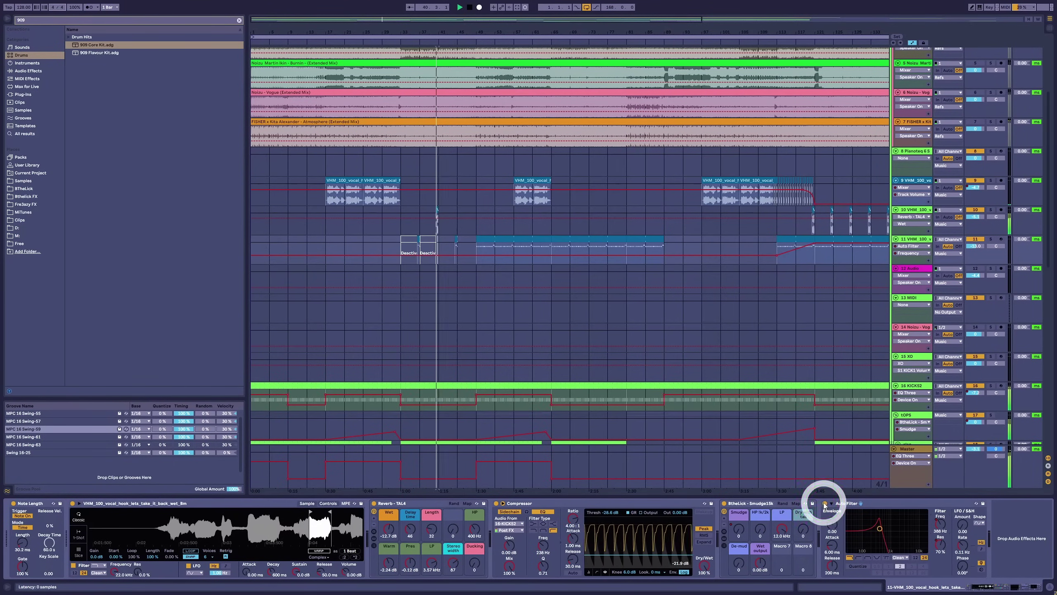
{"action": "left_click", "coordinate": [825, 503]}
{"action": "mouse_move", "coordinate": [772, 242]}
{"action": "left_mouse_down"}
{"action": "mouse_move", "coordinate": [753, 260]}
{"action": "mouse_move", "coordinate": [863, 304]}
{"action": "mouse_move", "coordinate": [779, 272]}
{"action": "mouse_move", "coordinate": [783, 250]}
{"action": "mouse_move", "coordinate": [792, 256]}
{"action": "left_mouse_up"}
{"action": "key", "text": "b"}
{"action": "left_click", "coordinate": [796, 261]}
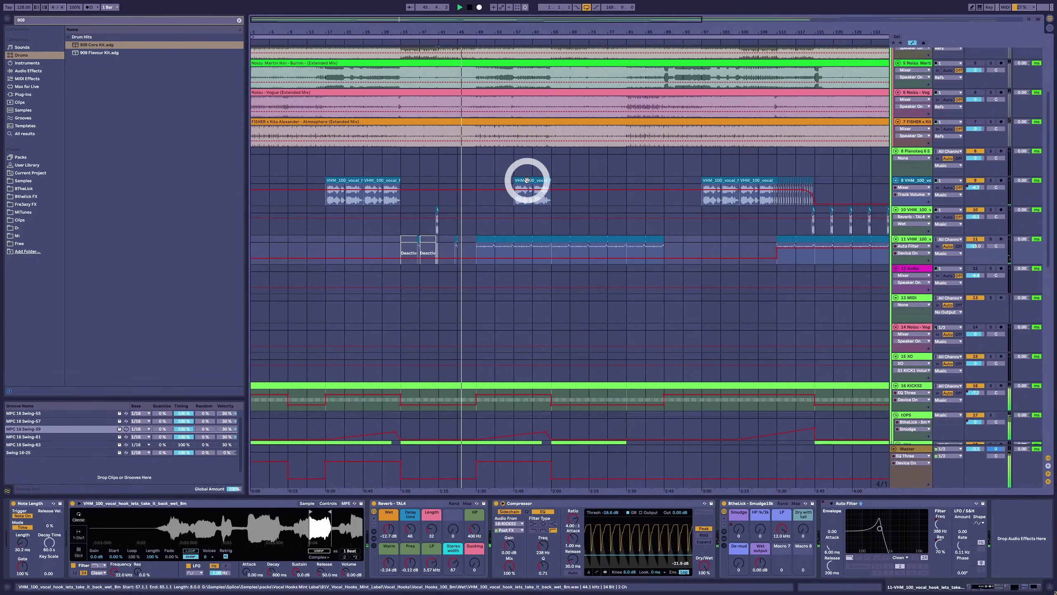
{"action": "left_click", "coordinate": [550, 259]}
{"action": "left_click", "coordinate": [494, 250]}
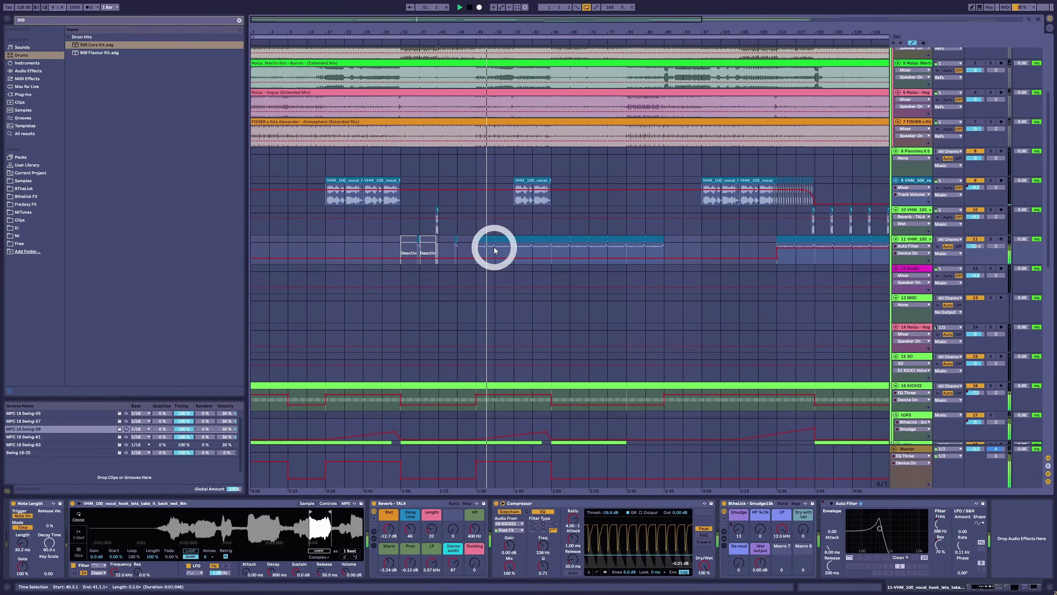
Insert an empty MIDI clip on the clap track from 64.3.1 to 65.1.1, in the gap before bar 65.
{"action": "scroll", "coordinate": [873, 283], "scroll_direction": "down", "scroll_amount": 3}
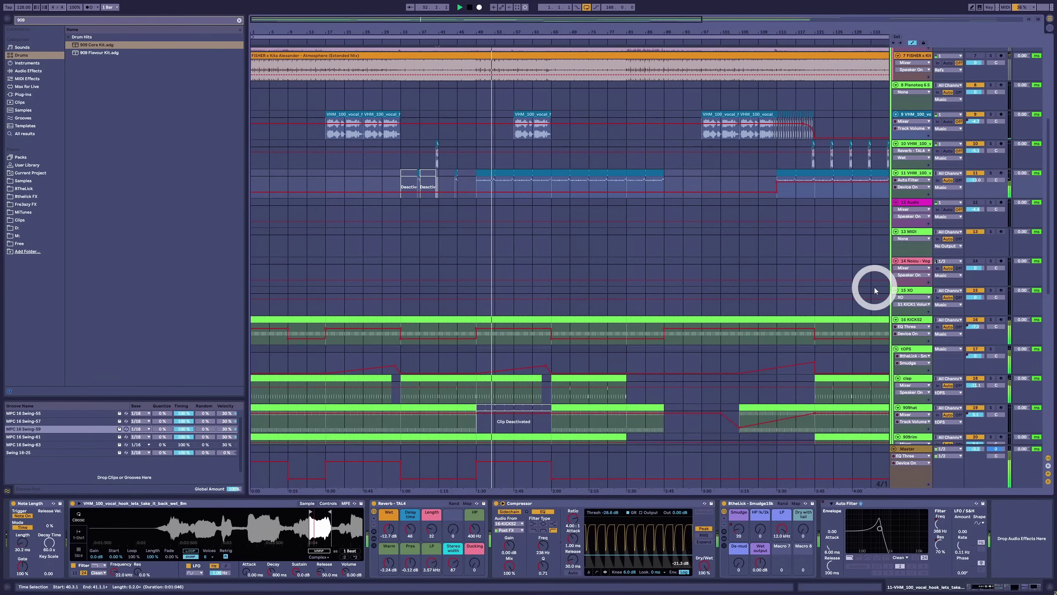
{"action": "scroll", "coordinate": [875, 290], "scroll_direction": "down", "scroll_amount": 3}
{"action": "left_click", "coordinate": [907, 362]}
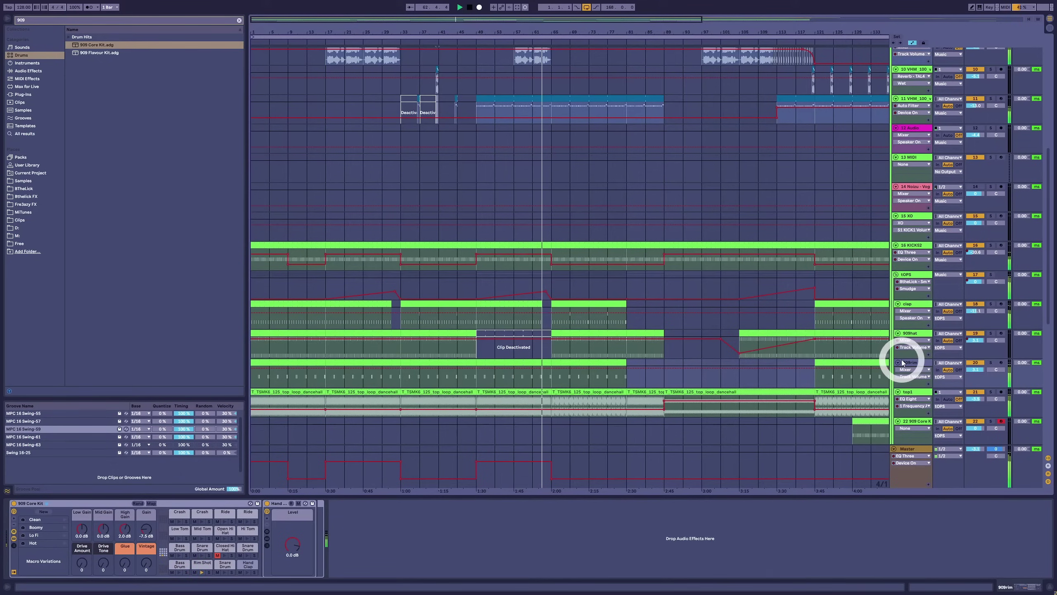
{"action": "left_click", "coordinate": [815, 171]}
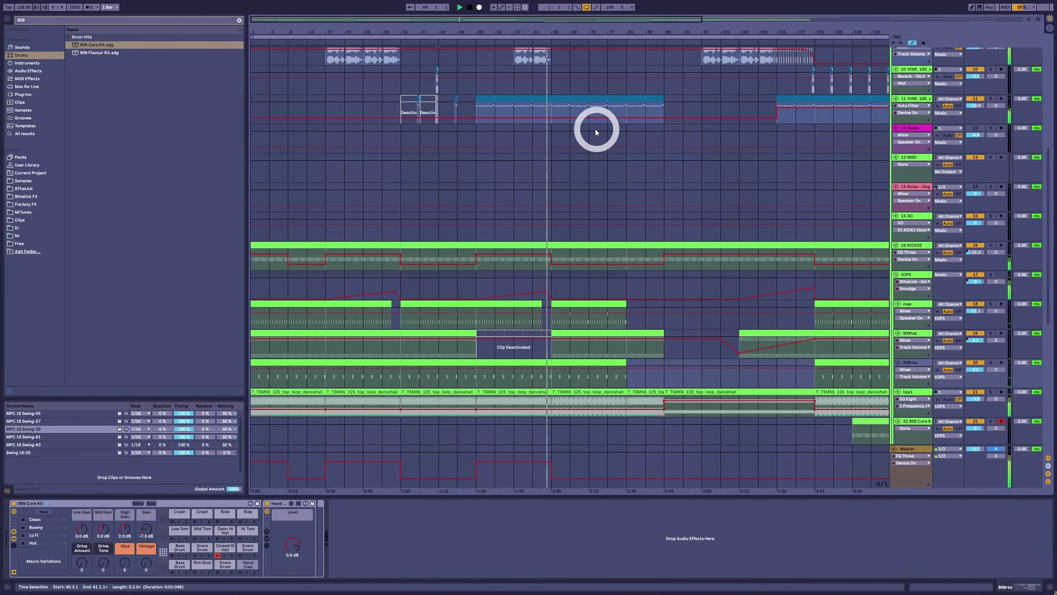
{"action": "left_click_drag", "start_coordinate": [558, 29], "coordinate": [550, 331]}
{"action": "left_click", "coordinate": [458, 347]}
{"action": "left_click", "coordinate": [597, 347]}
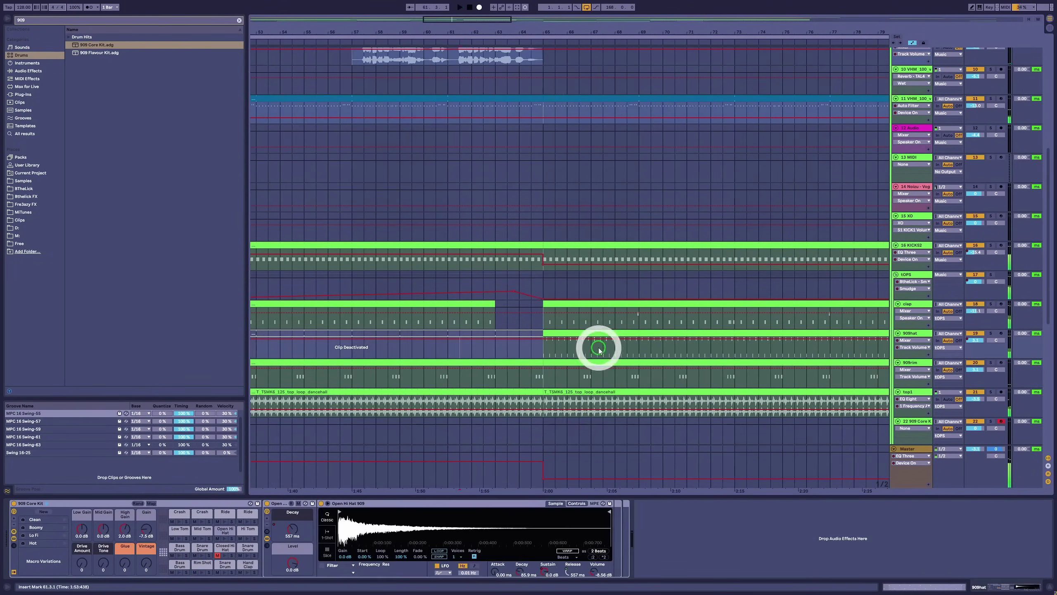
{"action": "left_click", "coordinate": [568, 358]}
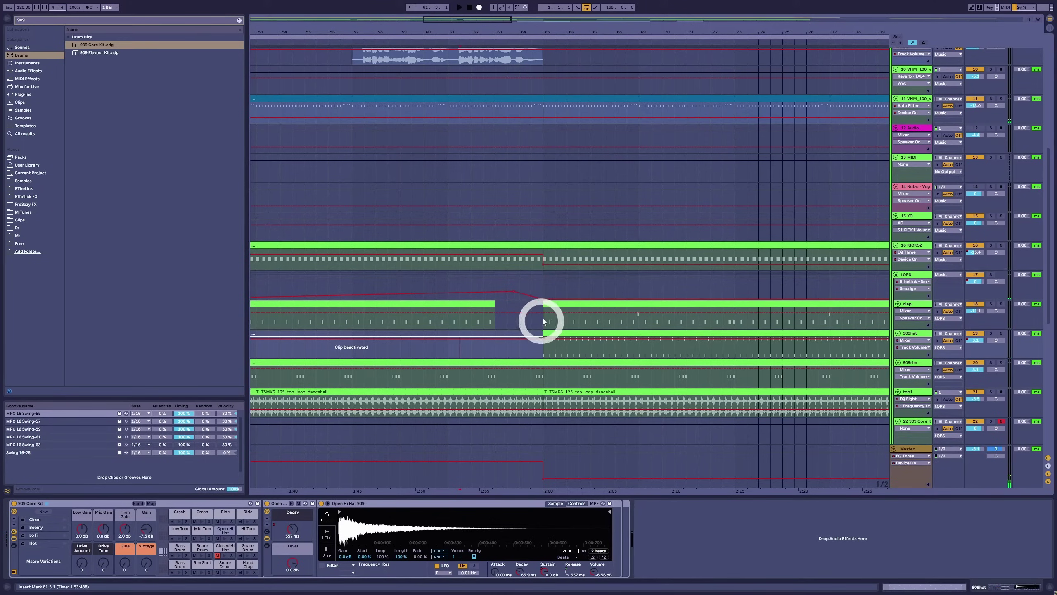
{"action": "mouse_move", "coordinate": [536, 325]}
{"action": "left_mouse_down"}
{"action": "mouse_move", "coordinate": [545, 302]}
{"action": "mouse_move", "coordinate": [535, 306]}
{"action": "left_mouse_up"}
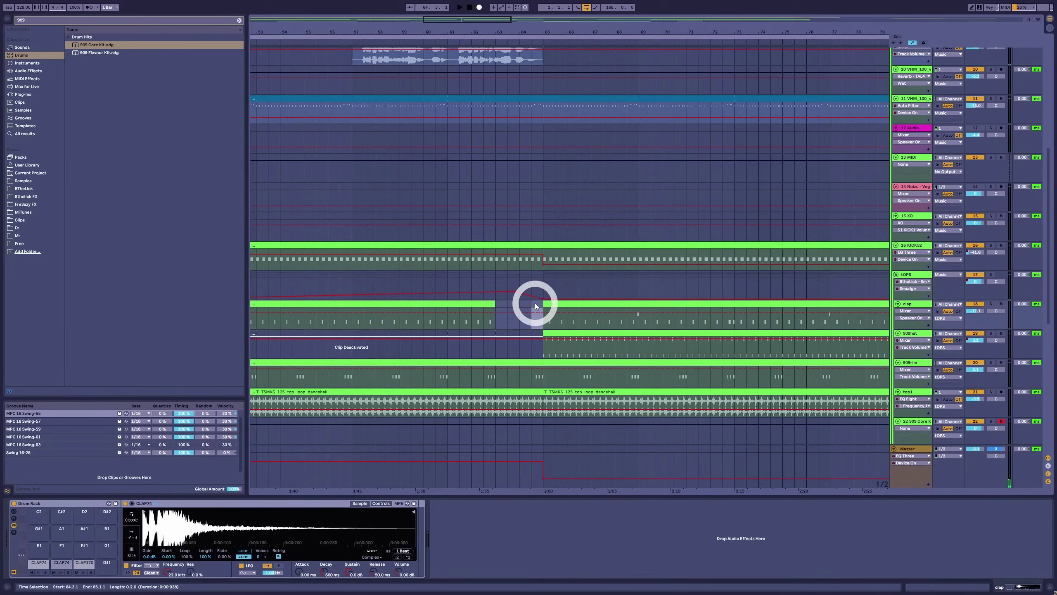
{"action": "double_click", "coordinate": [534, 318]}
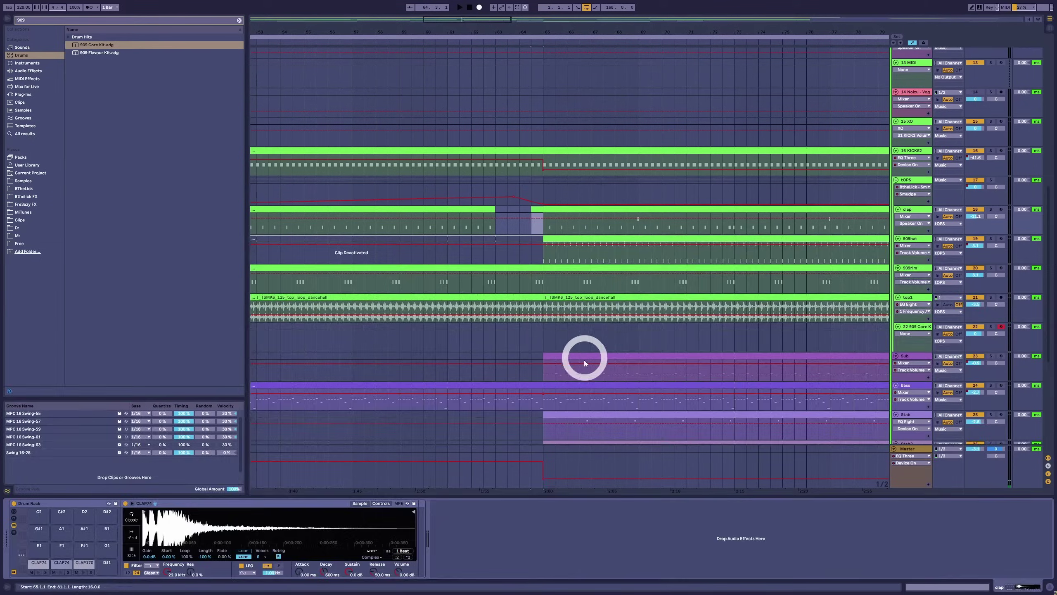
Add three sixteenth-length CLAP74 notes at 1.2.1, 1.2.2 and 1.2.4 in the new clap clip and return to the arrangement.
{"action": "key", "text": "space"}
{"action": "key", "text": "space"}
{"action": "double_click", "coordinate": [704, 339]}
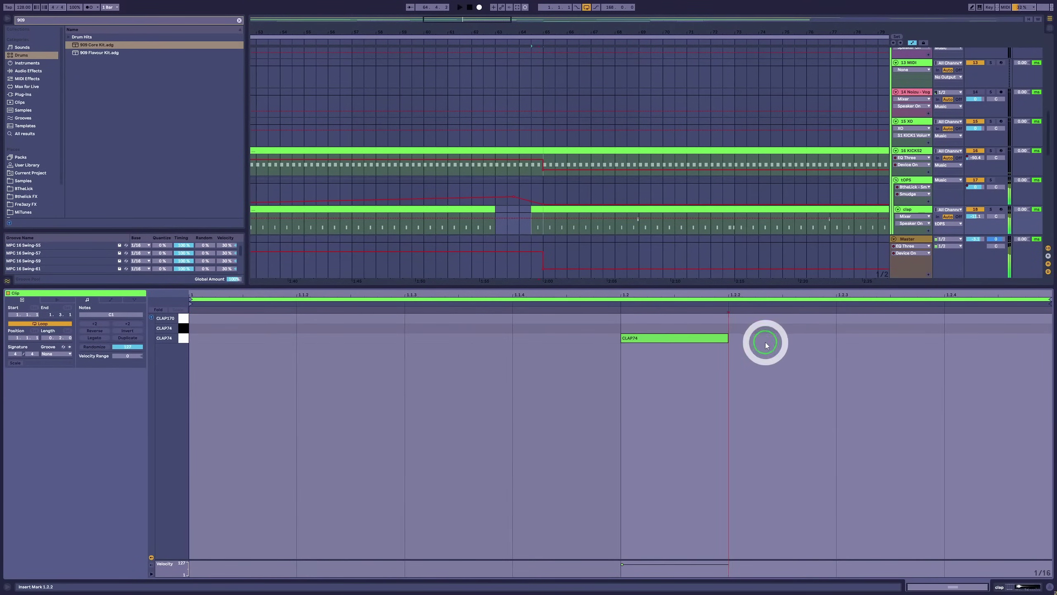
{"action": "double_click", "coordinate": [783, 339]}
{"action": "double_click", "coordinate": [957, 338]}
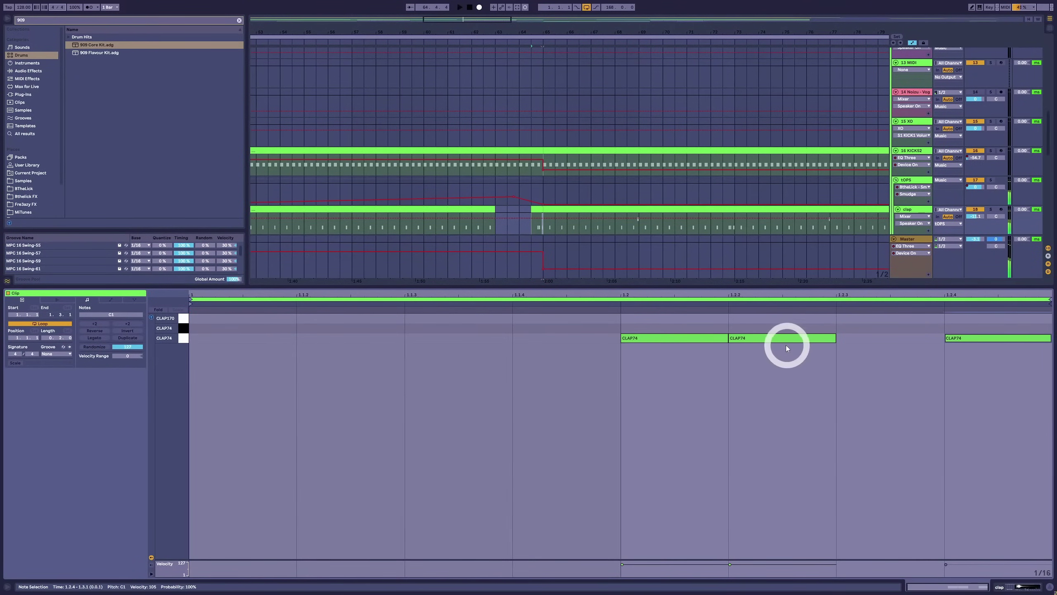
{"action": "left_click", "coordinate": [542, 341]}
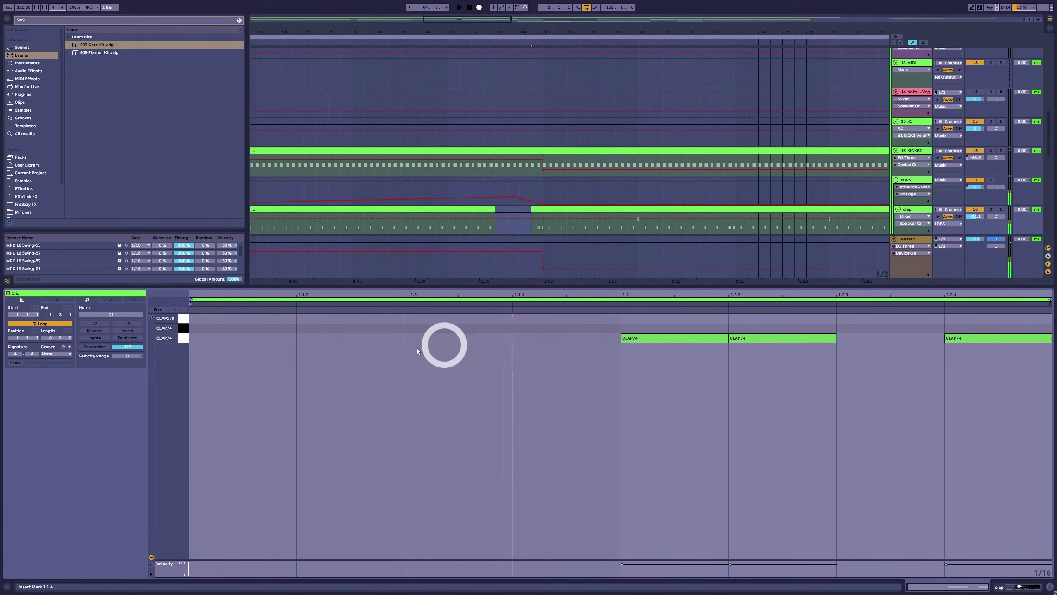
{"action": "key", "text": "shift+Tab"}
{"action": "left_click", "coordinate": [556, 255]}
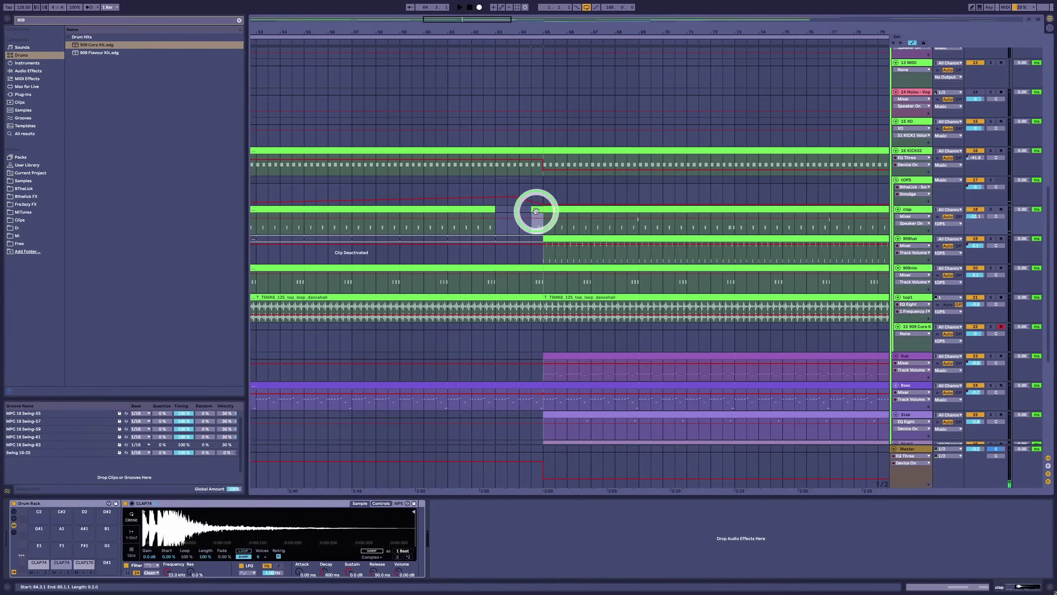
Play from bar 61 and trim the KICKS2 clip to end at 64.4.1, leaving a one-beat gap before bar 65.
{"action": "left_click", "coordinate": [483, 83]}
{"action": "left_click_drag", "start_coordinate": [540, 41], "coordinate": [557, 68]}
{"action": "key", "text": "space"}
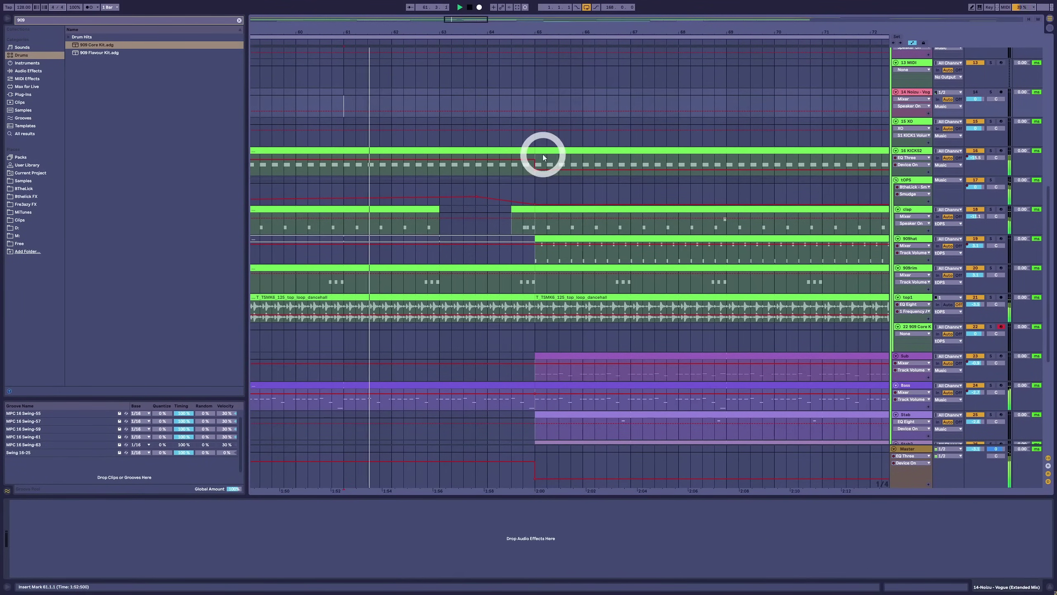
{"action": "left_click", "coordinate": [521, 151]}
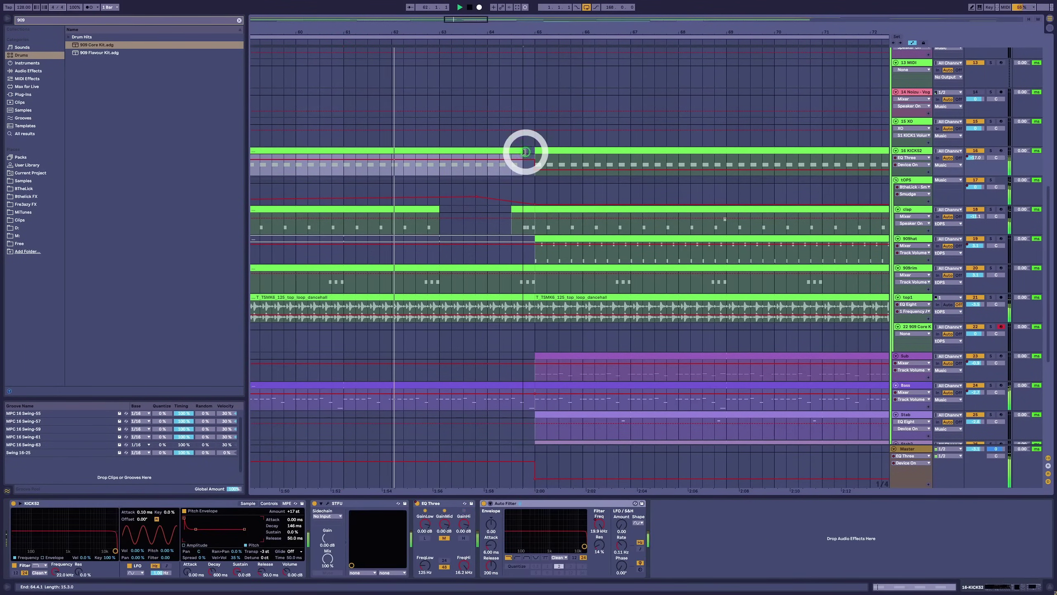
{"action": "left_click", "coordinate": [524, 266]}
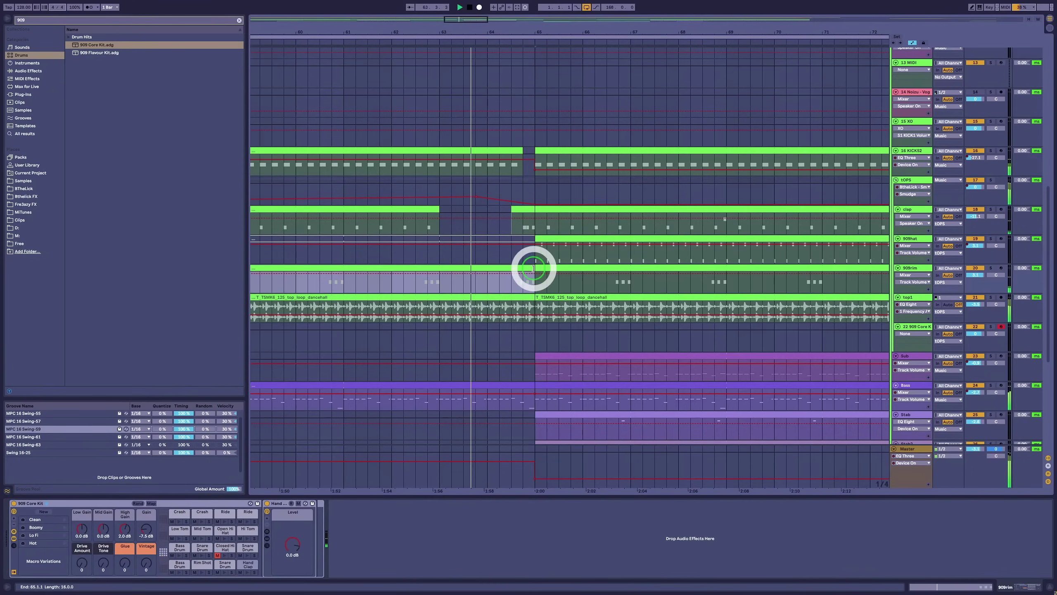
Trim the top1 loop and Bass clips to end at 64.4.1 and play the transition from 63.2.1.
{"action": "left_click", "coordinate": [527, 299]}
{"action": "left_click_drag", "start_coordinate": [526, 299], "coordinate": [513, 297]}
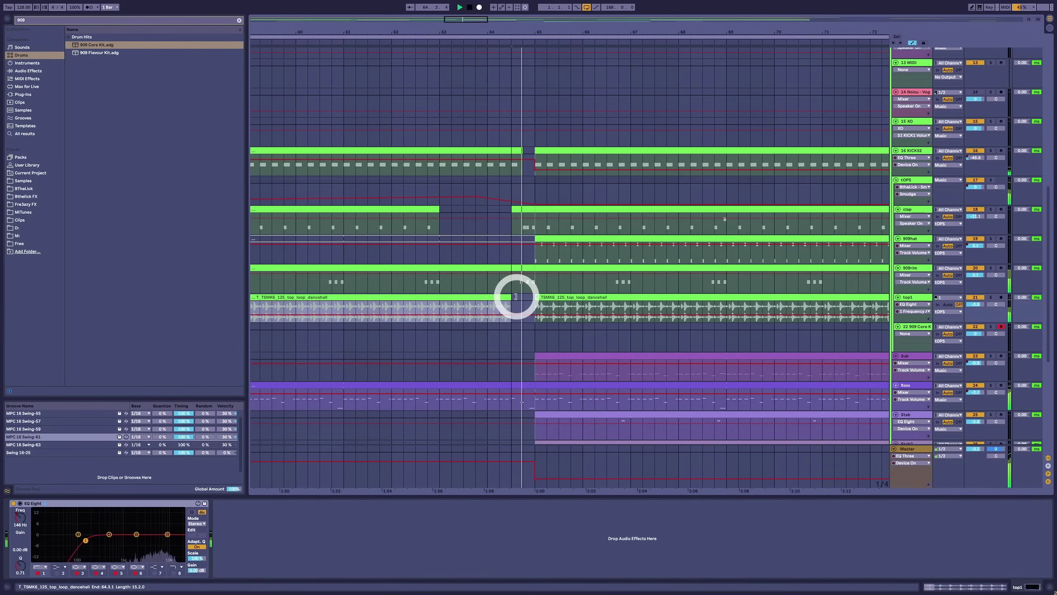
{"action": "left_click", "coordinate": [491, 404]}
{"action": "left_click", "coordinate": [525, 383]}
{"action": "left_click", "coordinate": [450, 346]}
{"action": "key", "text": "space"}
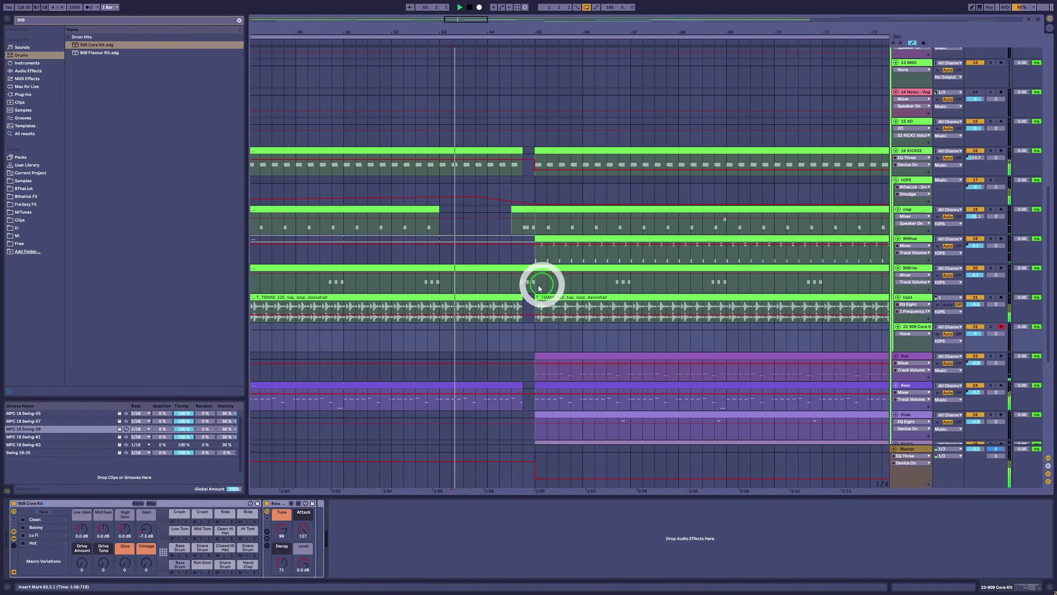
Search "rev" in the Bthelick FX folder, load Reverb - TAL4 on the clap track and set its Wet to -9.82 dB.
{"action": "left_click", "coordinate": [927, 214]}
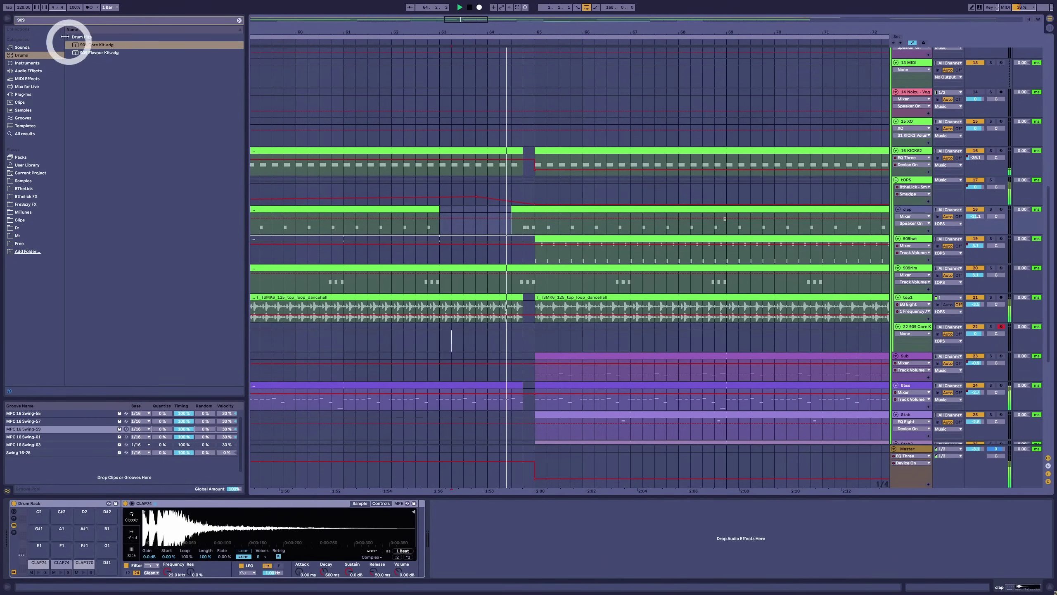
{"action": "left_click", "coordinate": [9, 19]}
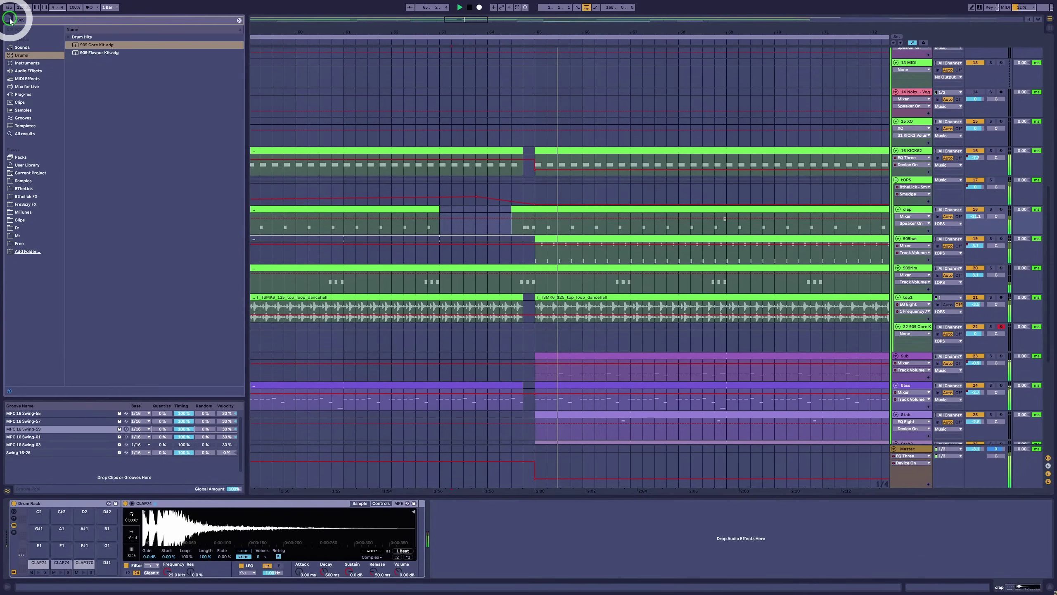
{"action": "key", "text": "BackSpace"}
{"action": "key", "text": "BackSpace"}
{"action": "key", "text": "BackSpace"}
{"action": "type", "text": "rev"}
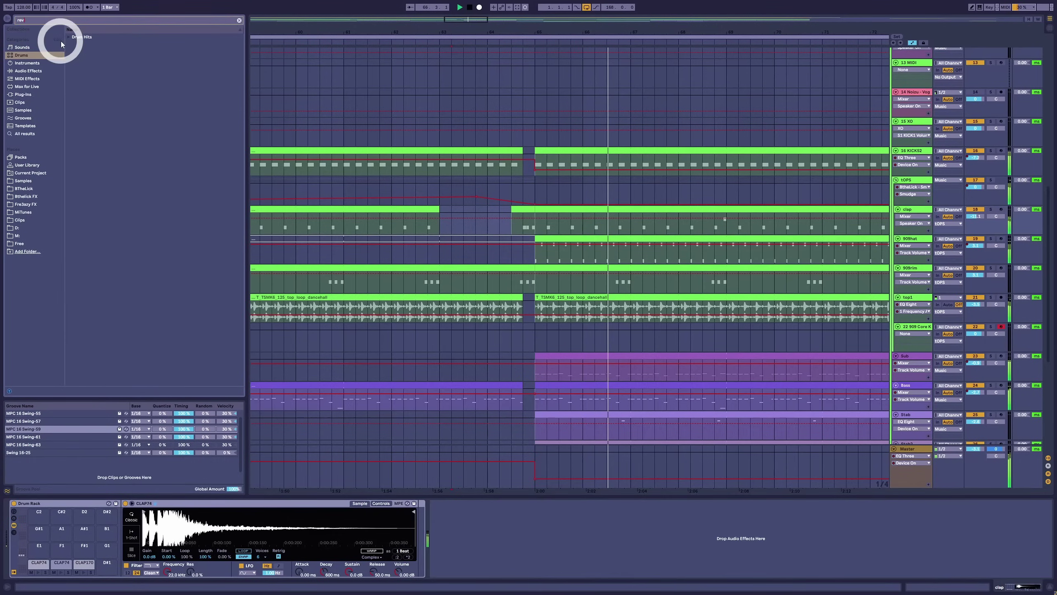
{"action": "left_click", "coordinate": [25, 196]}
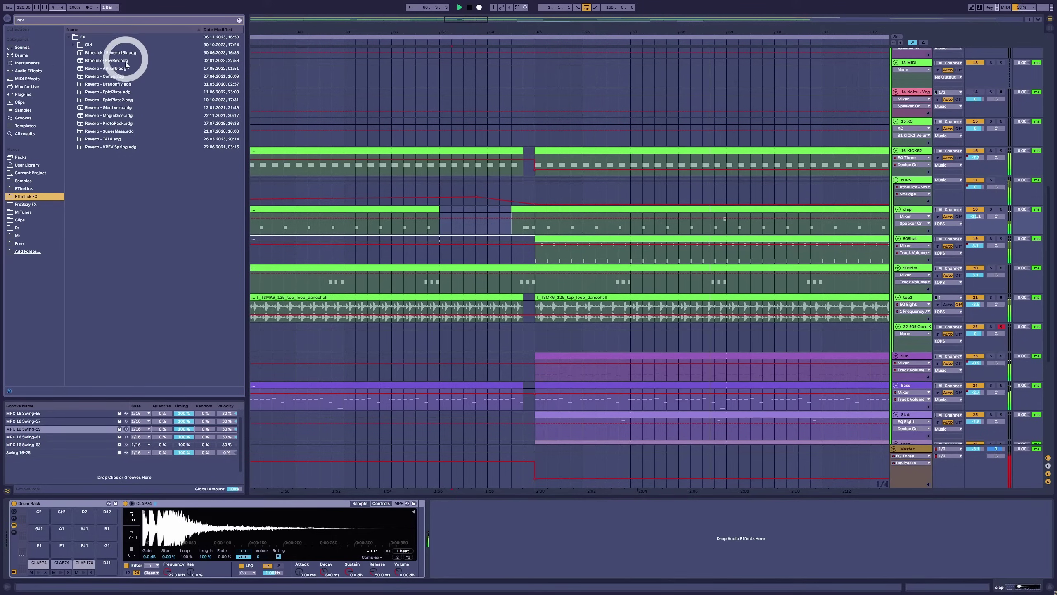
{"action": "left_click", "coordinate": [109, 139]}
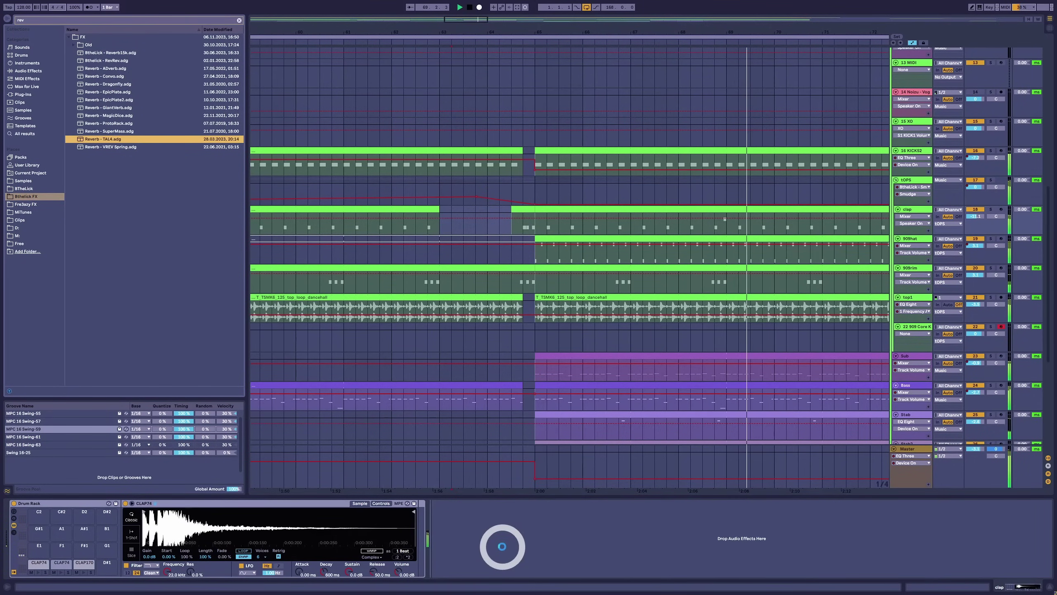
{"action": "left_click_drag", "start_coordinate": [493, 549], "coordinate": [491, 552]}
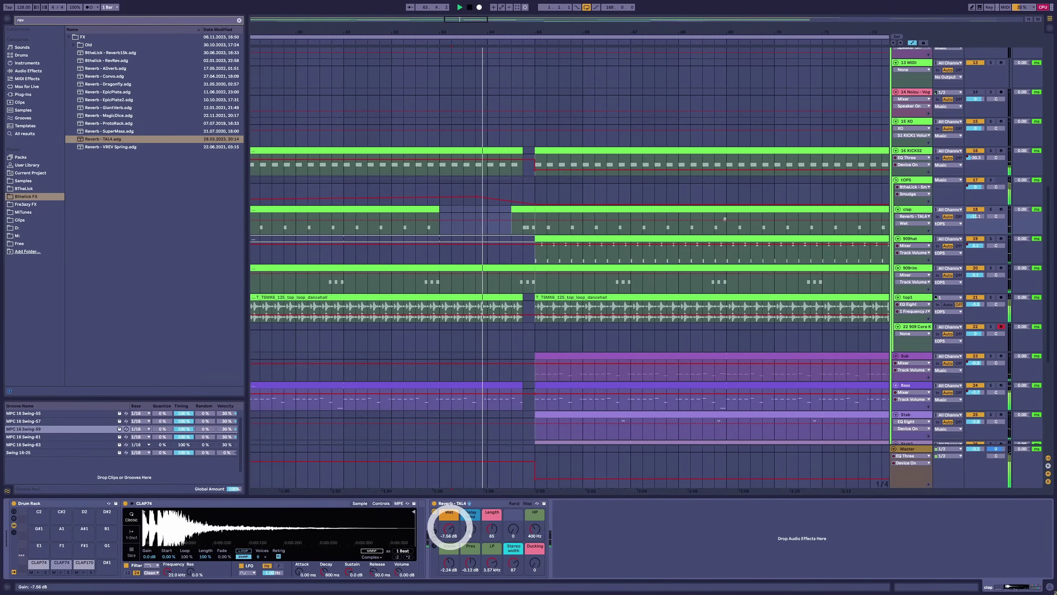
{"action": "left_click_drag", "start_coordinate": [447, 528], "coordinate": [448, 529]}
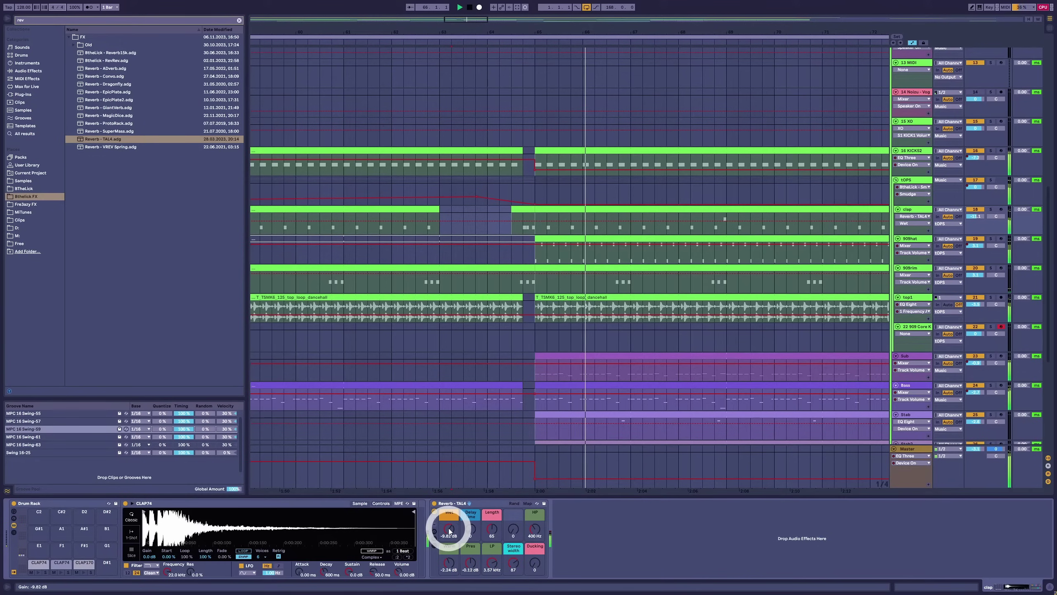
Automate the clap reverb's Wet at minimum, raising it only for the fill between 64.4.1 and 65.1.1.
{"action": "left_click", "coordinate": [546, 222]}
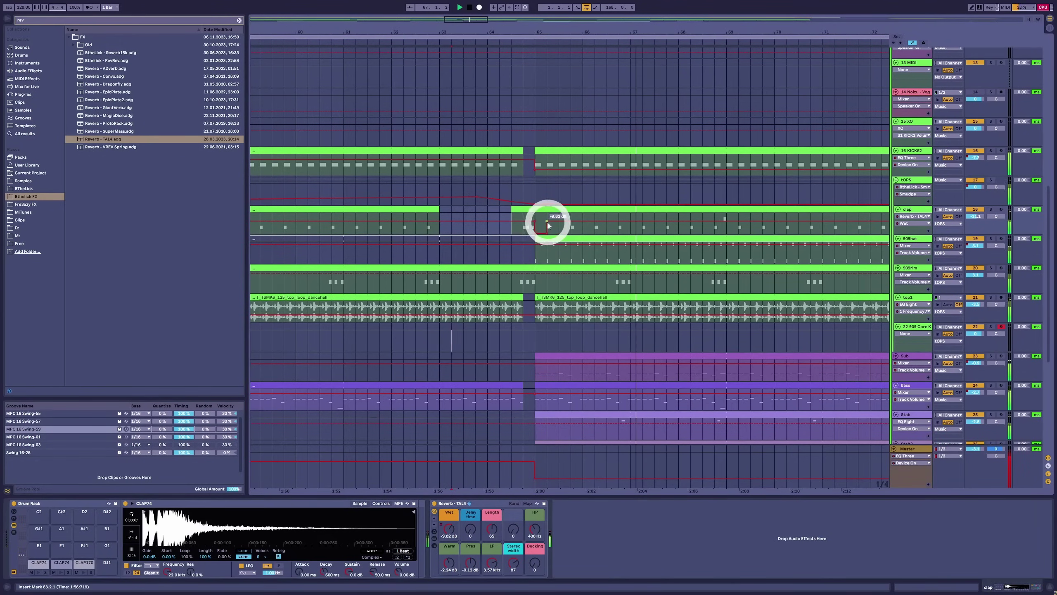
{"action": "left_click_drag", "start_coordinate": [547, 225], "coordinate": [511, 227]}
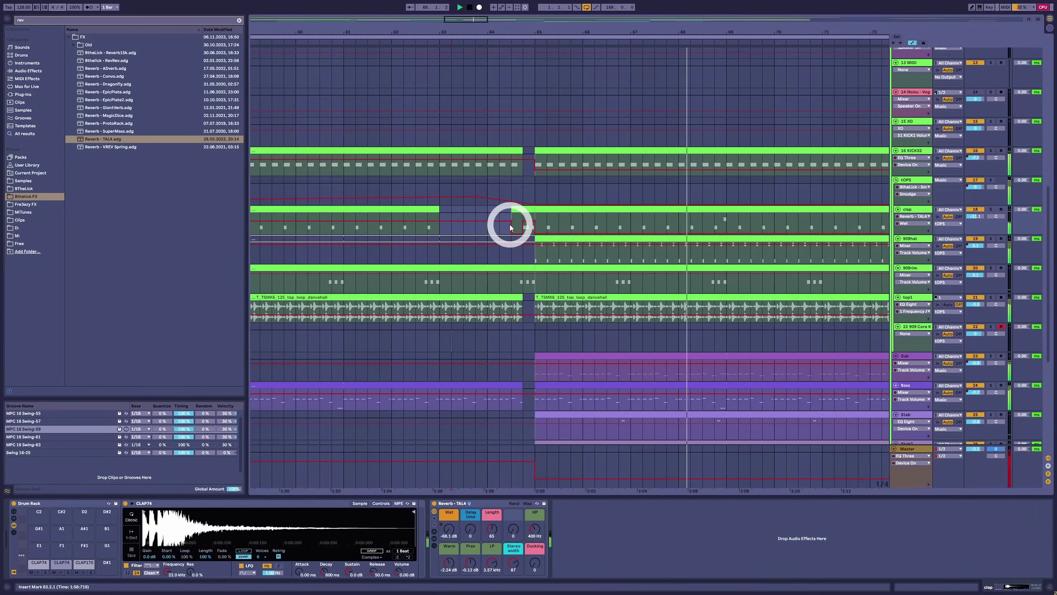
{"action": "left_click", "coordinate": [514, 218]}
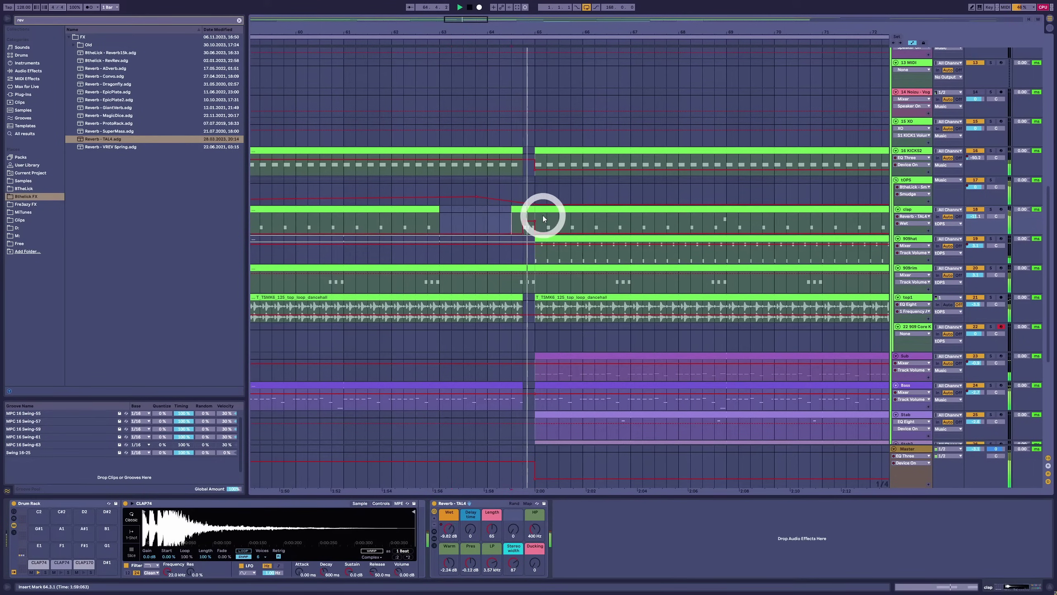
{"action": "left_click_drag", "start_coordinate": [541, 233], "coordinate": [517, 220]}
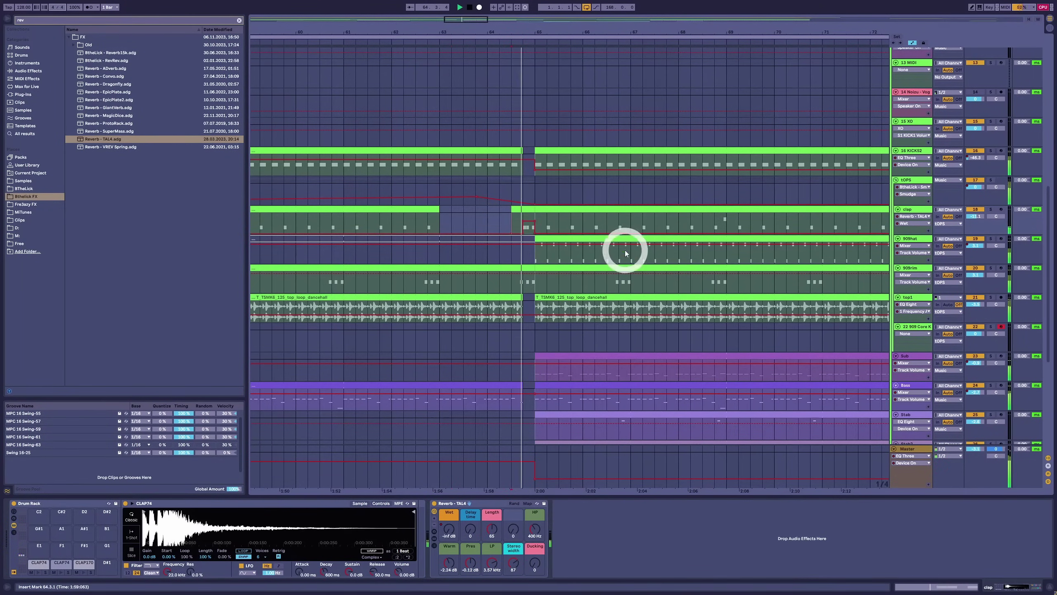
Play on past bar 65 and set the 909rim track volume to -0.9 dB.
{"action": "scroll", "coordinate": [648, 284], "scroll_direction": "down", "scroll_amount": 5}
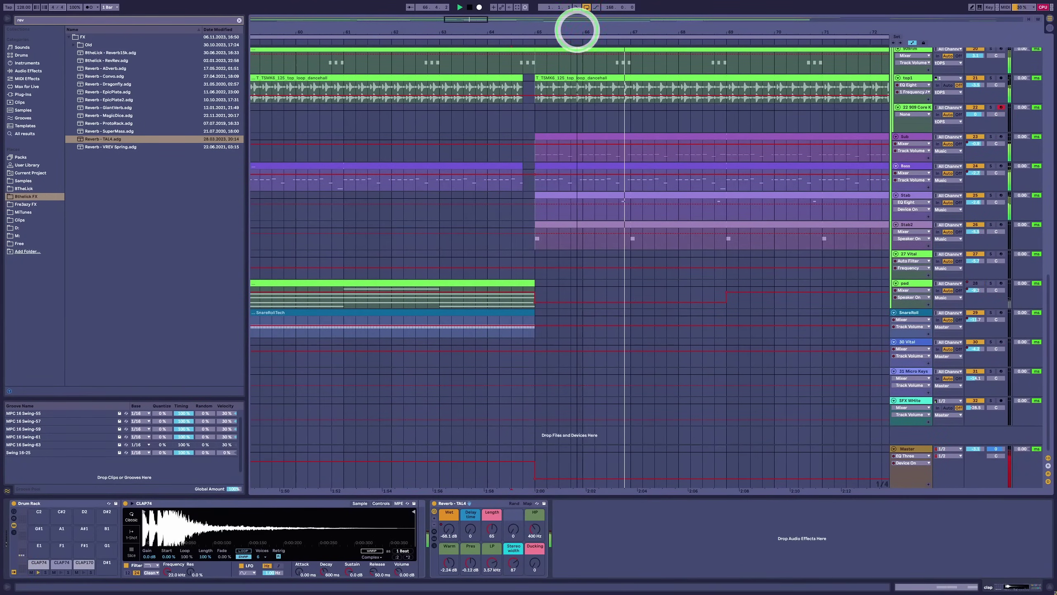
{"action": "left_click_drag", "start_coordinate": [578, 29], "coordinate": [577, 30]}
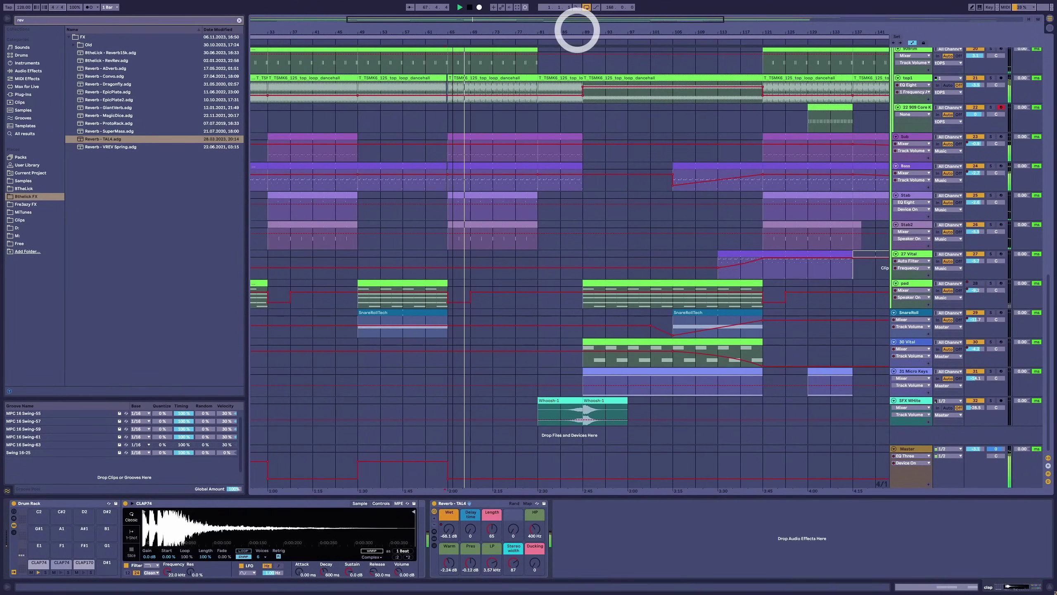
{"action": "left_click_drag", "start_coordinate": [577, 30], "coordinate": [577, 30]}
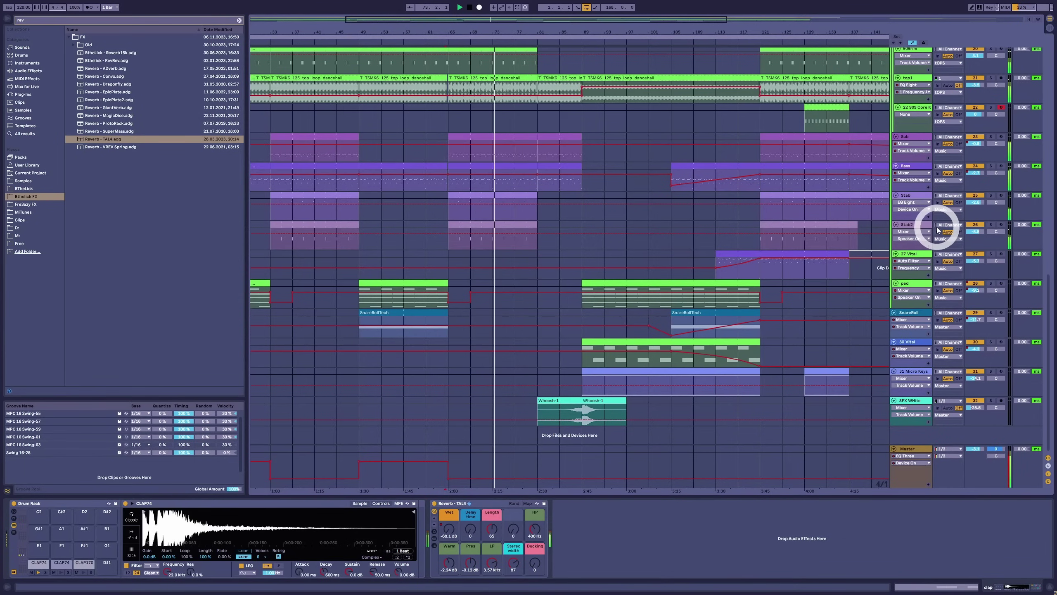
{"action": "scroll", "coordinate": [937, 229], "scroll_direction": "up", "scroll_amount": 2}
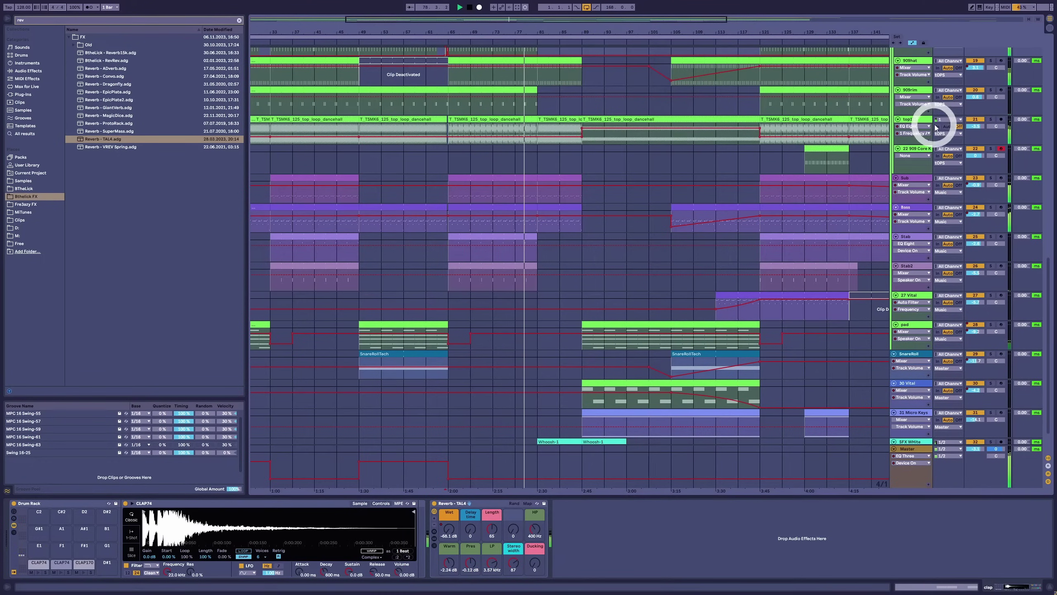
{"action": "left_click_drag", "start_coordinate": [977, 99], "coordinate": [972, 102]}
{"action": "left_click", "coordinate": [664, 209]}
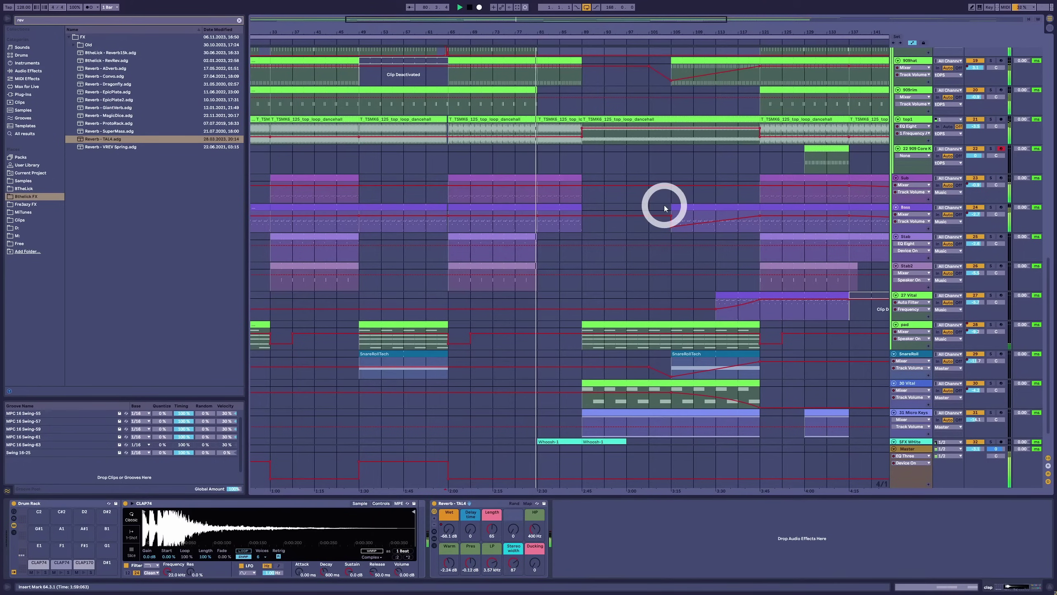
{"action": "left_click", "coordinate": [977, 100]}
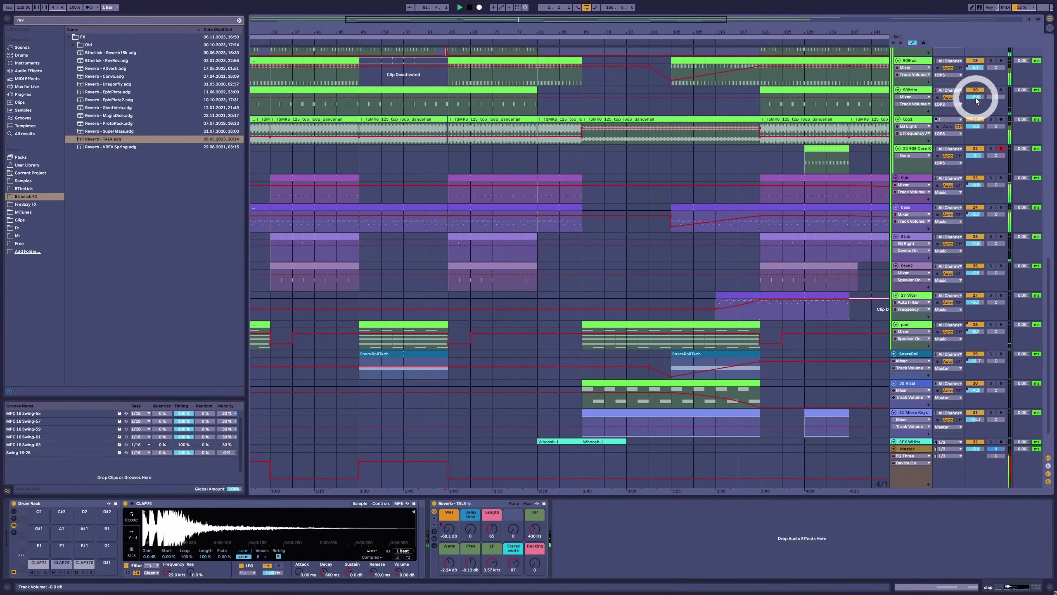
Extend the 909rim clip that starts at bar 65 so it ends at bar 89, and look over the other tracks.
{"action": "left_click_drag", "start_coordinate": [644, 31], "coordinate": [644, 29]}
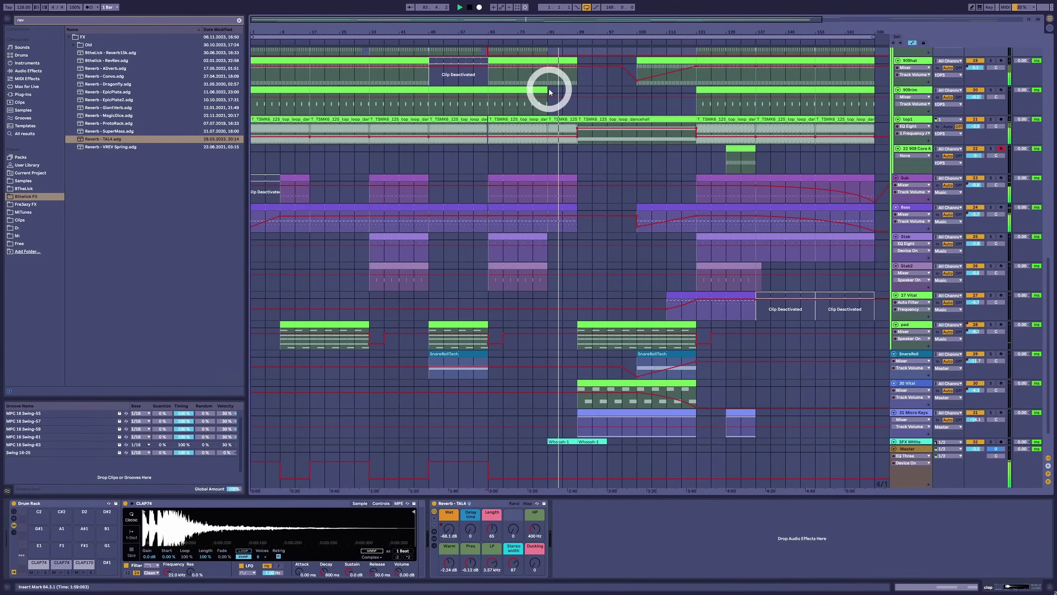
{"action": "left_click_drag", "start_coordinate": [547, 95], "coordinate": [603, 230]}
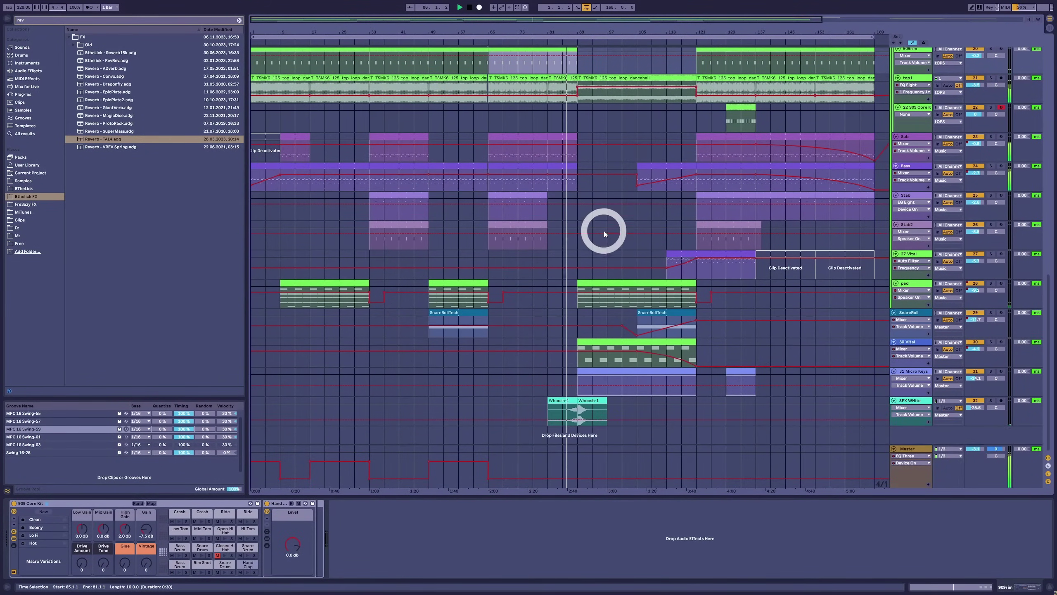
{"action": "left_click_drag", "start_coordinate": [624, 265], "coordinate": [921, 354]}
{"action": "scroll", "coordinate": [623, 264], "scroll_direction": "up", "scroll_amount": 5}
{"action": "scroll", "coordinate": [597, 241], "scroll_direction": "up", "scroll_amount": 5}
{"action": "scroll", "coordinate": [580, 252], "scroll_direction": "down", "scroll_amount": 10}
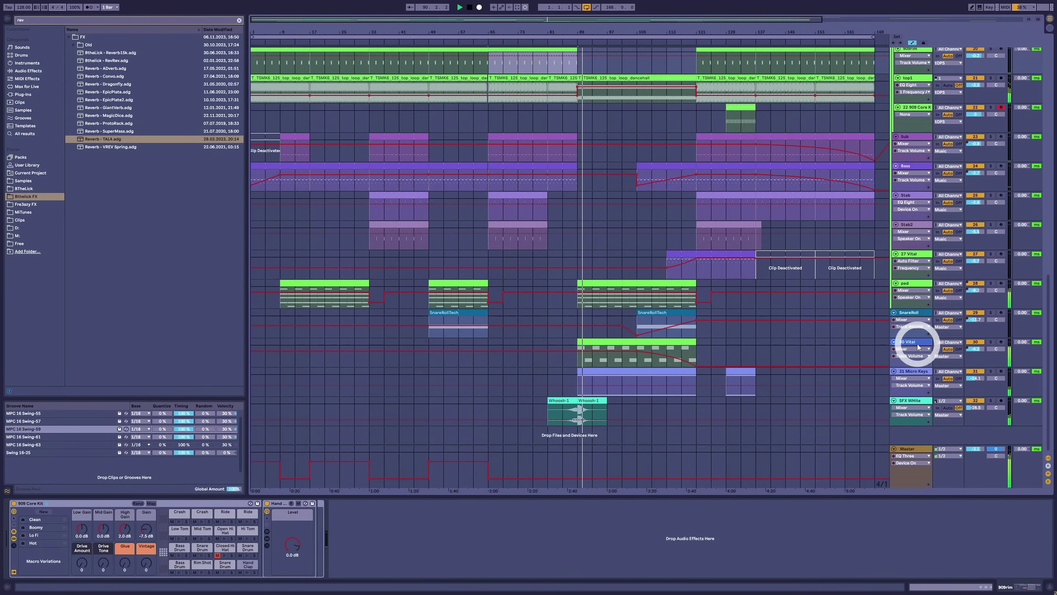
Extend the start of the pad clip at bar 89 back to 81.1.1.
{"action": "left_click_drag", "start_coordinate": [581, 29], "coordinate": [474, 283]}
{"action": "left_click", "coordinate": [578, 340]}
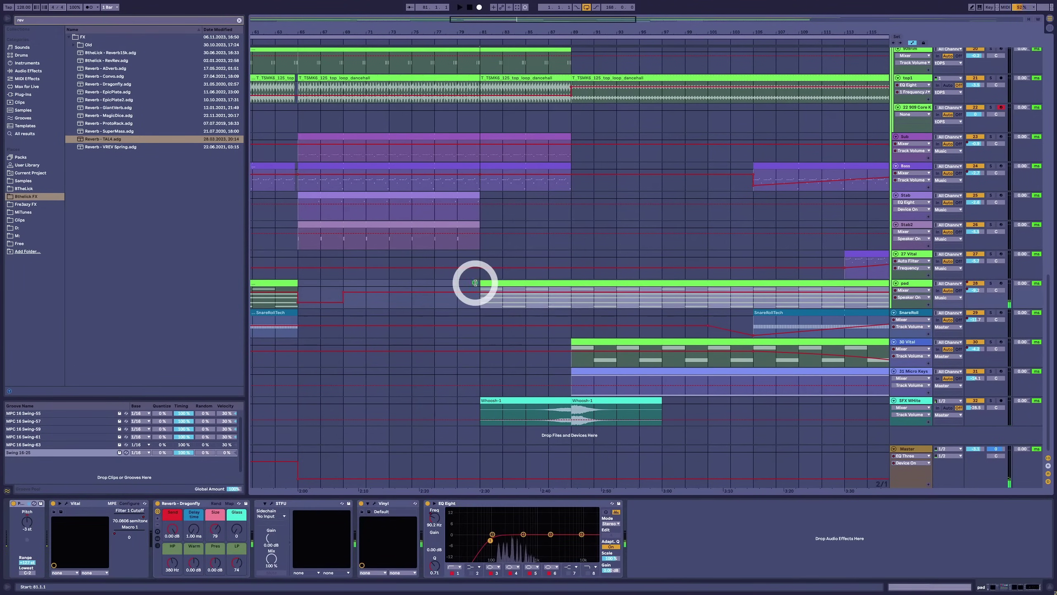
{"action": "left_click", "coordinate": [574, 306]}
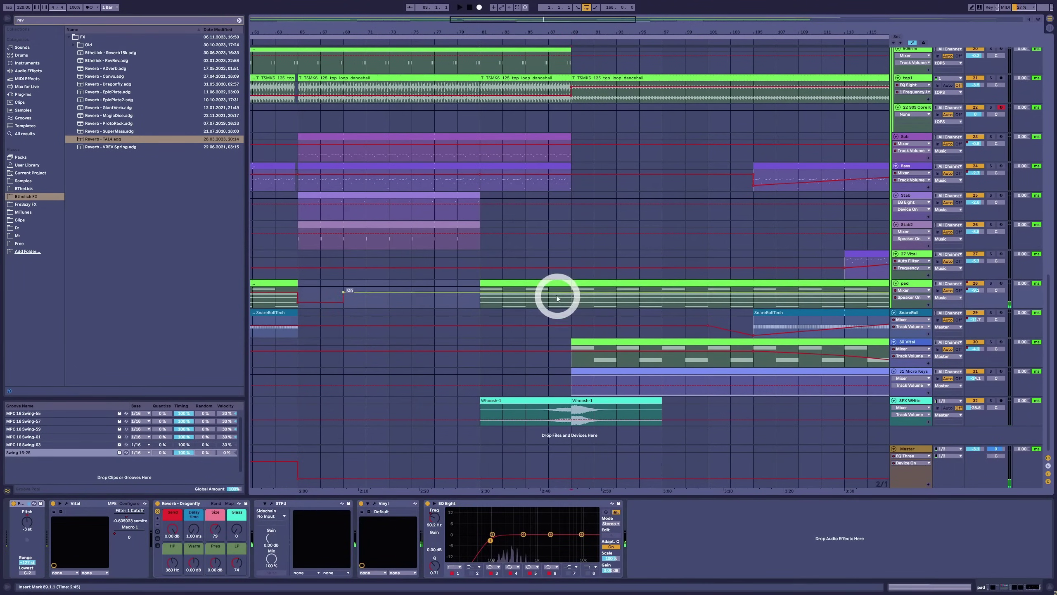
Delete the surplus notes in the pad clip's first four bars and sustain the F2 to E3 chord from 1.1.1 to 5.1.1.
{"action": "double_click", "coordinate": [552, 284]}
{"action": "left_click", "coordinate": [709, 363]}
{"action": "left_click_drag", "start_coordinate": [709, 382], "coordinate": [953, 512]}
{"action": "key", "text": "Delete"}
{"action": "left_click_drag", "start_coordinate": [606, 347], "coordinate": [1039, 432]}
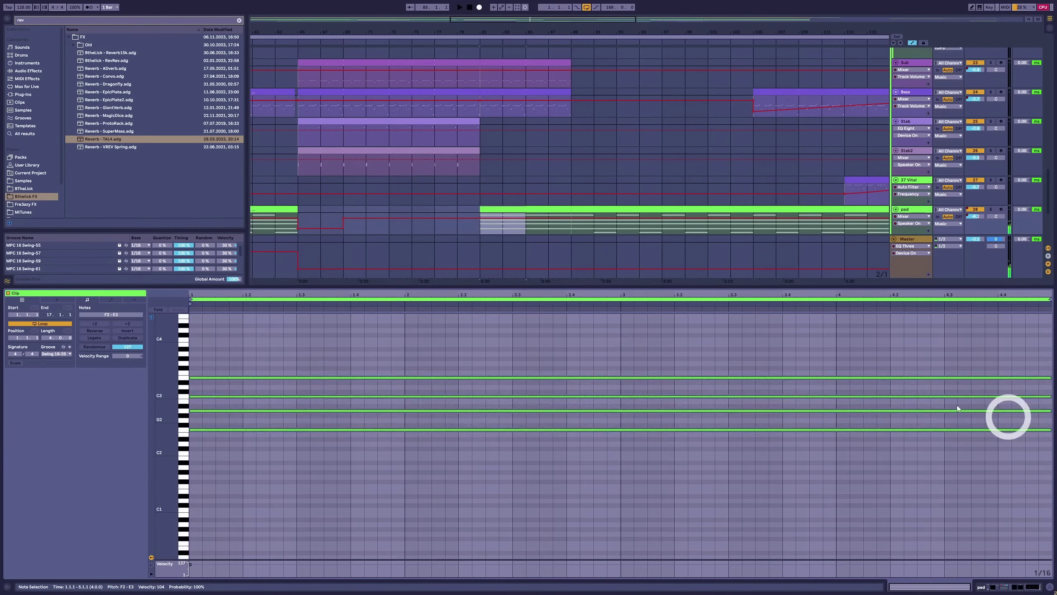
{"action": "key", "text": "shift+Tab"}
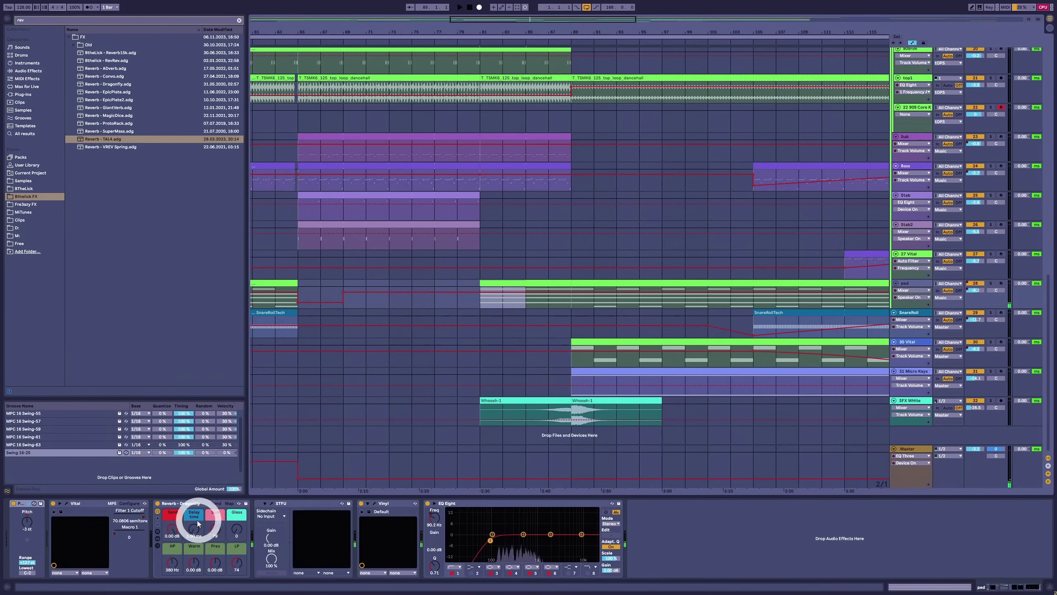
Show the pad's Vital Filter 1 Cutoff automation, move its drop from bar 89 to bar 81 and play the section.
{"action": "left_click", "coordinate": [129, 521]}
{"action": "left_click", "coordinate": [580, 294]}
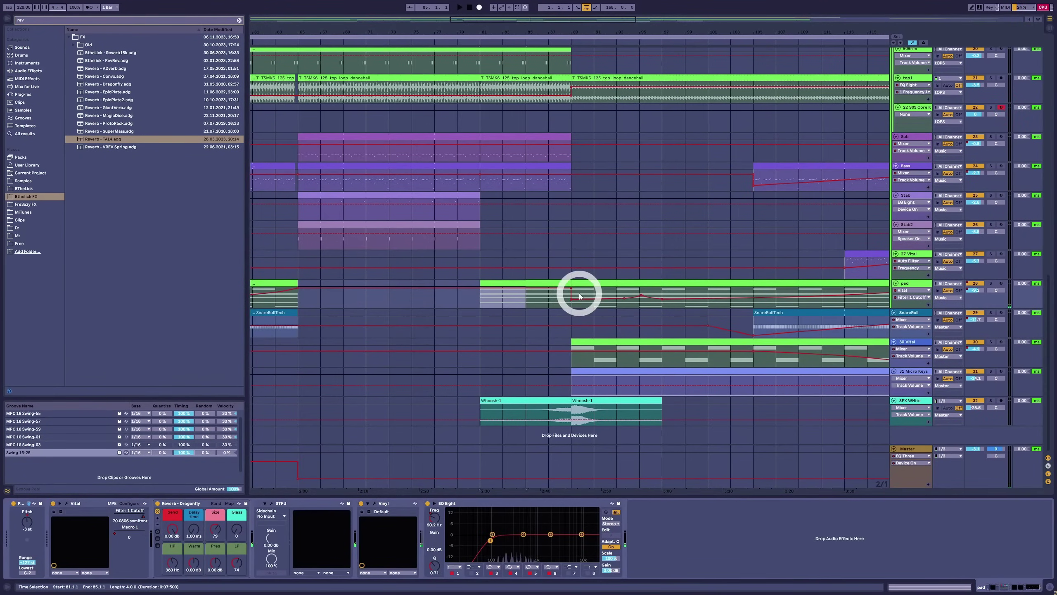
{"action": "left_click_drag", "start_coordinate": [572, 293], "coordinate": [482, 289]}
{"action": "key", "text": "space"}
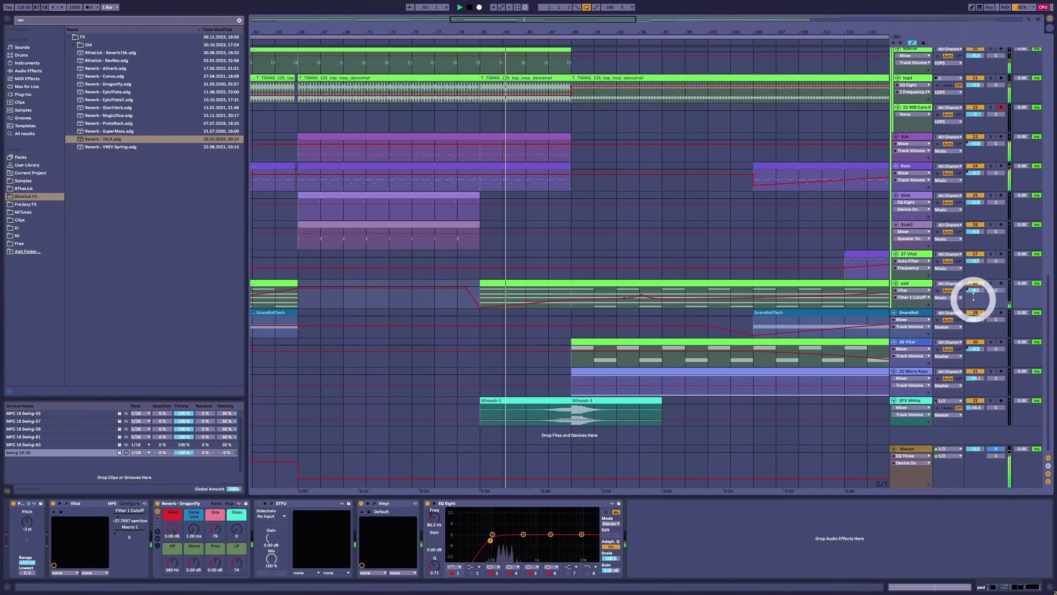
Reshape the pad's Filter 1 Cutoff automation so it climbs from its minimum at bar 81 to a peak around bar 89.
{"action": "left_click", "coordinate": [481, 308]}
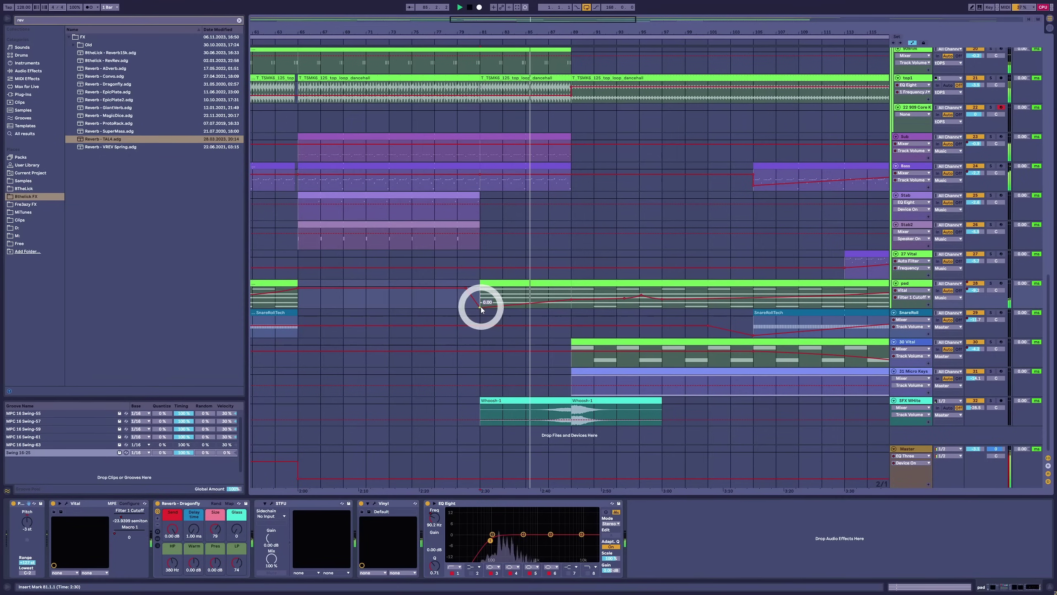
{"action": "left_click_drag", "start_coordinate": [481, 308], "coordinate": [567, 303]}
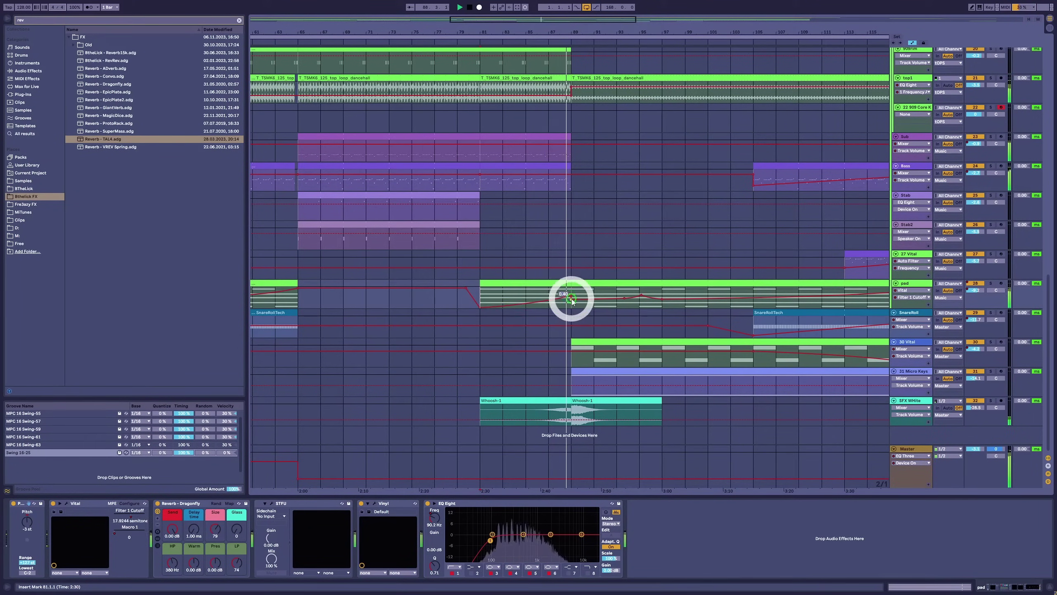
{"action": "left_click_drag", "start_coordinate": [587, 300], "coordinate": [574, 297]}
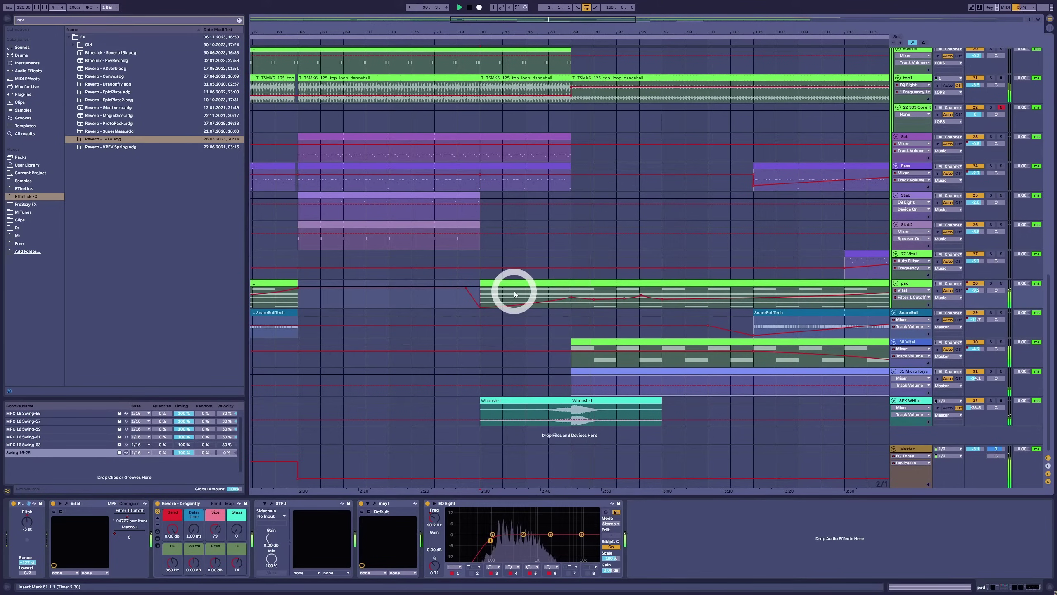
{"action": "left_click", "coordinate": [527, 296]}
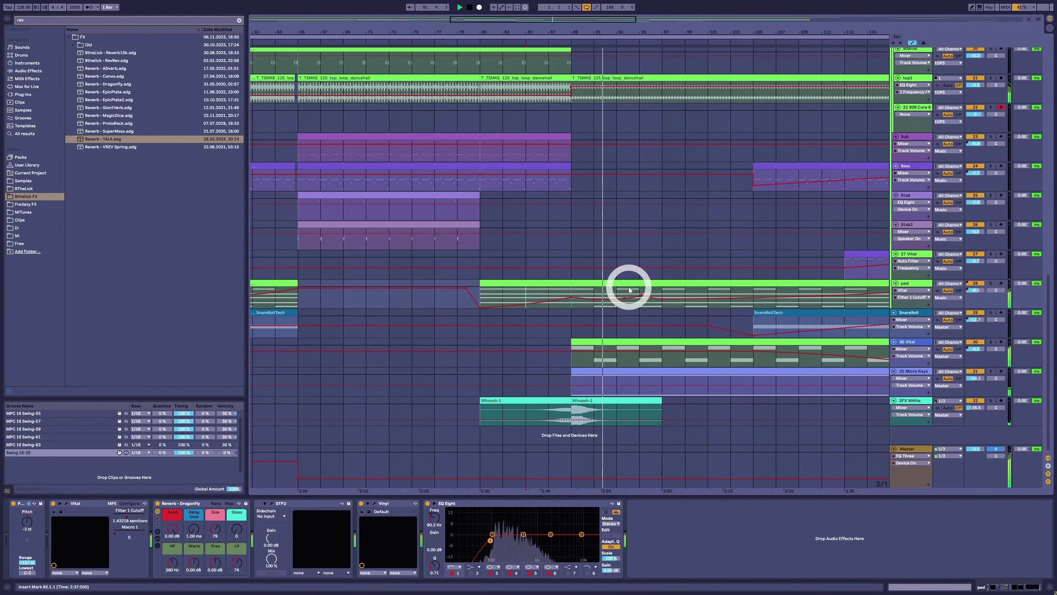
Copy the Reverb - Dragonfly rack from the pad track onto the 31 Micro Keys track.
{"action": "left_click", "coordinate": [909, 378]}
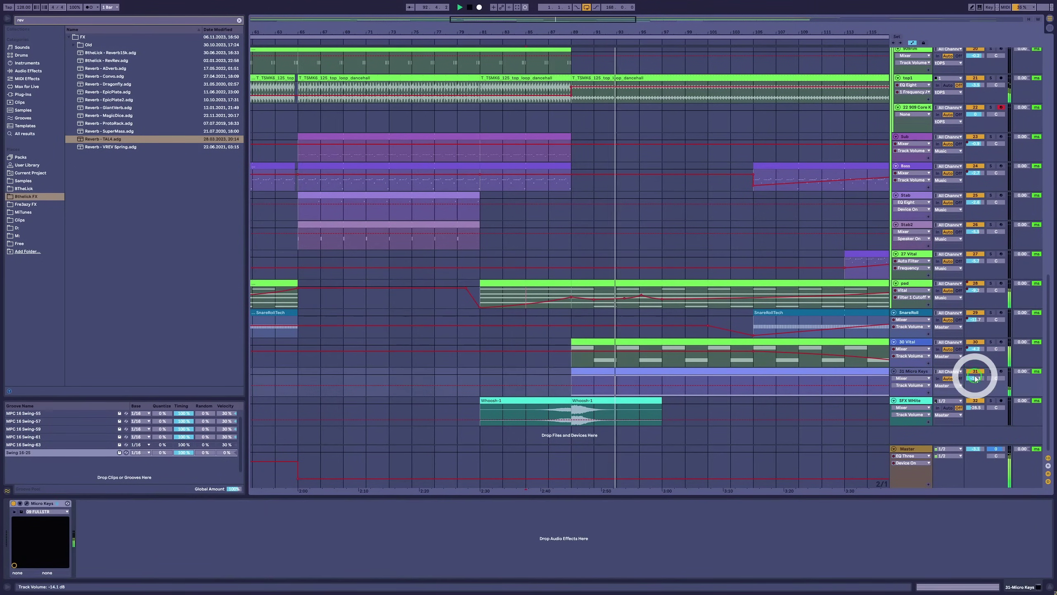
{"action": "left_click", "coordinate": [909, 283]}
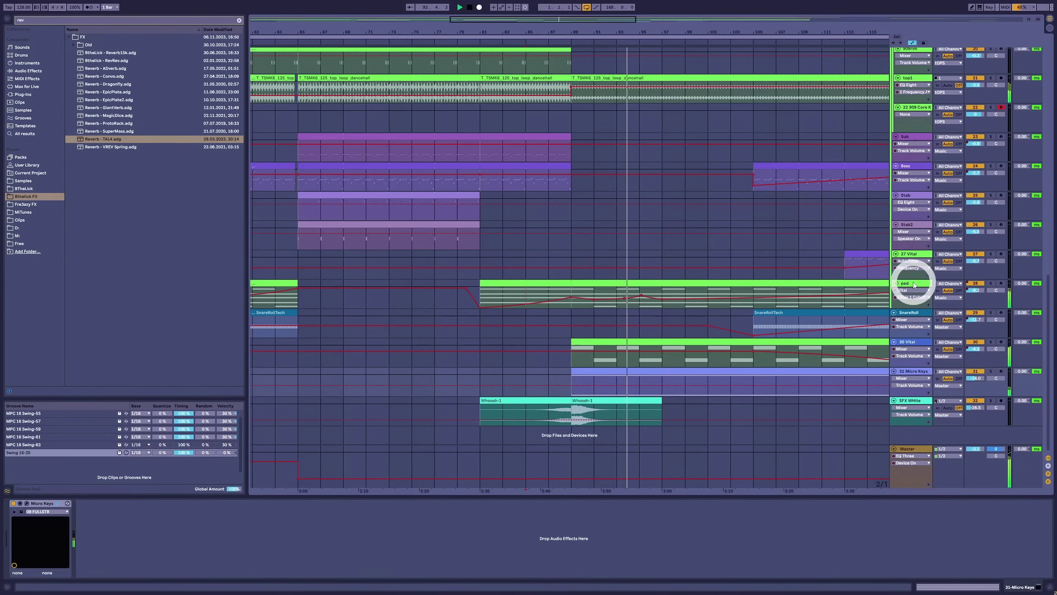
{"action": "left_click_drag", "start_coordinate": [183, 503], "coordinate": [771, 394]}
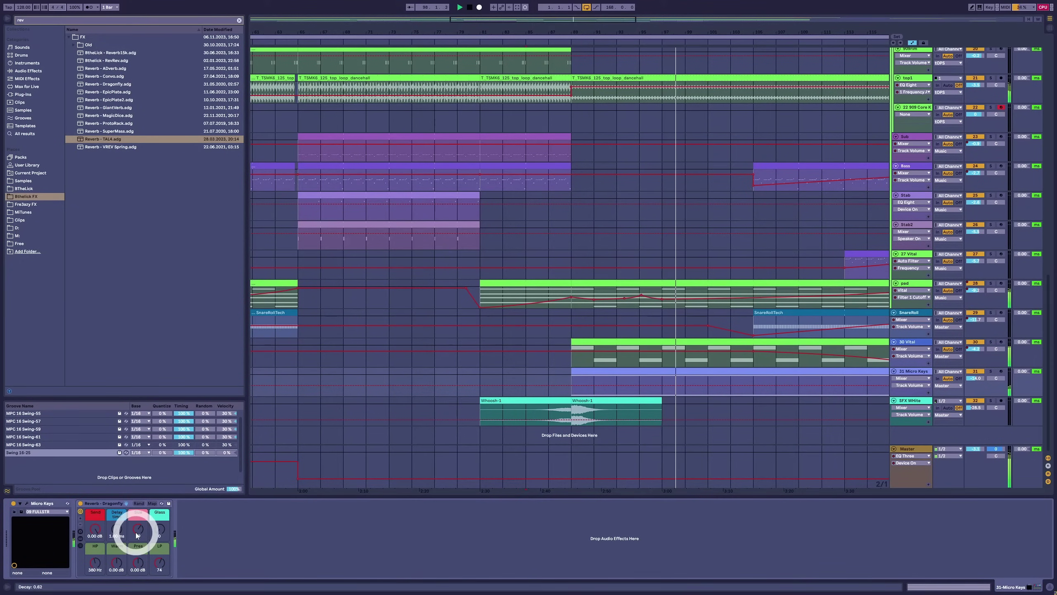
Set the Micro Keys reverb's Pres to 2.85 dB and LP to 89, and the track volume to -14.4 dB.
{"action": "left_click_drag", "start_coordinate": [138, 565], "coordinate": [156, 577]}
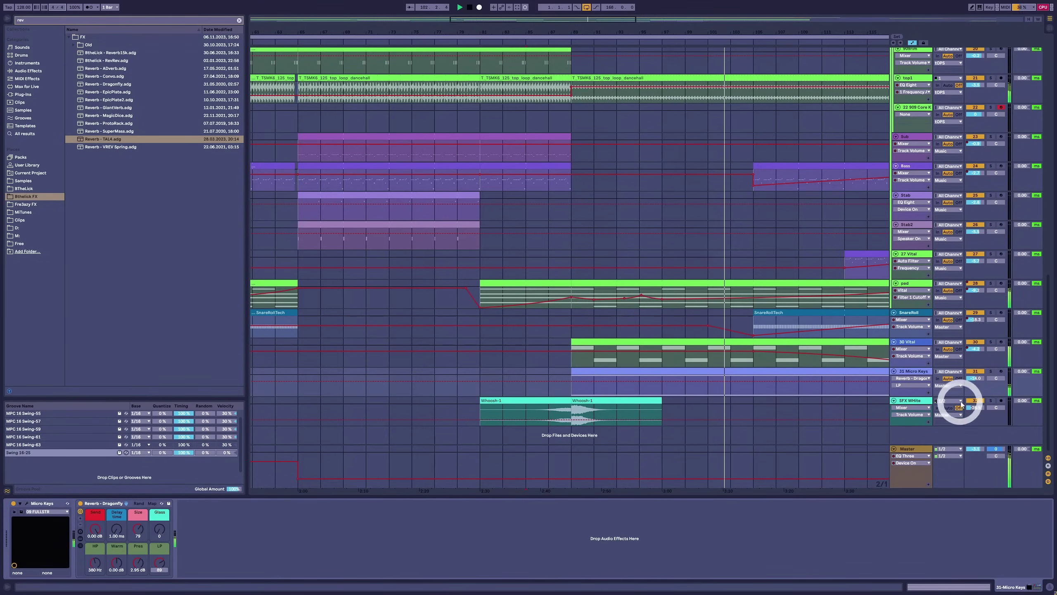
{"action": "left_click", "coordinate": [975, 378]}
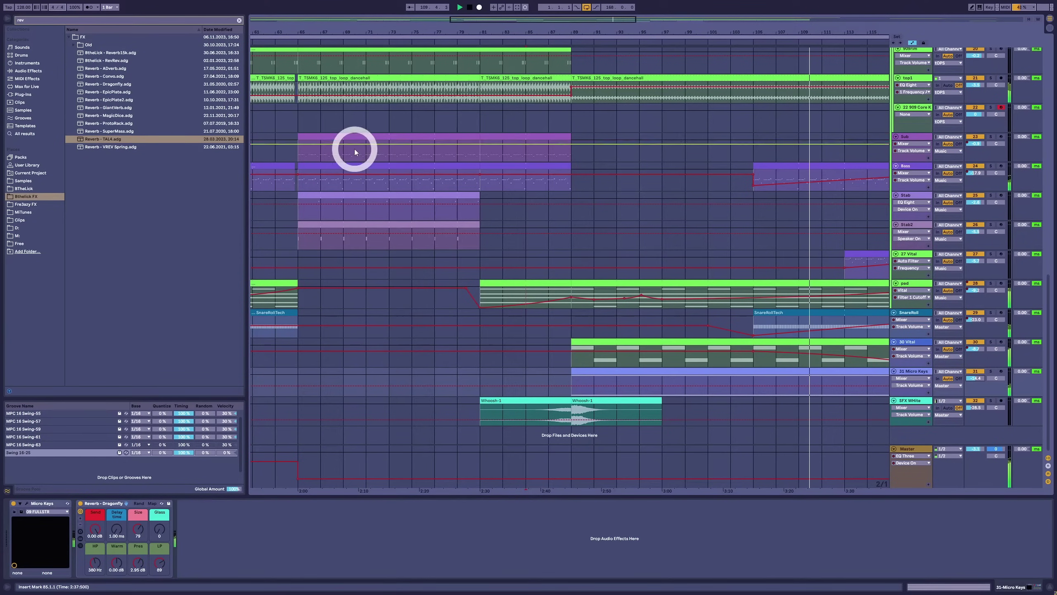
Raise the SnareRoll's track volume automation slightly at its end point at bar 121.
{"action": "left_click_drag", "start_coordinate": [490, 33], "coordinate": [575, 31]}
{"action": "key", "text": "a"}
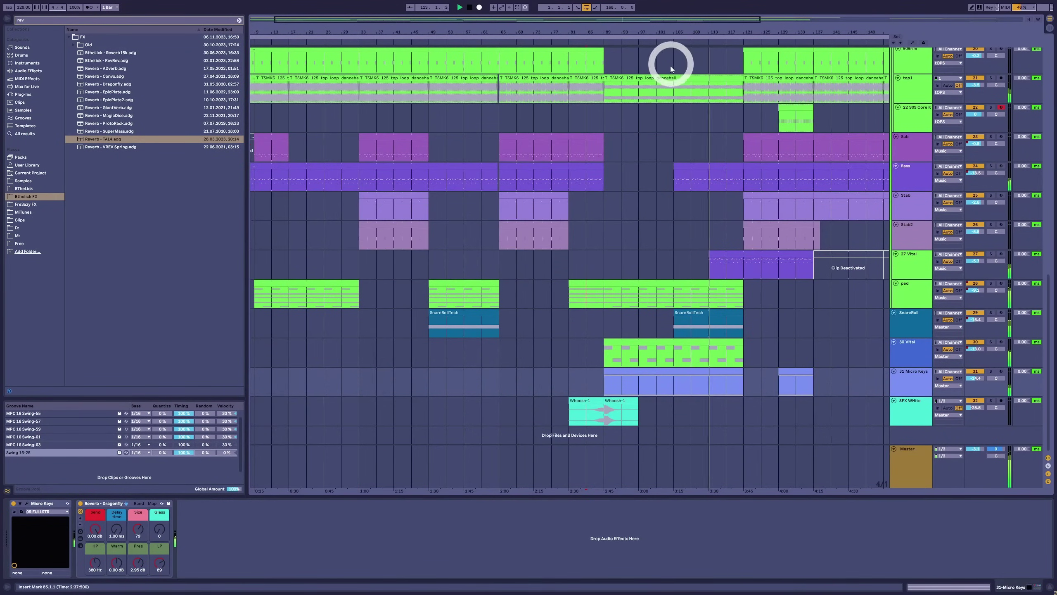
{"action": "scroll", "coordinate": [638, 104], "scroll_direction": "up", "scroll_amount": 3}
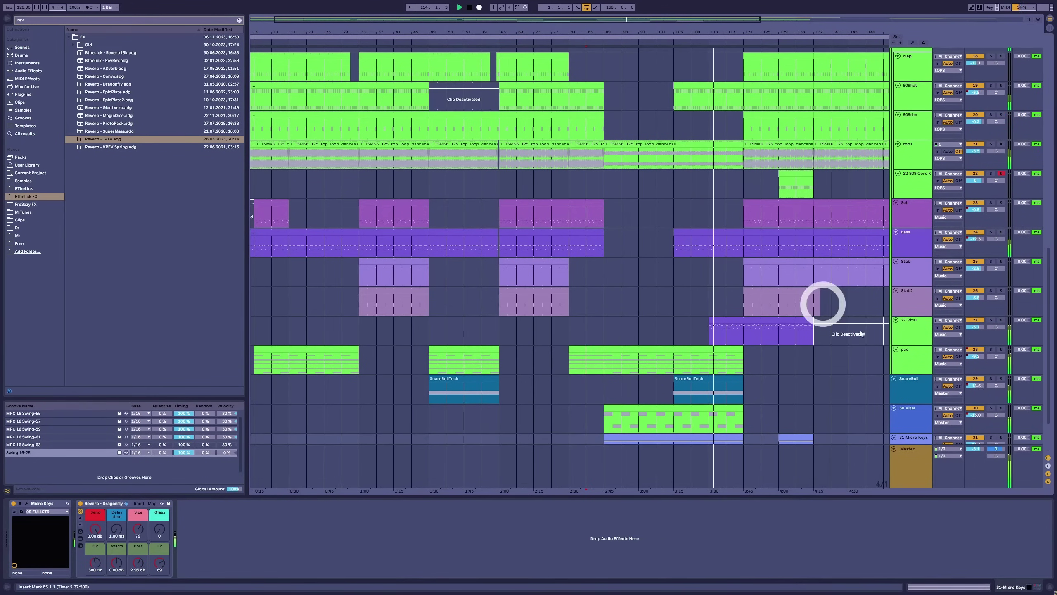
{"action": "left_click", "coordinate": [917, 330]}
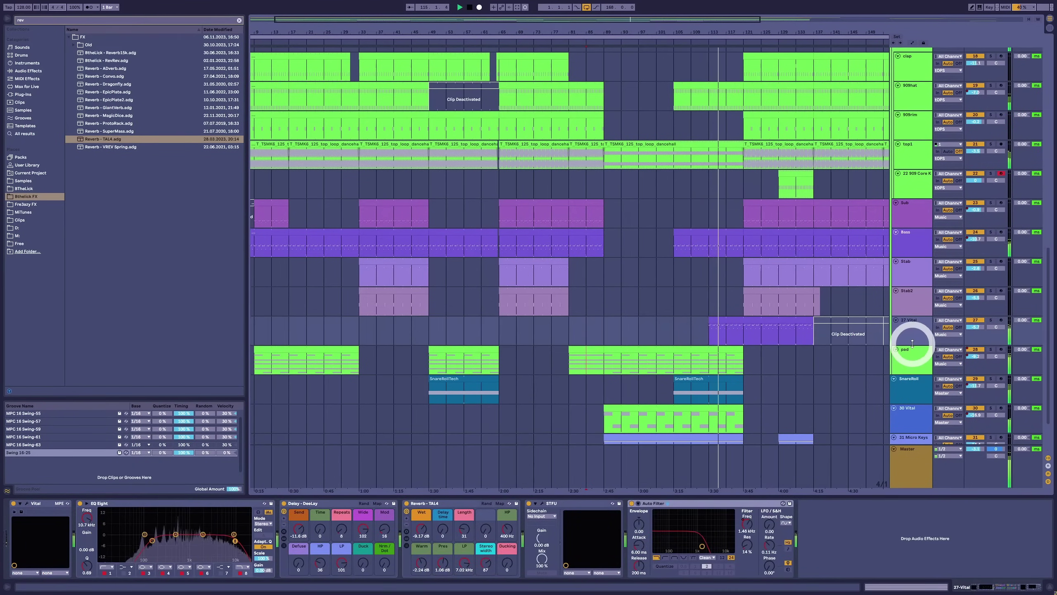
{"action": "scroll", "coordinate": [903, 339], "scroll_direction": "down", "scroll_amount": 3}
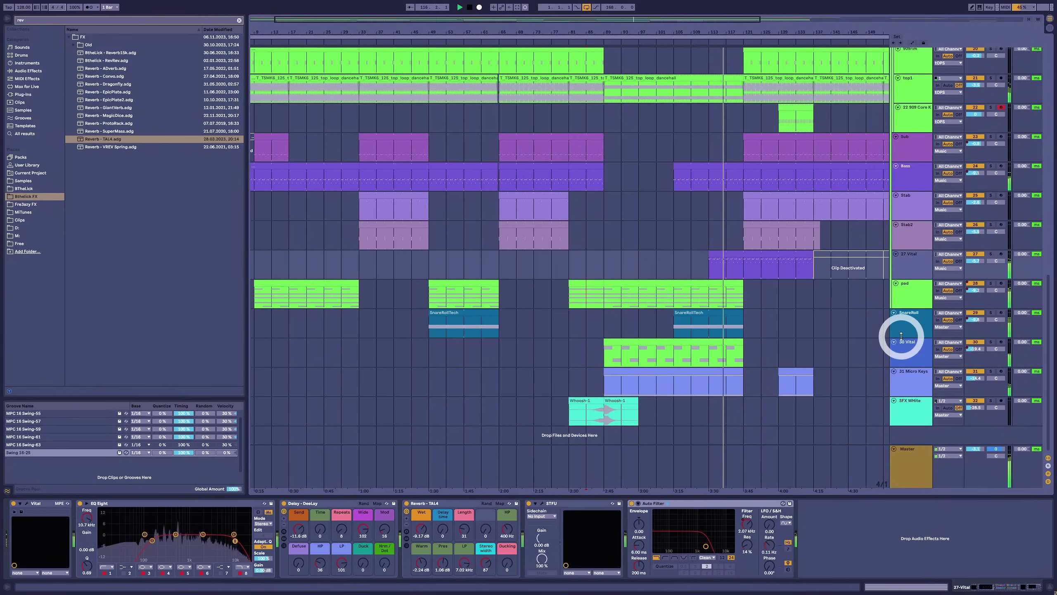
{"action": "left_click", "coordinate": [911, 327]}
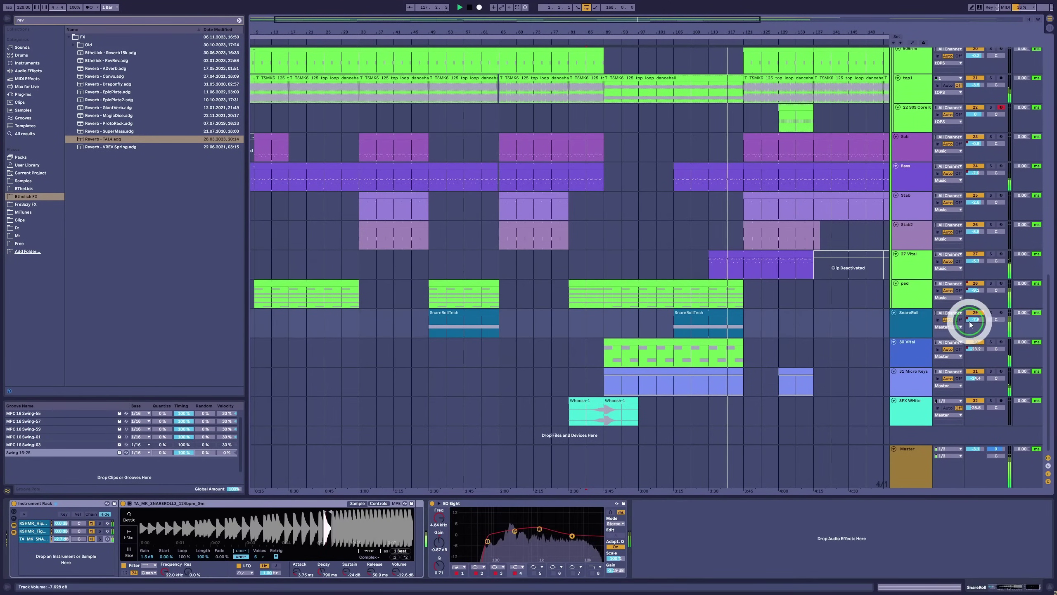
{"action": "key", "text": "a"}
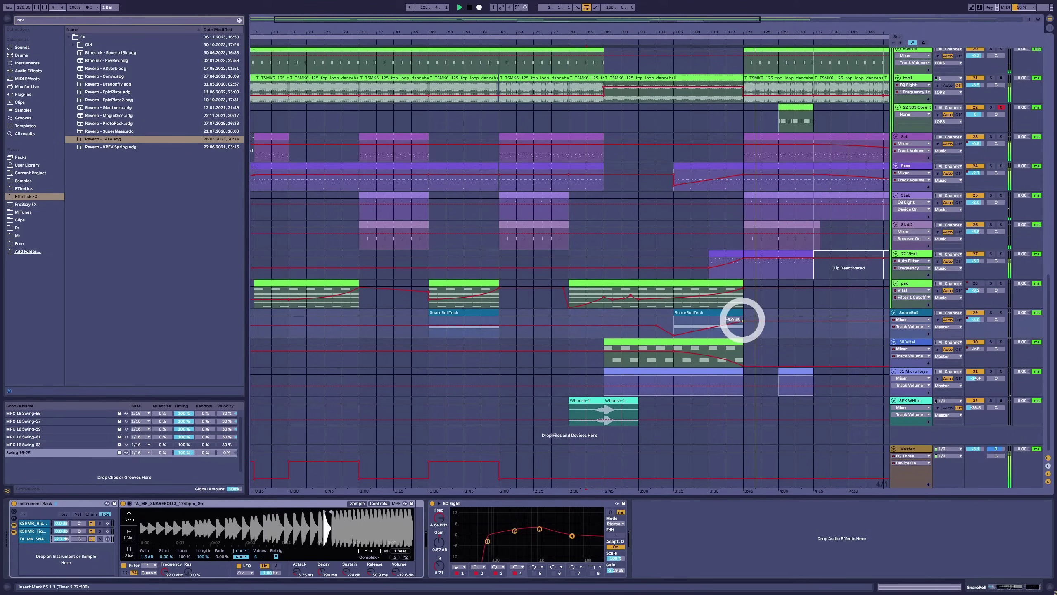
{"action": "left_click_drag", "start_coordinate": [743, 320], "coordinate": [743, 318]}
{"action": "scroll", "coordinate": [795, 293], "scroll_direction": "up", "scroll_amount": 10}
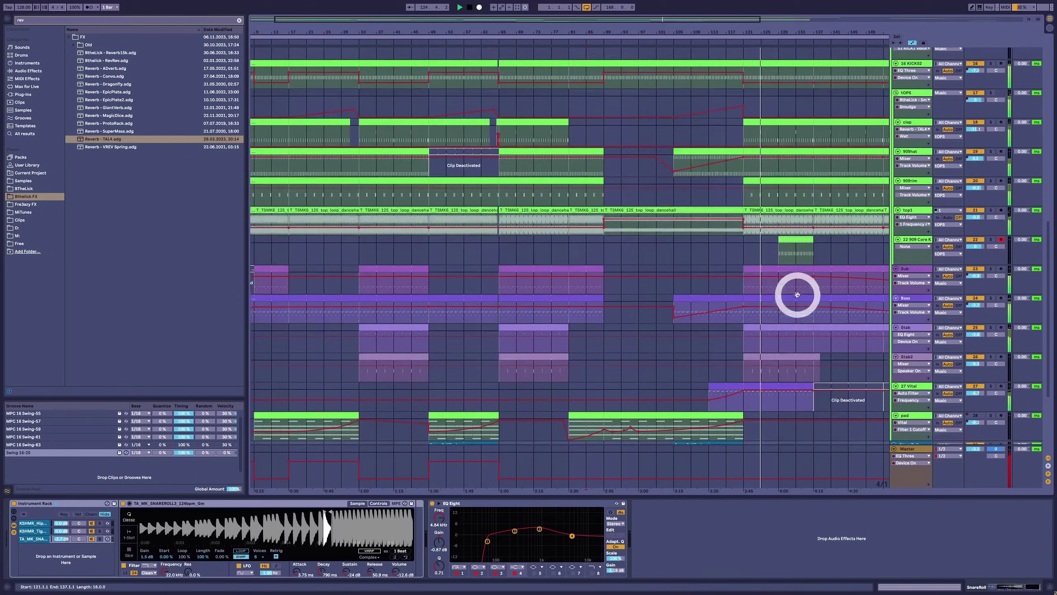
{"action": "left_click", "coordinate": [907, 450]}
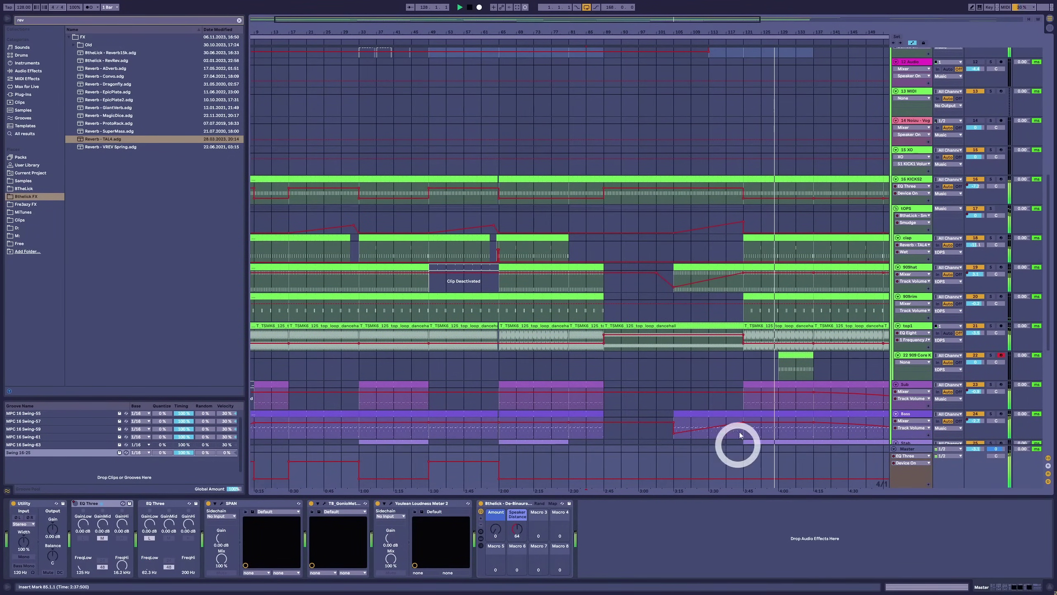
{"action": "left_click_drag", "start_coordinate": [719, 31], "coordinate": [721, 33]}
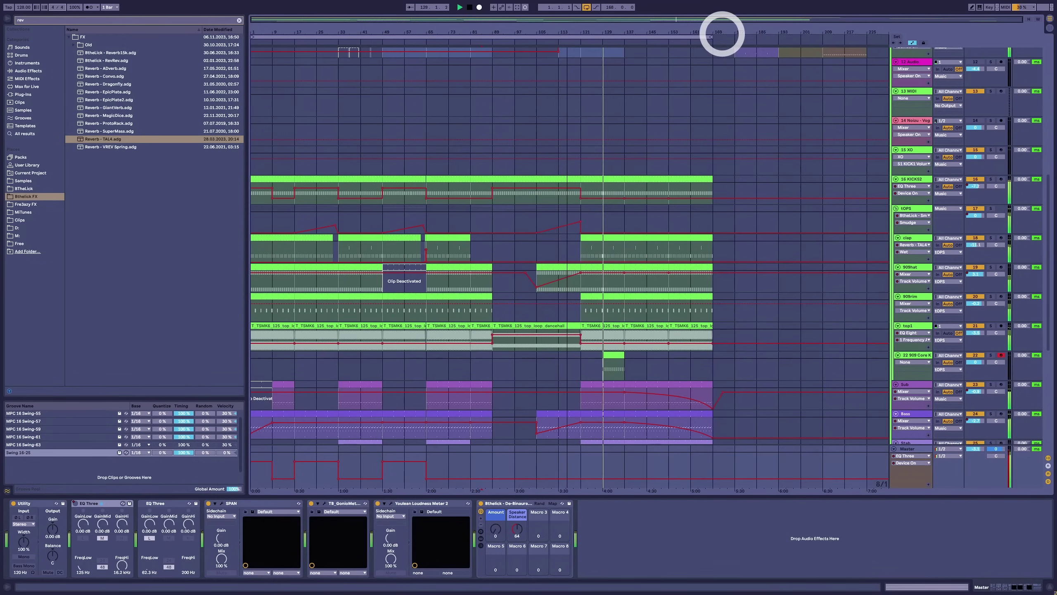
{"action": "scroll", "coordinate": [612, 304], "scroll_direction": "down", "scroll_amount": 8}
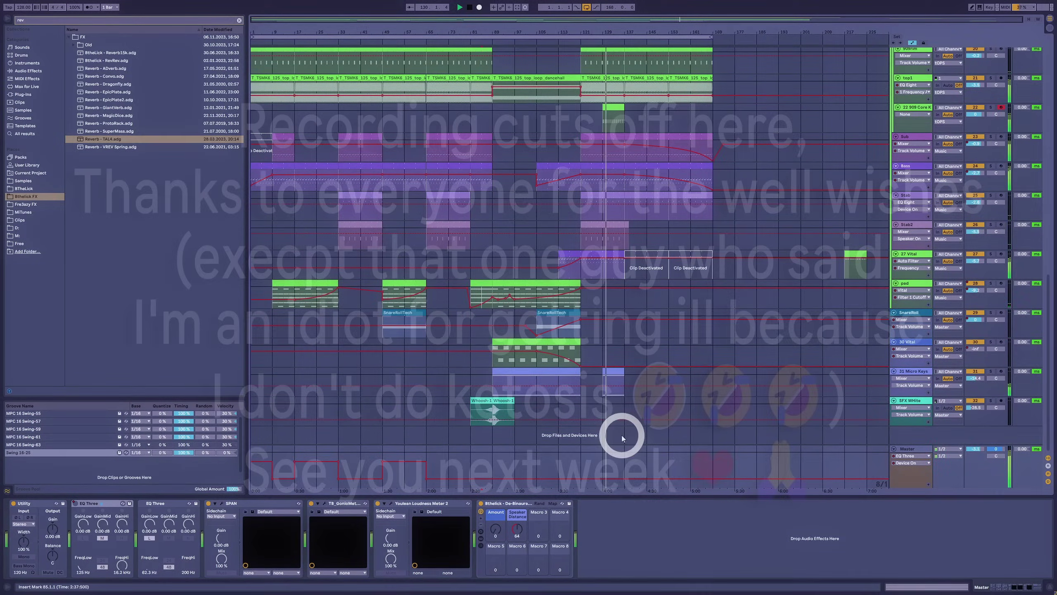